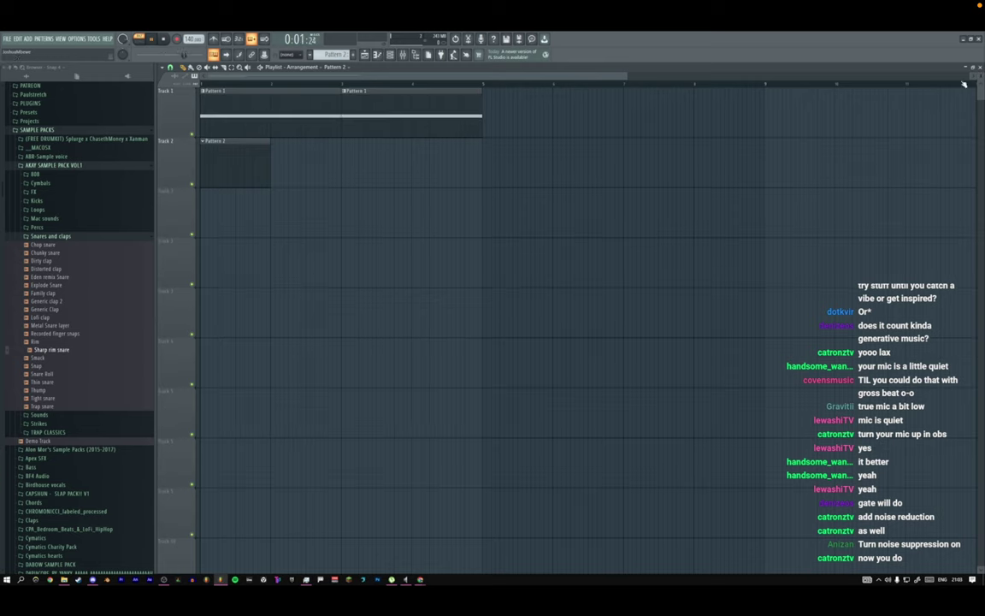
# Switch playback to song mode and audition the start of the arrangement.
pyautogui.click(139, 43)
pyautogui.press('space')
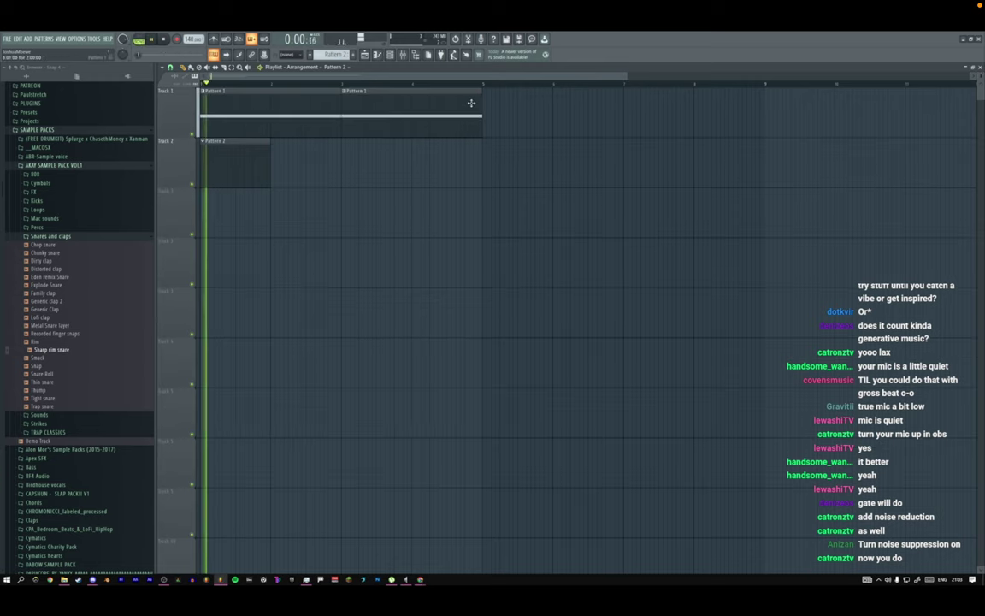
pyautogui.press('space')
# Open Pattern 2 and inspect the Default channel's synth settings.
pyautogui.doubleClick(251, 169)
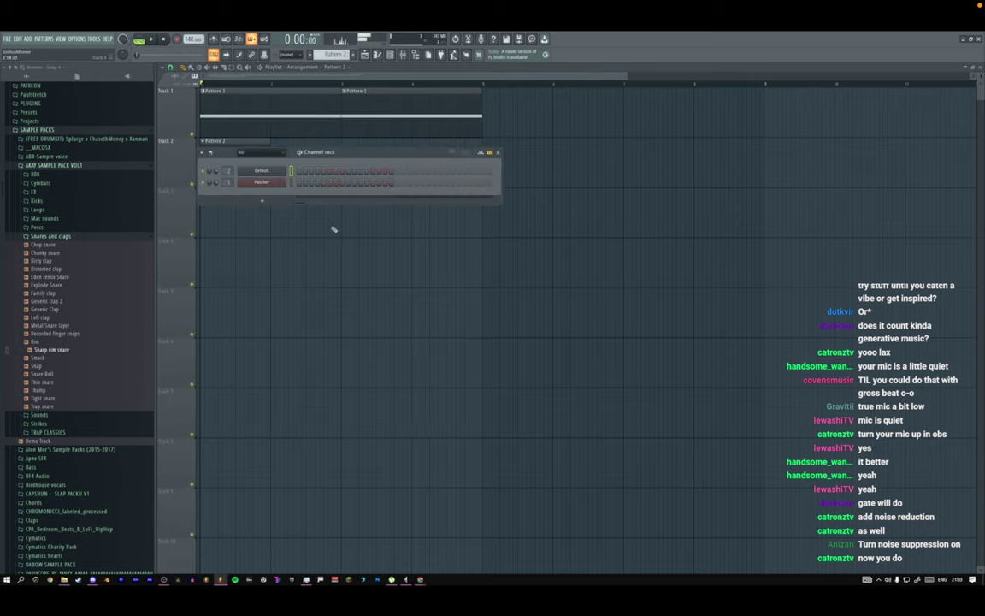
pyautogui.click(272, 183)
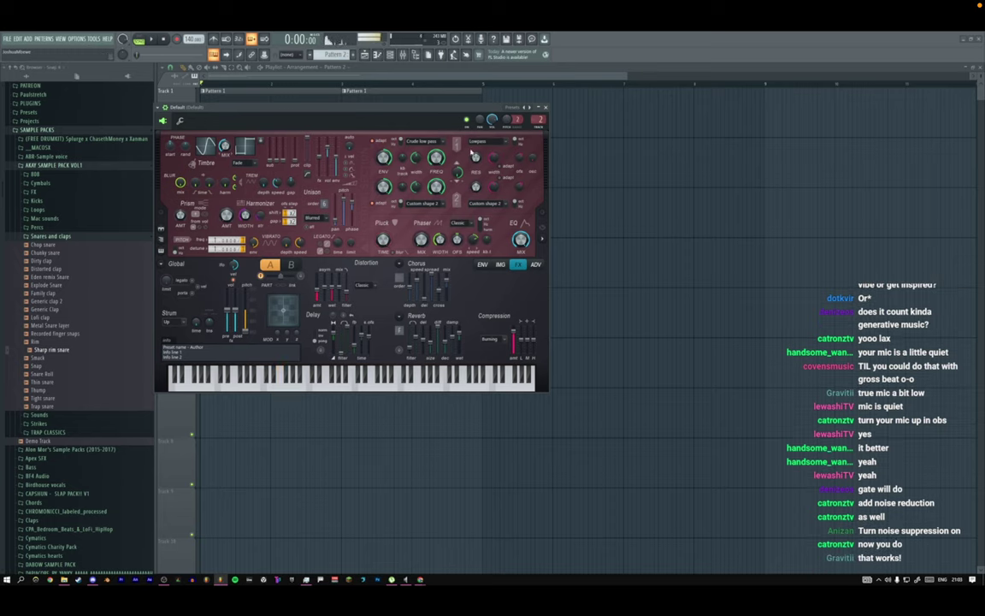
pyautogui.click(545, 108)
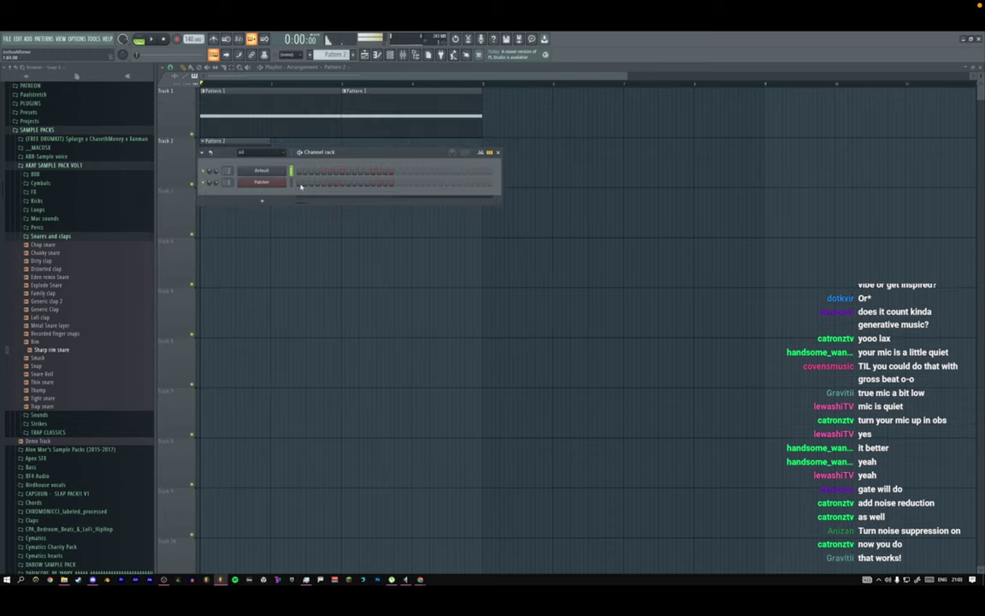
# Place a two-bar note in the octave above C4 at the start of the Default channel's piano roll in Pattern 2.
pyautogui.rightClick(275, 173)
pyautogui.click(307, 172)
pyautogui.rightClick(263, 174)
pyautogui.click(300, 174)
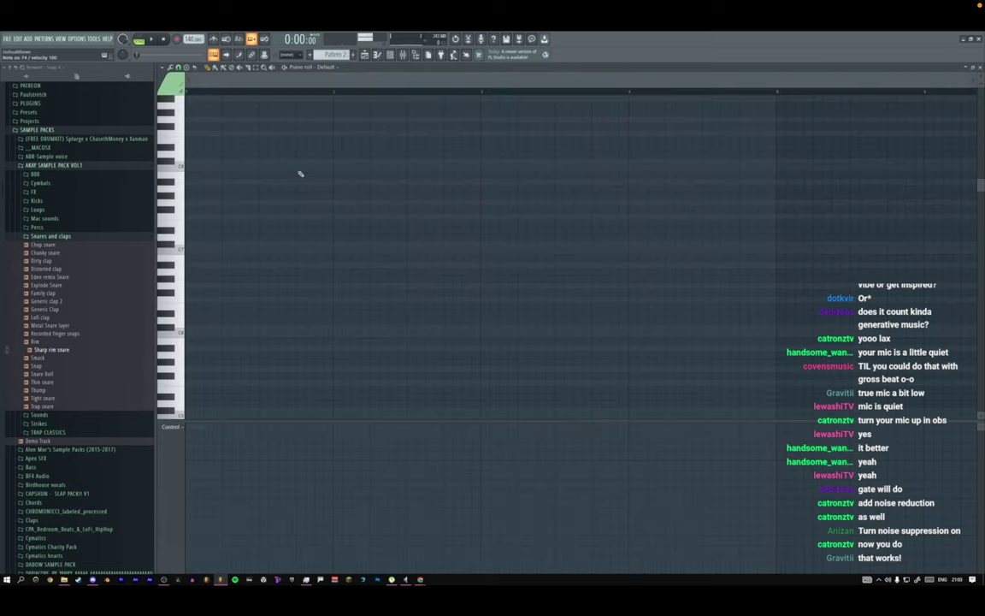
pyautogui.hotkey('alt', 'Tab')
pyautogui.hotkey('alt', 'Tab')
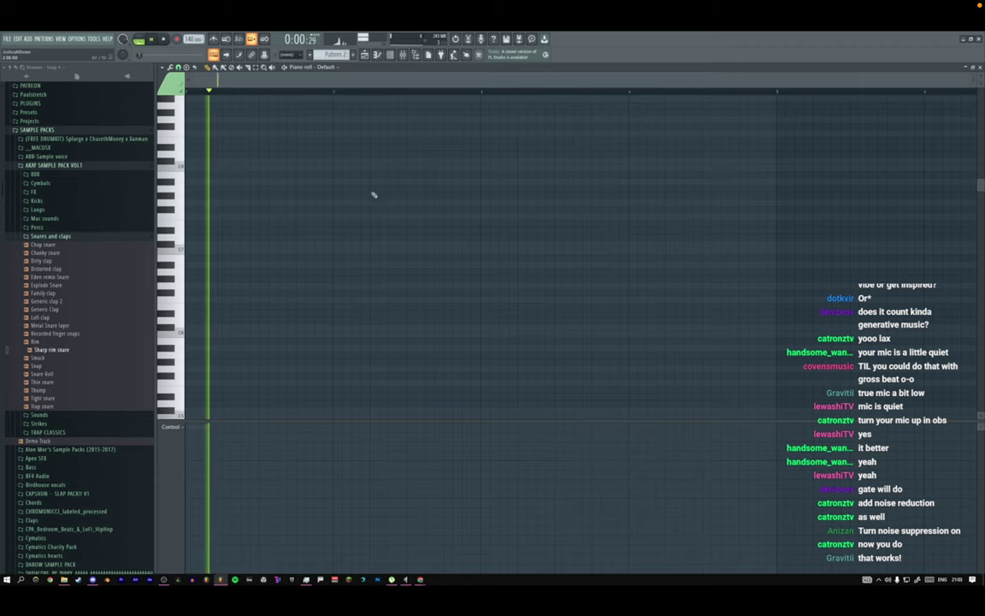
pyautogui.scroll(-3, 213, 304)
pyautogui.click(198, 309)
pyautogui.moveTo(198, 309); pyautogui.dragTo(195, 335)
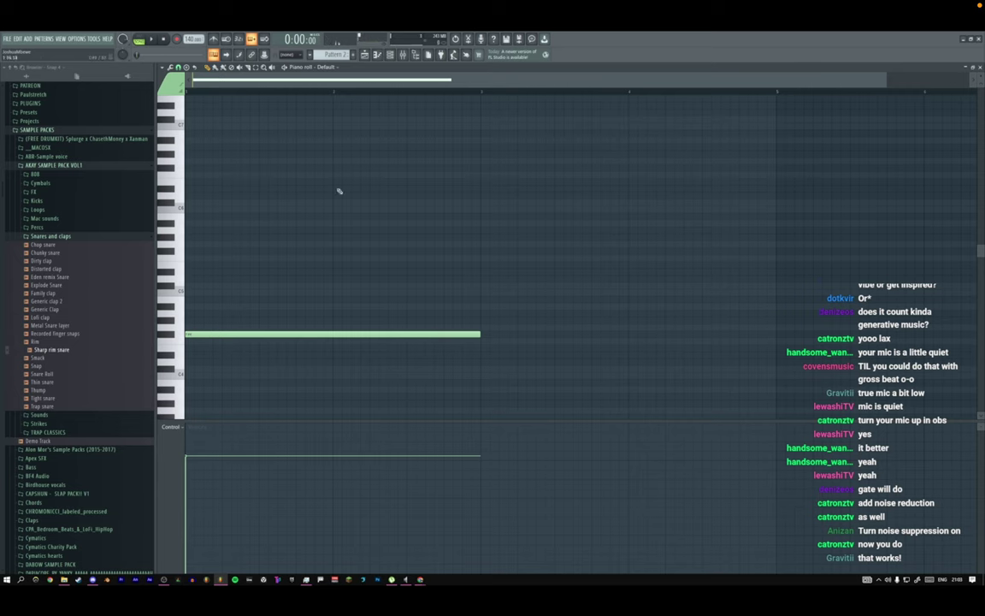
# Go to the Default channel's mixer track and rename the neighbouring Patcher mixer track using the Arp preset.
pyautogui.click(390, 57)
pyautogui.click(259, 171)
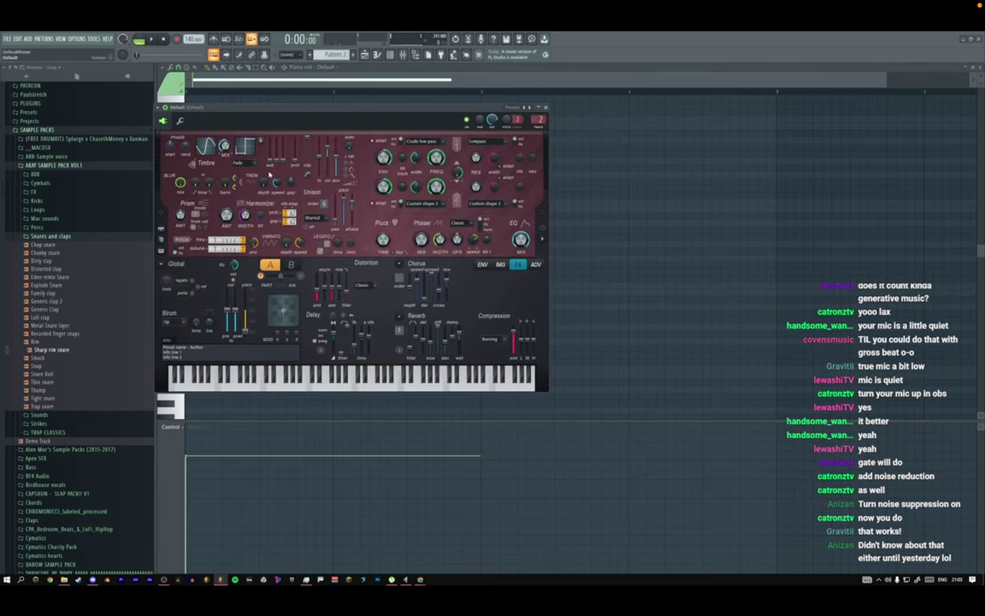
pyautogui.doubleClick(542, 118)
pyautogui.click(546, 108)
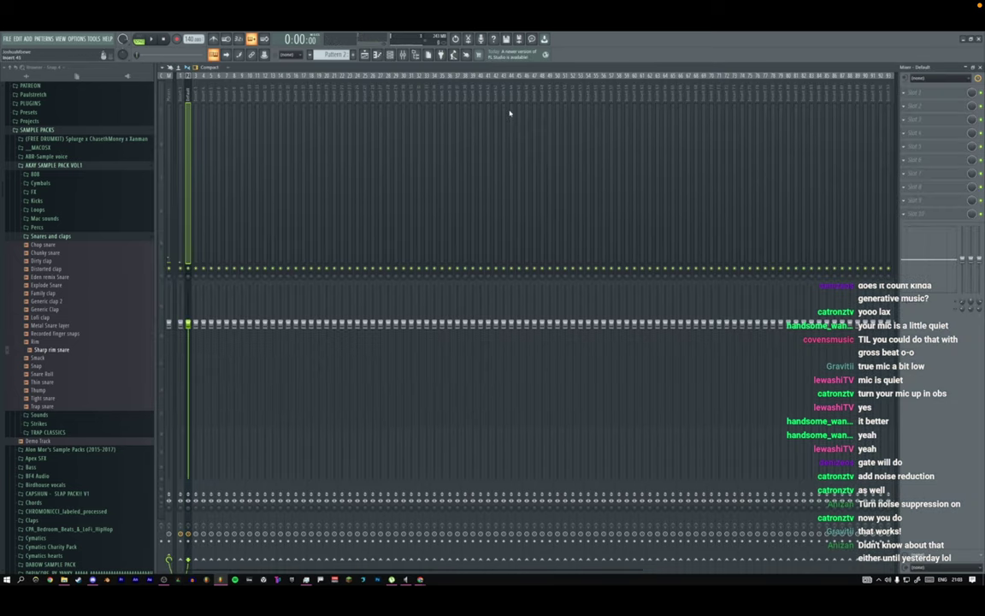
pyautogui.click(402, 60)
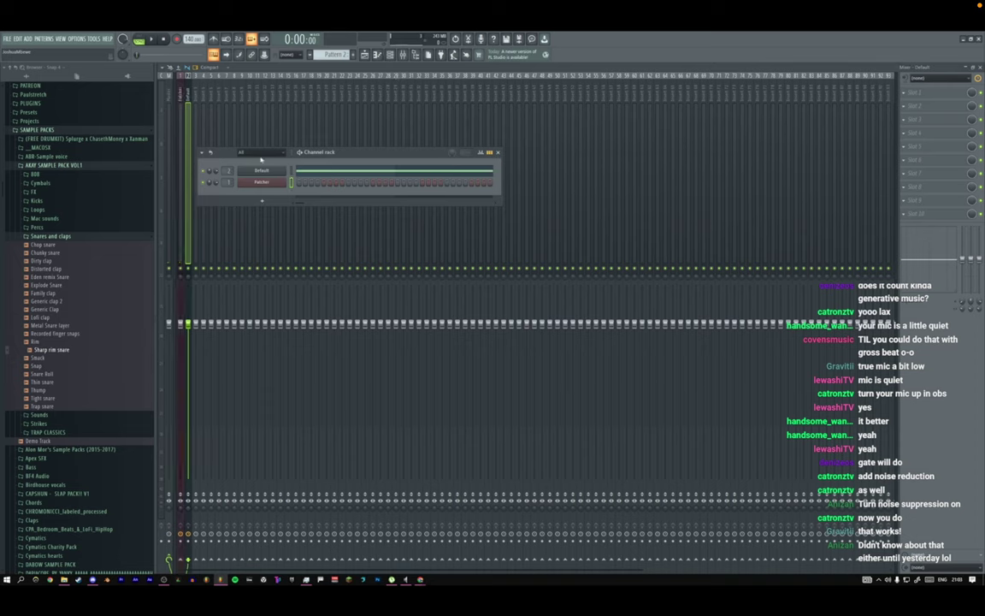
pyautogui.middleClick(181, 93)
pyautogui.click(188, 100)
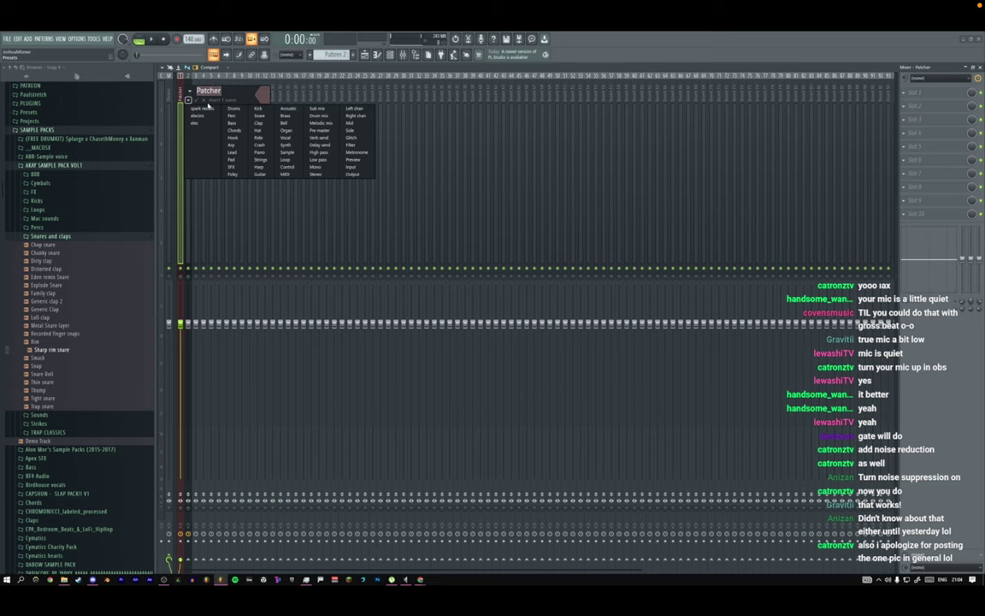
pyautogui.click(236, 146)
# Give the Patcher channel in the channel rack the Arp name and colour.
pyautogui.click(394, 56)
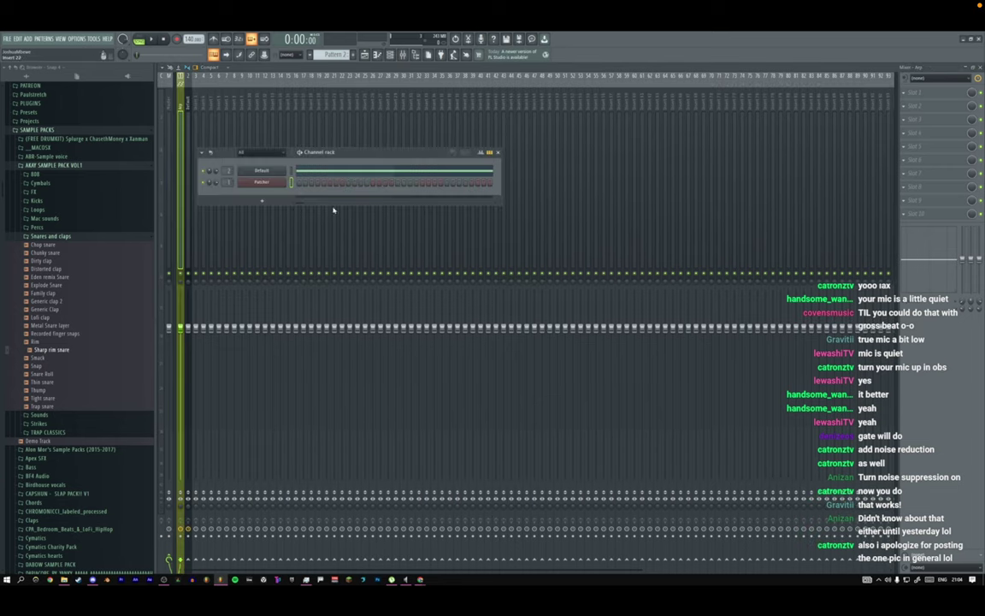
pyautogui.middleClick(264, 185)
pyautogui.click(266, 183)
pyautogui.click(276, 203)
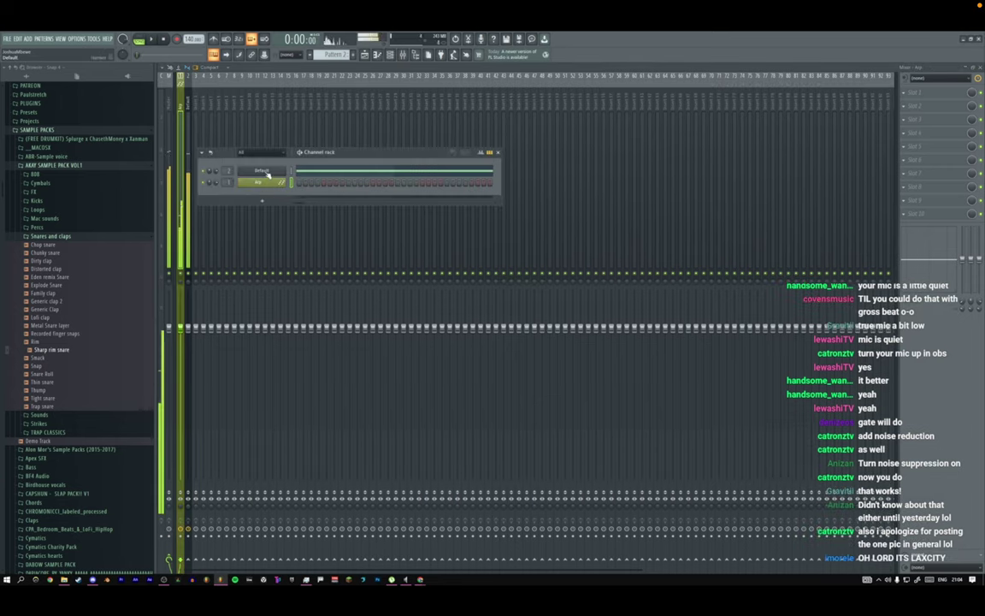
# Add a two-bar note at bar 3 of the Default melody, four semitones above the first note.
pyautogui.click(322, 172)
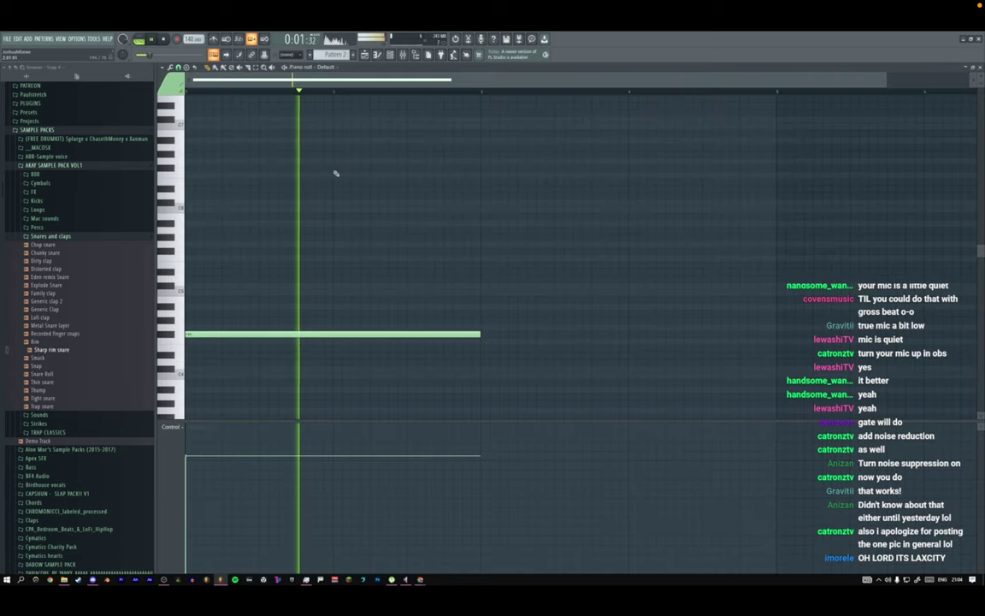
pyautogui.click(395, 56)
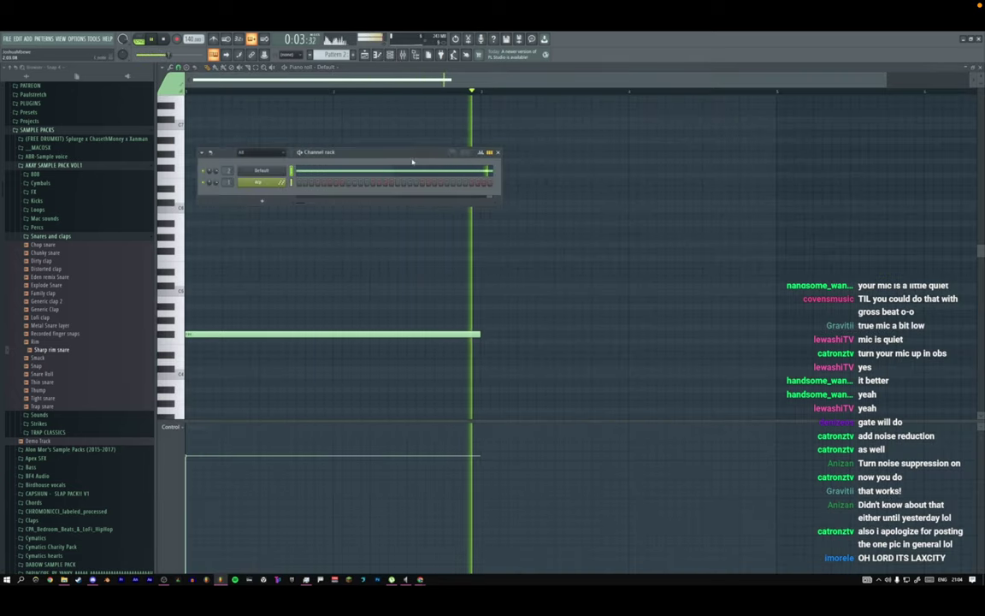
pyautogui.press('space')
pyautogui.click(480, 302)
pyautogui.moveTo(479, 303); pyautogui.dragTo(482, 311)
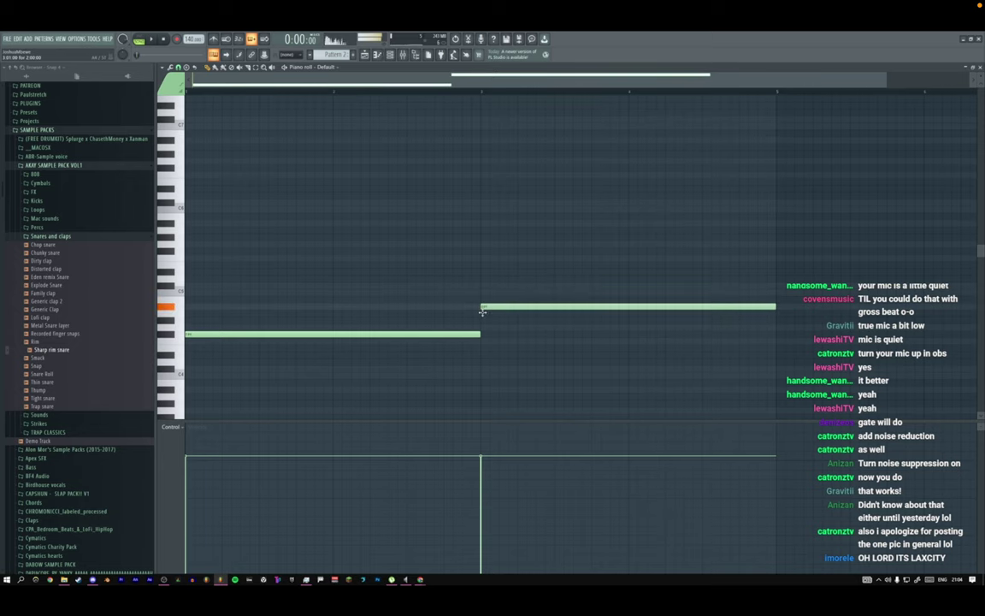
# Add a third note at bar 5, one semitone above the second, and lengthen it to four bars.
pyautogui.click(780, 299)
pyautogui.press('space')
pyautogui.keyDown('ctrl'); pyautogui.rightClick(473, 157); pyautogui.keyUp('ctrl')
pyautogui.press('space')
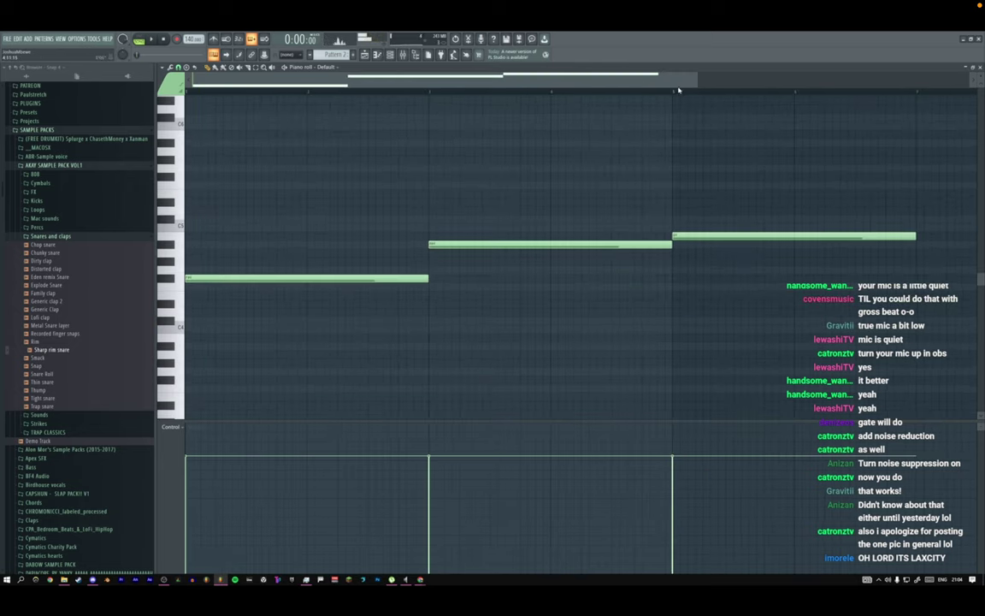
pyautogui.moveTo(928, 237); pyautogui.dragTo(971, 236)
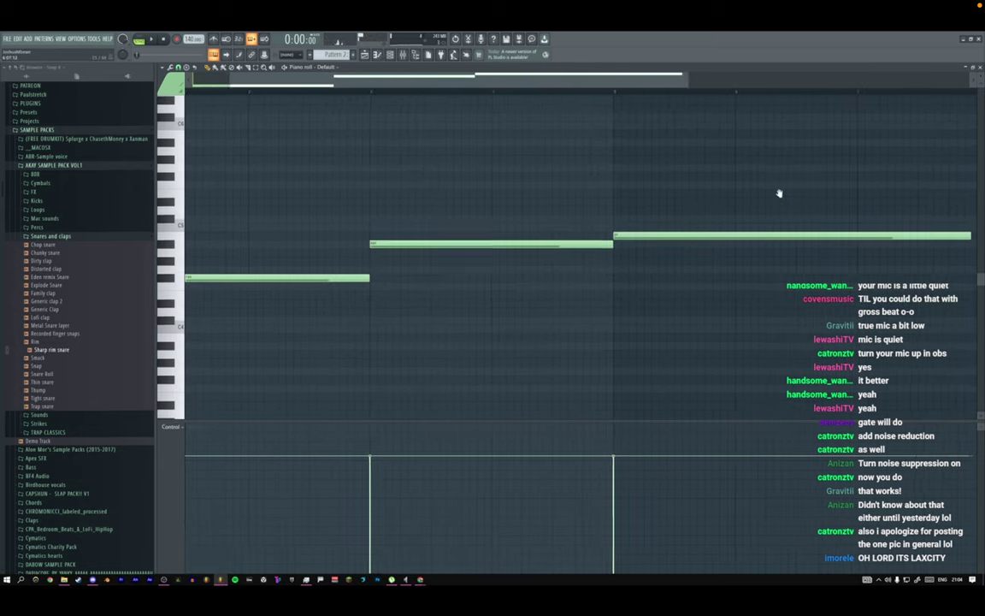
pyautogui.moveTo(779, 194); pyautogui.dragTo(399, 198)
pyautogui.moveTo(589, 241); pyautogui.dragTo(741, 242)
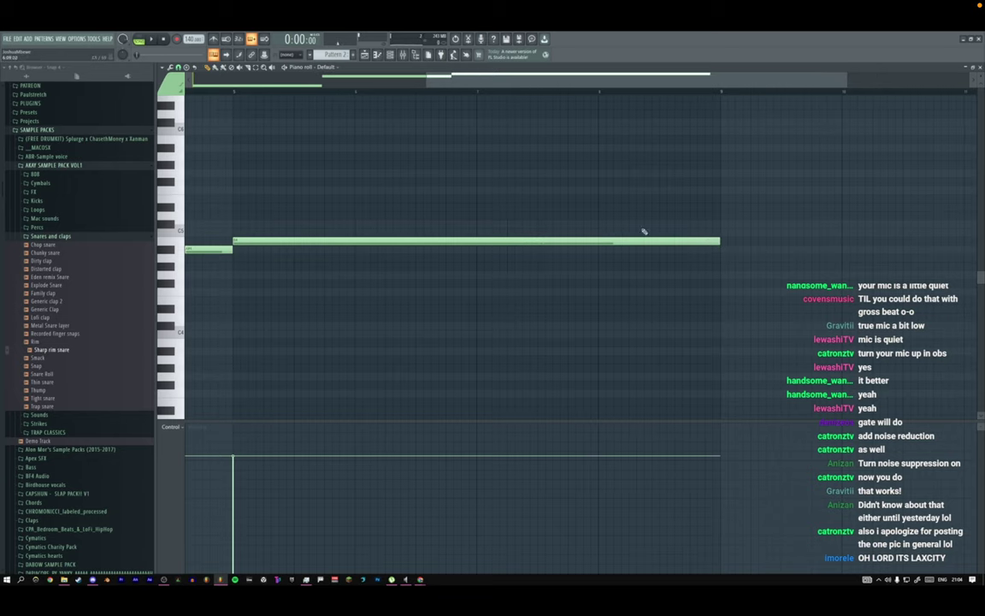
# Remove the second Pattern 1 clip on Track 1 and duplicate the first clip three times to fill eight bars.
pyautogui.click(365, 55)
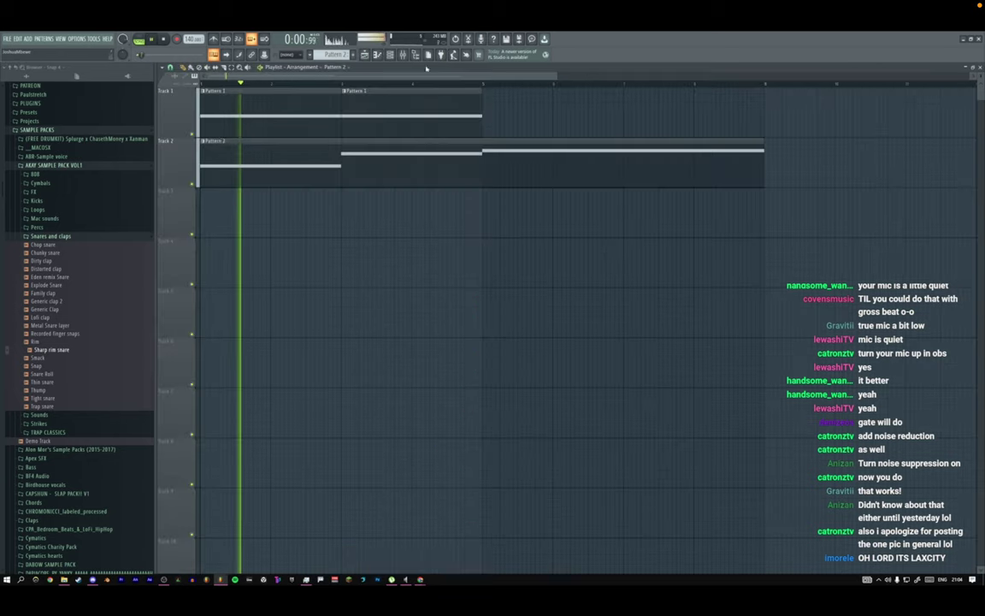
pyautogui.rightClick(418, 119)
pyautogui.moveTo(343, 120); pyautogui.dragTo(334, 120)
pyautogui.hotkey('ctrl', 'b')
pyautogui.hotkey('ctrl', 'b')
pyautogui.hotkey('ctrl', 'b')
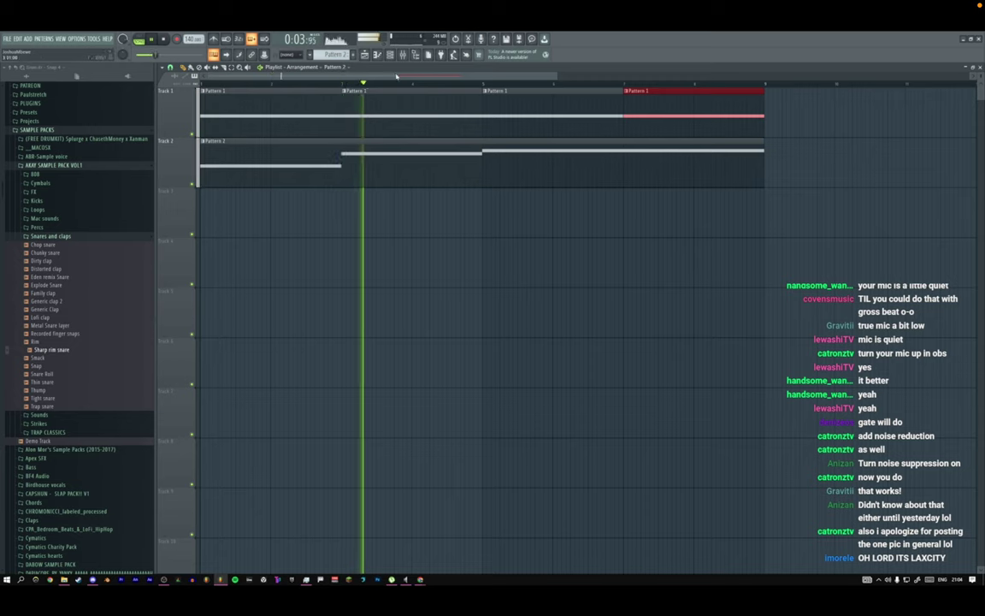
# Shorten the third Pattern 2 note to two bars and add a two-bar note at bar 7, four semitones lower.
pyautogui.click(391, 55)
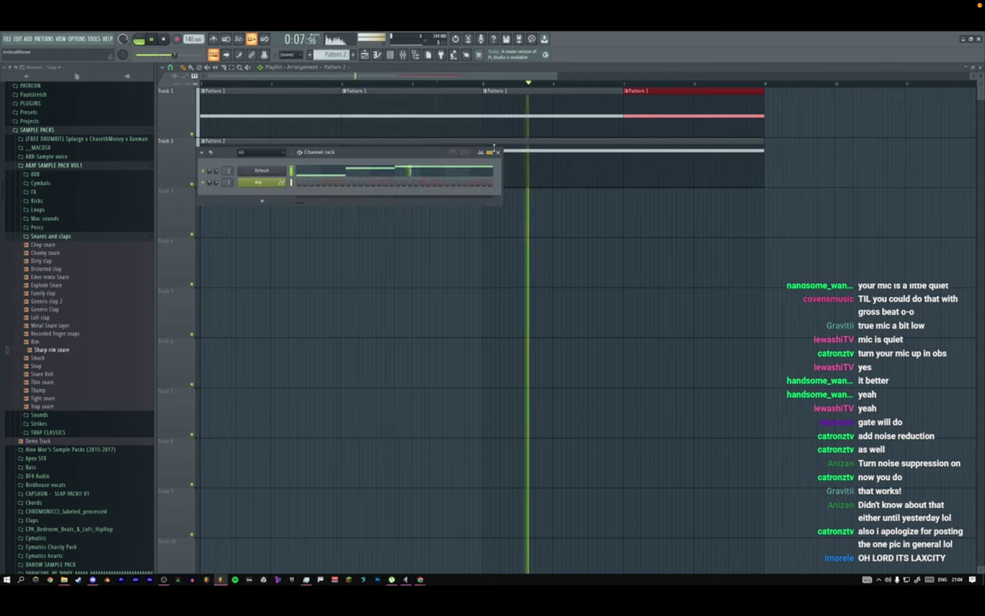
pyautogui.click(498, 152)
pyautogui.doubleClick(643, 167)
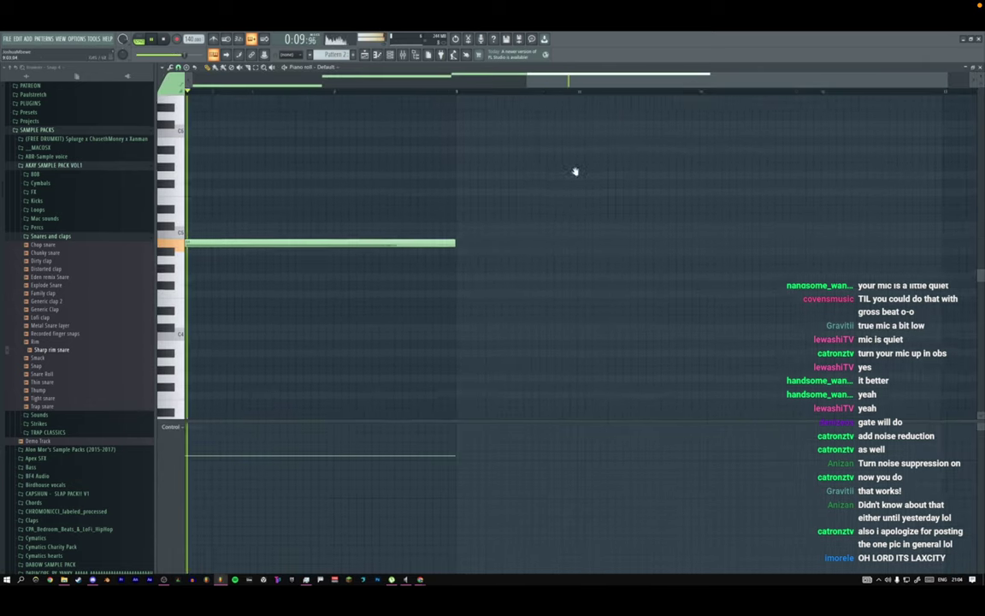
pyautogui.moveTo(602, 254); pyautogui.dragTo(419, 254)
pyautogui.click(423, 277)
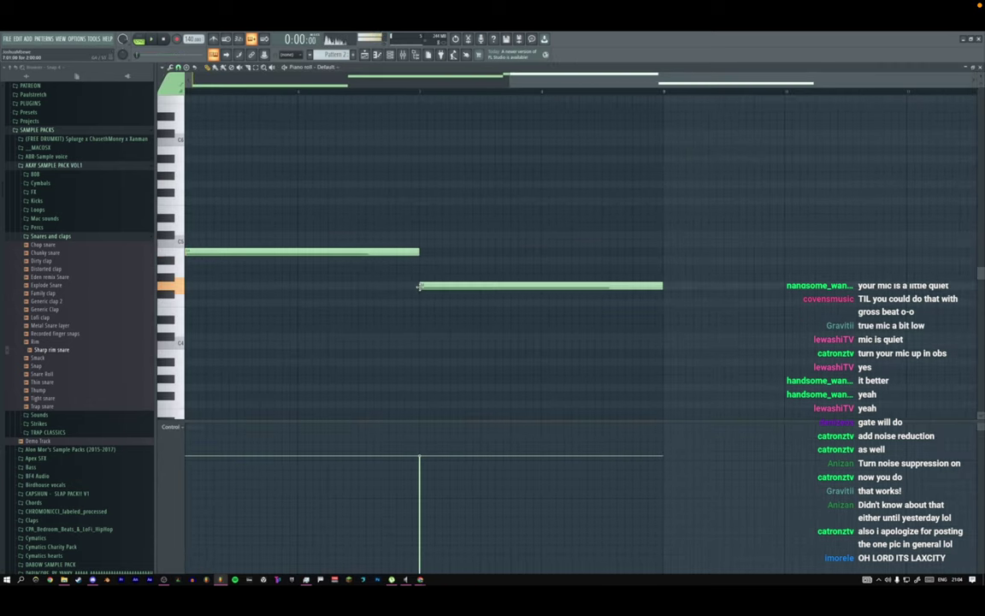
# Examine the Default synth's unison pitch thickness while the arrangement plays.
pyautogui.press('F7')
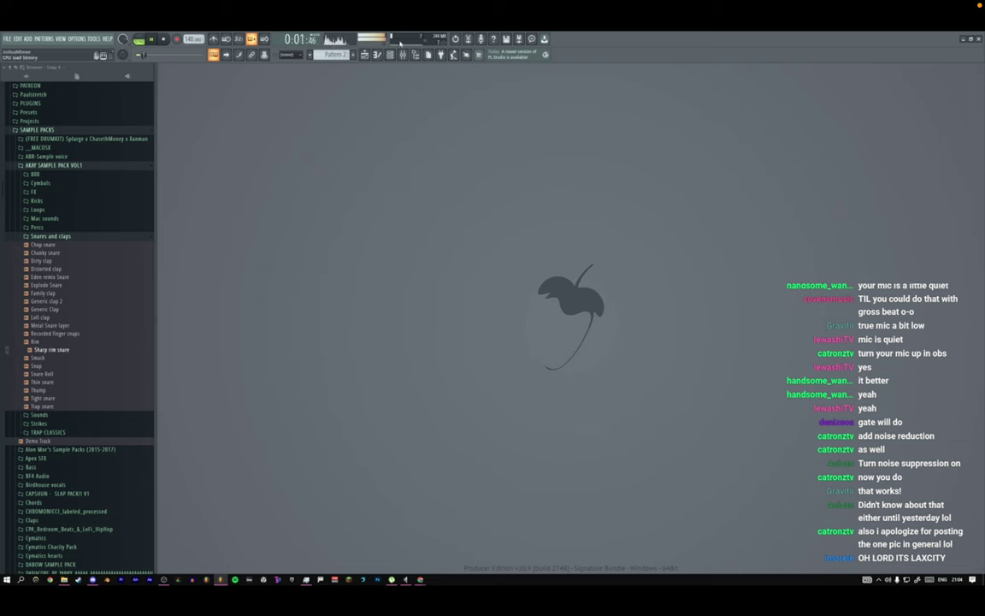
pyautogui.click(390, 54)
pyautogui.click(270, 171)
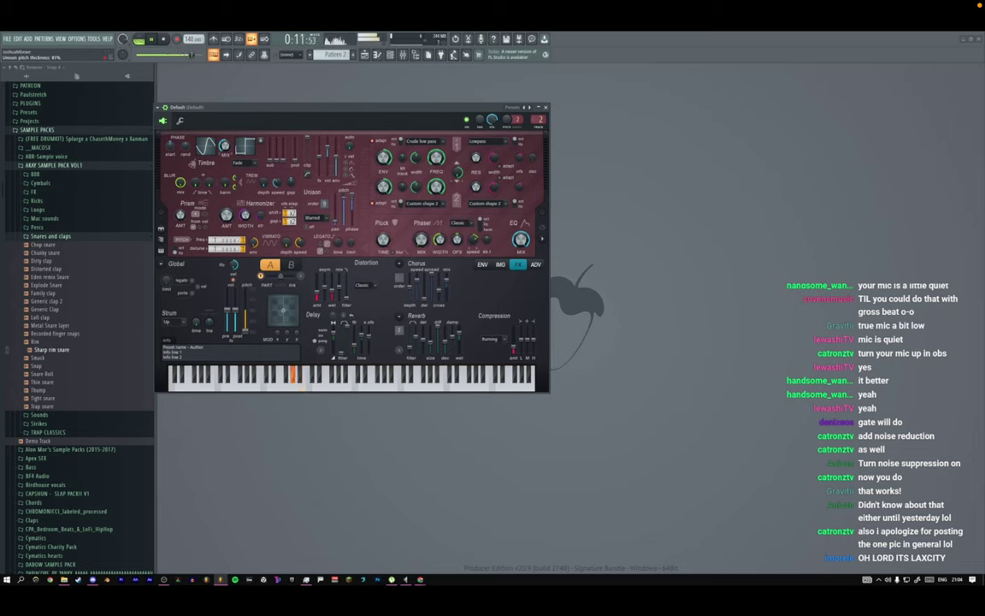
pyautogui.click(543, 108)
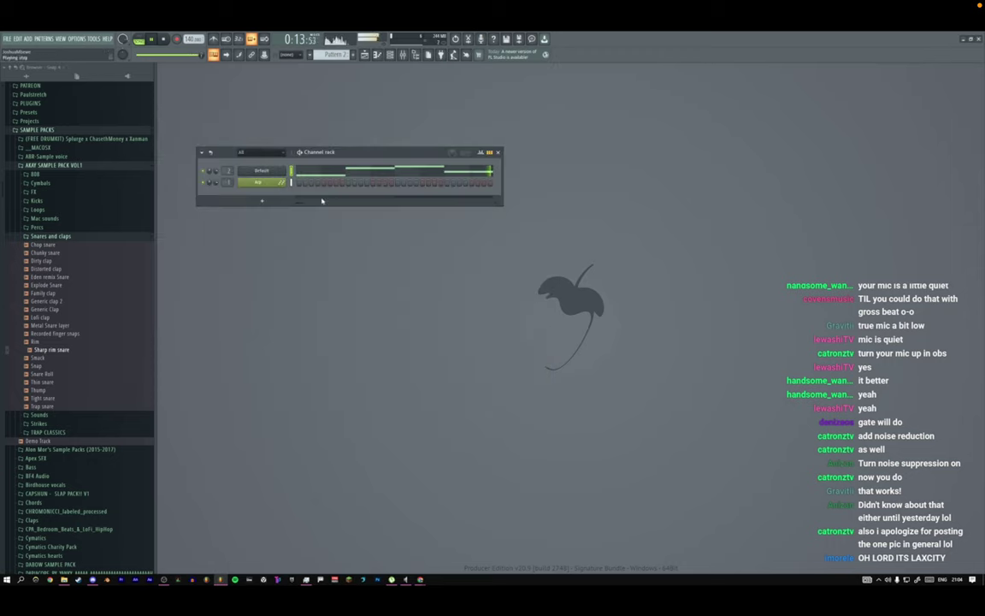
# Delete Gross Beat from the Arp channel's Patcher map and connect Fruity Delay 2 directly to Fruity Parametric EQ 2.
pyautogui.click(266, 182)
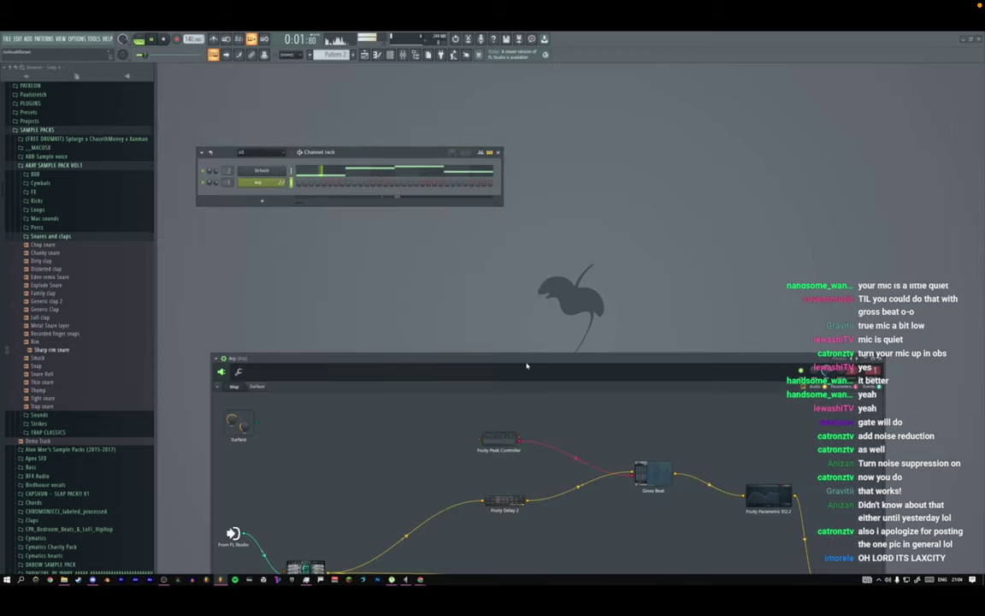
pyautogui.moveTo(526, 366); pyautogui.dragTo(366, 255)
pyautogui.moveTo(432, 243); pyautogui.dragTo(489, 200)
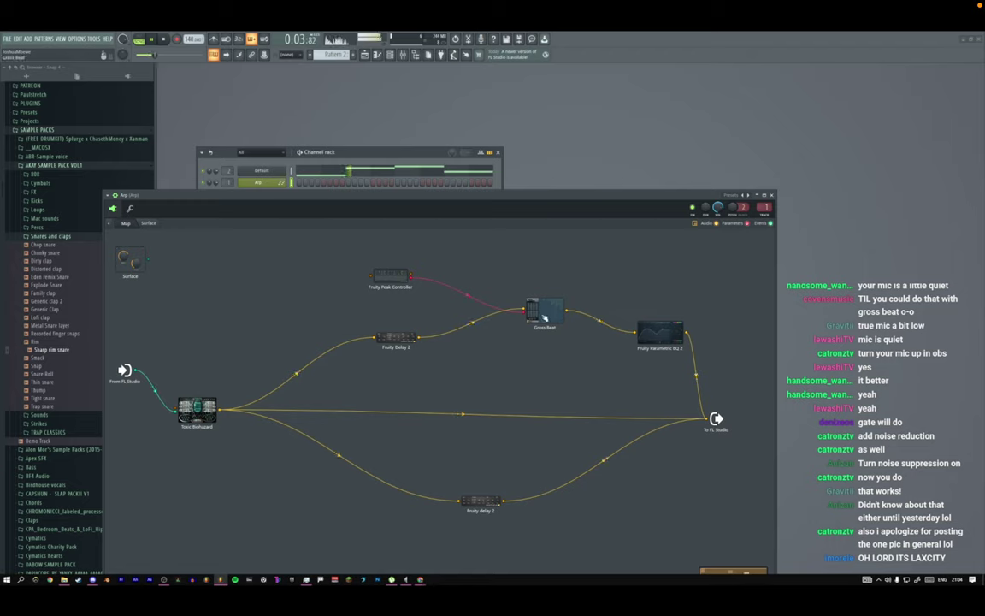
pyautogui.rightClick(544, 317)
pyautogui.click(554, 346)
pyautogui.moveTo(419, 338); pyautogui.dragTo(639, 333)
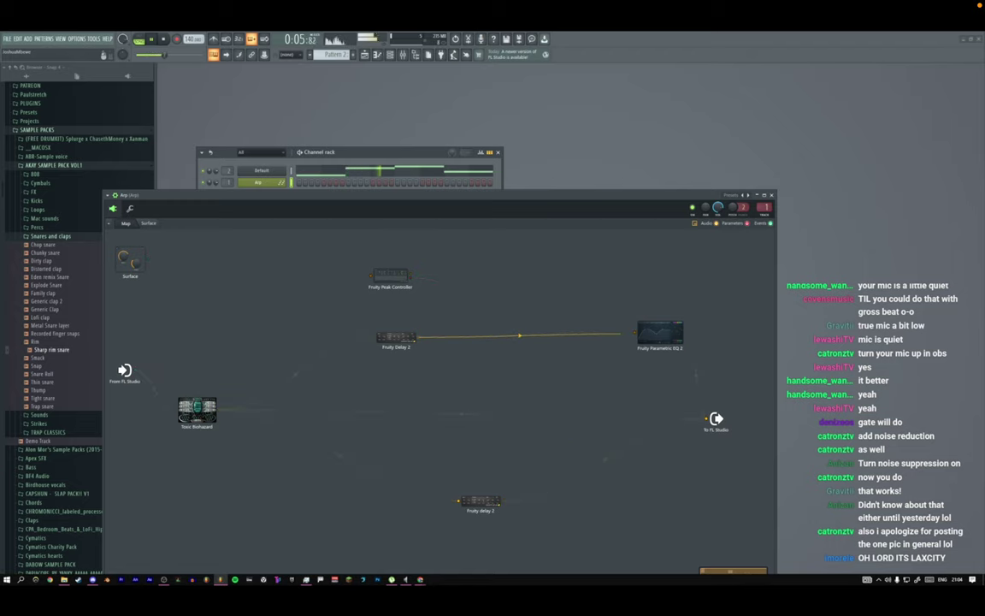
# Delete Fruity Peak Controller from the Patcher map and reposition the two delay modules.
pyautogui.rightClick(380, 276)
pyautogui.click(416, 315)
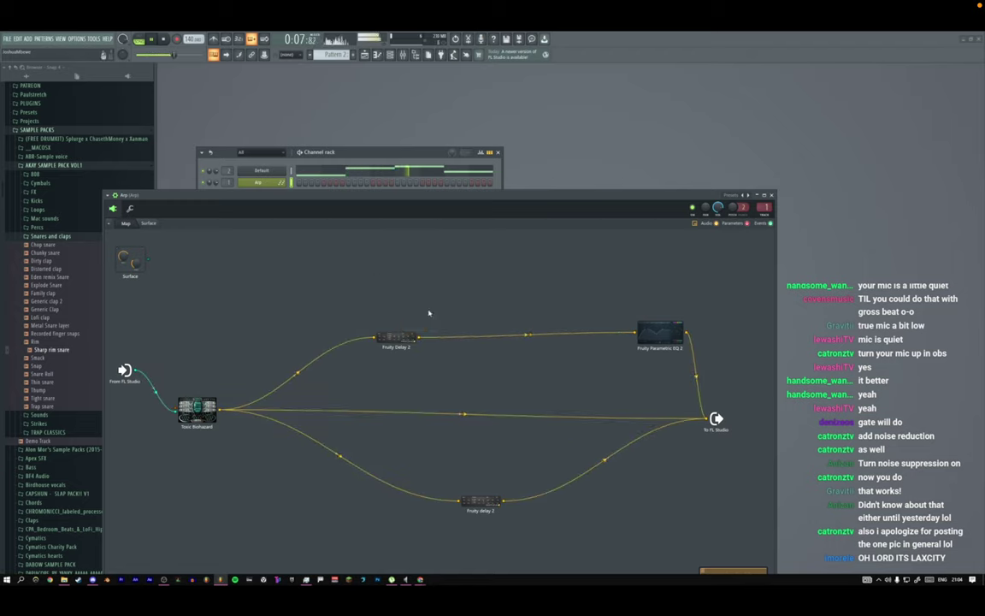
pyautogui.moveTo(397, 337); pyautogui.dragTo(420, 313)
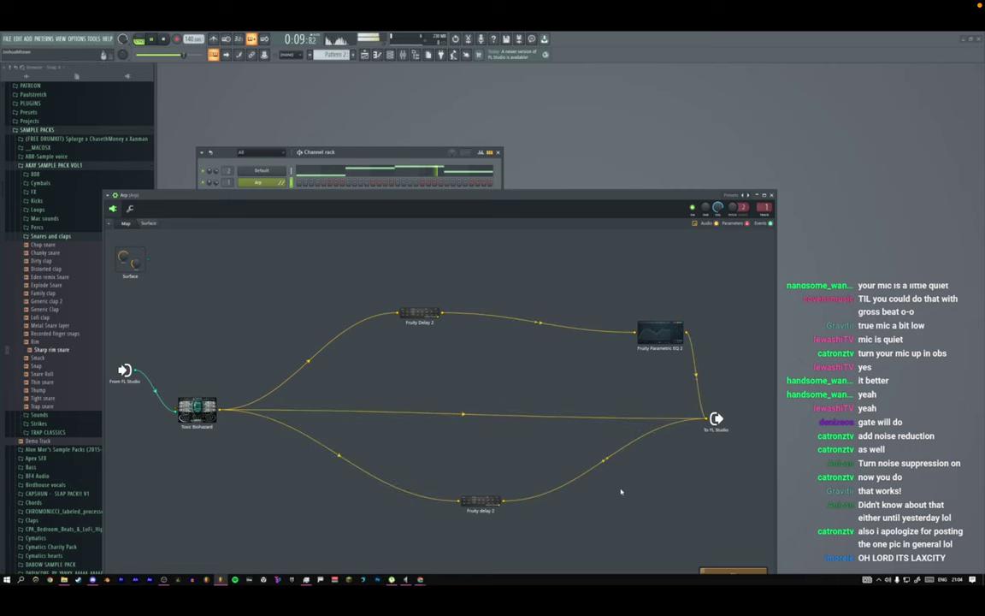
pyautogui.moveTo(483, 502); pyautogui.dragTo(430, 475)
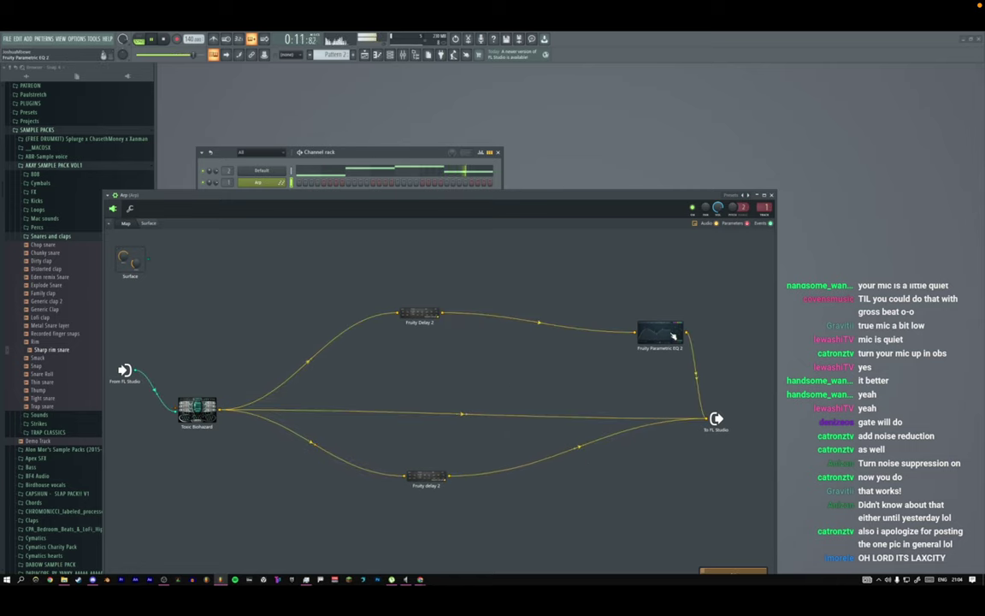
# Check the Arp channel's arpeggiator and root note settings.
pyautogui.click(131, 210)
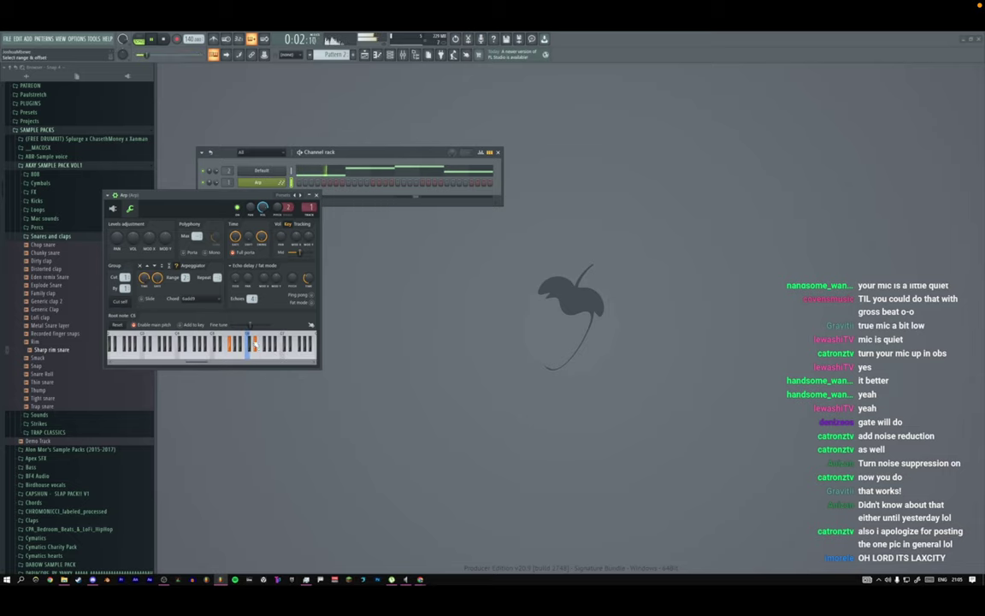
pyautogui.click(316, 196)
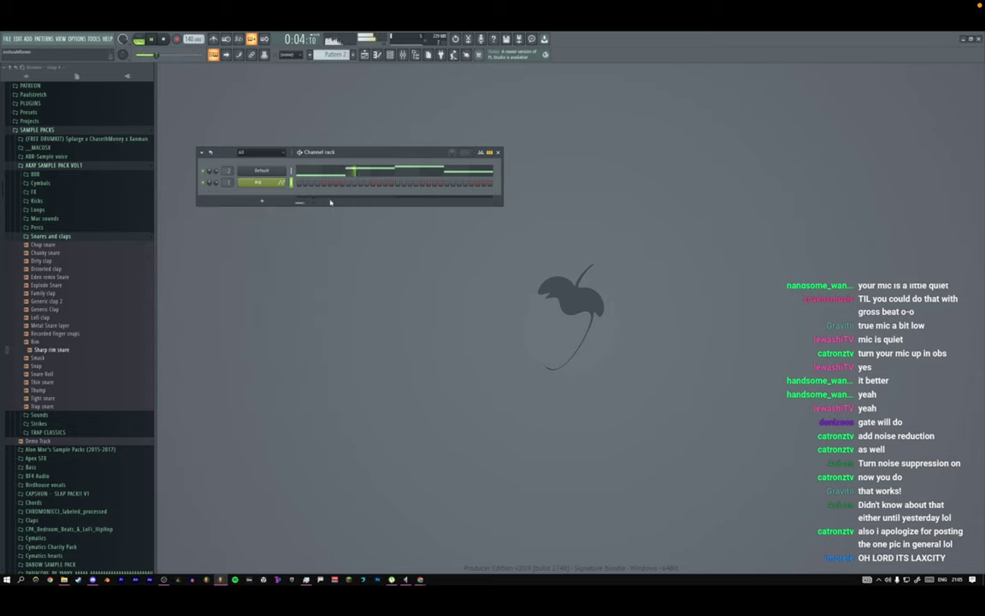
# Browse the sample browser's MUSIC folder and look through the COLLABS or REMIXES subfolders while the arrangement plays.
pyautogui.press('F5')
pyautogui.moveTo(557, 75); pyautogui.dragTo(721, 75)
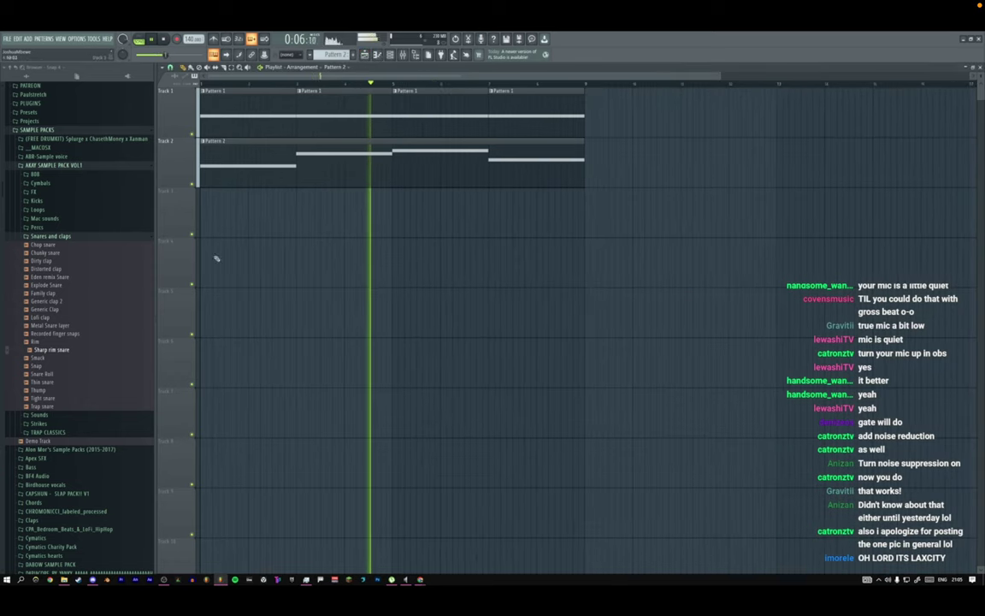
pyautogui.click(57, 166)
pyautogui.click(50, 130)
pyautogui.scroll(4, 34, 246)
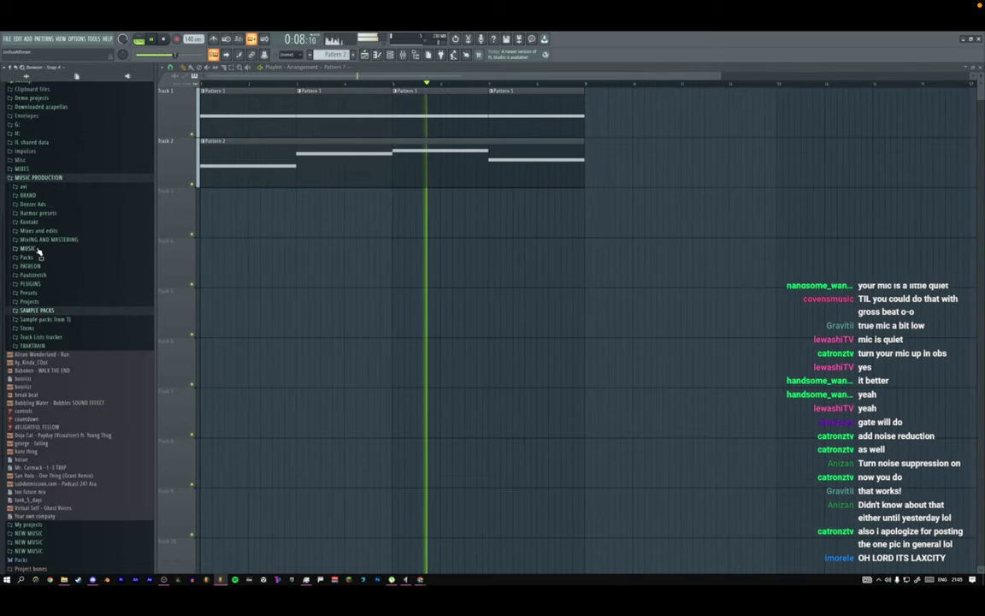
pyautogui.click(35, 249)
pyautogui.click(54, 292)
pyautogui.scroll(-3, 53, 293)
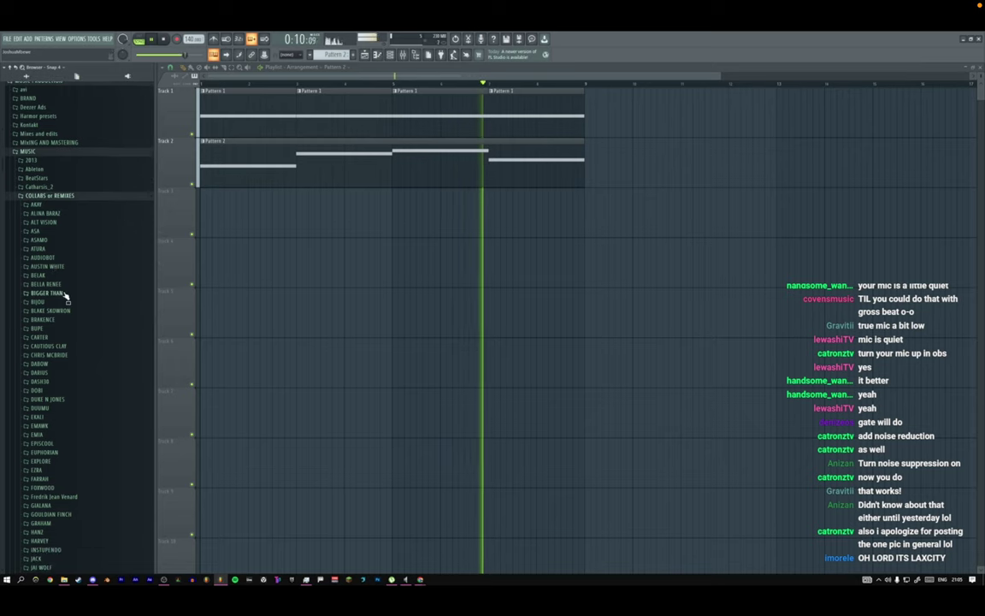
pyautogui.scroll(-2, 64, 297)
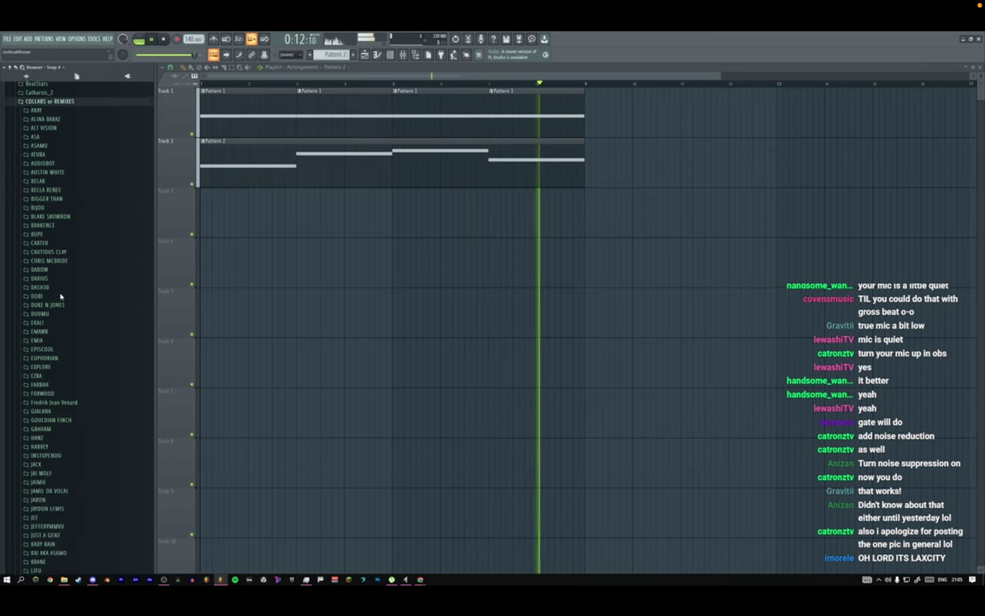
pyautogui.scroll(-7, 64, 296)
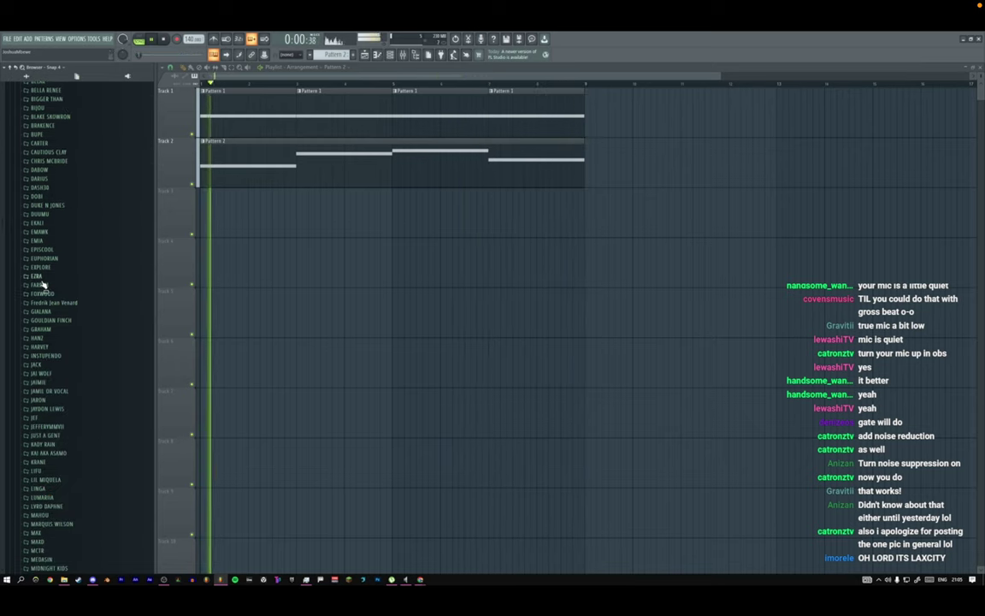
# Add a high note above the first long note of the Default part in Pattern 2.
pyautogui.moveTo(255, 228); pyautogui.dragTo(174, 225)
pyautogui.doubleClick(235, 159)
pyautogui.scroll(2, 251, 250)
pyautogui.moveTo(236, 203); pyautogui.dragTo(231, 245)
pyautogui.press('F7')
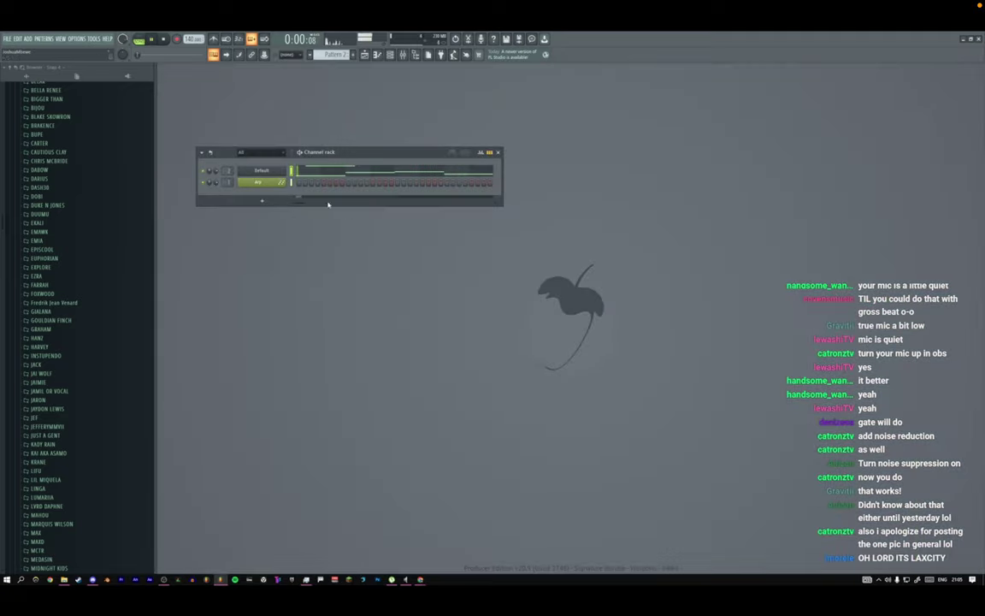
# Place the new high note on beat 3 of bar 1, shorten it to one beat, and audition it.
pyautogui.click(255, 182)
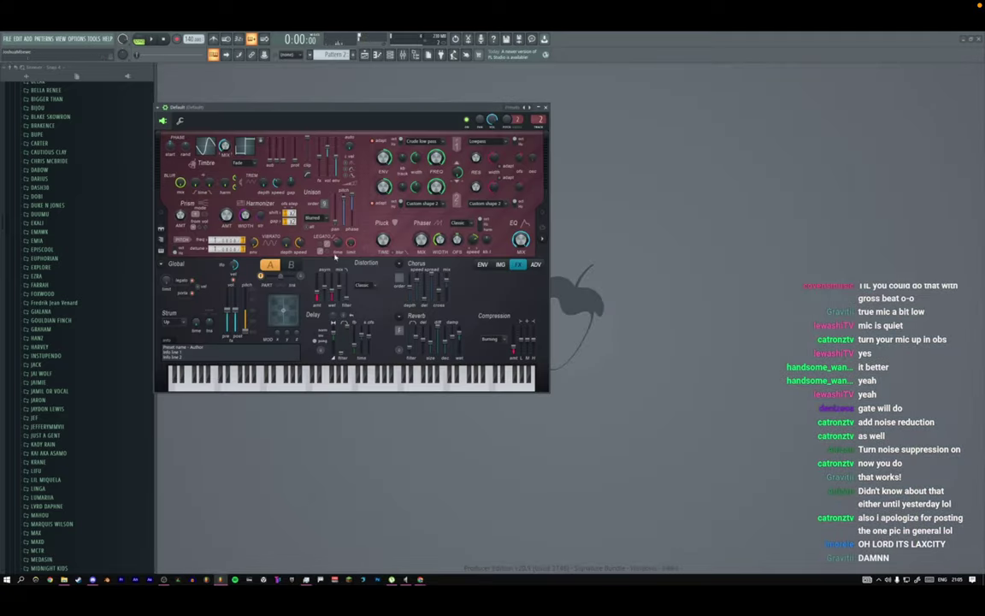
pyautogui.press('Escape')
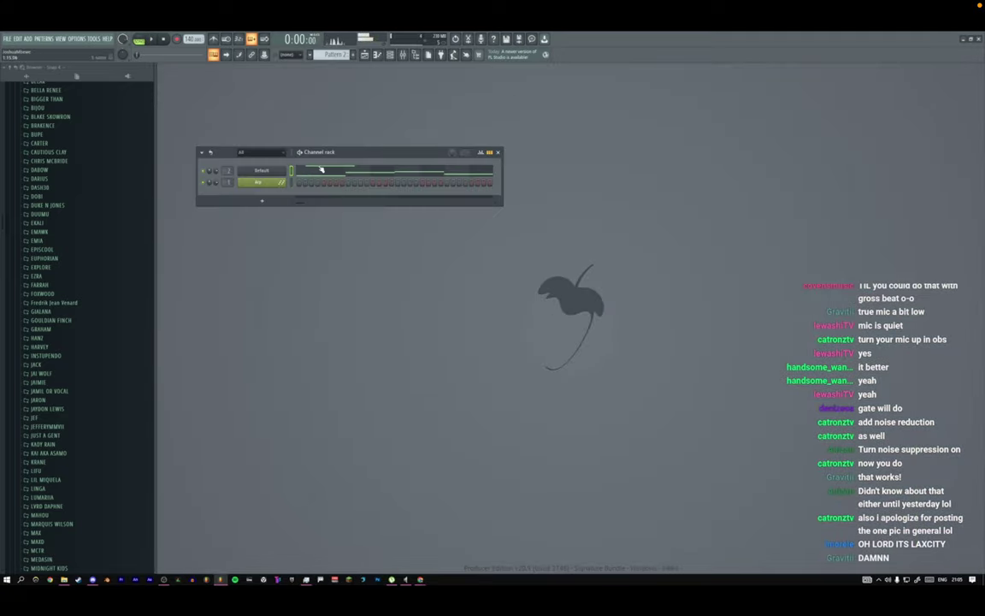
pyautogui.press('F7')
pyautogui.moveTo(250, 246)
pyautogui.mouseDown()
pyautogui.moveTo(273, 247)
pyautogui.moveTo(265, 246)
pyautogui.mouseUp()
pyautogui.moveTo(489, 244); pyautogui.dragTo(277, 245)
pyautogui.press('space')
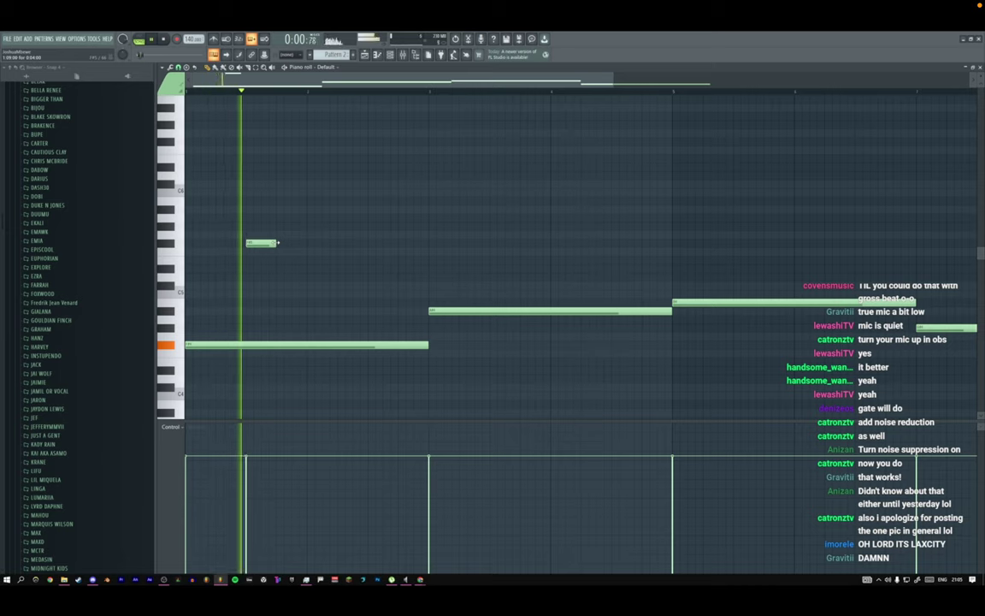
pyautogui.press('space')
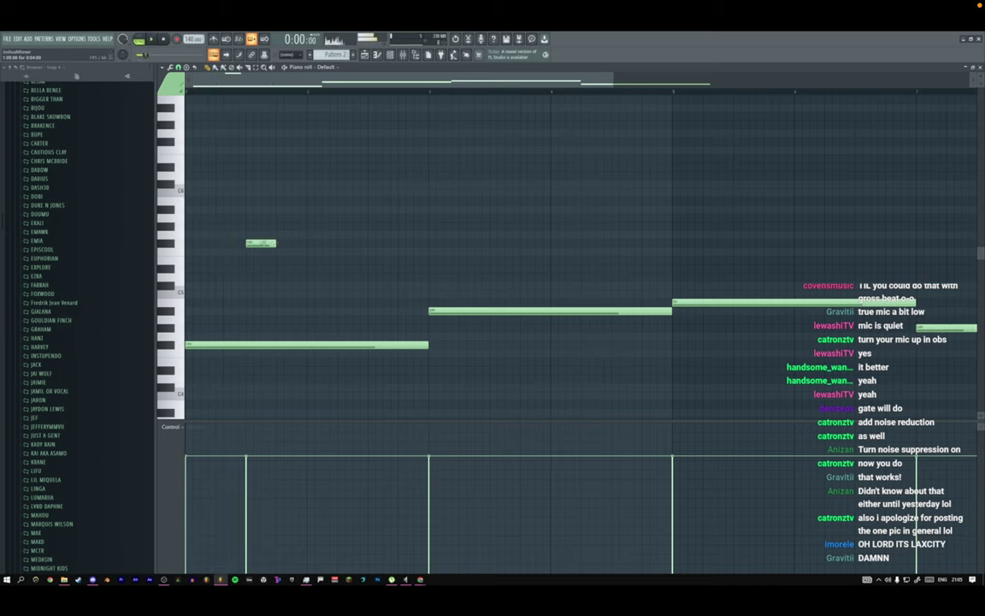
# Repeat the short high note in bar 2 and copy the pair to bars 3 and 4, an octave above that section's long note.
pyautogui.press('space')
pyautogui.moveTo(420, 237); pyautogui.dragTo(500, 192)
pyautogui.press('space')
pyautogui.hotkey('ctrl', 'Down')
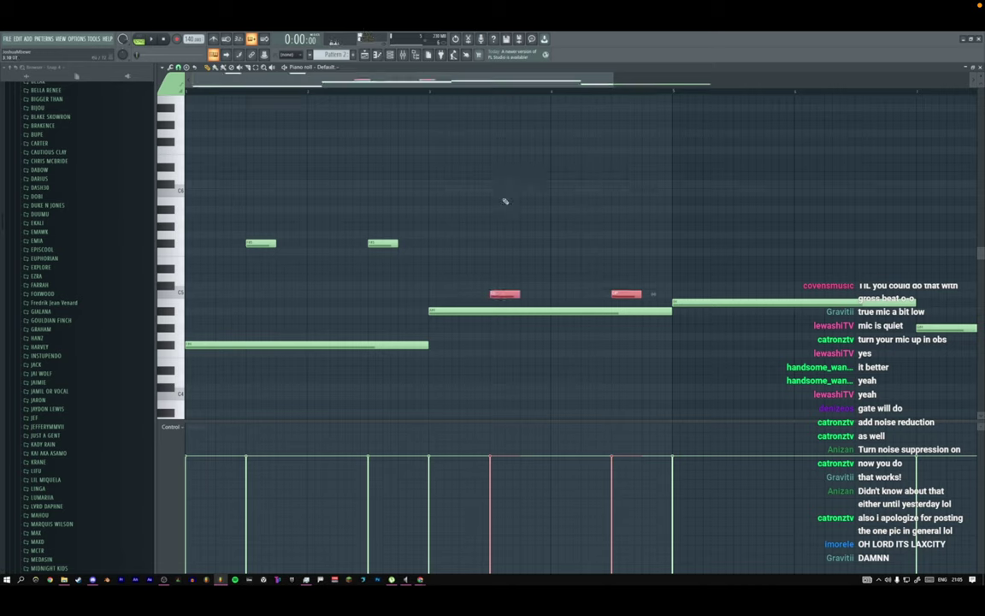
pyautogui.hotkey('ctrl', 'Up')
pyautogui.press('space')
pyautogui.click(505, 201)
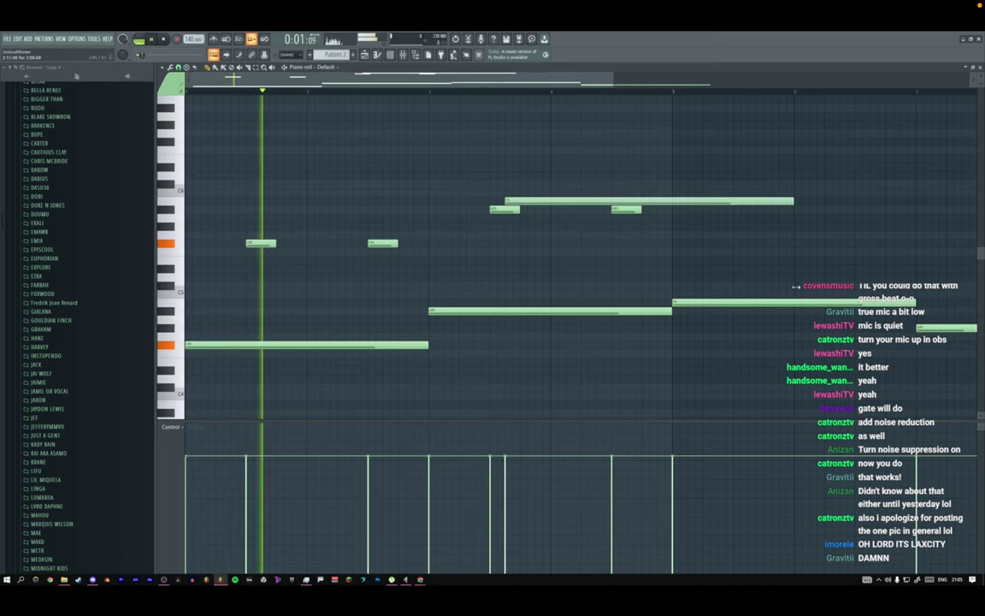
pyautogui.hotkey('ctrl', 'z')
# Copy the short note pair to bars 5–6 and 7–8, each an octave above the long note beneath it.
pyautogui.moveTo(507, 210); pyautogui.dragTo(750, 302)
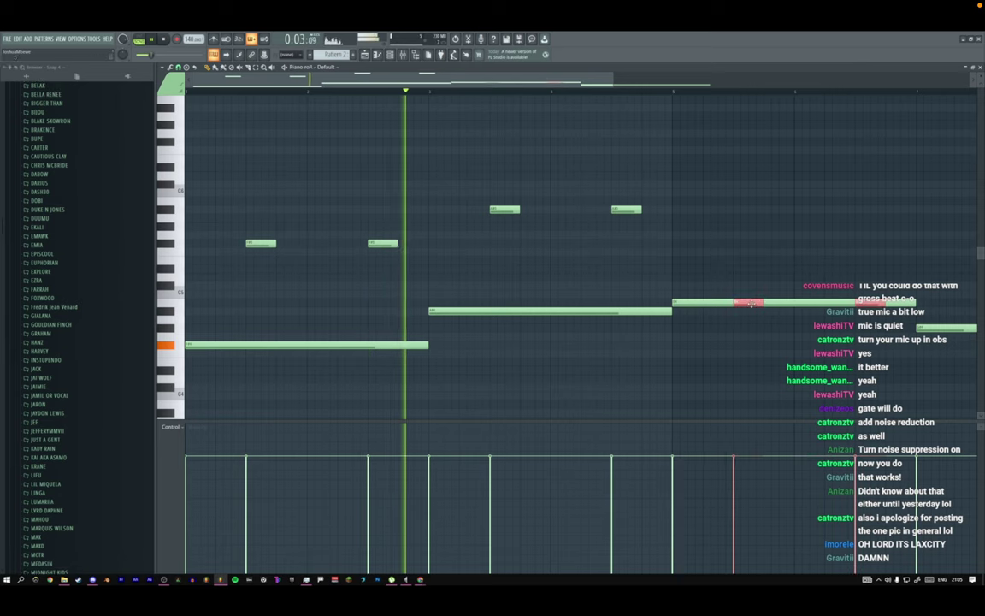
pyautogui.hotkey('ctrl', 'Up')
pyautogui.keyDown('ctrl'); pyautogui.rightClick(763, 248); pyautogui.keyUp('ctrl')
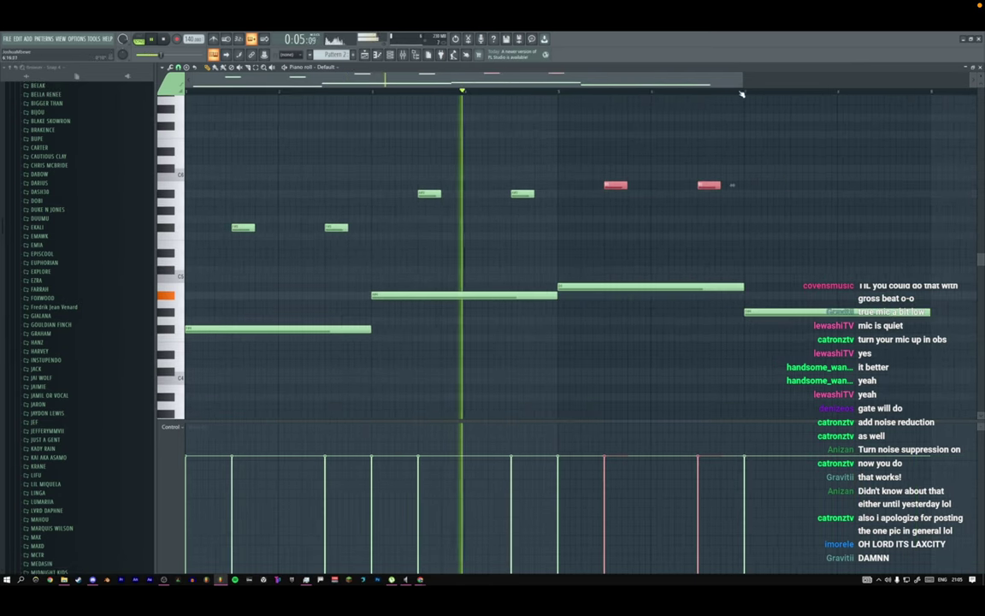
pyautogui.moveTo(616, 185); pyautogui.dragTo(802, 312)
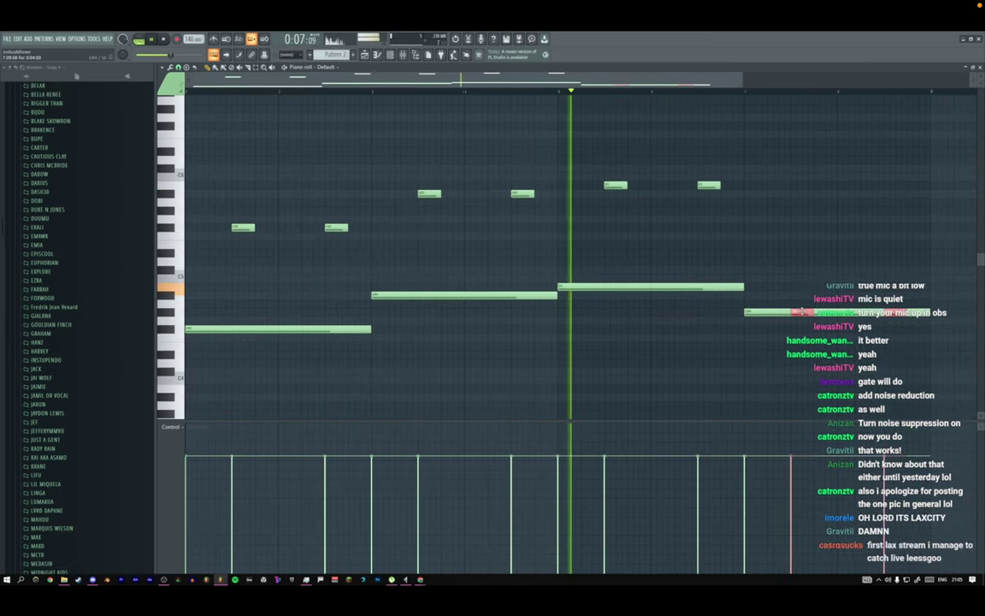
pyautogui.hotkey('ctrl', 'Up')
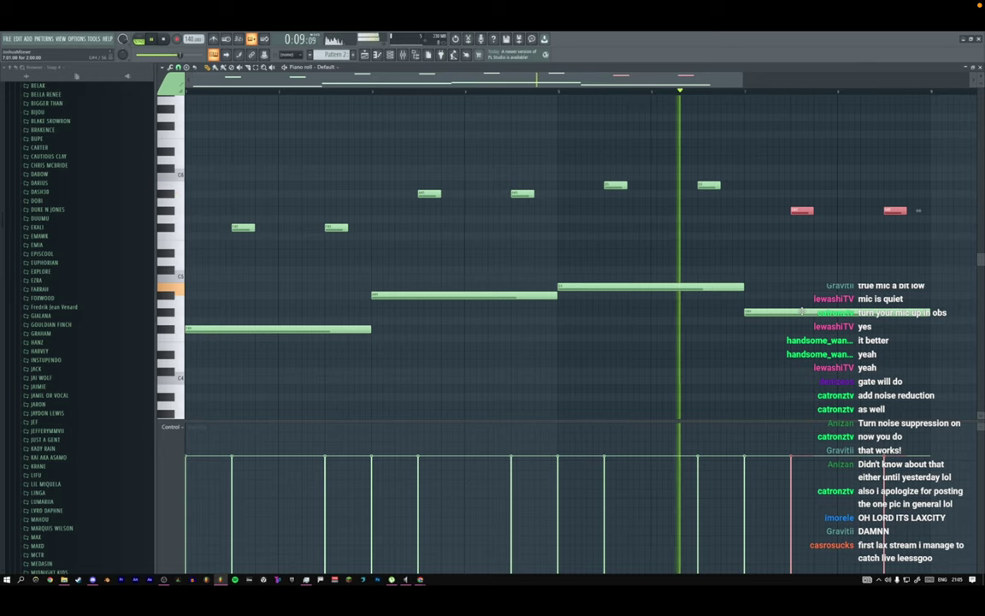
# Add a half-beat note at the end of bar 8, at the pitch of the short notes in bars 3 and 4.
pyautogui.press('F7')
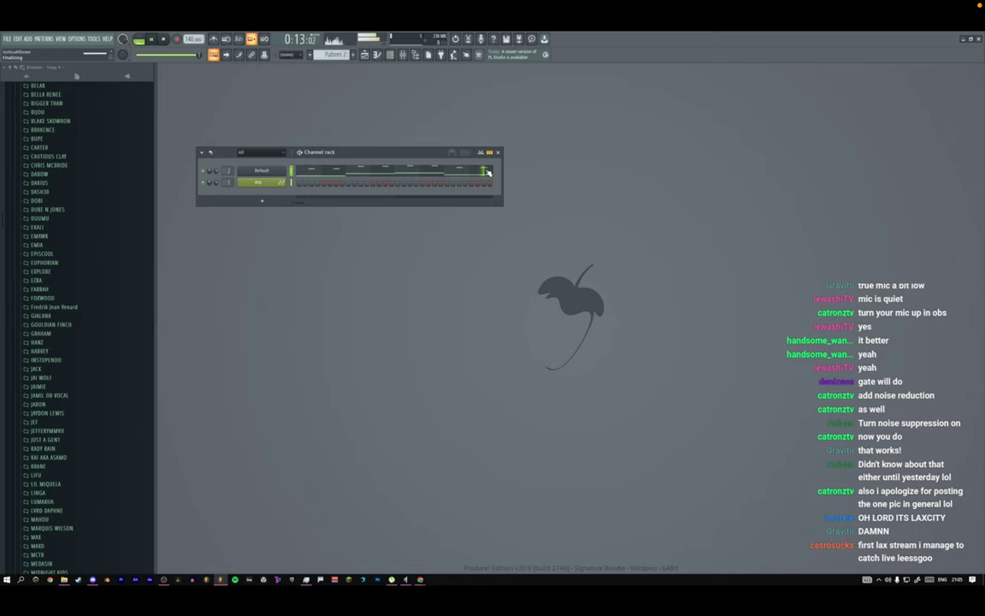
pyautogui.press('F7')
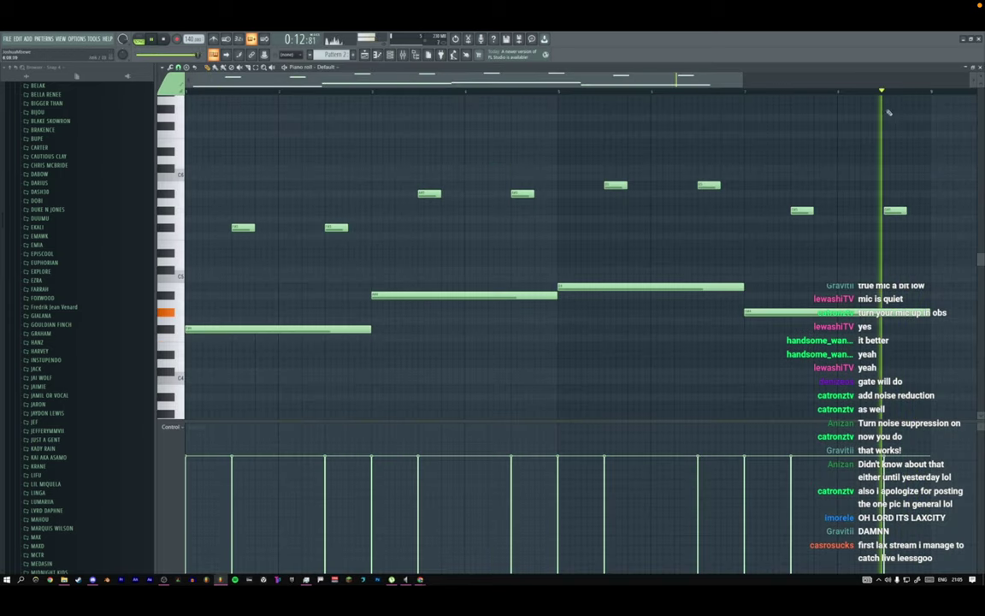
pyautogui.press('space')
pyautogui.moveTo(917, 193); pyautogui.dragTo(911, 193)
pyautogui.press('space')
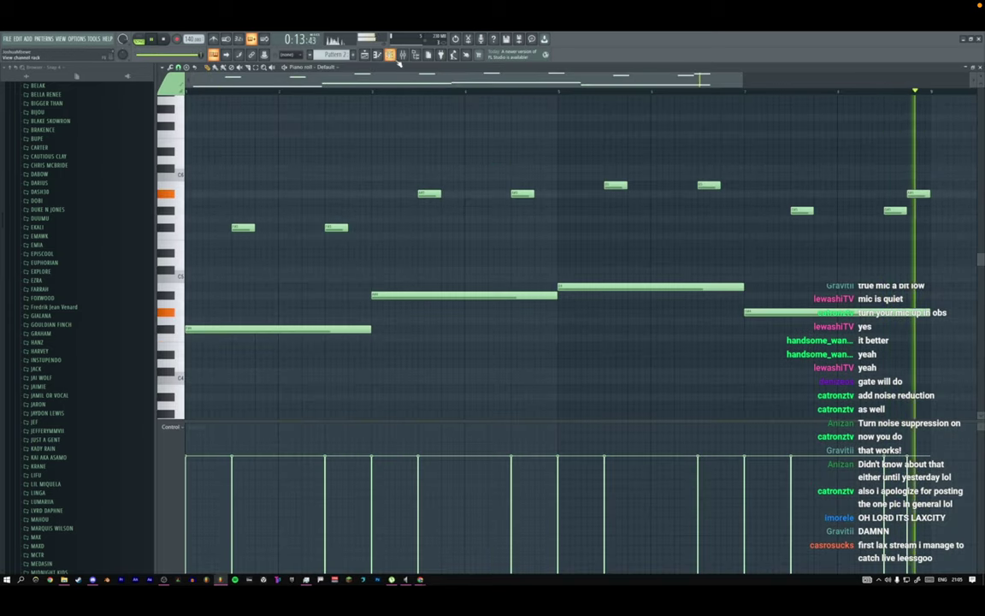
pyautogui.moveTo(926, 194); pyautogui.dragTo(930, 194)
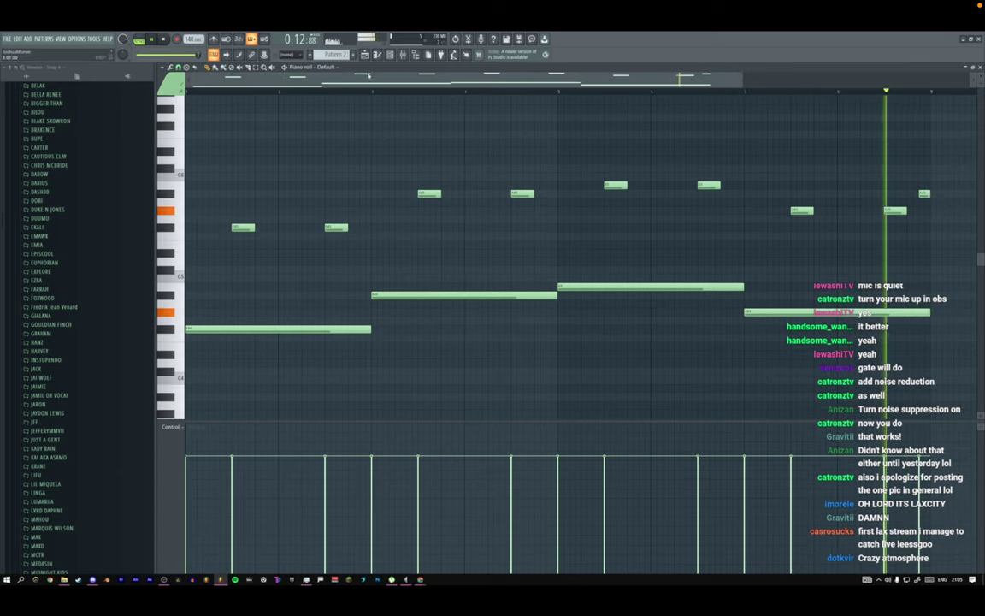
# Shape the Default synth's Timbre 1 harmonic level into a falling curve that reduces the upper harmonics.
pyautogui.press('F7')
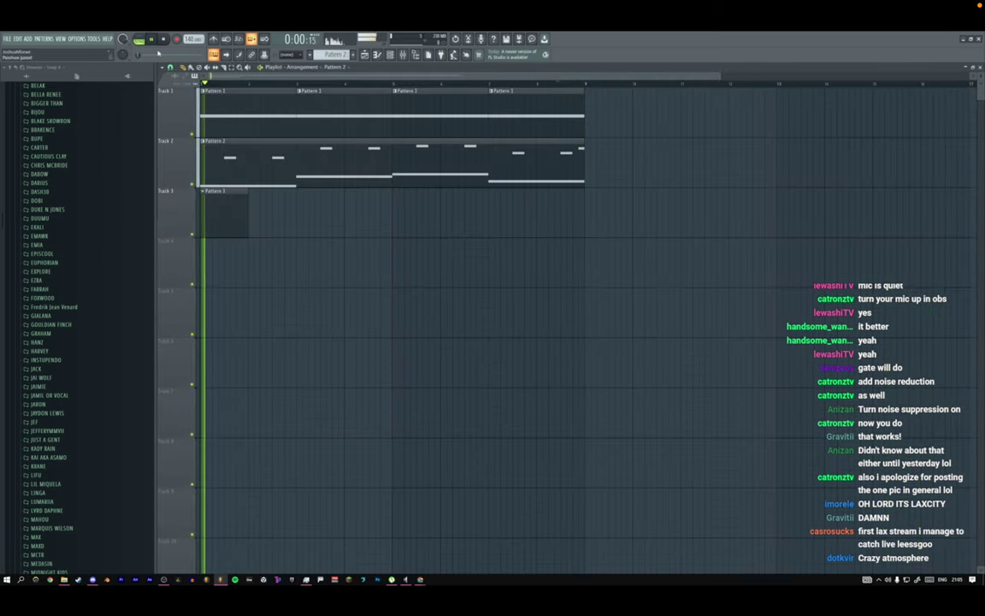
pyautogui.press('F6')
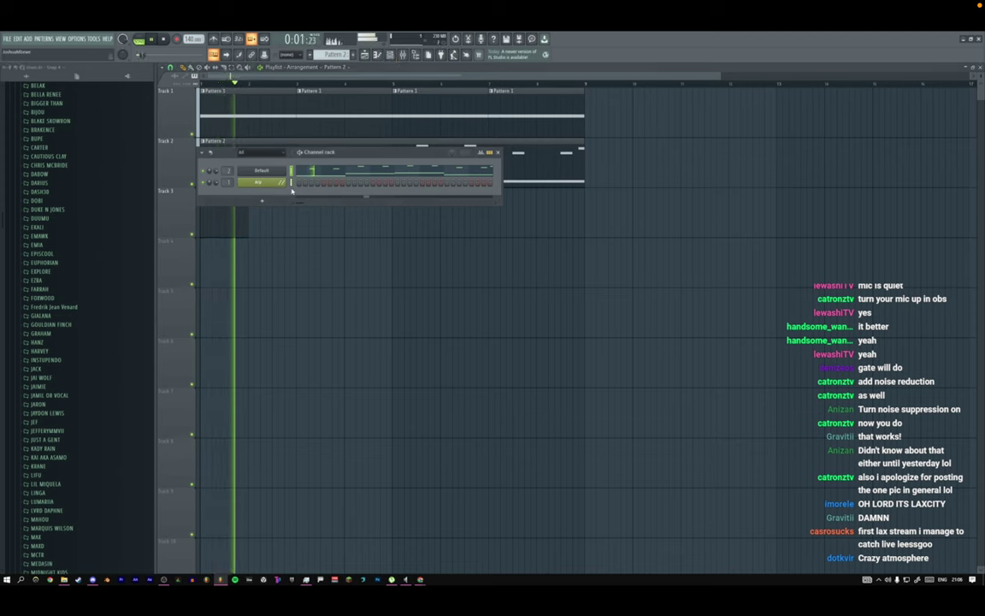
pyautogui.click(260, 170)
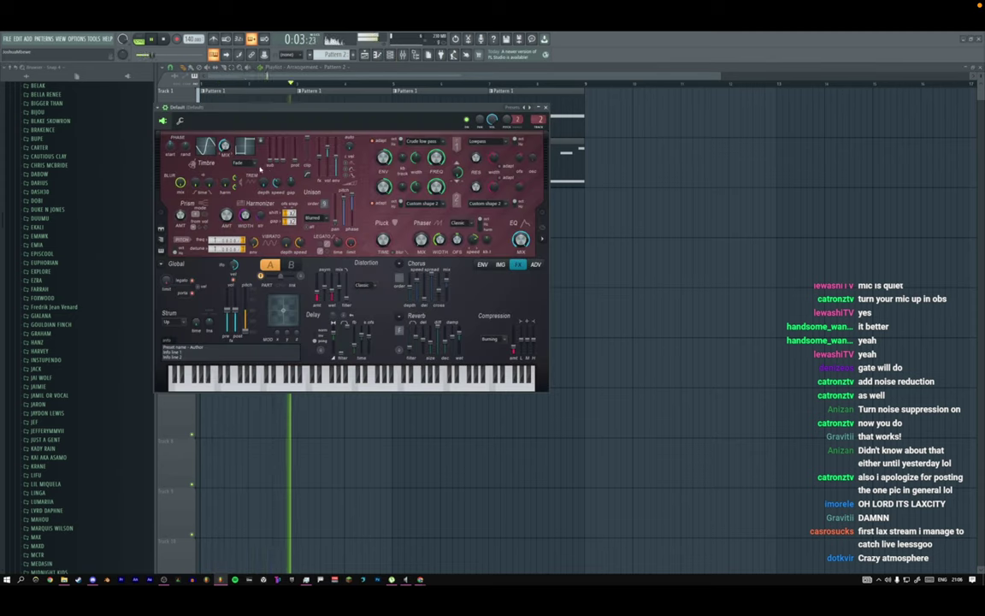
pyautogui.click(208, 145)
pyautogui.moveTo(331, 349); pyautogui.dragTo(308, 300)
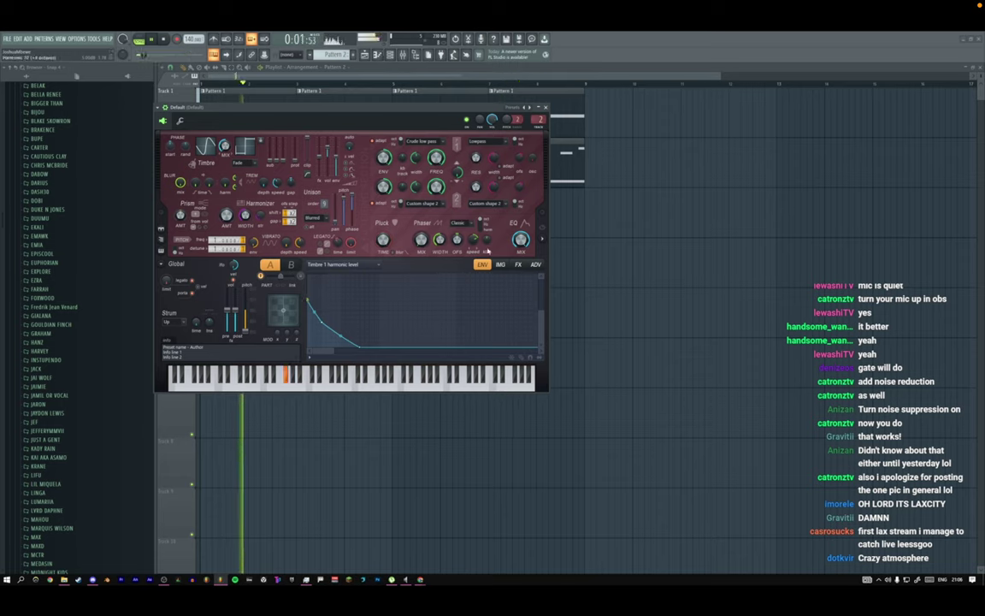
pyautogui.press('F12')
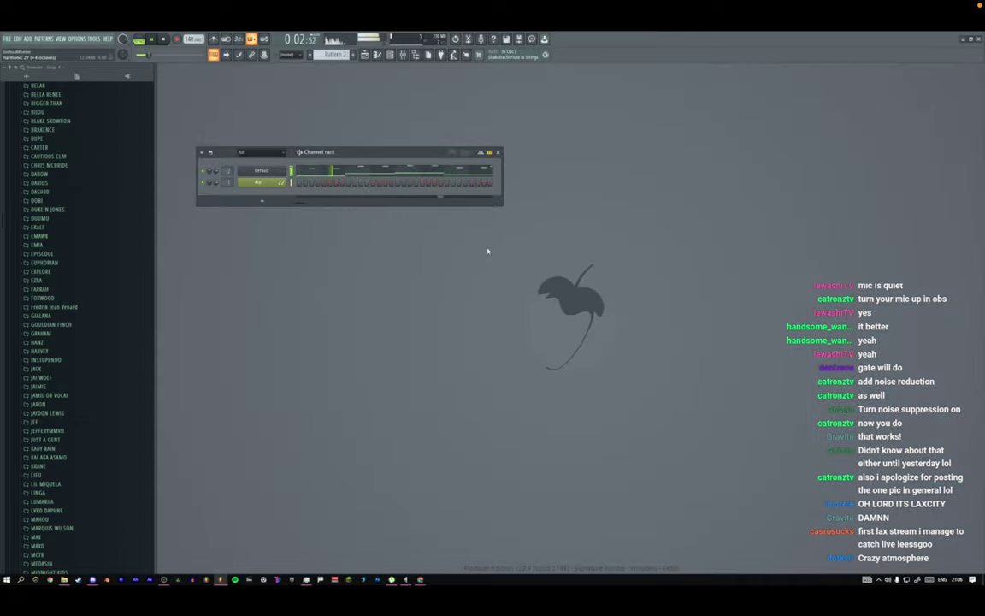
# Check Pattern 1's Arp notes and the Arp channel's Patcher map during playback.
pyautogui.click(377, 54)
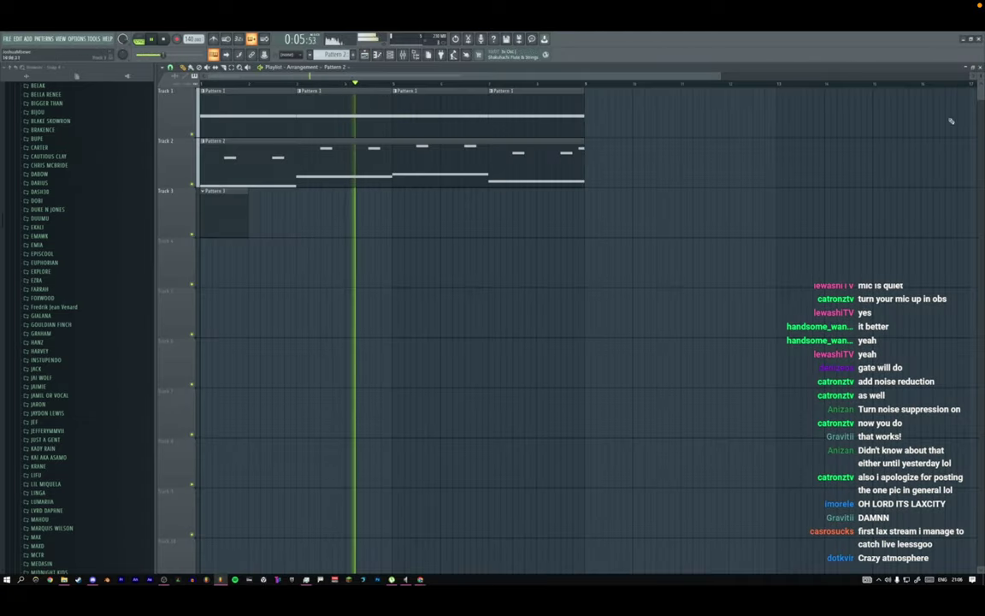
pyautogui.scroll(-3, 215, 162)
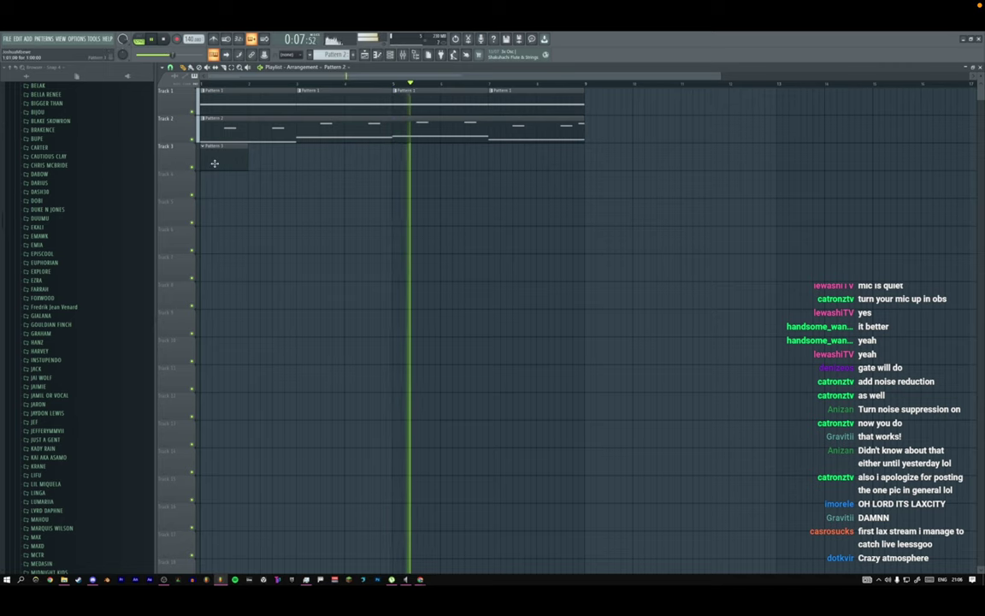
pyautogui.press('space')
pyautogui.doubleClick(284, 102)
pyautogui.press('space')
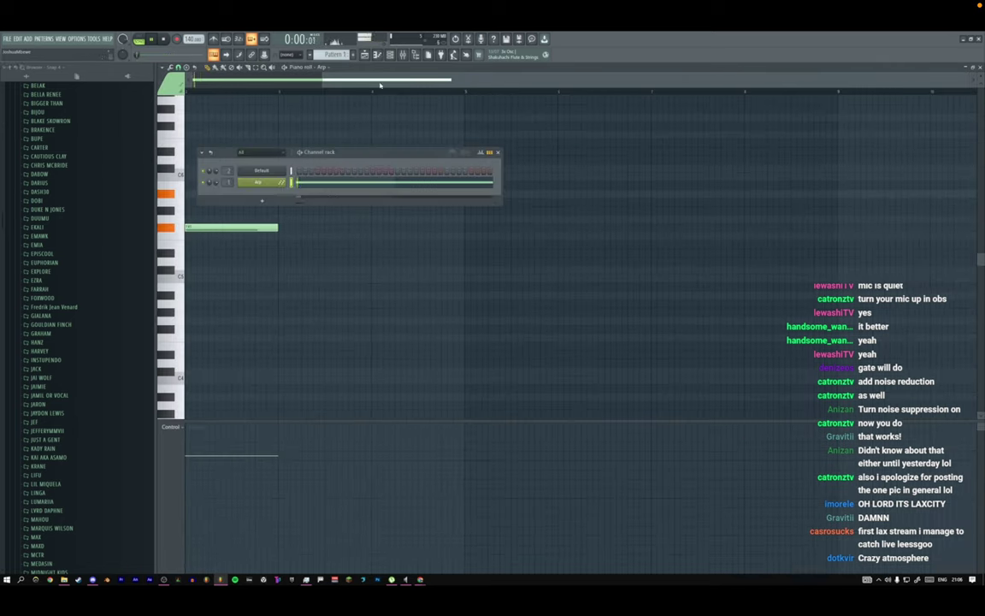
pyautogui.click(262, 182)
pyautogui.click(113, 208)
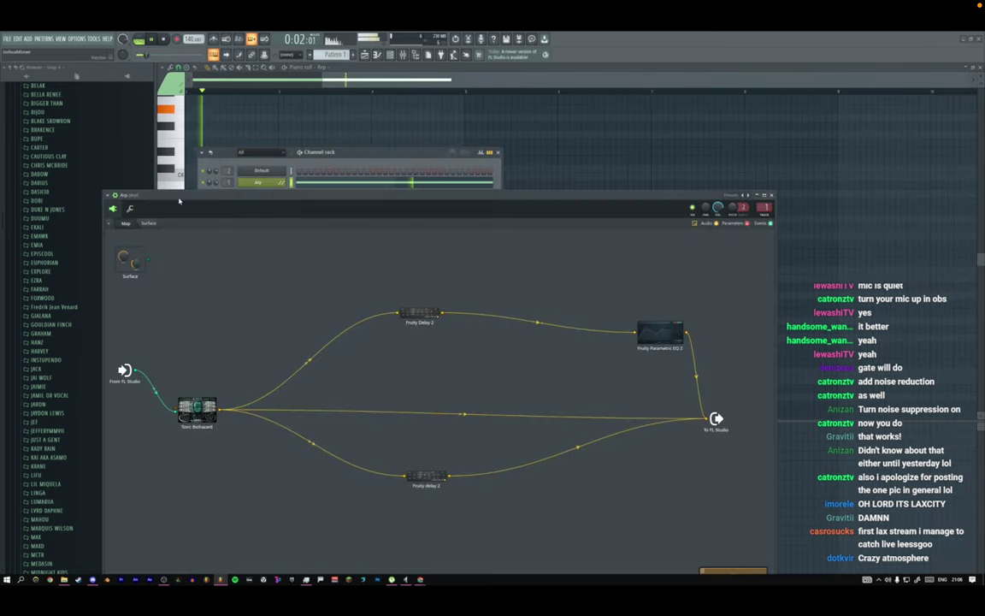
pyautogui.moveTo(199, 200); pyautogui.dragTo(249, 185)
pyautogui.press('F12')
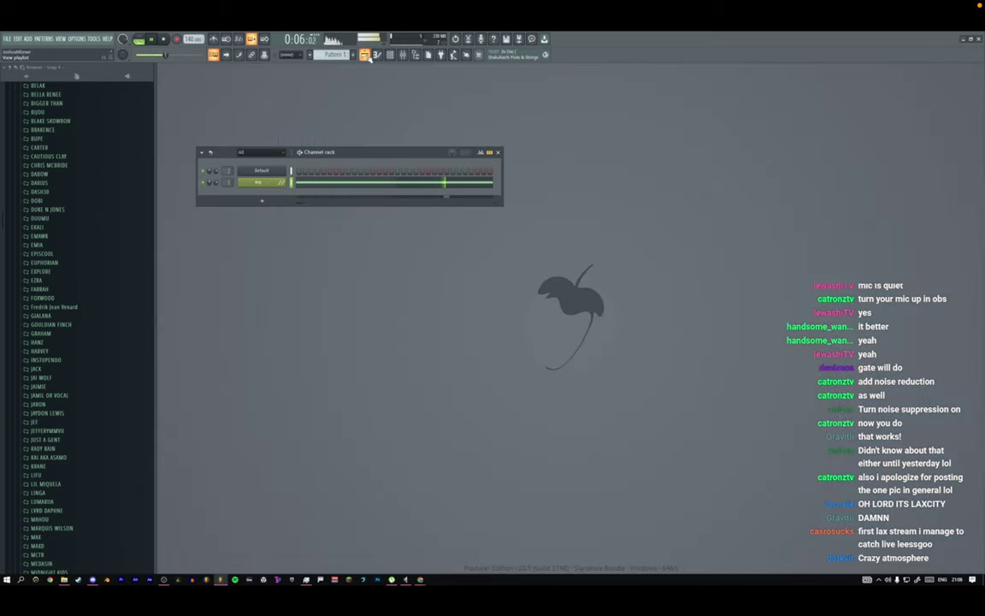
# Search the rest of the COLLABS or REMIXES folder list for a project folder.
pyautogui.scroll(-12, 49, 310)
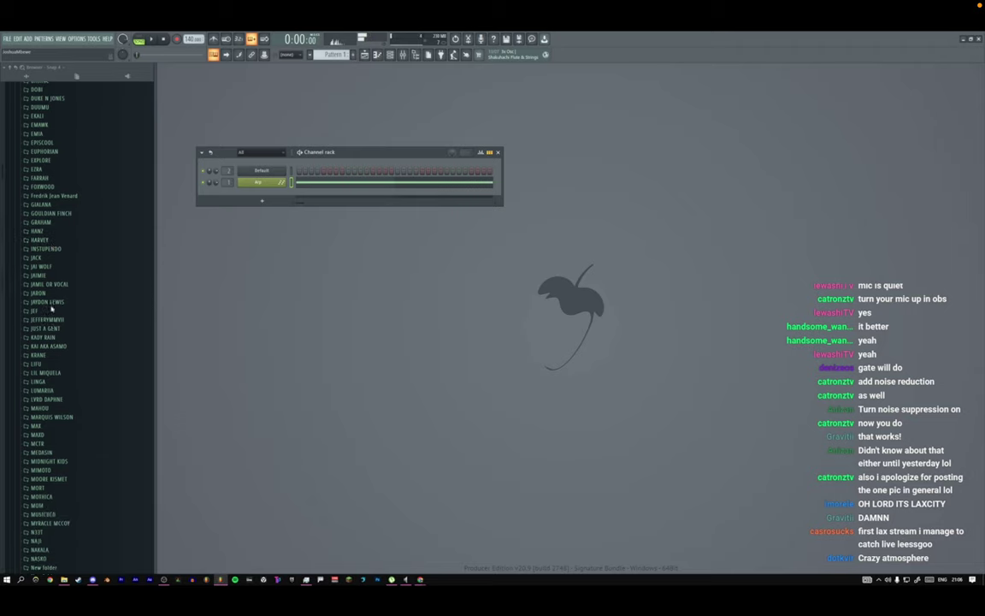
pyautogui.scroll(-4, 51, 290)
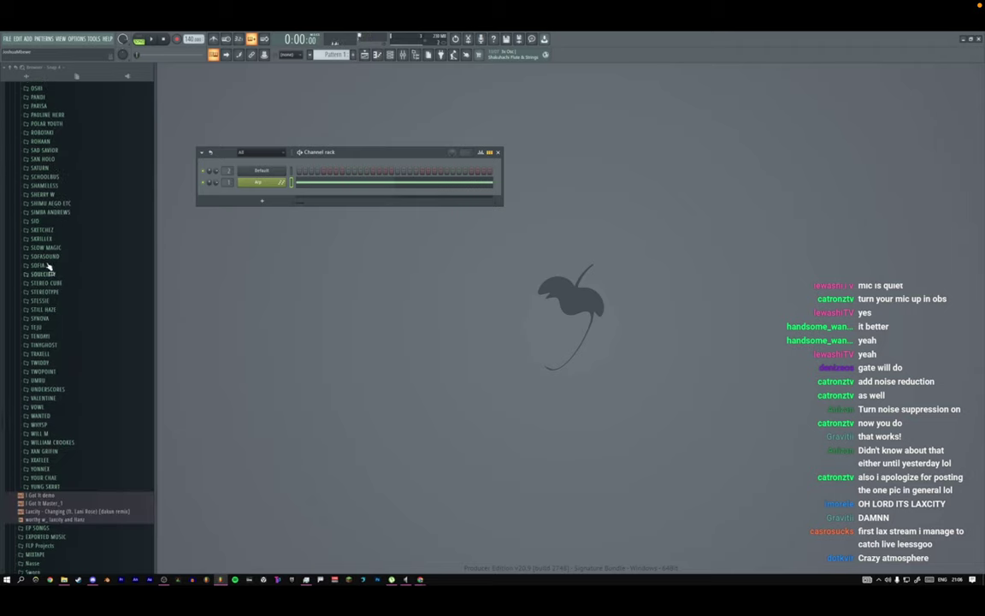
pyautogui.scroll(7, 50, 304)
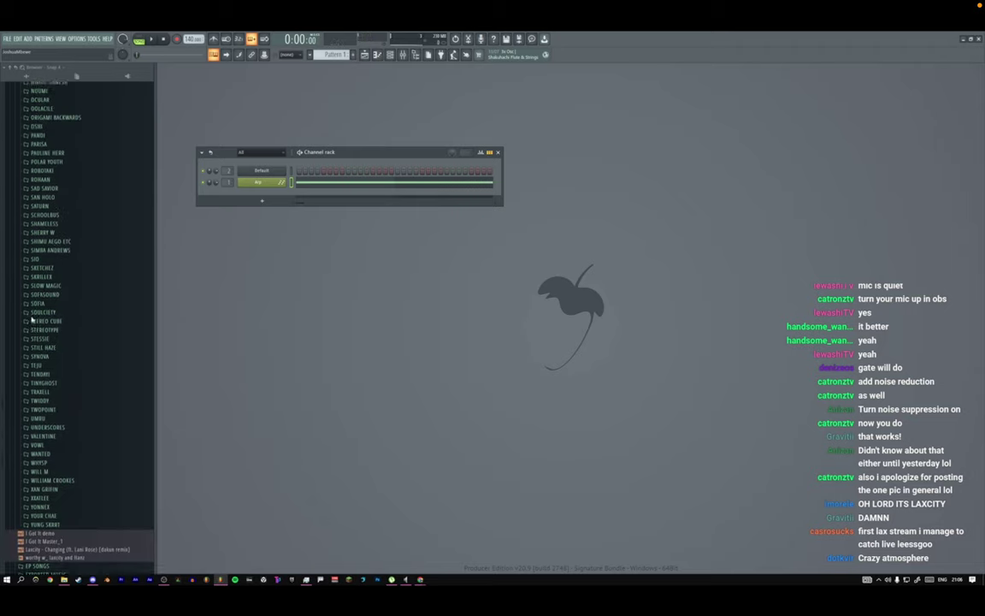
pyautogui.scroll(4, 45, 307)
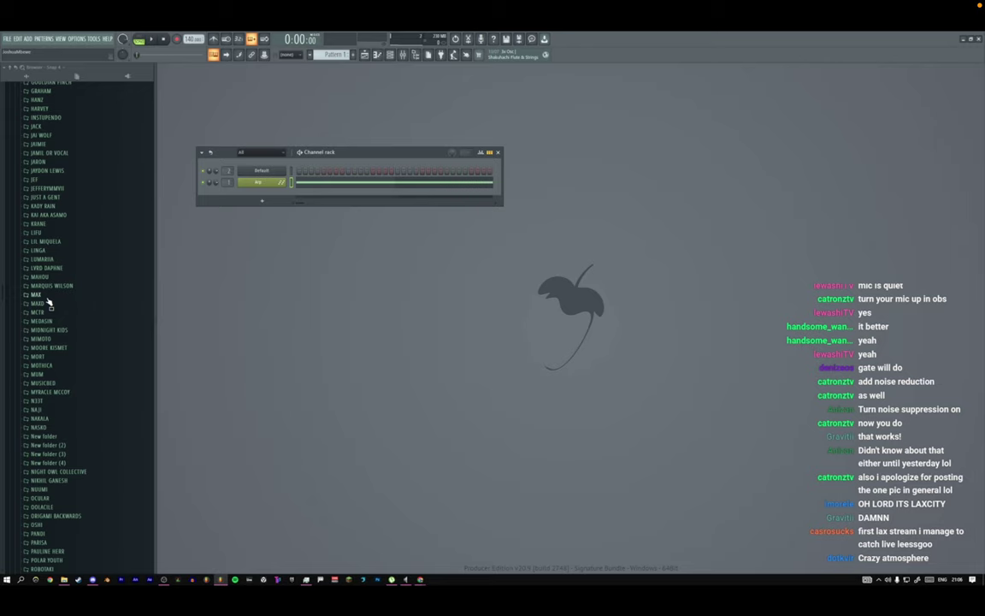
pyautogui.scroll(5, 49, 301)
pyautogui.scroll(4, 48, 301)
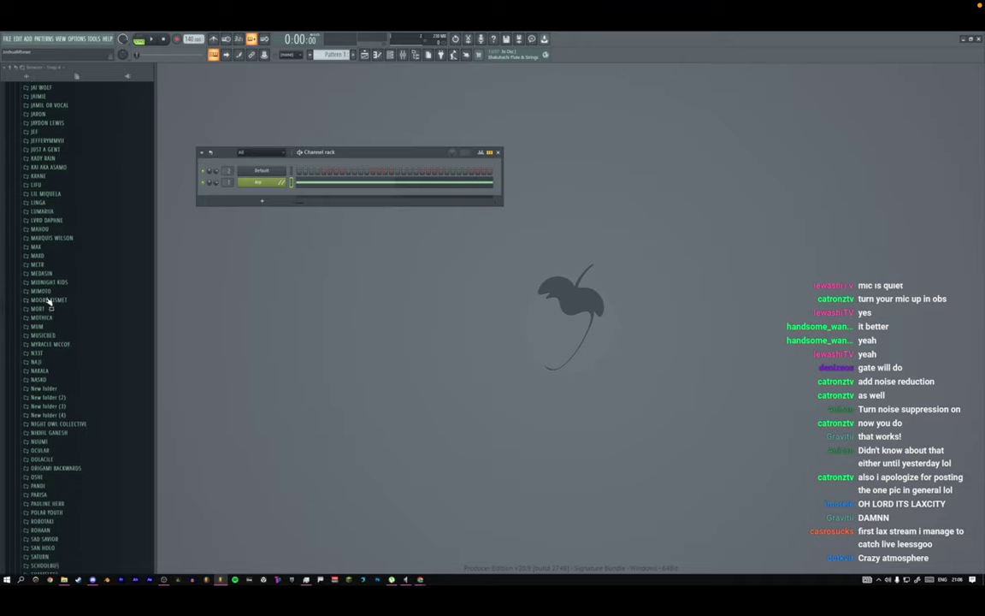
# Look back through the COLLABS or REMIXES folder list for a collaborator's vocal material.
pyautogui.scroll(-10, 49, 301)
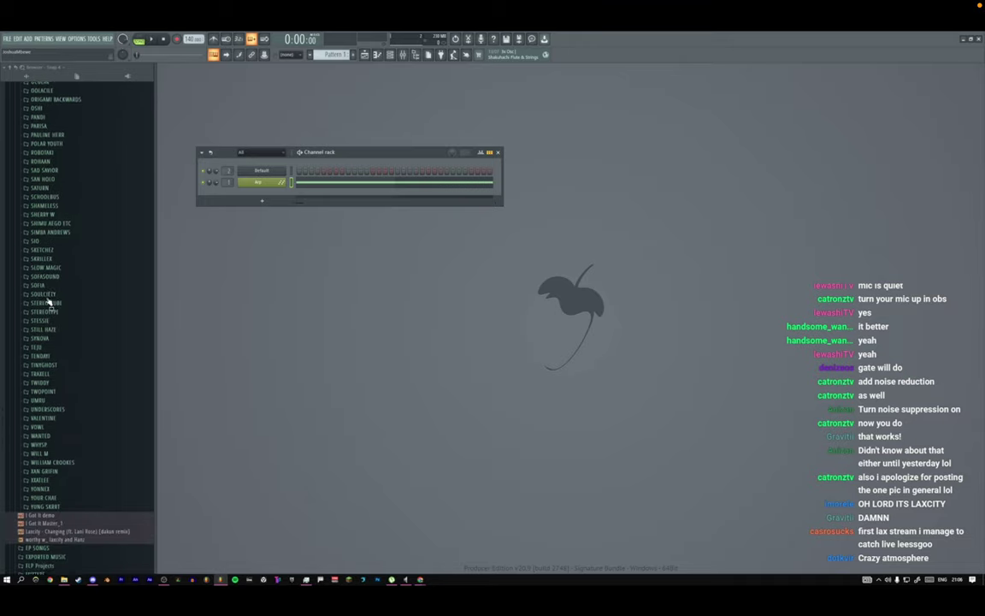
pyautogui.scroll(7, 49, 301)
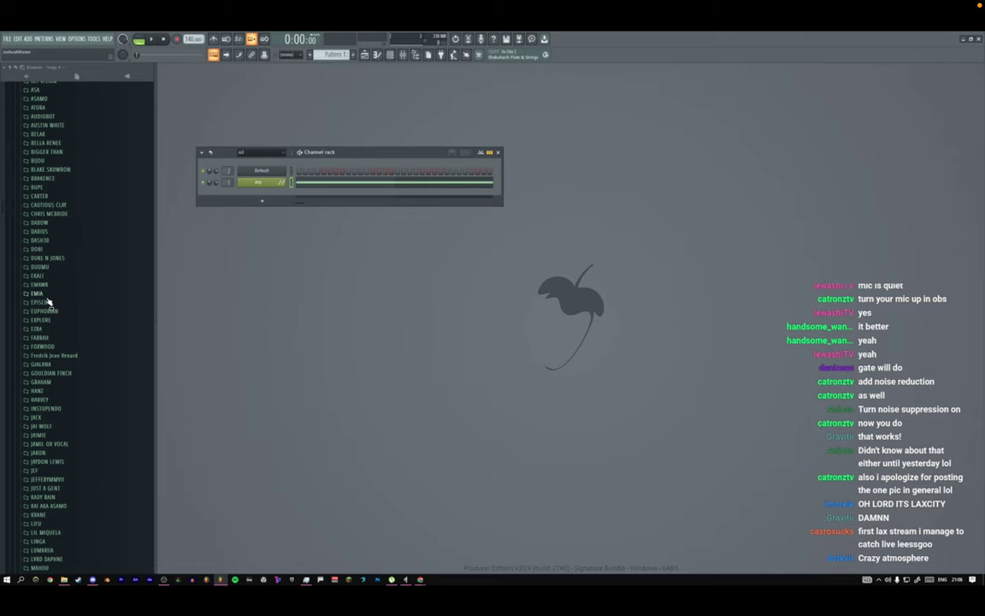
pyautogui.scroll(-2, 48, 302)
pyautogui.scroll(5, 49, 302)
pyautogui.scroll(-3, 49, 302)
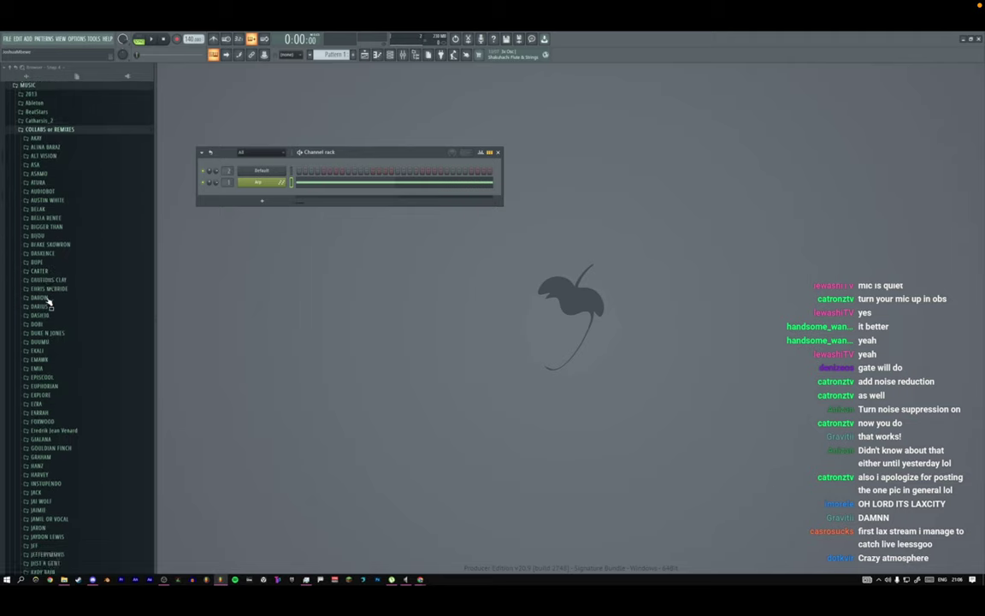
pyautogui.scroll(3, 49, 302)
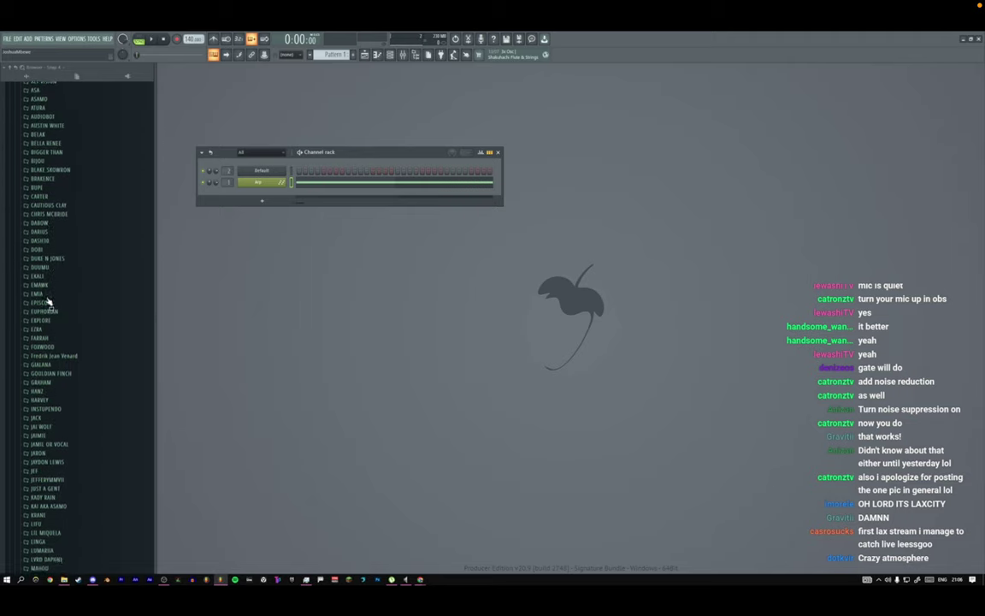
pyautogui.scroll(2, 49, 302)
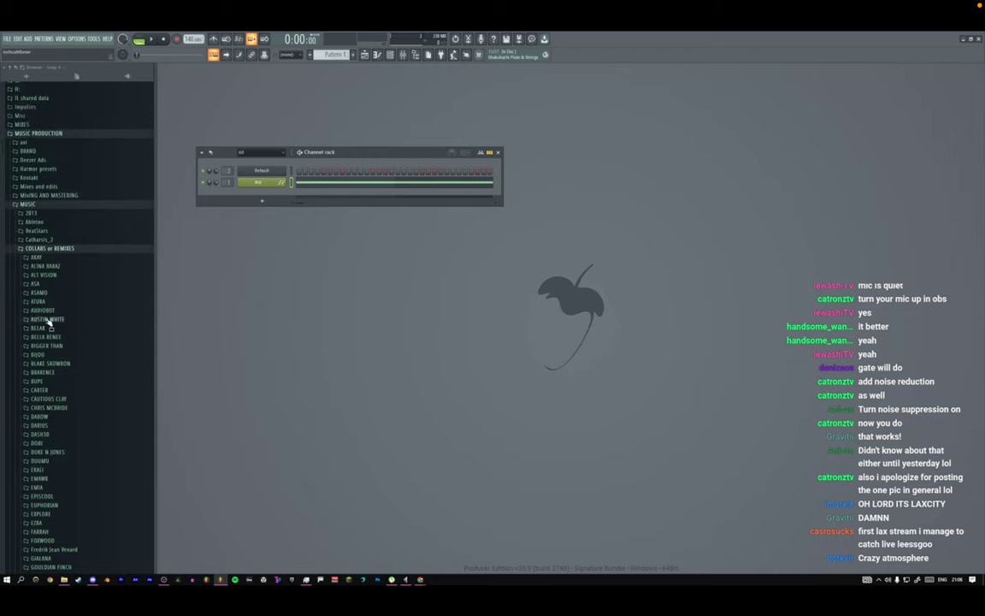
pyautogui.scroll(2, 54, 291)
# Open the collaborator's Toplines 2021 folder and preview the Taste Like Fire and Better Than Them toplines.
pyautogui.click(50, 240)
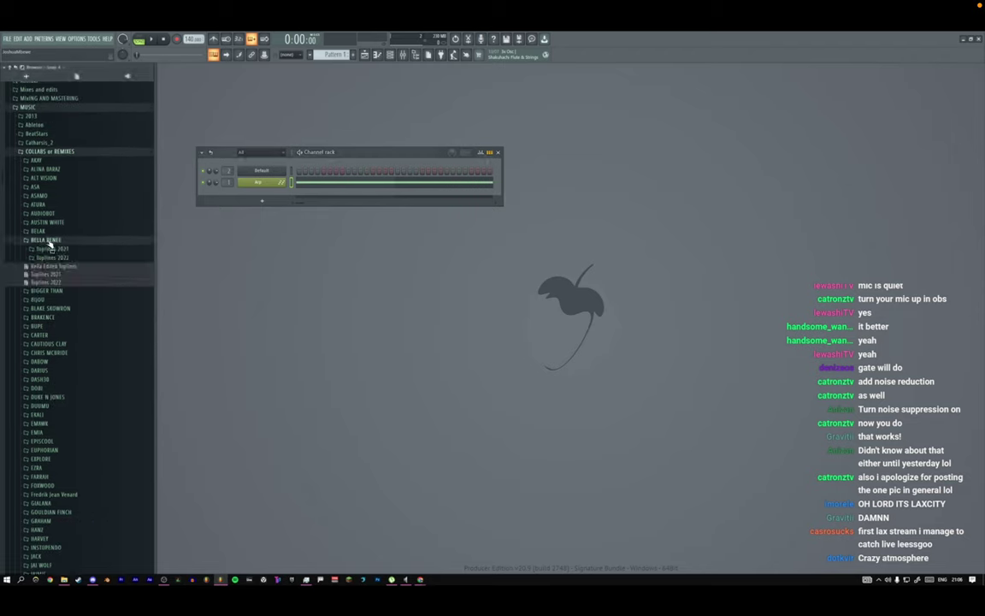
pyautogui.click(49, 248)
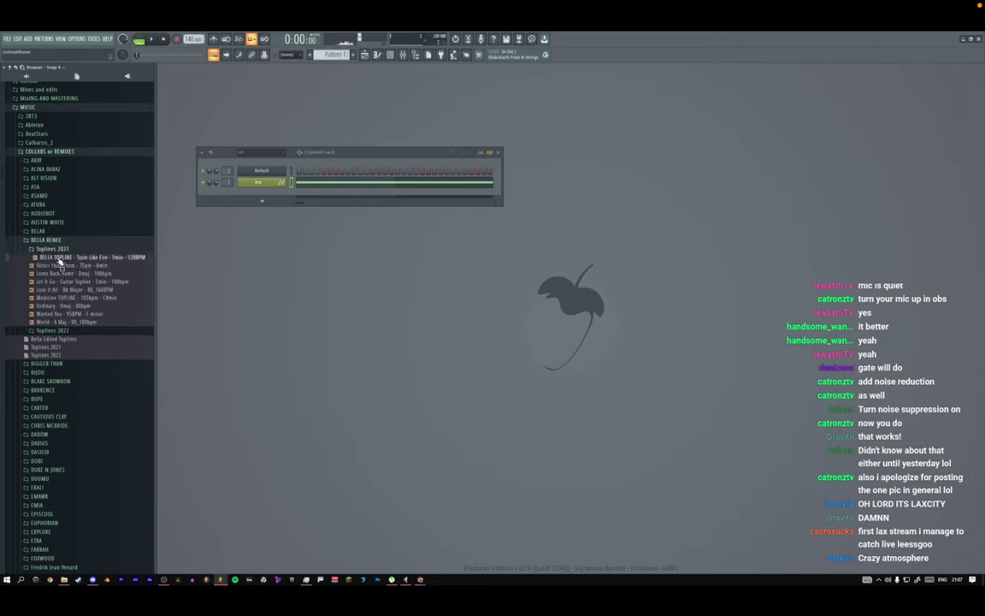
pyautogui.click(56, 266)
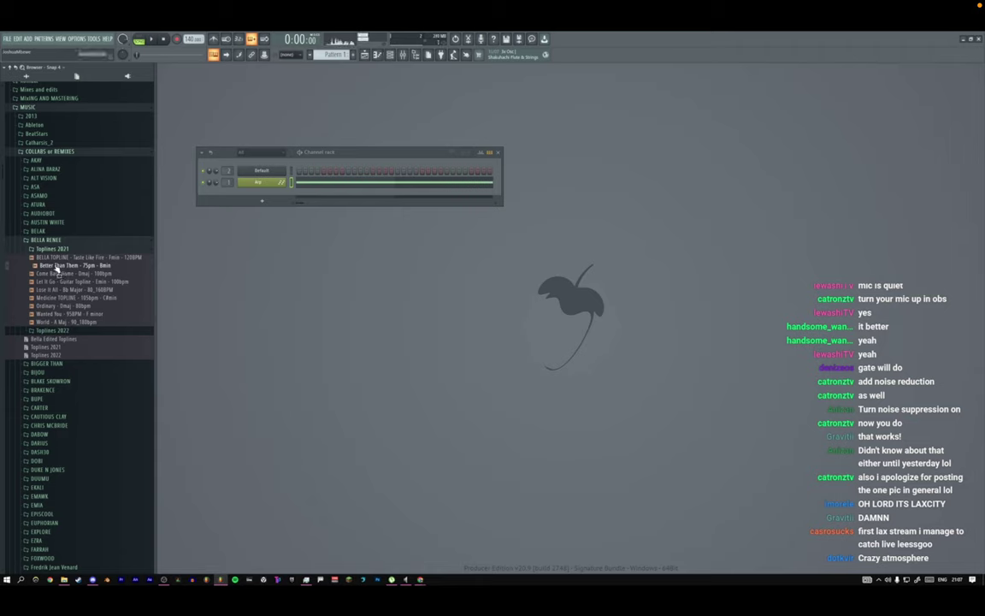
# Add the Better Than Them topline as a sampler channel and replace its sample with Lose It All - Bb Major.
pyautogui.moveTo(57, 268); pyautogui.dragTo(257, 197)
pyautogui.click(258, 194)
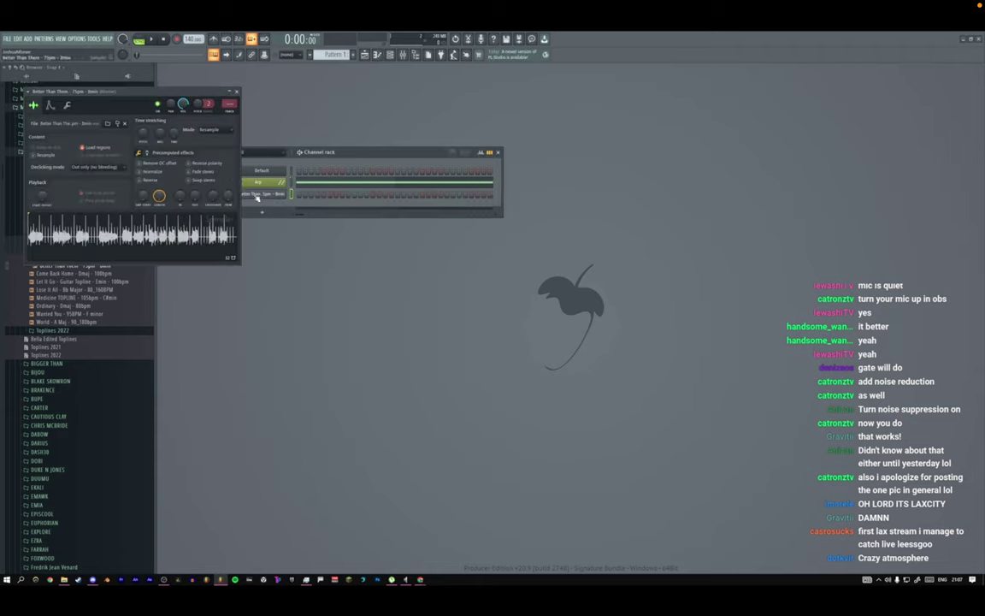
pyautogui.moveTo(154, 96); pyautogui.dragTo(368, 210)
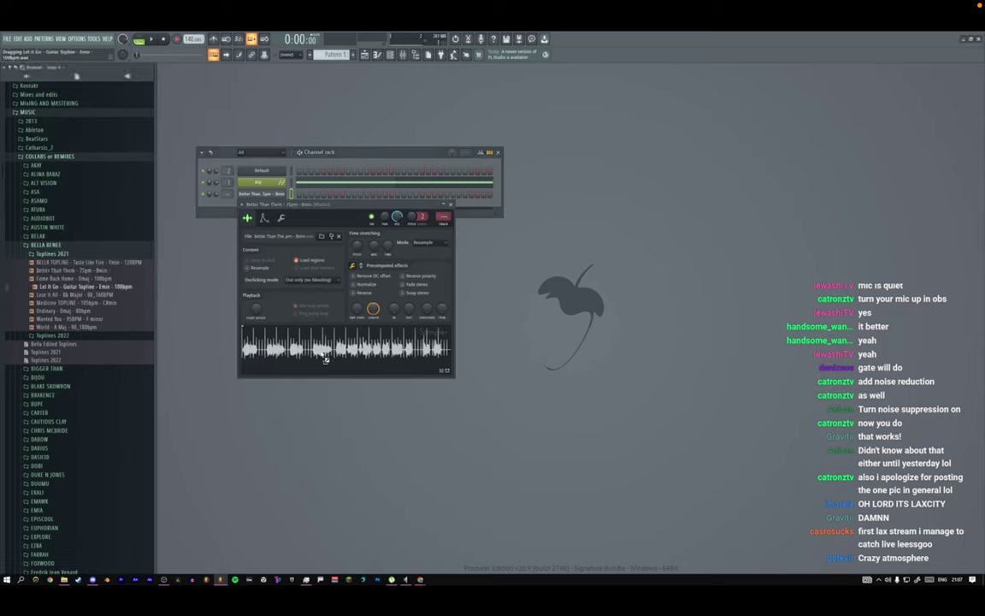
pyautogui.moveTo(49, 292); pyautogui.dragTo(346, 367)
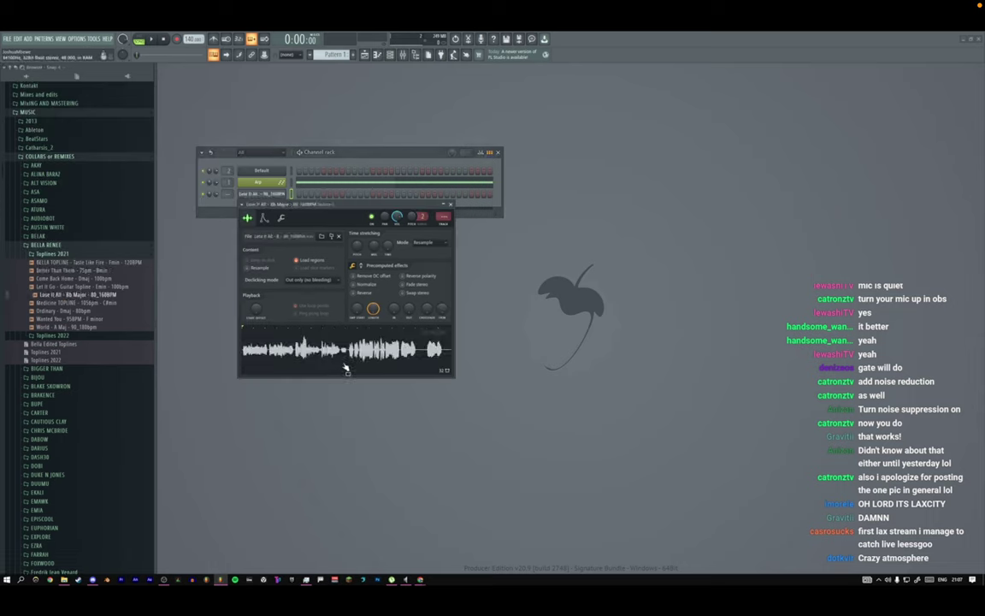
# Enable the Lose It All channel's volume envelope with an immediate attack and full sustain.
pyautogui.click(265, 217)
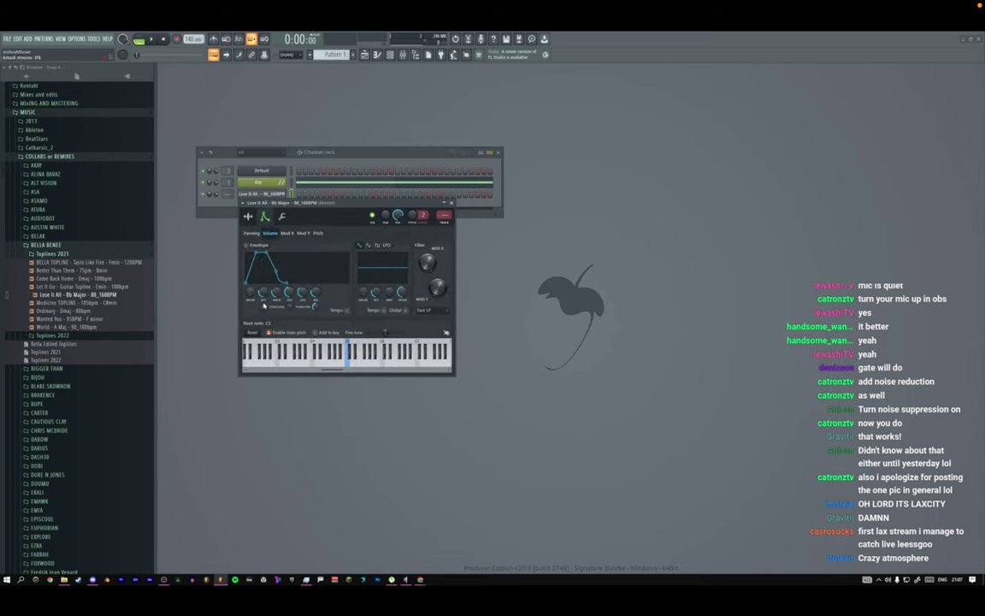
pyautogui.moveTo(303, 291); pyautogui.dragTo(303, 269)
pyautogui.click(248, 216)
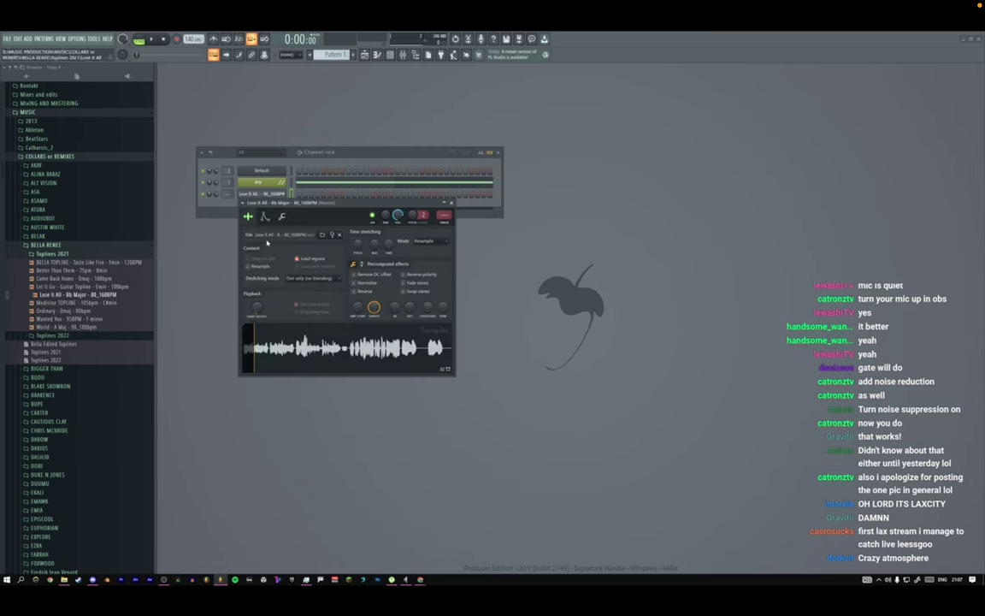
# Audition progressively later sections of the Lose It All sample against playback and set its start offset to 78%.
pyautogui.moveTo(256, 308)
pyautogui.mouseDown()
pyautogui.moveTo(257, 300)
pyautogui.moveTo(259, 308)
pyautogui.mouseUp()
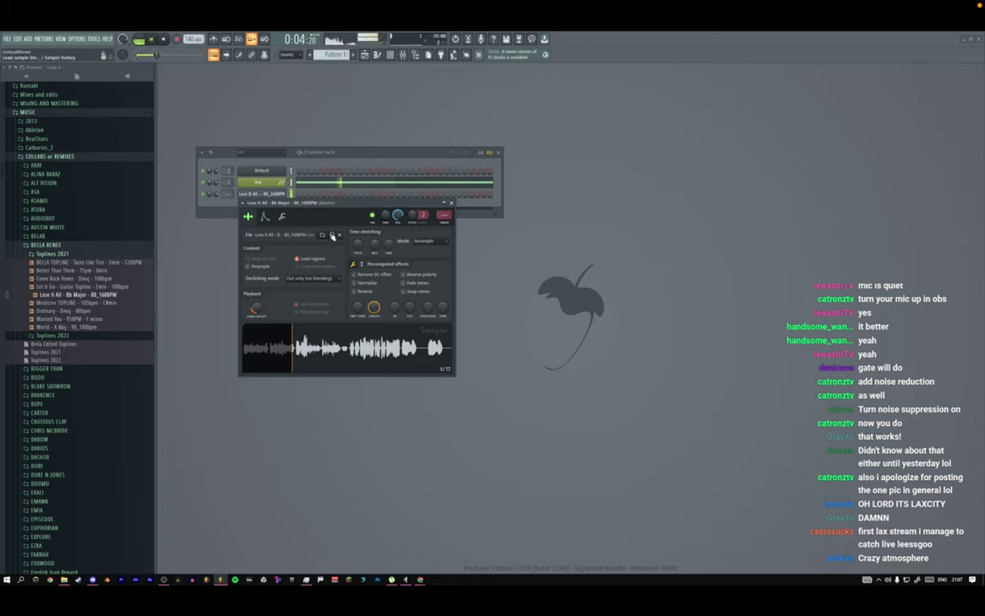
pyautogui.press('space')
pyautogui.moveTo(263, 319); pyautogui.dragTo(263, 314)
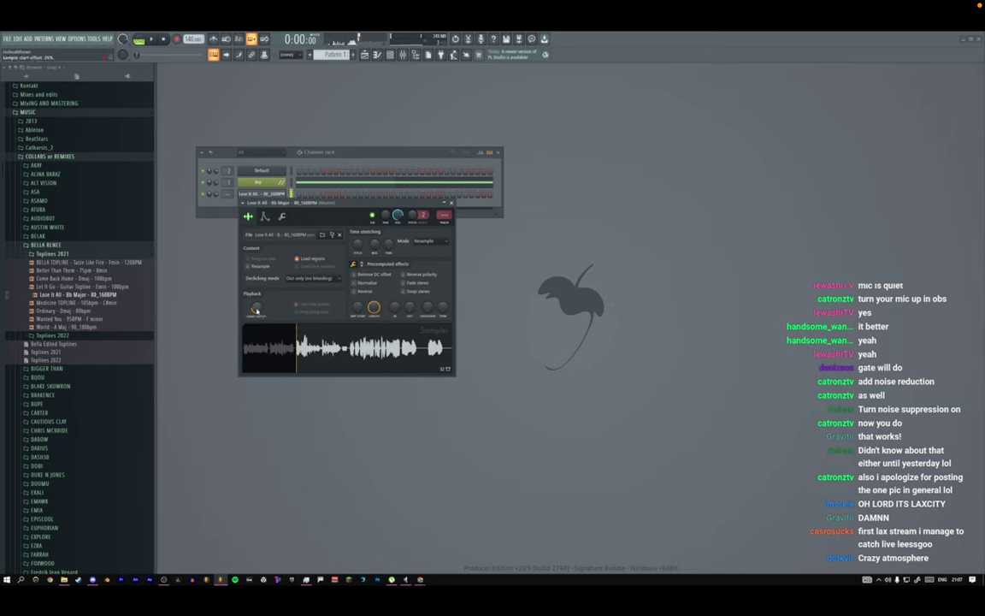
pyautogui.rightClick(255, 311)
pyautogui.press('Escape')
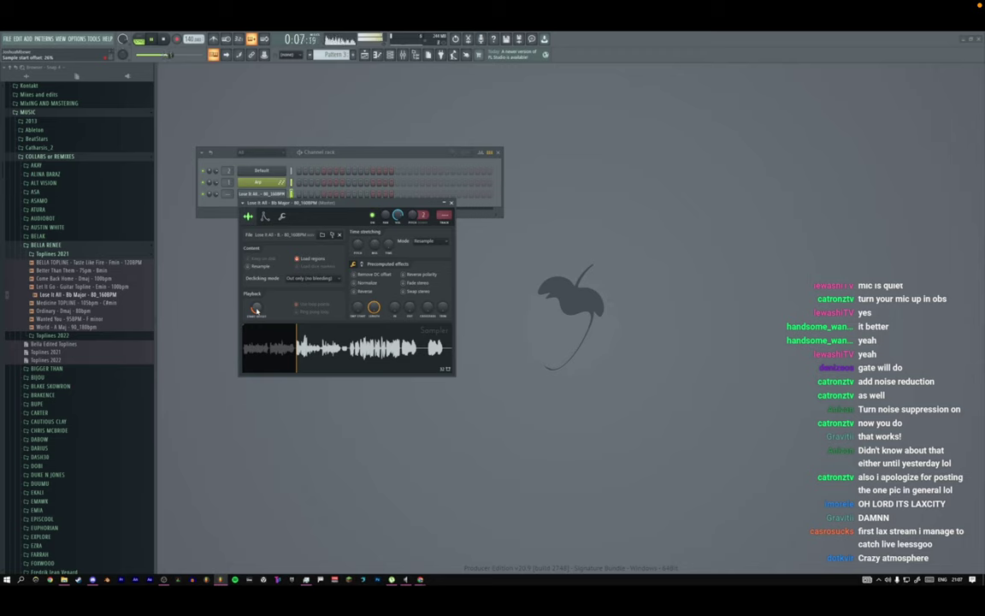
pyautogui.moveTo(257, 308)
pyautogui.mouseDown()
pyautogui.moveTo(256, 290)
pyautogui.moveTo(254, 313)
pyautogui.moveTo(254, 302)
pyautogui.mouseUp()
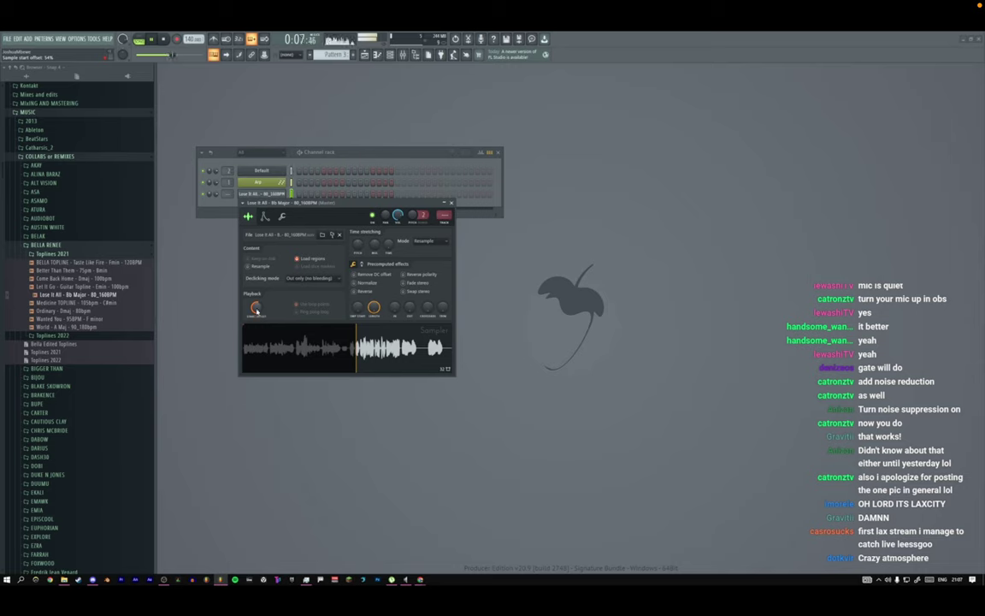
pyautogui.moveTo(256, 311); pyautogui.dragTo(260, 306)
pyautogui.press('3')
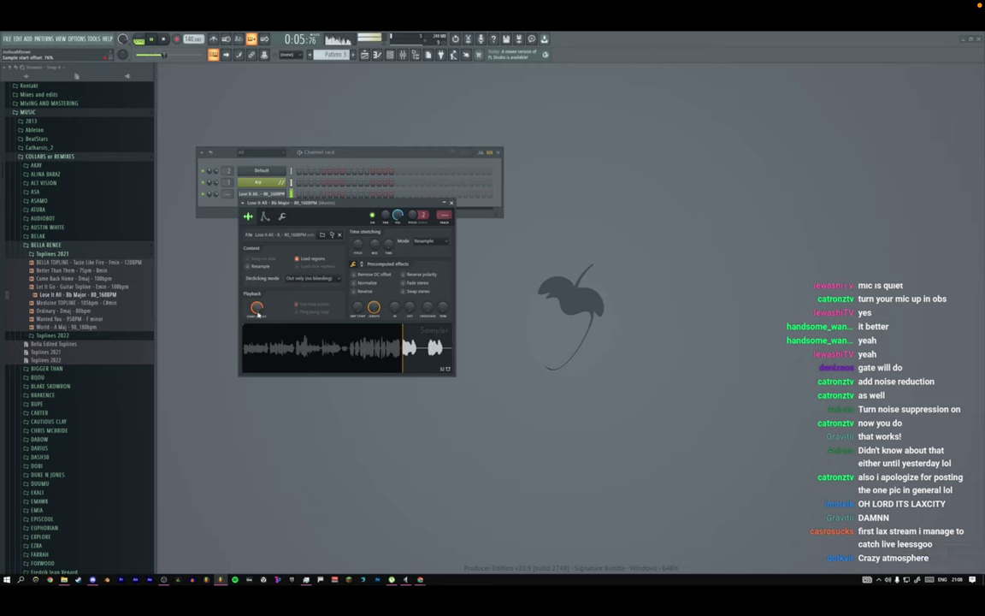
pyautogui.moveTo(258, 314); pyautogui.dragTo(258, 312)
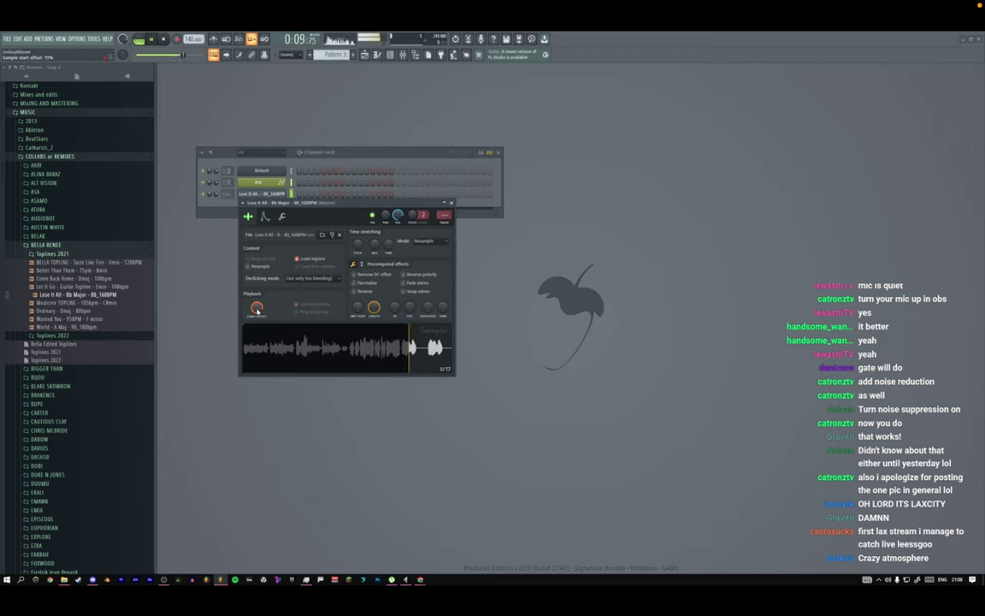
pyautogui.moveTo(256, 312); pyautogui.dragTo(256, 312)
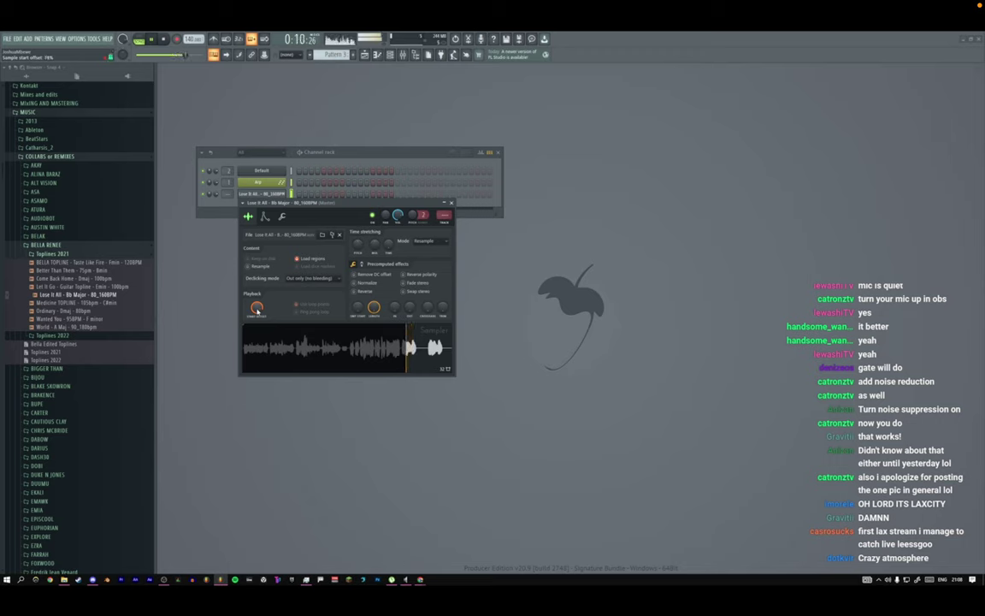
# Set the Lose It All sample's time stretching to e2 transient mode with a 117.60% multiplier.
pyautogui.click(420, 242)
pyautogui.click(432, 267)
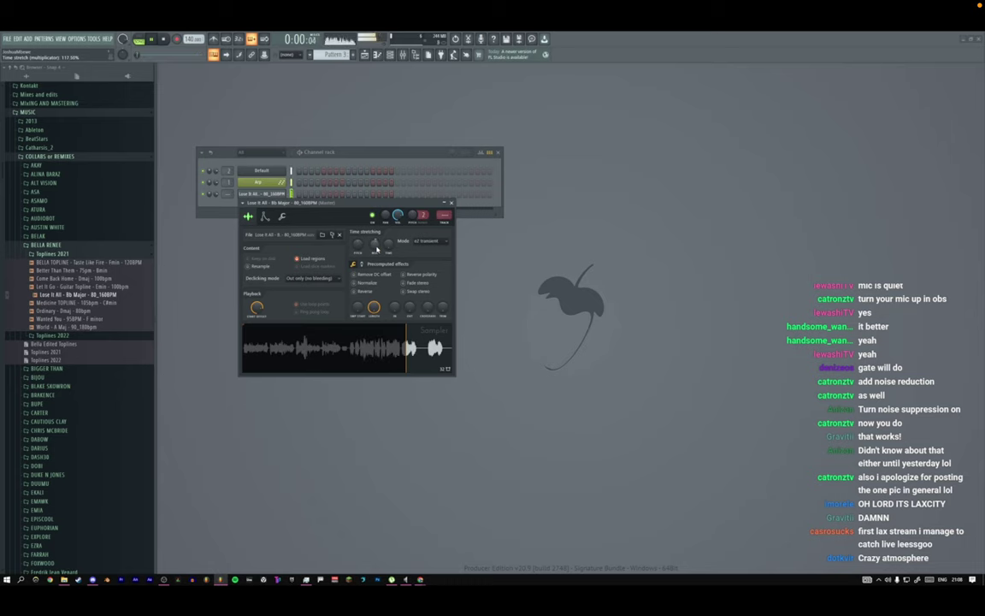
# Enter two consecutive half-bar D#5 notes for the Lose It All channel in bar 1 of Pattern 3.
pyautogui.rightClick(274, 194)
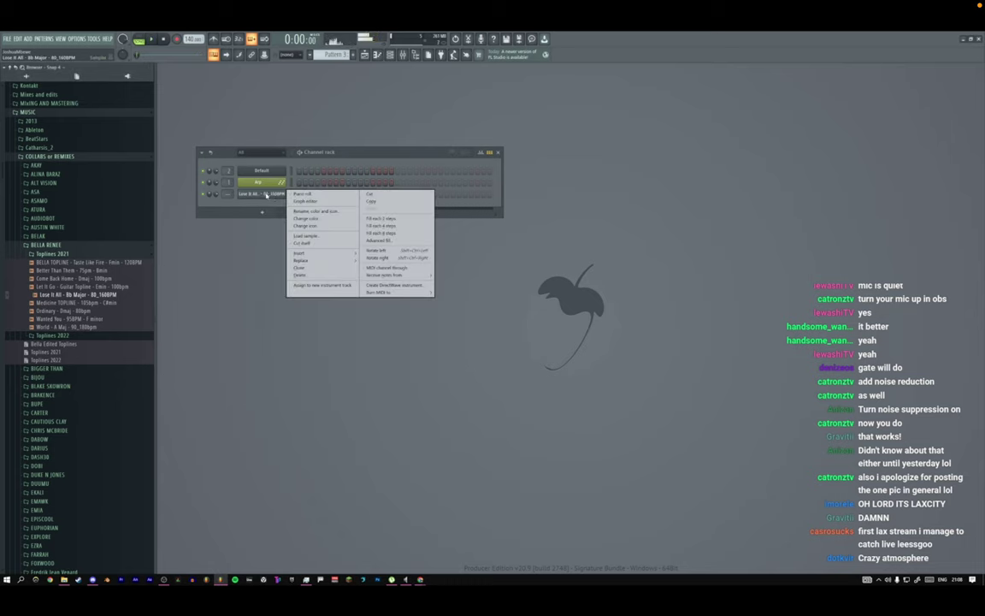
pyautogui.click(301, 199)
pyautogui.moveTo(191, 250); pyautogui.dragTo(231, 254)
pyautogui.press('space')
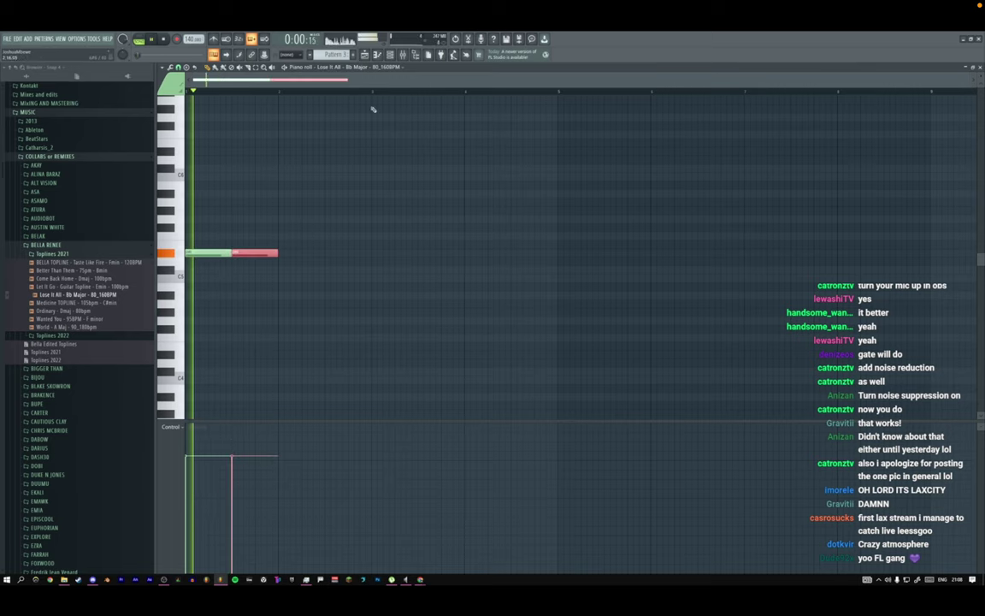
# Place Pattern 3 at the start of Track 3 and repeat it through bar 8 in the playlist.
pyautogui.press('F5')
pyautogui.keyDown('ctrl'); pyautogui.click(246, 161); pyautogui.keyUp('ctrl')
pyautogui.hotkey('ctrl', 'b')
pyautogui.hotkey('ctrl', 'b')
pyautogui.hotkey('ctrl', 'b')
pyautogui.hotkey('ctrl', 'b')
pyautogui.hotkey('ctrl', 'b')
pyautogui.hotkey('ctrl', 'b')
pyautogui.hotkey('ctrl', 'b')
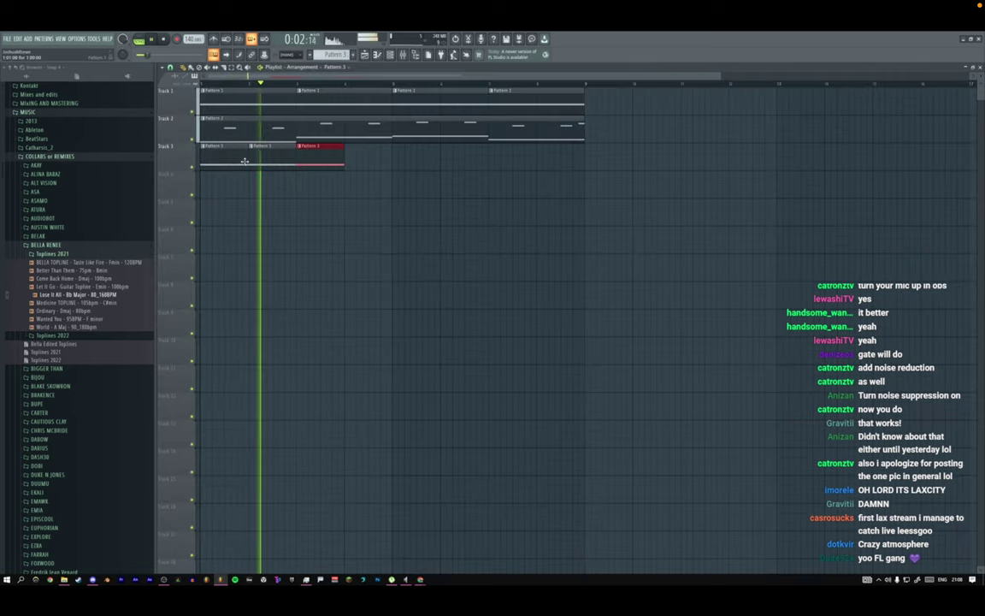
# Set the Lose It All sample's time-stretch multiplier to 133.10%.
pyautogui.click(392, 55)
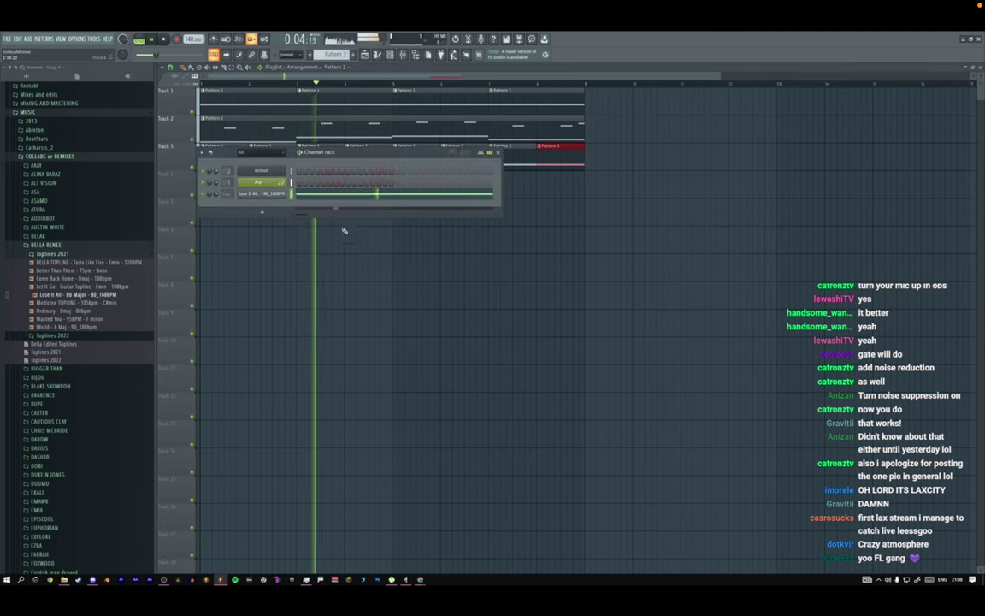
pyautogui.click(261, 194)
pyautogui.click(265, 216)
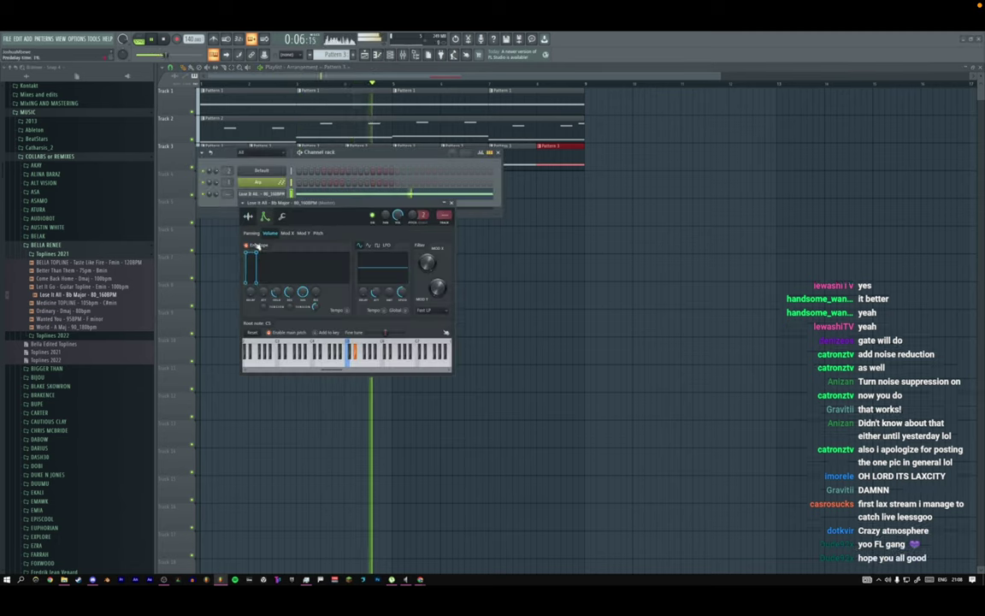
pyautogui.click(248, 215)
pyautogui.scroll(2, 373, 250)
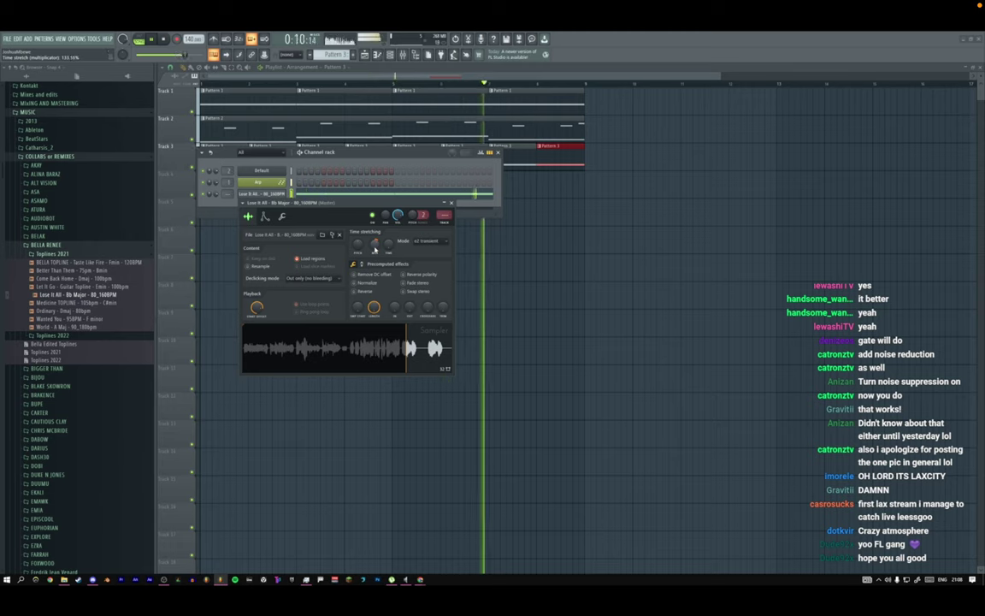
# Switch the Lose It All sample to Stretch mode and refine its stretch multiplier and time against playback.
pyautogui.press('space')
pyautogui.click(427, 241)
pyautogui.click(425, 258)
pyautogui.press('space')
pyautogui.moveTo(374, 244); pyautogui.dragTo(374, 247)
pyautogui.press('space')
pyautogui.press('space')
pyautogui.press('space')
pyautogui.press('space')
pyautogui.press('space')
pyautogui.press('space')
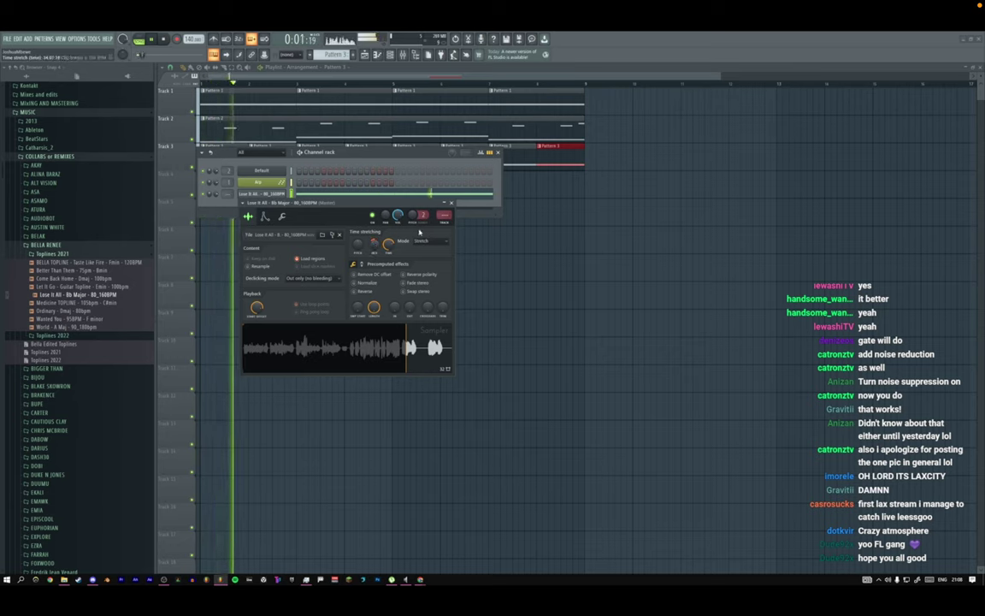
# Try a channel pitch adjustment on the Lose It All sampler against playback and reset it.
pyautogui.press('space')
pyautogui.moveTo(412, 215); pyautogui.dragTo(411, 217)
pyautogui.press('space')
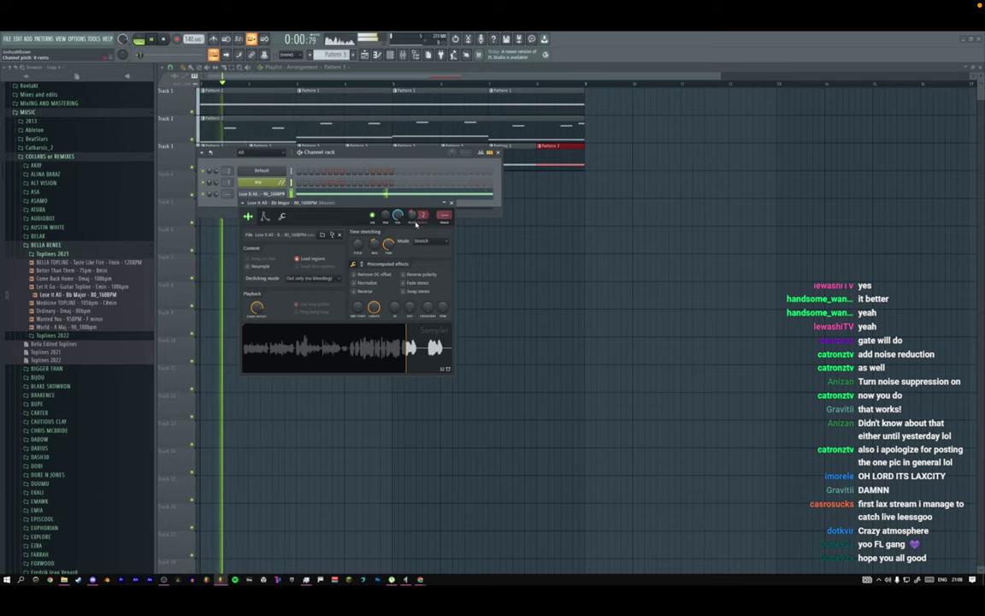
pyautogui.press('space')
pyautogui.keyDown('alt'); pyautogui.click(412, 216); pyautogui.keyUp('alt')
pyautogui.press('space')
pyautogui.press('space')
# Lower both Lose It All notes in Pattern 3 by an octave to D#4 and play the result.
pyautogui.click(452, 203)
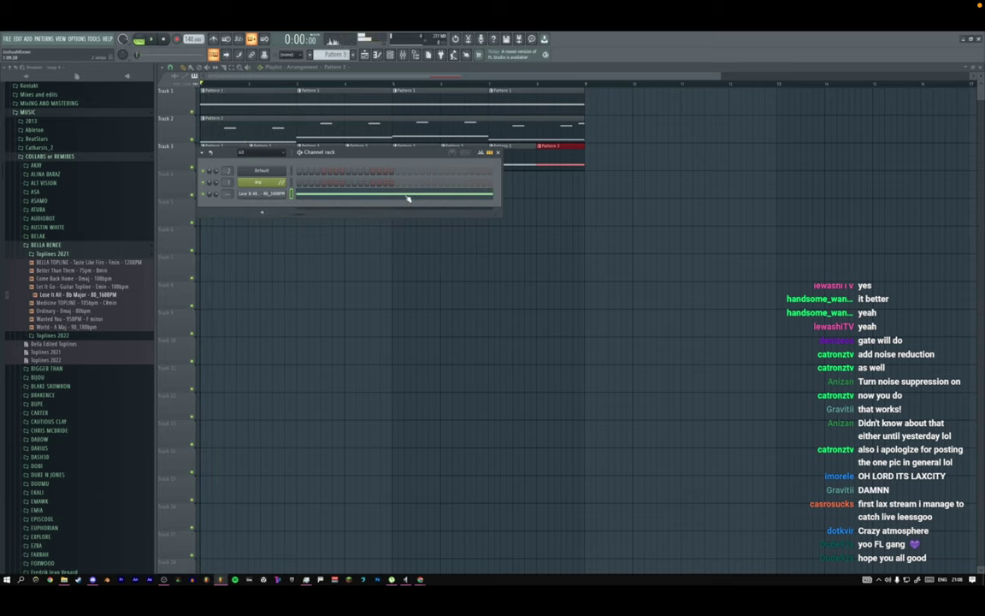
pyautogui.click(407, 197)
pyautogui.press('space')
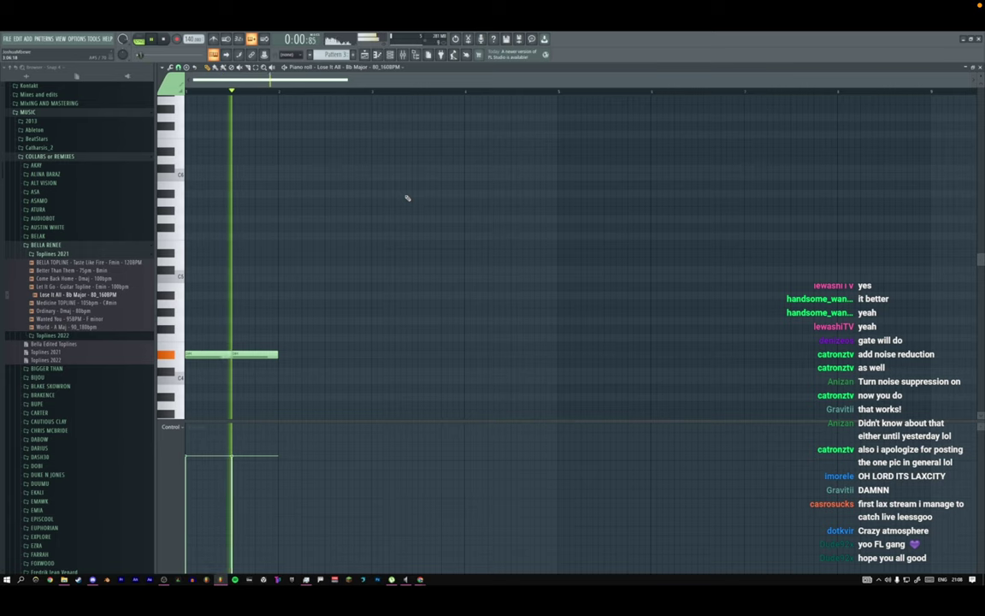
# Route the Lose It All channel to mixer track 3 and add Fruity Reeverb 2 in its third effect slot.
pyautogui.press('F6')
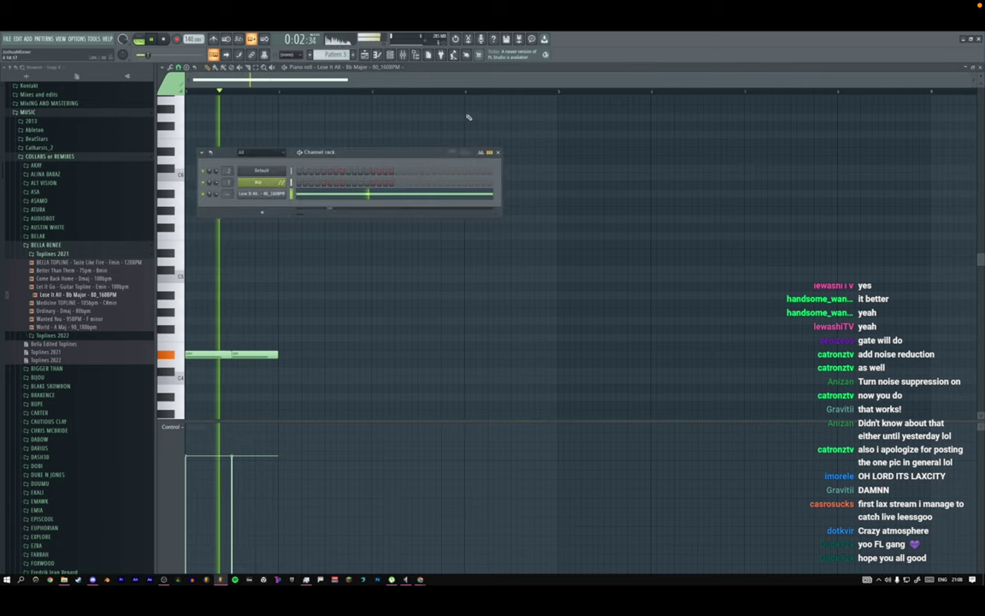
pyautogui.click(273, 194)
pyautogui.hotkey('ctrl', 'l')
pyautogui.click(905, 119)
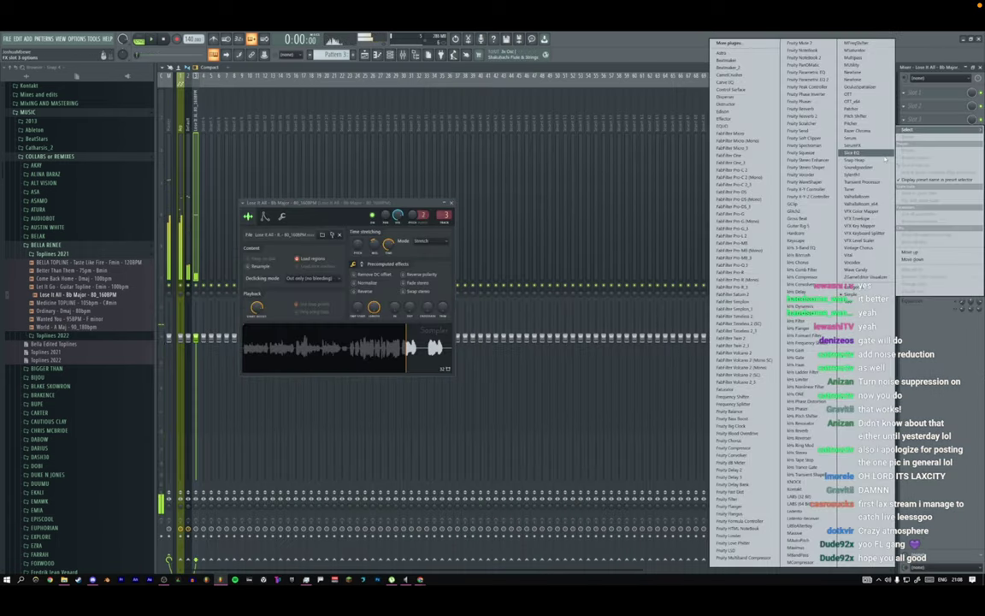
pyautogui.click(804, 116)
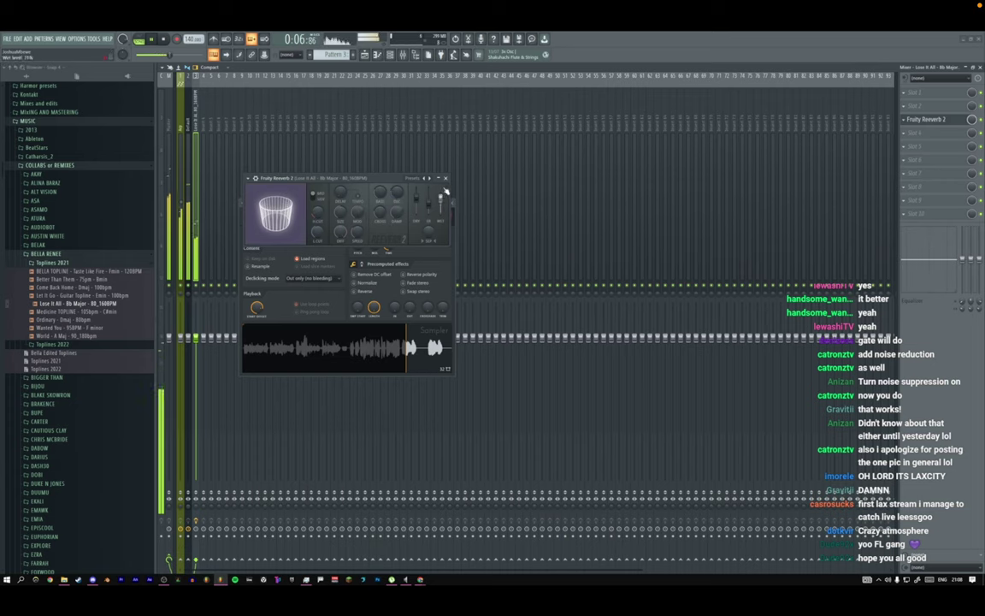
# Add Fruity Parametric EQ 2 to the Lose It All mixer track's fifth effect slot and place its window over the mixer.
pyautogui.click(904, 146)
pyautogui.moveTo(923, 157)
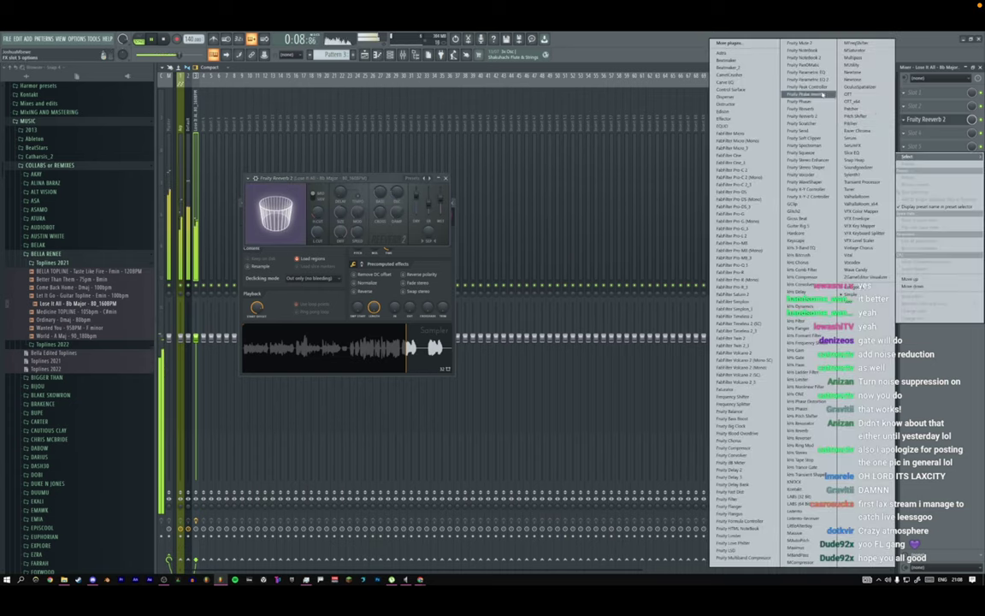
pyautogui.click(812, 82)
pyautogui.moveTo(180, 112); pyautogui.dragTo(469, 189)
# Turn the lowest EQ band into a high-pass that cuts the low end and boost the highs while listening to playback.
pyautogui.rightClick(369, 253)
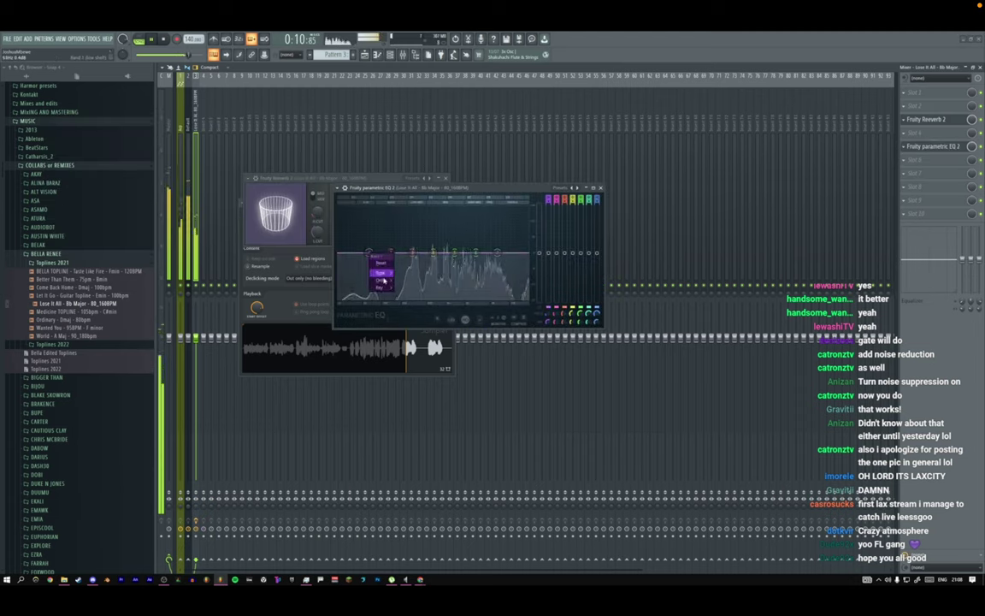
pyautogui.moveTo(381, 281)
pyautogui.click(411, 299)
pyautogui.rightClick(370, 254)
pyautogui.click(409, 289)
pyautogui.moveTo(370, 253); pyautogui.dragTo(411, 254)
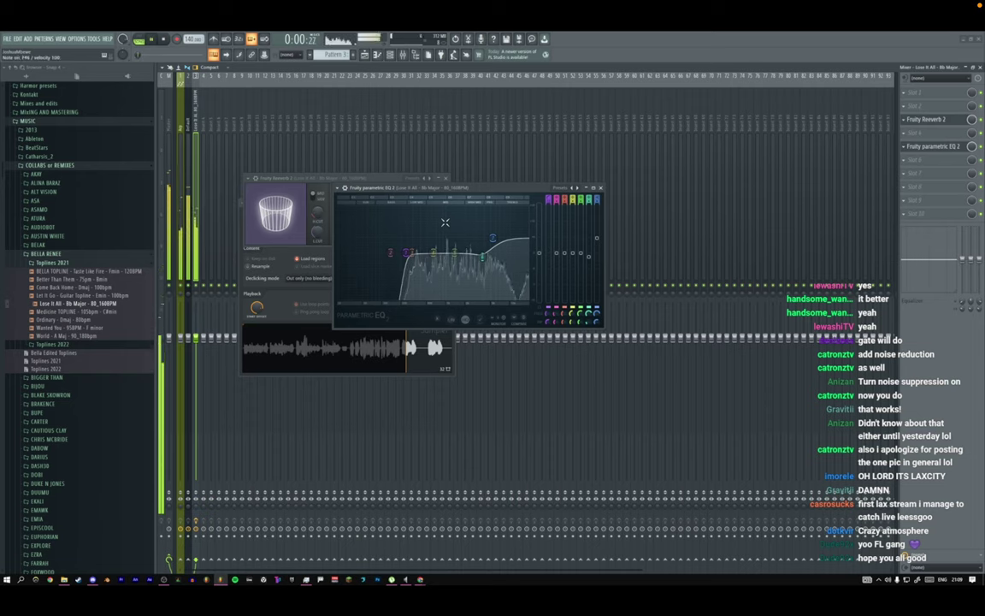
pyautogui.press('space')
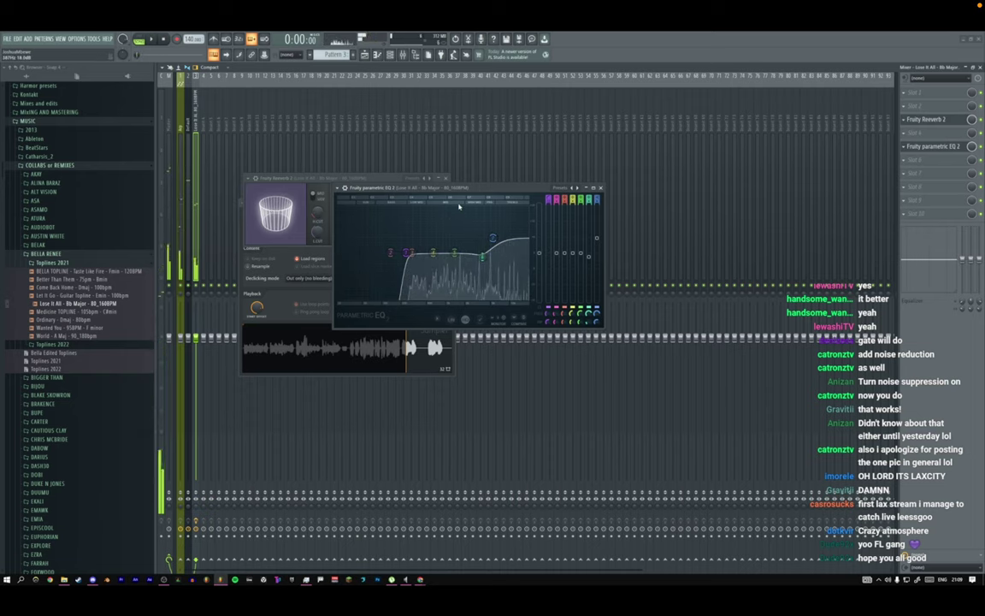
# Merge the first two Pattern 3 clips on Track 3 into one pattern clip and delete the remaining Pattern 3 clips.
pyautogui.press('F12')
pyautogui.press('F6')
pyautogui.click(366, 56)
pyautogui.press('space')
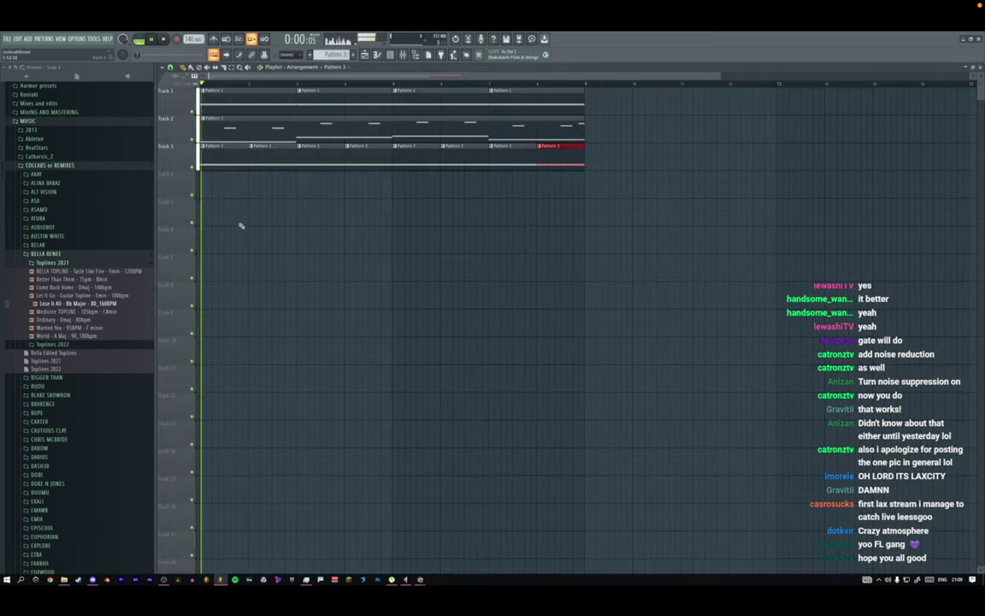
pyautogui.press('space')
pyautogui.moveTo(237, 158); pyautogui.dragTo(345, 166)
pyautogui.press('space')
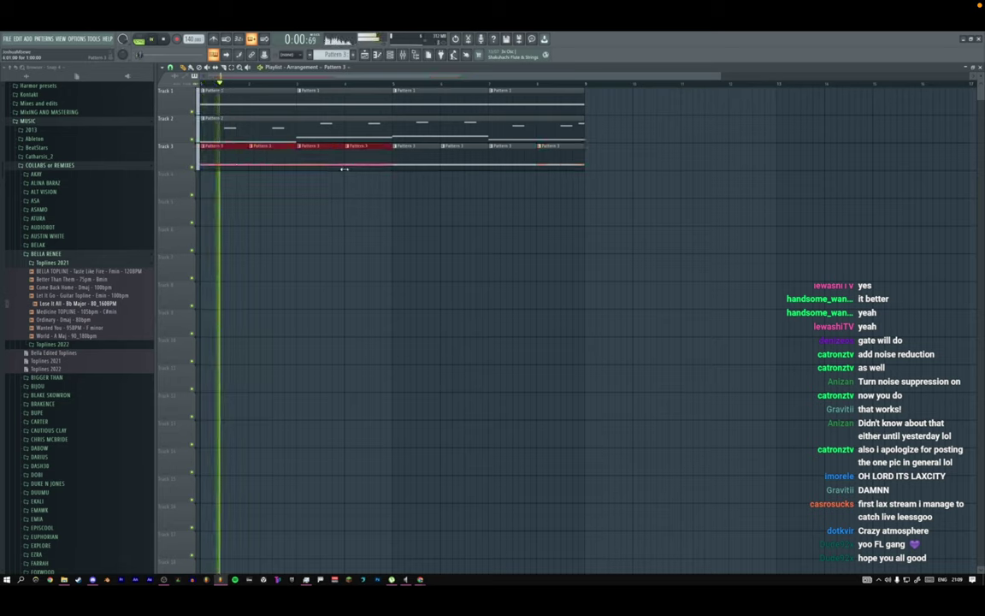
pyautogui.moveTo(237, 157); pyautogui.dragTo(257, 162)
pyautogui.hotkey('ctrl', 'g')
pyautogui.rightClick(317, 162)
pyautogui.rightClick(505, 163)
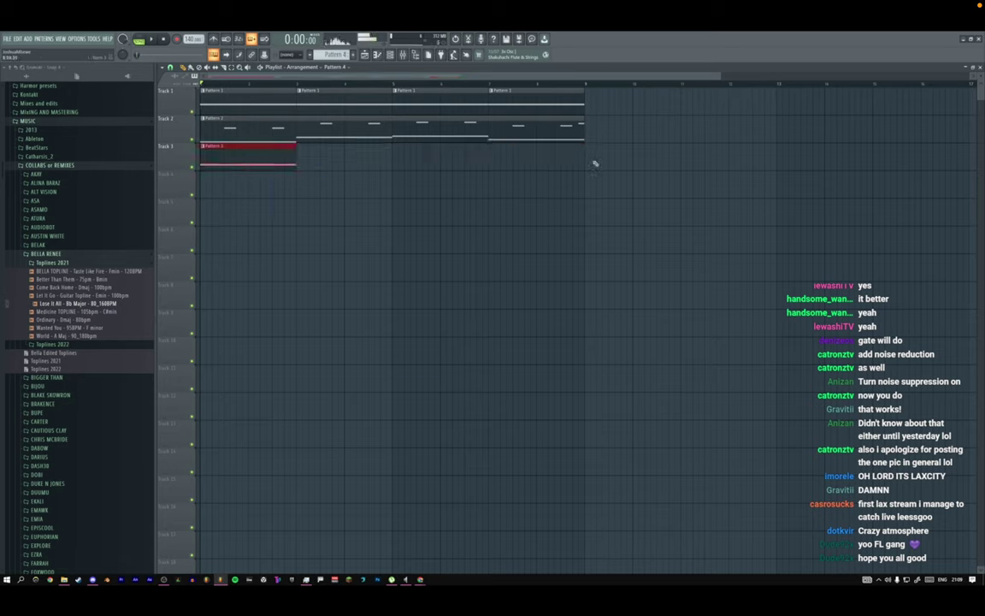
# Repeat the Pattern 4 clip along Track 3 to make four consecutive clips matching the other tracks' length, and play the result.
pyautogui.hotkey('ctrl', 'b')
pyautogui.hotkey('ctrl', 'b')
pyautogui.hotkey('ctrl', 'b')
pyautogui.hotkey('ctrl', 'b')
pyautogui.press('space')
pyautogui.press('space')
pyautogui.rightClick(659, 163)
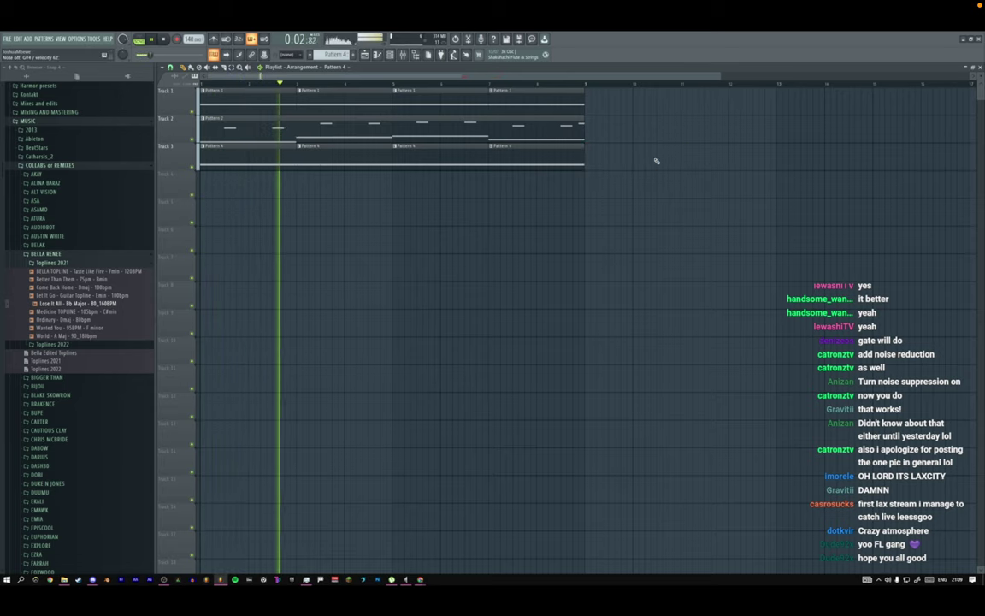
pyautogui.press('space')
# Add a short higher note with reduced velocity over the last half of Pattern 4's final Lose It All note.
pyautogui.doubleClick(301, 162)
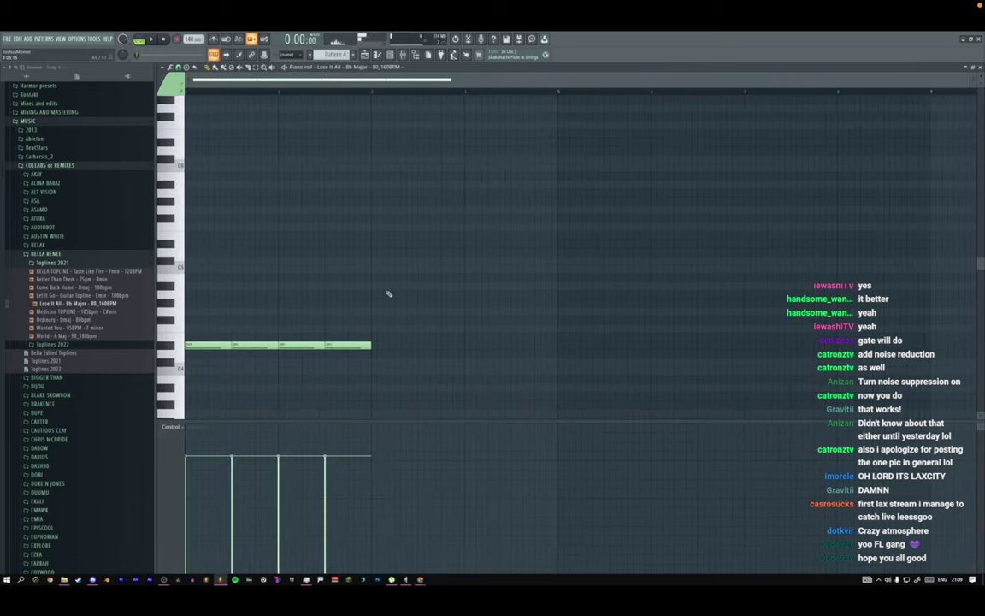
pyautogui.press('space')
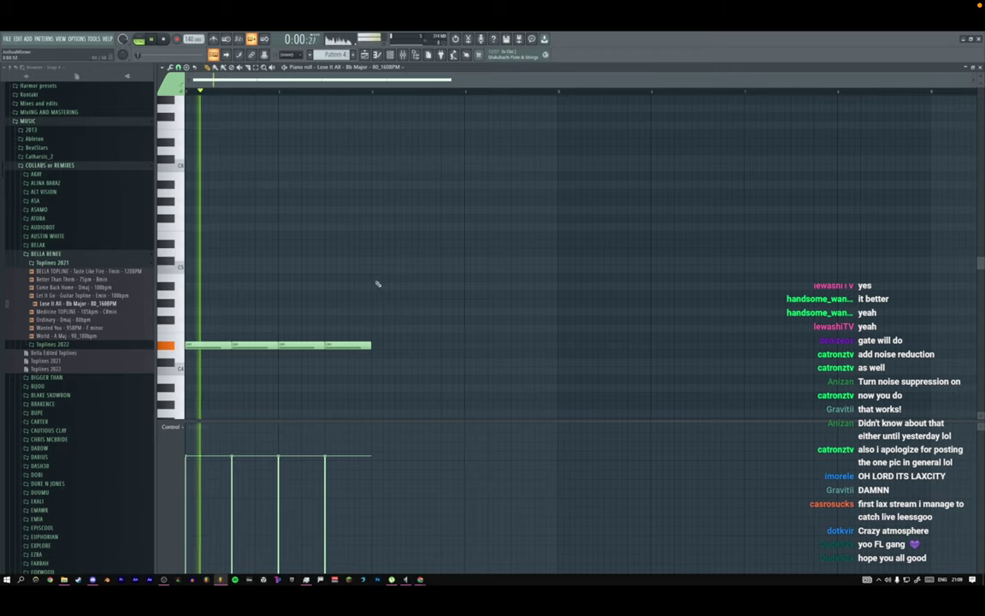
pyautogui.click(363, 303)
pyautogui.moveTo(408, 305); pyautogui.dragTo(371, 303)
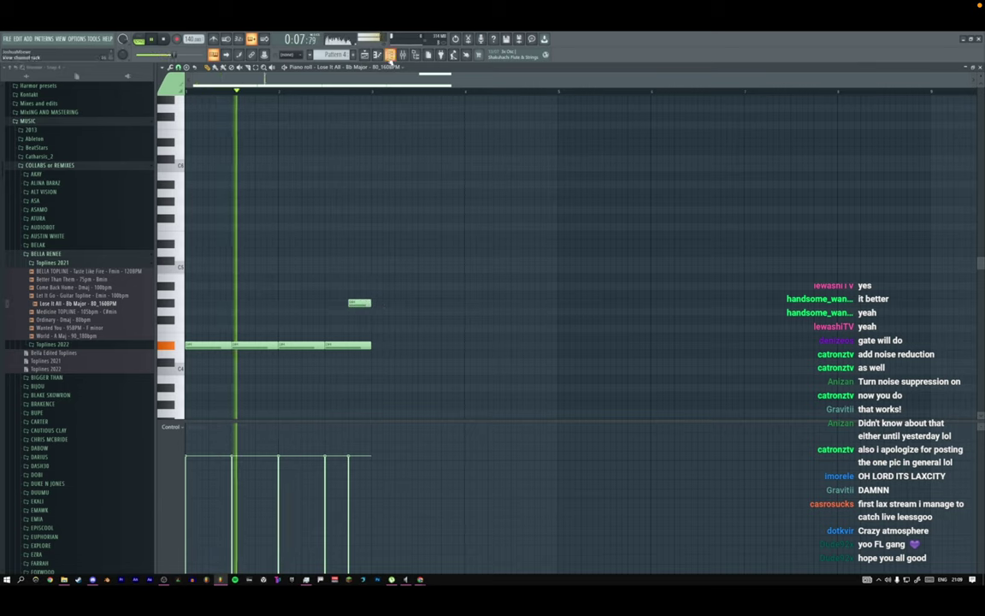
pyautogui.click(366, 302)
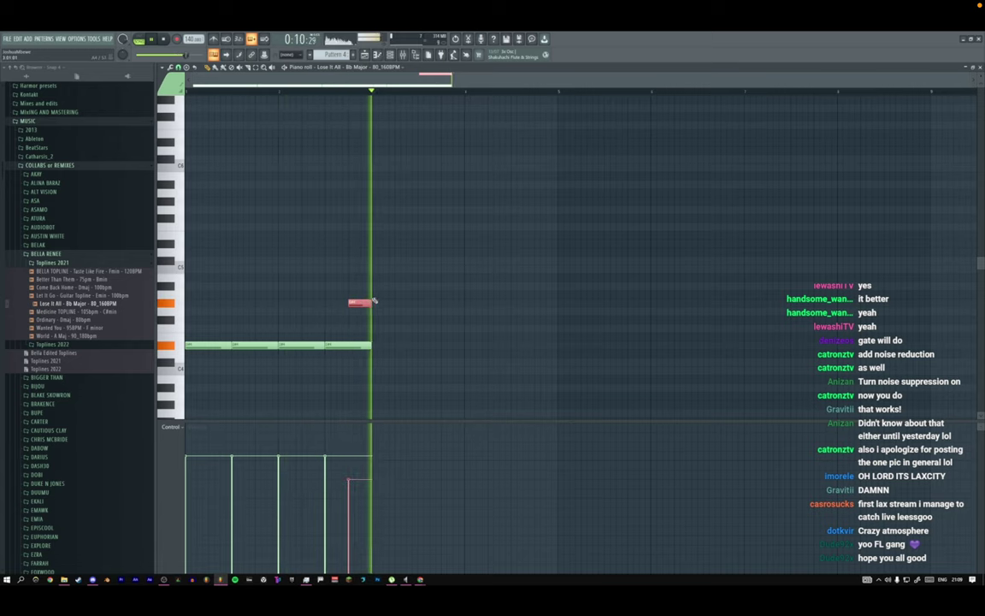
# Try the Pattern 4 notes an octave lower and an octave higher against playback, returning them to their original octave.
pyautogui.press('F5')
pyautogui.press('F7')
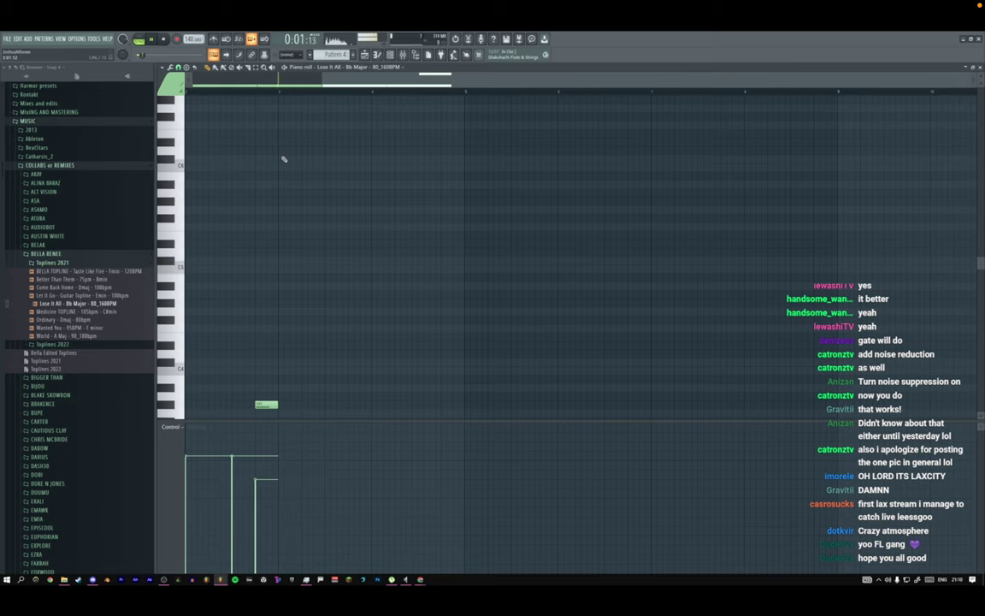
pyautogui.moveTo(323, 80); pyautogui.dragTo(145, 99)
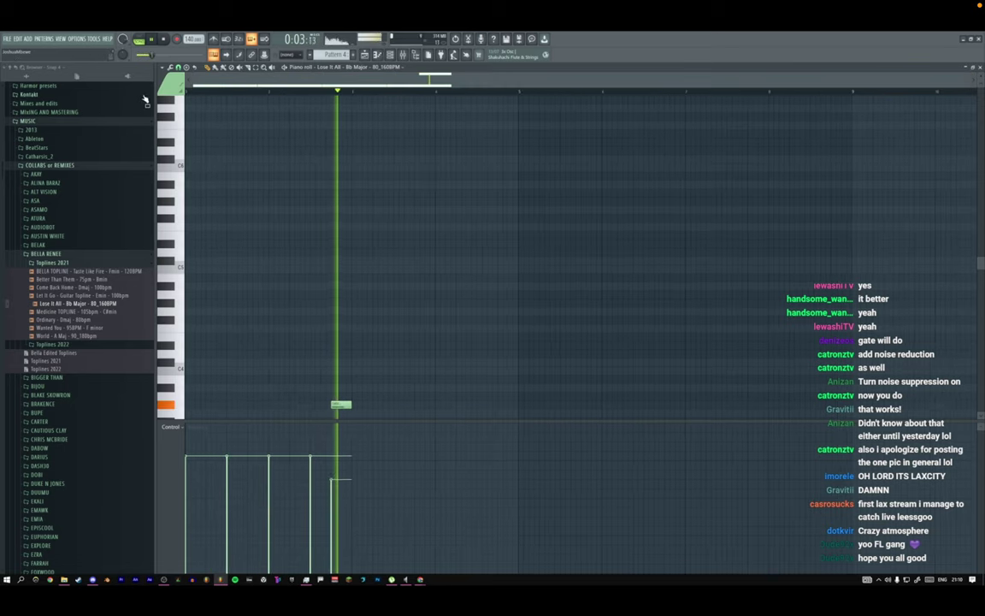
pyautogui.press('space')
pyautogui.hotkey('ctrl', 'Up')
pyautogui.hotkey('ctrl', 'Up')
pyautogui.press('space')
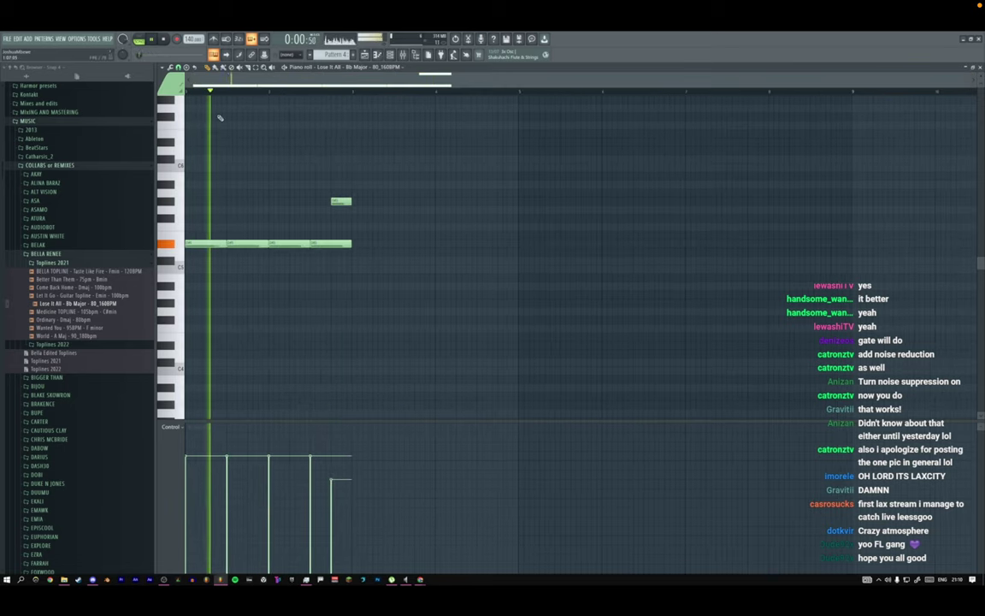
pyautogui.hotkey('ctrl', 'Down')
pyautogui.press('space')
pyautogui.press('space')
# Set the Lose It All sampler to Stretch Pro with a shifted formant and raise its volume multiplier.
pyautogui.press('F7')
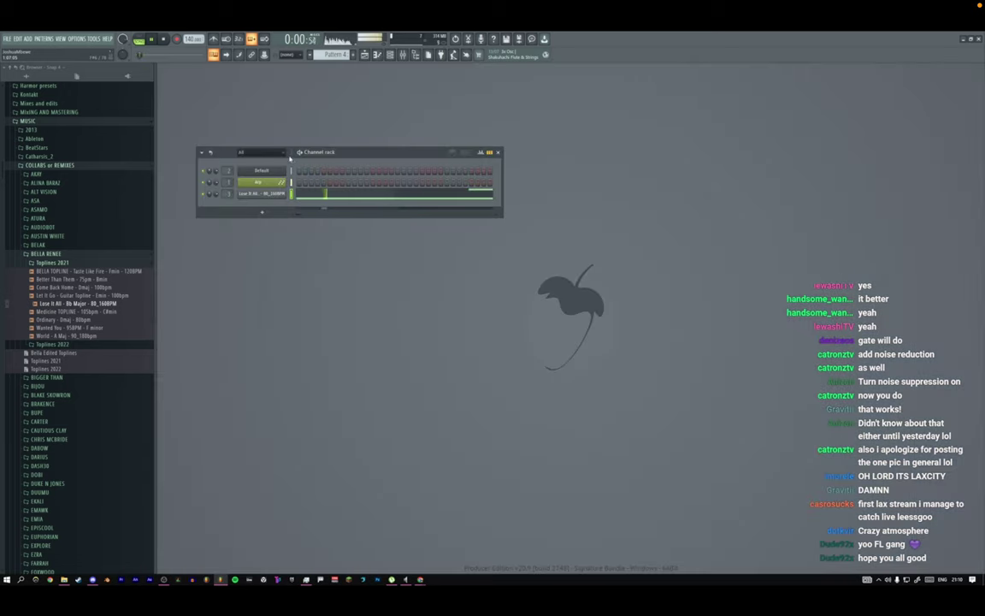
pyautogui.click(261, 193)
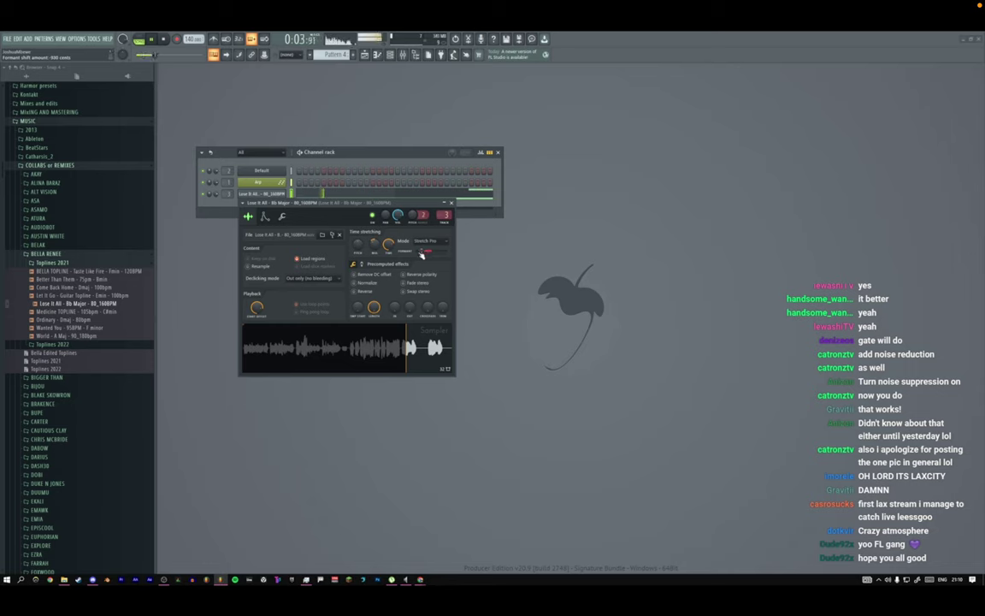
pyautogui.click(281, 216)
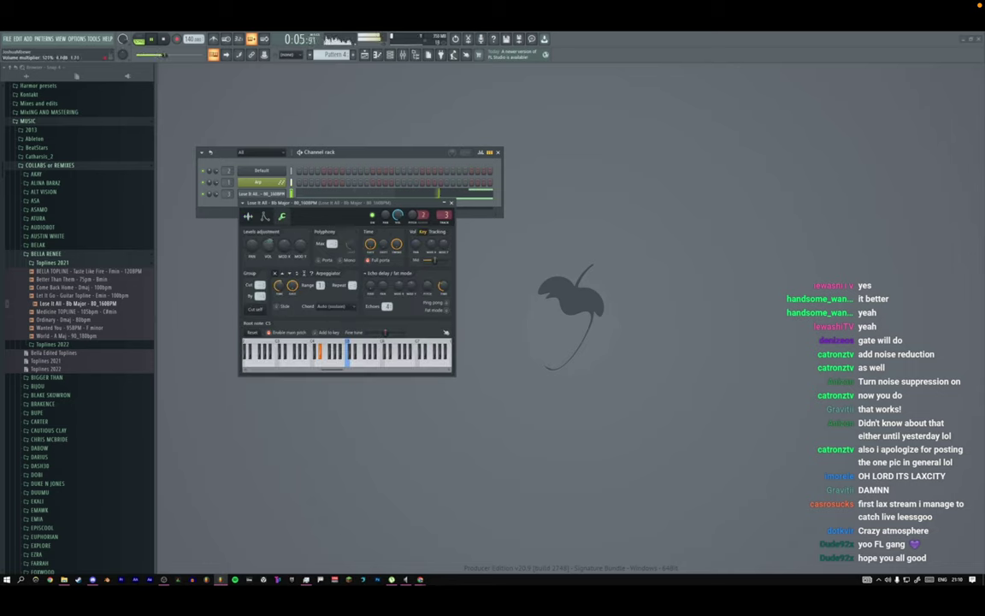
# Replace Fruity Reeverb 2 with ValhallaRoom in the third effect slot of the Lose It All mixer track.
pyautogui.doubleClick(445, 217)
pyautogui.click(941, 146)
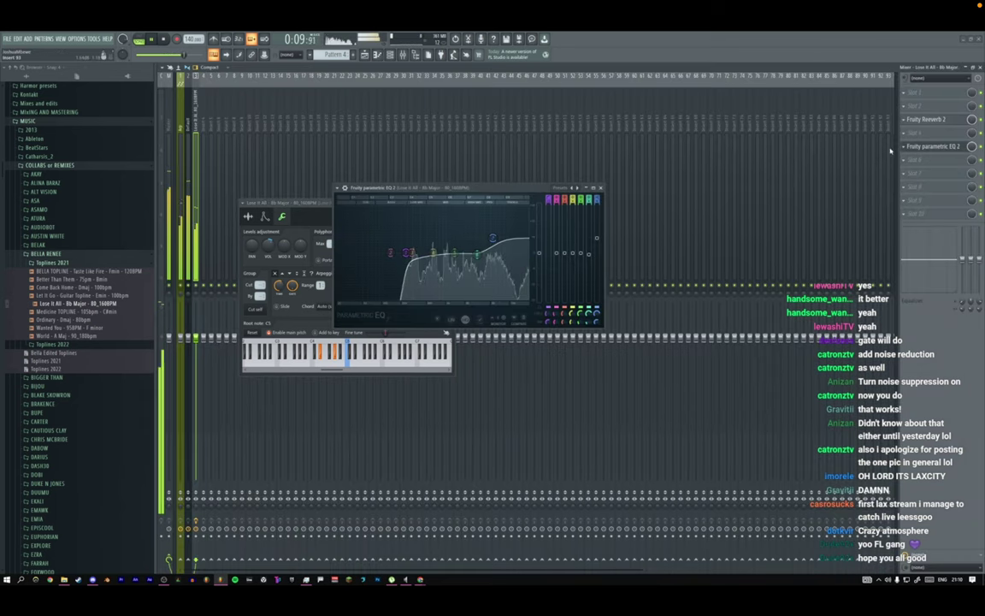
pyautogui.click(905, 121)
pyautogui.click(909, 136)
pyautogui.click(904, 120)
pyautogui.moveTo(908, 130)
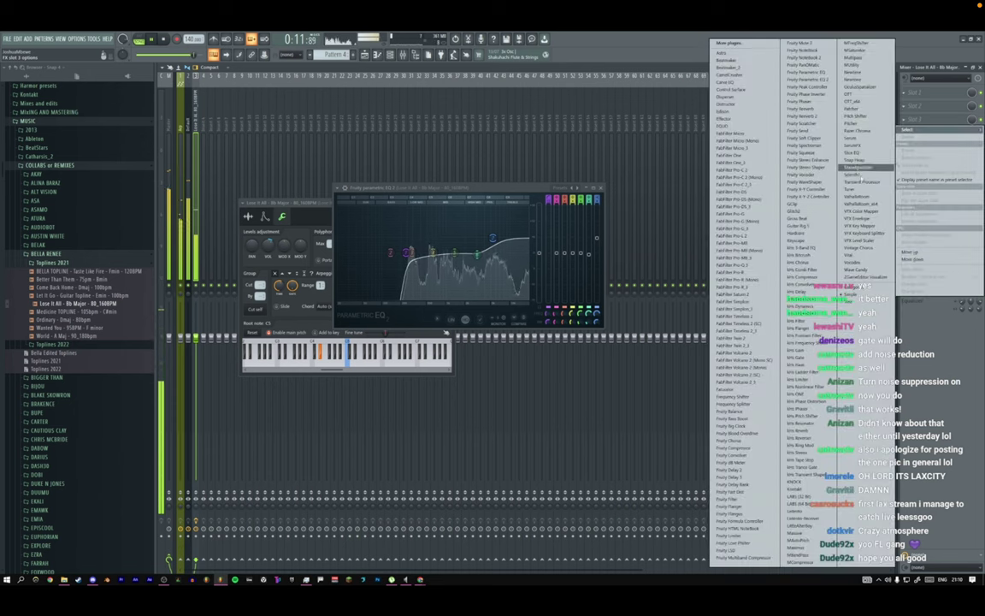
pyautogui.click(857, 196)
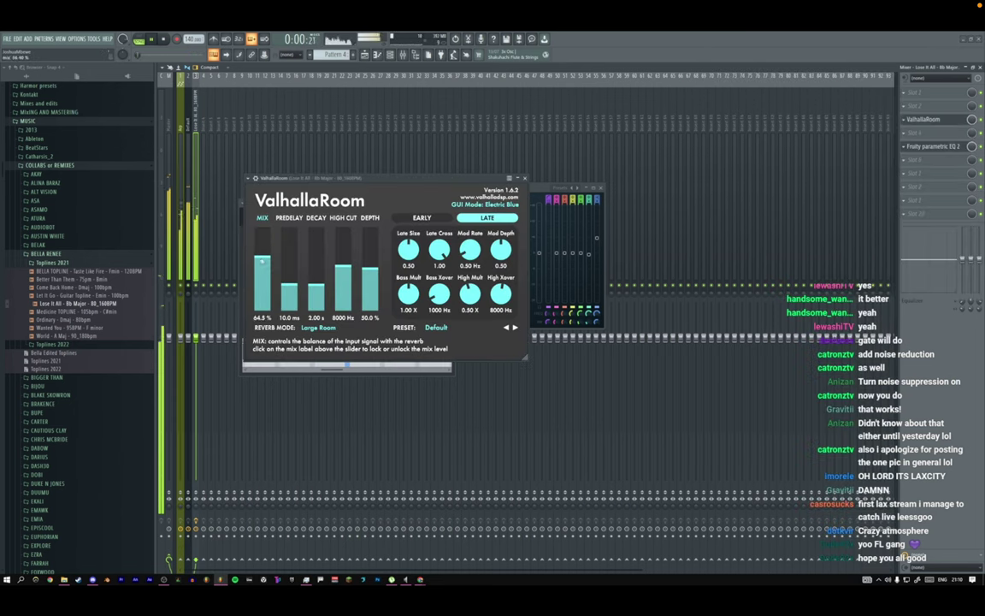
# Set ValhallaRoom to about 41% mix, 37.04 s decay and 72.8% depth, and close the plugin windows.
pyautogui.moveTo(260, 260); pyautogui.dragTo(262, 262)
pyautogui.moveTo(316, 274); pyautogui.dragTo(316, 248)
pyautogui.moveTo(260, 262)
pyautogui.mouseDown()
pyautogui.moveTo(259, 281)
pyautogui.moveTo(258, 263)
pyautogui.mouseUp()
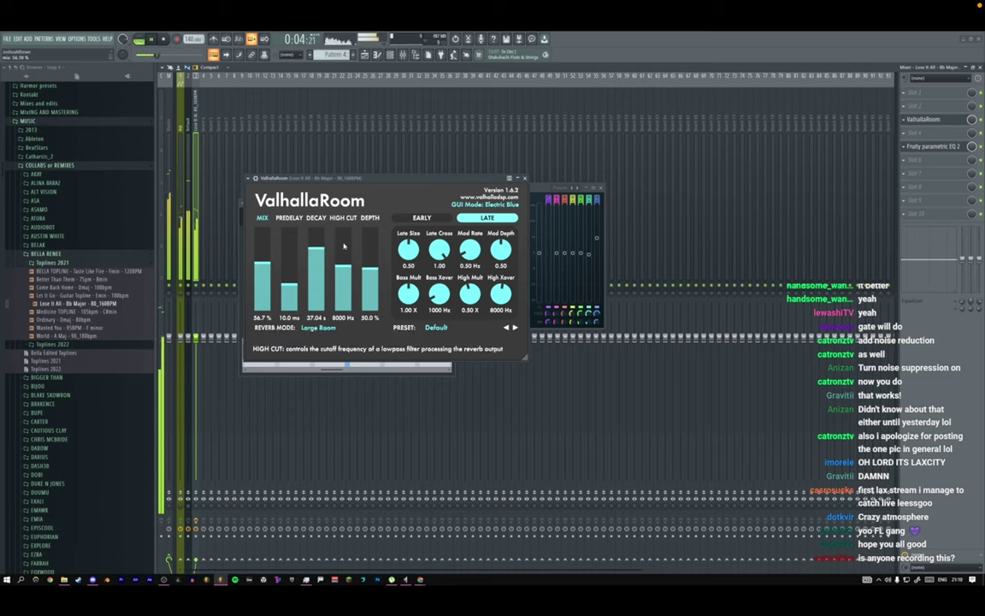
pyautogui.moveTo(370, 268); pyautogui.dragTo(371, 252)
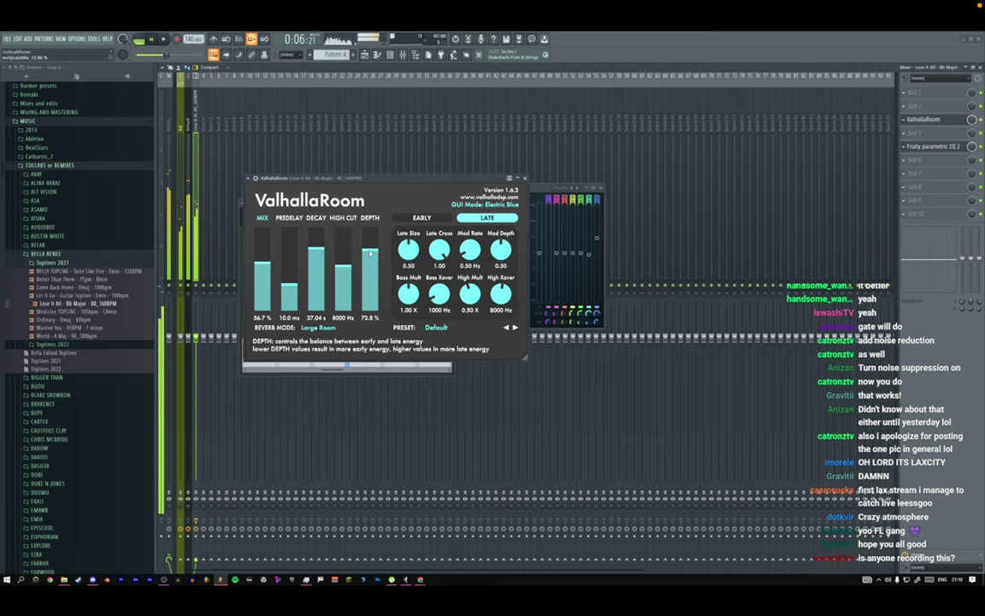
pyautogui.moveTo(290, 286); pyautogui.dragTo(265, 278)
pyautogui.press('F12')
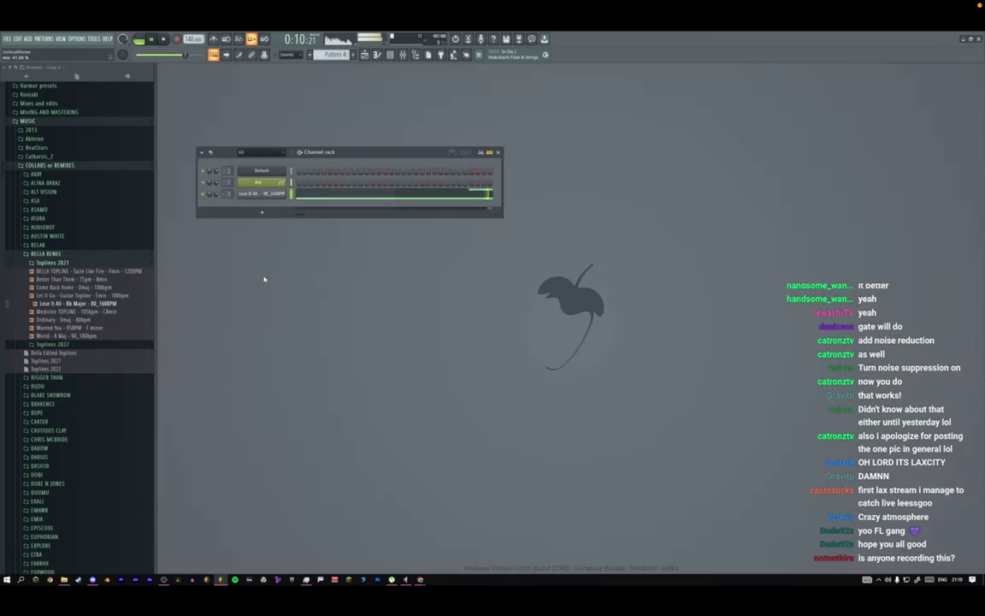
# Return to the playlist and collapse the expanded COLLABS or REMIXES and MUSIC PRODUCTION folders in the browser.
pyautogui.press('F5')
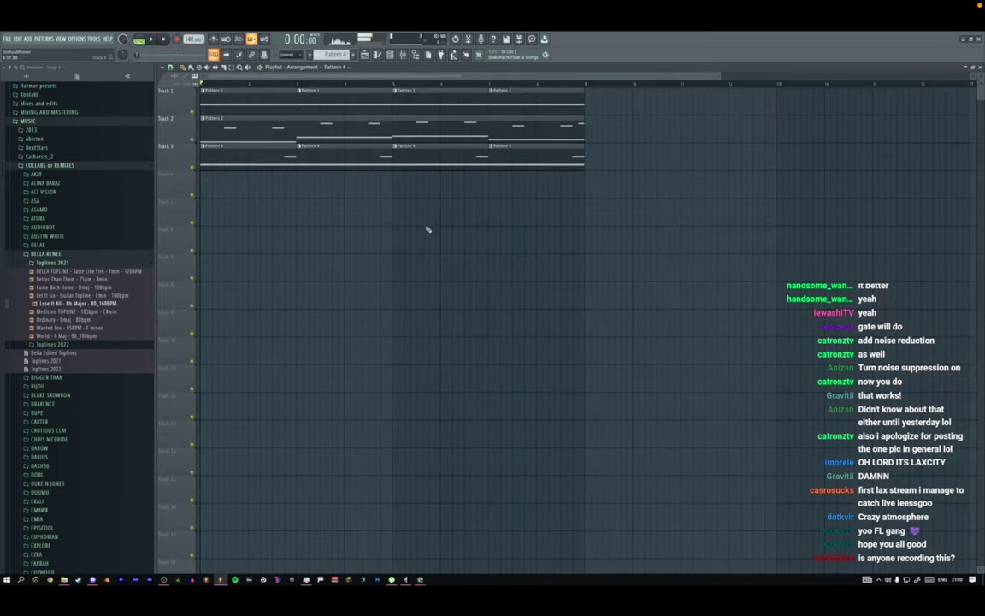
pyautogui.click(35, 168)
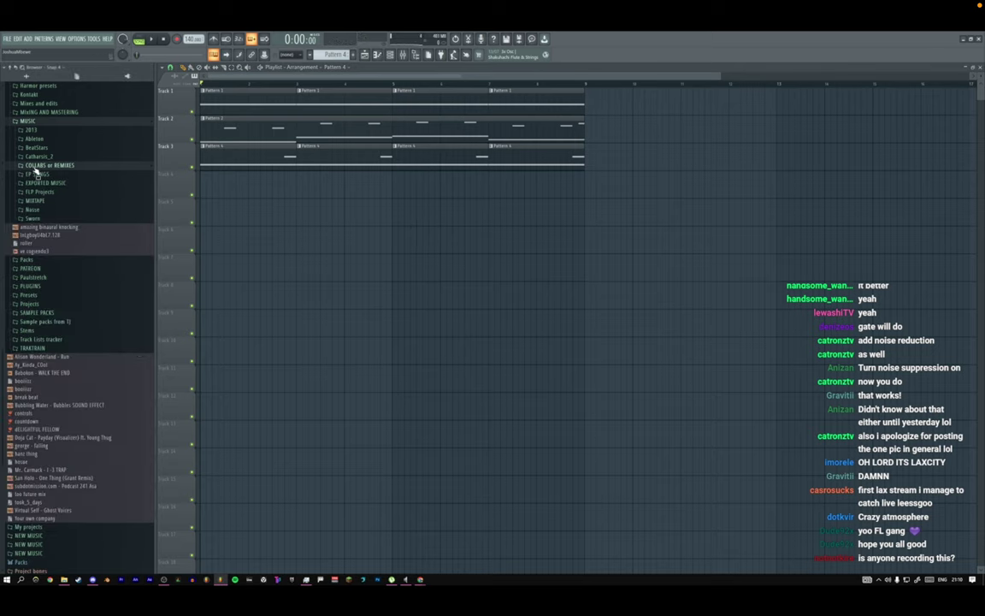
pyautogui.scroll(3, 36, 173)
pyautogui.click(35, 267)
pyautogui.click(54, 196)
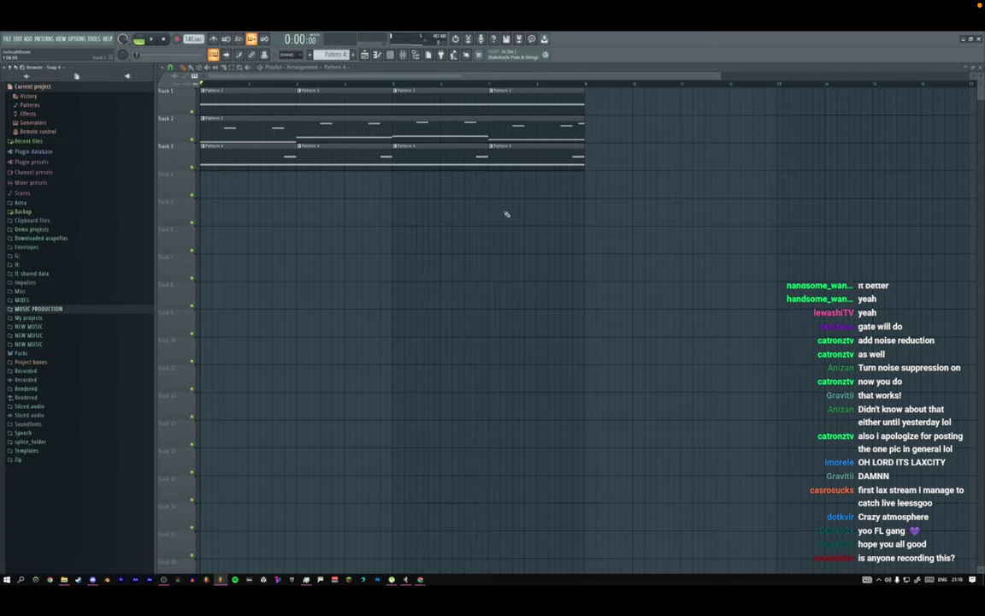
# Widen the playlist's visible range and play the arrangement from the start to review all three tracks together.
pyautogui.moveTo(726, 77); pyautogui.dragTo(904, 80)
pyautogui.press('space')
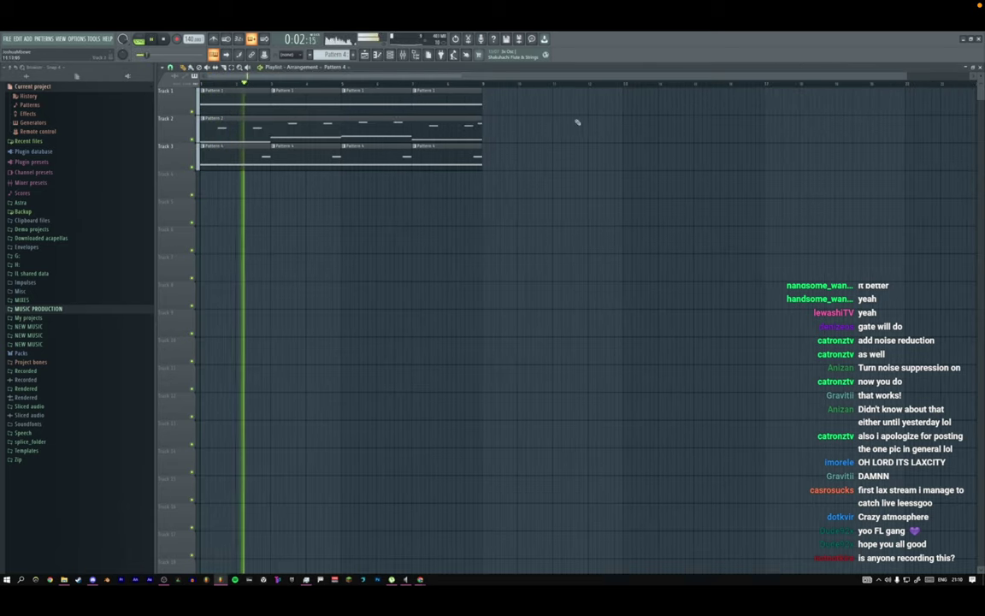
pyautogui.press('space')
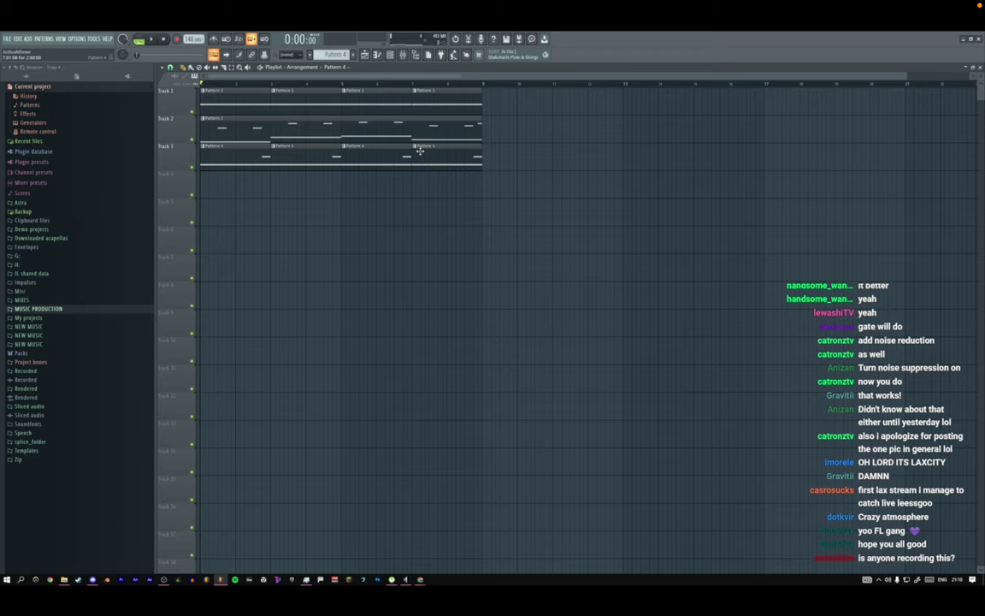
pyautogui.press('space')
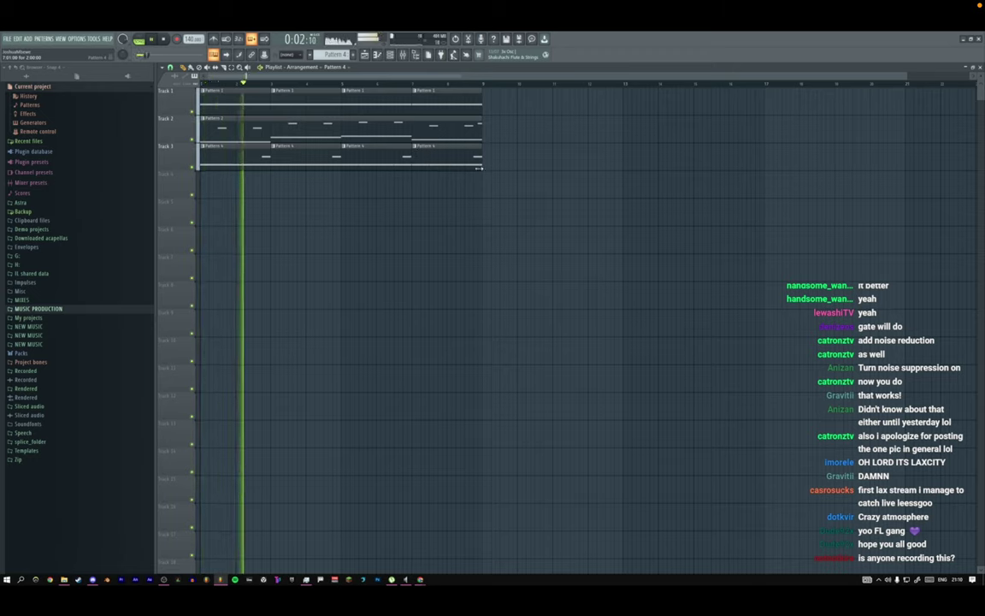
# Browse SAMPLE PACKS in MUSIC PRODUCTION and check the kick samples in the (FREE DRUMKIT) folder's Kicks subfolder.
pyautogui.click(52, 312)
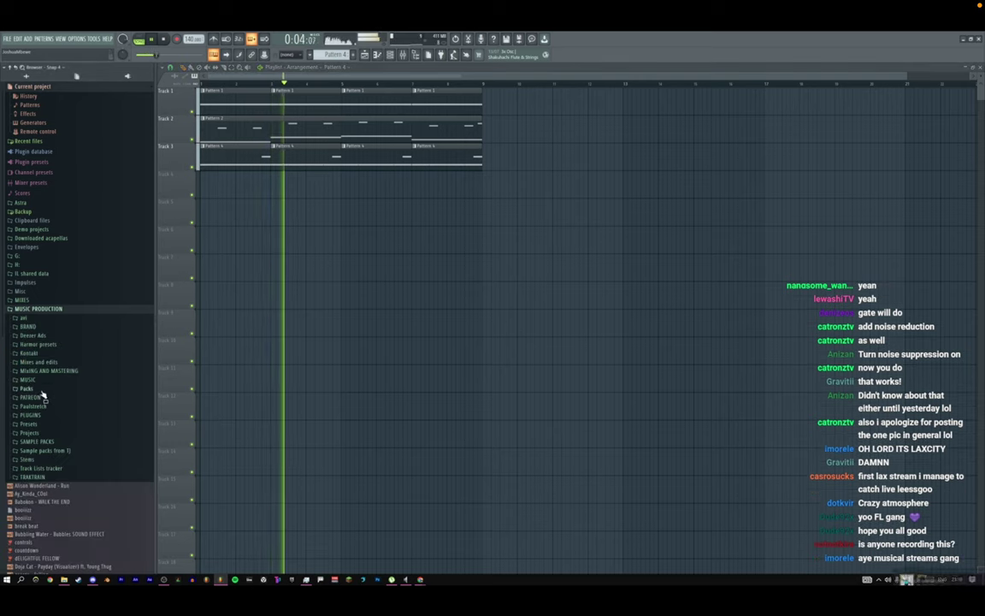
pyautogui.click(60, 441)
pyautogui.click(68, 403)
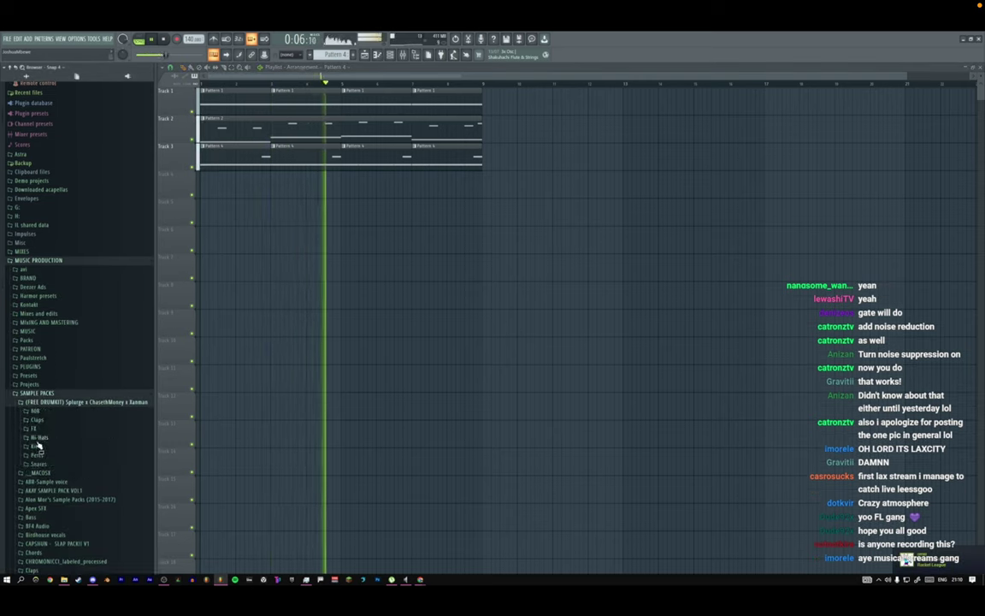
pyautogui.click(37, 445)
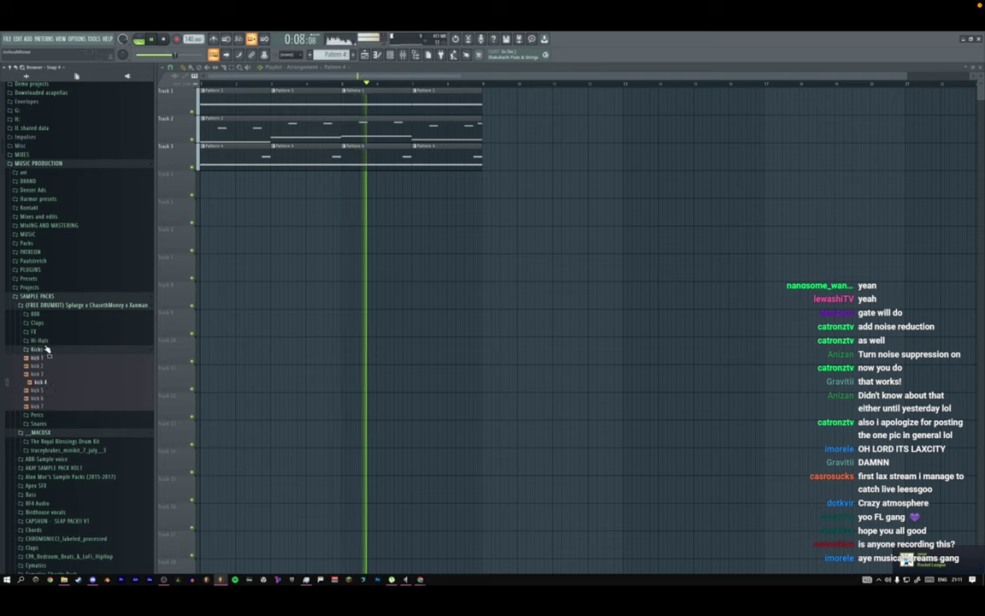
pyautogui.click(42, 306)
pyautogui.scroll(-5, 51, 368)
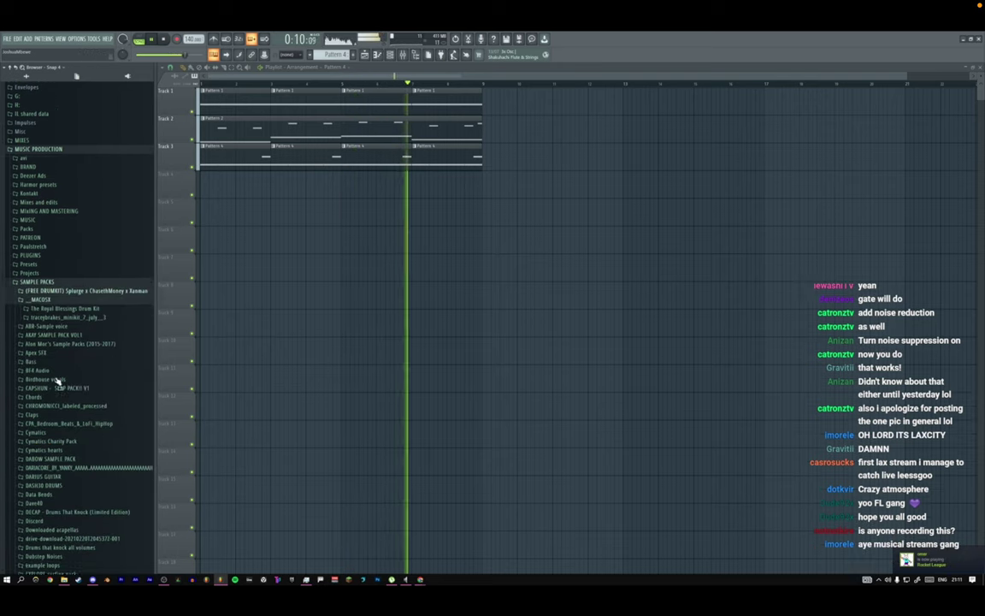
# Merge the first two Pattern 4 clips on Track 3 into one clip and delete the other two Pattern 4 clips.
pyautogui.moveTo(247, 161); pyautogui.dragTo(288, 162)
pyautogui.hotkey('ctrl', 'g')
pyautogui.rightClick(376, 162)
pyautogui.rightClick(447, 163)
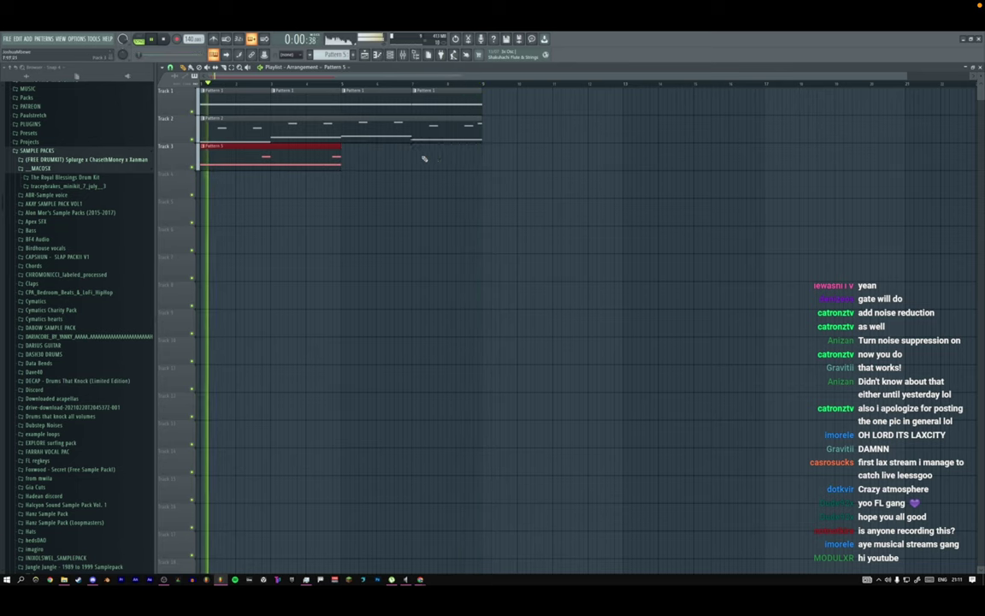
# Duplicate the Pattern 5 clip on Track 3 and open it for editing.
pyautogui.hotkey('ctrl', 'b')
pyautogui.doubleClick(288, 161)
# Load Pitcher into effect slot 2 of the vocal chop's mixer track.
pyautogui.click(403, 54)
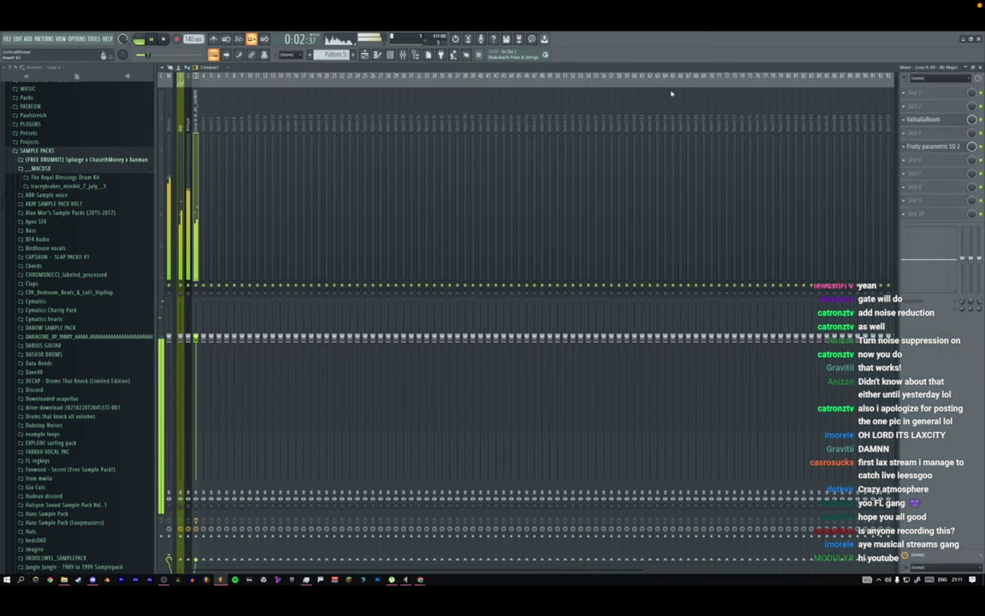
pyautogui.click(925, 103)
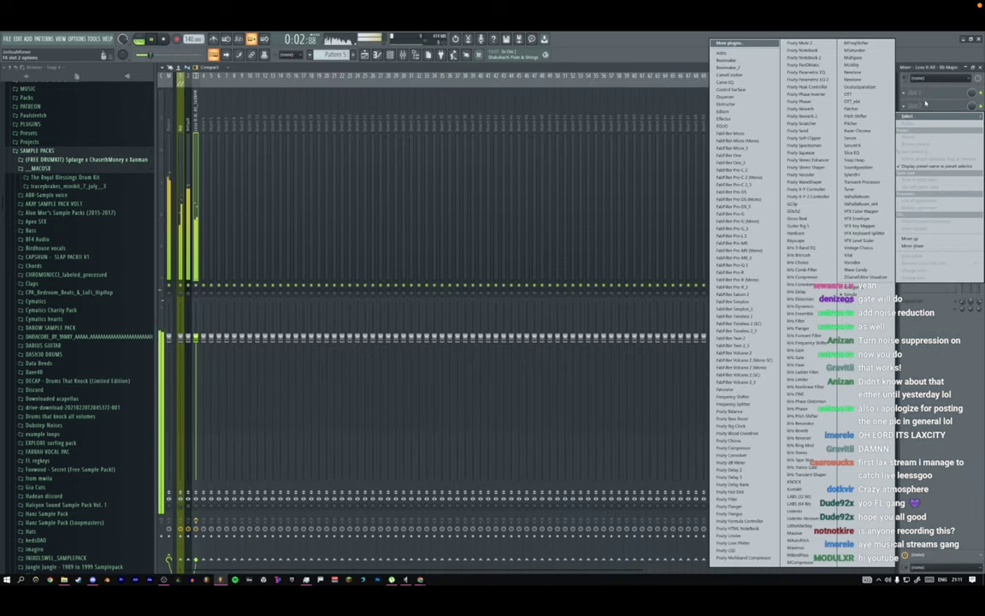
pyautogui.click(851, 124)
pyautogui.moveTo(103, 177); pyautogui.dragTo(472, 219)
# Set Pitcher's scale to D# minor, enable its Formant option and close the plugin.
pyautogui.click(434, 192)
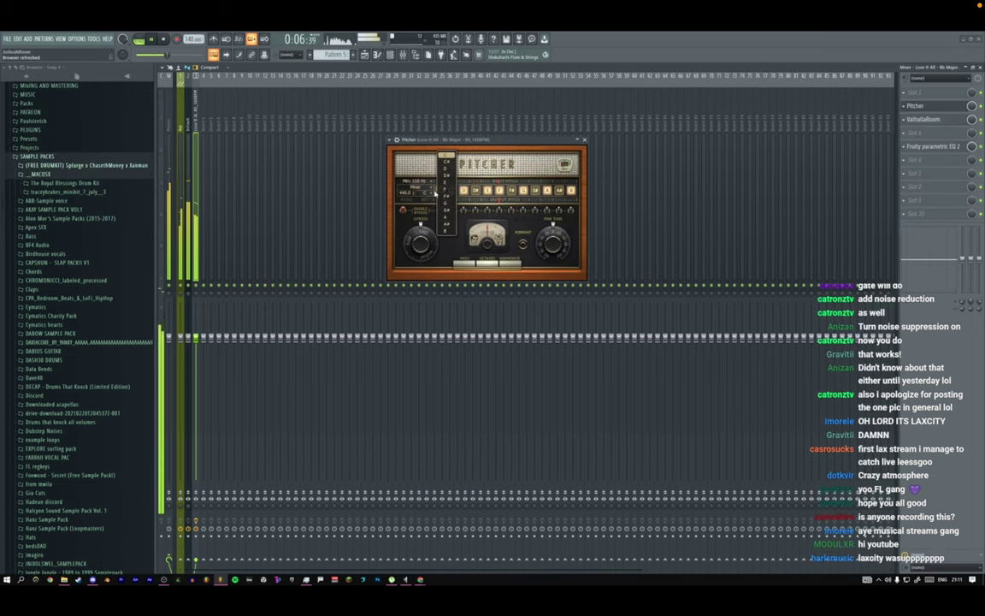
pyautogui.click(439, 190)
pyautogui.click(434, 192)
pyautogui.click(446, 178)
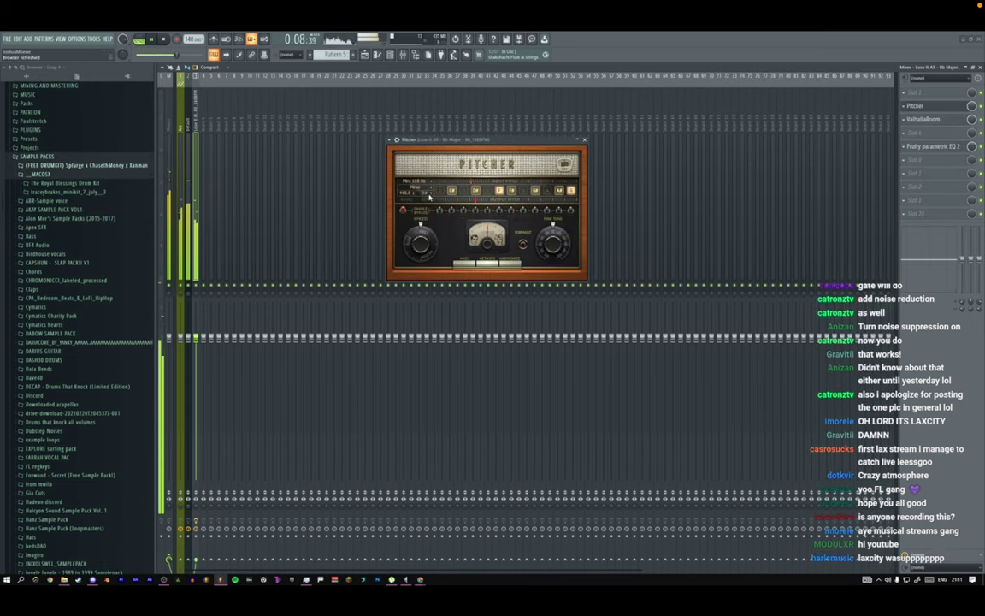
pyautogui.click(430, 193)
pyautogui.click(444, 169)
pyautogui.click(431, 193)
pyautogui.click(449, 177)
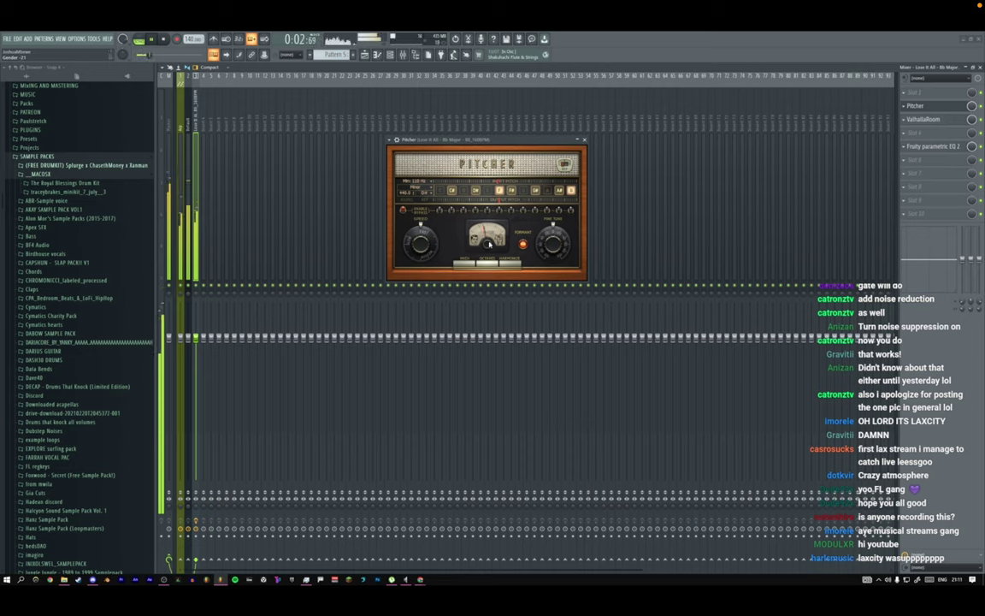
pyautogui.click(584, 140)
# Delete the two short higher notes from the vocal chop's pattern in the piano roll.
pyautogui.press('F6')
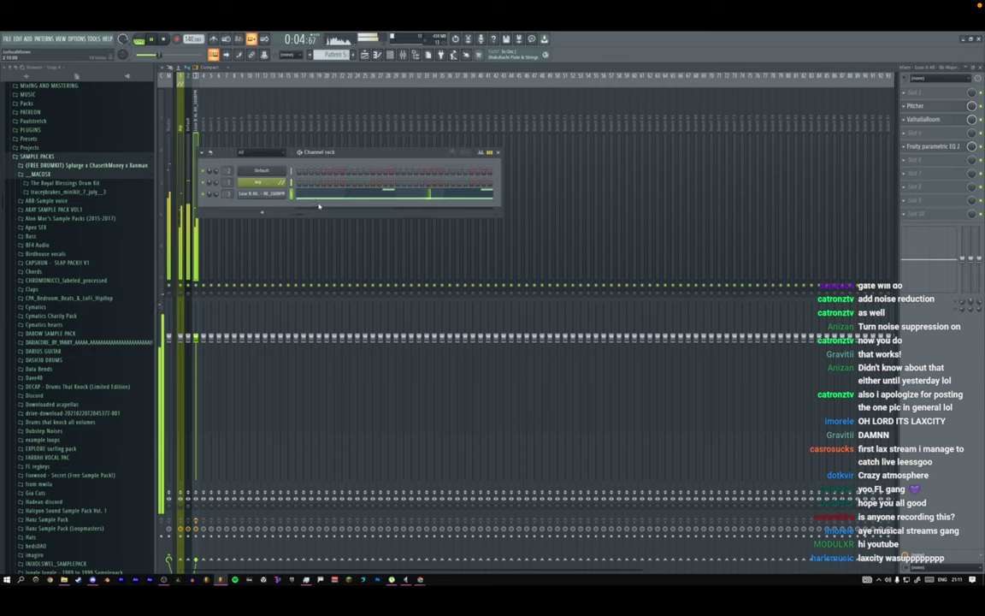
pyautogui.click(320, 200)
pyautogui.press('F6')
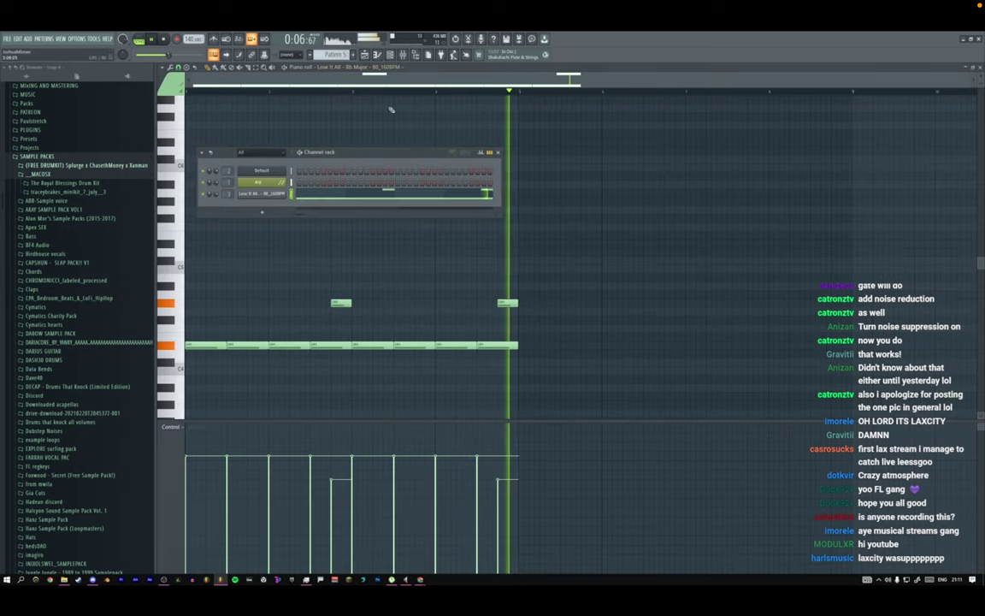
pyautogui.rightClick(341, 303)
pyautogui.rightClick(507, 302)
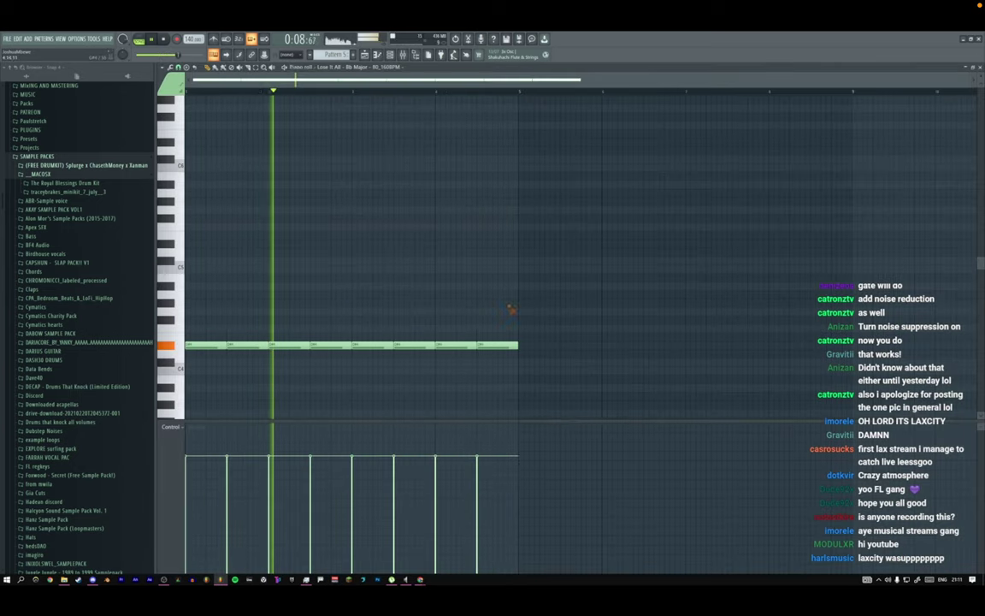
# Clone the Lose It All vocal channel in the channel rack.
pyautogui.click(390, 56)
pyautogui.rightClick(284, 193)
pyautogui.click(295, 261)
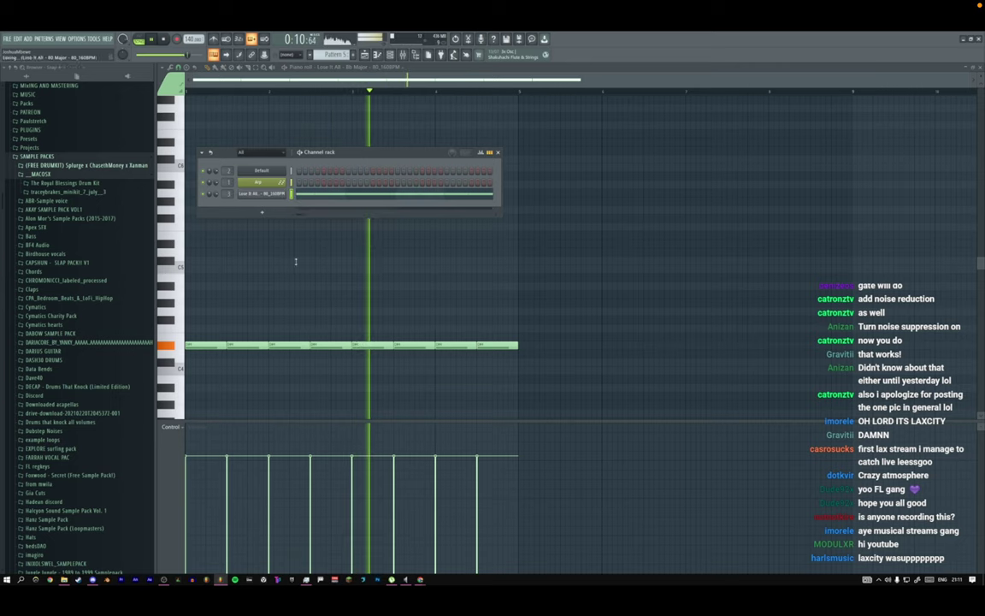
# Assign the cloned vocal channel to the free mixer track 4 and close its sampler settings.
pyautogui.click(272, 206)
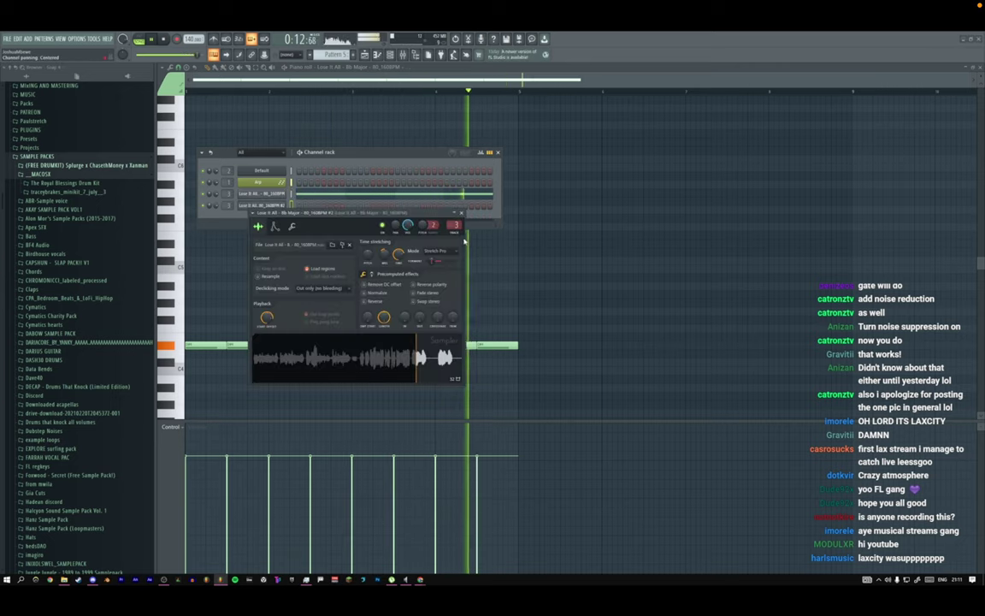
pyautogui.click(458, 234)
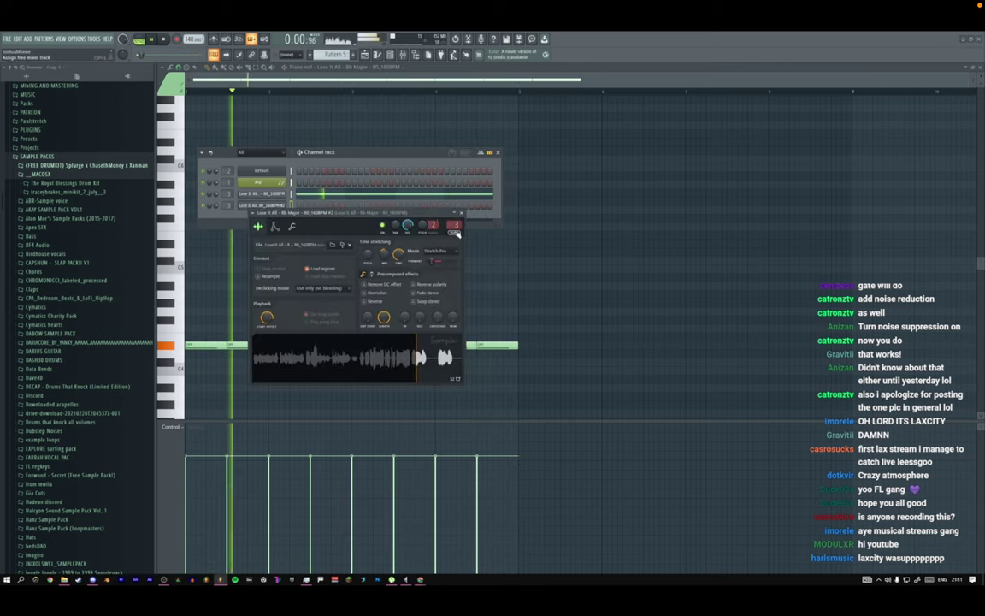
pyautogui.doubleClick(458, 225)
pyautogui.click(460, 212)
# Stop playback and sidechain the cloned vocal's mixer track to the original vocal's mixer track.
pyautogui.press('space')
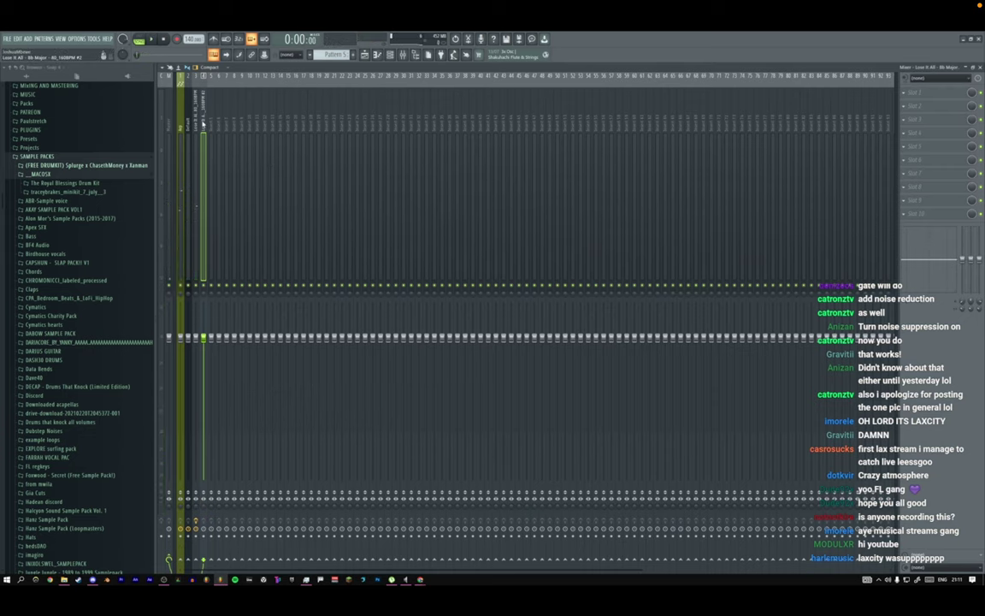
pyautogui.rightClick(196, 529)
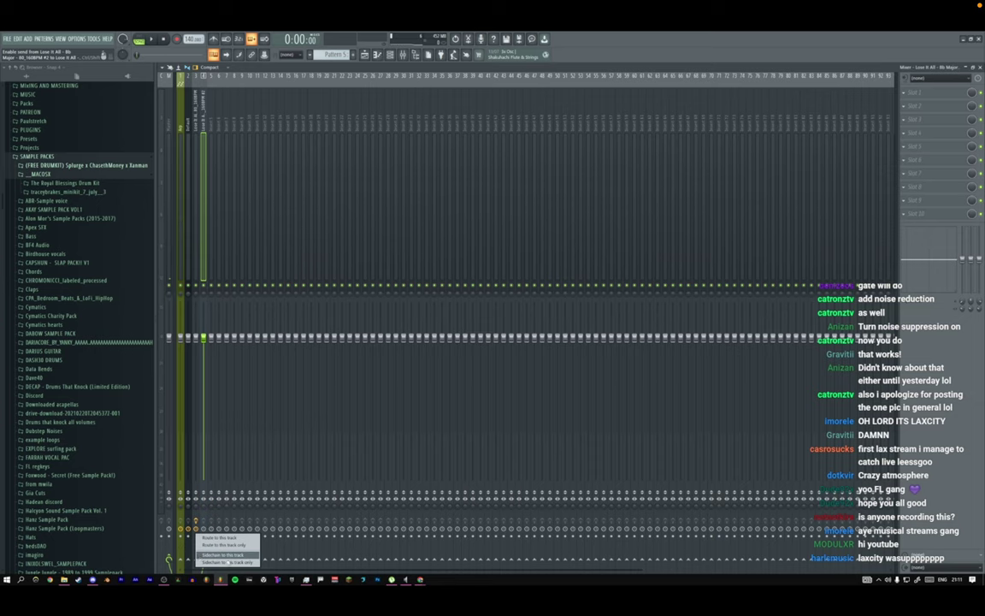
pyautogui.click(253, 538)
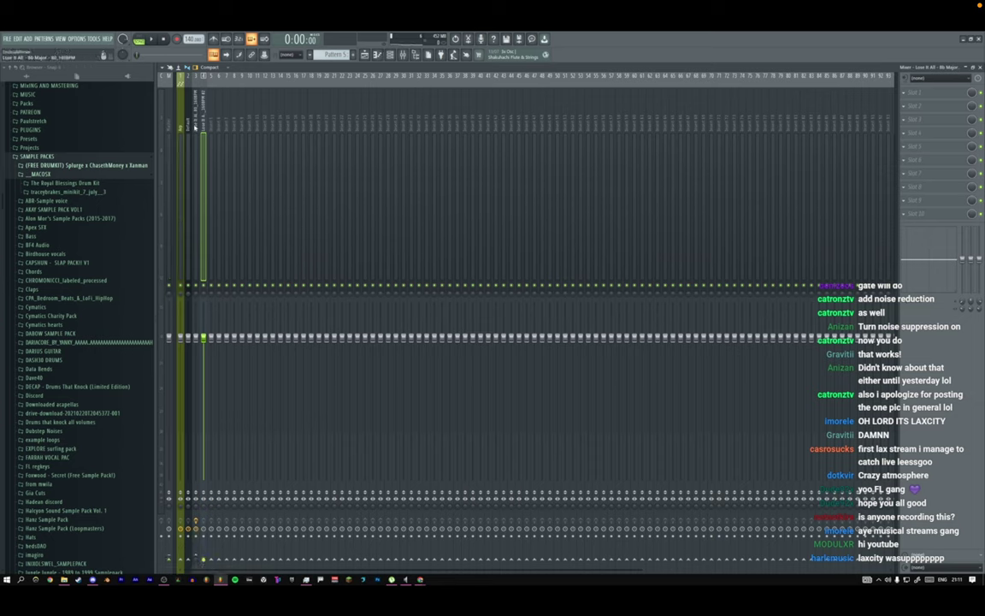
# Load Patcher into effect slot 6 of the original vocal's mixer track.
pyautogui.click(195, 127)
pyautogui.click(920, 161)
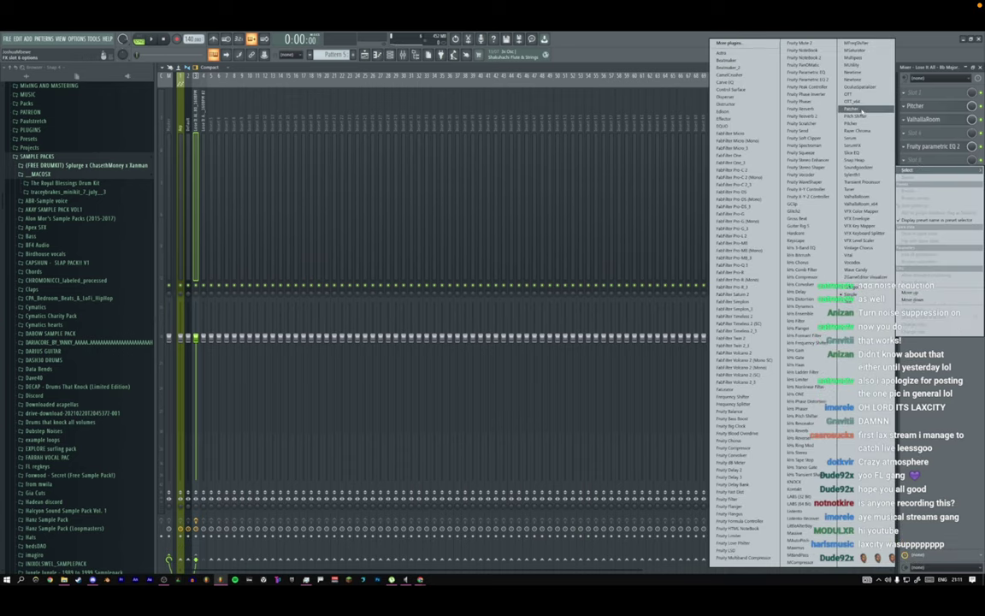
pyautogui.click(842, 129)
pyautogui.moveTo(171, 121); pyautogui.dragTo(355, 144)
# Activate the additional audio output on Patcher's From FL Studio module and move the module up, below Surface.
pyautogui.rightClick(350, 231)
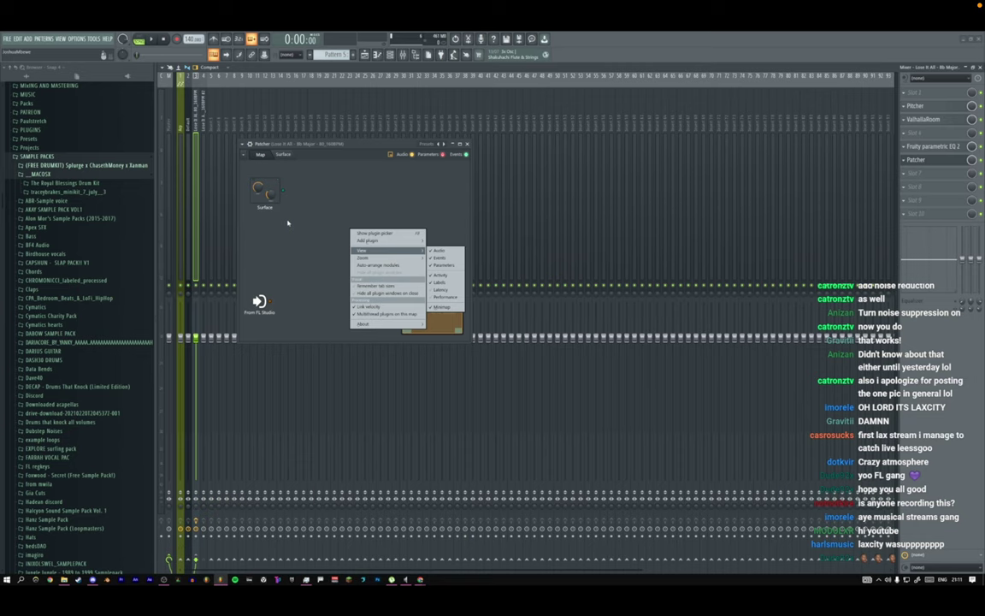
pyautogui.click(257, 302)
pyautogui.moveTo(281, 313)
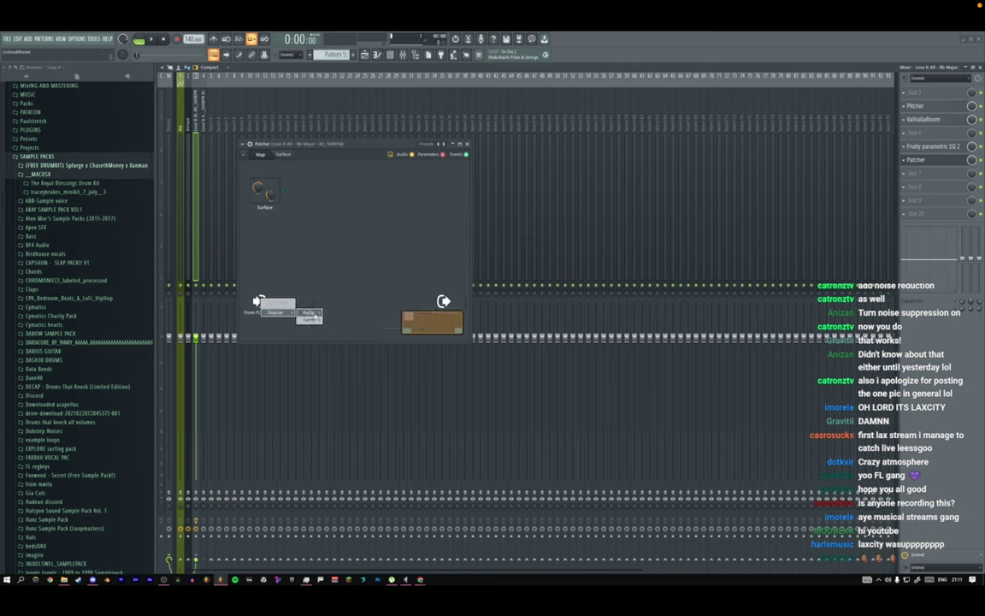
pyautogui.click(355, 352)
pyautogui.moveTo(268, 301); pyautogui.dragTo(279, 250)
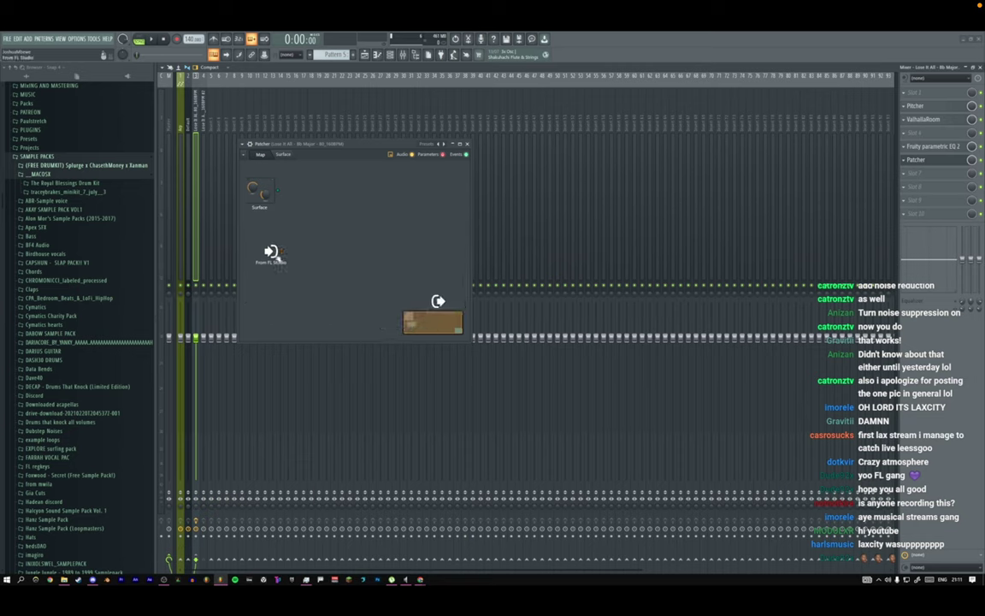
# Rename the cloned vocal's mixer track as "extra".
pyautogui.click(204, 126)
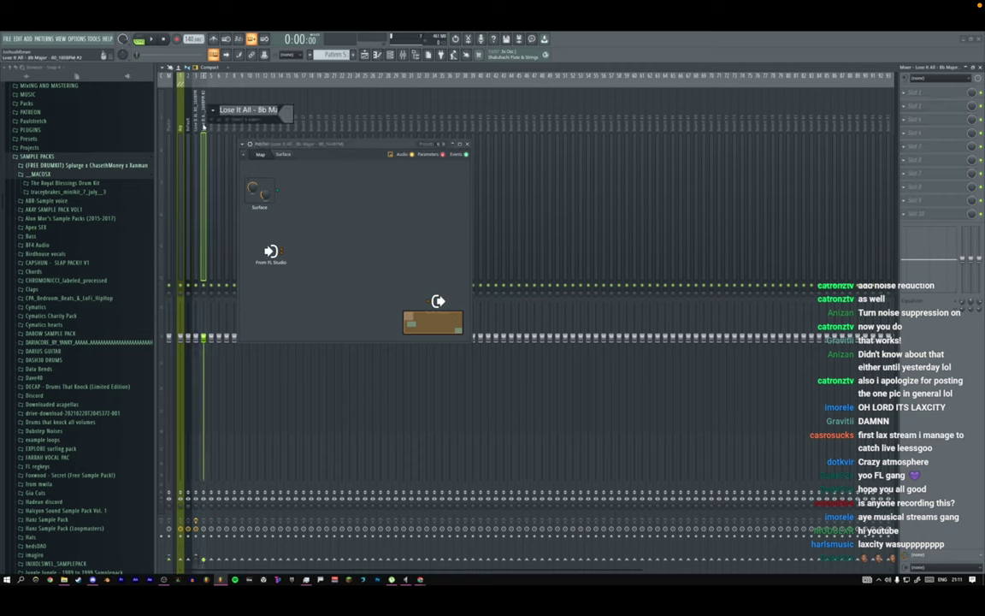
pyautogui.write('extra')
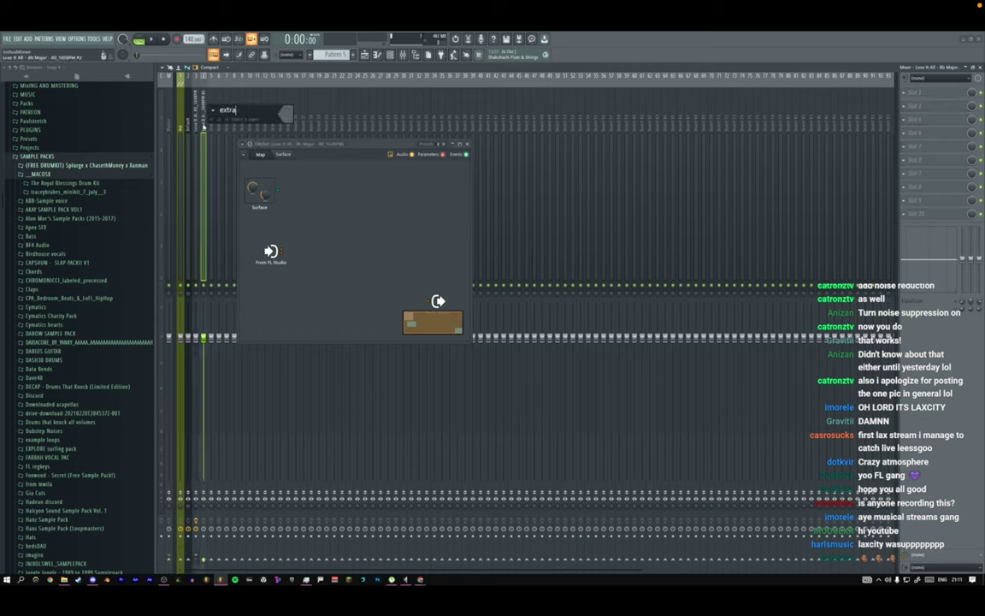
pyautogui.press('Return')
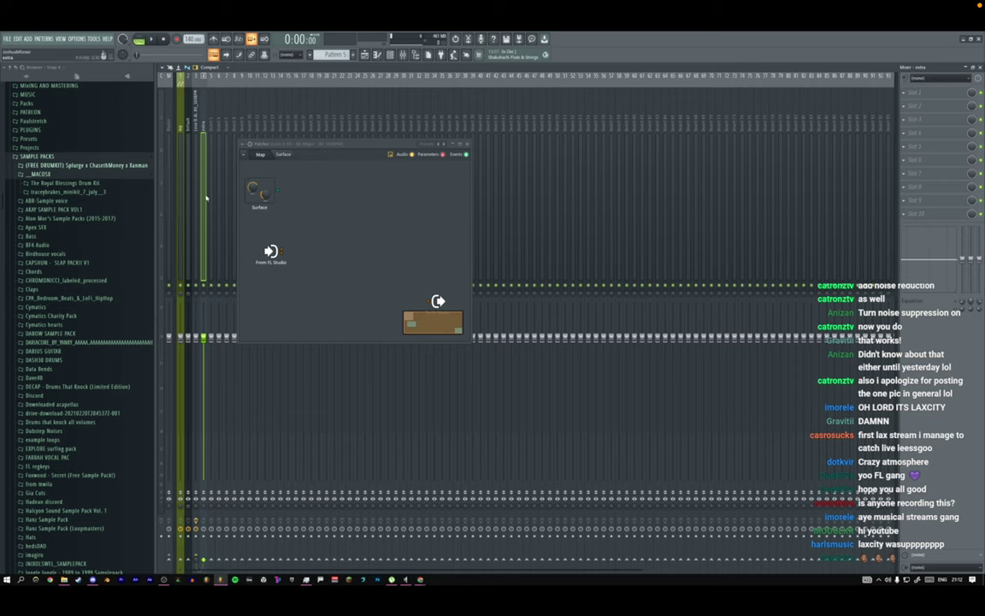
# Move Patcher up the original vocal track's effect chain to slot 3, between Pitcher and ValhallaRoom.
pyautogui.click(196, 170)
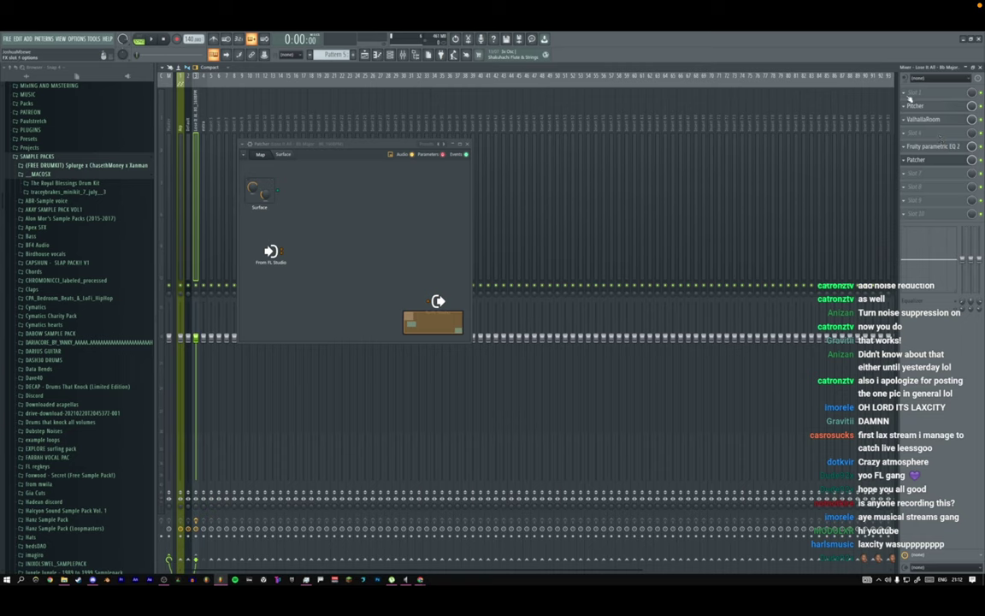
pyautogui.moveTo(926, 126); pyautogui.dragTo(924, 121)
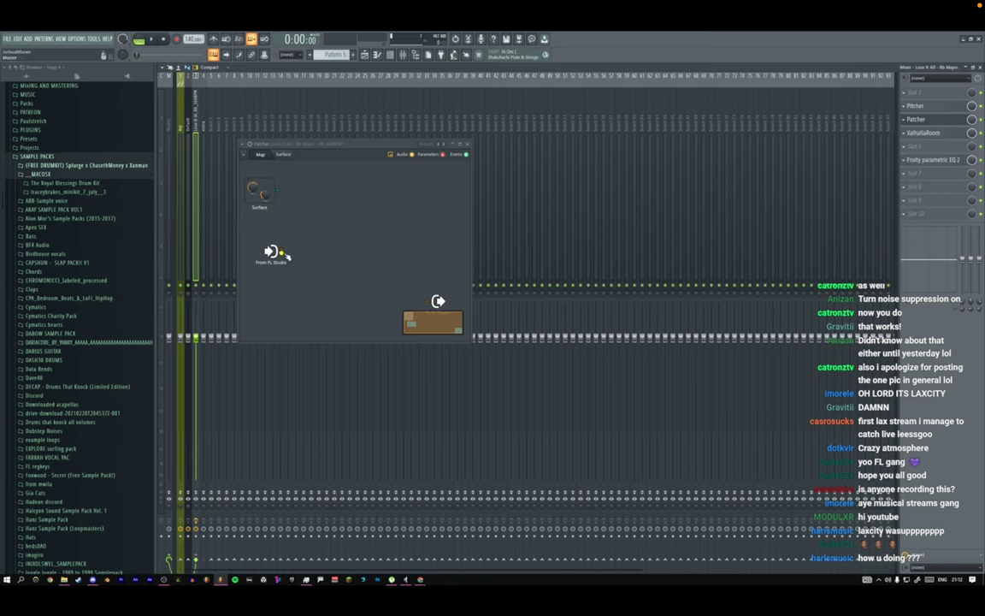
# Connect From FL Studio's lower audio output to the output module in Patcher and play the pattern to check the routing.
pyautogui.moveTo(282, 253); pyautogui.dragTo(379, 249)
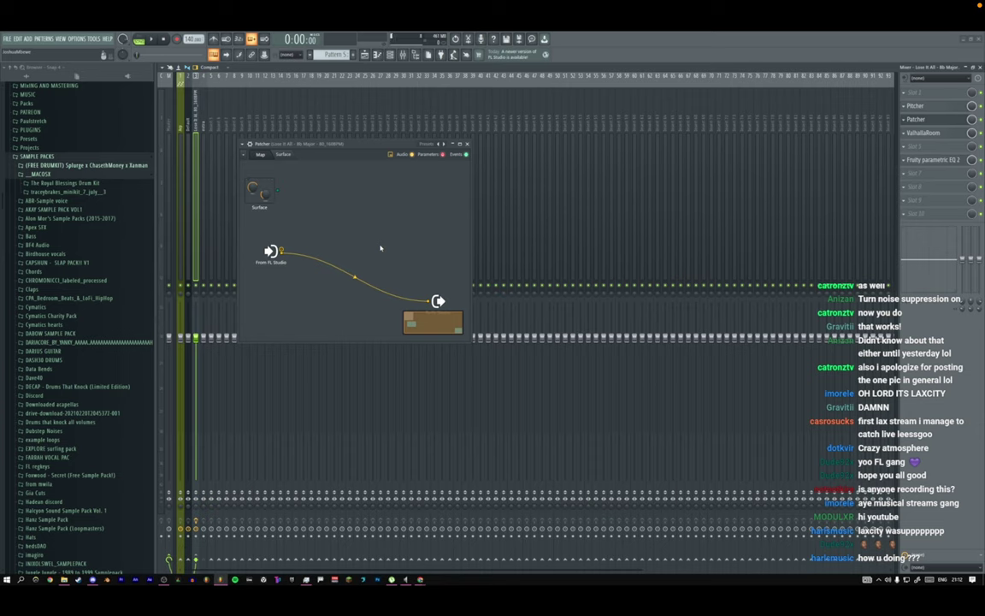
pyautogui.press('space')
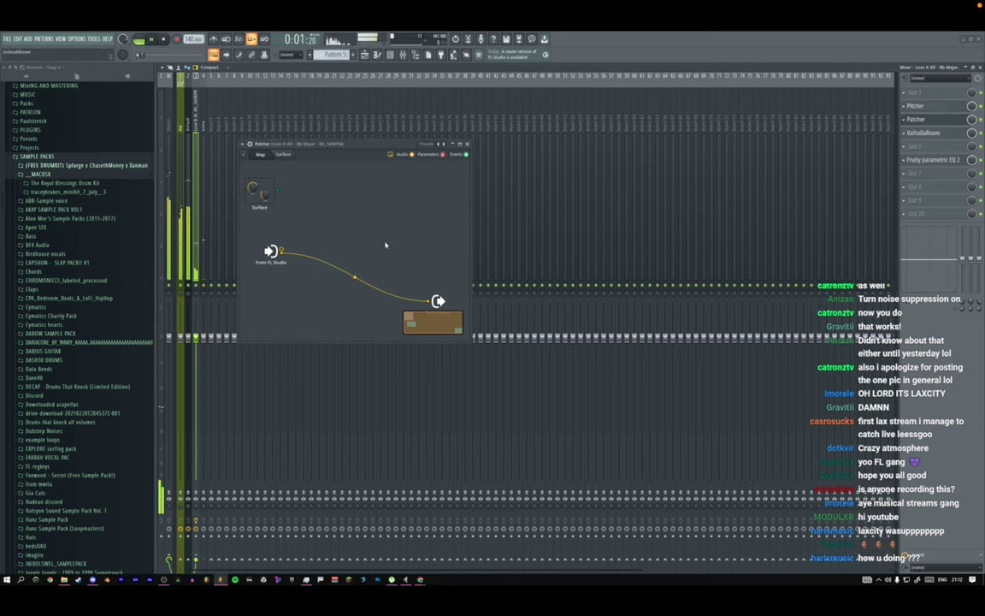
pyautogui.press('space')
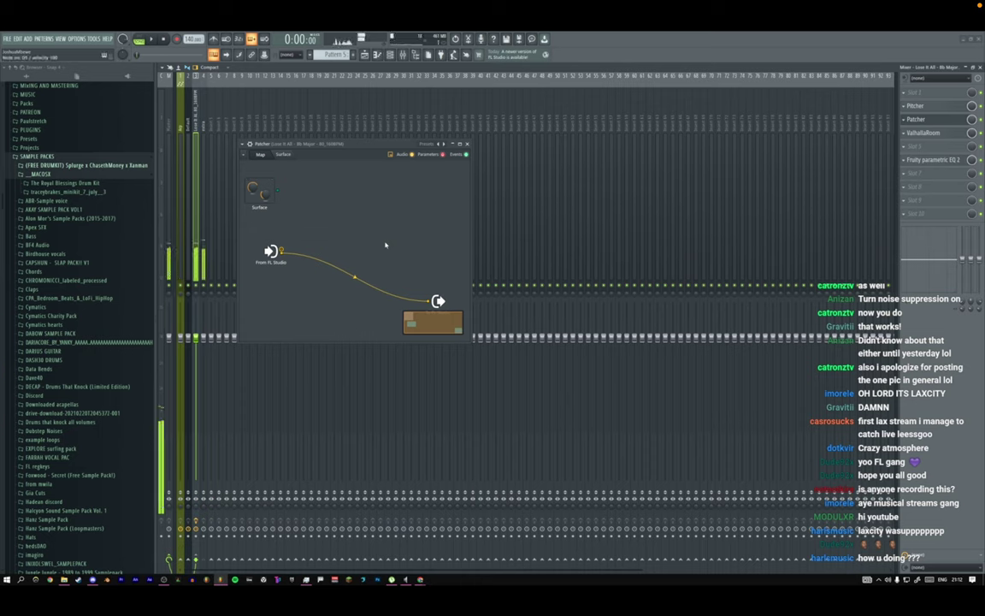
pyautogui.press('F9')
pyautogui.press('space')
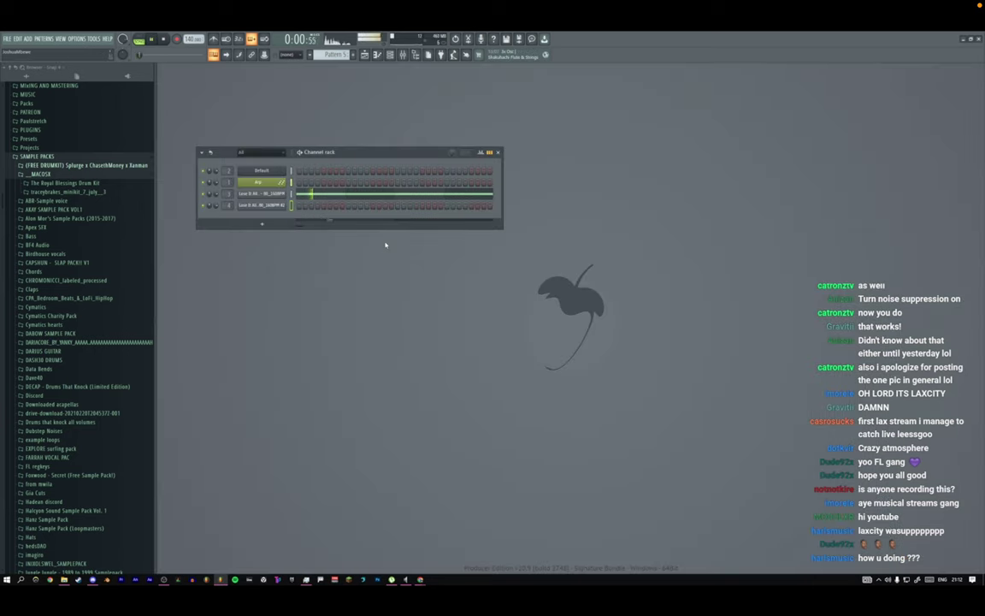
pyautogui.press('F9')
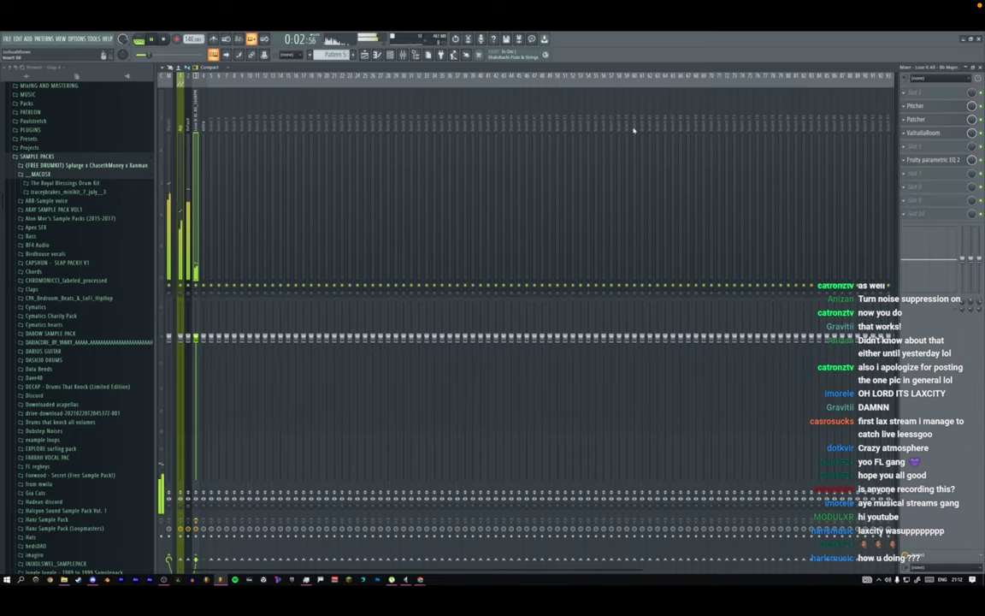
# Activate the Master audio input on Patcher's output module, wire both From FL Studio outputs to it and play a test note.
pyautogui.click(913, 121)
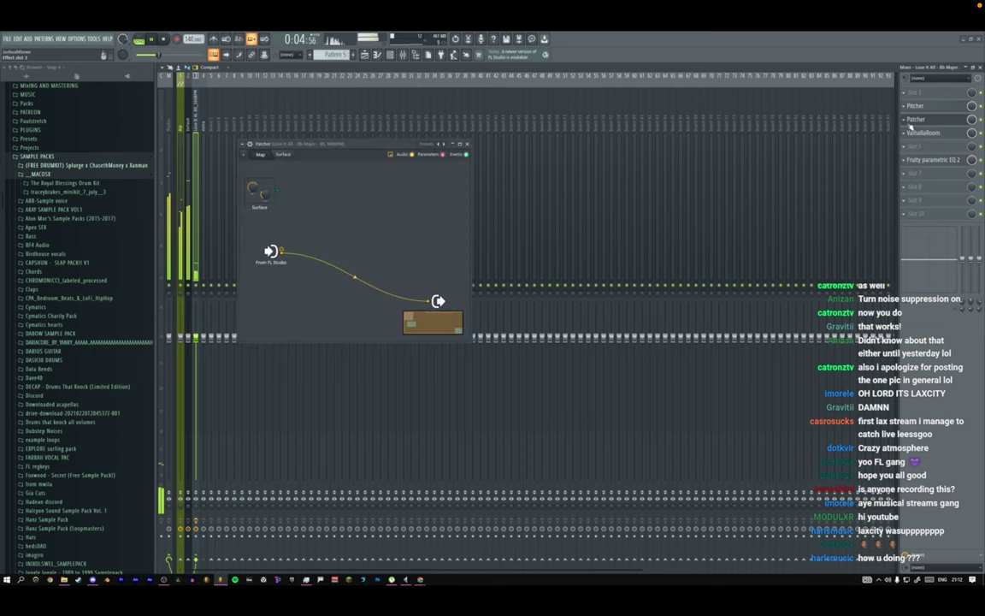
pyautogui.rightClick(437, 300)
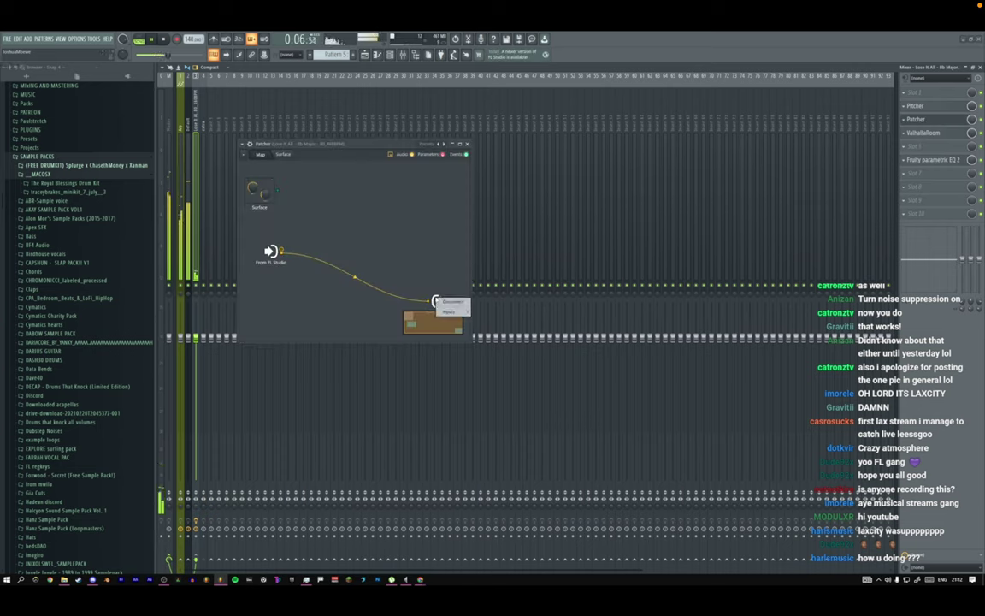
pyautogui.moveTo(449, 313)
pyautogui.moveTo(485, 312)
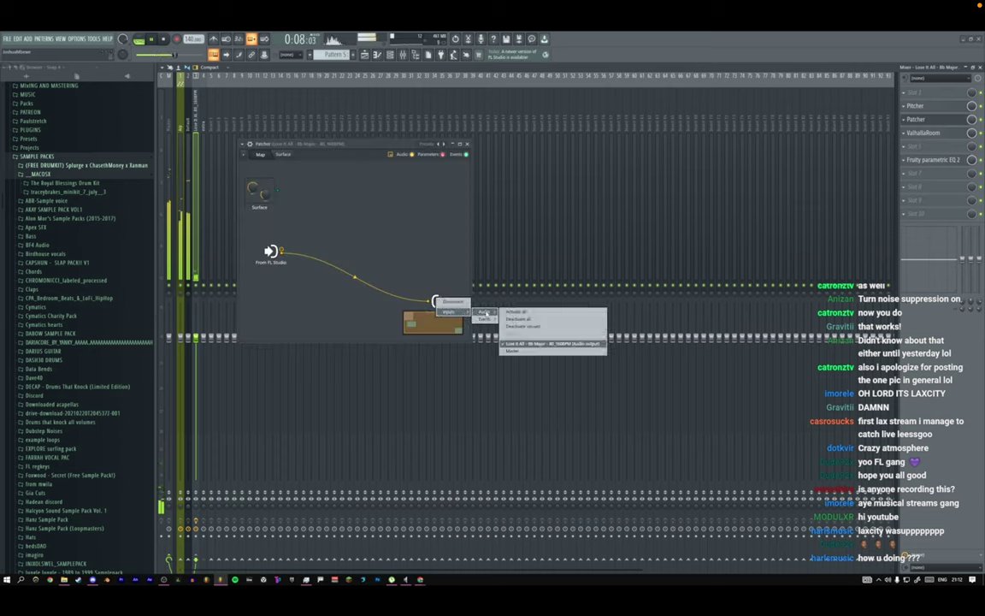
pyautogui.click(523, 351)
pyautogui.press('space')
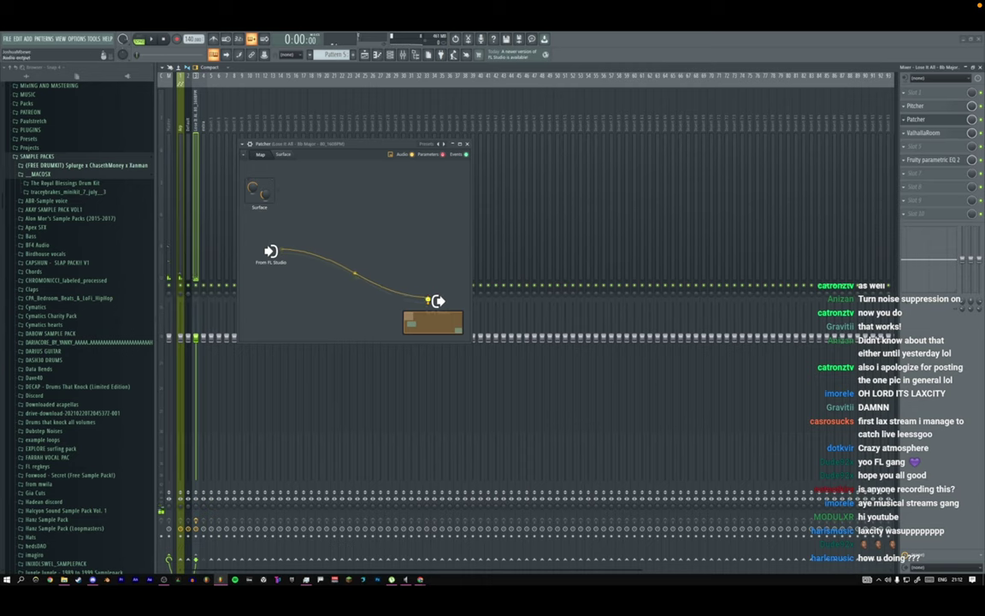
pyautogui.press('x')
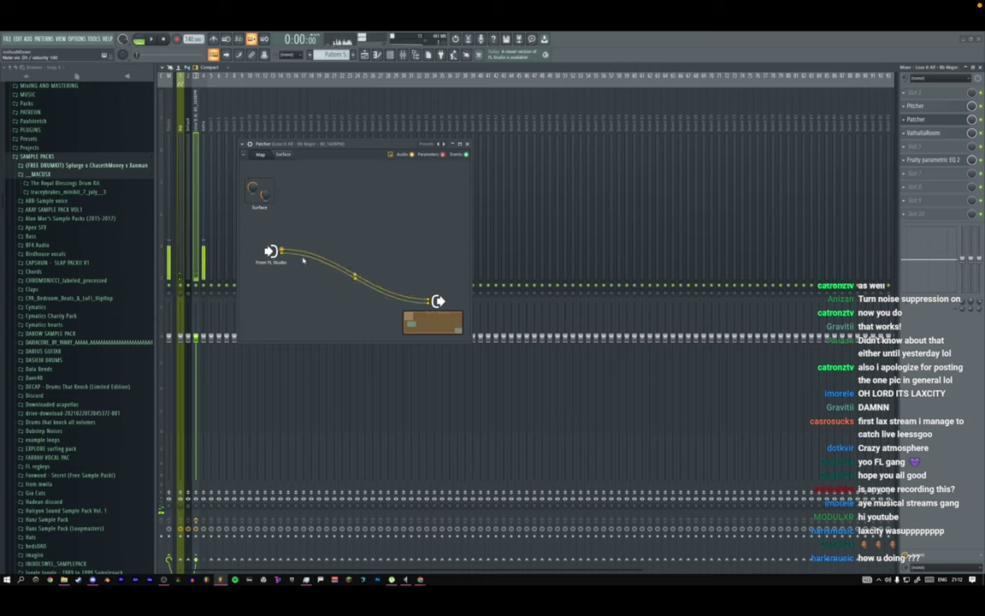
# Play the pattern briefly, close Patcher and open the cloned vocal channel's piano roll.
pyautogui.press('space')
pyautogui.click(467, 144)
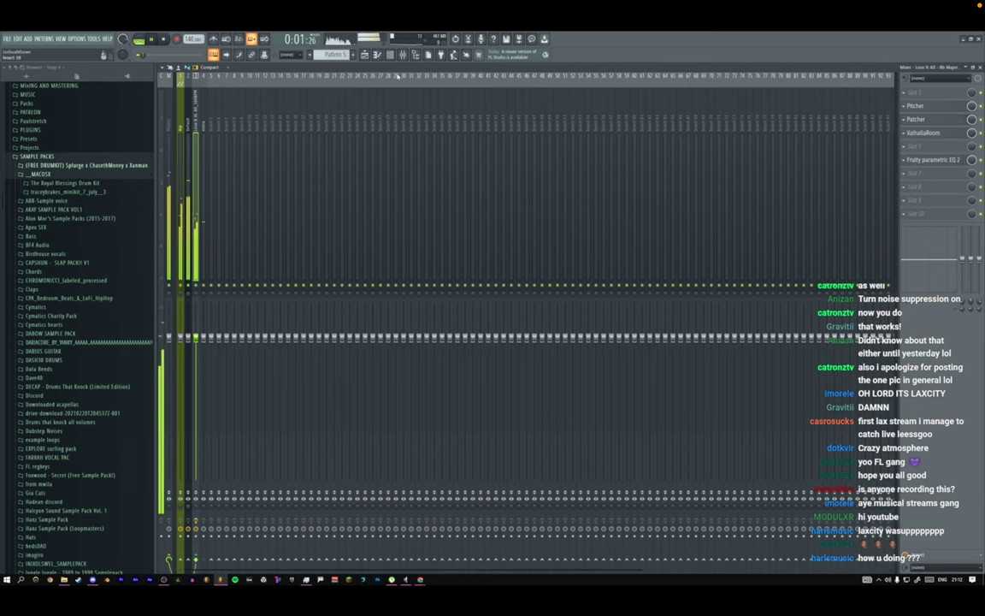
pyautogui.click(392, 57)
pyautogui.press('space')
pyautogui.rightClick(280, 206)
pyautogui.click(307, 206)
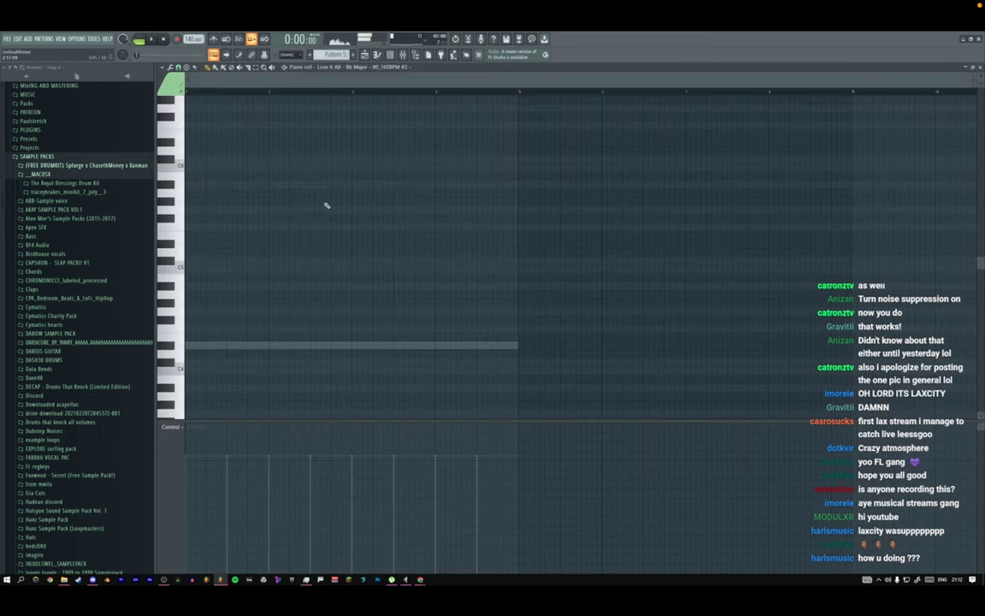
# Place two overlapping notes ending at bar 2 in the cloned vocal's piano roll, the lower one half as long, and play them.
pyautogui.press('x')
pyautogui.moveTo(250, 284); pyautogui.dragTo(251, 277)
pyautogui.rightClick(251, 277)
pyautogui.click(251, 277)
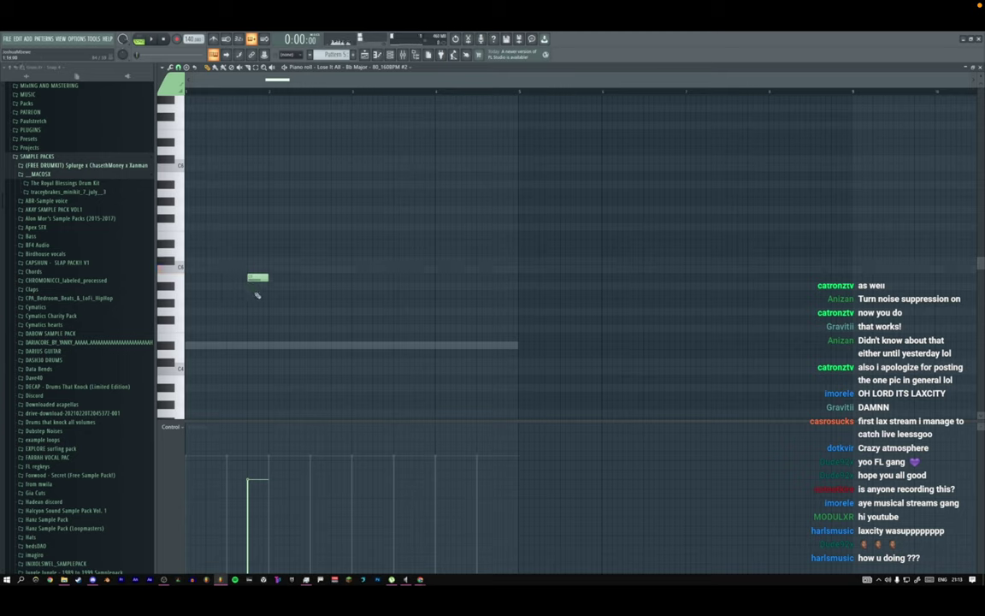
pyautogui.click(267, 302)
pyautogui.doubleClick(269, 303)
pyautogui.click(531, 350)
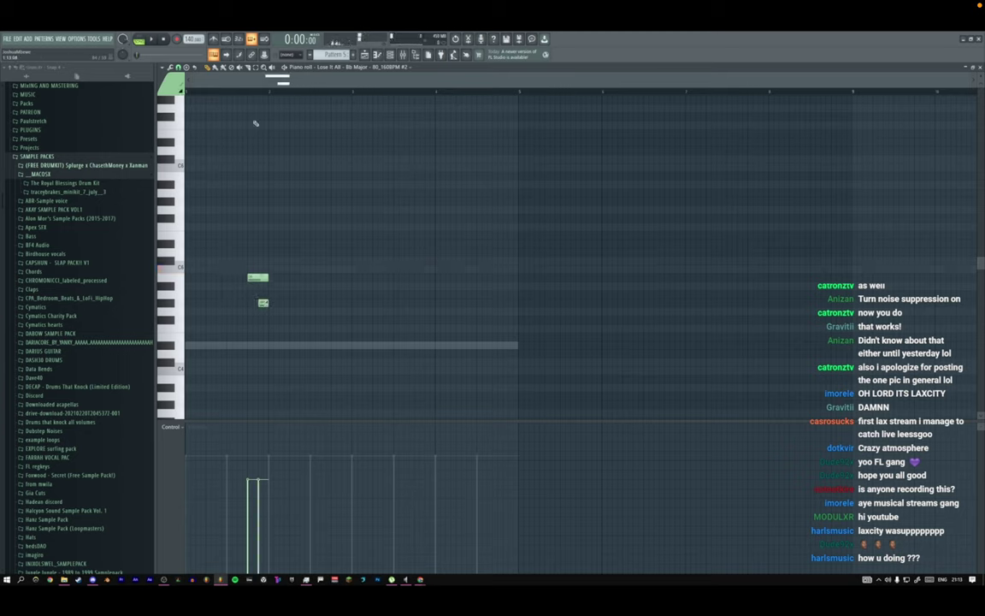
pyautogui.press('space')
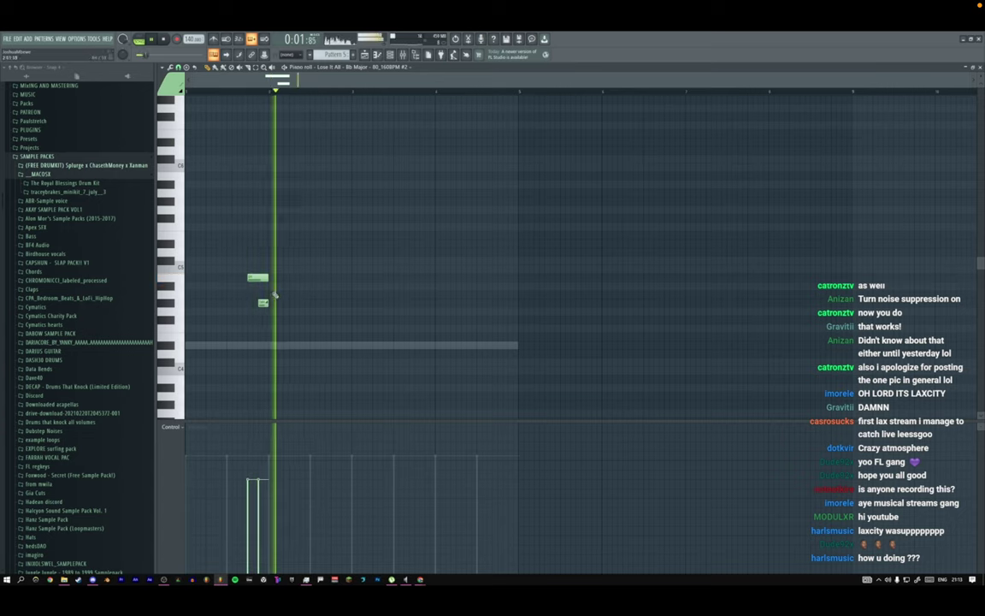
# Shift the two notes to the end of bar 2, raise the upper and lower the bottom one two semitones, and trim the latter short.
pyautogui.moveTo(278, 331); pyautogui.dragTo(338, 257)
pyautogui.press('space')
pyautogui.click(341, 276)
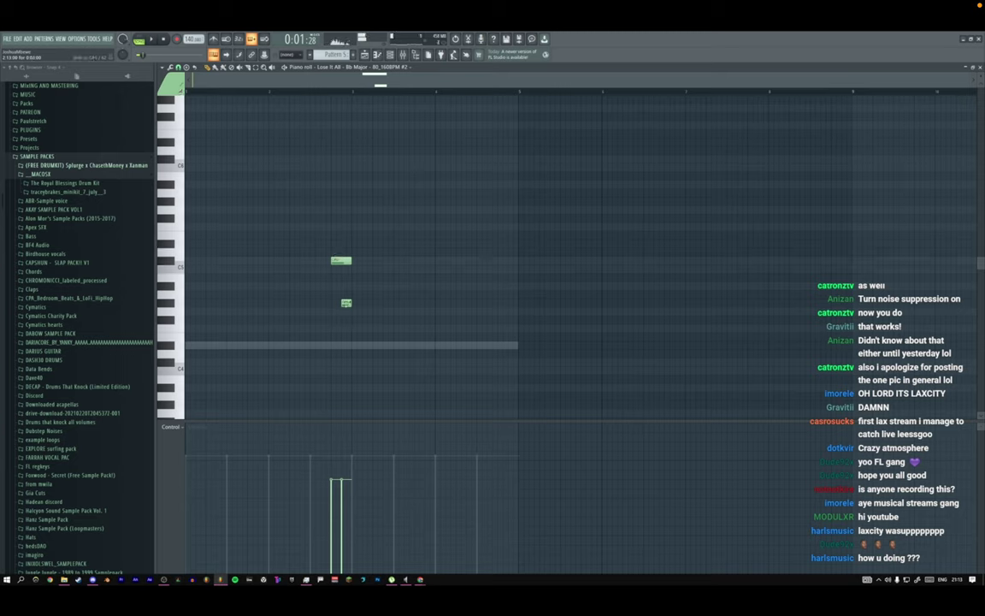
pyautogui.moveTo(346, 303); pyautogui.dragTo(346, 319)
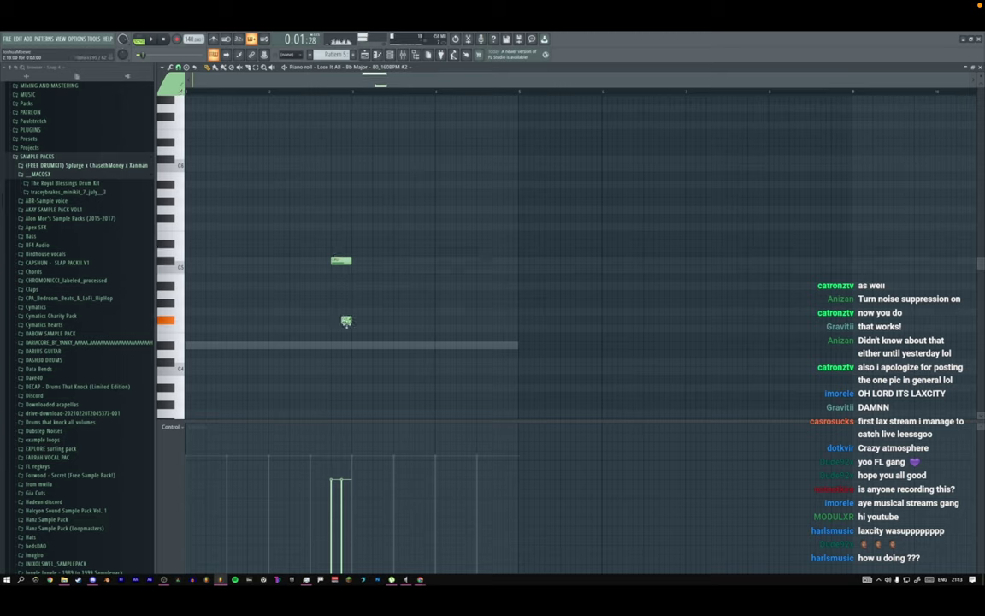
pyautogui.press('space')
pyautogui.press('space')
pyautogui.press('space')
pyautogui.press('space')
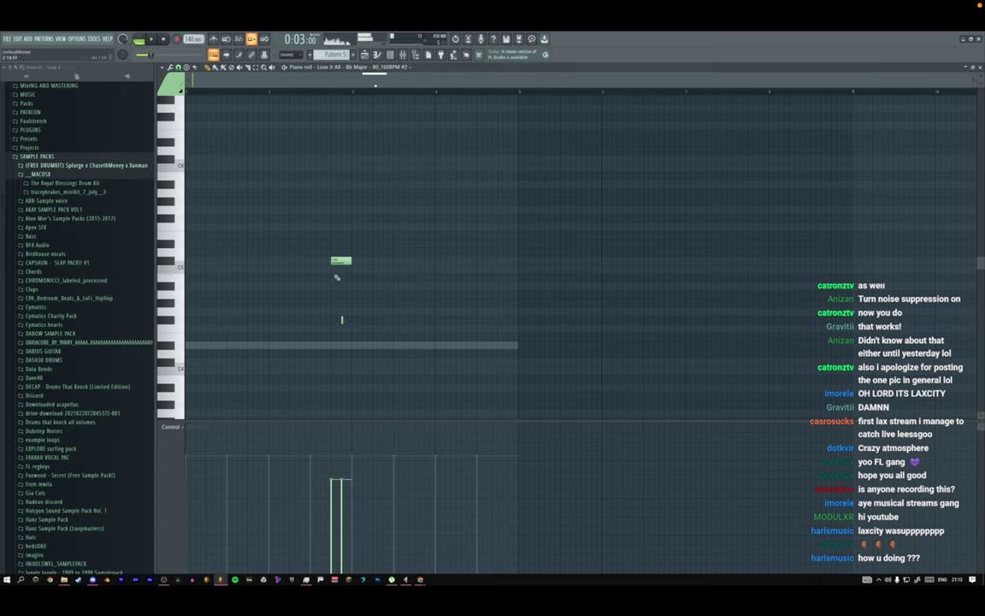
# Copy the two cloned vocal notes from the end of bar 2 to the end of bar 4.
pyautogui.moveTo(334, 250); pyautogui.dragTo(360, 349)
pyautogui.press('space')
pyautogui.moveTo(341, 261); pyautogui.dragTo(508, 261)
pyautogui.press('space')
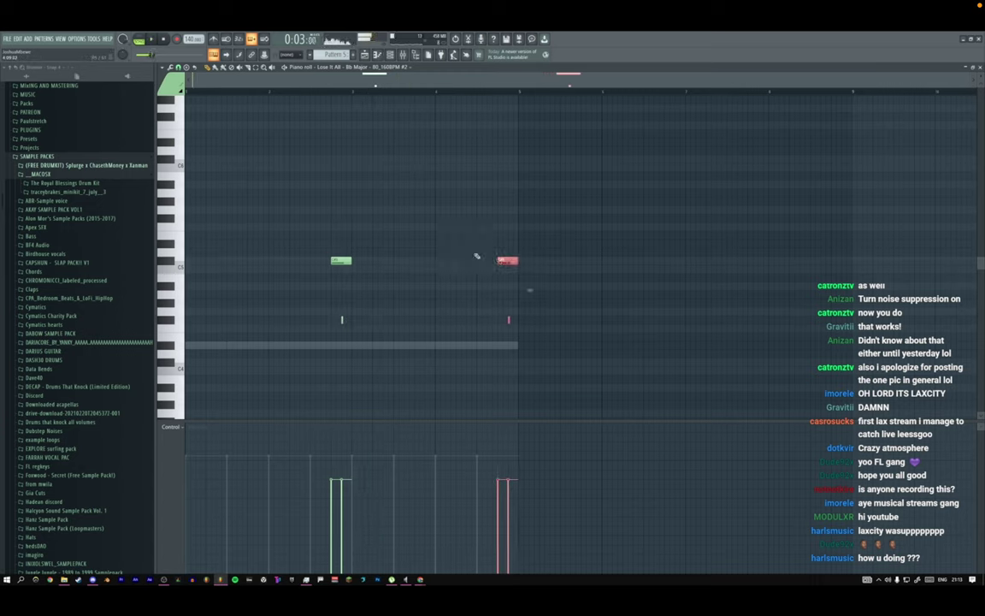
pyautogui.press('space')
# Set the cloned vocal channel's time-stretching mode to Stretch and play the pattern to audition it.
pyautogui.press('F6')
pyautogui.press('space')
pyautogui.click(285, 205)
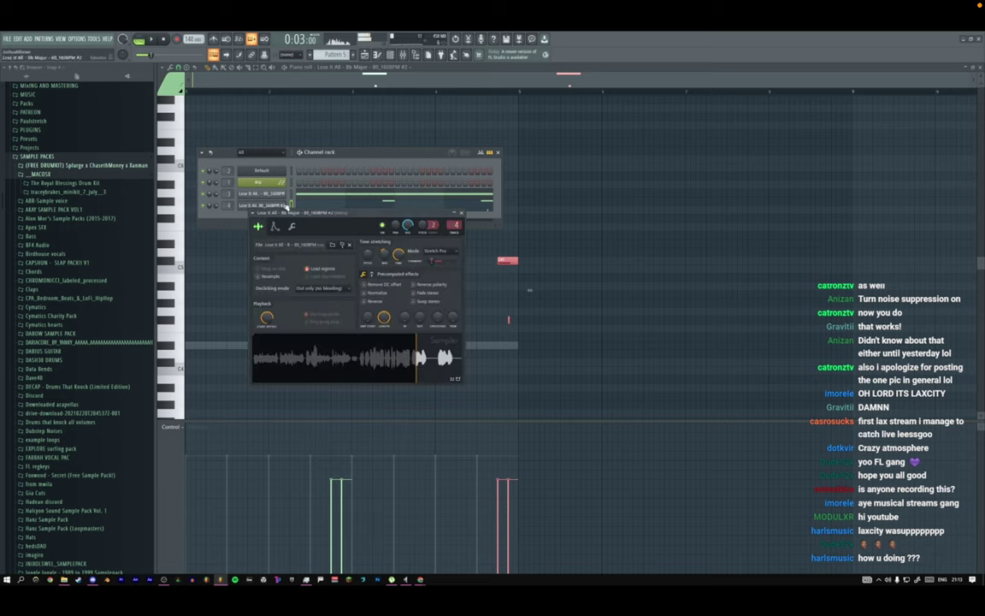
pyautogui.click(442, 251)
pyautogui.click(437, 271)
pyautogui.press('space')
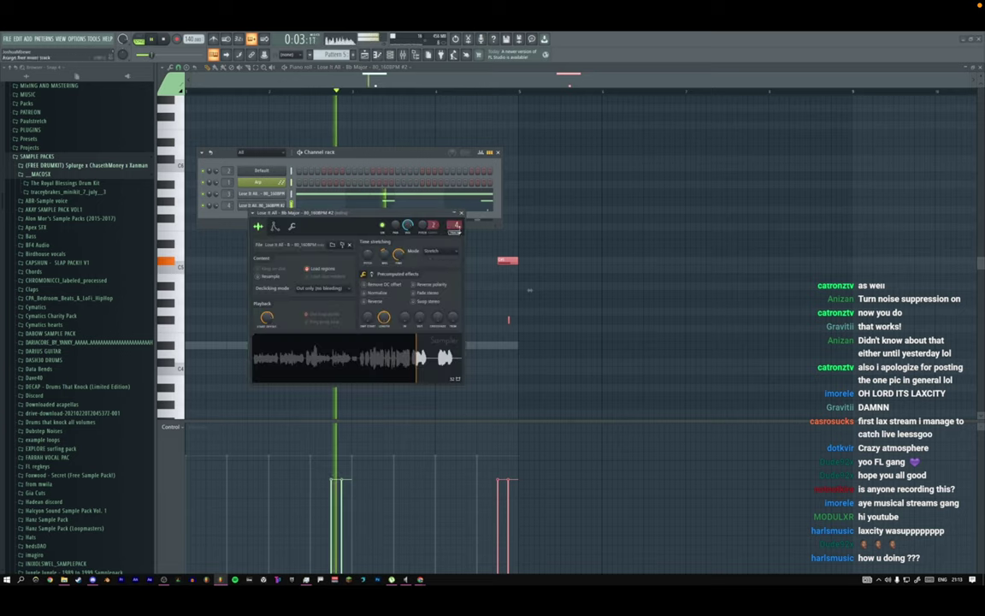
pyautogui.click(462, 213)
pyautogui.press('space')
pyautogui.press('space')
pyautogui.press('space')
# Delete the low short notes in bars 2 and 4 and halve the length of the two remaining notes.
pyautogui.click(349, 264)
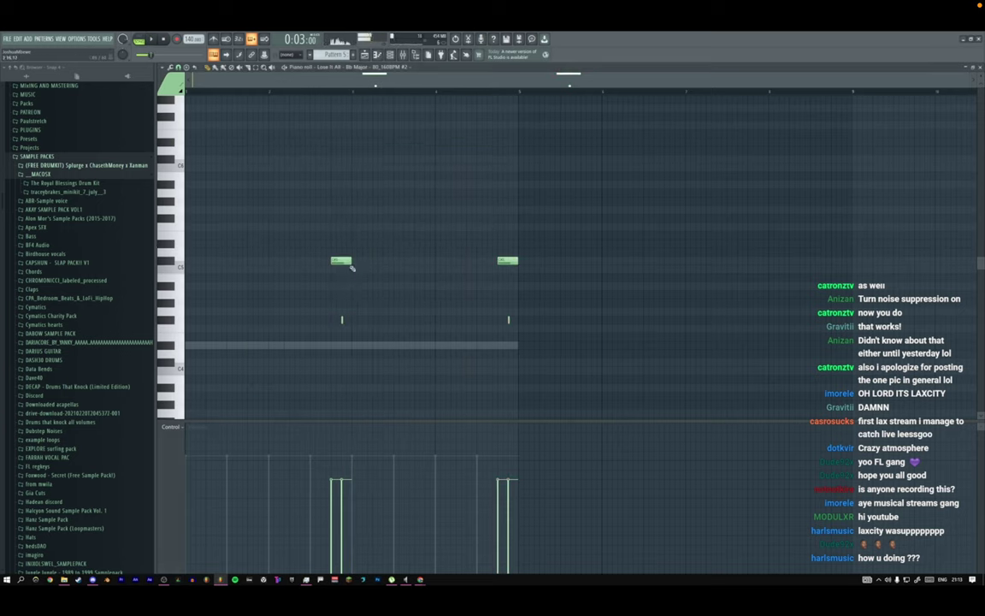
pyautogui.press('space')
pyautogui.press('space')
pyautogui.rightClick(342, 321)
pyautogui.rightClick(508, 320)
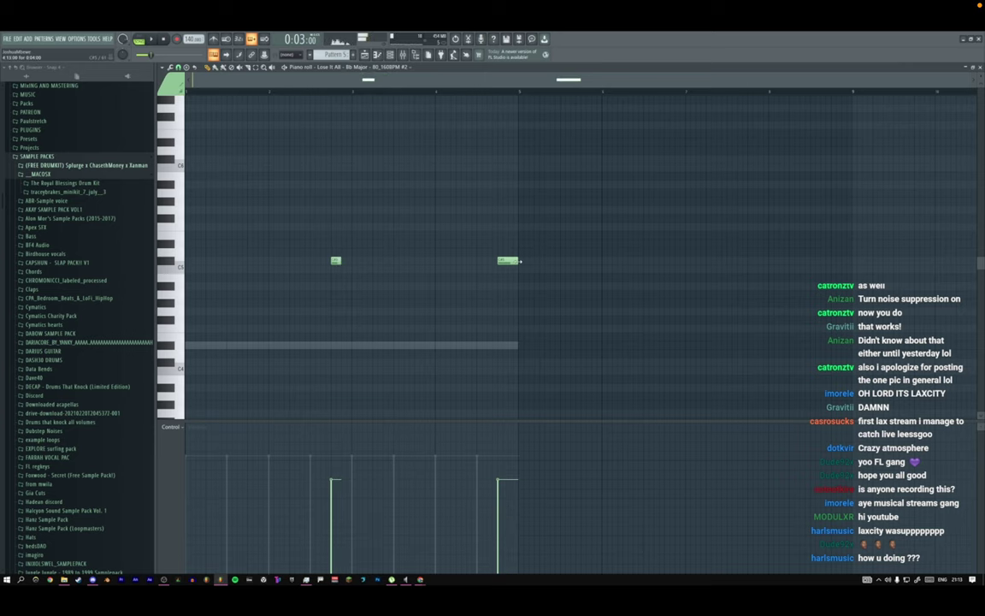
pyautogui.press('space')
# Open Patcher on the original vocal's mixer track and insert Fruity Reeverb 2 from the From FL Studio output.
pyautogui.press('F9')
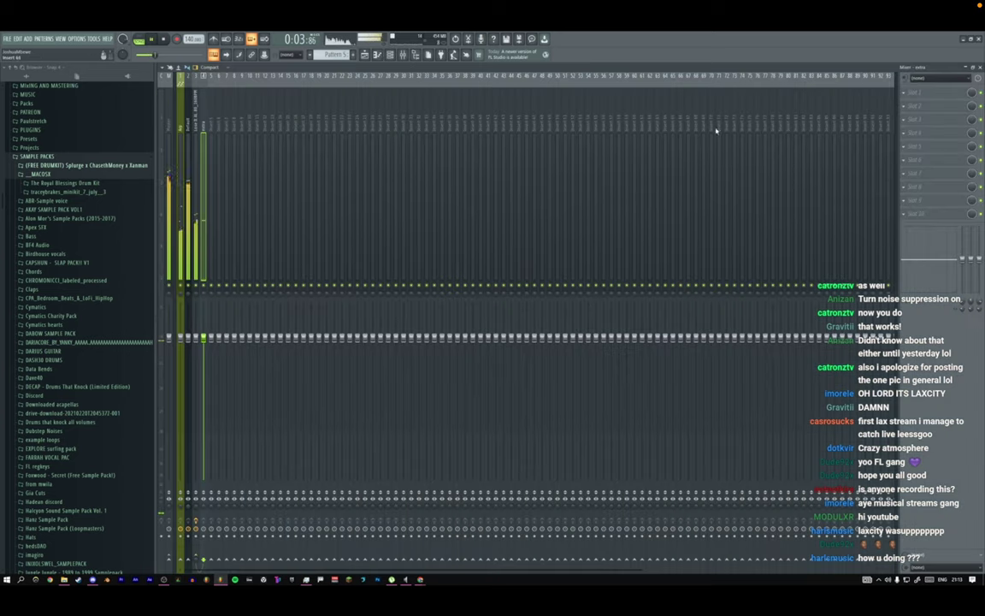
pyautogui.click(198, 128)
pyautogui.click(918, 120)
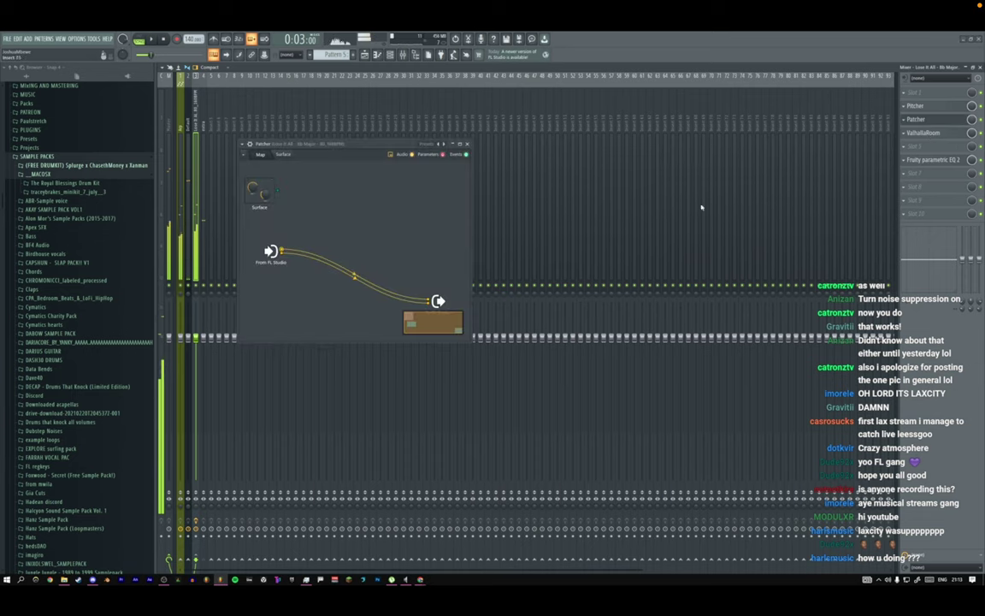
pyautogui.rightClick(284, 260)
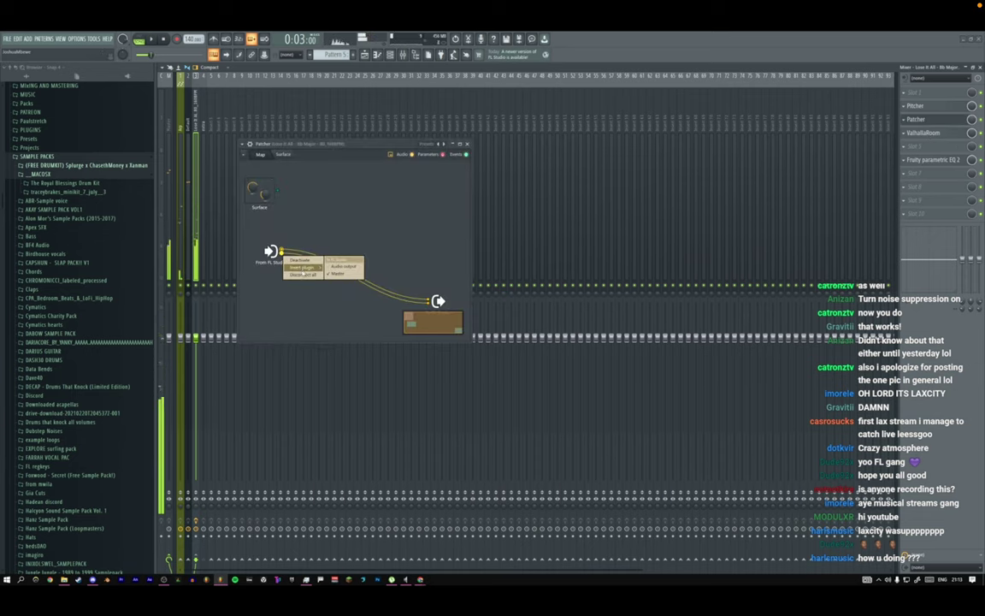
pyautogui.moveTo(301, 268)
pyautogui.click(420, 138)
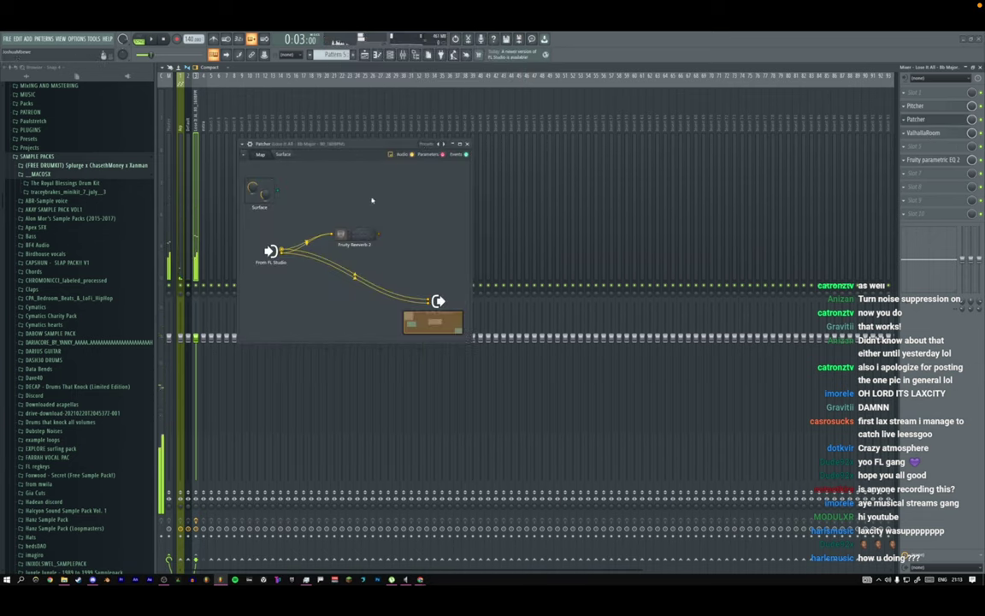
# Disconnect the inserted Fruity Reeverb 2 from the From FL Studio module in Patcher.
pyautogui.rightClick(371, 185)
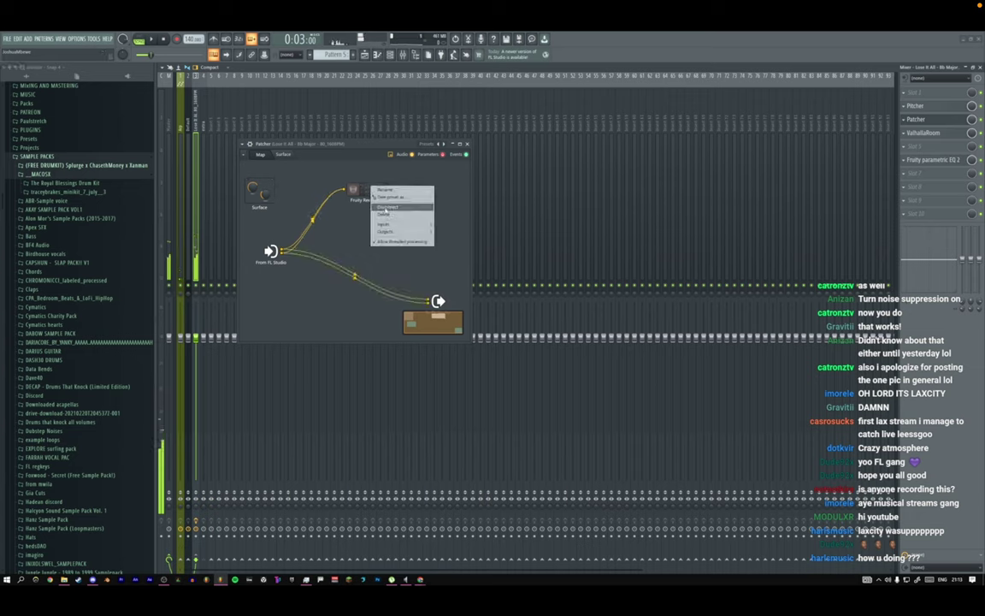
pyautogui.click(377, 207)
pyautogui.rightClick(363, 190)
pyautogui.click(375, 204)
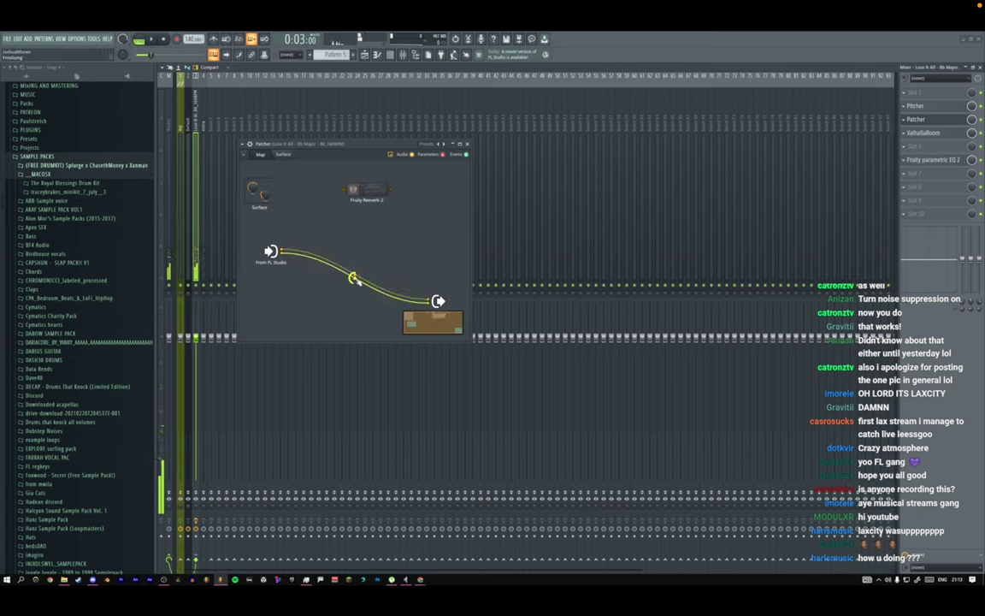
# Insert another Fruity Reeverb 2 on the lower cable between From FL Studio and the output module and adjust its wet level.
pyautogui.click(355, 280)
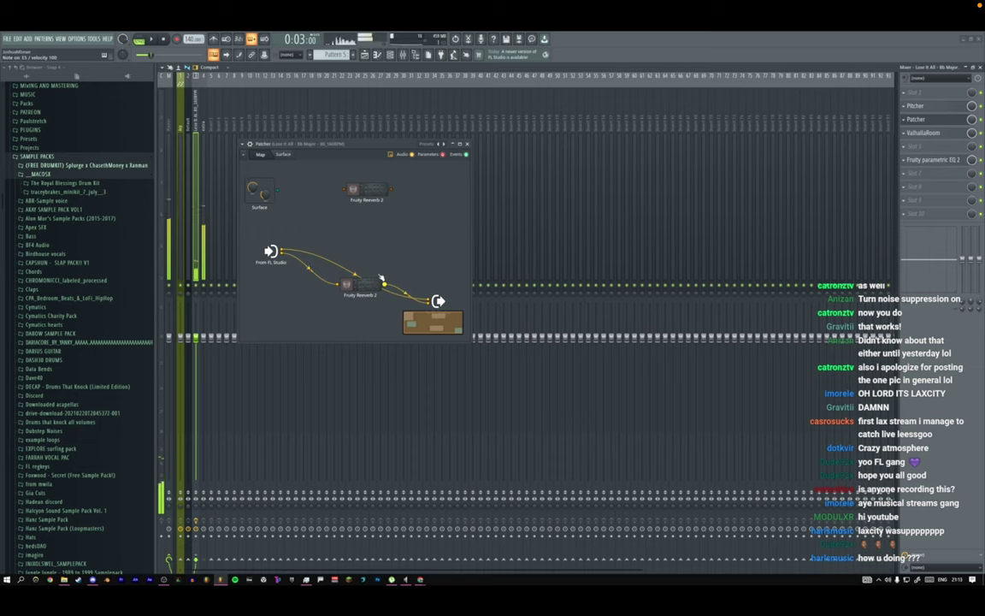
pyautogui.moveTo(370, 287); pyautogui.dragTo(358, 298)
pyautogui.doubleClick(357, 298)
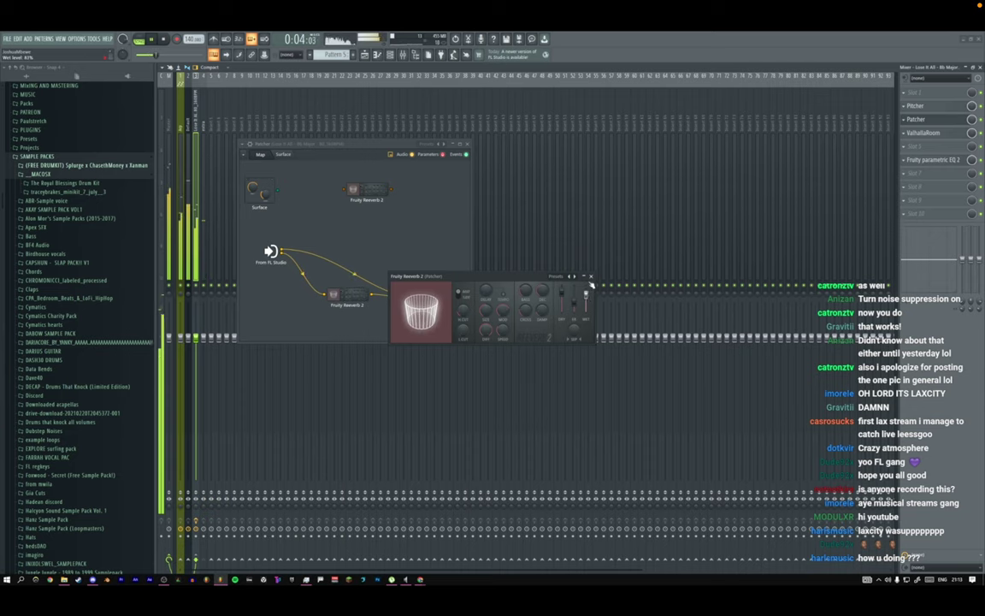
pyautogui.click(591, 277)
pyautogui.press('F9')
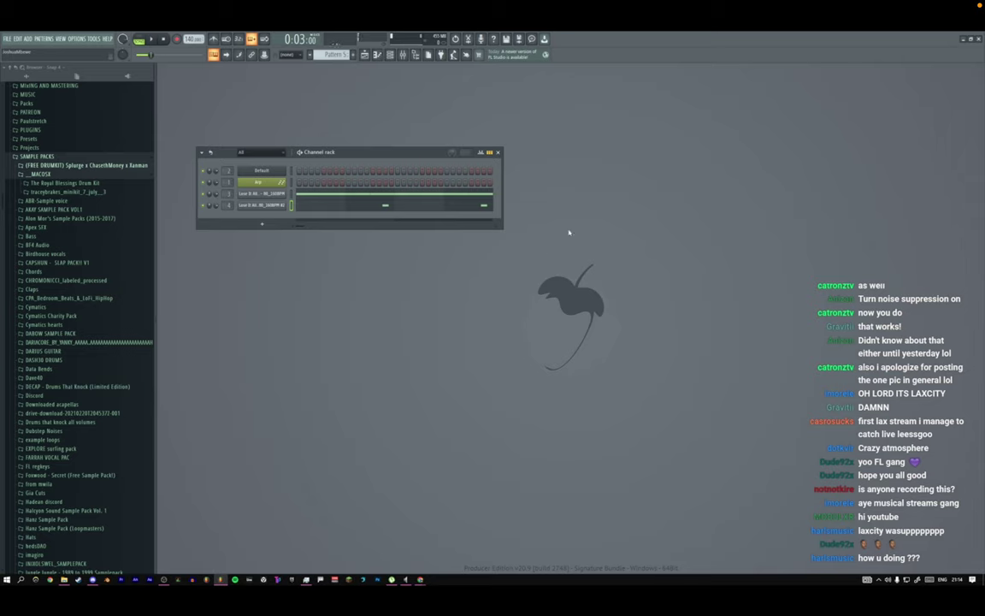
# Look through the 808 samples in the Splurge x ChasethMoney x Xanman drum kit folder and collapse the open folders.
pyautogui.click(66, 166)
pyautogui.click(62, 175)
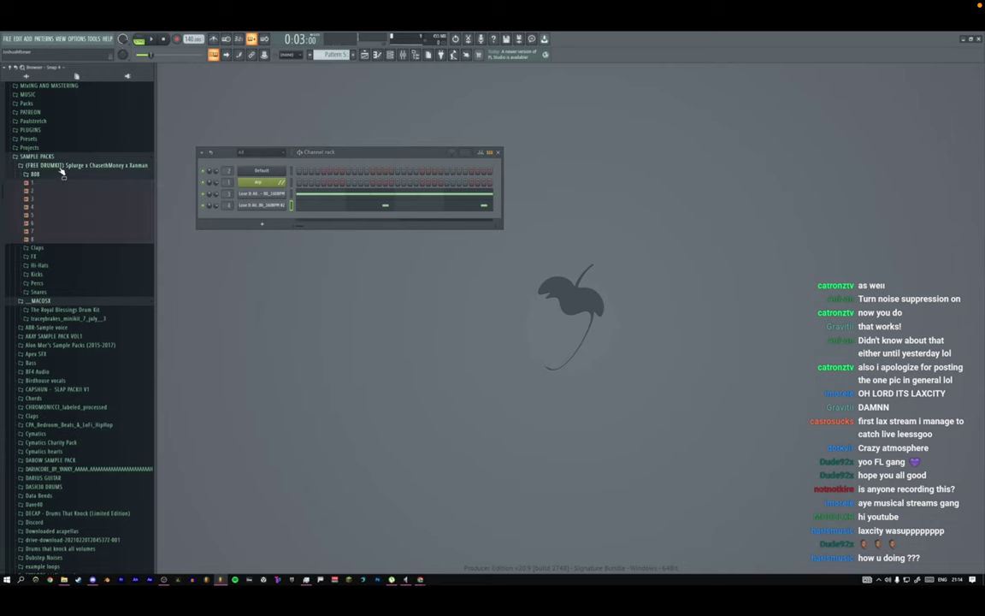
pyautogui.click(61, 167)
pyautogui.click(53, 176)
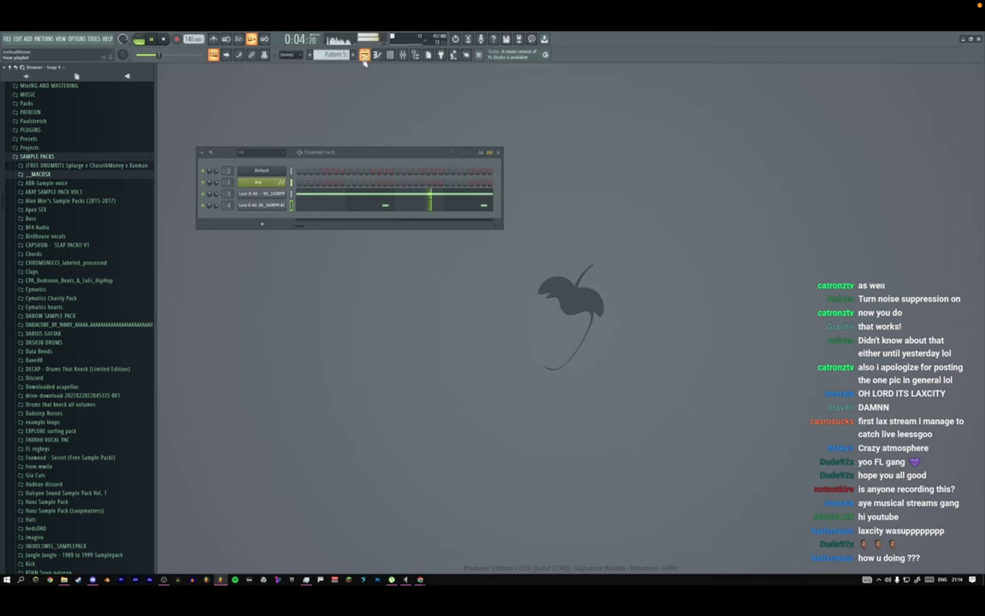
# Create an empty Pattern 6 and place it at the start of Track 5 in the playlist.
pyautogui.press('F5')
pyautogui.moveTo(904, 78); pyautogui.dragTo(547, 78)
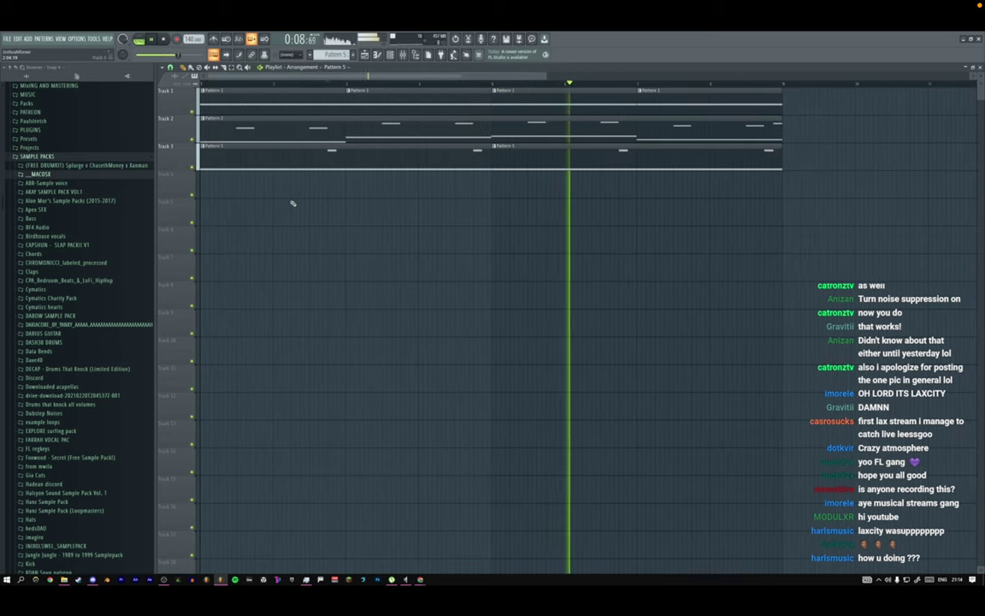
pyautogui.press('F4')
pyautogui.click(199, 208)
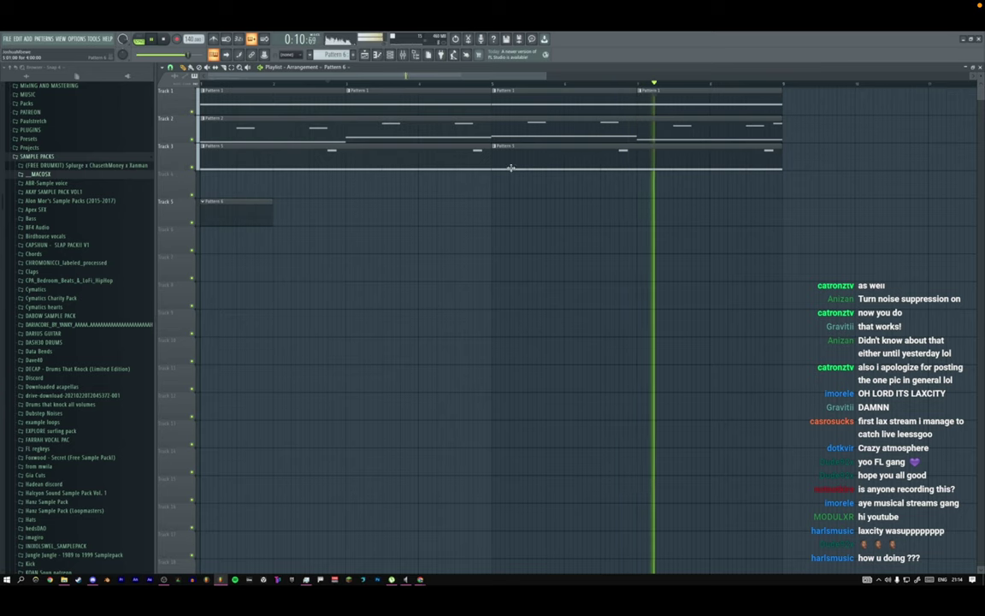
# Open Pattern 5's original vocal notes in the piano roll and stop playback.
pyautogui.doubleClick(297, 154)
pyautogui.click(314, 195)
pyautogui.press('space')
# Try the pattern without the original vocal's first note and undo the deletion.
pyautogui.keyDown('ctrl'); pyautogui.rightClick(256, 259); pyautogui.keyUp('ctrl')
pyautogui.rightClick(255, 259)
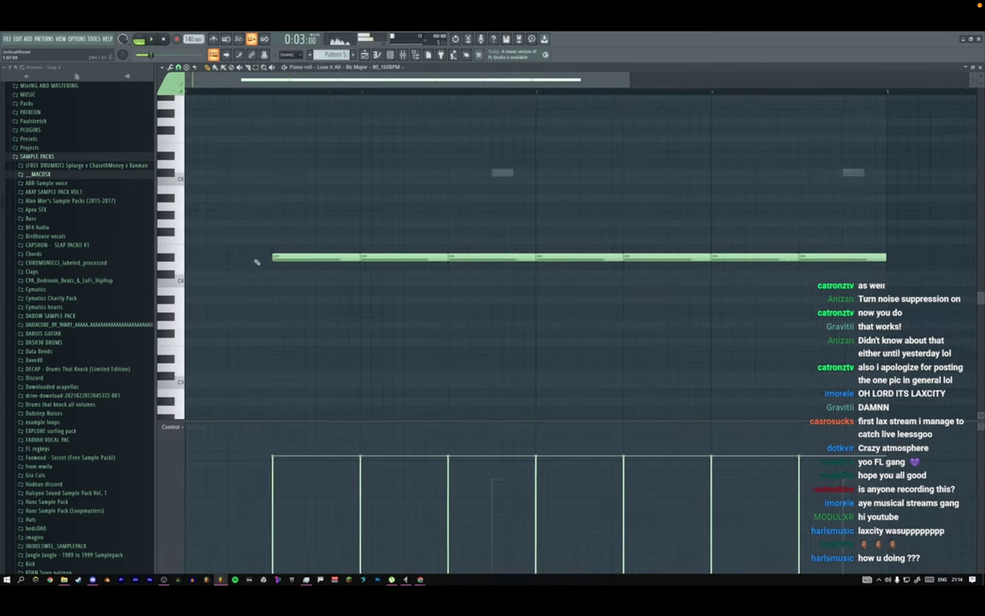
pyautogui.press('space')
pyautogui.hotkey('ctrl', 'z')
pyautogui.press('space')
# Switch to the cloned vocal's notes and lower the ones at the ends of bars 2 and 4 by two semitones.
pyautogui.rightClick(507, 173)
pyautogui.rightClick(508, 174)
pyautogui.moveTo(503, 174)
pyautogui.mouseDown()
pyautogui.moveTo(500, 192)
pyautogui.moveTo(534, 190)
pyautogui.moveTo(513, 191)
pyautogui.mouseUp()
pyautogui.press('space')
pyautogui.press('space')
pyautogui.press('space')
pyautogui.press('space')
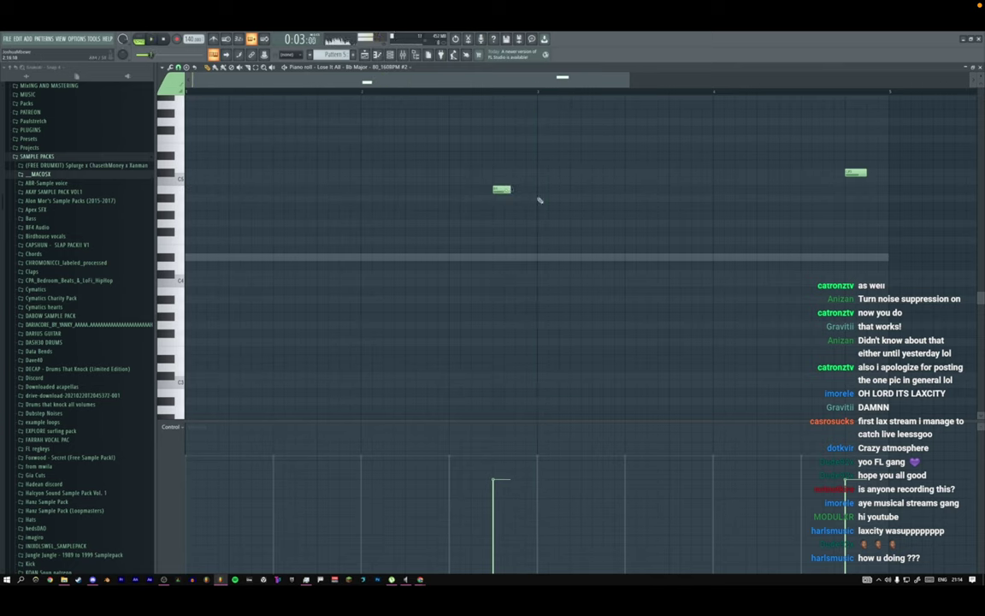
pyautogui.press('space')
pyautogui.rightClick(855, 173)
pyautogui.press('space')
# Select both Pattern 5 clips on Track 3 in the playlist and consolidate them into an audio clip.
pyautogui.moveTo(688, 191); pyautogui.dragTo(253, 174)
pyautogui.press('space')
pyautogui.press('F5')
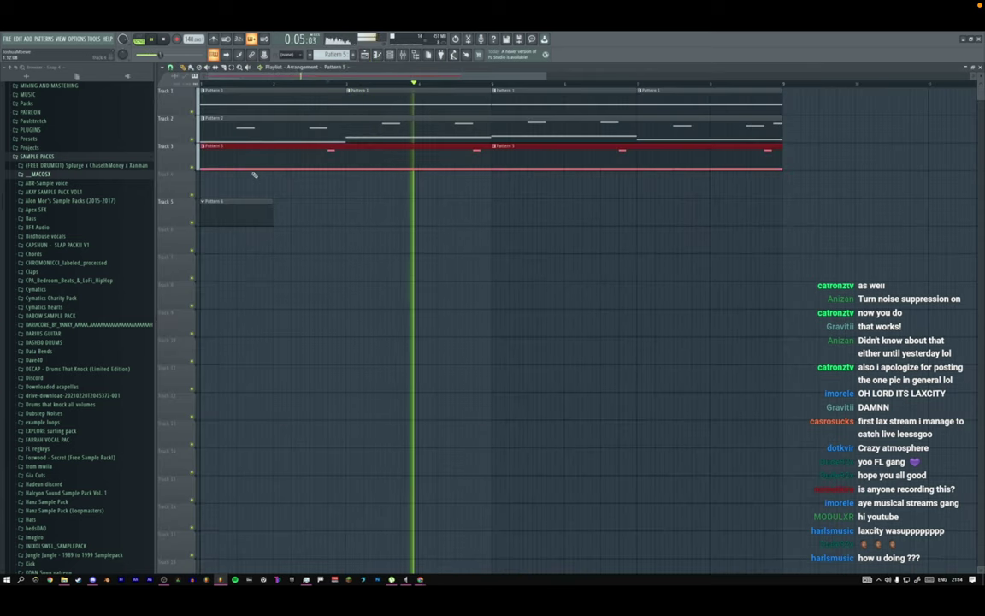
pyautogui.hotkey('ctrl', 'alt', 'c')
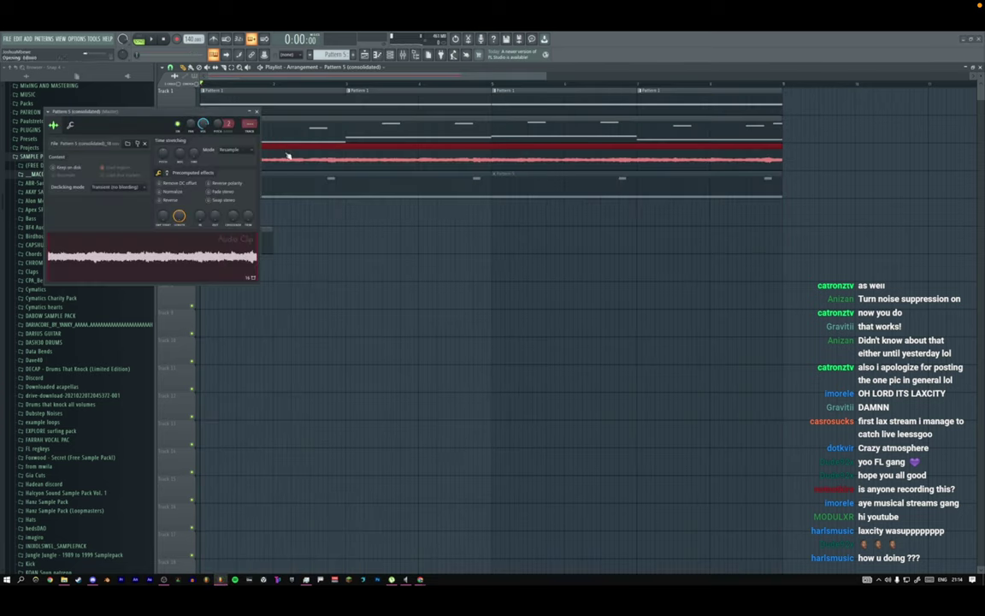
# Blur the consolidated Pattern 5 audio in Edison and process it with the time stretcher / pitch shifter using a different method.
pyautogui.hotkey('ctrl', 'b')
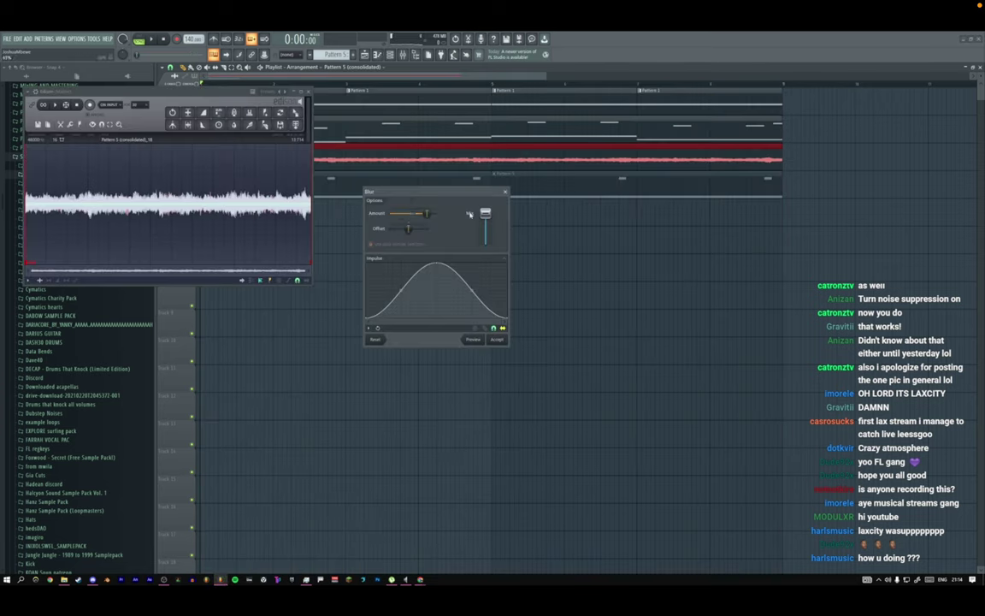
pyautogui.click(496, 340)
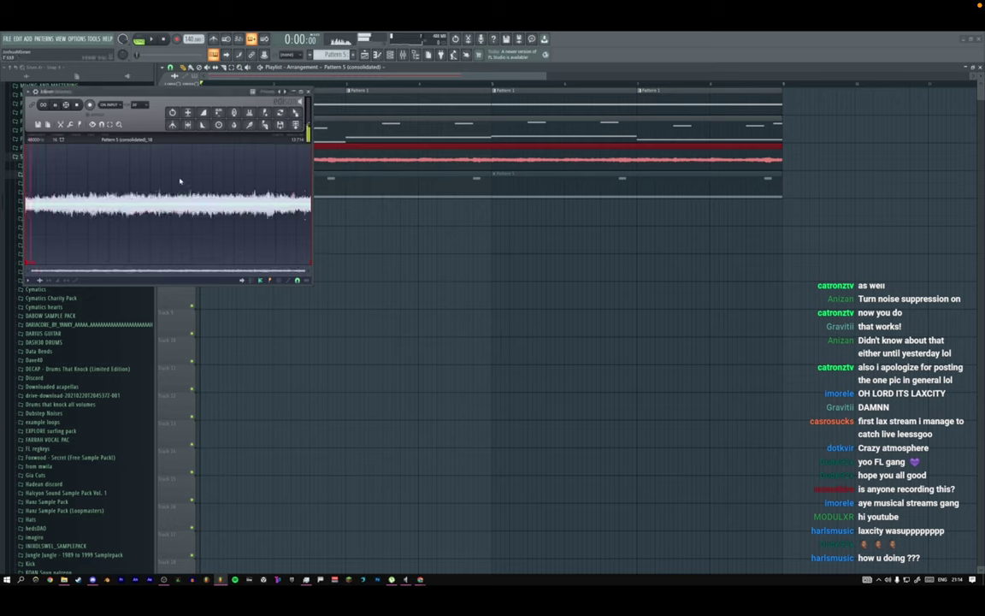
pyautogui.hotkey('ctrl', 't')
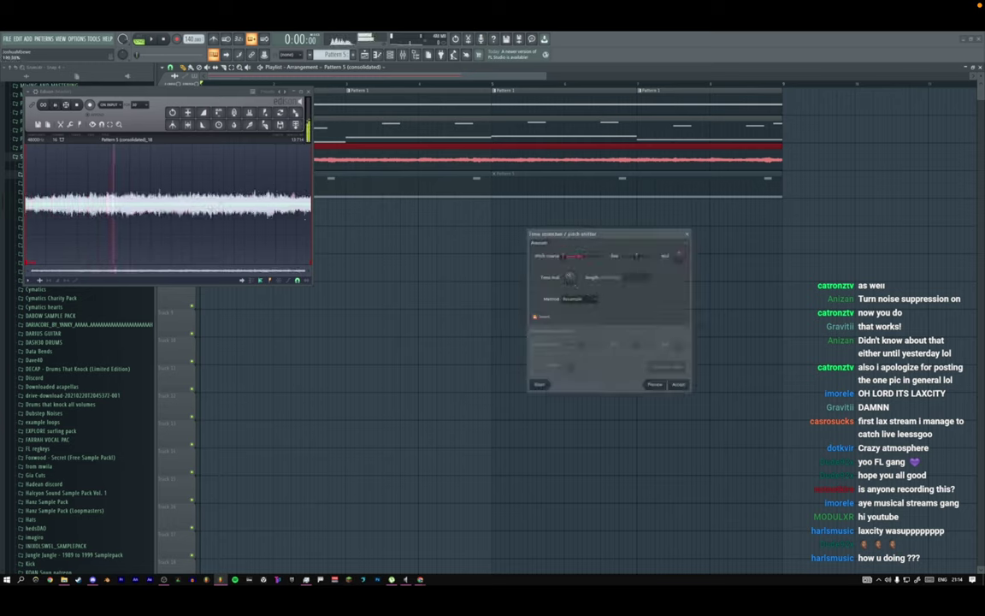
pyautogui.click(579, 298)
pyautogui.click(581, 332)
pyautogui.click(680, 388)
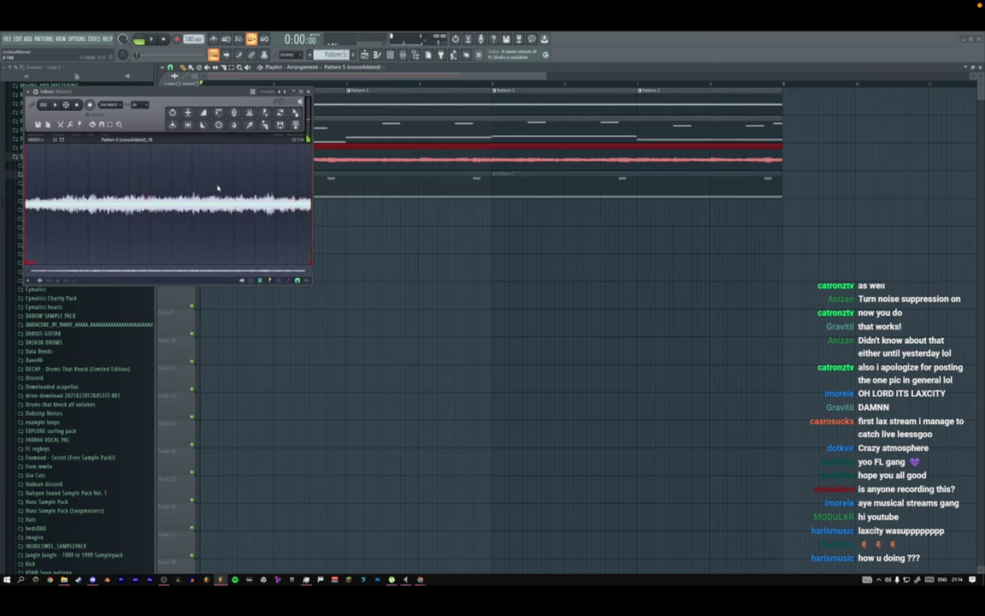
# Cut the low frequencies of the blurred Pattern 5 audio with Edison's equalizer and preview it.
pyautogui.moveTo(216, 92); pyautogui.dragTo(548, 130)
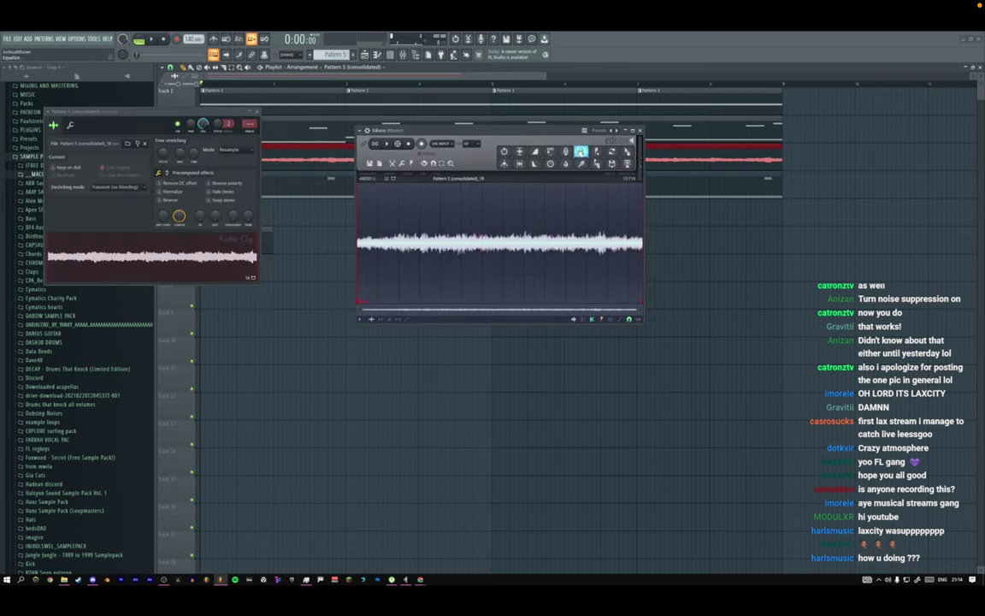
pyautogui.click(581, 153)
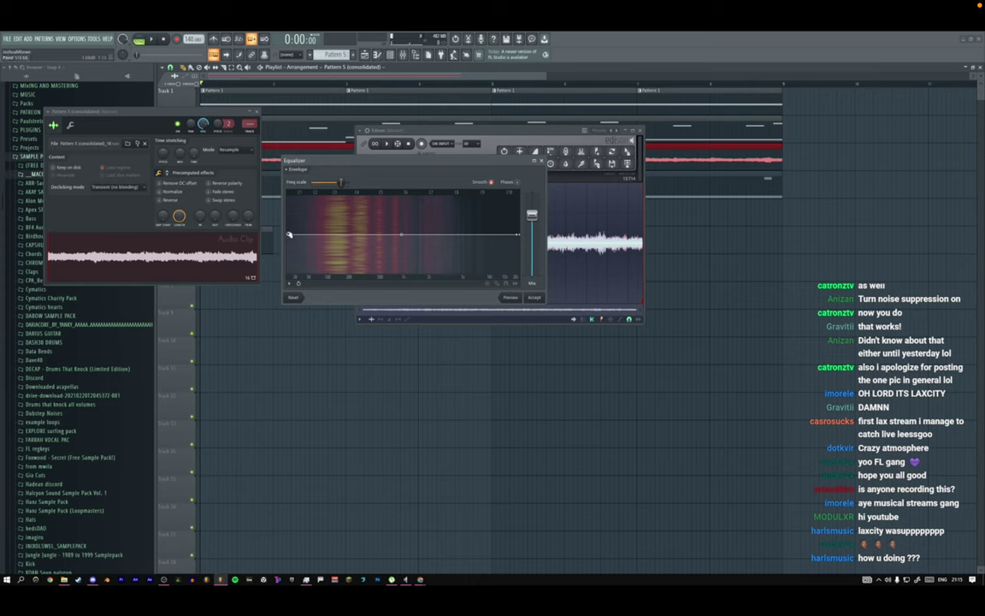
pyautogui.moveTo(289, 234); pyautogui.dragTo(347, 237)
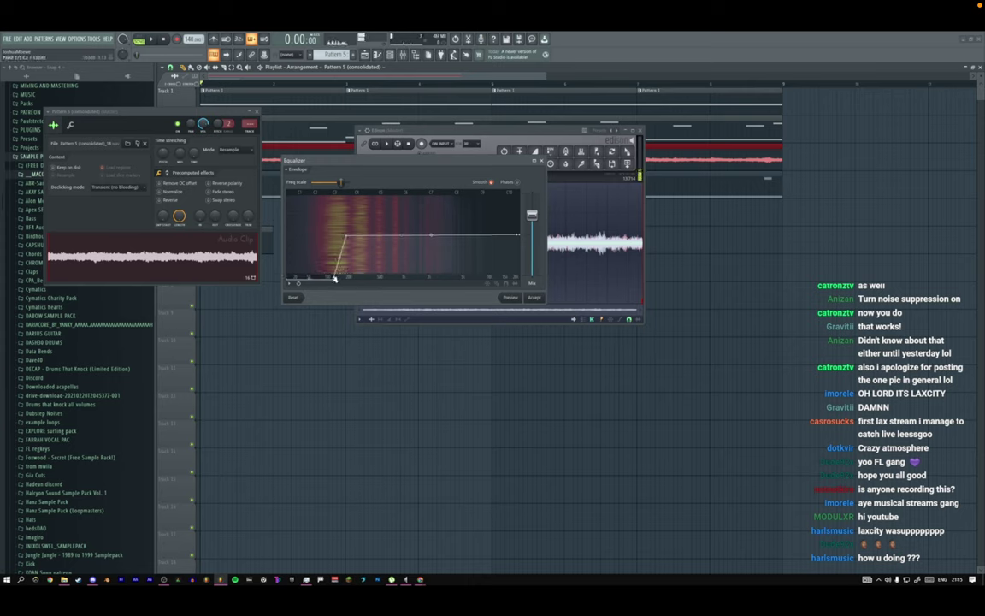
pyautogui.moveTo(366, 237); pyautogui.dragTo(366, 237)
pyautogui.click(536, 299)
pyautogui.press('space')
# Place the processed Edison audio on playlist Track 8 and delete the consolidated Pattern 5 clip from Track 3.
pyautogui.moveTo(626, 152); pyautogui.dragTo(128, 305)
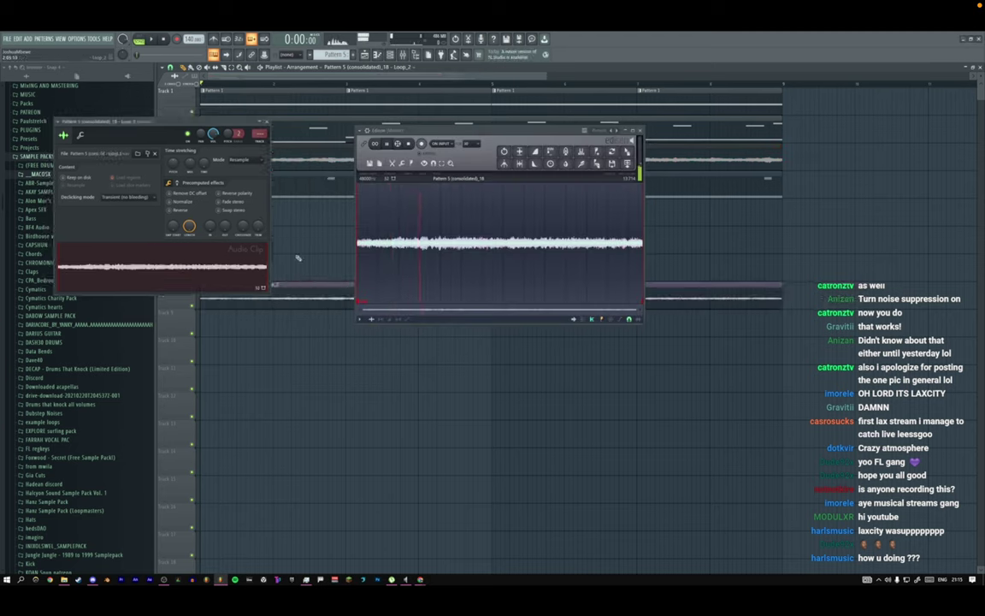
pyautogui.click(178, 183)
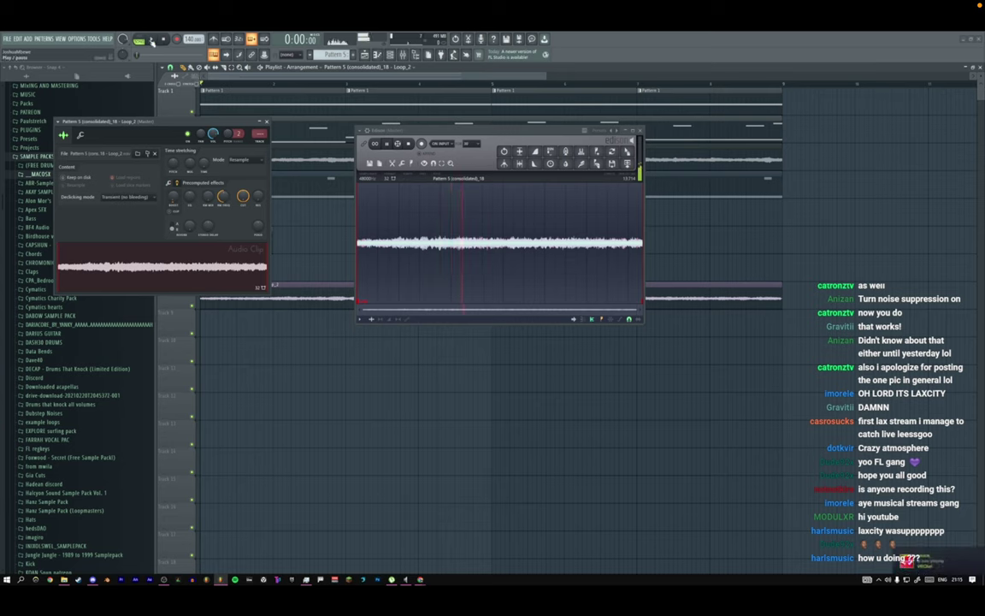
pyautogui.press('space')
pyautogui.click(267, 122)
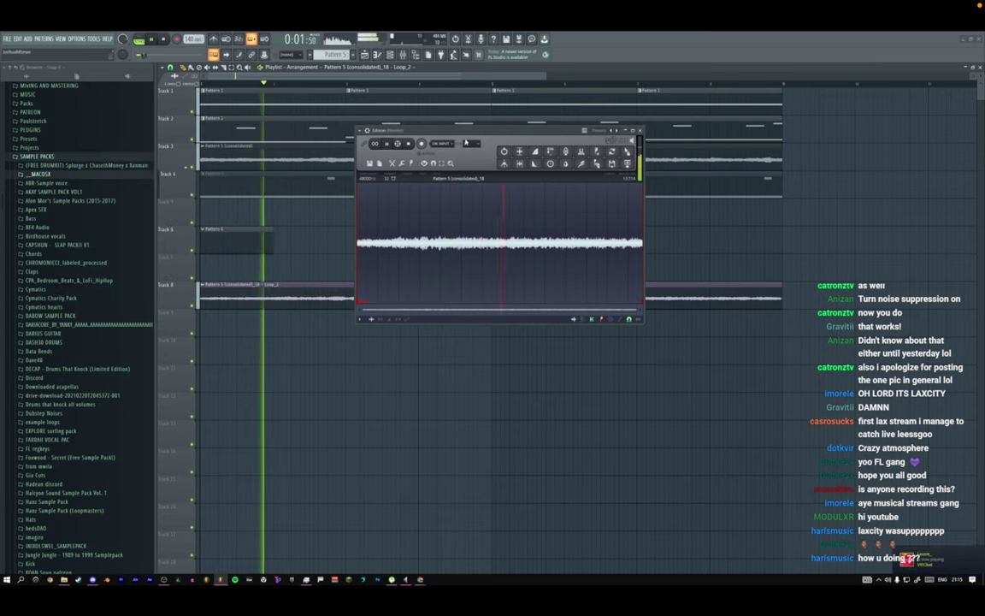
pyautogui.click(640, 131)
pyautogui.rightClick(311, 163)
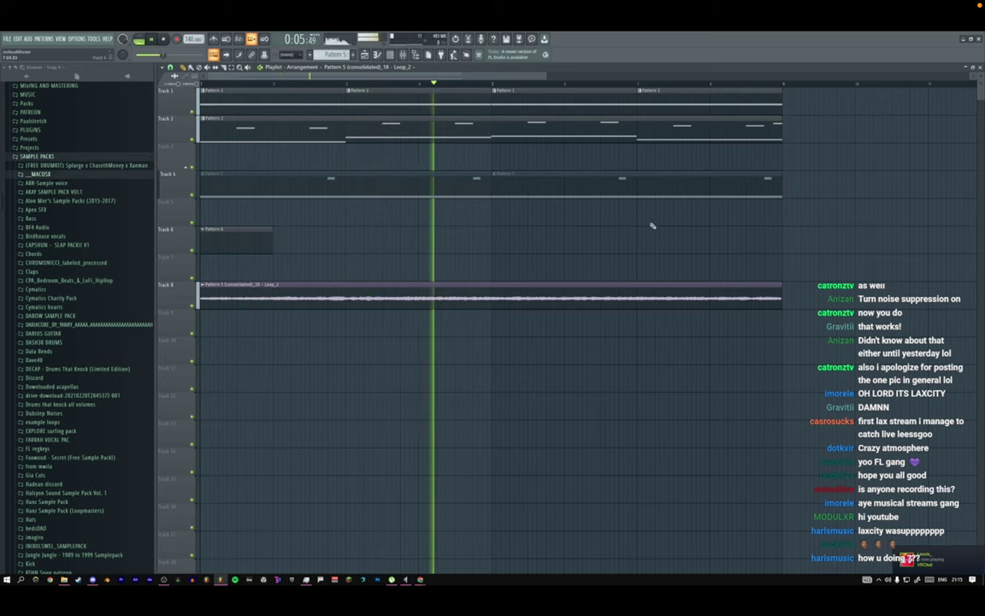
# Adjust the Track 8 audio clip's time-stretching pitch in Auto mode and route the clip to mixer insert 5.
pyautogui.doubleClick(364, 283)
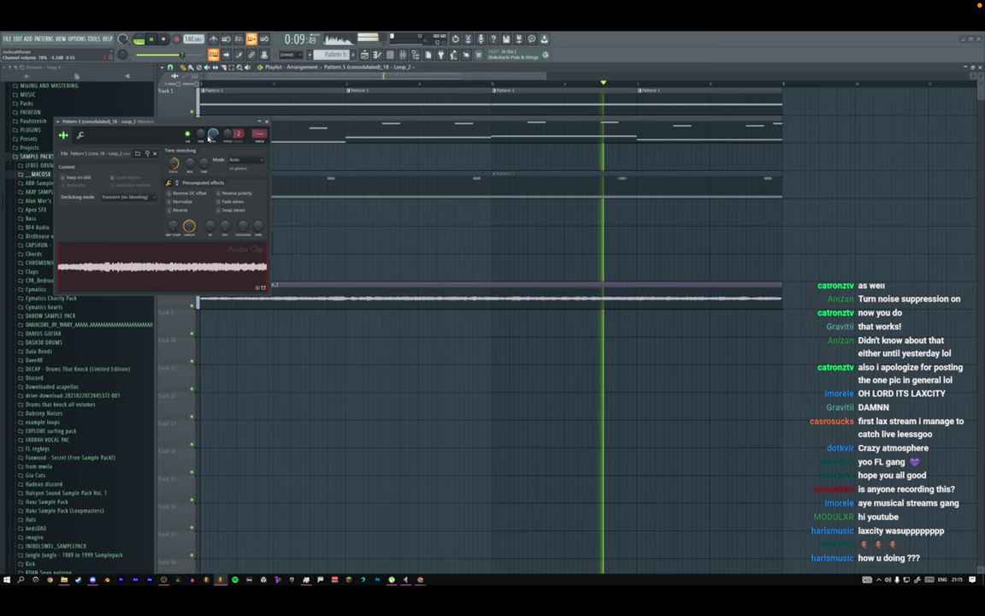
pyautogui.press('F9')
pyautogui.click(267, 123)
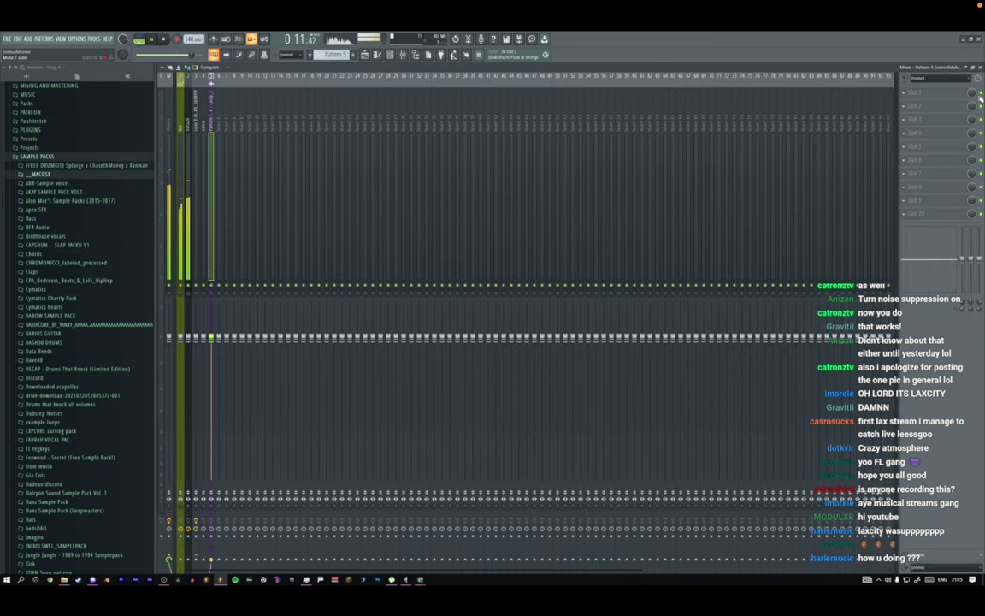
# Add Fruity Convolver to the texture's mixer track and load the White Noise impulse.
pyautogui.click(905, 93)
pyautogui.click(741, 455)
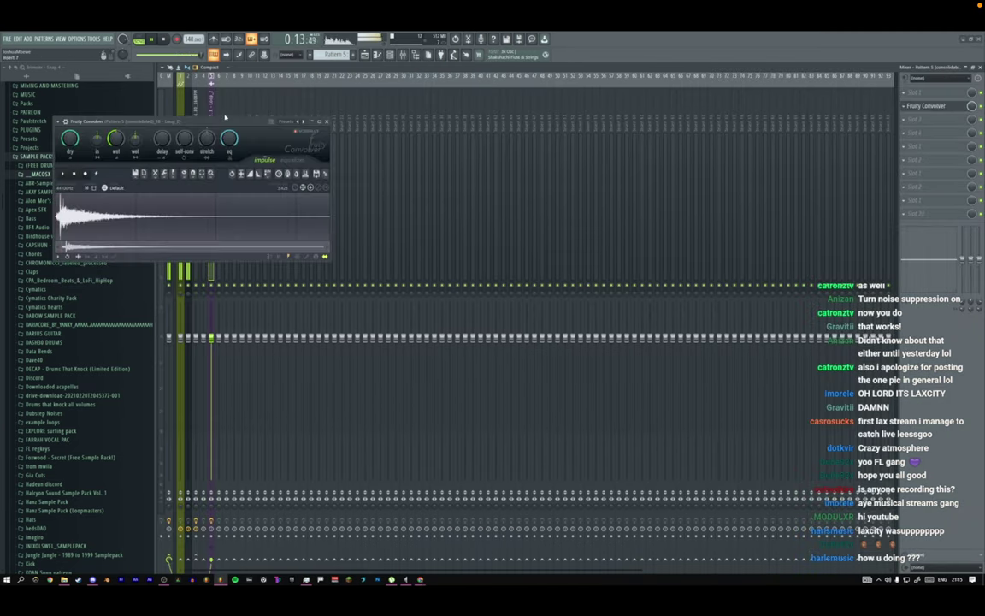
pyautogui.press('space')
pyautogui.click(285, 121)
pyautogui.click(325, 74)
pyautogui.press('space')
pyautogui.click(326, 121)
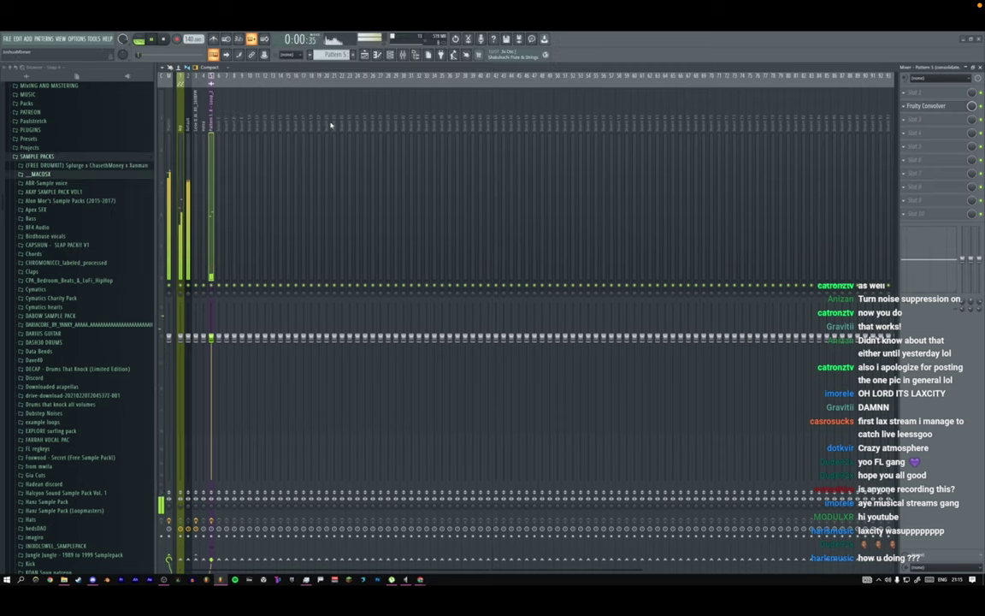
# Move the peak of Fruity Convolver's impulse volume envelope to the start and bend its decay curve upward.
pyautogui.click(941, 106)
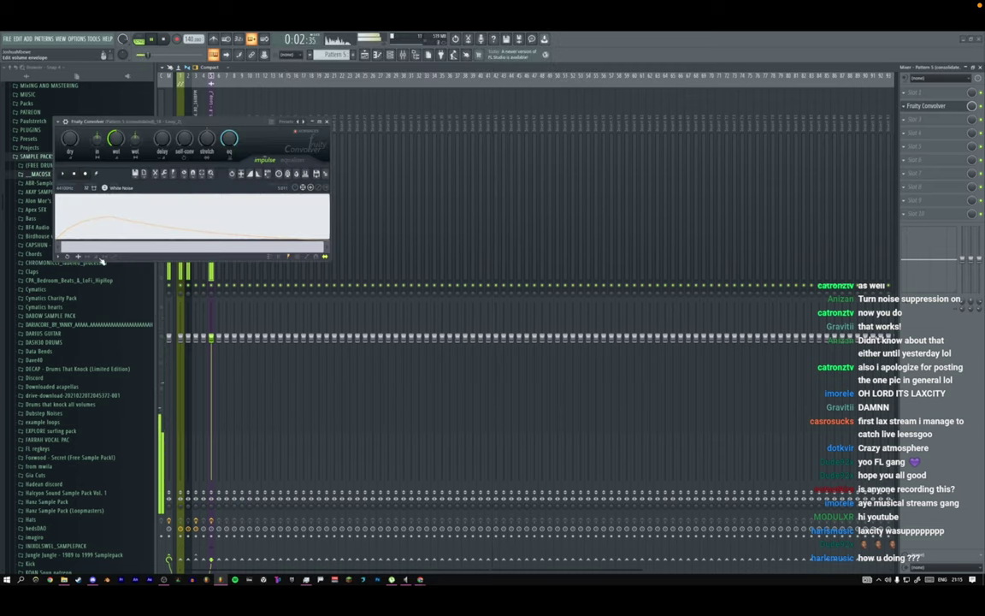
pyautogui.click(98, 257)
pyautogui.moveTo(110, 217); pyautogui.dragTo(54, 223)
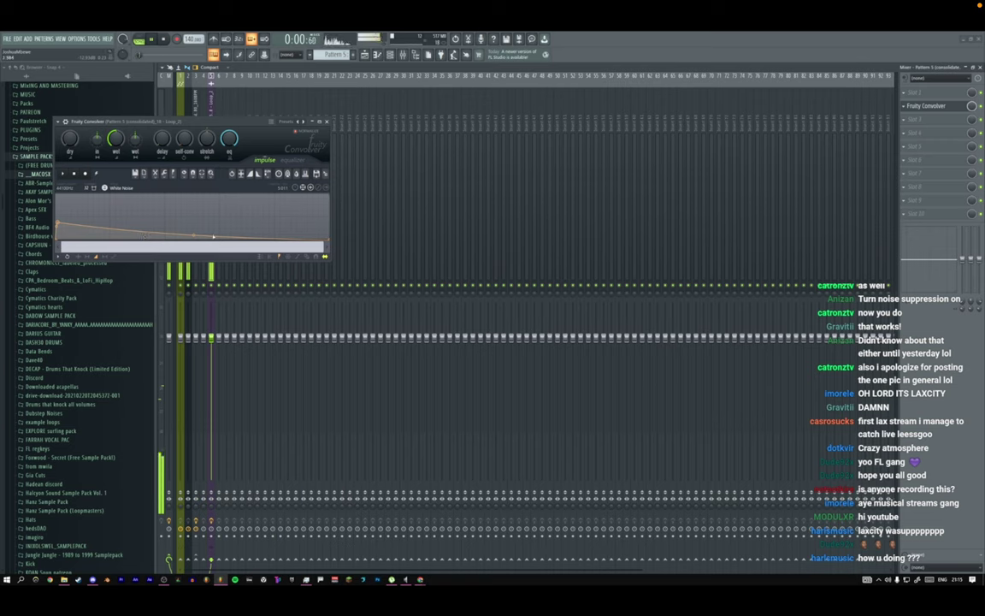
pyautogui.moveTo(213, 237); pyautogui.dragTo(327, 230)
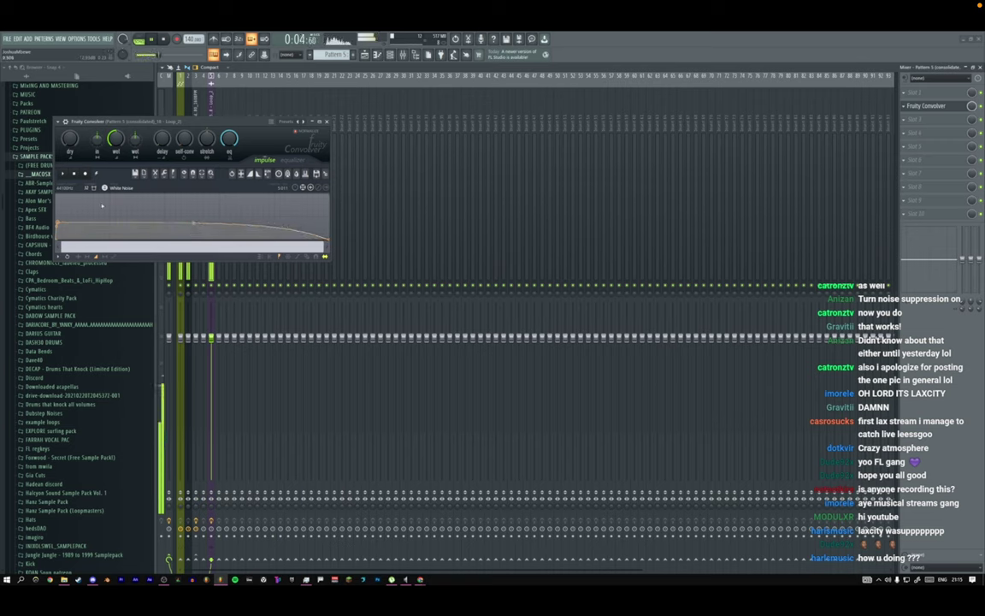
# Simplify the impulse's volume envelope to a straight decay across its full length and adjust Fruity Convolver's wet level.
pyautogui.press('space')
pyautogui.rightClick(267, 227)
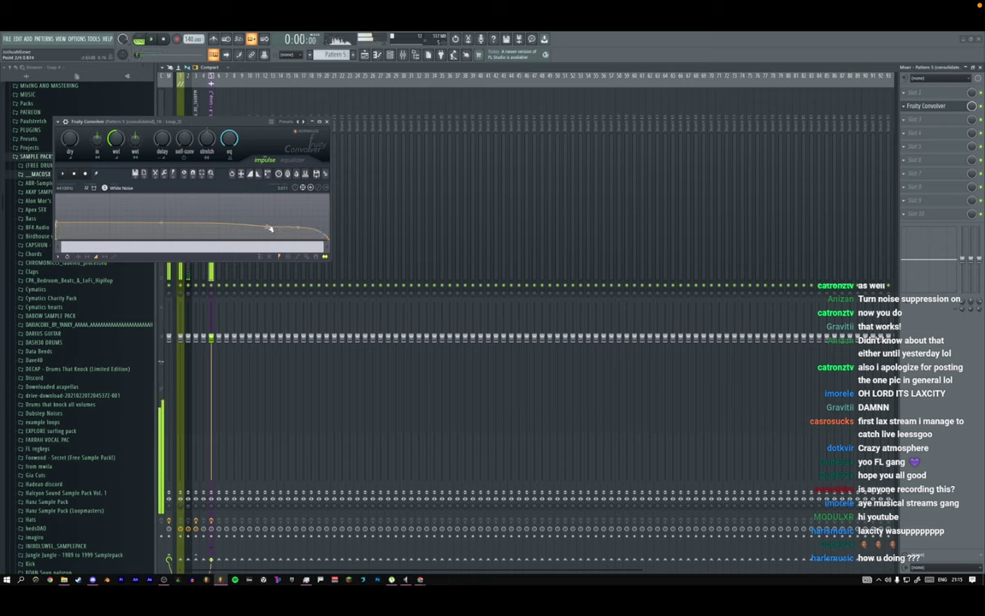
pyautogui.moveTo(270, 228); pyautogui.dragTo(348, 219)
pyautogui.rightClick(331, 218)
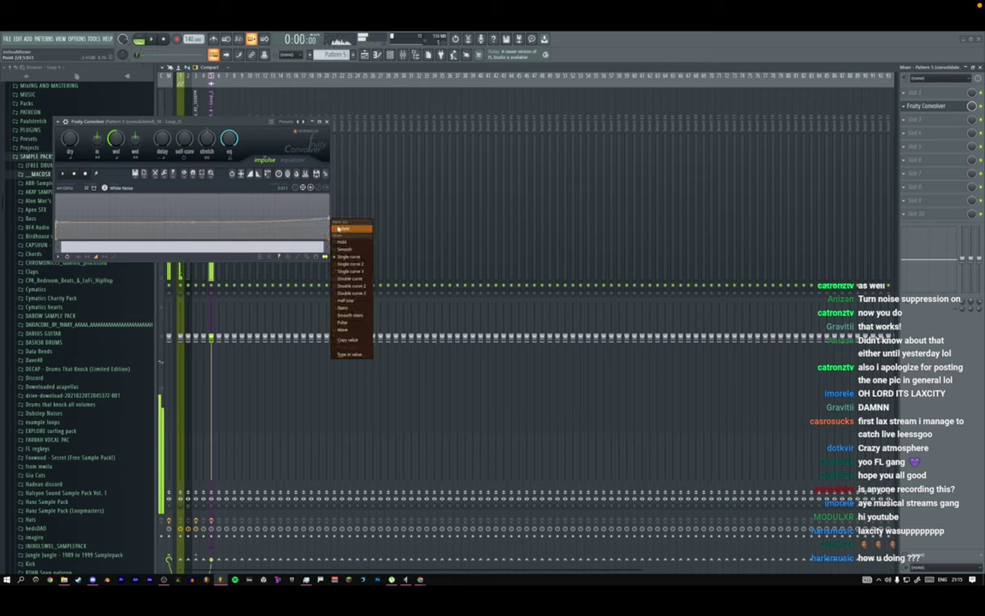
pyautogui.click(340, 229)
pyautogui.rightClick(194, 224)
pyautogui.press('space')
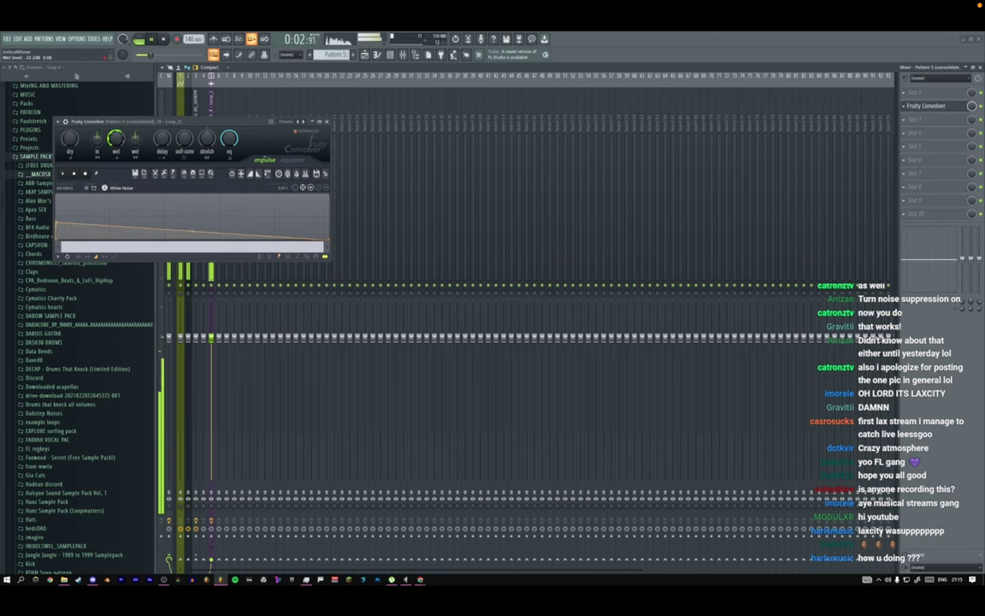
pyautogui.moveTo(116, 139); pyautogui.dragTo(116, 131)
pyautogui.click(327, 122)
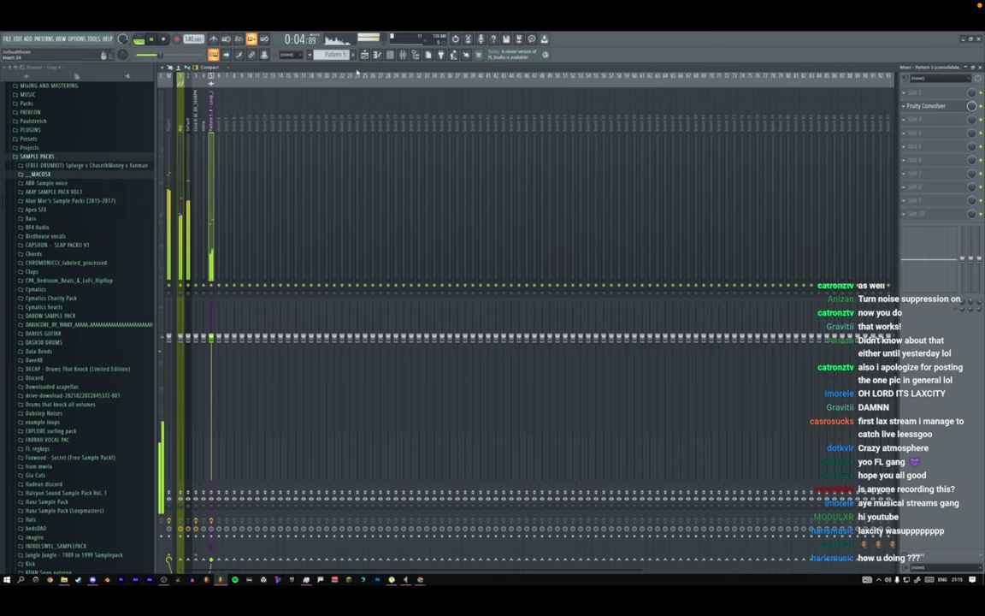
# Open the Arp Patcher of Pattern 1 and activate Toxic Biohazard's Transpose parameter as an input.
pyautogui.click(365, 55)
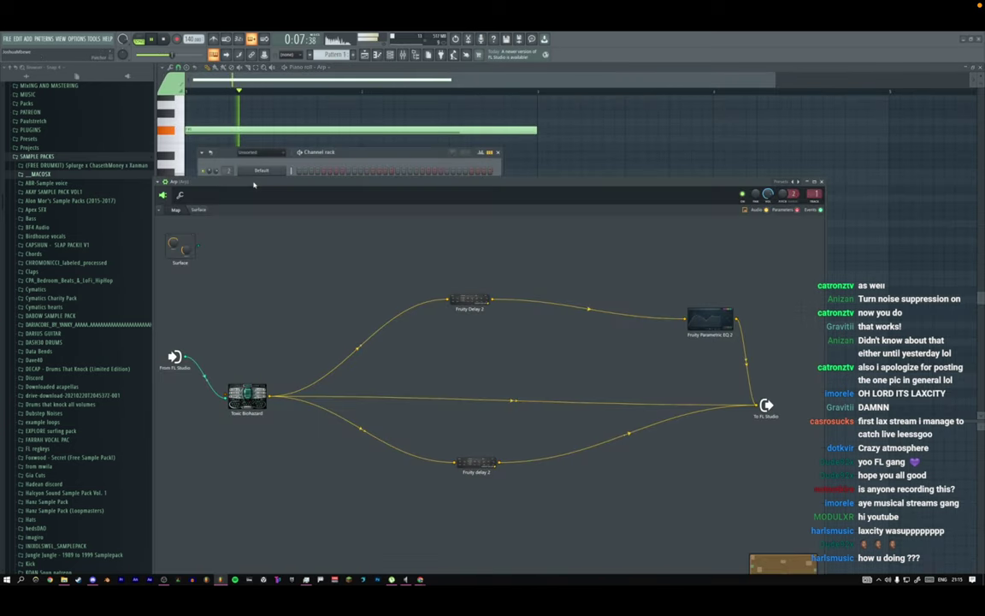
pyautogui.doubleClick(247, 395)
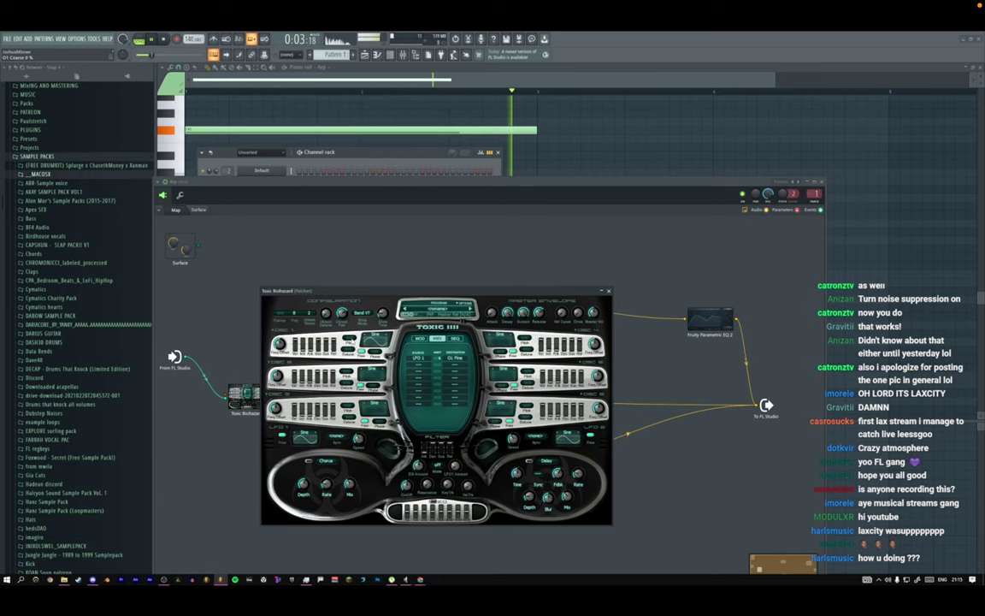
pyautogui.click(608, 291)
pyautogui.rightClick(245, 397)
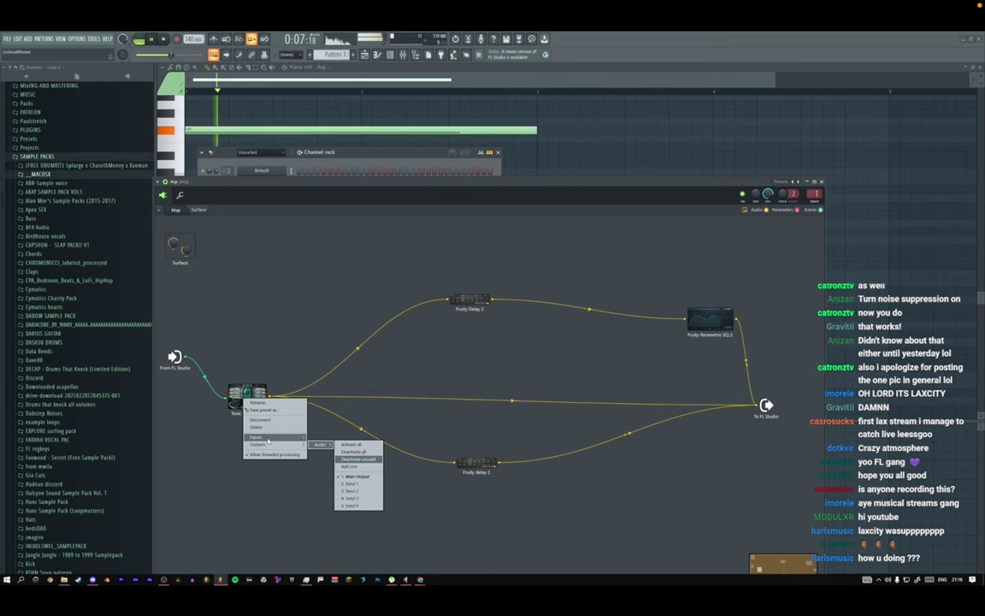
pyautogui.moveTo(295, 437)
pyautogui.moveTo(330, 453)
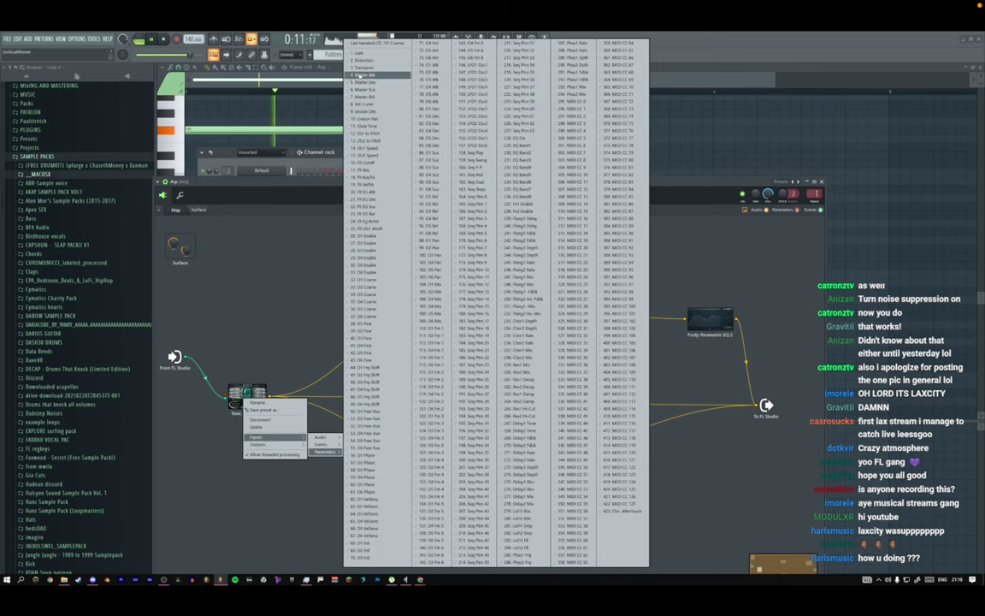
pyautogui.click(369, 69)
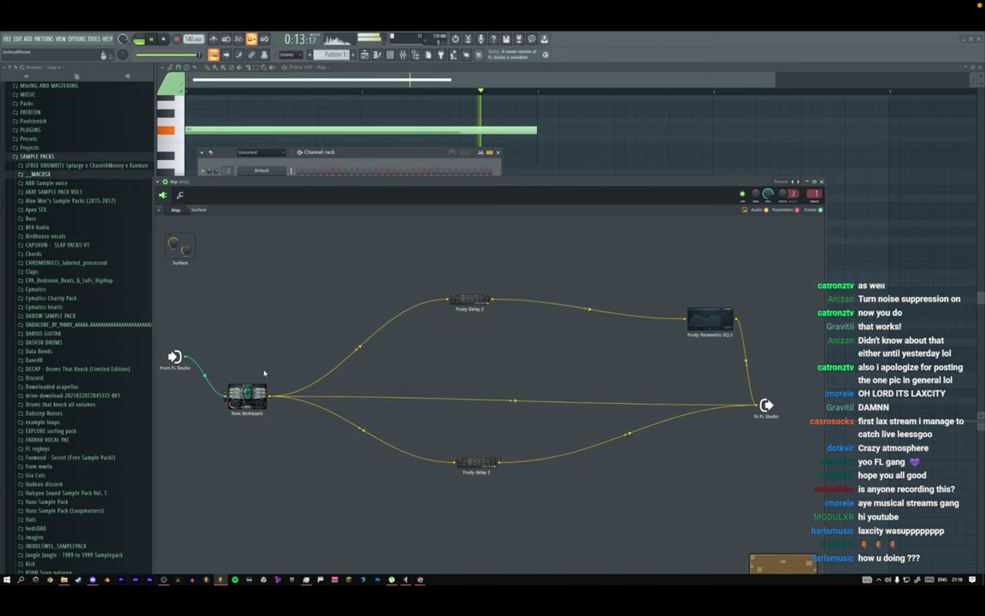
# Rearrange Toxic Biohazard on the Patcher map and add a Fruity Envelope Controller below it.
pyautogui.press('space')
pyautogui.moveTo(246, 395); pyautogui.dragTo(342, 269)
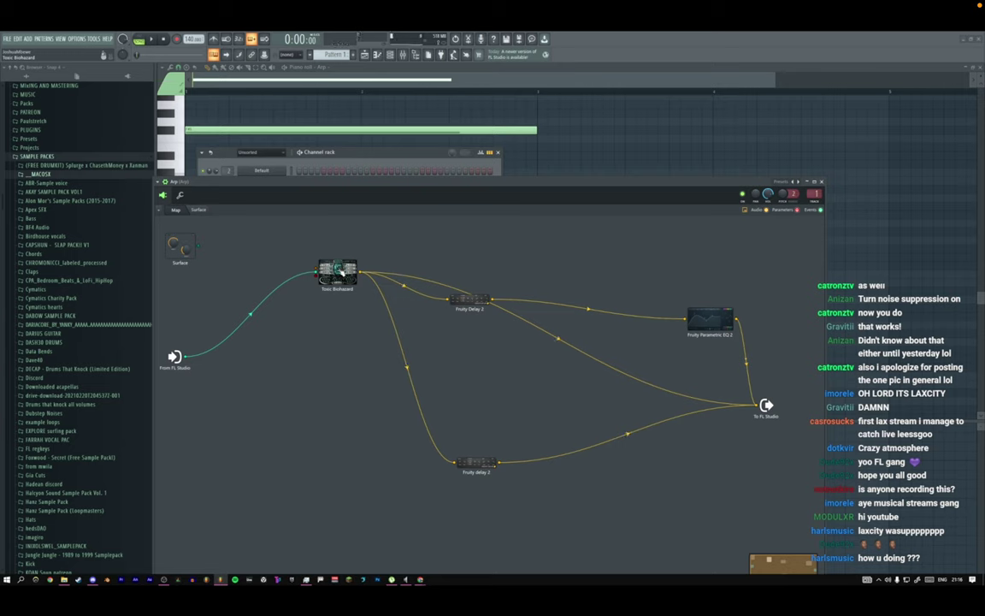
pyautogui.press('space')
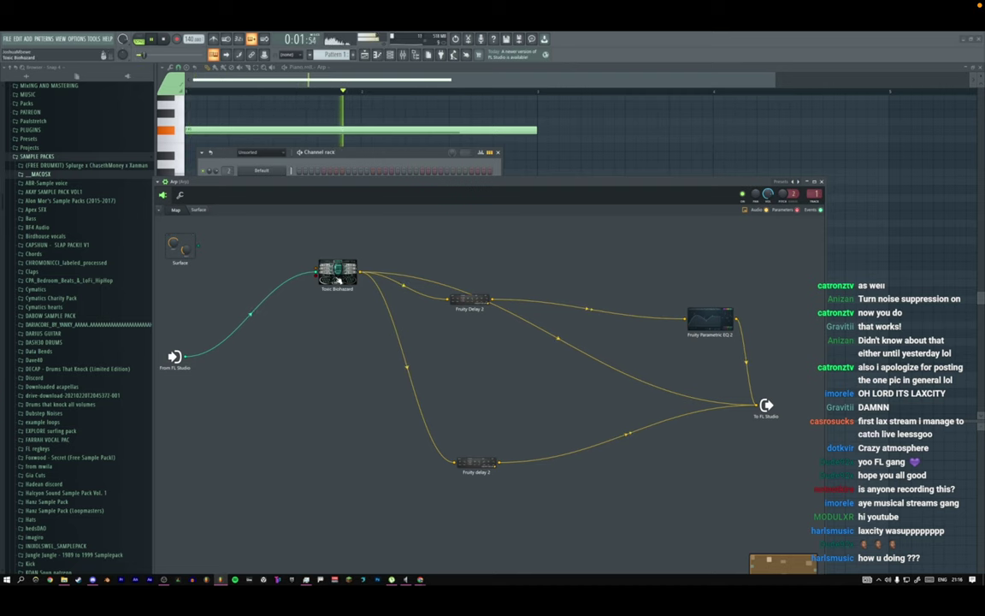
pyautogui.moveTo(339, 278); pyautogui.dragTo(319, 326)
pyautogui.rightClick(290, 396)
pyautogui.moveTo(307, 408)
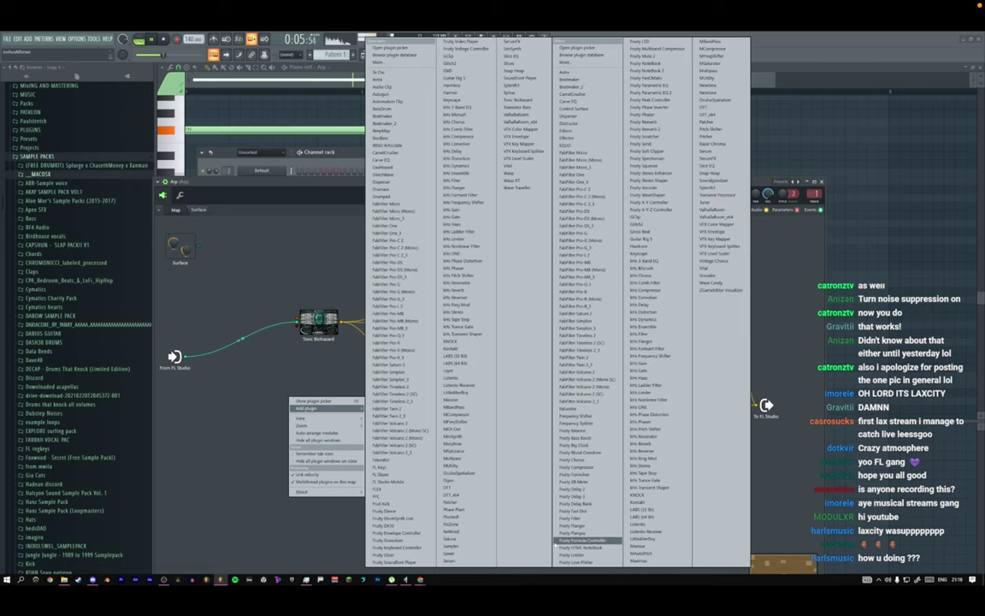
pyautogui.click(402, 532)
pyautogui.moveTo(294, 402); pyautogui.dragTo(283, 420)
pyautogui.press('space')
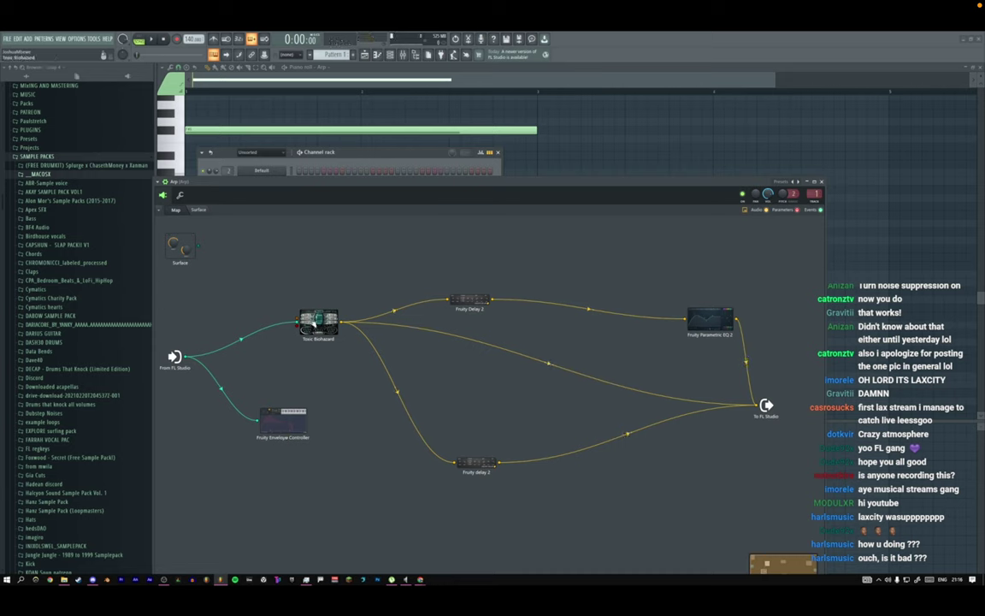
# Load the pitching preset in the Fruity Envelope Controller.
pyautogui.click(295, 417)
pyautogui.click(599, 241)
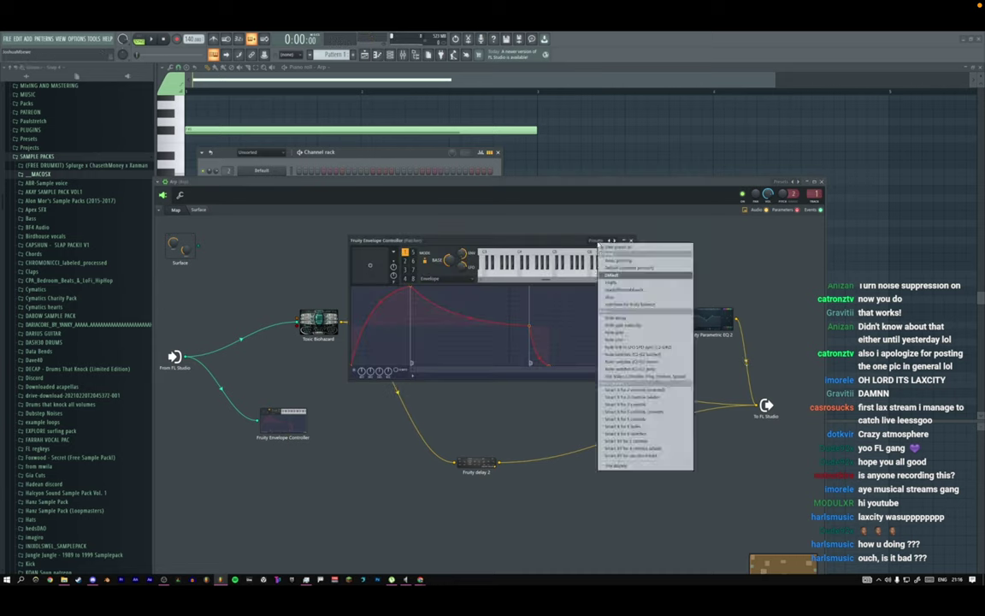
pyautogui.click(611, 252)
pyautogui.click(631, 242)
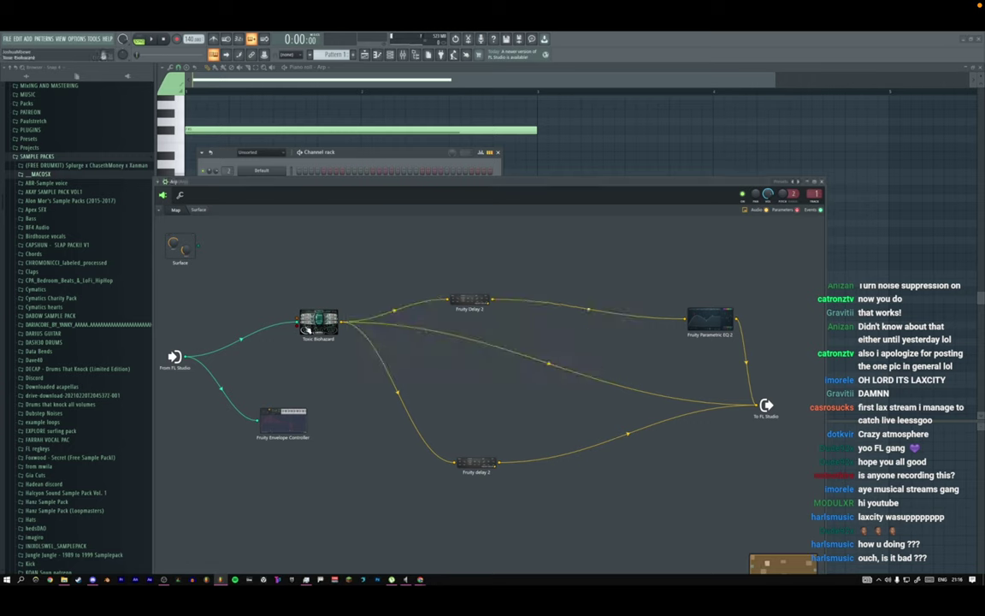
# Activate the Envelope Controller's Articulator 1 output and connect it to Toxic Biohazard's Transpose input.
pyautogui.rightClick(297, 425)
pyautogui.moveTo(334, 472)
pyautogui.moveTo(385, 473)
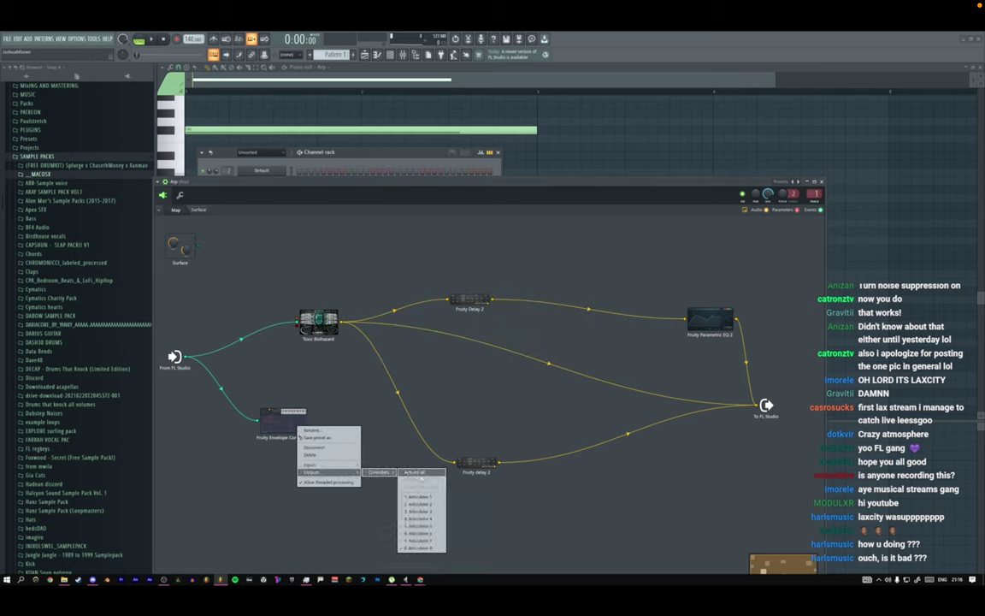
pyautogui.click(417, 498)
pyautogui.moveTo(308, 420); pyautogui.dragTo(308, 385)
pyautogui.moveTo(302, 346); pyautogui.dragTo(317, 327)
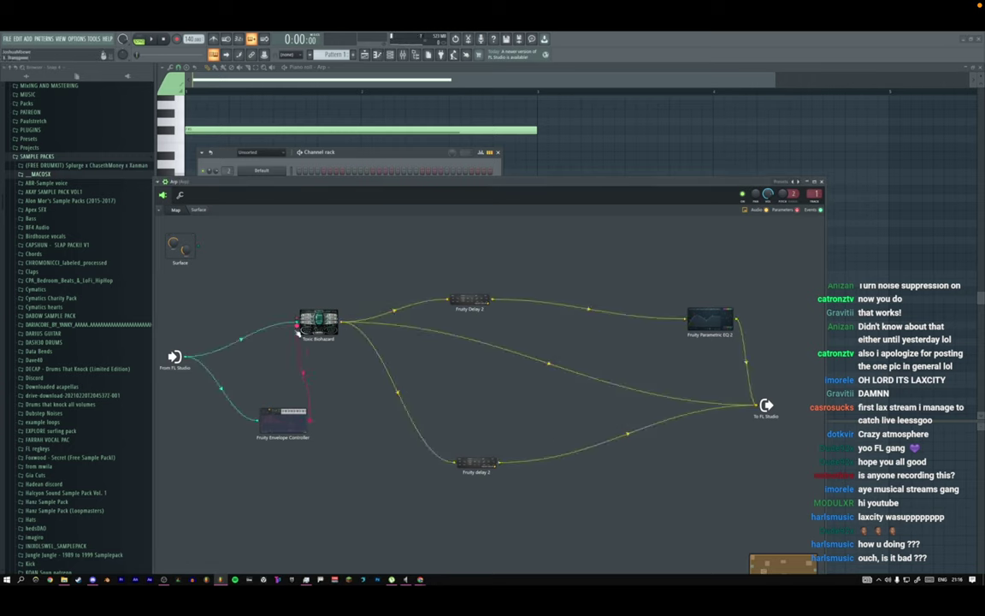
# Audition the arp with the transpose modulation and examine the Fruity Envelope Controller's envelope during playback.
pyautogui.press('space')
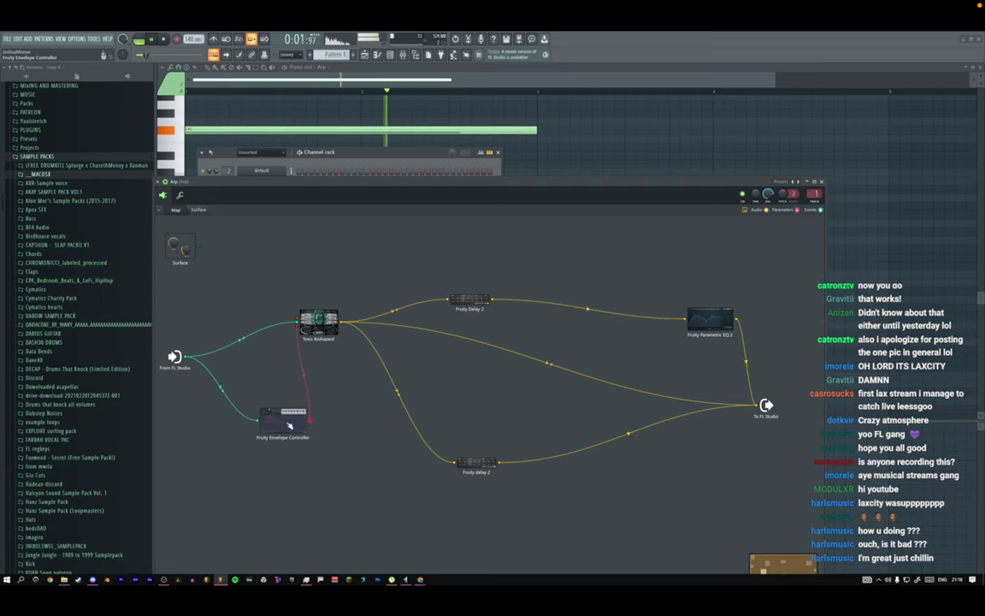
pyautogui.doubleClick(290, 426)
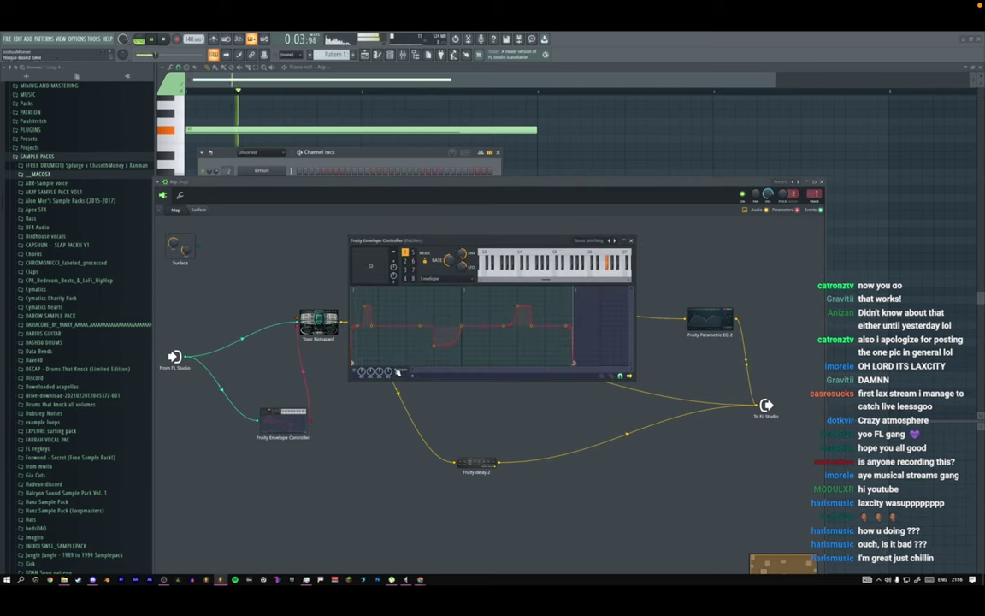
pyautogui.press('space')
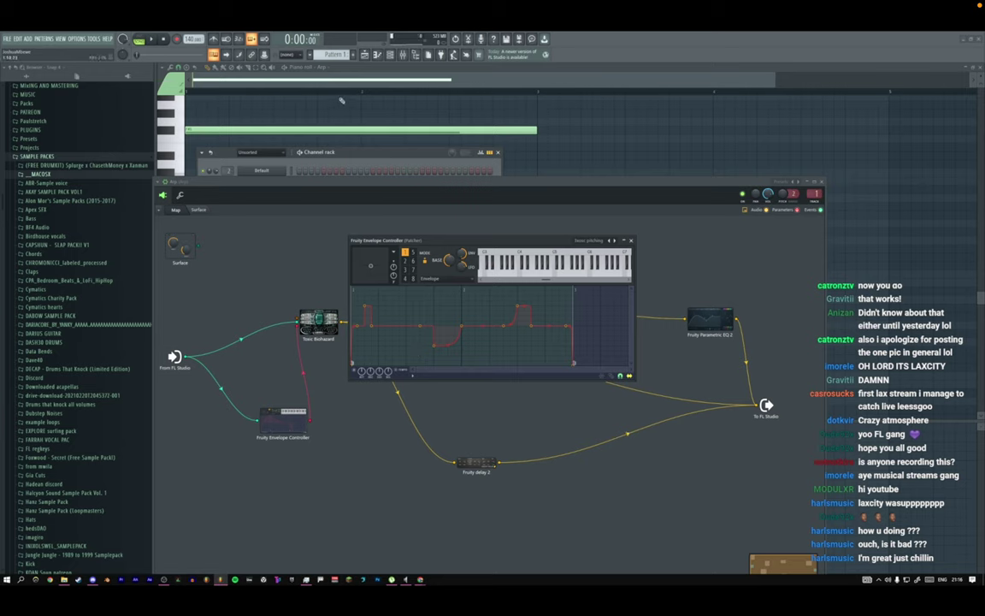
pyautogui.press('space')
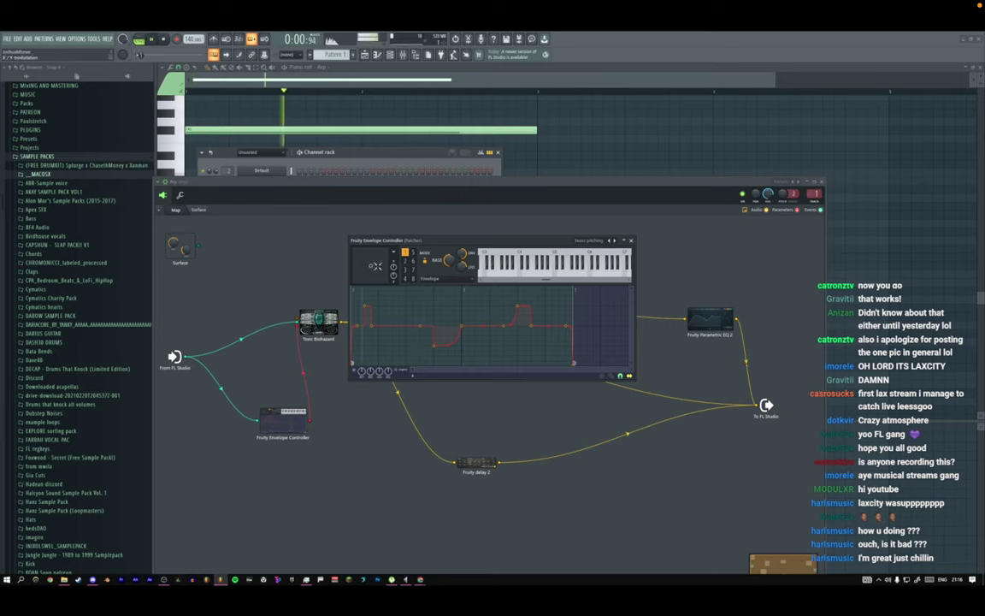
# Stop playback and copy the Patcher's Fruity Envelope Controller with its envelope into its own channel in the Channel rack.
pyautogui.press('space')
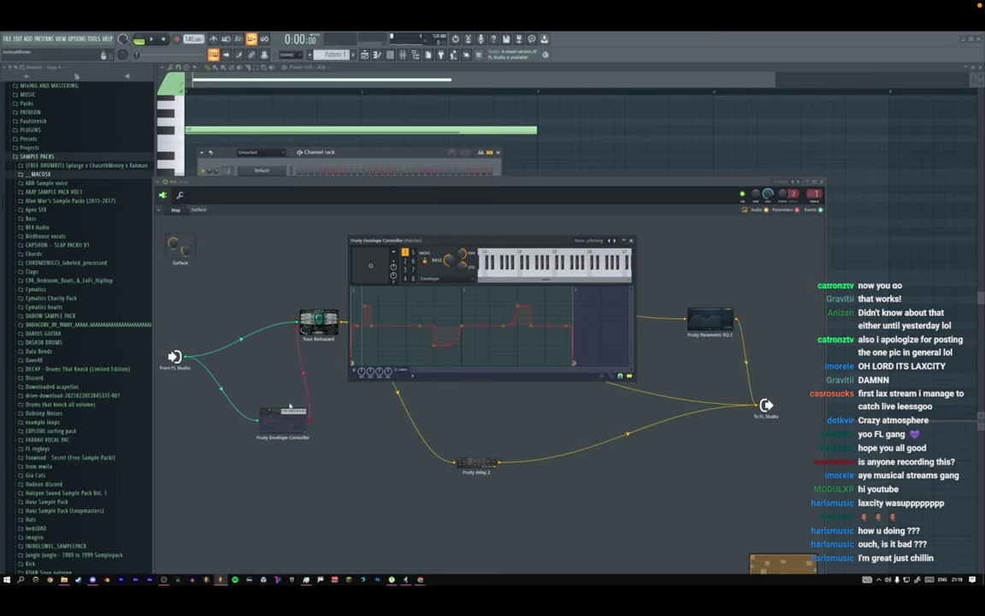
pyautogui.moveTo(347, 183); pyautogui.dragTo(518, 222)
pyautogui.rightClick(466, 461)
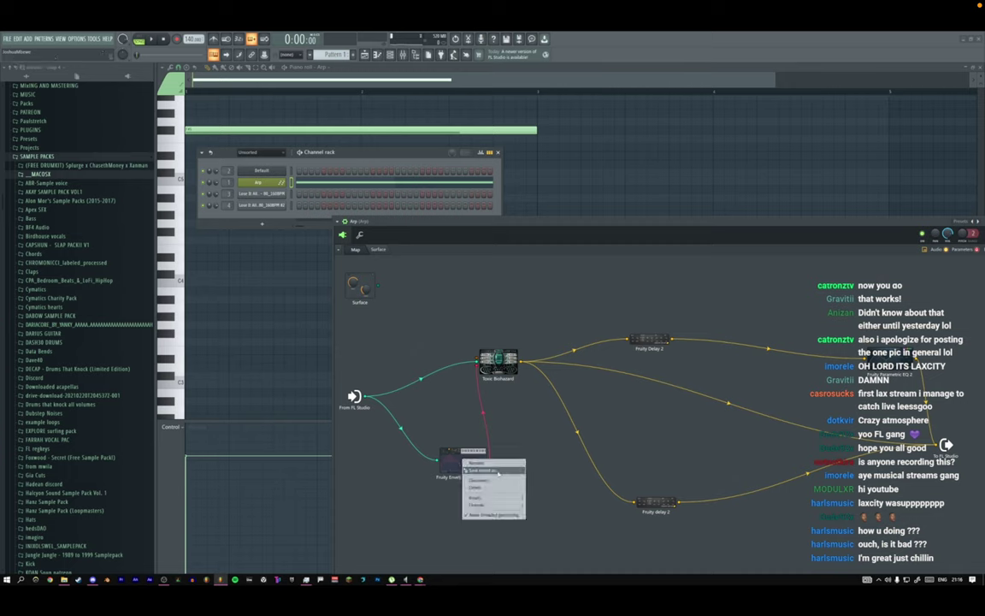
pyautogui.click(483, 475)
pyautogui.click(254, 185)
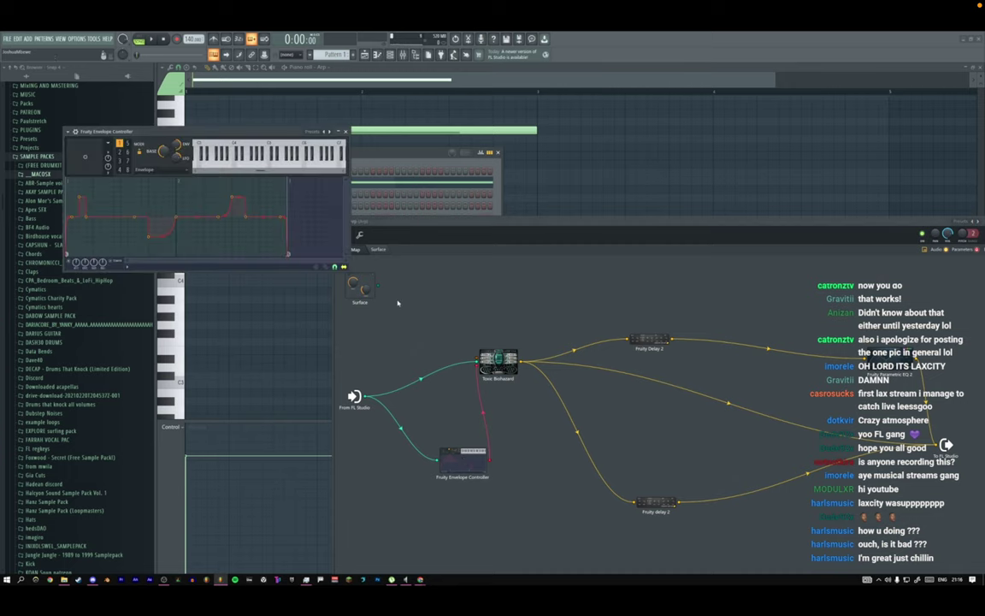
# Delete the Fruity Envelope Controller from the Patcher map and link Toxic Biohazard's Transpose to the channel controller's Articulator 1.
pyautogui.rightClick(461, 471)
pyautogui.click(440, 449)
pyautogui.rightClick(478, 365)
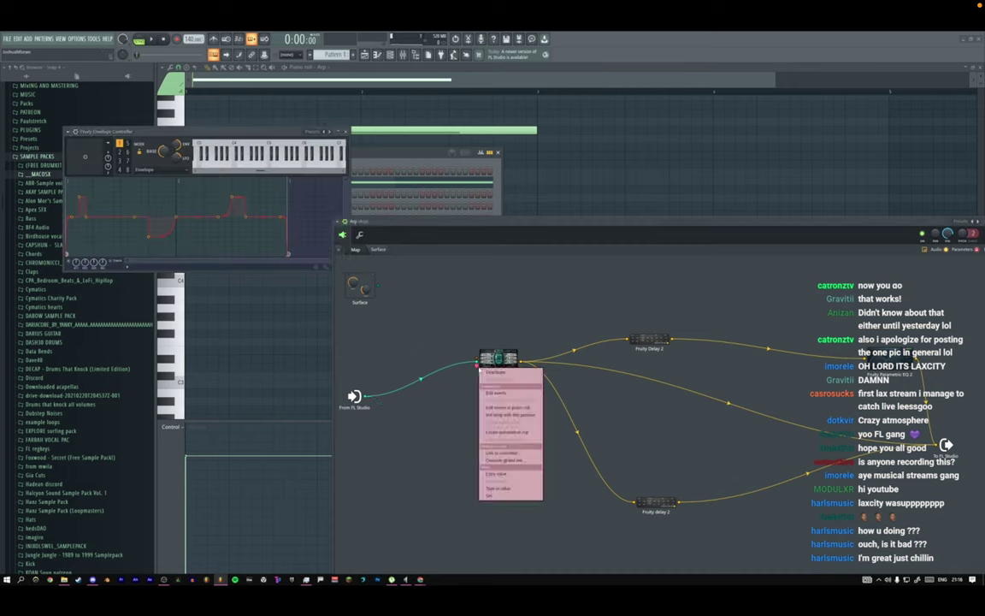
pyautogui.click(505, 453)
pyautogui.click(481, 294)
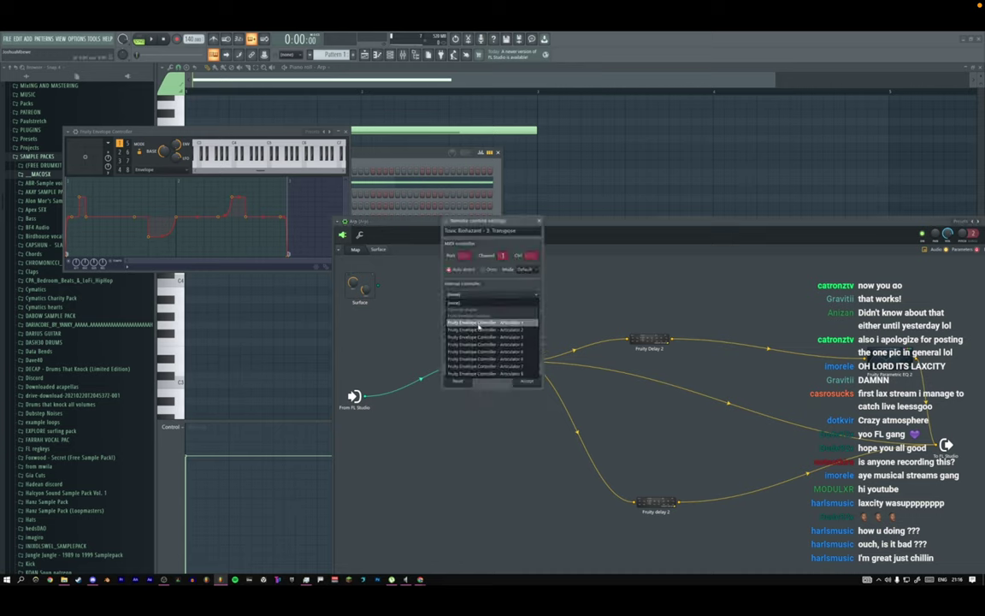
pyautogui.click(479, 313)
pyautogui.click(525, 381)
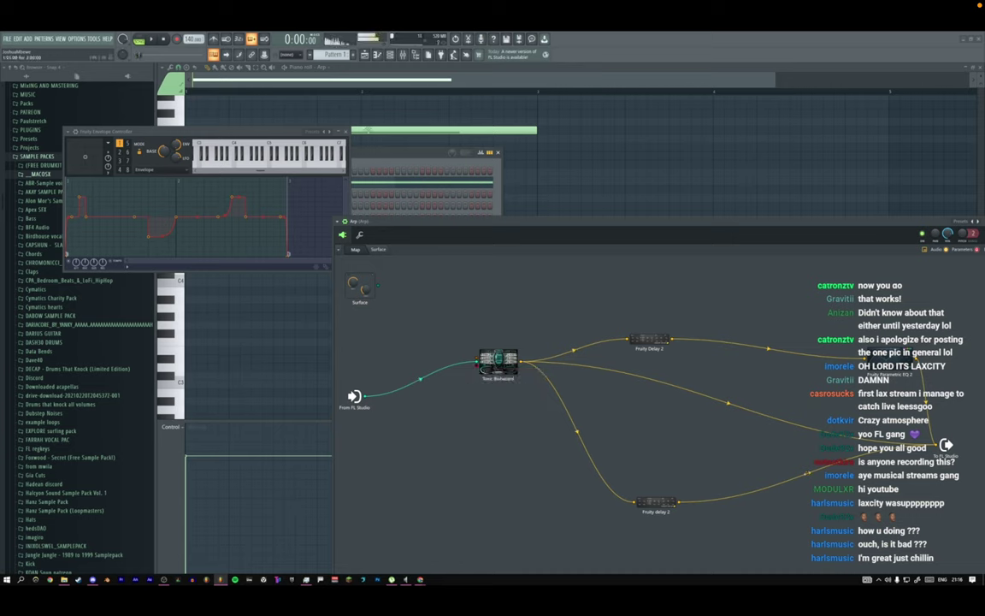
# Draw one sustained two-bar note for the Fruity Envelope Controller channel, matching the length of the arp's note.
pyautogui.click(347, 131)
pyautogui.rightClick(273, 196)
pyautogui.click(303, 196)
pyautogui.click(198, 147)
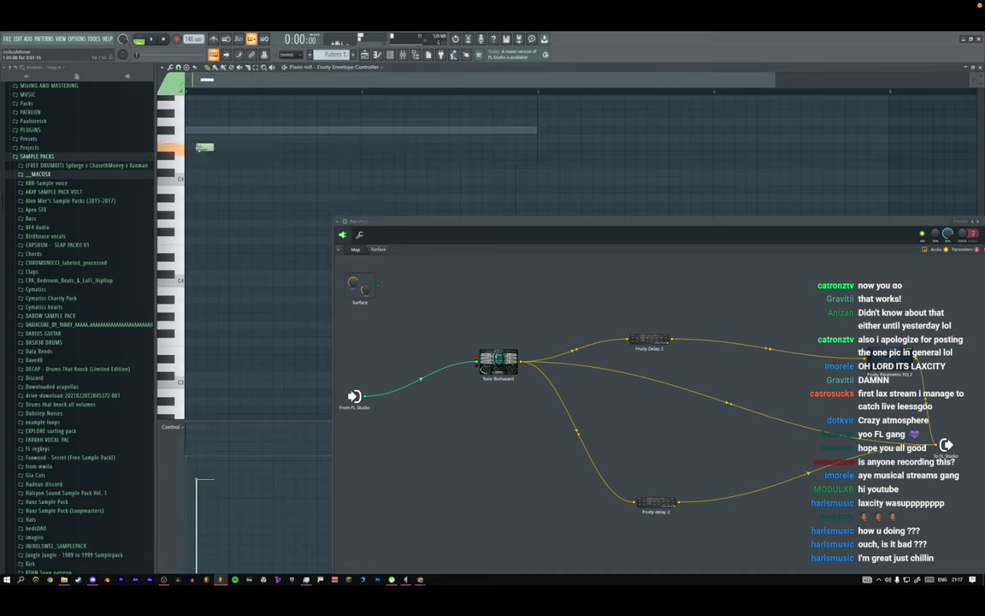
pyautogui.moveTo(317, 128); pyautogui.dragTo(540, 133)
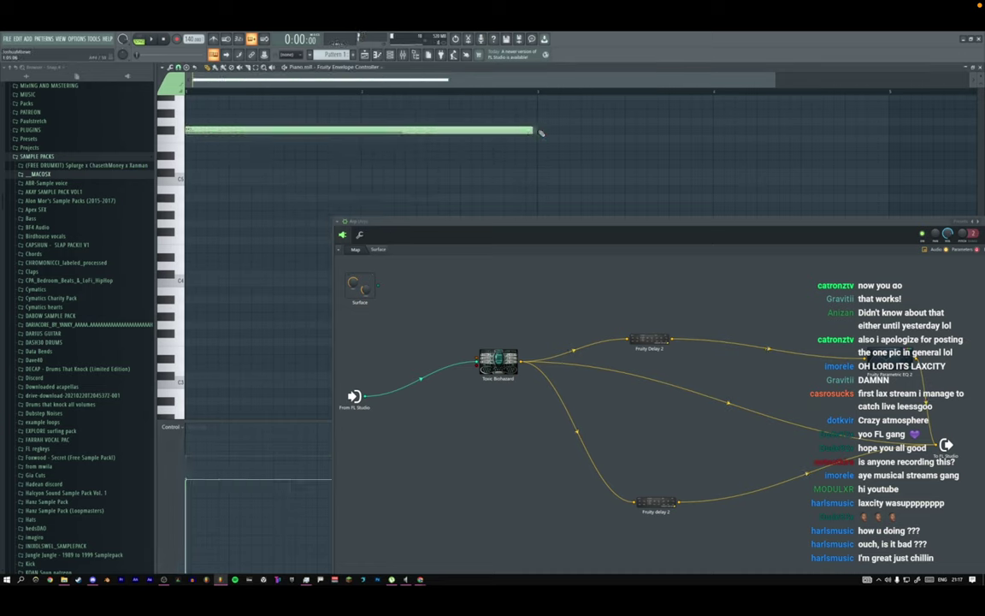
pyautogui.moveTo(253, 126); pyautogui.dragTo(539, 130)
# During playback, delete the downward dip point from the Fruity Envelope Controller's envelope and audition the arp.
pyautogui.press('space')
pyautogui.click(393, 56)
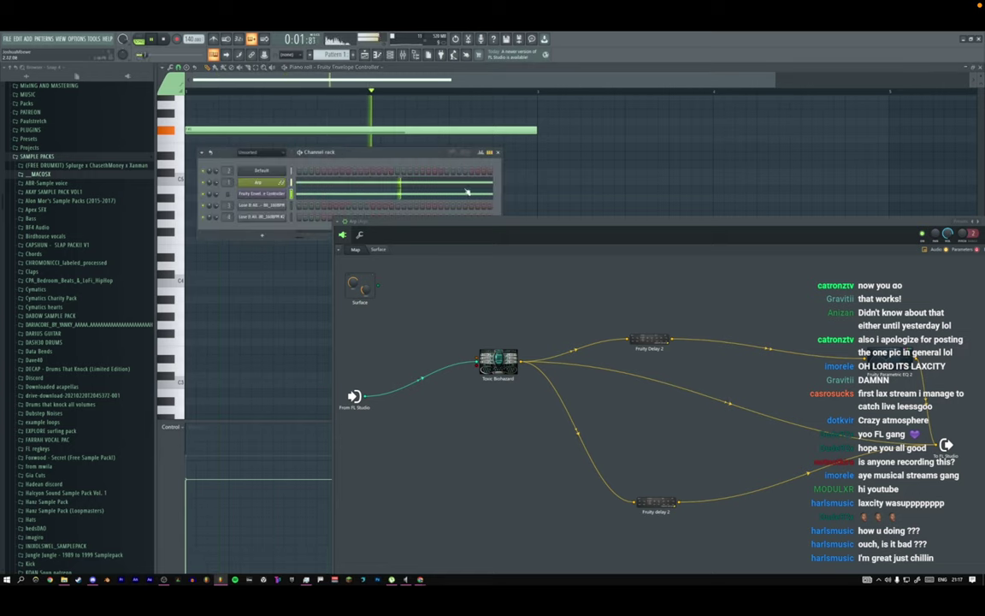
pyautogui.click(262, 193)
pyautogui.rightClick(160, 235)
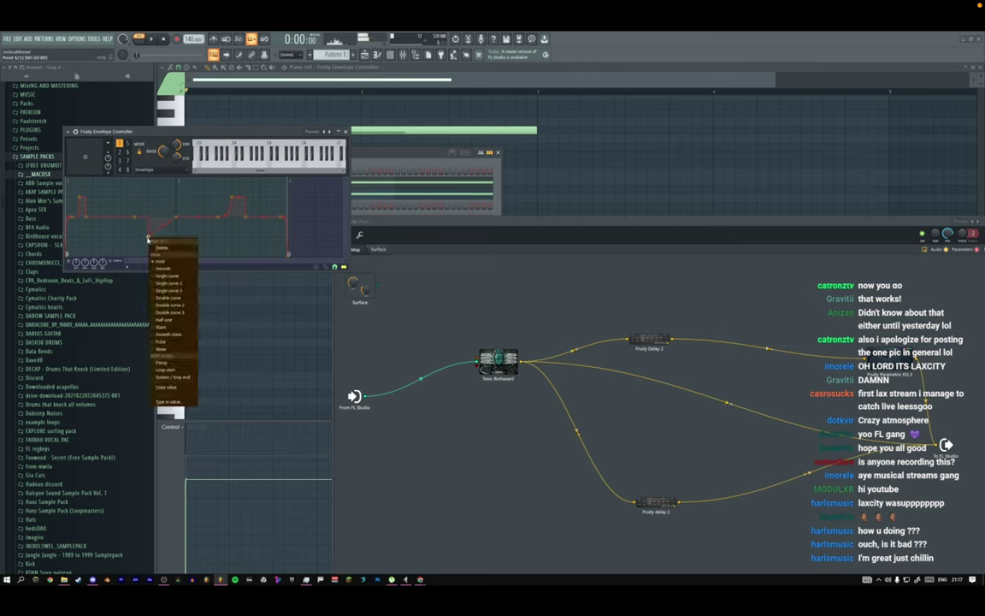
pyautogui.click(164, 247)
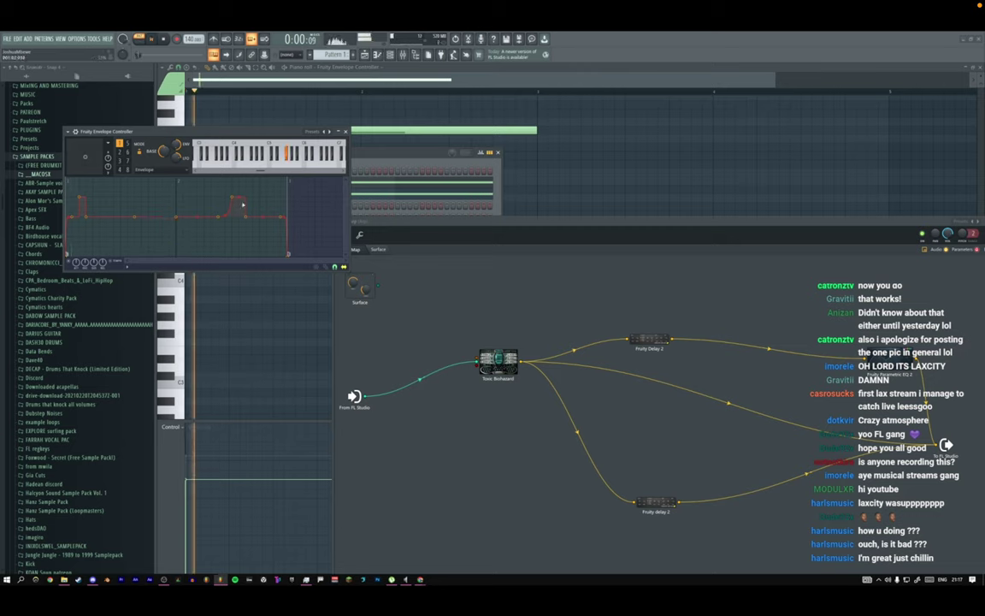
pyautogui.click(345, 132)
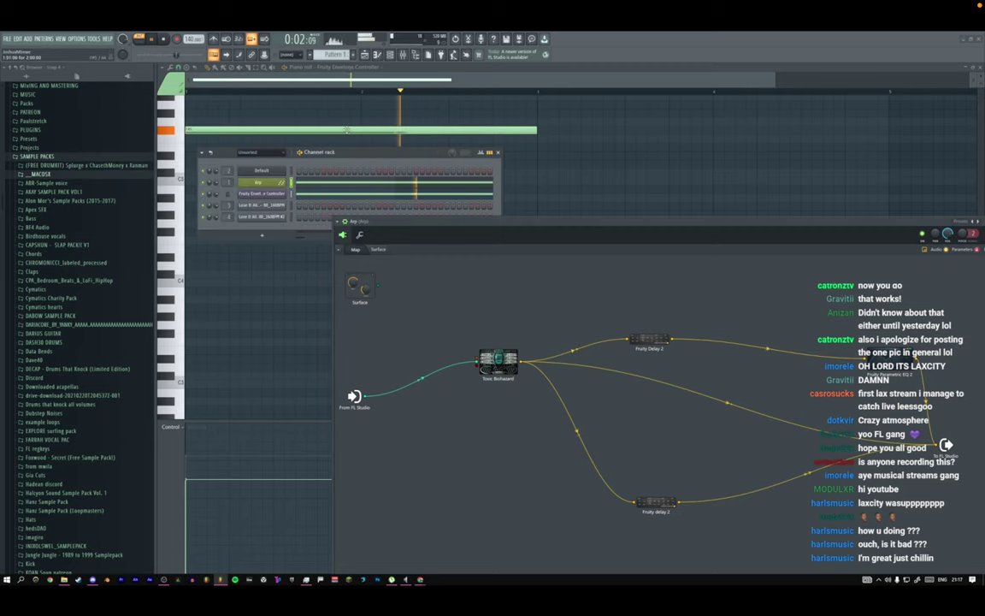
pyautogui.press('F12')
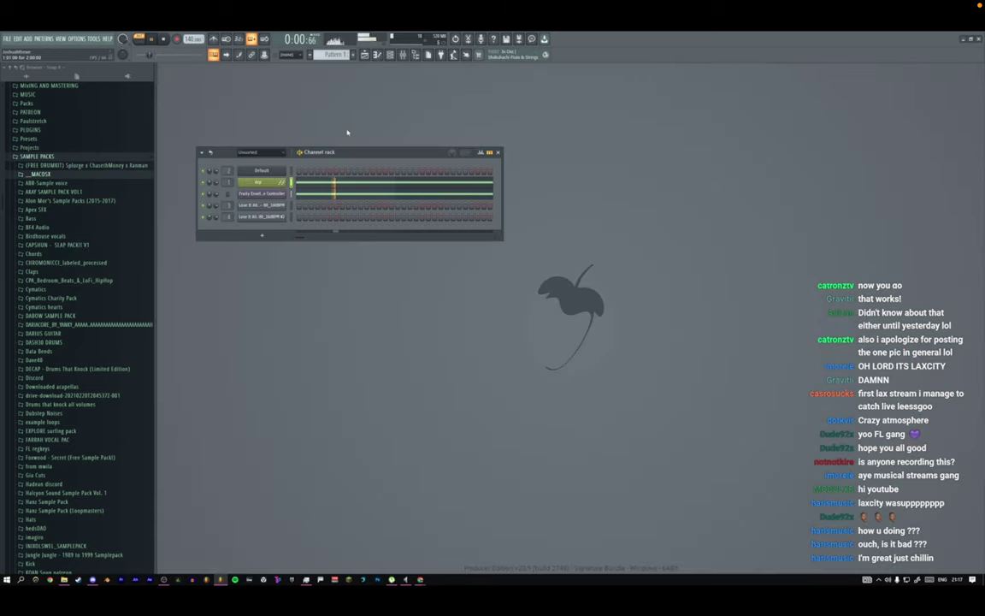
pyautogui.press('space')
# Close the gaps in the Playlist so the audio loop sits on Track 3, Pattern 5 on Track 4 and Pattern 6 on Track 5.
pyautogui.click(364, 54)
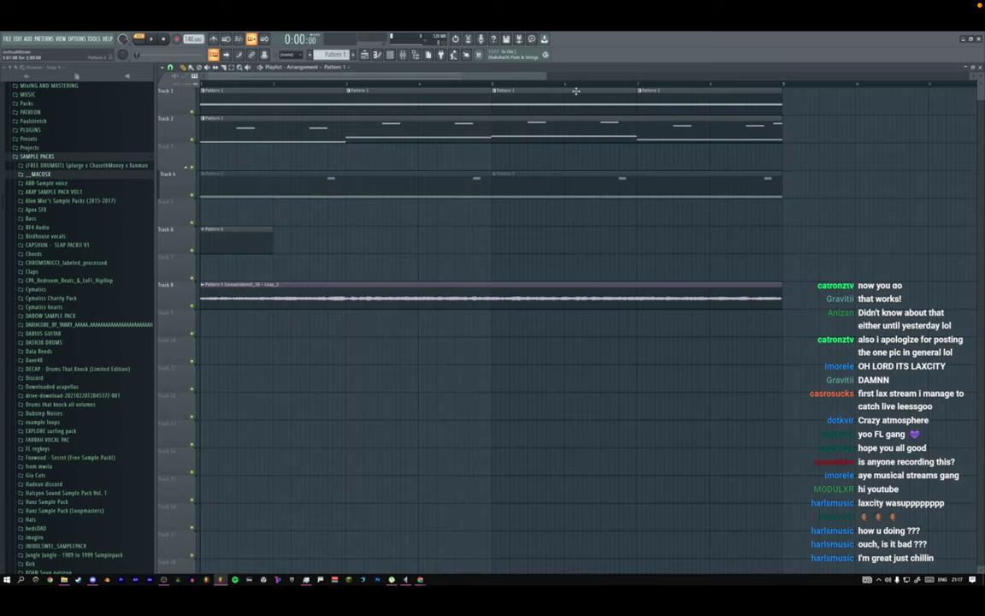
pyautogui.moveTo(547, 76); pyautogui.dragTo(786, 84)
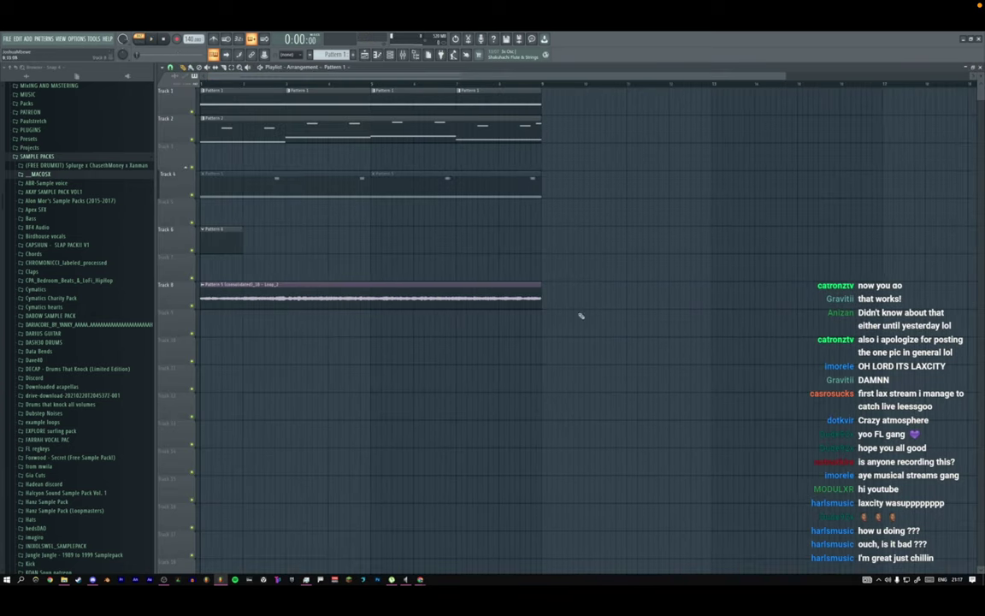
pyautogui.hotkey('ctrl', 'a')
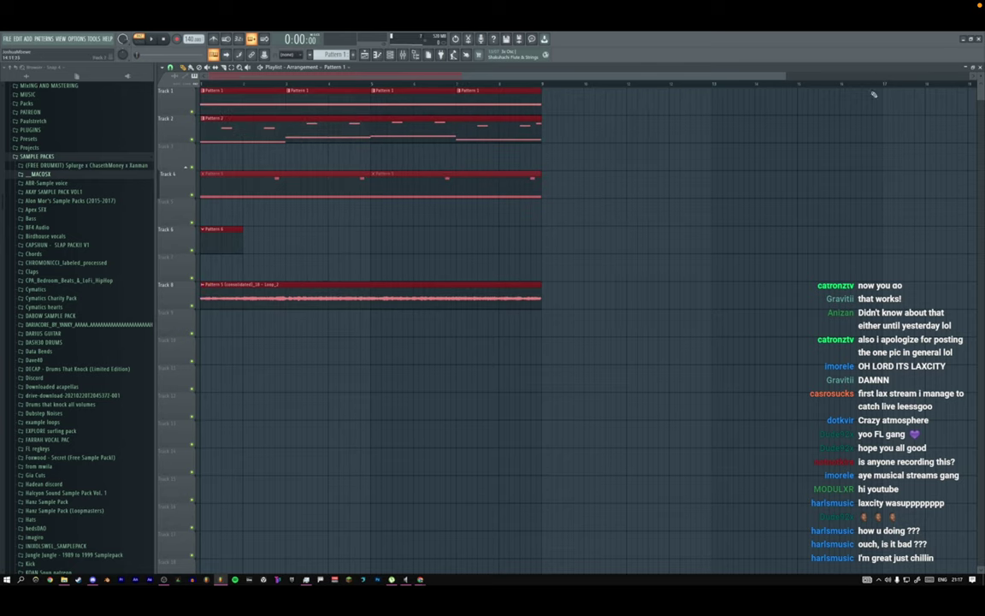
pyautogui.scroll(5, 182, 298)
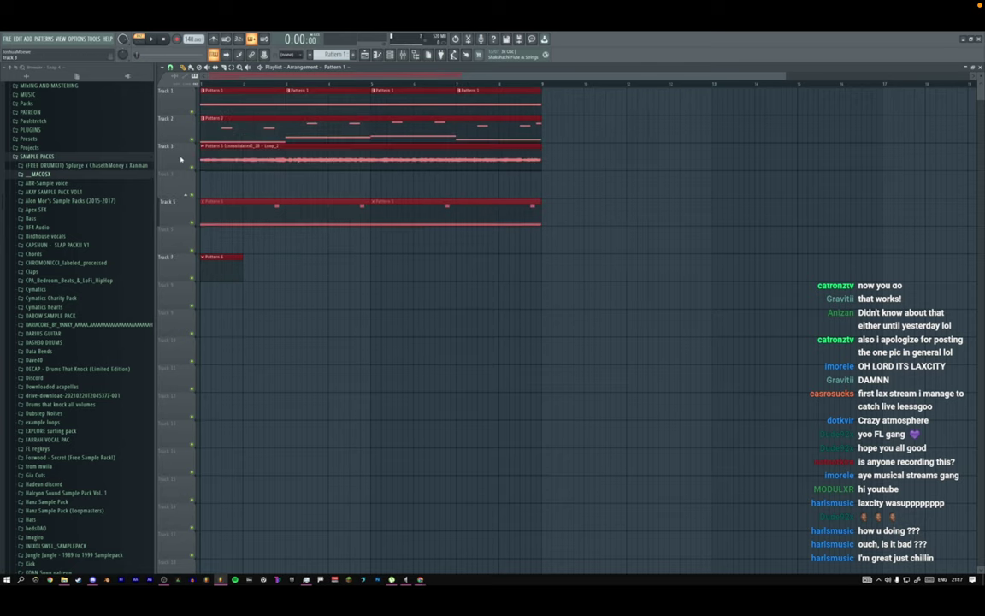
pyautogui.rightClick(182, 199)
pyautogui.click(187, 207)
pyautogui.scroll(1, 177, 214)
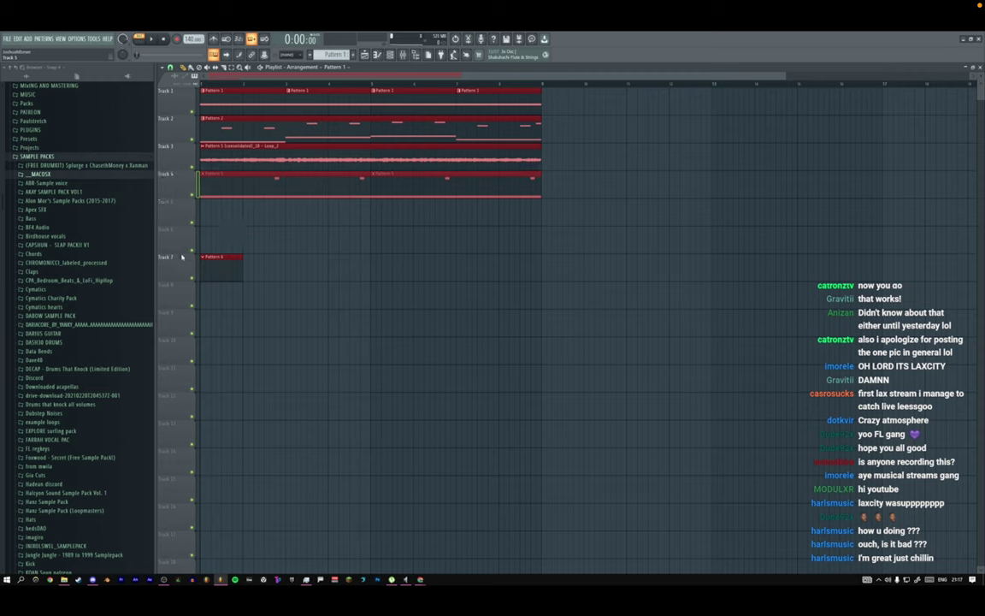
pyautogui.hotkey('ctrl', 'd')
# Mute the Pattern 2 clip on Track 2, unmute the Pattern 5 clips on Track 4 and audition the arrangement.
pyautogui.press('space')
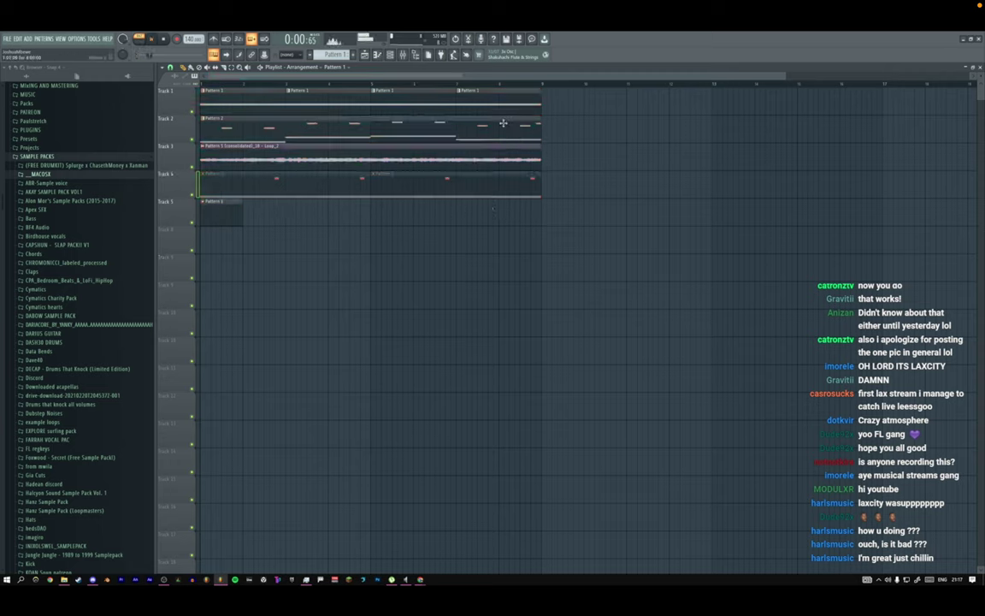
pyautogui.click(392, 55)
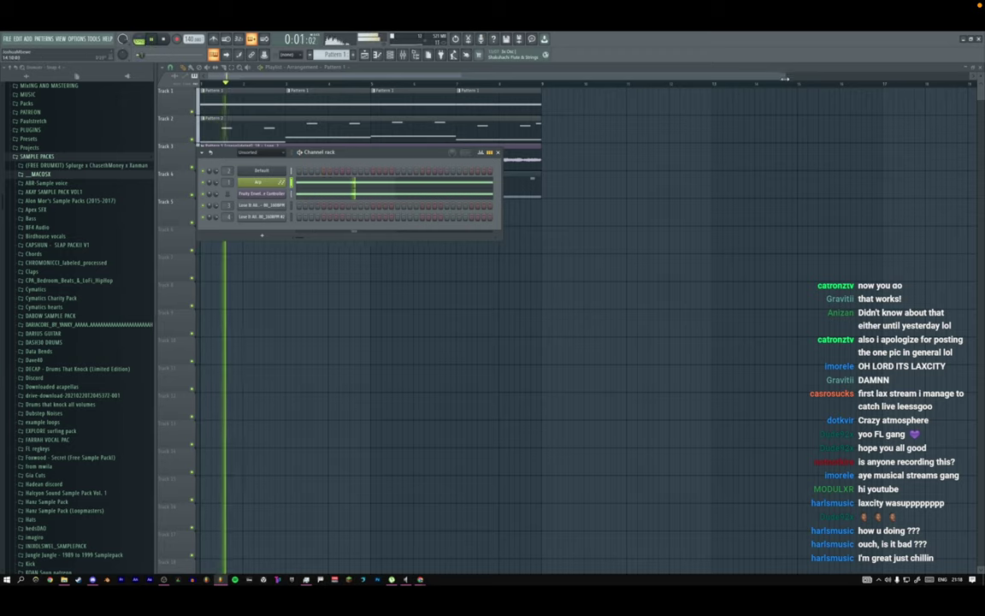
pyautogui.click(498, 152)
pyautogui.scroll(2, 530, 187)
pyautogui.scroll(-1, 531, 187)
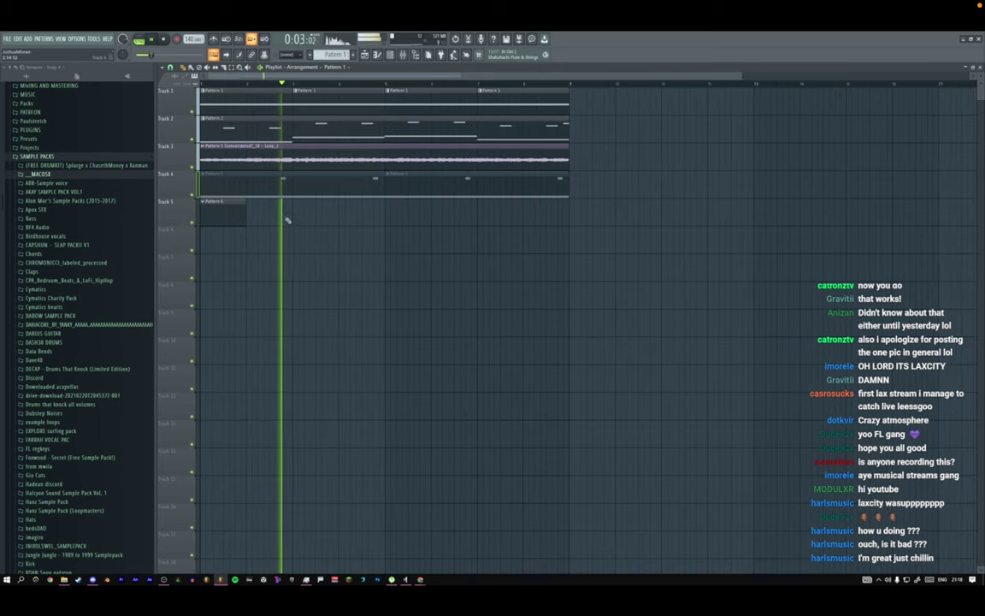
pyautogui.press('space')
pyautogui.press('space')
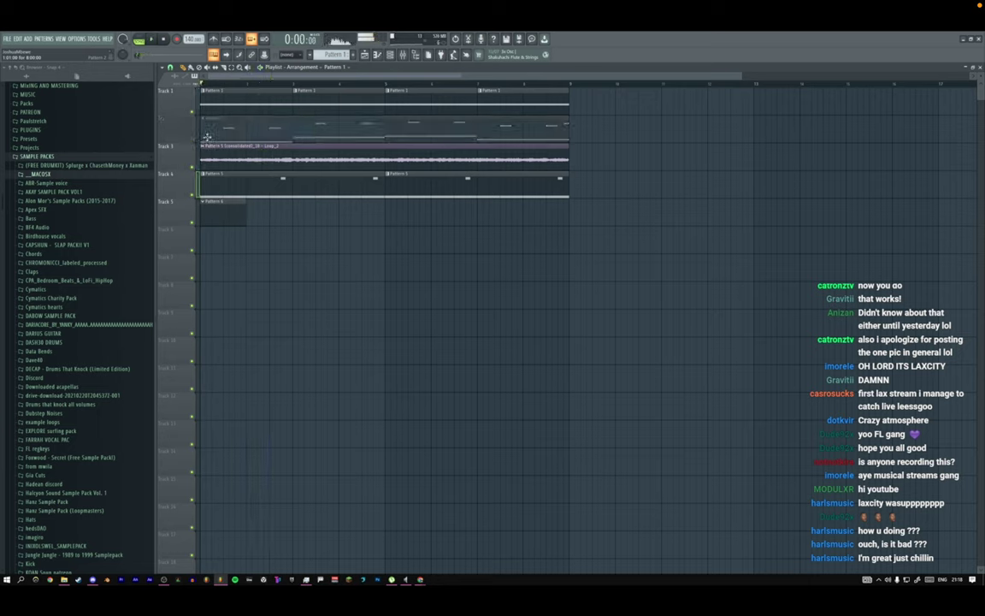
pyautogui.press('space')
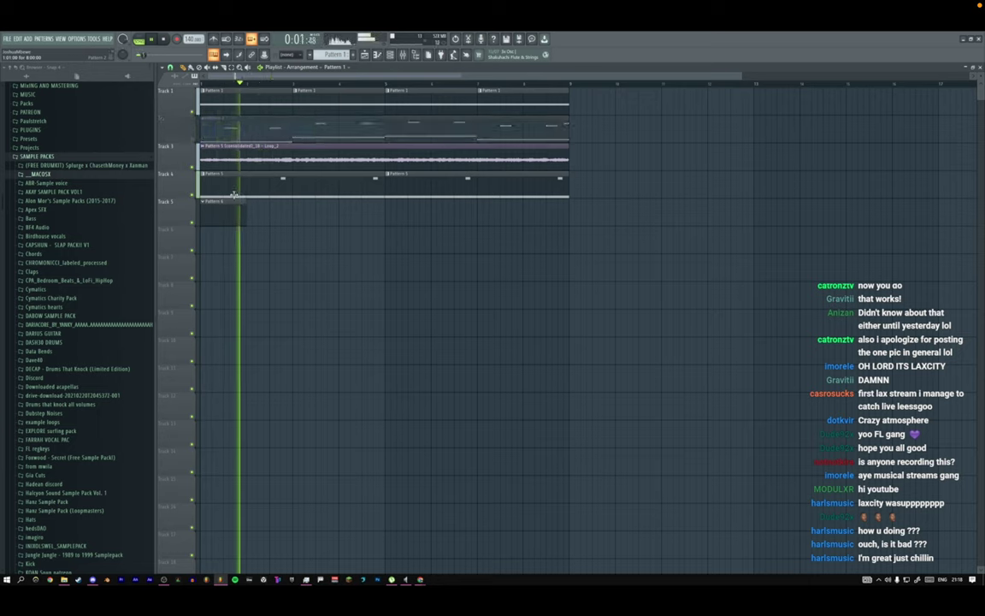
# Add a 3x Osc instrument channel to the Channel rack.
pyautogui.press('F6')
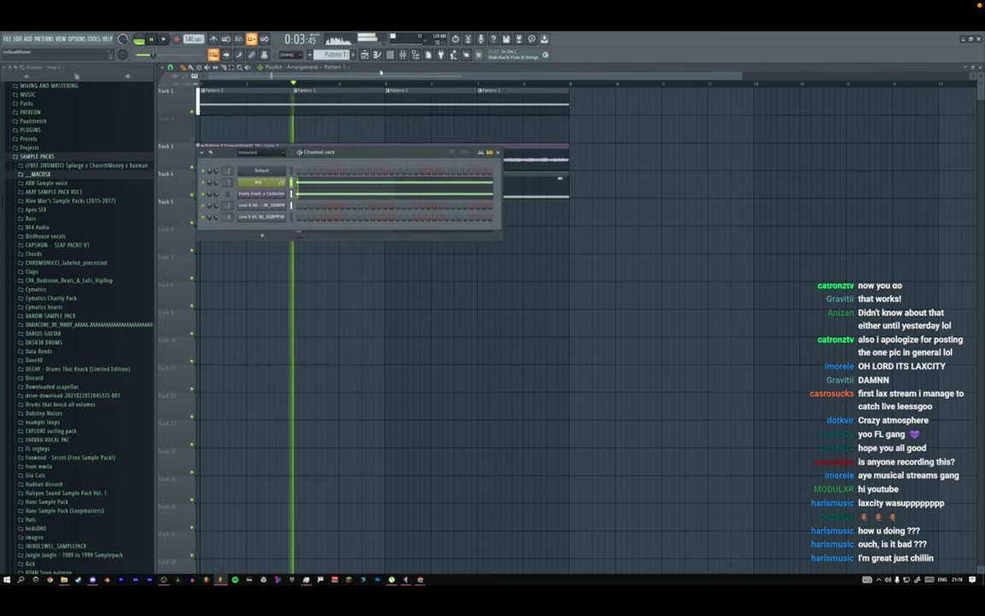
pyautogui.rightClick(272, 216)
pyautogui.moveTo(306, 276)
pyautogui.click(370, 63)
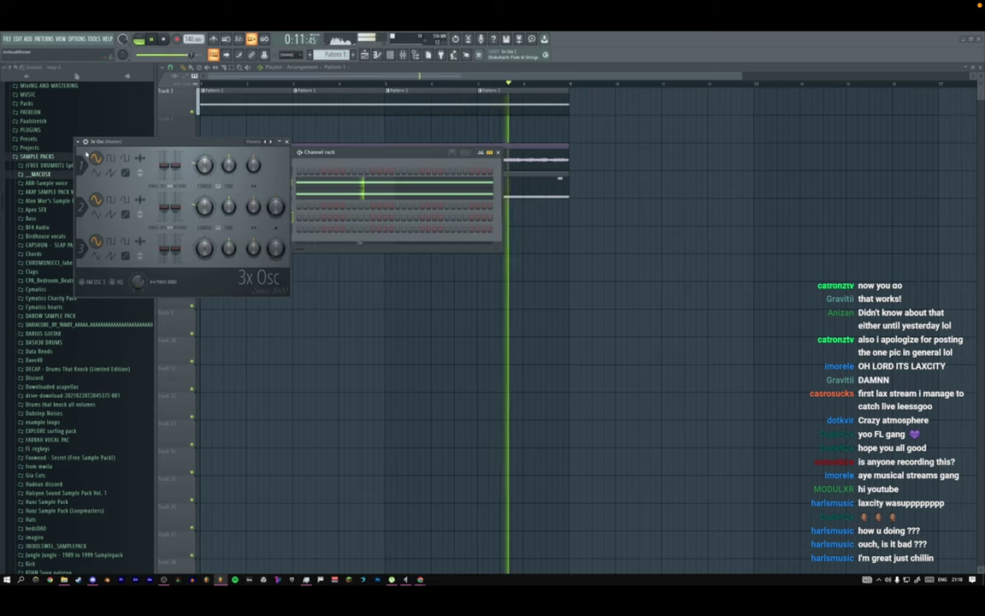
# Set the 3x Osc volume envelope to full sustain with minimal release, and lower its root note to B3.
pyautogui.click(87, 141)
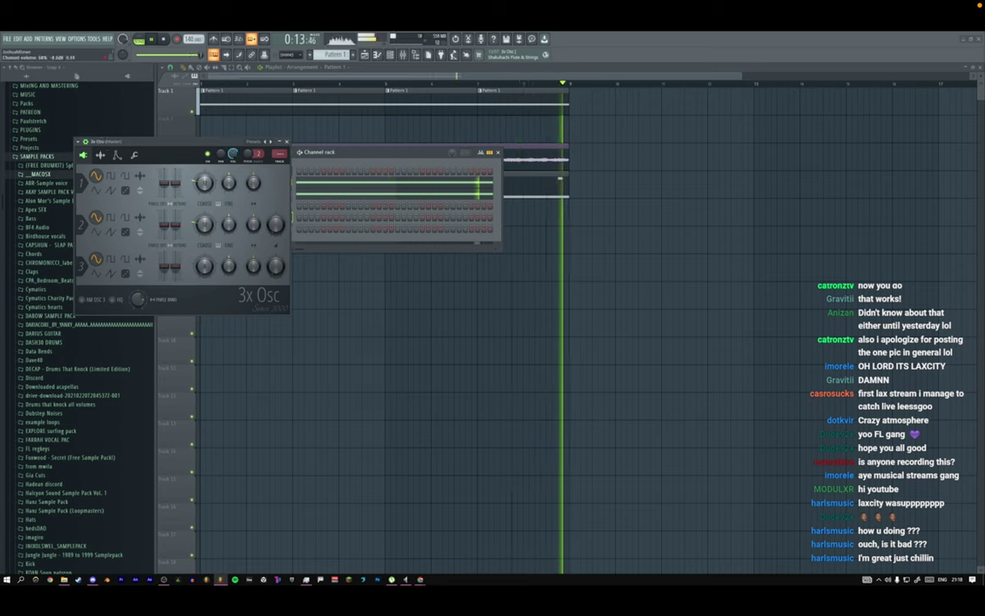
pyautogui.click(117, 155)
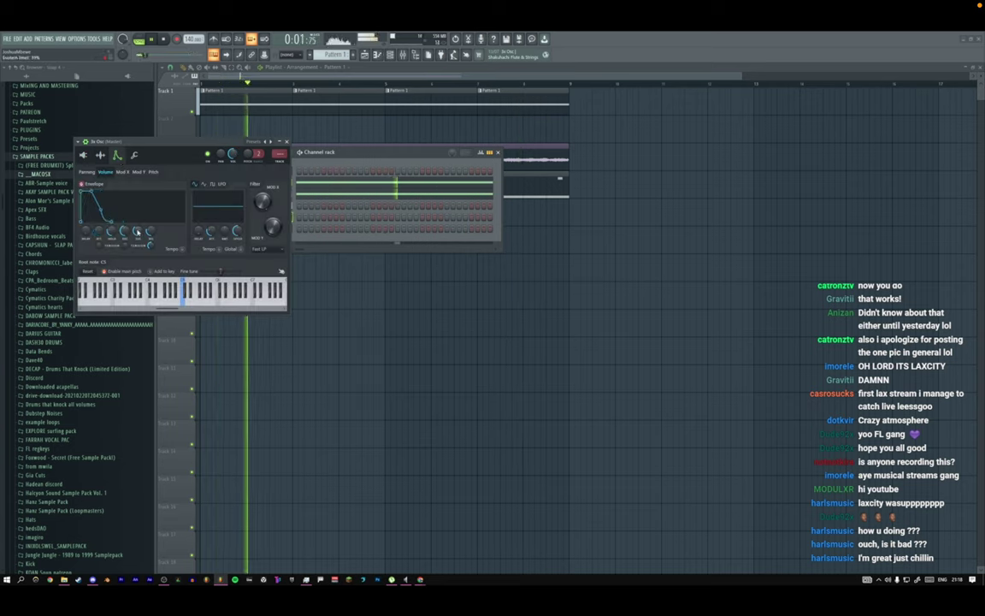
pyautogui.moveTo(154, 230); pyautogui.dragTo(155, 259)
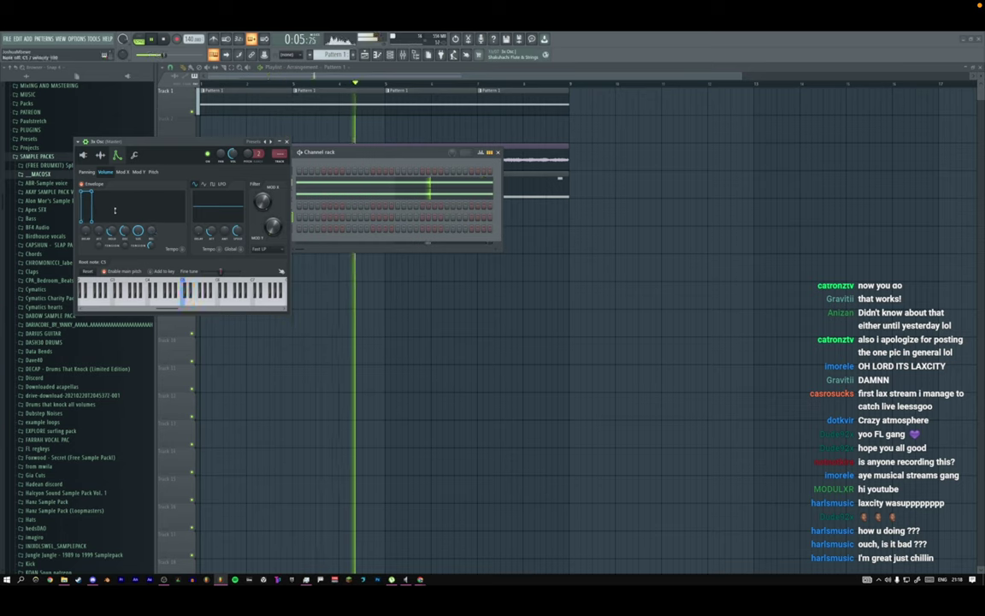
pyautogui.click(134, 155)
pyautogui.click(179, 295)
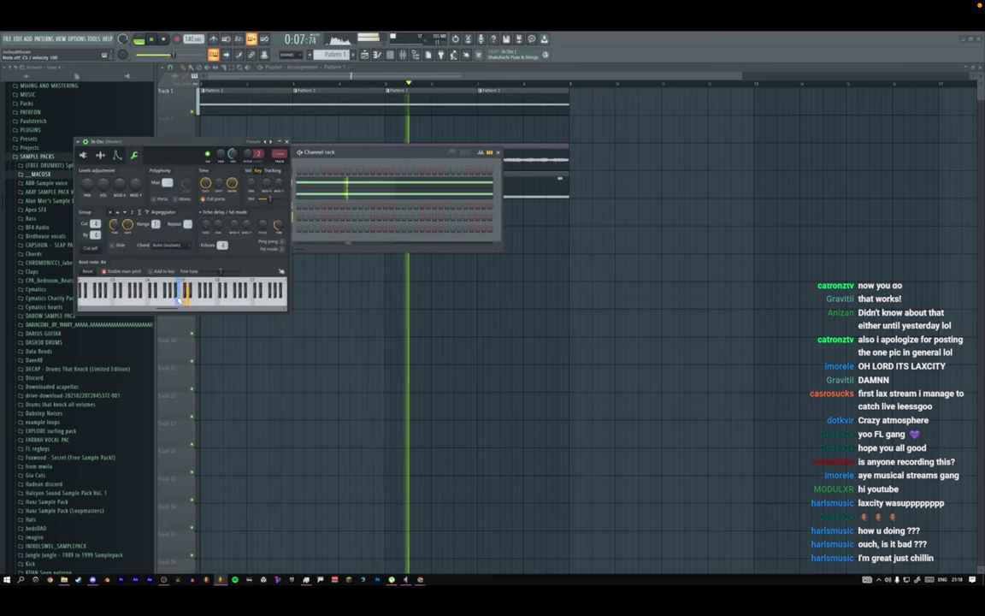
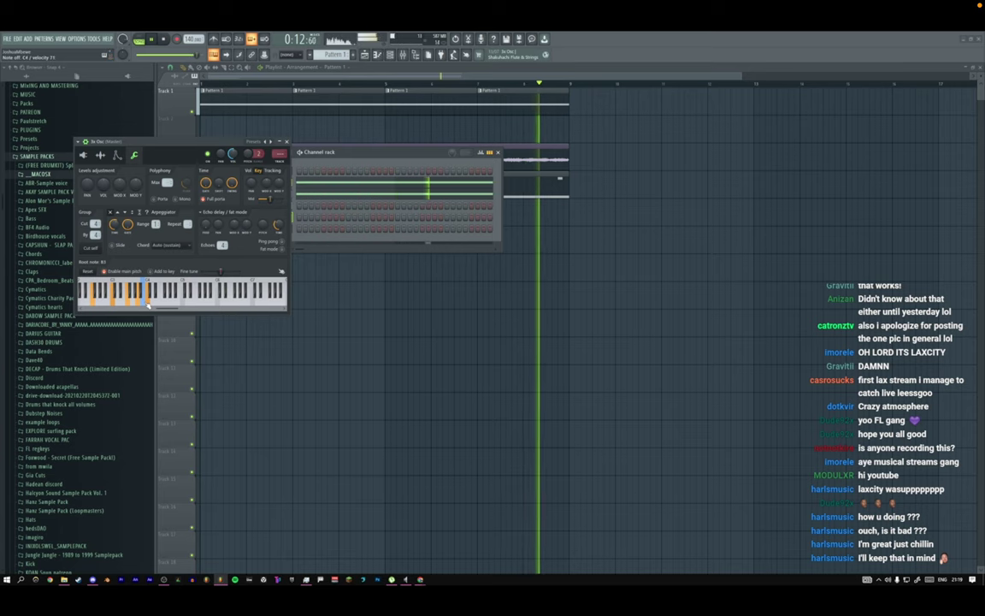
# Select the clips on Tracks 1, 3 and 4 as the loop range and record a 3x Osc chord progression into Pattern 6.
pyautogui.press('F12')
pyautogui.click(365, 55)
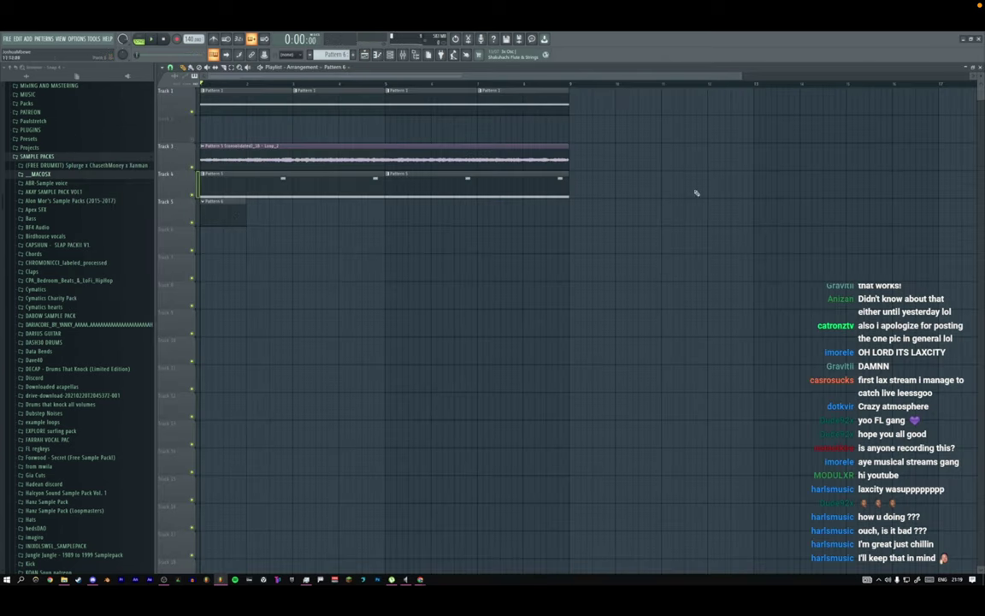
pyautogui.moveTo(696, 194); pyautogui.dragTo(141, 82)
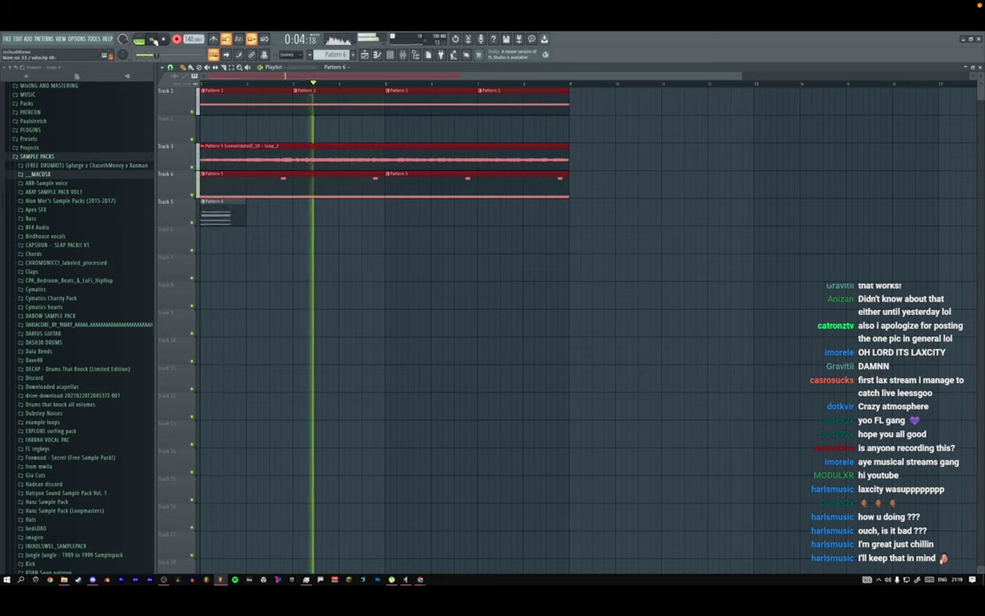
pyautogui.click(152, 40)
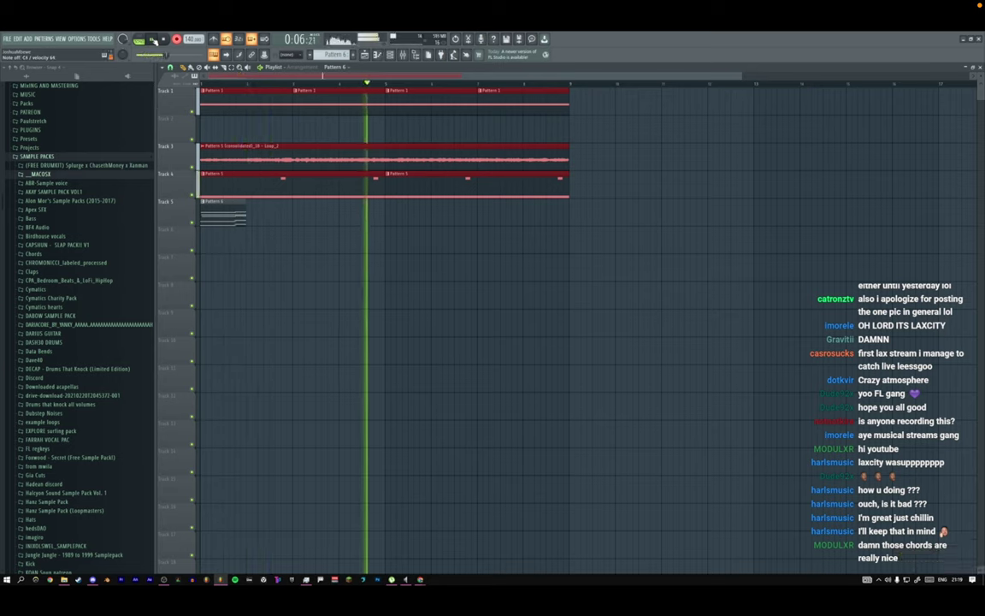
pyautogui.click(163, 39)
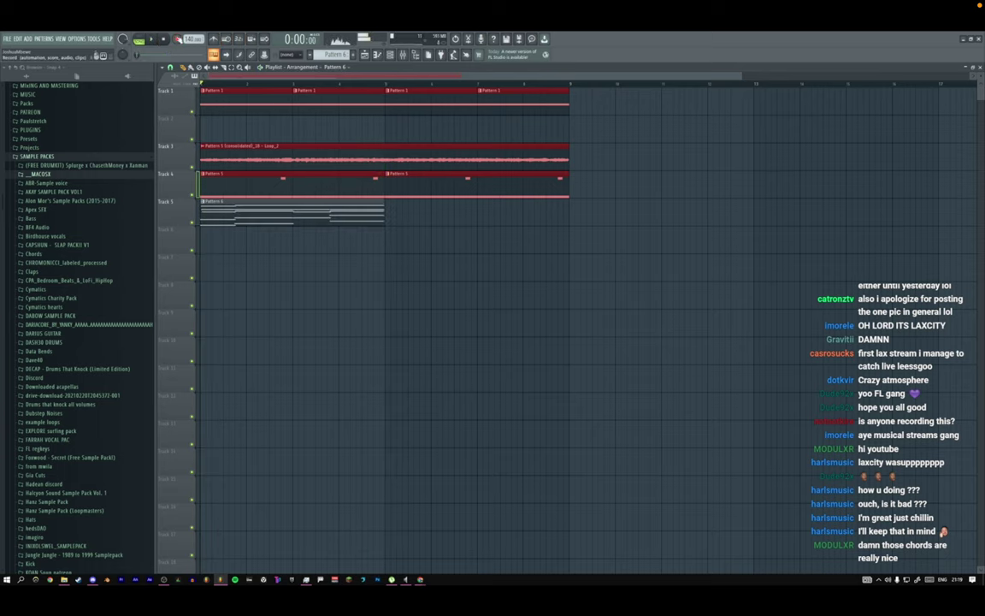
# Open Pattern 6 in the piano roll and quantize the start times of the recorded chord notes.
pyautogui.press('space')
pyautogui.doubleClick(263, 220)
pyautogui.scroll(-3, 316, 182)
pyautogui.hscroll(-2, 319, 178)
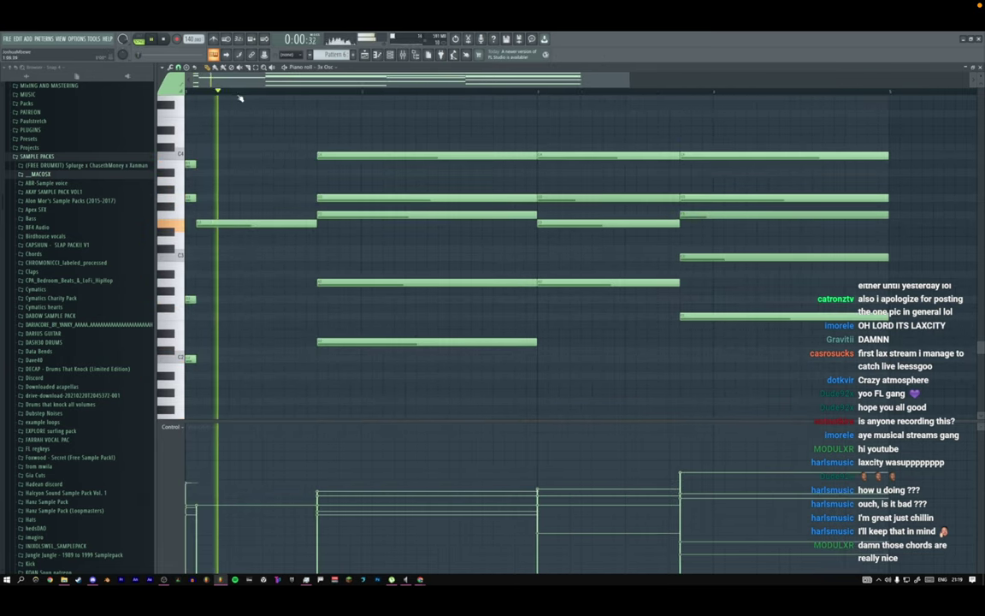
pyautogui.press('space')
pyautogui.moveTo(256, 223); pyautogui.dragTo(246, 225)
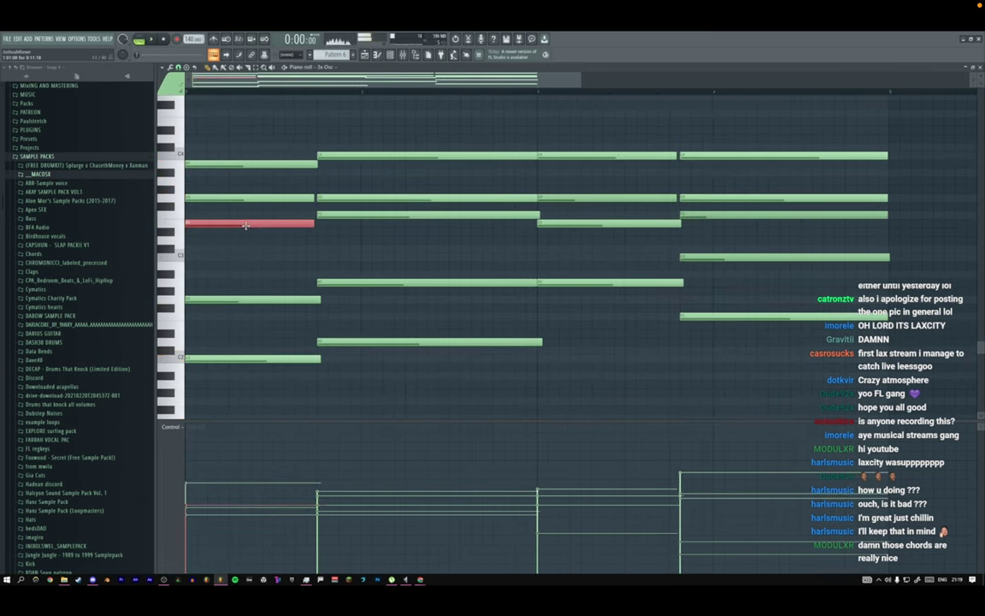
pyautogui.click(320, 132)
# Audition the quantized chords and apply legato so each chord runs exactly up to the next one.
pyautogui.press('space')
pyautogui.press('space')
pyautogui.hotkey('ctrl', 'z')
pyautogui.press('space')
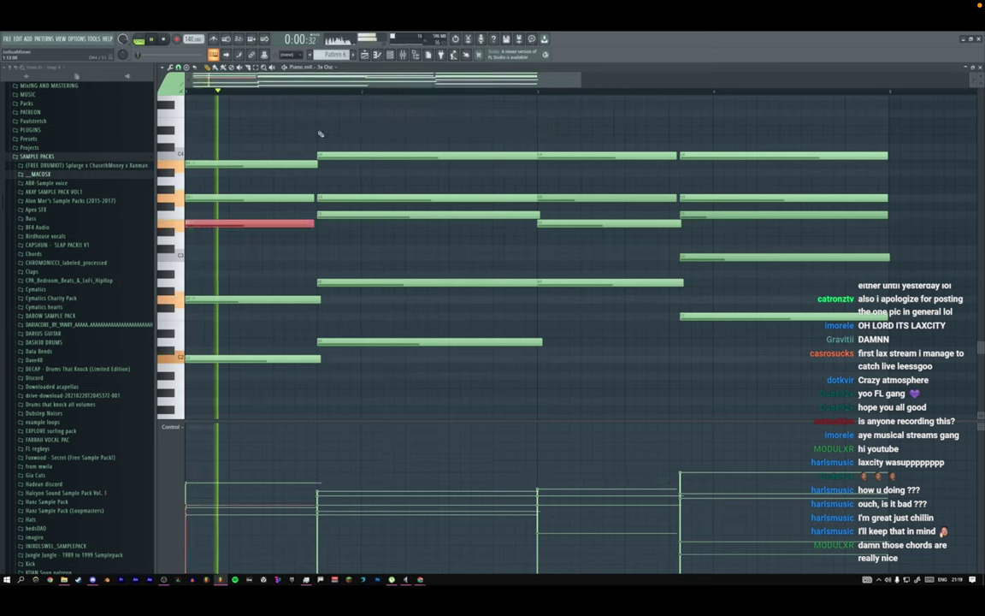
pyautogui.press('space')
pyautogui.press('space')
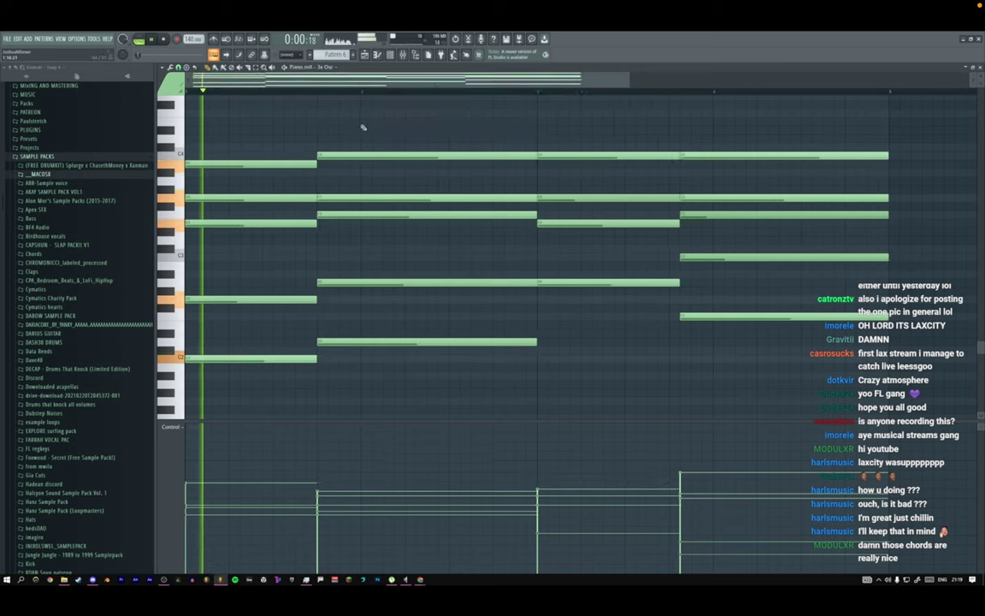
# Audition Pattern 6 in song and pattern mode and shift the last chord's start slightly later.
pyautogui.press('F6')
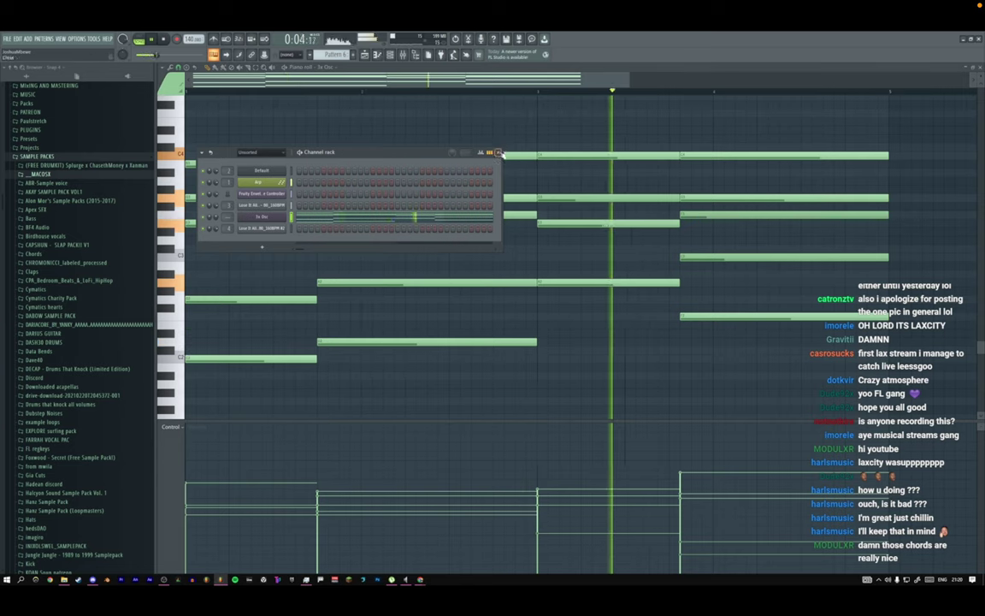
pyautogui.press('F6')
pyautogui.press('space')
pyautogui.press('space')
pyautogui.press('space')
pyautogui.press('space')
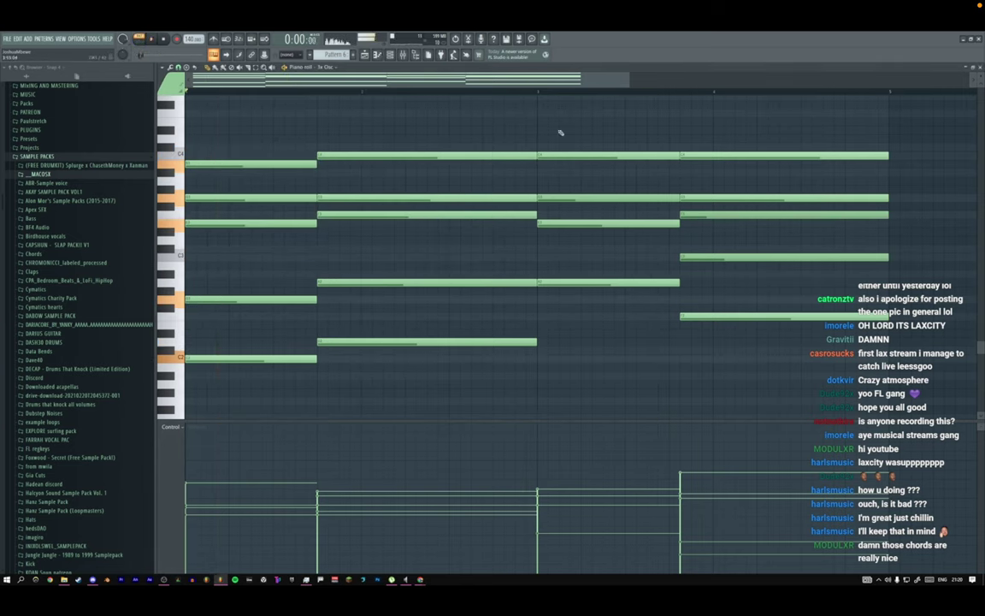
pyautogui.press('space')
pyautogui.moveTo(681, 157); pyautogui.dragTo(692, 157)
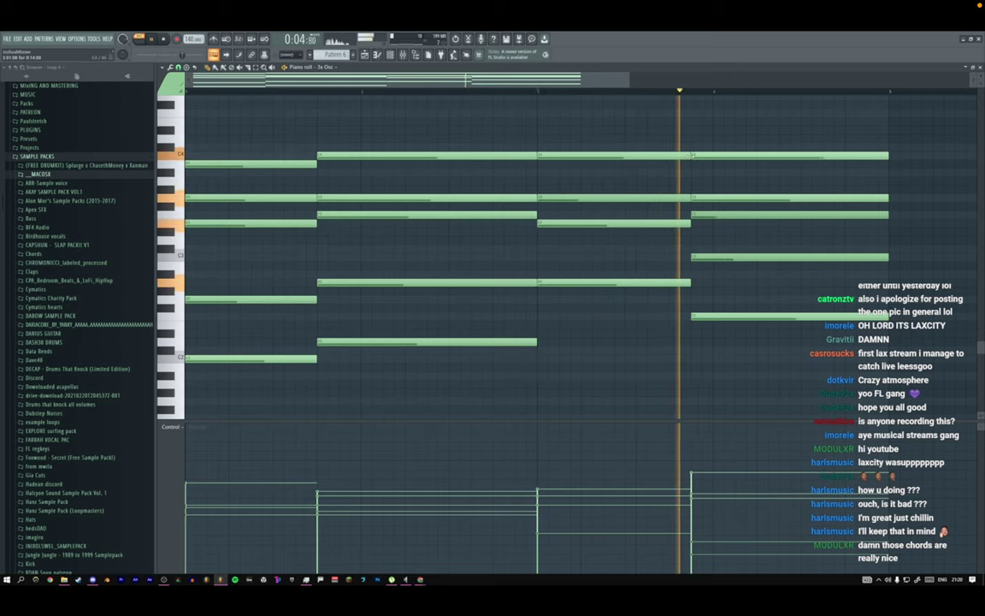
pyautogui.press('space')
pyautogui.press('space')
# Return to the Playlist in song mode and duplicate the Pattern 6 clip directly after itself on Track 5.
pyautogui.press('F7')
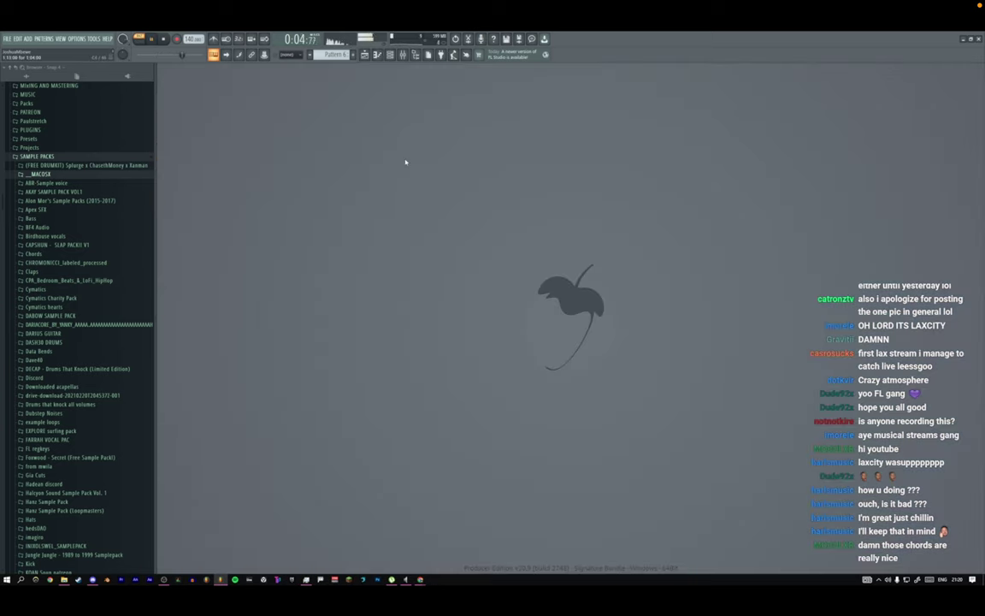
pyautogui.click(391, 56)
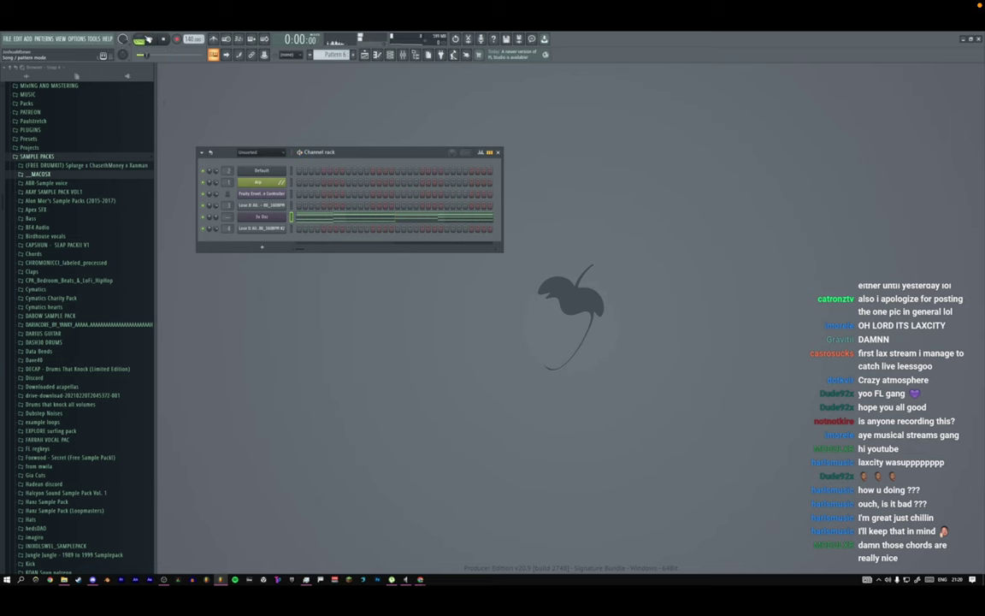
pyautogui.click(365, 55)
pyautogui.keyDown('ctrl'); pyautogui.click(345, 217); pyautogui.keyUp('ctrl')
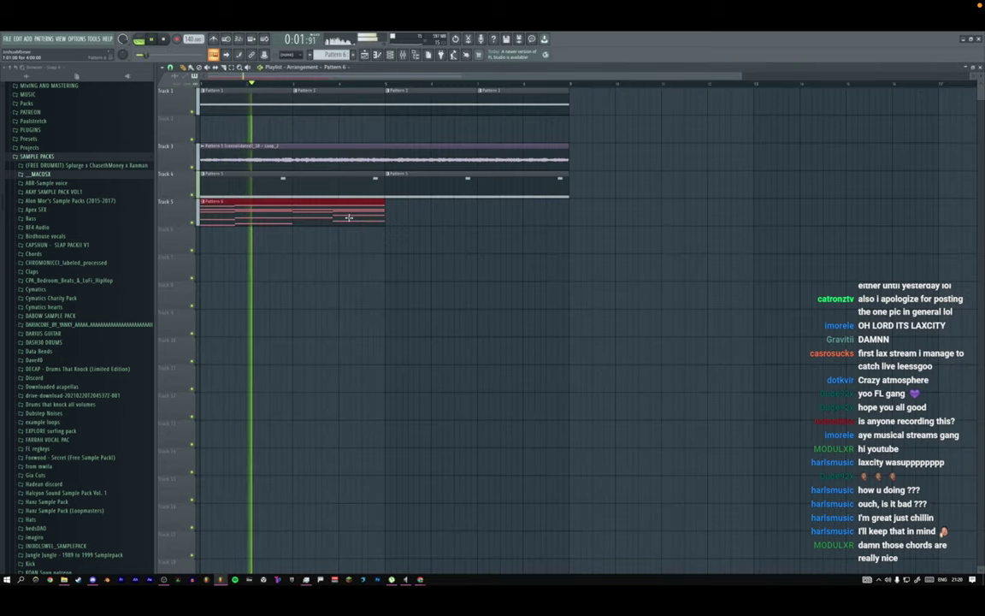
pyautogui.hotkey('ctrl', 'b')
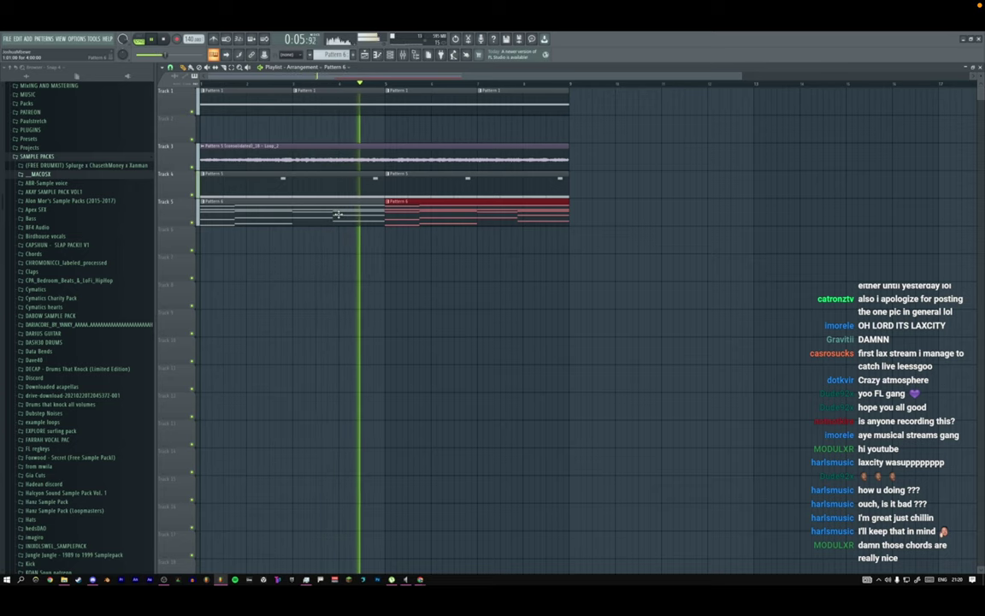
# Move the last chord's start slightly earlier in Pattern 6 and merge the two Track 5 clips into one pattern.
pyautogui.doubleClick(339, 214)
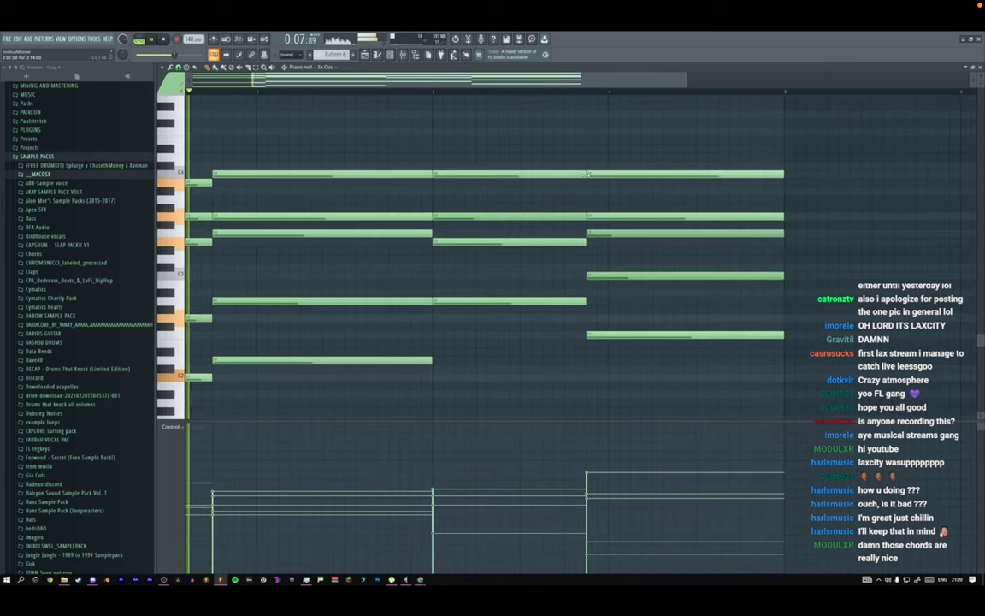
pyautogui.click(365, 54)
pyautogui.moveTo(392, 208); pyautogui.dragTo(410, 213)
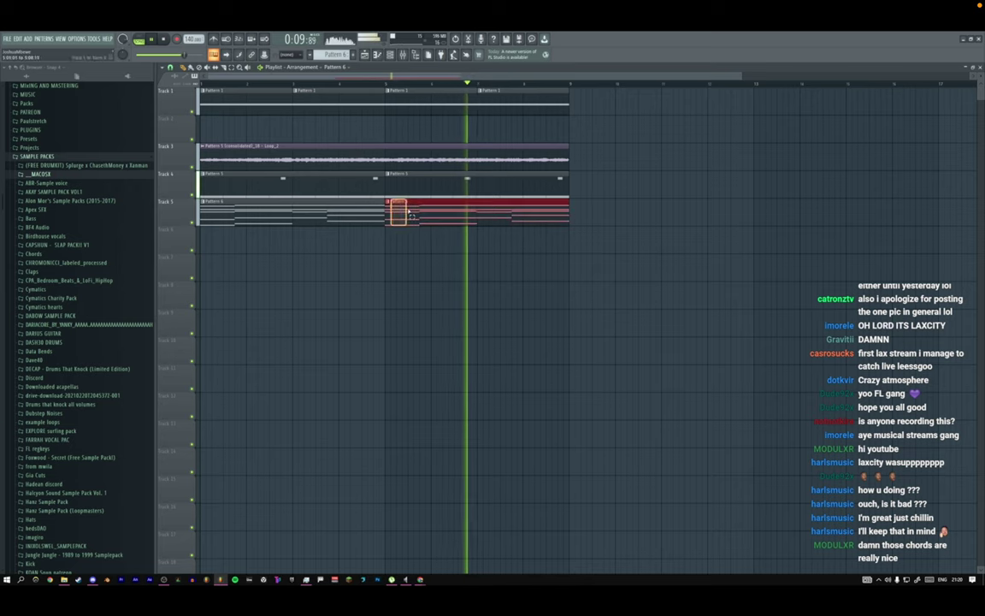
pyautogui.hotkey('shift', 'c')
pyautogui.hotkey('ctrl', 'g')
# Delete the repeated chords from bar 5 onward in the merged pattern and extend its clip on Track 5.
pyautogui.click(379, 85)
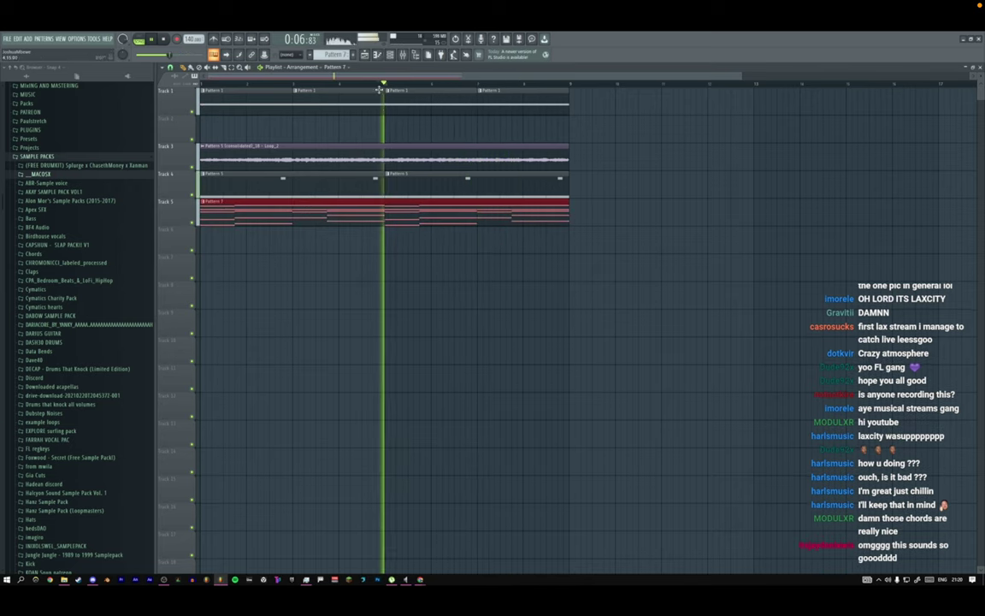
pyautogui.click(377, 55)
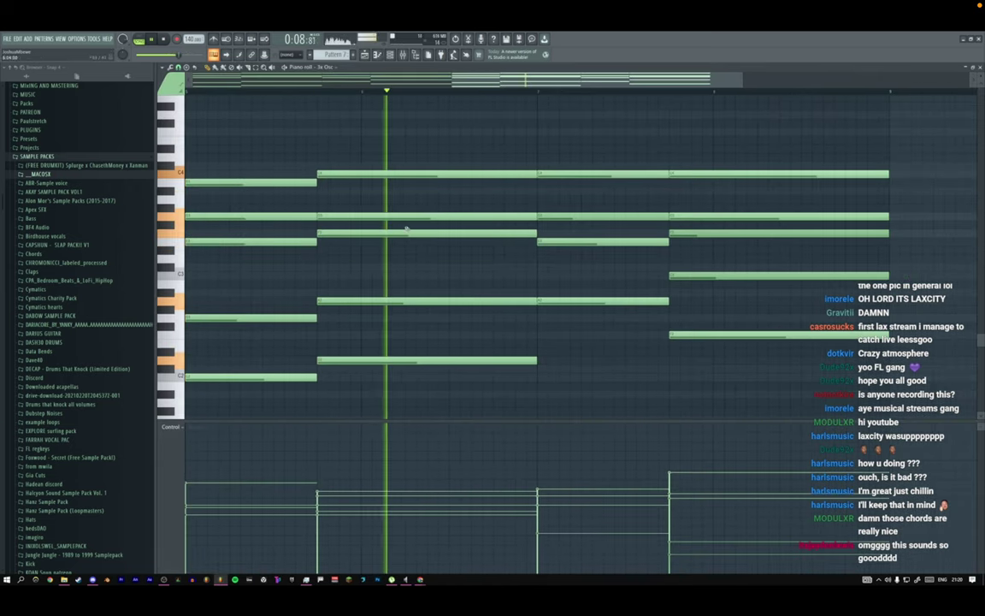
pyautogui.scroll(-2, 612, 87)
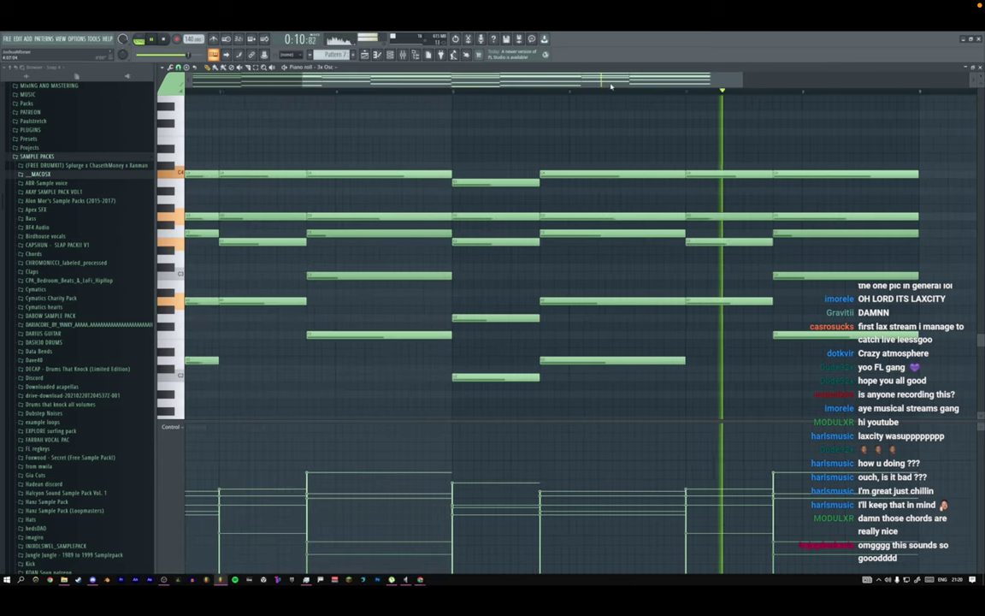
pyautogui.scroll(-1, 612, 86)
pyautogui.moveTo(423, 163); pyautogui.dragTo(713, 412)
pyautogui.press('Delete')
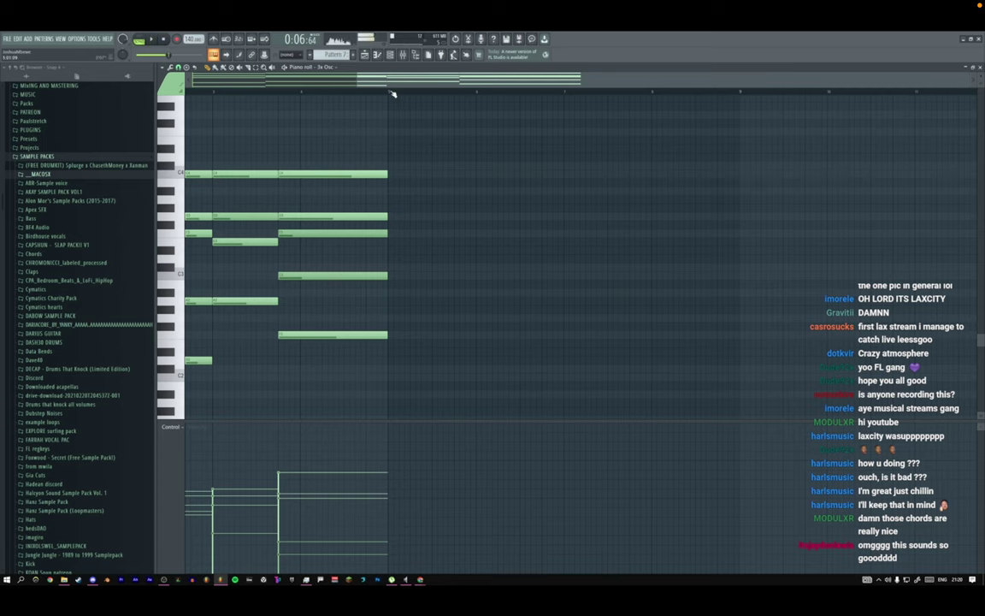
pyautogui.press('F5')
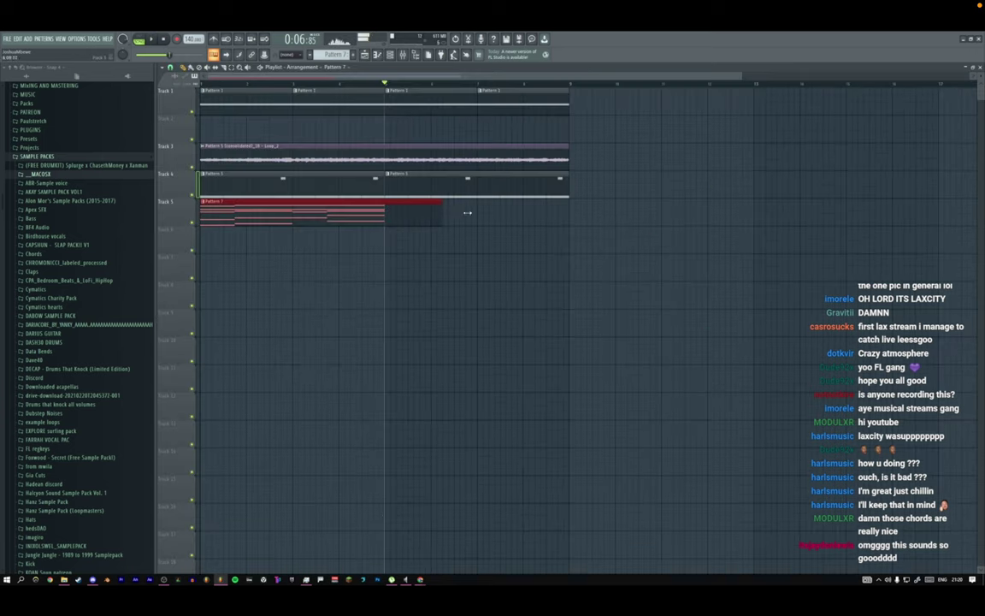
# Enable step editing, undo the chords entered at the pattern start, and enter four new short 3x Osc chords just after bar 5.
pyautogui.press('F7')
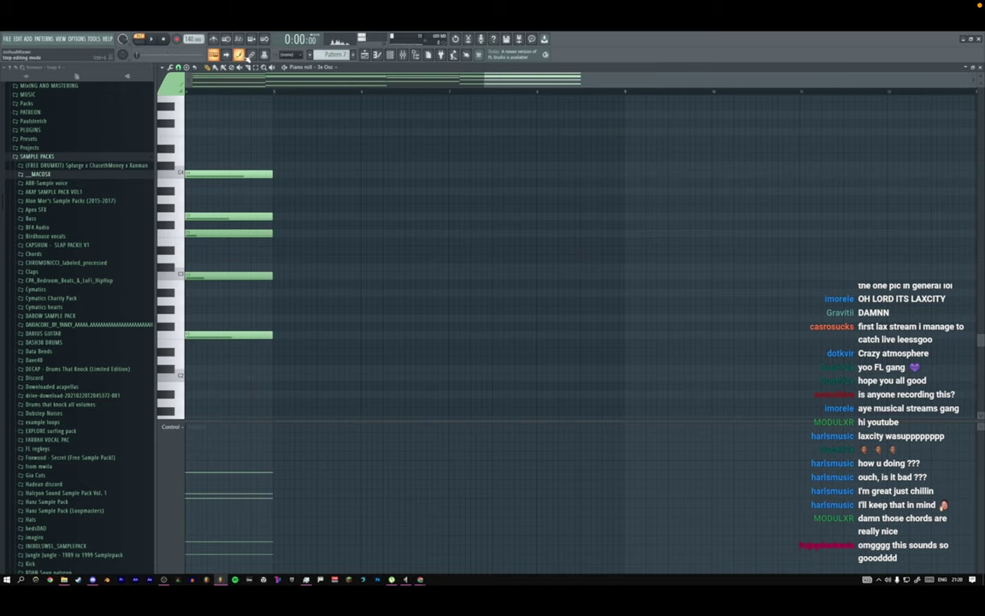
pyautogui.press('space')
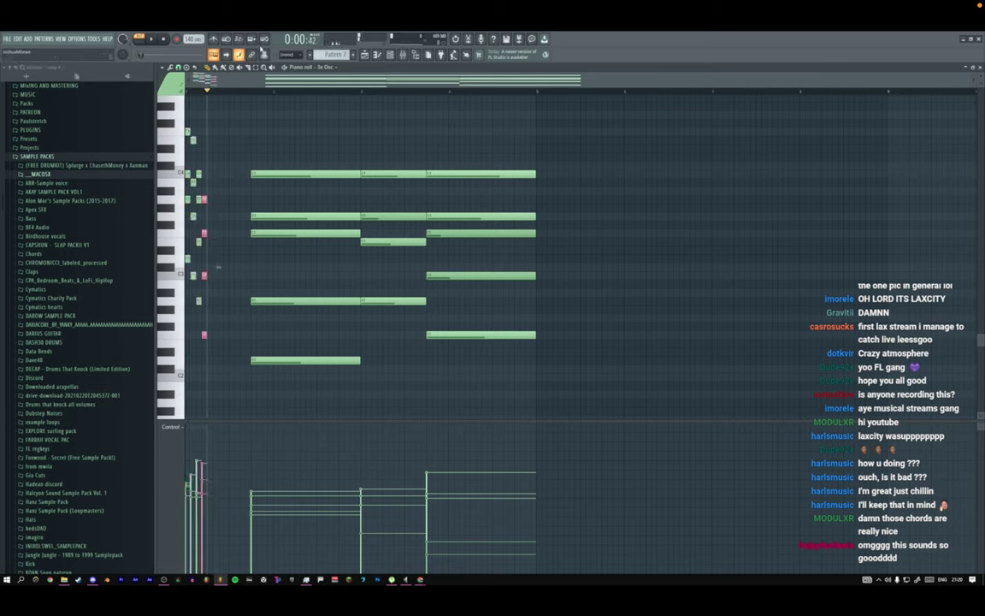
pyautogui.hotkey('ctrl', 'alt', 'z')
pyautogui.hotkey('ctrl', 'alt', 'z')
pyautogui.hotkey('ctrl', 'alt', 'z')
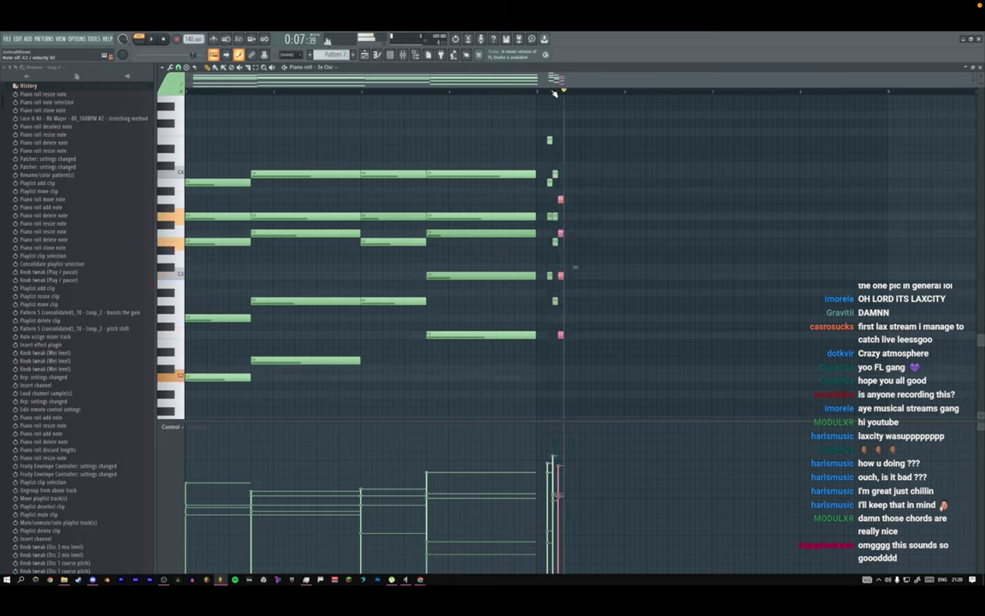
# Select the four new chords, stretch them to several beats each, and move them to start exactly at bar 5.
pyautogui.moveTo(545, 128); pyautogui.dragTo(598, 379)
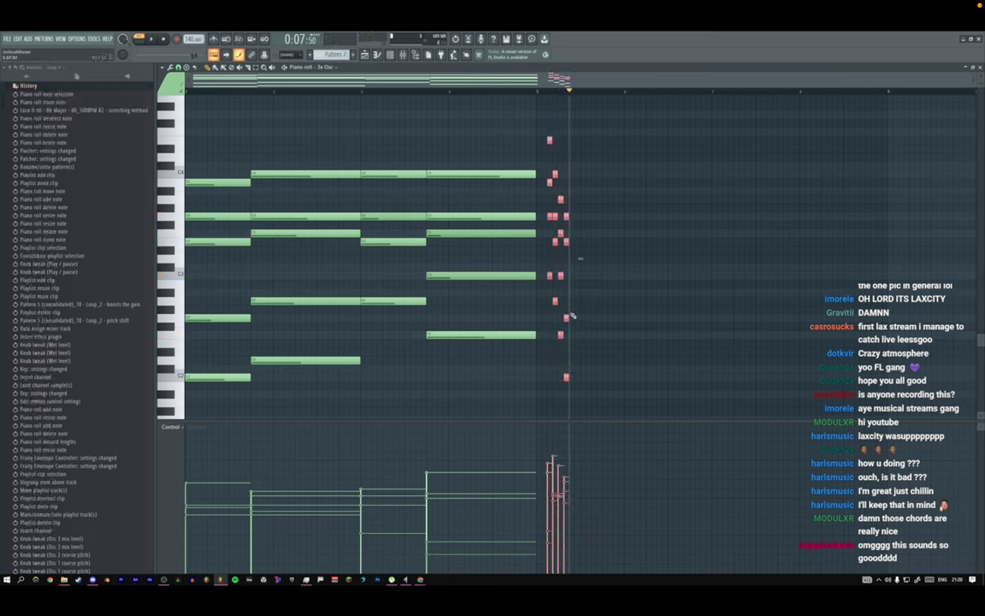
pyautogui.moveTo(581, 259); pyautogui.dragTo(697, 260)
pyautogui.moveTo(595, 261); pyautogui.dragTo(797, 271)
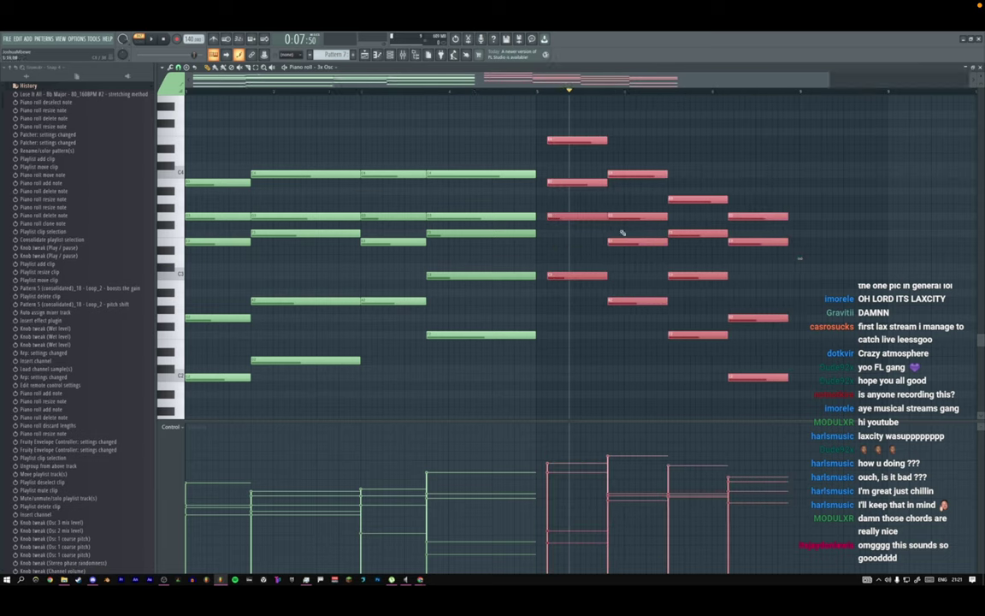
pyautogui.moveTo(558, 139); pyautogui.dragTo(546, 142)
# Audition the new chords from bar 5 and adjust the lengths of the first two by moving their shared boundaries.
pyautogui.press('space')
pyautogui.click(532, 93)
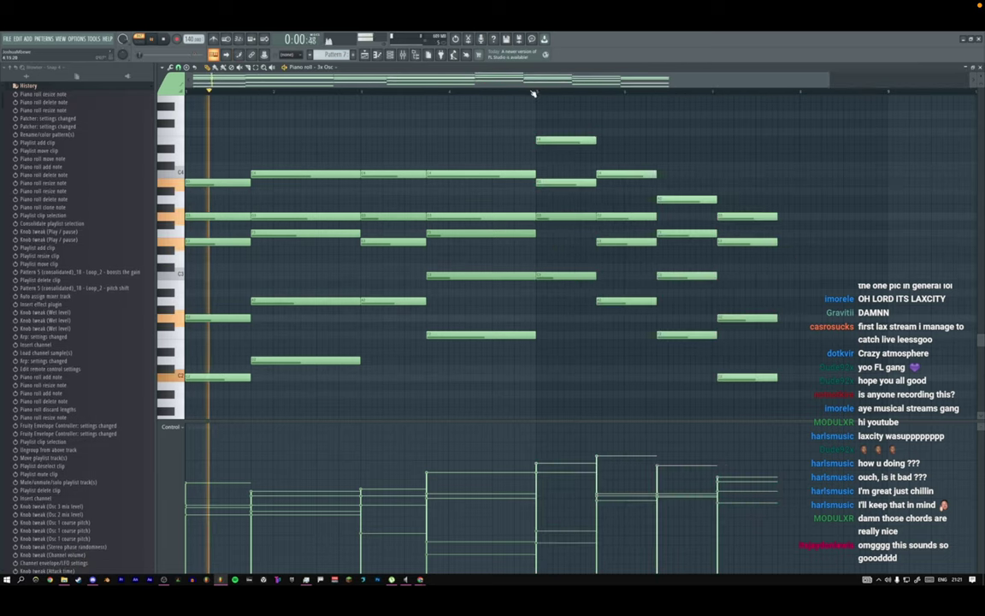
pyautogui.press('space')
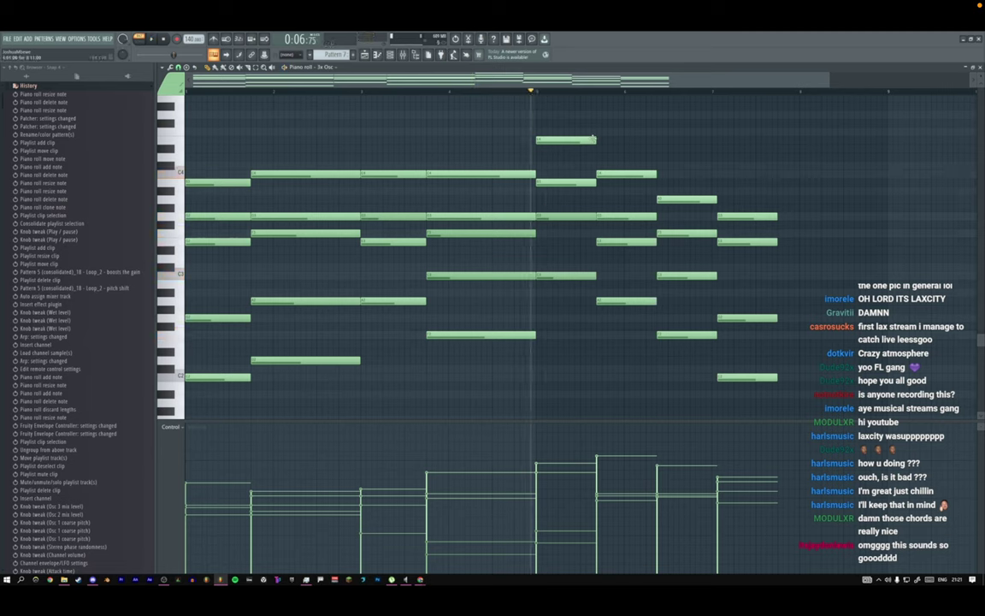
pyautogui.moveTo(596, 140); pyautogui.dragTo(604, 138)
pyautogui.press('space')
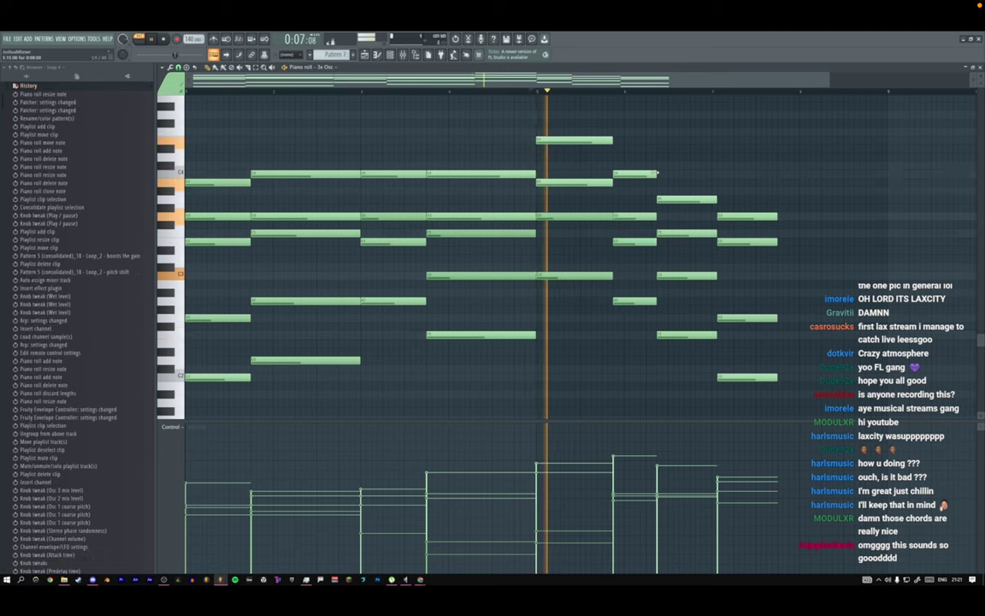
pyautogui.moveTo(655, 173); pyautogui.dragTo(682, 173)
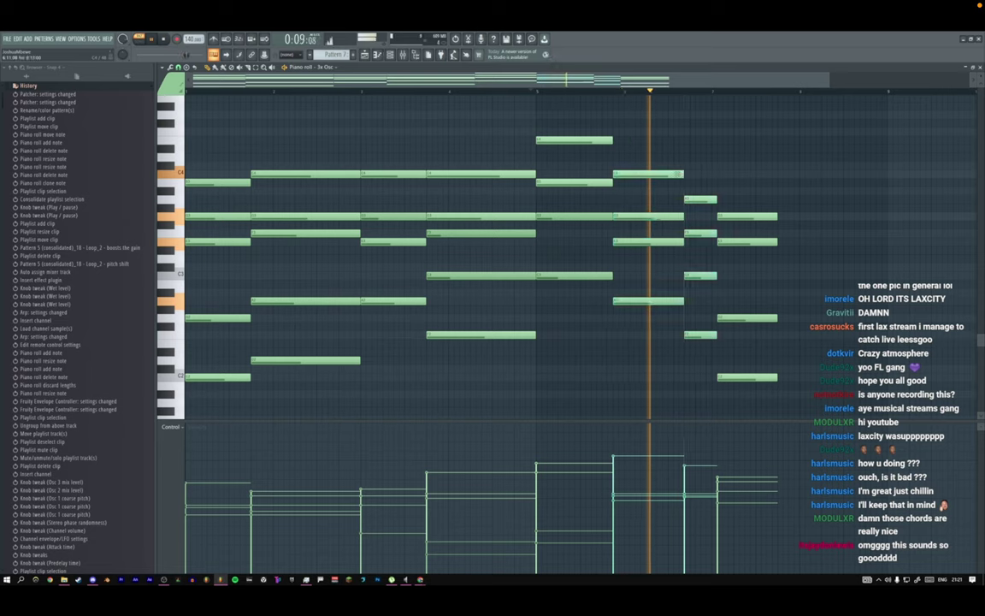
pyautogui.press('space')
pyautogui.press('space')
pyautogui.moveTo(612, 140); pyautogui.dragTo(602, 141)
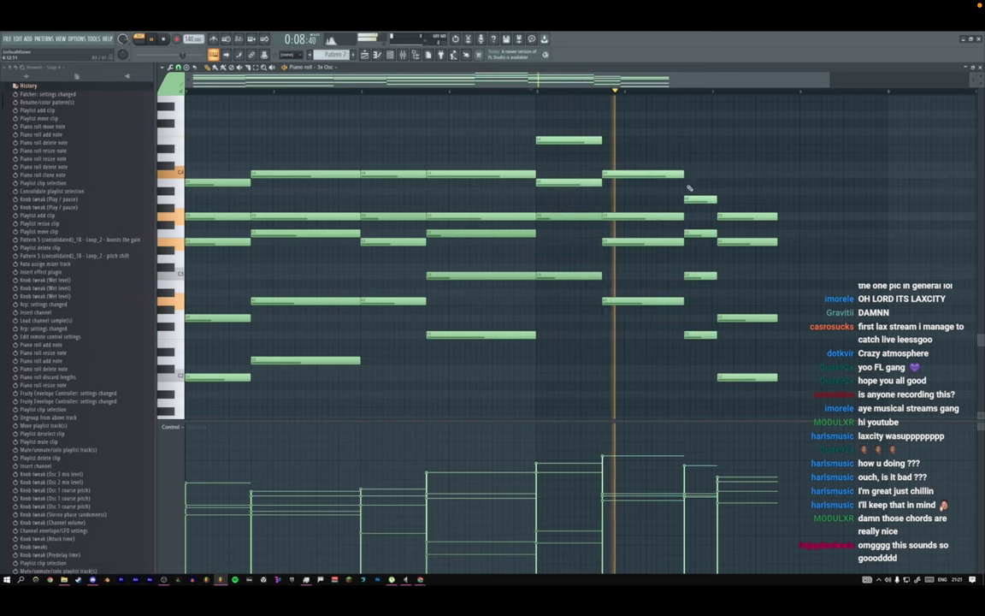
# Adjust the last three chords to fill up to the start of bar 9 and add a top note to the final chord.
pyautogui.moveTo(716, 200); pyautogui.dragTo(886, 220)
pyautogui.press('space')
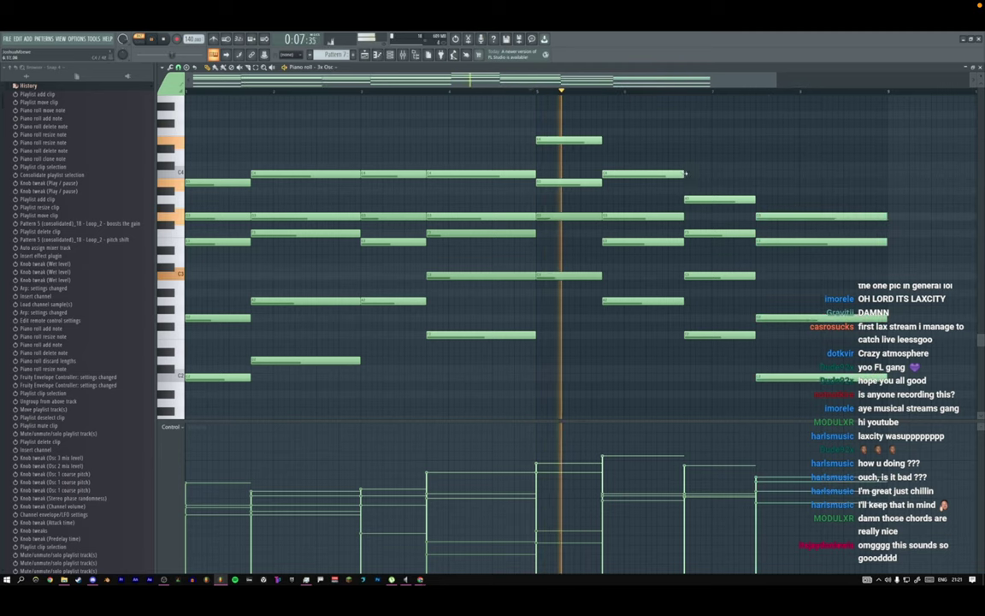
pyautogui.moveTo(683, 174); pyautogui.dragTo(711, 174)
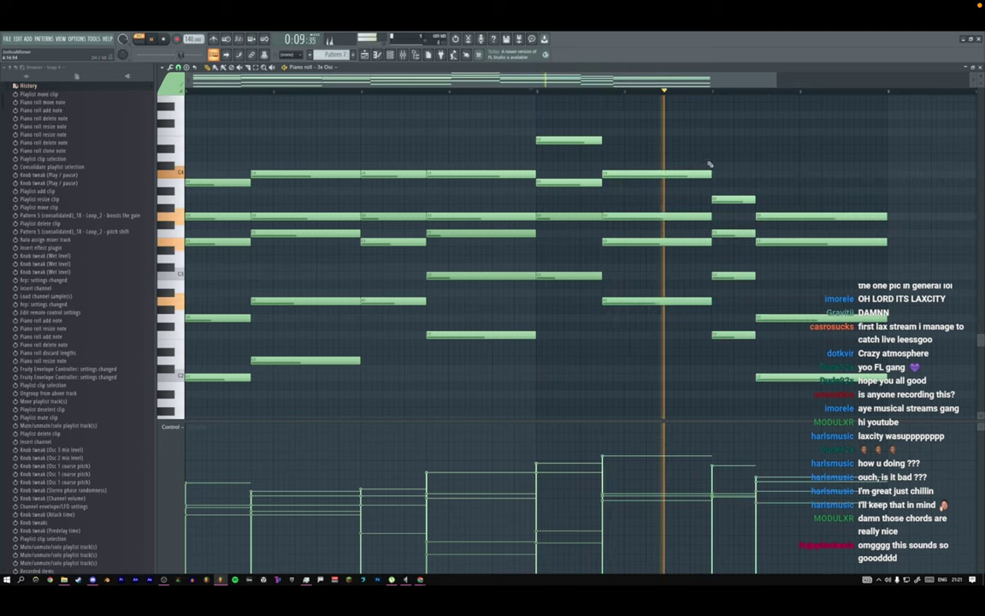
pyautogui.moveTo(756, 200); pyautogui.dragTo(780, 192)
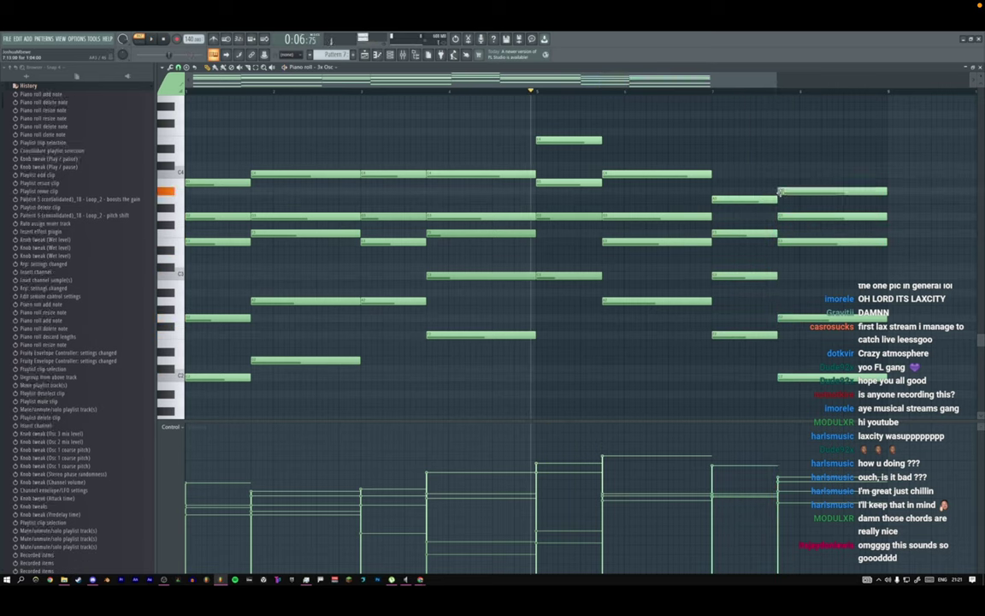
# Switch to song mode and audition the extended chord progression with the other tracks.
pyautogui.press('l')
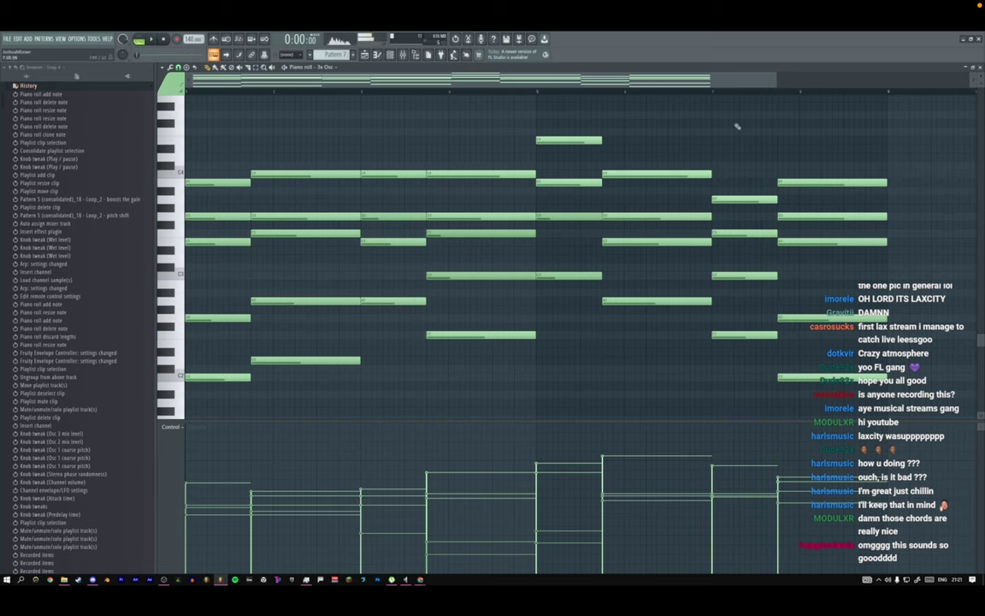
pyautogui.press('space')
pyautogui.click(710, 92)
pyautogui.press('space')
pyautogui.click(542, 90)
# Select the chord at bar 5 and transpose it down four semitones.
pyautogui.moveTo(566, 141); pyautogui.dragTo(571, 296)
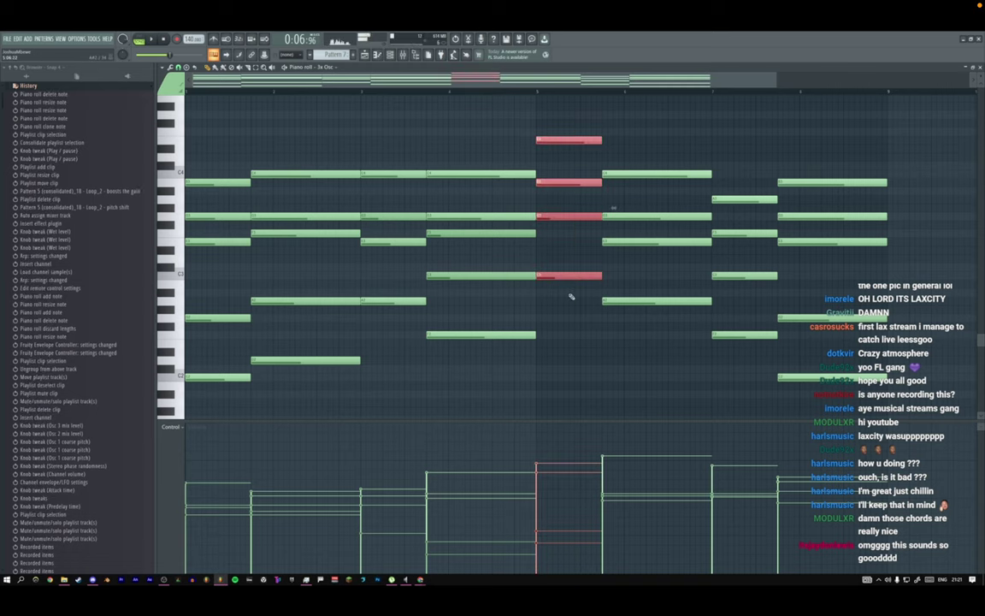
pyautogui.hotkey('ctrl', 'Down')
pyautogui.hotkey('ctrl', 'Up')
pyautogui.press('Down')
pyautogui.press('Down')
pyautogui.press('Down')
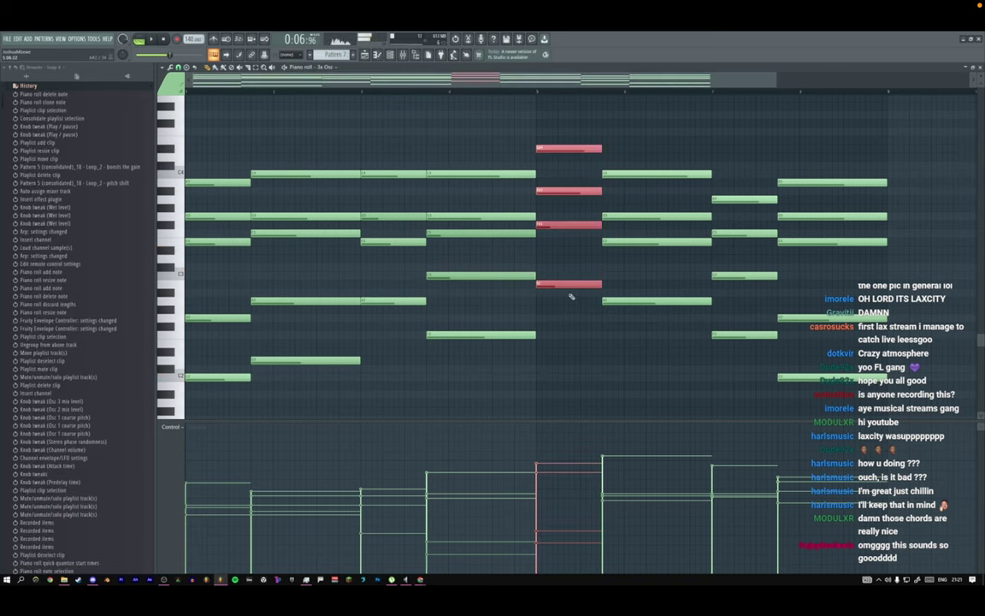
pyautogui.press('Down')
pyautogui.press('space')
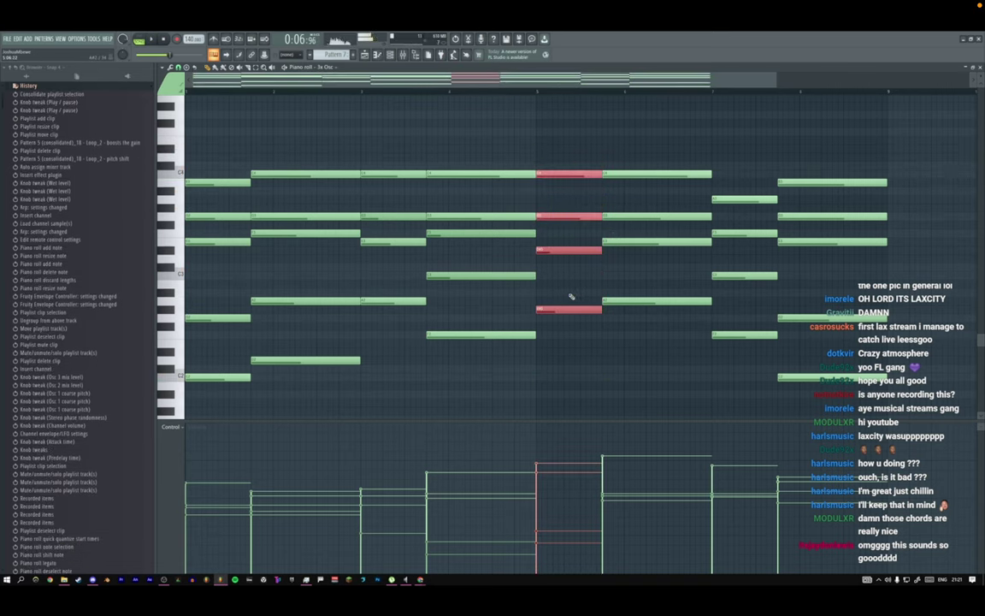
# Try transposing the selected chord at bar 5 further down and audition the progression.
pyautogui.hotkey('shift', 'Down')
pyautogui.press('space')
pyautogui.press('Down')
pyautogui.hotkey('shift', 'Down')
pyautogui.hotkey('shift', 'Down')
pyautogui.press('space')
pyautogui.press('space')
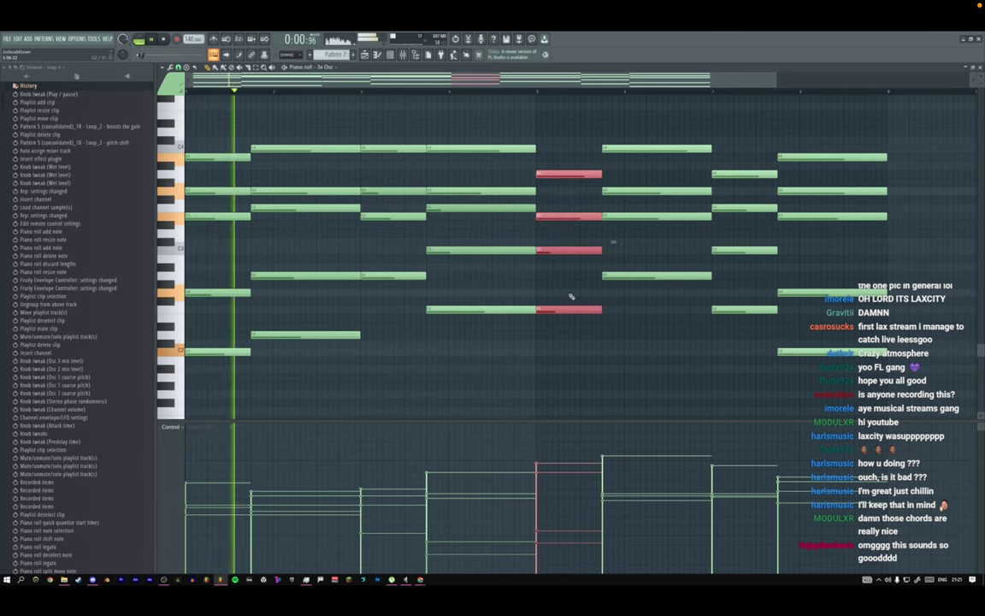
# Replace the chord at bar 5 with a copy of the first chord and audition the progression.
pyautogui.press('Delete')
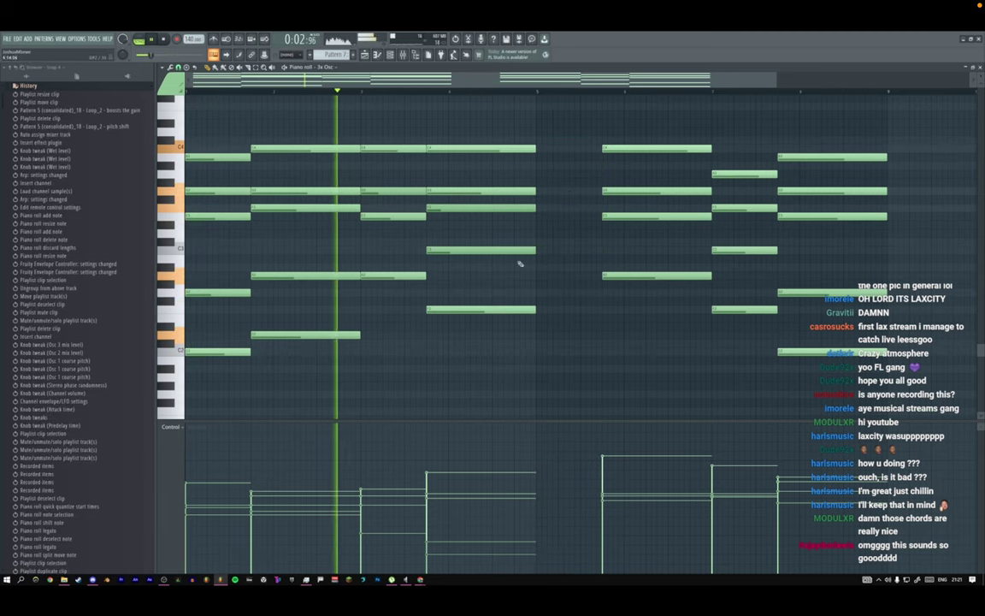
pyautogui.moveTo(218, 136); pyautogui.dragTo(242, 409)
pyautogui.moveTo(213, 219); pyautogui.dragTo(564, 220)
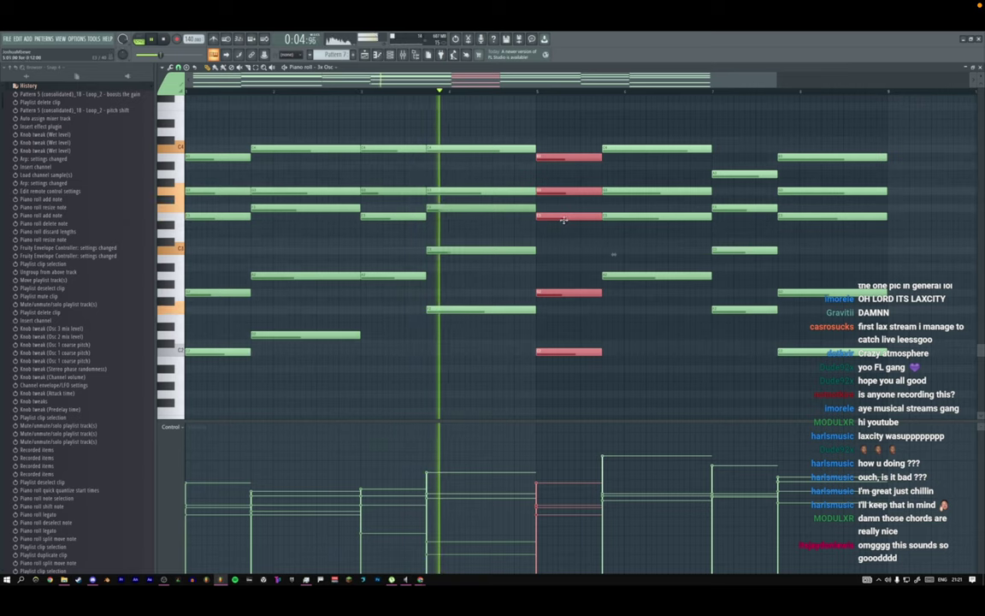
pyautogui.hotkey('ctrl', 'd')
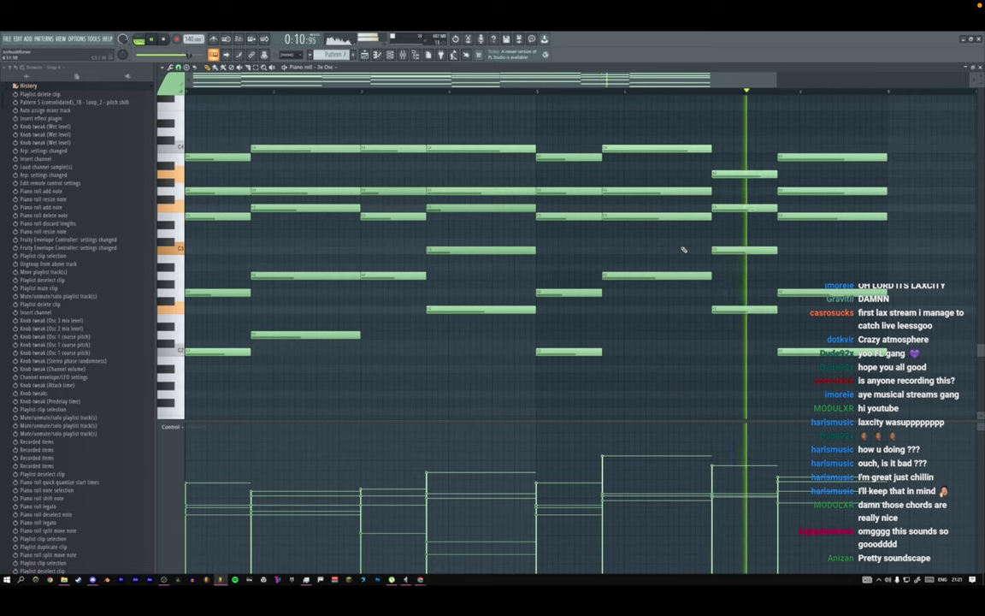
pyautogui.press('space')
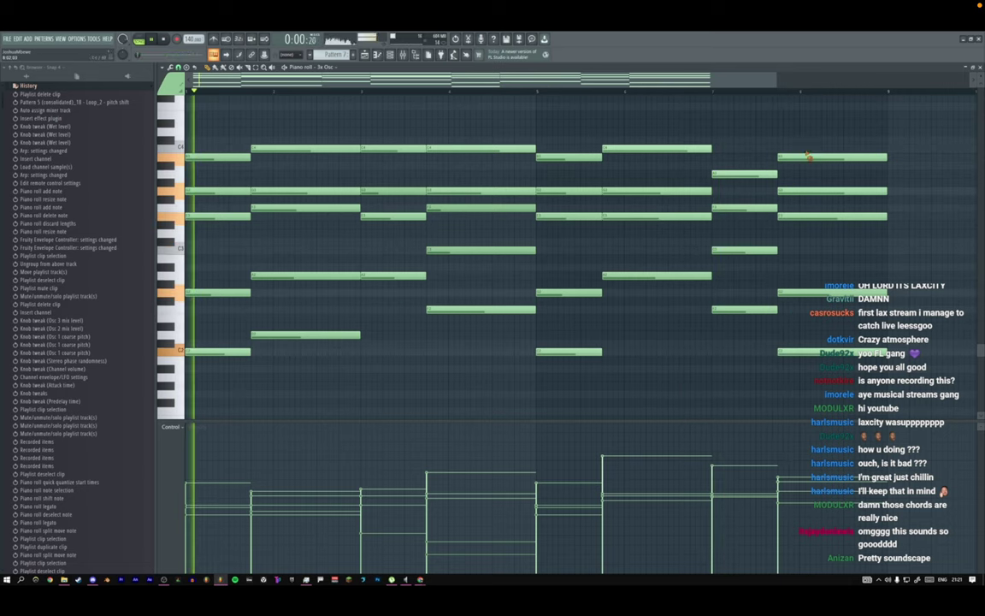
# Delete the final chord and put a copy of the fourth chord in its place, ending at bar 9.
pyautogui.rightClick(808, 156)
pyautogui.press('space')
pyautogui.press('space')
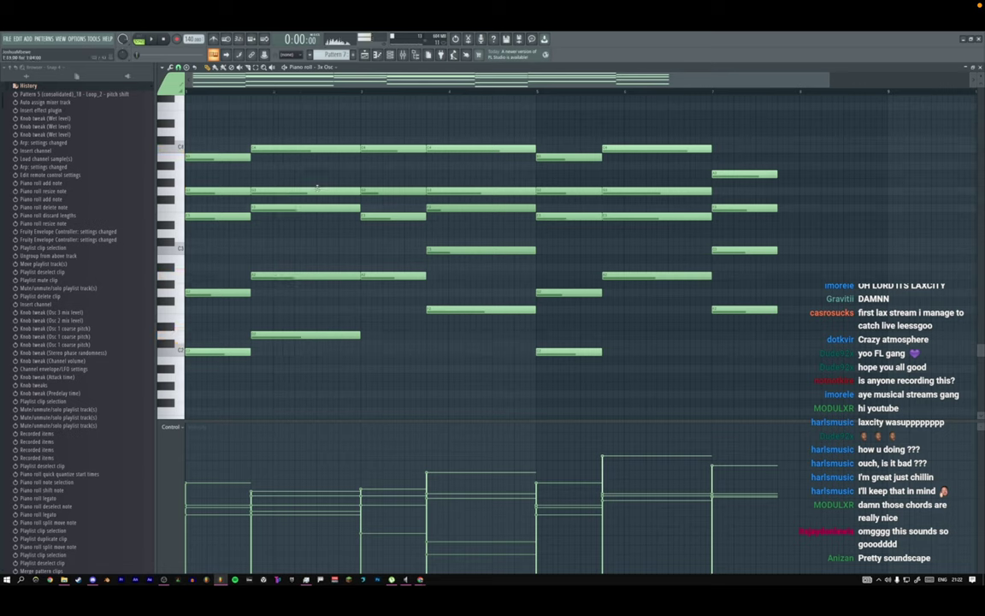
pyautogui.moveTo(474, 129); pyautogui.dragTo(473, 318)
pyautogui.press('space')
pyautogui.moveTo(460, 257); pyautogui.dragTo(811, 261)
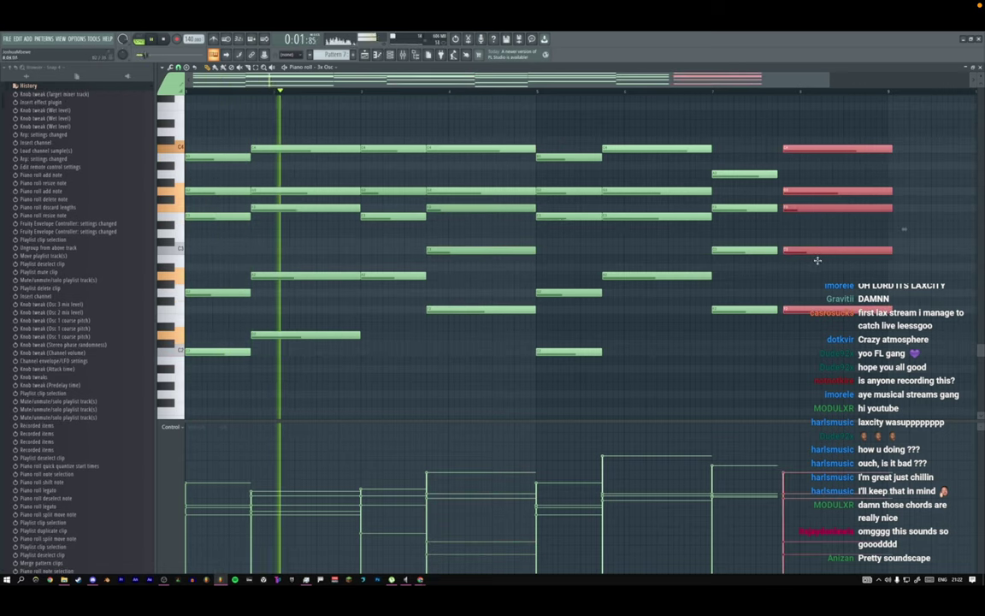
pyautogui.click(396, 120)
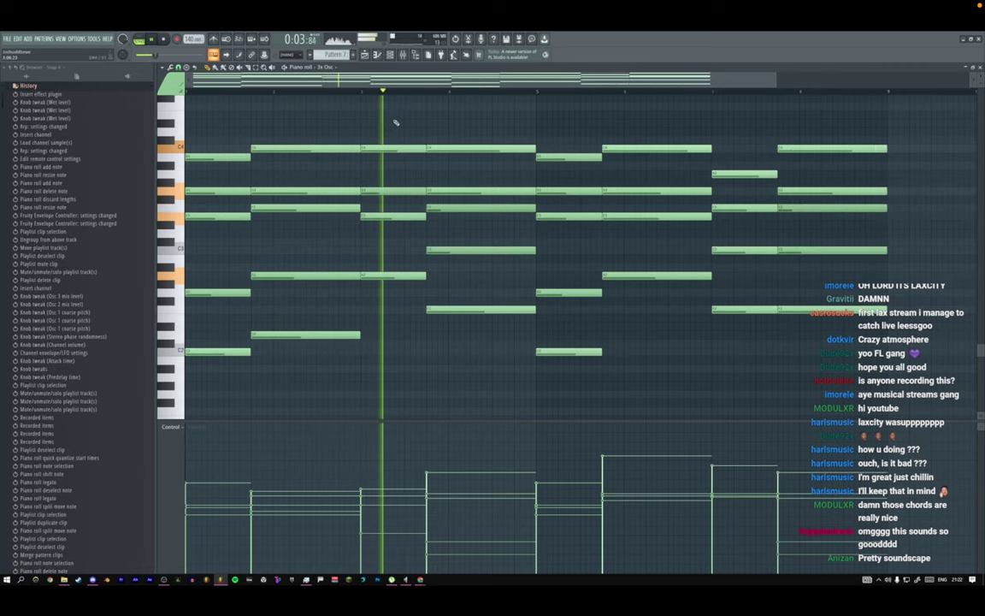
# Delete the two short stray notes in Pattern 5 on track 4 and return to the playlist.
pyautogui.click(366, 55)
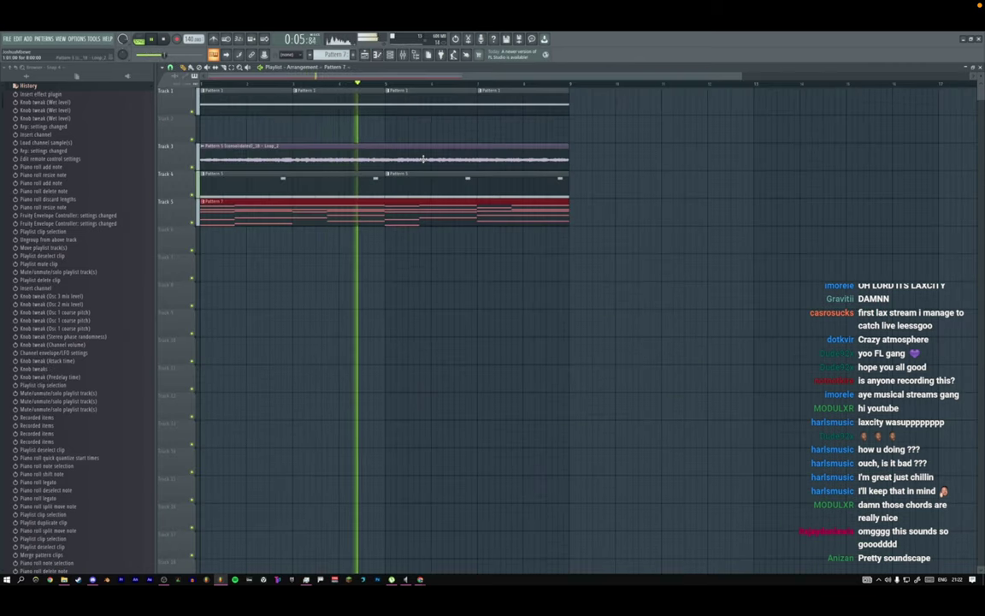
pyautogui.doubleClick(320, 192)
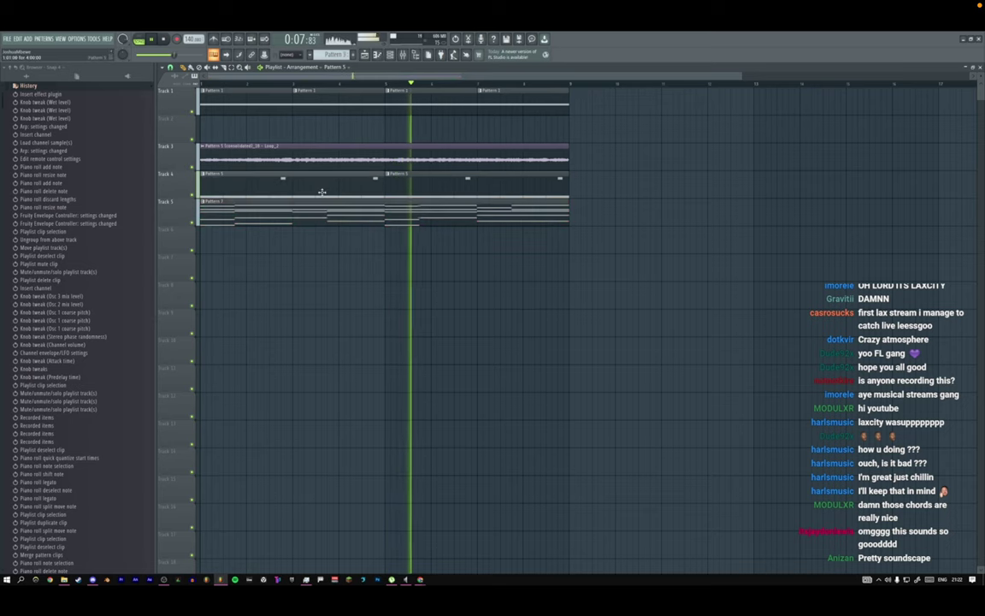
pyautogui.keyDown('ctrl'); pyautogui.rightClick(394, 174); pyautogui.keyUp('ctrl')
pyautogui.rightClick(501, 190)
pyautogui.rightClick(501, 190)
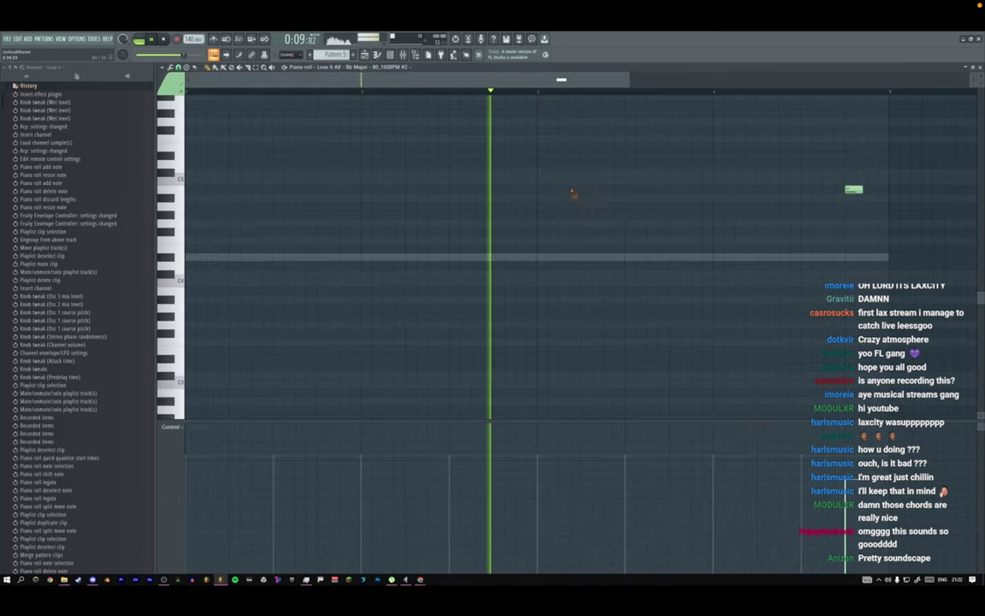
pyautogui.rightClick(853, 190)
pyautogui.click(368, 56)
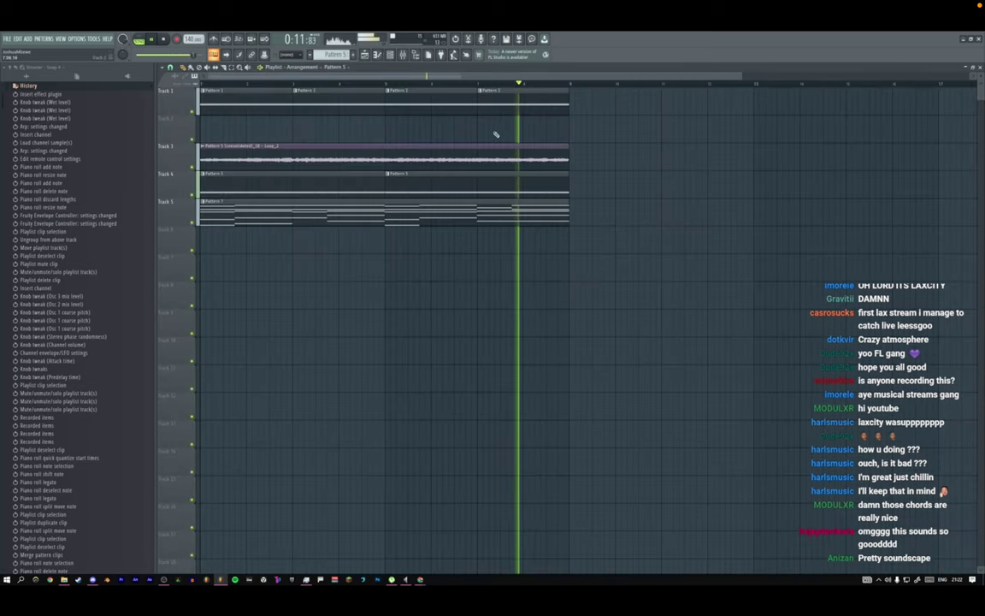
# Reopen Pattern 7 and raise the sustain of the 3x Osc channel's pitch envelope while the chords play.
pyautogui.doubleClick(533, 213)
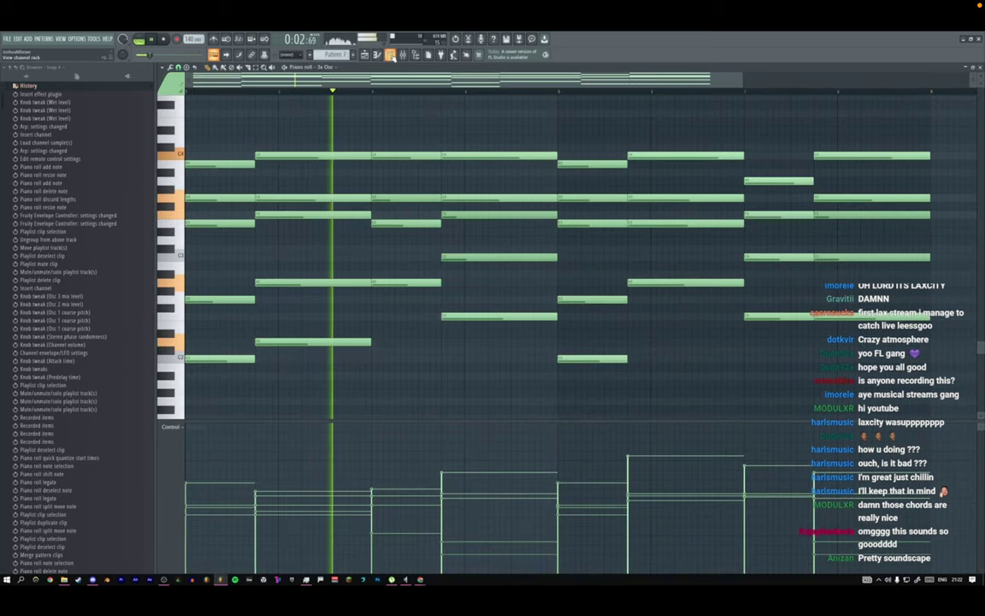
pyautogui.click(390, 53)
pyautogui.click(257, 213)
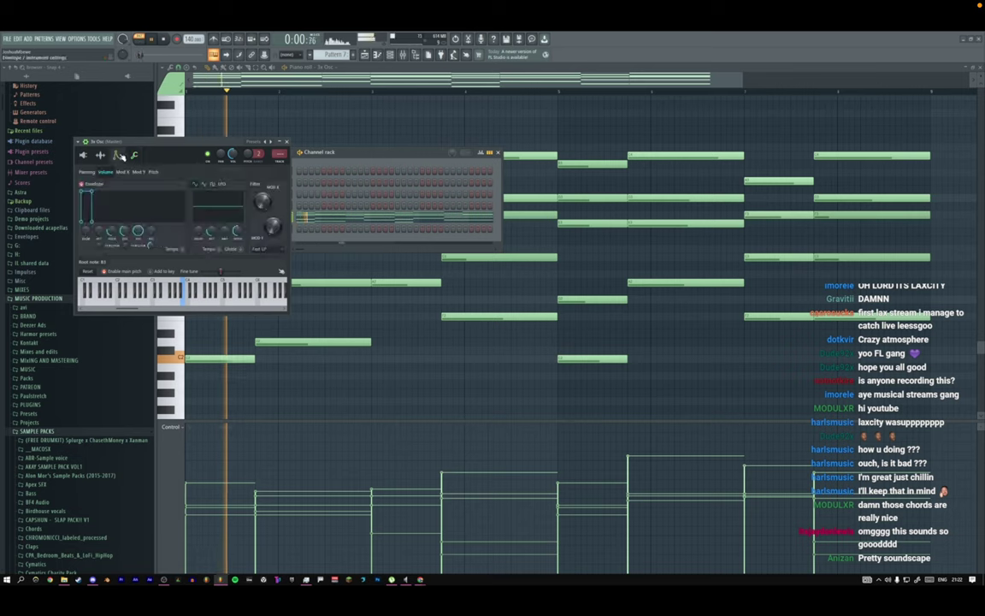
pyautogui.moveTo(145, 142); pyautogui.dragTo(363, 163)
pyautogui.click(371, 194)
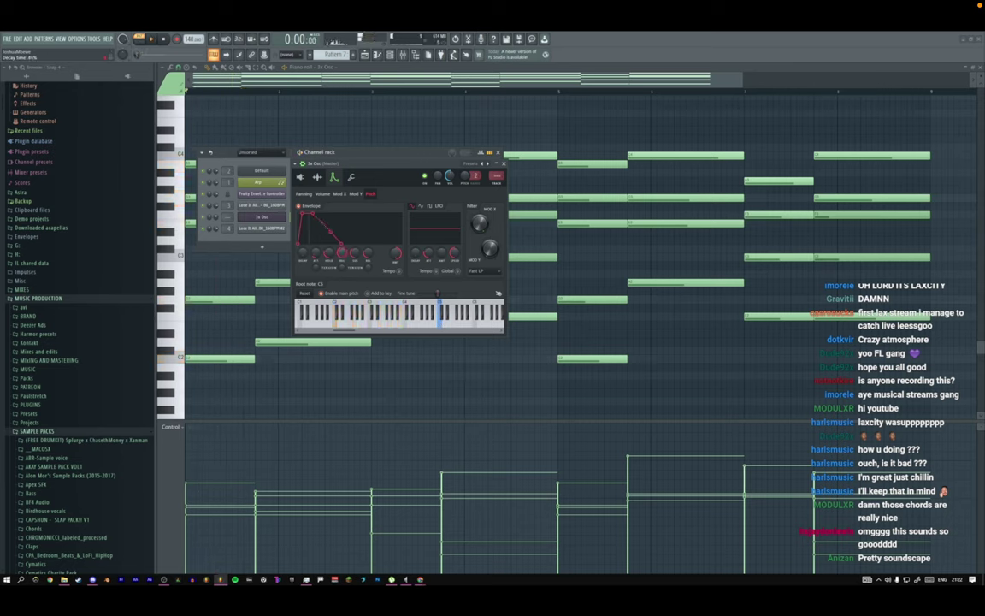
pyautogui.press('space')
pyautogui.moveTo(355, 253); pyautogui.dragTo(355, 215)
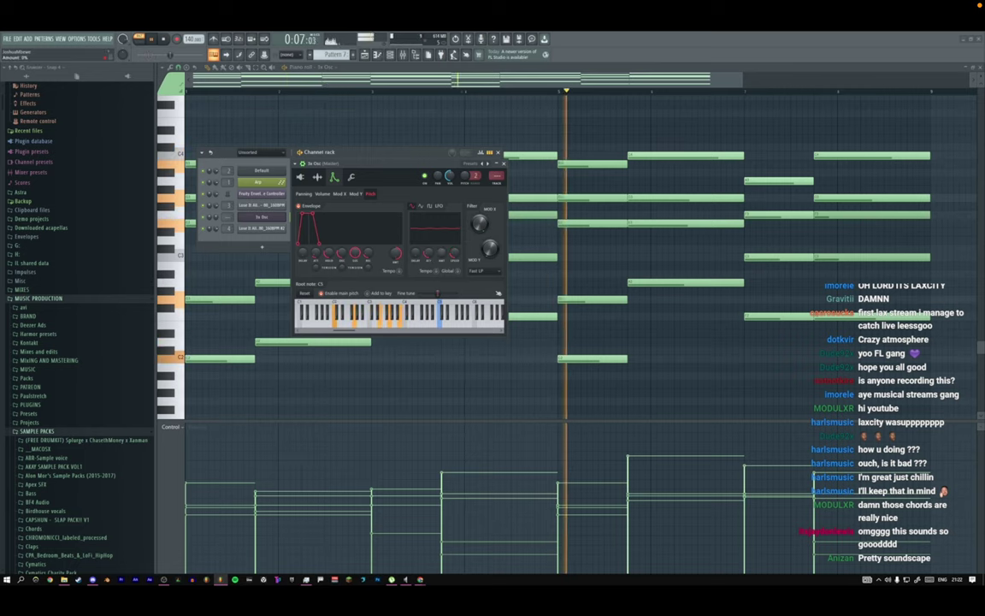
# Try other waveform shapes on oscillator 1 of the 3x Osc and open its miscellaneous channel settings.
pyautogui.click(300, 177)
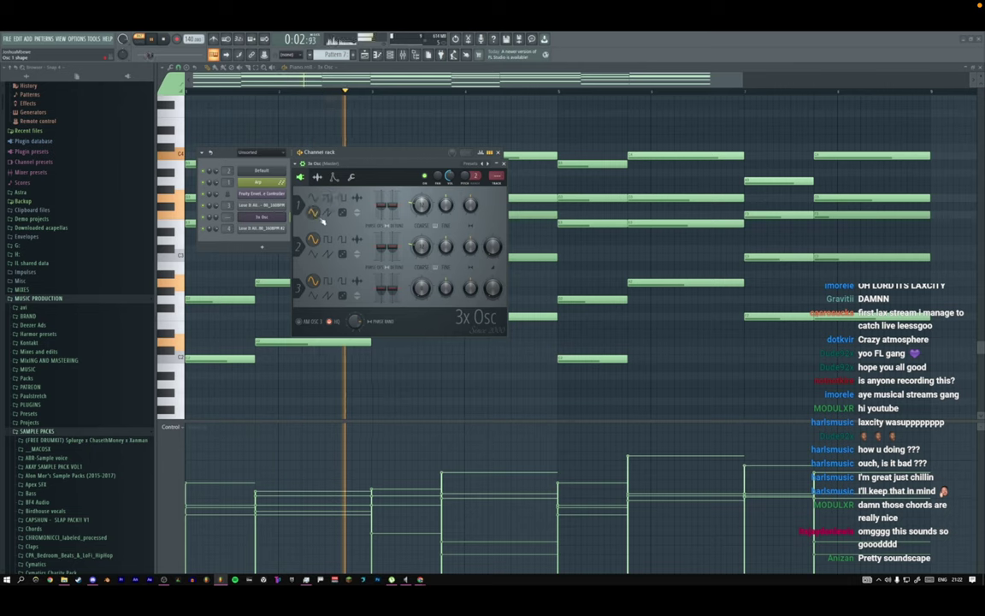
pyautogui.press('space')
pyautogui.press('space')
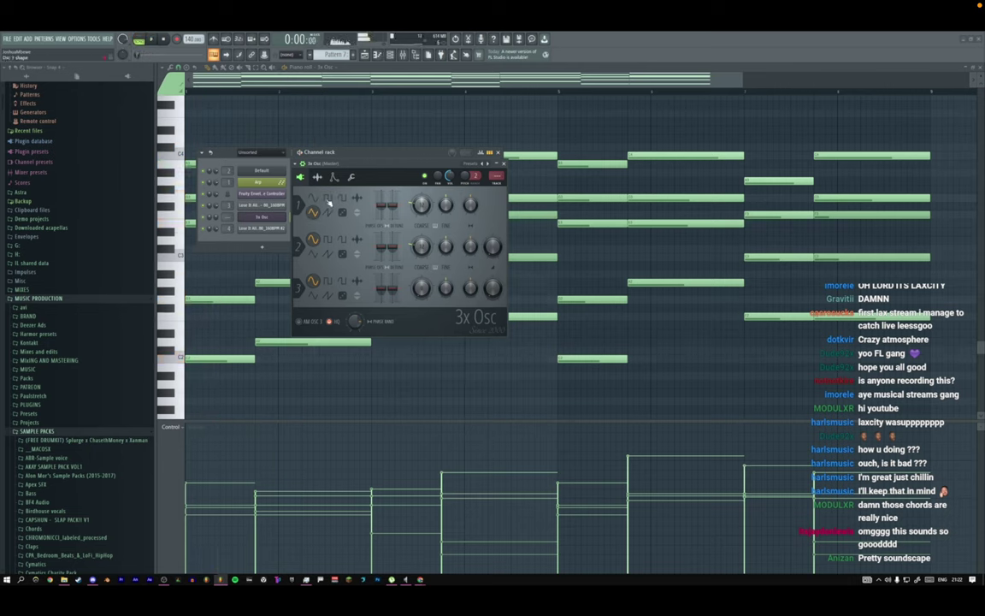
pyautogui.click(352, 177)
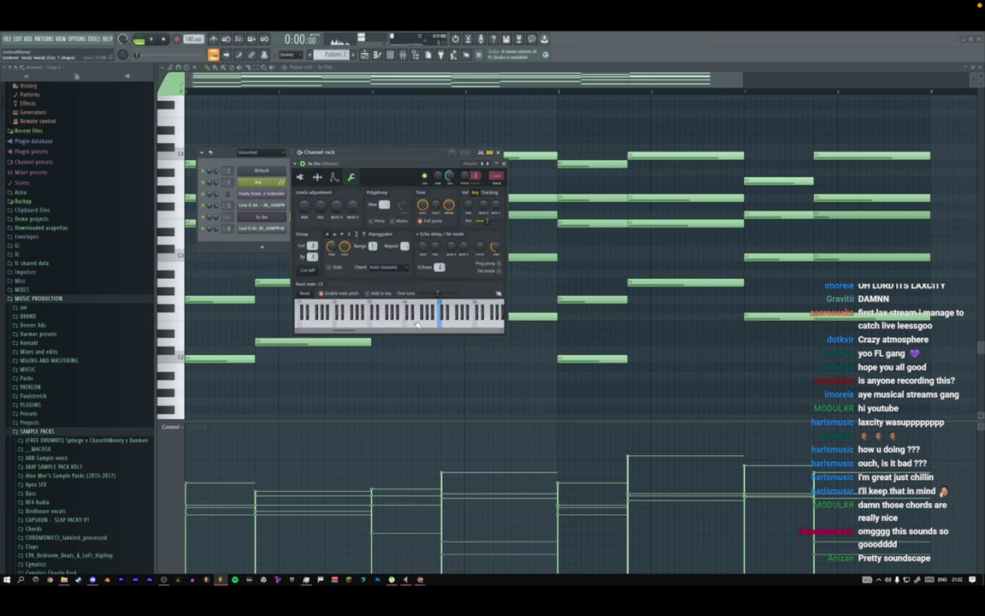
# Step back through the undo history and restore its latest entry, the Osc 1 shape tweak.
pyautogui.hotkey('ctrl', 'alt', 'z')
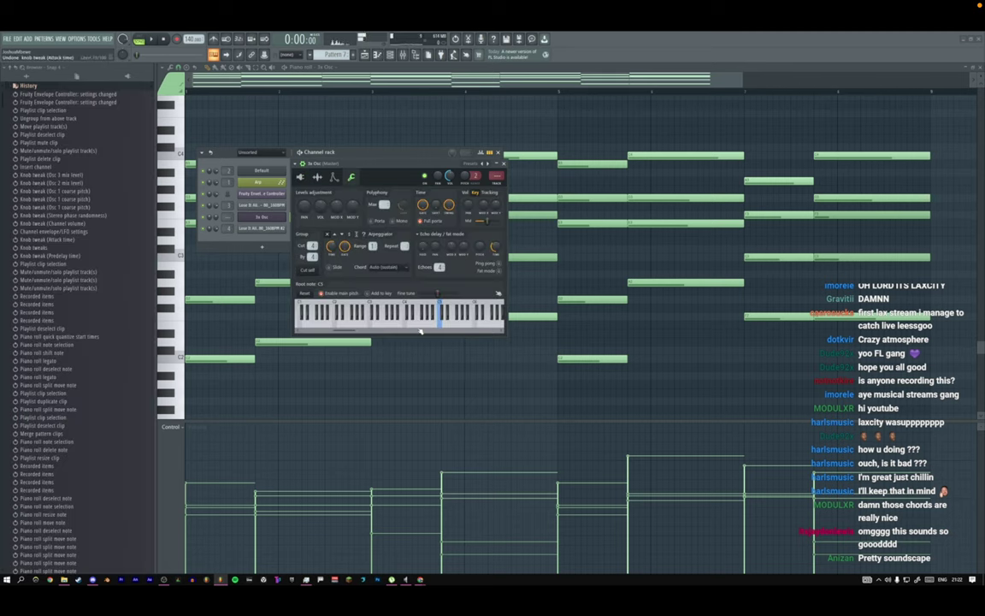
pyautogui.scroll(-10, 48, 417)
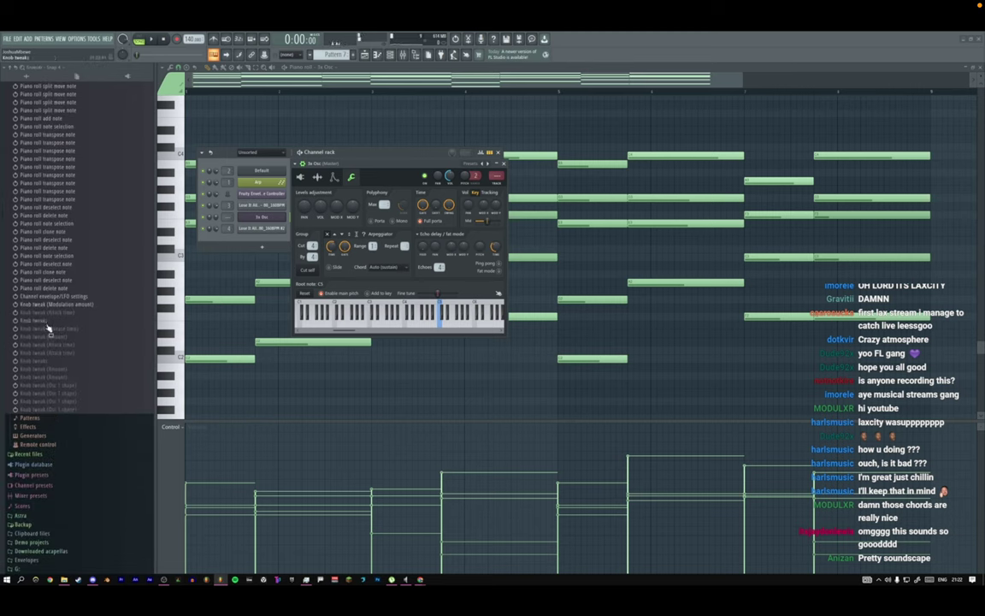
pyautogui.click(69, 410)
# Play the full chord progression and replay the transition into the last chord.
pyautogui.press('space')
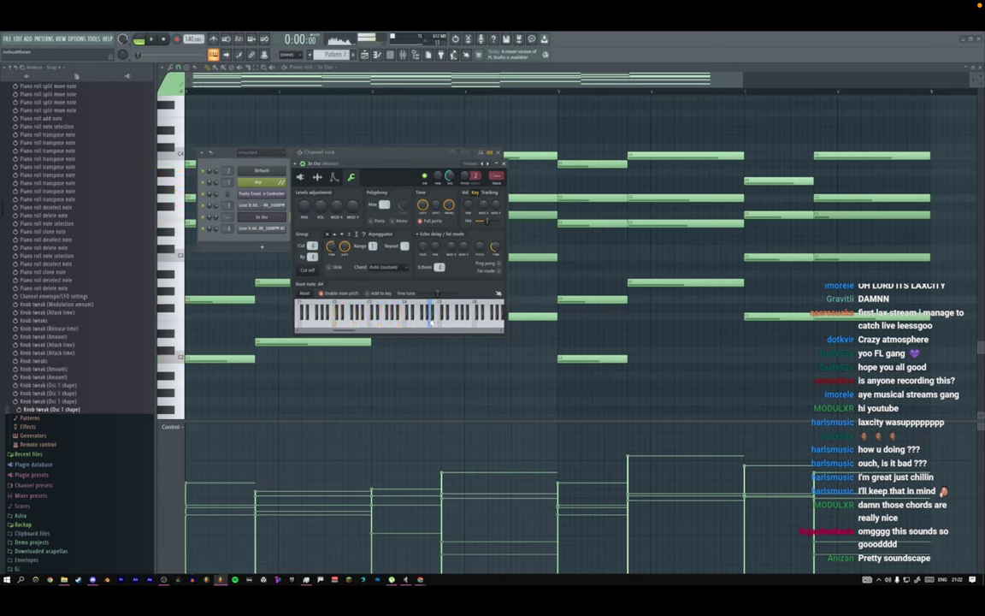
pyautogui.press('space')
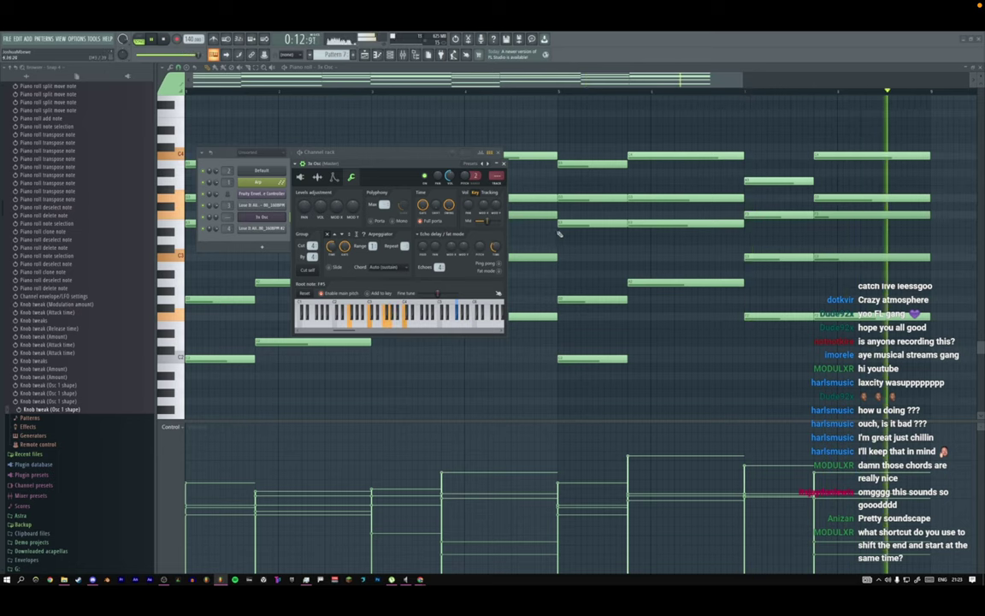
pyautogui.click(802, 91)
pyautogui.press('space')
pyautogui.press('space')
# Raise the velocities of the F3 and C3 notes in the last chord and audition it.
pyautogui.click(827, 199)
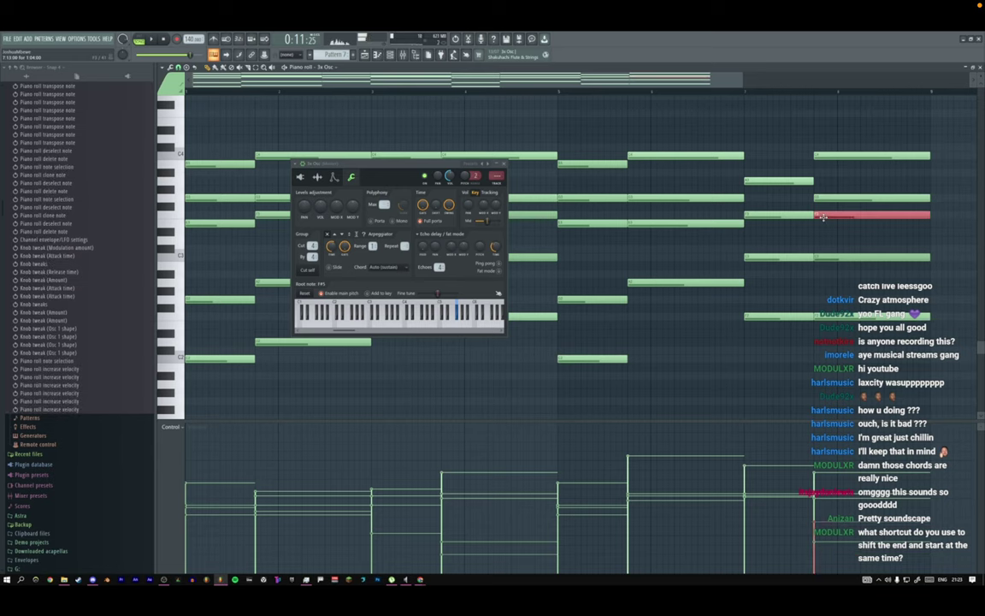
pyautogui.keyDown('ctrl'); pyautogui.click(840, 258); pyautogui.keyUp('ctrl')
pyautogui.scroll(14, 834, 260)
pyautogui.press('space')
pyautogui.press('space')
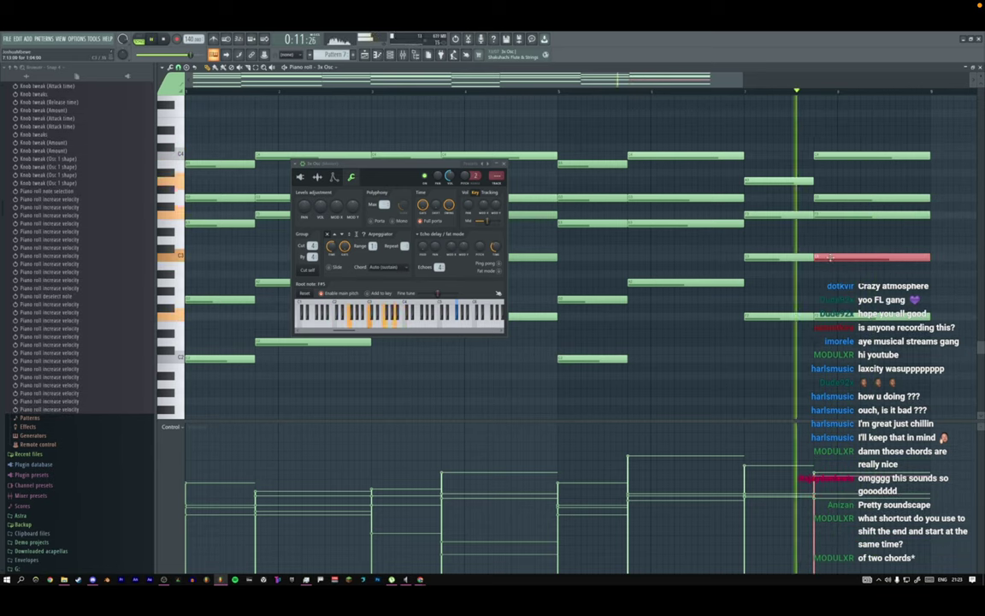
# Revoice the last chord by moving its C3 note to E3 and its F3 note to A3, auditioning the change.
pyautogui.keyDown('ctrl'); pyautogui.click(831, 243); pyautogui.keyUp('ctrl')
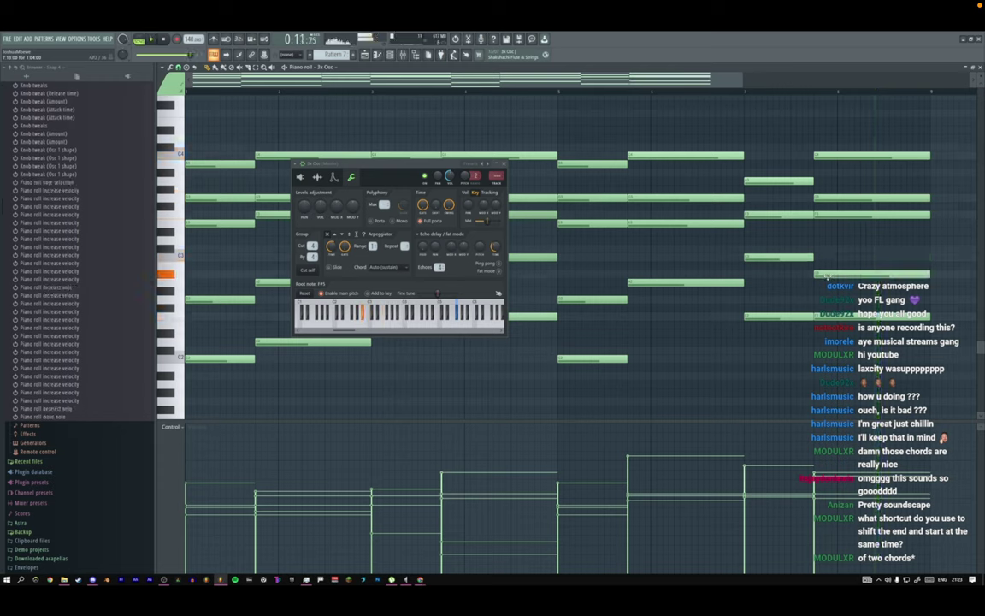
pyautogui.press('space')
pyautogui.moveTo(827, 261); pyautogui.dragTo(827, 223)
pyautogui.press('space')
pyautogui.press('space')
pyautogui.press('space')
pyautogui.press('space')
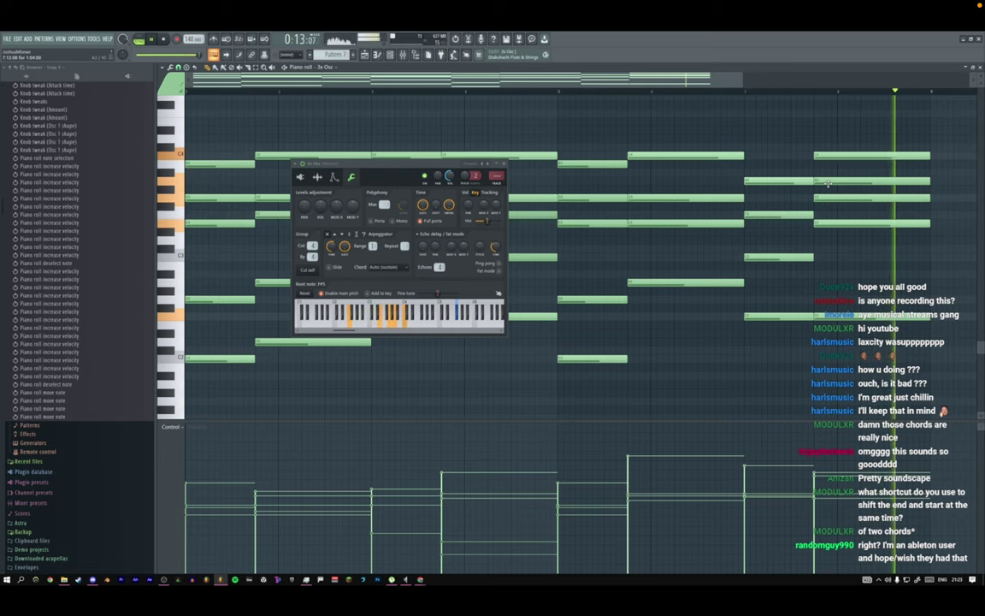
# Audition the last two chords from bar 7 and remove the C4 and A3 notes from the final one.
pyautogui.click(795, 91)
pyautogui.click(765, 92)
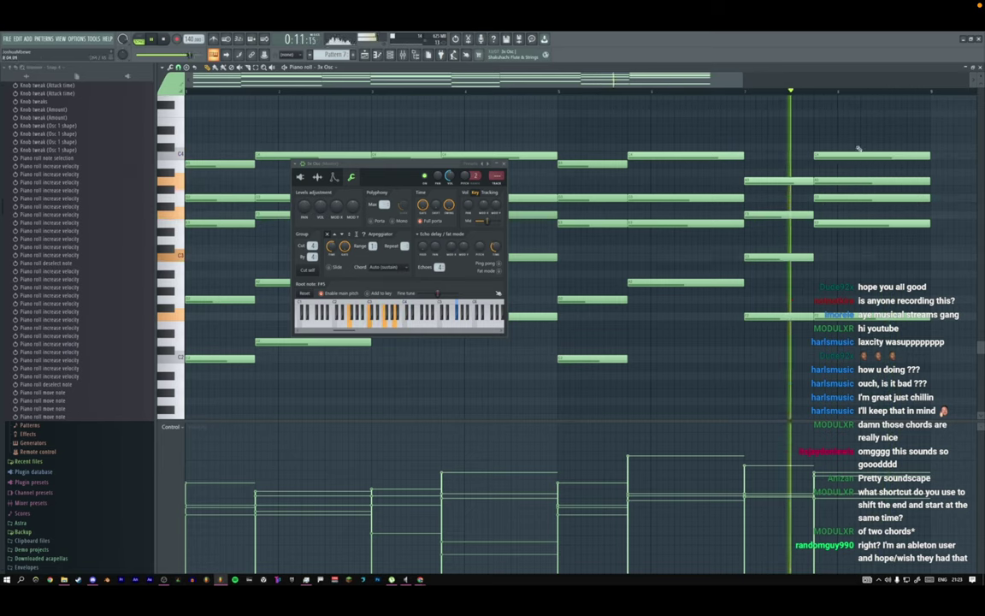
pyautogui.click(745, 92)
pyautogui.press('space')
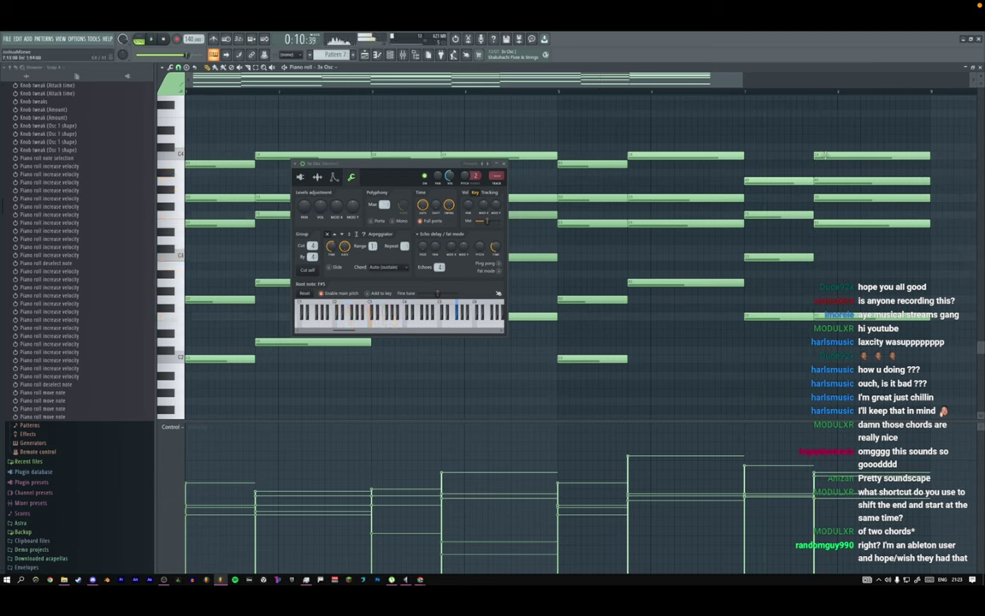
pyautogui.moveTo(825, 182); pyautogui.dragTo(823, 191)
pyautogui.press('space')
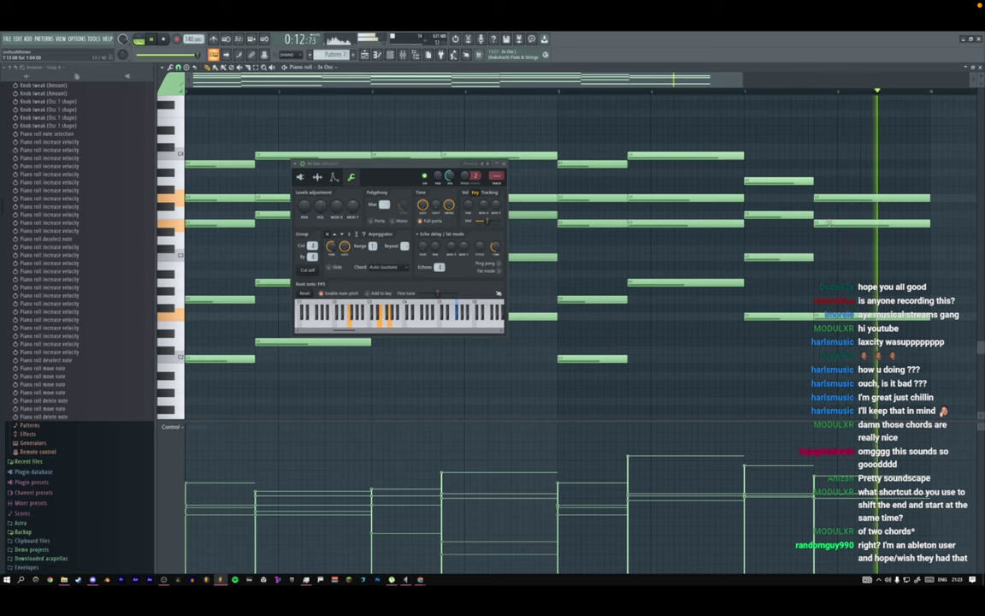
# Move the last chord's E3 note down to D3 and audition it.
pyautogui.press('space')
pyautogui.moveTo(831, 223); pyautogui.dragTo(829, 241)
pyautogui.press('space')
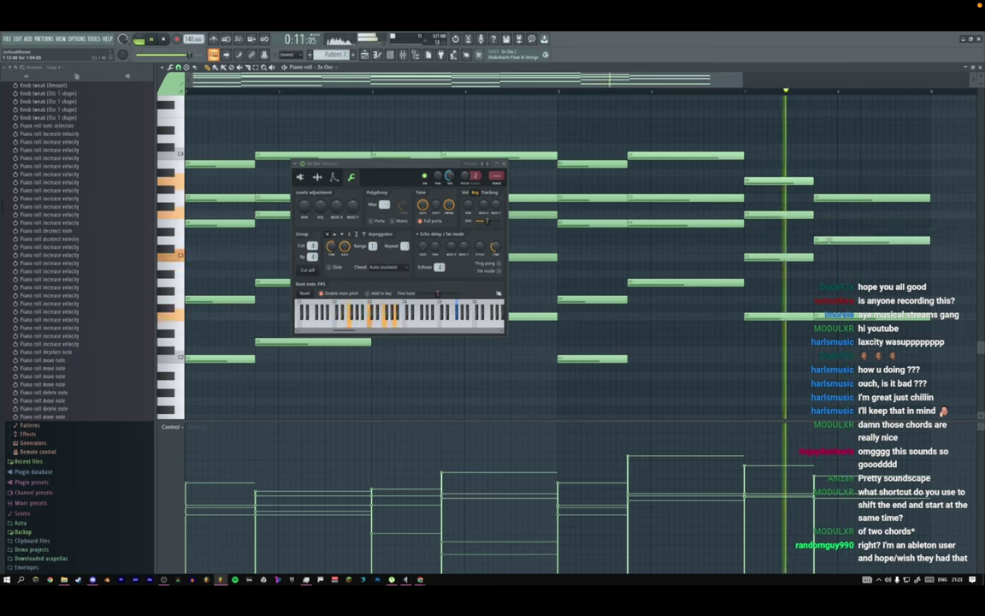
# Lower the velocity of the last chord's D3, raise that of its G3, and close the 3x Osc window.
pyautogui.click(825, 240)
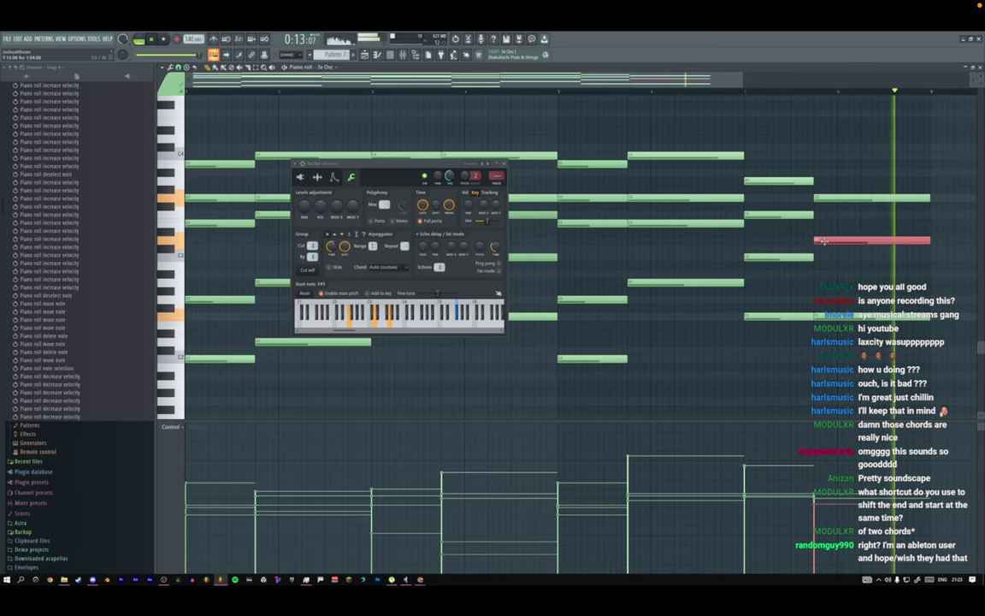
pyautogui.moveTo(824, 241); pyautogui.dragTo(826, 207)
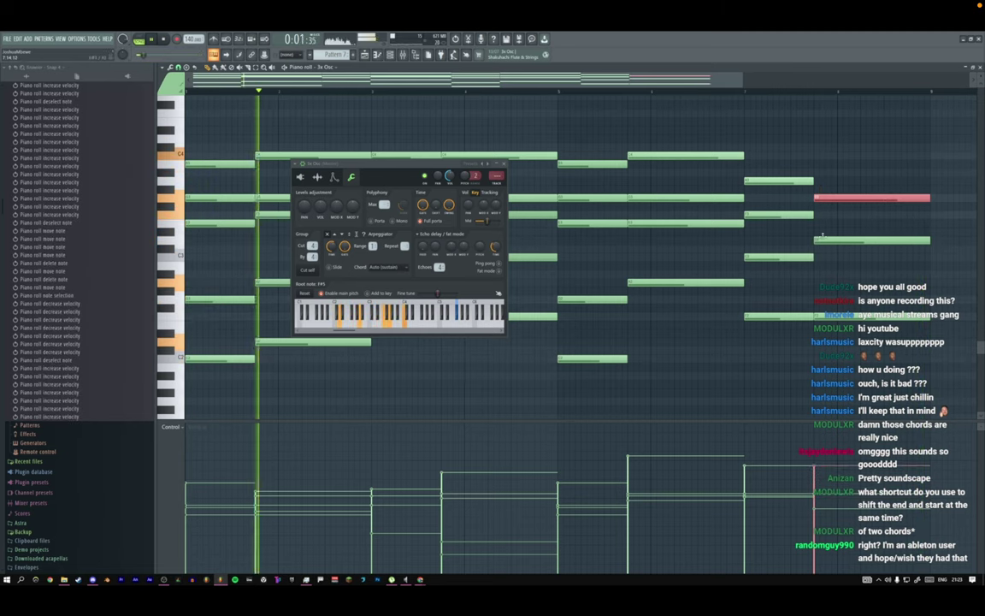
pyautogui.click(504, 164)
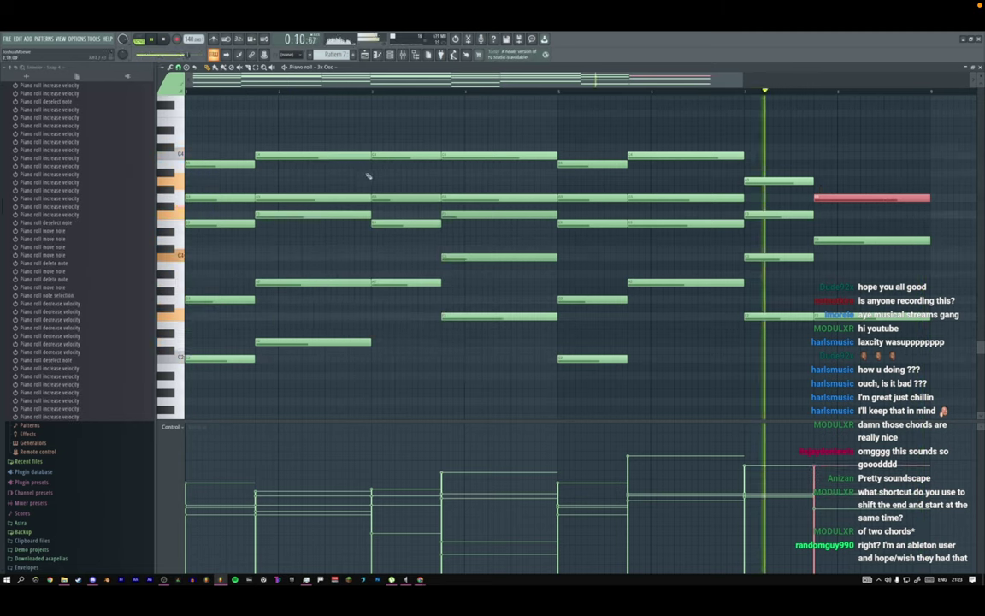
# Shorten the second chord to open a gap before bar 3 and build a chord there from E2, F3, G3 and C4.
pyautogui.moveTo(346, 146); pyautogui.dragTo(322, 341)
pyautogui.press('space')
pyautogui.keyDown('ctrl'); pyautogui.click(323, 340); pyautogui.keyUp('ctrl')
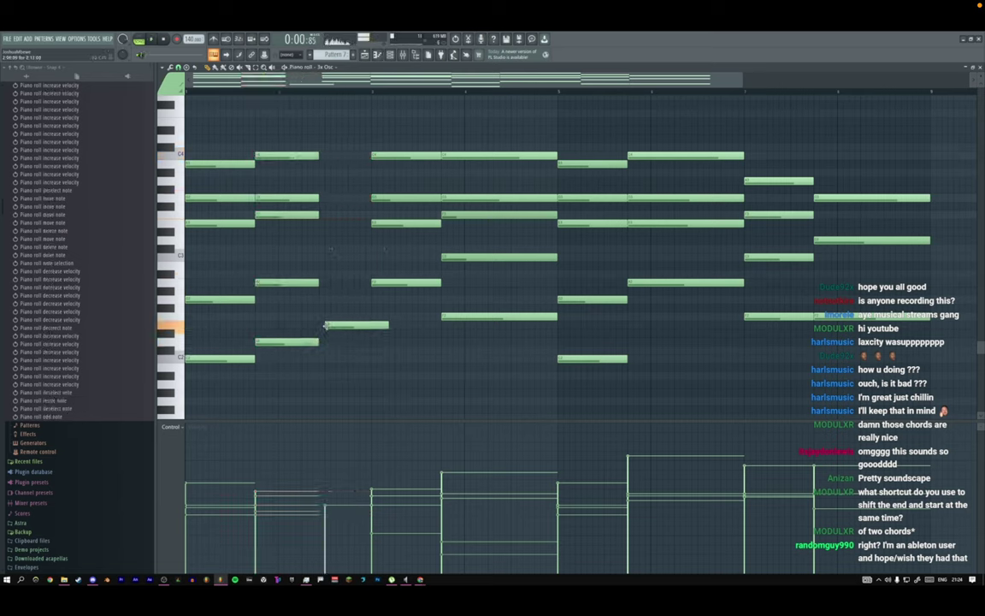
pyautogui.press('space')
pyautogui.press('space')
pyautogui.press('space')
pyautogui.moveTo(313, 149); pyautogui.dragTo(350, 197)
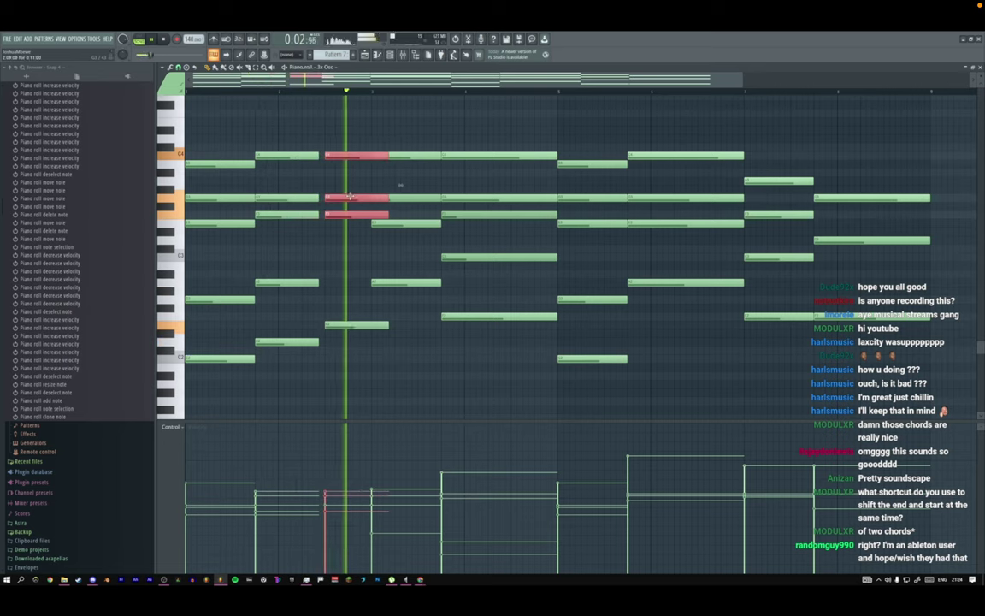
# Move the new third chord's C4 note down to B3 and end its notes at bar 3, auditioning the change.
pyautogui.press('space')
pyautogui.keyDown('ctrl'); pyautogui.click(353, 176); pyautogui.keyUp('ctrl')
pyautogui.moveTo(346, 156); pyautogui.dragTo(369, 324)
pyautogui.press('space')
# Extend all notes of the second chord to meet the start of the third chord and audition the transition.
pyautogui.moveTo(306, 158); pyautogui.dragTo(314, 344)
pyautogui.press('space')
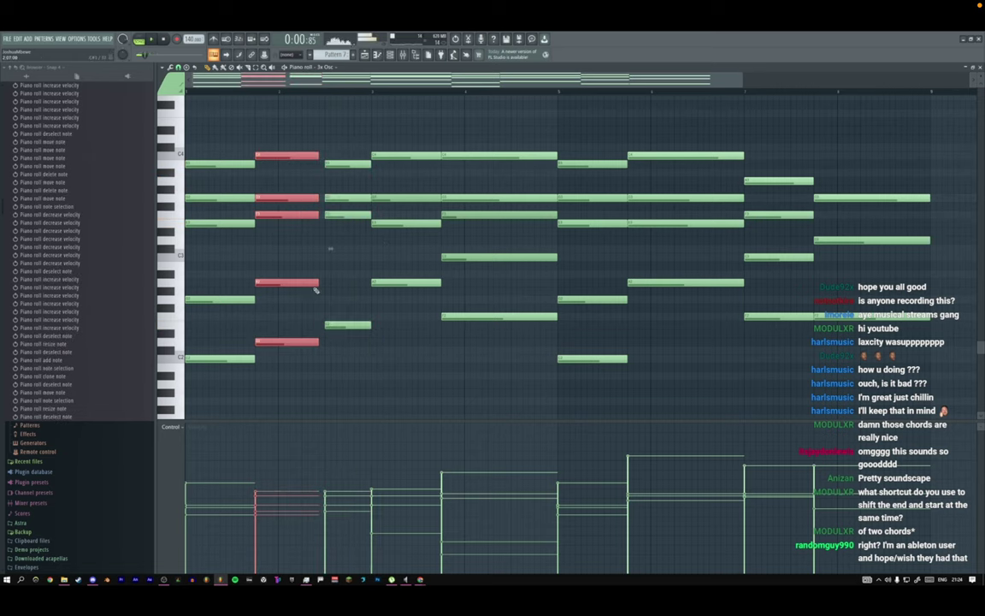
pyautogui.press('space')
pyautogui.moveTo(318, 199); pyautogui.dragTo(325, 200)
pyautogui.press('space')
pyautogui.click(323, 92)
pyautogui.press('space')
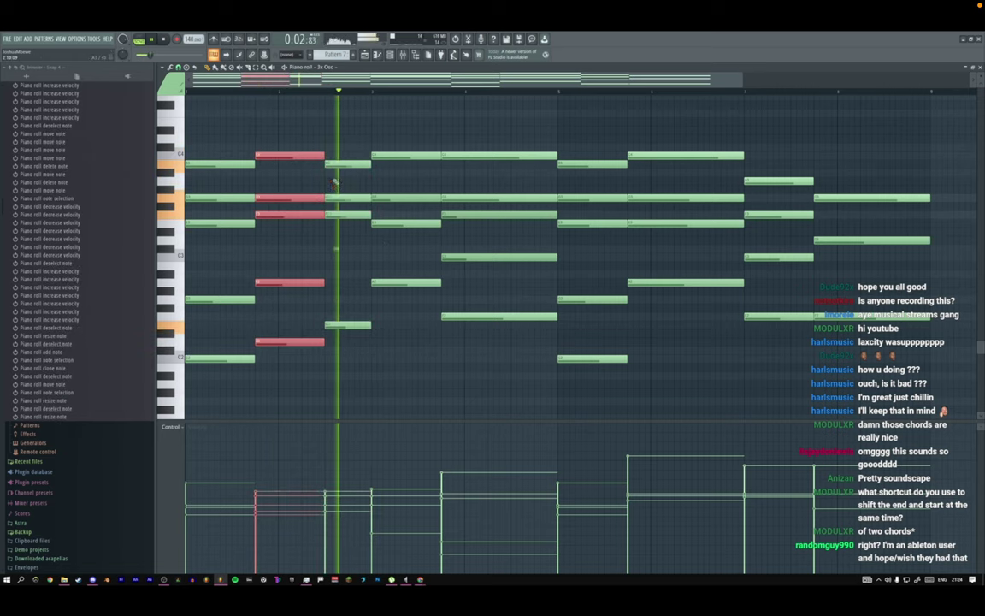
# Add a D3 note to the third chord, move it down to C3, and audition the progression.
pyautogui.press('space')
pyautogui.keyDown('ctrl'); pyautogui.click(334, 182); pyautogui.keyUp('ctrl')
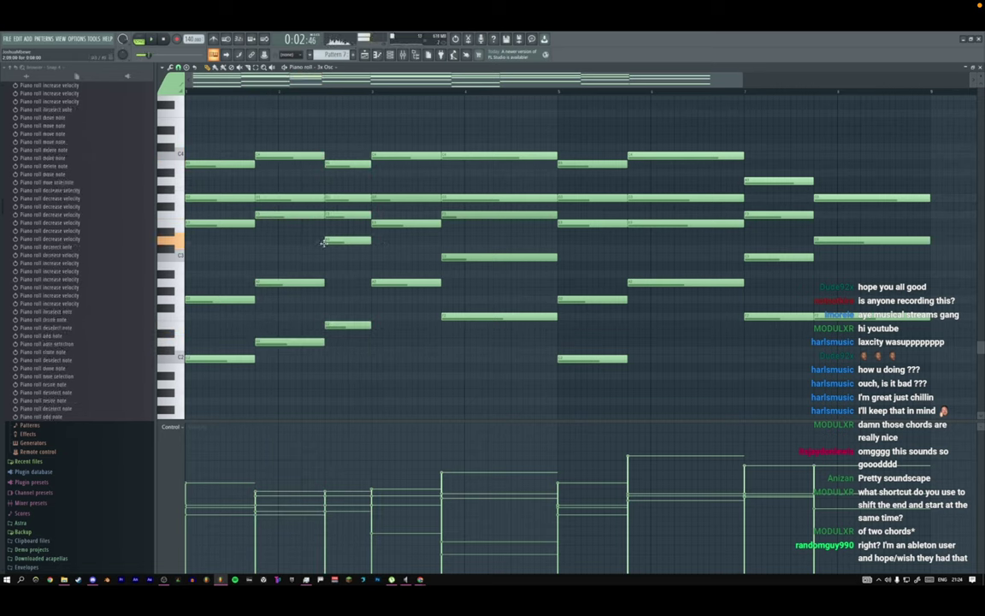
pyautogui.press('space')
pyautogui.press('space')
pyautogui.press('space')
pyautogui.press('space')
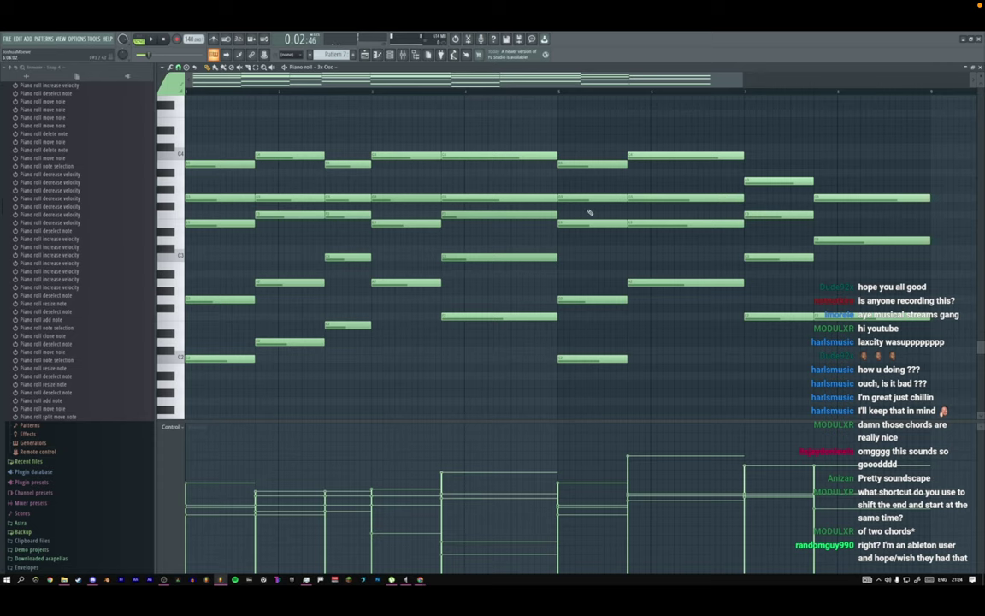
# Try adjusting the note ends of the last two chords around the start of bar 9.
pyautogui.moveTo(743, 81); pyautogui.dragTo(922, 97)
pyautogui.moveTo(506, 118); pyautogui.dragTo(585, 248)
pyautogui.keyDown('ctrl'); pyautogui.click(742, 184); pyautogui.keyUp('ctrl')
pyautogui.moveTo(749, 200)
pyautogui.mouseDown()
pyautogui.moveTo(714, 199)
pyautogui.moveTo(747, 198)
pyautogui.mouseUp()
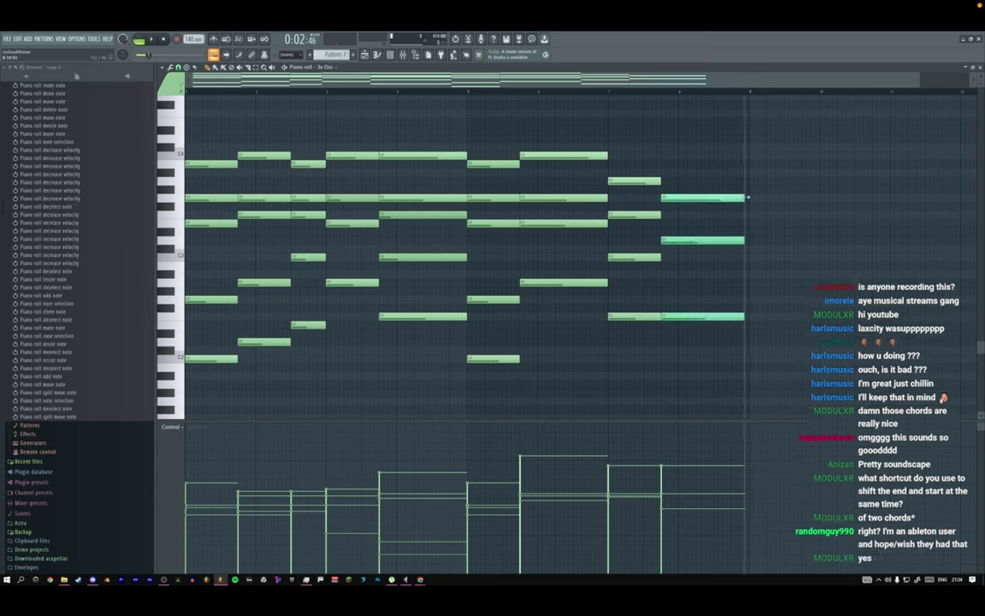
pyautogui.moveTo(754, 147); pyautogui.dragTo(622, 340)
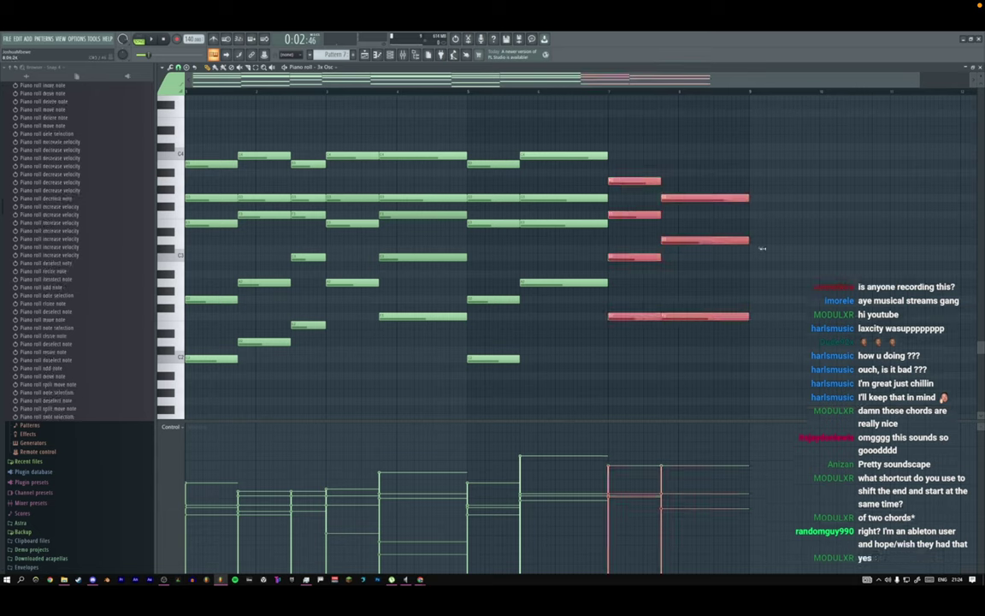
pyautogui.moveTo(748, 240)
pyautogui.mouseDown()
pyautogui.moveTo(719, 248)
pyautogui.moveTo(758, 242)
pyautogui.mouseUp()
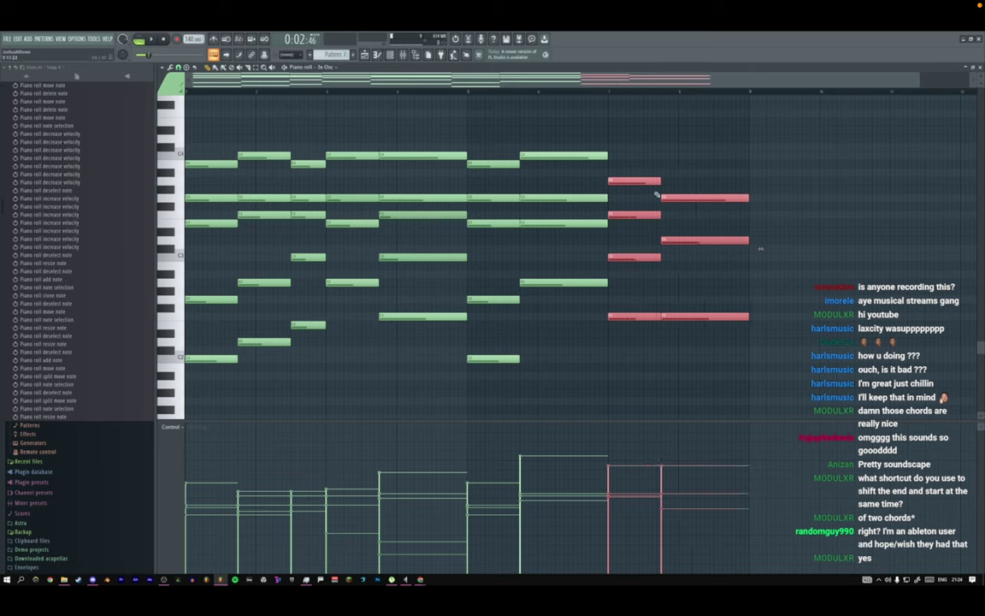
pyautogui.keyDown('ctrl'); pyautogui.click(673, 171); pyautogui.keyUp('ctrl')
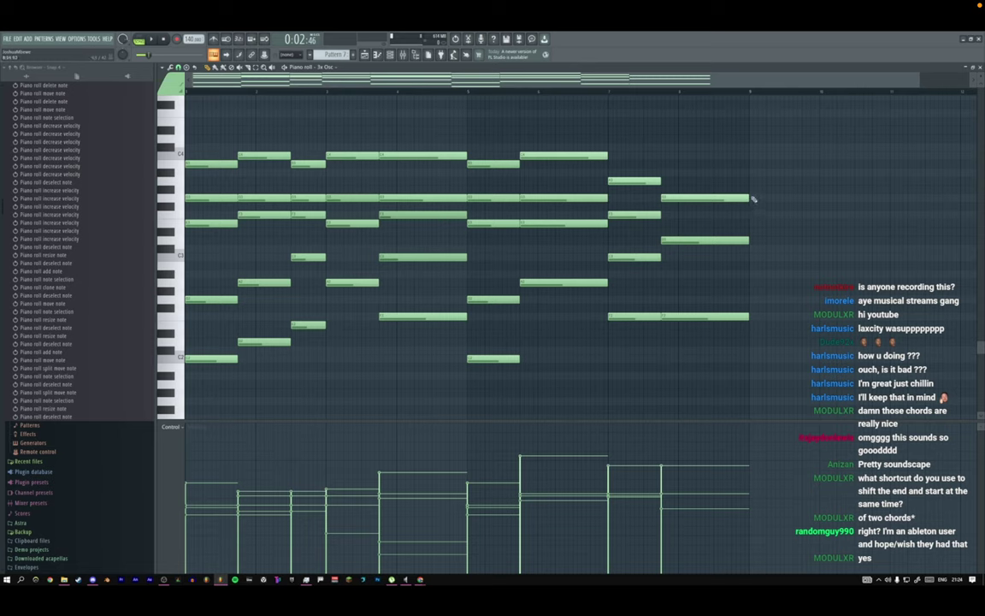
pyautogui.moveTo(751, 198)
pyautogui.mouseDown()
pyautogui.moveTo(680, 197)
pyautogui.moveTo(747, 197)
pyautogui.mouseUp()
pyautogui.keyDown('ctrl'); pyautogui.click(752, 195); pyautogui.keyUp('ctrl')
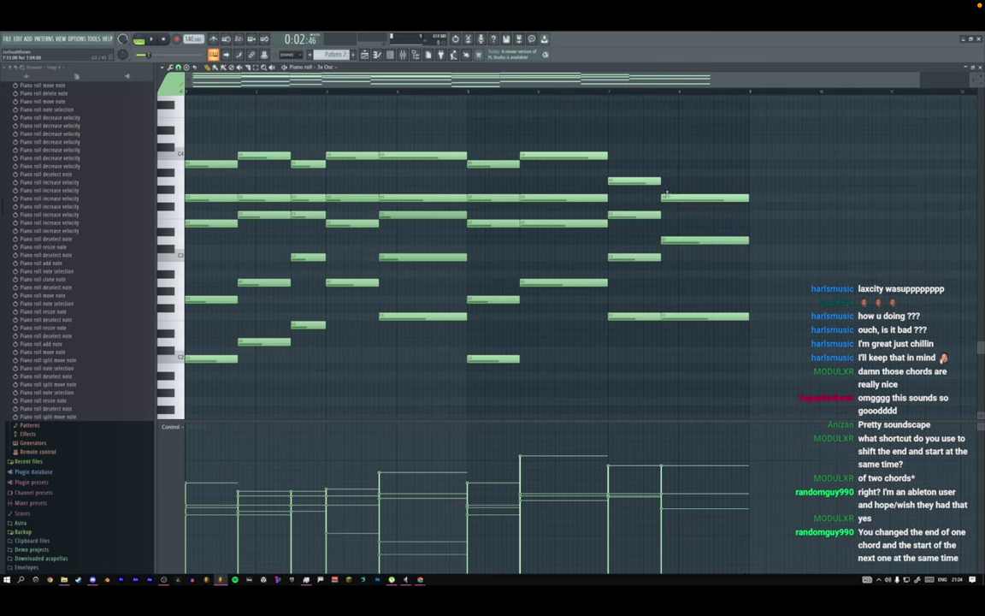
pyautogui.moveTo(751, 197)
pyautogui.mouseDown()
pyautogui.moveTo(719, 200)
pyautogui.moveTo(741, 205)
pyautogui.mouseUp()
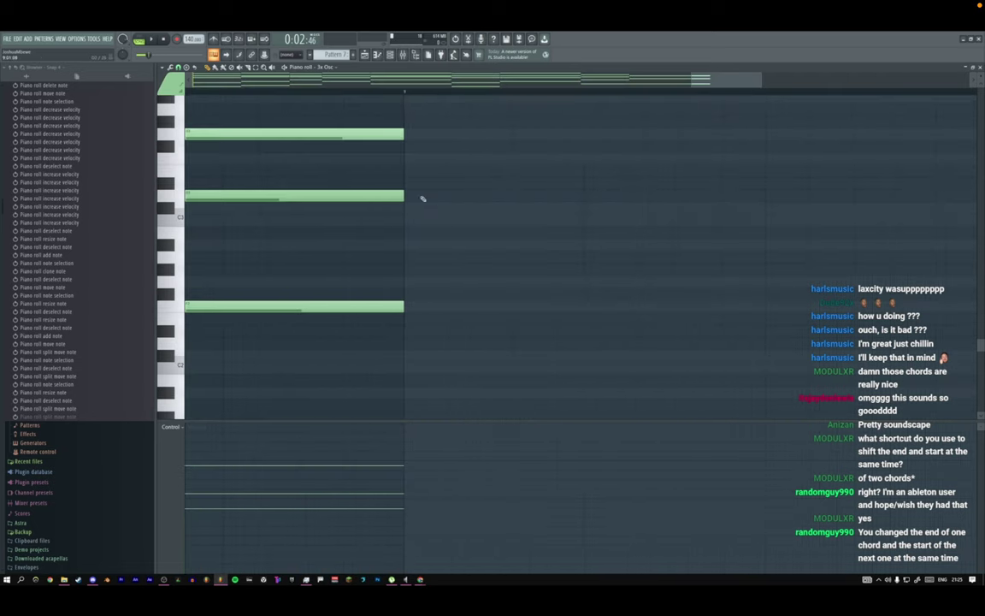
pyautogui.keyDown('ctrl'); pyautogui.rightClick(399, 127); pyautogui.keyUp('ctrl')
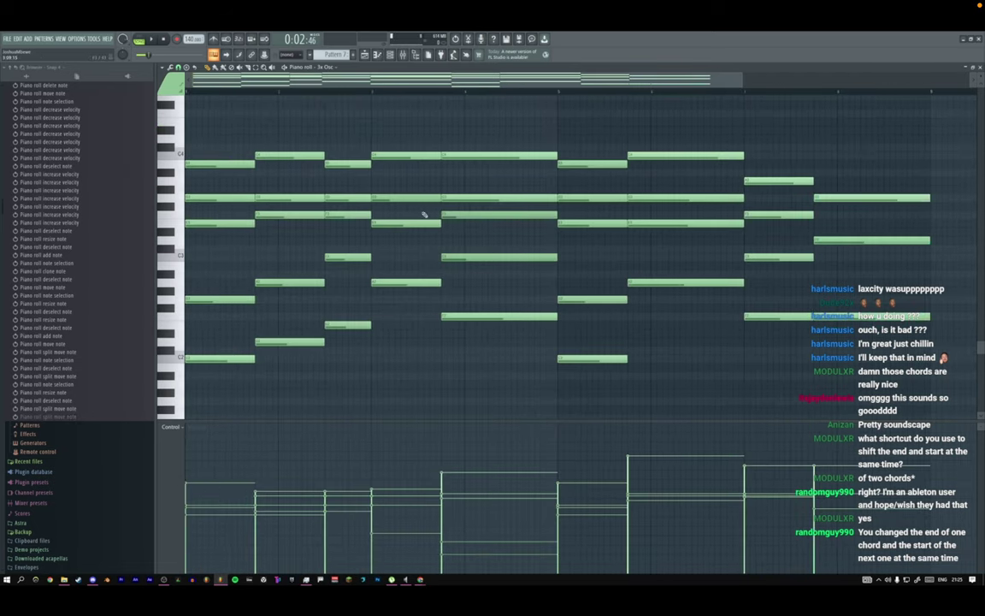
# Audition the progression from the start and delete every note of the third chord, just before bar 3.
pyautogui.press('space')
pyautogui.click(153, 38)
pyautogui.press('space')
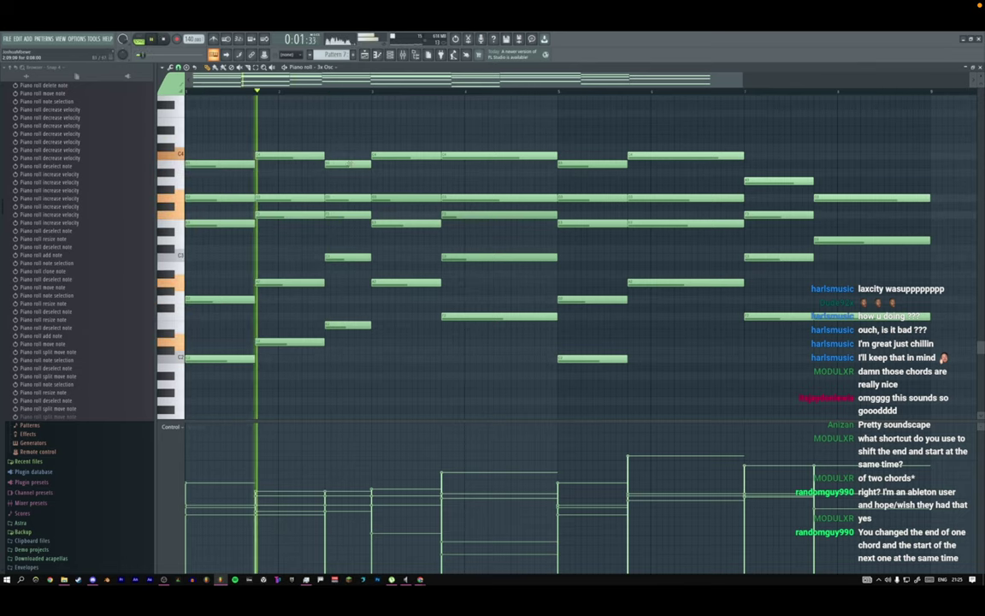
pyautogui.press('space')
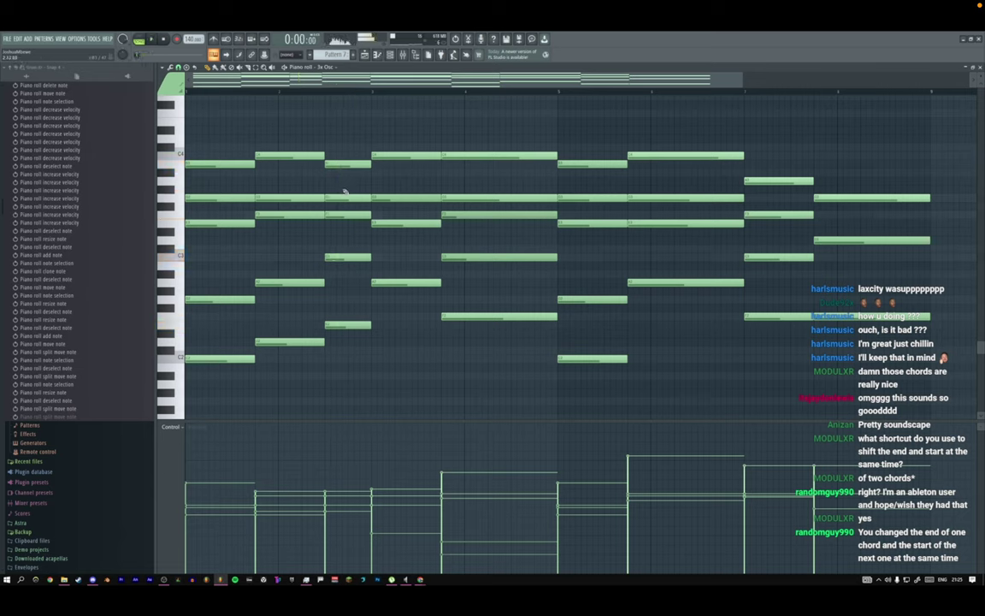
pyautogui.rightClick(350, 162)
pyautogui.rightClick(353, 325)
pyautogui.press('space')
pyautogui.click(323, 92)
pyautogui.click(323, 92)
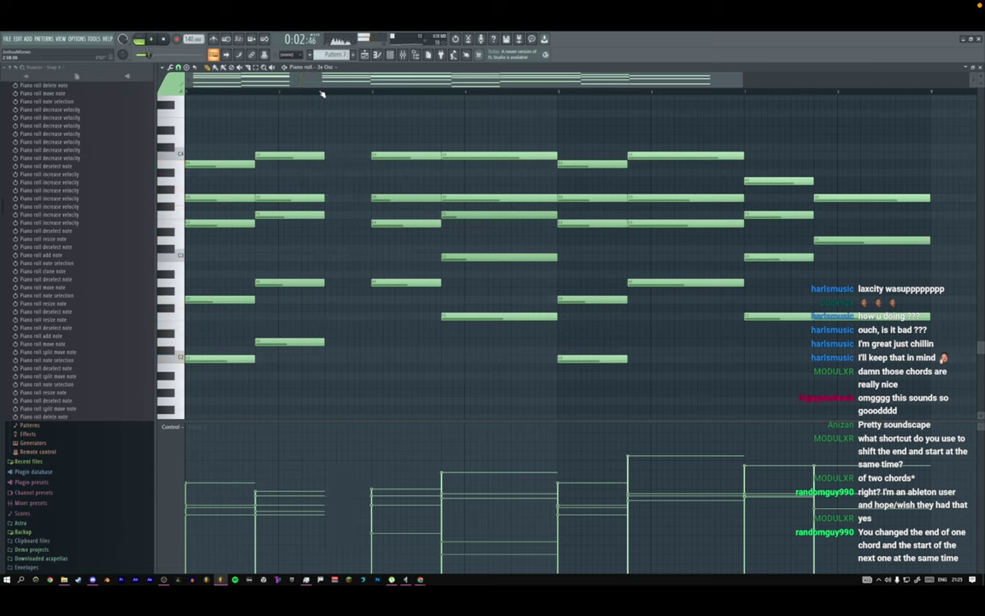
# Audition the chords in song mode around the gap before bar 3 to find a replacement chord.
pyautogui.press('space')
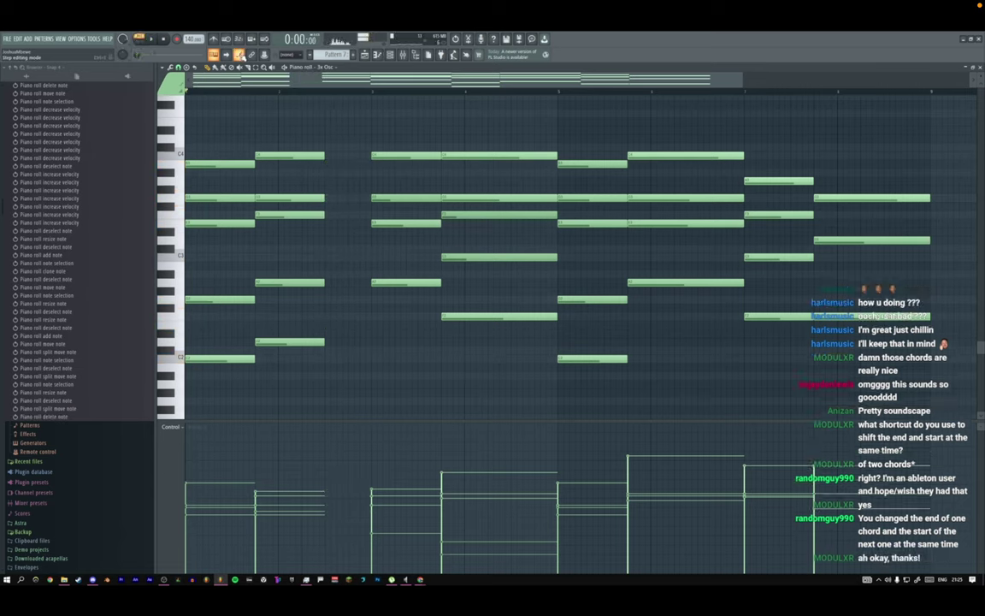
pyautogui.press('space')
pyautogui.press('space')
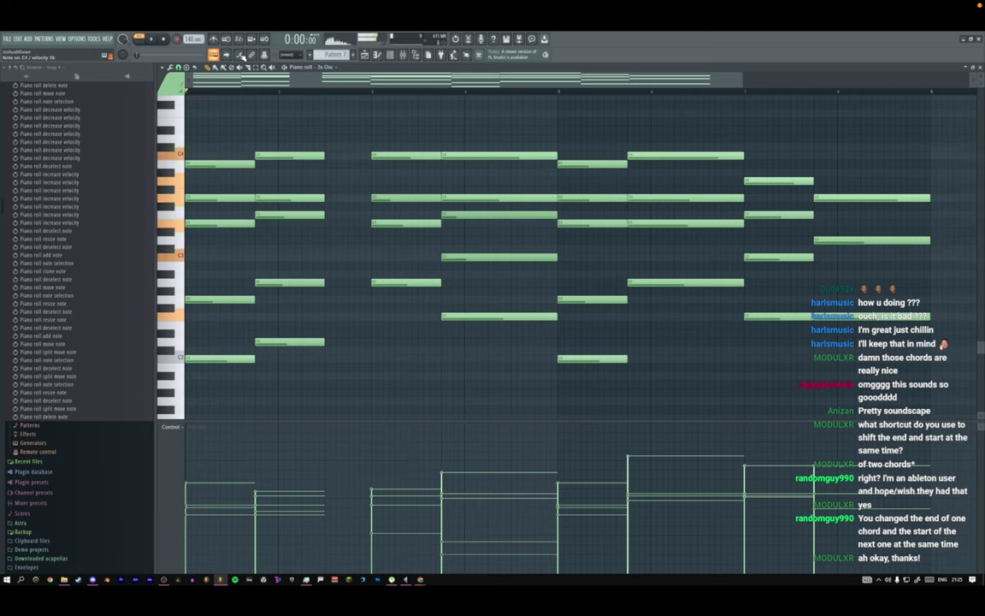
pyautogui.press('space')
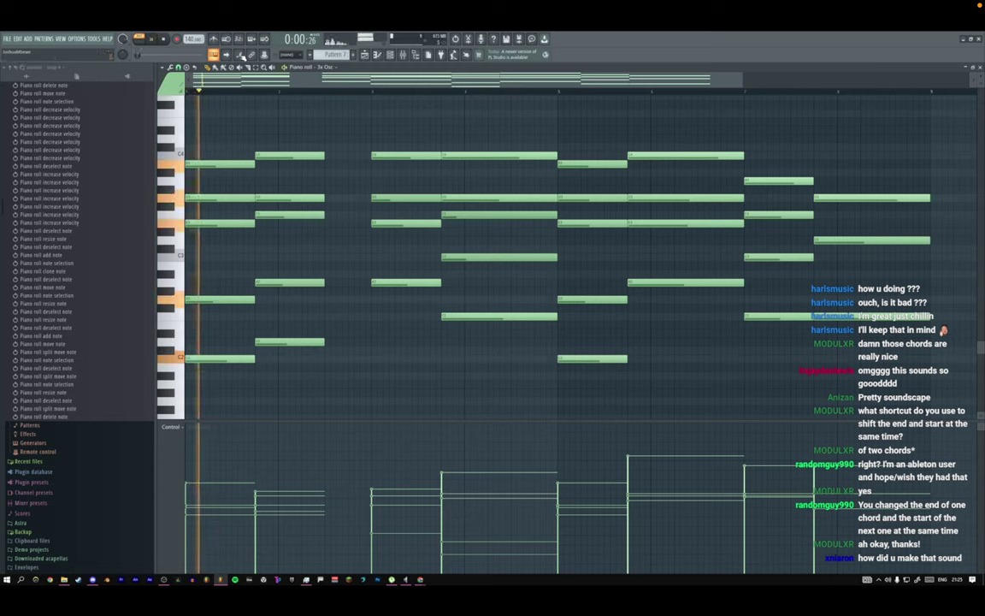
pyautogui.press('space')
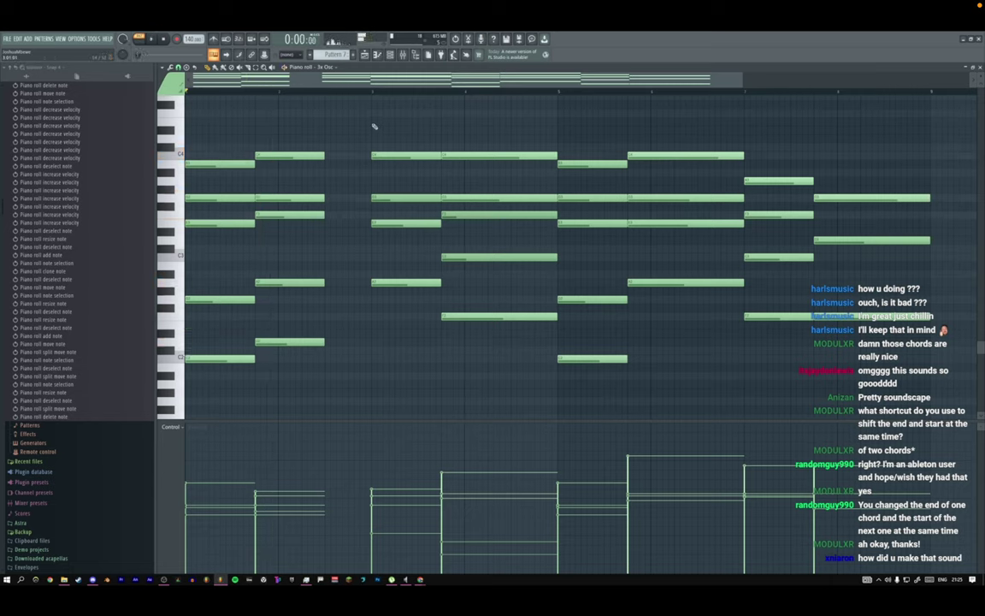
pyautogui.press('space')
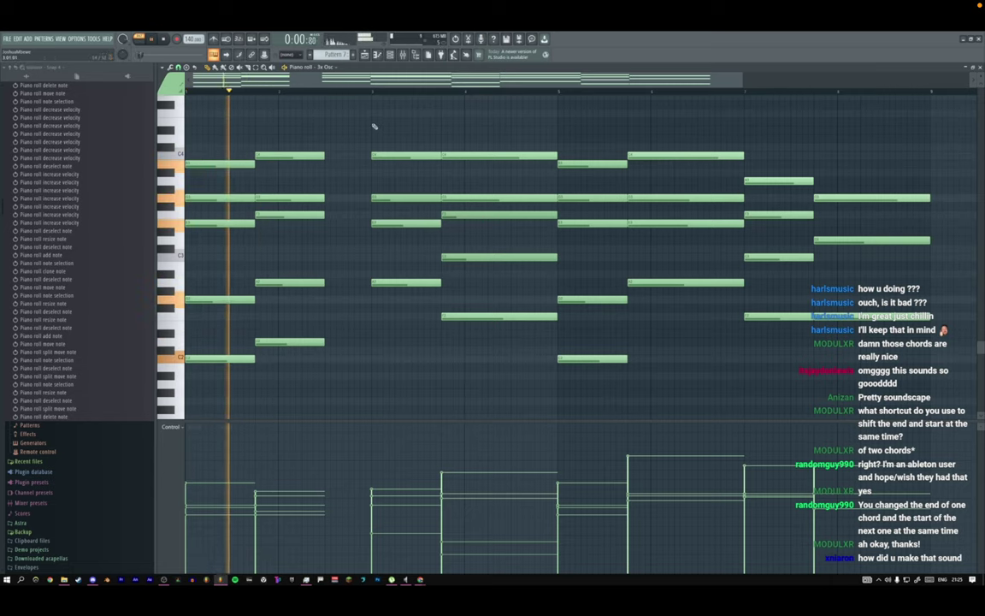
pyautogui.press('space')
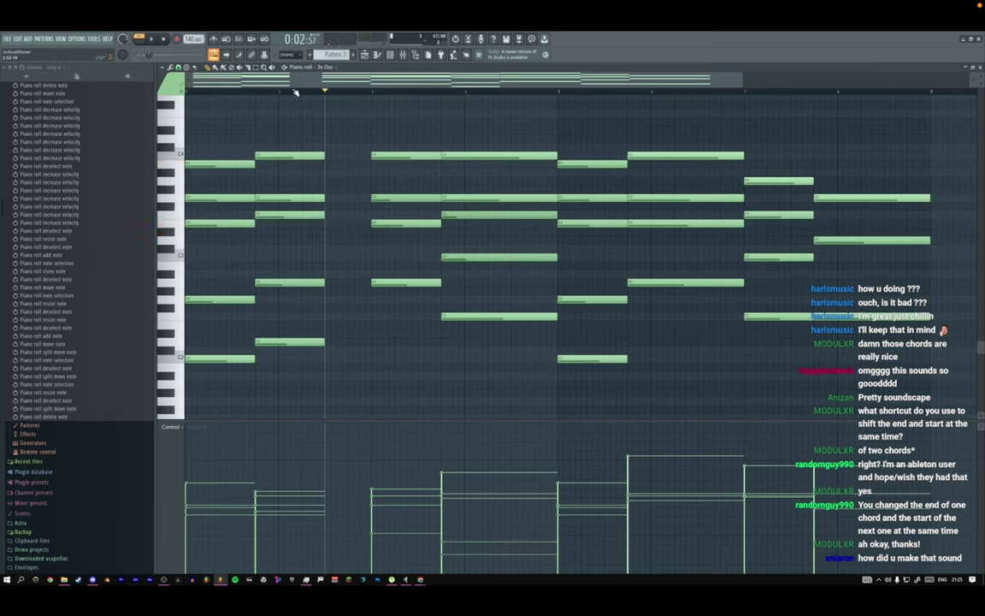
# Fill the gap before bar 3 with a new E2, B2, E3, G3 and B3 chord and audition it.
pyautogui.moveTo(331, 164); pyautogui.dragTo(374, 164)
pyautogui.press('space')
pyautogui.keyDown('ctrl'); pyautogui.click(334, 143); pyautogui.keyUp('ctrl')
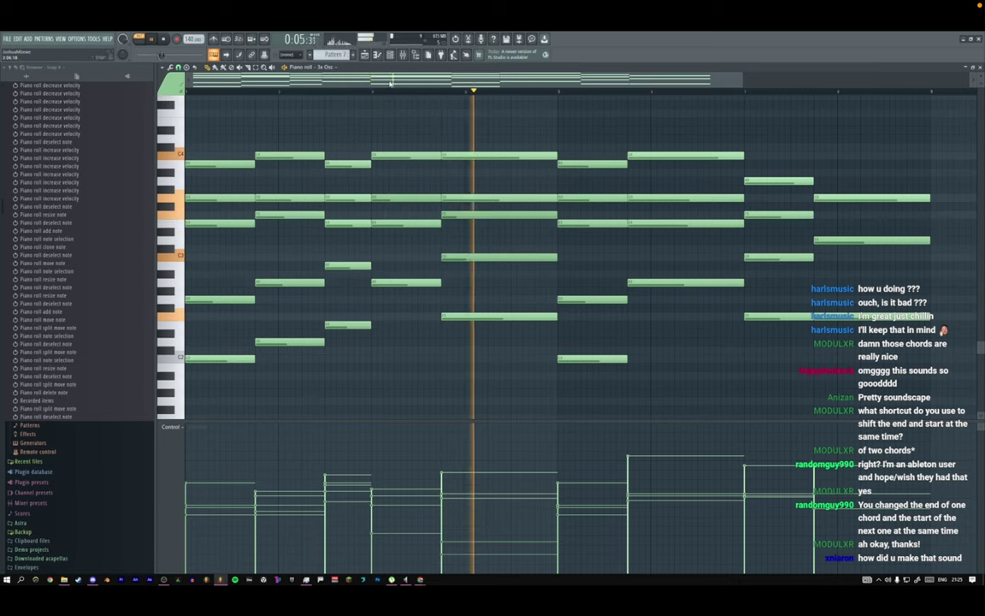
pyautogui.press('space')
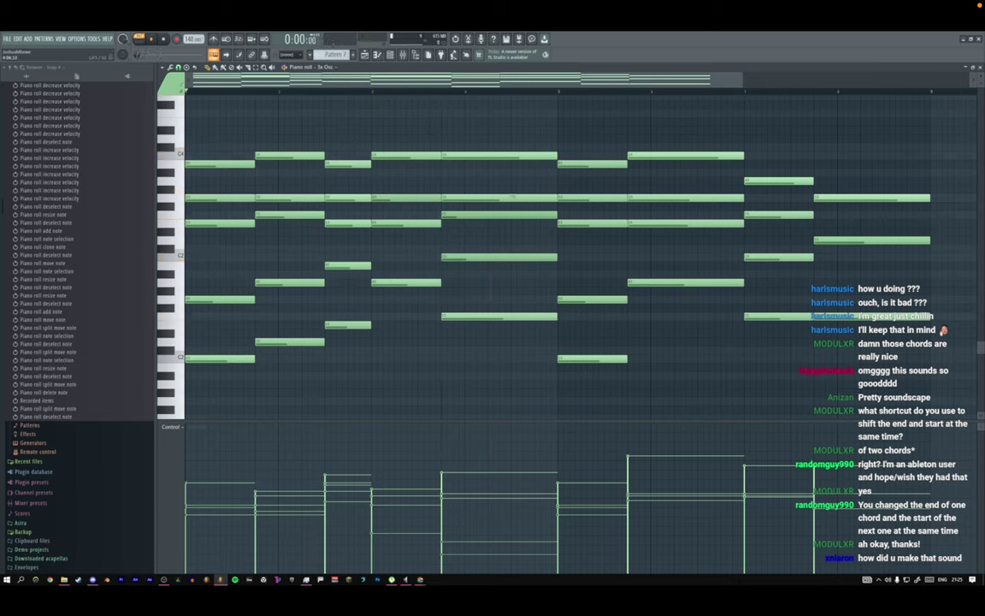
# In the chord ending at bar 5, shorten G3 and F3 to mid-bar 4 and add a second F3 up to bar 5.
pyautogui.moveTo(511, 204)
pyautogui.mouseDown()
pyautogui.moveTo(513, 214)
pyautogui.moveTo(505, 199)
pyautogui.mouseUp()
pyautogui.press('space')
pyautogui.keyDown('ctrl'); pyautogui.click(537, 215); pyautogui.keyUp('ctrl')
pyautogui.keyDown('ctrl'); pyautogui.click(478, 215); pyautogui.keyUp('ctrl')
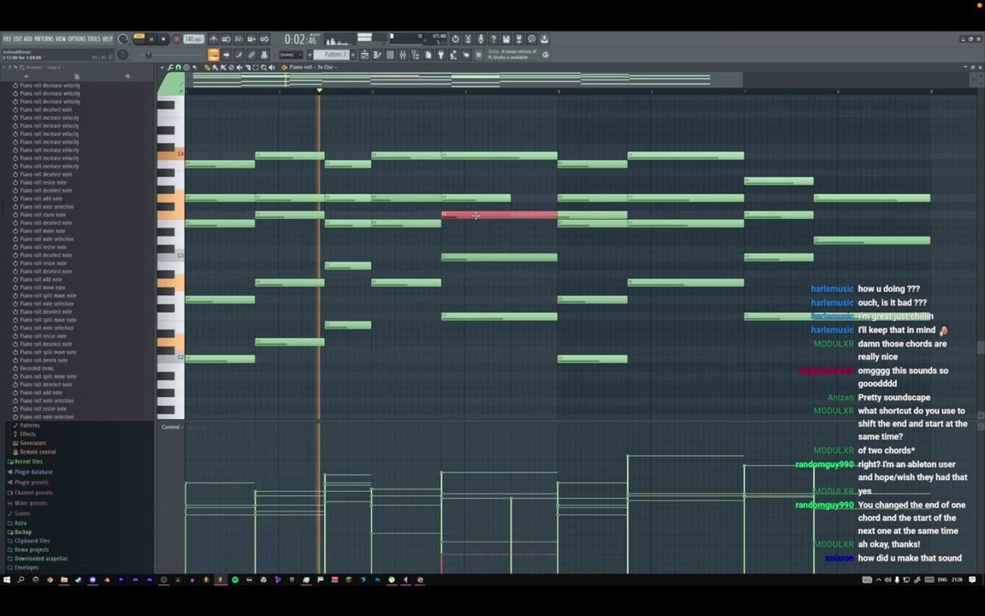
pyautogui.hotkey('shift', 'd')
pyautogui.moveTo(448, 216); pyautogui.dragTo(558, 217)
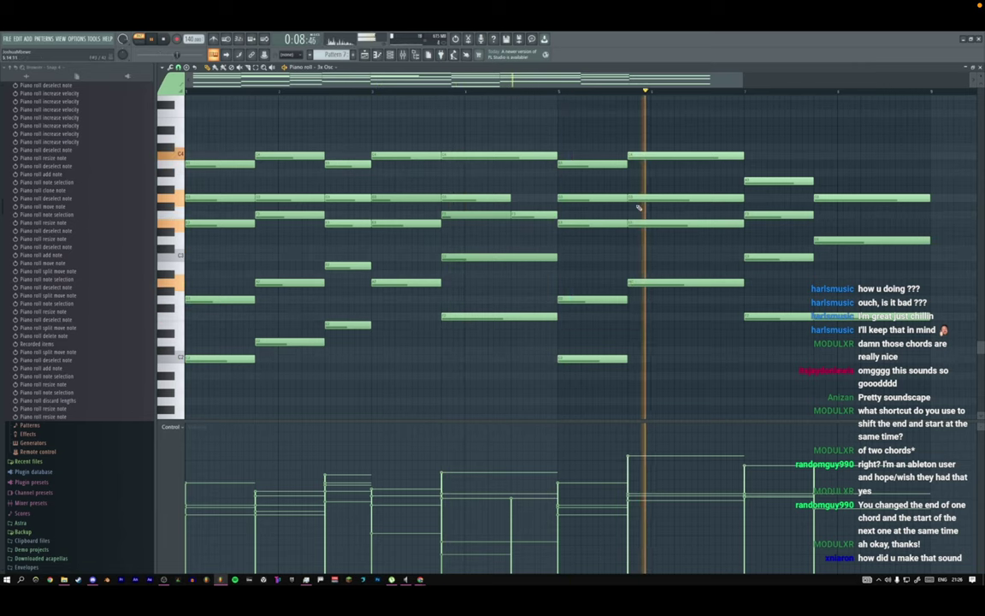
# Revoice the chord ending at bar 7 by moving C4 up to E4 and adding A3, and lower the whole chord's velocity.
pyautogui.press('space')
pyautogui.moveTo(646, 154)
pyautogui.mouseDown()
pyautogui.moveTo(647, 122)
pyautogui.moveTo(631, 177)
pyautogui.mouseUp()
pyautogui.click(624, 91)
pyautogui.moveTo(656, 106); pyautogui.dragTo(666, 306)
pyautogui.press('space')
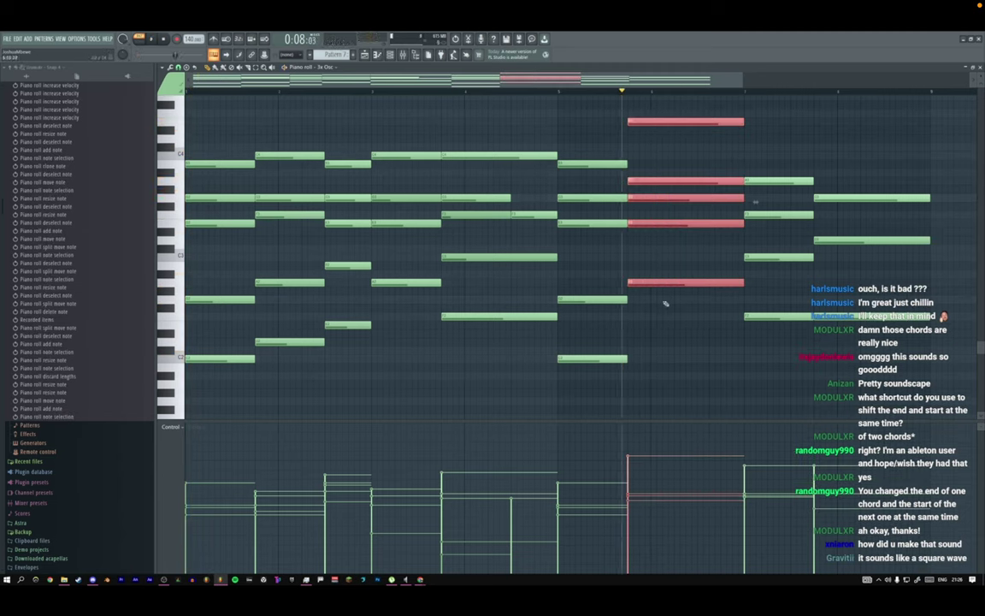
pyautogui.scroll(-4, 665, 303)
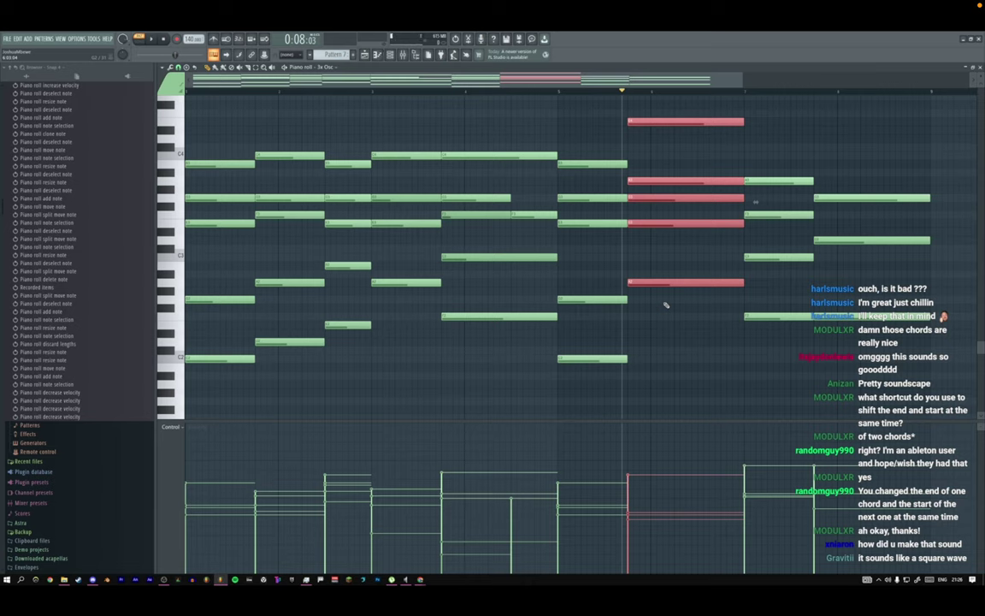
# Strum the selected chord spanning late bar 5 to bar 7 and preview it in playback.
pyautogui.press('space')
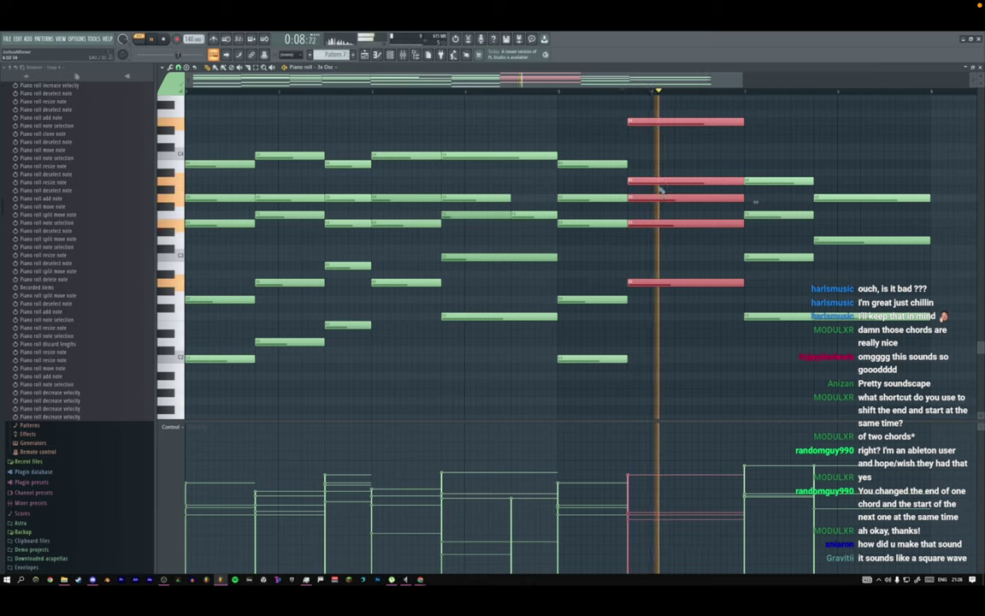
pyautogui.press('space')
pyautogui.hotkey('alt', 's')
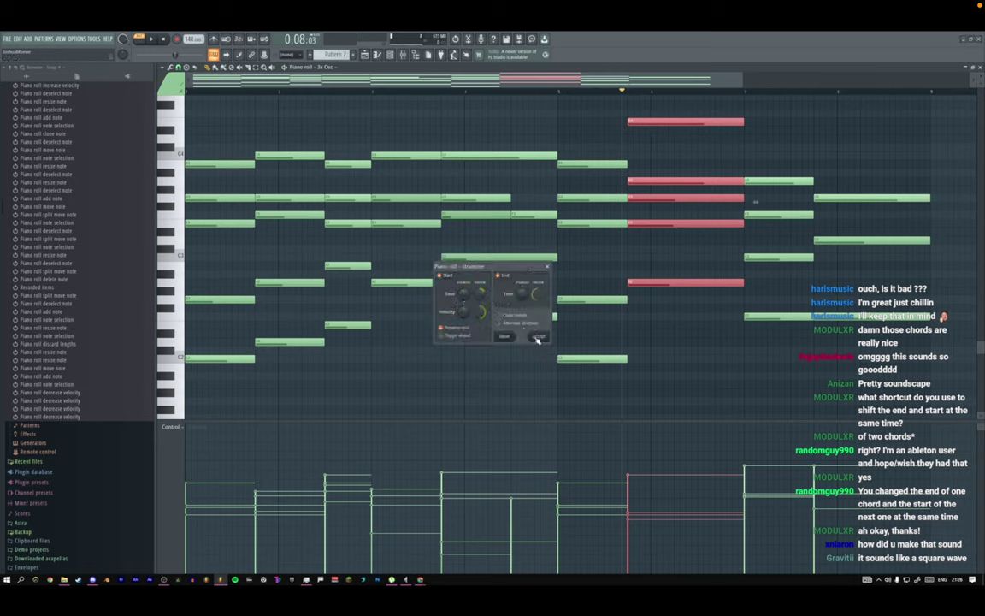
pyautogui.click(543, 337)
pyautogui.press('space')
pyautogui.press('space')
# Raise the velocity of the lowest note in the chord running from late bar 5 to bar 7.
pyautogui.moveTo(653, 268); pyautogui.dragTo(654, 303)
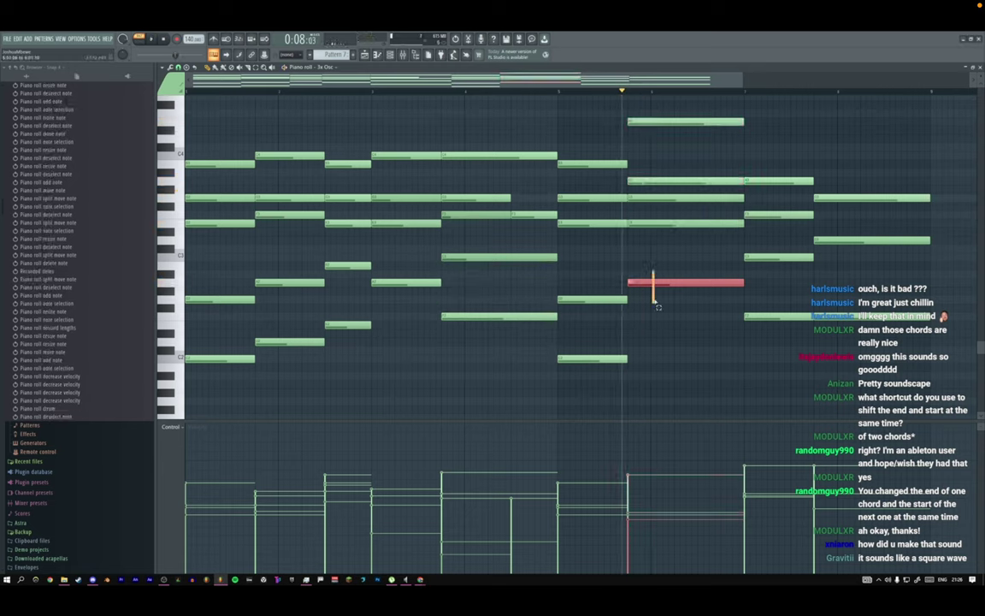
pyautogui.scroll(6, 657, 303)
pyautogui.scroll(1, 658, 304)
pyautogui.press('space')
# Lower the velocity of that chord's two highest notes, rebalance the whole chord's velocity, and audition it.
pyautogui.scroll(-5, 657, 161)
pyautogui.moveTo(659, 111); pyautogui.dragTo(655, 189)
pyautogui.press('space')
pyautogui.press('space')
pyautogui.scroll(-5, 655, 189)
pyautogui.press('space')
pyautogui.press('space')
pyautogui.moveTo(651, 102); pyautogui.dragTo(656, 281)
pyautogui.press('space')
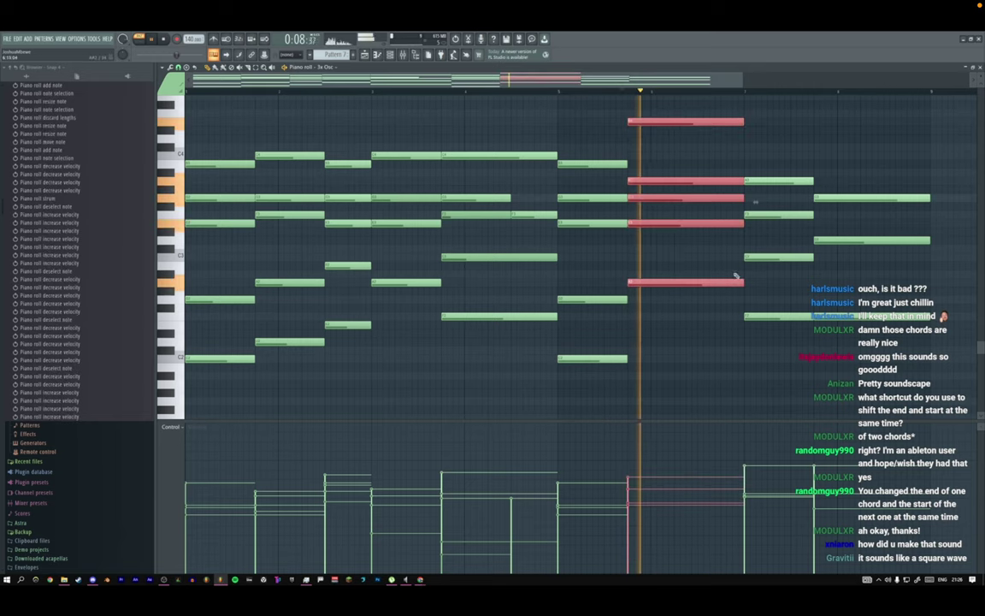
# Slightly lower the velocities of the last two chords, starting at bar 7, and play the pattern back.
pyautogui.moveTo(771, 161); pyautogui.dragTo(772, 325)
pyautogui.scroll(-1, 771, 325)
pyautogui.press('space')
pyautogui.moveTo(859, 178); pyautogui.dragTo(850, 356)
pyautogui.press('space')
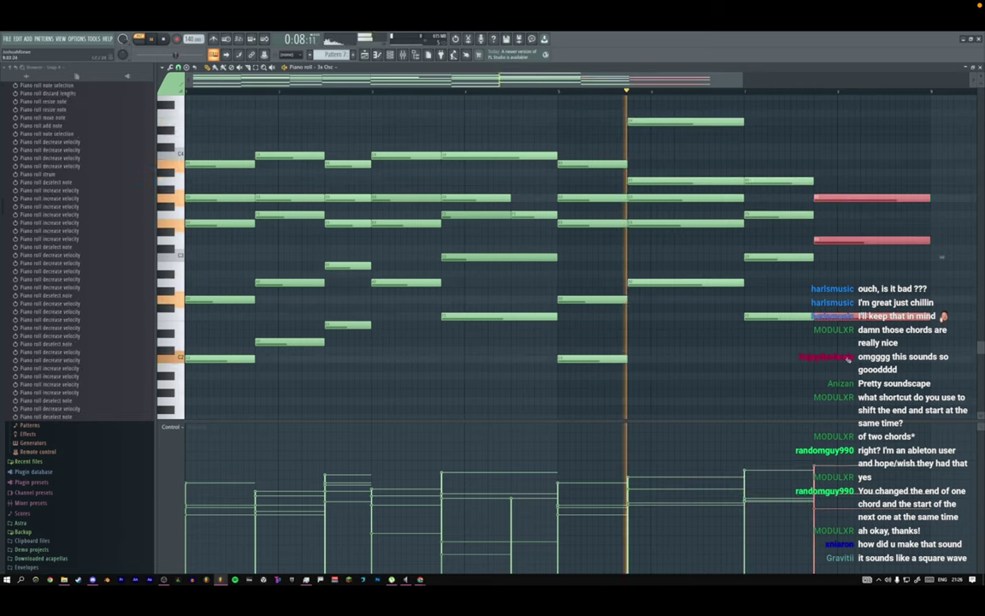
pyautogui.scroll(-1, 832, 350)
pyautogui.press('space')
pyautogui.press('space')
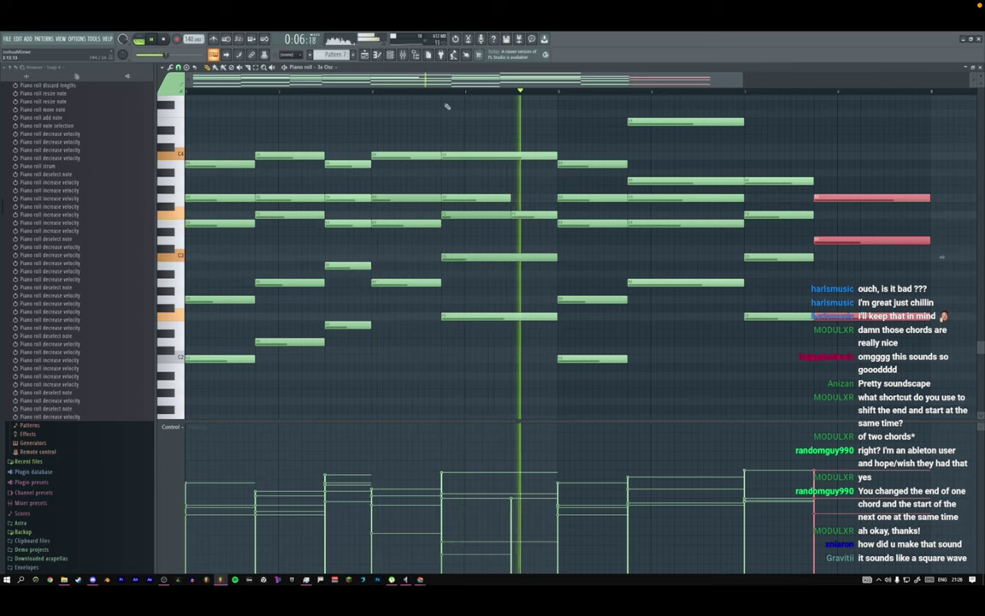
# Play the progression and delete the whole chord between late bar 5 and bar 7.
pyautogui.press('F7')
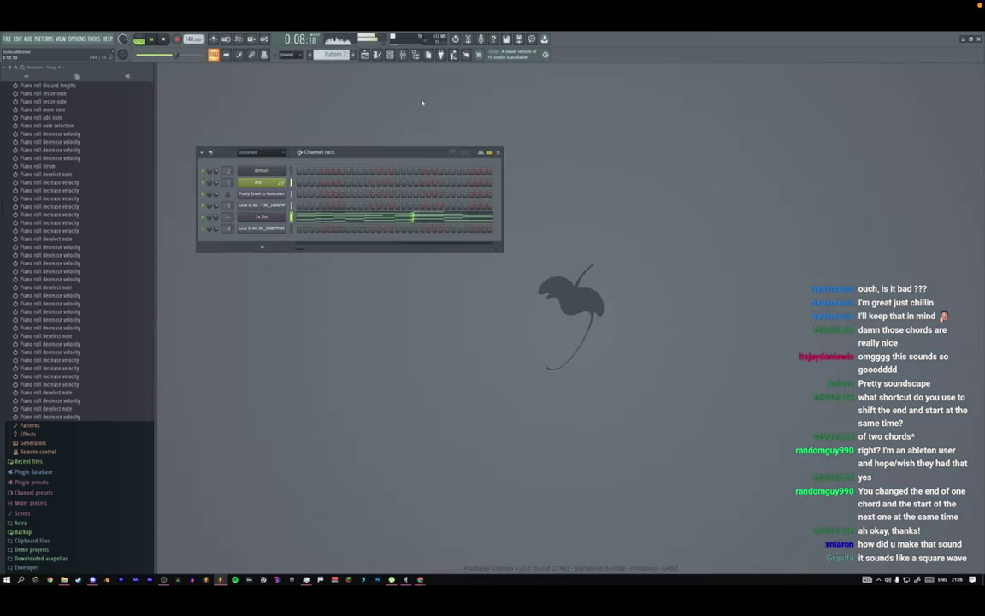
pyautogui.press('F7')
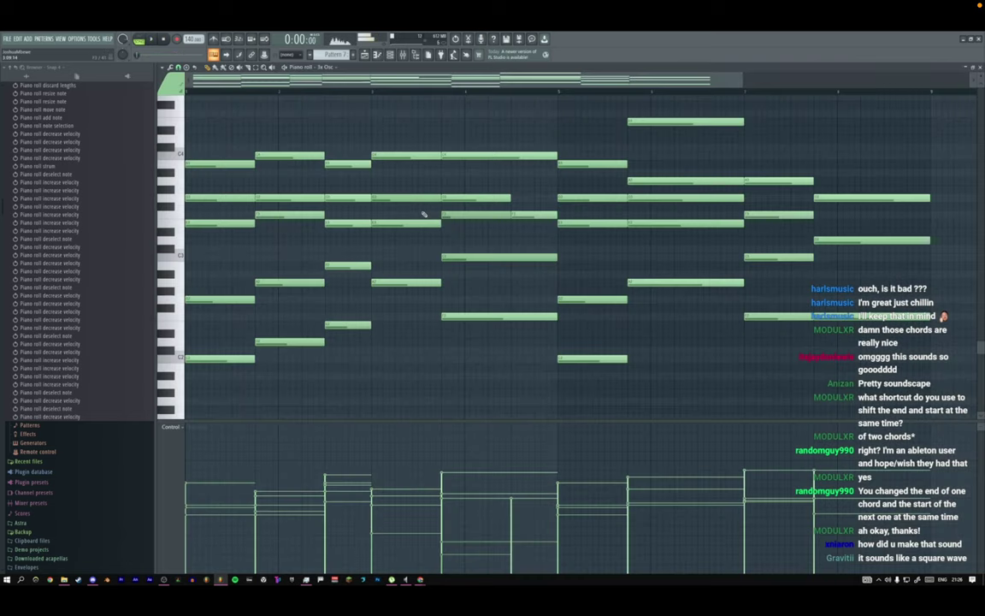
pyautogui.click(609, 92)
pyautogui.press('space')
pyautogui.rightClick(666, 121)
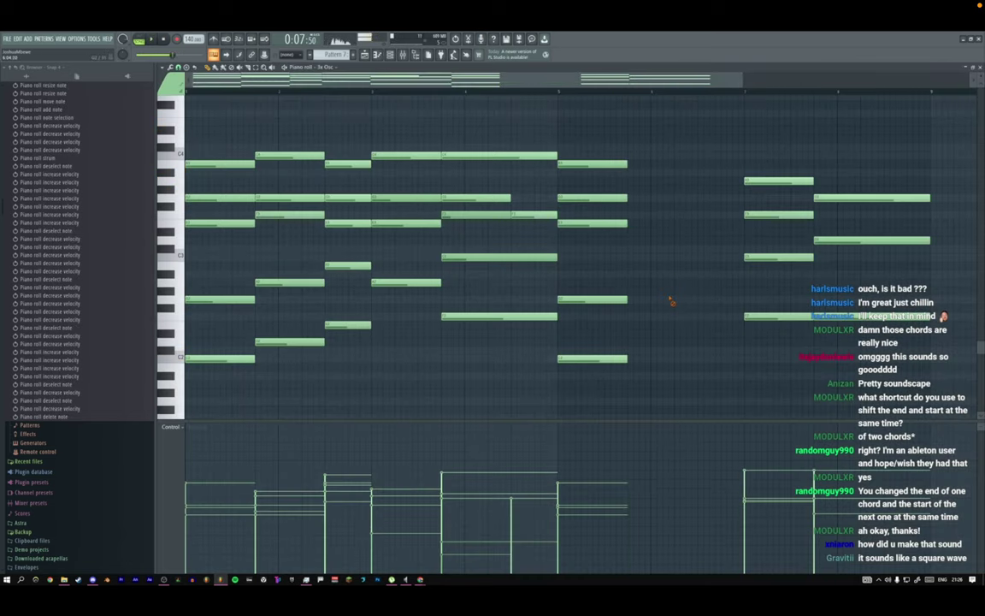
pyautogui.click(245, 57)
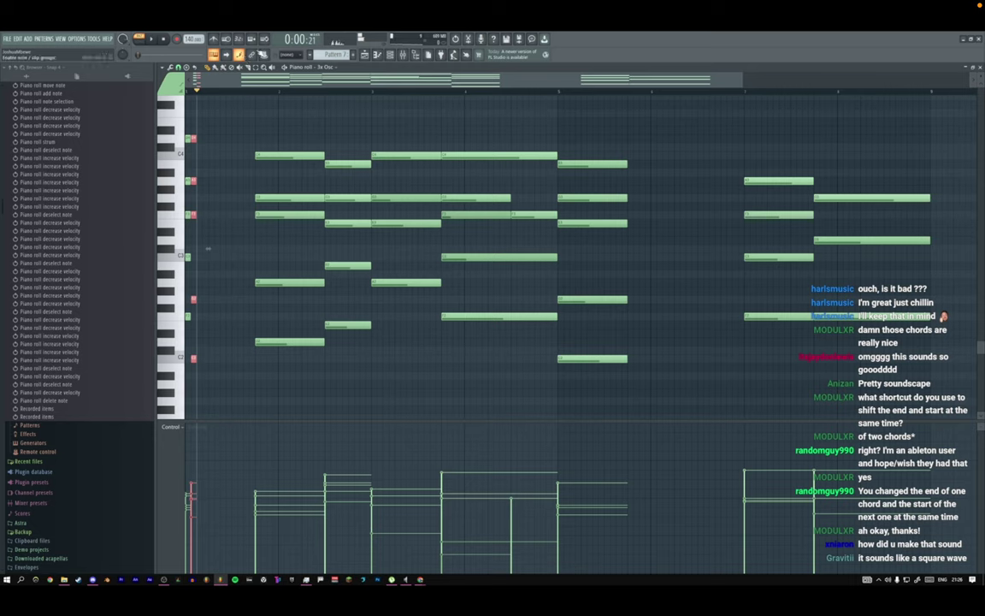
pyautogui.hotkey('ctrl', 'z')
pyautogui.hotkey('ctrl', 'z')
# Step-record a six-note chord (G2, D3, F3, G3, A3, C4) right after the chord that starts at bar 5.
pyautogui.press('space')
pyautogui.moveTo(605, 90); pyautogui.dragTo(561, 92)
pyautogui.click(561, 93)
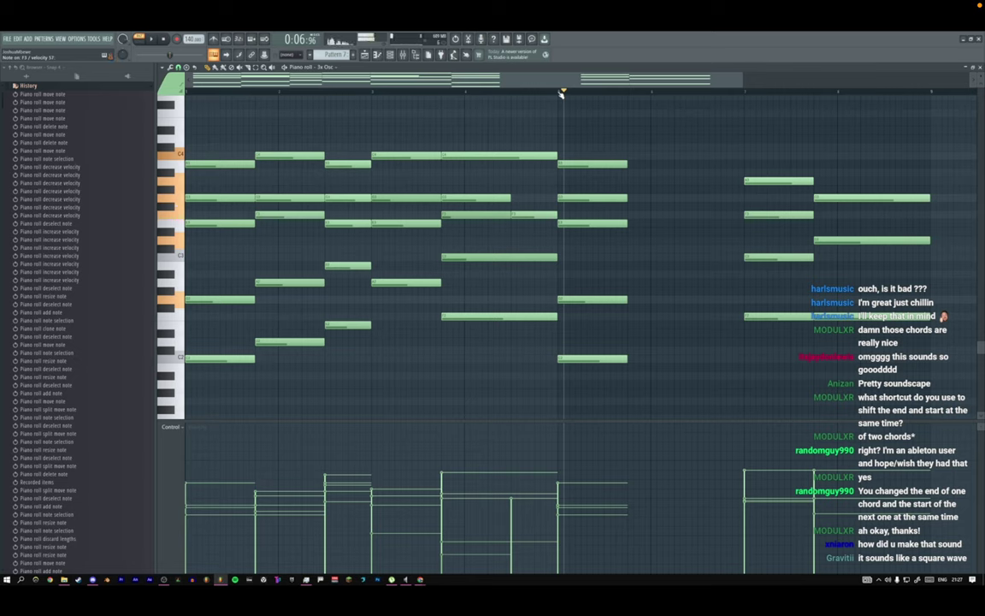
pyautogui.moveTo(561, 93); pyautogui.dragTo(627, 93)
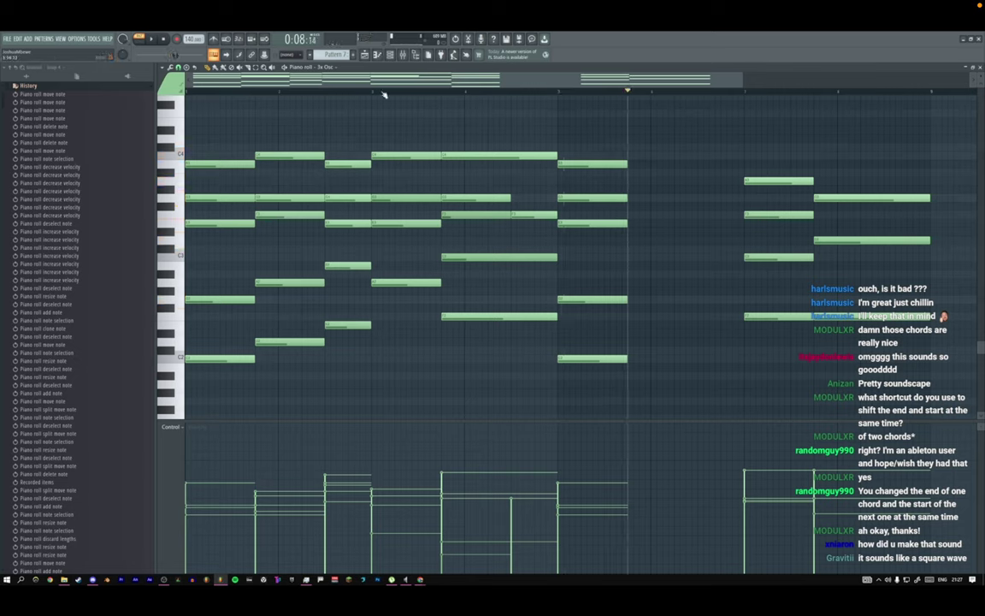
pyautogui.click(241, 55)
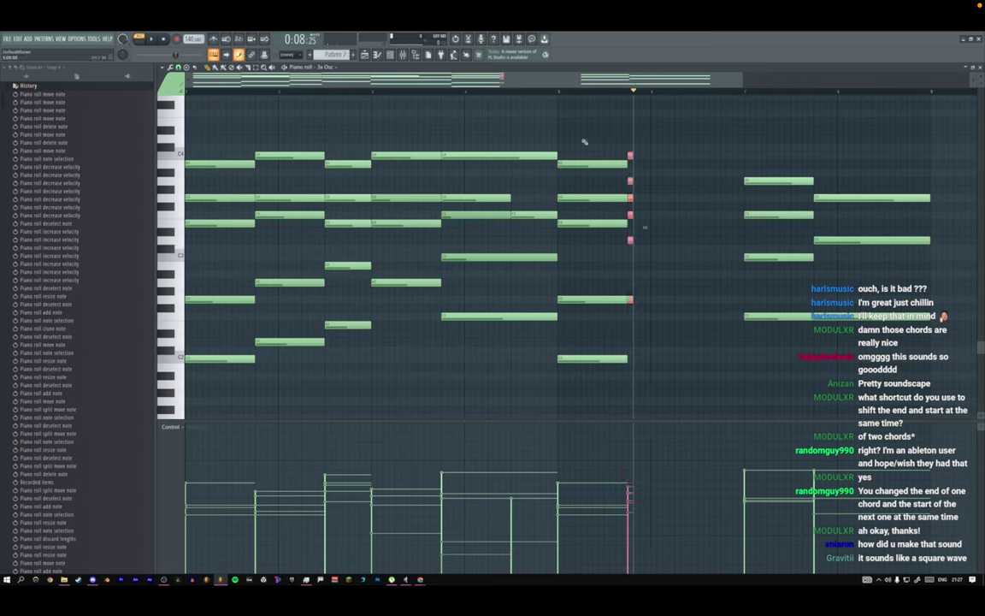
# Extend the new six-note chord to the start of bar 7 and play the section from bar 5.
pyautogui.click(560, 92)
pyautogui.press('space')
pyautogui.click(576, 93)
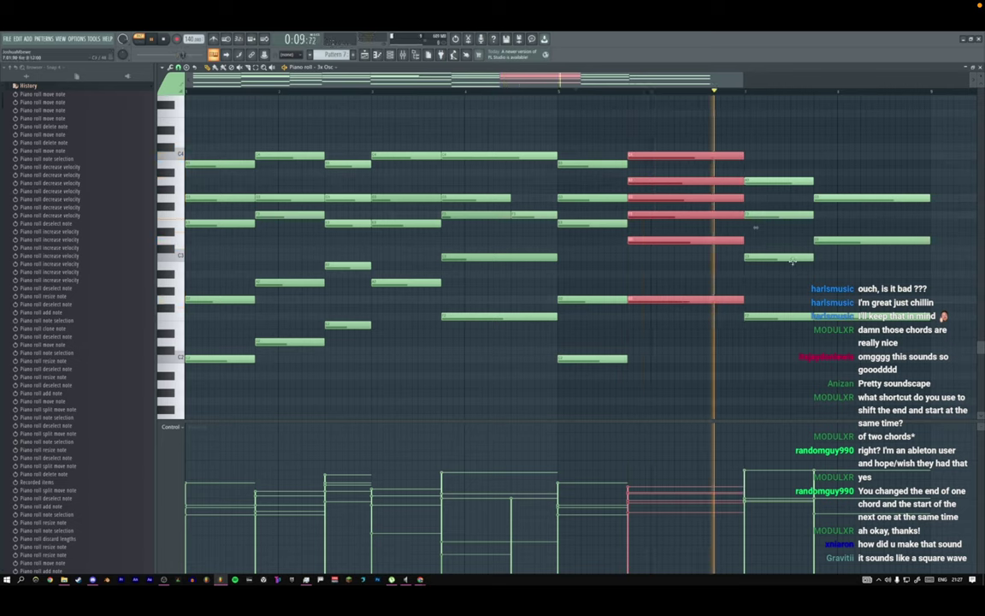
pyautogui.press('space')
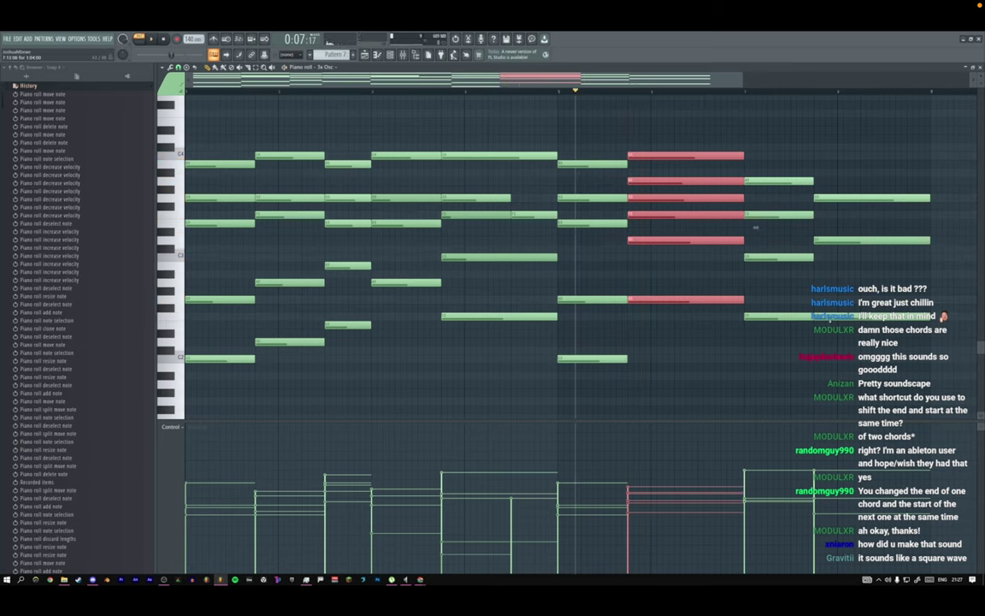
pyautogui.press('space')
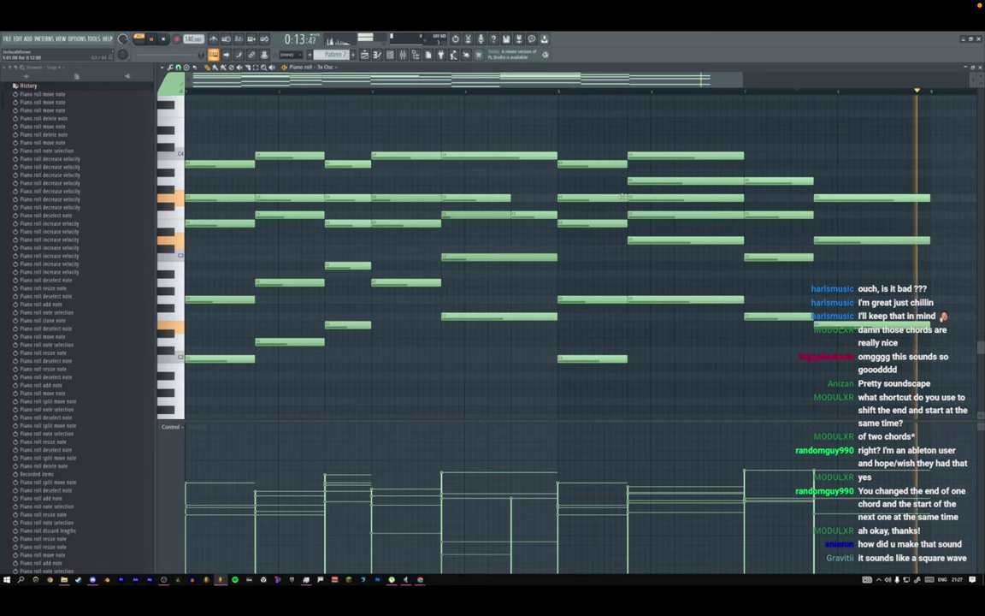
# Switch playback to song mode and open the 3x Osc channel's instrument settings.
pyautogui.click(139, 40)
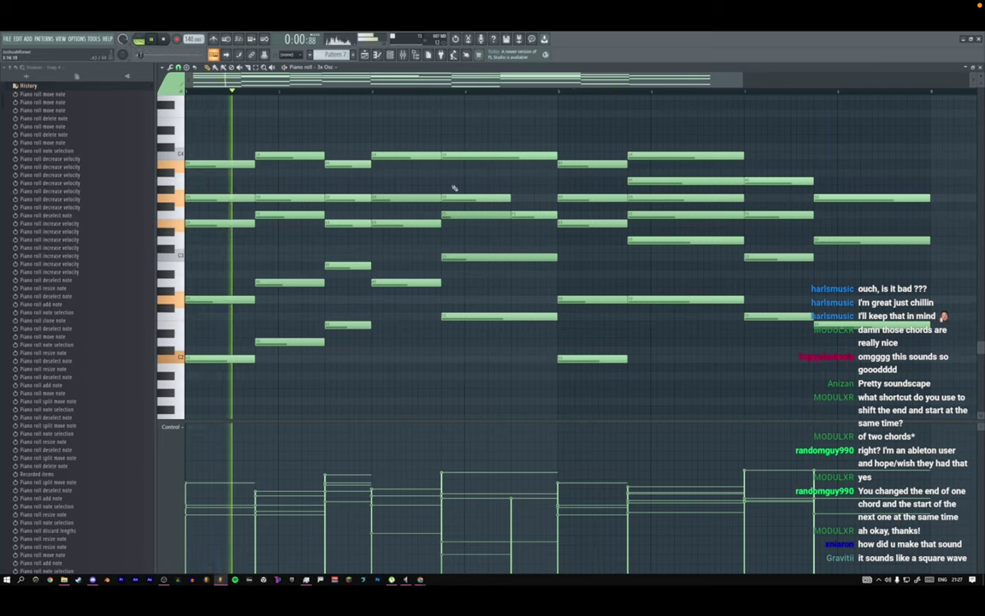
pyautogui.press('F7')
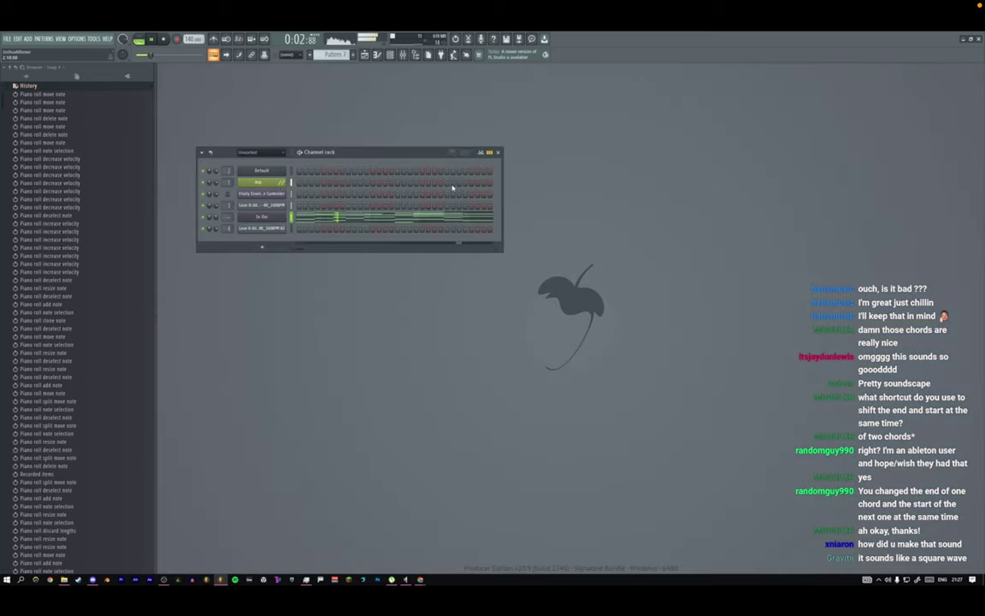
pyautogui.click(278, 224)
pyautogui.press('space')
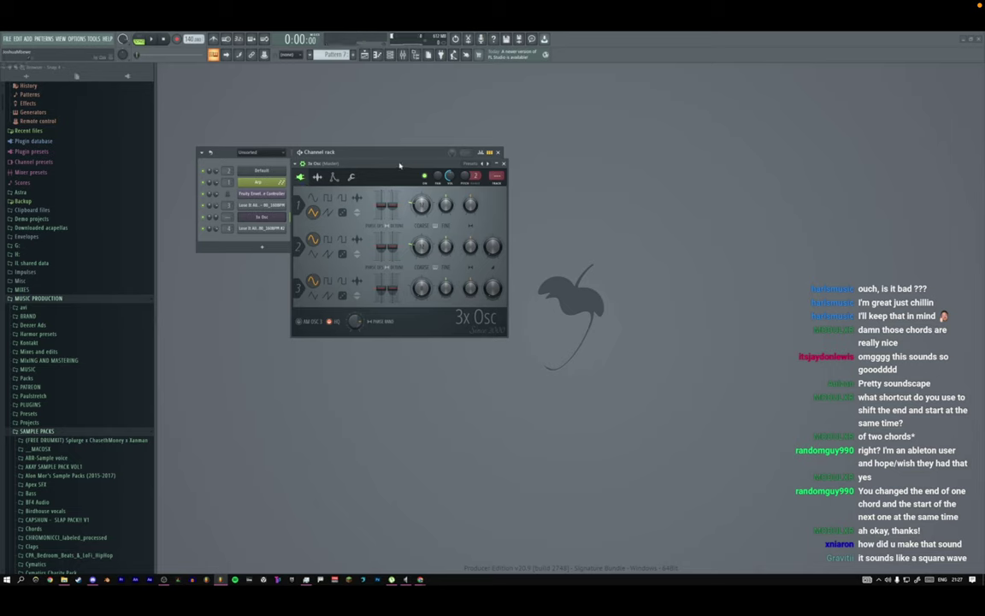
pyautogui.moveTo(303, 164); pyautogui.dragTo(364, 209)
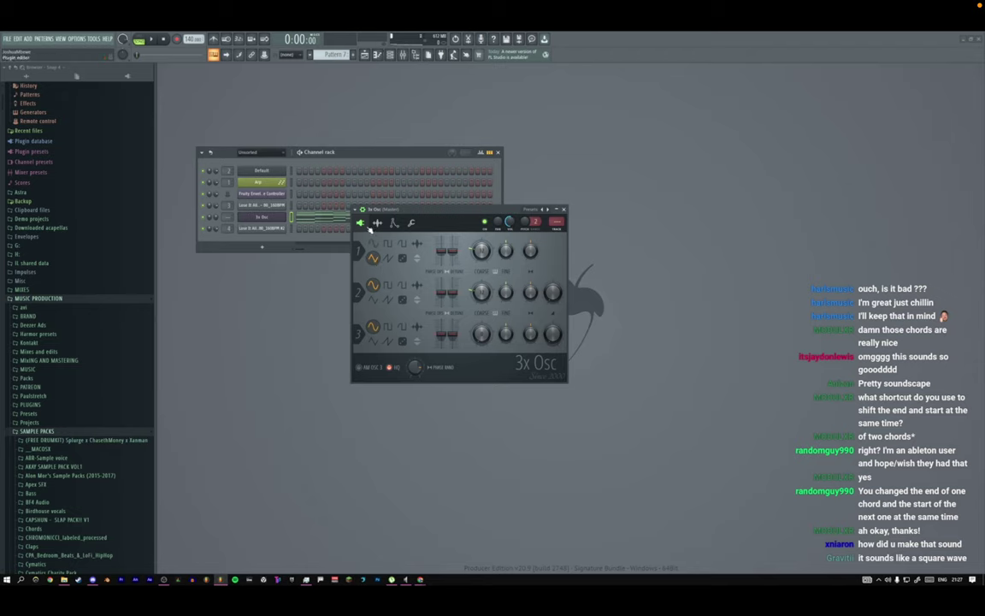
# Examine the 3x Osc root note and its pitch and Mod X envelope settings while auditioning notes.
pyautogui.click(395, 223)
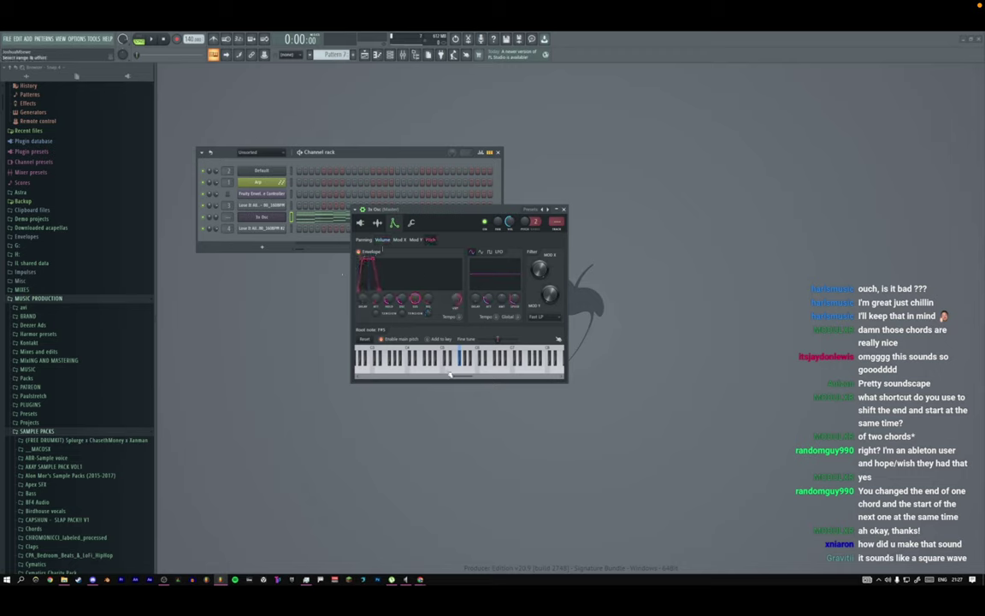
pyautogui.rightClick(408, 369)
pyautogui.rightClick(461, 366)
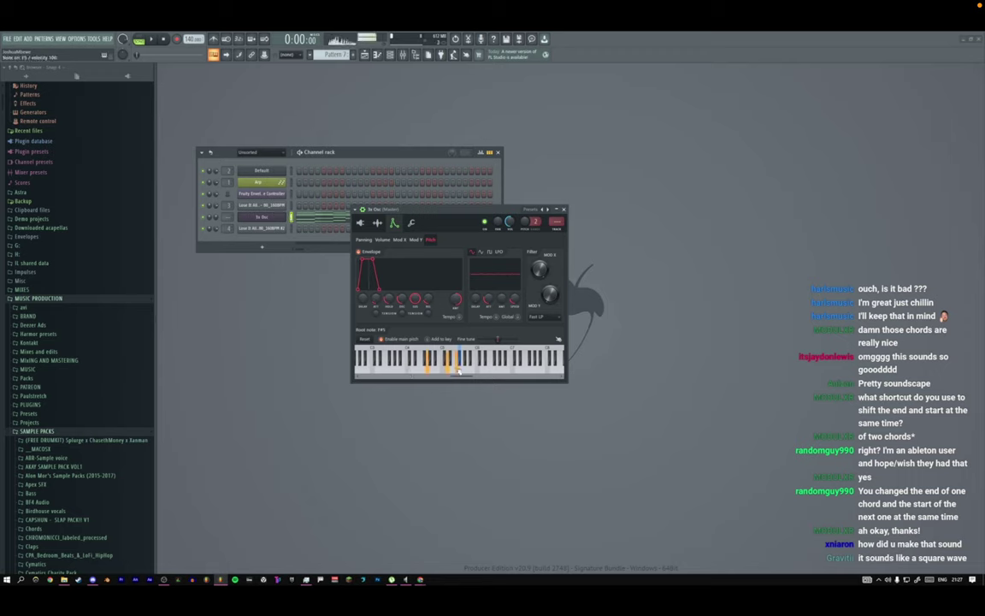
pyautogui.press('space')
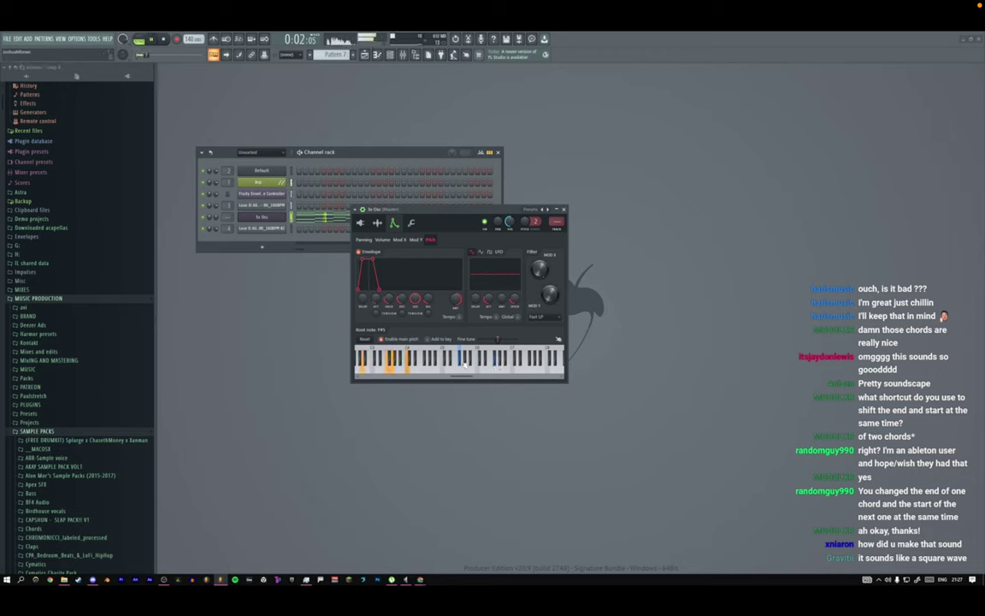
pyautogui.press('space')
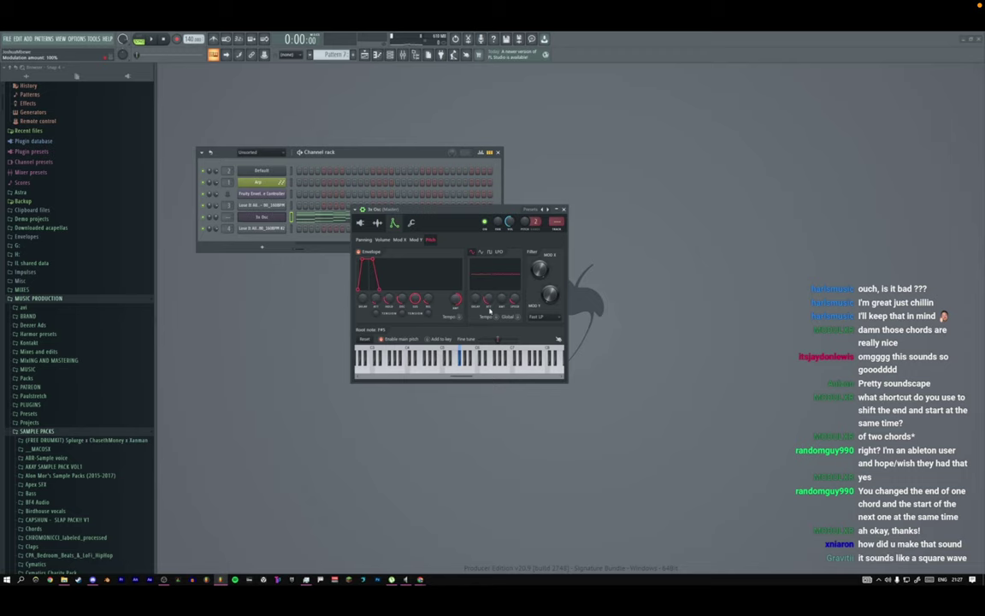
pyautogui.click(399, 240)
pyautogui.click(430, 240)
pyautogui.click(399, 241)
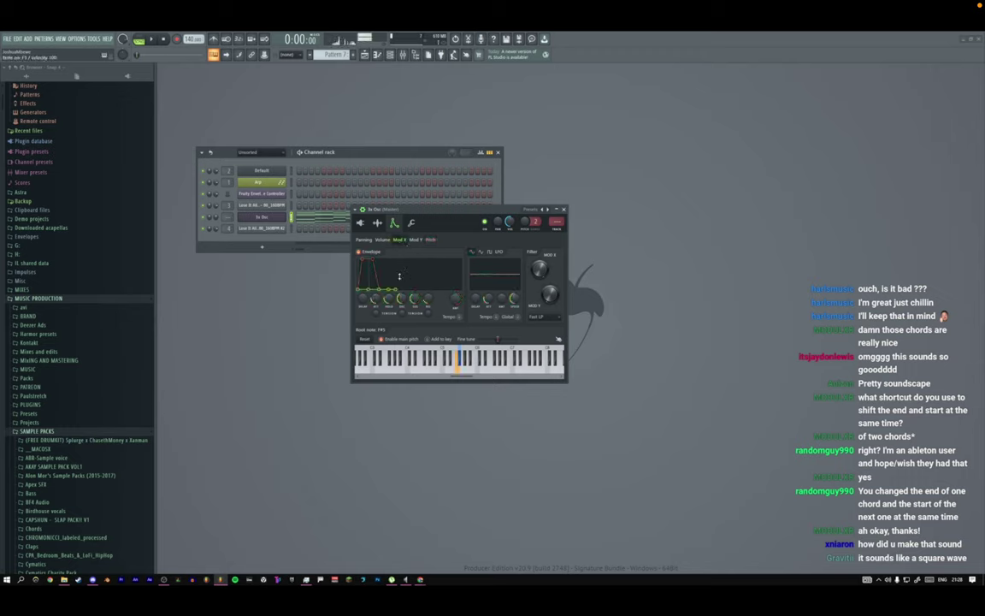
# Set oscillator 3 of the 3x Osc to the noise waveform and play the song.
pyautogui.click(361, 223)
pyautogui.click(402, 342)
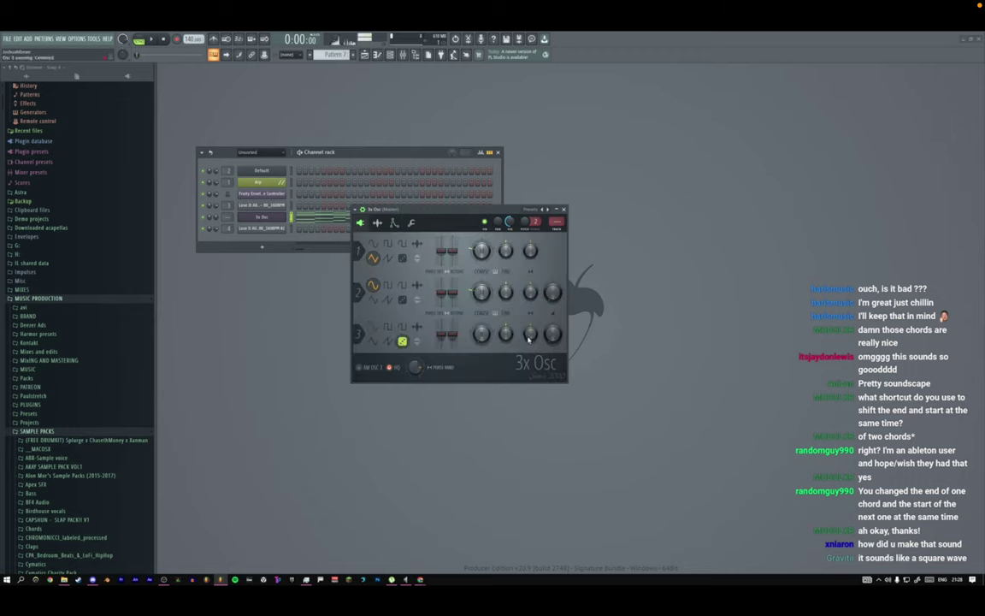
pyautogui.press('space')
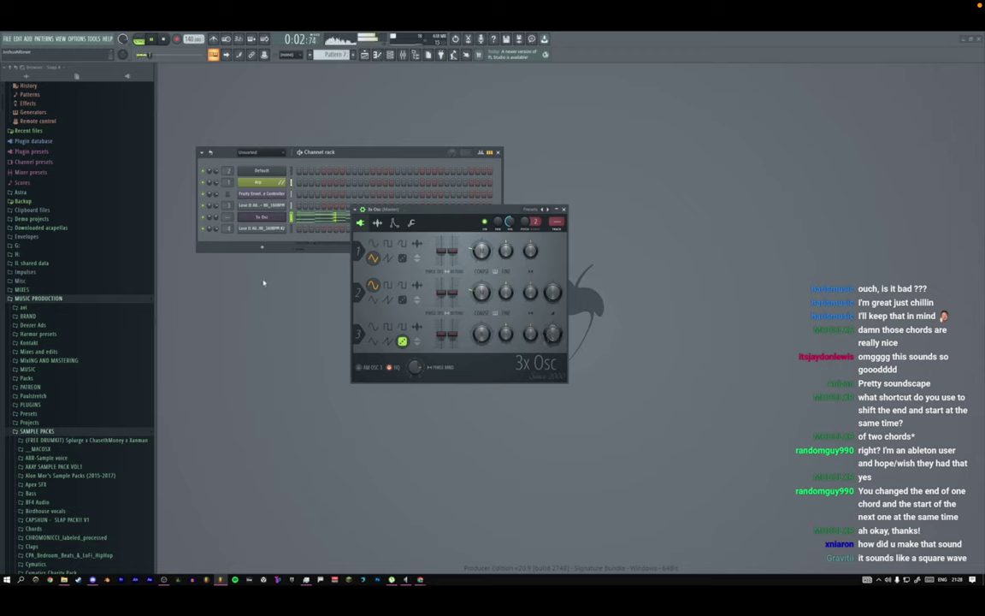
# Review the arrangement from bar 5 and the Pattern 7 chords during song playback.
pyautogui.press('Escape')
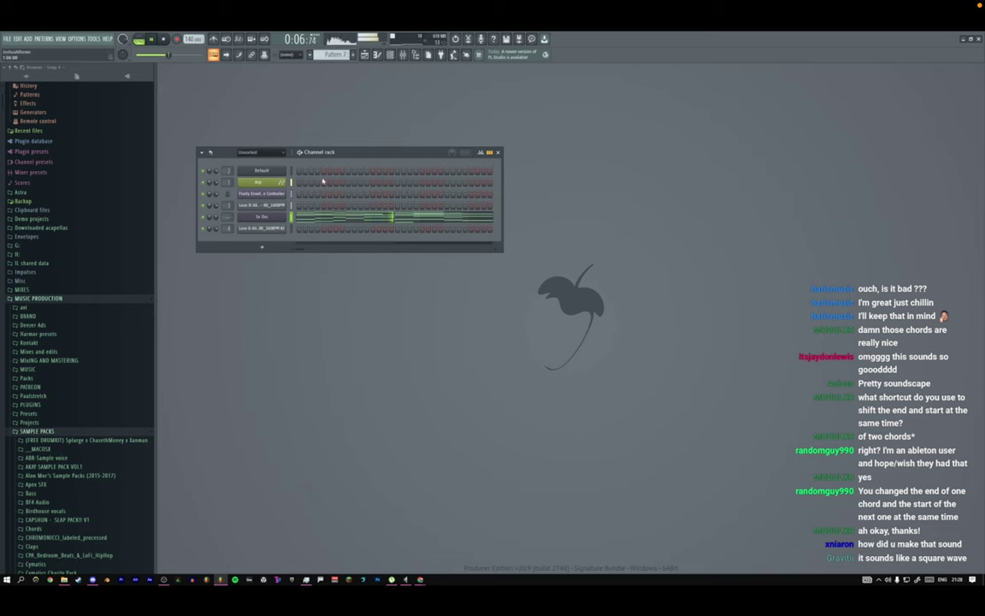
pyautogui.click(365, 55)
pyautogui.moveTo(740, 74); pyautogui.dragTo(795, 75)
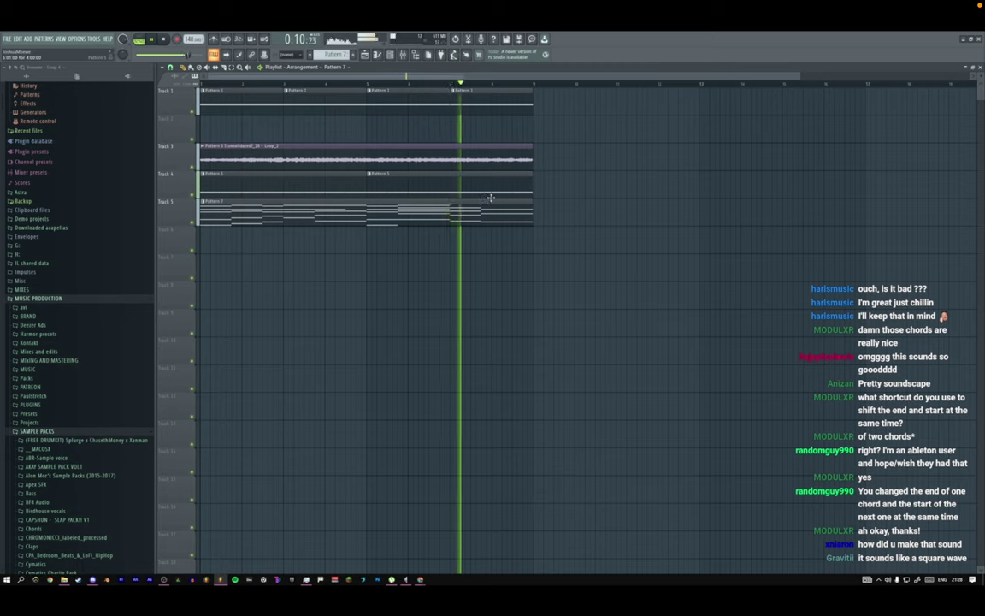
pyautogui.click(369, 84)
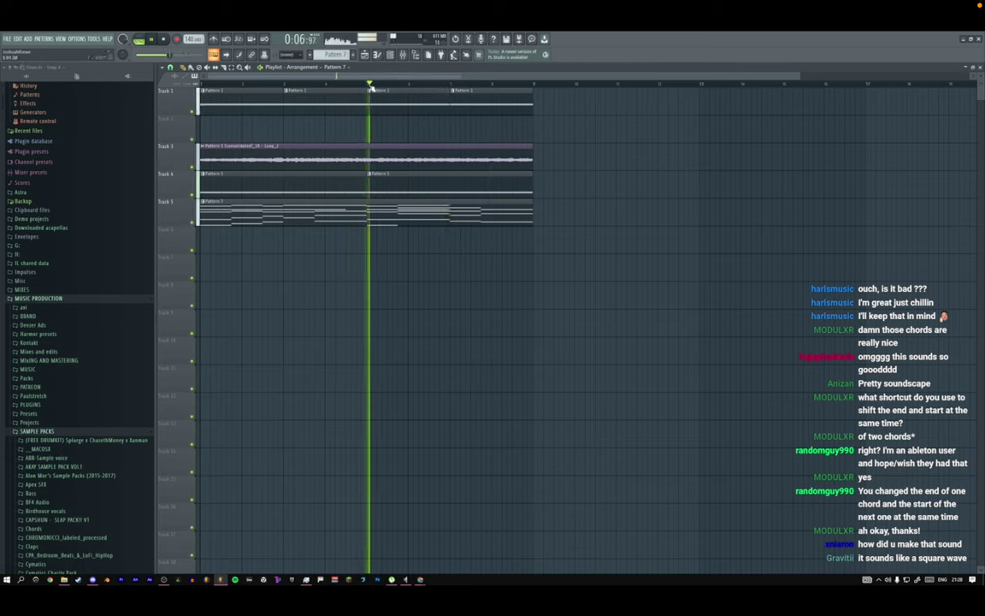
pyautogui.doubleClick(429, 209)
pyautogui.moveTo(532, 187); pyautogui.dragTo(621, 189)
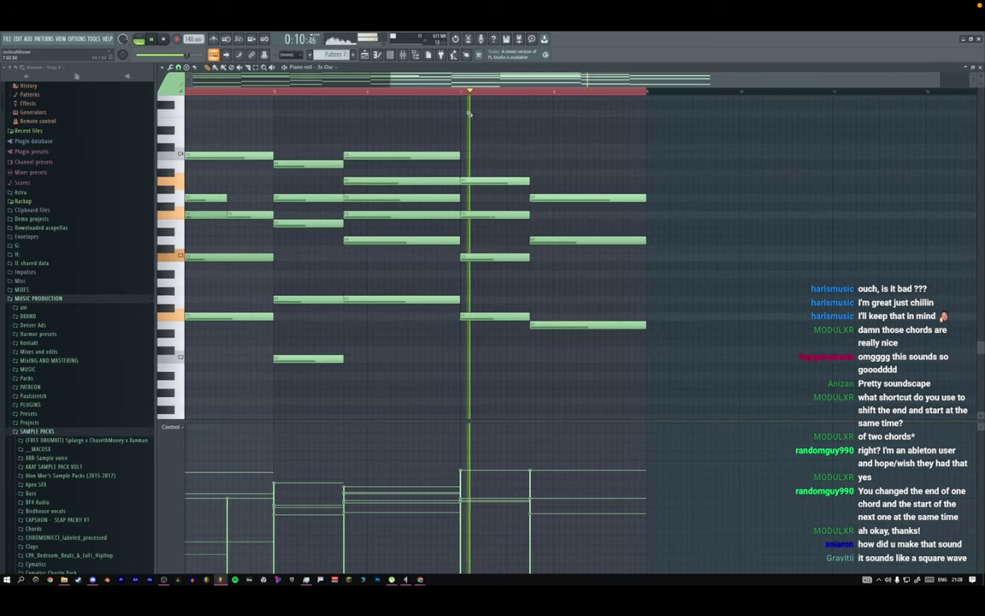
pyautogui.rightClick(469, 92)
pyautogui.click(364, 55)
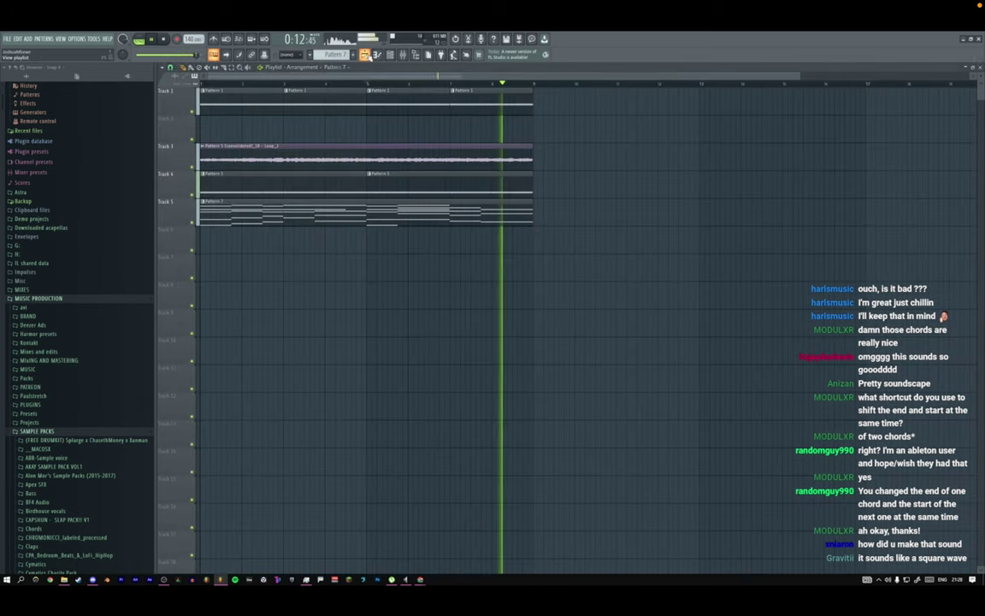
# Create a new empty pattern, Pattern 8, and place its clip on Track 7 at bar 1.
pyautogui.press('F4')
pyautogui.press('Return')
pyautogui.click(214, 261)
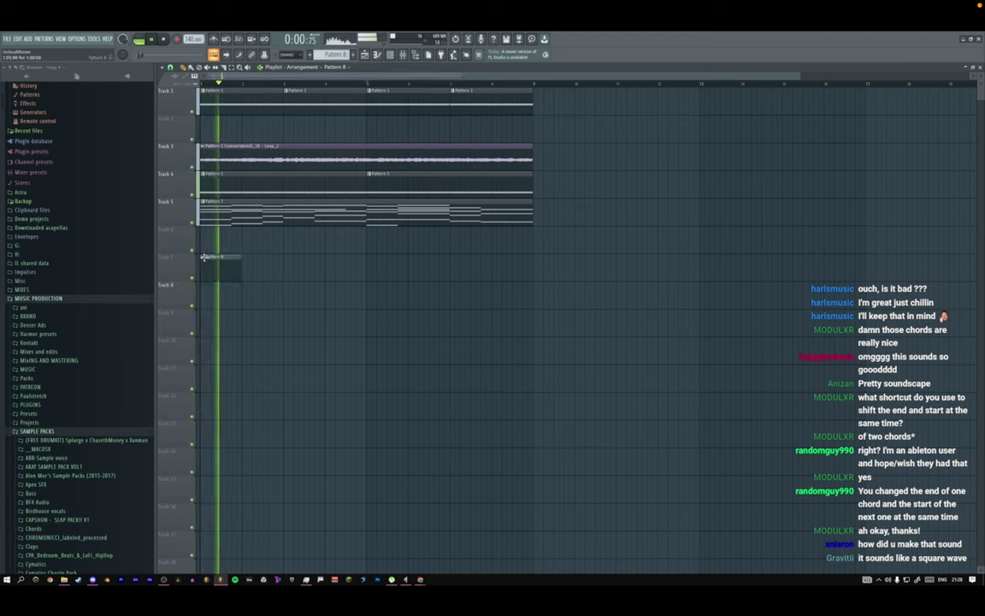
# Insert a Patcher instrument channel between the 3x Osc and the last sample channel.
pyautogui.press('F6')
pyautogui.rightClick(278, 229)
pyautogui.moveTo(312, 287)
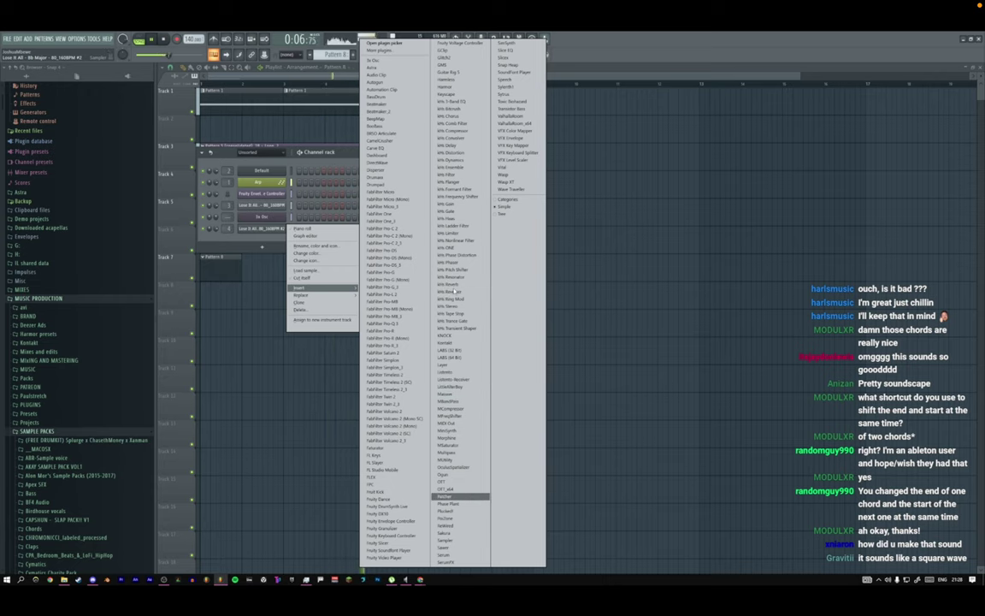
pyautogui.click(449, 496)
# Add FLEX to the Patcher map, enlarge the Patcher window and spread the FLEX and output modules apart.
pyautogui.rightClick(152, 138)
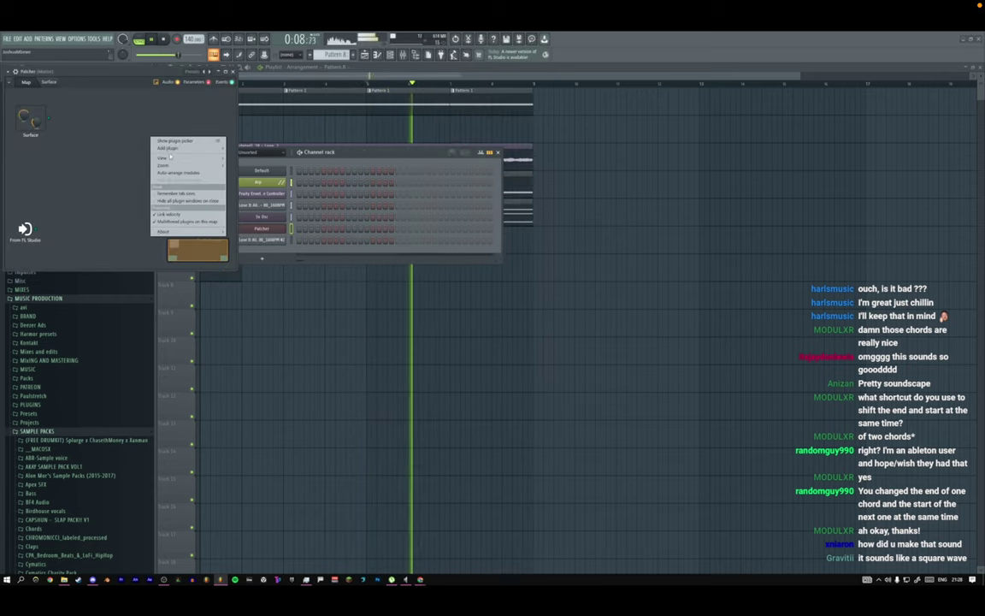
pyautogui.moveTo(171, 148)
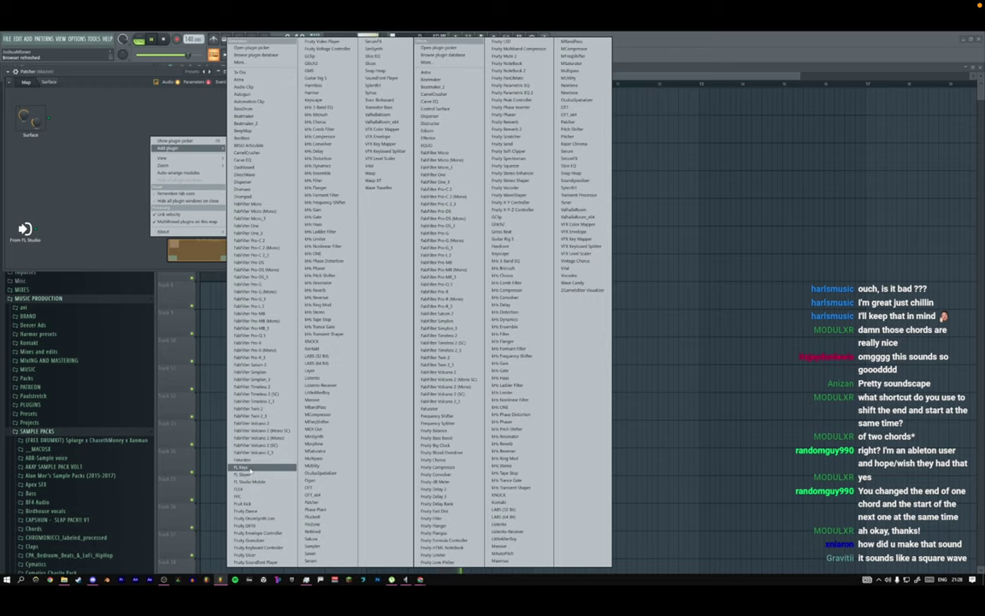
pyautogui.click(251, 488)
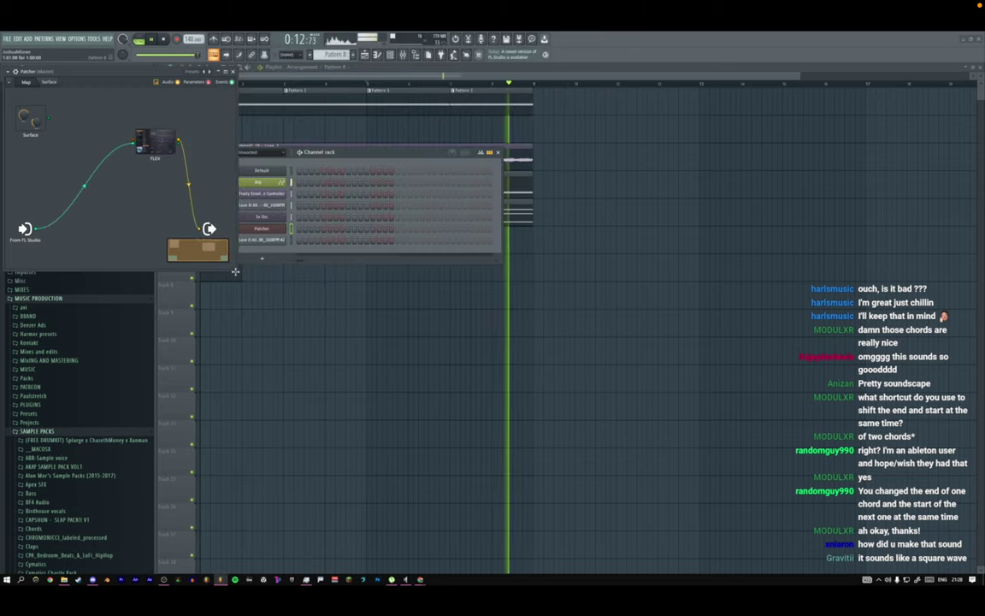
pyautogui.moveTo(223, 279); pyautogui.dragTo(757, 409)
pyautogui.moveTo(573, 253); pyautogui.dragTo(638, 252)
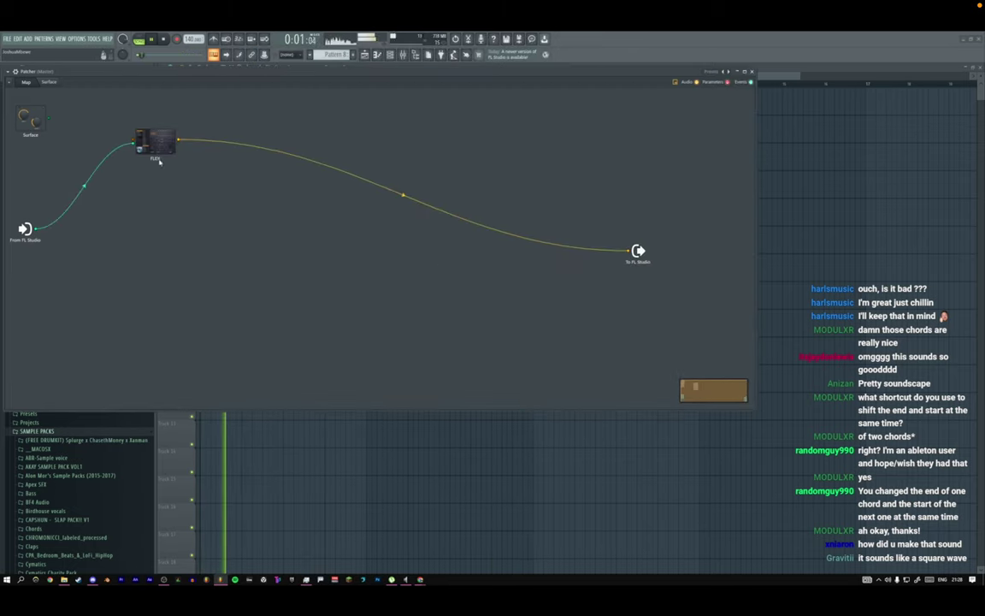
pyautogui.moveTo(163, 146); pyautogui.dragTo(334, 273)
# Open FLEX, load the Detuned Or.1 preset from the General MIDI Library pack and stop playback.
pyautogui.doubleClick(334, 274)
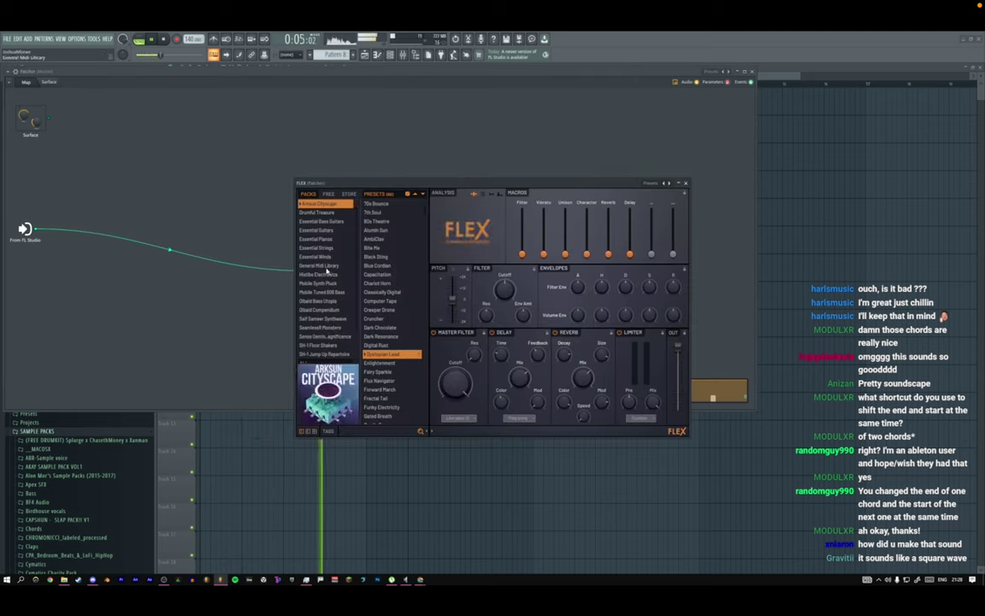
pyautogui.click(318, 266)
pyautogui.scroll(-12, 389, 301)
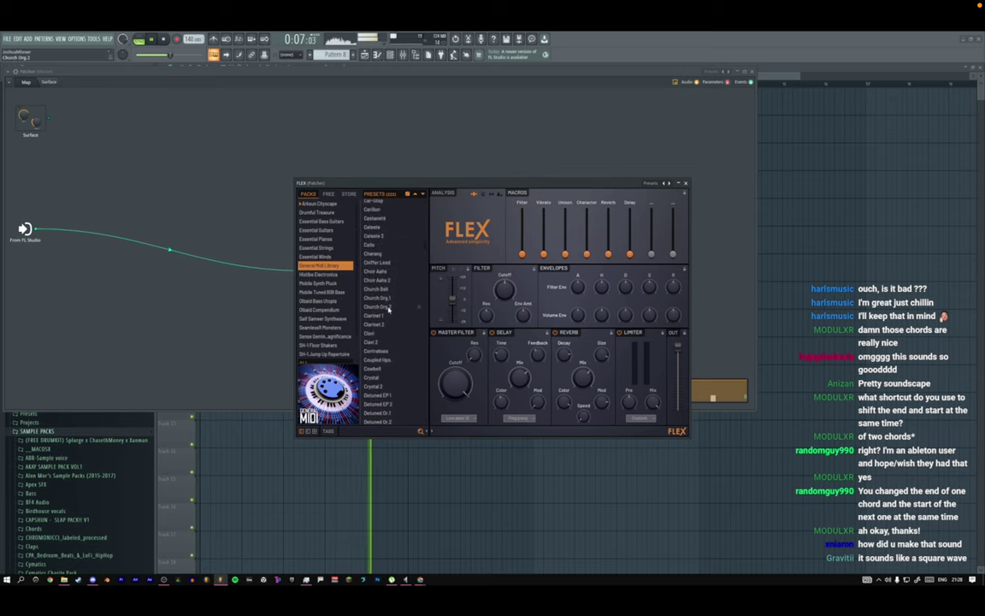
pyautogui.click(388, 301)
pyautogui.press('space')
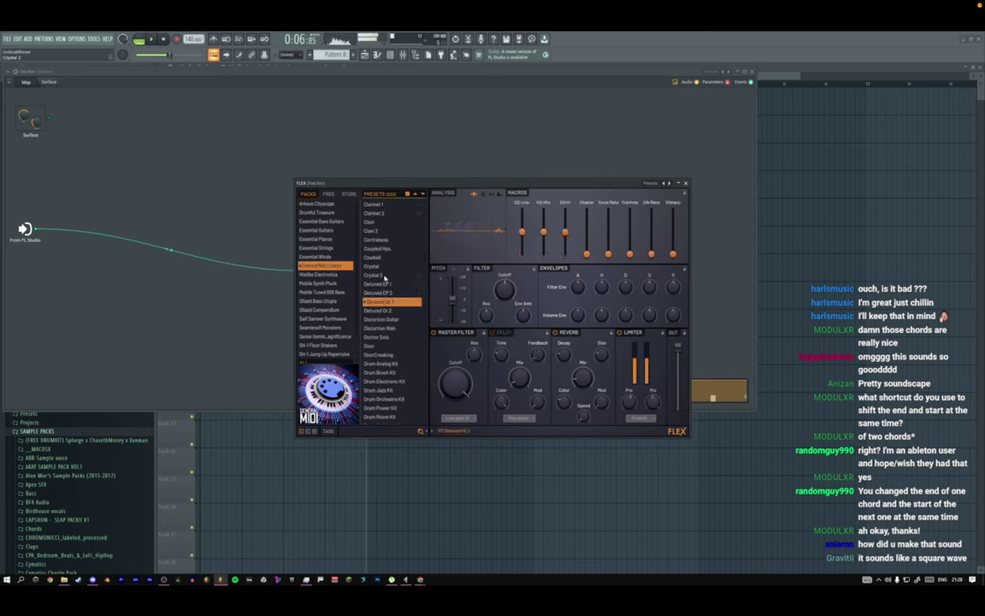
# Browse the General MIDI presets in FLEX and load Tinkle Bell to audition it.
pyautogui.scroll(4, 385, 282)
pyautogui.scroll(-15, 384, 282)
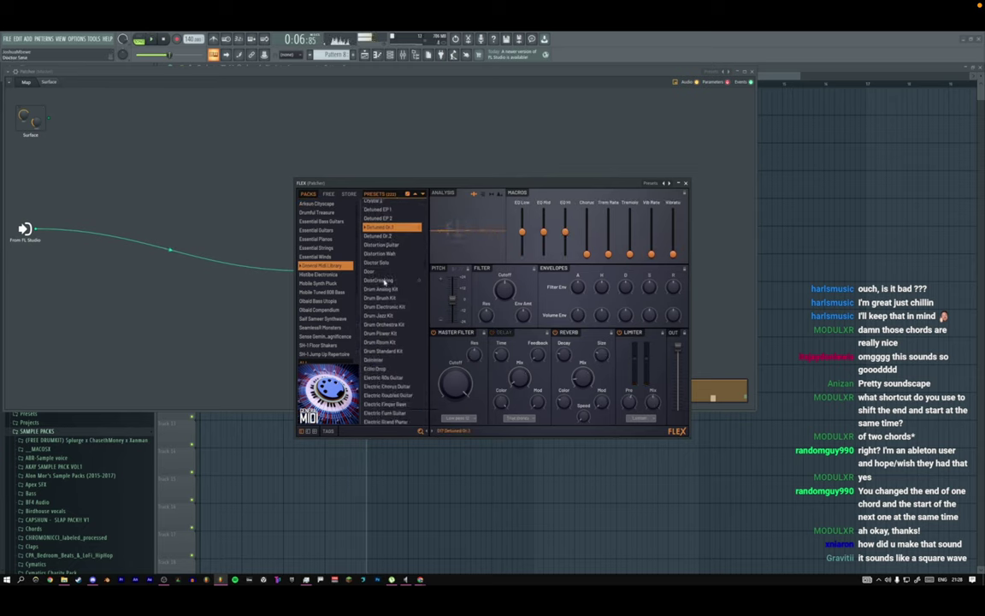
pyautogui.scroll(-15, 385, 287)
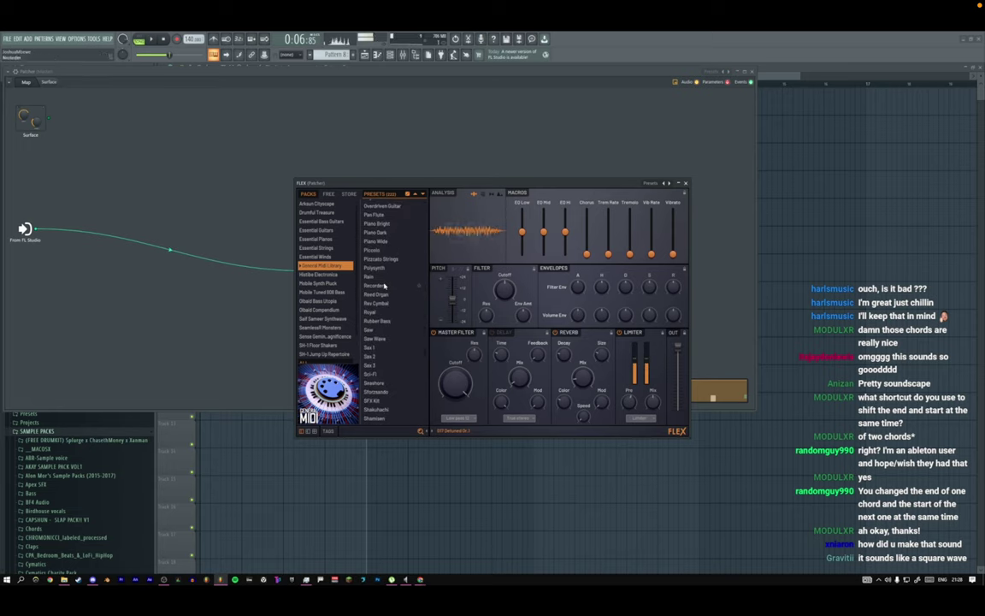
pyautogui.scroll(-2, 385, 287)
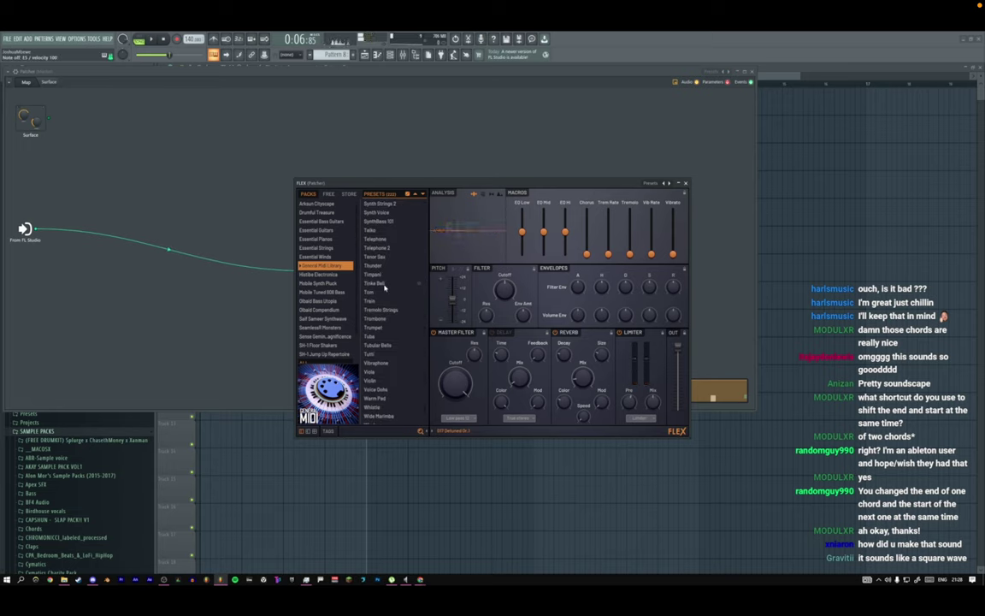
pyautogui.click(384, 284)
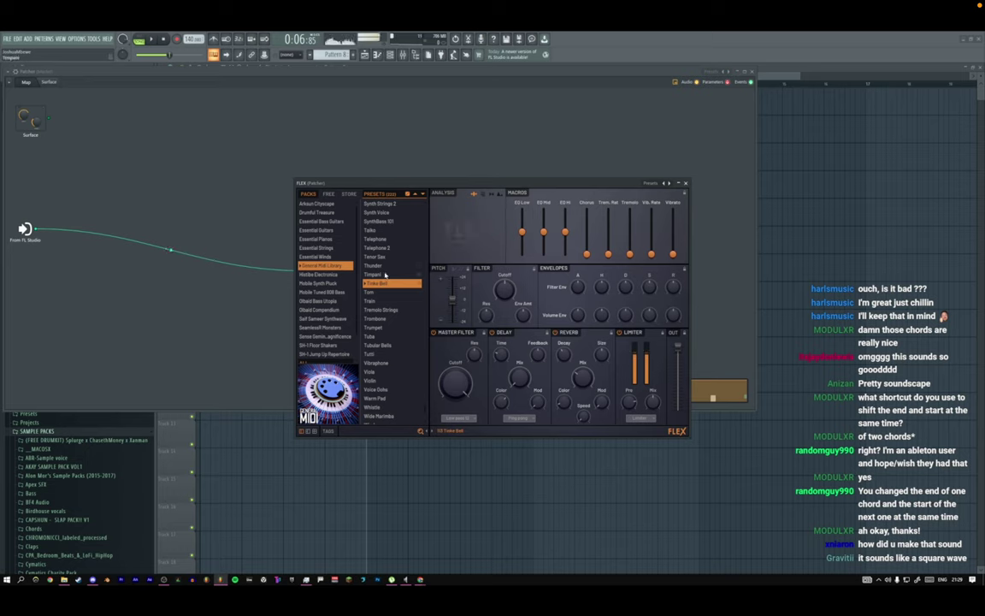
# Audition the Steel Guitar, Strings and Soprano Sax presets in FLEX.
pyautogui.scroll(10, 385, 274)
pyautogui.click(382, 266)
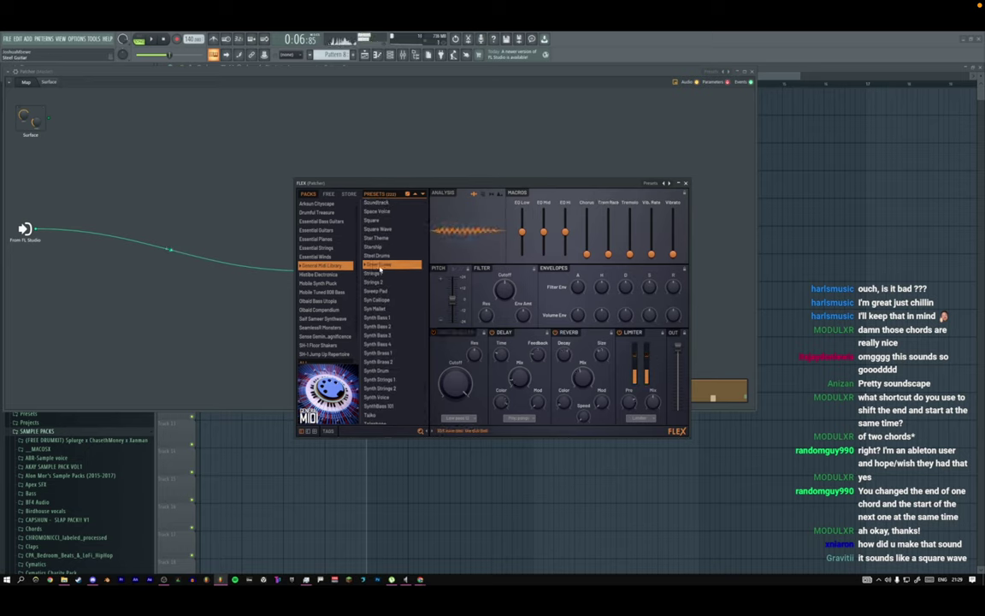
pyautogui.click(381, 273)
pyautogui.scroll(4, 380, 273)
pyautogui.click(381, 270)
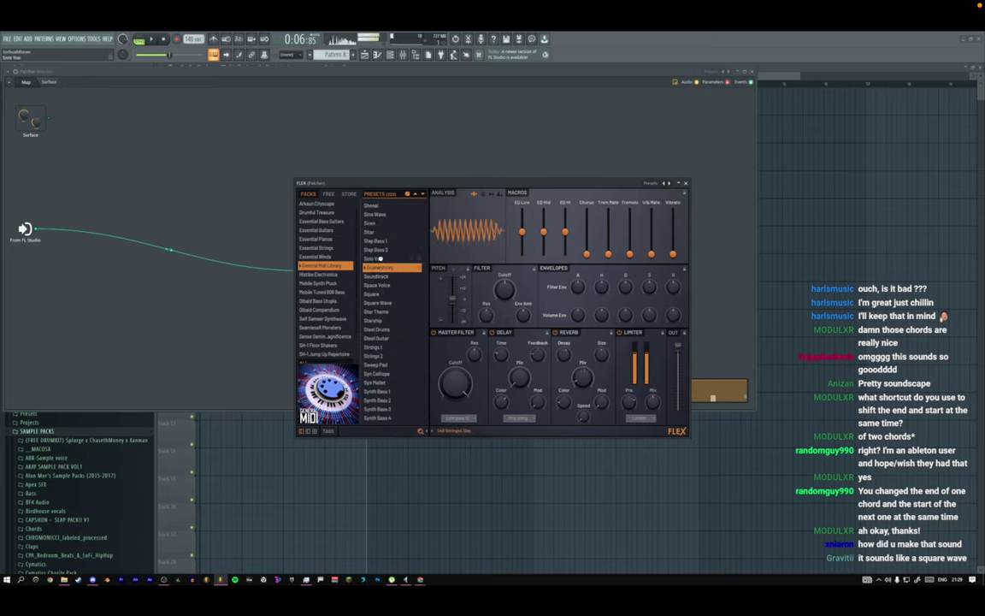
# Load the Solo Vox preset in FLEX, raise its pitch to +24 and adjust its volume envelope.
pyautogui.click(379, 257)
pyautogui.scroll(6, 381, 266)
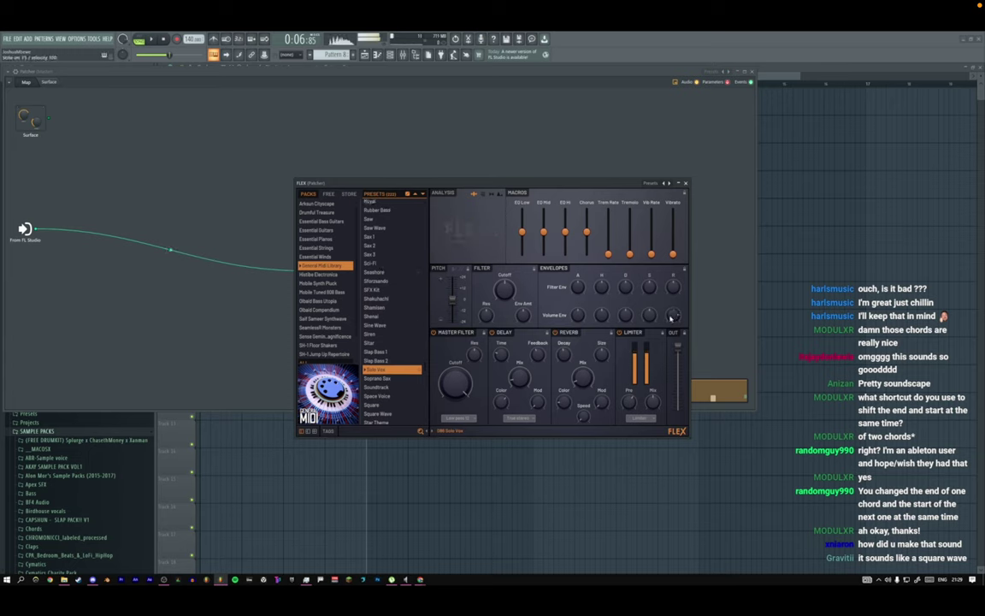
pyautogui.moveTo(578, 315); pyautogui.dragTo(578, 306)
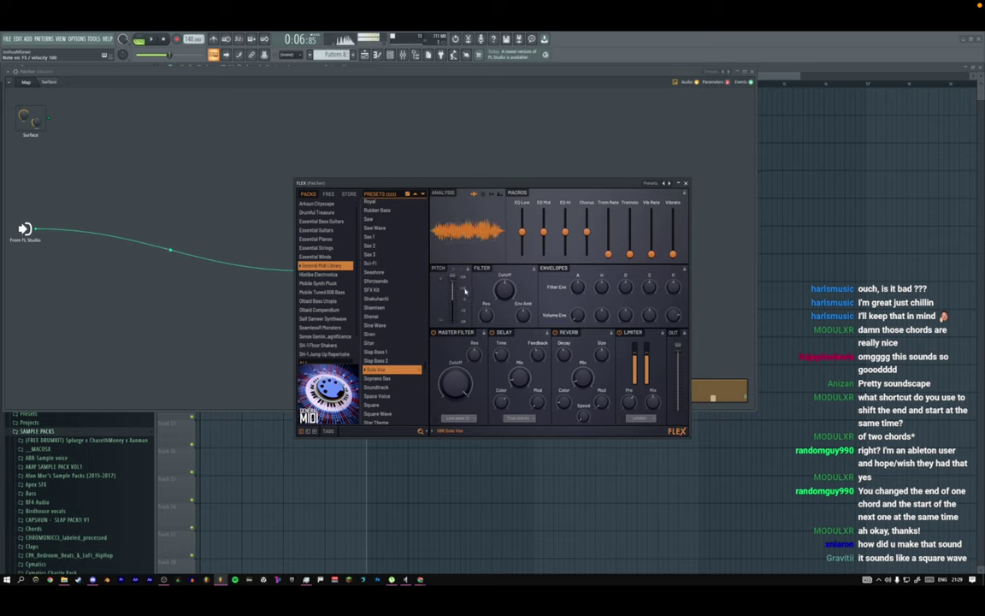
pyautogui.click(685, 183)
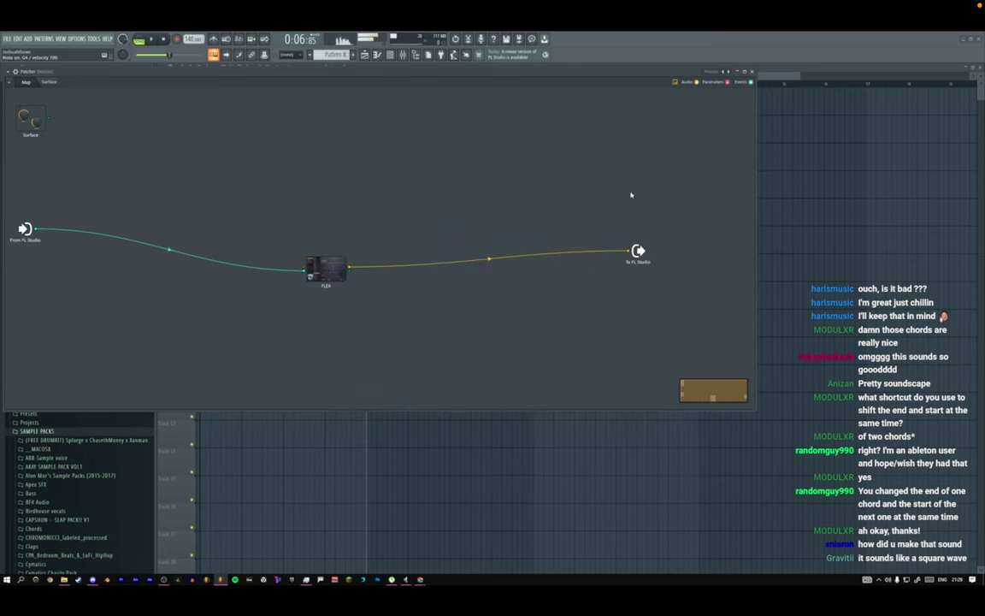
# Move FLEX up in the Patcher map and add Toxic Biohazard directly below it.
pyautogui.moveTo(327, 268); pyautogui.dragTo(267, 206)
pyautogui.rightClick(281, 255)
pyautogui.moveTo(299, 266)
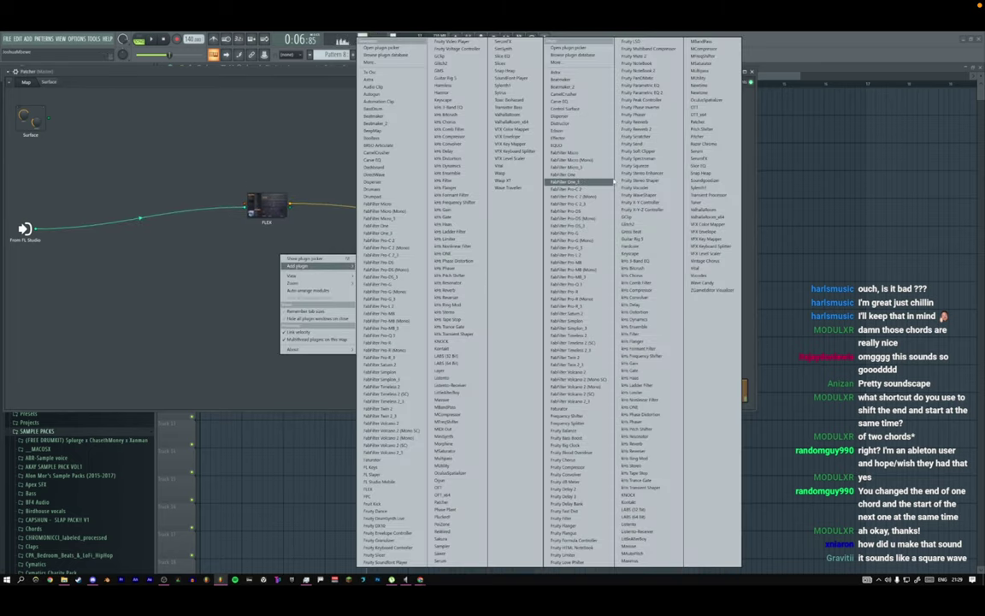
pyautogui.click(500, 101)
pyautogui.moveTo(272, 255); pyautogui.dragTo(252, 268)
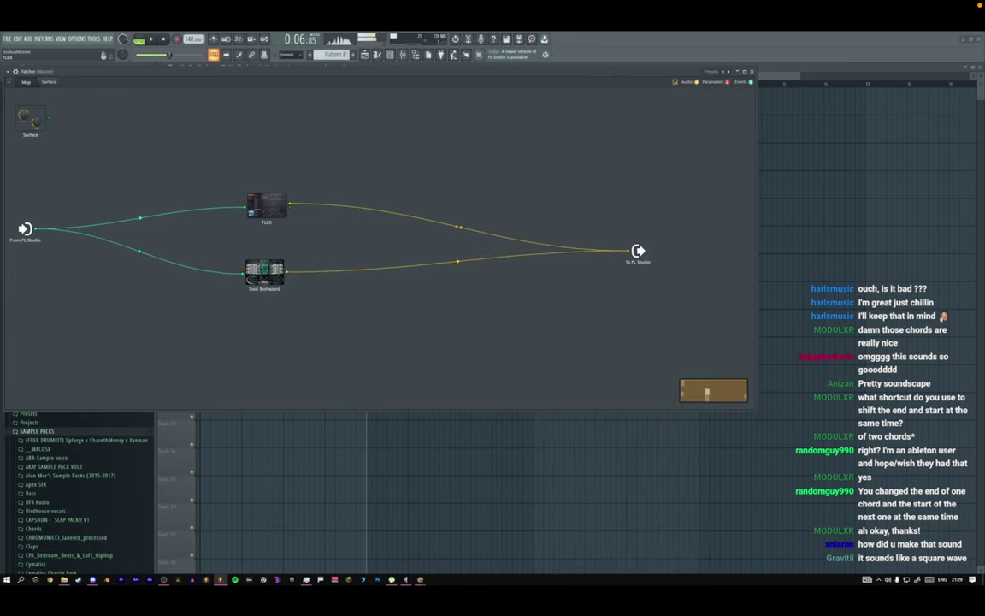
# Reset Toxic Biohazard to its default program and raise the master envelope's release.
pyautogui.doubleClick(263, 205)
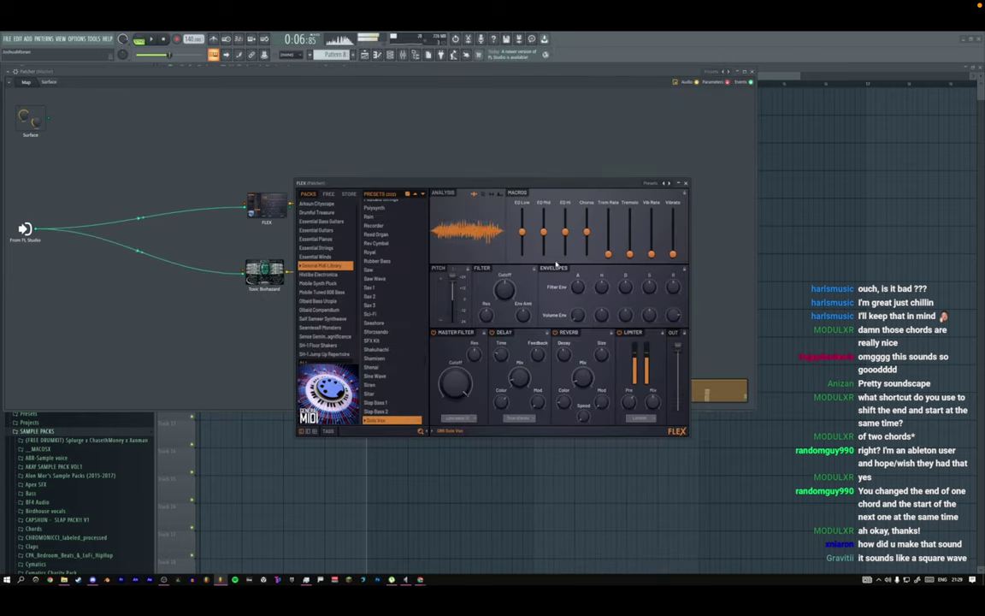
pyautogui.click(686, 183)
pyautogui.doubleClick(275, 274)
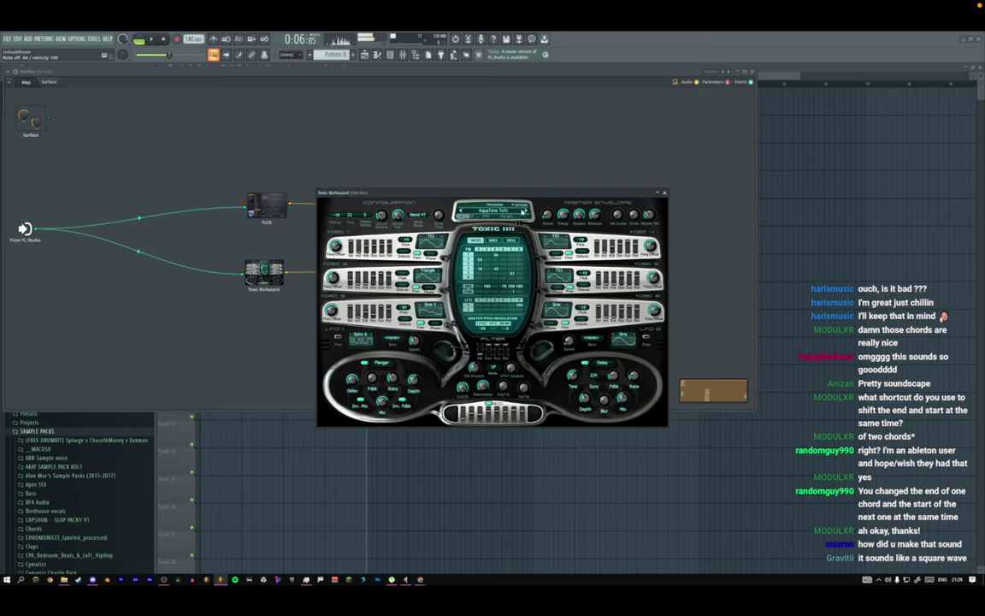
pyautogui.click(521, 206)
pyautogui.click(546, 299)
pyautogui.moveTo(595, 216); pyautogui.dragTo(595, 205)
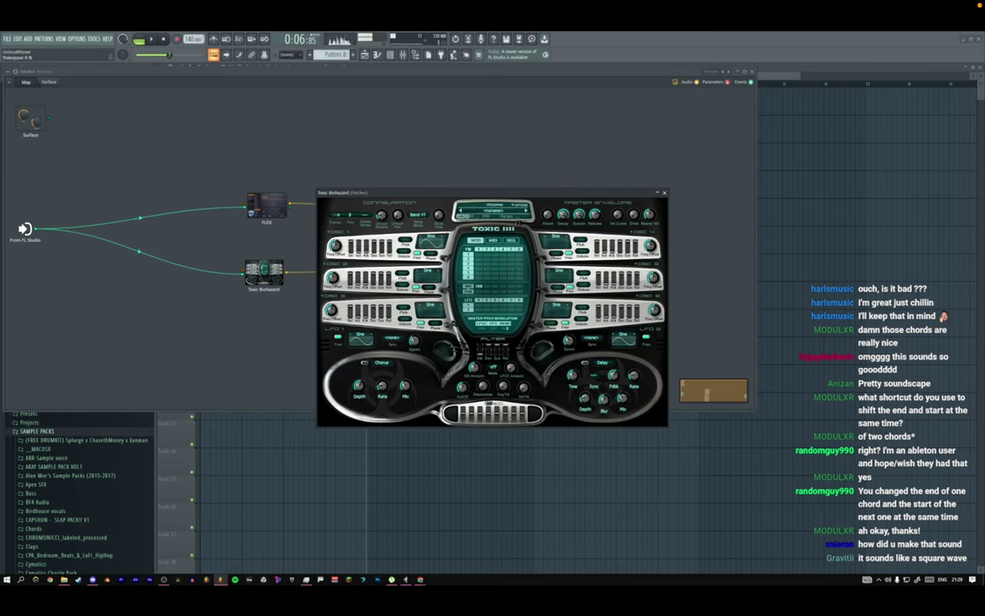
pyautogui.click(664, 193)
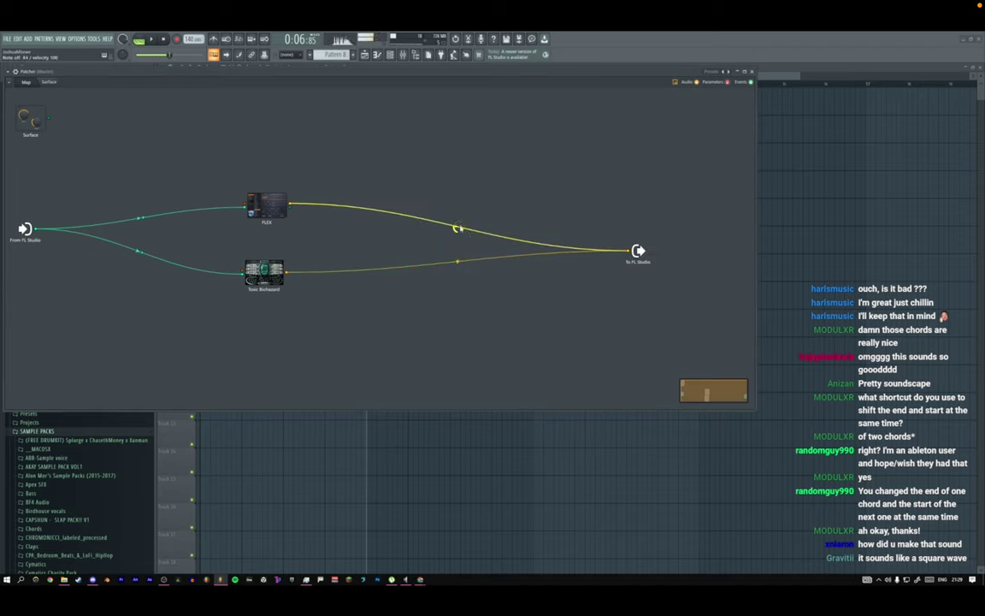
# Audition Sax 3 in FLEX, replace it with the Nylon Guitar preset and raise its pitch to +12.
pyautogui.click(266, 205)
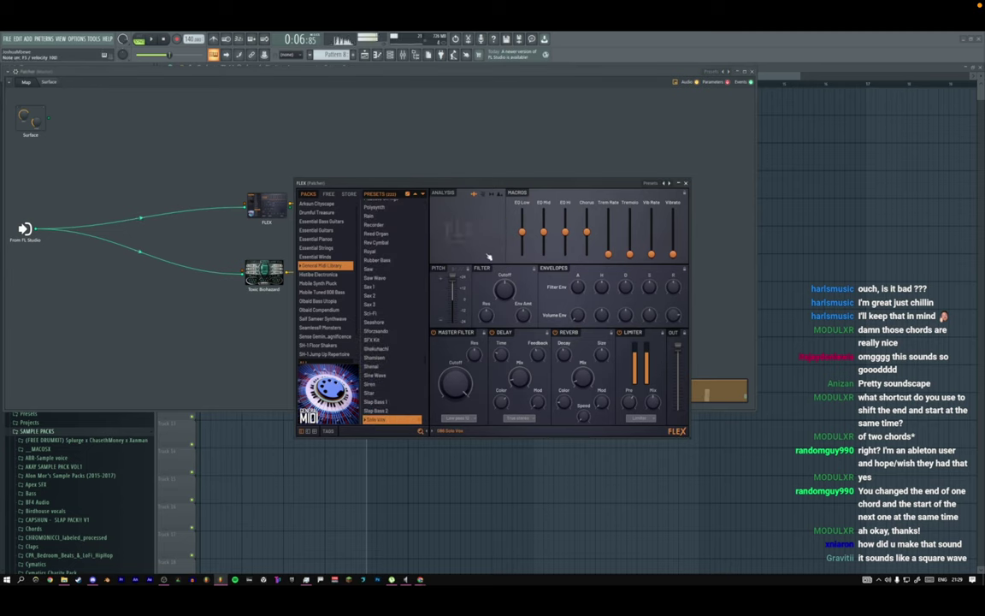
pyautogui.click(381, 306)
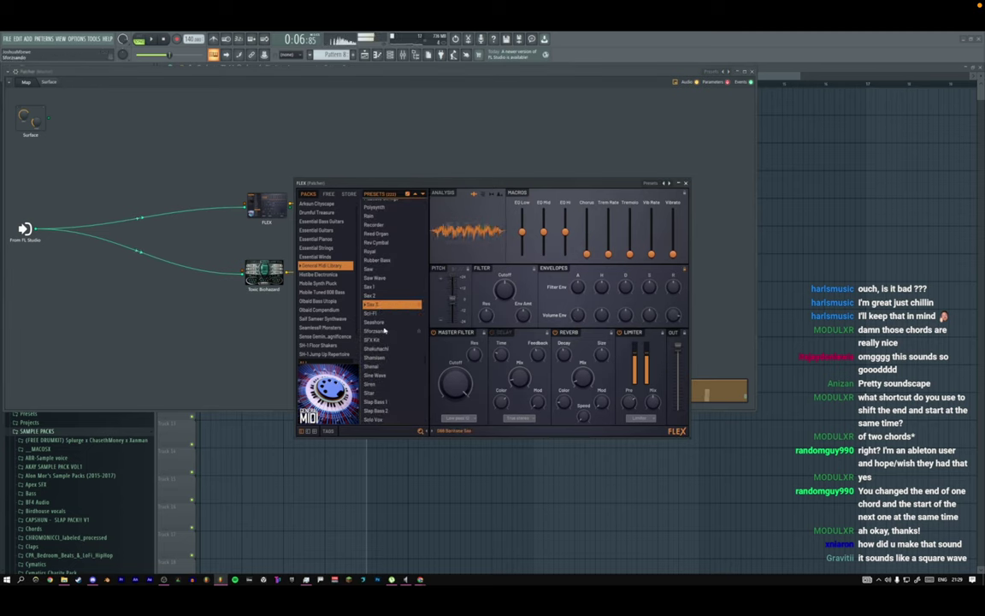
pyautogui.scroll(10, 382, 324)
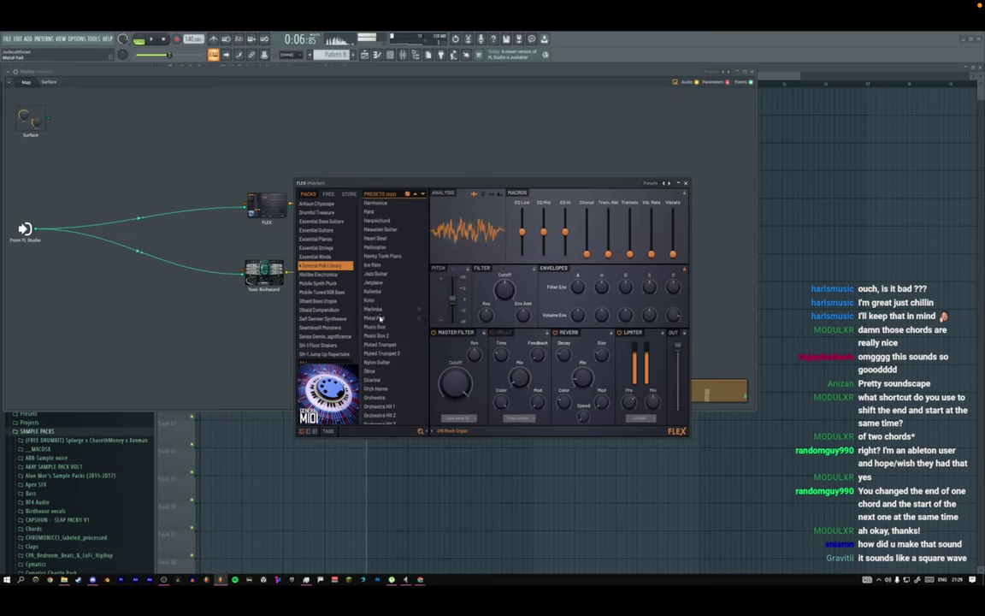
pyautogui.scroll(-2, 380, 318)
pyautogui.click(382, 326)
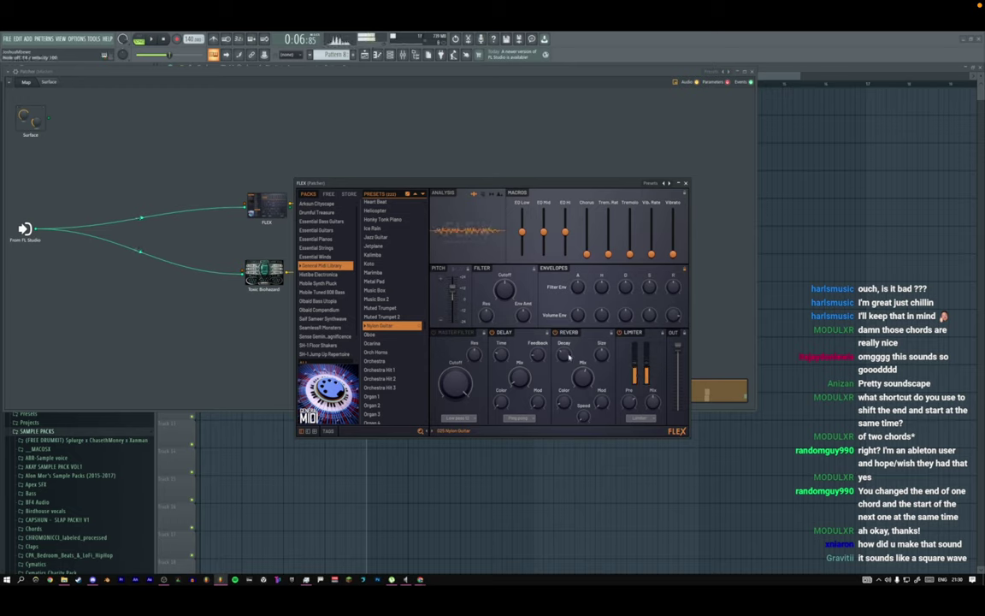
pyautogui.click(685, 183)
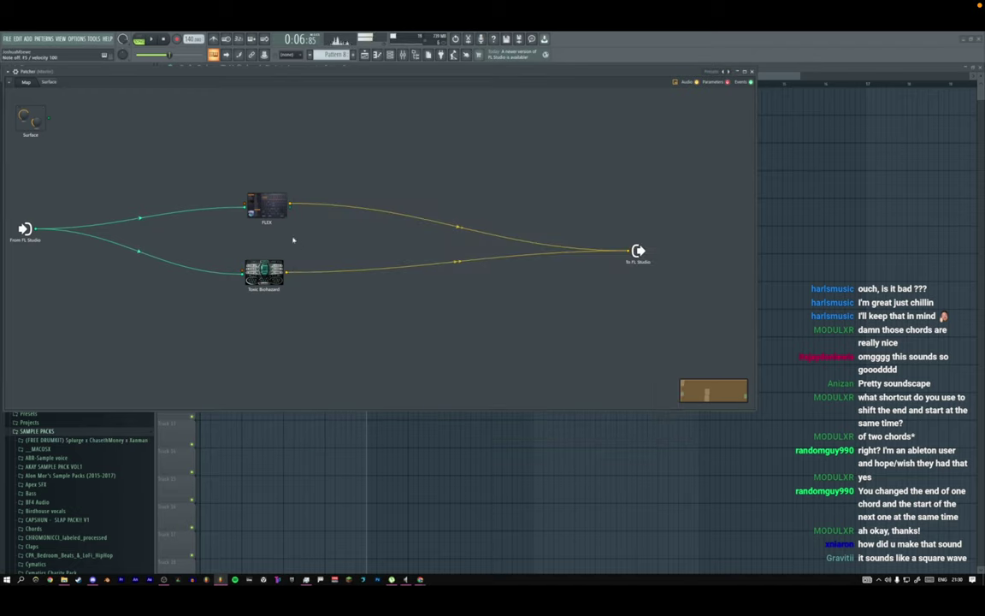
# Duplicate the FLEX module above the original and try the Music Box preset with the pitch raised to +24.
pyautogui.rightClick(261, 203)
pyautogui.click(276, 201)
pyautogui.rightClick(269, 195)
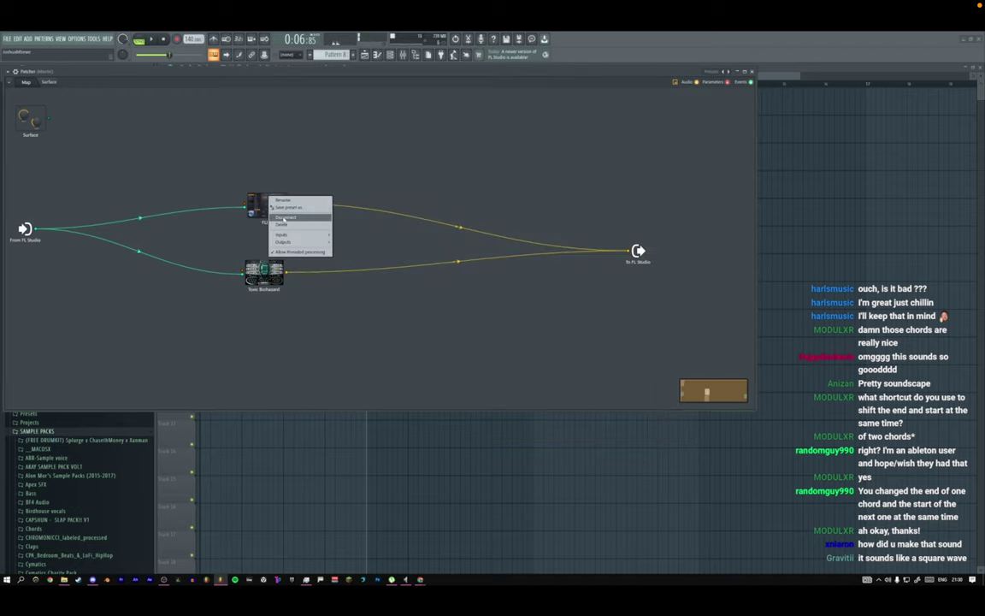
pyautogui.click(284, 218)
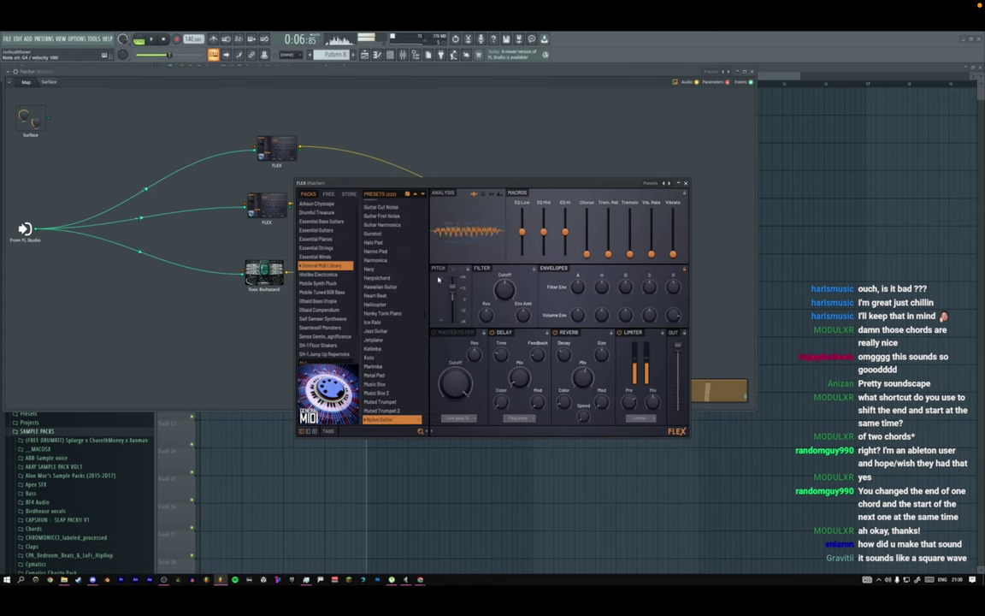
pyautogui.scroll(-4, 397, 305)
pyautogui.scroll(1, 392, 312)
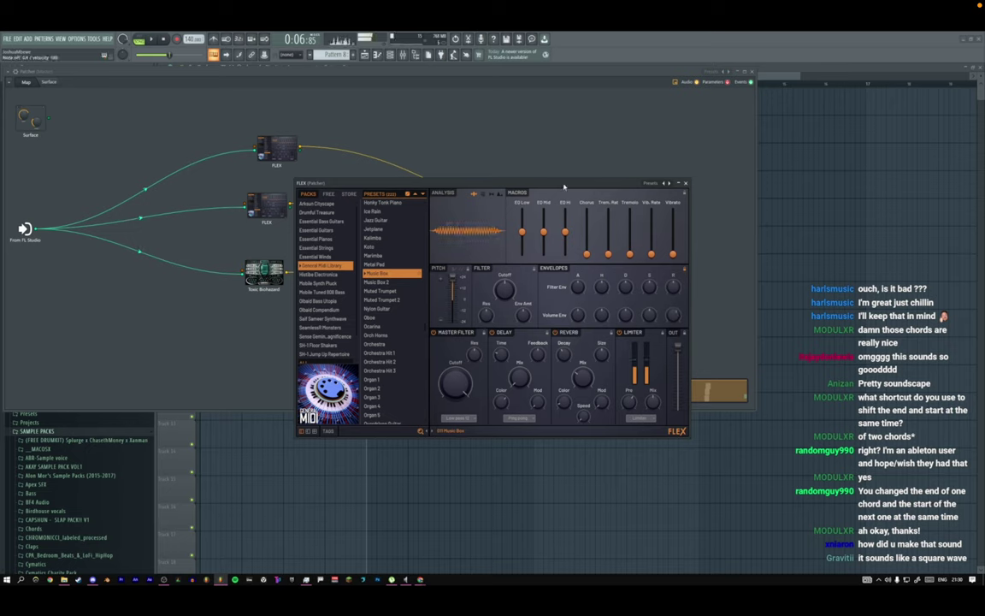
pyautogui.click(683, 184)
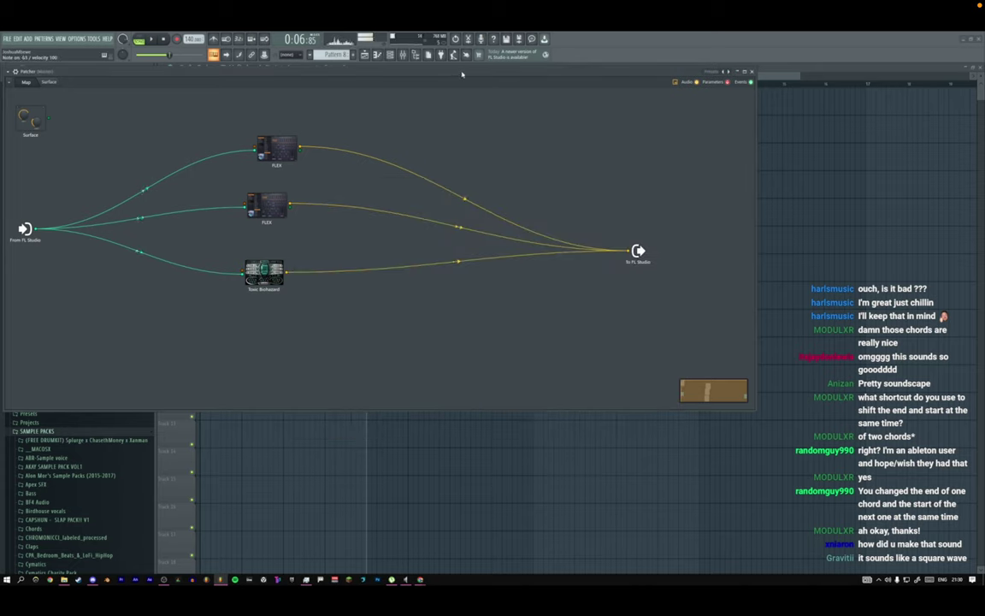
# Delete the upper FLEX module, reposition the remaining FLEX and Toxic Biohazard modules, and close Patcher.
pyautogui.rightClick(283, 149)
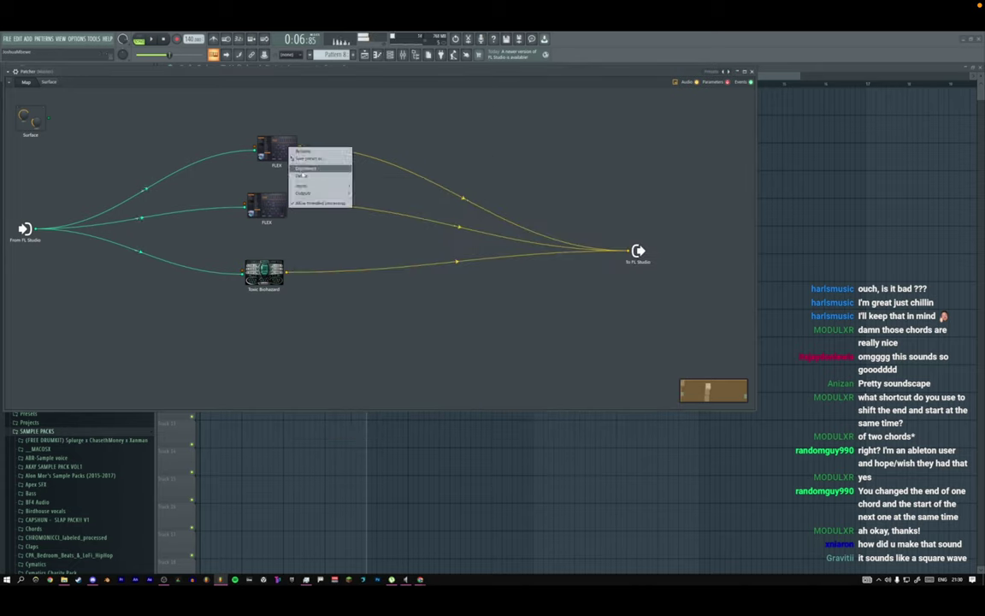
pyautogui.click(304, 180)
pyautogui.moveTo(270, 205); pyautogui.dragTo(281, 179)
pyautogui.moveTo(273, 265); pyautogui.dragTo(292, 252)
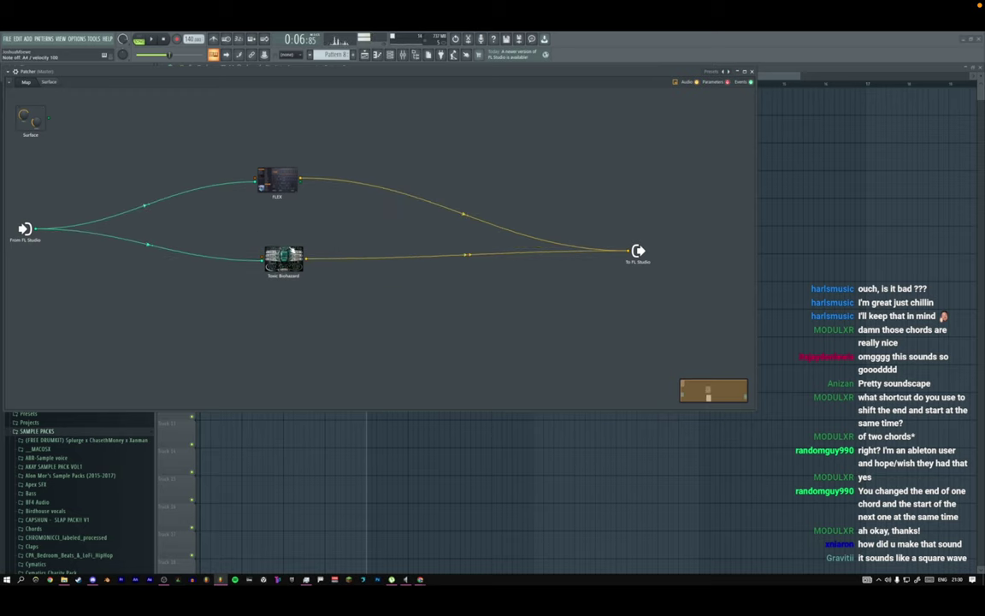
pyautogui.click(752, 72)
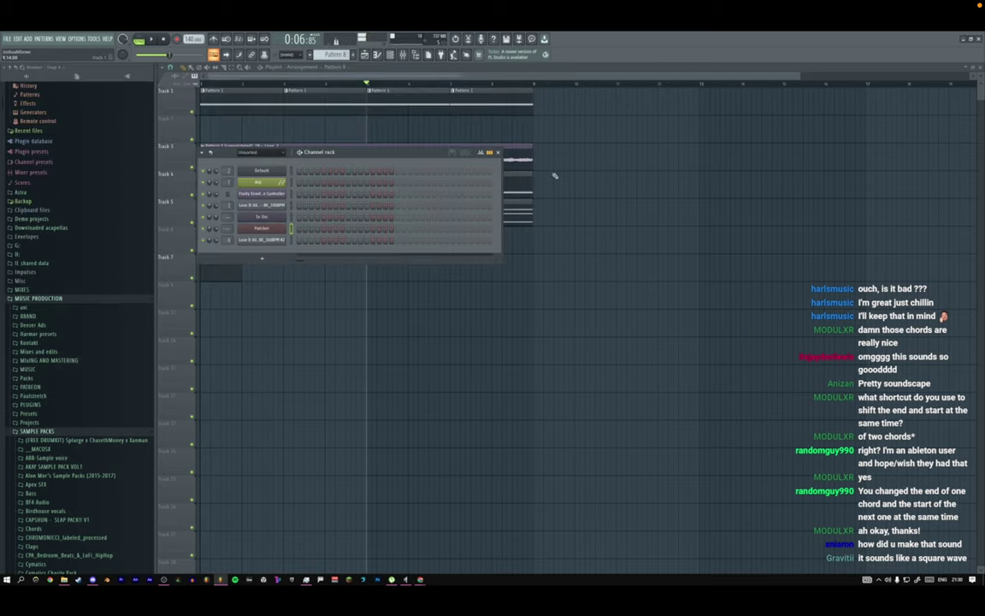
# Set Patcher's root note to F#4 in its channel settings and audition it against the playing arrangement.
pyautogui.click(272, 229)
pyautogui.click(16, 72)
pyautogui.click(31, 85)
pyautogui.press('space')
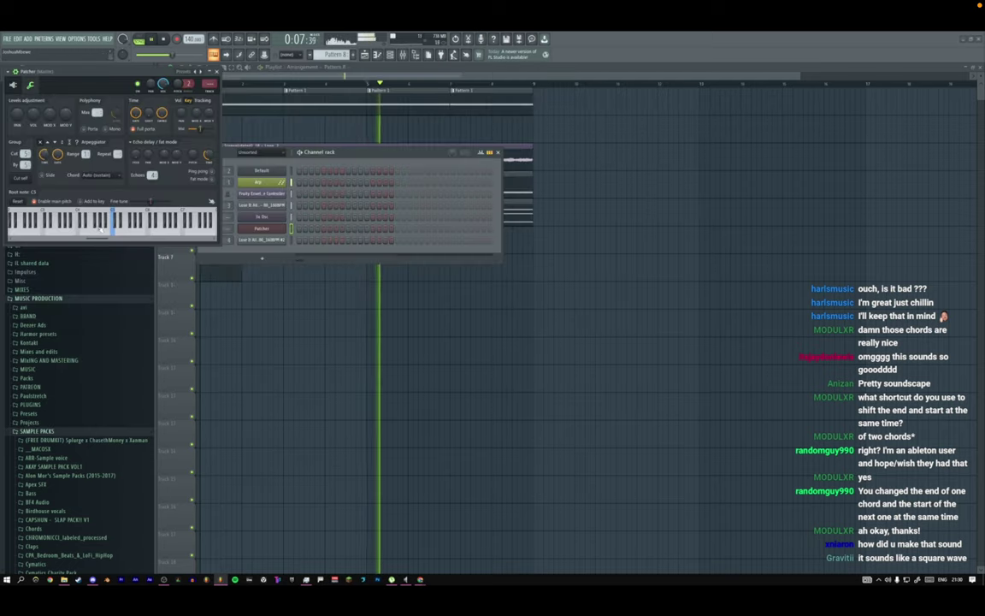
pyautogui.press('space')
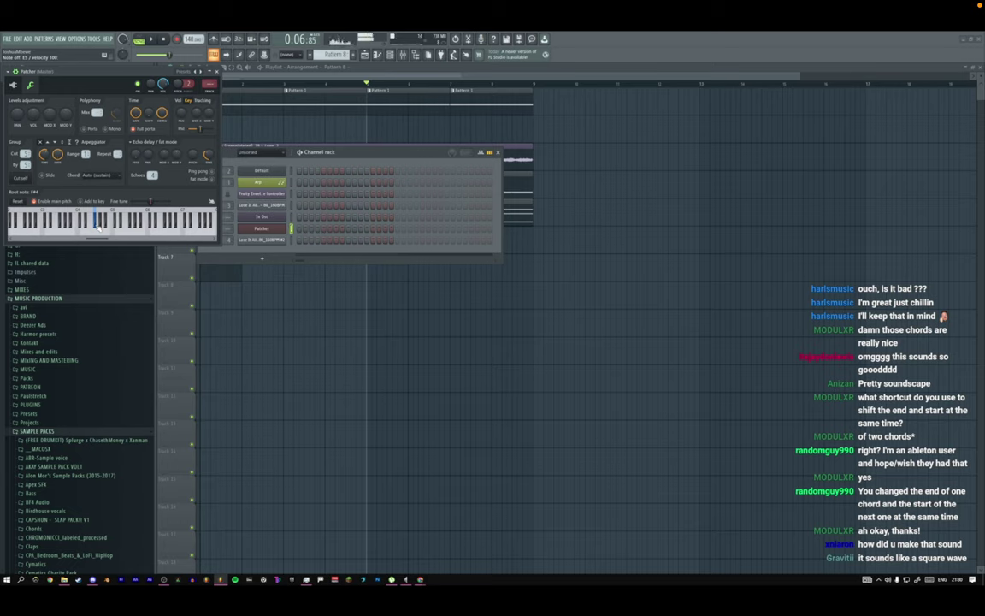
pyautogui.press('space')
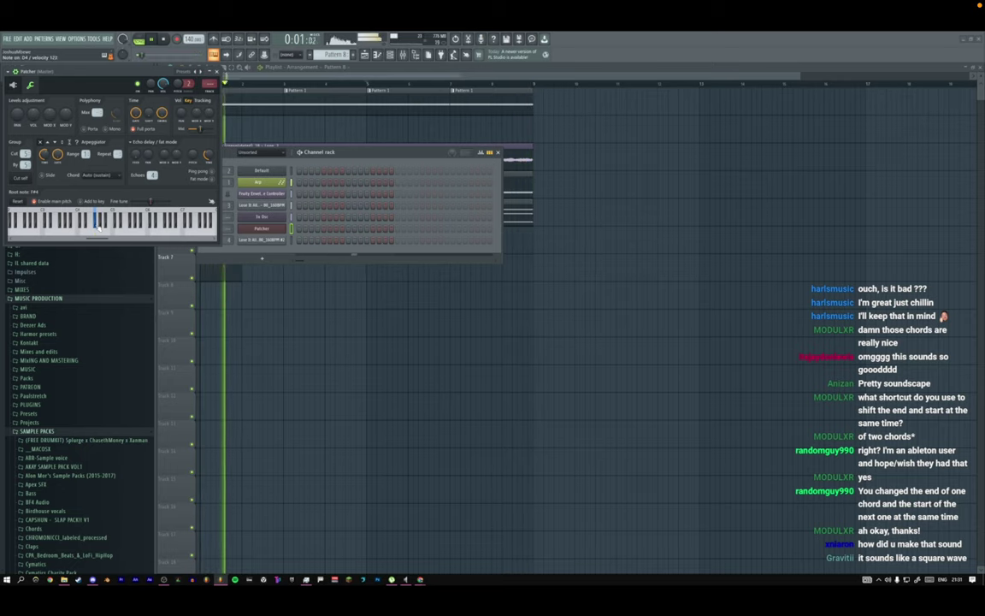
# Close the open plugin windows and open the piano roll for the Patcher channel.
pyautogui.press('F12')
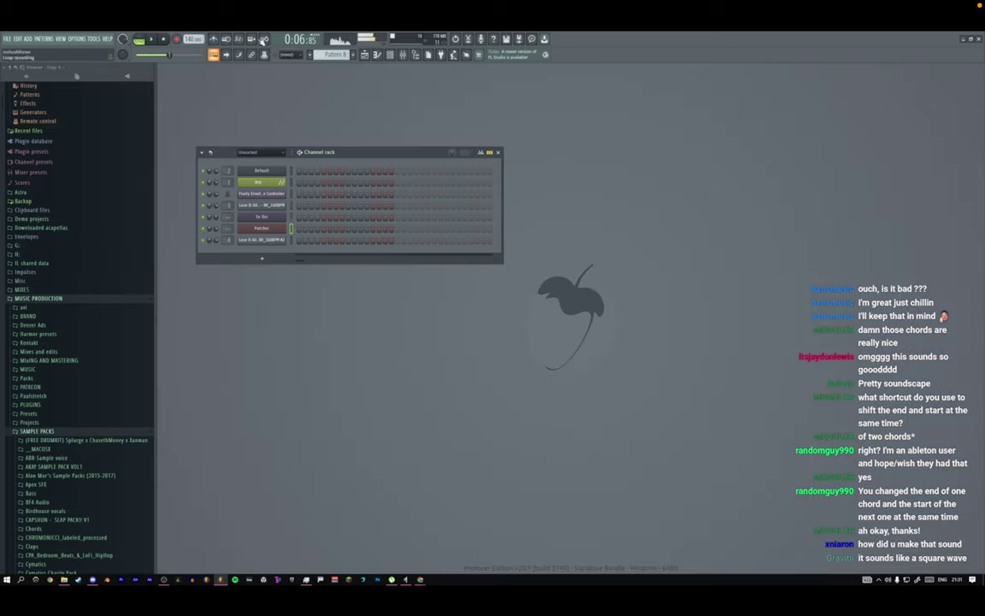
pyautogui.rightClick(284, 226)
pyautogui.click(295, 228)
pyautogui.moveTo(203, 208); pyautogui.dragTo(191, 188)
pyautogui.rightClick(199, 190)
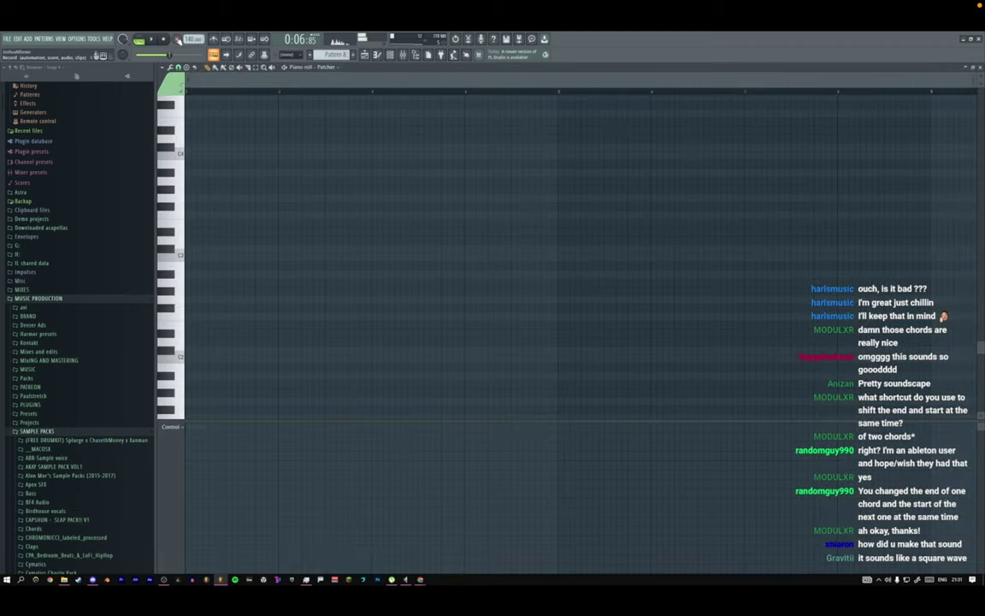
# Enable recording and record a short Patcher melody into Pattern 8 while the arrangement plays.
pyautogui.click(178, 40)
pyautogui.press('space')
pyautogui.press('space')
pyautogui.click(365, 54)
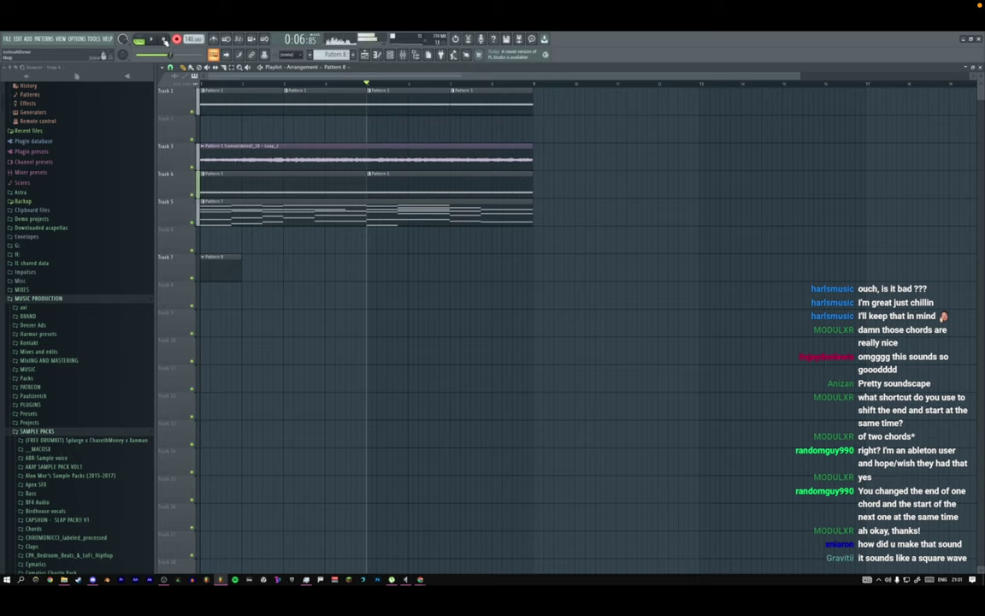
pyautogui.rightClick(176, 39)
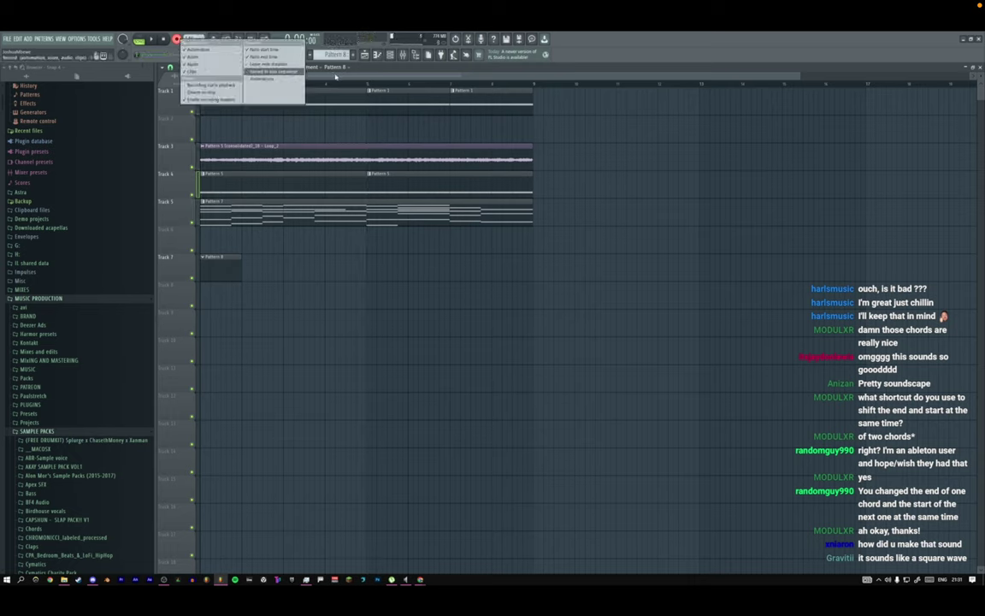
pyautogui.click(335, 77)
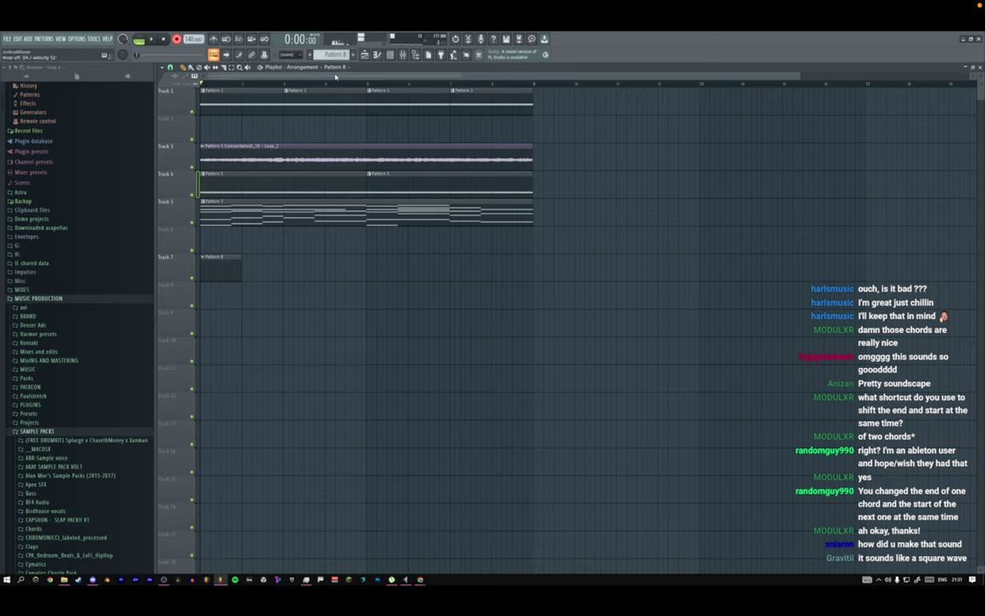
pyautogui.press('space')
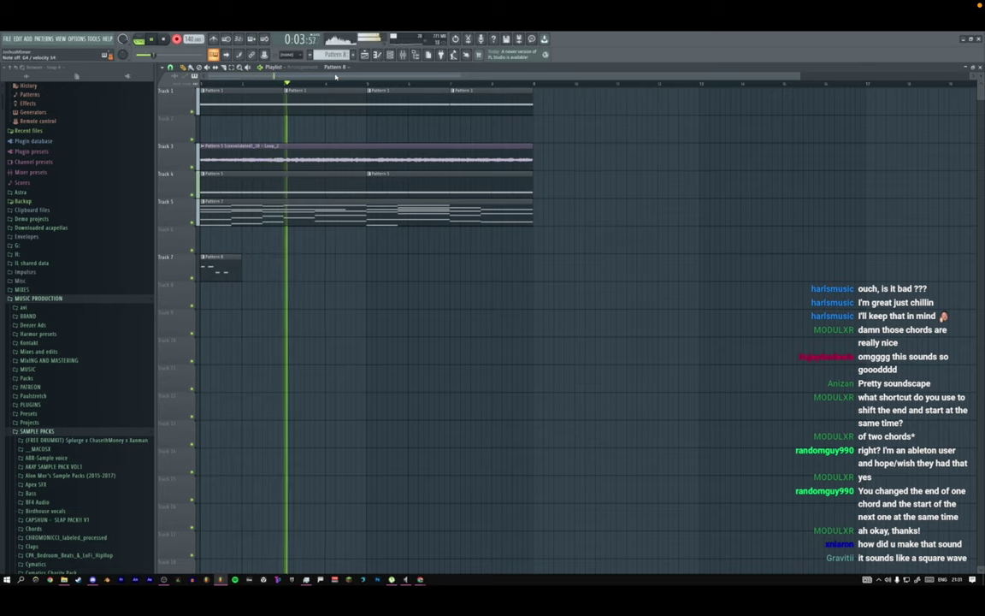
pyautogui.click(163, 41)
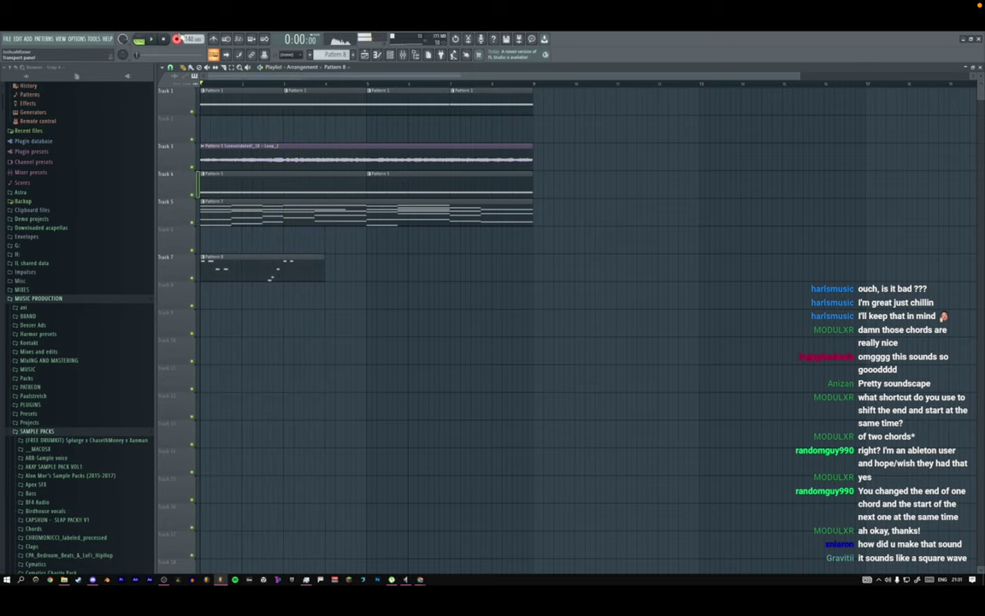
# Open Pattern 8's melody and move the second and third rising notes slightly later for even spacing.
pyautogui.doubleClick(268, 259)
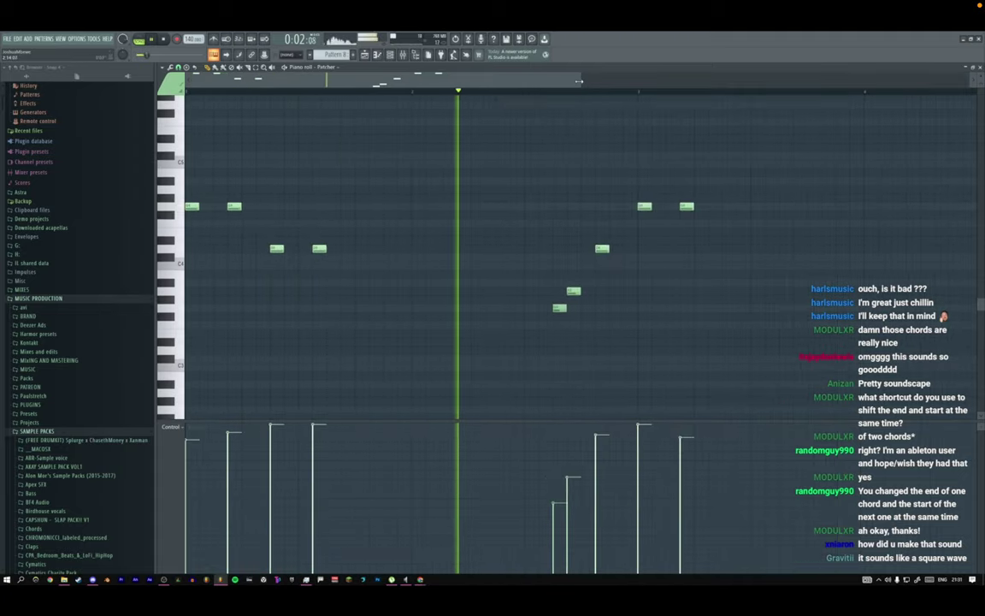
pyautogui.moveTo(579, 81); pyautogui.dragTo(693, 105)
pyautogui.press('space')
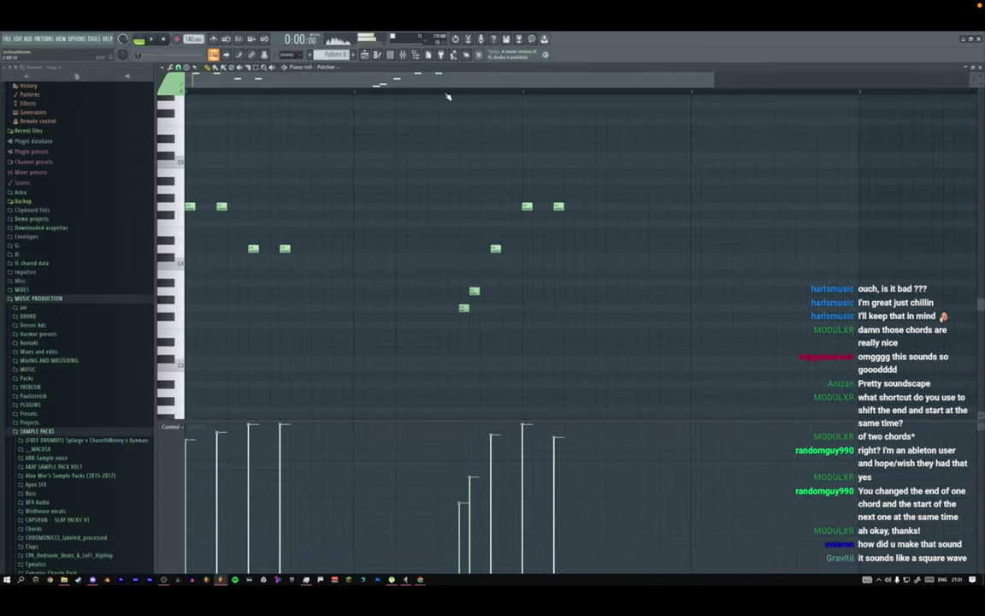
pyautogui.press('space')
pyautogui.moveTo(475, 292); pyautogui.dragTo(486, 293)
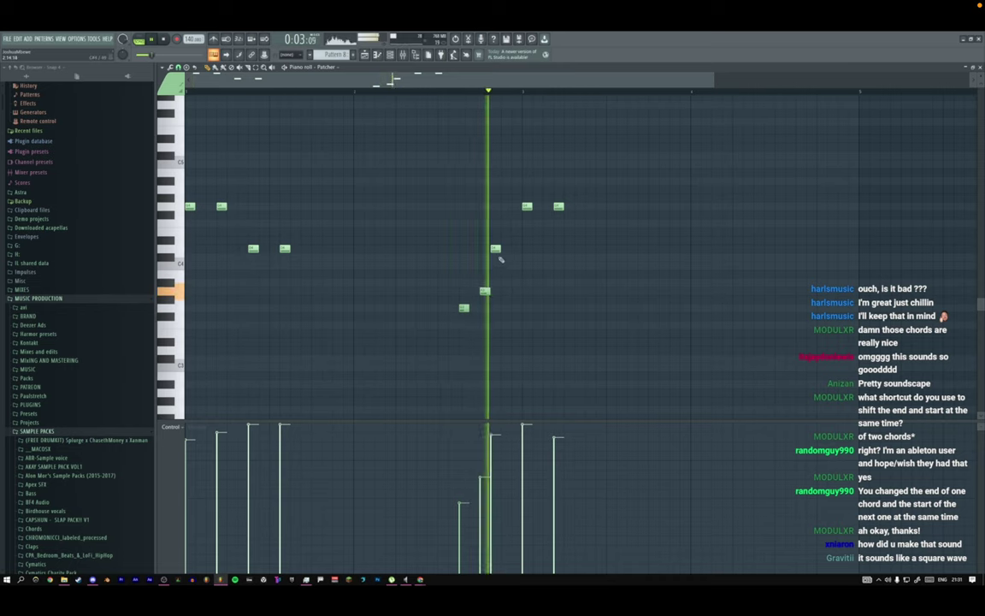
pyautogui.moveTo(496, 249); pyautogui.dragTo(506, 248)
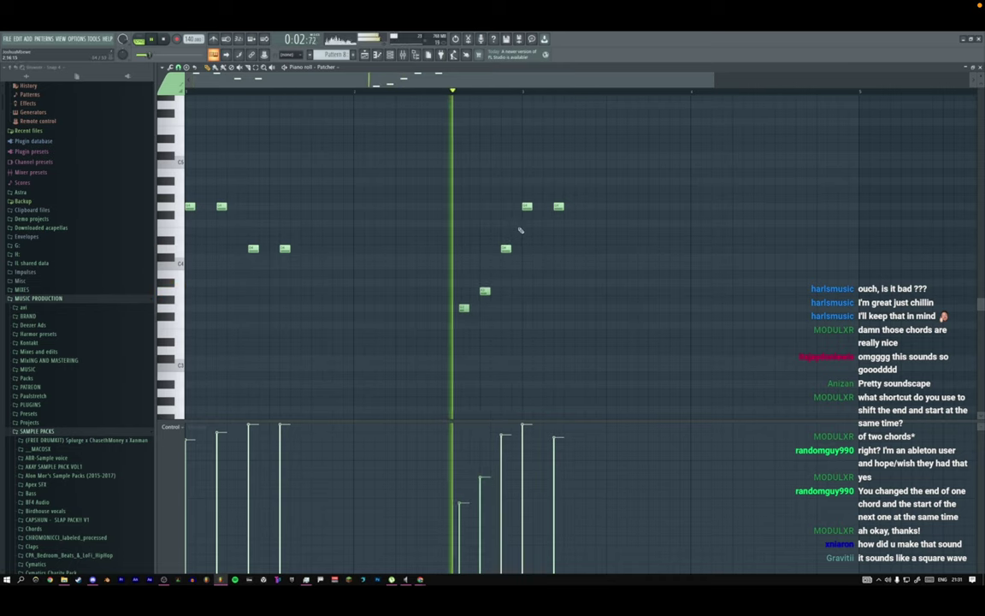
# Even out the velocities of all the melody notes and deselect them.
pyautogui.hotkey('ctrl', 'a')
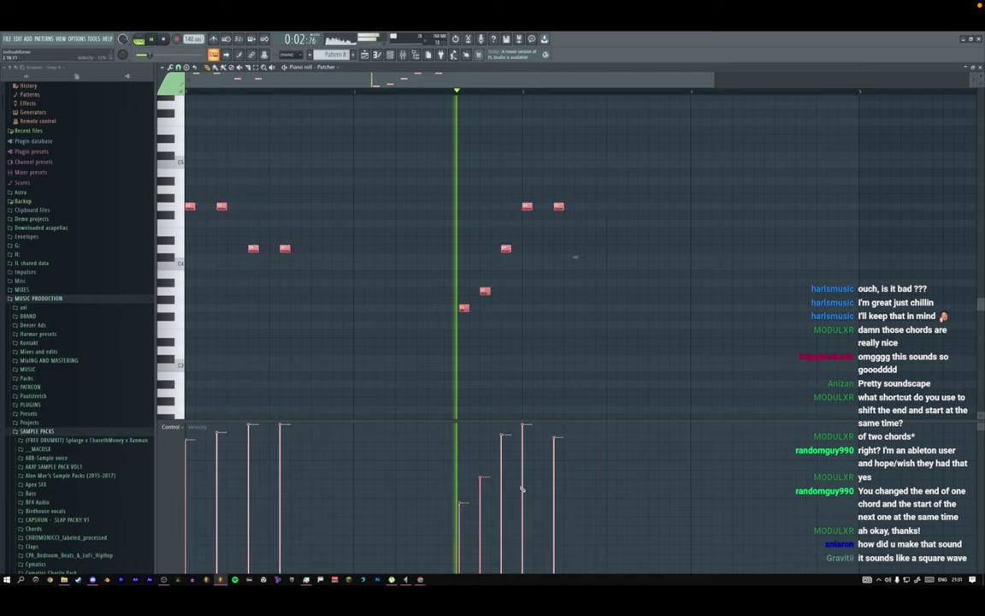
pyautogui.moveTo(568, 448); pyautogui.dragTo(136, 449)
pyautogui.keyDown('ctrl'); pyautogui.click(435, 365); pyautogui.keyUp('ctrl')
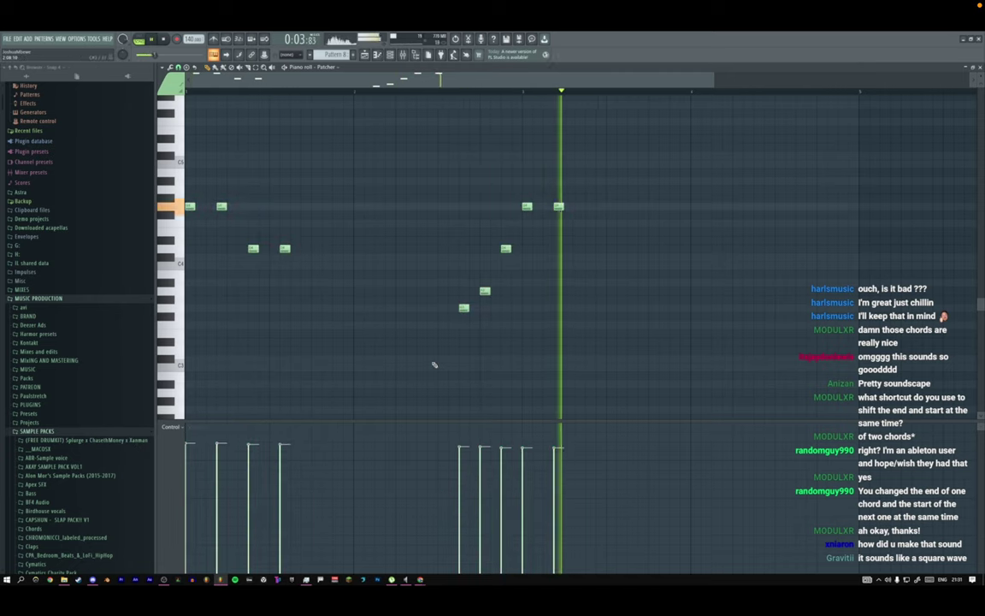
# Transpose the melody up one octave and lower its last note to E5.
pyautogui.scroll(-3, 434, 366)
pyautogui.press('F7')
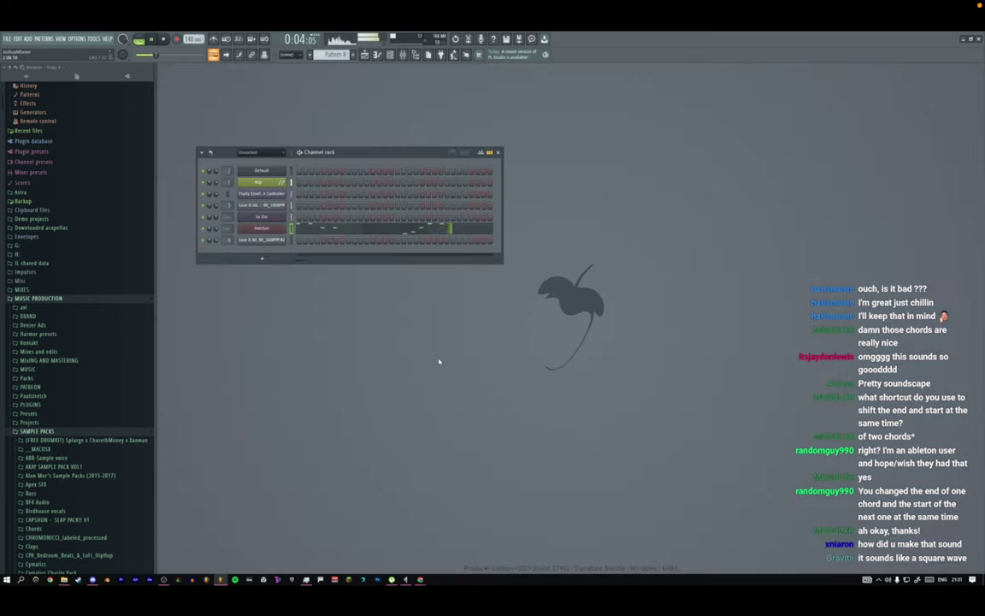
pyautogui.press('F7')
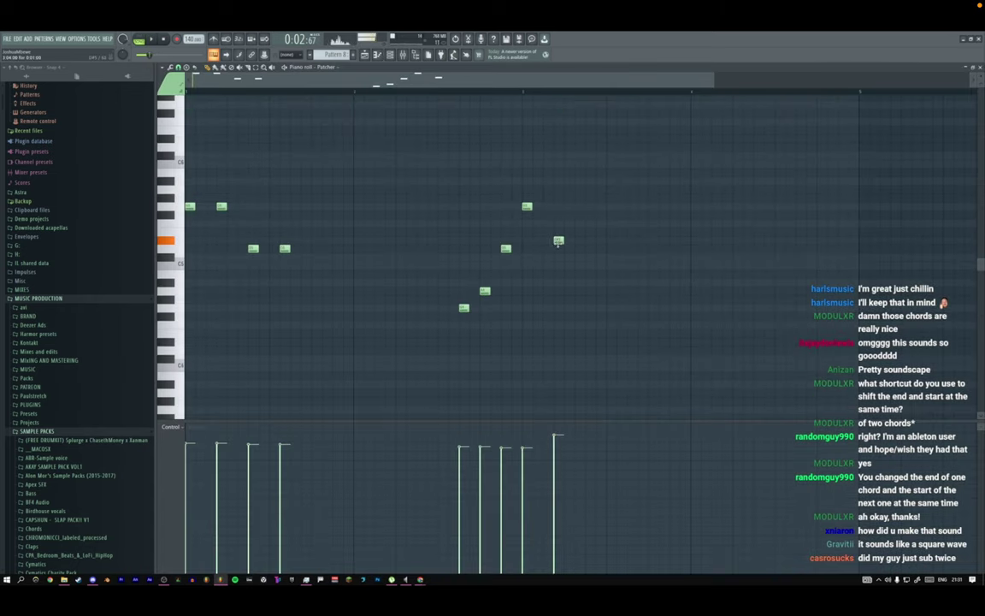
pyautogui.moveTo(559, 242); pyautogui.dragTo(558, 233)
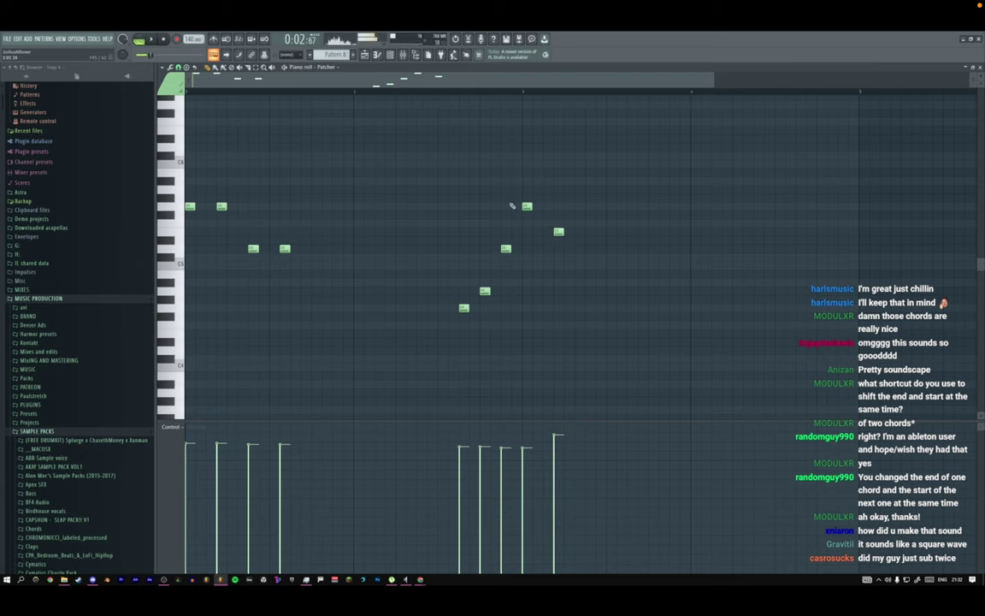
# Move the melody's last note to near the end of bar 3 and delete the two opening notes.
pyautogui.press('F5')
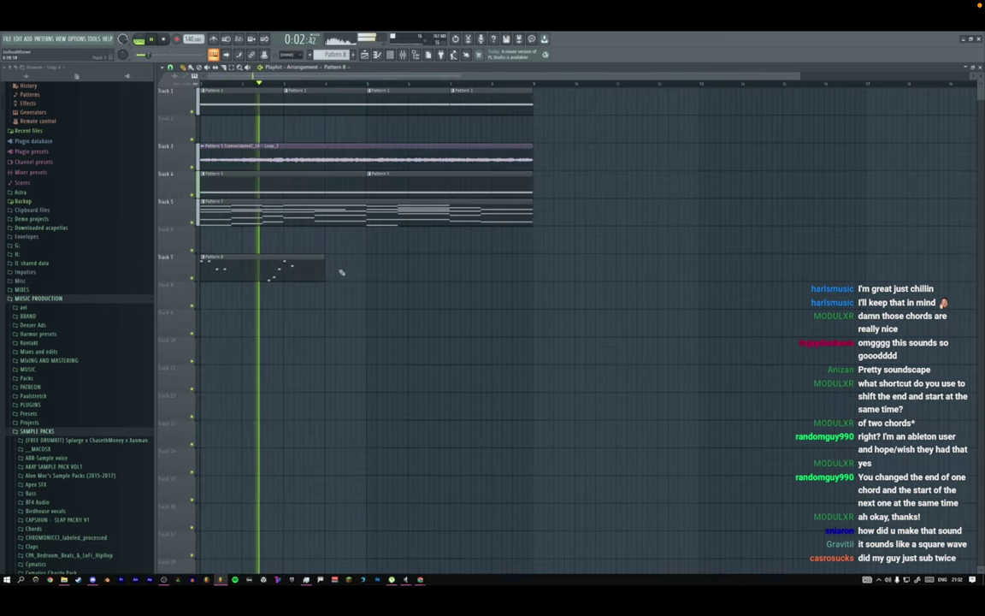
pyautogui.doubleClick(291, 273)
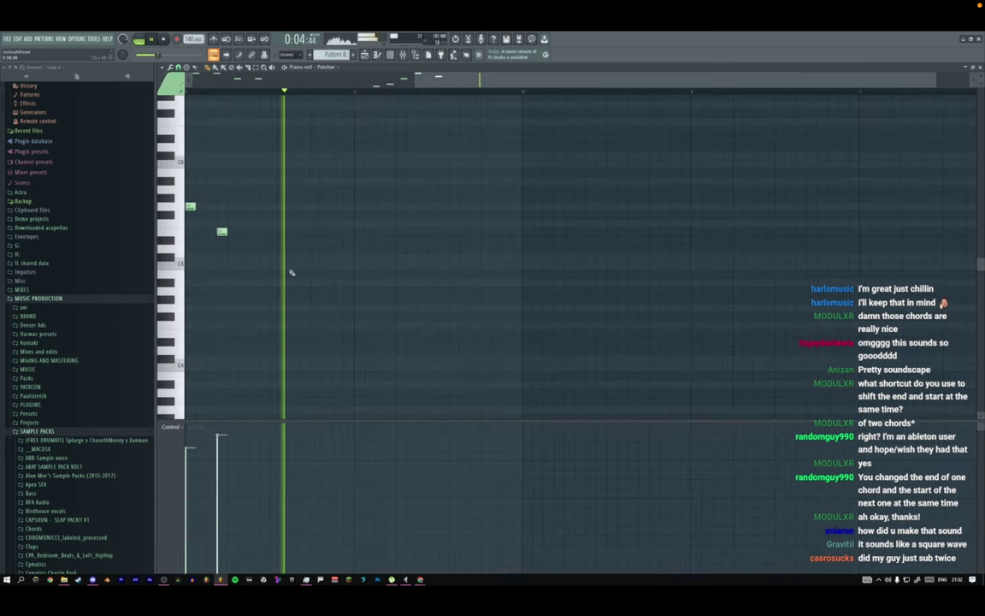
pyautogui.press('space')
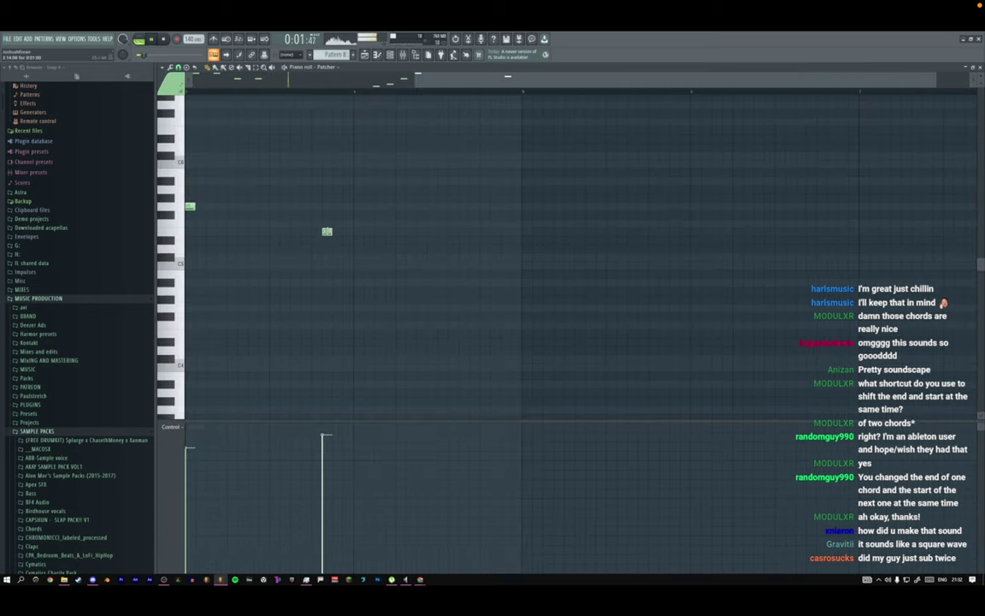
pyautogui.moveTo(416, 80); pyautogui.dragTo(108, 123)
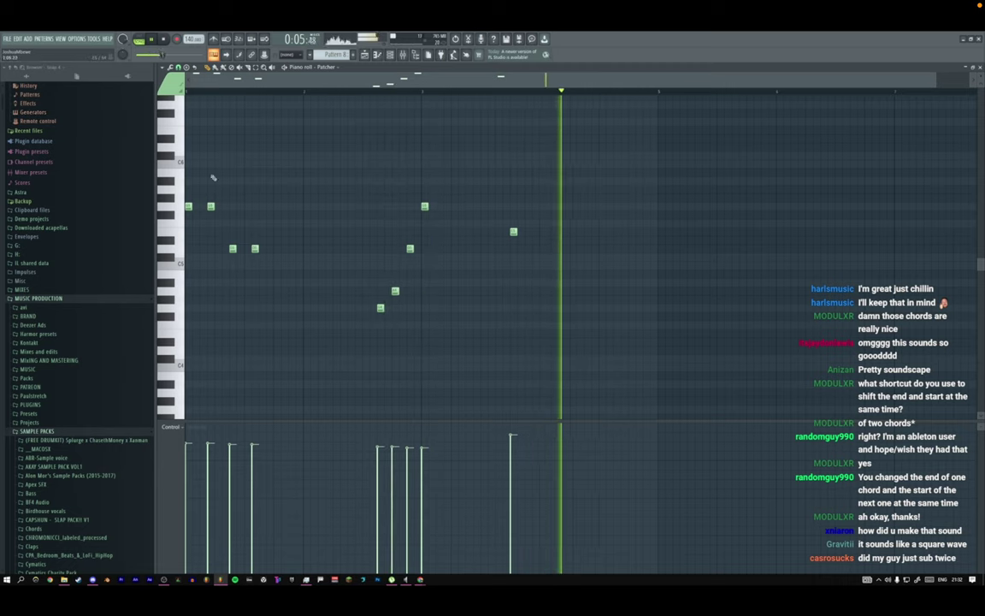
pyautogui.rightClick(210, 206)
pyautogui.rightClick(188, 206)
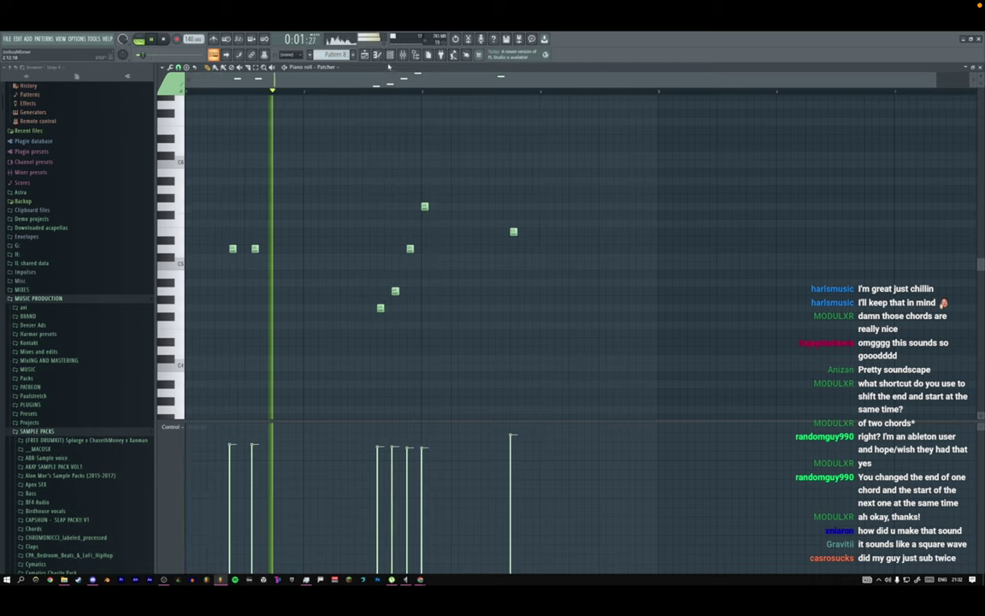
# Insert Fruity Delay 2 before Patcher's output, place it after FLEX and Toxic Biohazard, and open it.
pyautogui.press('F6')
pyautogui.click(276, 231)
pyautogui.click(13, 84)
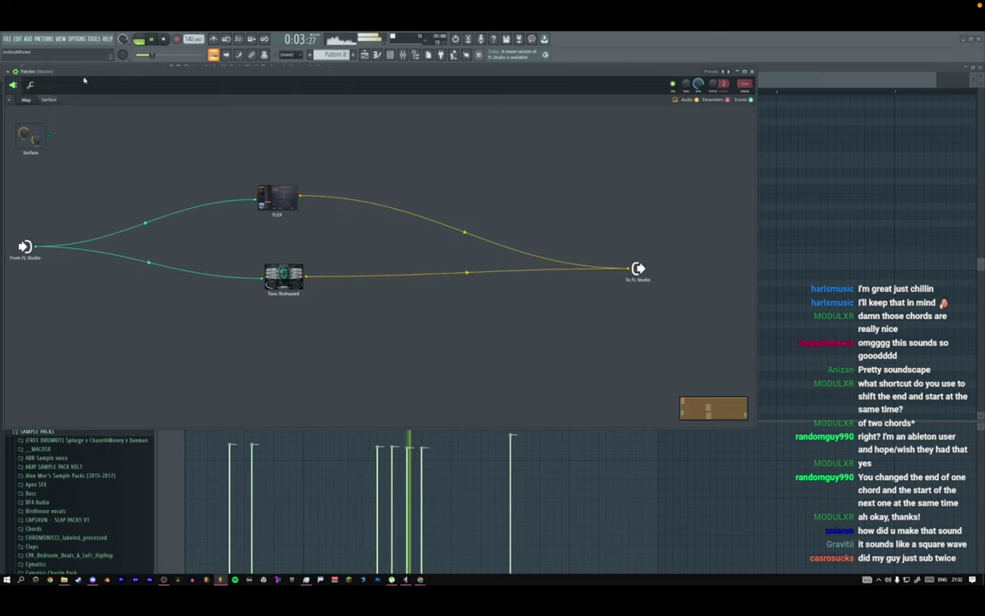
pyautogui.moveTo(84, 75); pyautogui.dragTo(137, 79)
pyautogui.rightClick(685, 272)
pyautogui.moveTo(697, 284)
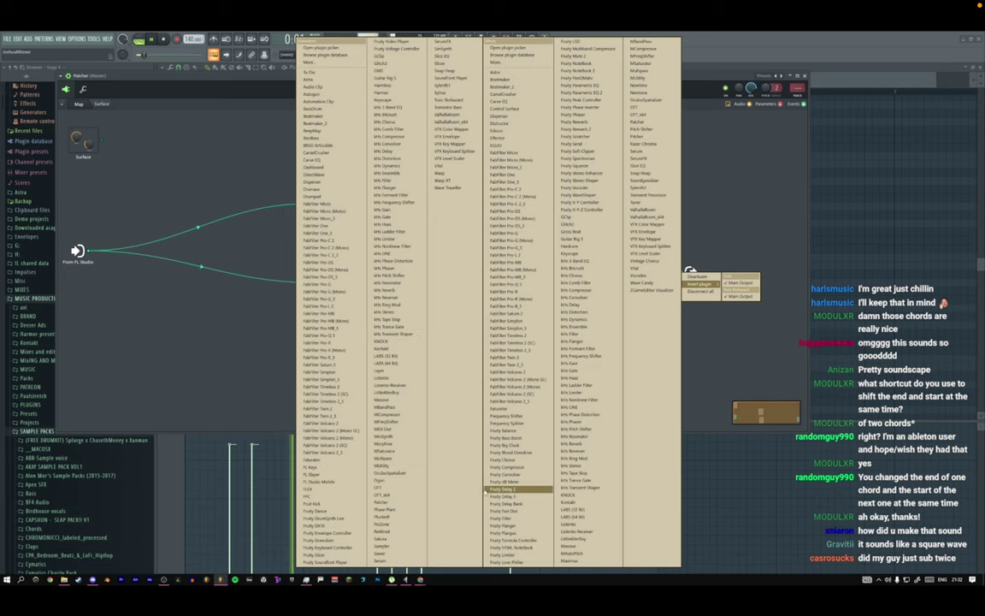
pyautogui.click(503, 488)
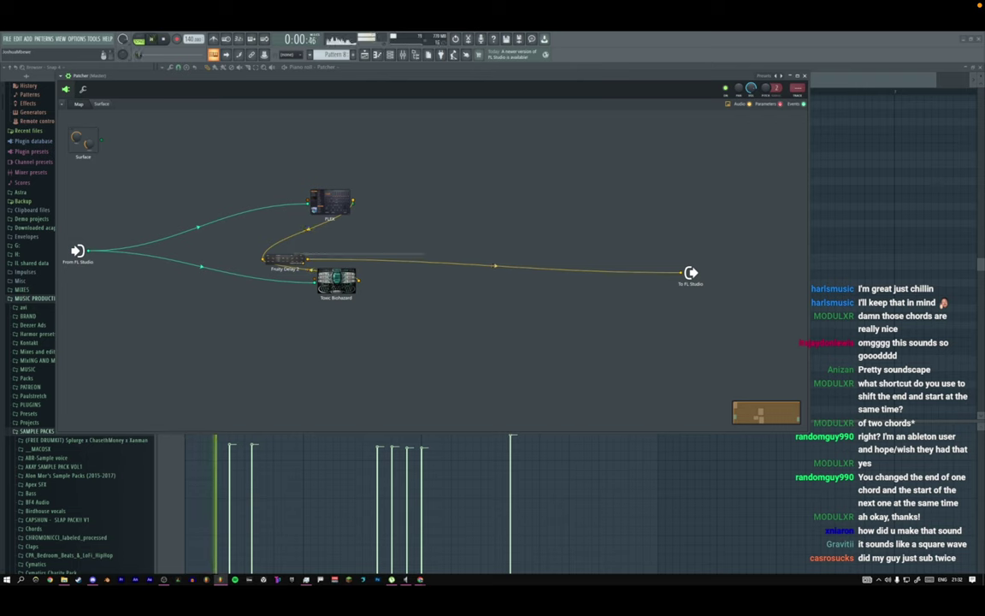
pyautogui.moveTo(292, 259); pyautogui.dragTo(498, 259)
pyautogui.doubleClick(496, 259)
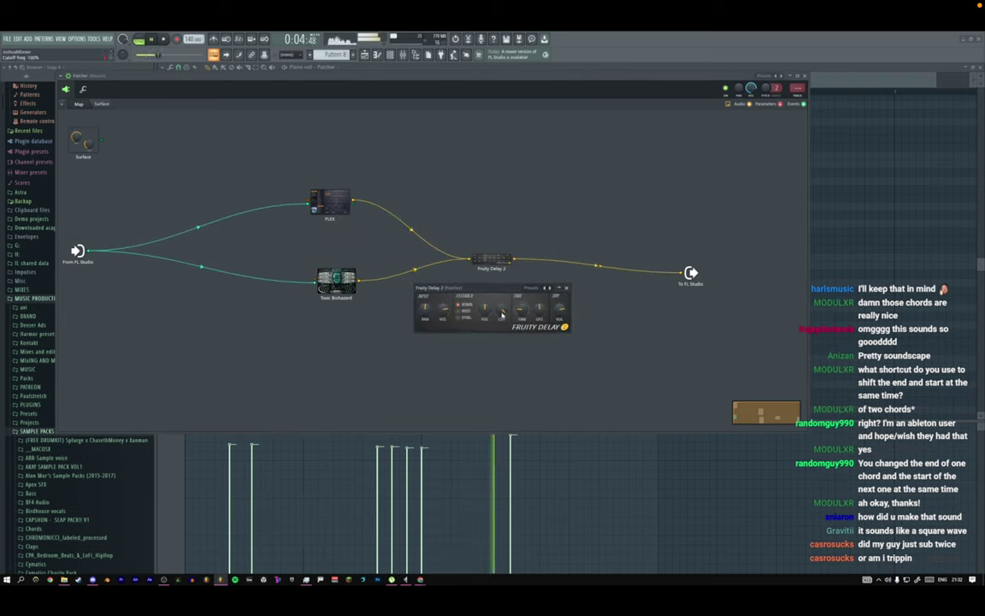
# Reset Fruity Delay 2's feedback cutoff, set its time to 4 steps, enable ping-pong feedback and pan the input.
pyautogui.rightClick(502, 315)
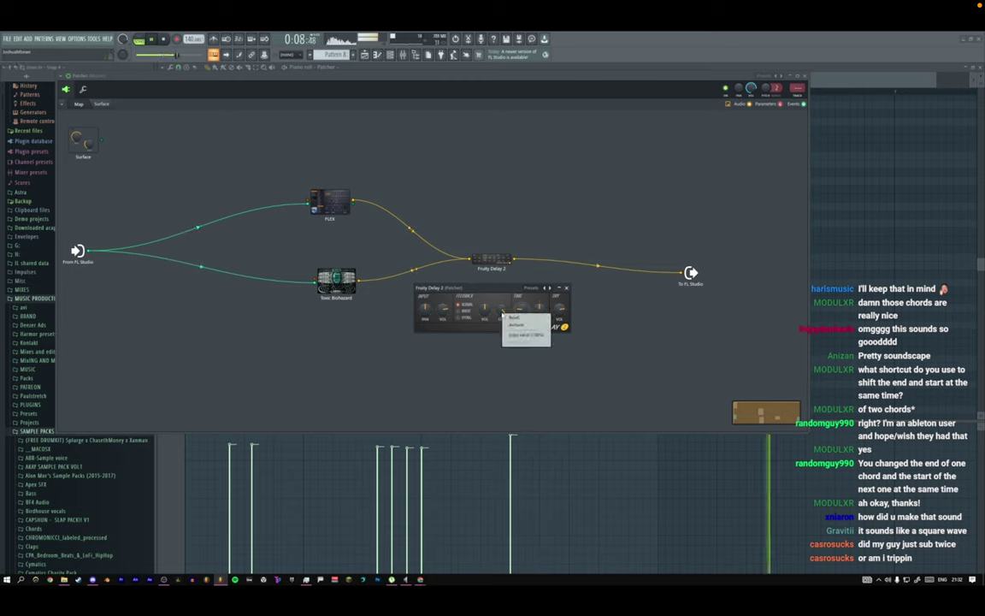
pyautogui.click(505, 317)
pyautogui.press('space')
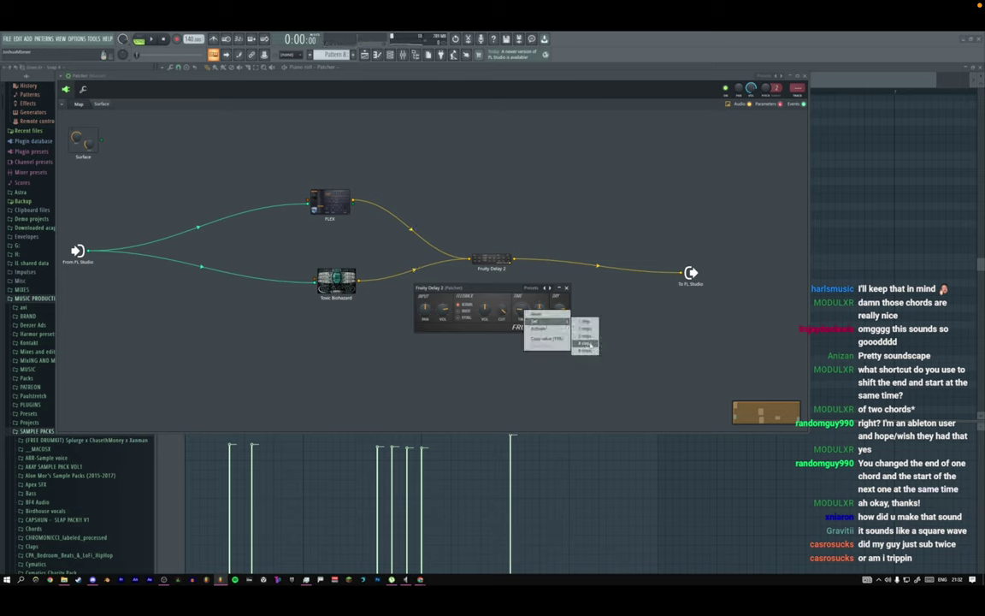
pyautogui.click(586, 343)
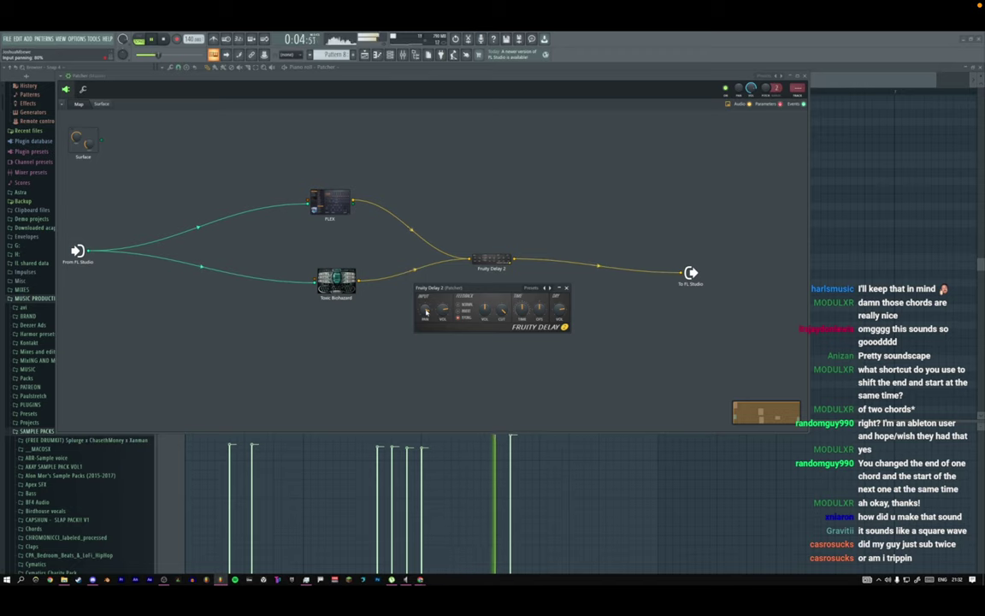
pyautogui.click(565, 288)
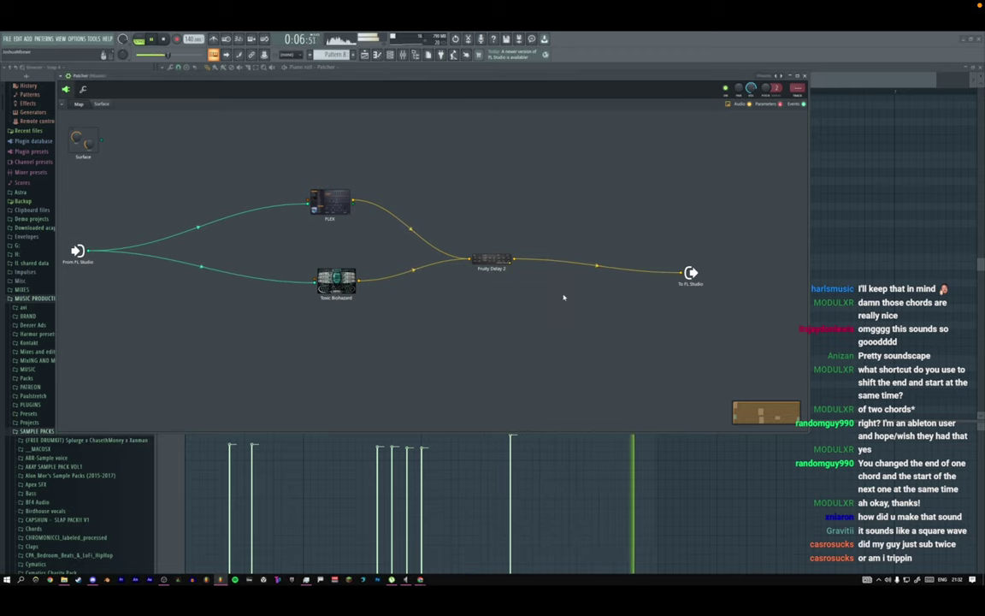
# Insert Fruity Parametric EQ 2 between Fruity Delay 2 and Patcher's output, open it, and close all plugin windows.
pyautogui.rightClick(517, 261)
pyautogui.moveTo(536, 270)
pyautogui.click(682, 94)
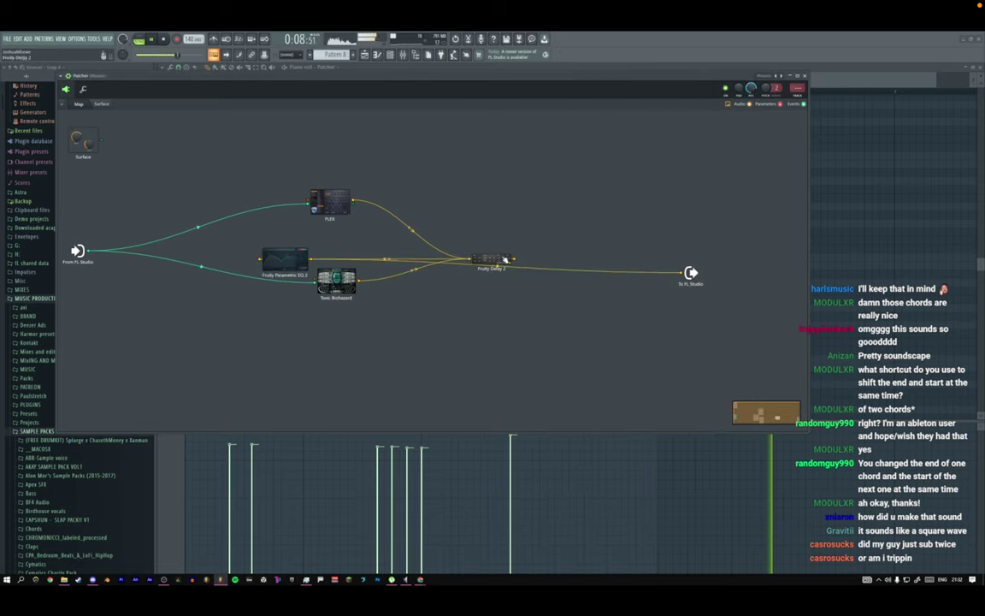
pyautogui.moveTo(286, 259); pyautogui.dragTo(638, 241)
pyautogui.doubleClick(638, 241)
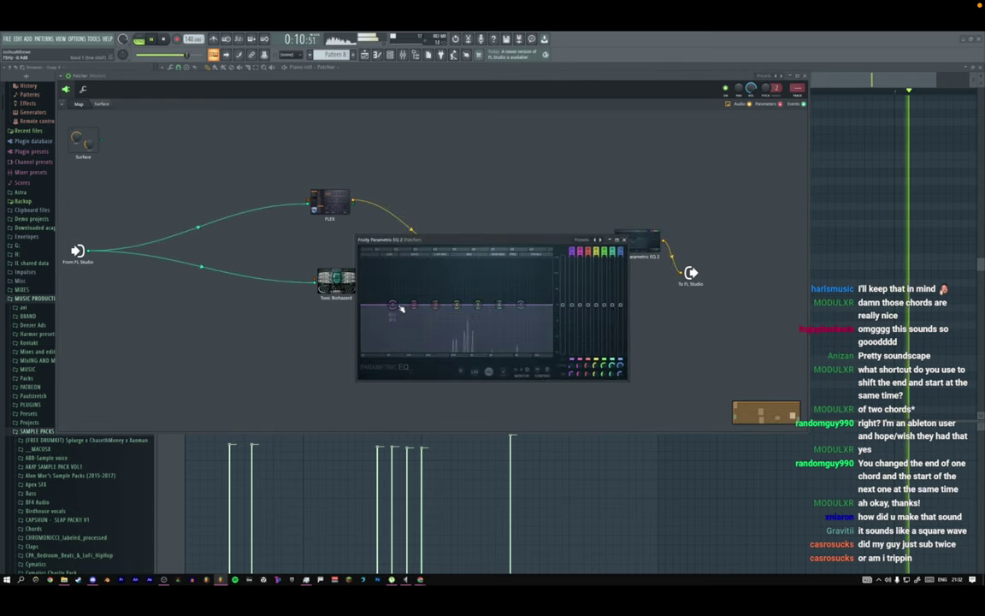
pyautogui.click(366, 55)
pyautogui.press('F12')
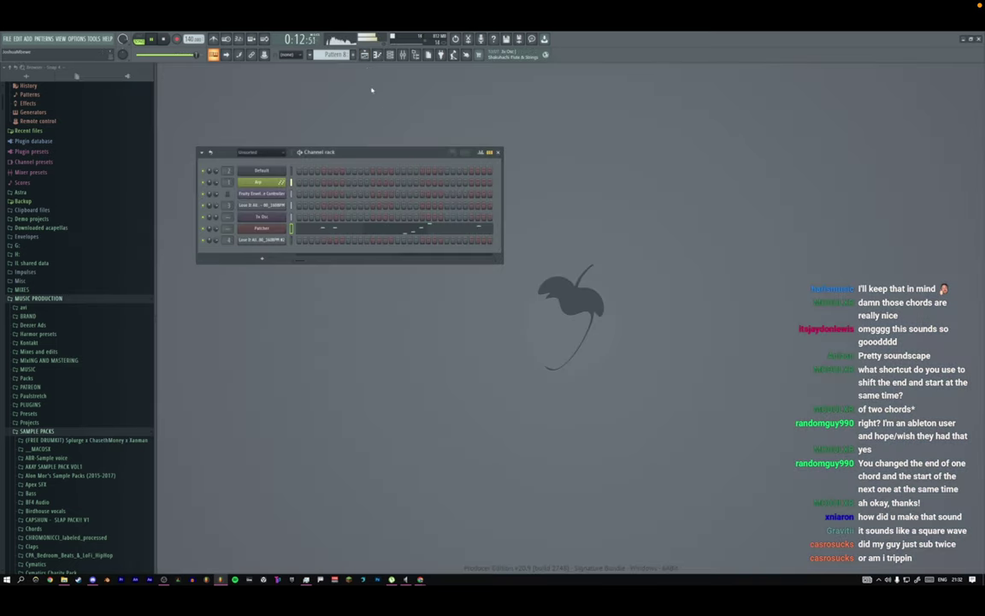
# Place Pattern 8 on Track 7 from bar 1, extend the clip to four bars, and duplicate it over bars 5 to 8.
pyautogui.click(365, 55)
pyautogui.press('space')
pyautogui.keyDown('ctrl'); pyautogui.click(290, 268); pyautogui.keyUp('ctrl')
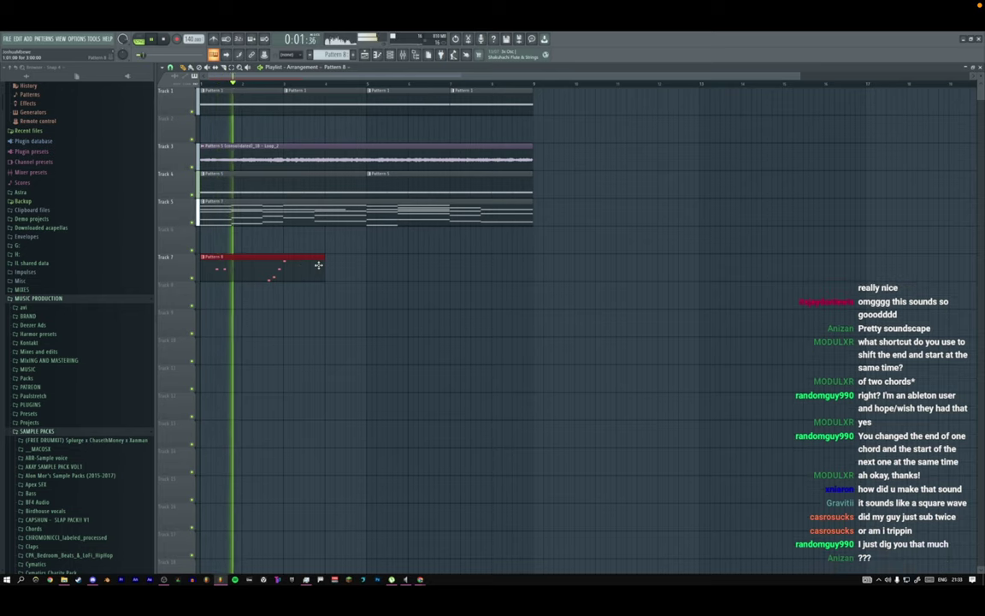
pyautogui.moveTo(321, 265); pyautogui.dragTo(365, 261)
pyautogui.hotkey('ctrl', 'b')
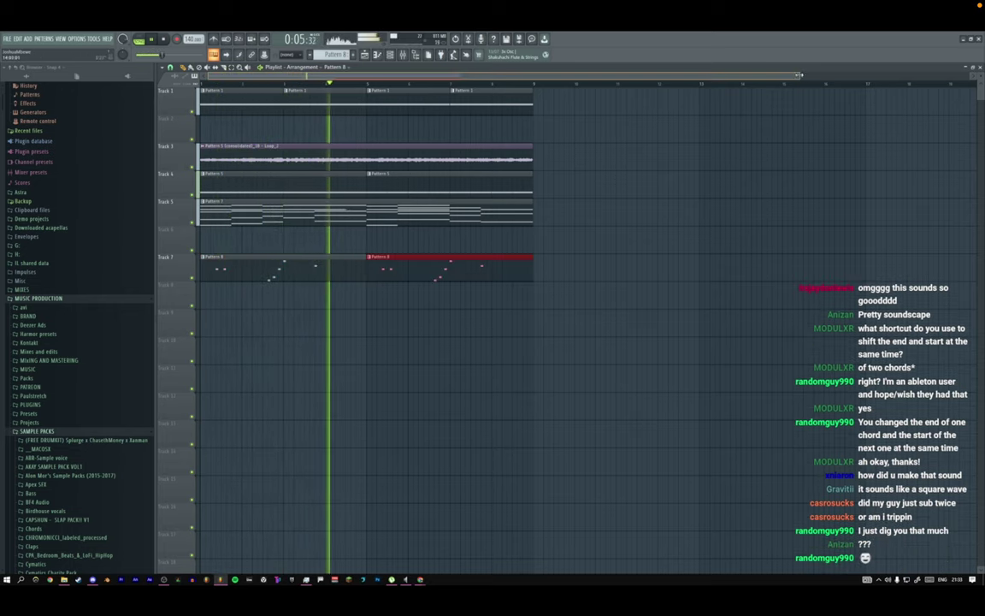
# Switch to Pattern 7, insert a Toxic Biohazard channel above 3x Osc, and close its plugin window.
pyautogui.scroll(-1, 360, 181)
pyautogui.doubleClick(287, 210)
pyautogui.press('Escape')
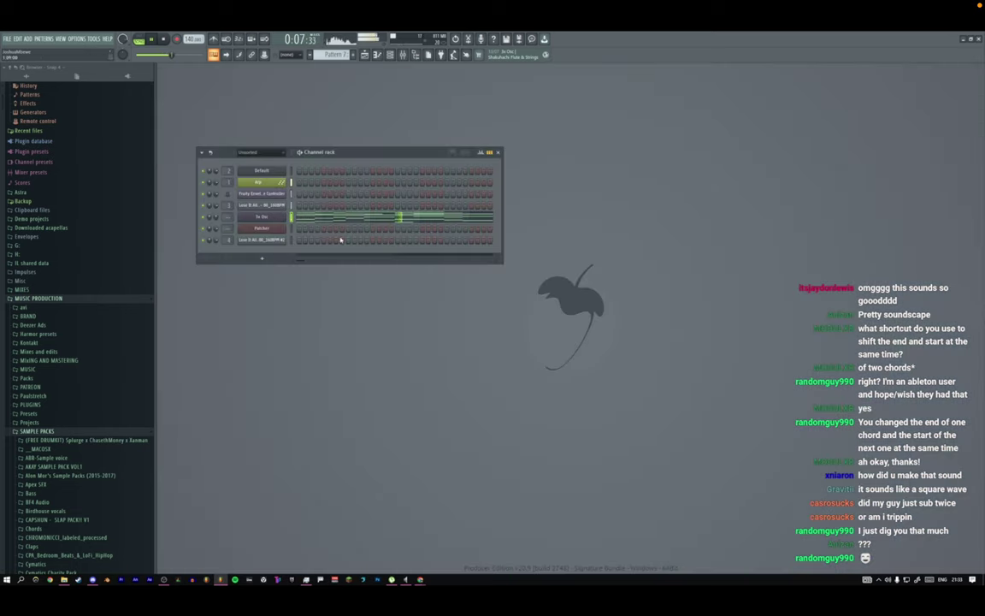
pyautogui.rightClick(279, 222)
pyautogui.moveTo(305, 278)
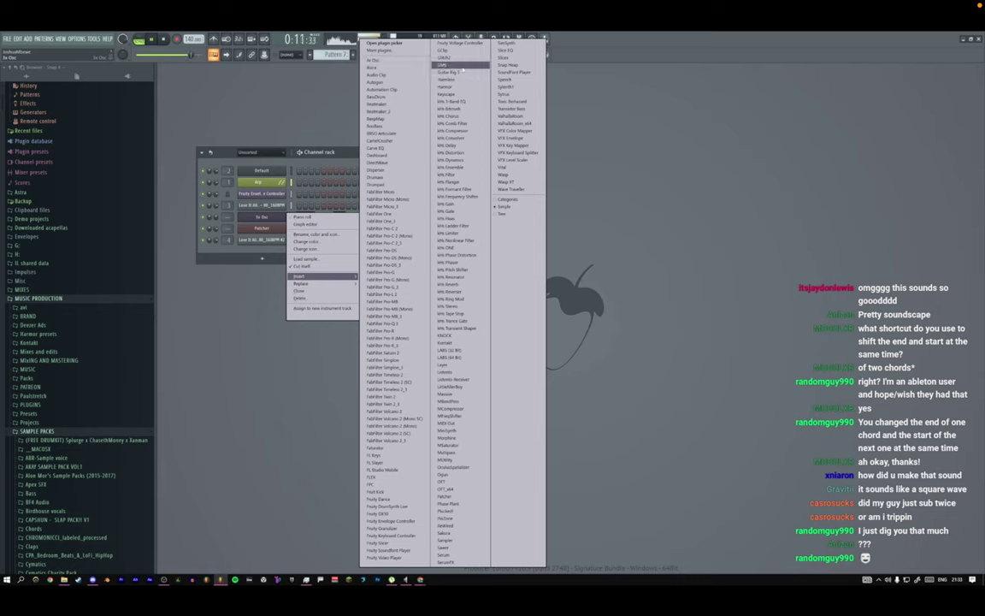
pyautogui.click(511, 101)
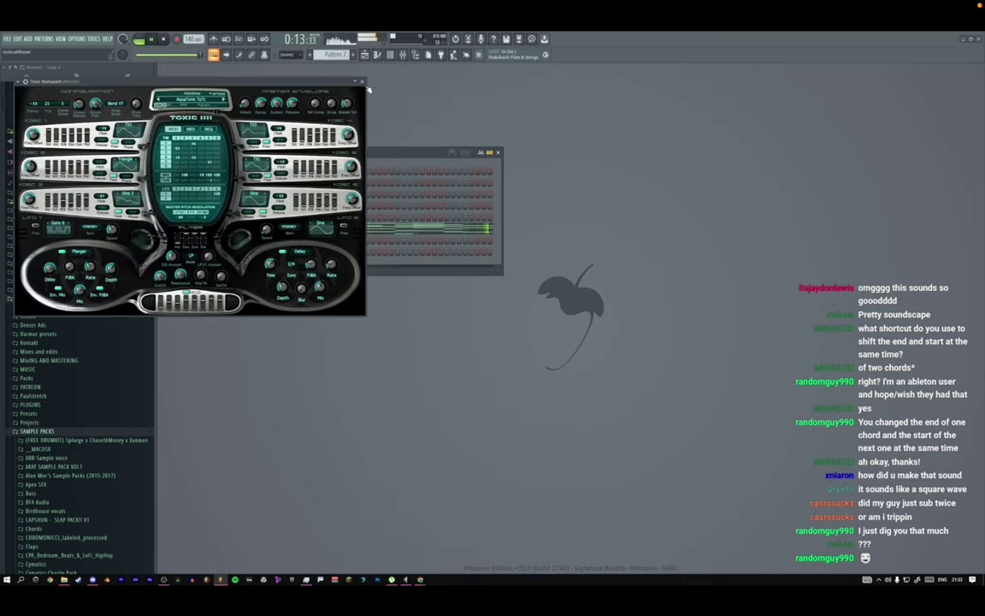
pyautogui.click(362, 83)
# Replace the new Toxic Biohazard channel with Sytrus, load its Default preset, stop playback and audition a note.
pyautogui.rightClick(270, 218)
pyautogui.moveTo(301, 278)
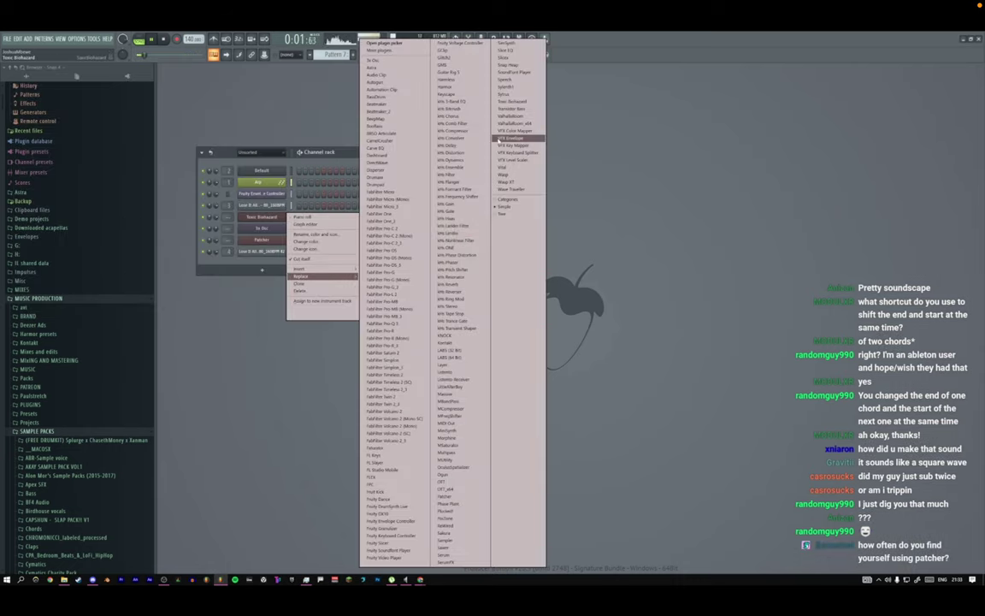
pyautogui.click(508, 88)
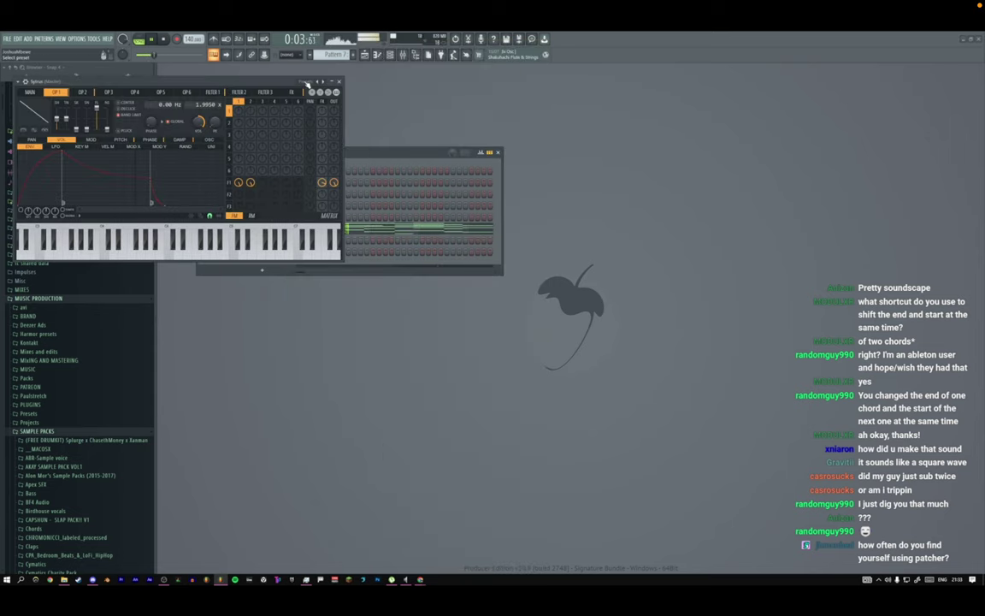
pyautogui.click(277, 77)
pyautogui.click(317, 48)
pyautogui.press('space')
pyautogui.moveTo(228, 84); pyautogui.dragTo(516, 220)
pyautogui.press('z')
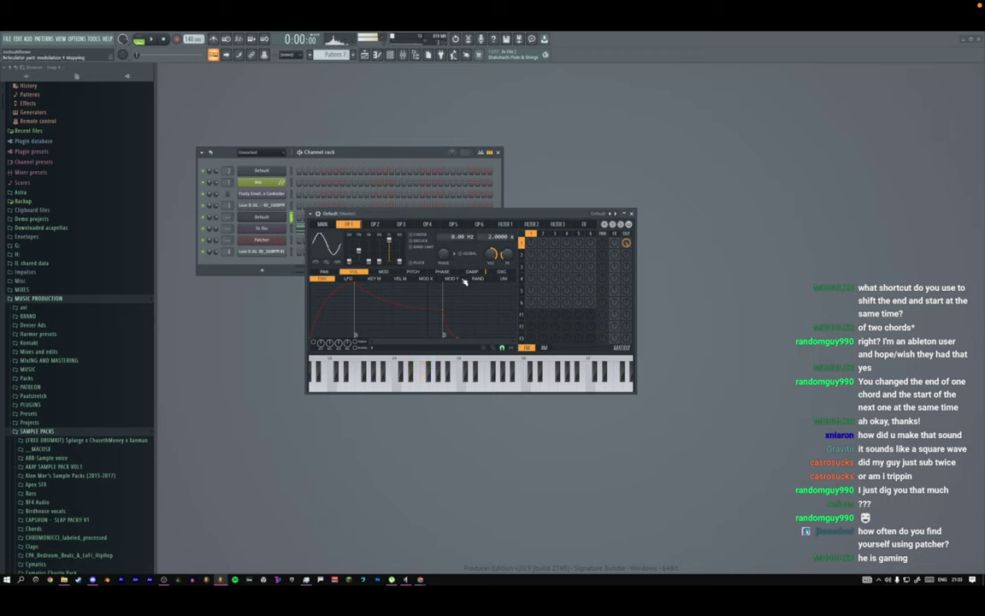
# Adjust the tension of operator 1's oscillator waveform in Sytrus and close the plugin window.
pyautogui.click(502, 278)
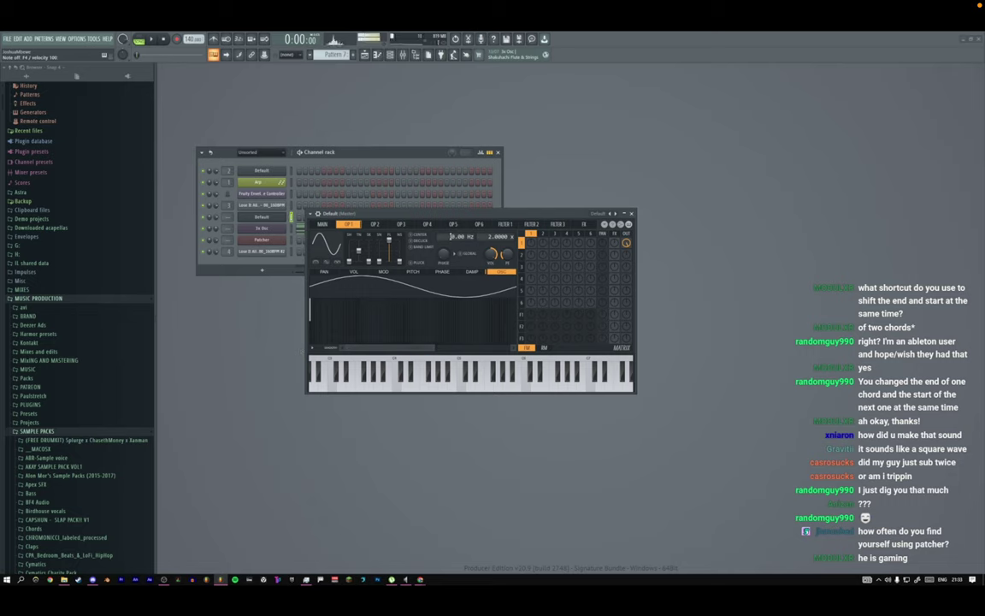
pyautogui.click(325, 225)
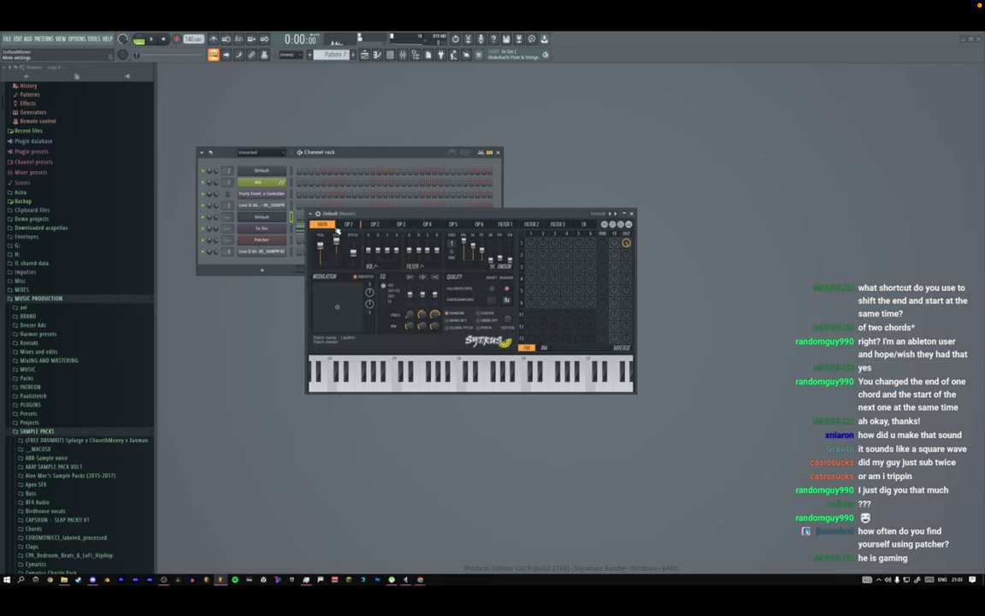
pyautogui.click(351, 225)
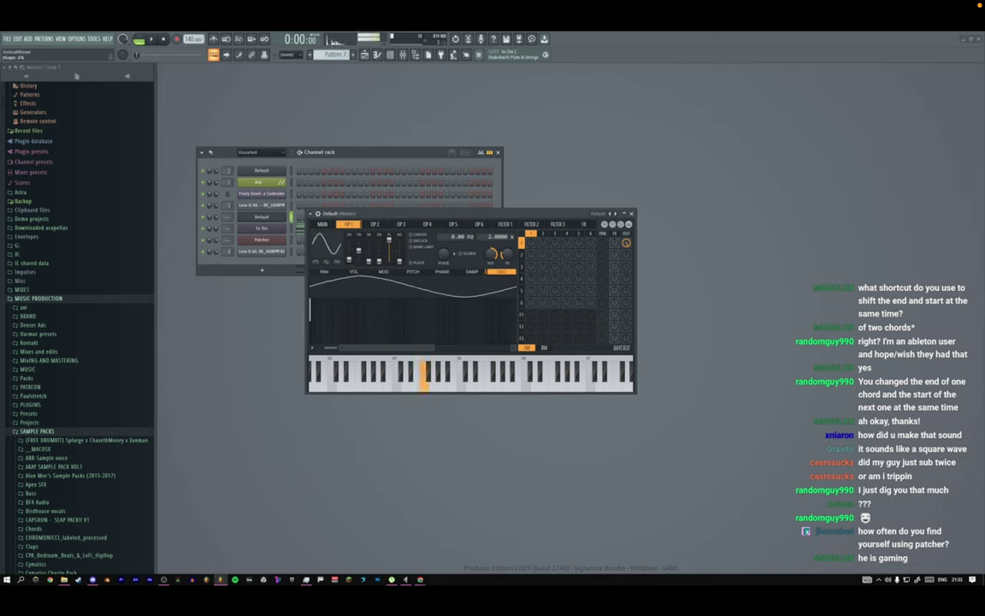
pyautogui.moveTo(360, 248); pyautogui.dragTo(359, 245)
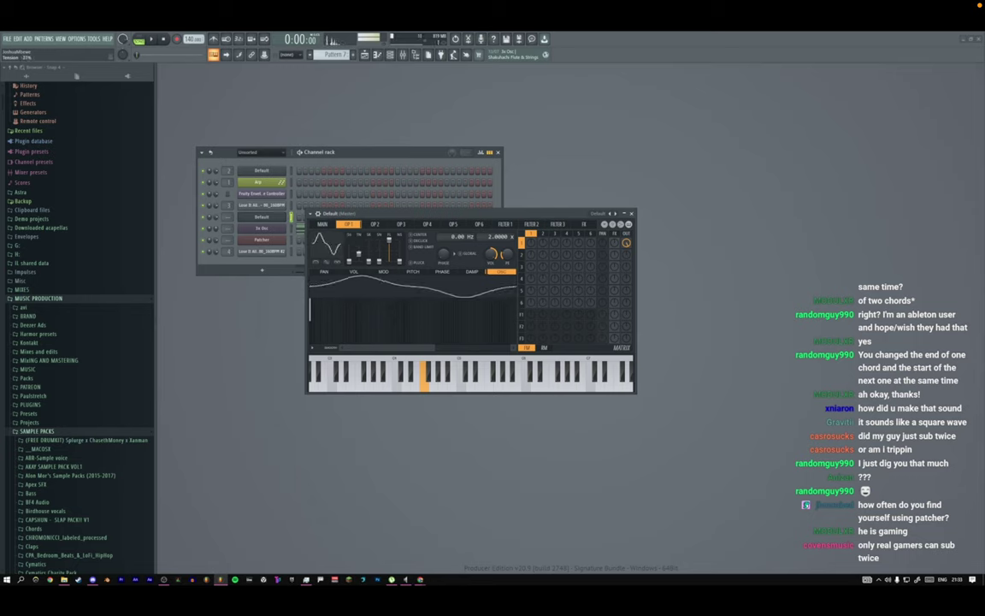
pyautogui.click(325, 225)
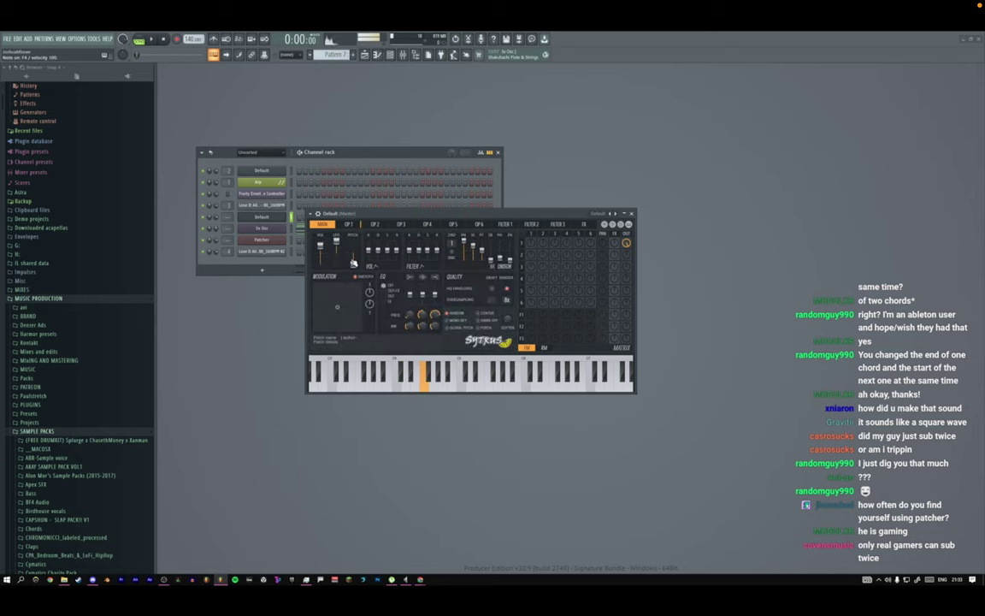
pyautogui.click(349, 225)
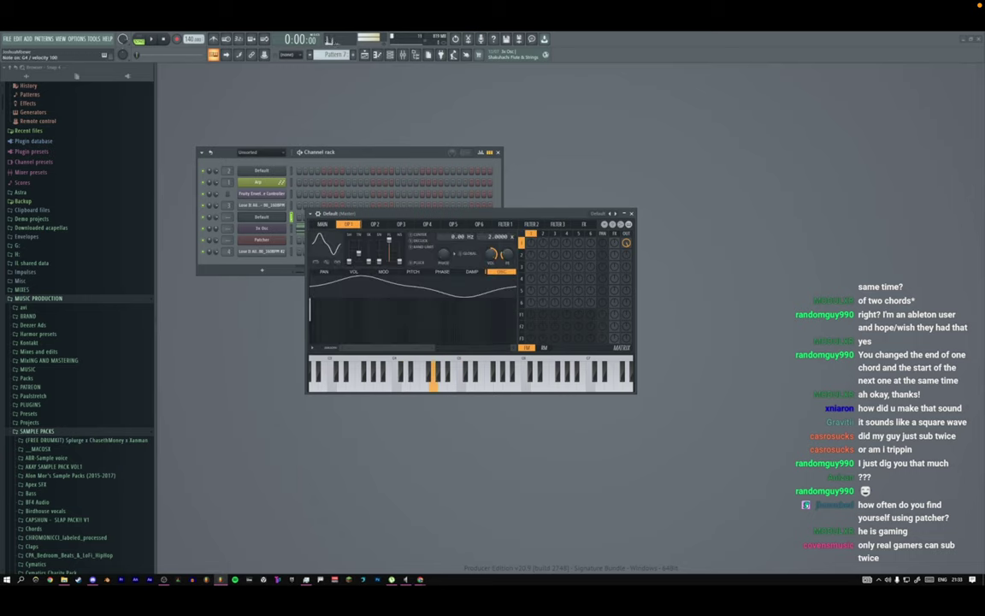
pyautogui.click(632, 214)
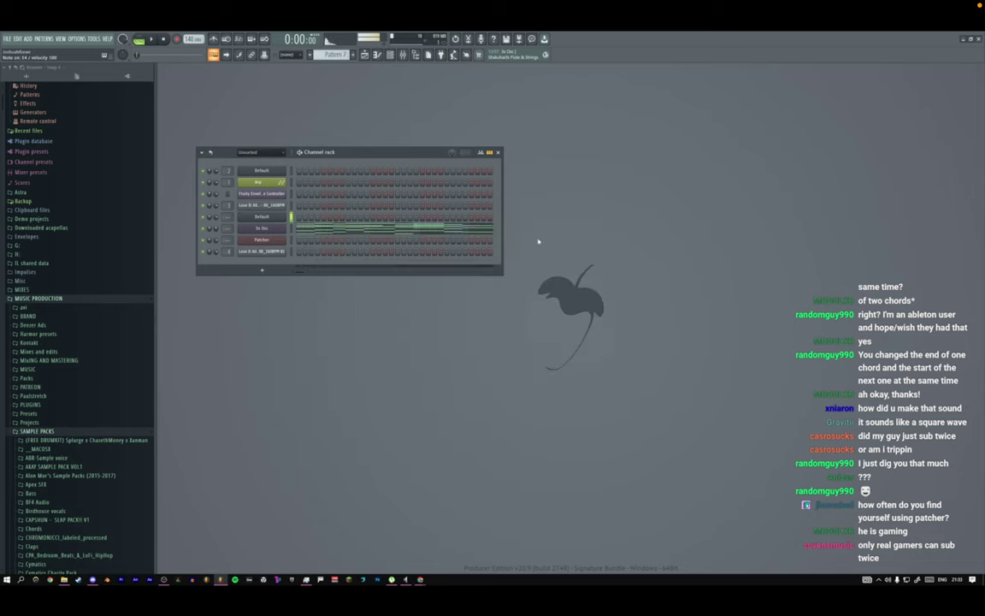
# Copy the lowest note of each chord in 3x Osc's Pattern 7 part into the Sytrus channel's piano roll.
pyautogui.click(302, 232)
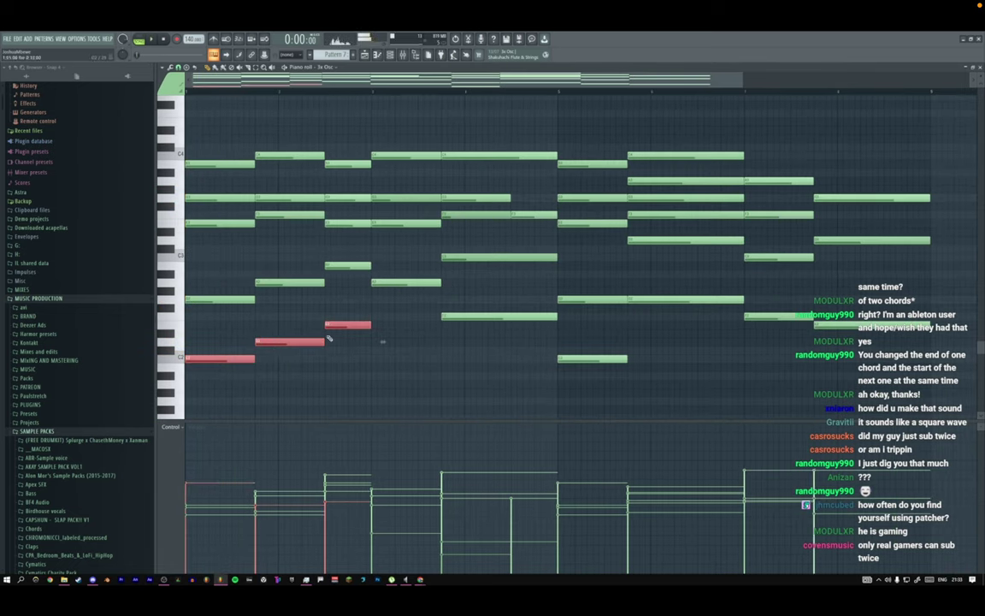
pyautogui.moveTo(402, 280); pyautogui.dragTo(565, 357)
pyautogui.press('space')
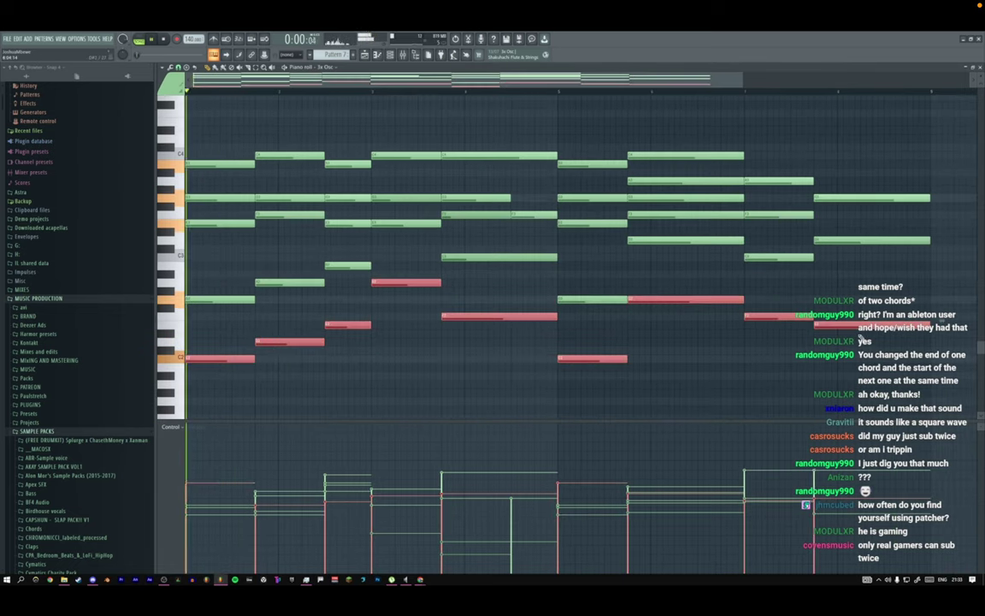
pyautogui.press('F7')
pyautogui.rightClick(288, 216)
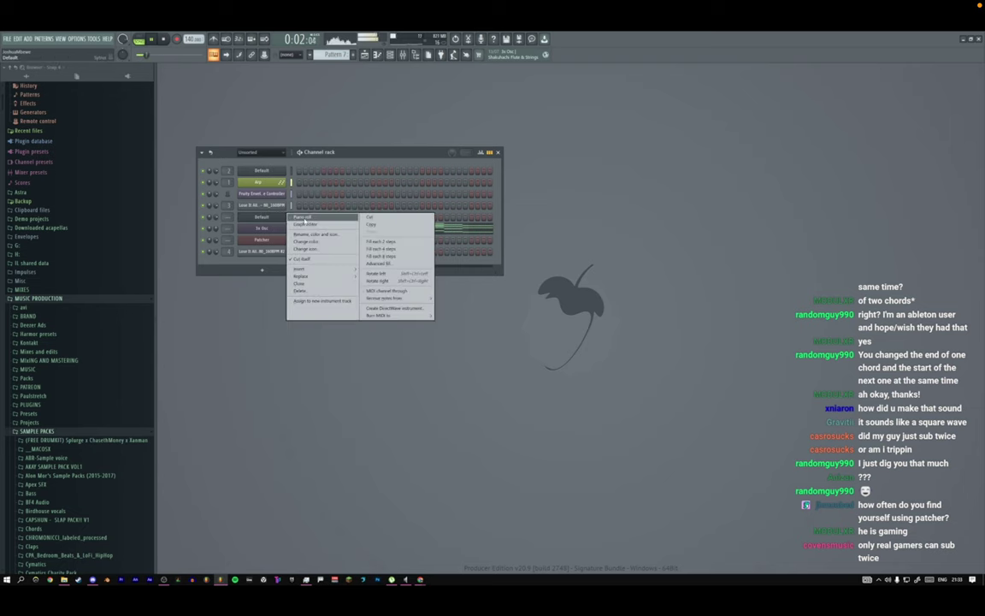
pyautogui.click(302, 218)
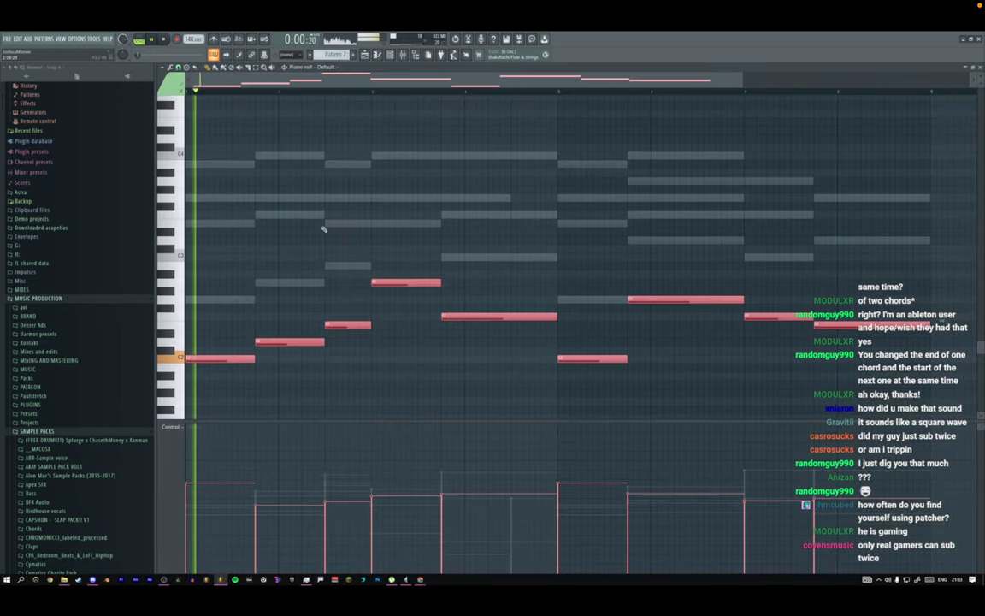
# Transpose the copied Sytrus notes up three octaves, restart playback and close the piano roll.
pyautogui.hotkey('ctrl', 'Up')
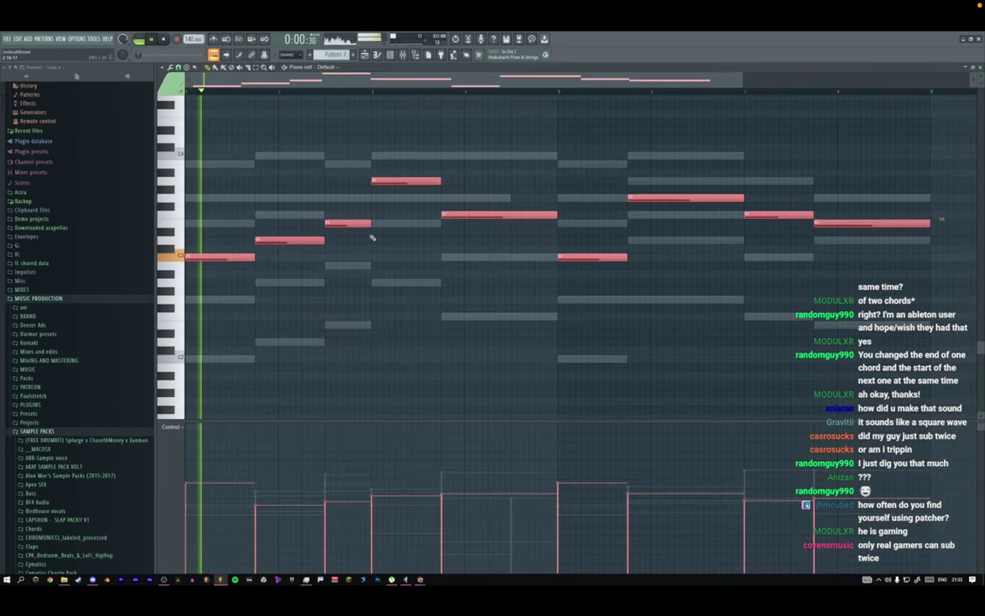
pyautogui.hotkey('ctrl', 'Up')
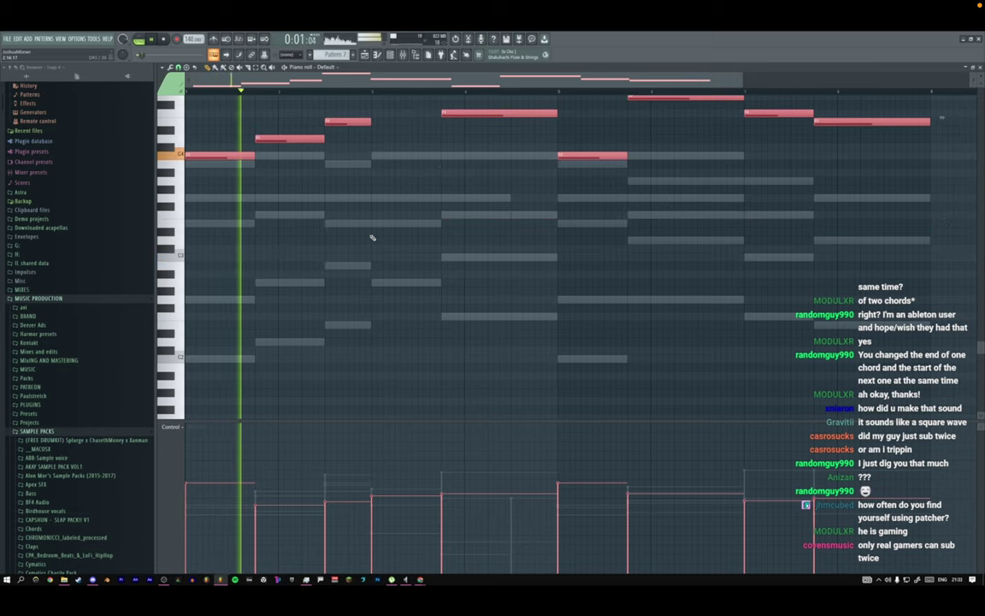
pyautogui.hotkey('ctrl', 'Up')
pyautogui.press('space')
pyautogui.press('space')
pyautogui.press('Escape')
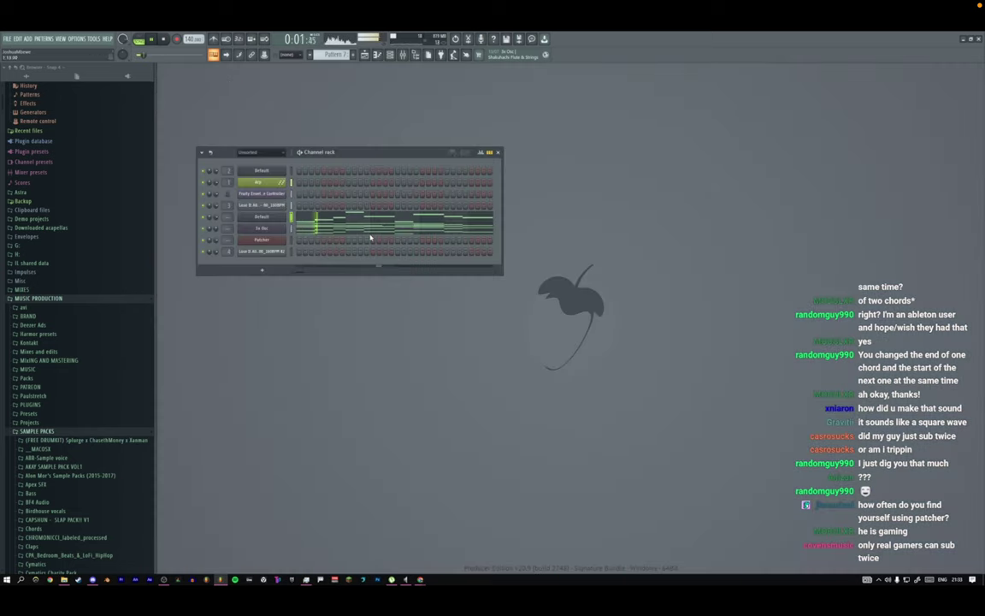
# Inspect the Sytrus channel's miscellaneous settings and piano roll, and return to the channel rack.
pyautogui.click(266, 219)
pyautogui.click(319, 213)
pyautogui.click(335, 227)
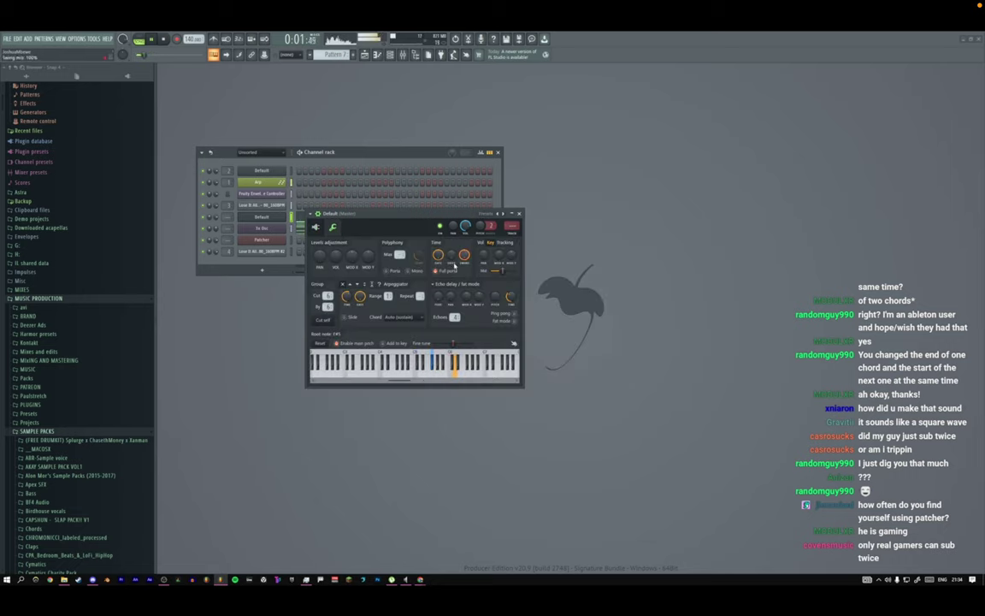
pyautogui.click(519, 214)
pyautogui.click(366, 216)
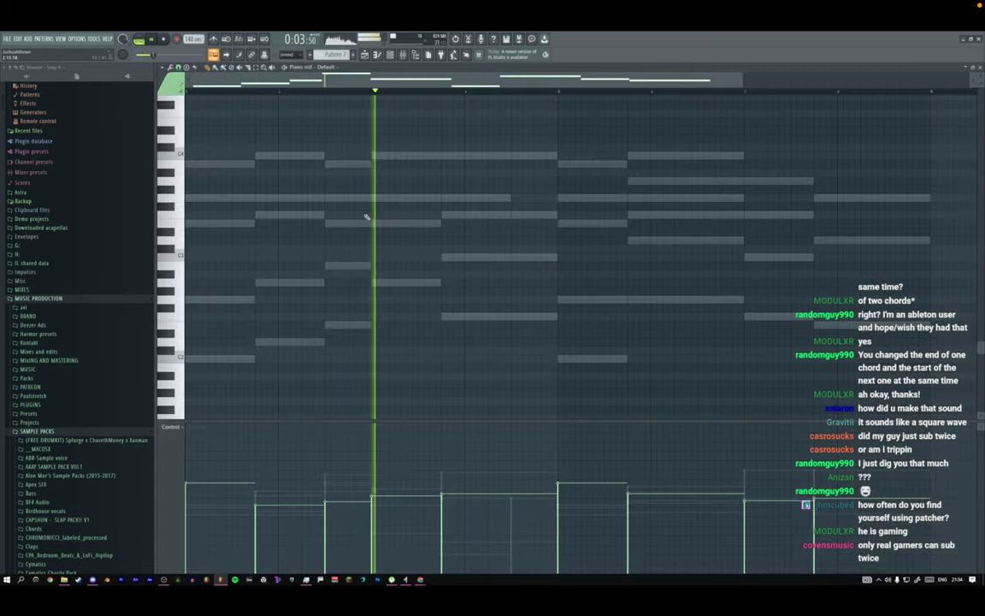
pyautogui.press('Escape')
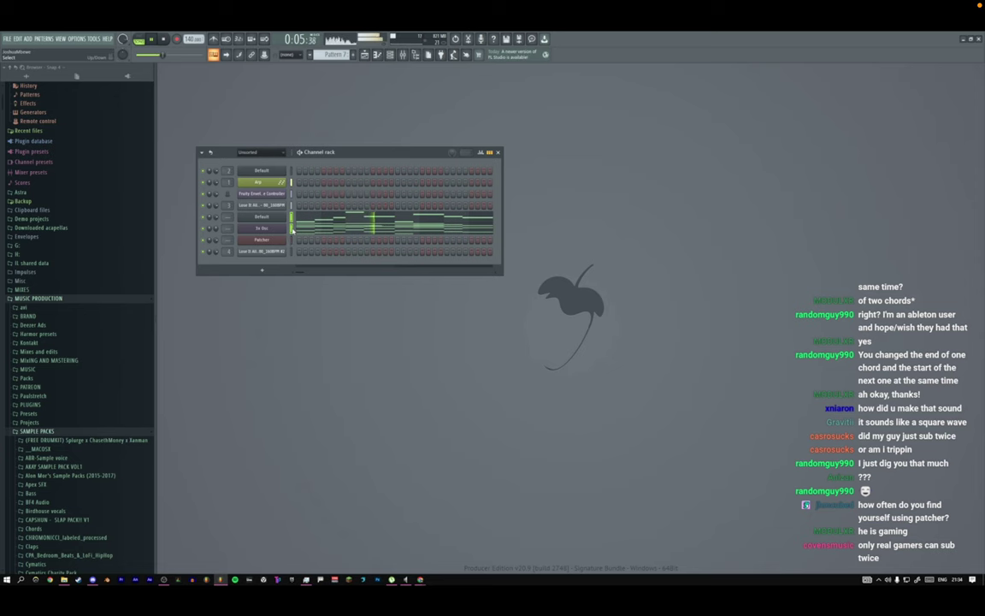
# Route the Sytrus and 3x Osc channels to mixer tracks 6 and 7, and Patcher to mixer track 8.
pyautogui.press('F9')
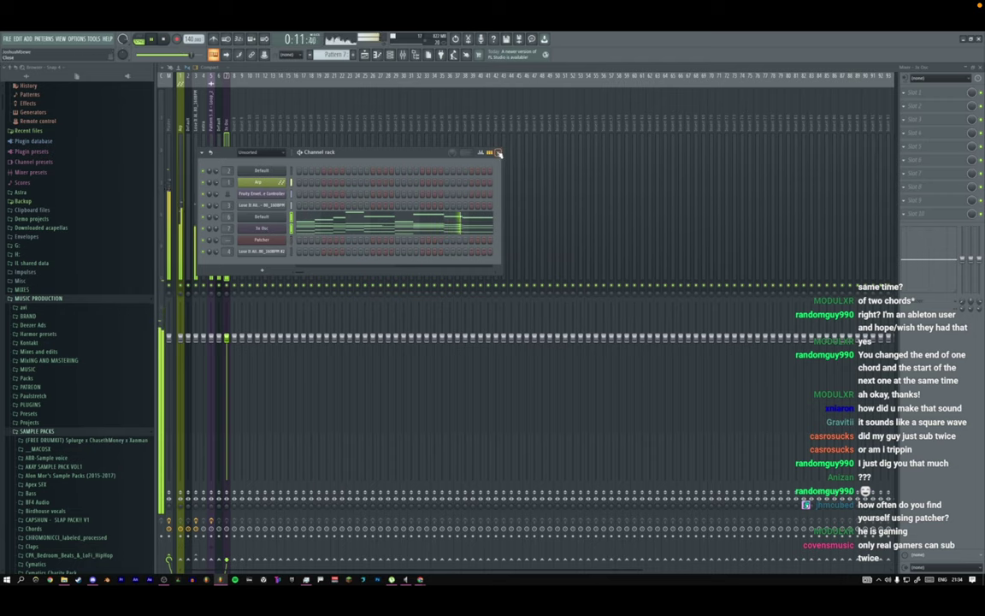
pyautogui.click(267, 240)
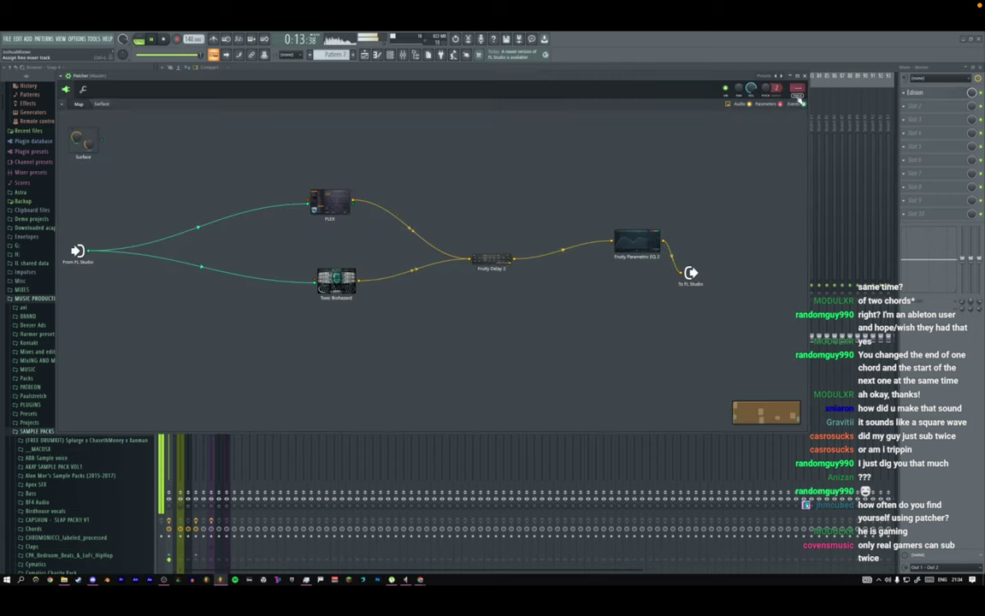
# Set band 1 of Patcher's Fruity Parametric EQ 2 to high pass, raise its frequency, and lower the last band's frequency.
pyautogui.click(654, 238)
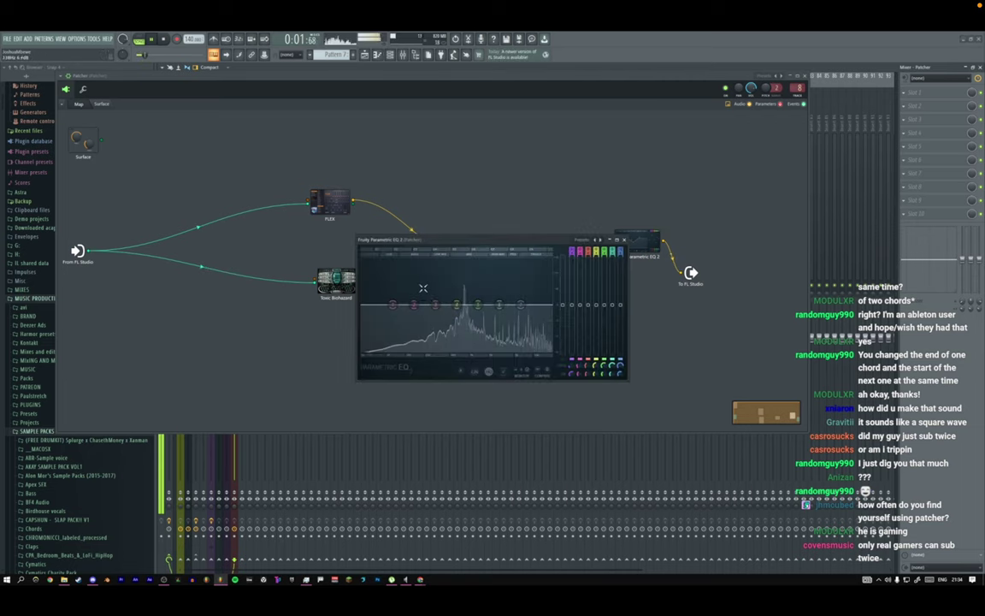
pyautogui.rightClick(394, 306)
pyautogui.moveTo(406, 325)
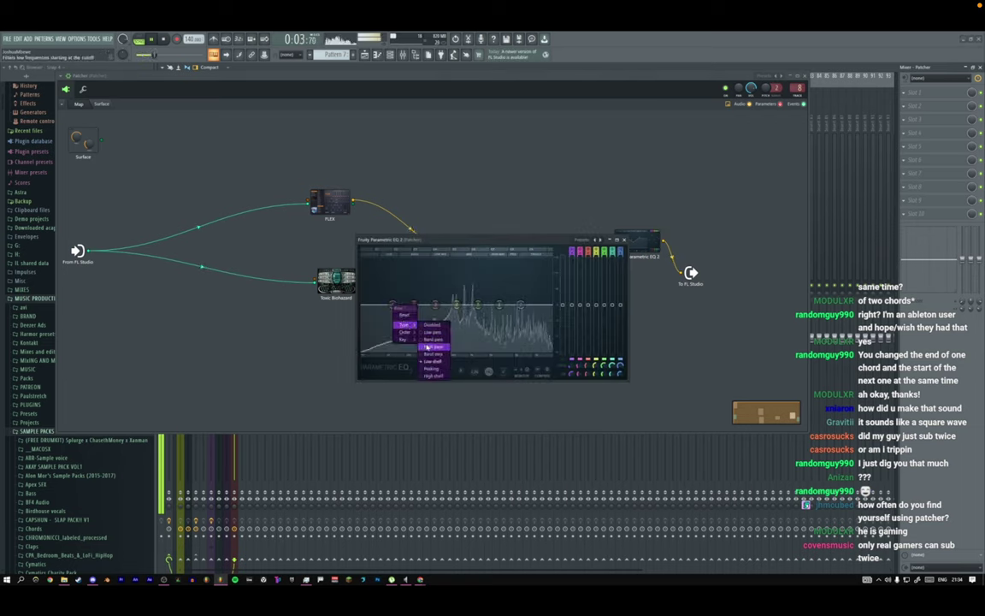
pyautogui.click(430, 347)
pyautogui.moveTo(394, 305); pyautogui.dragTo(443, 305)
pyautogui.moveTo(521, 305); pyautogui.dragTo(469, 303)
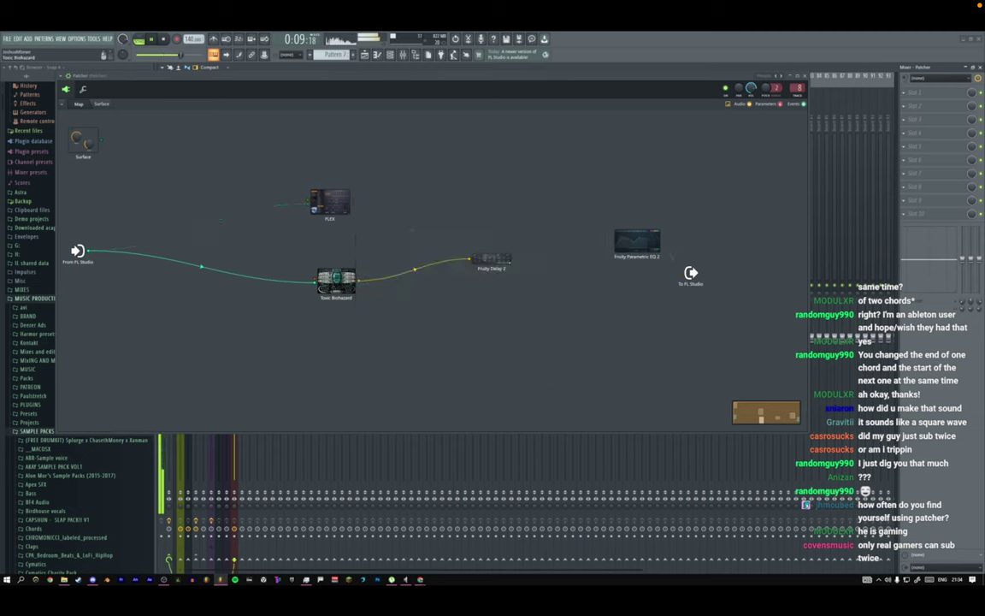
# Inspect Toxic Biohazard's settings inside Patcher, close all windows and show the channel rack.
pyautogui.doubleClick(336, 280)
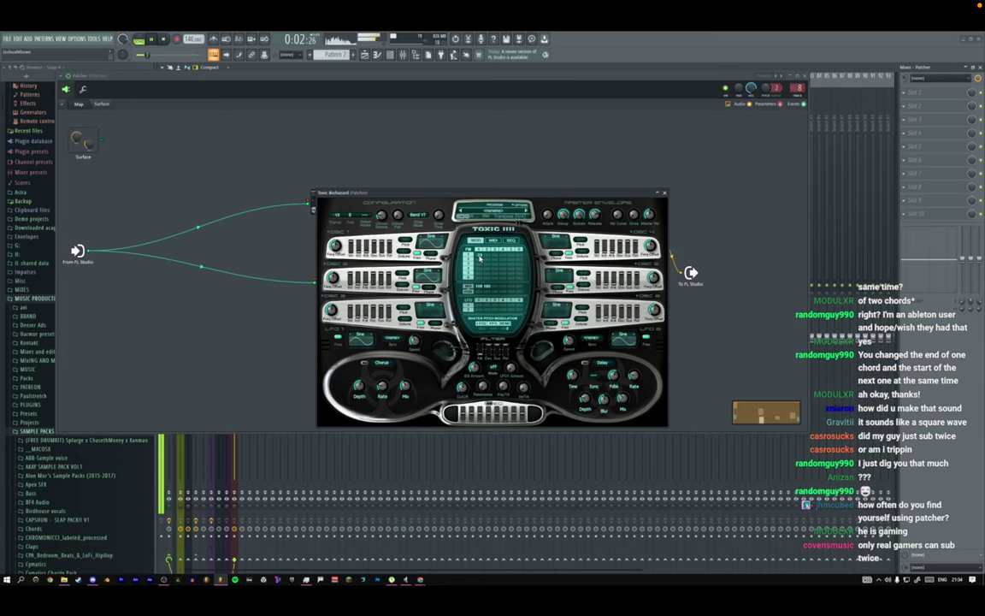
pyautogui.press('F12')
pyautogui.press('F6')
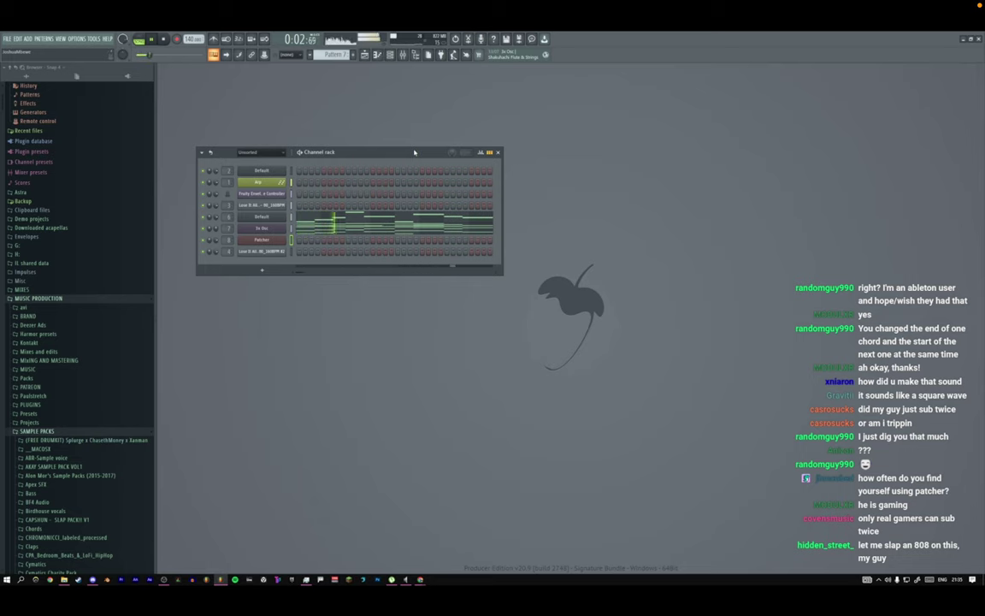
# Switch to Pattern 8, select both of its clips on Track 7 and consolidate them into one audio clip.
pyautogui.press('KP_Add')
pyautogui.press('F5')
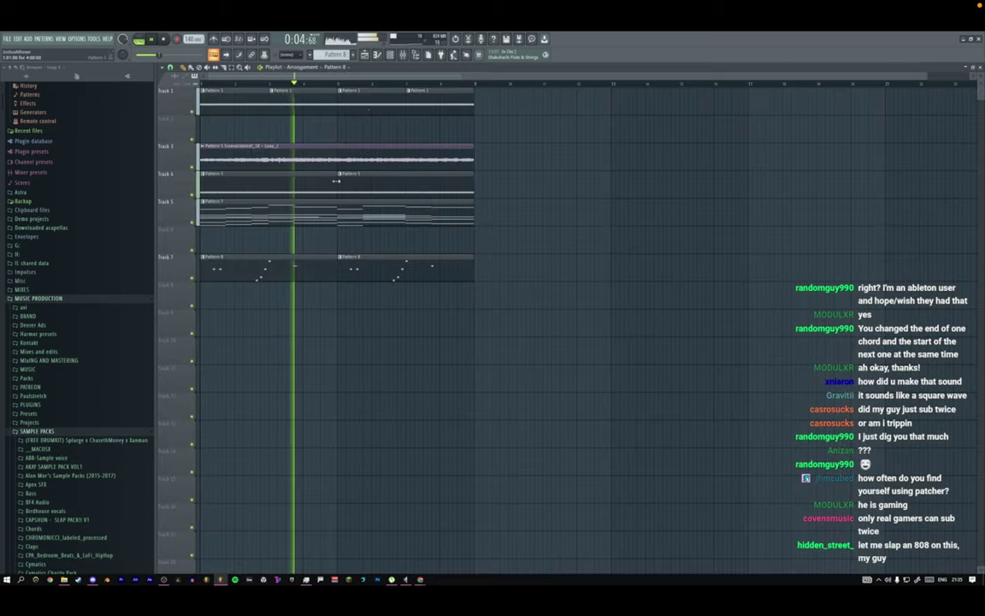
pyautogui.moveTo(301, 271); pyautogui.dragTo(405, 264)
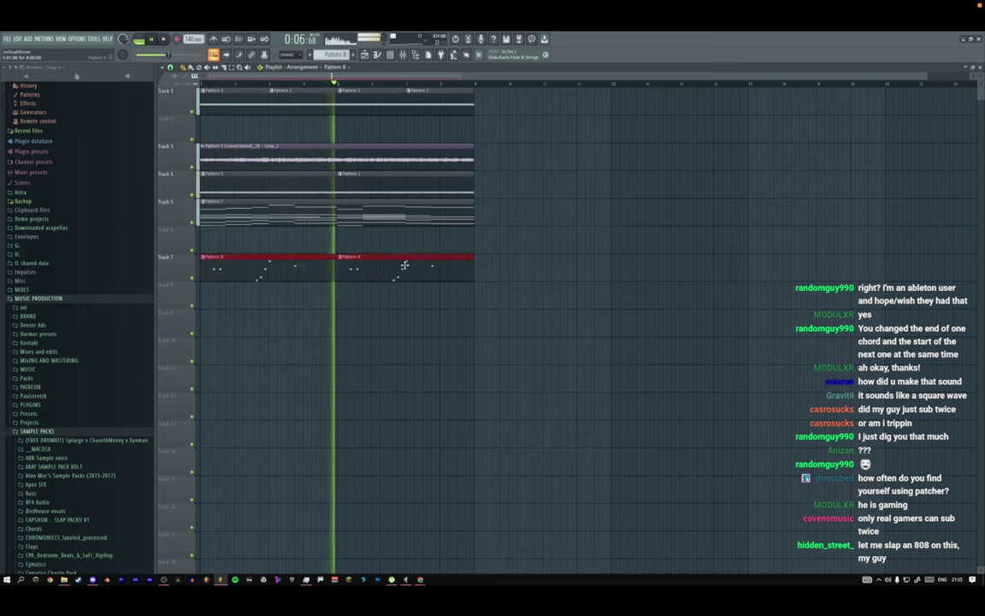
pyautogui.hotkey('ctrl', 'alt', 'c')
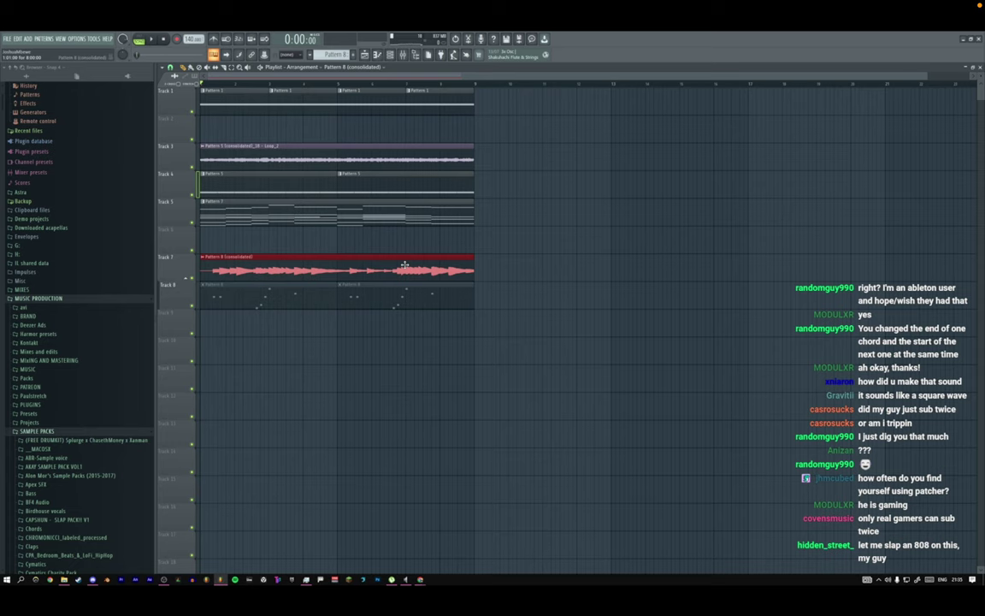
# Open the consolidated Pattern 8 clip from Track 7 in Edison and apply Blur to it with the default settings.
pyautogui.doubleClick(404, 265)
pyautogui.hotkey('ctrl', 'e')
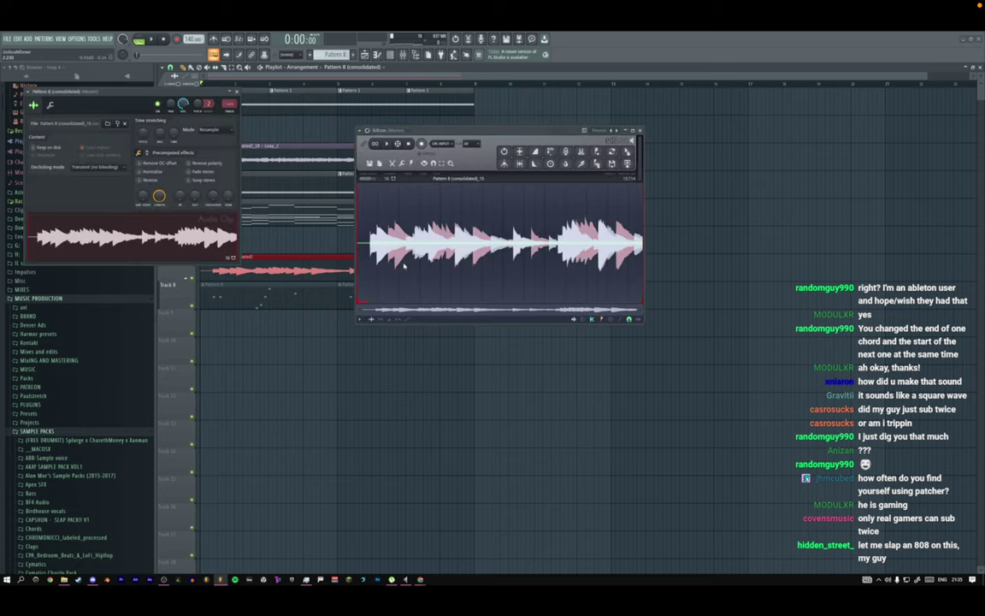
pyautogui.hotkey('ctrl', 'b')
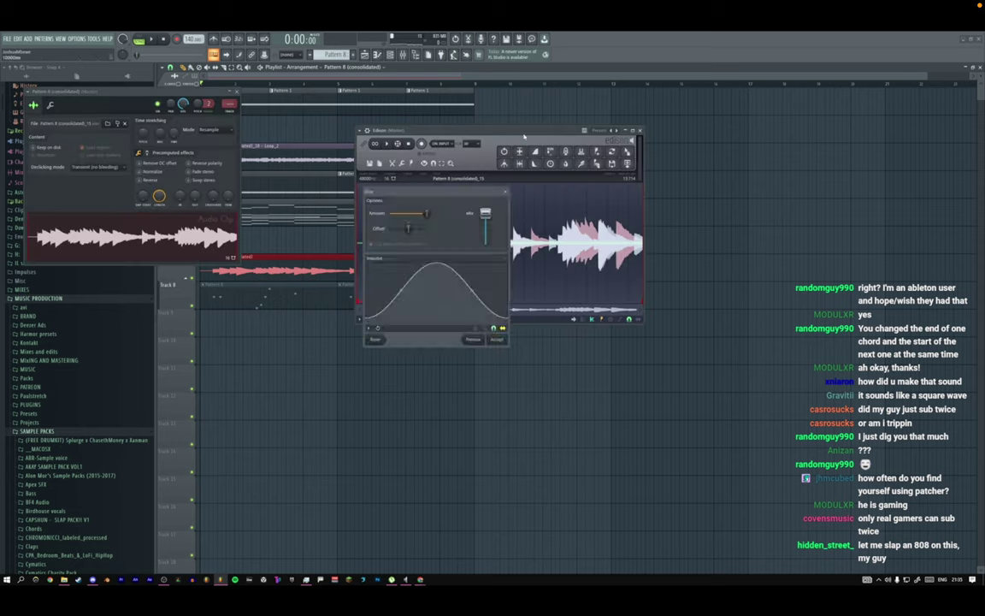
pyautogui.click(498, 340)
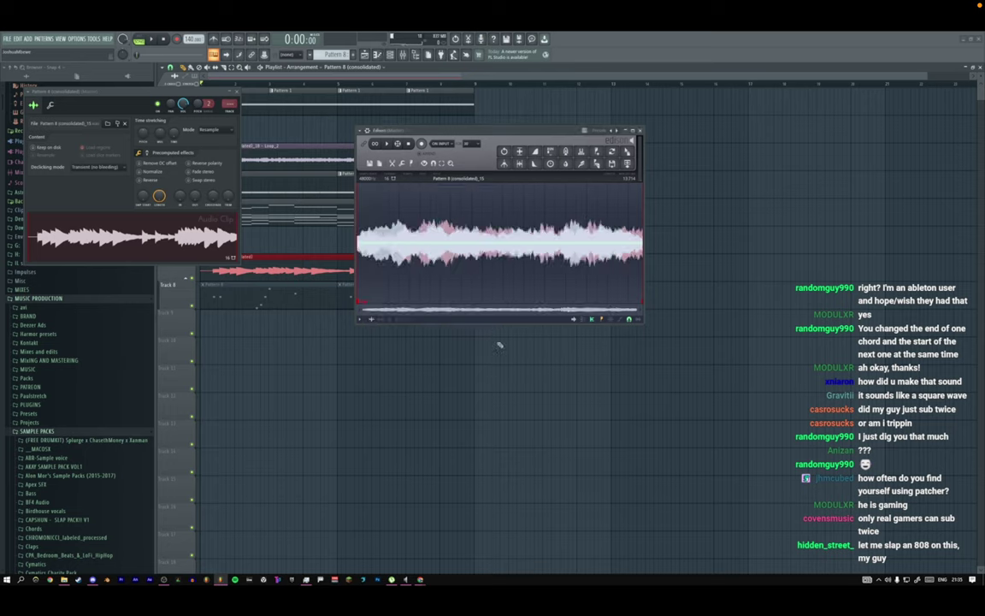
# Place the blurred audio from Edison into the playlist at the start of Track 10.
pyautogui.moveTo(627, 163); pyautogui.dragTo(199, 350)
pyautogui.click(589, 273)
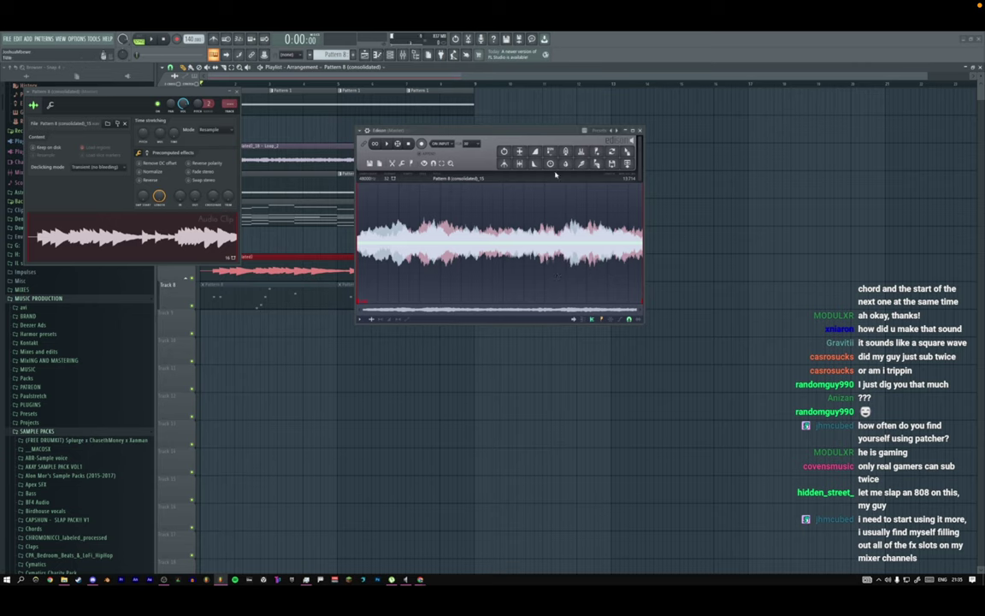
pyautogui.moveTo(627, 152); pyautogui.dragTo(205, 353)
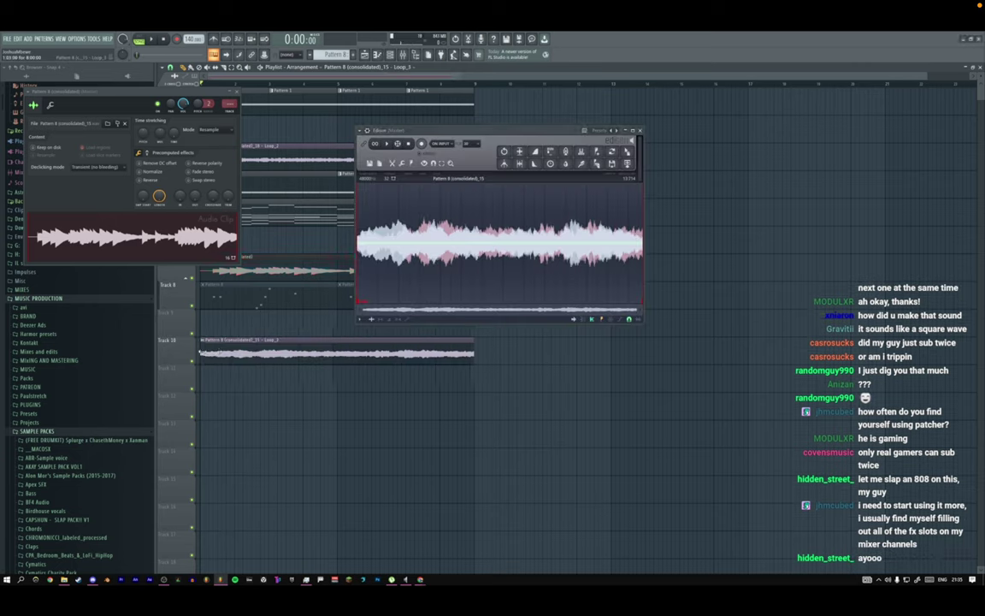
# Play the arrangement, remove Edison from the Master mixer track and close the audio clip settings.
pyautogui.press('space')
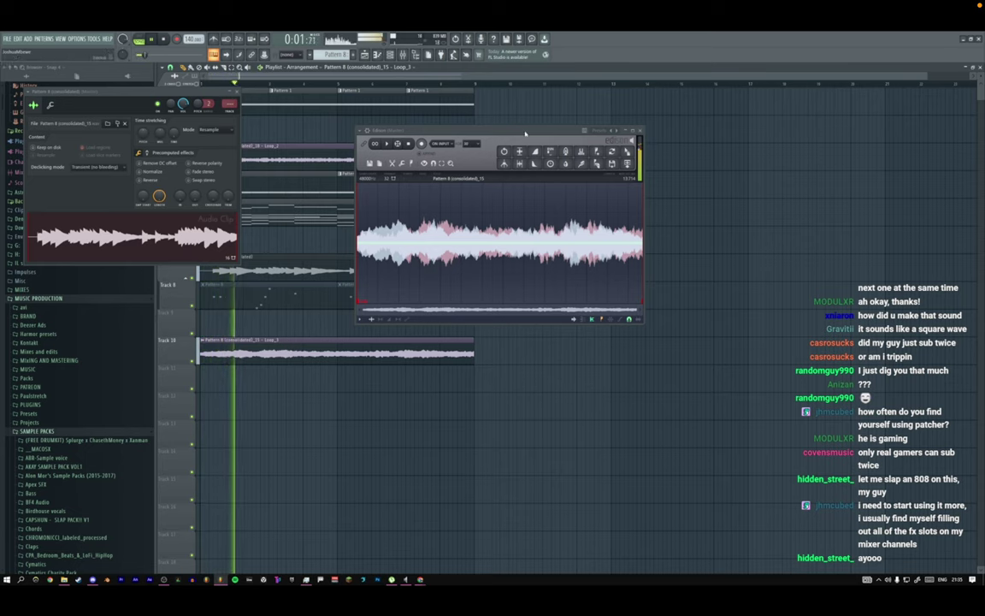
pyautogui.press('space')
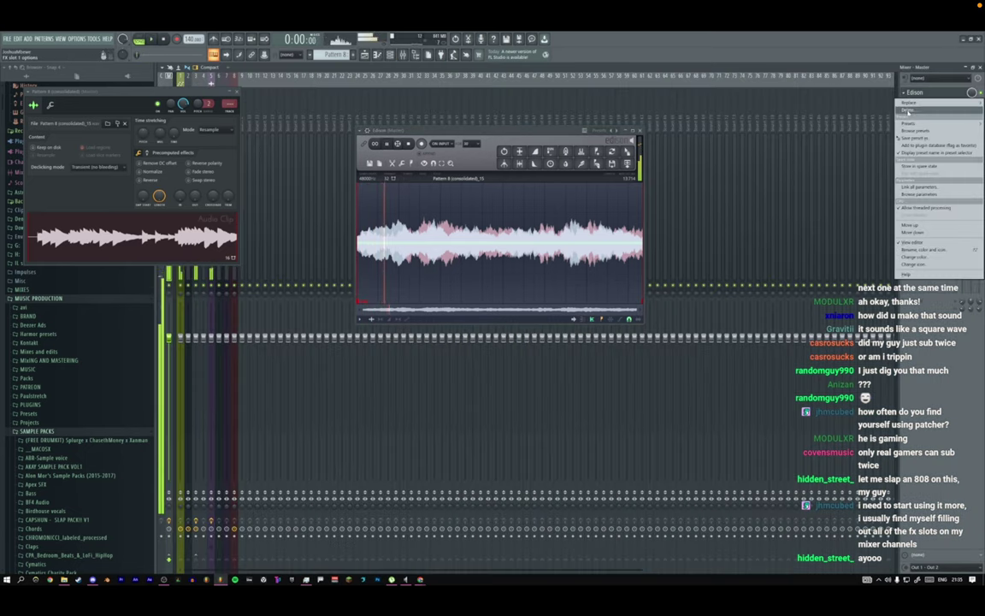
pyautogui.click(403, 54)
pyautogui.press('space')
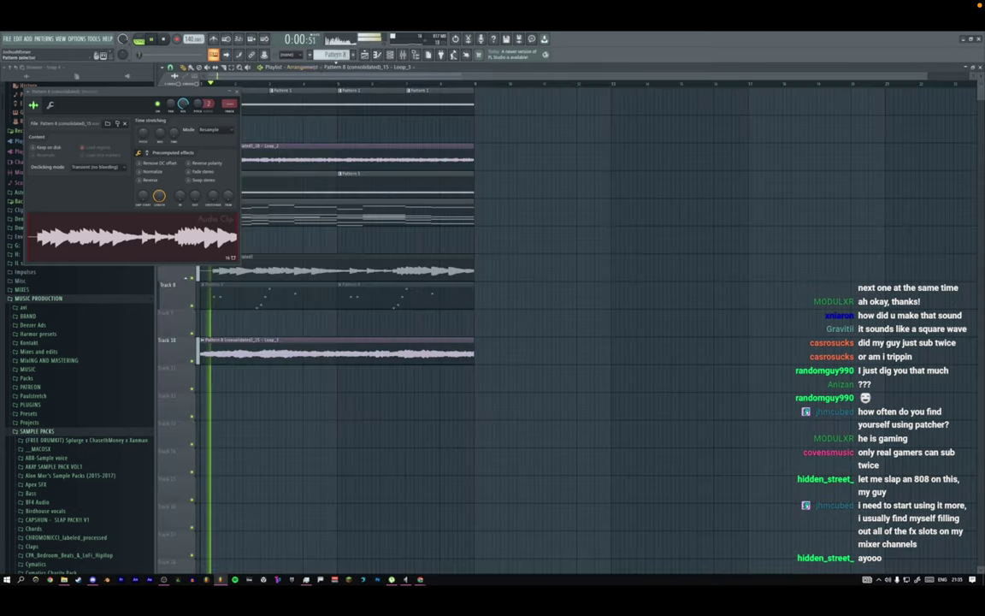
pyautogui.click(237, 91)
pyautogui.press('space')
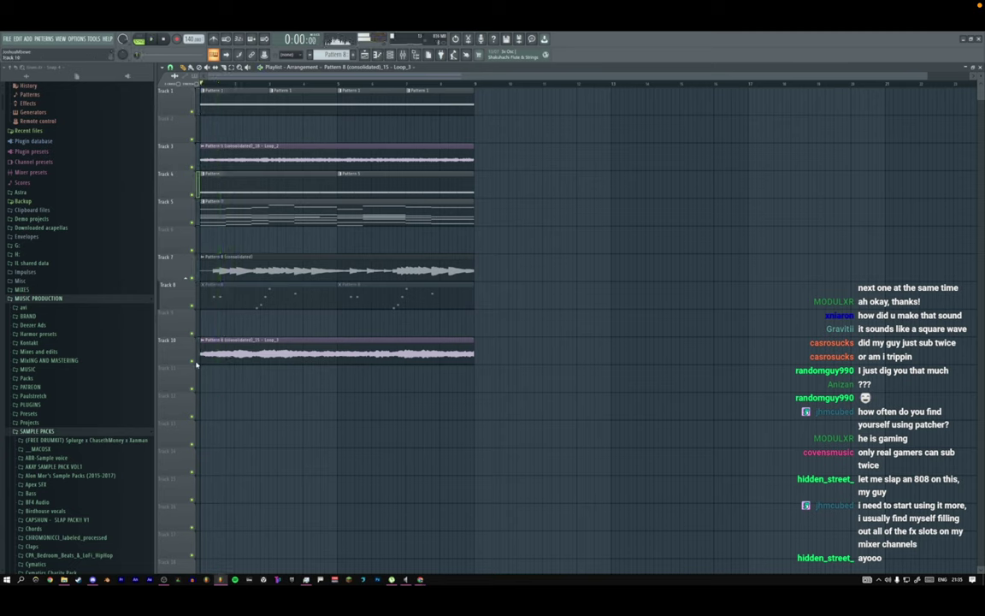
# Solo Track 10, lower the pitch of its blurred audio clip and close the clip's settings.
pyautogui.rightClick(193, 361)
pyautogui.press('space')
pyautogui.doubleClick(211, 353)
pyautogui.moveTo(154, 145); pyautogui.dragTo(154, 198)
pyautogui.scroll(-1, 224, 139)
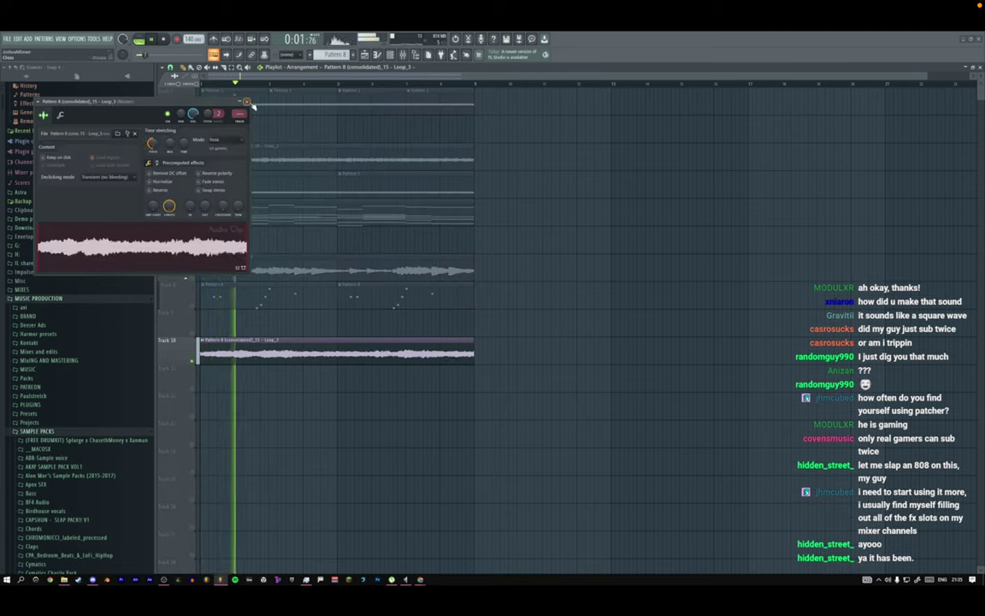
pyautogui.click(246, 101)
# Replay the soloed blurred clip, restore all tracks from solo and play the full arrangement.
pyautogui.press('space')
pyautogui.press('space')
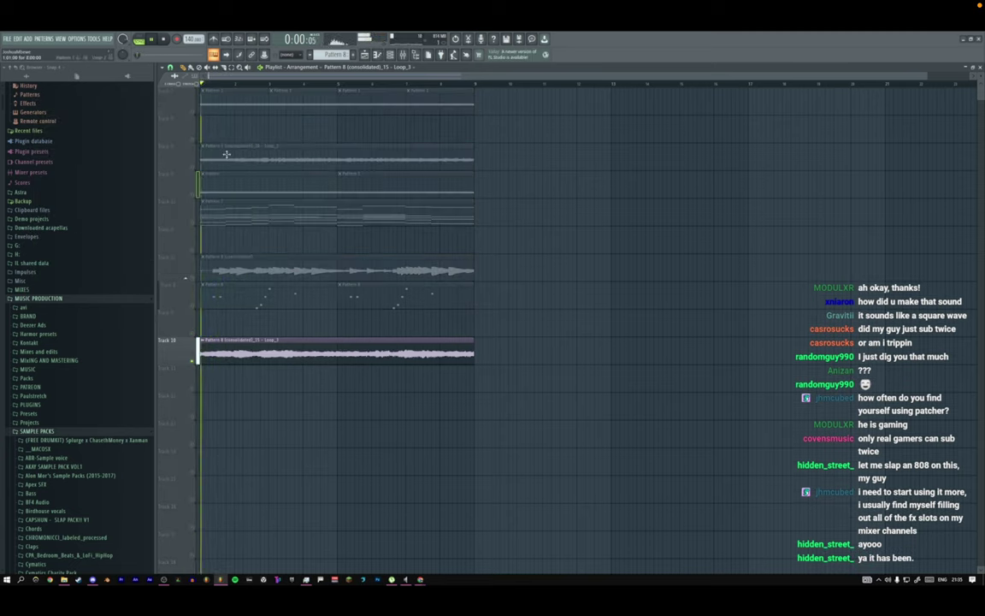
pyautogui.rightClick(193, 195)
pyautogui.rightClick(193, 194)
pyautogui.press('space')
pyautogui.press('space')
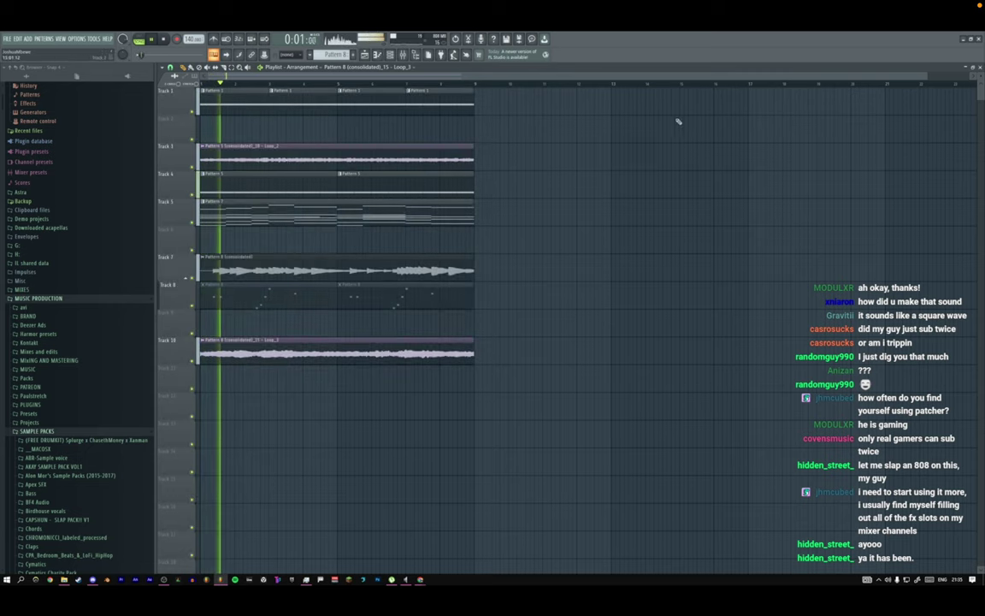
# Time-stretch the consolidated Pattern 8 clip on Track 7 to double its length, 16 bars, and close its settings.
pyautogui.moveTo(926, 75); pyautogui.dragTo(973, 76)
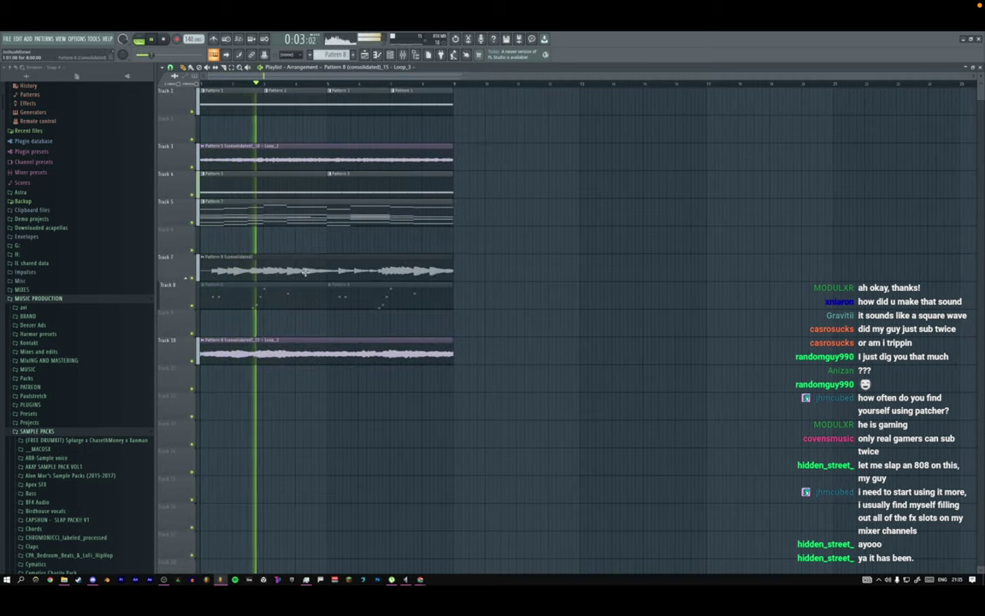
pyautogui.doubleClick(273, 257)
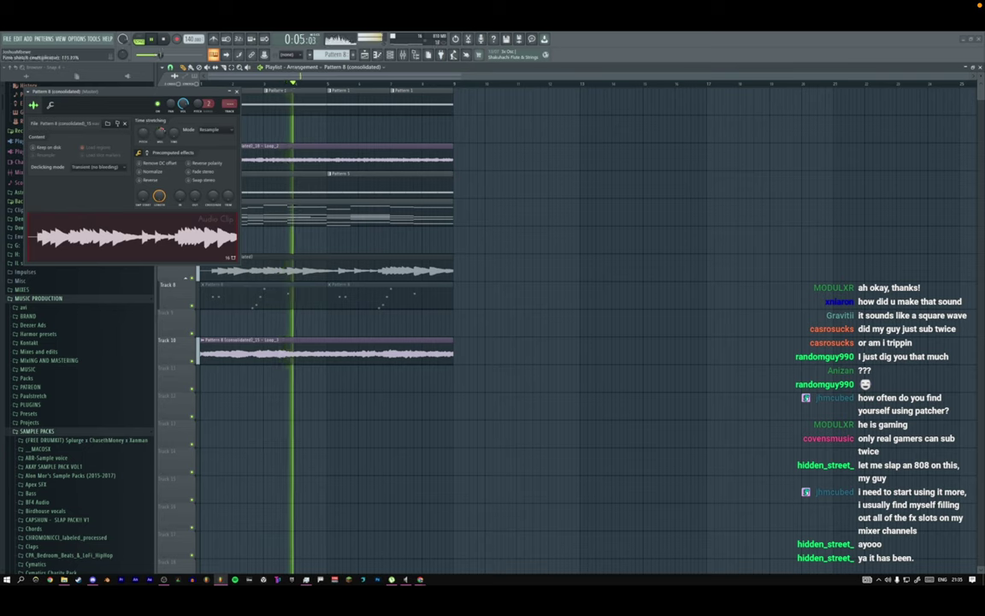
pyautogui.moveTo(160, 132); pyautogui.dragTo(161, 114)
pyautogui.press('space')
pyautogui.press('space')
pyautogui.click(237, 91)
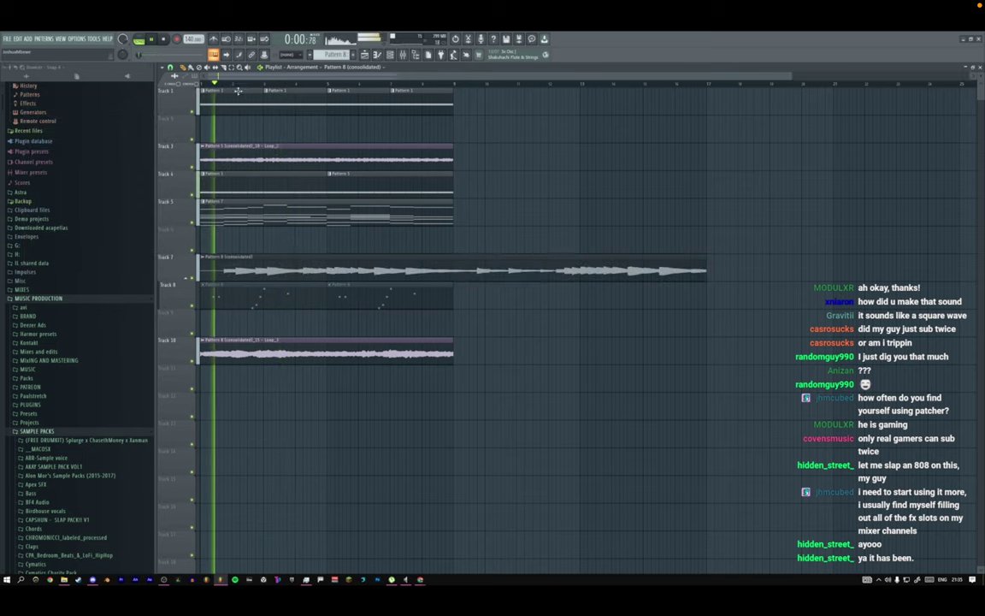
# Slip the audio inside the stretched Track 7 clip earlier so it starts at the clip's beginning, and return to the Draw tool.
pyautogui.rightClick(291, 247)
pyautogui.click(304, 312)
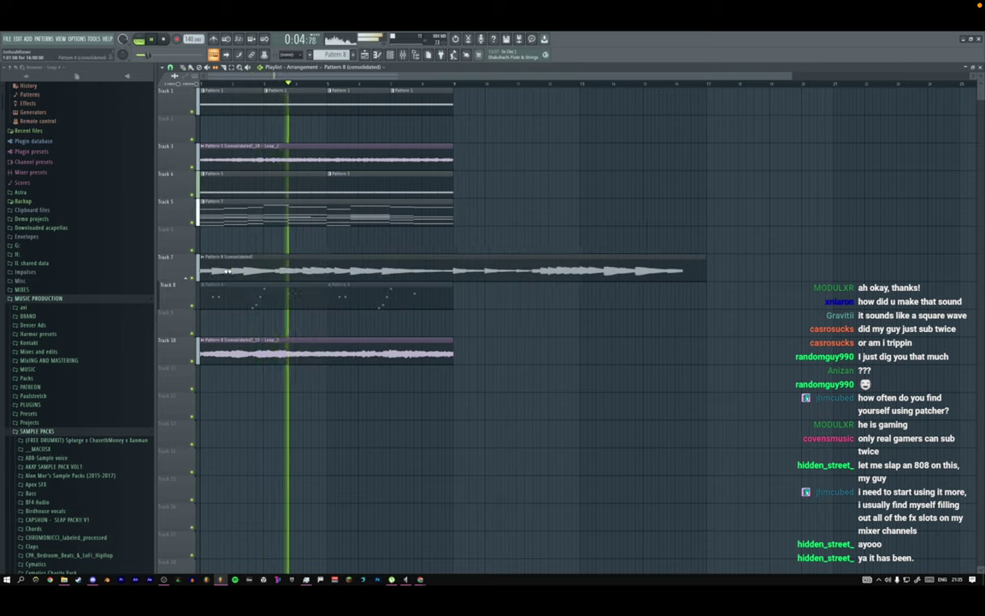
pyautogui.rightClick(469, 250)
pyautogui.click(479, 260)
# Duplicate the clips on Tracks 1, 3, 4, 5 and 10 to bar 9 so they extend to bar 17.
pyautogui.moveTo(493, 236); pyautogui.dragTo(101, 61)
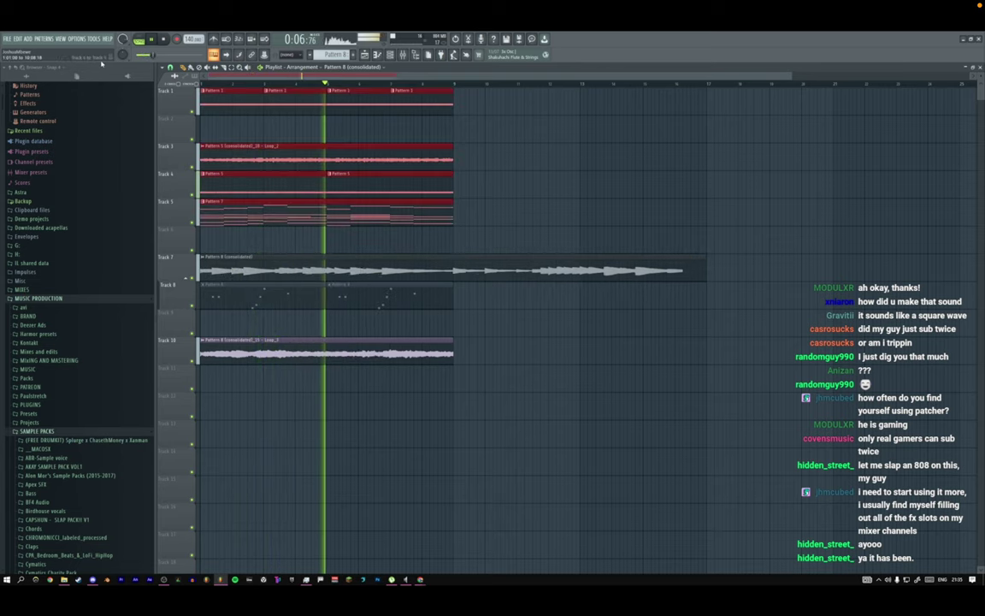
pyautogui.moveTo(224, 160); pyautogui.dragTo(473, 163)
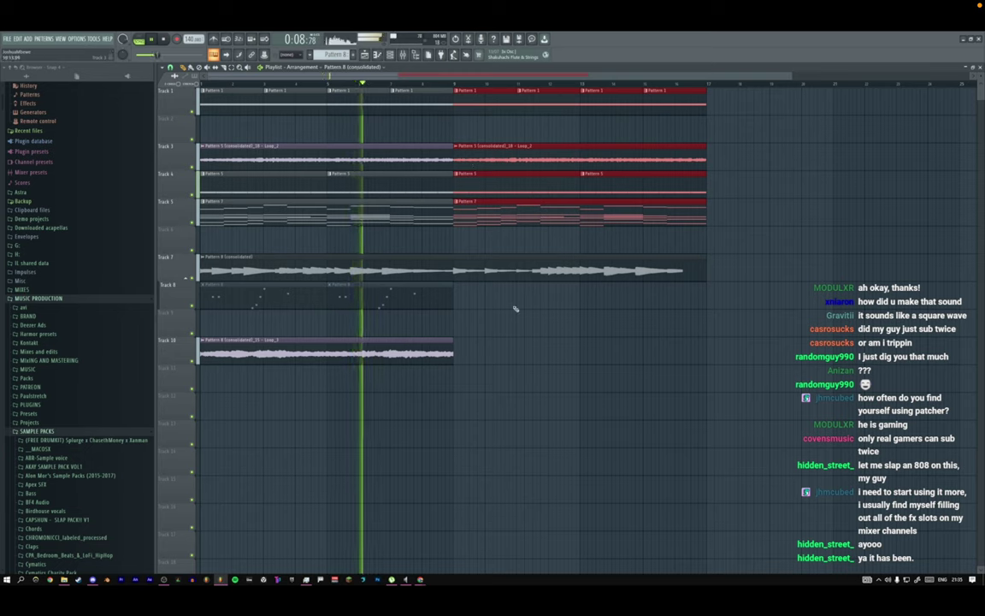
pyautogui.moveTo(484, 357); pyautogui.dragTo(283, 348)
pyautogui.moveTo(220, 350); pyautogui.dragTo(472, 350)
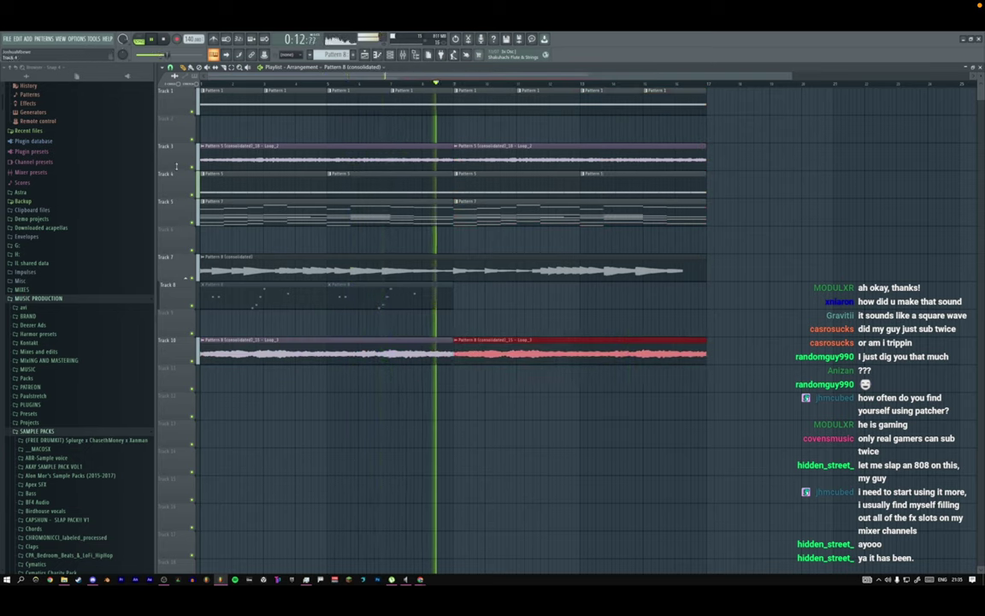
# Mute Track 4, delete both Pattern 8 clips from Track 8 and stop playback.
pyautogui.click(193, 169)
pyautogui.click(193, 169)
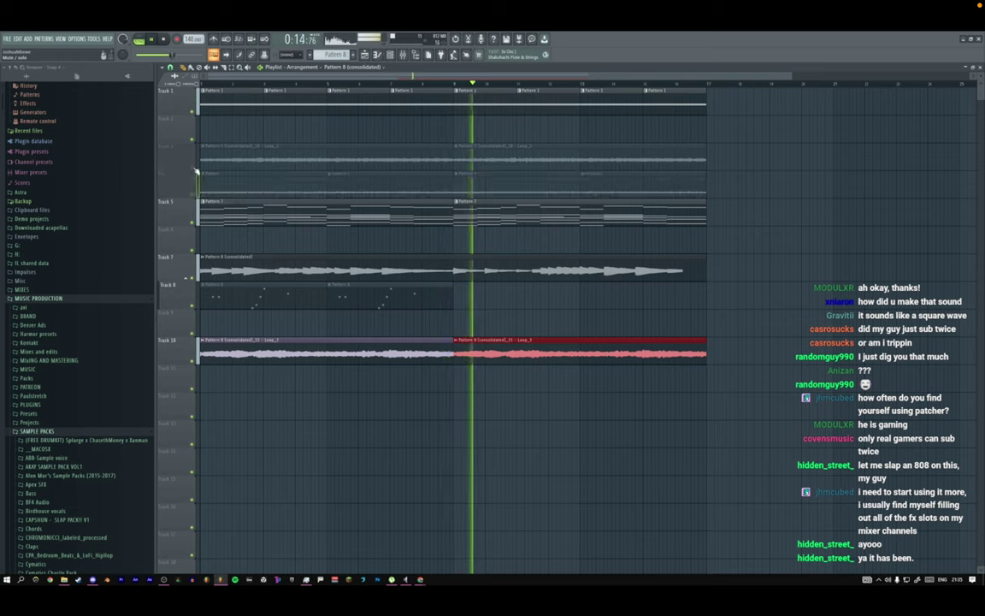
pyautogui.click(191, 195)
pyautogui.rightClick(359, 303)
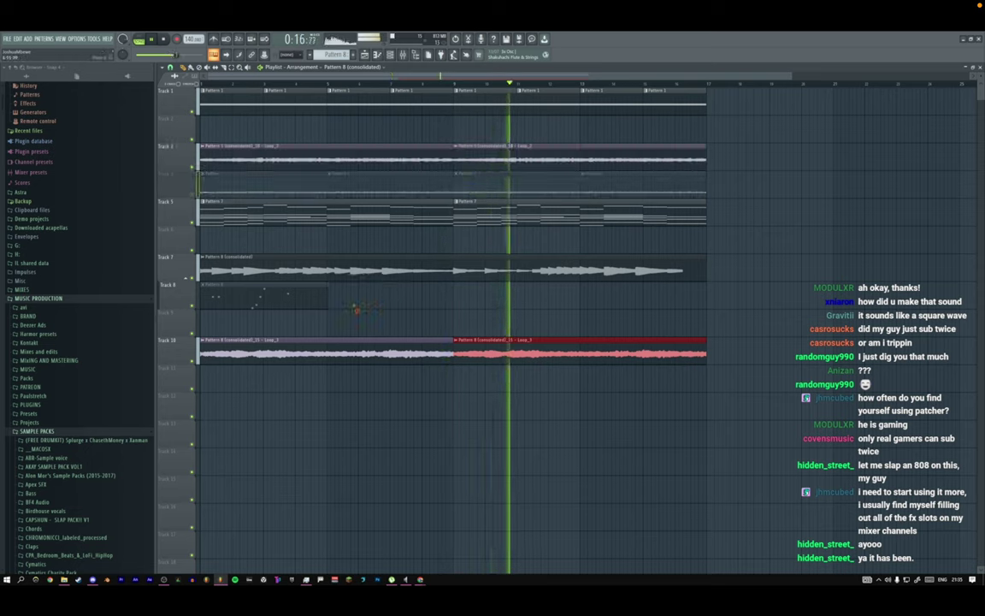
pyautogui.rightClick(299, 302)
pyautogui.rightClick(179, 284)
pyautogui.click(179, 291)
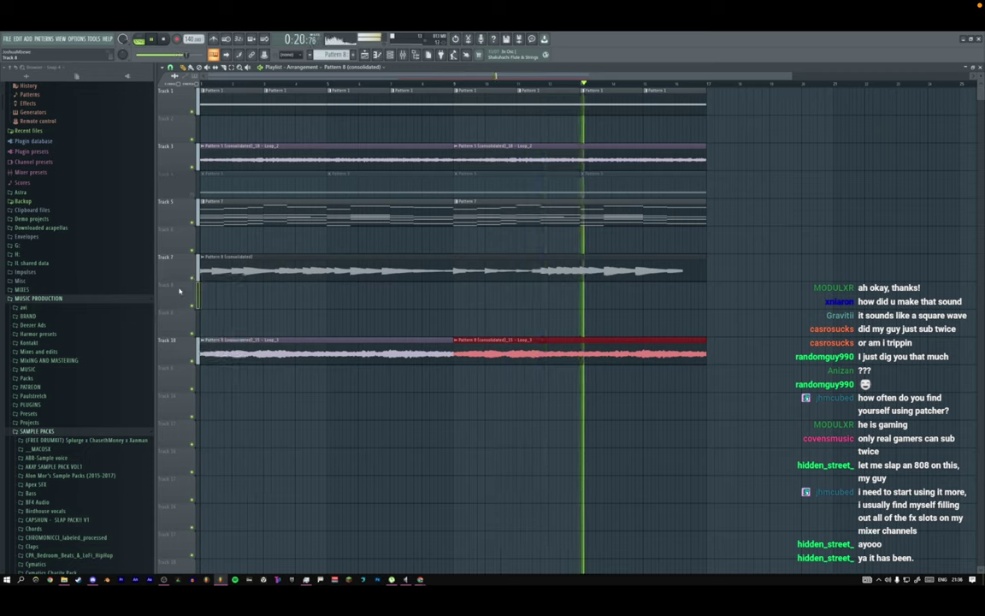
pyautogui.press('space')
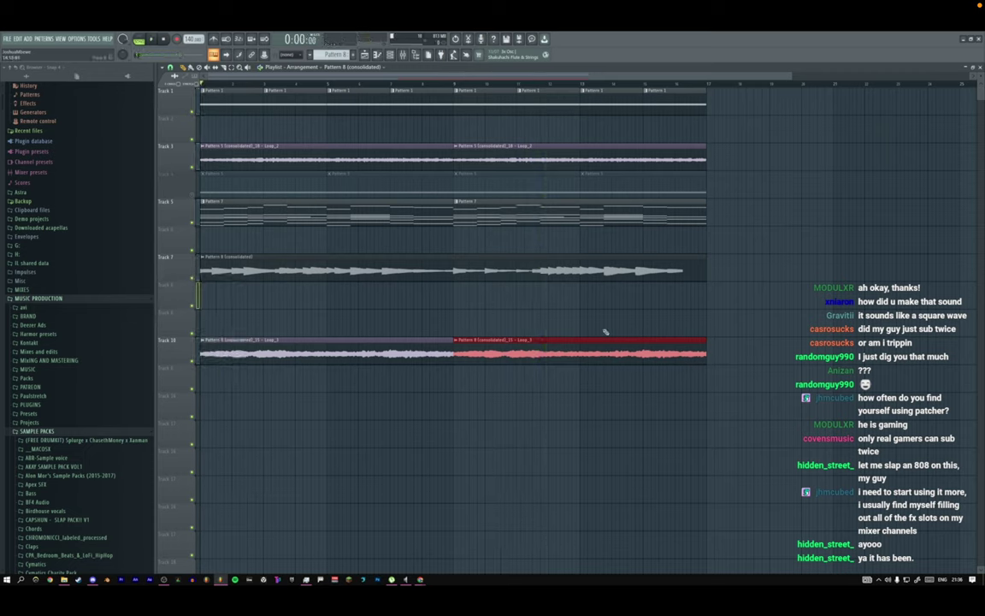
# Move the stretched Pattern 8 clip up to Track 6 and the two blurred clips up to Track 7.
pyautogui.moveTo(732, 353); pyautogui.dragTo(280, 354)
pyautogui.hotkey('shift', 'Up')
pyautogui.hotkey('shift', 'Up')
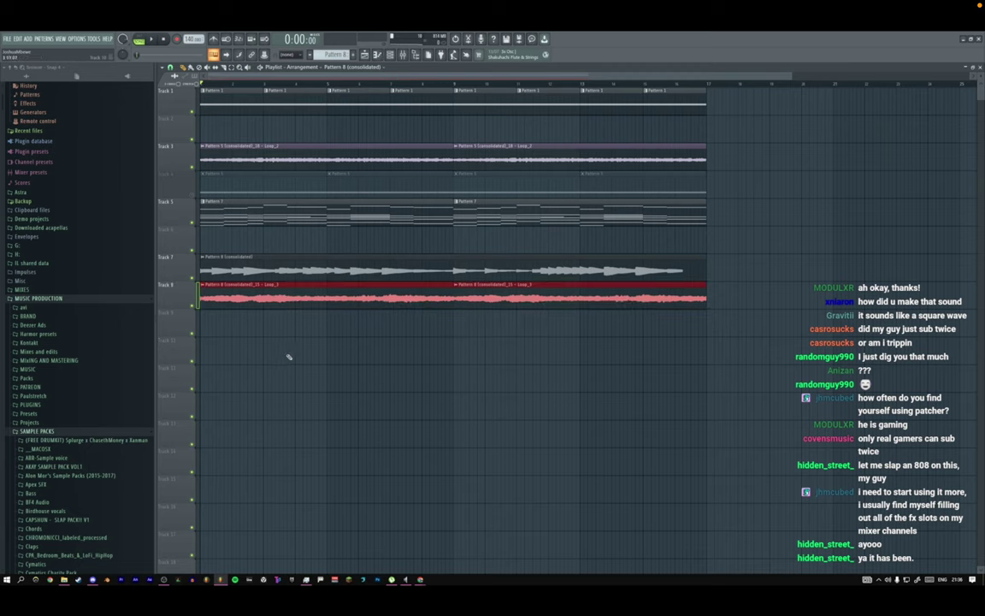
pyautogui.moveTo(725, 271); pyautogui.dragTo(253, 302)
pyautogui.hotkey('shift', 'Up')
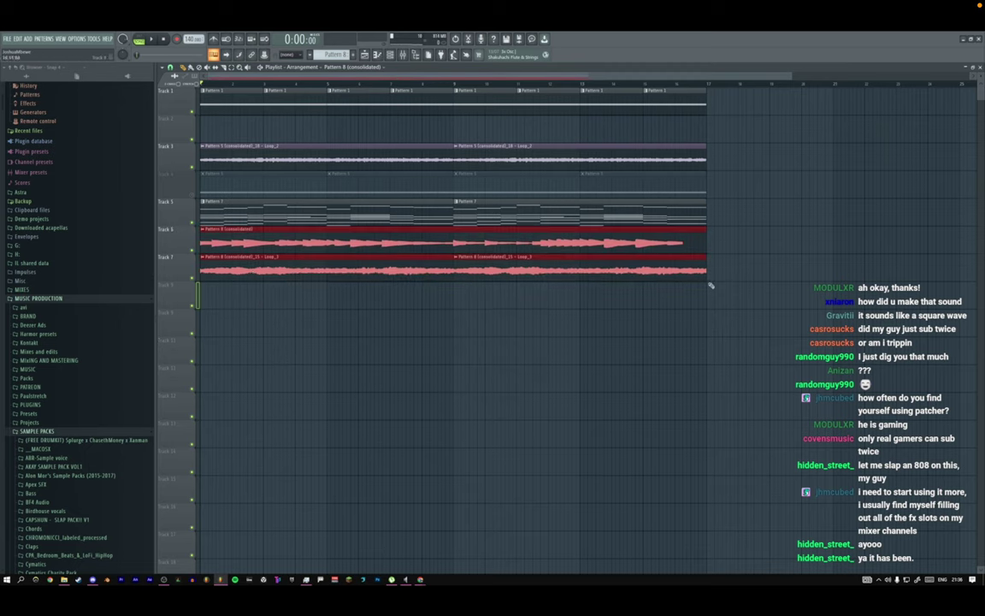
# Unmute Track 4, mute its Pattern 5 clips individually and move that track down to the Track 7 position.
pyautogui.click(192, 195)
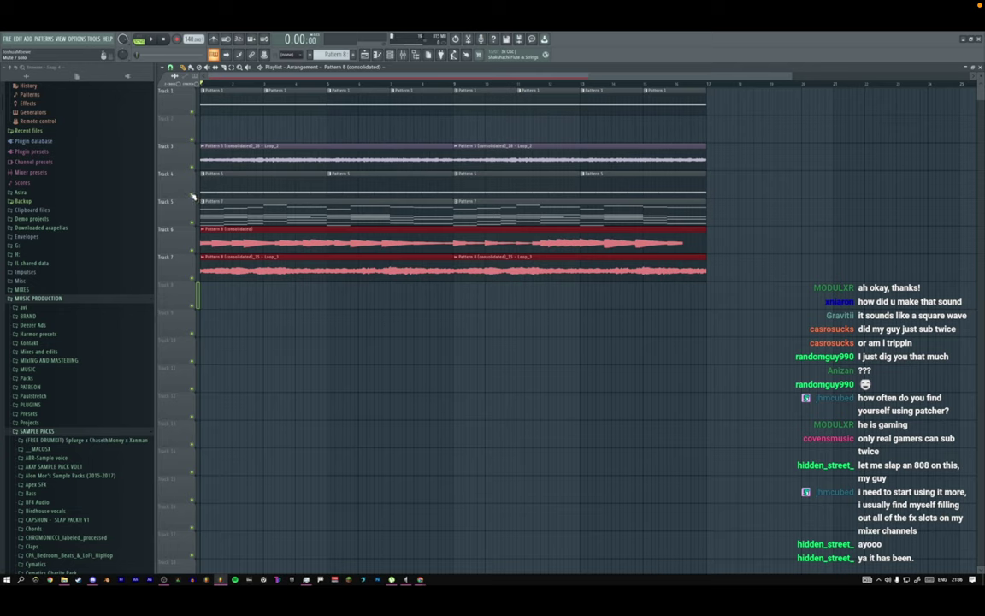
pyautogui.moveTo(725, 180)
pyautogui.mouseDown()
pyautogui.moveTo(397, 193)
pyautogui.moveTo(238, 184)
pyautogui.mouseUp()
pyautogui.hotkey('ctrl', 'z')
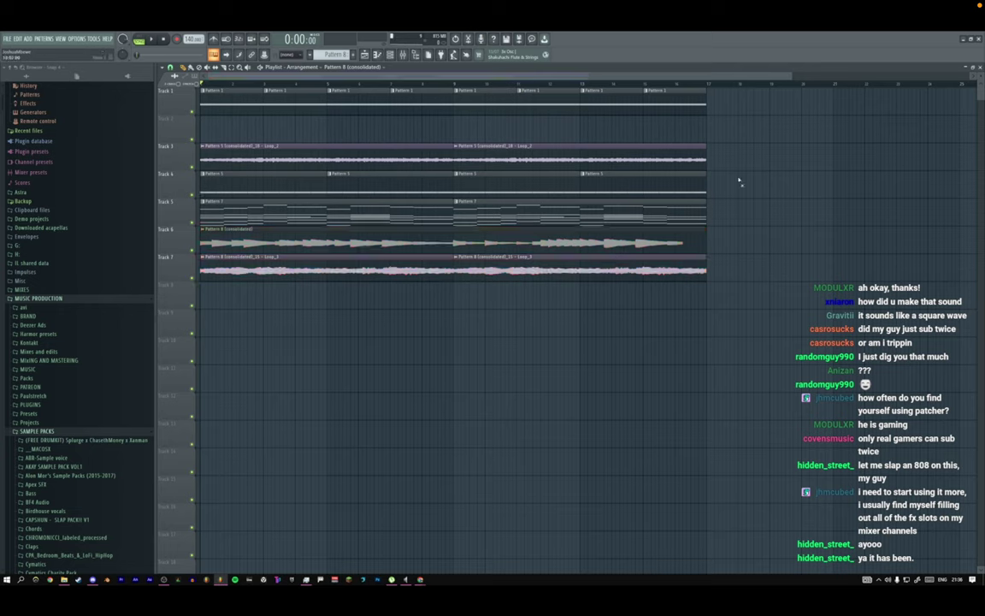
pyautogui.scroll(-4, 182, 185)
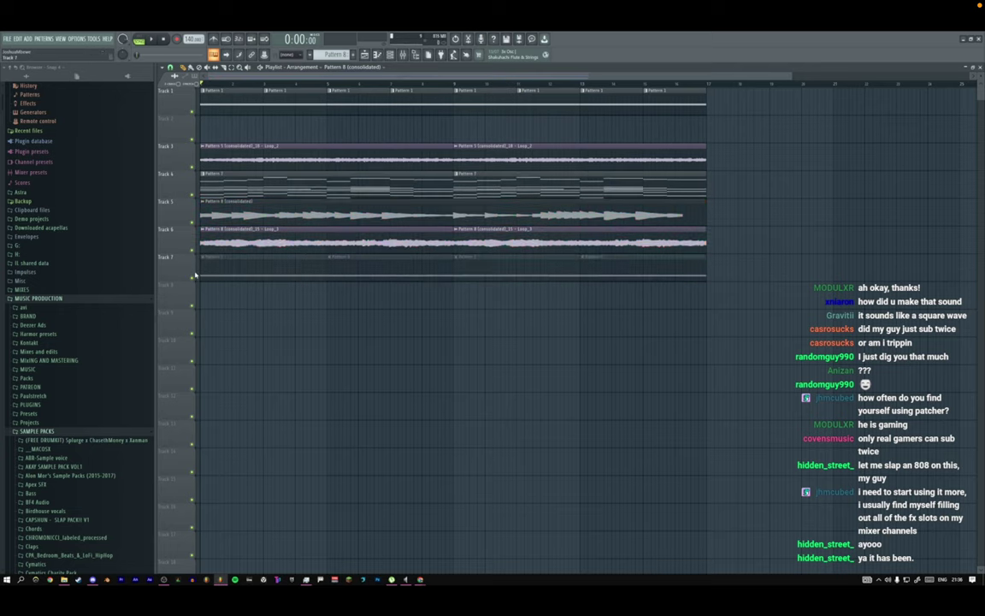
# Play the arrangement and move the tracks up so the active clips fill Tracks 1 to 5, with muted Pattern 5 on Track 8.
pyautogui.press('space')
pyautogui.scroll(1, 178, 159)
pyautogui.scroll(1, 184, 187)
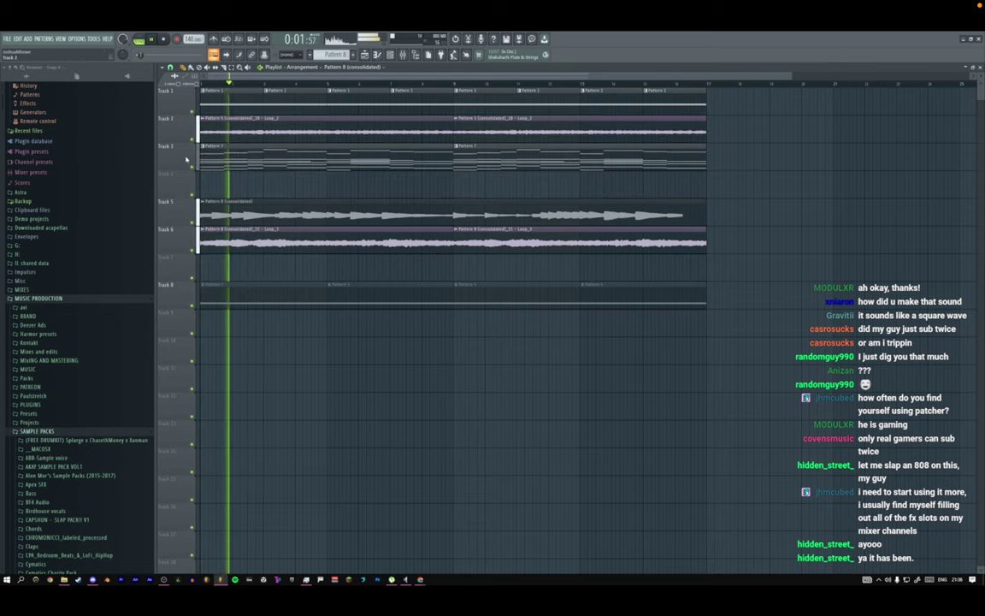
pyautogui.scroll(1, 182, 214)
pyautogui.scroll(1, 181, 243)
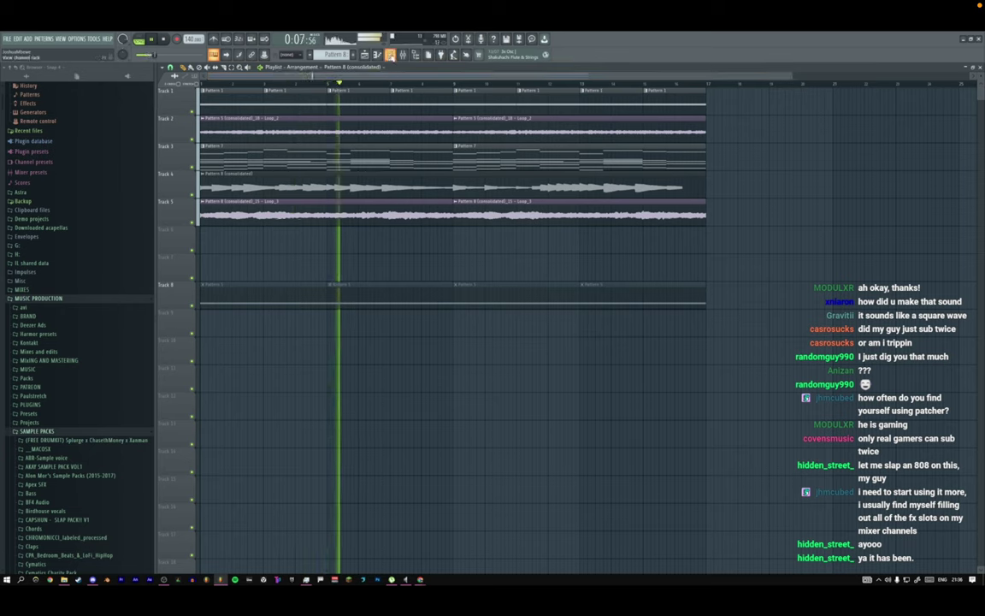
pyautogui.click(390, 54)
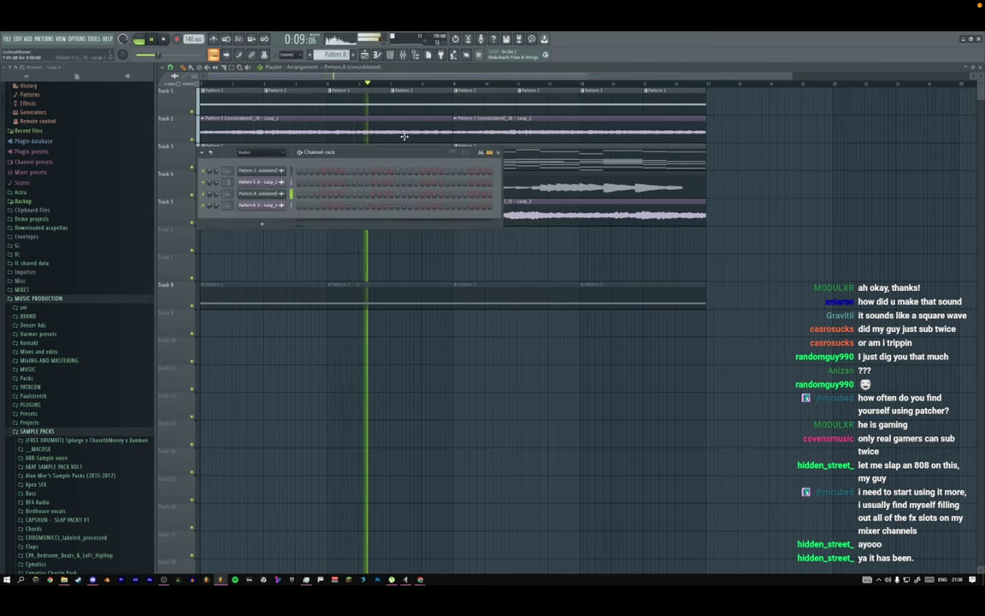
pyautogui.click(374, 77)
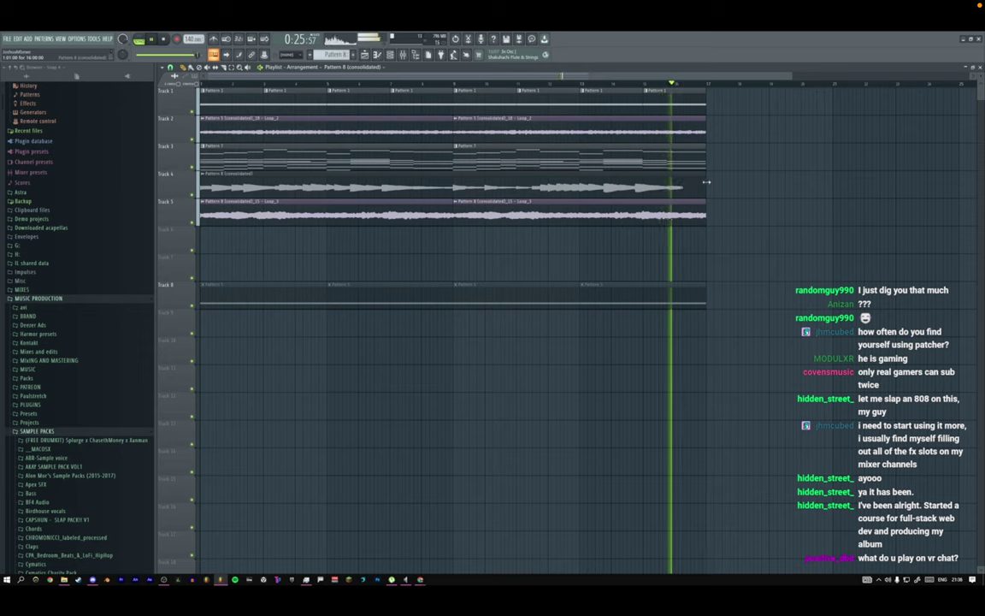
pyautogui.moveTo(716, 181); pyautogui.dragTo(706, 182)
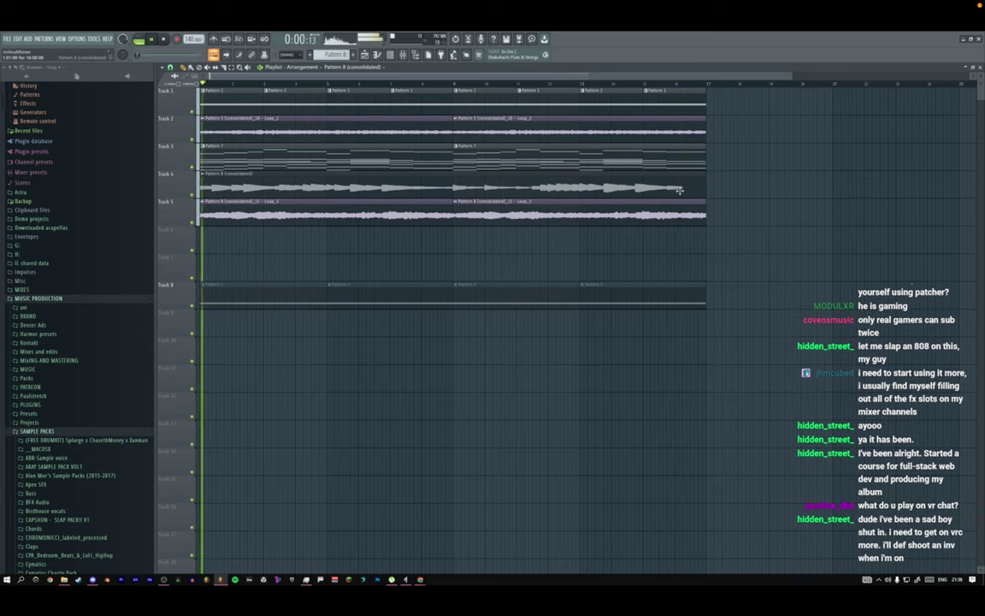
# Slip the audio inside the Track 4 Pattern 8 clip slightly later and restart playback.
pyautogui.keyDown('shift'); pyautogui.rightClick(256, 193); pyautogui.keyUp('shift')
pyautogui.click(269, 258)
pyautogui.press('space')
pyautogui.moveTo(267, 190); pyautogui.dragTo(291, 190)
pyautogui.press('space')
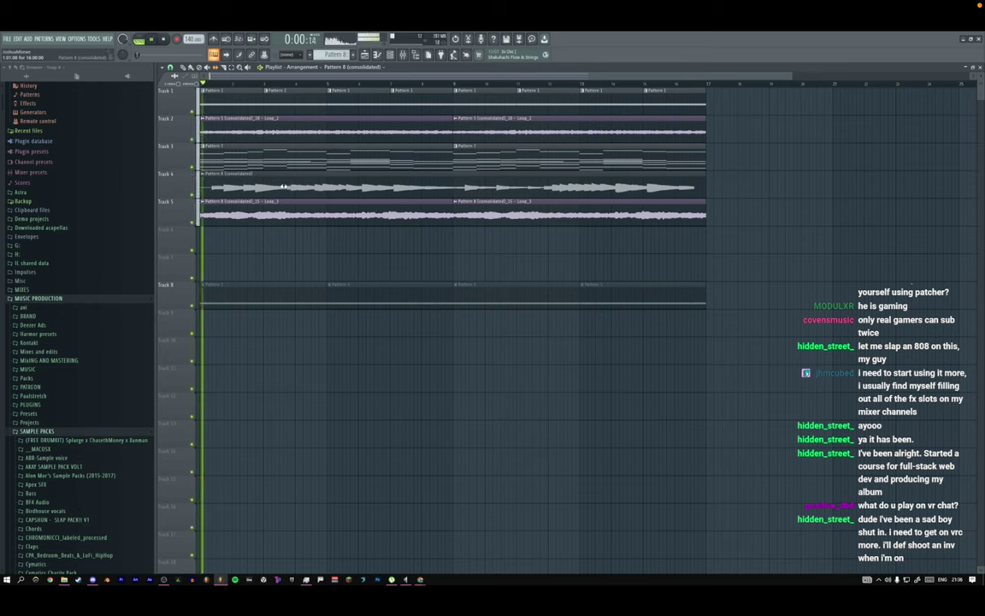
pyautogui.keyDown('shift'); pyautogui.rightClick(539, 193); pyautogui.keyUp('shift')
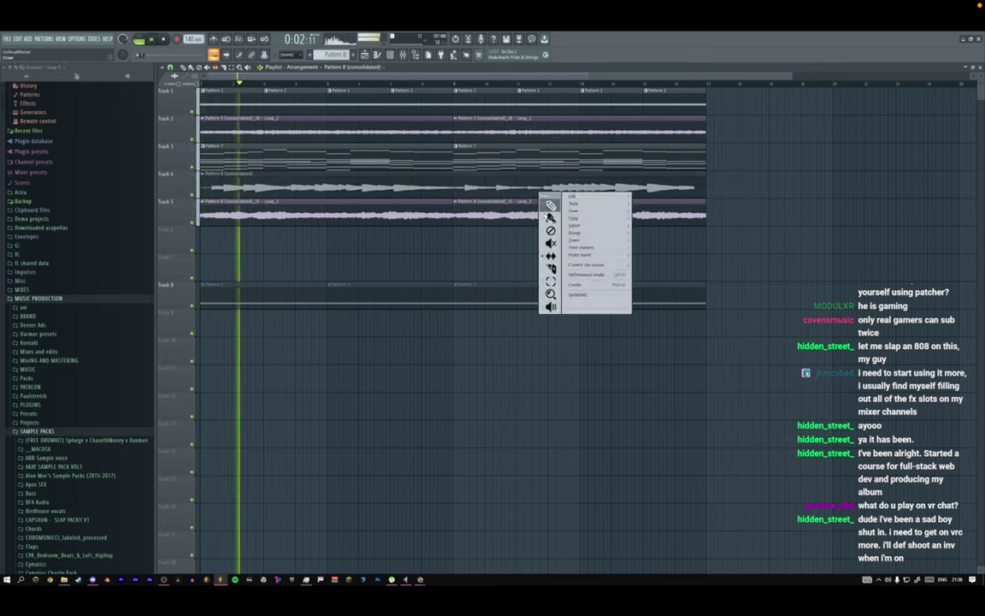
# Slice the Track 4 Pattern 8 clip at bar 9 and slip the audio of its second half slightly later.
pyautogui.click(550, 268)
pyautogui.click(473, 199)
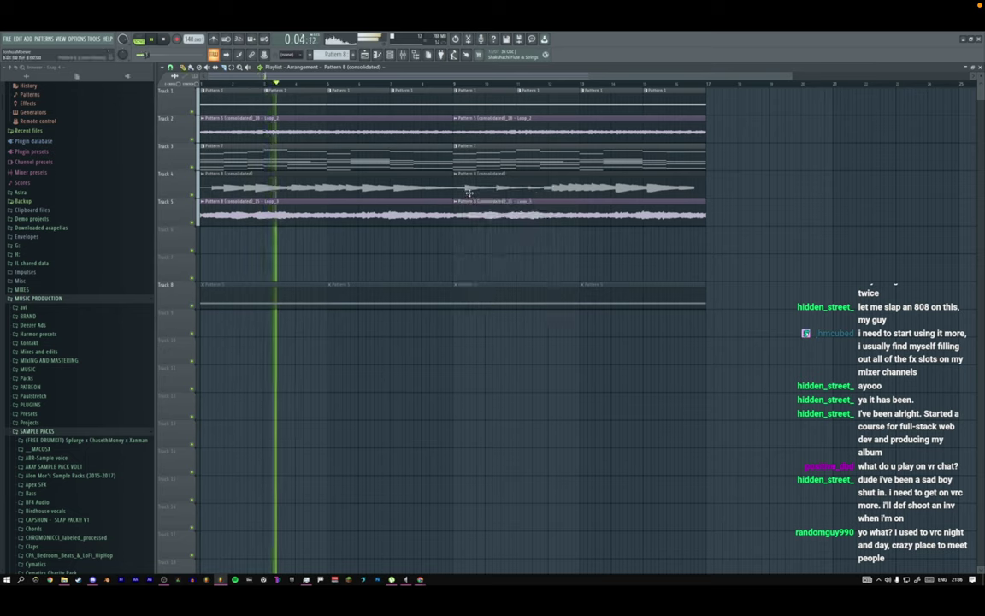
pyautogui.rightClick(590, 195)
pyautogui.click(595, 257)
pyautogui.press('space')
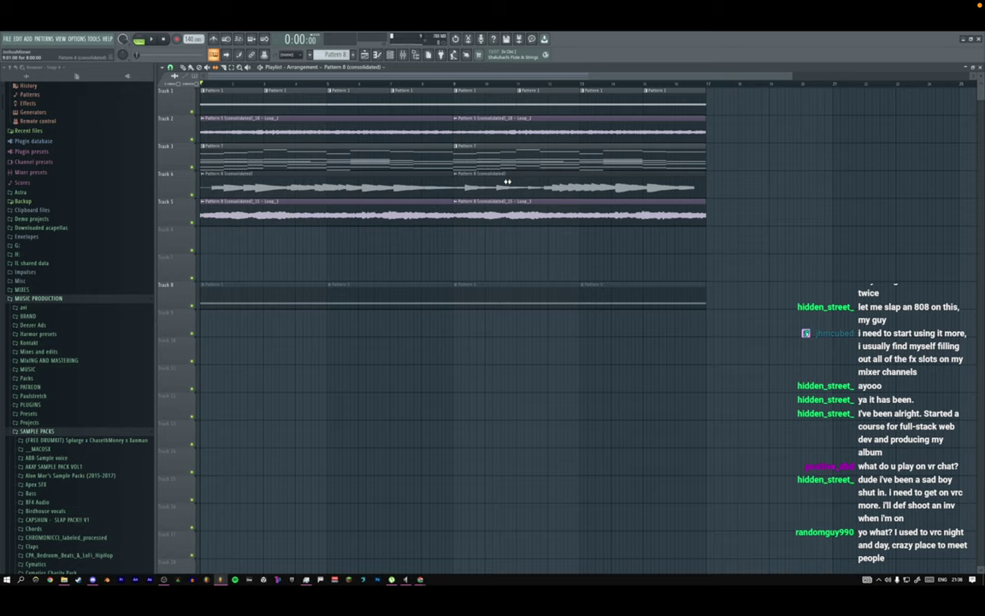
pyautogui.moveTo(524, 179); pyautogui.dragTo(535, 179)
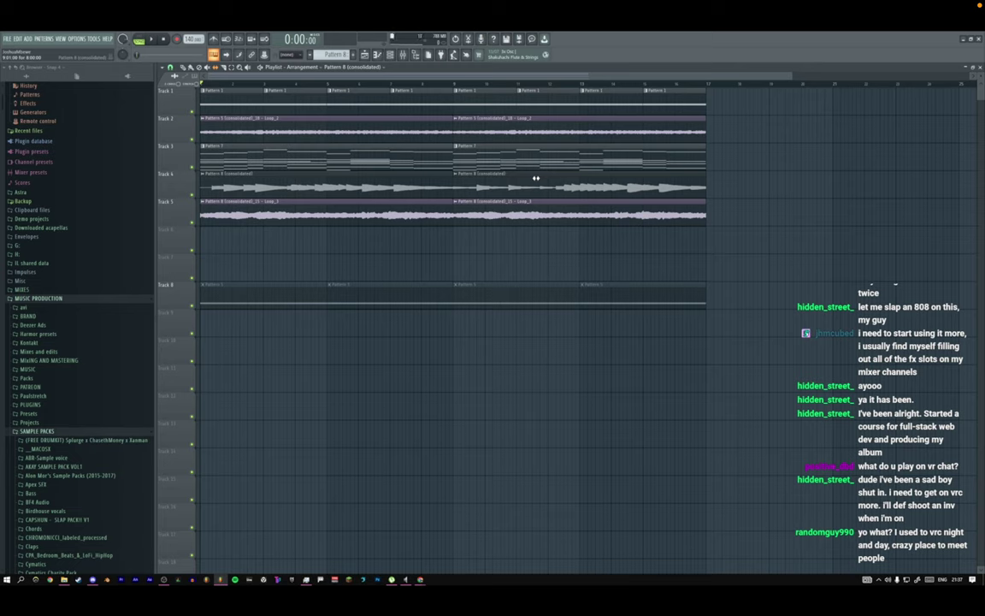
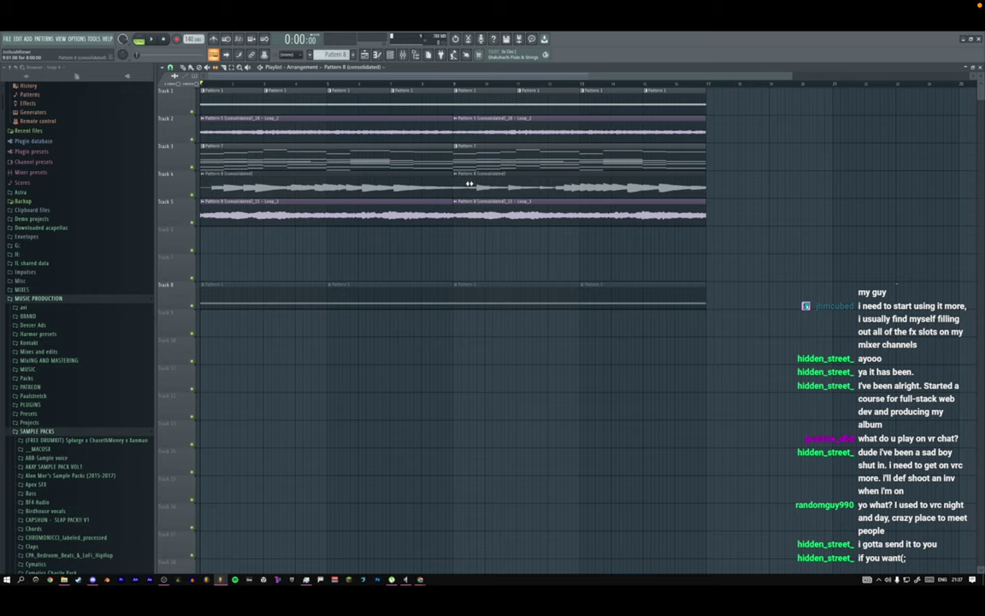
pyautogui.press('space')
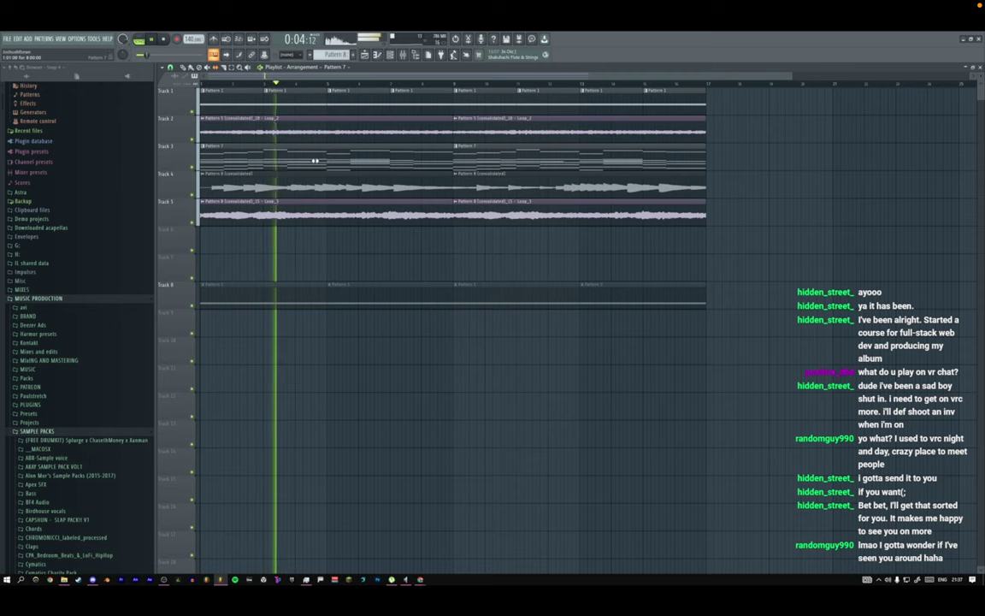
# Link the coarse pitch of oscillator 1 in Pattern 7's 3x Osc channel to the Fruity Envelope Controller.
pyautogui.click(390, 55)
pyautogui.click(391, 55)
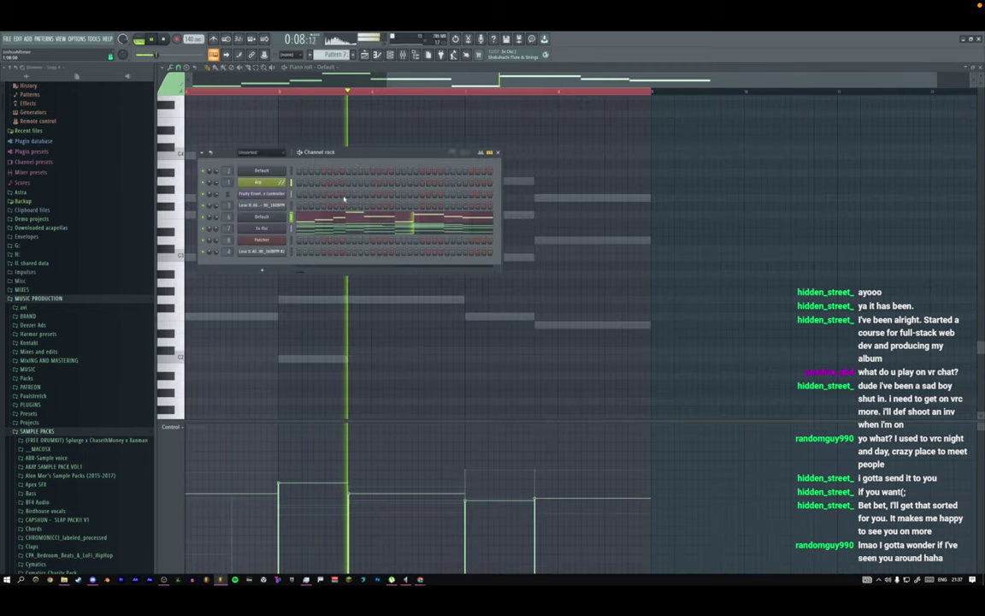
pyautogui.click(261, 229)
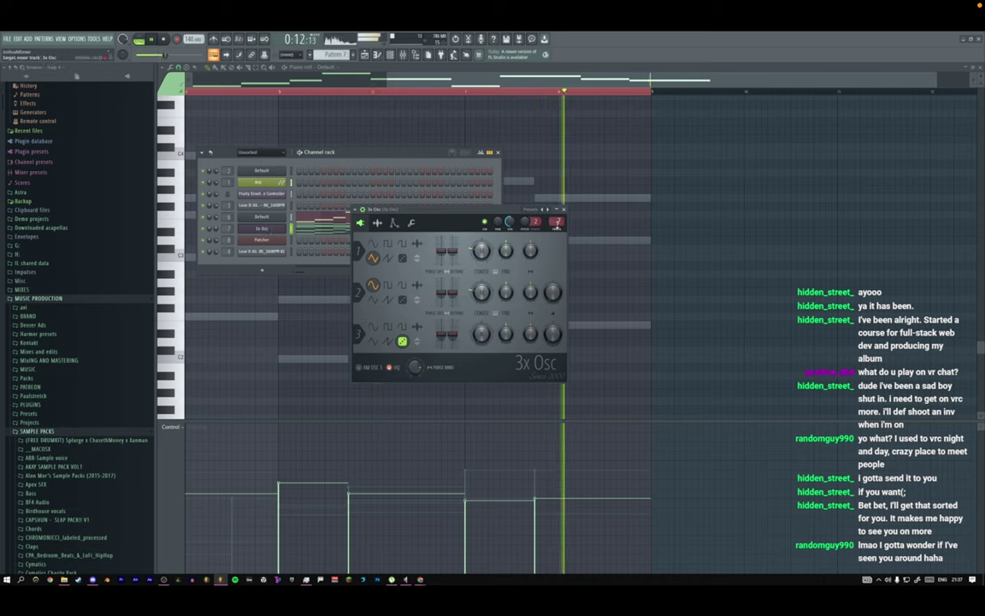
pyautogui.click(272, 229)
pyautogui.press('space')
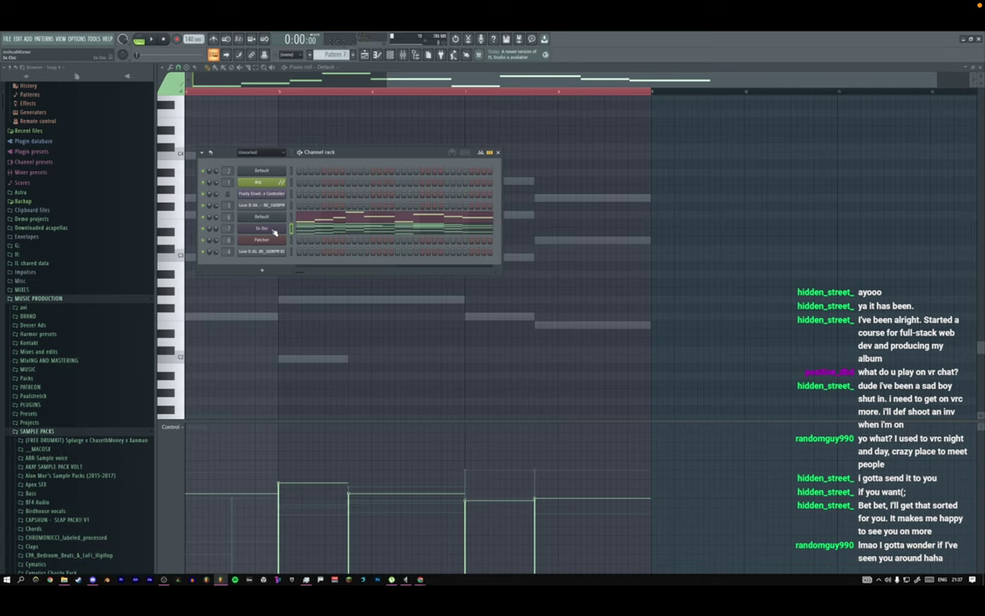
pyautogui.click(273, 229)
pyautogui.rightClick(480, 251)
pyautogui.click(481, 349)
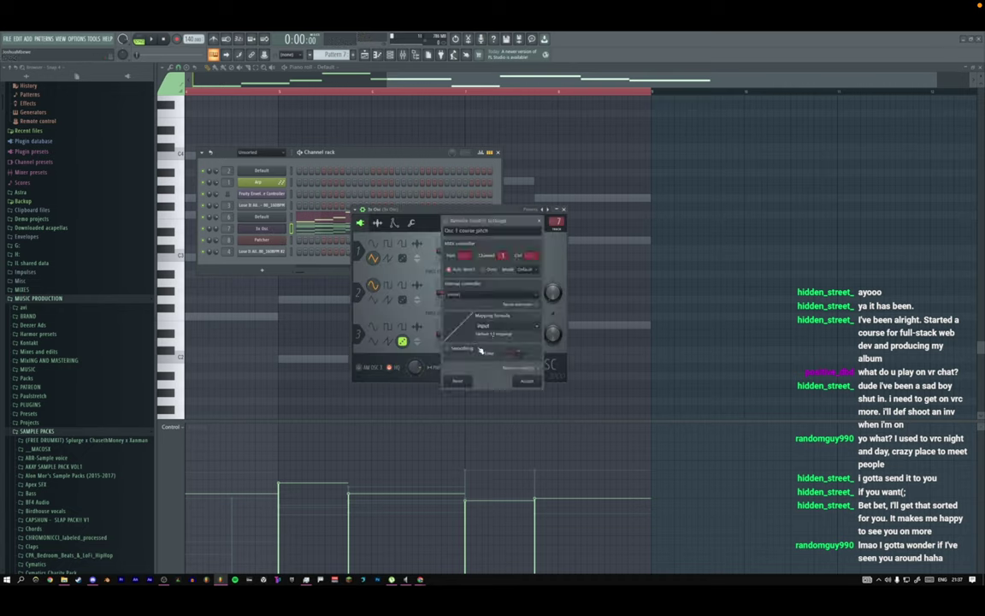
pyautogui.click(477, 296)
pyautogui.click(480, 323)
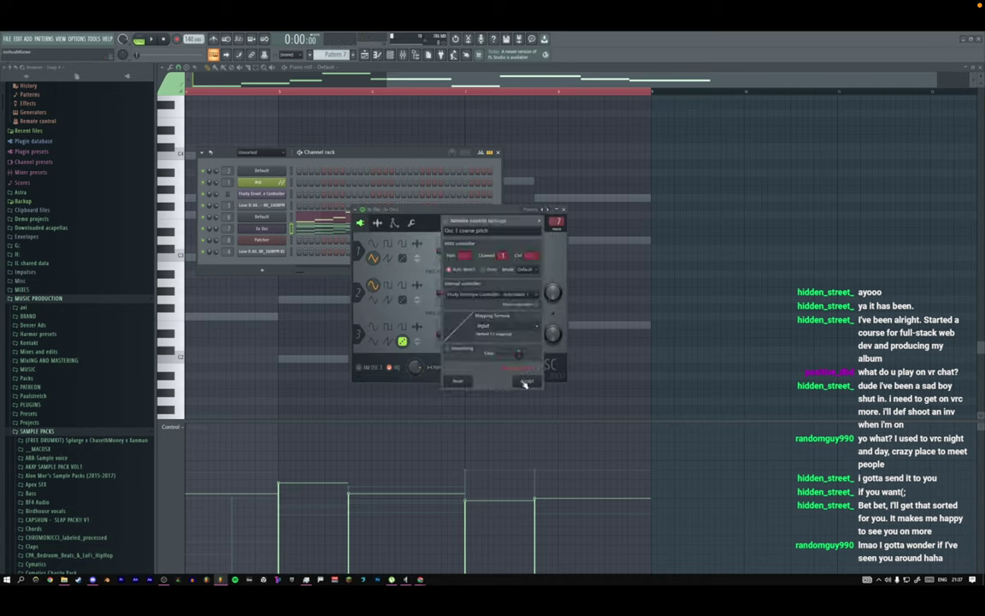
pyautogui.click(526, 382)
# Set the 3x Osc's root note to F#6 during playback and close its window and the channel rack.
pyautogui.press('space')
pyautogui.click(410, 222)
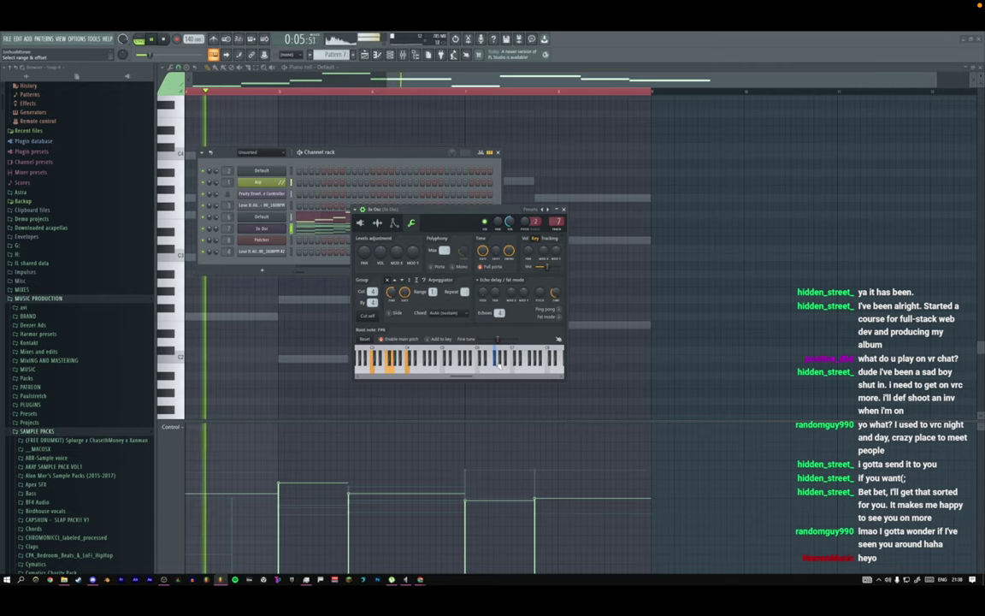
pyautogui.click(563, 208)
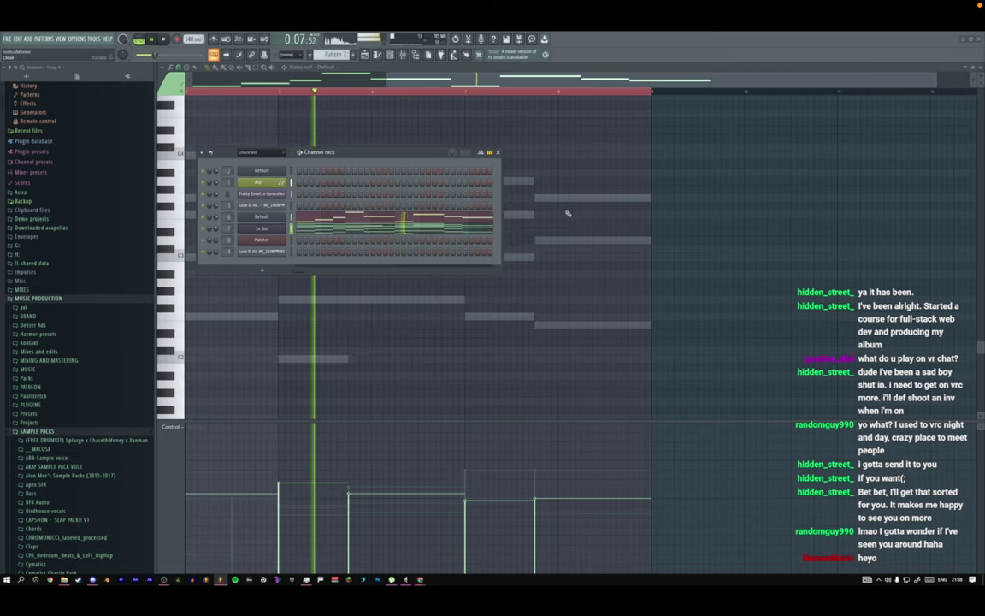
pyautogui.click(498, 152)
# Paint Pattern 9 clips along Track 6 across all 16 bars of the arrangement and stop playback.
pyautogui.press('F5')
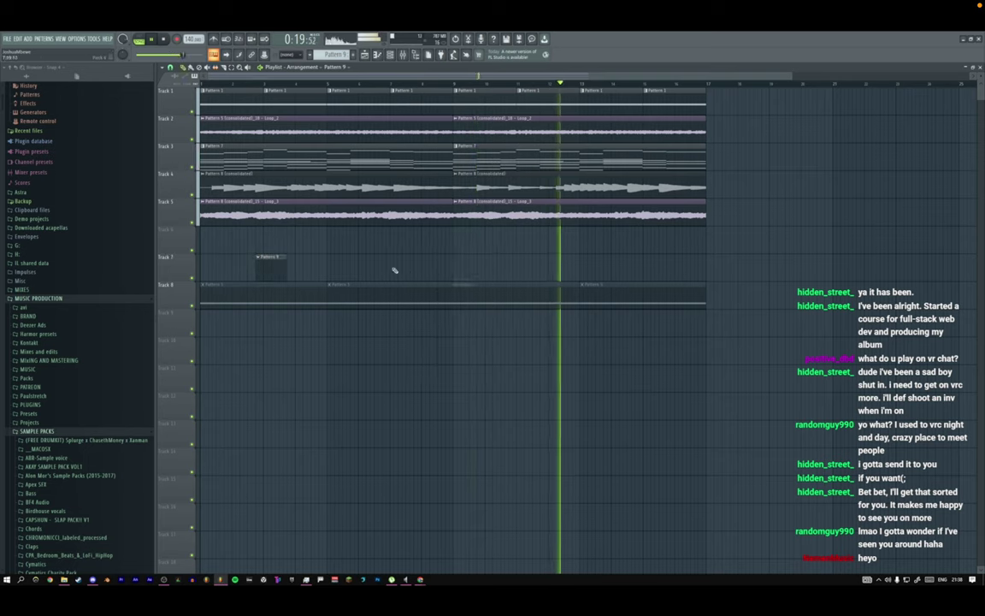
pyautogui.moveTo(217, 240); pyautogui.dragTo(635, 251)
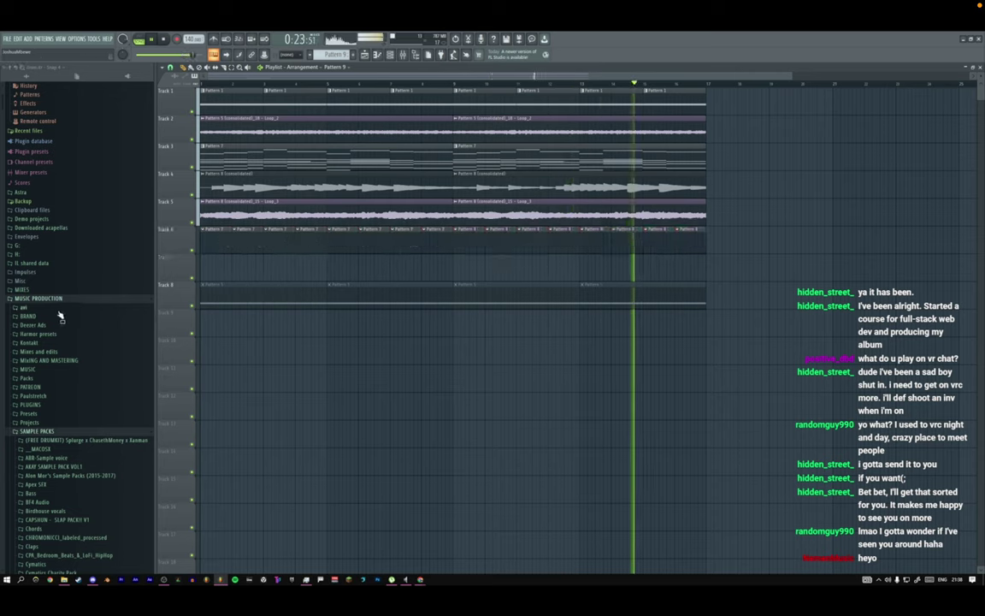
pyautogui.press('space')
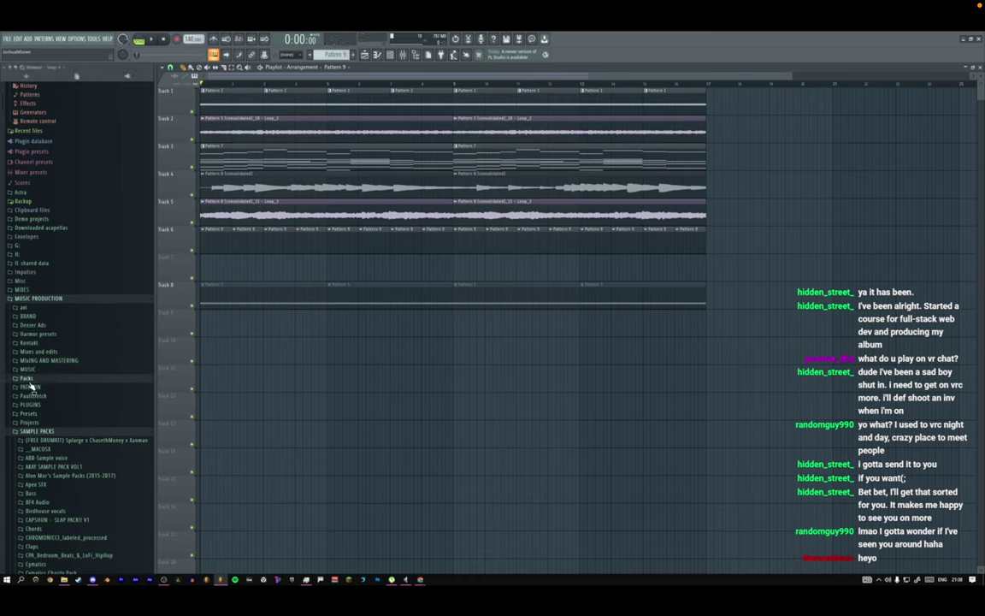
# Preview kicks in the VEE Bassdrums sample folder and add VEE Bassdrum 006 as a new channel.
pyautogui.scroll(-15, 59, 432)
pyautogui.scroll(-6, 64, 429)
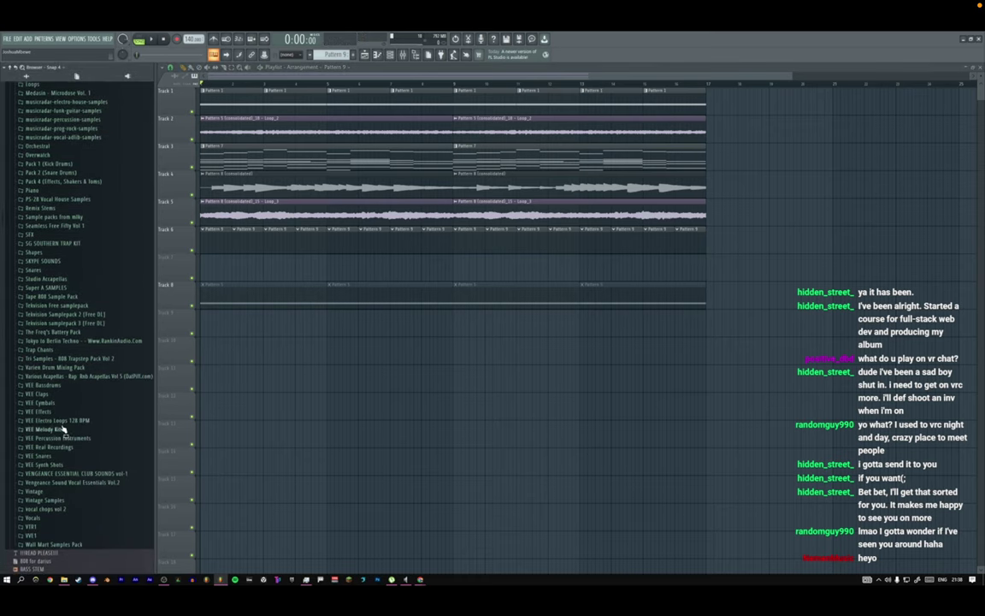
pyautogui.click(54, 385)
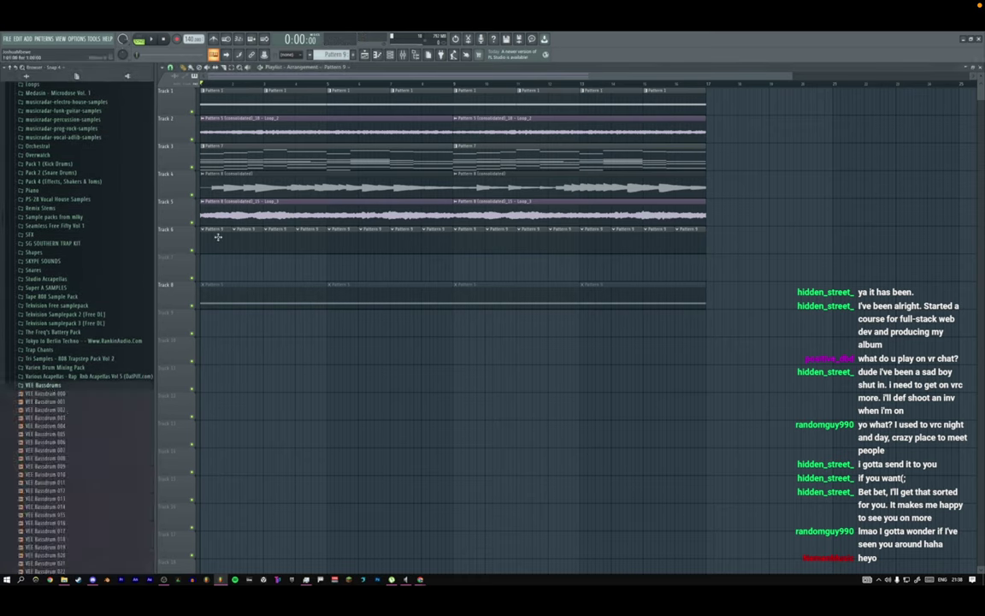
pyautogui.press('F6')
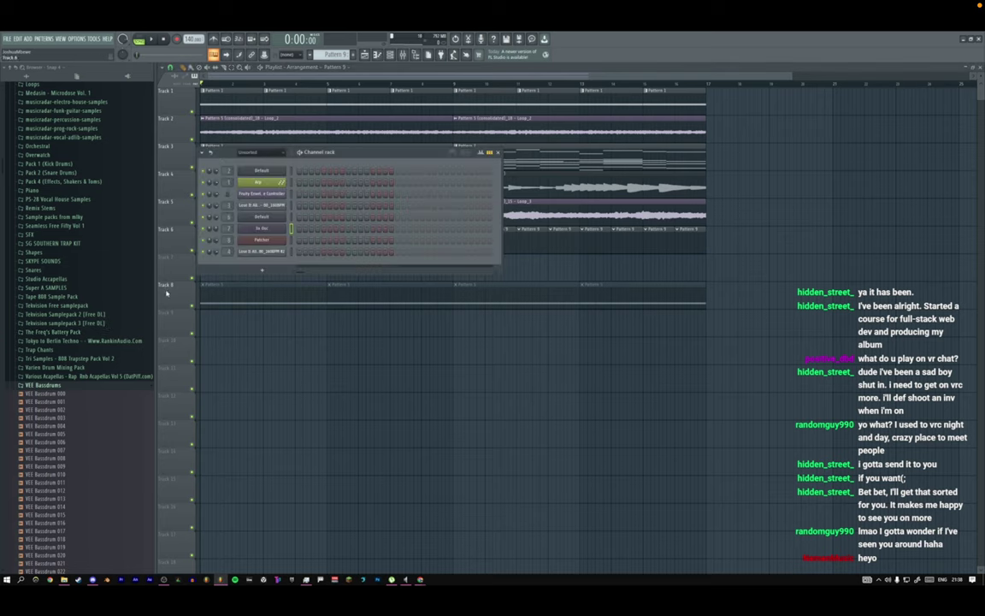
pyautogui.scroll(-6, 60, 342)
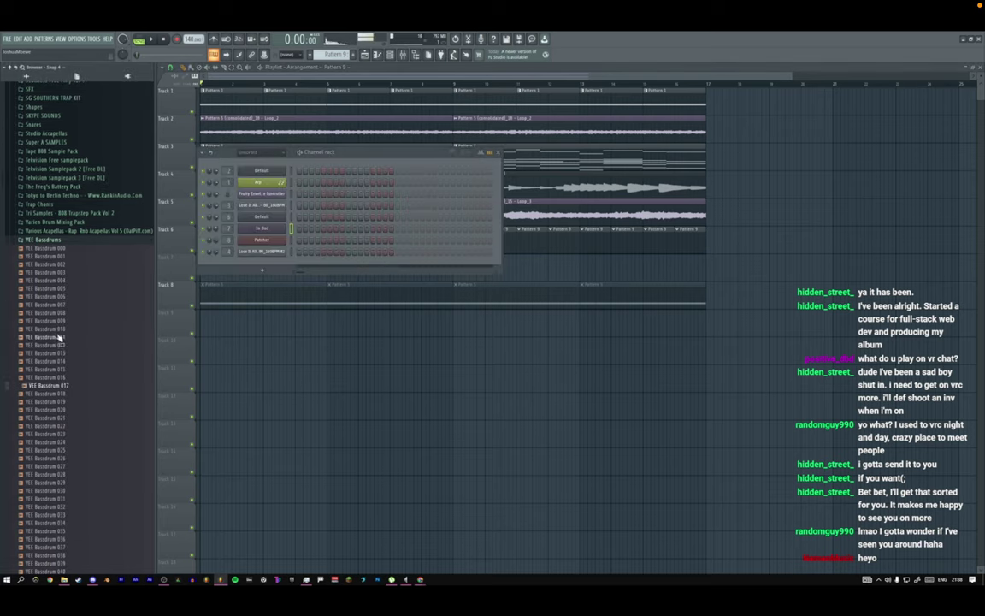
pyautogui.click(64, 305)
pyautogui.moveTo(66, 299); pyautogui.dragTo(273, 268)
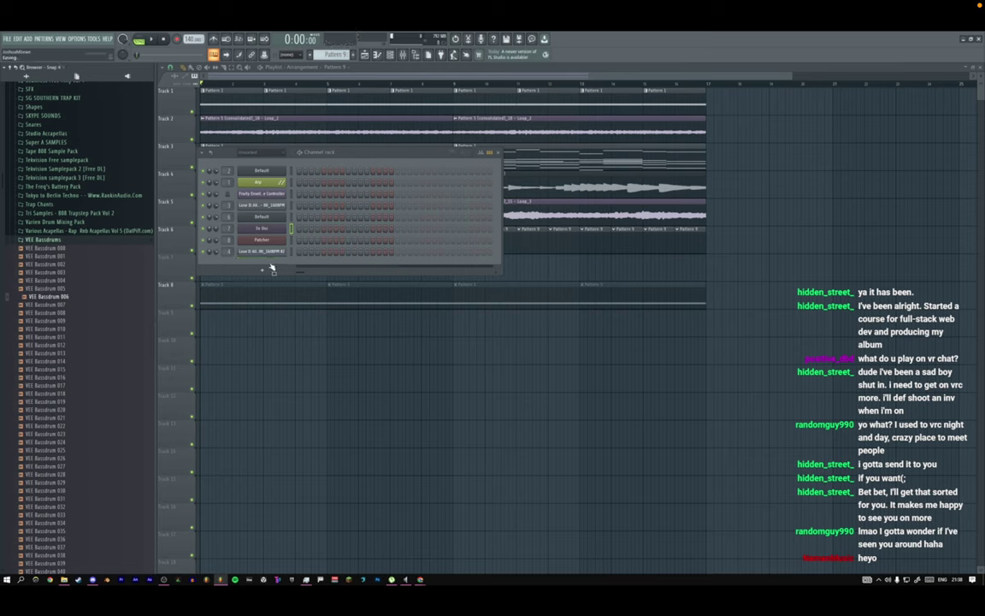
# Fill every fourth step of the VEE Bassdrum 006 channel in Pattern 9 and play the arrangement.
pyautogui.rightClick(285, 261)
pyautogui.click(391, 292)
pyautogui.press('space')
pyautogui.press('F6')
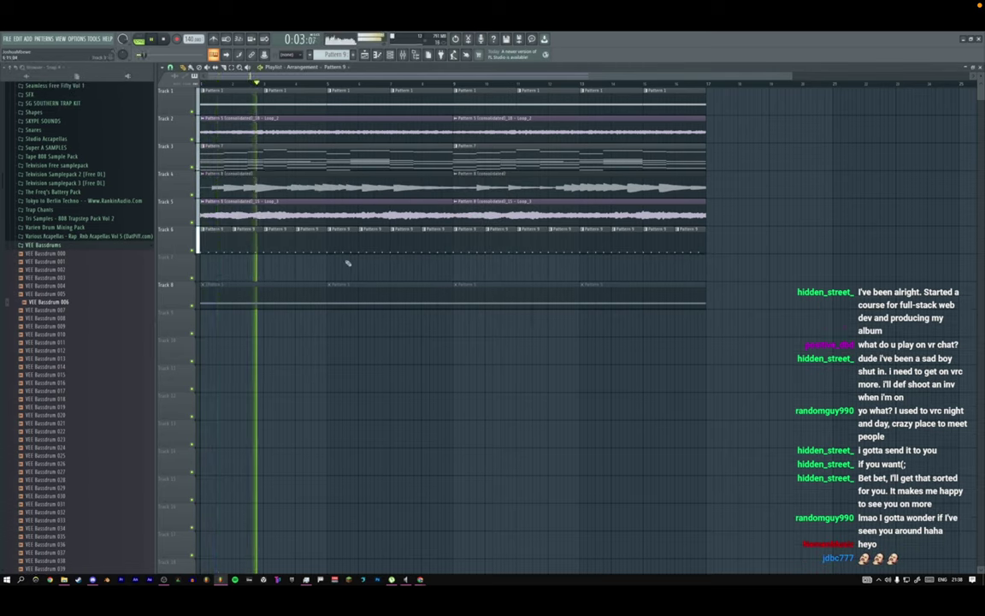
# Show all channels in the channel rack and route the two Pattern 8 audio clip channels to mixer tracks 9 and 10.
pyautogui.press('F9')
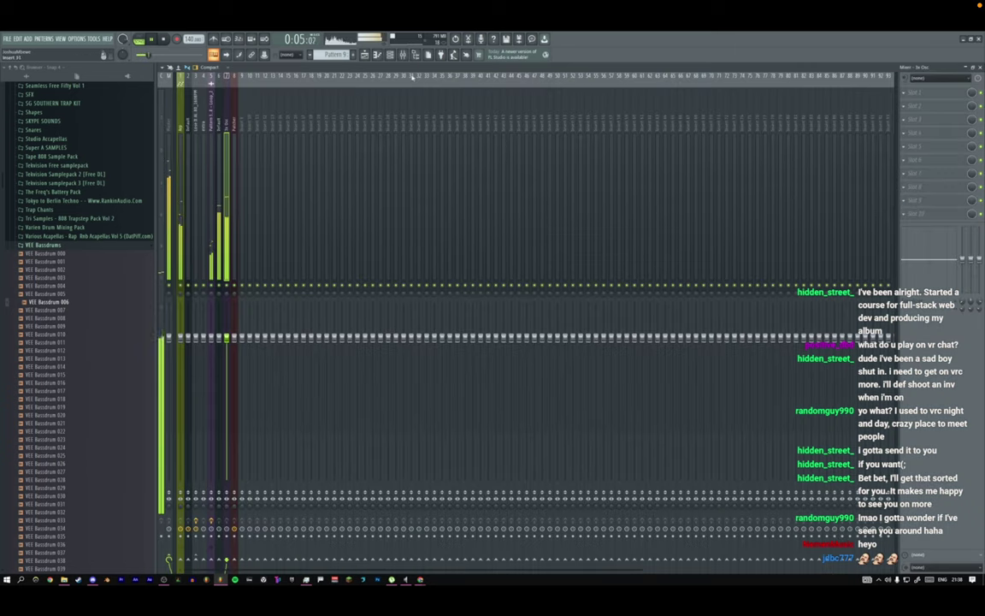
pyautogui.click(391, 54)
pyautogui.press('space')
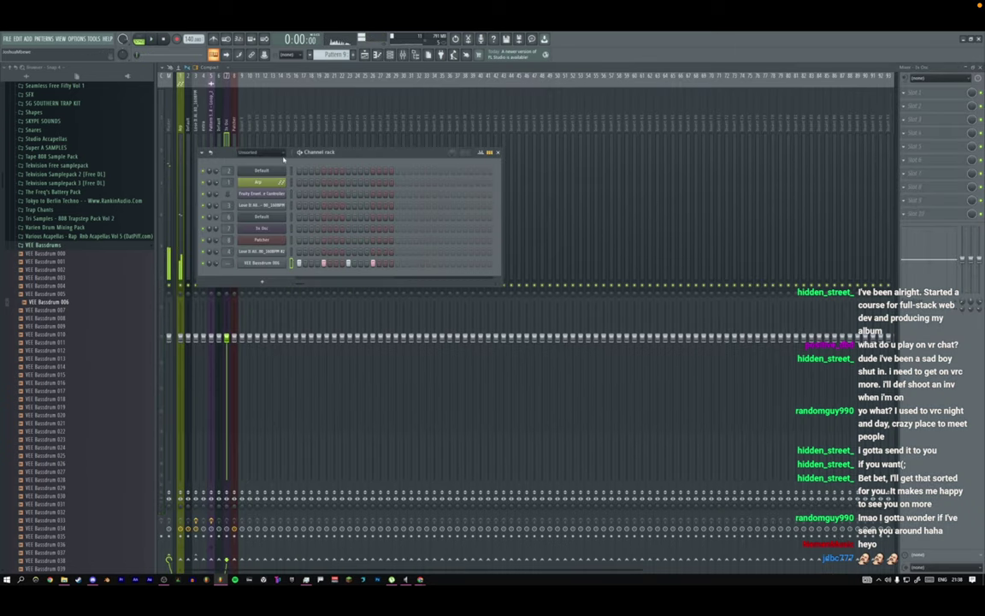
pyautogui.click(281, 154)
pyautogui.click(274, 159)
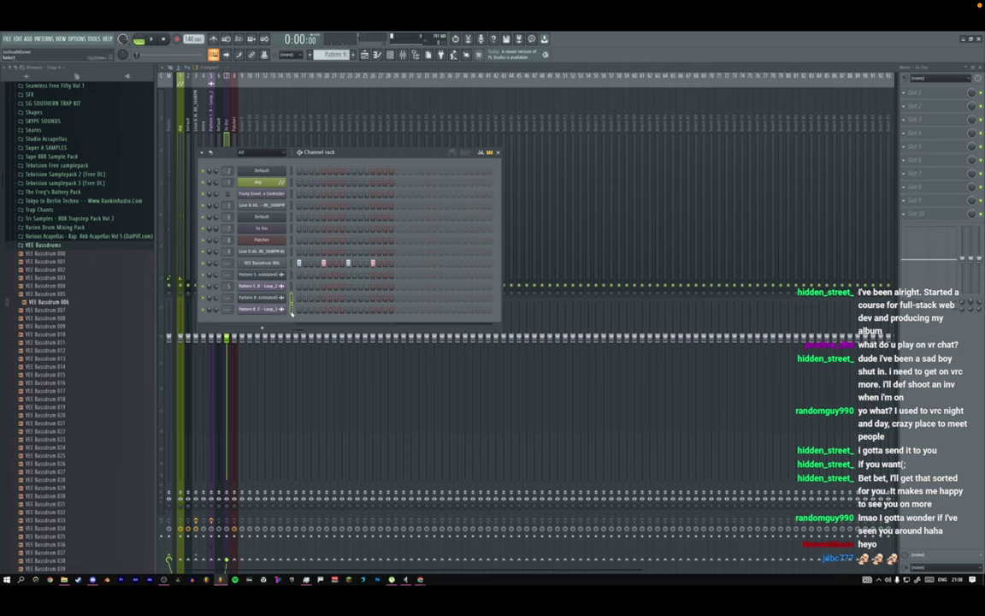
pyautogui.hotkey('ctrl', 'l')
pyautogui.press('space')
# Try routing mixer tracks 1 to 10 into Insert 11, and disable that routing again.
pyautogui.rightClick(276, 120)
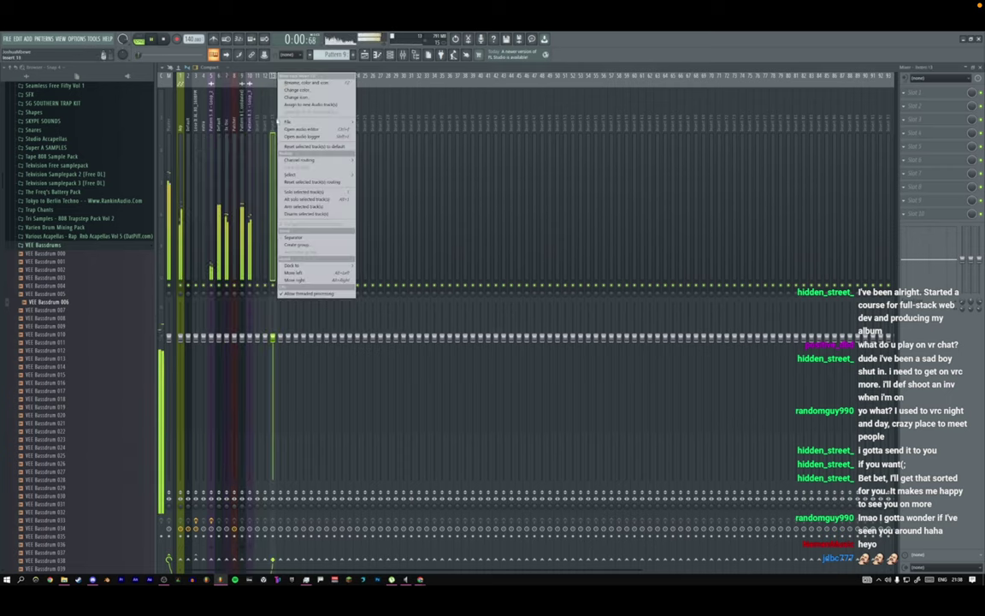
pyautogui.click(258, 129)
pyautogui.click(249, 132)
pyautogui.press('space')
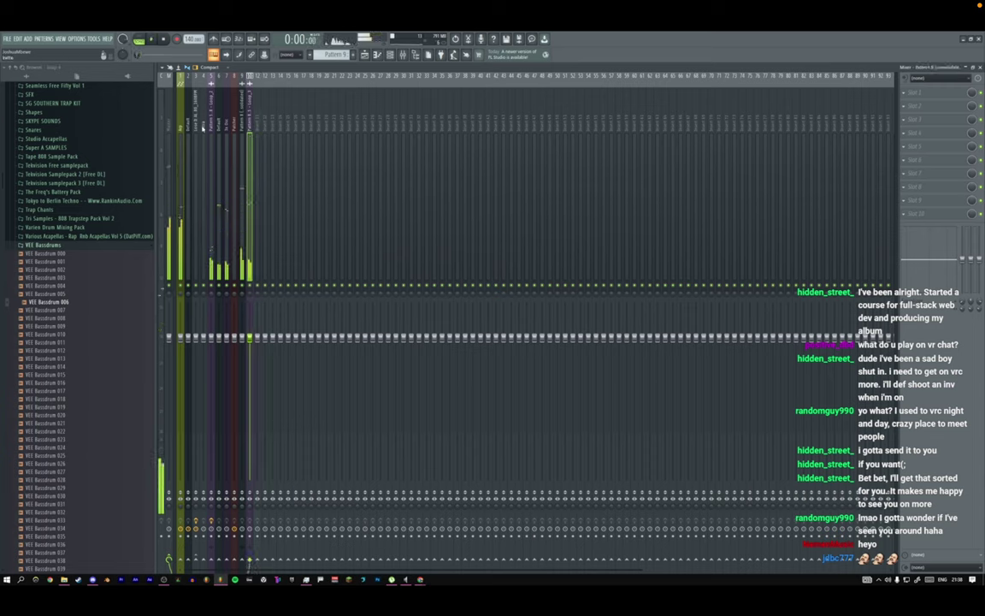
pyautogui.moveTo(181, 130); pyautogui.dragTo(246, 137)
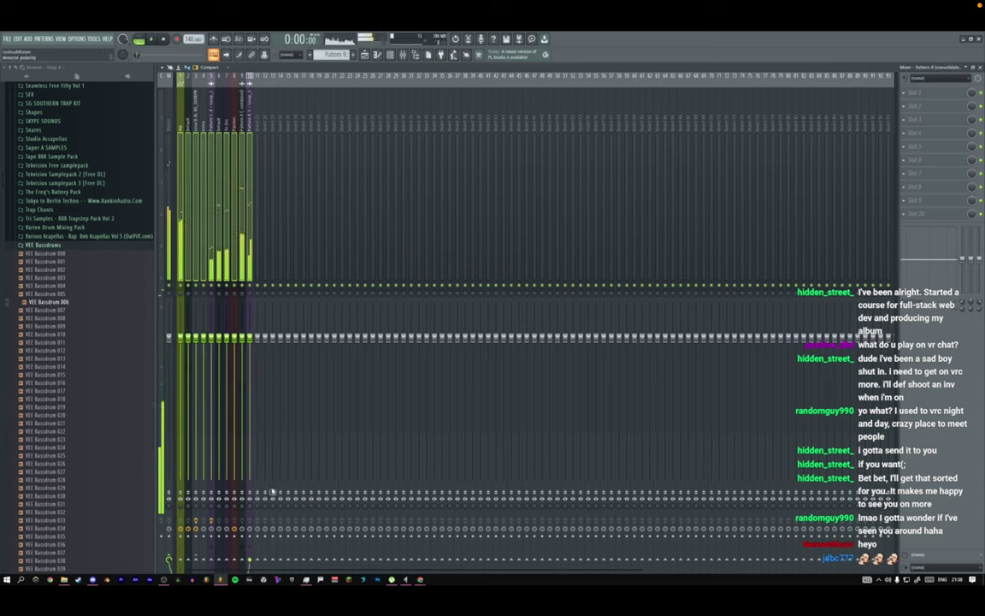
pyautogui.click(256, 561)
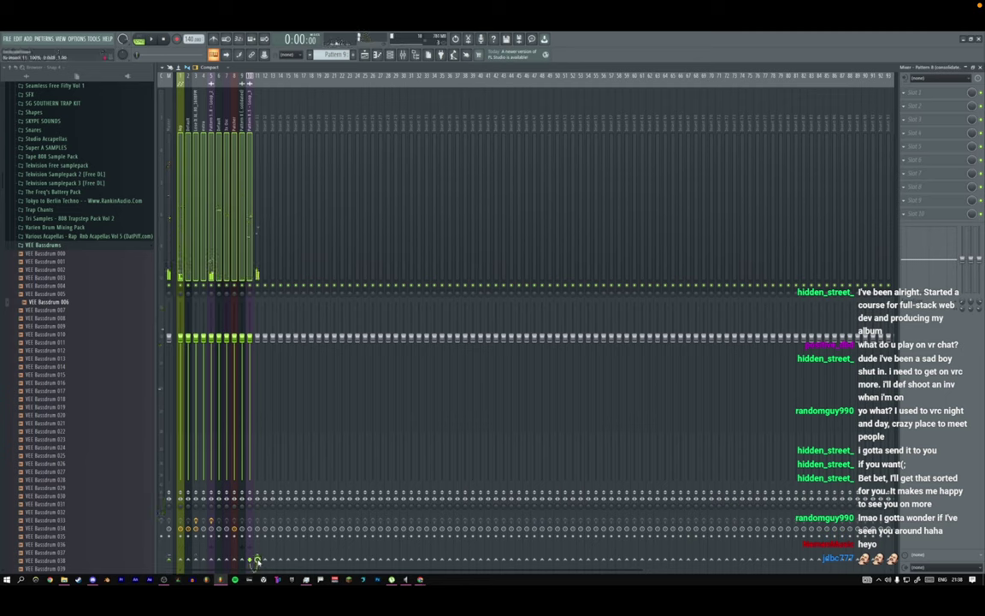
pyautogui.click(257, 561)
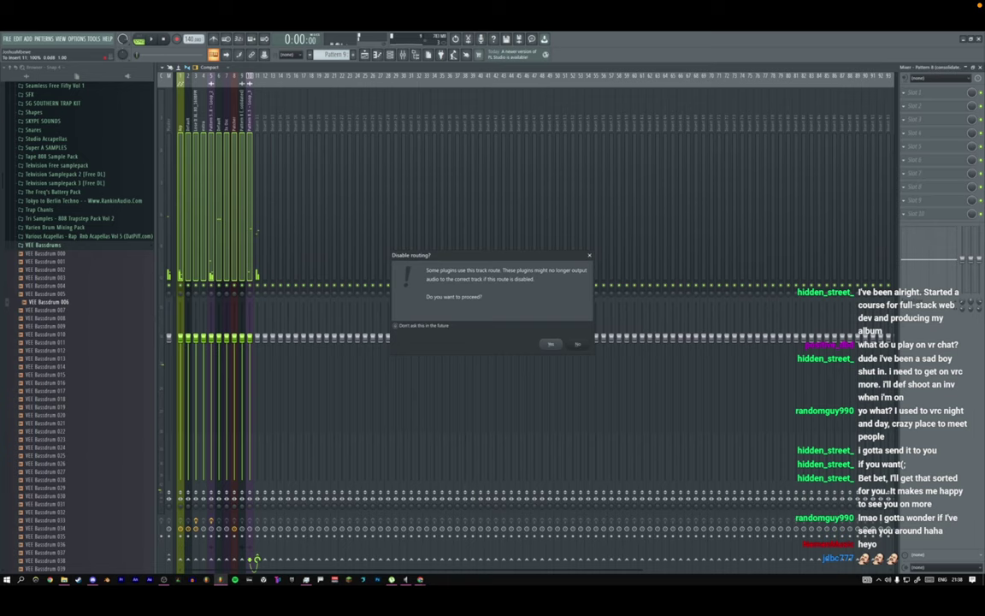
pyautogui.click(548, 344)
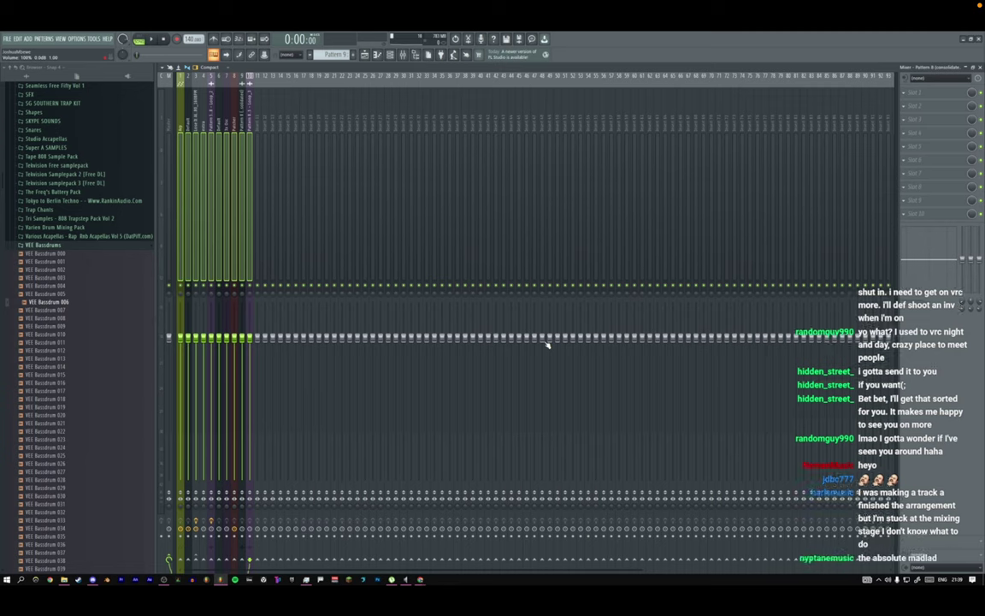
# Select mixer tracks 1 to 10 except track 3, route them into Insert 11 and start playback.
pyautogui.moveTo(241, 240); pyautogui.dragTo(198, 221)
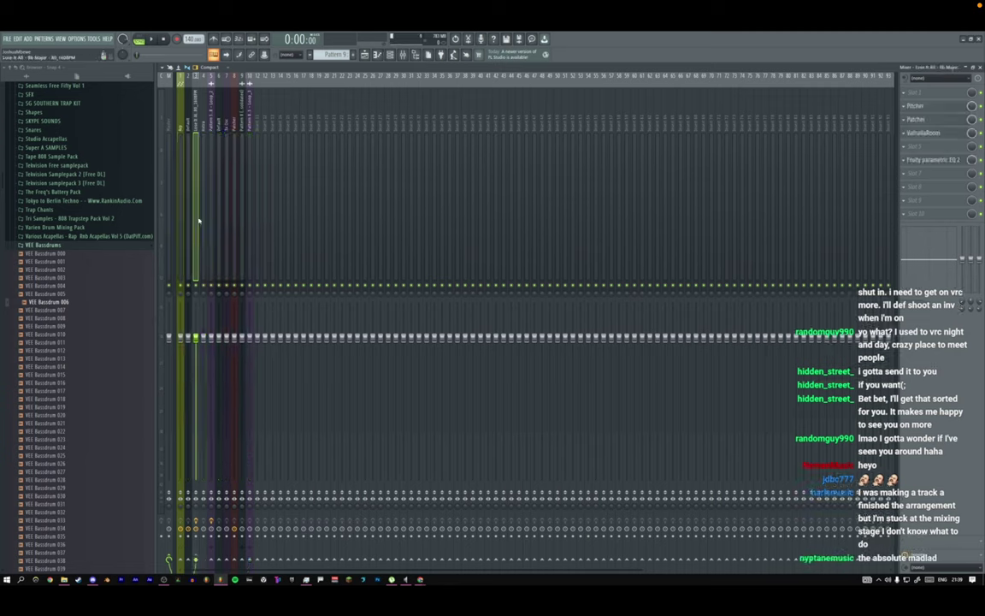
pyautogui.click(182, 129)
pyautogui.moveTo(181, 128); pyautogui.dragTo(248, 152)
pyautogui.press('space')
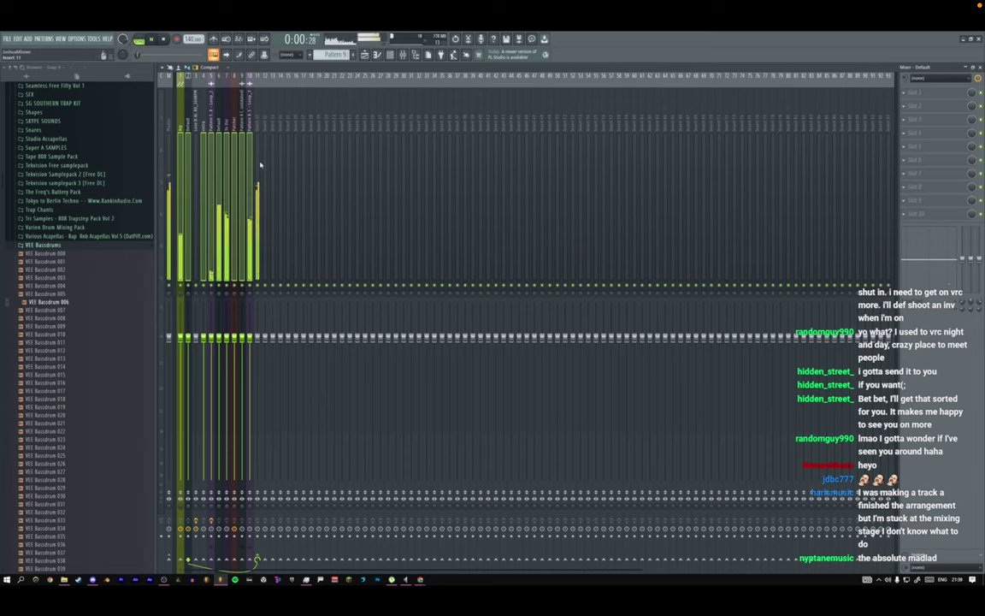
# Name mixer Insert 11 Input using a preset with its own colour and icon.
pyautogui.click(257, 129)
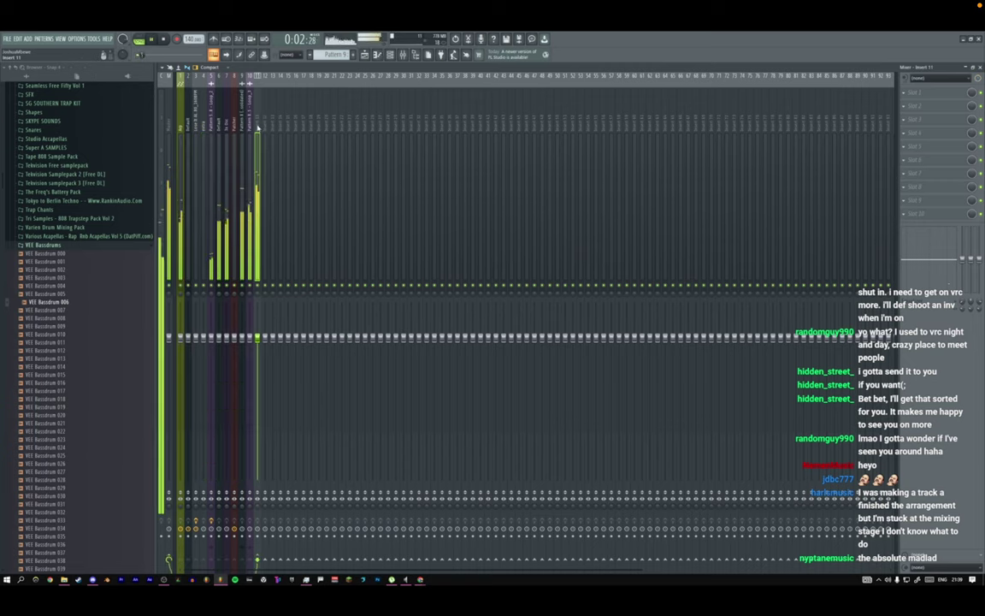
pyautogui.doubleClick(258, 128)
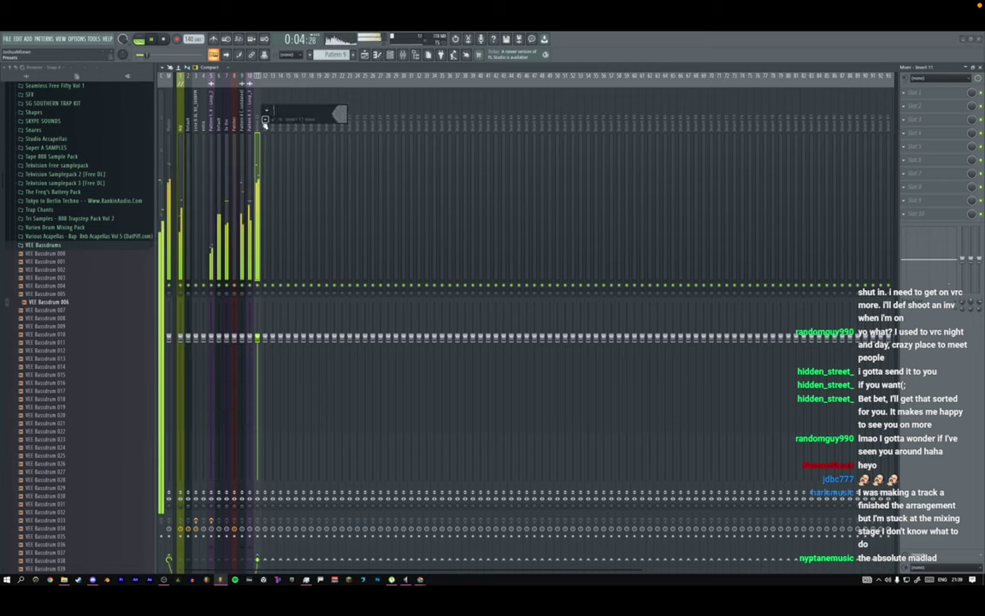
pyautogui.click(428, 185)
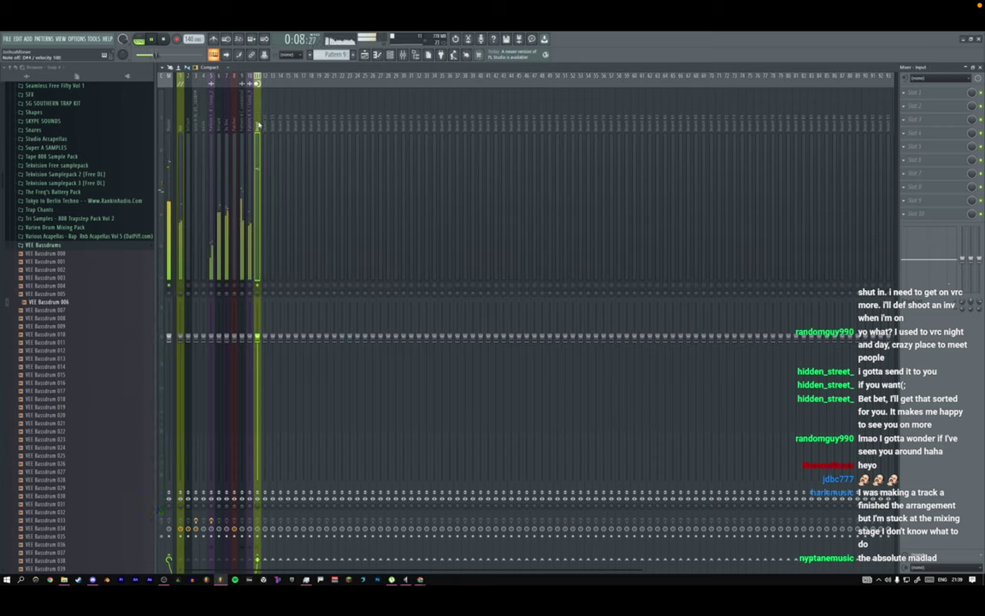
# Rename mixer Insert 11 to "sidechain" and restart playback.
pyautogui.doubleClick(259, 124)
pyautogui.write('s')
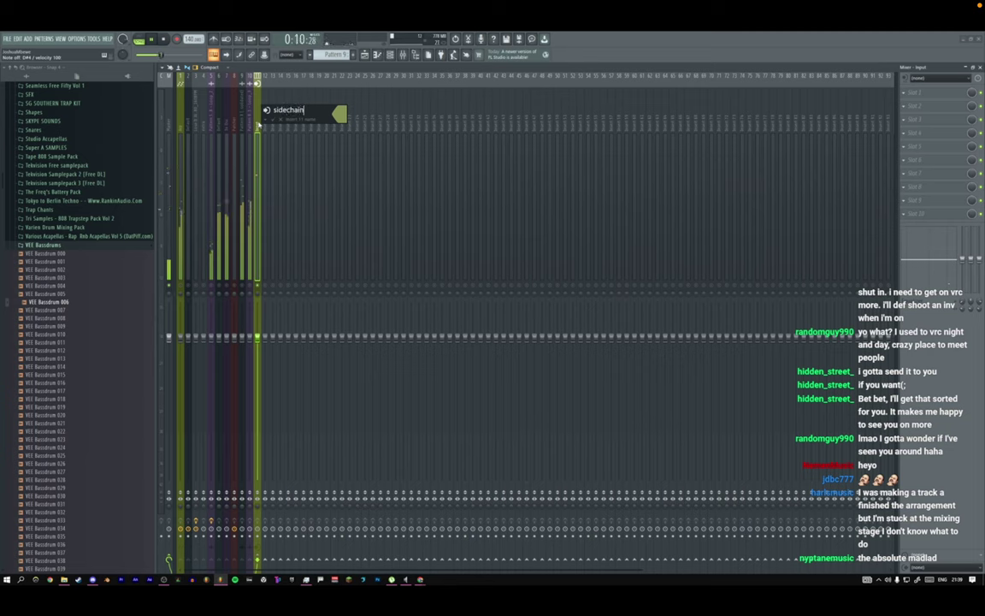
pyautogui.write('idechain')
pyautogui.press('Return')
pyautogui.press('space')
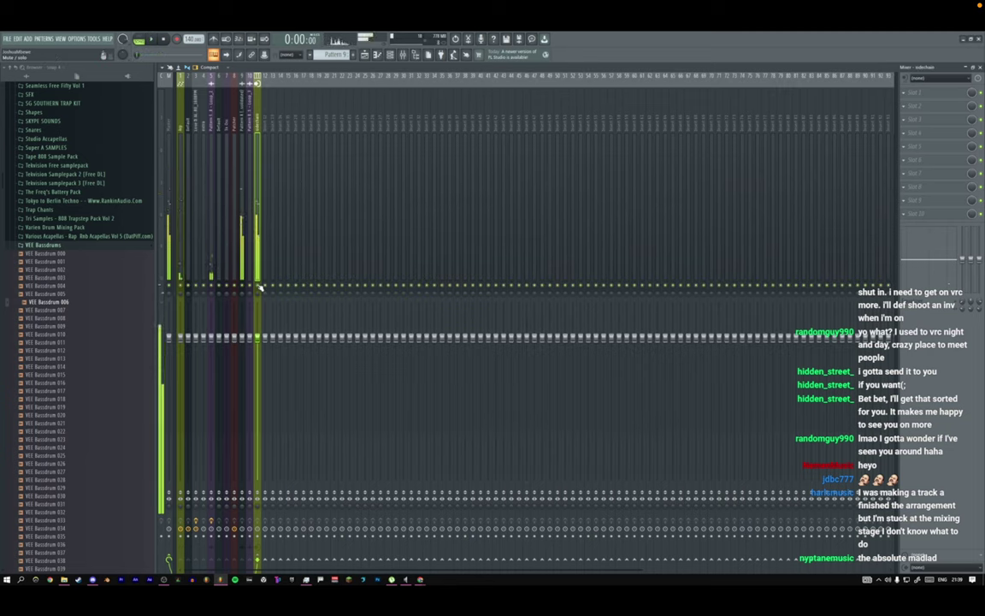
pyautogui.press('space')
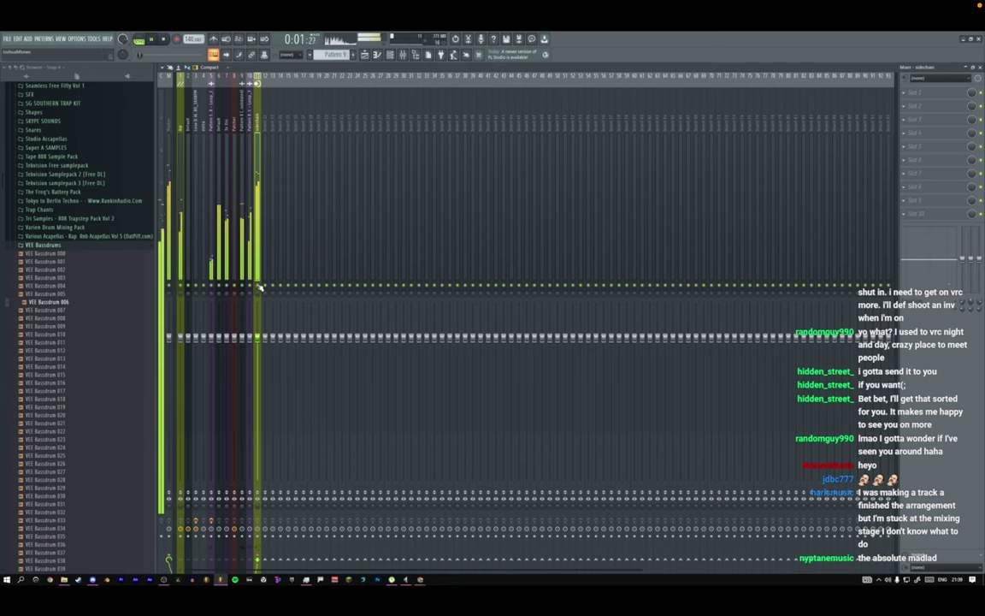
# Open the VEE Bassdrum 006 channel's sampler and replace its sample with VEE Bassdrum 028.
pyautogui.press('F9')
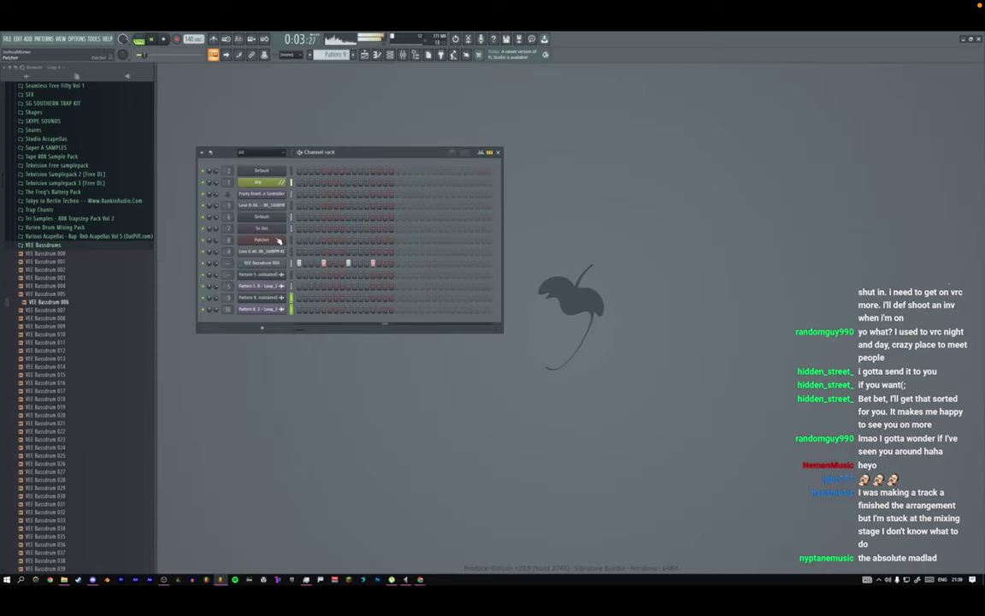
pyautogui.click(268, 265)
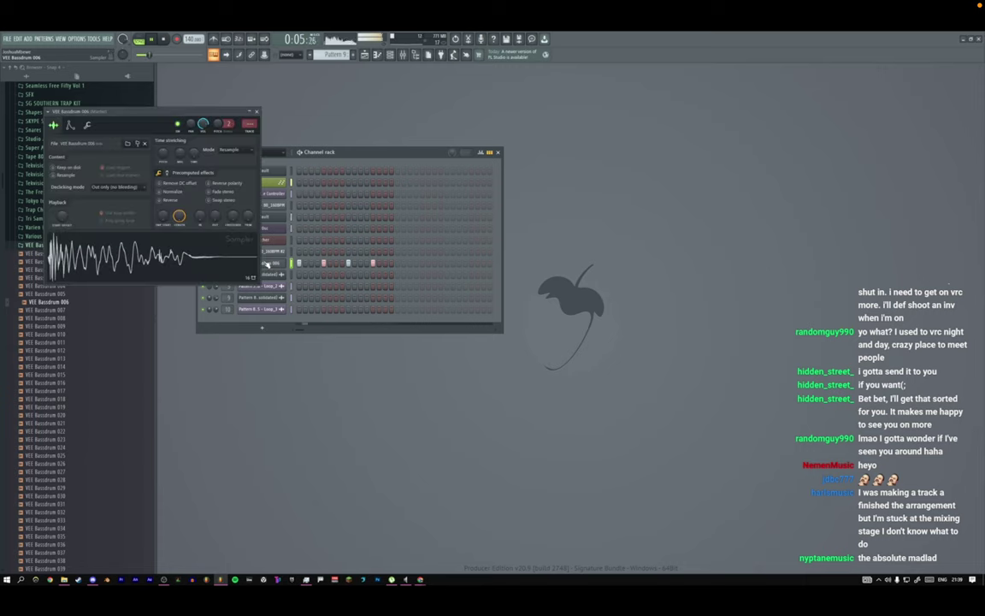
pyautogui.moveTo(129, 112); pyautogui.dragTo(223, 159)
pyautogui.scroll(-5, 59, 342)
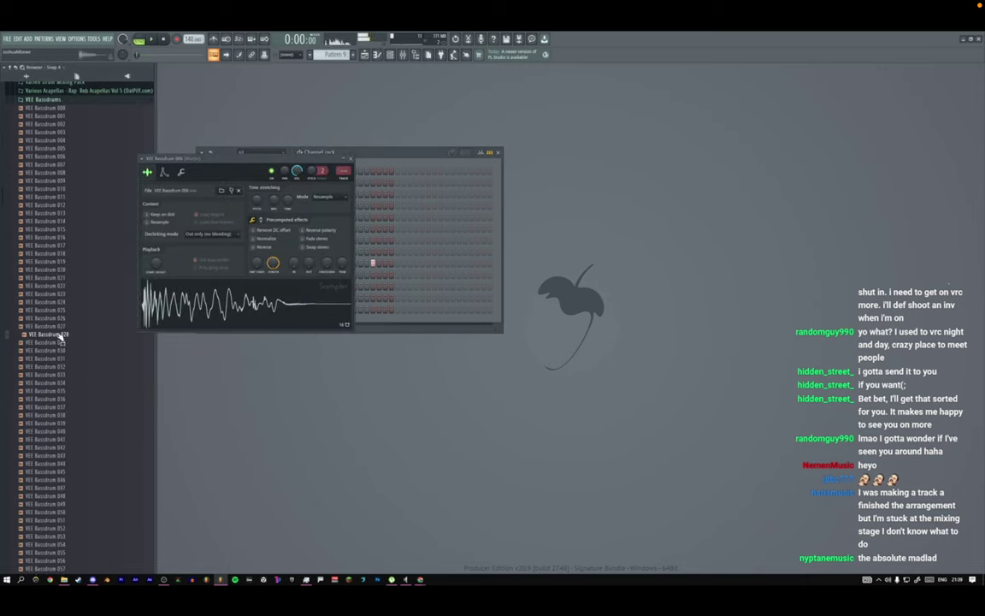
pyautogui.moveTo(61, 334); pyautogui.dragTo(217, 312)
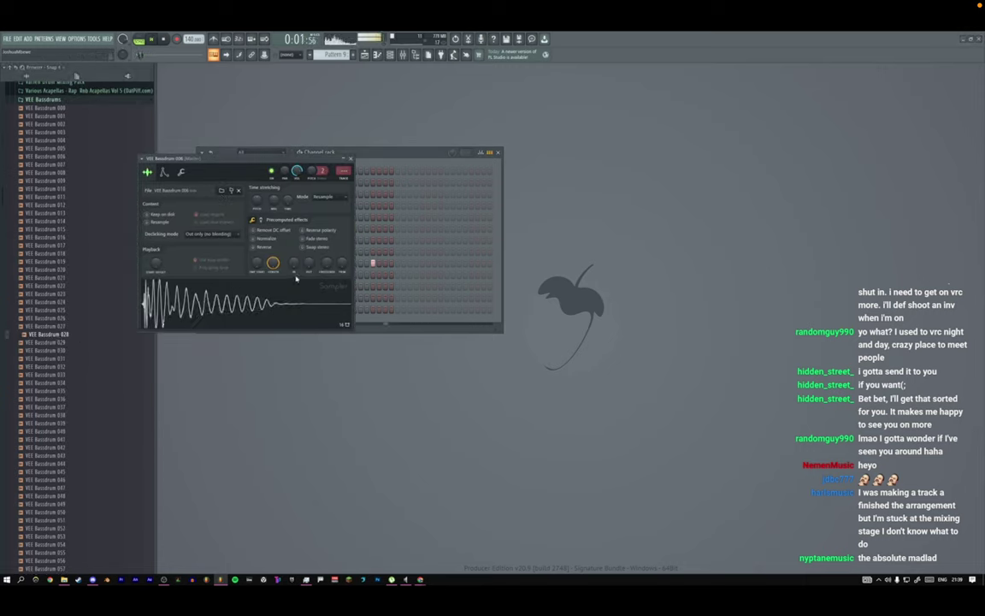
# Audition the VEE Bassdrum samples following 028, up to 042, against the playing track.
pyautogui.click(69, 351)
pyautogui.click(60, 342)
pyautogui.click(61, 352)
pyautogui.click(62, 360)
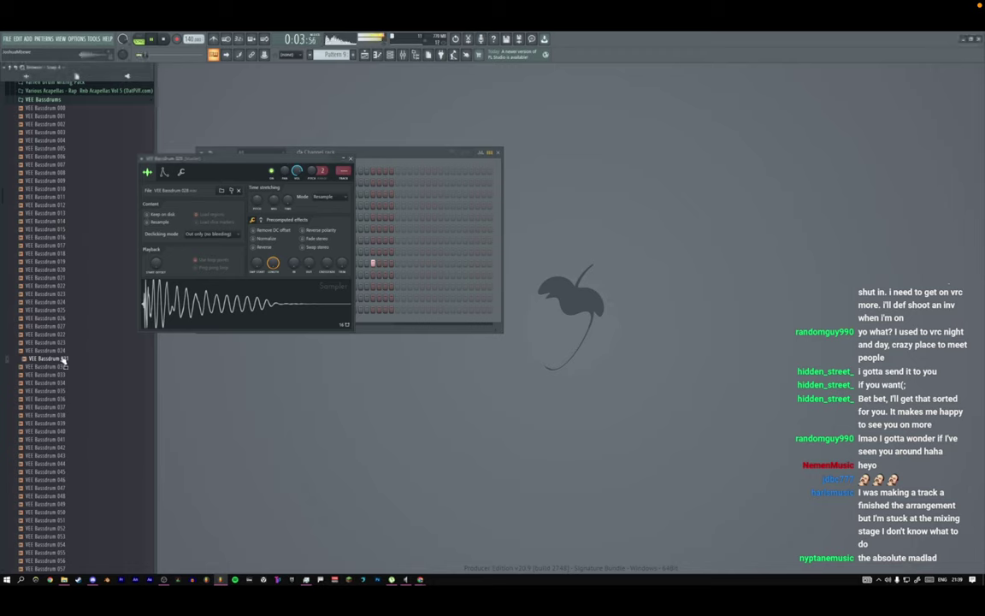
pyautogui.click(62, 367)
pyautogui.click(61, 375)
pyautogui.click(61, 383)
pyautogui.click(61, 392)
pyautogui.scroll(-2, 61, 380)
pyautogui.click(62, 351)
pyautogui.click(62, 359)
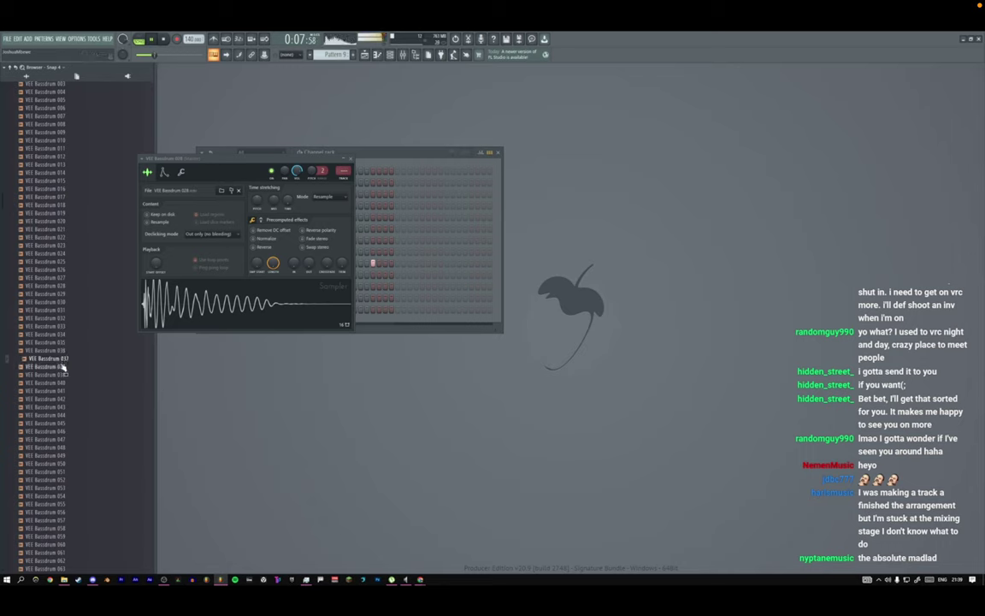
pyautogui.click(62, 367)
pyautogui.click(61, 374)
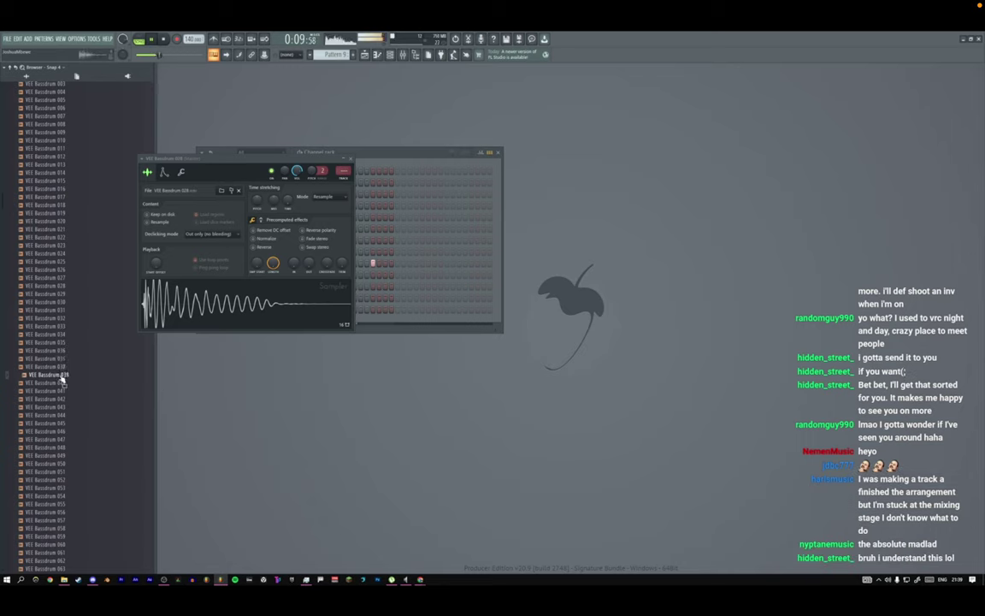
pyautogui.scroll(-2, 60, 368)
pyautogui.click(60, 335)
pyautogui.click(61, 344)
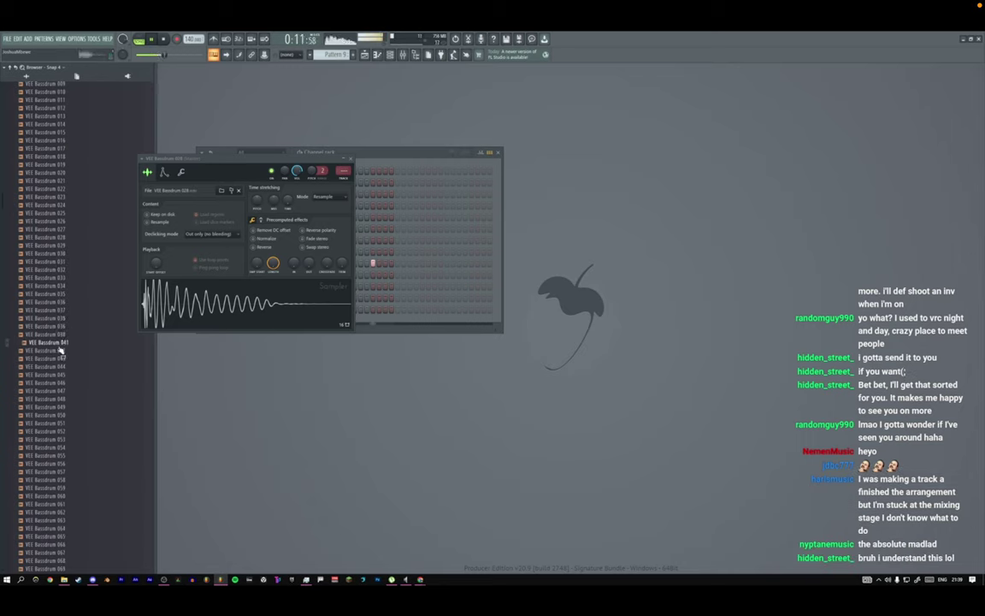
pyautogui.click(62, 350)
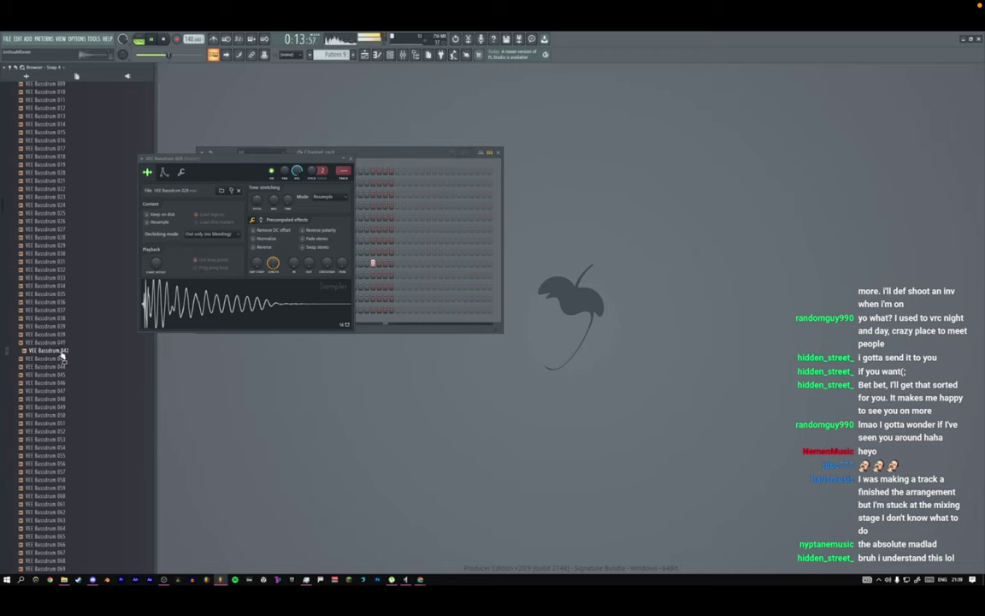
# Stop playback and audition further VEE Bassdrum samples on their own, up to 076.
pyautogui.press('space')
pyautogui.click(61, 359)
pyautogui.click(61, 368)
pyautogui.click(60, 375)
pyautogui.click(60, 383)
pyautogui.scroll(-2, 59, 380)
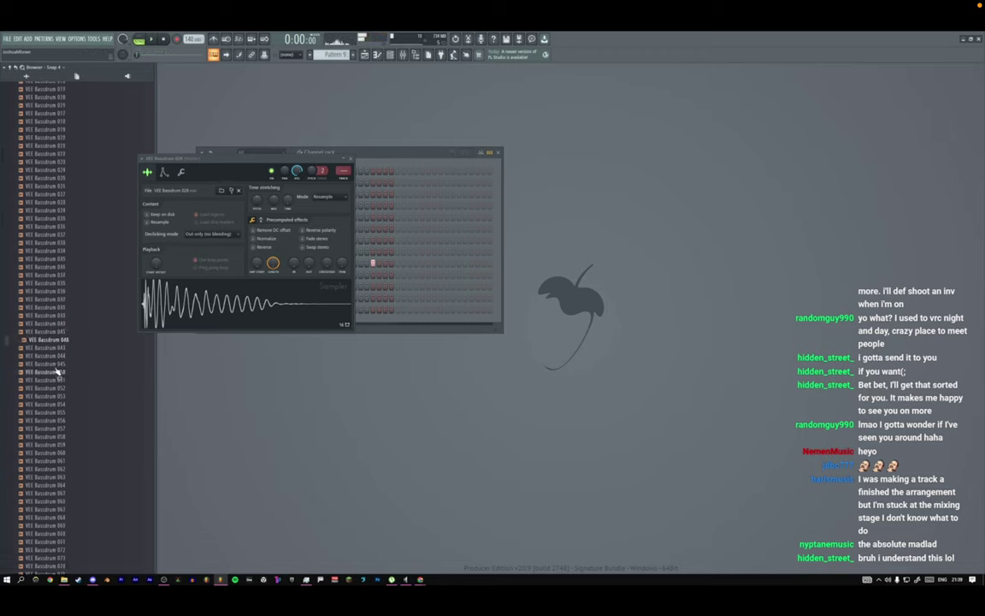
pyautogui.click(59, 360)
pyautogui.click(59, 368)
pyautogui.scroll(-4, 59, 368)
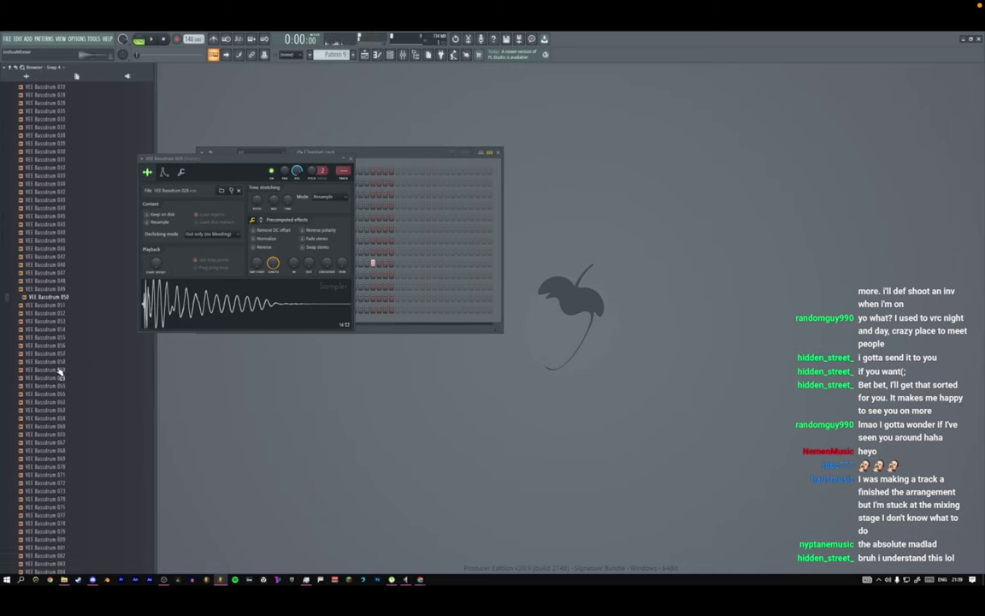
pyautogui.click(57, 319)
pyautogui.click(57, 309)
pyautogui.click(59, 334)
pyautogui.click(63, 350)
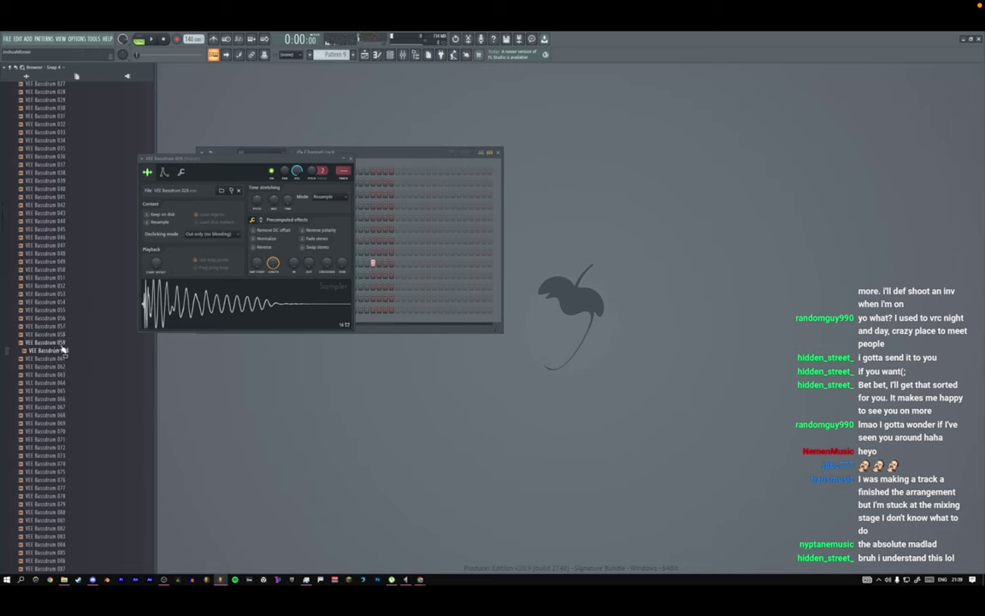
pyautogui.scroll(-2, 62, 347)
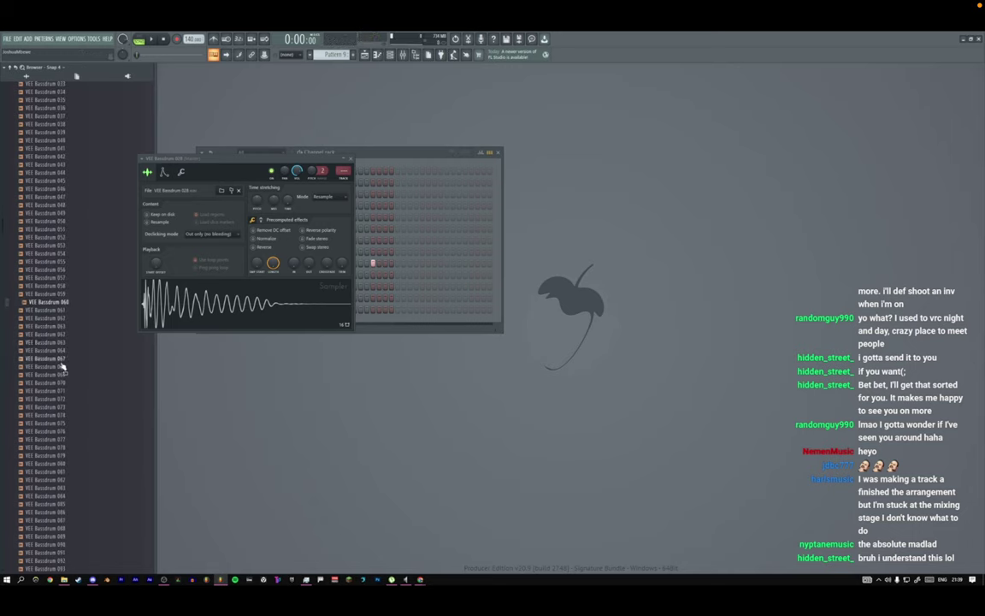
pyautogui.click(61, 367)
pyautogui.click(55, 391)
pyautogui.scroll(-2, 57, 399)
pyautogui.click(58, 382)
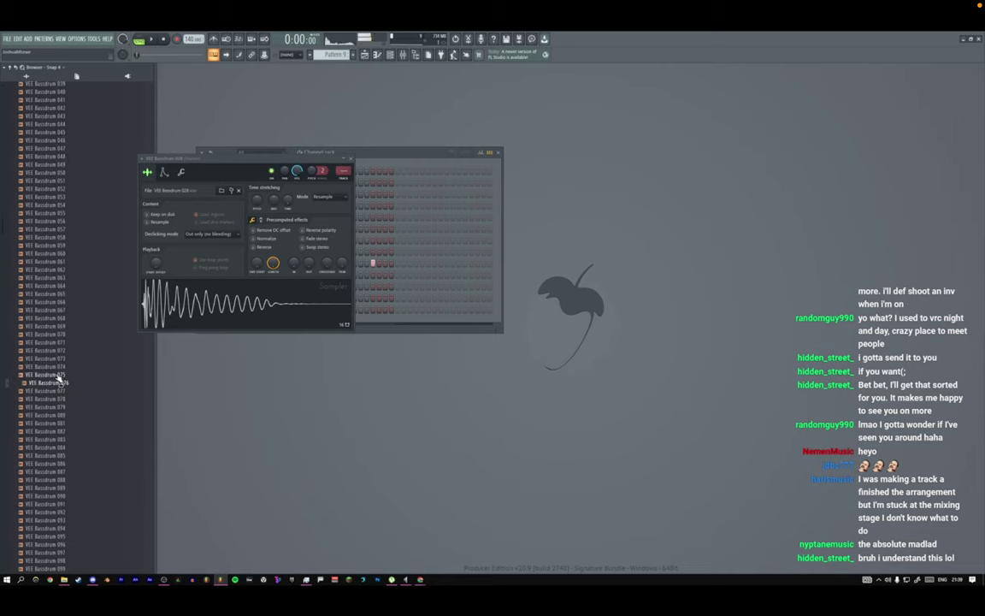
# Compare a few more bassdrum samples and load VEE Bassdrum 073 into the kick's sampler.
pyautogui.click(59, 375)
pyautogui.click(59, 368)
pyautogui.click(57, 392)
pyautogui.click(49, 425)
pyautogui.scroll(2, 52, 428)
pyautogui.click(56, 407)
pyautogui.moveTo(56, 408); pyautogui.dragTo(198, 312)
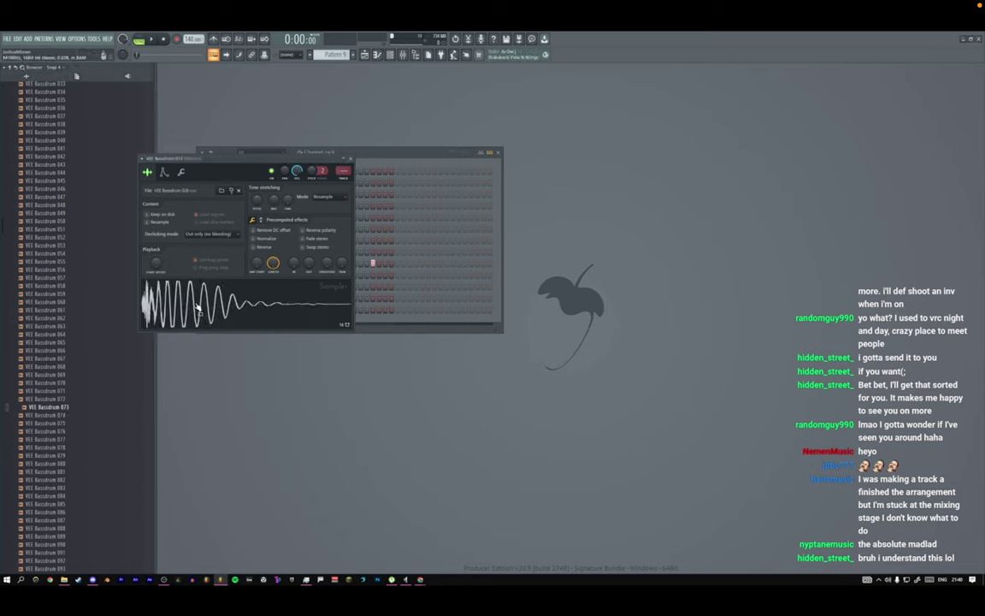
# Give the kick sample a quick fade-out of about 12% and adjust its pogo effect.
pyautogui.moveTo(315, 271); pyautogui.dragTo(315, 261)
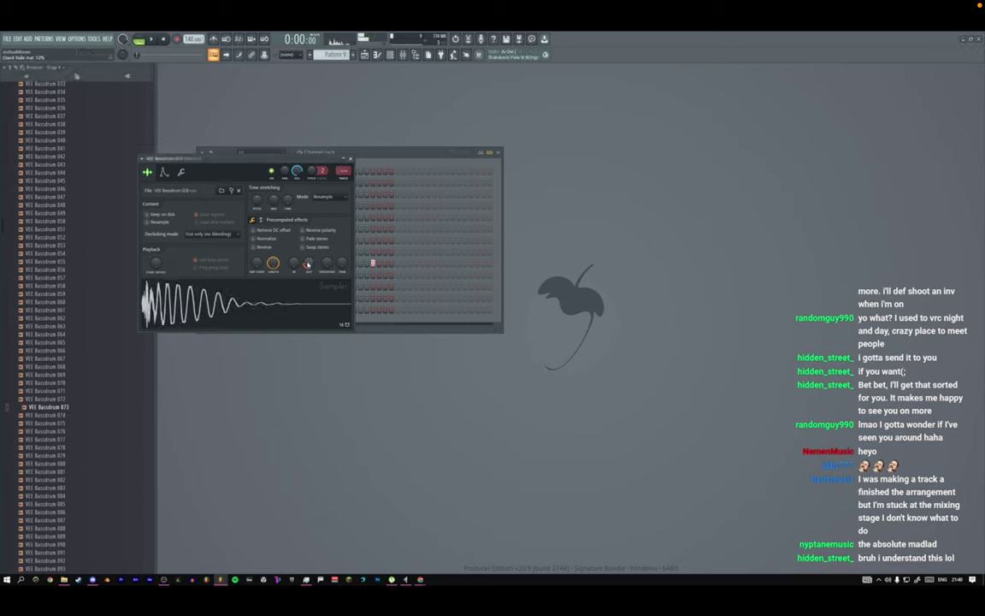
pyautogui.click(261, 220)
pyautogui.press('space')
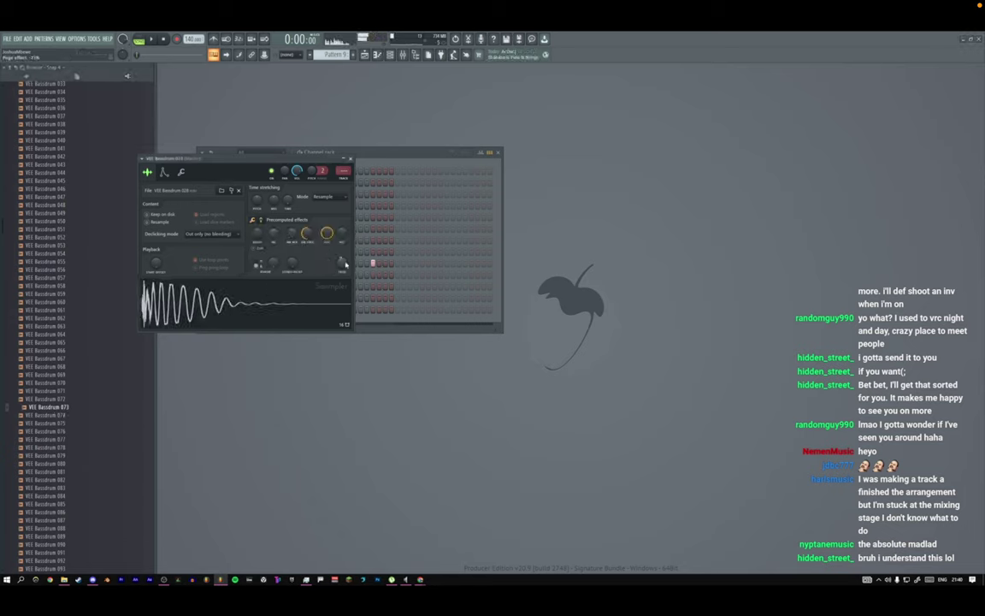
# Set the kick's time stretching mode to e2 transient, adjust the time multiplier and reset the pitch shift.
pyautogui.click(330, 197)
pyautogui.click(352, 227)
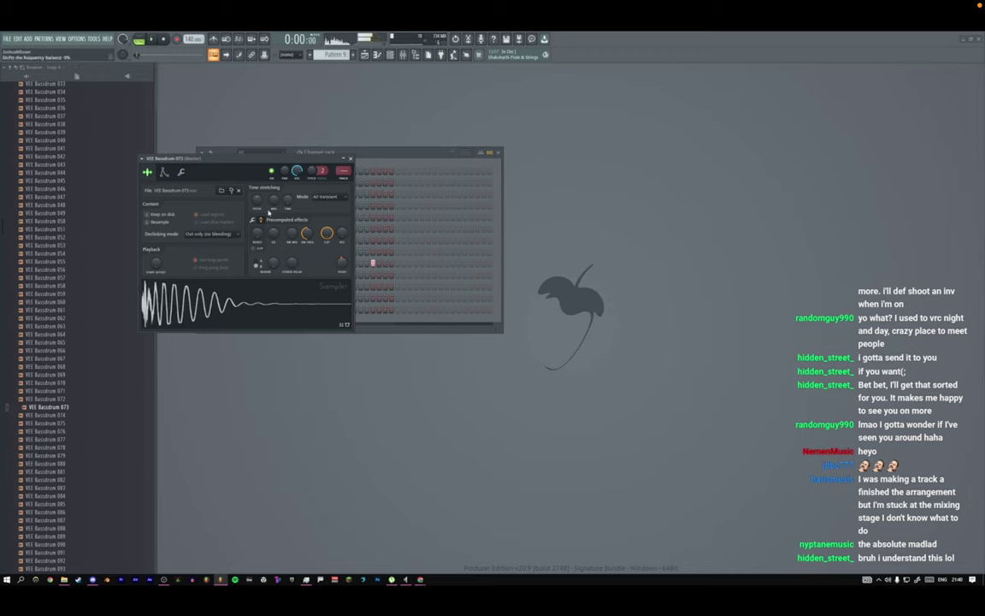
pyautogui.moveTo(271, 198)
pyautogui.mouseDown()
pyautogui.moveTo(274, 190)
pyautogui.moveTo(274, 198)
pyautogui.mouseUp()
pyautogui.press('space')
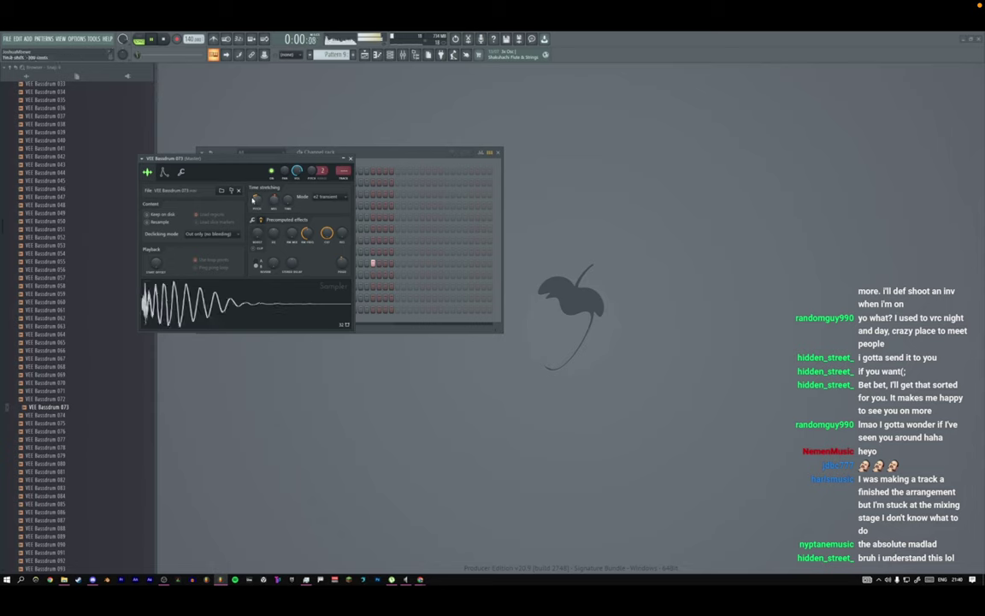
pyautogui.rightClick(254, 199)
pyautogui.click(269, 204)
pyautogui.moveTo(273, 199); pyautogui.dragTo(274, 195)
# Readjust the kick's pogo effect and lower its precomputed filter cutoff.
pyautogui.moveTo(345, 264); pyautogui.dragTo(344, 276)
pyautogui.press('space')
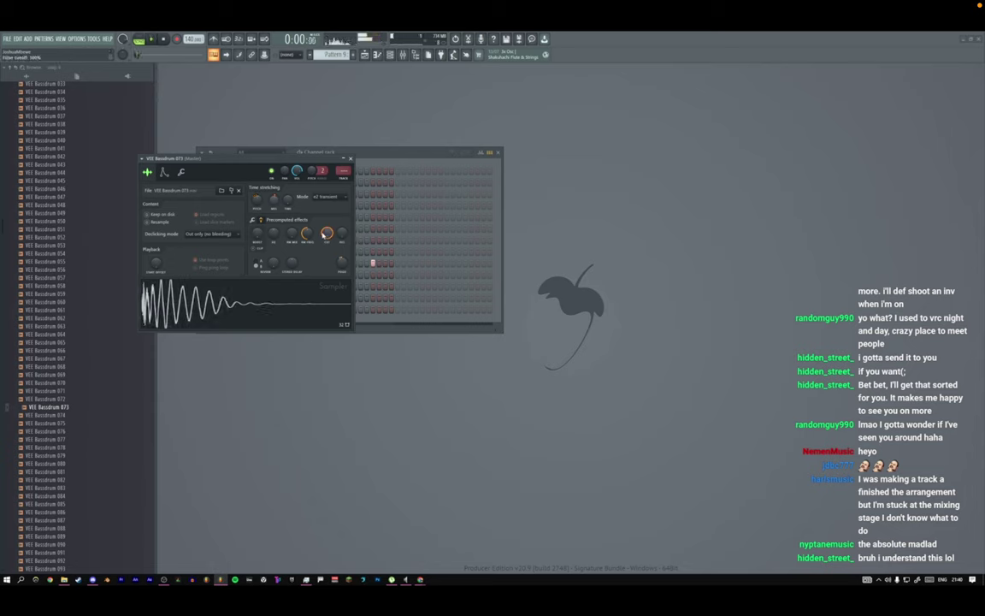
pyautogui.moveTo(326, 233)
pyautogui.mouseDown()
pyautogui.moveTo(339, 236)
pyautogui.moveTo(328, 237)
pyautogui.mouseUp()
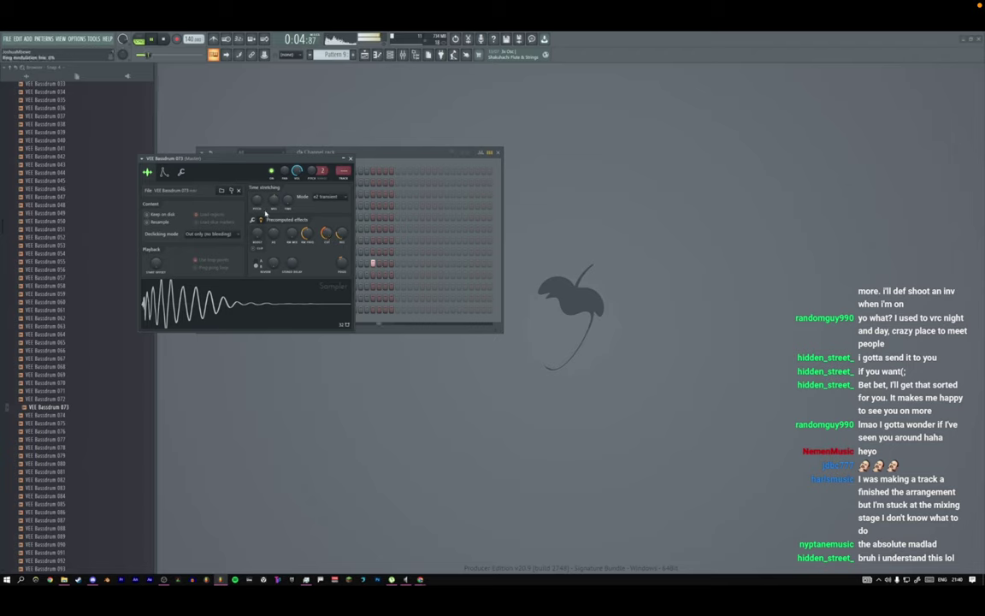
# Reset the kick's volume multiplier, then increase the sample's boost and fine-tune its time-stretch multiplier.
pyautogui.click(180, 172)
pyautogui.rightClick(169, 199)
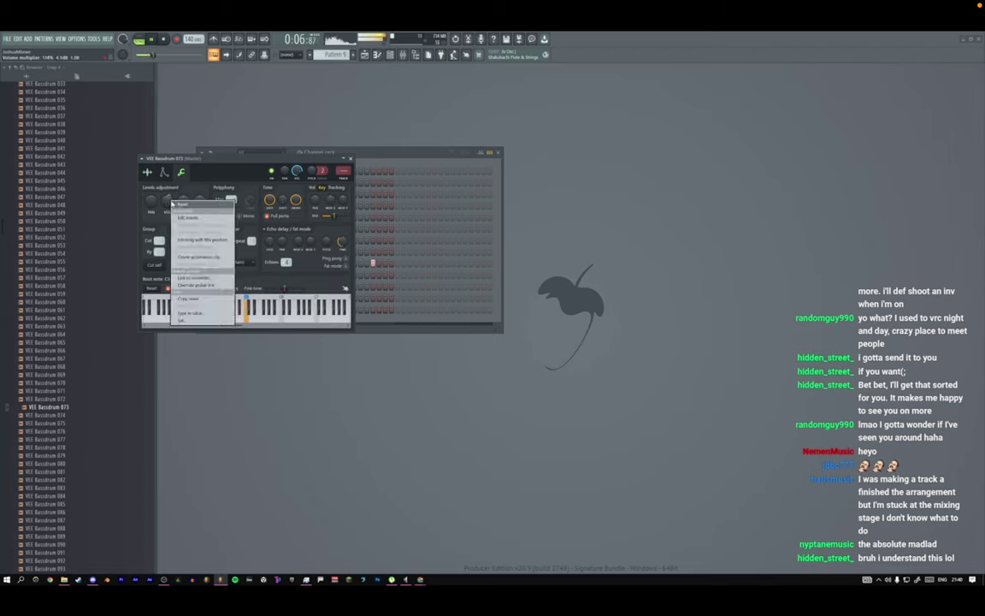
pyautogui.click(178, 205)
pyautogui.click(146, 173)
pyautogui.moveTo(258, 233); pyautogui.dragTo(257, 219)
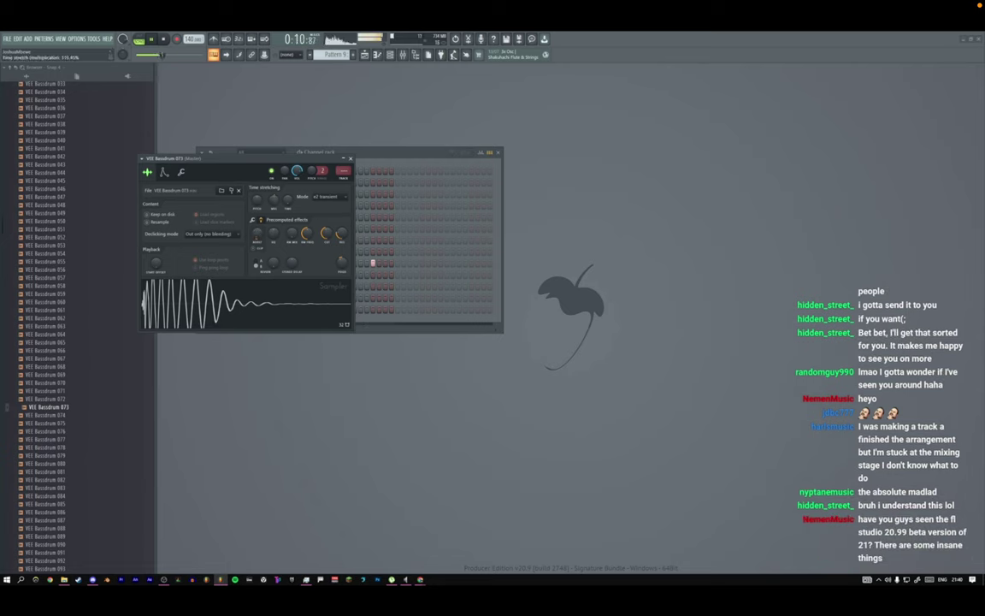
pyautogui.moveTo(274, 200)
pyautogui.mouseDown()
pyautogui.moveTo(274, 192)
pyautogui.moveTo(274, 202)
pyautogui.mouseUp()
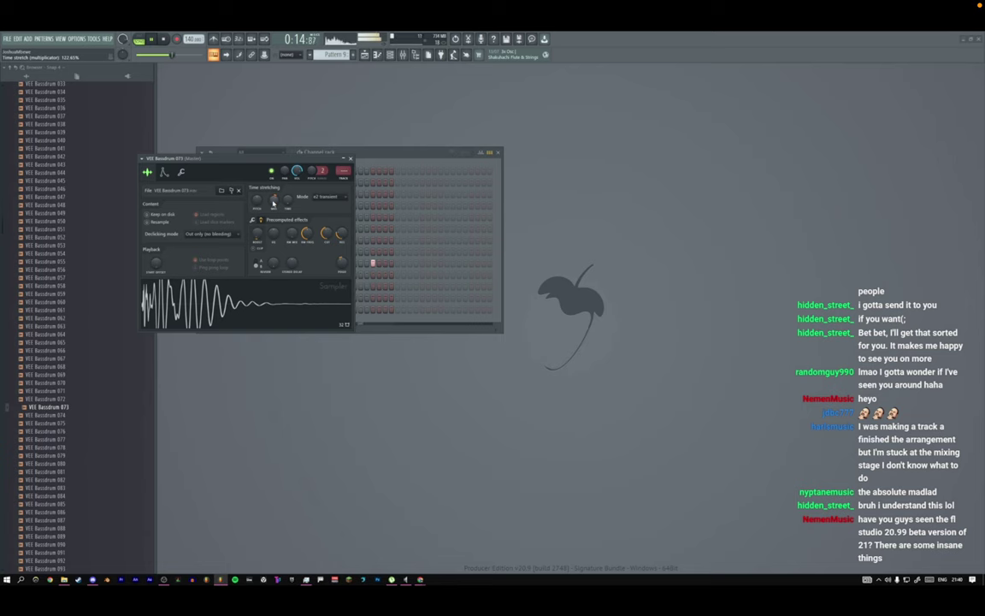
# Route the VEE Bassdrum 073 channel to mixer track 12 and close its sampler.
pyautogui.hotkey('ctrl', 'l')
pyautogui.click(351, 159)
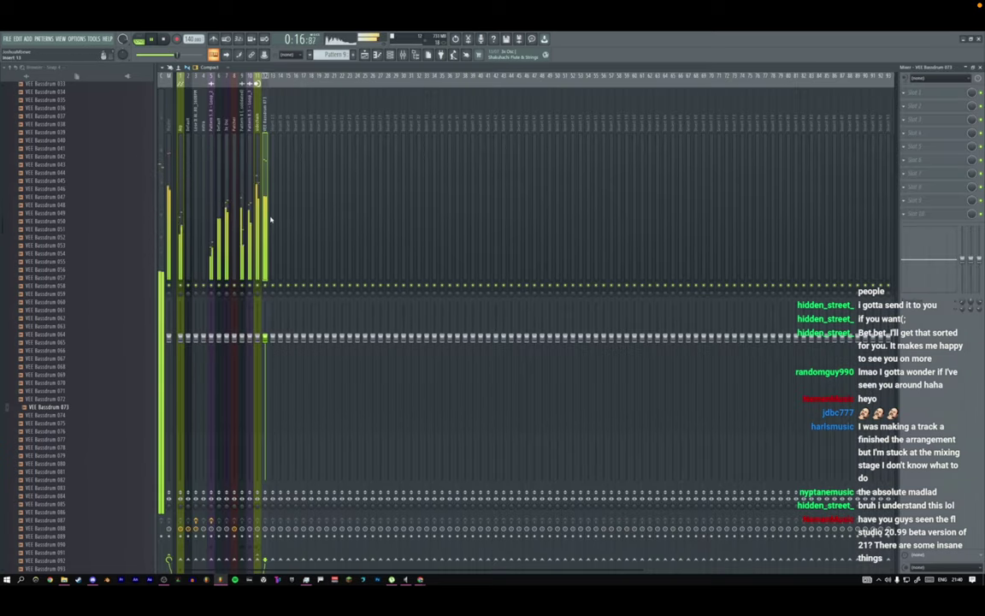
pyautogui.press('space')
pyautogui.press('F9')
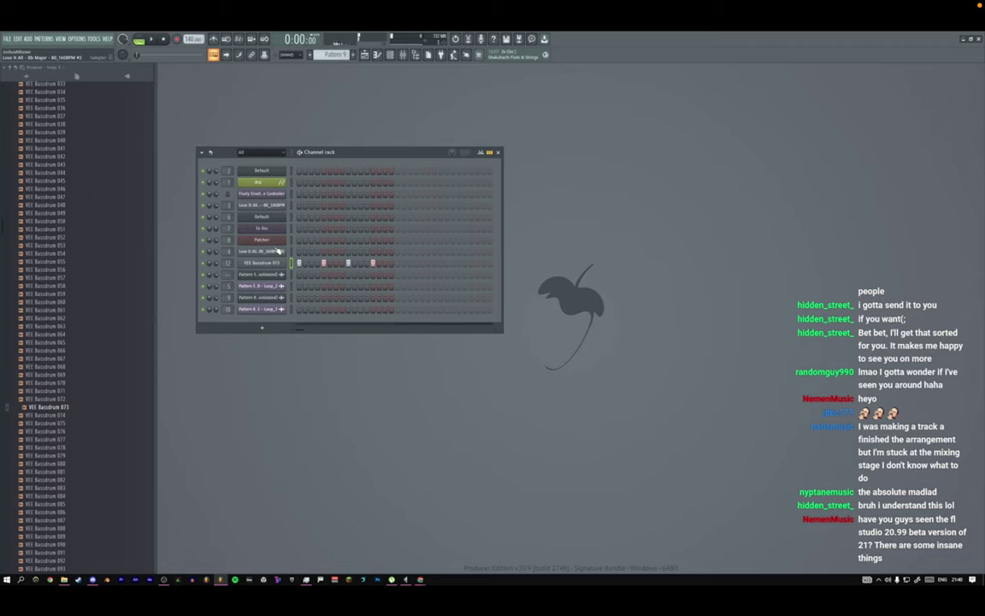
pyautogui.press('space')
# Reopen the kick's sampler and add Fruity Parametric EQ 2 to slot 3 of the VEE Bassdrum 073 mixer track.
pyautogui.click(262, 263)
pyautogui.press('F9')
pyautogui.click(904, 120)
pyautogui.moveTo(908, 129)
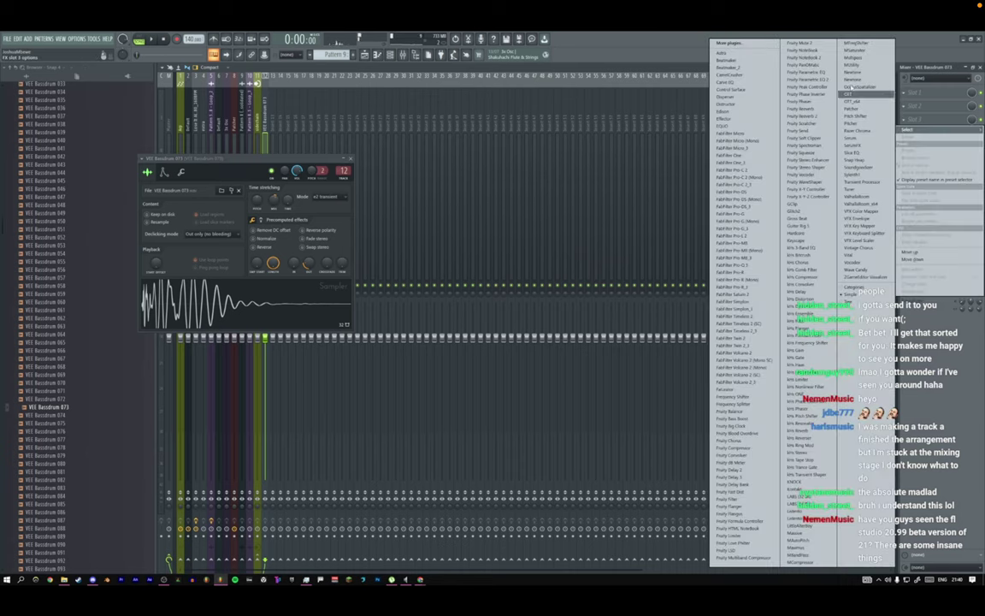
pyautogui.click(814, 80)
pyautogui.moveTo(208, 112); pyautogui.dragTo(451, 143)
# Turn EQ band 1 on the kick into a steep high-pass filter.
pyautogui.rightClick(324, 208)
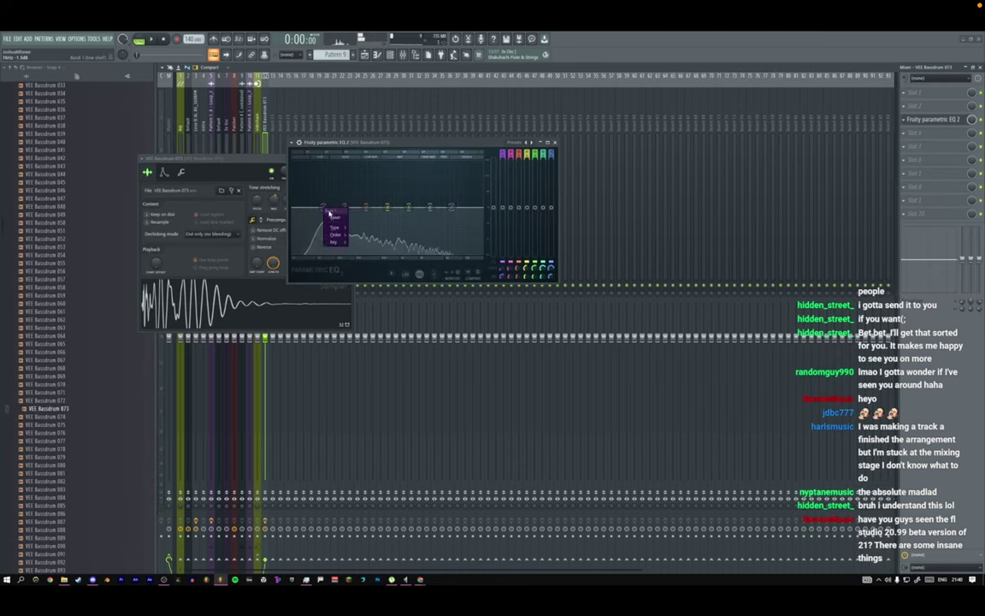
pyautogui.click(361, 236)
pyautogui.rightClick(324, 208)
pyautogui.click(365, 249)
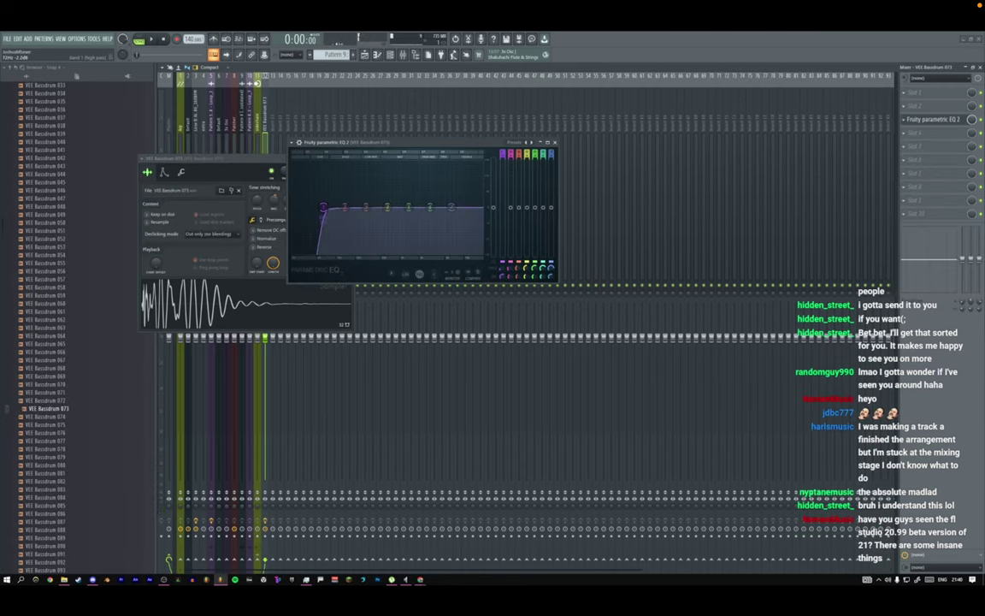
# During playback, tune the kick's high-pass band, dip band 5 slightly near 1480 Hz, and return to the channel rack.
pyautogui.press('space')
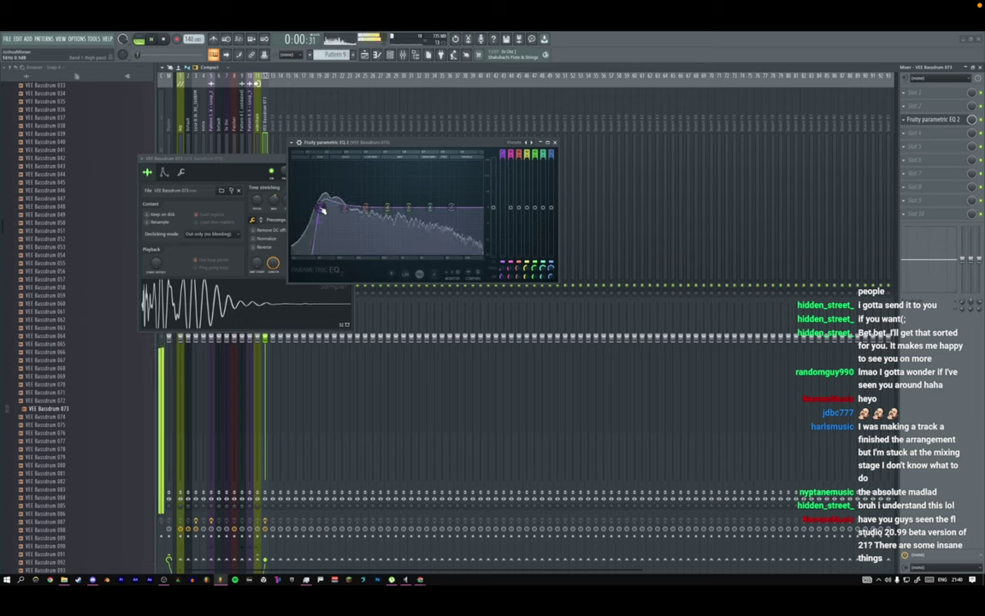
pyautogui.moveTo(323, 211); pyautogui.dragTo(414, 215)
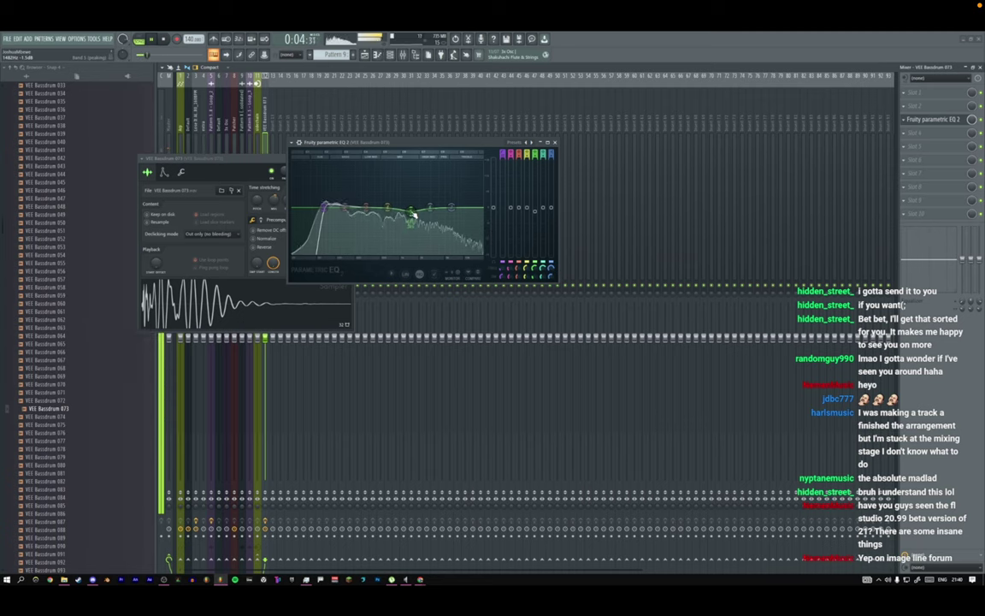
pyautogui.press('F12')
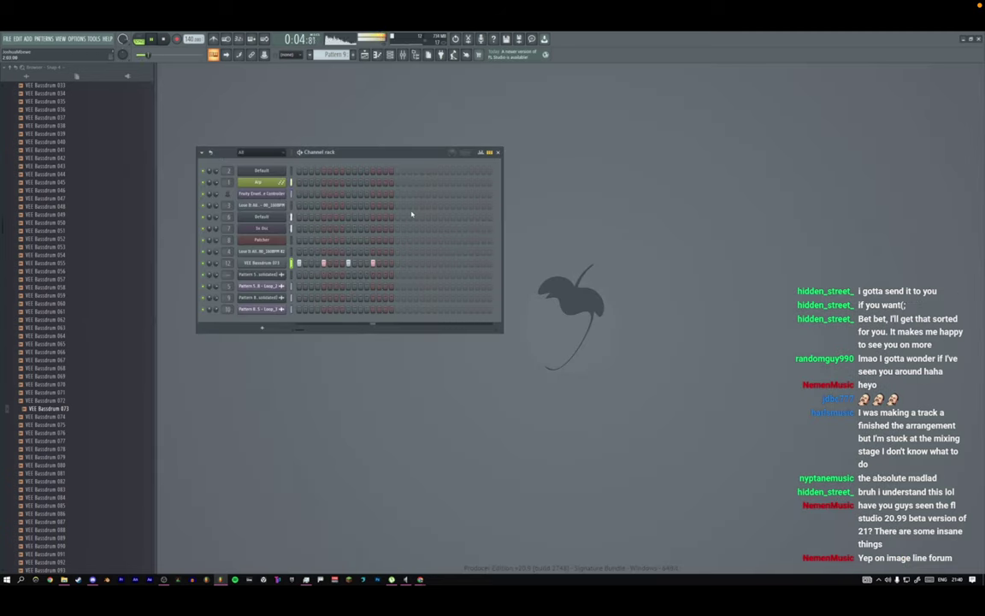
# Stop playback, create an empty Pattern 10 and open the VEE Claps sample folder in the browser.
pyautogui.click(365, 55)
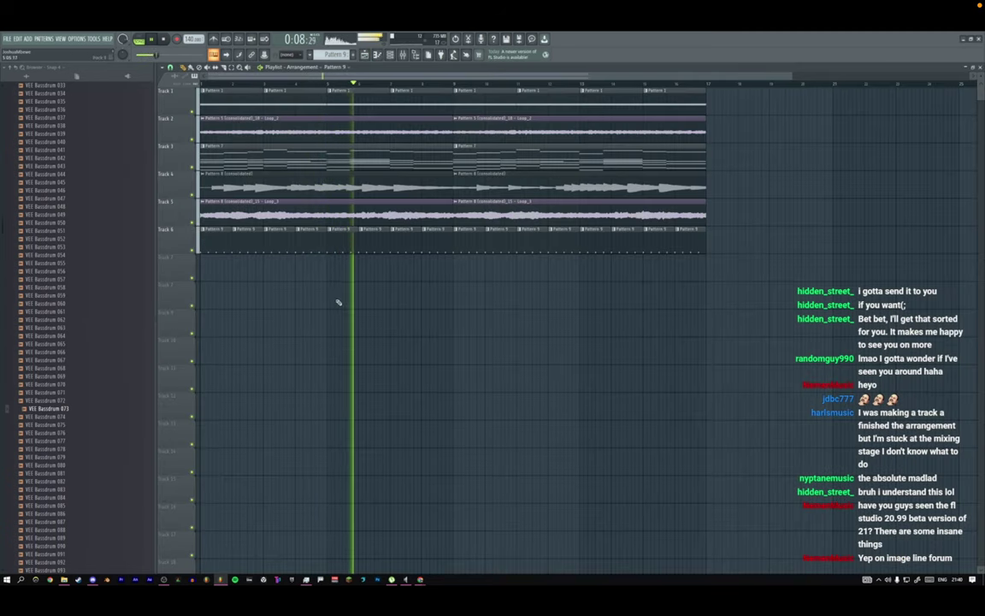
pyautogui.press('space')
pyautogui.press('F4')
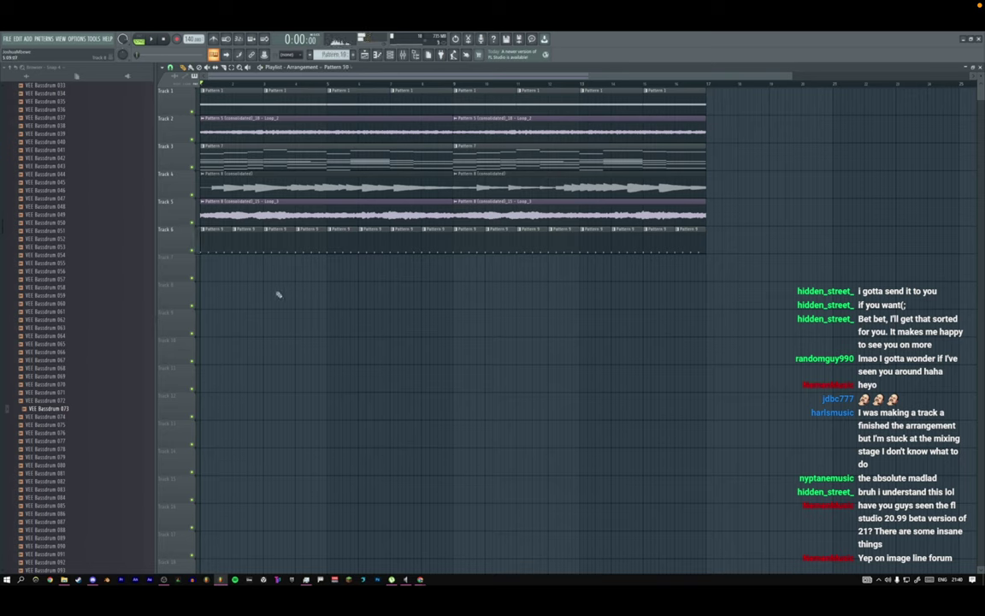
pyautogui.press('F6')
pyautogui.moveTo(1, 236); pyautogui.dragTo(1, 220)
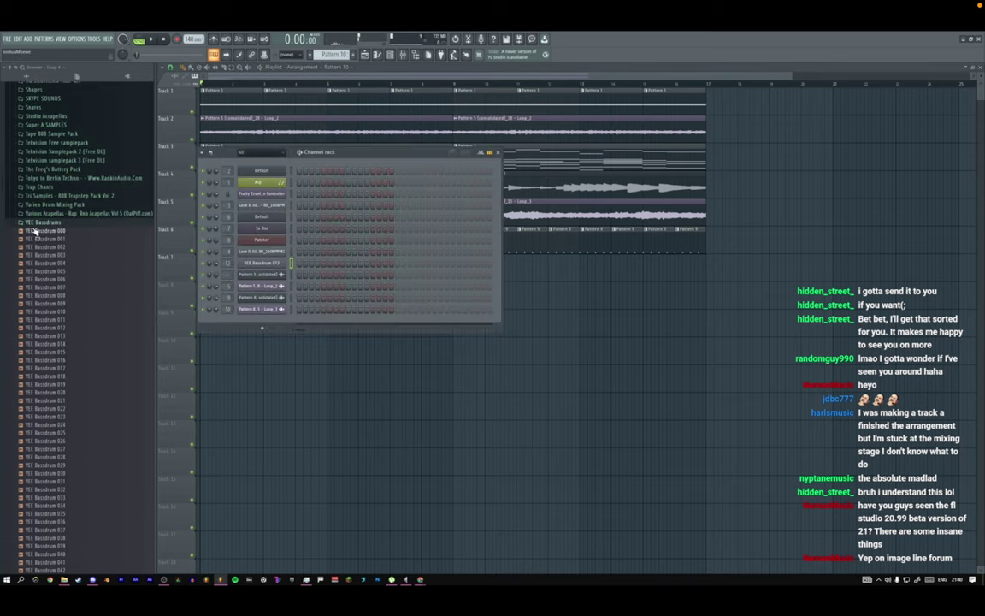
pyautogui.click(35, 224)
pyautogui.click(49, 231)
pyautogui.press('space')
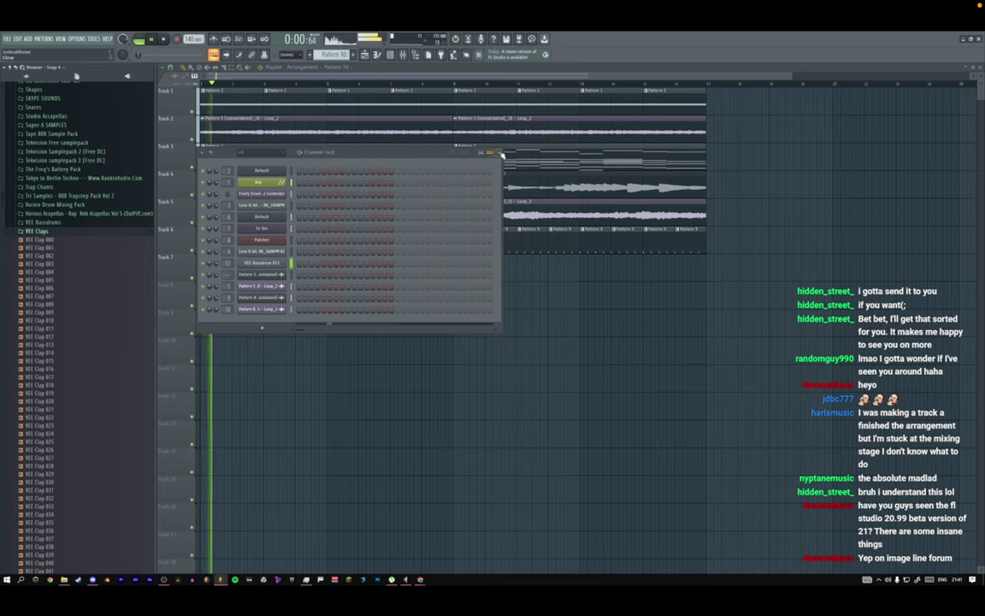
# Fill playlist track 7 with repeated Pattern 10 clips up to the end of the existing arrangement at bar 17.
pyautogui.click(496, 153)
pyautogui.hotkey('ctrl', 'b')
pyautogui.hotkey('ctrl', 'b')
pyautogui.hotkey('ctrl', 'b')
pyautogui.hotkey('ctrl', 'b')
pyautogui.hotkey('ctrl', 'b')
pyautogui.hotkey('ctrl', 'b')
pyautogui.hotkey('ctrl', 'b')
pyautogui.hotkey('ctrl', 'b')
pyautogui.hotkey('ctrl', 'b')
pyautogui.hotkey('ctrl', 'b')
pyautogui.hotkey('ctrl', 'b')
pyautogui.hotkey('ctrl', 'b')
pyautogui.hotkey('ctrl', 'b')
pyautogui.hotkey('ctrl', 'b')
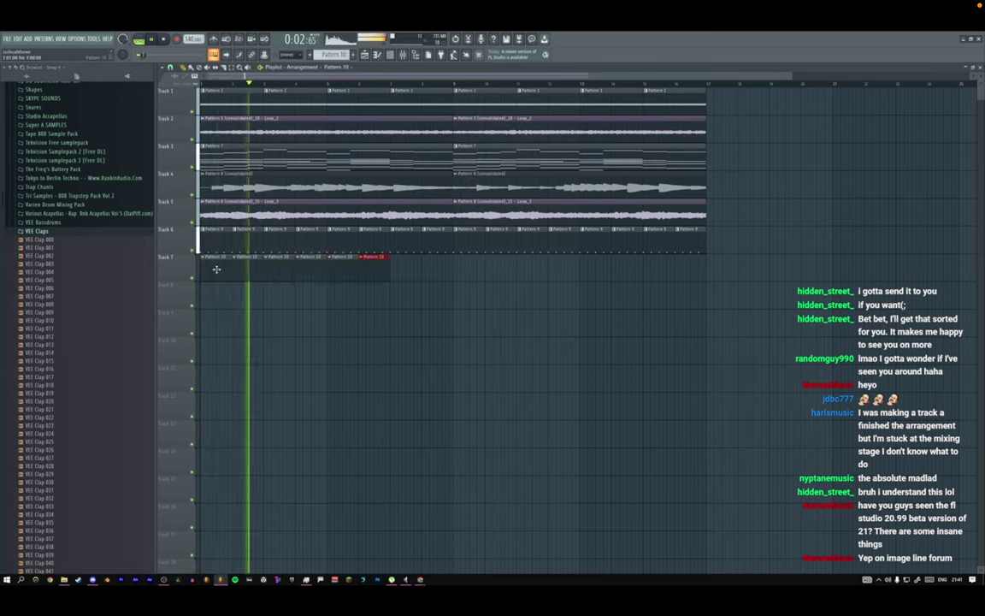
pyautogui.rightClick(732, 270)
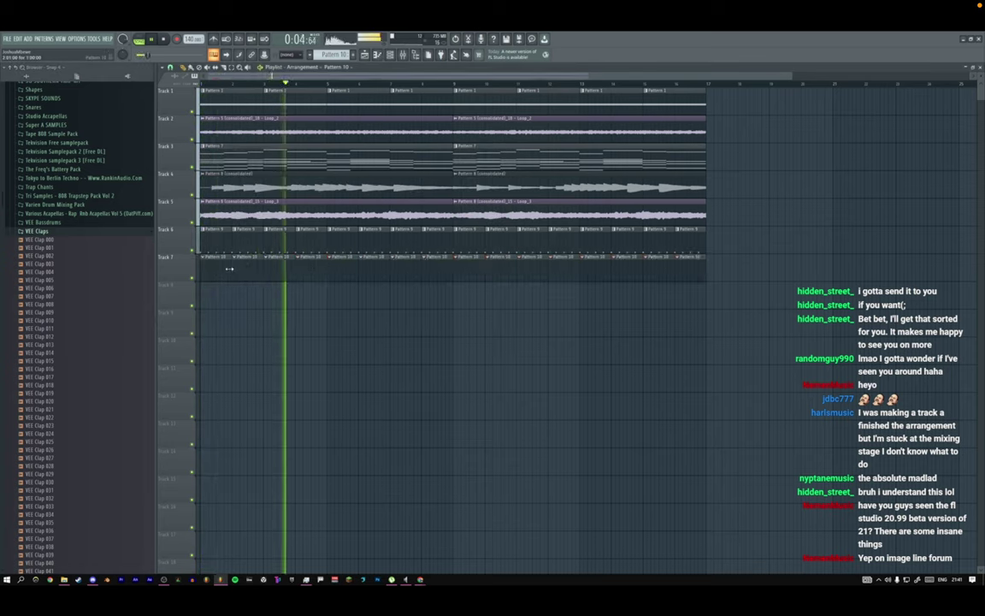
# Add Fruity Balance to slot 2 of the sidechain mixer track.
pyautogui.click(403, 54)
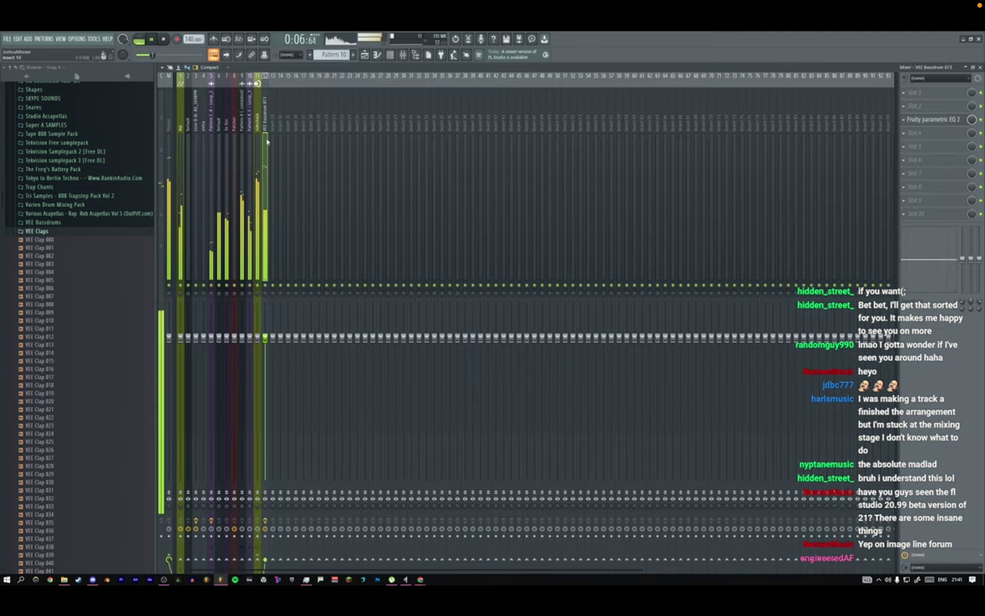
pyautogui.click(913, 93)
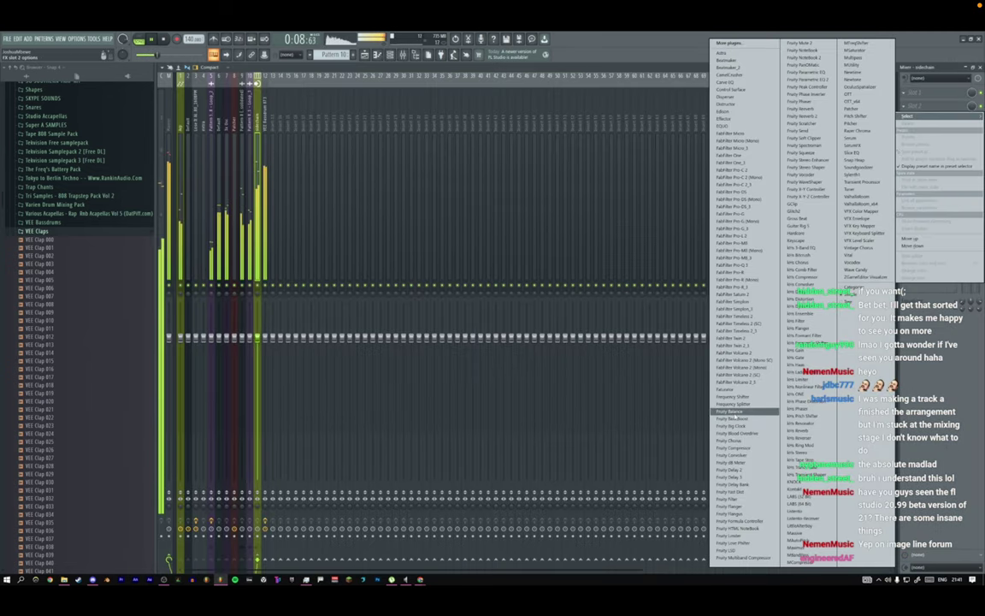
pyautogui.click(682, 396)
pyautogui.press('F8')
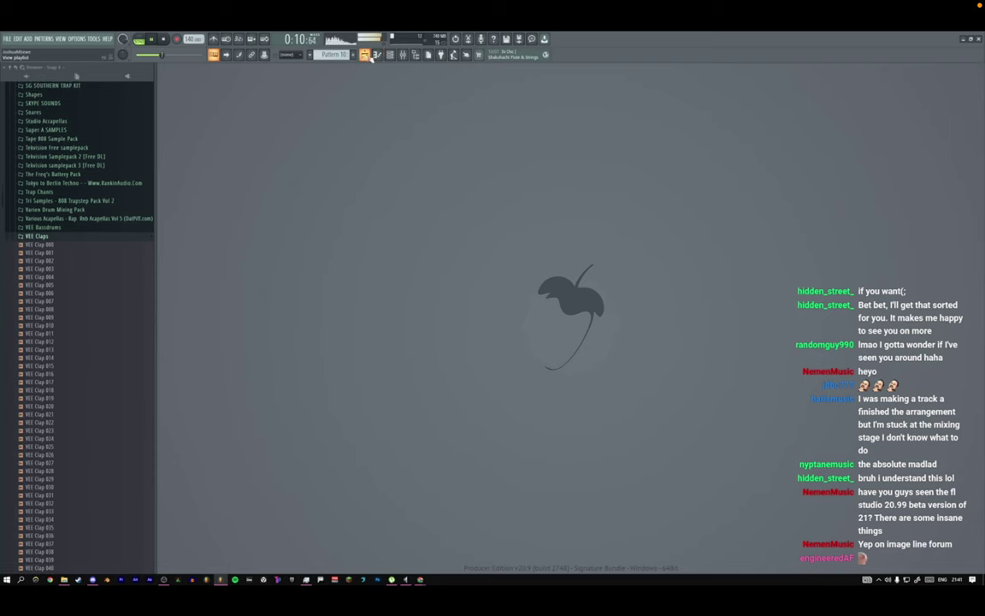
# In Pattern 9, insert a Fruity Envelope Controller channel named "sidechain for fruity balance" with steps matching the kick's.
pyautogui.press('F5')
pyautogui.doubleClick(214, 245)
pyautogui.press('F12')
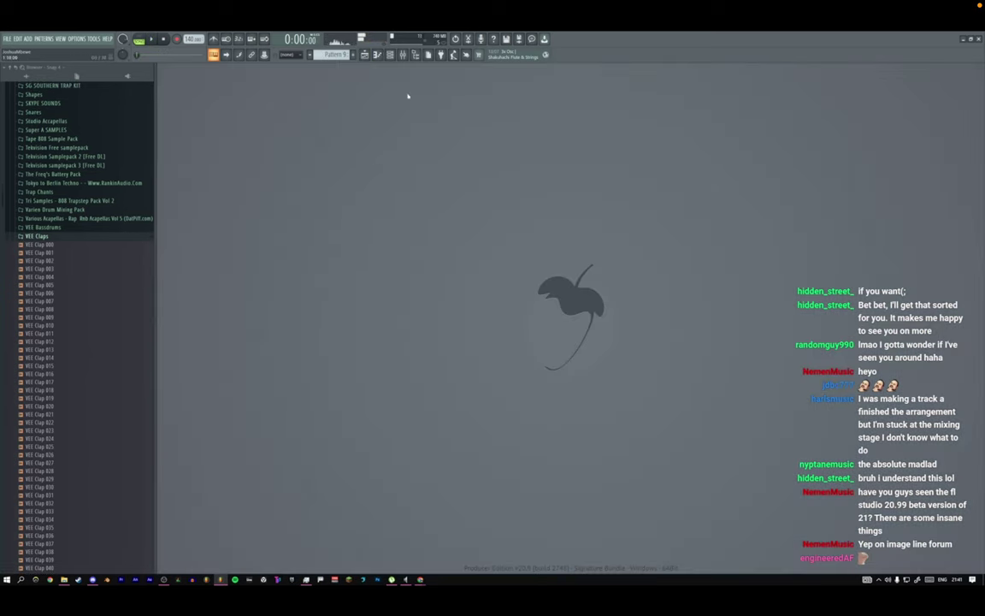
pyautogui.click(391, 56)
pyautogui.rightClick(258, 267)
pyautogui.moveTo(329, 323)
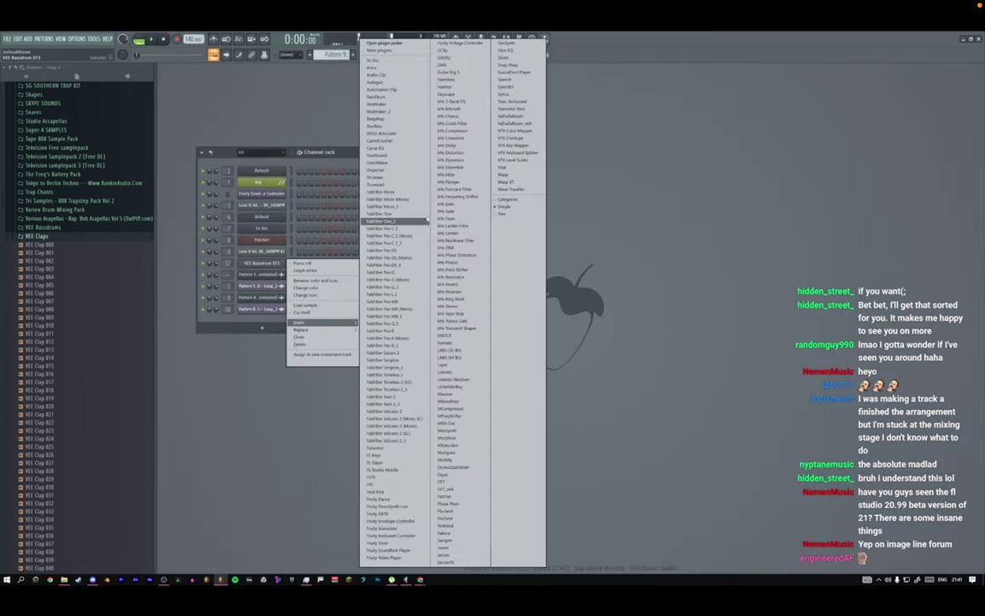
pyautogui.click(376, 520)
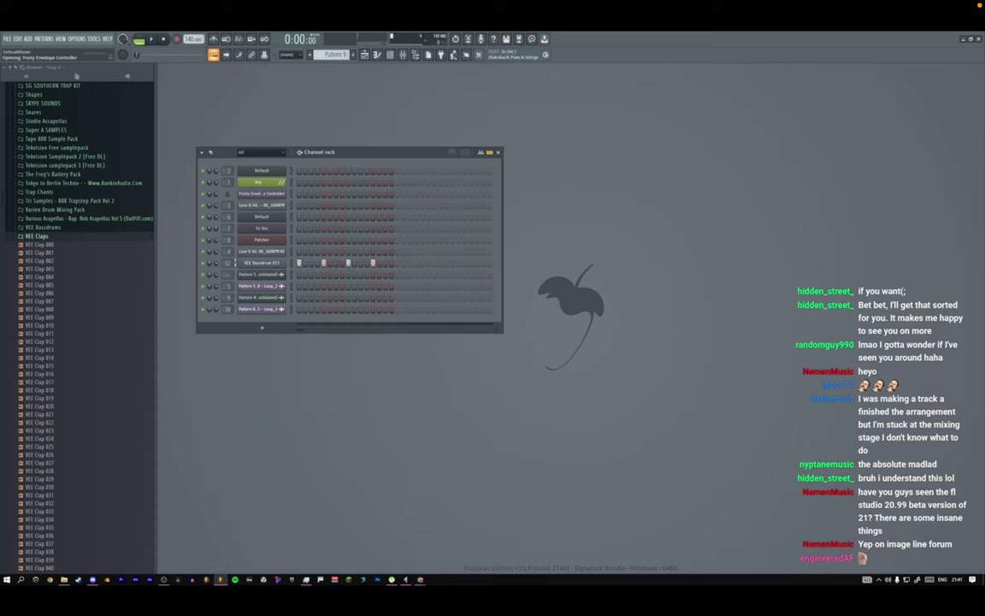
pyautogui.click(305, 124)
pyautogui.click(326, 168)
pyautogui.press('Escape')
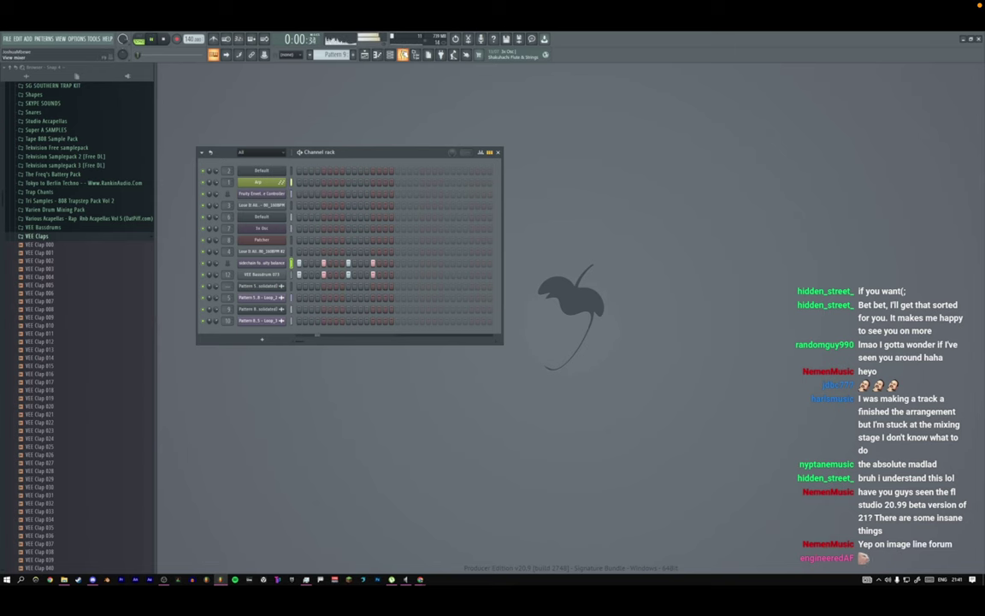
# Link the volume of Fruity Balance on the sidechain track to the "sidechain for fruity balance - Articulator 1" internal controller.
pyautogui.press('F9')
pyautogui.click(904, 92)
pyautogui.moveTo(917, 106)
pyautogui.press('Escape')
pyautogui.click(934, 105)
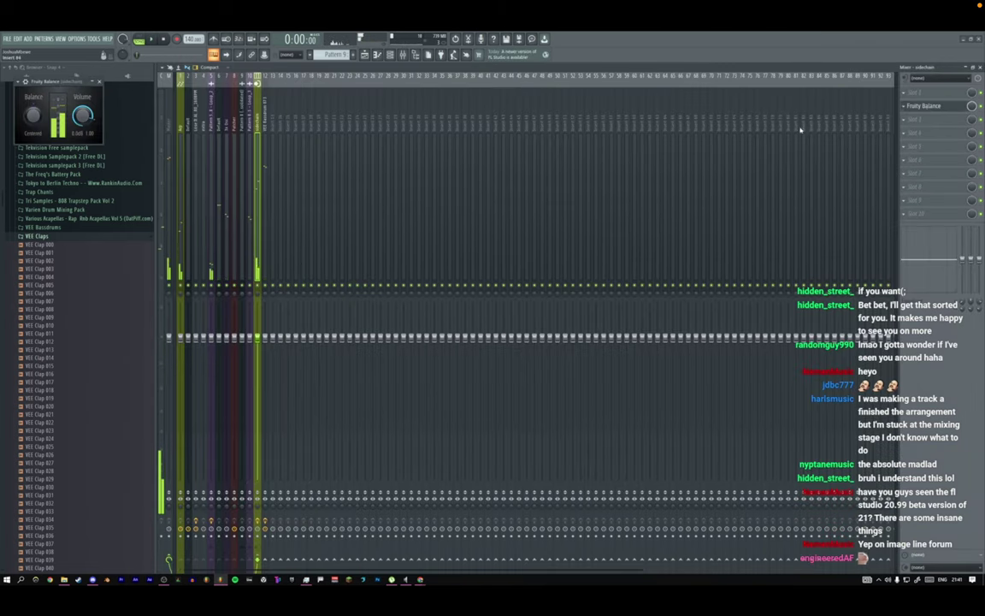
pyautogui.rightClick(88, 114)
pyautogui.click(118, 190)
pyautogui.click(494, 295)
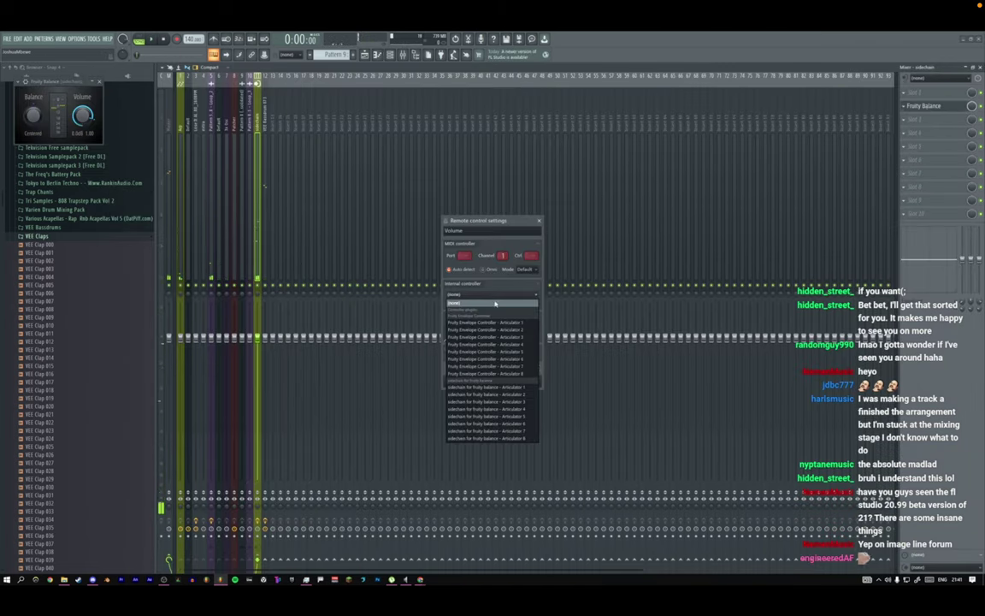
pyautogui.click(493, 323)
pyautogui.click(494, 295)
pyautogui.click(461, 351)
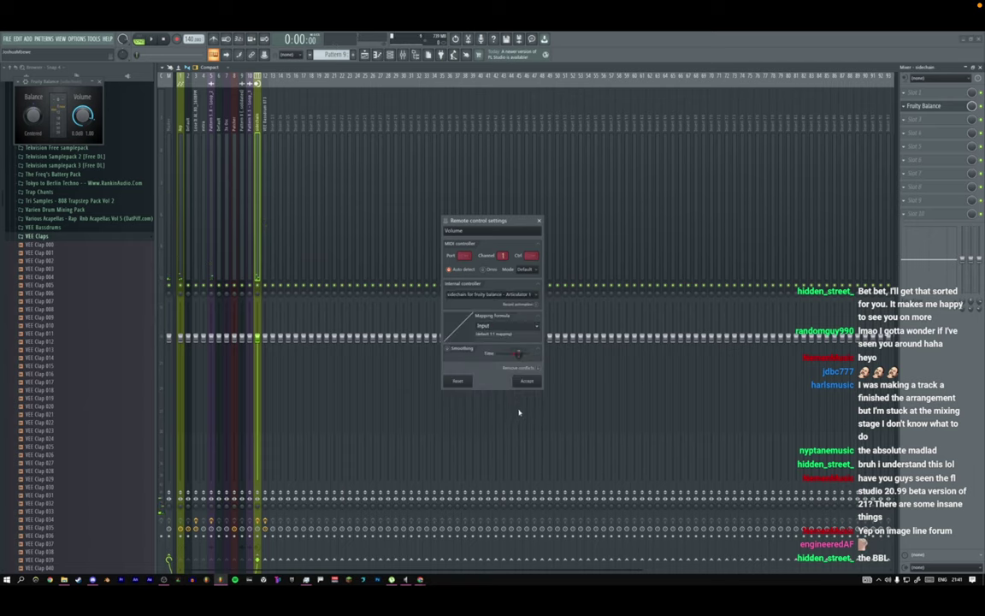
pyautogui.click(520, 381)
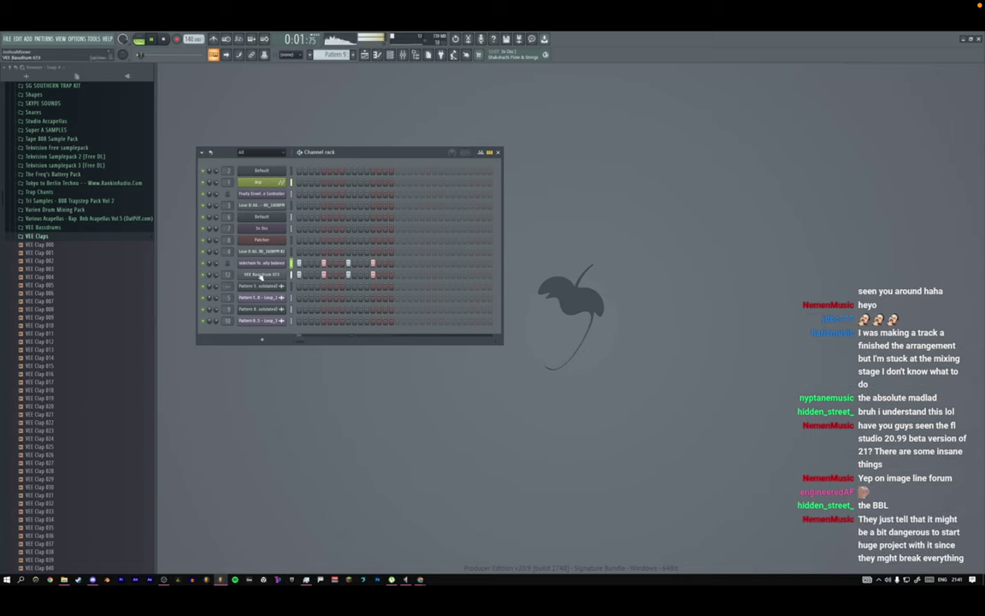
# Set the VEE Bassdrum 073 sample's quick fade-out to about 56%, adjust its pogo effect during playback and check its mixer track.
pyautogui.click(260, 276)
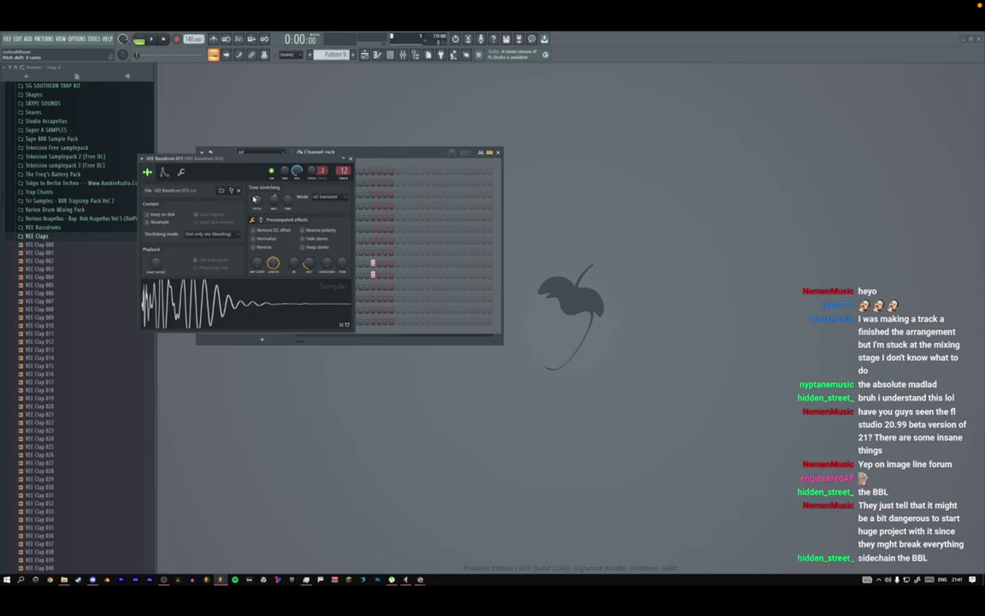
pyautogui.moveTo(249, 160); pyautogui.dragTo(309, 200)
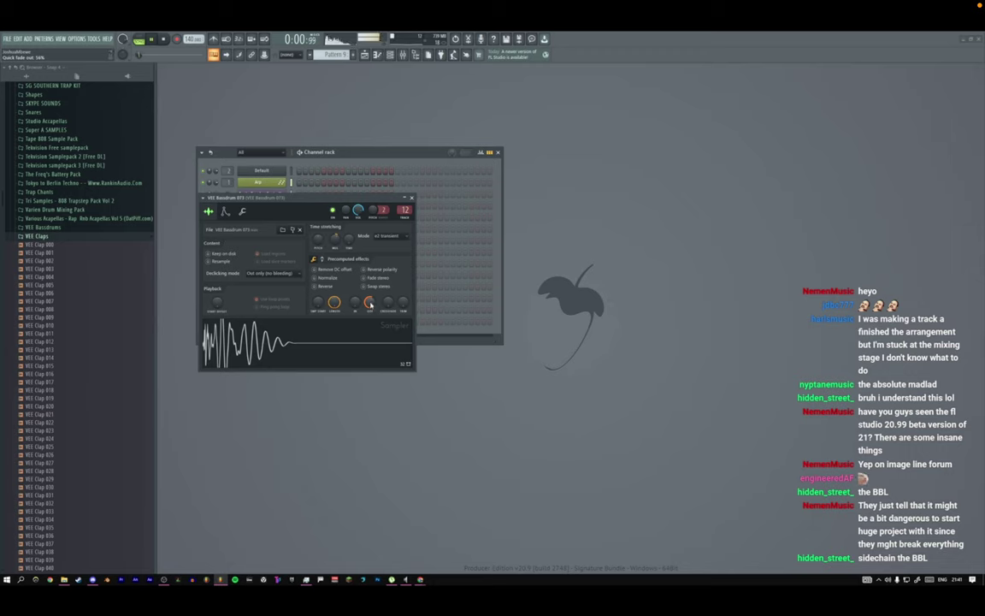
pyautogui.click(323, 260)
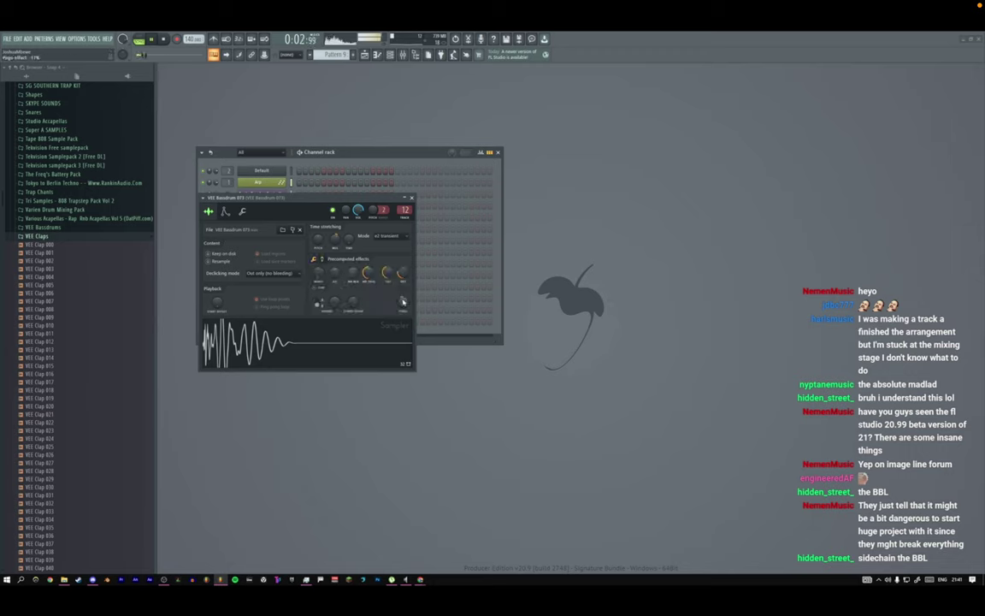
pyautogui.moveTo(403, 301)
pyautogui.mouseDown()
pyautogui.moveTo(403, 289)
pyautogui.moveTo(403, 300)
pyautogui.mouseUp()
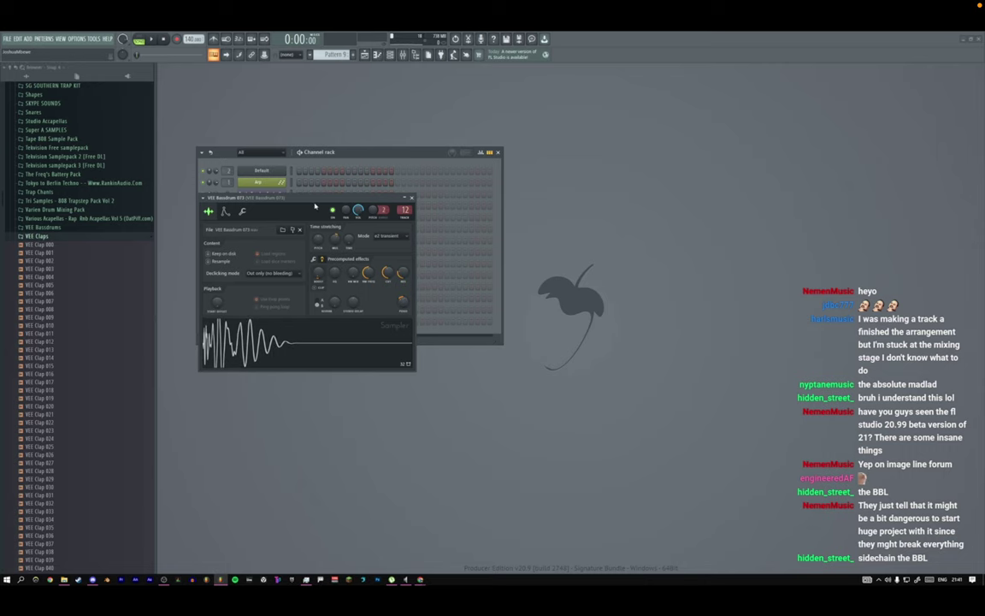
pyautogui.moveTo(315, 206); pyautogui.dragTo(390, 255)
pyautogui.press('space')
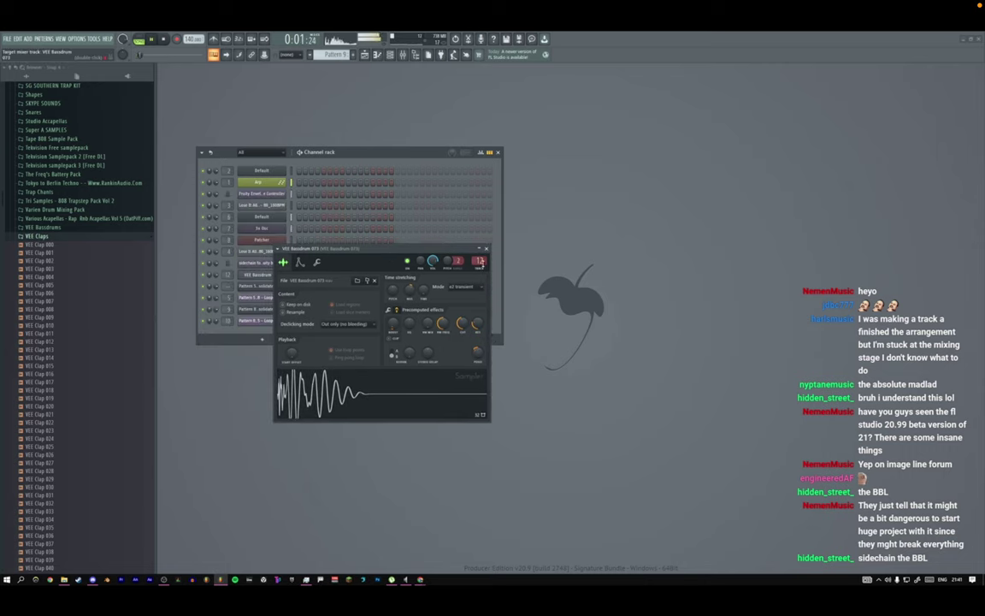
pyautogui.doubleClick(478, 261)
pyautogui.press('space')
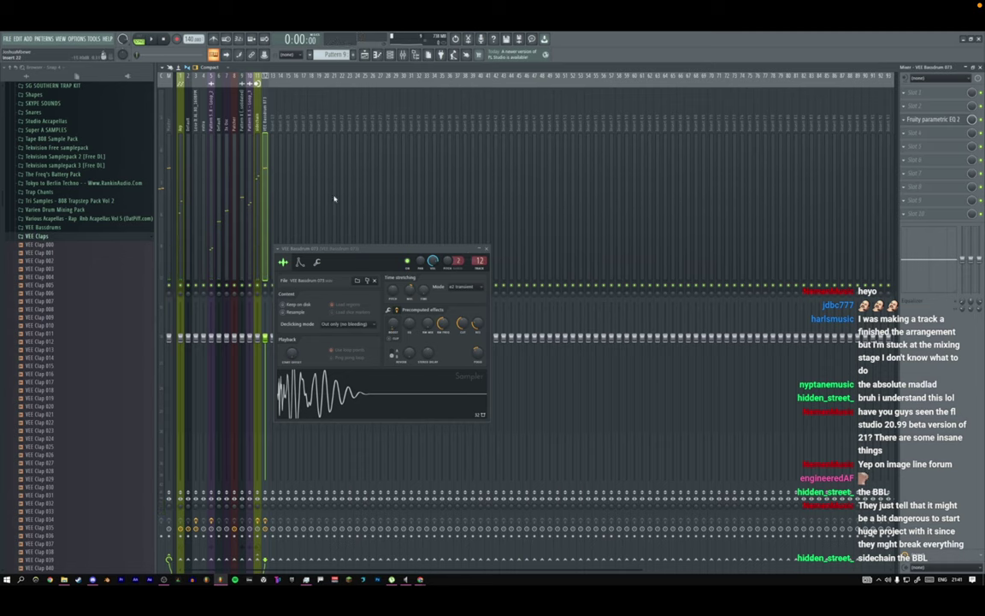
pyautogui.press('Escape')
pyautogui.press('Escape')
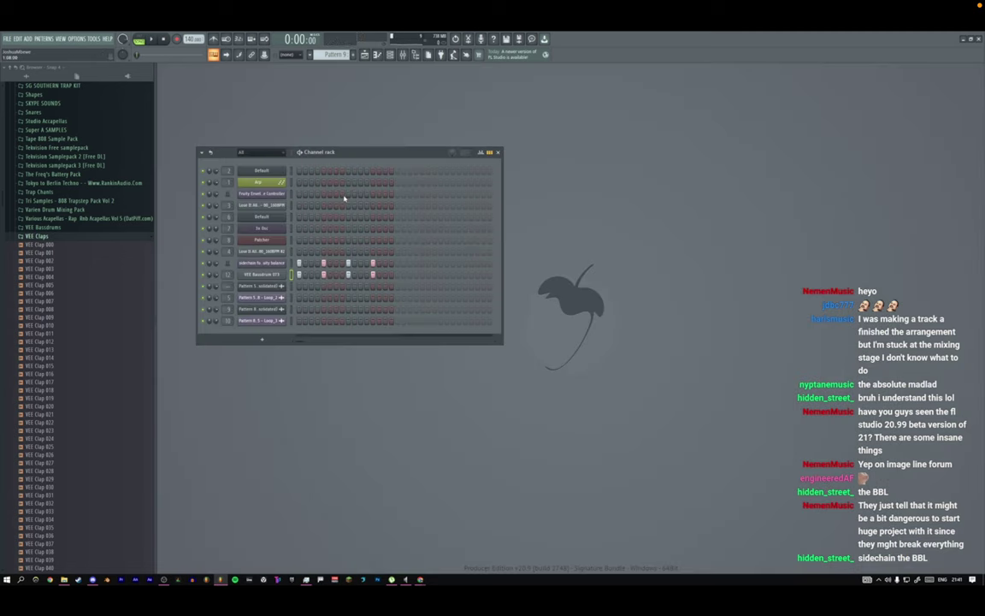
# Switch to Pattern 10, add VEE Clap 013 as a new channel with hits on steps 5 and 13, and start playback.
pyautogui.click(375, 55)
pyautogui.doubleClick(226, 260)
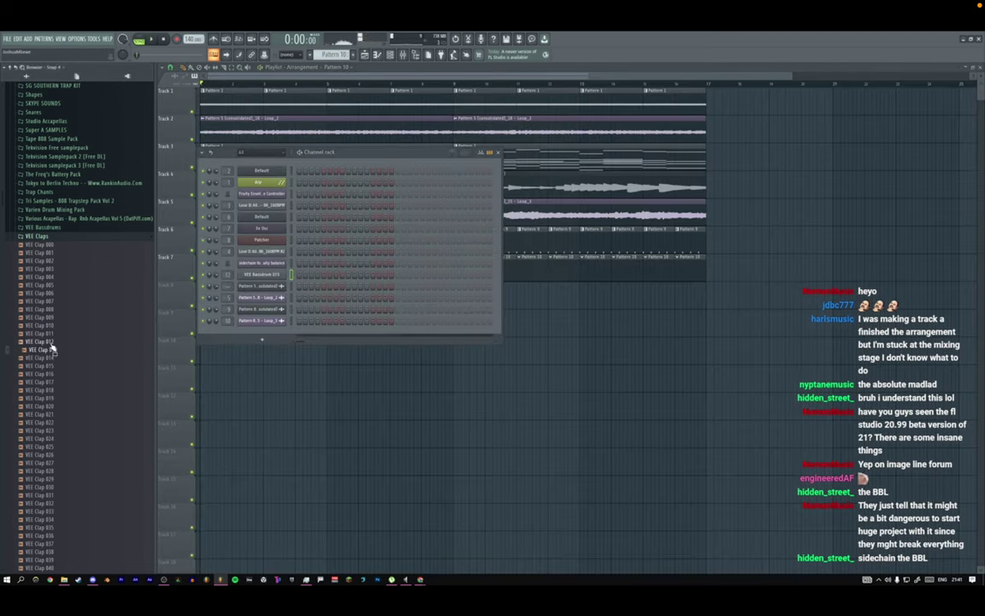
pyautogui.scroll(-2, 49, 316)
pyautogui.moveTo(47, 301); pyautogui.dragTo(329, 344)
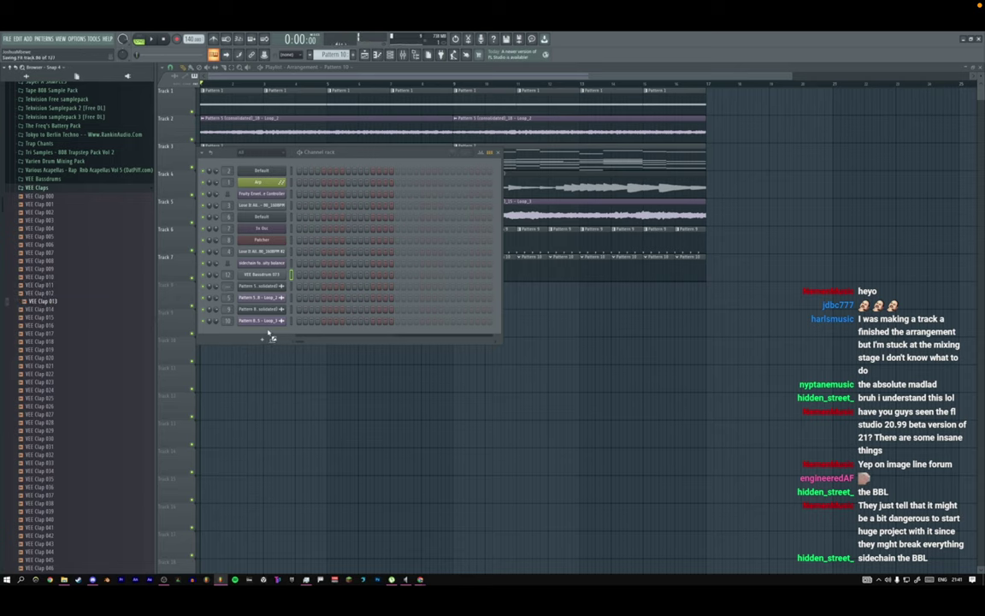
pyautogui.moveTo(271, 337); pyautogui.dragTo(328, 335)
pyautogui.click(372, 334)
pyautogui.press('space')
pyautogui.rightClick(279, 401)
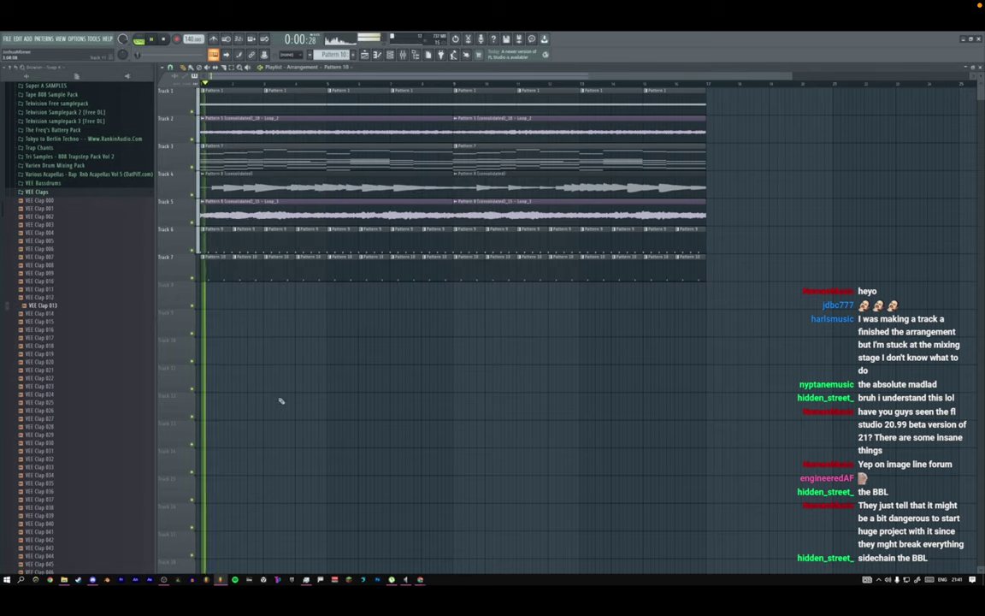
# Reopen Pattern 10, add VEE Clap 021 as a new channel and turn up the sample's trim in its sampler.
pyautogui.doubleClick(211, 272)
pyautogui.press('F6')
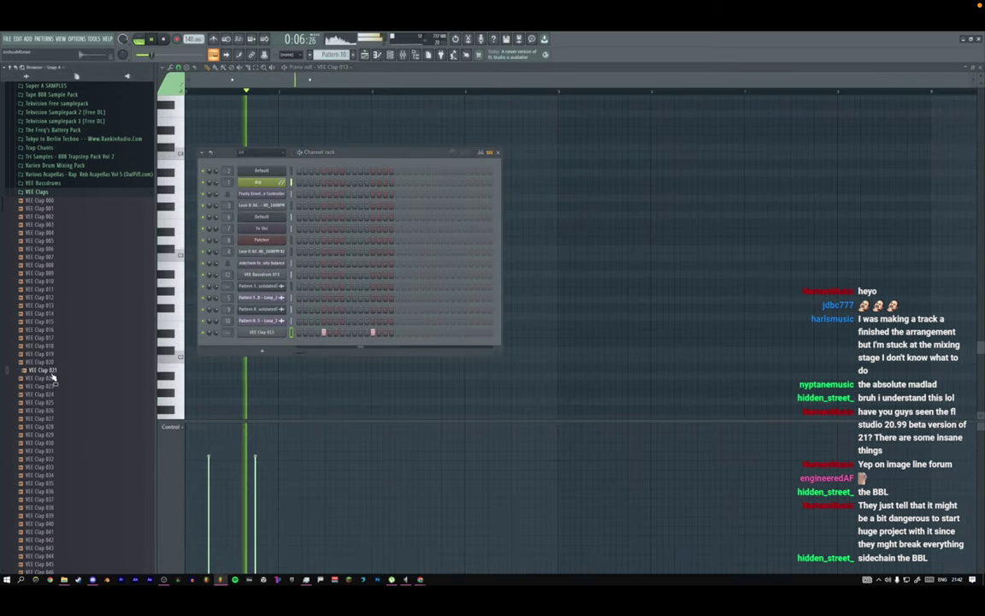
pyautogui.moveTo(51, 371); pyautogui.dragTo(259, 347)
pyautogui.click(262, 343)
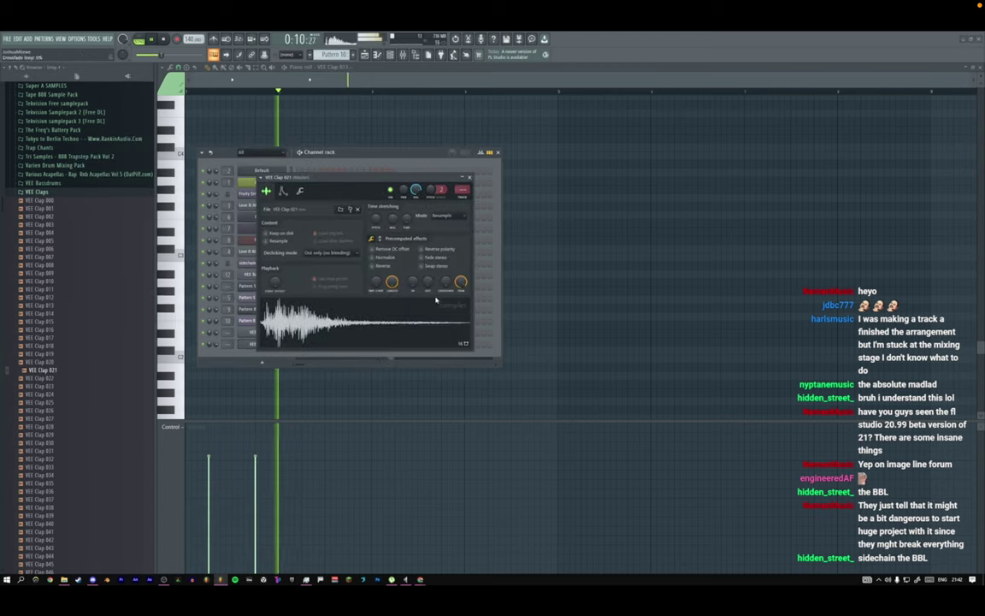
pyautogui.moveTo(278, 272); pyautogui.dragTo(423, 291)
pyautogui.press('space')
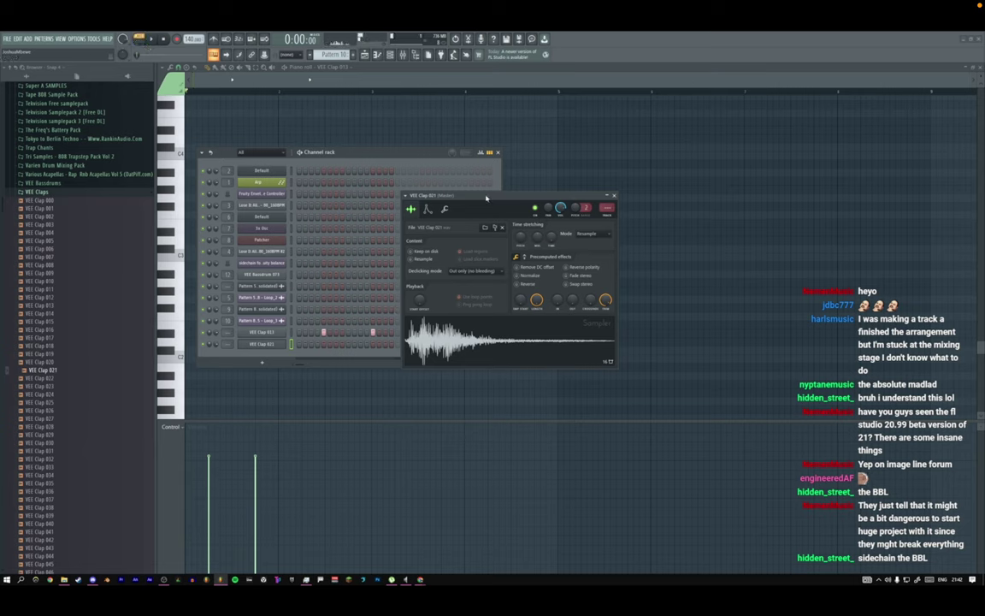
# Place VEE Clap 021 hits on steps 4 and 12 and set the channel's fine time shift to 0:16.
pyautogui.moveTo(487, 197); pyautogui.dragTo(536, 209)
pyautogui.click(503, 216)
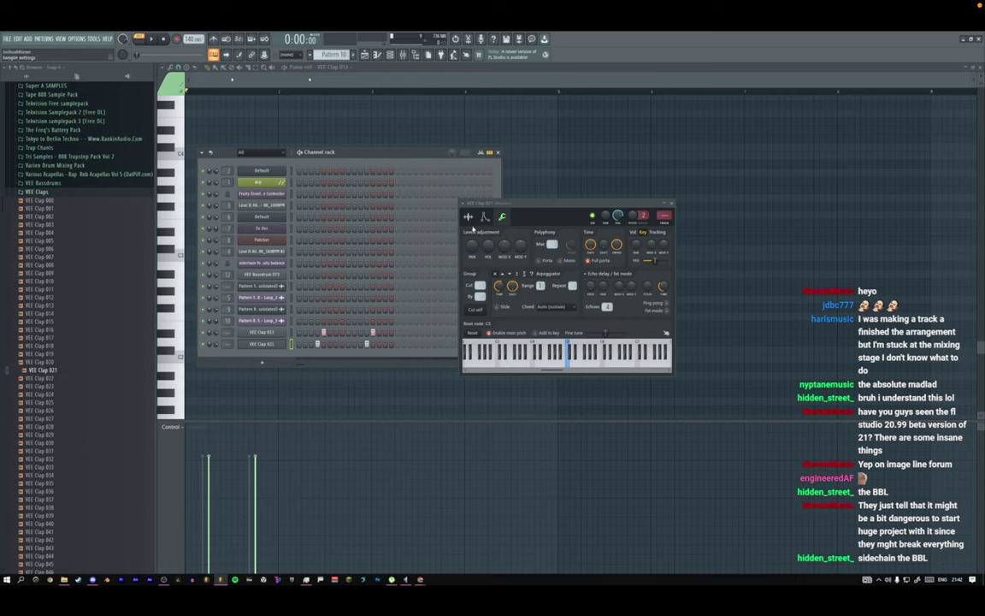
pyautogui.rightClick(319, 346)
pyautogui.rightClick(366, 345)
pyautogui.click(365, 345)
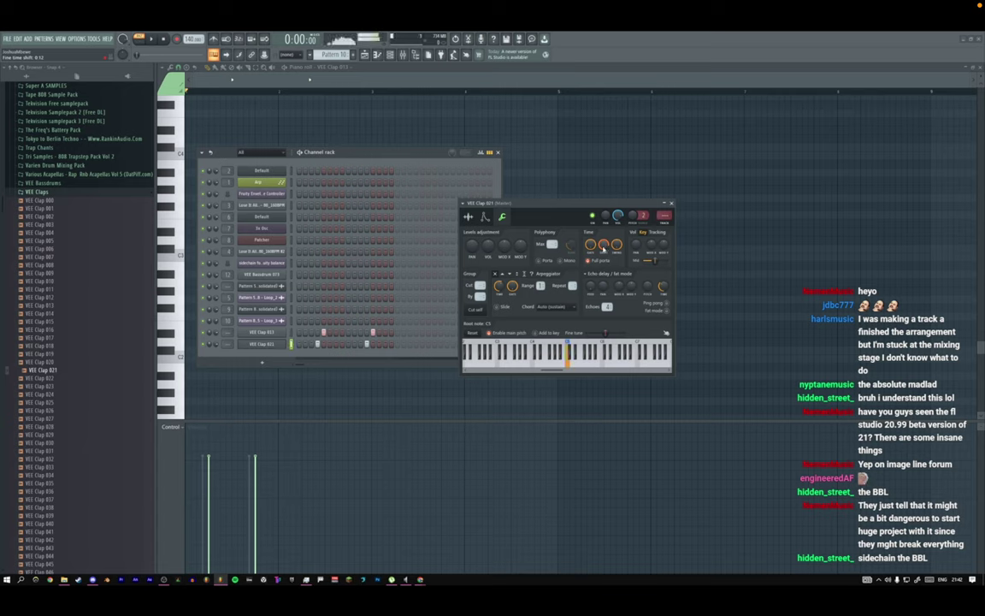
pyautogui.press('space')
pyautogui.press('space')
pyautogui.moveTo(604, 245); pyautogui.dragTo(604, 242)
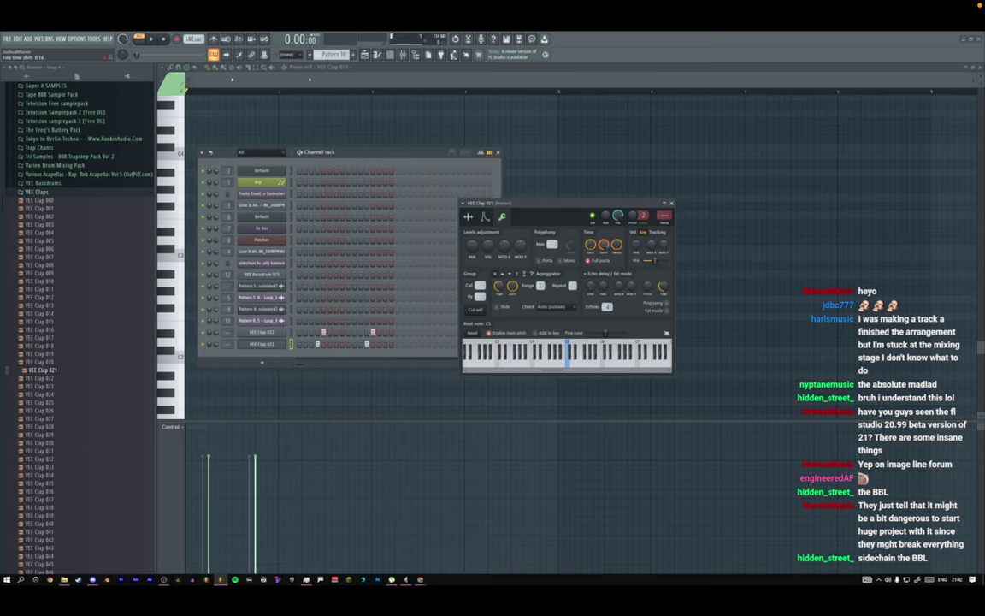
pyautogui.press('space')
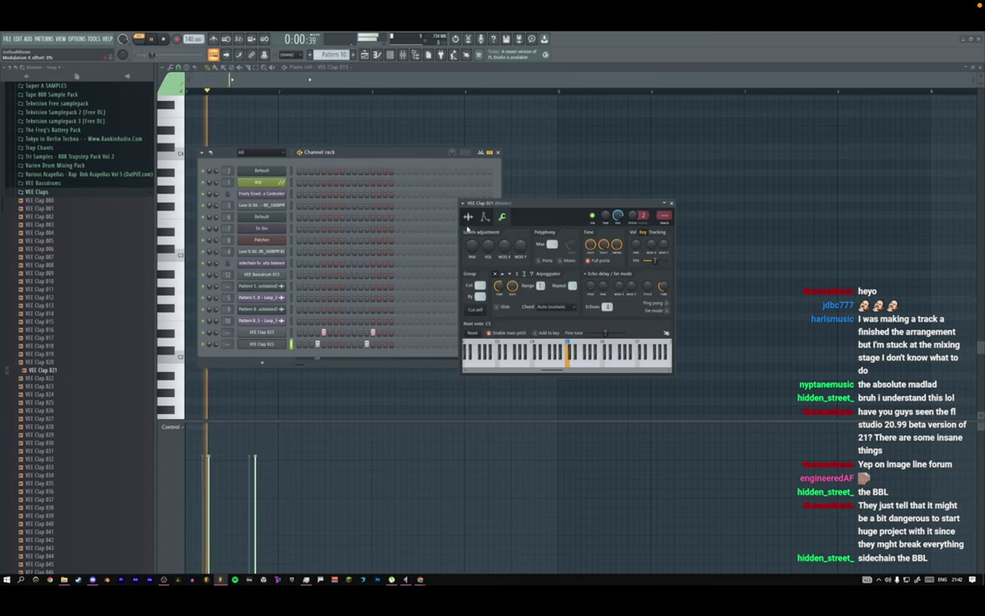
pyautogui.press('space')
# Turn up the fade-out and trim of the VEE Clap 013 sample, setting its silence trimming threshold to 20%.
pyautogui.click(468, 218)
pyautogui.click(252, 333)
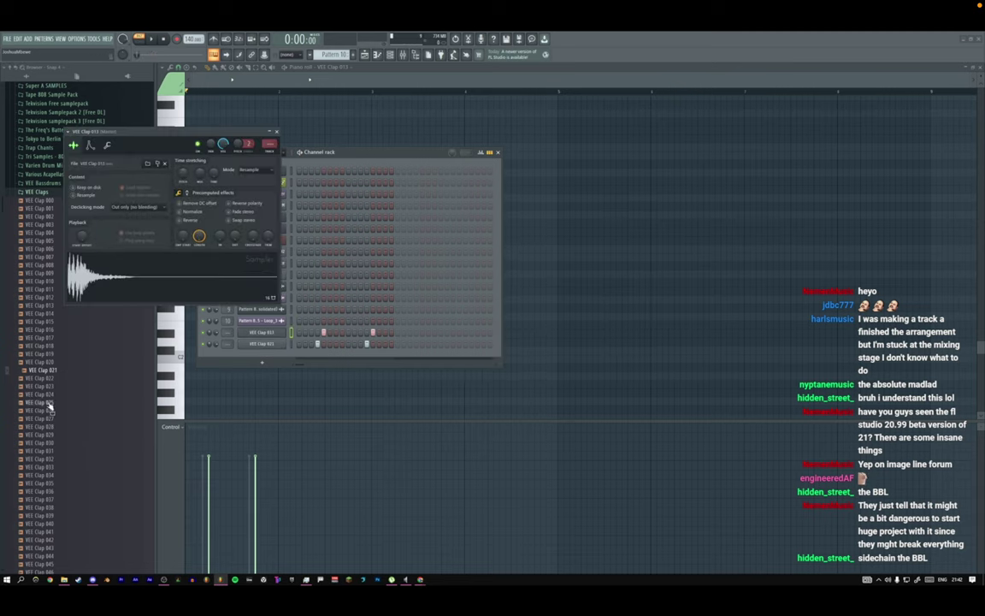
pyautogui.moveTo(182, 134); pyautogui.dragTo(390, 162)
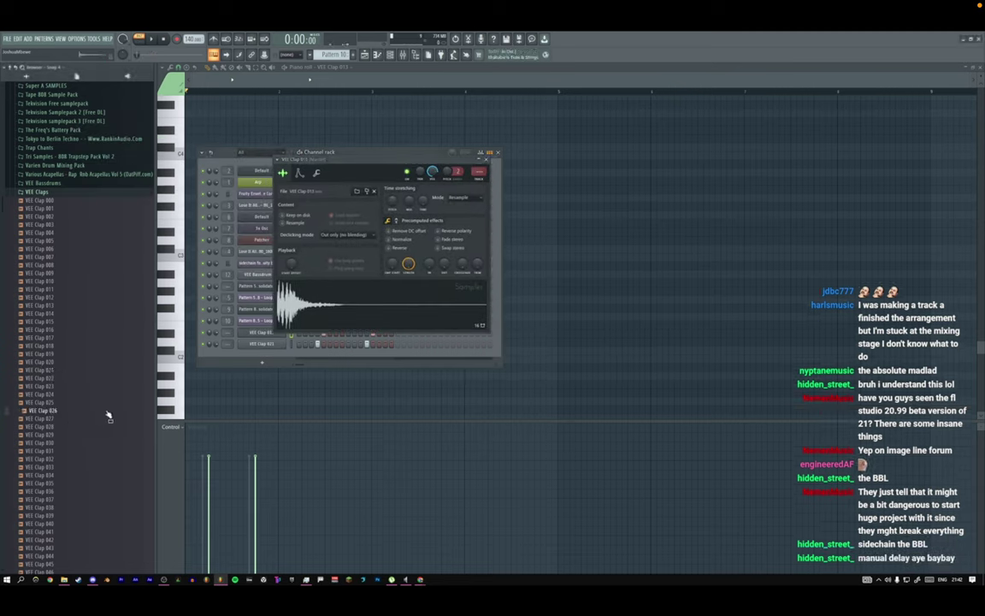
pyautogui.scroll(-2, 63, 410)
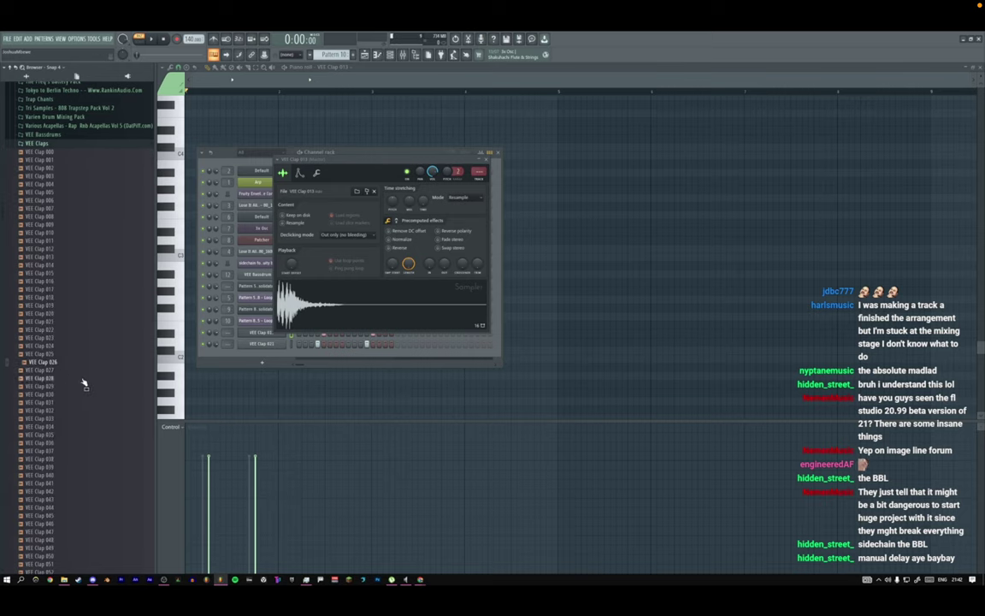
pyautogui.moveTo(446, 266); pyautogui.dragTo(478, 246)
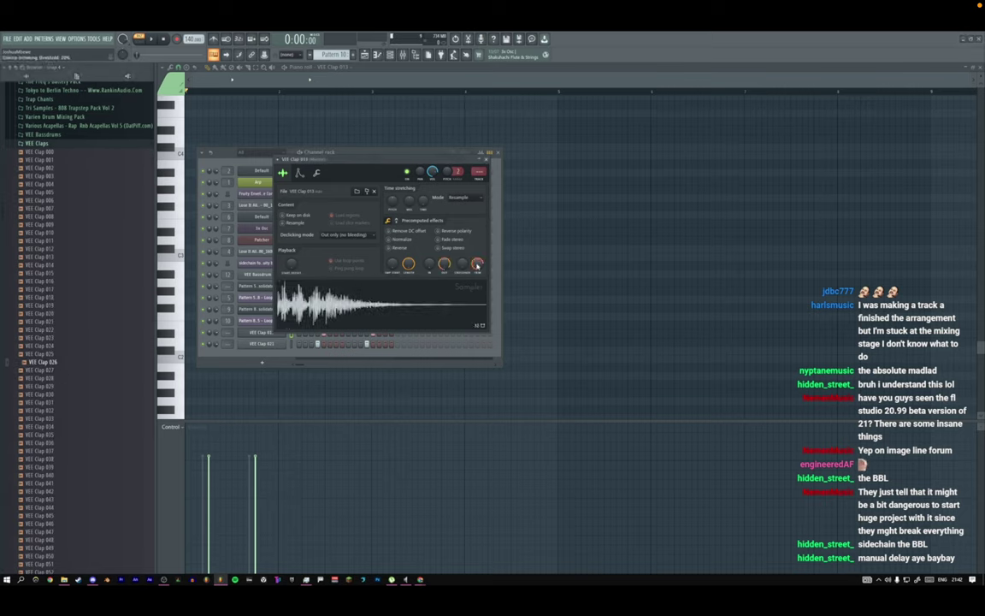
pyautogui.press('space')
# Set VEE Clap 021's high-pass filter frequency to about 41% and play the claps to check it.
pyautogui.click(266, 344)
pyautogui.press('space')
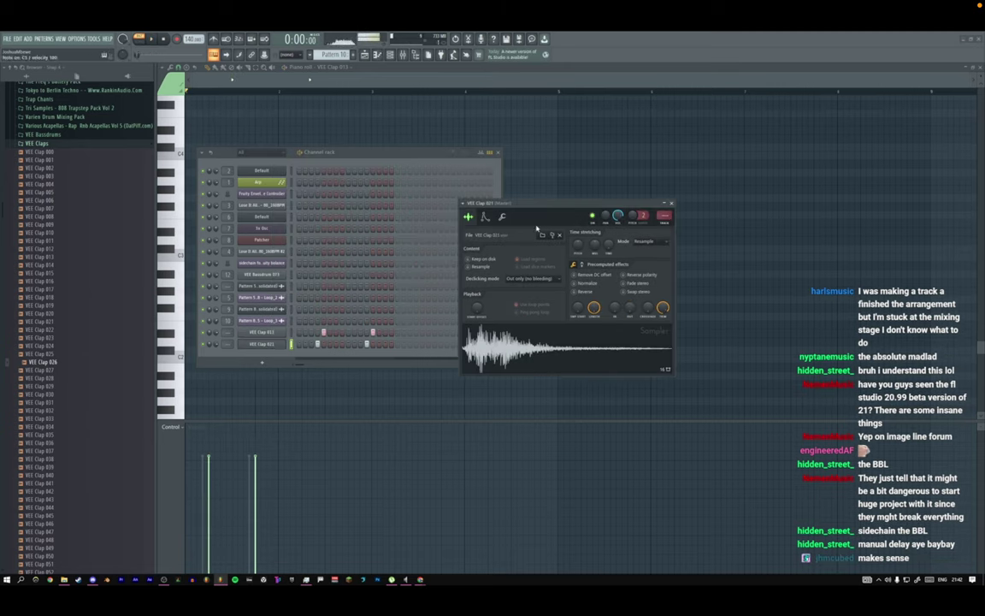
pyautogui.click(484, 217)
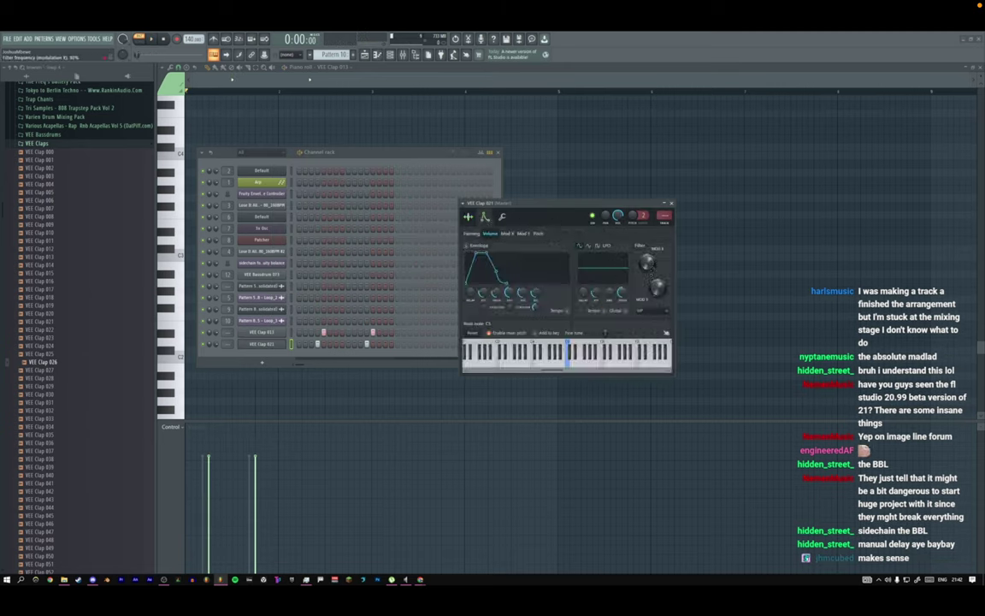
pyautogui.press('space')
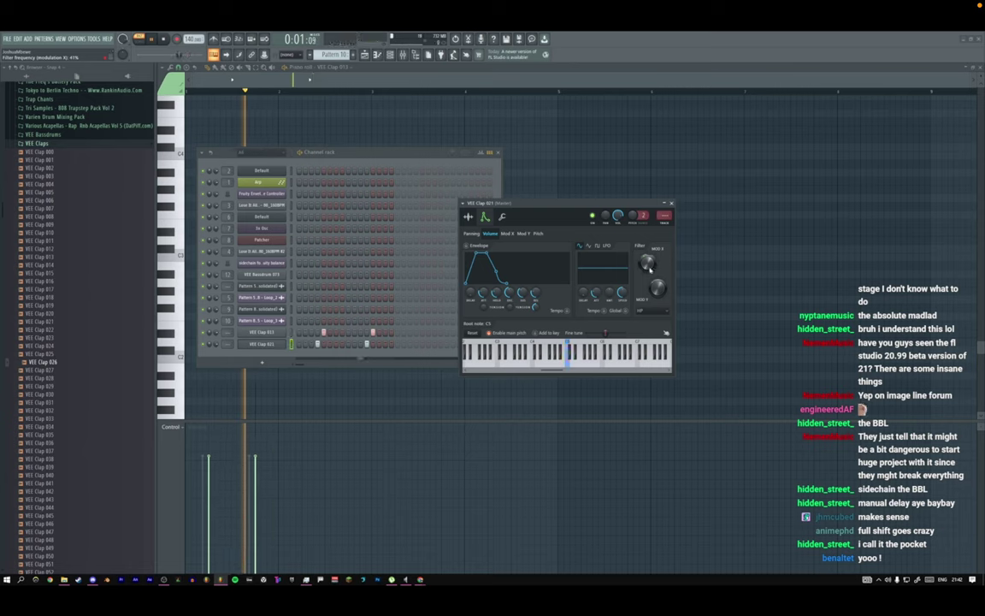
pyautogui.press('space')
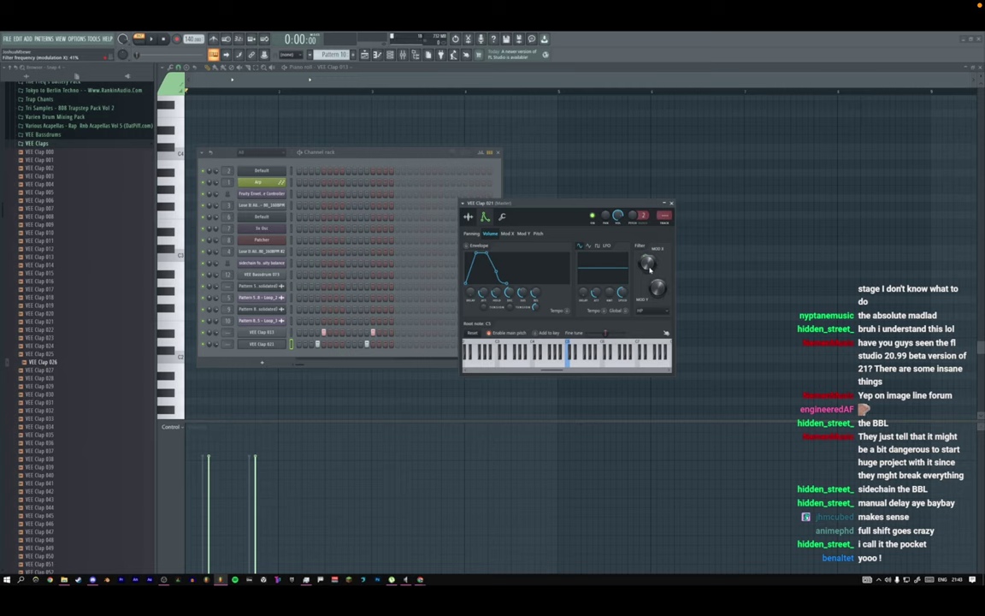
# Set VEE Clap 021's fine time shift to 0:20 and play the pattern to check the timing.
pyautogui.click(501, 217)
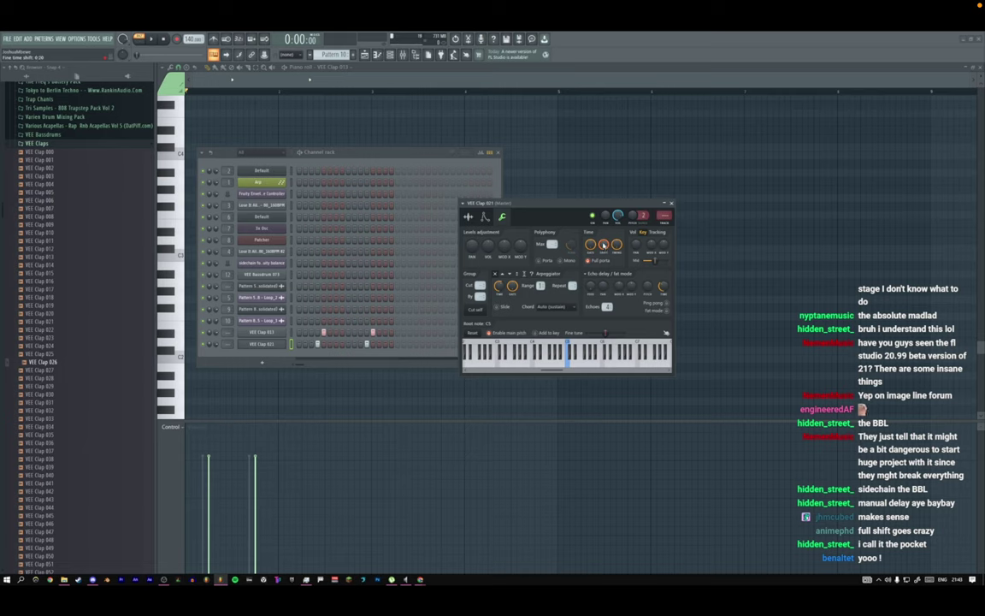
pyautogui.press('space')
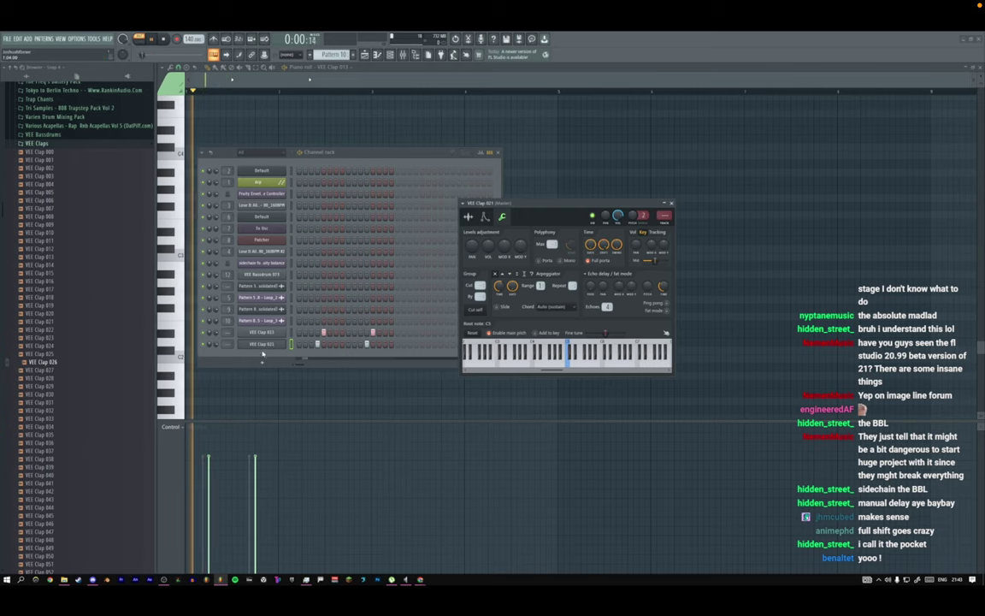
pyautogui.click(272, 345)
pyautogui.click(274, 345)
pyautogui.press('space')
# Audition VEE Clap 043 and VEE Clap 044 in the VEE Clap 021 channel, keeping VEE Clap 044 as its sample.
pyautogui.click(468, 217)
pyautogui.moveTo(494, 205); pyautogui.dragTo(160, 246)
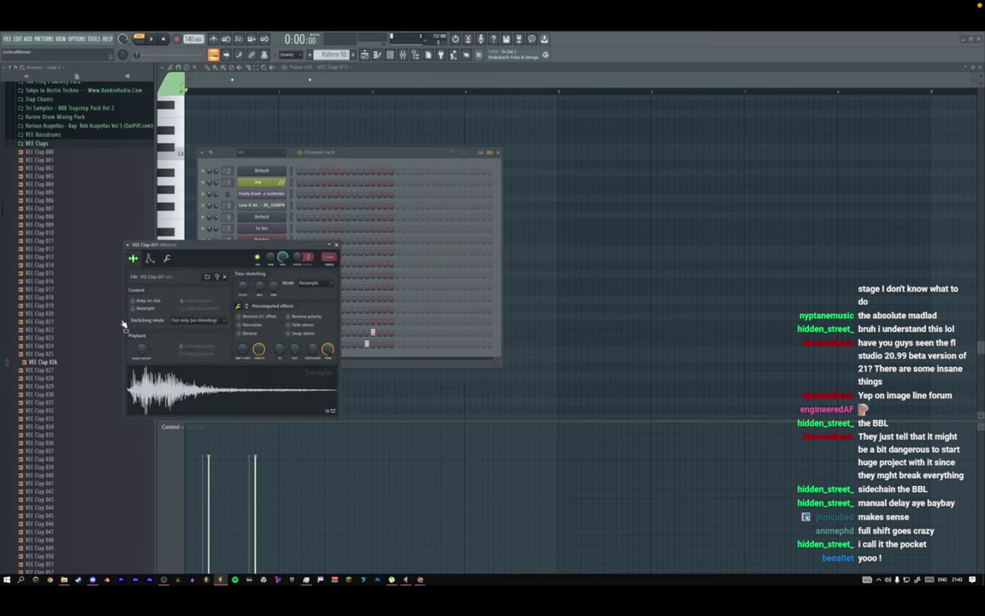
pyautogui.scroll(-6, 59, 377)
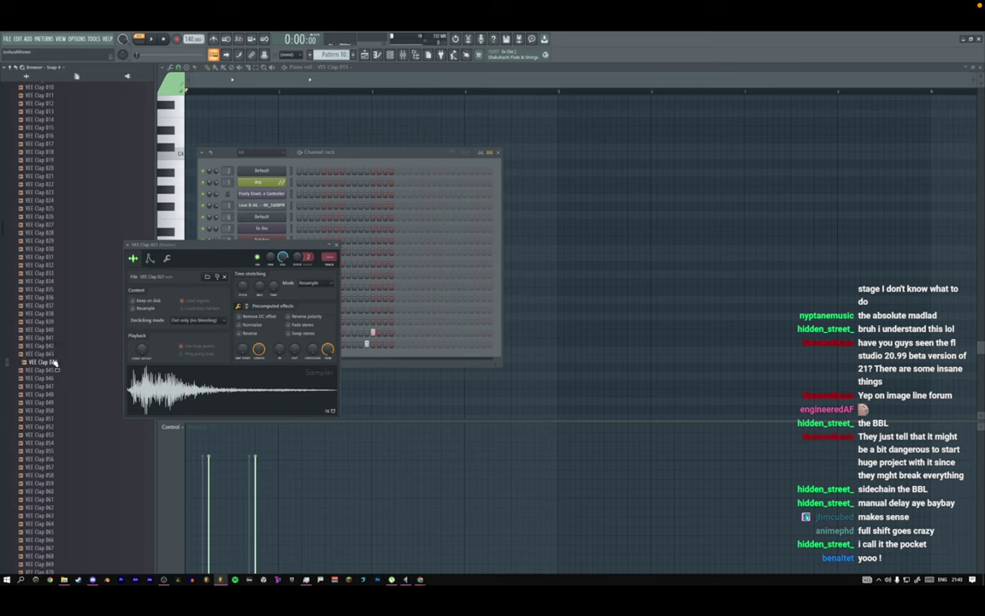
pyautogui.moveTo(53, 355); pyautogui.dragTo(171, 387)
pyautogui.press('space')
pyautogui.press('space')
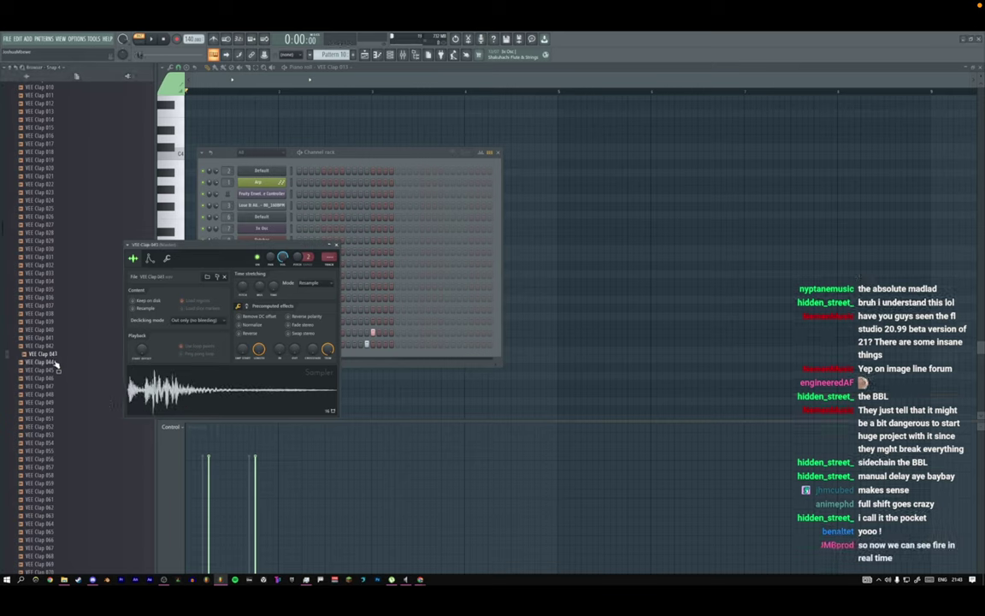
pyautogui.moveTo(56, 363); pyautogui.dragTo(171, 388)
pyautogui.press('space')
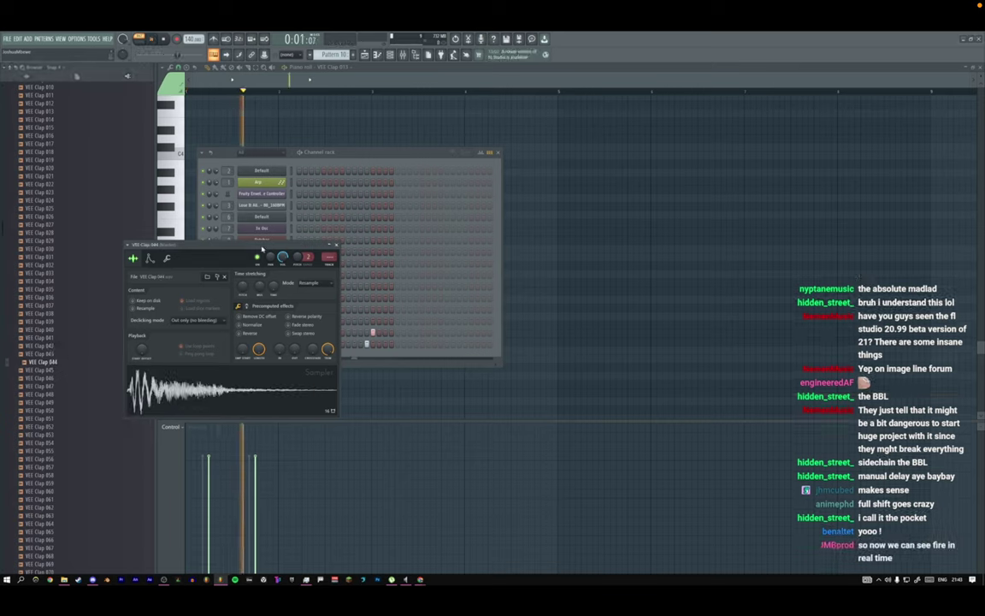
pyautogui.click(336, 245)
pyautogui.press('space')
# Try replacement clap samples in the VEE Clap 013 channel, ending with VEE Clap 065.
pyautogui.click(279, 332)
pyautogui.moveTo(60, 386); pyautogui.dragTo(363, 308)
pyautogui.press('space')
pyautogui.press('space')
pyautogui.moveTo(57, 420); pyautogui.dragTo(348, 301)
pyautogui.press('space')
# Boost the VEE Clap 065 sample's gain in its precomputed effects and close the sampler.
pyautogui.scroll(-2, 67, 419)
pyautogui.moveTo(366, 310); pyautogui.dragTo(387, 305)
pyautogui.scroll(-4, 62, 423)
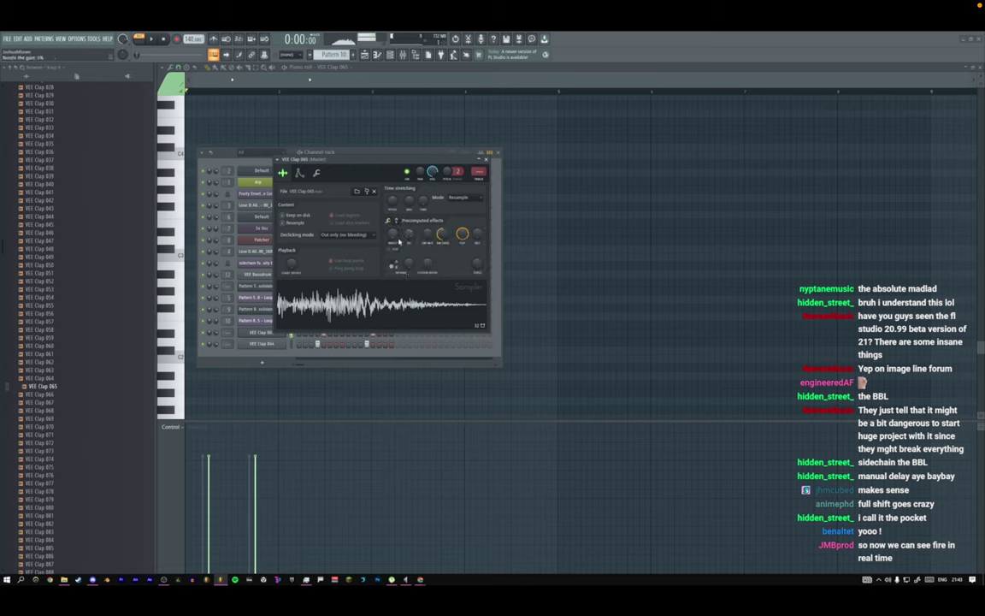
pyautogui.moveTo(399, 242); pyautogui.dragTo(394, 240)
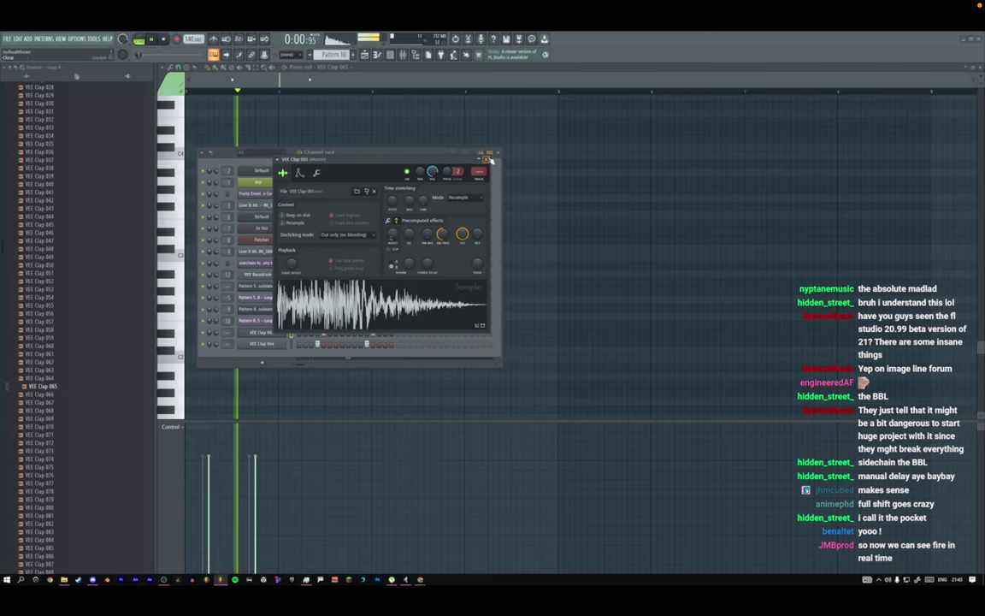
pyautogui.click(486, 159)
# Select Pattern 9 from its clip in the playlist and show its steps in the channel rack.
pyautogui.click(498, 152)
pyautogui.click(367, 57)
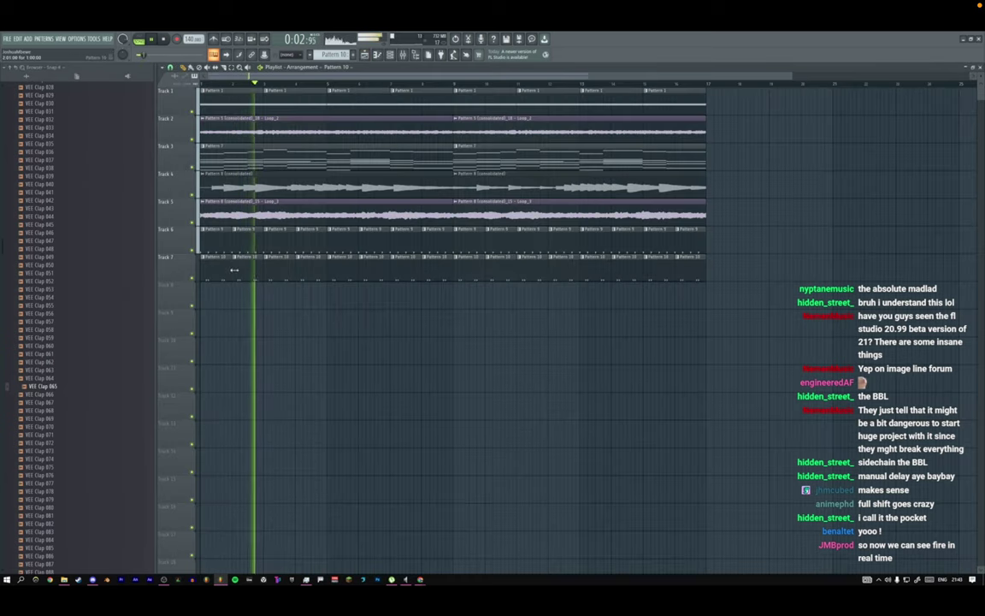
pyautogui.doubleClick(219, 249)
pyautogui.click(392, 57)
# Audition samples in the VEE Closed Hihats folder under VEE Cymbals and add VEE Open Hihat 23 as a new channel.
pyautogui.scroll(10, 116, 294)
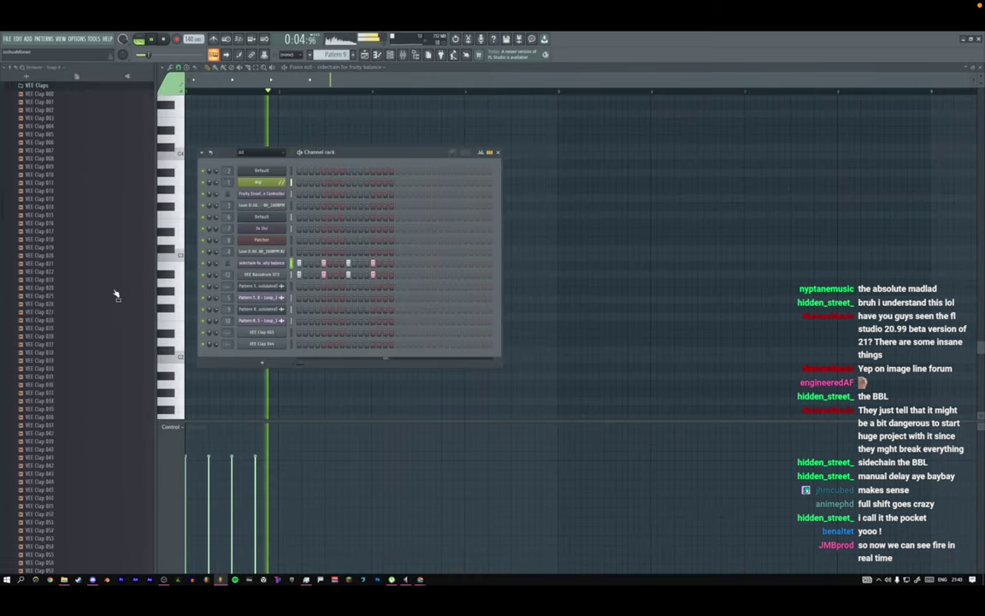
pyautogui.click(58, 292)
pyautogui.click(58, 297)
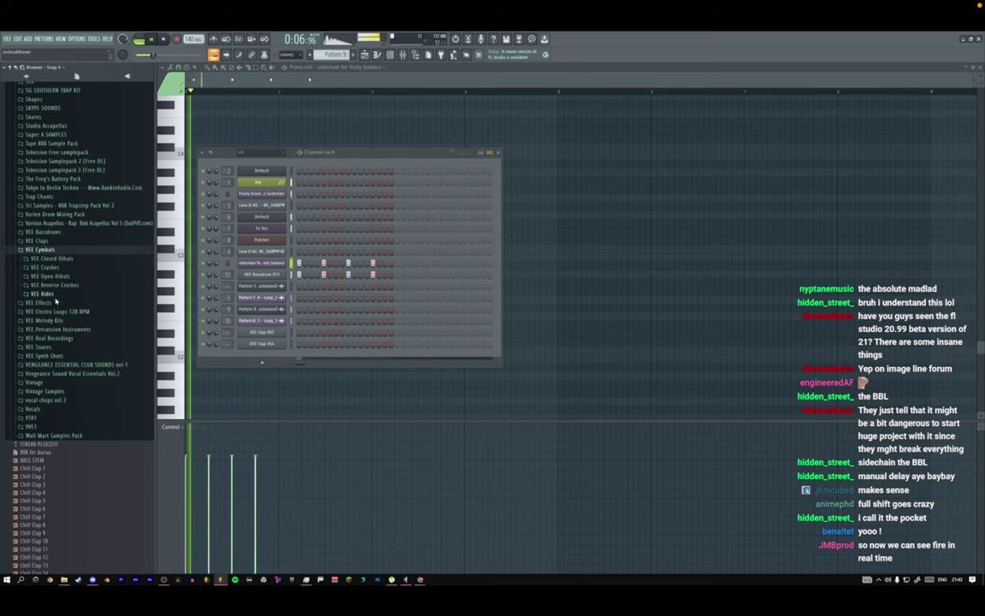
pyautogui.click(47, 267)
pyautogui.click(60, 258)
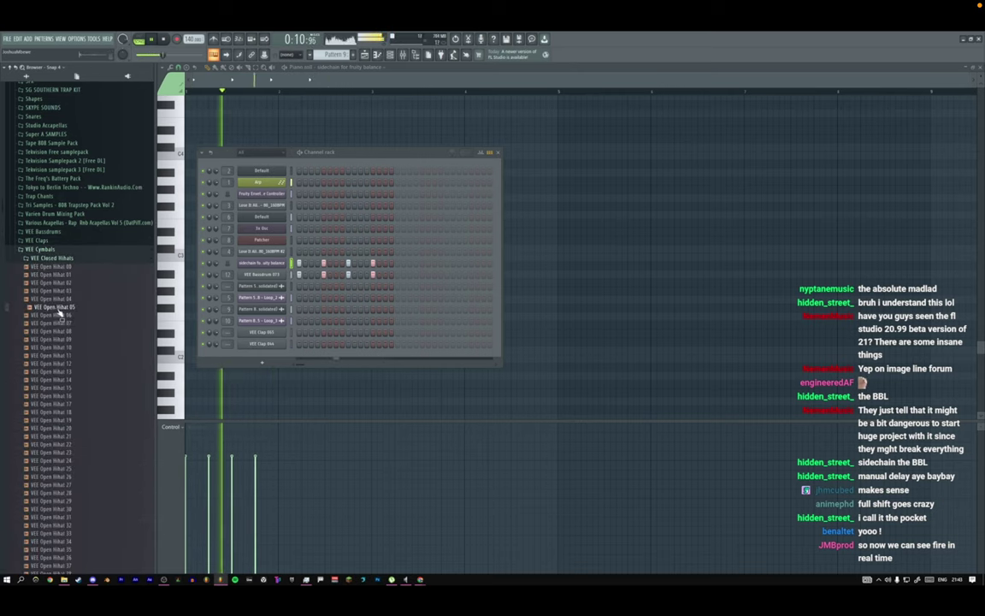
pyautogui.scroll(-6, 59, 308)
pyautogui.click(64, 268)
pyautogui.click(62, 305)
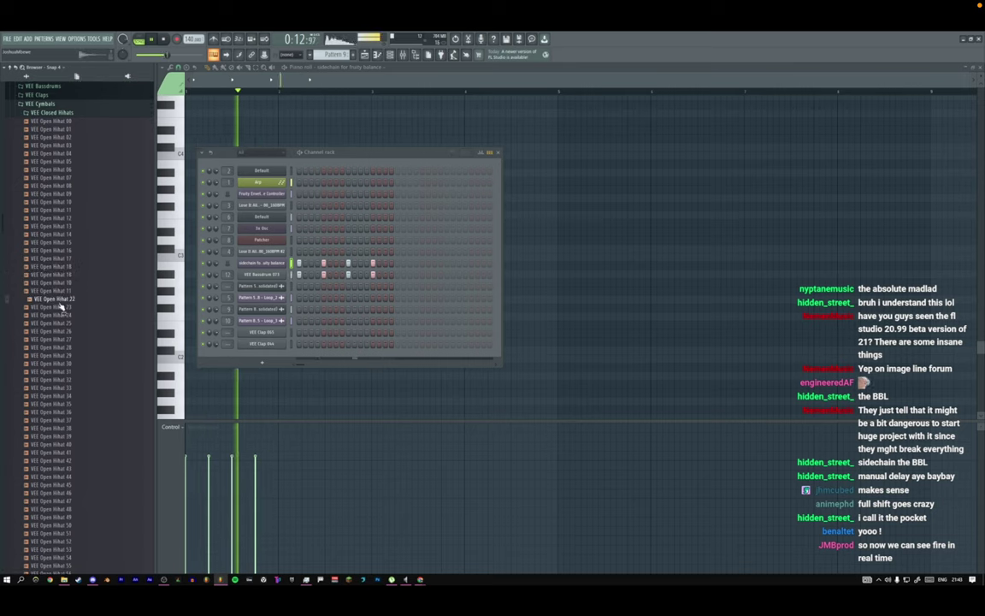
pyautogui.moveTo(62, 305); pyautogui.dragTo(259, 286)
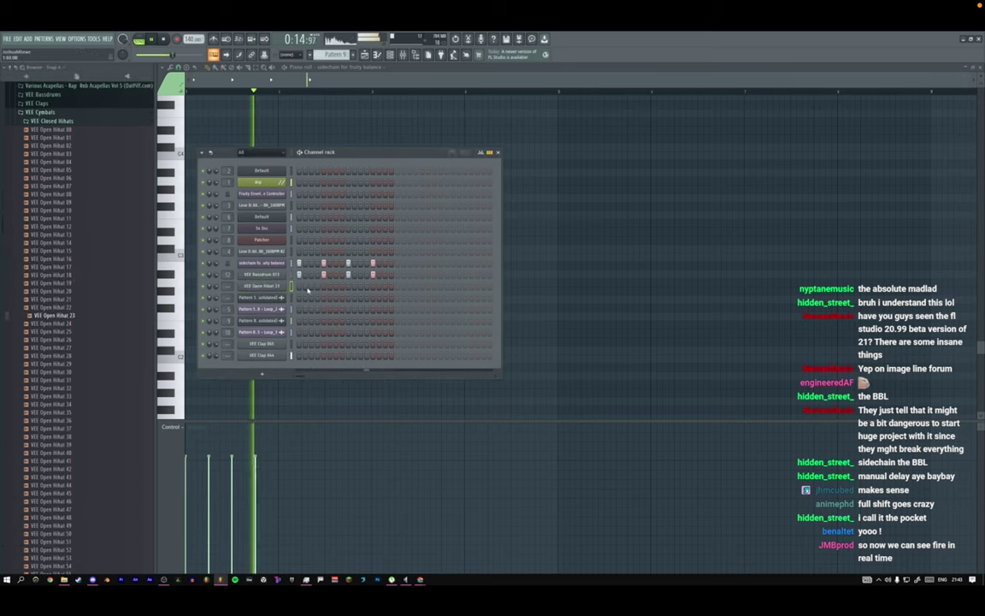
# Place VEE Open Hihat 23 hits on steps 3, 7, 11 and 15 of Pattern 9.
pyautogui.click(311, 287)
pyautogui.click(337, 288)
pyautogui.click(361, 287)
pyautogui.click(384, 287)
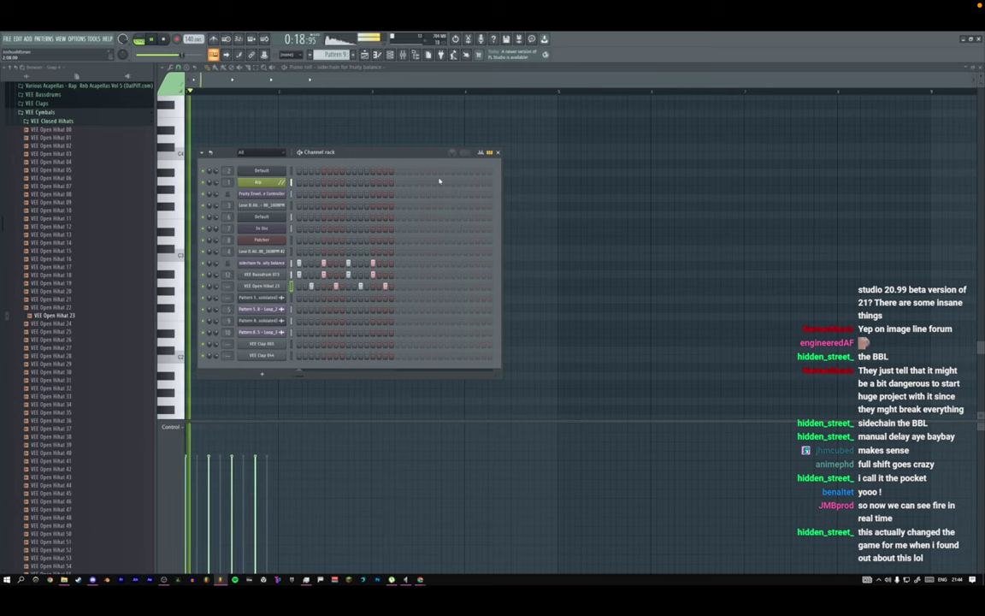
# Add VEE Open Hihat 32 as a new channel in Pattern 9 with a hit on step 12.
pyautogui.scroll(-1, 73, 340)
pyautogui.scroll(-5, 73, 340)
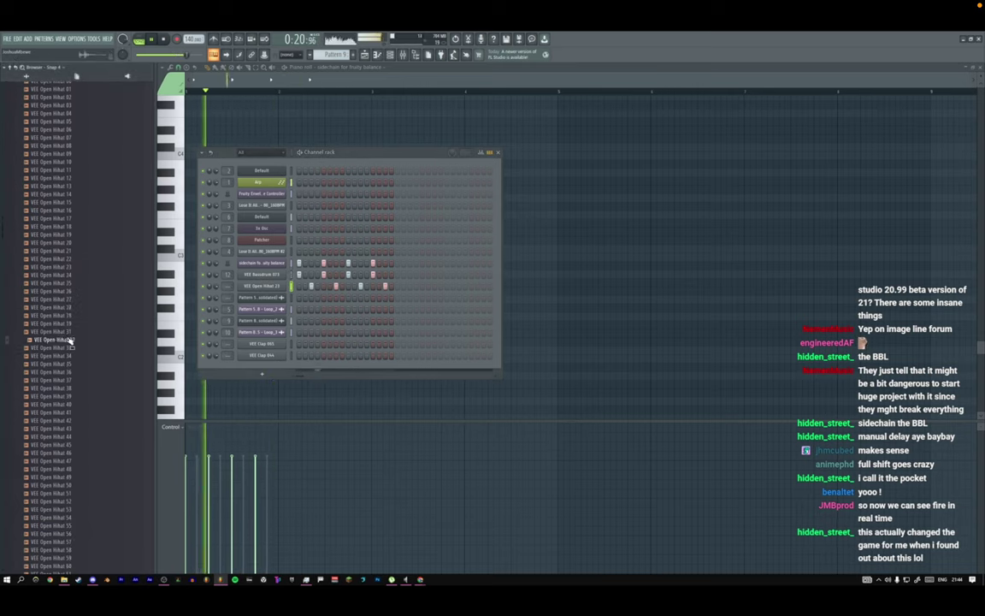
pyautogui.moveTo(73, 340); pyautogui.dragTo(236, 312)
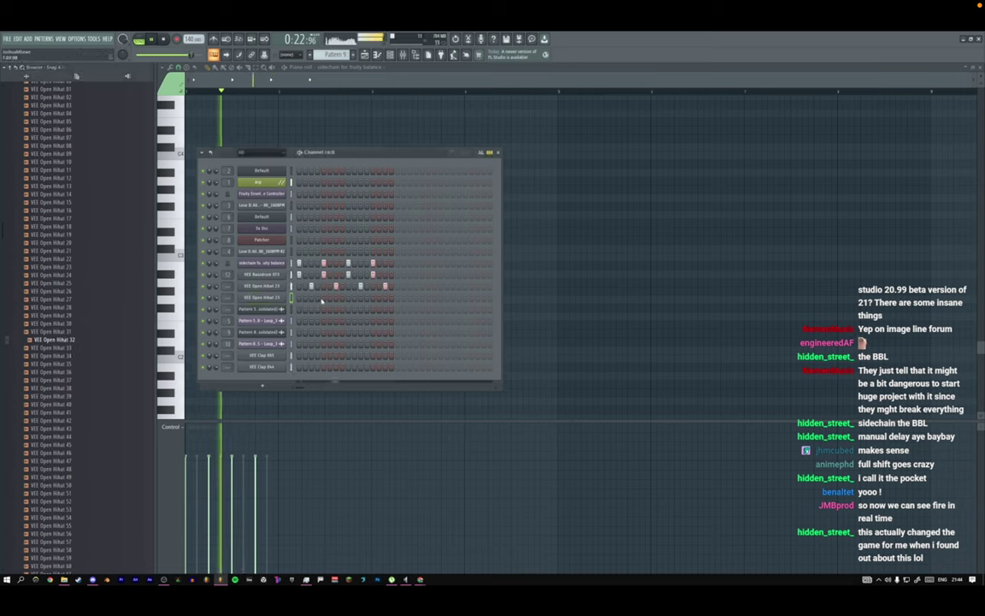
pyautogui.scroll(-4, 51, 340)
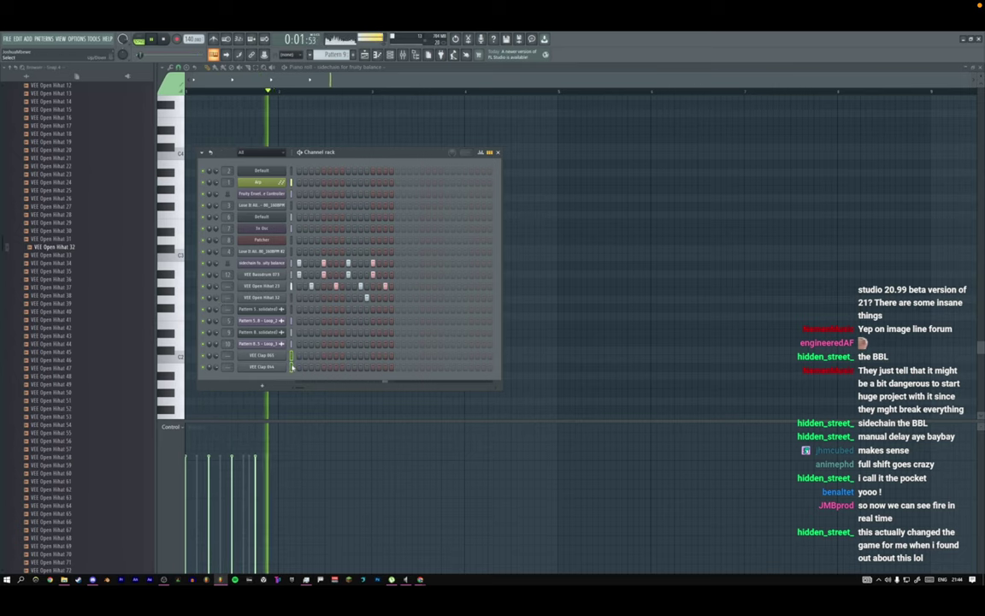
# Route the VEE Clap 065 and VEE Clap 044 channels together to mixer track 13.
pyautogui.press('F9')
pyautogui.rightClick(275, 77)
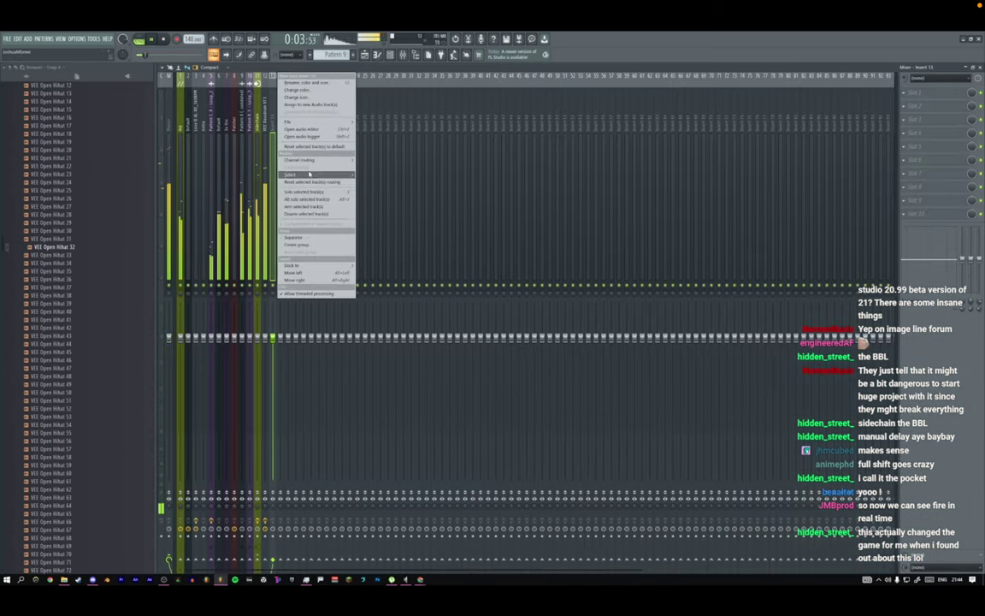
pyautogui.moveTo(343, 160)
pyautogui.click(467, 159)
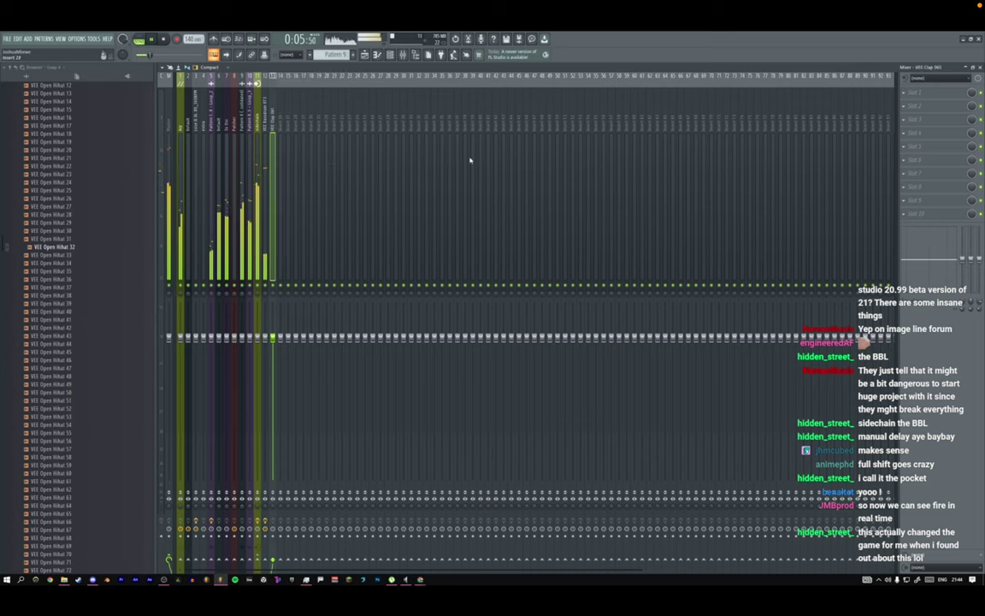
# Insert Fruity Parametric EQ 2 in slot 3 of the clap mixer track.
pyautogui.click(904, 120)
pyautogui.click(817, 81)
pyautogui.moveTo(215, 132); pyautogui.dragTo(478, 188)
# Make the clap EQ's band 1 a high-pass that cuts the lows, and raise the high shelf slightly.
pyautogui.rightClick(361, 254)
pyautogui.moveTo(376, 283)
pyautogui.click(400, 300)
pyautogui.rightClick(360, 255)
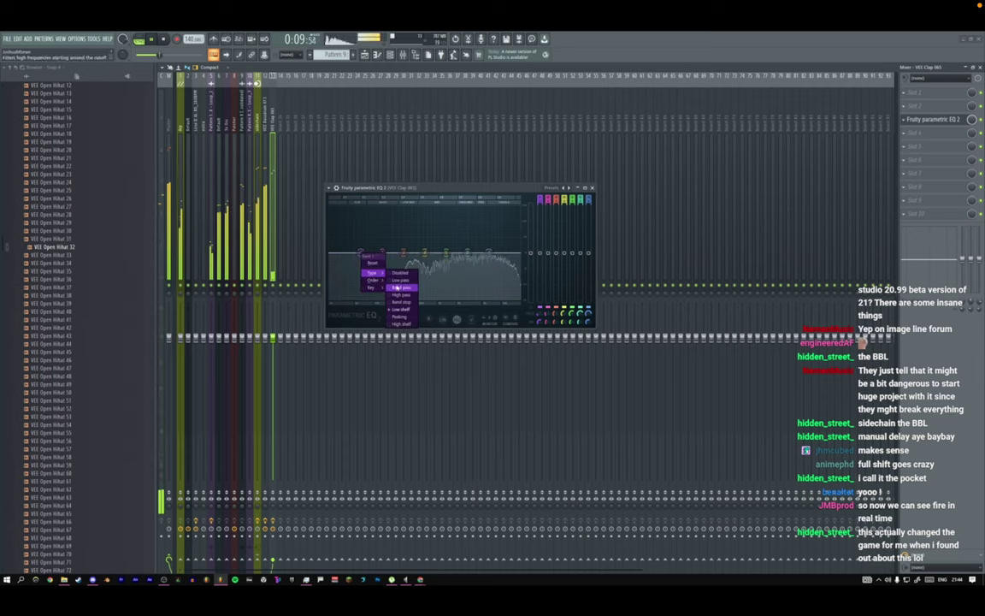
pyautogui.click(399, 294)
pyautogui.moveTo(364, 256); pyautogui.dragTo(408, 253)
pyautogui.moveTo(489, 253); pyautogui.dragTo(483, 242)
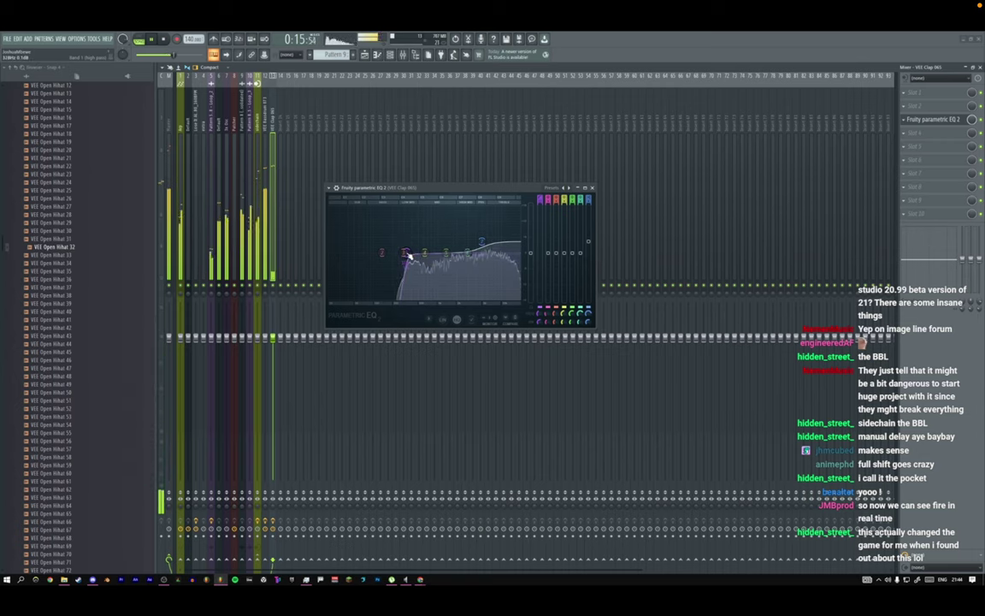
# Route VEE Open Hihat 23 and VEE Open Hihat 32 to separate mixer tracks 14 and 15.
pyautogui.press('F9')
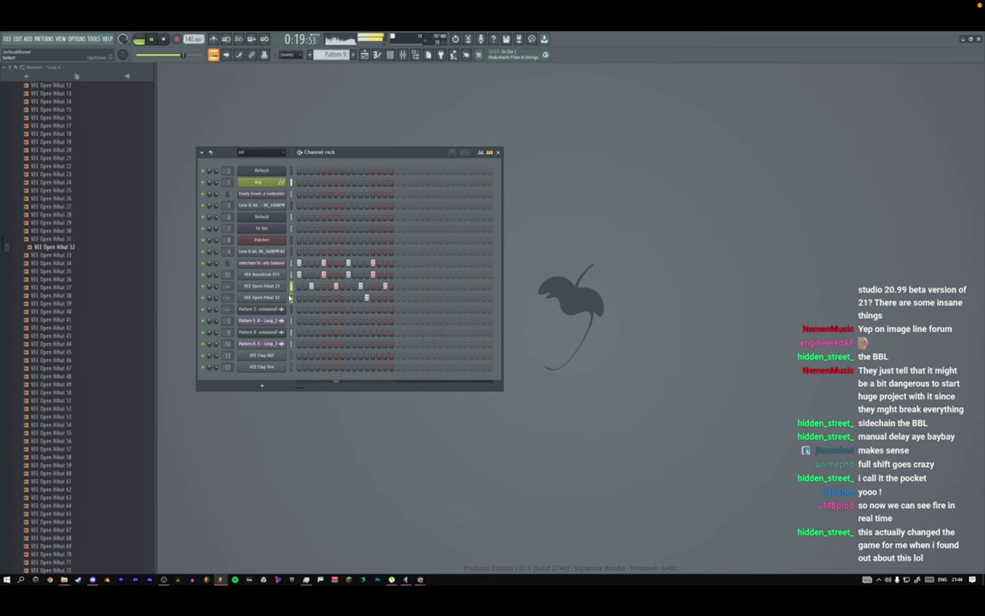
pyautogui.press('F9')
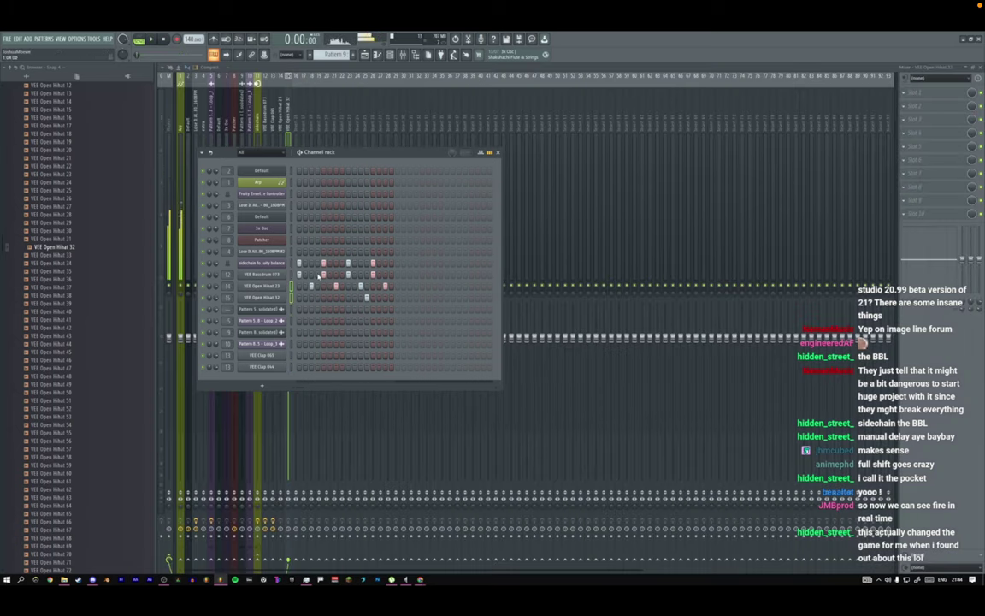
pyautogui.click(500, 152)
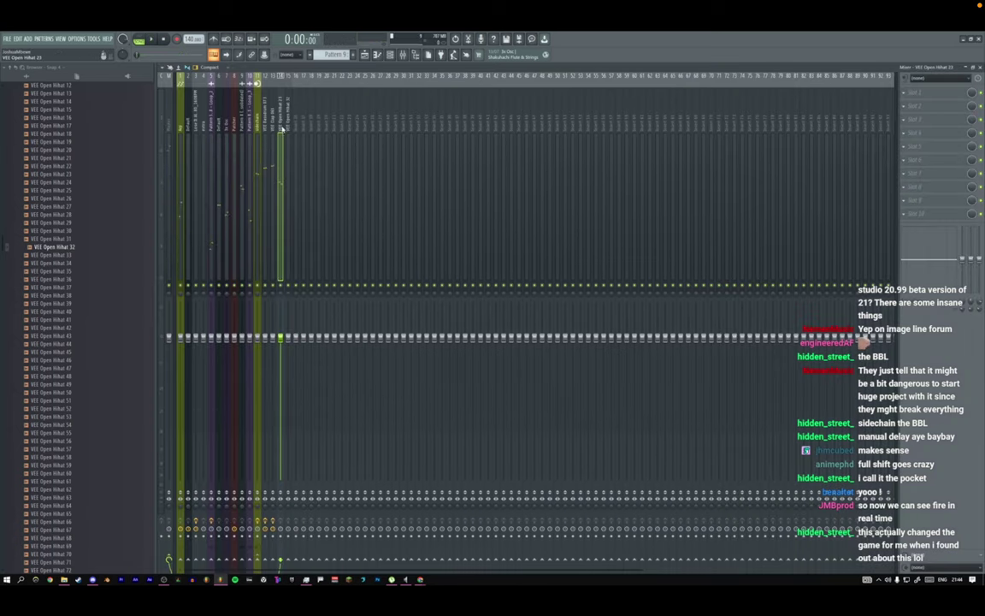
# Move the bass drum, clap and two open hihat mixer tracks together to mixer positions 1 to 4.
pyautogui.click(269, 129)
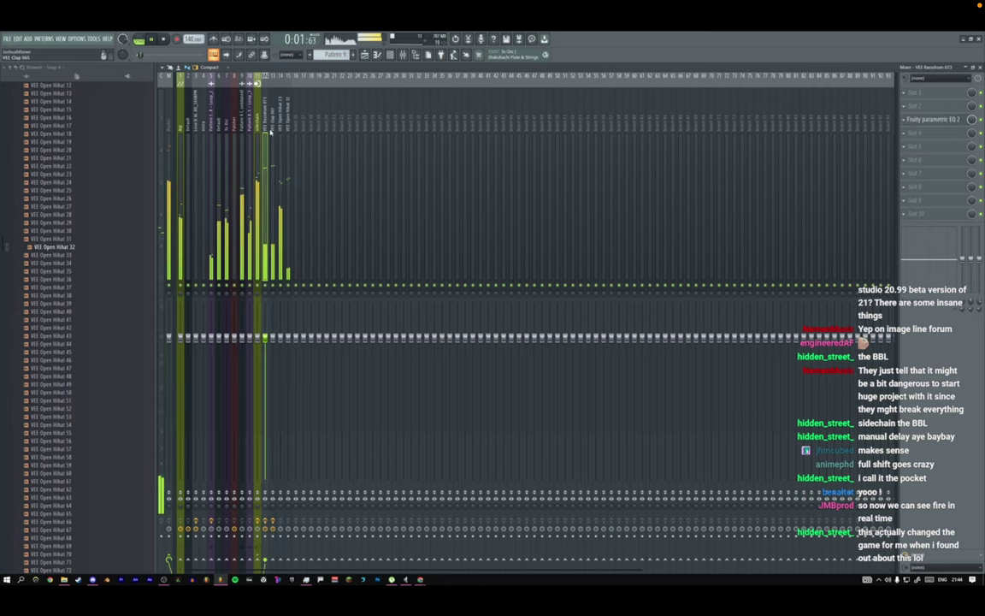
pyautogui.press('space')
pyautogui.moveTo(273, 129); pyautogui.dragTo(288, 128)
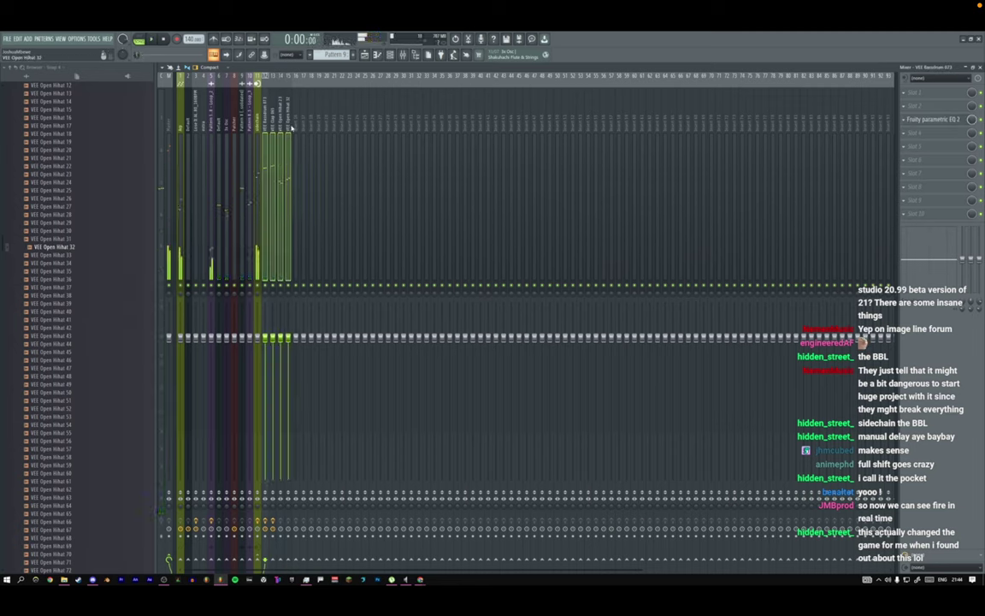
pyautogui.hotkey('alt', 'Left')
pyautogui.hotkey('alt', 'Left')
pyautogui.hotkey('alt', 'Left')
pyautogui.hotkey('alt', 'Left')
pyautogui.hotkey('alt', 'Left')
pyautogui.hotkey('alt', 'Left')
pyautogui.hotkey('alt', 'Left')
pyautogui.hotkey('alt', 'Left')
pyautogui.hotkey('alt', 'Left')
pyautogui.hotkey('alt', 'Left')
pyautogui.hotkey('alt', 'Left')
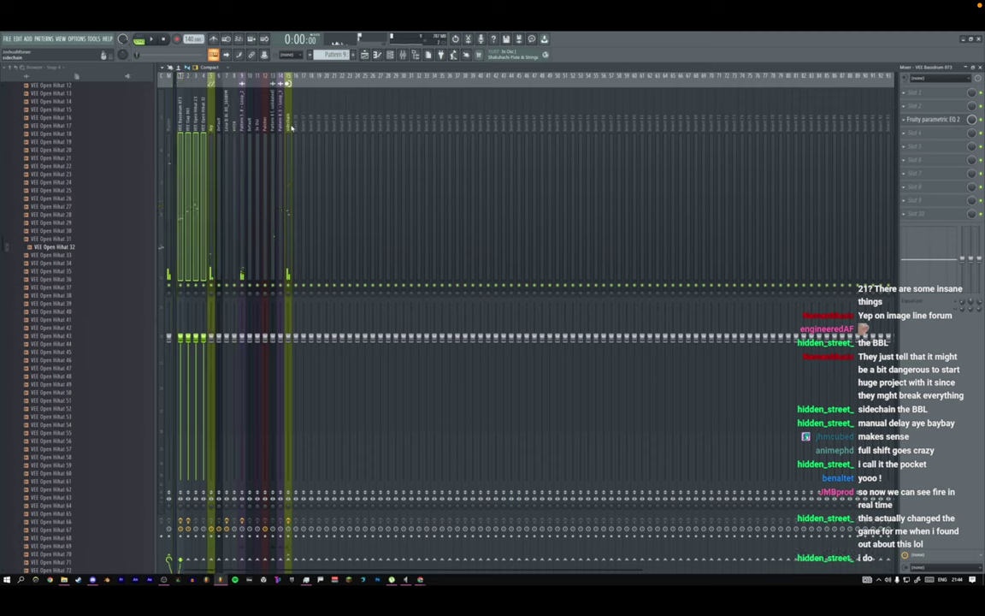
# Name mixer track 16 with the Drums preset and move it to position 5, right after the drum tracks.
pyautogui.click(297, 122)
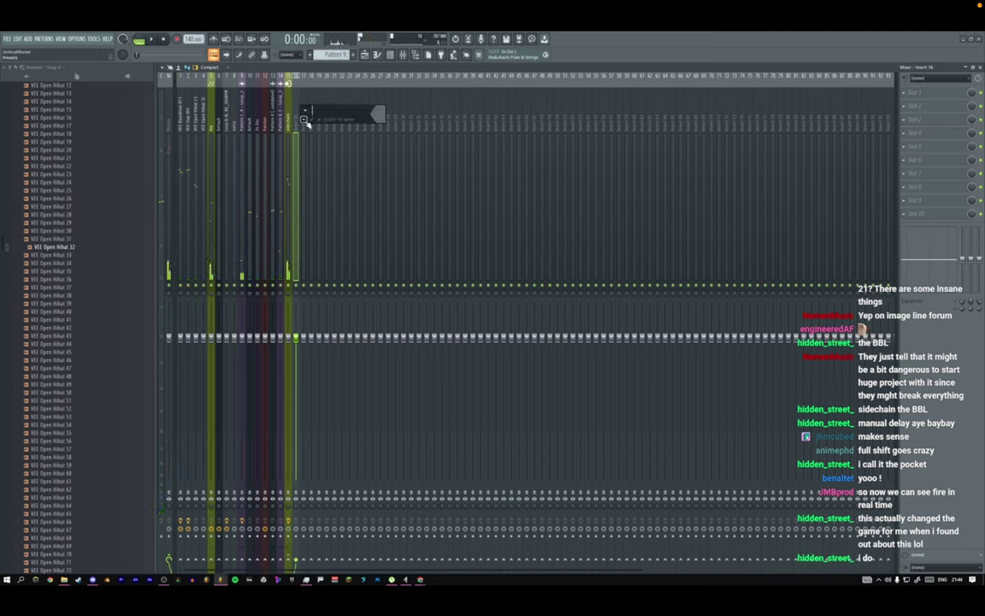
pyautogui.click(307, 120)
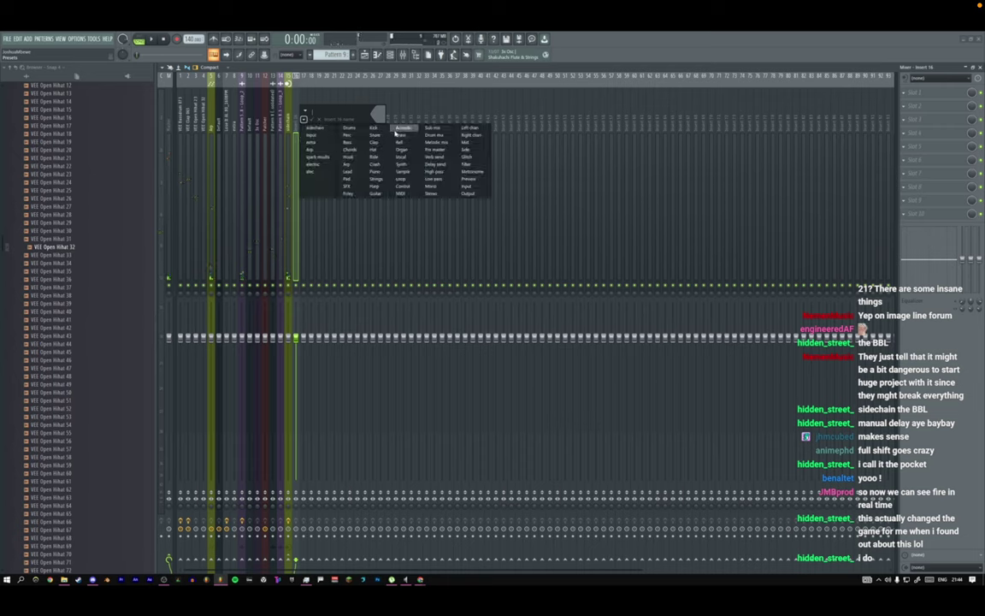
pyautogui.click(347, 127)
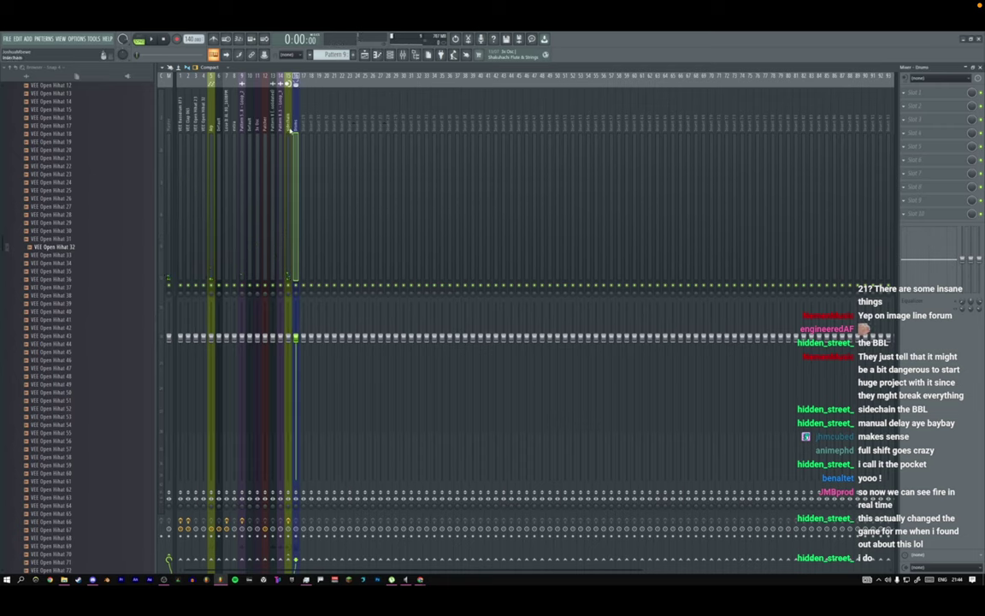
pyautogui.hotkey('alt', 'Left')
pyautogui.hotkey('alt', 'Left')
pyautogui.hotkey('alt', 'Left')
pyautogui.hotkey('alt', 'Left')
pyautogui.hotkey('alt', 'Left')
pyautogui.hotkey('alt', 'Left')
pyautogui.hotkey('alt', 'Left')
pyautogui.hotkey('alt', 'Left')
pyautogui.hotkey('alt', 'Left')
pyautogui.hotkey('alt', 'Left')
pyautogui.hotkey('alt', 'Left')
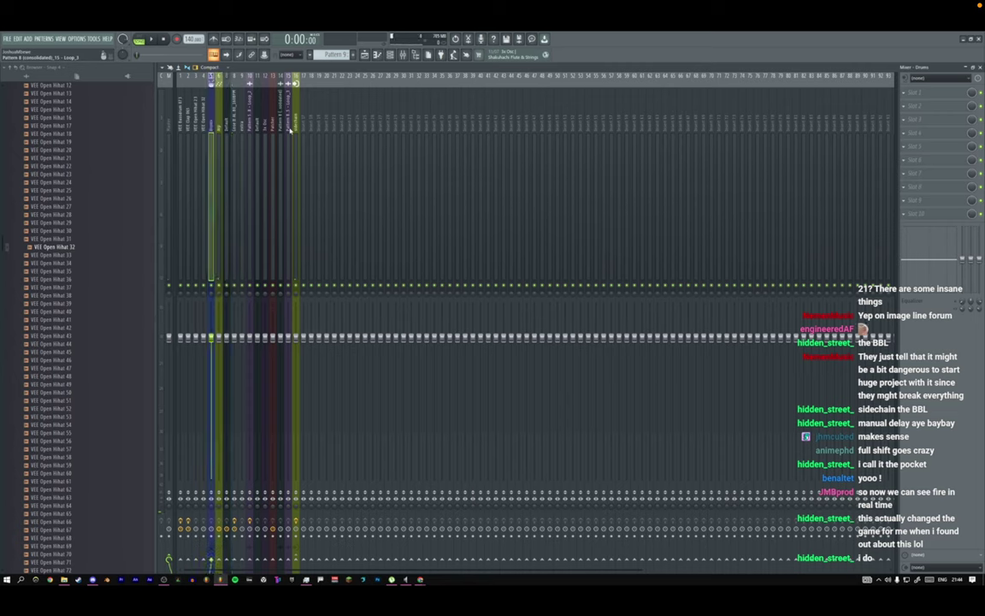
# Route the bass drum, clap and two open hihat mixer tracks into the Drums track.
pyautogui.click(188, 129)
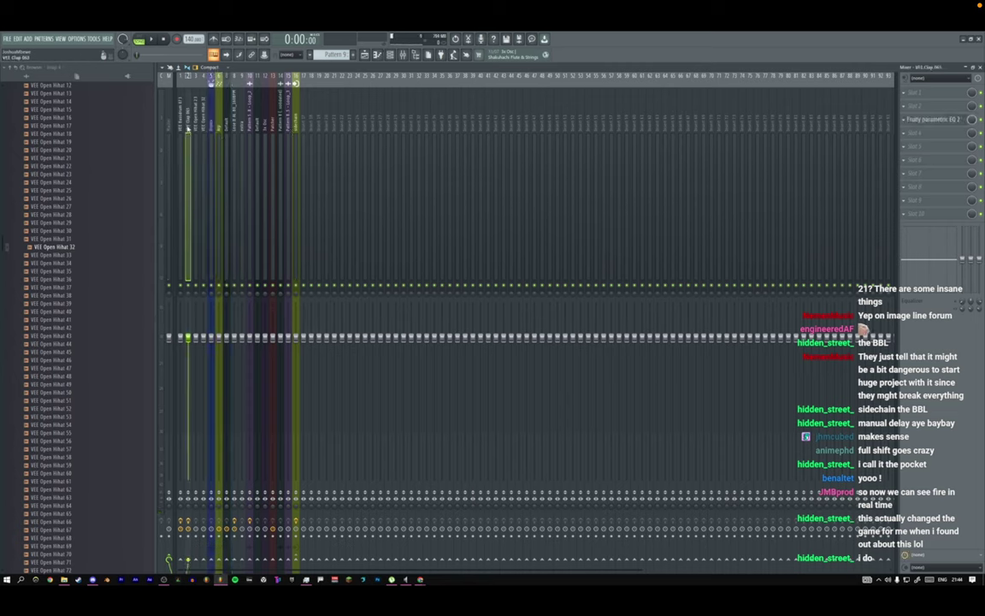
pyautogui.click(181, 129)
pyautogui.moveTo(187, 131); pyautogui.dragTo(204, 131)
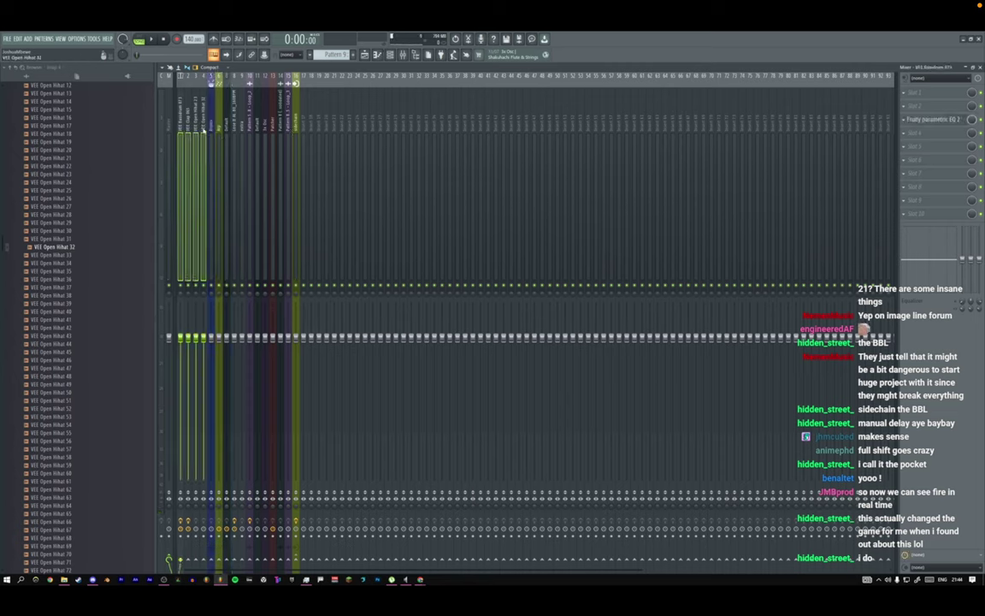
pyautogui.keyDown('shift'); pyautogui.click(209, 561); pyautogui.keyUp('shift')
# Insert Fruity Limiter in slot 4 of the Drums mixer track.
pyautogui.click(212, 124)
pyautogui.click(930, 134)
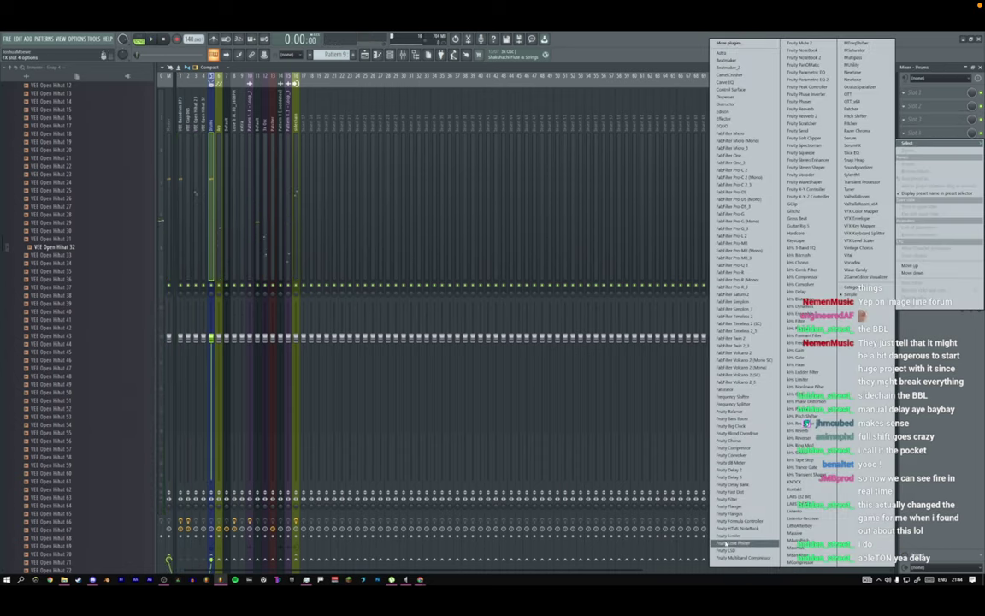
pyautogui.click(728, 536)
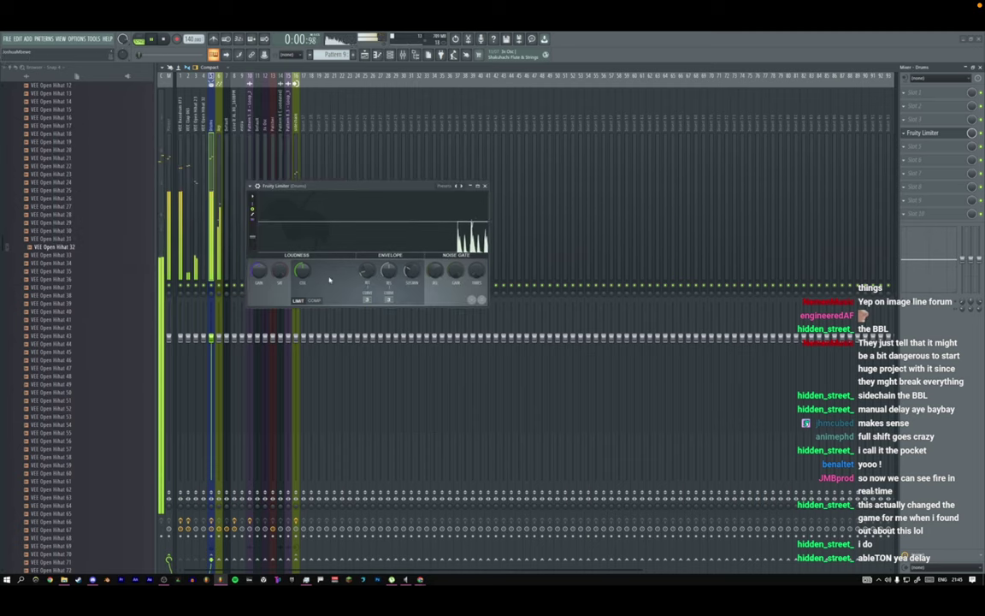
# Switch the drum bus limiter to compressor mode and adjust its threshold, ratio, knee, attack and release.
pyautogui.moveTo(353, 197); pyautogui.dragTo(476, 236)
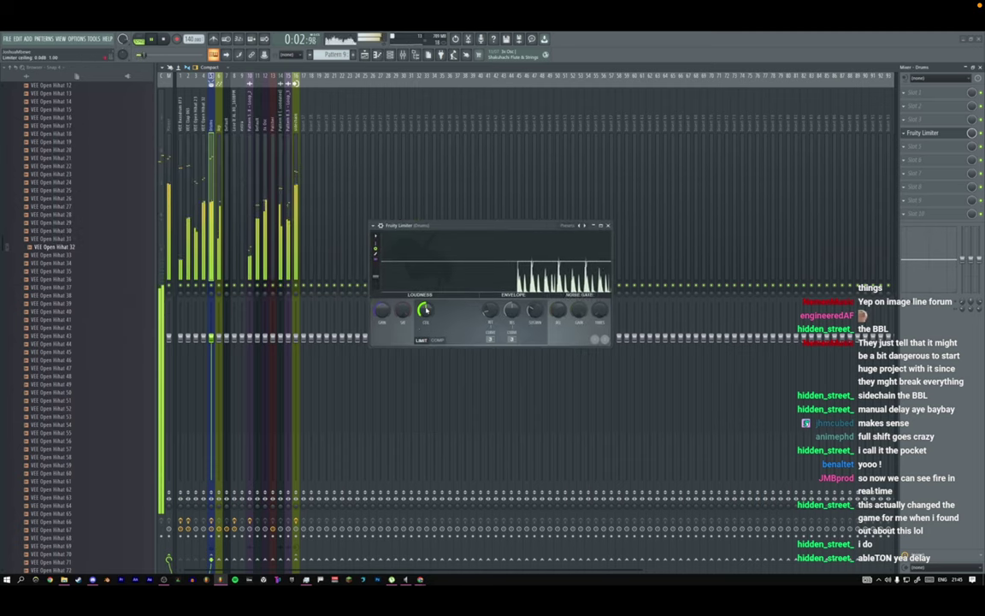
pyautogui.click(437, 339)
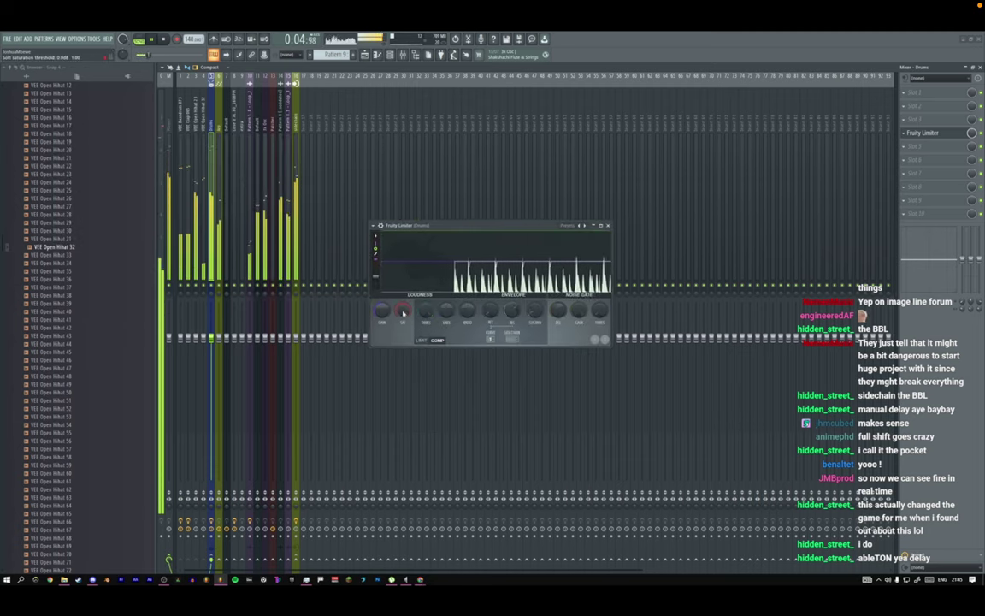
pyautogui.moveTo(445, 309); pyautogui.dragTo(490, 309)
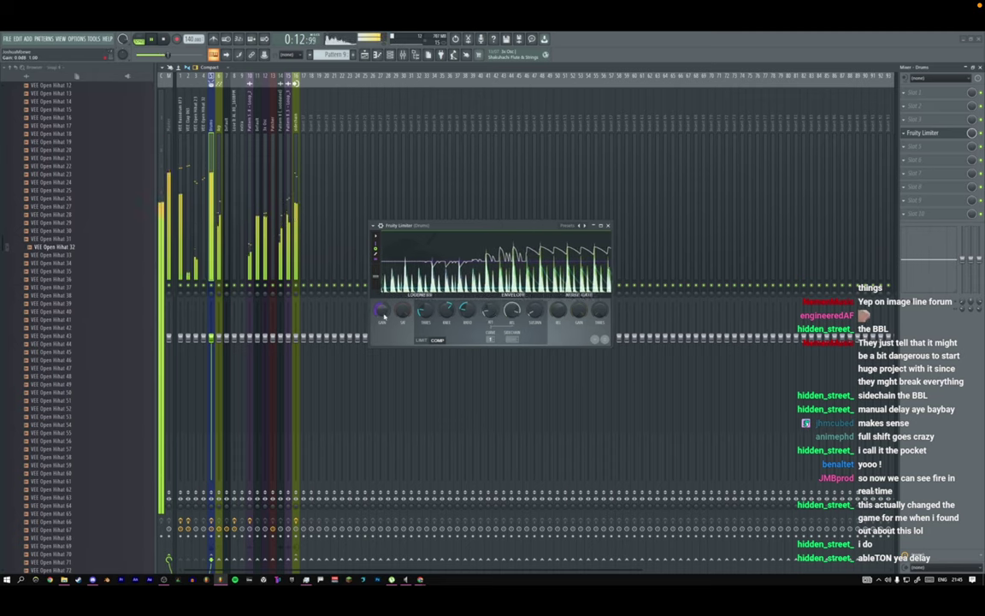
pyautogui.click(608, 226)
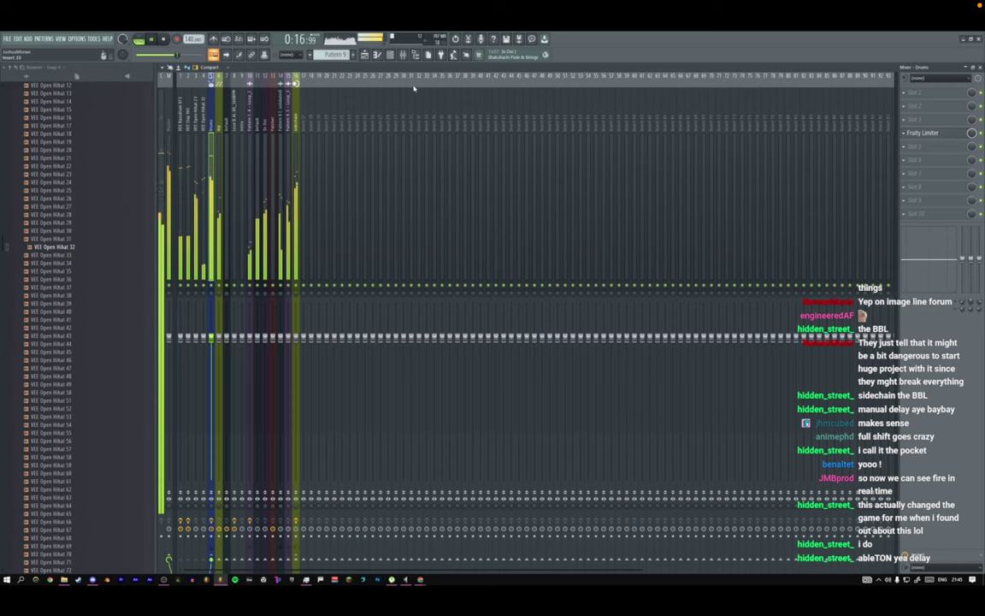
# Add VEE Ride 09 from the VEE Rides samples as a channel and fill every fourth step.
pyautogui.press('F6')
pyautogui.scroll(10, 52, 333)
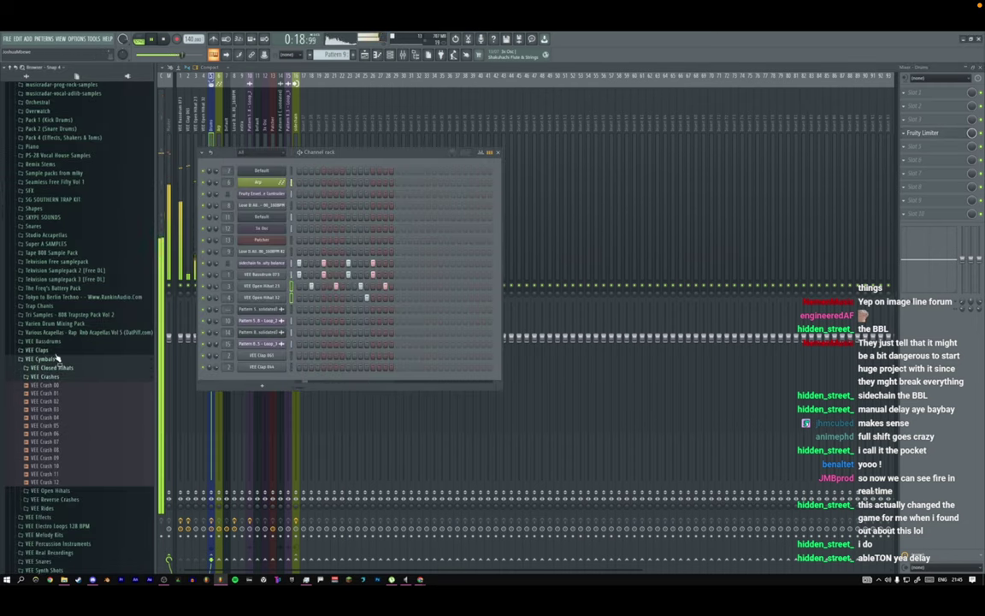
pyautogui.click(53, 336)
pyautogui.click(42, 354)
pyautogui.scroll(-4, 56, 308)
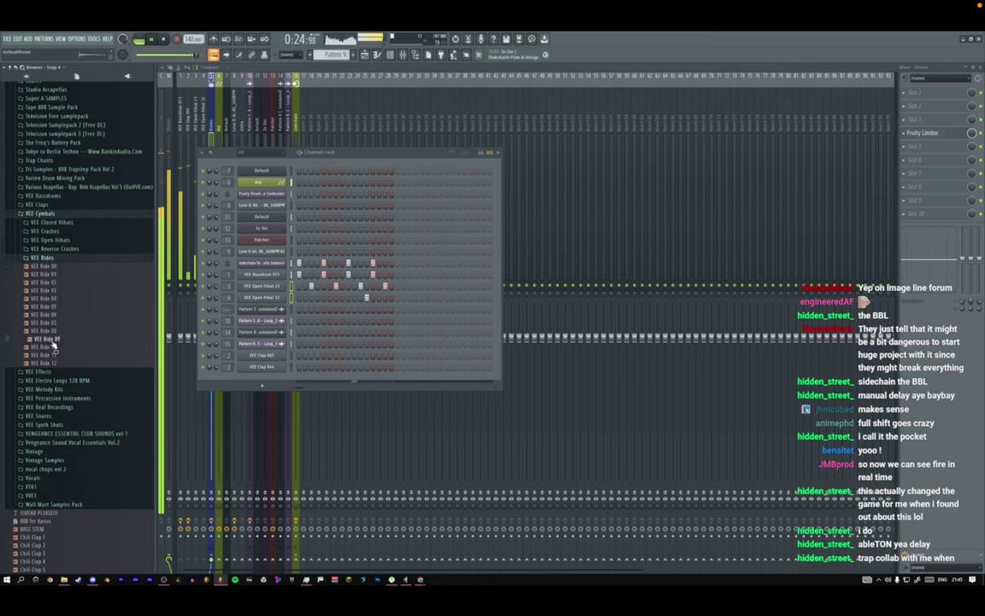
pyautogui.moveTo(258, 308); pyautogui.dragTo(260, 309)
pyautogui.rightClick(260, 309)
pyautogui.click(369, 343)
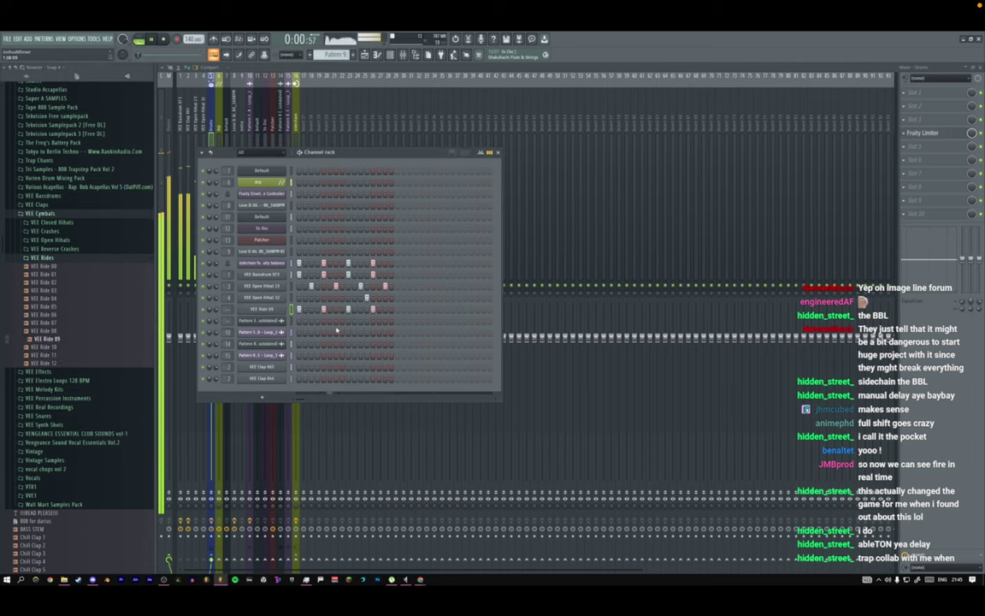
# Enable the volume envelope on VEE Ride 09 and shape it into a short hold and decay.
pyautogui.click(268, 309)
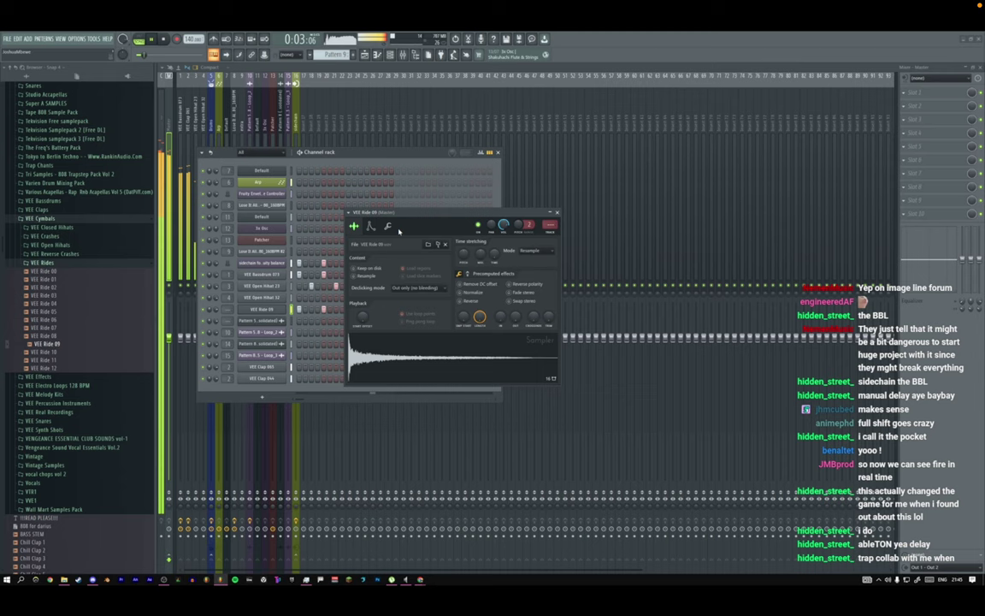
pyautogui.click(387, 226)
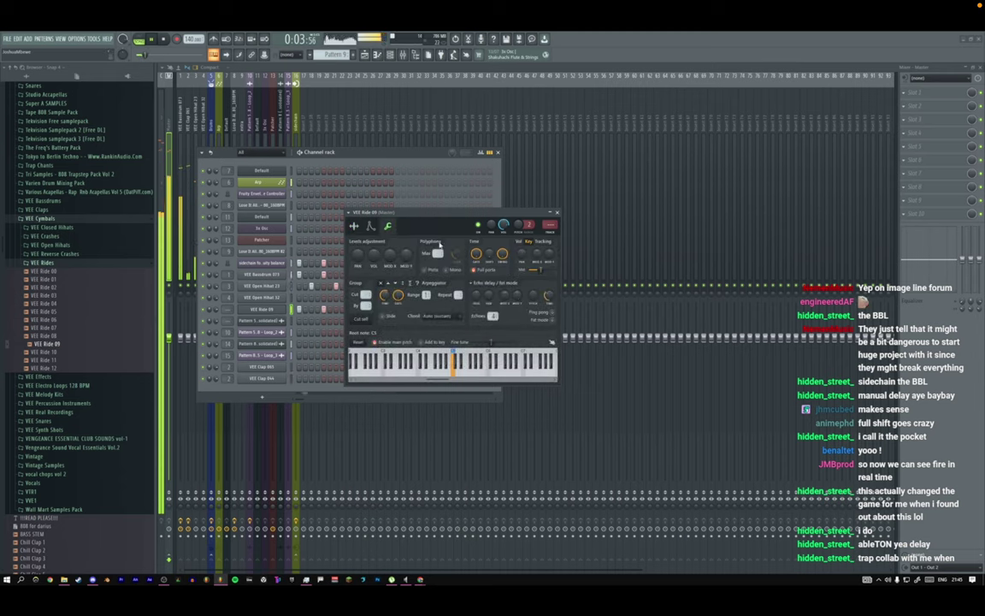
pyautogui.click(371, 225)
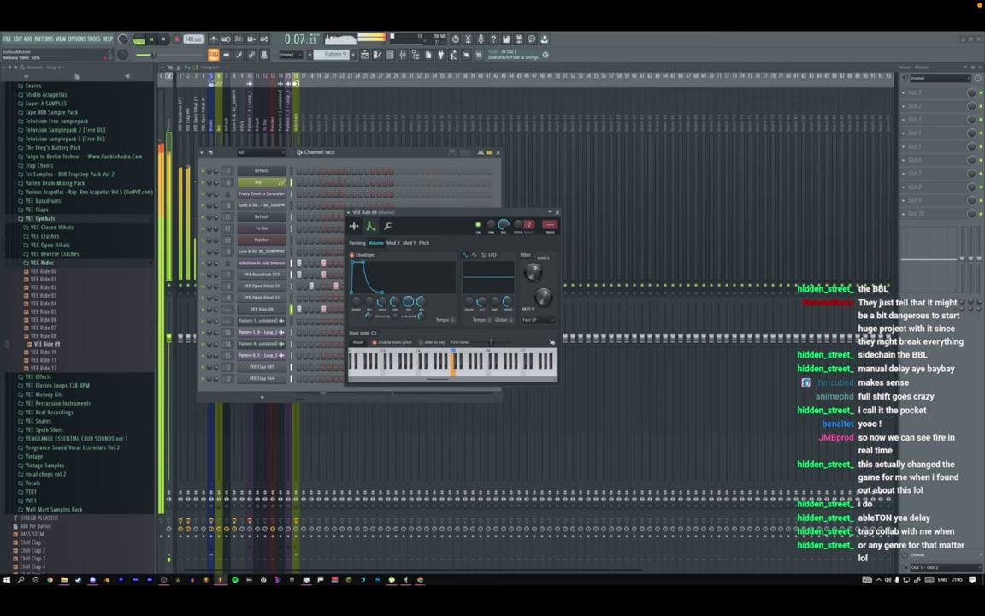
pyautogui.click(556, 213)
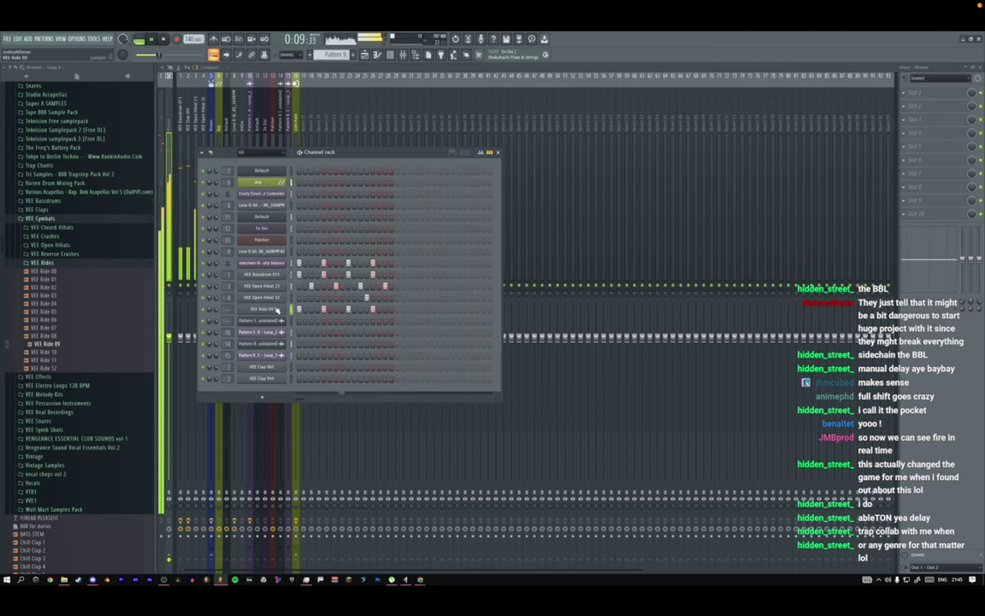
# Set VEE Ride 09's sampler filter to band-pass and adjust its cutoff frequency.
pyautogui.click(277, 310)
pyautogui.click(361, 227)
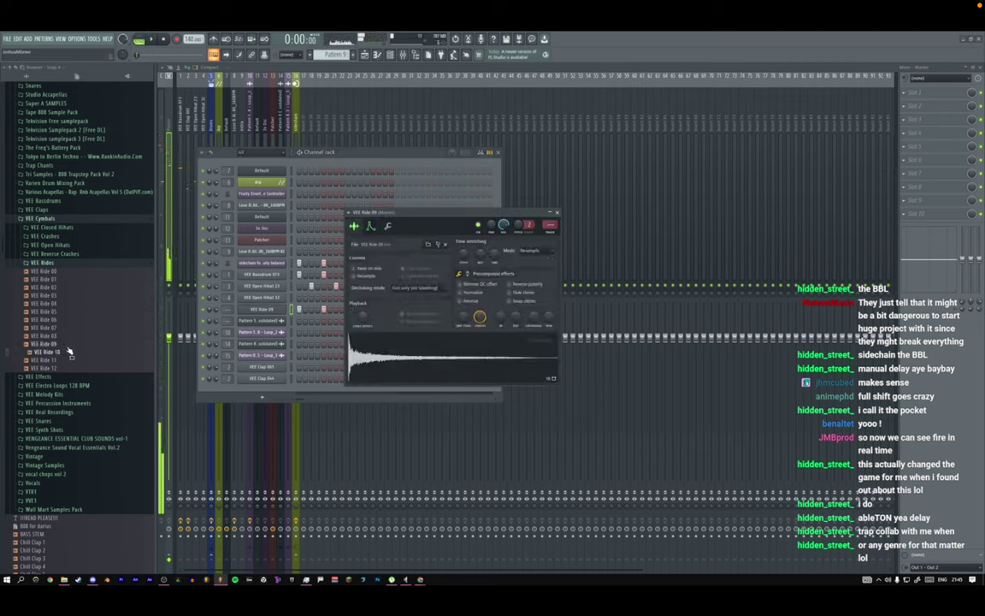
pyautogui.click(370, 226)
pyautogui.click(530, 320)
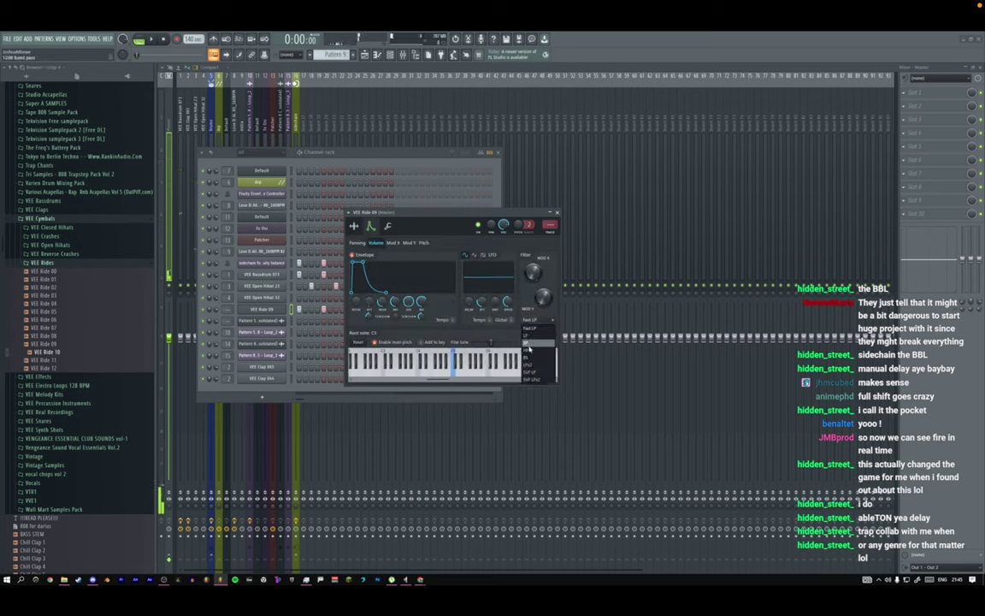
pyautogui.click(529, 343)
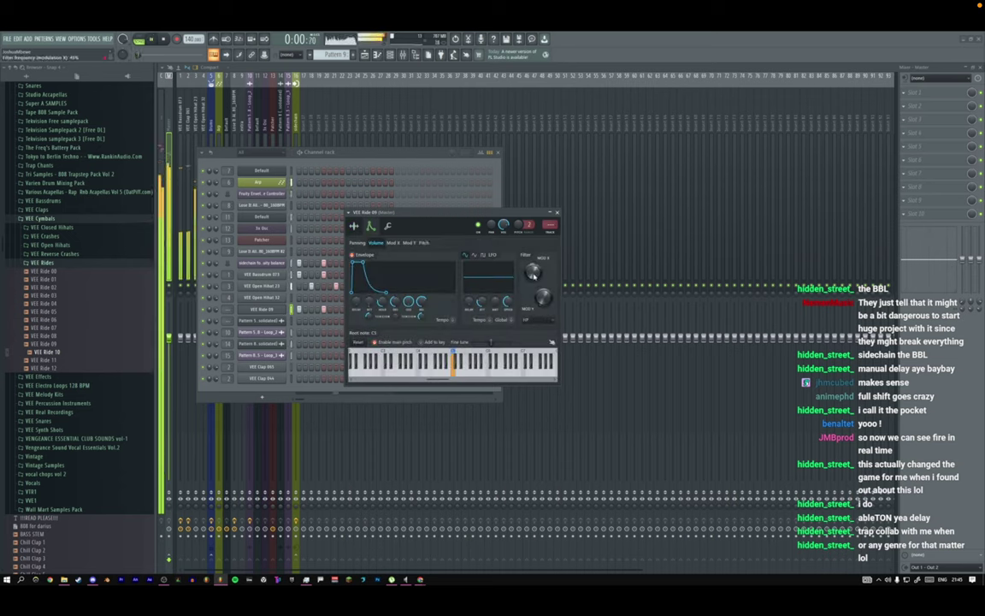
# Route VEE Ride 09 to its own mixer track, move it to position 5 and send it to Drums.
pyautogui.hotkey('ctrl', 'l')
pyautogui.click(558, 212)
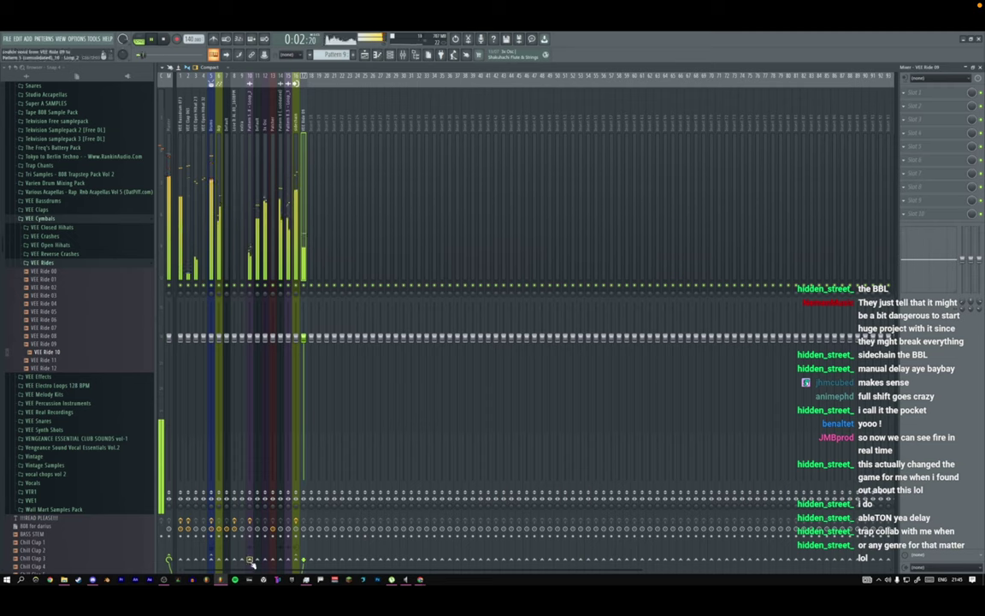
pyautogui.scroll(12, 218, 558)
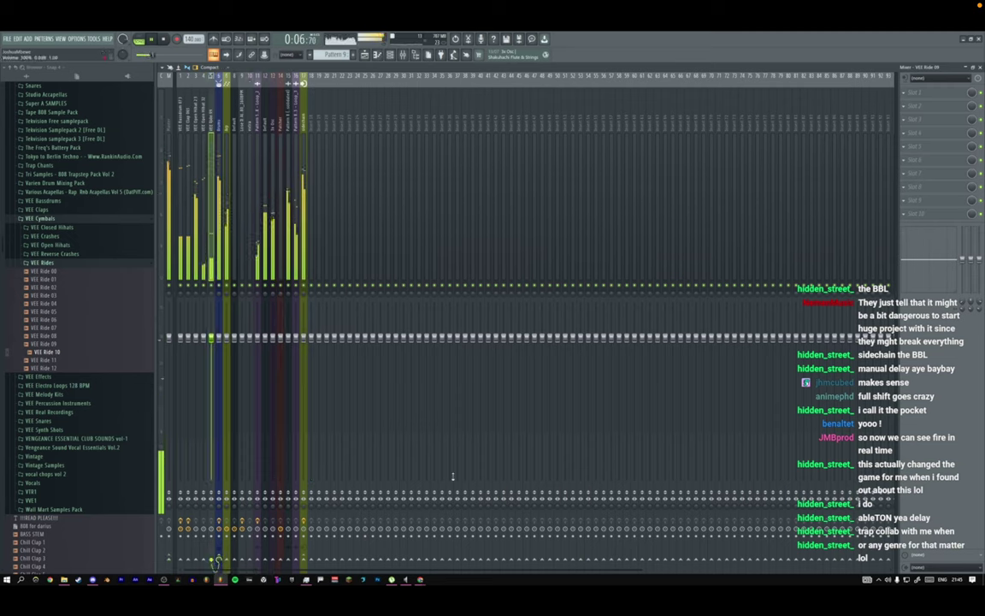
# Set the time-stretching pitch shift of VEE Bassdrum 073 to -400 cents.
pyautogui.click(392, 55)
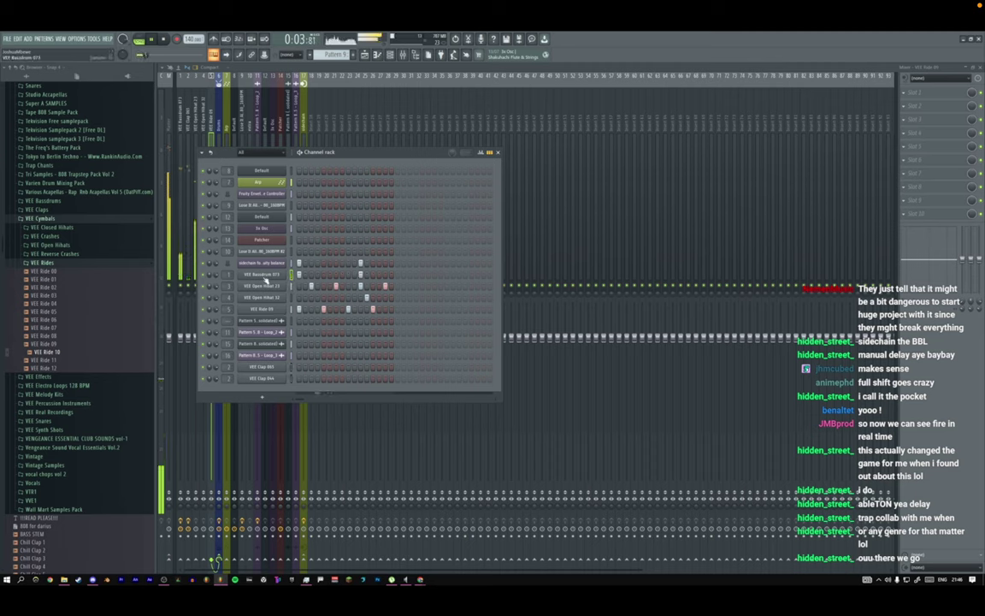
pyautogui.click(263, 274)
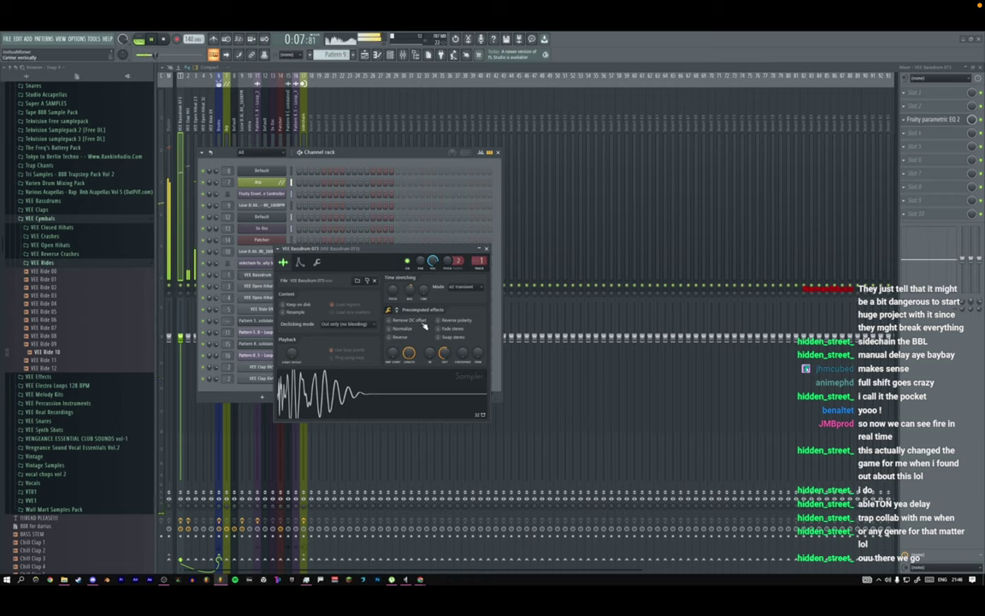
pyautogui.click(396, 310)
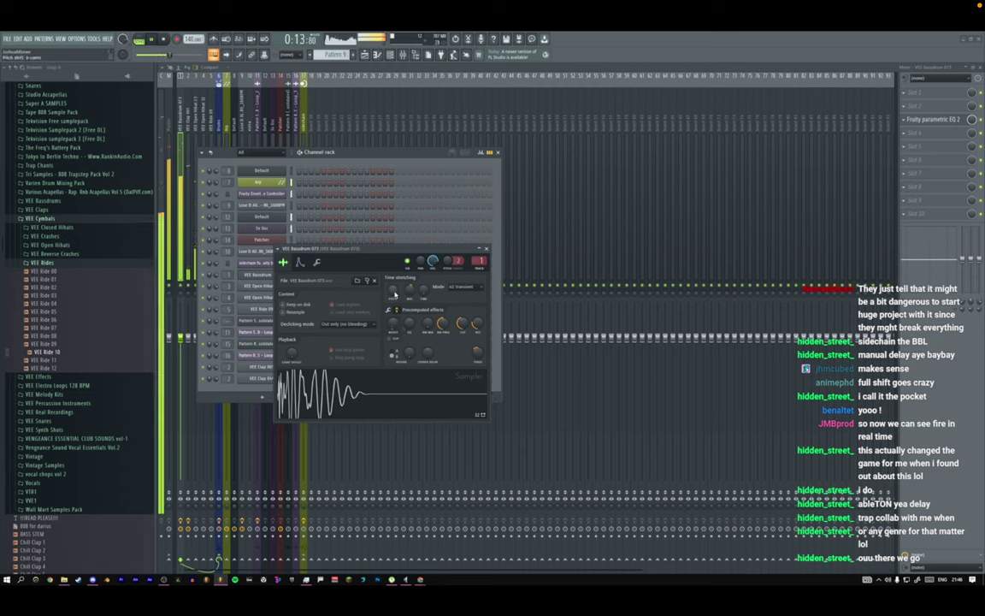
pyautogui.moveTo(394, 294); pyautogui.dragTo(393, 290)
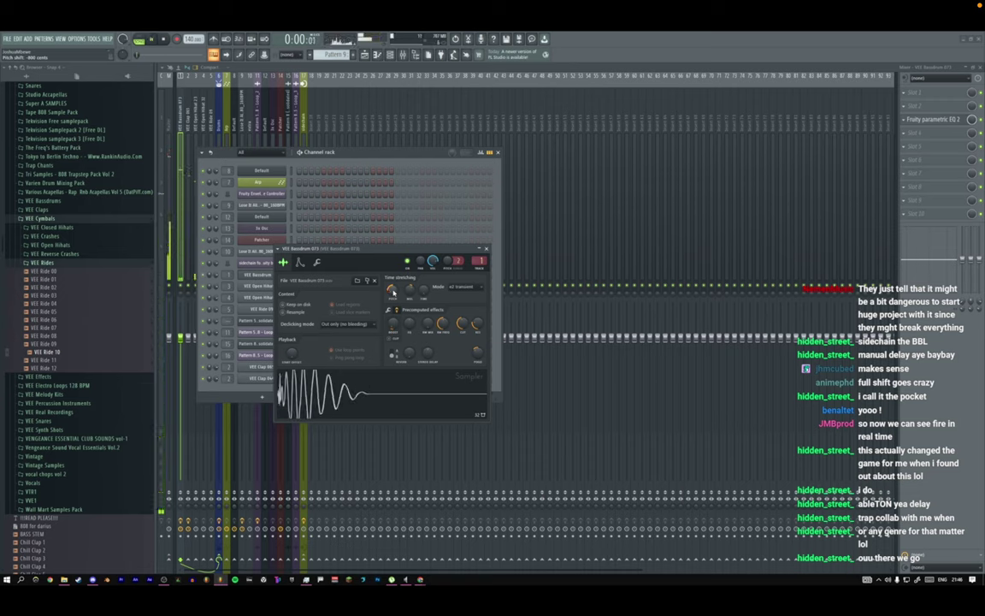
pyautogui.click(486, 249)
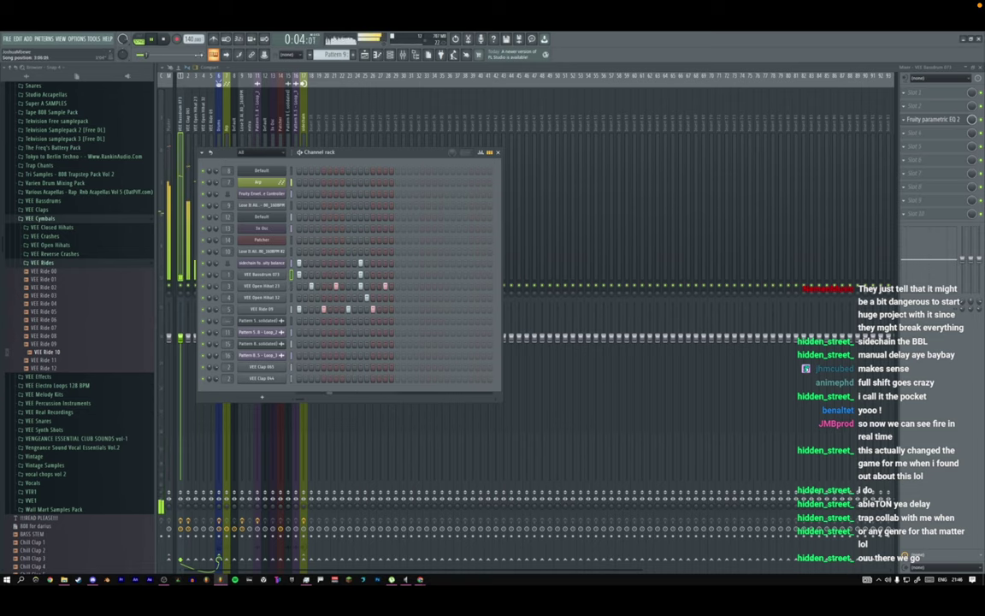
# Set the project tempo to 130 BPM.
pyautogui.rightClick(189, 38)
pyautogui.click(273, 92)
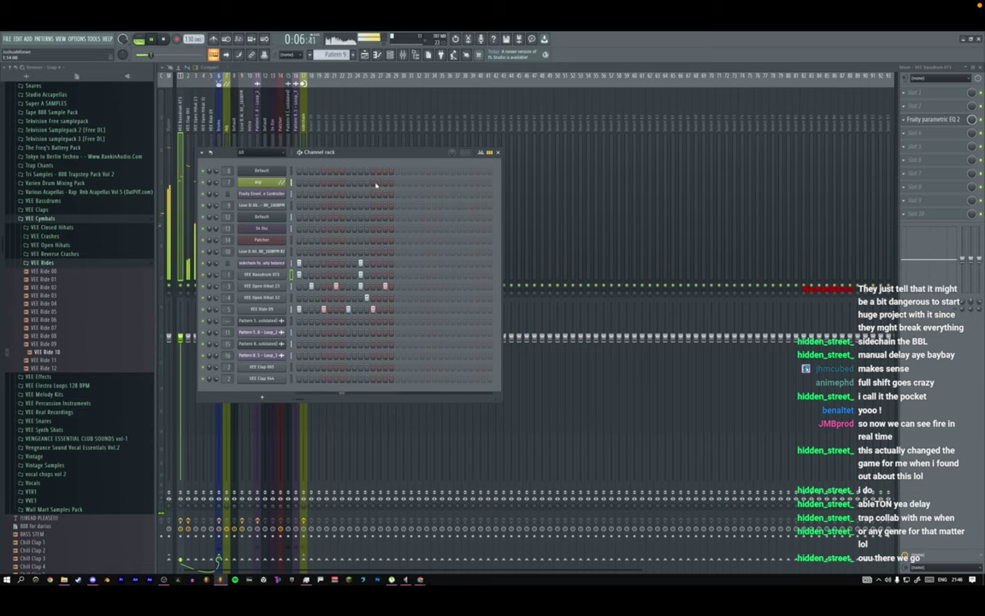
# Fit the Pattern 8 (consolidated)_15 - Loop_3 audio clip to the project with a source tempo of 140 BPM.
pyautogui.click(365, 54)
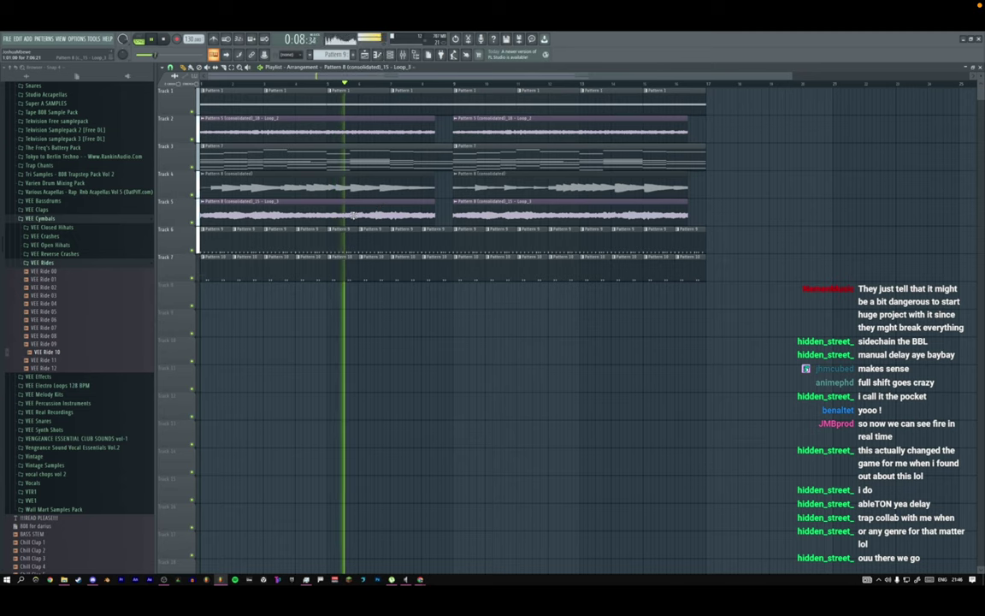
pyautogui.doubleClick(248, 208)
pyautogui.rightClick(185, 143)
pyautogui.click(205, 160)
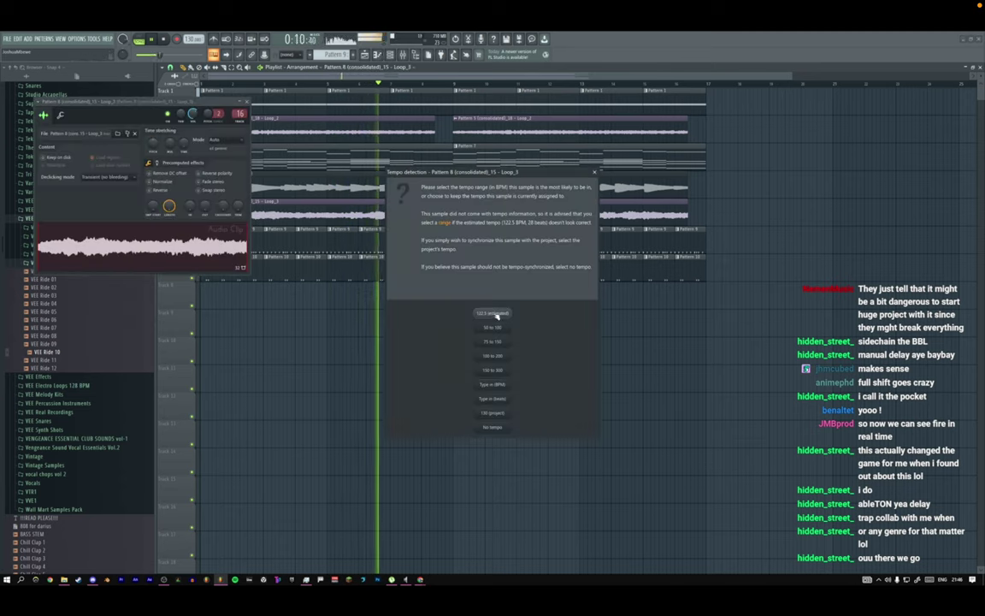
pyautogui.click(492, 384)
pyautogui.write('140')
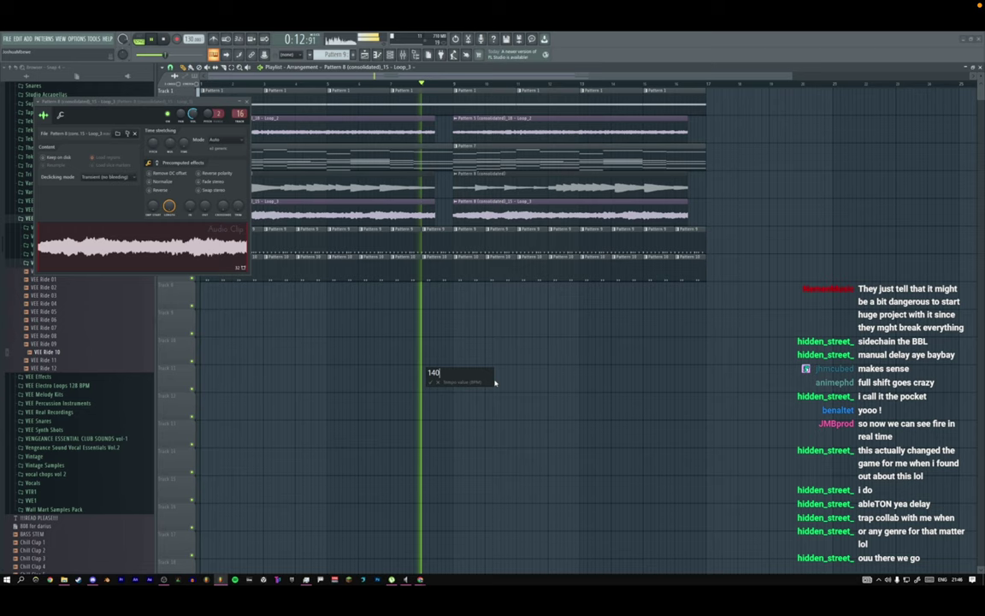
pyautogui.press('Return')
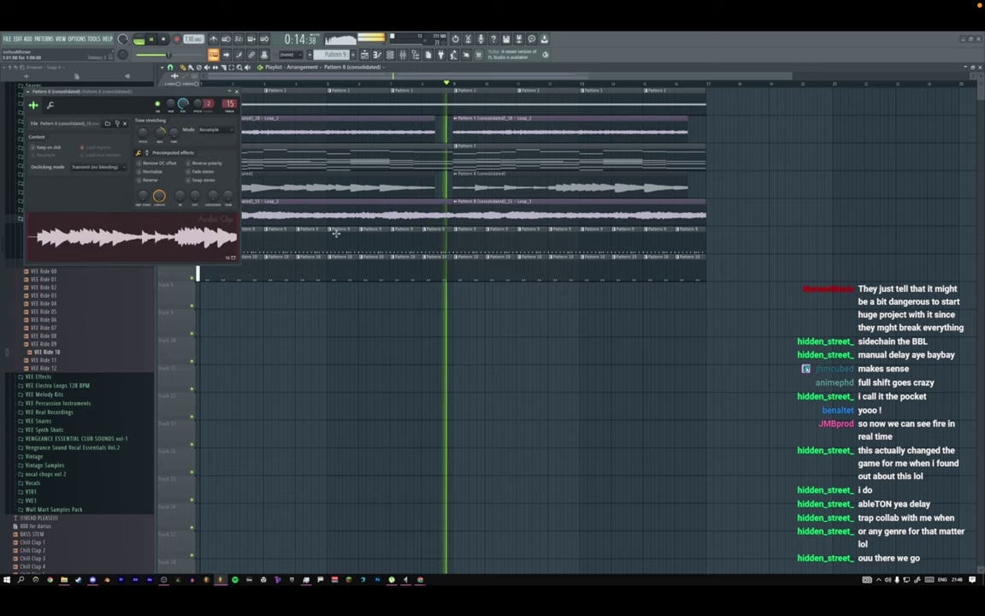
# Fit the Pattern 8 (consolidated) audio clip on Track 4 to the project with a source tempo of 140 BPM.
pyautogui.rightClick(174, 143)
pyautogui.click(205, 160)
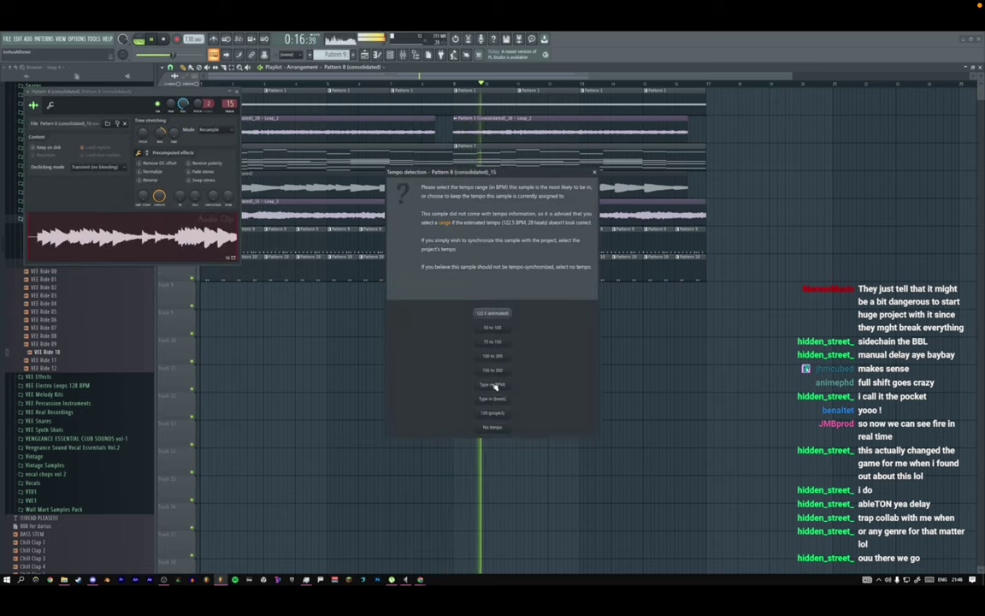
pyautogui.click(491, 384)
pyautogui.write('140')
pyautogui.press('Return')
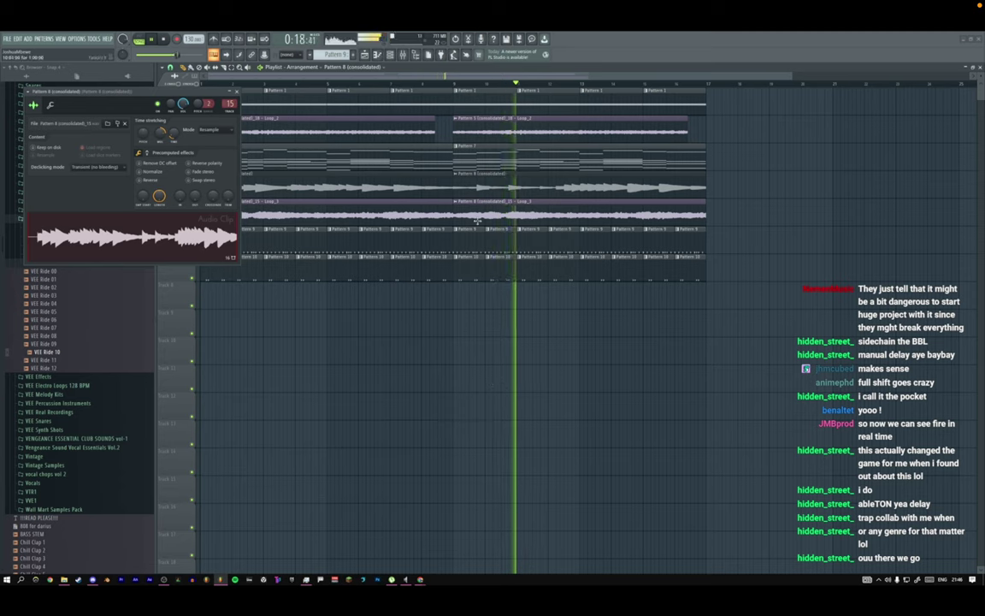
# Fit the Pattern 5 (consolidated)_18 - Loop_2 audio clip to the project with a source tempo of 140 BPM.
pyautogui.doubleClick(361, 123)
pyautogui.rightClick(204, 164)
pyautogui.click(235, 182)
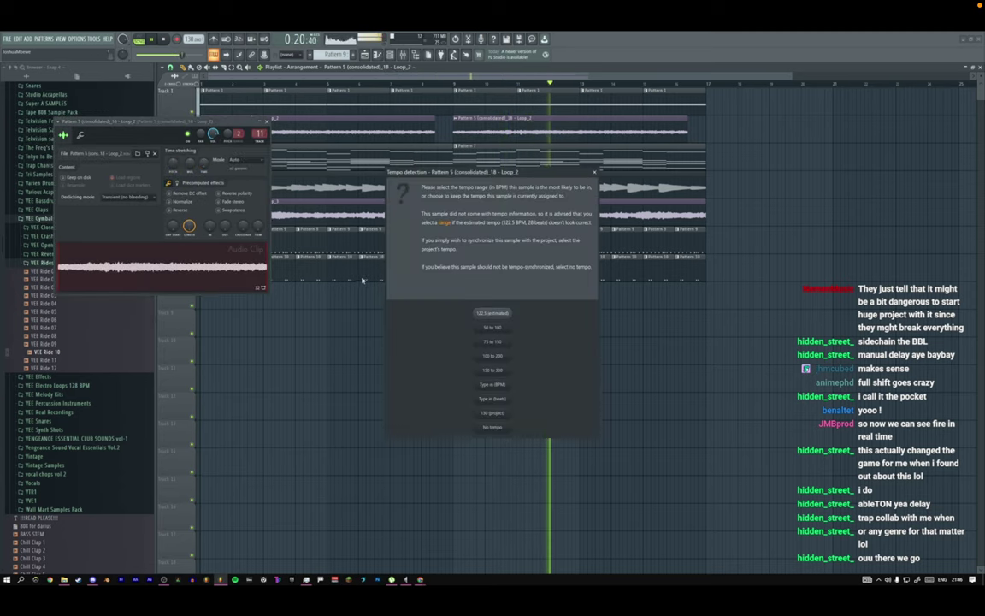
pyautogui.click(487, 384)
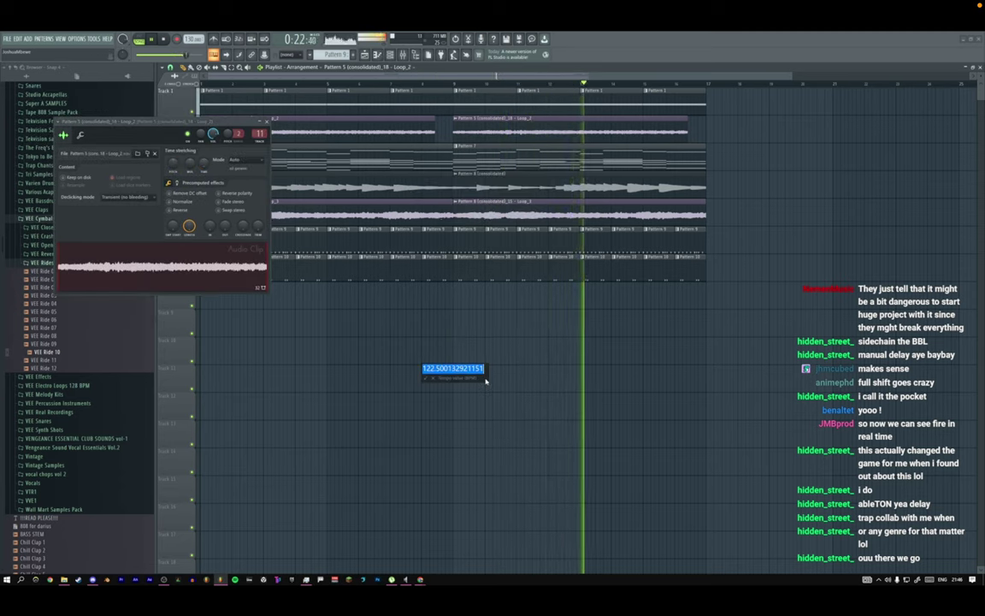
pyautogui.write('140')
pyautogui.press('Return')
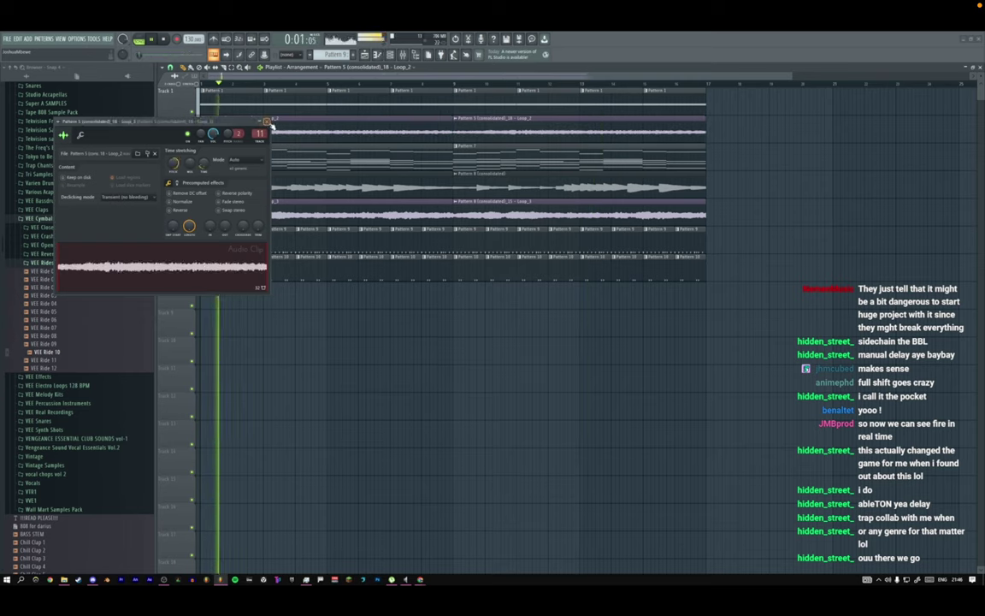
pyautogui.click(266, 120)
# Set the time-stretching mode of the Pattern 8 (consolidated) clip on Track 4 to e2 generic.
pyautogui.doubleClick(245, 188)
pyautogui.click(212, 134)
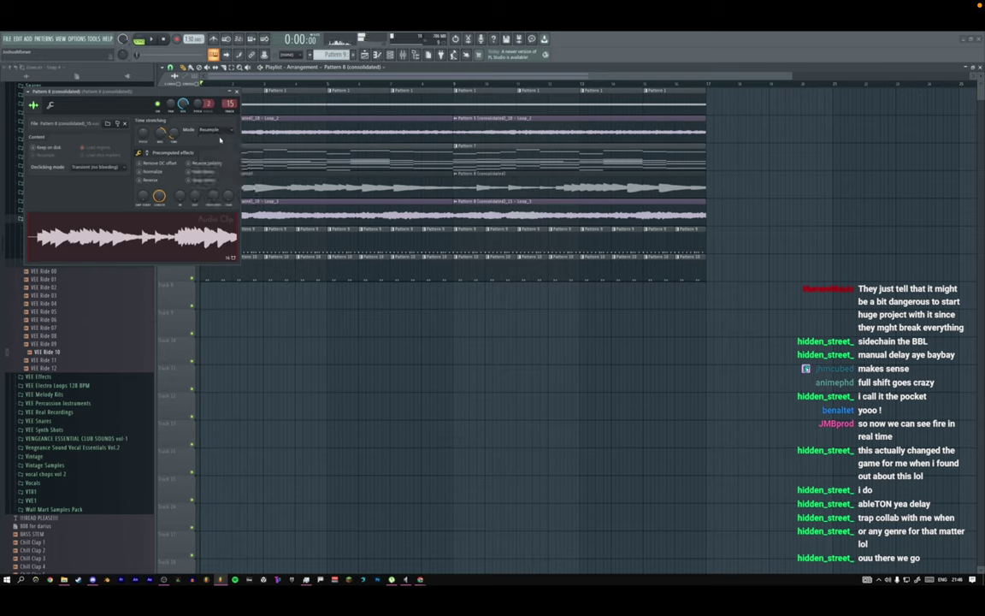
pyautogui.click(222, 131)
pyautogui.click(226, 152)
pyautogui.press('space')
pyautogui.click(237, 91)
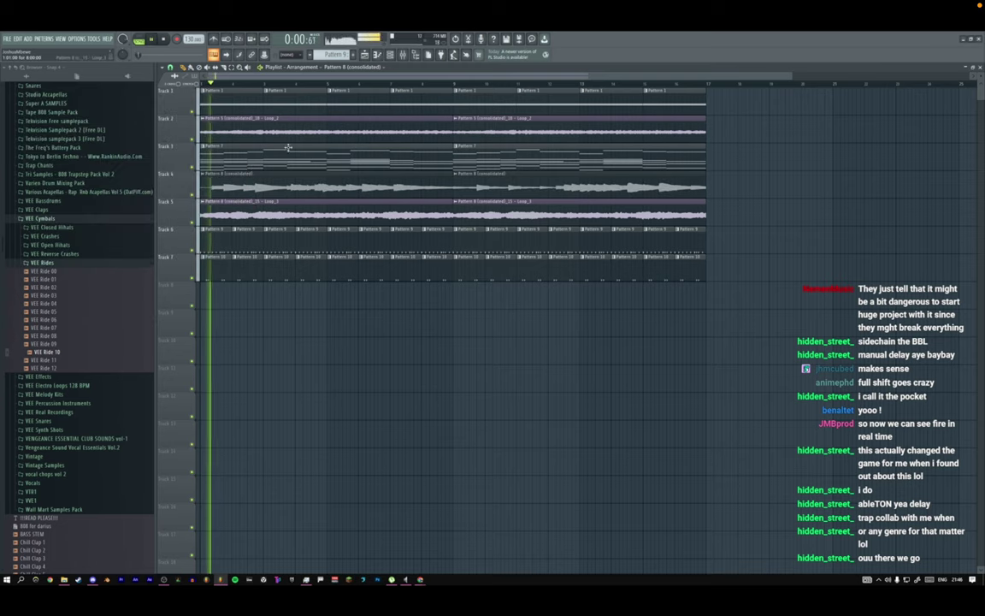
pyautogui.doubleClick(282, 188)
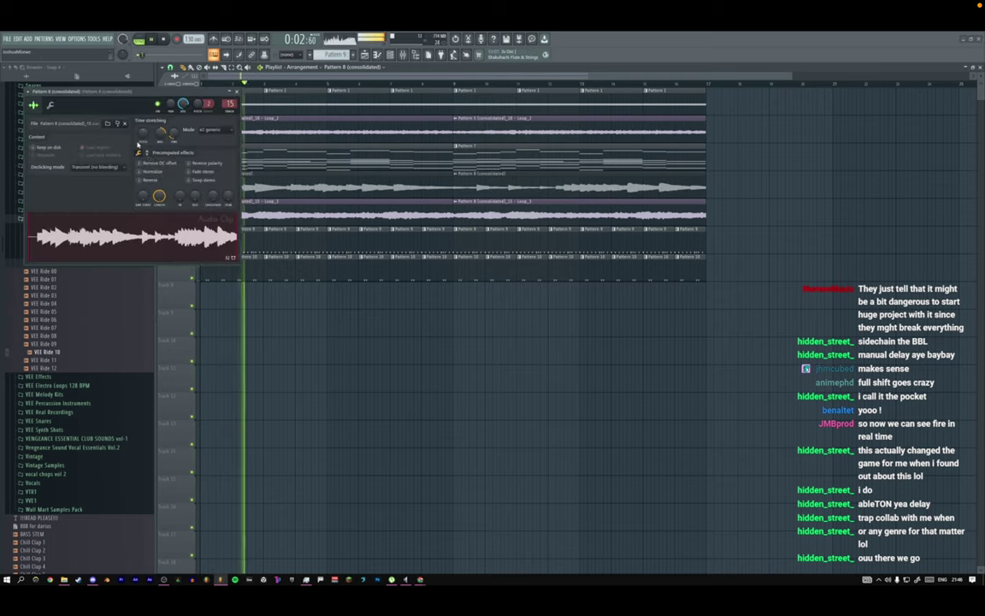
pyautogui.click(237, 91)
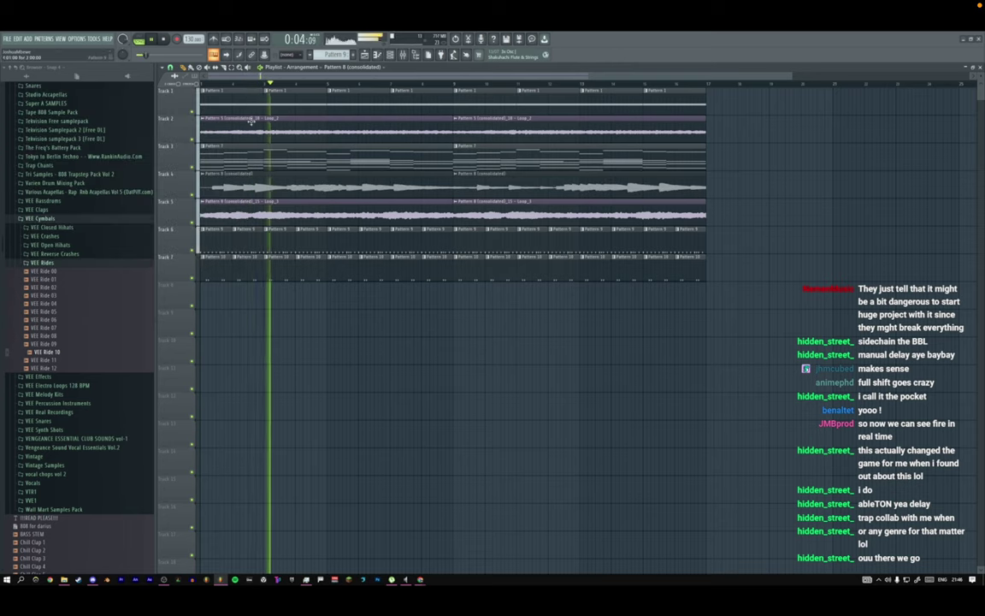
# Set the time-stretching mode of the Loop_3 clip on Track 5 and the Loop_2 clip on Track 2 to e2 transient.
pyautogui.doubleClick(320, 213)
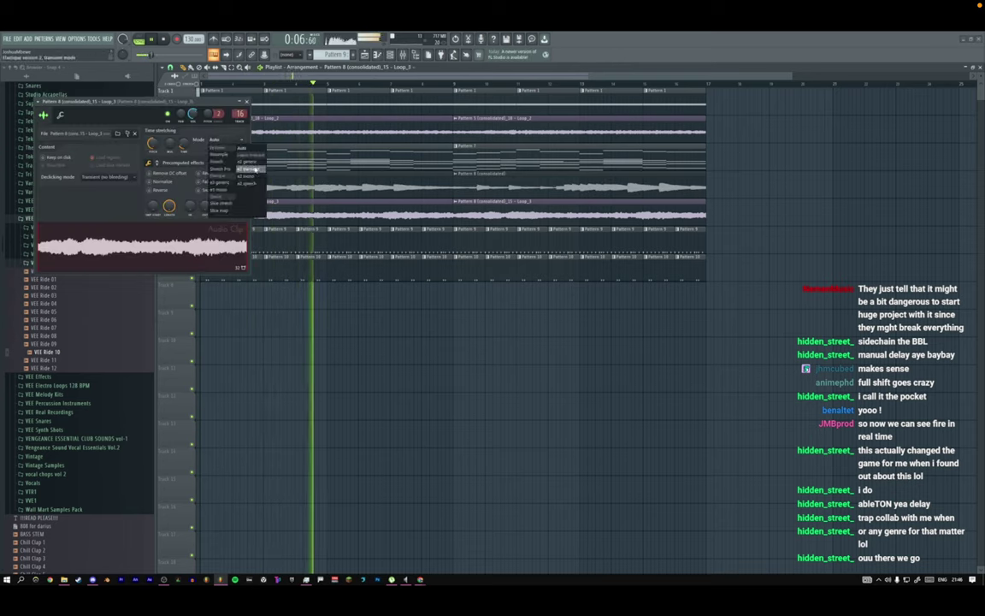
pyautogui.click(247, 102)
pyautogui.doubleClick(293, 134)
pyautogui.click(249, 159)
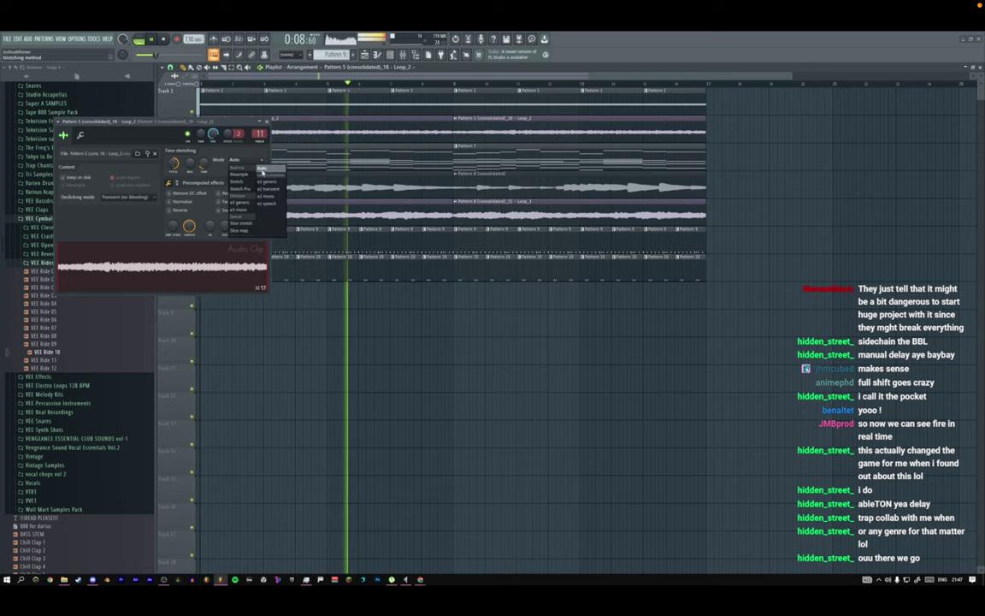
pyautogui.click(274, 190)
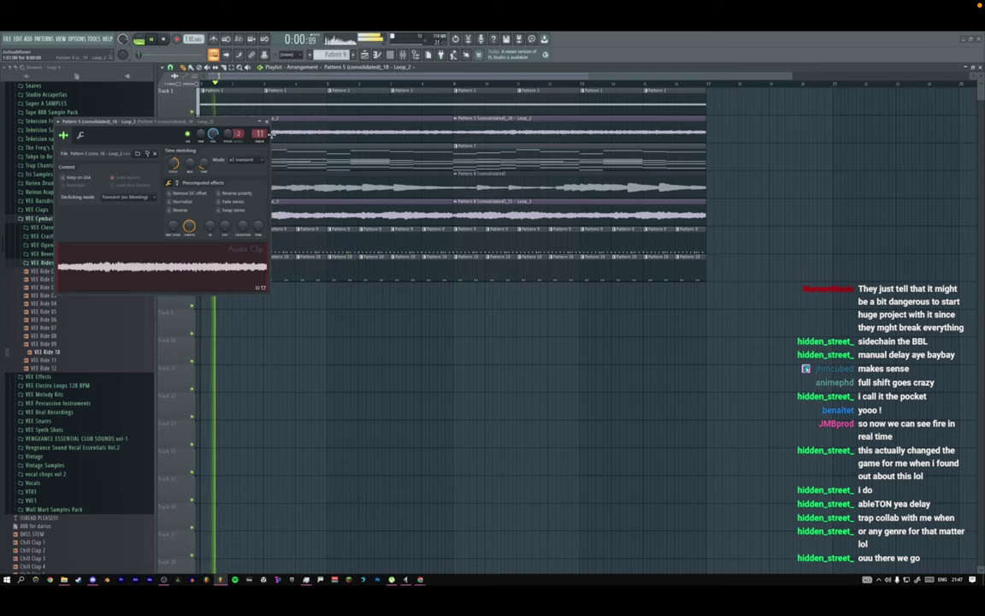
pyautogui.click(267, 122)
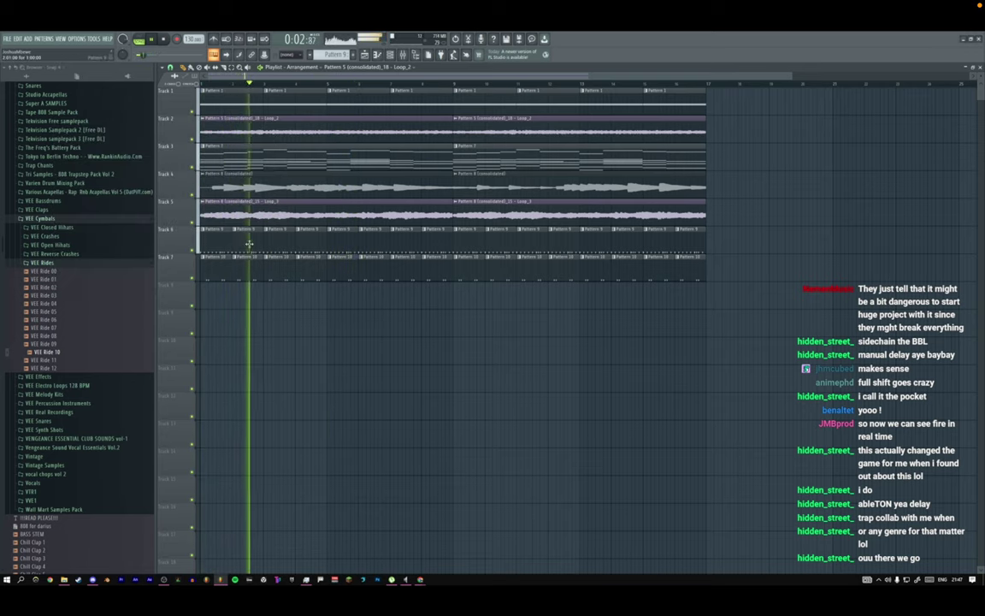
# Insert a Layer channel directly above the sidechain channel in Pattern 9's channel list.
pyautogui.doubleClick(284, 232)
pyautogui.press('F6')
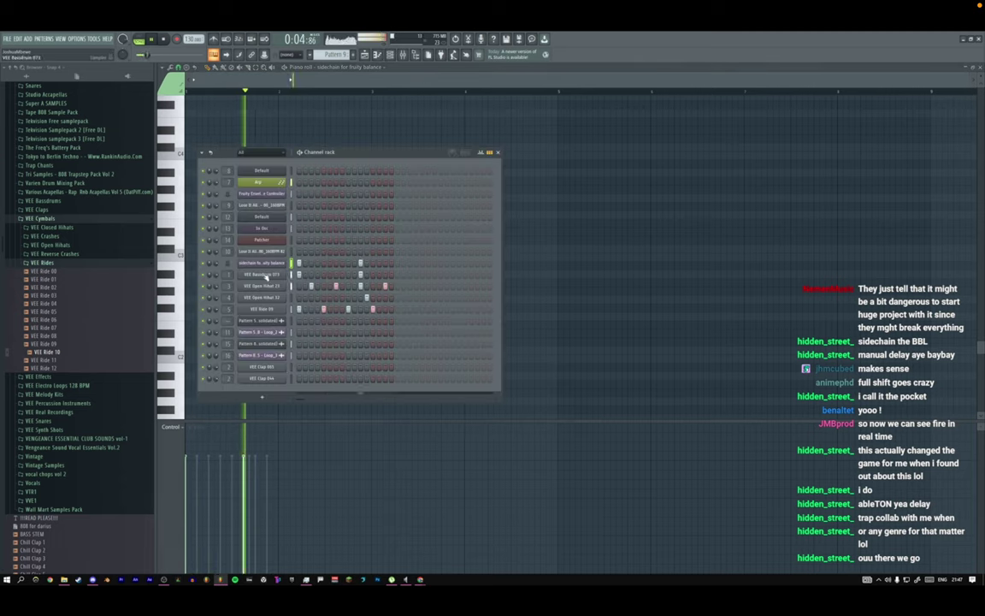
pyautogui.click(267, 275)
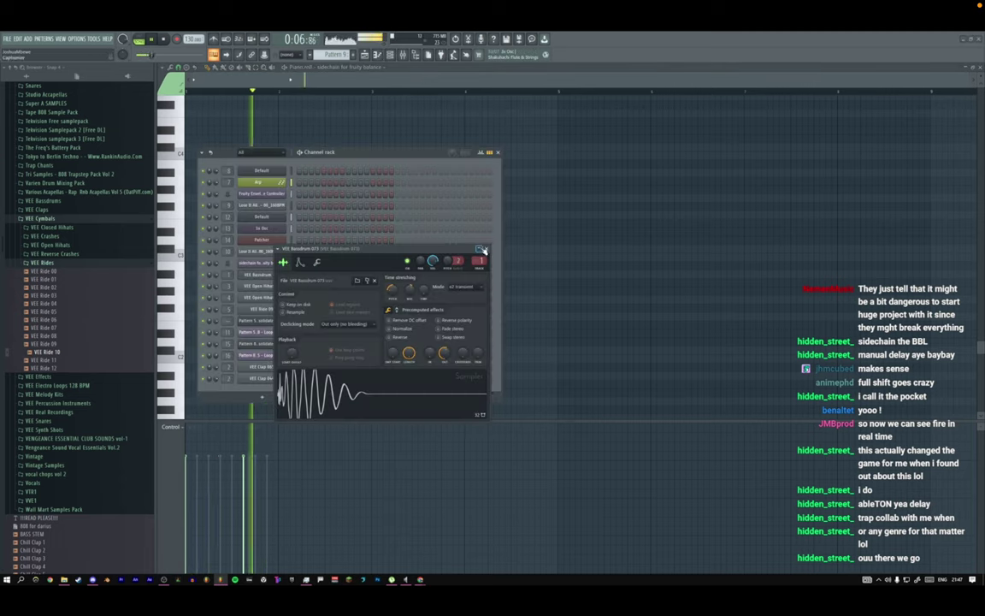
pyautogui.click(482, 249)
pyautogui.rightClick(288, 262)
pyautogui.moveTo(342, 316)
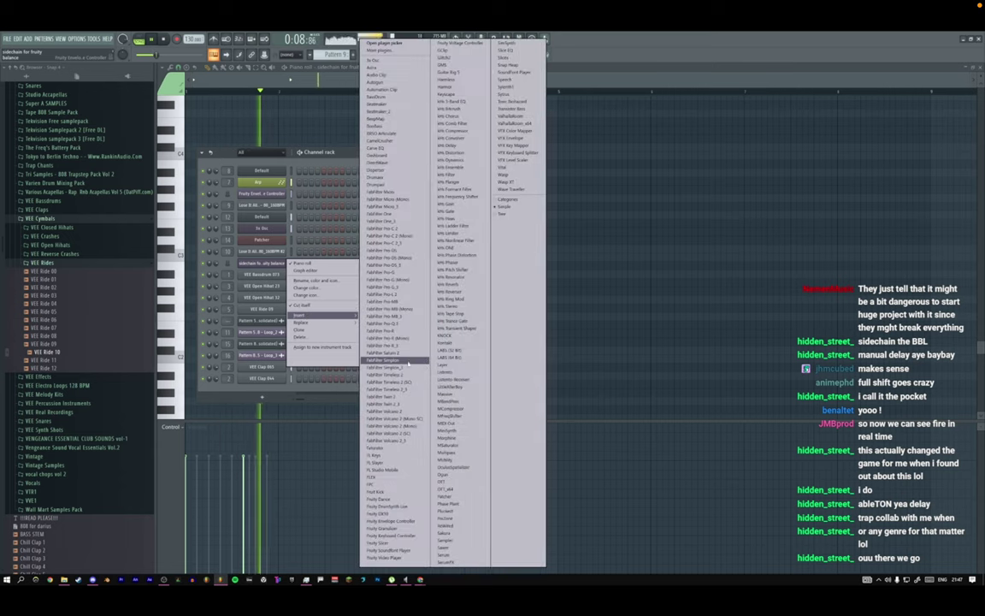
pyautogui.click(445, 364)
# Open the Layer channel's settings and select the sidechain and VEE Bassdrum 073 channels.
pyautogui.rightClick(288, 262)
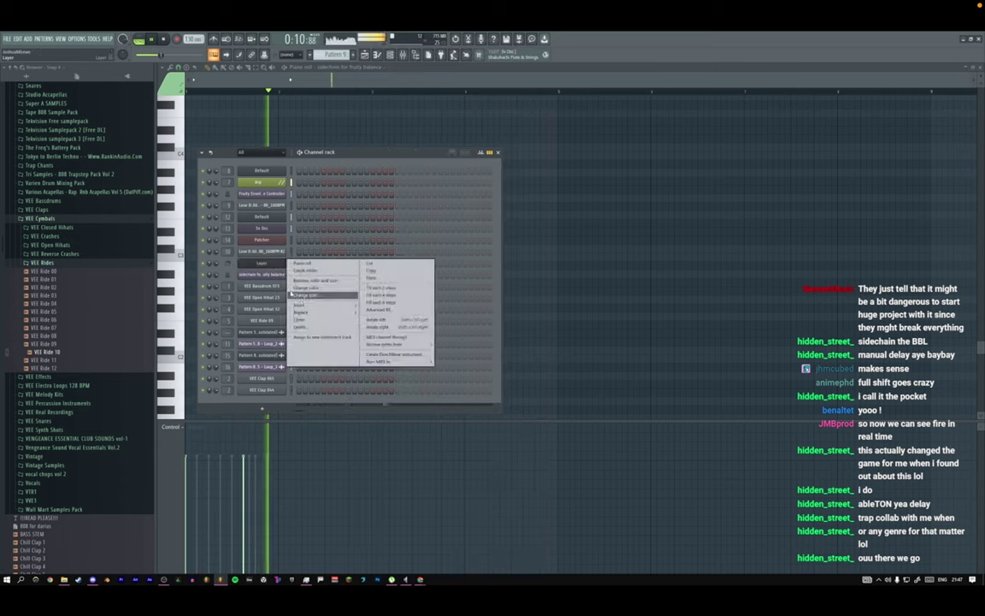
pyautogui.click(280, 266)
pyautogui.click(280, 265)
pyautogui.click(291, 274)
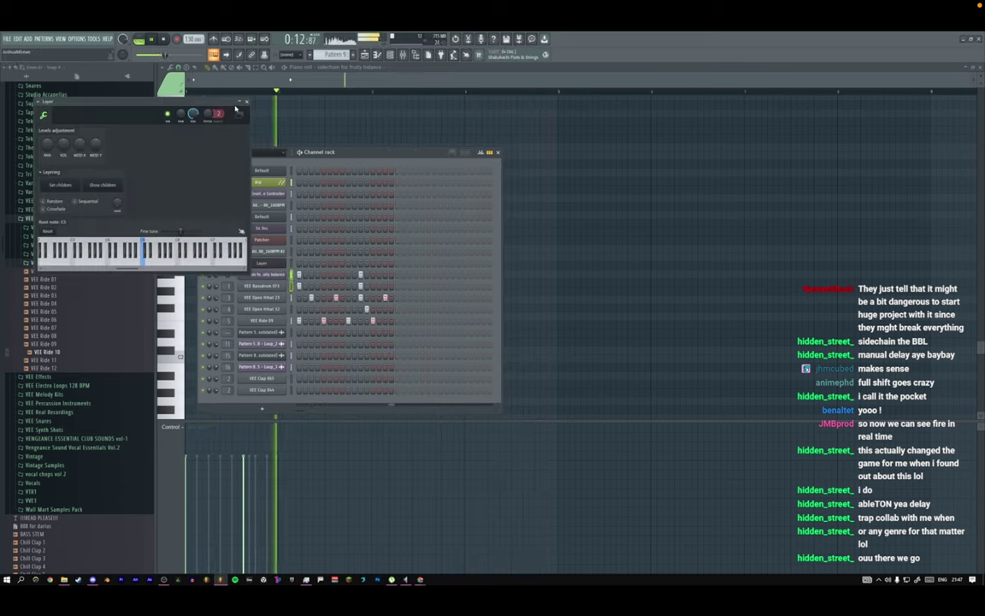
pyautogui.click(246, 102)
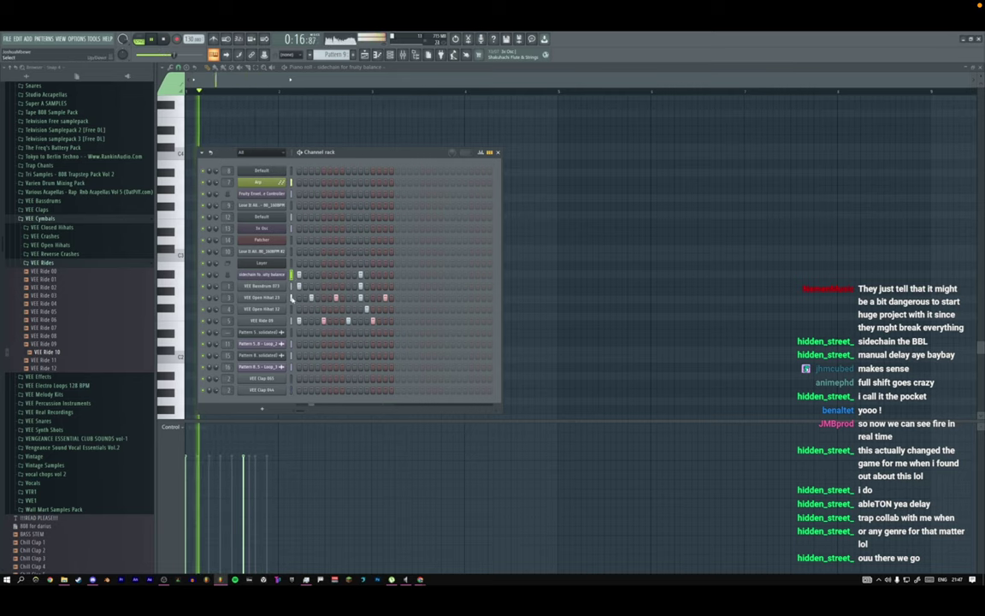
# Fill VEE Ride 09 in Pattern 9 with a hit every 8 steps.
pyautogui.click(364, 55)
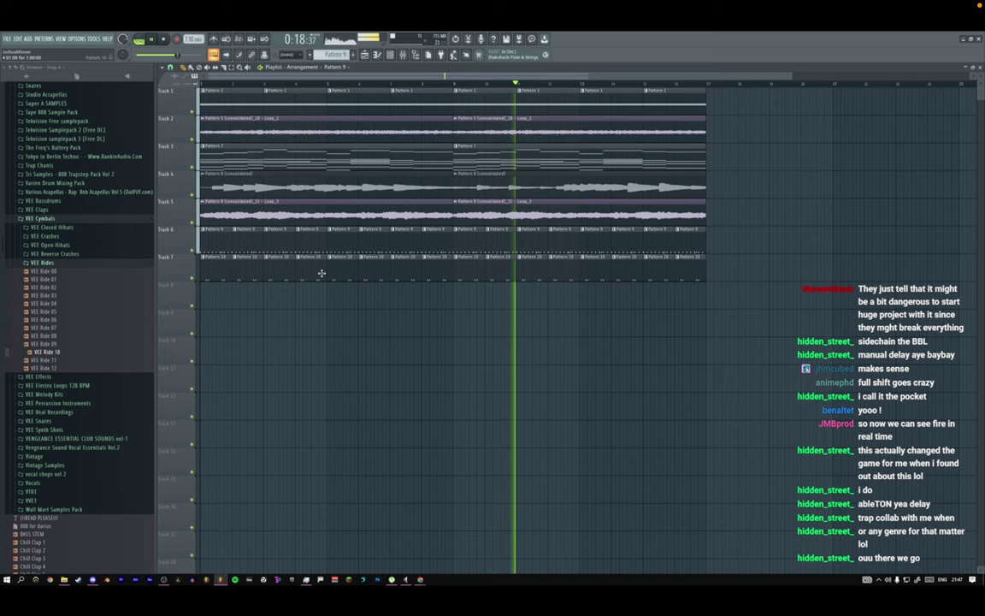
pyautogui.doubleClick(241, 260)
pyautogui.click(391, 59)
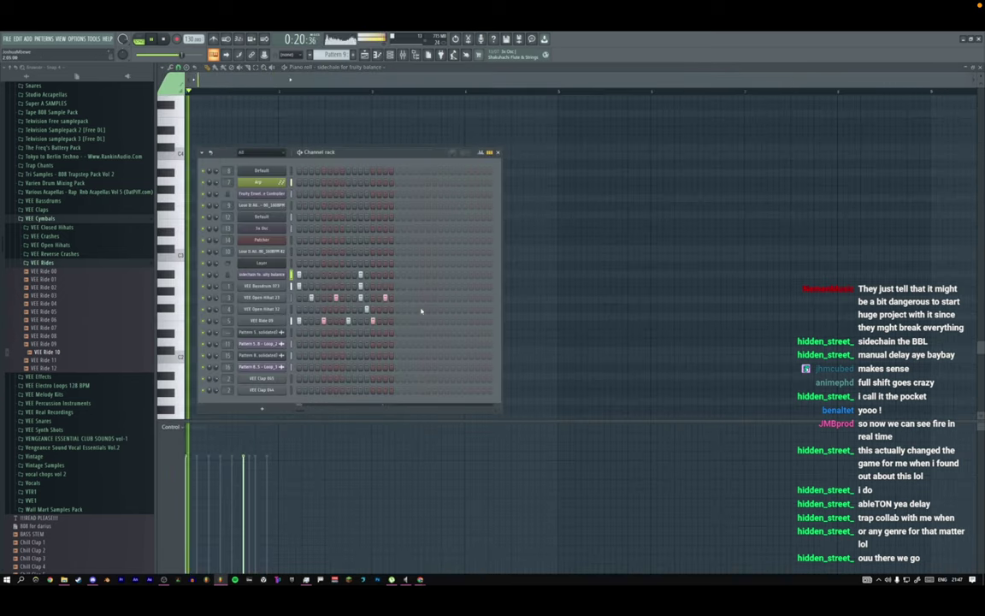
pyautogui.rightClick(268, 322)
pyautogui.click(385, 360)
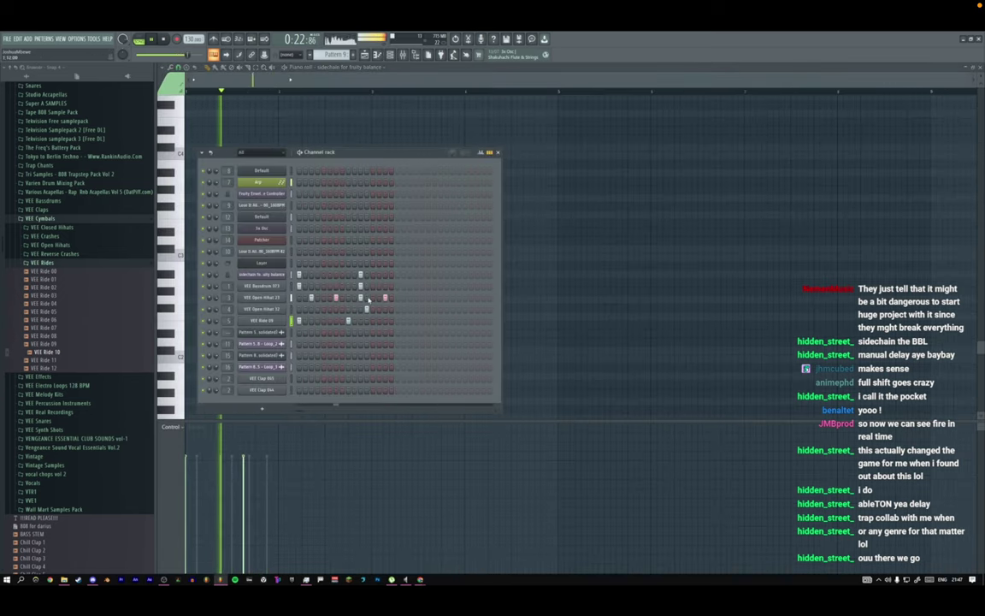
pyautogui.press('F5')
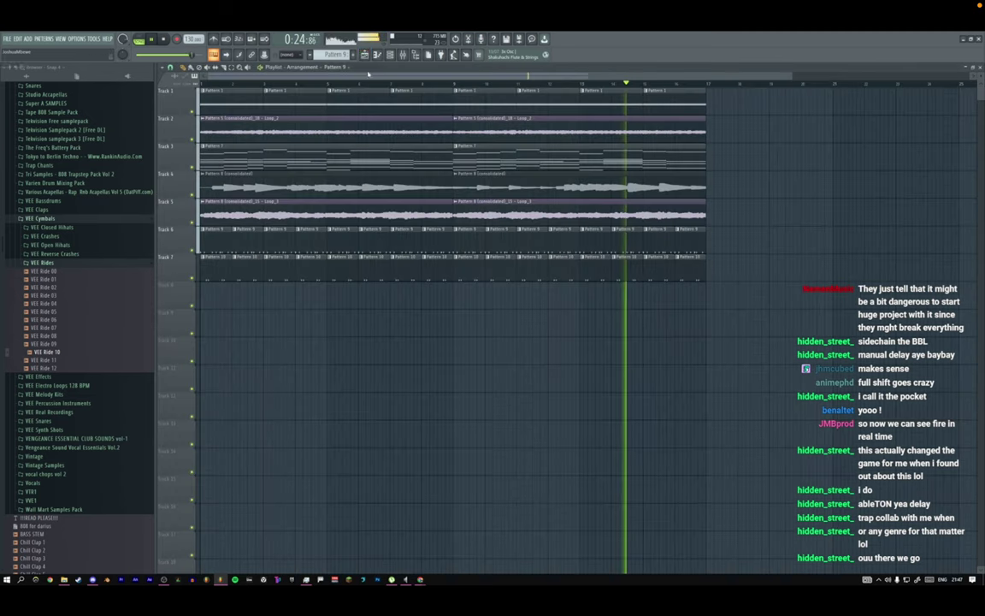
# Collapse the VEE Rides and VEE Cymbals folders and open the VEE Electro Loops 128 BPM sample folder.
pyautogui.click(40, 261)
pyautogui.click(52, 218)
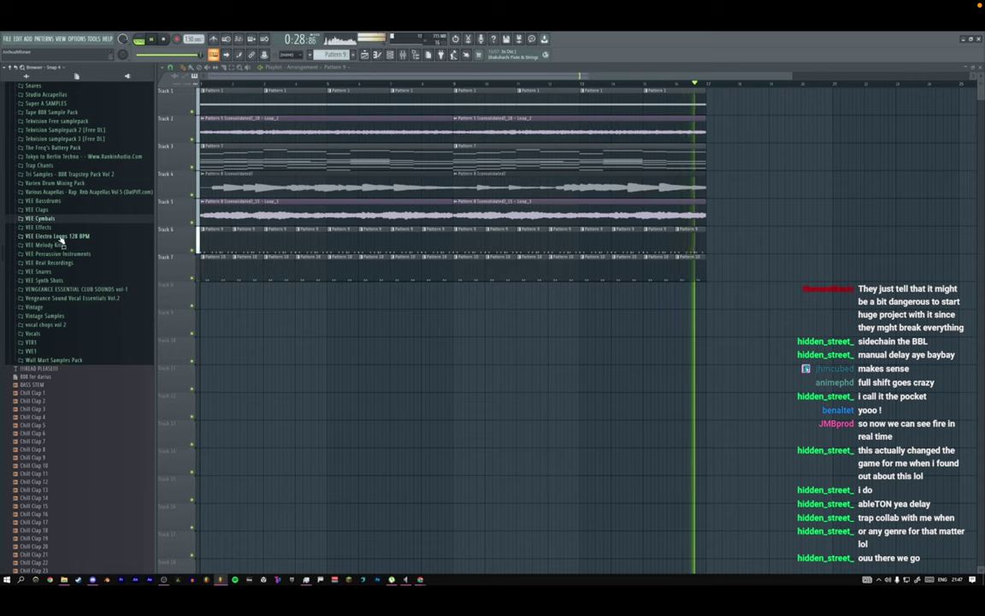
pyautogui.click(60, 238)
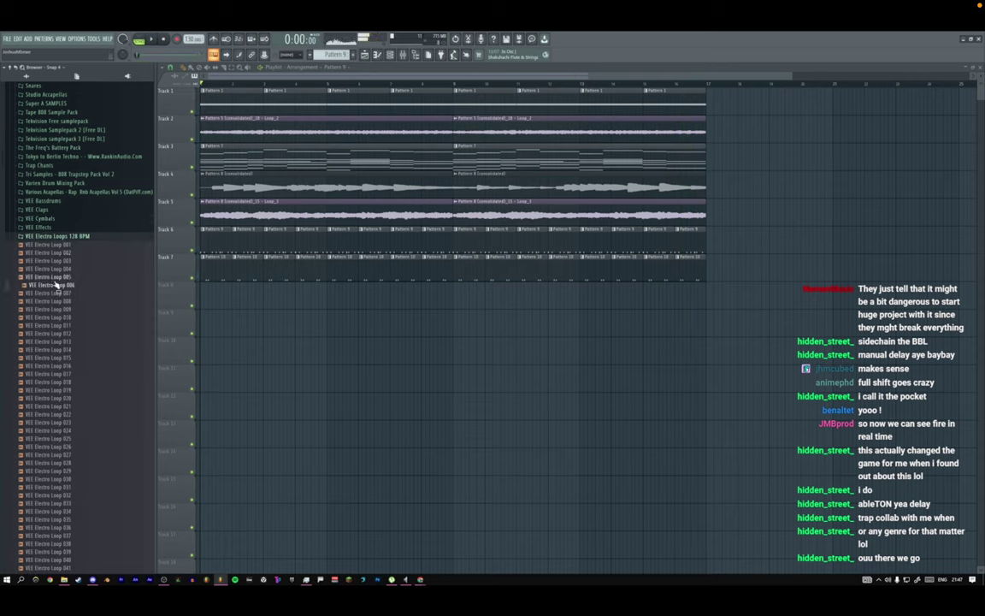
# Pick the VEE Electro Loop 038 sample and place it at the start of Track 8 in the playlist.
pyautogui.scroll(-10, 56, 285)
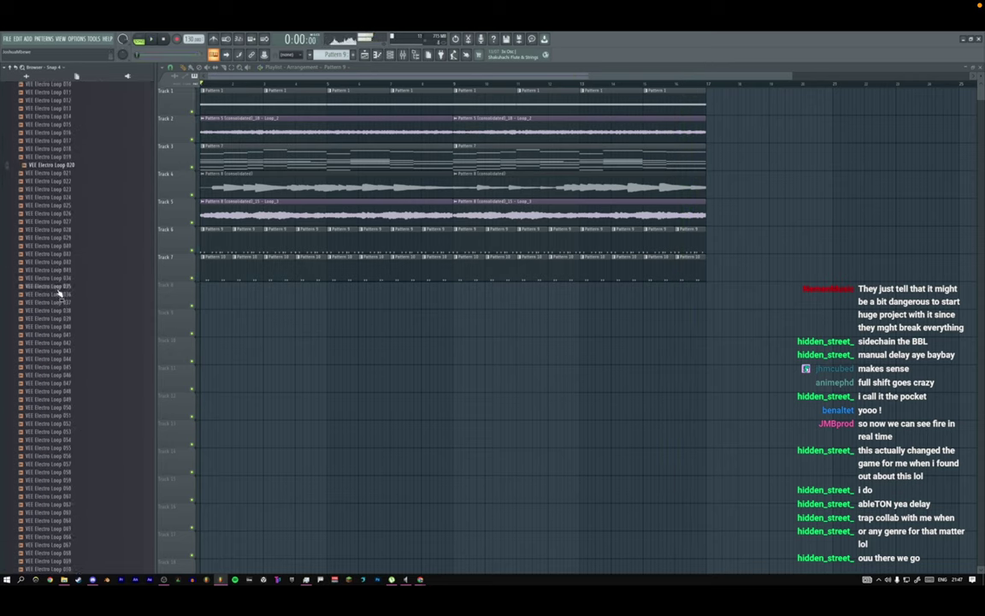
pyautogui.click(58, 294)
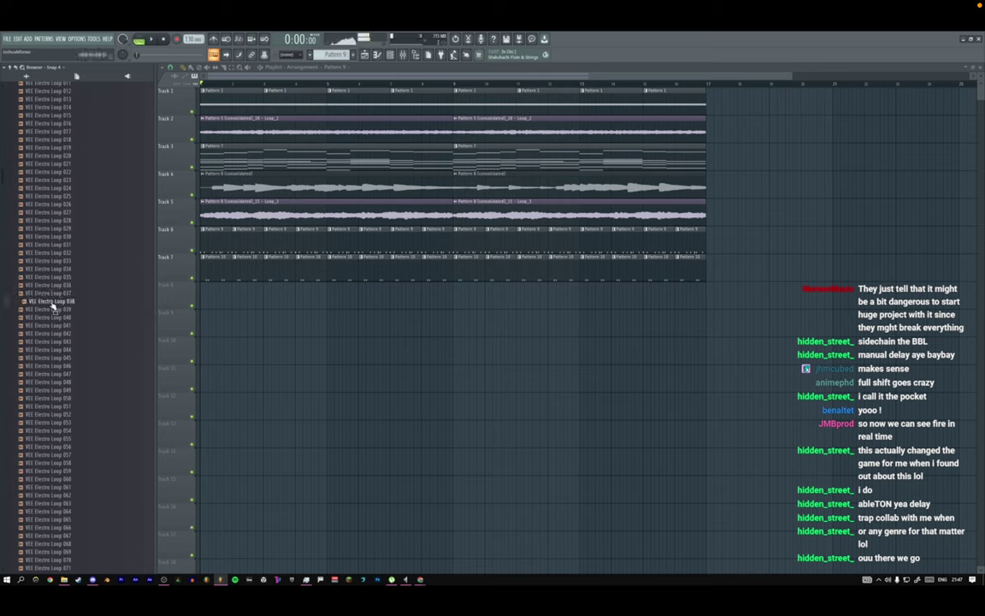
pyautogui.keyDown('ctrl'); pyautogui.click(215, 296); pyautogui.keyUp('ctrl')
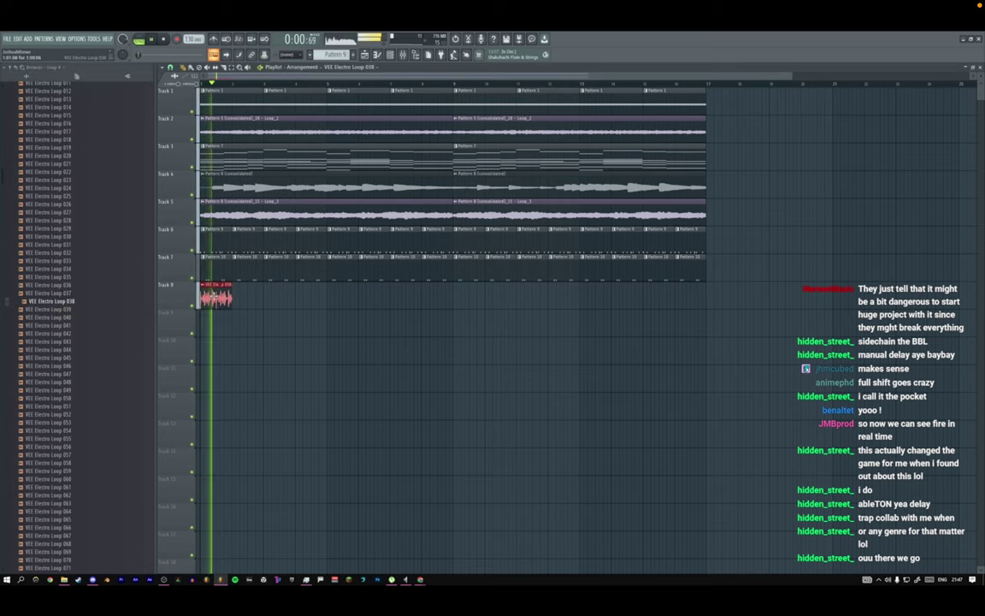
# Duplicate the VEE Electro Loop 038 clip along Track 8 until the copies cover the whole 16-bar arrangement.
pyautogui.hotkey('ctrl', 'b')
pyautogui.hotkey('ctrl', 'b')
pyautogui.hotkey('ctrl', 'b')
pyautogui.hotkey('ctrl', 'b')
pyautogui.hotkey('ctrl', 'b')
pyautogui.hotkey('ctrl', 'b')
pyautogui.hotkey('ctrl', 'b')
pyautogui.hotkey('ctrl', 'b')
pyautogui.hotkey('ctrl', 'b')
pyautogui.hotkey('ctrl', 'b')
pyautogui.hotkey('ctrl', 'b')
pyautogui.hotkey('ctrl', 'b')
pyautogui.hotkey('ctrl', 'b')
pyautogui.hotkey('ctrl', 'b')
pyautogui.hotkey('ctrl', 'b')
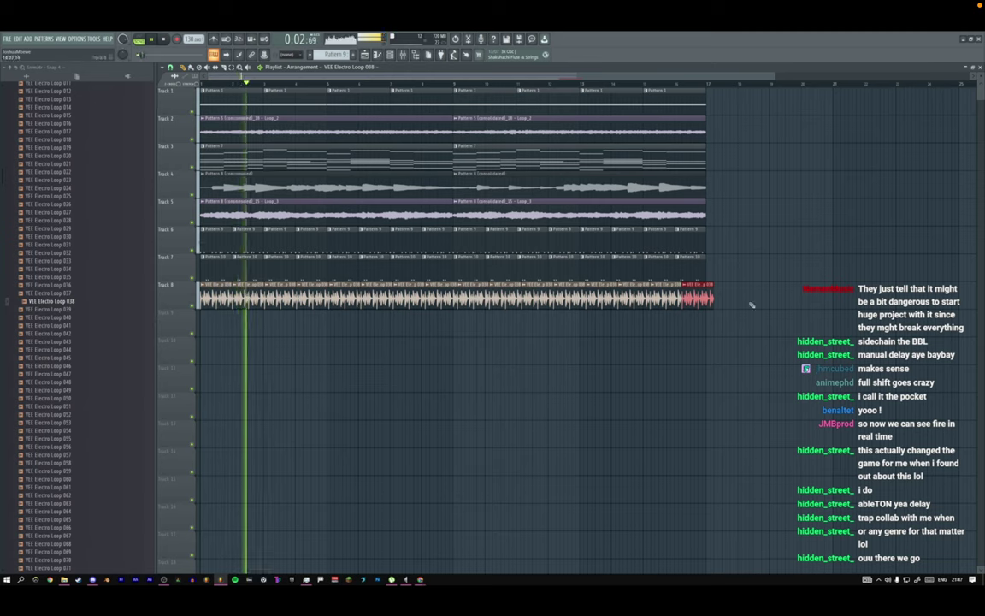
# Realign the loop clips on Track 8 to the bars, with the second half starting at bar 9 and ending at bar 17.
pyautogui.moveTo(728, 302)
pyautogui.mouseDown()
pyautogui.moveTo(275, 316)
pyautogui.moveTo(331, 307)
pyautogui.moveTo(196, 301)
pyautogui.moveTo(361, 300)
pyautogui.moveTo(334, 299)
pyautogui.mouseUp()
pyautogui.press('space')
pyautogui.press('space')
pyautogui.moveTo(464, 299); pyautogui.dragTo(767, 303)
pyautogui.press('space')
pyautogui.hotkey('ctrl', 'd')
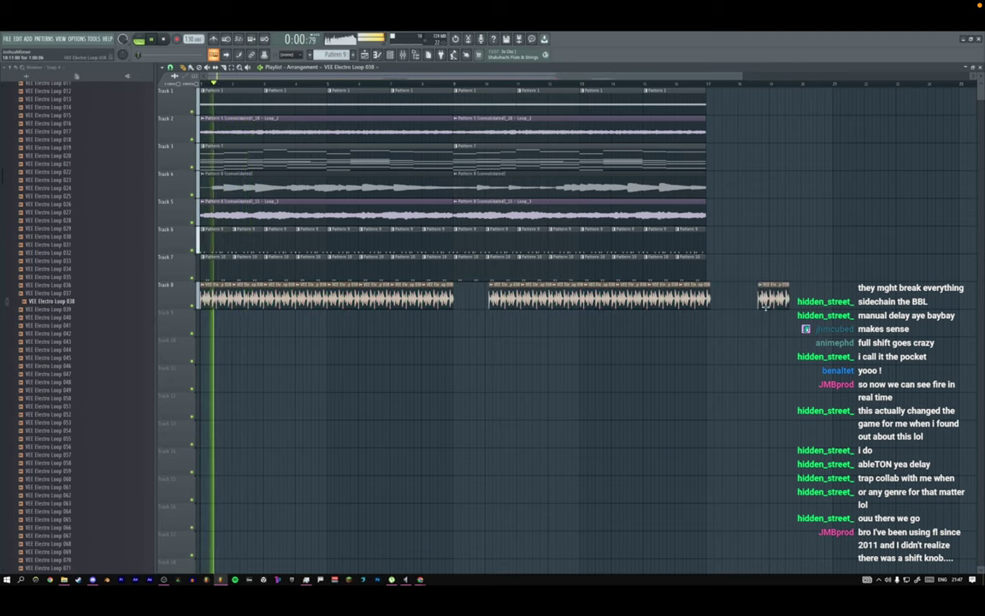
pyautogui.hotkey('ctrl', 'z')
pyautogui.press('space')
pyautogui.moveTo(476, 299); pyautogui.dragTo(697, 299)
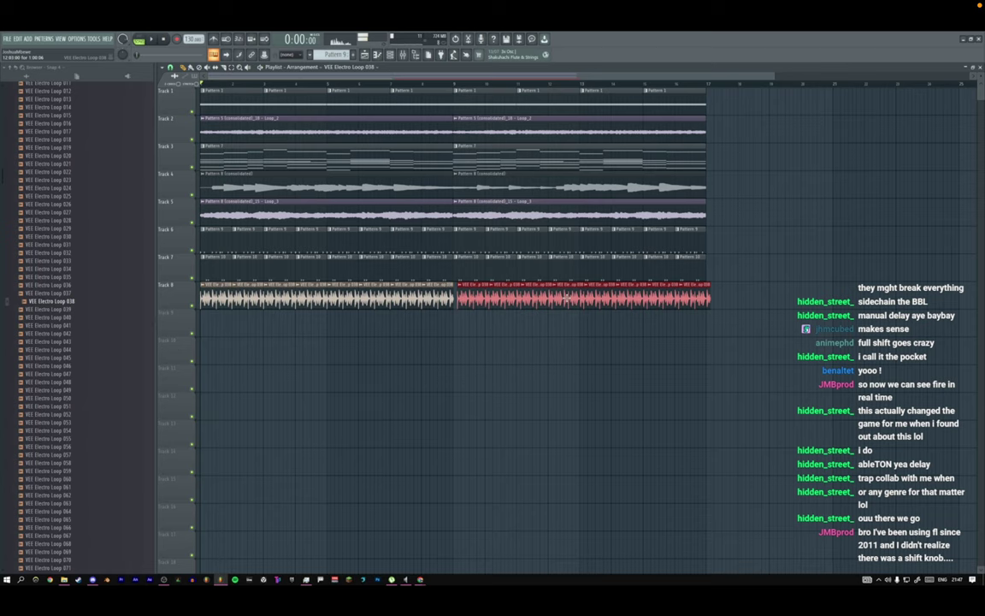
pyautogui.press('space')
# Route the VEE Electro Loop 038 channel to the free mixer track 18 and close its channel settings.
pyautogui.doubleClick(473, 297)
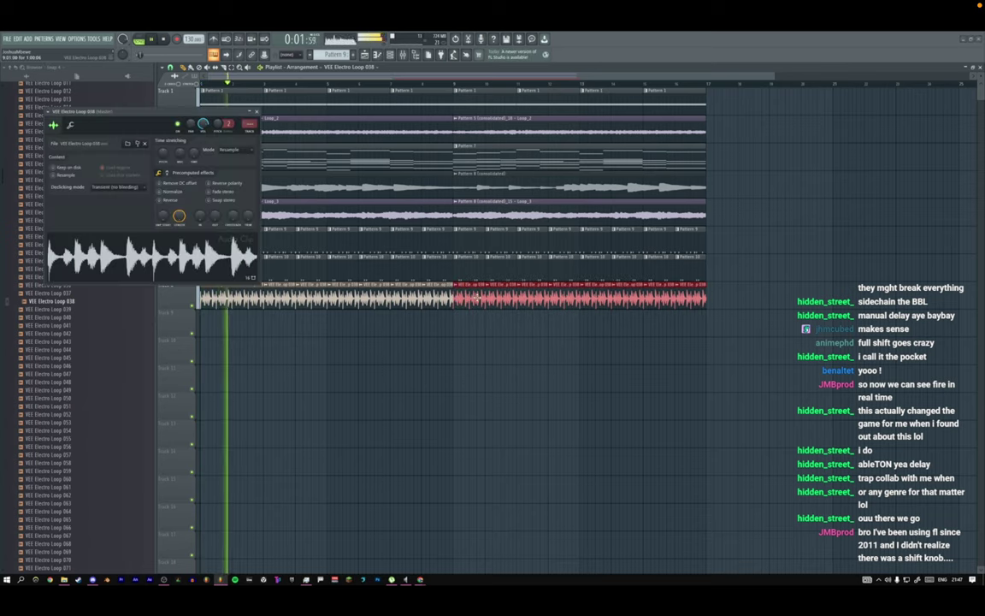
pyautogui.hotkey('ctrl', 'l')
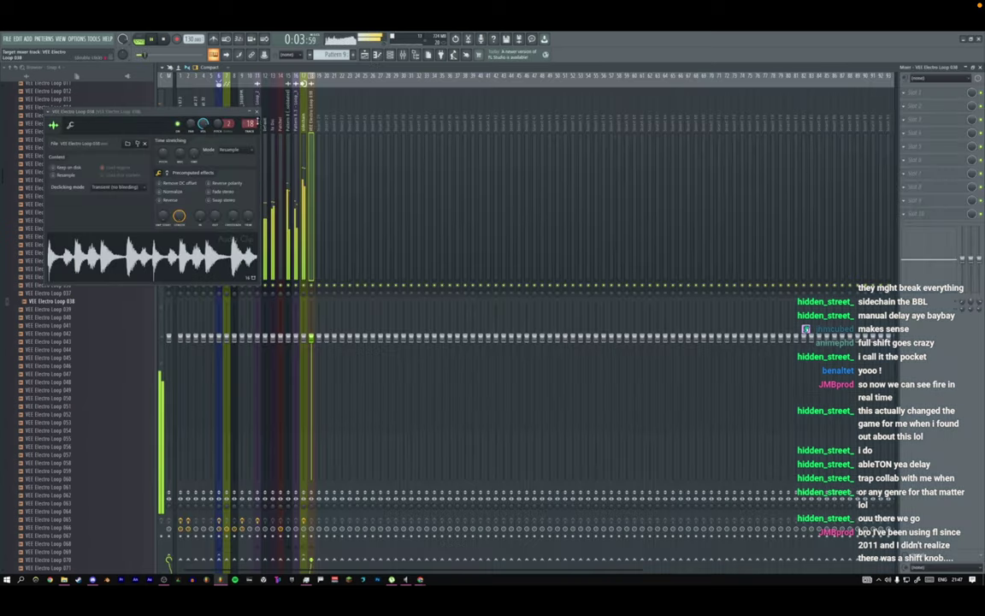
pyautogui.click(256, 111)
# Insert Fruity parametric EQ 2 on the loop's mixer track and cut its low frequencies with band 1 as a high pass.
pyautogui.click(903, 133)
pyautogui.click(807, 81)
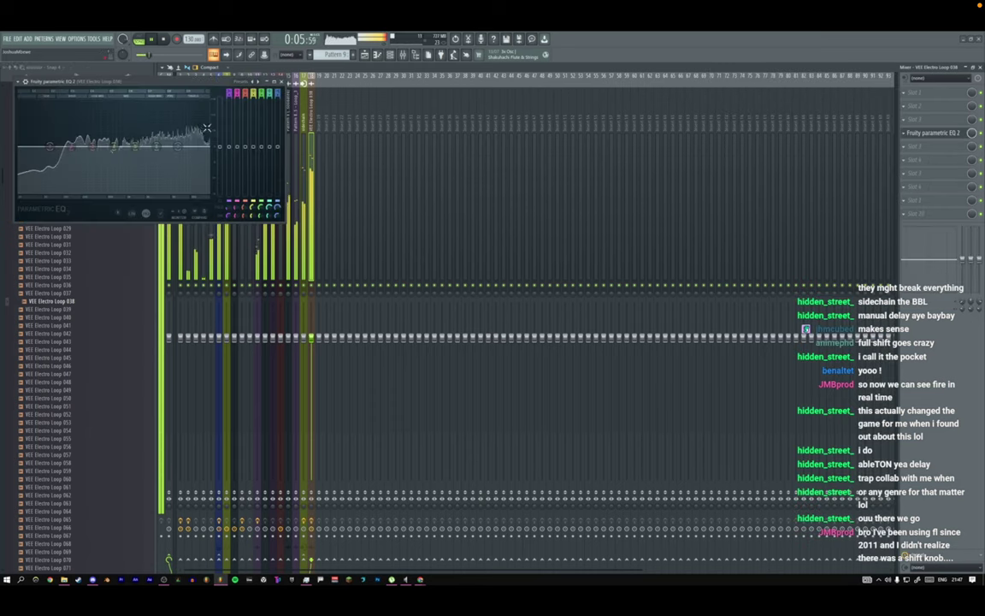
pyautogui.moveTo(228, 86); pyautogui.dragTo(556, 145)
pyautogui.rightClick(411, 208)
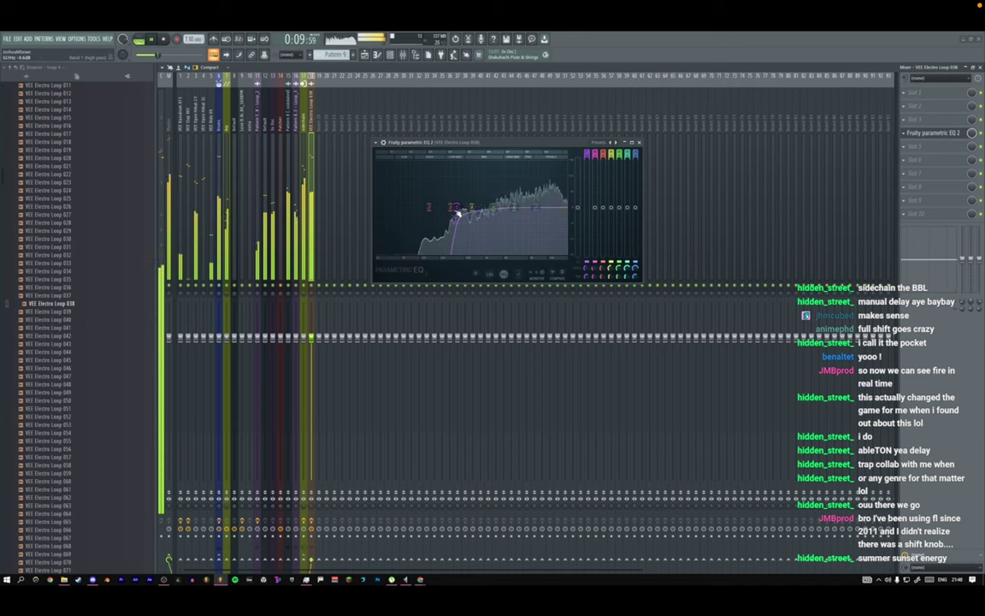
# Add Maximus after the EQ on the loop's mixer track and reshape the lower part of its master compression curve.
pyautogui.click(934, 175)
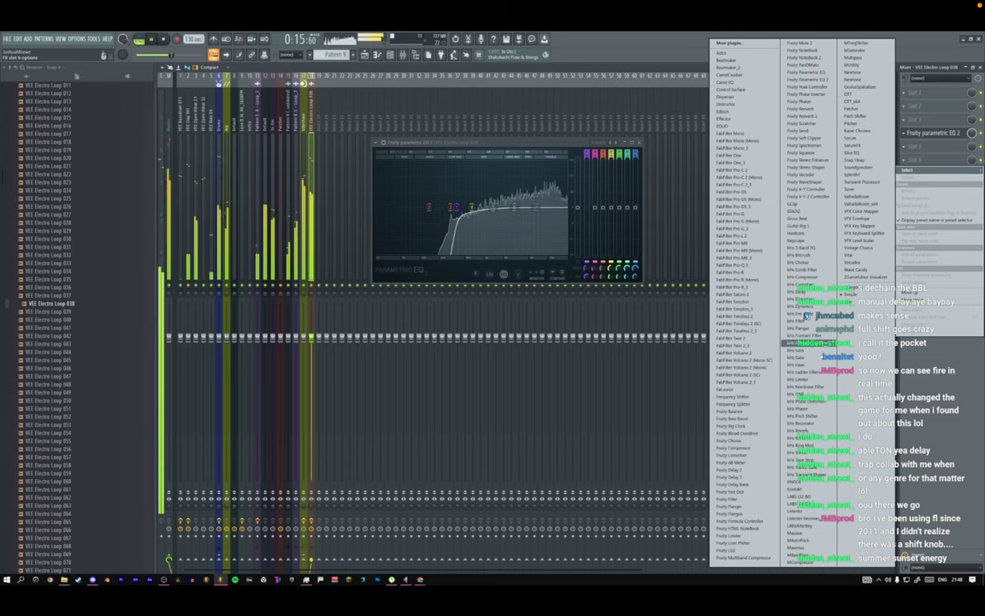
pyautogui.click(807, 548)
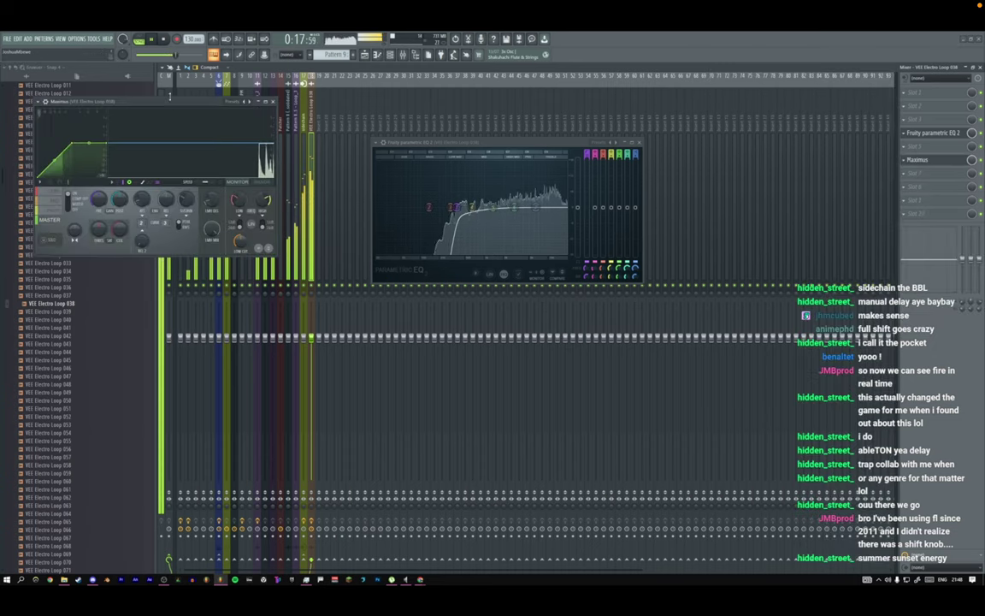
pyautogui.moveTo(152, 173); pyautogui.dragTo(445, 220)
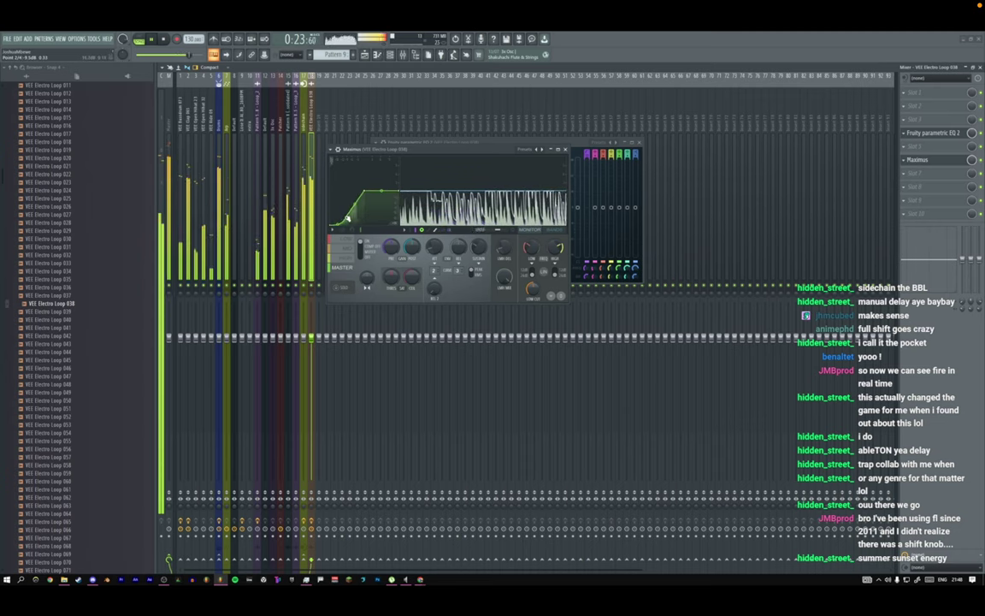
pyautogui.click(566, 149)
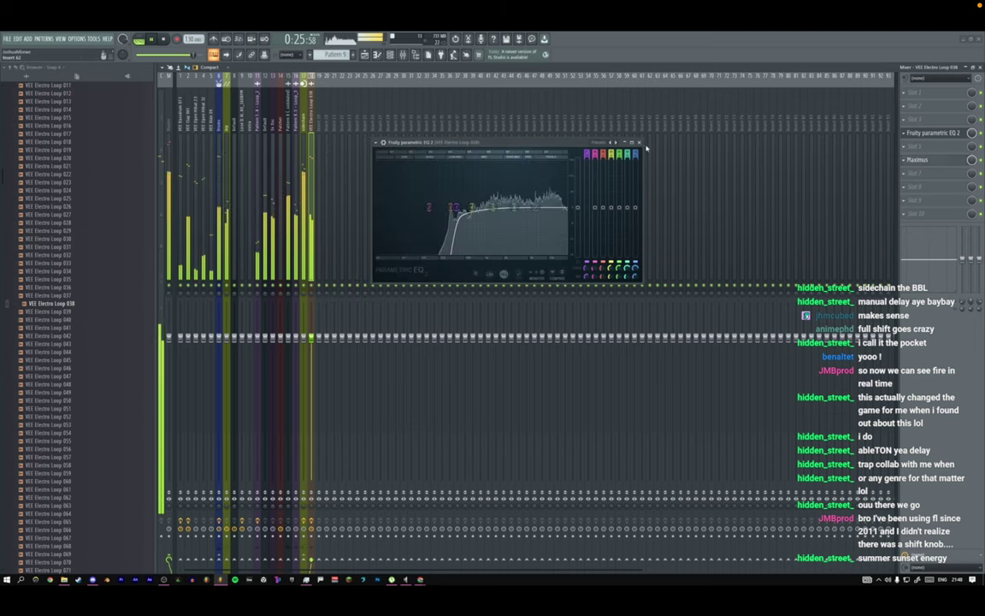
# Close the loop's EQ and lower the loop's mixer track volume to about 70% (-5.3 dB).
pyautogui.click(639, 143)
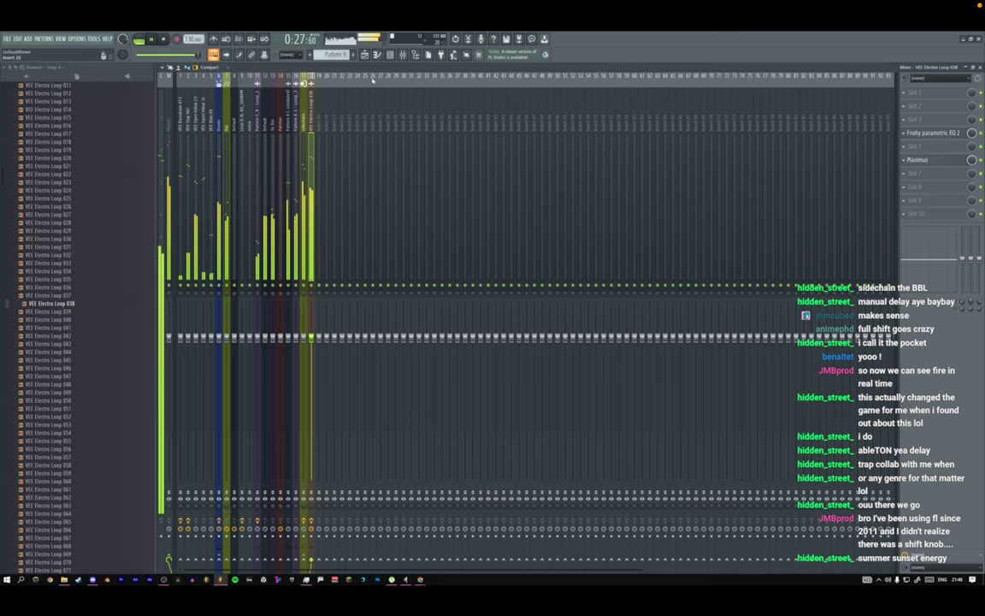
pyautogui.click(365, 55)
pyautogui.click(404, 56)
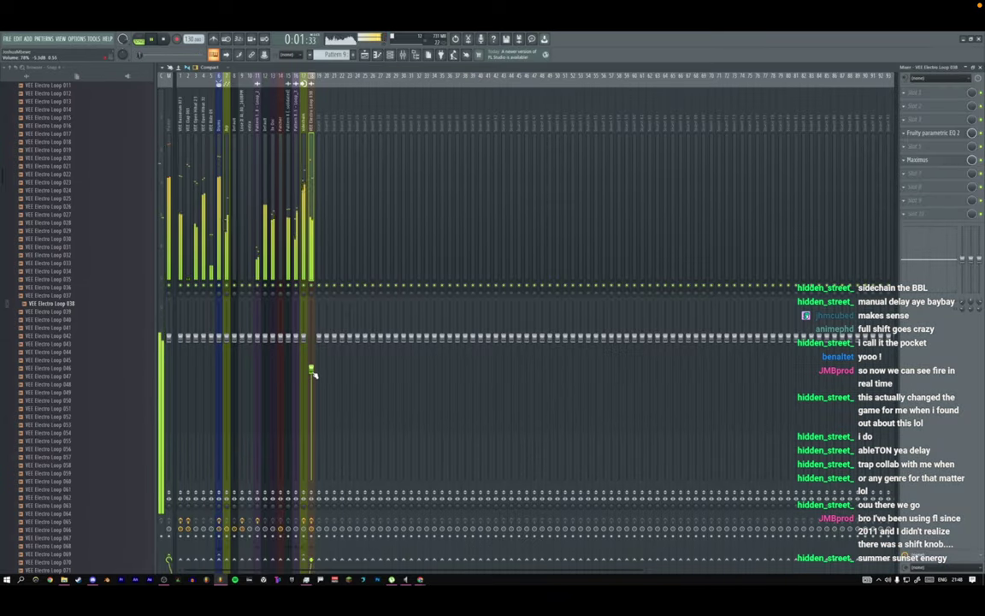
# Show all channels in the Channel rack and replace the VEE Bassdrum 073 sample with VEE Bassdrum 081.
pyautogui.click(392, 56)
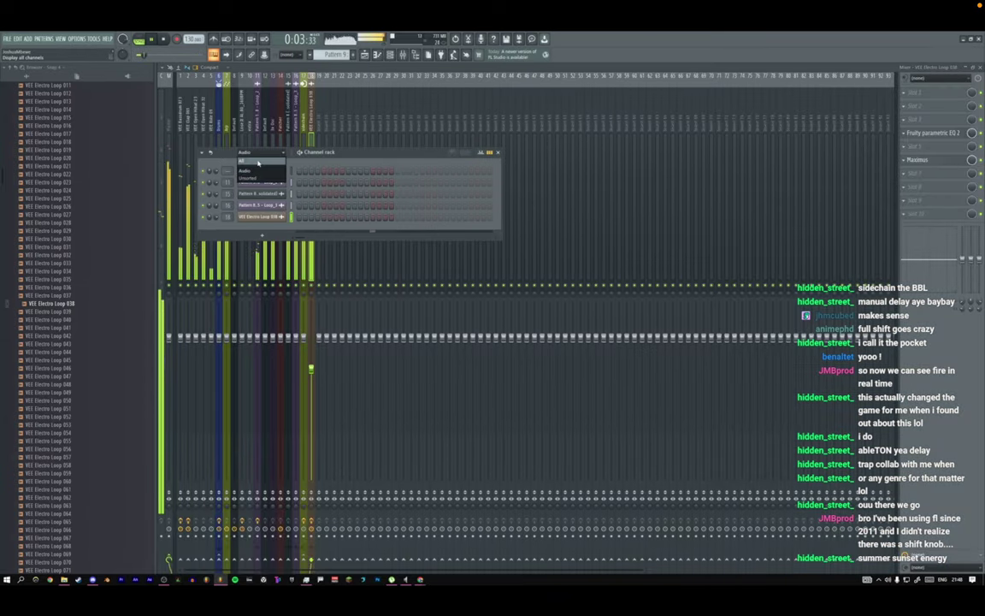
pyautogui.click(259, 161)
pyautogui.click(275, 286)
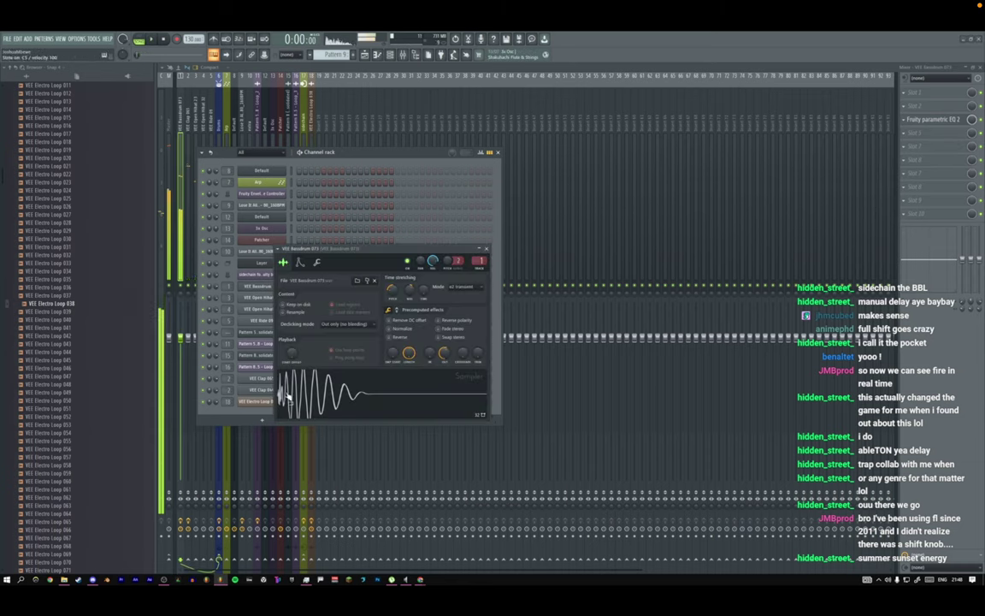
pyautogui.moveTo(340, 393); pyautogui.dragTo(100, 400)
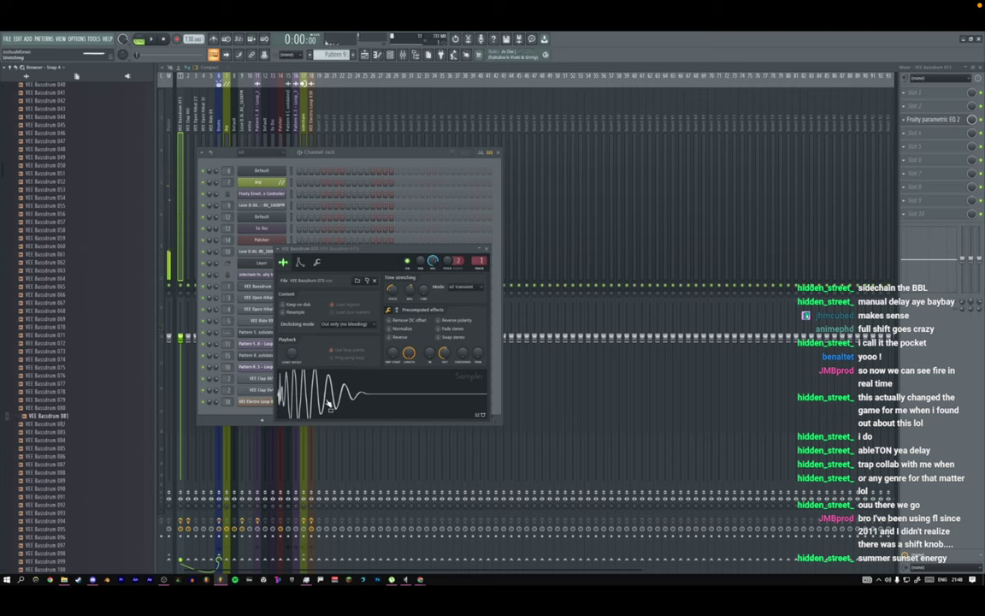
pyautogui.moveTo(329, 405); pyautogui.dragTo(330, 405)
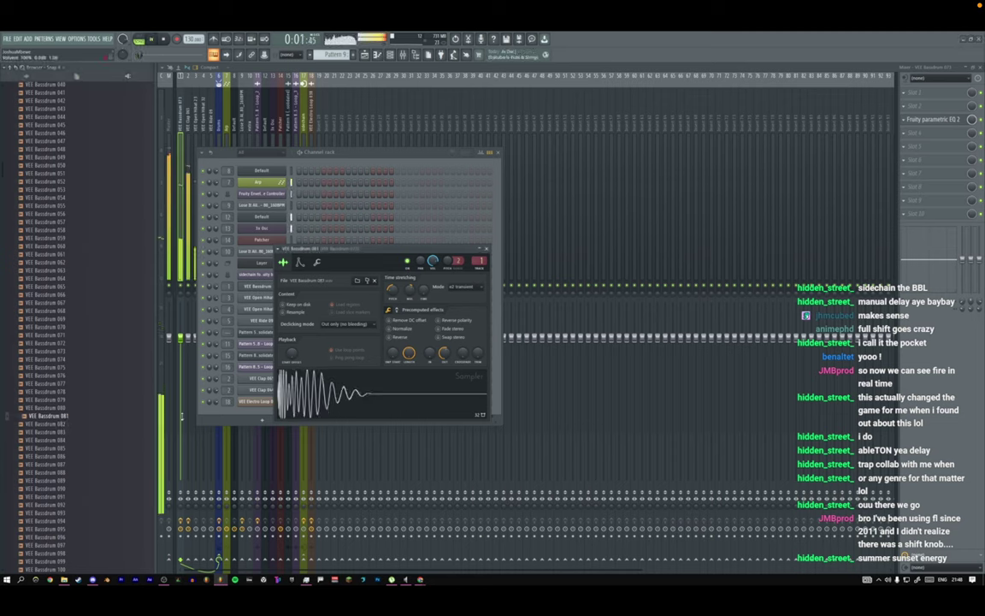
# Reshape the kick's Fruity parametric EQ 2 curve with a steeper high pass on band 1 and a low-mid dip on band 2.
pyautogui.click(923, 120)
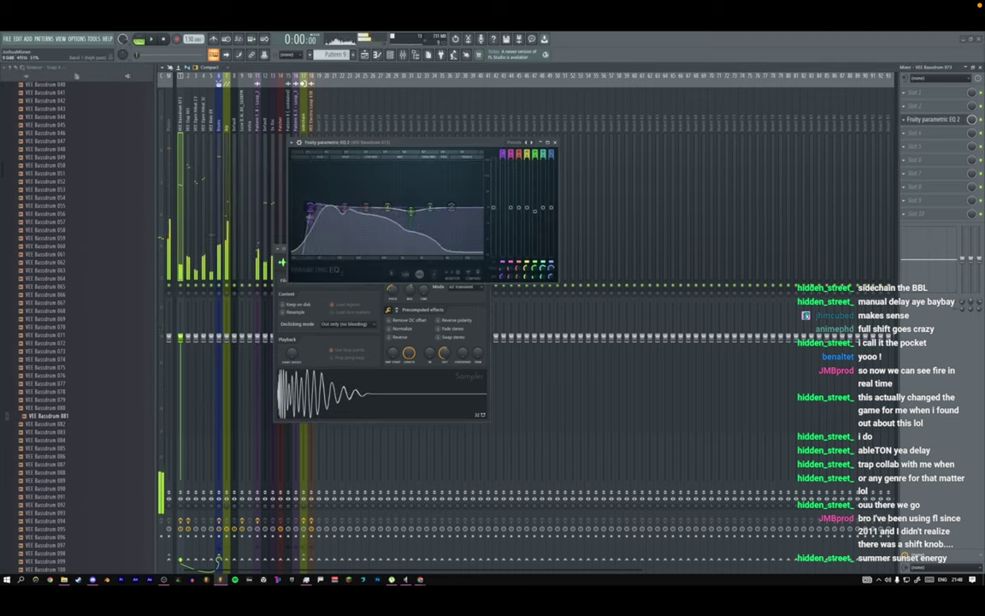
pyautogui.moveTo(346, 207); pyautogui.dragTo(311, 208)
pyautogui.press('space')
pyautogui.press('space')
pyautogui.press('space')
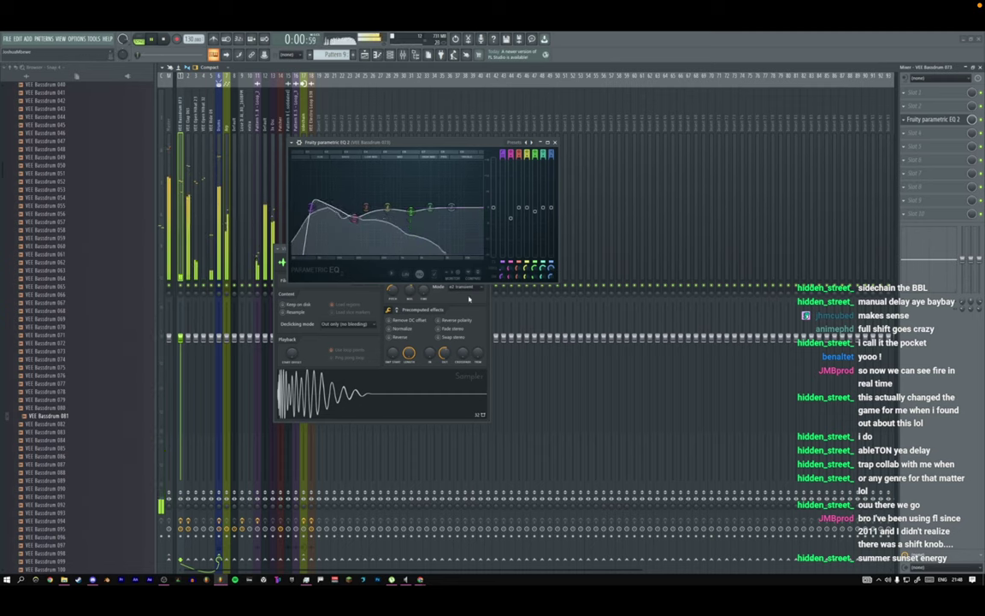
# Adjust the time-stretch multiplier of the VEE Bassdrum 081 sample and audition the kick in the mix.
pyautogui.click(468, 298)
pyautogui.moveTo(411, 294); pyautogui.dragTo(411, 293)
pyautogui.press('space')
pyautogui.press('space')
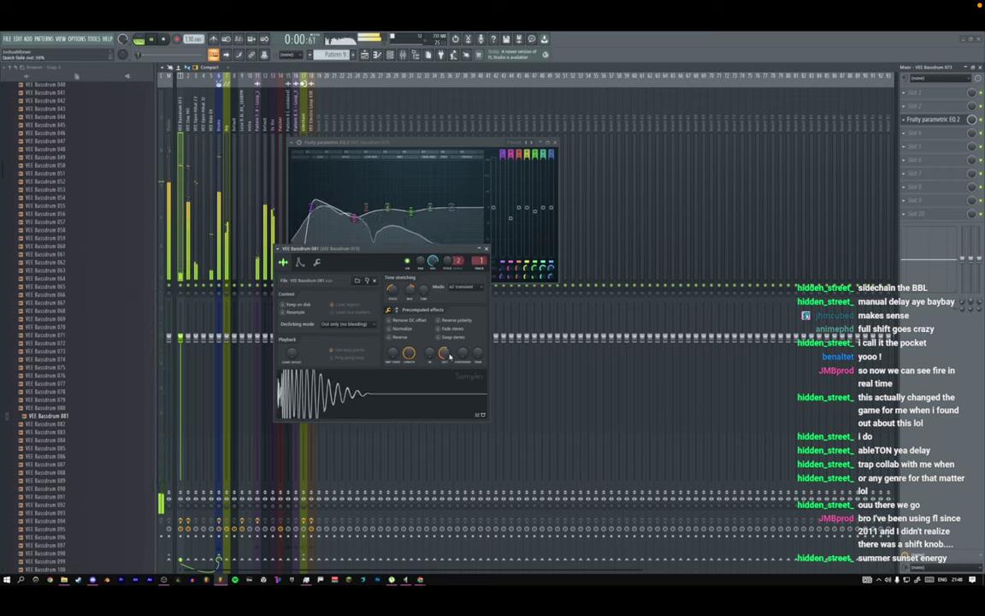
# Raise the kick sample's trim, set its quick fade out to 77%, and close the sampler and mixer.
pyautogui.moveTo(477, 353); pyautogui.dragTo(443, 357)
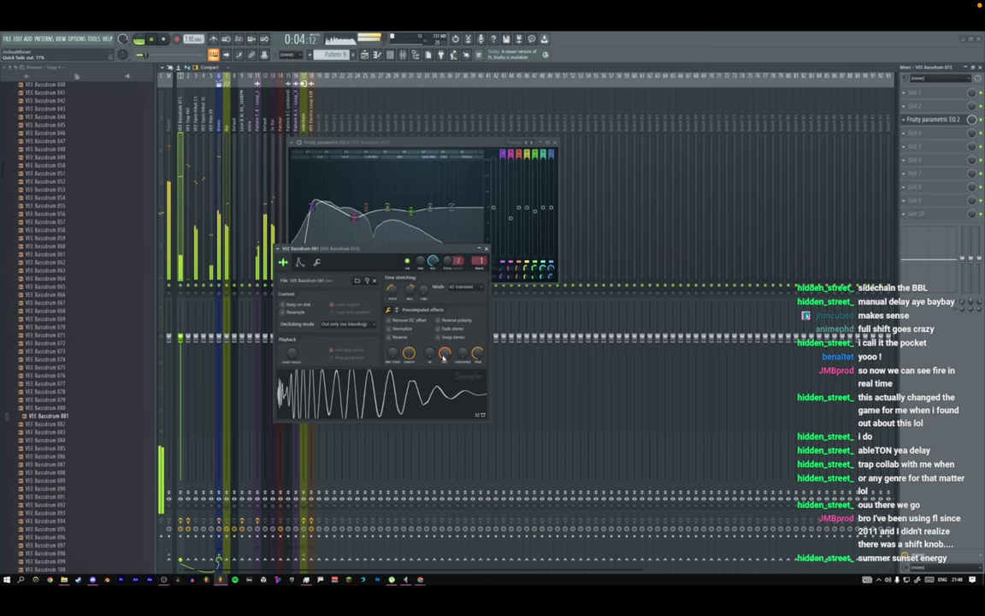
pyautogui.click(485, 248)
pyautogui.press('F9')
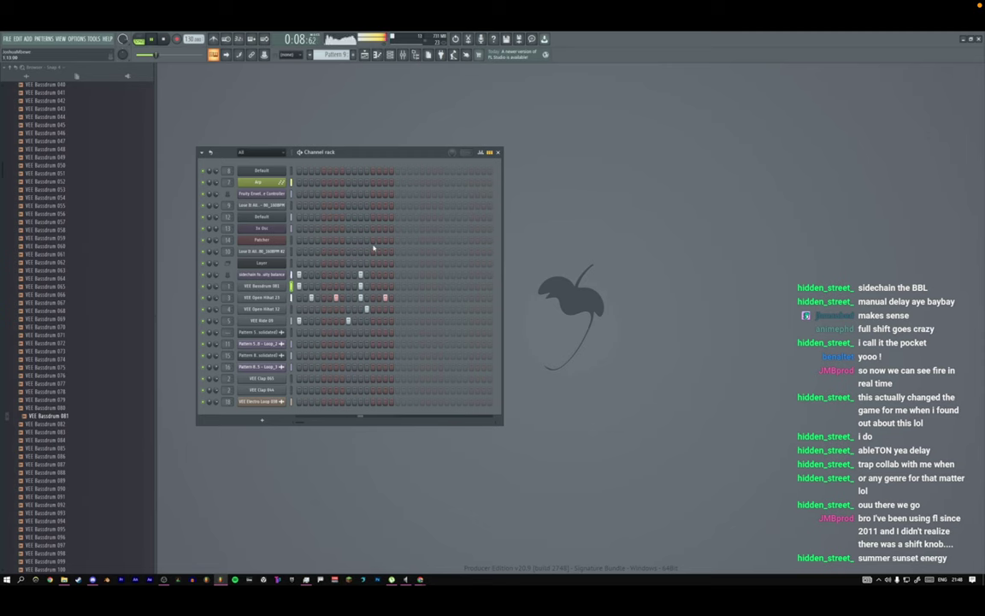
# Move all VEE Electro Loop 038 clips in the playlist from Track 8 down to Track 9.
pyautogui.click(365, 56)
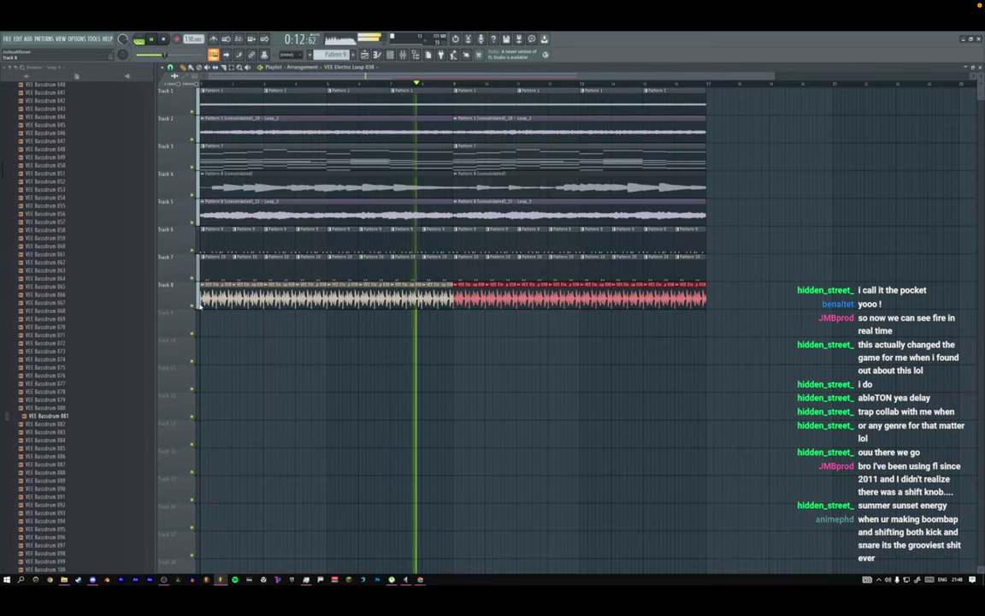
pyautogui.press('space')
pyautogui.scroll(-1, 187, 298)
# Dip the loop's upper frequencies in its Fruity parametric EQ 2 using bands 6 and 7.
pyautogui.doubleClick(222, 330)
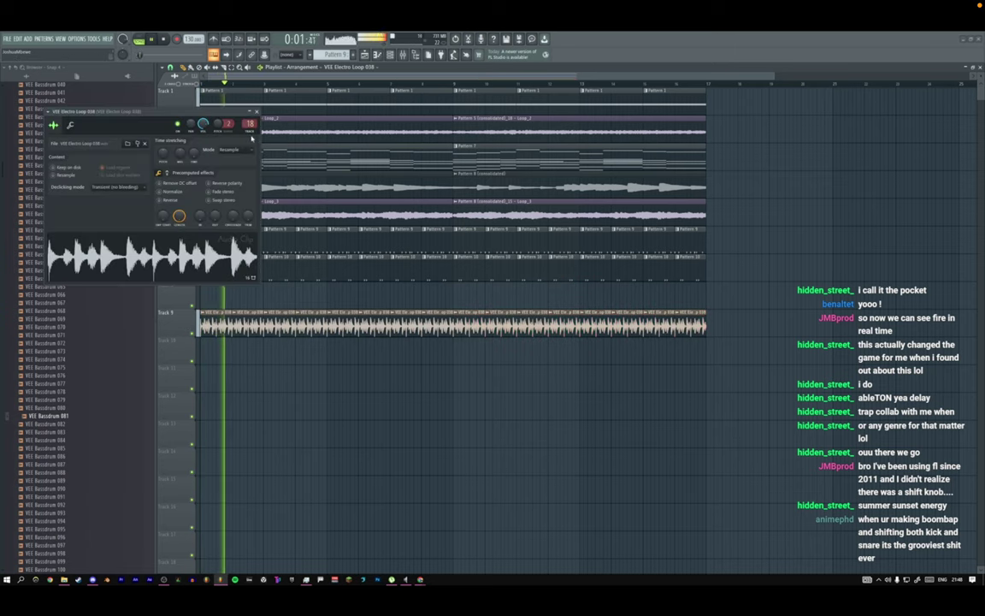
pyautogui.press('F9')
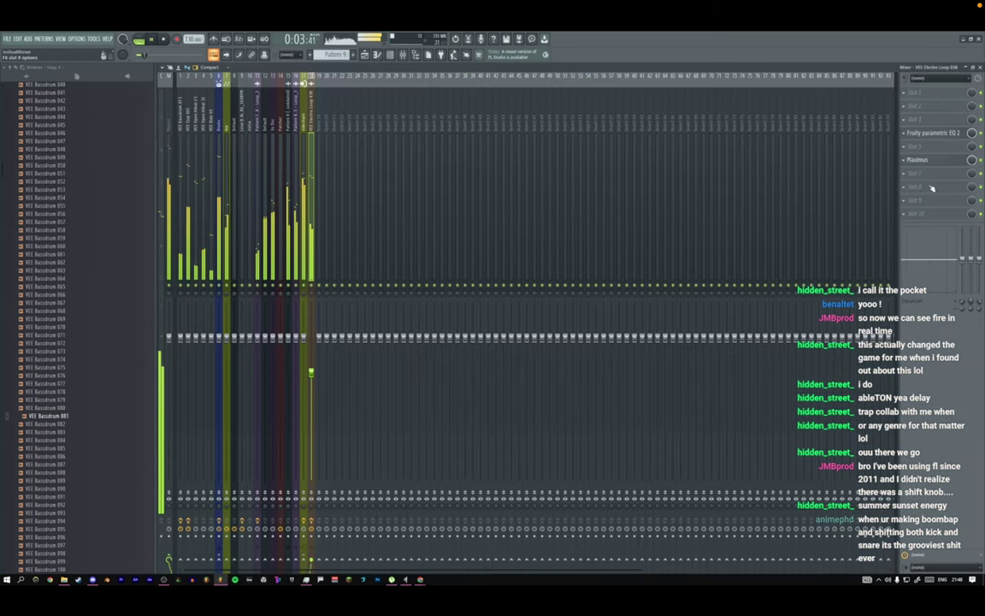
pyautogui.click(932, 132)
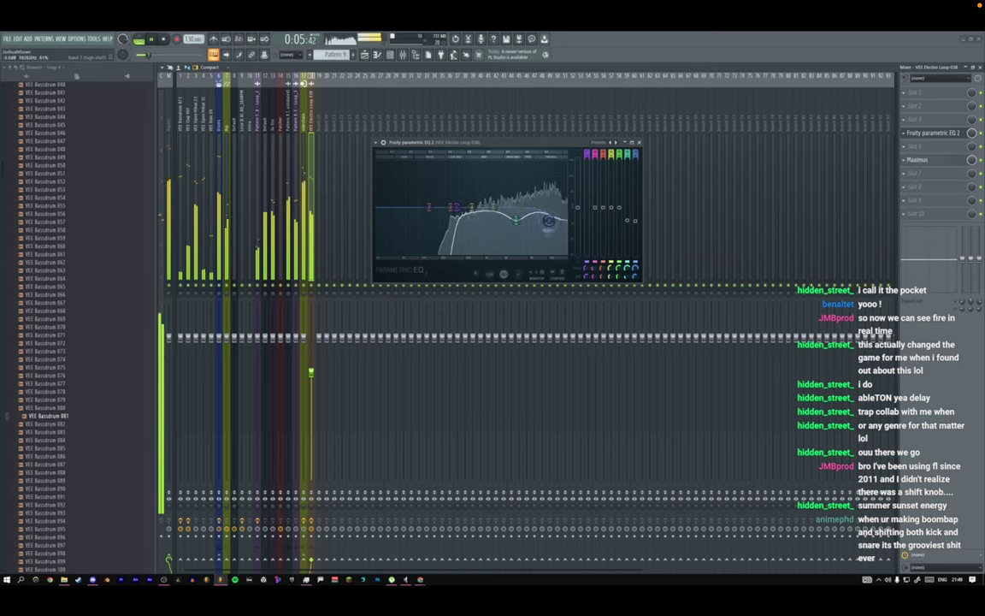
pyautogui.moveTo(549, 221); pyautogui.dragTo(513, 215)
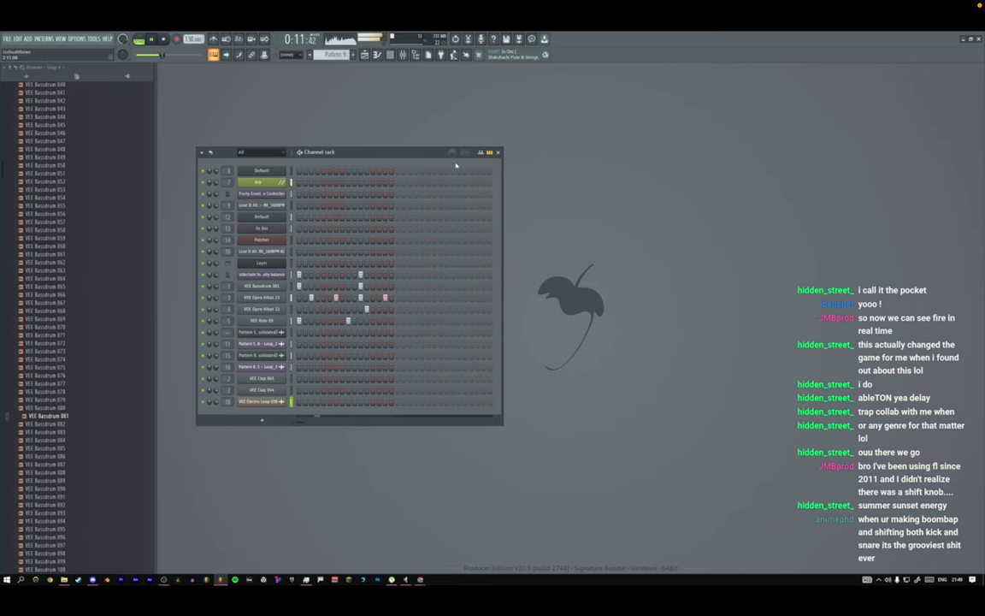
# Open Pattern 9 from Track 6 to check its drum steps, and return to the playlist with playback stopped.
pyautogui.click(366, 56)
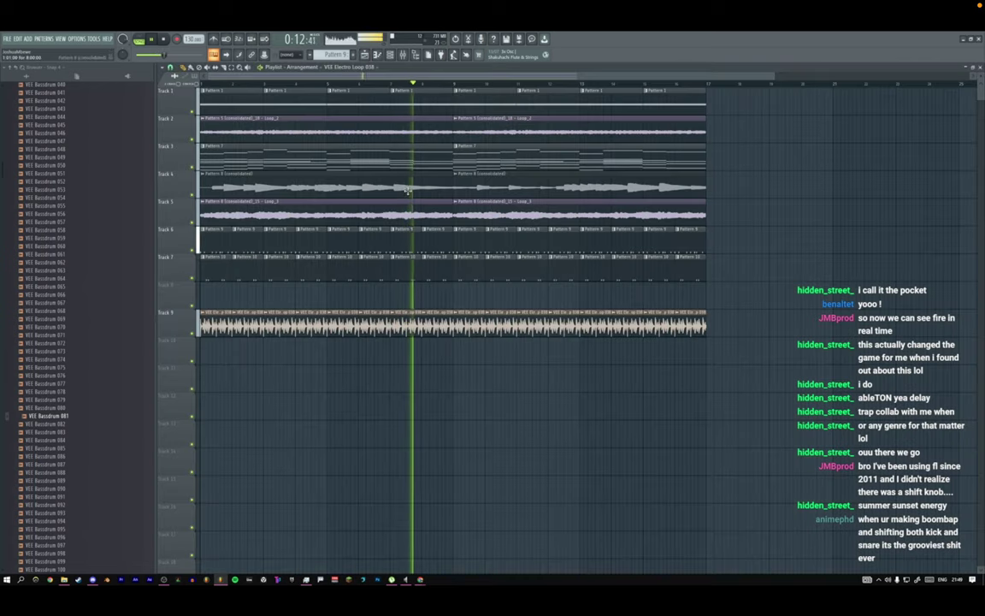
pyautogui.doubleClick(221, 249)
pyautogui.click(389, 55)
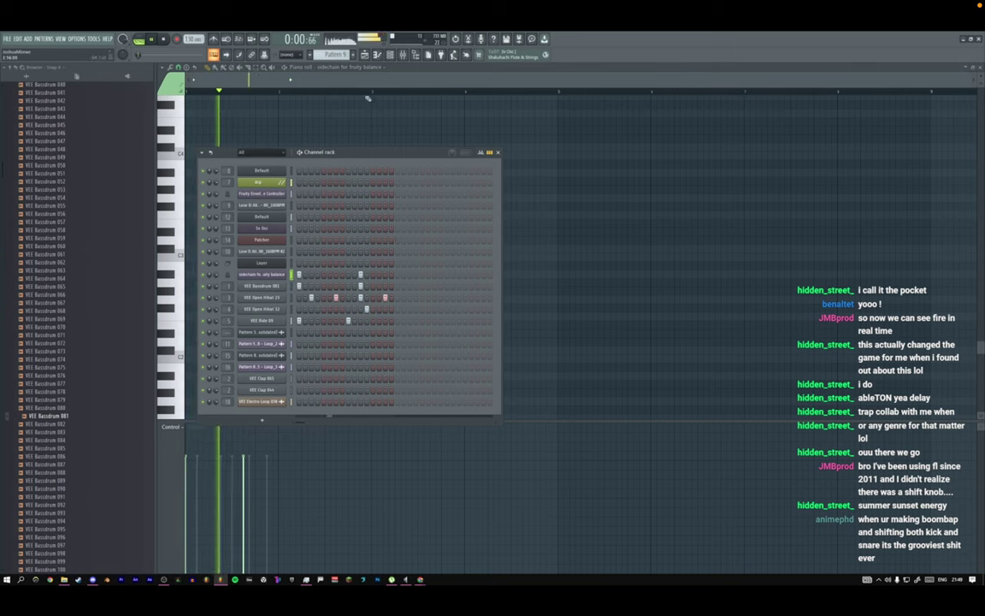
pyautogui.click(366, 56)
pyautogui.press('space')
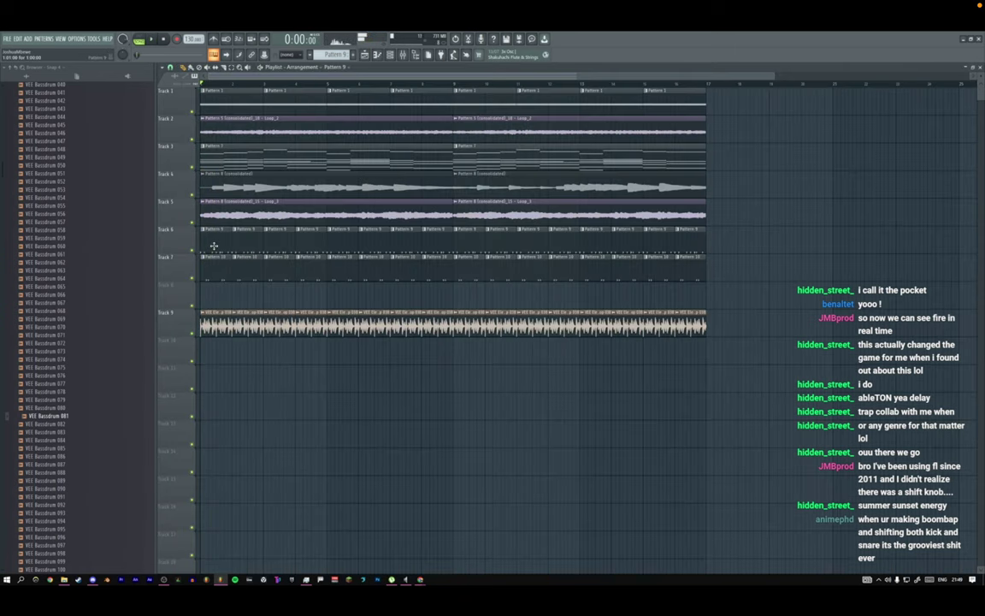
# Merge the first four bars of pattern clips on Tracks 6 and 7 into one pattern and delete the Pattern 9 clips in bars 5 and 6.
pyautogui.moveTo(209, 244); pyautogui.dragTo(311, 279)
pyautogui.hotkey('ctrl', 'g')
pyautogui.rightClick(342, 246)
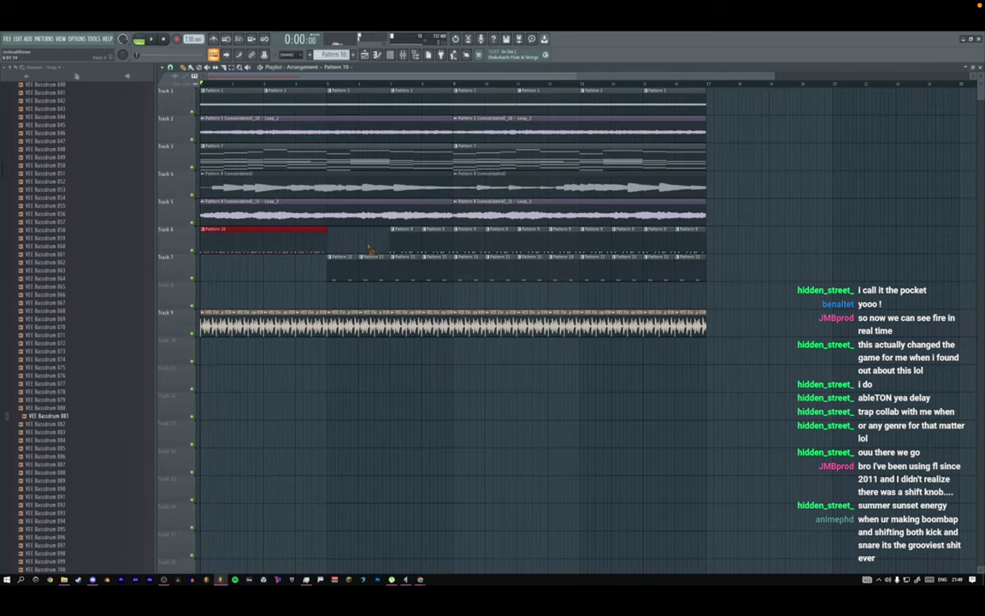
# Try shifting the second sidechain trigger note earlier in Pattern 10's piano roll and undo the edits.
pyautogui.doubleClick(297, 246)
pyautogui.press('space')
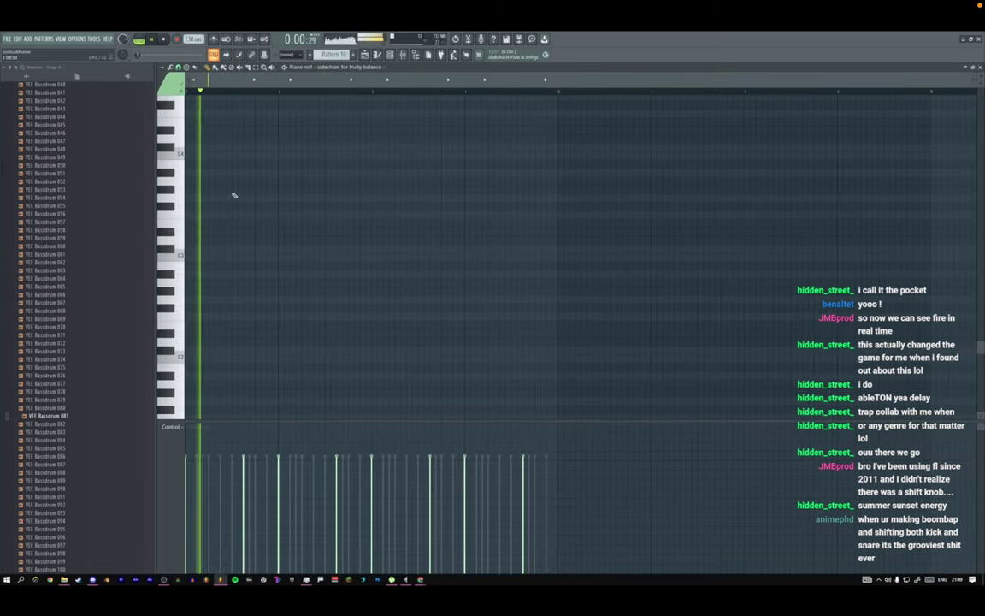
pyautogui.moveTo(246, 231); pyautogui.dragTo(228, 232)
pyautogui.press('space')
pyautogui.press('space')
pyautogui.press('space')
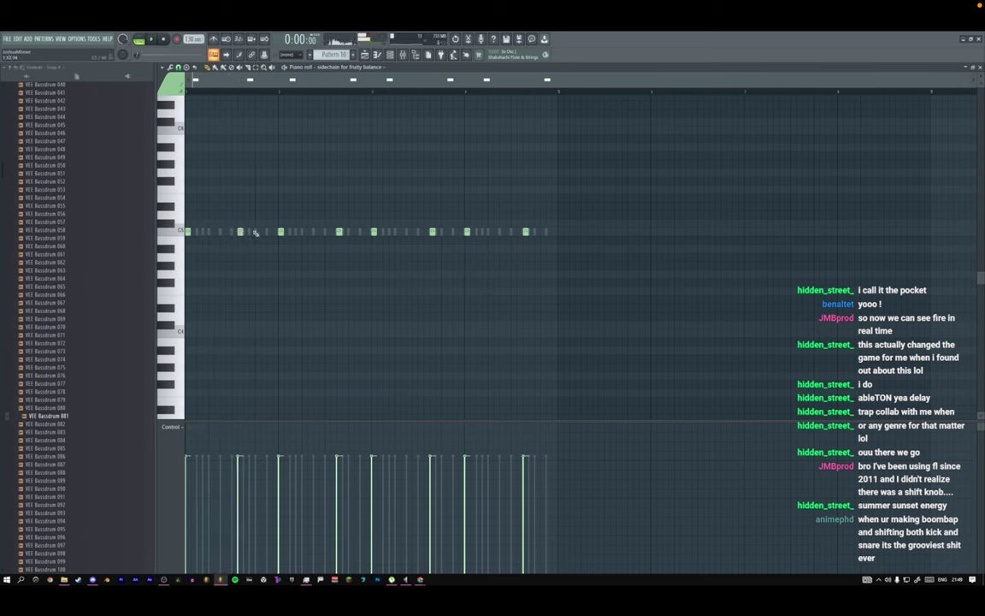
pyautogui.hotkey('ctrl', 'alt', 'z')
pyautogui.hotkey('ctrl', 'alt', 'z')
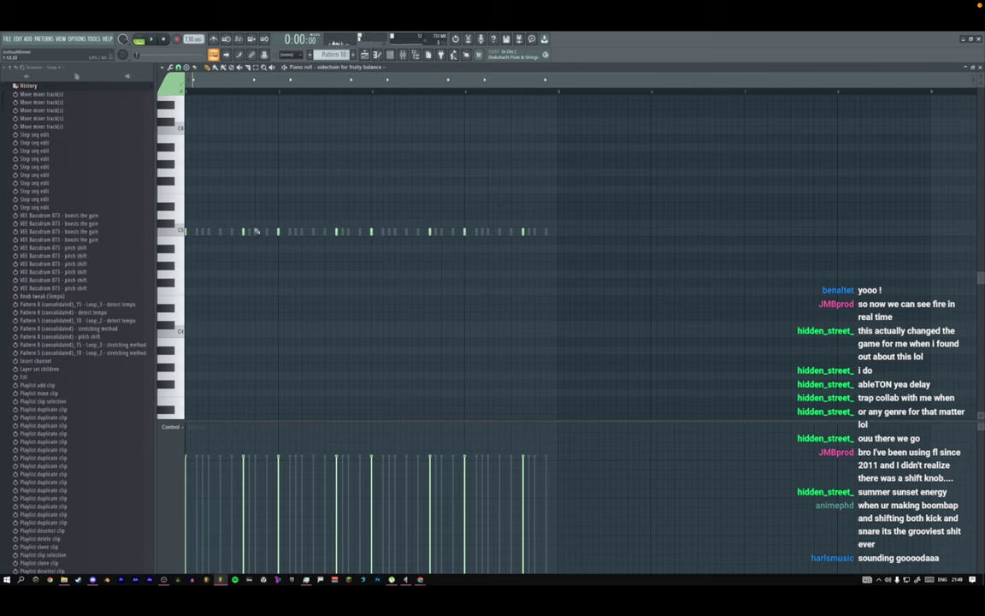
# Move the steps shared by the sidechain and VEE Bassdrum 081 channels to Layer, and copy the VEE Clap 003 steps onto the sidechain channel.
pyautogui.click(390, 55)
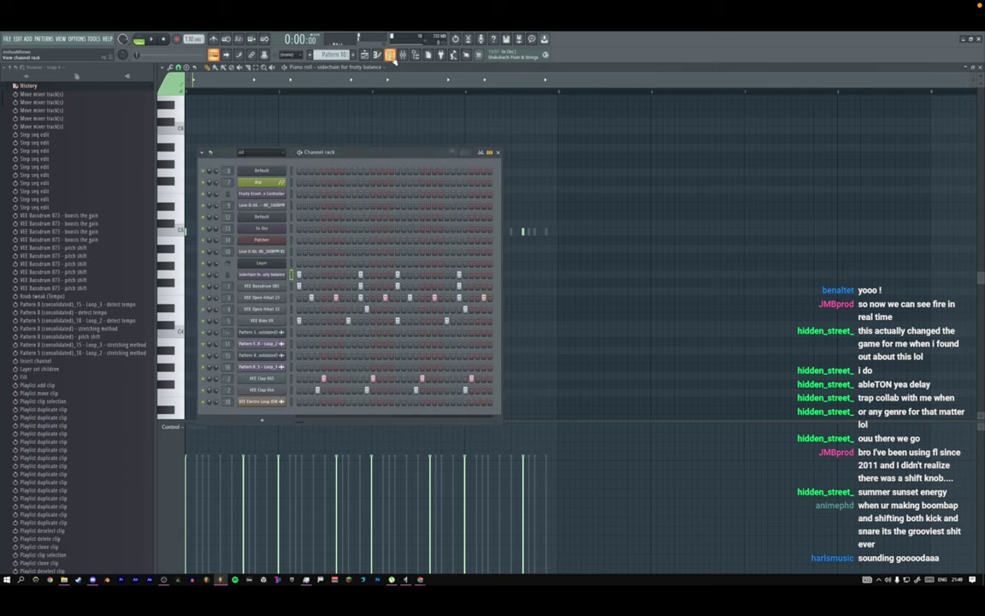
pyautogui.click(291, 275)
pyautogui.hotkey('ctrl', 'x')
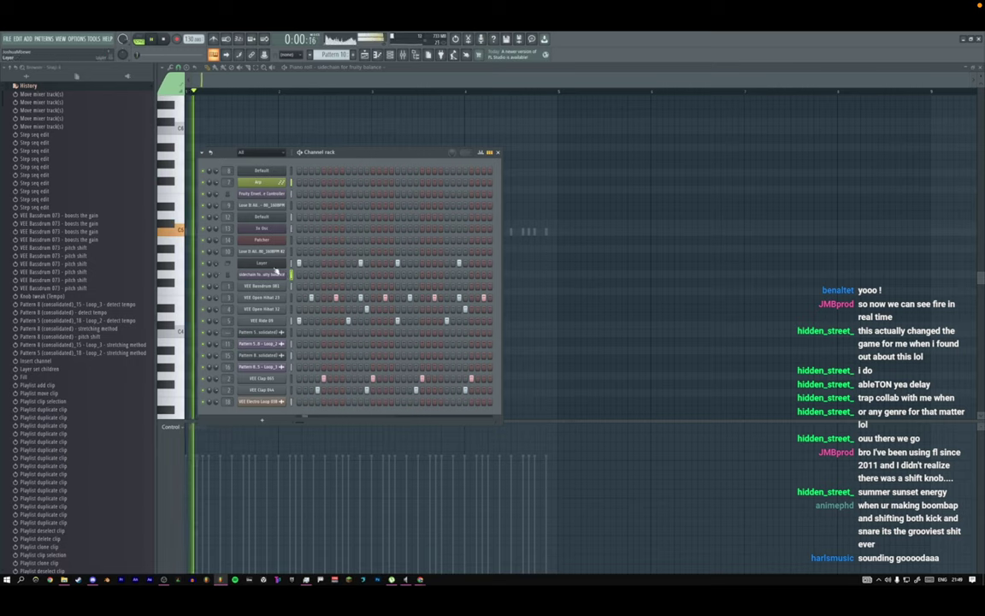
pyautogui.press('space')
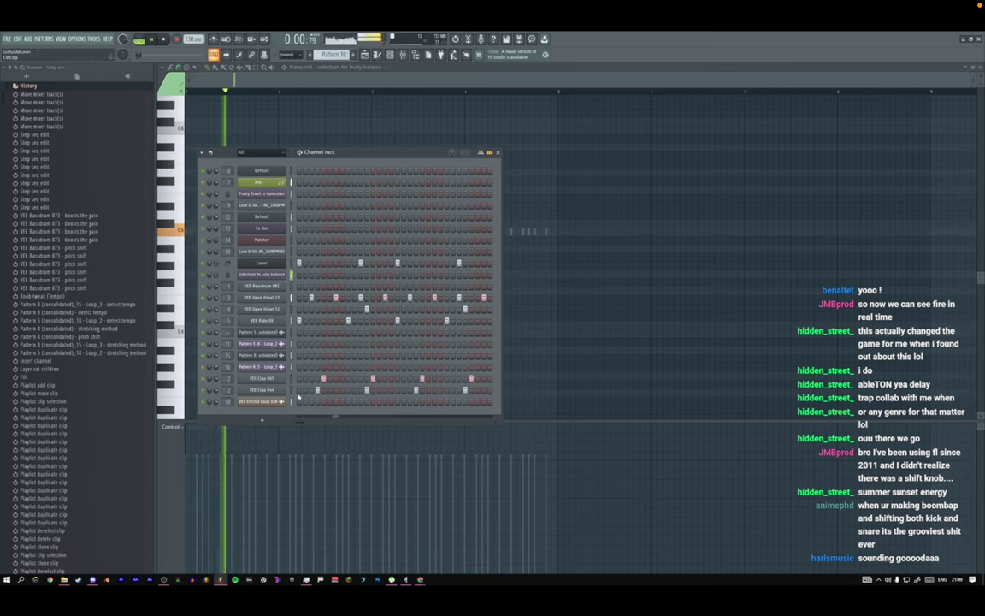
pyautogui.hotkey('ctrl', 'v')
pyautogui.press('space')
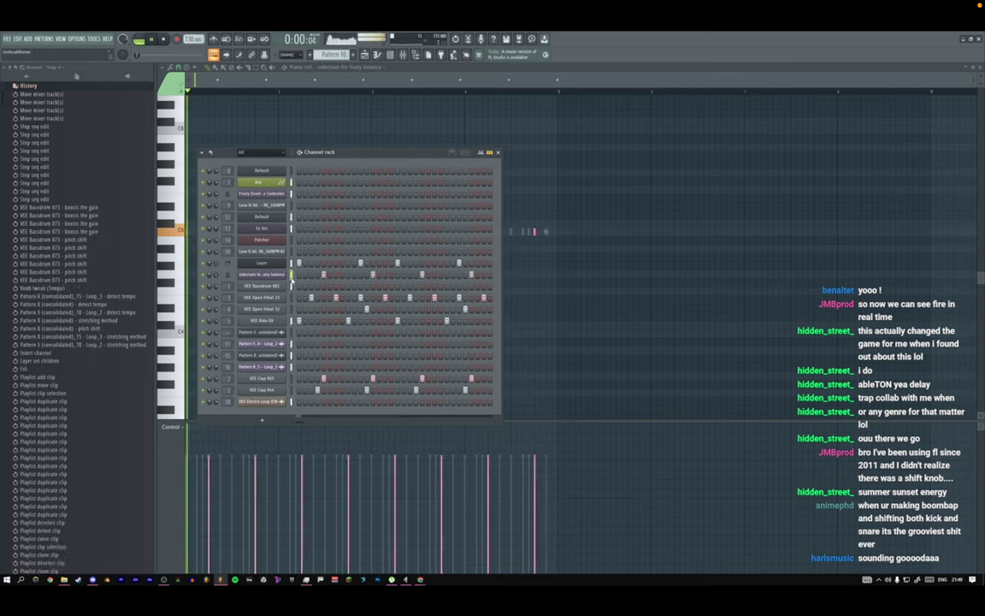
# In the Layer channel's piano roll, move the second C5 kick note earlier in bar 1 and listen back.
pyautogui.rightClick(278, 263)
pyautogui.click(301, 267)
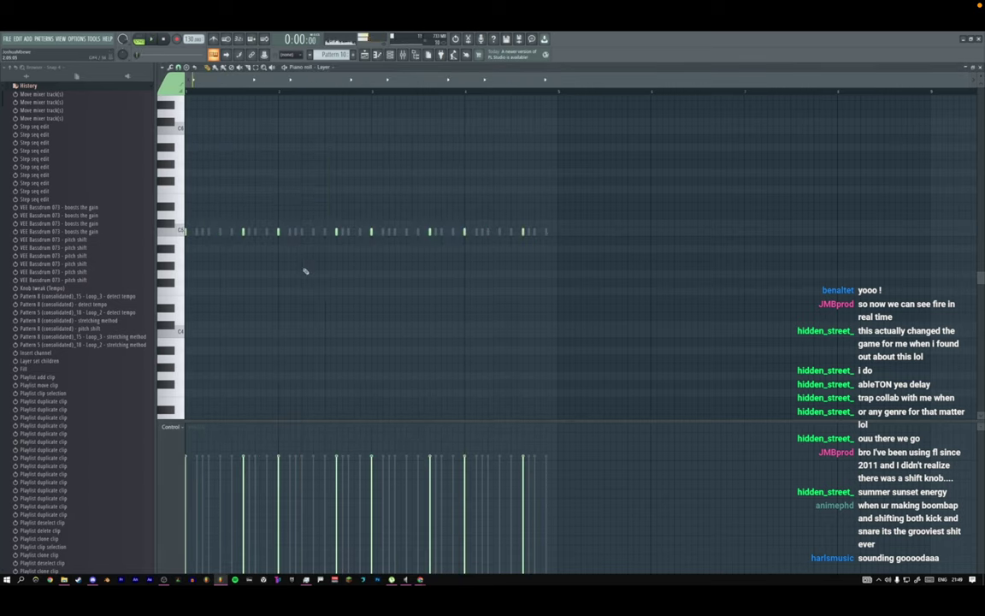
pyautogui.moveTo(254, 234); pyautogui.dragTo(245, 234)
pyautogui.press('space')
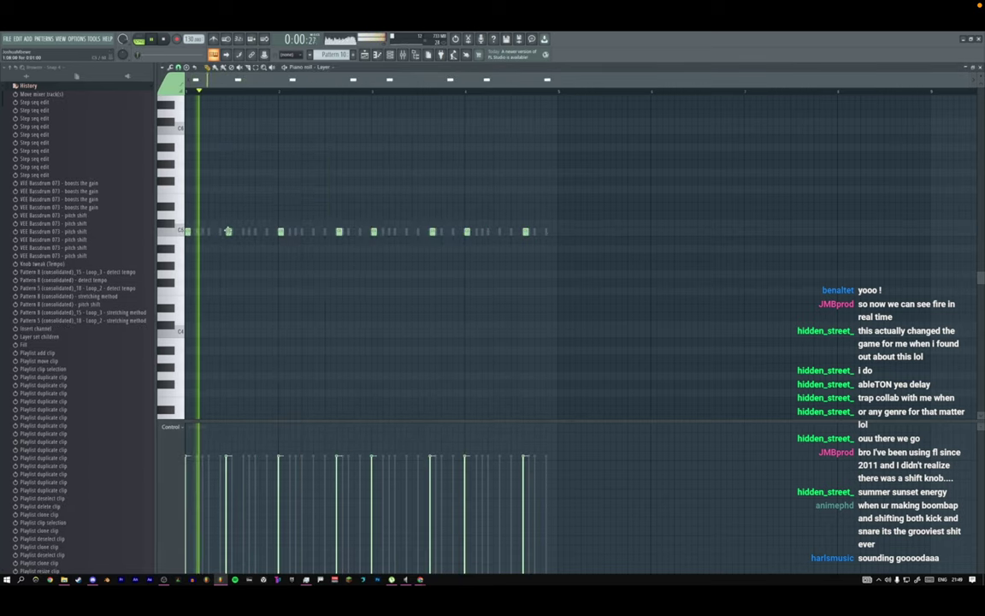
pyautogui.click(246, 233)
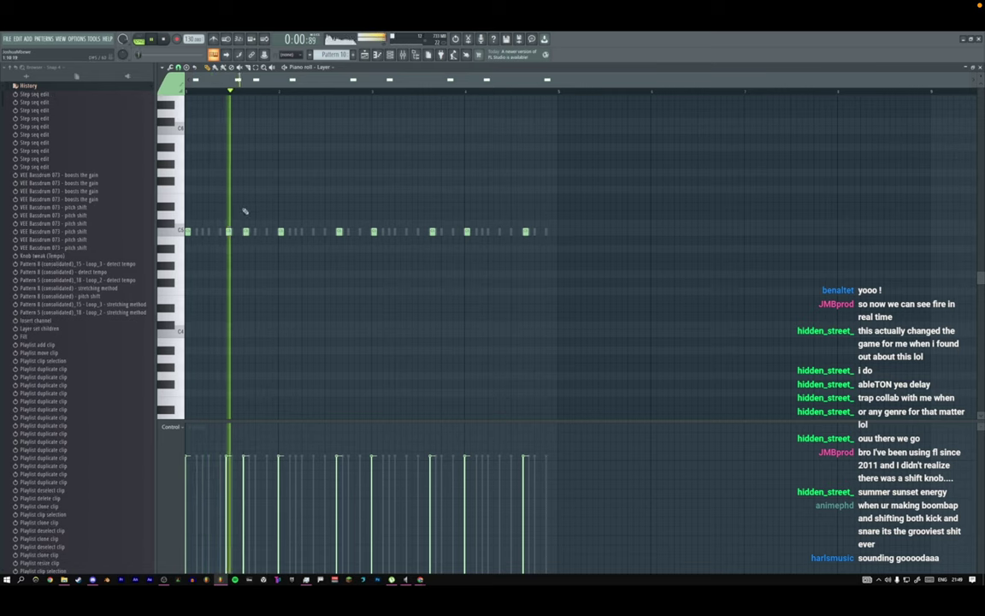
pyautogui.rightClick(246, 233)
pyautogui.press('space')
# Replace the C5 kick on bar 2's downbeat with two kicks in the first half of bar 2.
pyautogui.click(269, 233)
pyautogui.press('space')
pyautogui.moveTo(280, 233); pyautogui.dragTo(304, 232)
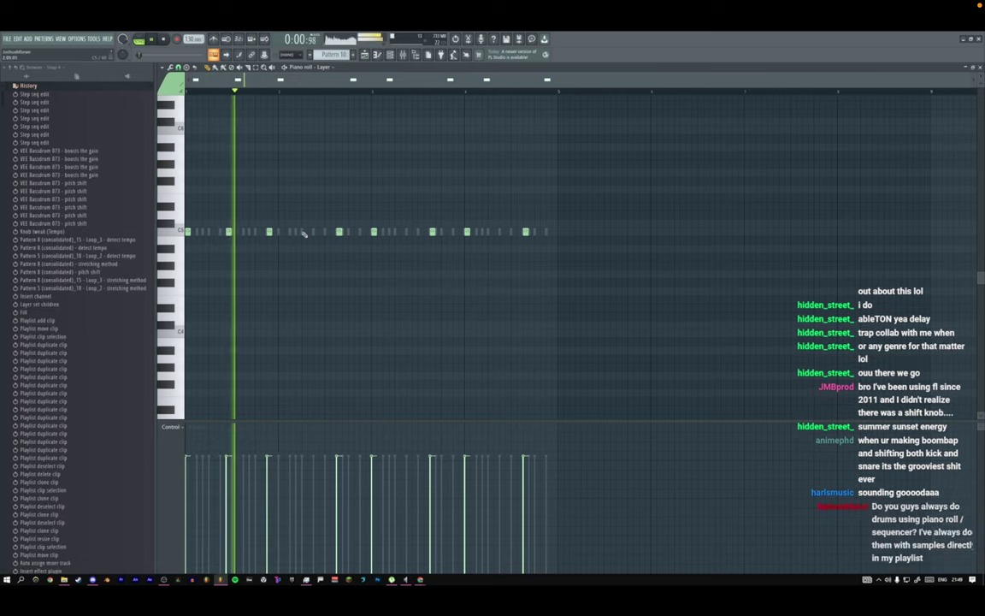
pyautogui.press('space')
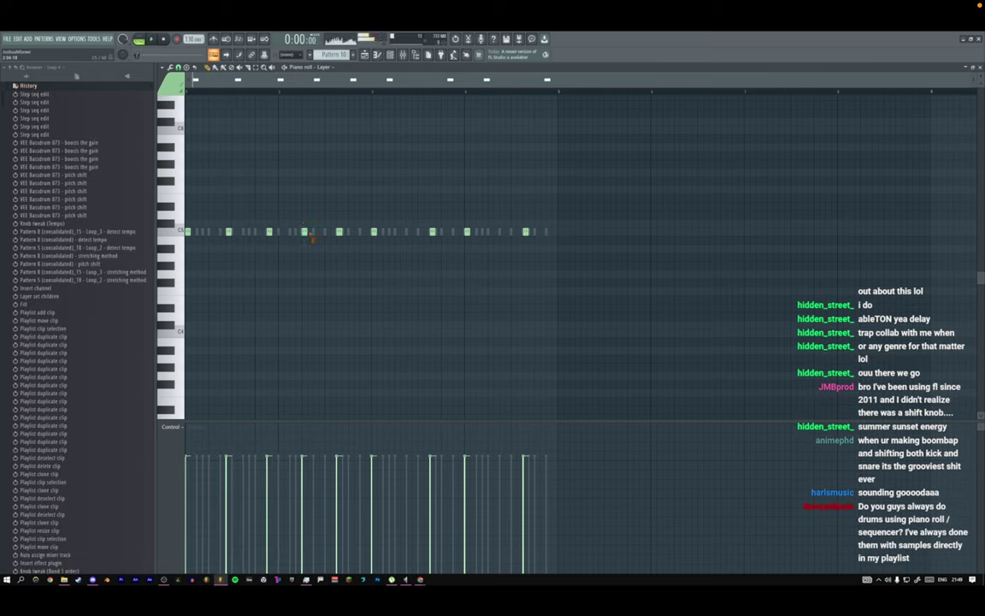
pyautogui.press('space')
pyautogui.rightClick(305, 232)
pyautogui.click(315, 233)
pyautogui.rightClick(268, 234)
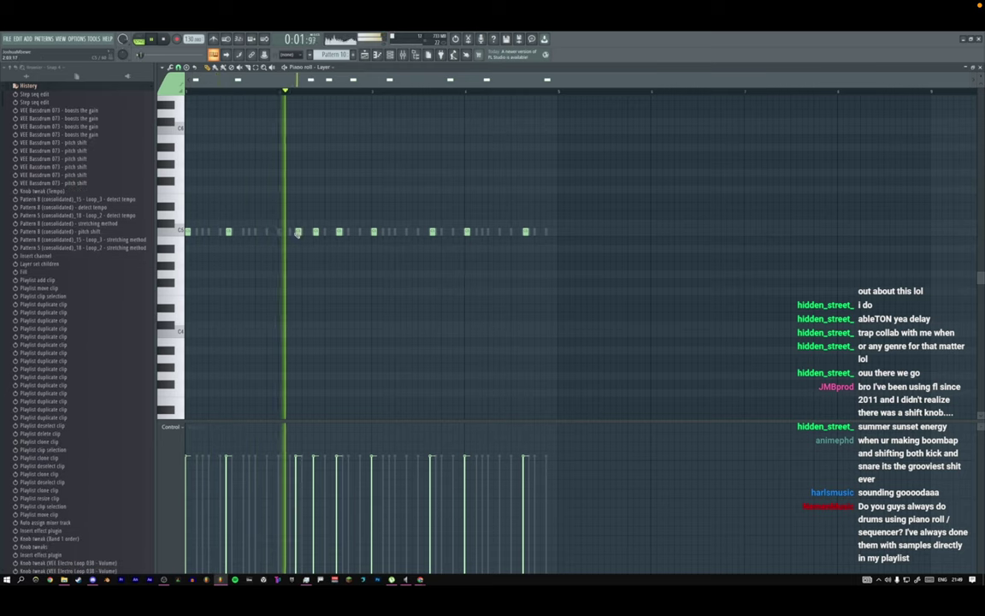
pyautogui.click(293, 233)
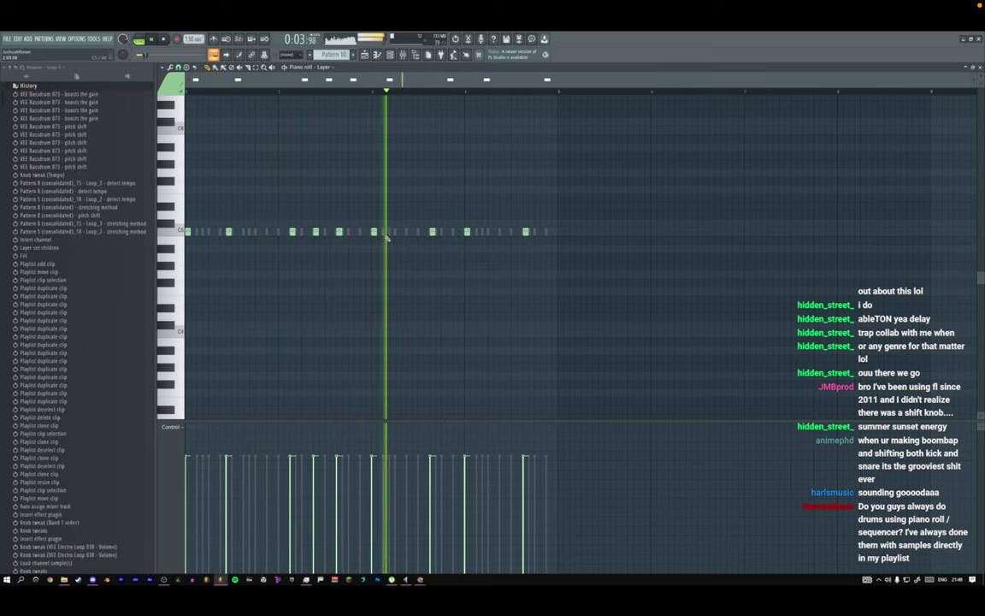
# Shift the C5 kick on bar 4's downbeat slightly later and replace the last kick with one closer to the bar's end.
pyautogui.press('space')
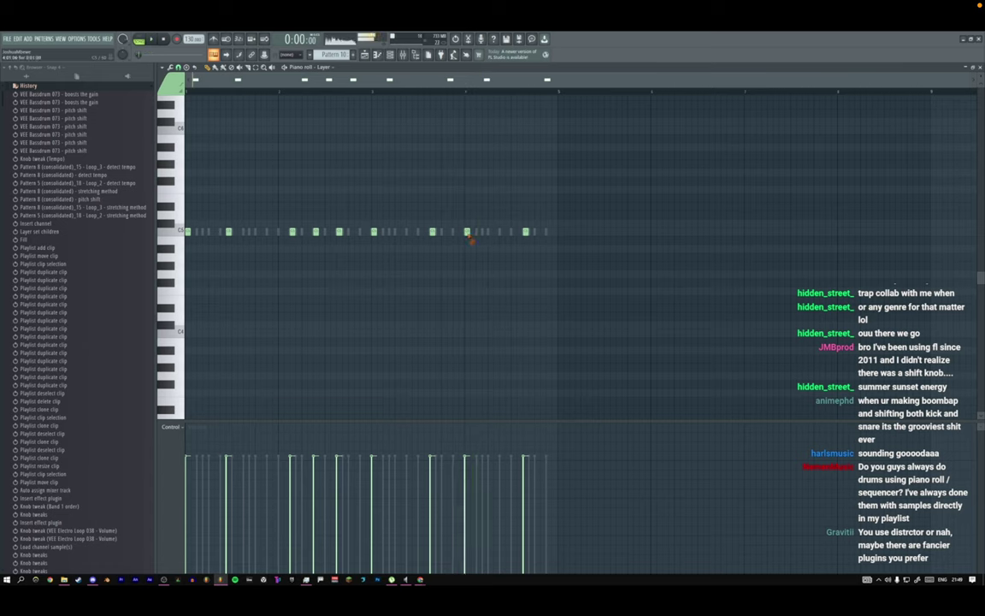
pyautogui.rightClick(468, 234)
pyautogui.click(479, 233)
pyautogui.press('space')
pyautogui.click(464, 91)
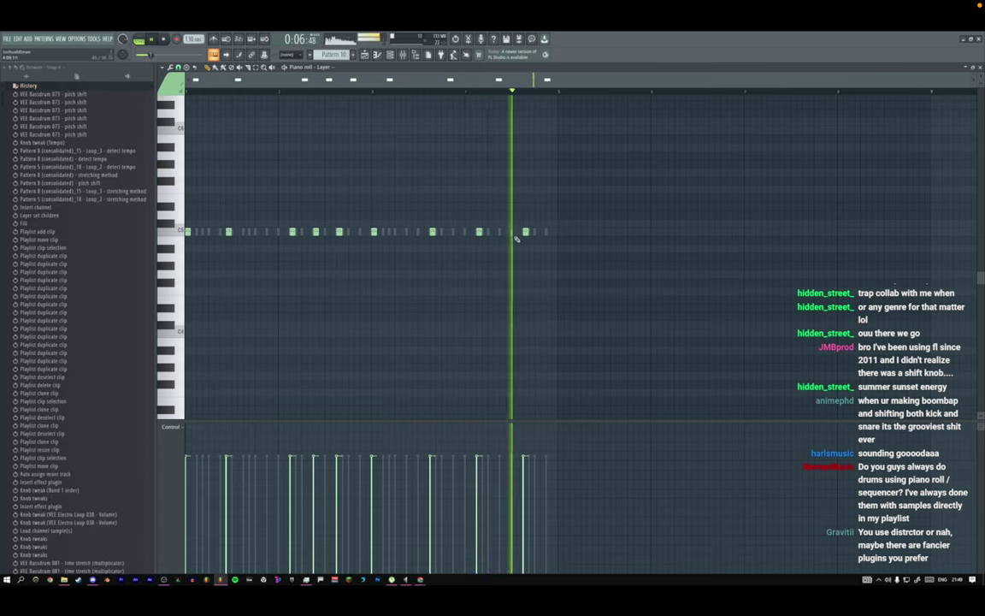
pyautogui.rightClick(525, 232)
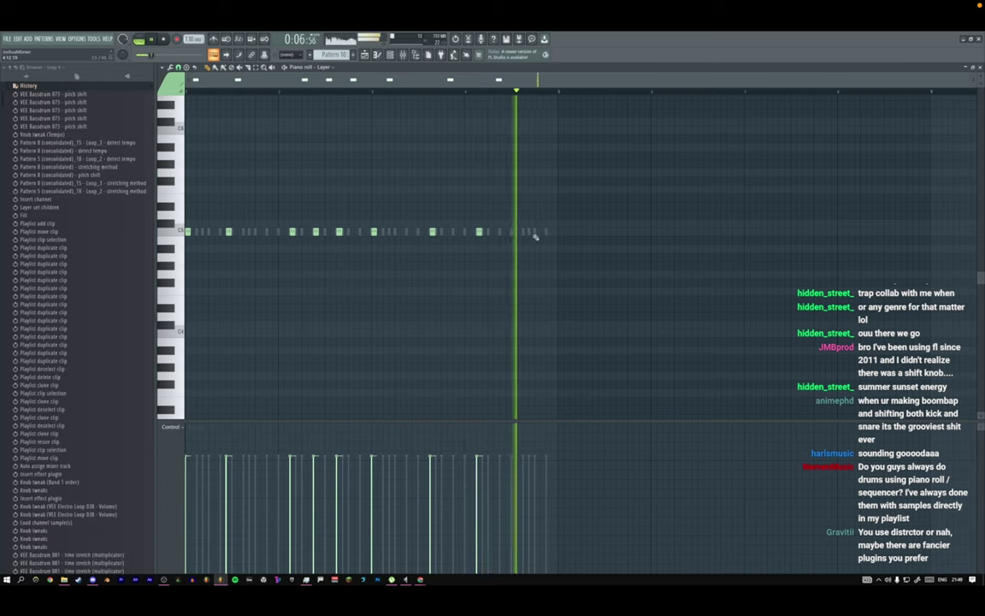
pyautogui.click(548, 231)
# Replace the old drum clips on Tracks 6 and 7 with Pattern 10 repeated along Track 6 through bar 16.
pyautogui.press('F5')
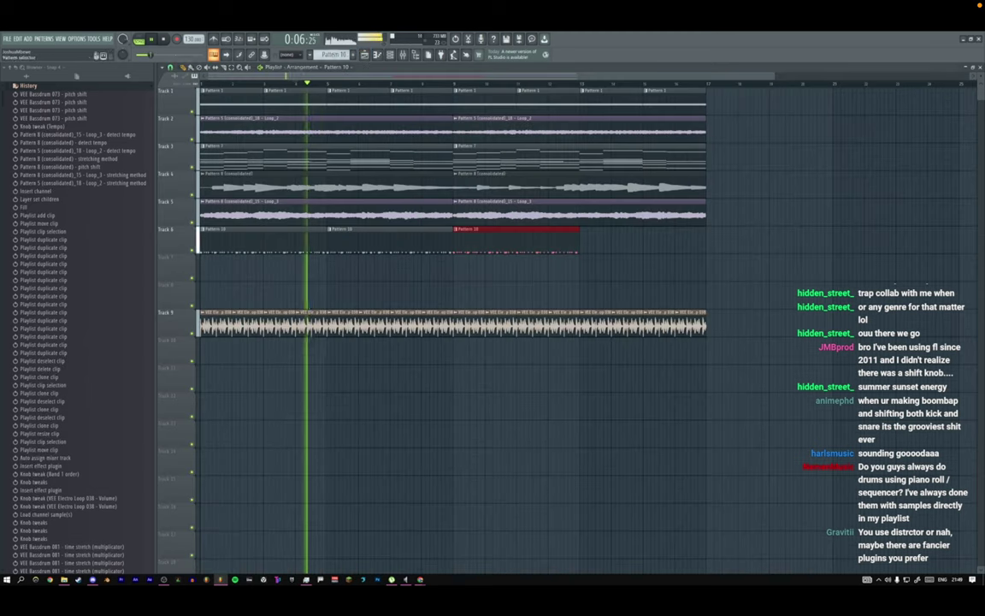
pyautogui.rightClick(547, 246)
pyautogui.moveTo(513, 249); pyautogui.dragTo(255, 248)
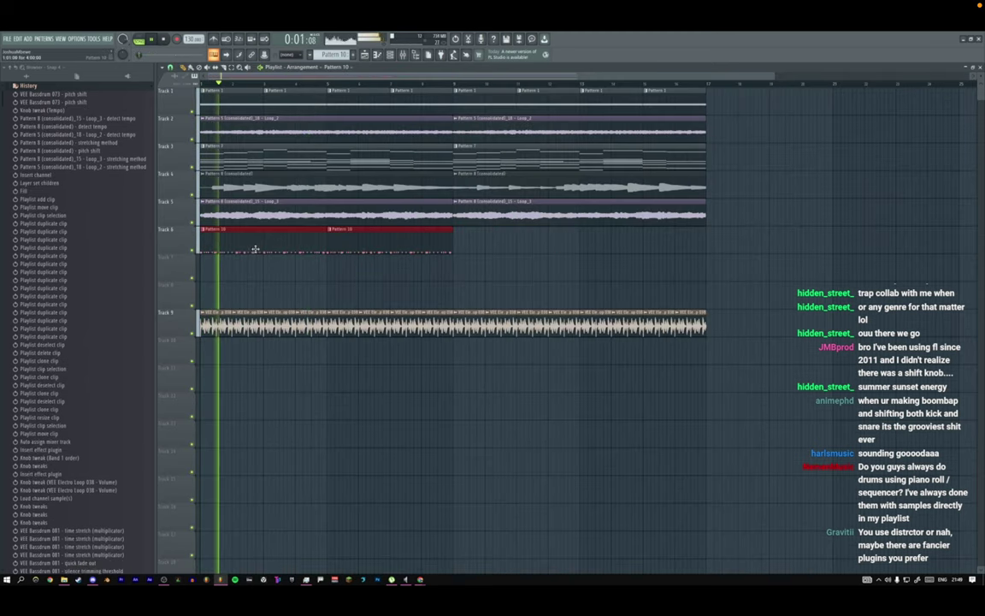
pyautogui.hotkey('ctrl', 'b')
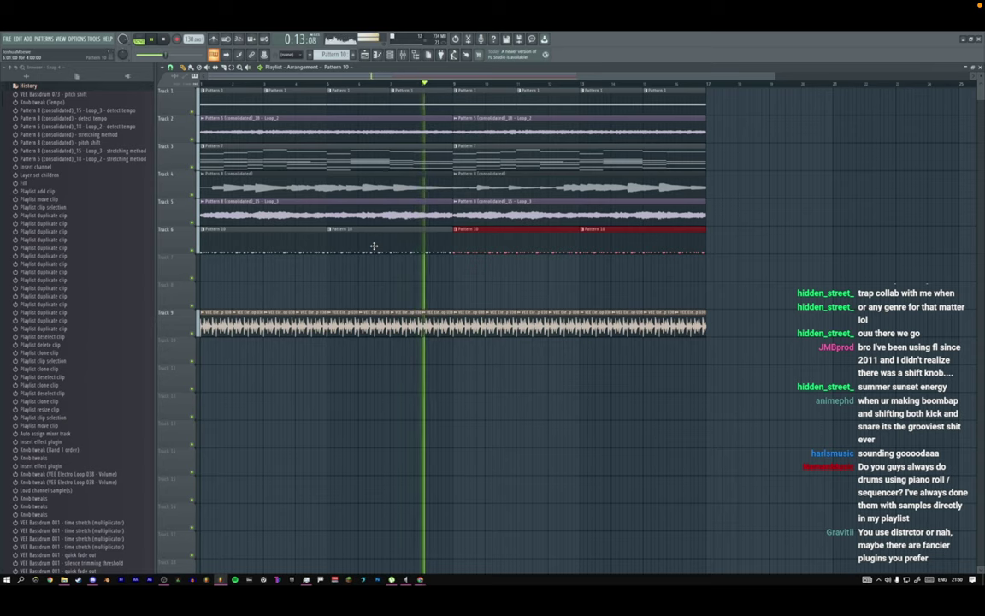
# Stop playback and open Pattern 10 to review its drum steps in the channel rack.
pyautogui.doubleClick(309, 248)
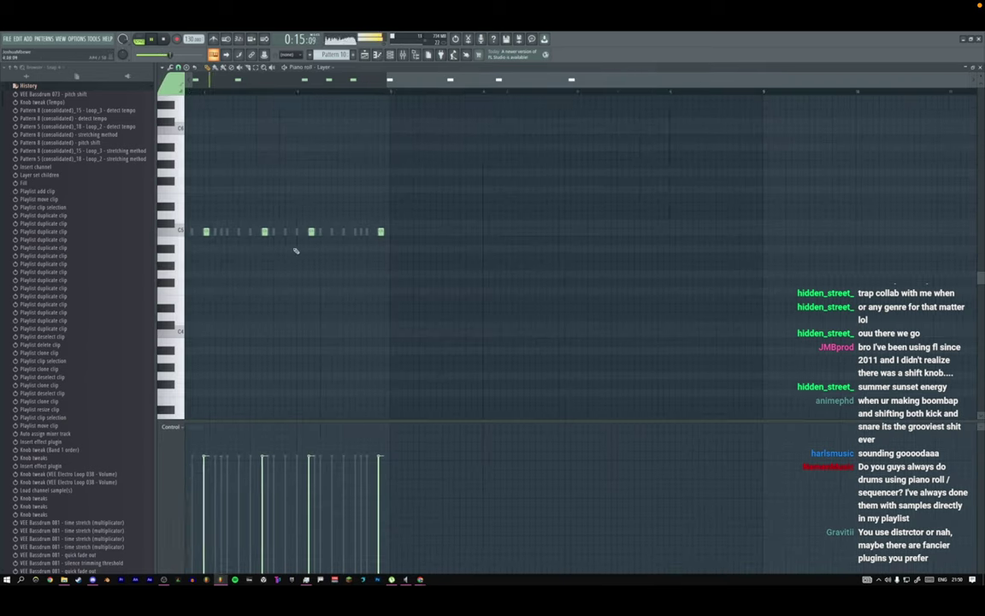
pyautogui.press('space')
pyautogui.click(390, 55)
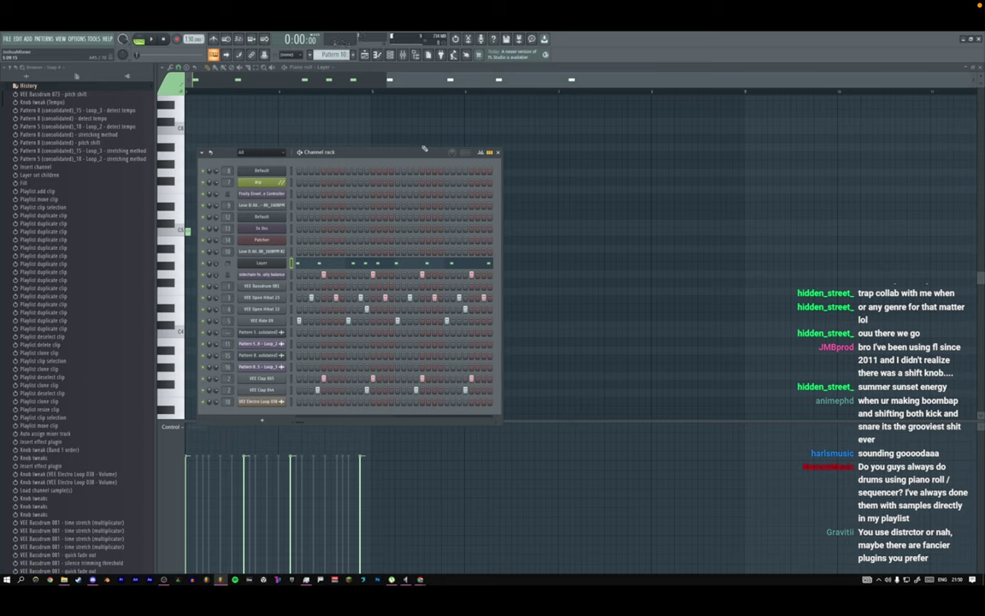
pyautogui.press('F7')
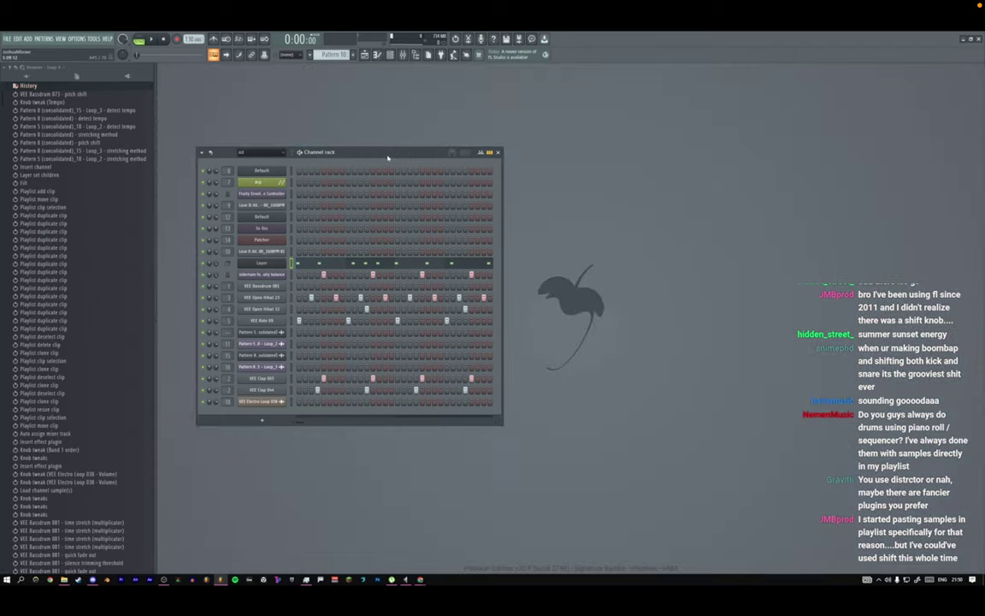
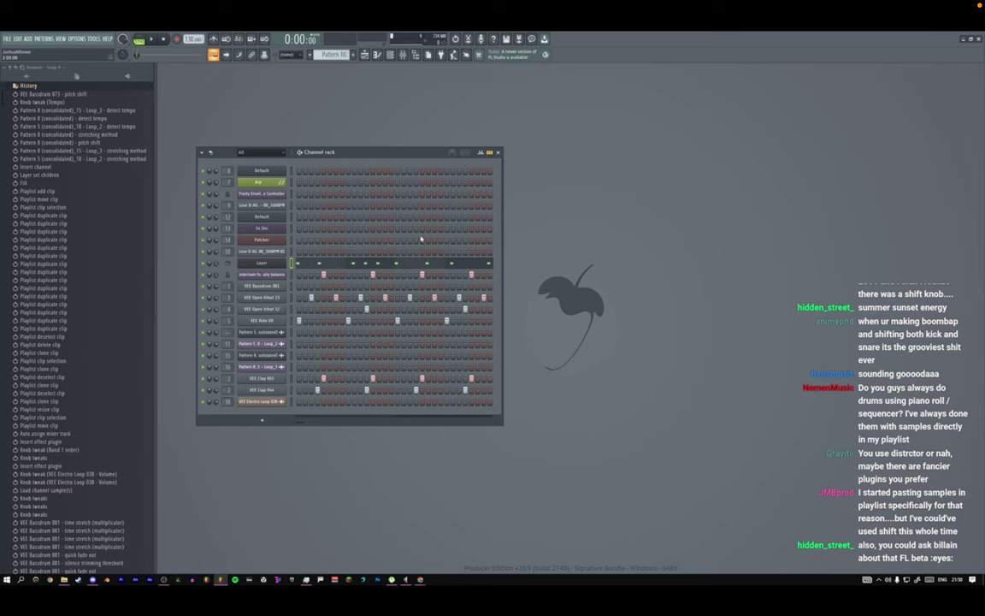
# Move the Pattern 10 clips in the playlist from Track 6 down to Track 8.
pyautogui.click(365, 55)
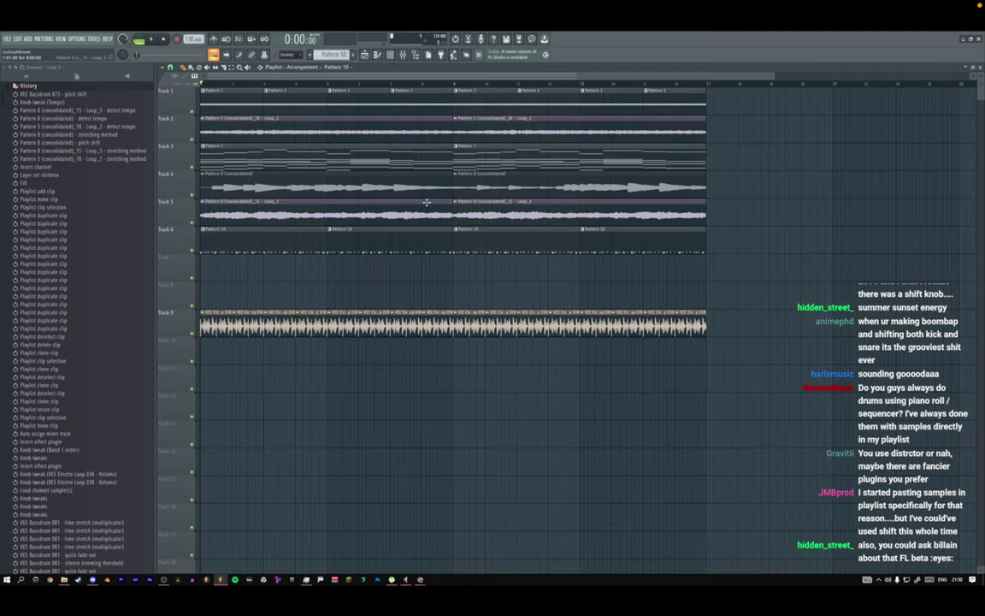
pyautogui.scroll(3, 175, 325)
pyautogui.scroll(-2, 175, 244)
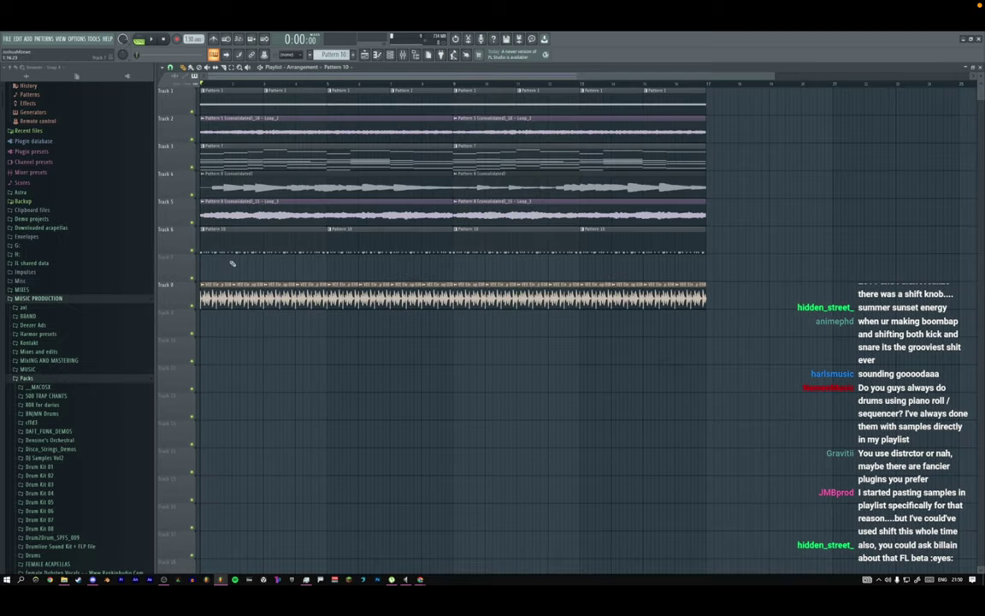
pyautogui.moveTo(183, 248); pyautogui.dragTo(183, 271)
pyautogui.scroll(-1, 182, 300)
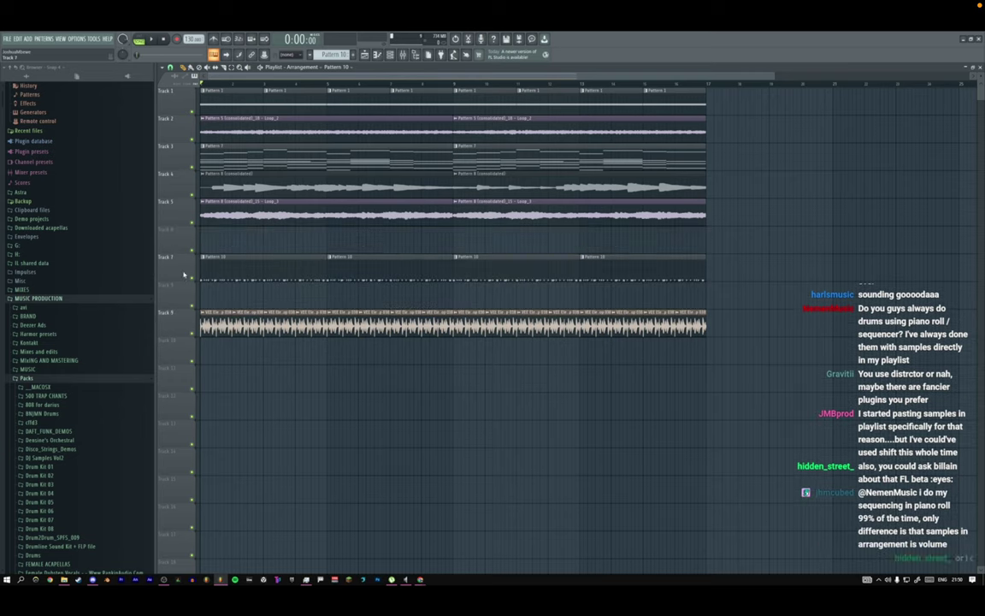
pyautogui.scroll(-1, 185, 275)
# Open Pattern 10 from the playlist and examine the Layer channel's settings and the kick and sidechain channels it triggers.
pyautogui.doubleClick(240, 299)
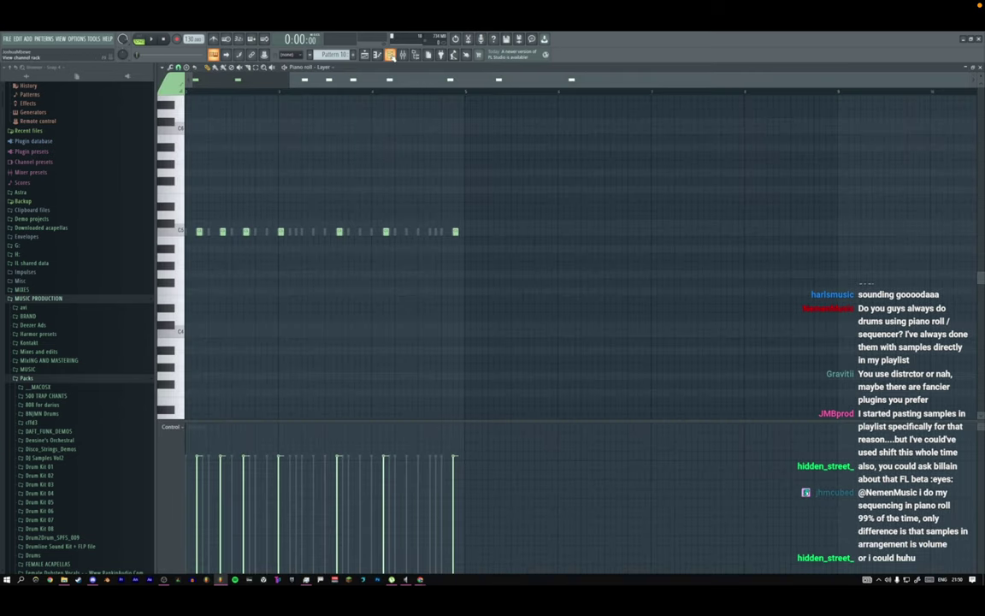
pyautogui.click(391, 56)
pyautogui.click(269, 266)
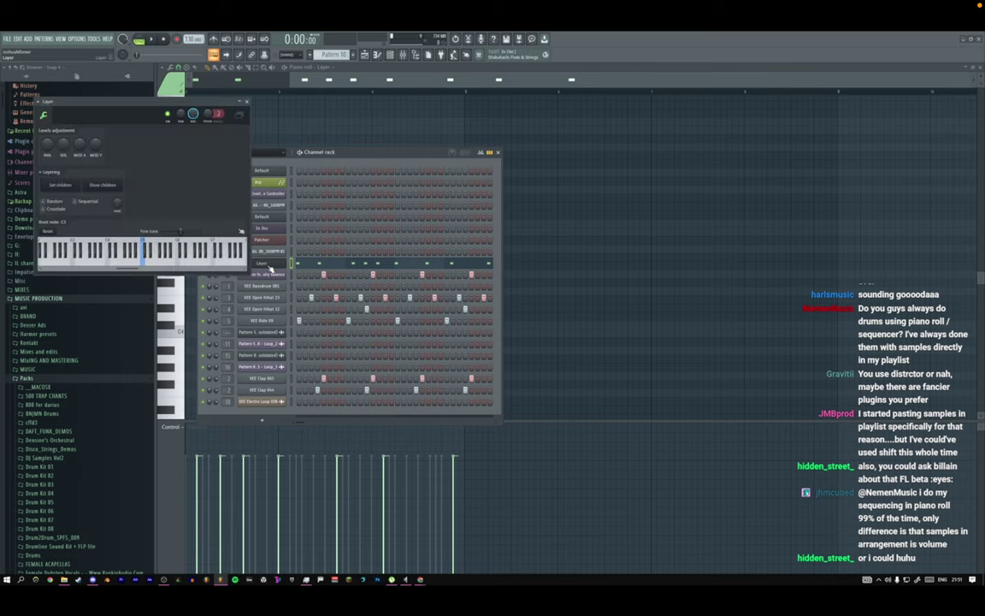
pyautogui.click(249, 101)
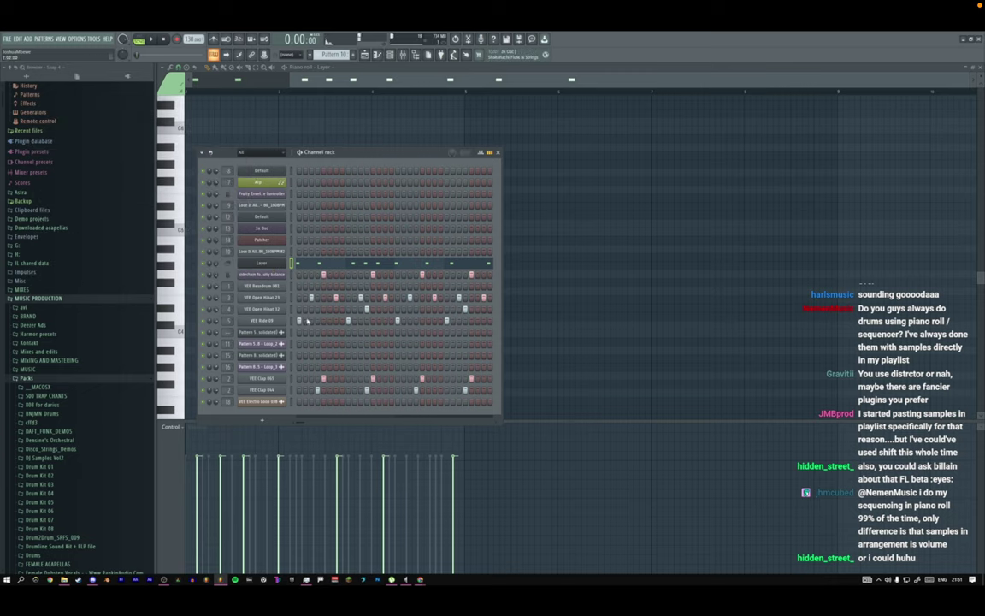
pyautogui.click(272, 263)
pyautogui.click(291, 277)
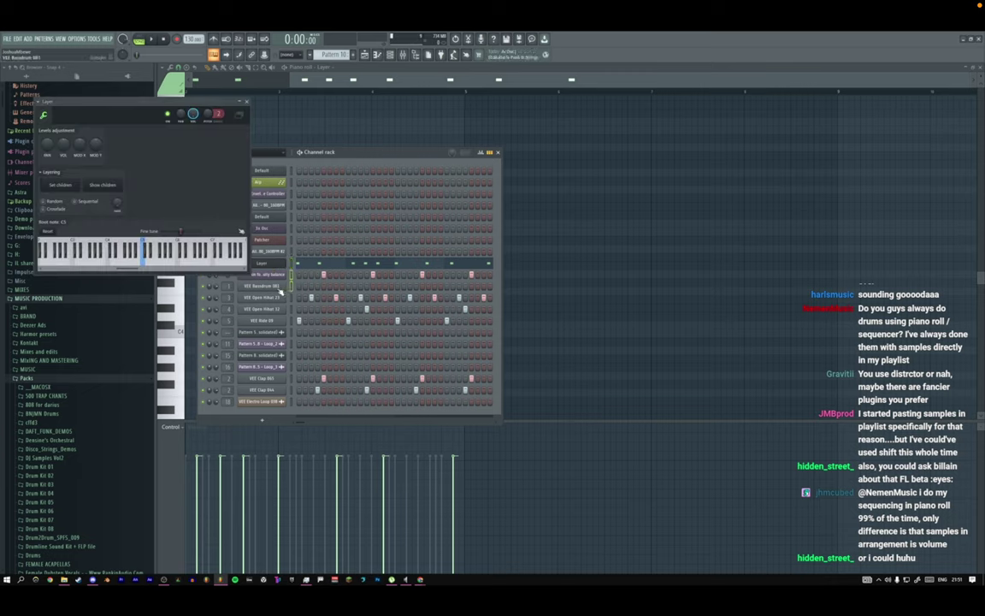
pyautogui.click(246, 101)
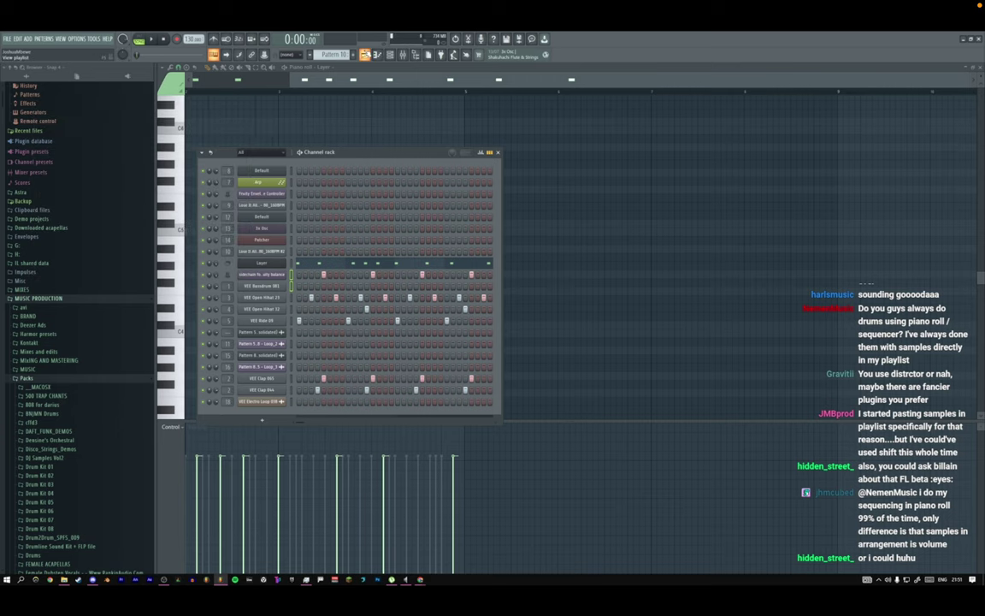
pyautogui.click(365, 53)
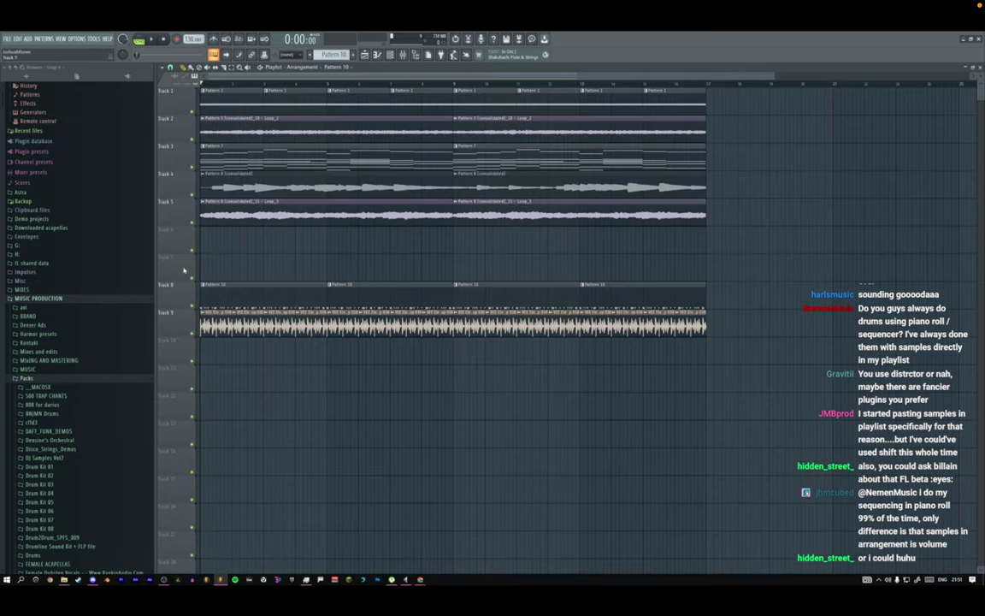
pyautogui.doubleClick(240, 284)
pyautogui.click(391, 55)
pyautogui.click(285, 274)
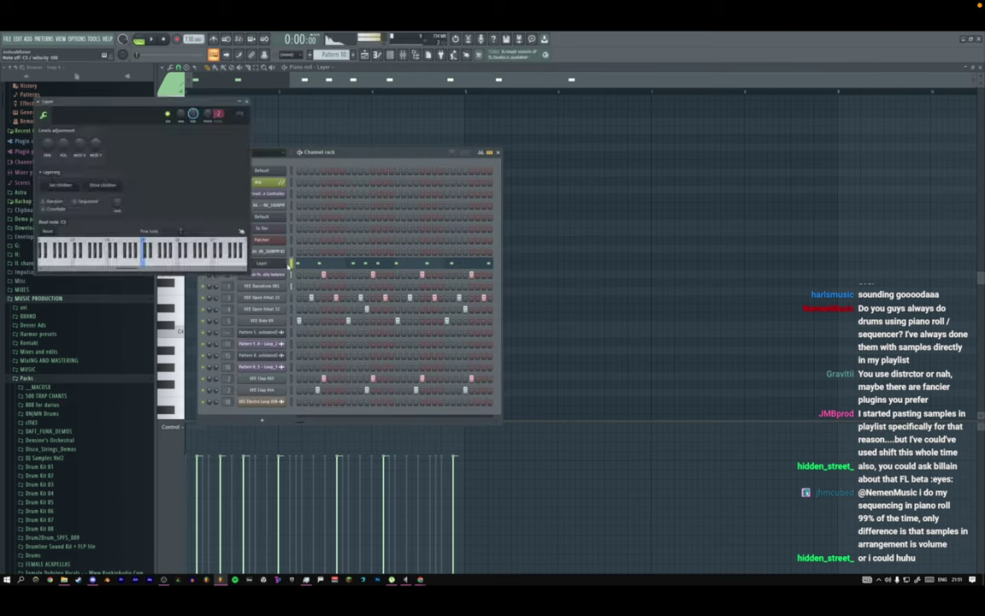
pyautogui.click(227, 92)
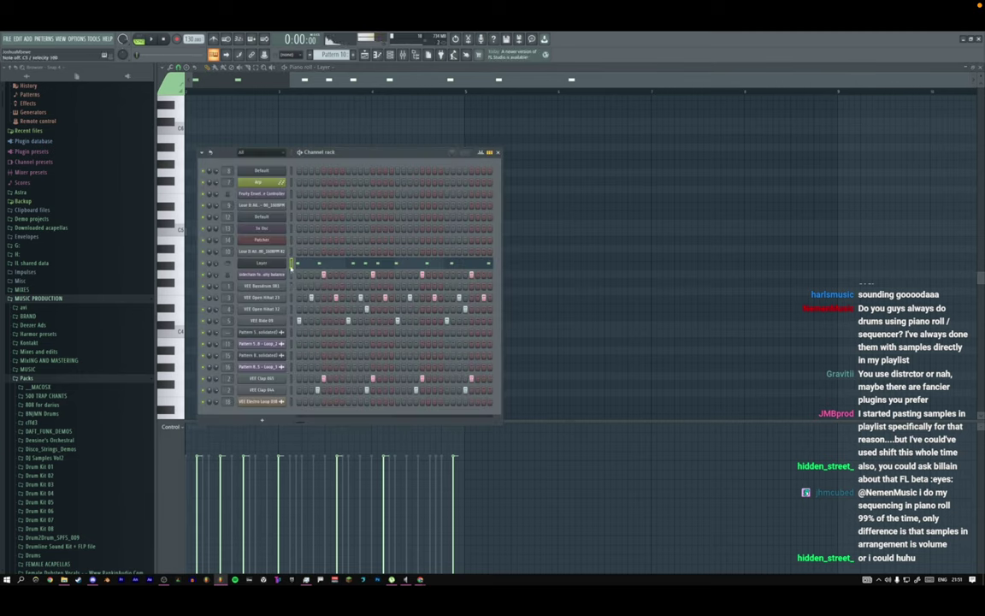
# Play back Pattern 10 to check its groove and bring up the Layer channel's kick notes for editing.
pyautogui.press('space')
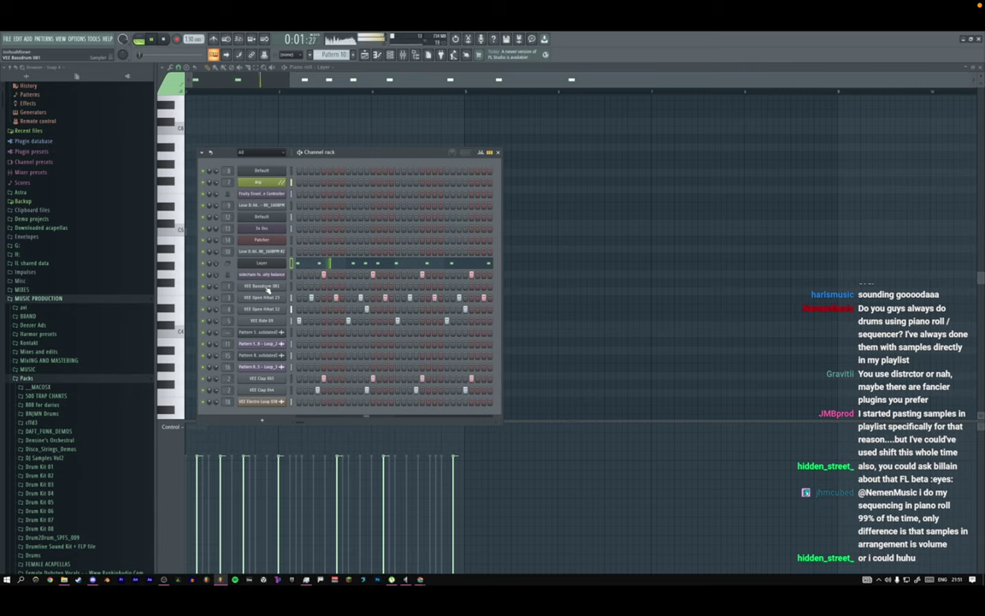
pyautogui.press('space')
pyautogui.press('space')
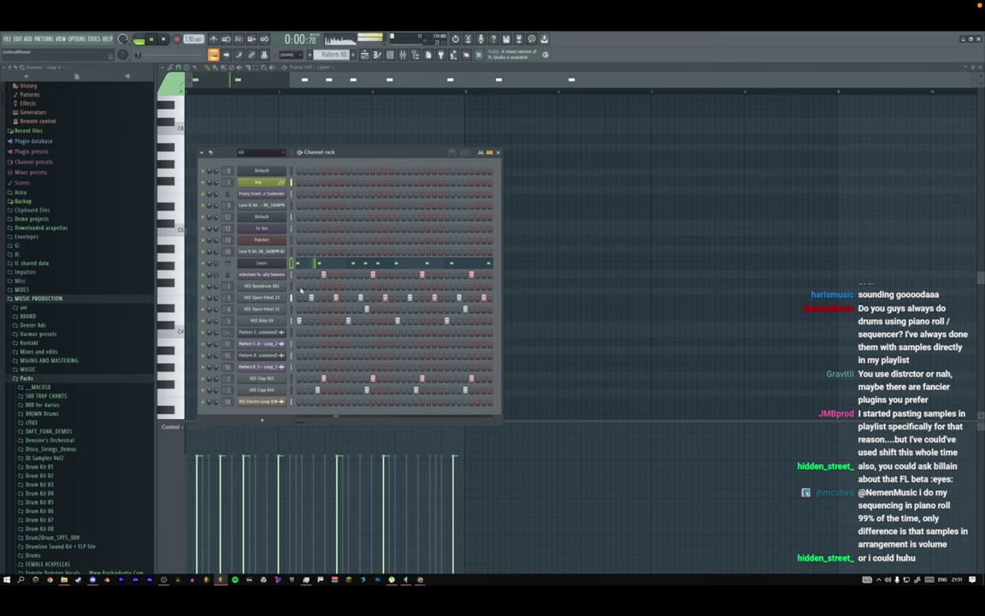
pyautogui.press('space')
pyautogui.press('F5')
pyautogui.press('space')
pyautogui.press('F7')
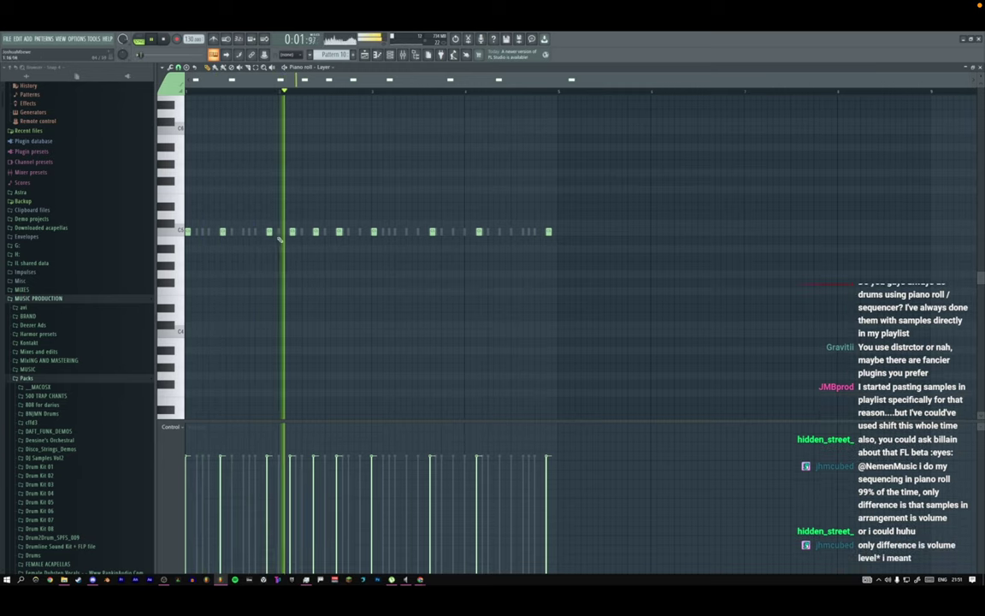
# Rework the Layer kicks by adding a hit late in bar 1 and replacing two bar 2 hits with one at step 13.
pyautogui.click(270, 232)
pyautogui.press('space')
pyautogui.press('space')
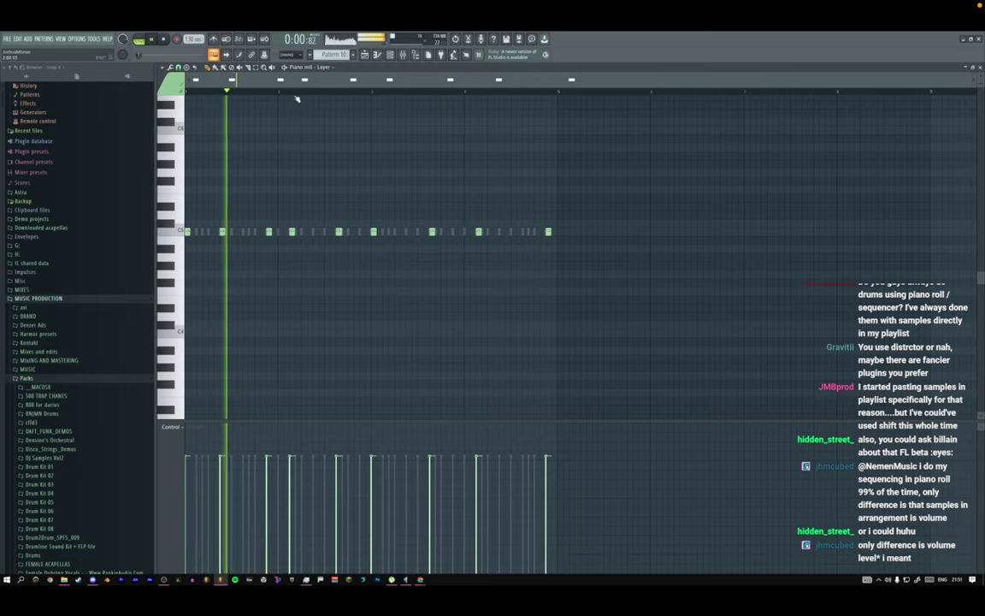
pyautogui.click(298, 92)
pyautogui.rightClick(316, 232)
pyautogui.rightClick(340, 231)
pyautogui.click(350, 232)
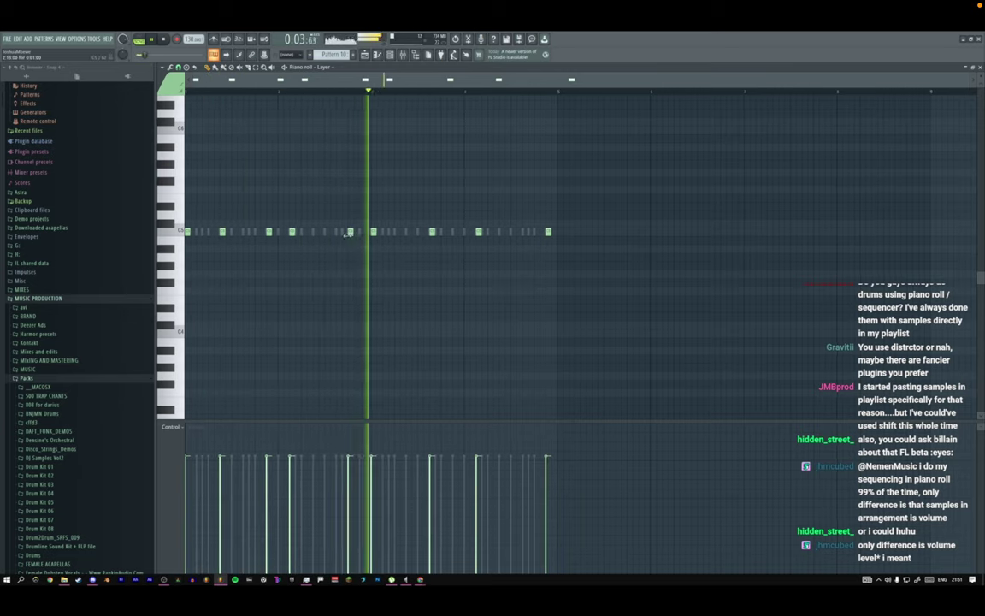
# Try an extra kick at step 11 of bar 2 together with a softer hit at step 13.
pyautogui.click(333, 232)
pyautogui.moveTo(334, 232); pyautogui.dragTo(340, 232)
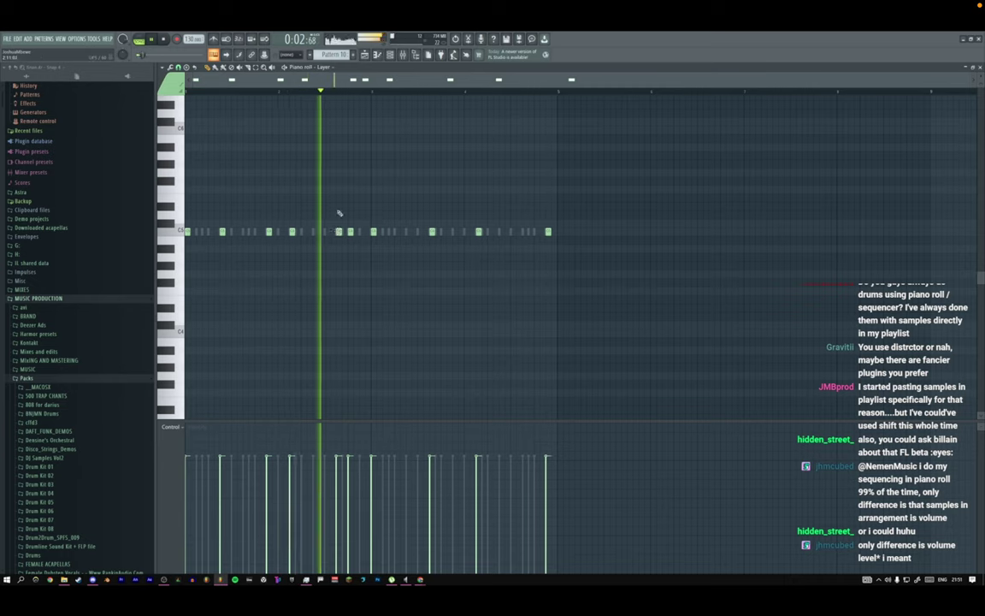
pyautogui.click(350, 232)
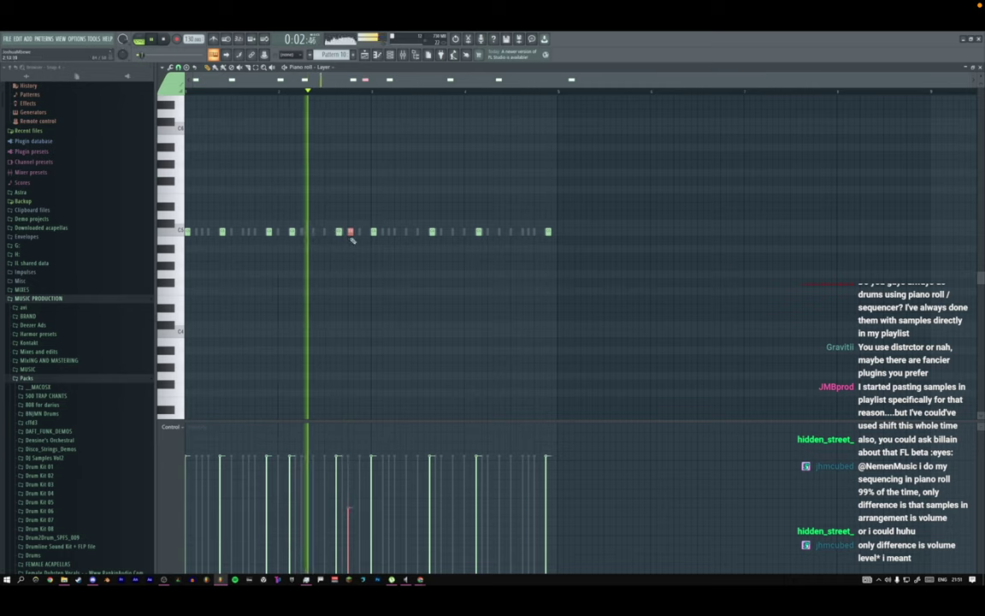
pyautogui.hotkey('ctrl', 'z')
pyautogui.scroll(5, 352, 232)
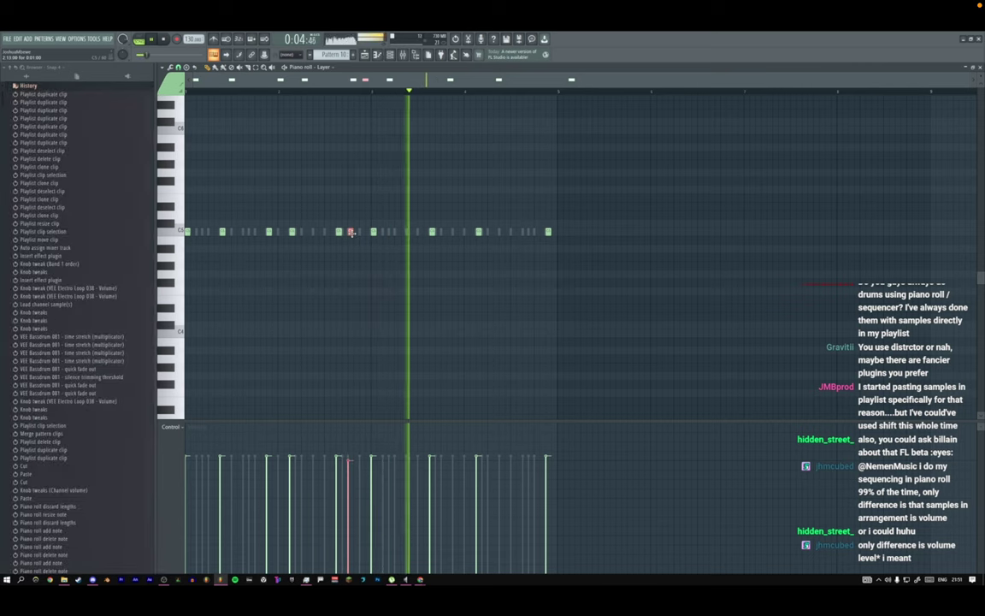
pyautogui.rightClick(339, 231)
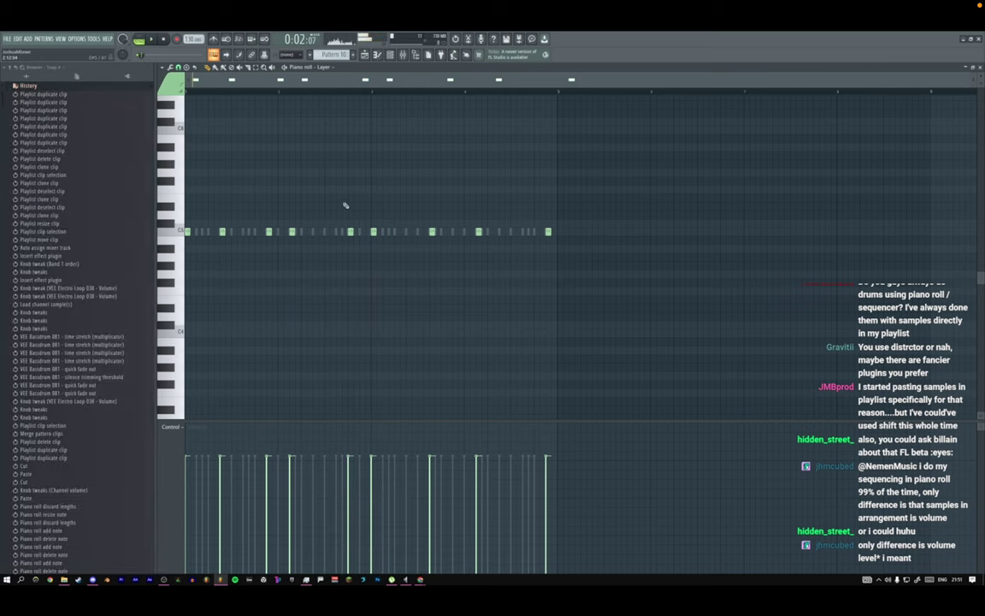
pyautogui.keyDown('ctrl'); pyautogui.rightClick(345, 205); pyautogui.keyUp('ctrl')
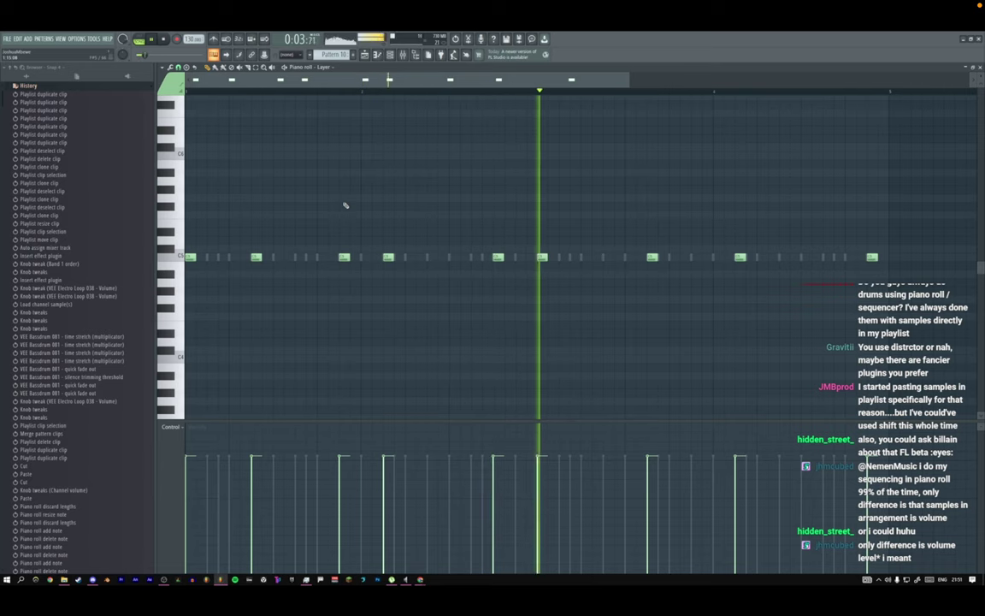
# Replace the Layer channel's kick notes in Pattern 10 with a hit on every 4 steps.
pyautogui.moveTo(629, 81); pyautogui.dragTo(719, 84)
pyautogui.click(392, 56)
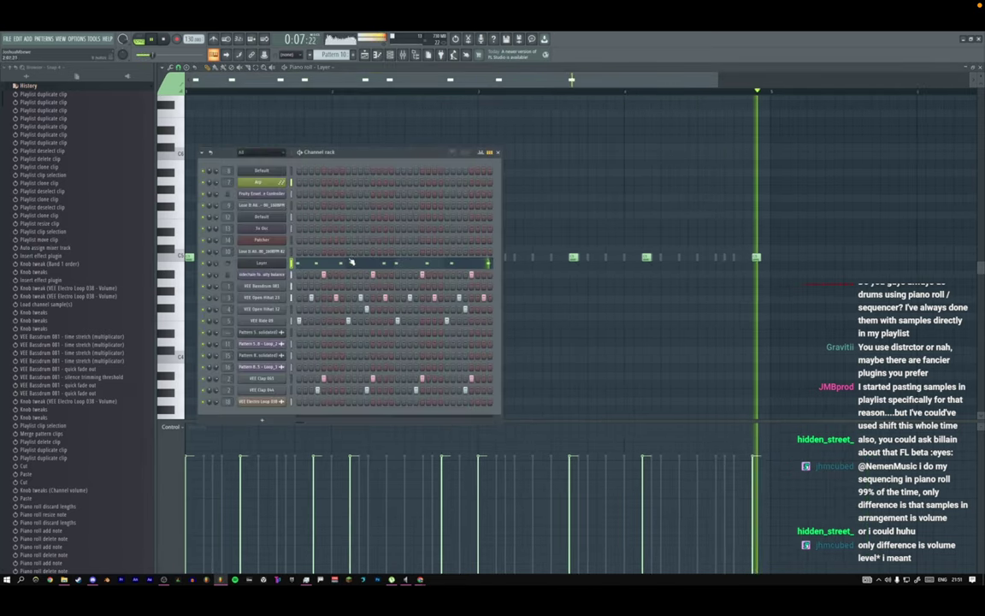
pyautogui.rightClick(272, 262)
pyautogui.click(379, 296)
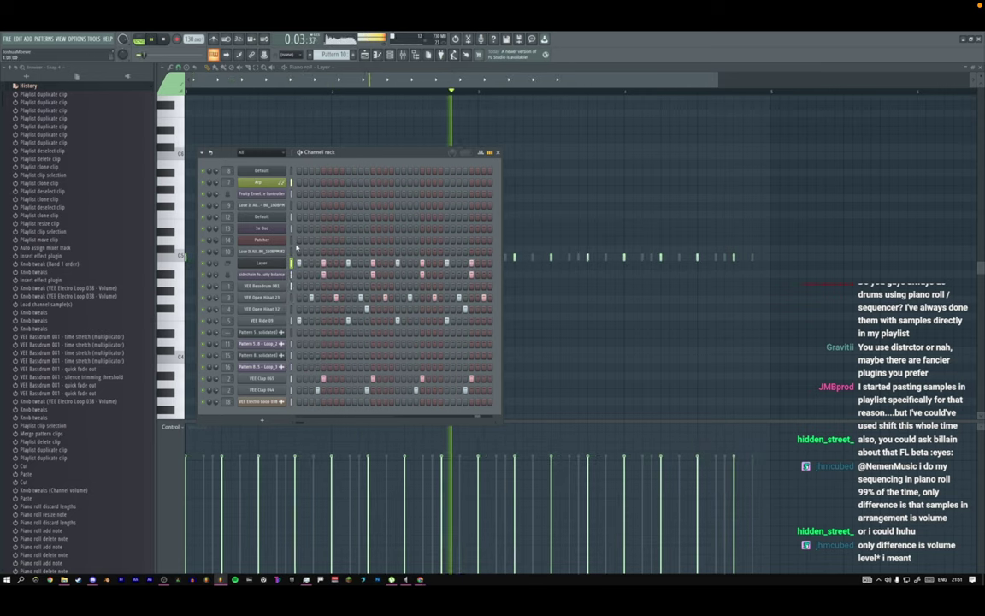
# Delete every second VEE Ride 09 hit in Pattern 10, leaving one at the start of each bar.
pyautogui.click(364, 55)
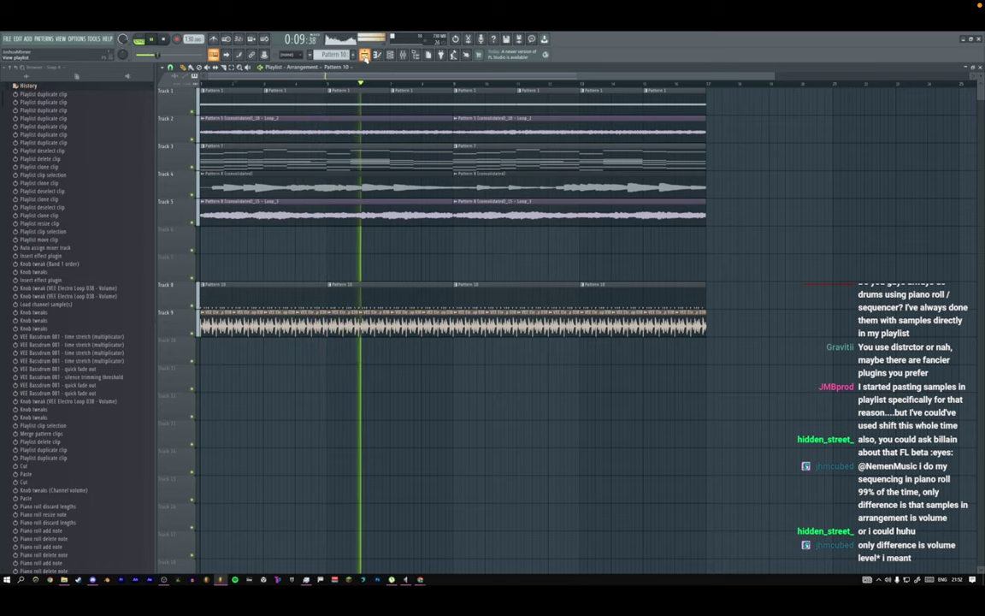
pyautogui.doubleClick(355, 293)
pyautogui.press('F6')
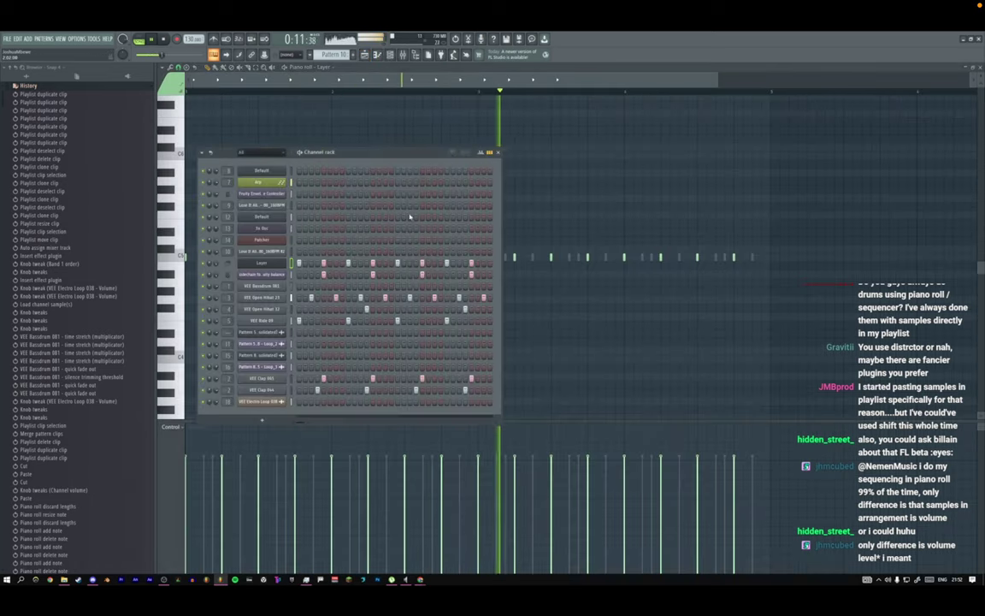
pyautogui.rightClick(281, 326)
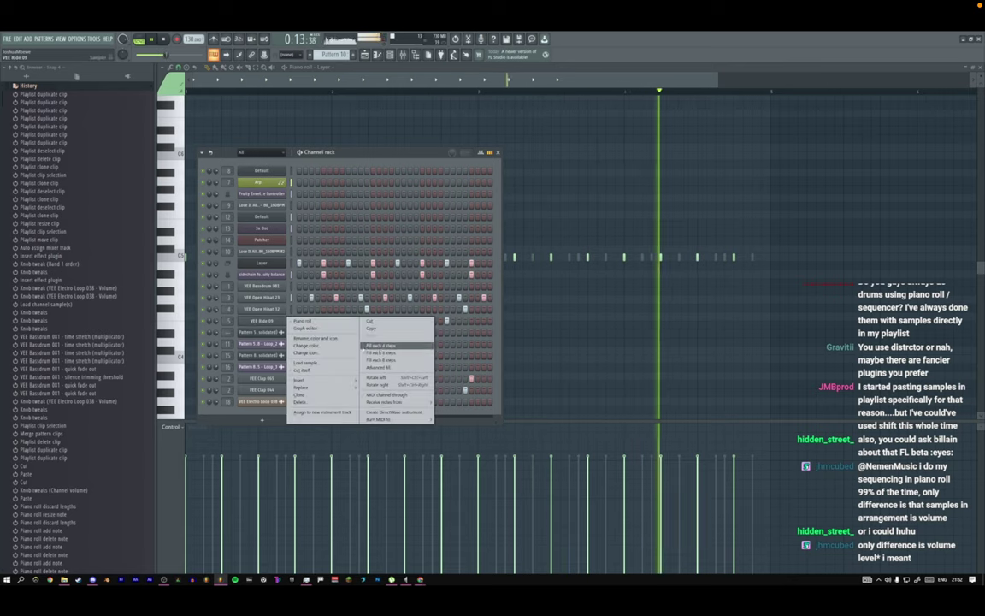
pyautogui.rightClick(280, 326)
pyautogui.rightClick(278, 326)
pyautogui.click(302, 321)
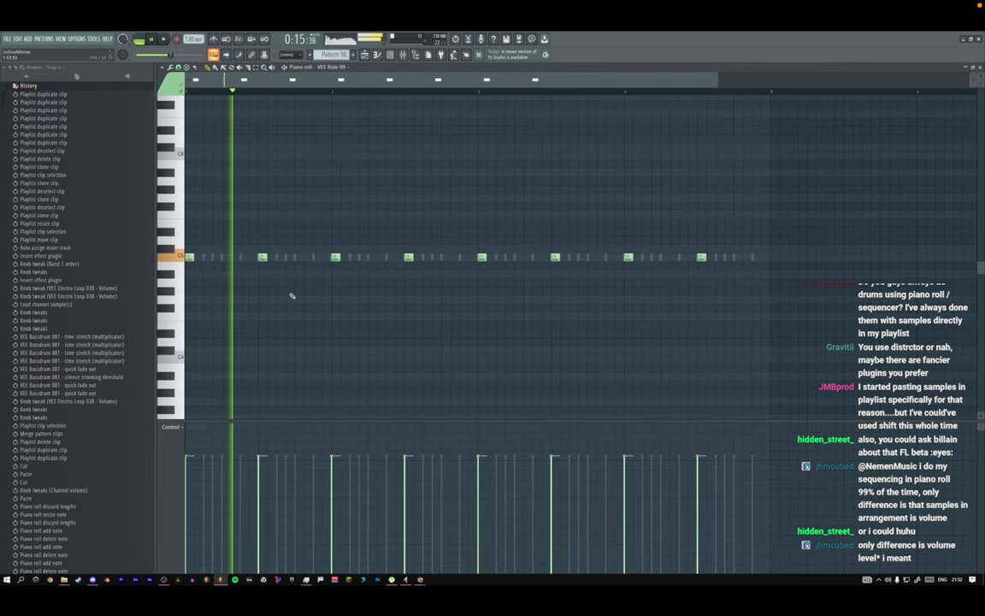
pyautogui.rightClick(555, 257)
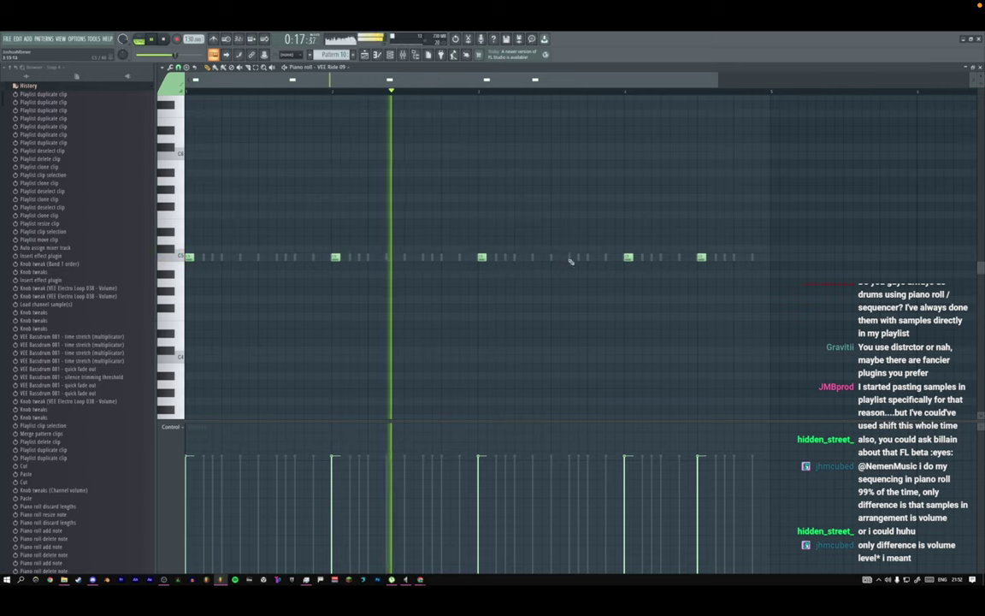
pyautogui.rightClick(701, 258)
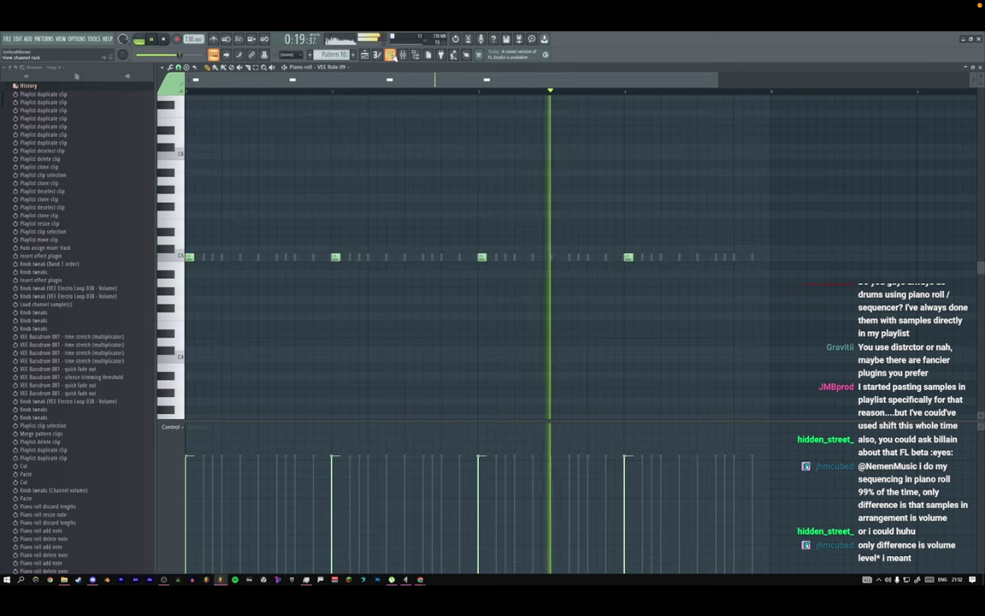
# Thin the VEE Ride 09 notes to single hits at the starts of bars 1 and 3, and audition them.
pyautogui.rightClick(629, 258)
pyautogui.rightClick(481, 257)
pyautogui.rightClick(335, 258)
pyautogui.press('space')
pyautogui.press('space')
pyautogui.moveTo(195, 258); pyautogui.dragTo(485, 258)
pyautogui.press('space')
pyautogui.press('space')
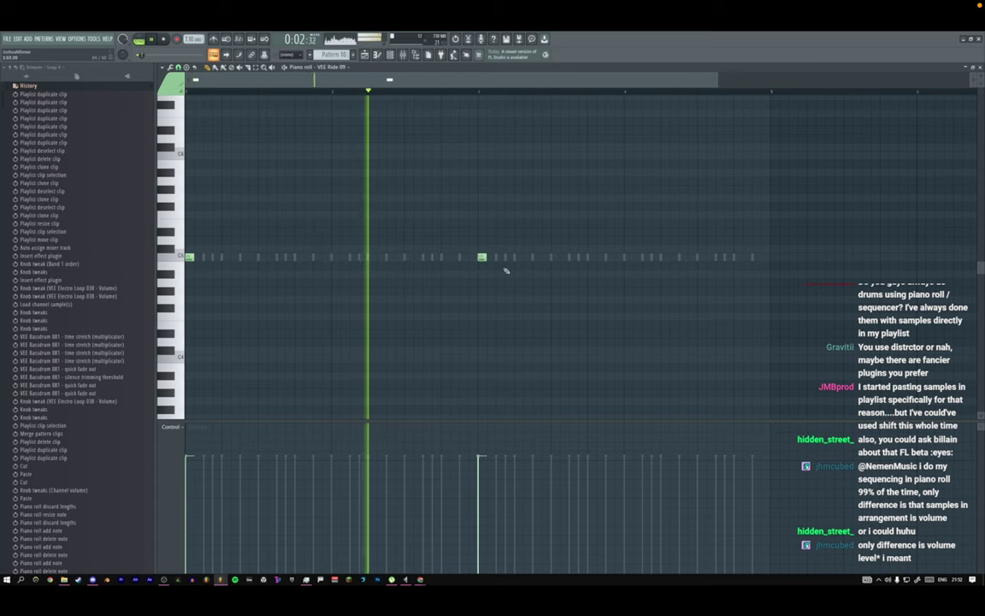
pyautogui.press('space')
pyautogui.press('space')
# Open Pattern 7 from the playlist and bring up operator 1 of its Default channel's synth.
pyautogui.click(367, 56)
pyautogui.press('space')
pyautogui.press('space')
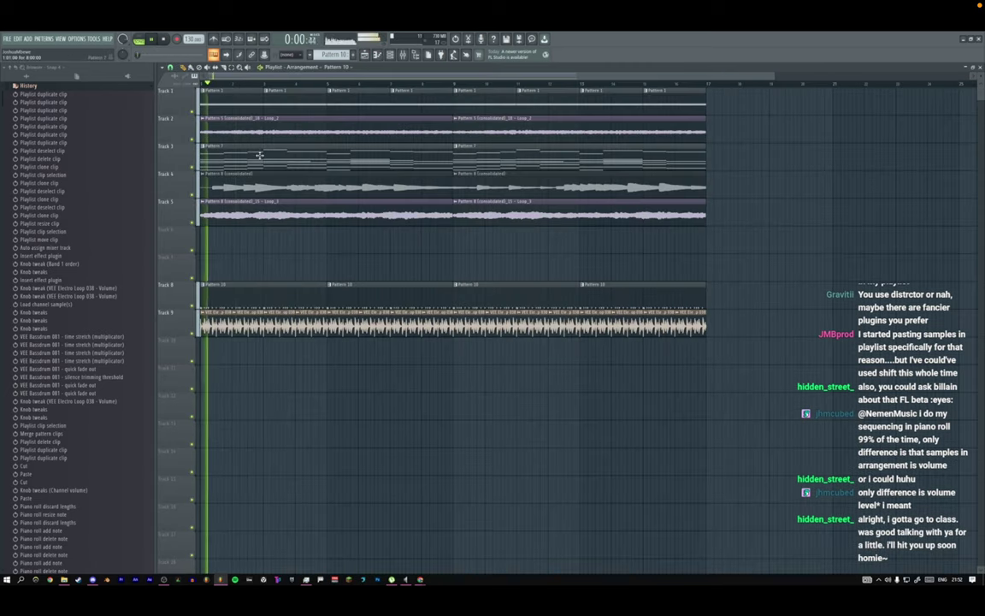
pyautogui.doubleClick(260, 155)
pyautogui.click(392, 55)
pyautogui.click(271, 217)
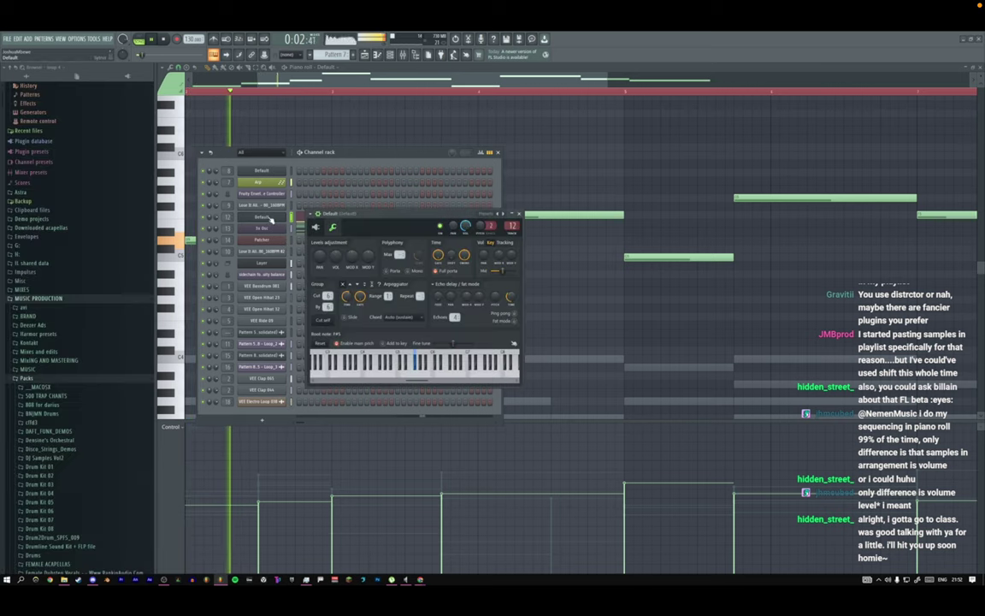
pyautogui.click(317, 229)
# Draw a decaying series of low harmonics into operator 1's waveform, audition the sound, and close the synth.
pyautogui.press('space')
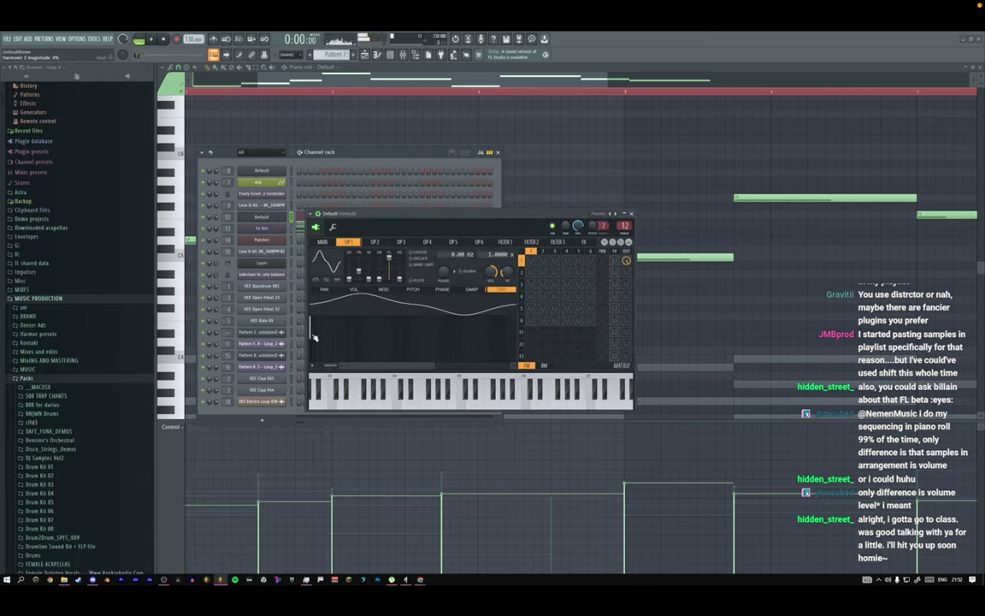
pyautogui.press('space')
pyautogui.moveTo(312, 335)
pyautogui.mouseDown()
pyautogui.moveTo(331, 339)
pyautogui.moveTo(316, 328)
pyautogui.mouseUp()
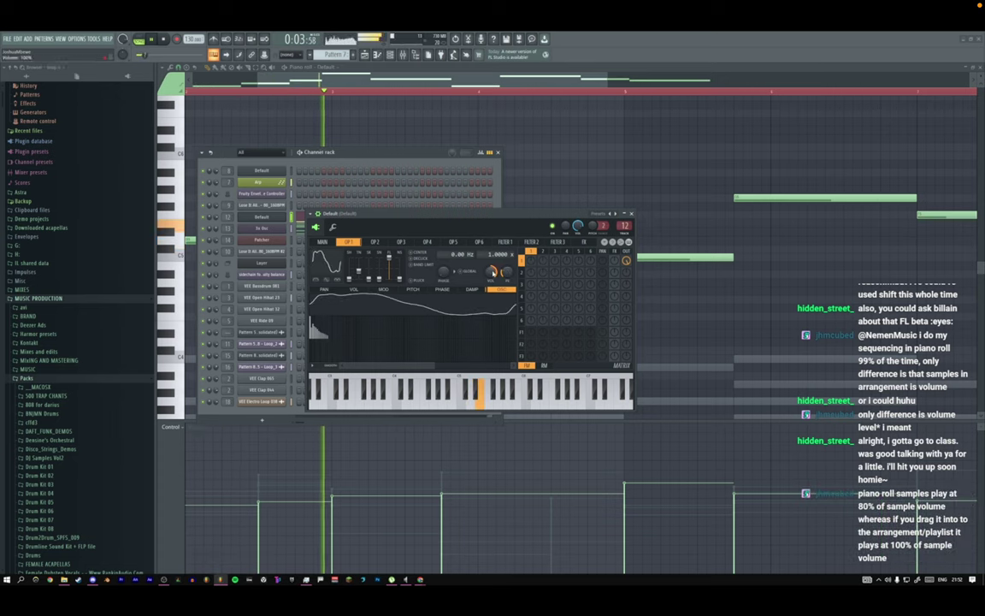
pyautogui.click(334, 227)
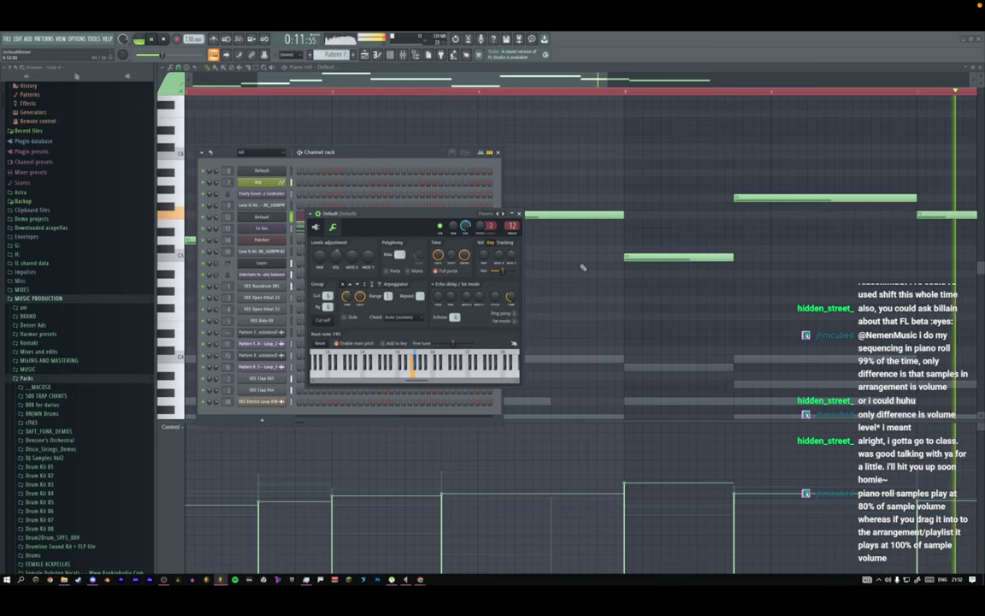
pyautogui.press('space')
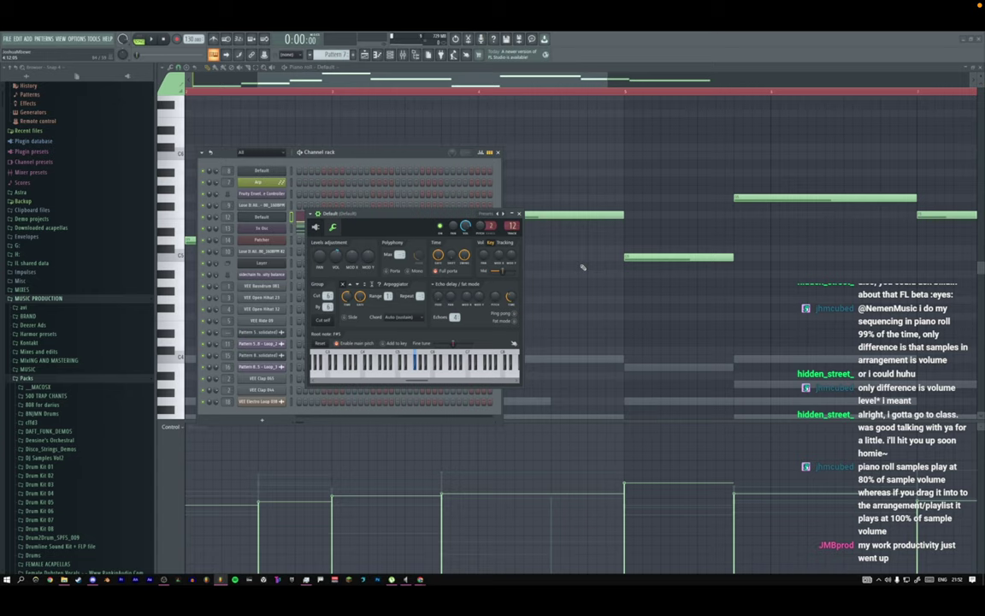
pyautogui.press('Escape')
pyautogui.press('Escape')
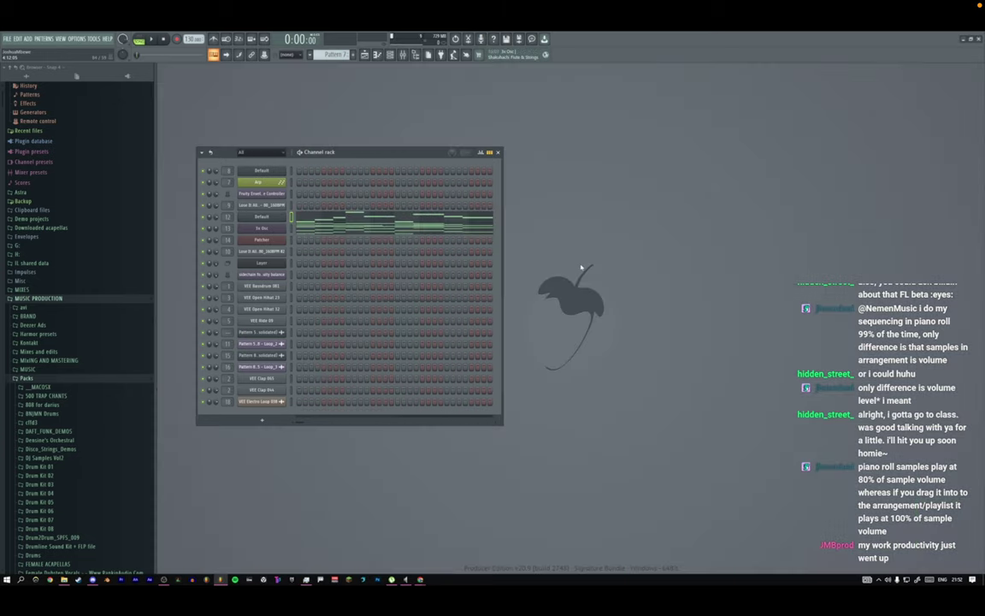
# Move the Pattern 10 track up from Track 8 to Track 7 in the playlist and play the arrangement.
pyautogui.press('F5')
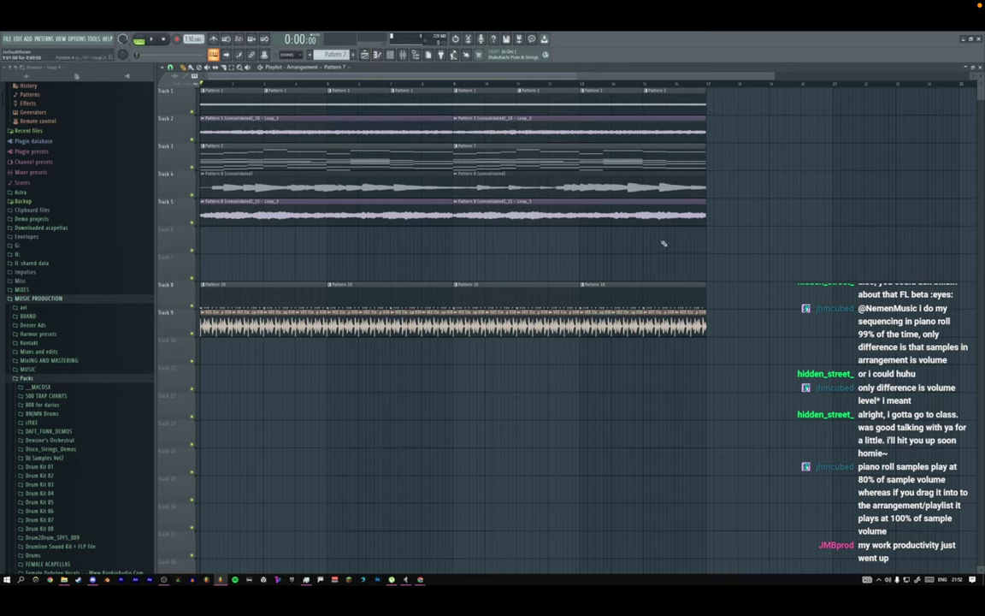
pyautogui.moveTo(188, 298); pyautogui.dragTo(188, 271)
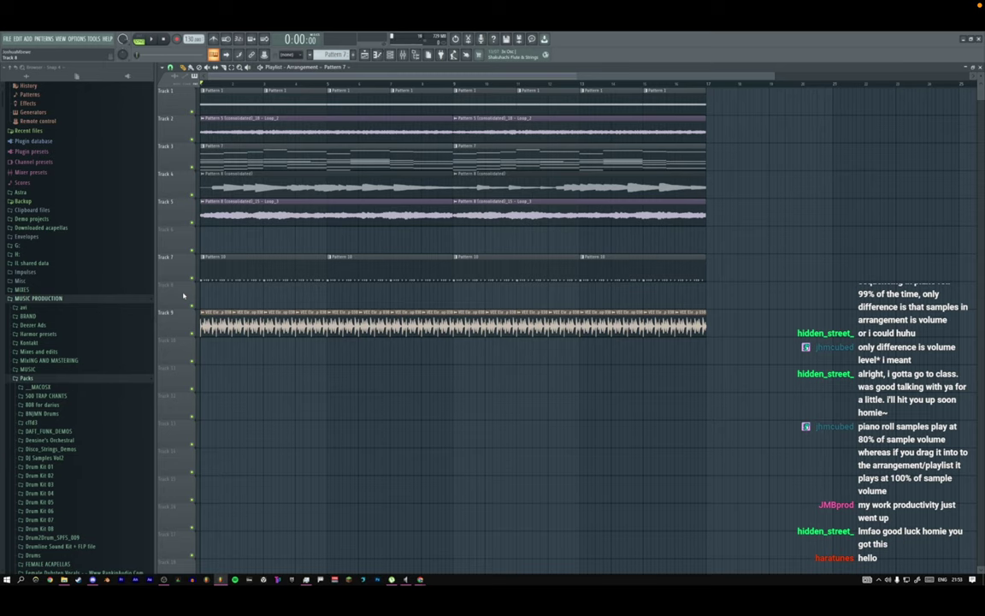
pyautogui.press('space')
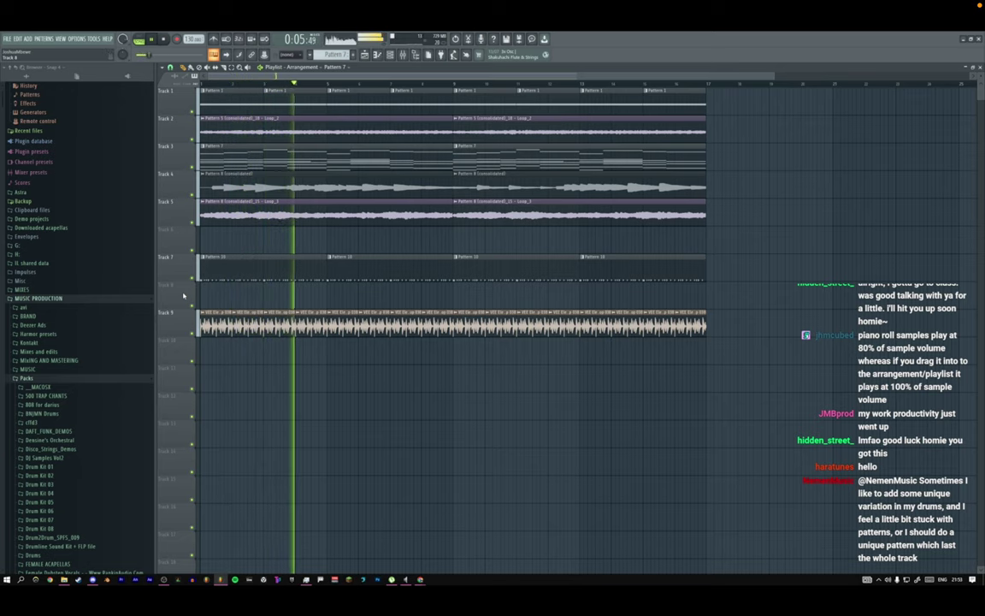
pyautogui.press('F5')
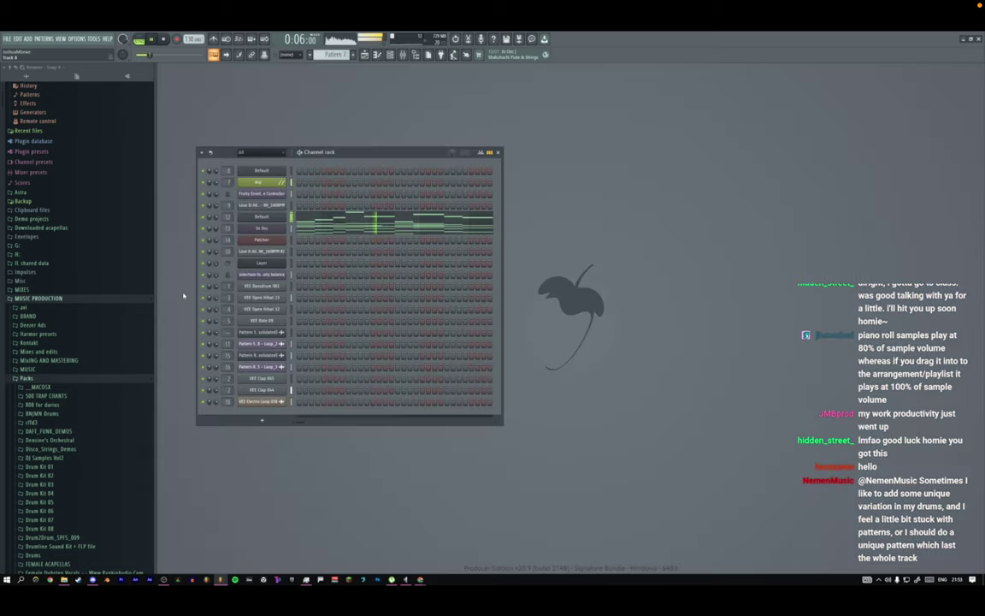
pyautogui.click(369, 56)
# Place the FXWD_texture_ocean_waves_01 sample from the Foxwood Textures folder in Zoom recordings on Track 11 at bar 1.
pyautogui.click(42, 379)
pyautogui.scroll(-4, 49, 381)
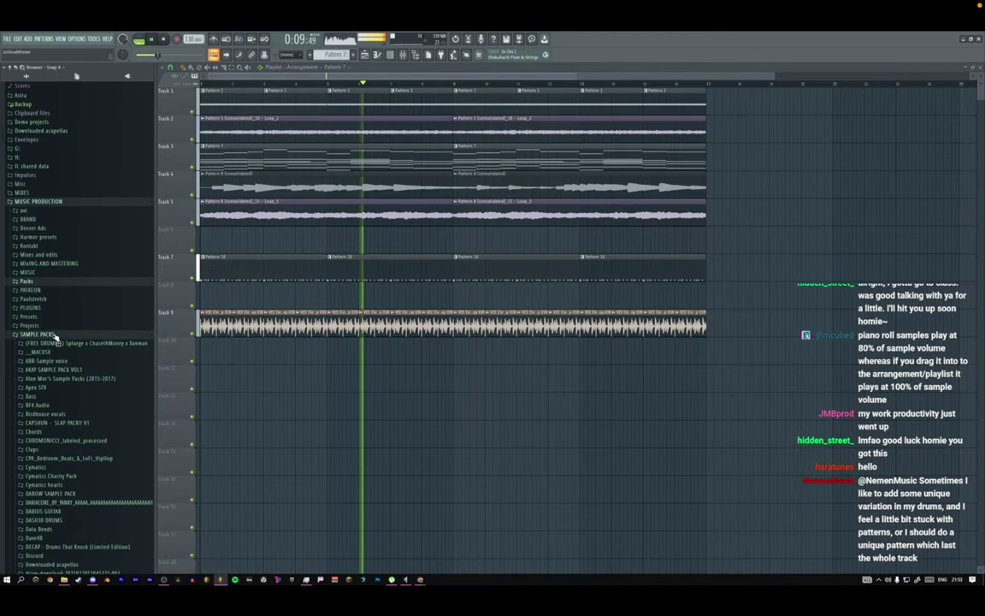
pyautogui.scroll(-10, 58, 360)
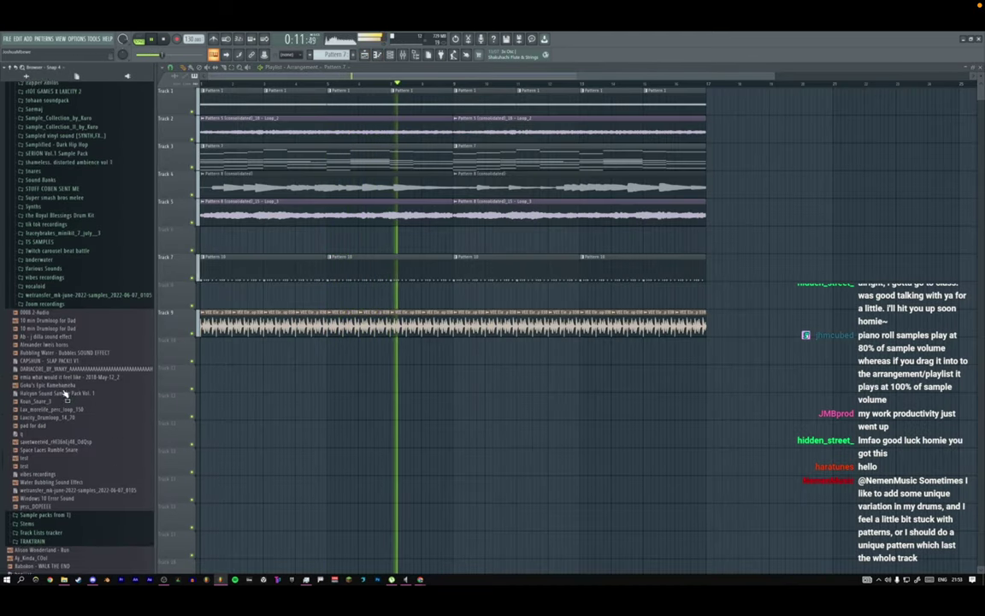
pyautogui.click(50, 296)
pyautogui.click(53, 330)
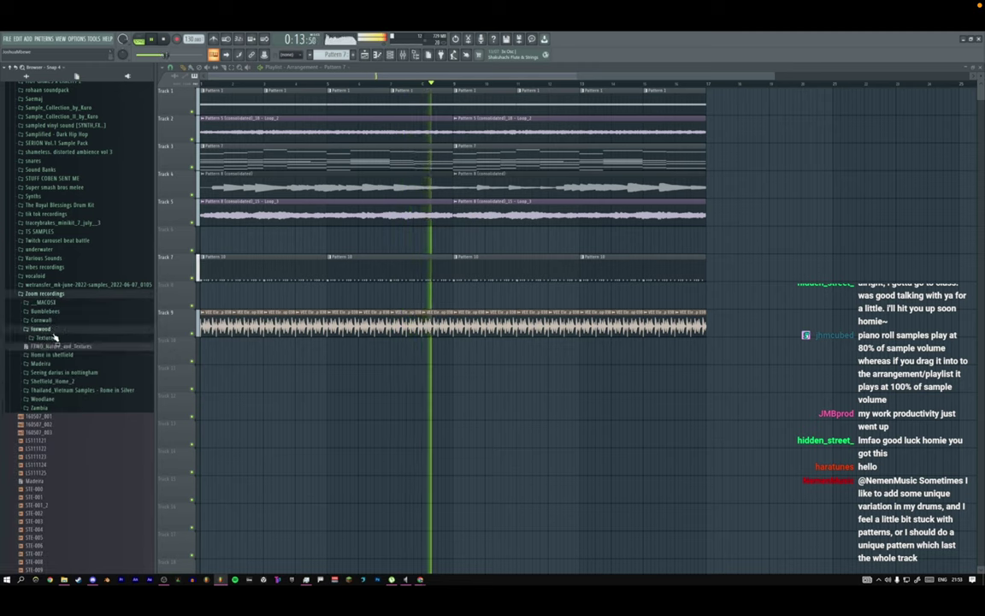
pyautogui.click(54, 336)
pyautogui.click(71, 387)
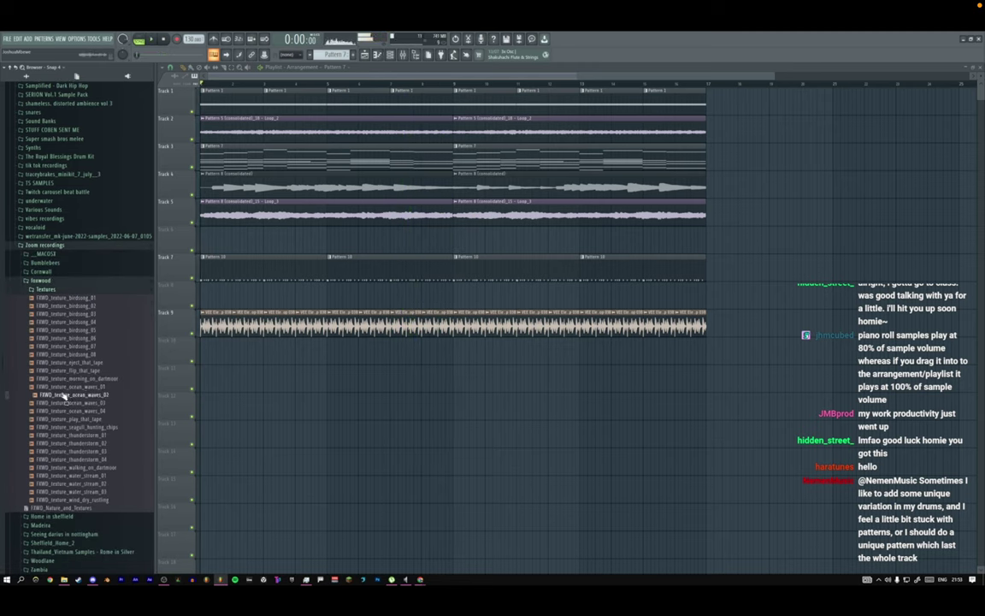
pyautogui.moveTo(72, 389); pyautogui.dragTo(206, 382)
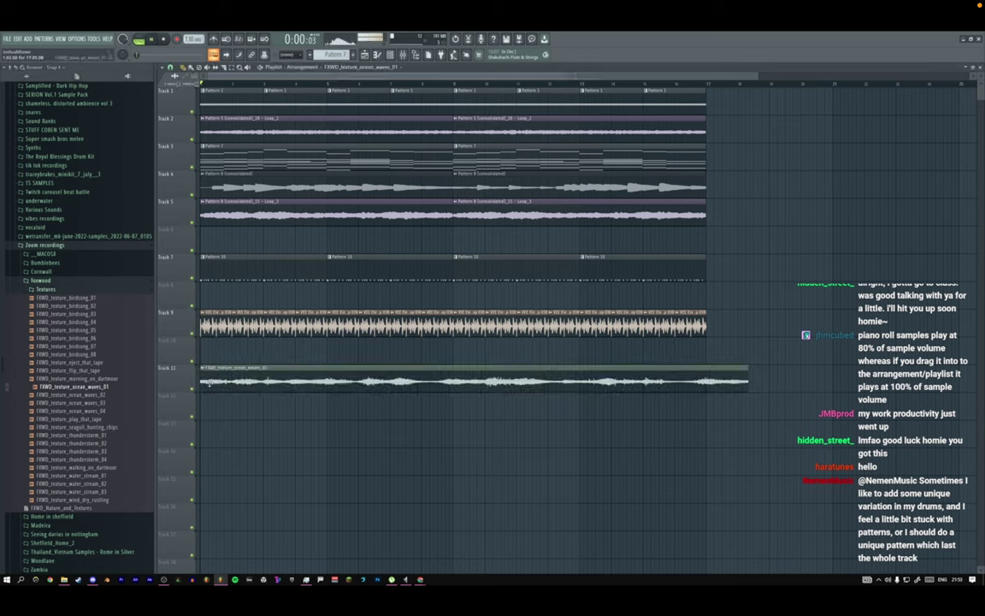
# Swap the Track 11 ocean-wave clip's sample for FXWD_texture_ocean_waves_04, play it back, and close the clip's settings.
pyautogui.press('space')
pyautogui.doubleClick(207, 379)
pyautogui.scroll(-8, 211, 136)
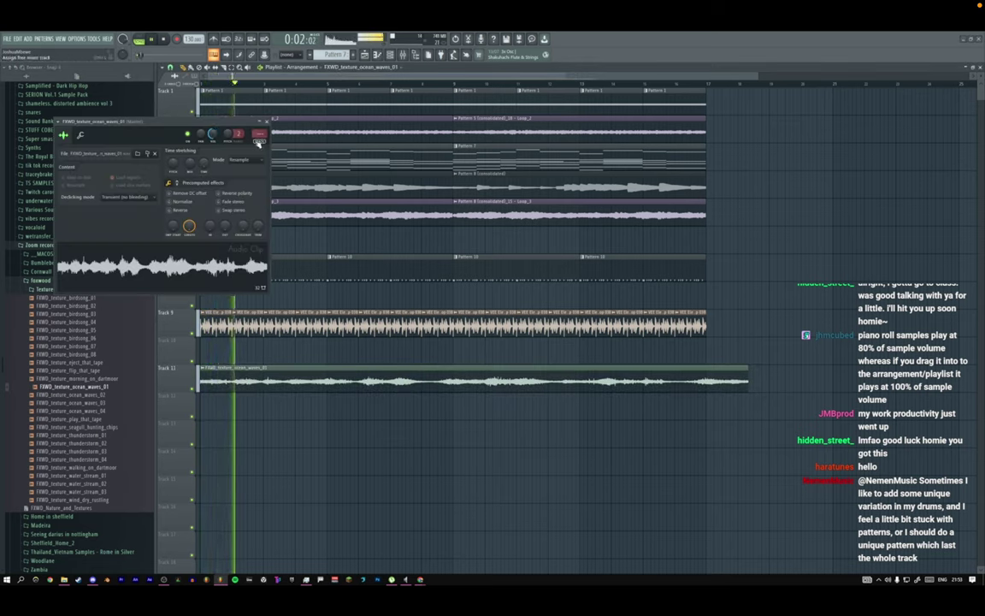
pyautogui.press('space')
pyautogui.click(92, 403)
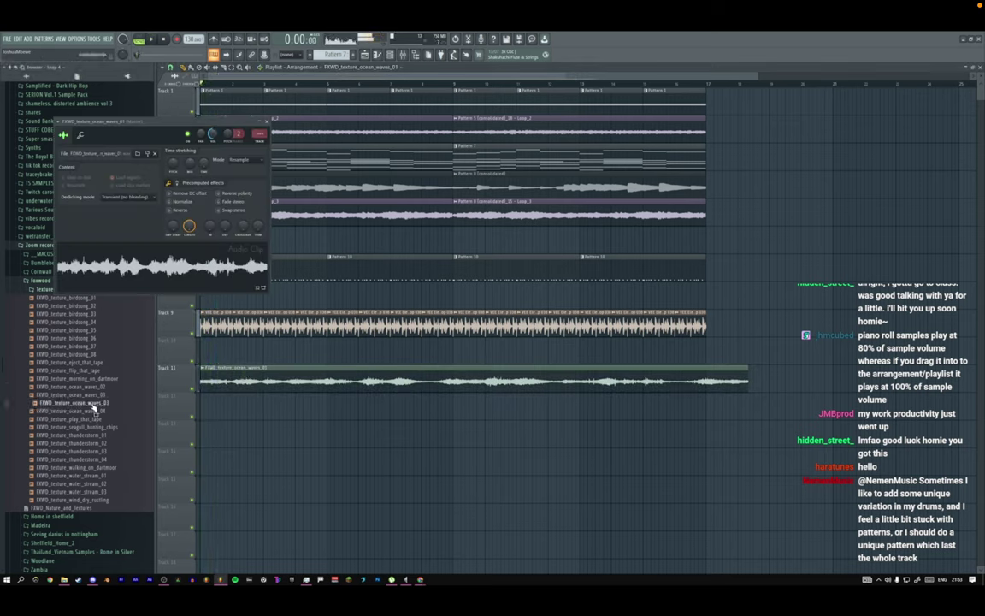
pyautogui.moveTo(126, 275); pyautogui.dragTo(127, 277)
pyautogui.press('space')
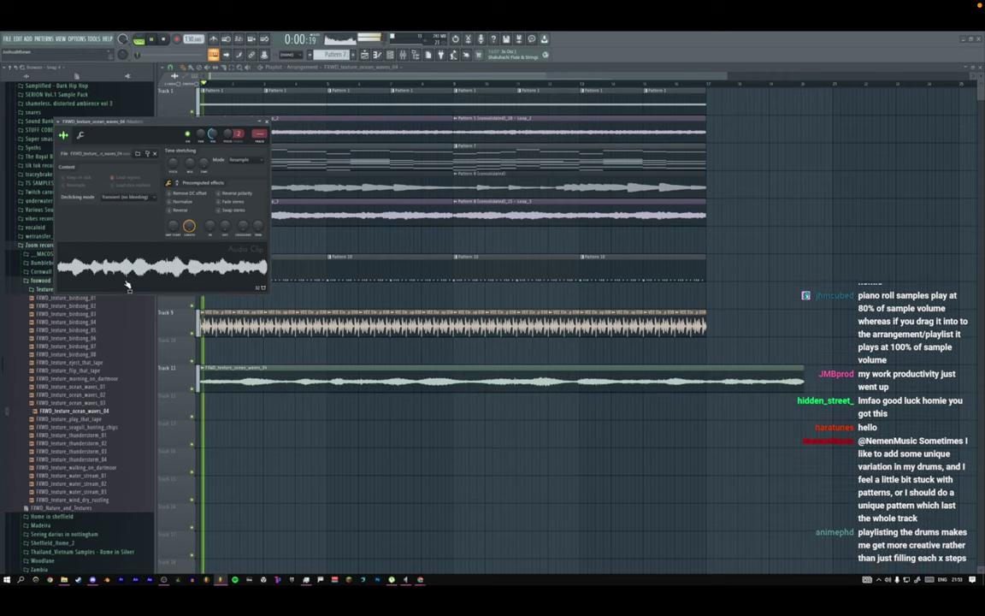
pyautogui.click(267, 122)
# Solo Track 4 during playback and load Fruity Convolver into slot 2 of the Pattern 8 (consolidated) mixer insert.
pyautogui.press('space')
pyautogui.rightClick(192, 197)
pyautogui.press('space')
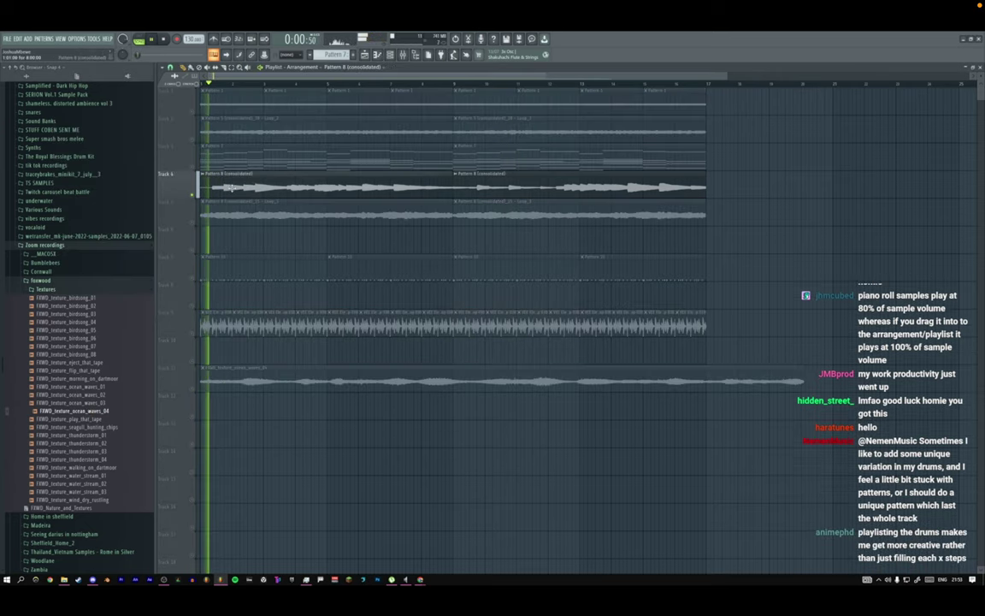
pyautogui.doubleClick(219, 185)
pyautogui.doubleClick(230, 103)
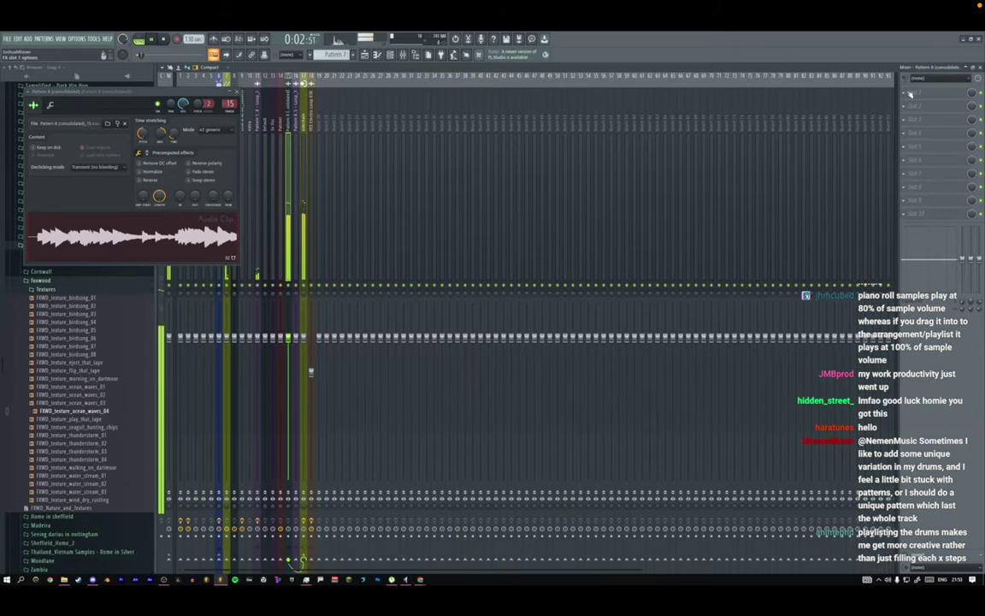
pyautogui.click(904, 106)
pyautogui.moveTo(907, 116)
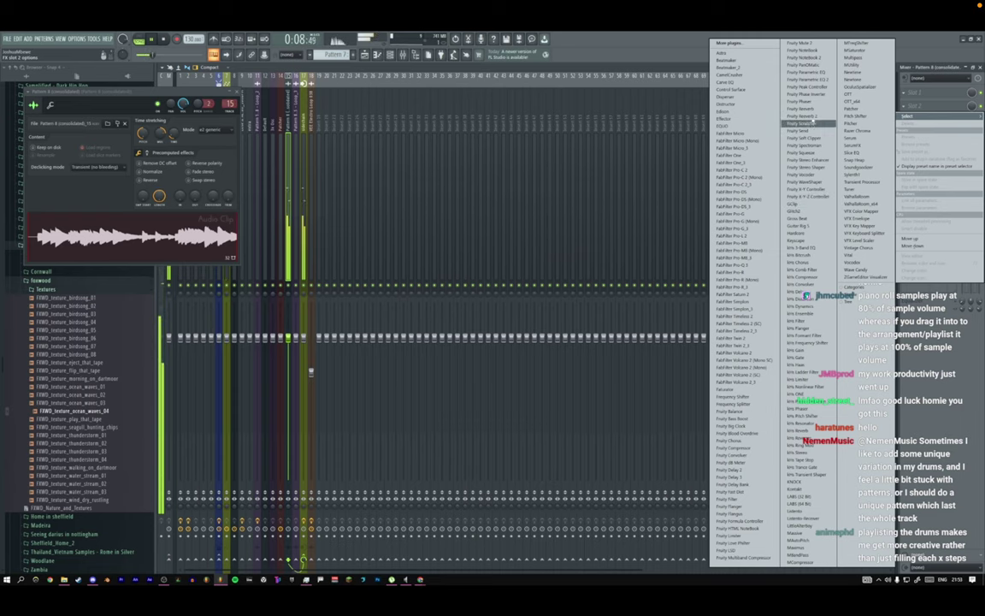
pyautogui.click(738, 456)
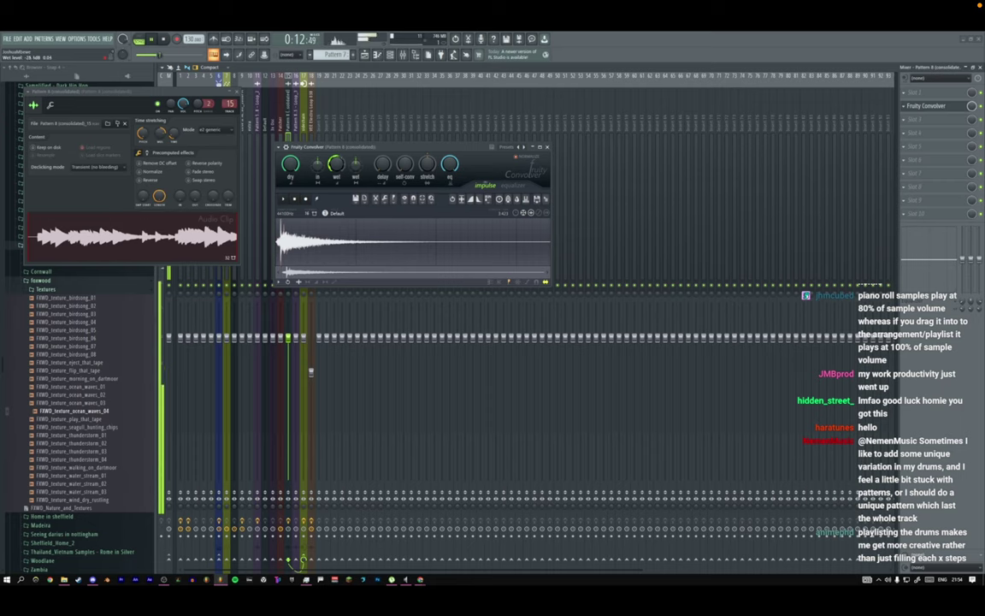
# Shape Fruity Convolver's equalizer to cut the lows and lift the highs, adjust its wet level, and close it with the clip settings.
pyautogui.click(504, 186)
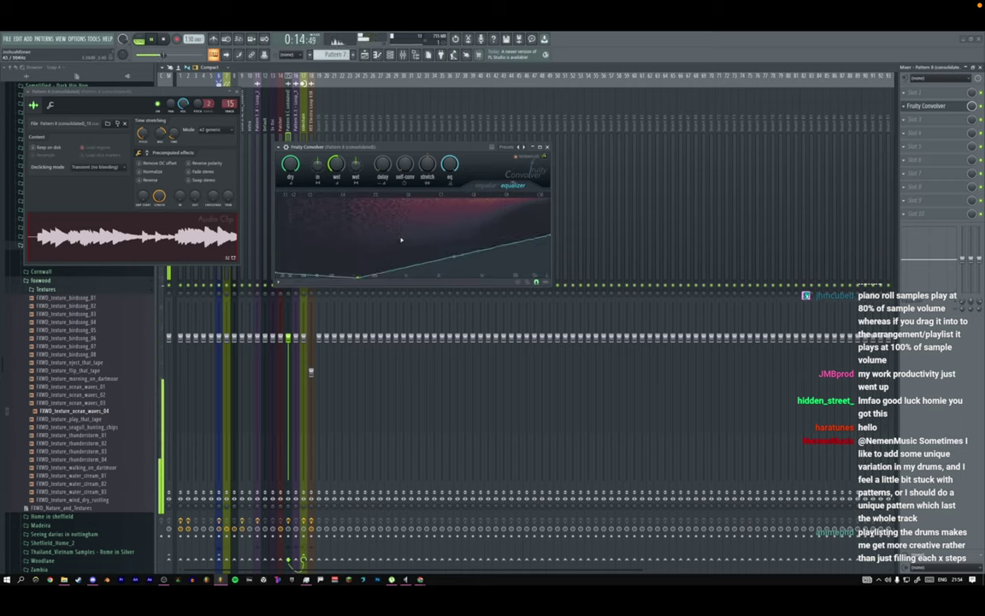
pyautogui.rightClick(392, 234)
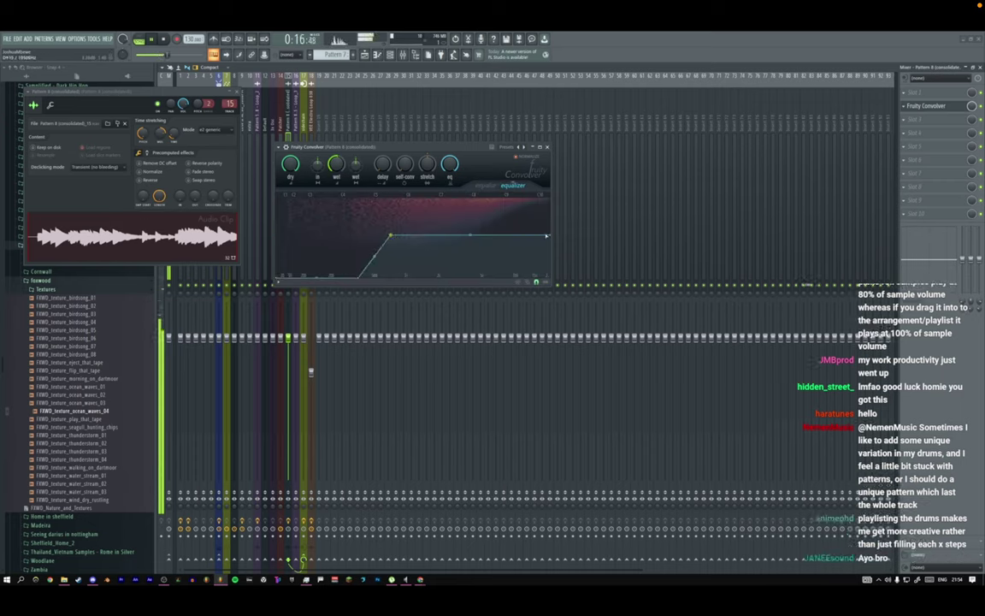
pyautogui.moveTo(550, 235); pyautogui.dragTo(551, 213)
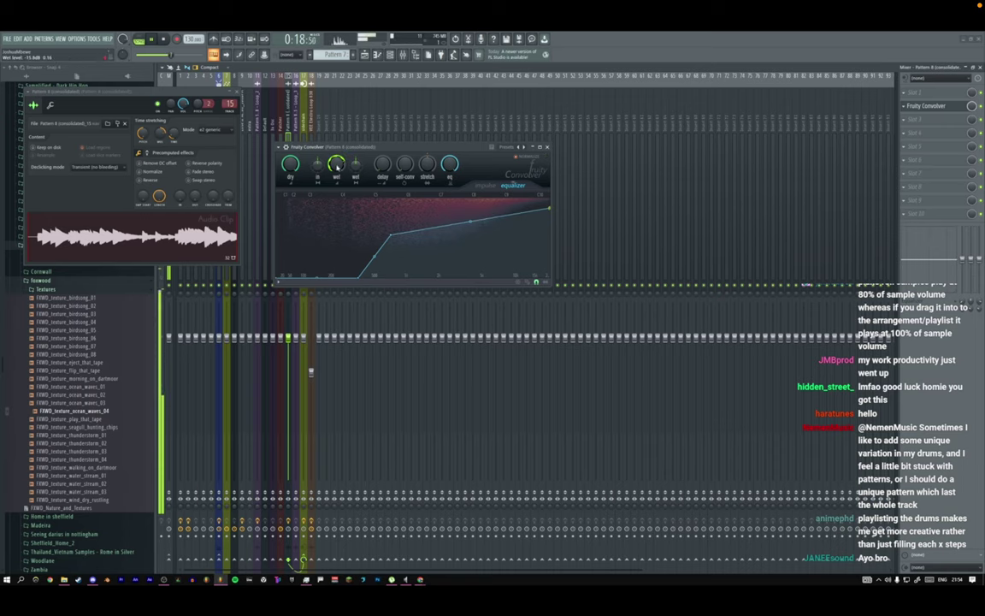
pyautogui.click(547, 147)
pyautogui.click(237, 93)
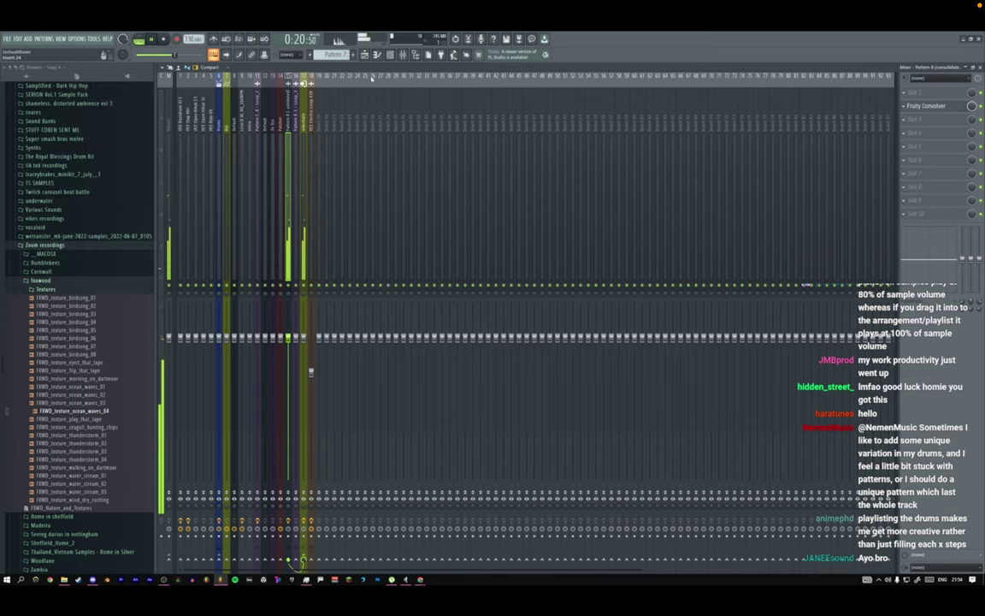
# Unsolo Track 4 in the playlist, slice the ocean-wave clip at bar 17, and delete the leftover end.
pyautogui.click(365, 55)
pyautogui.rightClick(192, 196)
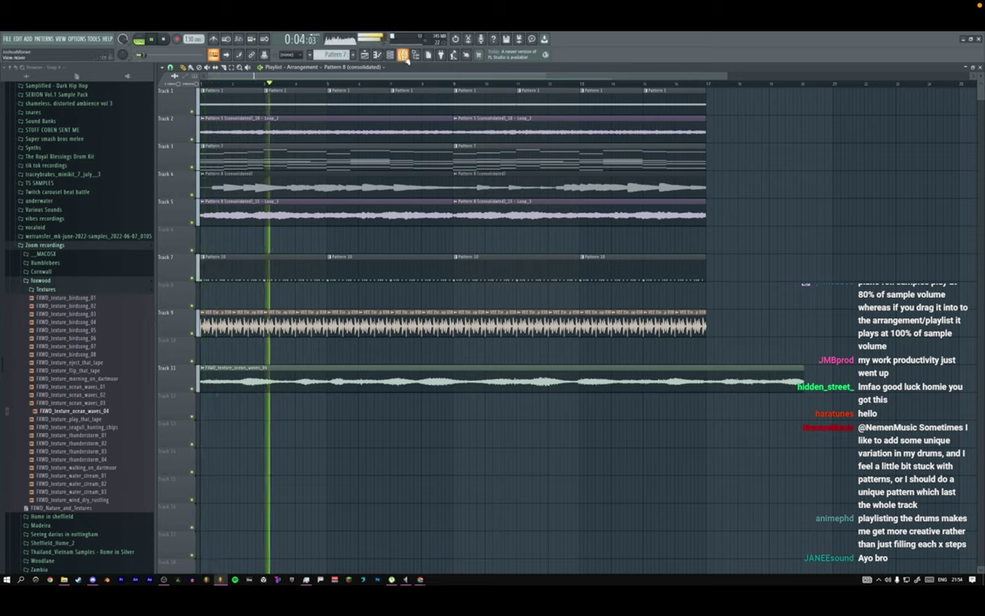
pyautogui.rightClick(744, 353)
pyautogui.click(754, 418)
pyautogui.moveTo(709, 361); pyautogui.dragTo(709, 375)
pyautogui.rightClick(718, 349)
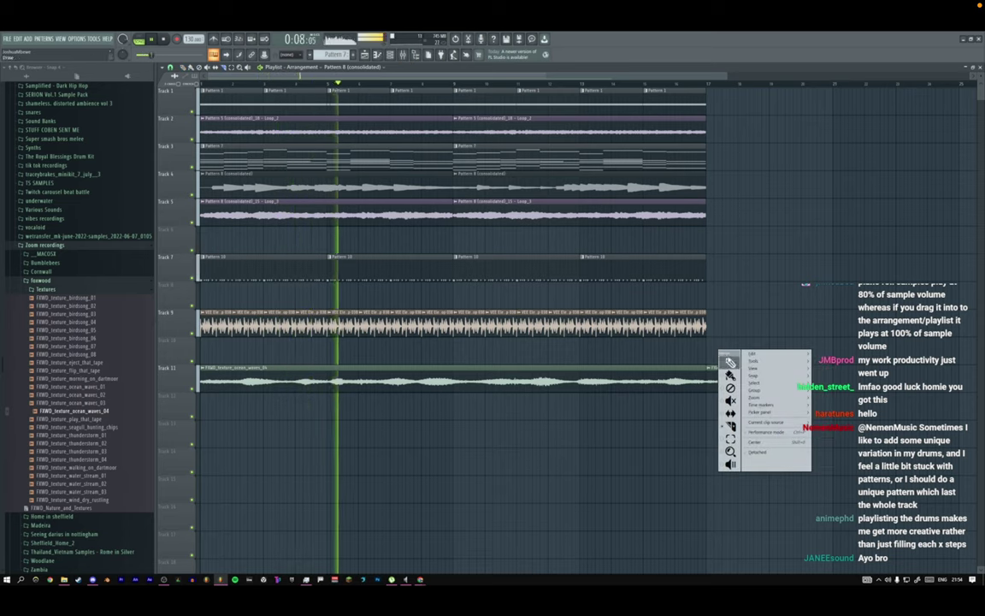
pyautogui.click(731, 362)
pyautogui.rightClick(734, 374)
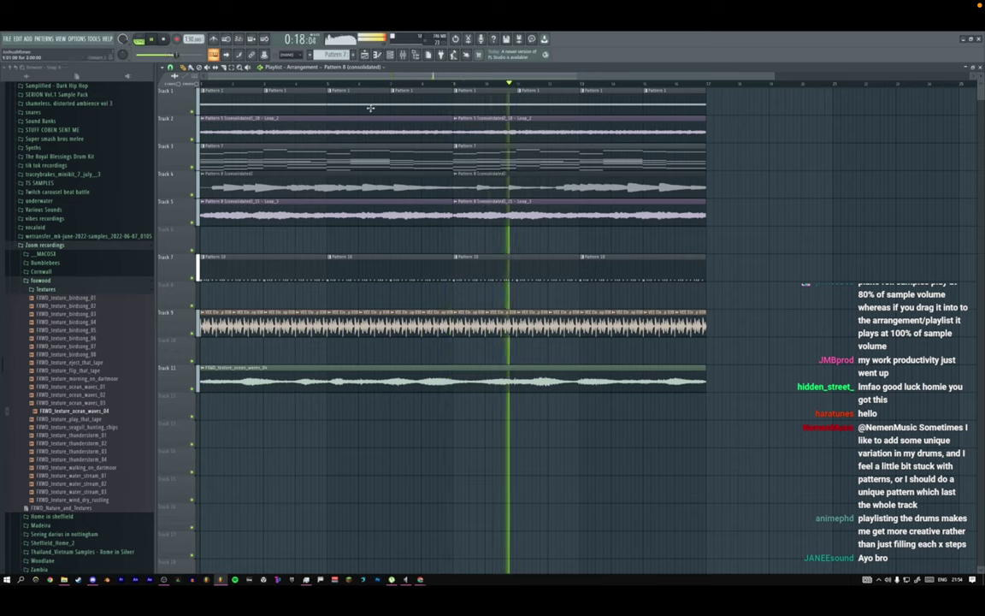
# Open the ocean-wave clip in Edison, apply Blur to the whole sample, and replace the Track 11 clip with the result.
pyautogui.doubleClick(325, 379)
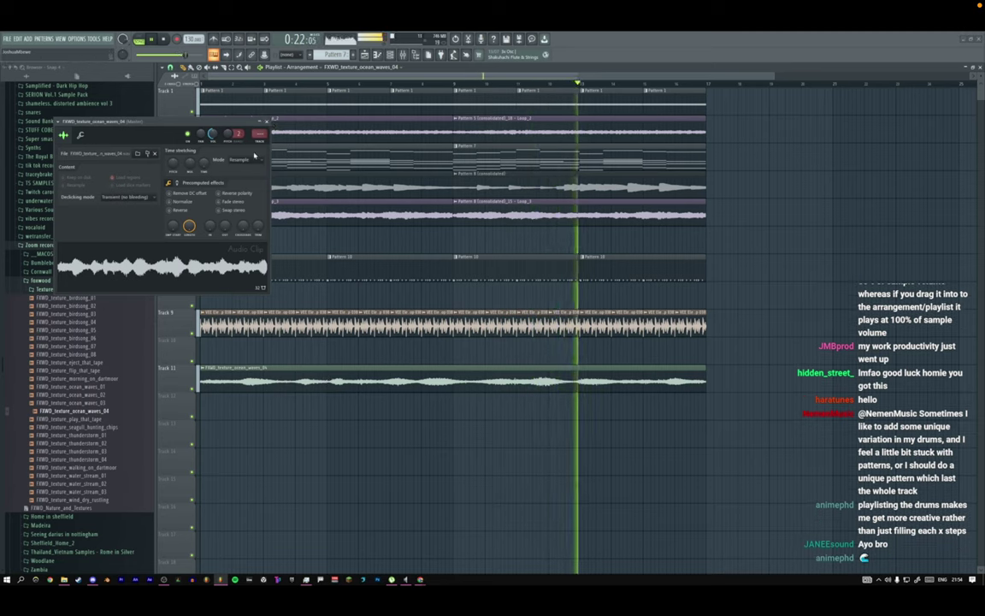
pyautogui.hotkey('ctrl', 'e')
pyautogui.hotkey('ctrl', 'b')
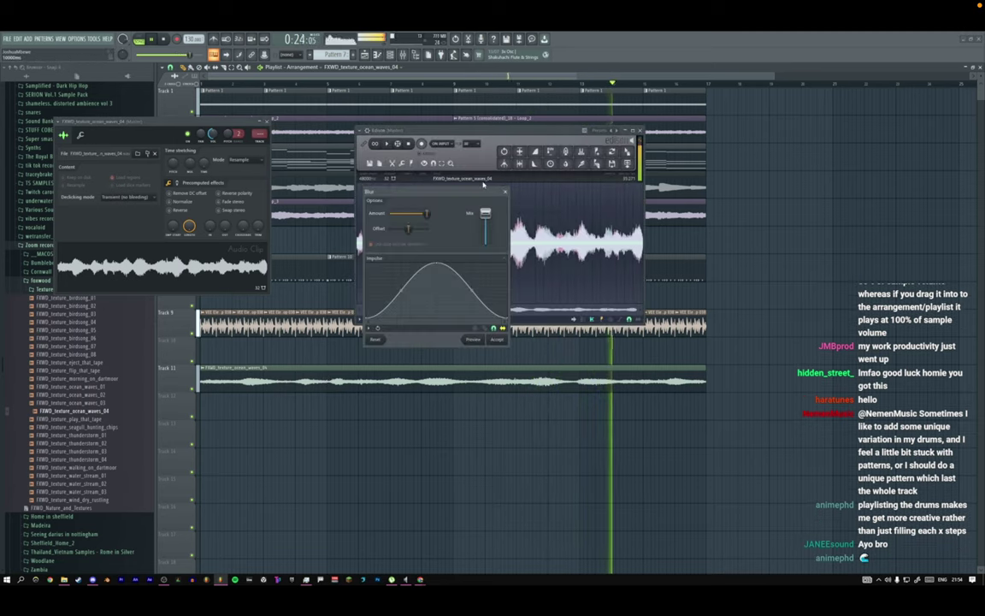
pyautogui.click(499, 340)
pyautogui.moveTo(627, 158); pyautogui.dragTo(316, 376)
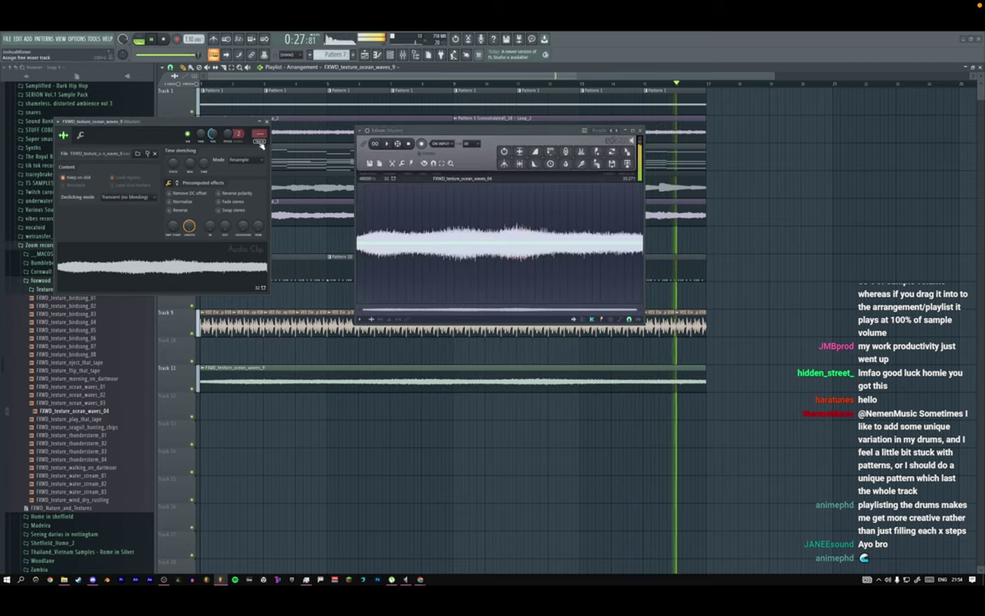
# Route the blurred ocean-wave clip to its own free mixer track and remove Edison from the Master track.
pyautogui.press('F9')
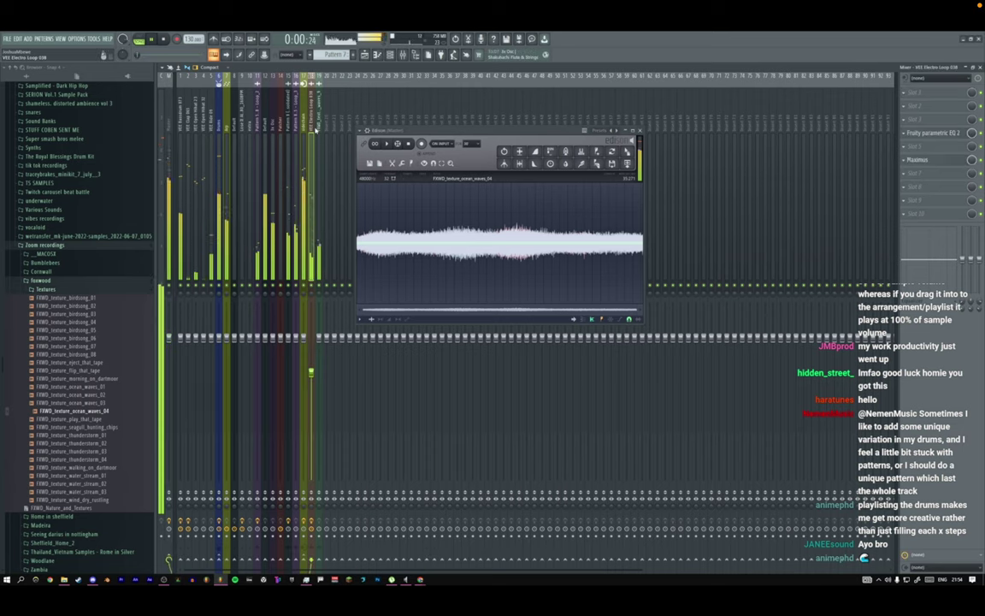
pyautogui.click(903, 93)
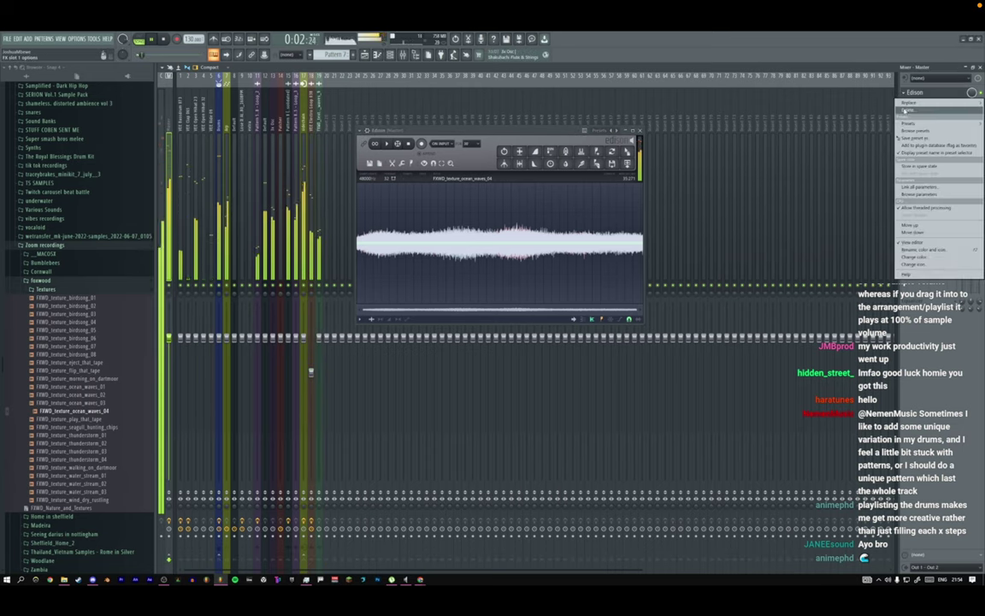
pyautogui.click(912, 110)
# Load Fruity Love Philter into slot 3 of the ocean-wave mixer track, pick a starting preset, and move its window to the middle.
pyautogui.click(321, 98)
pyautogui.click(904, 120)
pyautogui.moveTo(908, 130)
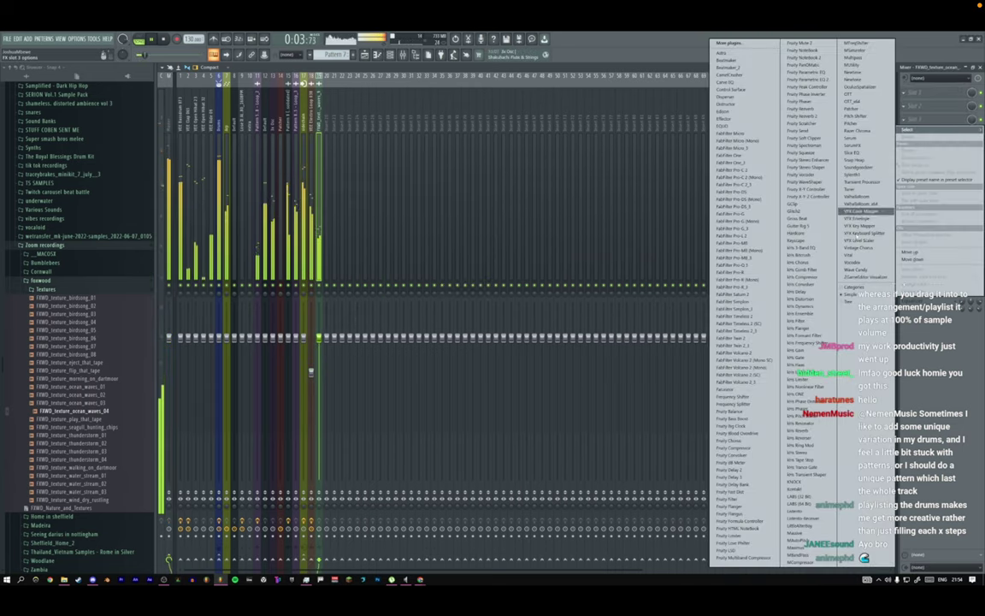
pyautogui.click(736, 542)
pyautogui.click(250, 95)
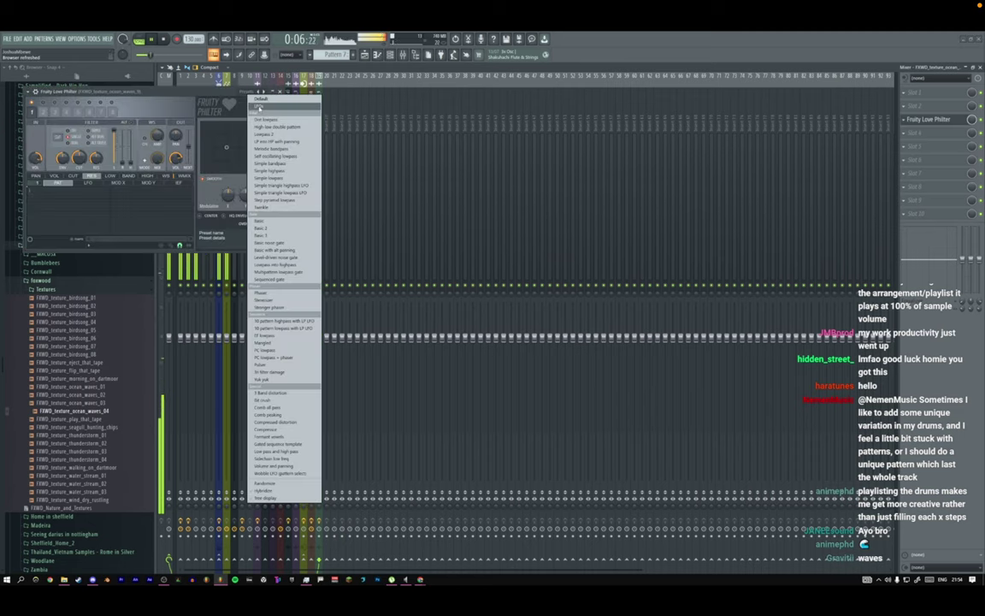
pyautogui.click(204, 93)
pyautogui.moveTo(204, 93); pyautogui.dragTo(559, 165)
# Reshape Love Philter's volume pattern envelope into a curved rise to full level, held until a sharp end, and close the plugin.
pyautogui.click(411, 247)
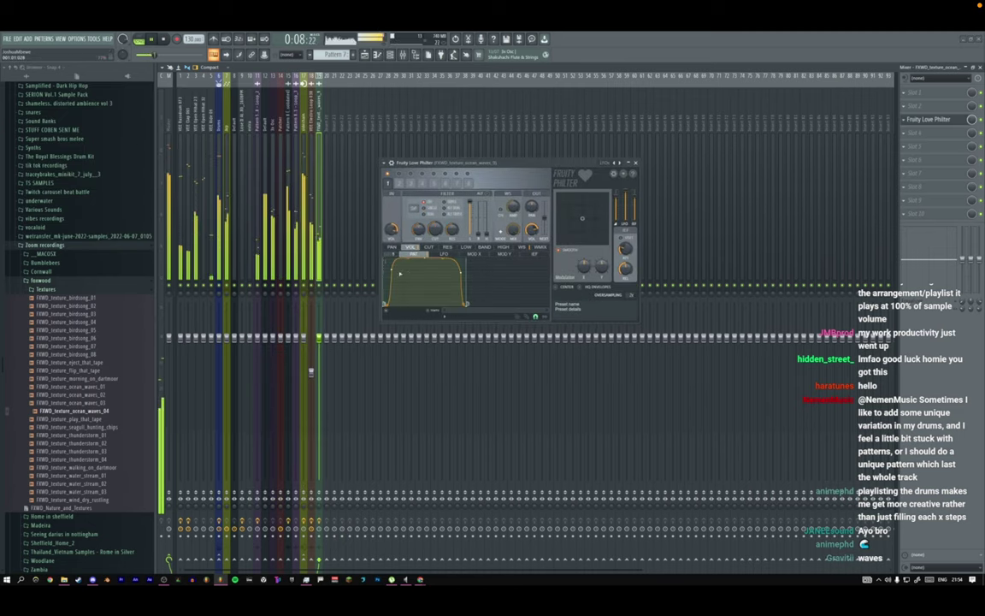
pyautogui.rightClick(393, 271)
pyautogui.click(403, 280)
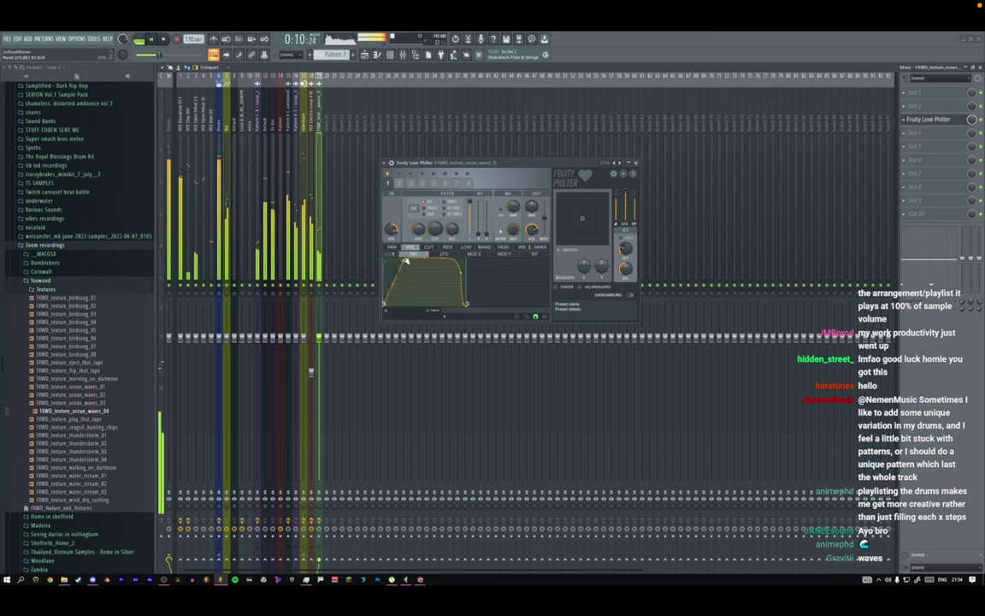
pyautogui.rightClick(406, 260)
pyautogui.click(416, 272)
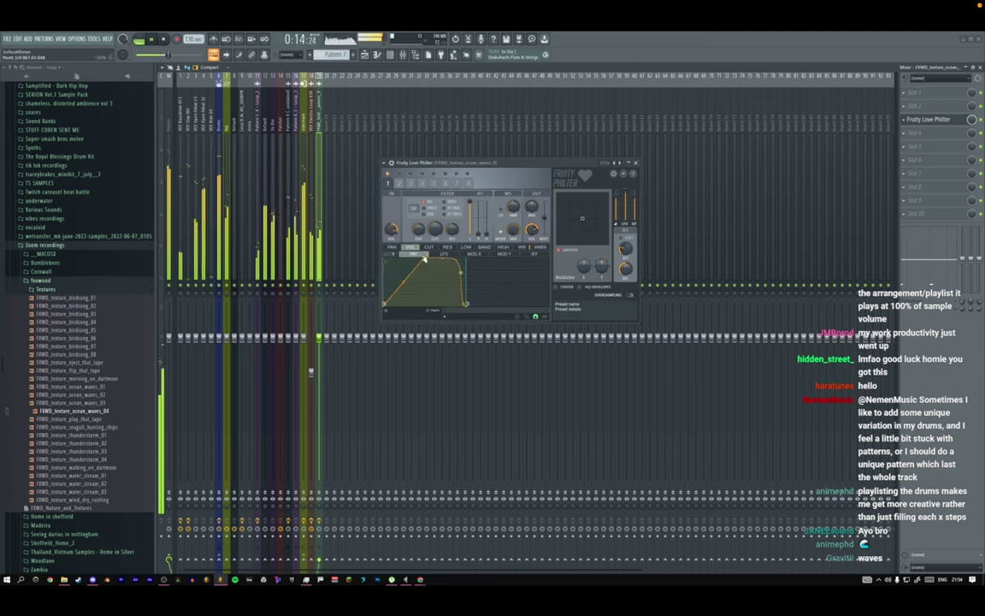
pyautogui.moveTo(462, 272); pyautogui.dragTo(429, 259)
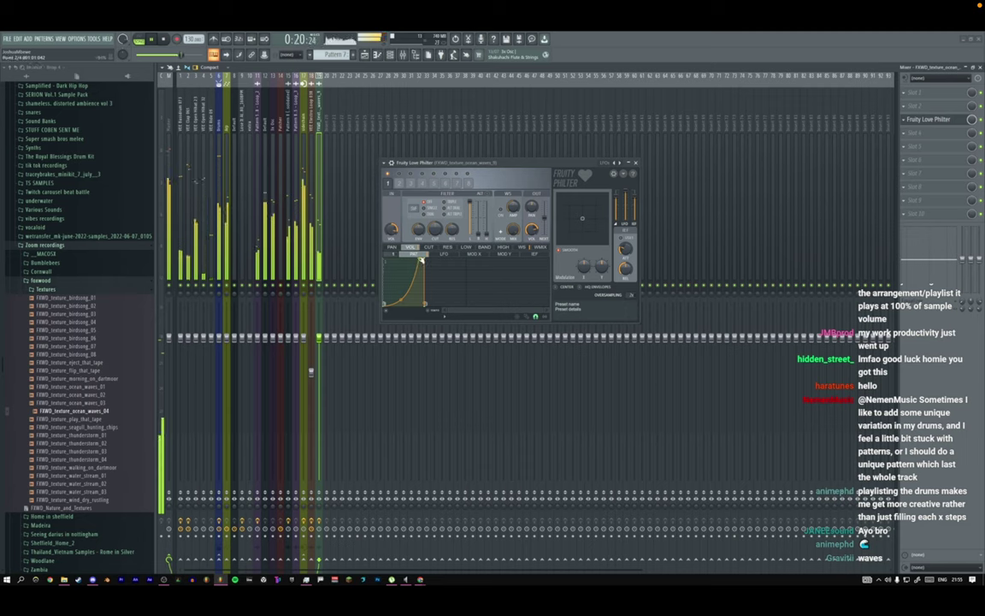
pyautogui.moveTo(425, 306); pyautogui.dragTo(438, 274)
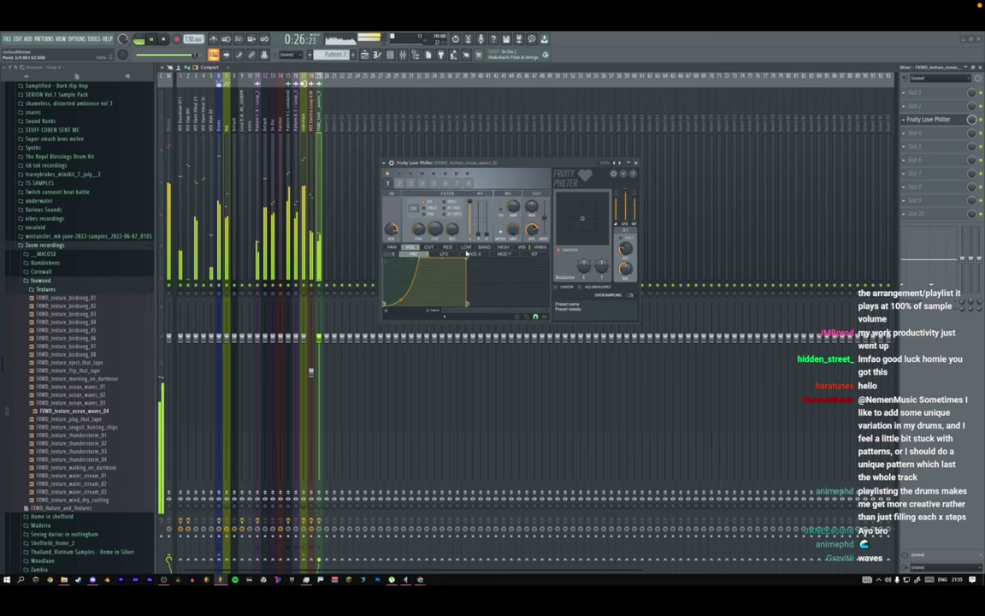
pyautogui.press('Escape')
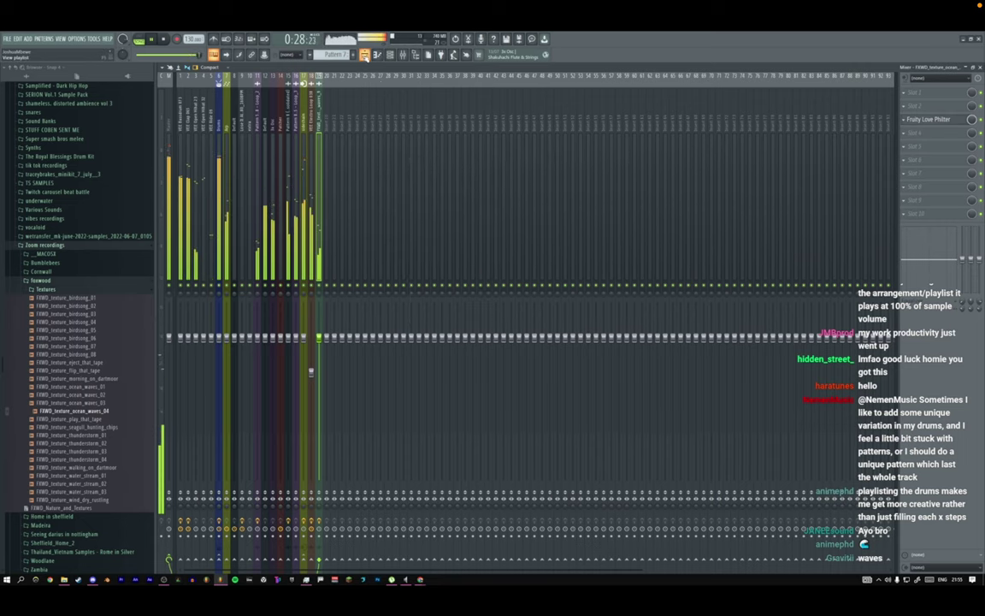
# Return to the playlist, solo Tracks 7, 9 and 11, and move the VEE Electro Loop track up to Track 8.
pyautogui.click(364, 55)
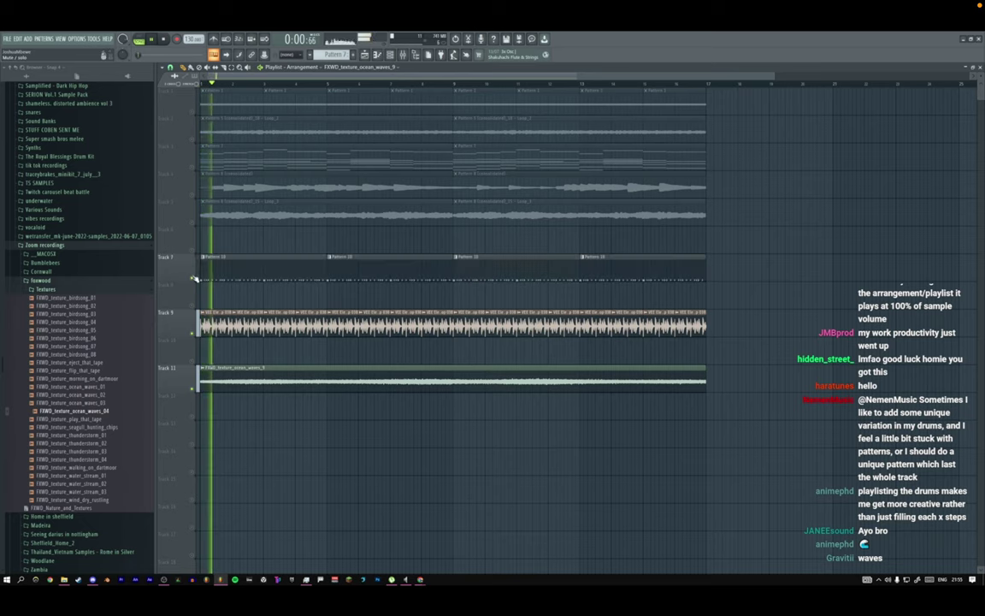
pyautogui.scroll(1, 186, 325)
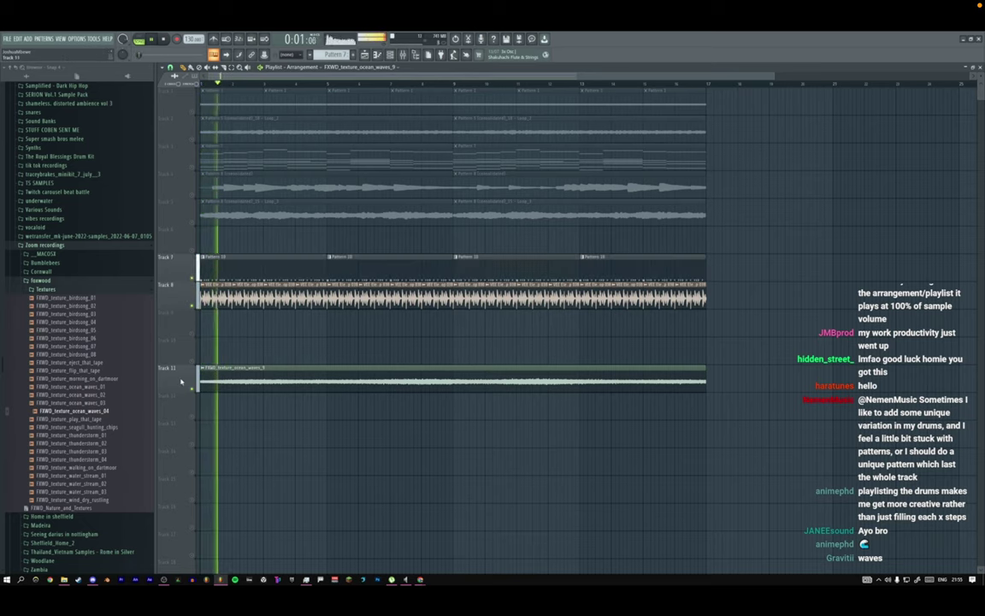
# Open Pattern 10, stop playback, and inspect the VEE Open Hihat 32 channel's sample settings and its location in the browser.
pyautogui.doubleClick(246, 263)
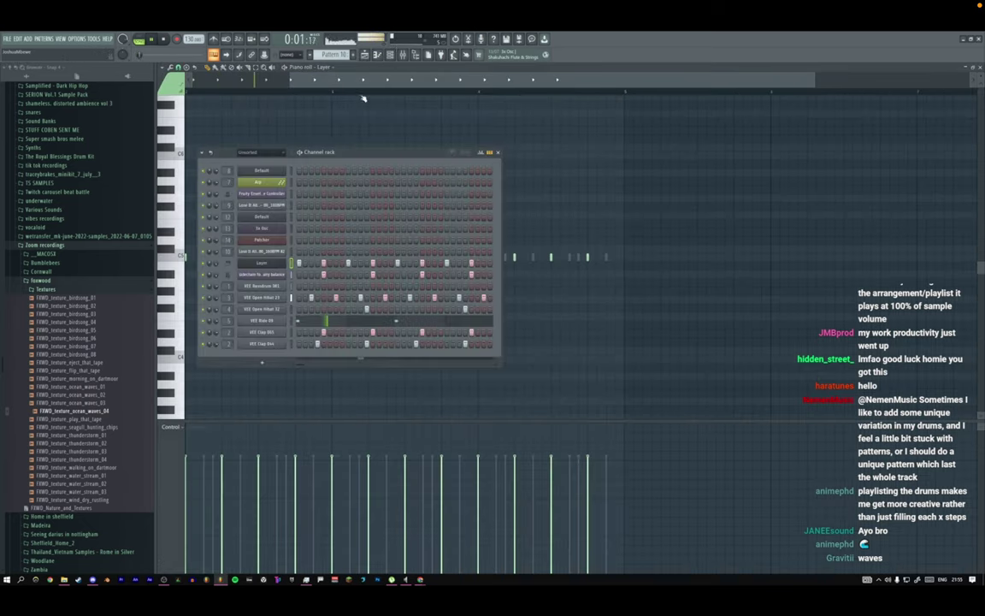
pyautogui.press('space')
pyautogui.click(272, 309)
pyautogui.moveTo(105, 238); pyautogui.dragTo(82, 281)
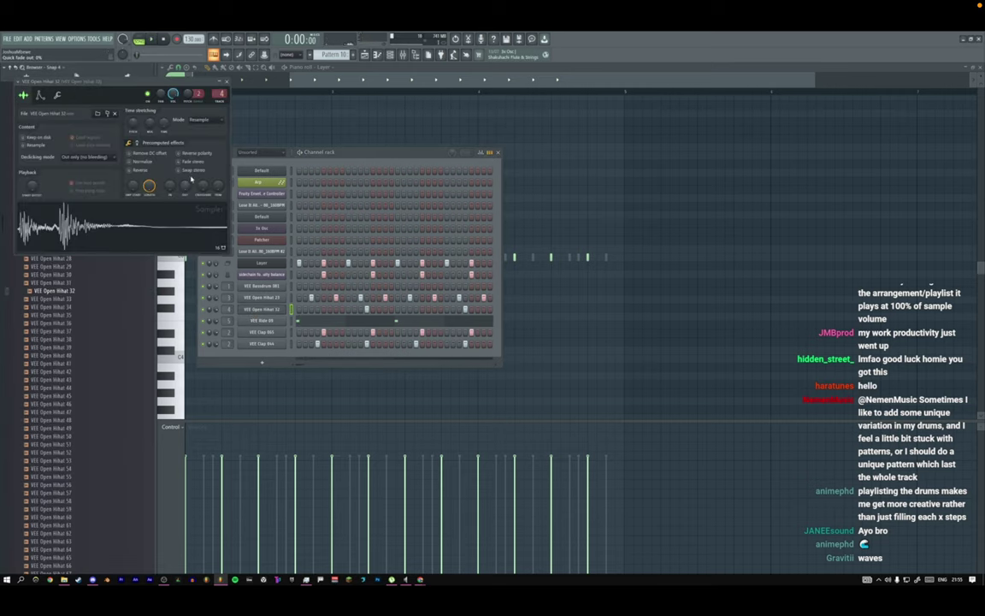
pyautogui.click(227, 82)
# Audition samples in the VEE Snares folder of the browser and add VEE Snare 046 as a new channel in Pattern 10.
pyautogui.scroll(8, 55, 306)
pyautogui.click(62, 317)
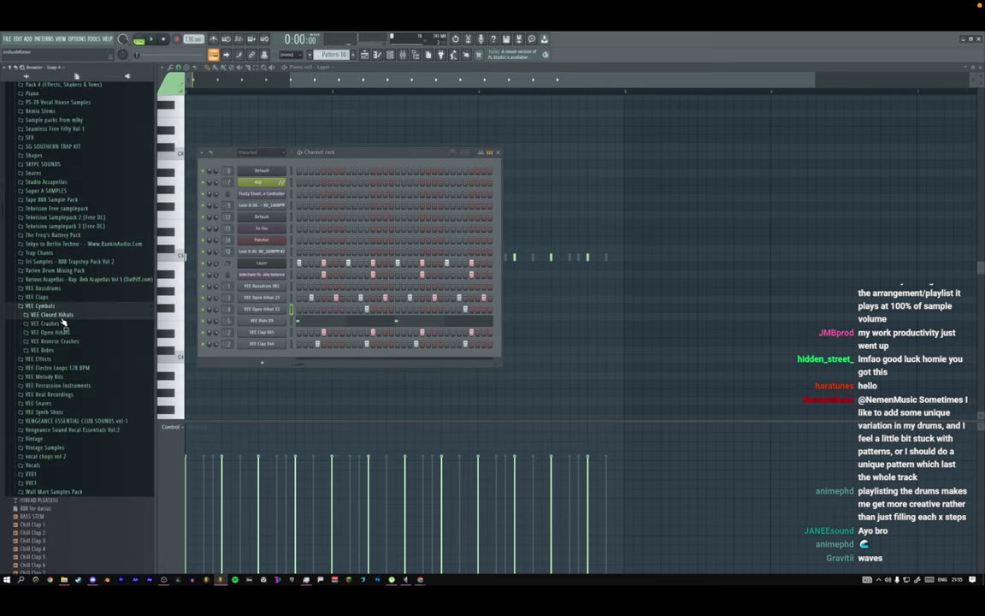
pyautogui.click(47, 307)
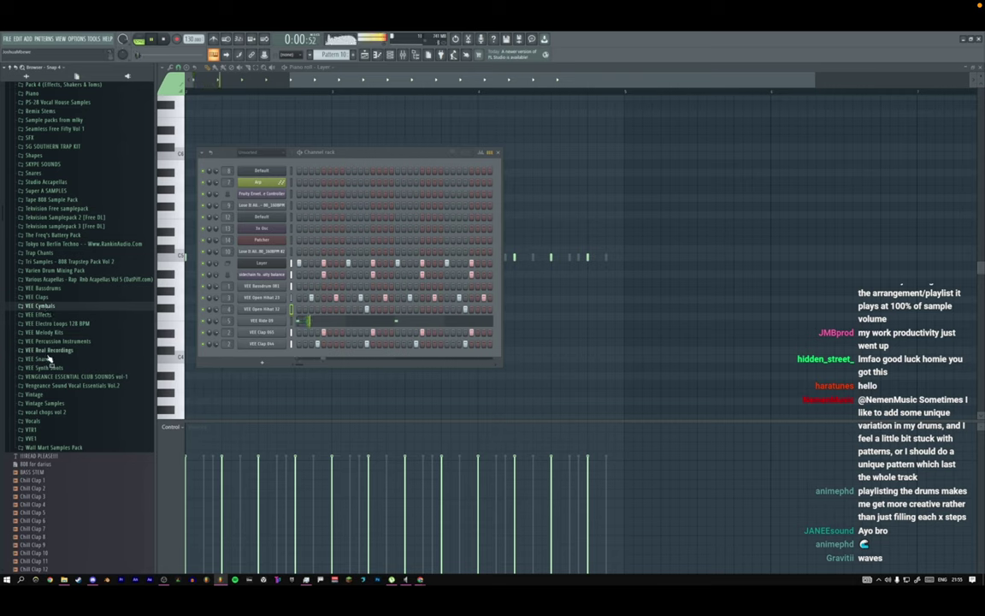
pyautogui.click(48, 359)
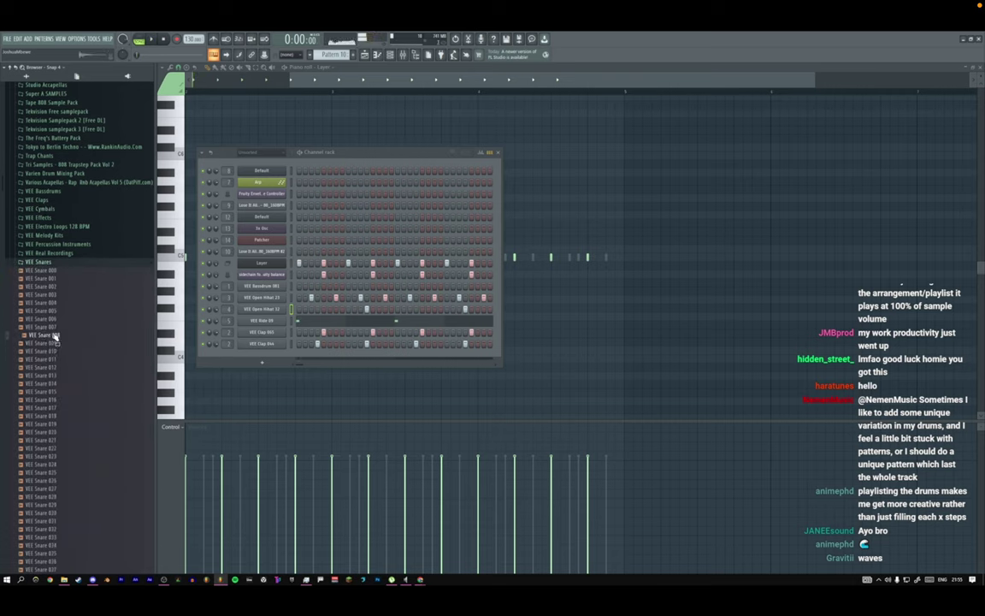
pyautogui.scroll(-5, 48, 386)
pyautogui.click(52, 343)
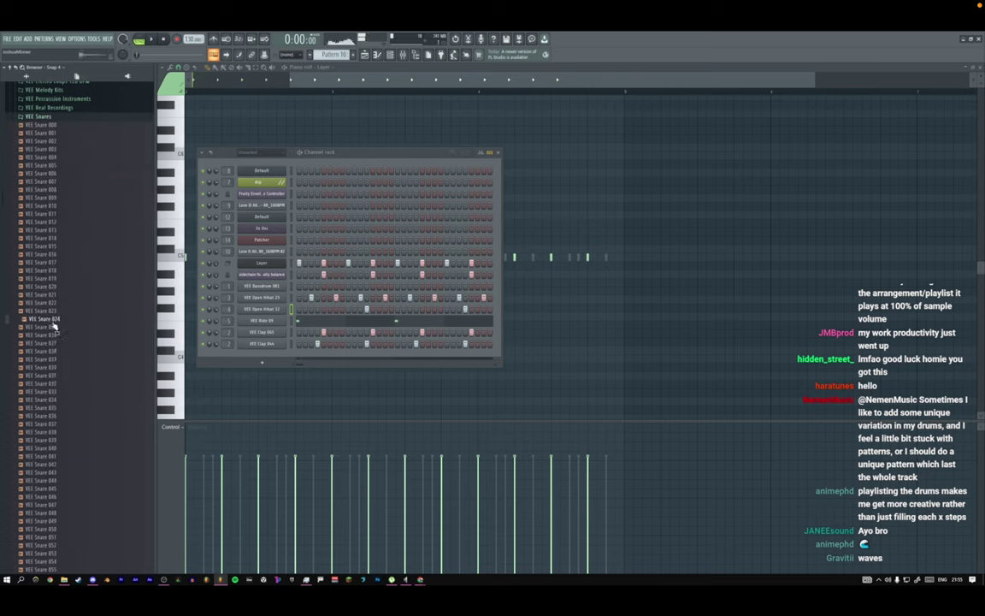
pyautogui.click(52, 408)
pyautogui.scroll(-3, 53, 413)
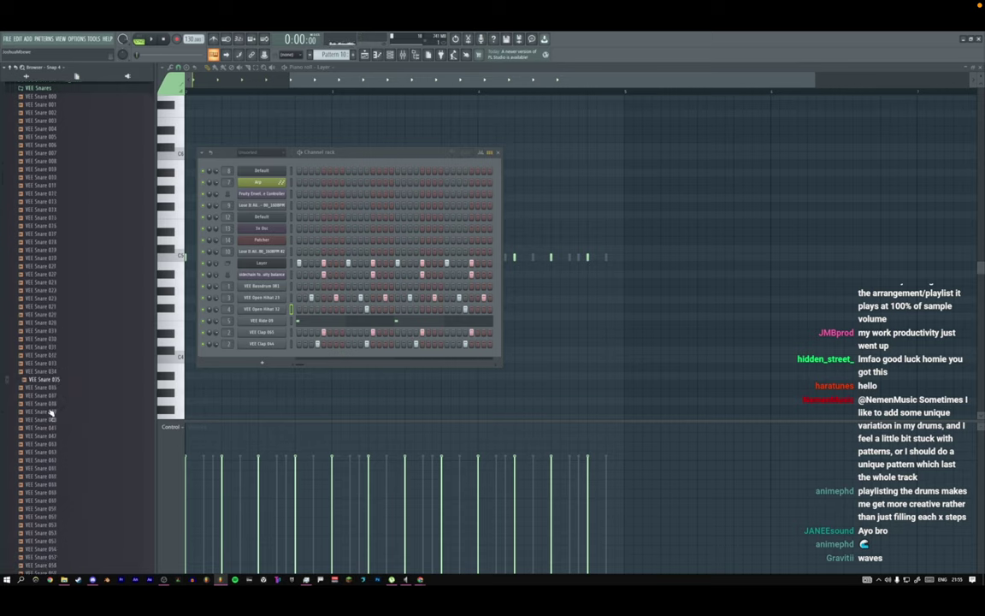
pyautogui.click(48, 369)
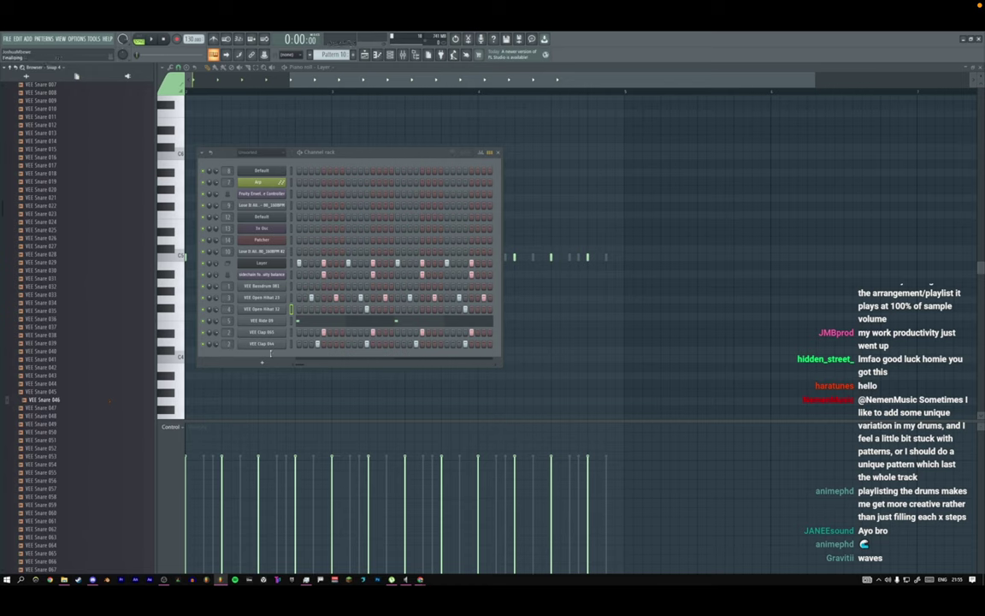
pyautogui.moveTo(270, 353); pyautogui.dragTo(266, 355)
# Set VEE Snare 046's time stretching to a transient mode, then adjust its precomputed filter cutoff and boost.
pyautogui.click(254, 169)
pyautogui.click(277, 195)
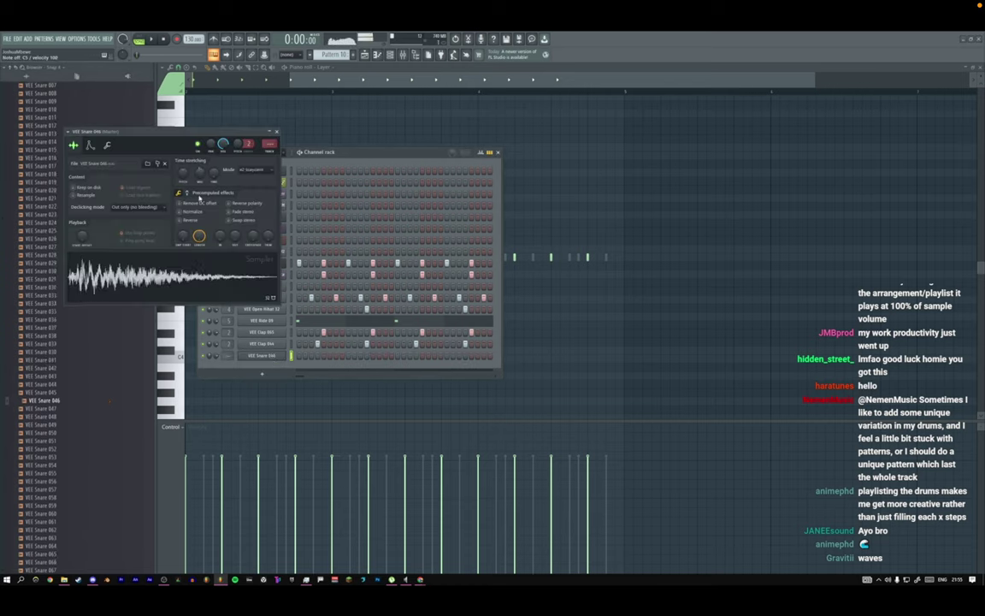
pyautogui.click(188, 193)
pyautogui.moveTo(253, 206); pyautogui.dragTo(267, 234)
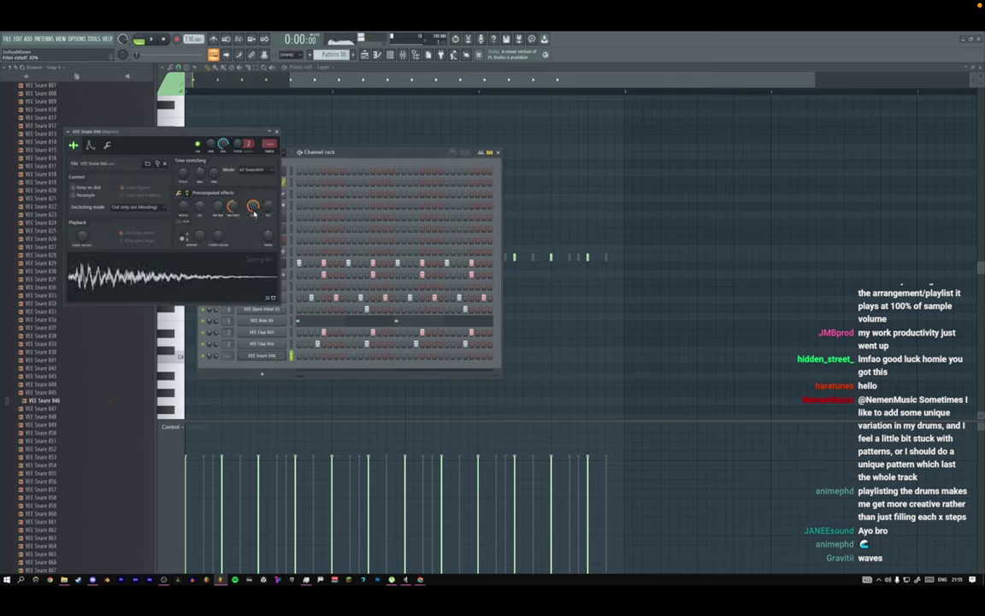
pyautogui.moveTo(184, 214); pyautogui.dragTo(184, 209)
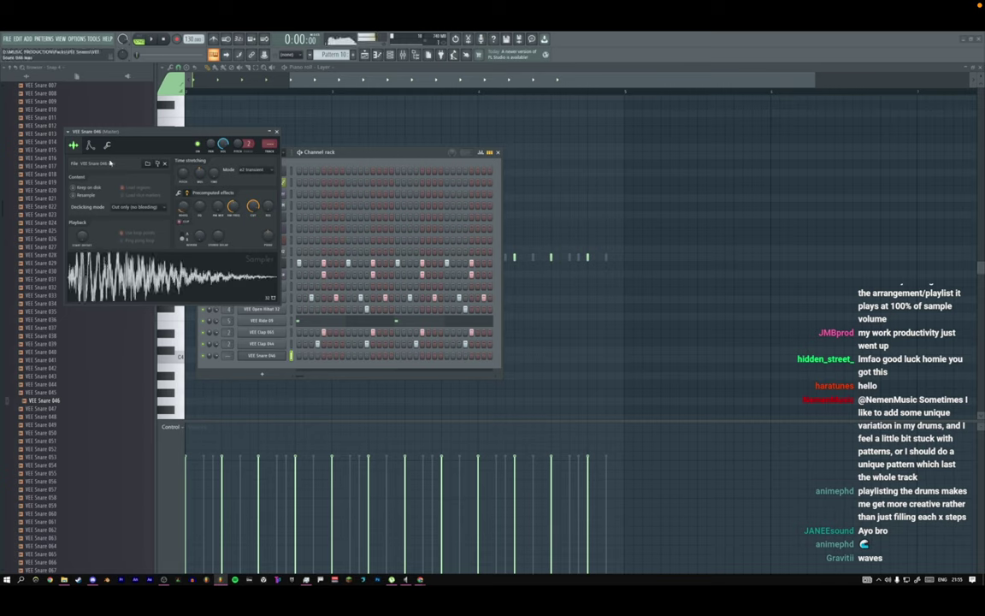
# Change VEE Snare 046's filter type, set its root note to F4, and close the channel settings.
pyautogui.click(89, 146)
pyautogui.click(255, 239)
pyautogui.click(250, 269)
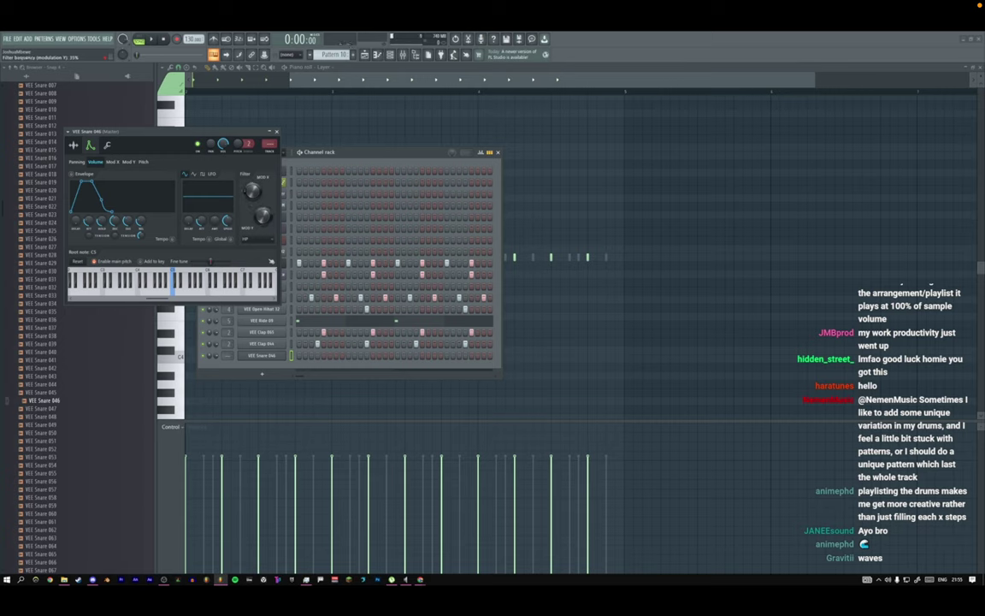
pyautogui.rightClick(159, 291)
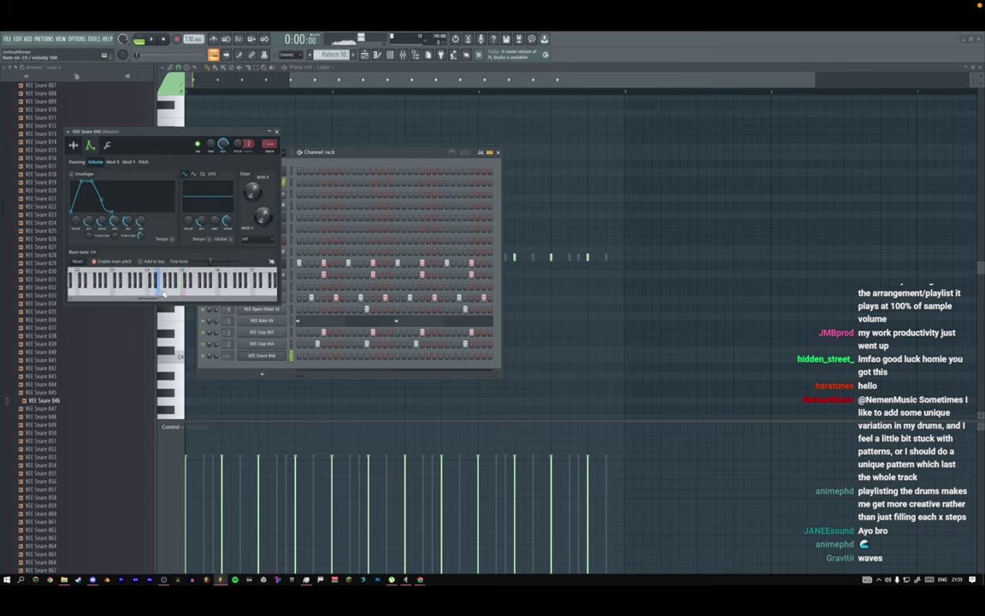
pyautogui.click(276, 132)
# Draw two closely spaced C5 notes for VEE Snare 046 in the first bar and copy the pair two bars later.
pyautogui.press('space')
pyautogui.rightClick(285, 352)
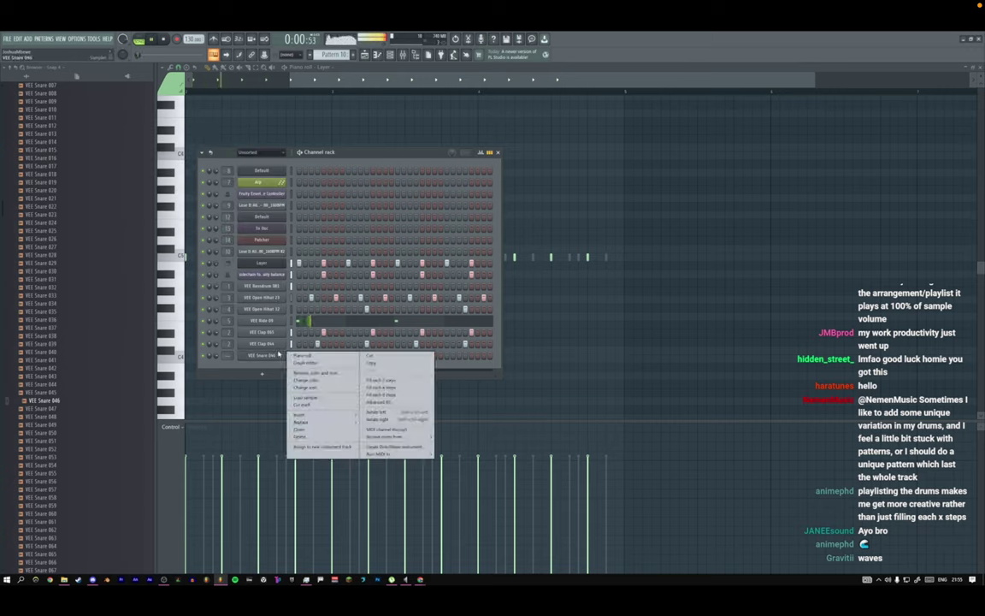
pyautogui.click(307, 353)
pyautogui.rightClick(284, 352)
pyautogui.click(301, 356)
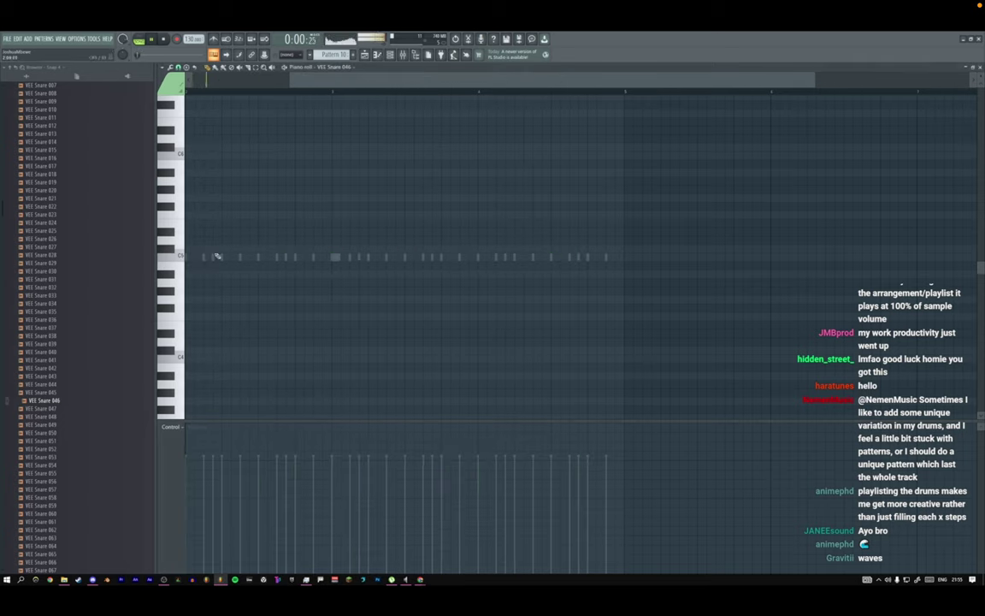
pyautogui.moveTo(358, 81); pyautogui.dragTo(258, 81)
pyautogui.press('space')
pyautogui.press('space')
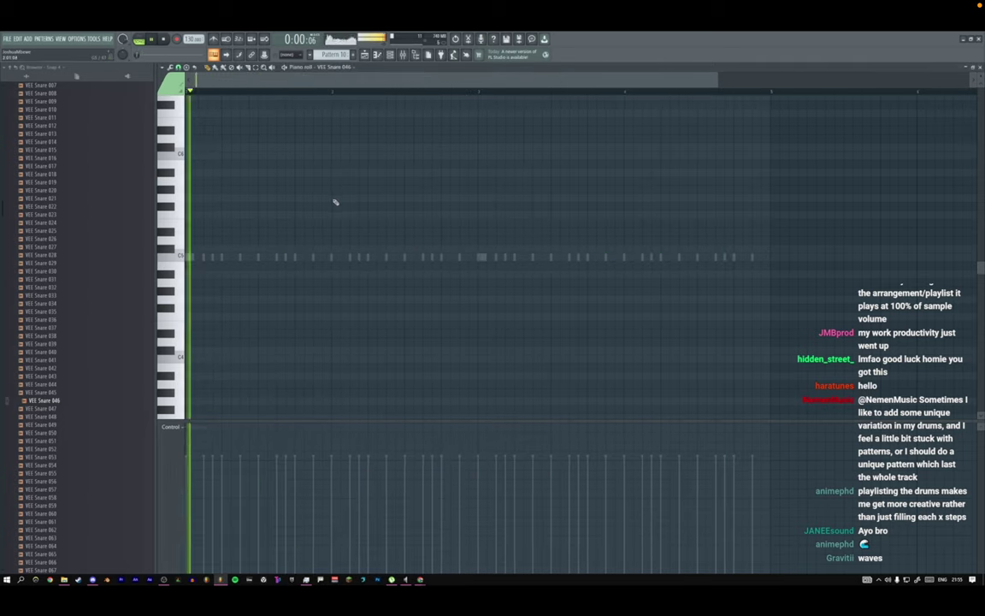
pyautogui.press('space')
pyautogui.press('space')
pyautogui.click(272, 257)
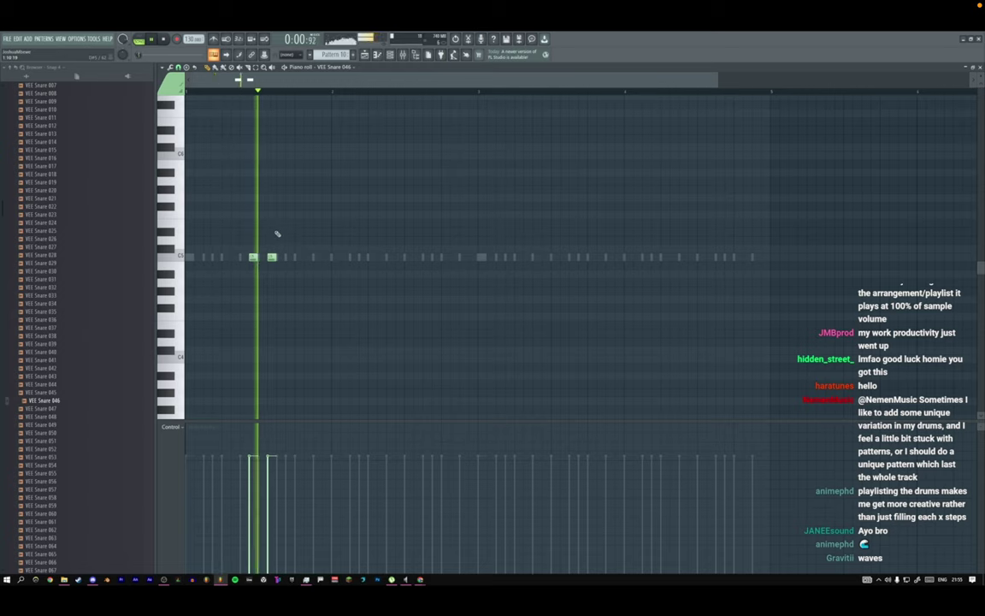
pyautogui.moveTo(253, 257); pyautogui.dragTo(546, 257)
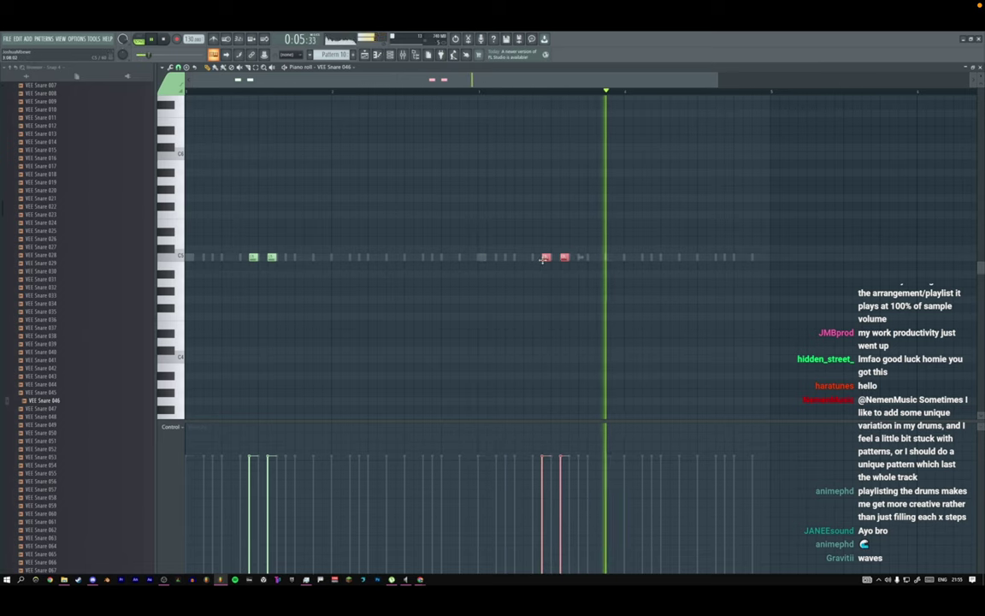
# Assign the VEE Snare 046 channel to its own mixer track 20 and route that track into the Drums track.
pyautogui.click(391, 56)
pyautogui.press('space')
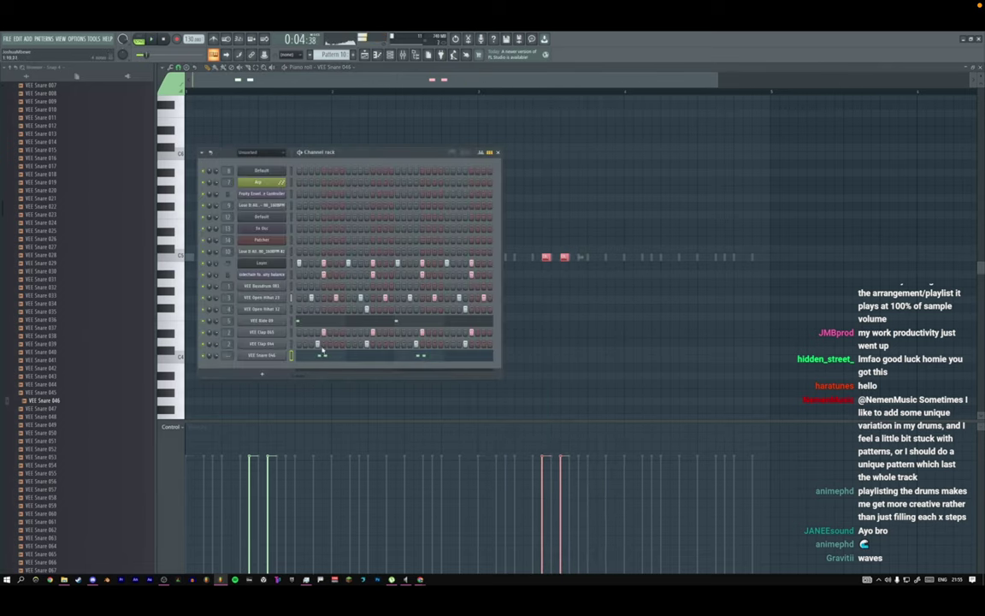
pyautogui.press('space')
pyautogui.click(261, 355)
pyautogui.press('space')
pyautogui.press('space')
pyautogui.press('space')
pyautogui.press('space')
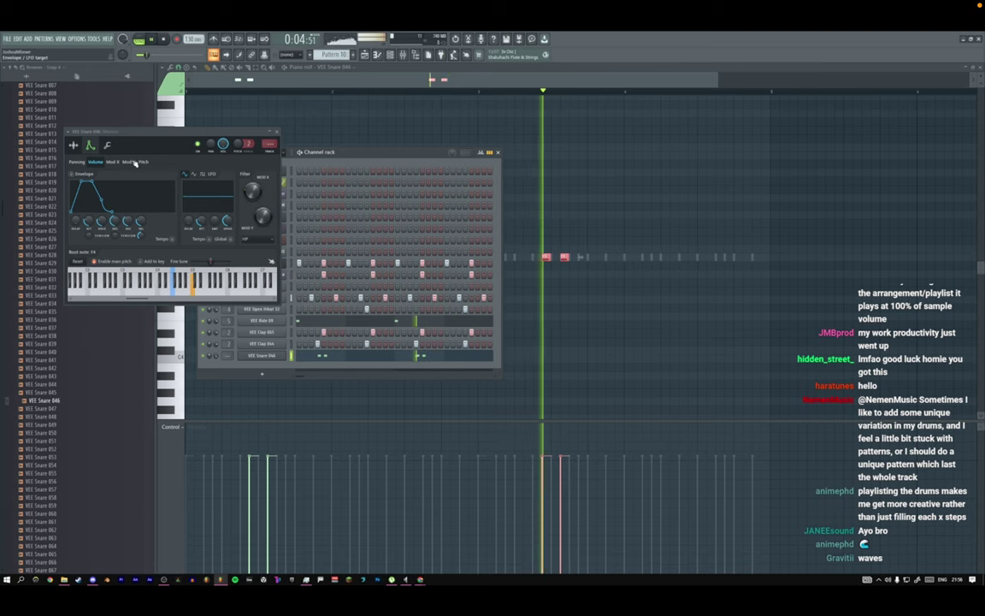
pyautogui.press('space')
pyautogui.press('space')
pyautogui.press('F9')
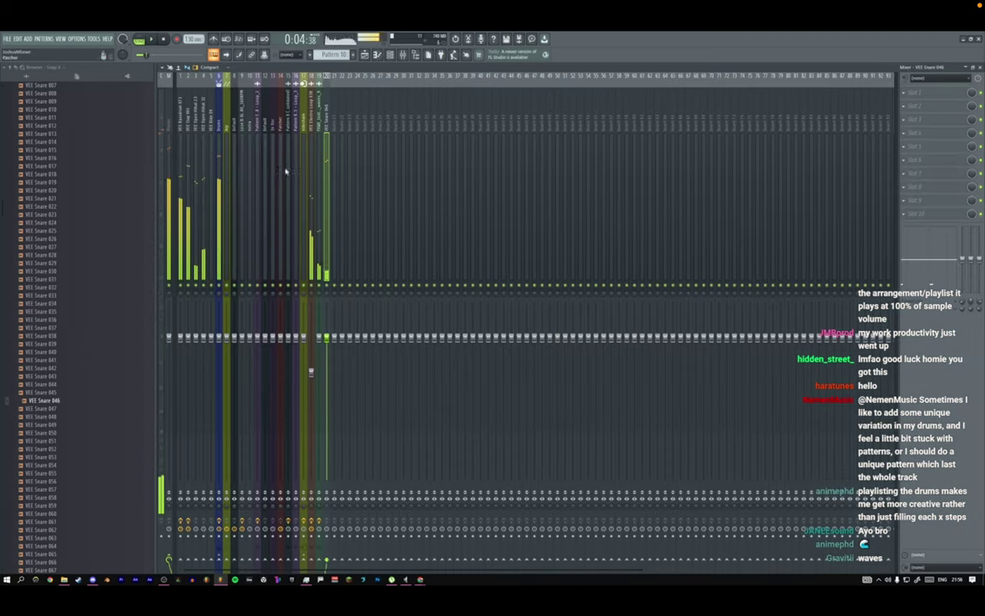
pyautogui.press('space')
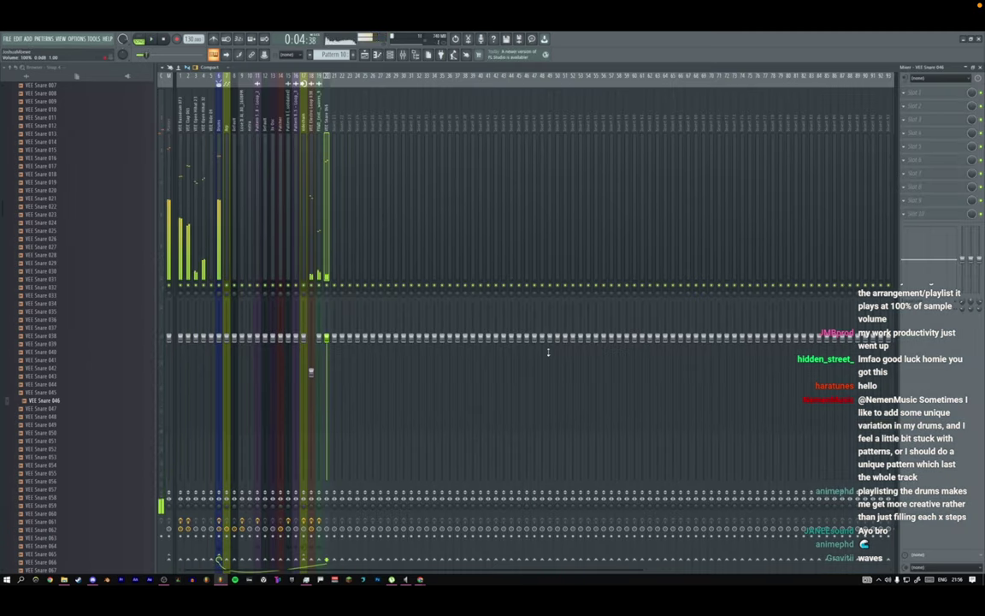
pyautogui.press('space')
# Move the VEE Snare 046 mixer track to insert 6 beside the other drum tracks and lower its volume.
pyautogui.hotkey('alt', 'Left')
pyautogui.hotkey('alt', 'Left')
pyautogui.hotkey('alt', 'Left')
pyautogui.hotkey('alt', 'Left')
pyautogui.hotkey('alt', 'Left')
pyautogui.hotkey('alt', 'Left')
pyautogui.hotkey('alt', 'Left')
pyautogui.hotkey('alt', 'Left')
pyautogui.hotkey('alt', 'Left')
pyautogui.hotkey('alt', 'Left')
pyautogui.hotkey('alt', 'Left')
pyautogui.hotkey('alt', 'Left')
pyautogui.hotkey('alt', 'Left')
pyautogui.hotkey('alt', 'Left')
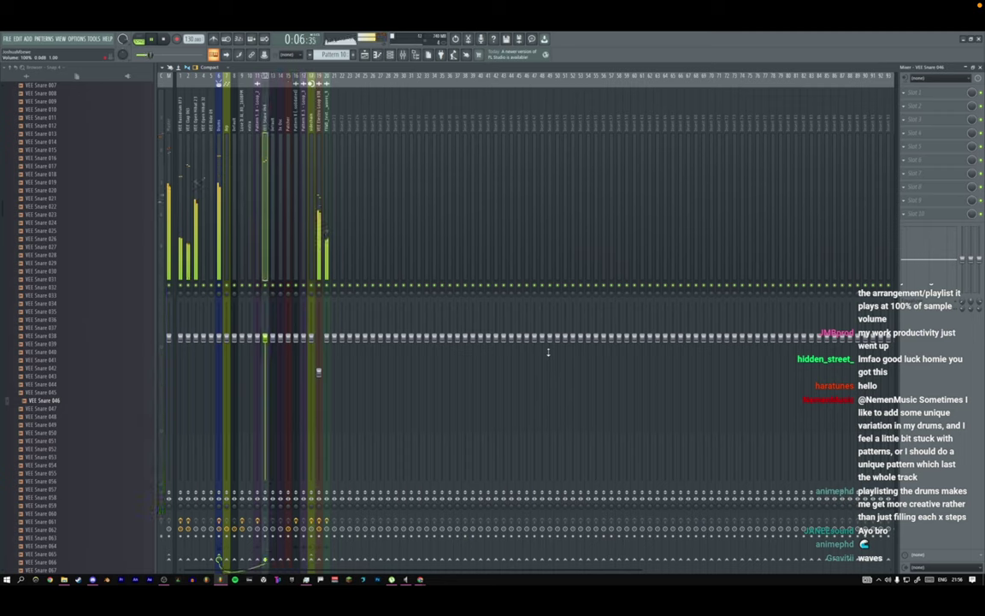
pyautogui.press('space')
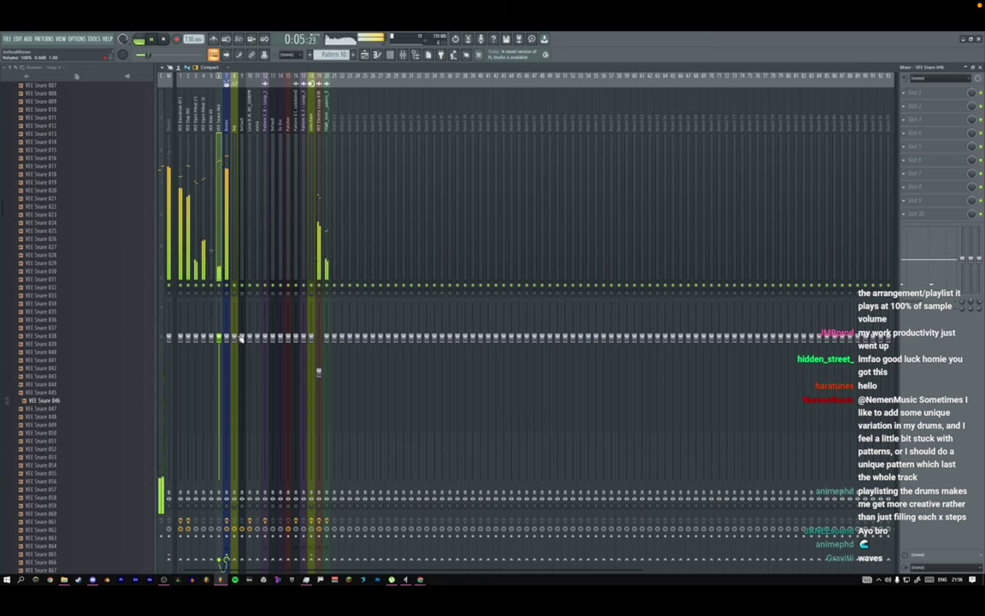
pyautogui.press('space')
pyautogui.moveTo(218, 353); pyautogui.dragTo(220, 360)
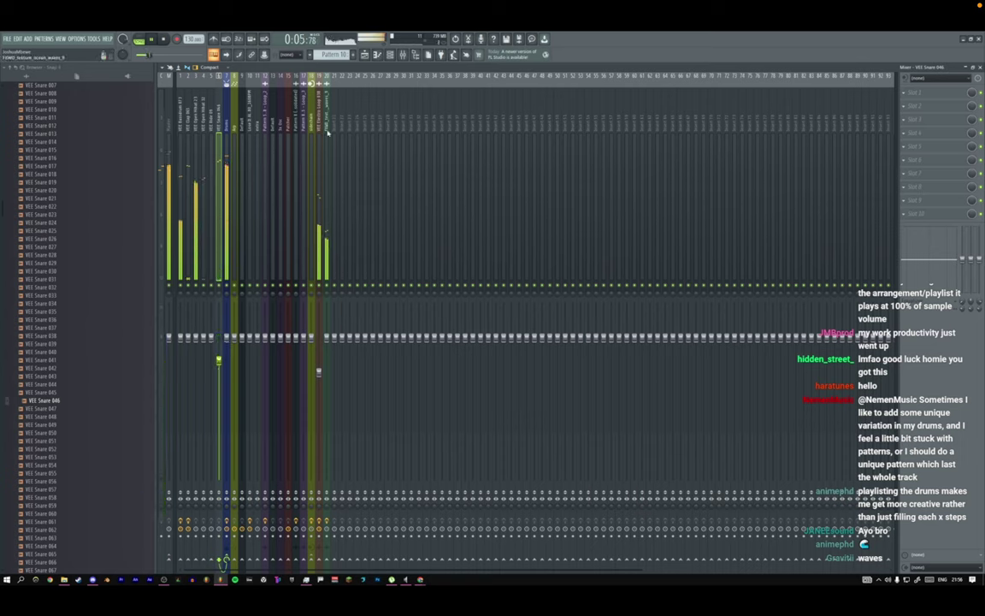
# Check the ocean-wave mixer track, reopen Pattern 10 from the playlist, and inspect the VEE Open Hihat 23 channel's envelope settings.
pyautogui.click(327, 132)
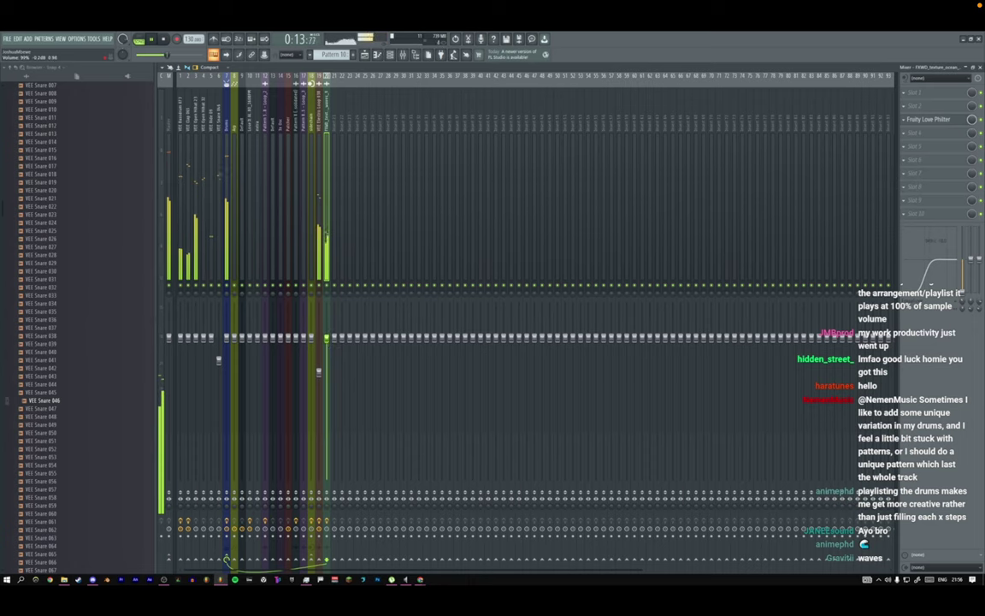
pyautogui.click(368, 55)
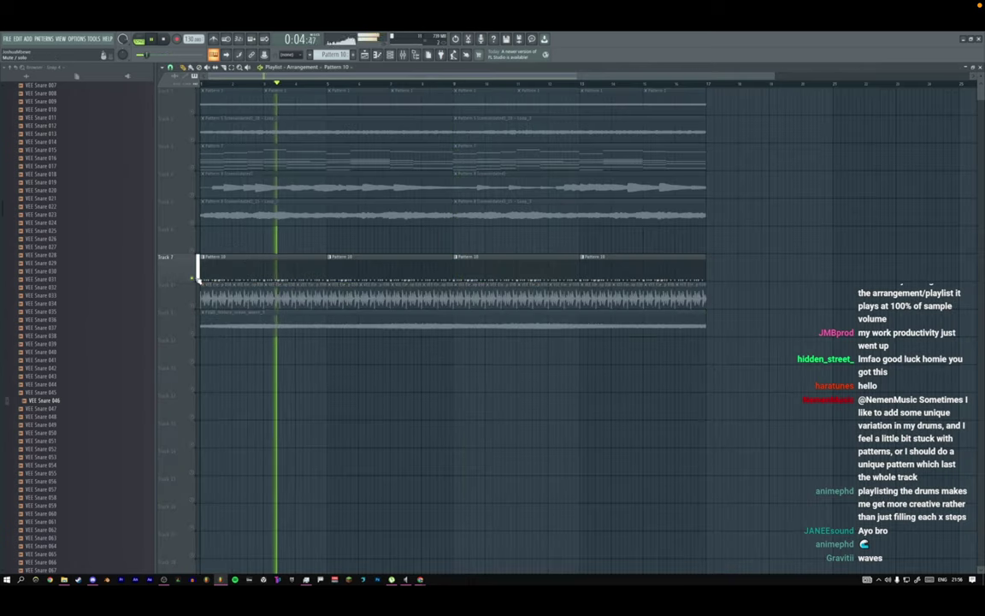
pyautogui.doubleClick(241, 268)
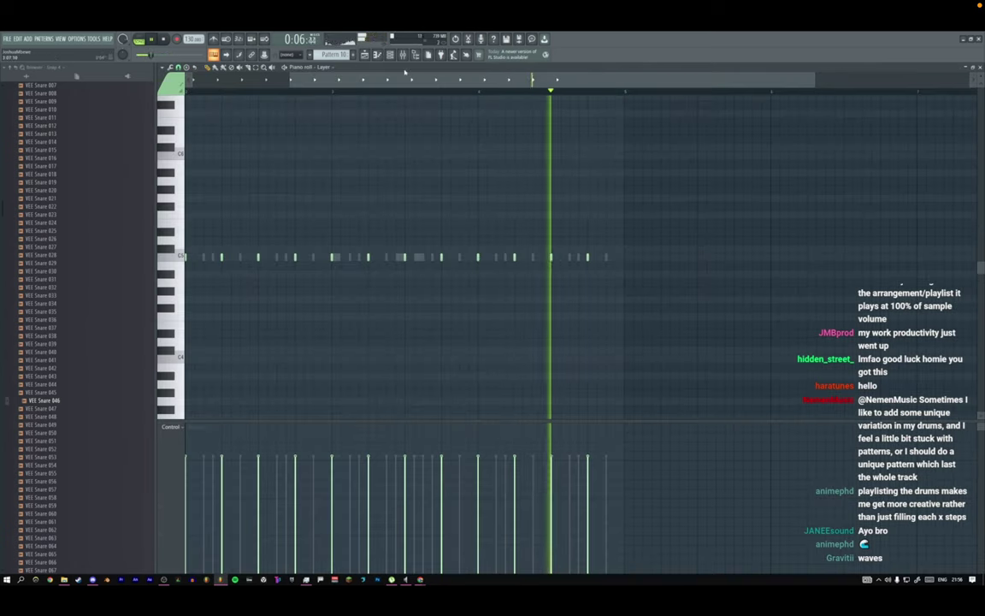
pyautogui.click(390, 55)
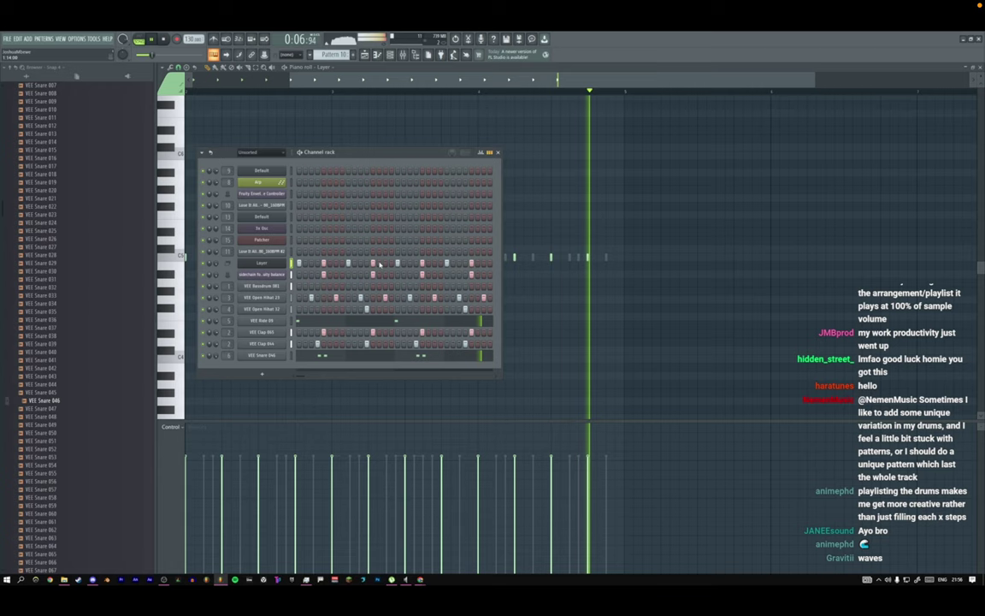
pyautogui.click(266, 299)
pyautogui.click(29, 84)
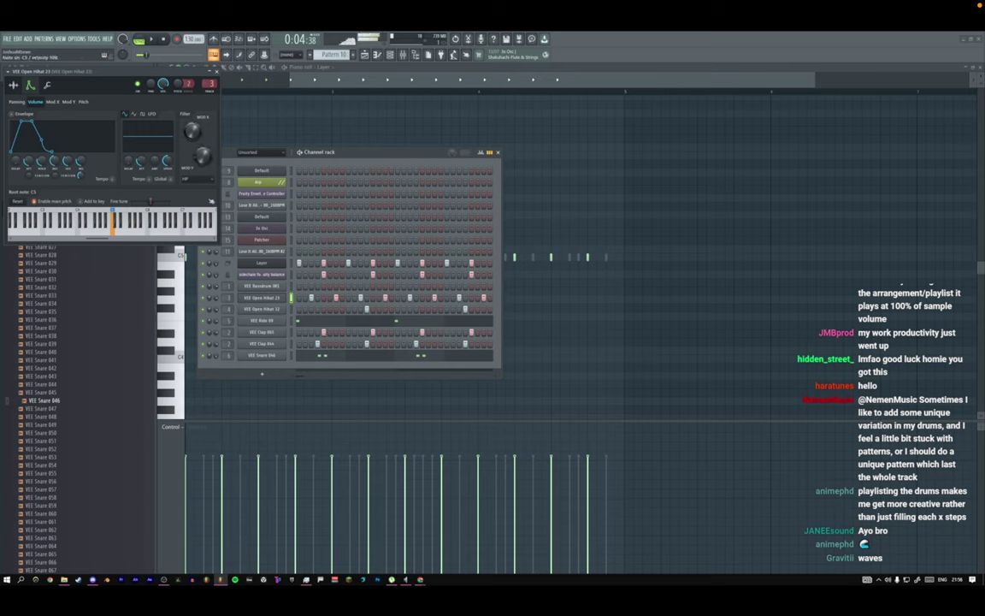
pyautogui.press('space')
pyautogui.click(275, 296)
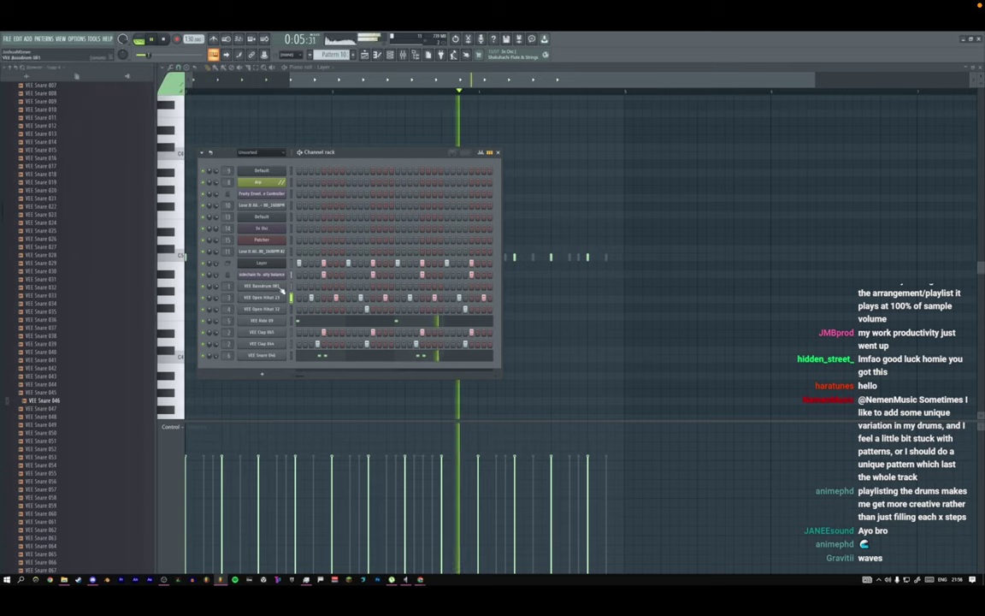
# Locate the first VEE Clap channel's sample in the browser, audition nearby claps, and add VEE Clap 074 as a new channel.
pyautogui.click(271, 341)
pyautogui.press('space')
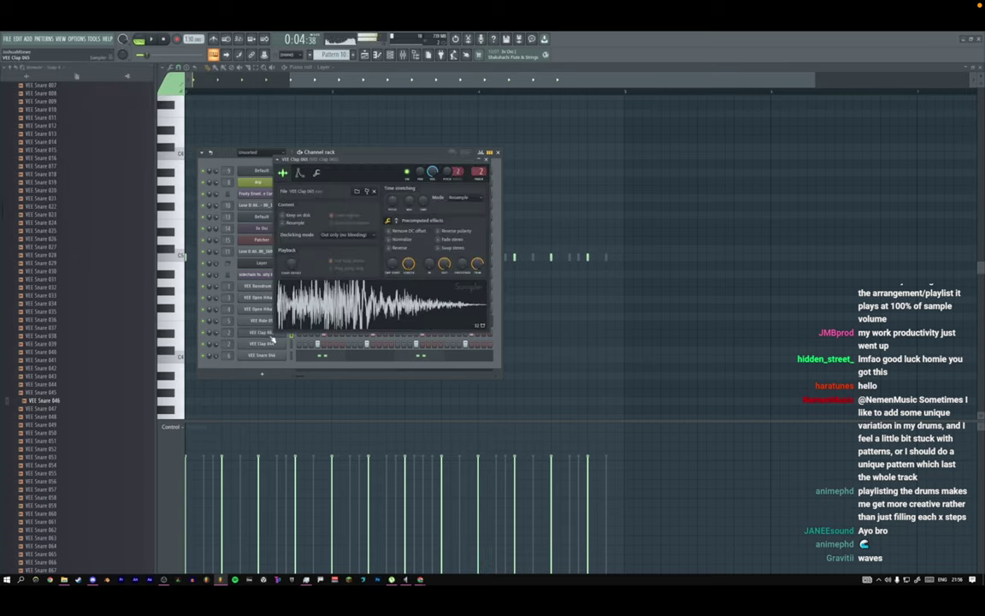
pyautogui.moveTo(368, 294); pyautogui.dragTo(48, 366)
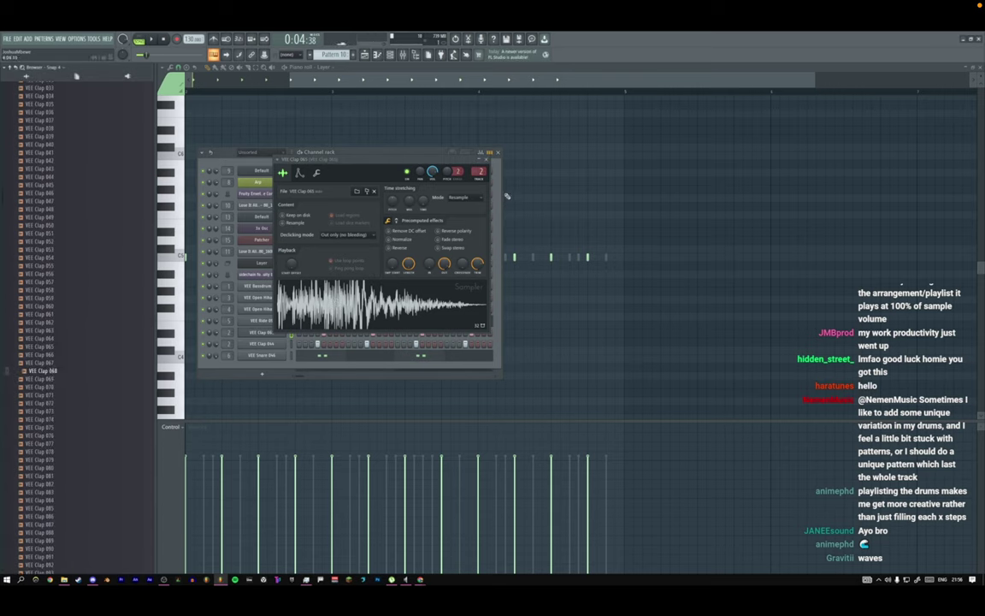
pyautogui.click(484, 159)
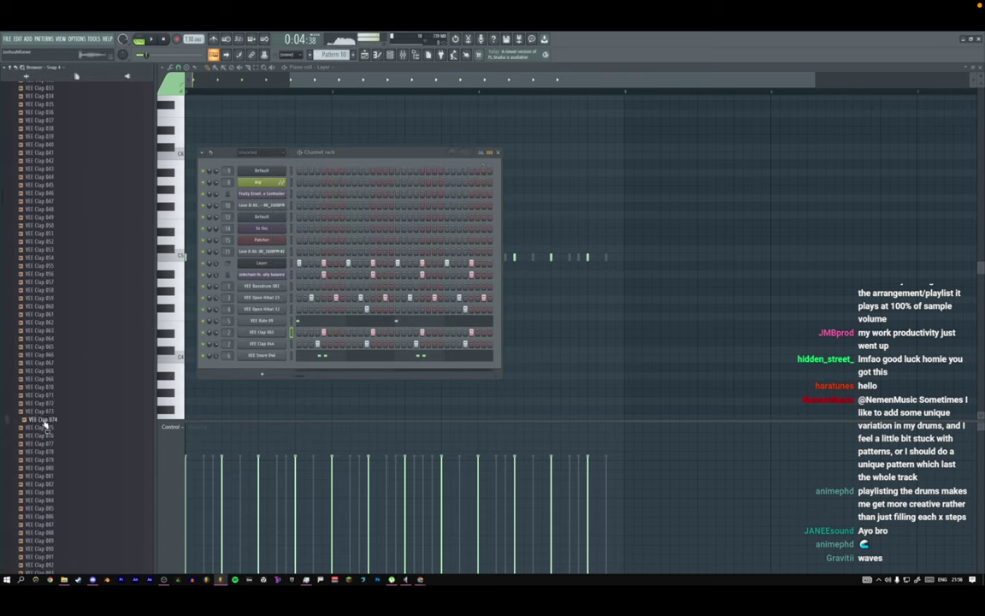
pyautogui.moveTo(278, 342); pyautogui.dragTo(290, 336)
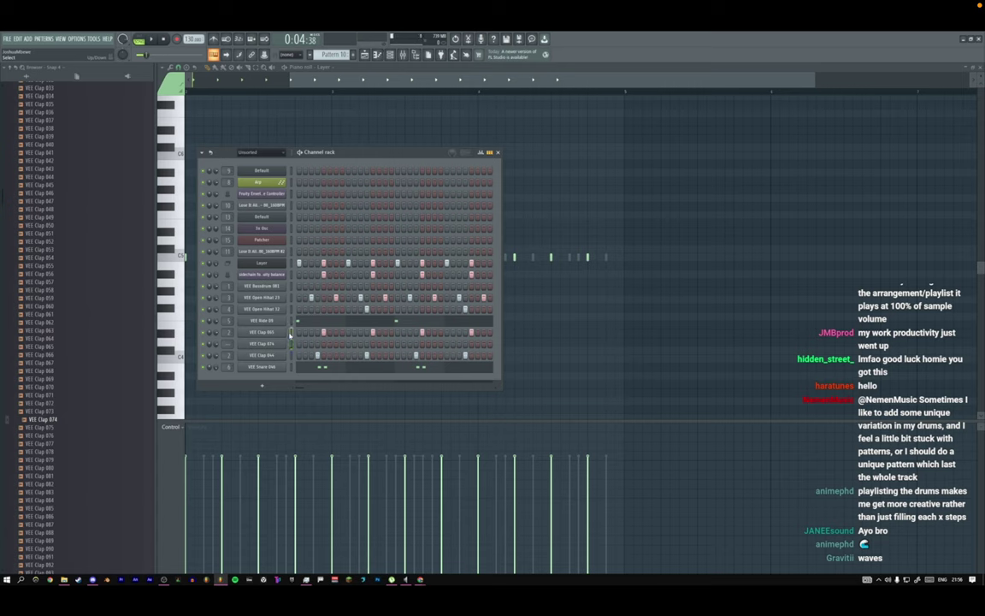
# Copy the step sequence of the VEE Clap channel above into VEE Clap 074 and play the pattern.
pyautogui.hotkey('ctrl', 'c')
pyautogui.click(291, 344)
pyautogui.hotkey('ctrl', 'v')
pyautogui.press('space')
# Open VEE Clap 074's sample settings and switch its time stretching to a transient mode.
pyautogui.click(266, 343)
pyautogui.moveTo(216, 142); pyautogui.dragTo(427, 160)
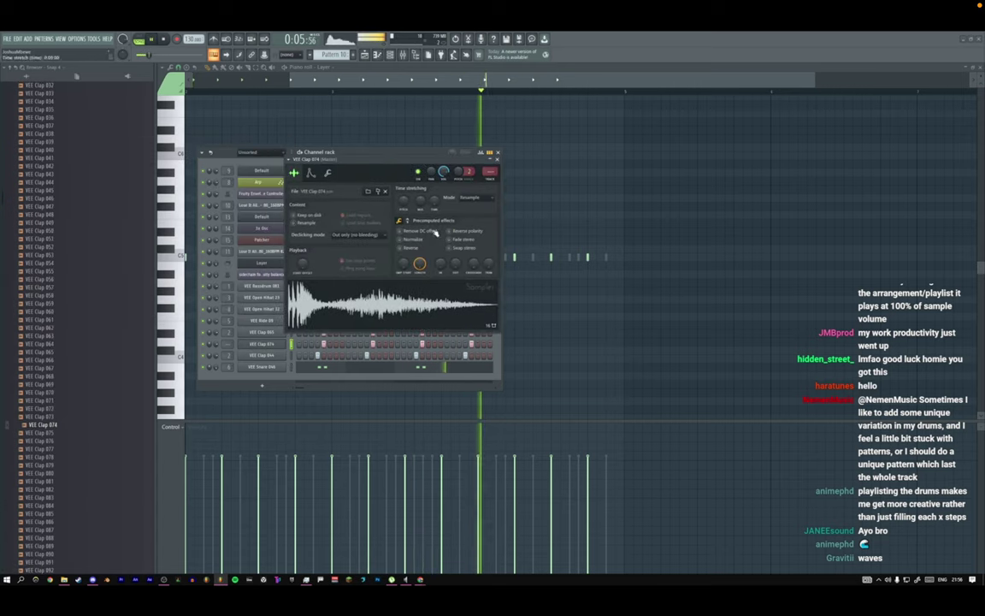
pyautogui.click(468, 197)
pyautogui.click(452, 205)
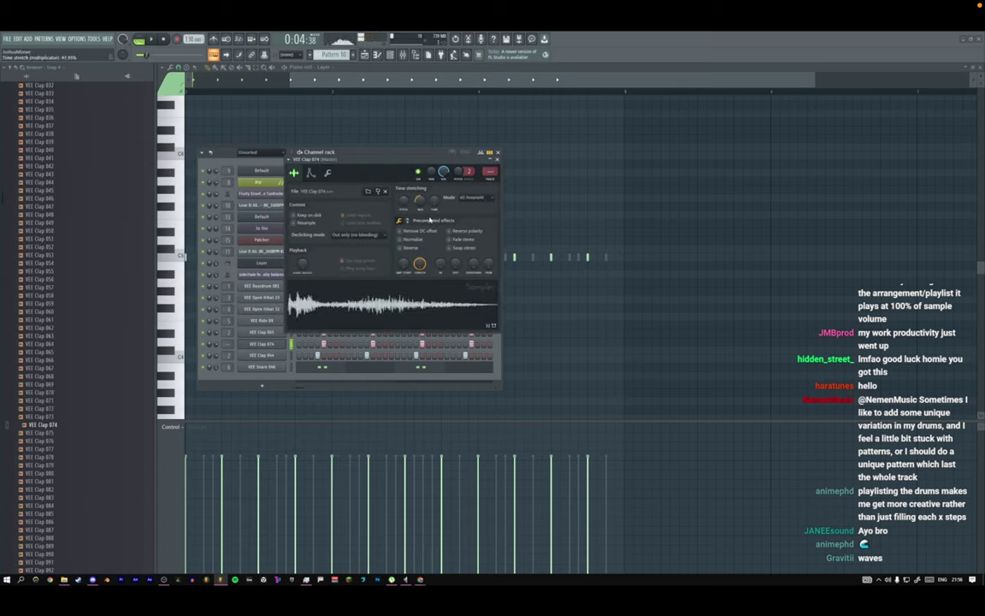
# Change VEE Clap 074's filter type to HP, adjust its cutoff frequency, and normalize the sample with a fade-out.
pyautogui.click(311, 172)
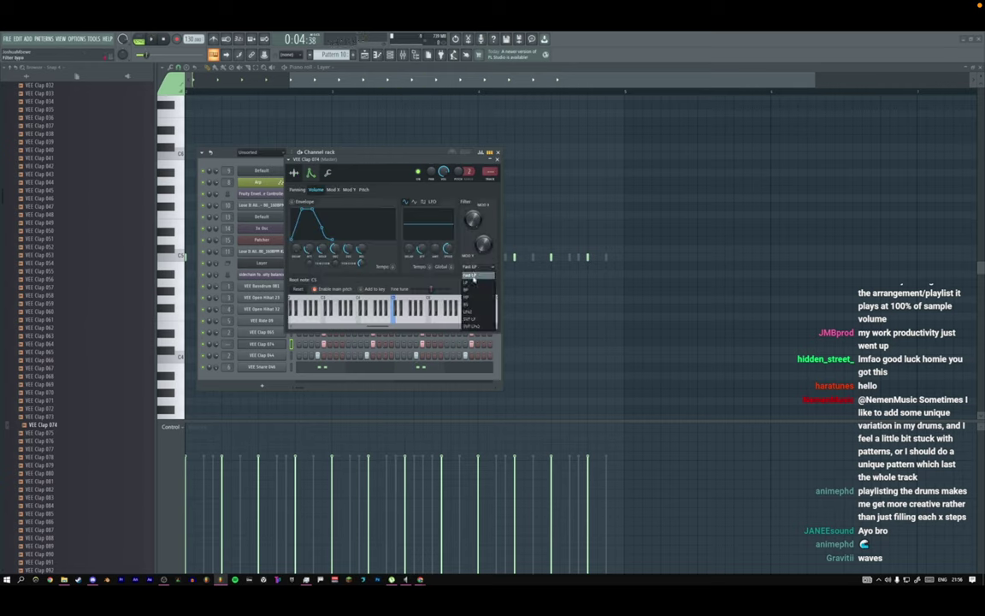
pyautogui.click(468, 266)
pyautogui.click(469, 297)
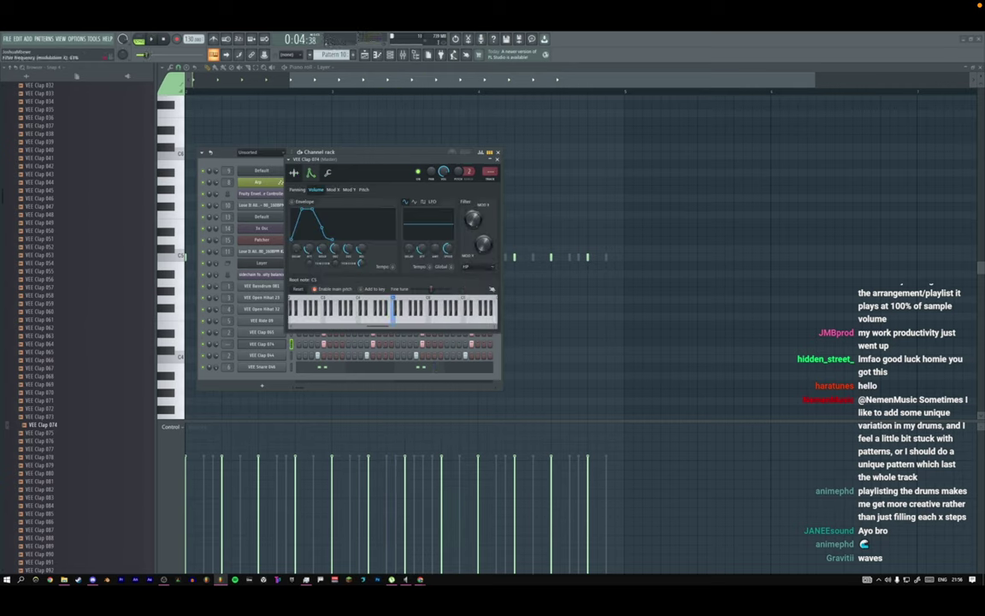
pyautogui.moveTo(482, 245); pyautogui.dragTo(481, 238)
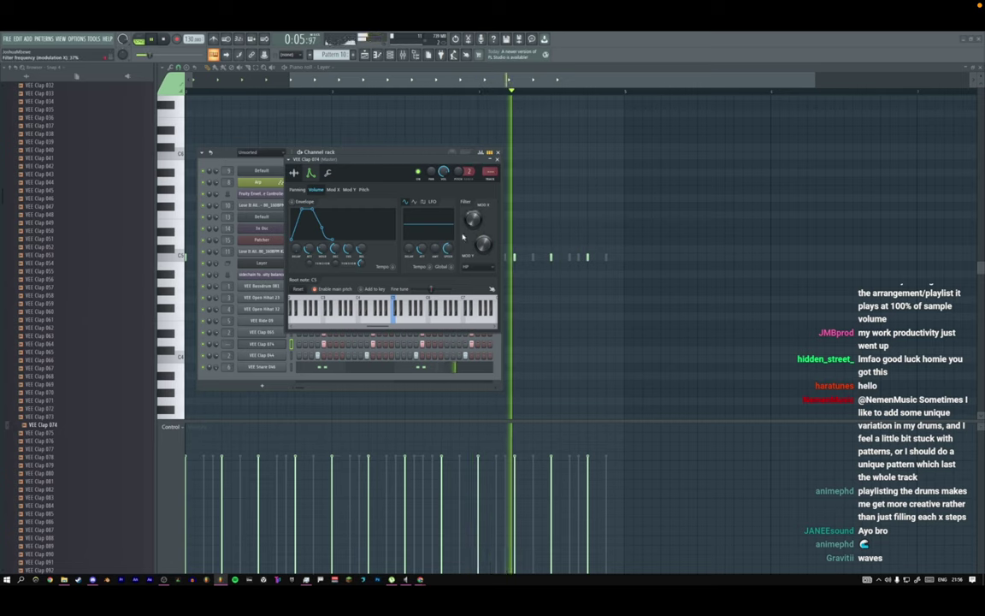
pyautogui.click(293, 173)
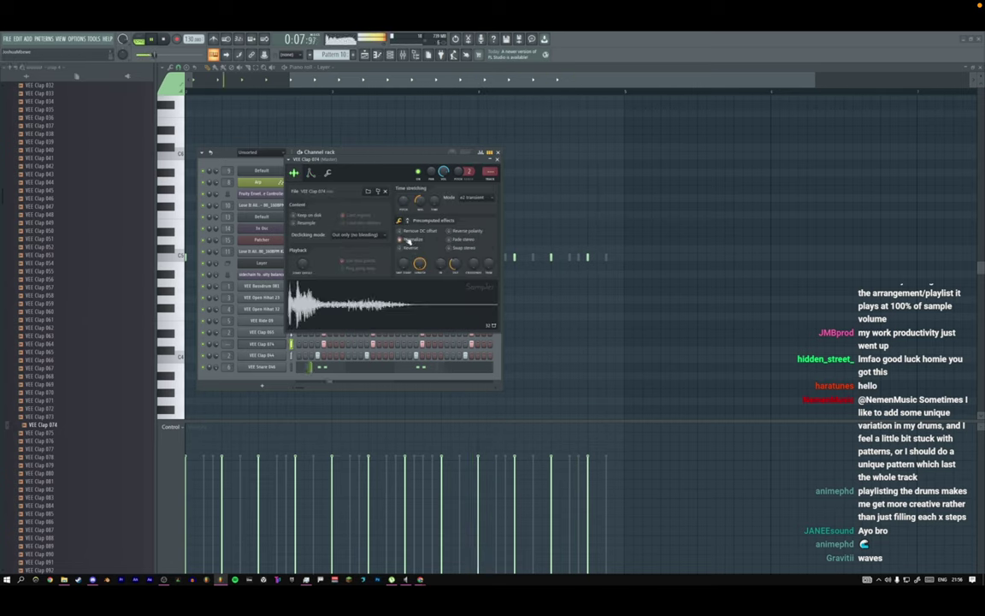
# Audition further claps in the browser including VEE Clap 089, and add precomputed reverb to VEE Clap 074.
pyautogui.scroll(-5, 66, 385)
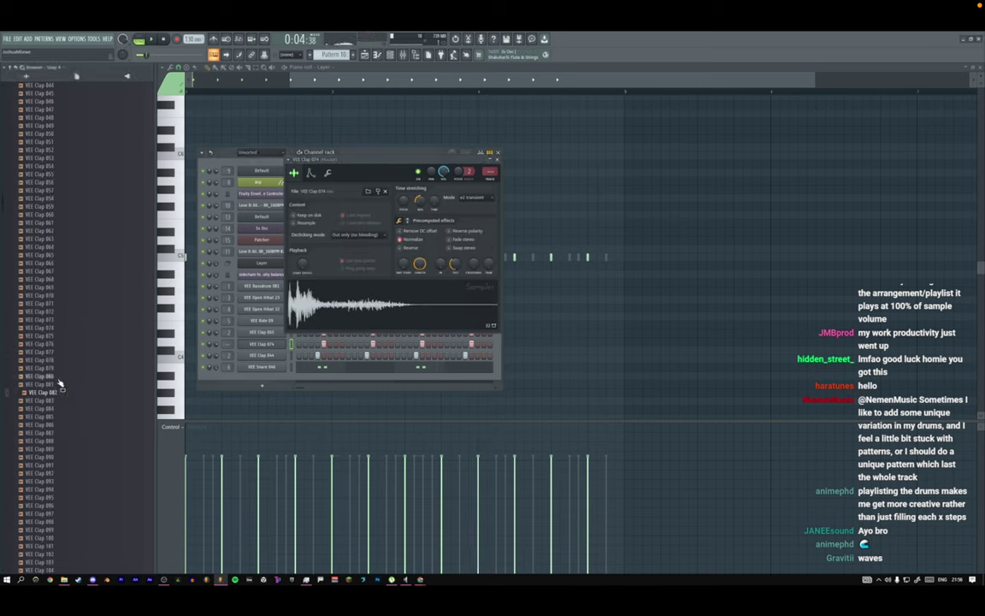
pyautogui.scroll(-3, 59, 359)
pyautogui.click(56, 351)
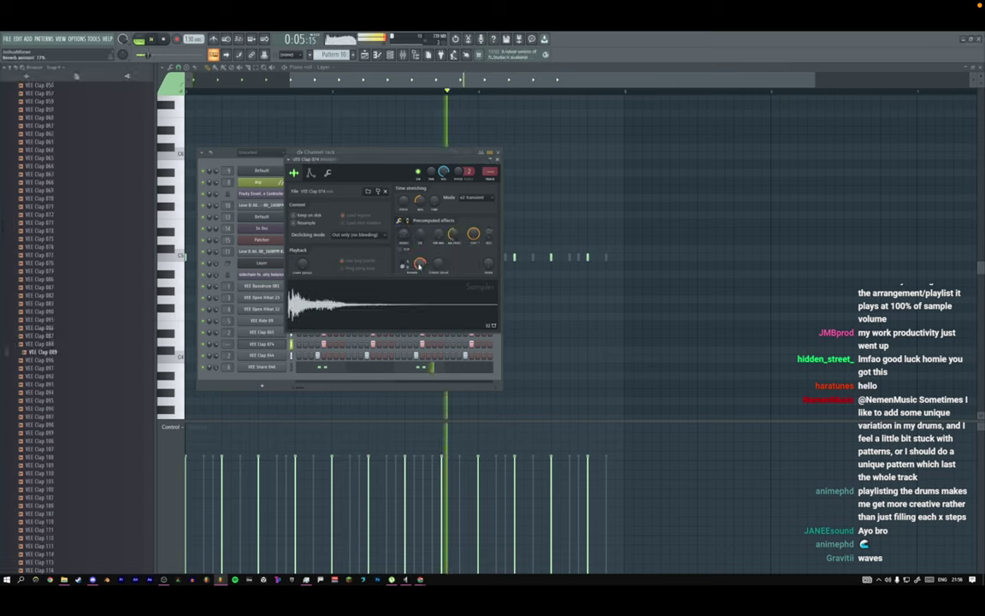
pyautogui.click(496, 159)
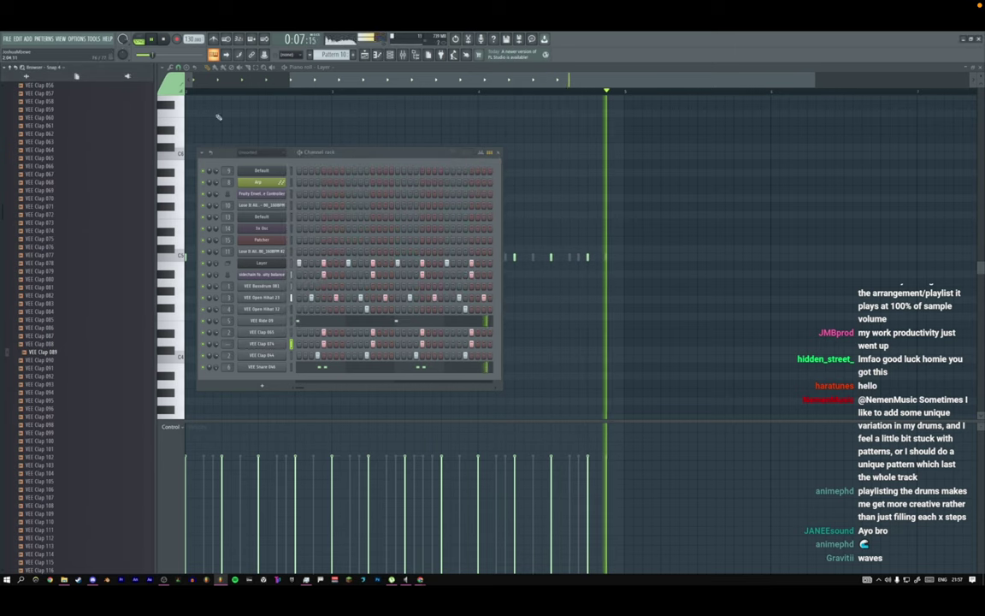
# Play the arrangement from the start in the playlist, and reopen Pattern 10 with its channel rack.
pyautogui.click(364, 54)
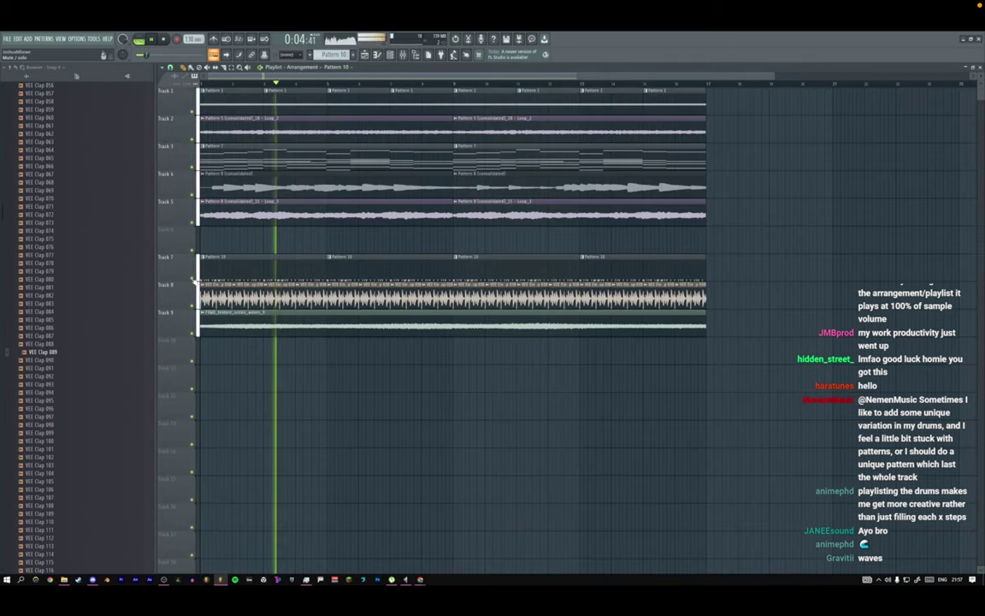
pyautogui.click(164, 40)
pyautogui.press('space')
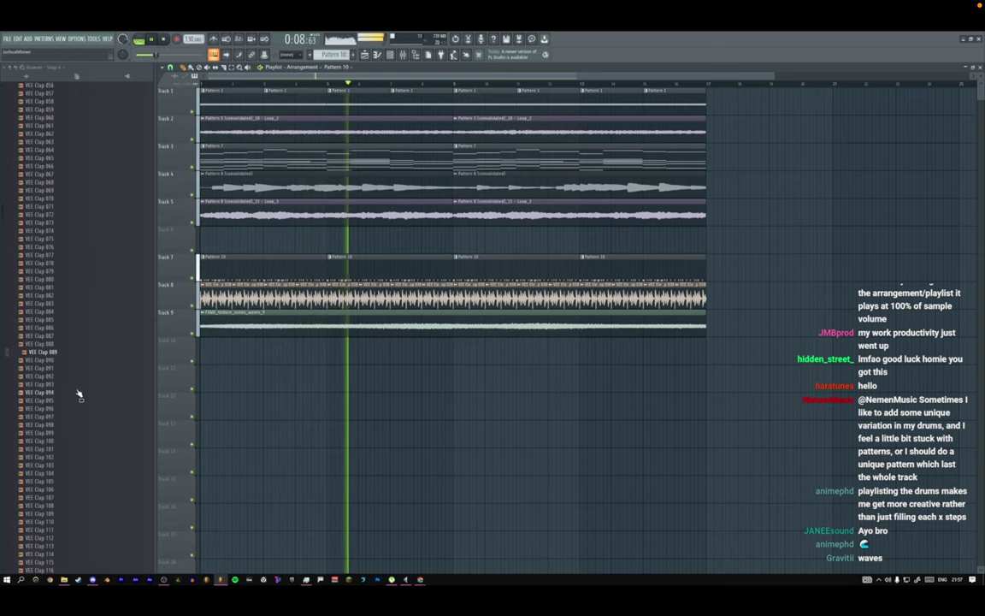
pyautogui.doubleClick(295, 270)
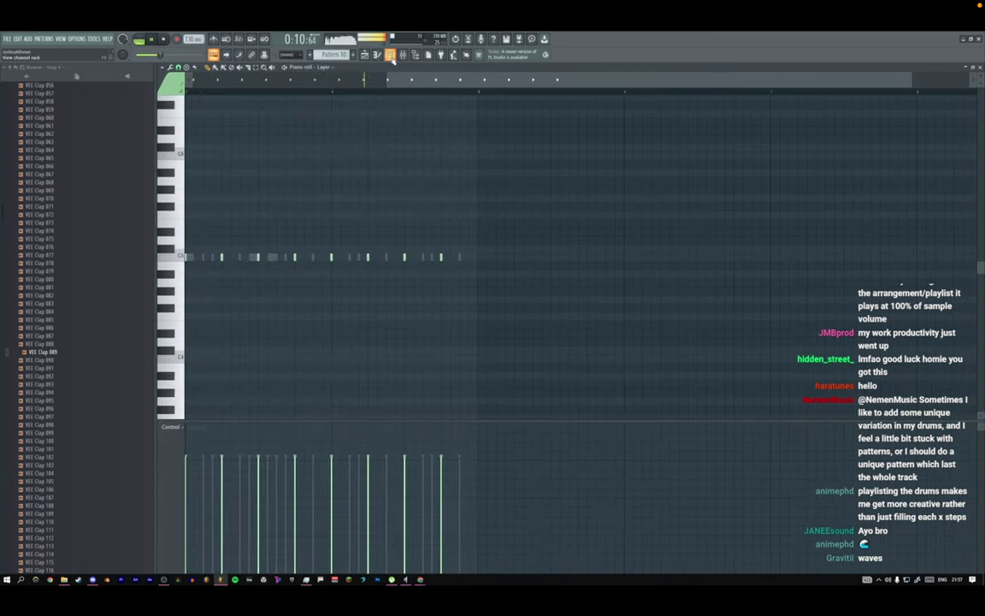
pyautogui.click(391, 55)
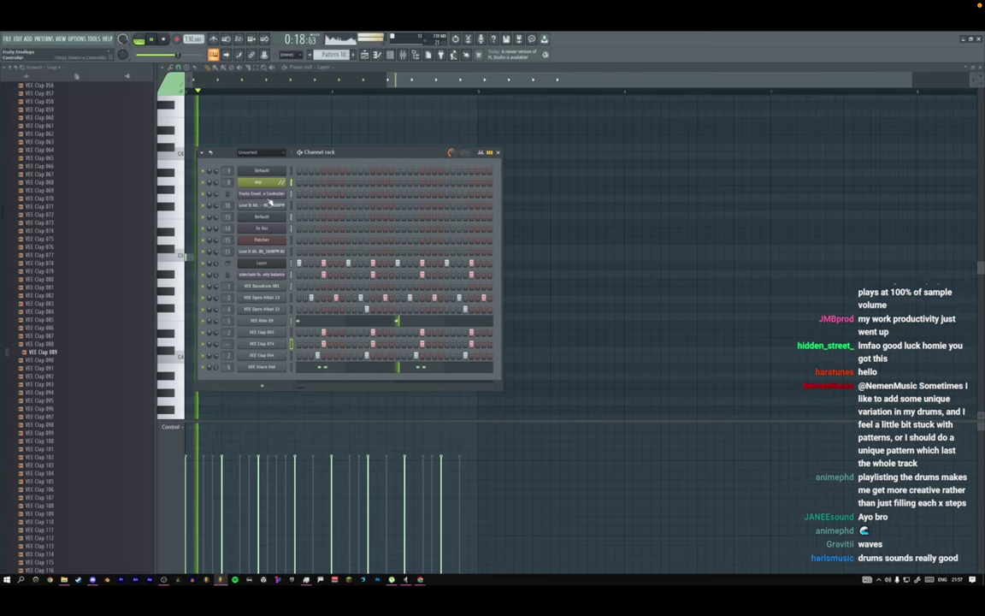
# Inspect the miscellaneous timing and swing settings of the 3x Osc, Patcher, and second Love It All channels.
pyautogui.click(262, 227)
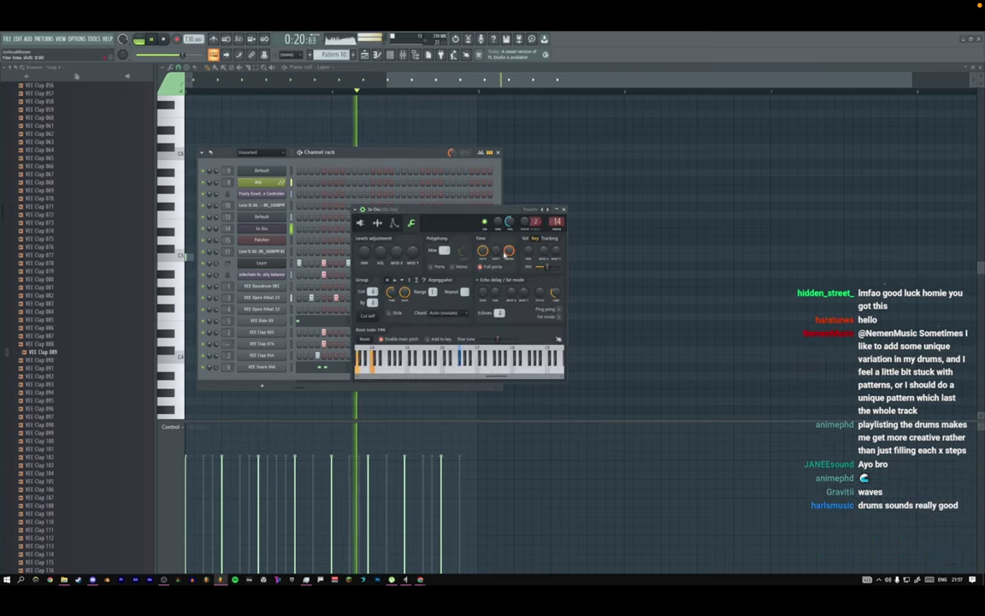
pyautogui.click(261, 241)
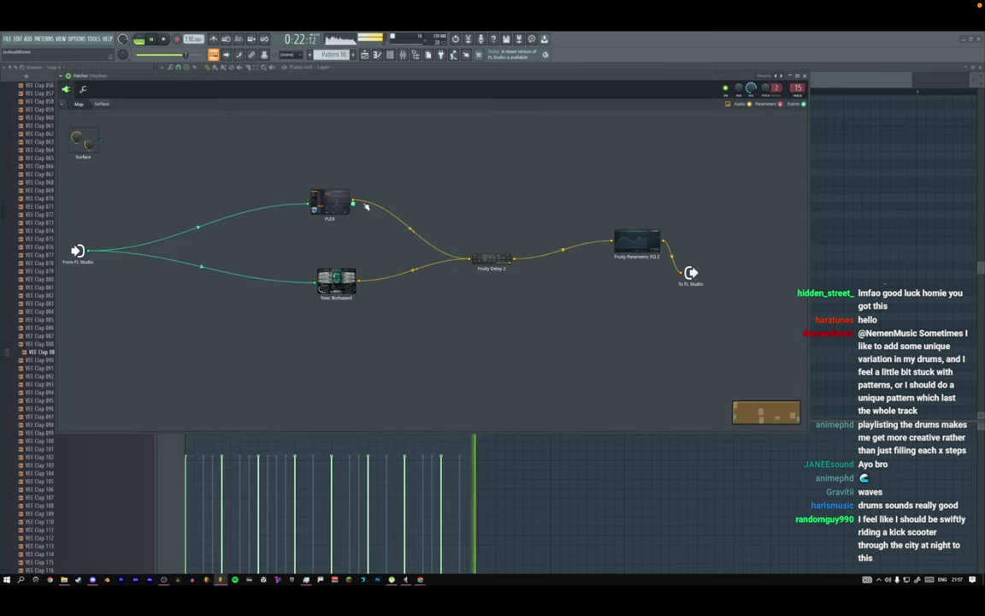
pyautogui.click(82, 90)
pyautogui.click(271, 76)
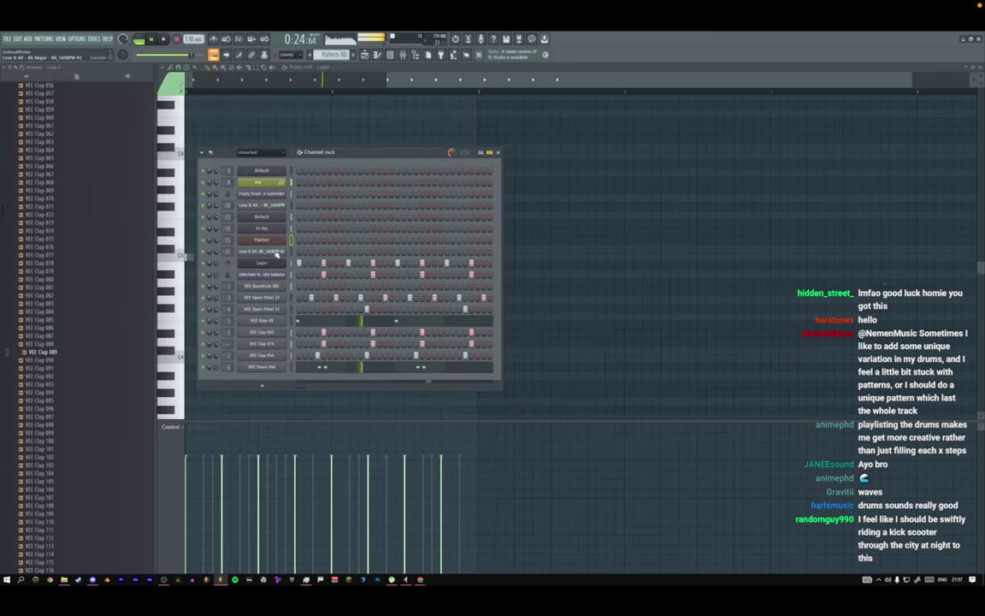
pyautogui.click(276, 251)
pyautogui.click(461, 213)
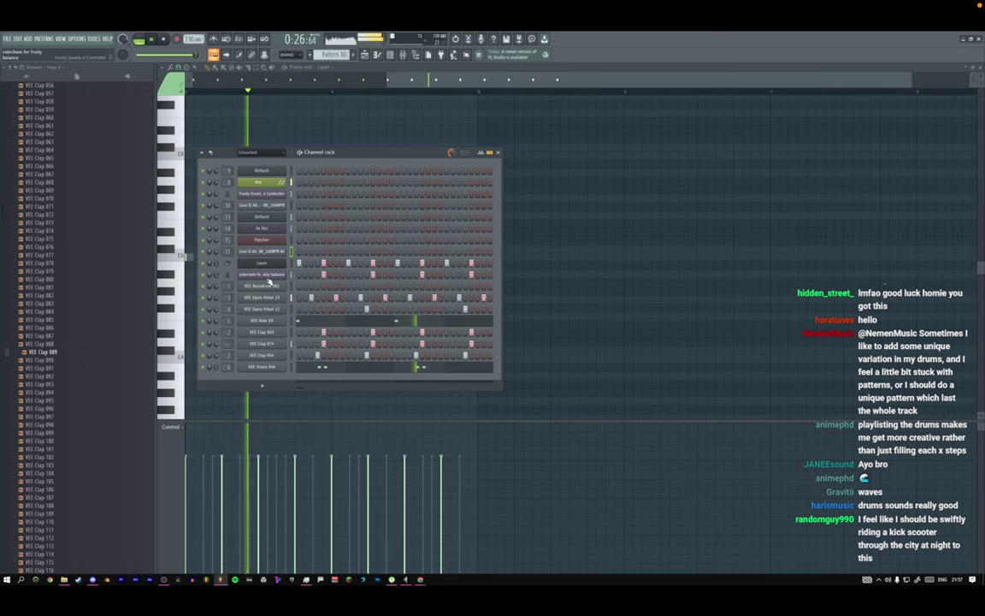
# Check the timing settings of the Arp and first Default channels, and set the main swing to 54%.
pyautogui.click(267, 183)
pyautogui.click(360, 234)
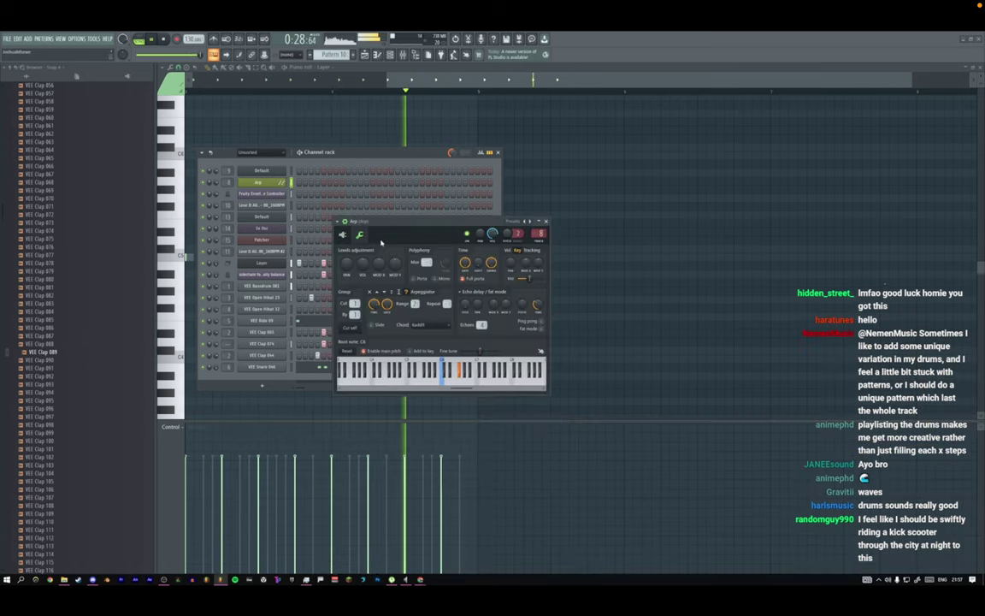
pyautogui.click(547, 222)
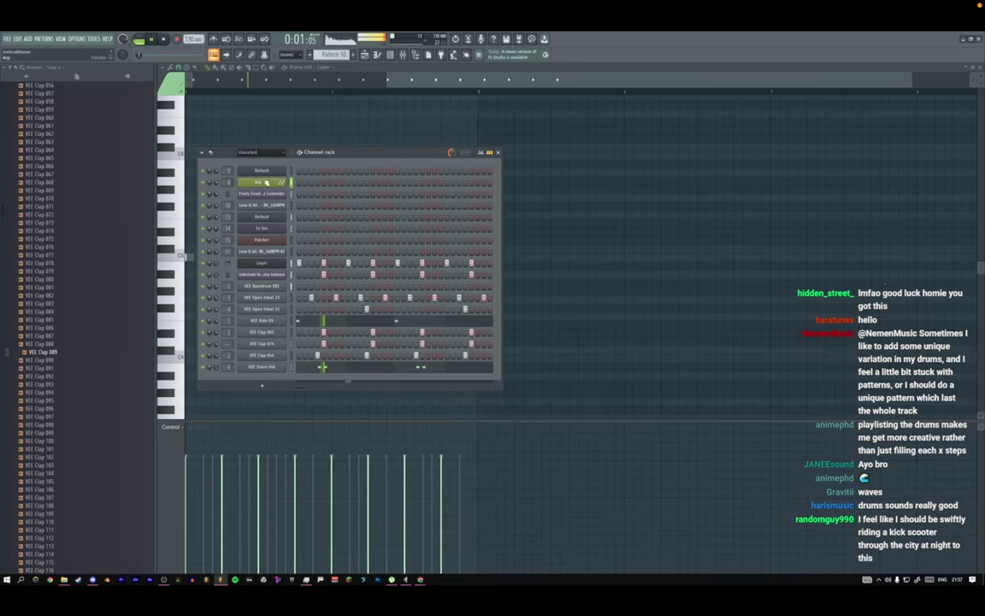
pyautogui.click(262, 170)
pyautogui.click(183, 121)
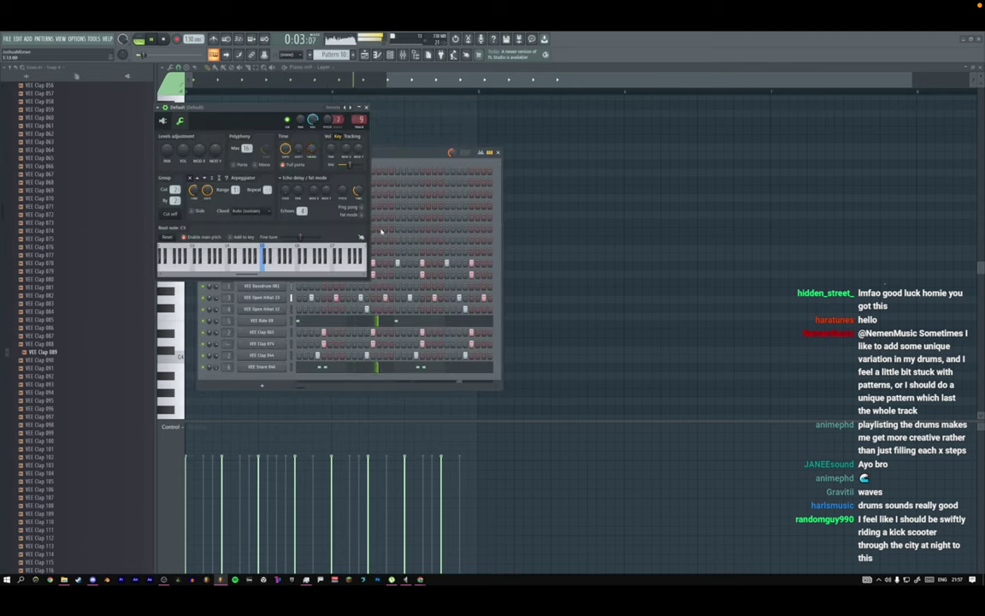
pyautogui.click(366, 107)
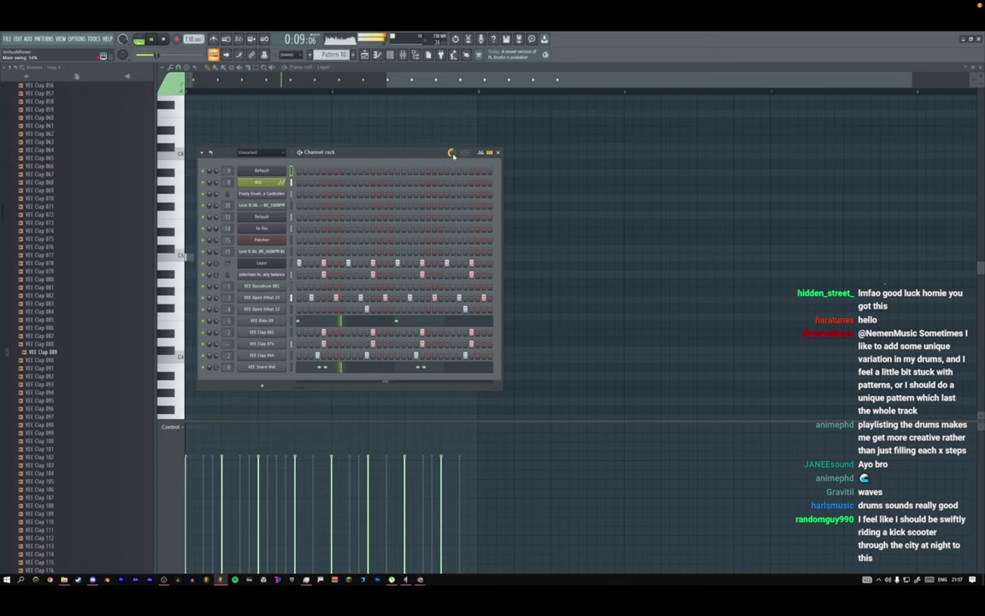
# Return to the playlist and check the ocean-waves texture's mixer track while the arrangement plays.
pyautogui.click(365, 55)
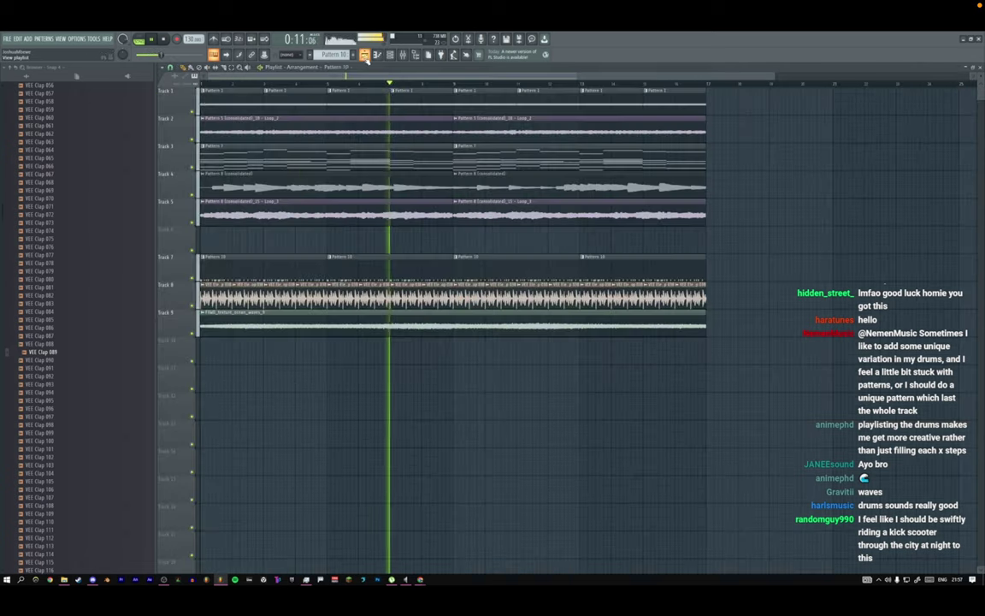
pyautogui.doubleClick(320, 322)
pyautogui.press('F9')
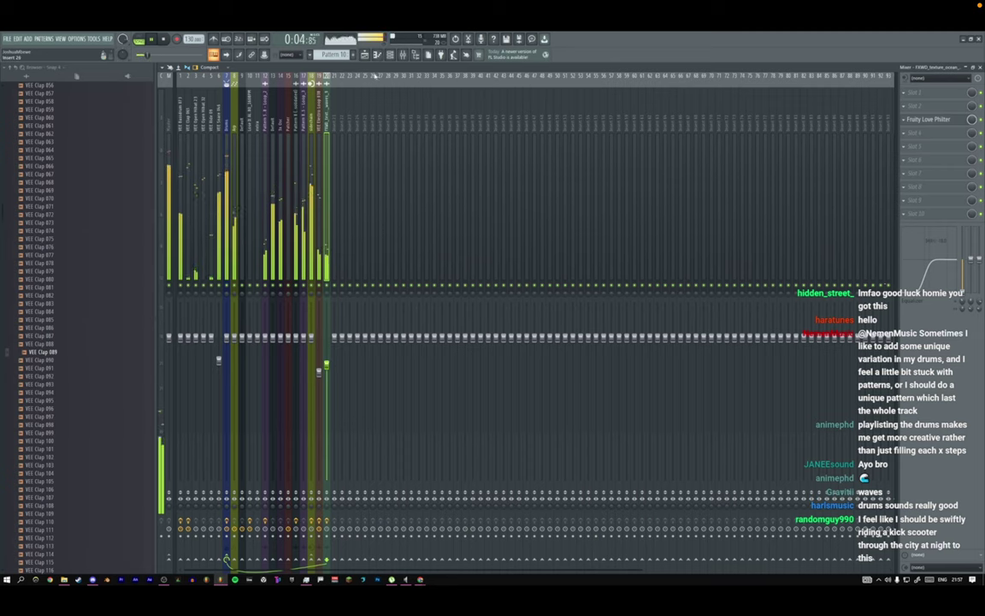
pyautogui.press('F9')
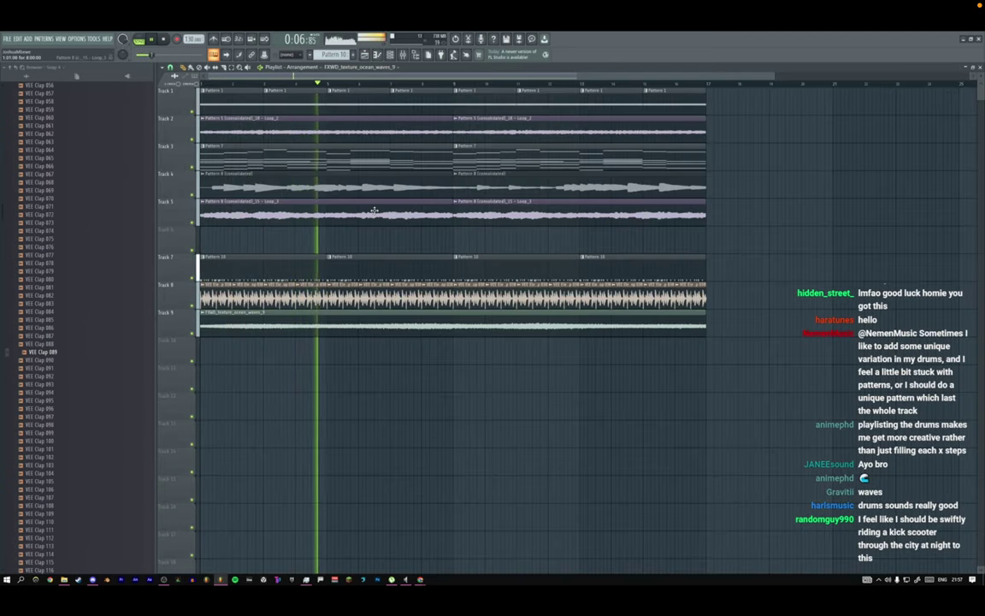
pyautogui.moveTo(723, 334); pyautogui.dragTo(199, 120)
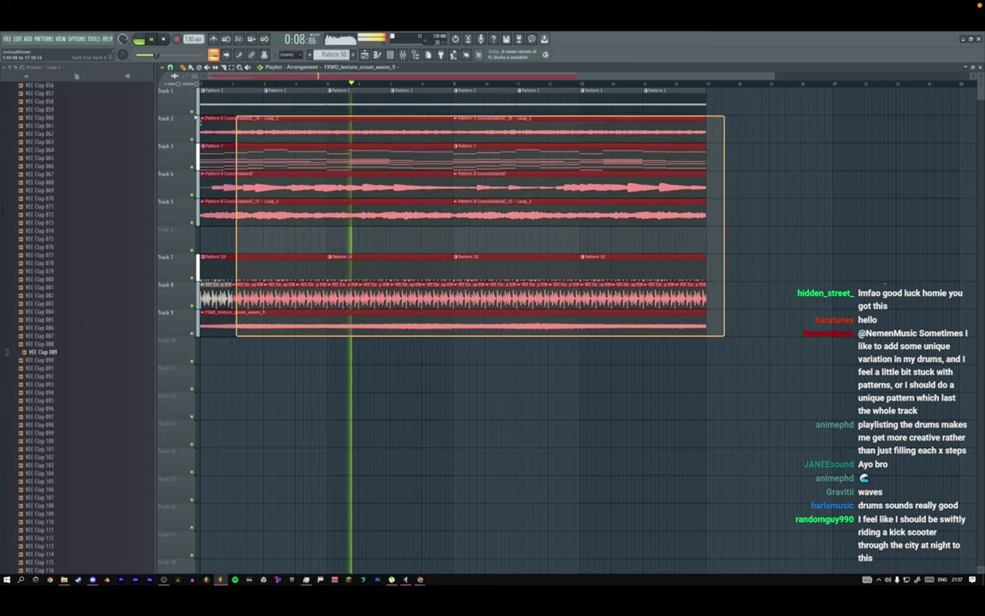
pyautogui.click(364, 237)
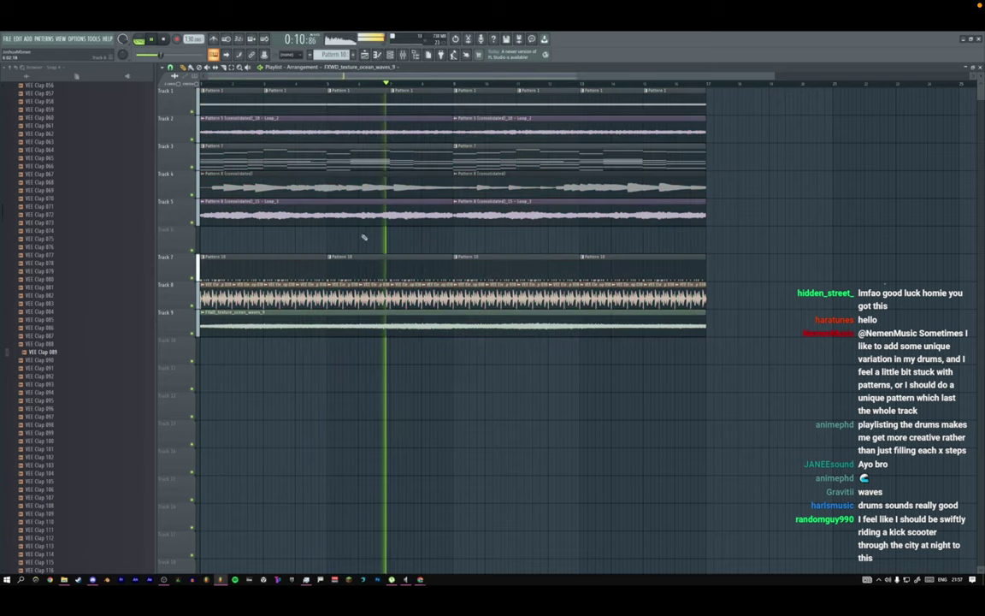
# Open Pattern 7's Default channel melody in the piano roll, play it in pattern mode, and stop playback.
pyautogui.doubleClick(235, 165)
pyautogui.press('F6')
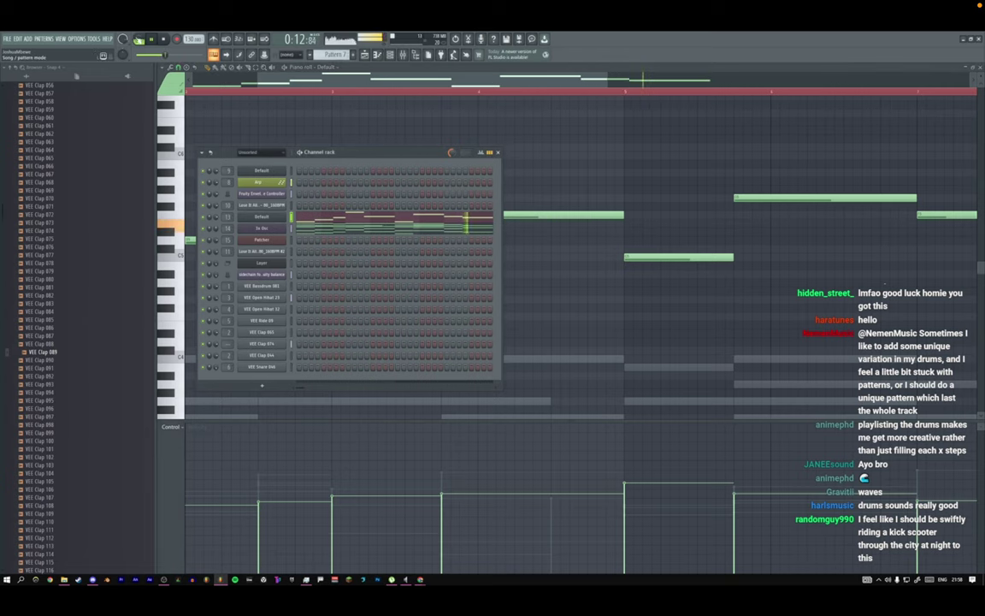
pyautogui.click(318, 222)
pyautogui.click(317, 220)
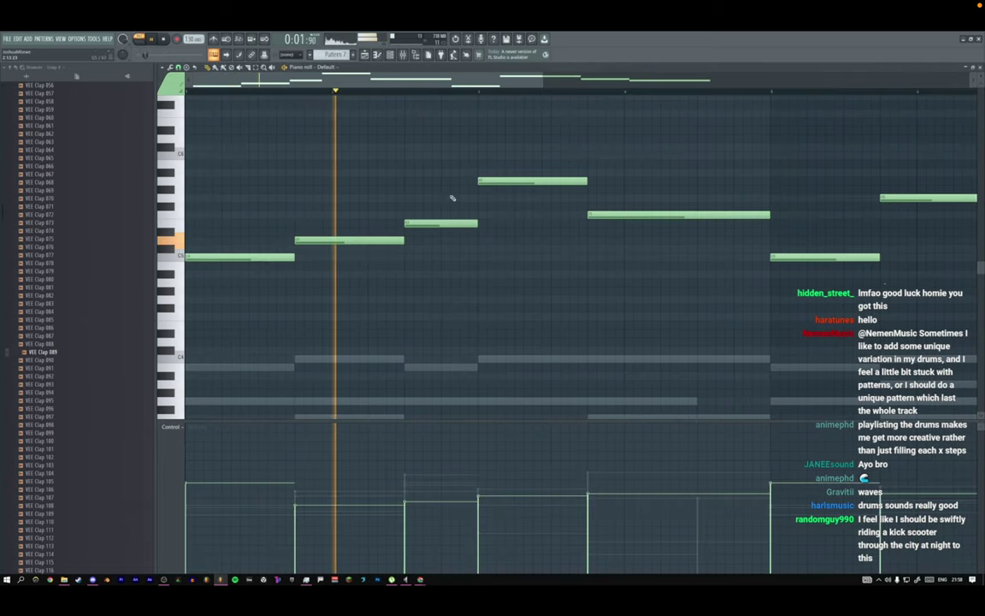
pyautogui.keyDown('ctrl'); pyautogui.rightClick(419, 189); pyautogui.keyUp('ctrl')
pyautogui.press('space')
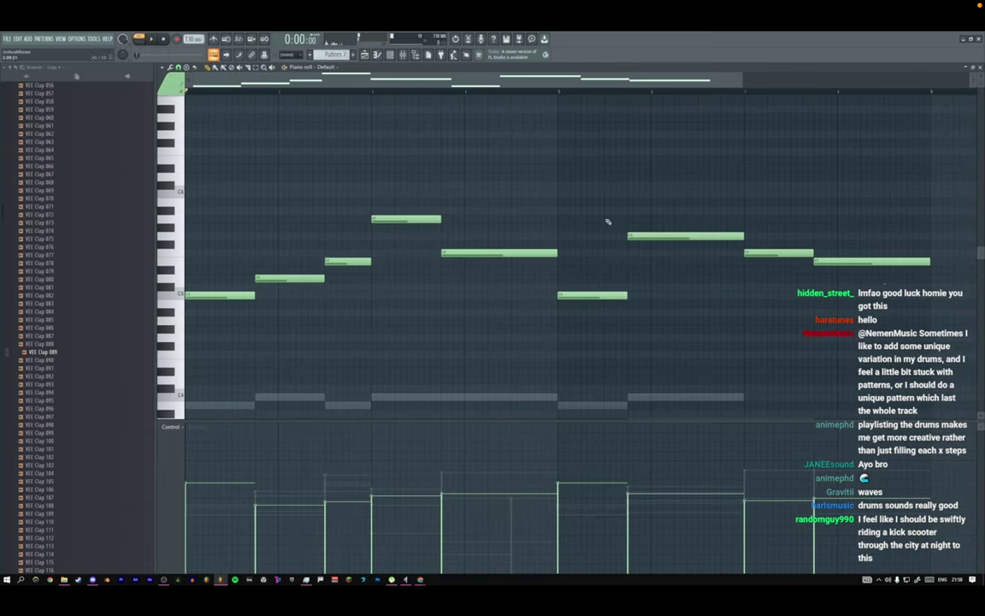
# Chop the Default melody's notes with a longer time multiplier, and shorten all the chopped notes to leave small gaps.
pyautogui.hotkey('alt', 'u')
pyautogui.press('space')
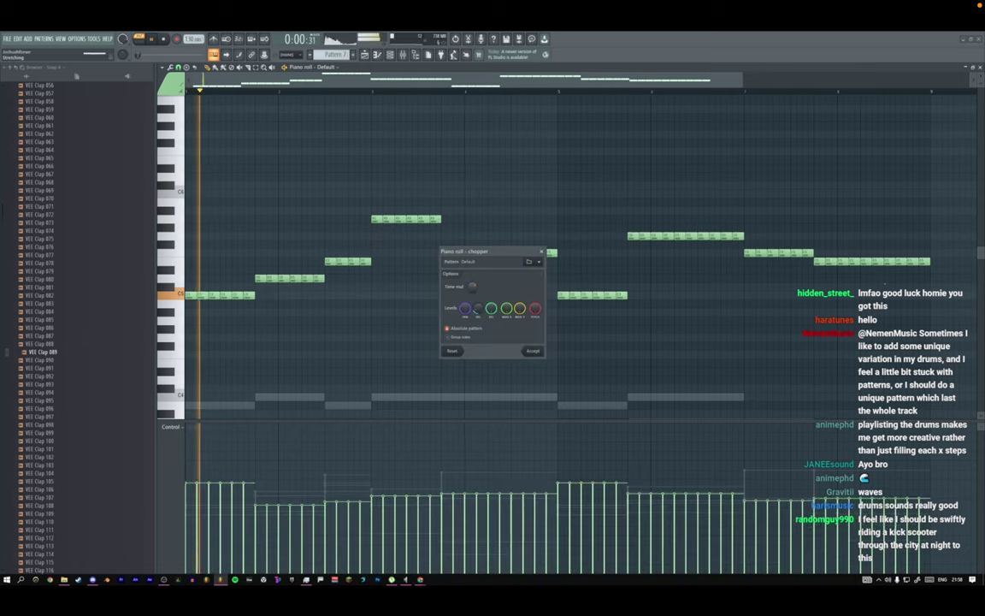
pyautogui.press('space')
pyautogui.moveTo(471, 288); pyautogui.dragTo(471, 281)
pyautogui.press('space')
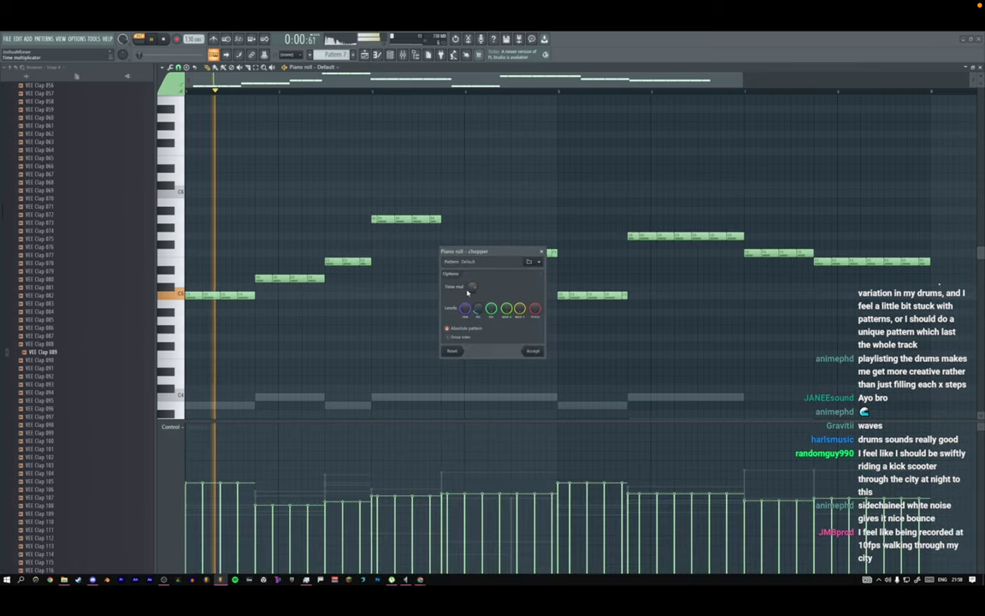
pyautogui.press('space')
pyautogui.press('space')
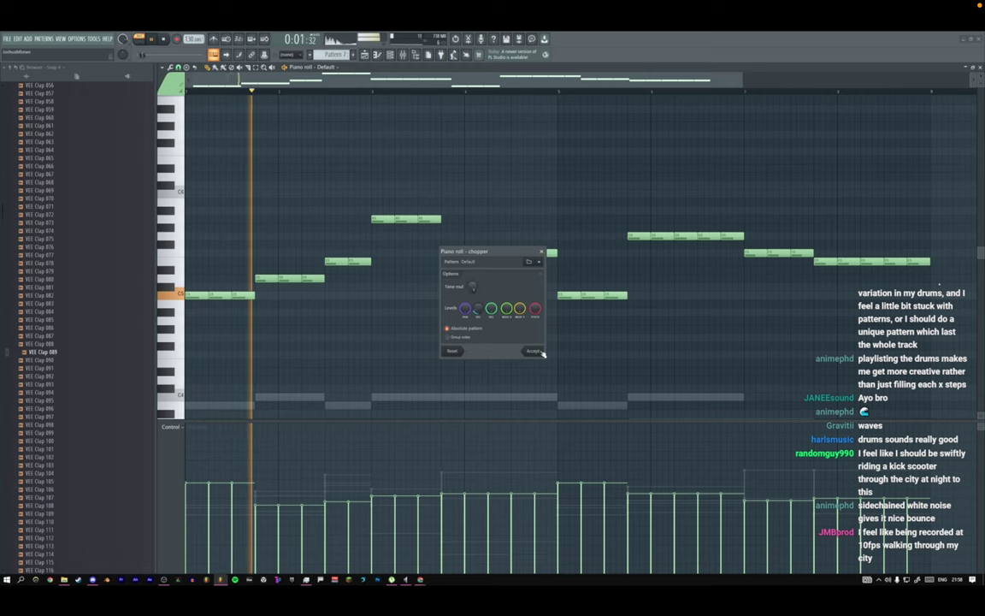
pyautogui.press('Return')
pyautogui.hotkey('ctrl', 'a')
pyautogui.moveTo(370, 262); pyautogui.dragTo(366, 263)
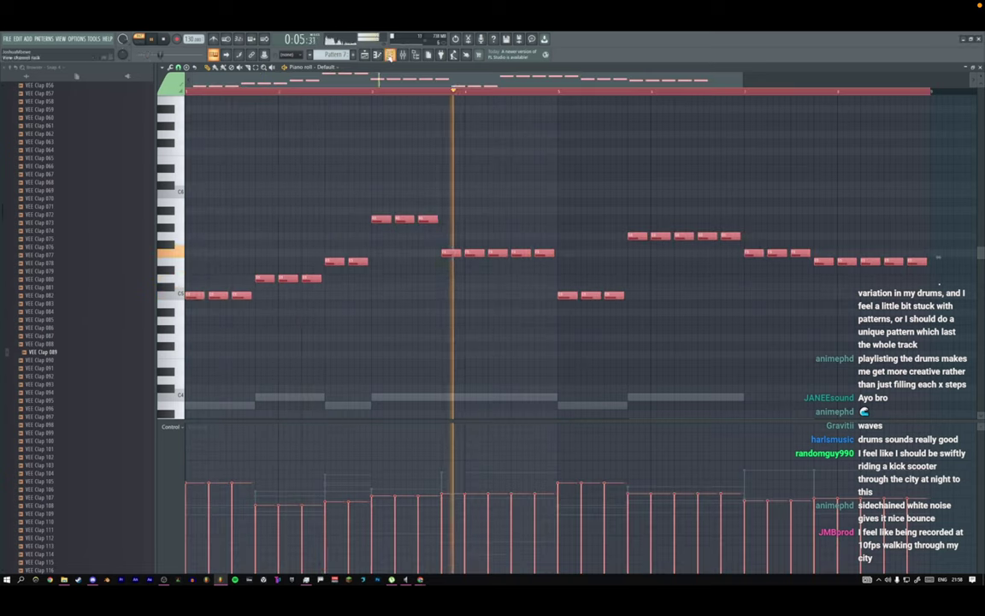
# Open the Default synth on mixer track 13, view operator 1's harmonics, and adjust the channel's volume multiplier.
pyautogui.press('F6')
pyautogui.click(271, 218)
pyautogui.click(316, 228)
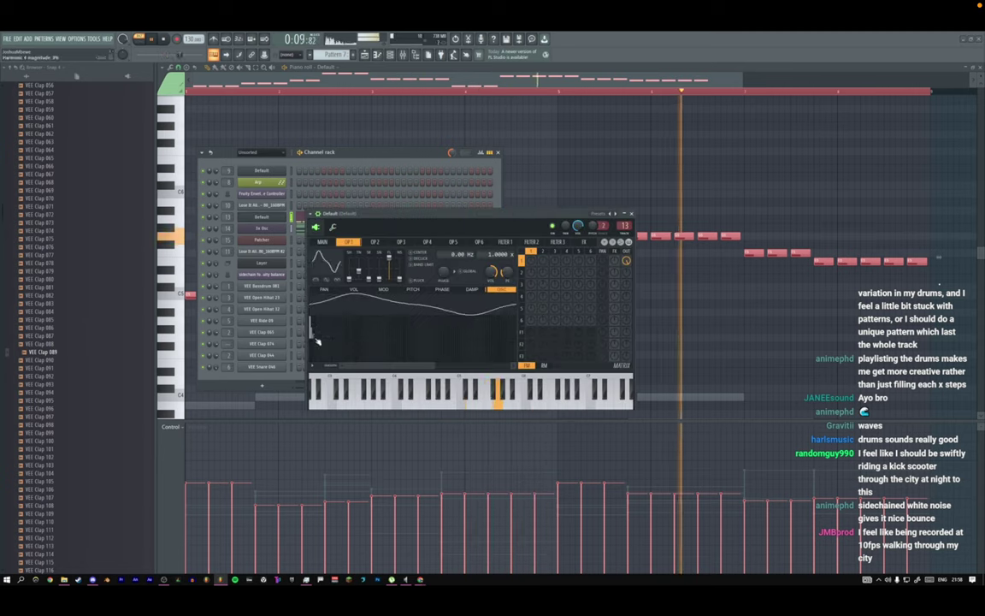
pyautogui.click(334, 228)
pyautogui.click(334, 227)
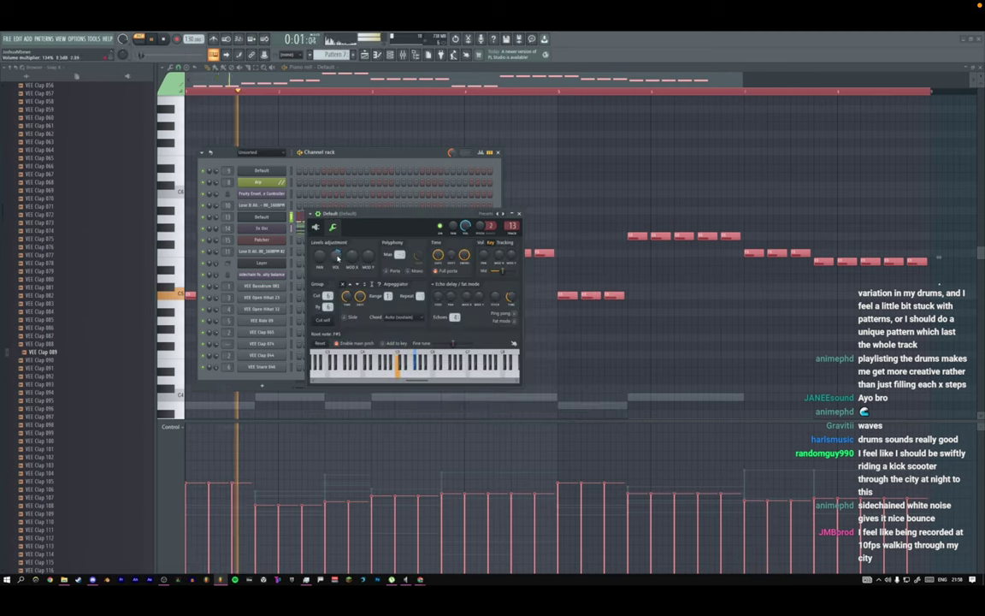
pyautogui.click(519, 214)
pyautogui.click(268, 220)
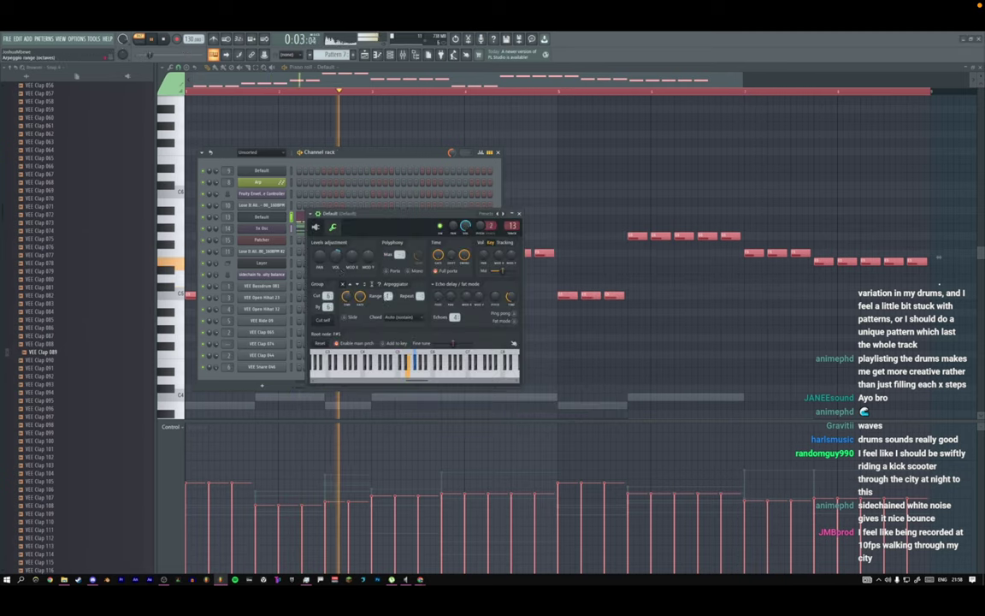
pyautogui.click(612, 227)
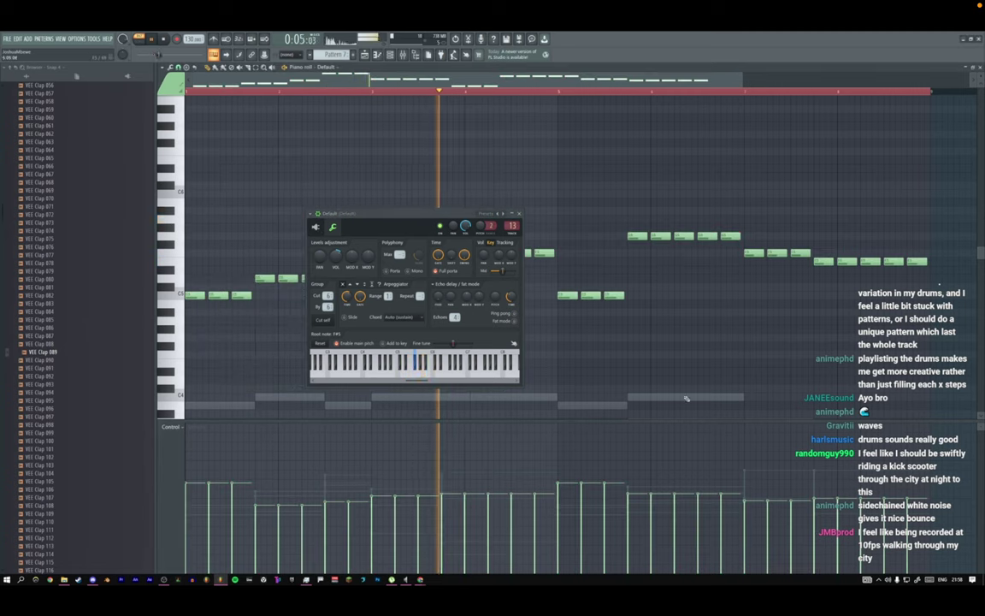
# Level the velocities of all the Default melody's notes to a nearly even height and listen to the pattern.
pyautogui.moveTo(893, 473); pyautogui.dragTo(176, 481)
pyautogui.press('space')
pyautogui.press('space')
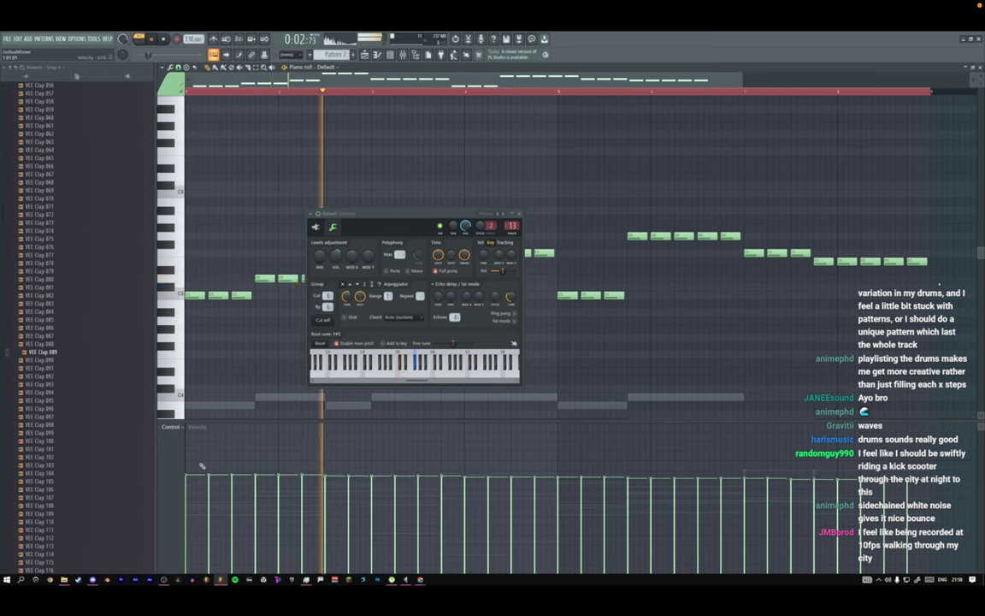
pyautogui.click(315, 227)
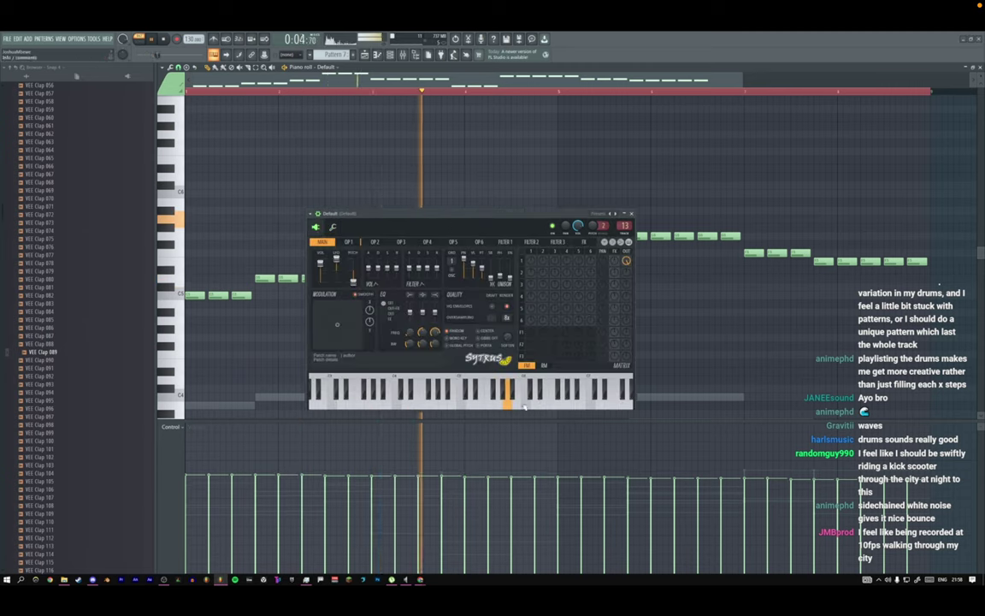
pyautogui.press('space')
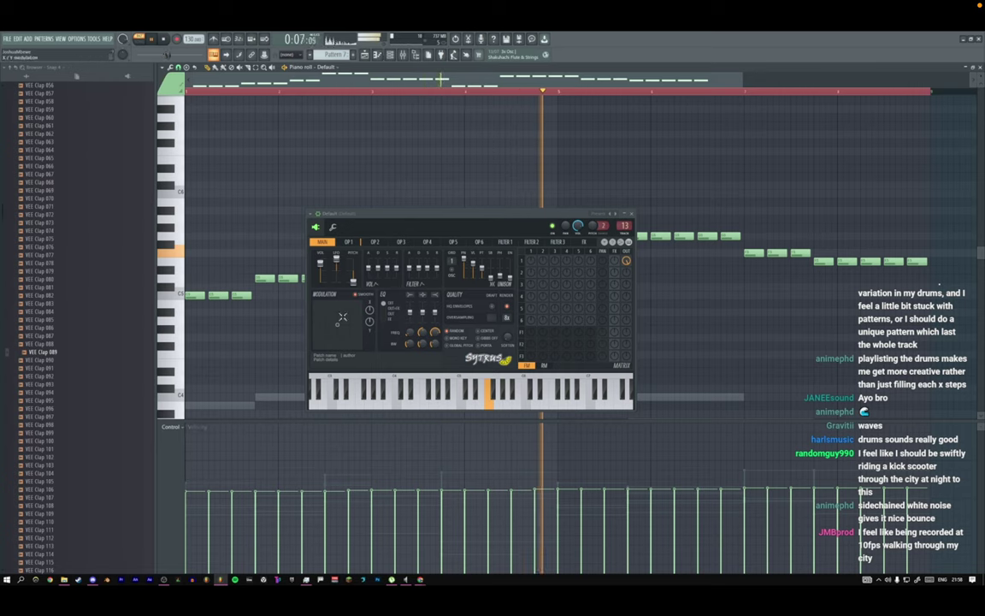
pyautogui.click(349, 243)
pyautogui.click(323, 243)
pyautogui.click(349, 243)
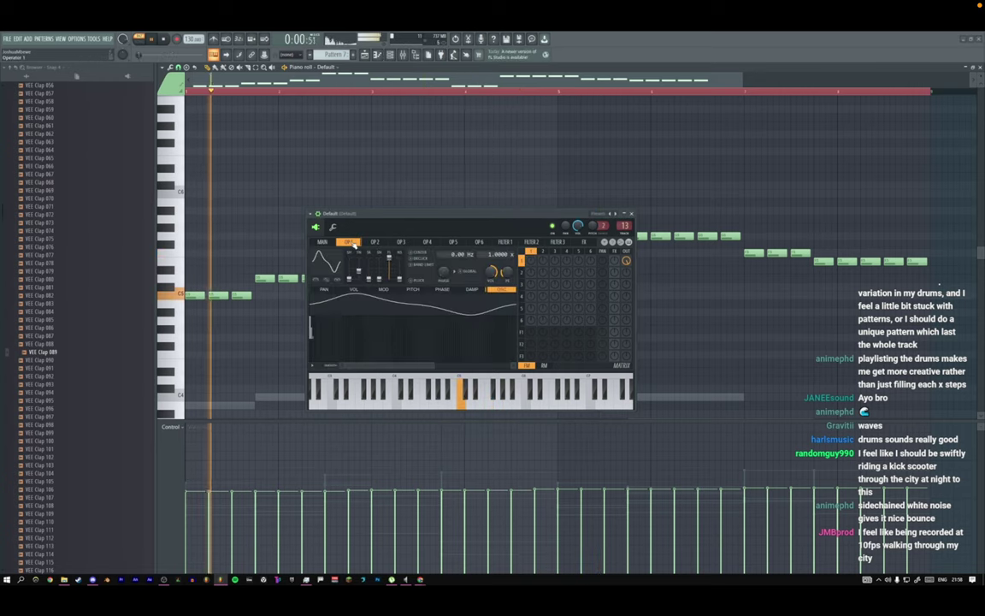
pyautogui.click(322, 243)
pyautogui.click(349, 242)
pyautogui.click(322, 243)
# Shape operator 1's pitch envelope in the Default synth into a short, quick drop, and close the synth.
pyautogui.click(347, 244)
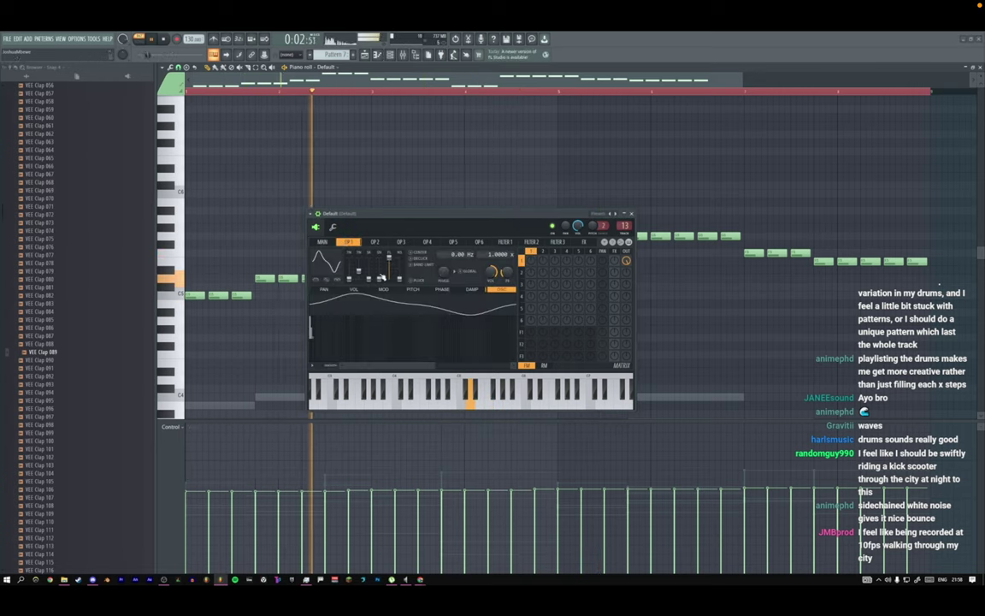
pyautogui.click(413, 289)
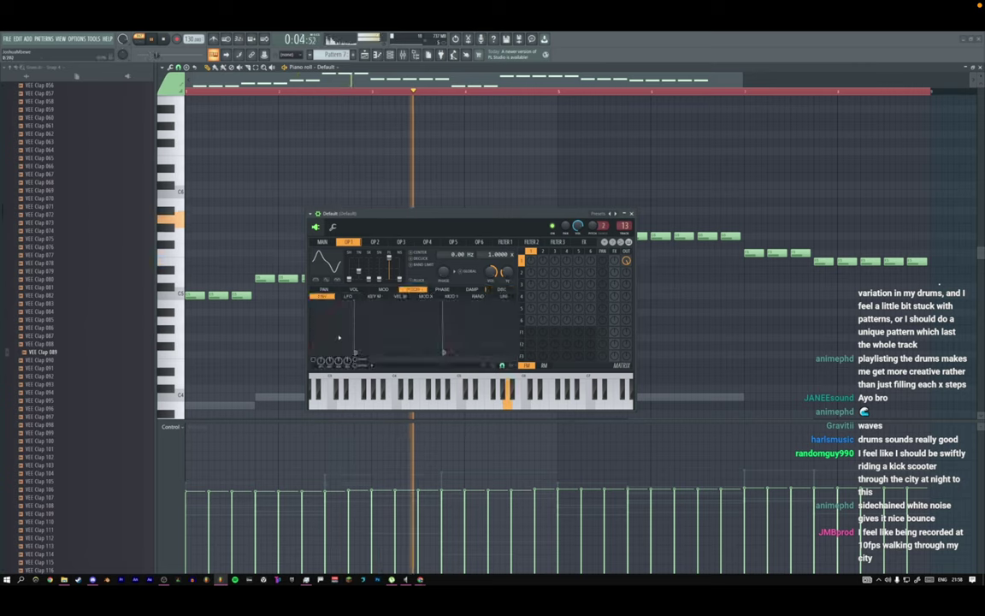
pyautogui.rightClick(377, 363)
pyautogui.moveTo(389, 373)
pyautogui.click(454, 490)
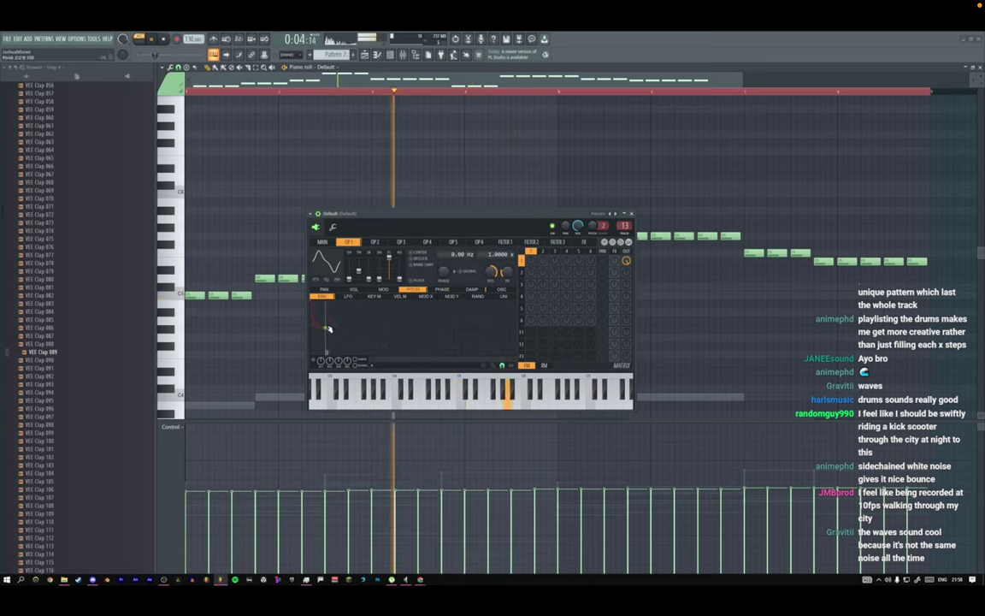
pyautogui.click(632, 213)
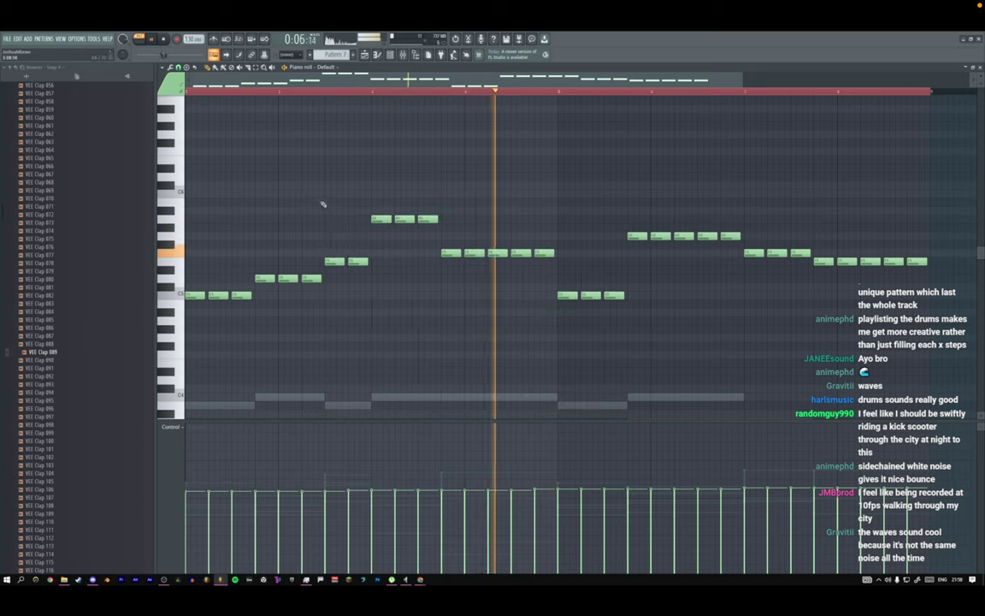
# Clear the time selection in the Default melody's piano roll and restart playback from the beginning.
pyautogui.click(255, 90)
pyautogui.press('space')
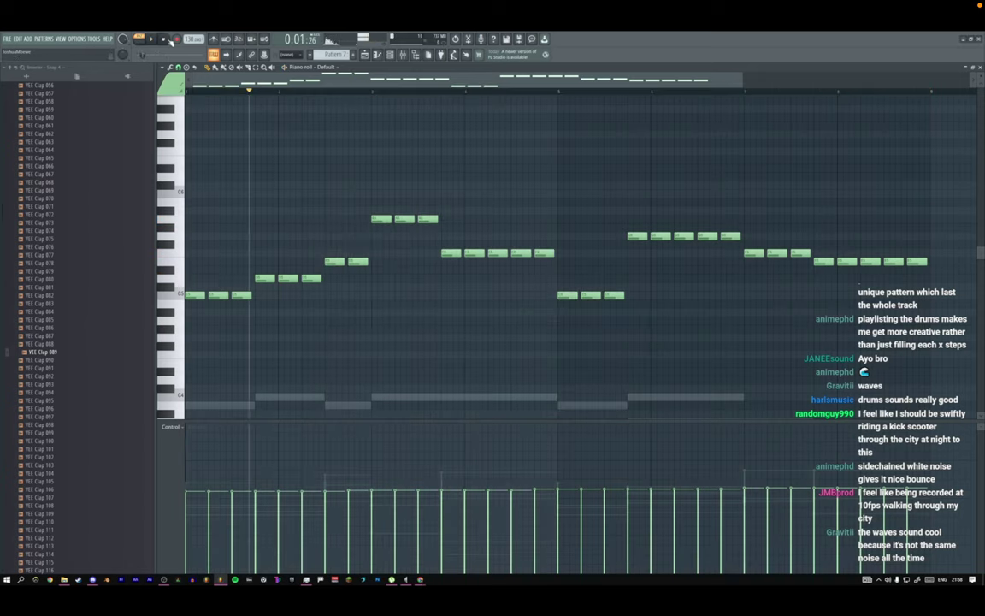
pyautogui.click(165, 38)
pyautogui.press('space')
pyautogui.press('space')
pyautogui.press('space')
# Try replacing the third opening note of the melody with shorter, faster notes while replaying the start.
pyautogui.moveTo(250, 297); pyautogui.dragTo(239, 297)
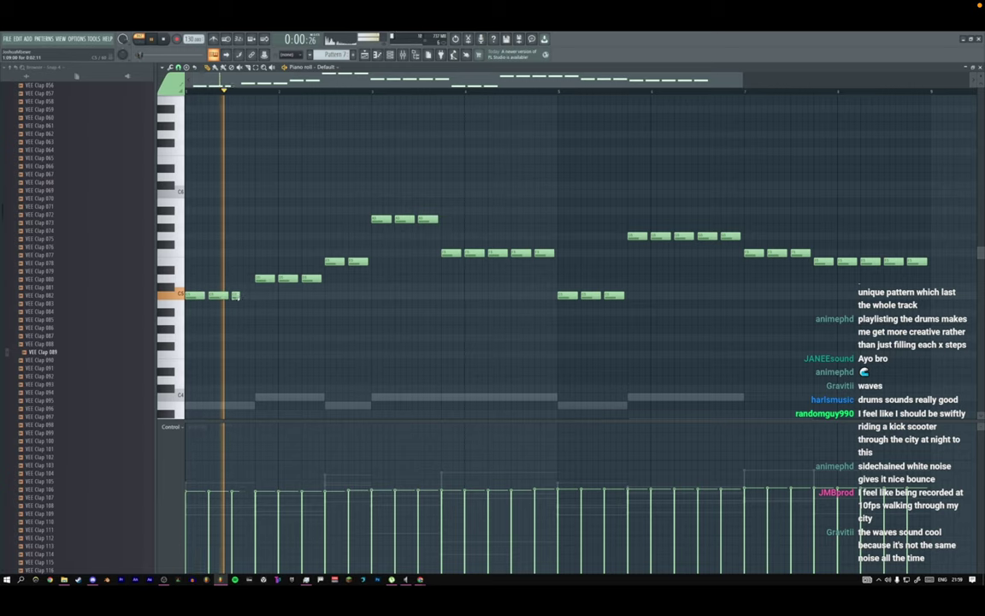
pyautogui.press('space')
pyautogui.press('space')
pyautogui.press('space')
pyautogui.press('space')
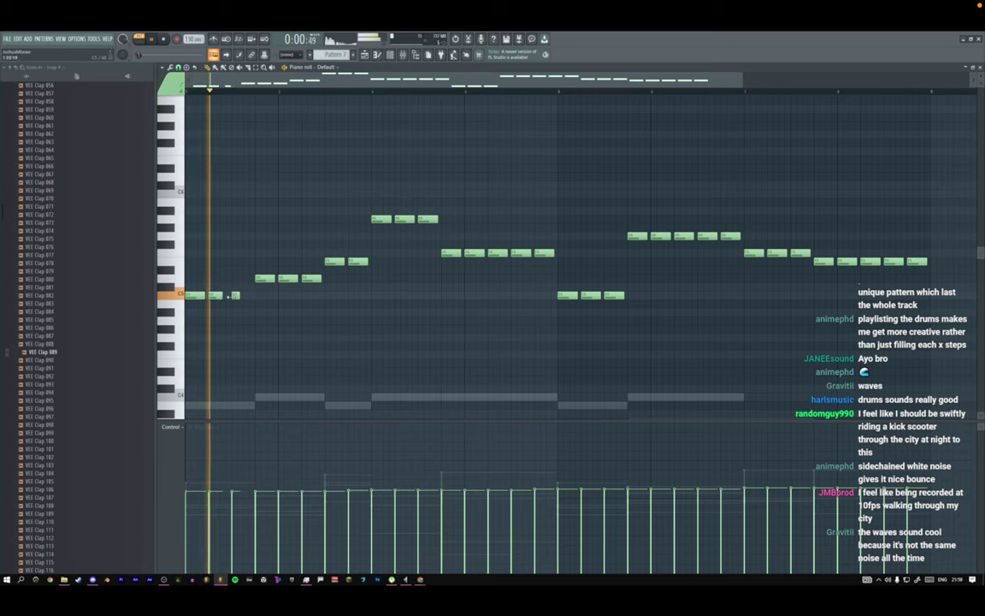
pyautogui.press('space')
pyautogui.press('space')
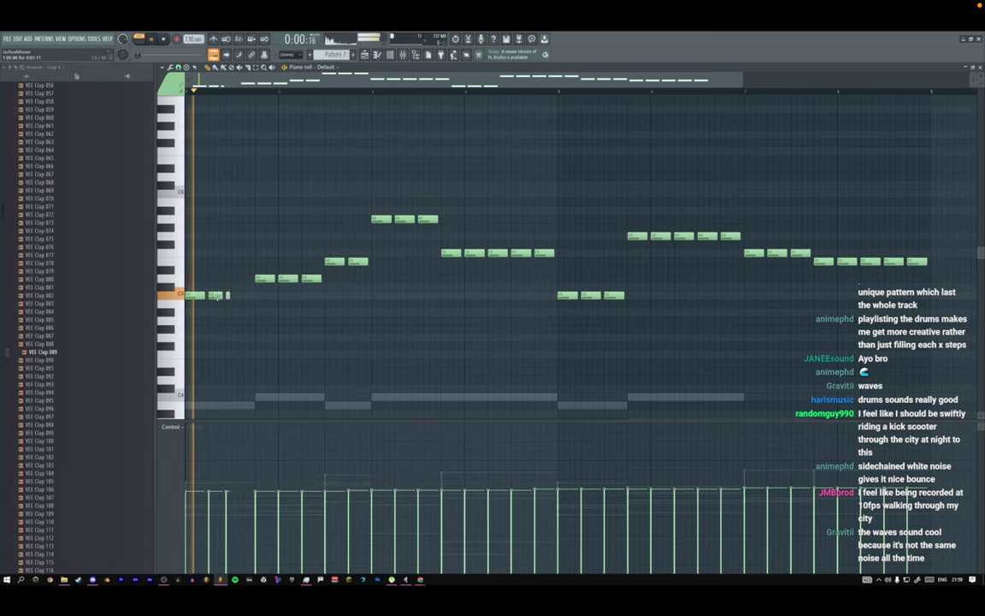
pyautogui.moveTo(216, 297); pyautogui.dragTo(248, 296)
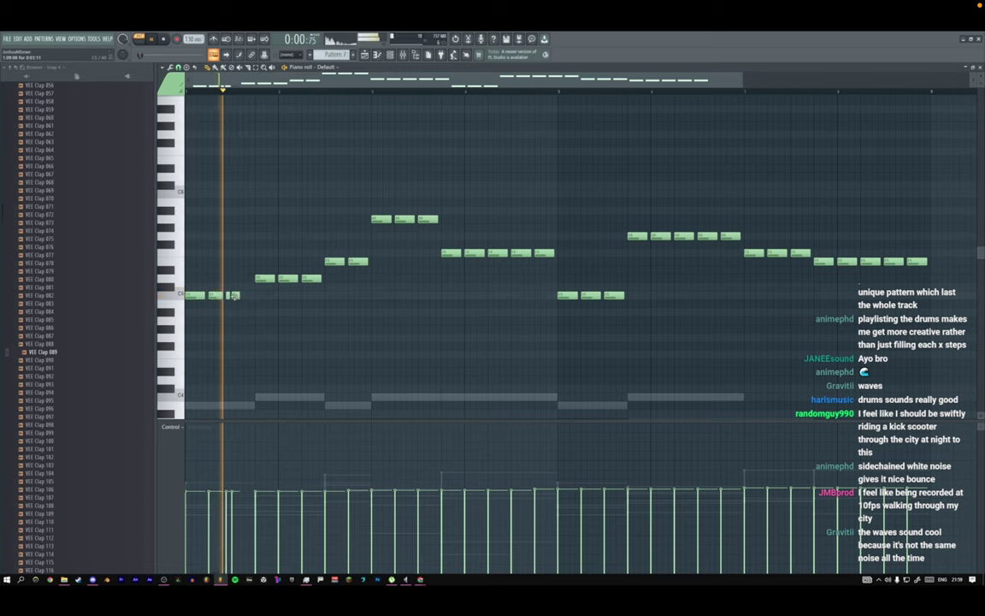
pyautogui.click(248, 297)
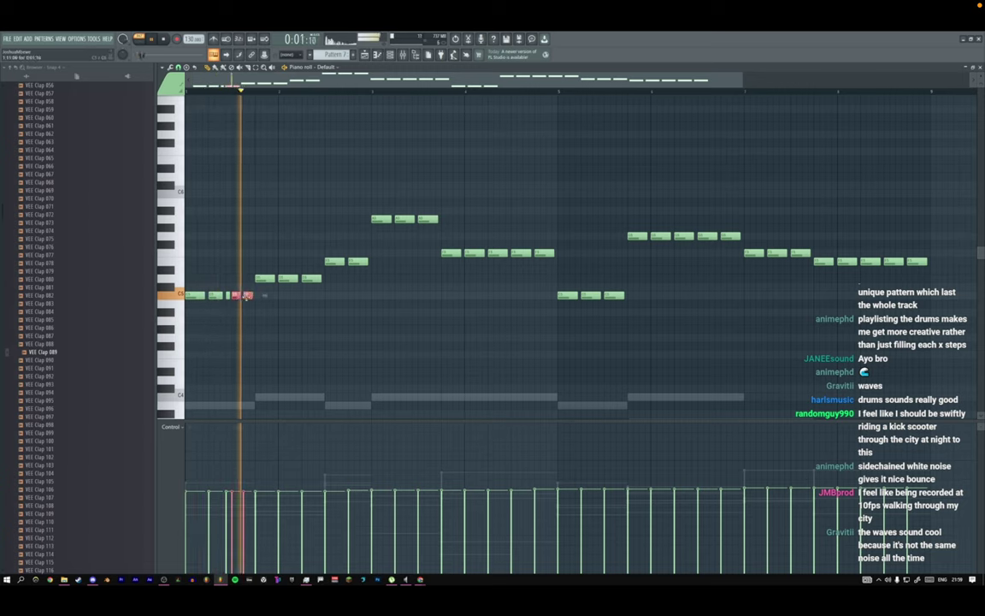
# Rebuild the melody's opening as three equal, evenly spaced C5 notes and play it in song mode.
pyautogui.click(151, 38)
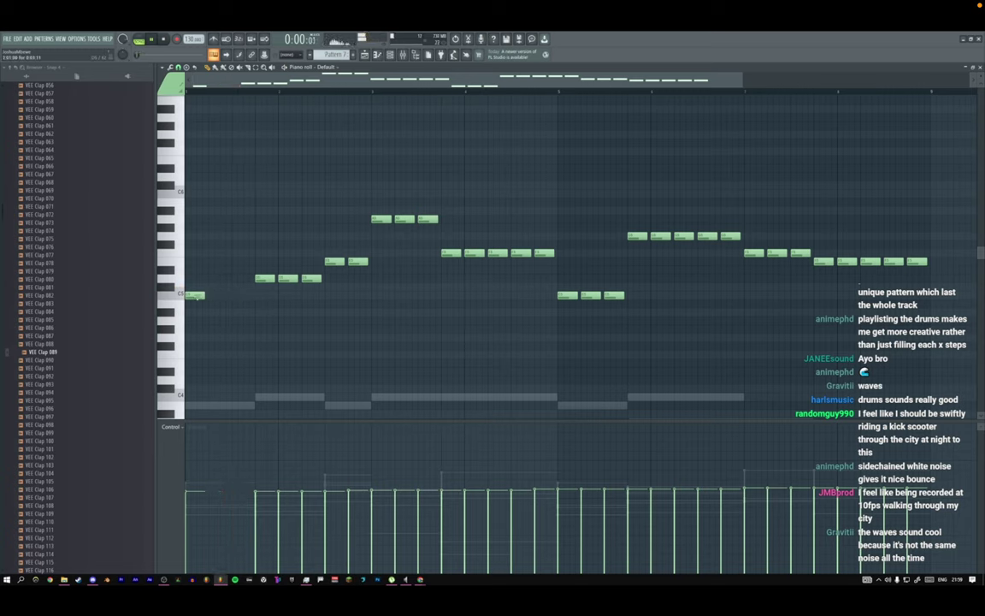
pyautogui.moveTo(231, 302)
pyautogui.keyDown('ctrl'); pyautogui.mouseDown()
pyautogui.moveTo(190, 291)
pyautogui.moveTo(248, 295)
pyautogui.mouseUp(); pyautogui.keyUp('ctrl')
pyautogui.press('space')
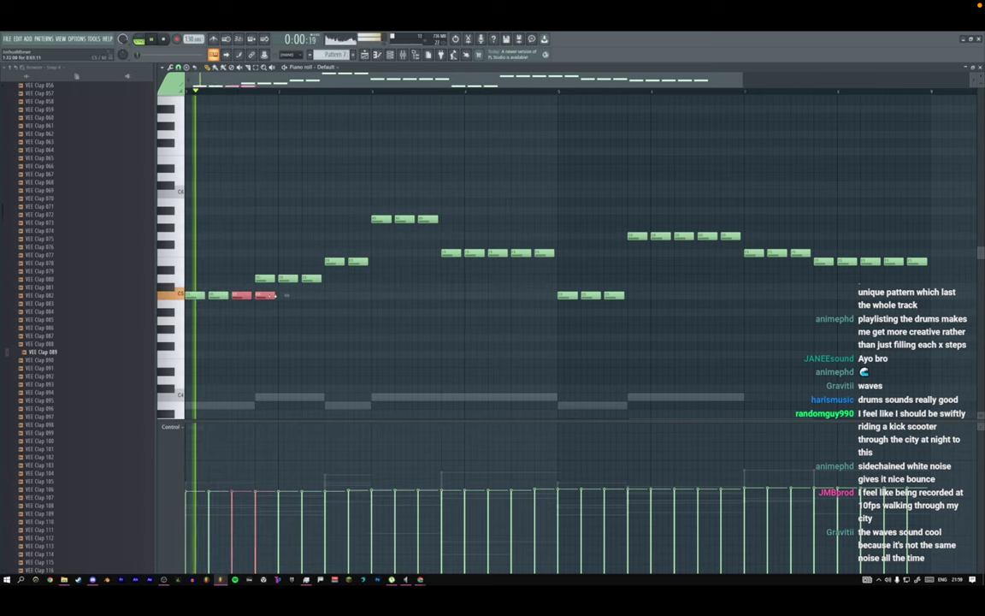
pyautogui.rightClick(270, 295)
pyautogui.keyDown('ctrl'); pyautogui.click(253, 242); pyautogui.keyUp('ctrl')
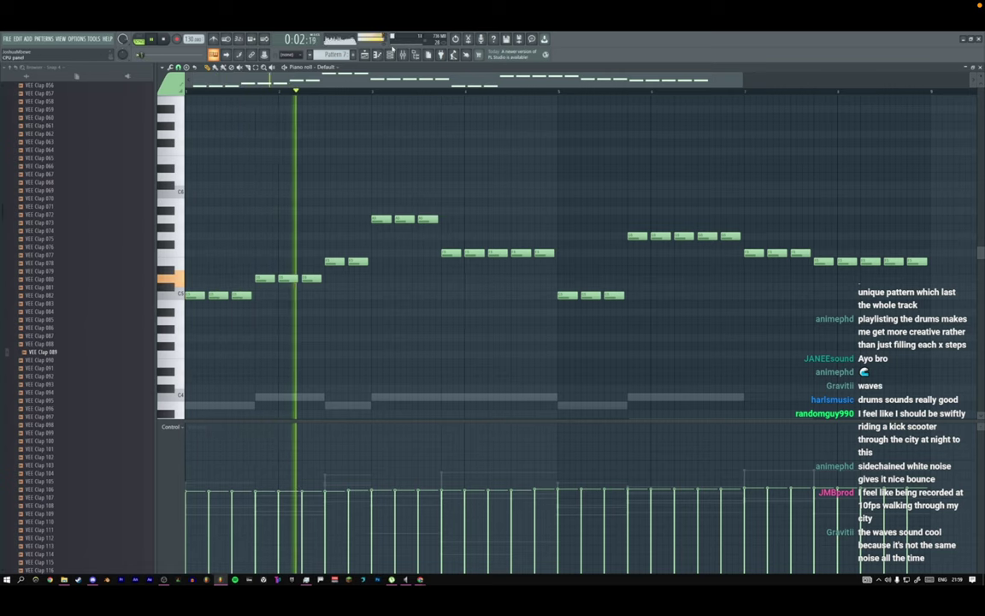
# Return to the playlist, widen its view, and open Pattern 10's notes together with the channel rack.
pyautogui.click(390, 54)
pyautogui.click(364, 56)
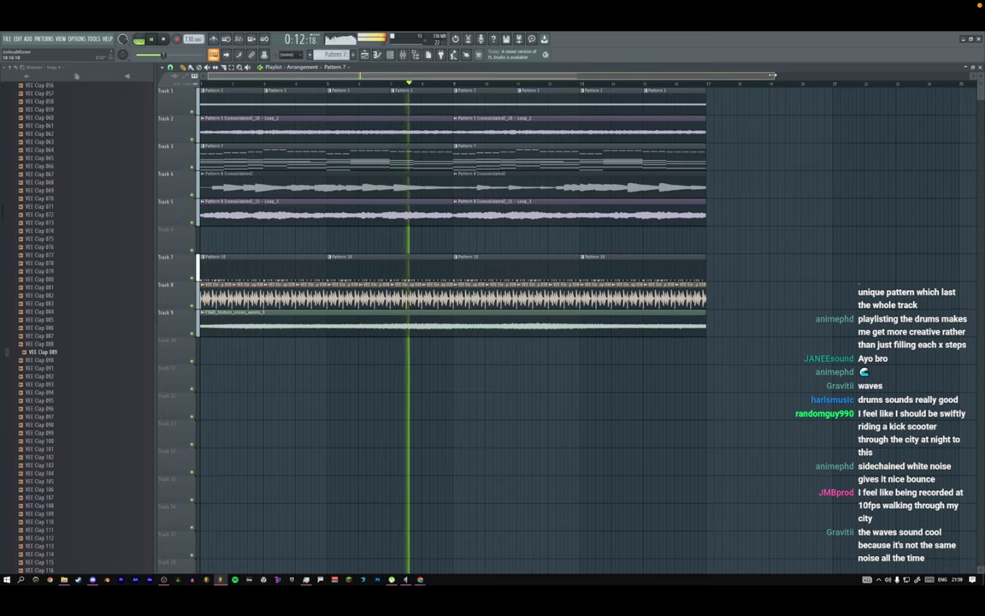
pyautogui.moveTo(774, 76); pyautogui.dragTo(840, 78)
pyautogui.doubleClick(340, 279)
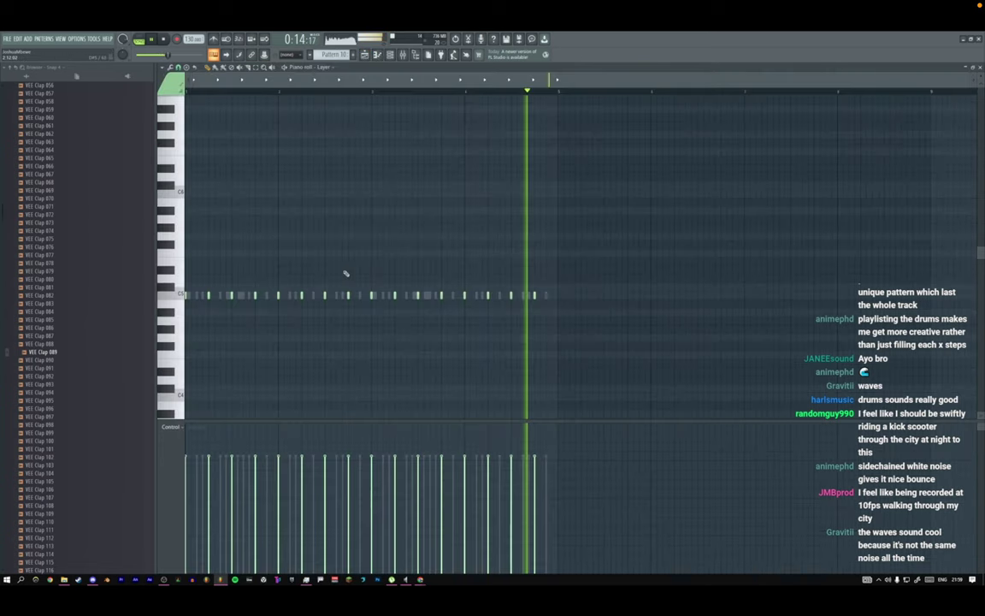
pyautogui.press('F6')
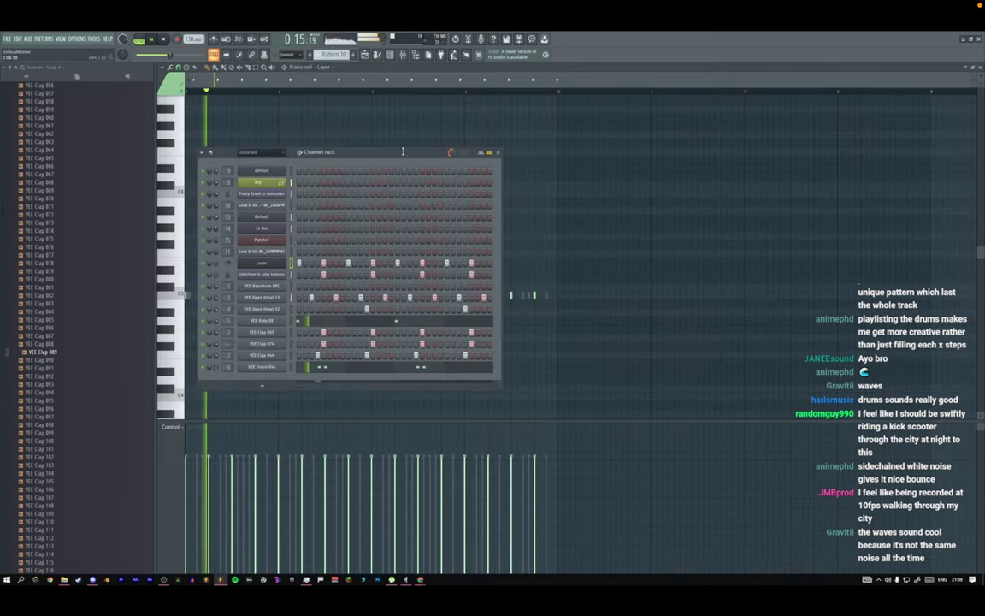
# Check the VEE Clap 065 channel's sampler settings while the arrangement plays.
pyautogui.click(273, 334)
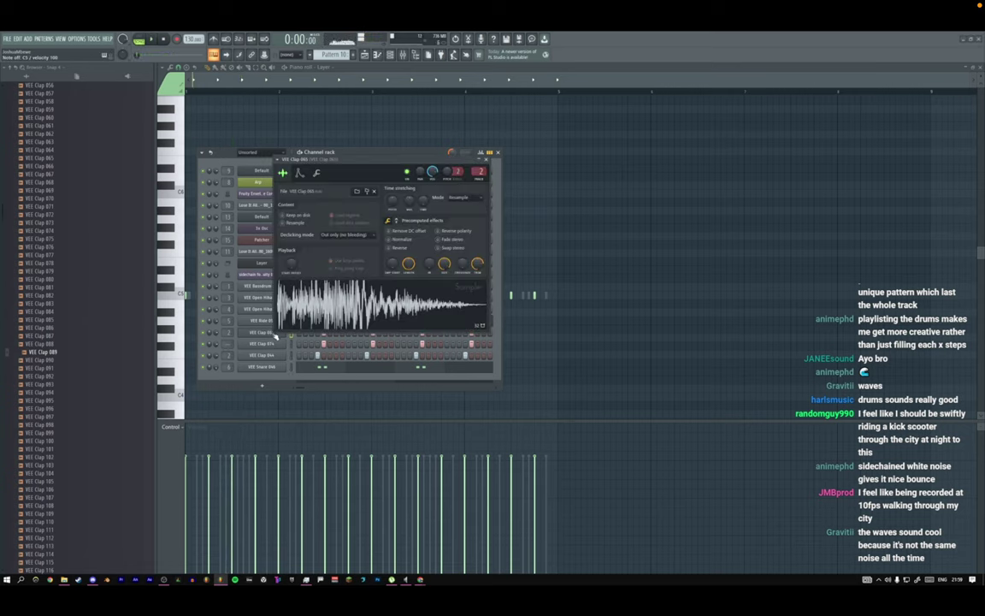
pyautogui.press('space')
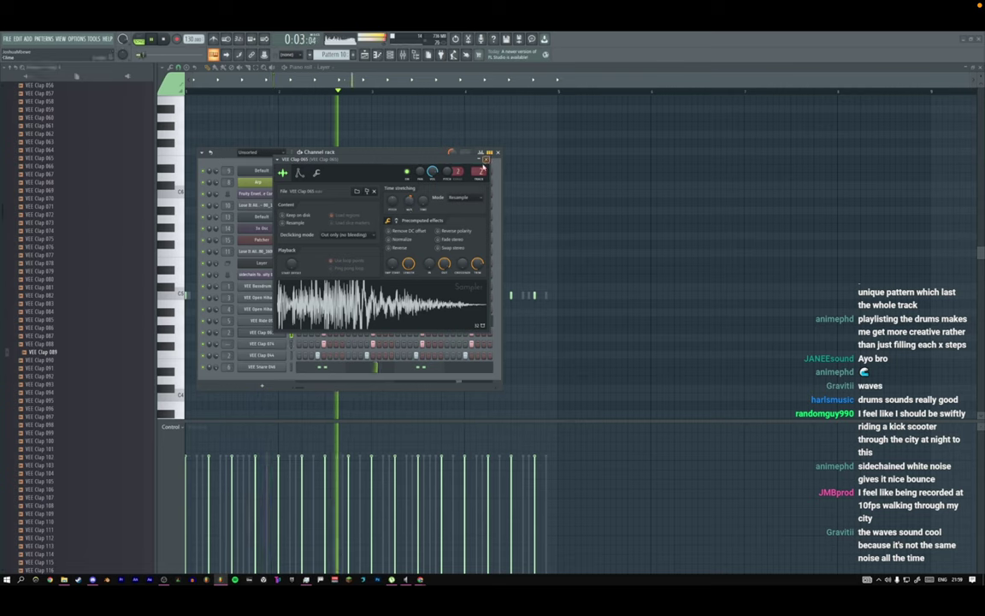
pyautogui.click(485, 160)
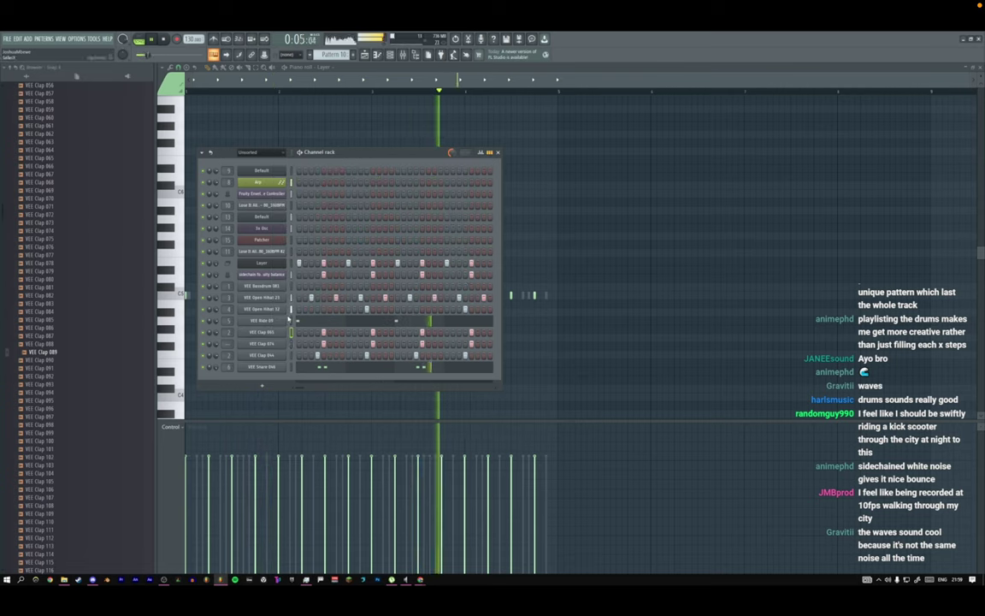
pyautogui.click(272, 332)
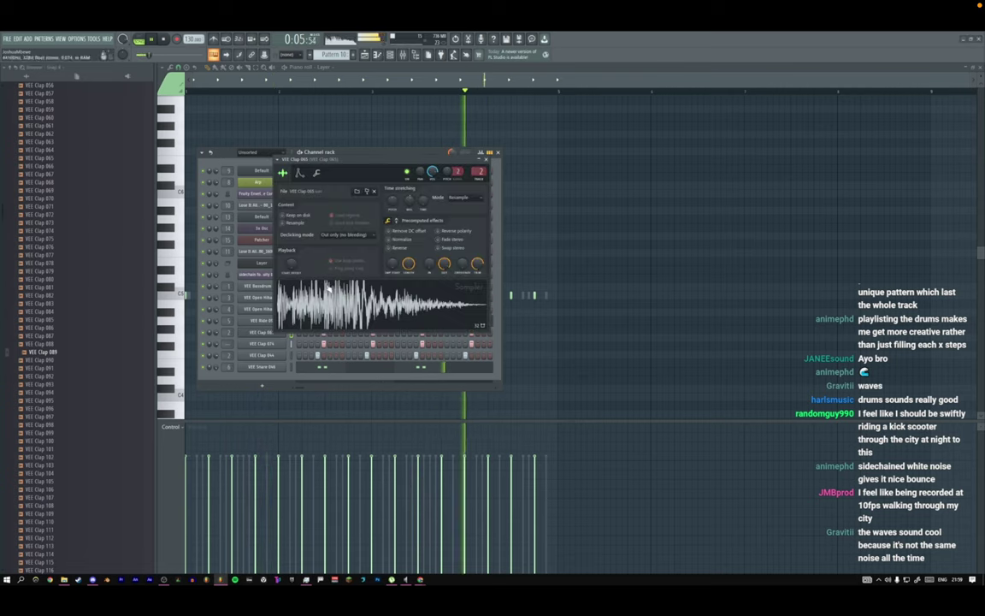
pyautogui.click(485, 160)
# Load Fruity Parametric EQ 2 after the limiter on the Drums mixer track.
pyautogui.click(365, 54)
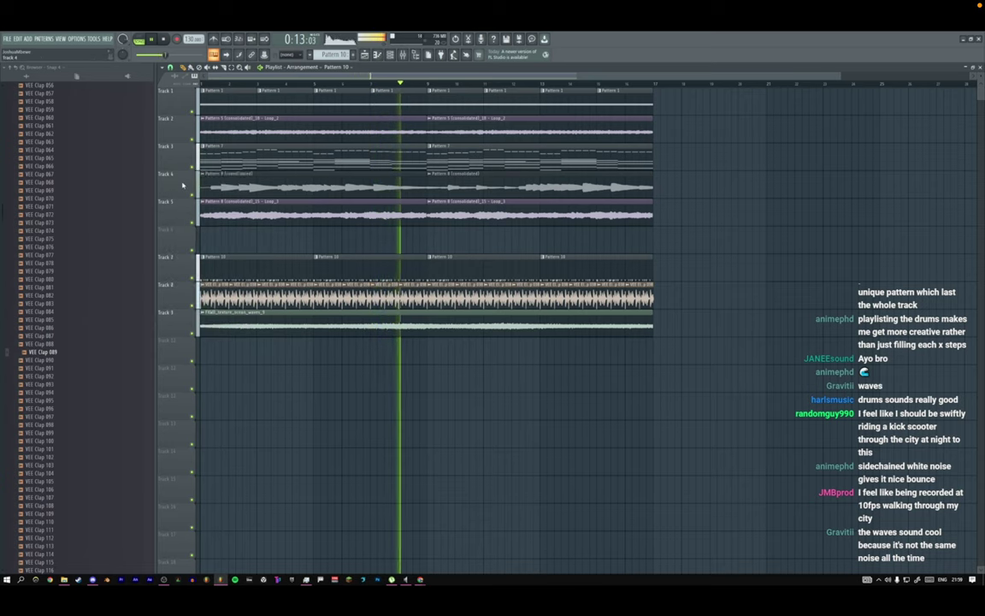
pyautogui.scroll(-2, 182, 184)
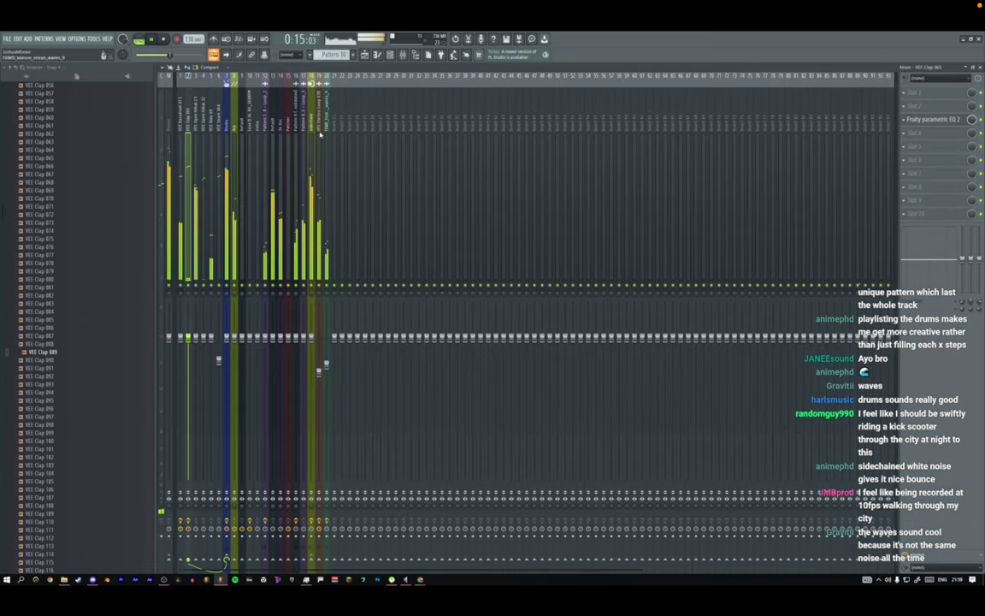
pyautogui.press('F9')
pyautogui.click(931, 155)
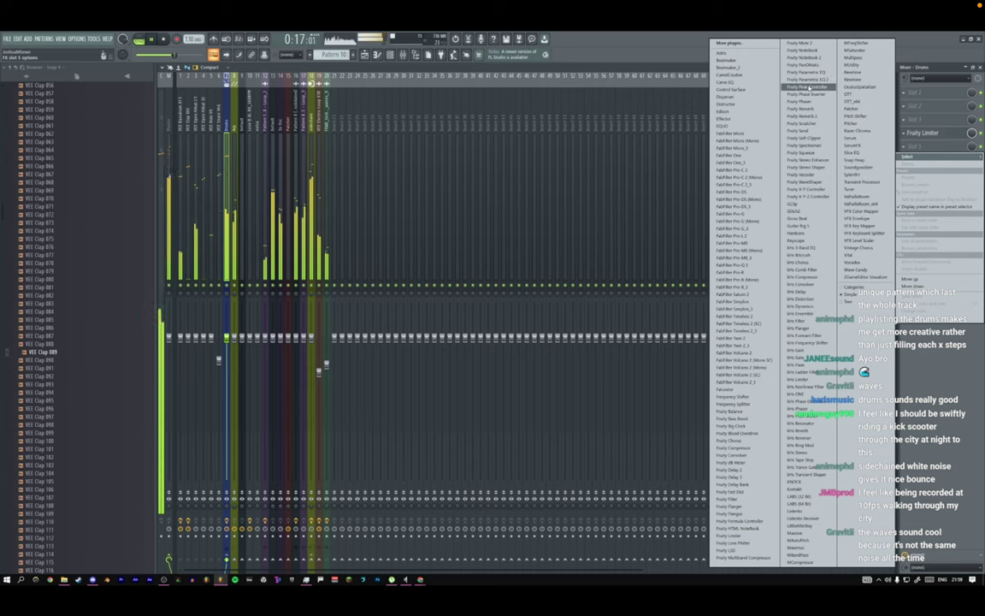
pyautogui.click(808, 87)
# Apply the 20Hz - 18kHz cut preset to the Drums EQ and create automation clips for its band 1 and band 7 frequencies.
pyautogui.click(283, 132)
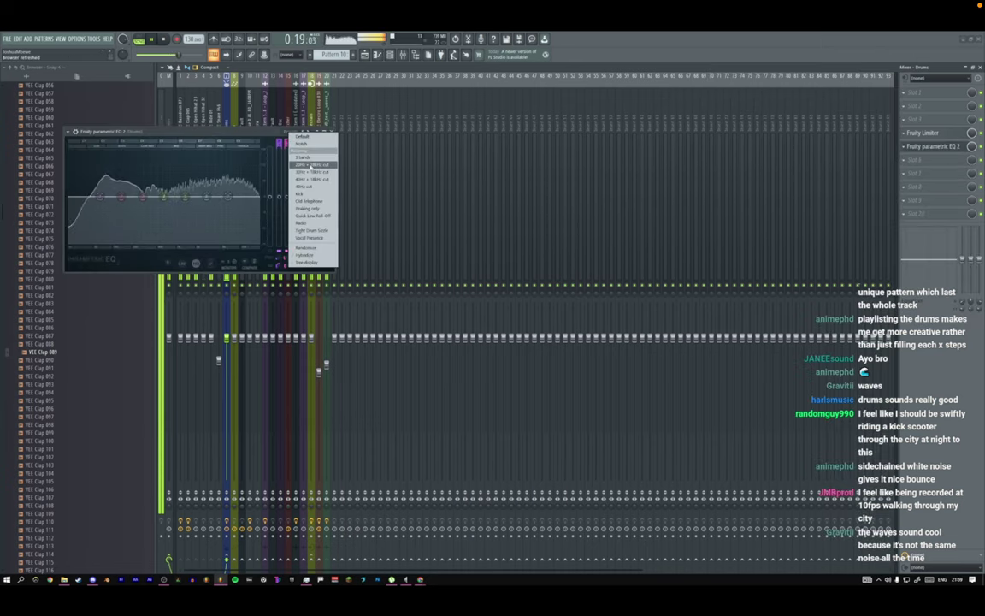
pyautogui.click(313, 164)
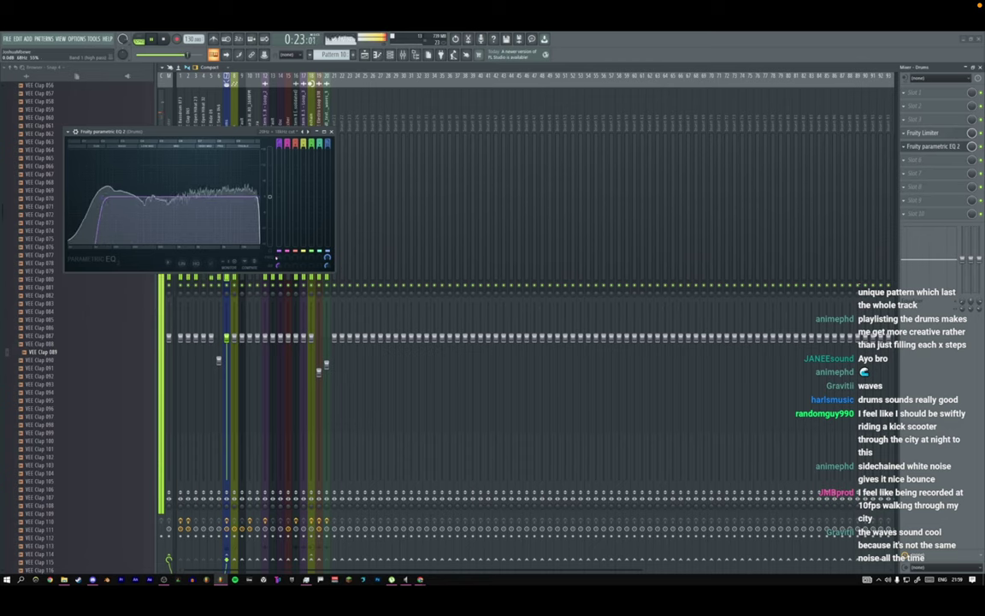
pyautogui.click(331, 133)
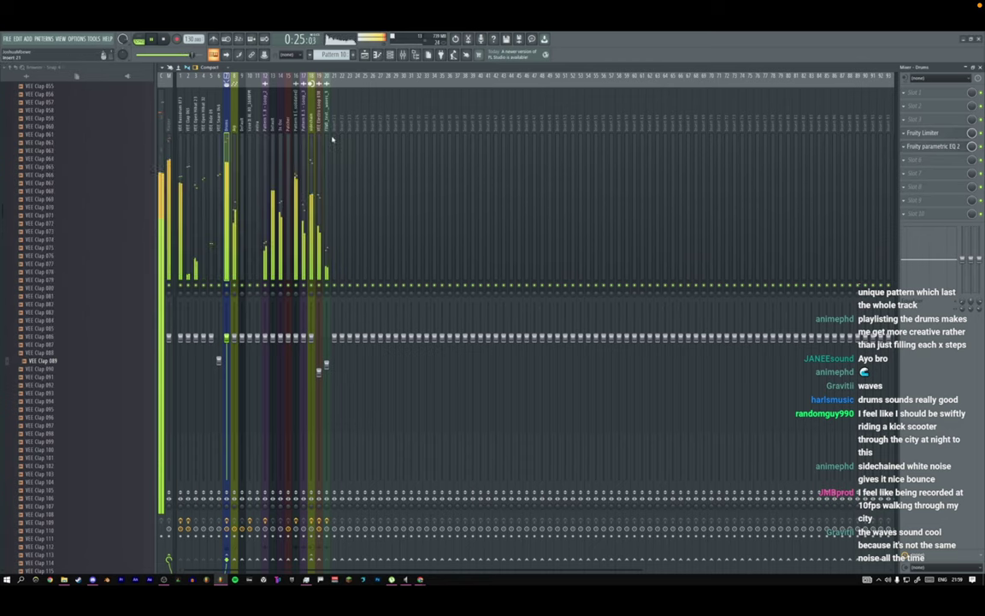
# Return to the playlist, restart playback, and mute the consolidated audio track below the EQ automation.
pyautogui.click(368, 56)
pyautogui.press('space')
pyautogui.click(192, 251)
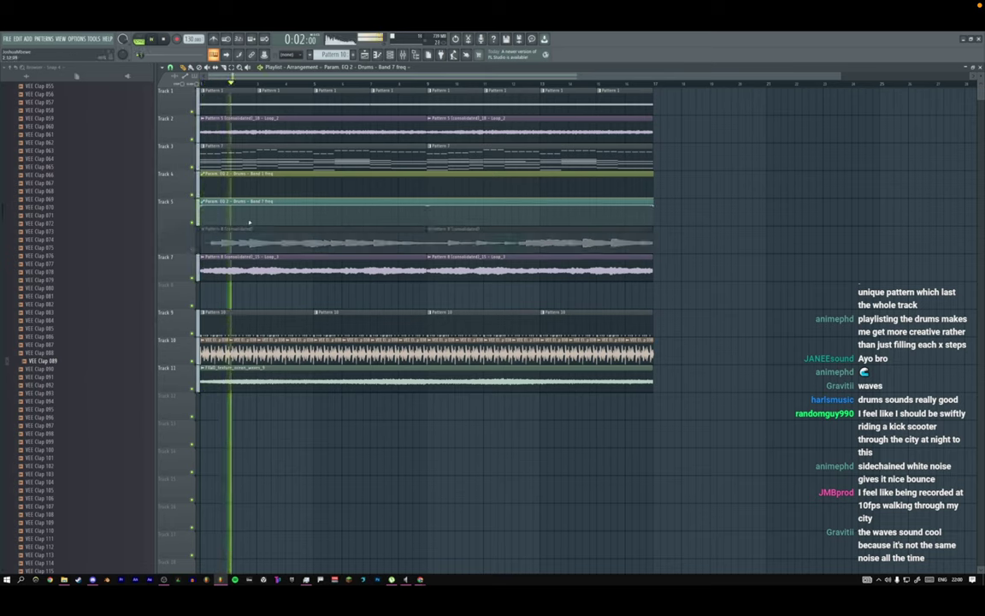
# Move both Drums EQ automation tracks to the top of the playlist as tracks 1 and 2.
pyautogui.scroll(4, 182, 187)
pyautogui.scroll(3, 181, 213)
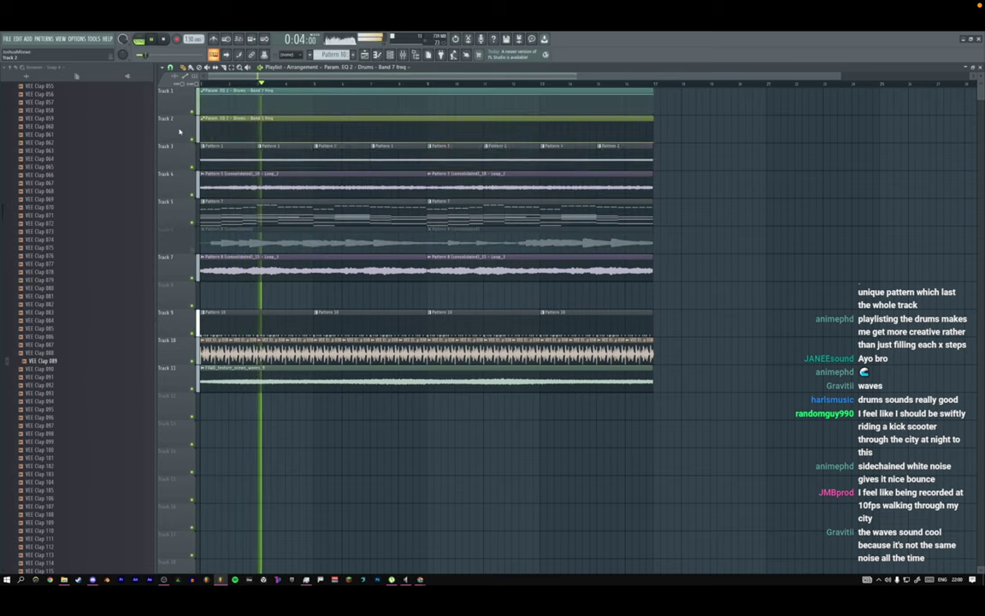
# Move the consolidated loop above the drums to track 8 and Pattern 7 to track 7, and open Pattern 7's melody.
pyautogui.scroll(-1, 181, 297)
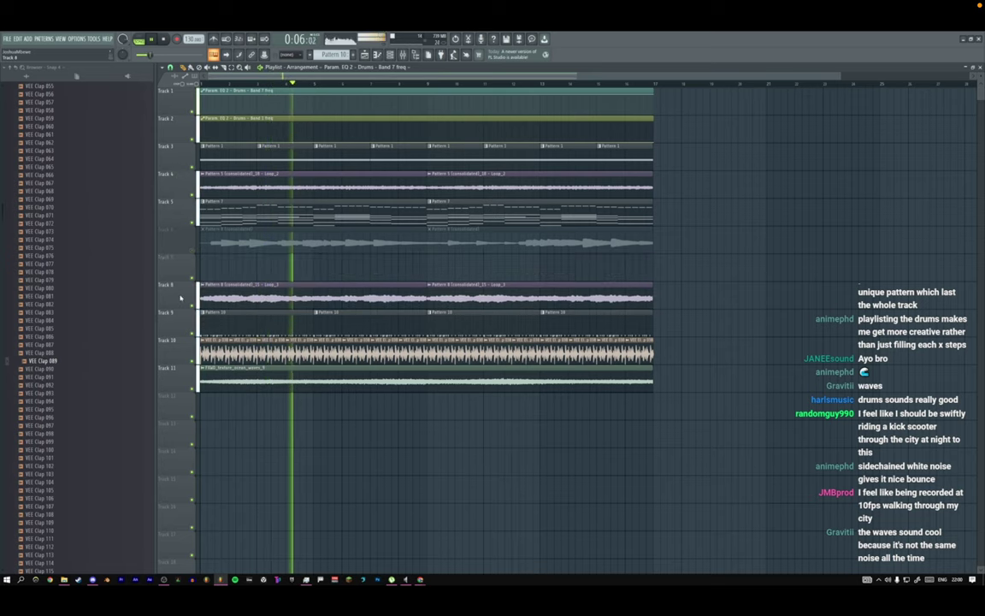
pyautogui.scroll(-1, 180, 217)
pyautogui.scroll(1, 181, 269)
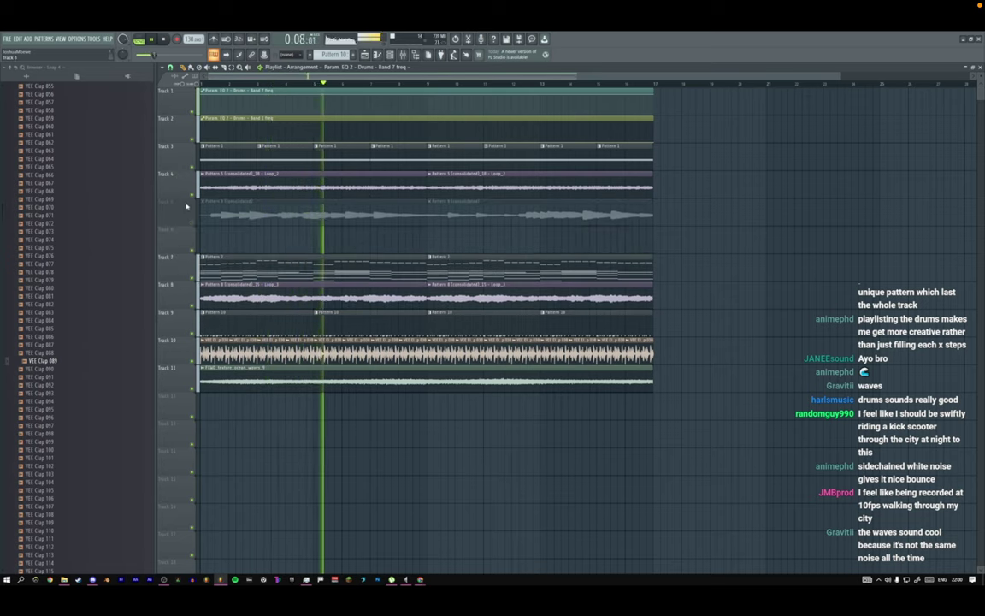
pyautogui.scroll(-2, 182, 189)
pyautogui.doubleClick(201, 277)
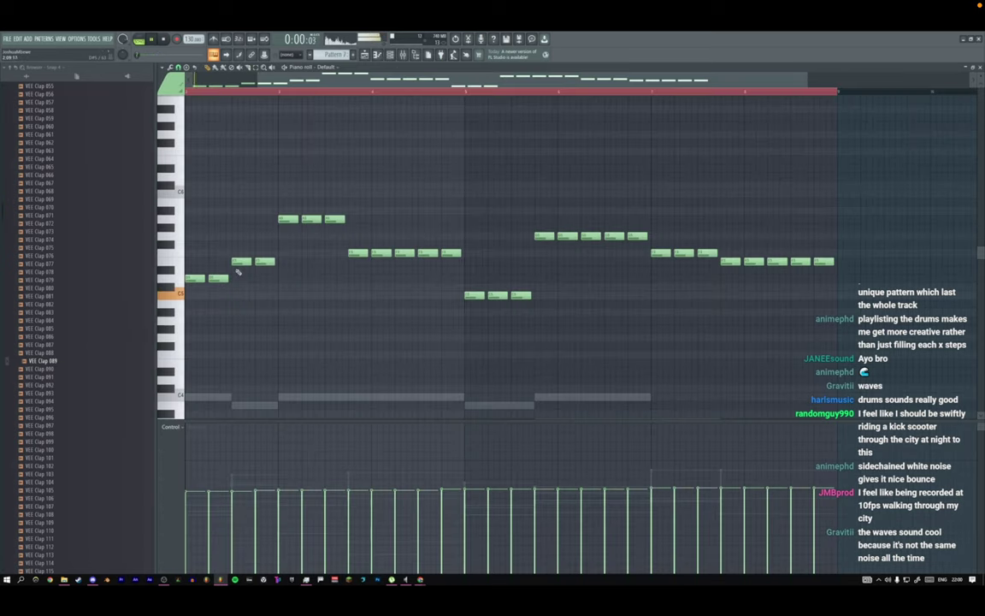
# Solo the 3x Osc channel during playback and load Fruity Love Philter in slot 3 of its mixer track.
pyautogui.click(390, 55)
pyautogui.press('space')
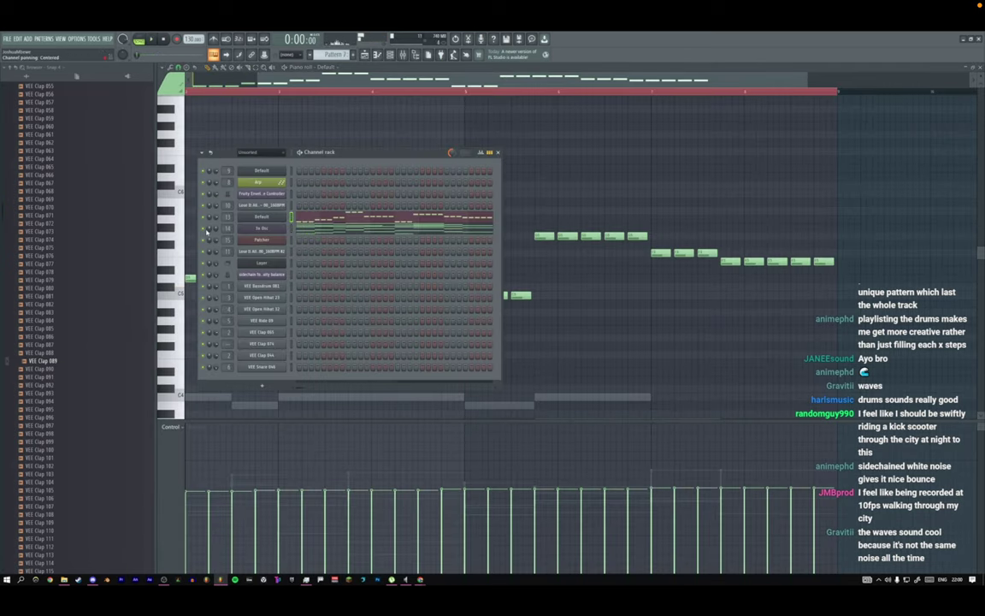
pyautogui.click(262, 229)
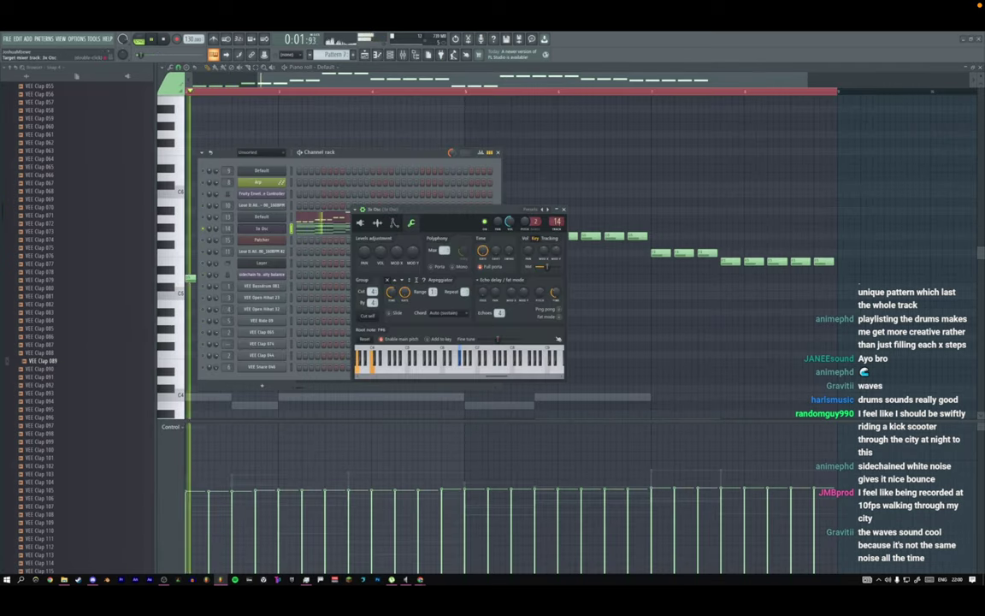
pyautogui.press('F9')
pyautogui.click(930, 123)
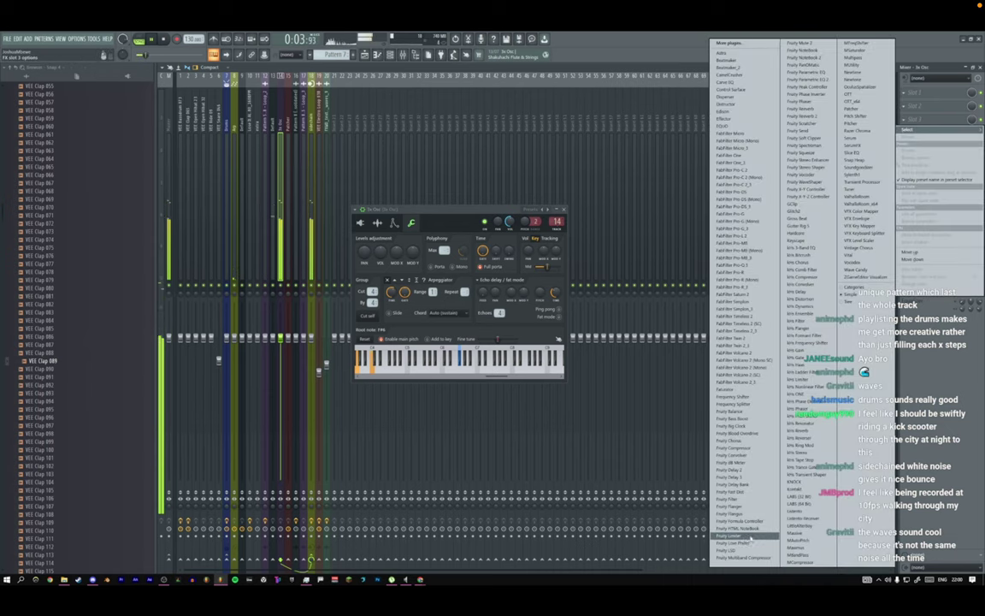
pyautogui.click(671, 484)
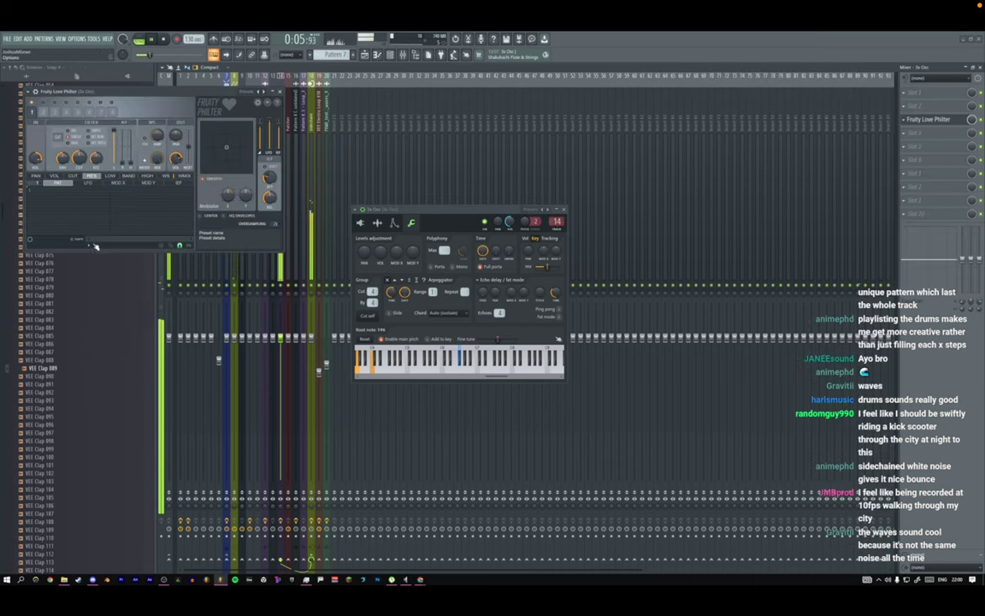
# Apply a falling pattern preset to Fruity Love Philter's resonance envelope and move the plugin window clear of the browser.
pyautogui.rightClick(86, 222)
pyautogui.click(171, 262)
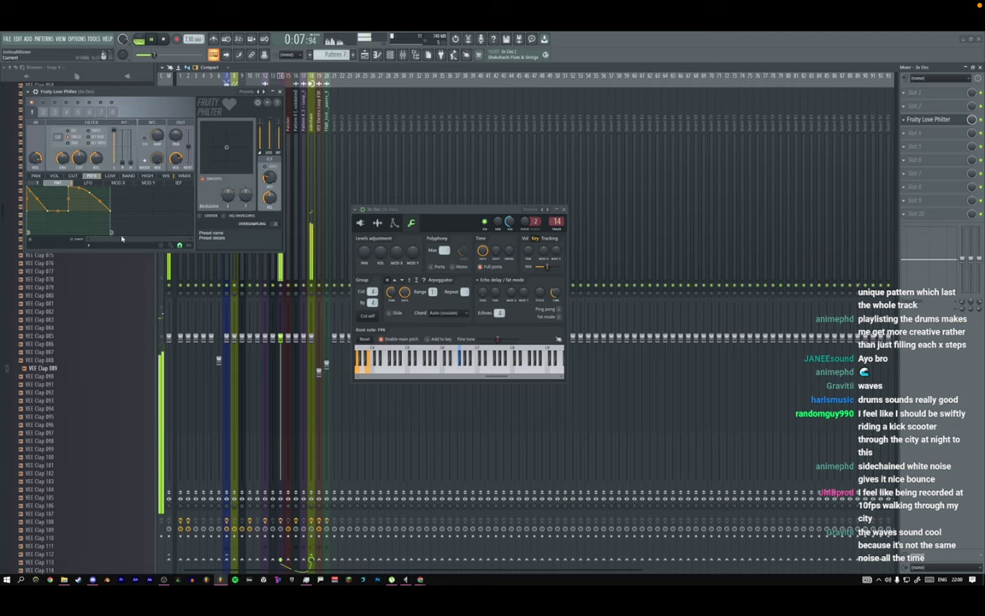
pyautogui.moveTo(86, 91); pyautogui.dragTo(304, 111)
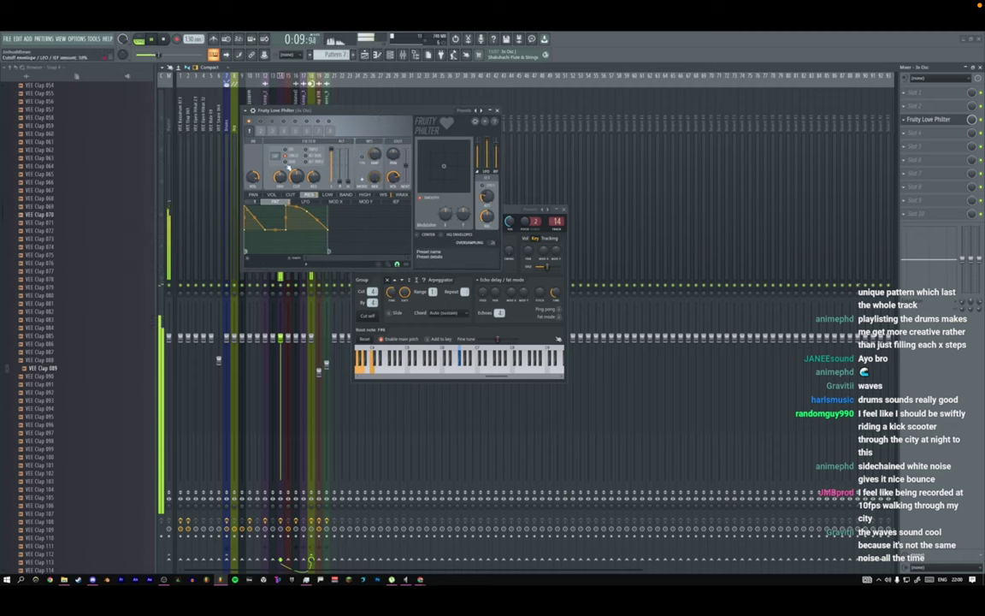
# Try several preset shapes on Fruity Love Philter's volume pattern envelope, including square gates, ramps and rapid pulses.
pyautogui.click(292, 195)
pyautogui.rightClick(303, 255)
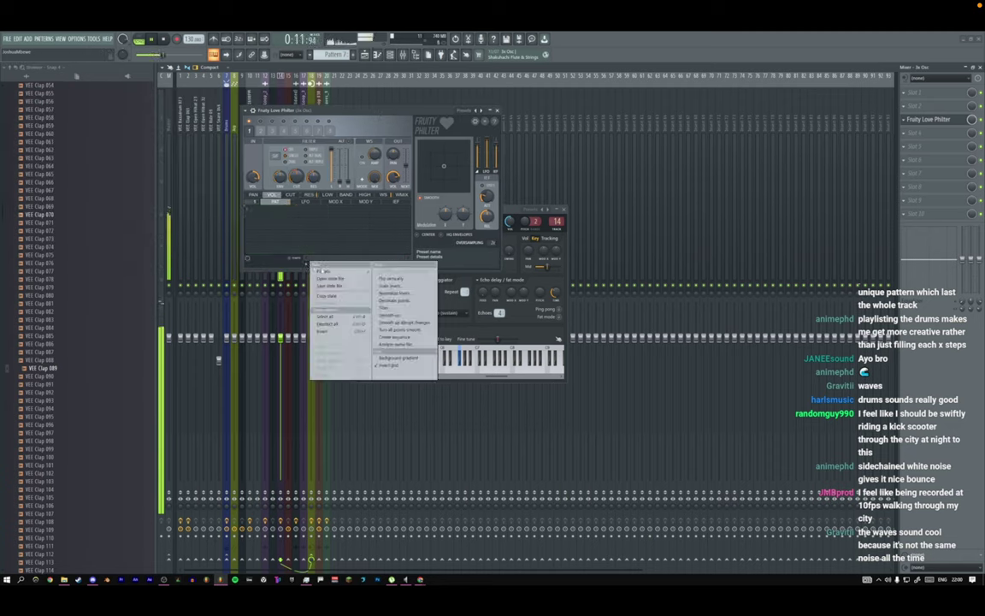
pyautogui.moveTo(342, 273)
pyautogui.click(389, 287)
pyautogui.click(309, 264)
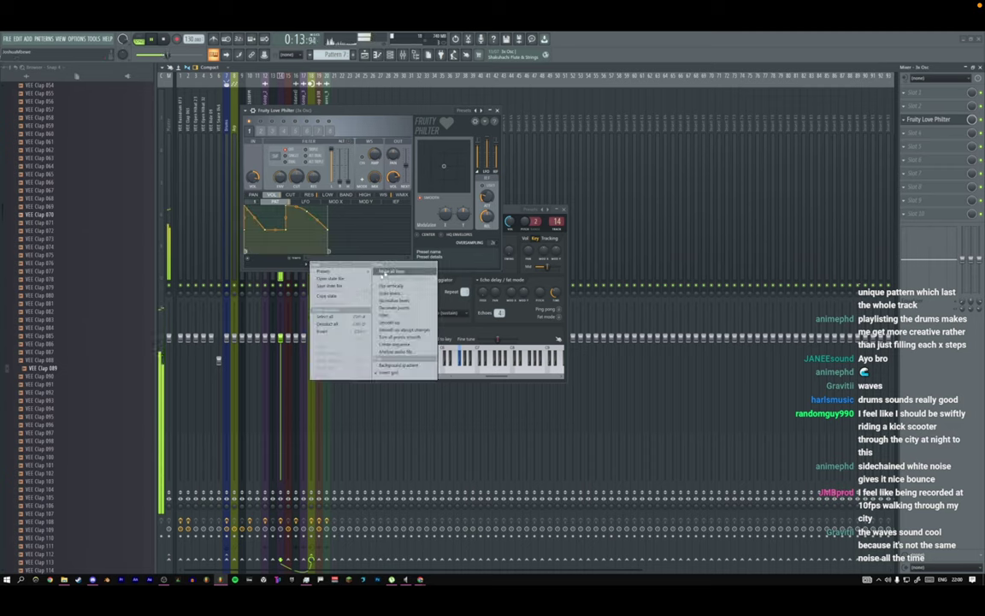
pyautogui.click(387, 286)
pyautogui.click(310, 264)
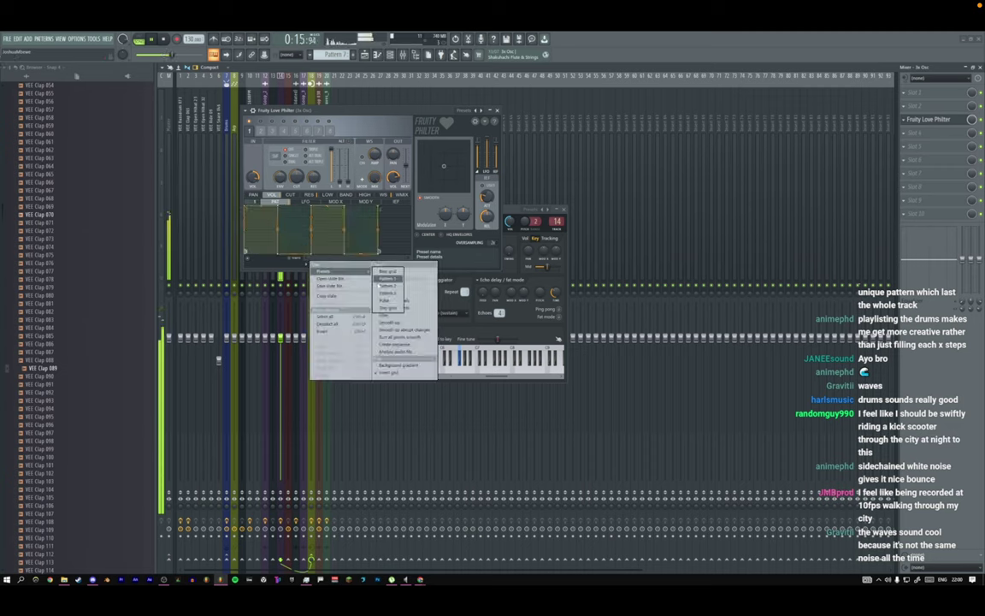
pyautogui.click(386, 286)
pyautogui.click(311, 265)
pyautogui.moveTo(348, 273)
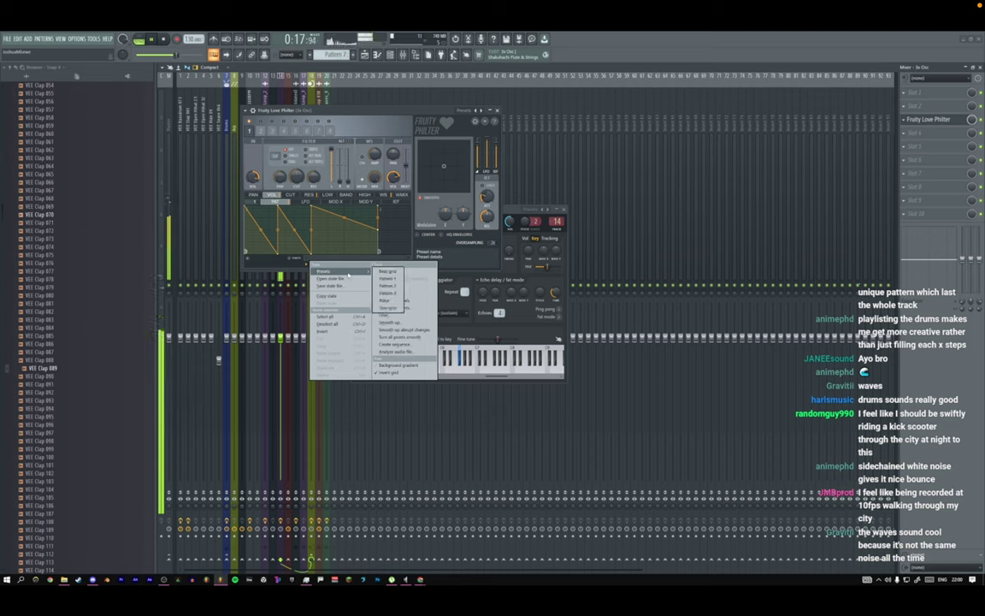
pyautogui.click(388, 307)
# Apply the decaying zigzag preset to the volume pattern envelope and pull its dip points down to the floor.
pyautogui.click(303, 267)
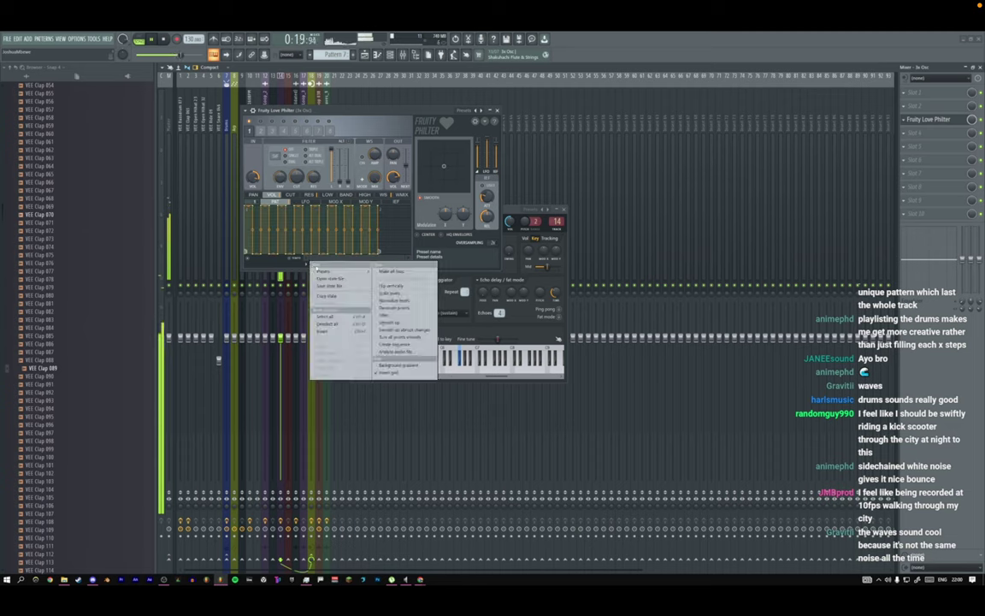
pyautogui.moveTo(348, 273)
pyautogui.click(387, 295)
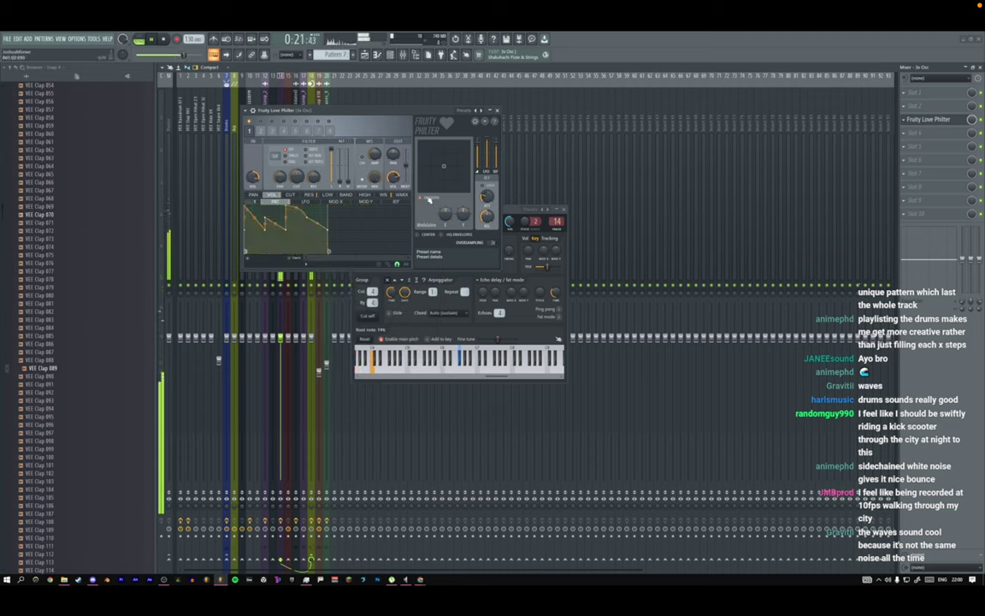
pyautogui.click(466, 111)
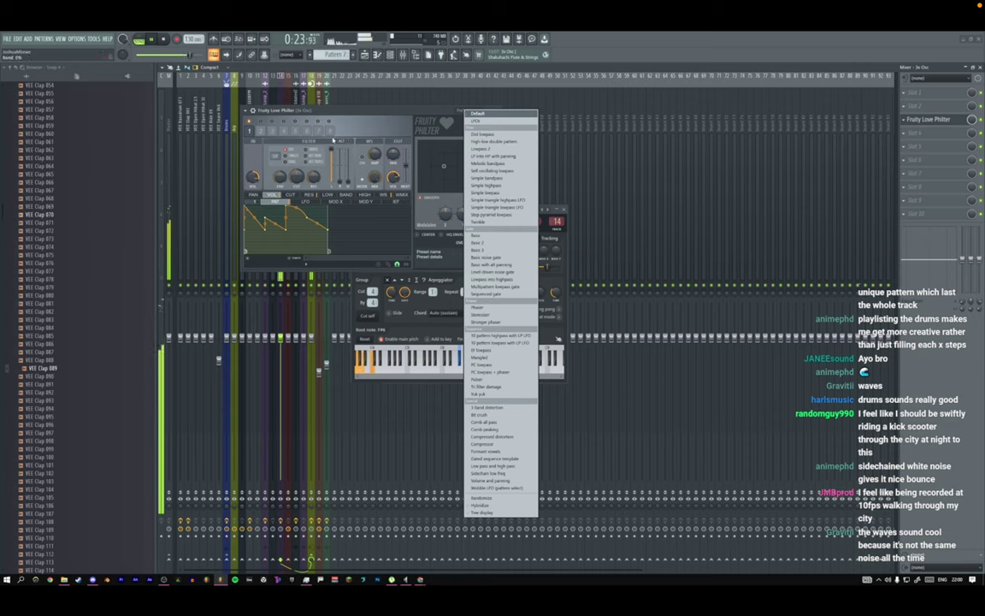
pyautogui.click(344, 124)
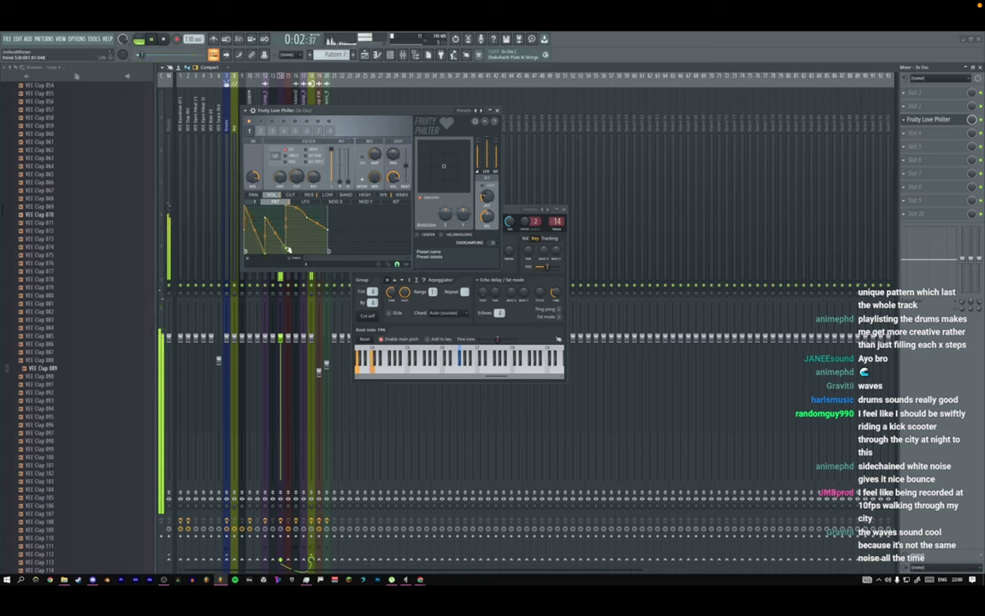
# Close both plugin windows and unmute playlist tracks 9, 10 and 11 alongside Pattern 7, then restart playback.
pyautogui.click(499, 112)
pyautogui.click(563, 209)
pyautogui.click(364, 56)
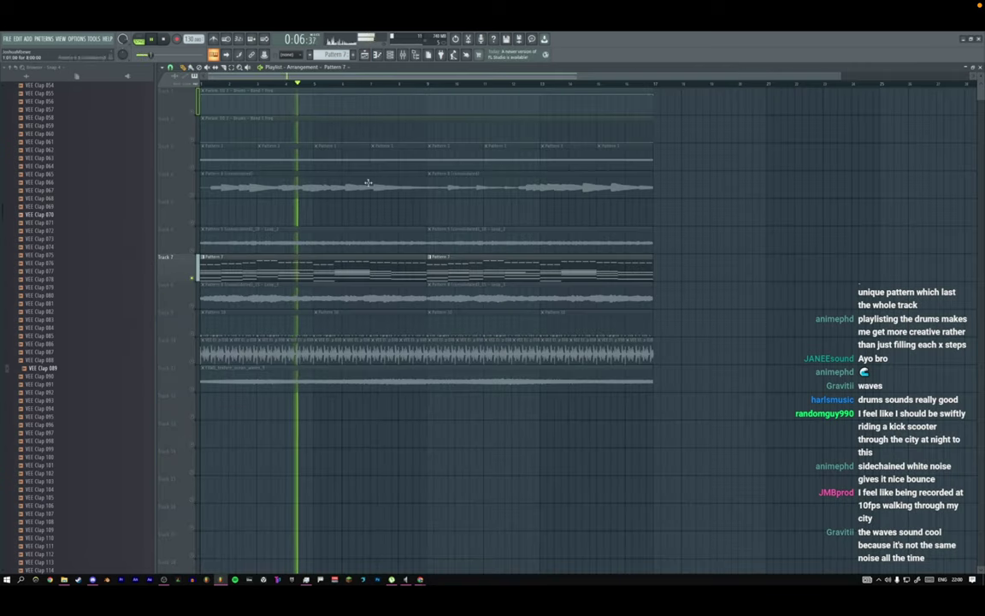
pyautogui.click(192, 389)
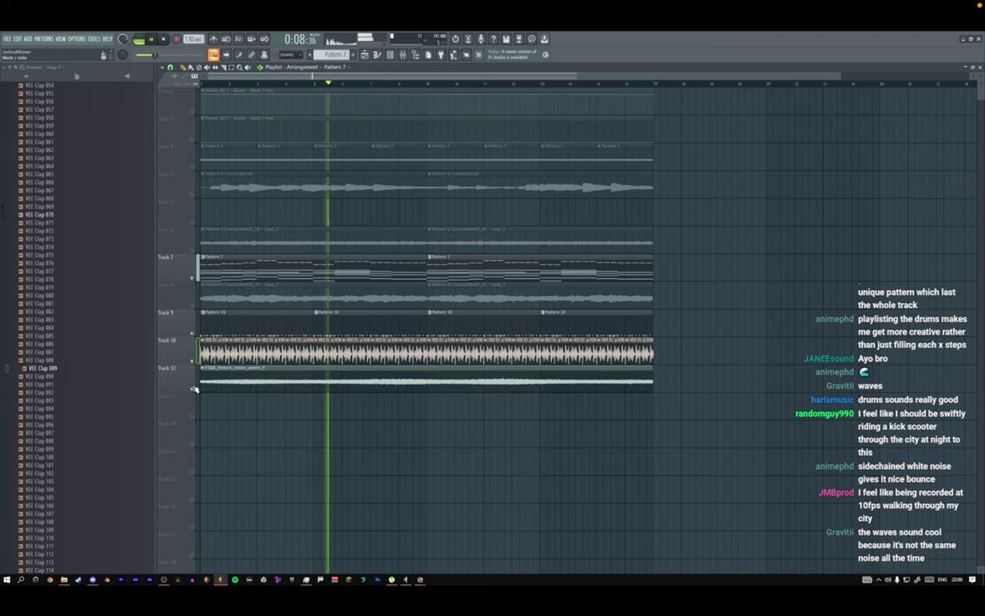
pyautogui.press('space')
pyautogui.press('space')
# Restart playback with all channels audible and adjust the 3x Osc channel's volume in the channel rack.
pyautogui.click(404, 55)
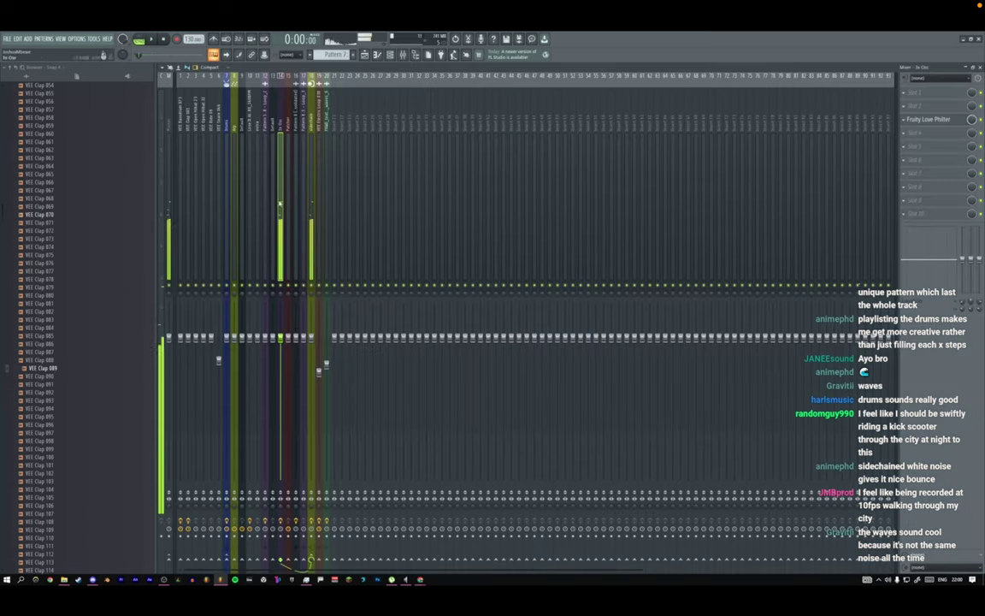
pyautogui.press('space')
pyautogui.press('space')
pyautogui.click(390, 55)
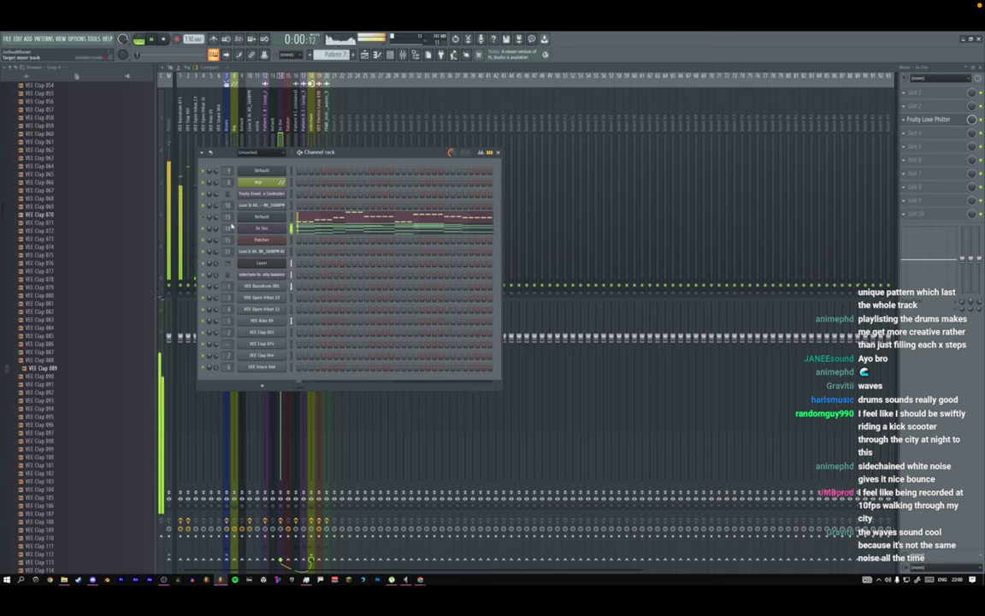
pyautogui.moveTo(217, 228); pyautogui.dragTo(216, 220)
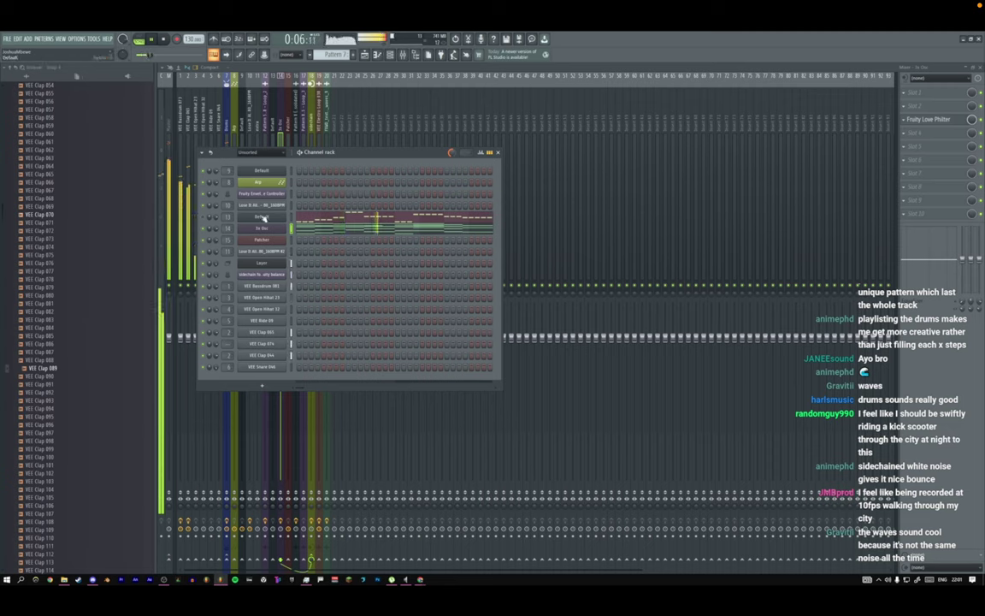
# Adjust the decay time scale of the sidechain envelope controller for the Fruity Balance.
pyautogui.click(262, 194)
pyautogui.click(345, 132)
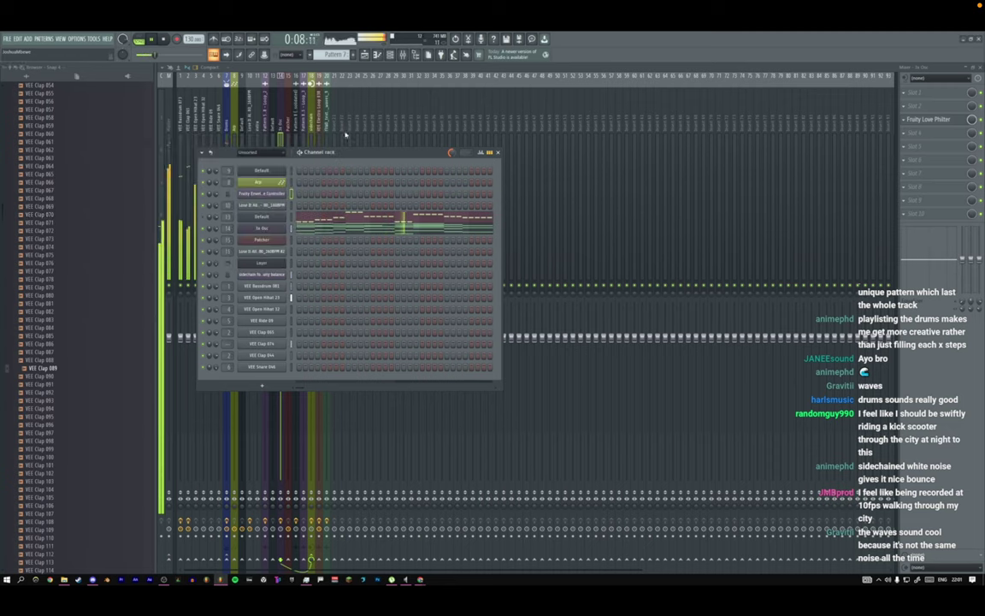
pyautogui.click(261, 275)
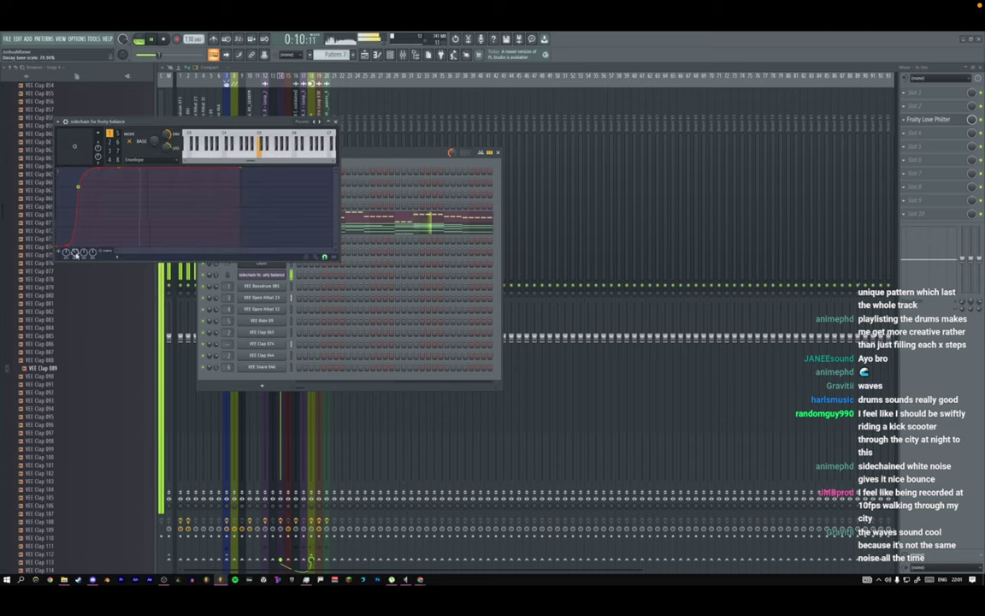
pyautogui.moveTo(76, 255); pyautogui.dragTo(75, 251)
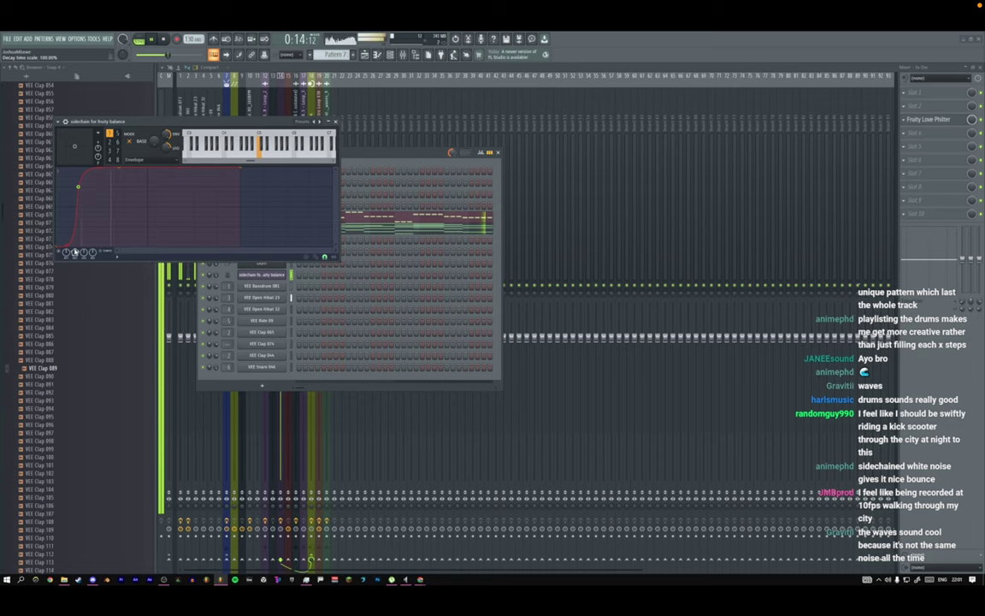
pyautogui.click(336, 122)
# Return to the playlist, unmute every track, and restart playback from the beginning.
pyautogui.click(365, 55)
pyautogui.press('space')
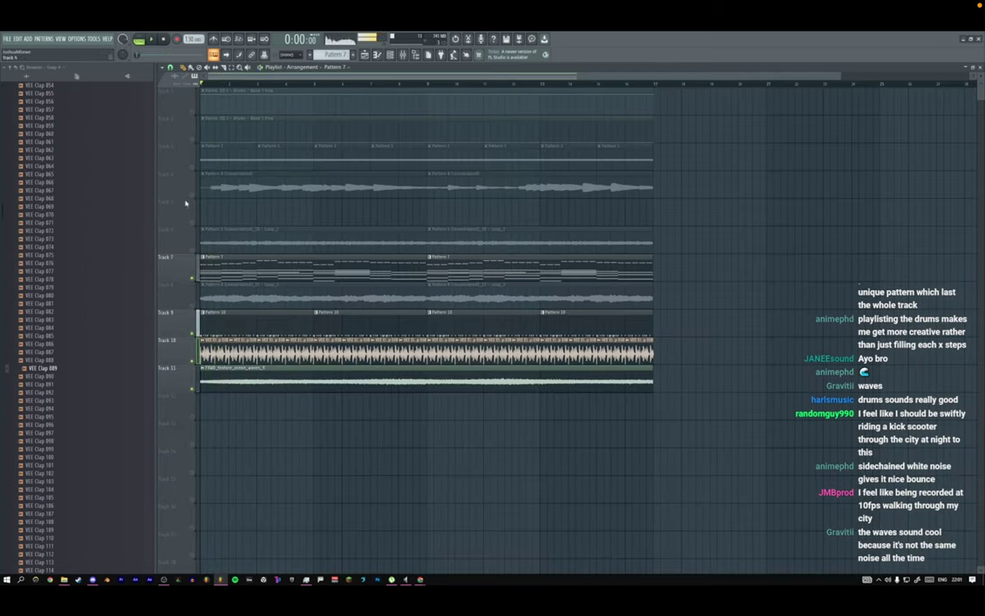
pyautogui.press('space')
pyautogui.rightClick(194, 195)
pyautogui.press('space')
pyautogui.press('space')
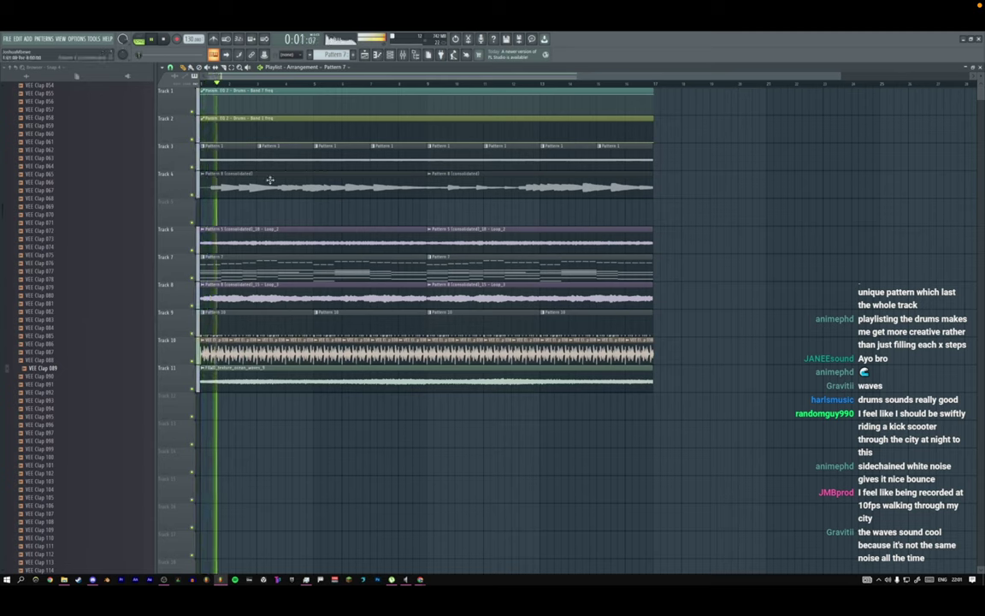
# Listen to the full arrangement from the start while checking the channel rack.
pyautogui.click(391, 55)
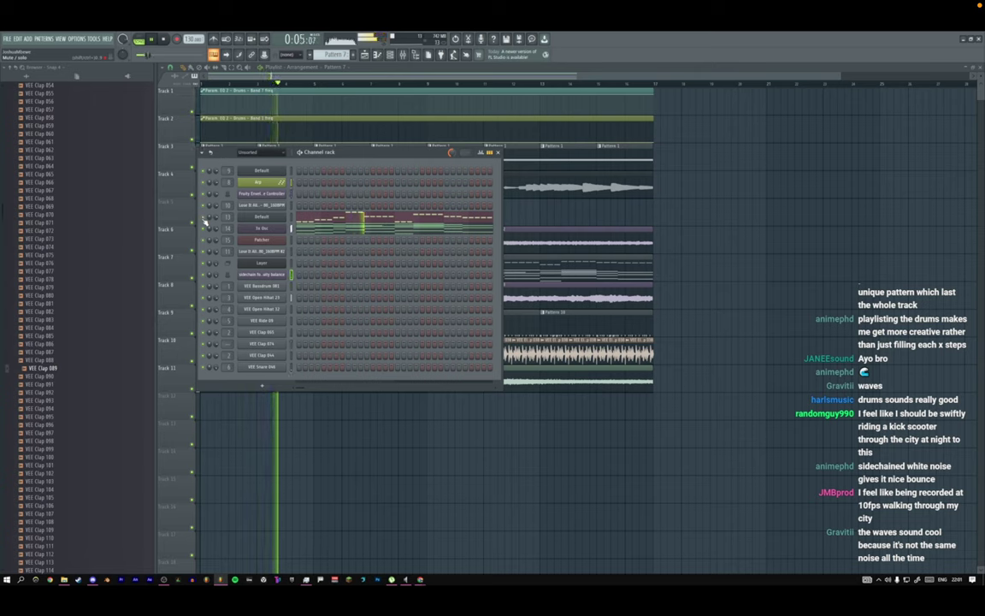
pyautogui.press('space')
pyautogui.press('space')
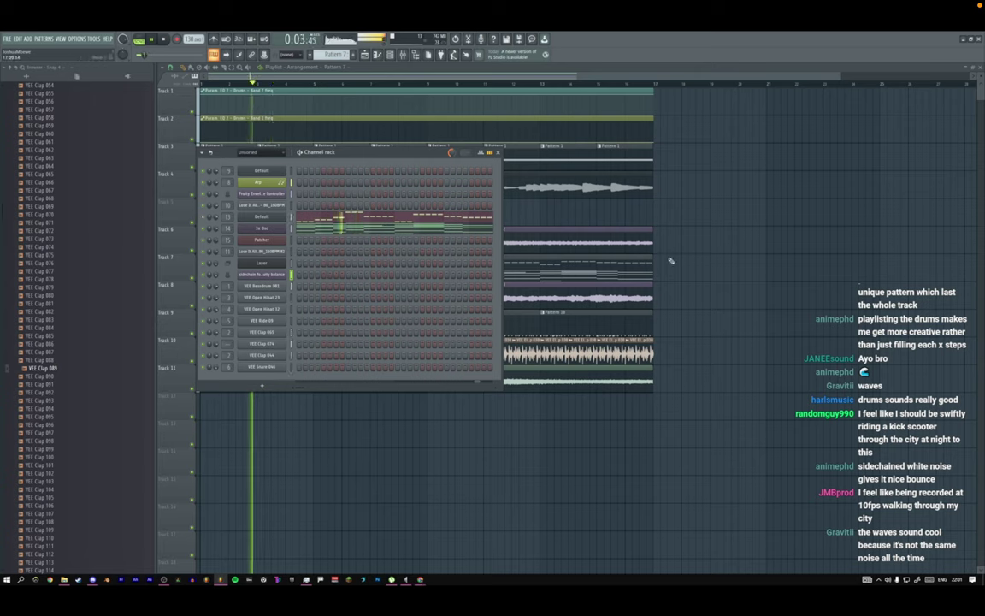
pyautogui.click(503, 151)
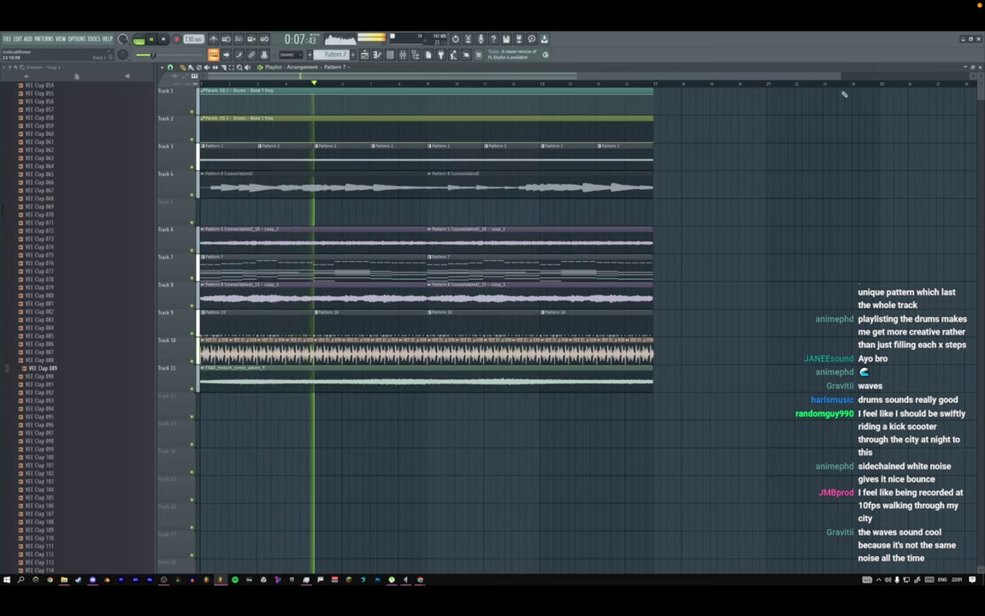
# Try extending both Drums EQ automation clips to about bar 19, and delete the extended end points.
pyautogui.moveTo(840, 76); pyautogui.dragTo(895, 76)
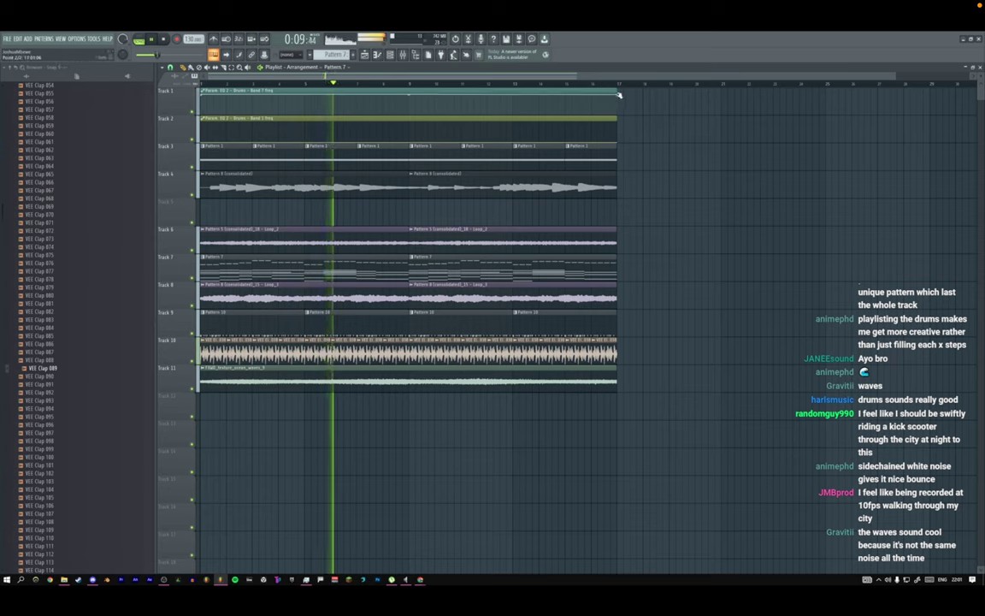
pyautogui.moveTo(617, 93); pyautogui.dragTo(681, 94)
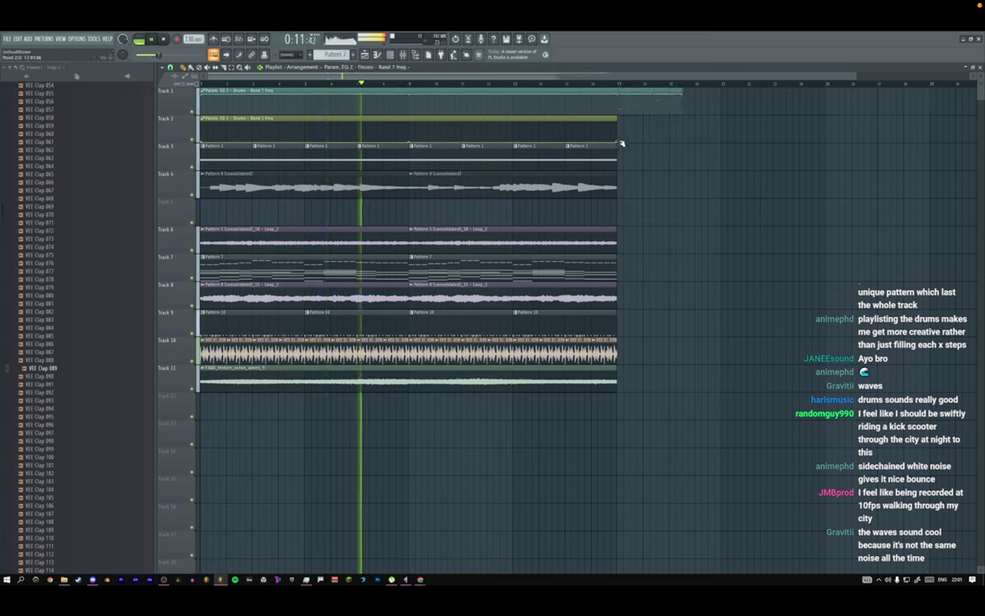
pyautogui.moveTo(621, 139); pyautogui.dragTo(679, 145)
pyautogui.rightClick(679, 146)
pyautogui.click(685, 156)
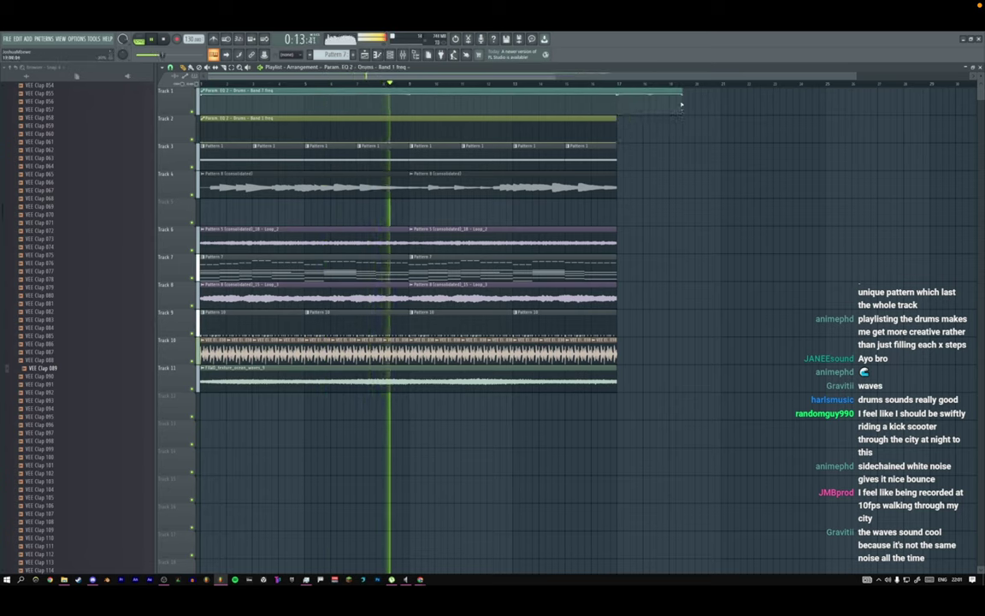
pyautogui.rightClick(683, 95)
pyautogui.click(689, 106)
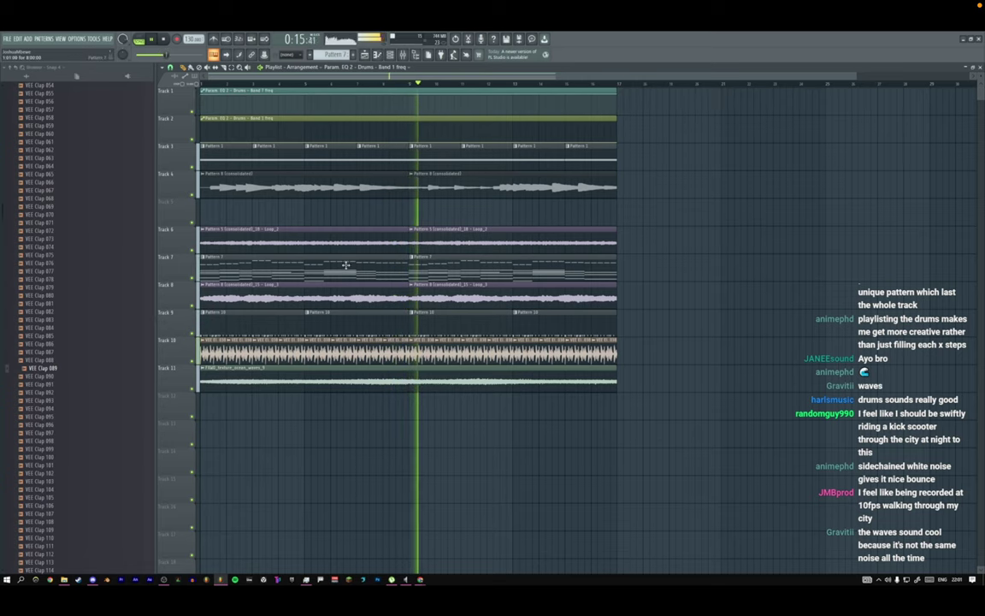
# Route Pattern 7's Default melody channel to mixer track 21 and glue its chopped notes into sustained ones.
pyautogui.press('F7')
pyautogui.press('F6')
pyautogui.press('F5')
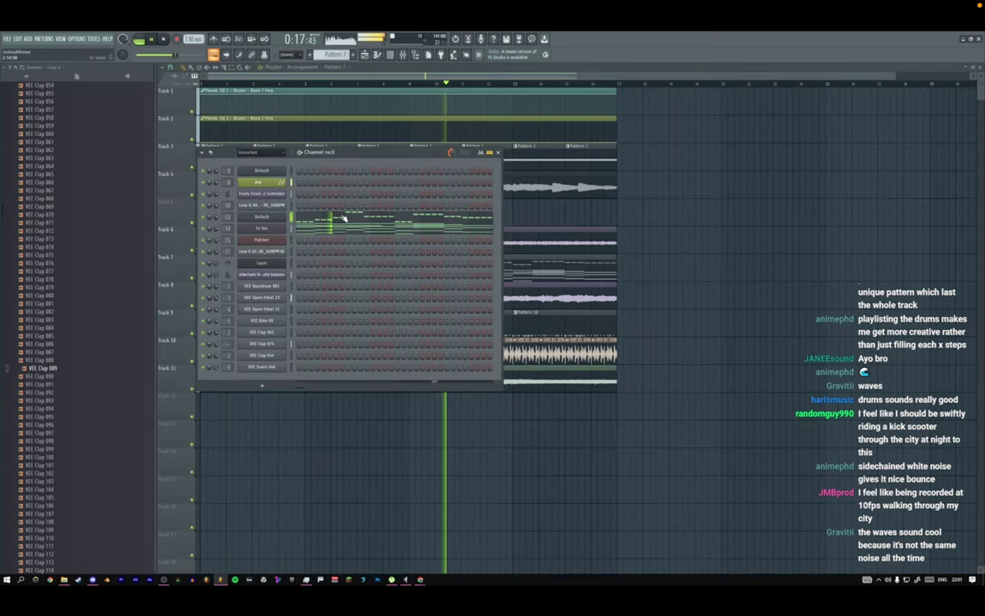
pyautogui.press('F9')
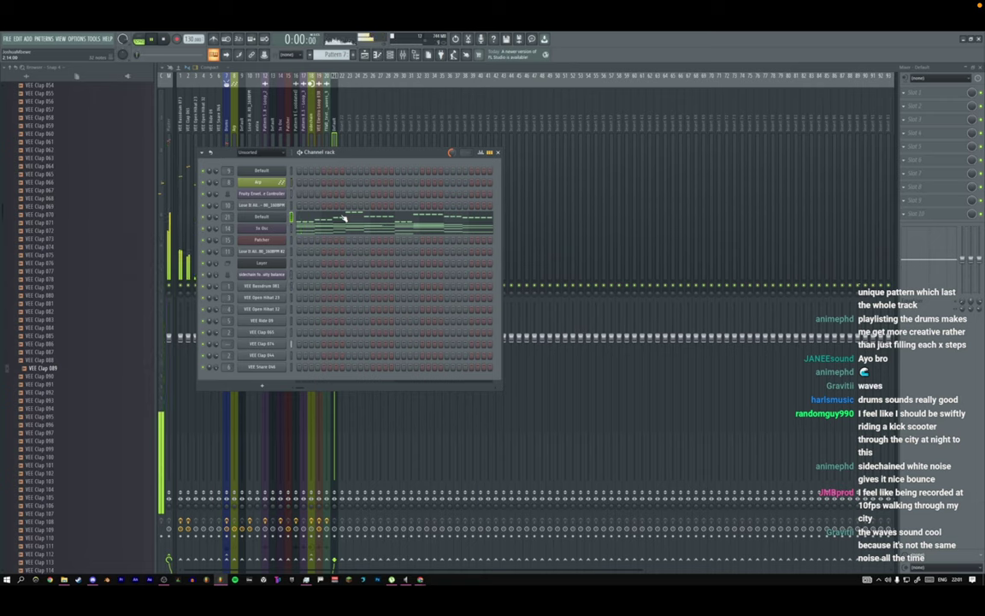
pyautogui.press('F7')
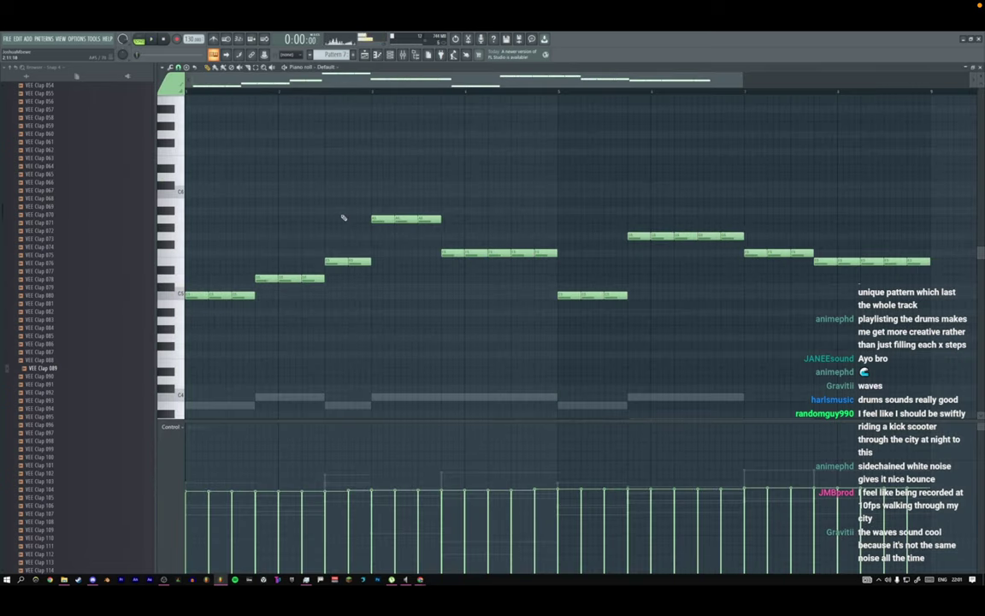
pyautogui.hotkey('ctrl', 'g')
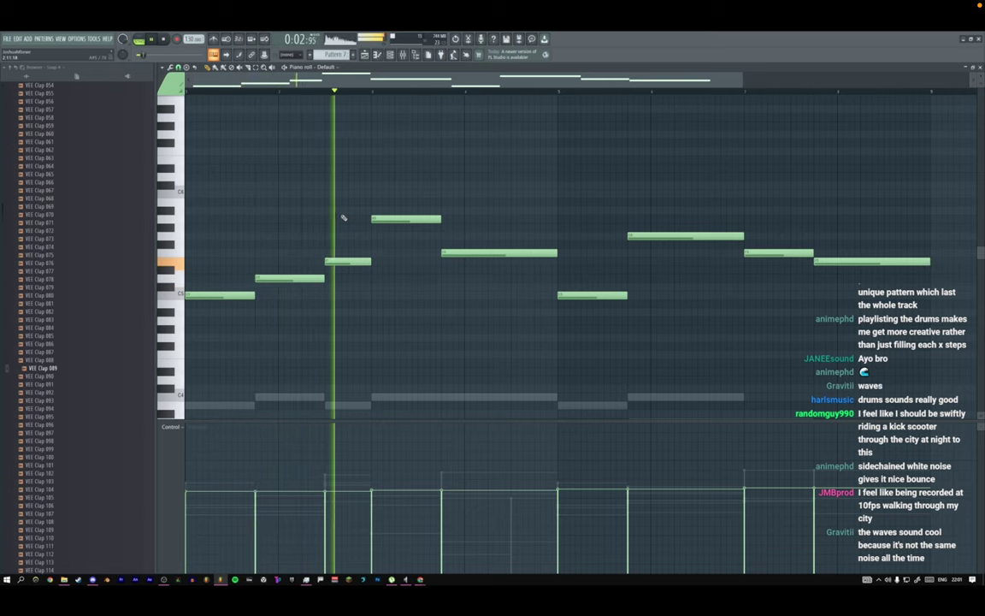
# Undo the gluing of Pattern 7's Default melody notes and switch playback to the pattern alone.
pyautogui.press('F7')
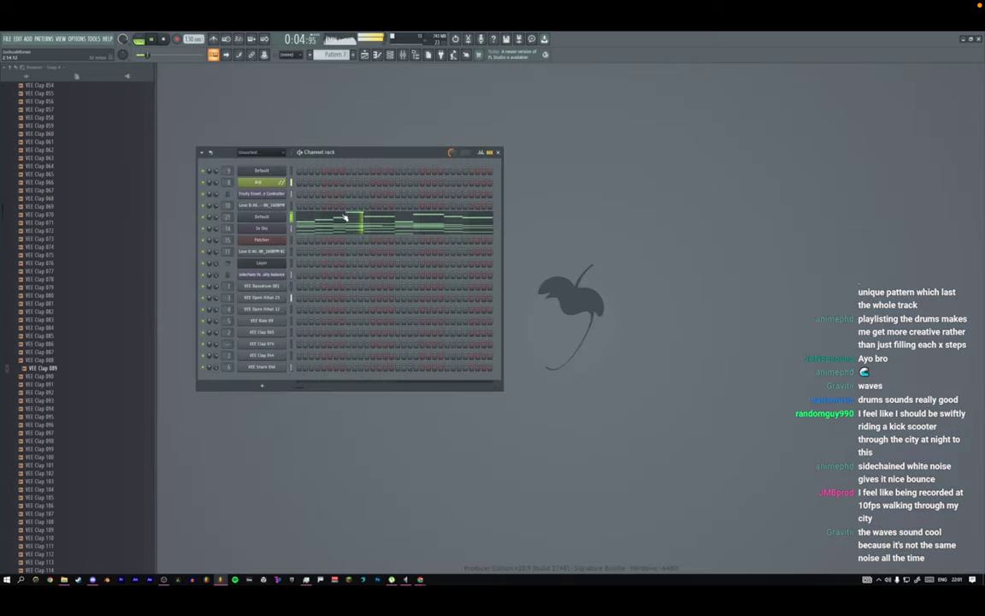
pyautogui.hotkey('ctrl', 'z')
pyautogui.click(142, 41)
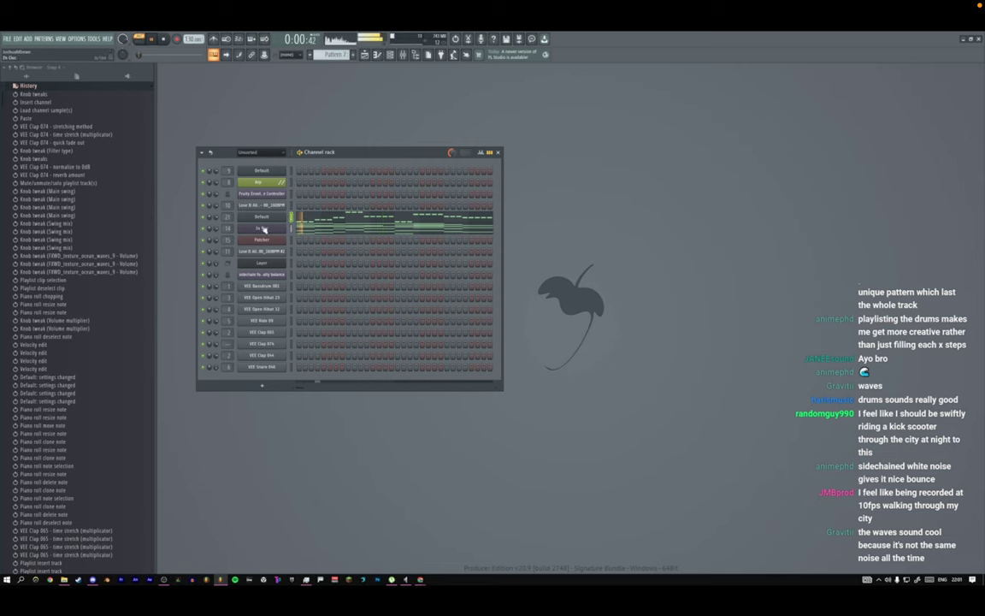
# Check the settings of the Default synth on track 21 and of the 3x Osc during playback.
pyautogui.click(264, 218)
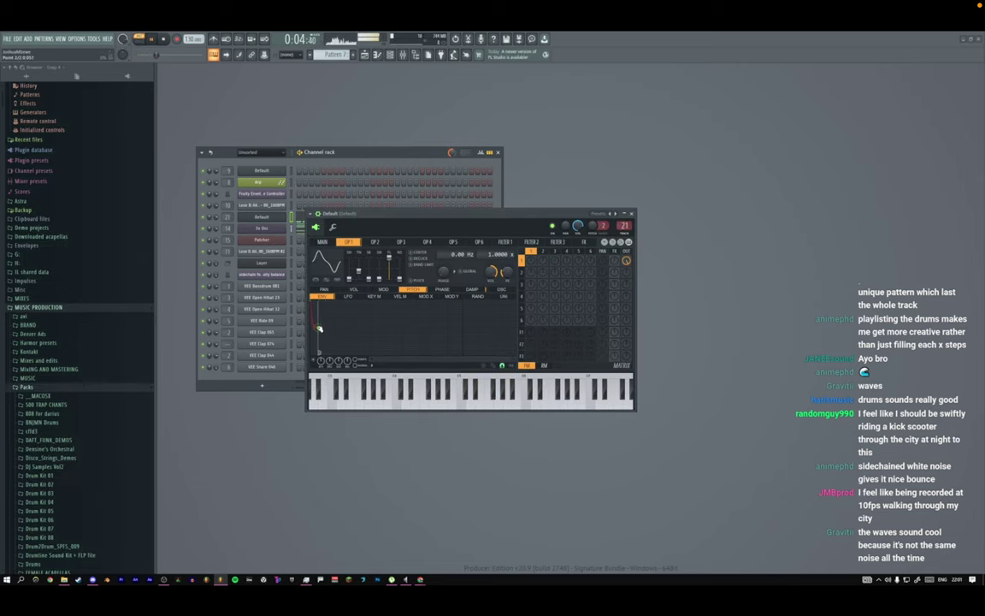
pyautogui.click(630, 213)
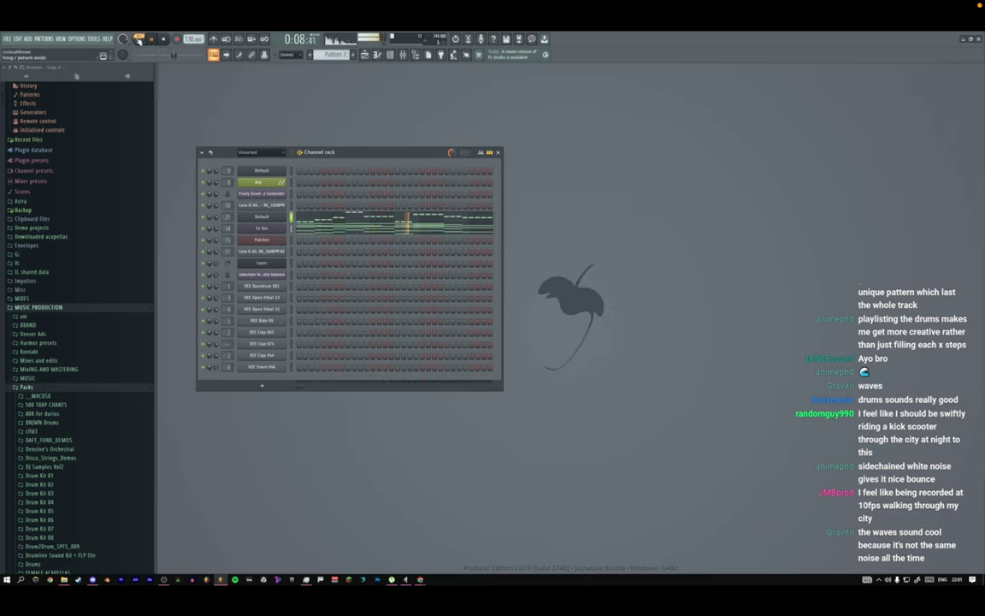
pyautogui.click(264, 228)
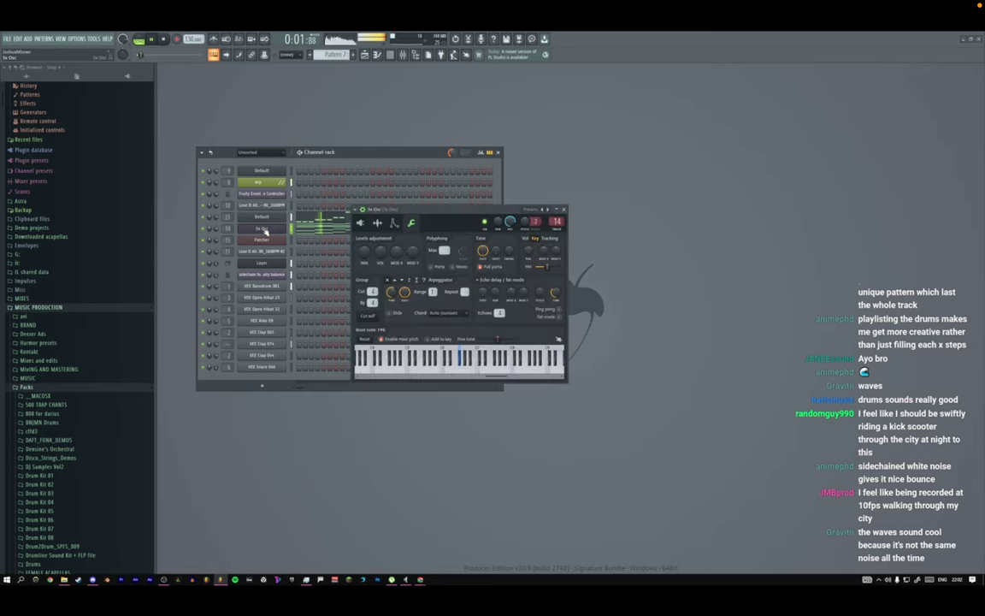
pyautogui.click(564, 209)
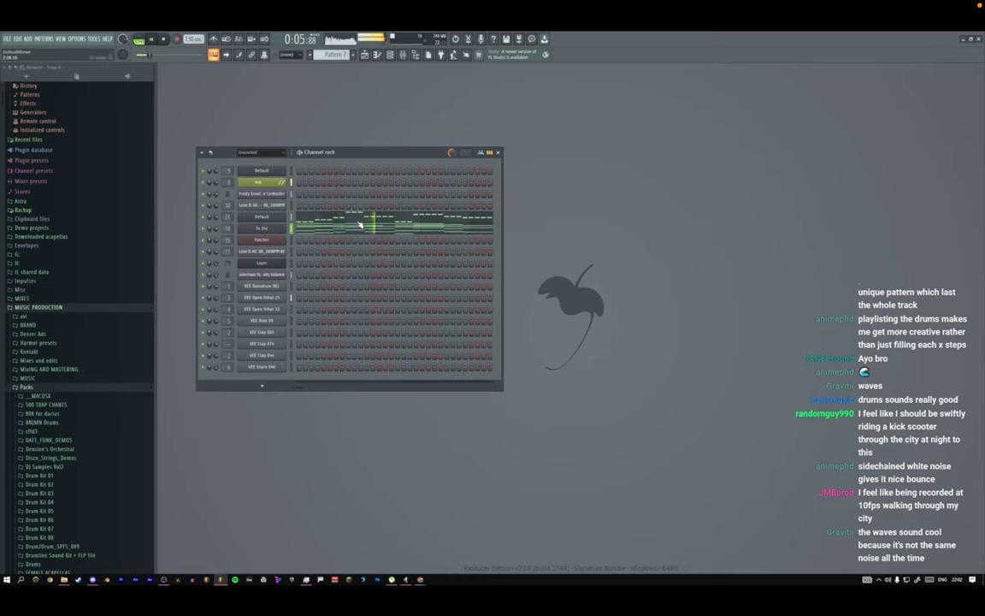
# Open Pattern 10 from the playlist, bring up the VEE Bassdrum 081 sampler from its channels, and stop playback.
pyautogui.click(365, 55)
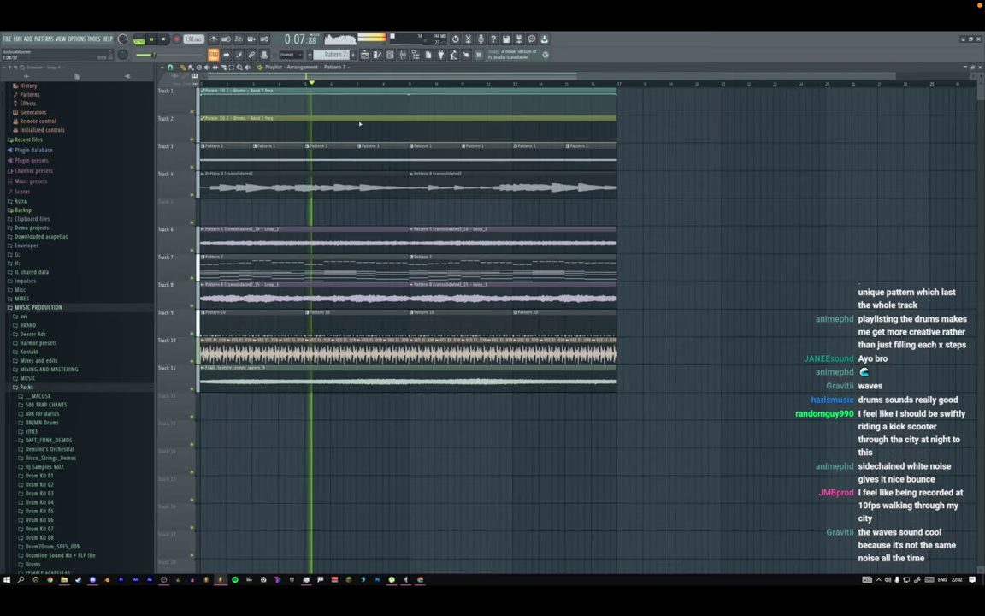
pyautogui.doubleClick(275, 317)
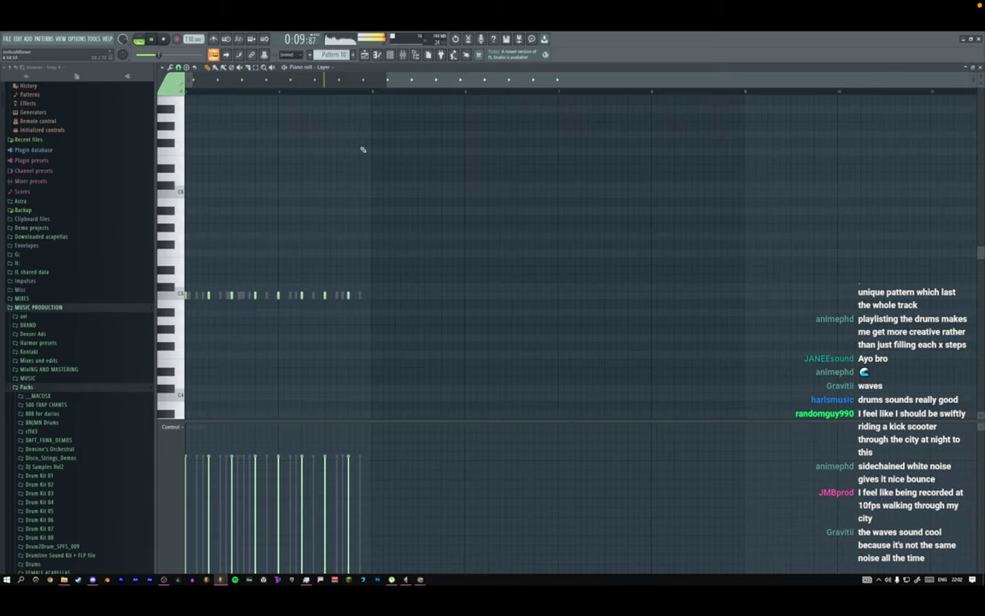
pyautogui.click(391, 55)
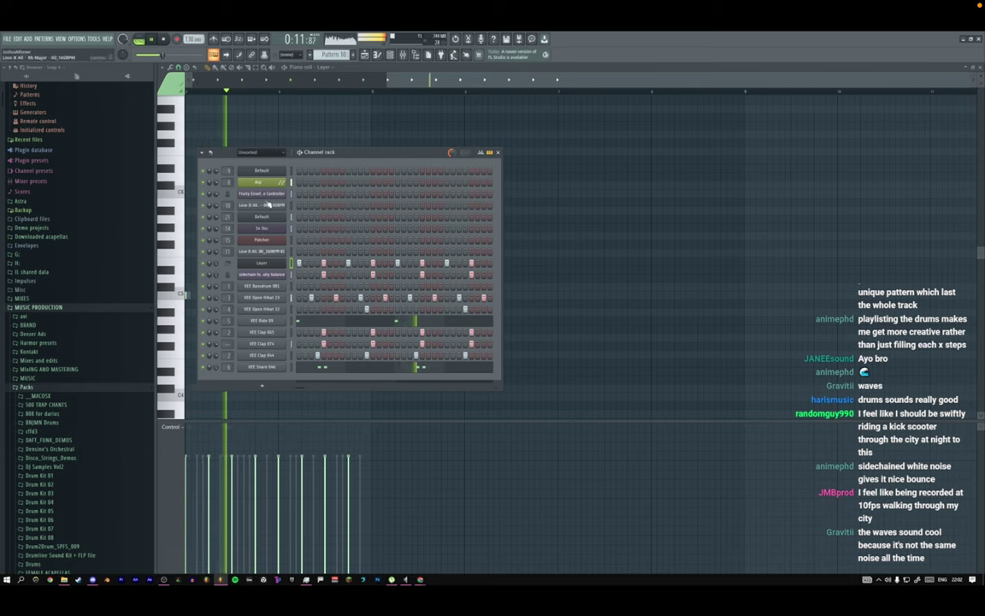
pyautogui.click(271, 287)
pyautogui.press('space')
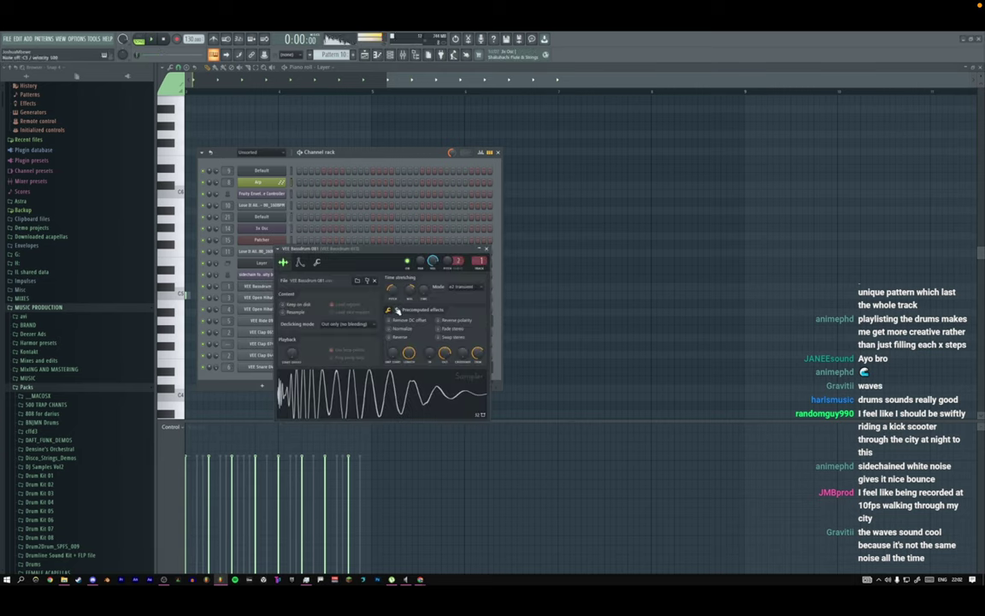
# Adjust the bass drum sample's pogo effect and set its precomputed filter cutoff to about 34% while auditioning.
pyautogui.click(397, 310)
pyautogui.moveTo(478, 353); pyautogui.dragTo(478, 377)
pyautogui.moveTo(463, 325)
pyautogui.mouseDown()
pyautogui.moveTo(462, 348)
pyautogui.moveTo(463, 320)
pyautogui.moveTo(477, 314)
pyautogui.mouseUp()
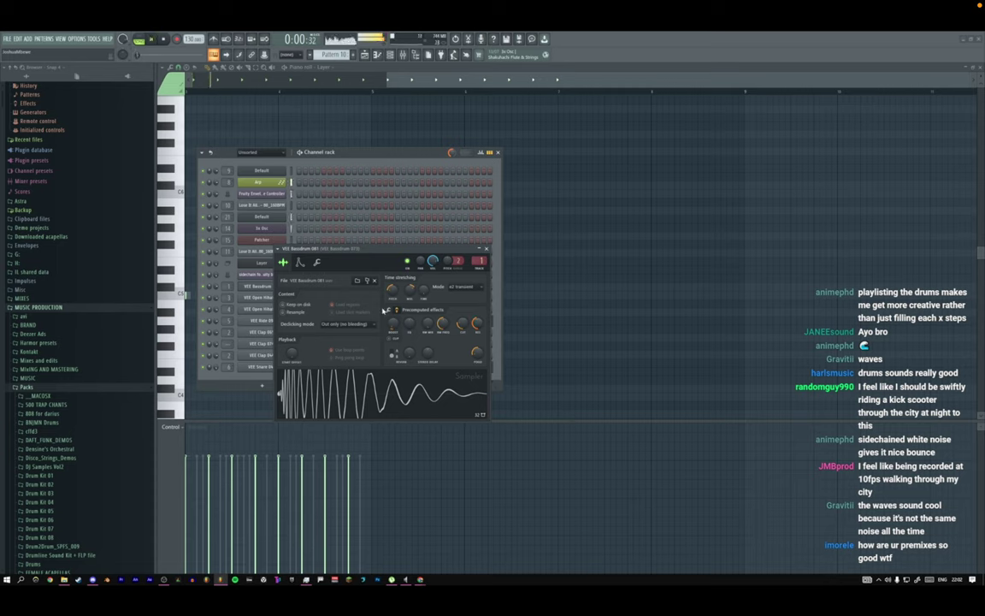
pyautogui.click(389, 309)
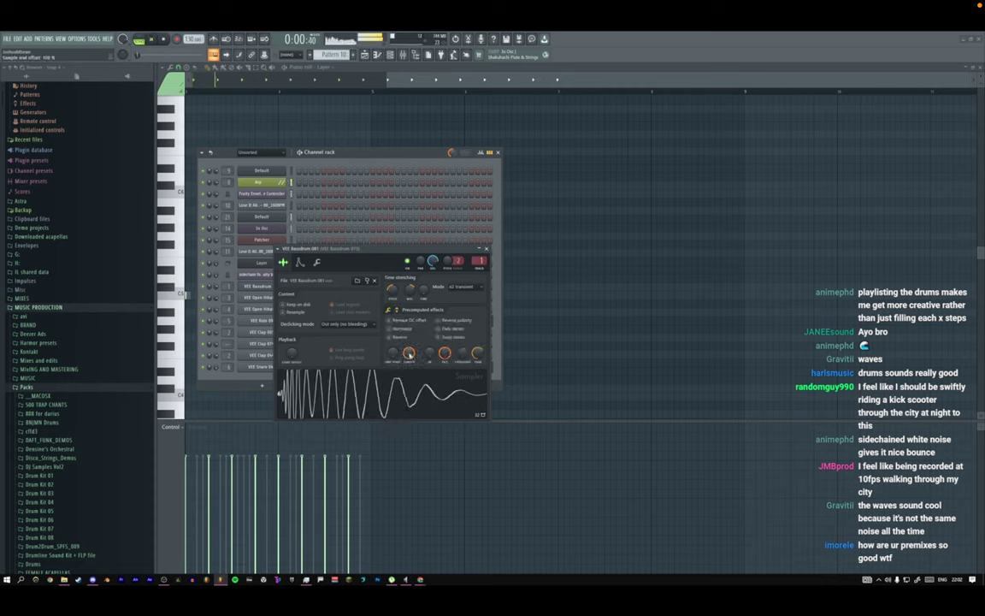
pyautogui.click(399, 311)
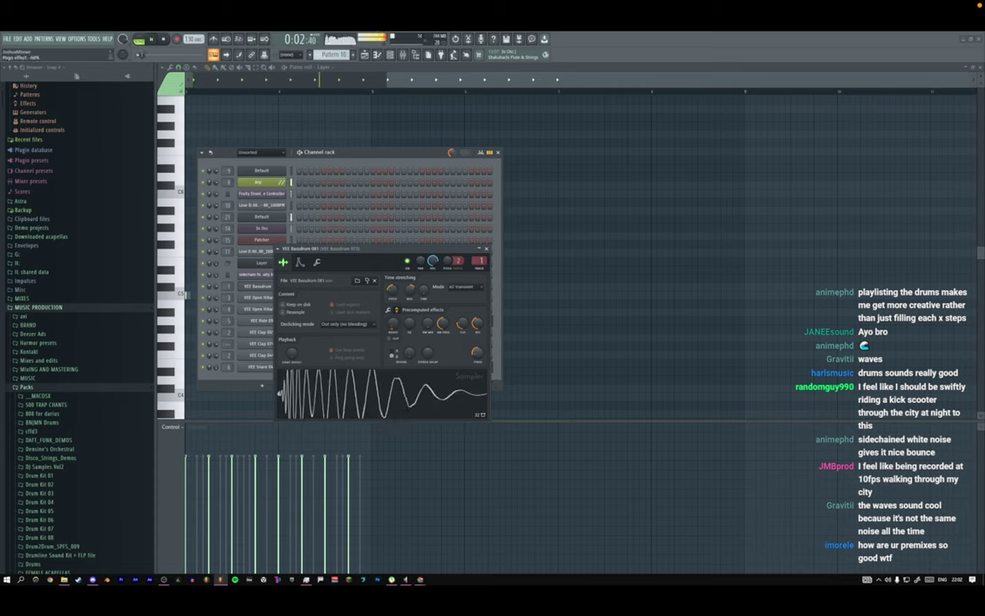
pyautogui.moveTo(477, 352); pyautogui.dragTo(473, 353)
pyautogui.press('space')
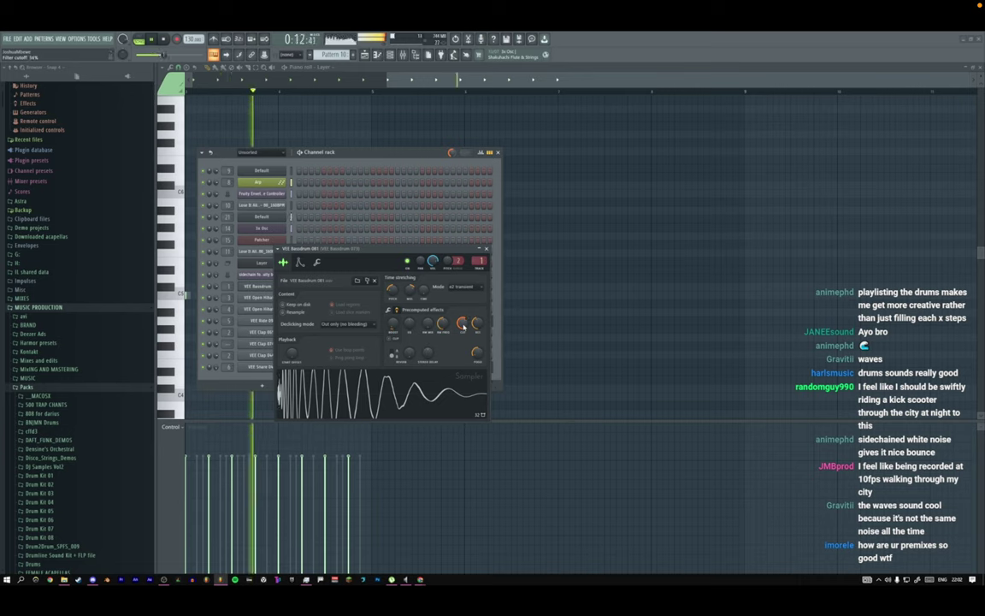
# Lower the bass drum sample's pitch shift to about -800 cents, checking it in playback.
pyautogui.press('space')
pyautogui.moveTo(392, 292); pyautogui.dragTo(393, 294)
pyautogui.press('space')
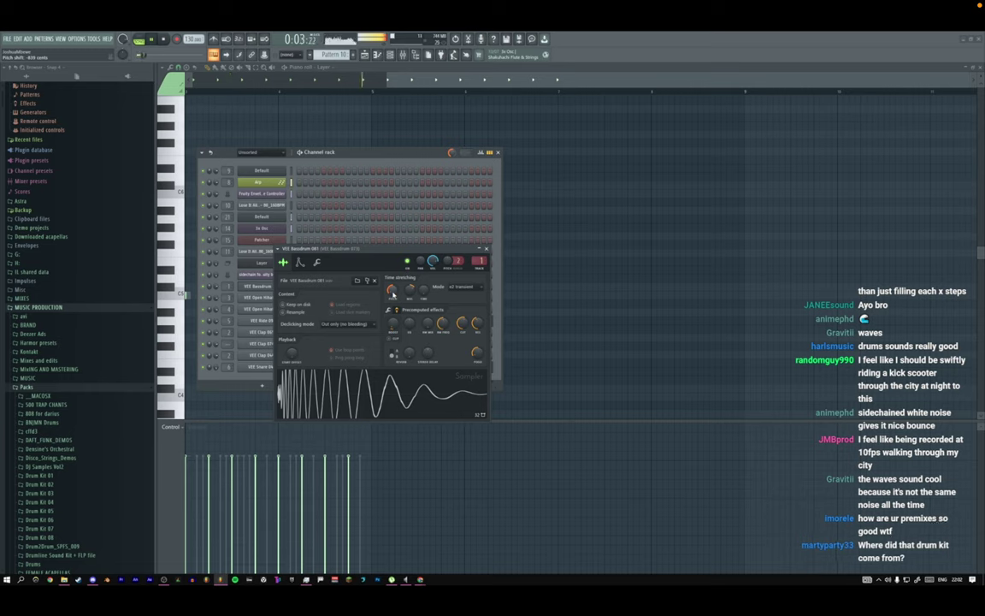
pyautogui.press('space')
pyautogui.moveTo(392, 291); pyautogui.dragTo(393, 290)
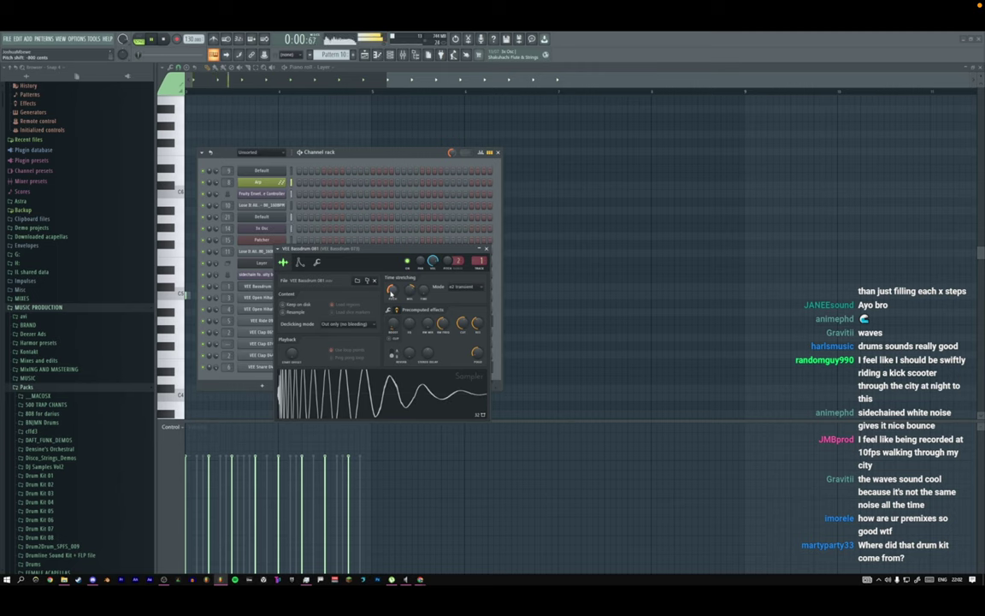
# In the bass drum mixer track's Fruity Parametric EQ 2, move the dip band higher and reposition the high-pass band's cutoff.
pyautogui.doubleClick(479, 262)
pyautogui.click(926, 121)
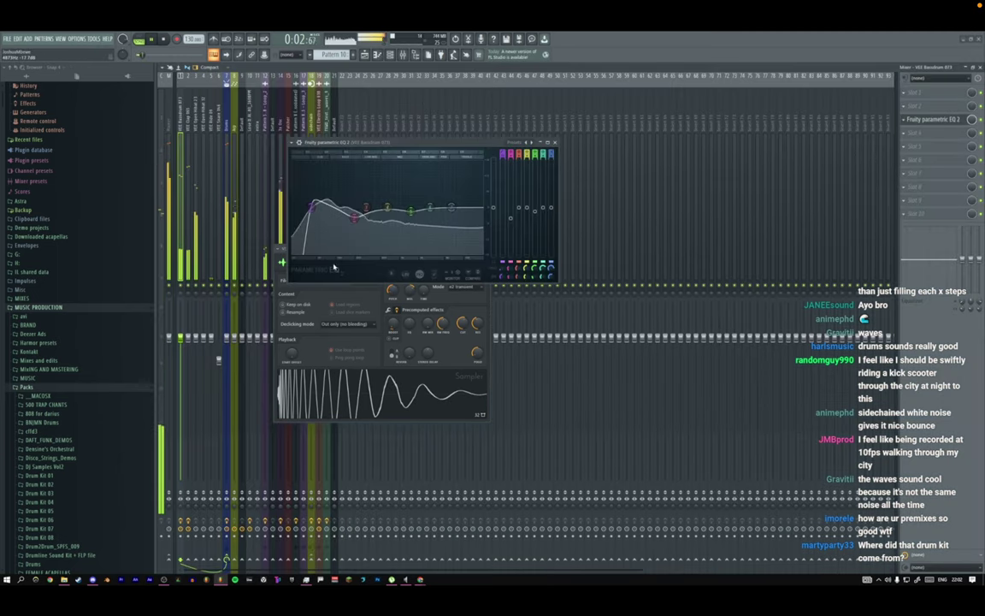
pyautogui.moveTo(354, 218); pyautogui.dragTo(320, 211)
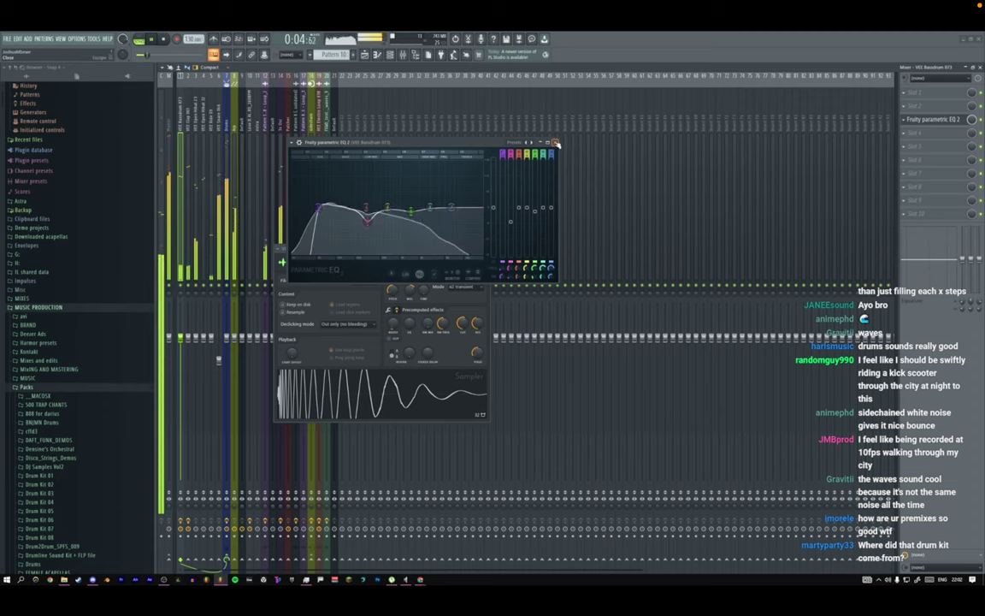
pyautogui.press('space')
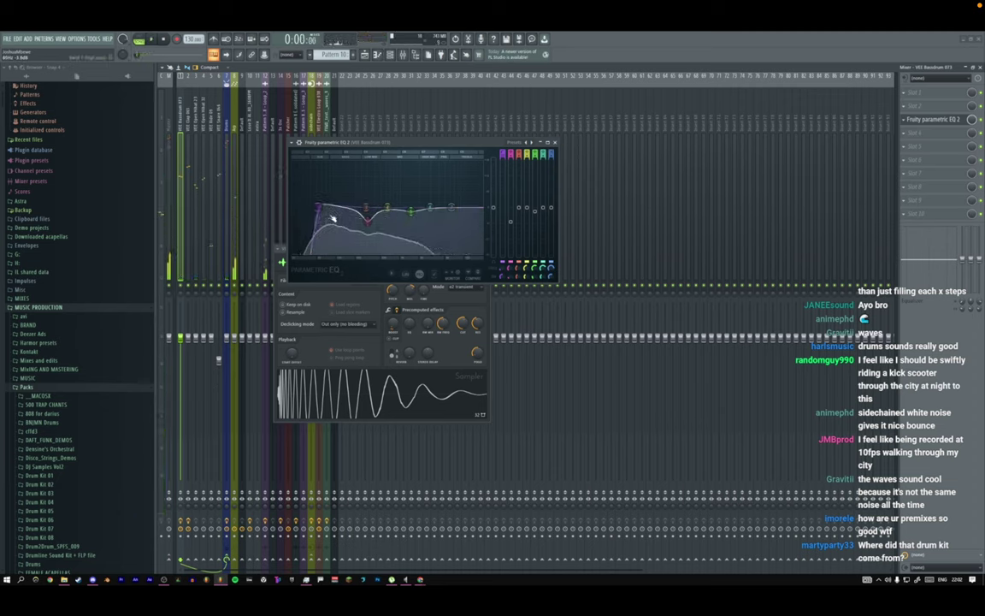
pyautogui.moveTo(318, 210); pyautogui.dragTo(309, 207)
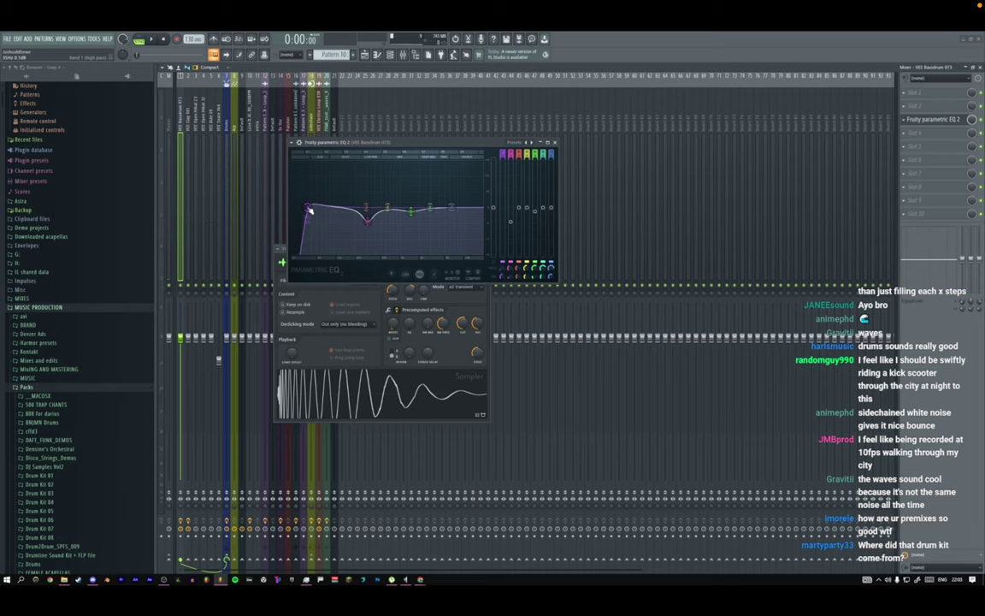
# Clear the open windows and check the VEE Open Hihat 23 channel's sampler settings.
pyautogui.press('F12')
pyautogui.click(253, 296)
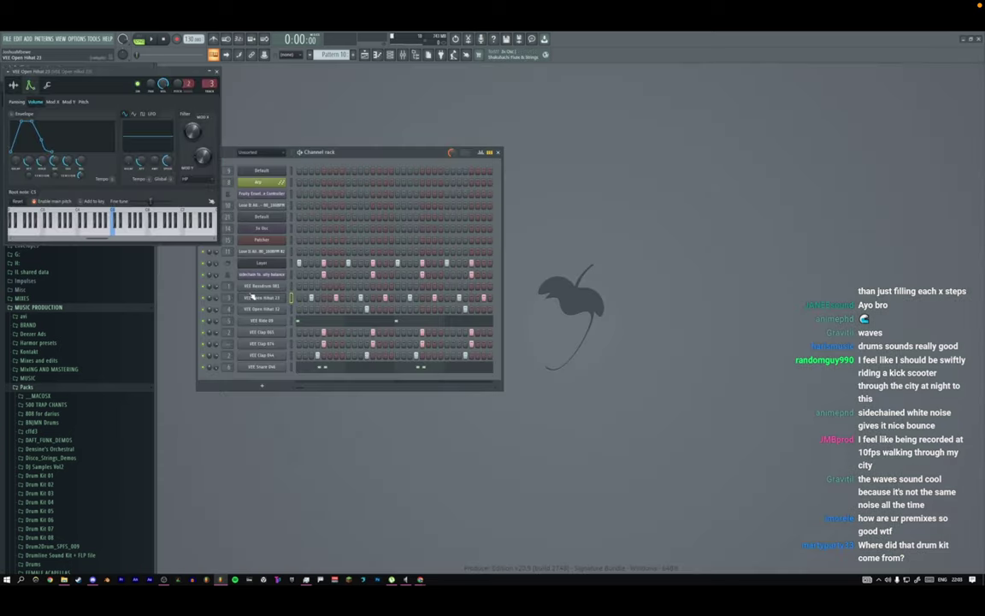
pyautogui.click(14, 86)
pyautogui.moveTo(39, 215); pyautogui.dragTo(41, 371)
pyautogui.click(219, 72)
# Collapse the VEE Claps and VEE Cymbals sample folders and look through the VENGEANCE ESSENTIAL CLUB SOUNDS vol-1 subfolders.
pyautogui.scroll(15, 44, 219)
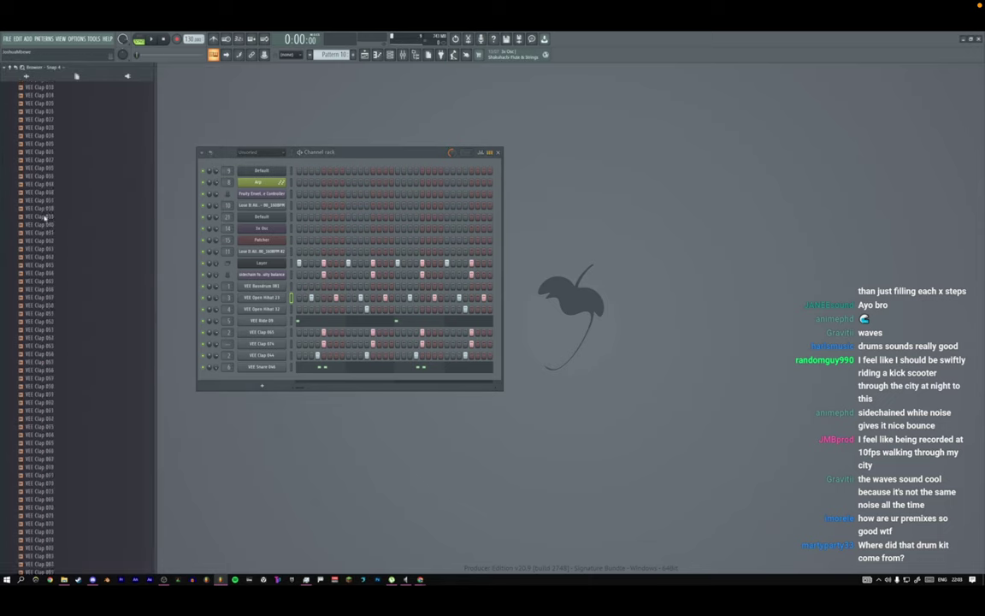
pyautogui.scroll(-2, 49, 333)
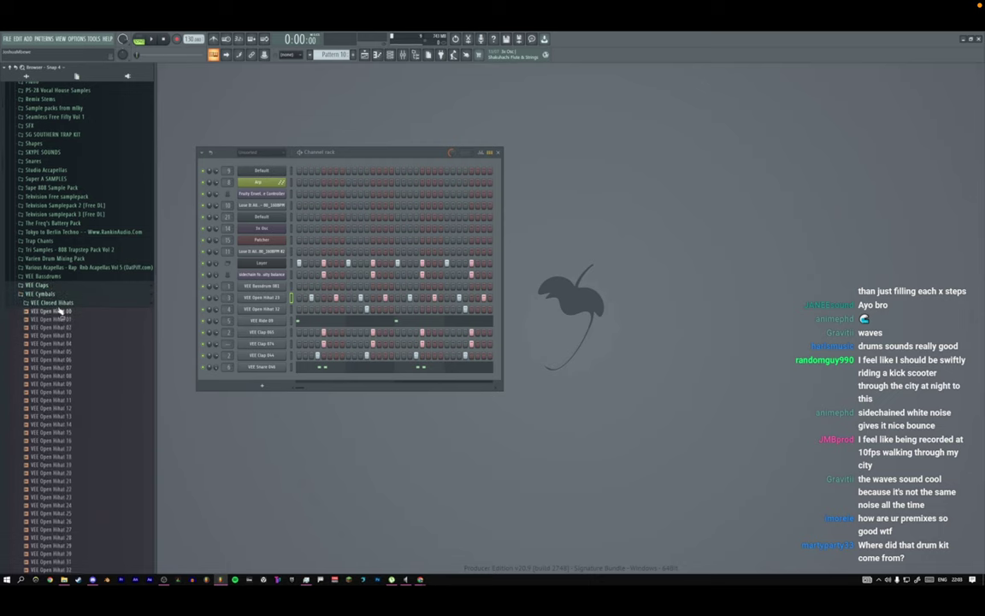
pyautogui.click(45, 284)
pyautogui.click(51, 350)
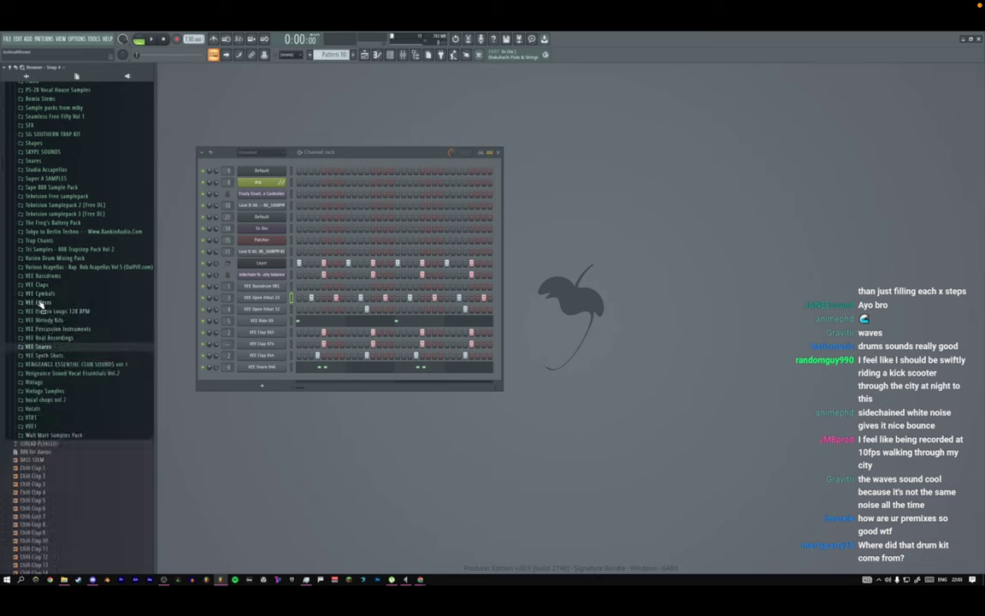
pyautogui.scroll(-2, 56, 352)
pyautogui.click(77, 315)
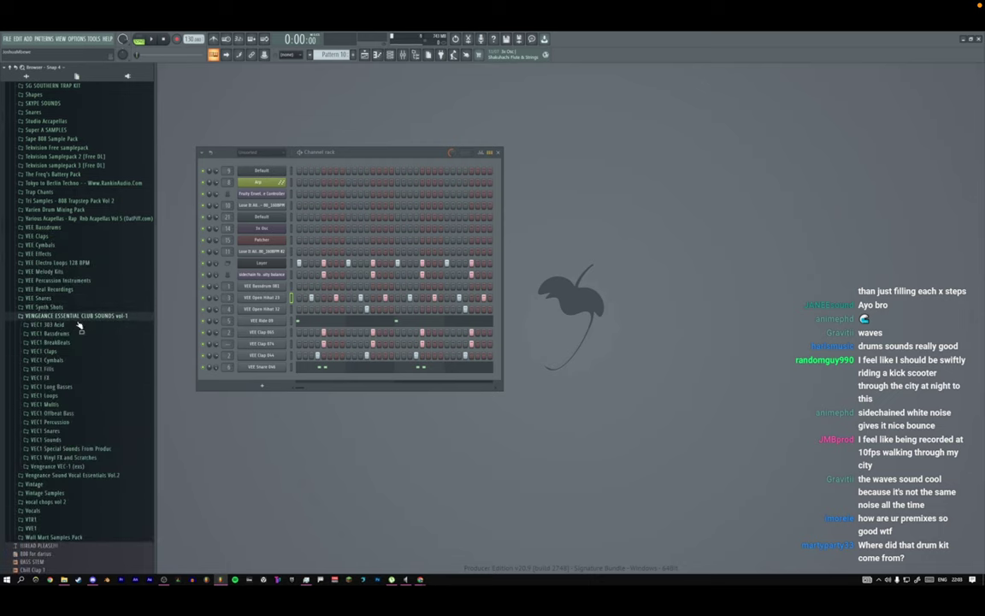
pyautogui.click(78, 316)
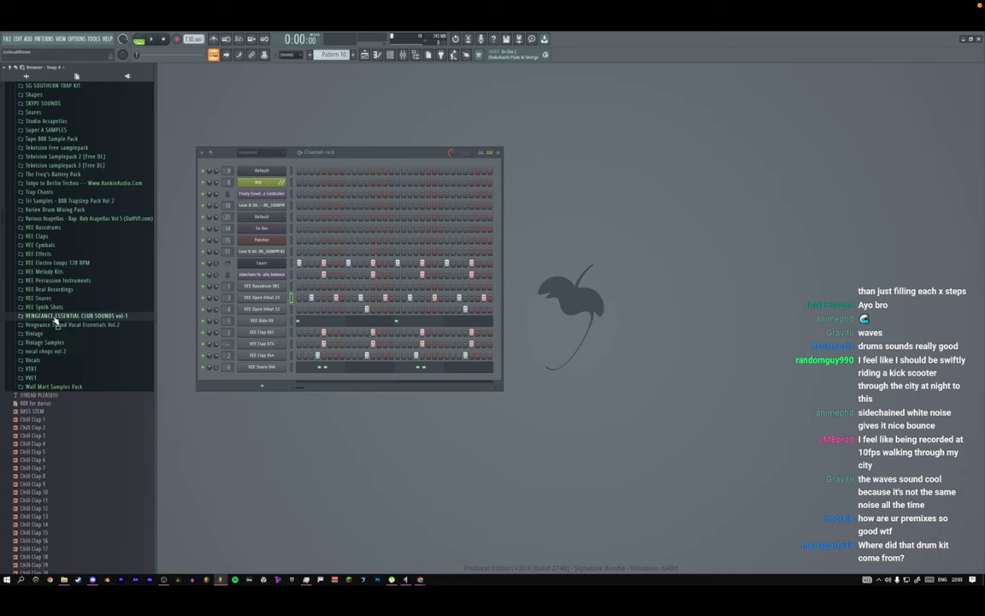
pyautogui.click(53, 317)
# Listen to the arrangement from the start, return to the playlist, and collapse the Vengeance sample folder.
pyautogui.click(248, 367)
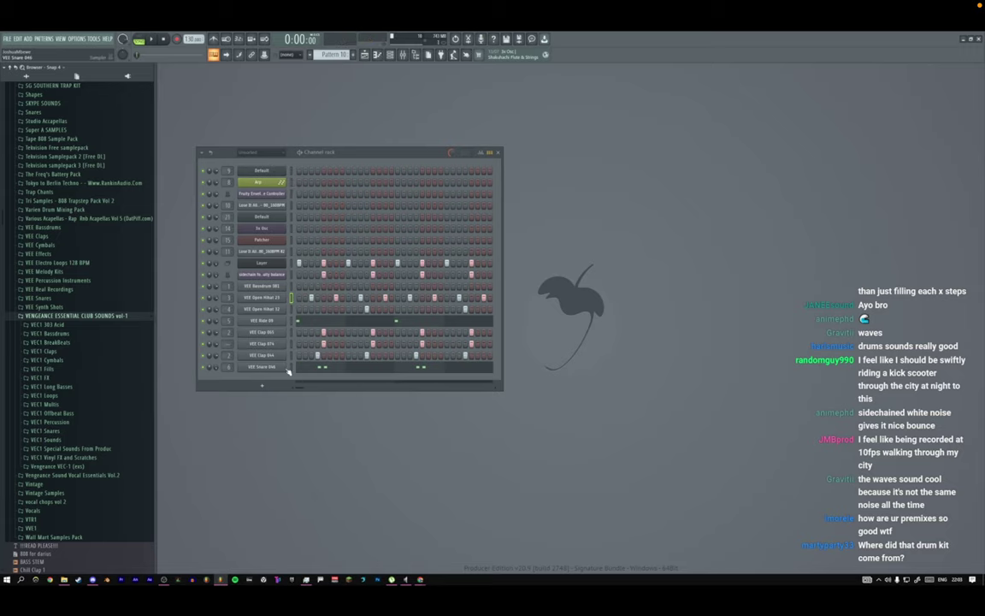
pyautogui.press('space')
pyautogui.press('space')
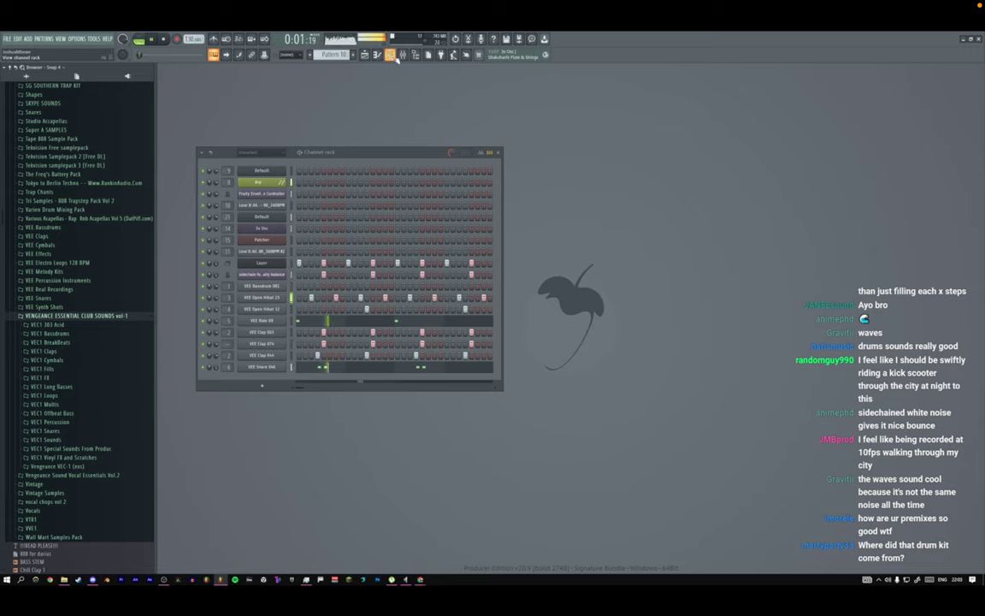
pyautogui.click(364, 54)
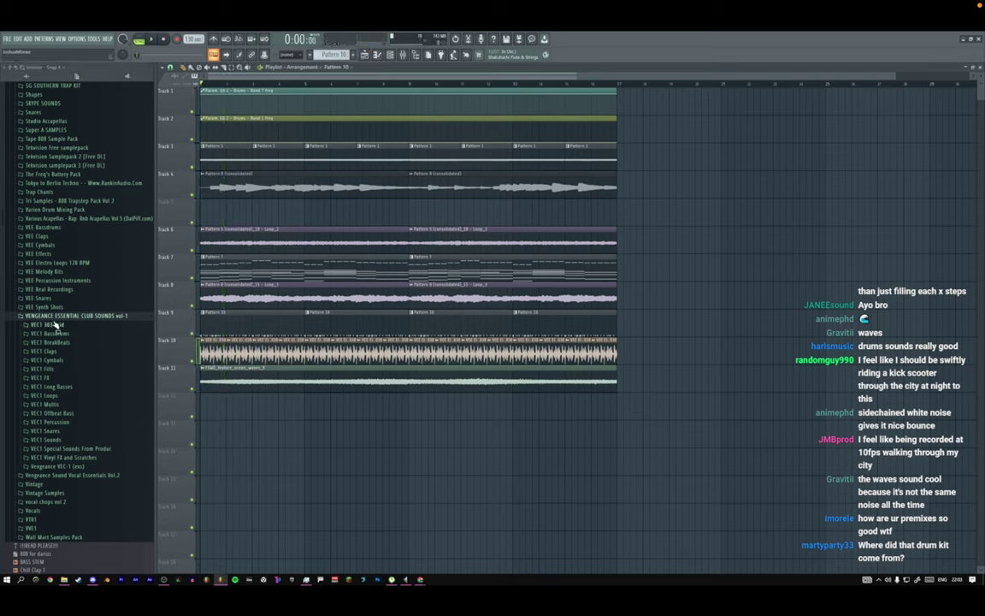
pyautogui.click(53, 315)
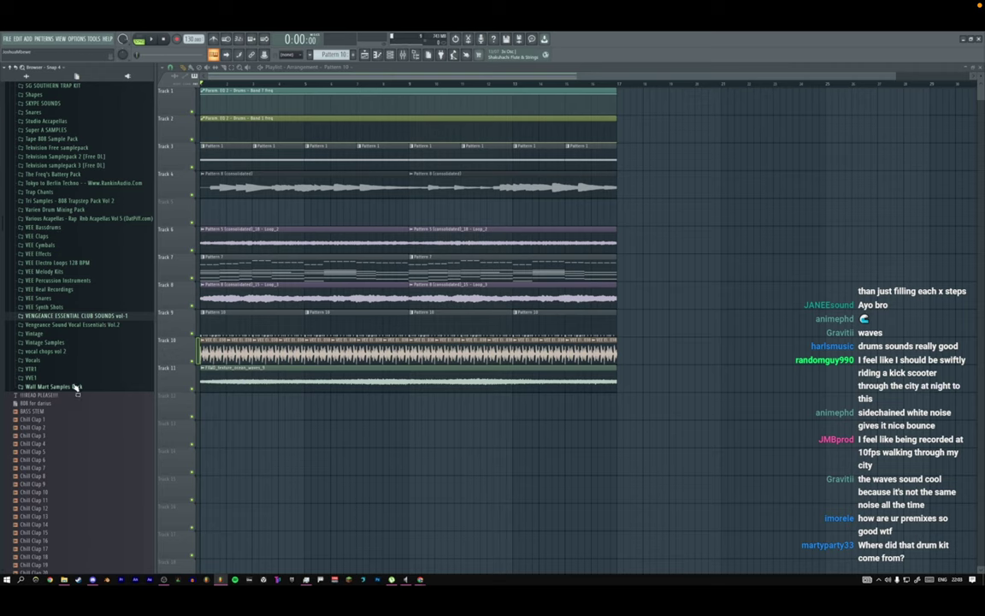
pyautogui.scroll(3, 894, 78)
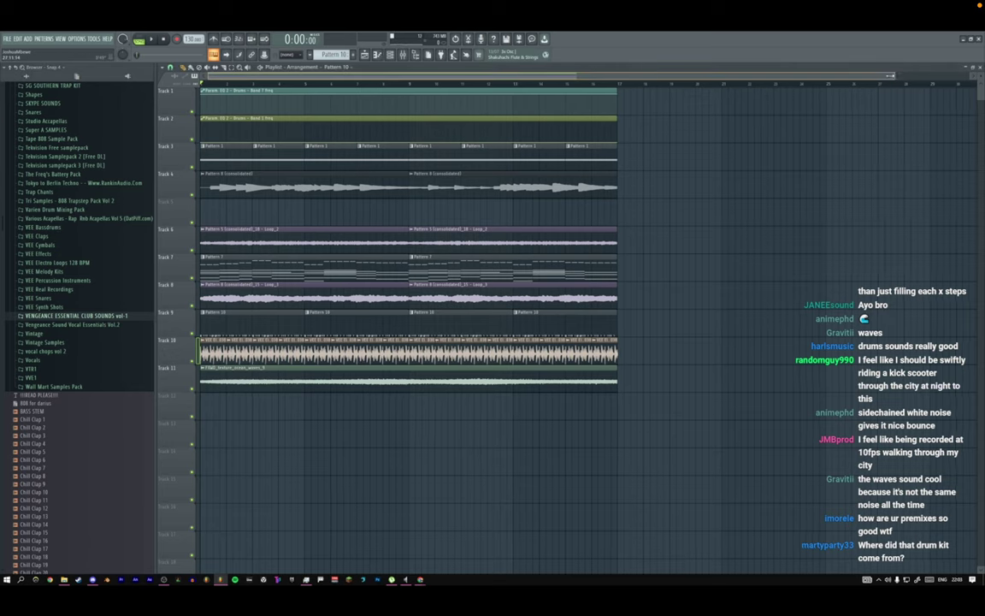
pyautogui.press('space')
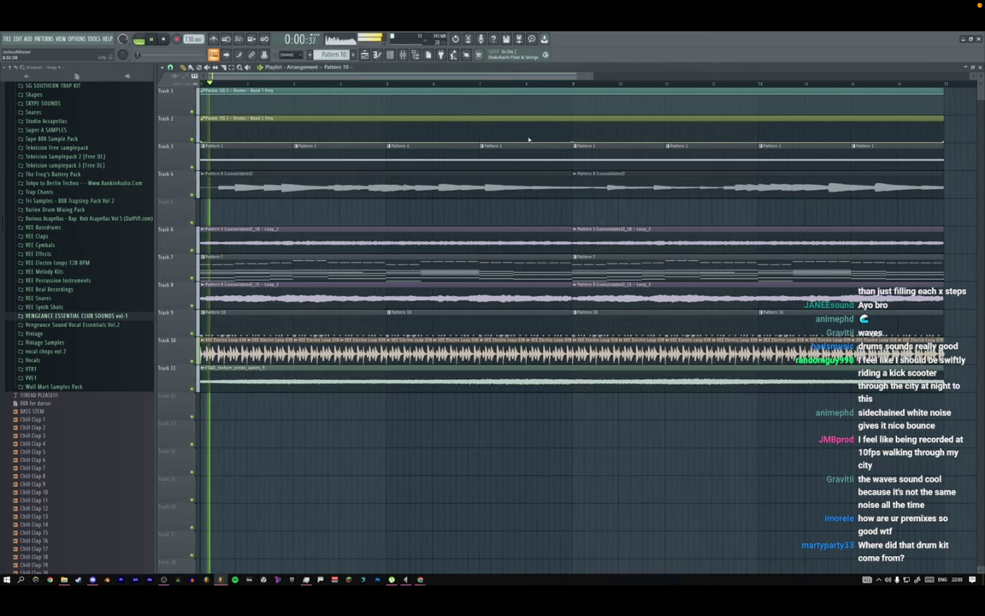
# Reopen Pattern 10's drum channels, stop playback, and review the VEE Bassdrum 081 sampler before clearing the windows.
pyautogui.doubleClick(269, 321)
pyautogui.click(390, 54)
pyautogui.press('space')
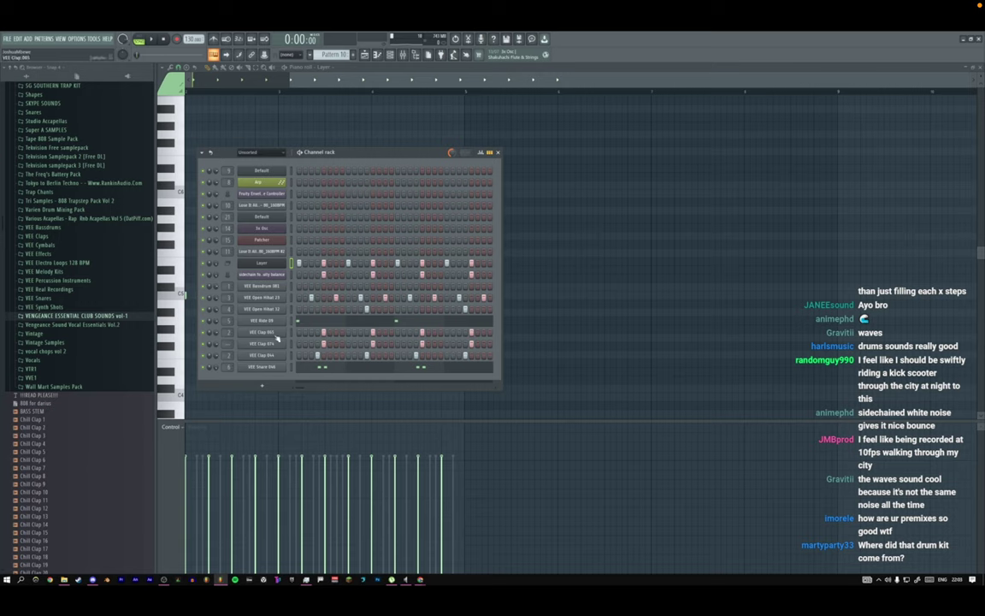
pyautogui.click(275, 287)
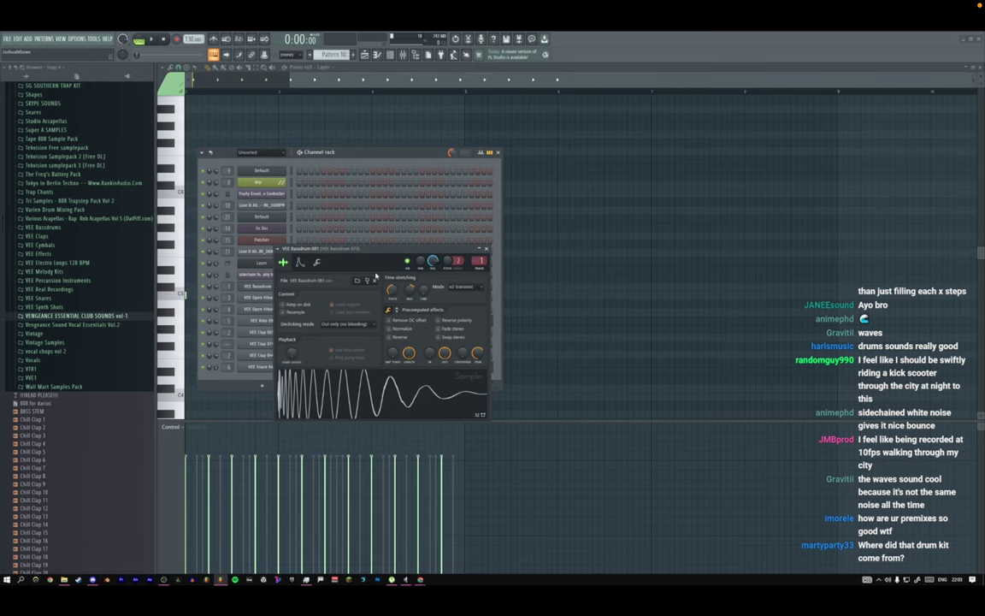
pyautogui.press('F12')
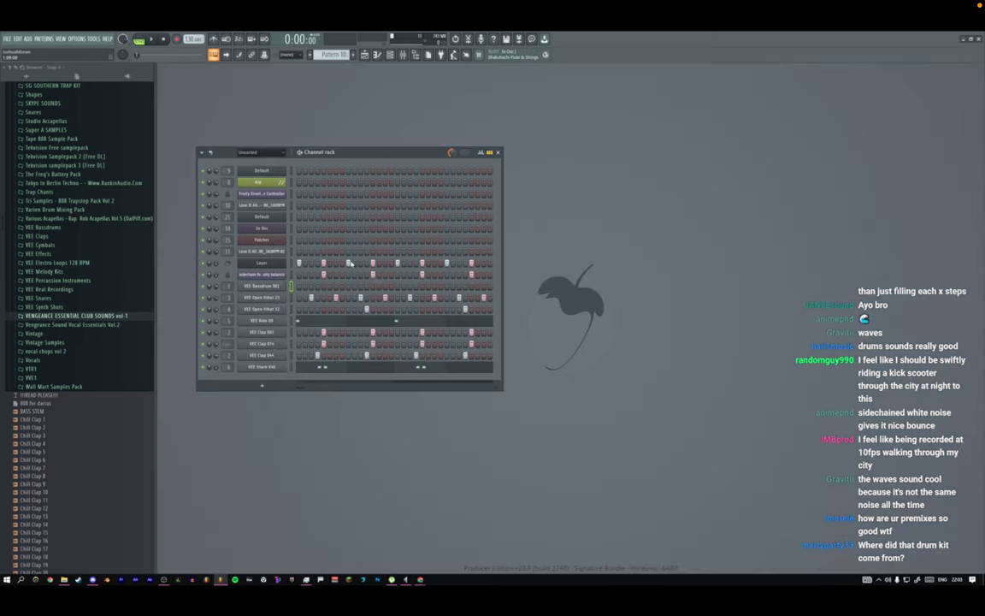
# Lengthen the VEE Bassdrum 081 sample with the time-stretch multiplier during playback, then close its sampler.
pyautogui.click(260, 286)
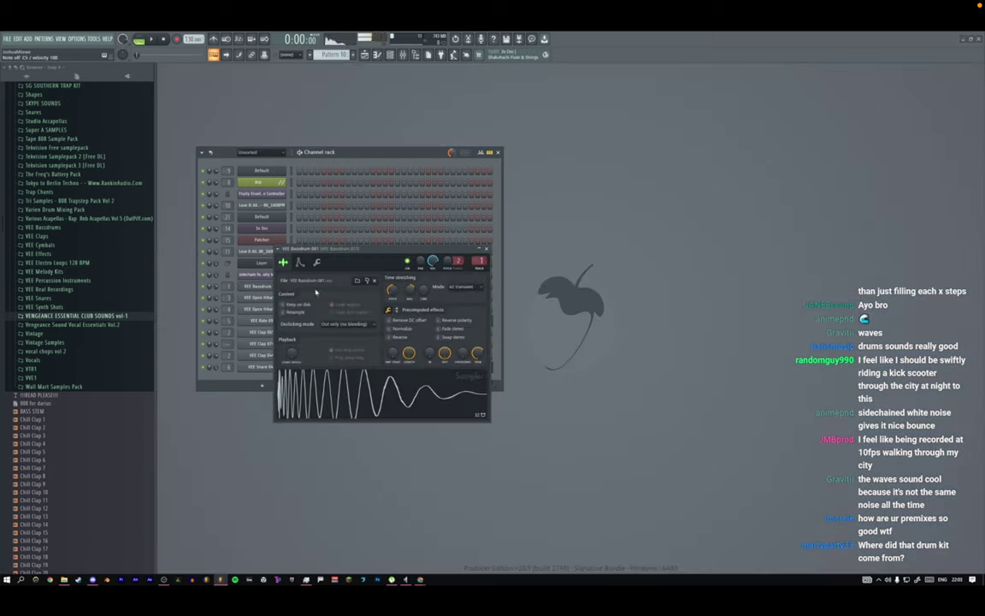
pyautogui.moveTo(408, 355); pyautogui.dragTo(409, 353)
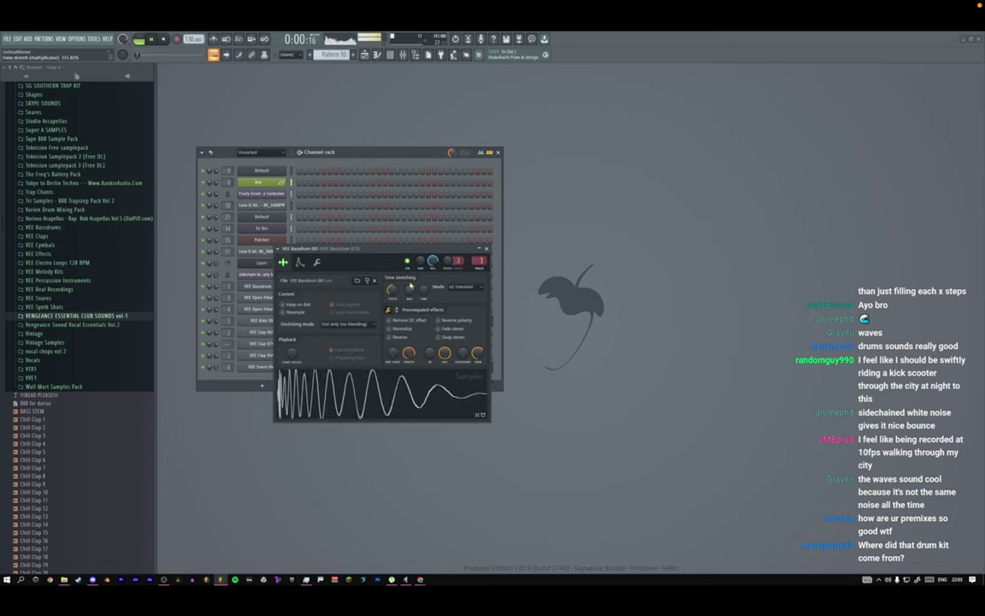
pyautogui.press('space')
pyautogui.moveTo(411, 289); pyautogui.dragTo(411, 290)
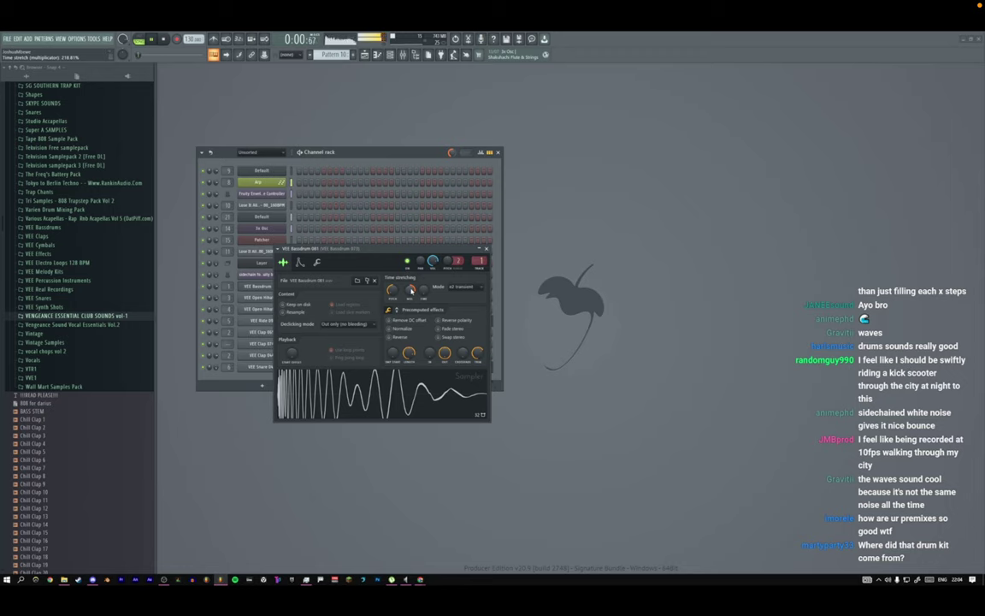
pyautogui.click(487, 250)
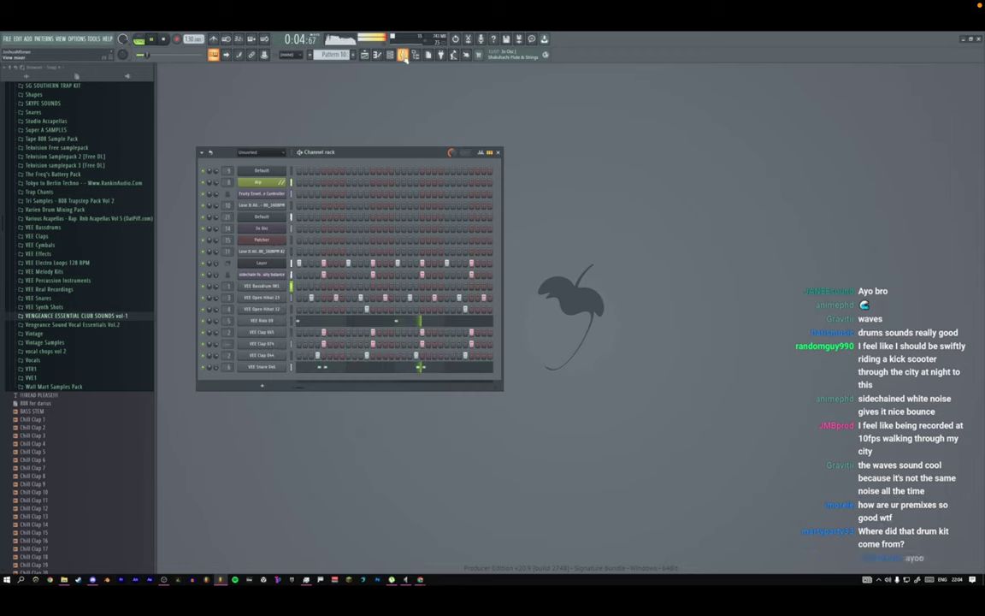
# Check the track levels in the mixer during playback, stop, and bring back the channel rack.
pyautogui.press('F9')
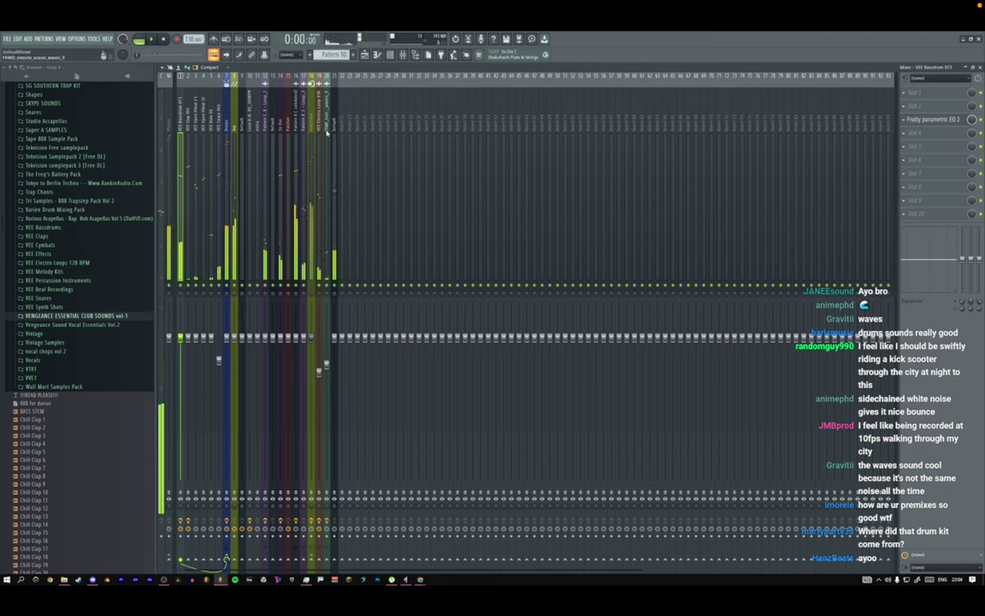
pyautogui.press('space')
pyautogui.press('space')
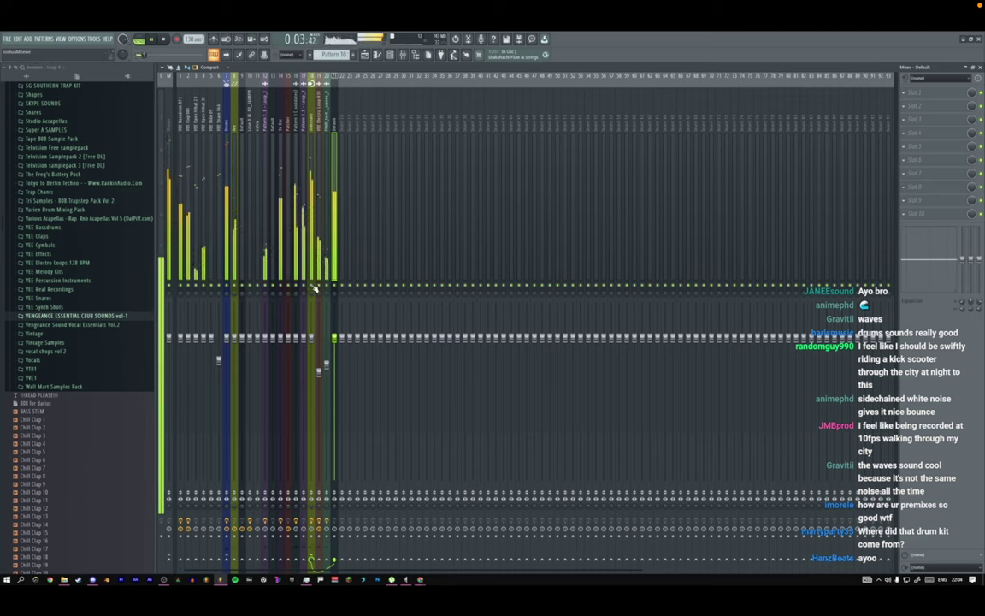
pyautogui.press('space')
pyautogui.press('F6')
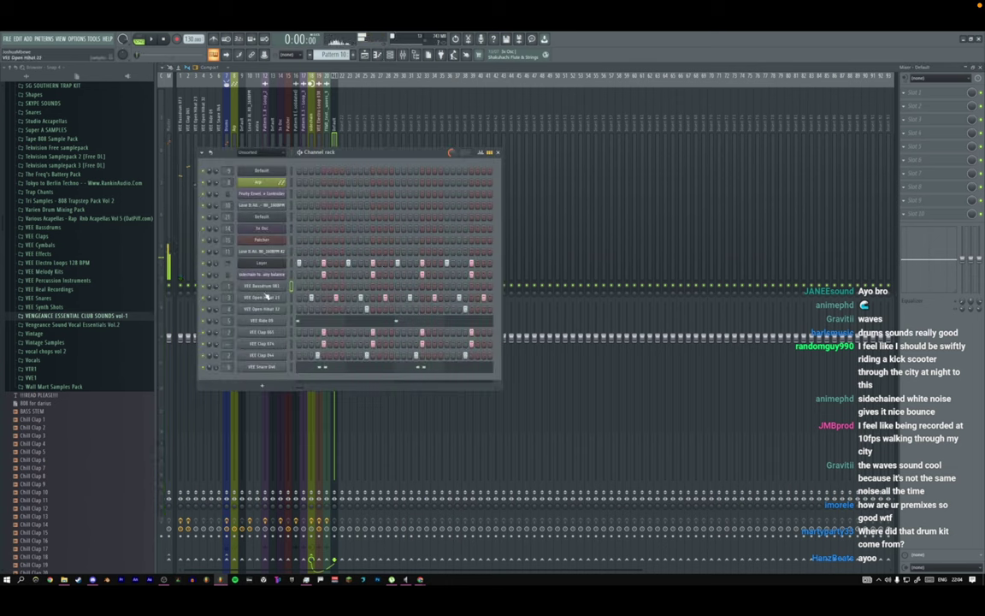
# Fine-tune the VEE Bassdrum 081 sampler's time stretching while playing and open its track's Fruity parametric EQ 2.
pyautogui.click(263, 287)
pyautogui.moveTo(394, 293); pyautogui.dragTo(394, 294)
pyautogui.press('space')
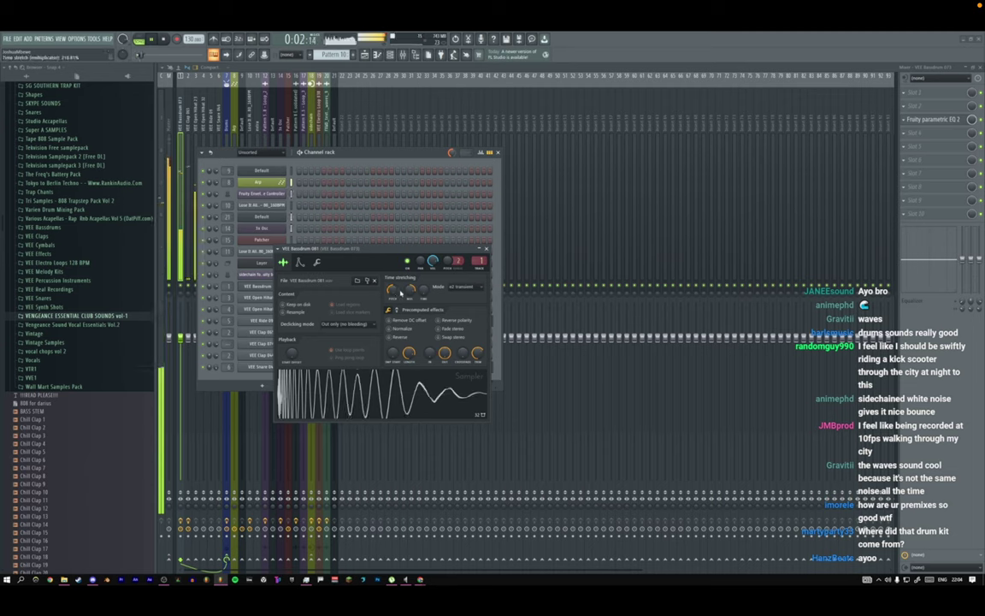
pyautogui.click(937, 118)
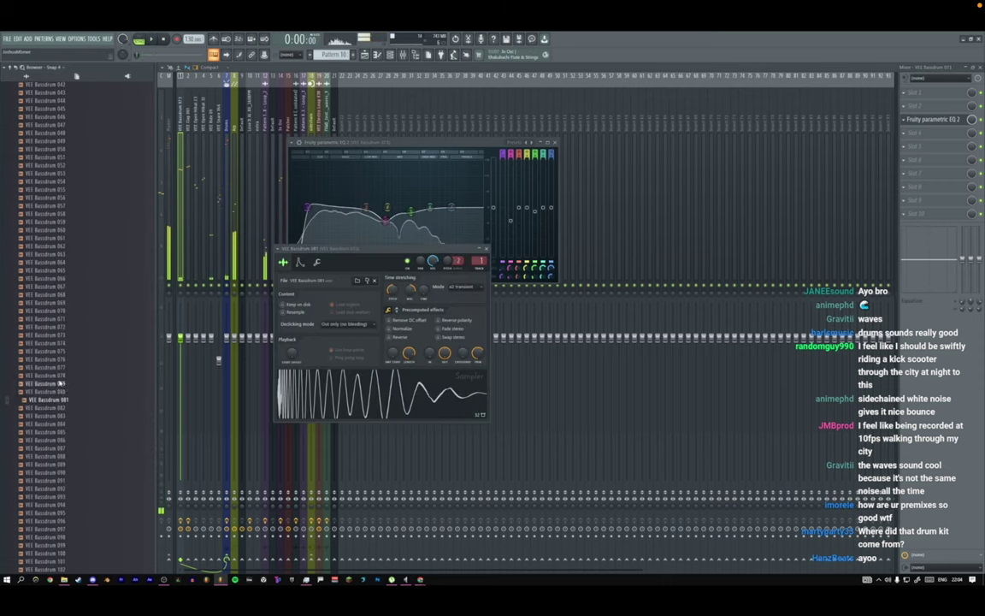
# Audition kicks in the VEE Bassdrums folder and try VEE Bassdrum 090 in the bass drum sampler.
pyautogui.click(53, 394)
pyautogui.click(56, 434)
pyautogui.scroll(-3, 57, 416)
pyautogui.click(56, 417)
pyautogui.scroll(-2, 58, 394)
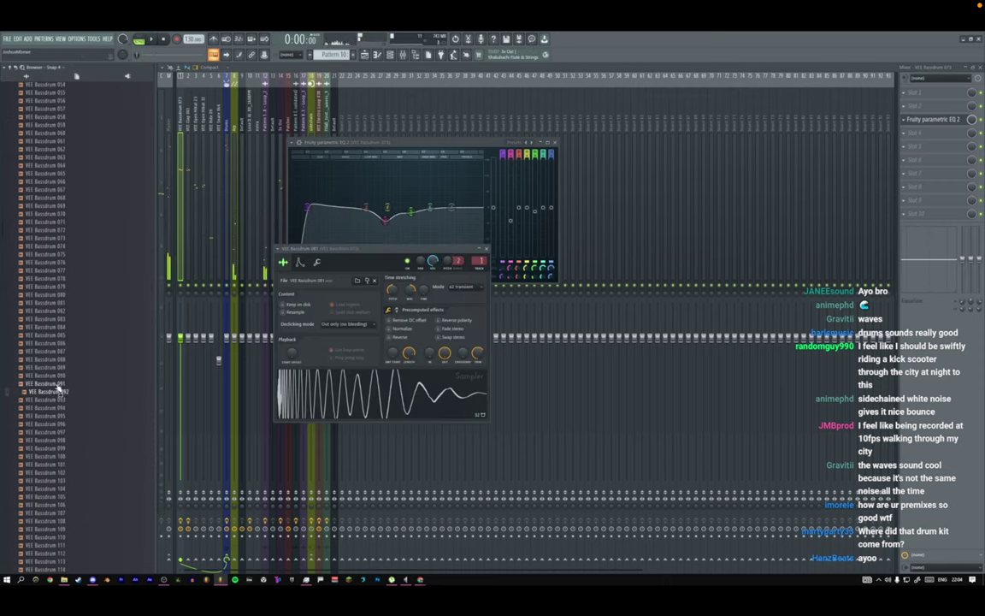
pyautogui.moveTo(282, 393); pyautogui.dragTo(284, 394)
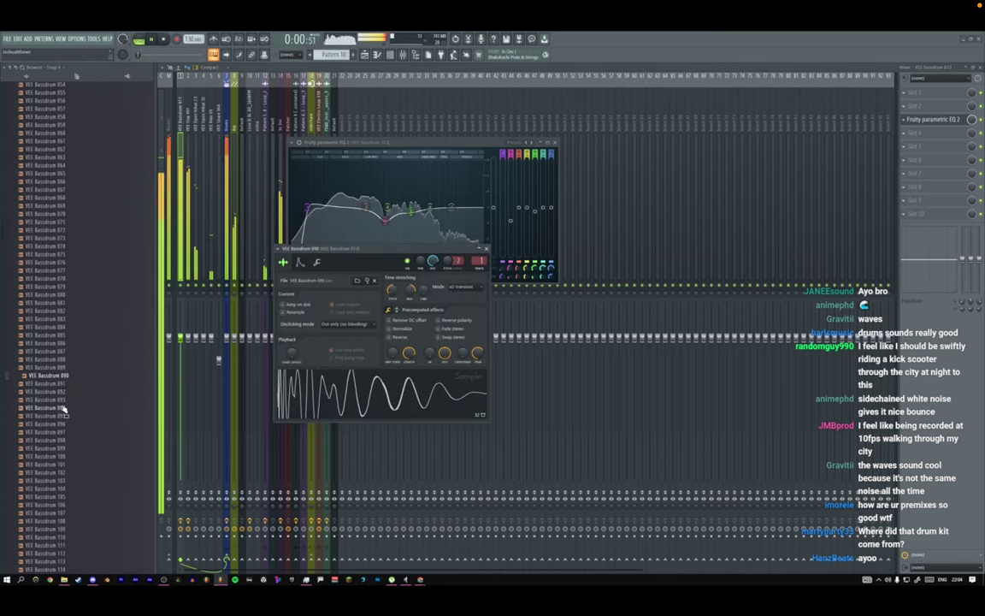
# Try further replacement kicks in the bass drum sampler, including VEE Bassdrum 101 and VEE Bassdrum 109.
pyautogui.moveTo(65, 401); pyautogui.dragTo(377, 391)
pyautogui.scroll(-4, 84, 397)
pyautogui.moveTo(84, 368); pyautogui.dragTo(308, 393)
pyautogui.moveTo(368, 264); pyautogui.dragTo(279, 272)
pyautogui.scroll(-4, 83, 345)
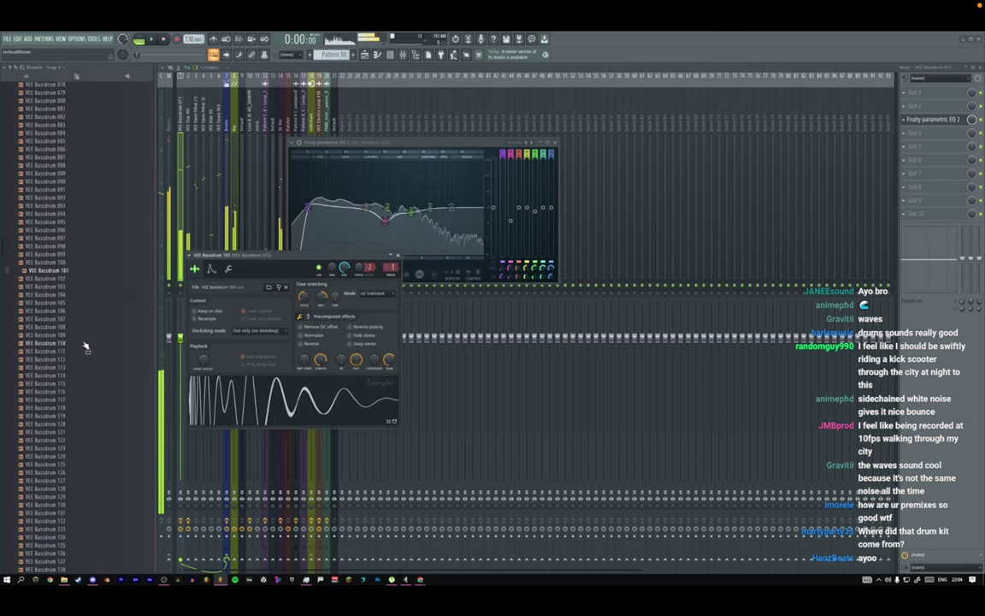
pyautogui.moveTo(84, 334); pyautogui.dragTo(243, 397)
# Load VEE Bassdrum 113 into the bass drum sampler and adjust its pitch shift, time stretch and pogo effect.
pyautogui.scroll(-2, 86, 384)
pyautogui.scroll(-1, 86, 386)
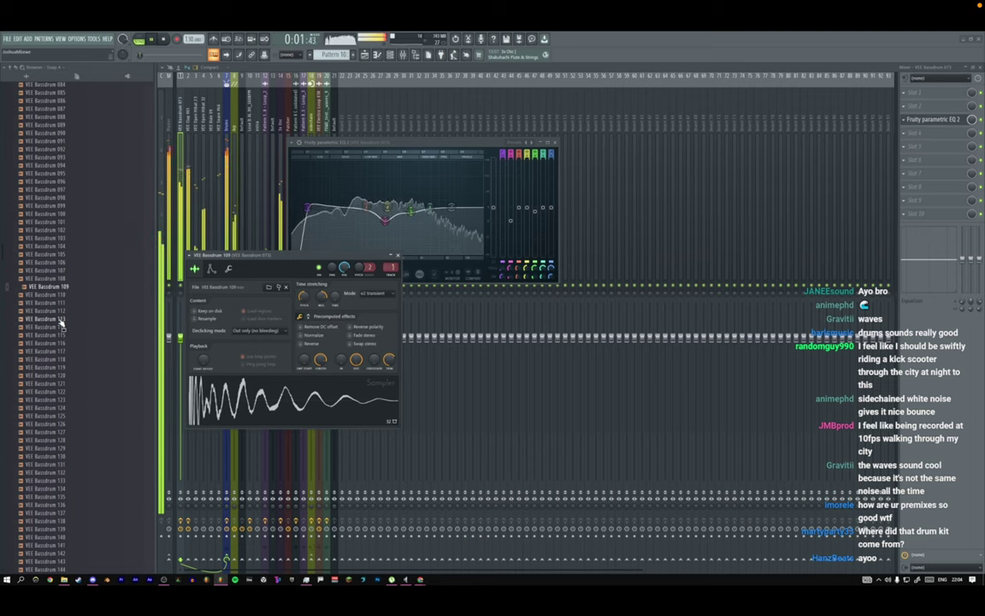
pyautogui.click(60, 319)
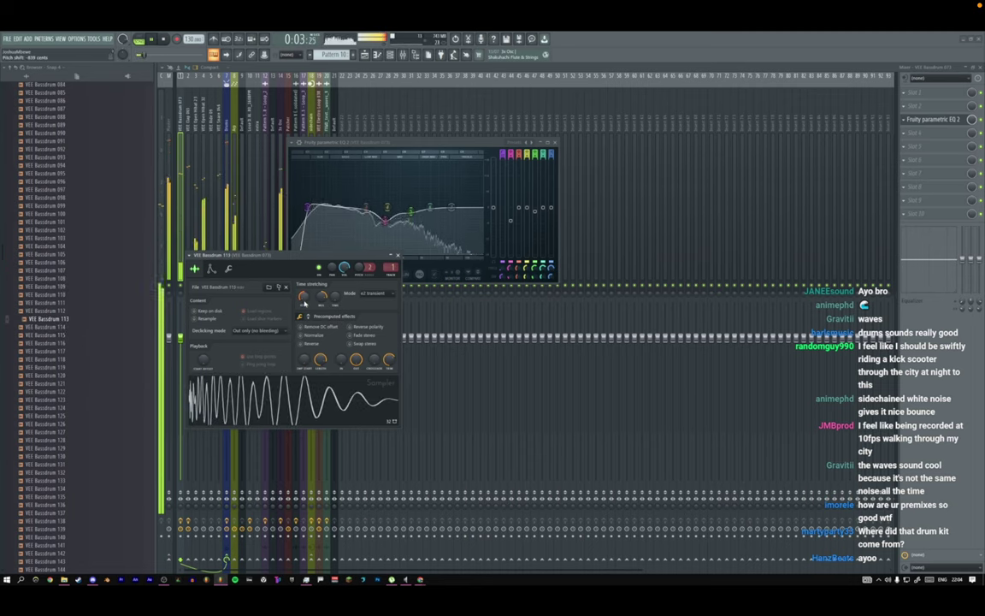
pyautogui.moveTo(317, 301); pyautogui.dragTo(321, 302)
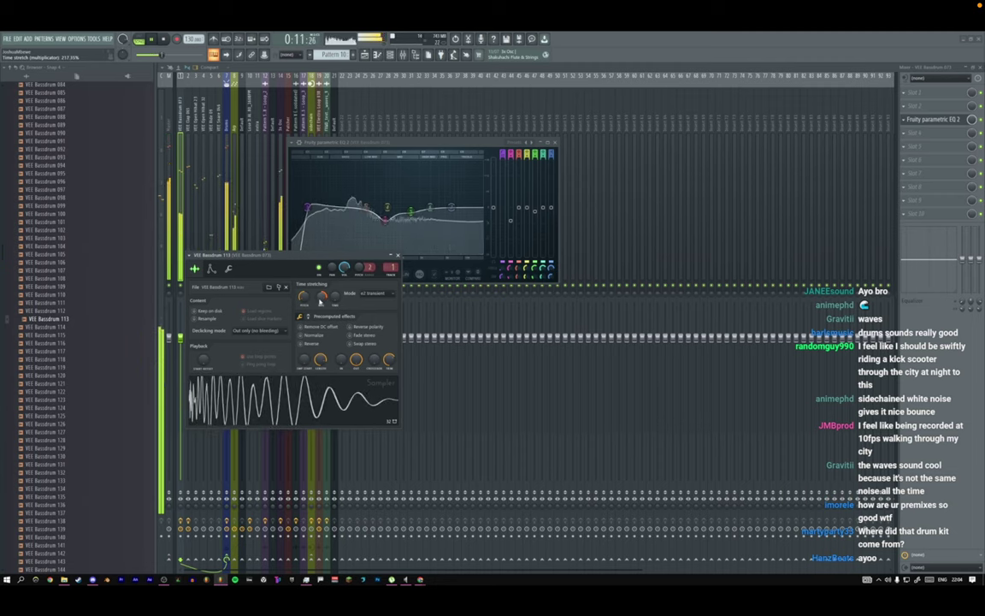
pyautogui.scroll(-3, 387, 362)
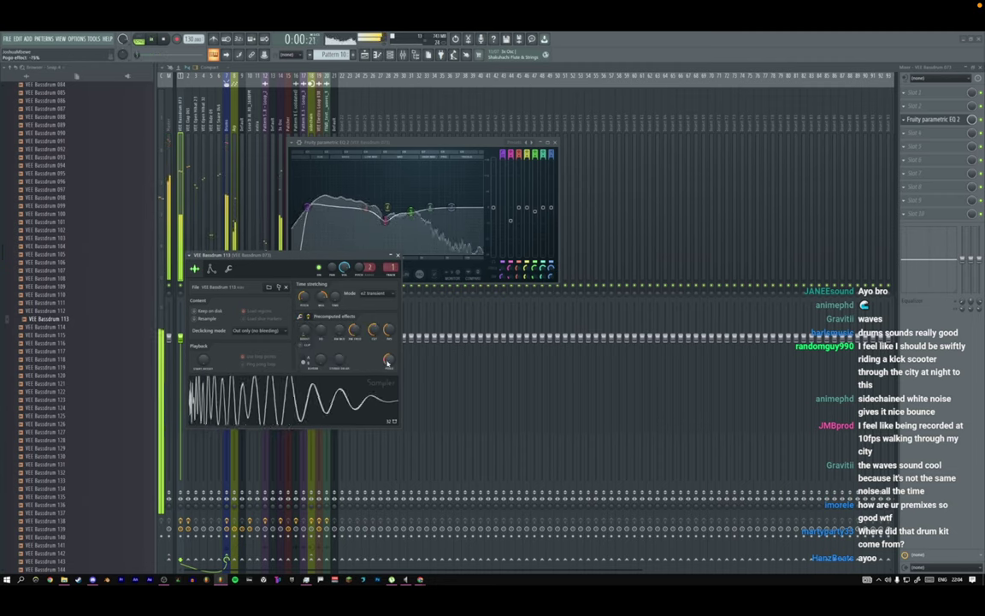
# Close the bass drum sampler and EQ windows and return to the playlist arrangement.
pyautogui.click(397, 256)
pyautogui.click(555, 143)
pyautogui.click(367, 56)
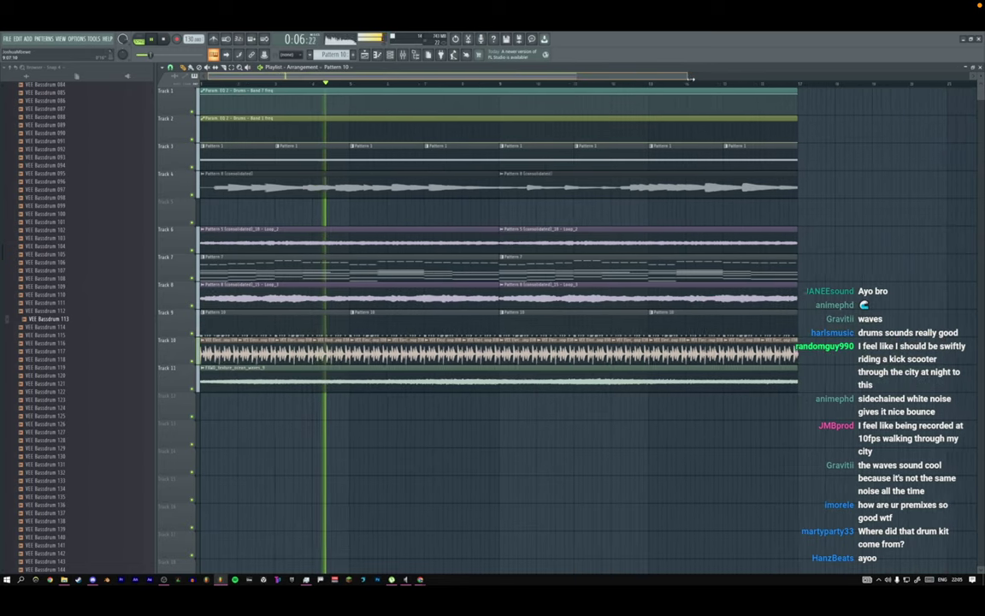
pyautogui.moveTo(691, 79); pyautogui.dragTo(708, 80)
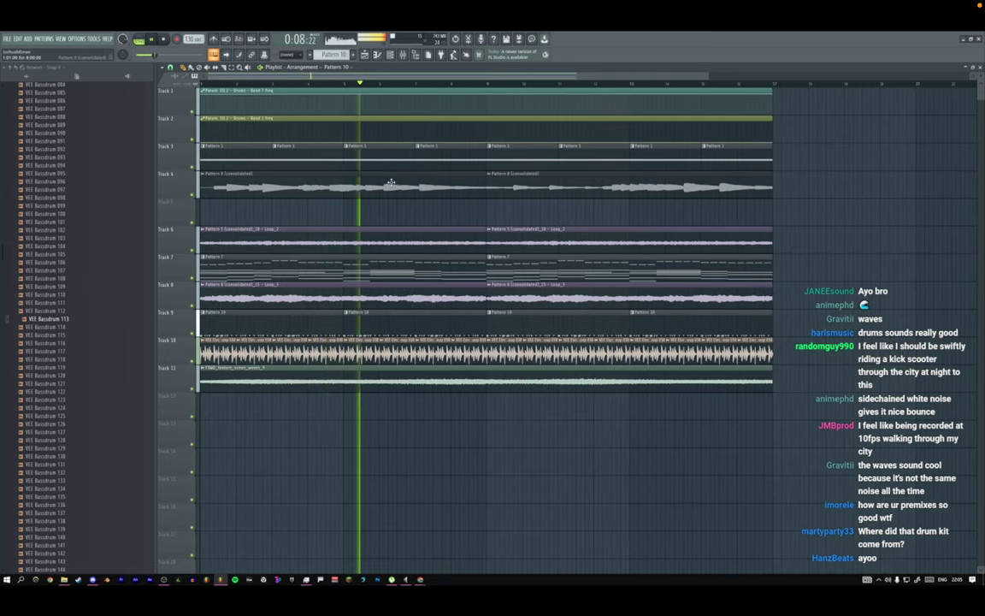
# Select Pattern 7 and solo the Arp track in the mixer to hear it alone.
pyautogui.click(347, 270)
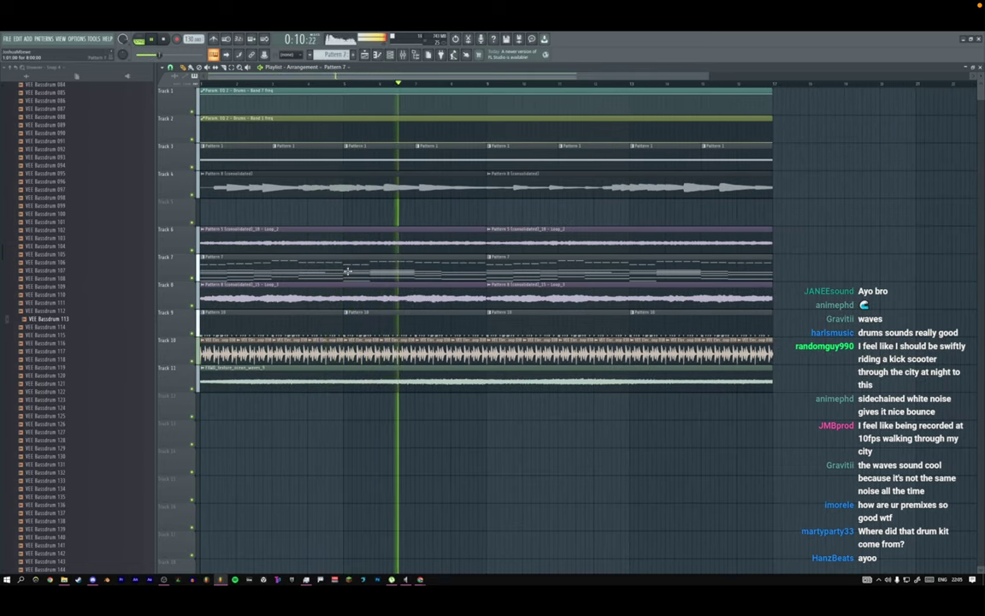
pyautogui.press('F7')
pyautogui.press('F9')
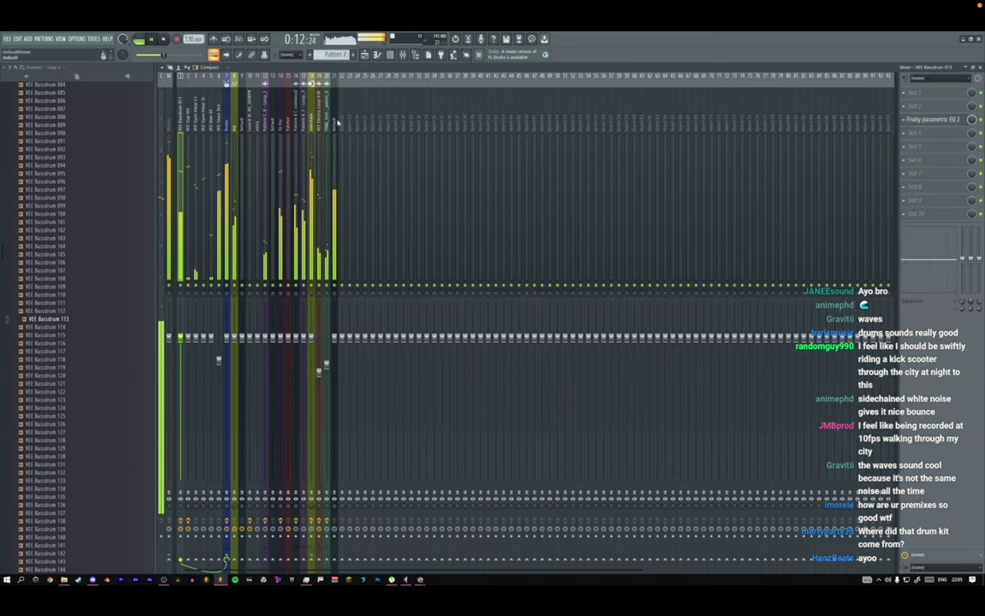
pyautogui.click(236, 287)
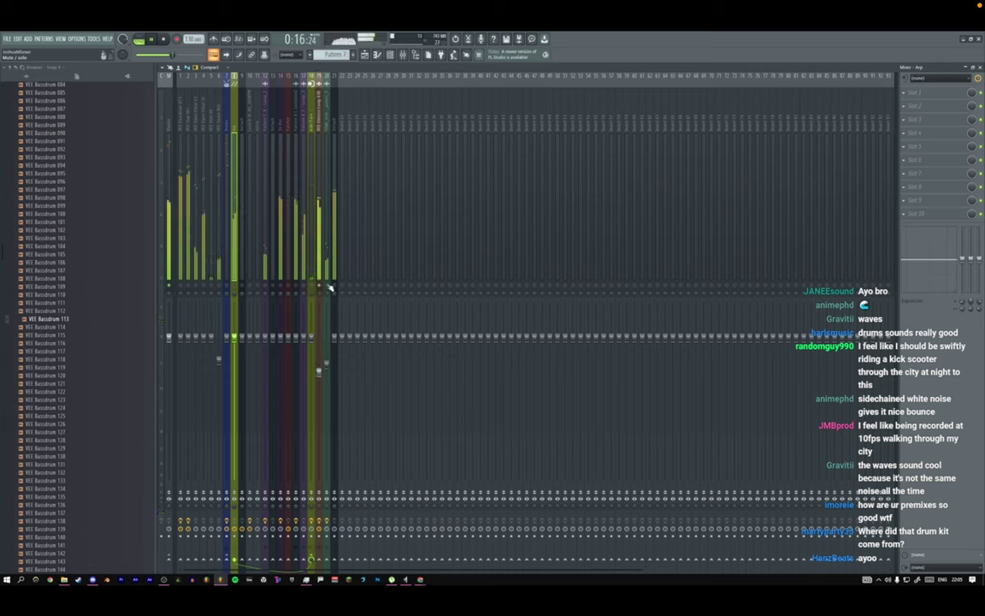
# Solo the 3x Osc mixer track, remove its Fruity Love Philter effect, and unsolo the track.
pyautogui.click(282, 287)
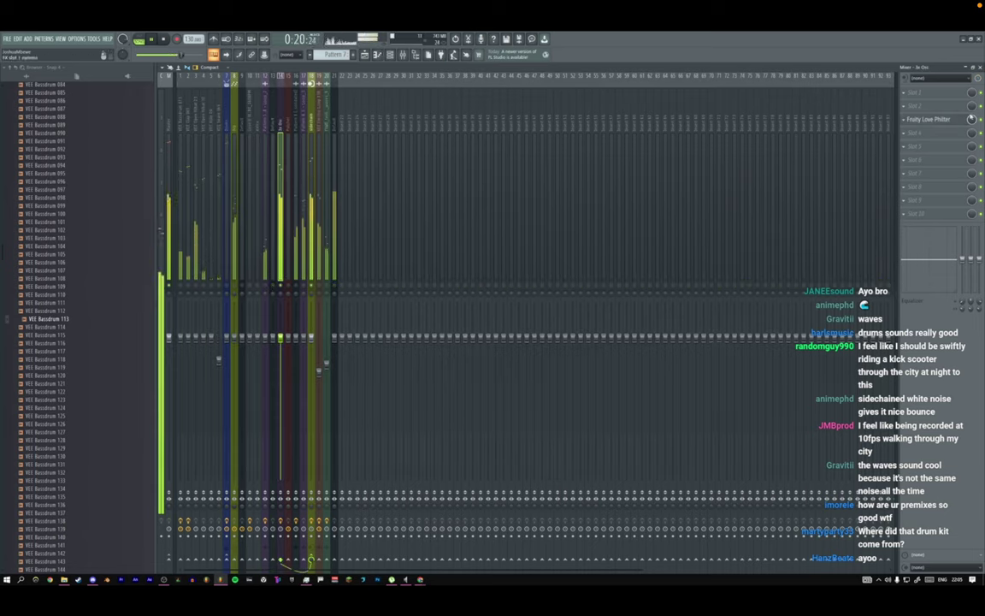
pyautogui.click(904, 120)
pyautogui.click(912, 137)
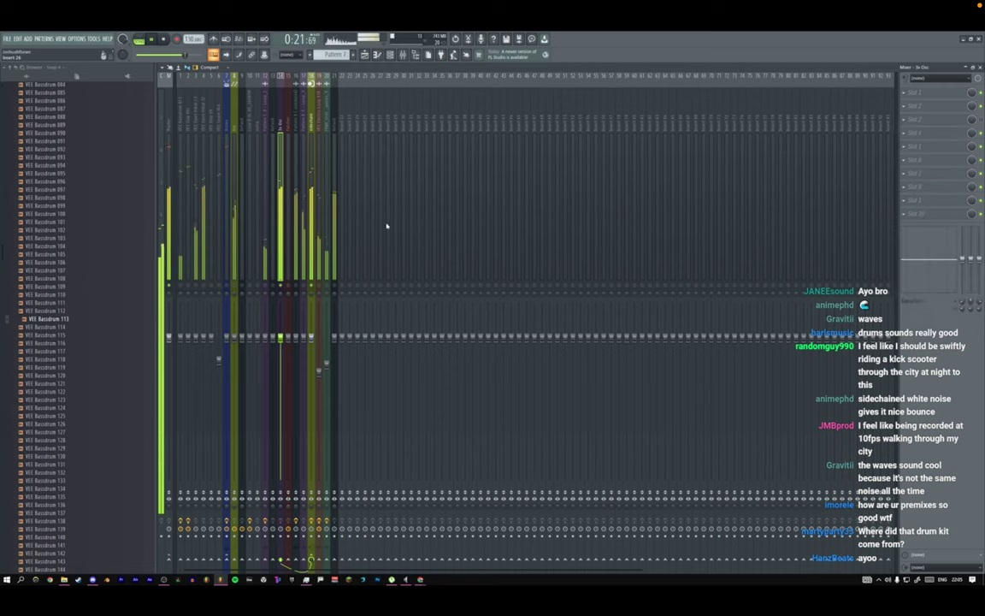
pyautogui.rightClick(281, 286)
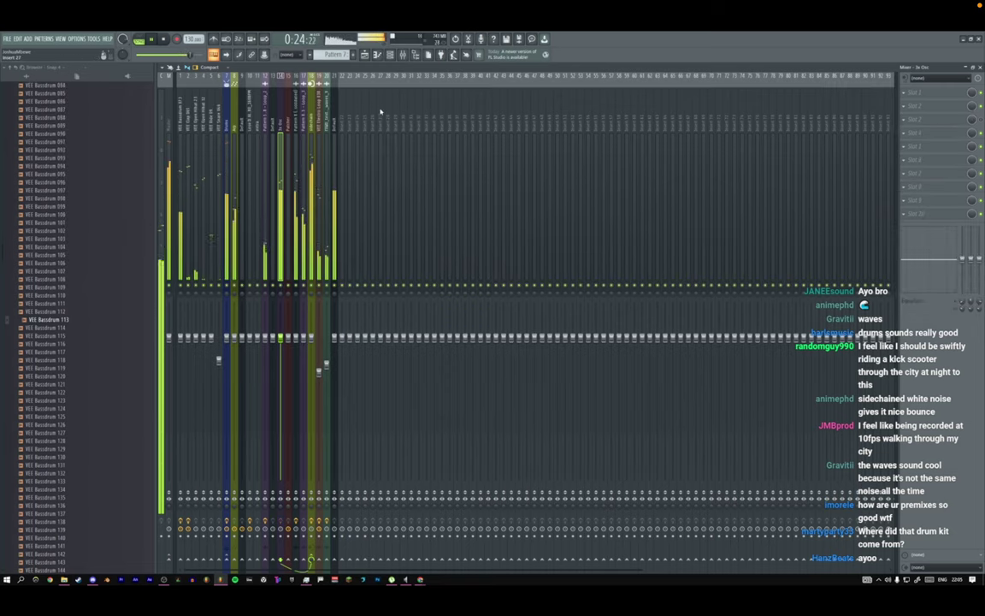
# Return to the playlist and listen to the arrangement again from the start, then stop playback.
pyautogui.click(365, 55)
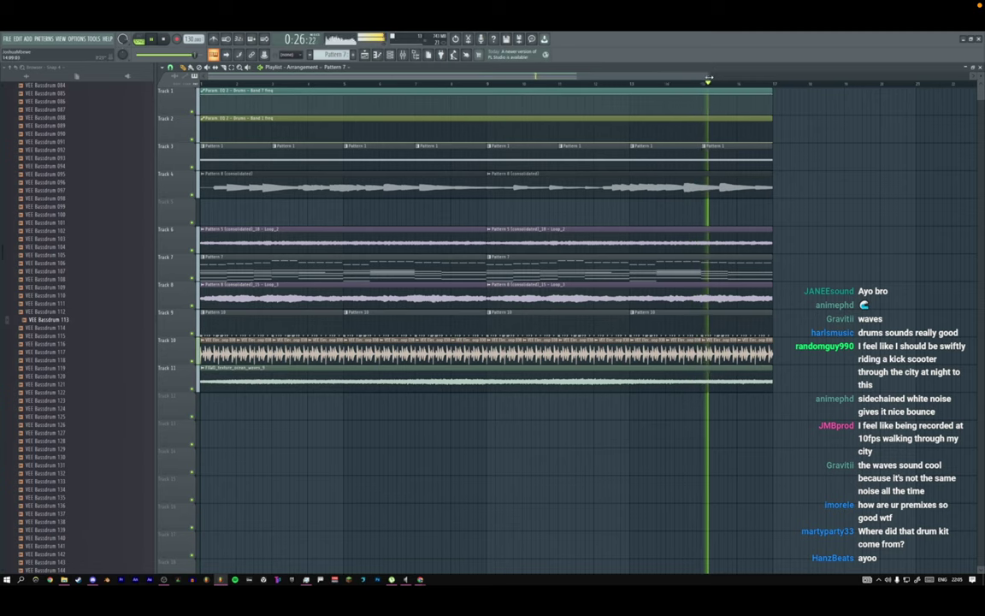
pyautogui.moveTo(711, 80); pyautogui.dragTo(857, 87)
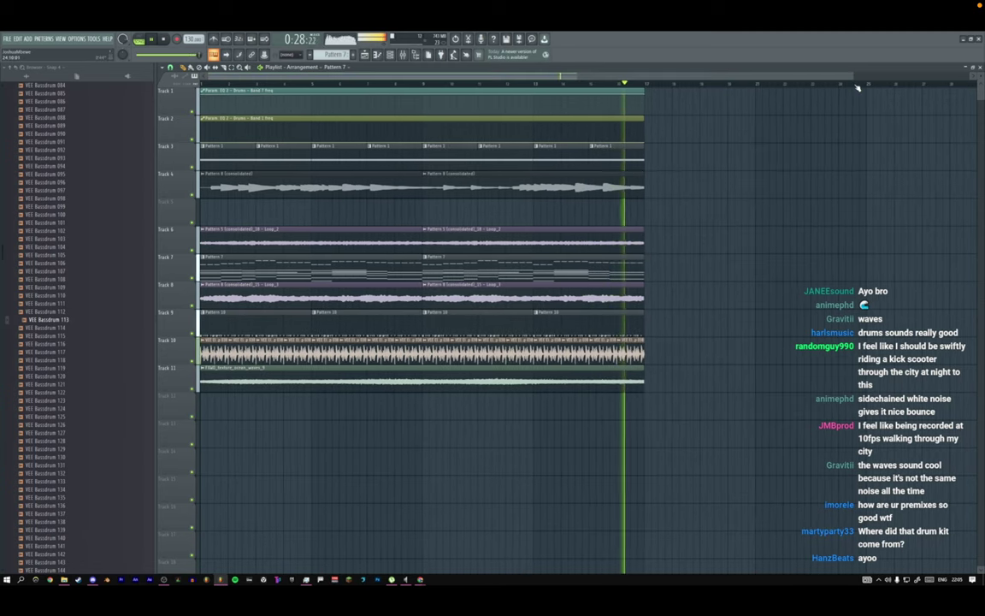
pyautogui.press('space')
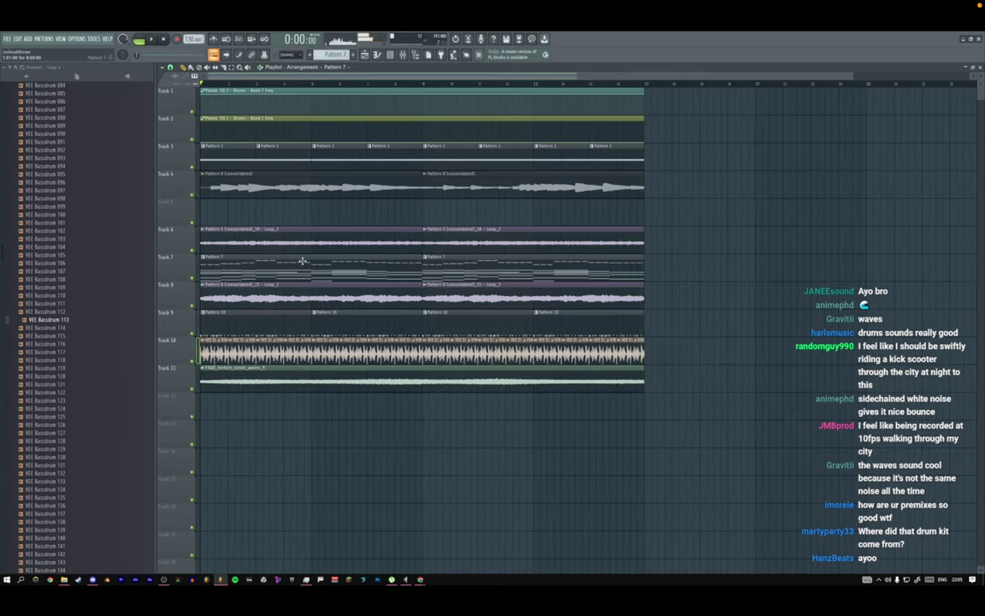
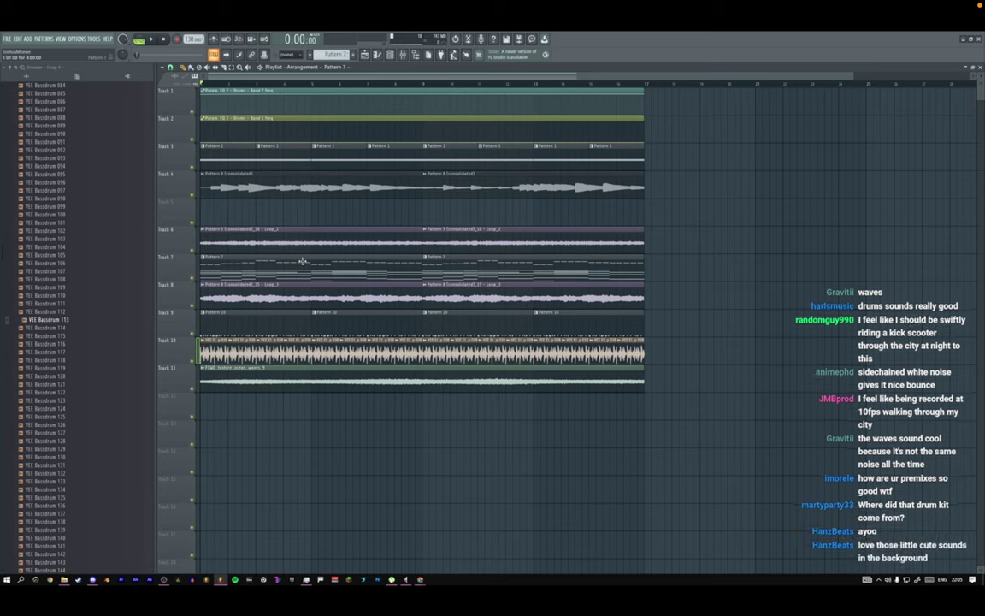
pyautogui.press('space')
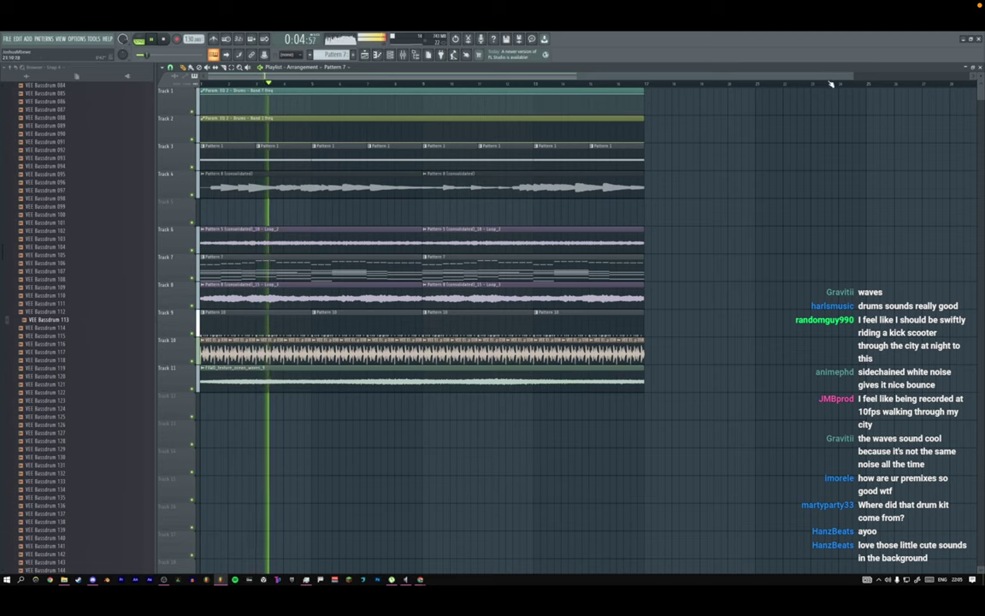
pyautogui.moveTo(853, 76); pyautogui.dragTo(654, 83)
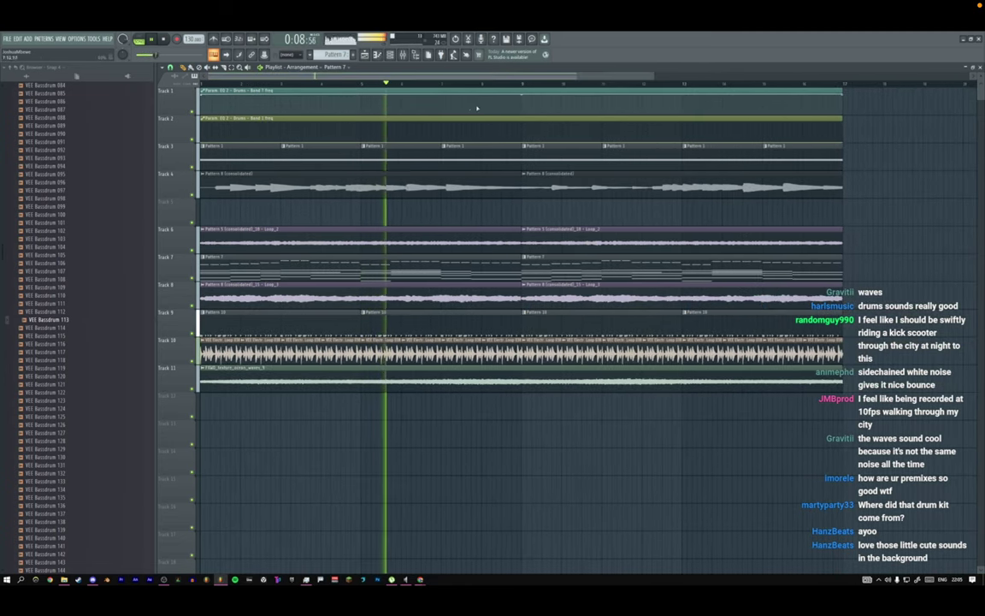
pyautogui.press('space')
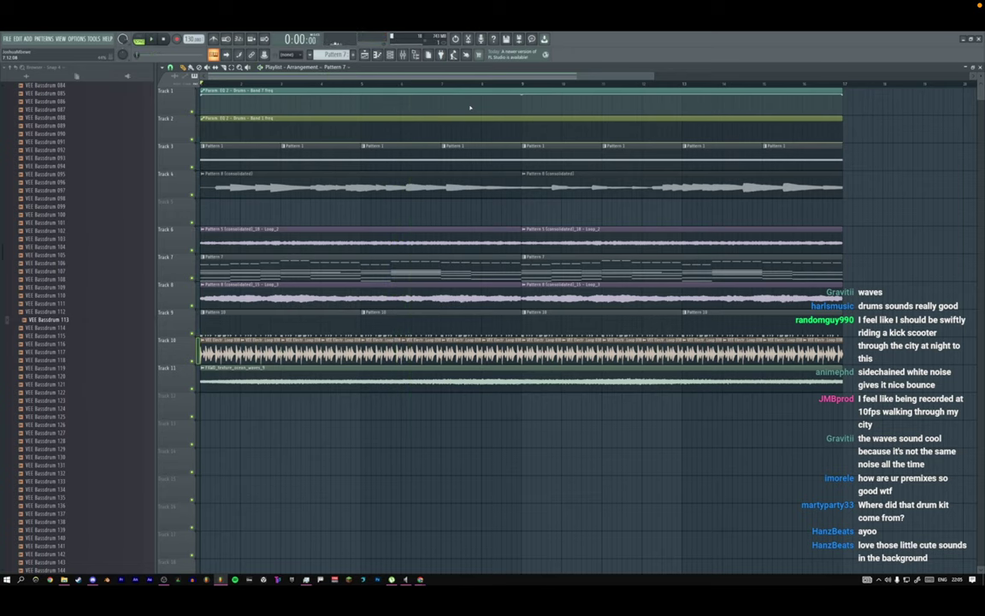
# Solo Track 3 in the playlist, start playback, and open Pattern 1's piano roll and channel rack.
pyautogui.rightClick(193, 167)
pyautogui.press('space')
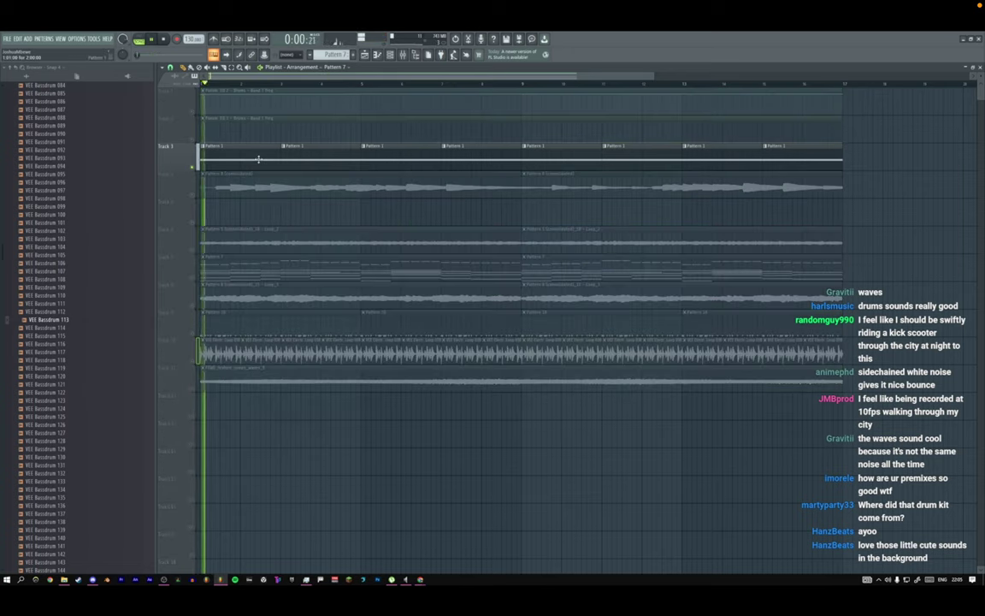
pyautogui.doubleClick(257, 158)
pyautogui.click(392, 58)
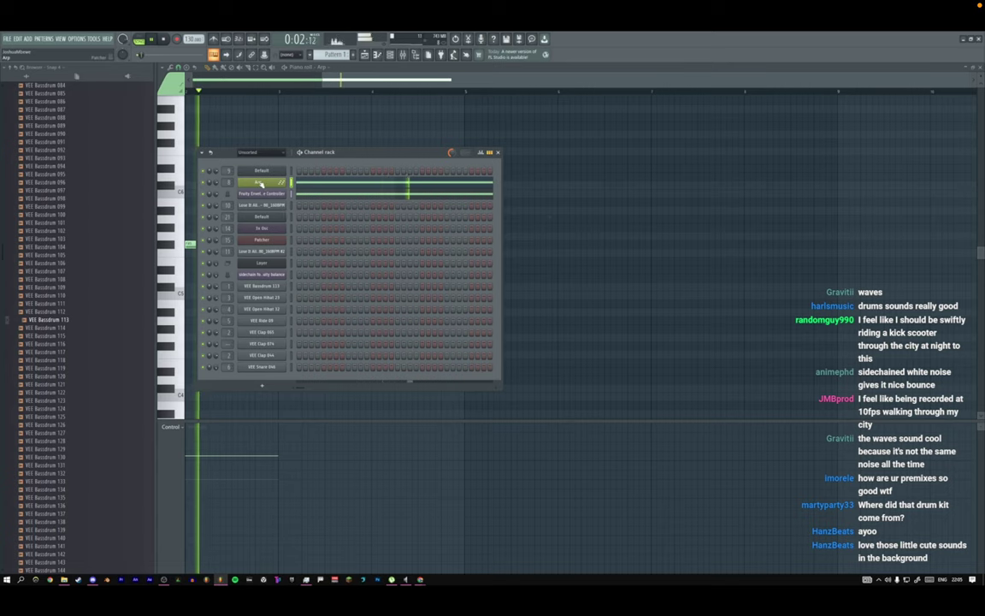
# Inspect the Arp channel's instrument in Pattern 1, stop playback, and return to the playlist.
pyautogui.click(261, 183)
pyautogui.click(343, 235)
pyautogui.moveTo(500, 221); pyautogui.dragTo(311, 205)
pyautogui.click(813, 206)
pyautogui.press('space')
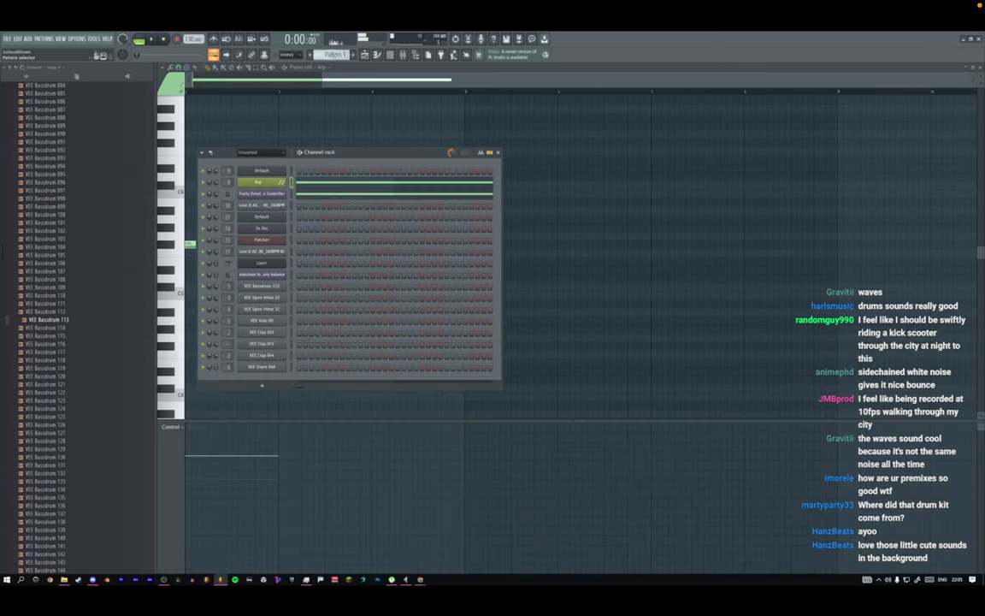
pyautogui.press('F5')
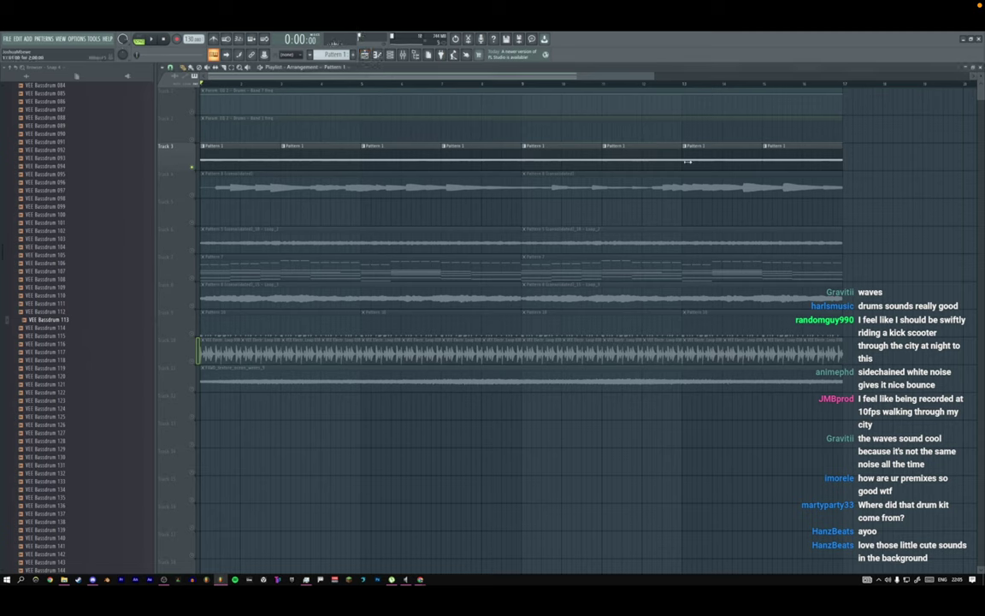
# Unsolo Track 3, play the full arrangement, and open the VEE Bassdrum 113 sampler from Pattern 10's channel rack.
pyautogui.keyDown('ctrl'); pyautogui.click(193, 168); pyautogui.keyUp('ctrl')
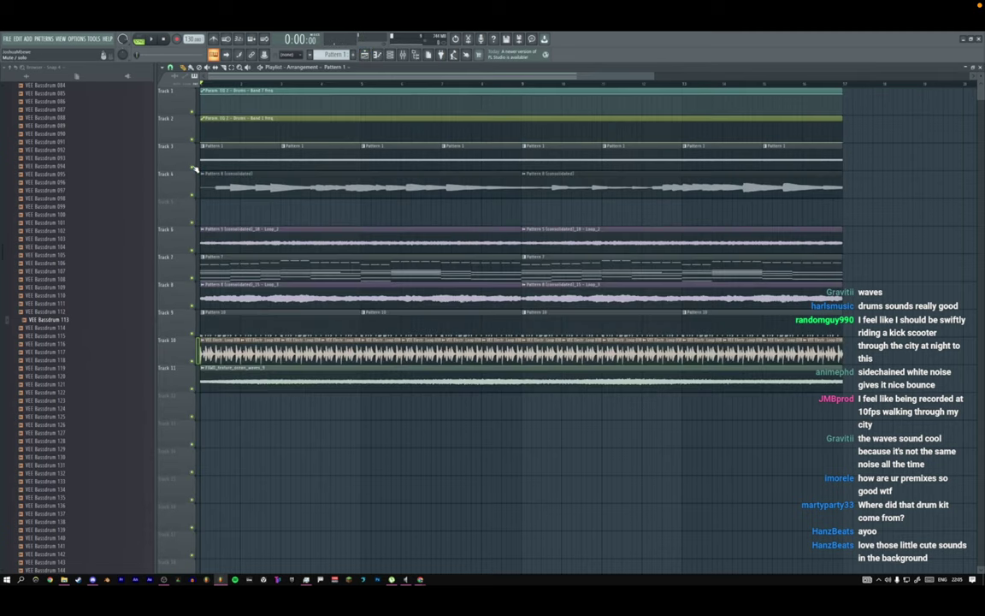
pyautogui.press('space')
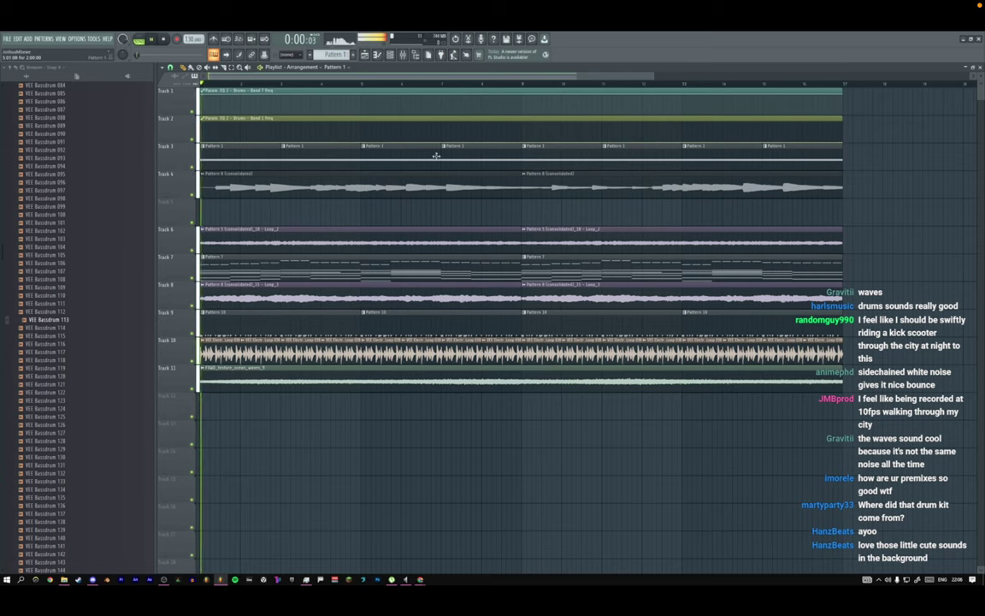
pyautogui.doubleClick(246, 325)
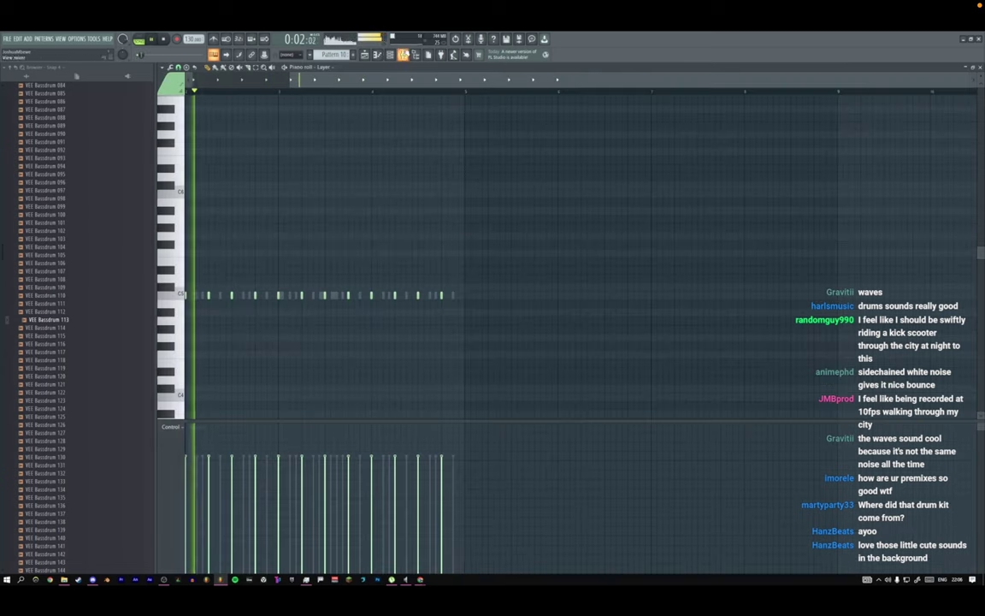
pyautogui.press('F6')
pyautogui.click(267, 289)
pyautogui.press('space')
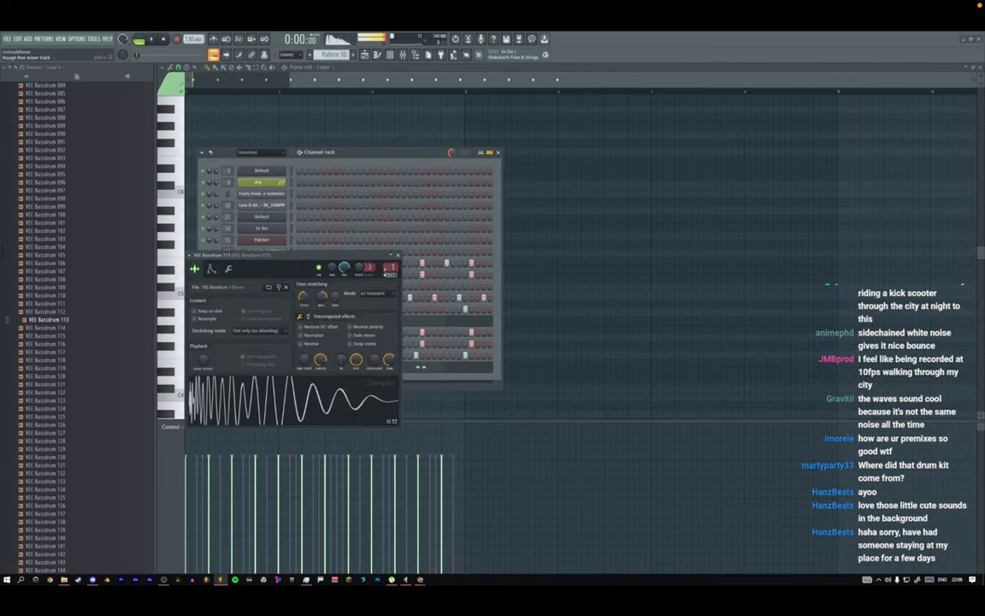
# Adjust VEE Bassdrum 113's filter cutoff to about 43% and change its pogo effect while listening to the arrangement.
pyautogui.doubleClick(391, 267)
pyautogui.moveTo(321, 359); pyautogui.dragTo(322, 371)
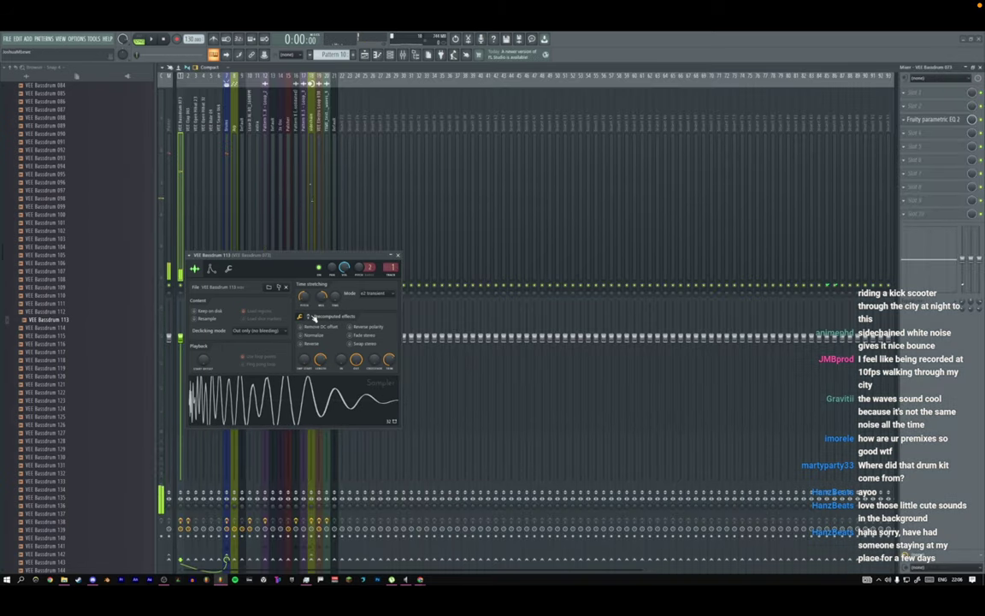
pyautogui.click(309, 316)
pyautogui.press('space')
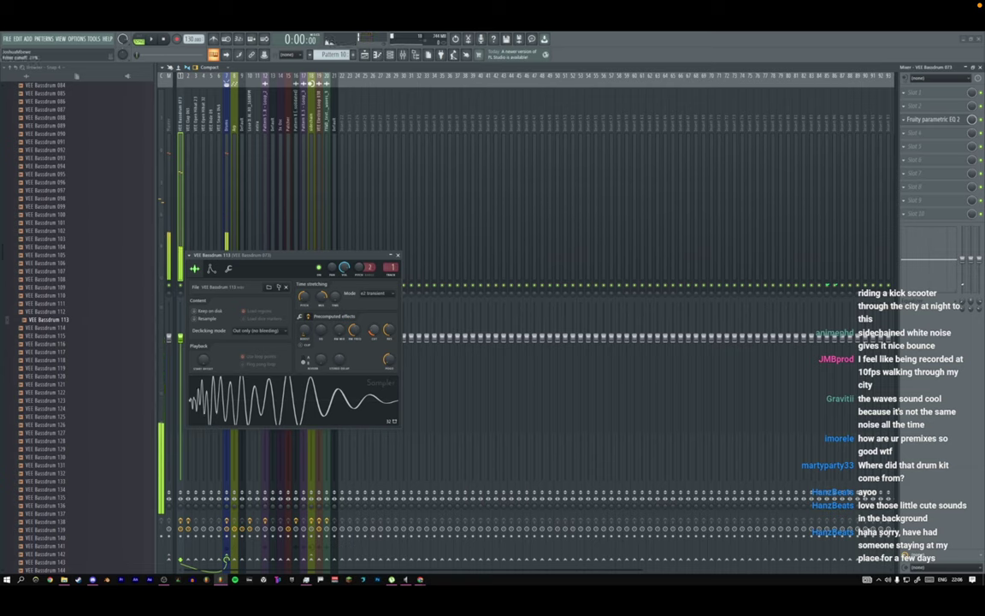
pyautogui.moveTo(370, 330); pyautogui.dragTo(388, 329)
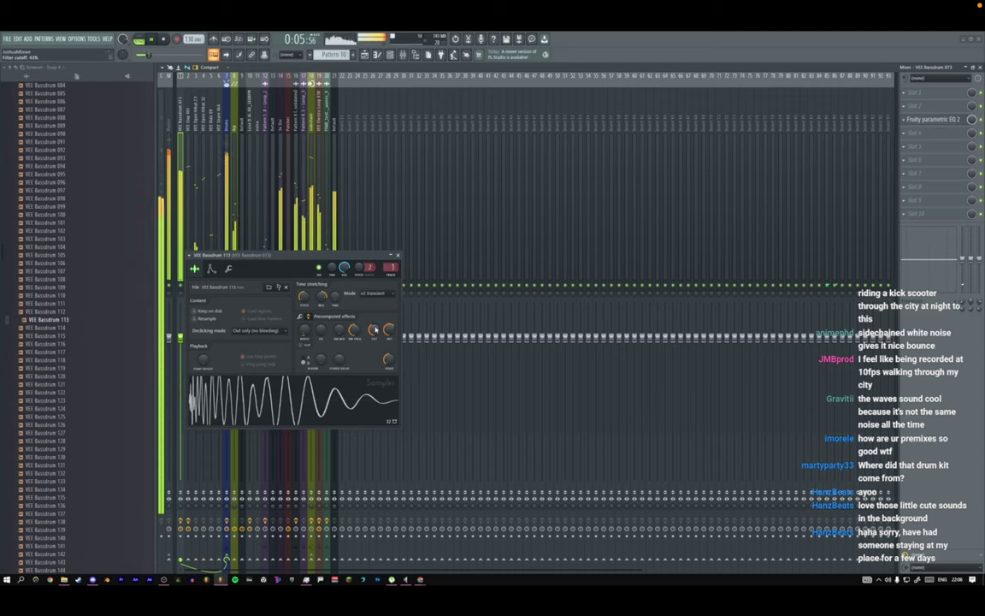
pyautogui.moveTo(385, 361); pyautogui.dragTo(387, 363)
pyautogui.press('space')
pyautogui.press('space')
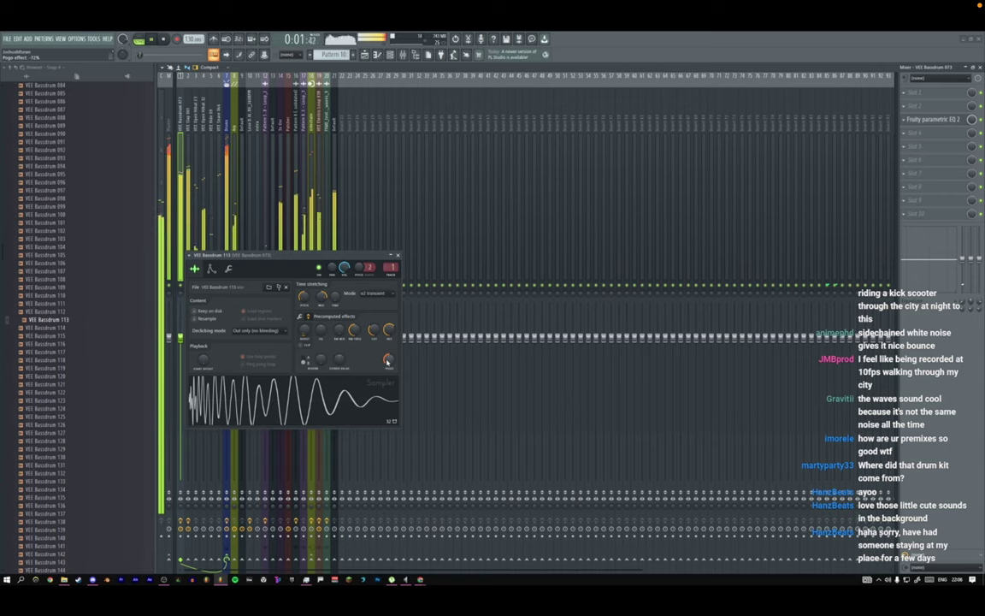
pyautogui.press('Escape')
pyautogui.press('Escape')
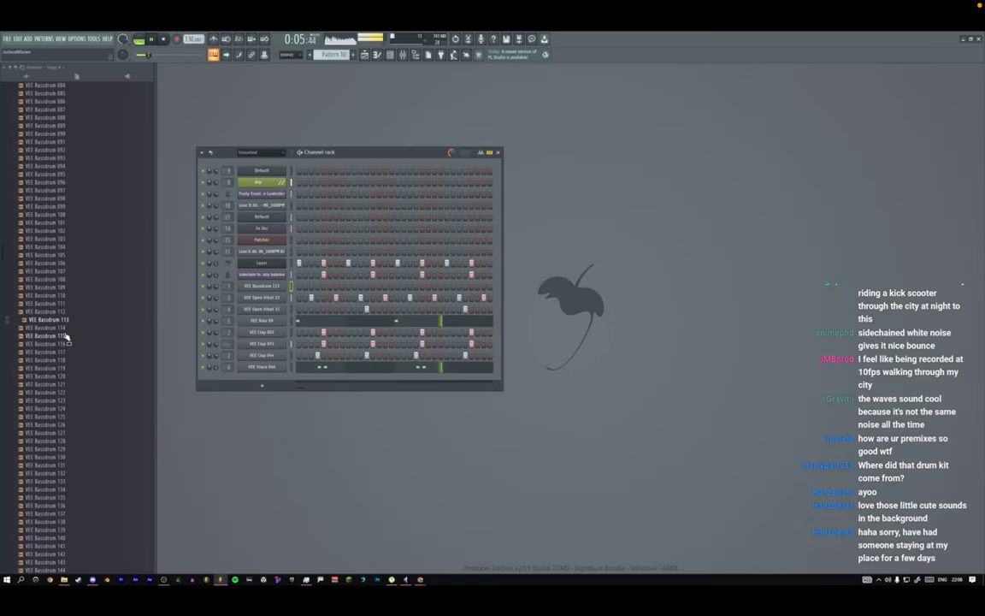
# Add VEE Open Hihat 02 from the VEE Closed Hihats sample folder as a channel below VEE Bassdrum 113.
pyautogui.scroll(15, 66, 335)
pyautogui.scroll(-1, 60, 312)
pyautogui.click(53, 272)
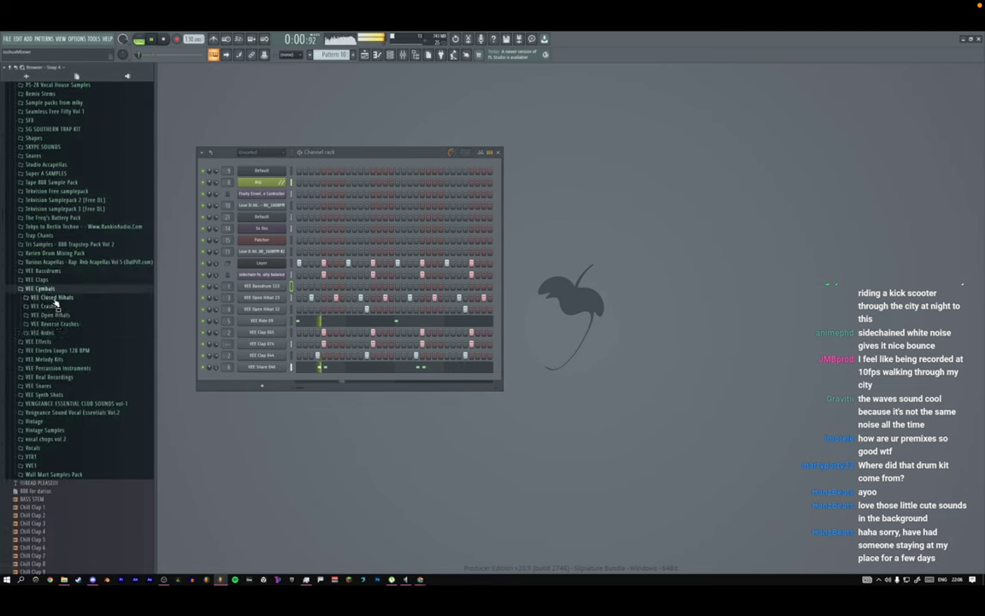
pyautogui.click(44, 289)
pyautogui.moveTo(53, 321); pyautogui.dragTo(151, 320)
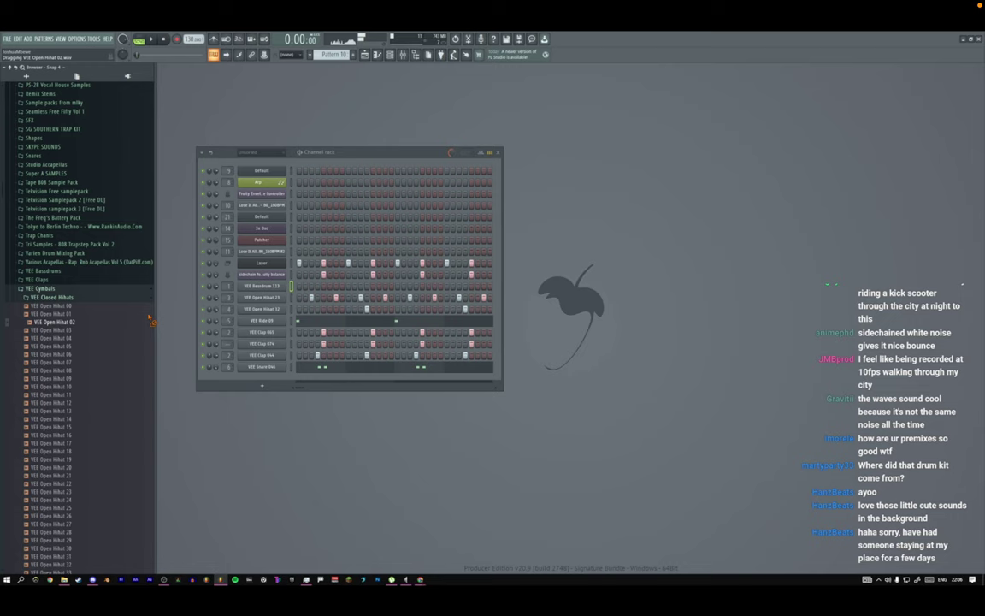
pyautogui.moveTo(270, 293); pyautogui.dragTo(274, 294)
# Fill the VEE Open Hihat 02 channel on every fourth step, open its sampler, and start playback.
pyautogui.rightClick(283, 295)
pyautogui.click(381, 323)
pyautogui.click(272, 299)
pyautogui.press('space')
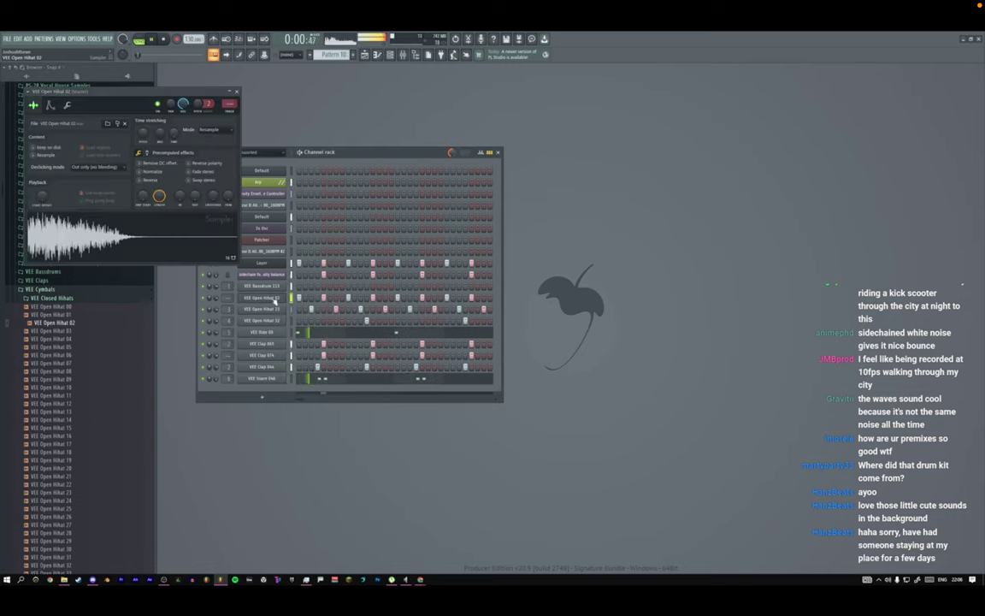
# Set VEE Open Hihat 02's time-stretching mode to e2 transient, adjust its volume envelope attack, and close its sampler.
pyautogui.click(67, 105)
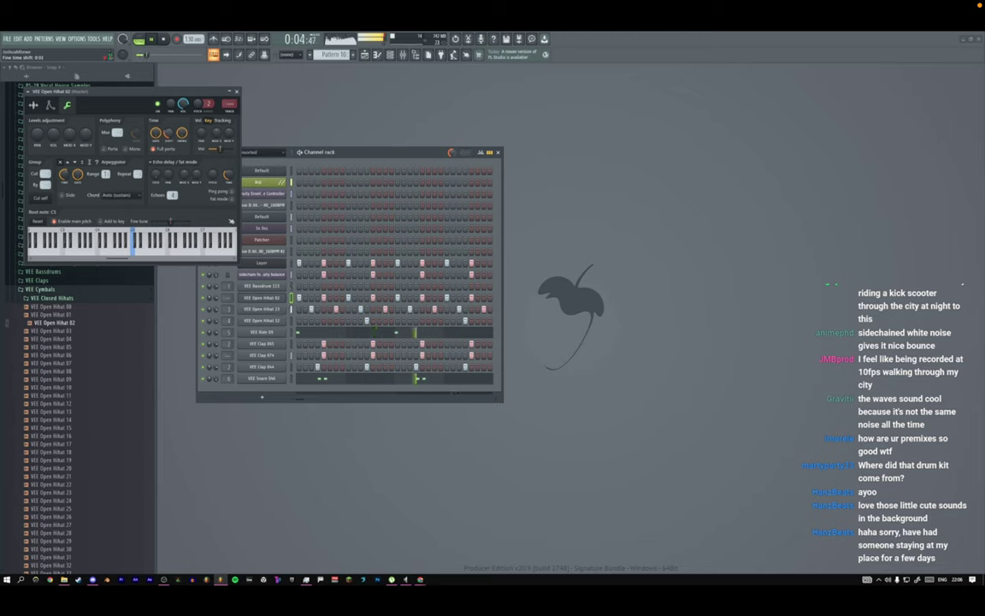
pyautogui.click(35, 105)
pyautogui.click(213, 130)
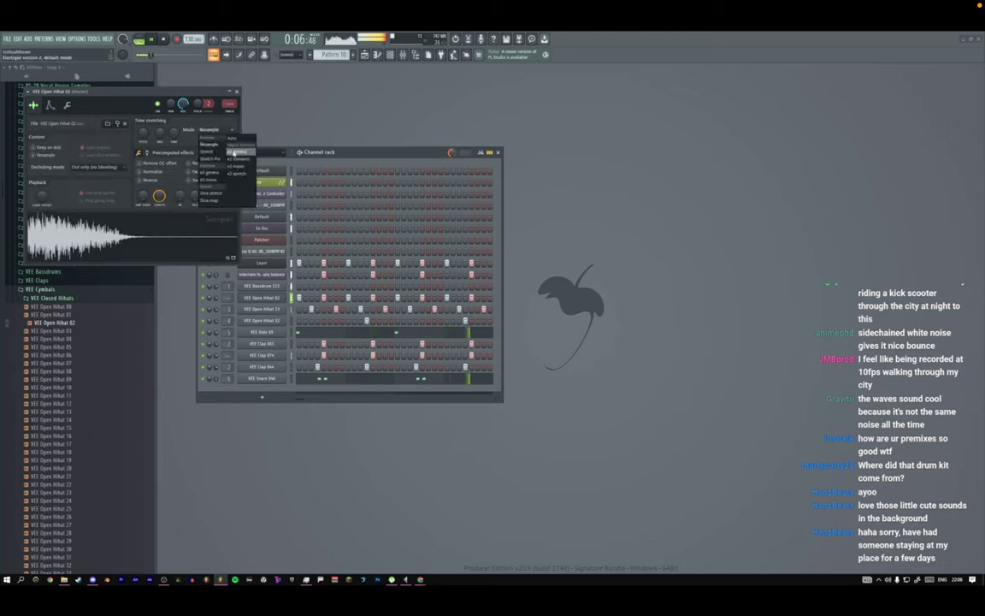
pyautogui.click(230, 150)
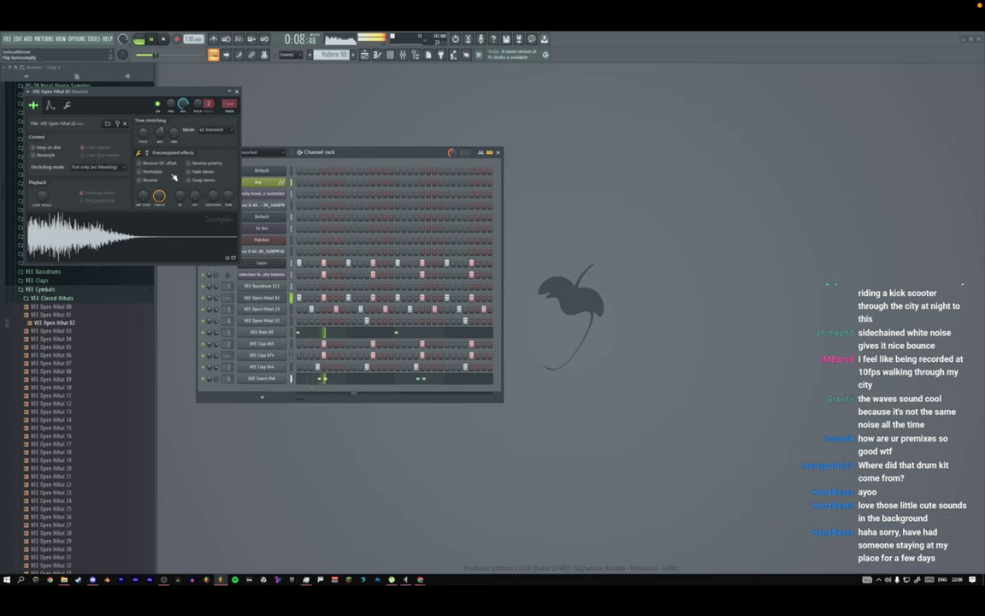
pyautogui.click(50, 104)
pyautogui.moveTo(49, 181); pyautogui.dragTo(48, 183)
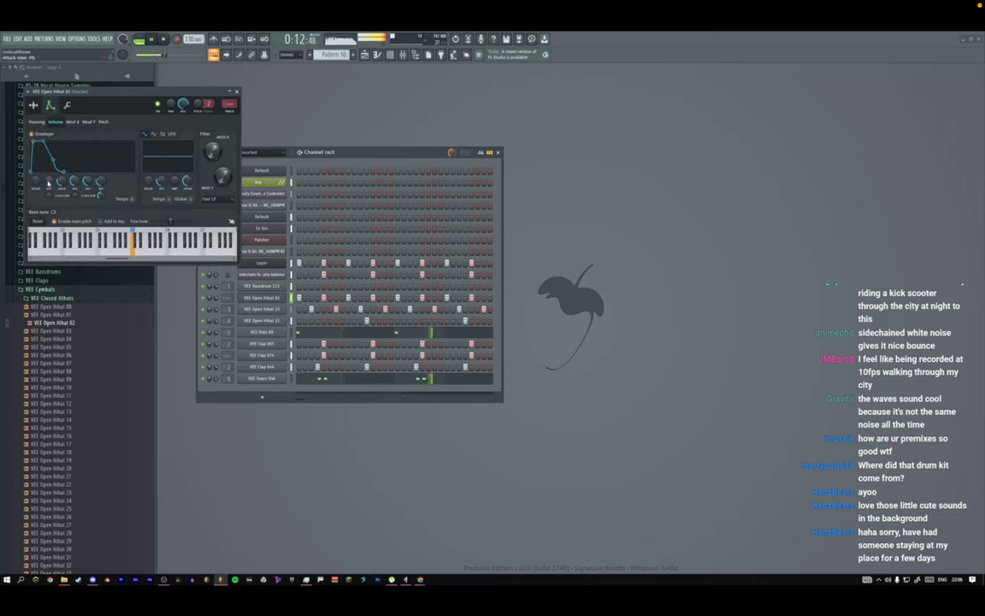
pyautogui.click(237, 92)
# Readjust VEE Bassdrum 113's pogo effect and time-stretching multiplier during playback.
pyautogui.click(272, 288)
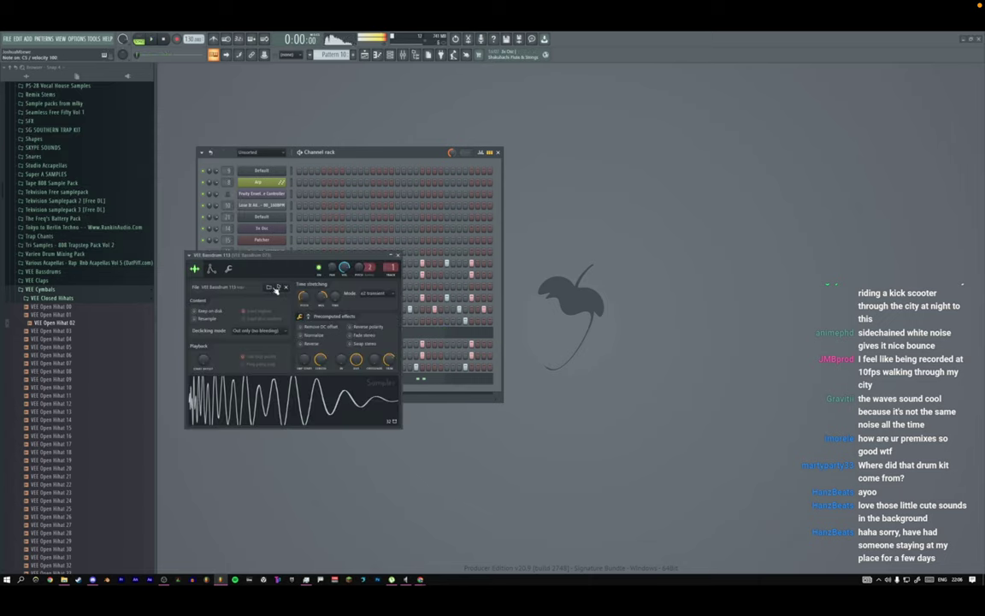
pyautogui.click(306, 316)
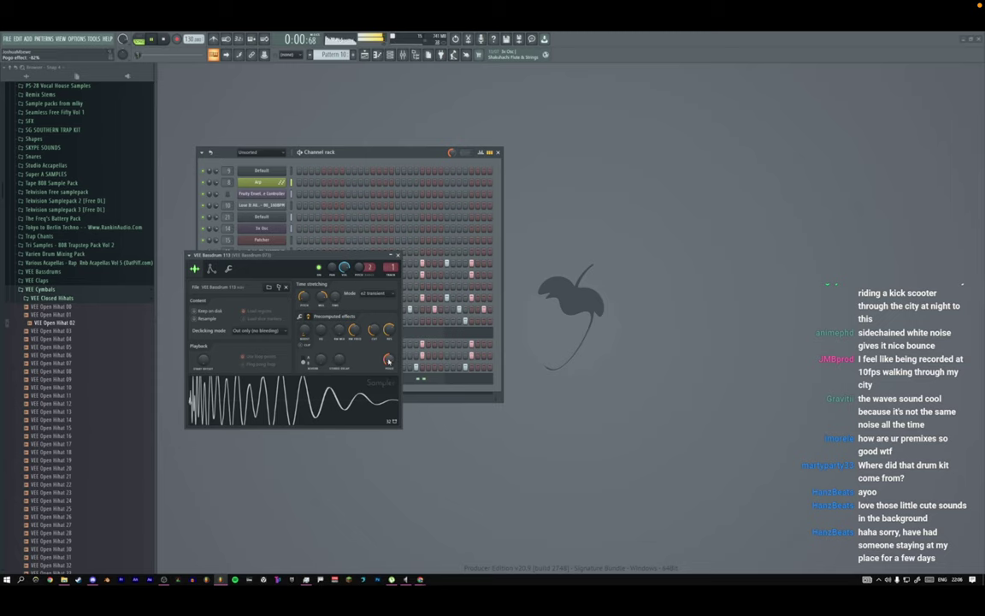
pyautogui.press('space')
pyautogui.moveTo(320, 303); pyautogui.dragTo(321, 300)
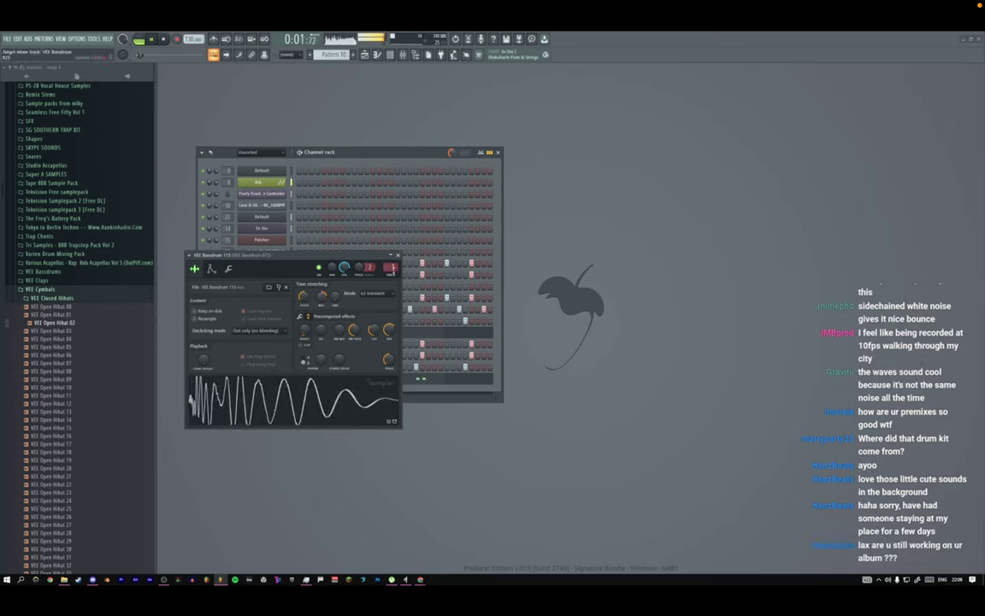
# Check the kick's Fruity Parametric EQ 2, set its sample end offset to 65%, and return to the channel rack.
pyautogui.press('F9')
pyautogui.click(924, 119)
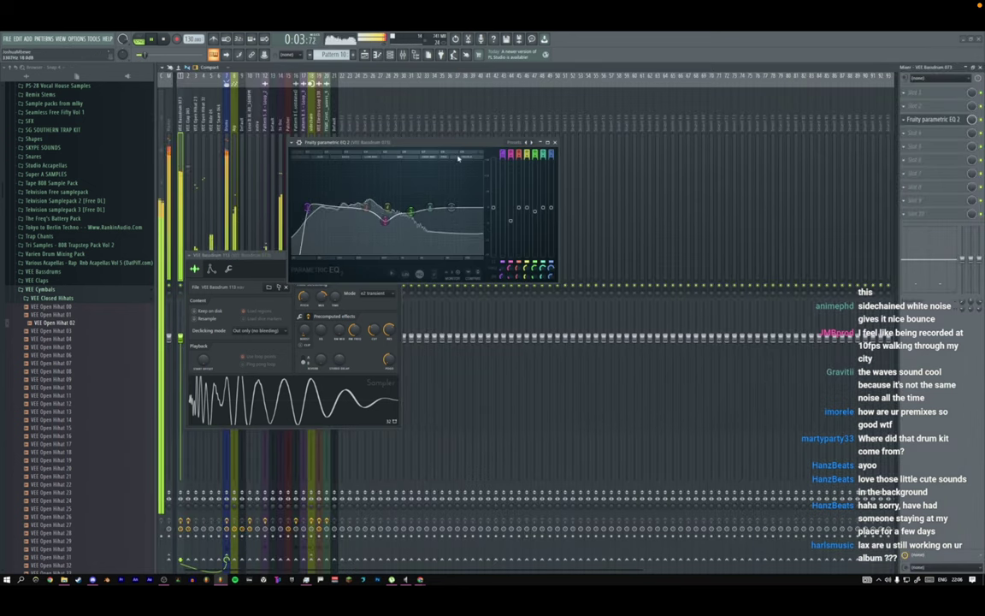
pyautogui.click(230, 269)
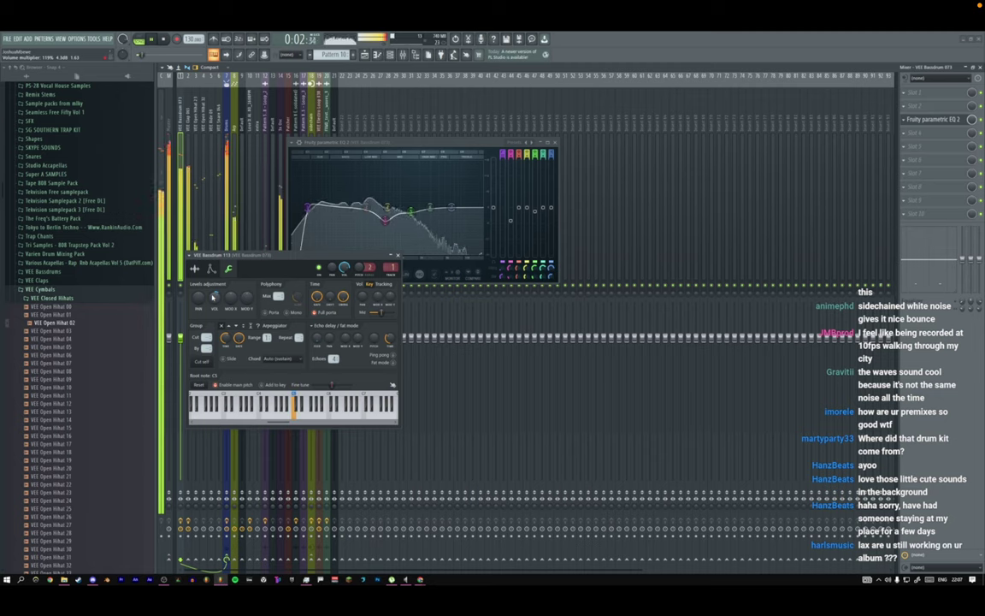
pyautogui.click(196, 270)
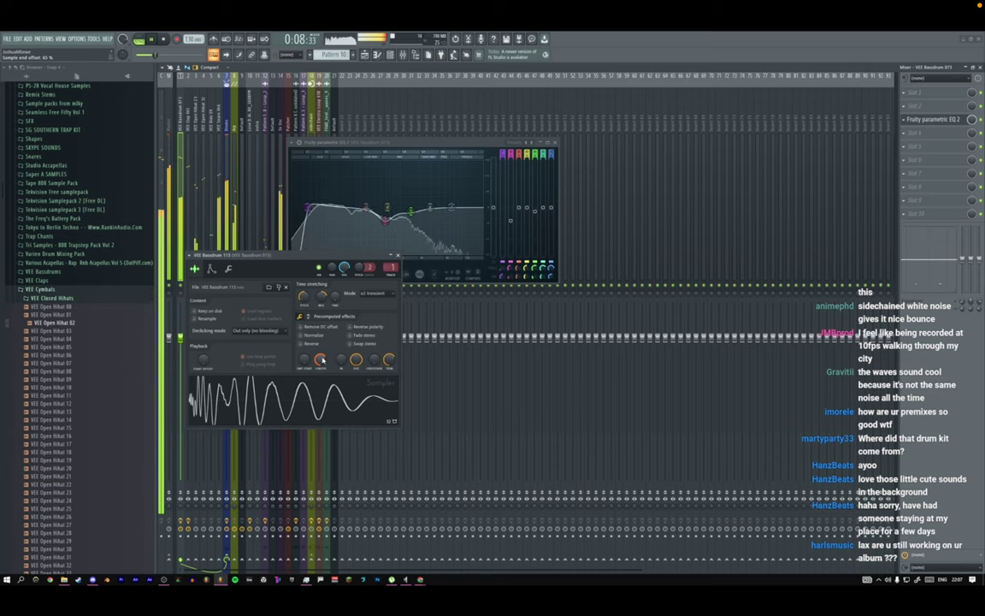
pyautogui.press('F12')
pyautogui.press('F6')
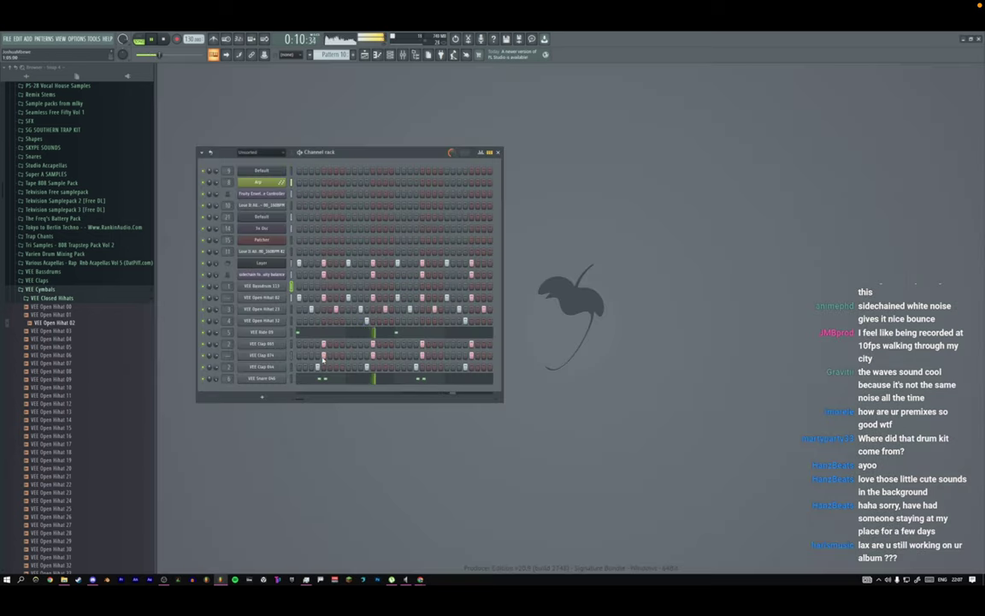
# Review the whole arrangement in the playlist, and open Pattern 7's piano roll and the channel rack.
pyautogui.click(364, 54)
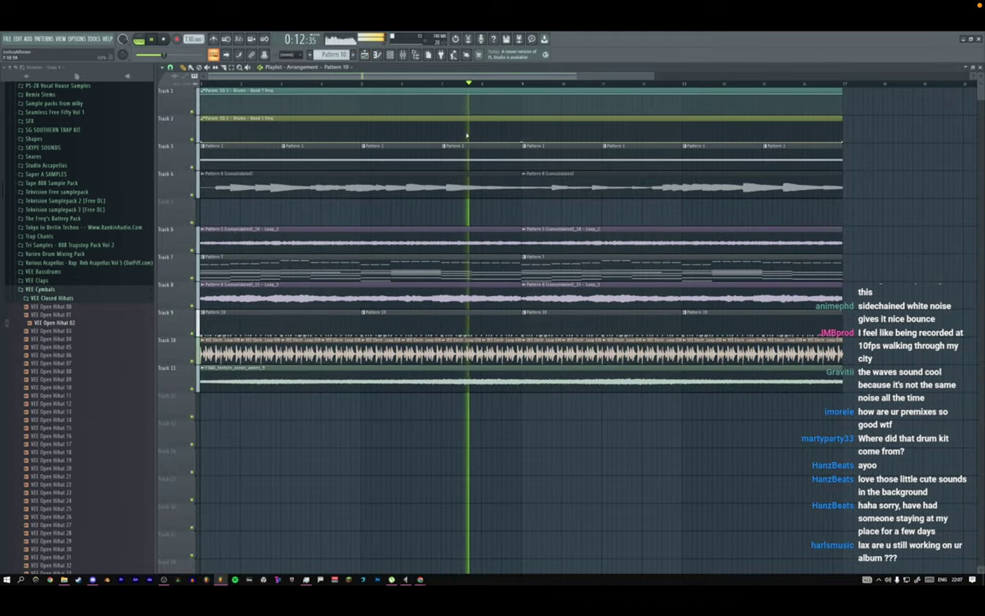
pyautogui.moveTo(825, 84); pyautogui.dragTo(875, 95)
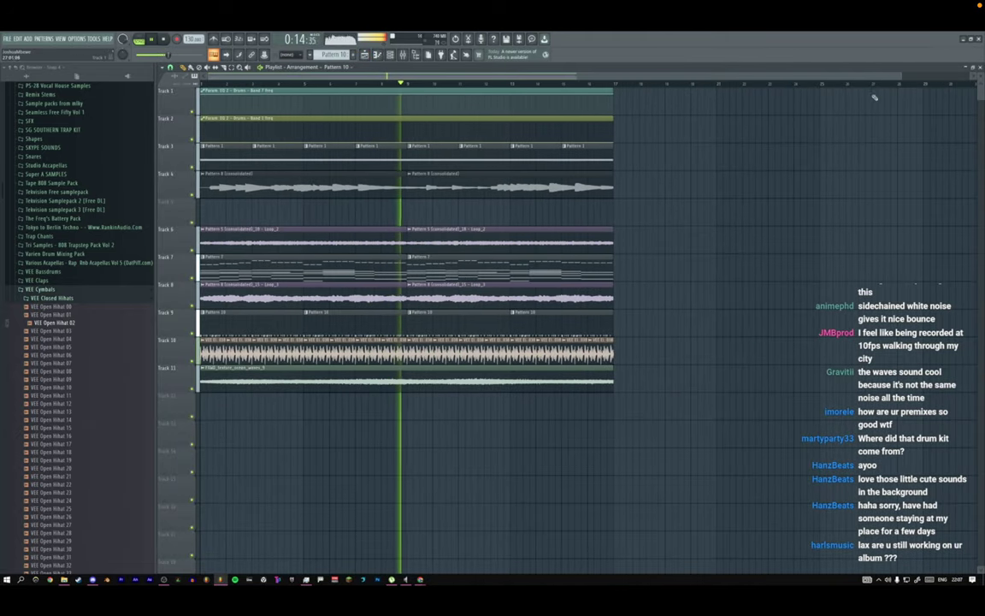
pyautogui.moveTo(981, 77); pyautogui.dragTo(980, 83)
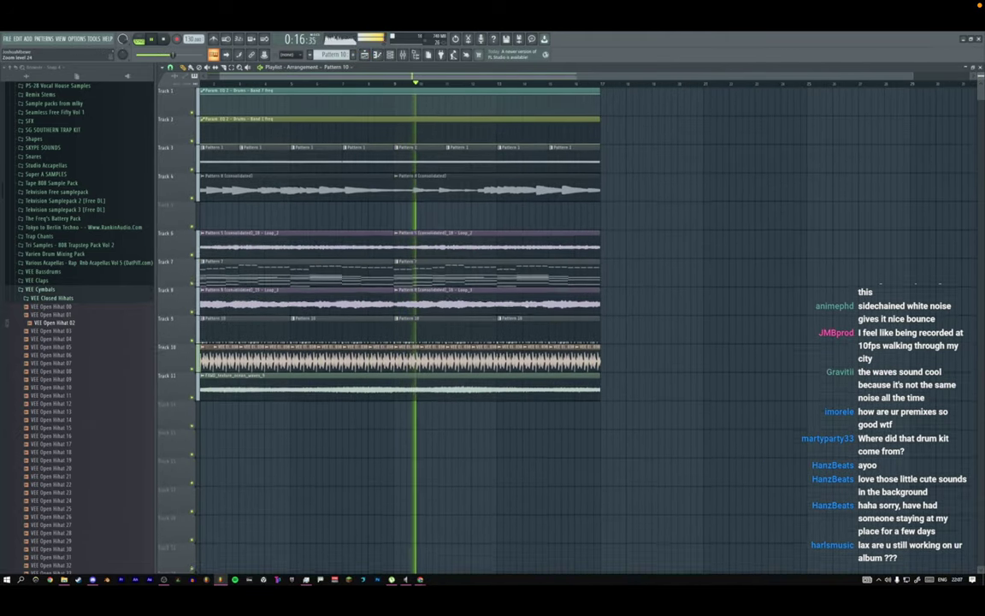
pyautogui.click(377, 55)
pyautogui.press('F6')
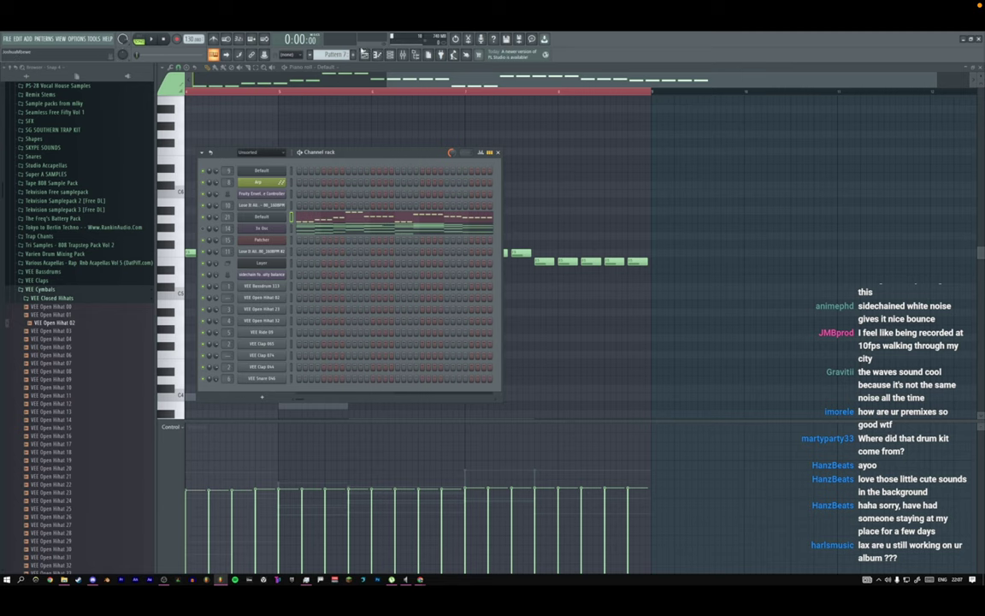
# Duplicate the playlist clips on tracks 3 to 11 so they repeat from bar 17 to bar 33.
pyautogui.press('F5')
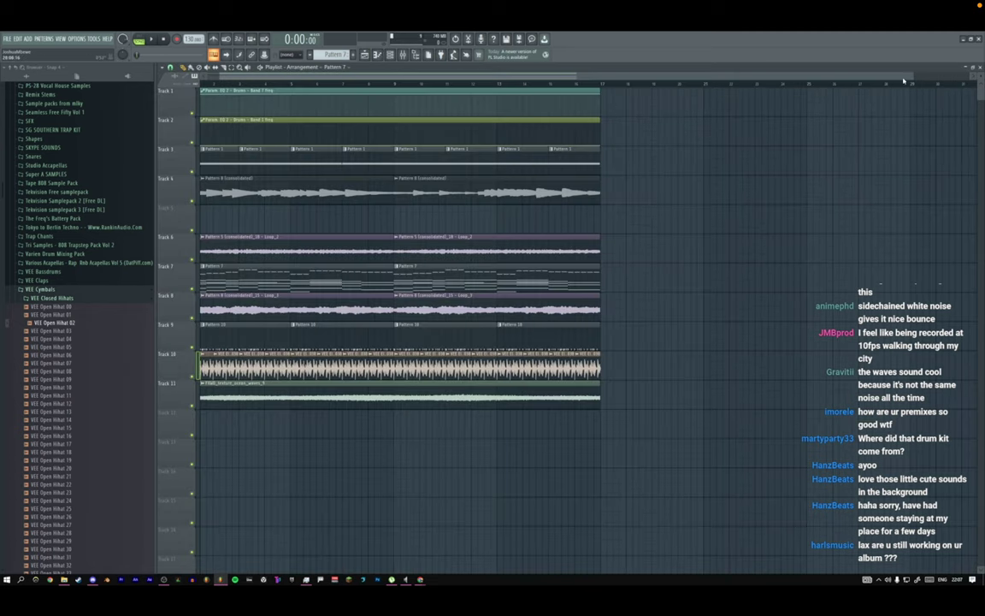
pyautogui.scroll(-1, 903, 80)
pyautogui.moveTo(611, 168); pyautogui.dragTo(116, 392)
pyautogui.moveTo(232, 282); pyautogui.dragTo(599, 271)
pyautogui.click(533, 216)
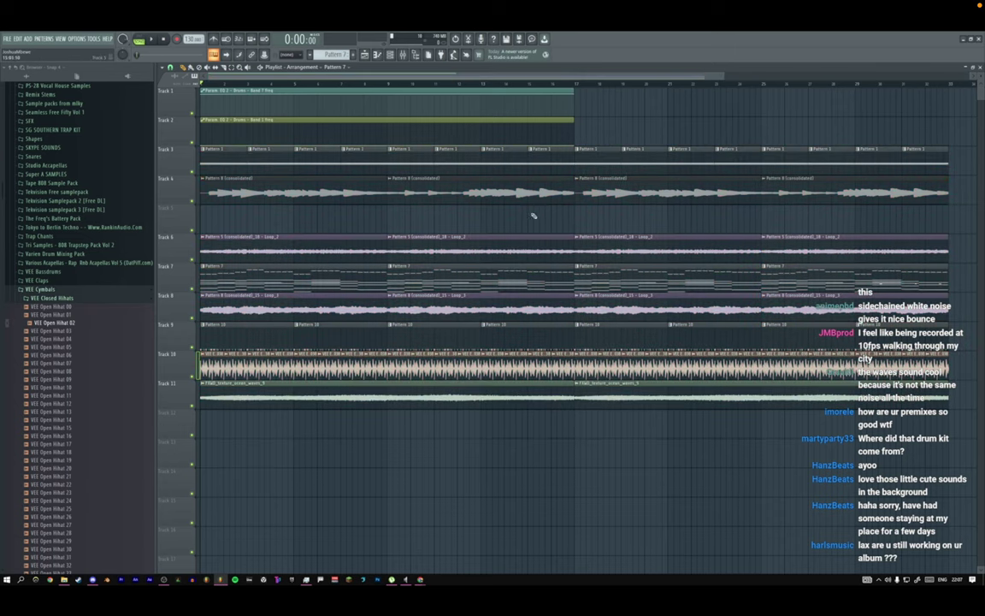
# Extend both Param. EQ 2 - Drums automation clips on tracks 1 and 2 to bar 33, moving track 1's last automation point to the end.
pyautogui.moveTo(724, 76); pyautogui.dragTo(916, 81)
pyautogui.moveTo(468, 99); pyautogui.dragTo(734, 132)
pyautogui.press('space')
pyautogui.keyDown('ctrl'); pyautogui.click(734, 132); pyautogui.keyUp('ctrl')
pyautogui.press('space')
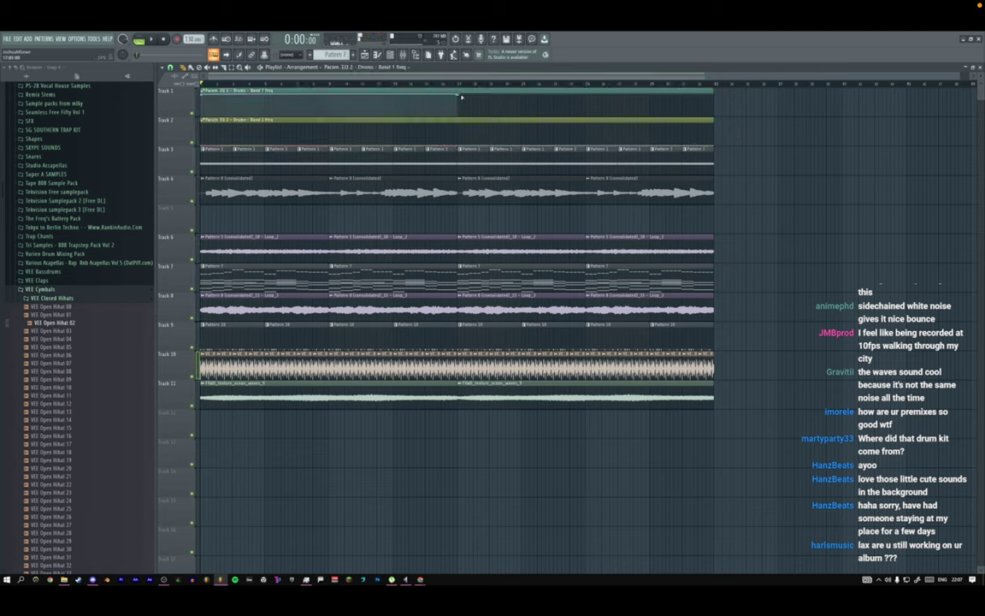
pyautogui.moveTo(462, 97); pyautogui.dragTo(711, 86)
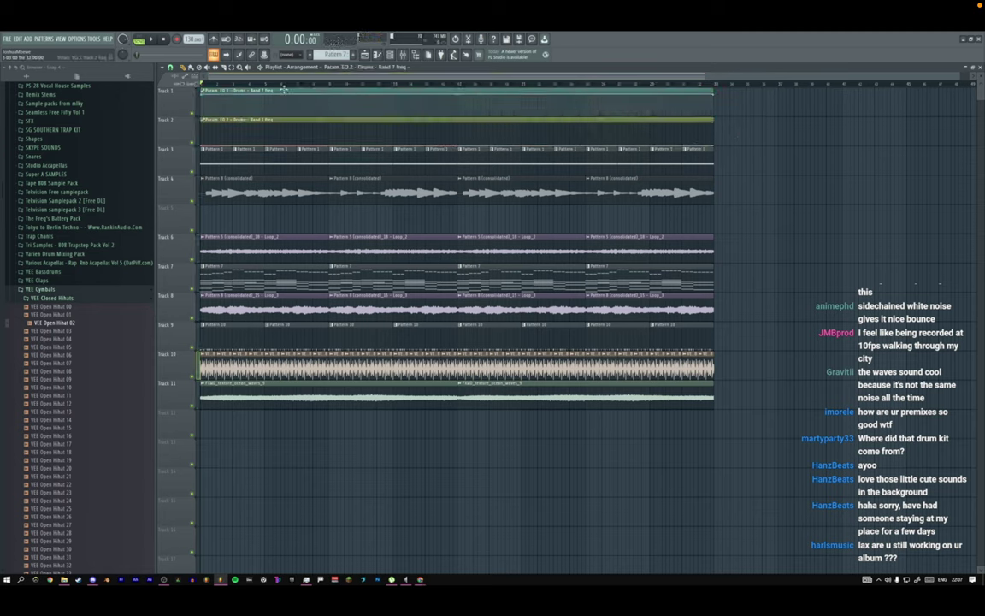
# Collapse the VEE Cymbals folder in the sample browser and play the extended arrangement from the start.
pyautogui.click(47, 291)
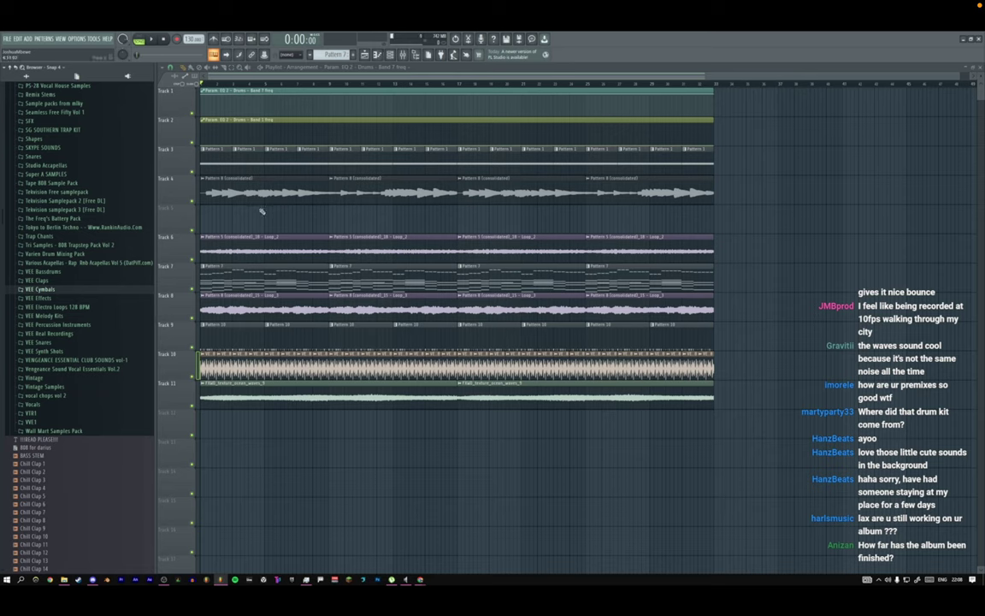
pyautogui.press('space')
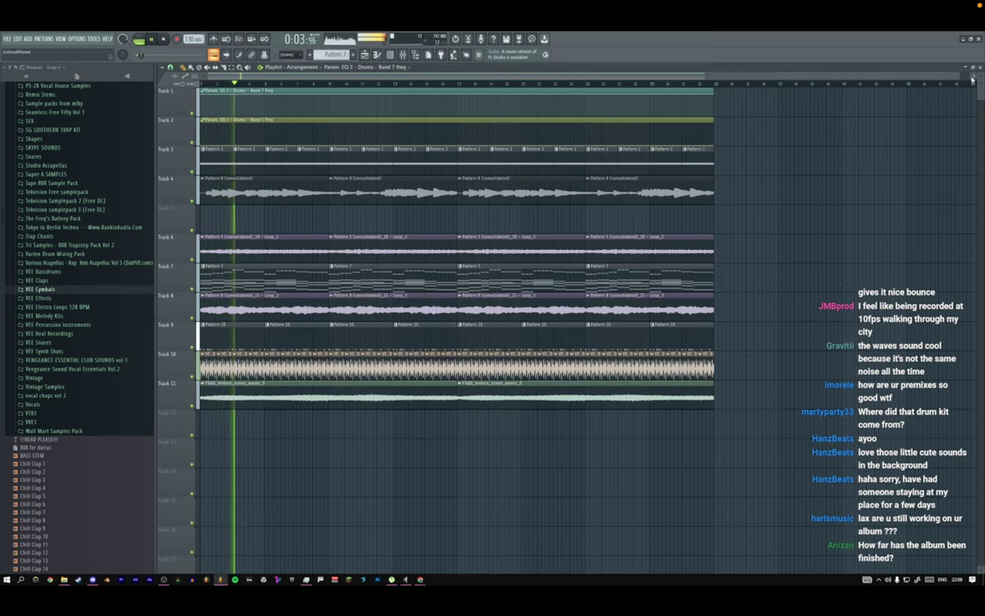
pyautogui.moveTo(972, 78); pyautogui.dragTo(418, 82)
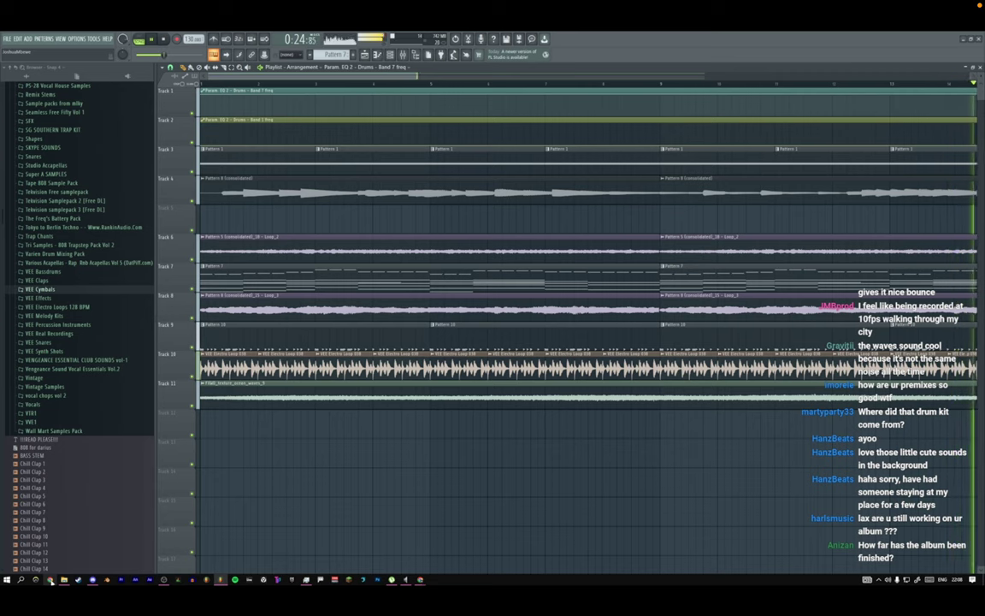
# Switch to Chrome and load the bookmarked SoundCloud site in place of the Twitch page.
pyautogui.click(50, 580)
pyautogui.click(404, 292)
pyautogui.click(238, 35)
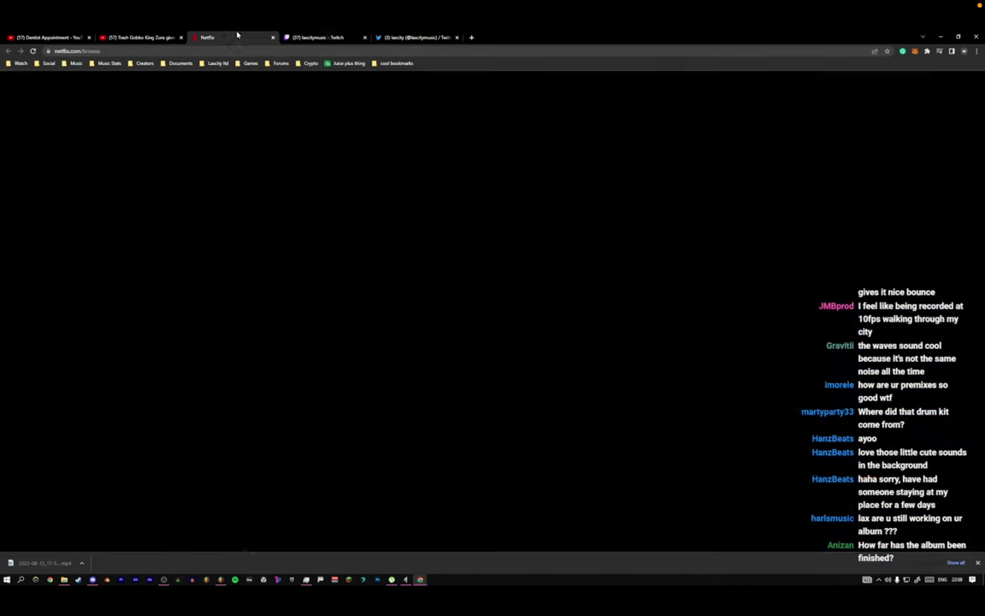
pyautogui.click(315, 37)
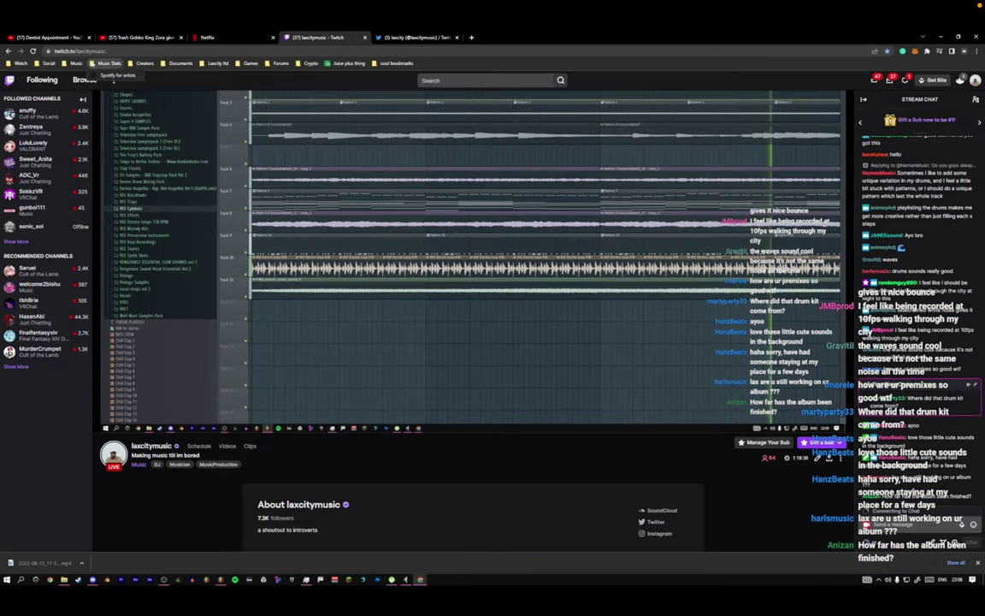
pyautogui.moveTo(75, 65)
pyautogui.click(75, 84)
pyautogui.scroll(2, 110, 102)
pyautogui.hotkey('alt', 'Tab')
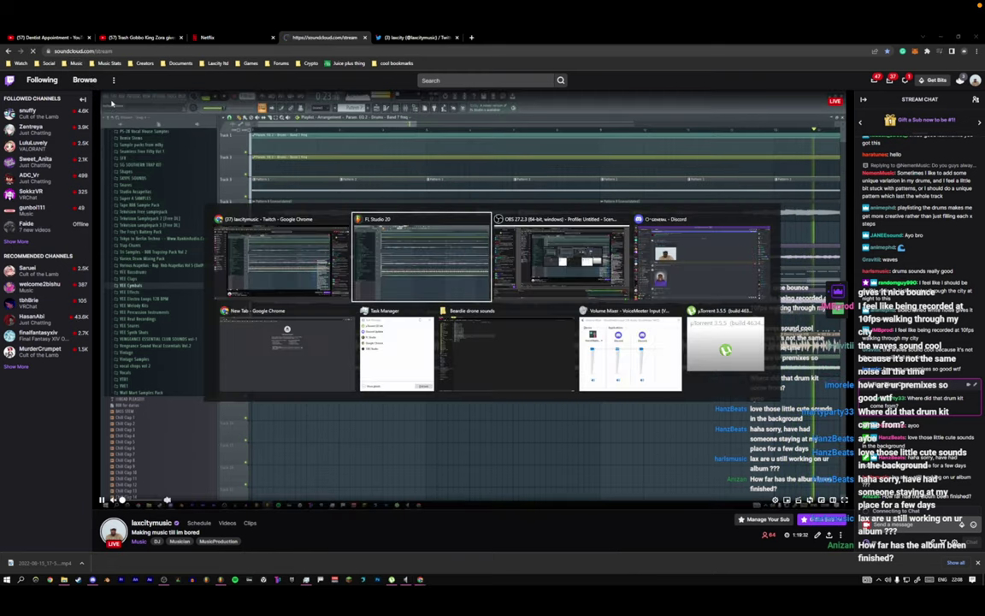
pyautogui.hotkey('alt', 'Tab')
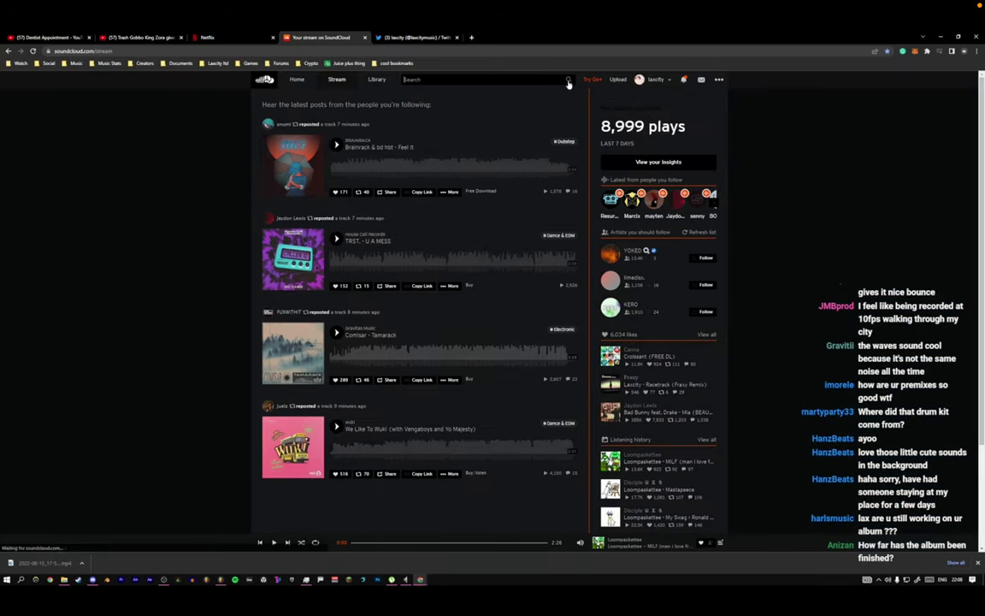
# Open the playlists of the signed-in SoundCloud profile and review the track list of "album 2022".
pyautogui.click(652, 78)
pyautogui.click(650, 92)
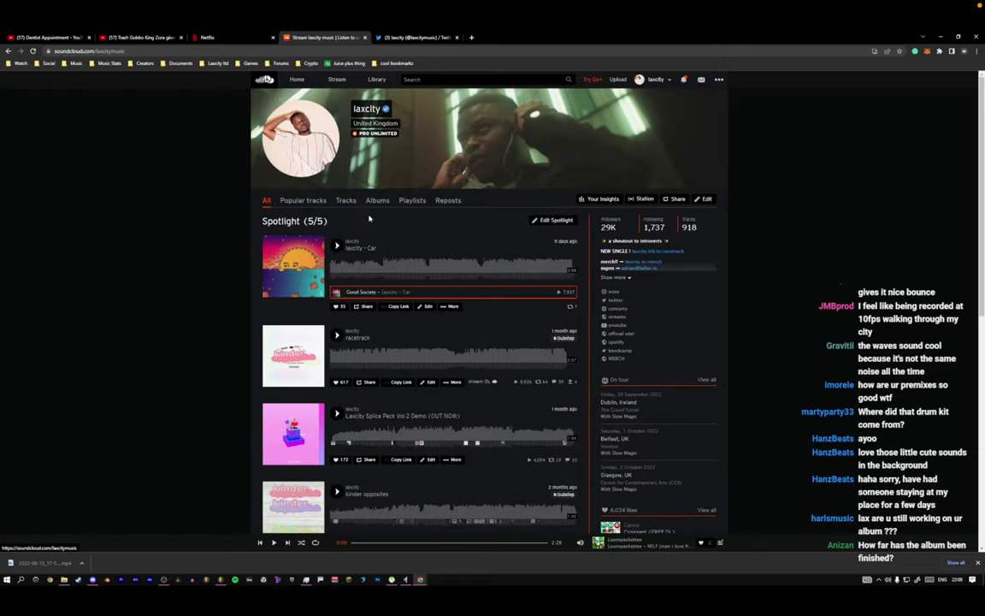
pyautogui.click(412, 200)
pyautogui.scroll(-5, 369, 257)
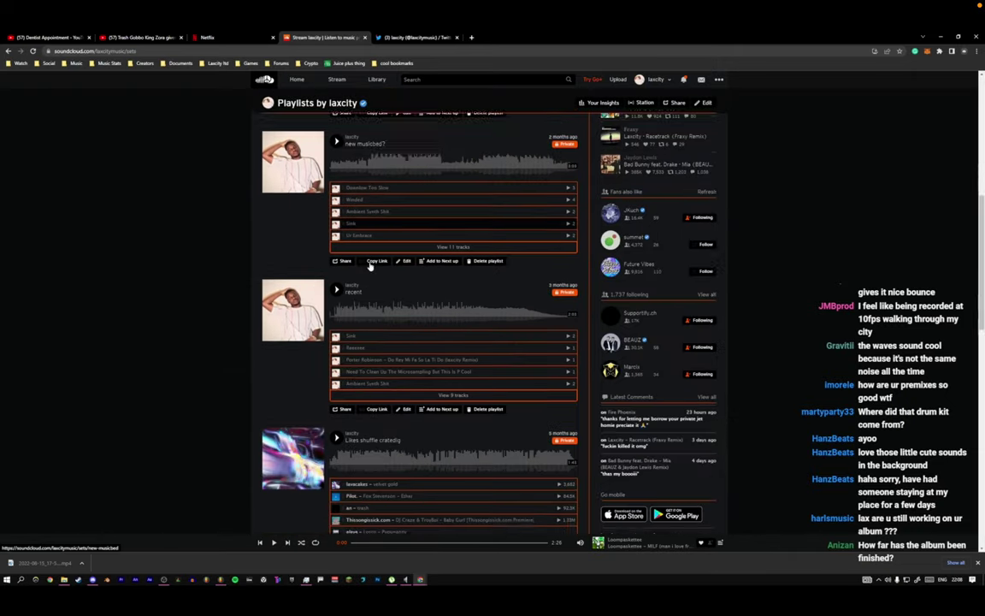
pyautogui.scroll(-10, 370, 266)
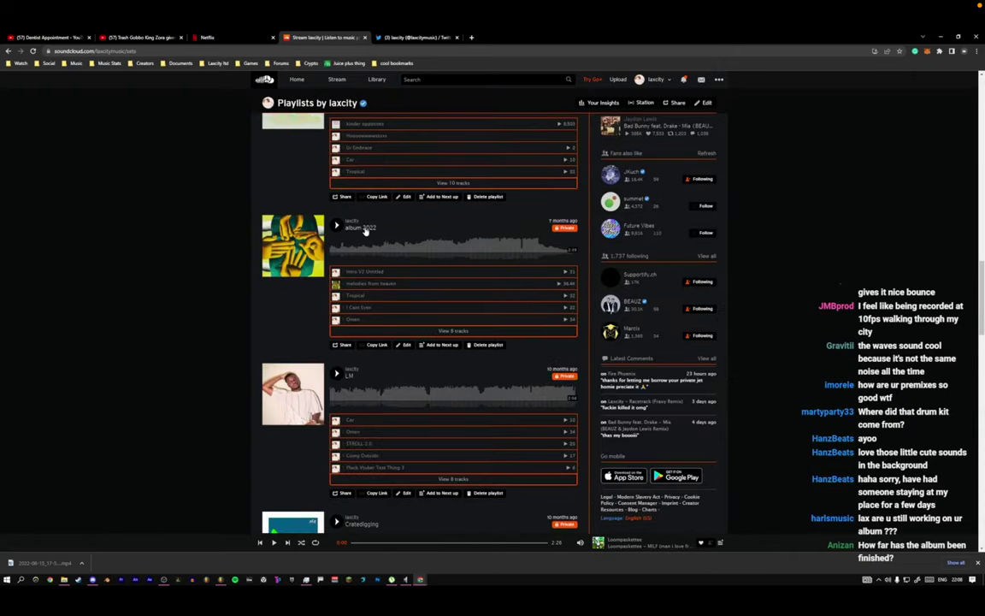
pyautogui.click(364, 228)
pyautogui.scroll(-1, 296, 295)
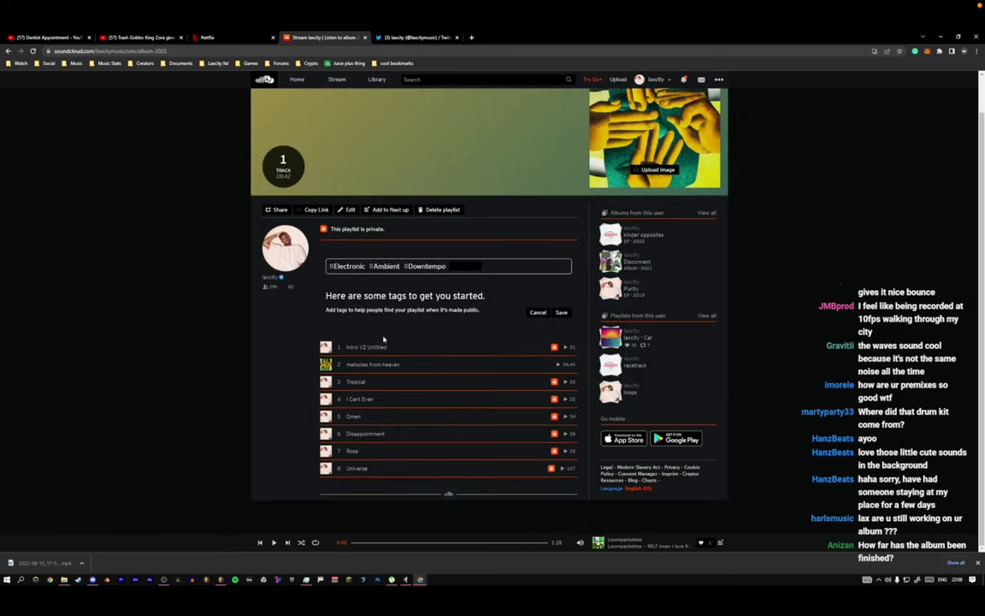
pyautogui.scroll(1, 180, 285)
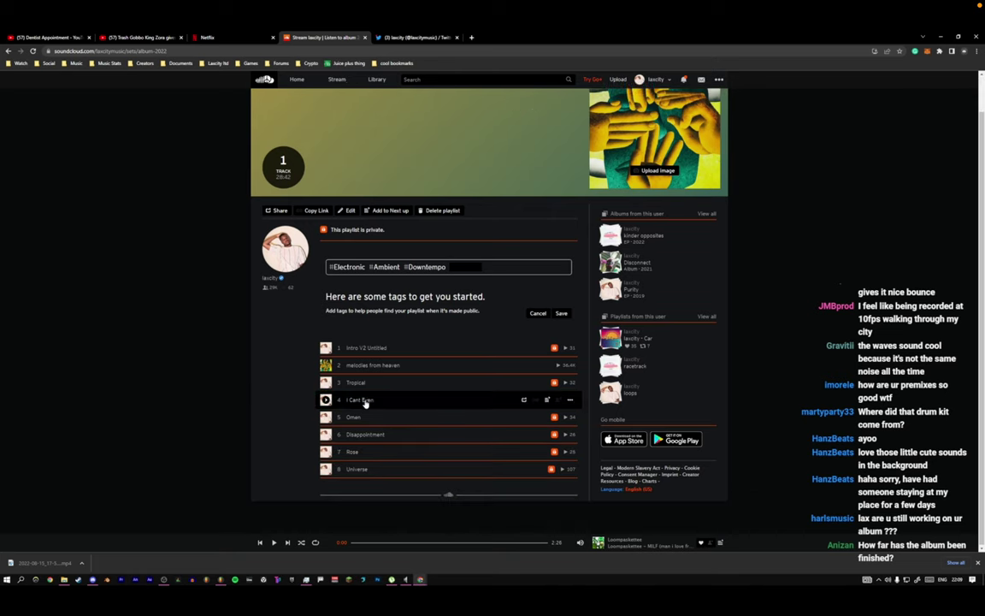
# Leave the browser windows and return to the FL Studio playlist.
pyautogui.hotkey('alt', 'Tab')
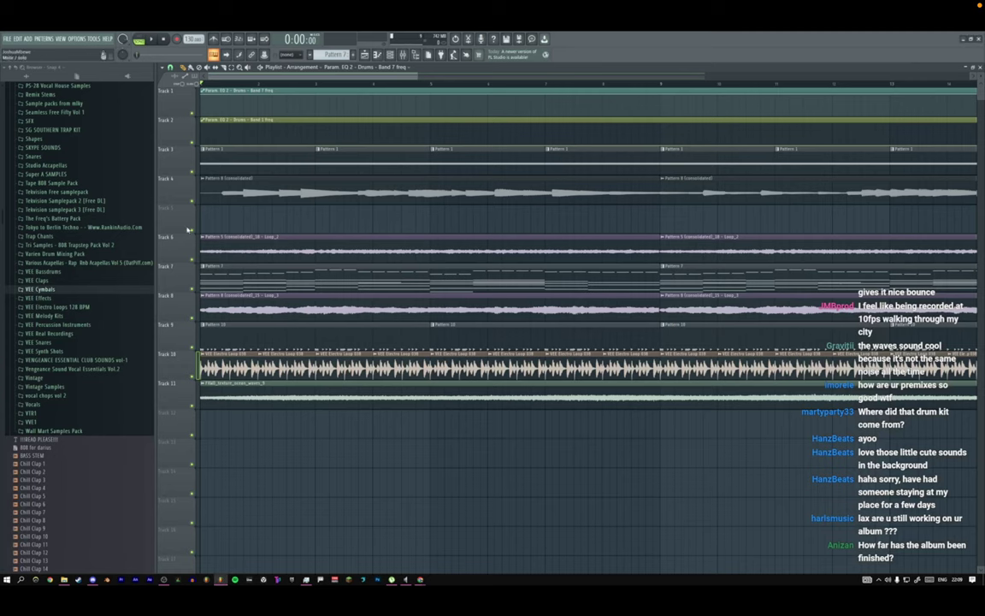
pyautogui.hotkey('alt', 'Tab')
pyautogui.hotkey('alt', 'Tab')
pyautogui.hotkey('alt', 'Tab')
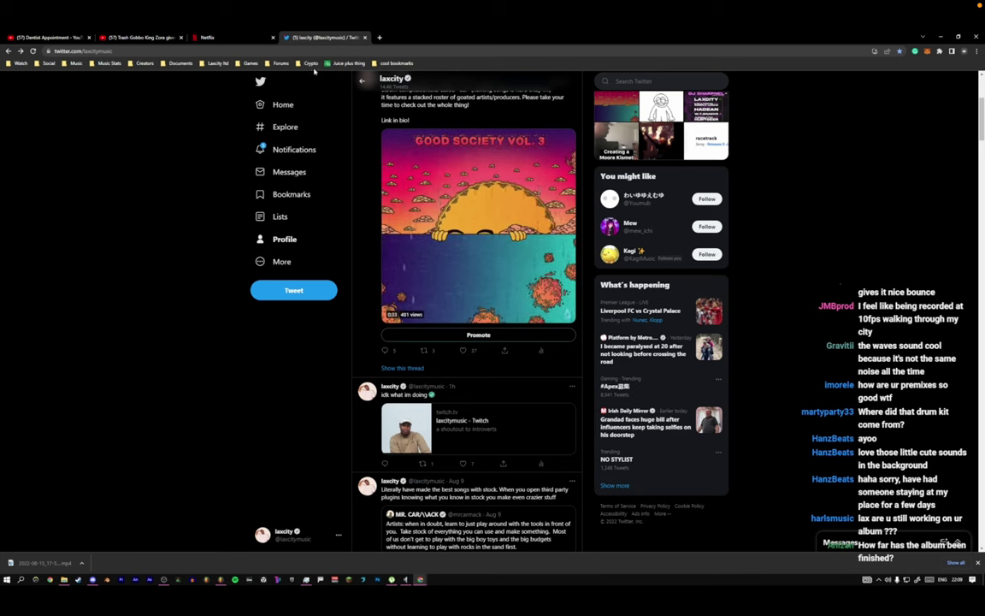
pyautogui.hotkey('alt', 'Tab')
pyautogui.hotkey('alt', 'Tab')
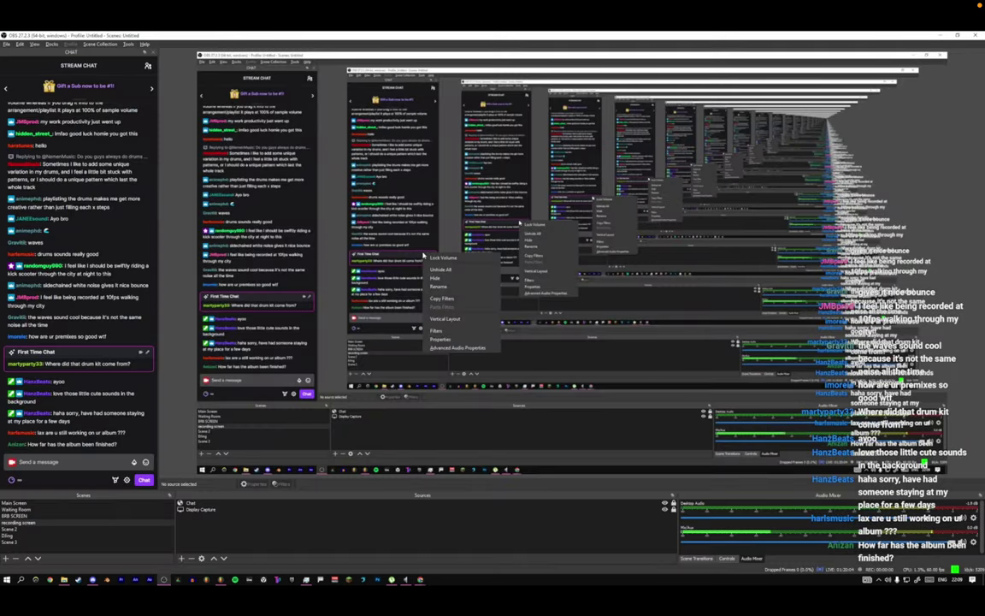
pyautogui.hotkey('alt', 'Tab')
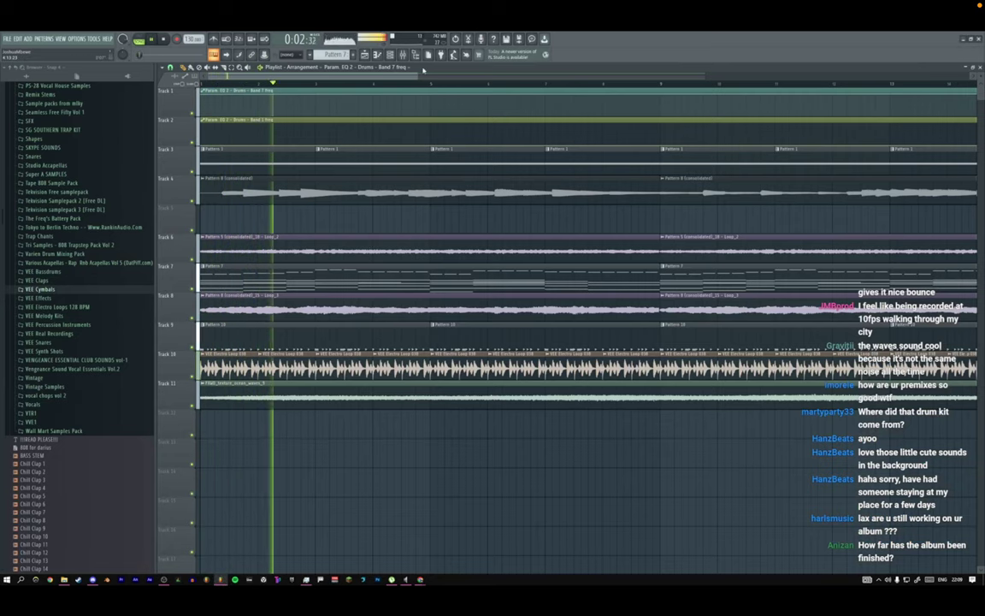
# Open Pattern 7 from the playlist, enable its 3x Osc channel in the channel rack and restart playback.
pyautogui.moveTo(419, 76); pyautogui.dragTo(562, 81)
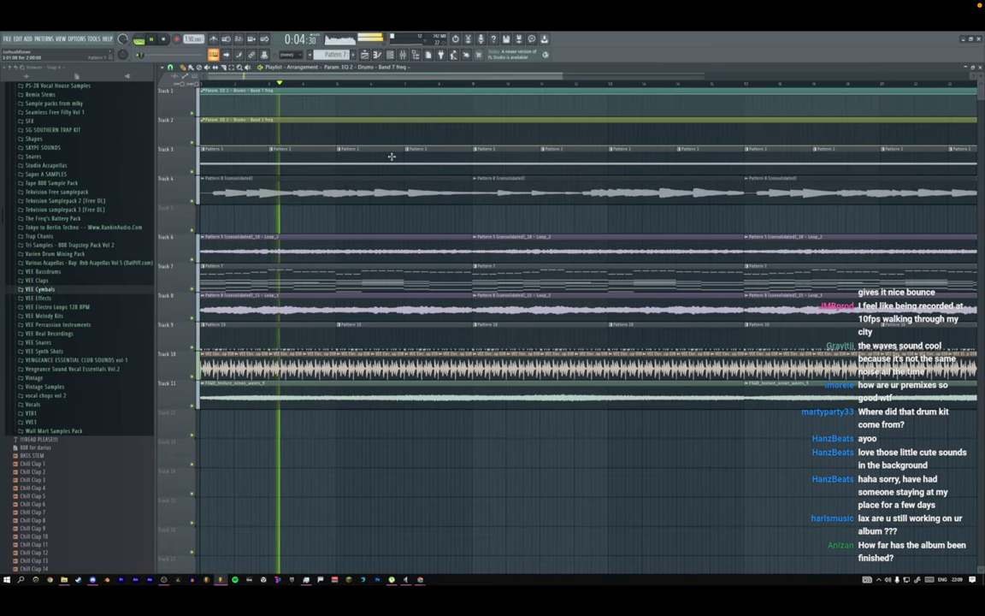
pyautogui.doubleClick(340, 269)
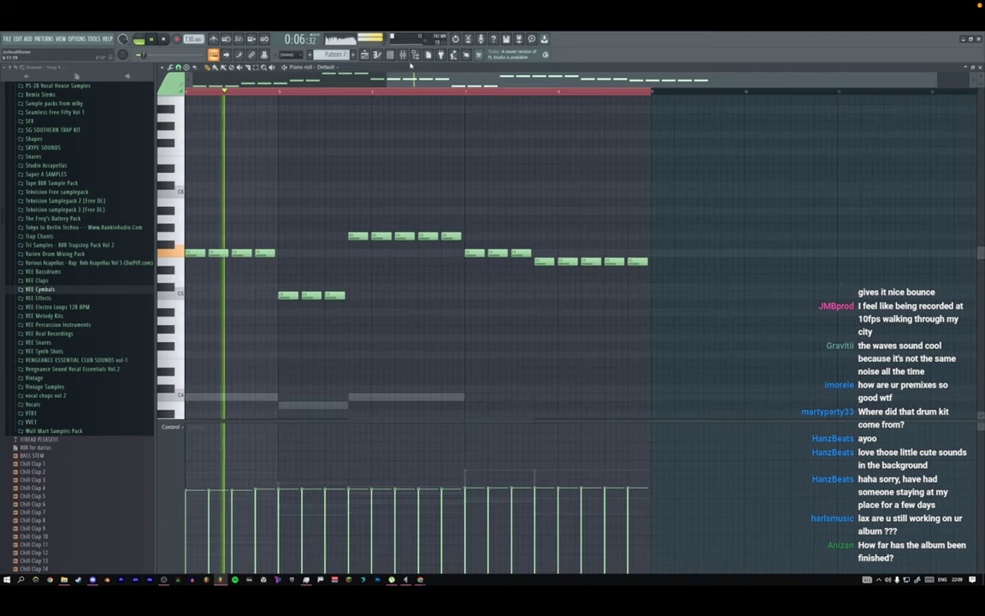
pyautogui.click(390, 55)
pyautogui.click(203, 229)
pyautogui.press('space')
pyautogui.press('space')
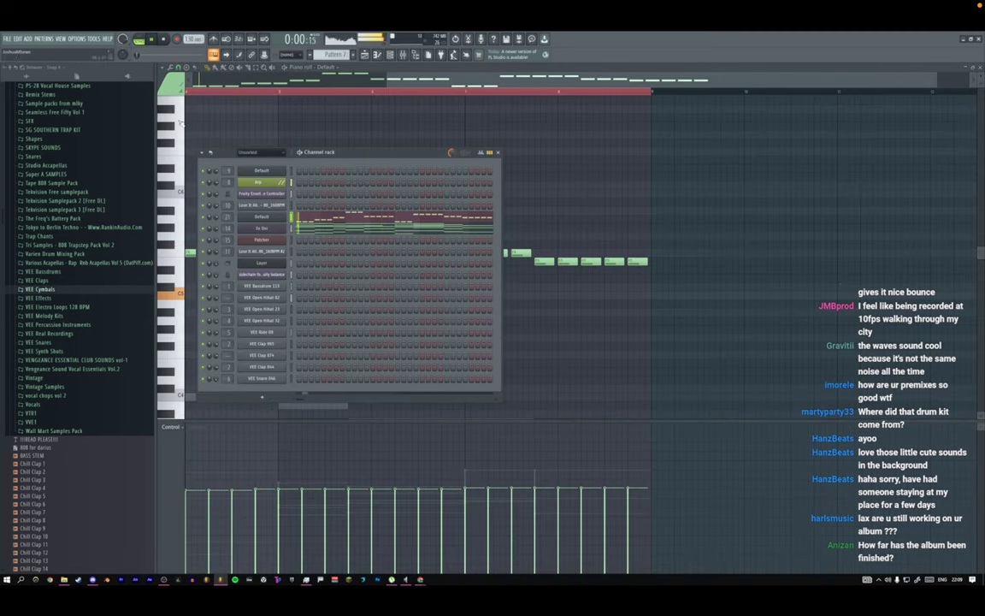
# Insert a FLEX channel above the 3x Osc channel, close the other windows and copy the 3x Osc notes into it.
pyautogui.rightClick(284, 227)
pyautogui.moveTo(299, 287)
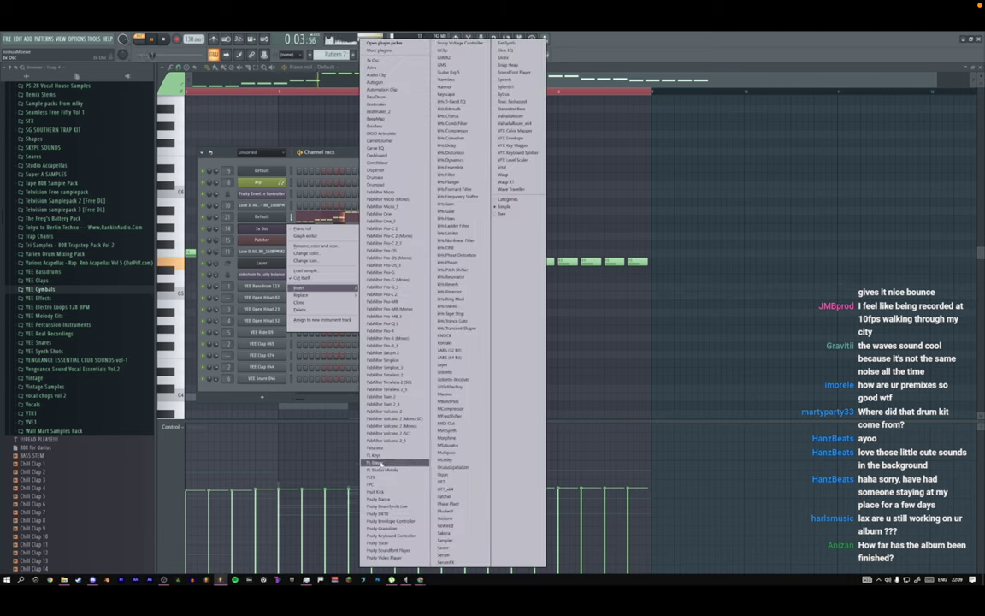
pyautogui.click(380, 477)
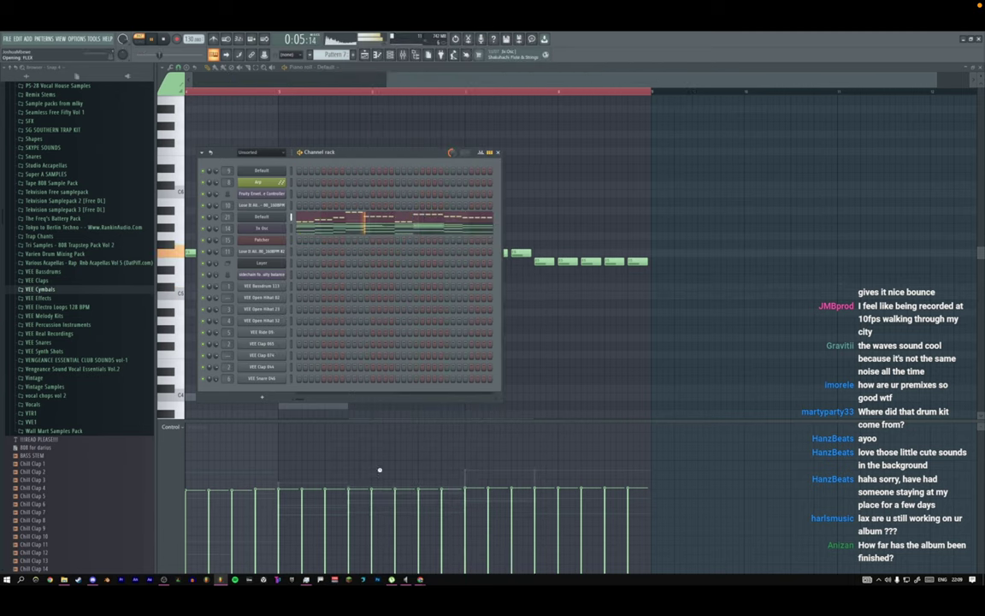
pyautogui.press('F12')
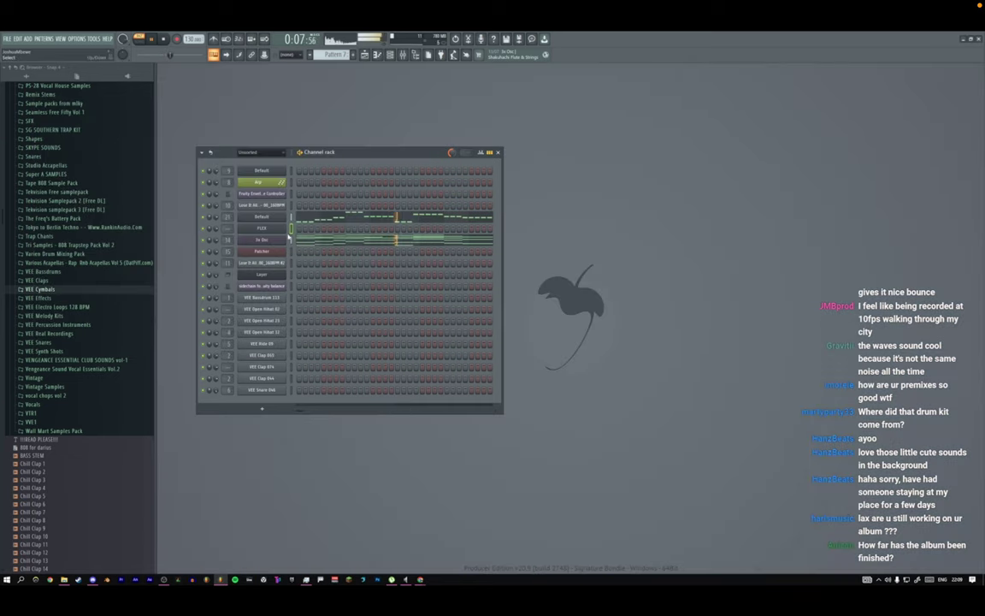
# Load the Electric Eighties preset from the Essential Pianos pack in FLEX.
pyautogui.click(260, 228)
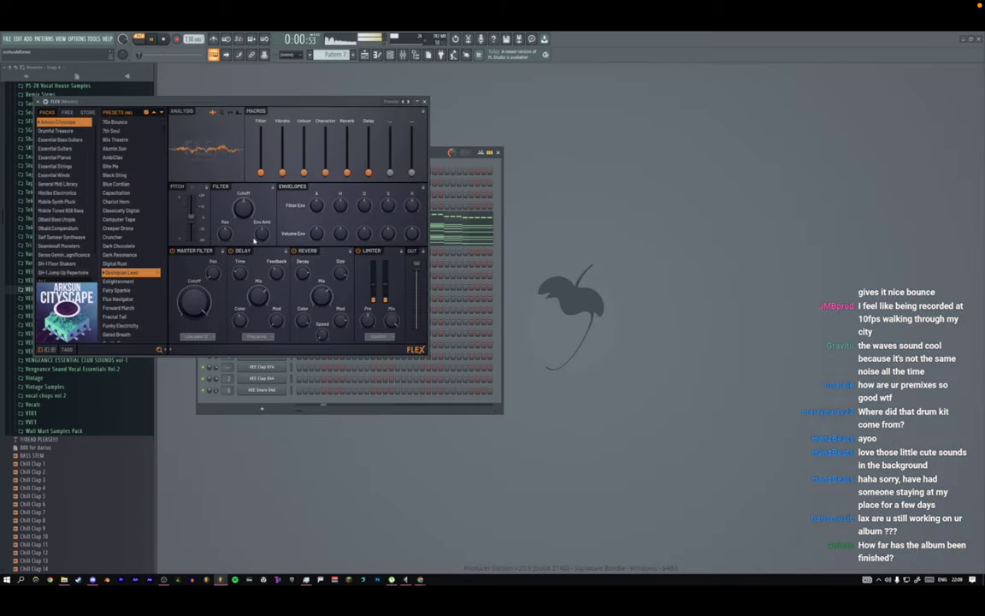
pyautogui.click(43, 100)
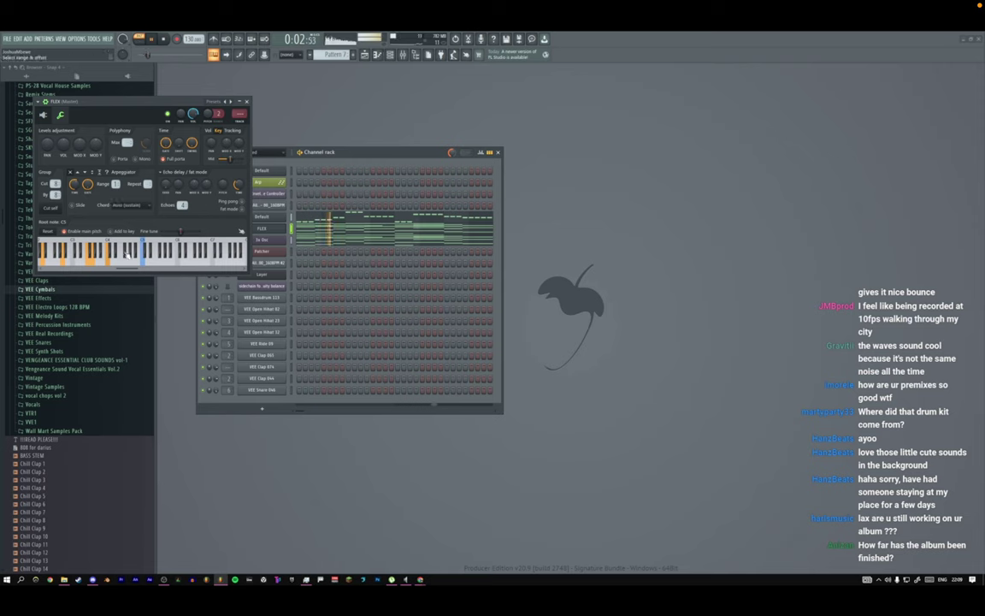
pyautogui.click(44, 115)
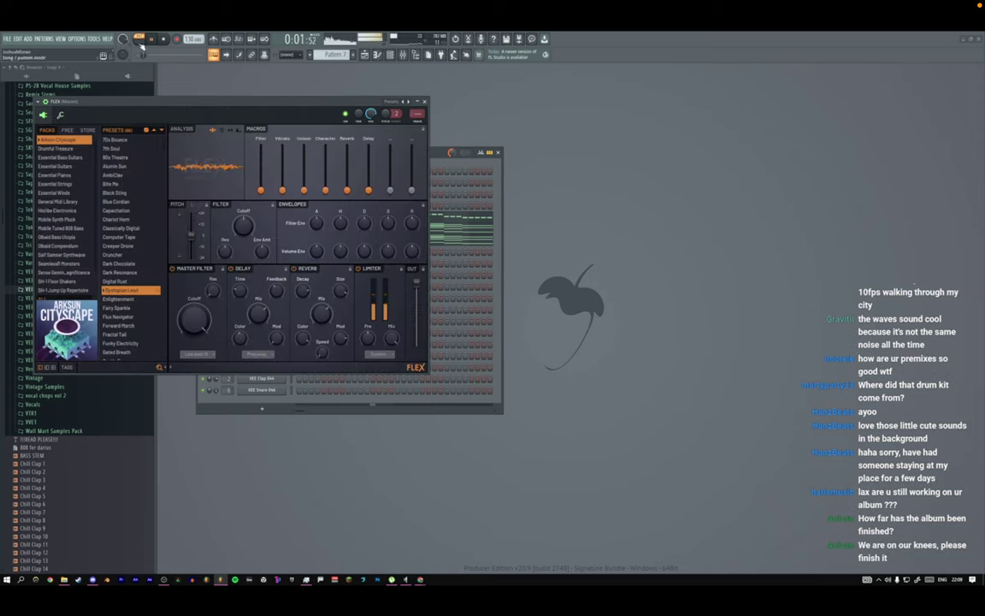
pyautogui.click(62, 174)
pyautogui.click(132, 176)
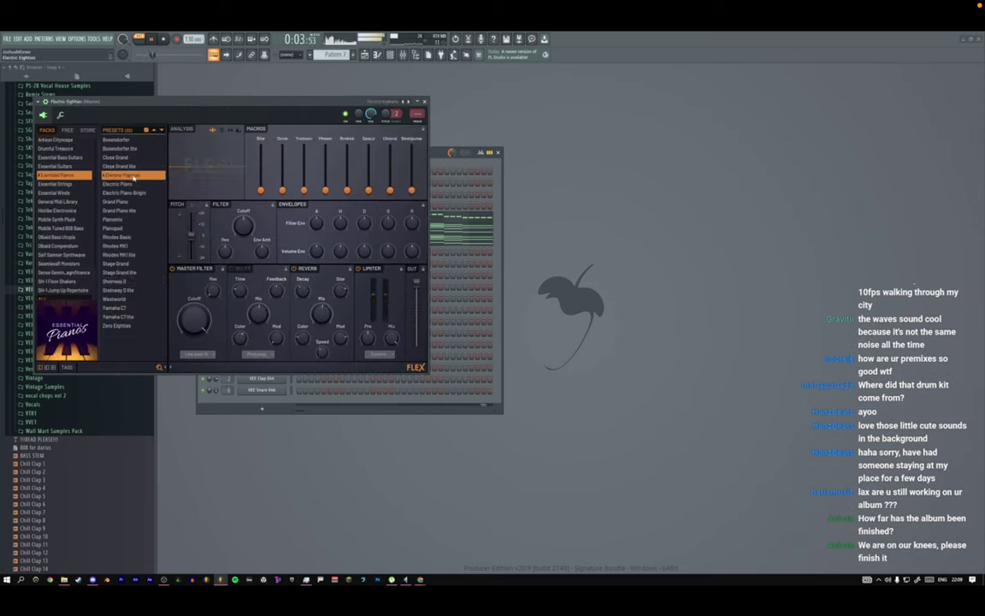
pyautogui.click(417, 102)
# Enable Add to key and lower the root note for the Electric Eighties channel, and route it to mixer track 22.
pyautogui.click(259, 229)
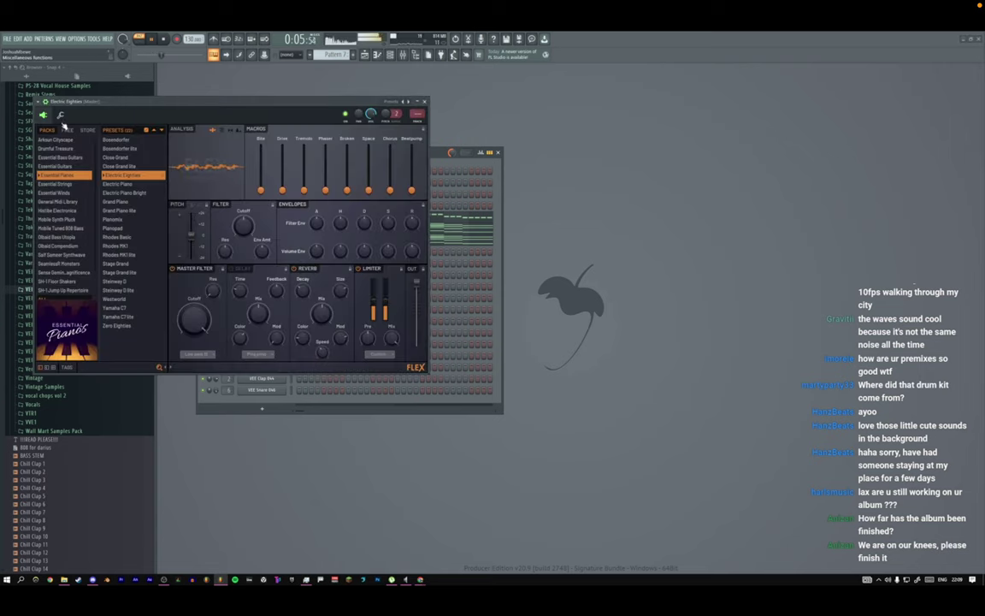
pyautogui.click(60, 114)
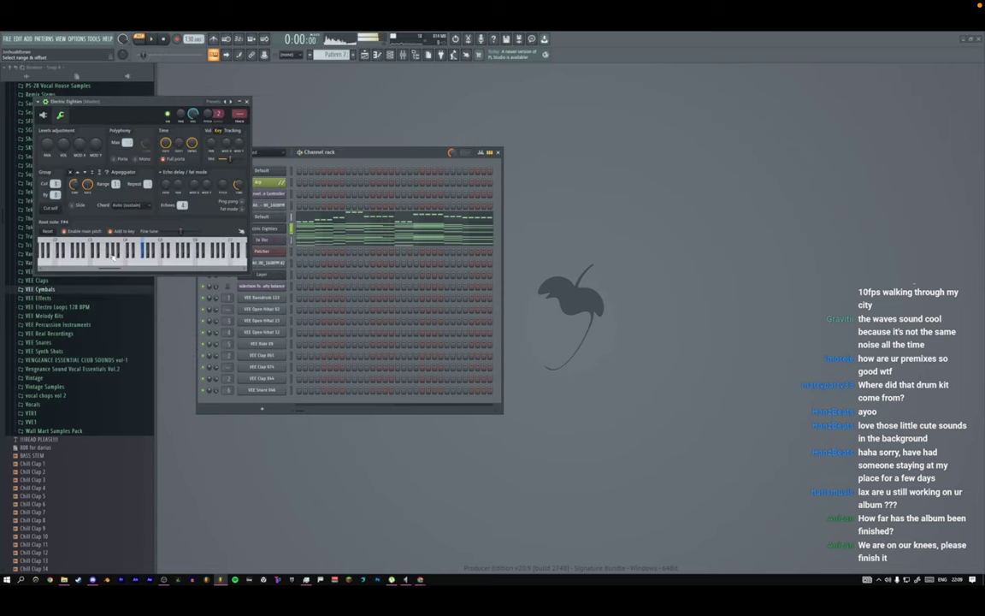
pyautogui.click(247, 102)
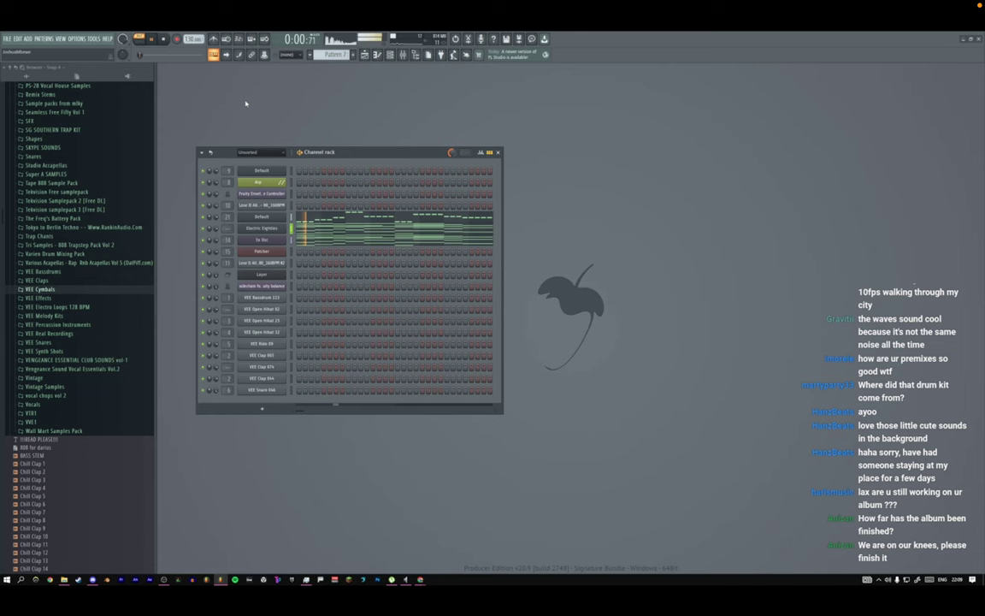
pyautogui.click(265, 231)
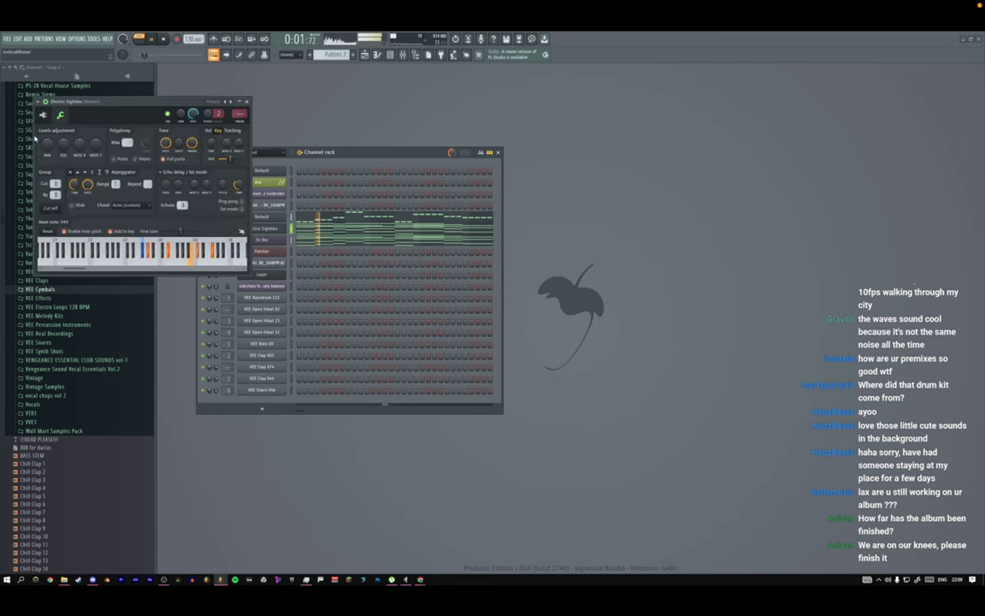
pyautogui.click(241, 114)
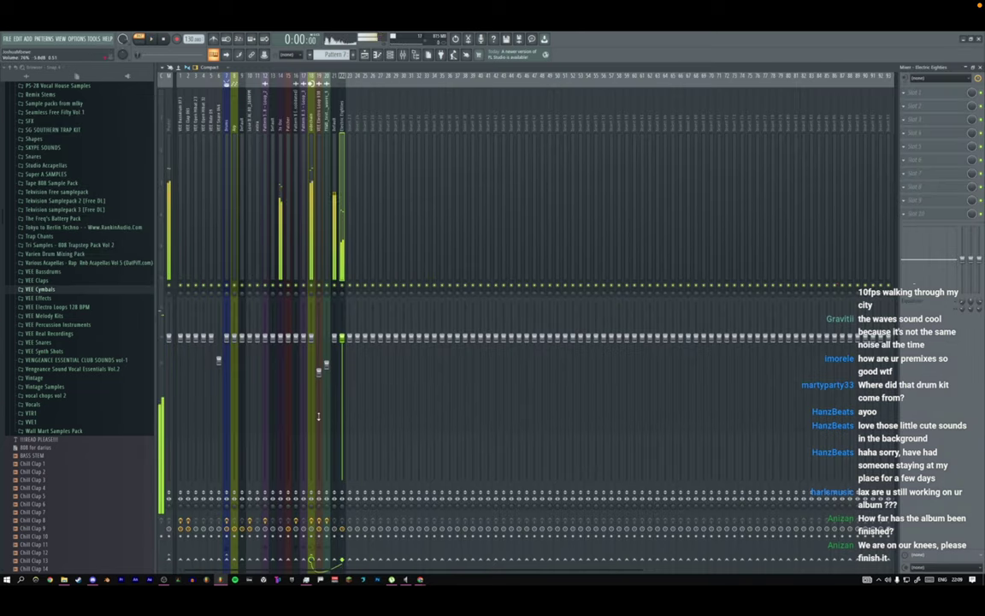
# Audition the Grand Piano, Electric Piano Bright and Electric Piano presets in FLEX, return to Electric Eighties and close the plugin.
pyautogui.press('F9')
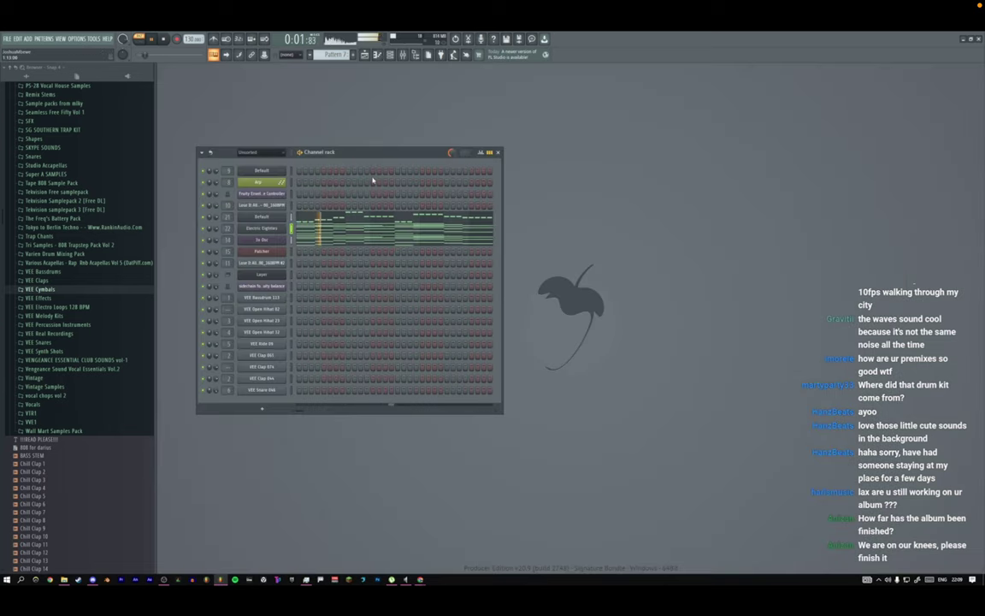
pyautogui.click(250, 228)
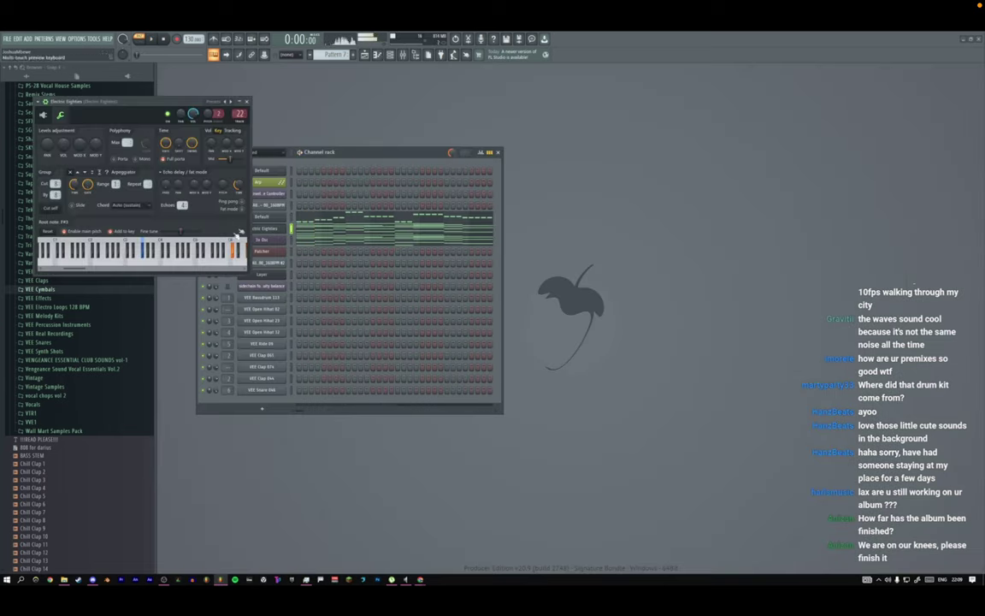
pyautogui.click(43, 115)
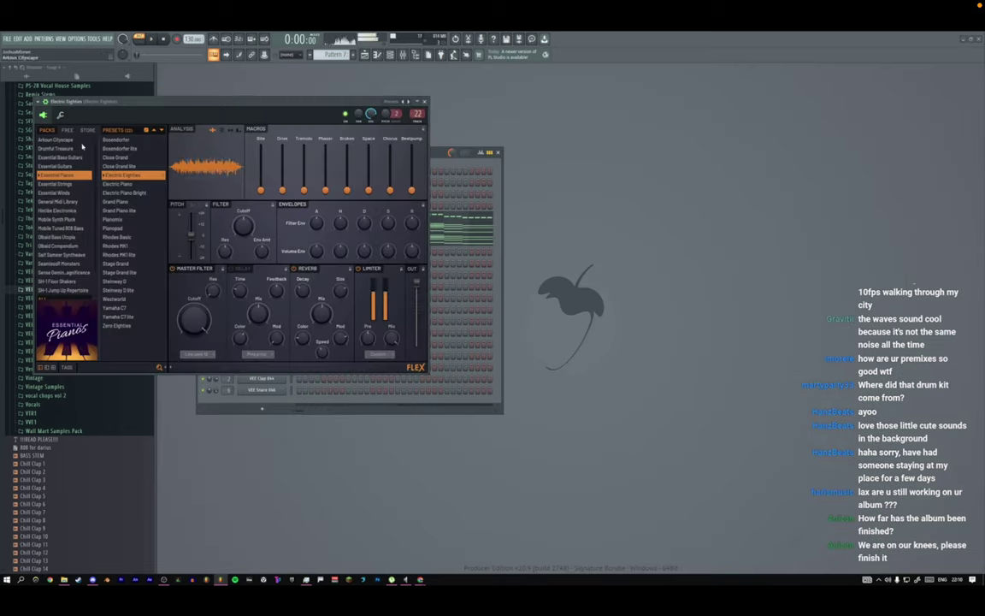
pyautogui.click(114, 202)
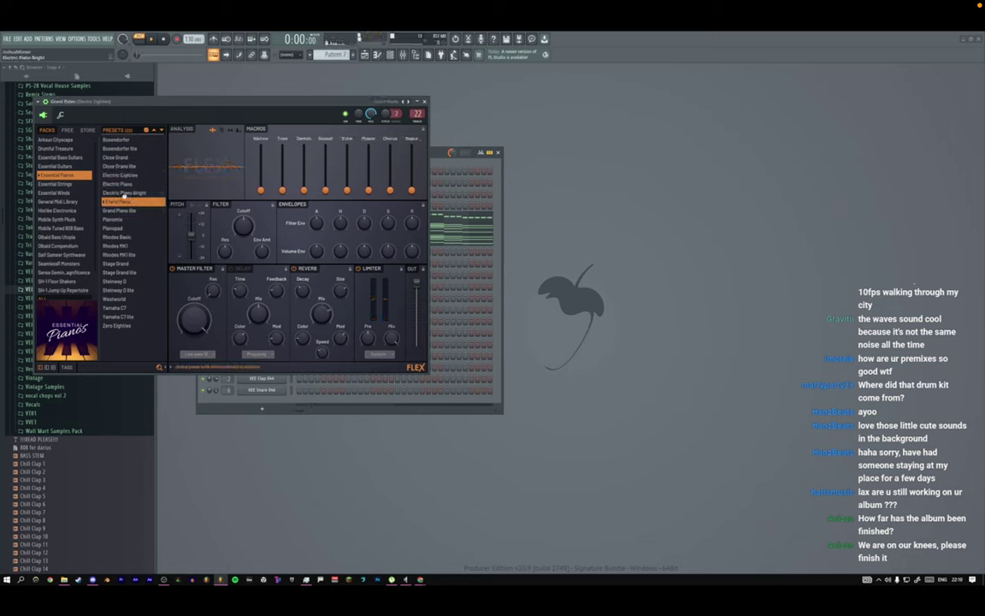
pyautogui.click(124, 193)
pyautogui.click(60, 114)
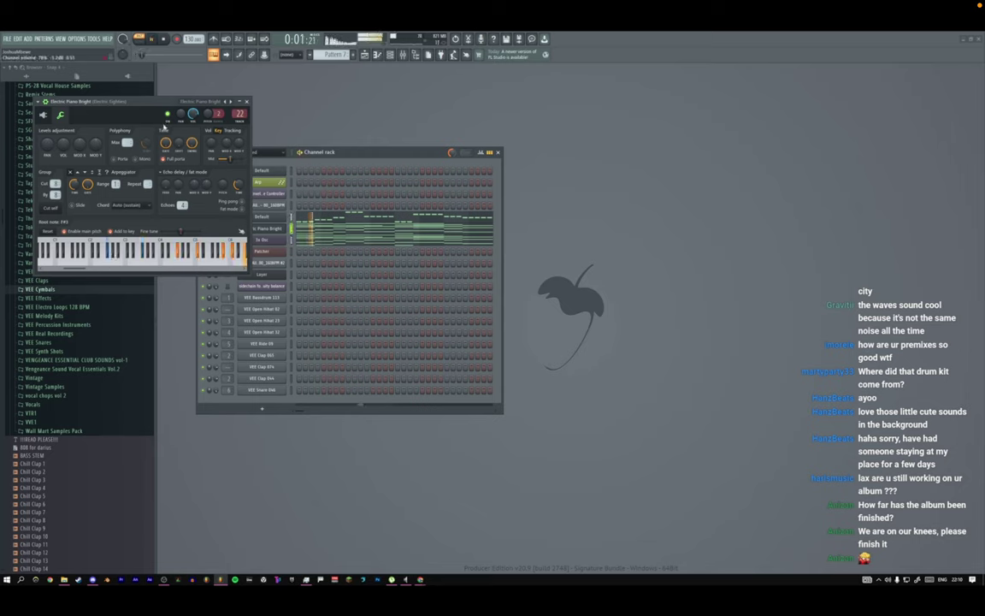
pyautogui.click(43, 115)
pyautogui.click(130, 183)
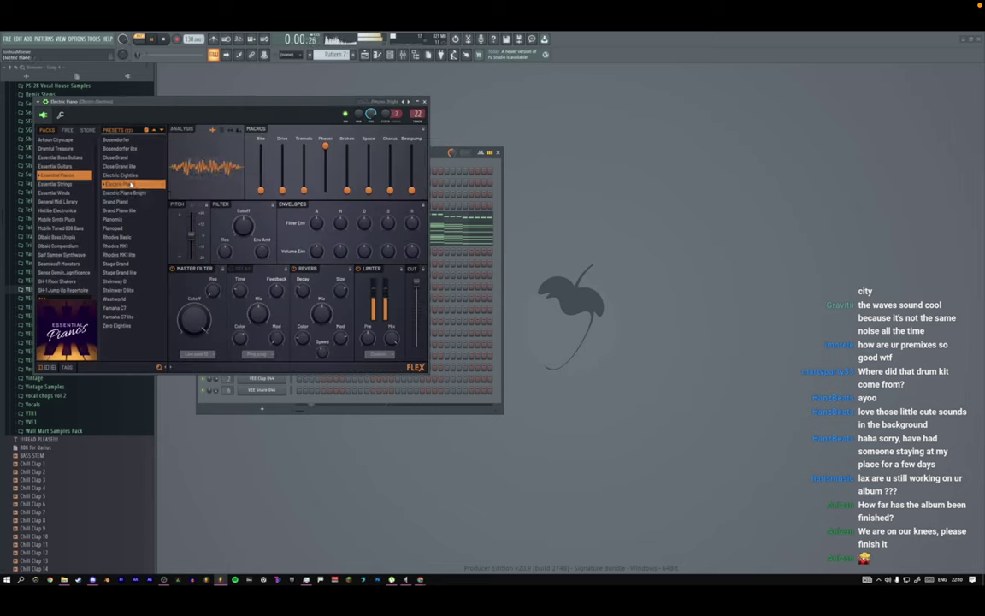
pyautogui.click(132, 174)
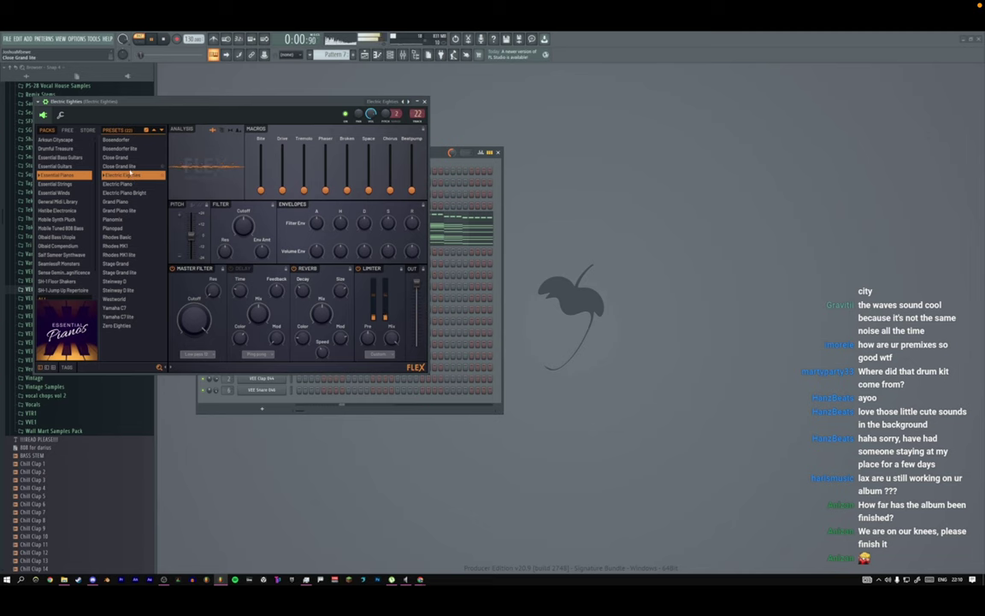
pyautogui.click(424, 102)
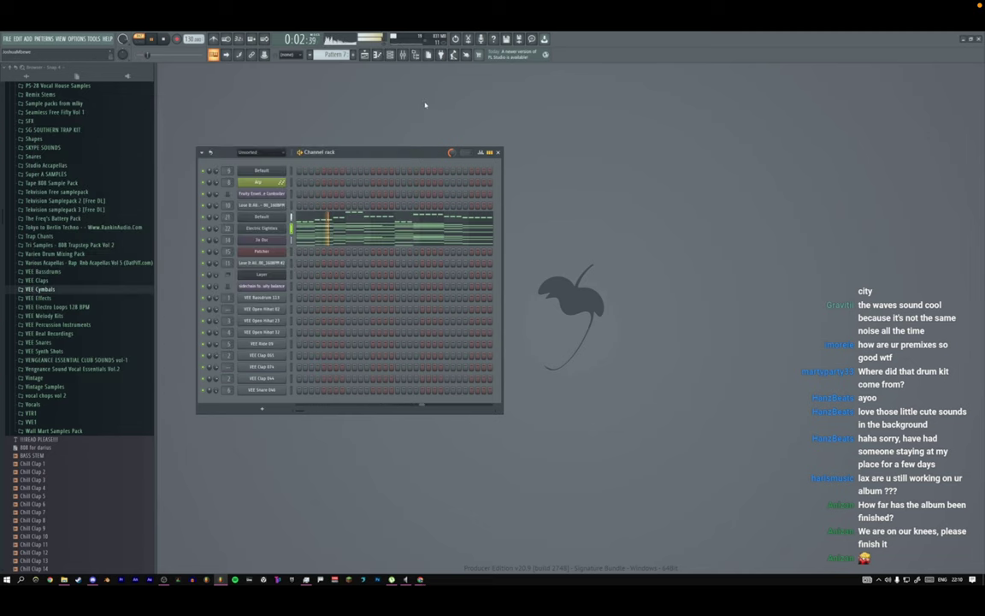
# Add Fruity Reeverb 2 to slot 5 of the Electric Eighties mixer track.
pyautogui.click(405, 57)
pyautogui.click(925, 149)
pyautogui.click(808, 109)
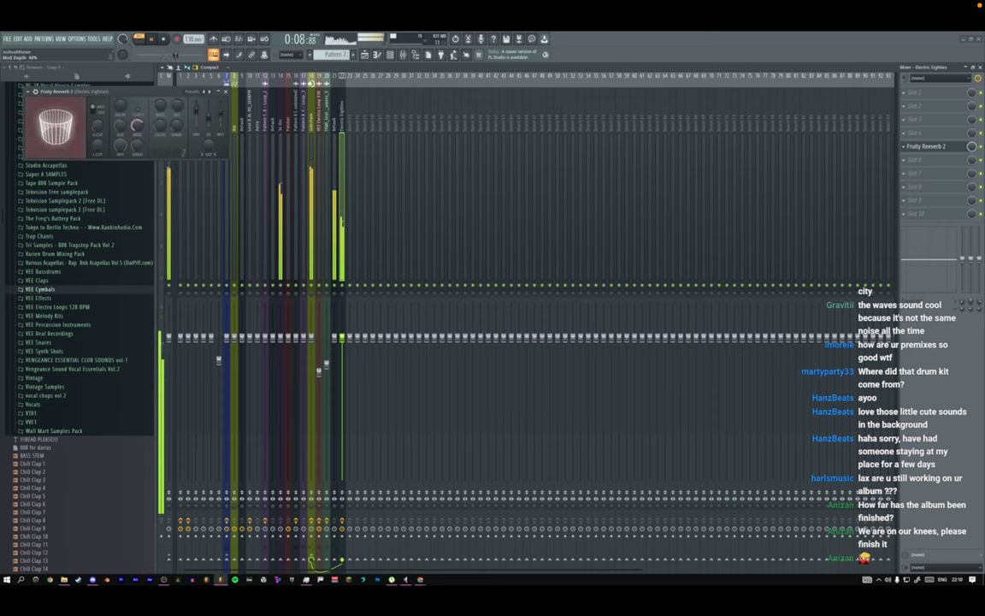
# Add Fruity Parametric EQ 2 to slot 7, cut the lows with a high-pass on band 1 and boost the band 7 high shelf.
pyautogui.click(929, 180)
pyautogui.click(705, 105)
pyautogui.rightClick(79, 177)
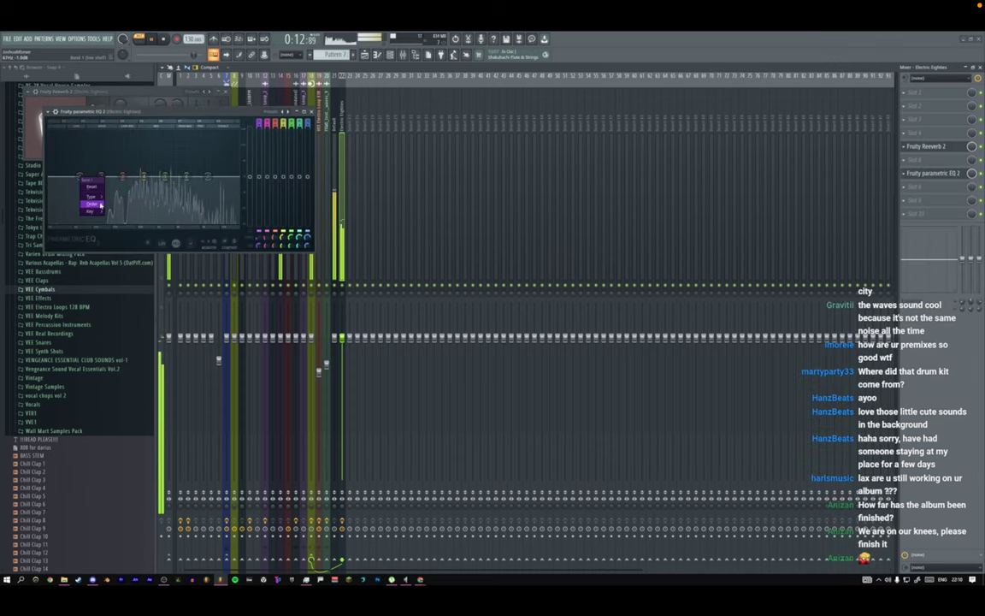
pyautogui.moveTo(92, 197)
pyautogui.click(121, 220)
pyautogui.moveTo(79, 177); pyautogui.dragTo(114, 177)
pyautogui.moveTo(207, 177); pyautogui.dragTo(200, 155)
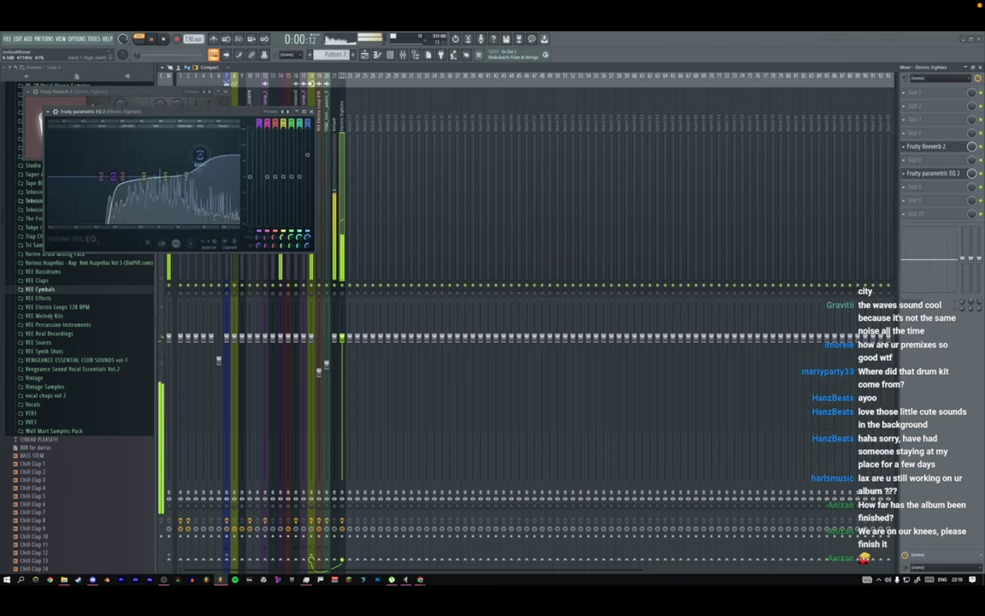
pyautogui.click(309, 111)
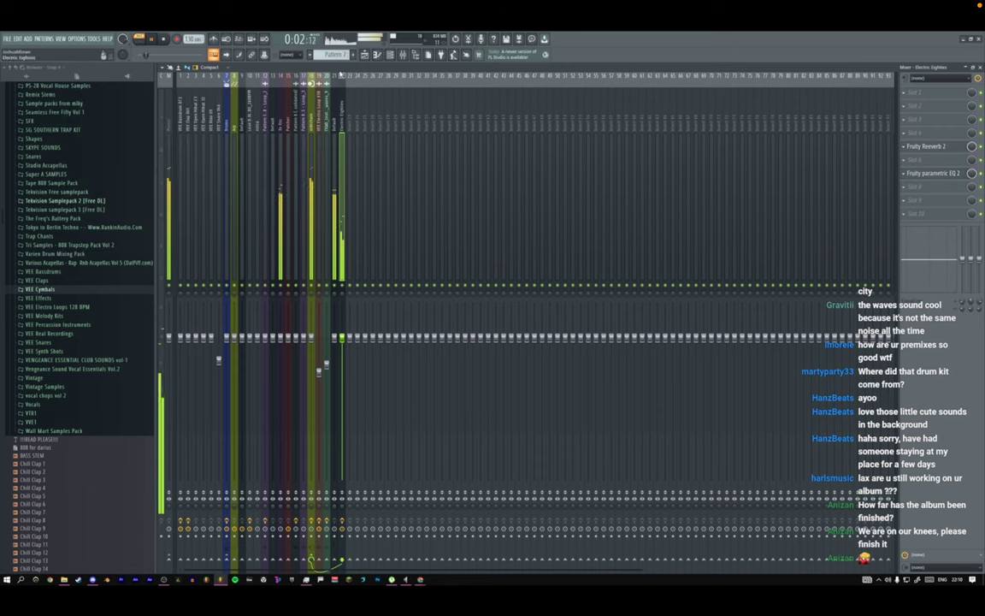
# Play the full arrangement in song mode and lower the high-shelf boost in the Electric Eighties EQ to about 3 dB.
pyautogui.click(364, 54)
pyautogui.click(140, 43)
pyautogui.press('space')
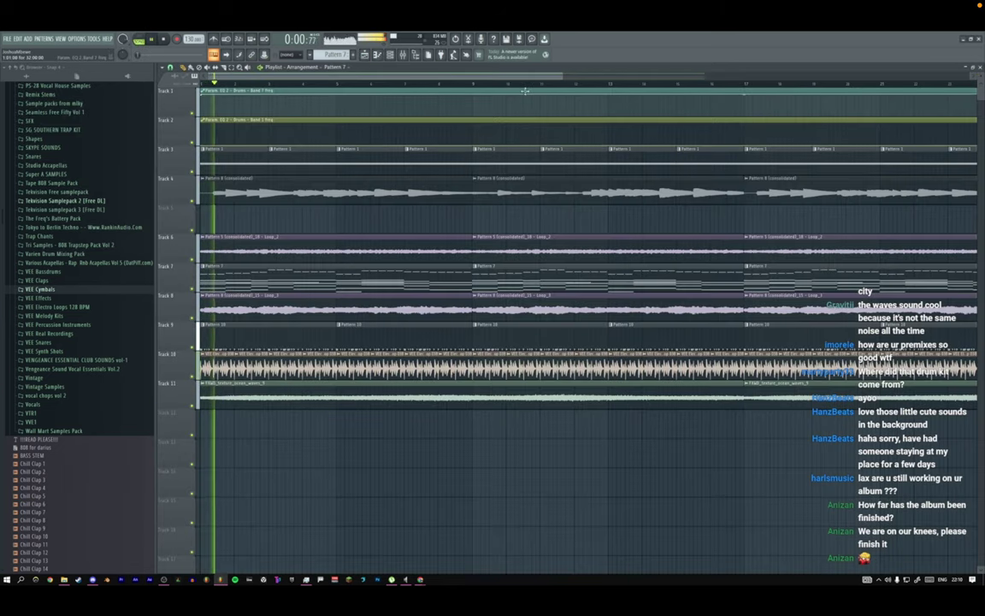
pyautogui.moveTo(563, 78); pyautogui.dragTo(705, 82)
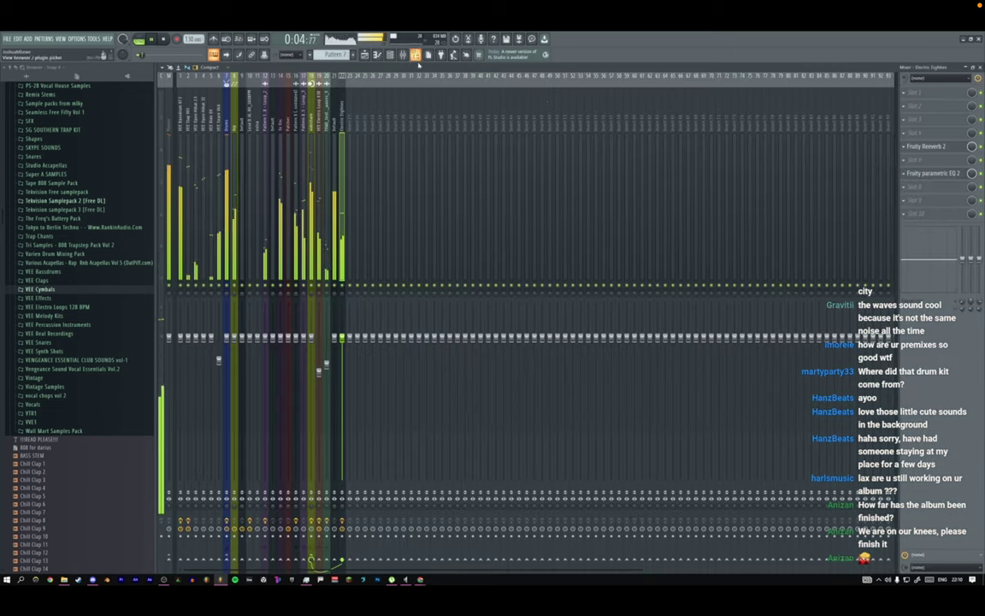
pyautogui.press('F9')
pyautogui.moveTo(193, 153); pyautogui.dragTo(203, 170)
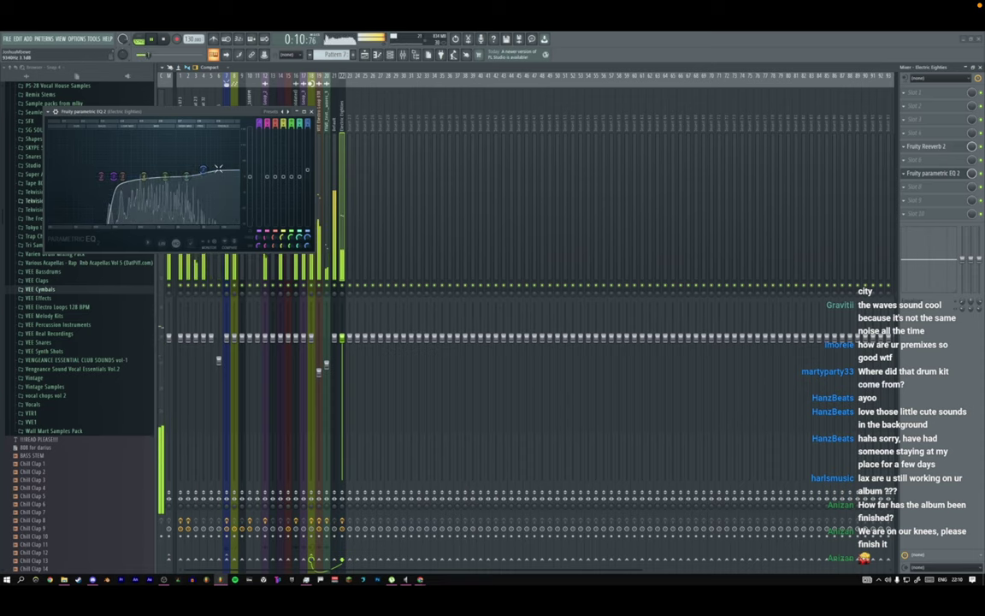
# Lower the pogo effect on the VEE Bassdrum 113 sample, restart playback and close its channel settings.
pyautogui.press('F9')
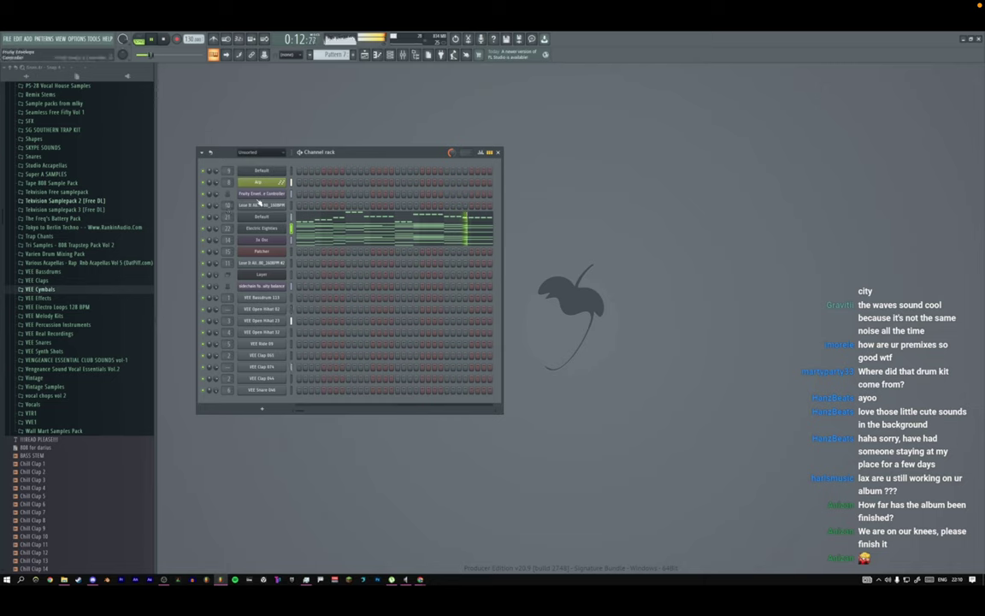
pyautogui.click(265, 298)
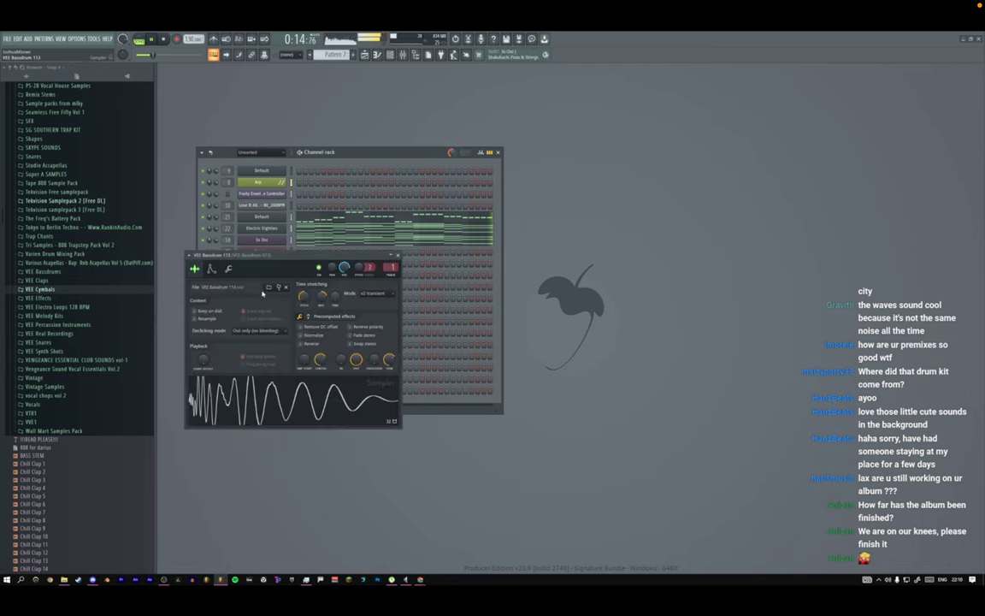
pyautogui.press('space')
pyautogui.click(308, 317)
pyautogui.moveTo(389, 360)
pyautogui.mouseDown()
pyautogui.moveTo(389, 351)
pyautogui.moveTo(387, 361)
pyautogui.mouseUp()
pyautogui.press('space')
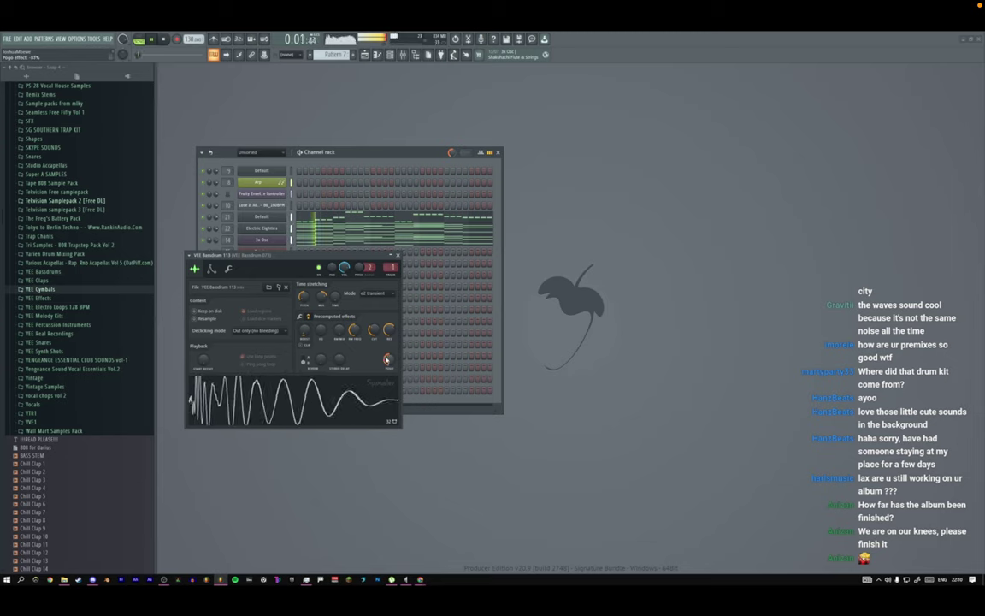
pyautogui.click(397, 255)
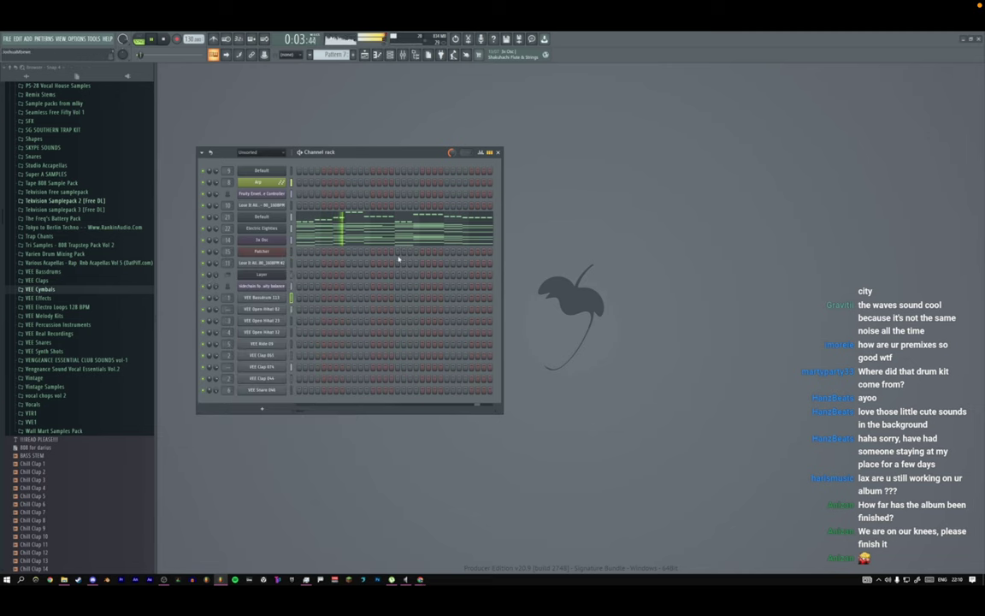
# Add a Fruity Limiter to slot 4 of the Master track and close its window.
pyautogui.click(365, 55)
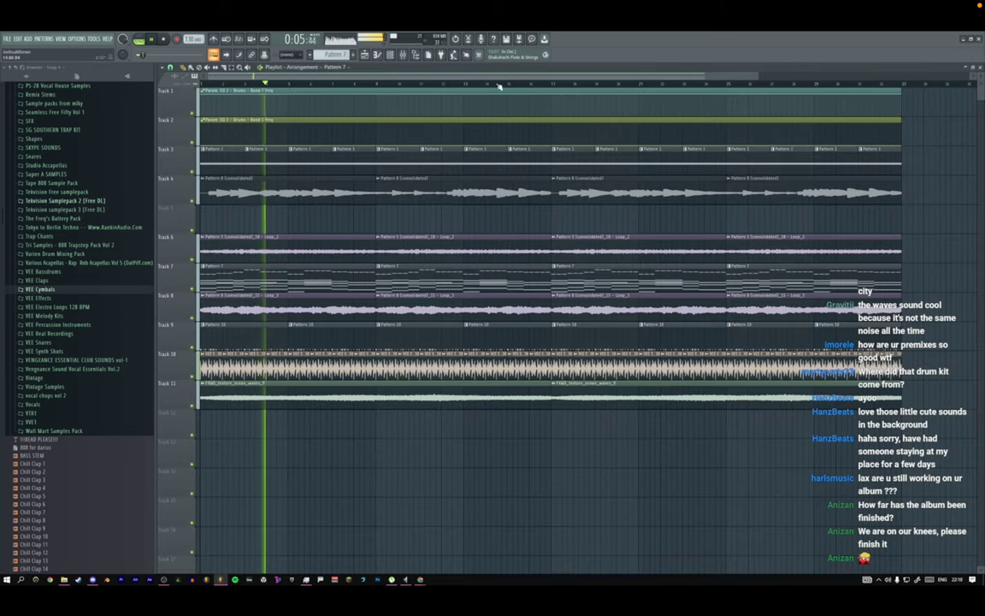
pyautogui.press('F9')
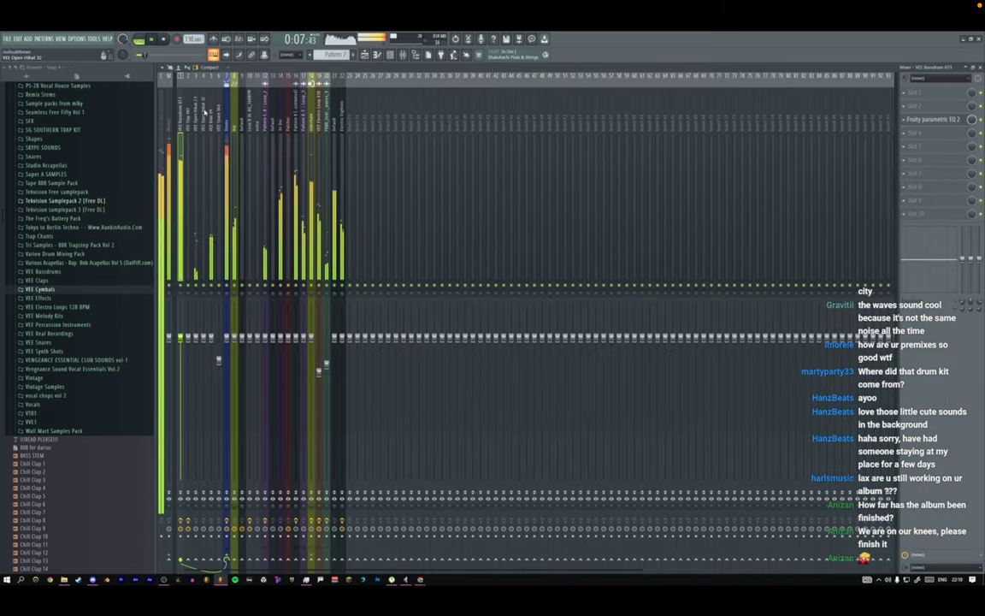
pyautogui.click(946, 136)
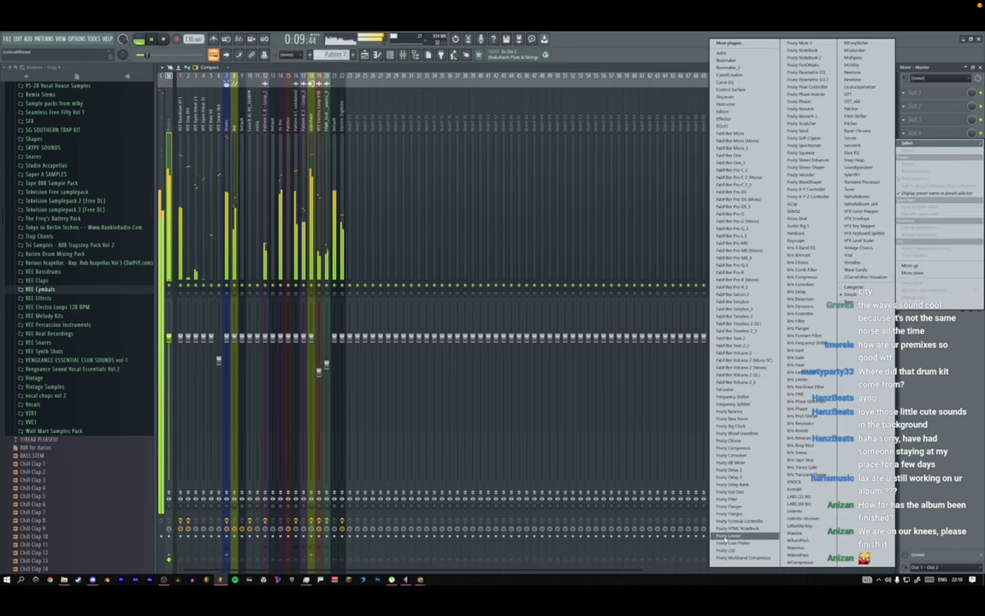
pyautogui.click(671, 483)
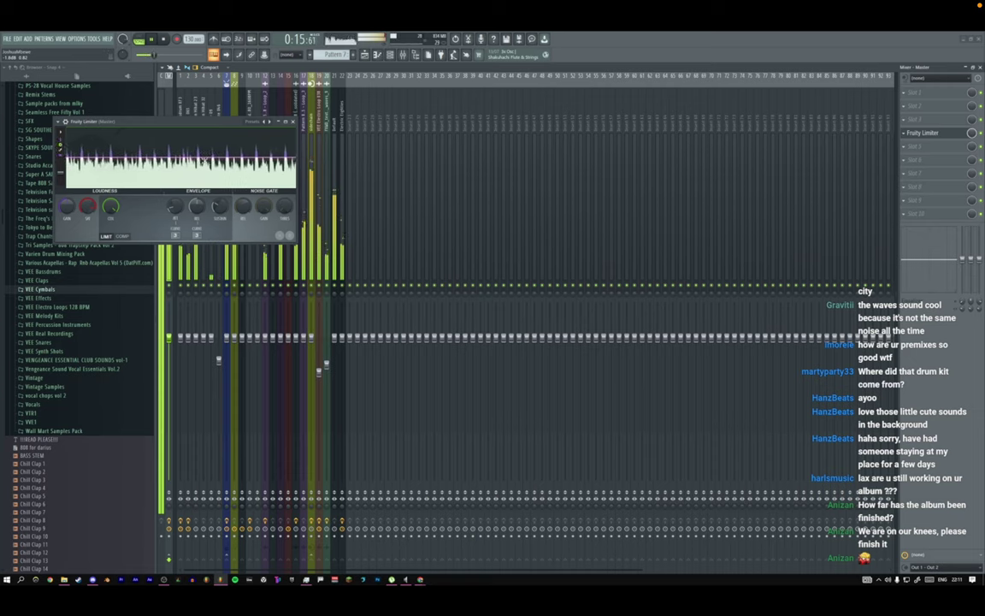
pyautogui.hotkey('alt', 'Tab')
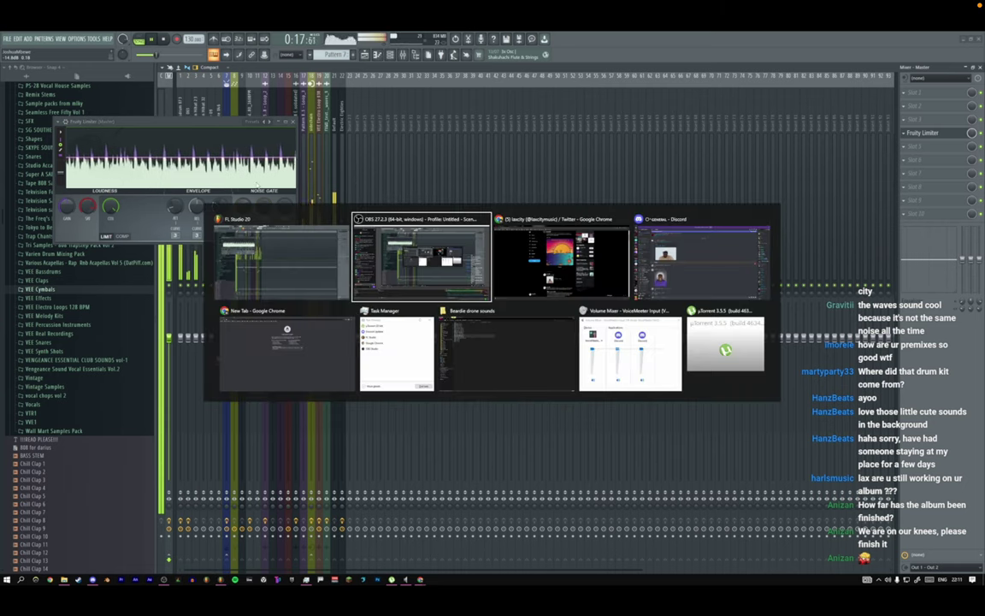
pyautogui.hotkey('alt', 'Tab')
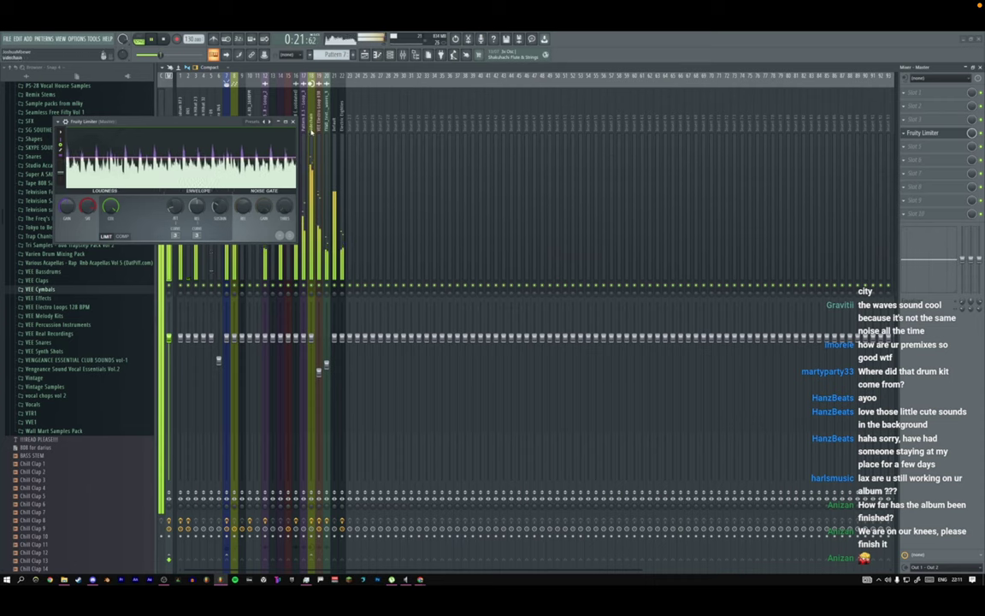
pyautogui.click(293, 122)
# Add a second Fruity Limiter to slot 6 of the Drums mixer track.
pyautogui.click(228, 131)
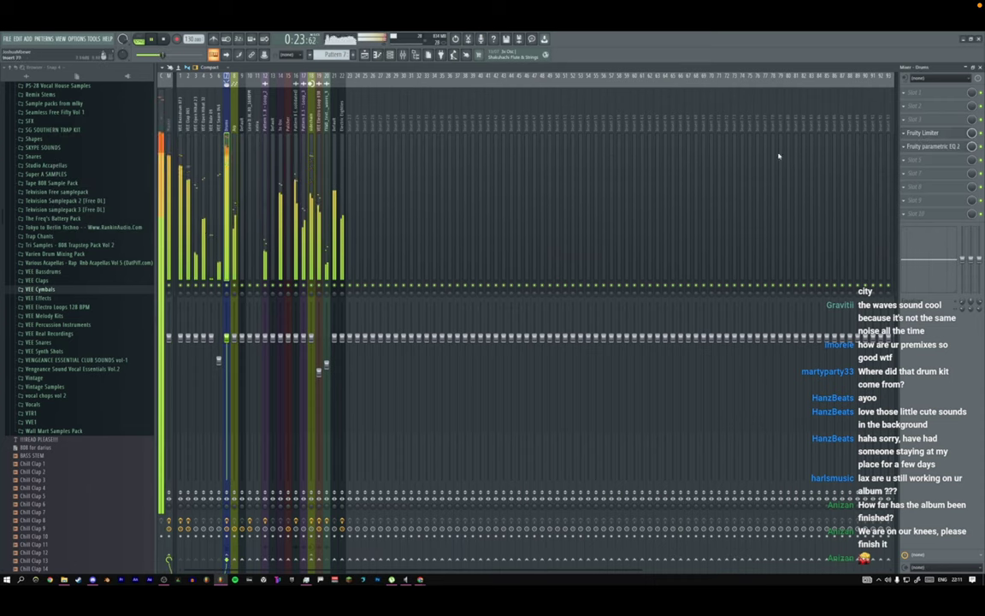
pyautogui.click(922, 159)
pyautogui.click(737, 535)
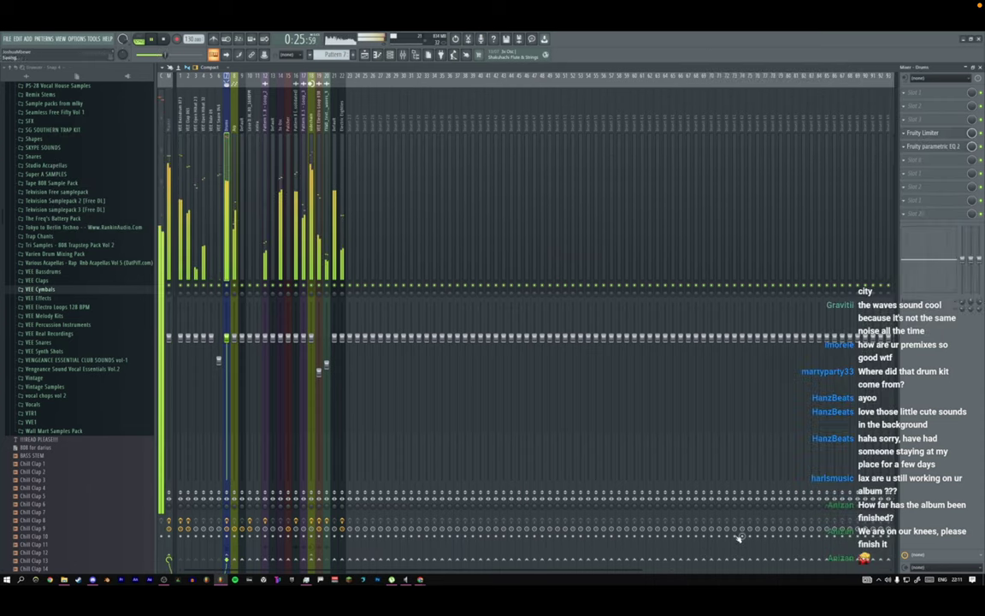
pyautogui.moveTo(200, 148); pyautogui.dragTo(484, 201)
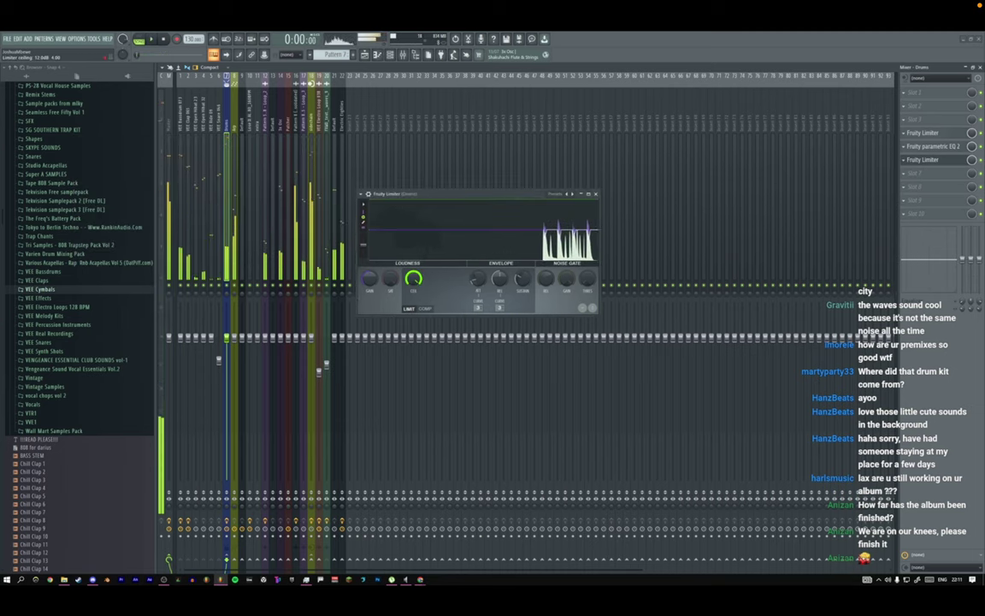
# Switch the new Drums limiter to compressor mode, lower its threshold to about -18 dB and raise the gain during playback.
pyautogui.click(425, 308)
pyautogui.press('space')
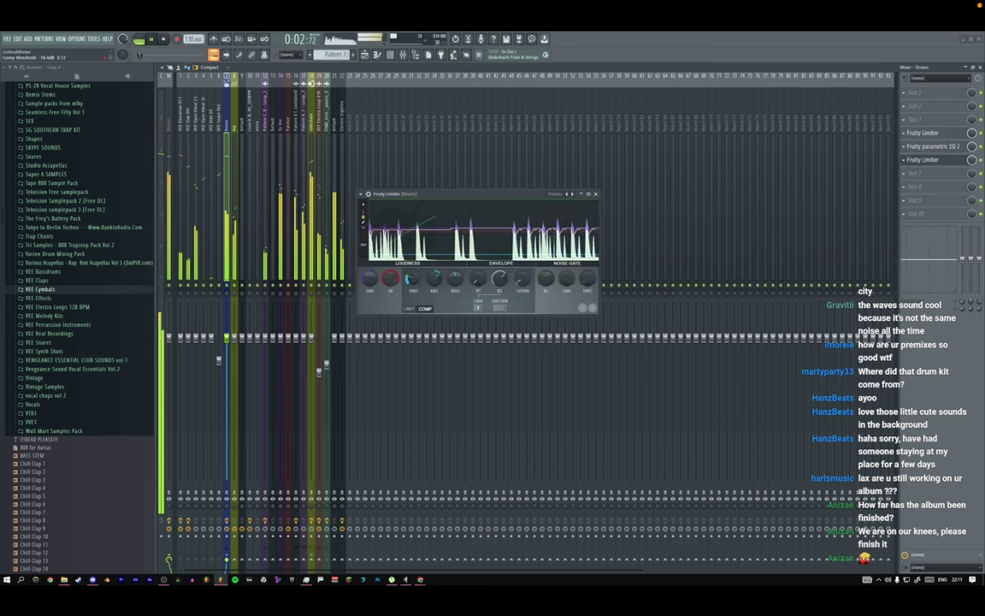
pyautogui.moveTo(370, 287); pyautogui.dragTo(371, 281)
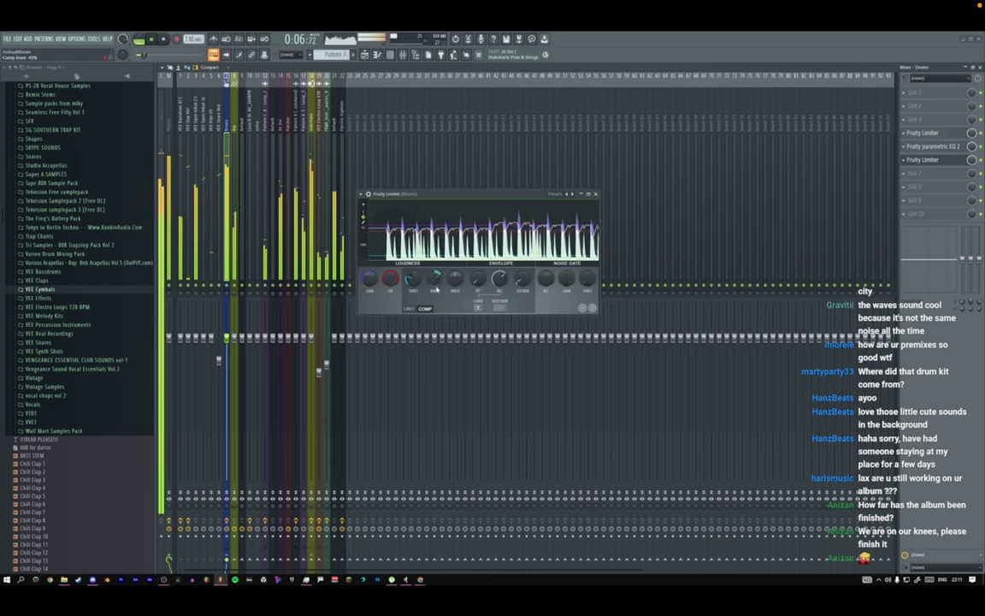
pyautogui.click(596, 194)
pyautogui.click(390, 55)
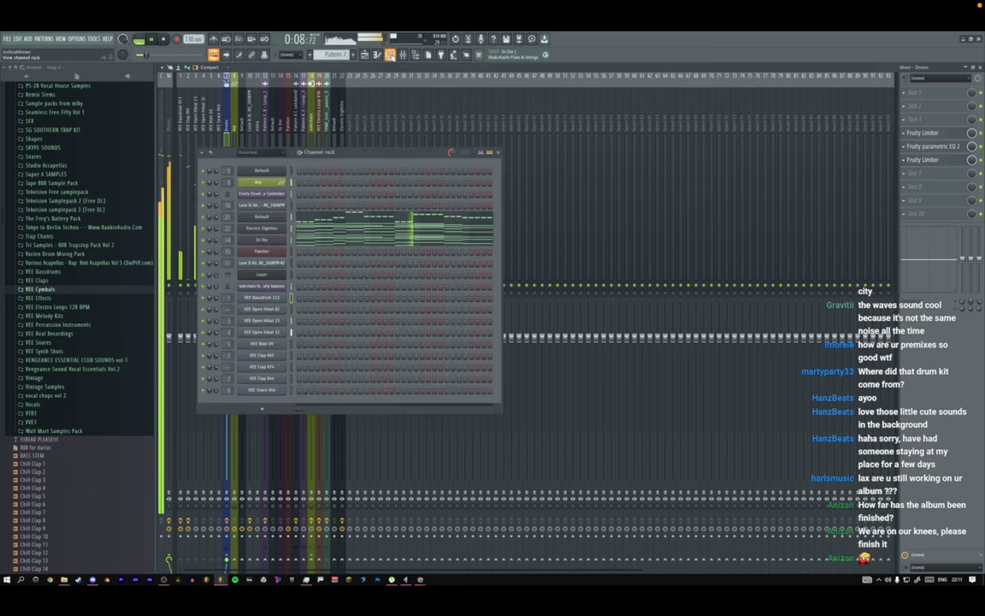
pyautogui.click(261, 240)
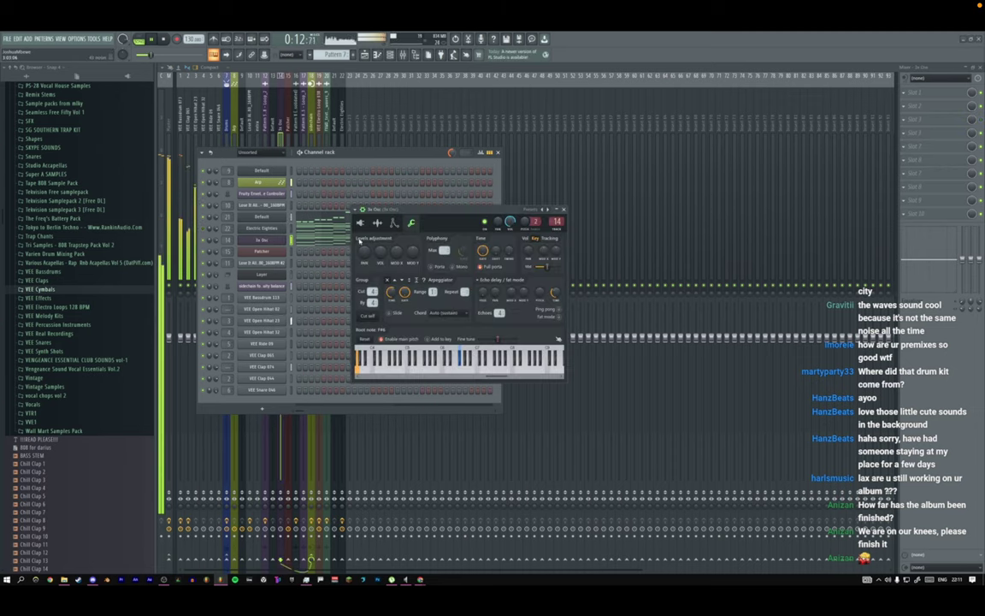
pyautogui.click(360, 224)
pyautogui.rightClick(480, 250)
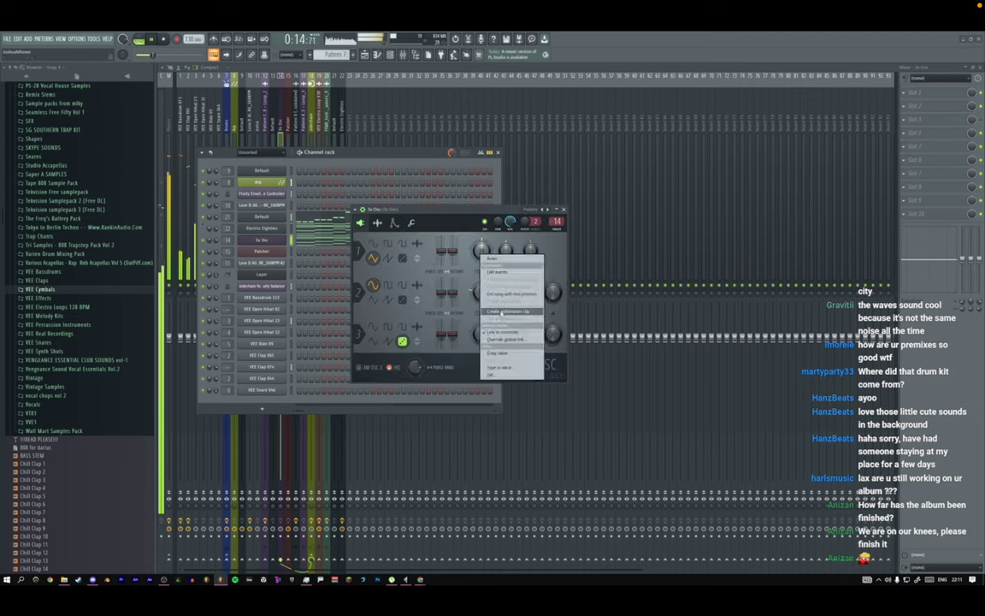
pyautogui.click(462, 281)
pyautogui.click(465, 385)
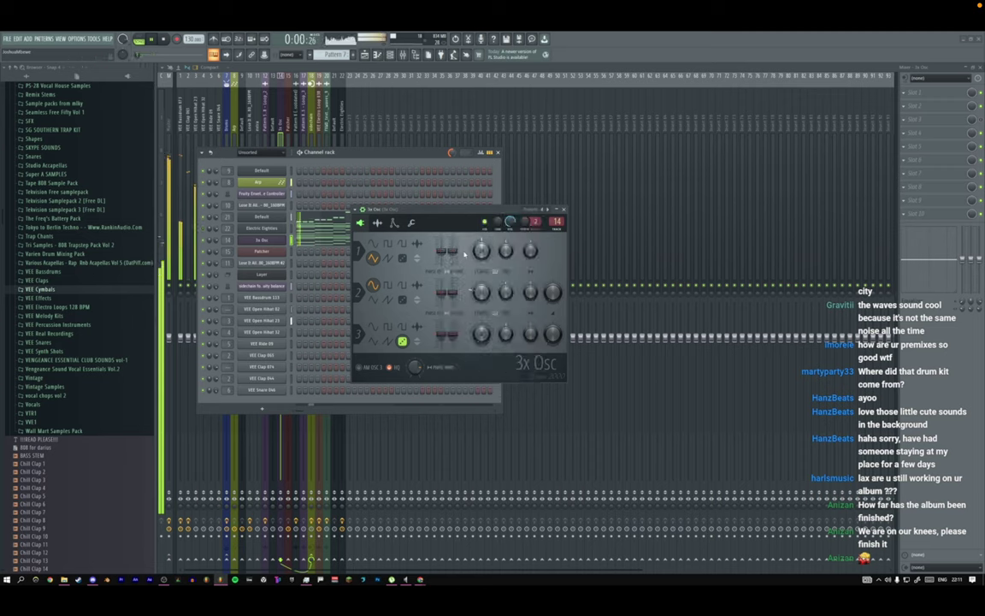
pyautogui.click(563, 210)
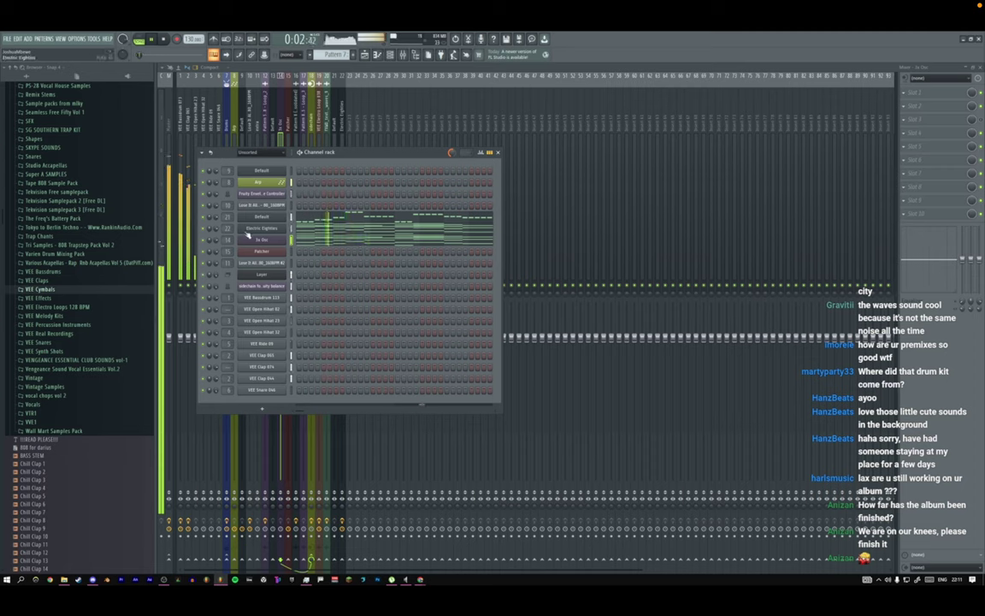
# Solo playlist Track 8, start playback and bring up the mixer track of its Pattern 8 Loop_3 audio clip.
pyautogui.click(499, 153)
pyautogui.click(365, 55)
pyautogui.press('space')
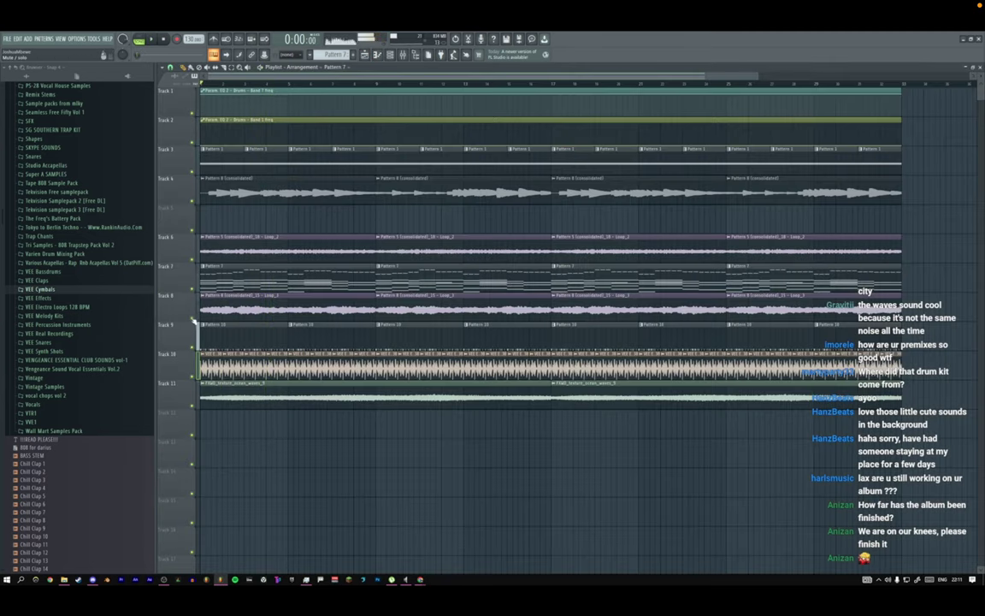
pyautogui.rightClick(192, 319)
pyautogui.press('space')
pyautogui.doubleClick(213, 308)
pyautogui.doubleClick(240, 114)
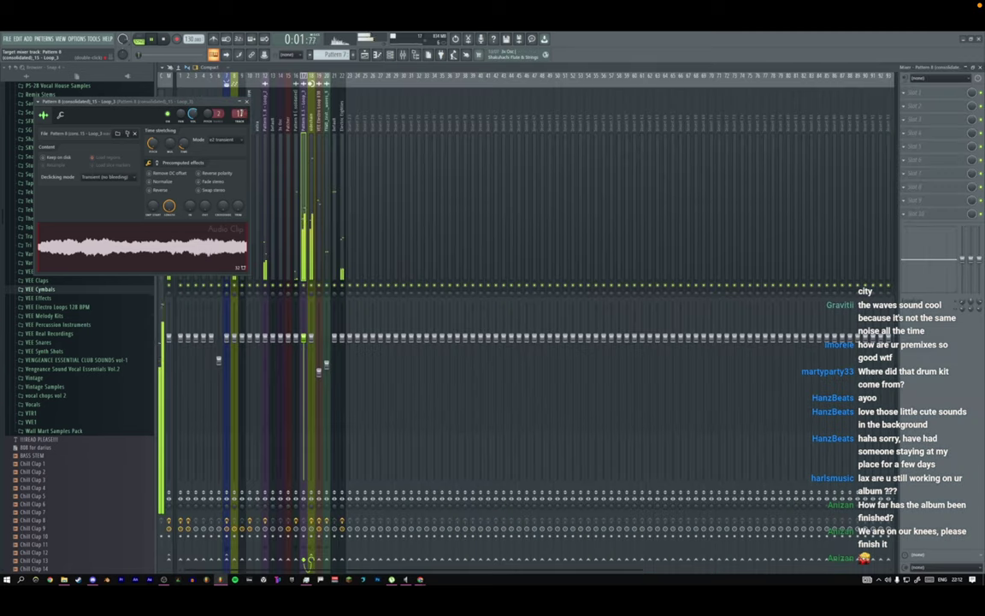
# Add Fruity parametric EQ 2 to slot 3, with band 1 as a high-pass, a low-mid dip and a boosted band 7 high shelf.
pyautogui.click(950, 120)
pyautogui.click(817, 88)
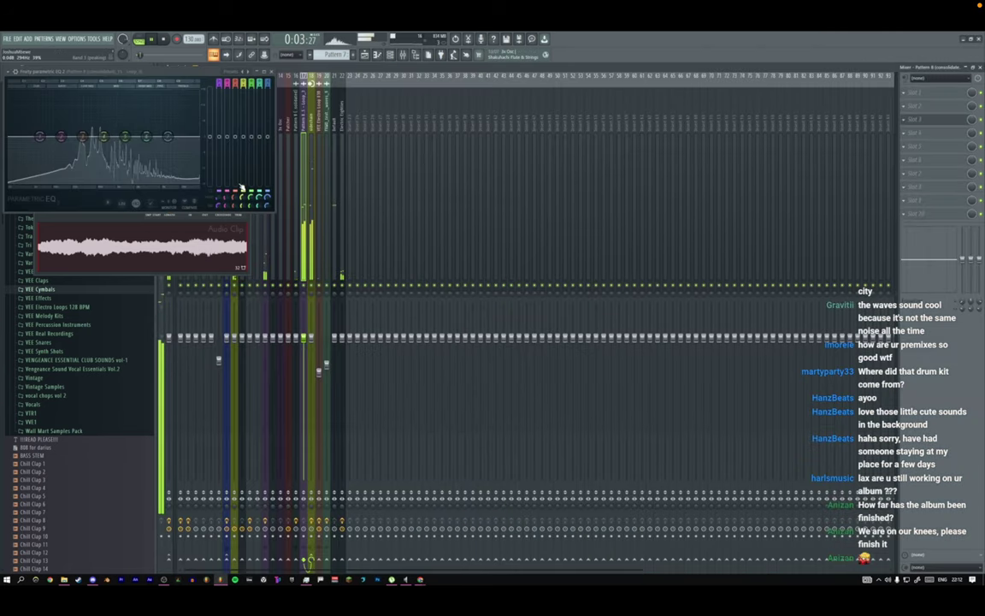
pyautogui.rightClick(40, 137)
pyautogui.moveTo(54, 164)
pyautogui.click(77, 185)
pyautogui.rightClick(38, 139)
pyautogui.click(80, 180)
pyautogui.moveTo(39, 137); pyautogui.dragTo(62, 137)
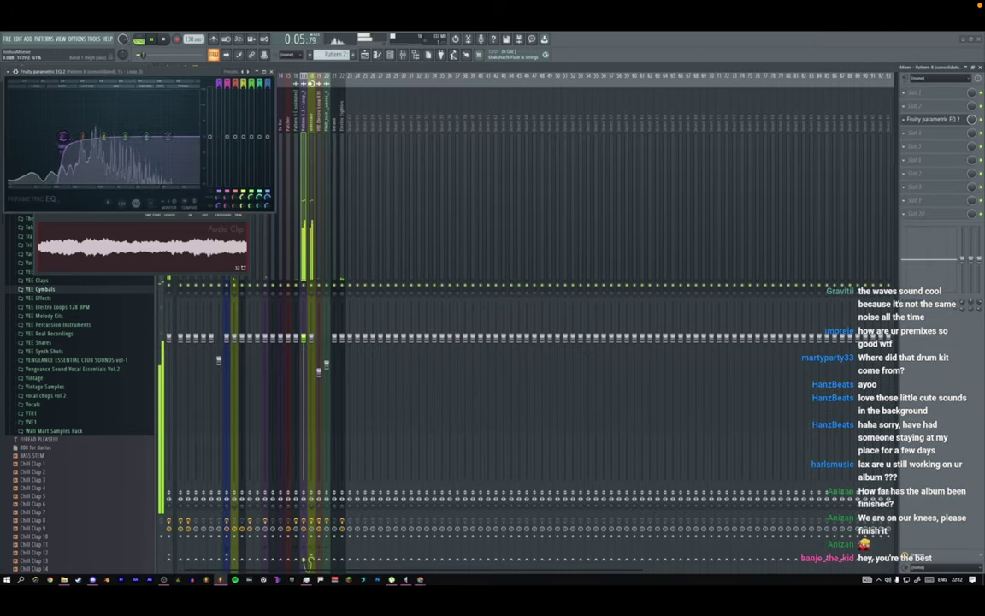
pyautogui.moveTo(167, 137); pyautogui.dragTo(139, 100)
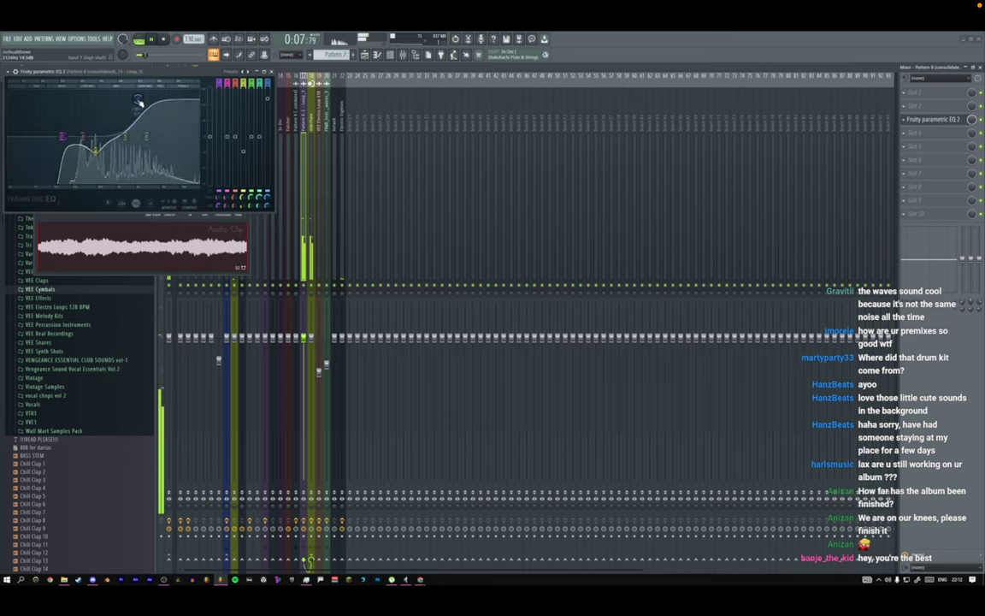
pyautogui.moveTo(63, 136); pyautogui.dragTo(96, 148)
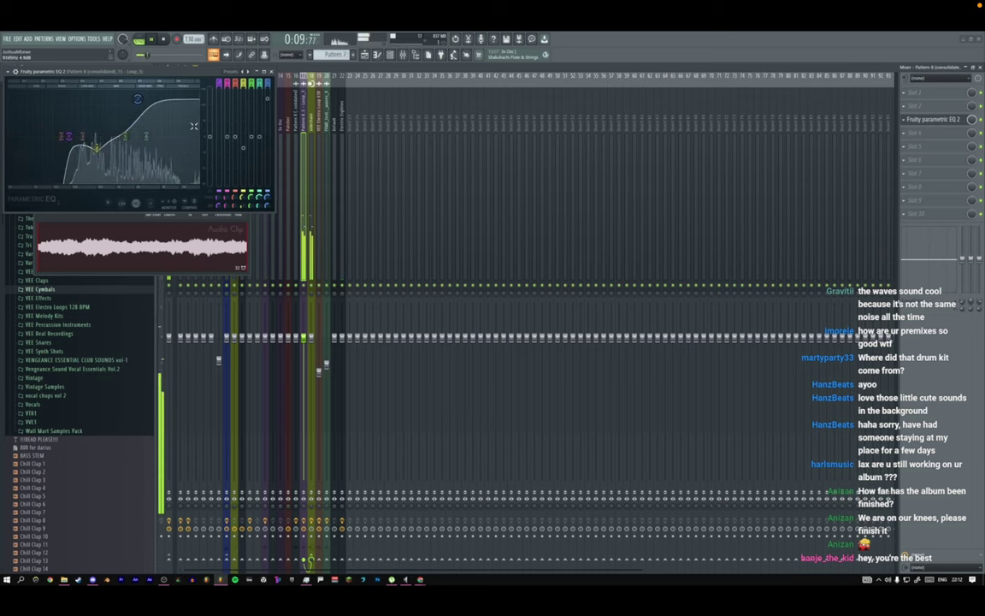
# Add Fruity parametric EQ 2 to slots 6 and 8, boost the high shelf in each and close the EQ windows.
pyautogui.click(918, 160)
pyautogui.click(810, 80)
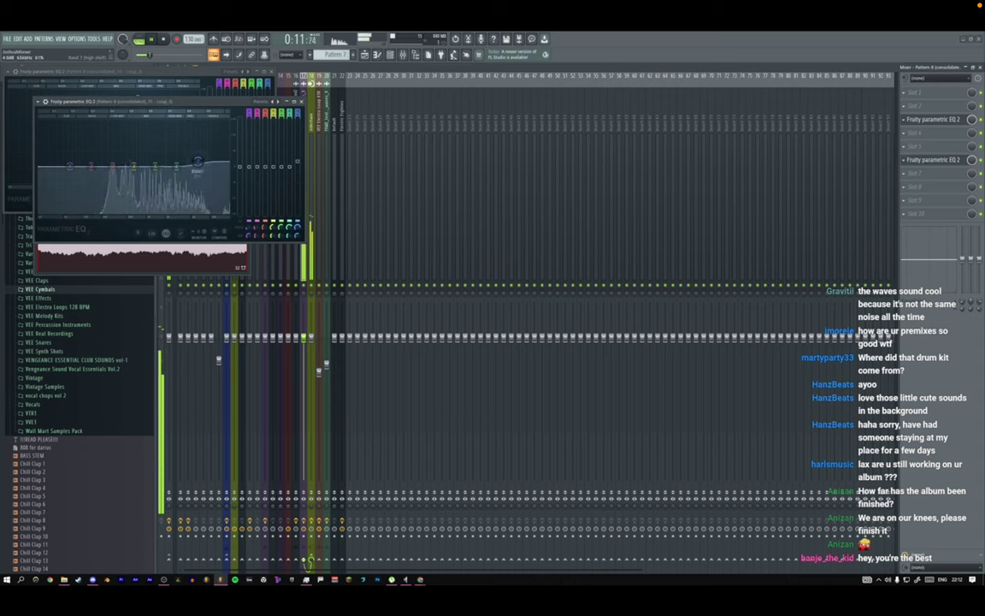
pyautogui.click(907, 187)
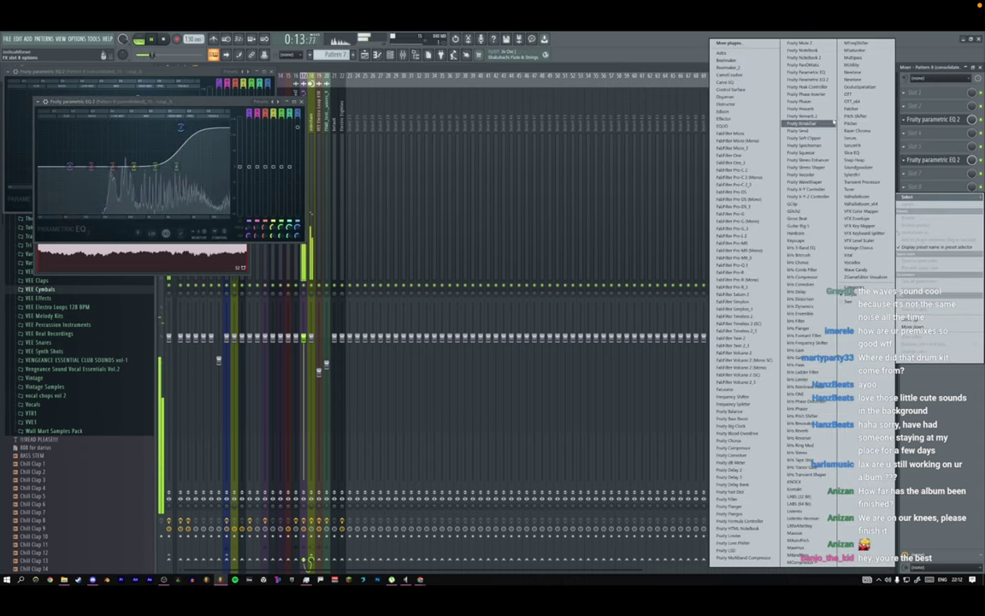
pyautogui.click(808, 80)
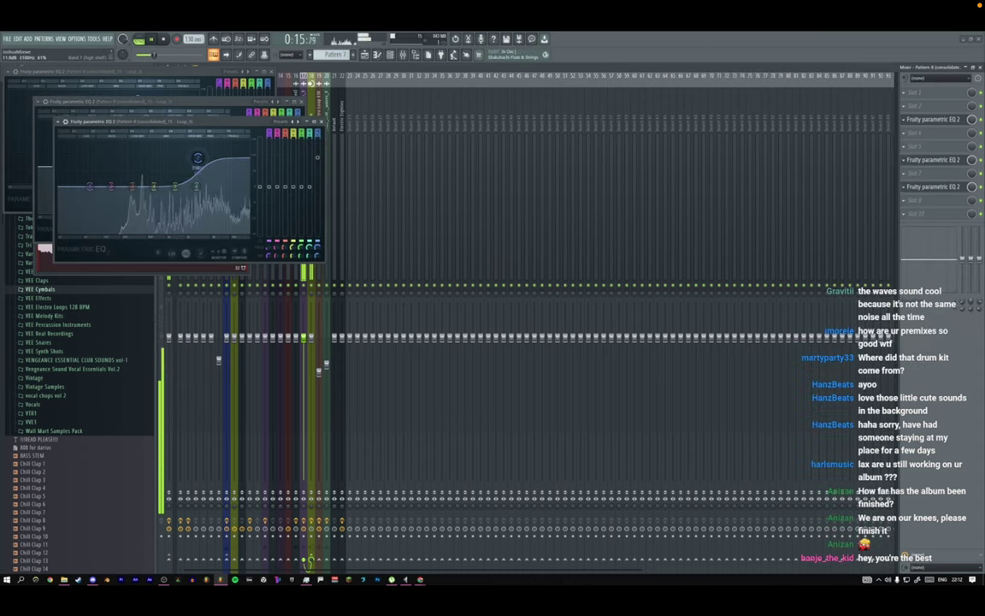
pyautogui.click(322, 121)
pyautogui.click(302, 102)
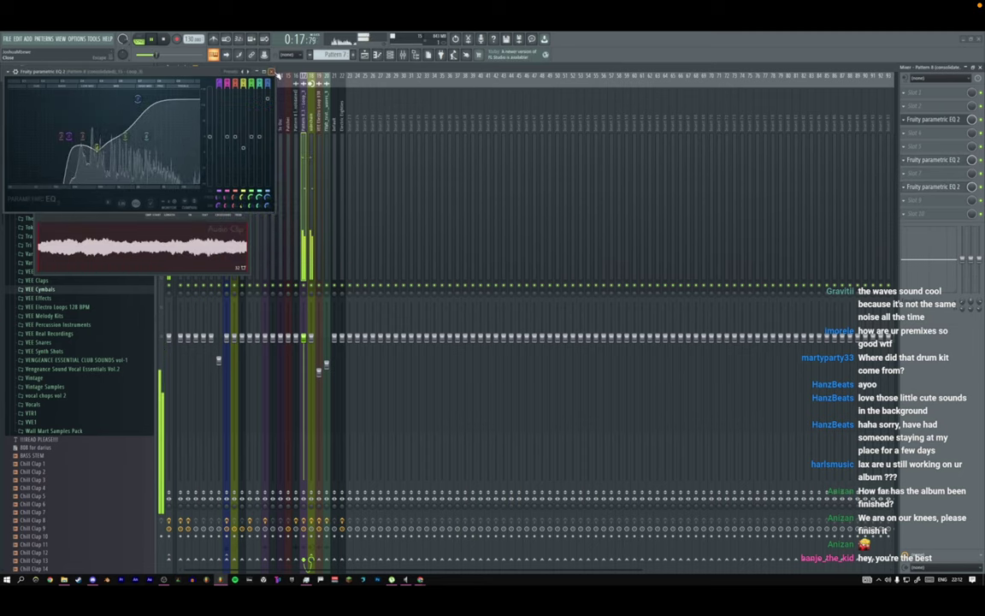
pyautogui.click(271, 72)
# Return to the playlist, close the clip settings and unsolo Track 8 to play the full arrangement.
pyautogui.press('space')
pyautogui.click(364, 54)
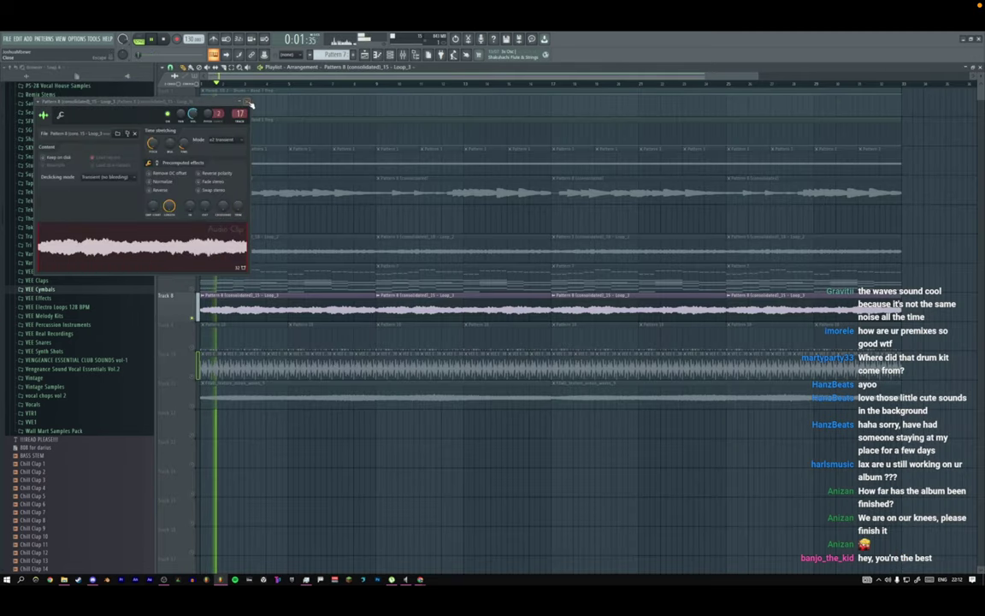
pyautogui.click(248, 101)
pyautogui.press('space')
pyautogui.press('space')
pyautogui.rightClick(193, 316)
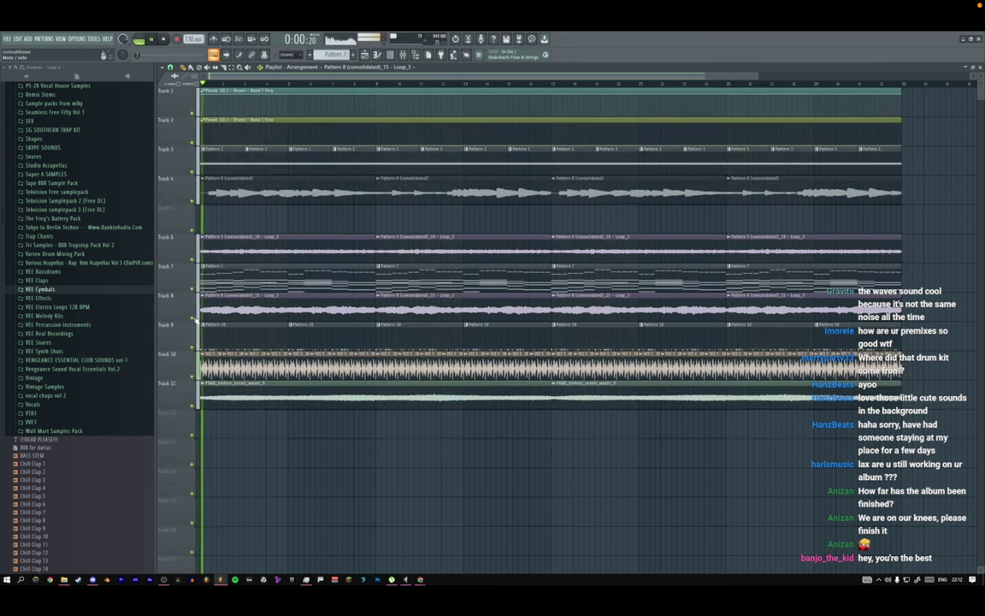
# Set the Track 8 Loop_3 clip's declicking mode to Smooth (bleeding), close its settings and replay from the start.
pyautogui.keyDown('ctrl'); pyautogui.rightClick(236, 327); pyautogui.keyUp('ctrl')
pyautogui.press('space')
pyautogui.keyDown('shift'); pyautogui.rightClick(250, 293); pyautogui.keyUp('shift')
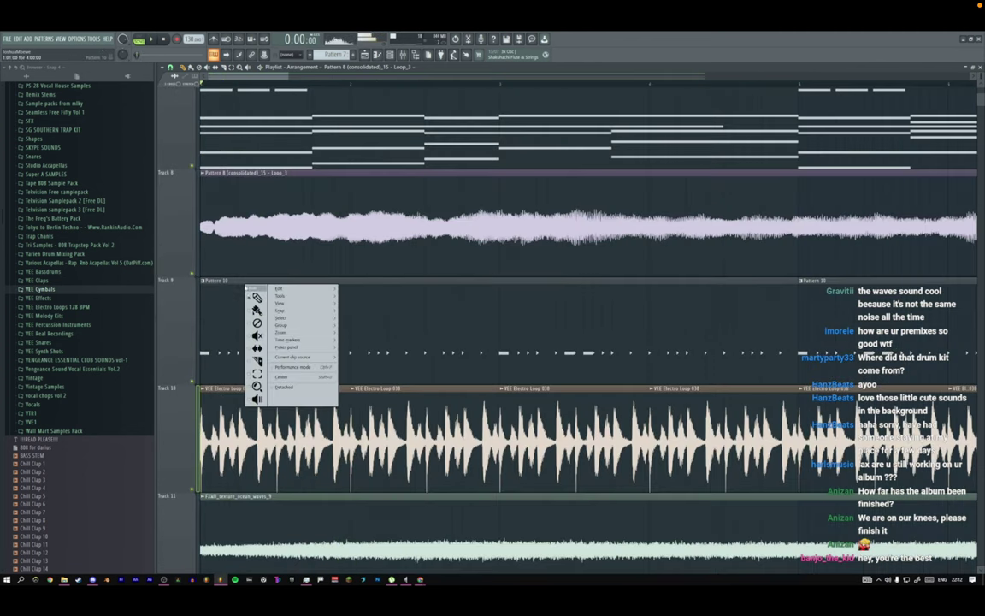
pyautogui.click(233, 248)
pyautogui.doubleClick(231, 246)
pyautogui.press('space')
pyautogui.click(122, 178)
pyautogui.click(113, 211)
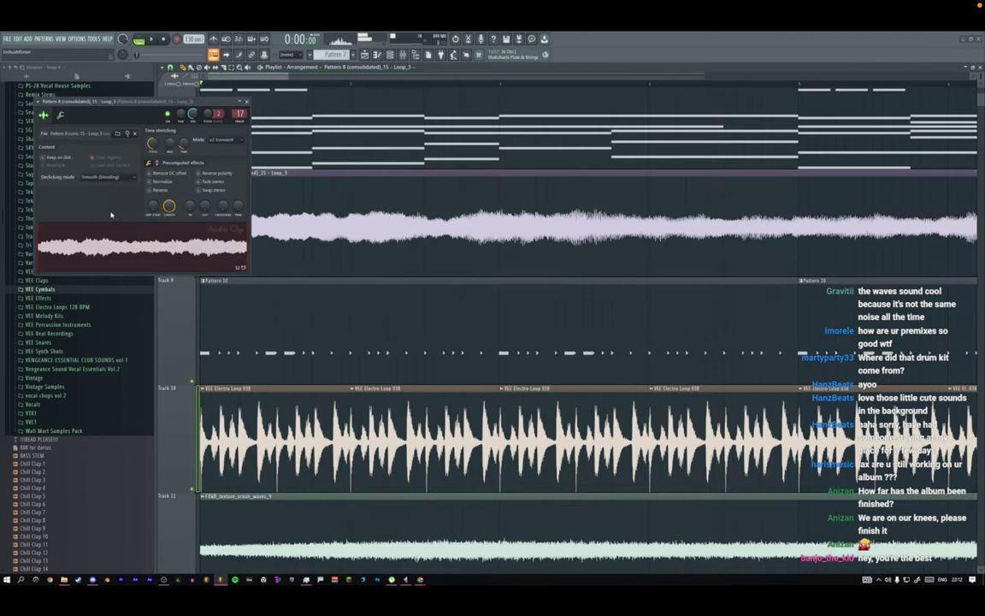
pyautogui.click(247, 102)
pyautogui.press('space')
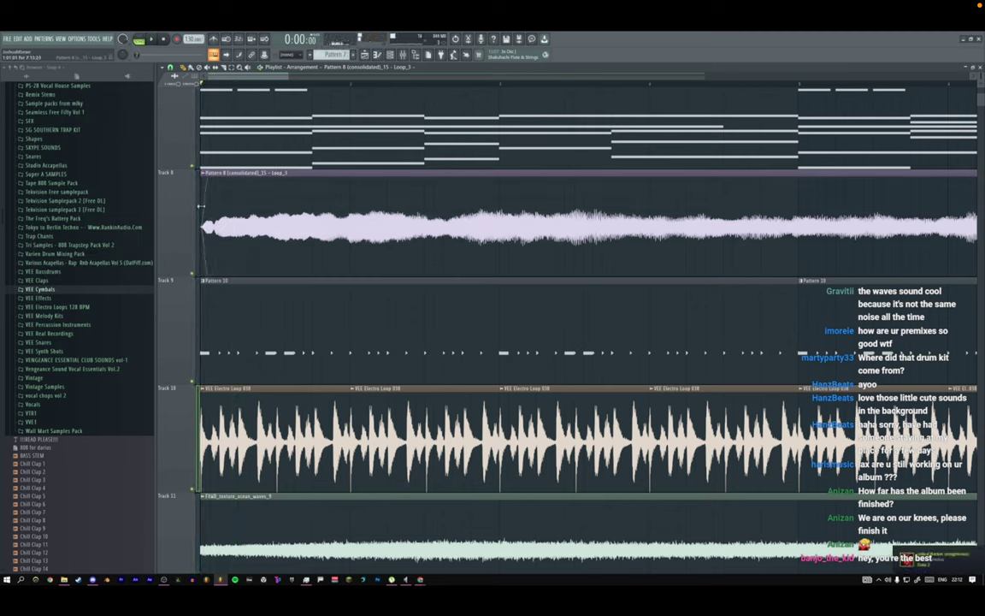
pyautogui.press('space')
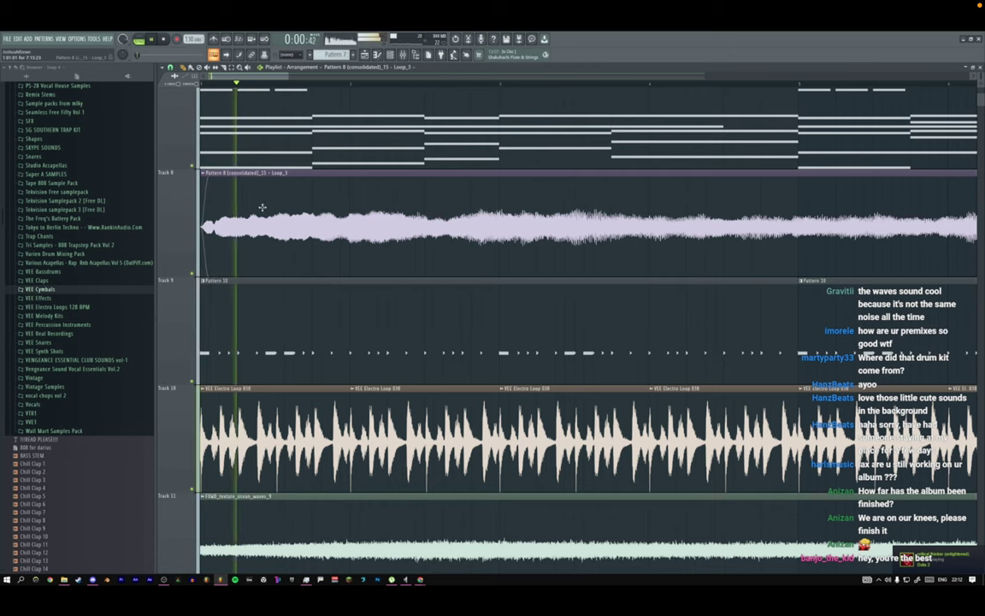
# In Pattern 7, raise operator 1's tension slightly on the Default synth channel while auditioning notes, and close its window.
pyautogui.keyDown('ctrl'); pyautogui.rightClick(267, 199); pyautogui.keyUp('ctrl')
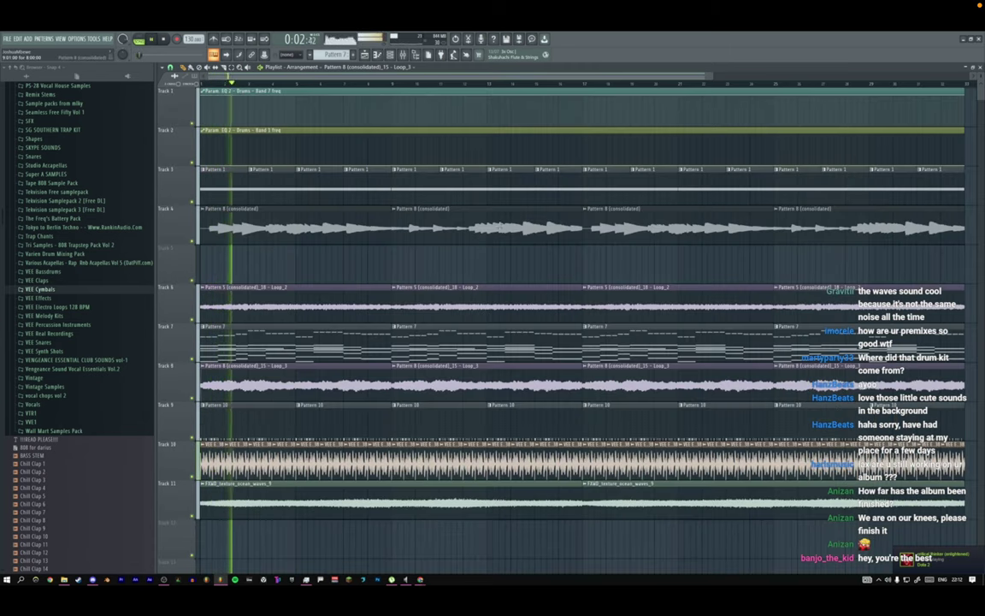
pyautogui.moveTo(981, 76); pyautogui.dragTo(981, 70)
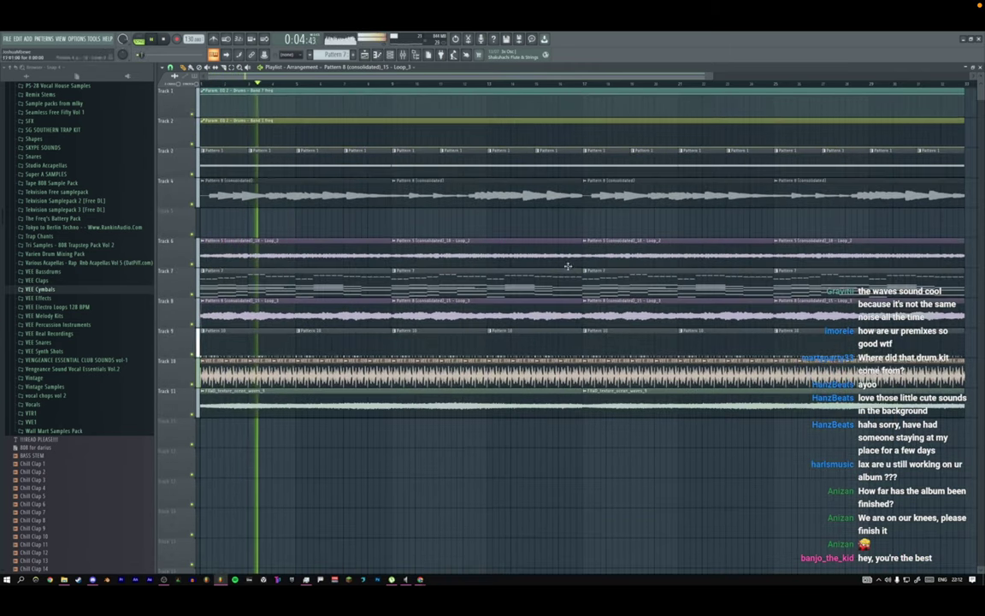
pyautogui.doubleClick(326, 284)
pyautogui.click(391, 57)
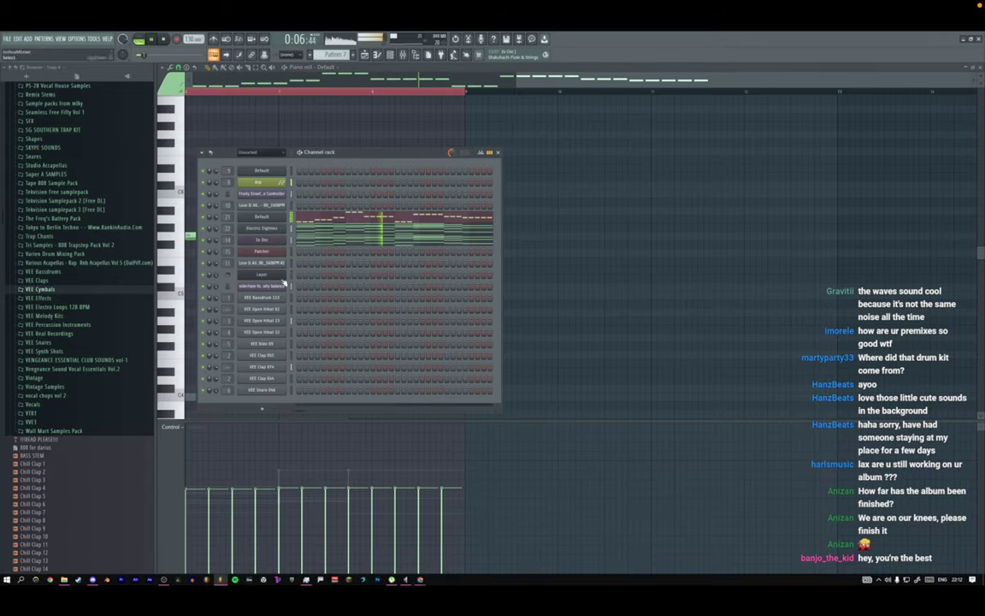
pyautogui.click(265, 217)
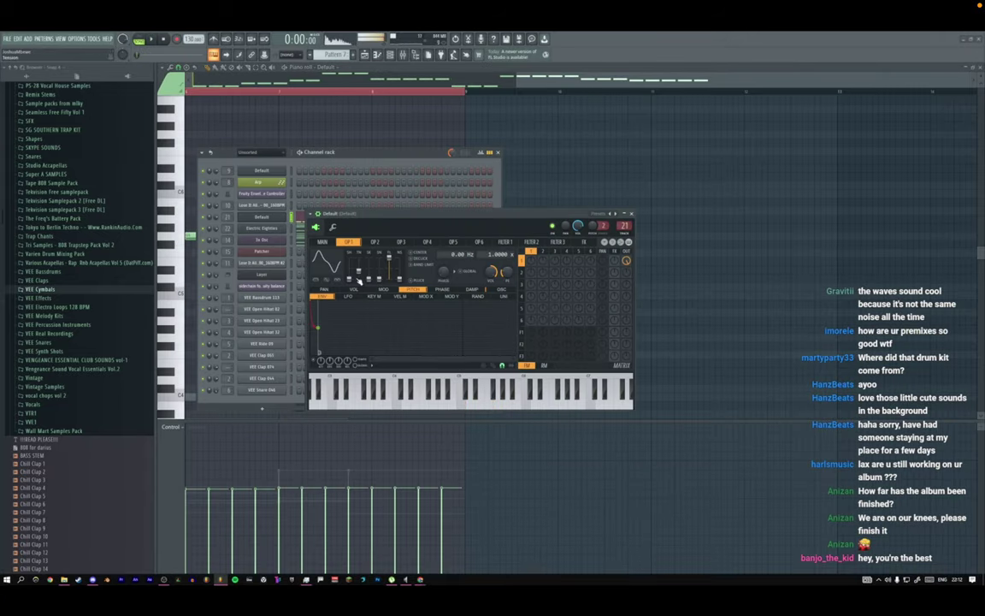
pyautogui.press('v')
pyautogui.press('v')
pyautogui.press('e')
pyautogui.moveTo(359, 268); pyautogui.dragTo(358, 262)
pyautogui.press('e')
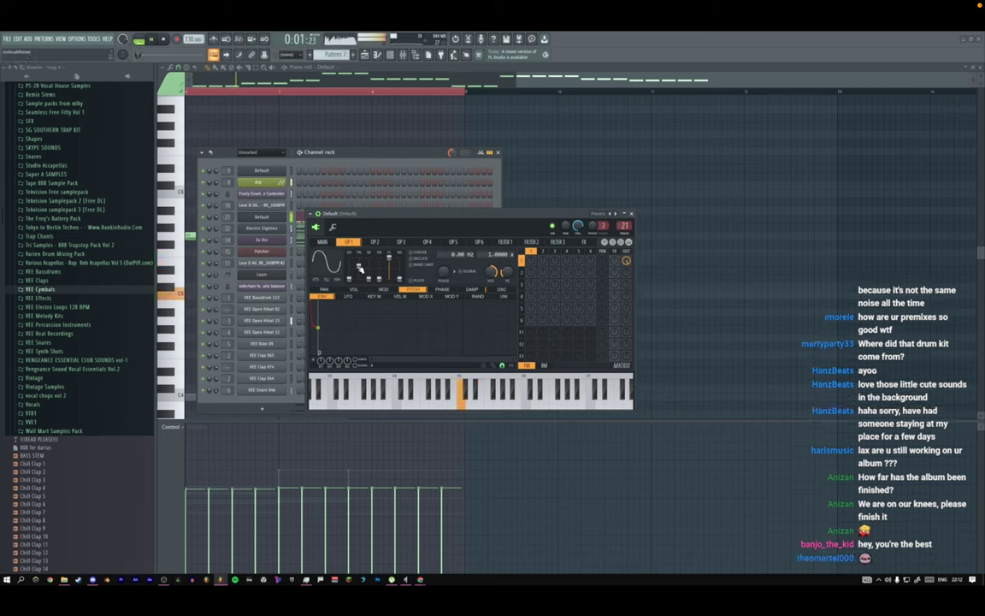
pyautogui.click(632, 214)
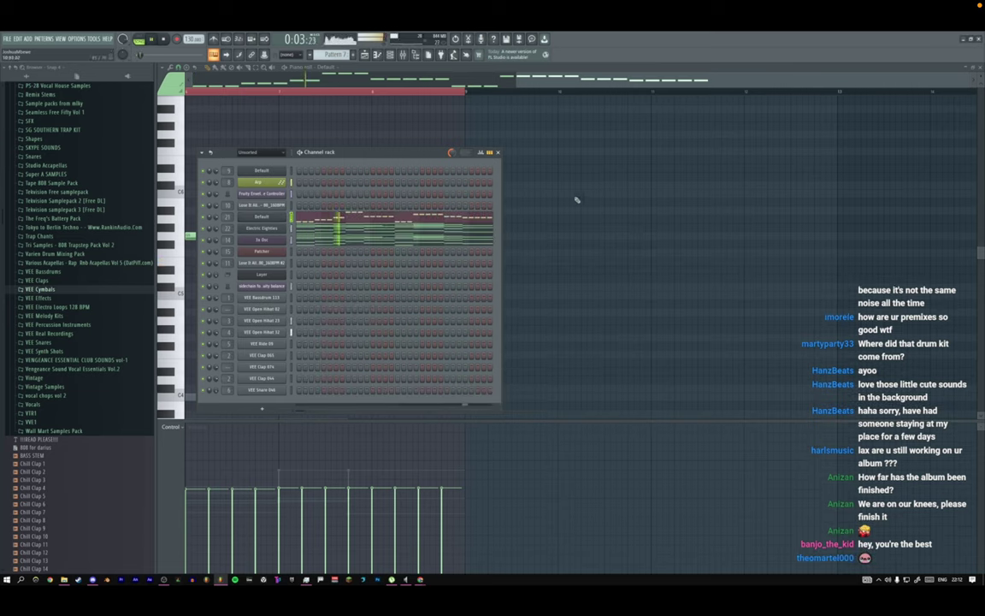
# Shorten the first C5 note of the Default melody and place the second and third C5 notes earlier.
pyautogui.rightClick(577, 152)
pyautogui.moveTo(906, 80); pyautogui.dragTo(442, 83)
pyautogui.press('space')
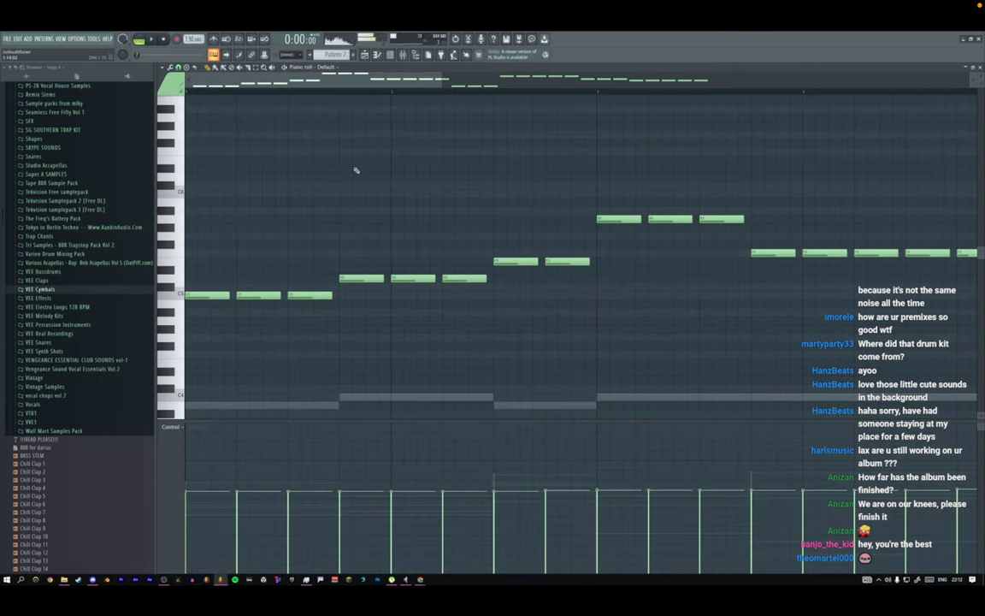
pyautogui.moveTo(228, 296); pyautogui.dragTo(215, 295)
pyautogui.press('space')
pyautogui.press('space')
pyautogui.click(226, 296)
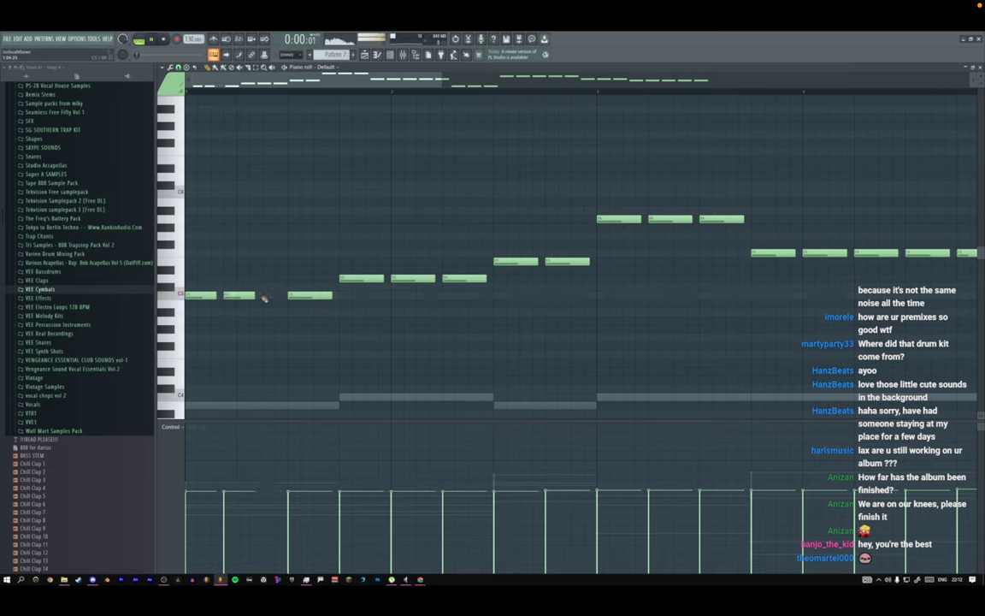
pyautogui.press('space')
pyautogui.click(263, 296)
pyautogui.press('space')
pyautogui.press('space')
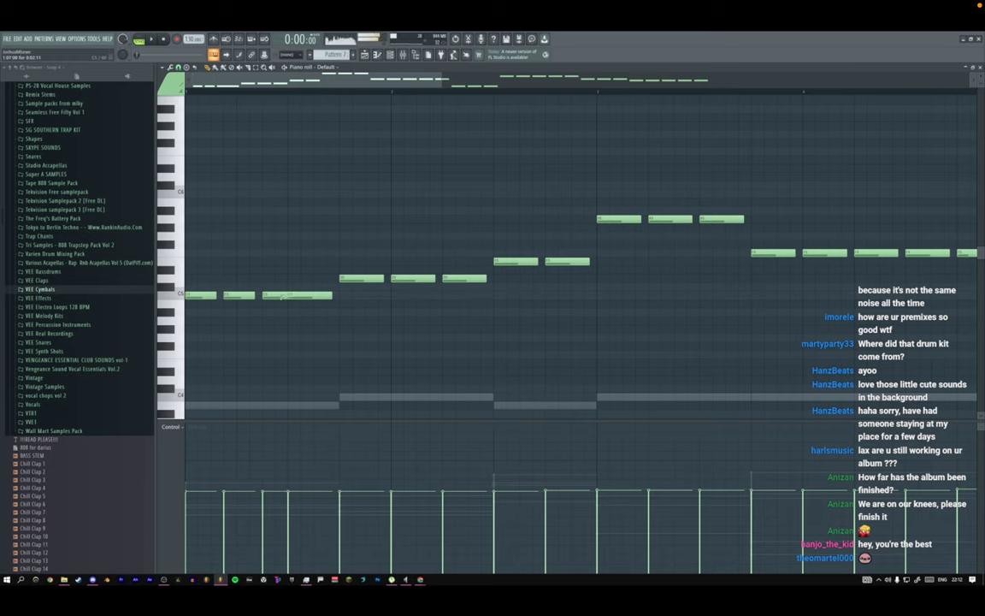
# Shorten the third C5 note and follow it with two equally short C5 notes to complete a five-note rhythm.
pyautogui.press('space')
pyautogui.keyDown('ctrl'); pyautogui.click(279, 297); pyautogui.keyUp('ctrl')
pyautogui.moveTo(291, 295); pyautogui.dragTo(281, 295)
pyautogui.press('space')
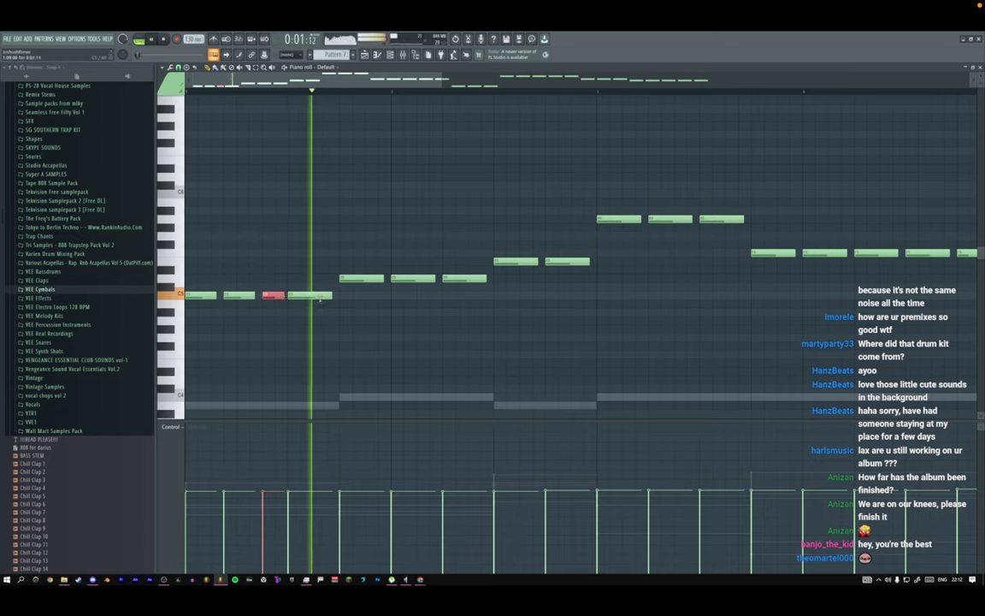
pyautogui.press('space')
pyautogui.press('space')
pyautogui.click(338, 299)
pyautogui.press('space')
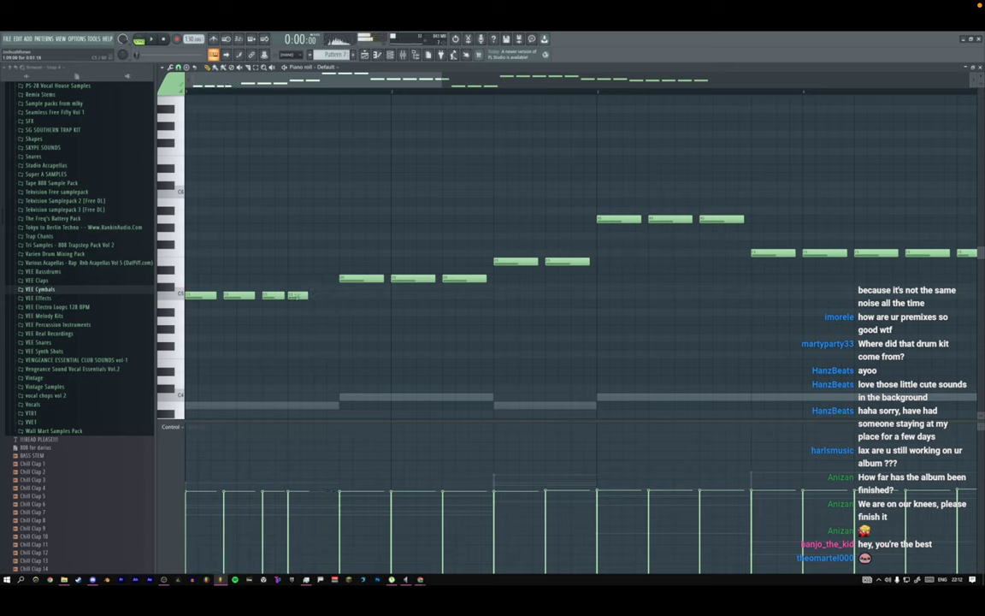
pyautogui.click(322, 296)
pyautogui.press('space')
# Duplicate the five-note rhythm over the second melody group, delete the three old notes and raise the copy to their pitch.
pyautogui.moveTo(345, 295); pyautogui.dragTo(197, 301)
pyautogui.press('space')
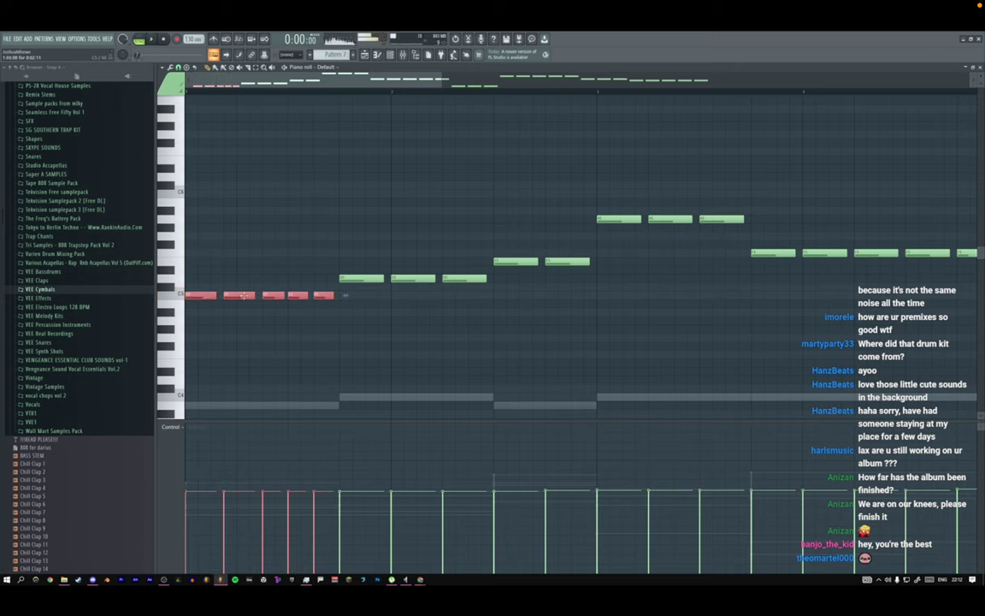
pyautogui.hotkey('ctrl', 'b')
pyautogui.rightClick(360, 278)
pyautogui.rightClick(412, 279)
pyautogui.rightClick(462, 279)
pyautogui.press('space')
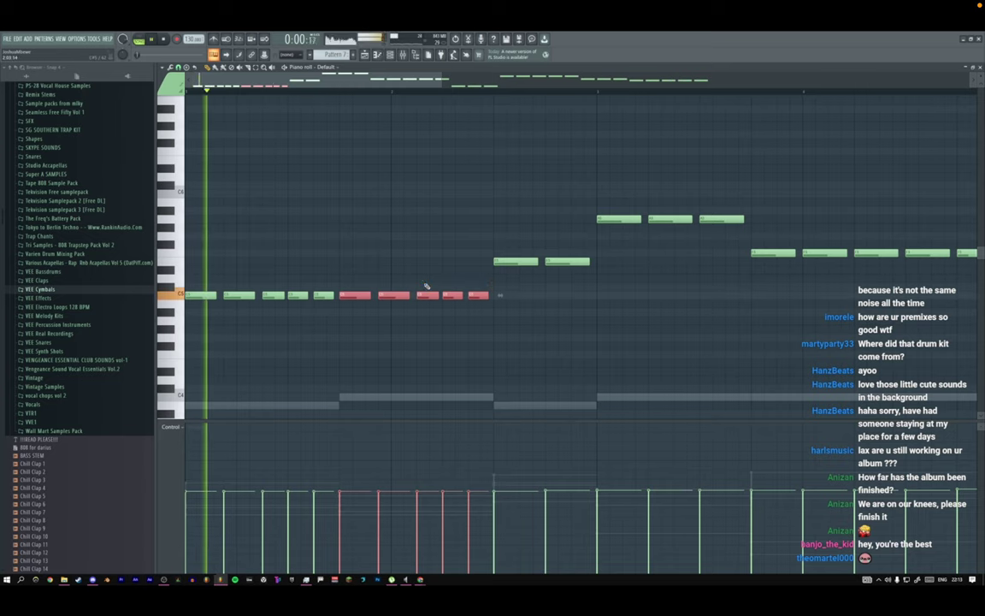
pyautogui.press('space')
pyautogui.moveTo(424, 293); pyautogui.dragTo(424, 276)
pyautogui.press('space')
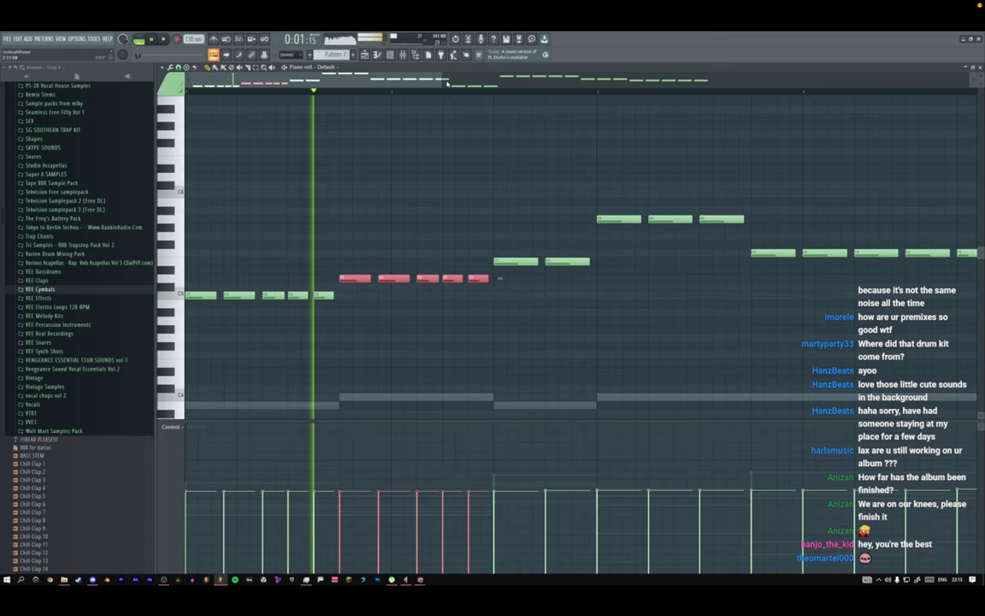
# Replace the third group's two notes with a copy of the rhythm at their pitch, deleting the copy's last two notes.
pyautogui.scroll(-2, 496, 137)
pyautogui.keyDown('ctrl'); pyautogui.click(453, 161); pyautogui.keyUp('ctrl')
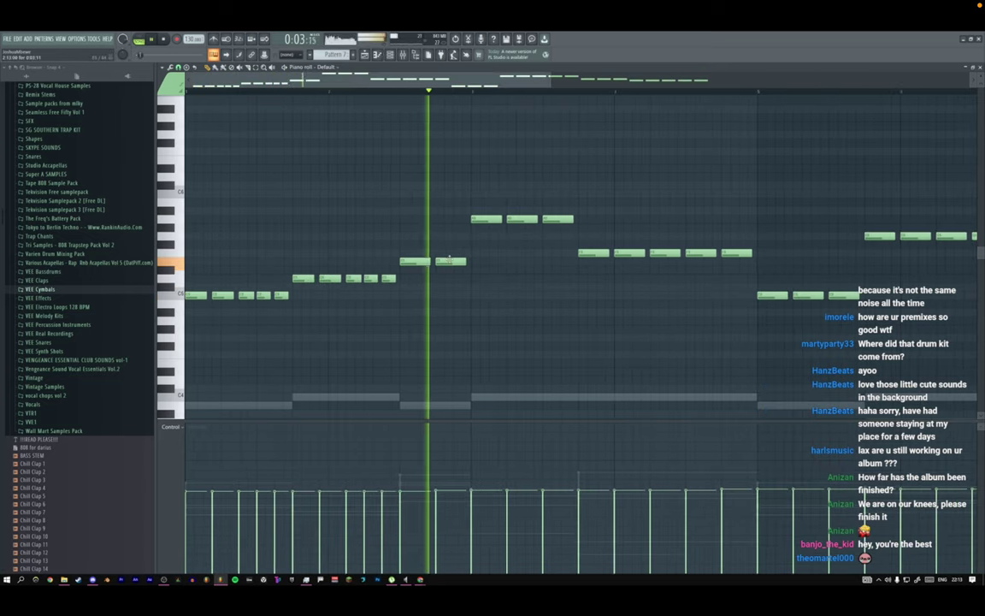
pyautogui.rightClick(450, 262)
pyautogui.rightClick(416, 262)
pyautogui.press('space')
pyautogui.moveTo(407, 268); pyautogui.dragTo(300, 284)
pyautogui.press('space')
pyautogui.hotkey('ctrl', 'b')
pyautogui.moveTo(498, 278); pyautogui.dragTo(505, 261)
pyautogui.click(394, 93)
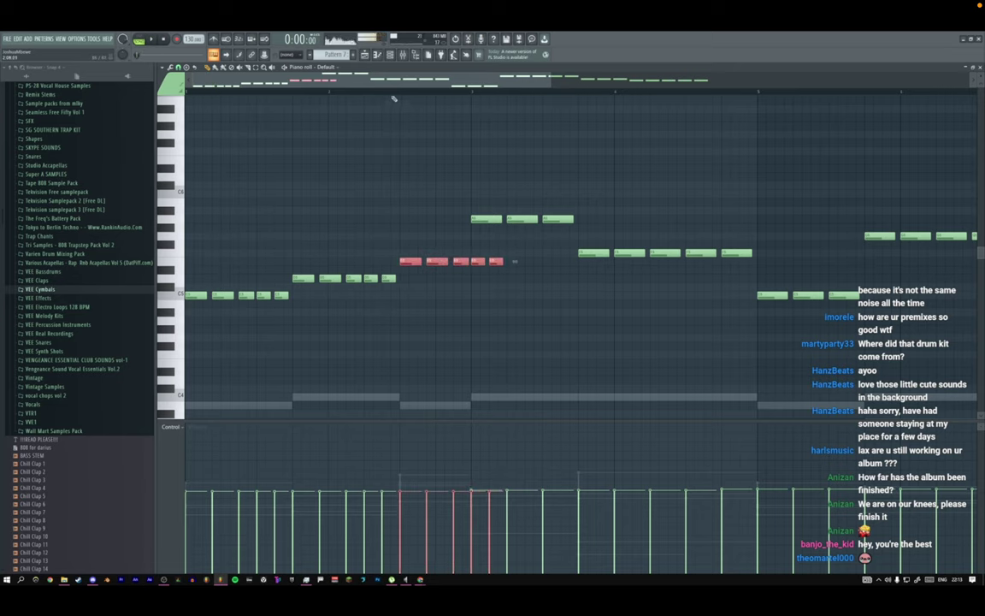
pyautogui.rightClick(496, 261)
pyautogui.rightClick(477, 261)
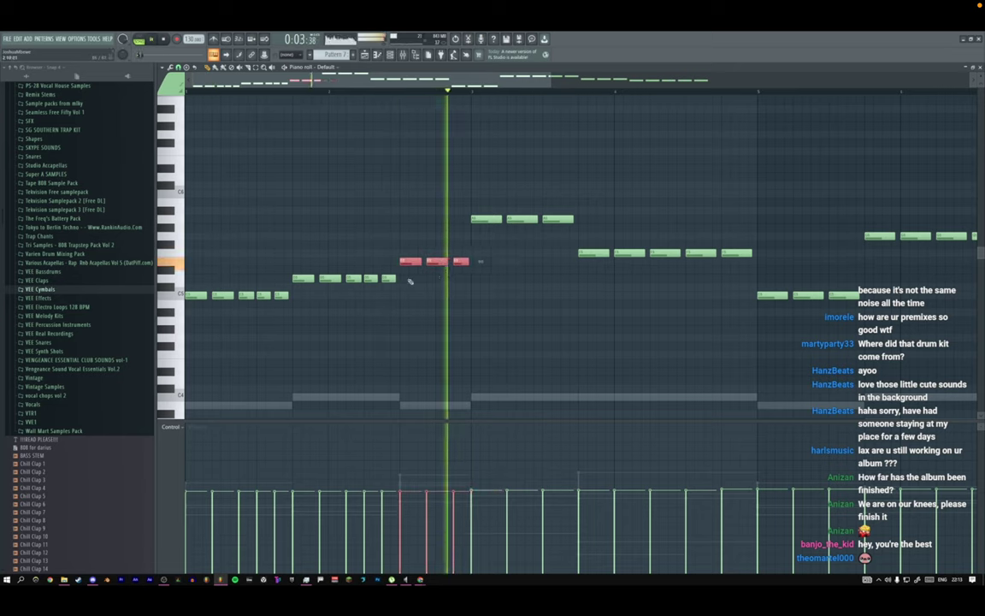
# Replace the three highest notes at bar 3 with a copy of the five-note rhythm at the same pitch and play it back.
pyautogui.press('space')
pyautogui.moveTo(404, 286); pyautogui.dragTo(479, 227)
pyautogui.press('space')
pyautogui.press('space')
pyautogui.rightClick(498, 220)
pyautogui.rightClick(522, 220)
pyautogui.rightClick(558, 220)
pyautogui.press('space')
pyautogui.press('space')
pyautogui.moveTo(564, 227); pyautogui.dragTo(564, 219)
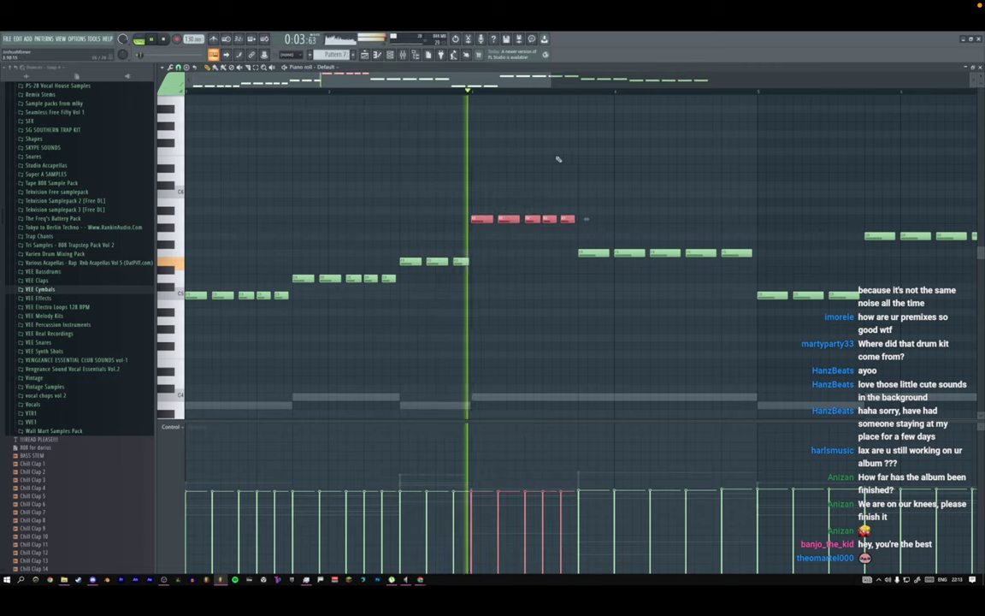
pyautogui.moveTo(551, 80); pyautogui.dragTo(655, 82)
pyautogui.keyDown('ctrl'); pyautogui.click(531, 193); pyautogui.keyUp('ctrl')
pyautogui.press('space')
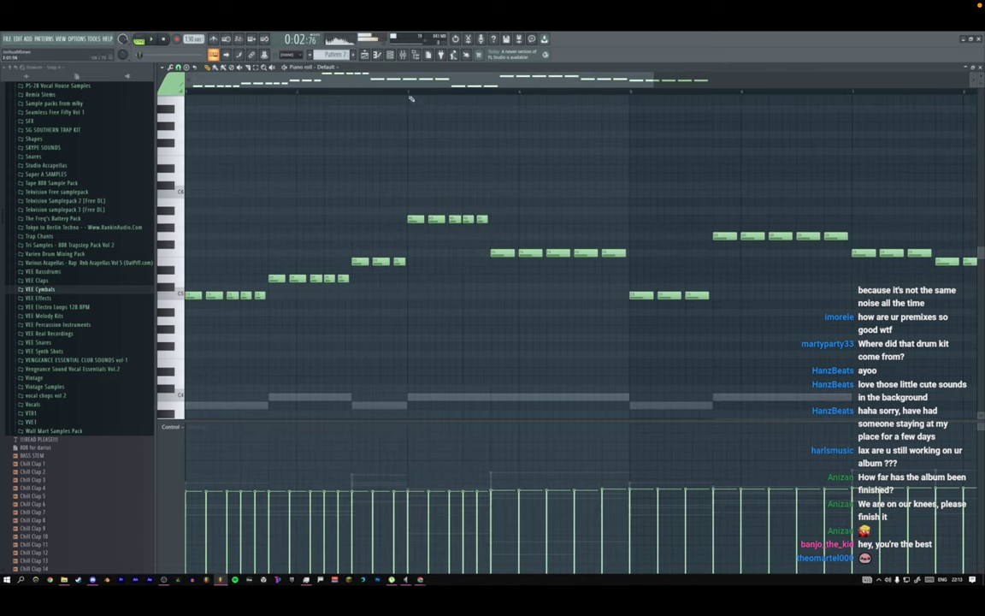
# Replace the last two notes of bar 3's highest five-note group with one short note, lengthen its third note and play it back.
pyautogui.press('space')
pyautogui.press('space')
pyautogui.press('space')
pyautogui.rightClick(483, 219)
pyautogui.rightClick(469, 220)
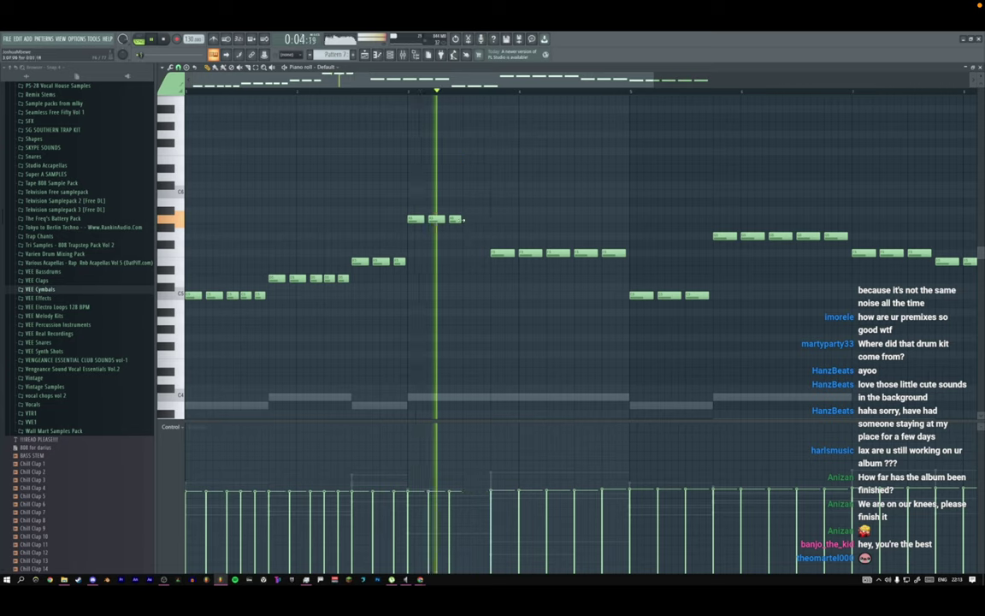
pyautogui.moveTo(462, 219); pyautogui.dragTo(470, 219)
pyautogui.press('space')
pyautogui.press('space')
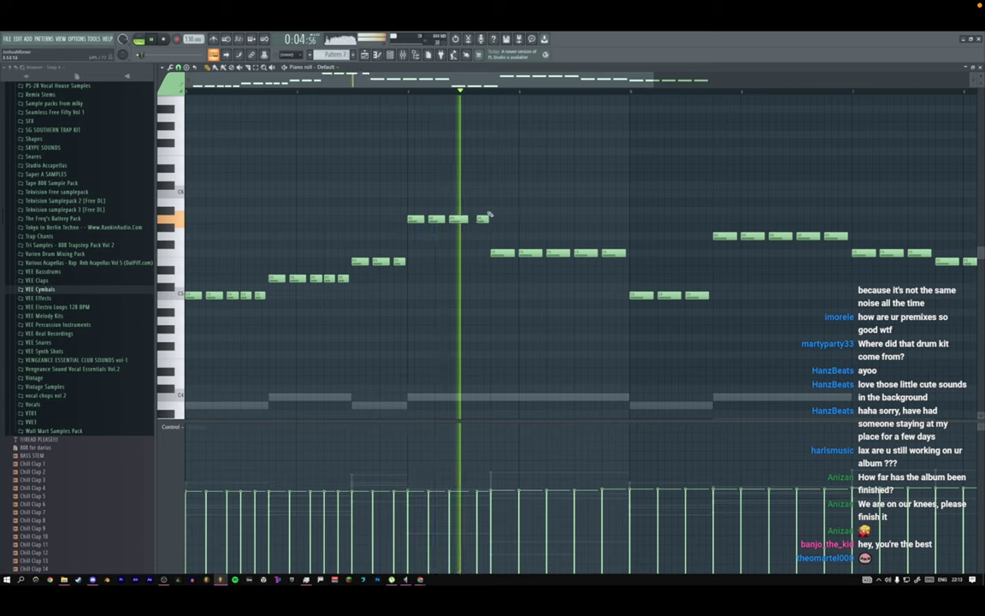
pyautogui.click(484, 219)
pyautogui.press('space')
pyautogui.press('space')
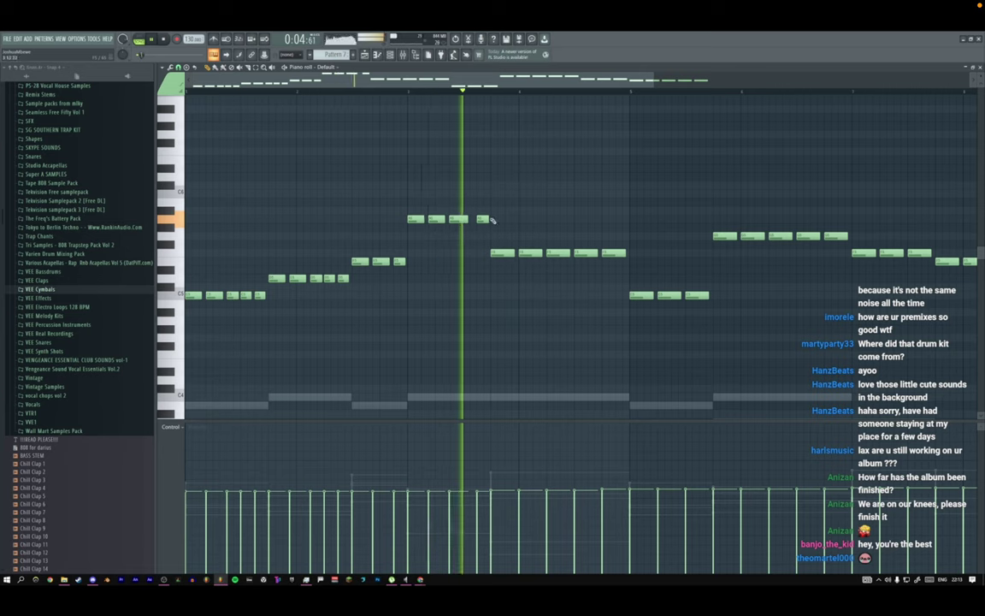
# Copy the five-note rhythm over the F5 group before bar 4, delete its first three old notes and raise the copy to F5.
pyautogui.moveTo(350, 273); pyautogui.dragTo(501, 260)
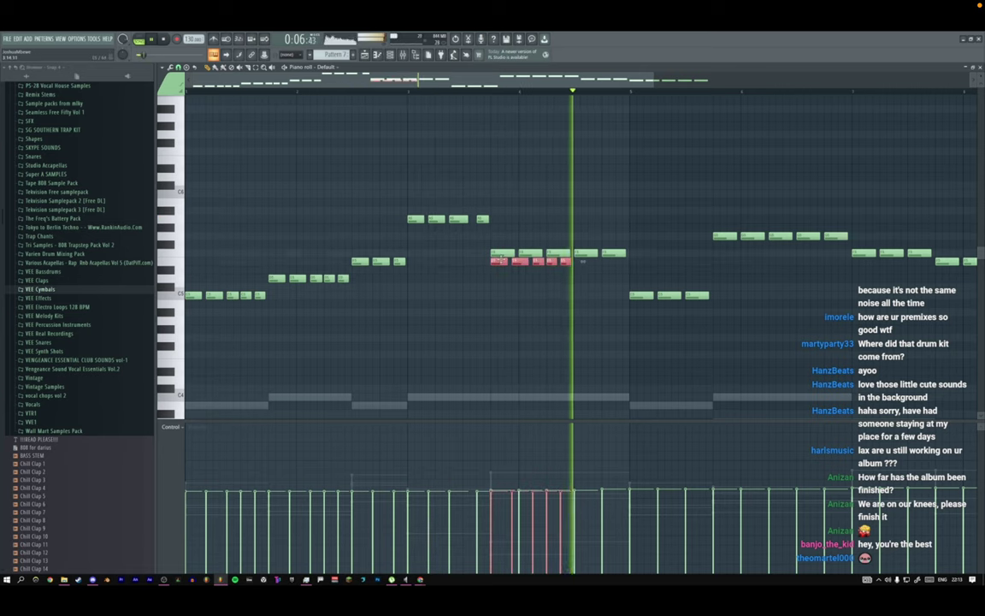
pyautogui.rightClick(505, 254)
pyautogui.rightClick(531, 254)
pyautogui.rightClick(559, 253)
pyautogui.press('space')
pyautogui.press('space')
pyautogui.moveTo(564, 261); pyautogui.dragTo(562, 254)
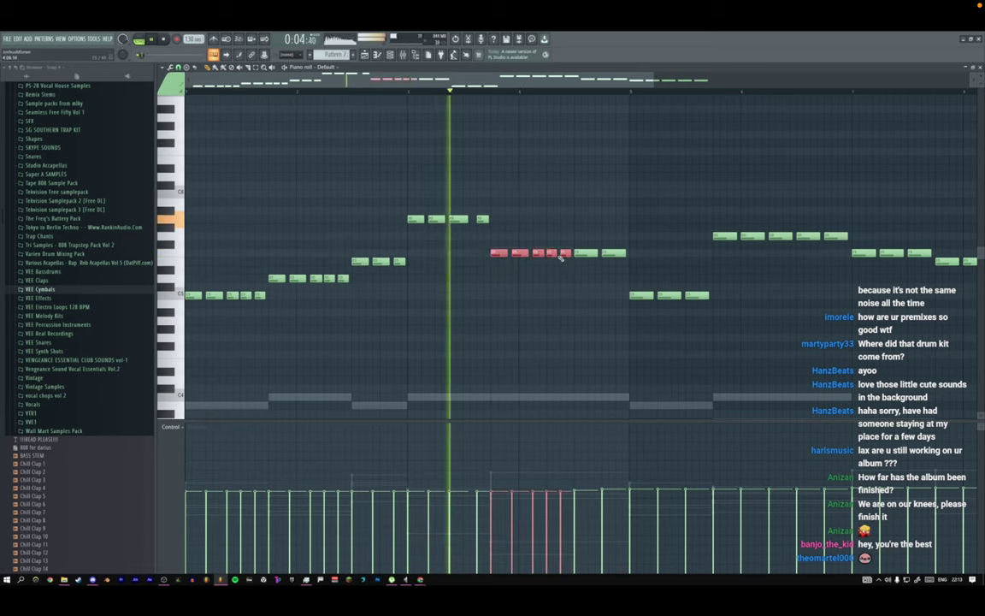
pyautogui.keyDown('ctrl'); pyautogui.click(559, 218); pyautogui.keyUp('ctrl')
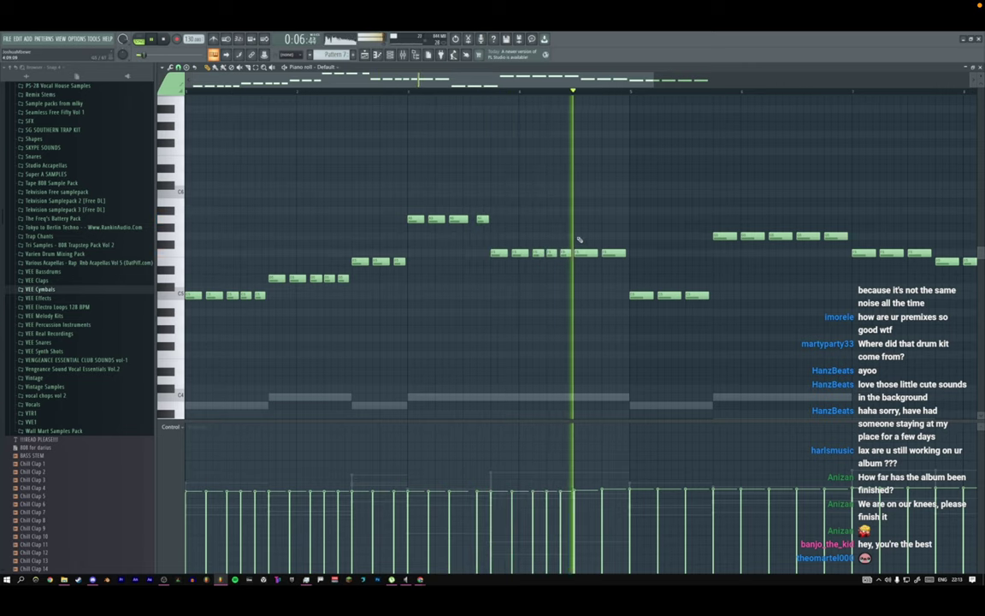
pyautogui.press('space')
pyautogui.press('space')
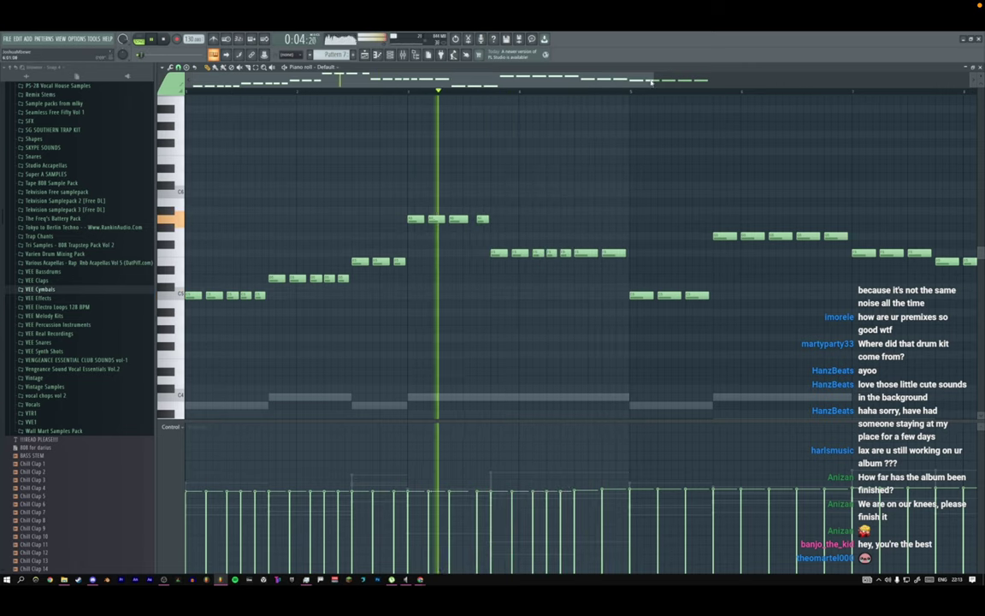
# Play back the reworked melody around bars 3 and 4, examine the F5 group up close and replay from the start.
pyautogui.moveTo(654, 80); pyautogui.dragTo(895, 80)
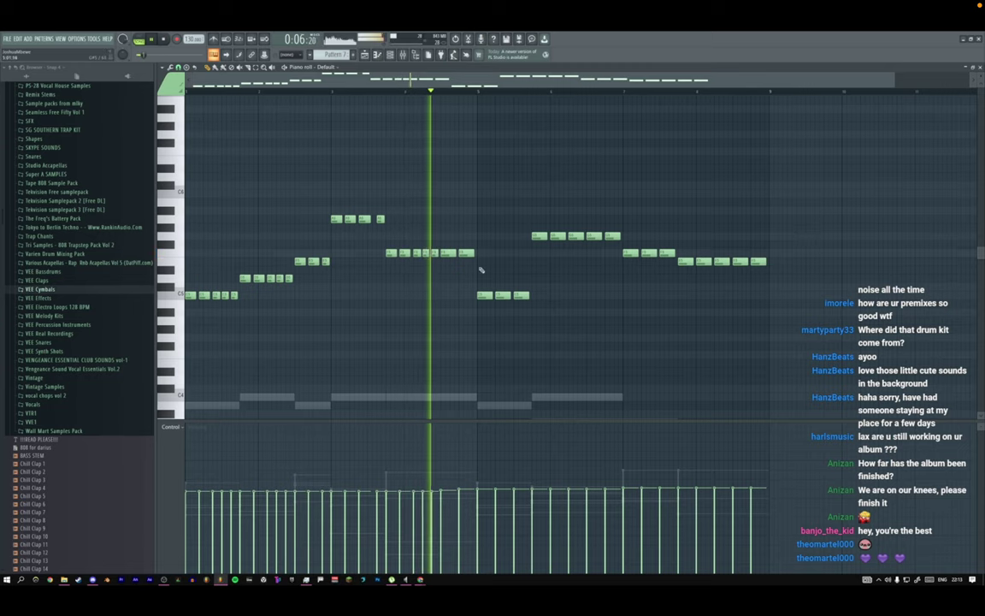
pyautogui.press('space')
pyautogui.press('space')
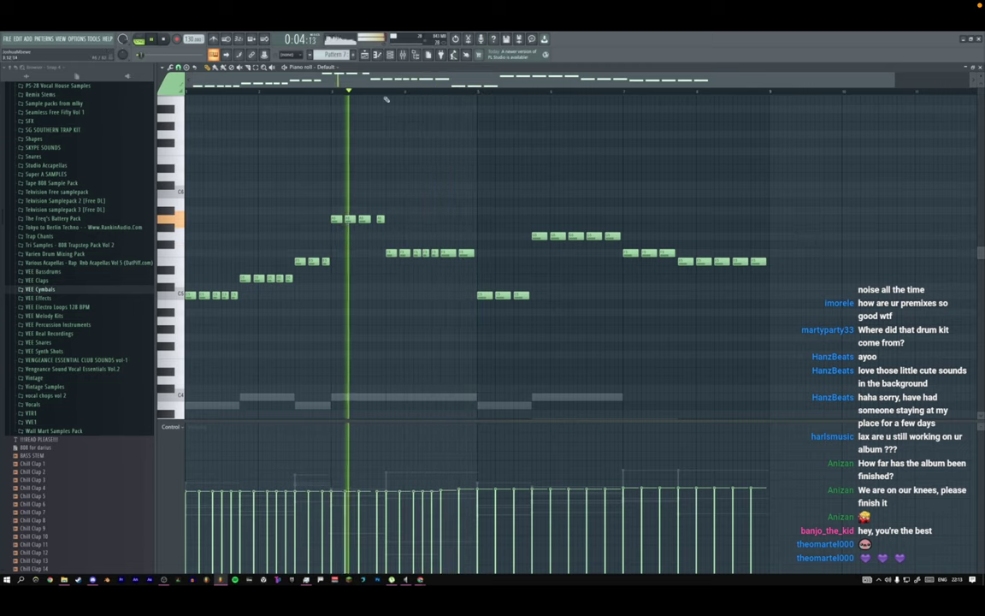
pyautogui.click(387, 92)
pyautogui.moveTo(343, 181); pyautogui.dragTo(571, 333)
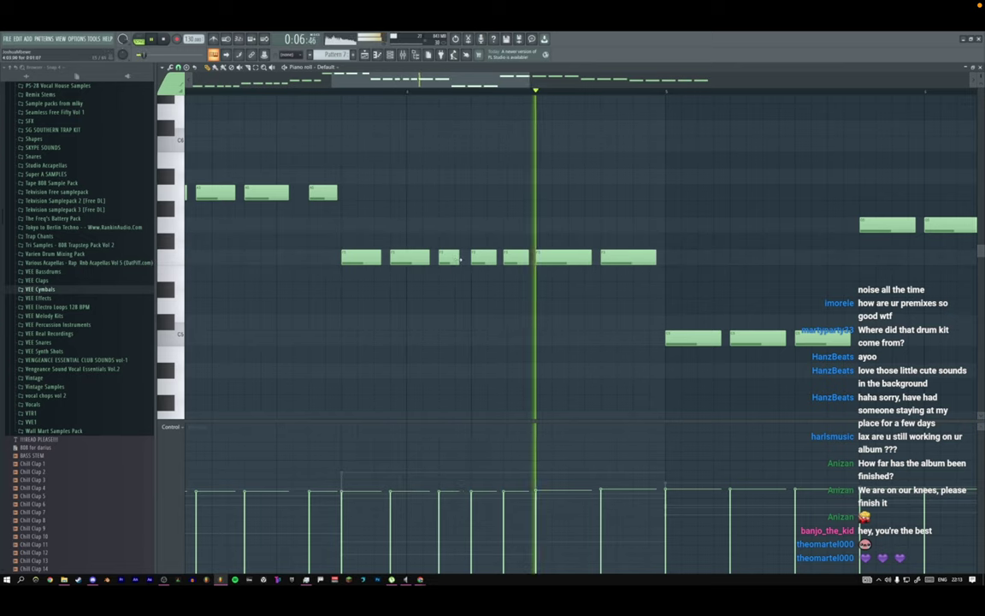
pyautogui.press('space')
pyautogui.press('space')
pyautogui.press('space')
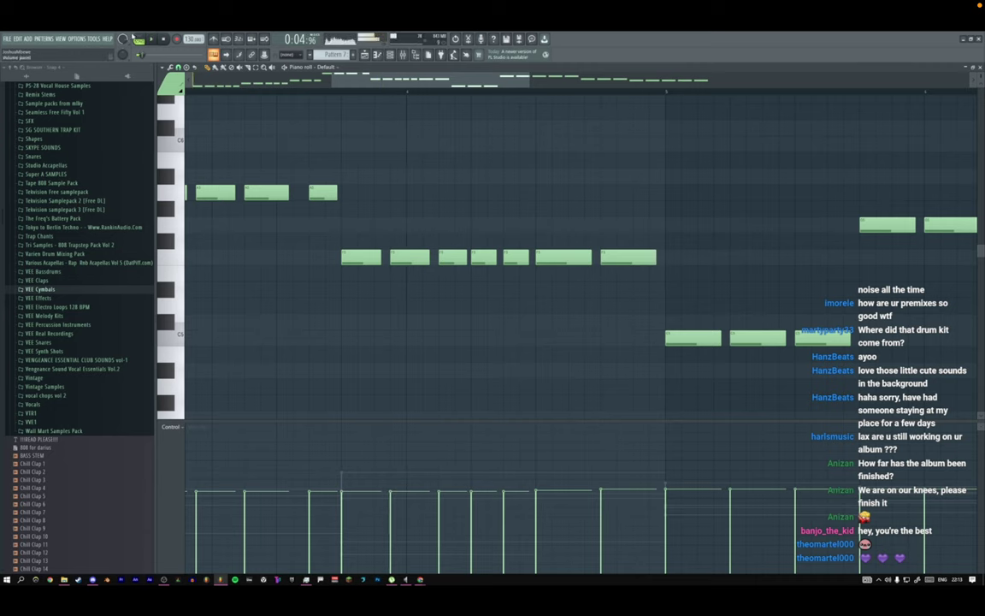
pyautogui.press('space')
pyautogui.press('space')
pyautogui.click(163, 40)
pyautogui.press('space')
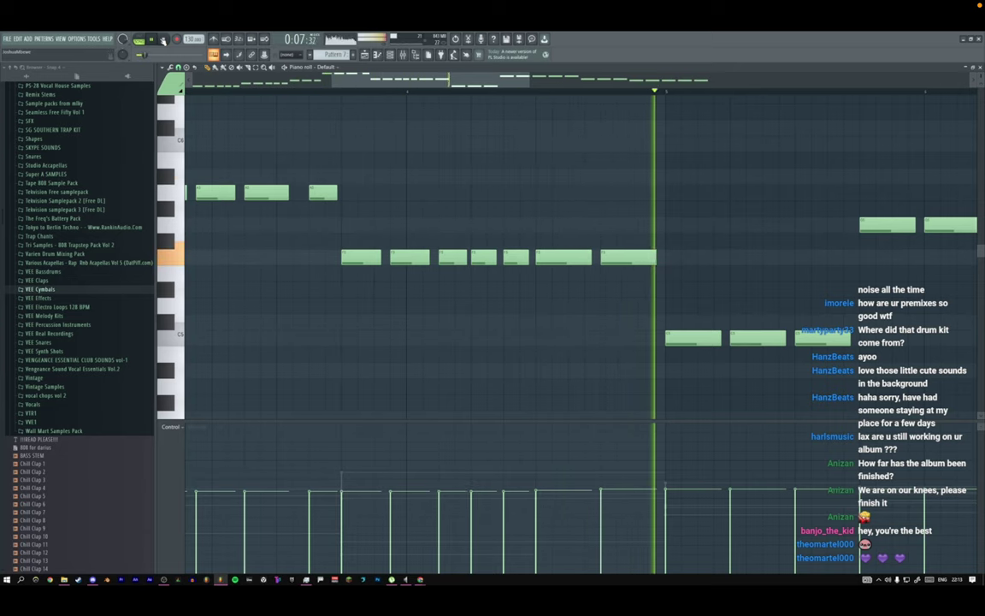
pyautogui.click(163, 39)
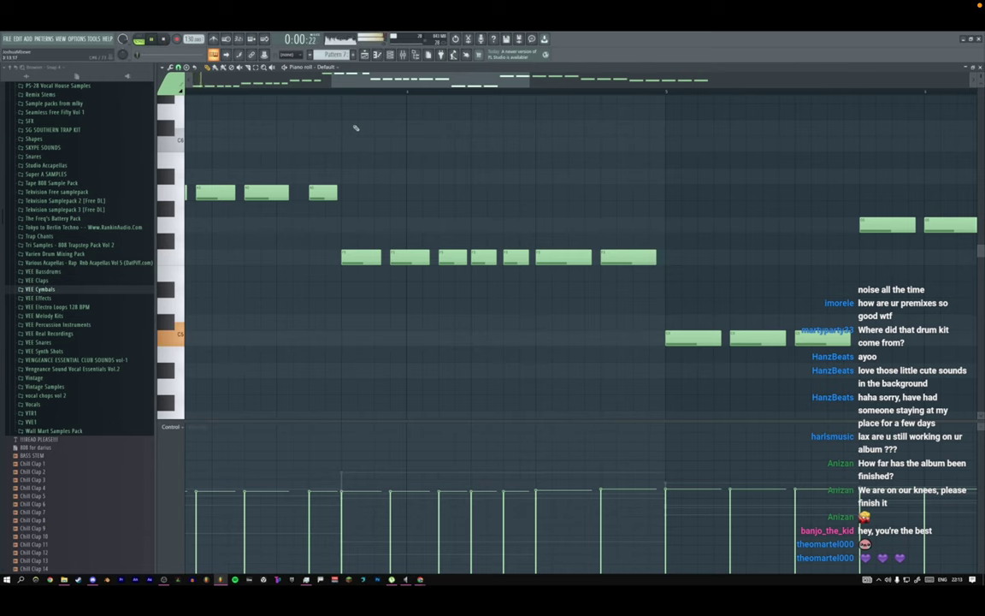
# Replace the three C5 notes at bar 5 with a copy of the opening five-note rhythm at the same pitch.
pyautogui.keyDown('ctrl'); pyautogui.rightClick(409, 178); pyautogui.keyUp('ctrl')
pyautogui.keyDown('ctrl'); pyautogui.rightClick(414, 138); pyautogui.keyUp('ctrl')
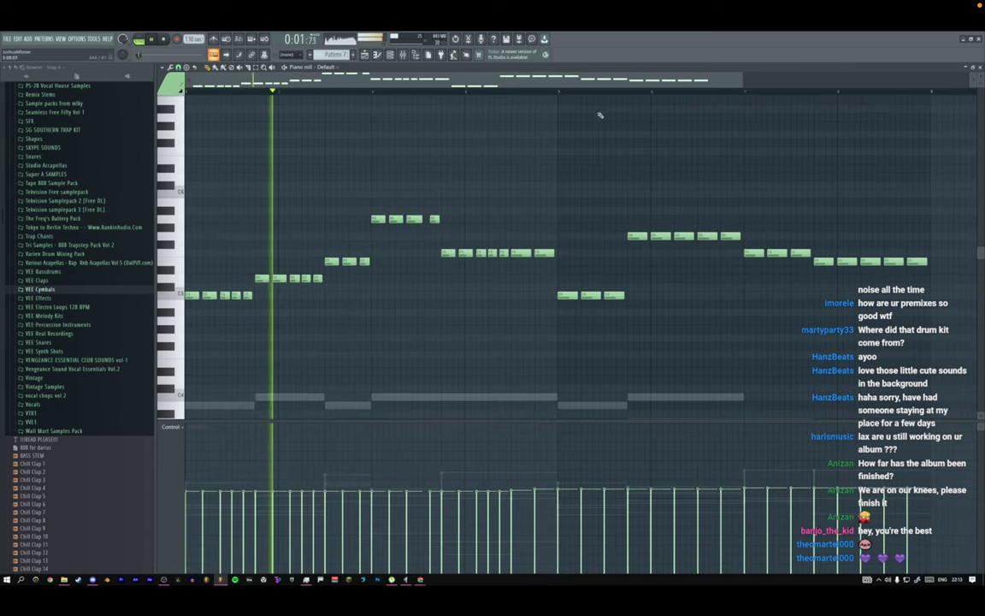
pyautogui.rightClick(615, 295)
pyautogui.keyDown('ctrl'); pyautogui.moveTo(267, 292); pyautogui.dragTo(189, 297); pyautogui.keyUp('ctrl')
pyautogui.keyDown('shift'); pyautogui.moveTo(191, 295); pyautogui.dragTo(563, 292); pyautogui.keyUp('shift')
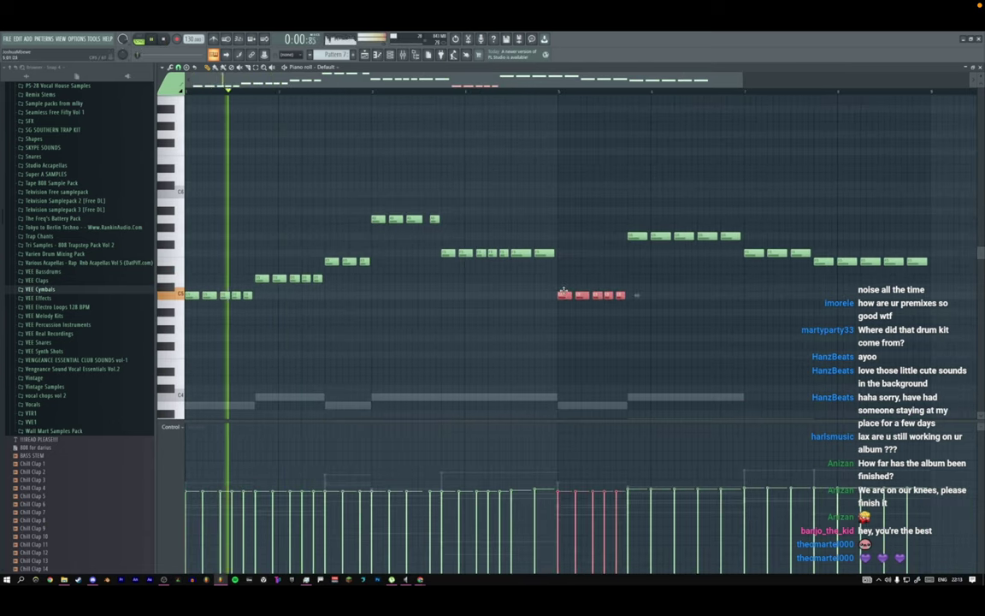
pyautogui.press('space')
# Delete the five old G5 notes after the bar 5 group and put a copy of the five-note rhythm there at C5.
pyautogui.rightClick(635, 237)
pyautogui.press('space')
pyautogui.press('space')
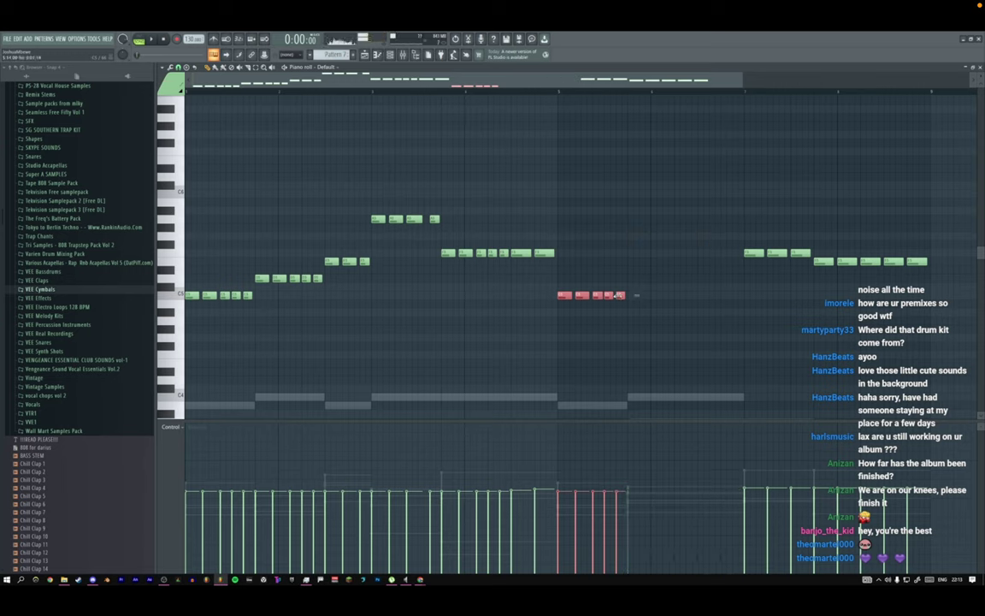
pyautogui.moveTo(560, 297)
pyautogui.keyDown('shift'); pyautogui.mouseDown()
pyautogui.moveTo(646, 237)
pyautogui.moveTo(631, 397)
pyautogui.mouseUp(); pyautogui.keyUp('shift')
pyautogui.press('space')
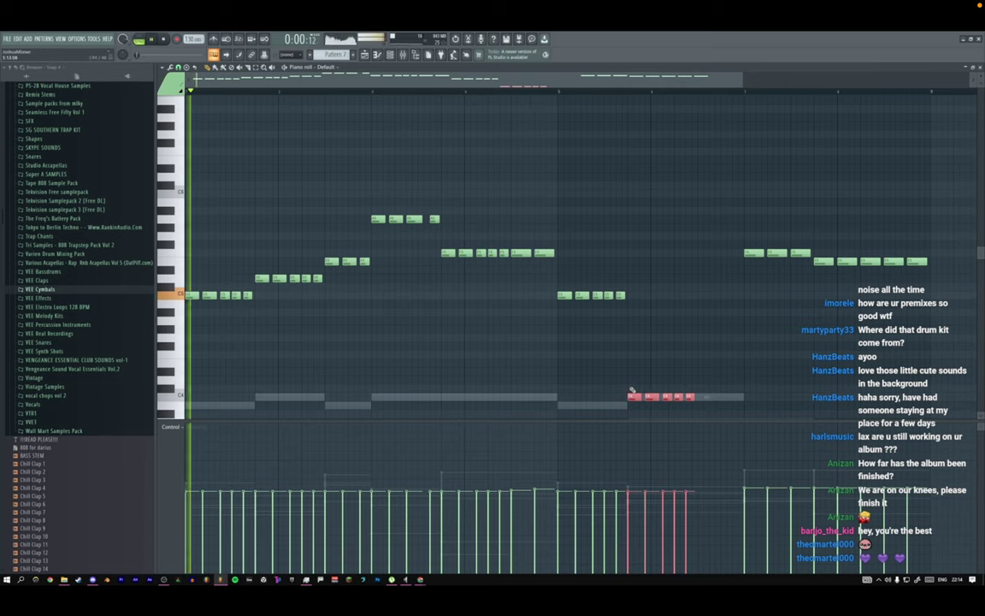
pyautogui.hotkey('ctrl', 'Up')
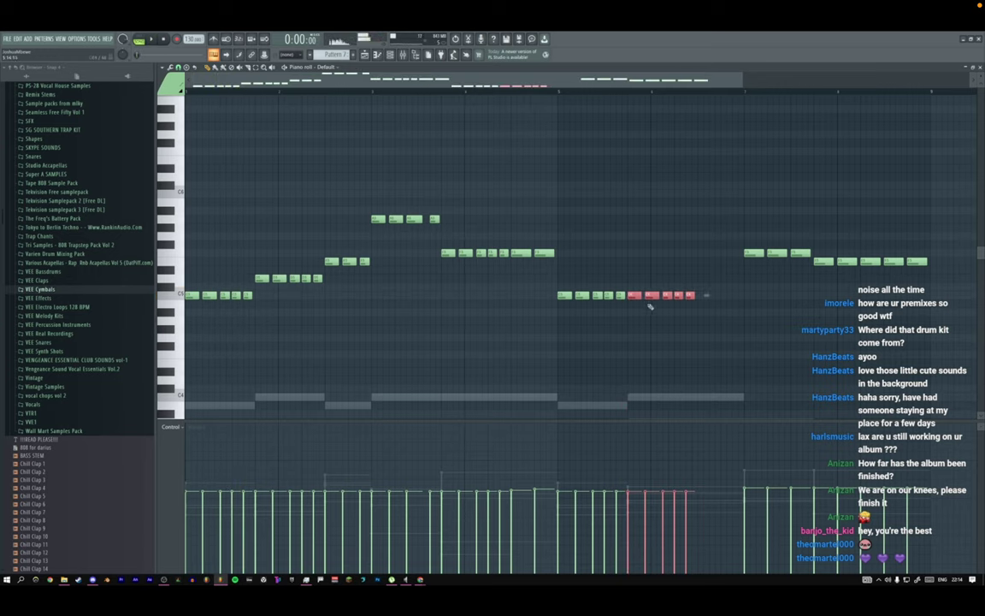
# Move the copied rhythm down three octaves among the chord notes, then raise it seven semitones and one octave to G3.
pyautogui.scroll(-6, 648, 303)
pyautogui.press('space')
pyautogui.press('space')
pyautogui.hotkey('ctrl', 'Down')
pyautogui.hotkey('ctrl', 'Down')
pyautogui.hotkey('ctrl', 'Down')
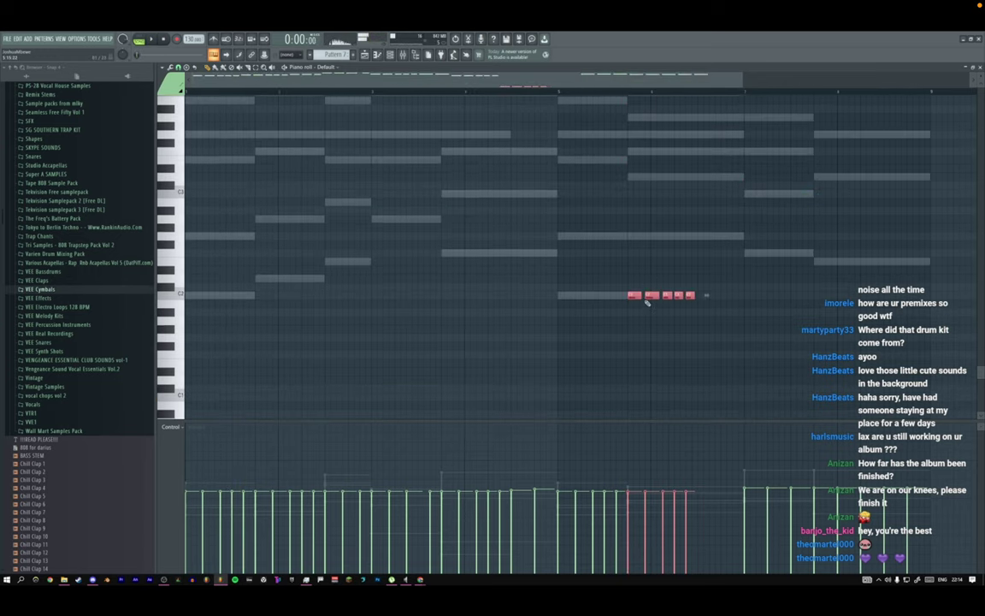
pyautogui.hotkey('shift', 'Up')
pyautogui.hotkey('shift', 'Up')
pyautogui.hotkey('shift', 'Up')
pyautogui.hotkey('shift', 'Up')
pyautogui.hotkey('shift', 'Up')
pyautogui.hotkey('shift', 'Up')
pyautogui.hotkey('shift', 'Up')
pyautogui.hotkey('ctrl', 'Up')
pyautogui.press('space')
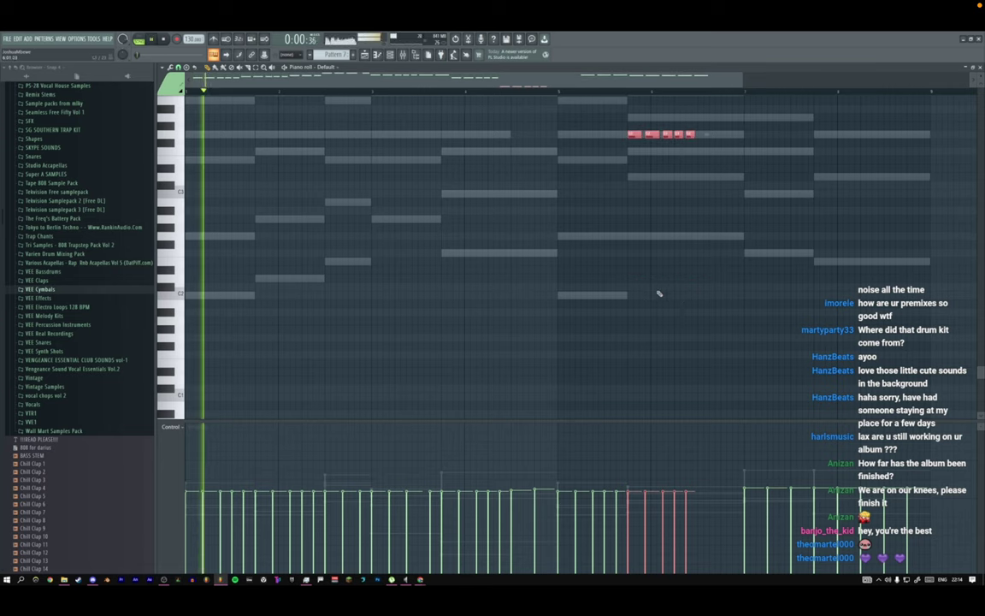
# Raise the copied rhythm two octaves to G5 and play the melody back from bar 5.
pyautogui.scroll(7, 658, 294)
pyautogui.hotkey('ctrl', 'Up')
pyautogui.hotkey('ctrl', 'Up')
pyautogui.press('space')
pyautogui.press('space')
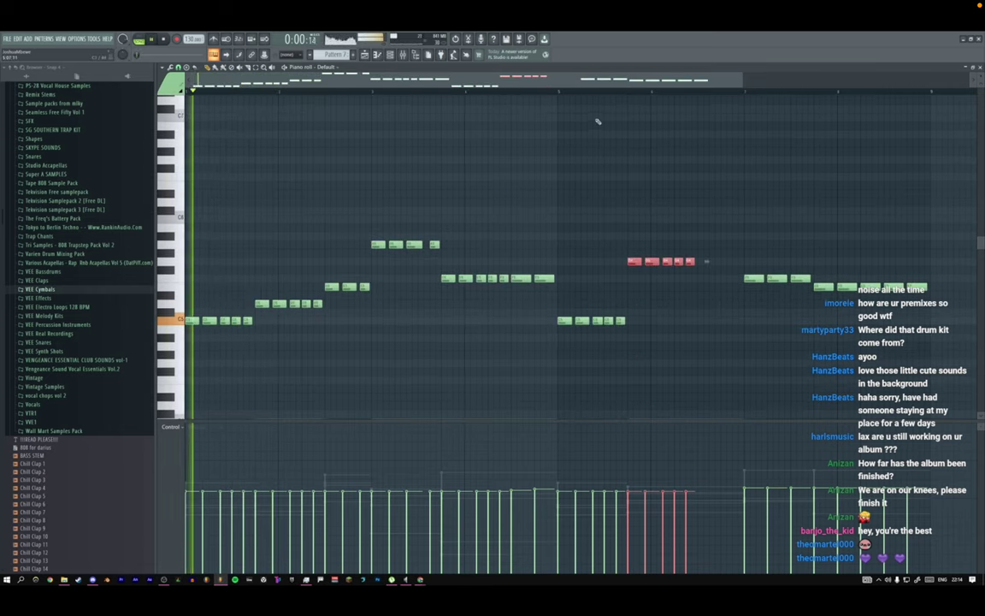
pyautogui.click(614, 91)
pyautogui.press('space')
pyautogui.press('space')
pyautogui.keyDown('ctrl'); pyautogui.click(651, 246); pyautogui.keyUp('ctrl')
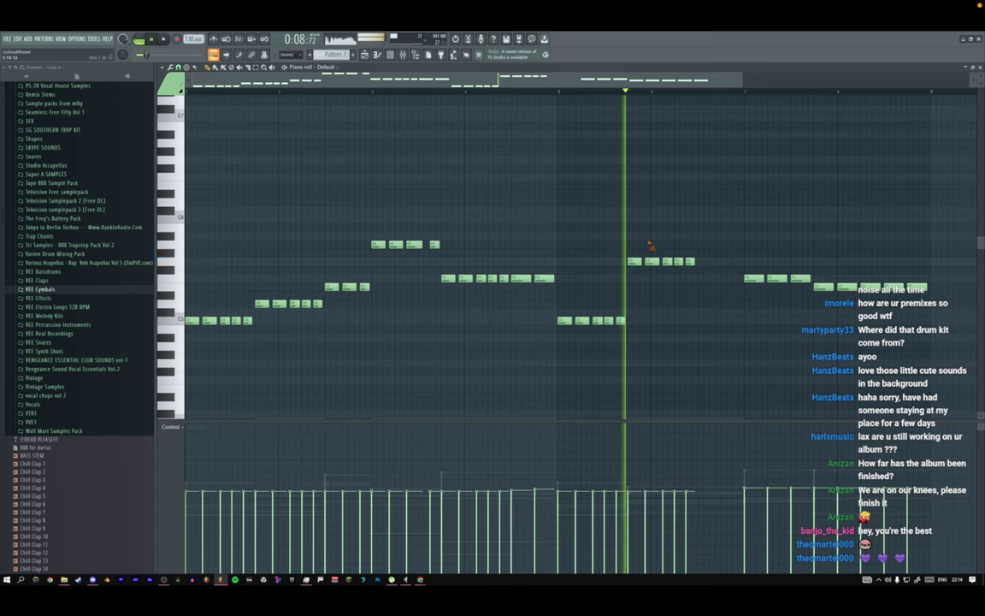
# Delete the last two notes of the G5 group, lengthen its third note and add an equally long fourth note.
pyautogui.press('space')
pyautogui.press('space')
pyautogui.rightClick(678, 262)
pyautogui.rightClick(689, 263)
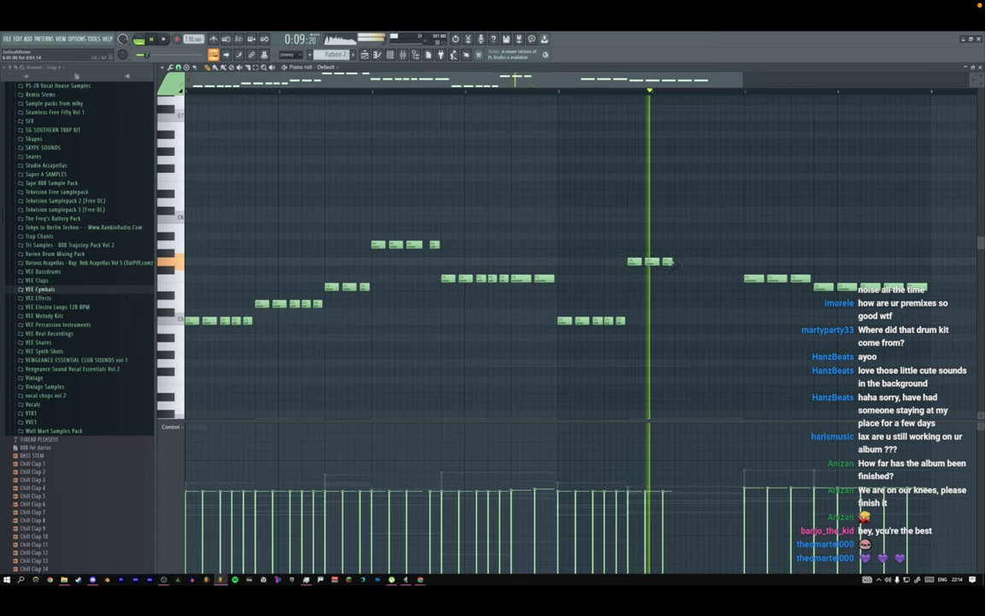
pyautogui.press('space')
pyautogui.press('space')
pyautogui.press('space')
pyautogui.press('space')
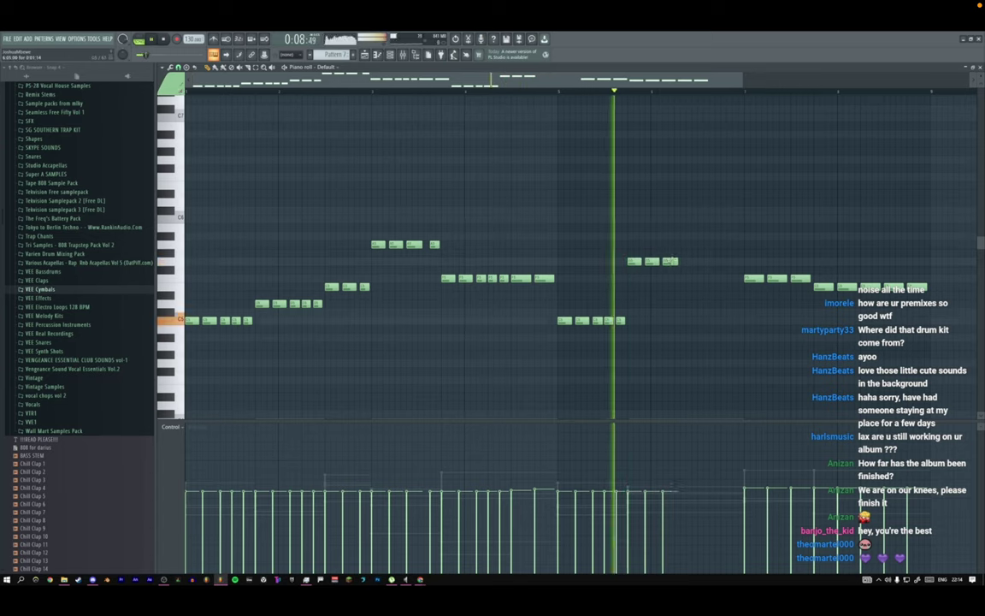
pyautogui.click(686, 262)
pyautogui.press('space')
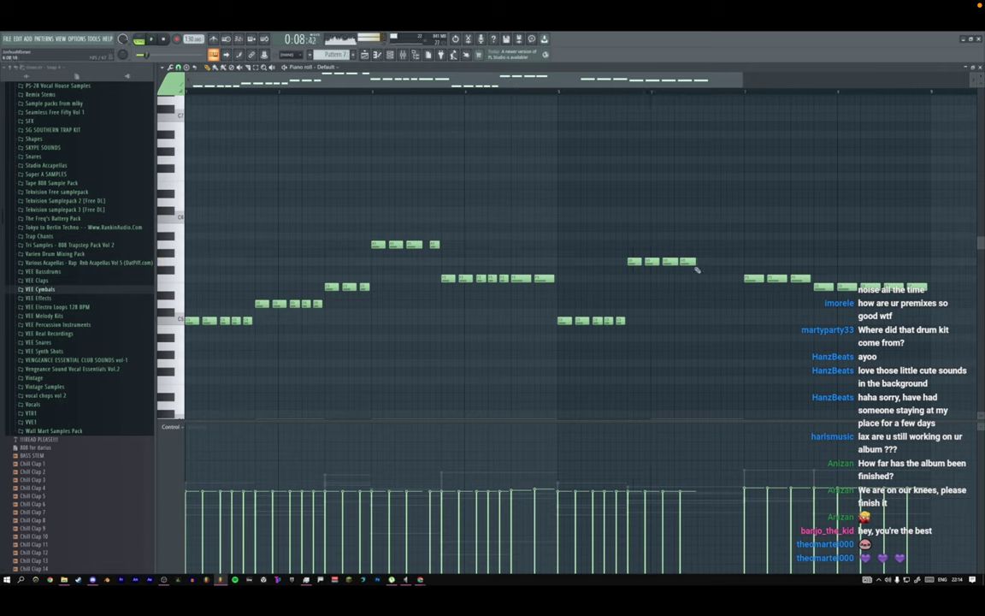
# Extend the G5 group up to bar 7 with two longer notes and play it back.
pyautogui.click(710, 262)
pyautogui.press('space')
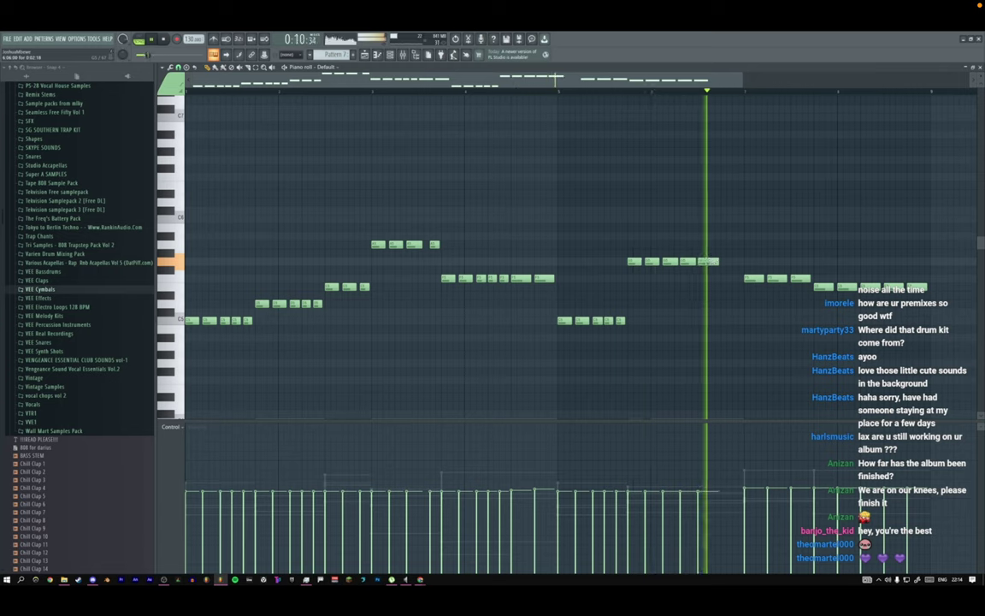
pyautogui.click(728, 262)
pyautogui.press('space')
pyautogui.press('space')
pyautogui.moveTo(741, 259); pyautogui.dragTo(636, 266)
pyautogui.press('space')
# Replace the two remaining groups from bar 7 onward with copies of the five-note rhythm at F5 and E5.
pyautogui.moveTo(625, 318)
pyautogui.mouseDown()
pyautogui.moveTo(563, 323)
pyautogui.moveTo(806, 278)
pyautogui.mouseUp()
pyautogui.press('space')
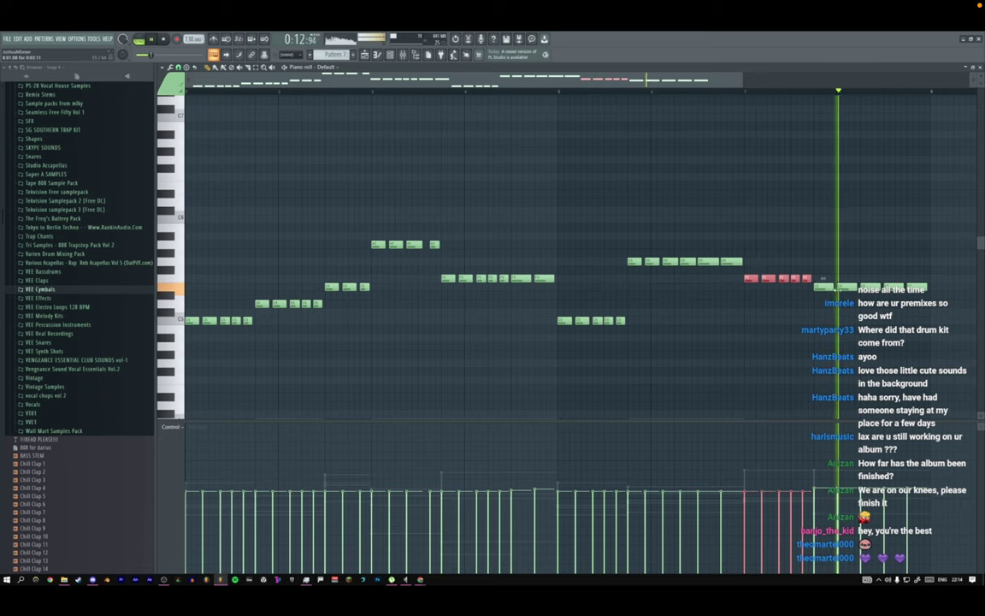
pyautogui.moveTo(752, 279)
pyautogui.mouseDown()
pyautogui.moveTo(822, 302)
pyautogui.moveTo(822, 293)
pyautogui.mouseUp()
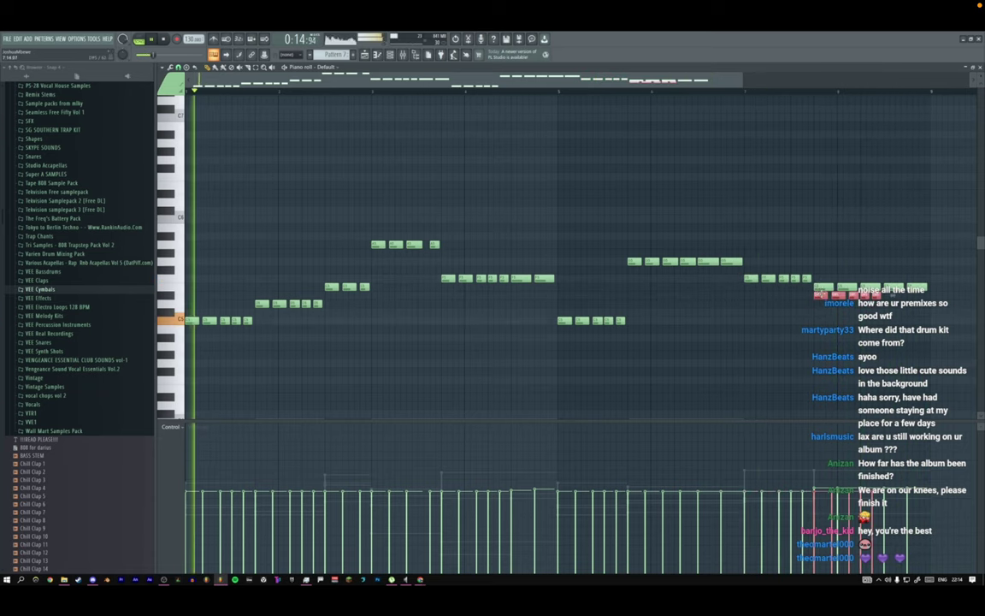
pyautogui.rightClick(824, 287)
pyautogui.press('KP_0')
pyautogui.hotkey('shift', 'Up')
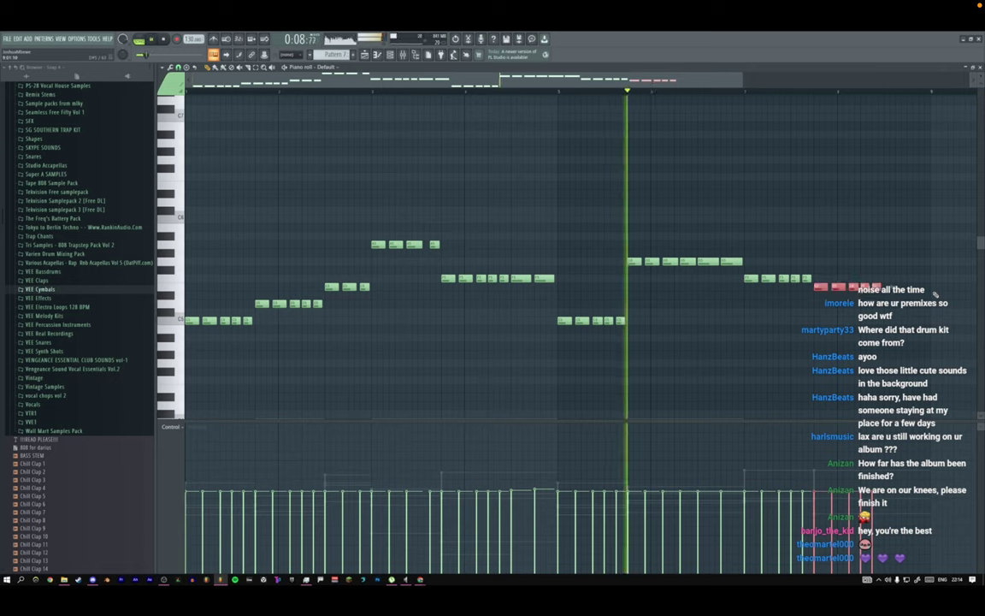
pyautogui.click(794, 92)
pyautogui.keyDown('ctrl'); pyautogui.click(860, 244); pyautogui.keyUp('ctrl')
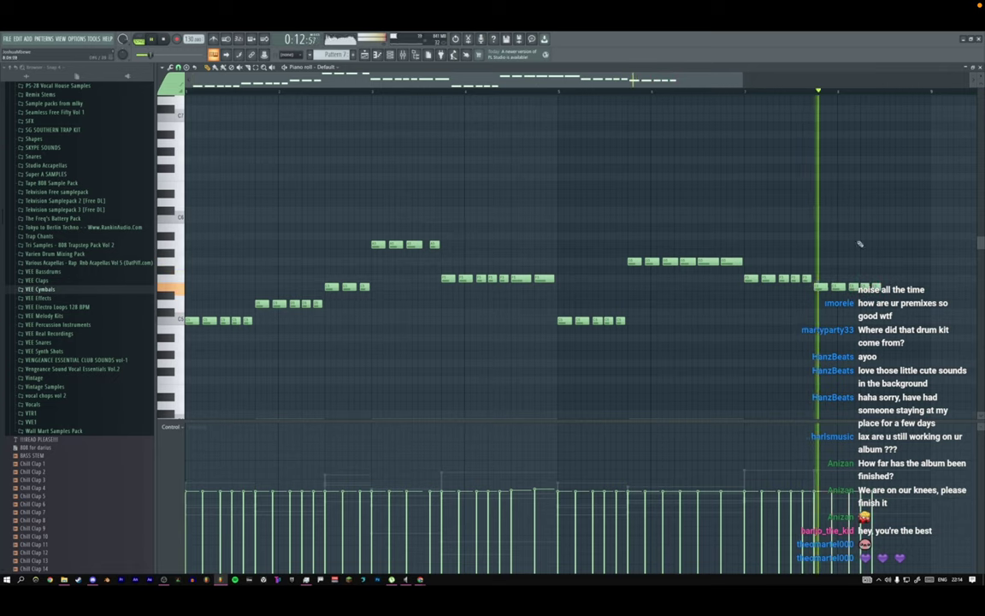
# Add two longer notes after the final E5 group, raise the last one to F5 and play the melody from the start.
pyautogui.press('space')
pyautogui.click(887, 287)
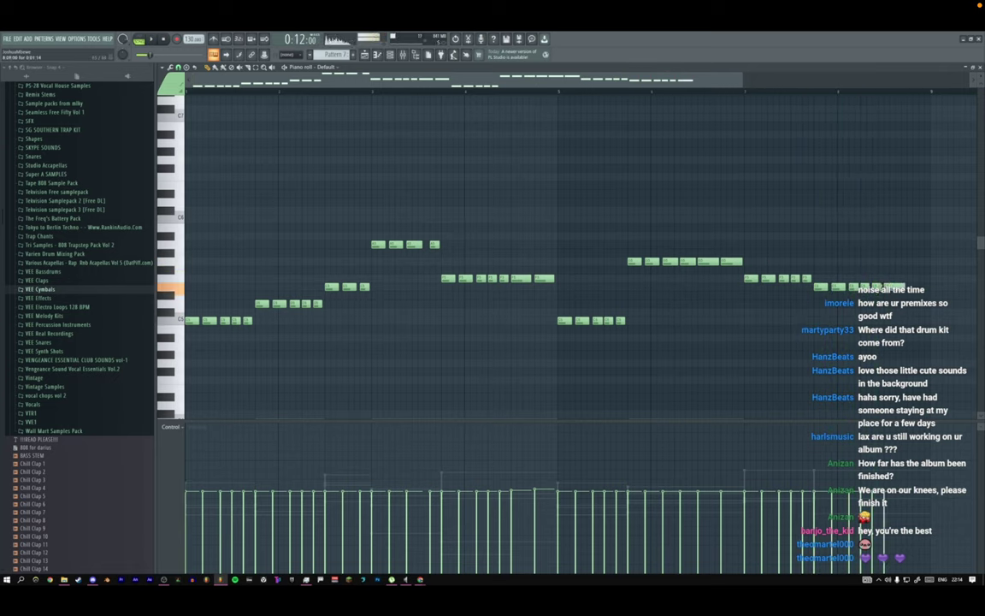
pyautogui.click(910, 286)
pyautogui.moveTo(912, 286); pyautogui.dragTo(912, 277)
pyautogui.press('space')
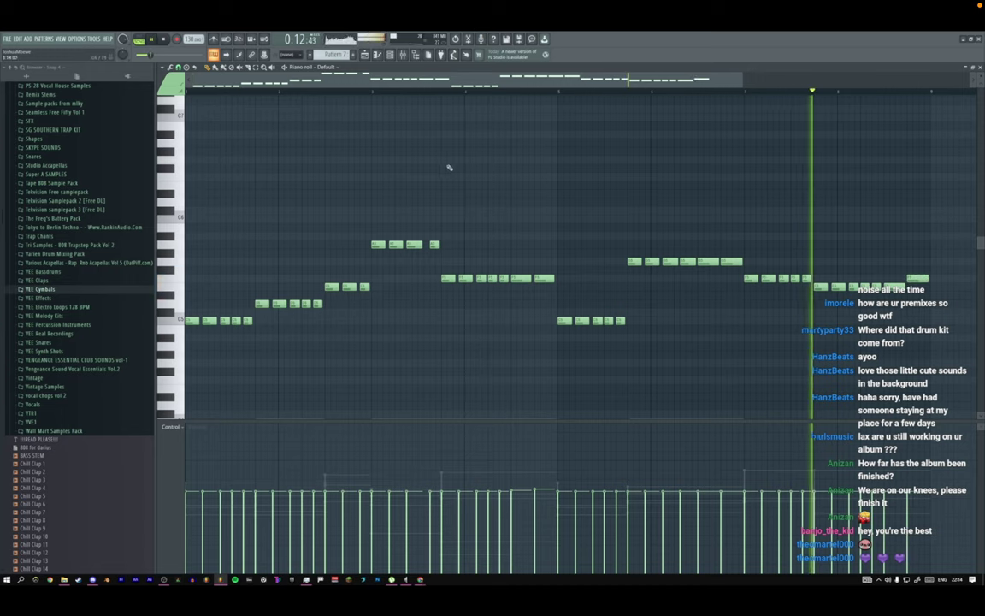
pyautogui.click(166, 41)
pyautogui.press('space')
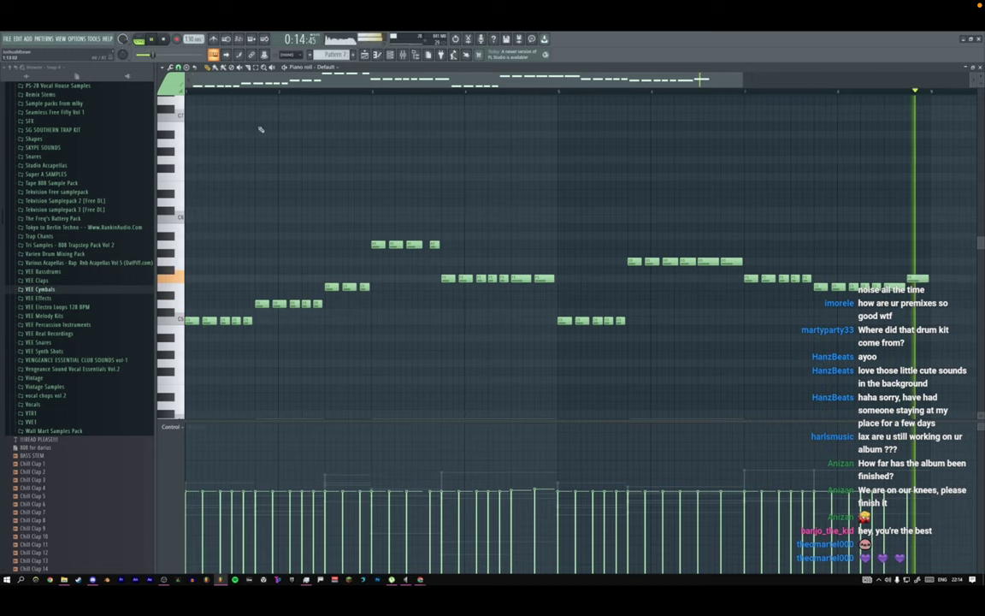
# Insert a Layer channel with a Fruity Envelope Controller beneath it, directly above the melody's Default channel.
pyautogui.press('F6')
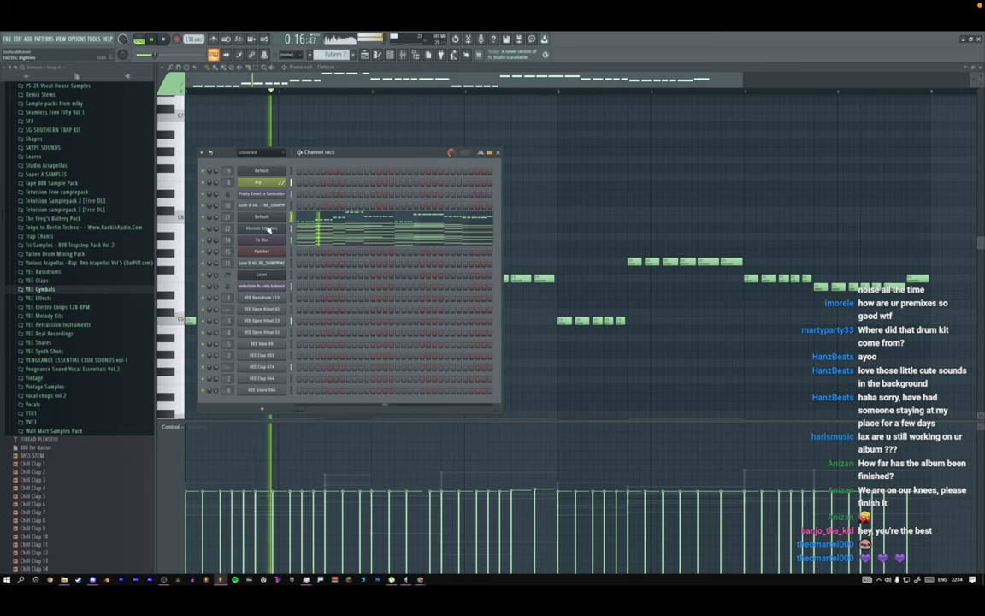
pyautogui.rightClick(264, 217)
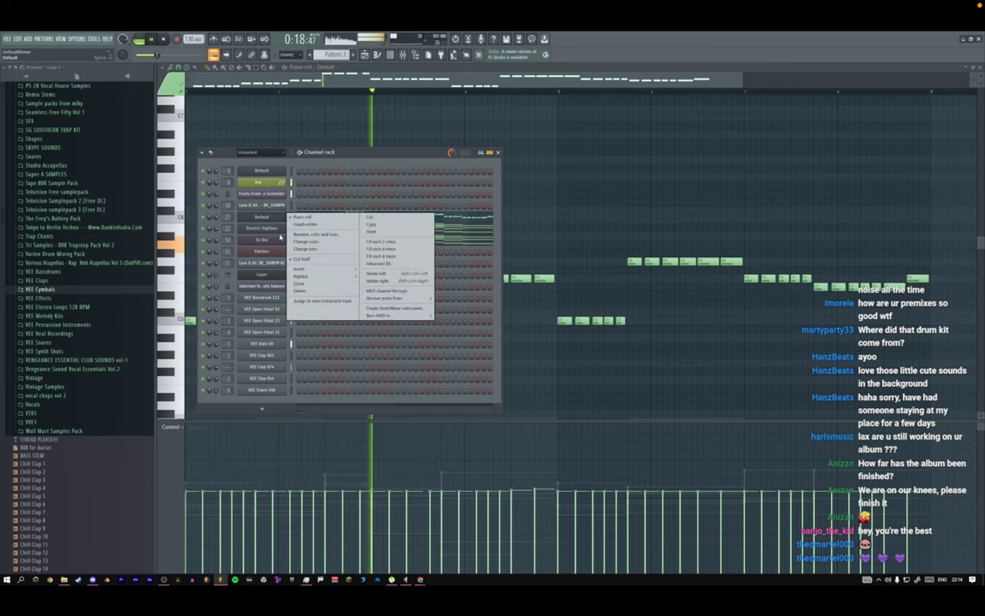
pyautogui.moveTo(298, 270)
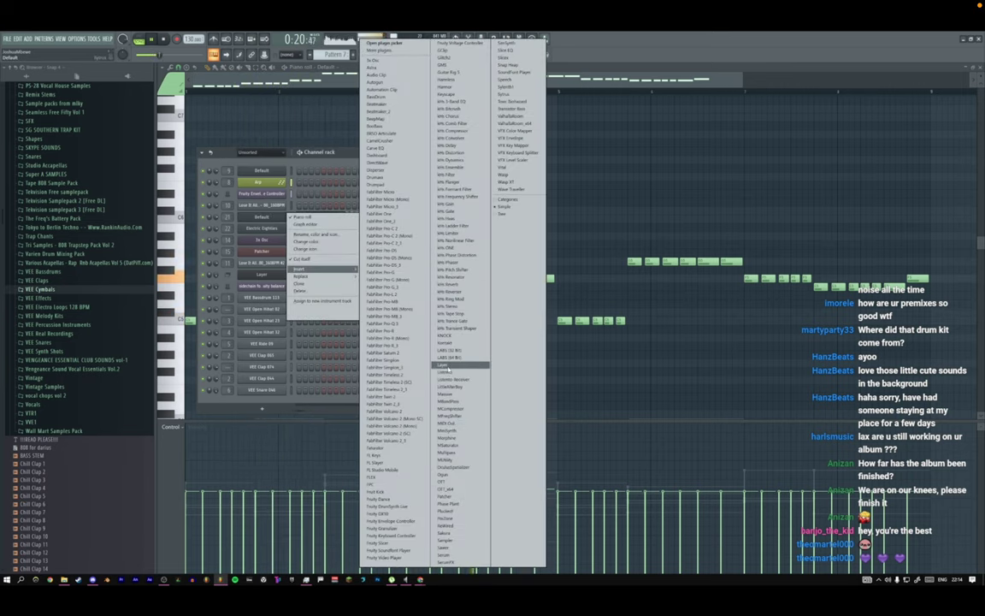
pyautogui.click(415, 332)
pyautogui.rightClick(291, 215)
pyautogui.moveTo(301, 258)
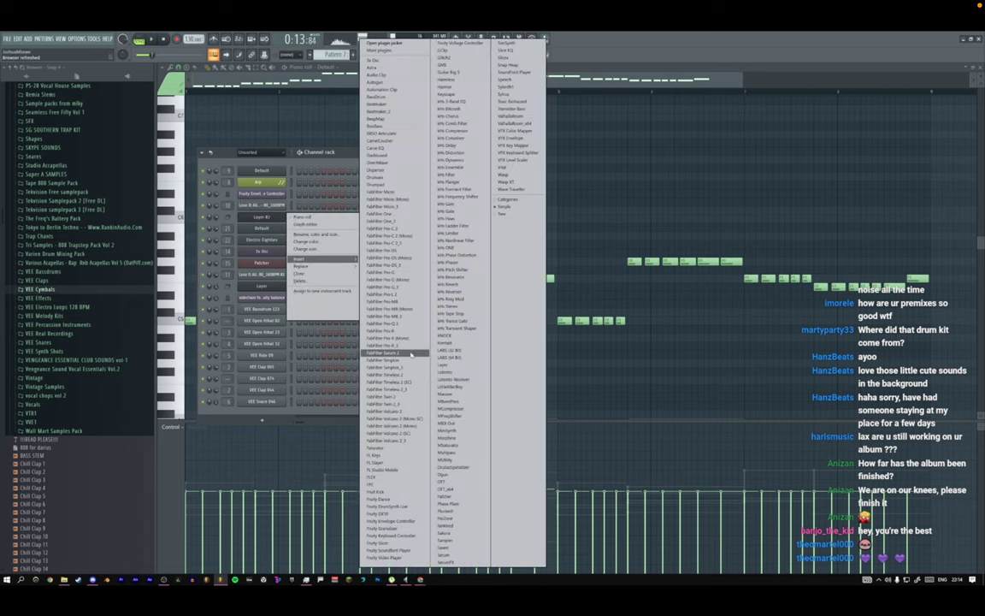
pyautogui.click(396, 522)
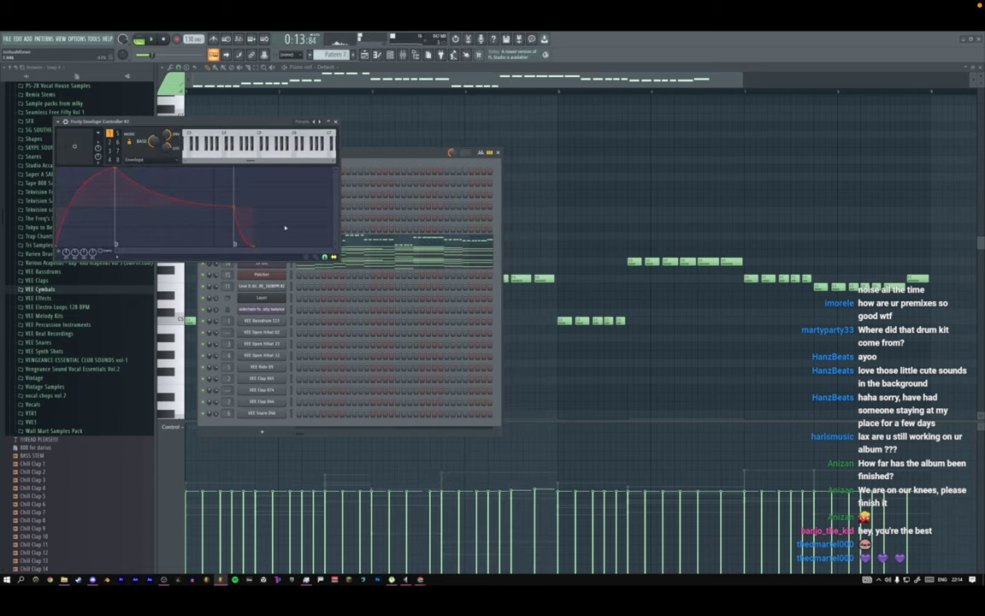
pyautogui.press('F12')
pyautogui.press('F6')
pyautogui.hotkey('alt', 'Down')
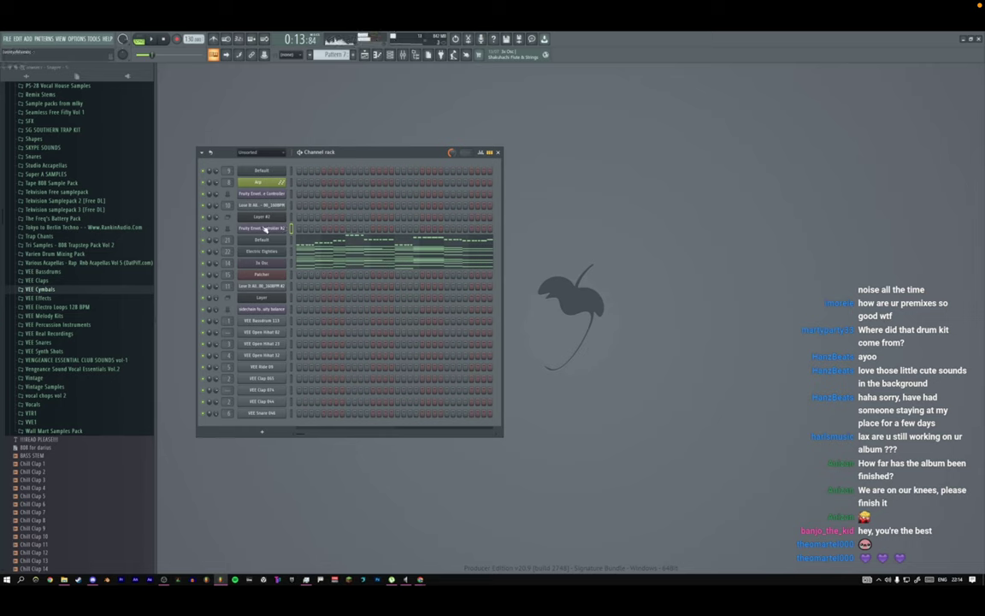
# Load the sidechain for fruity balance preset into the new envelope controller and rename the channel volume.
pyautogui.click(262, 229)
pyautogui.click(305, 121)
pyautogui.click(334, 167)
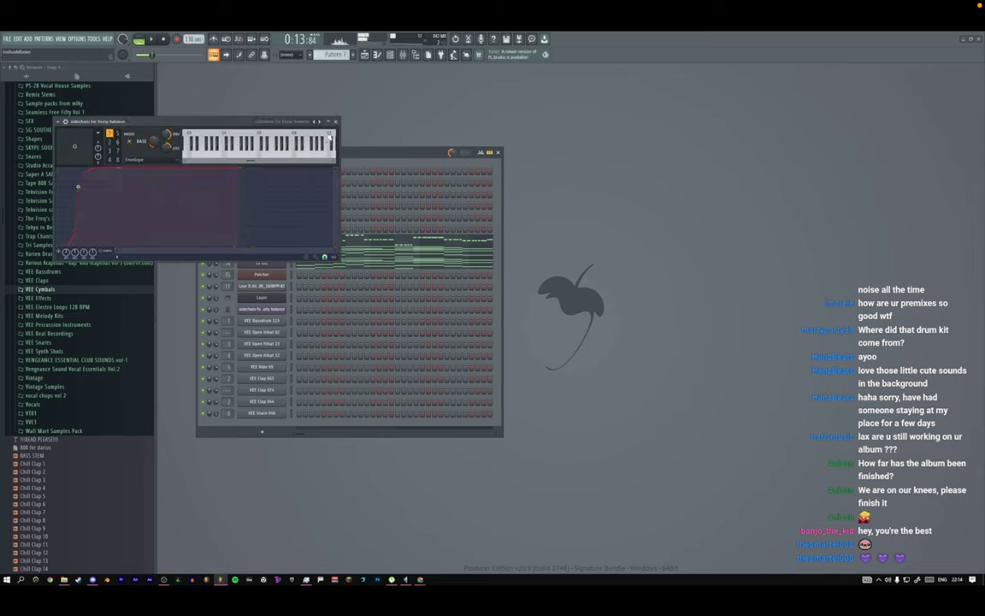
pyautogui.click(335, 121)
pyautogui.middleClick(273, 230)
pyautogui.write('volume')
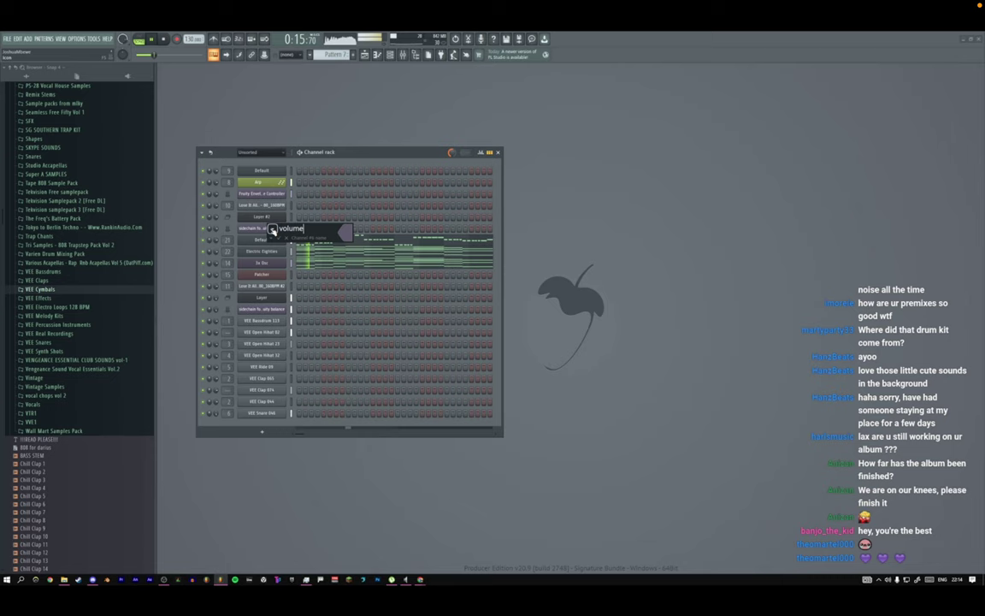
pyautogui.press('Return')
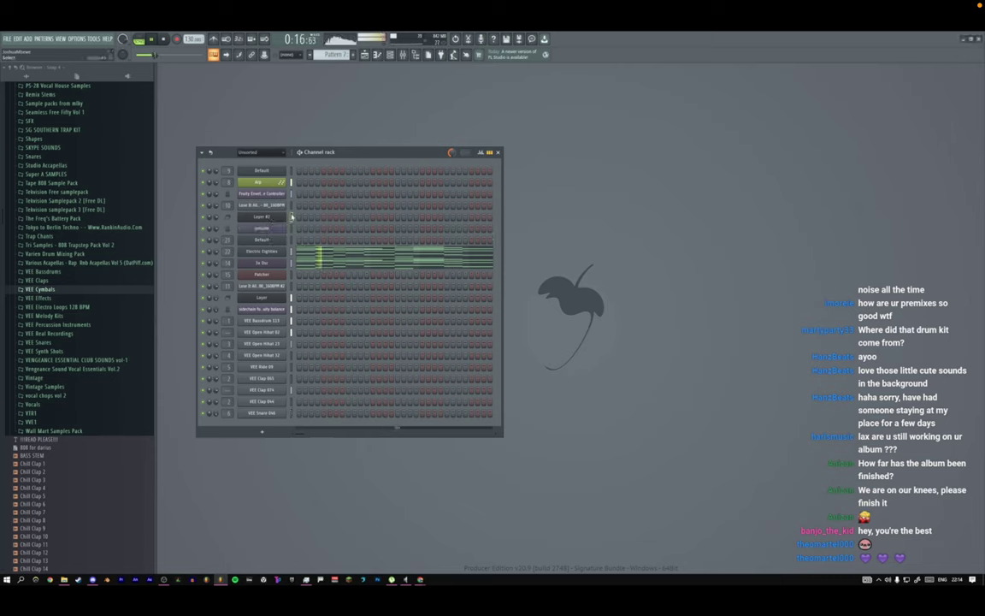
# Move the Default channel's melody notes to Layer #2 and set the volume and Default channels as its children.
pyautogui.click(275, 217)
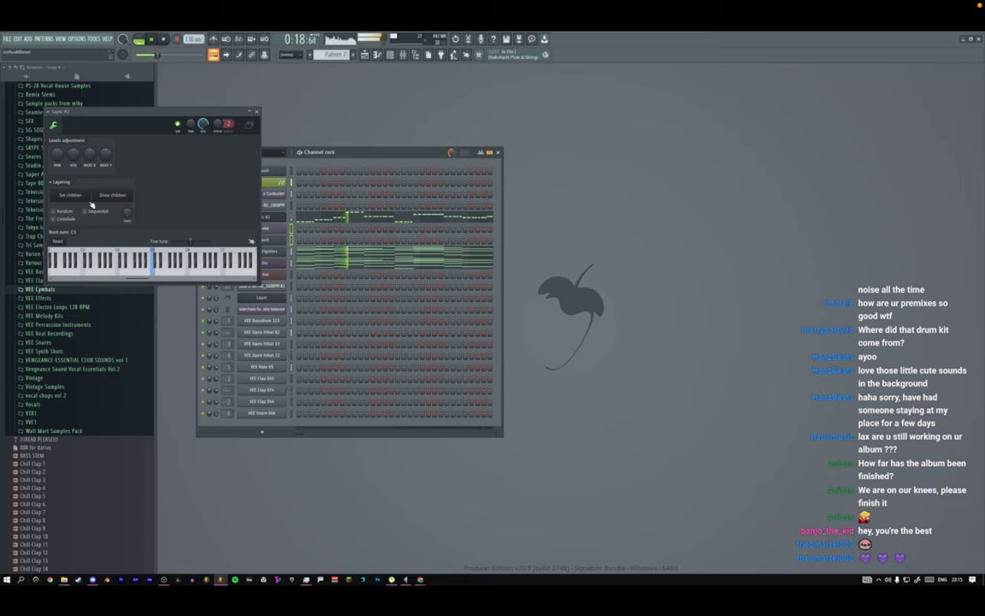
pyautogui.click(258, 112)
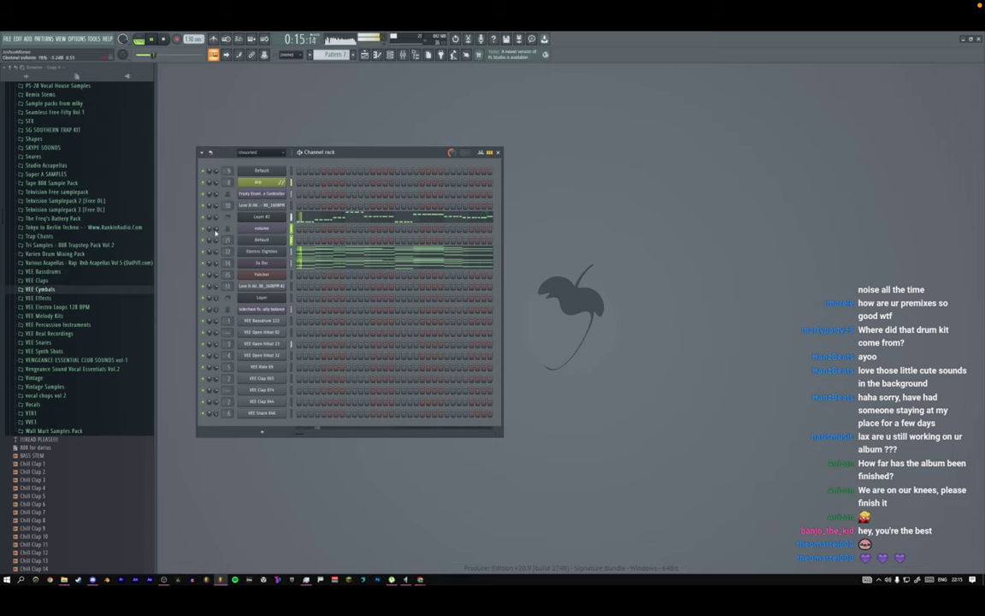
pyautogui.click(264, 206)
pyautogui.click(451, 203)
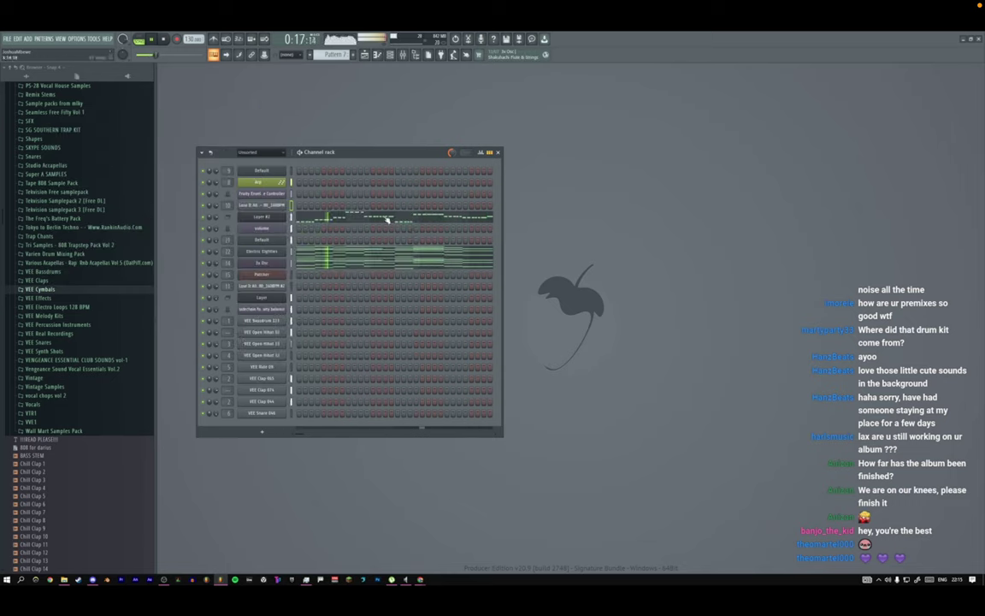
# Set a sustain/loop end on the volume envelope's upper point, delete the point after it and move the sustain point near the start.
pyautogui.click(269, 230)
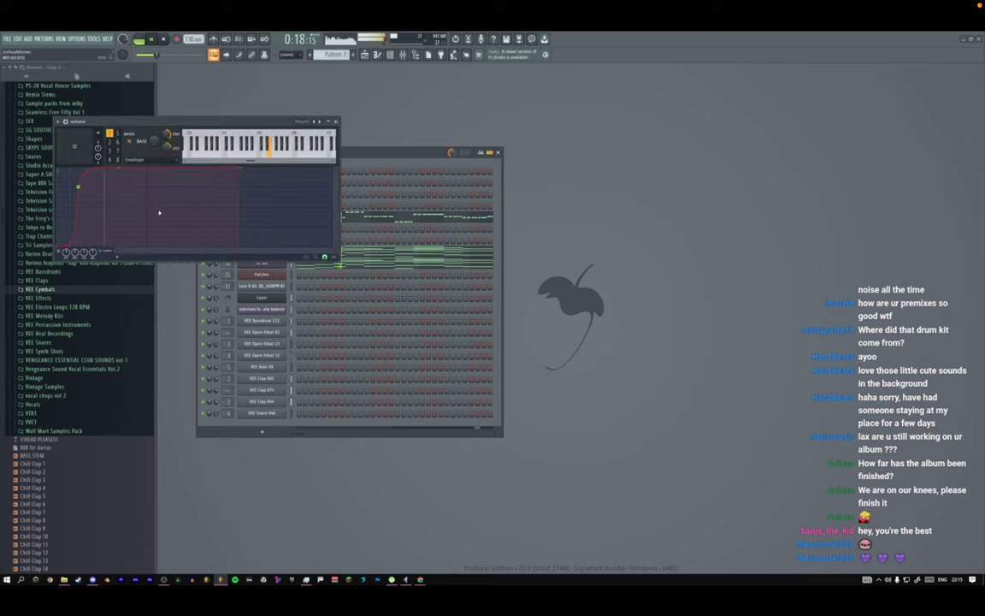
pyautogui.rightClick(121, 168)
pyautogui.click(140, 307)
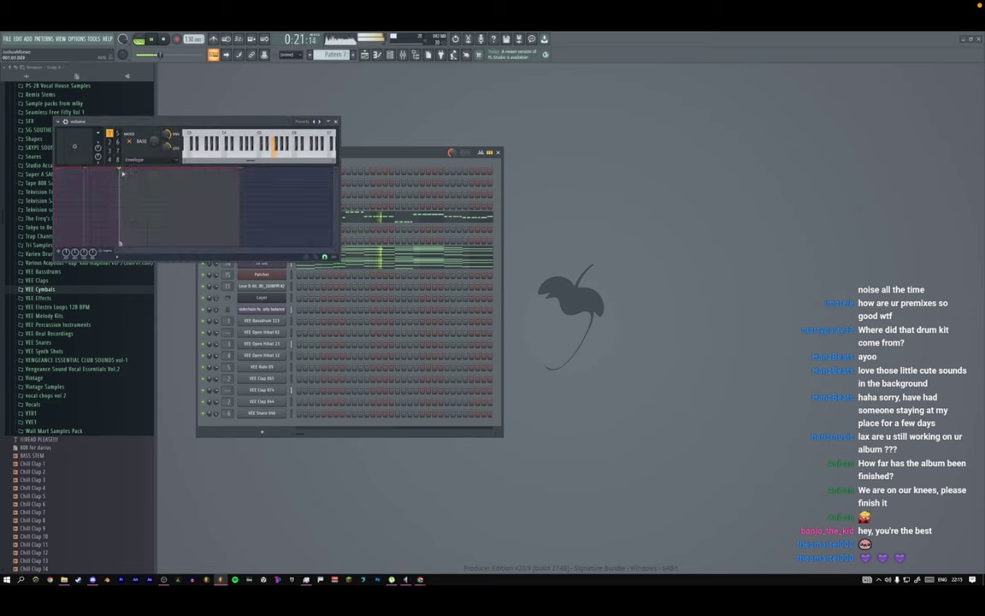
pyautogui.rightClick(241, 168)
pyautogui.click(252, 177)
pyautogui.moveTo(120, 168); pyautogui.dragTo(60, 168)
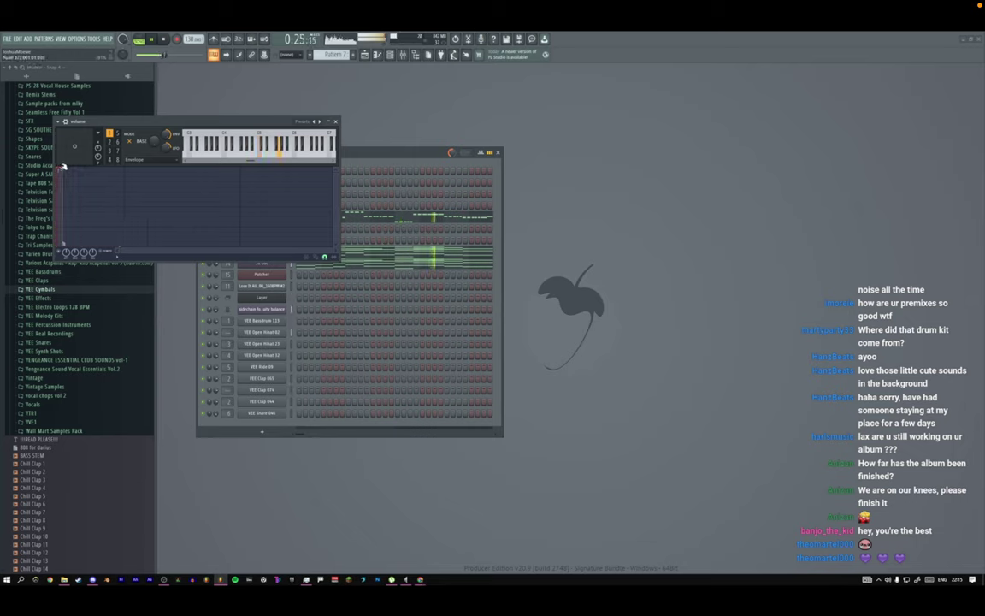
# Try a short decay from full level to a lower sustain level in the volume envelope and delete the sustain point.
pyautogui.rightClick(79, 197)
pyautogui.moveTo(70, 249); pyautogui.dragTo(72, 244)
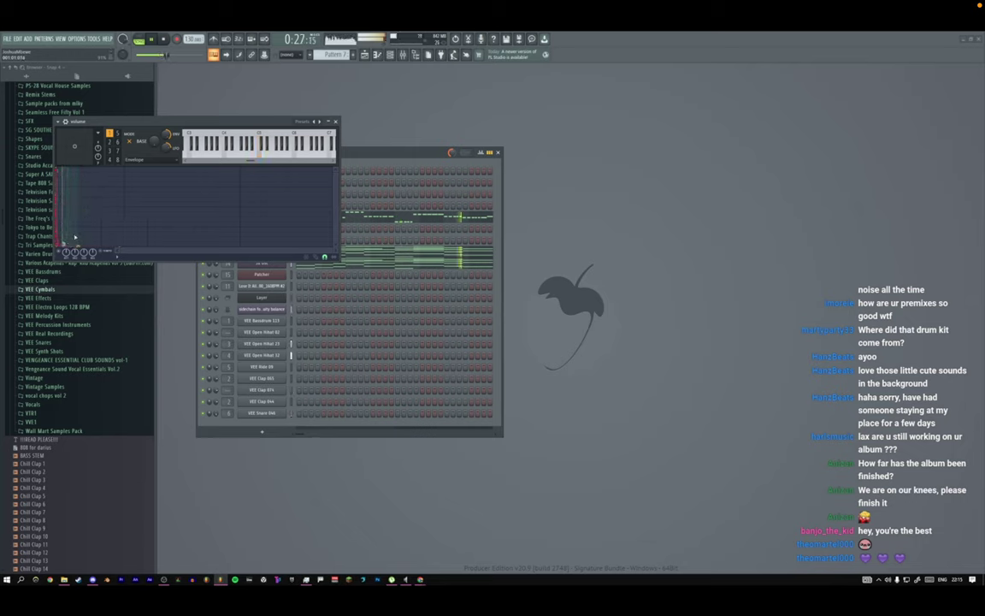
pyautogui.moveTo(67, 168); pyautogui.dragTo(78, 178)
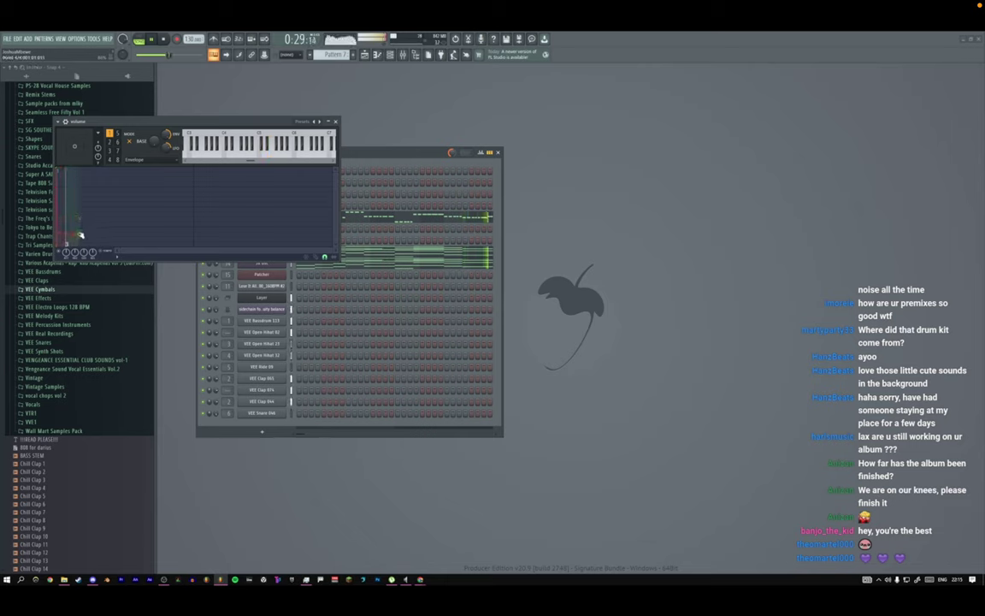
pyautogui.moveTo(61, 233); pyautogui.dragTo(71, 222)
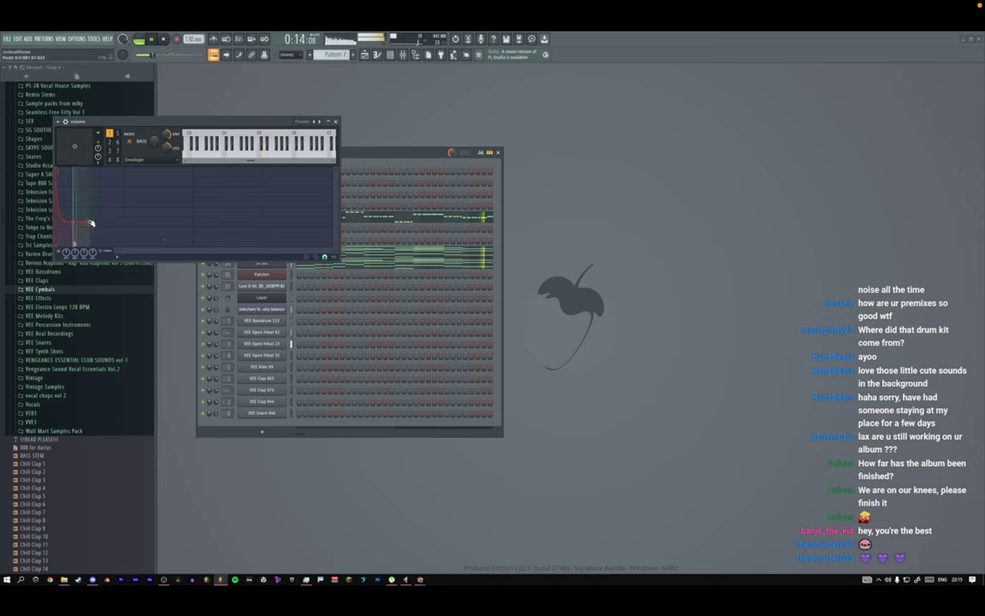
pyautogui.moveTo(74, 248); pyautogui.dragTo(80, 198)
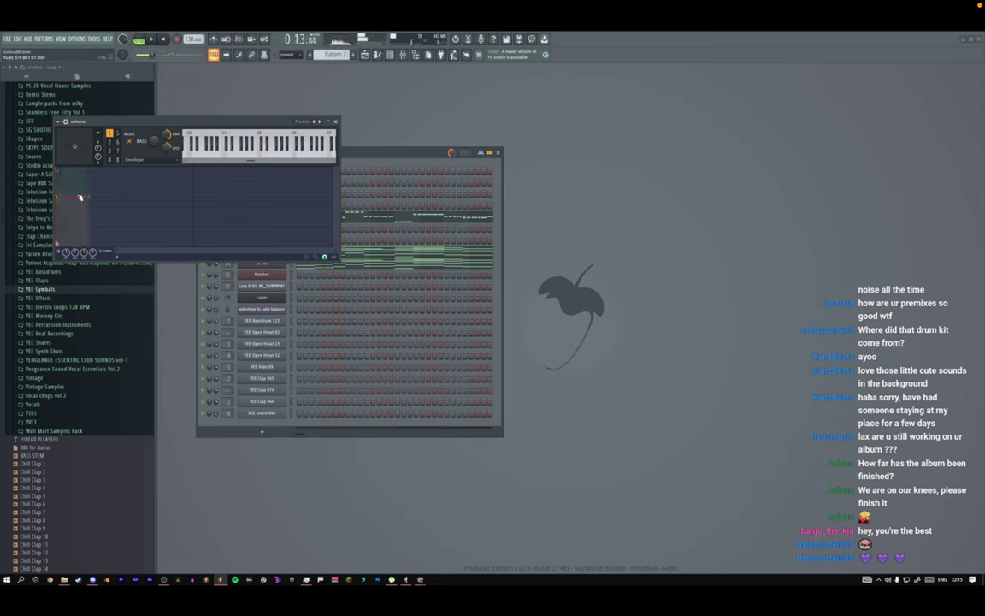
pyautogui.rightClick(75, 196)
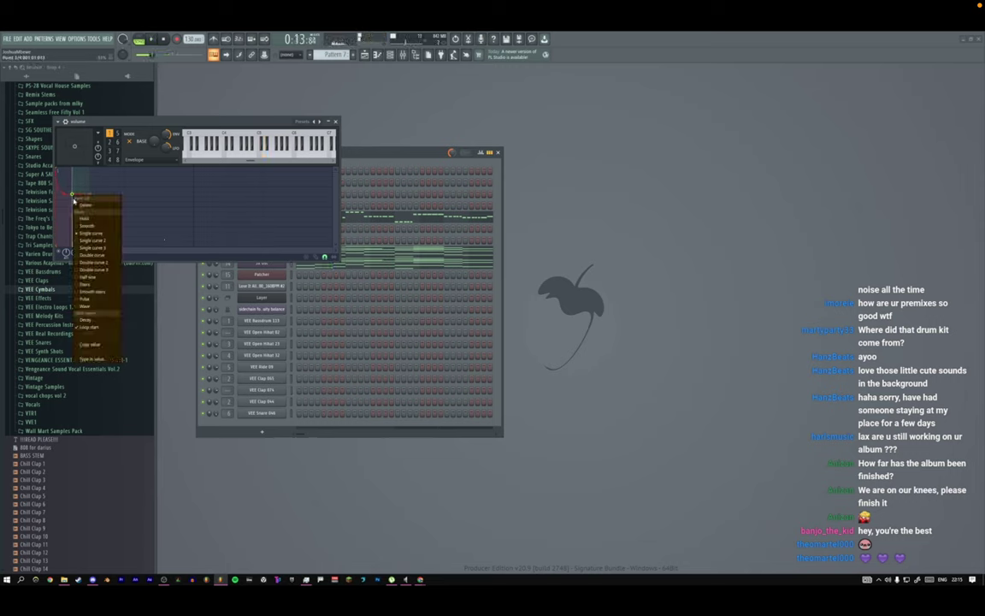
pyautogui.click(90, 204)
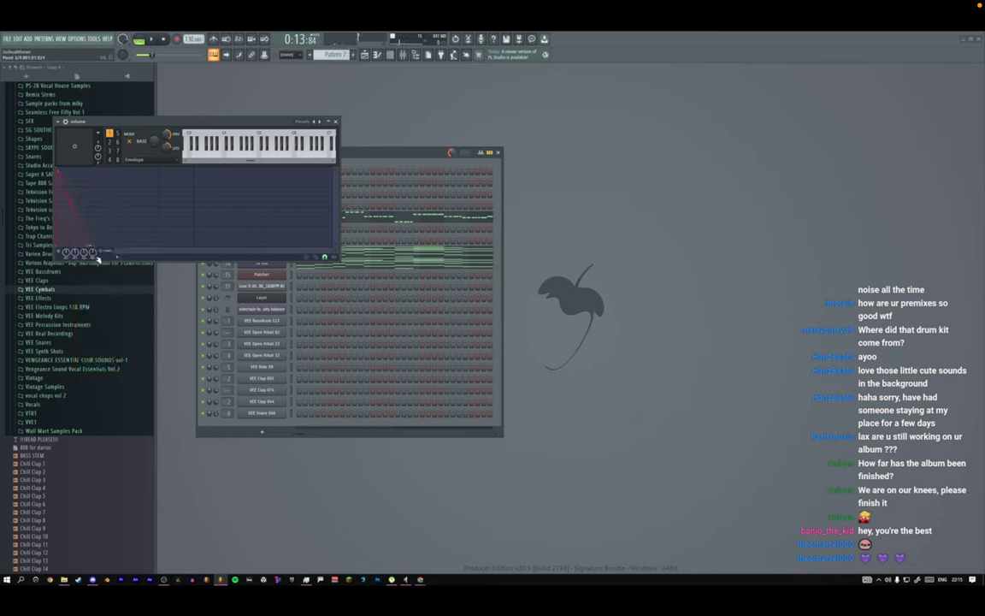
# Shape the volume envelope to hold briefly at full level and drop straight to zero, and close the controller.
pyautogui.rightClick(85, 230)
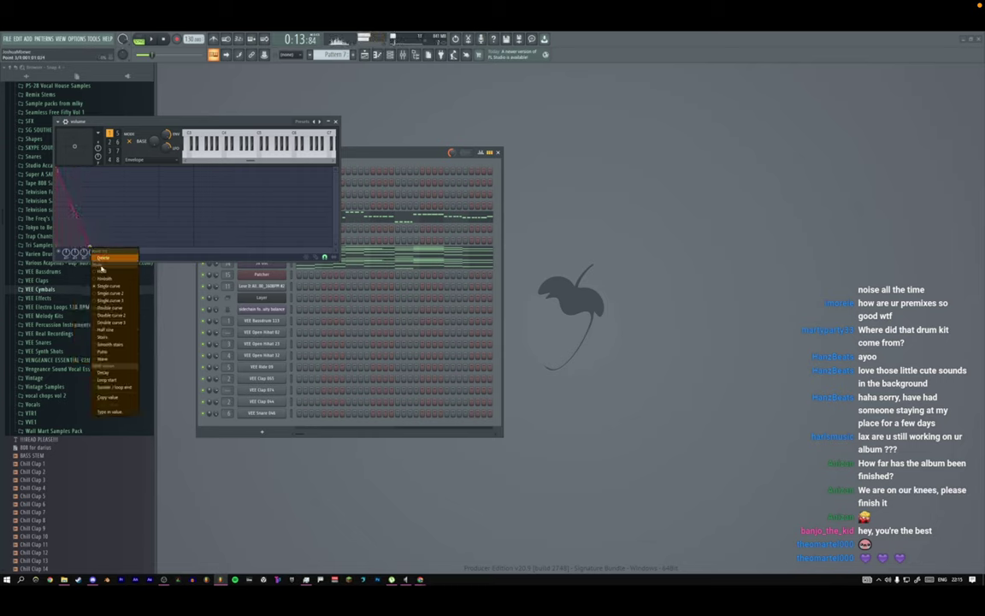
pyautogui.click(124, 379)
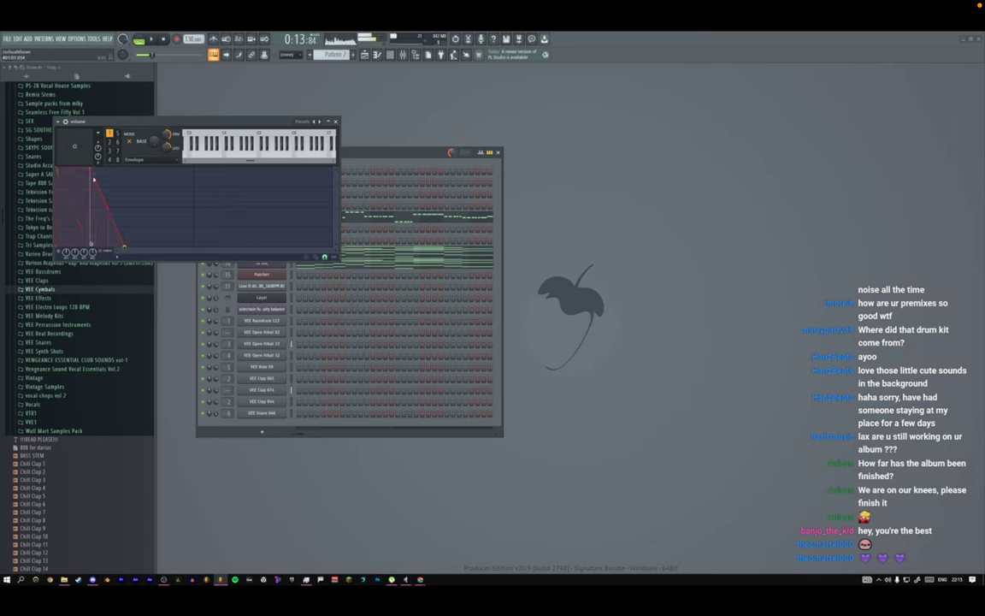
pyautogui.moveTo(123, 245); pyautogui.dragTo(83, 249)
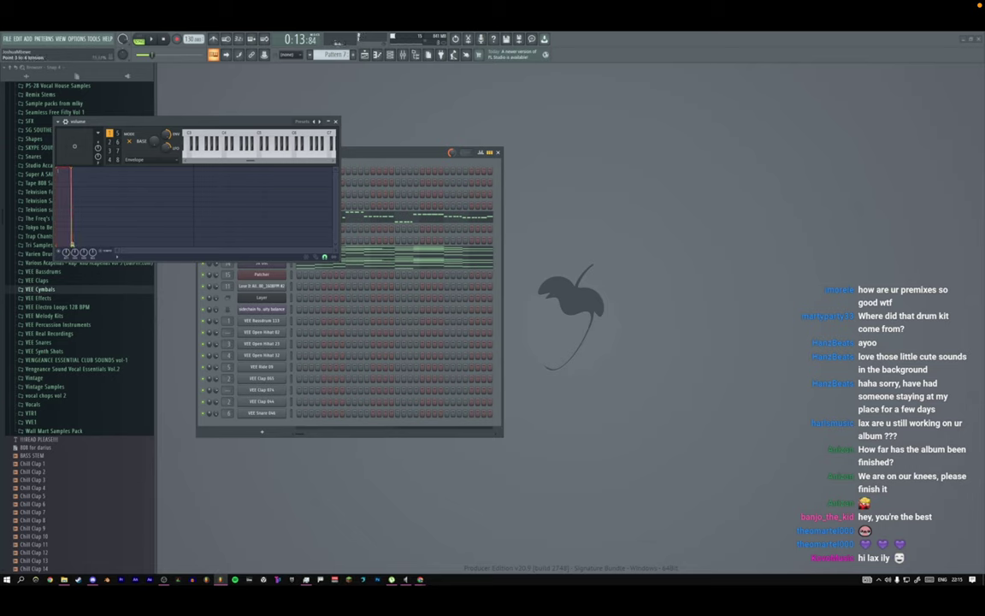
pyautogui.click(336, 123)
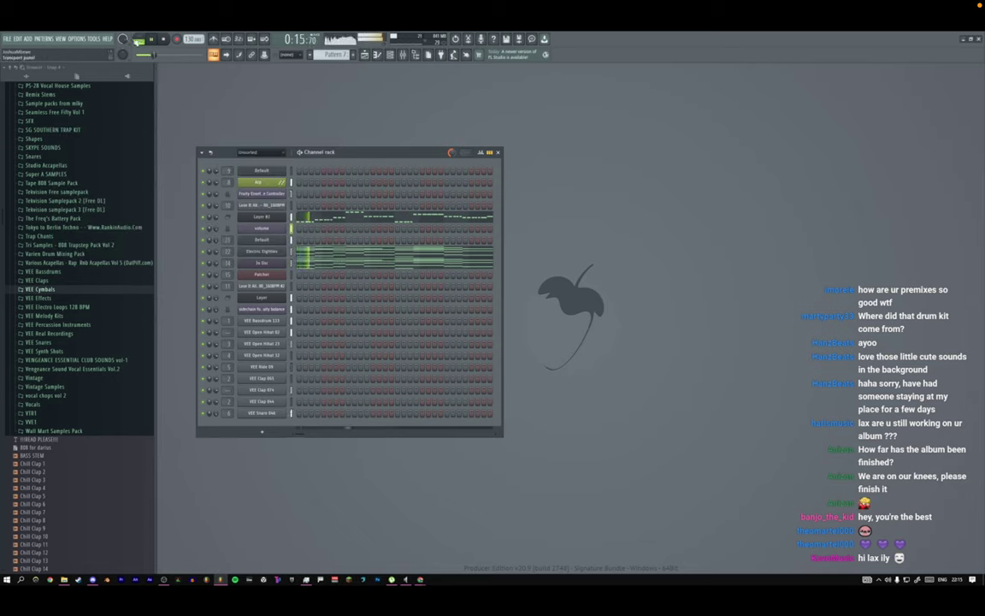
# Switch playback to song mode and name mixer insert 24 volume.
pyautogui.click(138, 40)
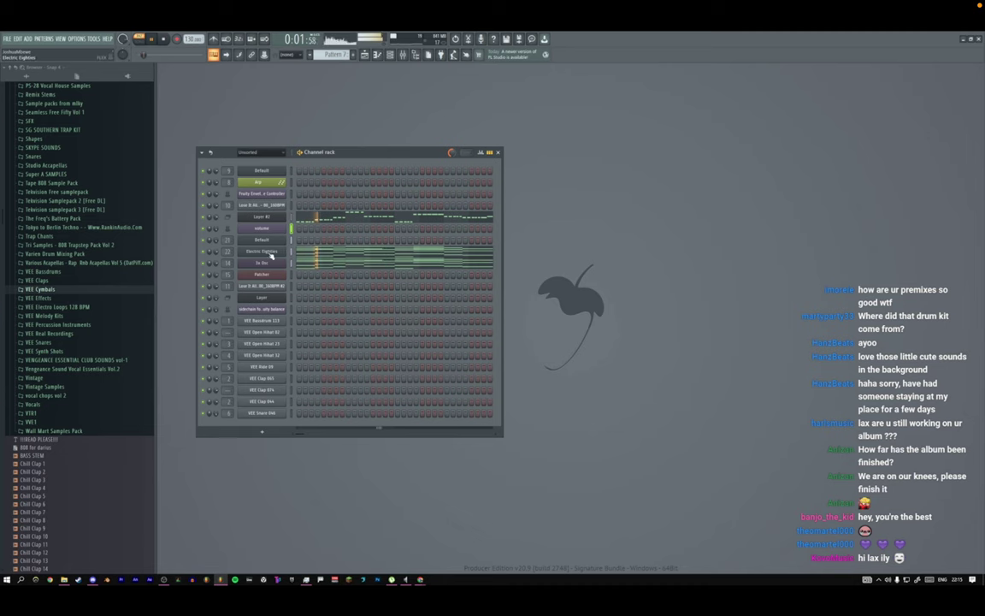
pyautogui.press('F9')
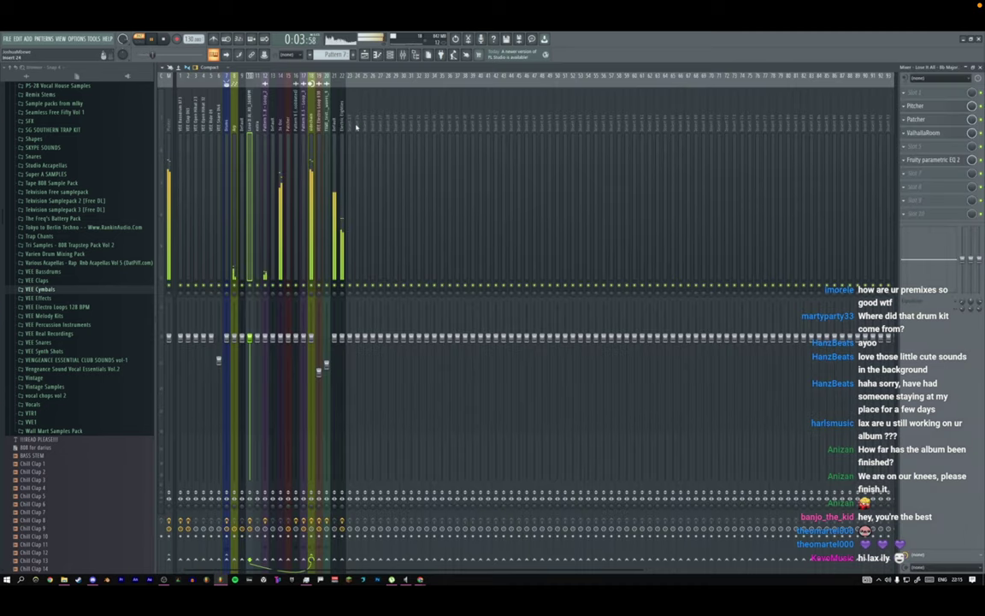
pyautogui.click(356, 126)
pyautogui.click(365, 120)
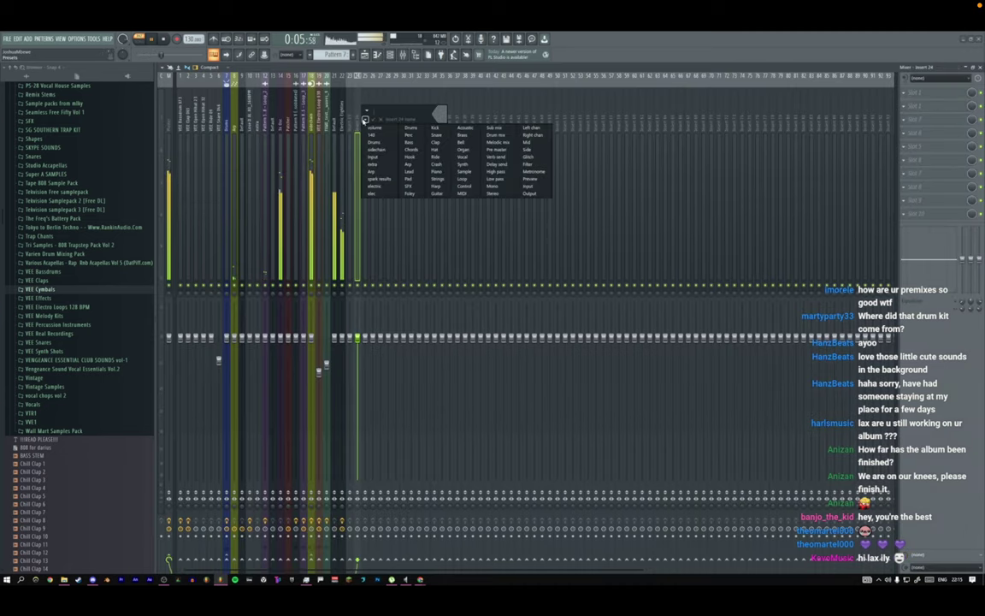
pyautogui.click(376, 130)
# Route the 3x Osc and Electric Eighties mixer tracks to the volume track.
pyautogui.click(341, 128)
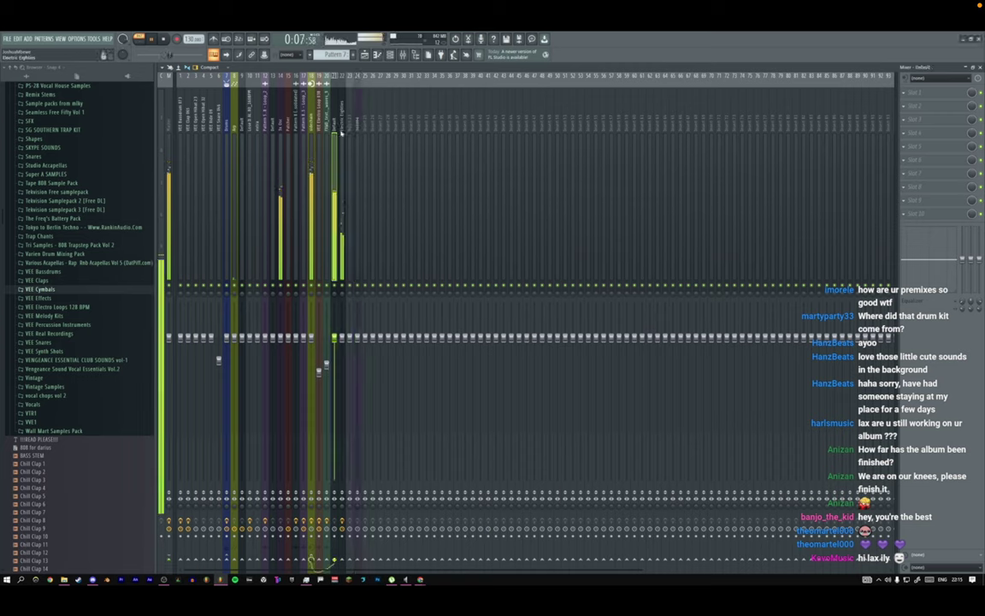
pyautogui.click(281, 160)
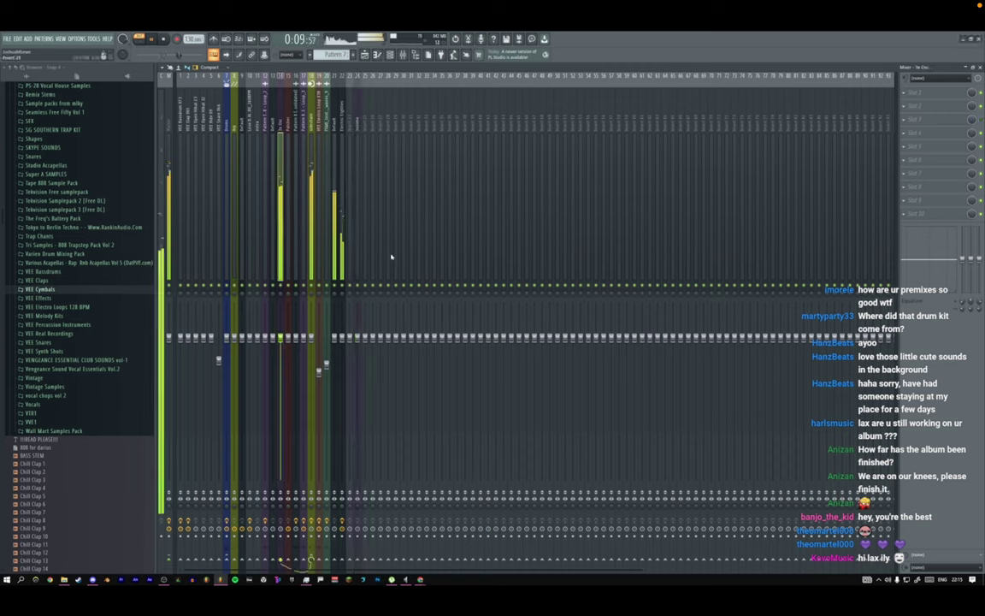
pyautogui.keyDown('ctrl'); pyautogui.keyDown('shift'); pyautogui.click(344, 134); pyautogui.keyUp('shift'); pyautogui.keyUp('ctrl')
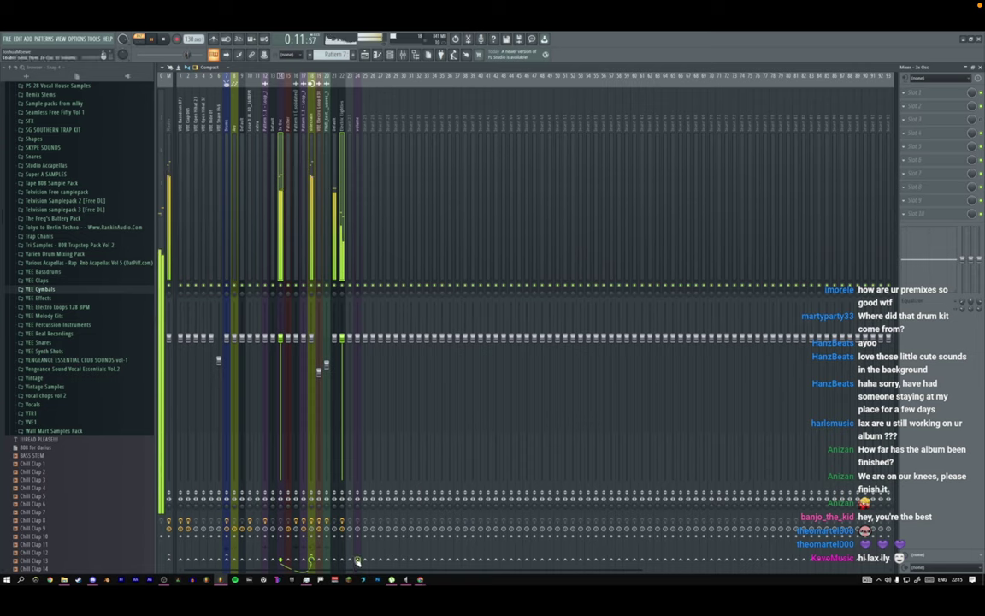
# Route the volume mixer track to the sidechain track and add Fruity Balance to its fourth effect slot.
pyautogui.click(355, 172)
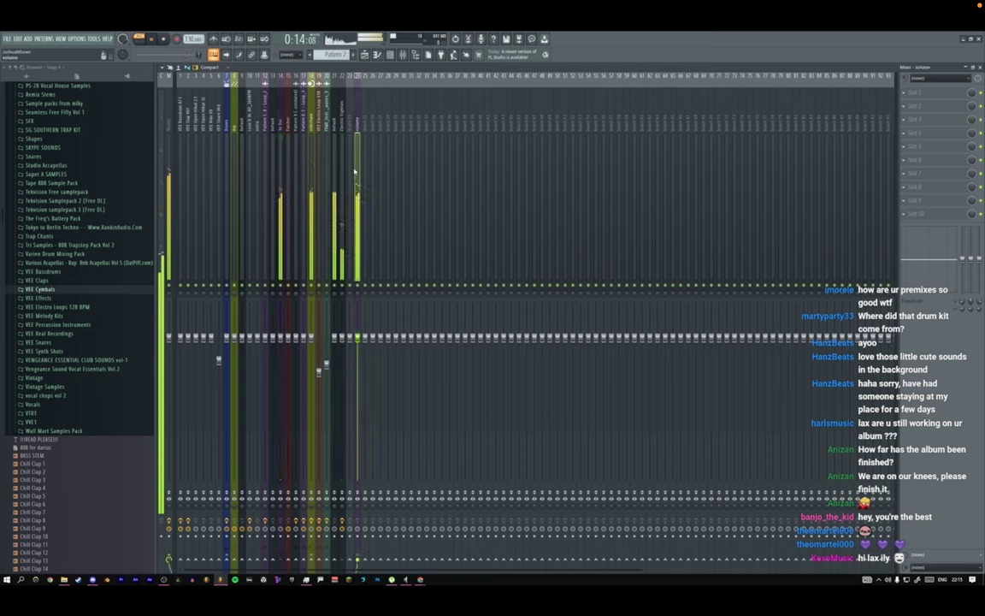
pyautogui.click(939, 164)
pyautogui.click(671, 377)
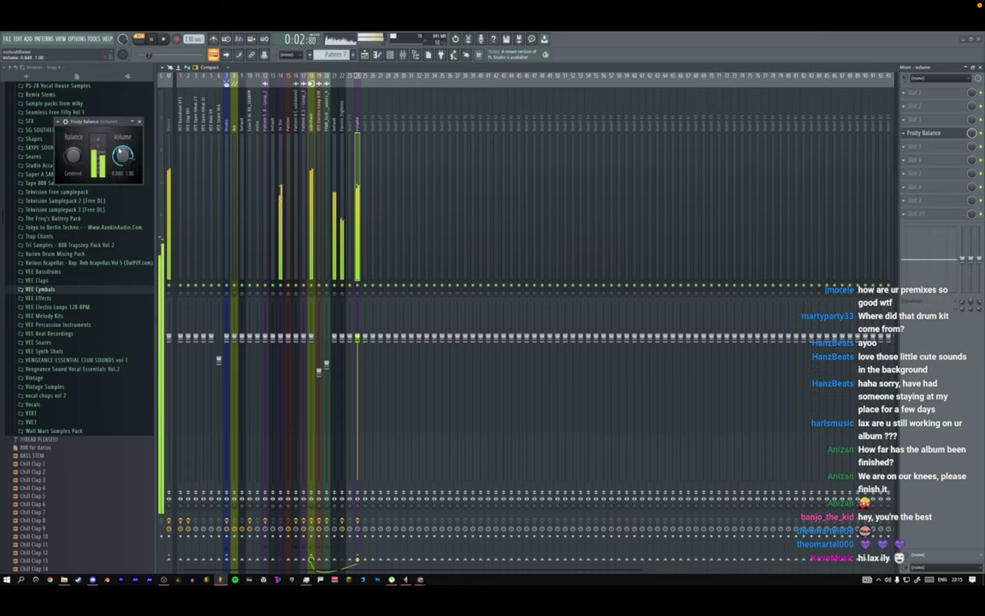
# Link the Fruity Balance volume knob to an envelope controller articulator as its internal controller.
pyautogui.rightClick(124, 155)
pyautogui.click(145, 237)
pyautogui.click(491, 293)
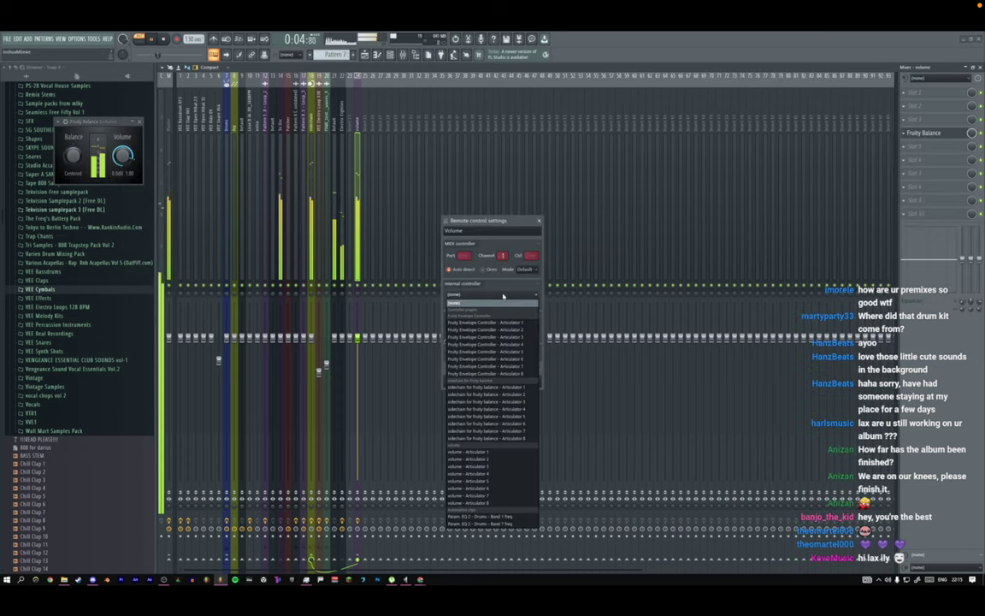
pyautogui.click(503, 408)
pyautogui.click(533, 383)
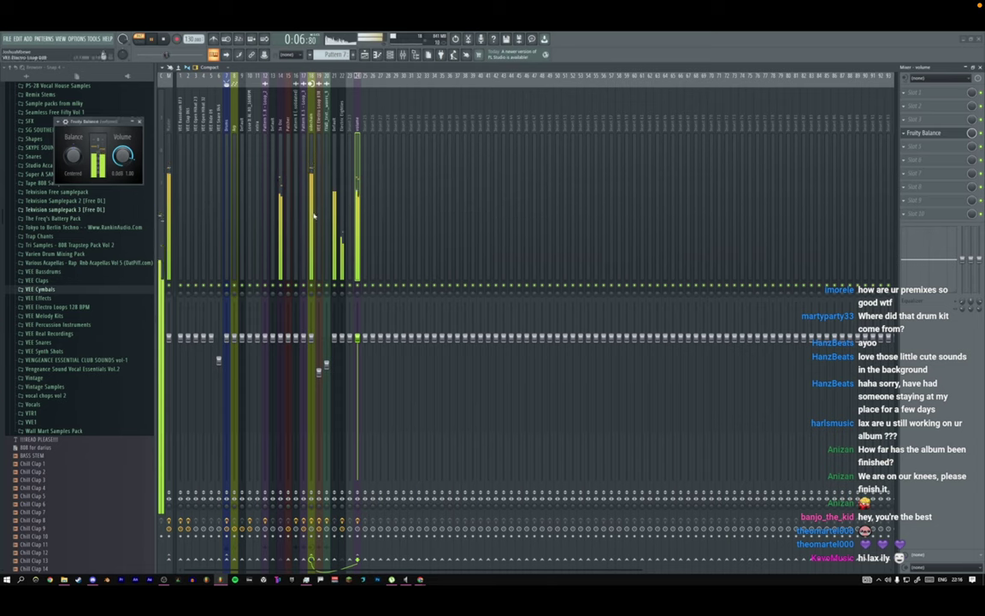
# Check the volume channel's envelope controller and switch playback to song mode.
pyautogui.click(140, 121)
pyautogui.click(390, 56)
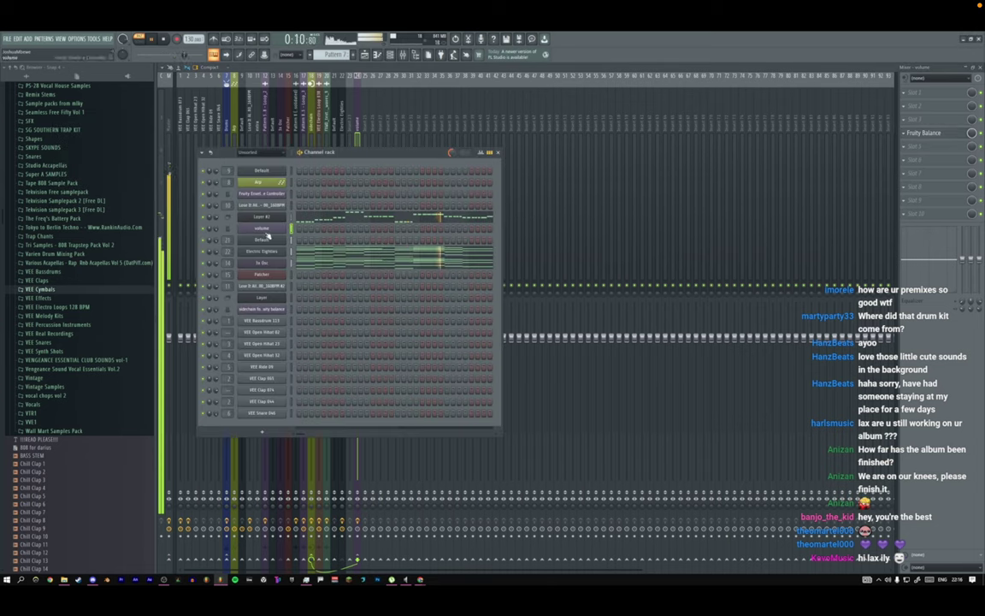
pyautogui.click(266, 230)
pyautogui.moveTo(101, 122); pyautogui.dragTo(221, 133)
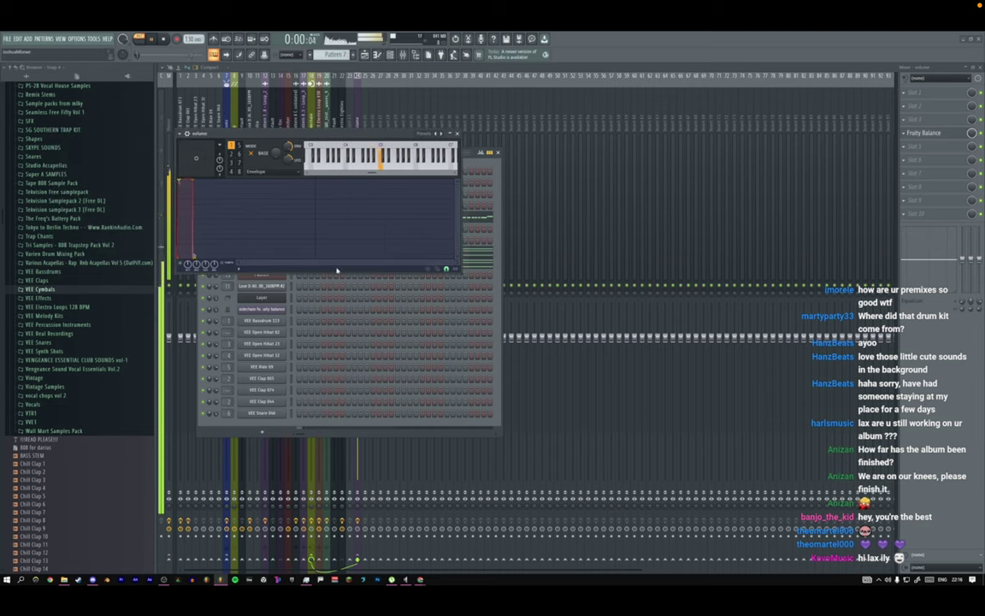
pyautogui.click(458, 133)
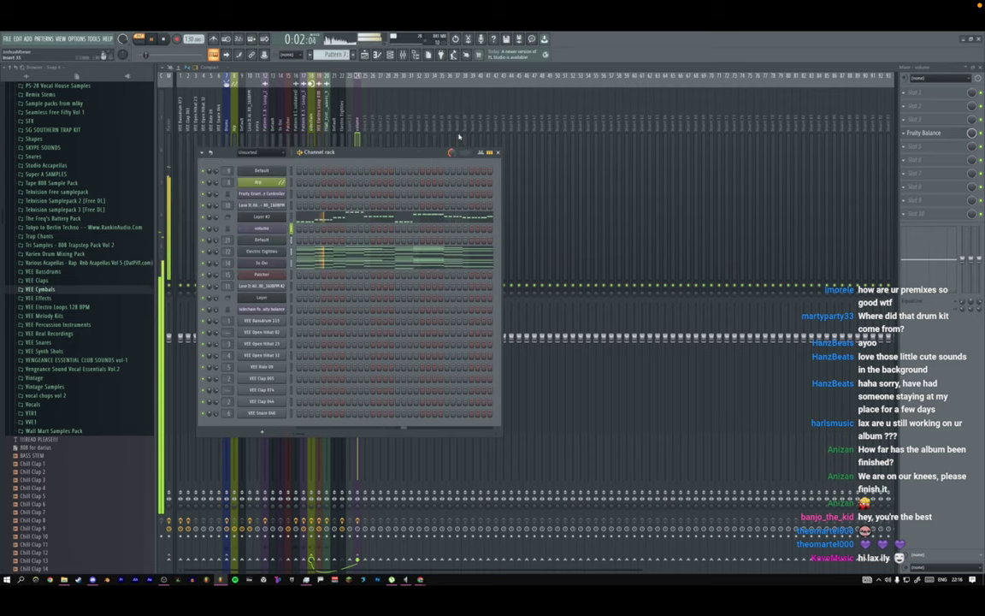
pyautogui.click(141, 41)
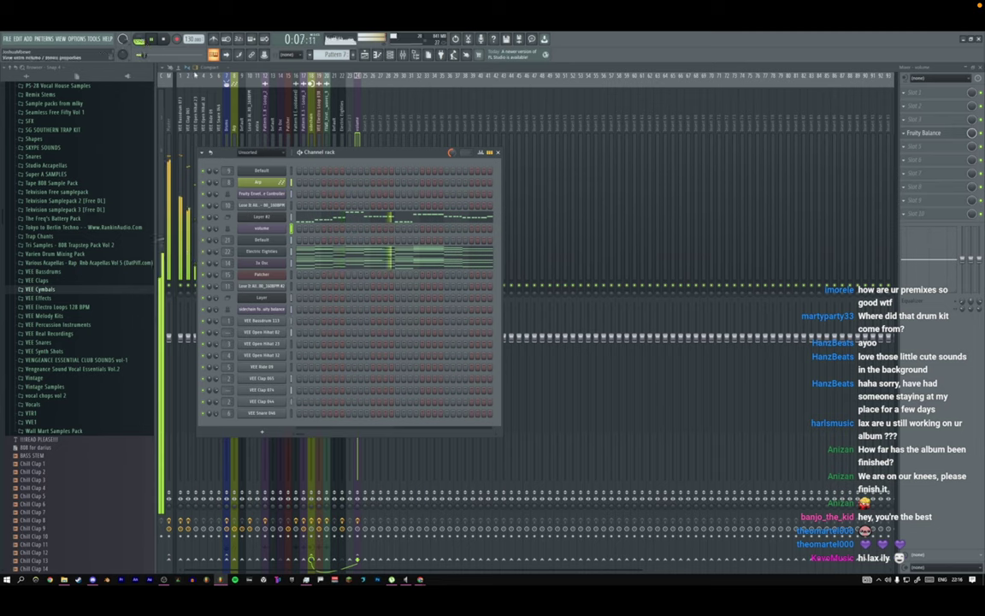
# Replace the 3x Osc chord channel with Toxic Biohazard and reset its patch to an empty program.
pyautogui.click(249, 263)
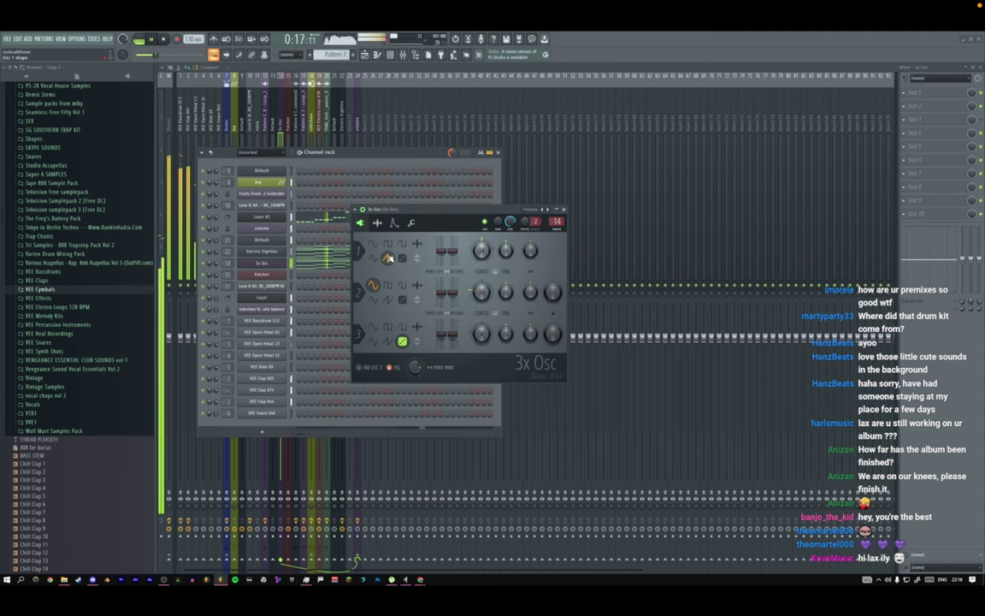
pyautogui.click(563, 210)
pyautogui.rightClick(282, 262)
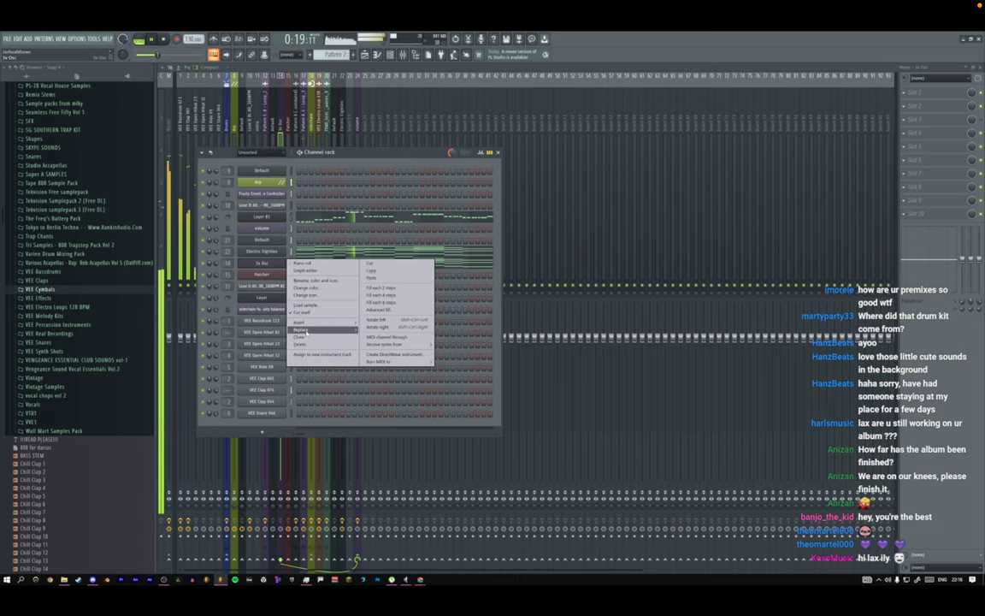
pyautogui.moveTo(316, 329)
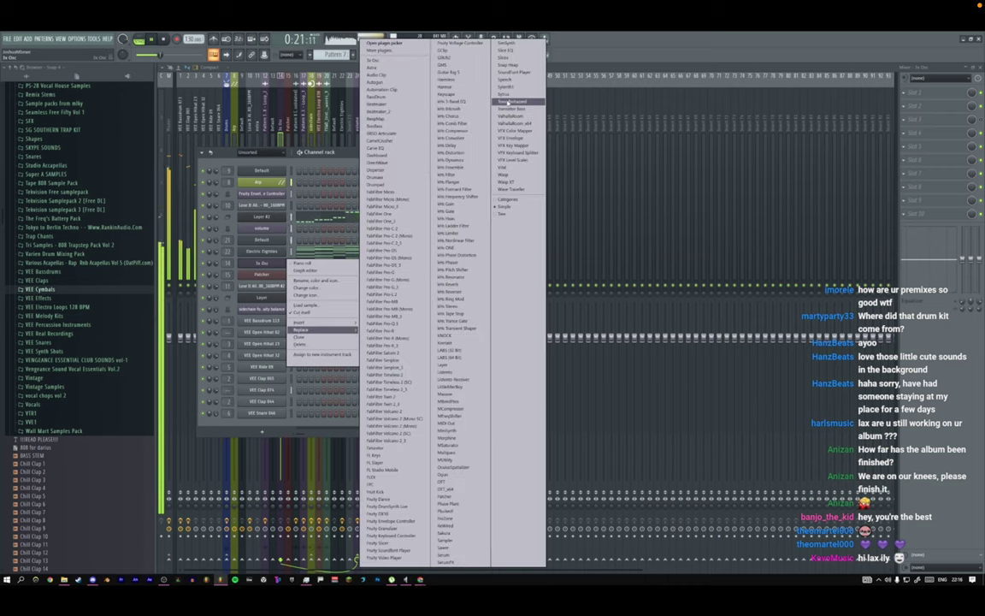
pyautogui.click(509, 102)
pyautogui.click(557, 222)
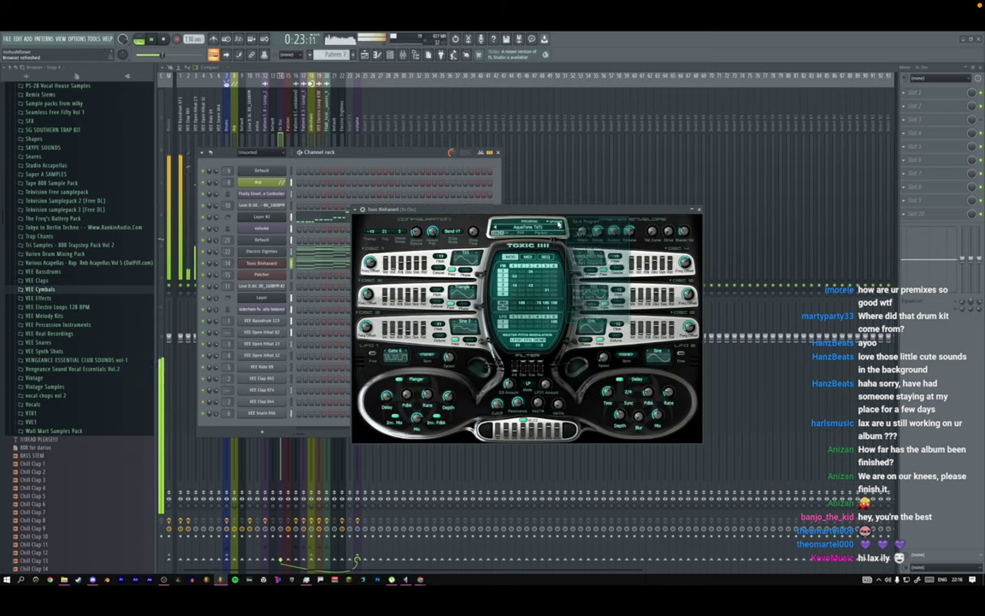
pyautogui.click(584, 322)
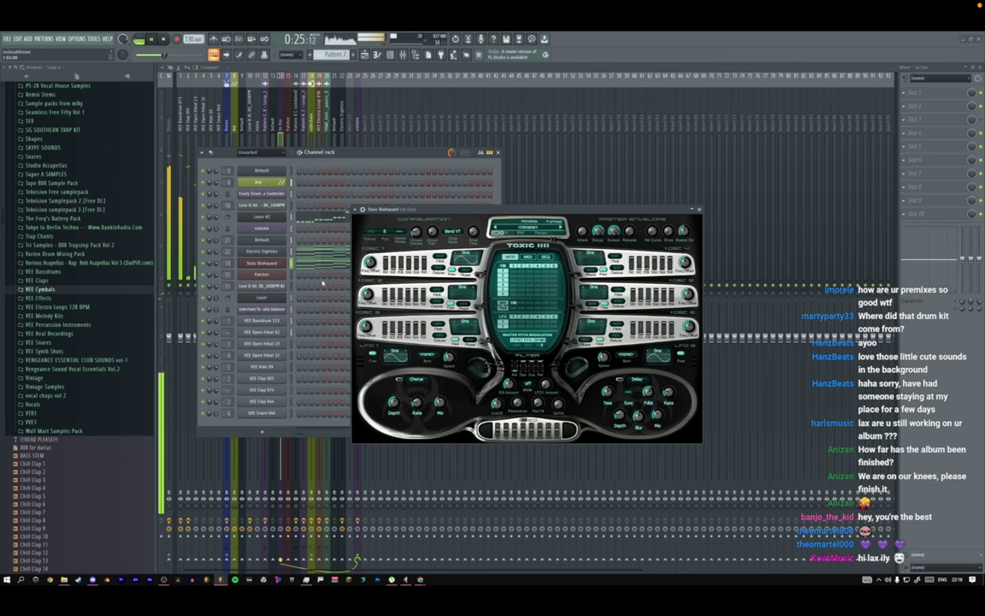
# Lower Toxic Biohazard's root note and choose the Sine waveform for its first oscillator.
pyautogui.click(367, 211)
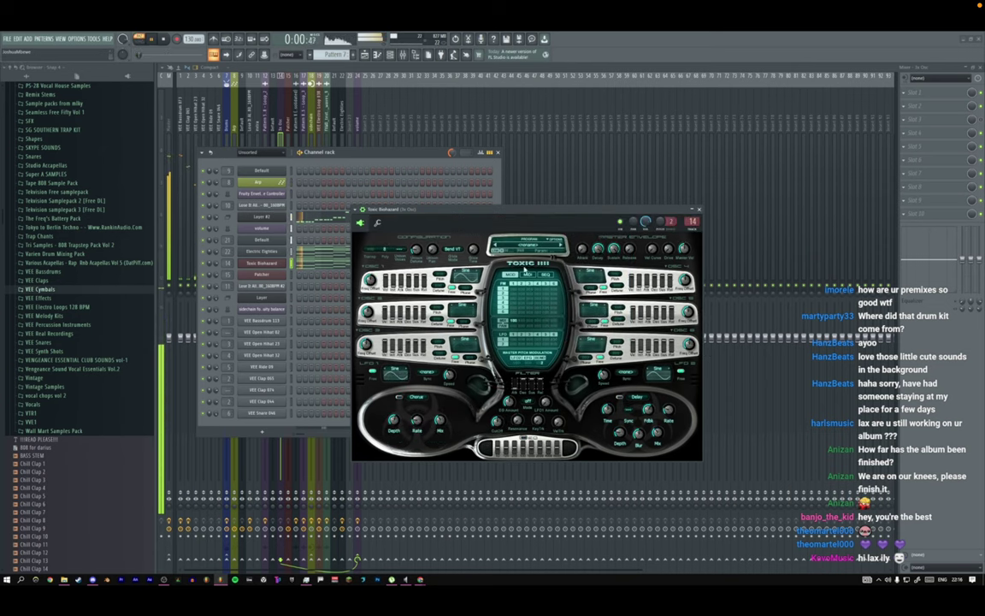
pyautogui.click(378, 222)
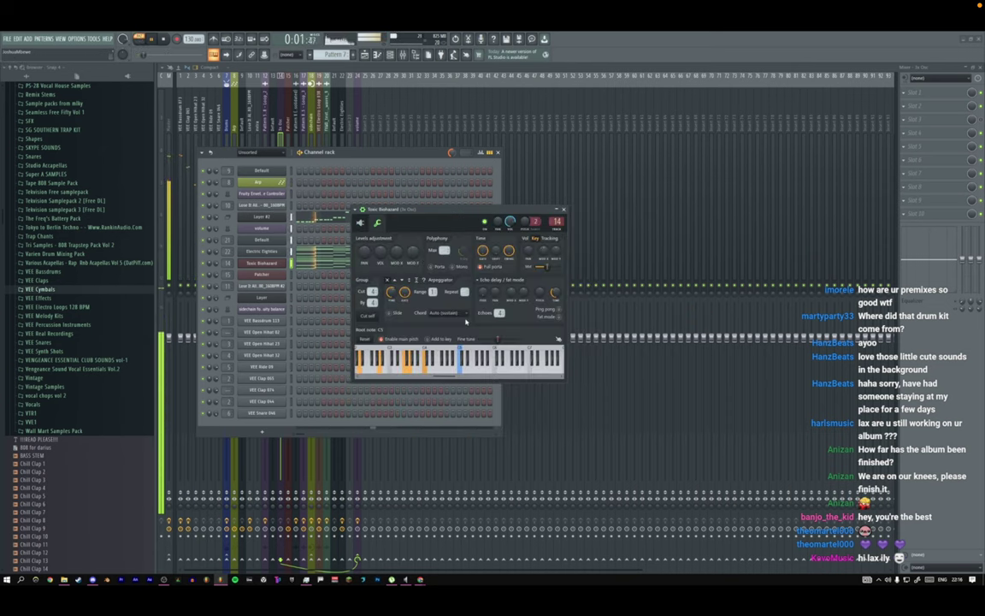
pyautogui.rightClick(425, 370)
pyautogui.click(360, 223)
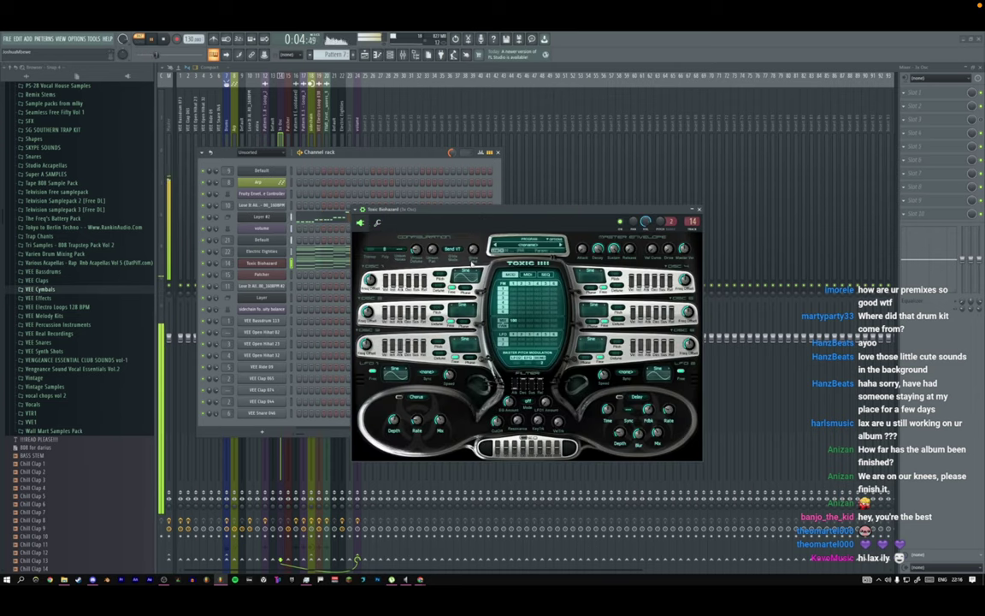
pyautogui.click(467, 273)
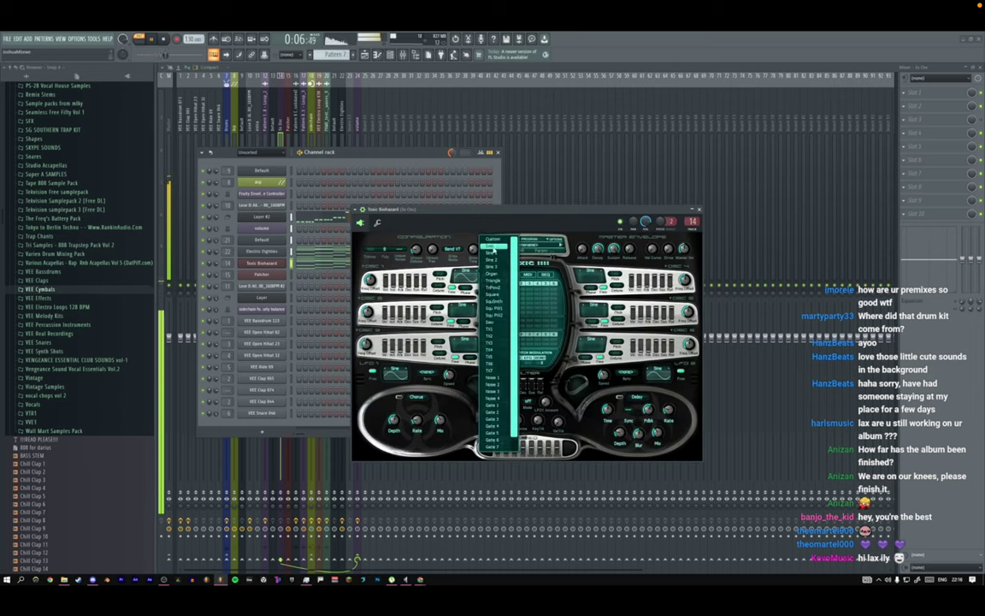
pyautogui.click(491, 249)
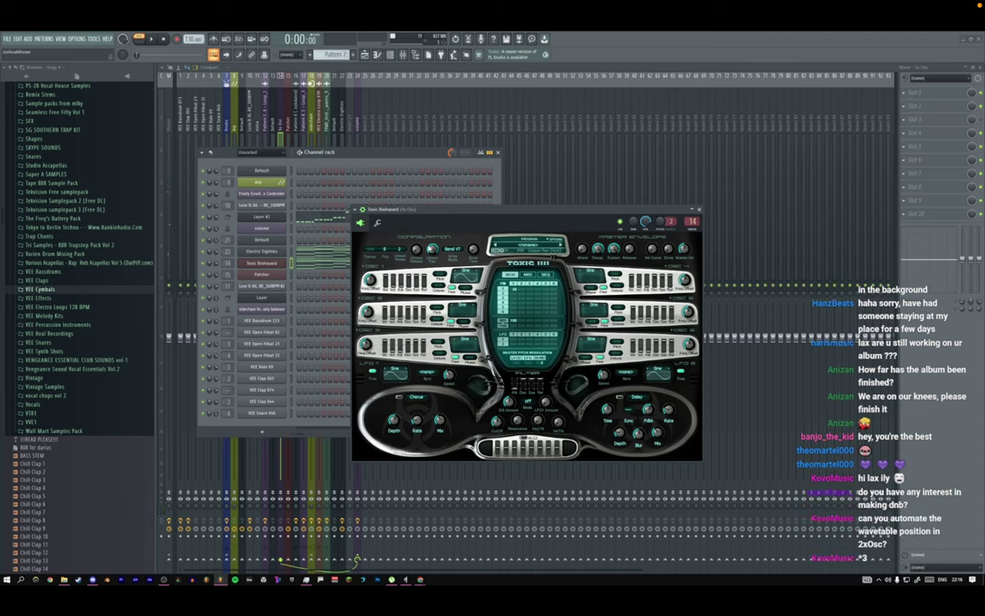
# Audition the chords while setting Toxic Biohazard's oscillator 1 FM amount to about 38%, and close the synth.
pyautogui.press('space')
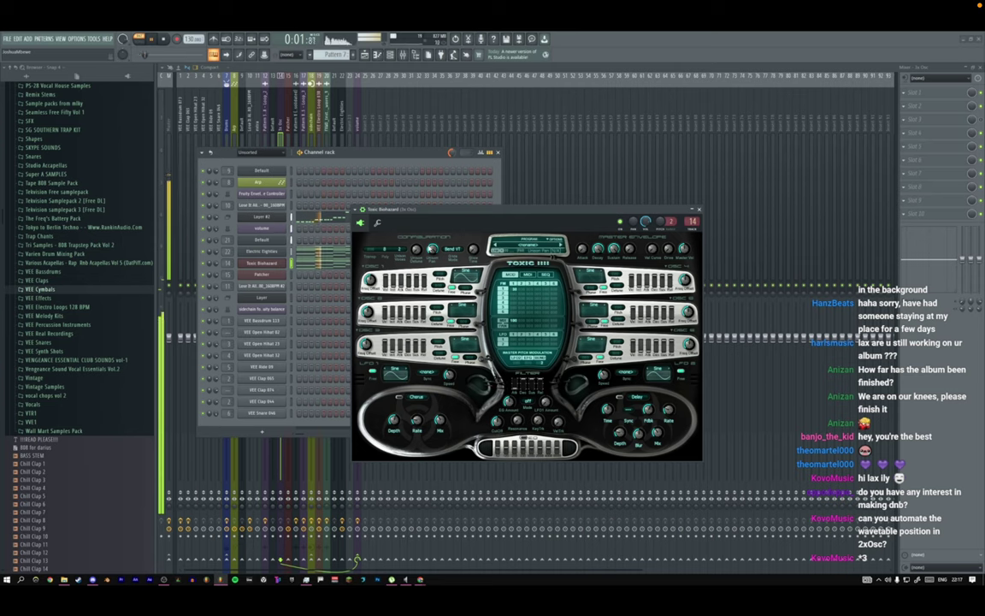
pyautogui.press('space')
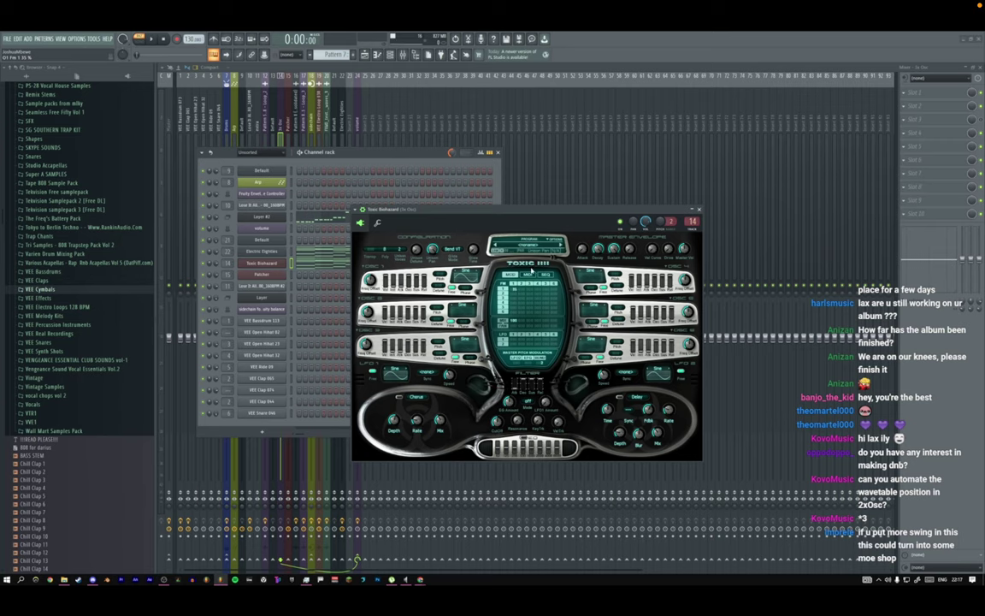
pyautogui.press('space')
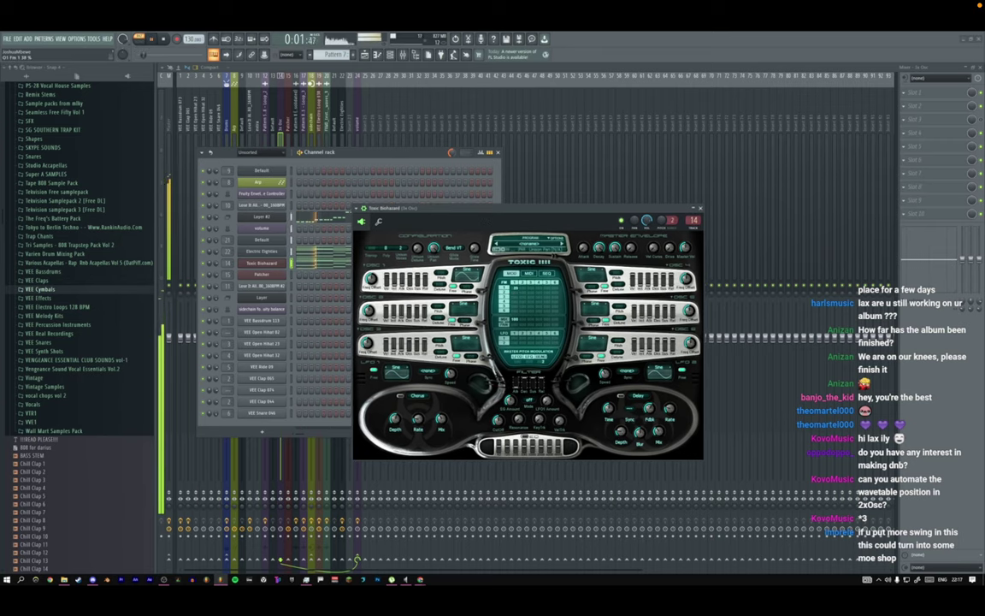
pyautogui.click(700, 208)
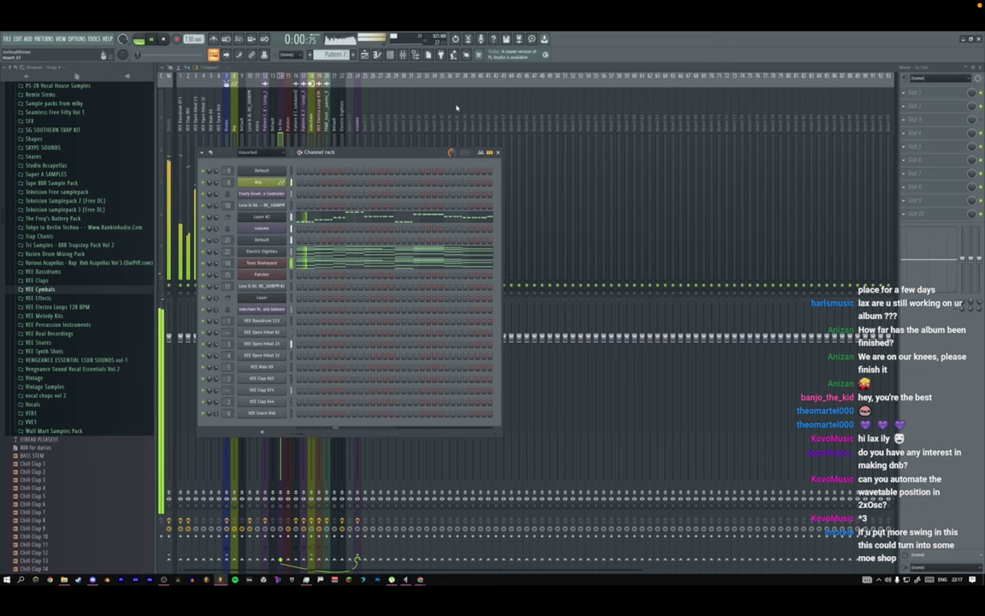
# Show the whole arrangement and inspect the swing and timing settings of the Toxic Biohazard and Electric Eighties channels.
pyautogui.press('F5')
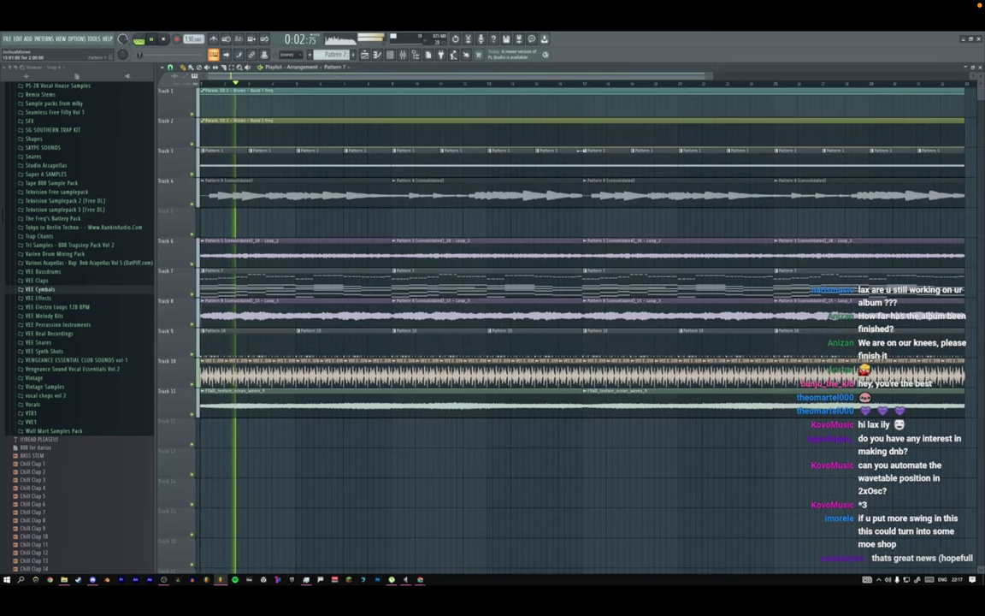
pyautogui.moveTo(712, 76); pyautogui.dragTo(822, 87)
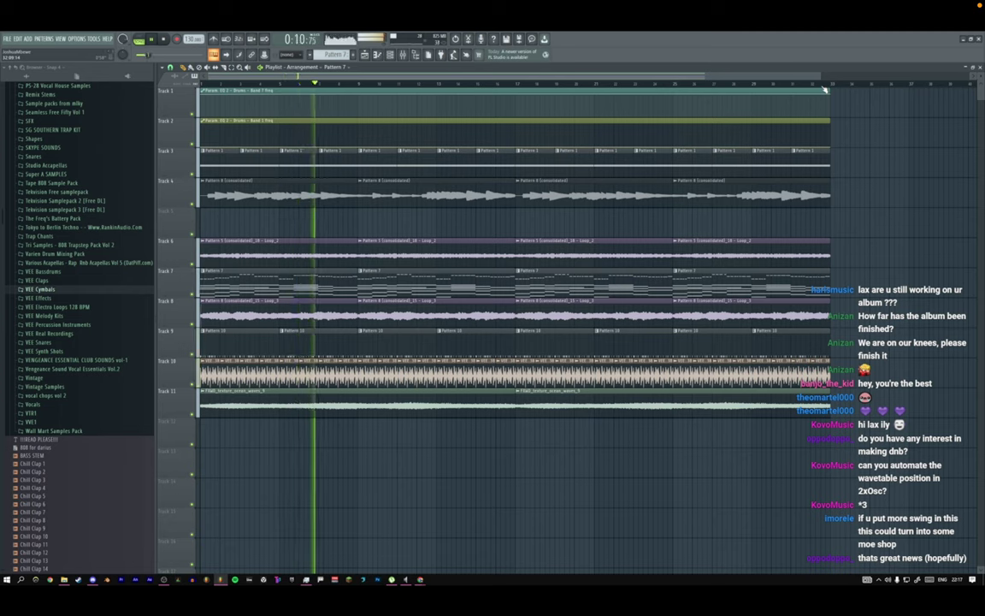
pyautogui.press('F6')
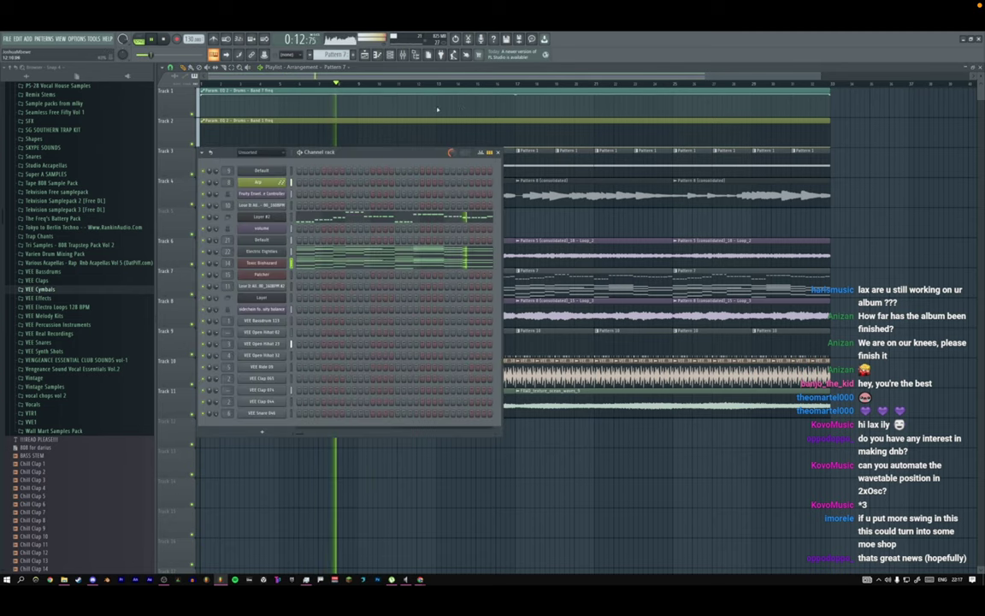
pyautogui.click(262, 264)
pyautogui.click(378, 221)
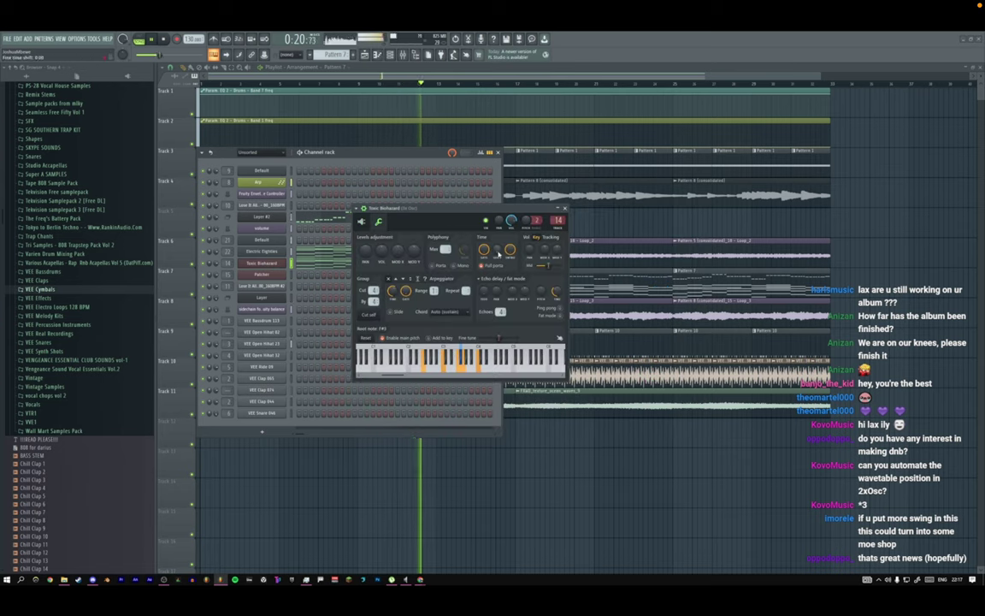
pyautogui.click(262, 253)
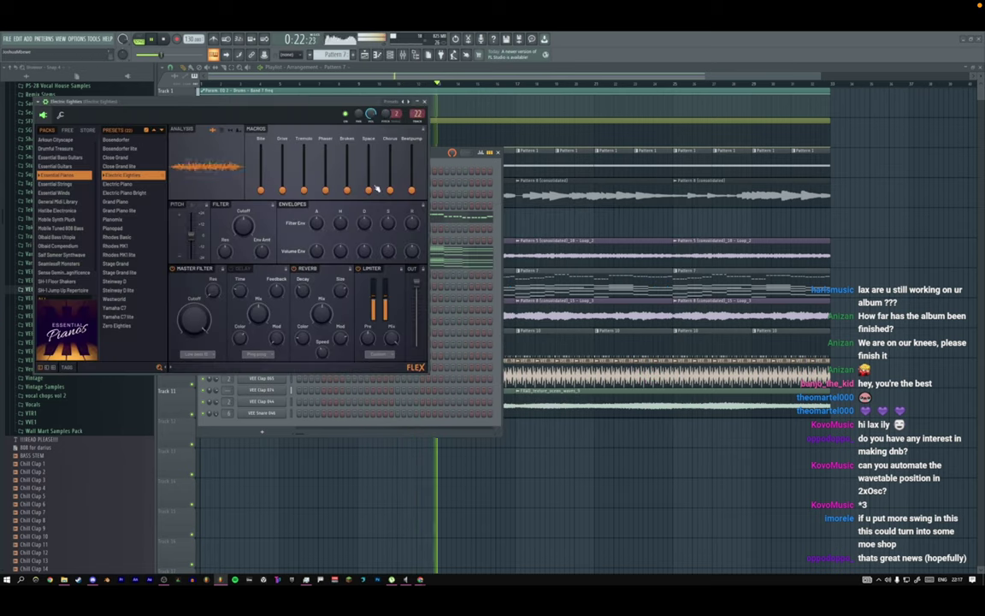
pyautogui.click(59, 115)
pyautogui.click(246, 101)
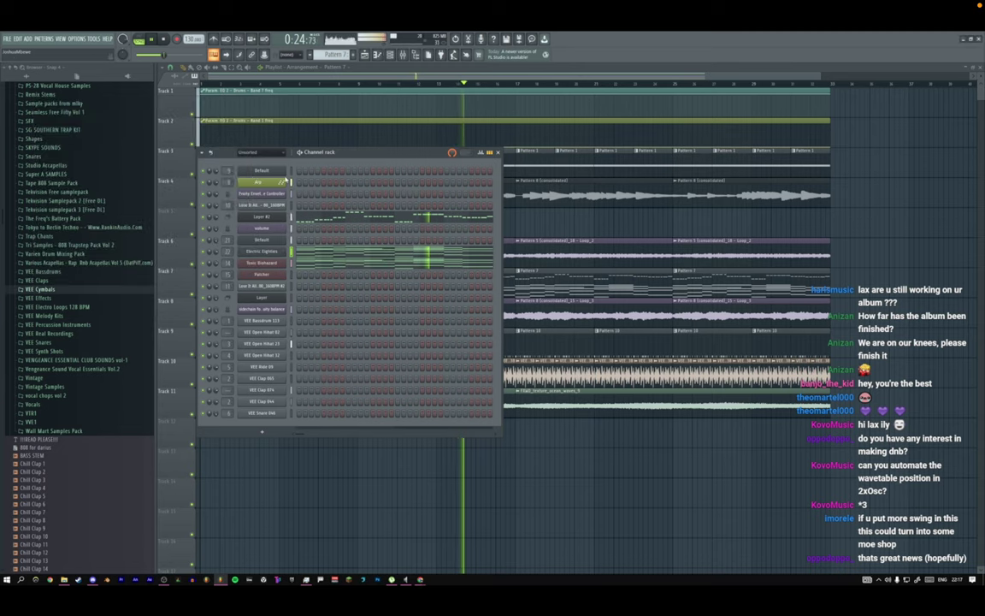
# Adjust the swing mix of the Default channel below volume, and close its settings and the channel rack.
pyautogui.click(269, 242)
pyautogui.click(333, 226)
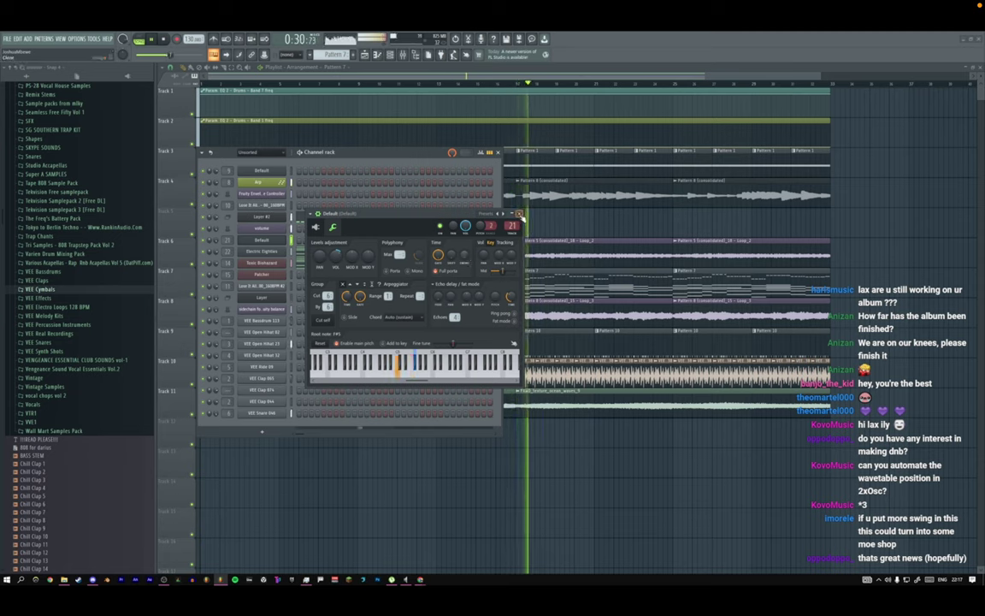
pyautogui.moveTo(466, 259); pyautogui.dragTo(468, 261)
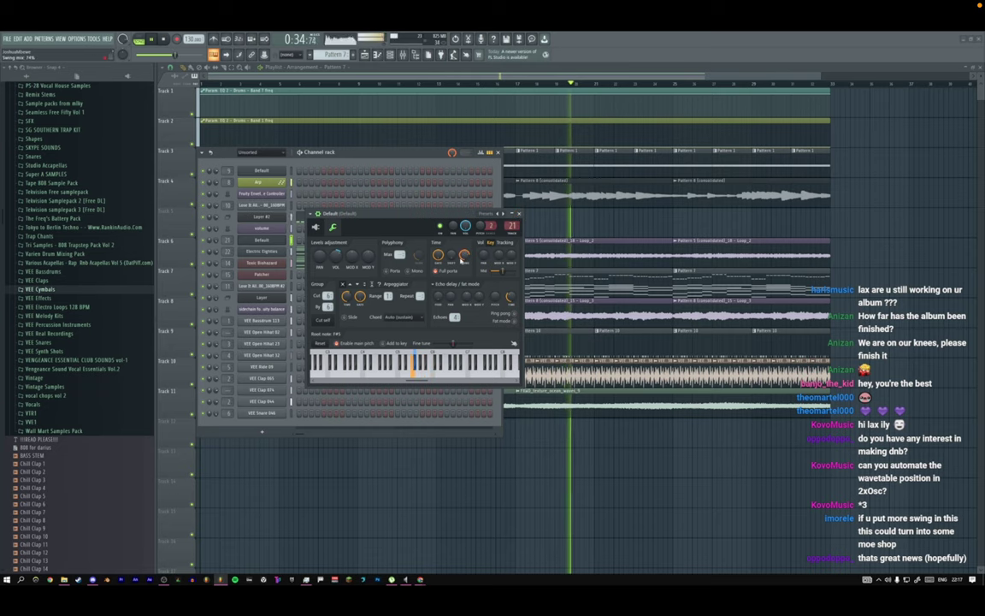
pyautogui.click(519, 214)
pyautogui.click(498, 152)
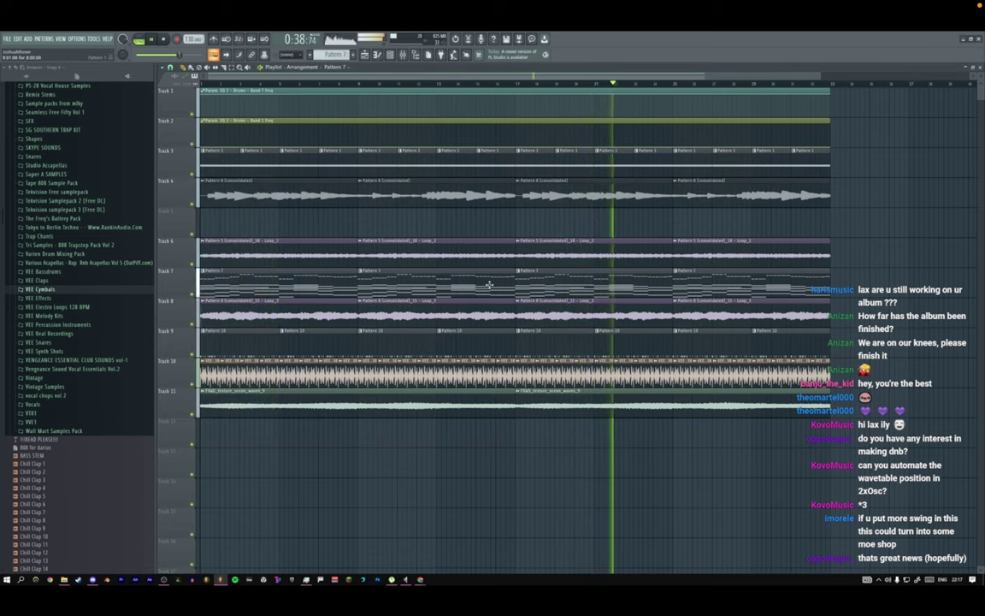
# Browse the sample pack folders down to the Loops and Synths entries.
pyautogui.scroll(10, 70, 293)
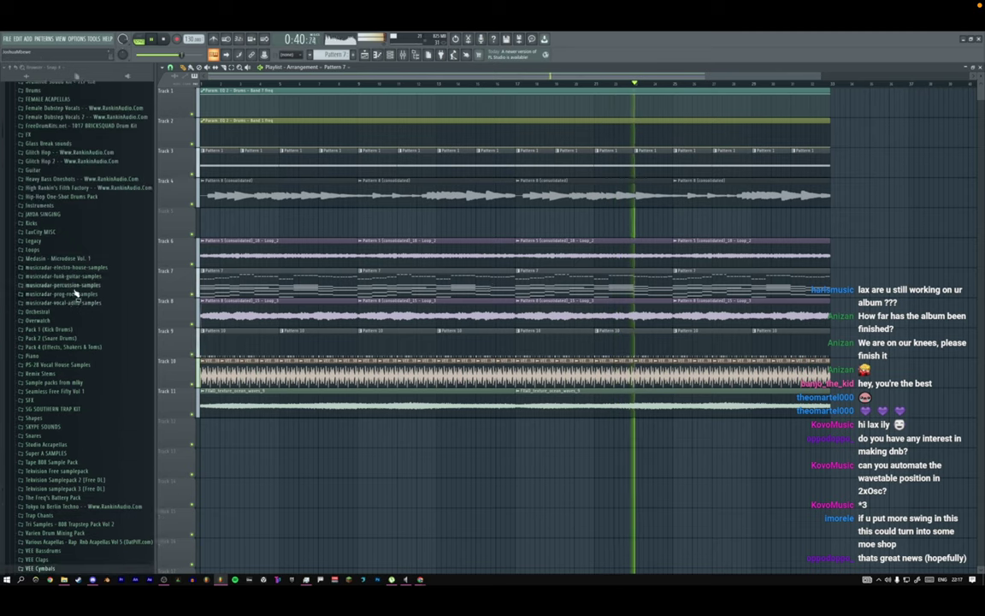
pyautogui.scroll(2, 70, 293)
pyautogui.click(43, 266)
pyautogui.click(54, 321)
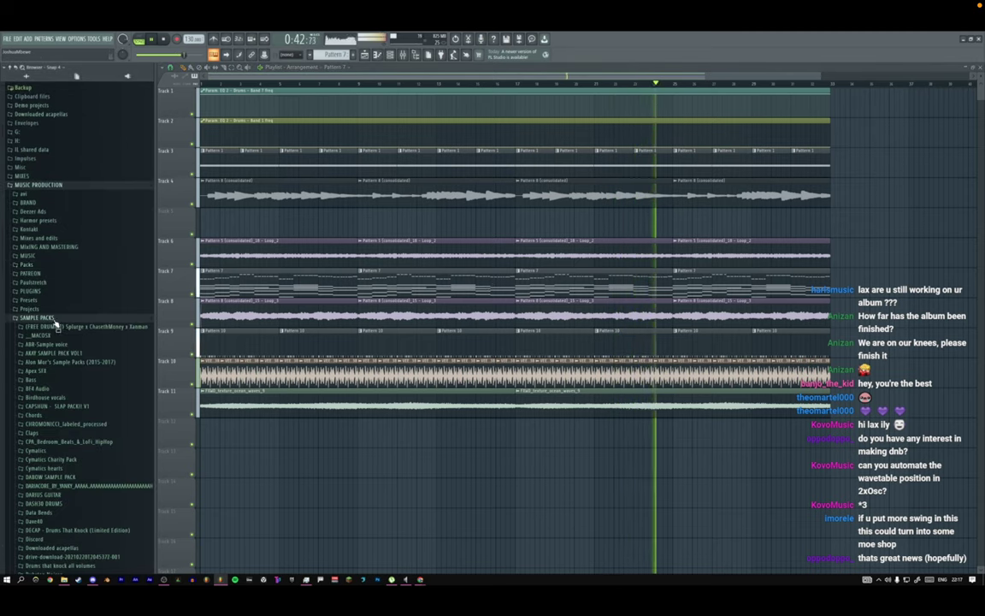
pyautogui.click(55, 321)
pyautogui.scroll(-15, 69, 342)
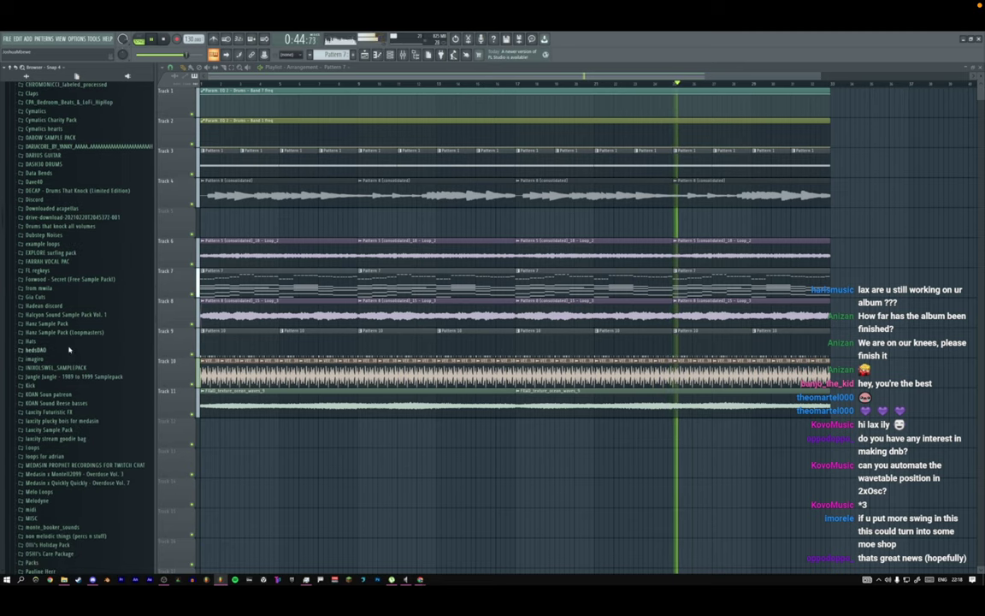
pyautogui.scroll(-1, 70, 350)
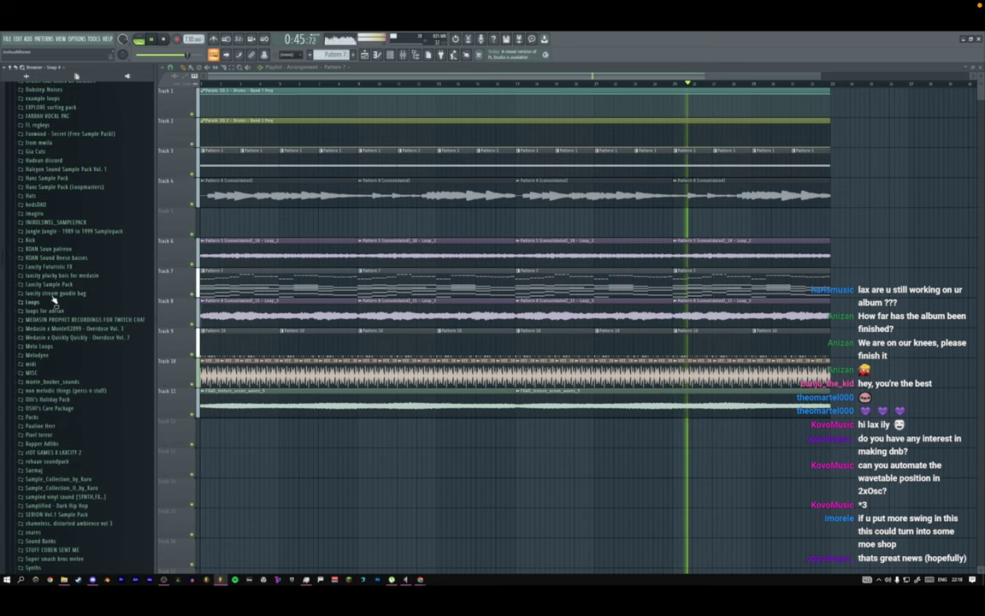
# Open Pattern 7 from the arrangement, fine-tune Toxic Biohazard's oscillator modulation, and close the synth.
pyautogui.doubleClick(331, 278)
pyautogui.click(391, 55)
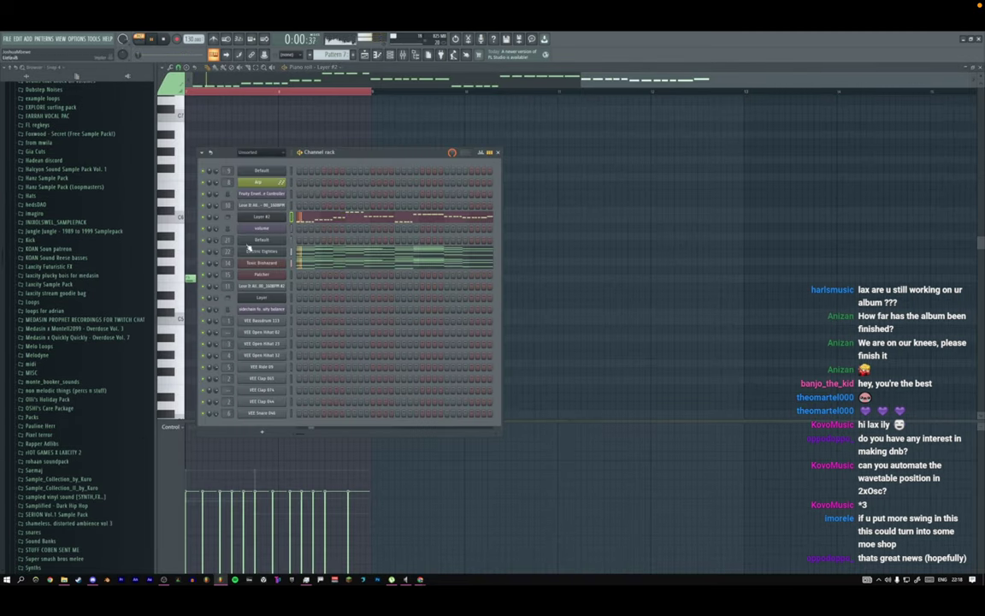
pyautogui.click(261, 263)
pyautogui.click(362, 223)
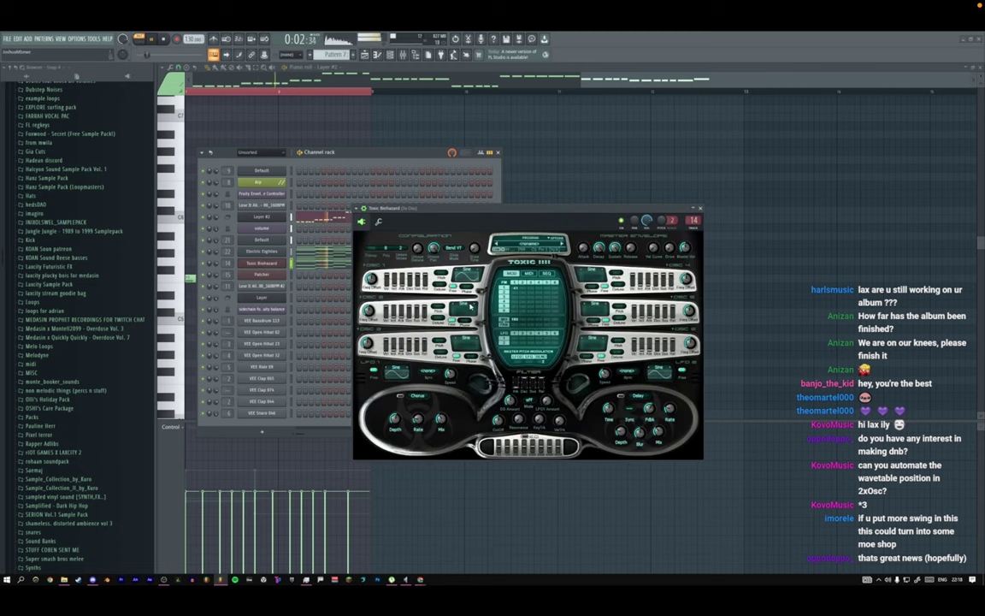
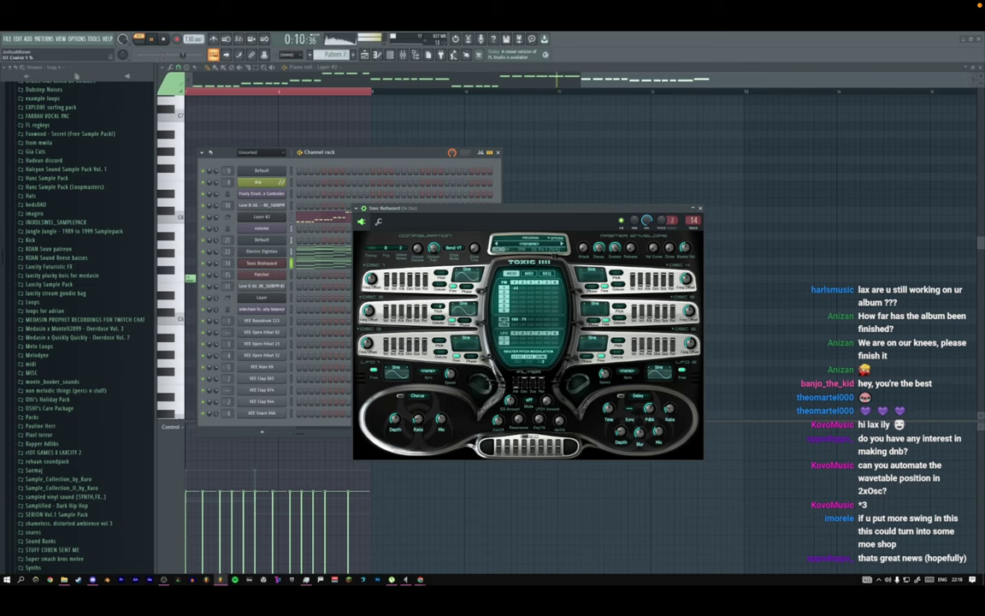
pyautogui.click(700, 209)
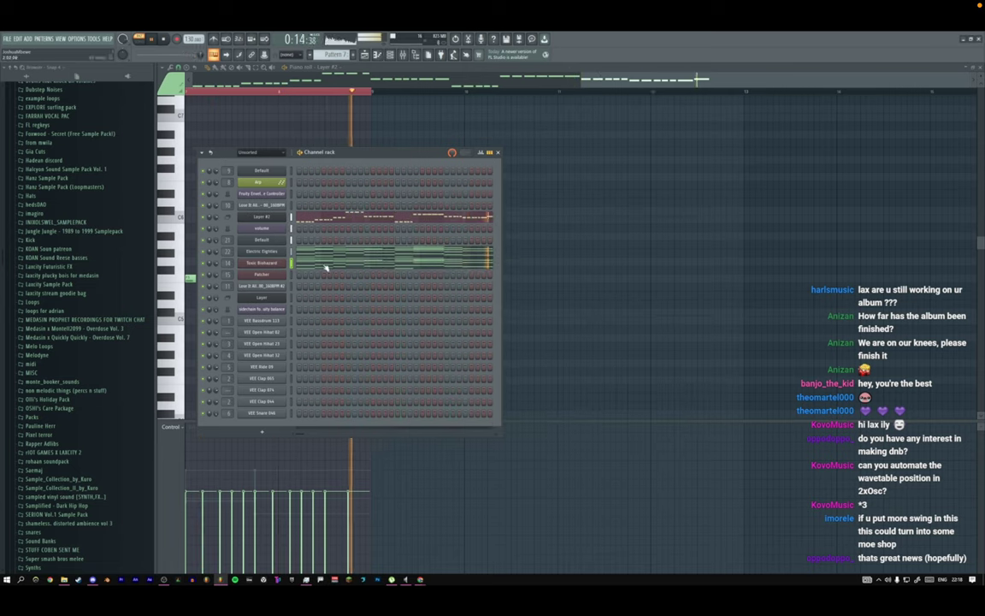
# Adjust the EQ bands in Toxic Biohazard, close the synth, and play the whole arrangement.
pyautogui.click(265, 262)
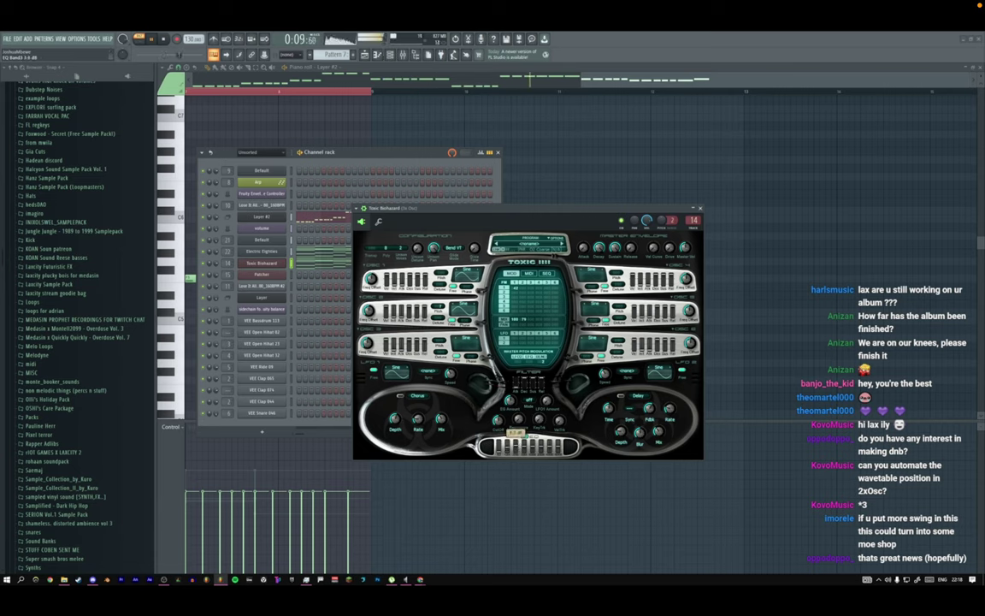
pyautogui.click(699, 208)
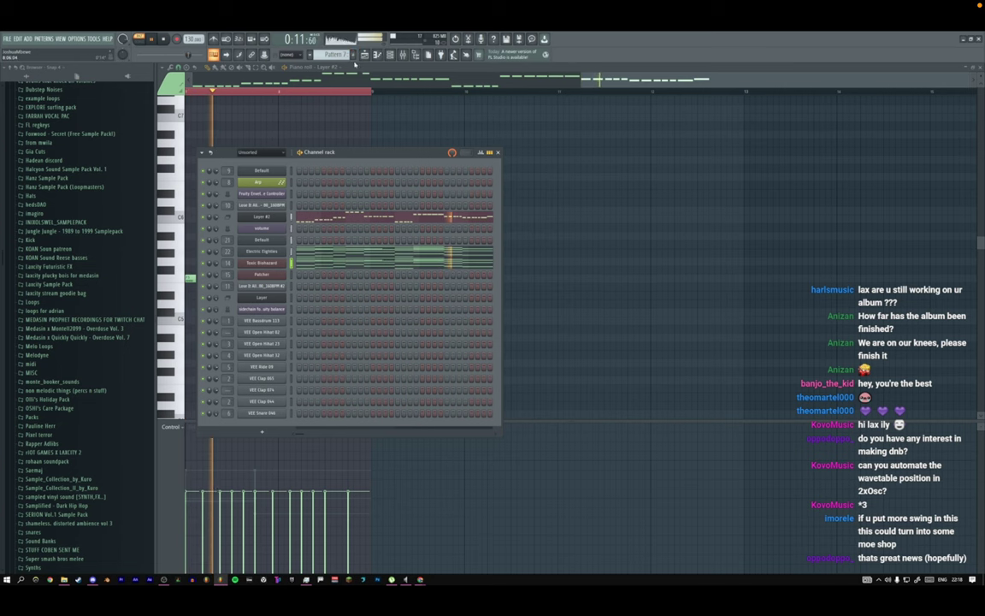
pyautogui.press('F5')
pyautogui.click(150, 40)
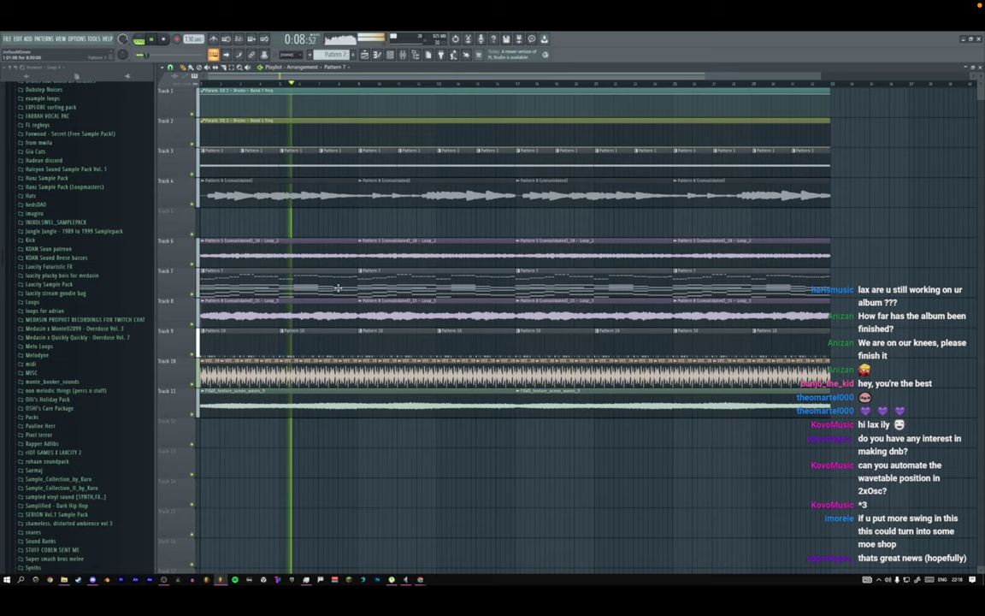
# Open Pattern 10 and adjust the pogo effect of the VEE Bassdrum 113 sample, ending back at the arrangement.
pyautogui.doubleClick(322, 342)
pyautogui.click(390, 56)
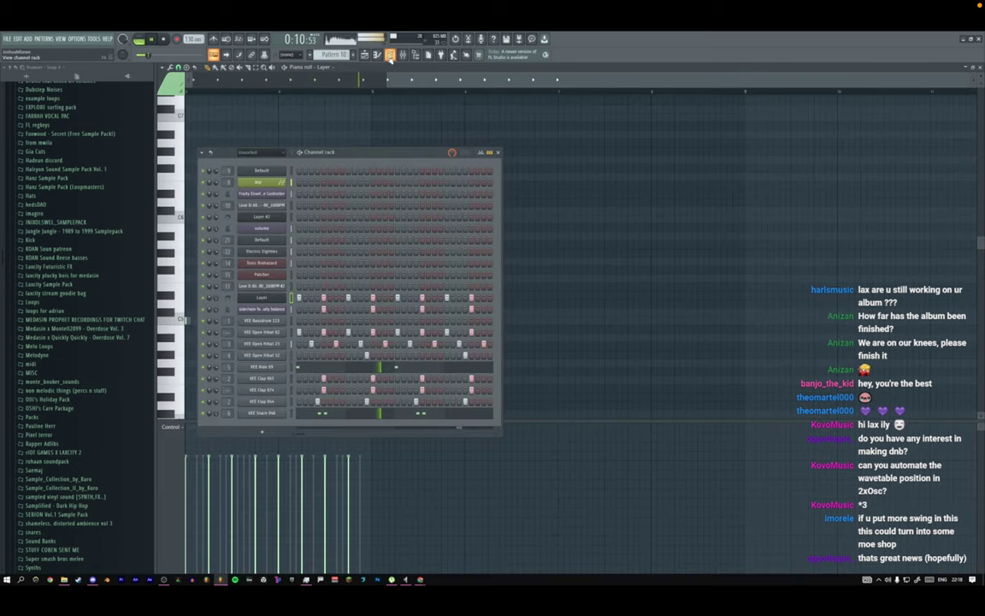
pyautogui.click(264, 319)
pyautogui.press('space')
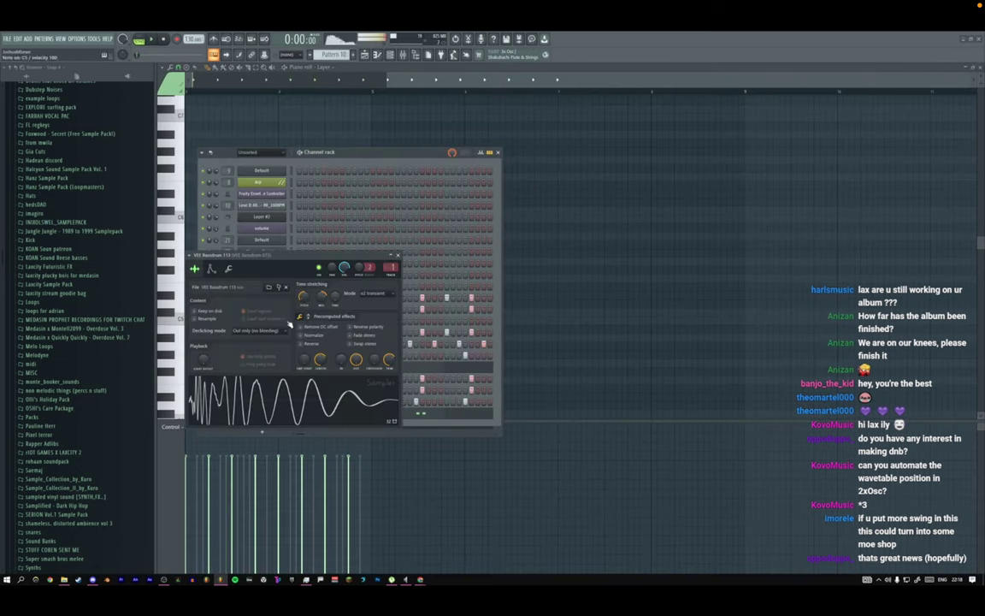
pyautogui.press('space')
pyautogui.moveTo(394, 357); pyautogui.dragTo(386, 361)
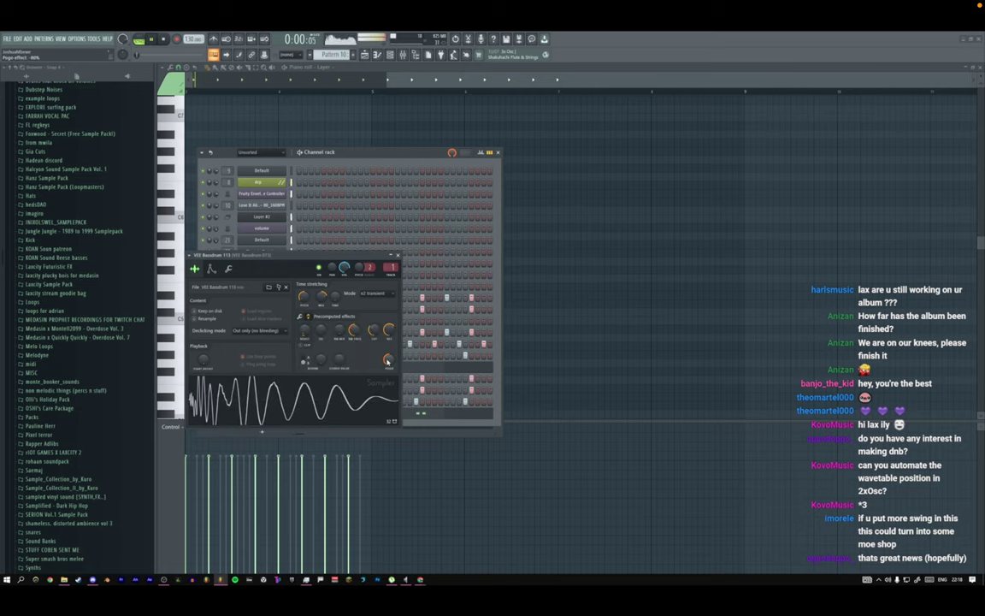
pyautogui.click(398, 255)
pyautogui.click(366, 55)
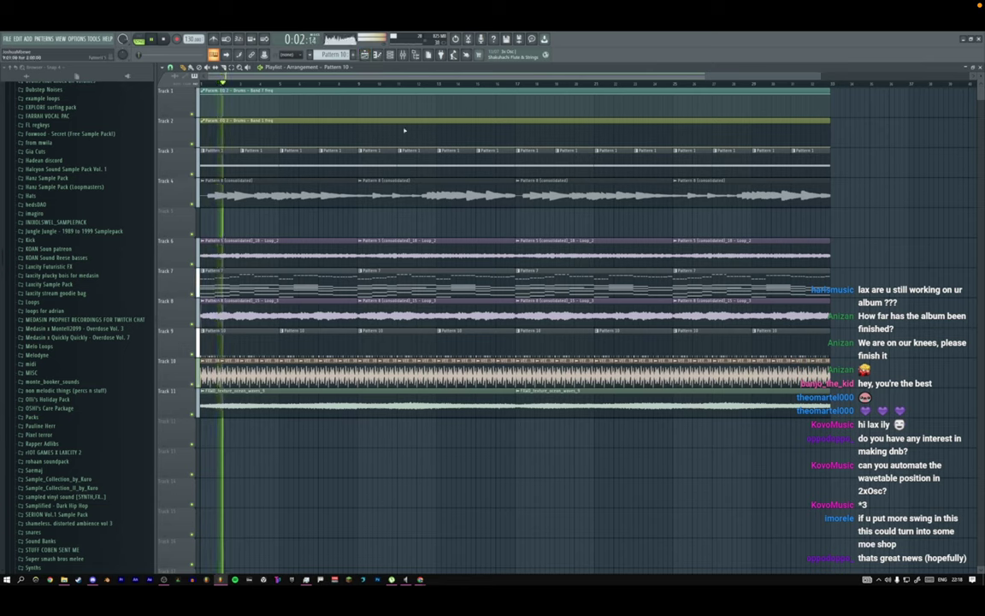
# Readjust the pogo effect of VEE Bassdrum 113, fine-tune the main swing, and close the channel rack.
pyautogui.click(391, 54)
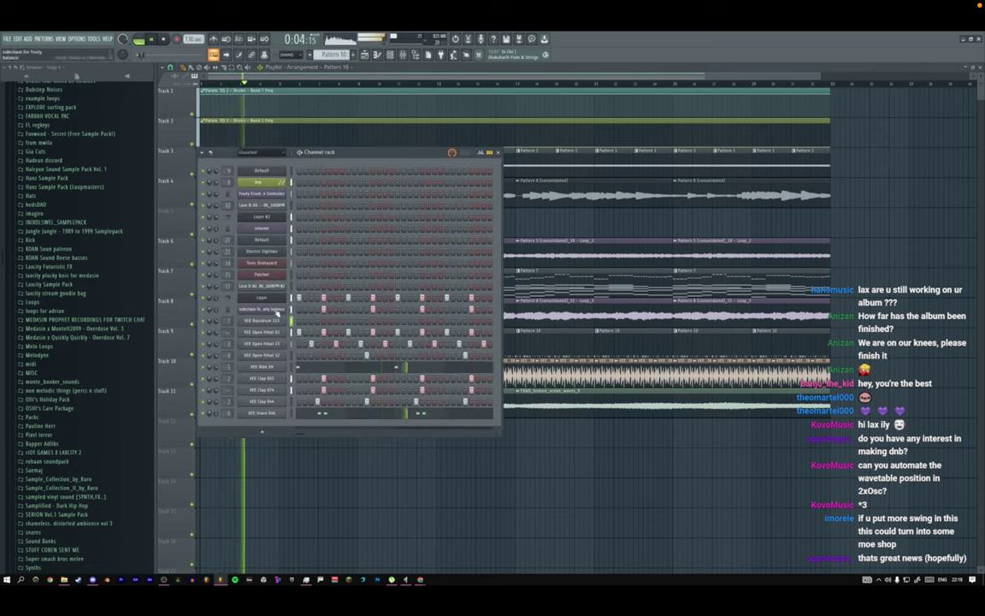
pyautogui.click(275, 319)
pyautogui.click(308, 317)
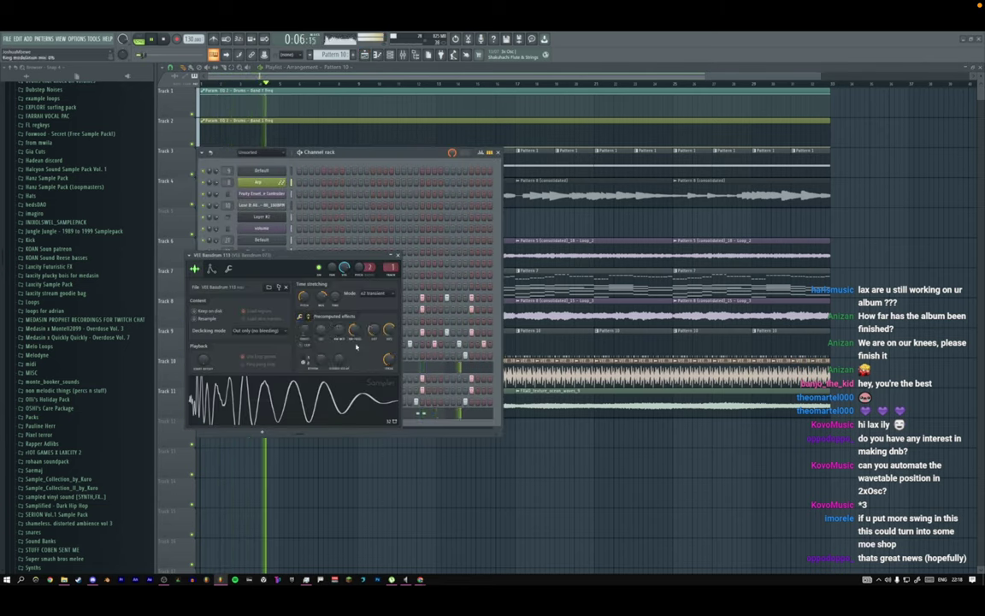
pyautogui.moveTo(388, 360); pyautogui.dragTo(388, 372)
pyautogui.click(397, 255)
pyautogui.scroll(10, 108, 297)
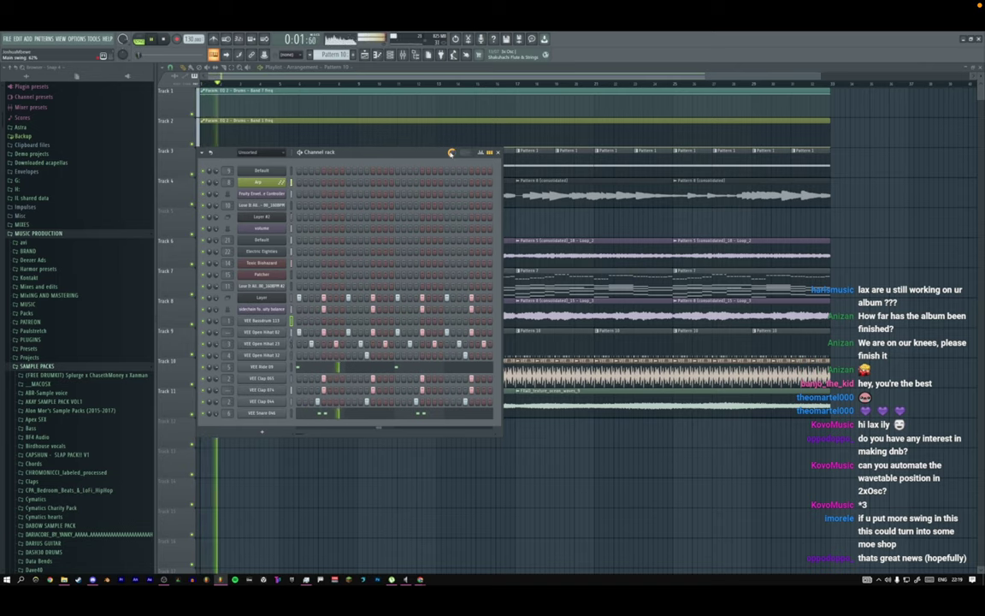
pyautogui.click(498, 152)
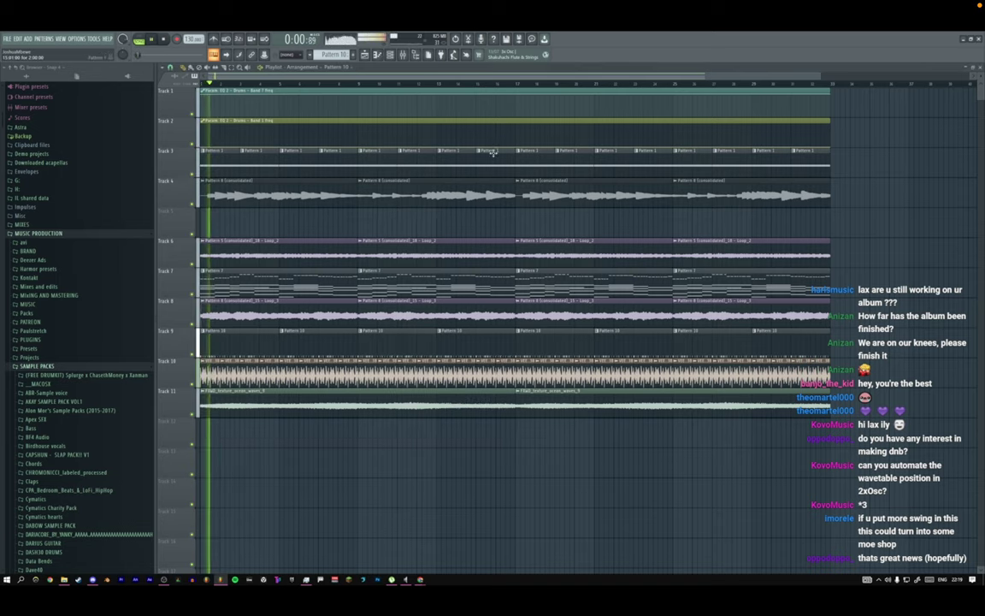
# Open Pattern 7's Layer #2 notes and rework the end of bar 1's C5 group into four evenly spaced notes.
pyautogui.doubleClick(230, 275)
pyautogui.moveTo(228, 277); pyautogui.dragTo(495, 231)
pyautogui.rightClick(247, 289)
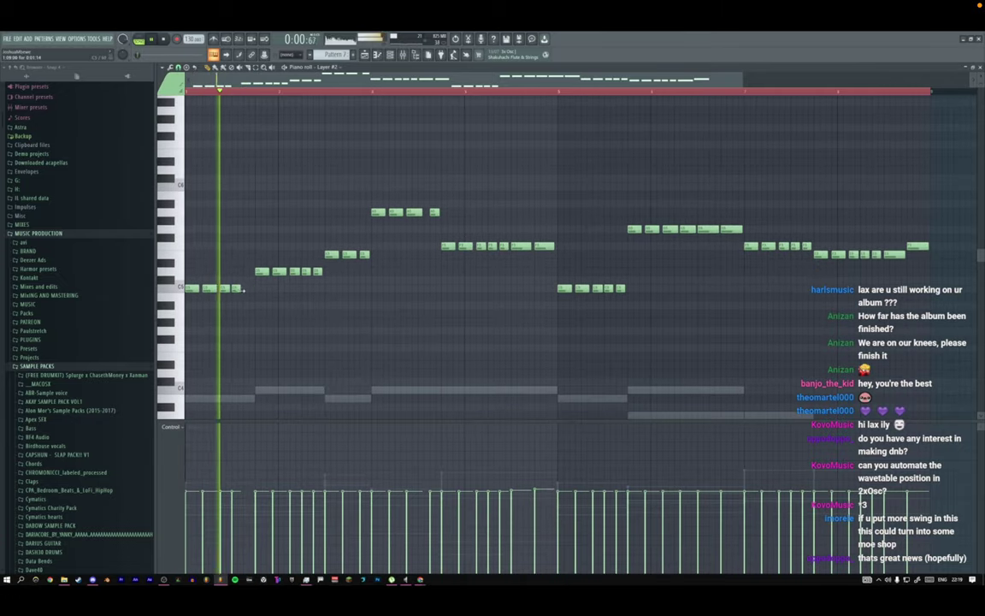
pyautogui.moveTo(229, 288); pyautogui.dragTo(243, 289)
pyautogui.click(248, 290)
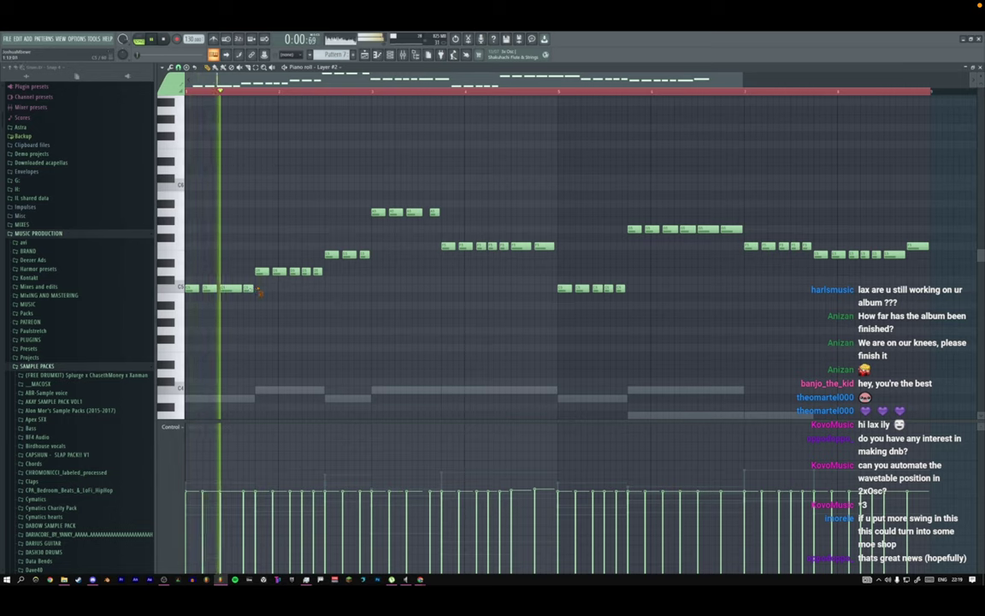
pyautogui.press('space')
pyautogui.press('space')
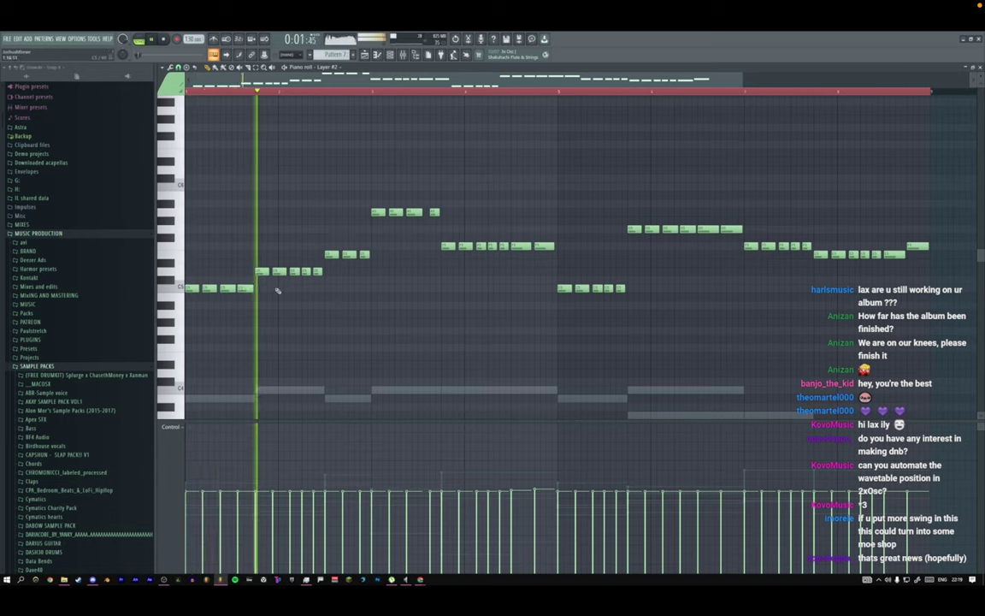
# Clear the time selection and replace the second melody group, starting late in bar 1, with four evenly spaced notes.
pyautogui.rightClick(343, 90)
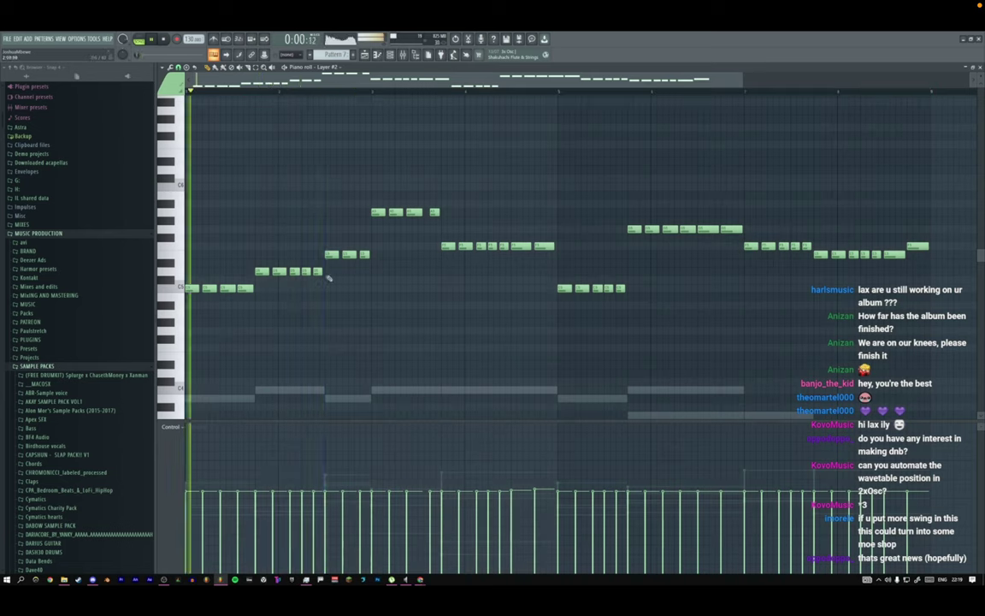
pyautogui.rightClick(316, 271)
pyautogui.rightClick(306, 271)
pyautogui.rightClick(293, 271)
pyautogui.rightClick(279, 271)
pyautogui.rightClick(263, 272)
pyautogui.moveTo(260, 293); pyautogui.dragTo(328, 273)
pyautogui.keyDown('ctrl'); pyautogui.click(312, 252); pyautogui.keyUp('ctrl')
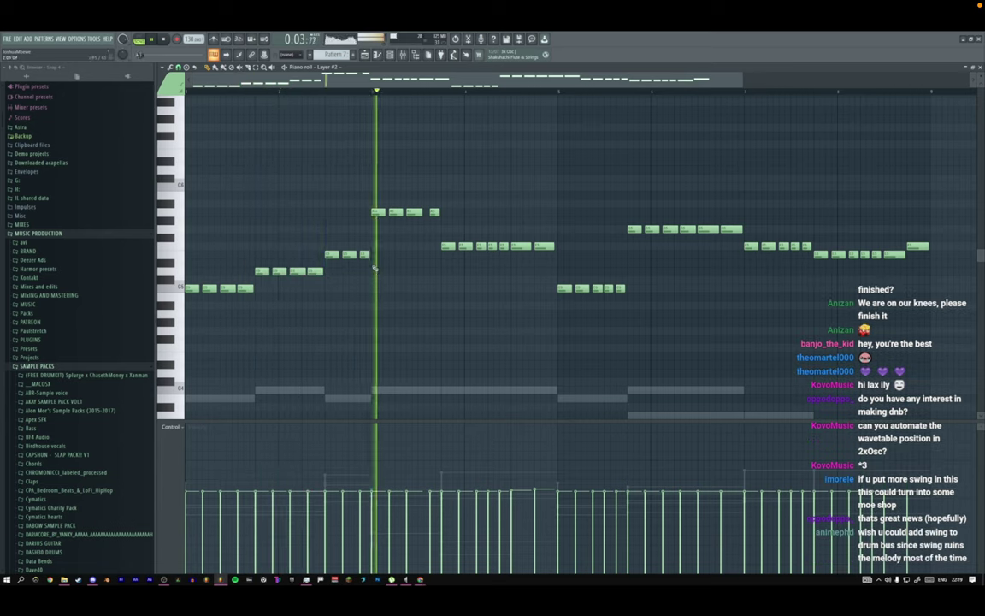
# Replace the high notes at the start of bar 3 with a copy of the evenly spaced four-note group.
pyautogui.moveTo(311, 269); pyautogui.dragTo(263, 275)
pyautogui.moveTo(261, 272); pyautogui.dragTo(378, 221)
pyautogui.rightClick(377, 212)
pyautogui.hotkey('shift', 'Up')
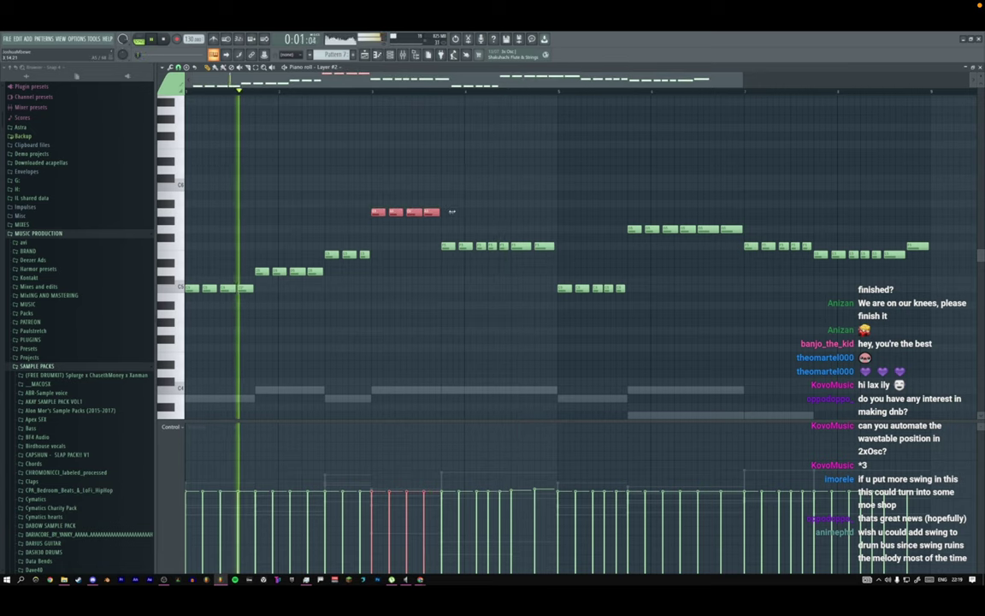
# Copy the four-note group over the notes starting late in bar 3 and raise the copy by one semitone.
pyautogui.keyDown('ctrl'); pyautogui.click(460, 194); pyautogui.keyUp('ctrl')
pyautogui.moveTo(372, 213)
pyautogui.mouseDown()
pyautogui.moveTo(450, 213)
pyautogui.moveTo(448, 255)
pyautogui.mouseUp()
pyautogui.rightClick(448, 247)
pyautogui.rightClick(542, 247)
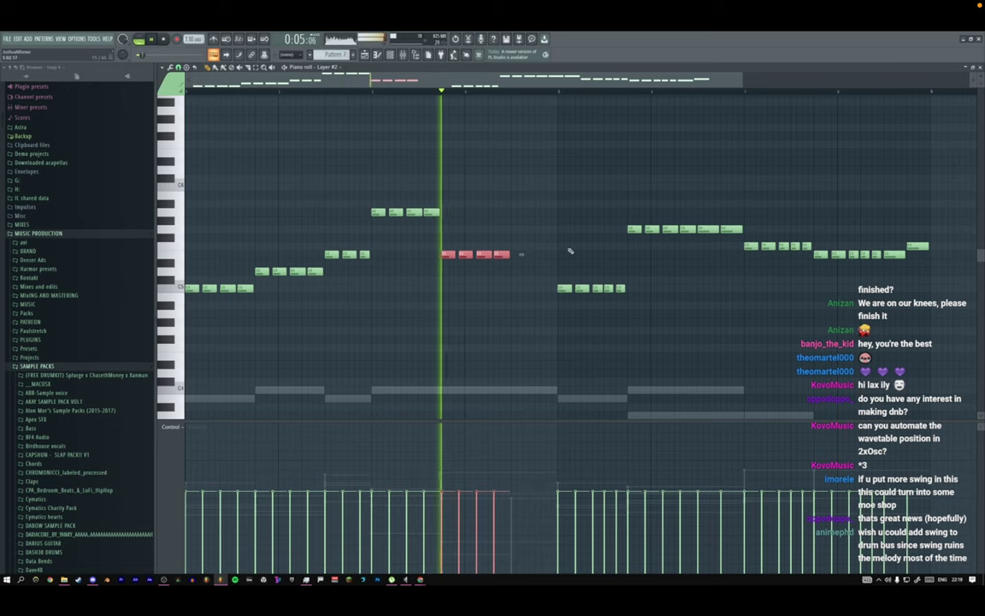
pyautogui.hotkey('shift', 'Up')
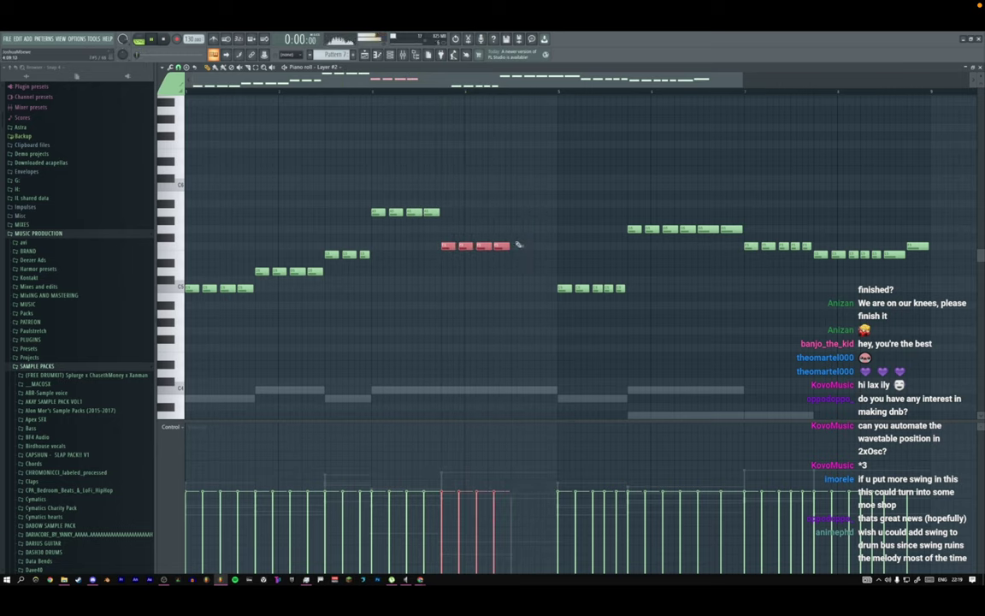
# Duplicate the selected four-note group through bar 4 and delete the extra note that runs into bar 5.
pyautogui.hotkey('ctrl', 'b')
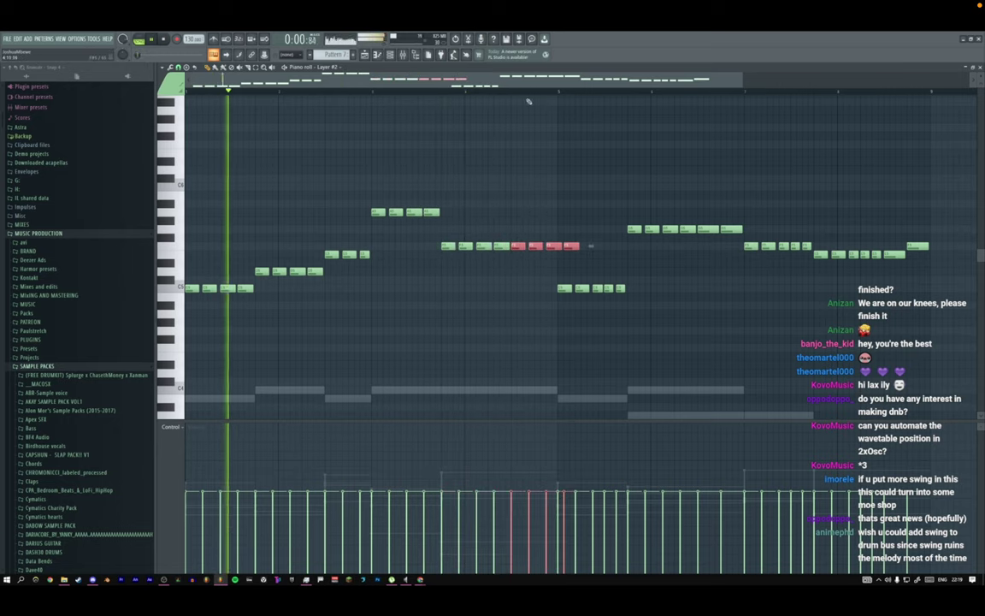
pyautogui.press('space')
pyautogui.press('space')
pyautogui.click(505, 97)
pyautogui.rightClick(505, 99)
pyautogui.click(502, 93)
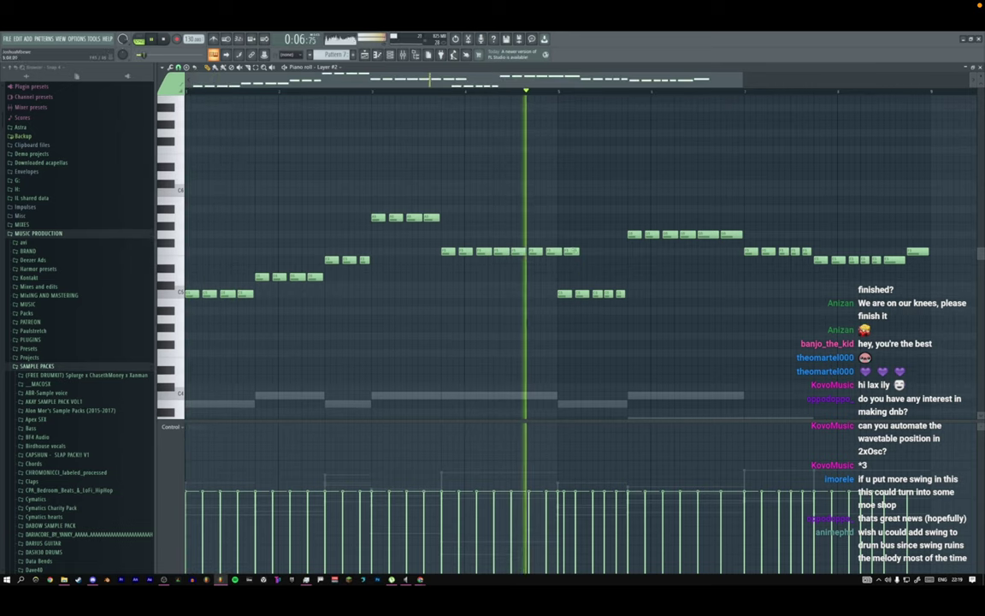
pyautogui.rightClick(568, 251)
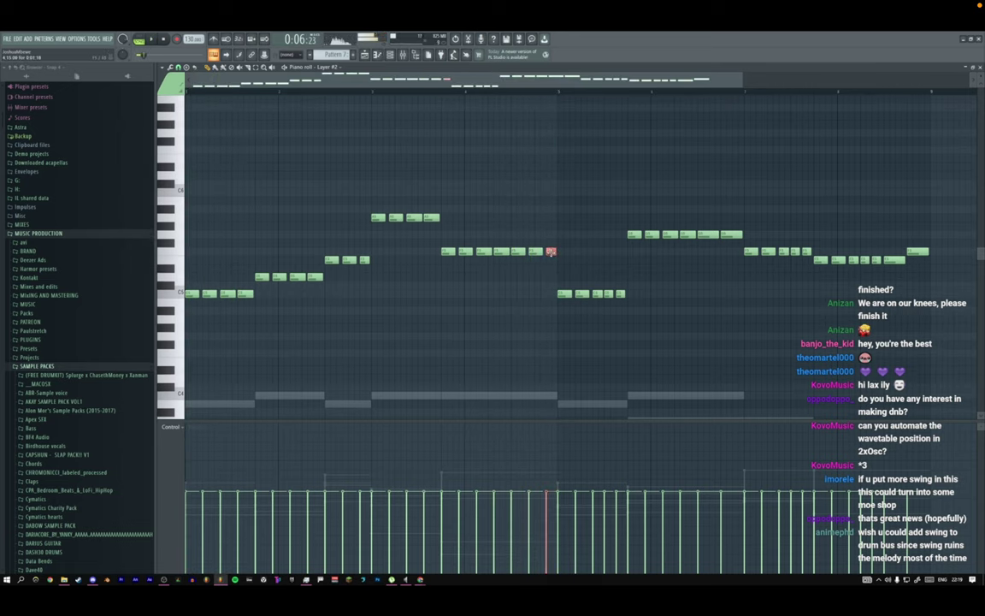
# Raise bar 4's last note by an octave and bar 1's second note to C6, auditioning both changes.
pyautogui.hotkey('ctrl', 'Up')
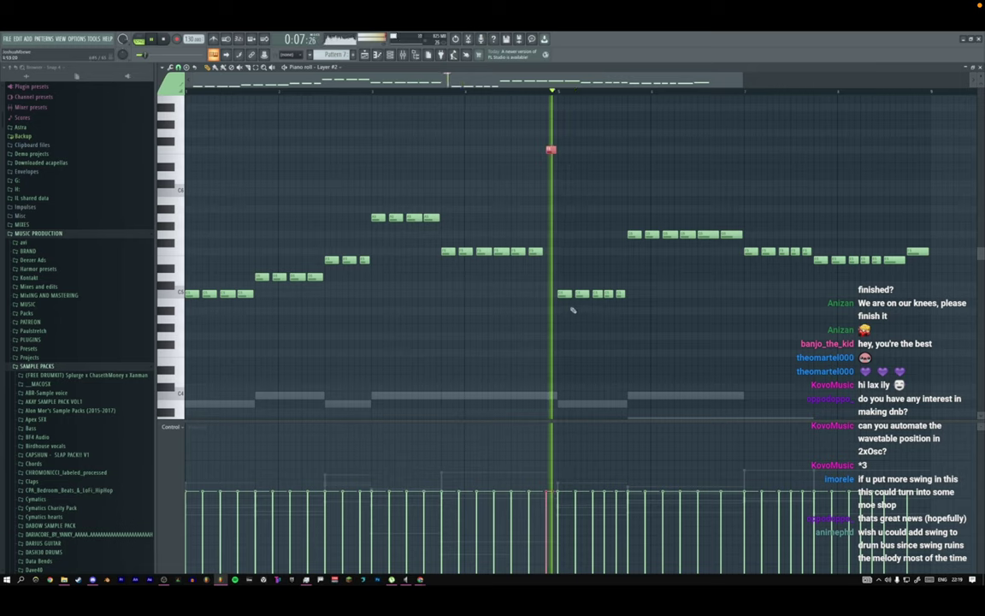
pyautogui.press('space')
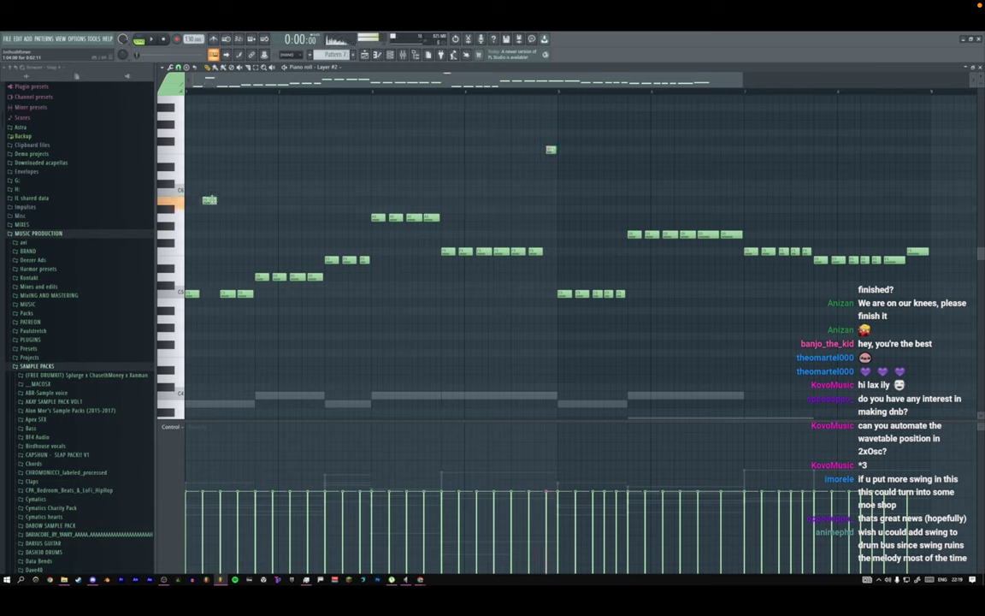
pyautogui.press('space')
pyautogui.press('space')
pyautogui.press('space')
pyautogui.moveTo(211, 200)
pyautogui.mouseDown()
pyautogui.moveTo(211, 293)
pyautogui.moveTo(210, 192)
pyautogui.mouseUp()
pyautogui.press('space')
pyautogui.press('space')
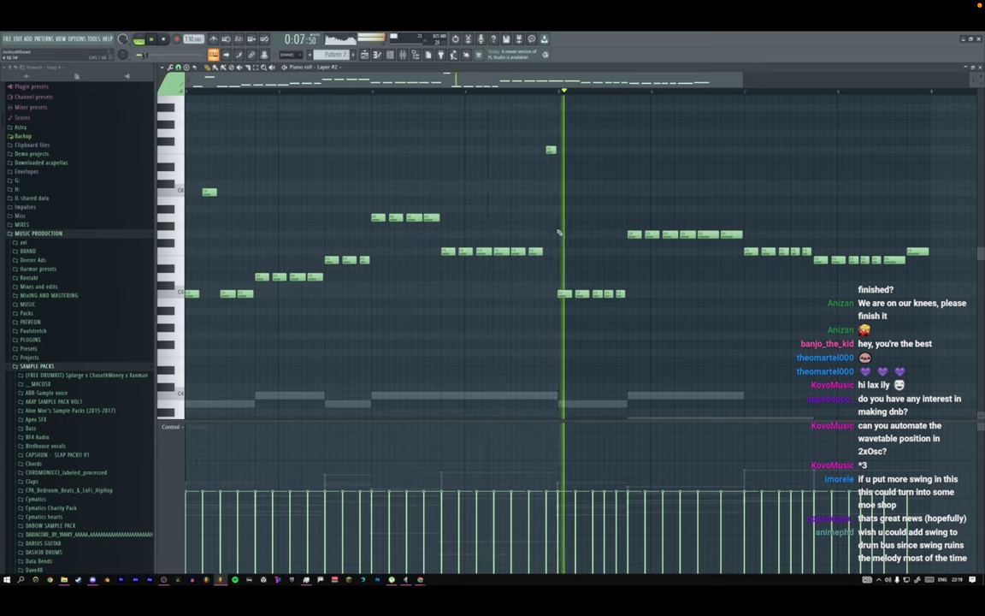
# Delete the unevenly spaced C5 notes in bar 5.
pyautogui.rightClick(620, 294)
pyautogui.rightClick(609, 294)
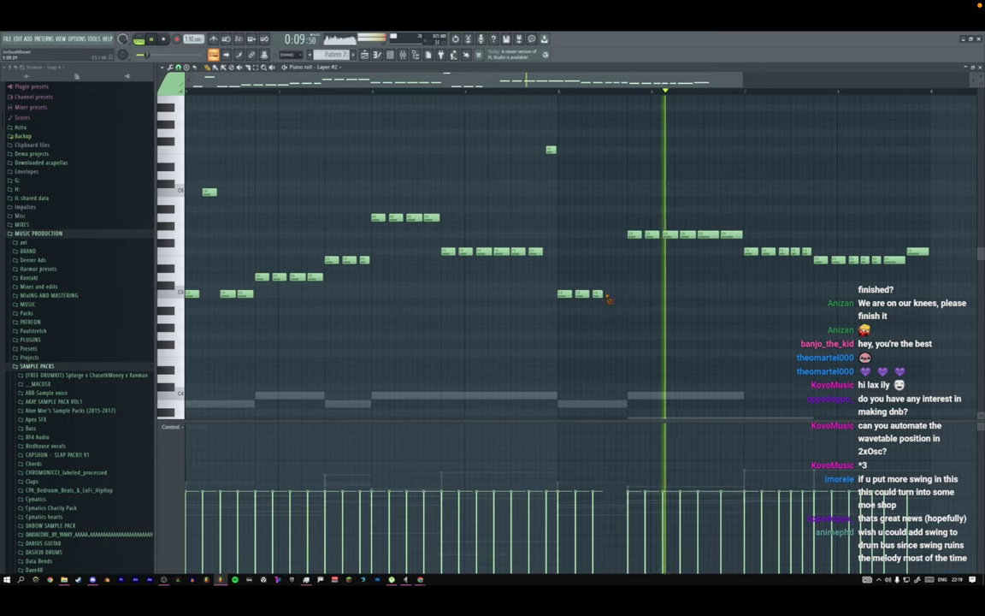
pyautogui.rightClick(597, 294)
pyautogui.click(600, 293)
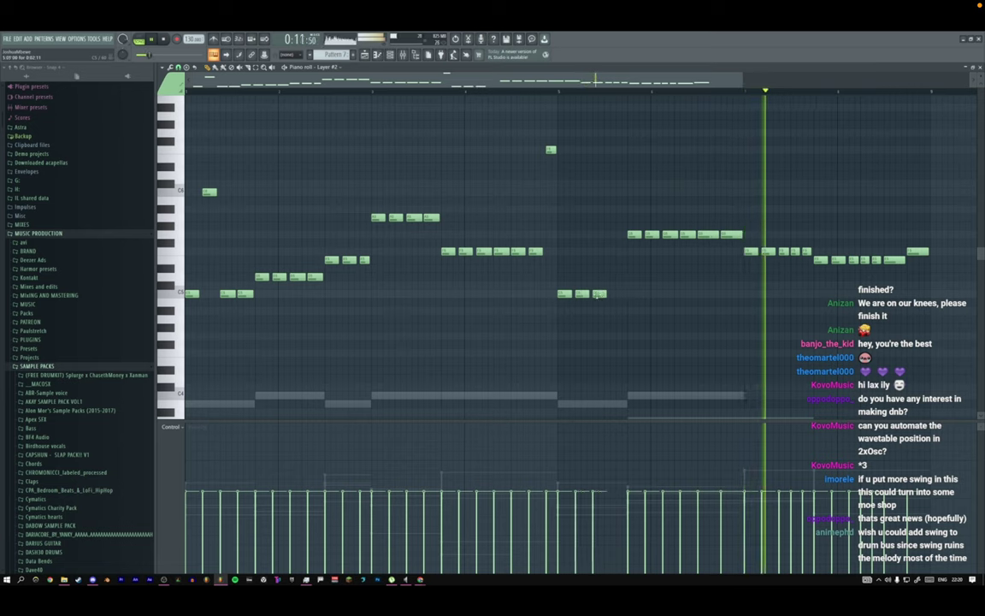
pyautogui.click(616, 293)
pyautogui.rightClick(616, 294)
pyautogui.rightClick(599, 295)
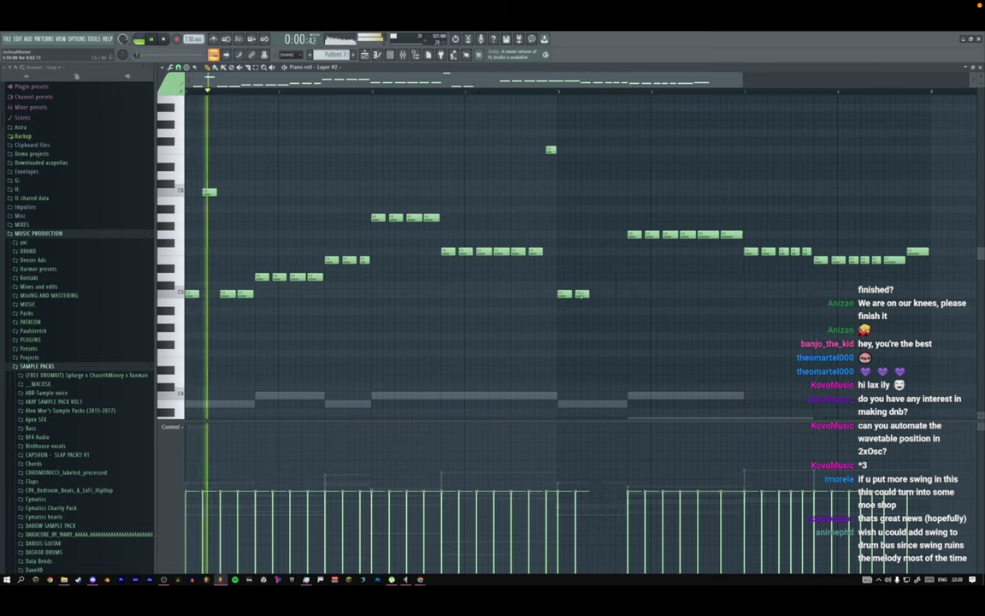
pyautogui.rightClick(582, 294)
# Fill the start of bar 5 with four evenly spaced C5 notes and play the pattern.
pyautogui.press('space')
pyautogui.press('space')
pyautogui.press('space')
pyautogui.moveTo(255, 297); pyautogui.dragTo(557, 294)
pyautogui.press('space')
pyautogui.press('space')
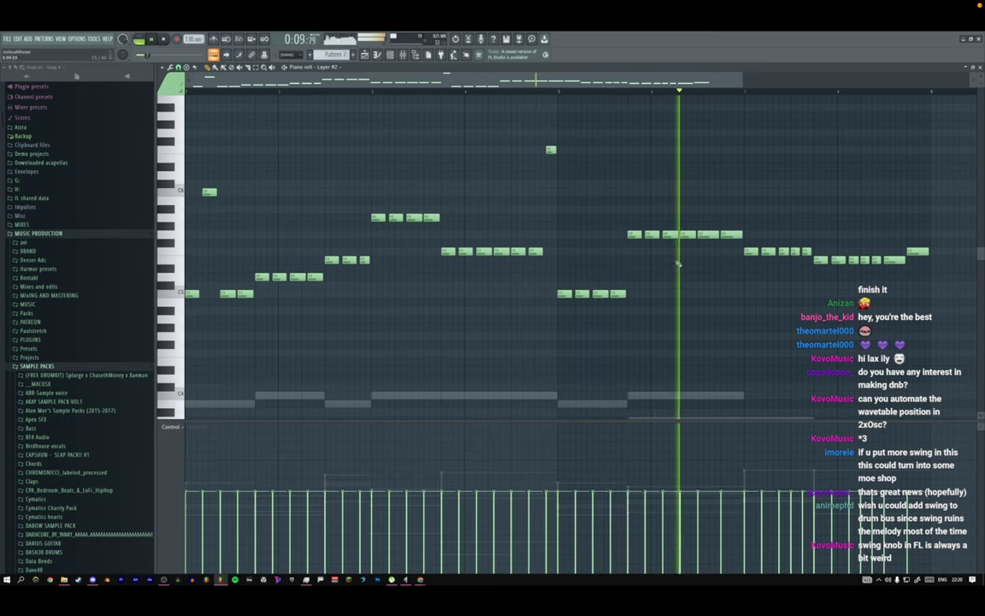
# Replace bar 6's two long notes with a duplicate of the preceding four-note group, trimmed to end at bar 7.
pyautogui.rightClick(725, 235)
pyautogui.rightClick(706, 236)
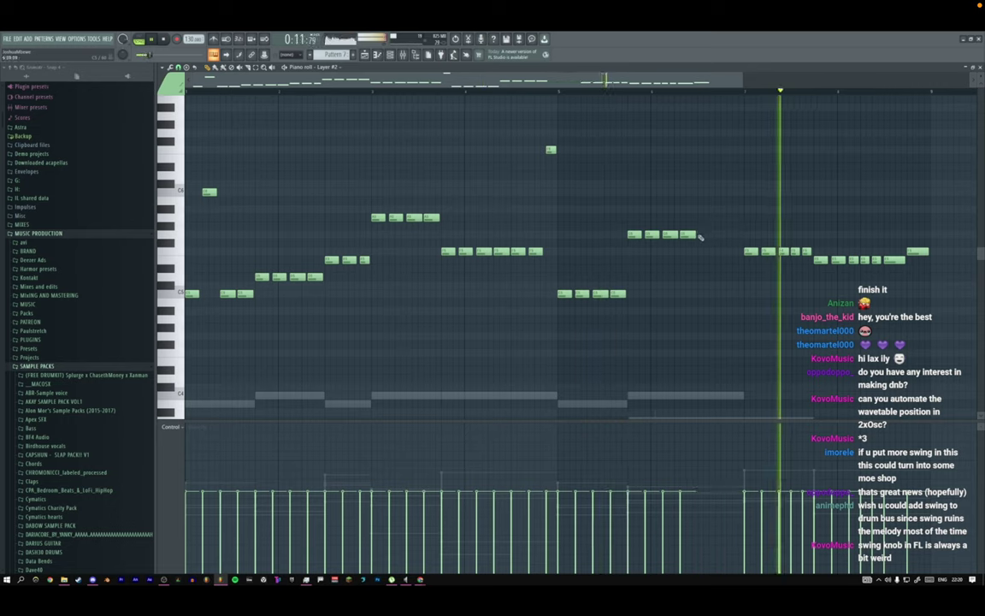
pyautogui.moveTo(701, 231); pyautogui.dragTo(638, 239)
pyautogui.hotkey('ctrl', 'b')
pyautogui.rightClick(757, 234)
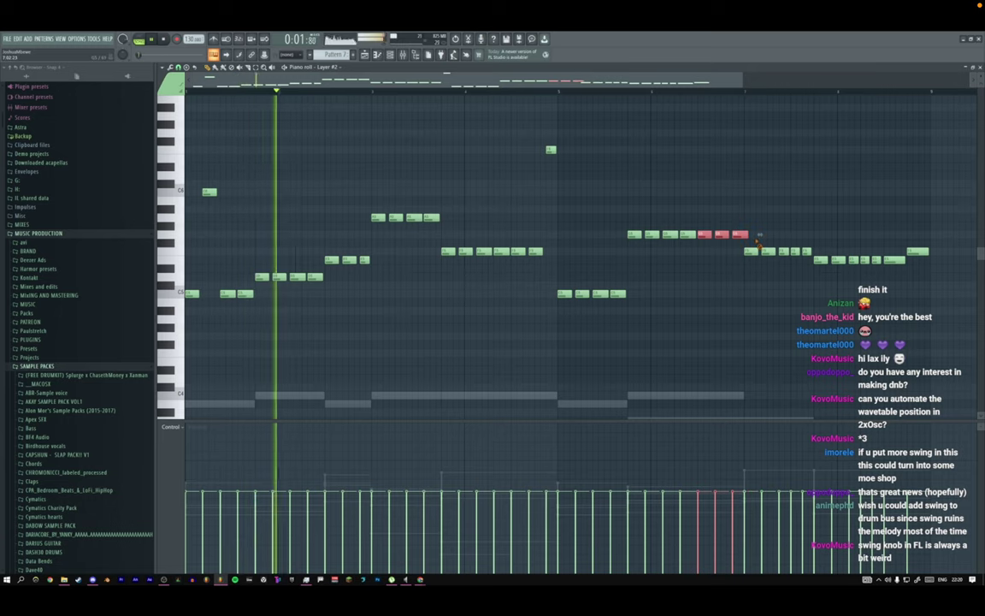
pyautogui.moveTo(748, 235); pyautogui.dragTo(740, 234)
pyautogui.keyDown('ctrl'); pyautogui.click(741, 217); pyautogui.keyUp('ctrl')
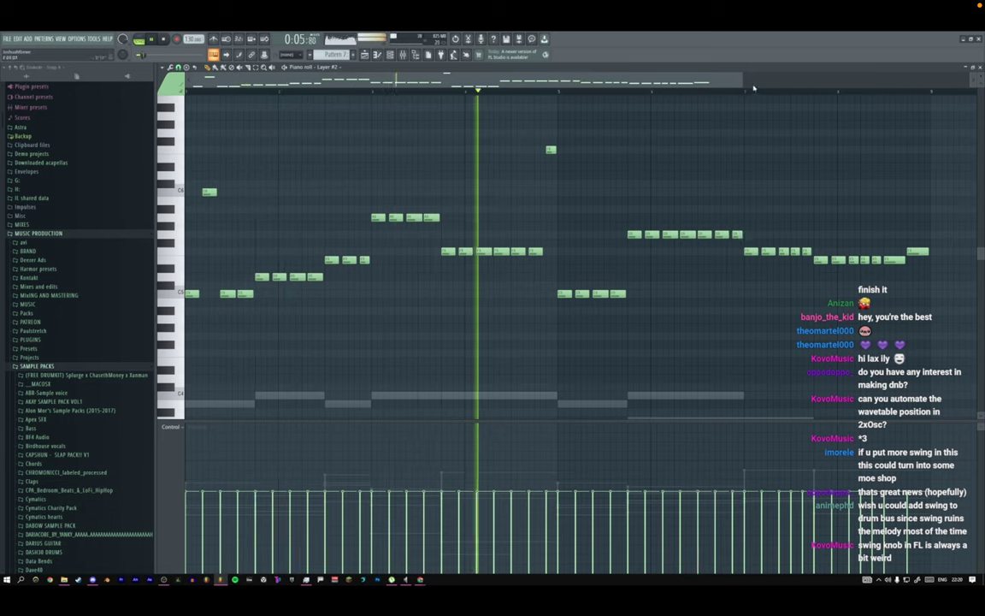
# Replace the uneven notes from late bar 7 through bar 8 with a lowered duplicate of bar 6's seven-note group and replay.
pyautogui.scroll(-1, 585, 158)
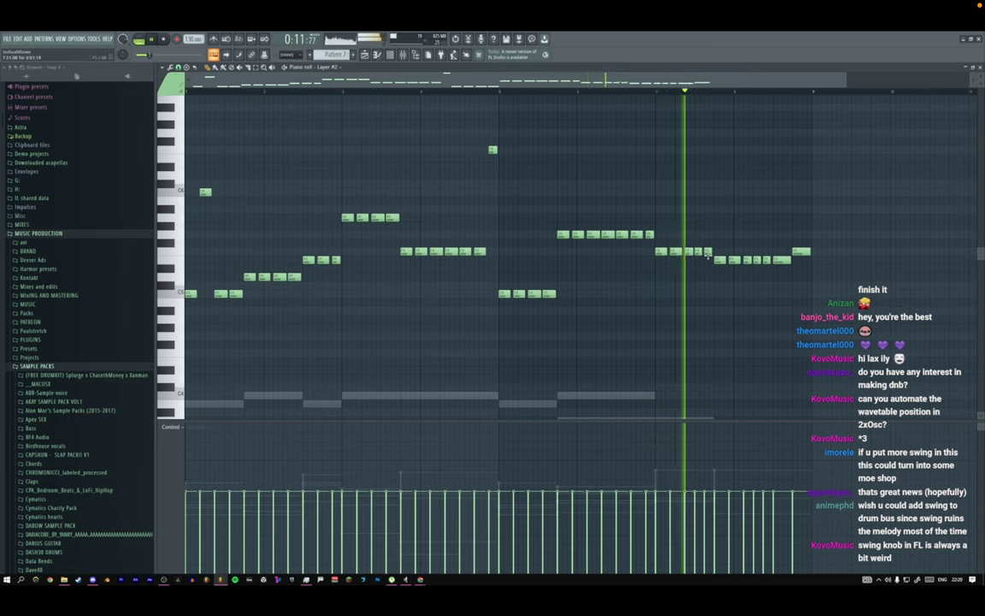
pyautogui.rightClick(747, 260)
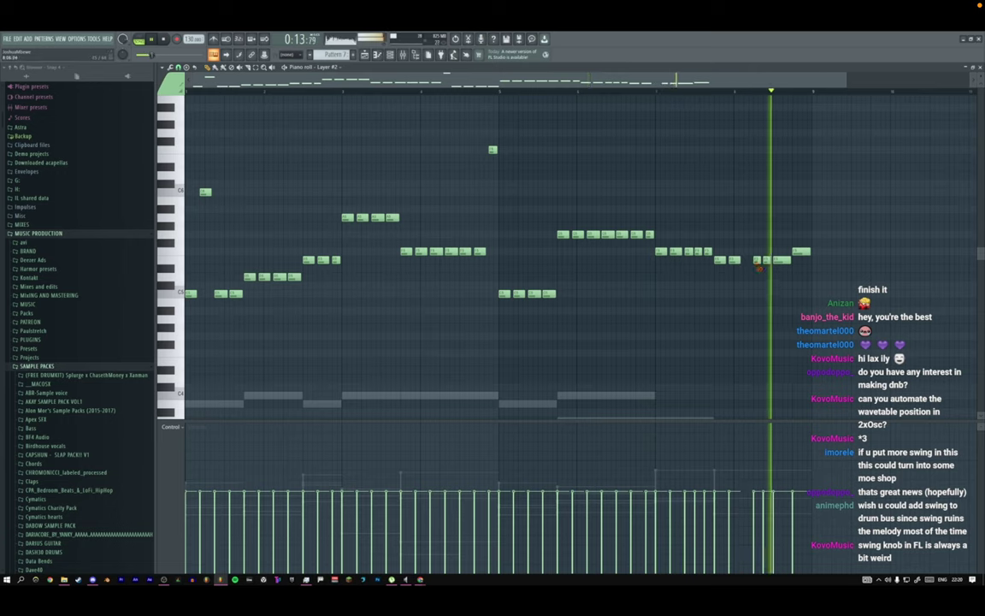
pyautogui.rightClick(758, 260)
pyautogui.moveTo(648, 231)
pyautogui.mouseDown()
pyautogui.moveTo(570, 238)
pyautogui.moveTo(732, 269)
pyautogui.mouseUp()
pyautogui.press('space')
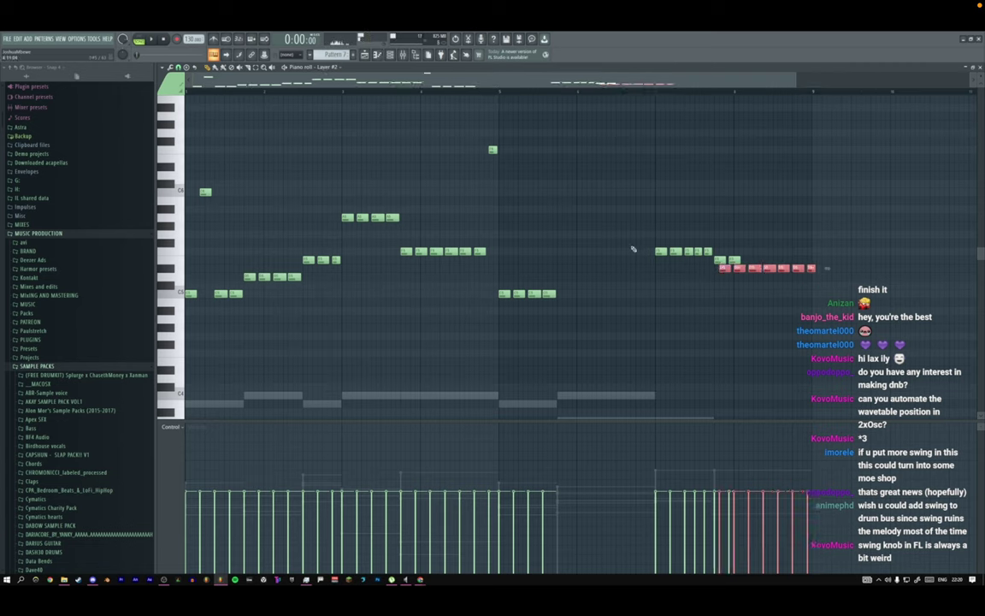
pyautogui.hotkey('ctrl', 'z')
pyautogui.moveTo(564, 233); pyautogui.dragTo(720, 267)
pyautogui.press('space')
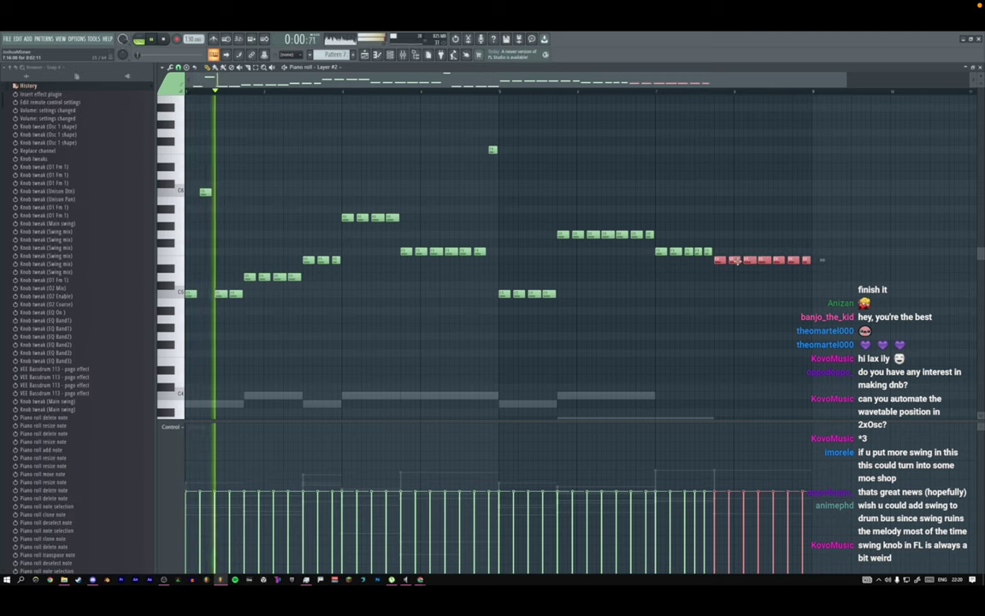
pyautogui.press('space')
pyautogui.press('space')
# Show the playlist and browse the MUSIC folder's COLLABS or REMIXES section to a Toplines 2021 folder.
pyautogui.press('F7')
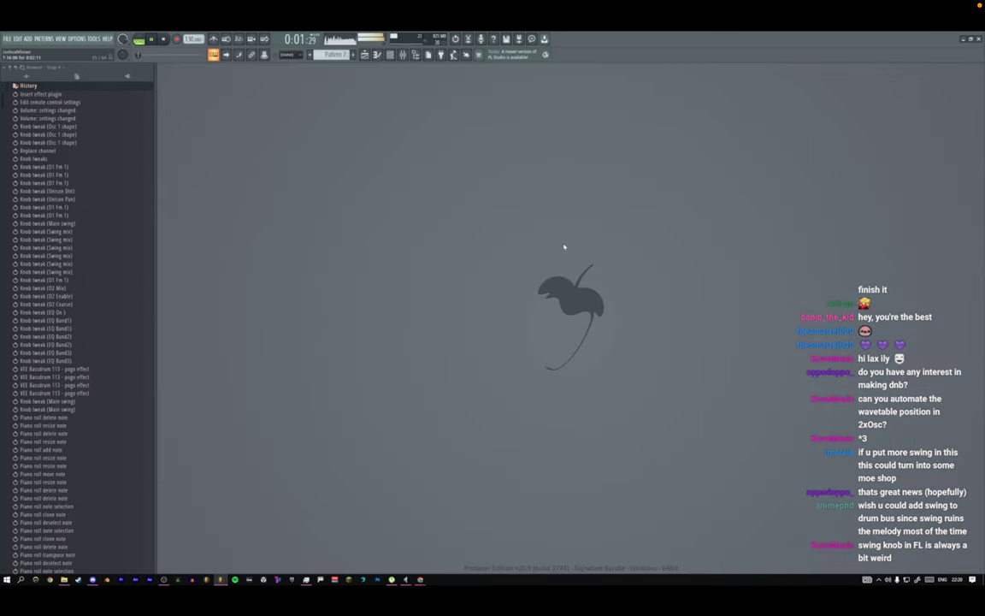
pyautogui.press('F5')
pyautogui.click(28, 86)
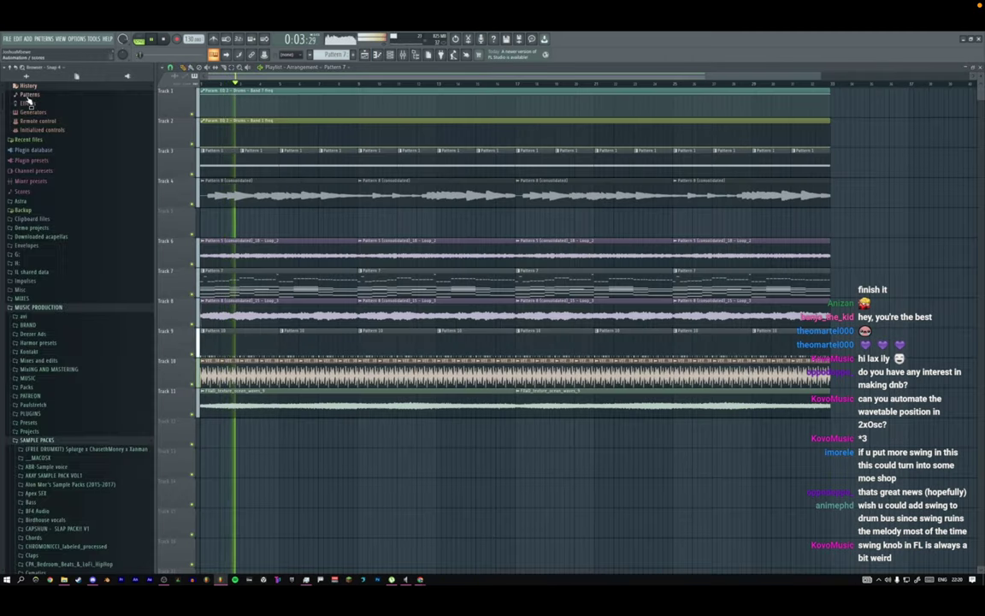
pyautogui.scroll(-3, 44, 340)
pyautogui.click(48, 345)
pyautogui.click(33, 282)
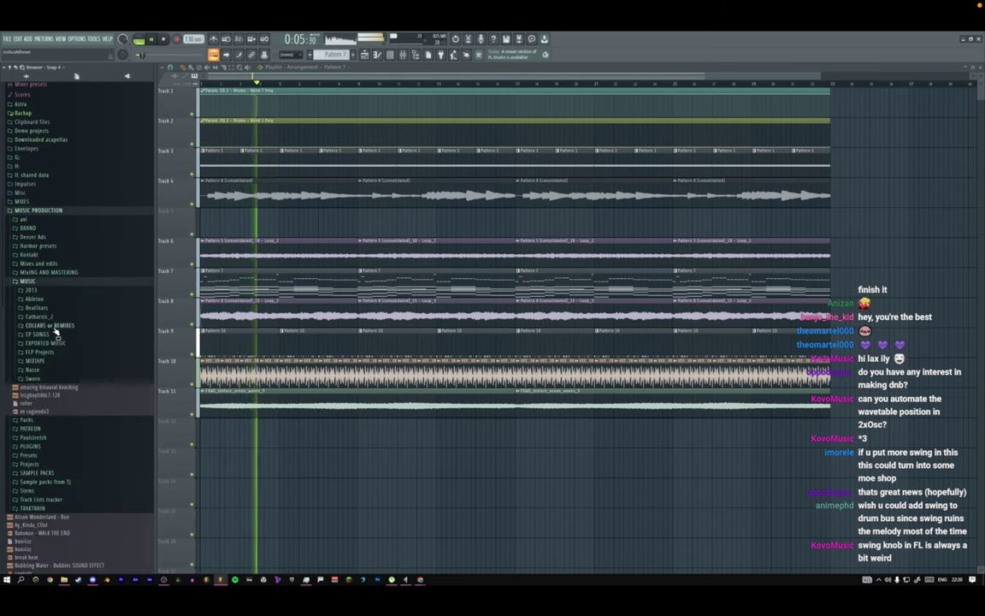
pyautogui.click(55, 328)
pyautogui.scroll(-3, 56, 333)
pyautogui.click(50, 317)
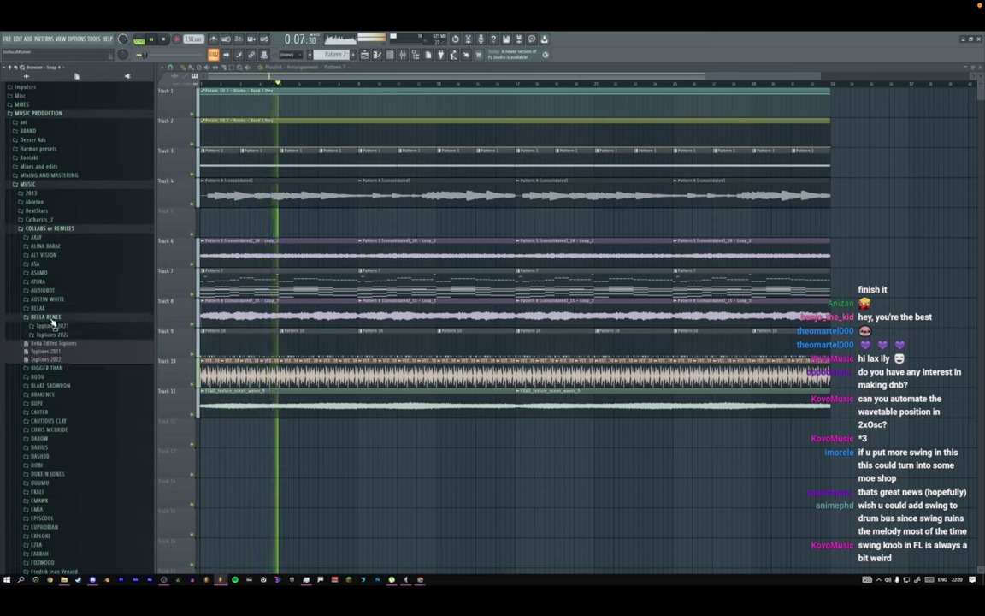
pyautogui.click(59, 327)
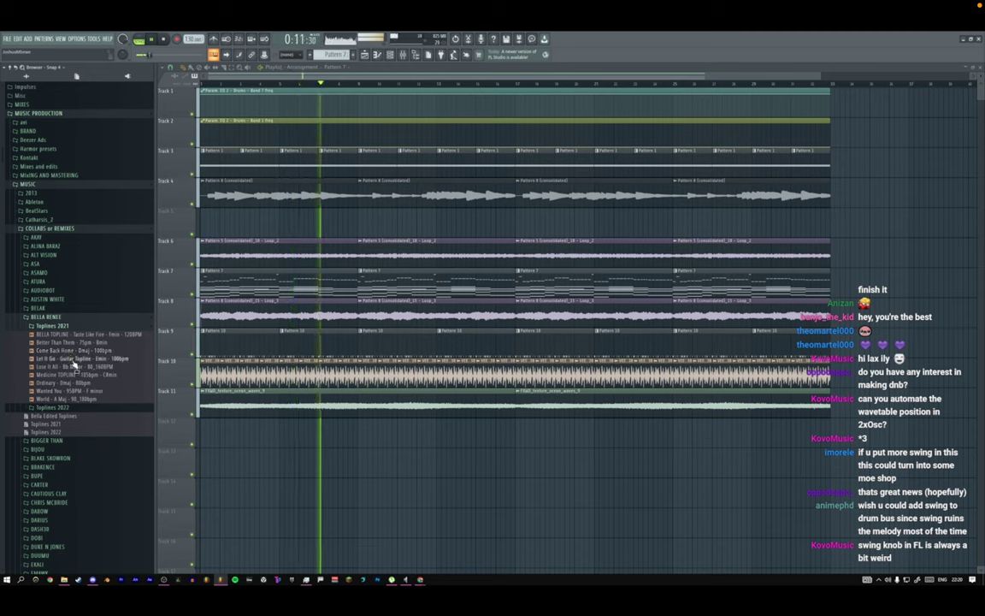
# Add the "Come Back Home - Dmaj - 100bpm" vocal at the start of track 12 and set its source tempo to 100 BPM.
pyautogui.moveTo(69, 350); pyautogui.dragTo(231, 433)
pyautogui.rightClick(214, 173)
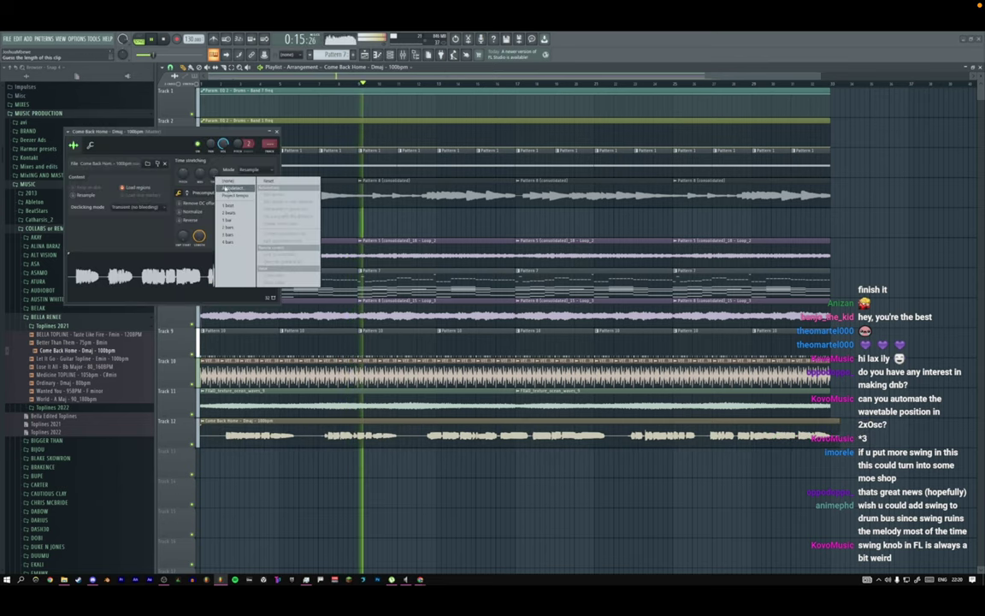
pyautogui.click(231, 189)
pyautogui.click(488, 385)
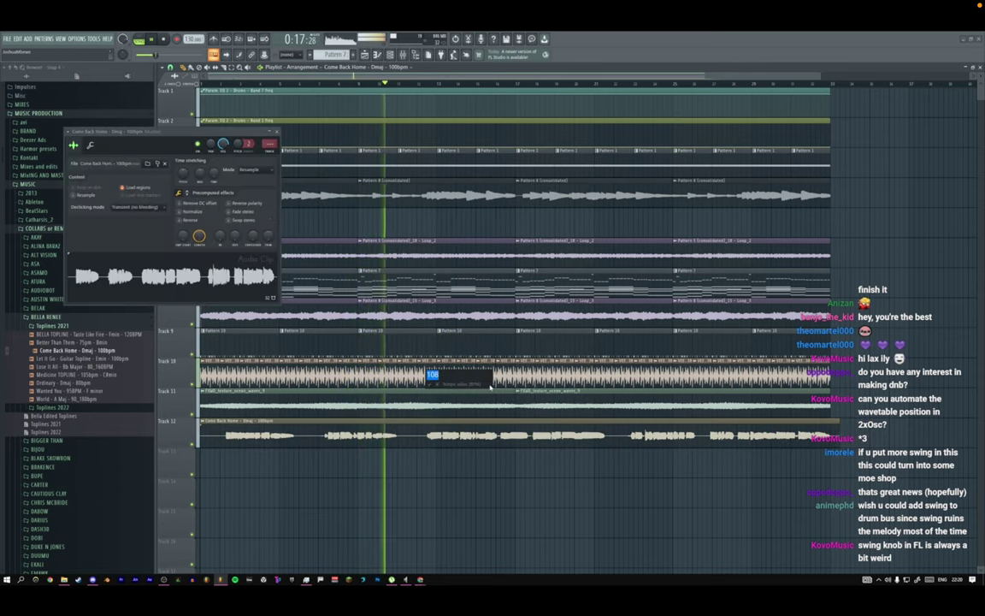
pyautogui.write('100')
pyautogui.press('Return')
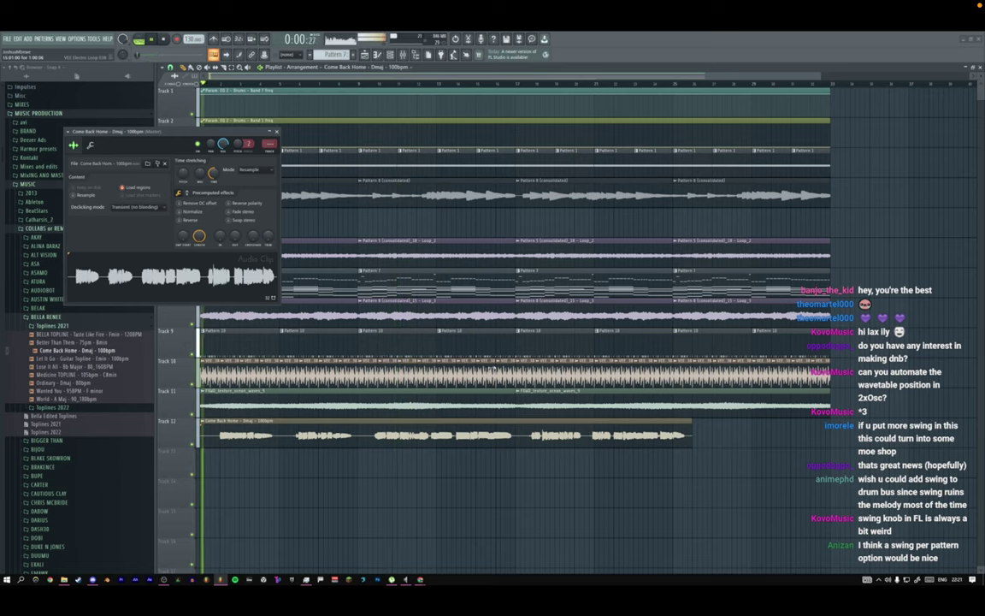
pyautogui.click(277, 132)
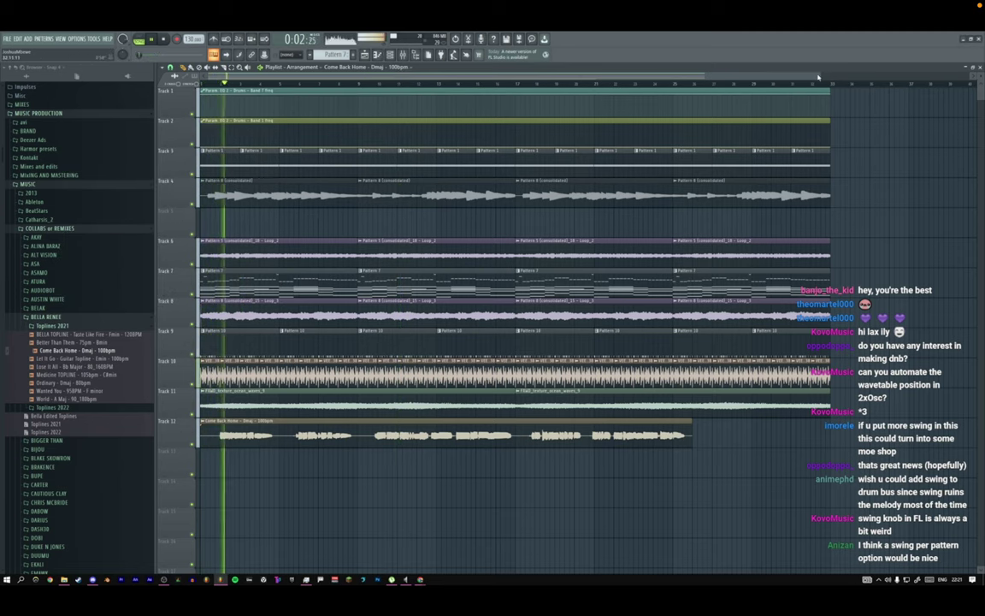
# Set the vocal clip's time-stretching mode to Stretch, shift its pitch to +400 cents and enable Normalize.
pyautogui.moveTo(819, 76); pyautogui.dragTo(542, 76)
pyautogui.doubleClick(291, 431)
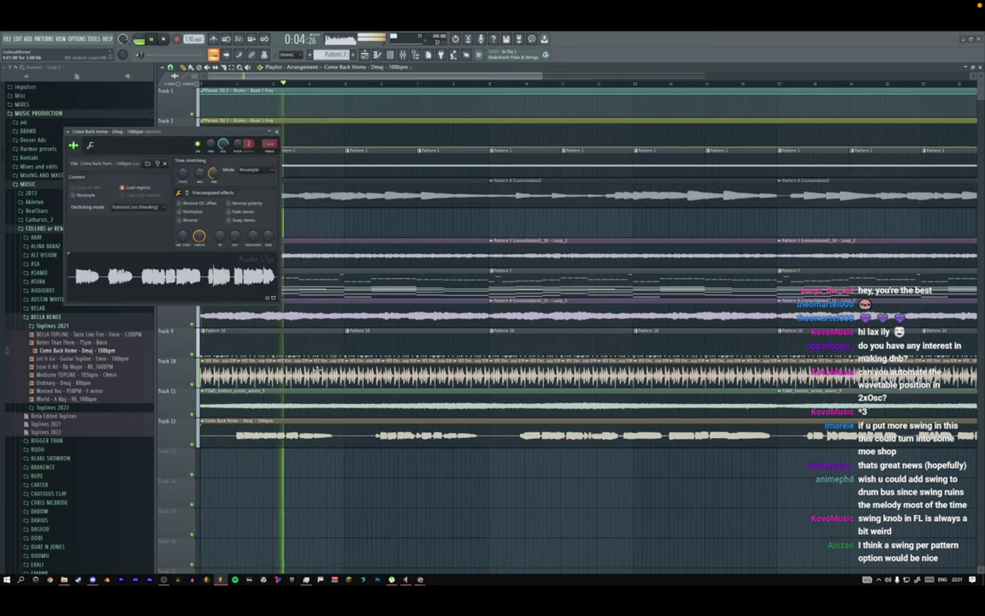
pyautogui.click(248, 170)
pyautogui.click(246, 192)
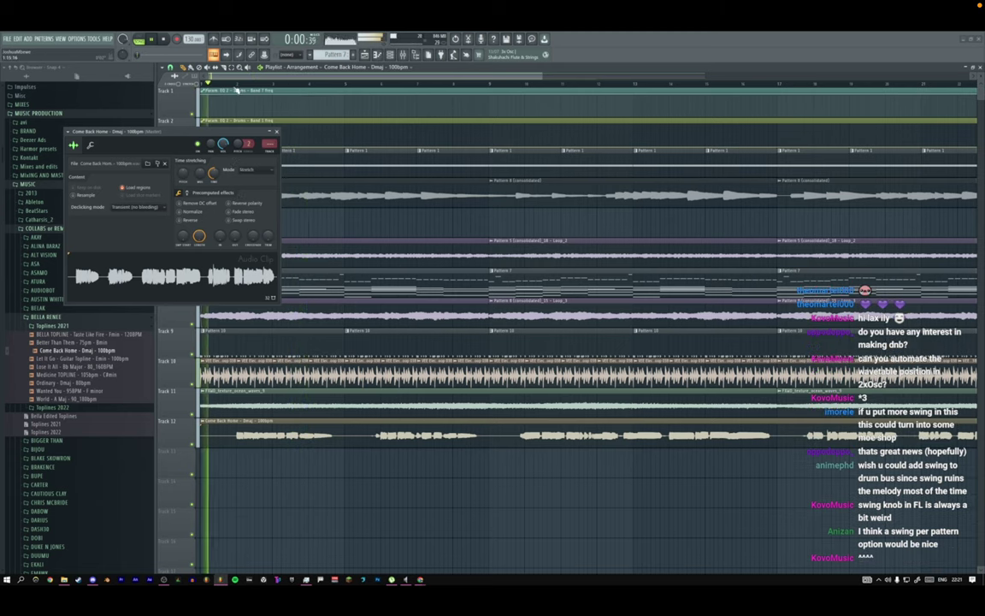
pyautogui.scroll(1, 182, 174)
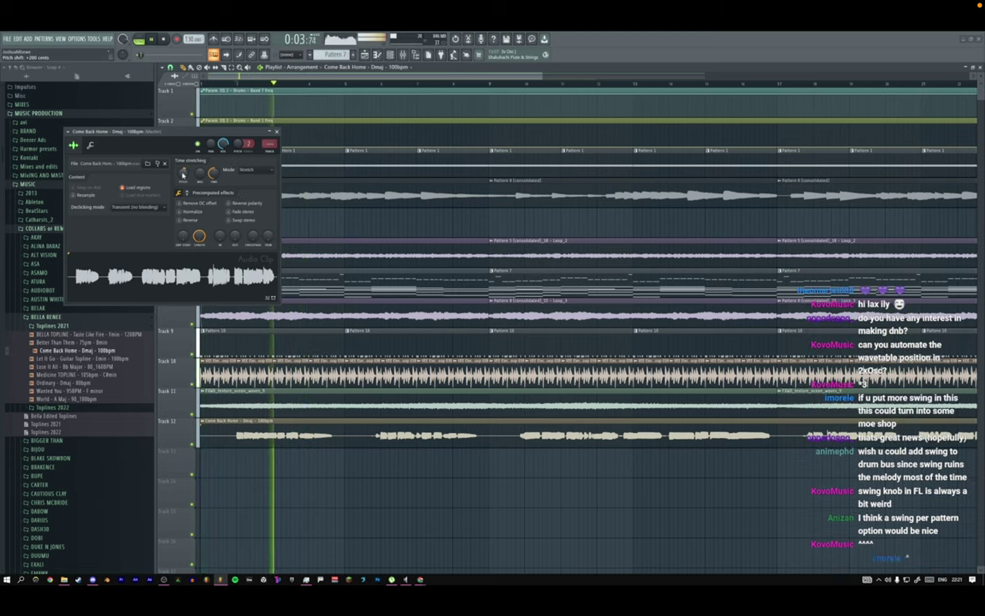
pyautogui.click(184, 210)
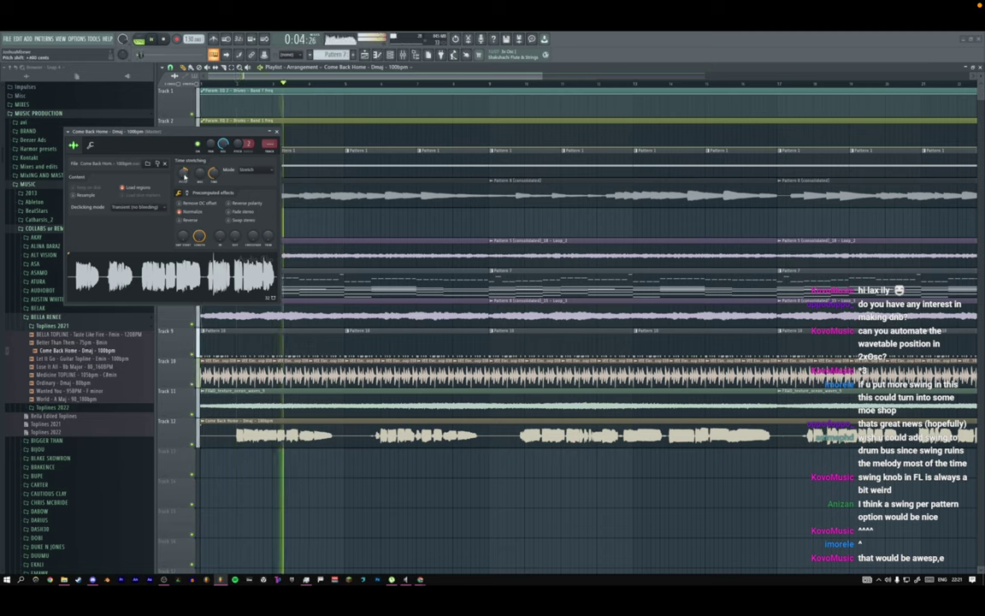
pyautogui.click(276, 131)
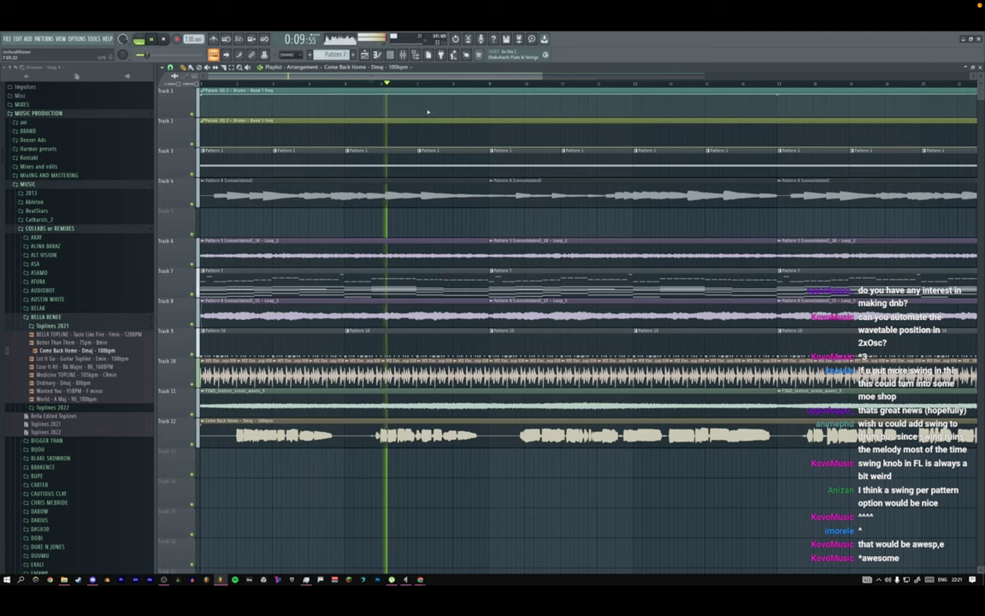
# Audition the vocal against the full arrangement from several playback positions.
pyautogui.moveTo(541, 77); pyautogui.dragTo(669, 75)
pyautogui.click(436, 83)
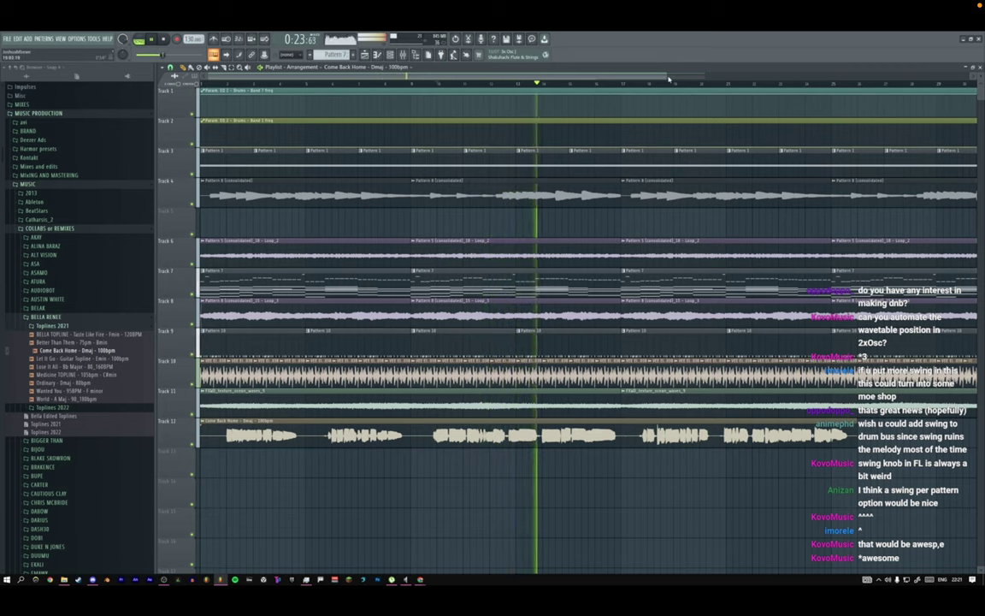
pyautogui.moveTo(669, 78); pyautogui.dragTo(703, 76)
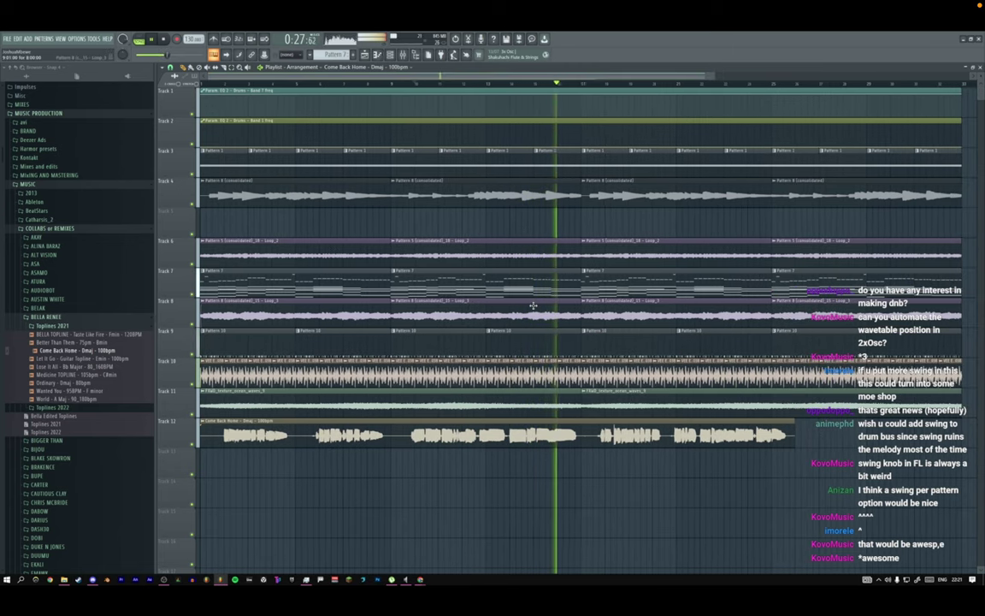
pyautogui.click(412, 84)
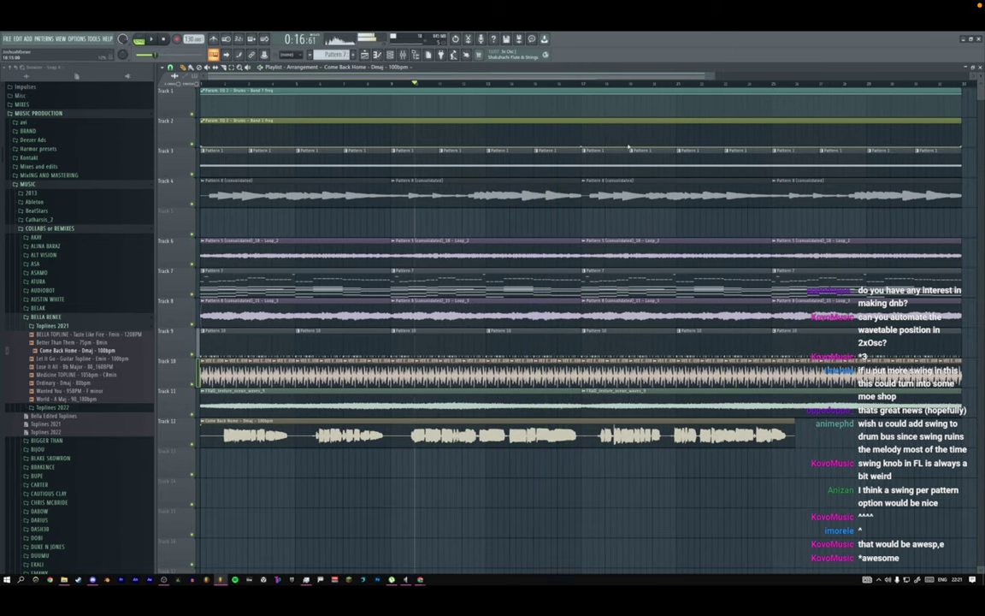
pyautogui.click(609, 85)
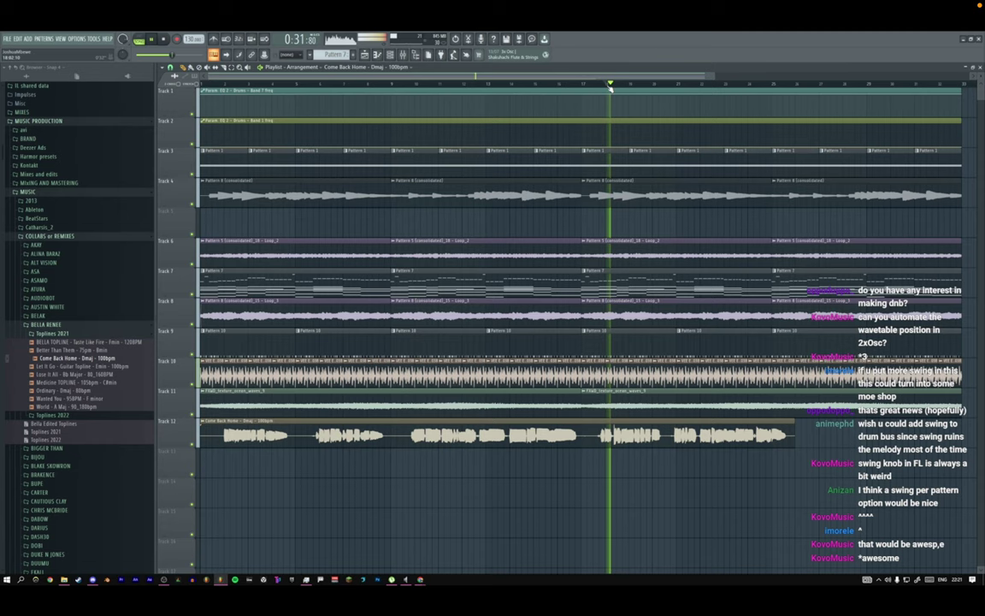
pyautogui.click(76, 326)
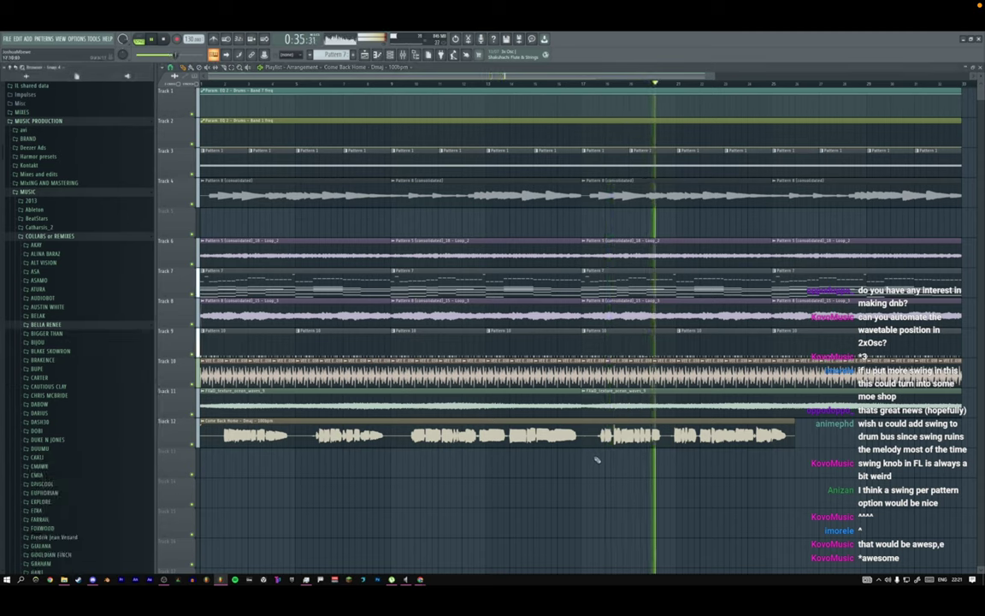
# Change the vocal clip's time-stretching mode to the transient option and replay the arrangement from the start.
pyautogui.doubleClick(643, 442)
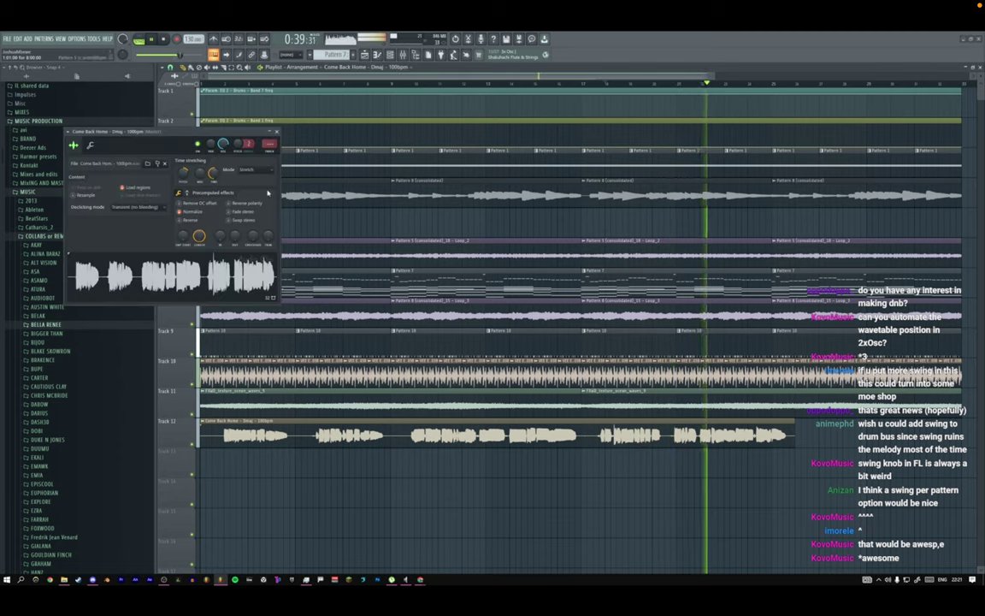
pyautogui.click(256, 169)
pyautogui.click(280, 195)
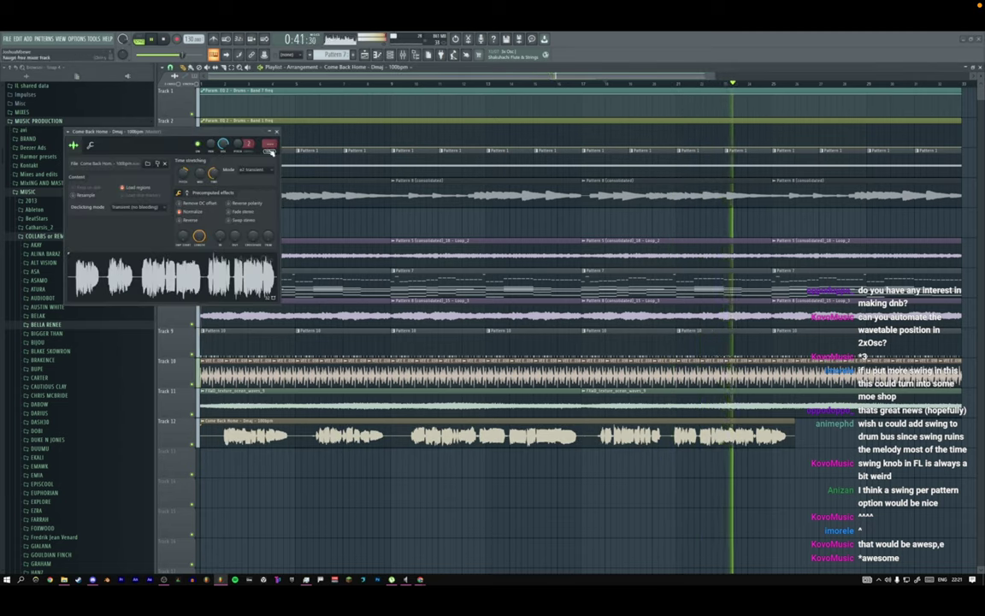
pyautogui.click(276, 131)
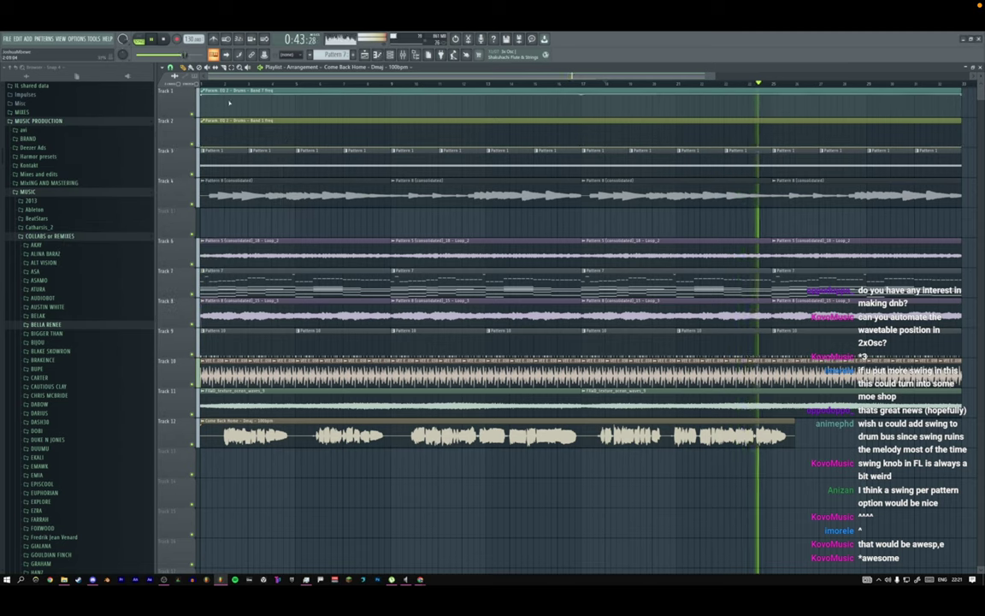
pyautogui.press('space')
pyautogui.press('space')
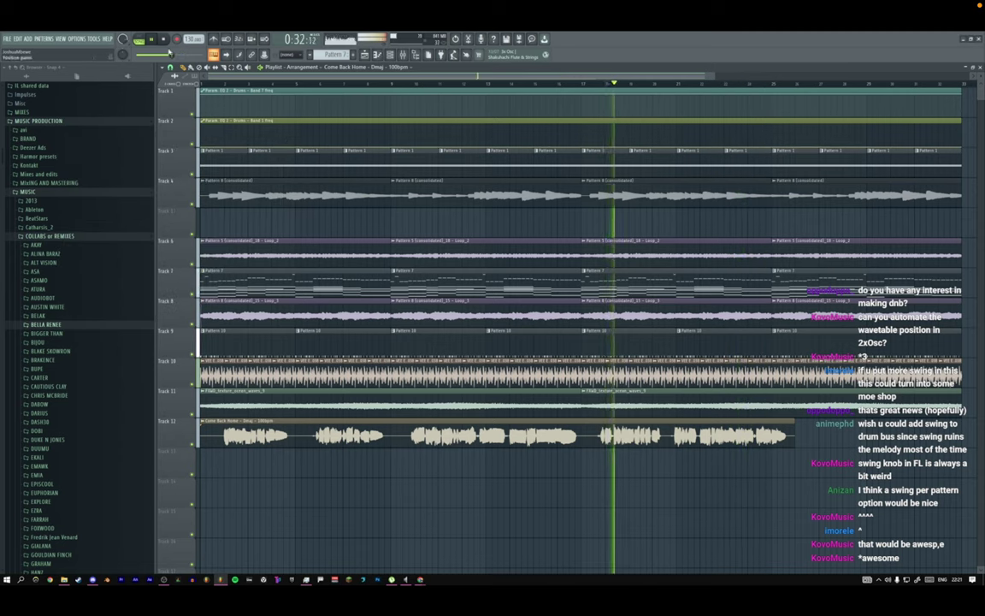
pyautogui.click(164, 39)
pyautogui.press('space')
# Consolidate the vocal clip on track 12 into a rendered audio clip and play the arrangement.
pyautogui.keyDown('ctrl'); pyautogui.click(283, 425); pyautogui.keyUp('ctrl')
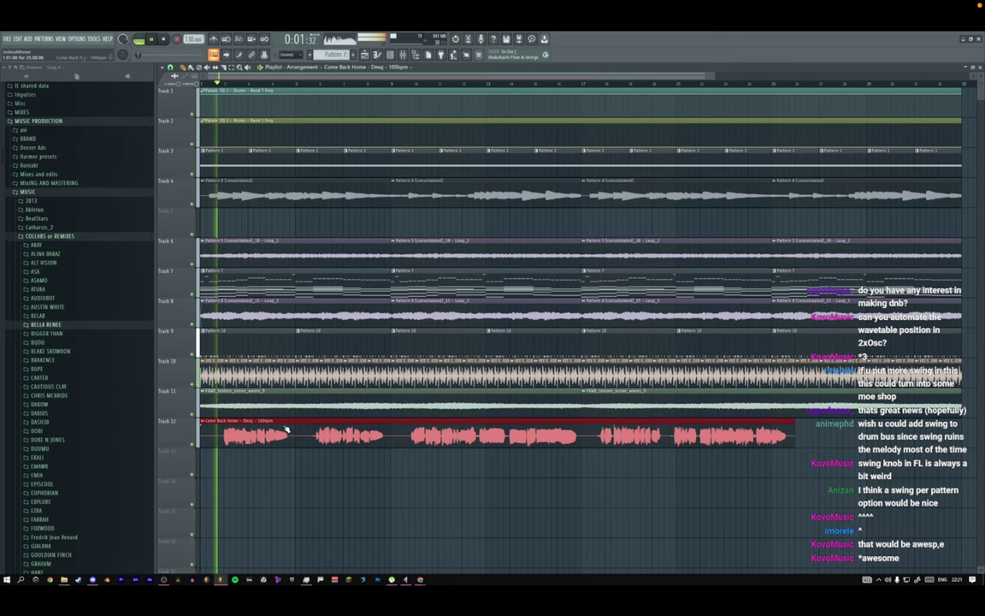
pyautogui.hotkey('ctrl', 'r')
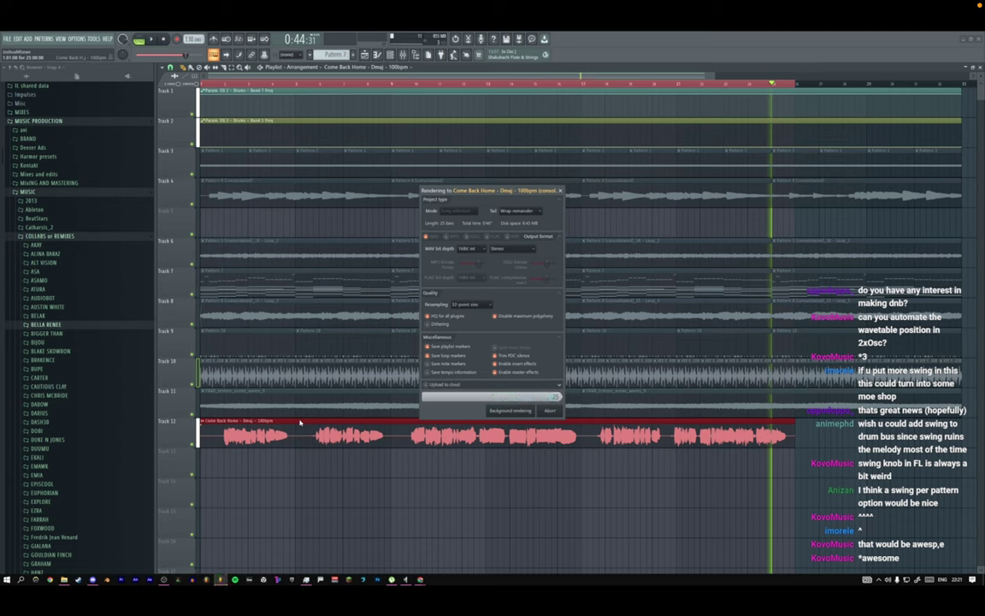
pyautogui.press('space')
pyautogui.press('space')
pyautogui.rightClick(753, 468)
pyautogui.press('space')
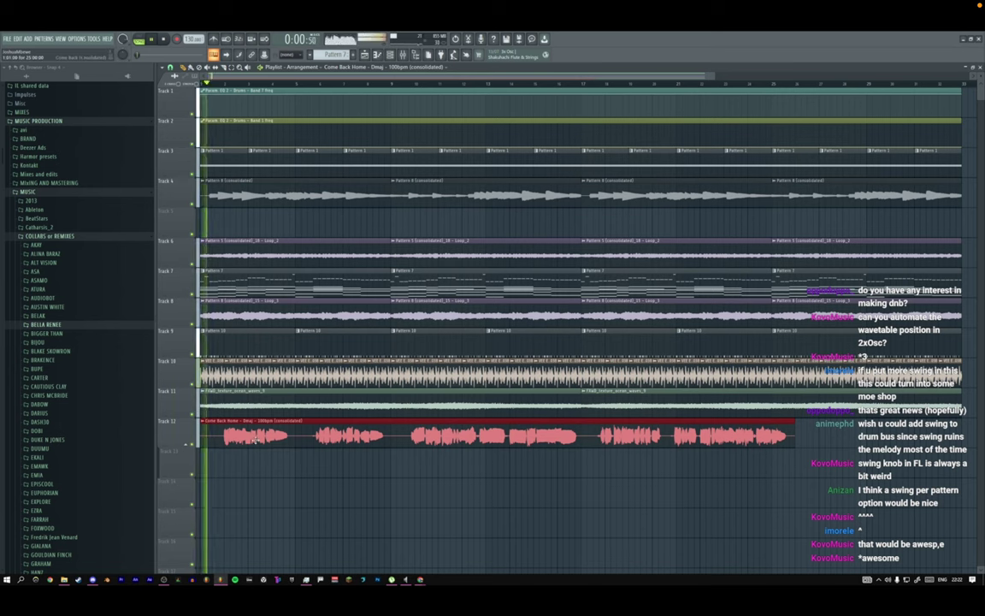
# Open the consolidated vocal in Edison, trim all noise and slice it up.
pyautogui.doubleClick(254, 439)
pyautogui.press('space')
pyautogui.hotkey('ctrl', 'e')
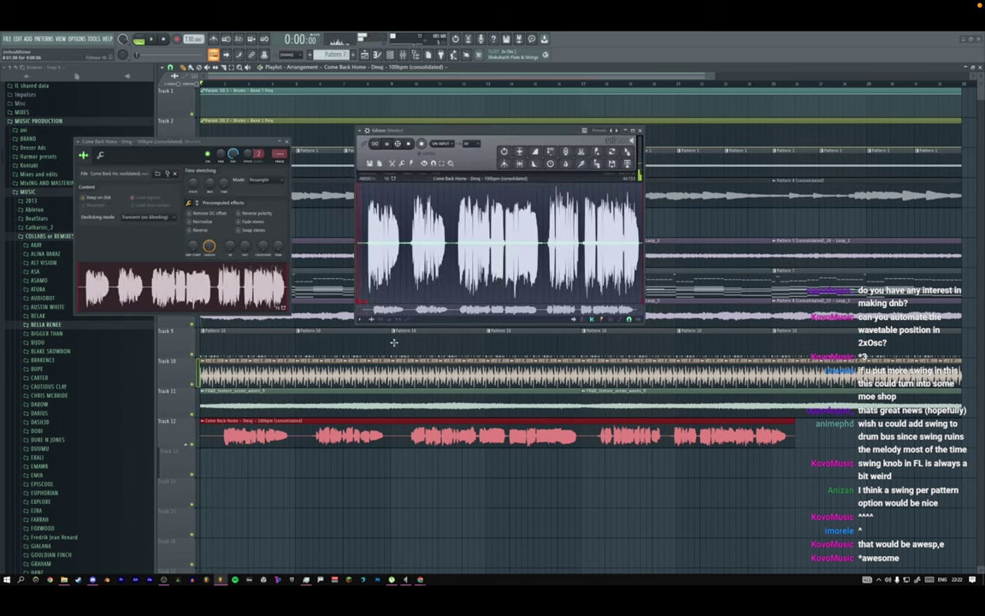
pyautogui.moveTo(445, 281)
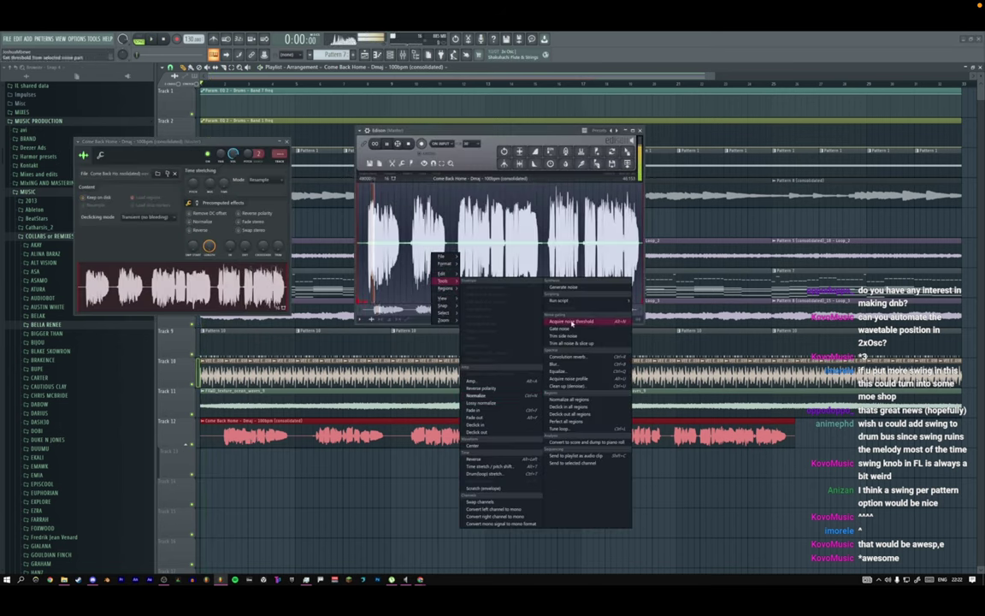
pyautogui.click(569, 344)
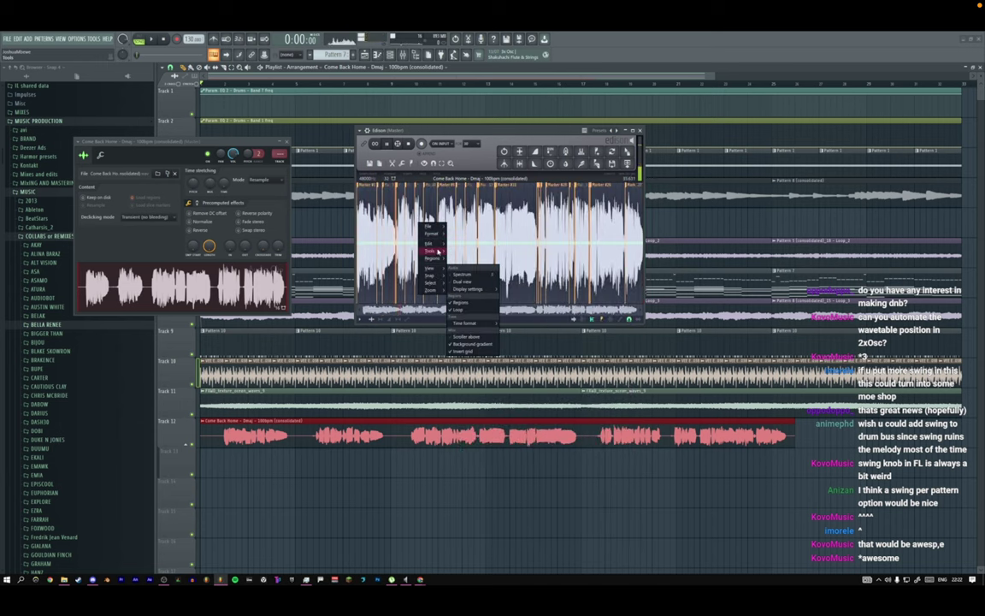
# Delete the slice markers in Edison and load the trimmed vocal back into its audio clip channel.
pyautogui.moveTo(433, 257)
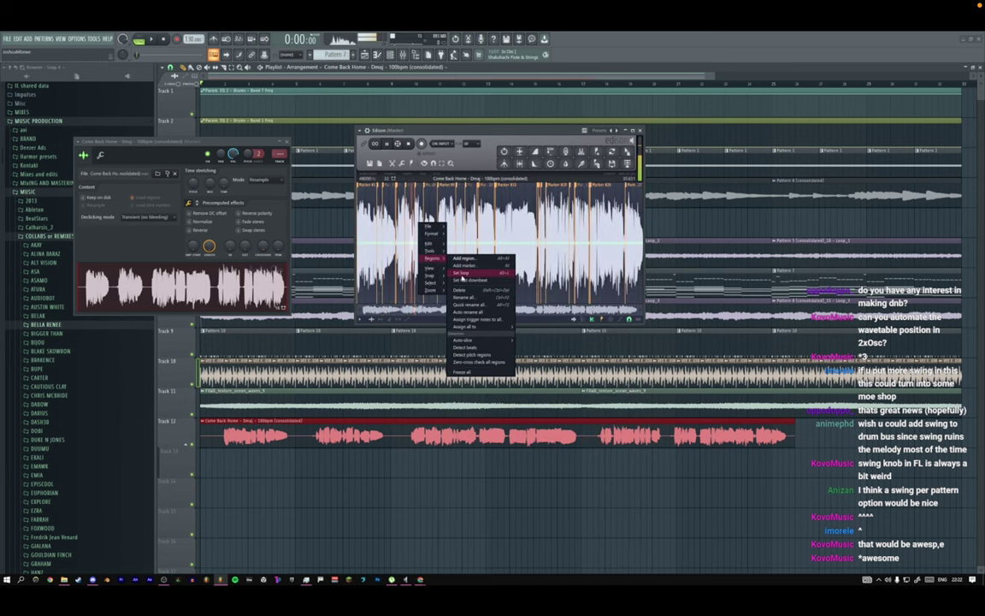
pyautogui.click(462, 290)
pyautogui.moveTo(628, 163); pyautogui.dragTo(163, 294)
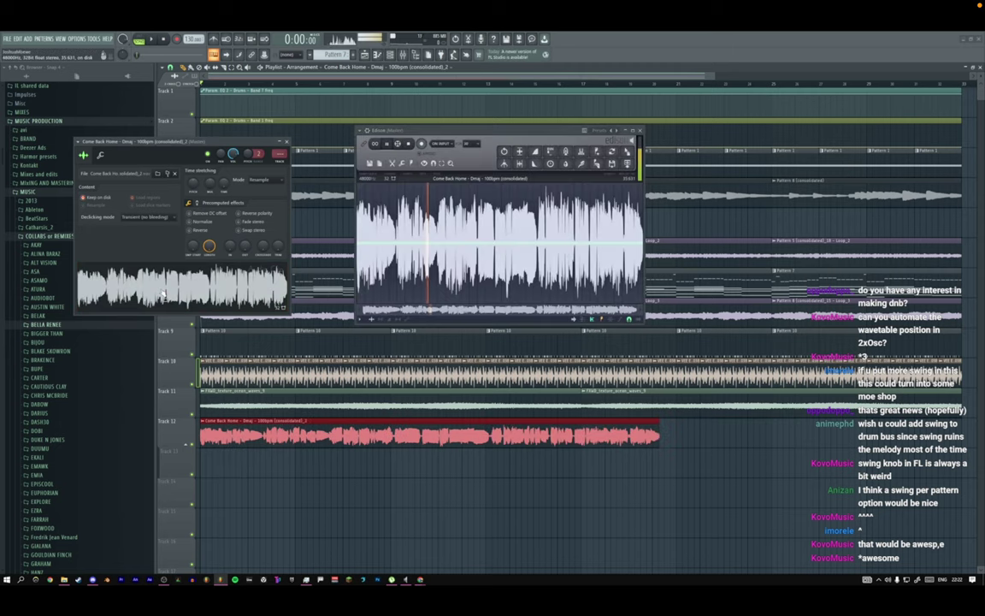
# Load the trimmed vocal into a new Fruity Slicer channel and preview its slices from the channel rack.
pyautogui.rightClick(163, 293)
pyautogui.click(199, 368)
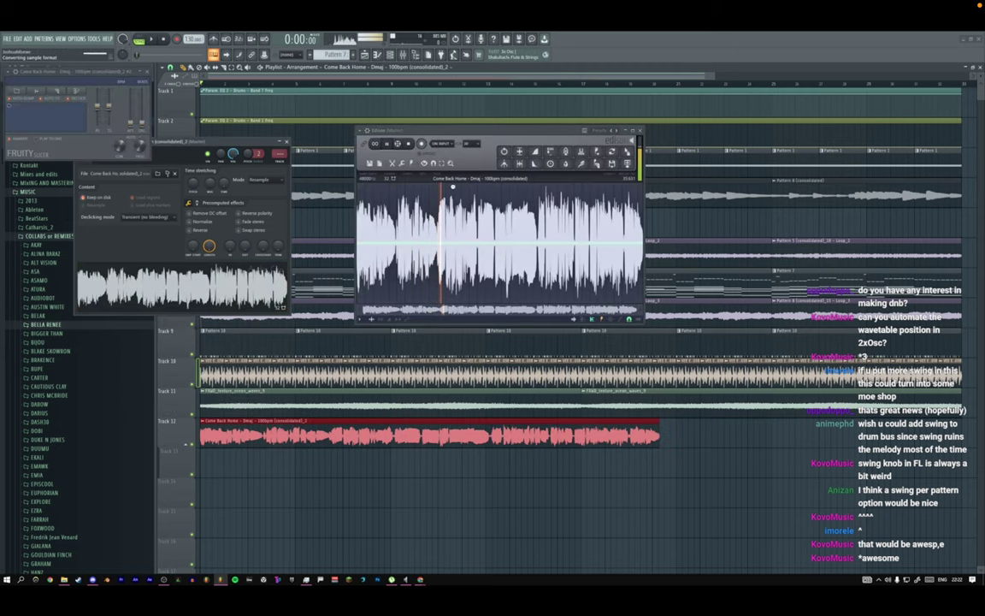
pyautogui.press('F9')
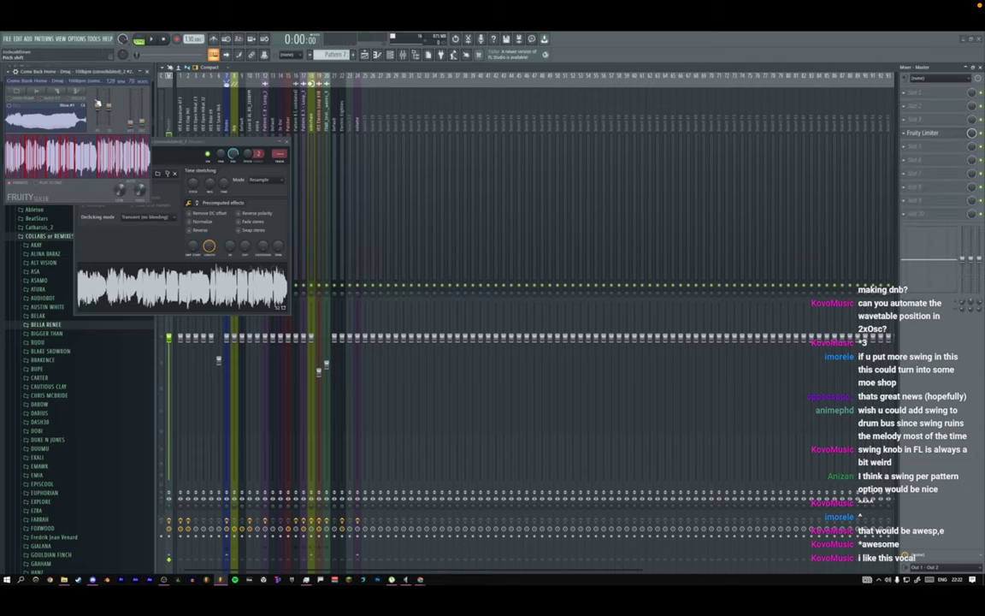
pyautogui.press('F12')
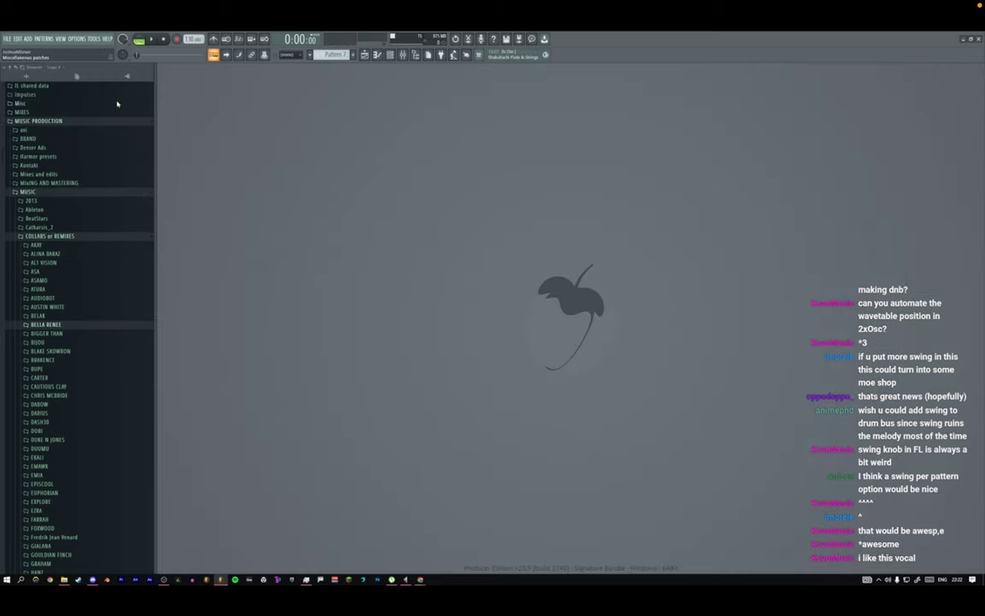
pyautogui.click(390, 55)
pyautogui.click(278, 425)
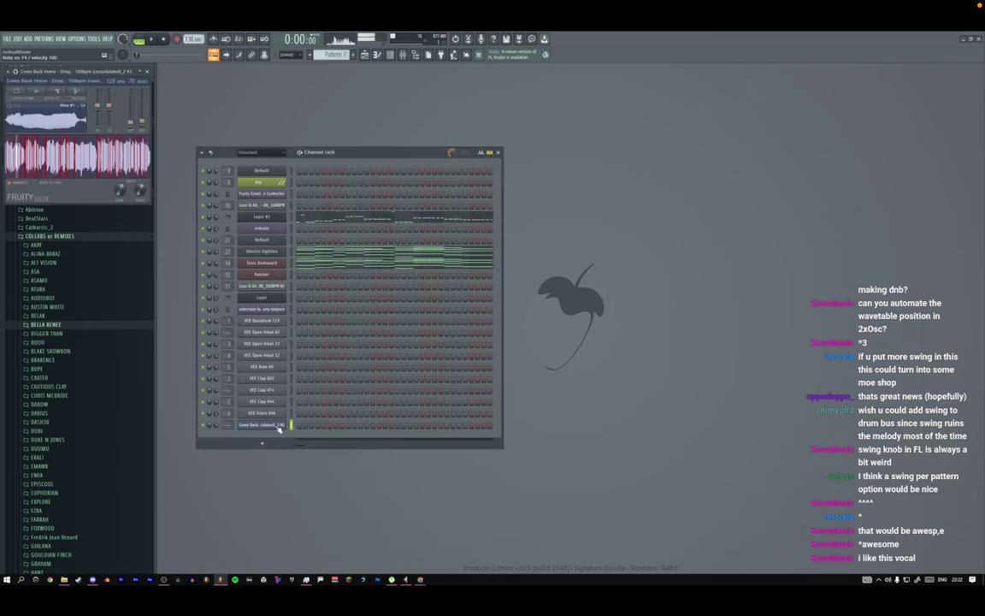
pyautogui.moveTo(89, 73); pyautogui.dragTo(356, 126)
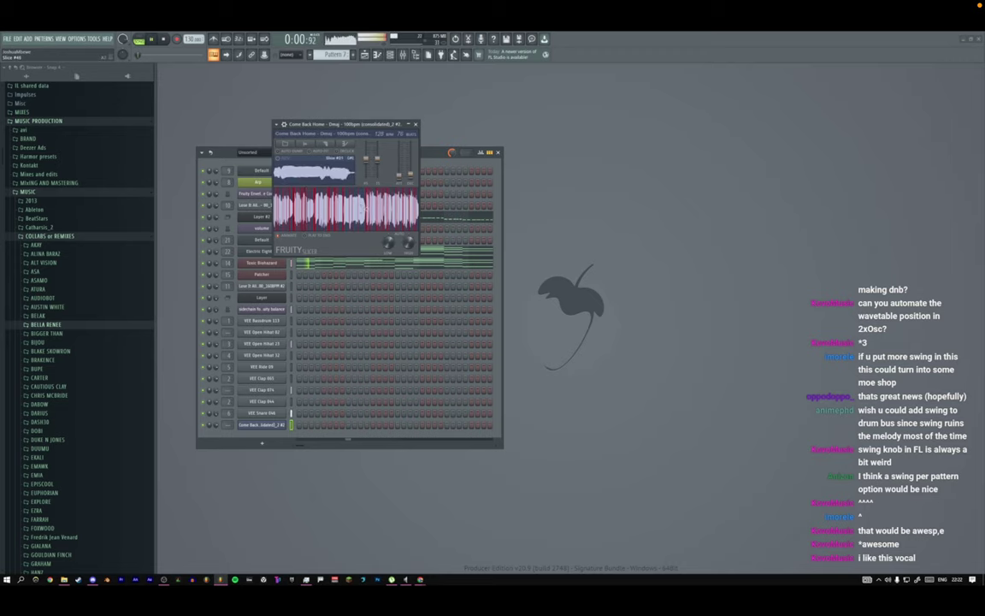
pyautogui.click(416, 124)
# Delete the vocal audio clip from track 12 and place a new Pattern 12 at the start of that track.
pyautogui.click(365, 56)
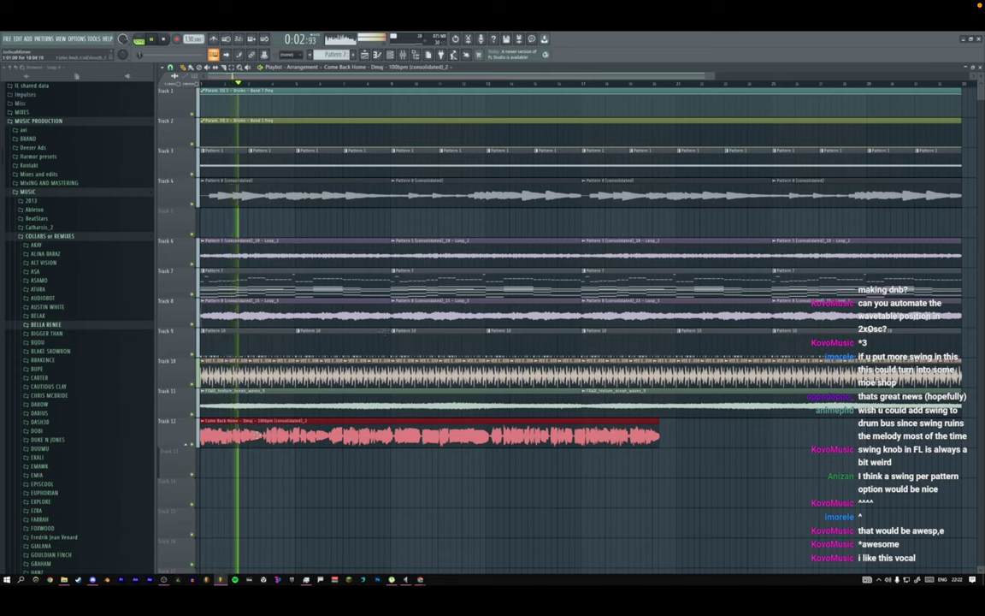
pyautogui.rightClick(389, 425)
pyautogui.press('space')
pyautogui.press('space')
pyautogui.press('space')
pyautogui.press('F4')
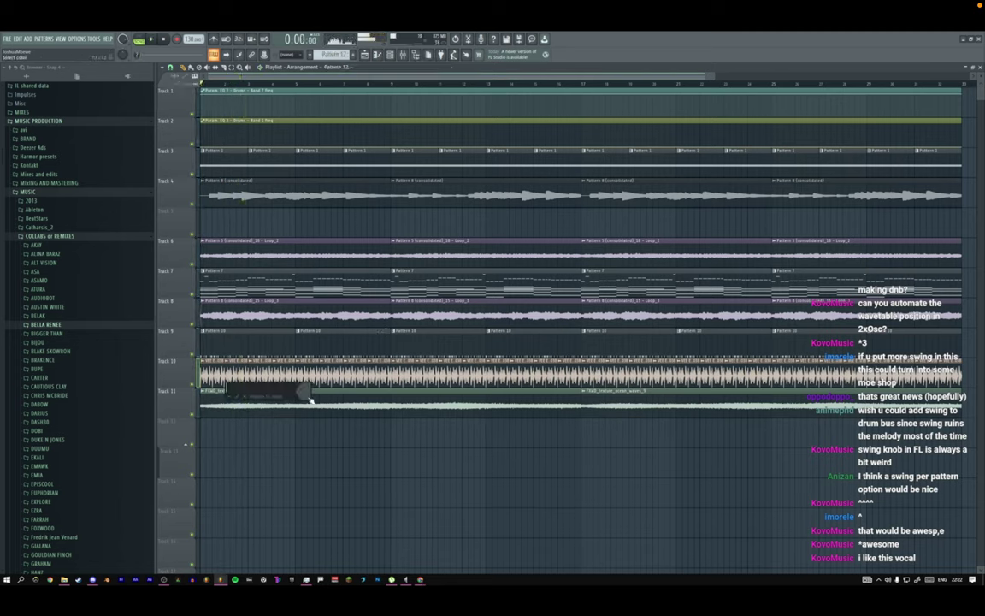
pyautogui.press('space')
pyautogui.doubleClick(210, 431)
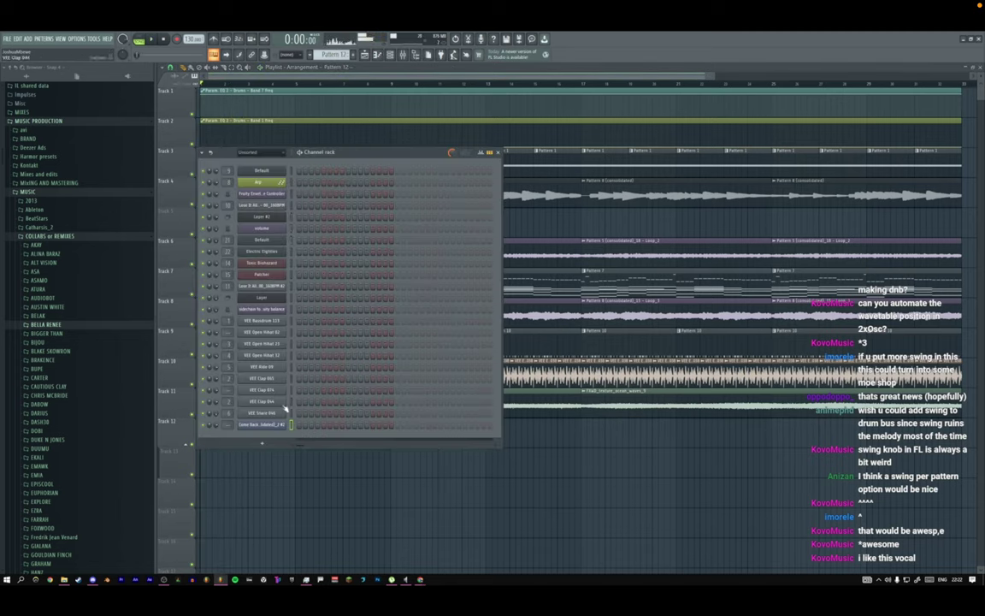
# Open the vocal slicer's piano roll in Pattern 12 and play the arrangement in song mode to audition slices.
pyautogui.rightClick(284, 420)
pyautogui.click(300, 424)
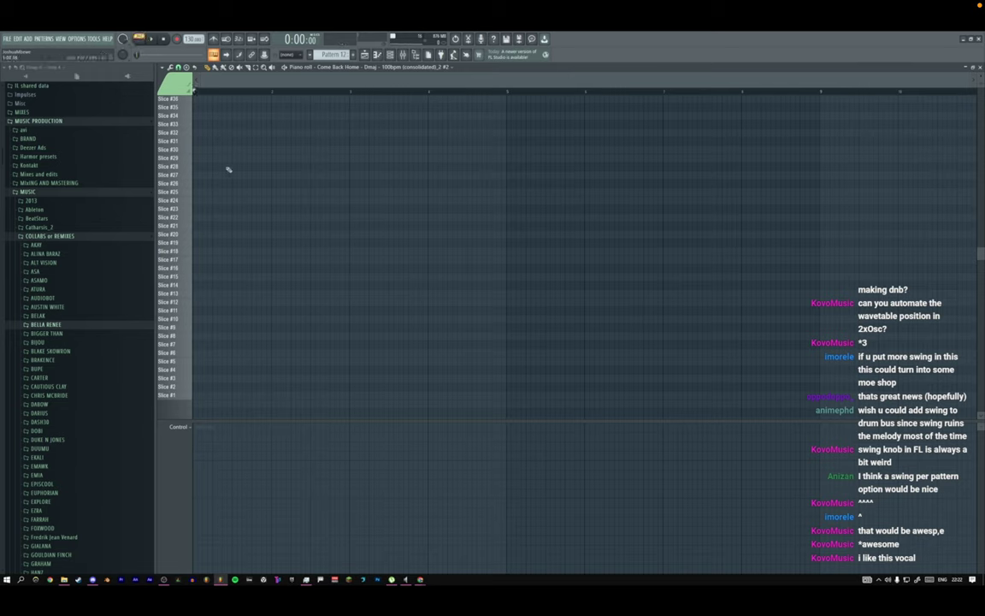
pyautogui.press('space')
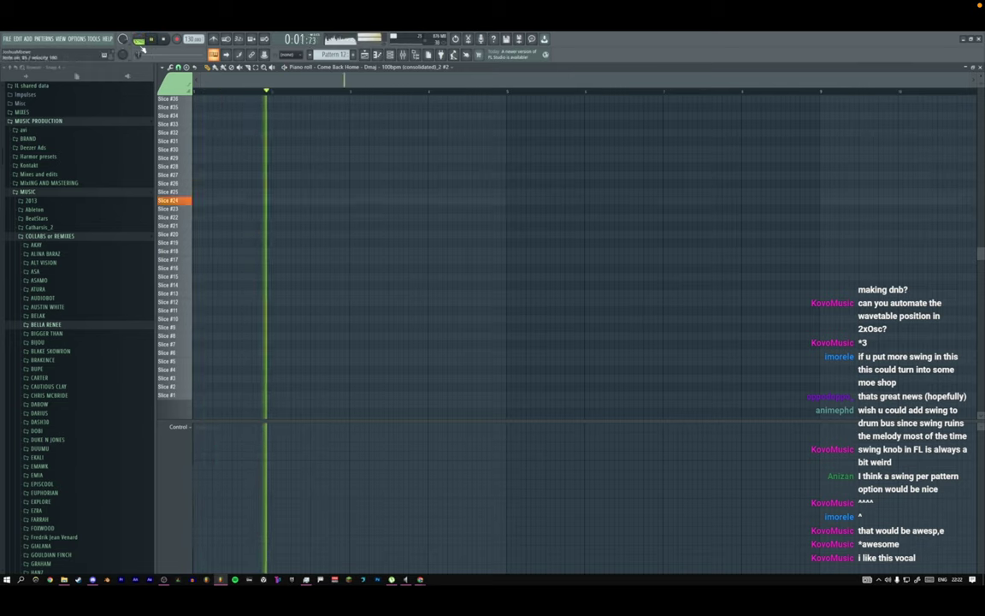
# Examine the vocal slicer channel's miscellaneous settings and slice view while the arrangement plays.
pyautogui.press('F7')
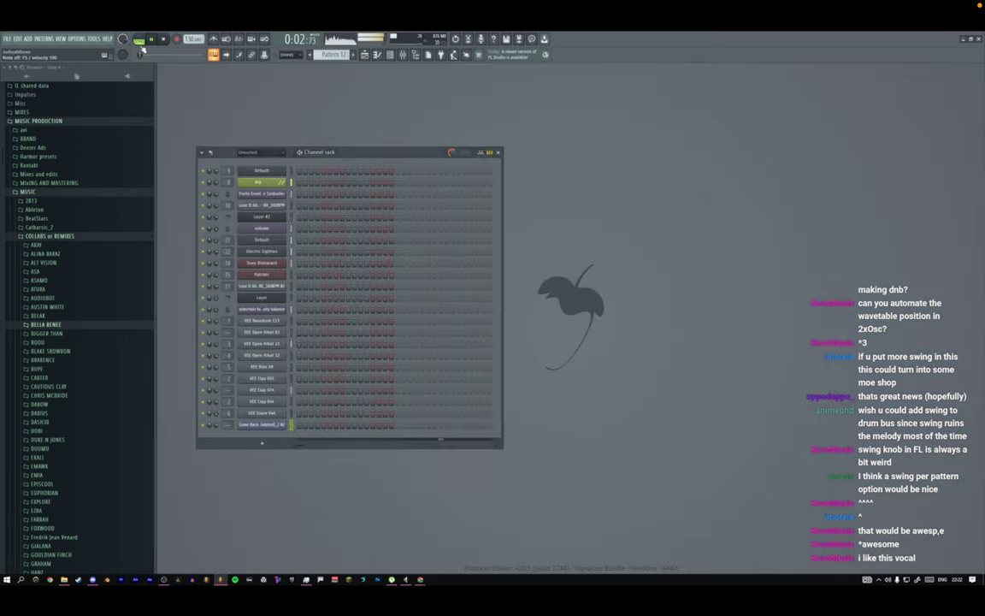
pyautogui.click(265, 423)
pyautogui.click(284, 124)
pyautogui.click(316, 137)
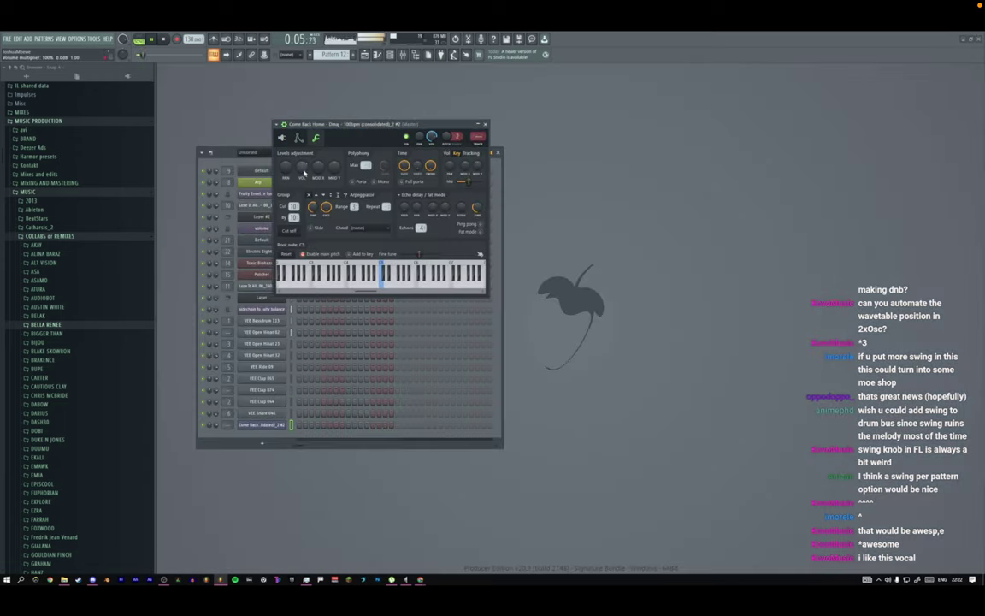
pyautogui.click(282, 138)
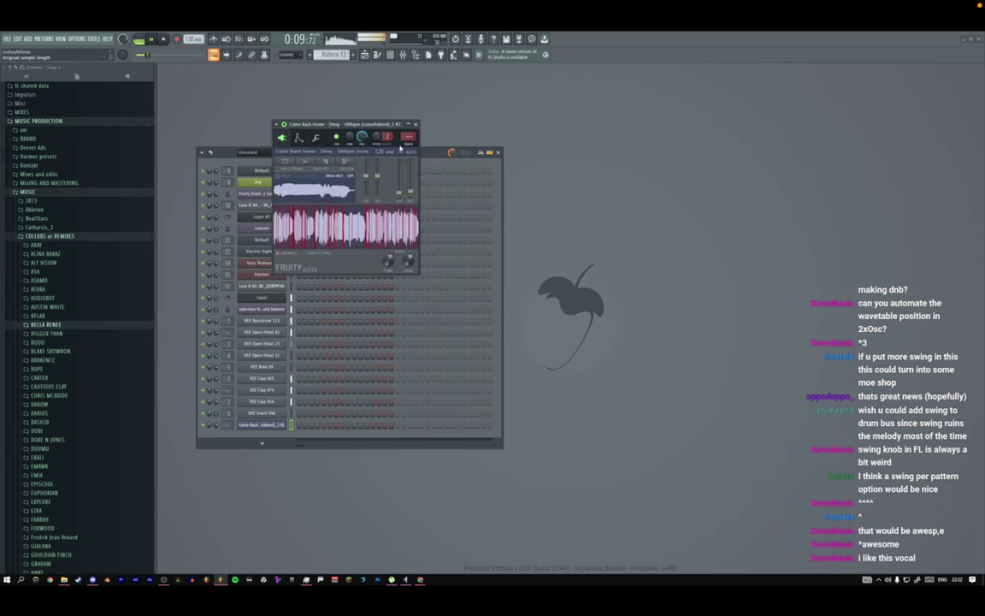
pyautogui.press('space')
pyautogui.press('Escape')
# Place notes on Slice #21 and Slice #9 at the start of Pattern 12 and raise their velocity.
pyautogui.press('F7')
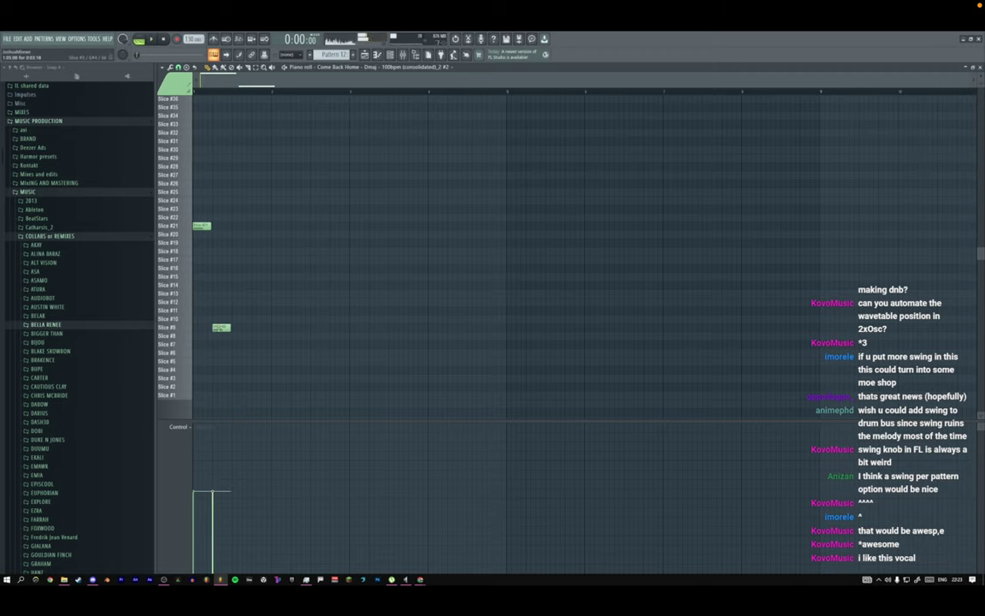
pyautogui.click(183, 451)
pyautogui.click(200, 495)
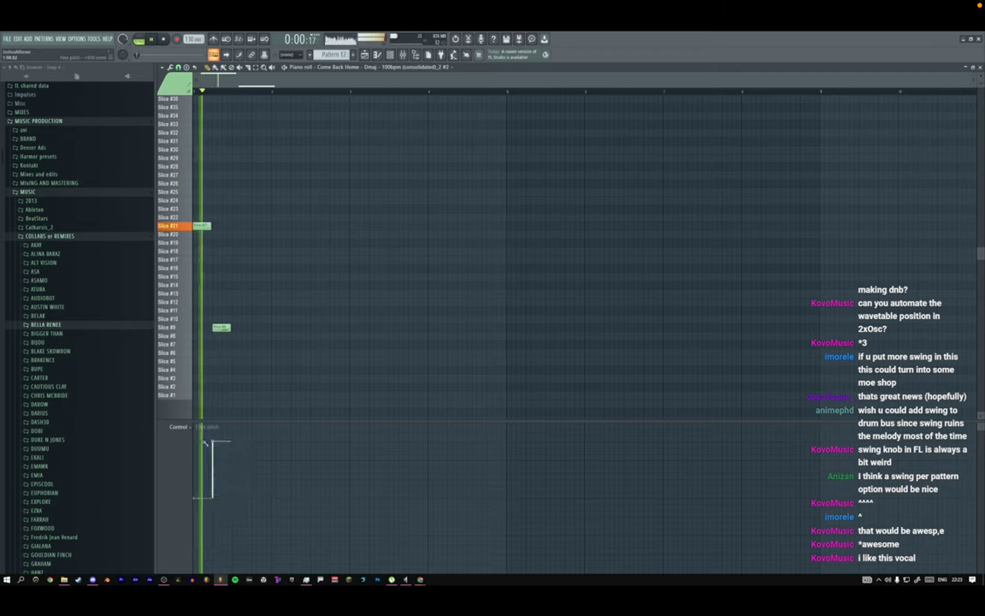
pyautogui.click(172, 447)
pyautogui.click(200, 473)
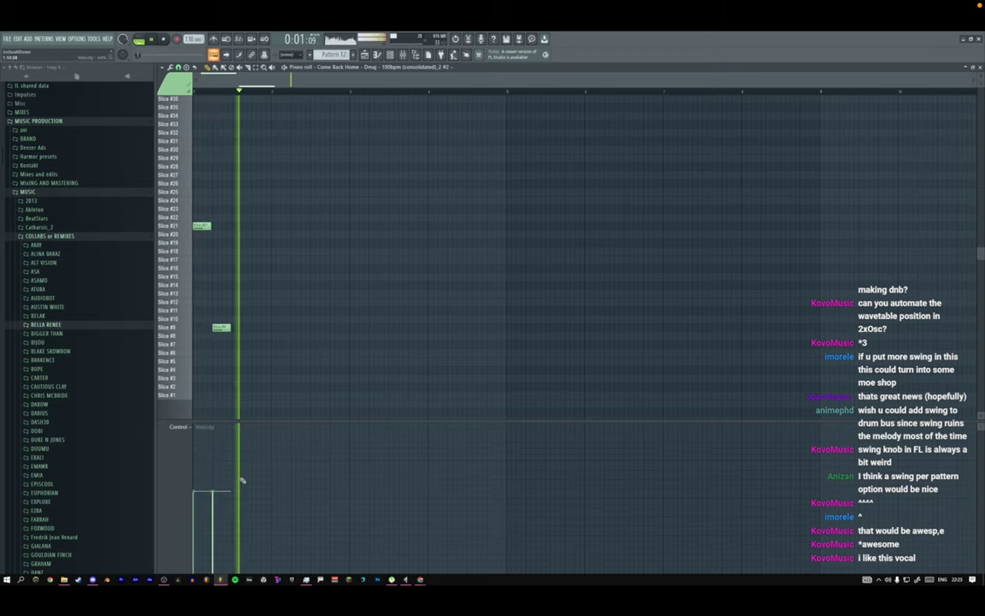
pyautogui.moveTo(191, 435); pyautogui.dragTo(196, 448)
# Shift and shorten the Slice #9 note, add a short Slice #2 note after it and audition the phrase.
pyautogui.moveTo(224, 329); pyautogui.dragTo(247, 331)
pyautogui.click(240, 354)
pyautogui.press('space')
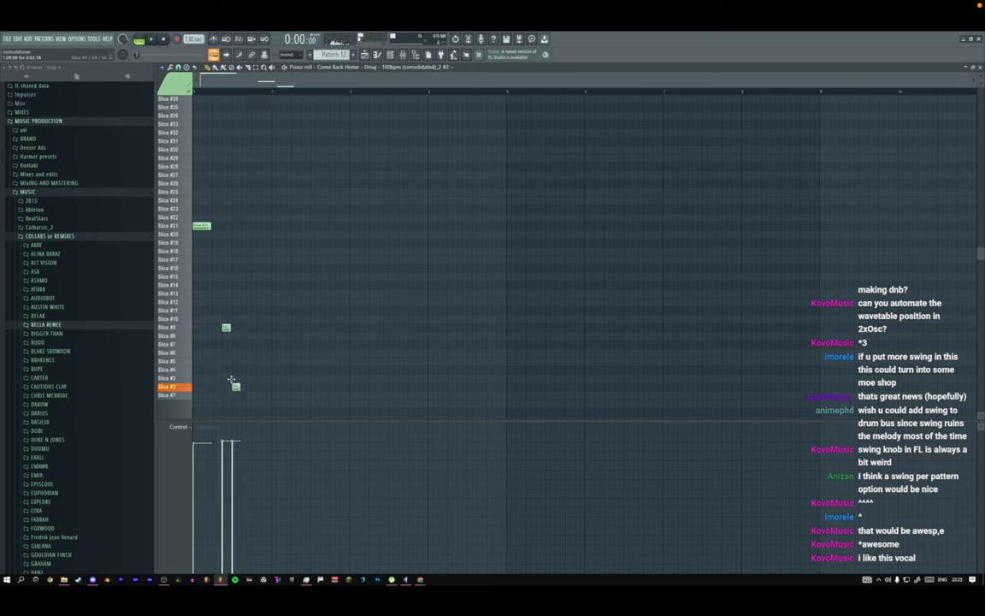
# Try the third note on other slices, including Slice #13, auditioning each, and remove that note.
pyautogui.moveTo(241, 379)
pyautogui.mouseDown()
pyautogui.moveTo(251, 378)
pyautogui.moveTo(241, 378)
pyautogui.mouseUp()
pyautogui.press('space')
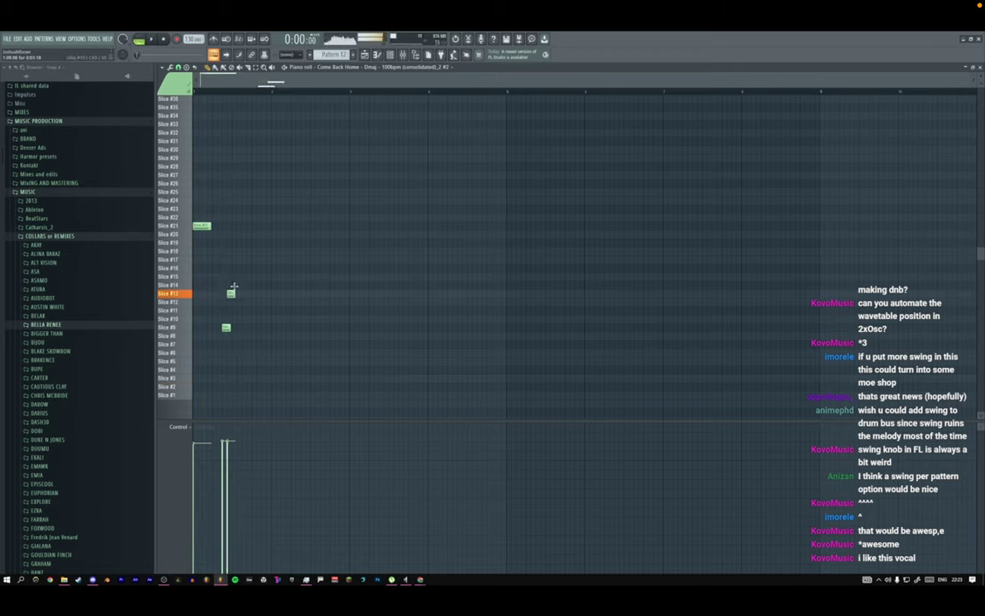
pyautogui.press('space')
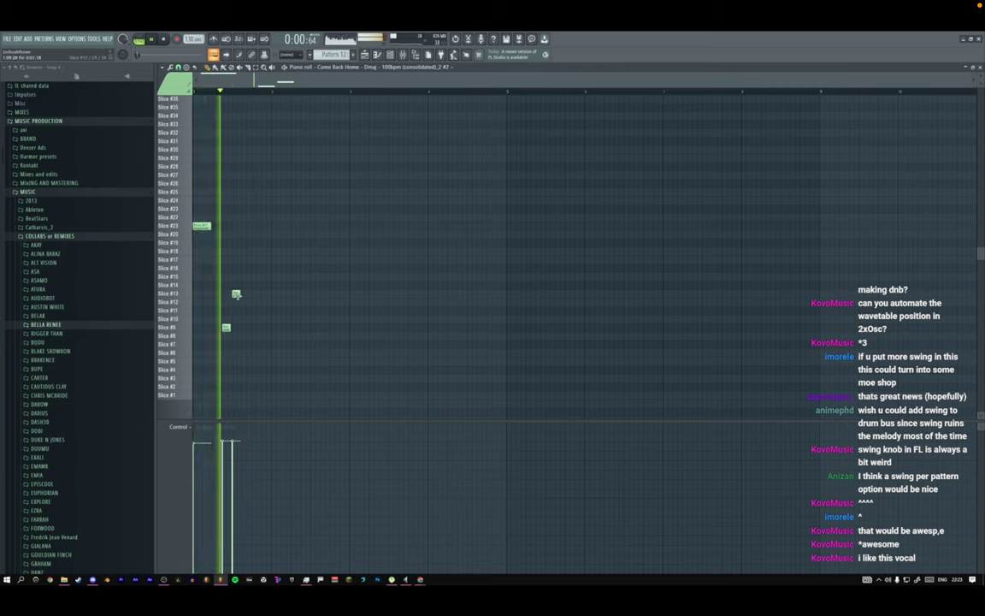
pyautogui.press('space')
pyautogui.moveTo(238, 295); pyautogui.dragTo(235, 273)
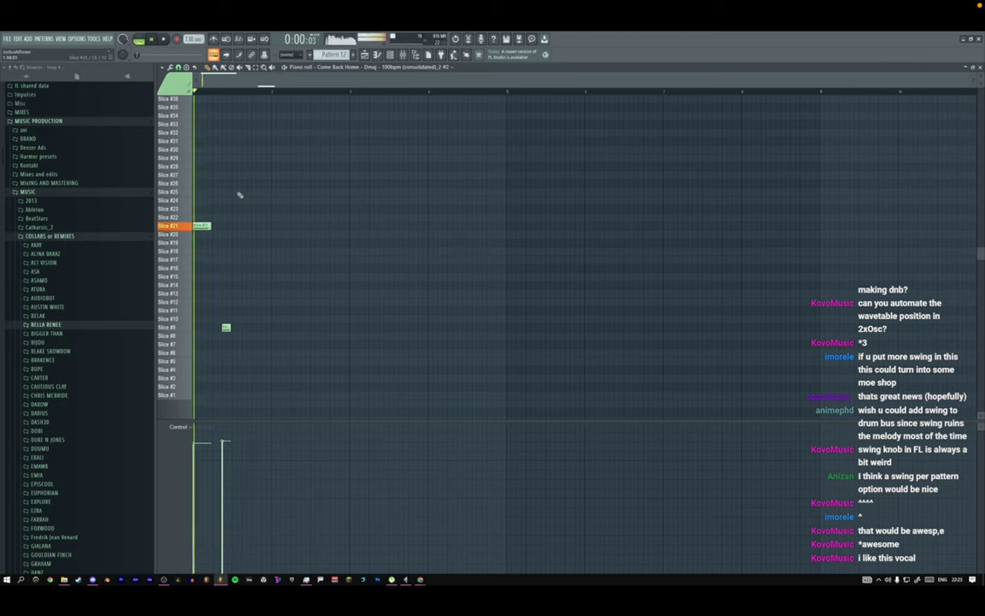
pyautogui.press('space')
# Show fine pitch in the control lane, try a pitch change on the vocal notes and undo it.
pyautogui.rightClick(177, 463)
pyautogui.click(198, 509)
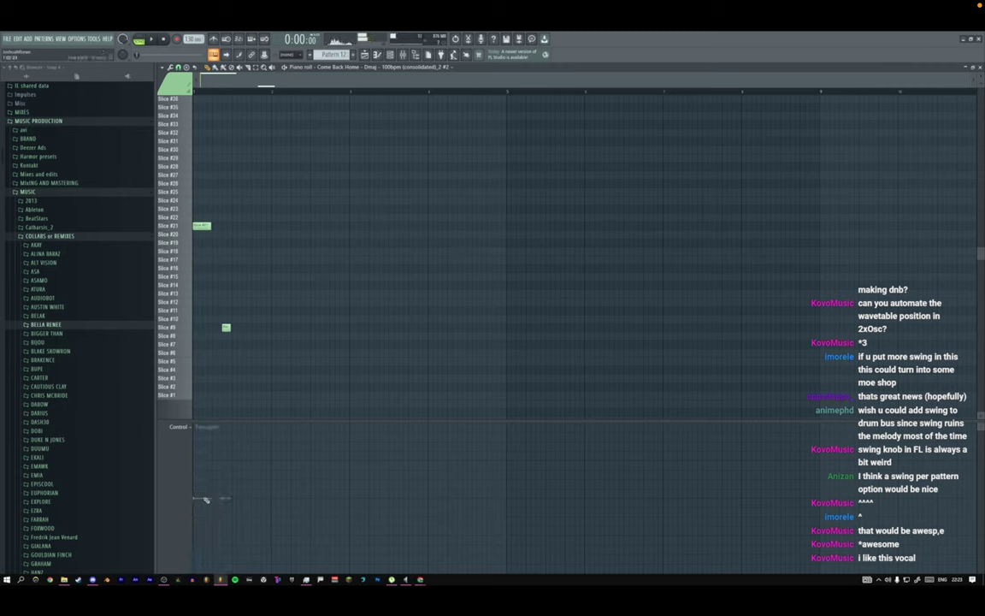
pyautogui.press('space')
pyautogui.press('space')
pyautogui.hotkey('ctrl', 'z')
pyautogui.press('space')
pyautogui.press('space')
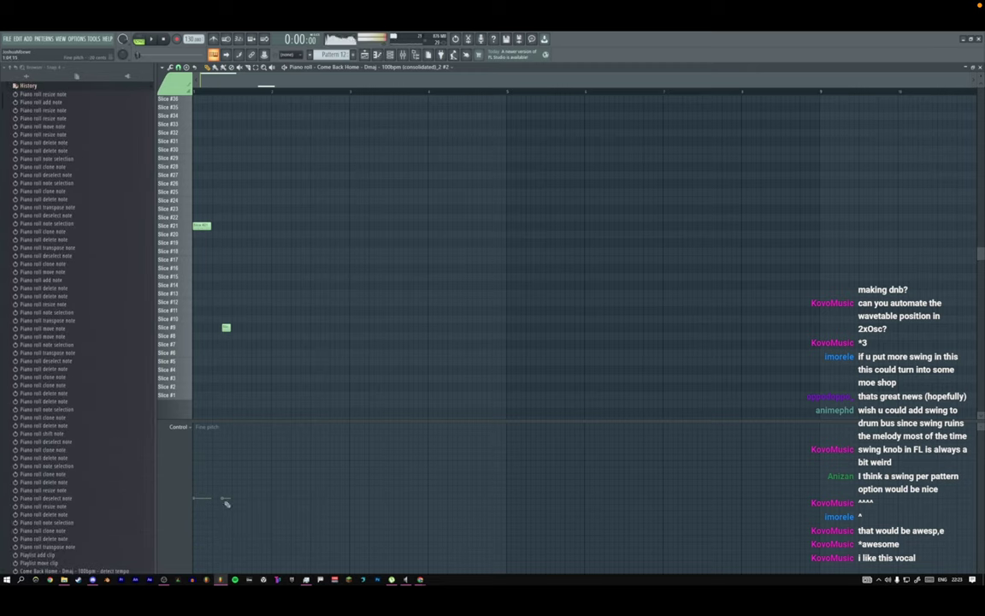
# Lower the fine pitch of the Slice #9 note and replay the phrase repeatedly to judge it.
pyautogui.press('space')
pyautogui.moveTo(222, 505); pyautogui.dragTo(228, 527)
pyautogui.press('space')
pyautogui.press('space')
pyautogui.press('space')
pyautogui.press('space')
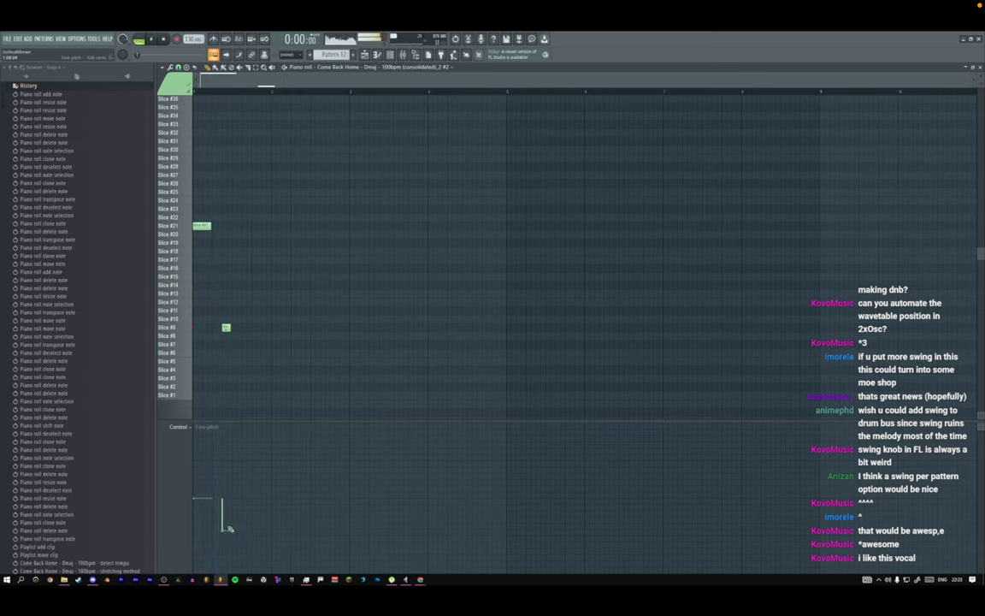
pyautogui.press('space')
pyautogui.press('space')
pyautogui.press('space')
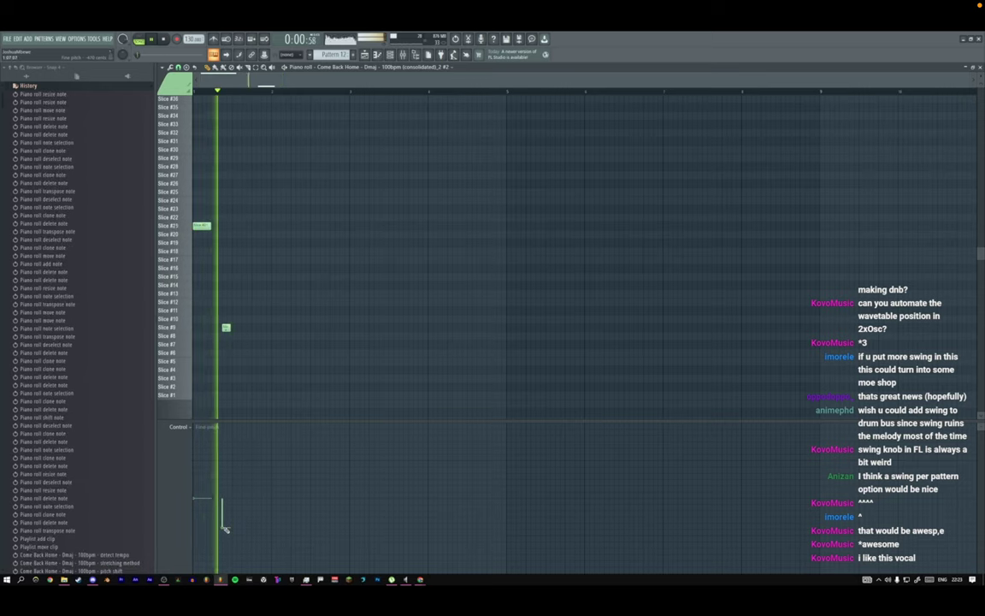
pyautogui.press('space')
pyautogui.press('space')
pyautogui.press('space')
pyautogui.press('space')
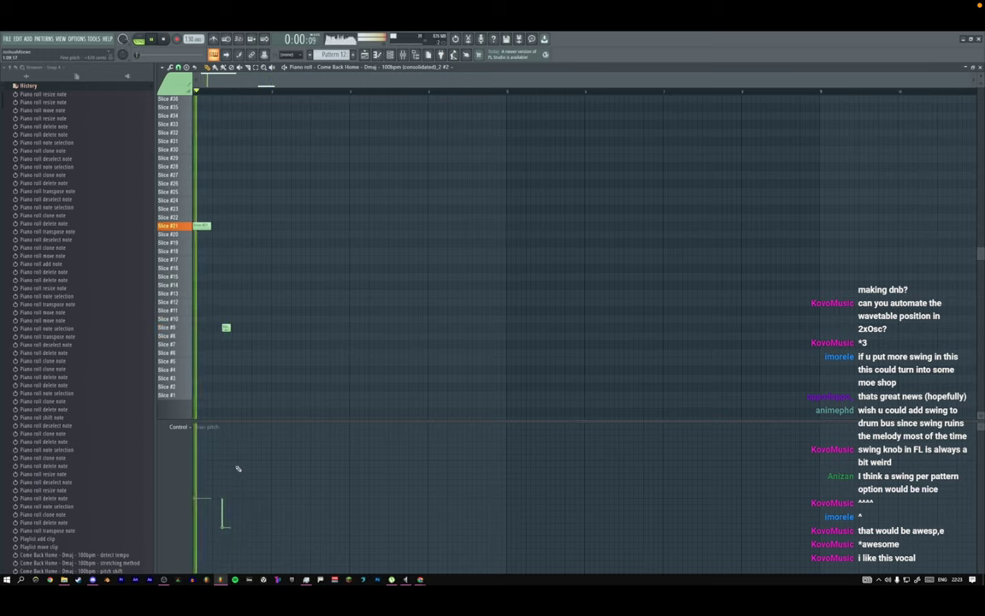
# Reset the fine pitch of the Slice #9 note and delete that note.
pyautogui.press('space')
pyautogui.press('space')
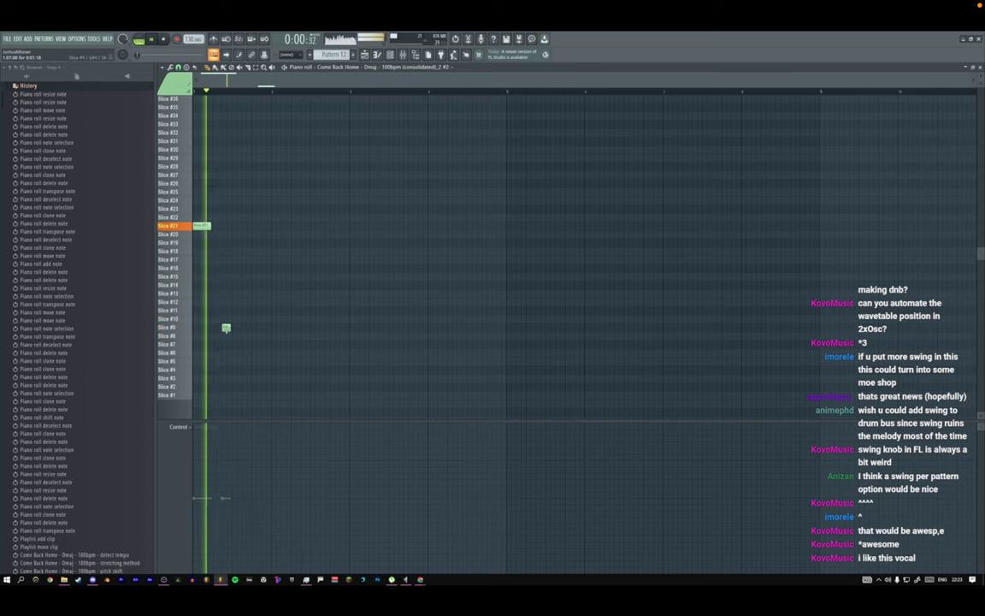
pyautogui.press('space')
pyautogui.rightClick(226, 328)
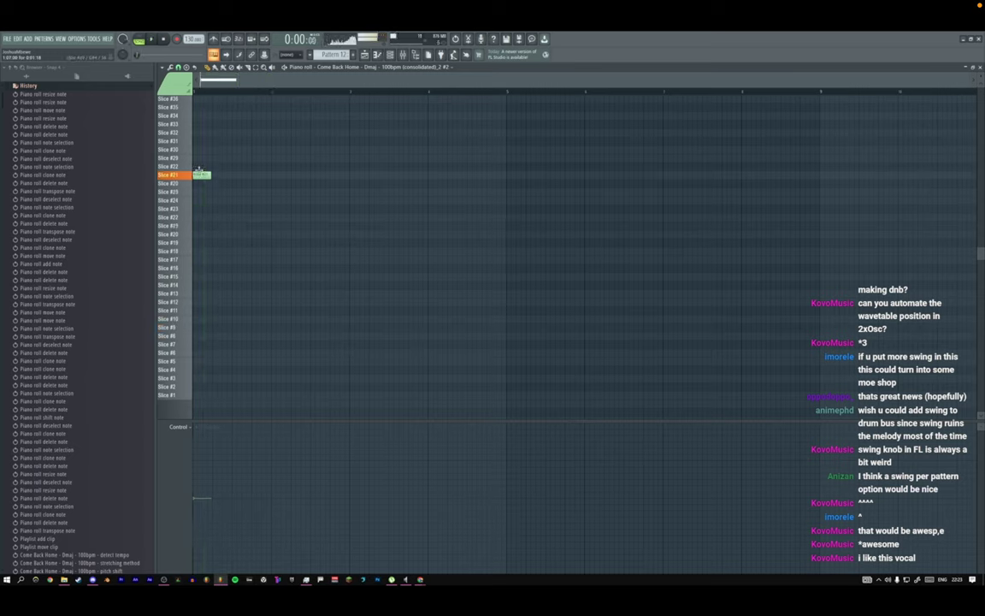
# Try the opening note on higher slices, including Slice #30 and Slice #33, auditioning each.
pyautogui.press('space')
pyautogui.moveTo(201, 166); pyautogui.dragTo(204, 150)
pyautogui.press('space')
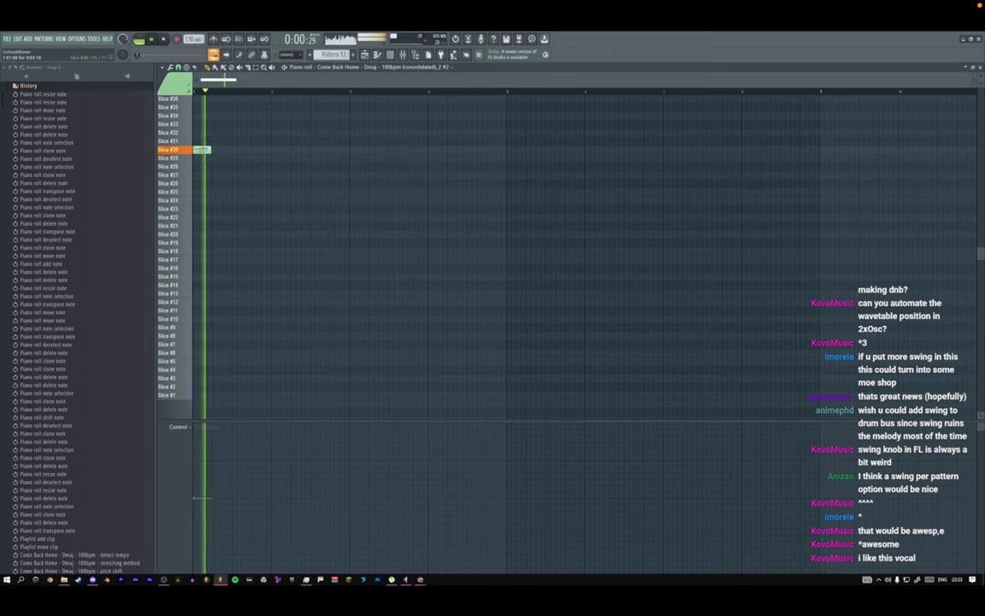
pyautogui.press('space')
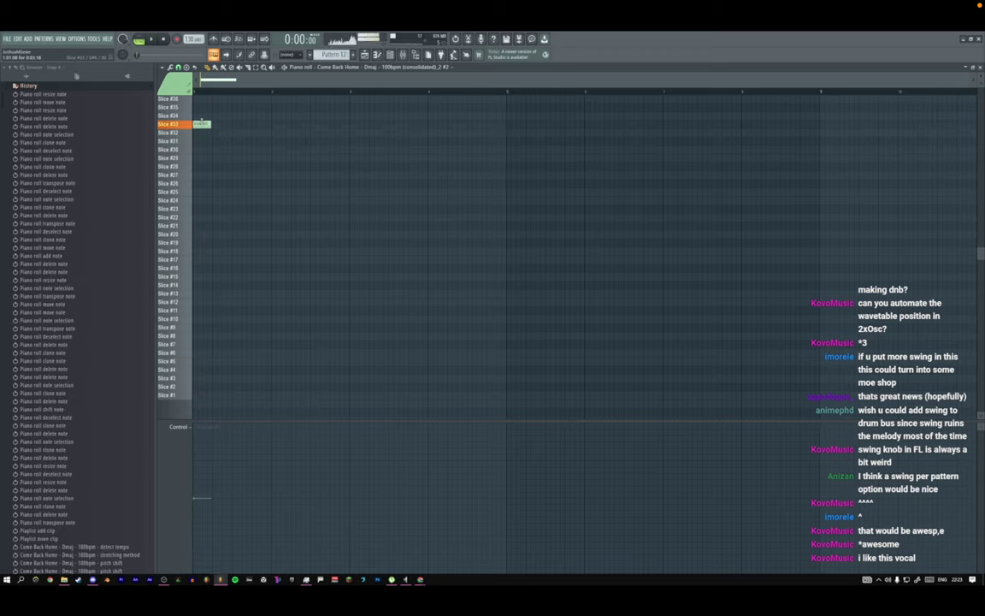
# Replace the opening note of Pattern 12 with a note on Slice #42 and audition it.
pyautogui.scroll(5, 207, 189)
pyautogui.rightClick(201, 250)
pyautogui.click(195, 191)
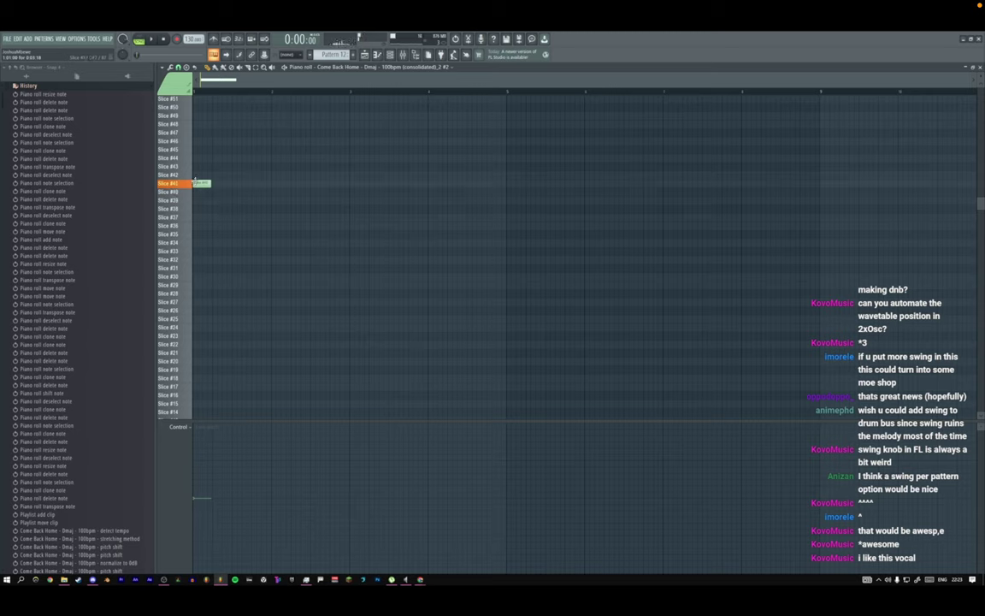
pyautogui.press('space')
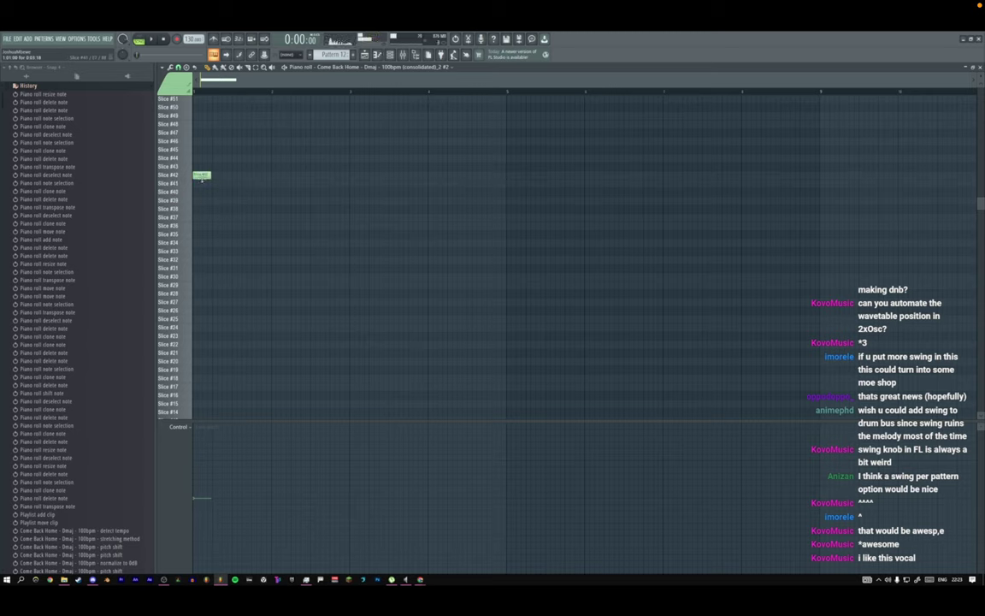
# Show velocity in the control lane and slightly reduce the velocity of the Slice #42 note.
pyautogui.click(183, 455)
pyautogui.click(202, 471)
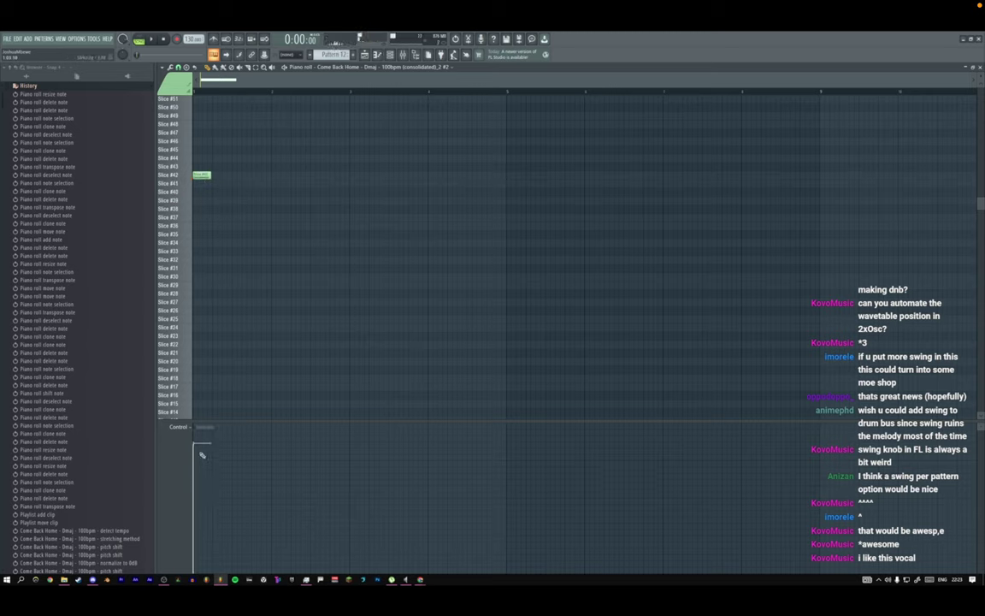
pyautogui.press('space')
# Add short notes on Slice #45 and Slice #49 after the opening Slice #42 note.
pyautogui.click(210, 149)
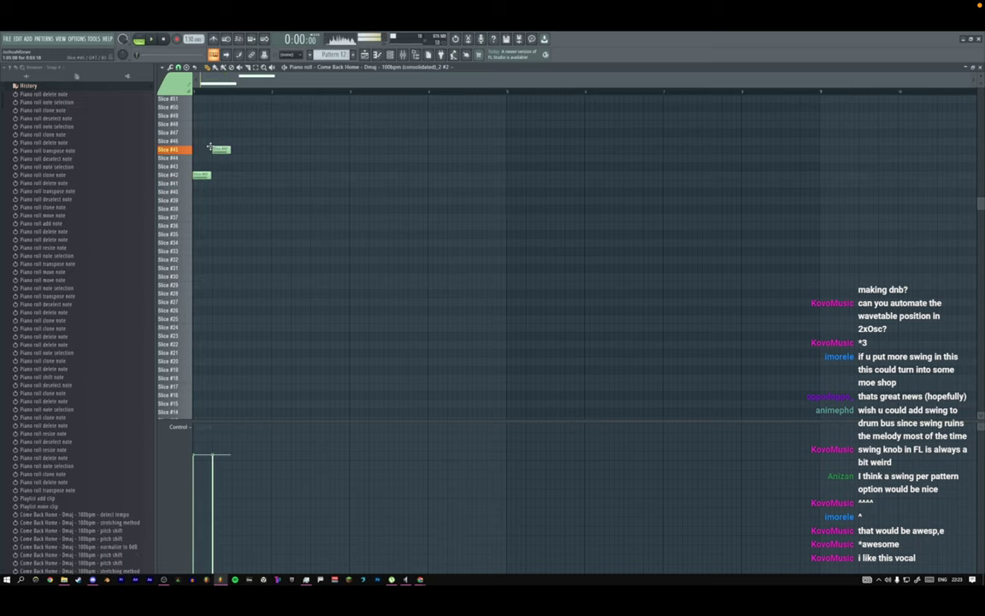
pyautogui.scroll(2, 237, 191)
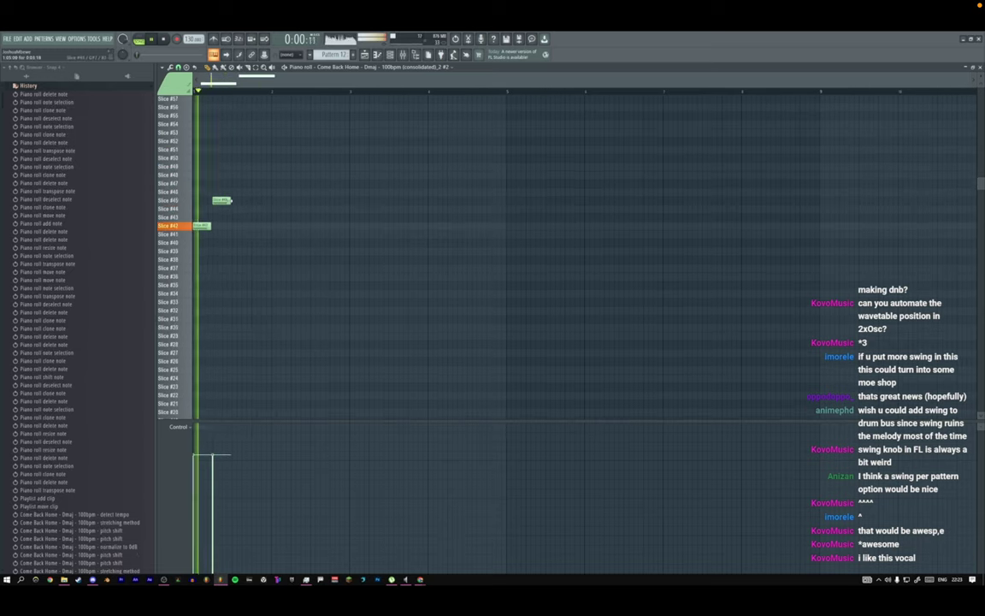
pyautogui.click(223, 174)
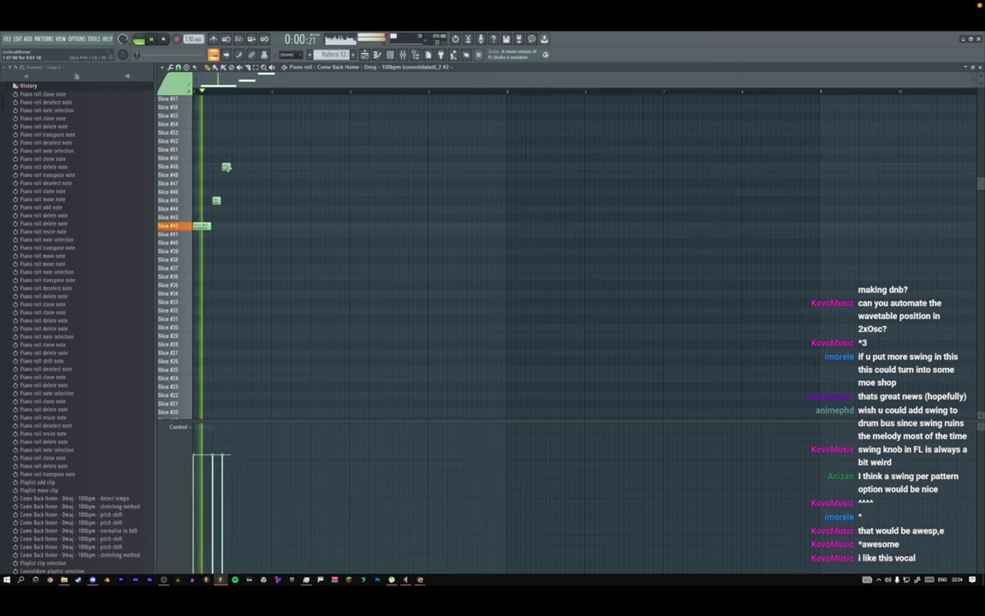
# Remove the notes on Slice #42, #45 and #49 and place a note on Slice #51 instead.
pyautogui.moveTo(226, 167); pyautogui.dragTo(232, 201)
pyautogui.press('space')
pyautogui.press('space')
pyautogui.press('space')
pyautogui.rightClick(221, 201)
pyautogui.click(214, 158)
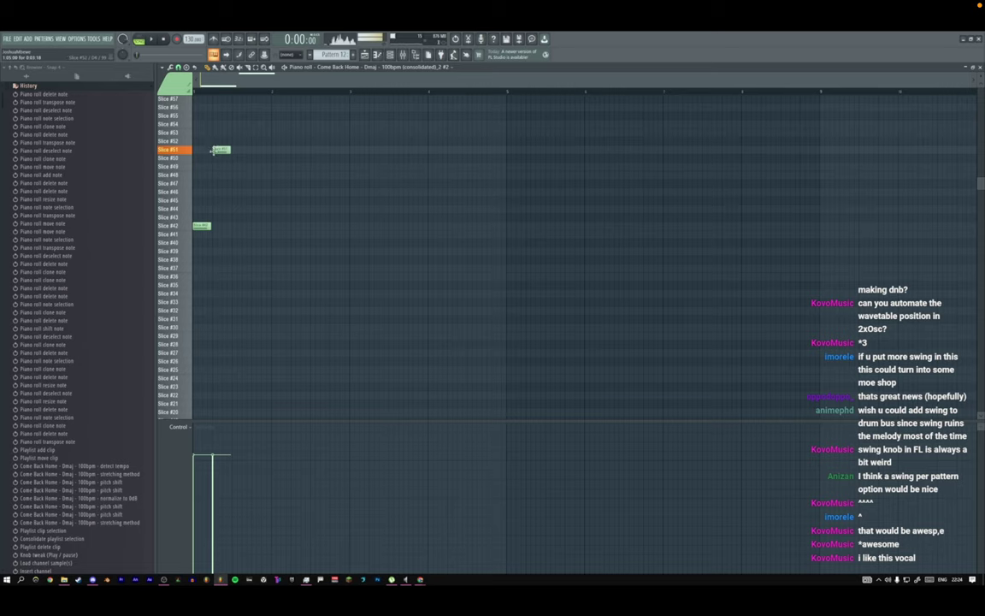
pyautogui.rightClick(214, 150)
pyautogui.click(218, 151)
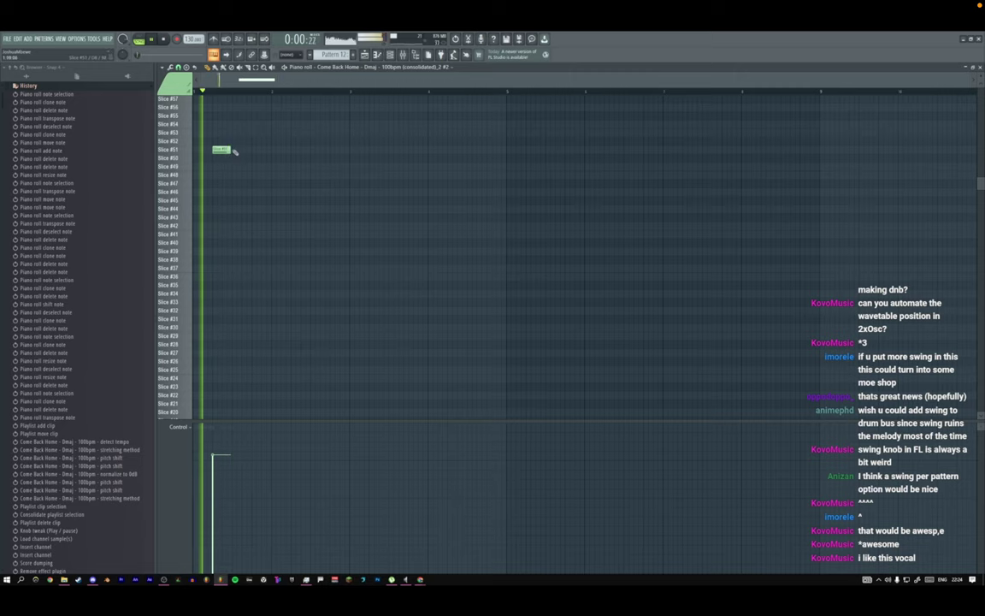
# Add a note on Slice #54 after the Slice #51 note, shorten it and start it slightly later.
pyautogui.press('space')
pyautogui.click(238, 125)
pyautogui.press('space')
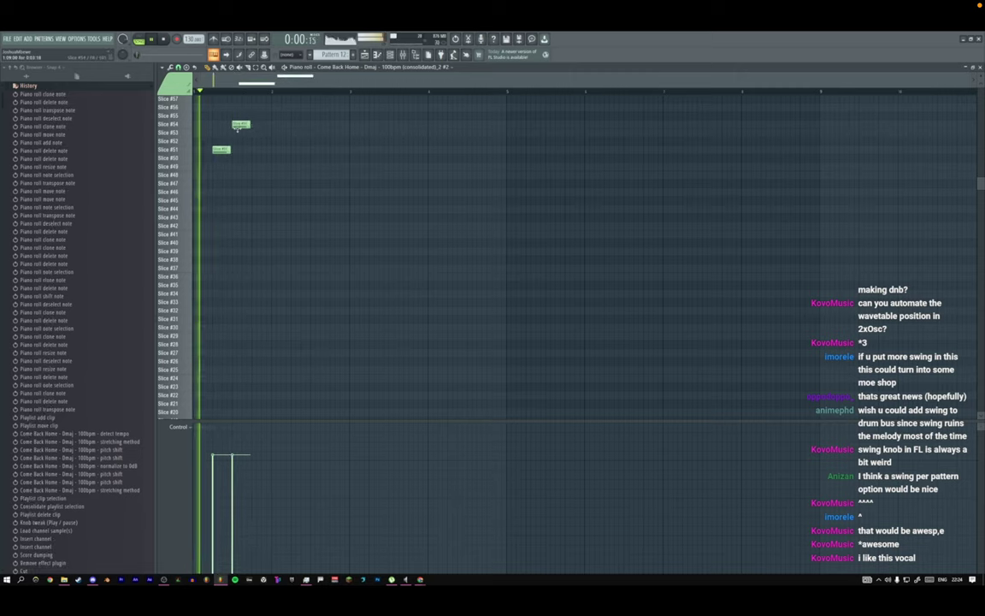
pyautogui.moveTo(234, 126); pyautogui.dragTo(248, 126)
pyautogui.press('space')
# Add a short note right after the Slice #54 note and try it on Slice #36 and Slice #34.
pyautogui.click(248, 200)
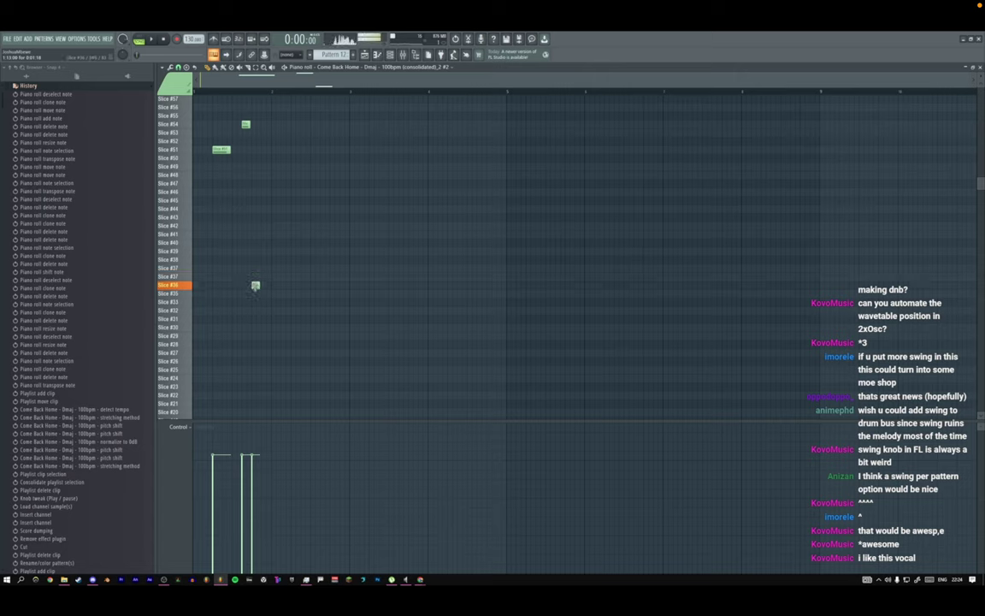
pyautogui.click(263, 295)
pyautogui.rightClick(265, 295)
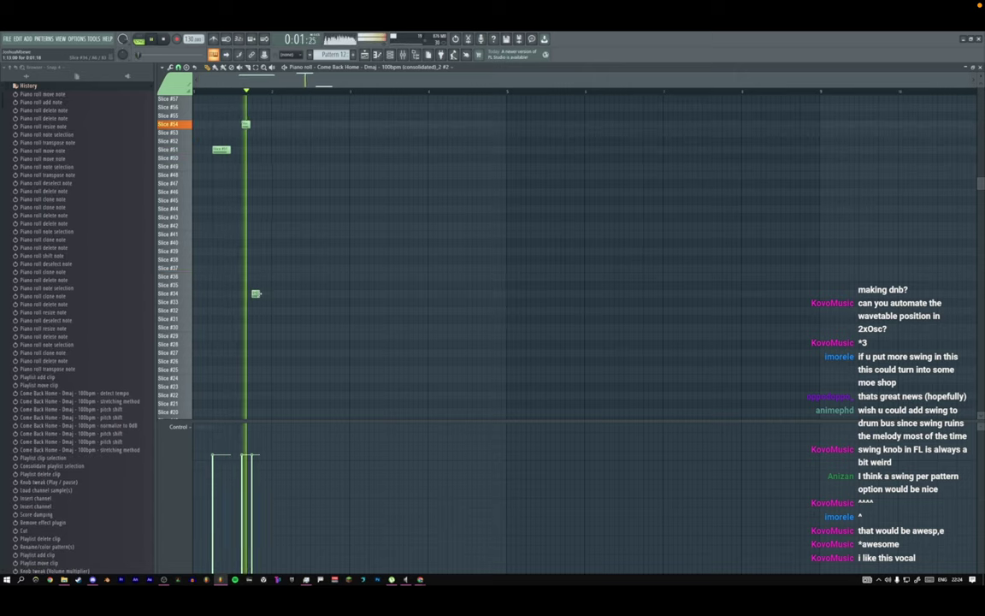
pyautogui.press('space')
# Lengthen the last note and move it down to Slice #28, auditioning the phrase.
pyautogui.moveTo(259, 294); pyautogui.dragTo(261, 323)
pyautogui.press('space')
pyautogui.press('space')
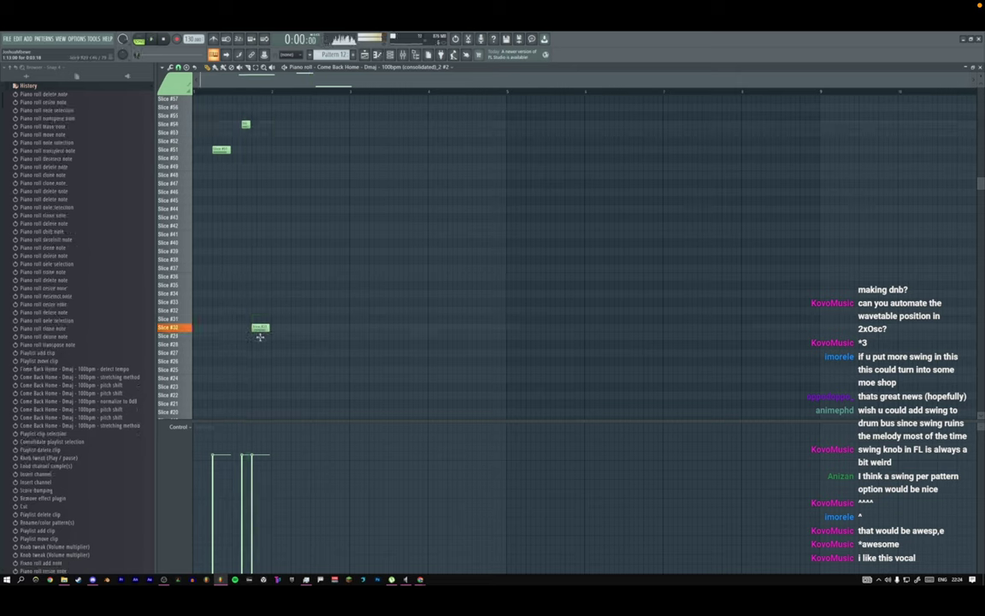
pyautogui.press('space')
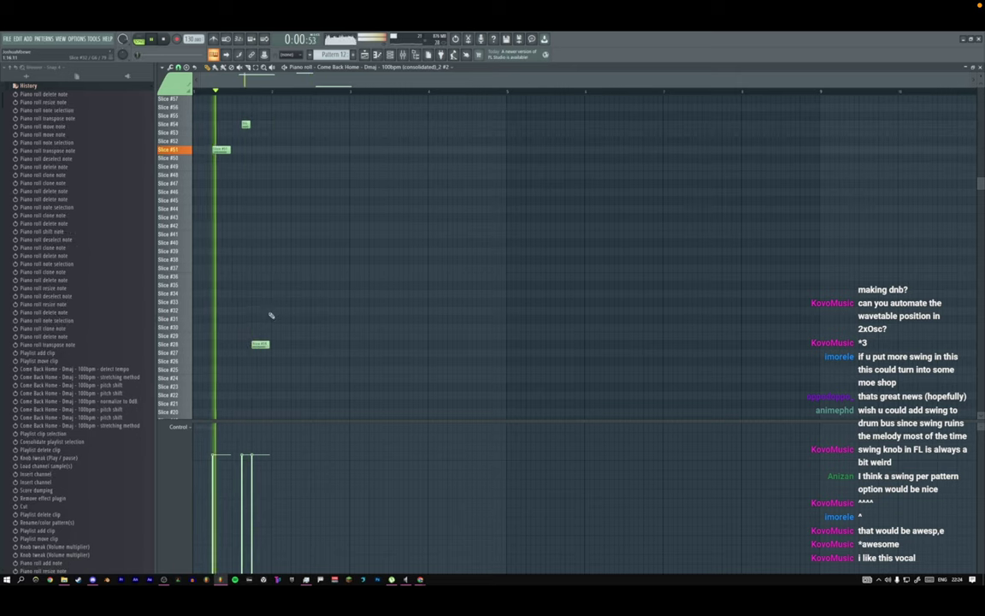
pyautogui.press('space')
pyautogui.press('space')
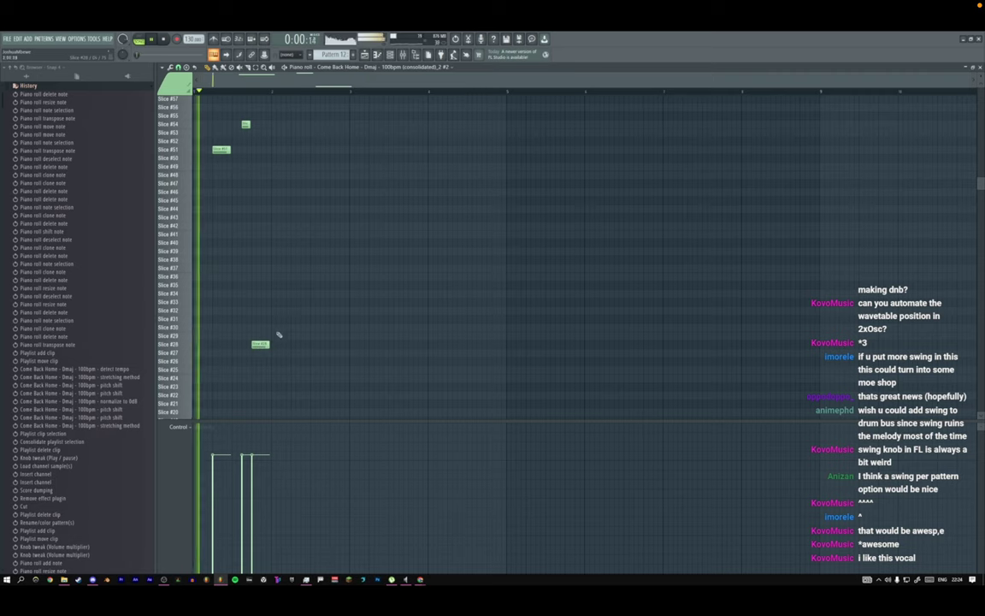
pyautogui.press('space')
pyautogui.press('space')
# Duplicate the first bar of slice notes three times to fill four bars and play the result.
pyautogui.moveTo(269, 92); pyautogui.dragTo(175, 98)
pyautogui.hotkey('ctrl', 'b')
pyautogui.hotkey('ctrl', 'b')
pyautogui.hotkey('ctrl', 'b')
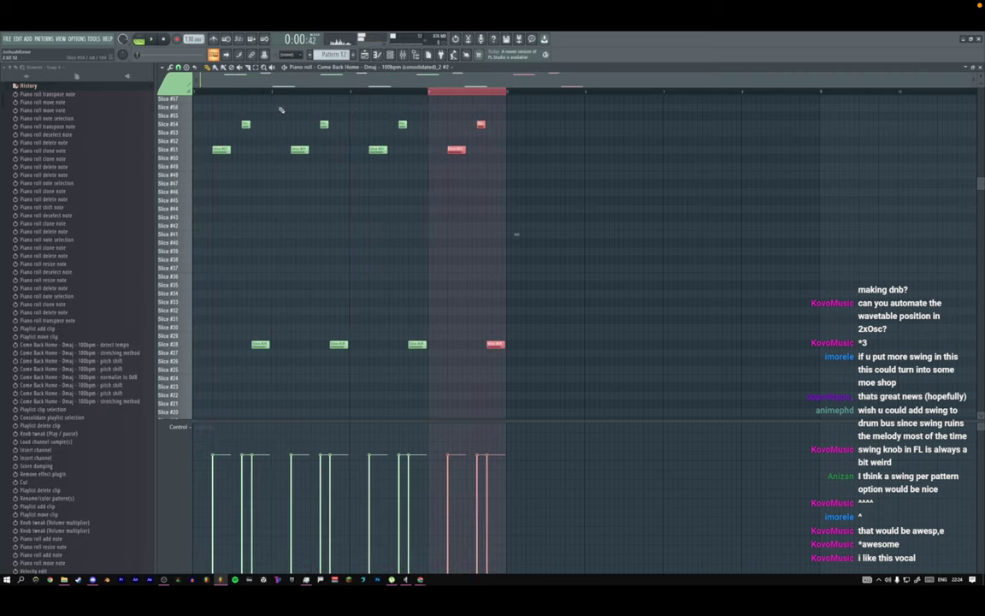
pyautogui.keyDown('ctrl'); pyautogui.click(371, 93); pyautogui.keyUp('ctrl')
pyautogui.press('space')
# Repeat the four-bar Pattern 12 clip along Track 12 of the playlist.
pyautogui.press('F5')
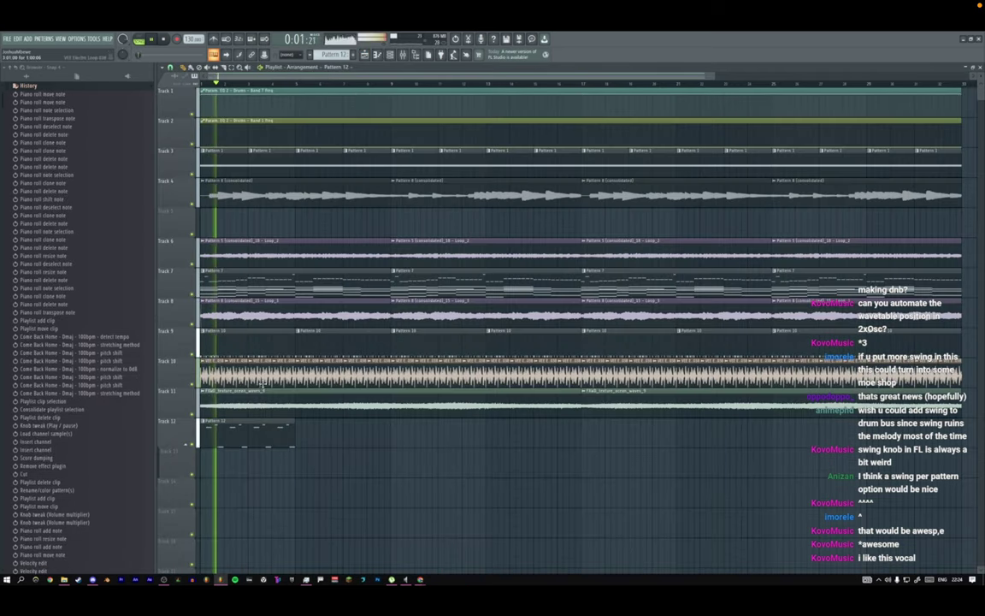
pyautogui.keyDown('ctrl'); pyautogui.click(259, 428); pyautogui.keyUp('ctrl')
pyautogui.hotkey('ctrl', 'b')
pyautogui.hotkey('ctrl', 'b')
pyautogui.hotkey('ctrl', 'b')
pyautogui.hotkey('ctrl', 'b')
pyautogui.hotkey('ctrl', 'b')
pyautogui.hotkey('ctrl', 'b')
pyautogui.hotkey('ctrl', 'b')
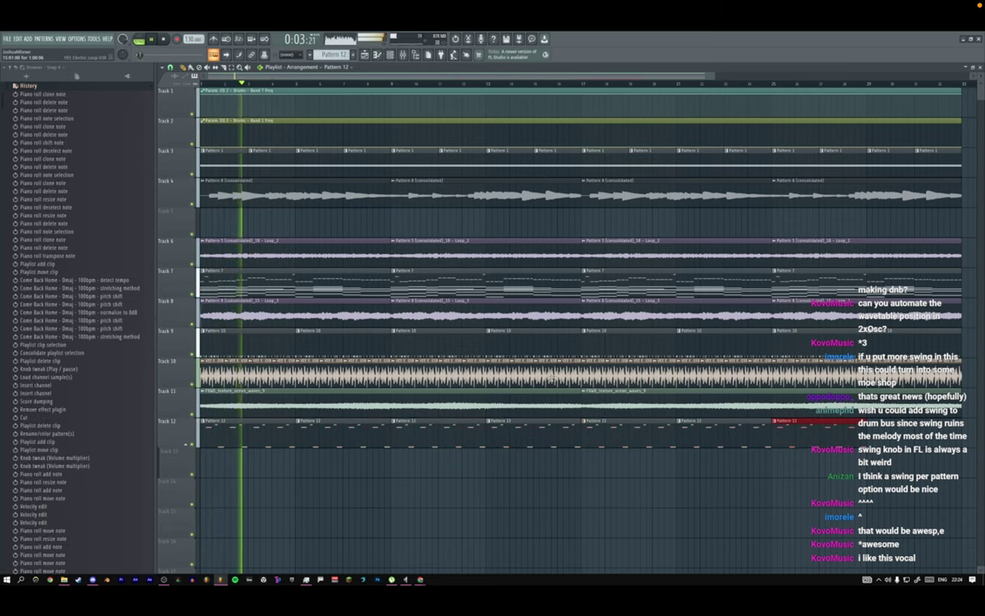
# Delete the duplicated Pattern 12 clips from Track 12 and shorten the remaining clip to one bar.
pyautogui.moveTo(311, 436); pyautogui.dragTo(922, 448)
pyautogui.press('space')
pyautogui.moveTo(293, 426); pyautogui.dragTo(227, 427)
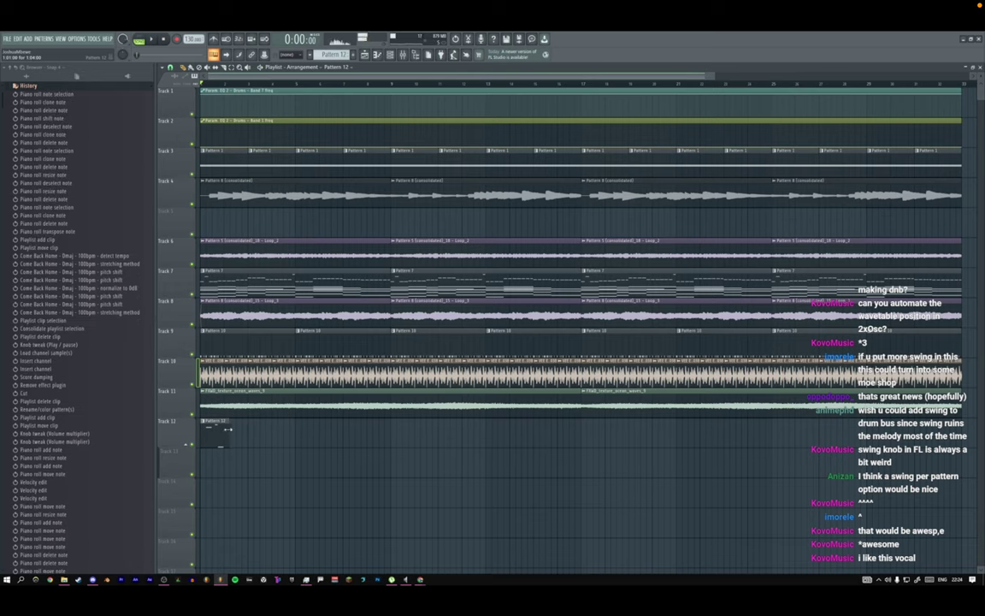
# Duplicate the one-bar Pattern 12 clip repeatedly along Track 12 during playback.
pyautogui.press('space')
pyautogui.hotkey('ctrl', 'b')
pyautogui.hotkey('ctrl', 'b')
pyautogui.hotkey('ctrl', 'b')
pyautogui.hotkey('ctrl', 'b')
pyautogui.hotkey('ctrl', 'b')
pyautogui.hotkey('ctrl', 'b')
pyautogui.hotkey('ctrl', 'b')
pyautogui.hotkey('ctrl', 'b')
pyautogui.hotkey('ctrl', 'b')
pyautogui.hotkey('ctrl', 'b')
pyautogui.hotkey('ctrl', 'b')
pyautogui.hotkey('ctrl', 'b')
pyautogui.hotkey('ctrl', 'b')
pyautogui.hotkey('ctrl', 'b')
pyautogui.hotkey('ctrl', 'b')
pyautogui.hotkey('ctrl', 'b')
pyautogui.hotkey('ctrl', 'b')
pyautogui.hotkey('ctrl', 'b')
pyautogui.hotkey('ctrl', 'b')
pyautogui.hotkey('ctrl', 'b')
pyautogui.hotkey('ctrl', 'b')
pyautogui.hotkey('ctrl', 'b')
pyautogui.hotkey('ctrl', 'b')
pyautogui.hotkey('ctrl', 'b')
pyautogui.hotkey('ctrl', 'b')
pyautogui.hotkey('ctrl', 'b')
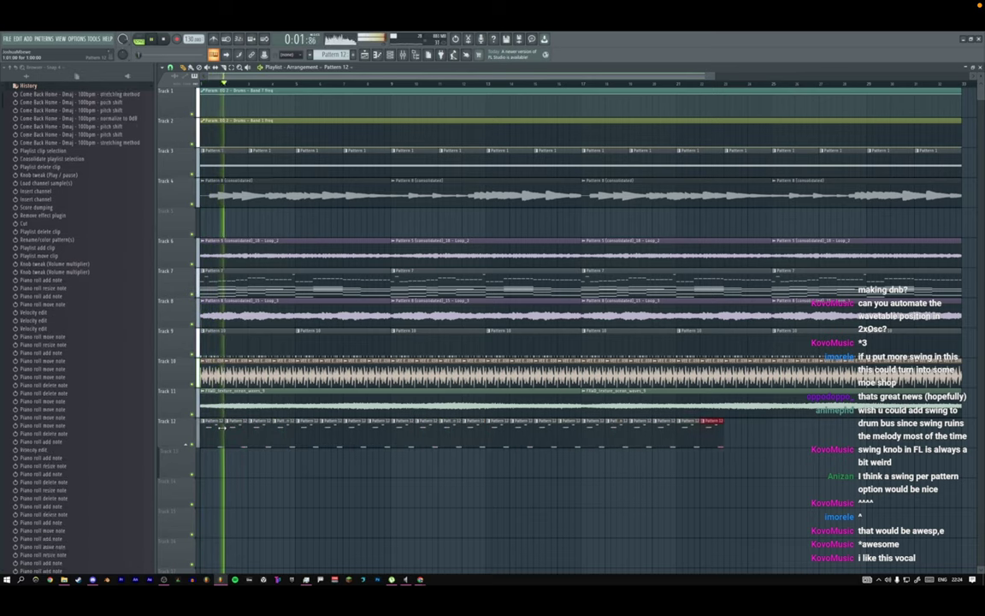
# Open Pattern 12 in the piano roll and delete the duplicated notes in bars 2 to 4.
pyautogui.doubleClick(200, 438)
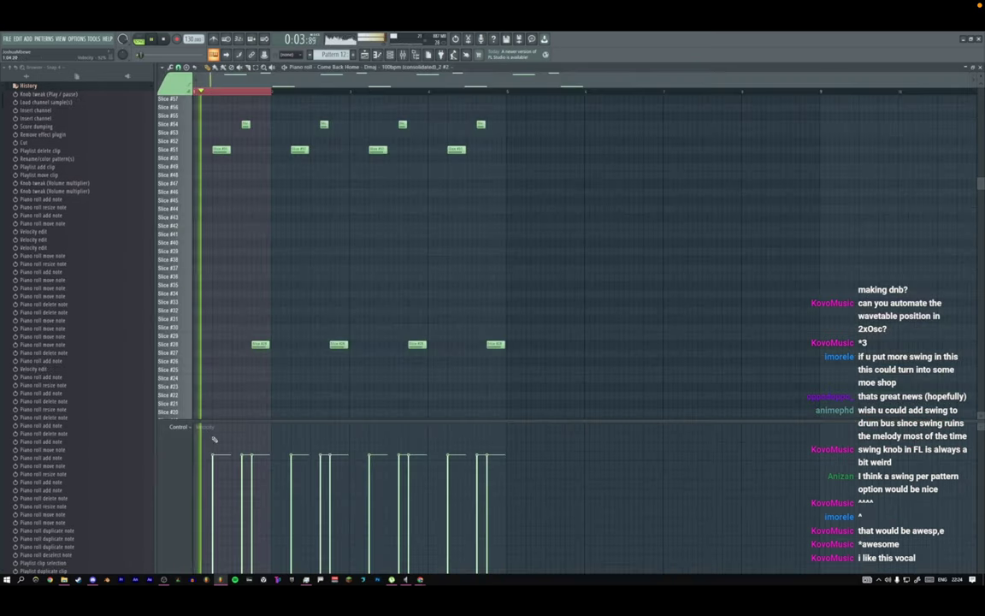
pyautogui.moveTo(504, 112); pyautogui.dragTo(305, 414)
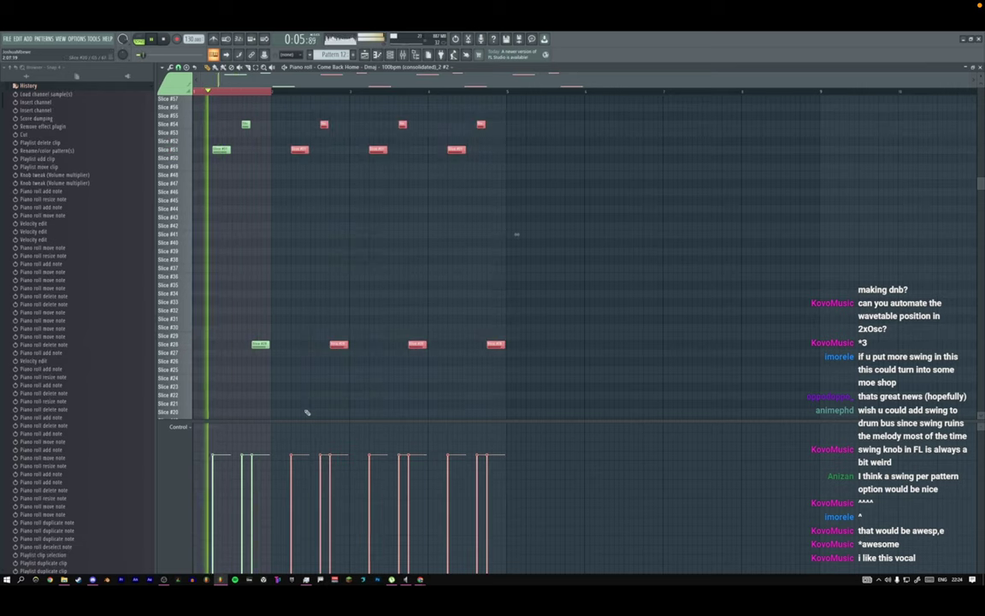
pyautogui.press('Delete')
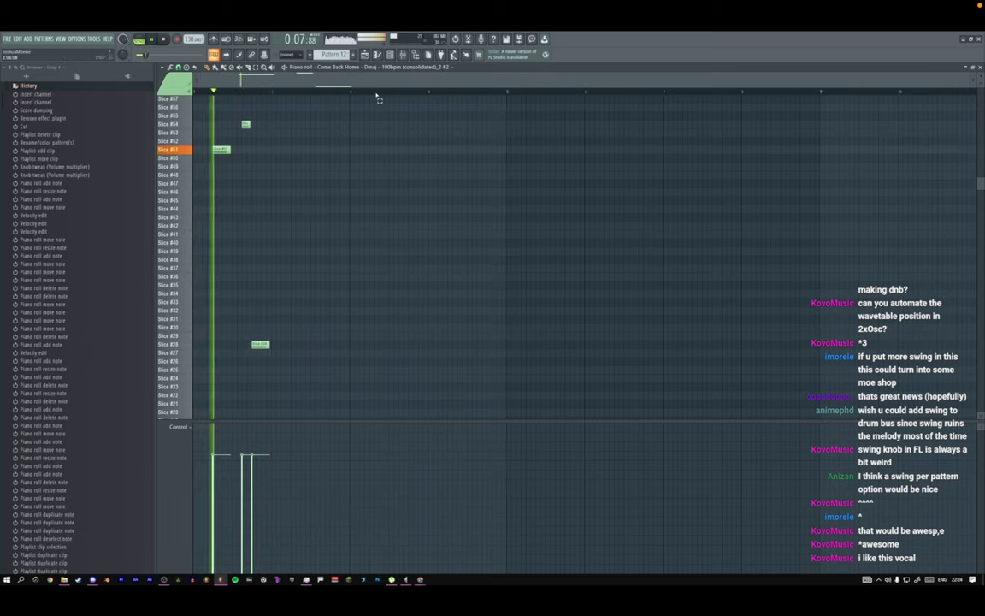
# Add an opening note, try it on Slice #35, and place it as a short note on Slice #21 before the Slice #51 note.
pyautogui.click(199, 284)
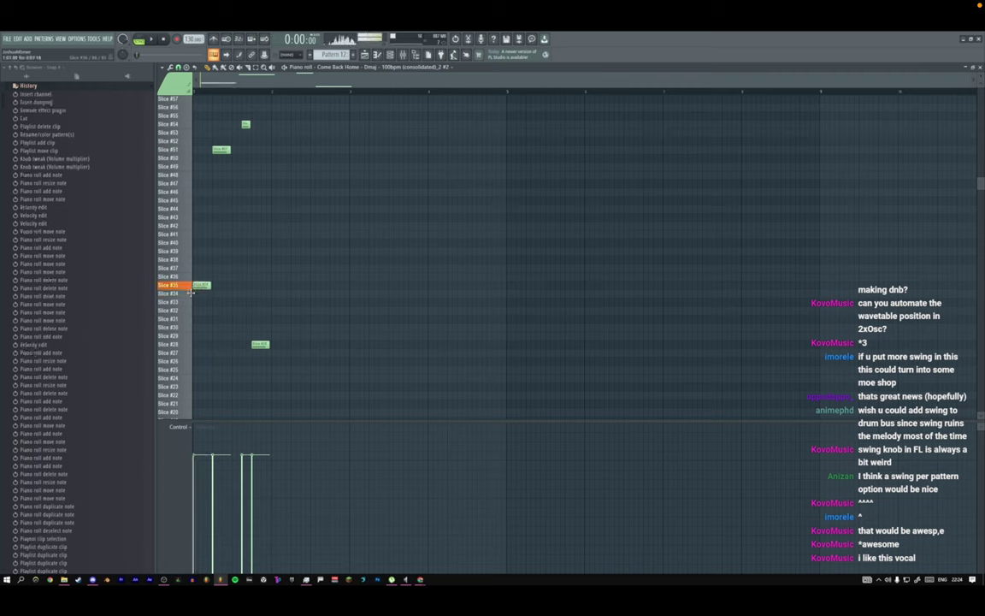
pyautogui.moveTo(203, 284); pyautogui.dragTo(207, 406)
pyautogui.press('space')
pyautogui.press('space')
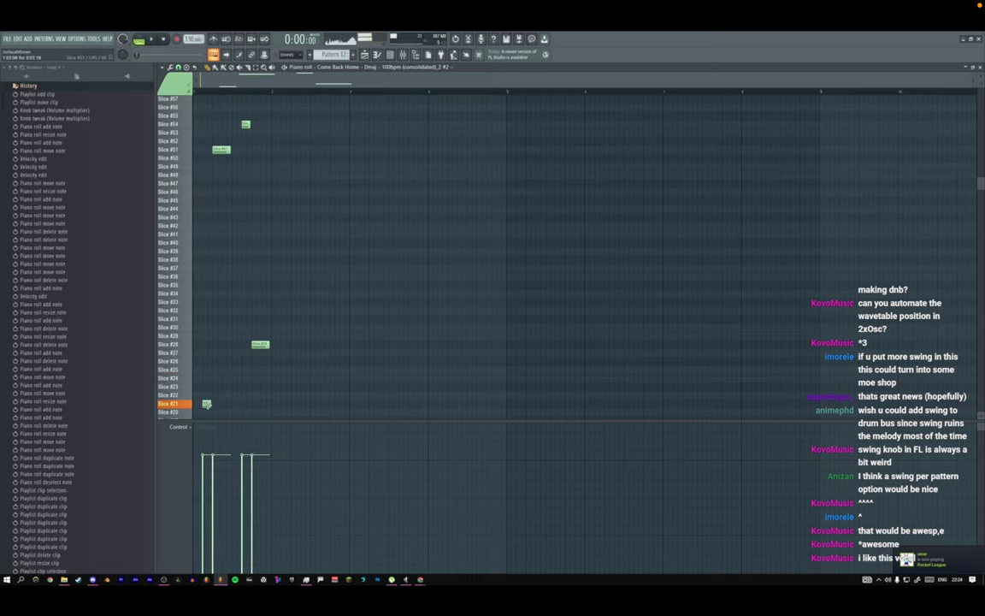
pyautogui.press('space')
# Move the short opening note from Slice #21 to a lower slice and audition the phrase.
pyautogui.scroll(-2, 213, 396)
pyautogui.press('space')
pyautogui.moveTo(206, 353); pyautogui.dragTo(207, 403)
pyautogui.press('space')
pyautogui.scroll(4, 214, 359)
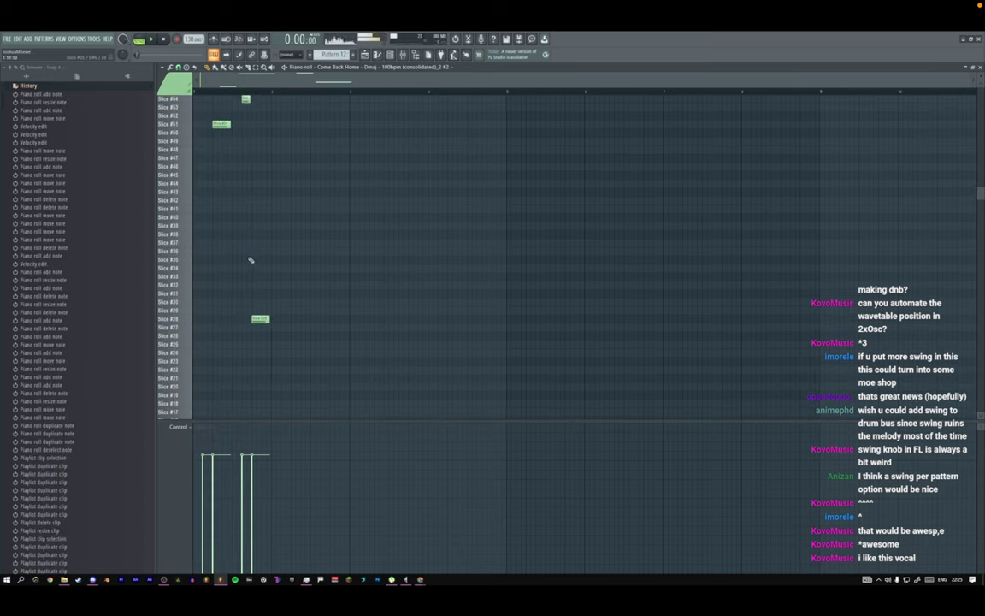
pyautogui.press('space')
pyautogui.scroll(-4, 308, 208)
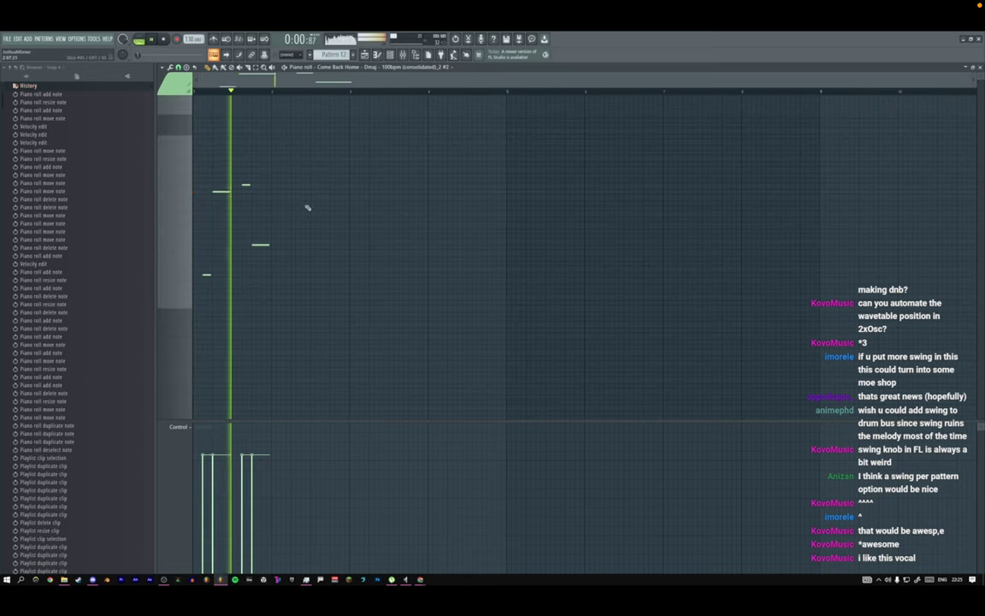
# Try shortening the Slice #51 note and following it with a short note on a lower slice.
pyautogui.press('space')
pyautogui.press('space')
pyautogui.moveTo(230, 193); pyautogui.dragTo(220, 193)
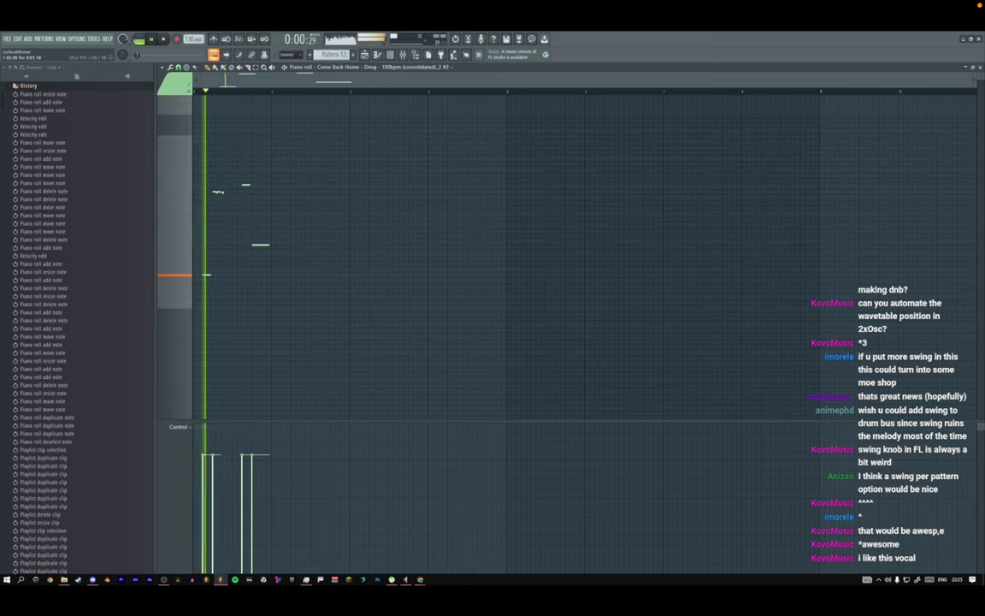
pyautogui.press('space')
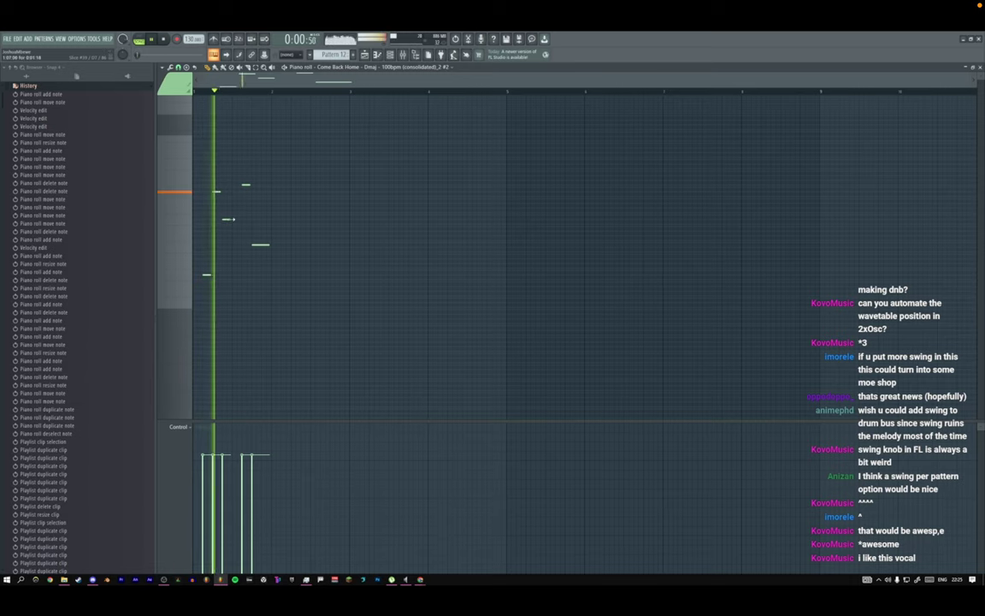
pyautogui.press('space')
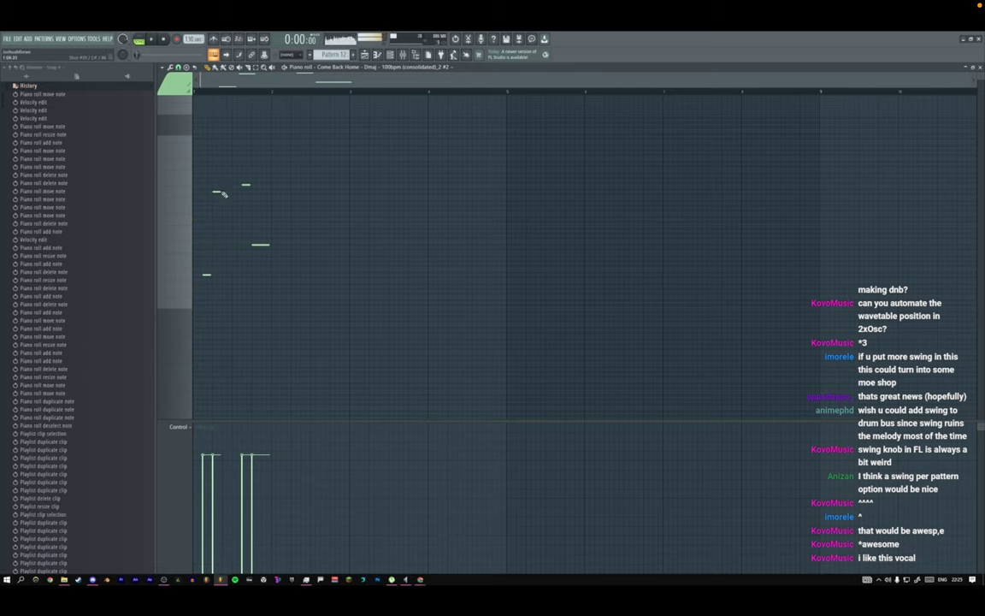
# Restore the Slice #51 note's longer length and move the short Slice #54 note far down to a low slice, auditioning alternatives.
pyautogui.press('space')
pyautogui.moveTo(223, 190); pyautogui.dragTo(243, 208)
pyautogui.press('space')
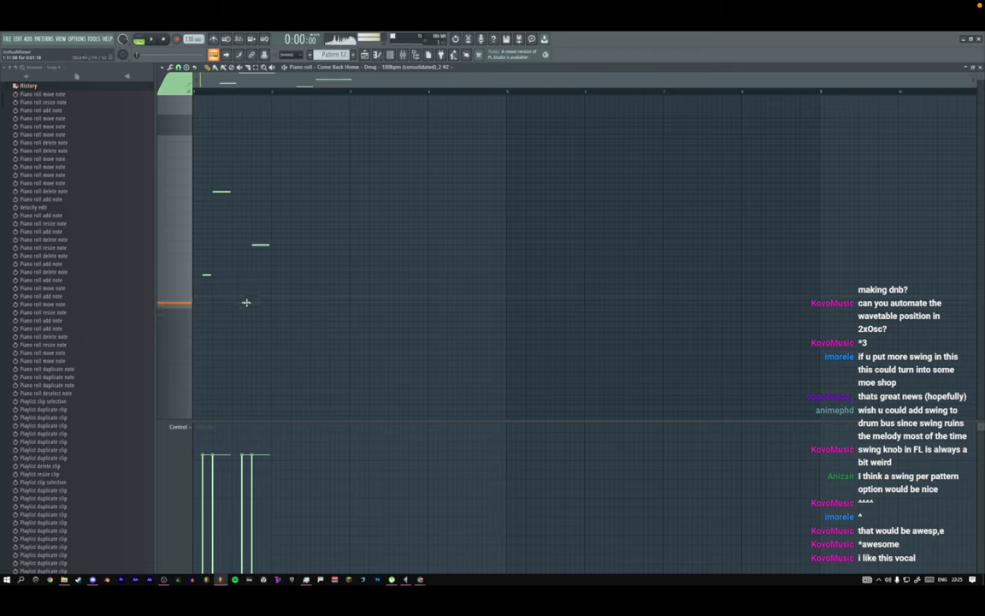
pyautogui.press('space')
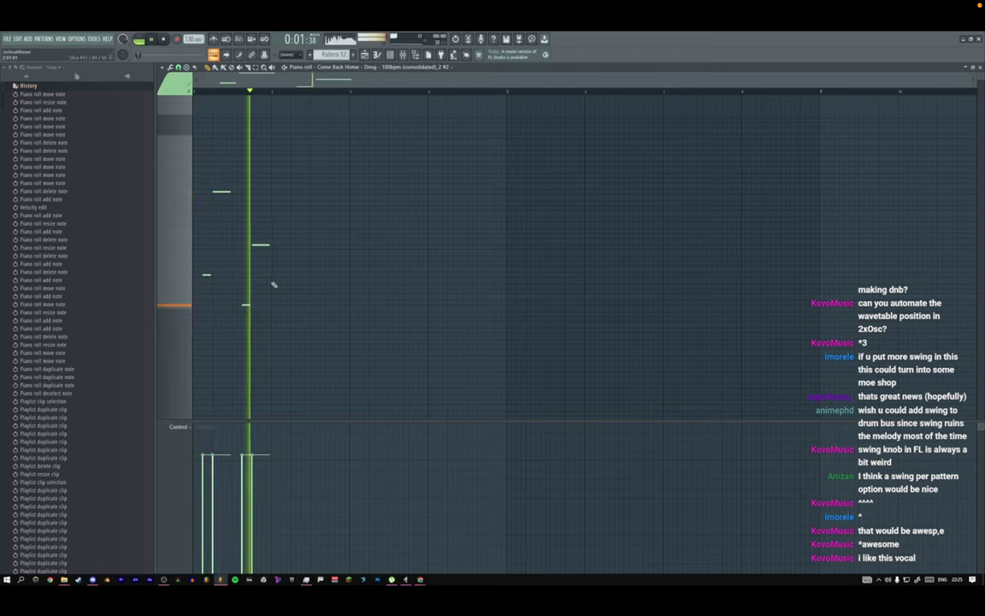
pyautogui.press('space')
pyautogui.press('space')
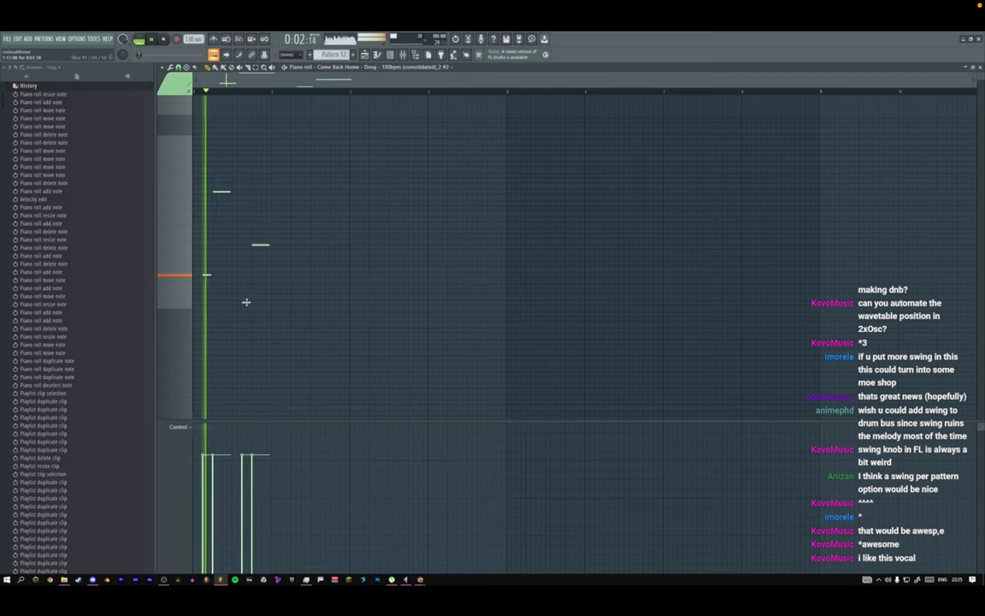
pyautogui.moveTo(247, 302)
pyautogui.mouseDown()
pyautogui.moveTo(235, 296)
pyautogui.moveTo(244, 294)
pyautogui.mouseUp()
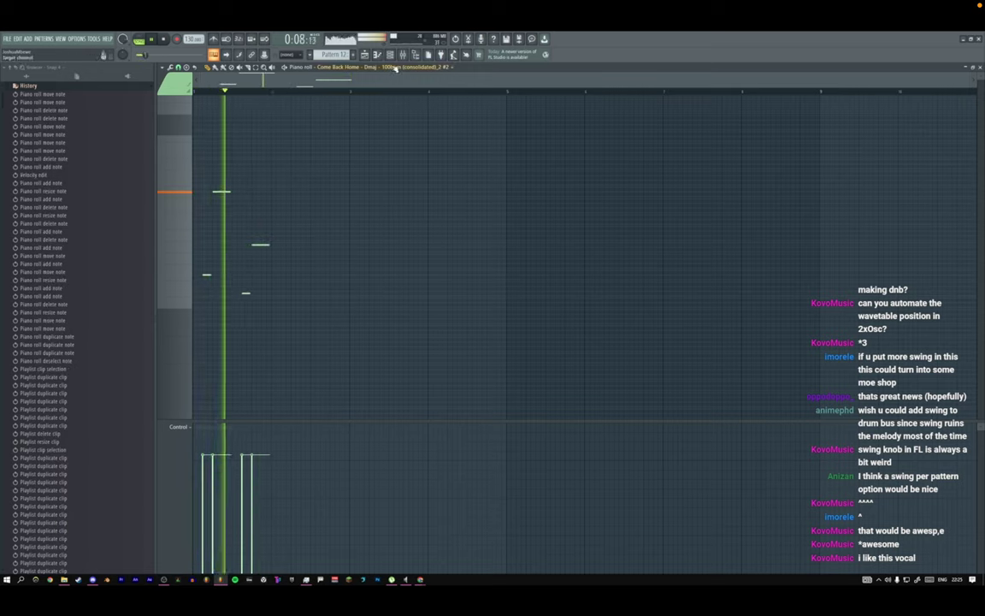
# Try the last note, on Slice #28, on neighbouring slices and audition it.
pyautogui.press('space')
pyautogui.moveTo(260, 245); pyautogui.dragTo(260, 253)
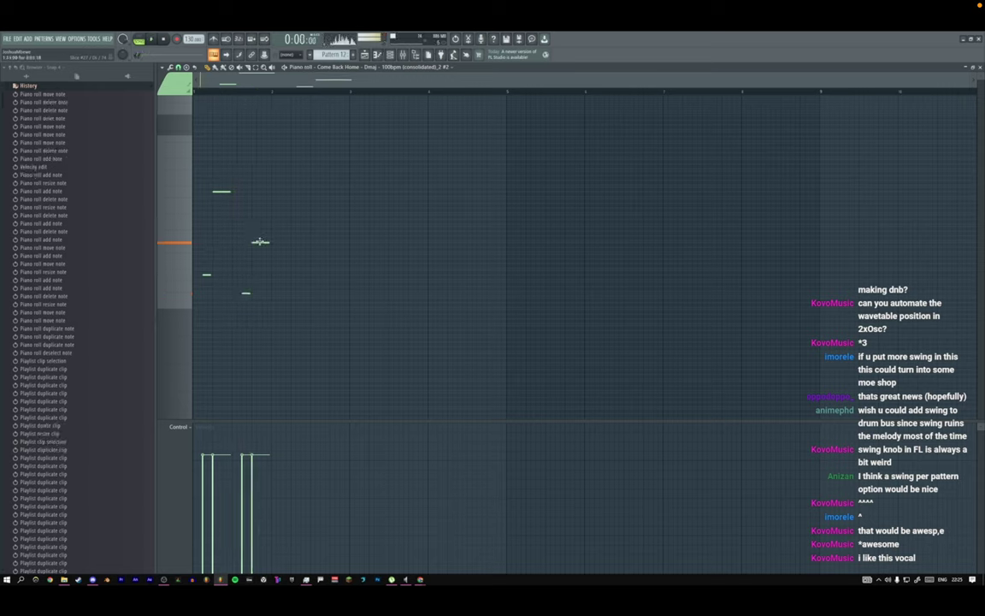
pyautogui.press('space')
# Show note fine pitch in the control lane, raise the last note's fine pitch and audition it.
pyautogui.rightClick(189, 446)
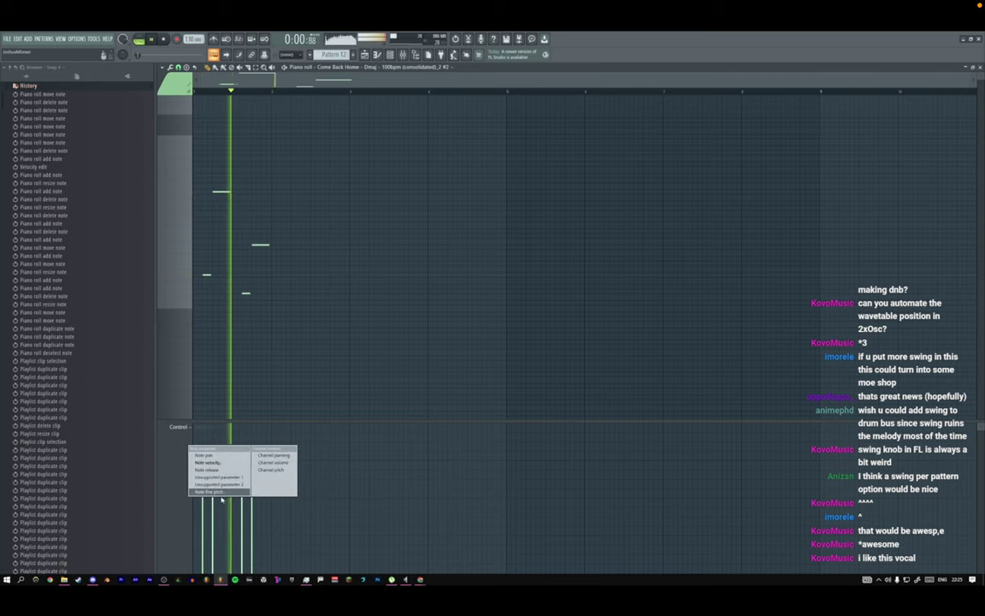
pyautogui.click(221, 493)
pyautogui.press('space')
pyautogui.click(254, 485)
pyautogui.press('space')
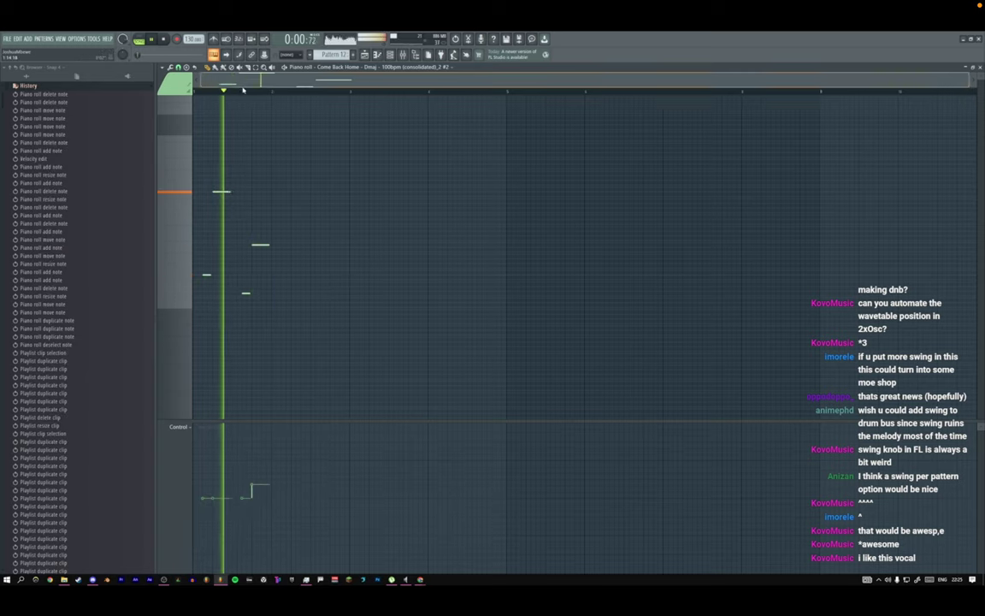
pyautogui.click(244, 91)
pyautogui.press('space')
pyautogui.press('space')
# Bring the last note's fine pitch down to slightly below centre, auditioning each change.
pyautogui.click(254, 499)
pyautogui.press('space')
pyautogui.click(253, 502)
pyautogui.press('space')
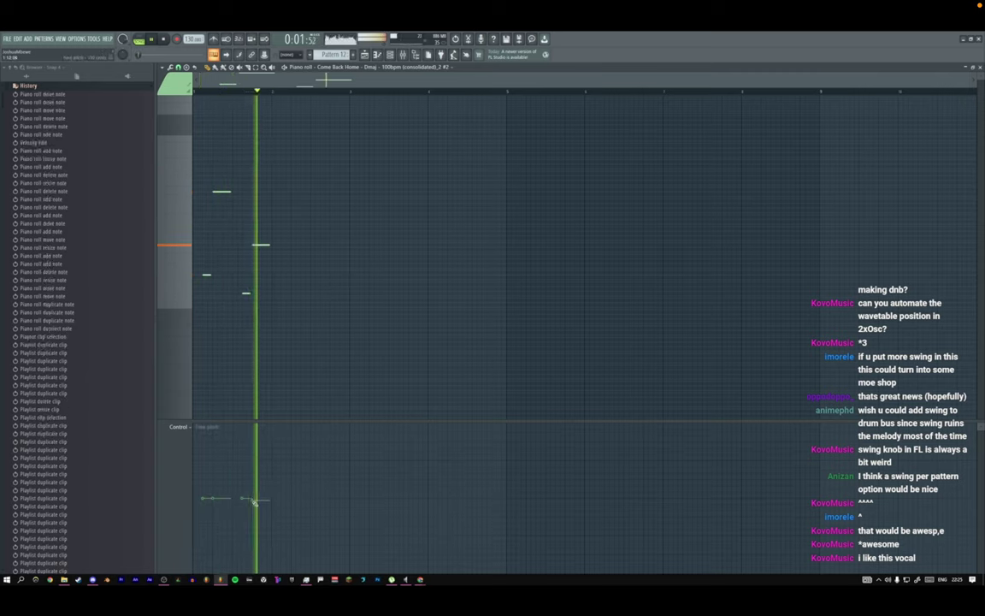
pyautogui.press('space')
pyautogui.press('space')
pyautogui.press('space')
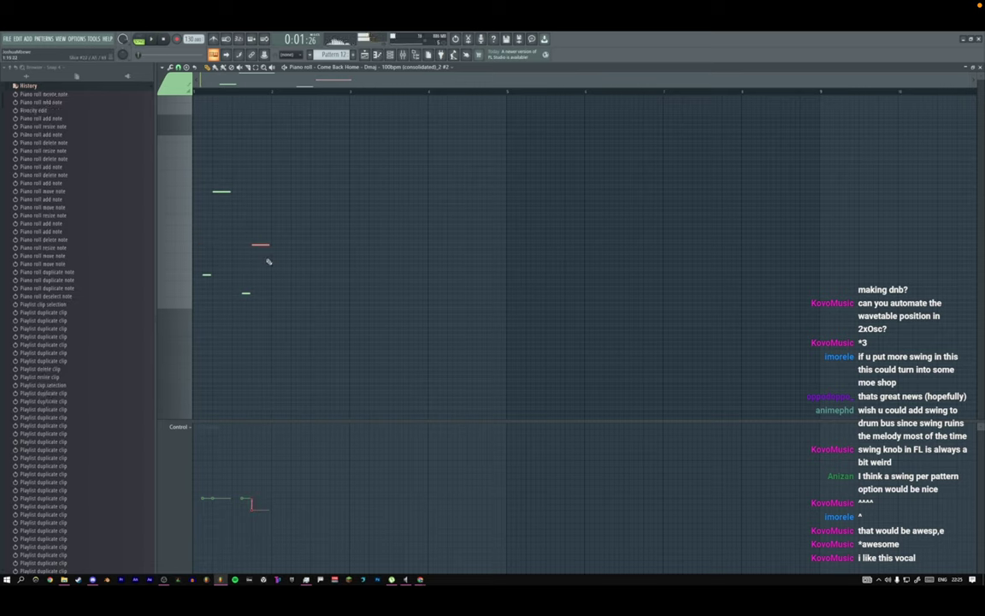
# Lower the selected last note's fine pitch further in increments, auditioning each setting.
pyautogui.press('space')
pyautogui.press('space')
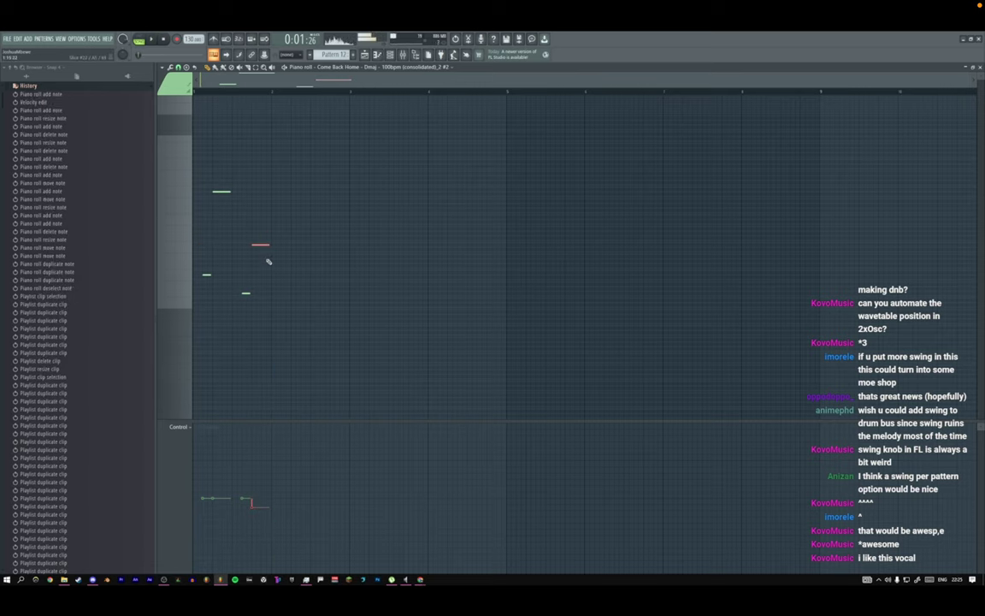
pyautogui.press('space')
pyautogui.hotkey('ctrl', 'z')
pyautogui.press('space')
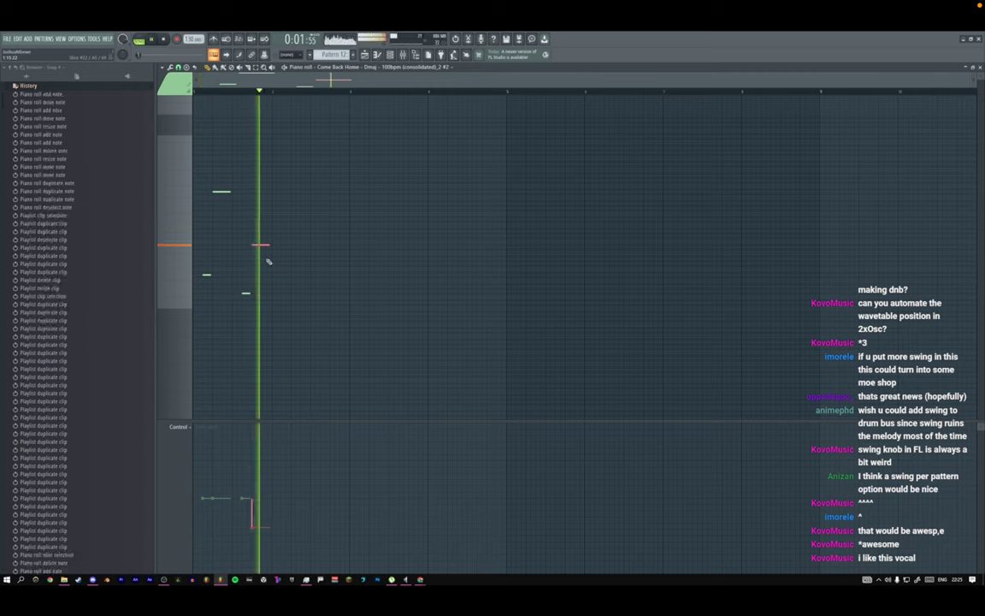
pyautogui.press('space')
pyautogui.scroll(-5, 269, 262)
pyautogui.press('space')
pyautogui.press('space')
pyautogui.press('space')
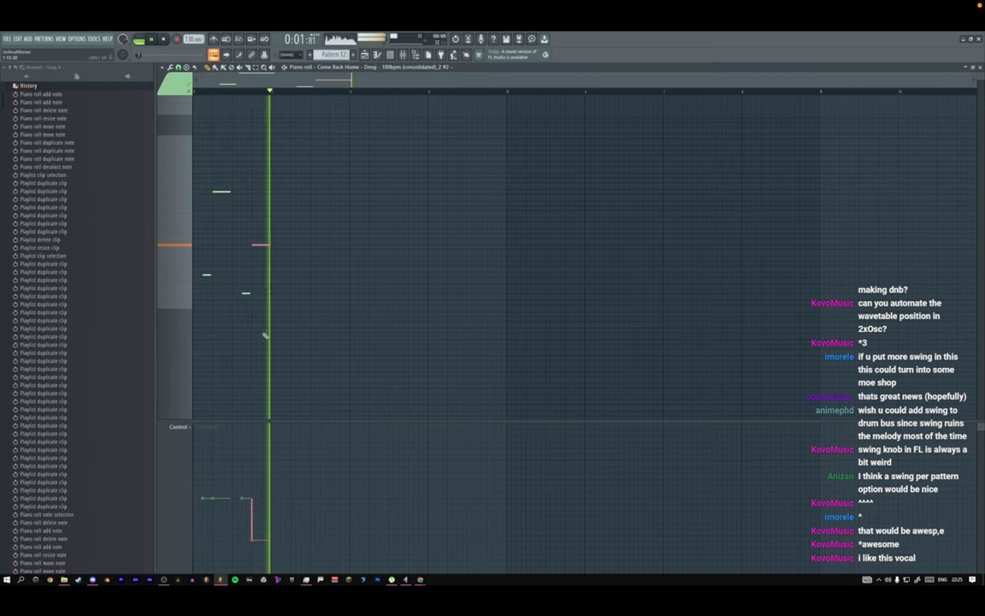
pyautogui.press('space')
pyautogui.hotkey('alt', 'r')
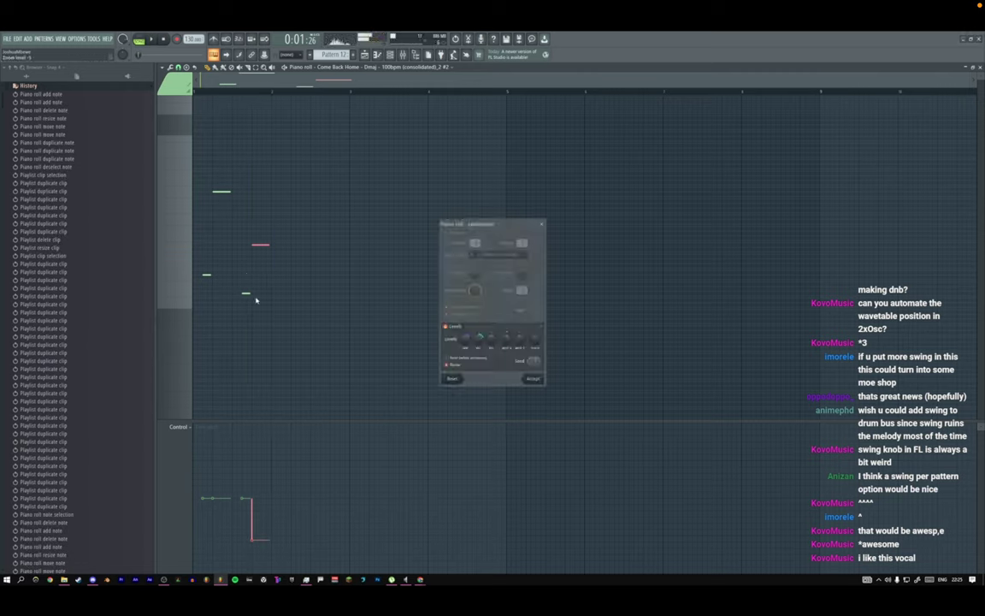
pyautogui.click(543, 225)
pyautogui.press('space')
pyautogui.press('space')
# Try adjusting the last note through its note properties, accept them and audition the pattern.
pyautogui.doubleClick(259, 245)
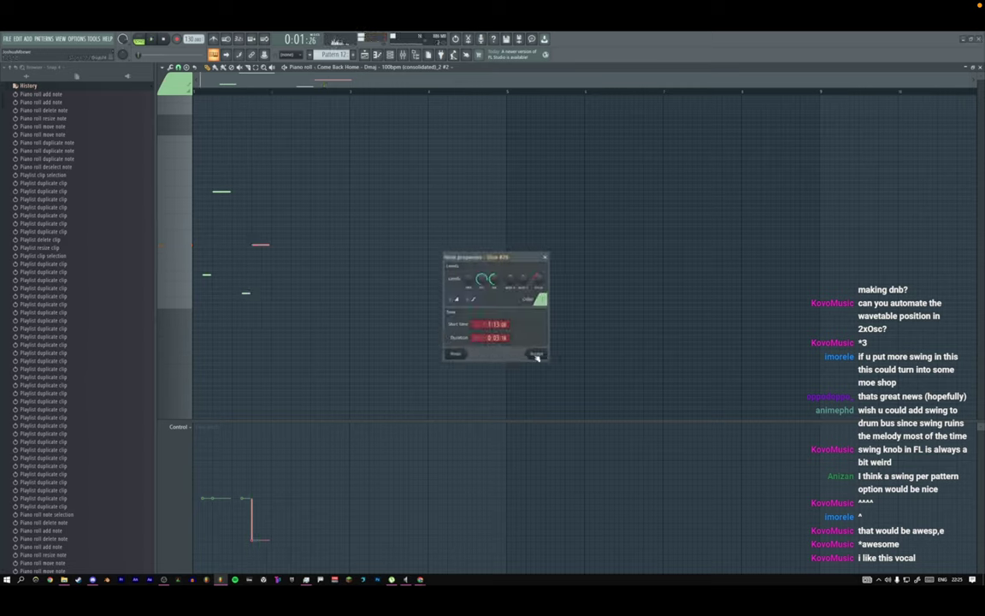
pyautogui.click(537, 357)
pyautogui.press('space')
pyautogui.press('space')
# Delete the last note, audition the rest, and also delete the long upper note and the first low note.
pyautogui.rightClick(260, 245)
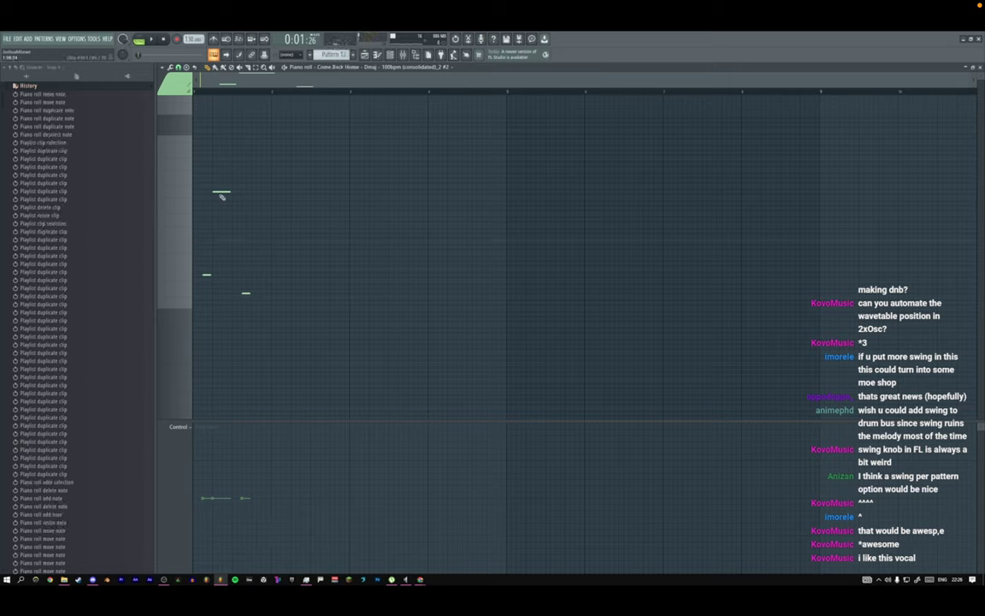
pyautogui.press('space')
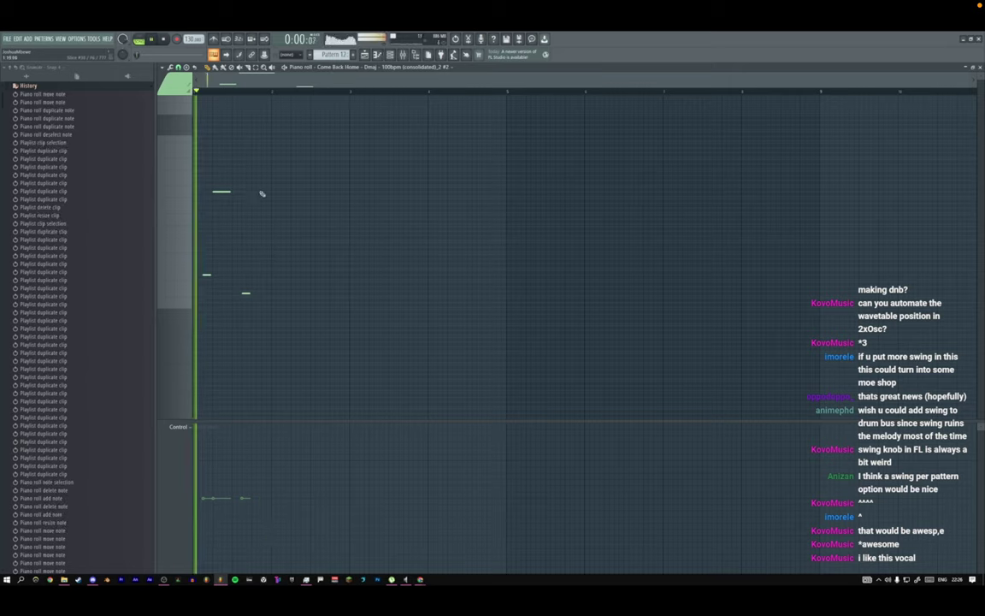
pyautogui.press('space')
pyautogui.rightClick(224, 192)
pyautogui.rightClick(210, 277)
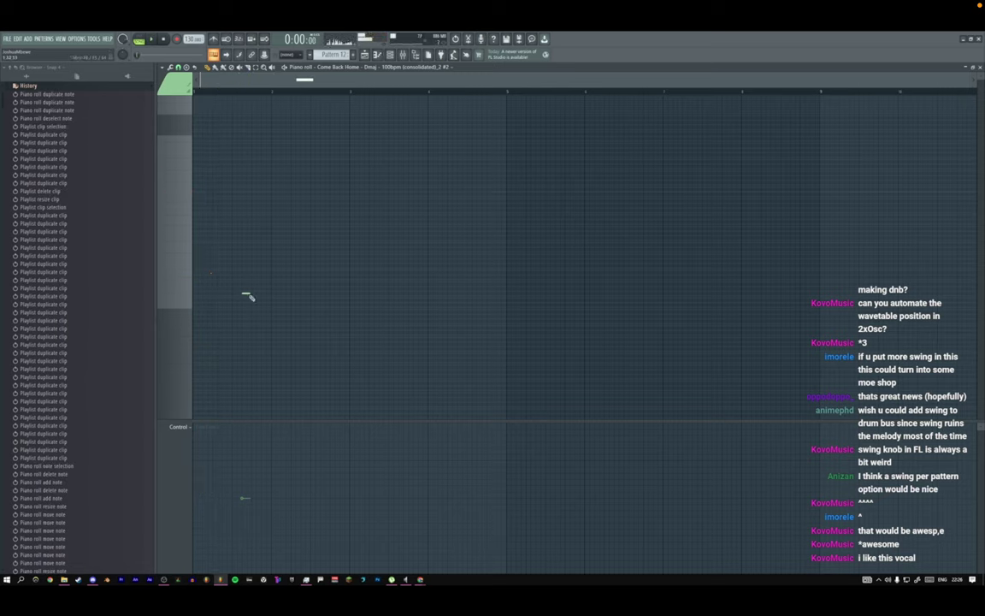
# Move the remaining note near the bar's start, add a slightly lower note, shift it into the bar's second half and audition.
pyautogui.press('space')
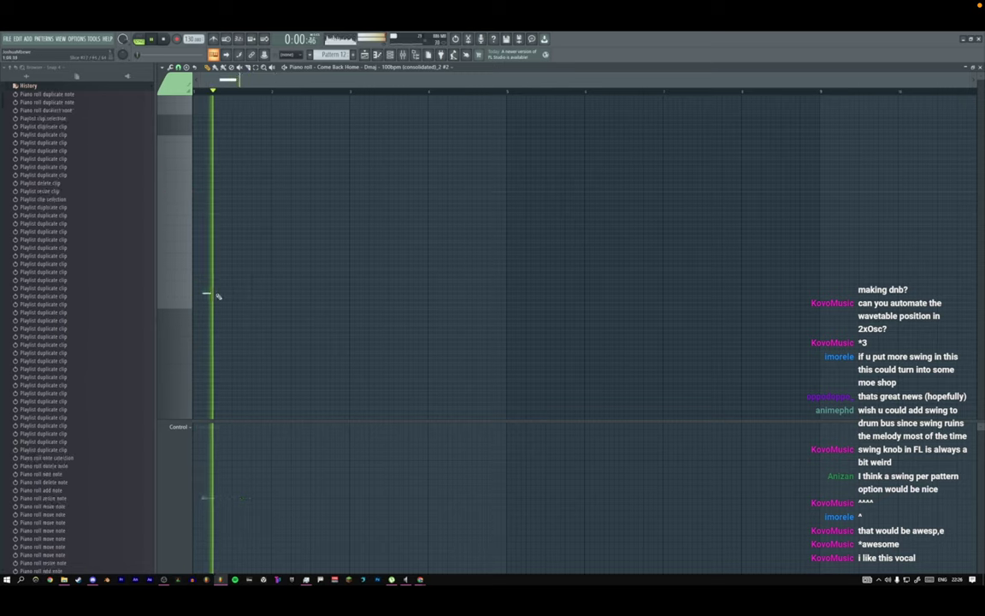
pyautogui.press('space')
pyautogui.click(223, 306)
pyautogui.press('space')
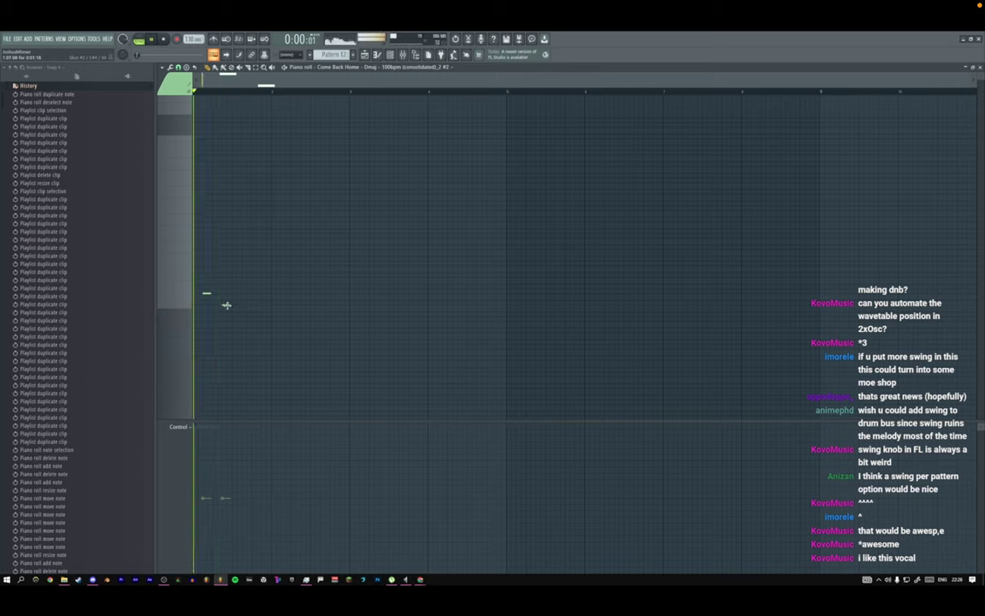
pyautogui.moveTo(228, 305); pyautogui.dragTo(248, 305)
pyautogui.press('space')
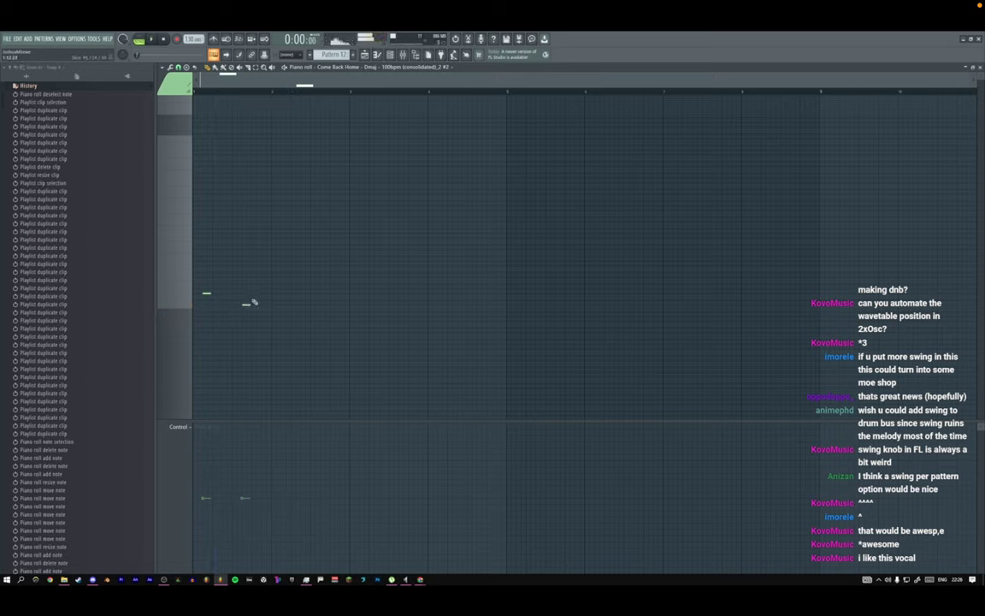
# Add a short, higher third note right after the second one and audition the phrase.
pyautogui.press('space')
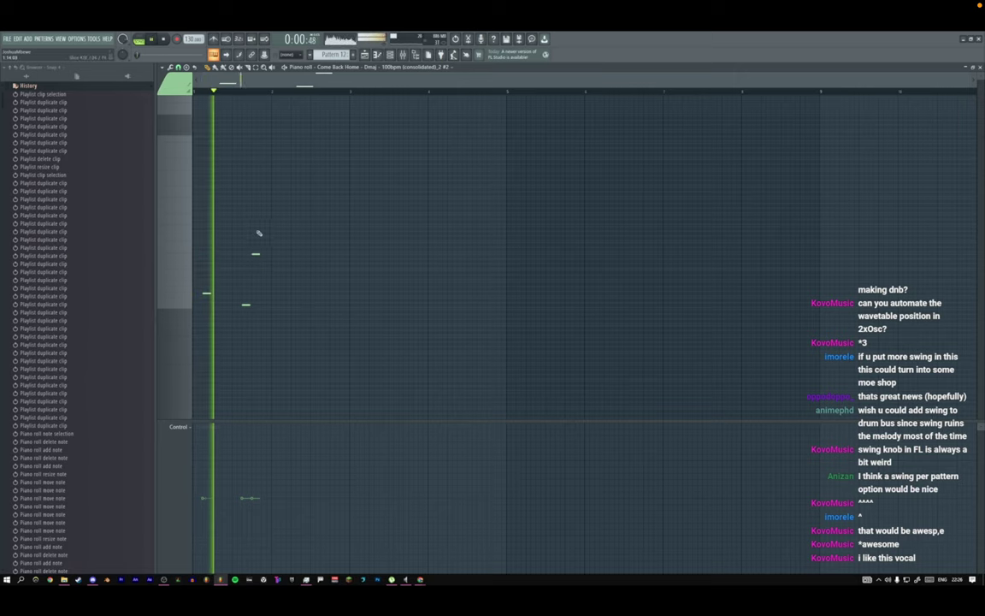
pyautogui.press('space')
pyautogui.press('space')
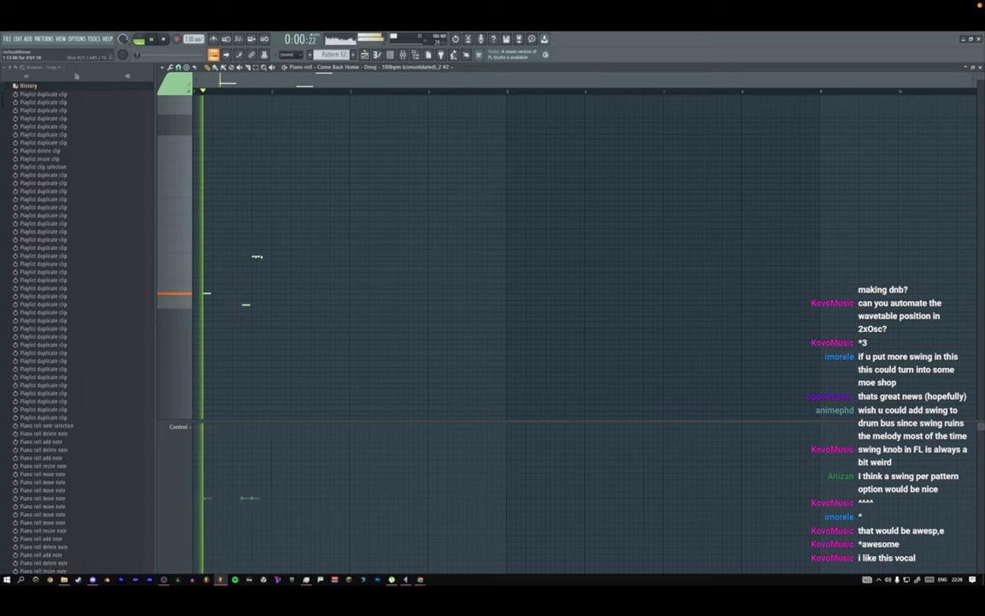
# Open the settings of the Come Back Home vocal slice channel and assign it to a free mixer track.
pyautogui.press('F5')
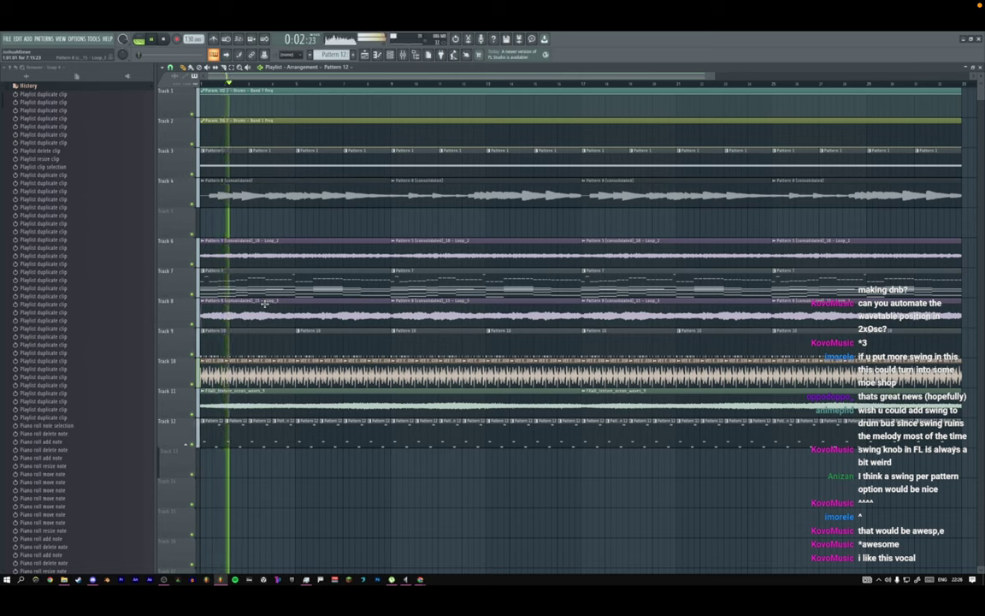
pyautogui.click(390, 55)
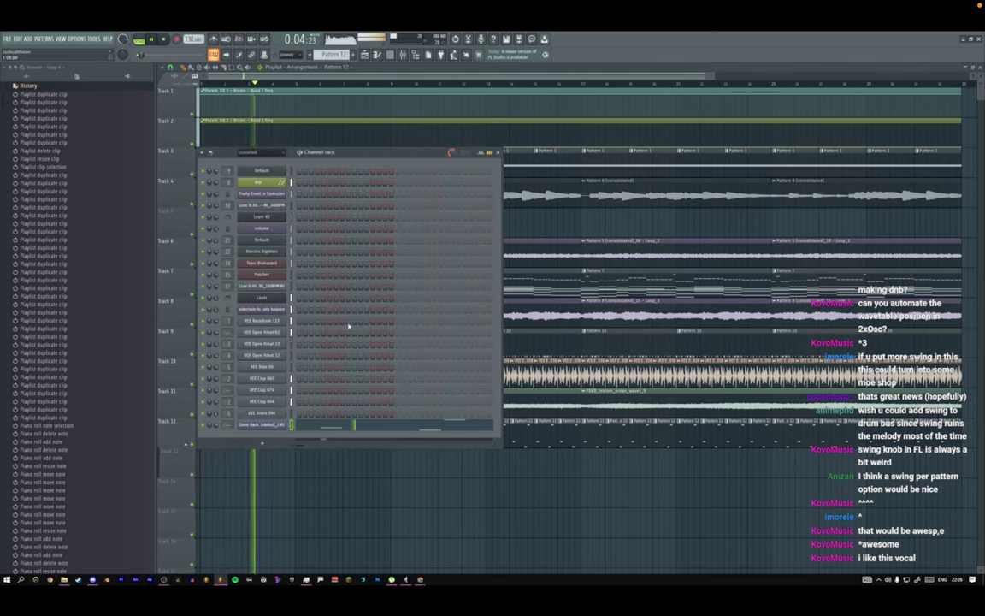
pyautogui.click(276, 424)
pyautogui.click(316, 138)
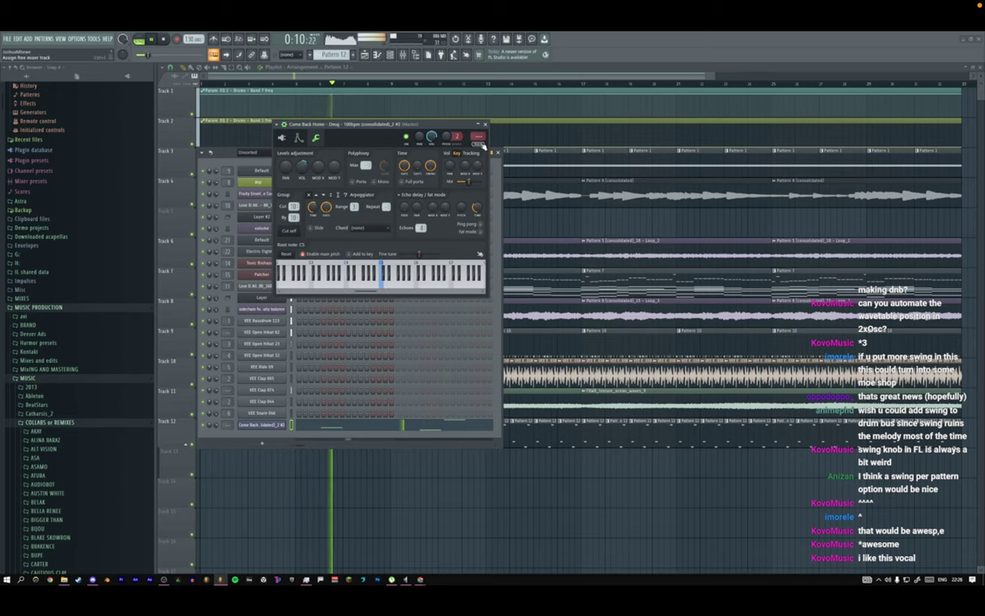
pyautogui.click(483, 145)
# Load OTT in slot 3 of the vocal's mixer track and close its window and the channel settings.
pyautogui.click(915, 91)
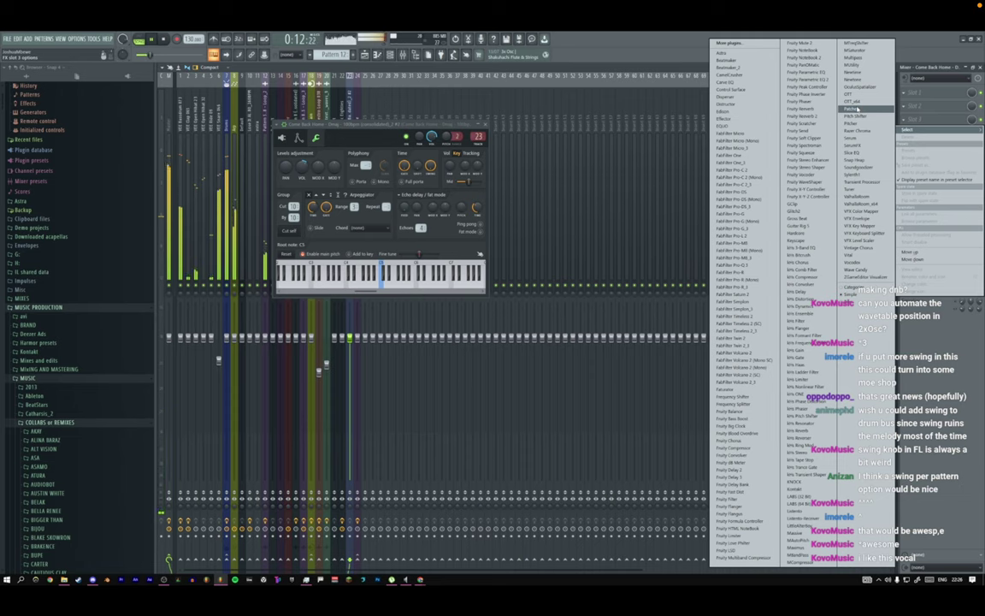
pyautogui.click(851, 100)
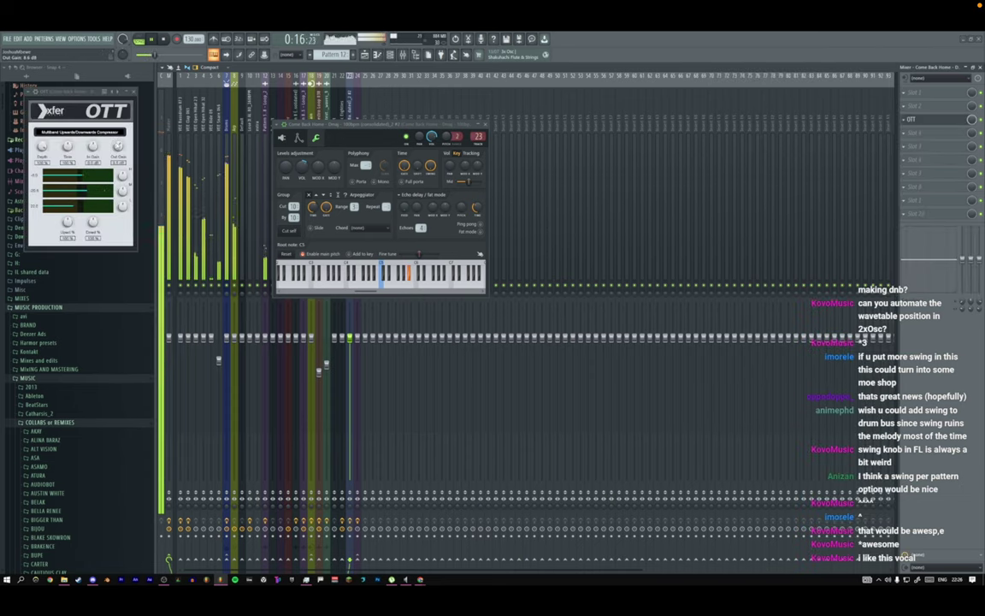
pyautogui.click(135, 92)
pyautogui.click(485, 125)
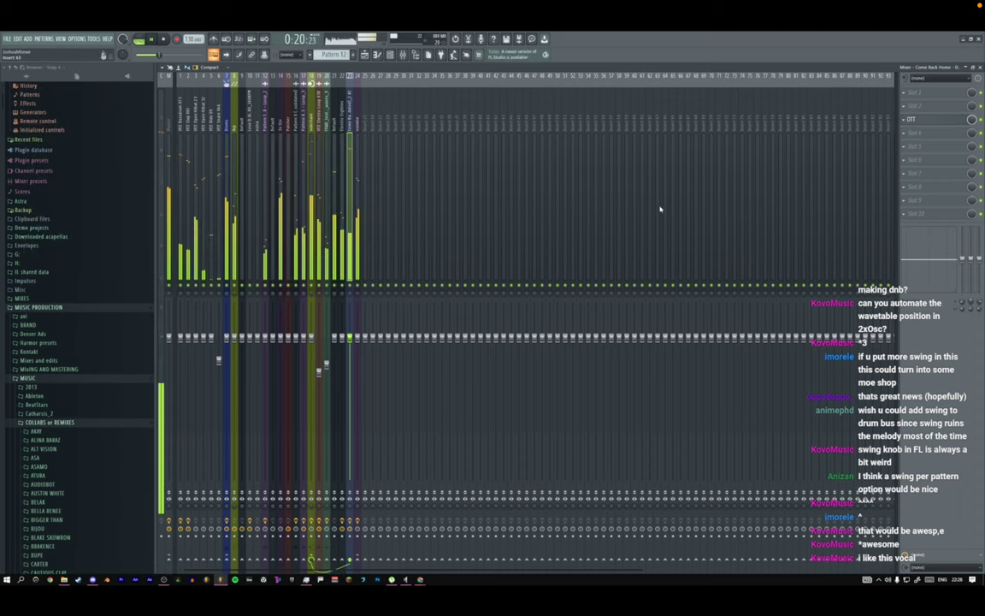
# Add Fruity Chorus after OTT on the vocal's mixer track and reduce its mix level.
pyautogui.click(925, 141)
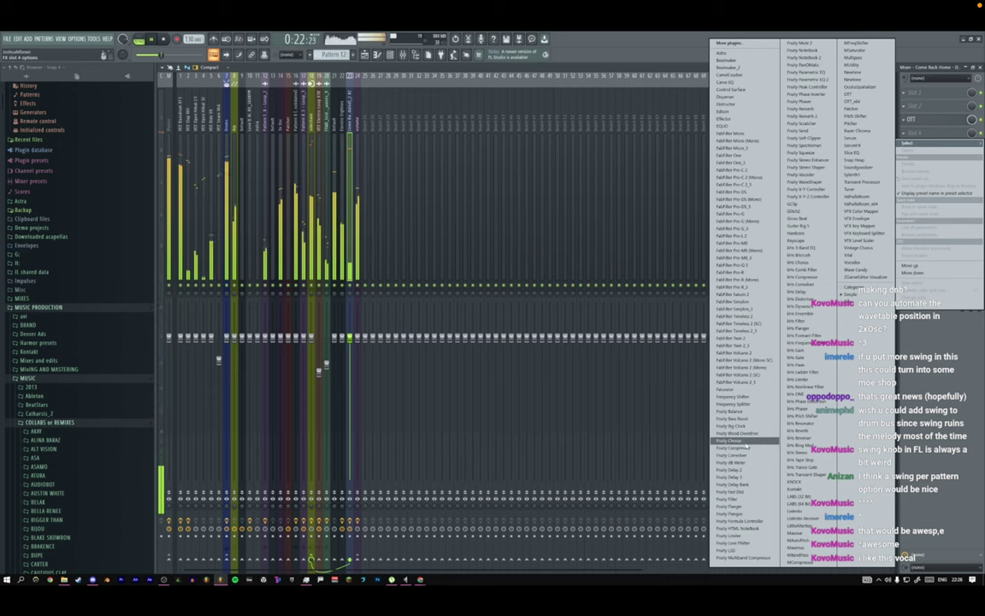
pyautogui.click(671, 399)
pyautogui.moveTo(122, 87); pyautogui.dragTo(529, 204)
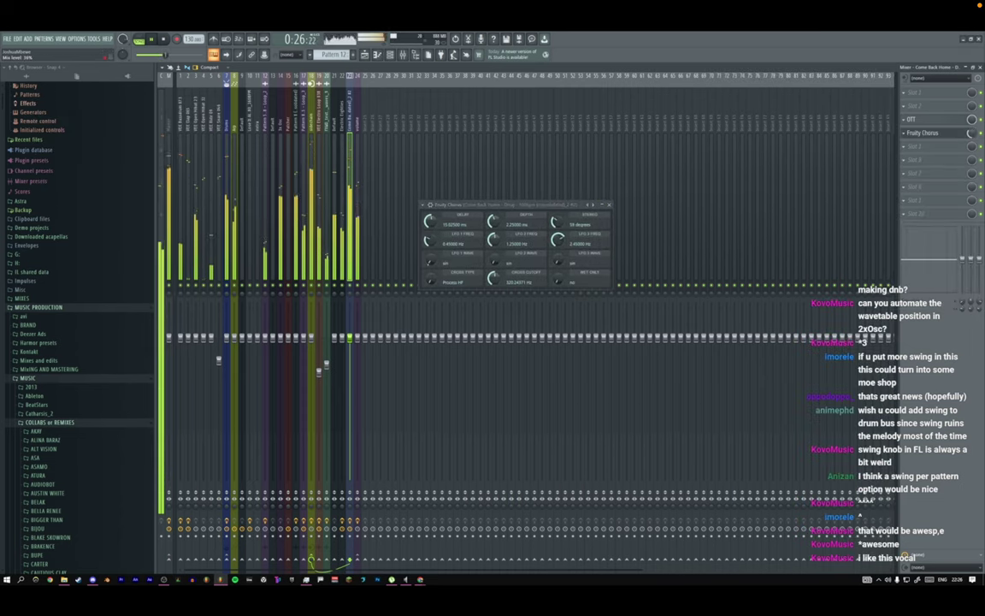
# Insert Fruity Parametric EQ 2 between OTT and Fruity Chorus and pull its two highest bands slightly down.
pyautogui.click(915, 133)
pyautogui.click(779, 93)
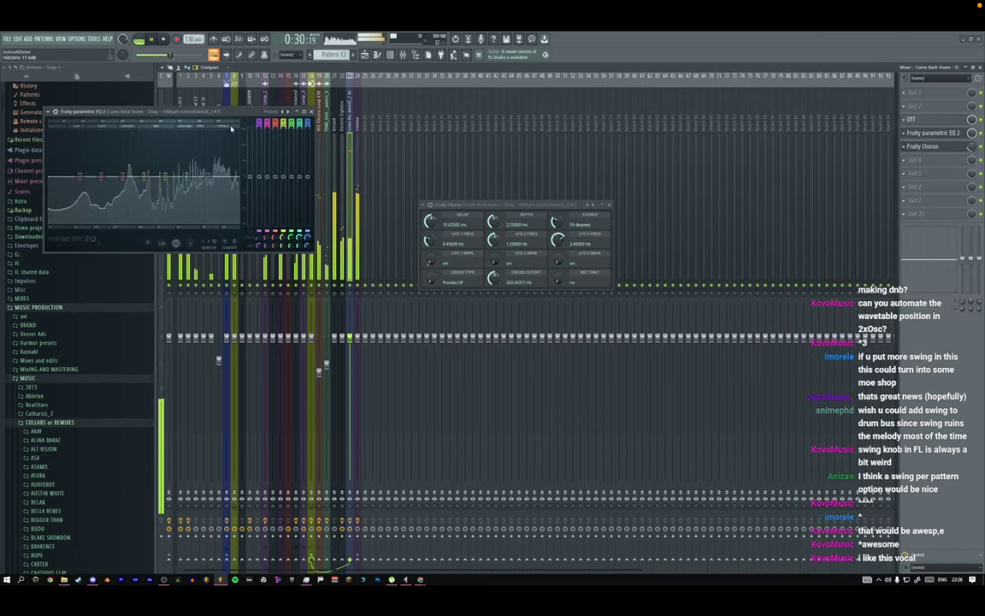
pyautogui.moveTo(226, 114); pyautogui.dragTo(419, 159)
pyautogui.moveTo(389, 230); pyautogui.dragTo(391, 232)
pyautogui.moveTo(406, 221); pyautogui.dragTo(411, 232)
# Turn EQ band 1 into a steep high-pass filter and raise its cutoff to remove the vocal's low end.
pyautogui.rightClick(277, 221)
pyautogui.click(289, 249)
pyautogui.rightClick(278, 221)
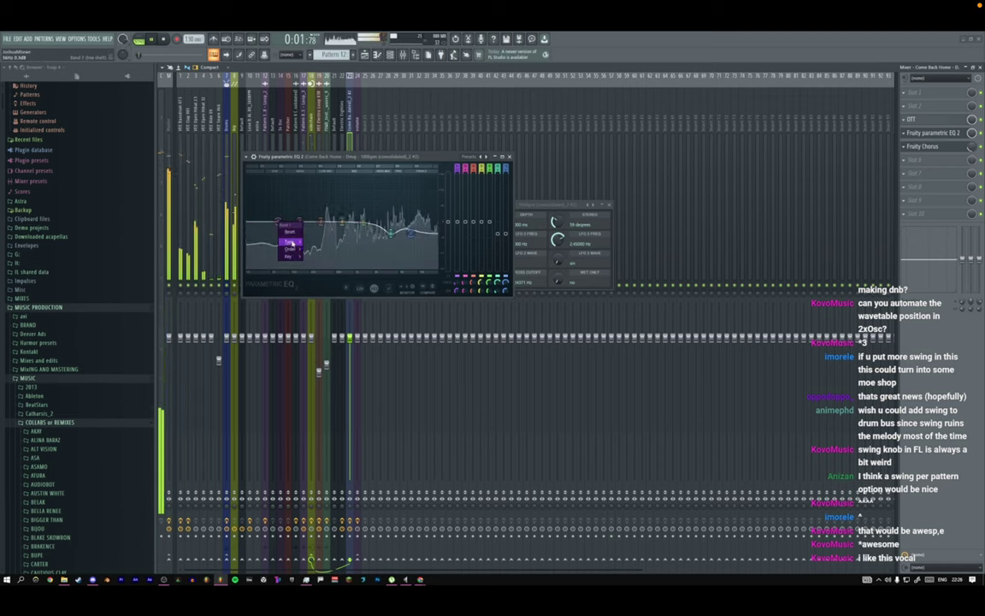
pyautogui.click(292, 242)
pyautogui.moveTo(277, 221); pyautogui.dragTo(310, 221)
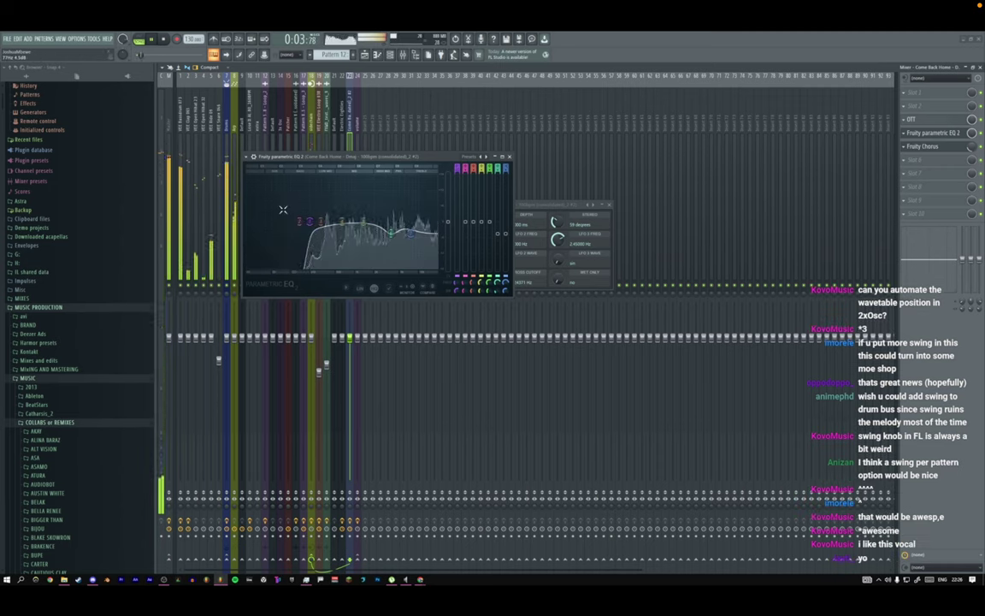
# Shape a short spike late in bar 8 of Track 2's drums EQ frequency automation, dropping back by bar 9, and audition it.
pyautogui.press('F9')
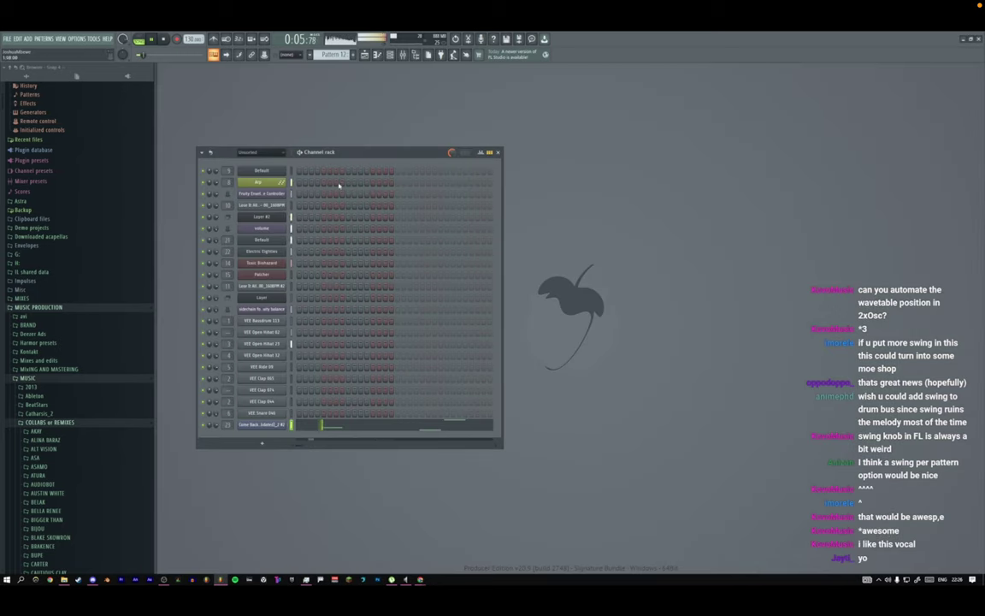
pyautogui.press('F5')
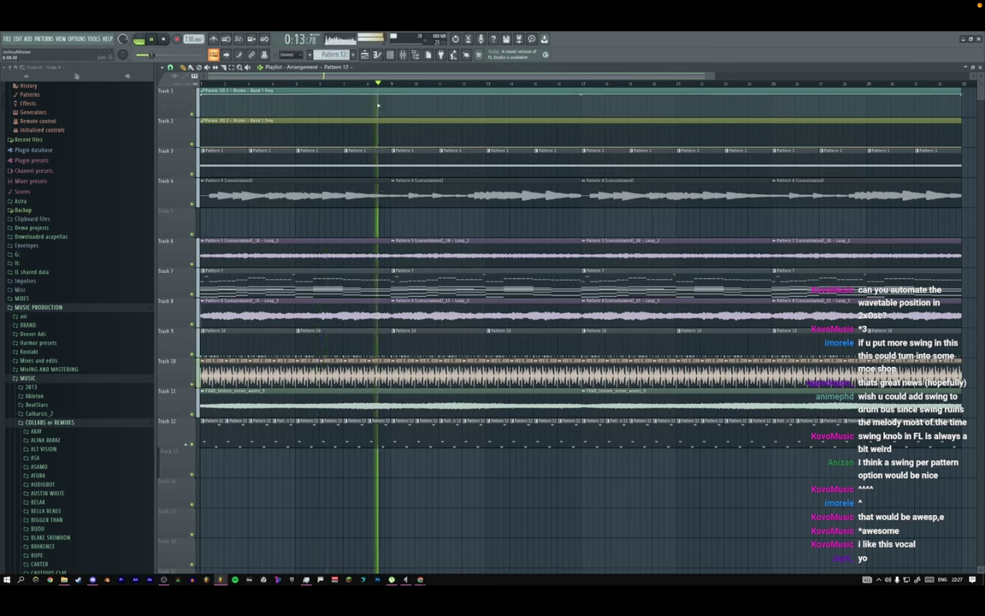
pyautogui.rightClick(373, 146)
pyautogui.rightClick(386, 131)
pyautogui.press('space')
pyautogui.press('space')
pyautogui.rightClick(391, 143)
pyautogui.rightClick(379, 131)
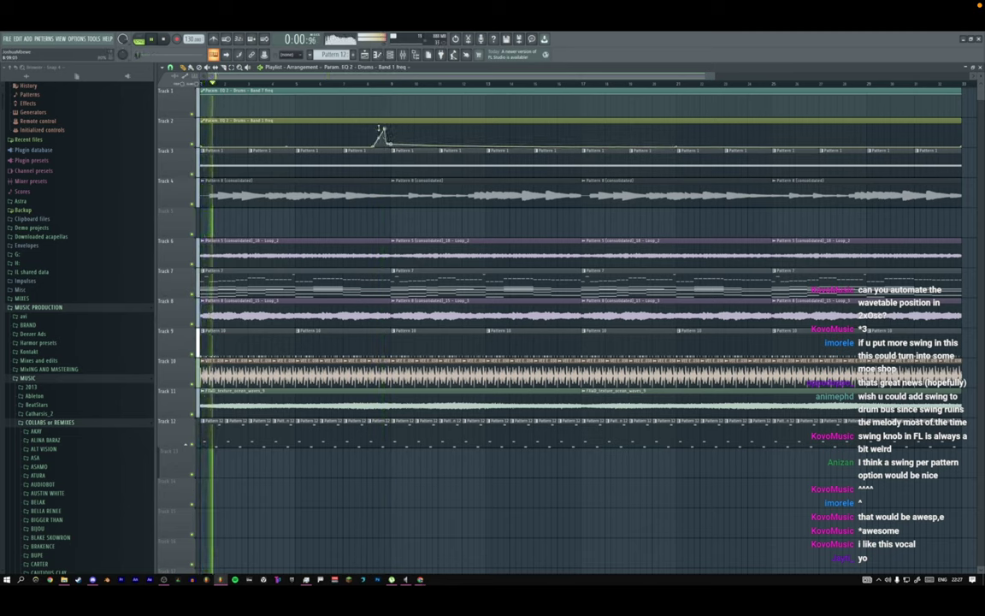
pyautogui.click(370, 84)
pyautogui.moveTo(390, 143); pyautogui.dragTo(386, 137)
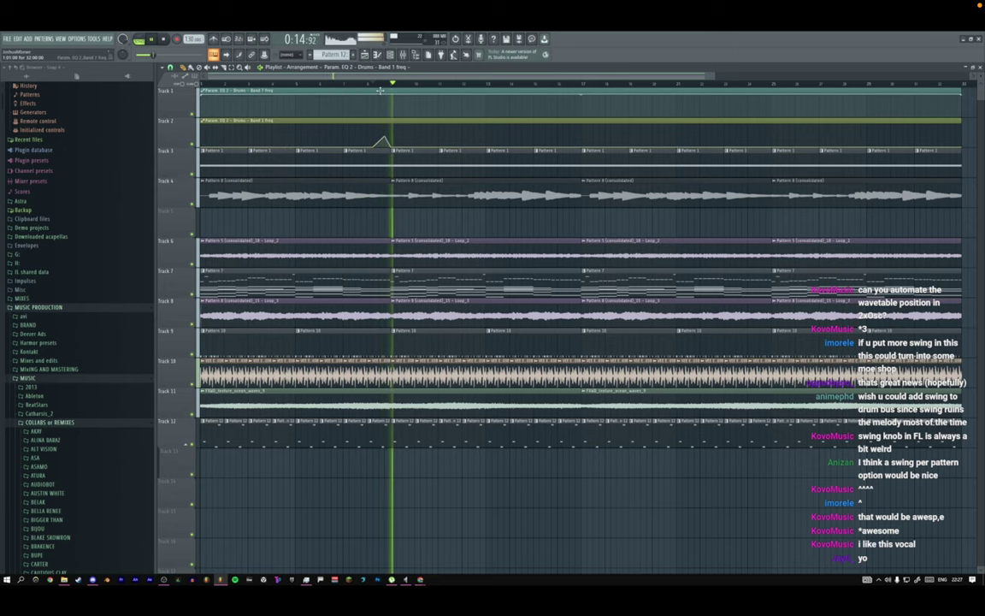
# Load Fruity Parametric EQ 2 in slot 4 of the sidechain mixer track.
pyautogui.press('F9')
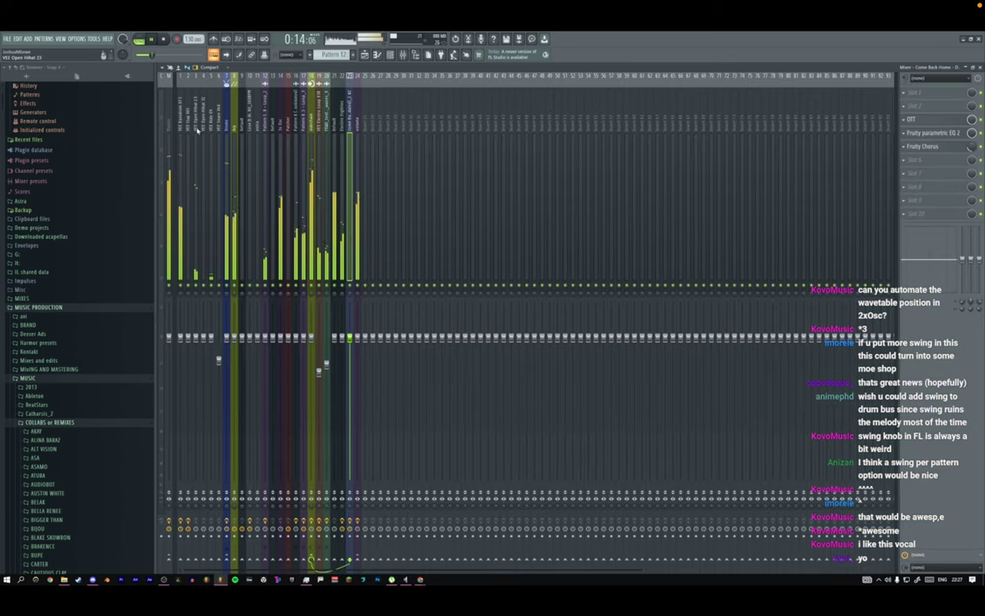
pyautogui.click(313, 131)
pyautogui.click(904, 133)
pyautogui.moveTo(907, 143)
pyautogui.click(804, 79)
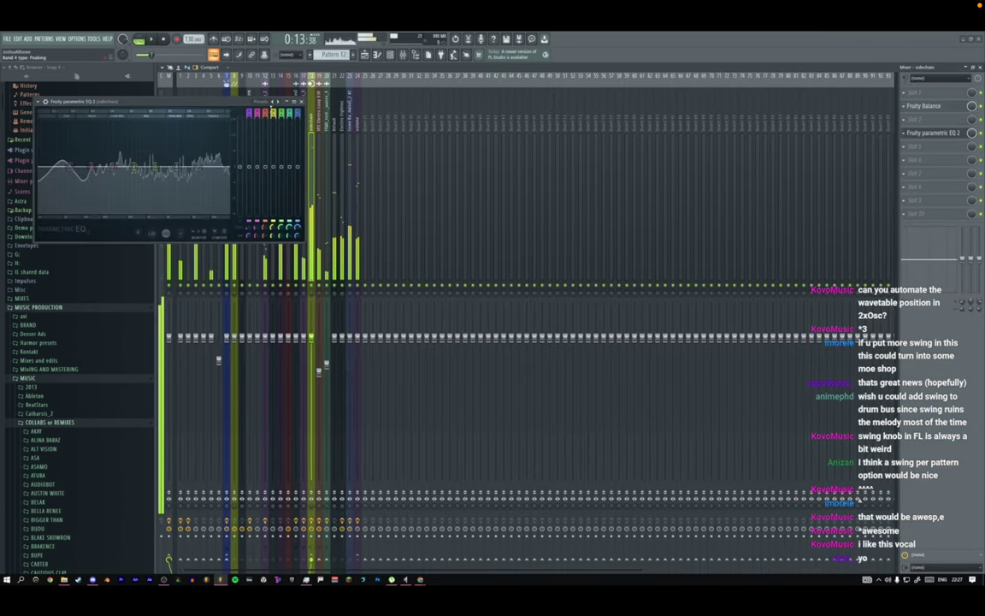
# Create two automation clips for the sidechain EQ's lowest and highest band frequencies and show them in the playlist.
pyautogui.moveTo(298, 229); pyautogui.dragTo(249, 224)
pyautogui.click(301, 102)
pyautogui.click(364, 55)
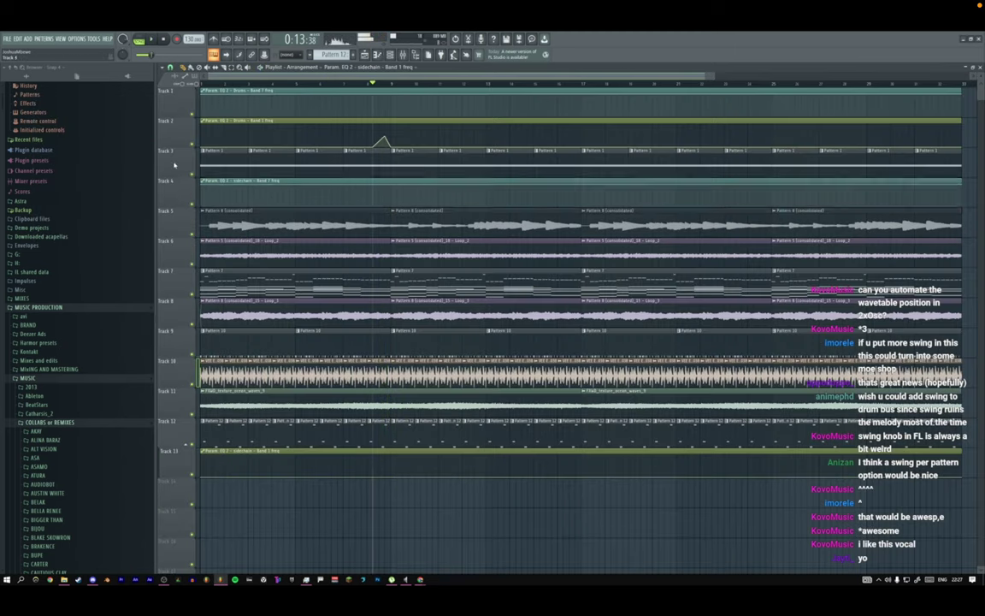
# Move the sidechain Band 1 freq automation track from Track 13 up to Track 1 in the playlist.
pyautogui.rightClick(186, 464)
pyautogui.click(177, 465)
pyautogui.scroll(12, 177, 465)
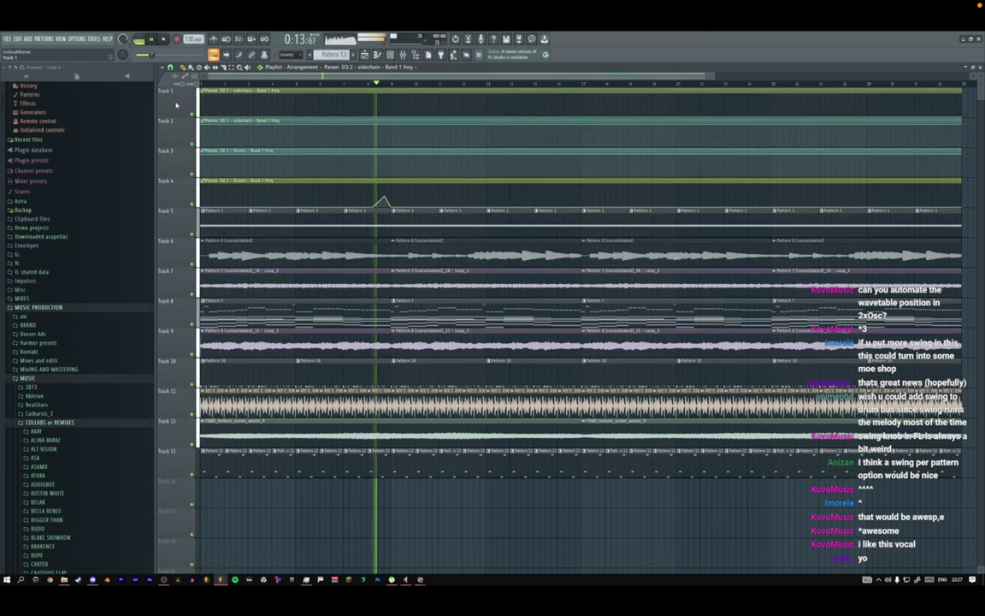
# Add a short rise to the sidechain Band 1 freq automation and a matching dip to the Band 7 freq automation just before bar 9.
pyautogui.moveTo(377, 116); pyautogui.dragTo(386, 108)
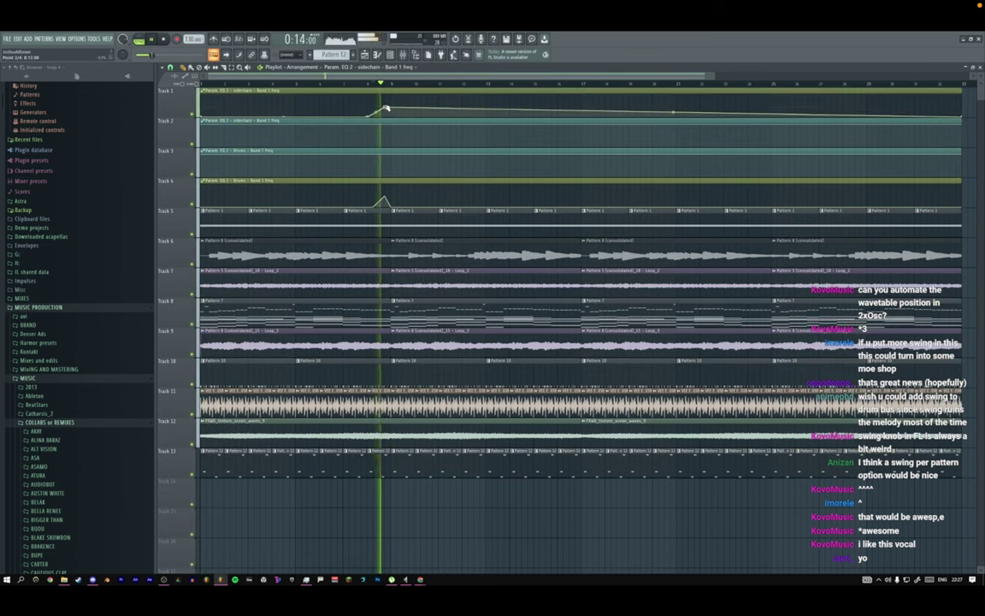
pyautogui.rightClick(391, 117)
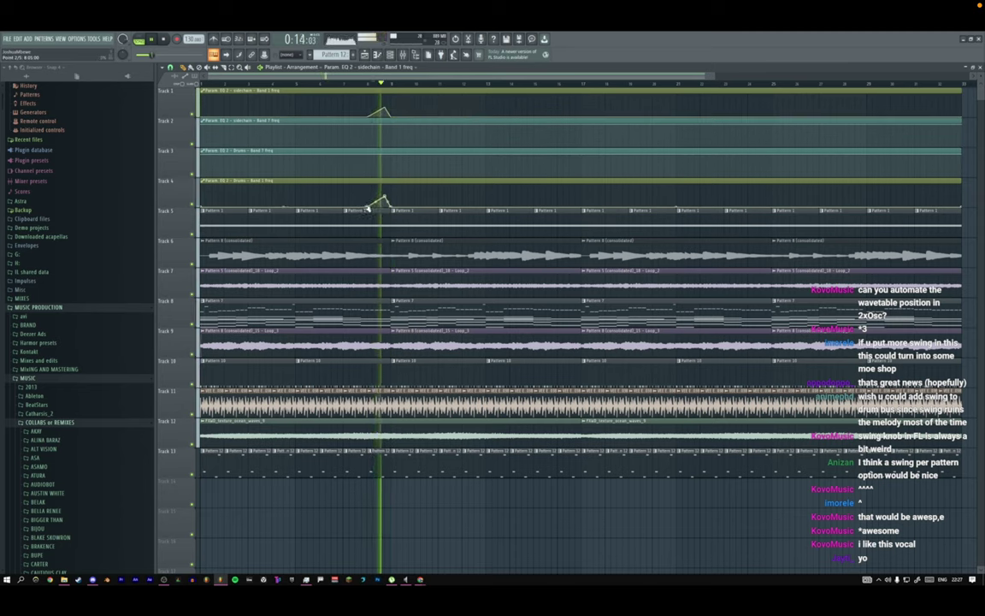
pyautogui.rightClick(368, 126)
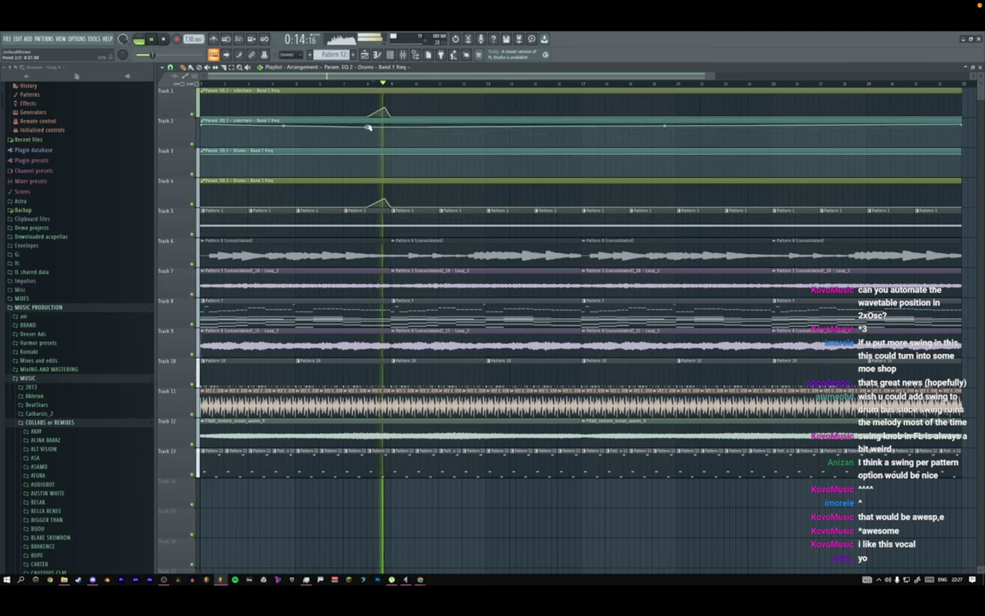
pyautogui.rightClick(385, 128)
pyautogui.rightClick(391, 126)
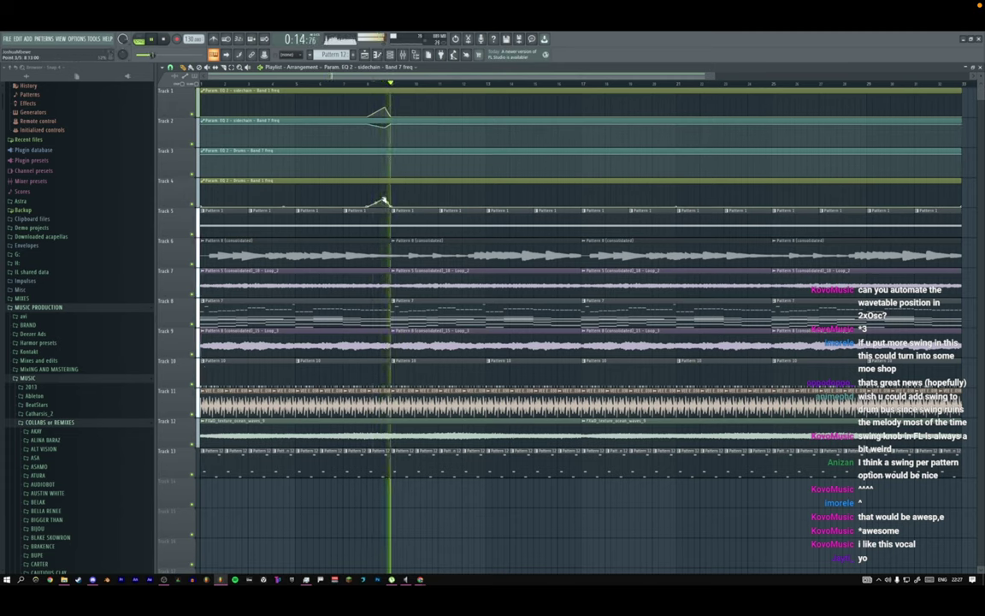
# Browse the sample packs to the VEC1 Fills folder inside VENGEANCE ESSENTIAL CLUB SOUNDS vol-1.
pyautogui.scroll(-3, 60, 409)
pyautogui.click(28, 283)
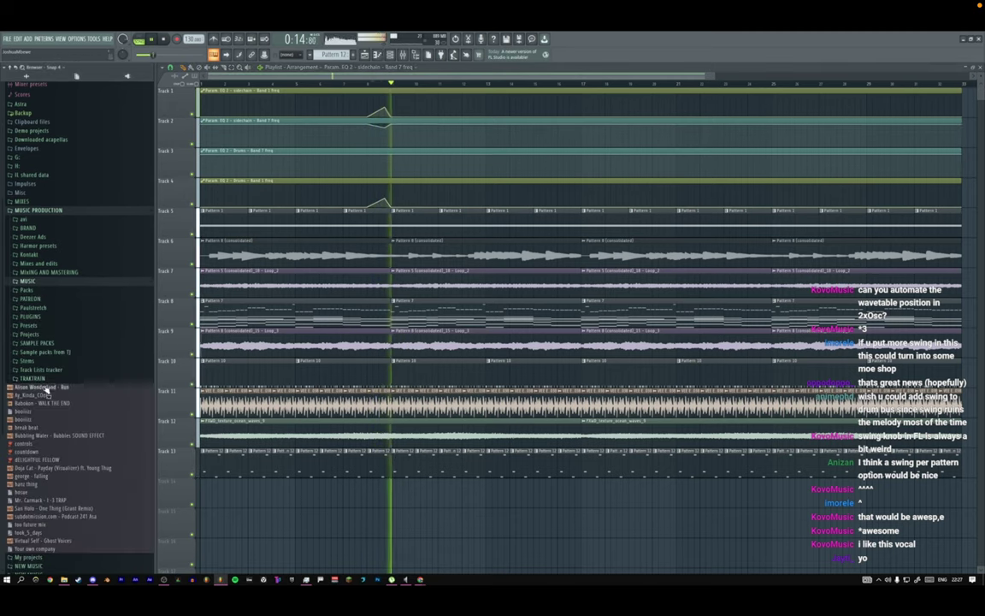
pyautogui.click(30, 289)
pyautogui.scroll(-10, 34, 289)
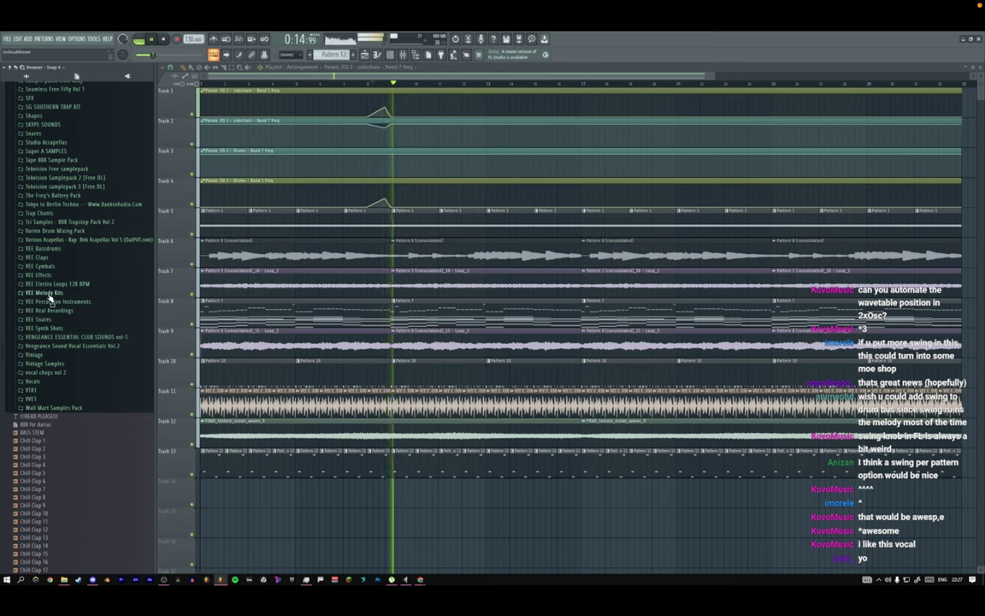
pyautogui.click(51, 336)
pyautogui.scroll(-3, 51, 325)
pyautogui.click(43, 293)
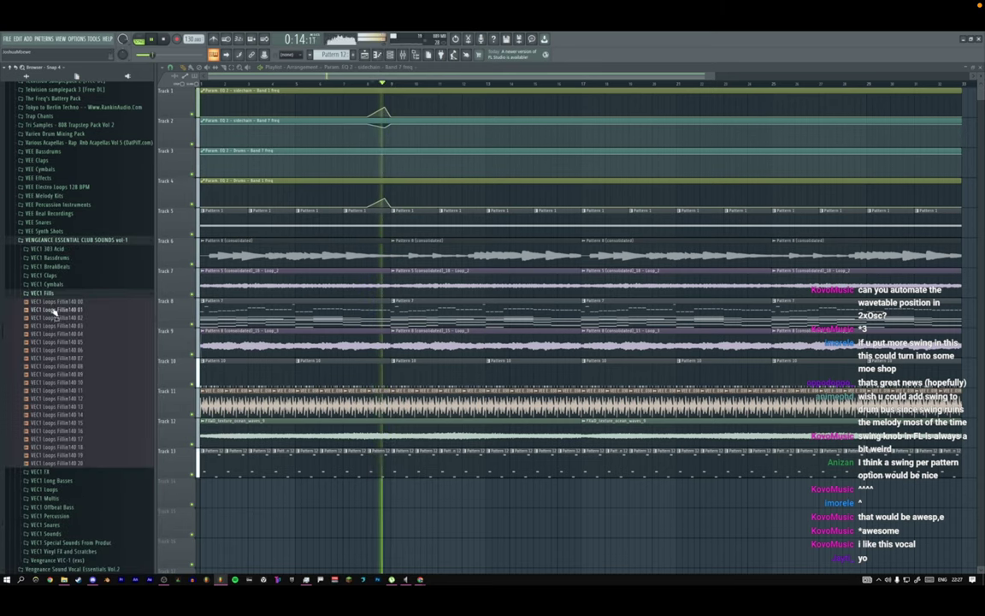
# Place the VEC1 Loops Fillin140 05 sample on Track 14 across bar 8 and play it in context.
pyautogui.scroll(-2, 56, 308)
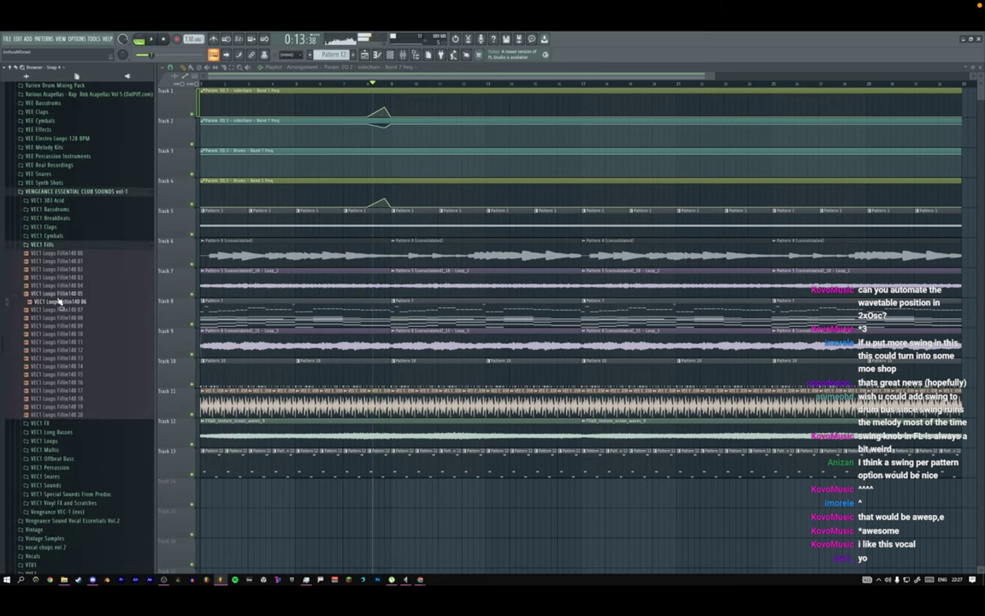
pyautogui.moveTo(369, 490); pyautogui.dragTo(370, 492)
pyautogui.press('space')
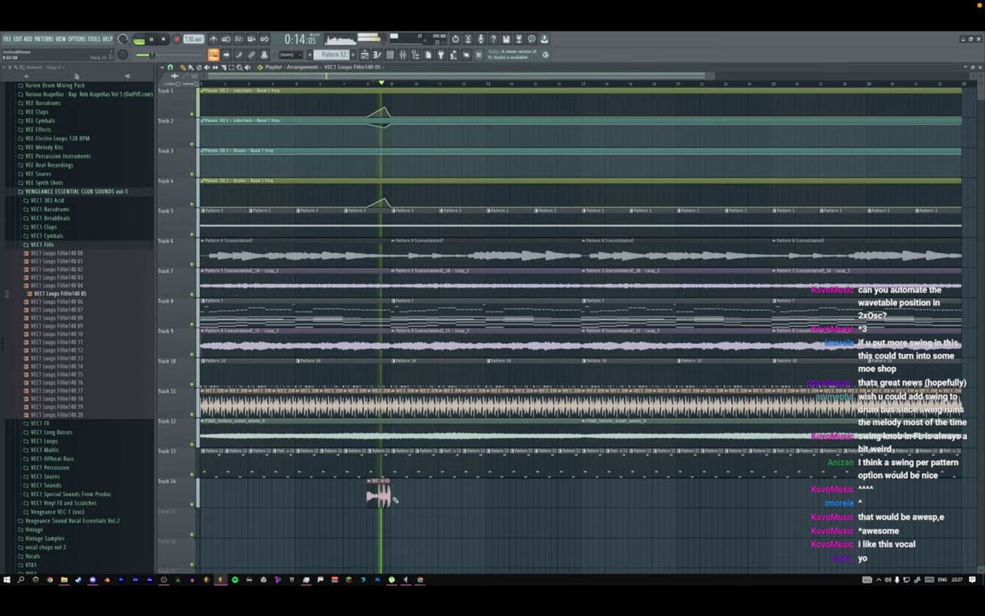
pyautogui.keyDown('ctrl'); pyautogui.rightClick(385, 497); pyautogui.keyUp('ctrl')
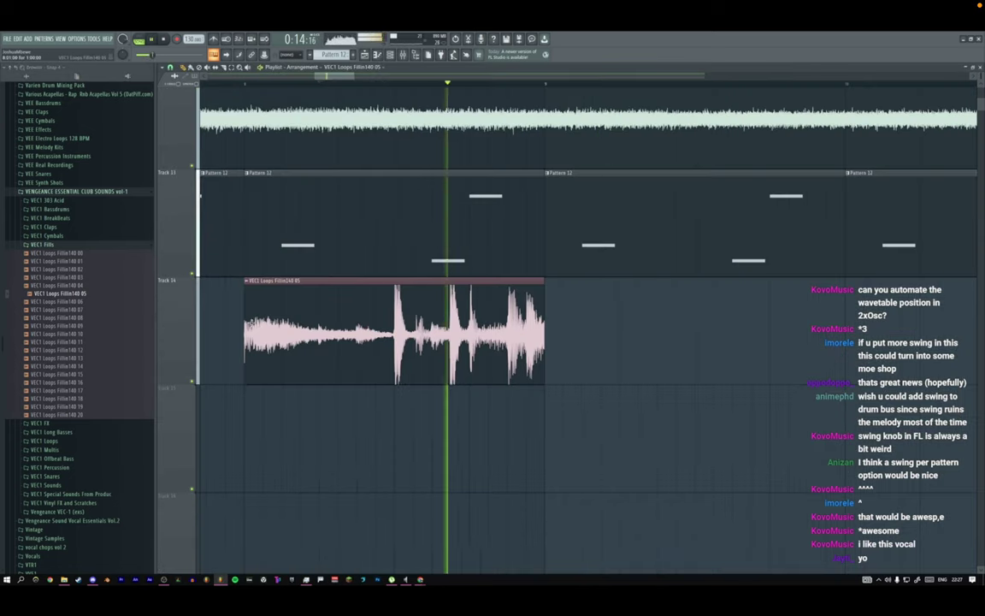
pyautogui.press('space')
# Audition the other fills and place VEC1 Loops Fillin140 04 on Track 15 across bar 8.
pyautogui.click(76, 319)
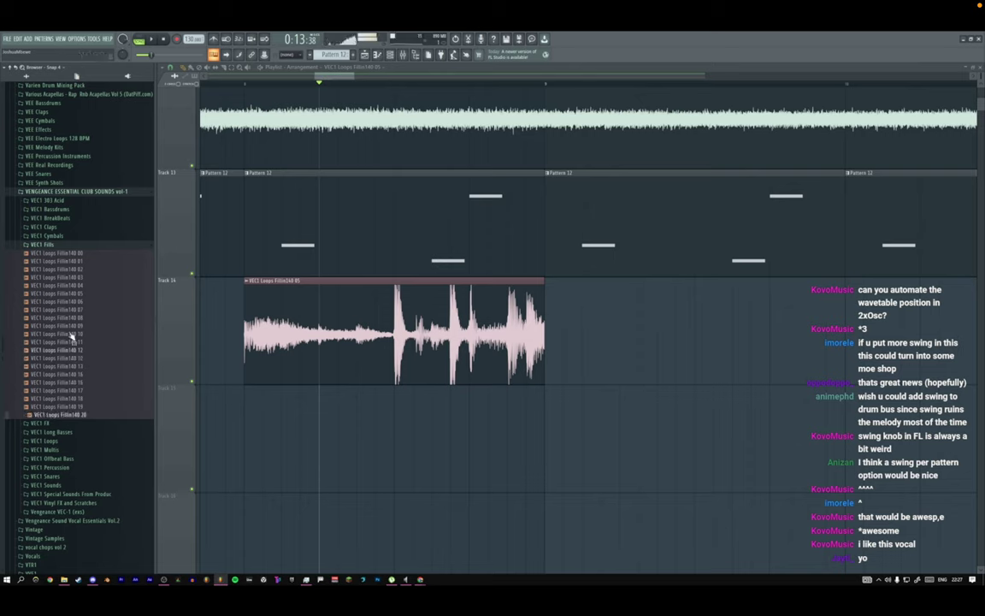
pyautogui.moveTo(71, 286); pyautogui.dragTo(257, 437)
pyautogui.press('space')
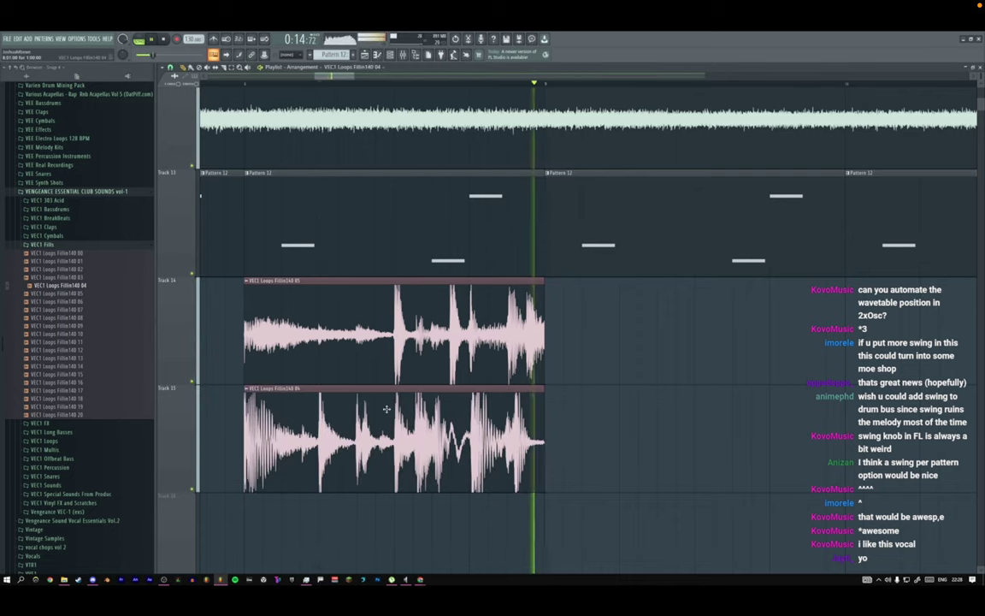
# Trim the start of the Fillin140 04 clip so only the last two steps of bar 8 remain.
pyautogui.click(323, 406)
pyautogui.rightClick(503, 435)
pyautogui.press('space')
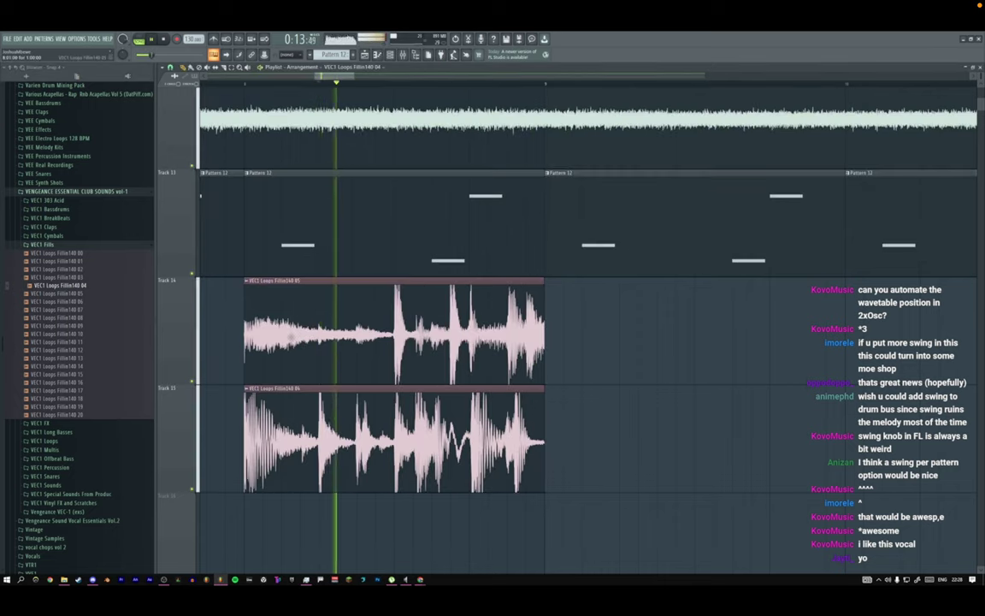
pyautogui.press('space')
pyautogui.moveTo(247, 340)
pyautogui.mouseDown()
pyautogui.moveTo(452, 340)
pyautogui.moveTo(230, 339)
pyautogui.mouseUp()
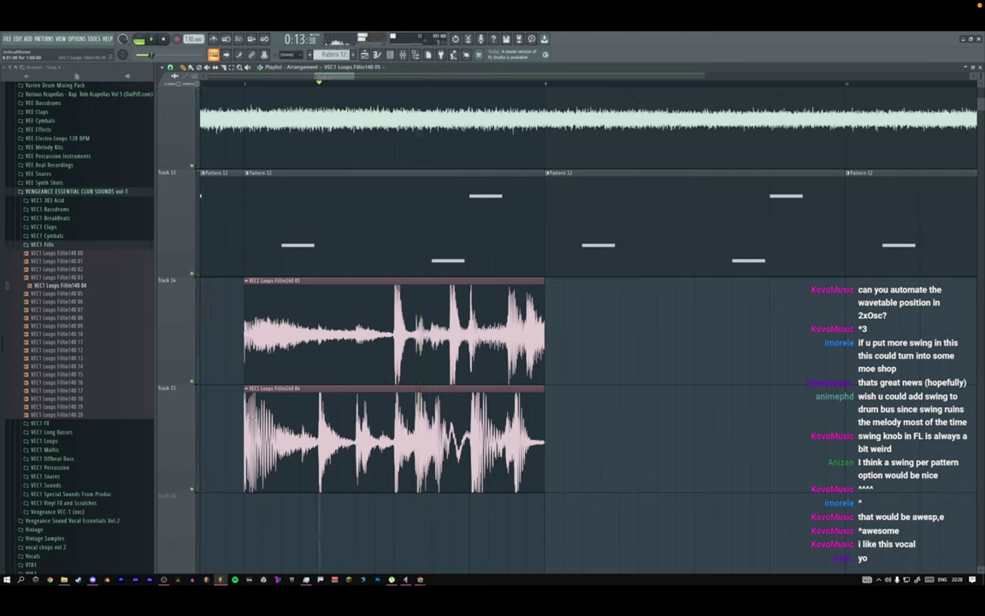
pyautogui.press('space')
pyautogui.moveTo(246, 402); pyautogui.dragTo(516, 396)
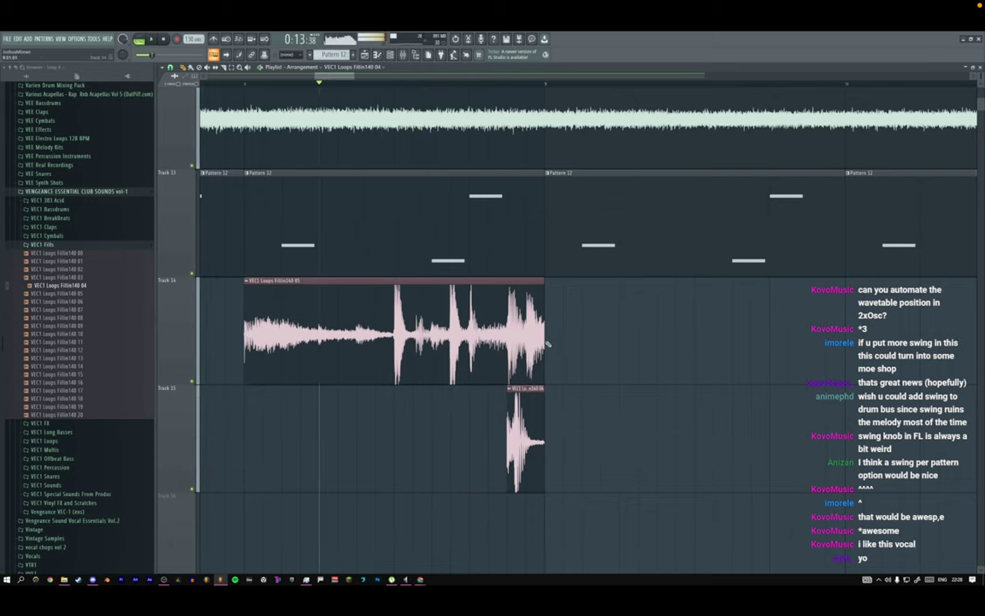
# Try to shorten the end of the Fillin140 05 clip to where the Fillin140 04 clip starts.
pyautogui.moveTo(544, 342); pyautogui.dragTo(508, 344)
pyautogui.press('space')
pyautogui.press('space')
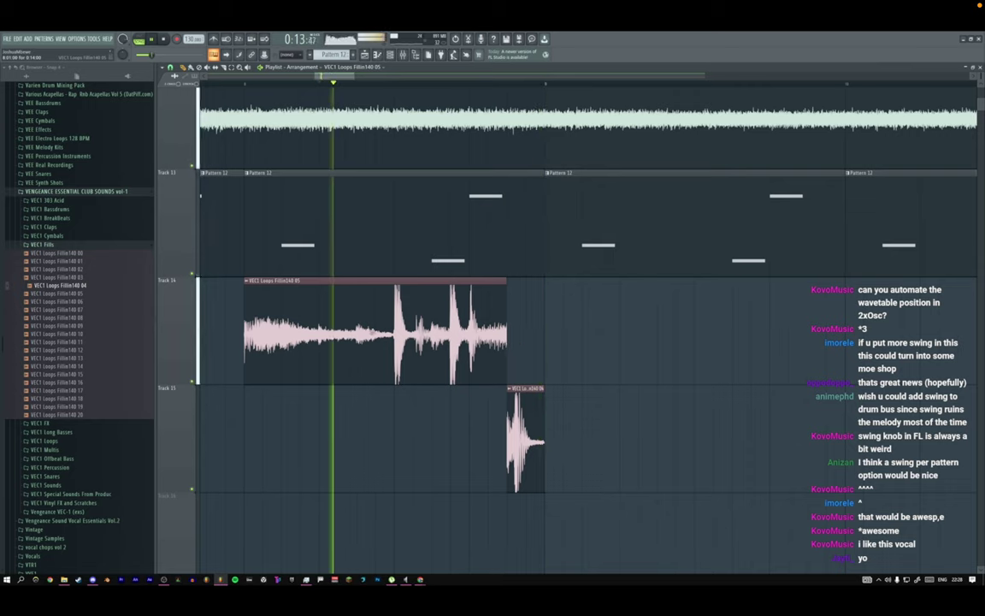
pyautogui.hotkey('ctrl', 'z')
pyautogui.press('space')
pyautogui.press('space')
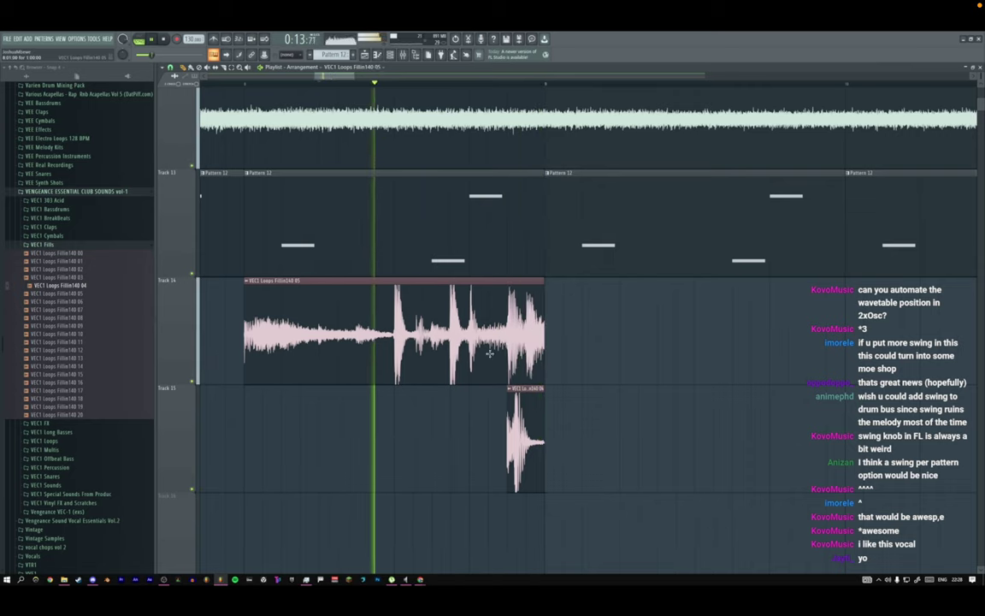
# Slice the Fillin140 05 clip at its first loud hit halfway through bar 8 and delete the part before it.
pyautogui.keyDown('shift'); pyautogui.rightClick(372, 340); pyautogui.keyUp('shift')
pyautogui.click(397, 368)
pyautogui.press('space')
pyautogui.moveTo(396, 387); pyautogui.dragTo(396, 273)
pyautogui.press('space')
pyautogui.keyDown('shift'); pyautogui.rightClick(402, 341); pyautogui.keyUp('shift')
pyautogui.click(408, 351)
pyautogui.rightClick(361, 340)
pyautogui.press('space')
pyautogui.press('space')
# Slice the remaining Fillin140 05 clip at its drum hits into four pieces.
pyautogui.keyDown('shift'); pyautogui.rightClick(475, 345); pyautogui.keyUp('shift')
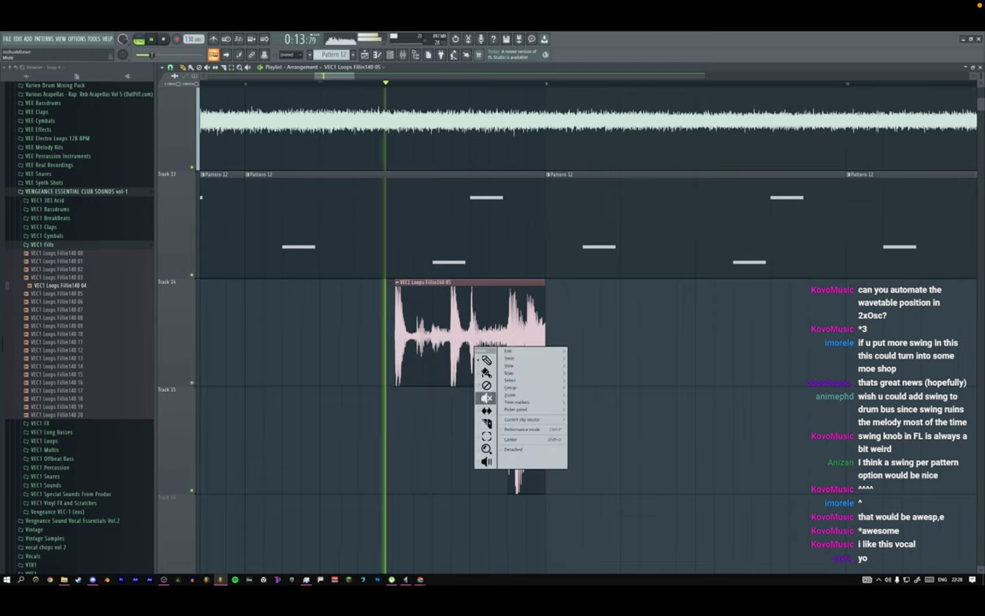
pyautogui.click(487, 398)
pyautogui.press('space')
pyautogui.press('space')
pyautogui.moveTo(453, 384); pyautogui.dragTo(452, 275)
pyautogui.press('space')
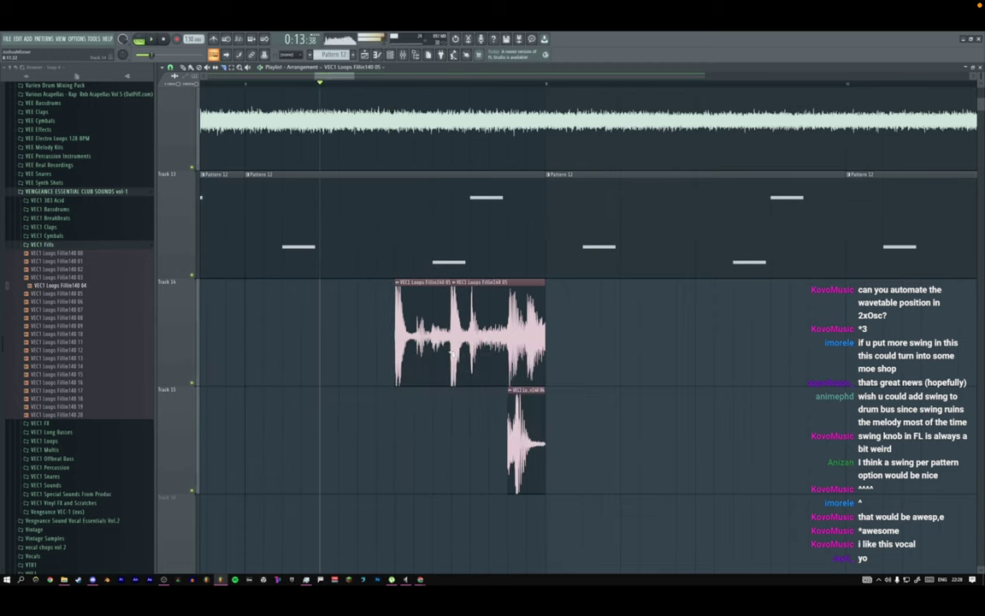
pyautogui.press('space')
pyautogui.moveTo(508, 387); pyautogui.dragTo(508, 275)
pyautogui.press('space')
pyautogui.keyDown('shift'); pyautogui.rightClick(508, 351); pyautogui.keyUp('shift')
pyautogui.click(514, 362)
pyautogui.press('space')
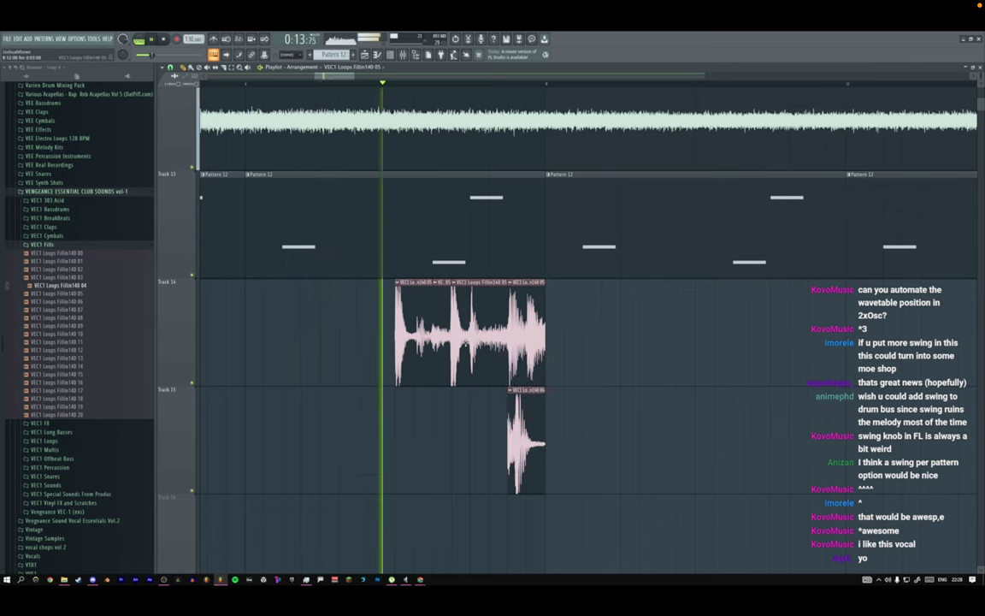
# Add a short Fillin140 04 piece after the middle of bar 8 on Track 15 and trim the other piece to the bar's last two steps.
pyautogui.press('space')
pyautogui.press('space')
pyautogui.moveTo(506, 414); pyautogui.dragTo(450, 415)
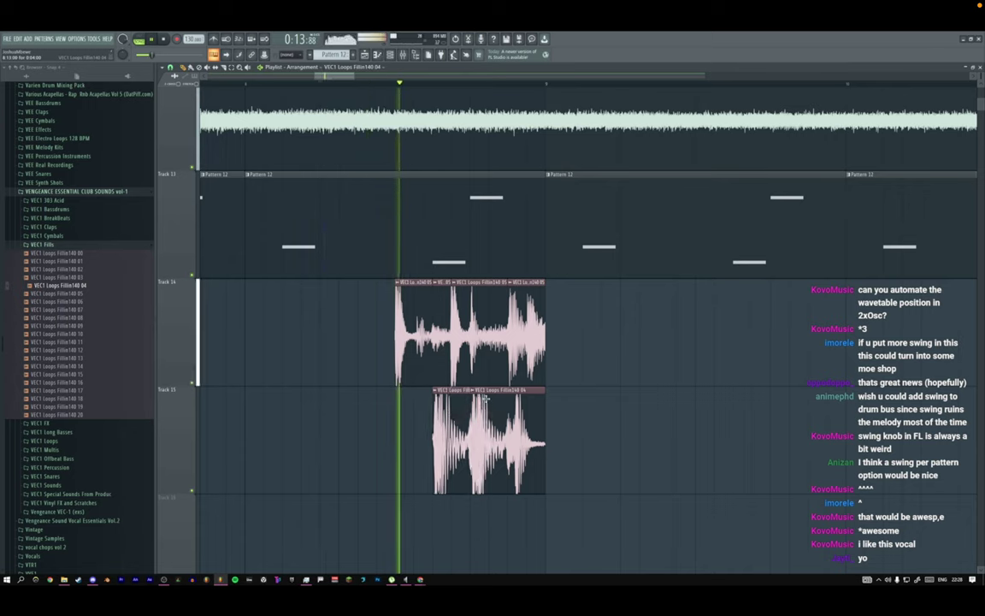
pyautogui.keyDown('ctrl'); pyautogui.click(451, 417); pyautogui.keyUp('ctrl')
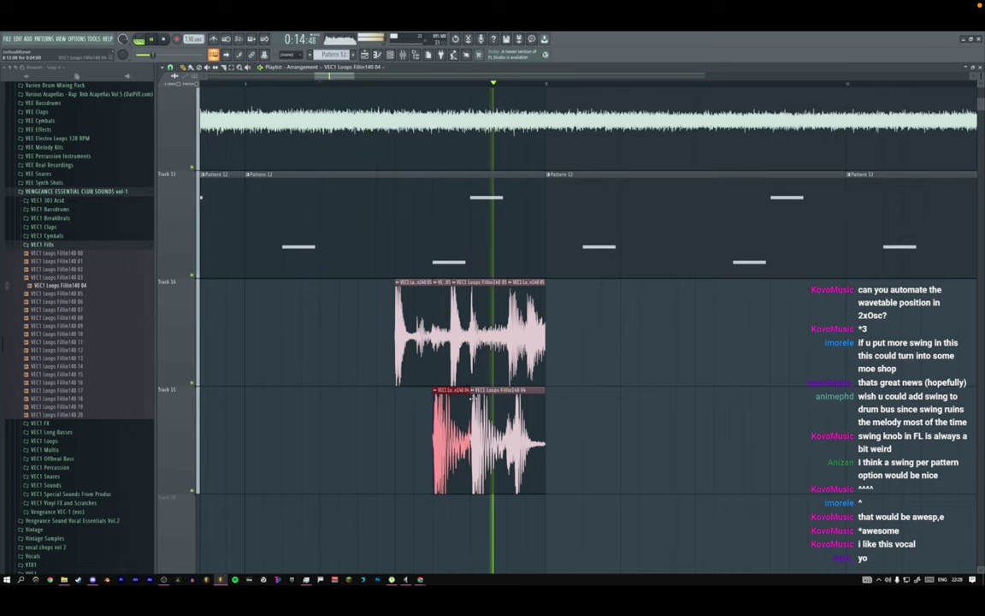
pyautogui.keyDown('ctrl'); pyautogui.click(468, 419); pyautogui.keyUp('ctrl')
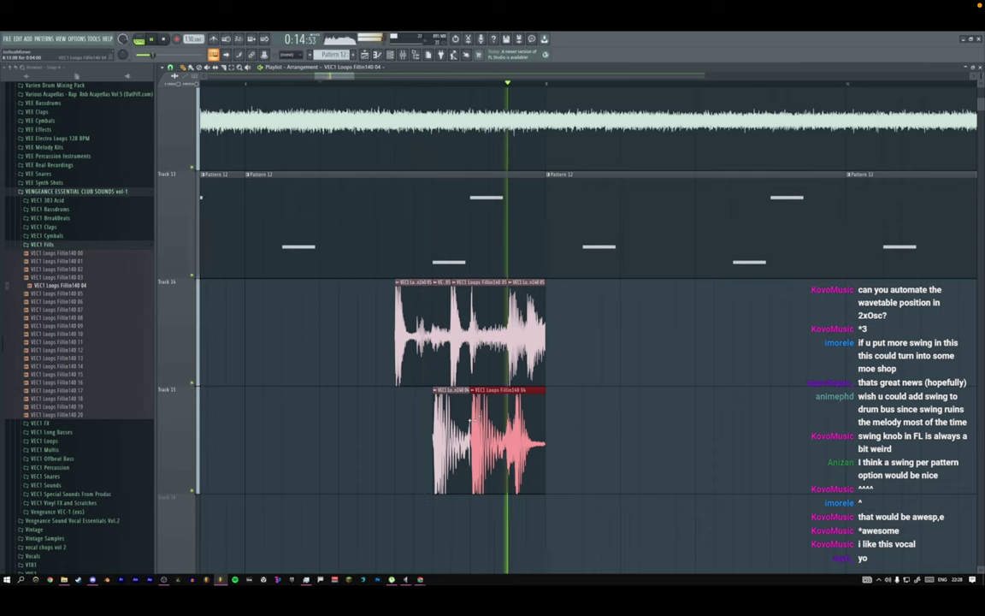
pyautogui.doubleClick(470, 419)
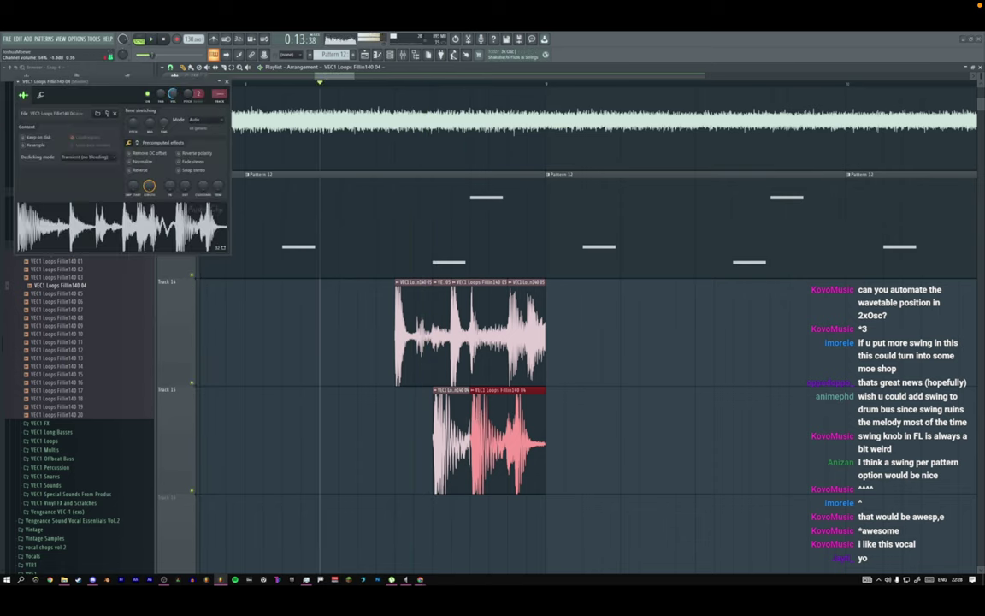
pyautogui.click(227, 82)
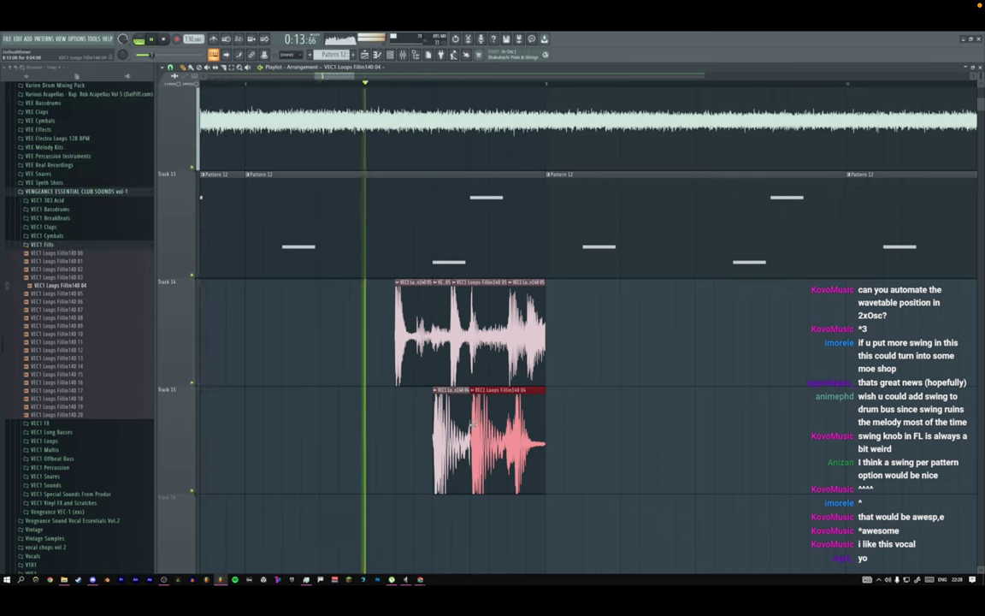
pyautogui.moveTo(471, 423); pyautogui.dragTo(500, 419)
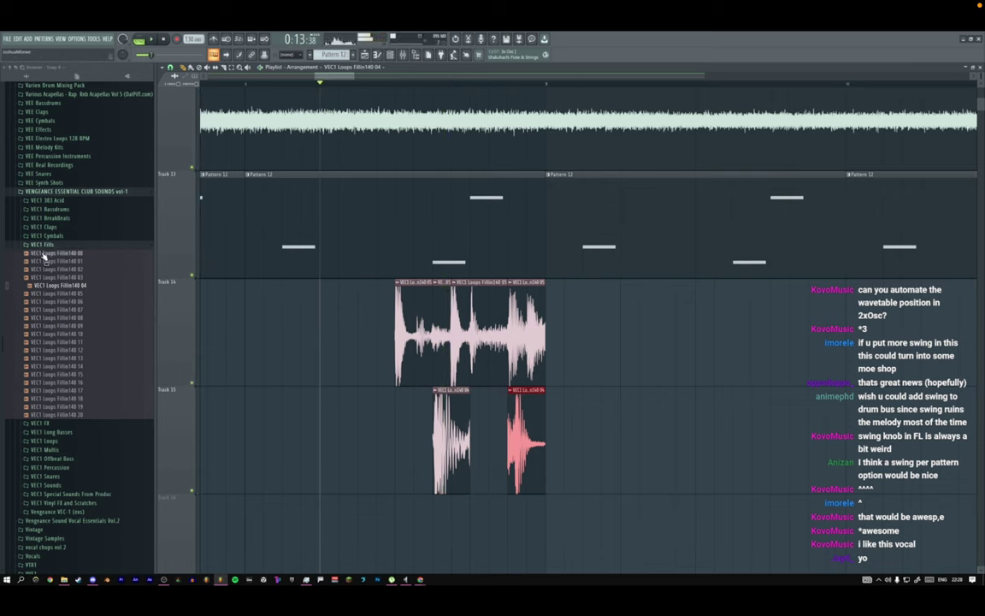
# Place the VEC1 BD Clubby 03 kick from the VEC1 Bassdrums folder on Track 16 and reverse the sample.
pyautogui.click(51, 208)
pyautogui.click(67, 236)
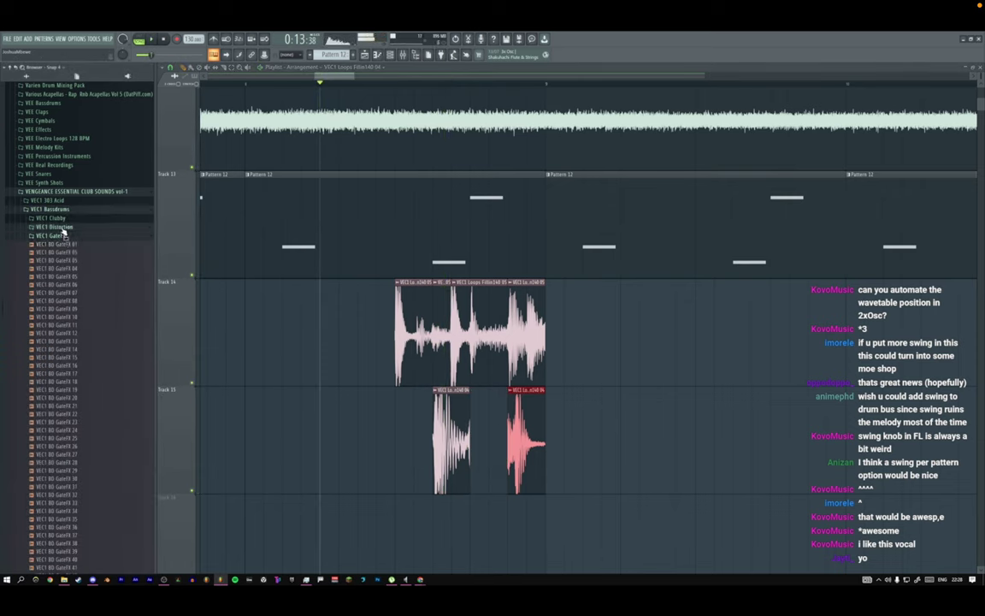
pyautogui.click(62, 227)
pyautogui.click(62, 220)
pyautogui.moveTo(67, 244); pyautogui.dragTo(467, 528)
pyautogui.click(140, 180)
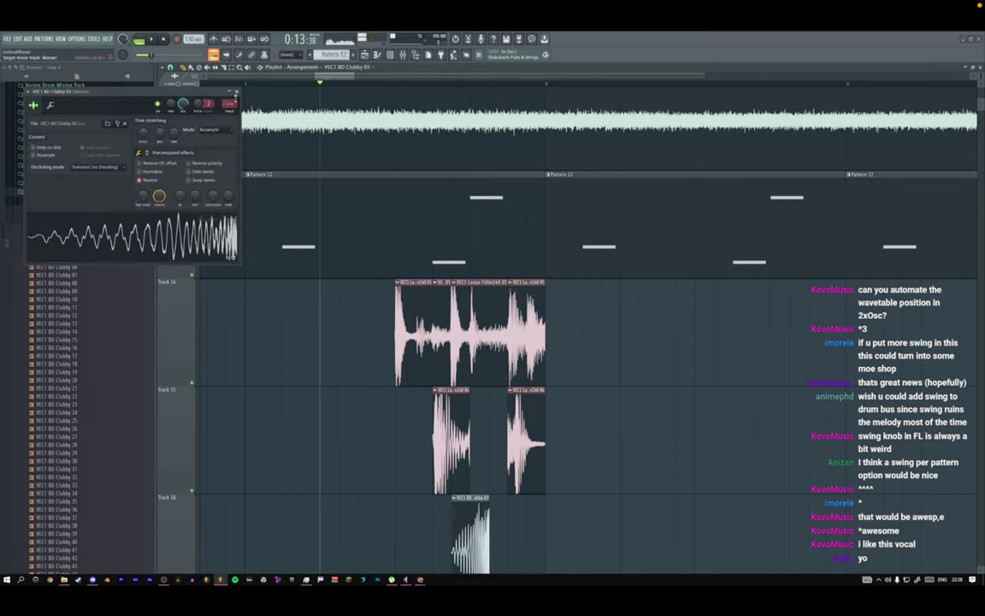
pyautogui.click(237, 92)
# Move the reversed Clubby 03 kick clip so it ends exactly at bar 9.
pyautogui.scroll(-2, 477, 299)
pyautogui.press('space')
pyautogui.moveTo(479, 318); pyautogui.dragTo(535, 317)
pyautogui.keyDown('ctrl'); pyautogui.click(536, 316); pyautogui.keyUp('ctrl')
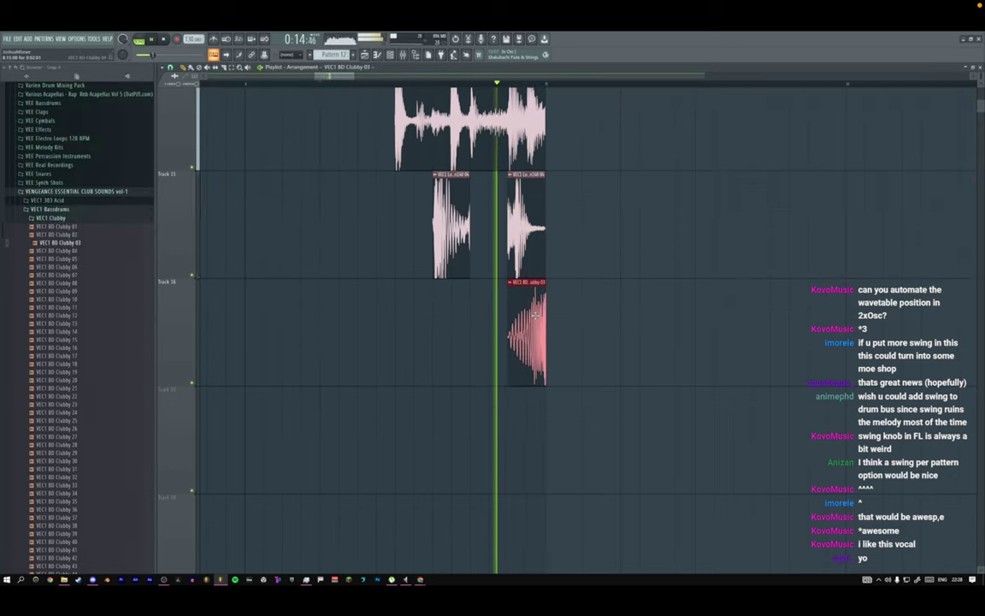
pyautogui.press('space')
pyautogui.press('space')
# Lower the channel volume of the VEC1 BD Clubby 03 sample to about 62%.
pyautogui.doubleClick(536, 317)
pyautogui.moveTo(183, 103); pyautogui.dragTo(183, 118)
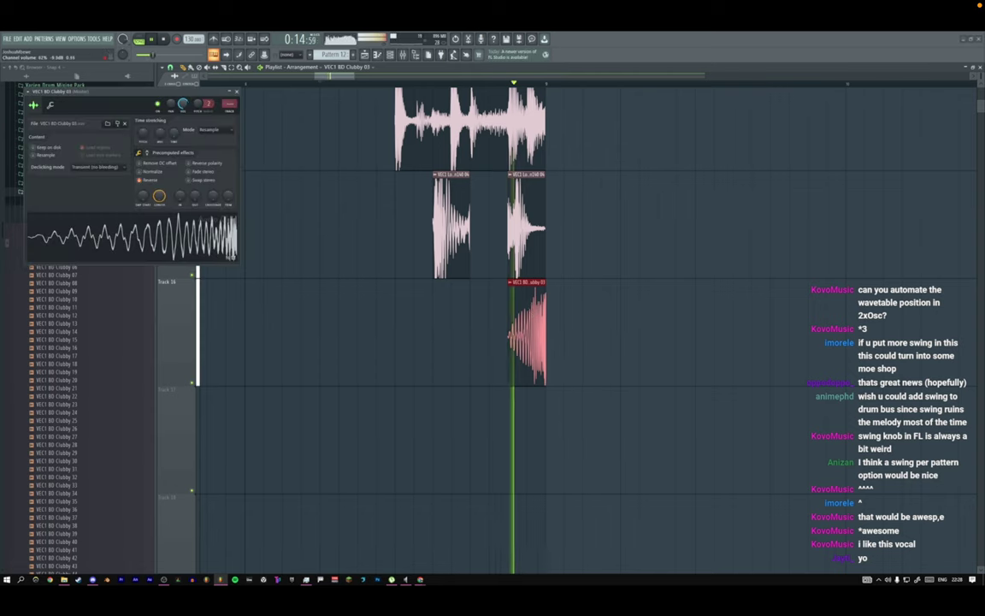
pyautogui.press('space')
pyautogui.press('space')
pyautogui.click(237, 91)
# Move the fill pieces on Track 14 down to Track 15 at the same position in bar 8.
pyautogui.keyDown('ctrl'); pyautogui.rightClick(505, 332); pyautogui.keyUp('ctrl')
pyautogui.keyDown('ctrl'); pyautogui.rightClick(481, 347); pyautogui.keyUp('ctrl')
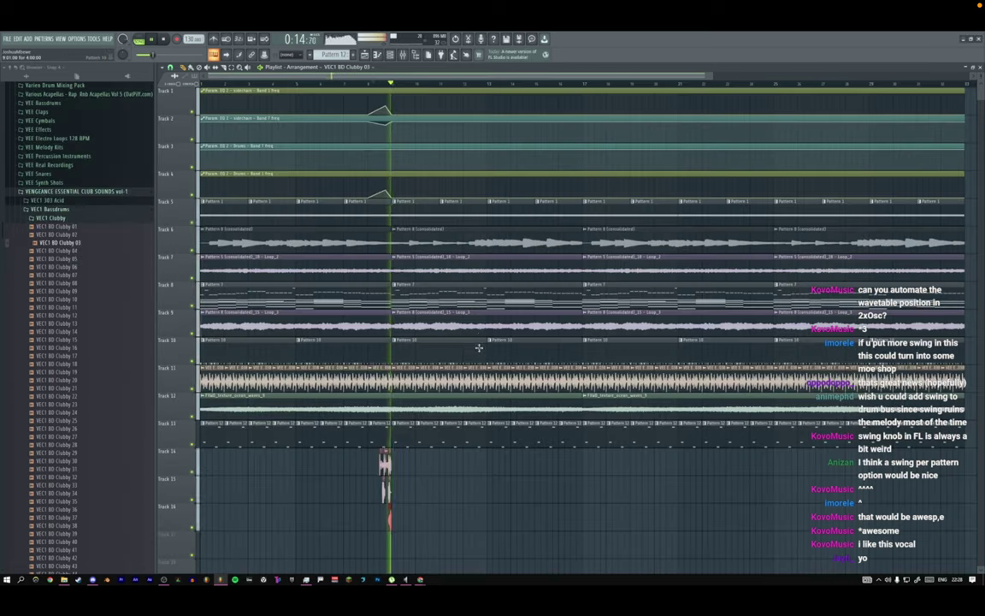
pyautogui.press('space')
pyautogui.press('space')
pyautogui.moveTo(416, 528); pyautogui.dragTo(377, 461)
pyautogui.press('space')
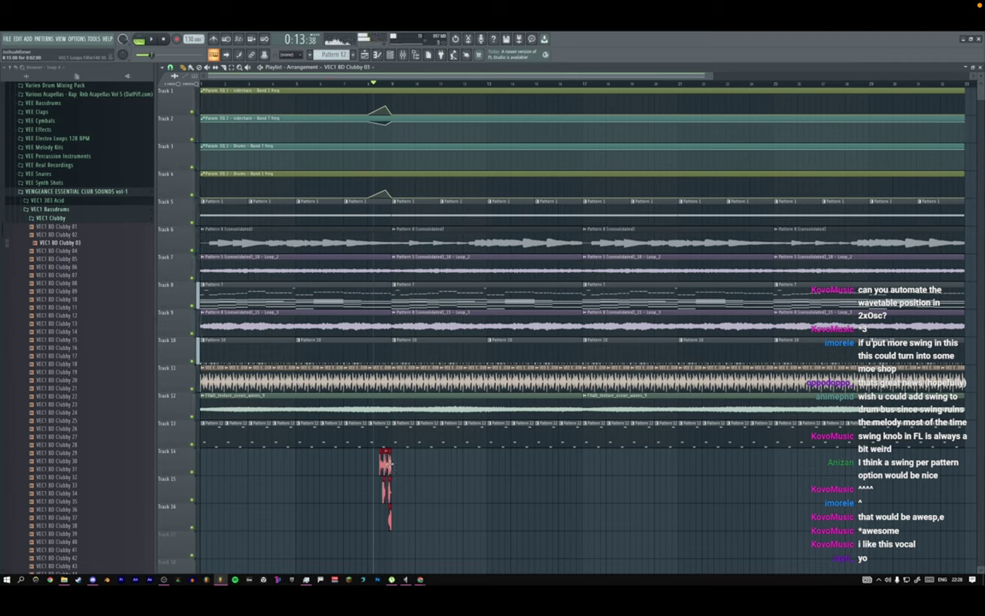
pyautogui.press('space')
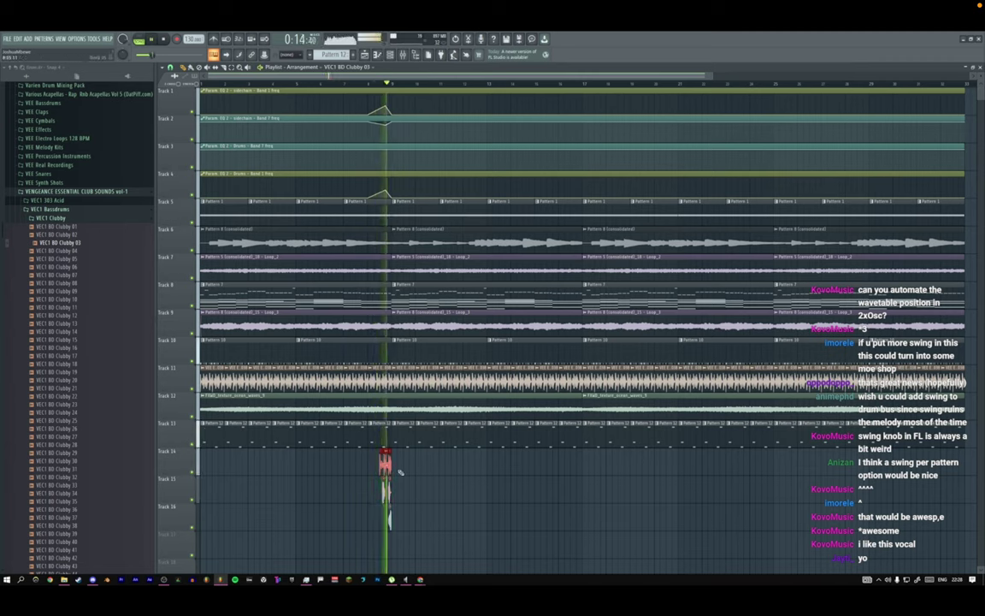
pyautogui.hotkey('shift', 'Down')
# Move the reversed Clubby 03 kick clip from Track 16 up to Track 15.
pyautogui.press('space')
pyautogui.press('space')
pyautogui.moveTo(402, 519); pyautogui.dragTo(382, 520)
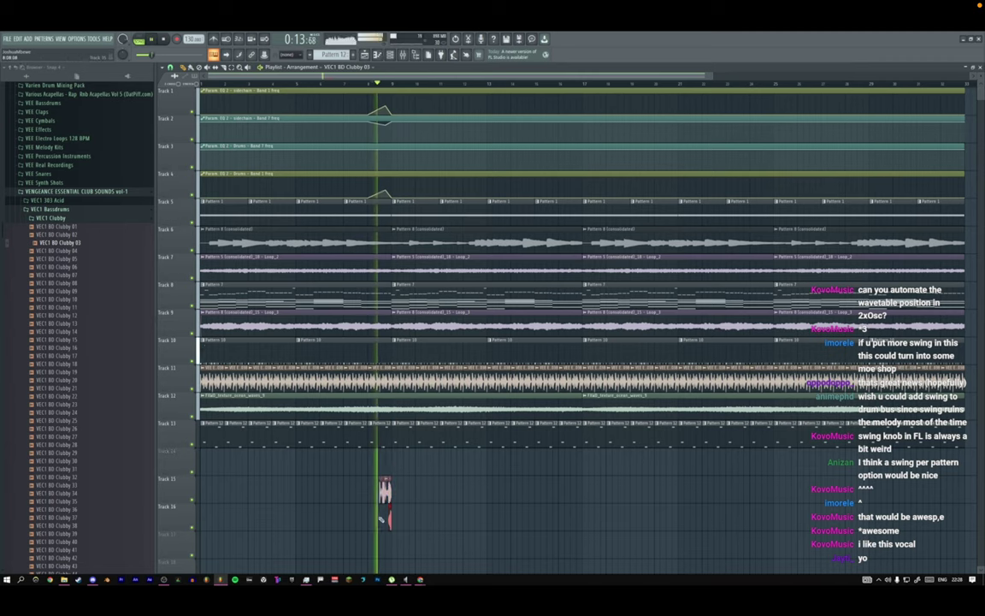
pyautogui.hotkey('shift', 'Up')
# Place the VEC1 Cymbals CR 018 crash from the VEC1 Crash folder on Track 14 at bar 1.
pyautogui.click(49, 209)
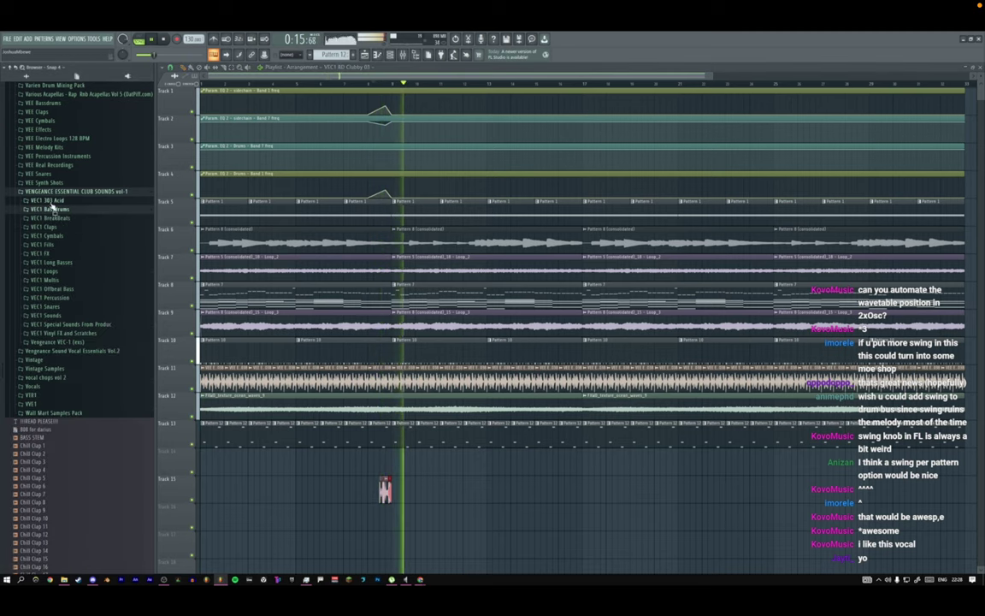
pyautogui.click(57, 237)
pyautogui.press('space')
pyautogui.click(58, 246)
pyautogui.click(58, 245)
pyautogui.click(58, 253)
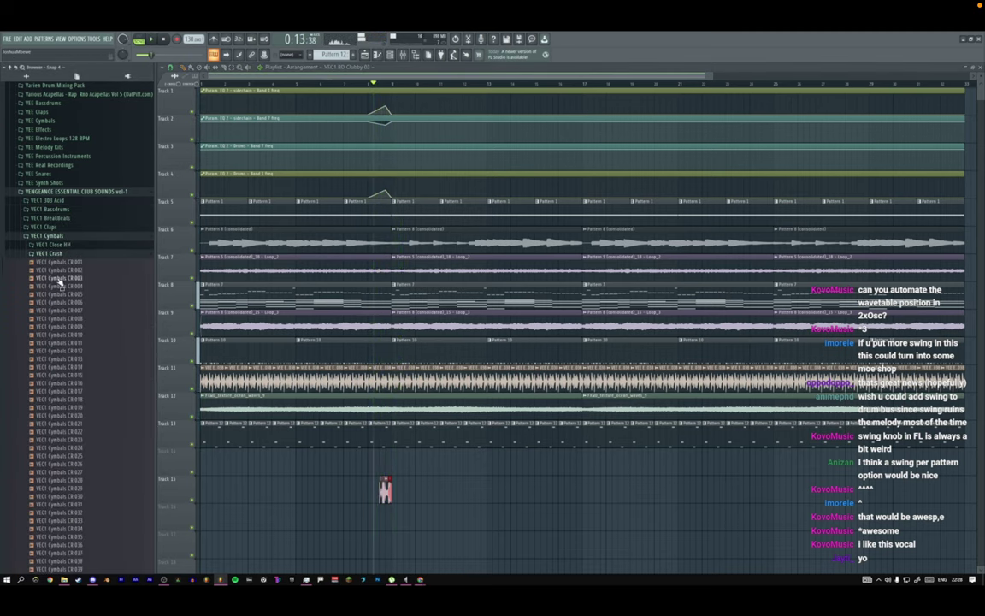
pyautogui.scroll(-4, 65, 310)
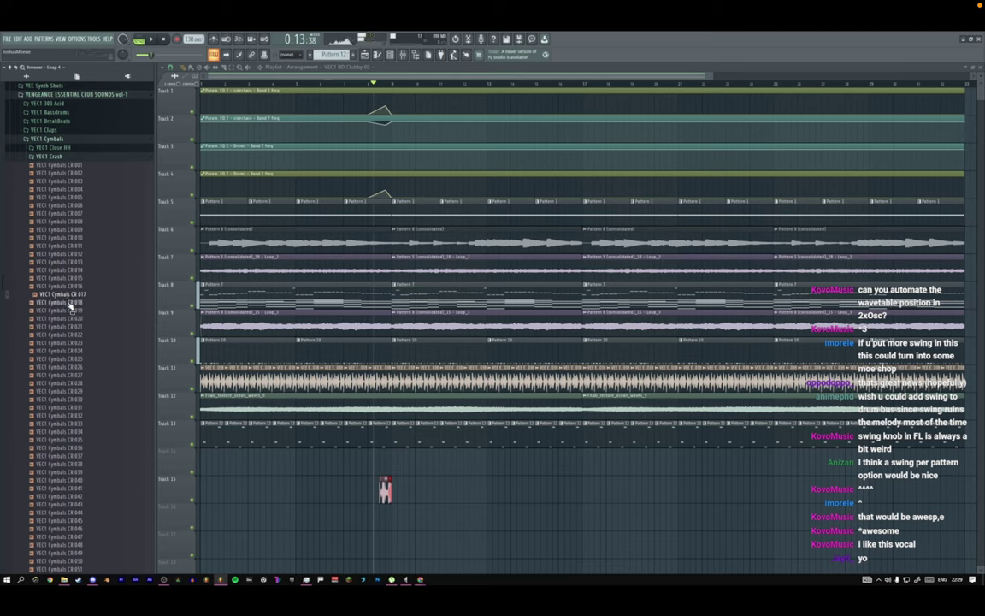
pyautogui.moveTo(231, 485); pyautogui.dragTo(211, 453)
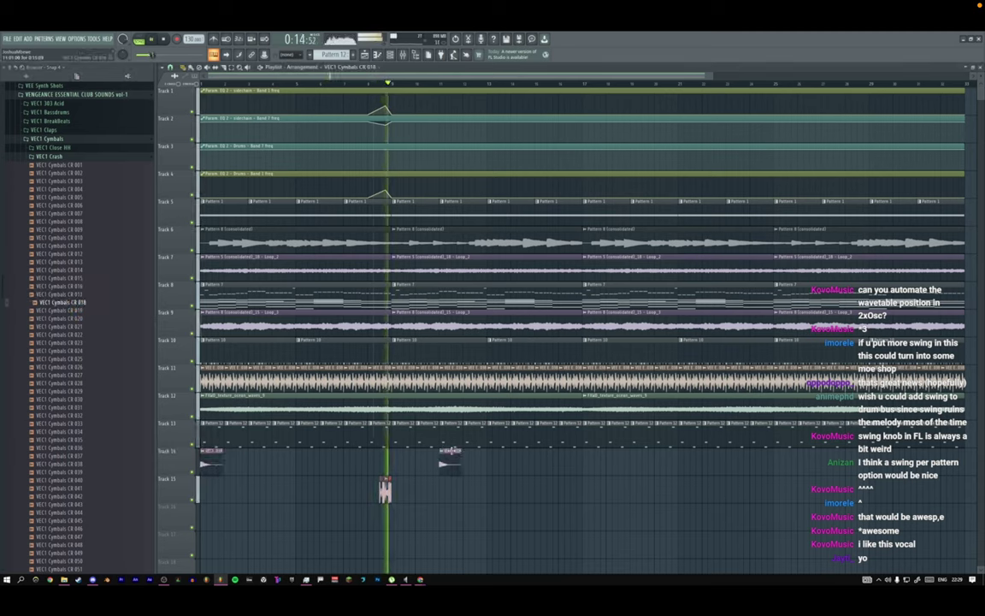
# Add copies of the CR 018 crash on Track 14 at bars 9, 17 and 25.
pyautogui.click(399, 454)
pyautogui.click(785, 453)
pyautogui.click(585, 453)
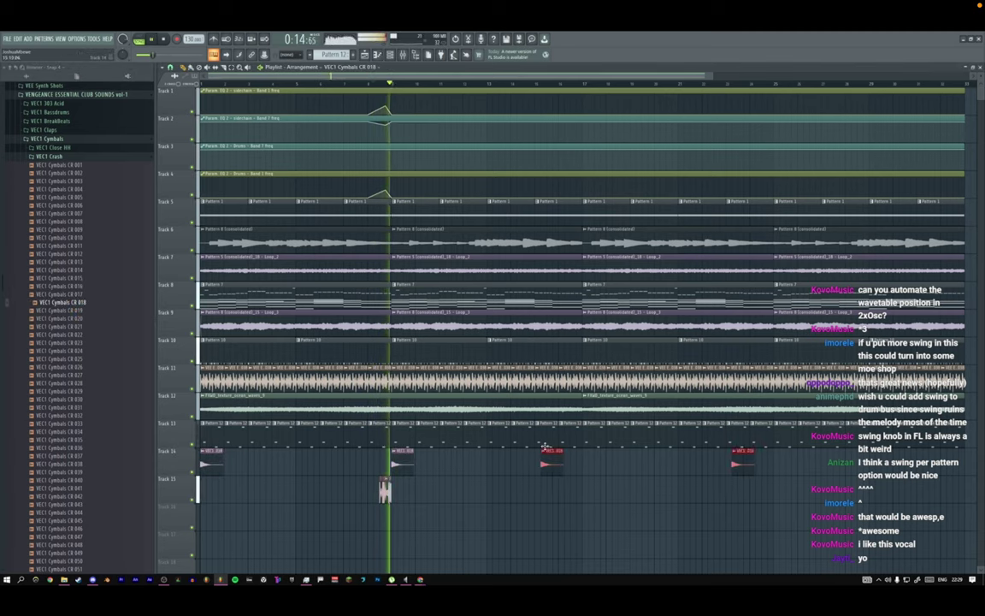
pyautogui.press('space')
pyautogui.press('space')
# Load the VEC1 Cymbals CR 018 sample into Edison, apply reverb and play back the full waveform.
pyautogui.doubleClick(399, 460)
pyautogui.press('space')
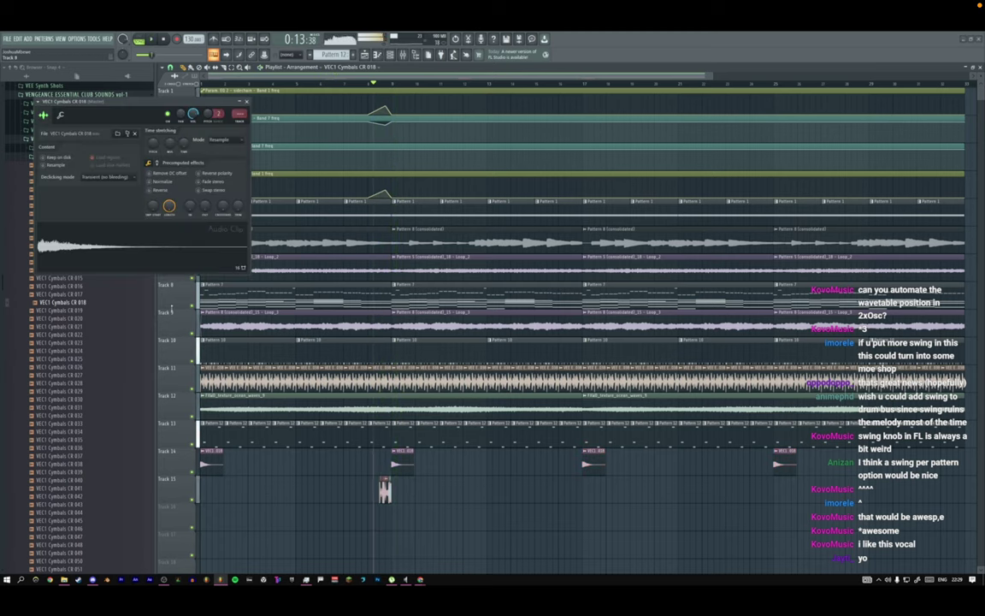
pyautogui.press('Return')
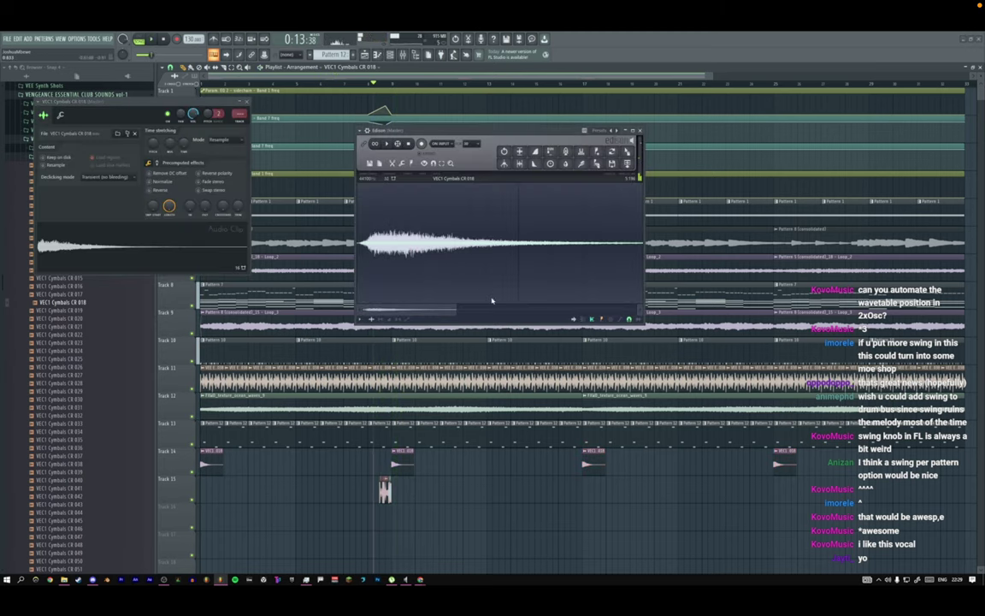
pyautogui.moveTo(455, 312); pyautogui.dragTo(643, 310)
pyautogui.press('space')
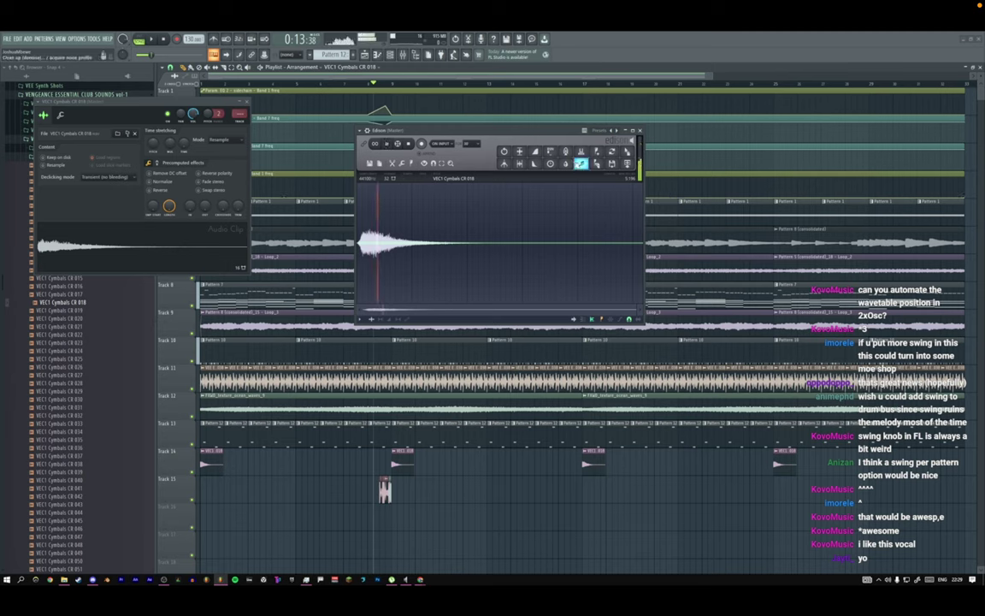
# Try equalizing the crash with a straight curve that cuts the lows and rises gradually towards the highs.
pyautogui.click(581, 163)
pyautogui.moveTo(285, 237); pyautogui.dragTo(299, 295)
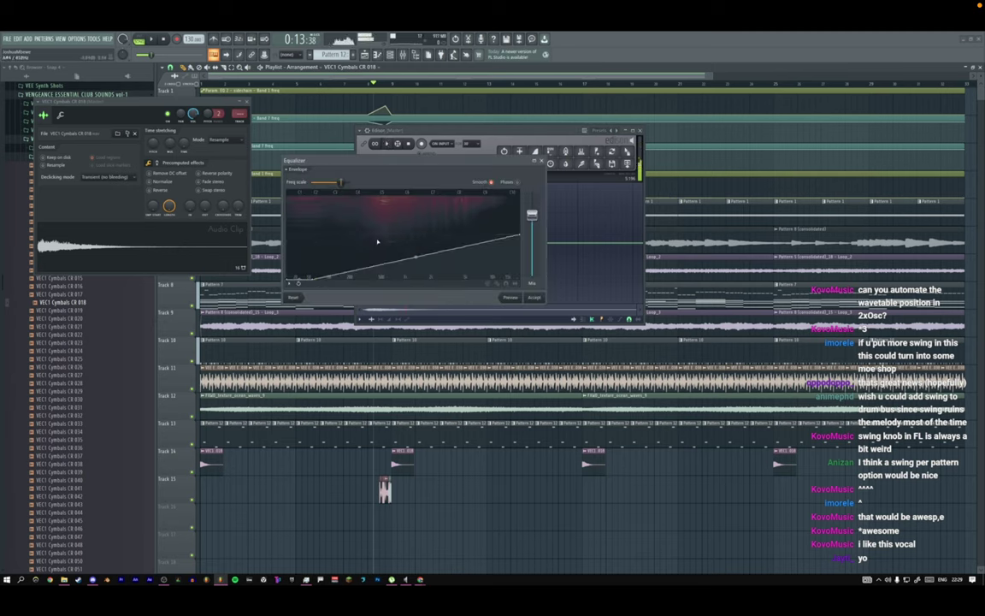
pyautogui.rightClick(376, 237)
pyautogui.click(534, 298)
# Try the Blur effect on the equalized crash and undo it.
pyautogui.hotkey('ctrl', 'b')
pyautogui.press('Return')
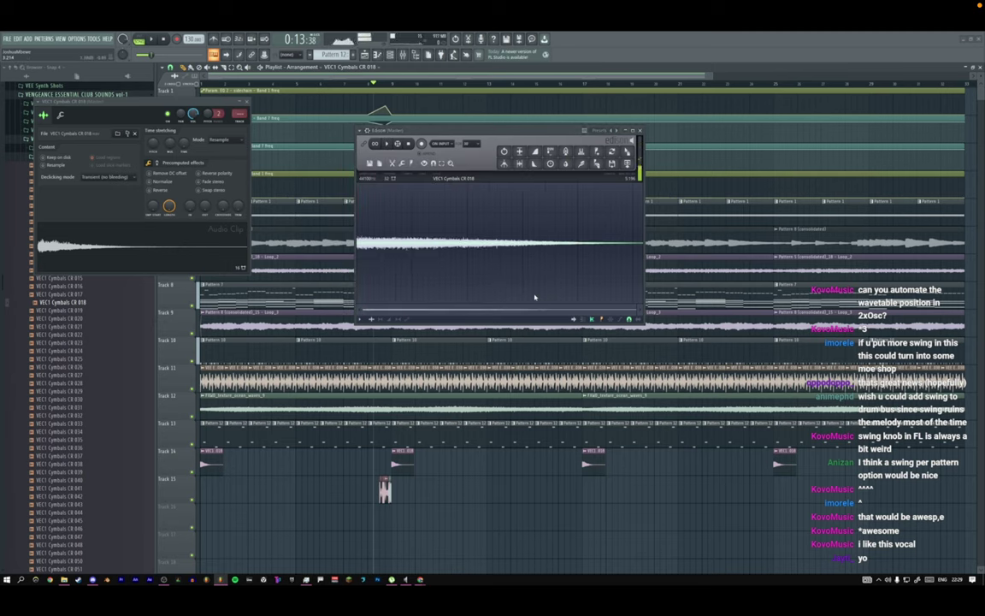
pyautogui.hotkey('ctrl', 'z')
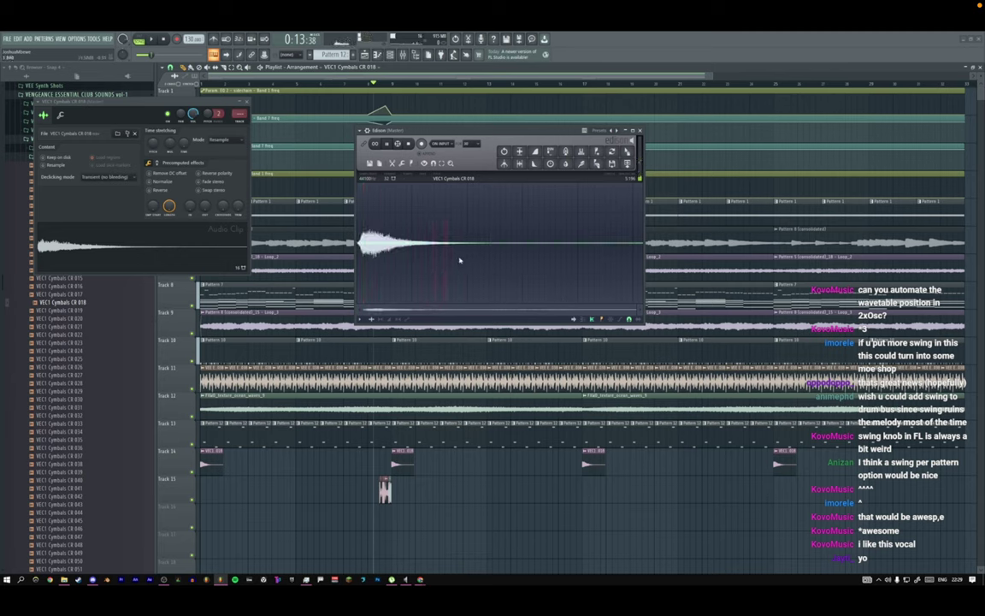
# Try a volume envelope on the crash with a short fade-in and a long straight fade-out to silence.
pyautogui.click(403, 321)
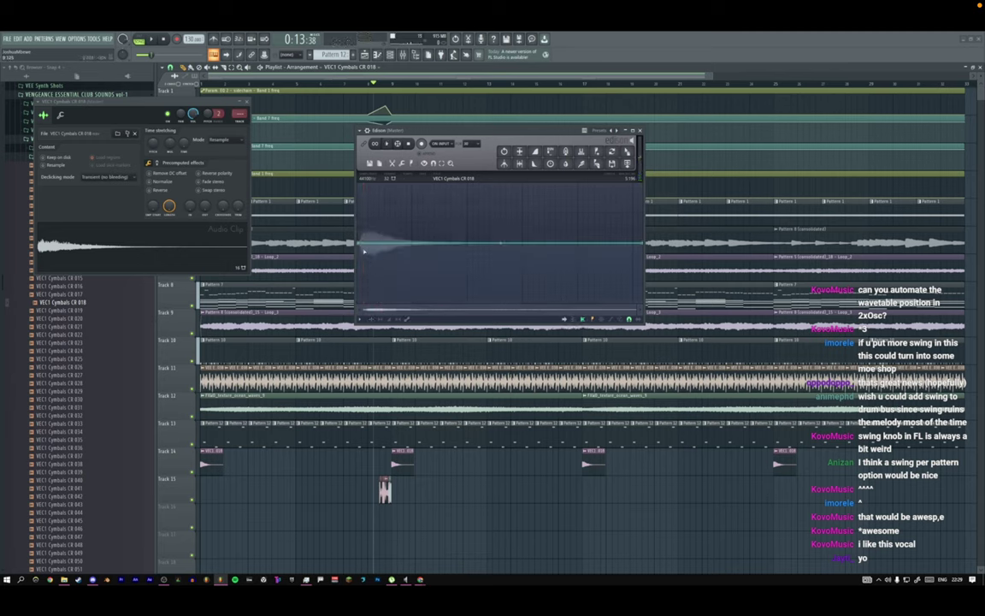
pyautogui.moveTo(359, 244); pyautogui.dragTo(388, 236)
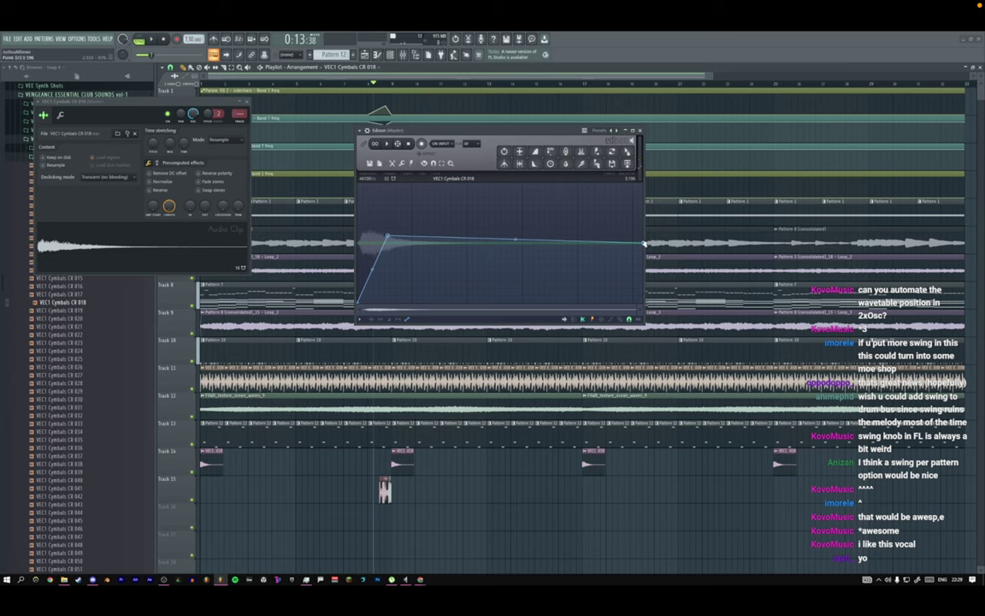
pyautogui.moveTo(644, 244); pyautogui.dragTo(646, 318)
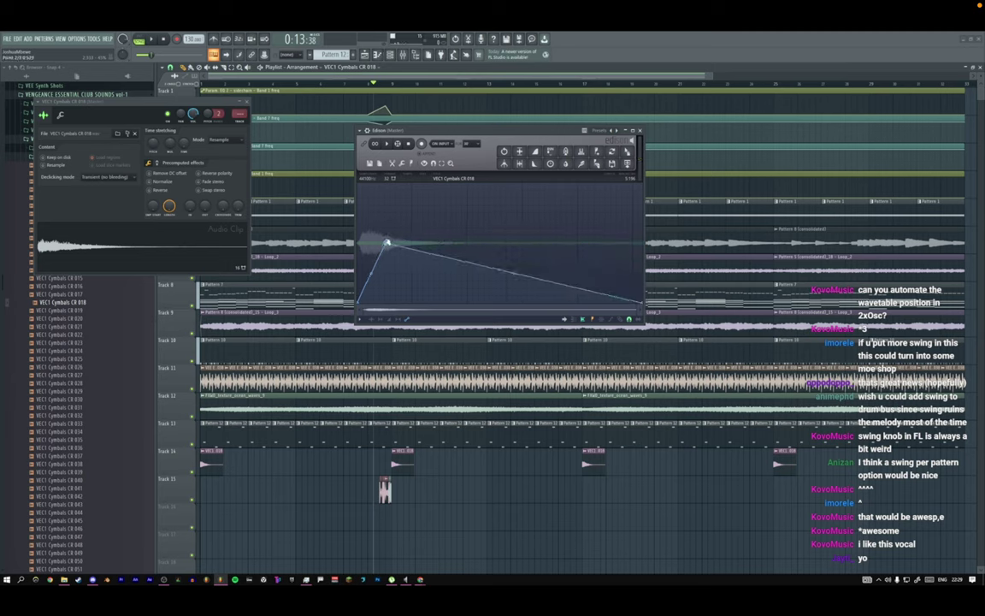
pyautogui.press('Return')
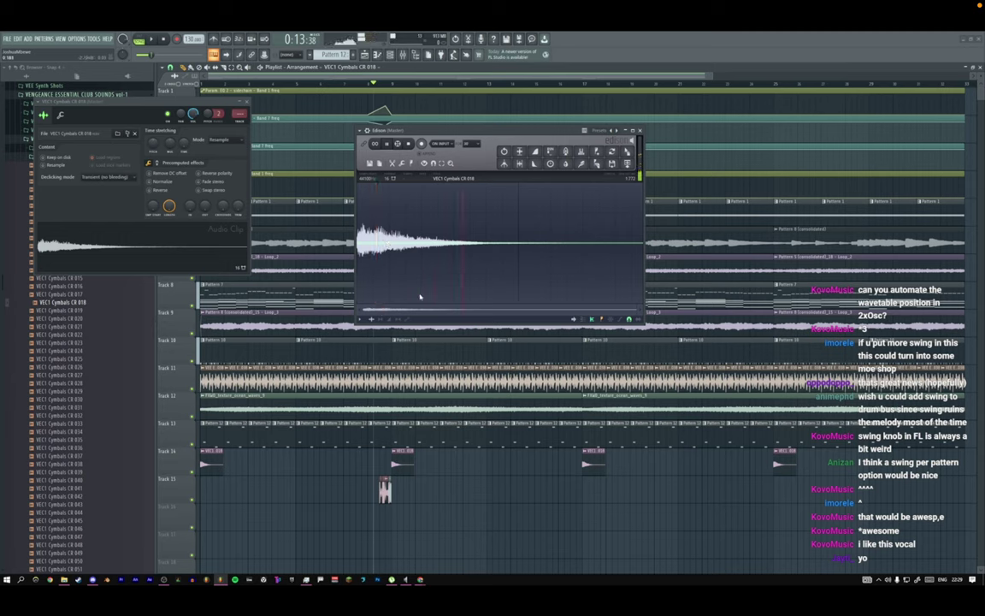
# Apply reverb to the unprocessed CR 018 sample in Edison and play back its full length.
pyautogui.hotkey('ctrl', 'r')
pyautogui.press('Return')
pyautogui.moveTo(426, 309); pyautogui.dragTo(390, 313)
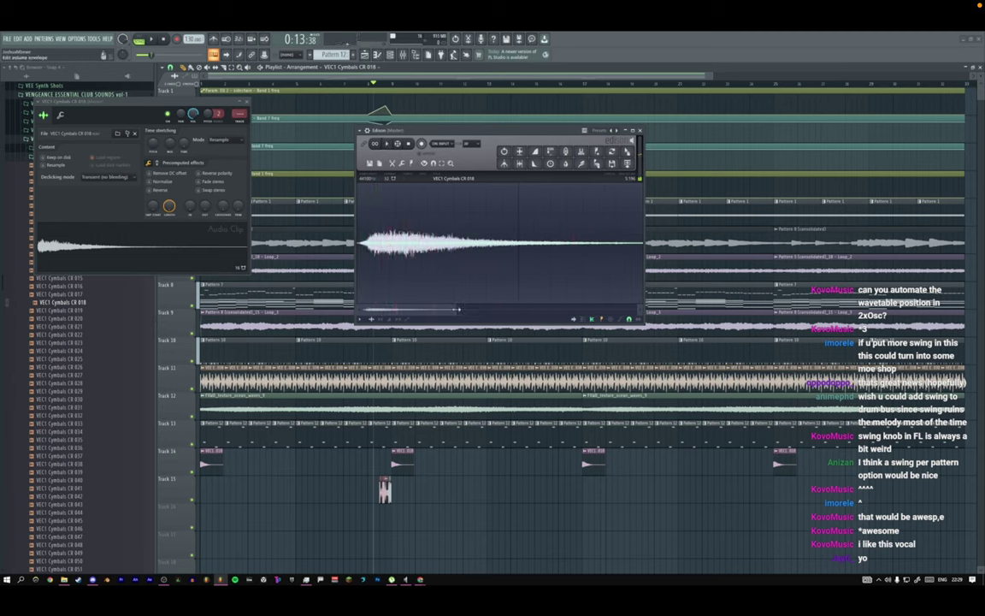
pyautogui.moveTo(458, 309); pyautogui.dragTo(729, 271)
pyautogui.press('space')
# Equalize the reverberated crash with a low cut and a second curve that rises gradually towards the highs.
pyautogui.click(596, 153)
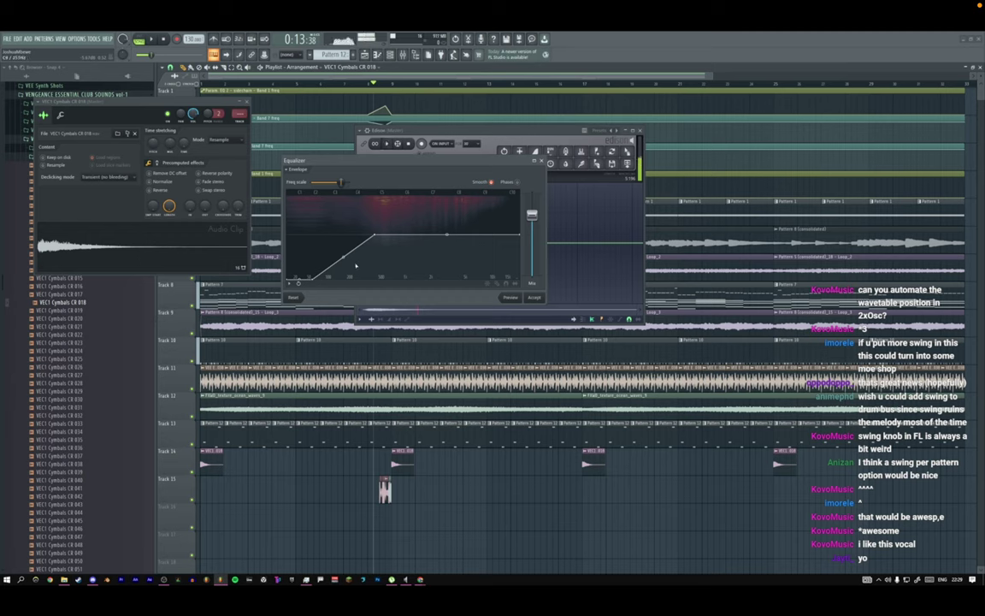
pyautogui.click(535, 298)
pyautogui.click(581, 164)
pyautogui.moveTo(381, 242); pyautogui.dragTo(351, 272)
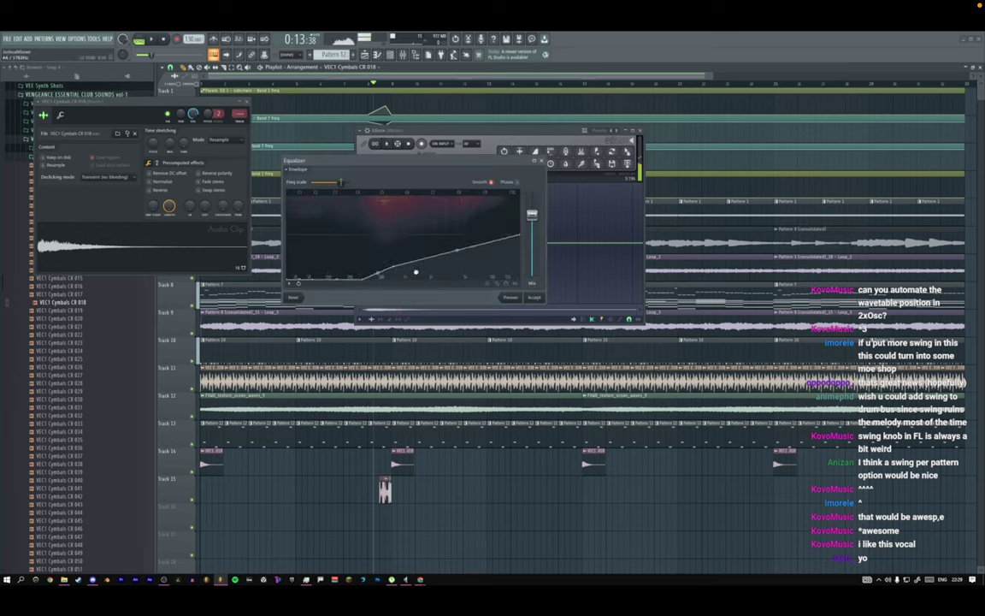
pyautogui.click(534, 297)
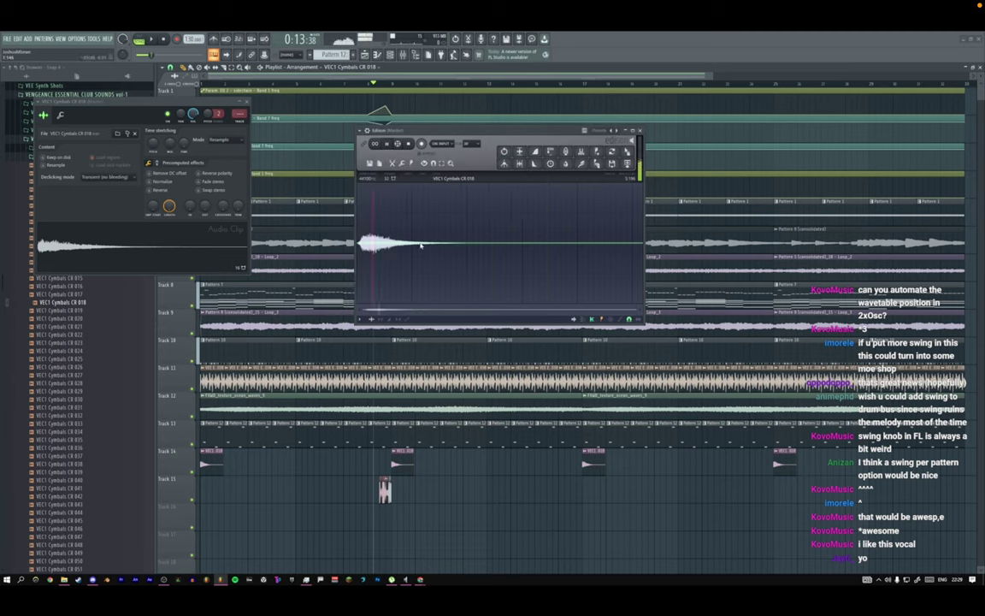
# Try blurring the reverberated crash with the bell-shaped impulse and undo the blur.
pyautogui.hotkey('ctrl', 'b')
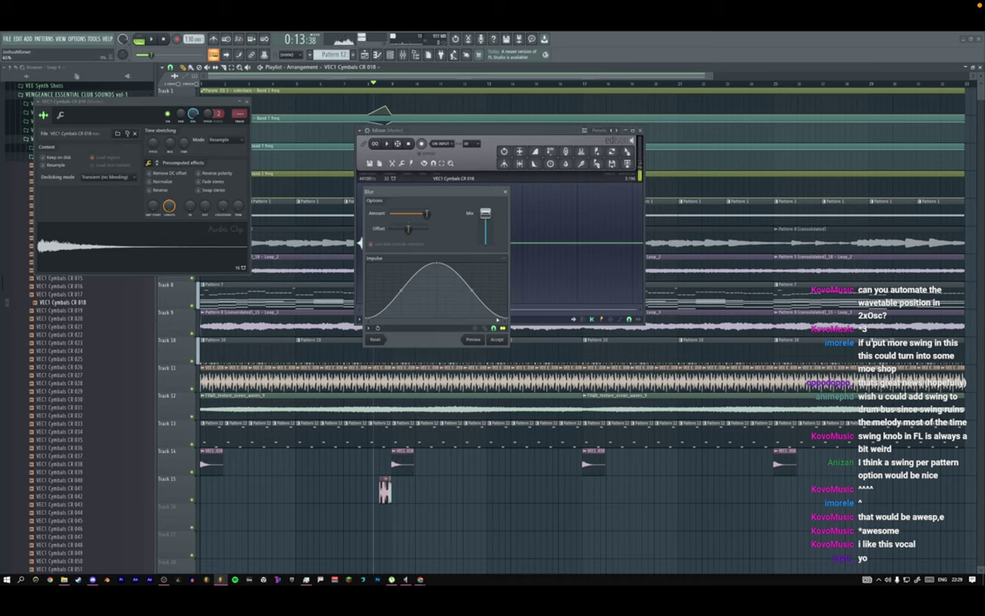
pyautogui.click(496, 340)
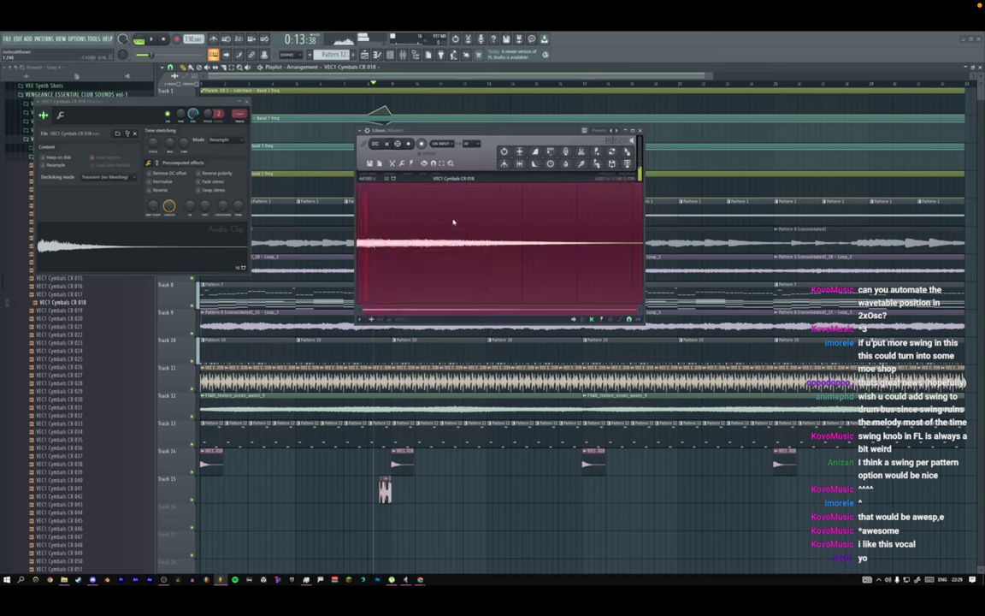
pyautogui.hotkey('ctrl', 'z')
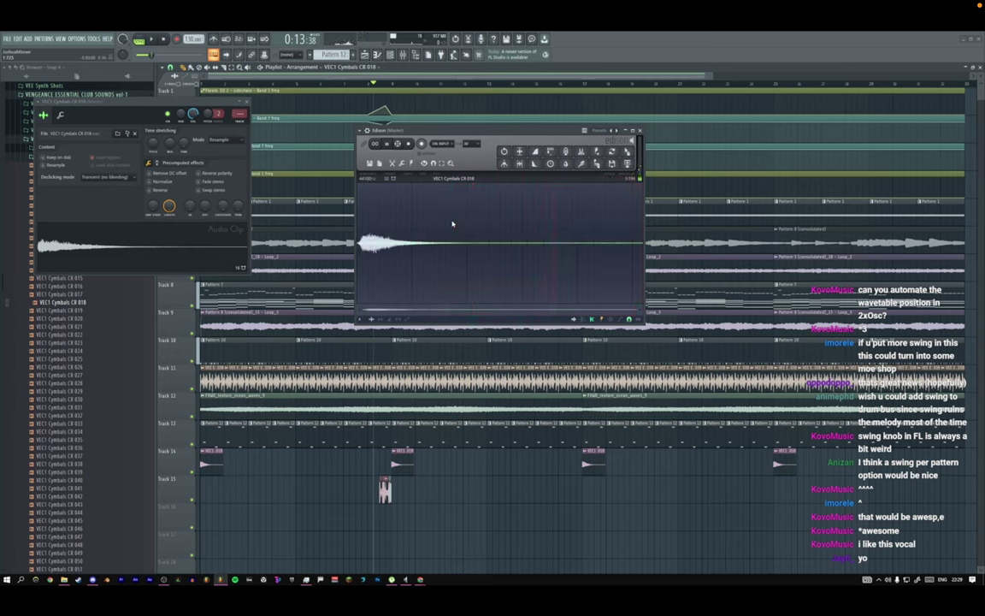
# Shape the crash's volume envelope with a short fade-in and a long fade-out to silence and apply it to the sample.
pyautogui.click(408, 320)
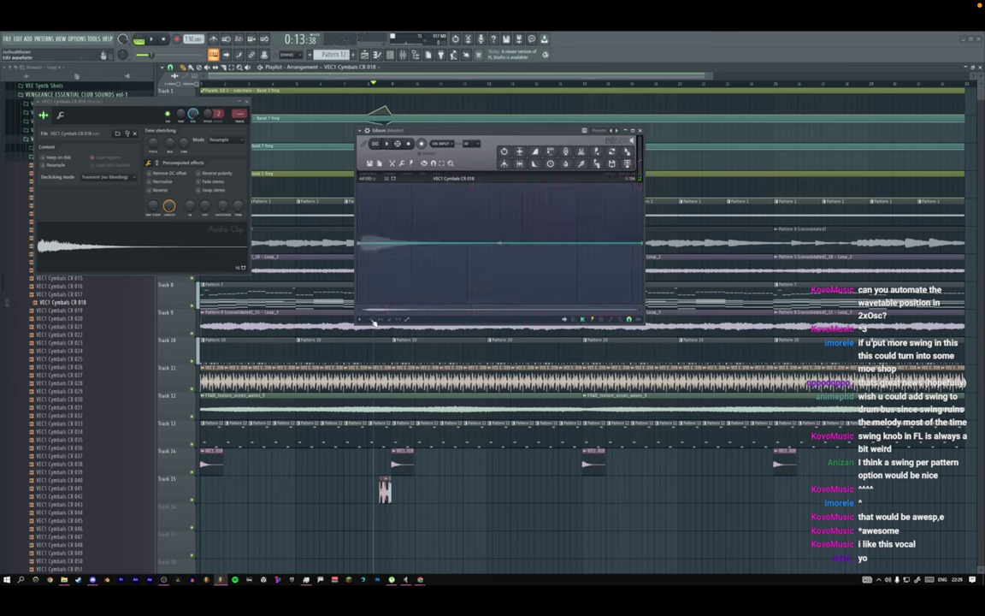
pyautogui.moveTo(359, 245); pyautogui.dragTo(376, 246)
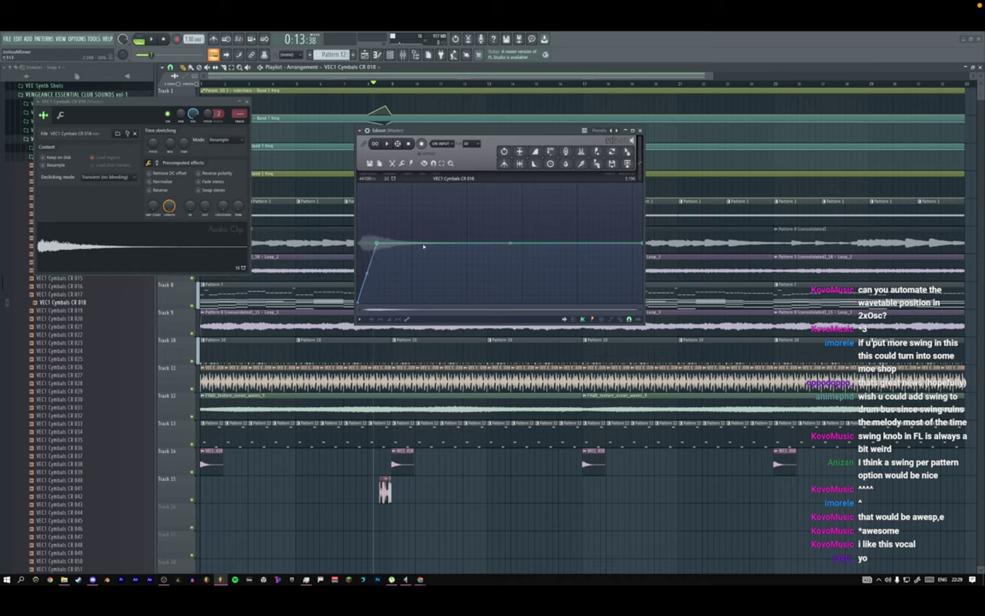
pyautogui.moveTo(645, 243); pyautogui.dragTo(649, 309)
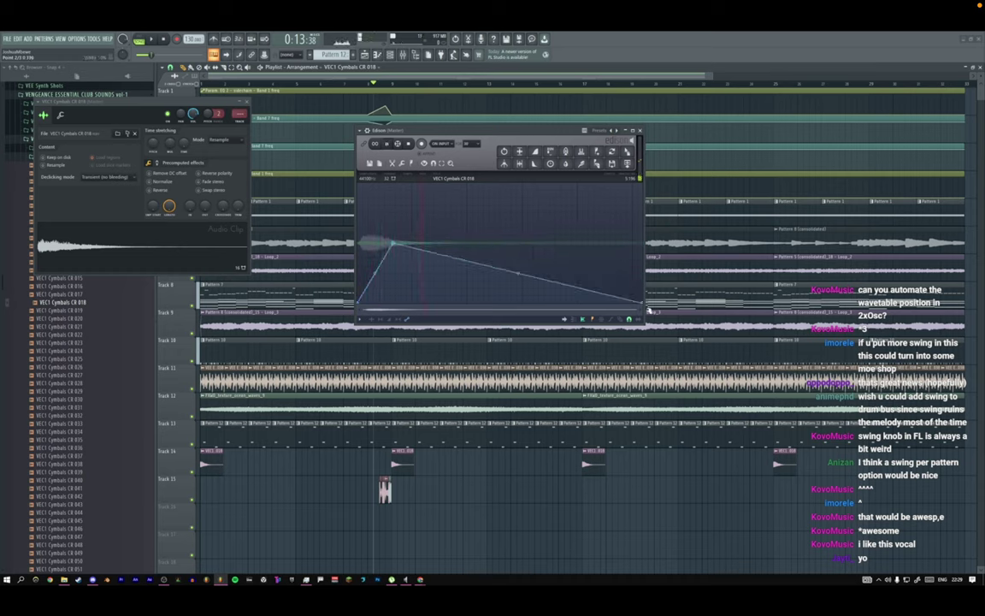
pyautogui.rightClick(401, 275)
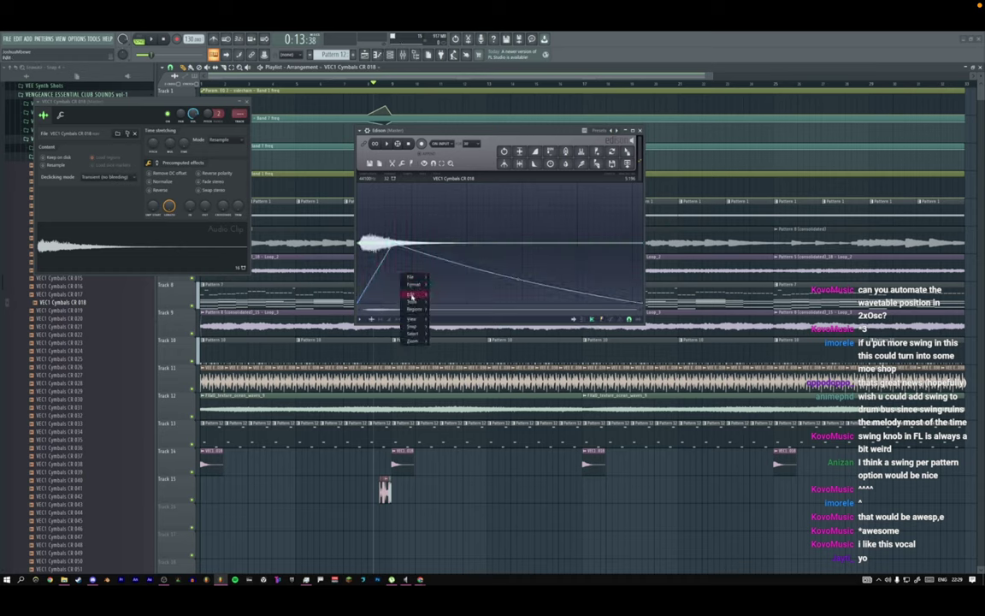
pyautogui.moveTo(413, 295)
pyautogui.click(459, 376)
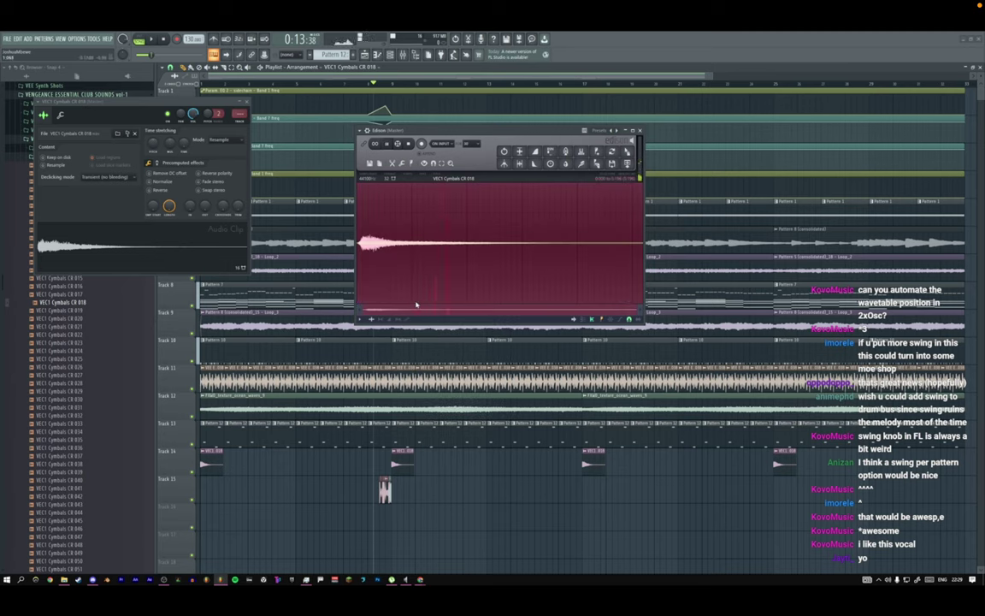
# Equalize the crash again, raising the curve's bend point to the neutral level so only the low end is cut.
pyautogui.click(581, 151)
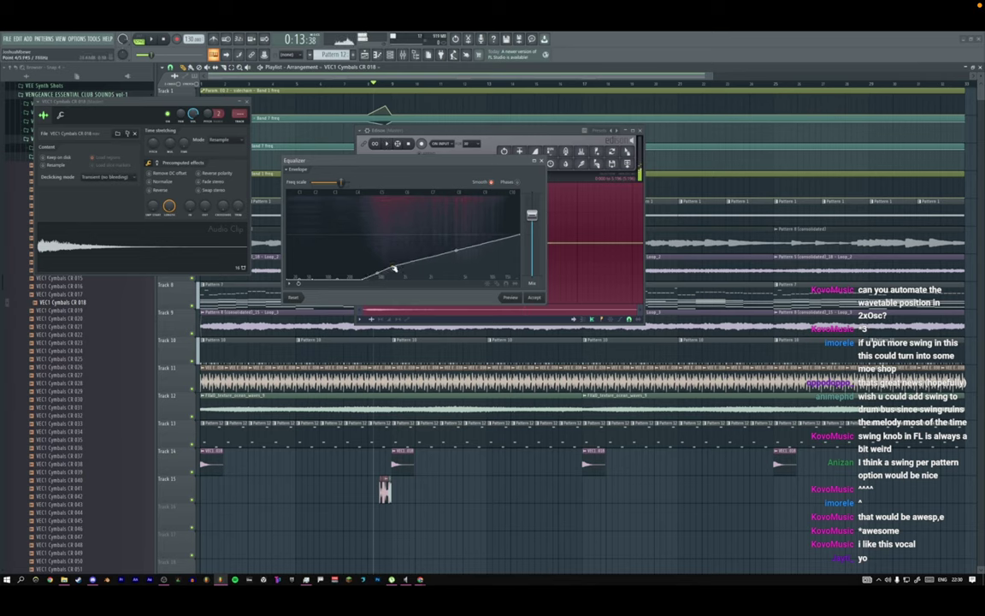
pyautogui.moveTo(394, 269); pyautogui.dragTo(413, 236)
pyautogui.click(533, 298)
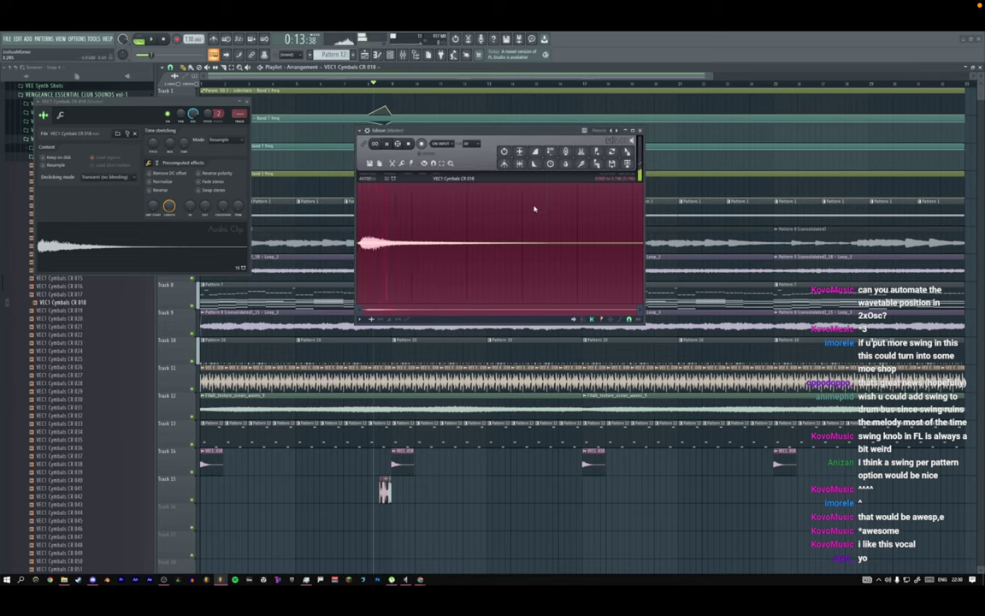
# Replace the sample of the Track 14 crash clips with the edited Edison version and select all four clips.
pyautogui.moveTo(630, 162); pyautogui.dragTo(399, 462)
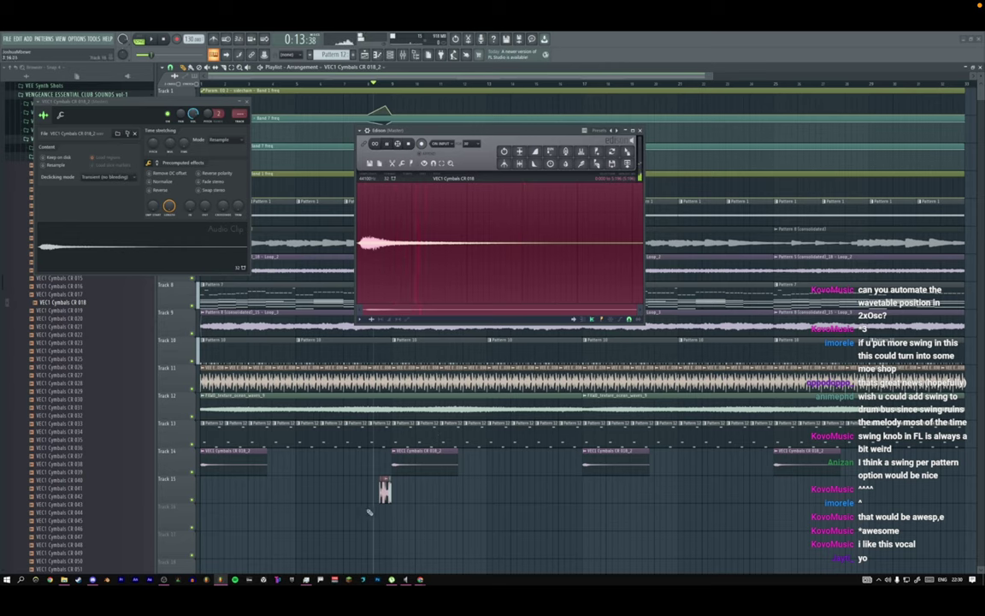
pyautogui.moveTo(229, 472); pyautogui.dragTo(844, 468)
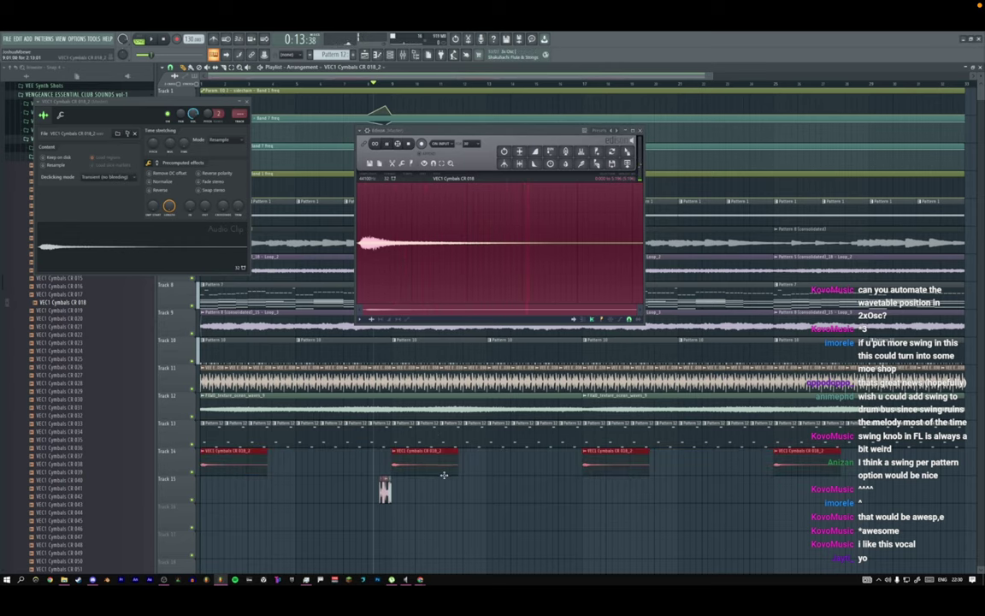
# Nudge the selected Track 14 crash clips slightly ahead of their section starts and remove Edison from the Master track's effect slot.
pyautogui.moveTo(444, 472); pyautogui.dragTo(898, 468)
pyautogui.moveTo(388, 443); pyautogui.dragTo(399, 460)
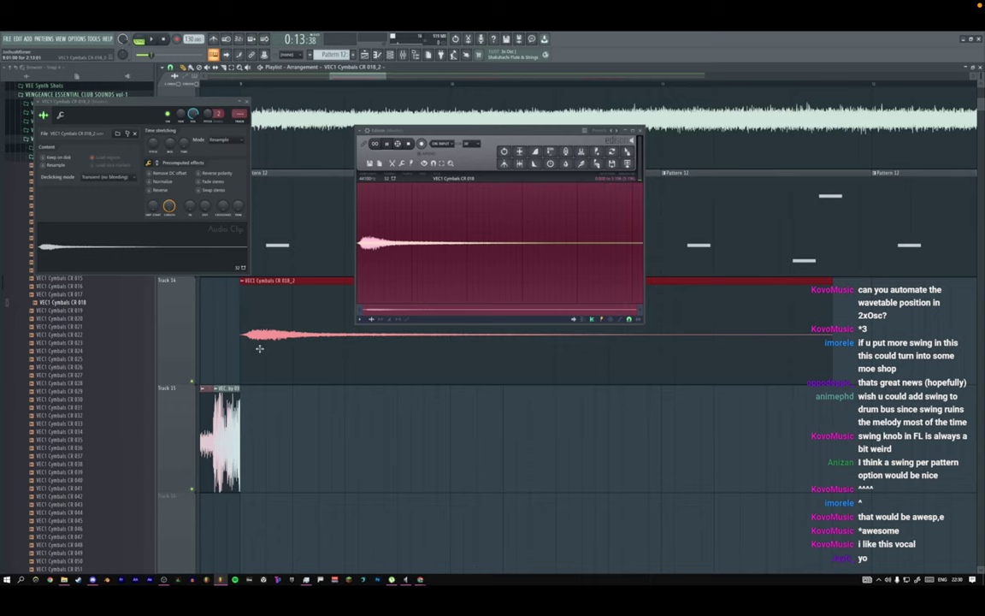
pyautogui.click(248, 102)
pyautogui.press('F9')
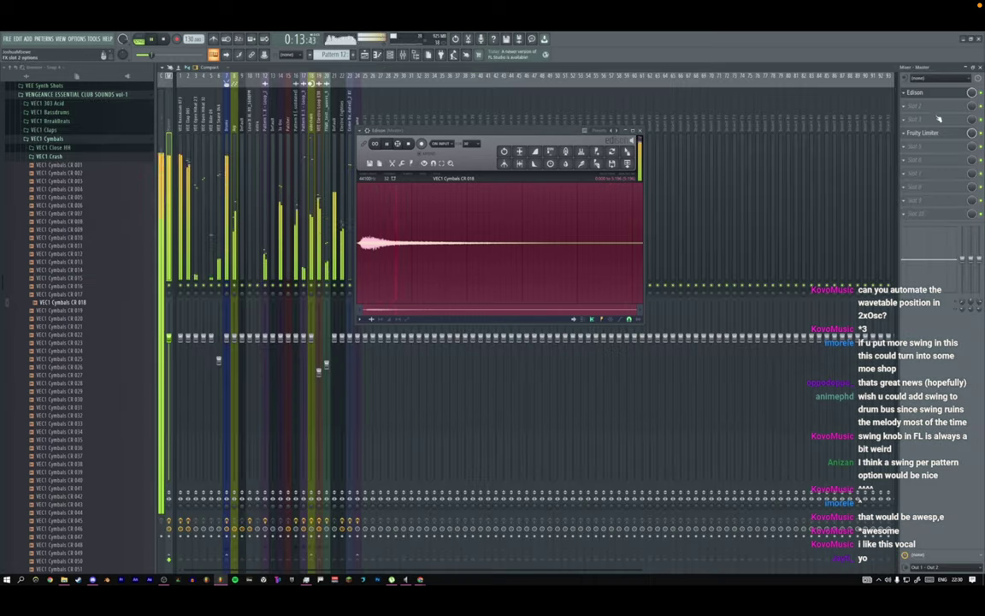
pyautogui.click(904, 92)
pyautogui.click(917, 112)
pyautogui.press('F5')
pyautogui.press('space')
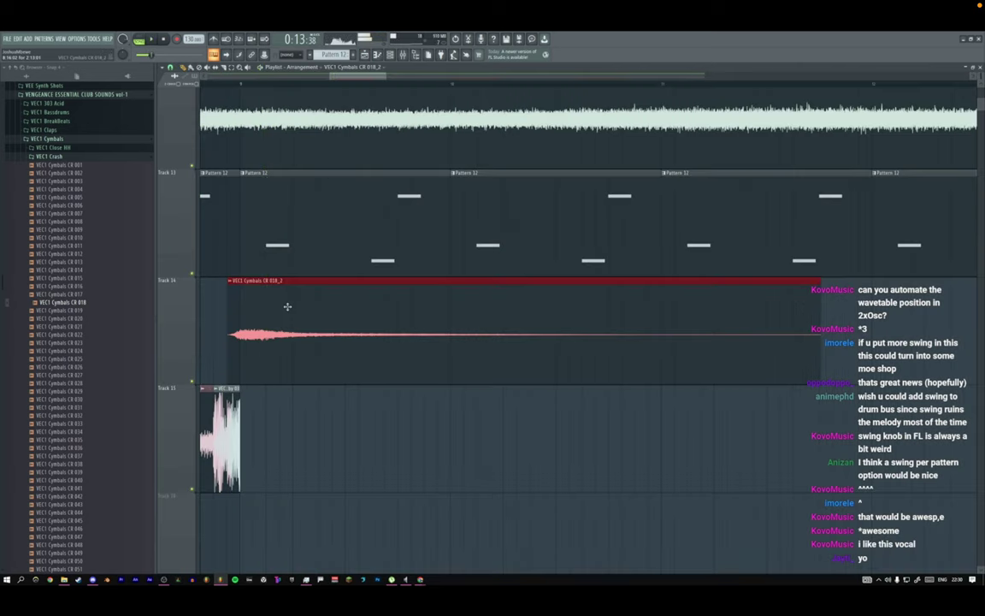
# Normalize the crash sample in its channel settings and play the passage into bar 9 to check its level.
pyautogui.doubleClick(287, 306)
pyautogui.press('space')
pyautogui.click(149, 181)
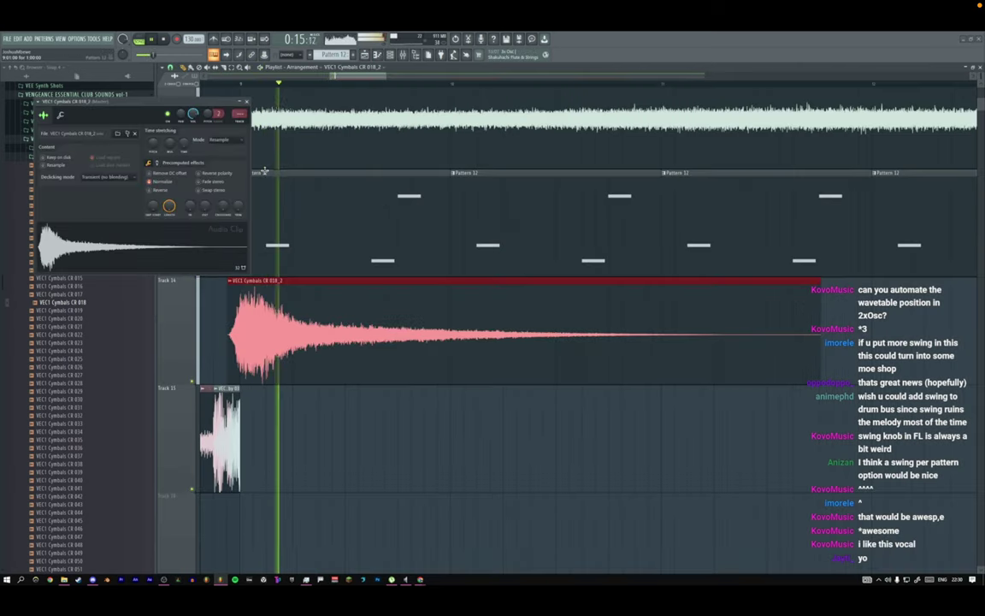
pyautogui.press('space')
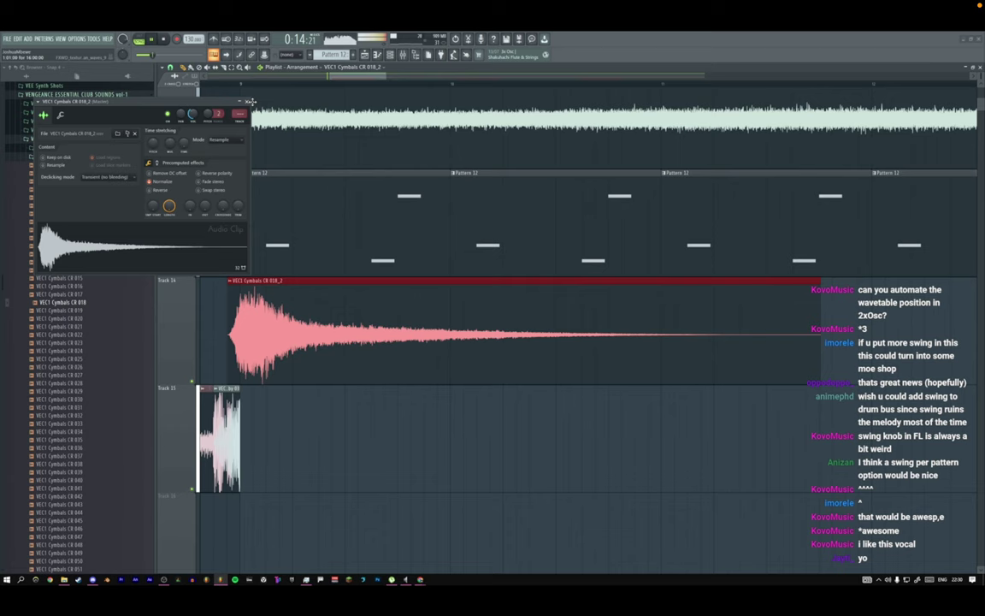
pyautogui.click(247, 102)
pyautogui.press('space')
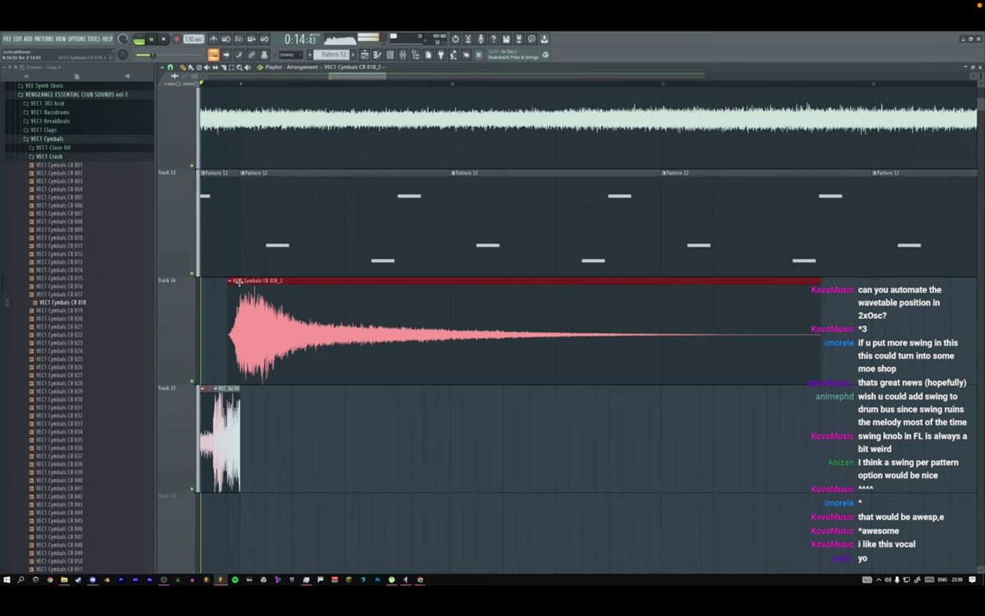
# Copy the chopped drum fill on Track 15 to the ends of the other three eight-bar sections.
pyautogui.keyDown('ctrl'); pyautogui.rightClick(281, 311); pyautogui.keyUp('ctrl')
pyautogui.press('space')
pyautogui.press('space')
pyautogui.moveTo(419, 514); pyautogui.dragTo(768, 505)
pyautogui.press('space')
pyautogui.press('space')
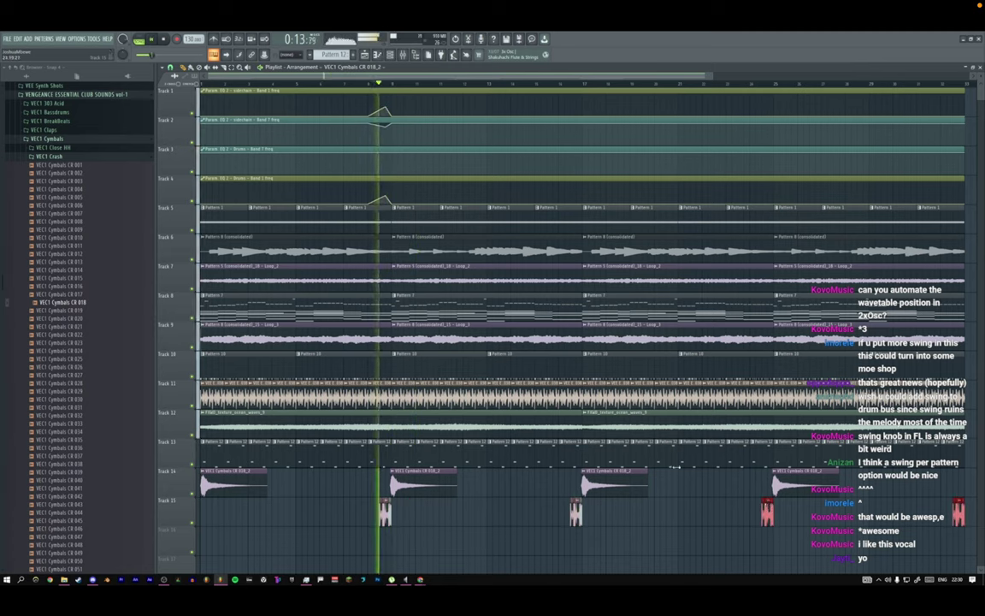
# Open the Toxic Biohazard instrument used in Pattern 7 and set oscillator 1's waveform to Square.
pyautogui.click(164, 39)
pyautogui.press('space')
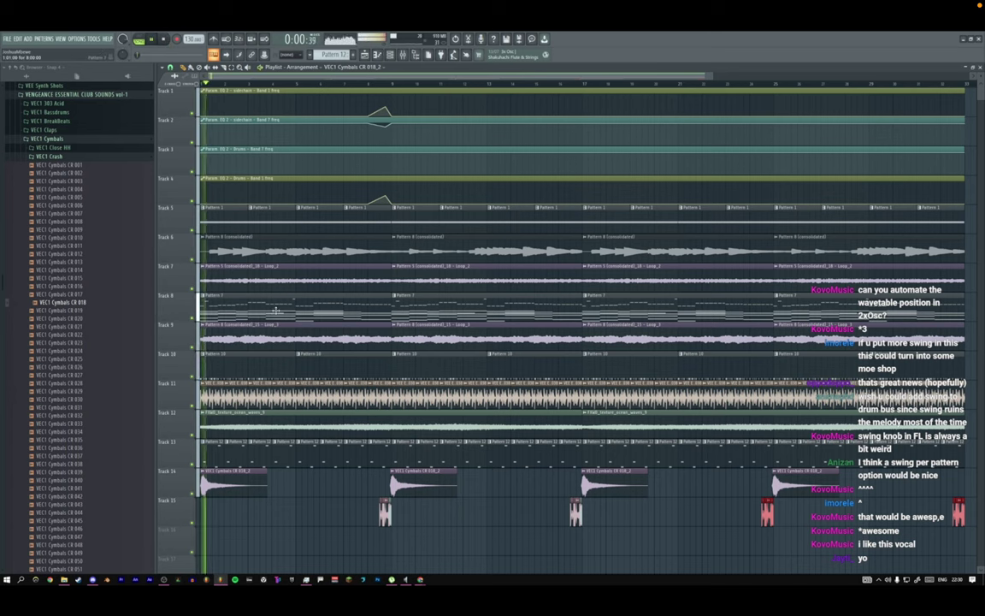
pyautogui.doubleClick(276, 309)
pyautogui.click(390, 55)
pyautogui.press('space')
pyautogui.click(262, 263)
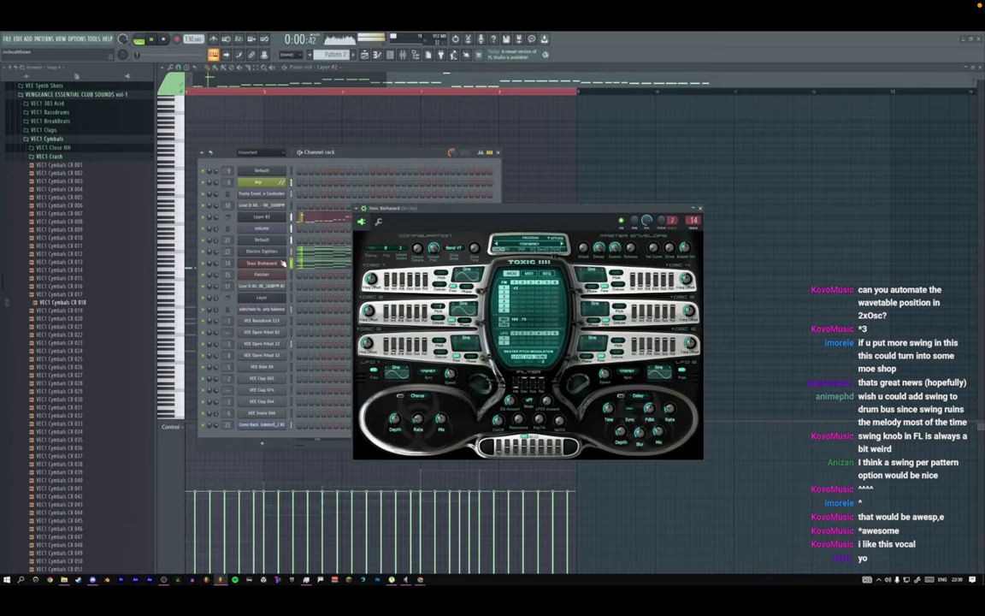
pyautogui.click(469, 272)
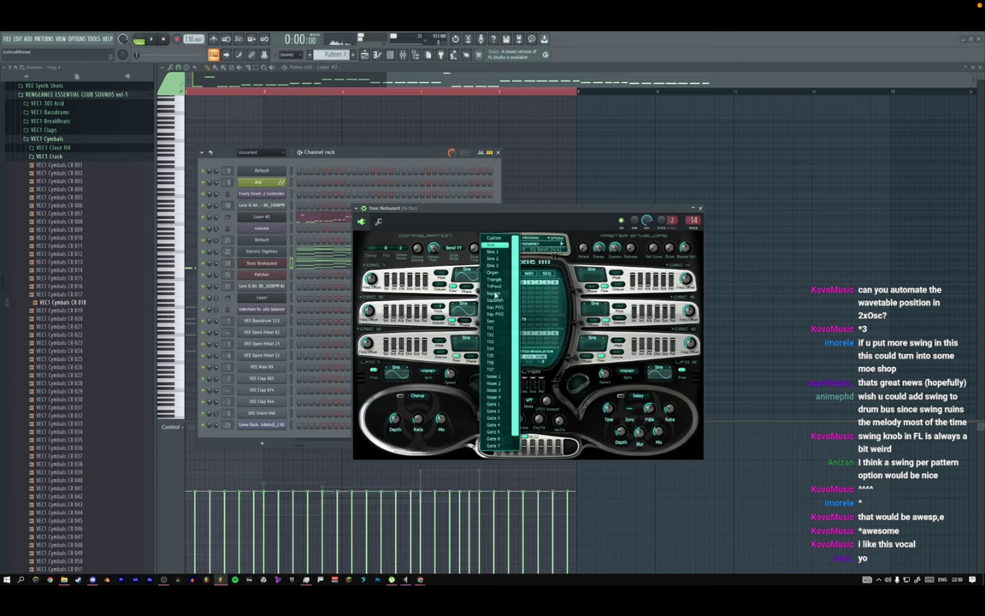
pyautogui.click(495, 294)
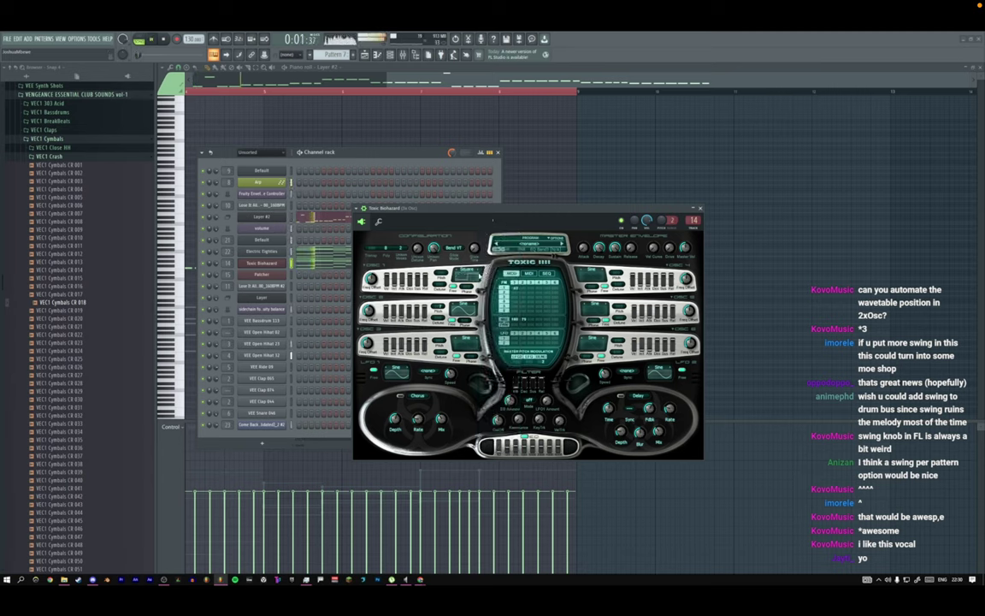
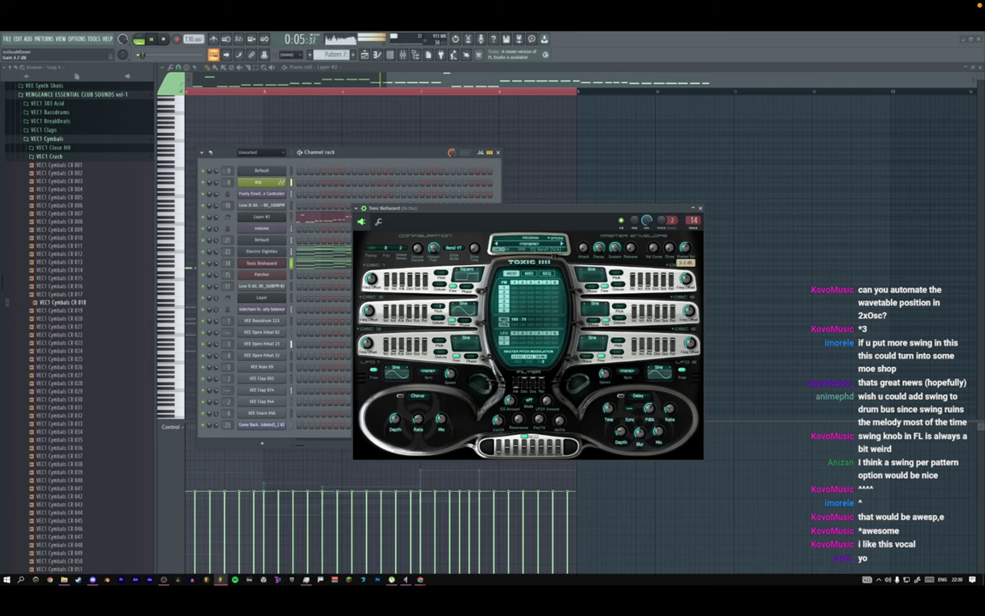
# Add Fruity parametric EQ 2 in slot 3 of the 3x Osc mixer track, cutting the lows and slightly boosting the highs.
pyautogui.press('F9')
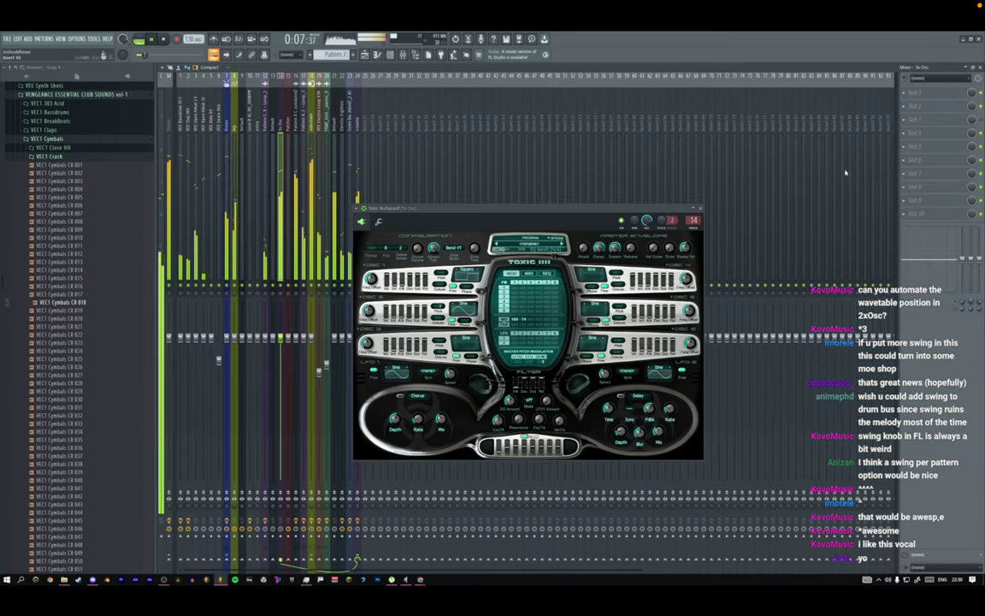
pyautogui.click(904, 120)
pyautogui.click(822, 83)
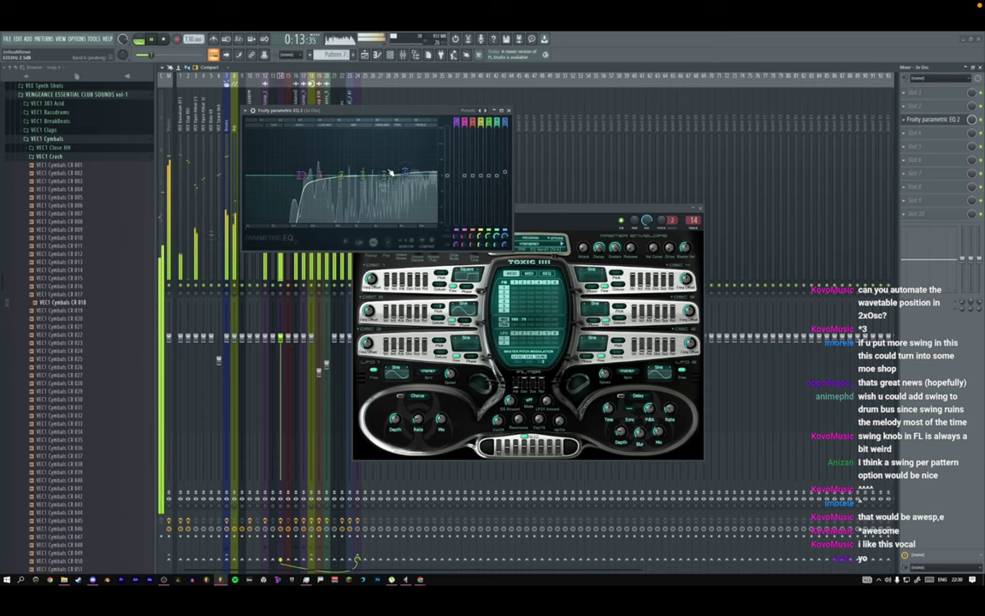
pyautogui.click(509, 110)
pyautogui.click(699, 209)
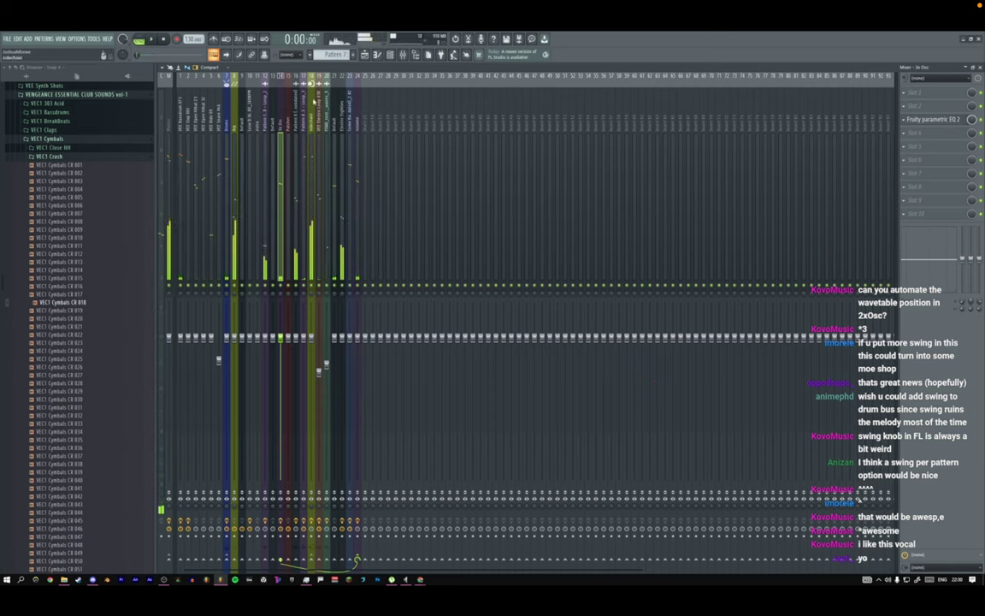
# Set the gain of the Drums bus's last Fruity Limiter to 4.7 dB and slightly lower the bus fader.
pyautogui.press('space')
pyautogui.click(183, 128)
pyautogui.click(226, 136)
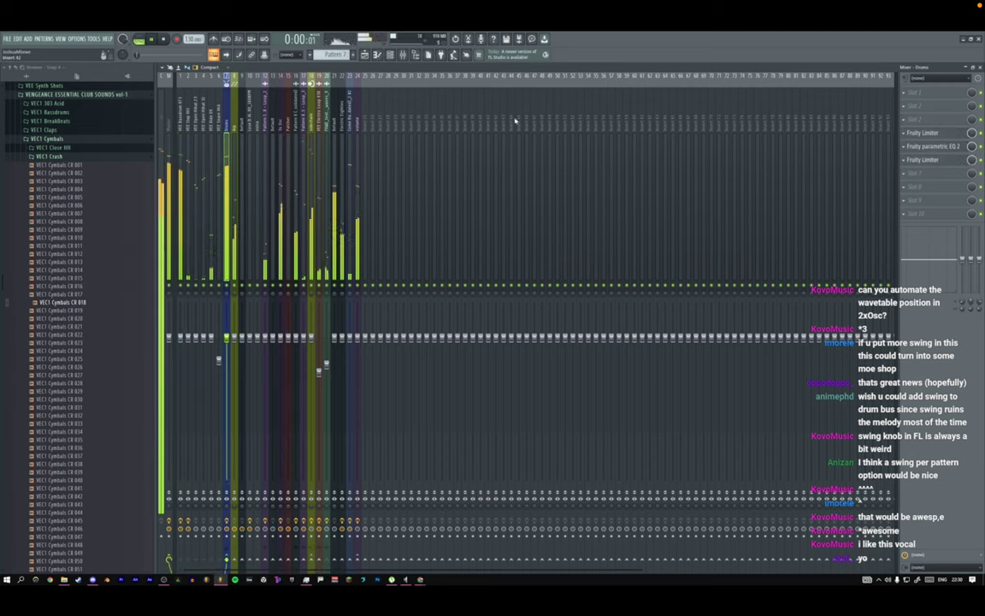
pyautogui.click(926, 161)
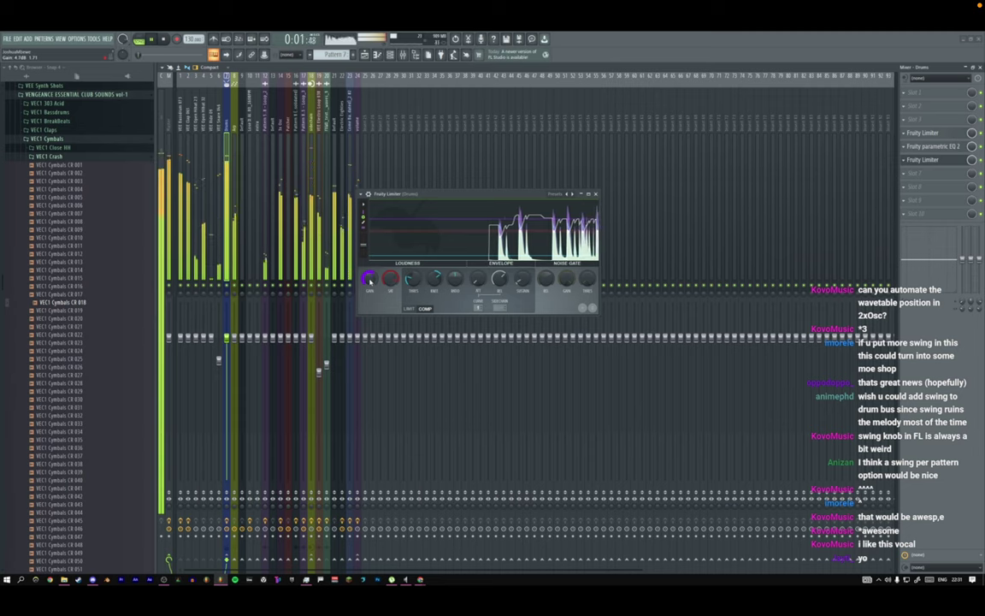
pyautogui.click(596, 194)
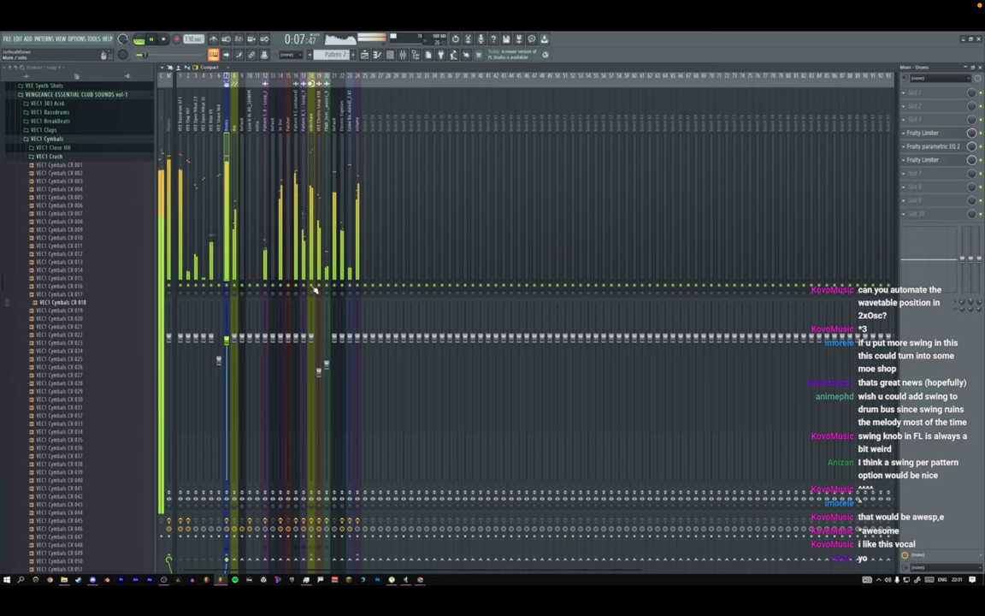
# Solo-check mixer tracks 24 and 23, add Fruity delay 2 in slot 7 of the Come Back Home track, and slightly lower its fader.
pyautogui.rightClick(357, 290)
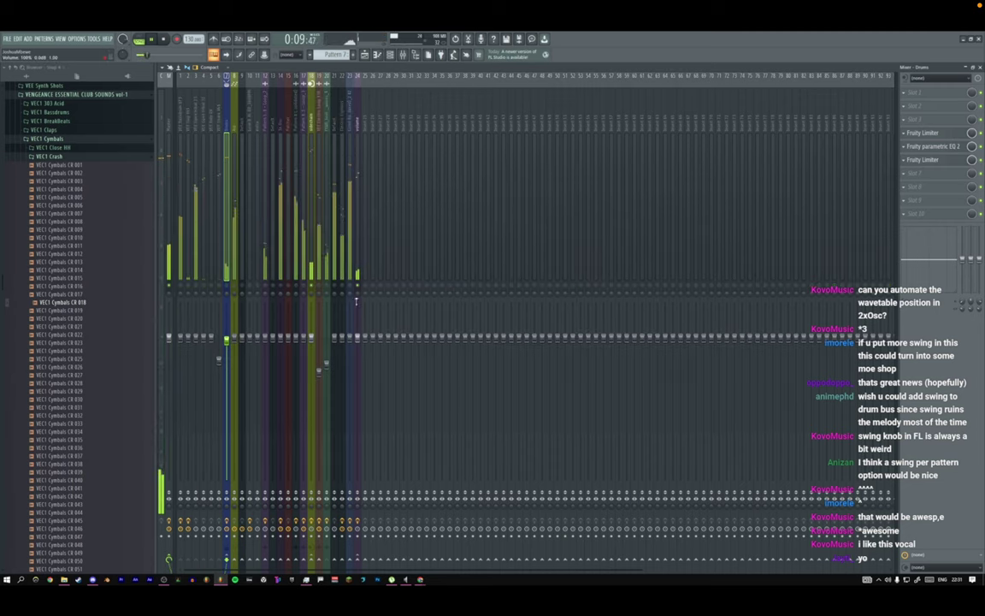
pyautogui.rightClick(355, 289)
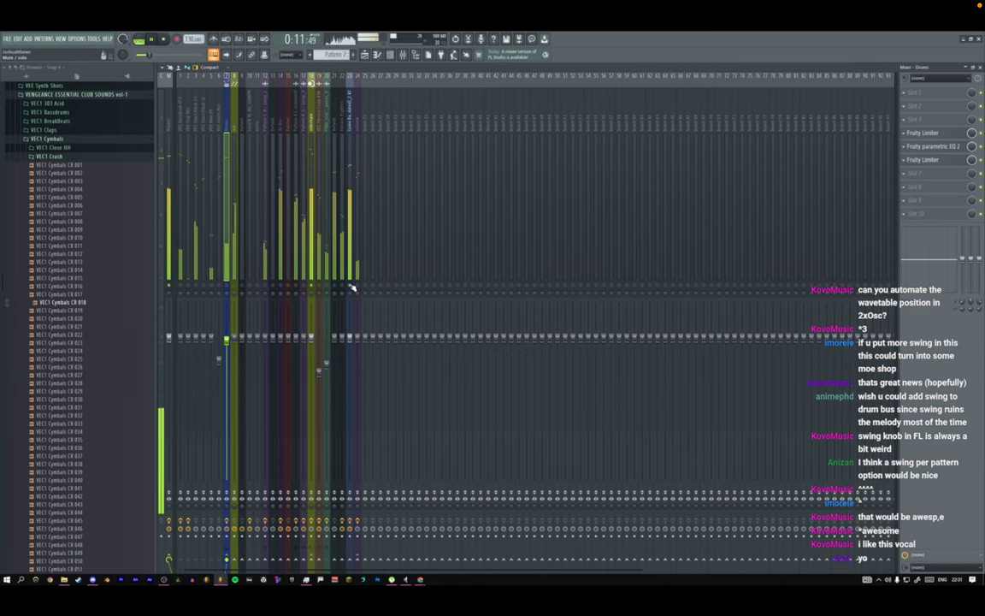
pyautogui.click(352, 276)
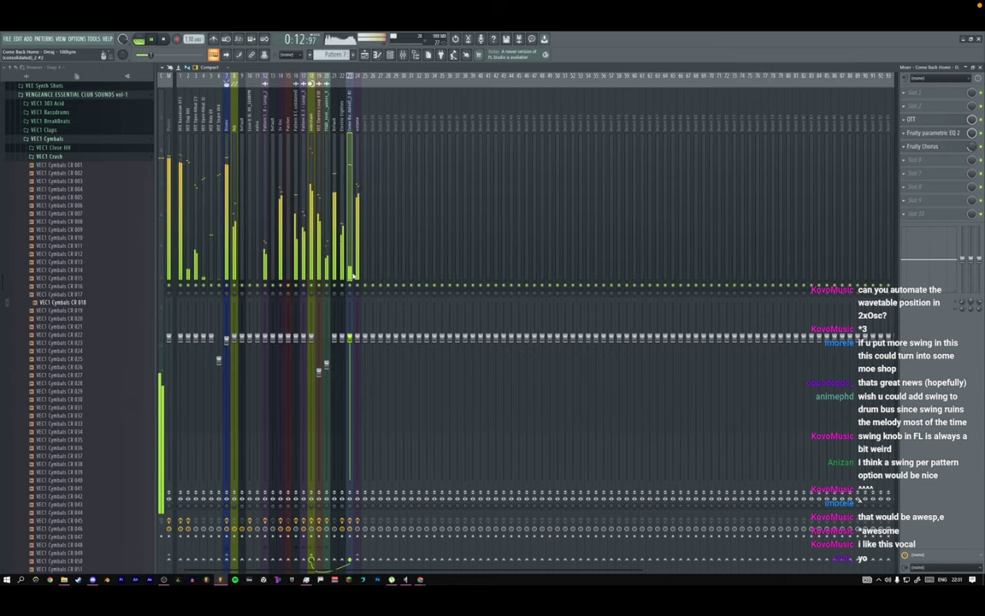
pyautogui.click(917, 180)
pyautogui.click(744, 421)
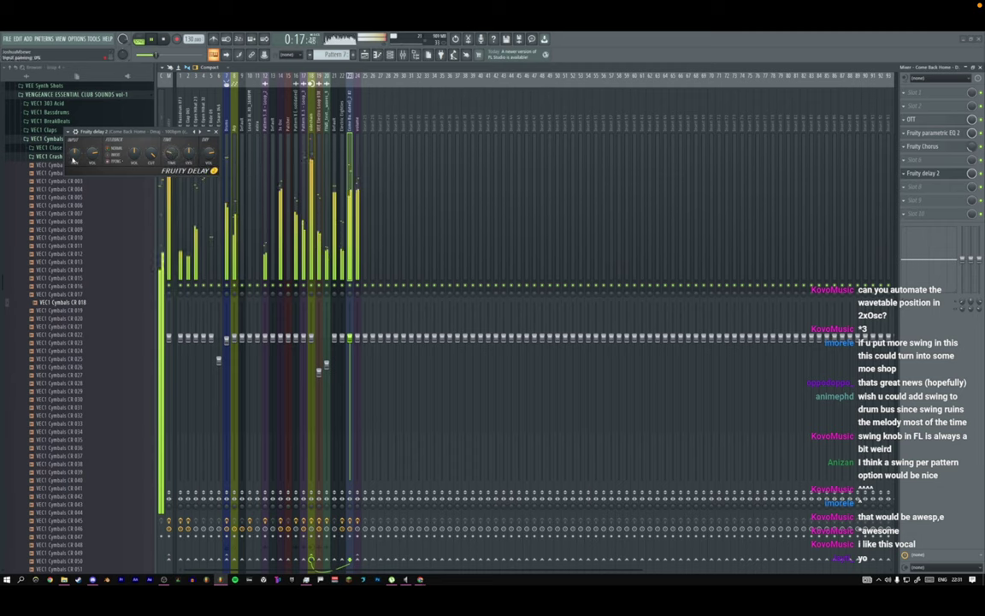
pyautogui.moveTo(74, 154); pyautogui.dragTo(383, 206)
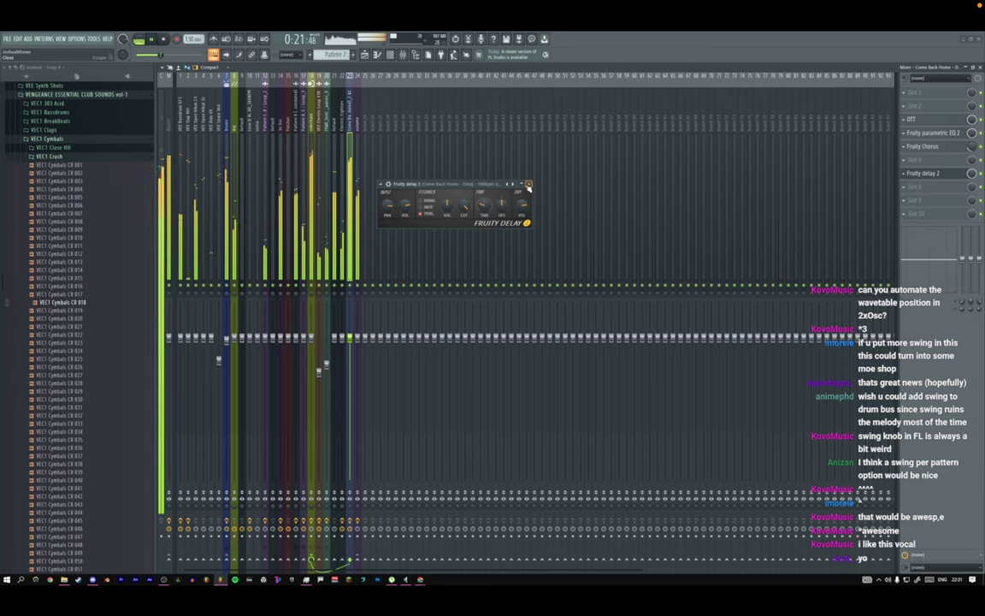
pyautogui.click(528, 185)
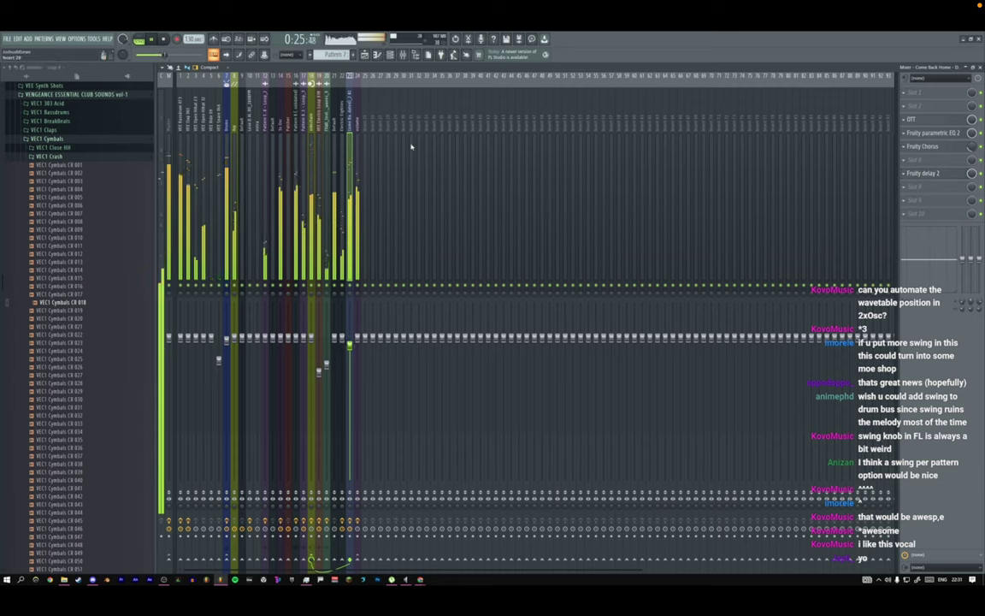
# Delete the last two short notes of the repeated-note run in bar 7 of Pattern 7's Layer #2 melody.
pyautogui.click(368, 58)
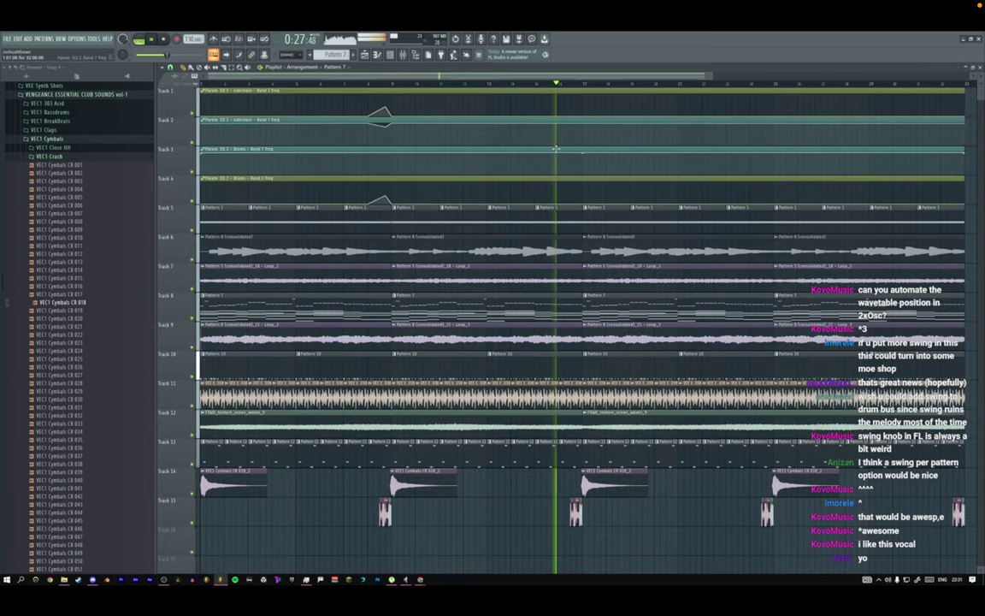
pyautogui.doubleClick(484, 207)
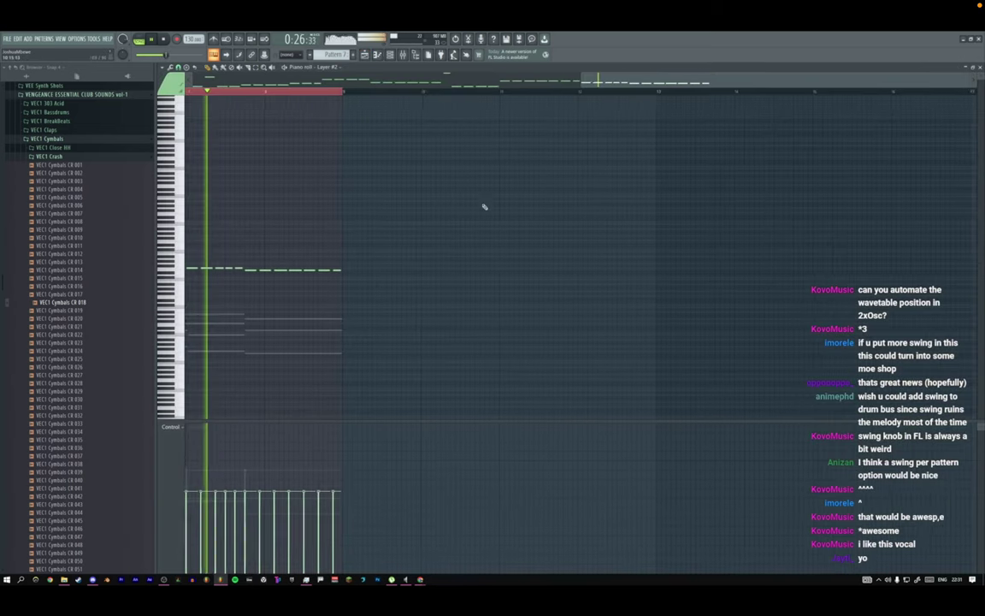
pyautogui.press('space')
pyautogui.press('space')
pyautogui.rightClick(457, 269)
pyautogui.rightClick(449, 269)
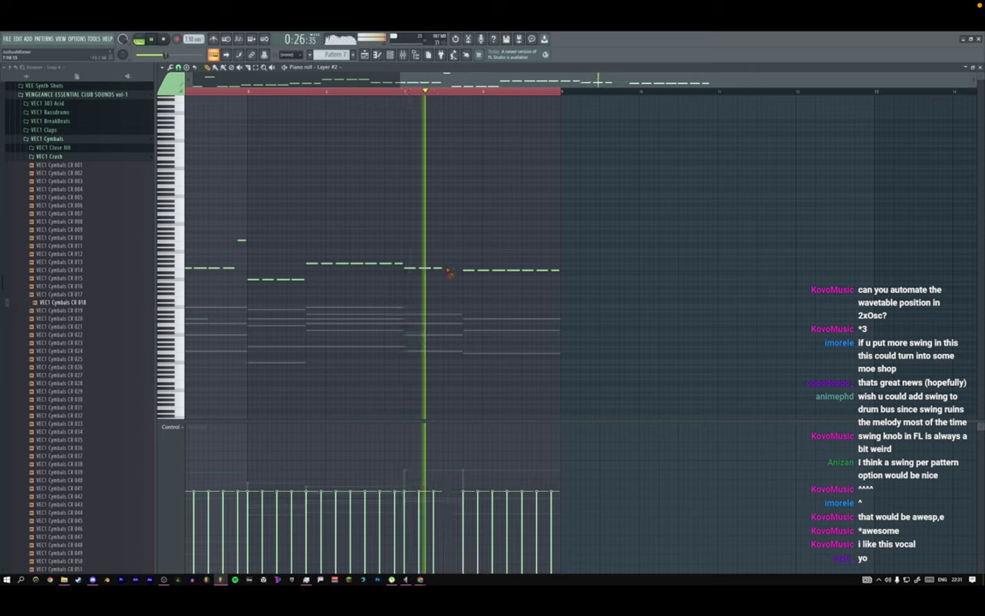
# Fill the gap at the end of the bar 7 run with one note spaced evenly like its neighbours.
pyautogui.press('space')
pyautogui.press('space')
pyautogui.press('space')
pyautogui.press('space')
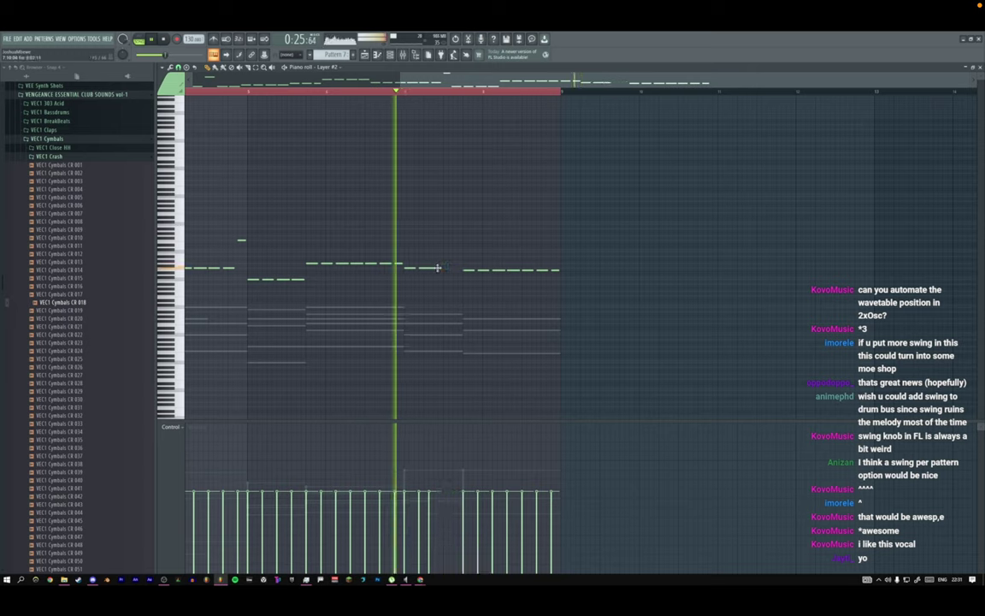
pyautogui.moveTo(443, 268); pyautogui.dragTo(453, 269)
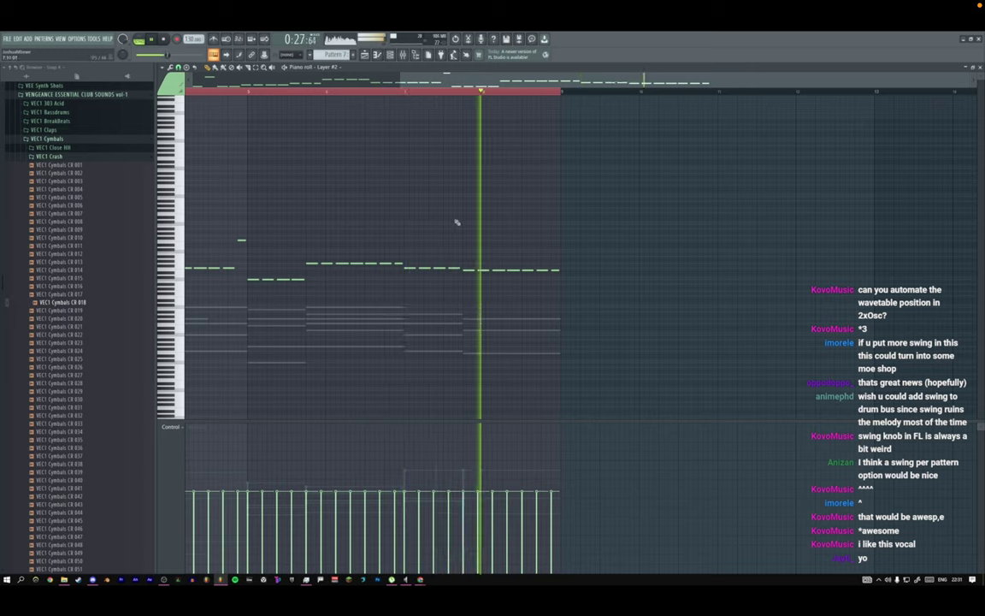
pyautogui.moveTo(400, 83); pyautogui.dragTo(186, 83)
# Consolidate the chopped drum fill before bar 9 on Track 15 into one audio clip and remove the fill's other copies.
pyautogui.press('F5')
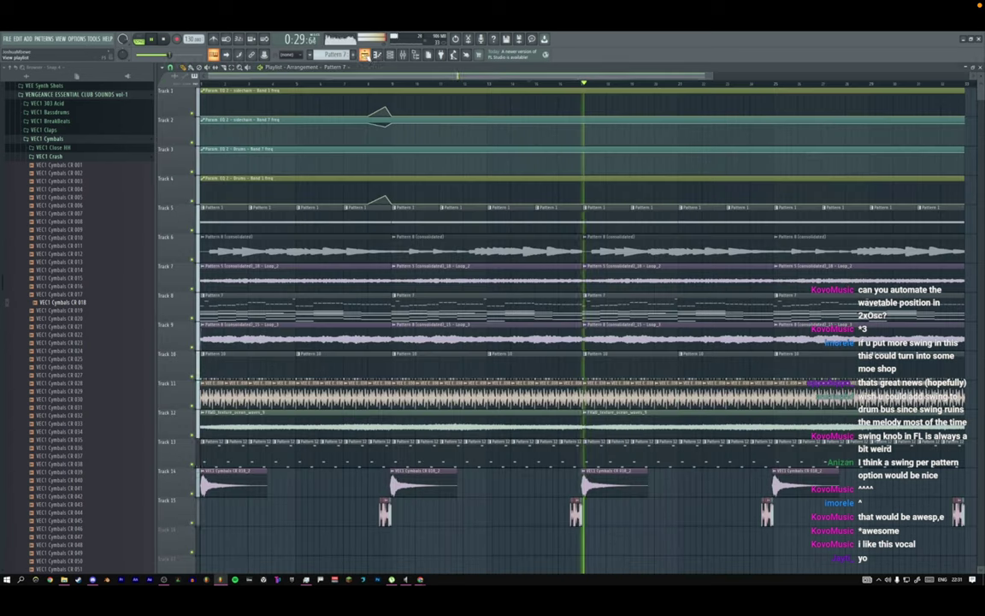
pyautogui.press('space')
pyautogui.press('space')
pyautogui.click(570, 84)
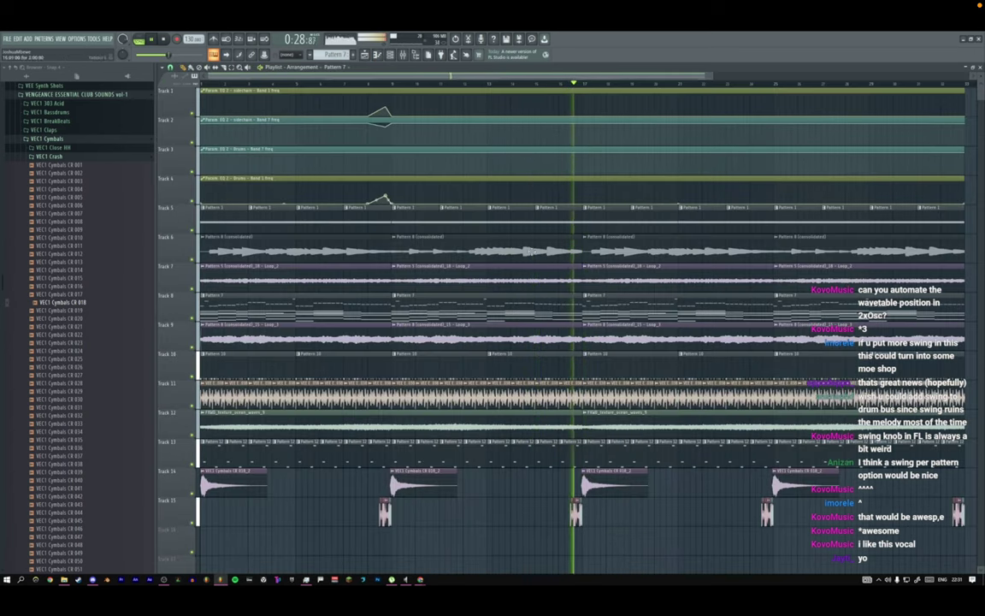
pyautogui.press('space')
pyautogui.moveTo(409, 511); pyautogui.dragTo(348, 515)
pyautogui.hotkey('ctrl', 'alt', 'c')
pyautogui.press('Return')
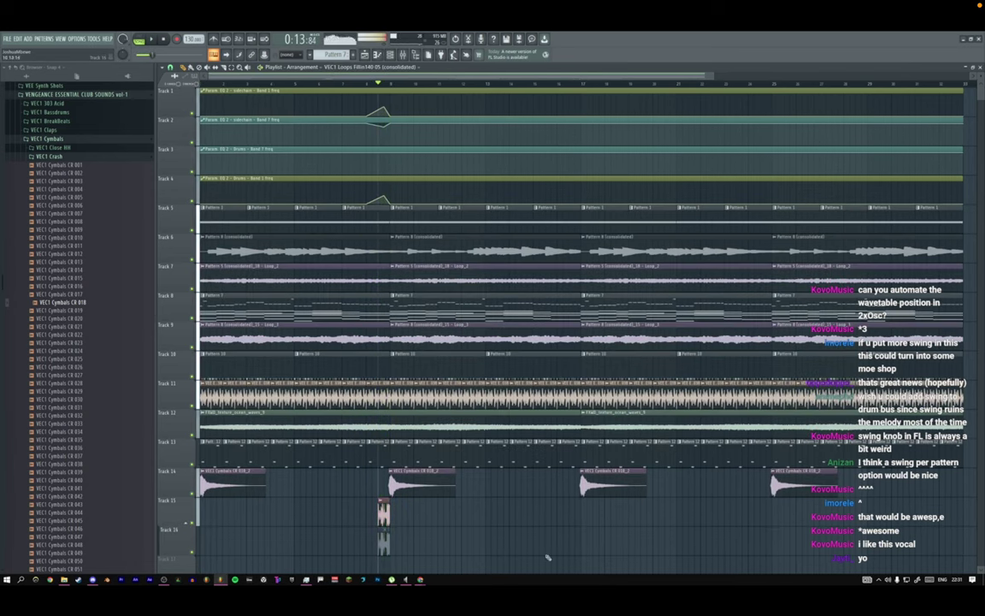
# Copy the consolidated fill to the ends of the other three eight-bar sections on Track 15 and open its channel settings.
pyautogui.press('space')
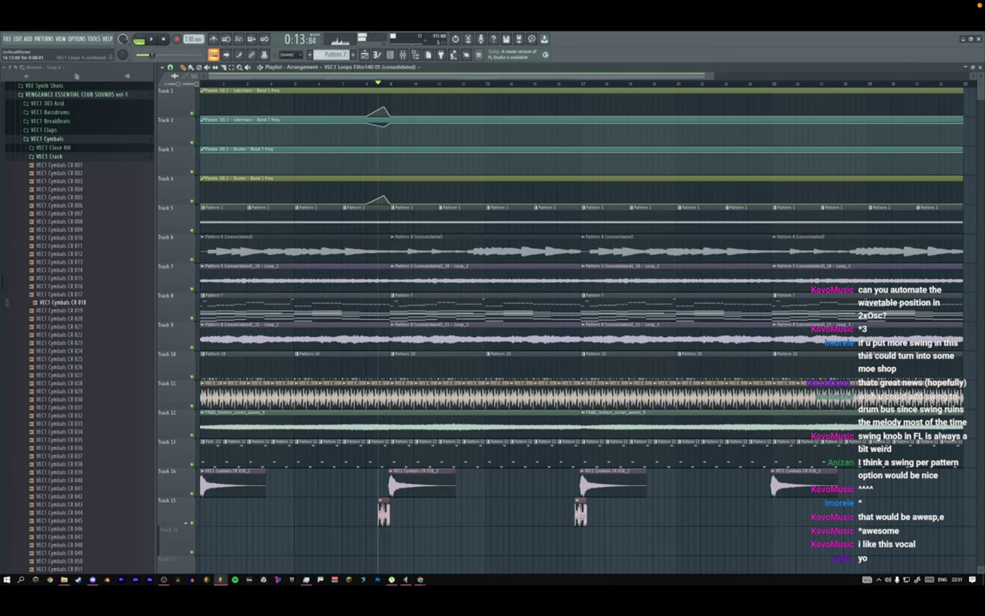
pyautogui.moveTo(593, 498); pyautogui.dragTo(383, 507)
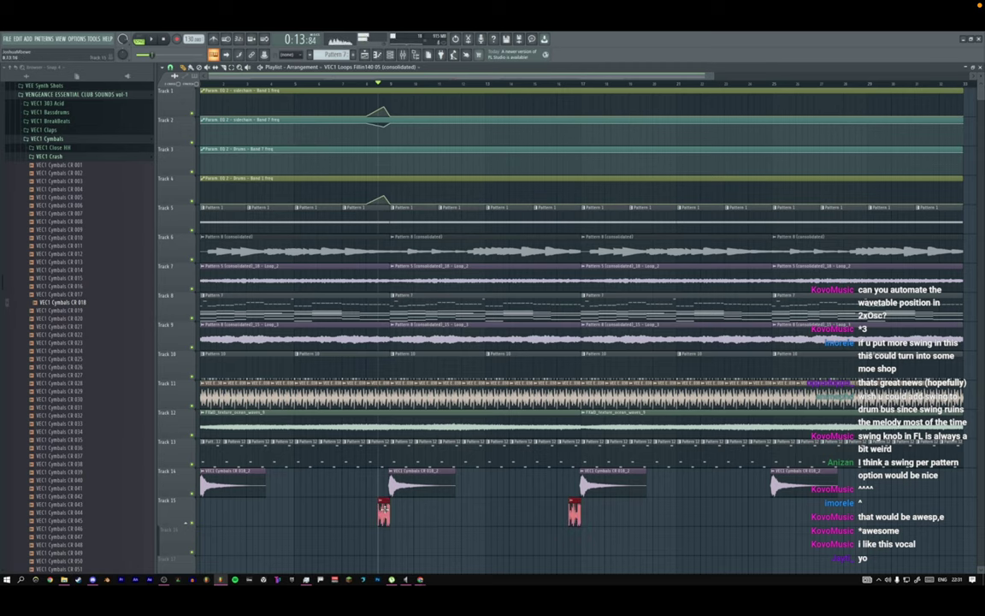
pyautogui.moveTo(823, 506); pyautogui.dragTo(765, 507)
pyautogui.press('space')
pyautogui.doubleClick(765, 506)
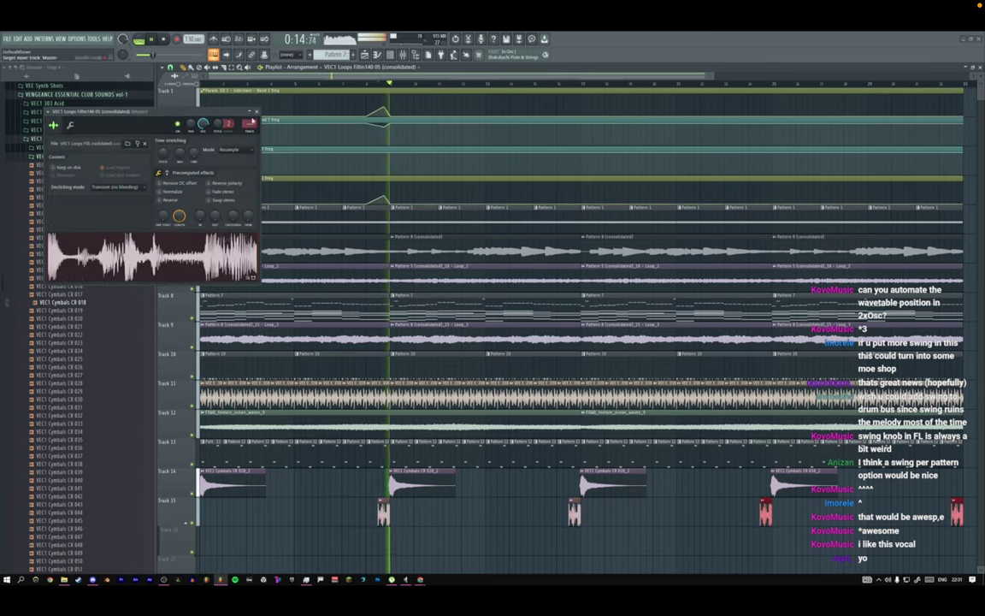
# Route the consolidated drum fill to its own mixer track and lower that track's fader.
pyautogui.press('space')
pyautogui.press('F9')
pyautogui.press('space')
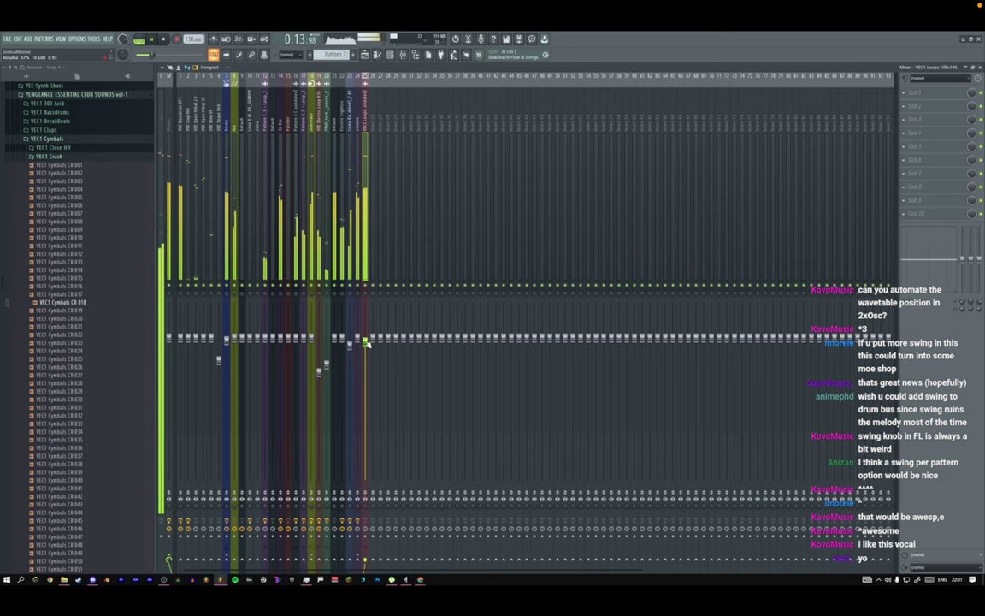
pyautogui.moveTo(365, 357); pyautogui.dragTo(365, 362)
# Add Fruity Parametric EQ 2 to the drum fill's mixer track and turn band 1 into a steep high-pass that cuts the lows.
pyautogui.click(917, 92)
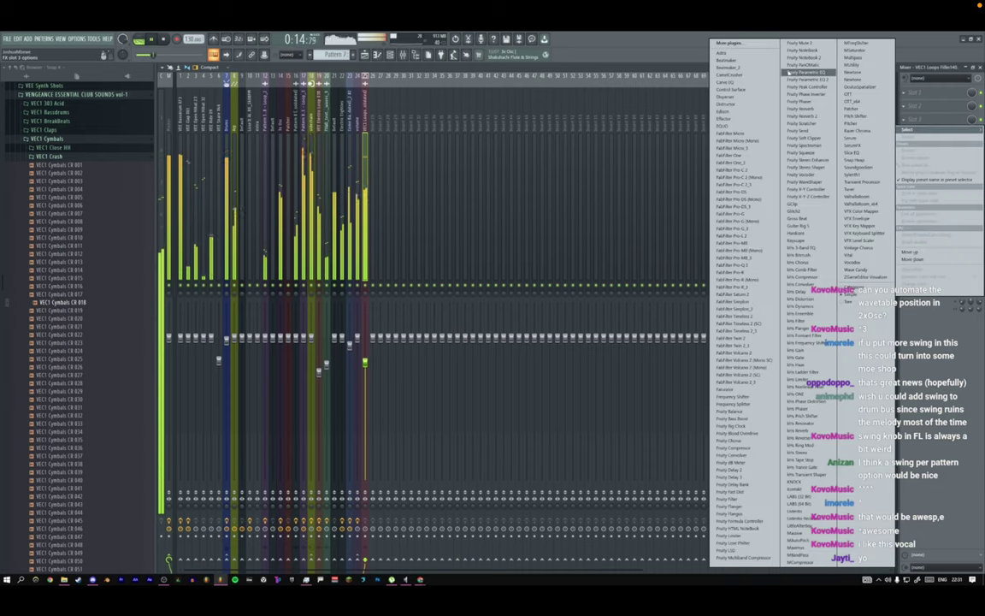
pyautogui.click(808, 81)
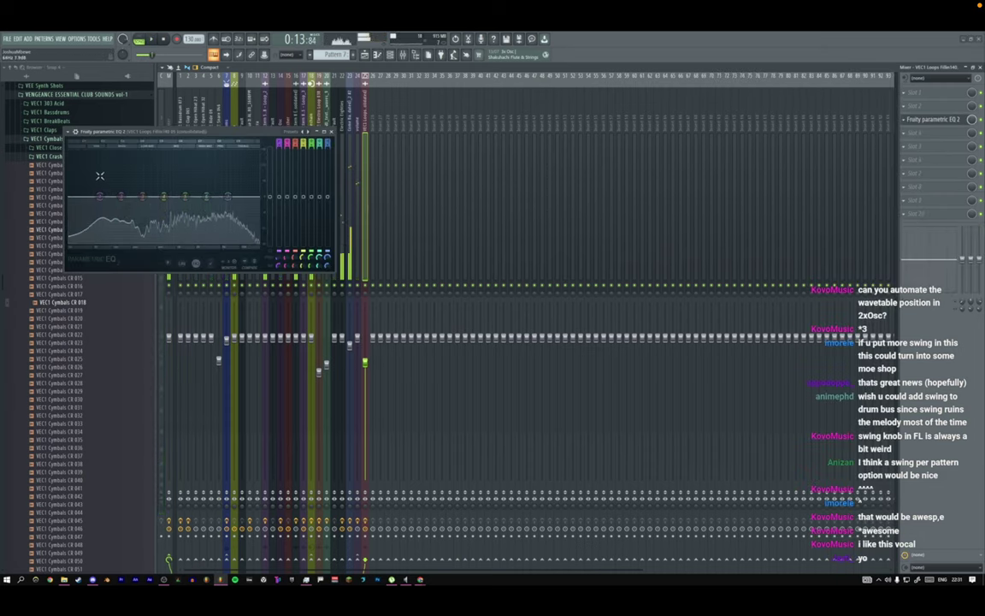
pyautogui.press('space')
pyautogui.rightClick(101, 198)
pyautogui.moveTo(119, 219)
pyautogui.click(140, 238)
pyautogui.rightClick(101, 198)
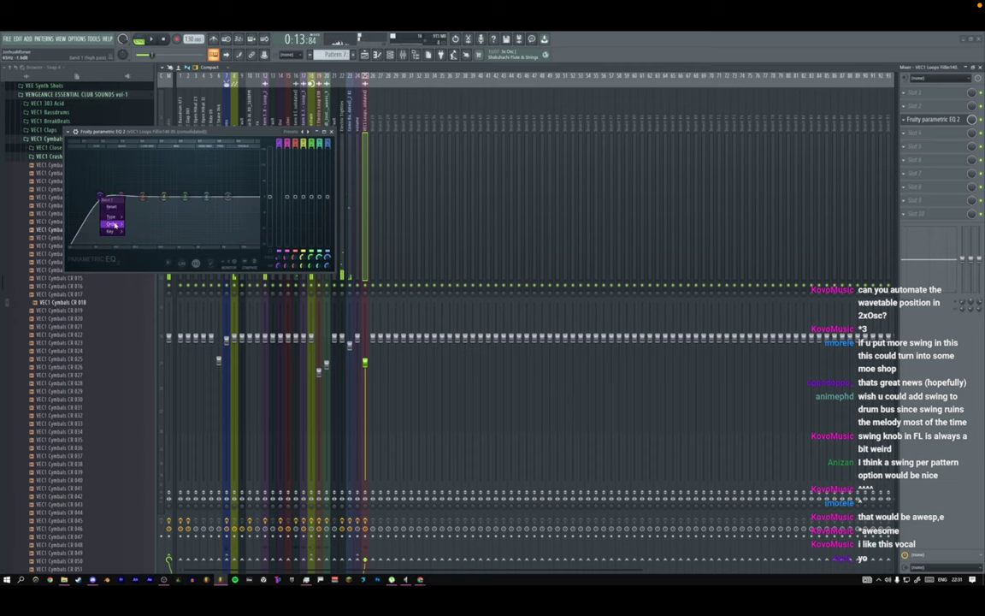
pyautogui.click(137, 243)
pyautogui.press('space')
pyautogui.scroll(-3, 100, 201)
pyautogui.moveTo(99, 200); pyautogui.dragTo(97, 200)
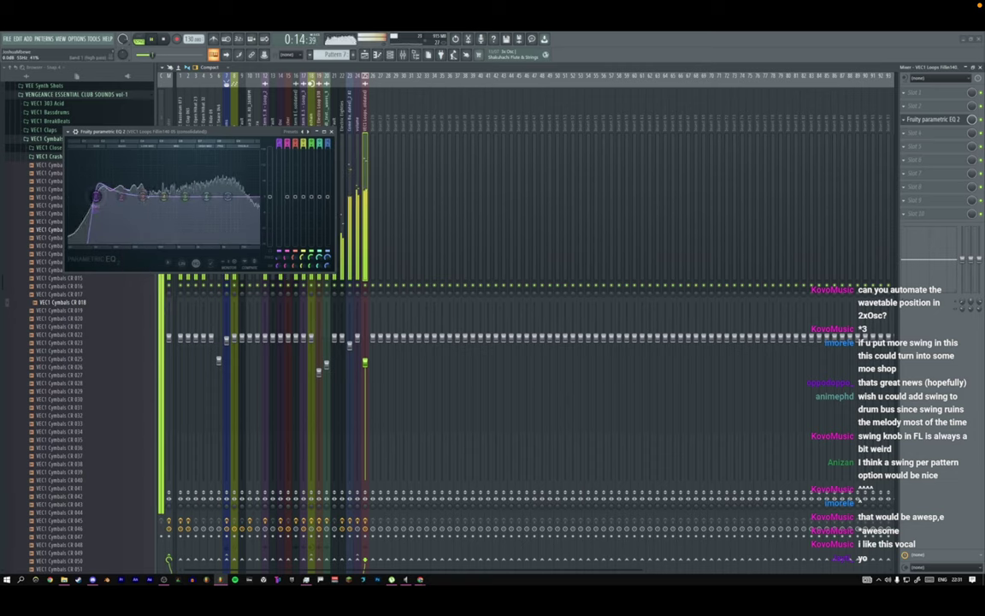
pyautogui.click(333, 133)
# Examine the clap channels used in Pattern 10, including the sampler settings of VEE Clap 044.
pyautogui.press('F5')
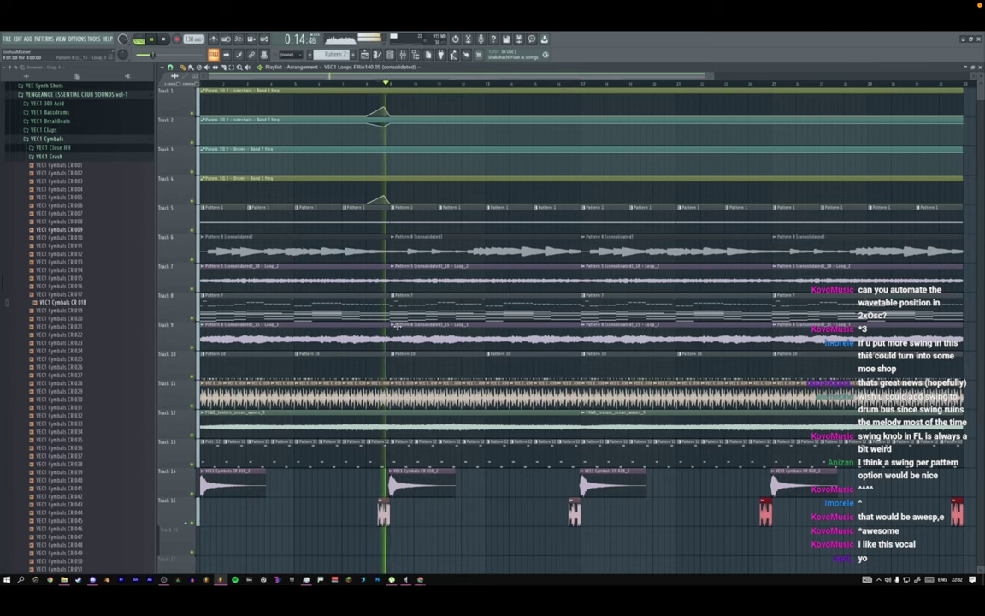
pyautogui.doubleClick(261, 376)
pyautogui.press('F6')
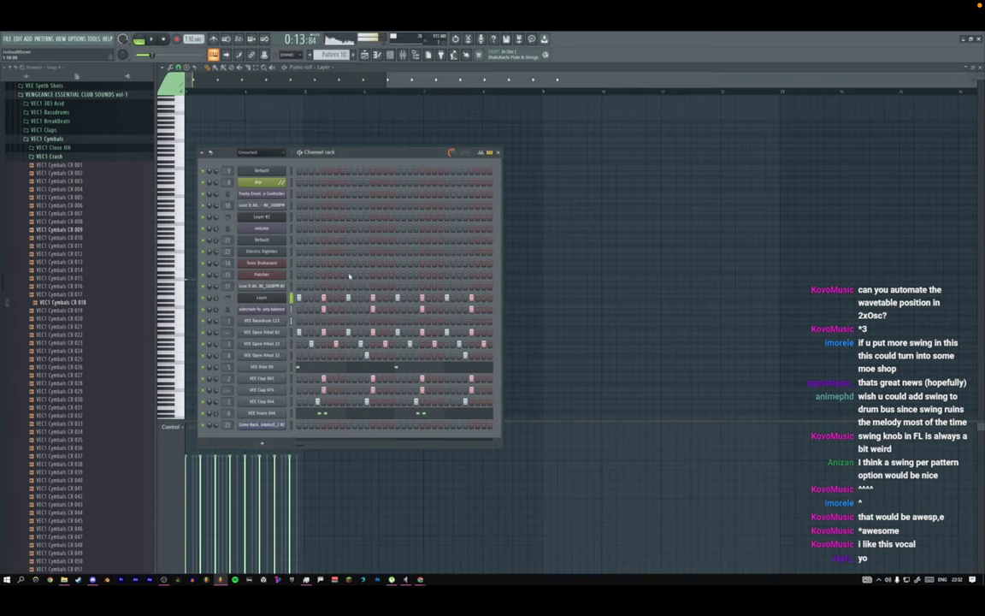
pyautogui.click(260, 389)
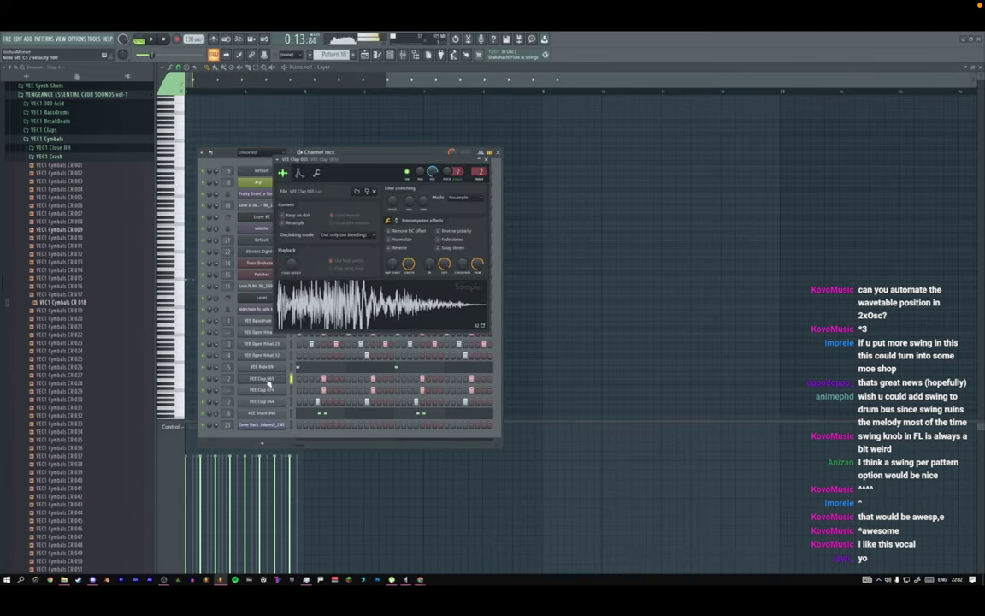
pyautogui.click(268, 401)
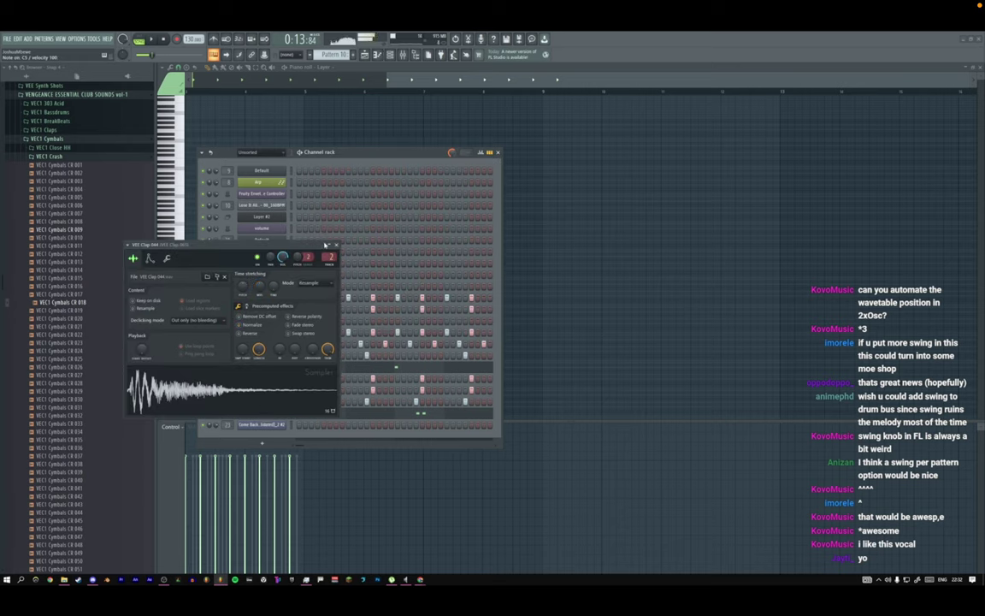
pyautogui.click(335, 245)
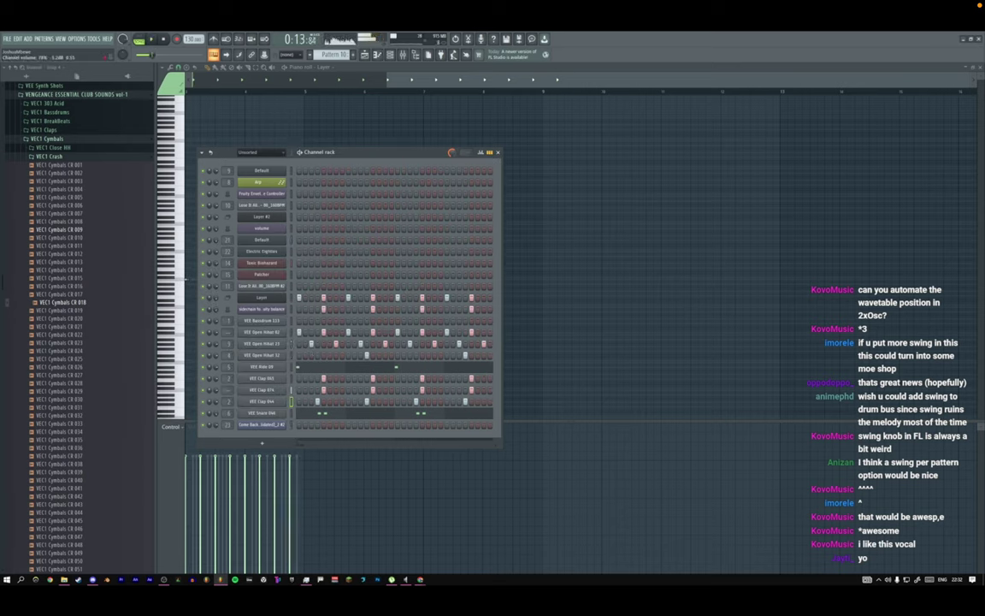
pyautogui.click(261, 401)
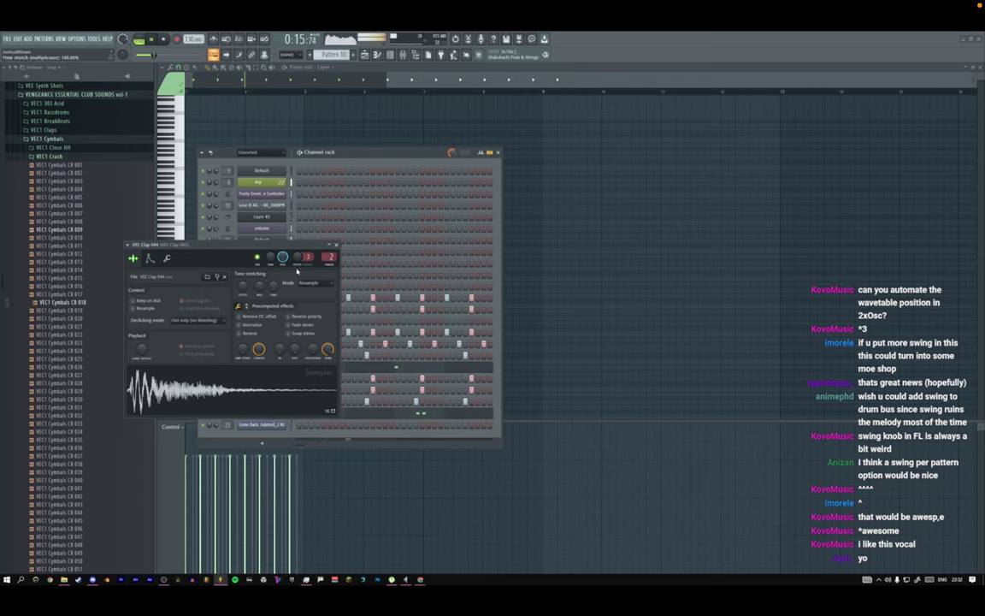
pyautogui.click(336, 245)
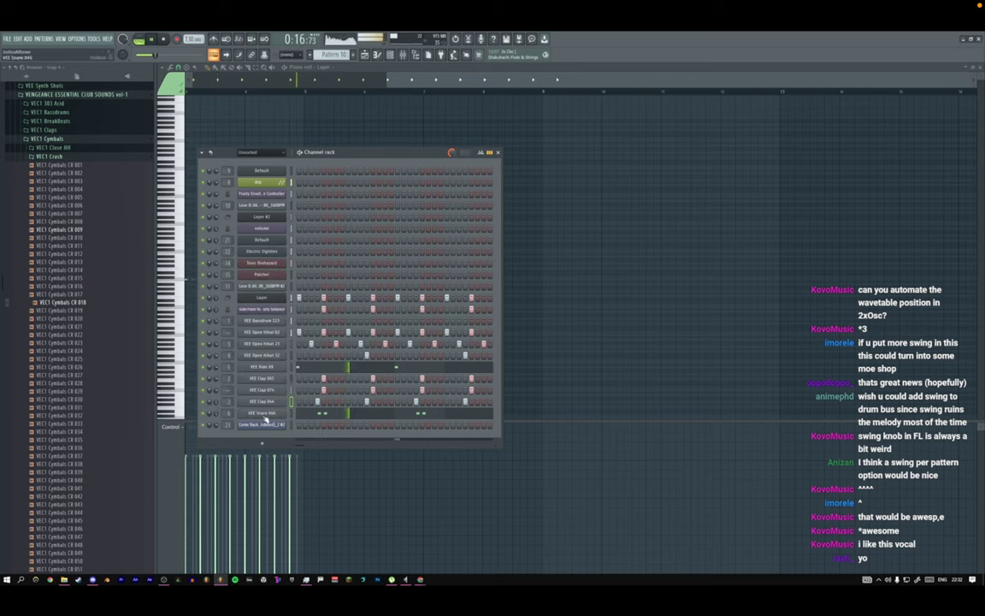
# Locate VEE Clap 074 among the browser samples, audition other claps and add VEE Clap 104 as a channel directly below it.
pyautogui.click(260, 392)
pyautogui.moveTo(349, 315); pyautogui.dragTo(15, 351)
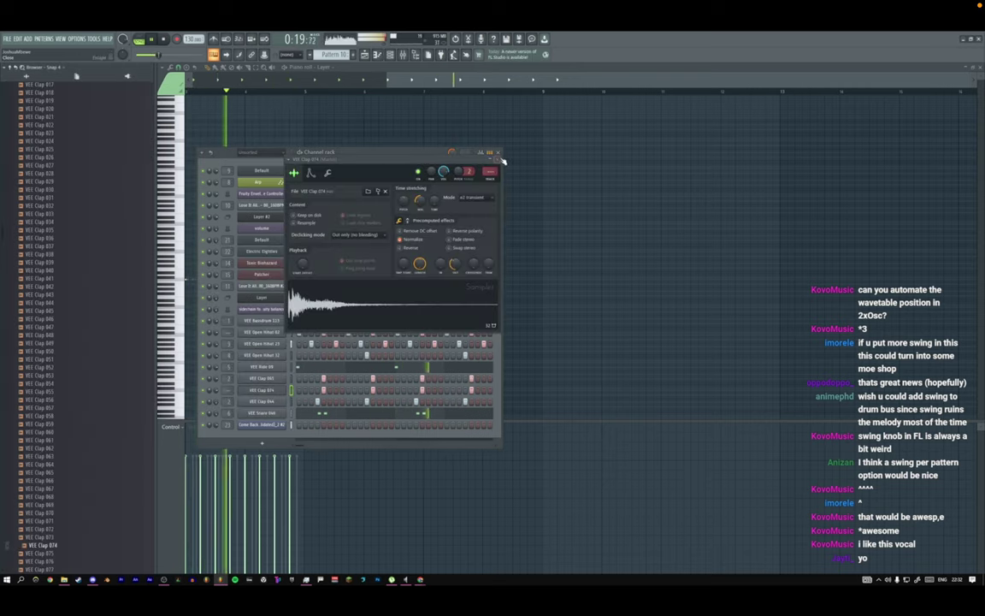
pyautogui.click(500, 160)
pyautogui.scroll(-10, 12, 354)
pyautogui.press('space')
pyautogui.click(61, 384)
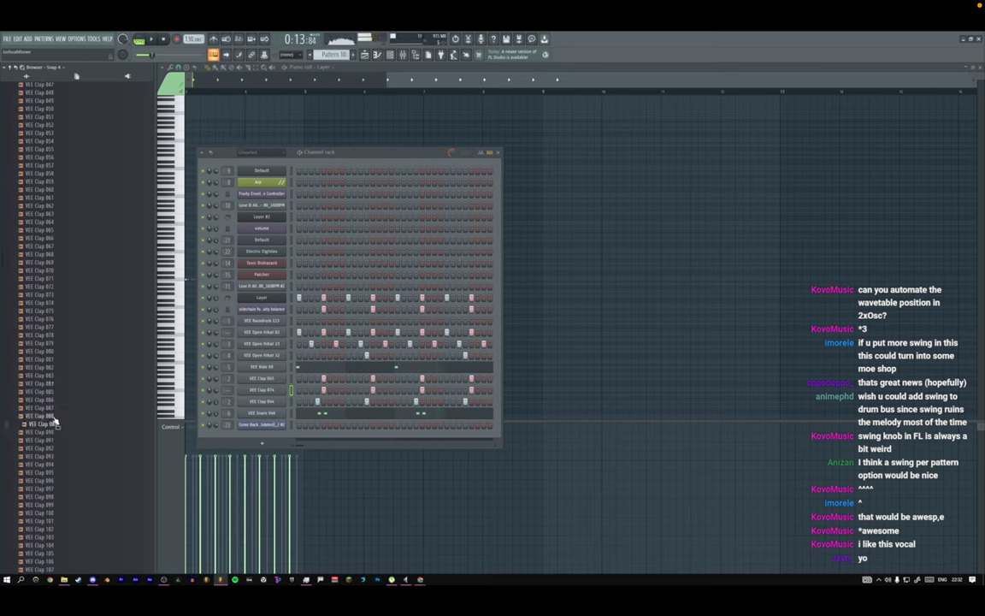
pyautogui.scroll(-6, 56, 411)
pyautogui.click(55, 400)
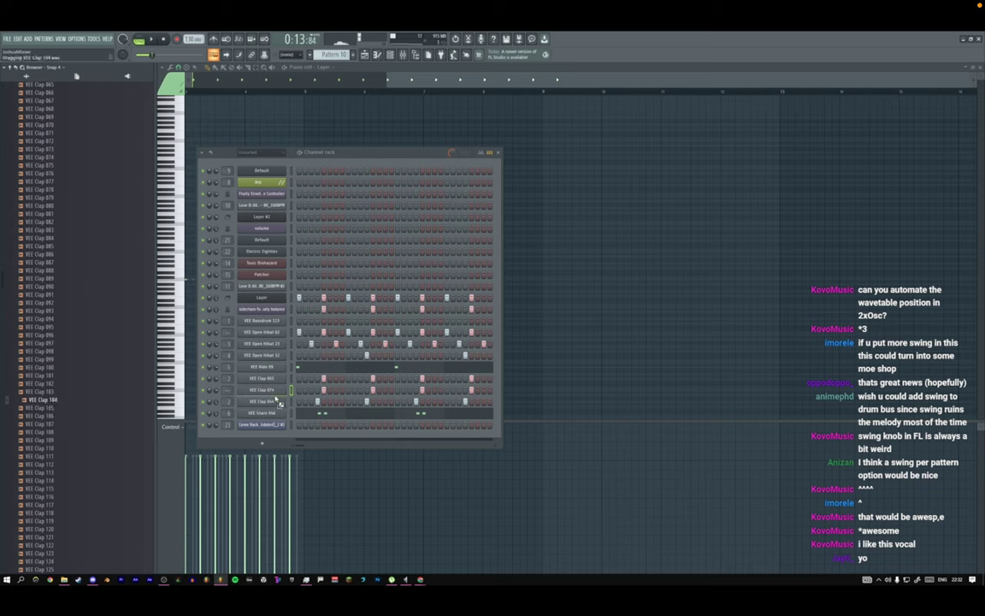
pyautogui.moveTo(274, 402); pyautogui.dragTo(272, 400)
# Shape VEE Clap 104 with the sampler's precomputed effects, adding pogo, ring modulation and a gain boost.
pyautogui.click(177, 183)
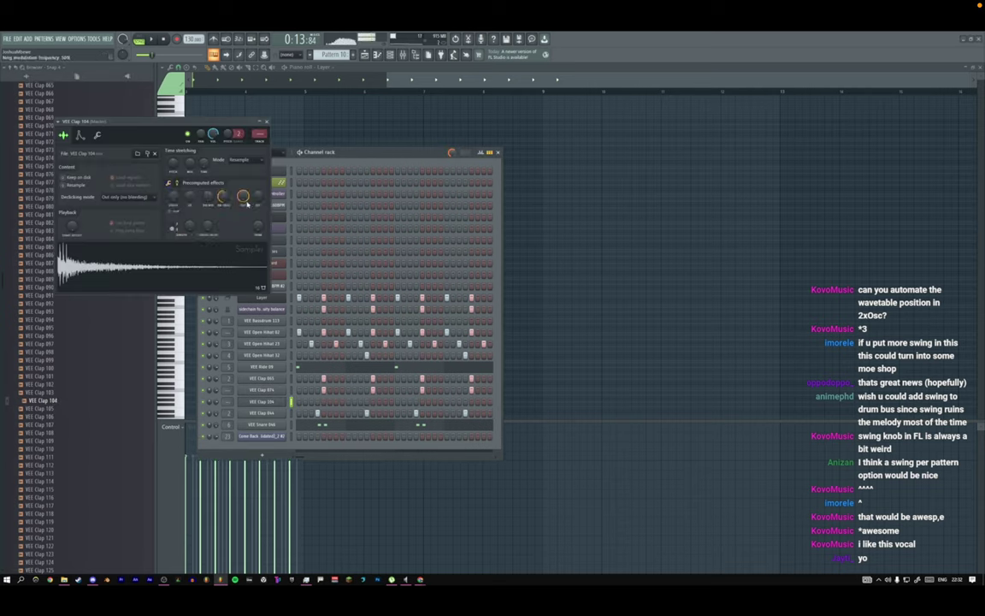
pyautogui.moveTo(259, 200)
pyautogui.mouseDown()
pyautogui.moveTo(260, 189)
pyautogui.moveTo(243, 198)
pyautogui.mouseUp()
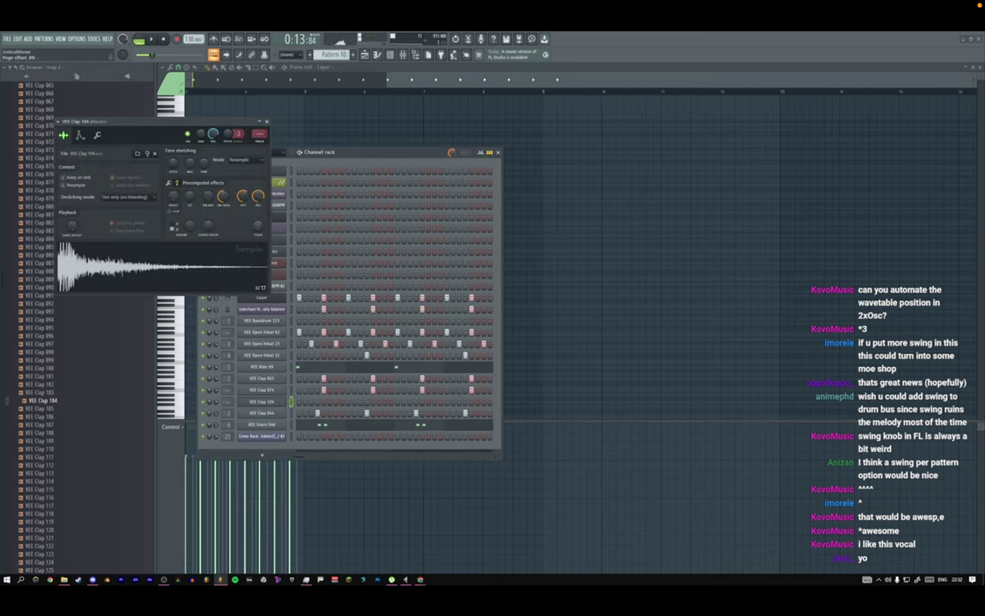
pyautogui.click(79, 135)
pyautogui.click(239, 229)
pyautogui.click(241, 260)
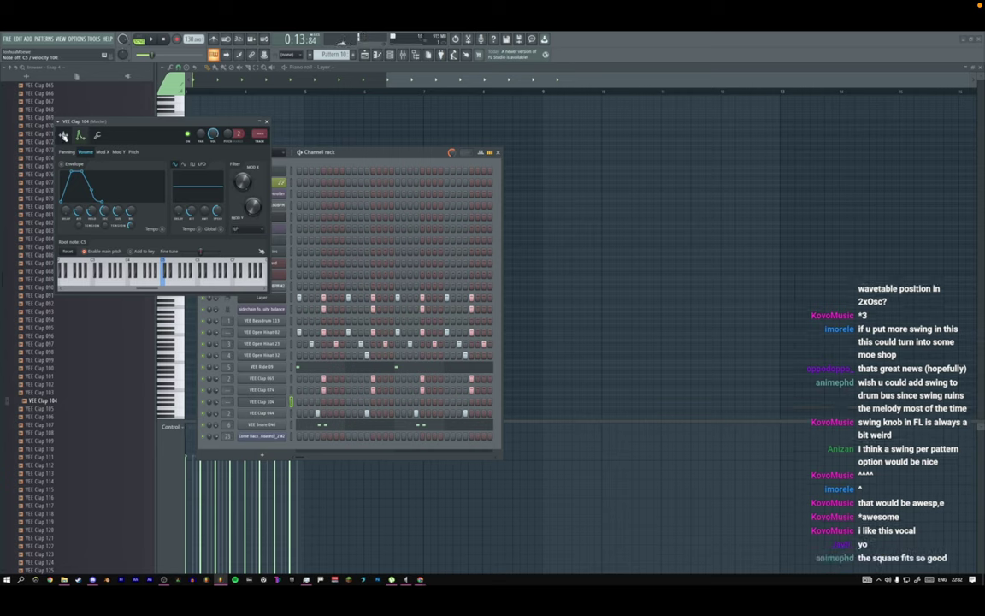
pyautogui.click(64, 136)
pyautogui.moveTo(207, 197); pyautogui.dragTo(176, 183)
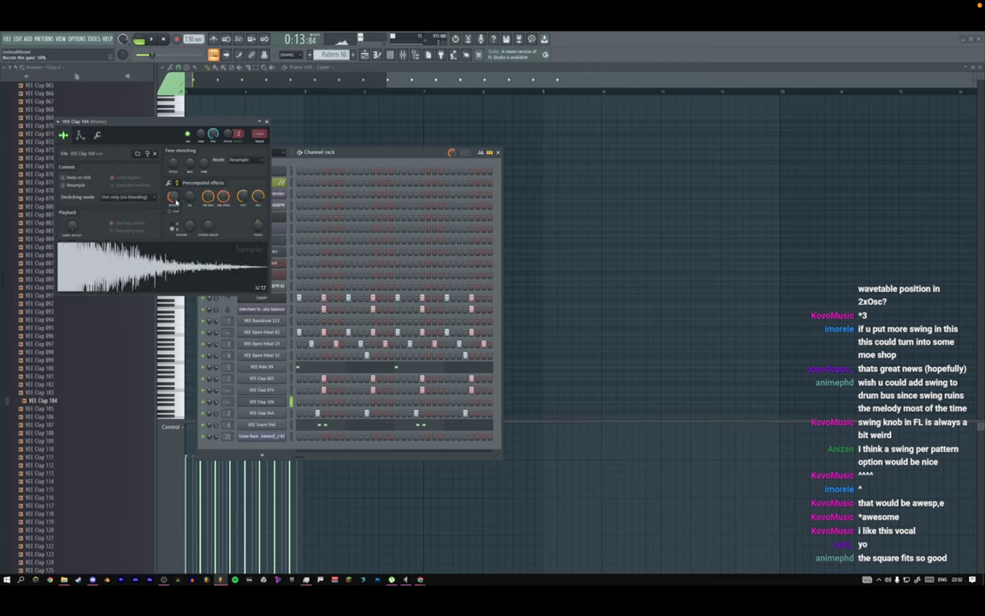
# Shorten VEE Clap 104 with its volume envelope by adjusting the sustain level, and close its channel settings.
pyautogui.click(80, 135)
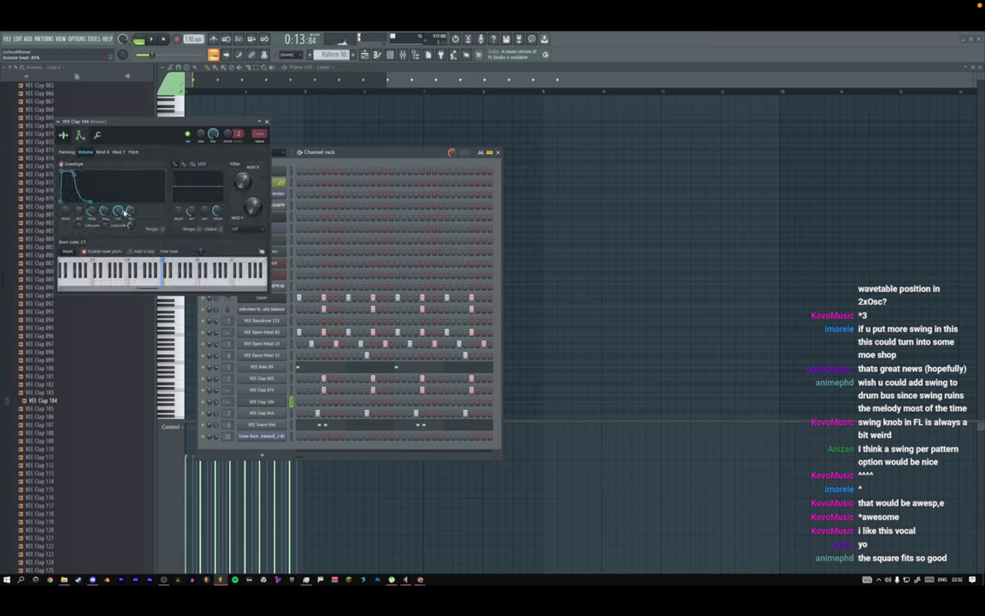
pyautogui.moveTo(125, 212); pyautogui.dragTo(125, 232)
pyautogui.press('space')
pyautogui.click(267, 122)
# Copy VEE Clap 074's step sequence to VEE Clap 104 in Pattern 10.
pyautogui.press('space')
pyautogui.press('space')
pyautogui.click(292, 390)
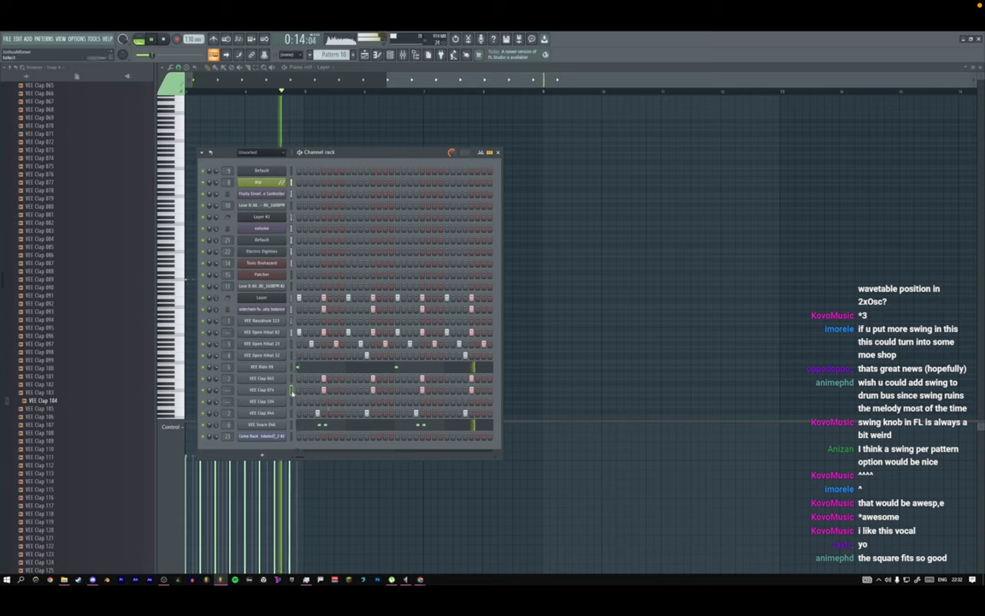
pyautogui.click(292, 401)
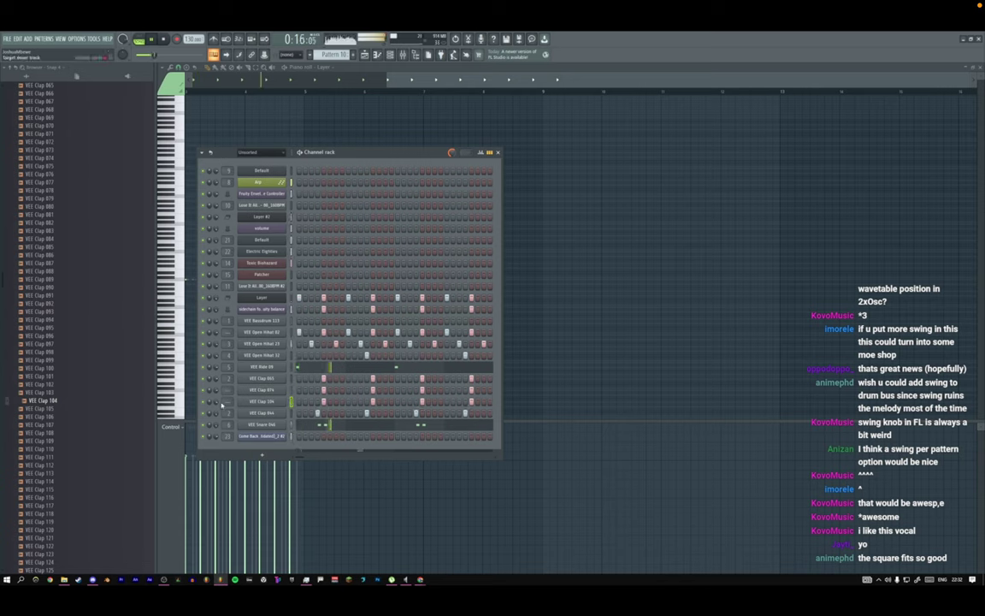
# Set VEE Clap 104's time-stretching mode to e2 transient and adjust its stretch pitch.
pyautogui.click(266, 401)
pyautogui.click(466, 184)
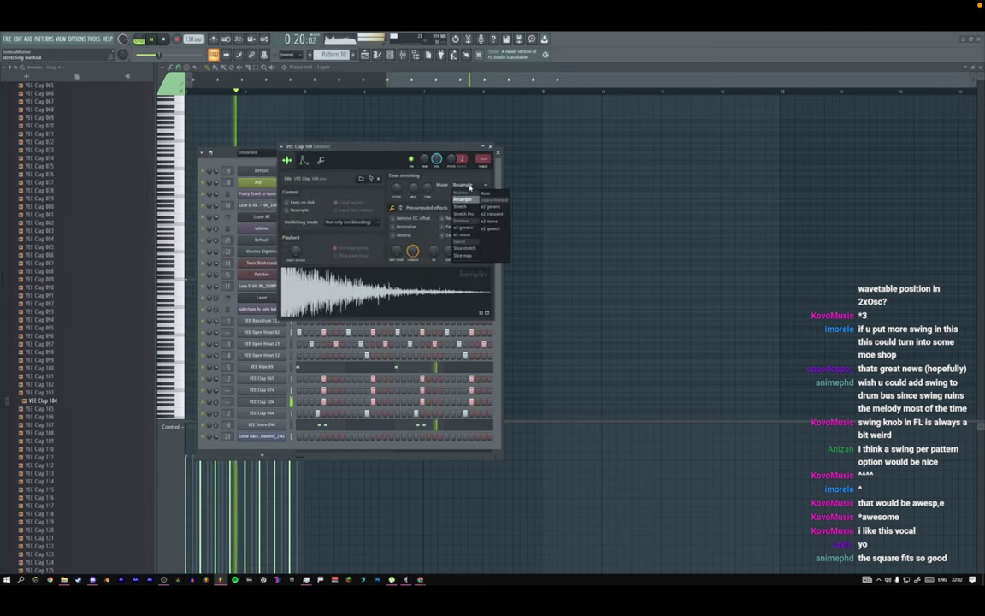
pyautogui.click(493, 213)
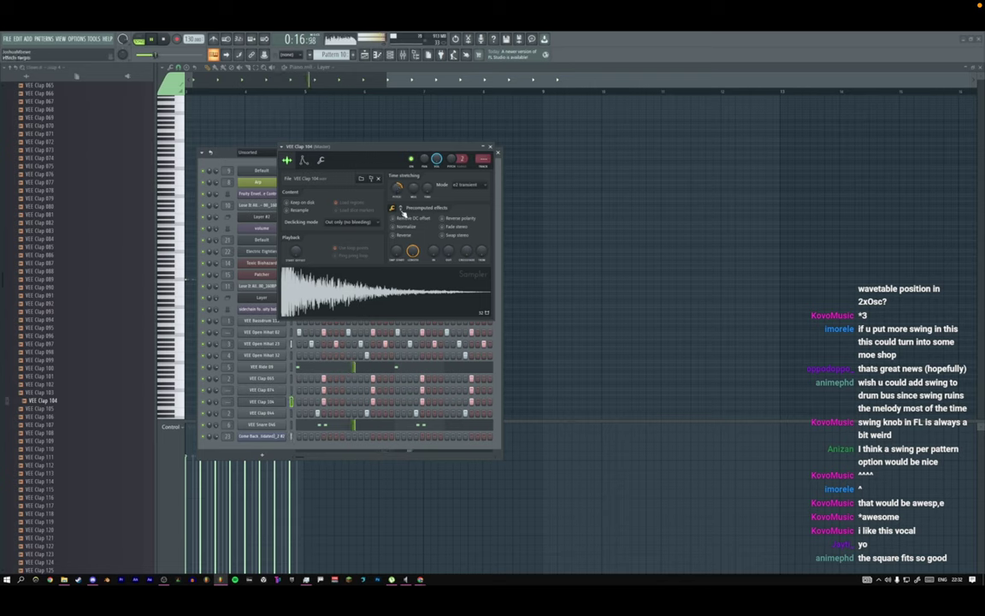
pyautogui.click(491, 148)
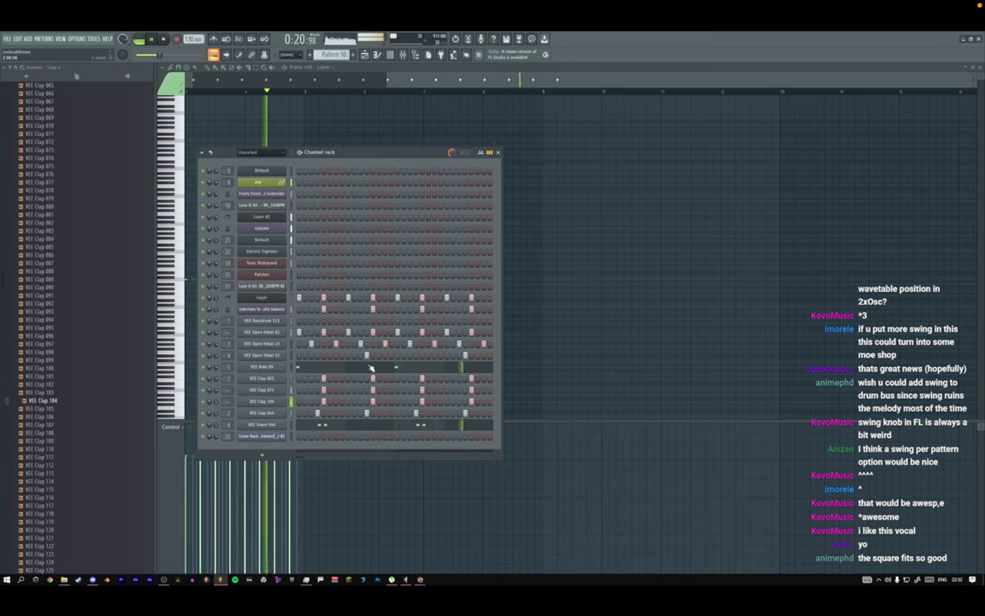
# Change Toxic Biohazard's oscillator 2 waveform to Square for Pattern 7 and adjust that oscillator's mix level.
pyautogui.click(365, 56)
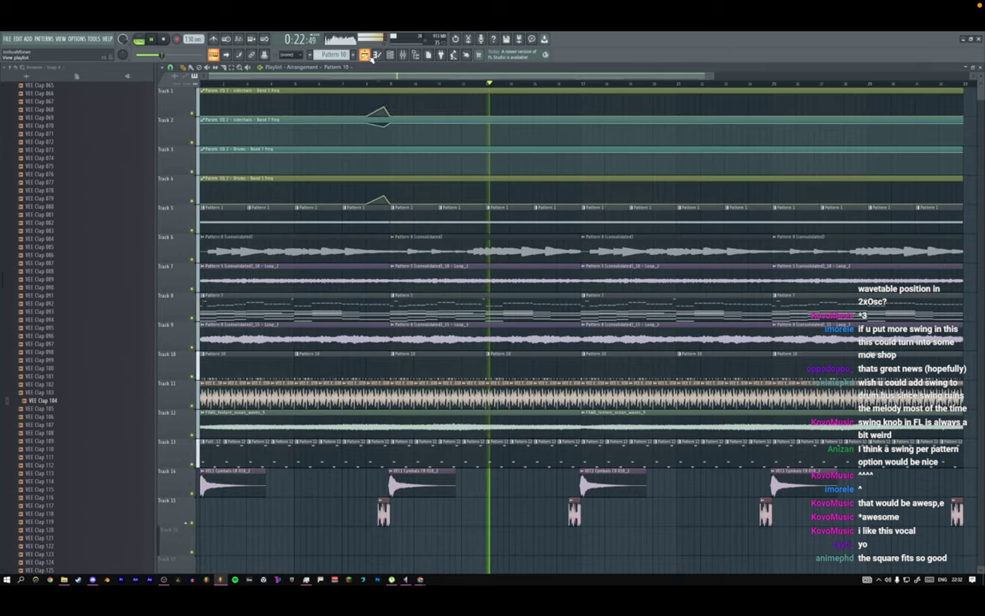
pyautogui.doubleClick(310, 312)
pyautogui.press('F6')
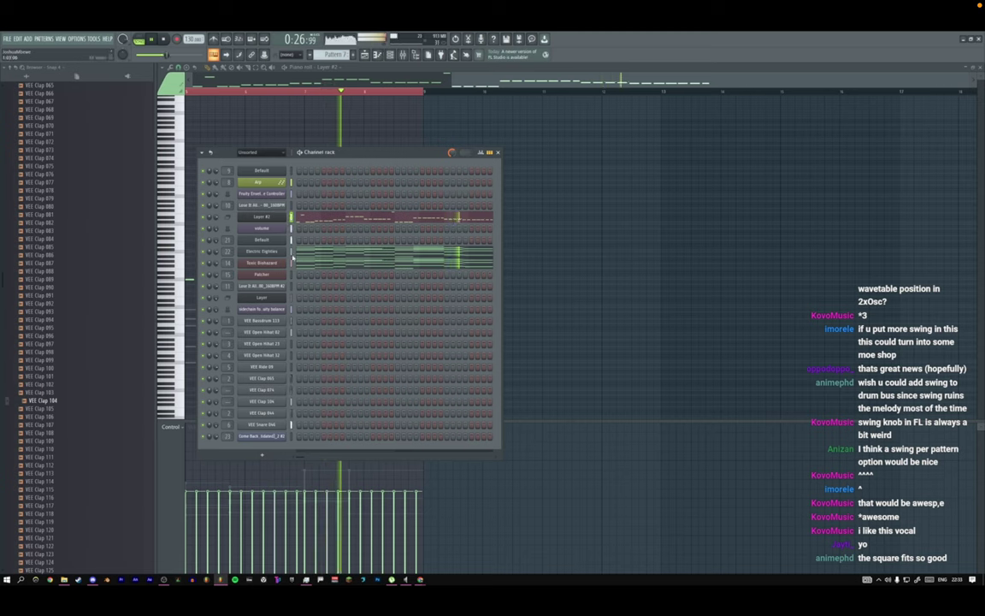
pyautogui.click(265, 263)
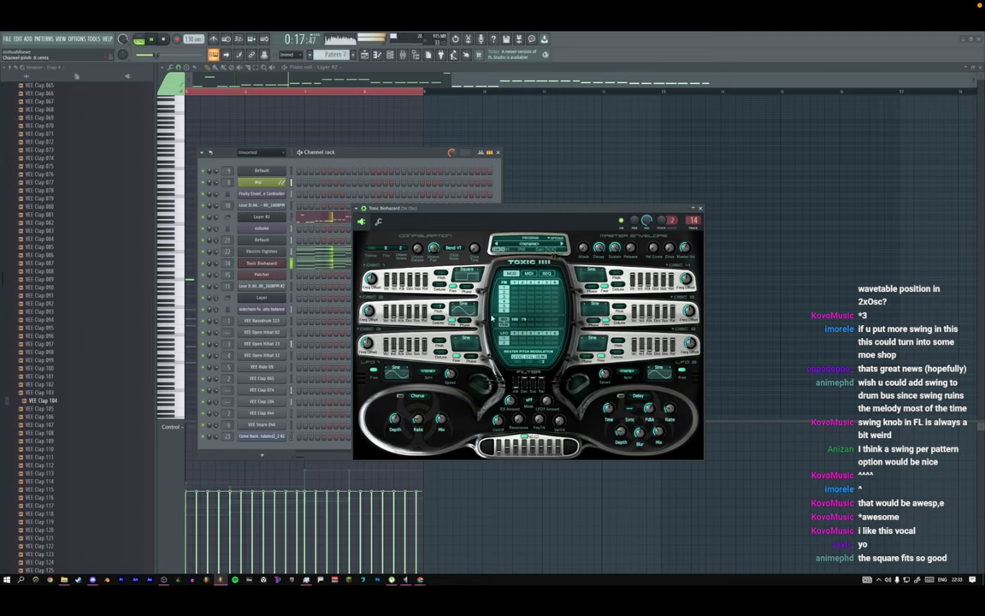
pyautogui.click(492, 317)
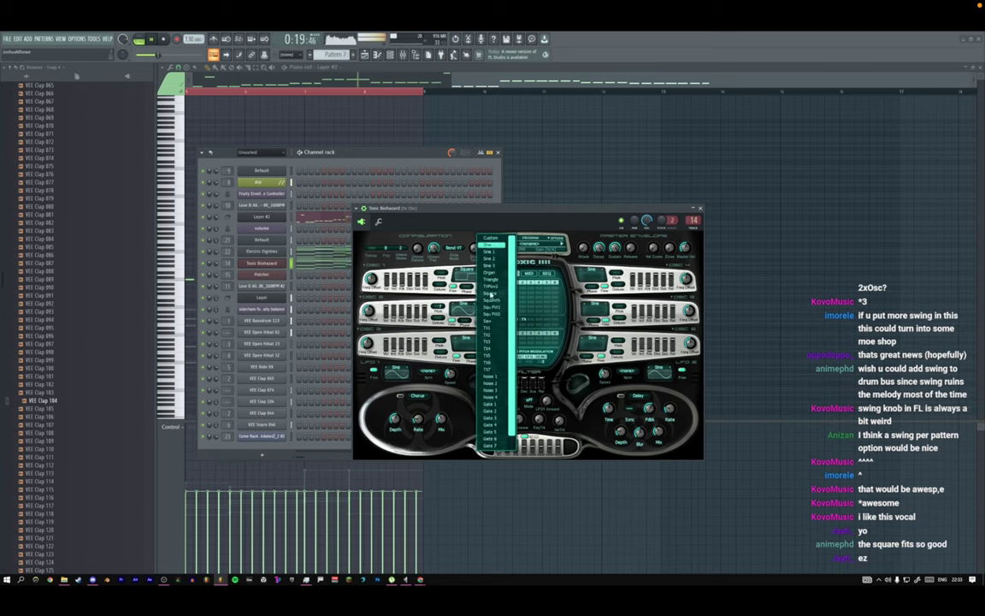
pyautogui.click(491, 294)
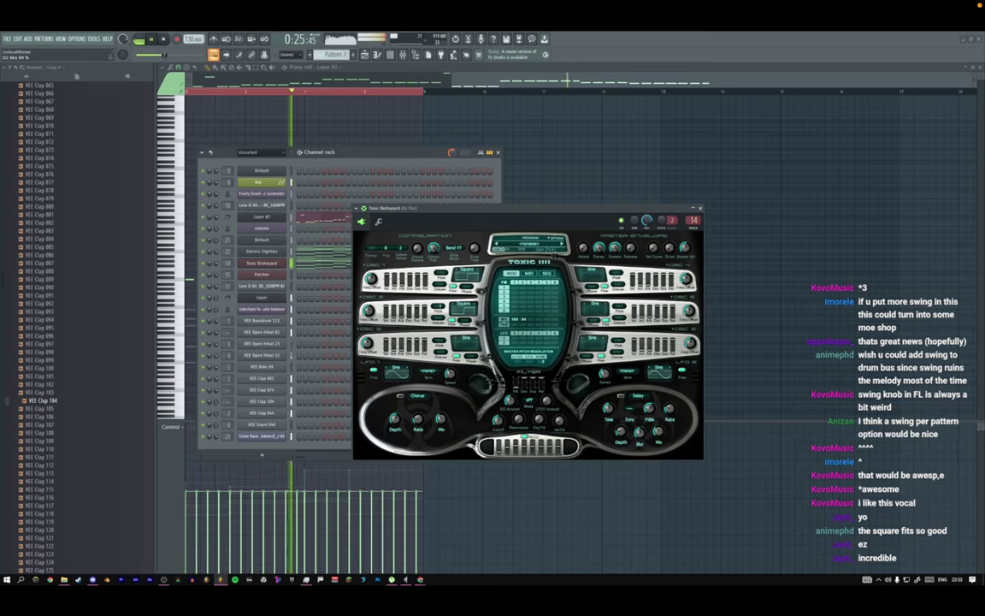
pyautogui.click(700, 208)
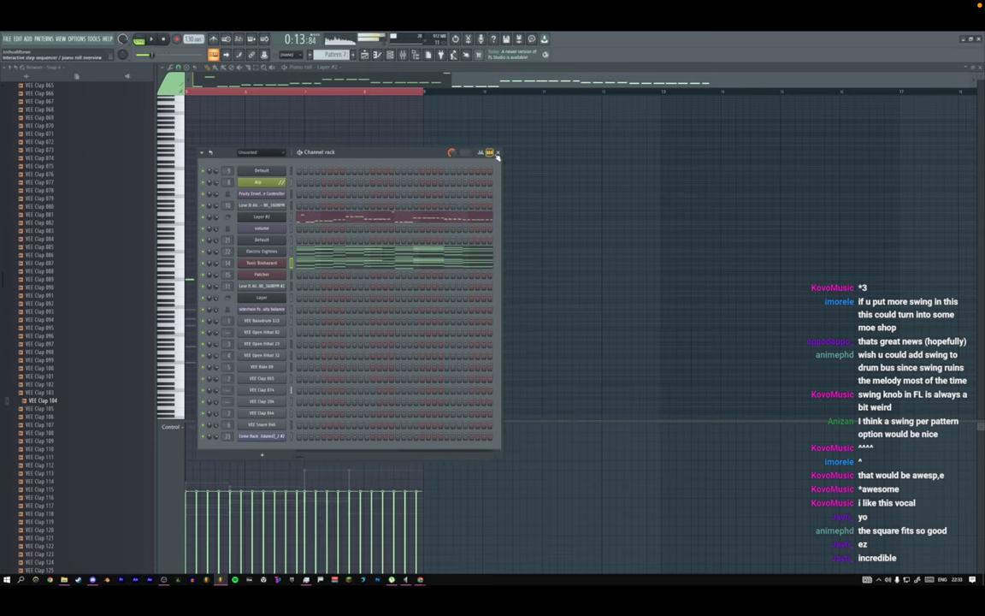
pyautogui.click(497, 151)
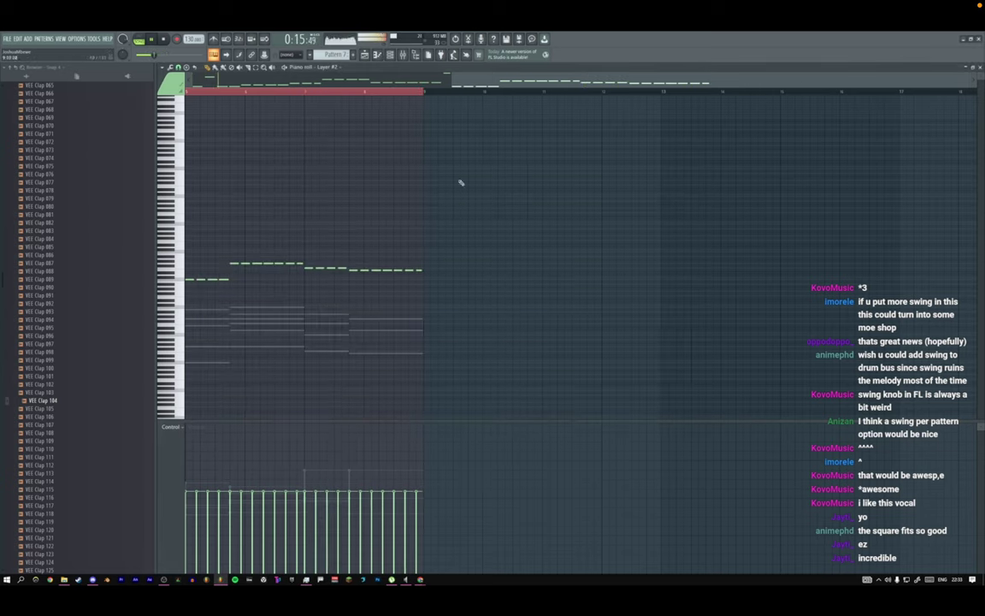
# Open the Default synth channel used in Pattern 7 and raise the volume of its mixer track slightly.
pyautogui.click(365, 55)
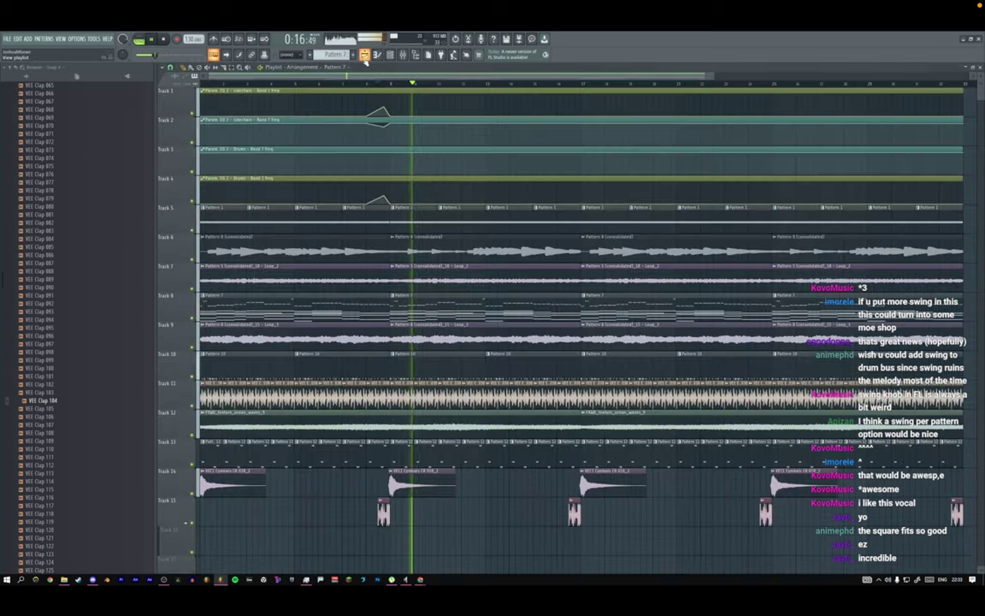
pyautogui.doubleClick(290, 305)
pyautogui.scroll(1, 433, 84)
pyautogui.click(393, 55)
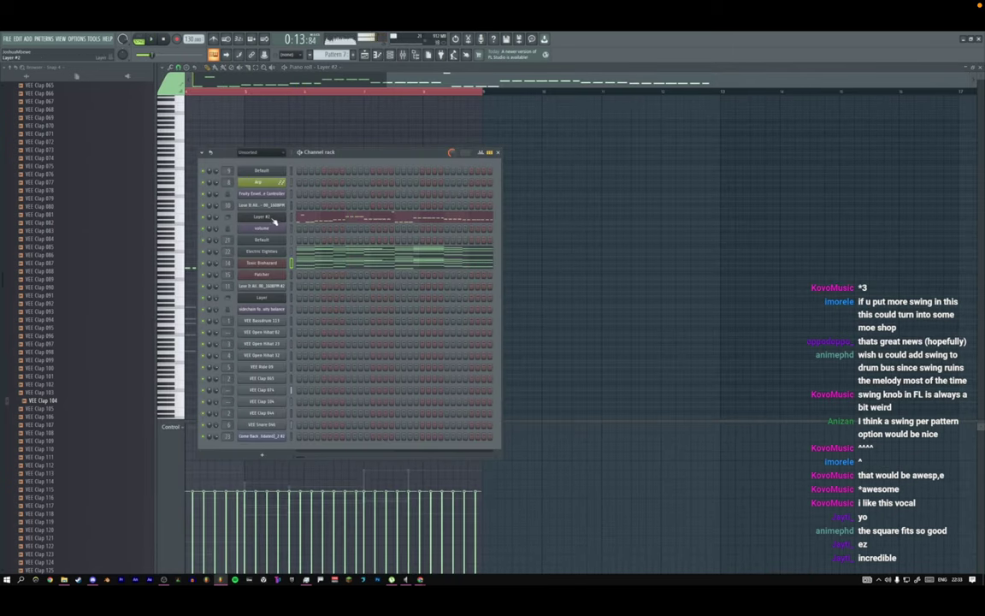
pyautogui.click(265, 241)
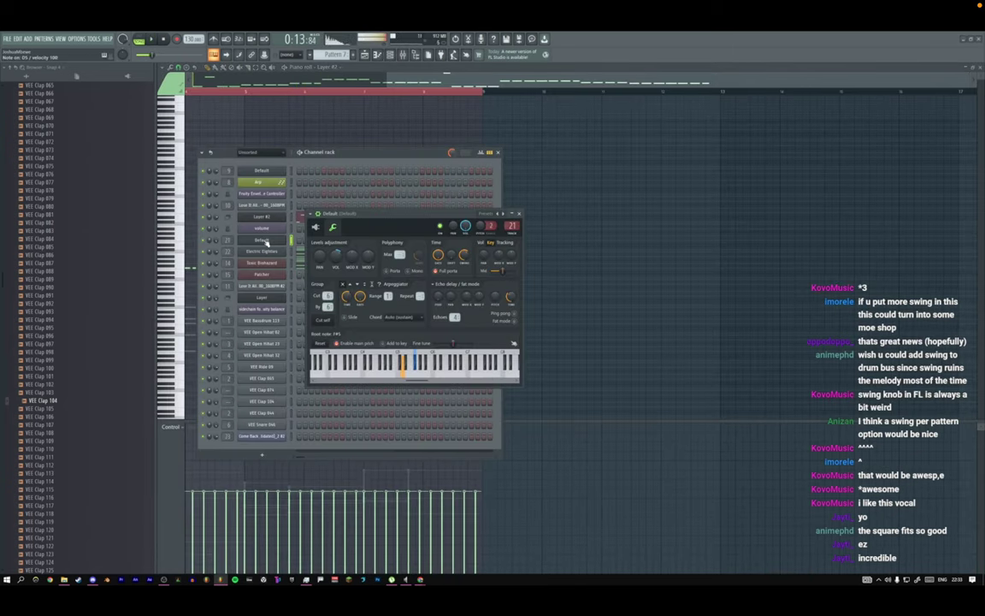
pyautogui.click(316, 228)
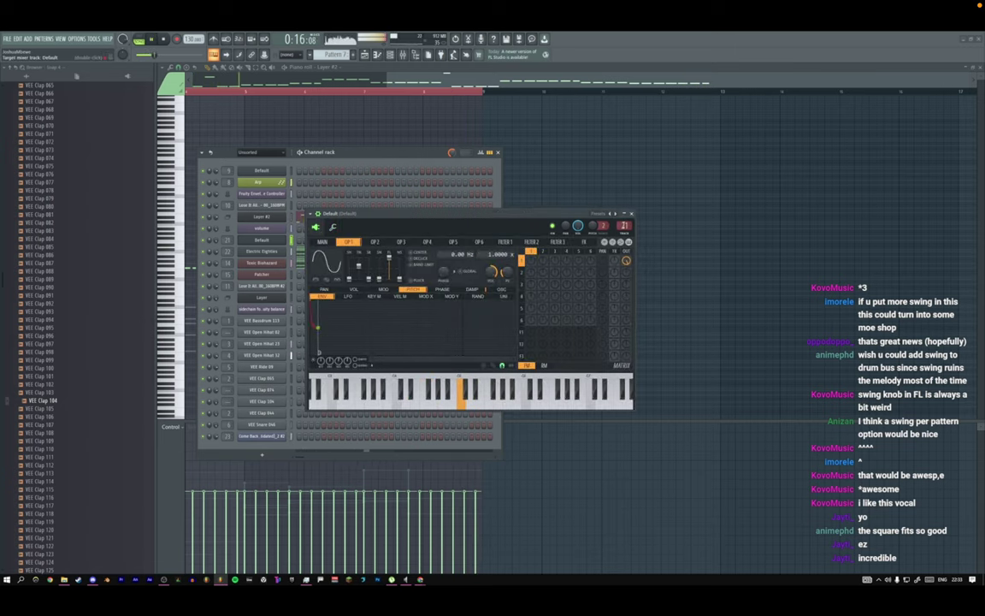
pyautogui.press('F9')
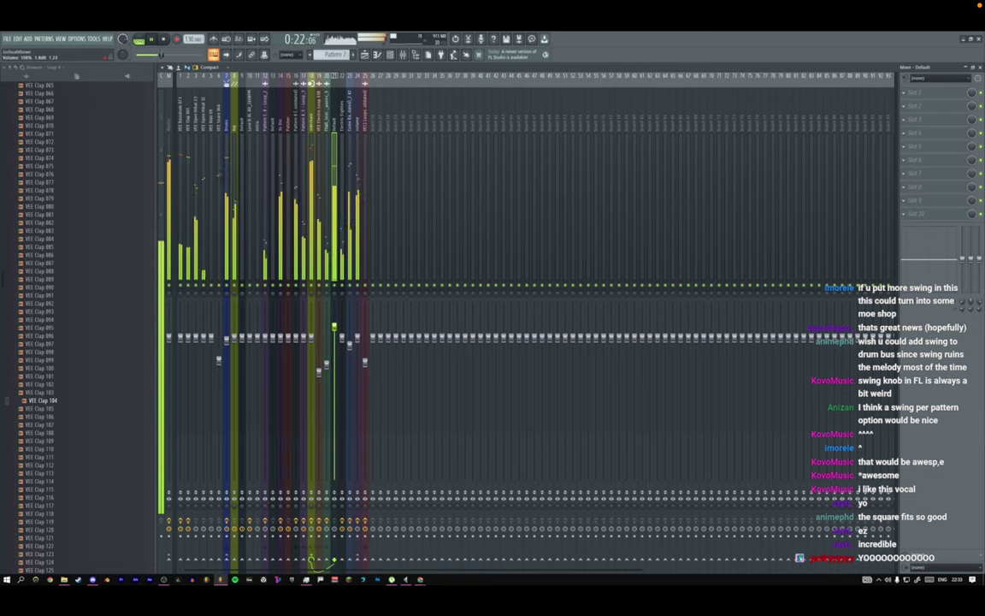
pyautogui.press('F9')
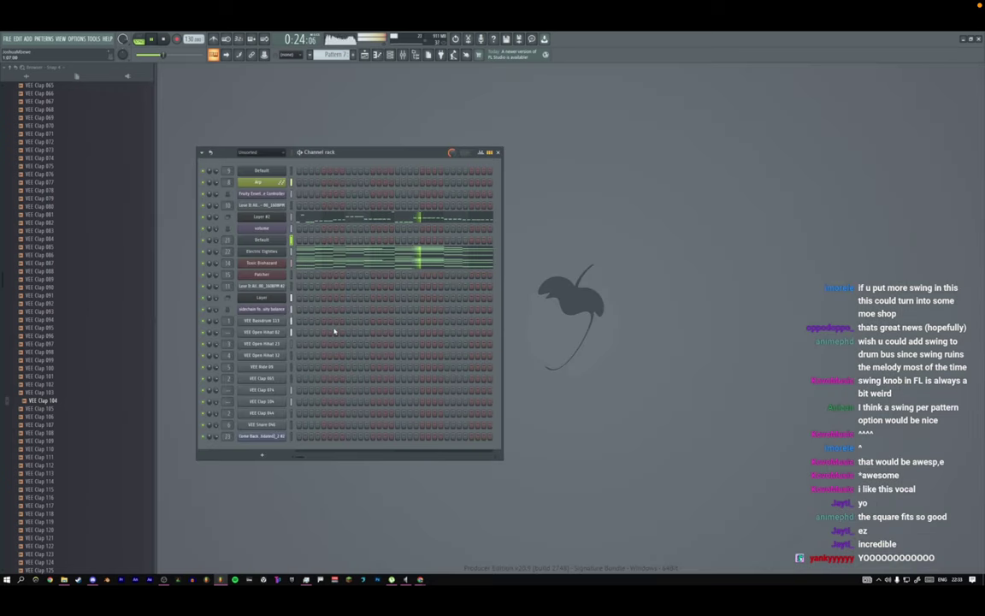
# Merge the short Pattern 12 clips on Track 13 across the first eight bars into one pattern clip.
pyautogui.click(363, 54)
pyautogui.press('space')
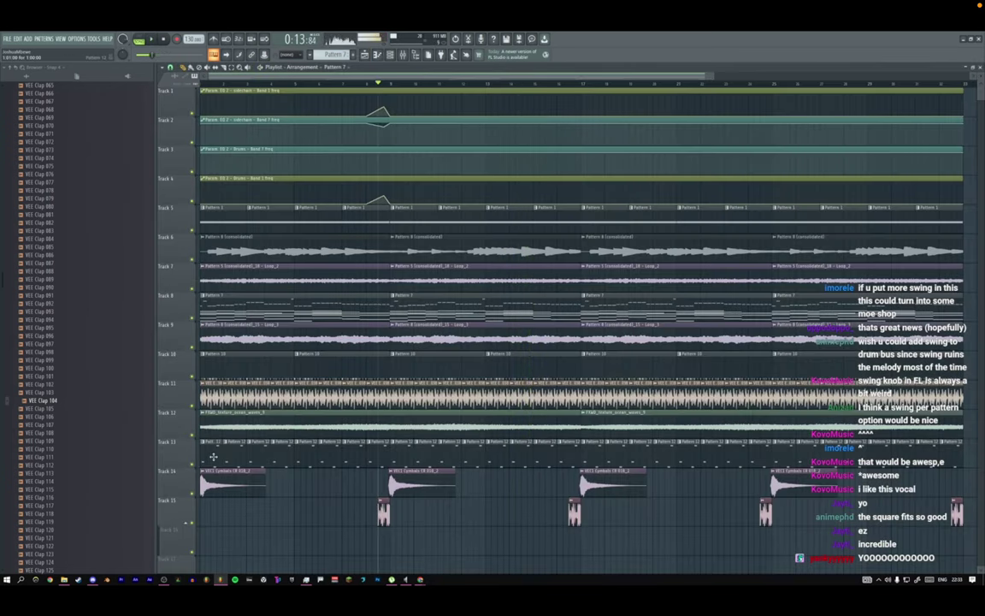
pyautogui.moveTo(214, 457); pyautogui.dragTo(371, 452)
pyautogui.hotkey('ctrl', 'g')
pyautogui.press('space')
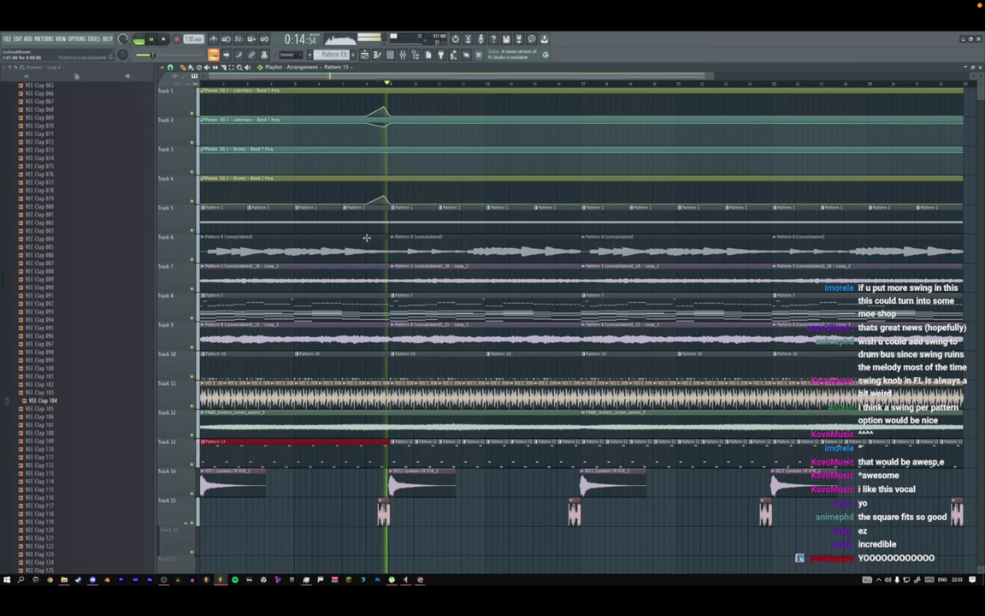
pyautogui.press('space')
pyautogui.press('space')
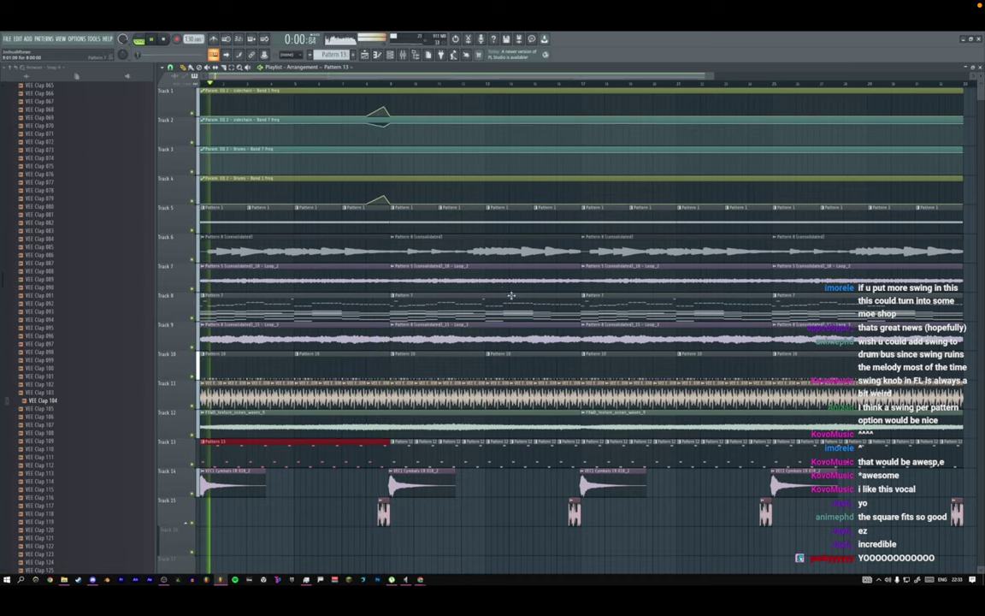
# Replace the remaining Pattern 12 clips on Track 13 with three duplicates of the merged eight-bar clip.
pyautogui.moveTo(403, 456); pyautogui.dragTo(961, 469)
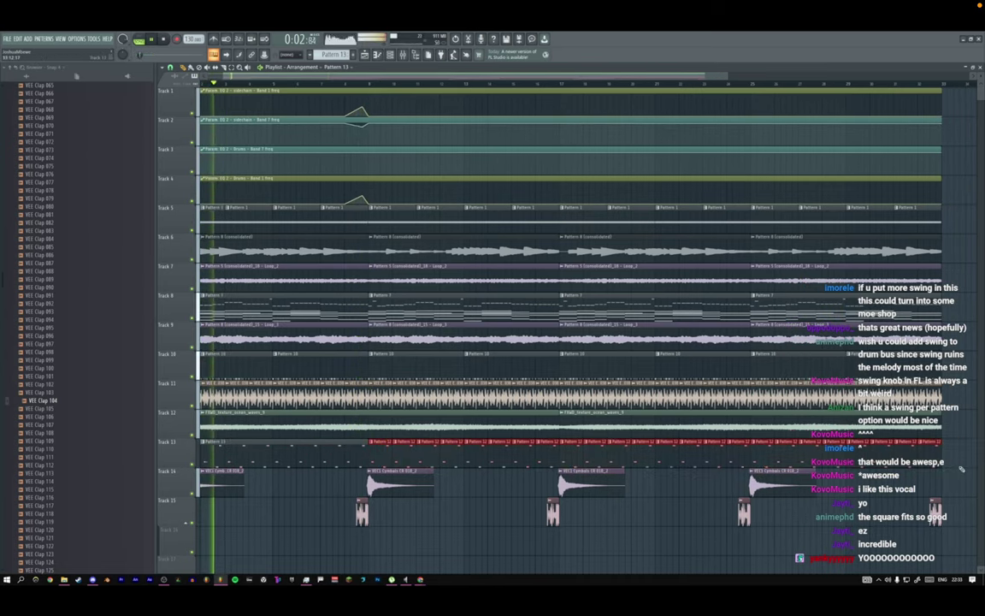
pyautogui.press('Delete')
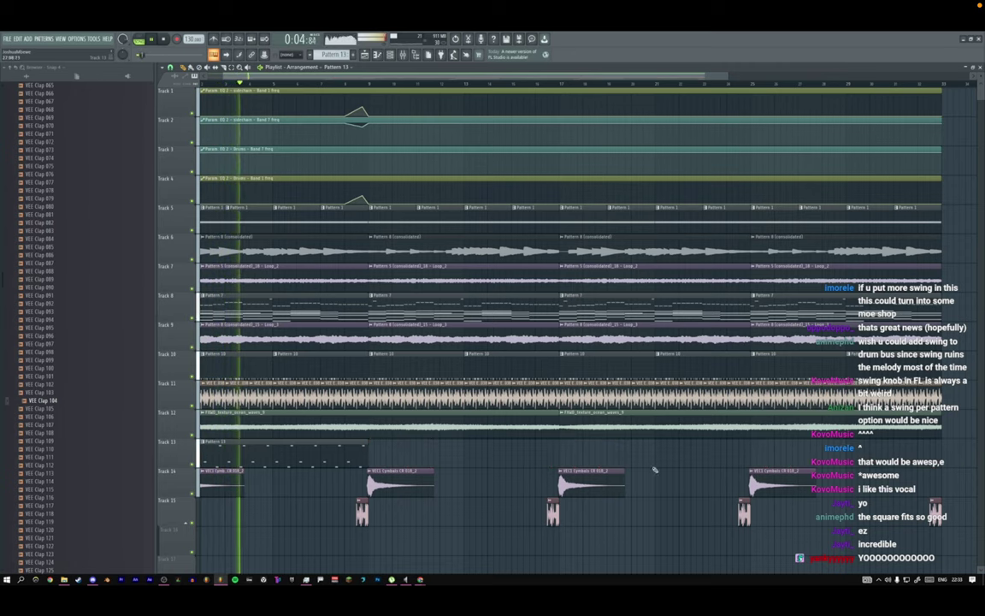
pyautogui.keyDown('ctrl'); pyautogui.click(346, 454); pyautogui.keyUp('ctrl')
pyautogui.hotkey('ctrl', 'b')
pyautogui.hotkey('ctrl', 'b')
pyautogui.hotkey('ctrl', 'b')
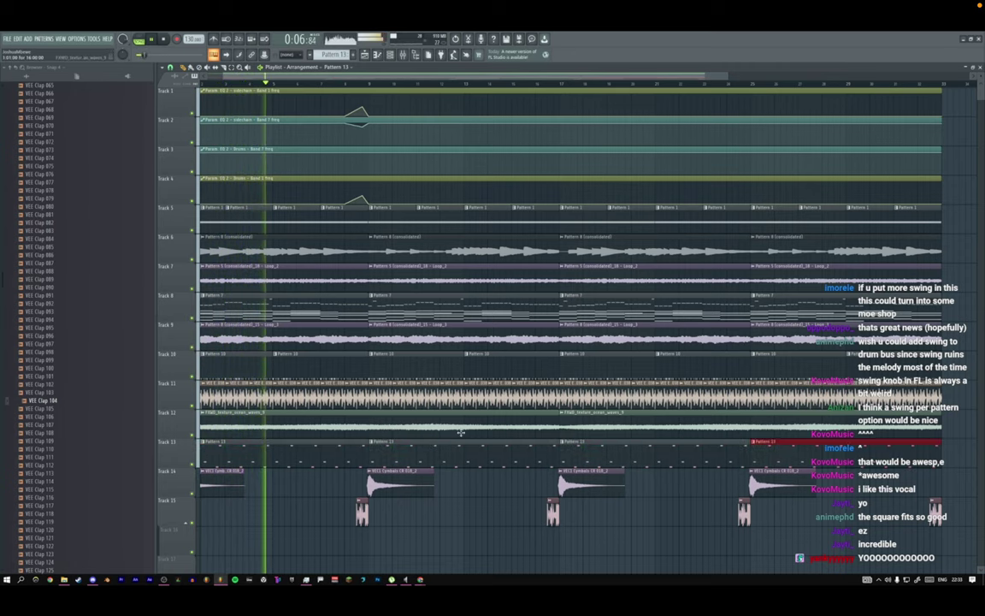
pyautogui.keyDown('ctrl'); pyautogui.scroll(2, 429, 383); pyautogui.keyUp('ctrl')
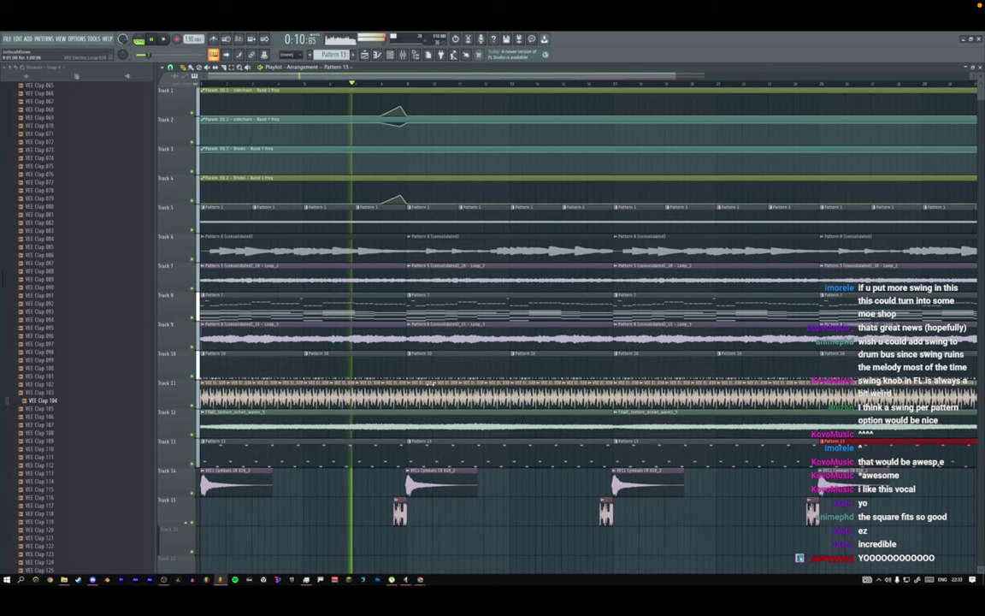
# Add Fruity Balance to an empty effect slot on the ocean waves texture mixer track.
pyautogui.press('F9')
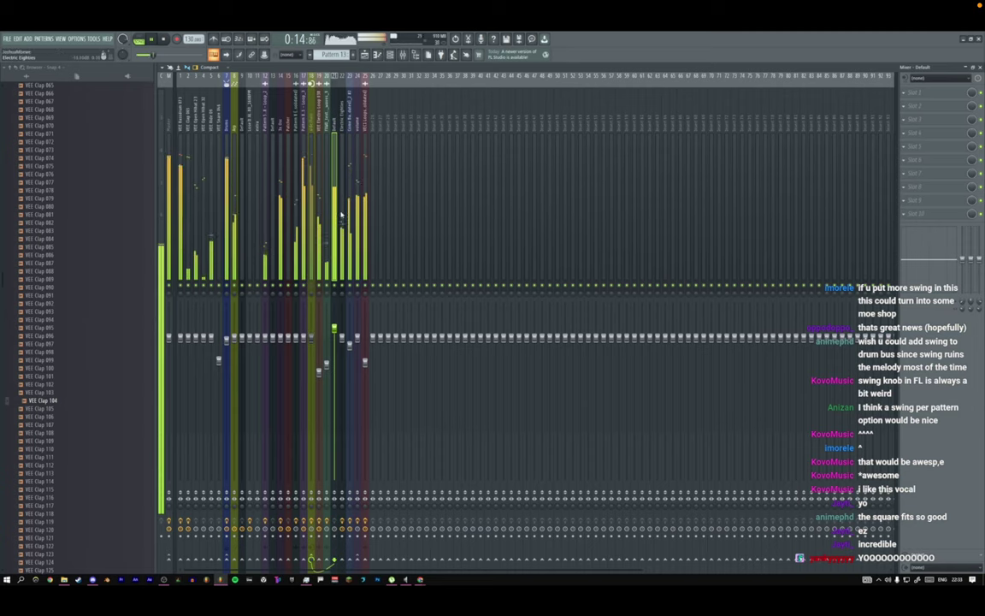
pyautogui.click(325, 304)
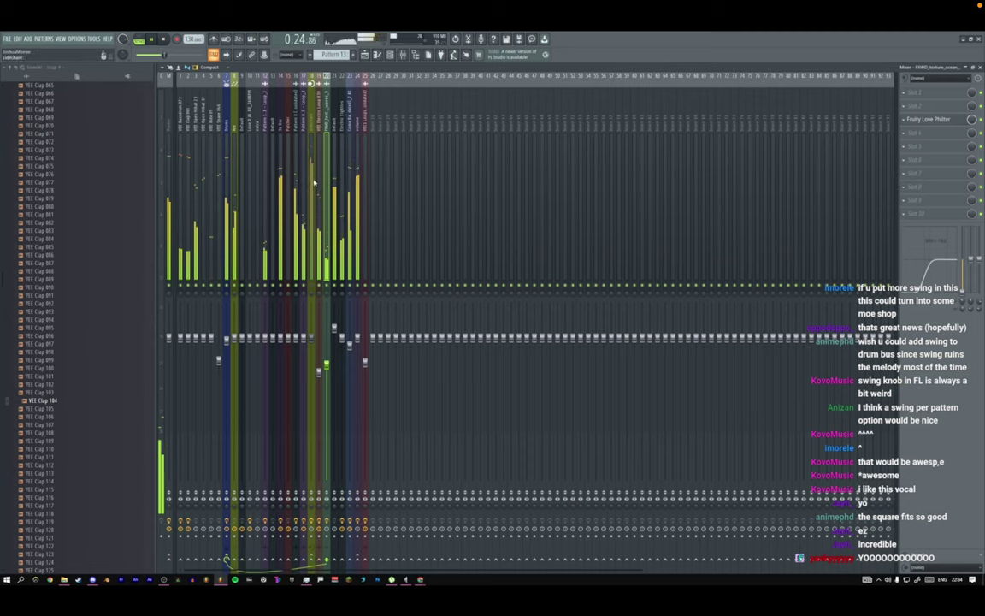
pyautogui.click(334, 127)
pyautogui.click(326, 129)
pyautogui.click(904, 160)
pyautogui.moveTo(908, 170)
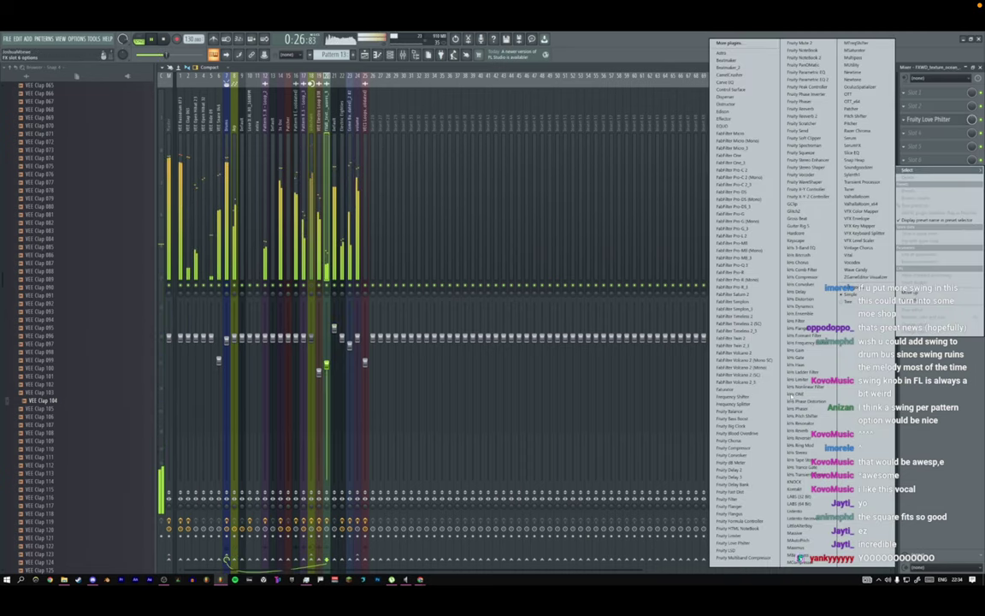
pyautogui.click(732, 412)
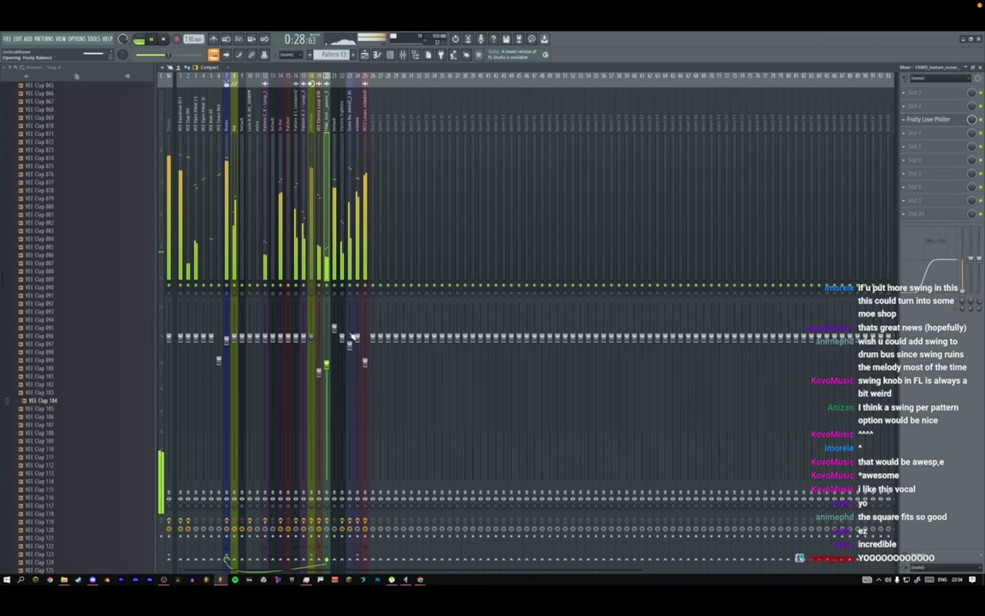
# Link Fruity Balance's volume on the texture track to Articulator 1 of an envelope controller and close the plugin.
pyautogui.rightClick(124, 157)
pyautogui.click(158, 224)
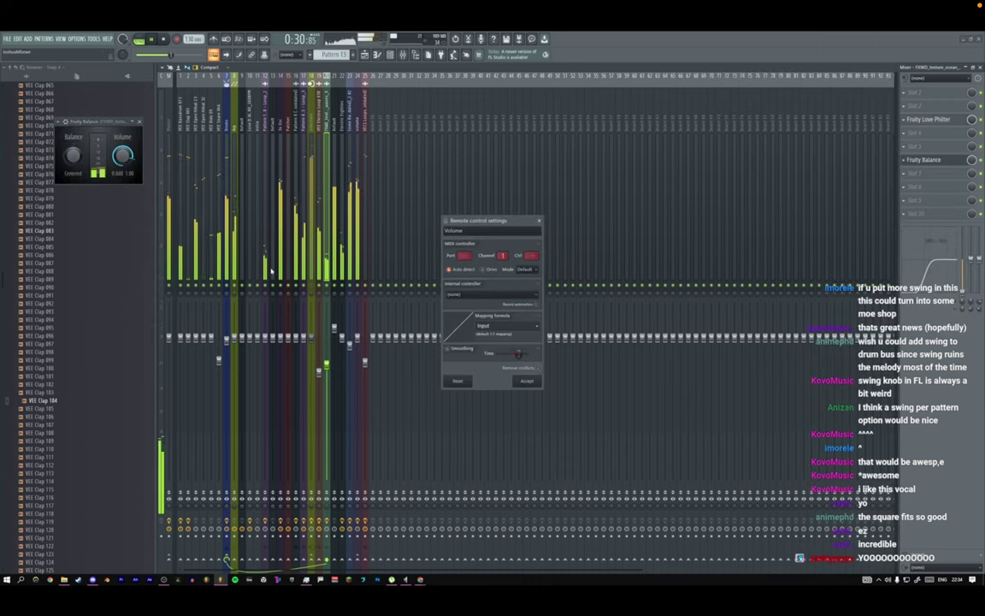
pyautogui.click(468, 294)
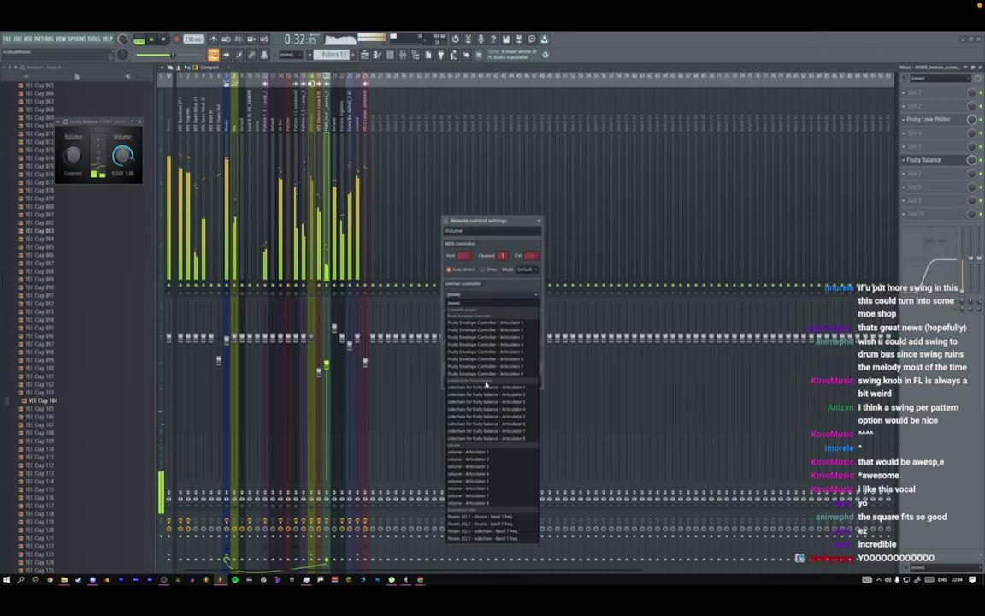
pyautogui.click(468, 323)
pyautogui.click(522, 377)
pyautogui.click(141, 123)
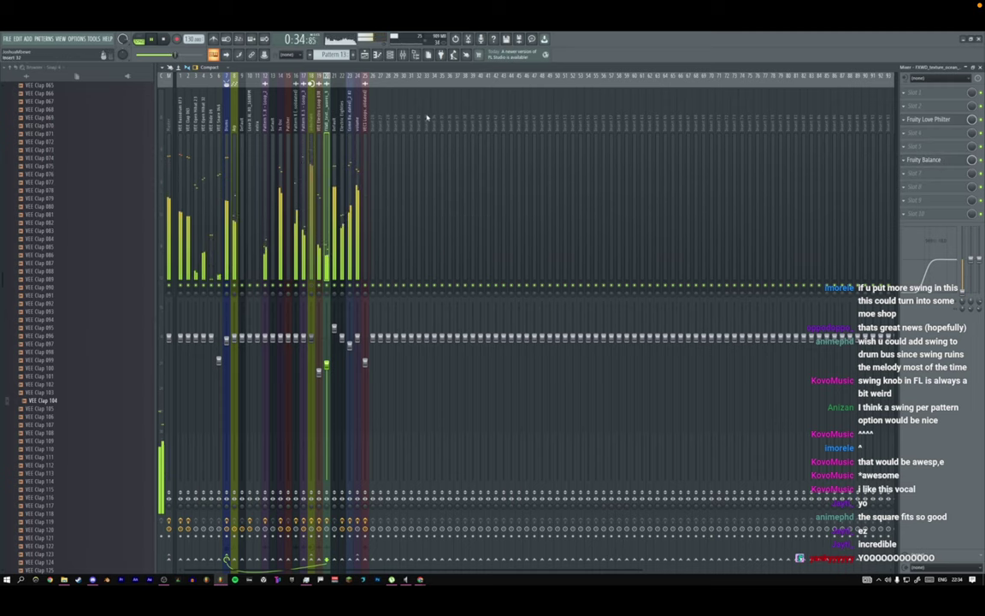
# Examine the VEE Bassdrum 113 channel's sample settings and close them.
pyautogui.click(391, 55)
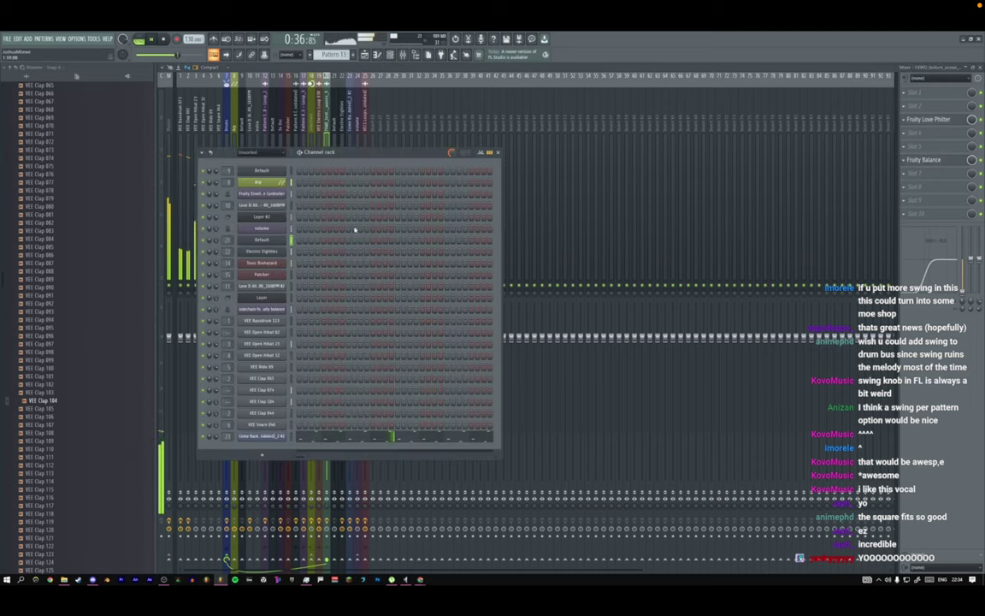
pyautogui.click(265, 322)
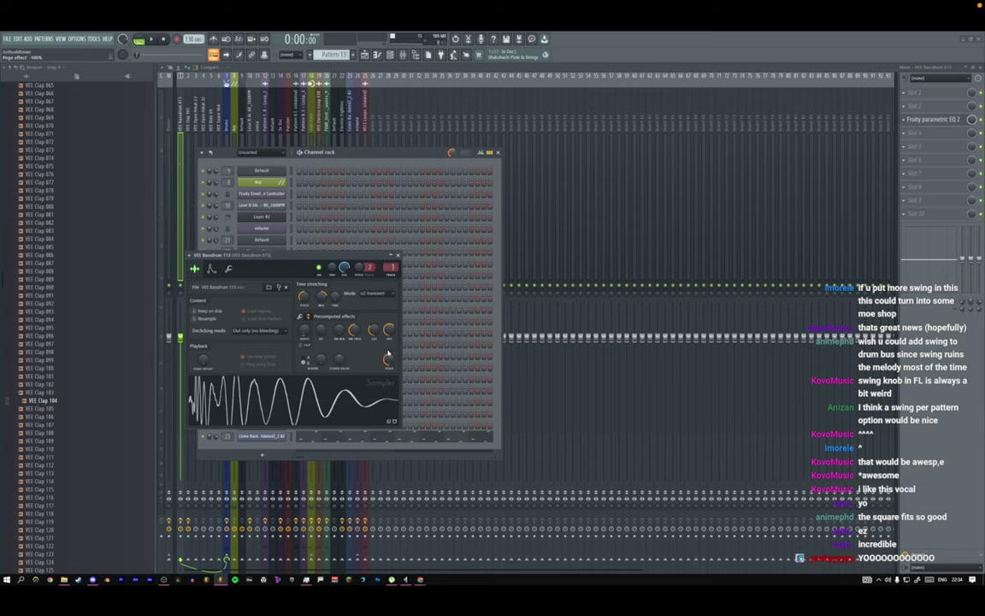
pyautogui.click(397, 256)
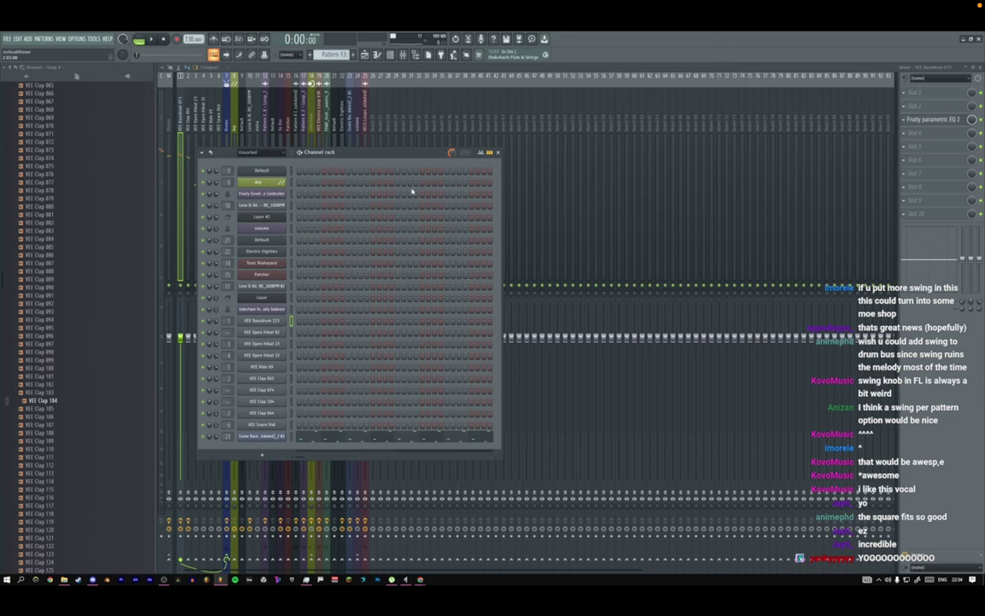
# Play the arrangement and briefly solo the sidechain mixer track to listen to it.
pyautogui.press('space')
pyautogui.click(365, 55)
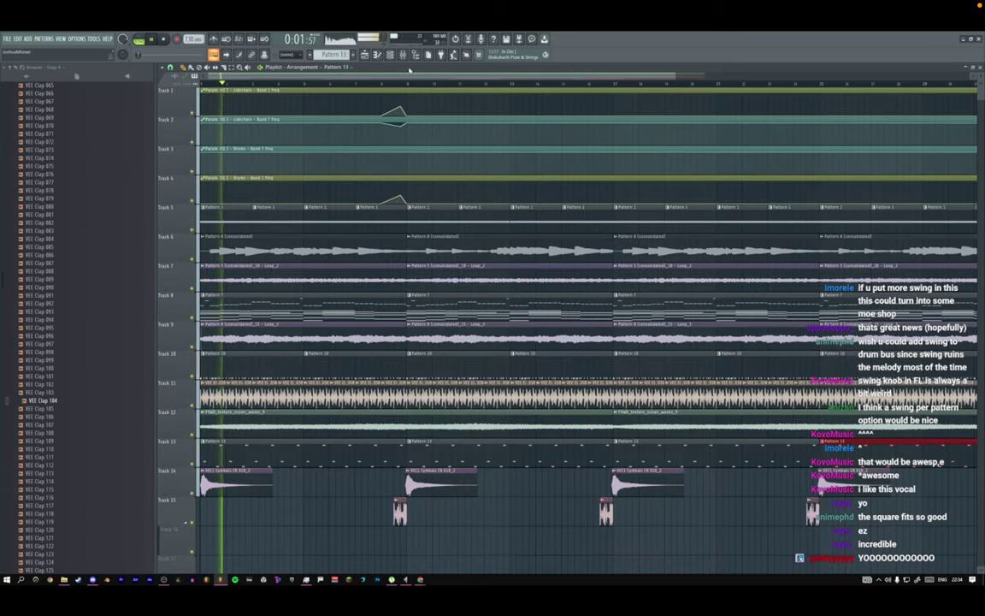
pyautogui.click(403, 54)
pyautogui.rightClick(312, 287)
pyautogui.rightClick(311, 287)
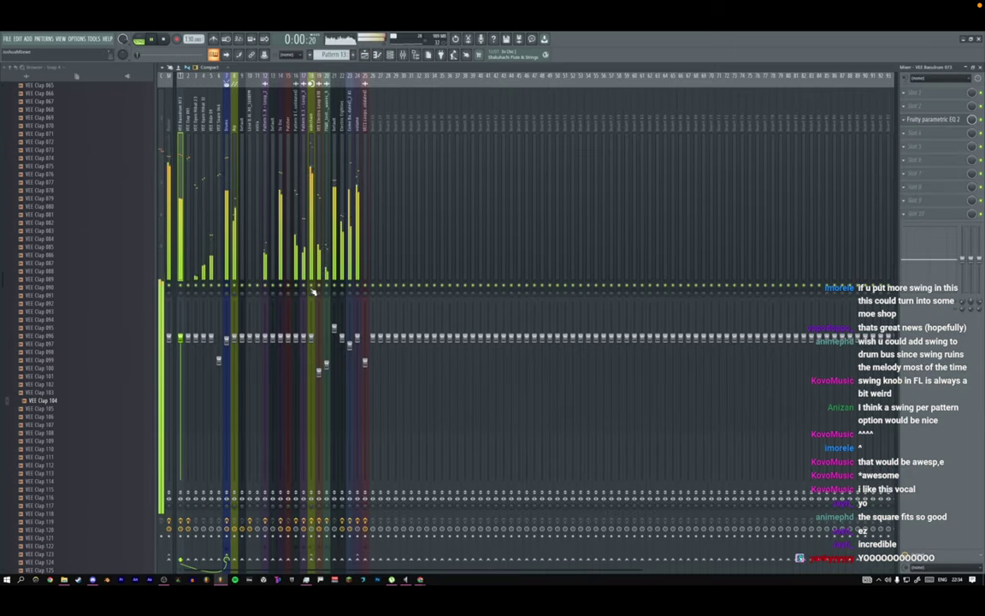
# Stop playback and inspect the Default synth's operator 1 settings for Pattern 7.
pyautogui.press('F5')
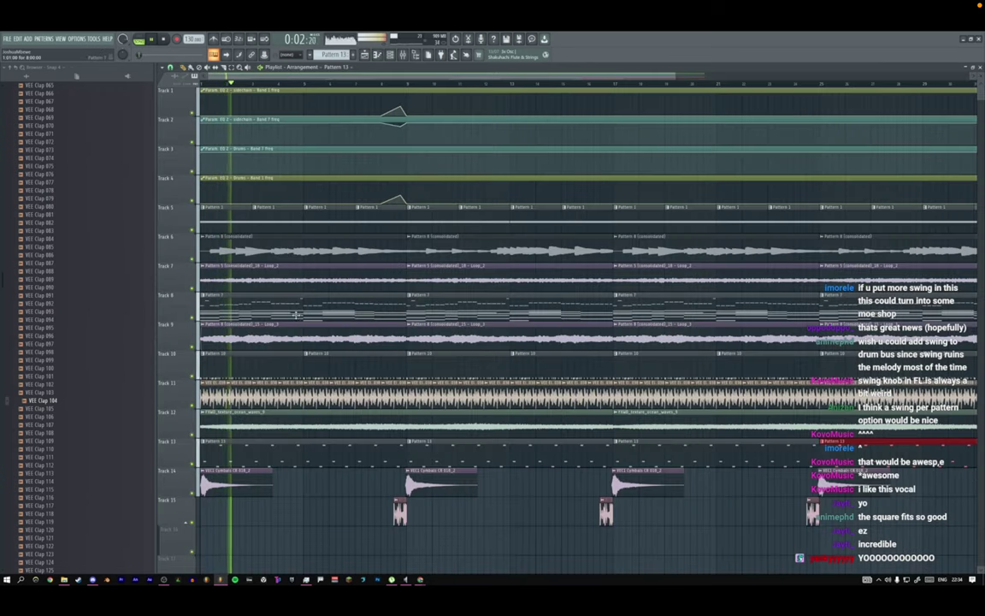
pyautogui.press('F7')
pyautogui.press('F6')
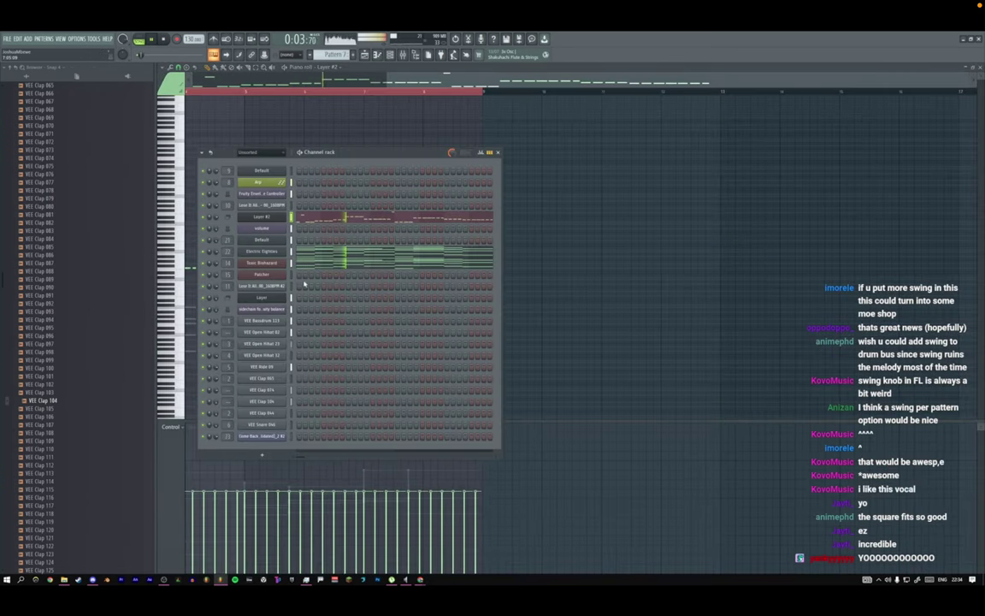
pyautogui.press('space')
pyautogui.click(265, 228)
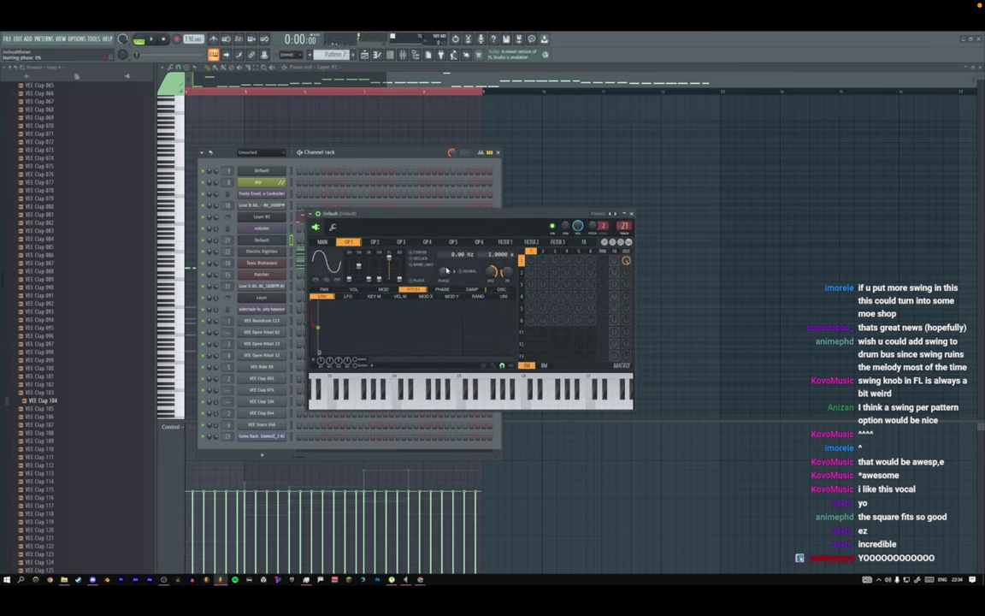
# Raise the velocity of all Layer #2 notes in Pattern 7.
pyautogui.press('F5')
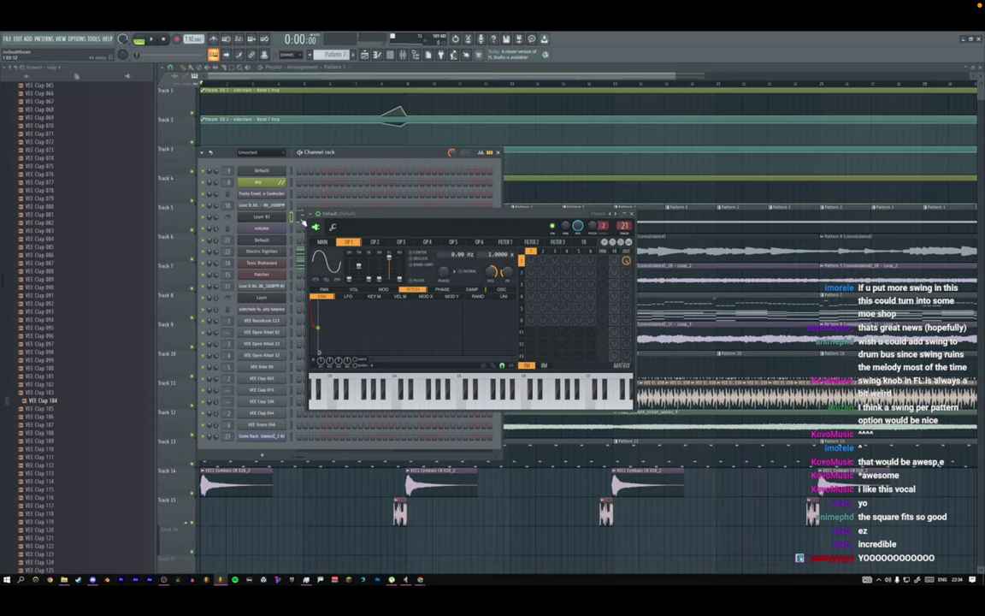
pyautogui.press('F7')
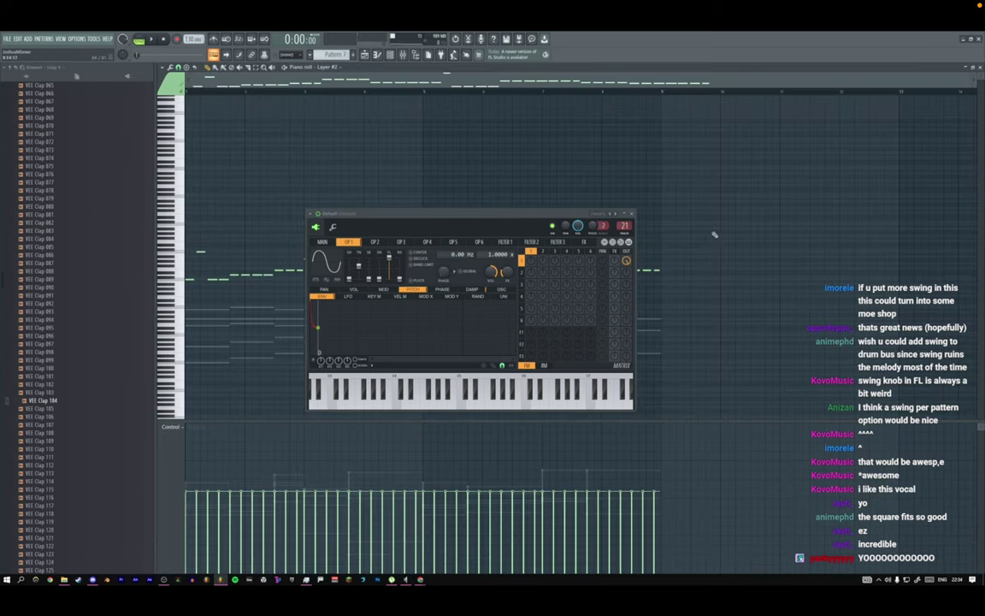
pyautogui.click(632, 215)
pyautogui.hotkey('ctrl', 'a')
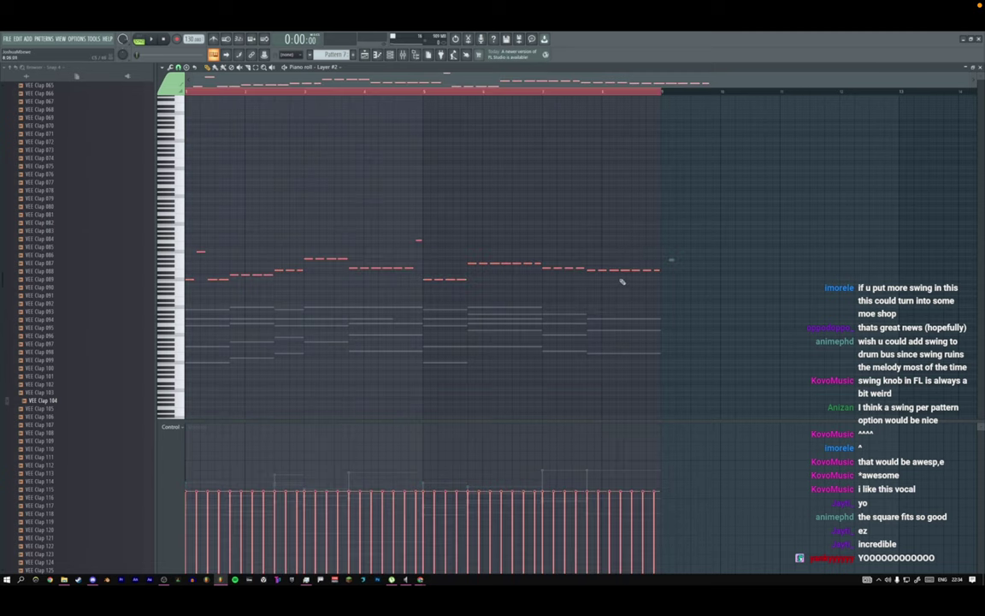
# Reshape operator 1's waveform on the Default synth by drawing the lowest oscillator harmonics as a falling slope during playback.
pyautogui.click(389, 55)
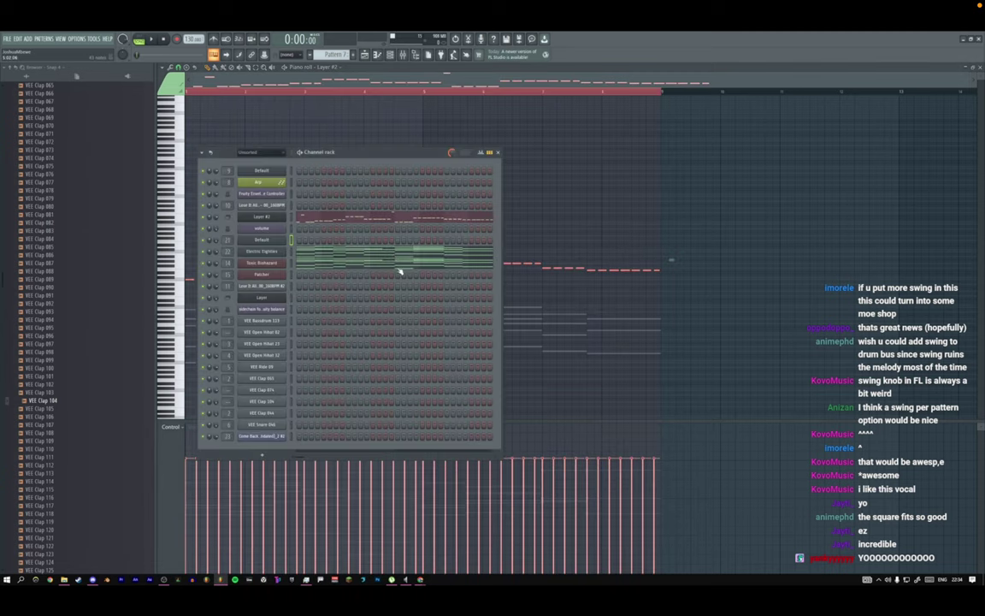
pyautogui.click(270, 250)
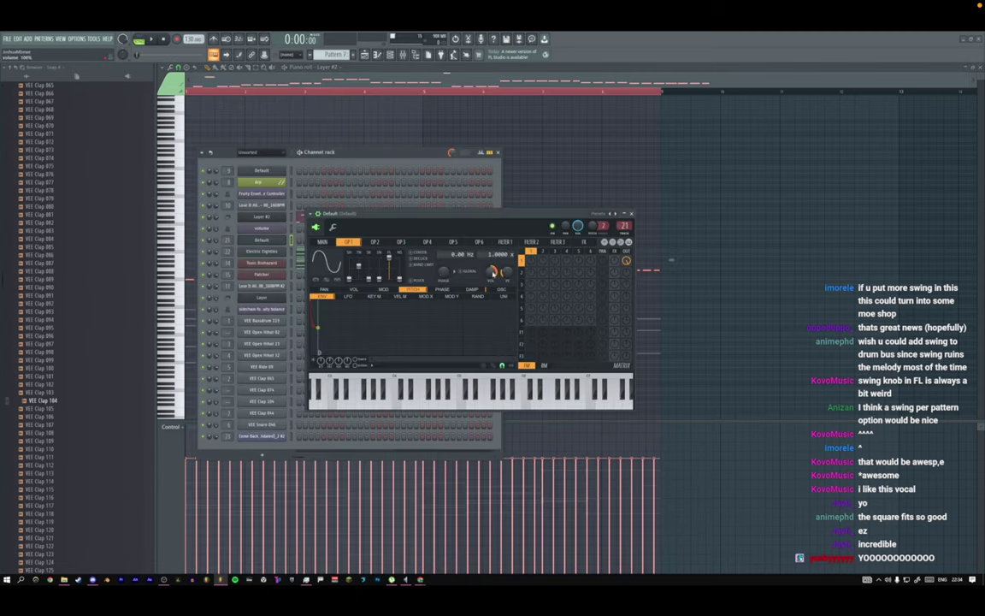
pyautogui.press('space')
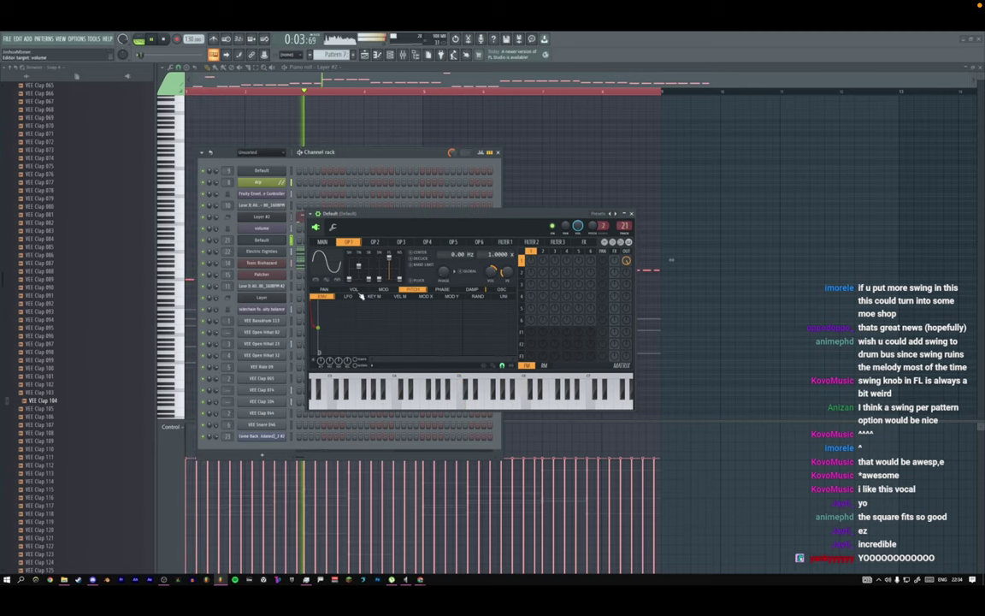
pyautogui.click(504, 290)
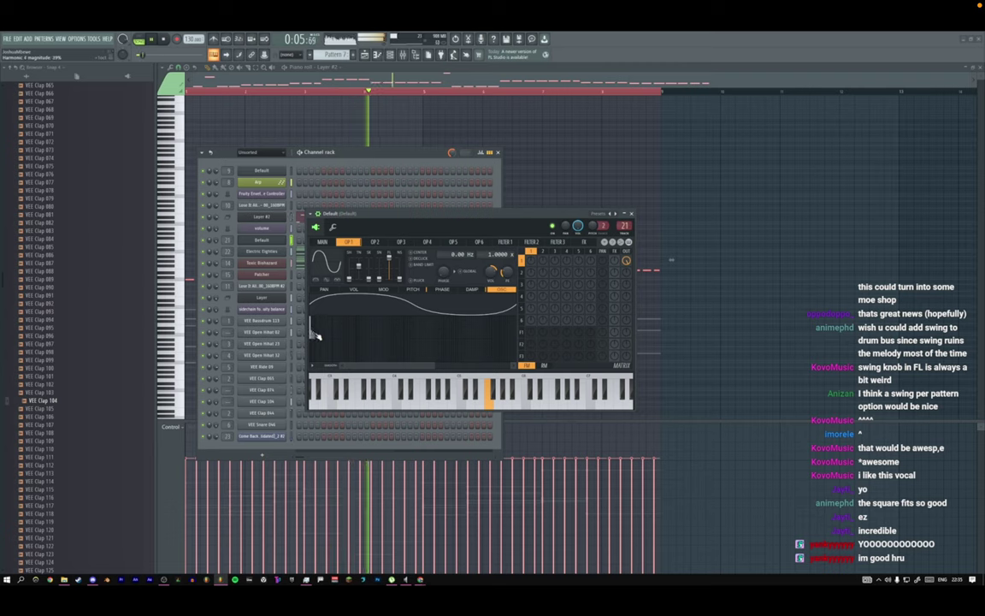
pyautogui.moveTo(316, 335)
pyautogui.mouseDown()
pyautogui.moveTo(423, 335)
pyautogui.moveTo(324, 332)
pyautogui.moveTo(423, 343)
pyautogui.moveTo(332, 341)
pyautogui.moveTo(312, 330)
pyautogui.moveTo(336, 342)
pyautogui.mouseUp()
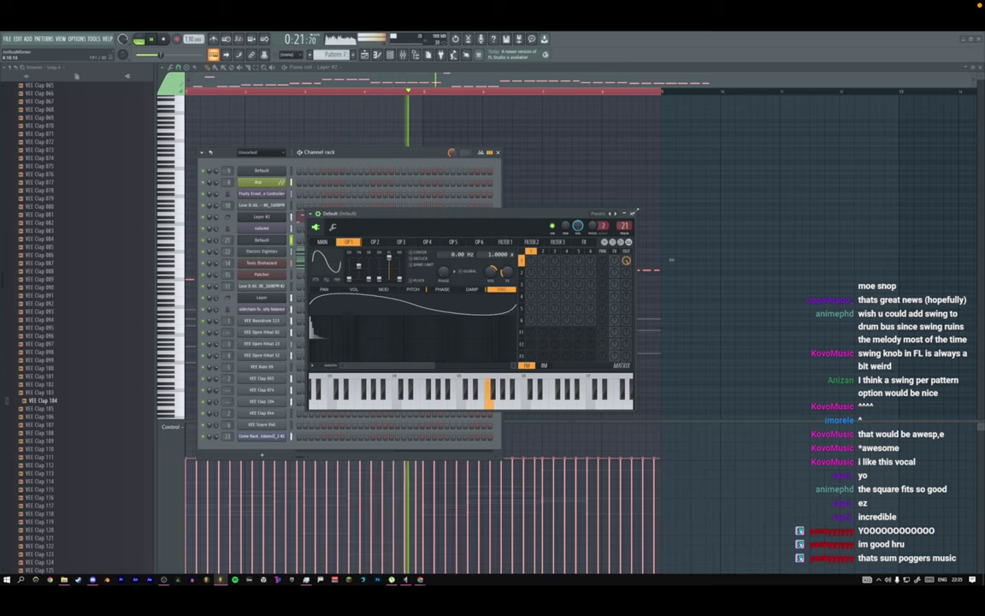
pyautogui.click(633, 214)
pyautogui.click(498, 152)
# Replay the arrangement and move Pattern 13's last vocal chop note of bar 2 up to a much higher pitch.
pyautogui.click(367, 55)
pyautogui.press('space')
pyautogui.press('space')
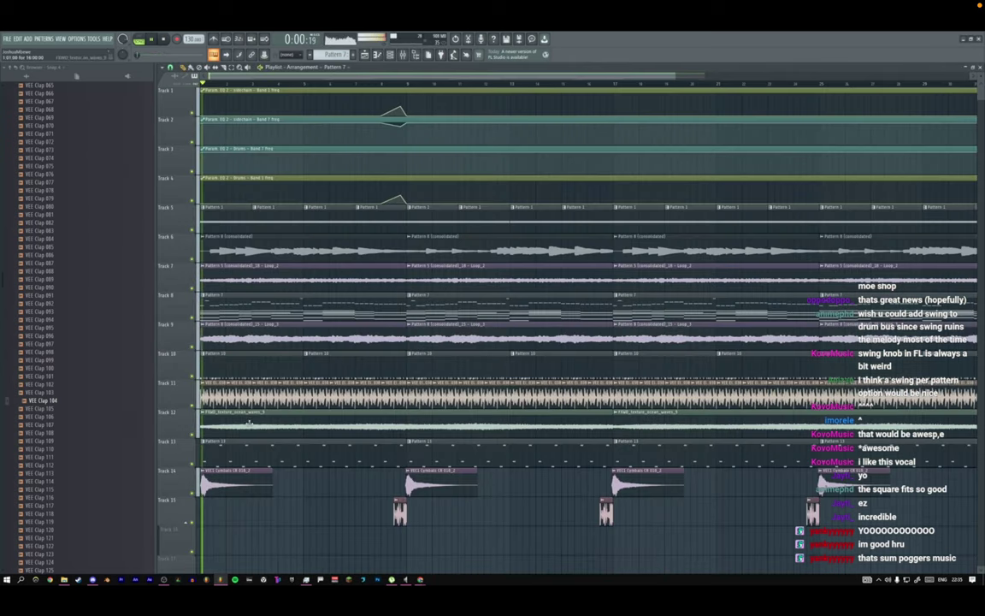
pyautogui.doubleClick(224, 454)
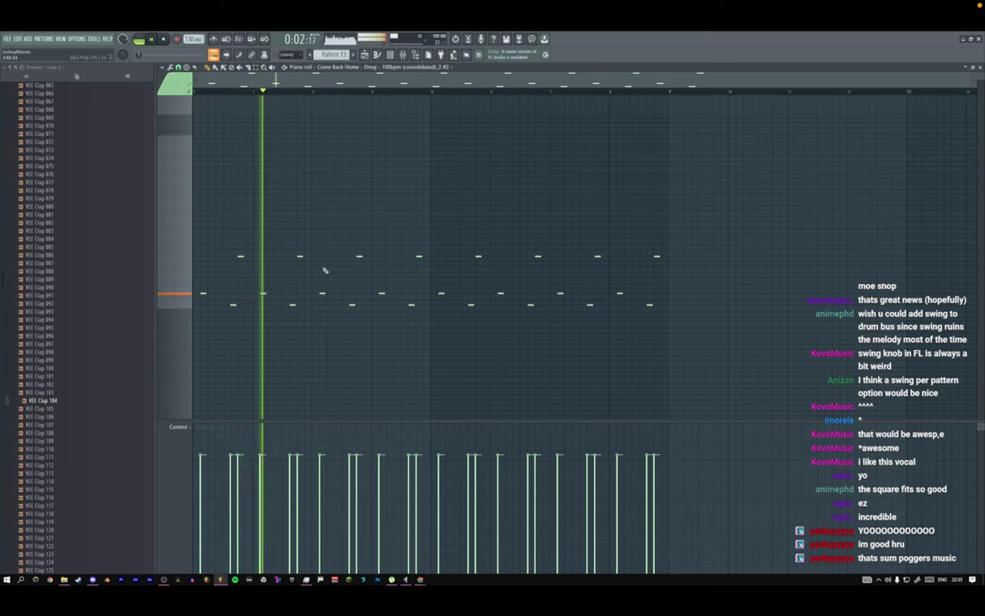
pyautogui.press('space')
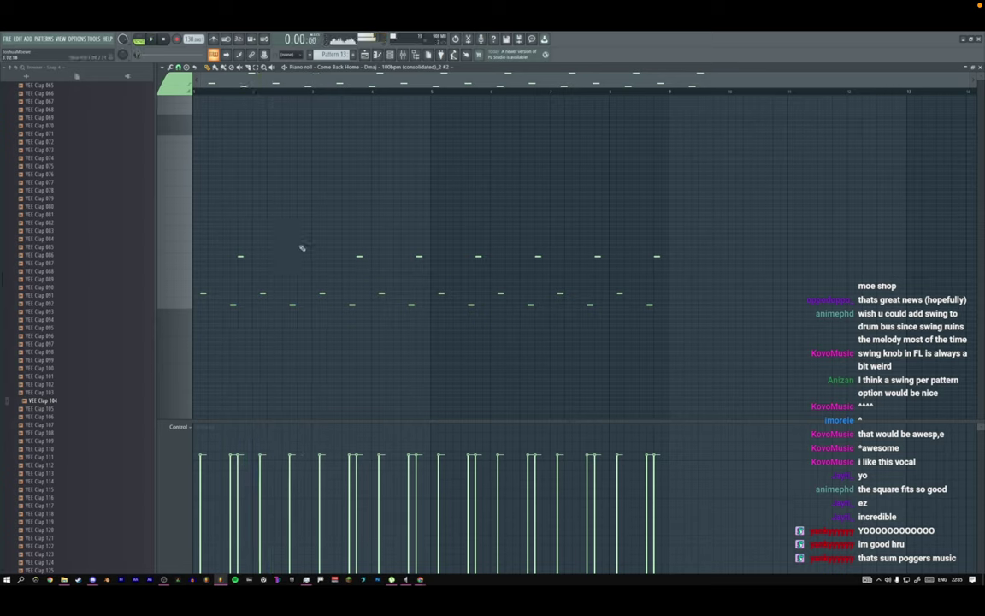
pyautogui.press('space')
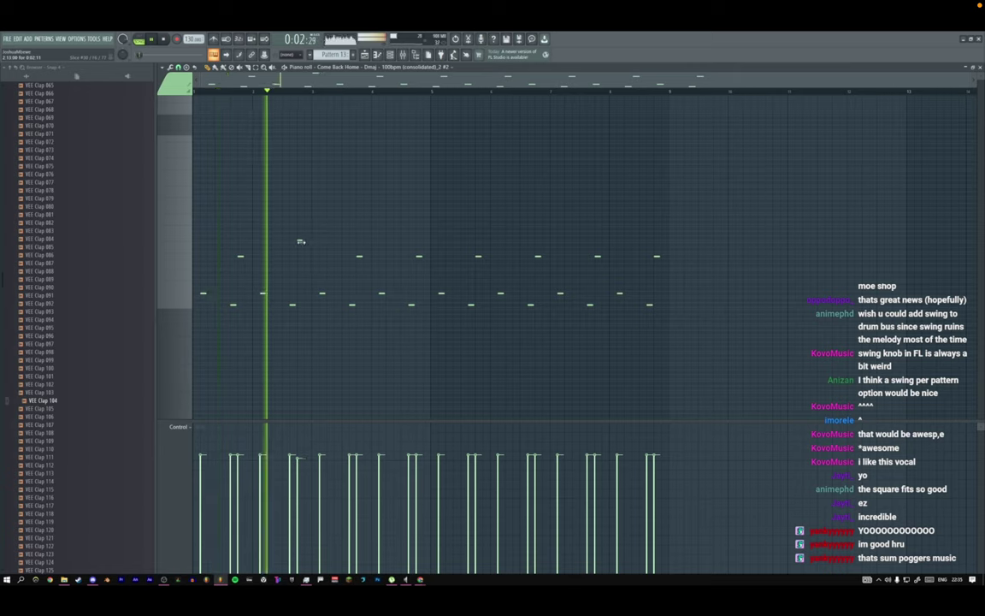
pyautogui.press('space')
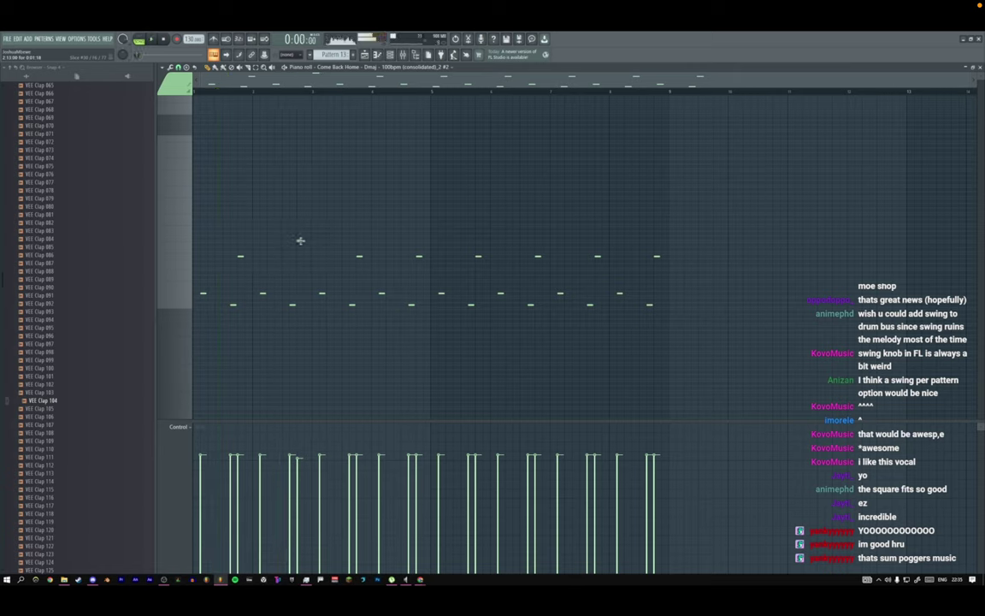
pyautogui.press('space')
pyautogui.click(299, 207)
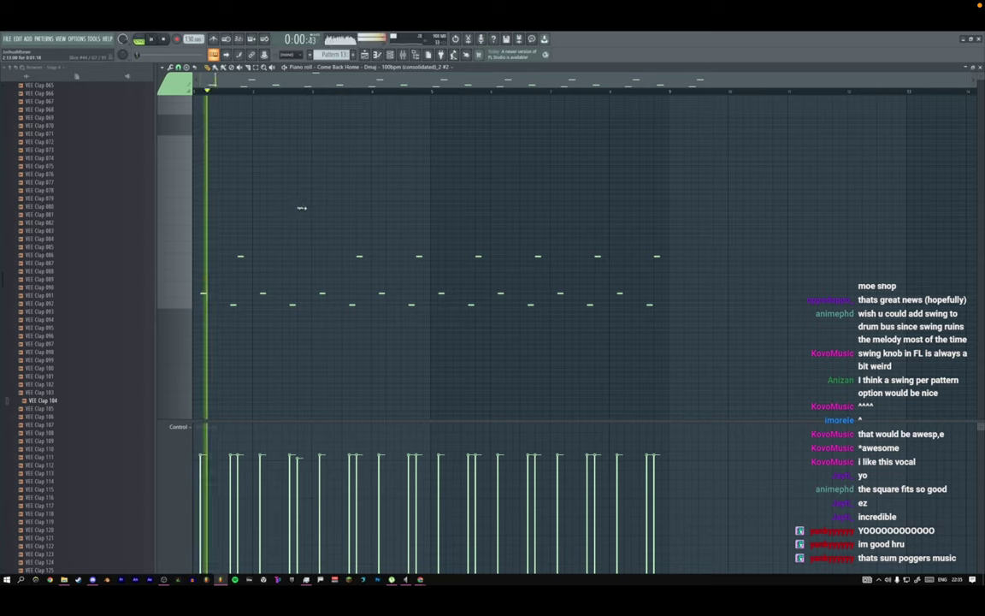
pyautogui.click(295, 92)
pyautogui.press('space')
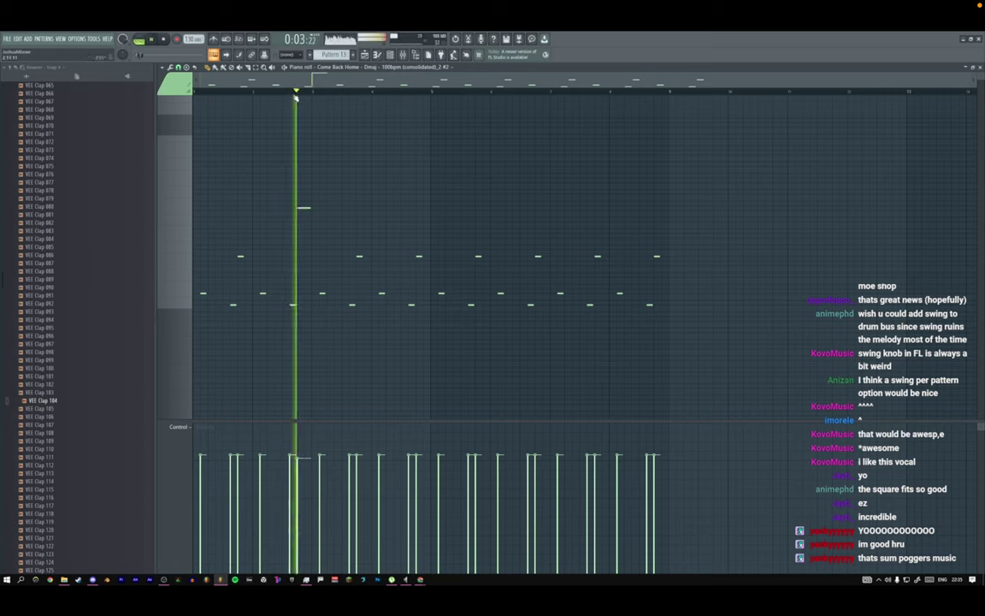
pyautogui.press('space')
pyautogui.press('space')
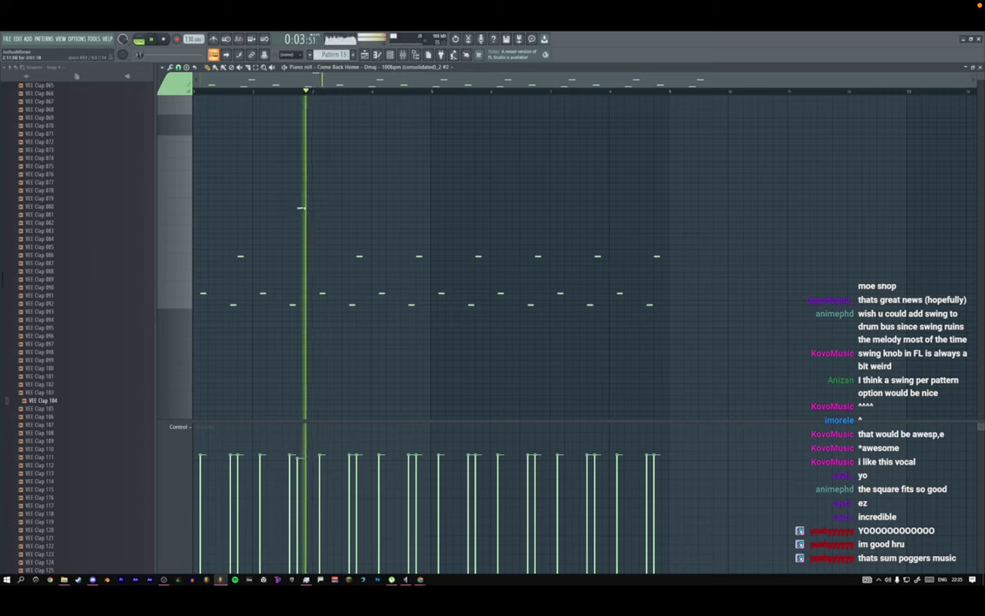
# Add a second short, slightly lower vocal chop right after the high note at the end of bar 2 and audition it.
pyautogui.press('space')
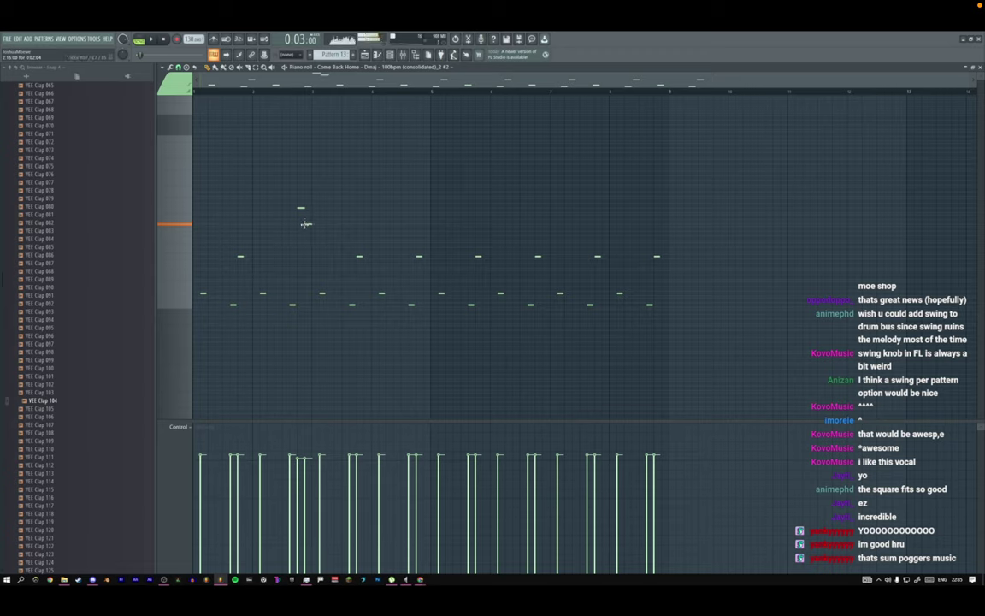
pyautogui.press('space')
pyautogui.press('space')
pyautogui.press('space')
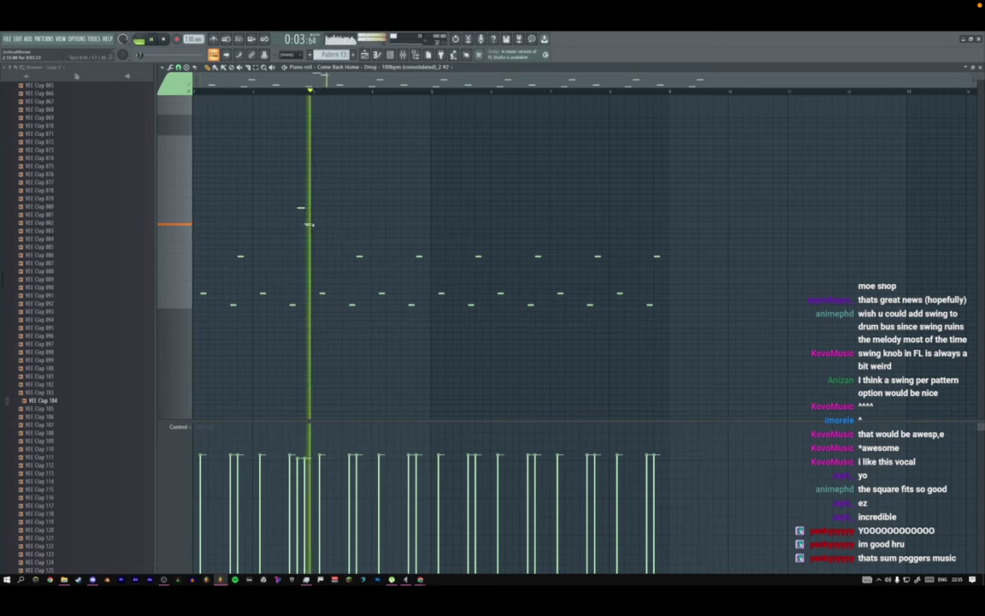
pyautogui.press('space')
pyautogui.press('space')
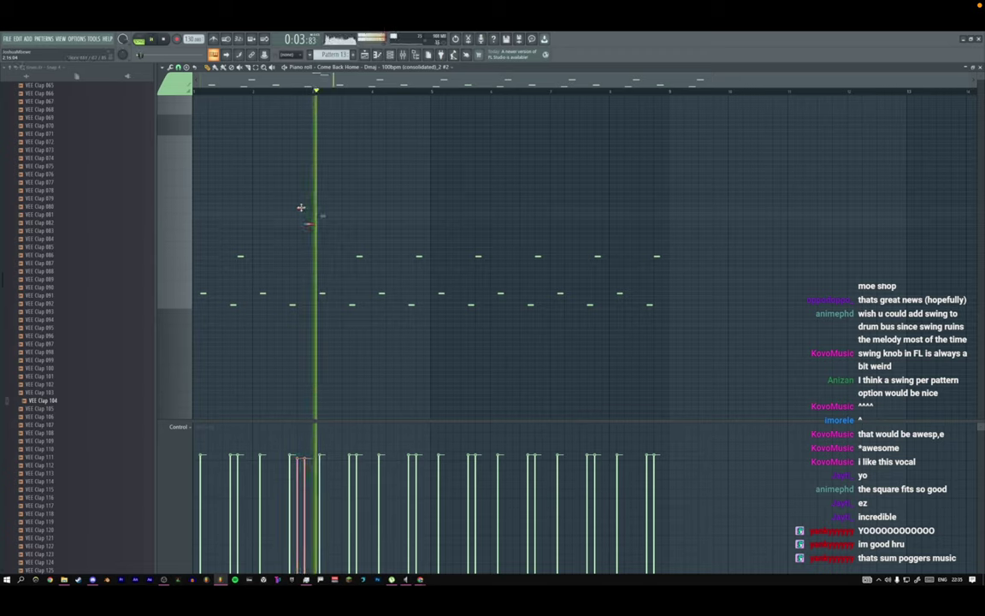
# Copy the two high chop notes from the end of bar 2 to the end of bar 4 and delete the old note there.
pyautogui.moveTo(301, 207)
pyautogui.mouseDown()
pyautogui.moveTo(425, 207)
pyautogui.moveTo(414, 201)
pyautogui.mouseUp()
pyautogui.rightClick(420, 257)
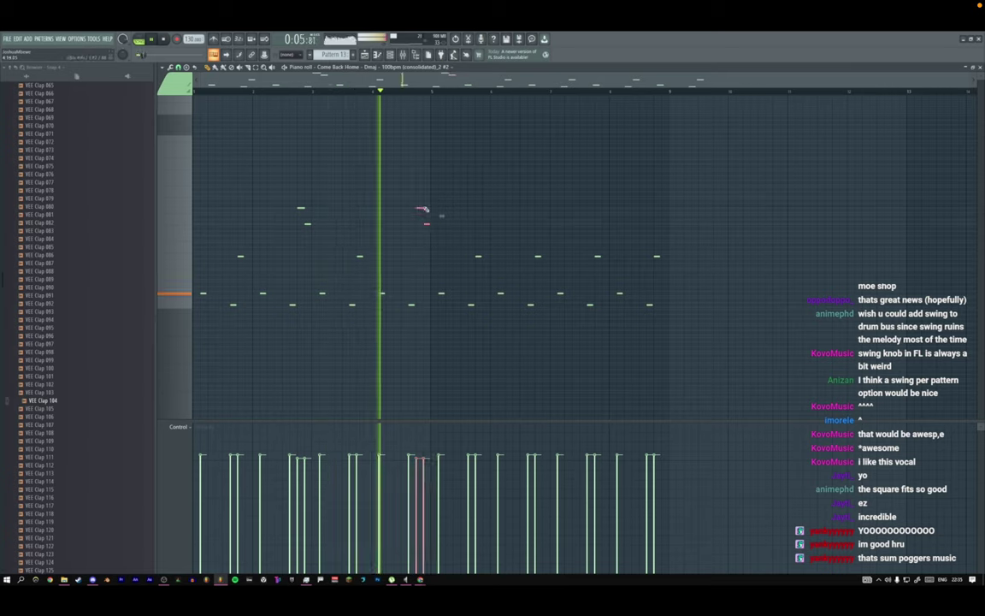
pyautogui.press('space')
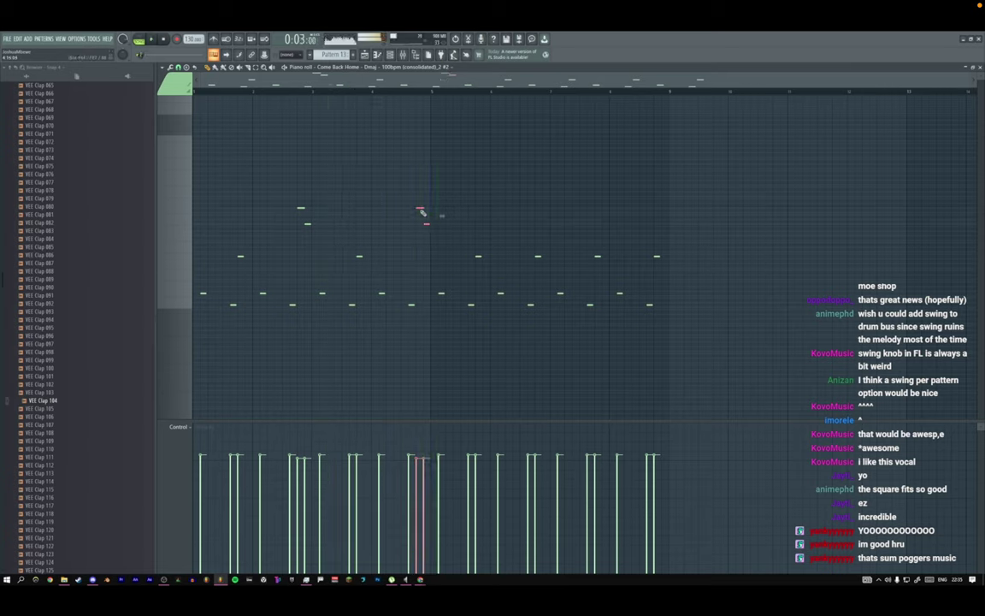
pyautogui.press('space')
# Remove the second high note in bar 4 and replace the notes in bars 5 to 8 with a duplicate of bars 1 to 4.
pyautogui.moveTo(711, 221); pyautogui.dragTo(440, 351)
pyautogui.press('Delete')
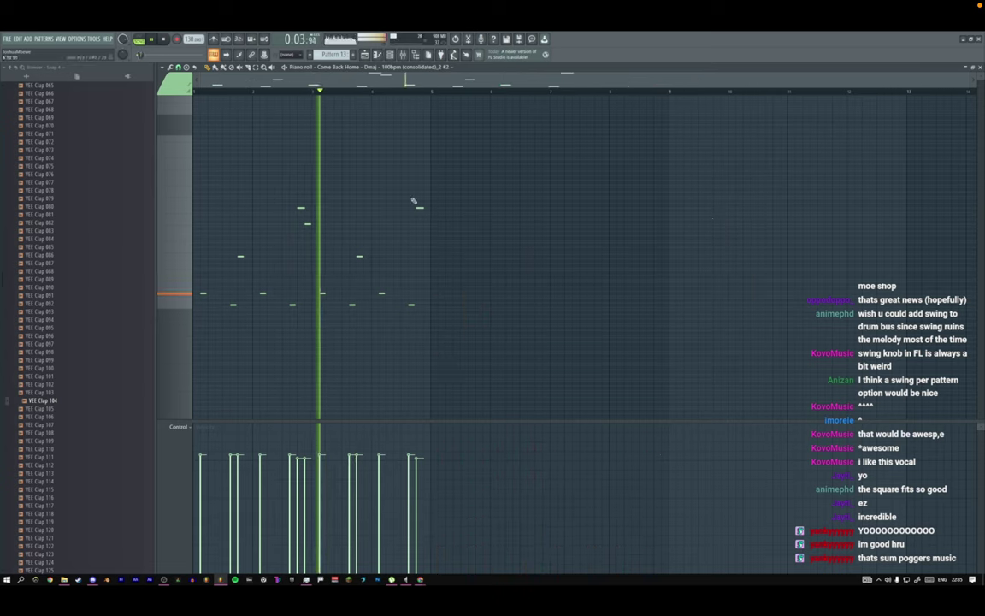
pyautogui.press('space')
pyautogui.moveTo(435, 94); pyautogui.dragTo(125, 88)
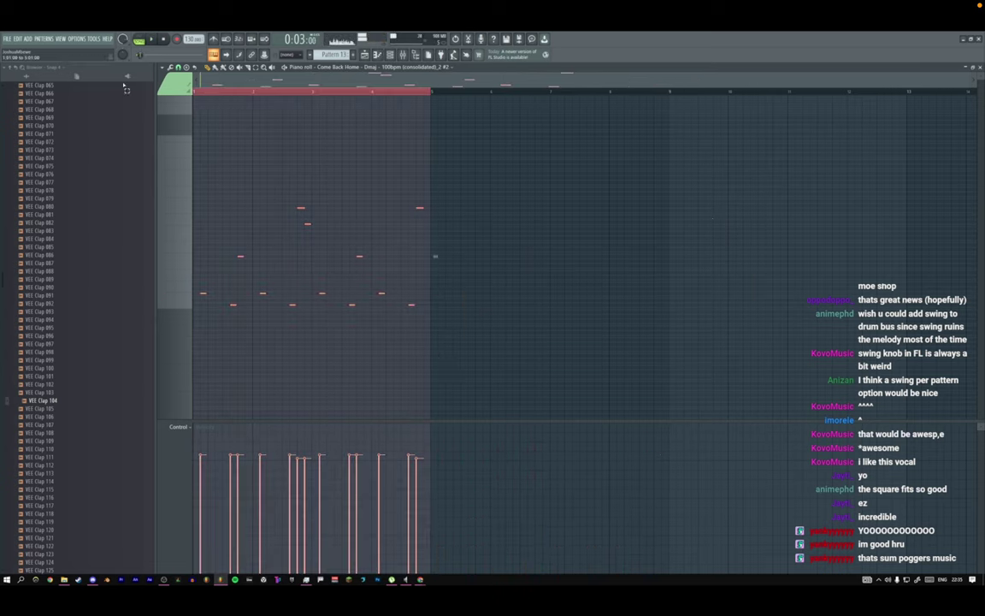
pyautogui.hotkey('ctrl', 'b')
pyautogui.press('space')
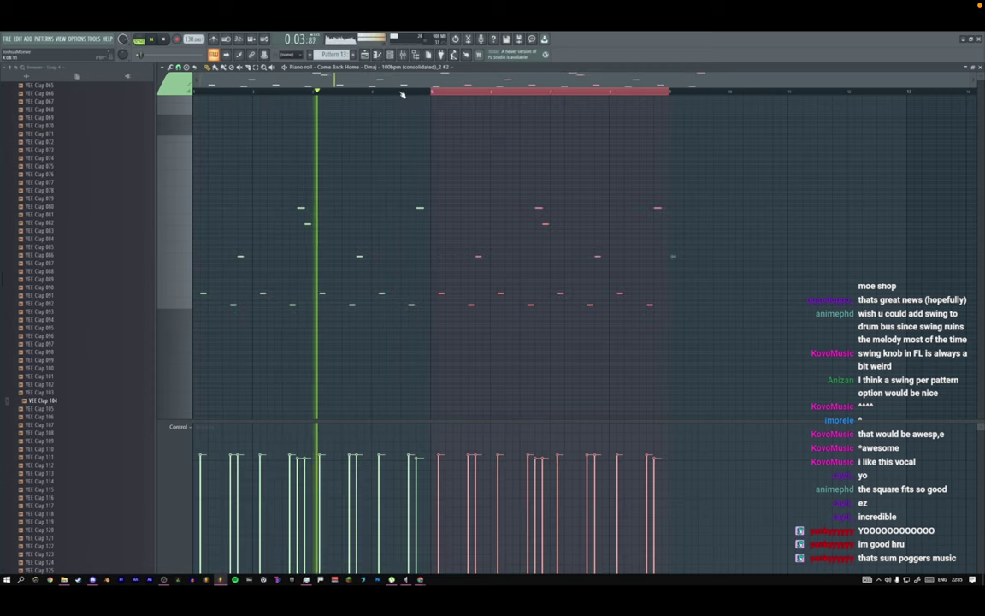
# Play the arrangement and examine Pattern 10's drum steps in the channel rack.
pyautogui.click(373, 75)
pyautogui.press('F5')
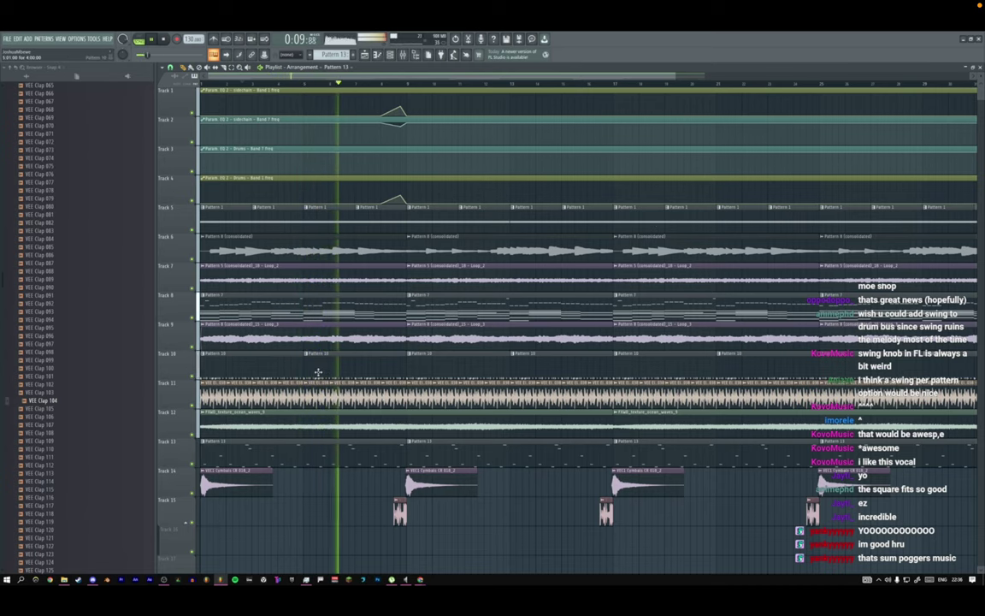
pyautogui.press('F7')
pyautogui.press('F6')
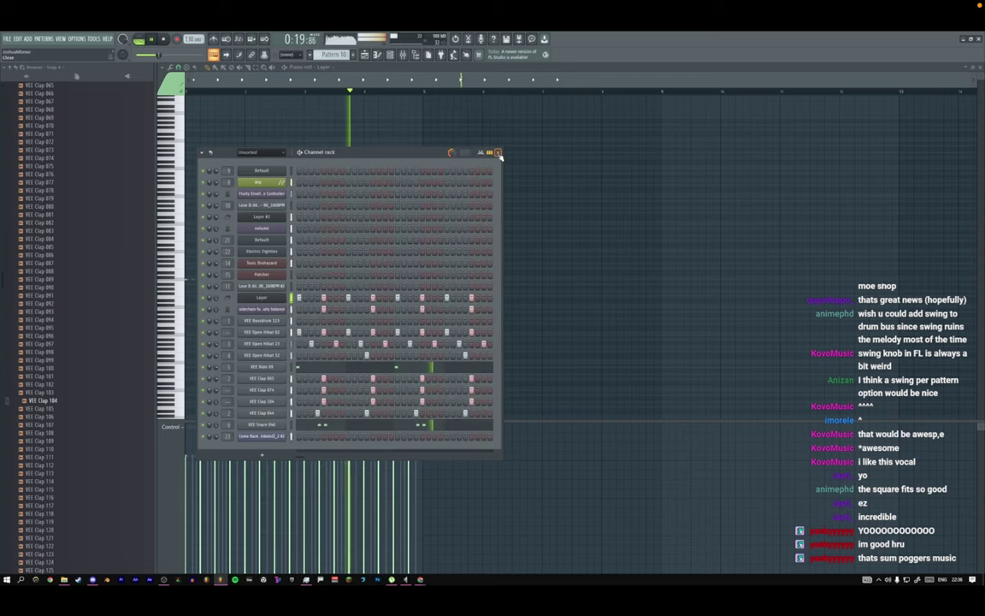
# Solo the Come Back Home vocal's mixer track and select it to work on its effects.
pyautogui.click(405, 54)
pyautogui.press('F9')
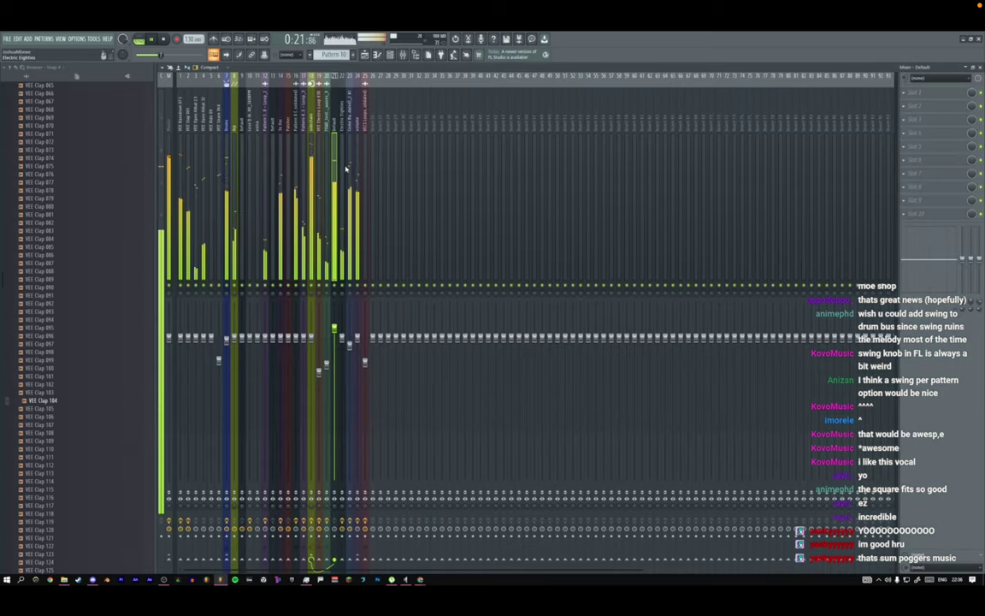
pyautogui.rightClick(364, 285)
pyautogui.rightClick(350, 286)
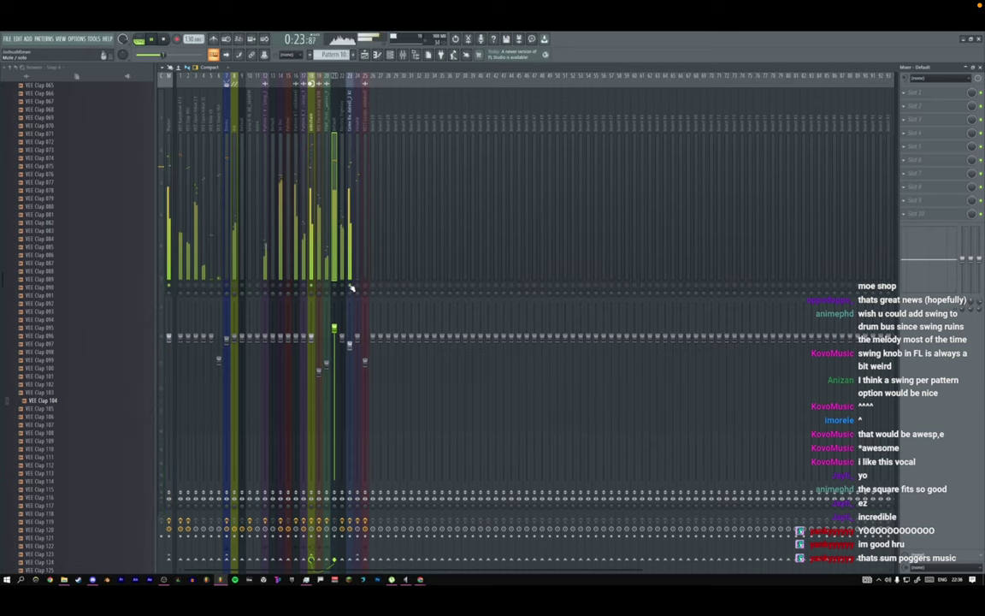
pyautogui.click(350, 124)
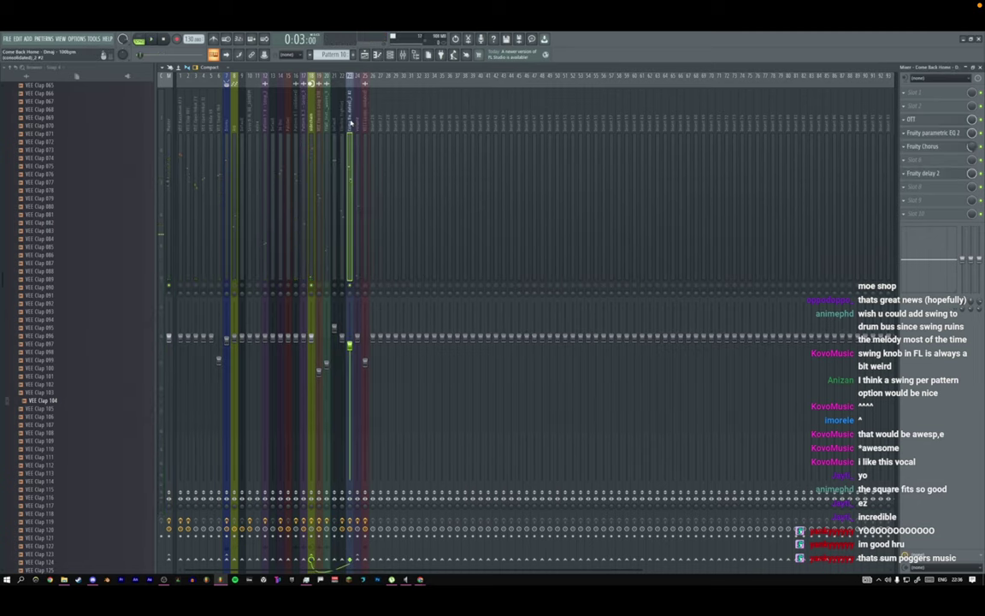
# Add Fruity Limiter in slot 8 of the Come Back Home track, switch it to compressor mode and set its gain to about 2.4 dB.
pyautogui.click(895, 195)
pyautogui.click(344, 129)
pyautogui.click(940, 200)
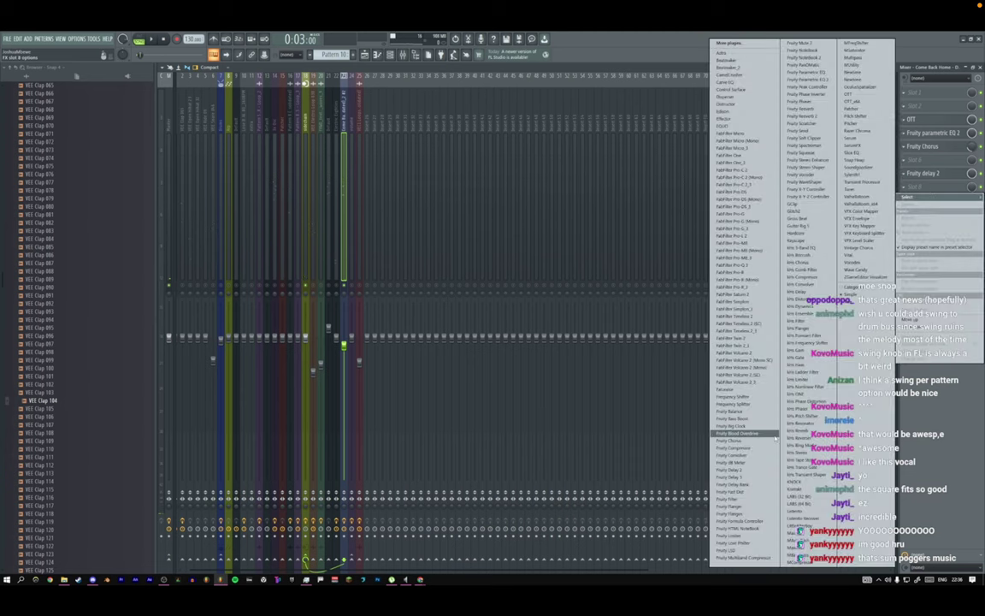
pyautogui.click(747, 535)
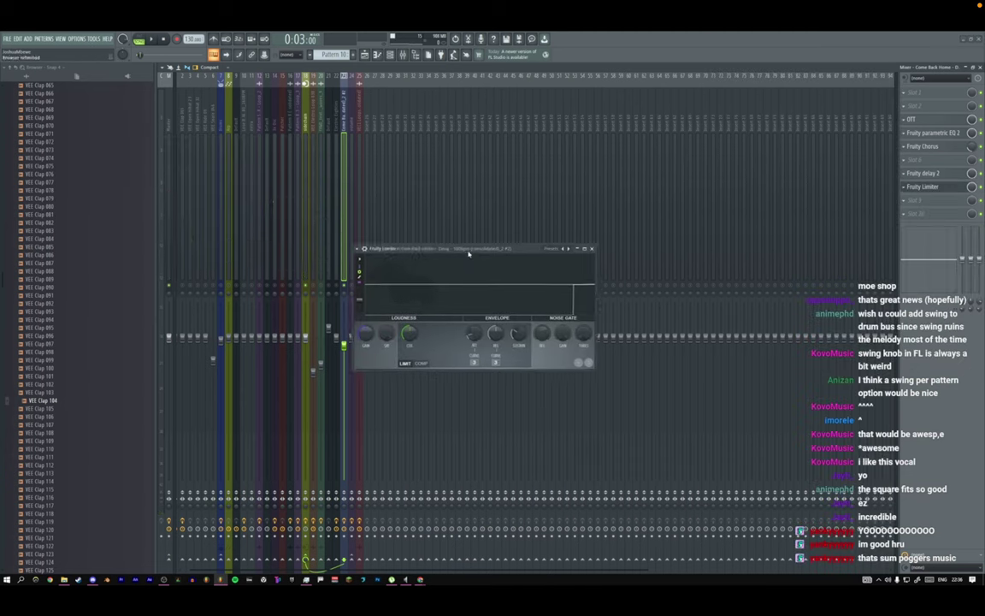
pyautogui.click(423, 367)
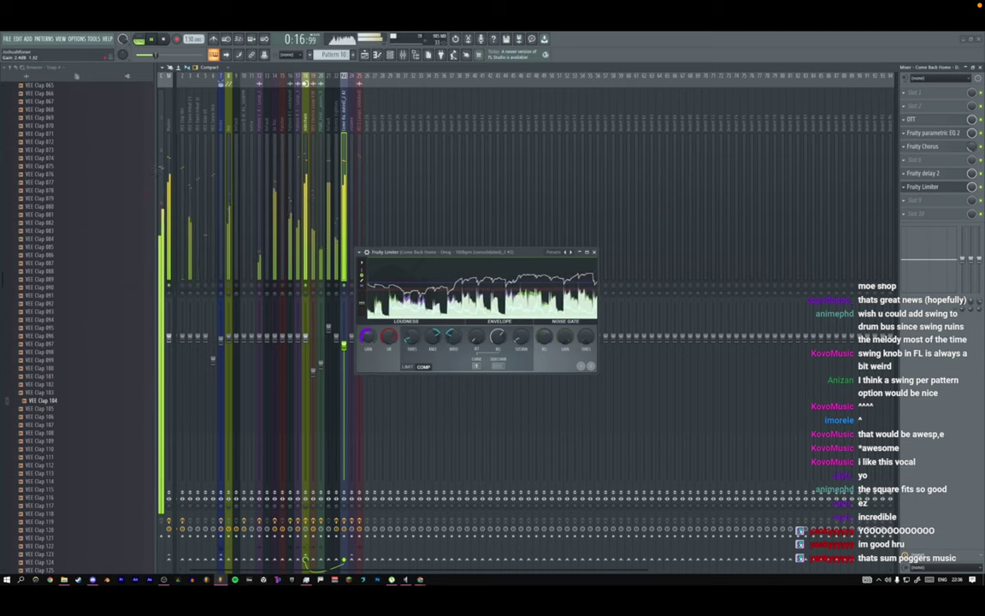
pyautogui.click(593, 253)
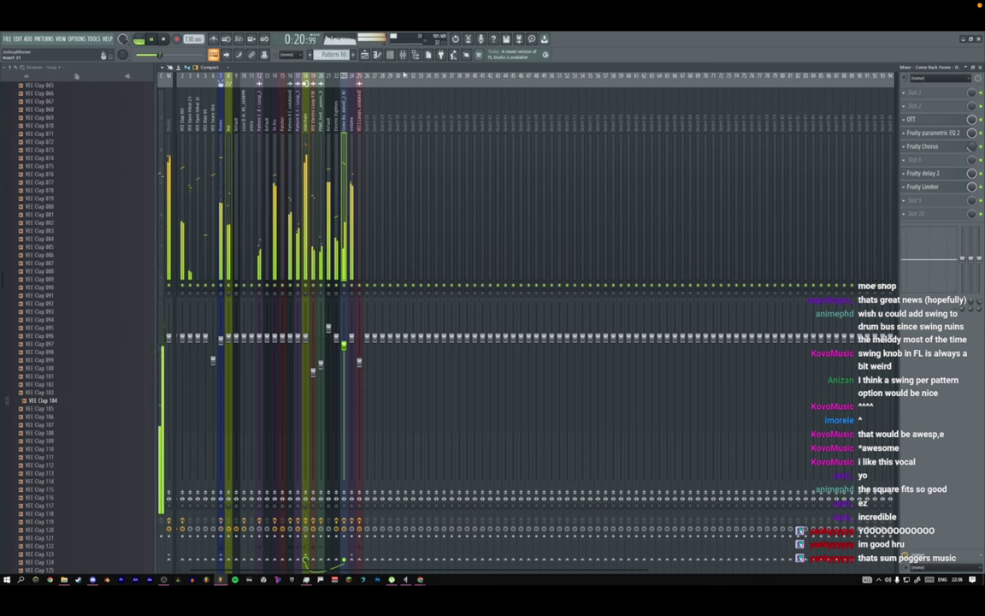
# Replay the arrangement from the start and review the vocal chop notes in Pattern 13.
pyautogui.click(373, 55)
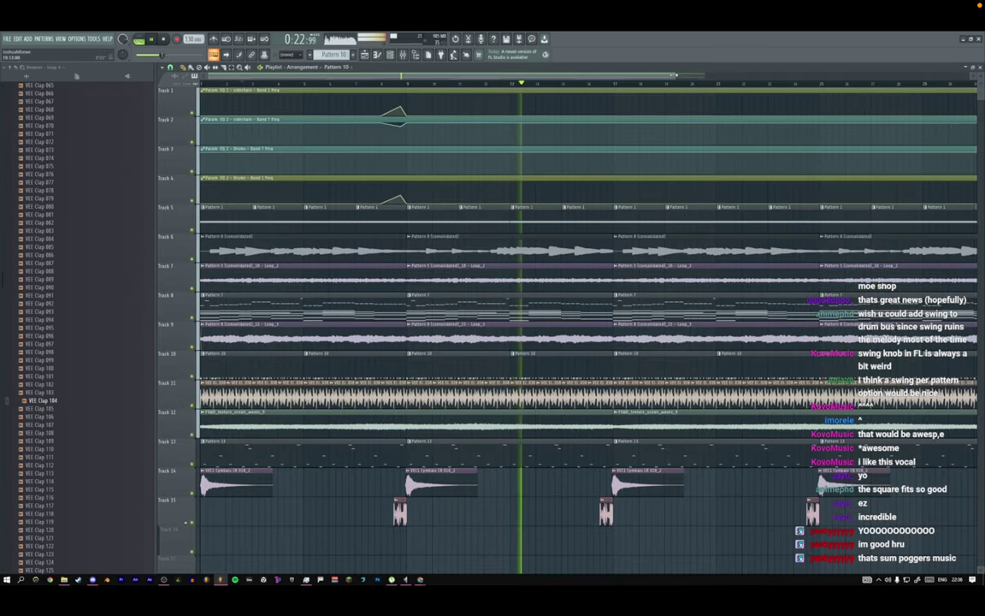
pyautogui.press('space')
pyautogui.press('space')
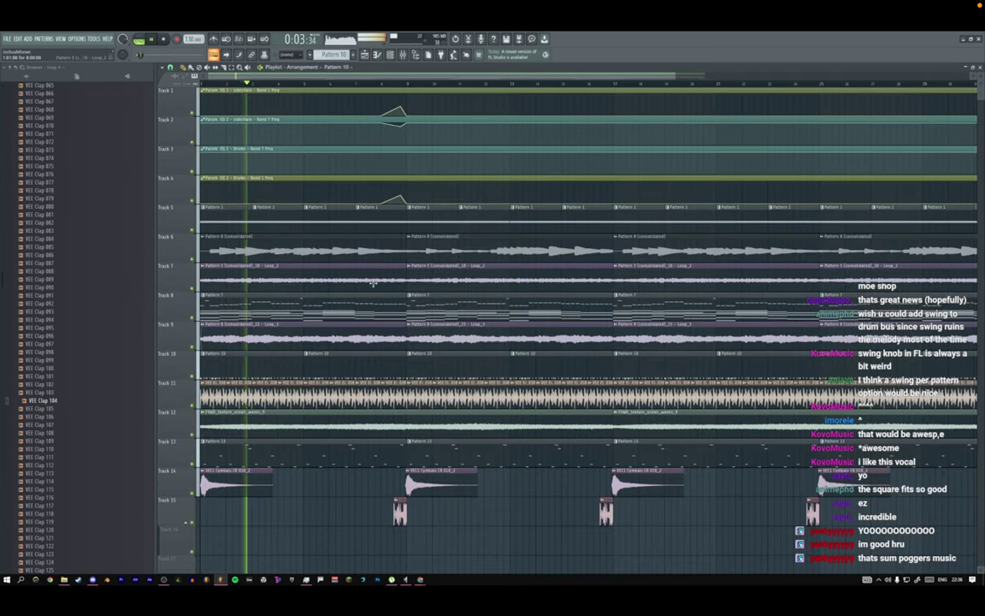
pyautogui.click(296, 461)
pyautogui.doubleClick(296, 461)
# Inspect the effect chain of the volume mixer track while the arrangement plays.
pyautogui.click(366, 55)
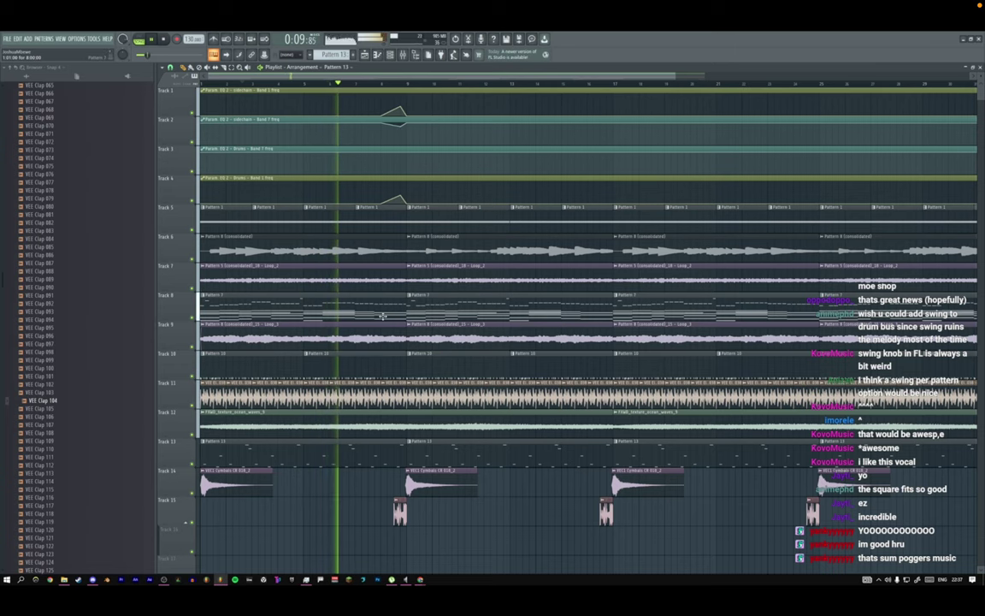
pyautogui.click(404, 55)
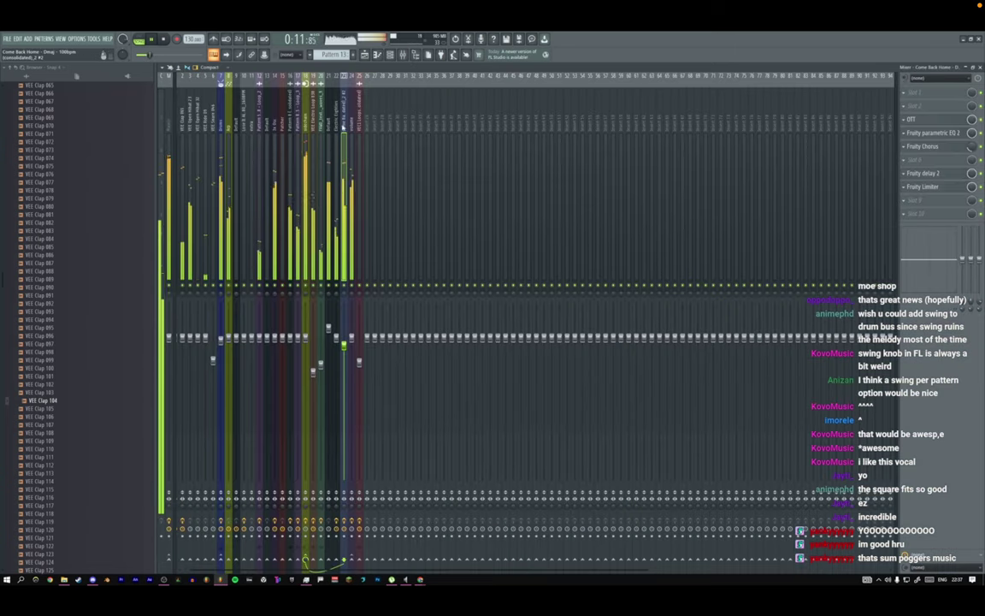
pyautogui.click(351, 128)
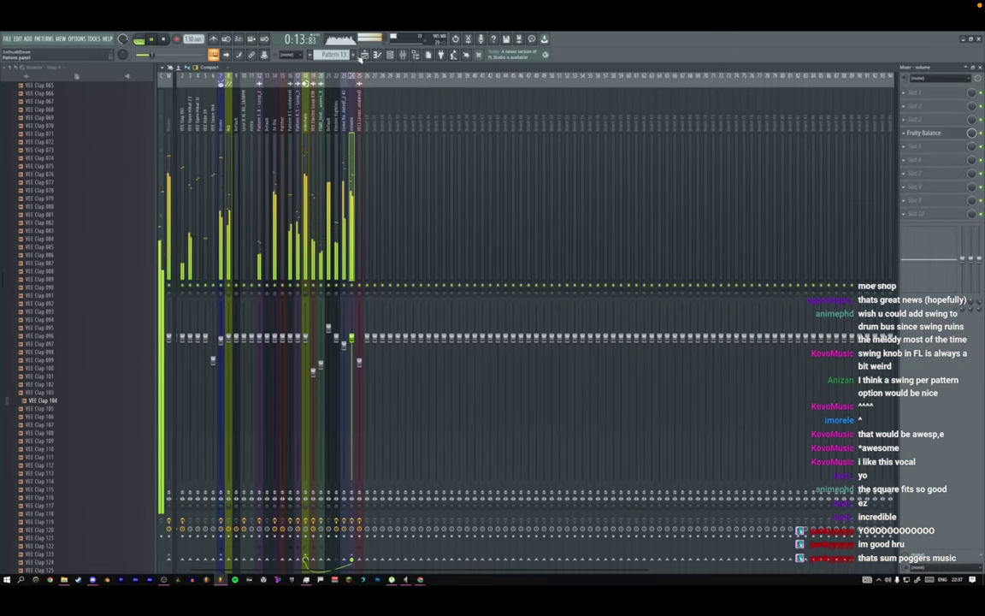
# Try flattening the Balance – Mute / solo automation at its minimum while Tracks 8, 13 and 16 are unmuted, and undo the change.
pyautogui.click(363, 55)
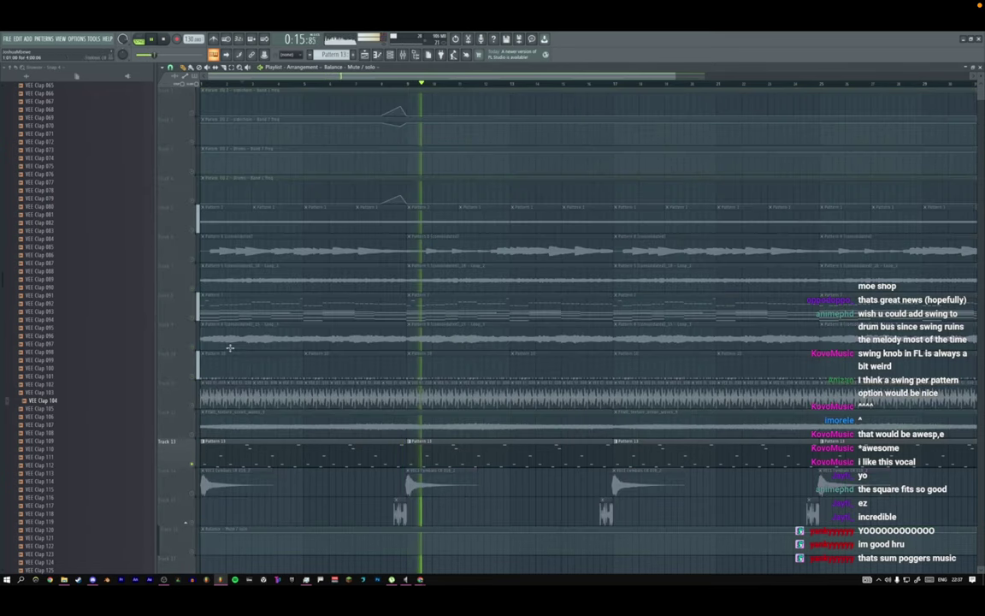
pyautogui.click(194, 318)
pyautogui.click(203, 532)
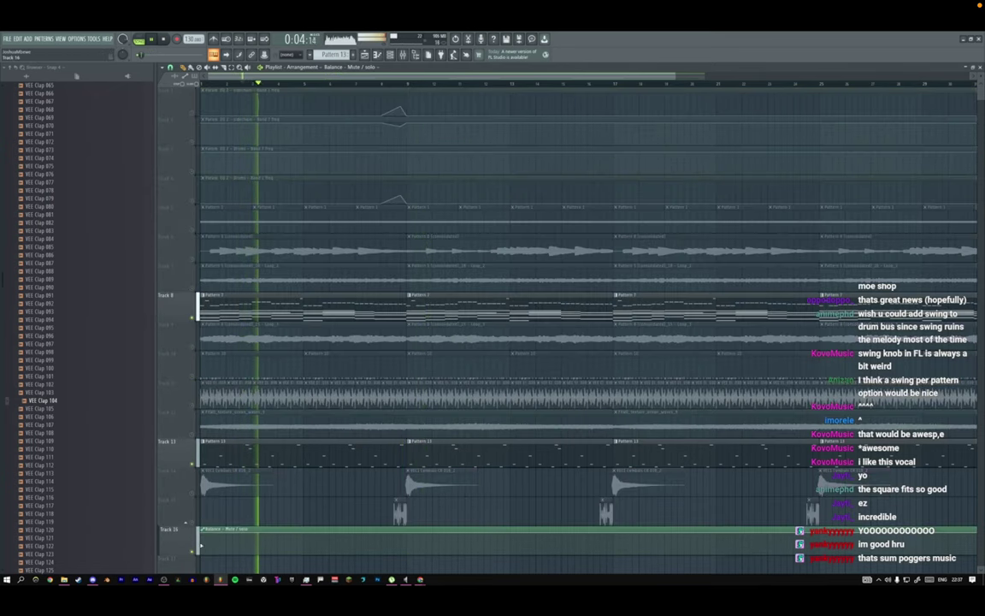
pyautogui.moveTo(203, 533); pyautogui.dragTo(202, 557)
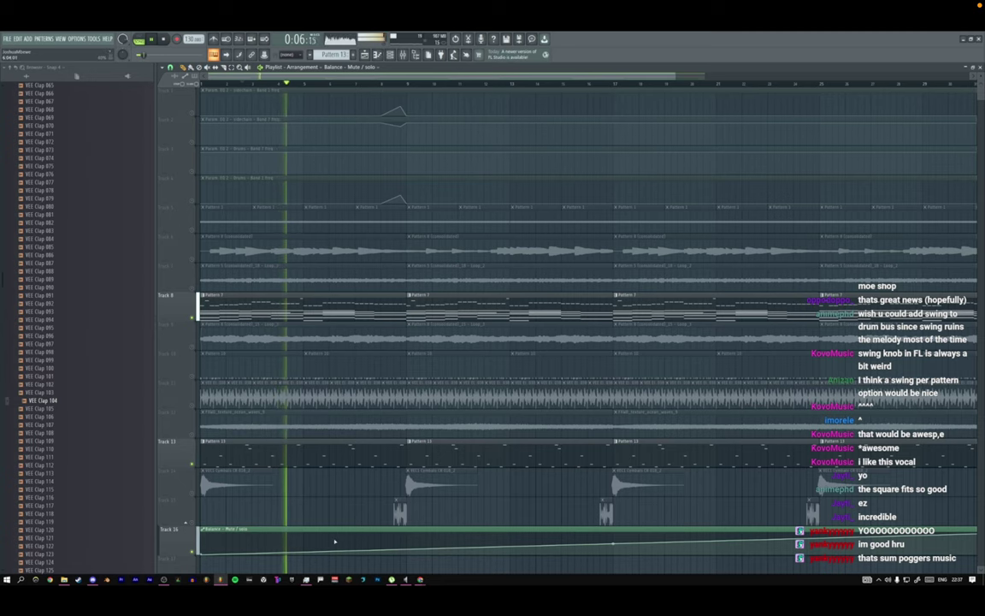
pyautogui.keyDown('ctrl'); pyautogui.rightClick(347, 516); pyautogui.keyUp('ctrl')
pyautogui.moveTo(965, 512); pyautogui.dragTo(966, 534)
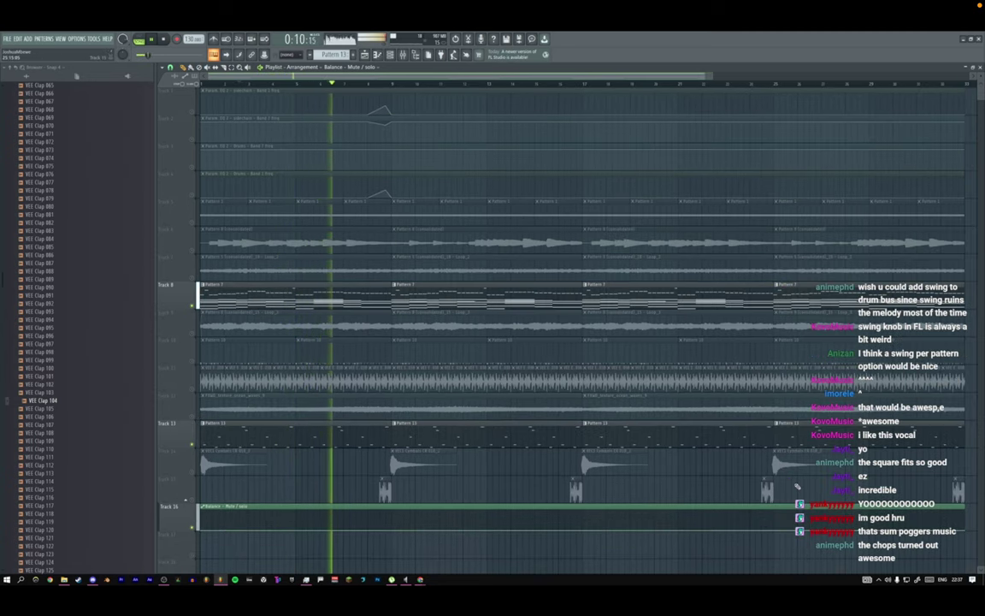
pyautogui.hotkey('ctrl', 'alt', 'z')
pyautogui.hotkey('ctrl', 'alt', 'z')
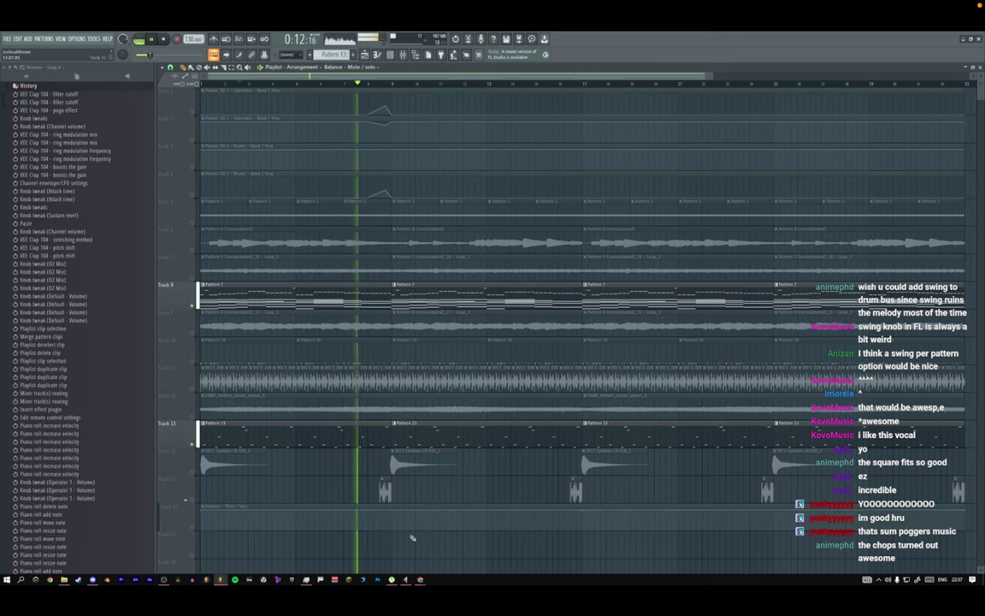
# Unmute all the playlist tracks again and replay the arrangement from the start.
pyautogui.rightClick(192, 528)
pyautogui.rightClick(193, 528)
pyautogui.press('space')
pyautogui.press('space')
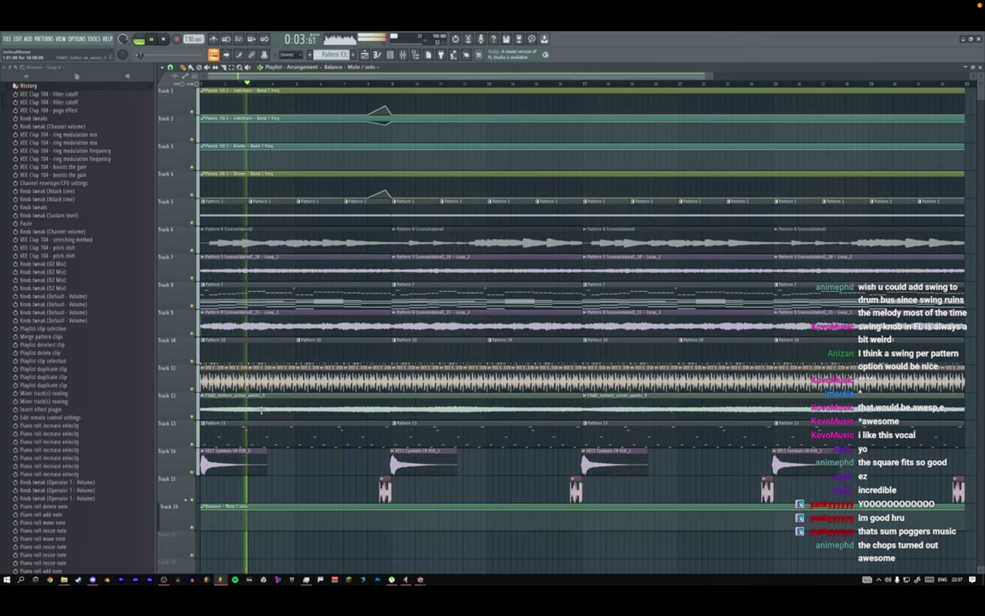
pyautogui.press('space')
pyautogui.press('space')
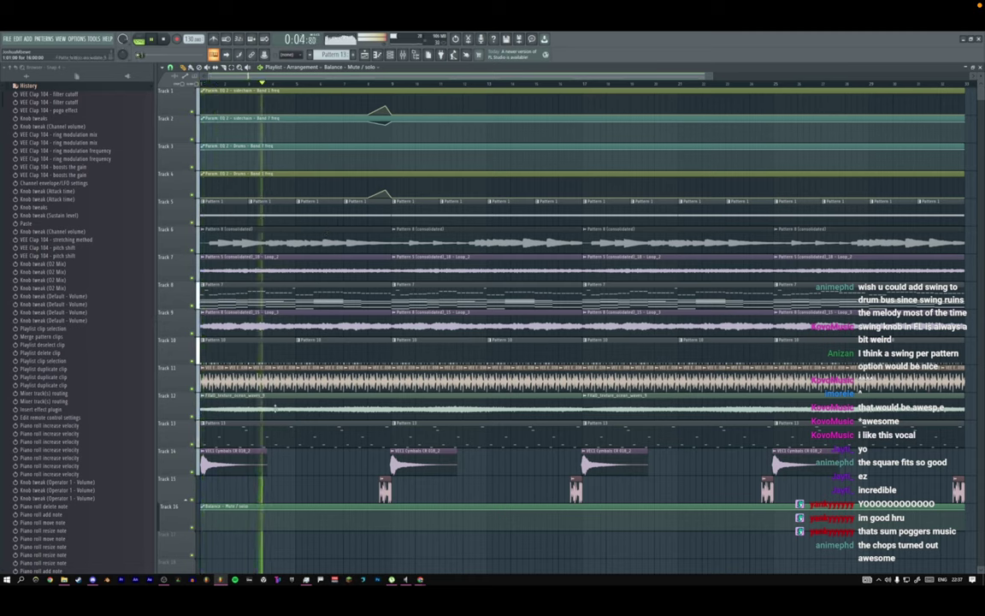
# Edit Pattern 13's vocal chops and raise the low note early in bar 5 to a higher pitch.
pyautogui.doubleClick(281, 427)
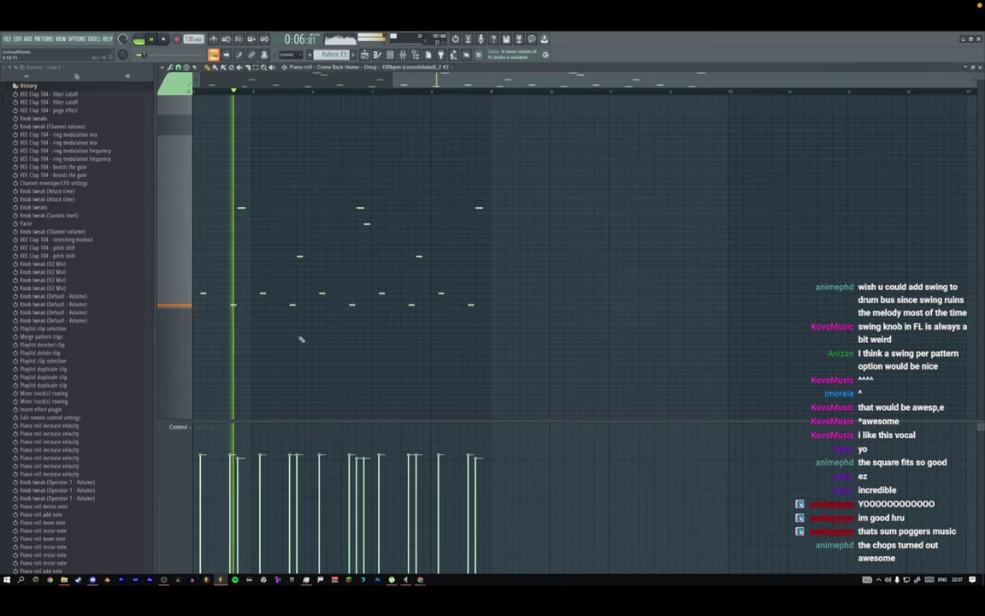
pyautogui.press('space')
pyautogui.moveTo(262, 293); pyautogui.dragTo(262, 249)
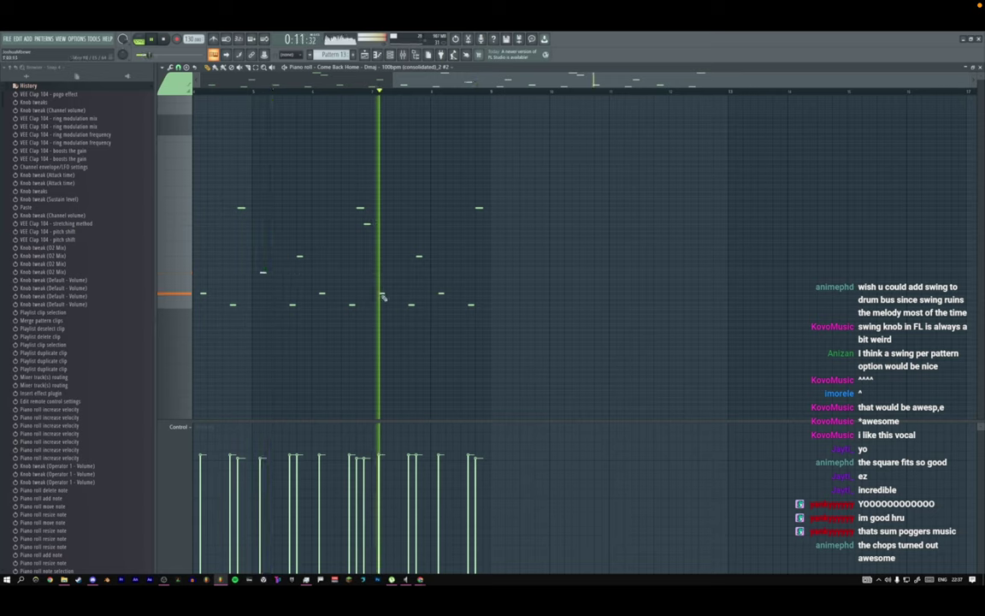
# Replace the high chop note late in bar 7 with a lower note about twice as long.
pyautogui.press('space')
pyautogui.rightClick(419, 256)
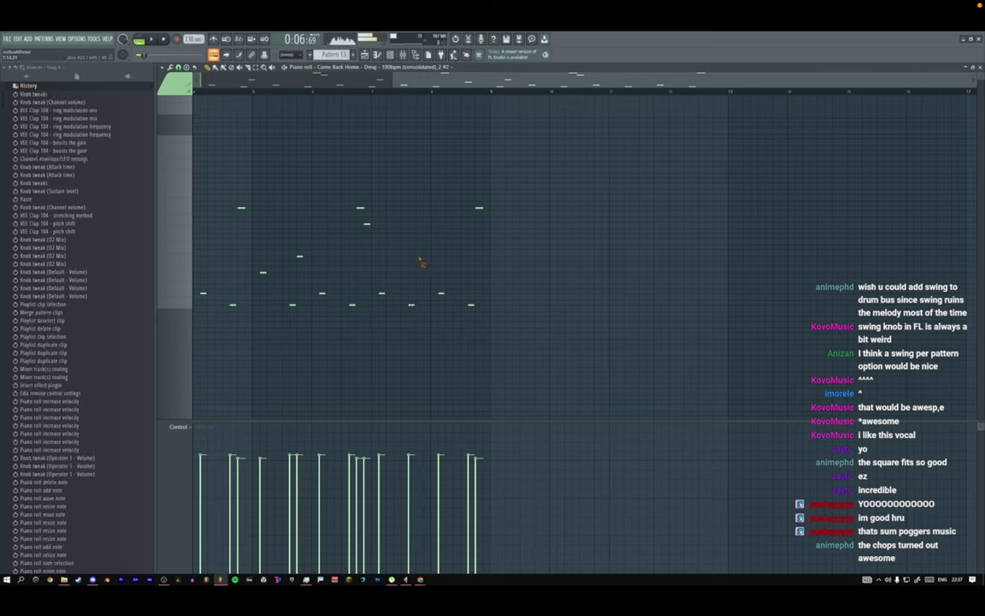
pyautogui.click(417, 271)
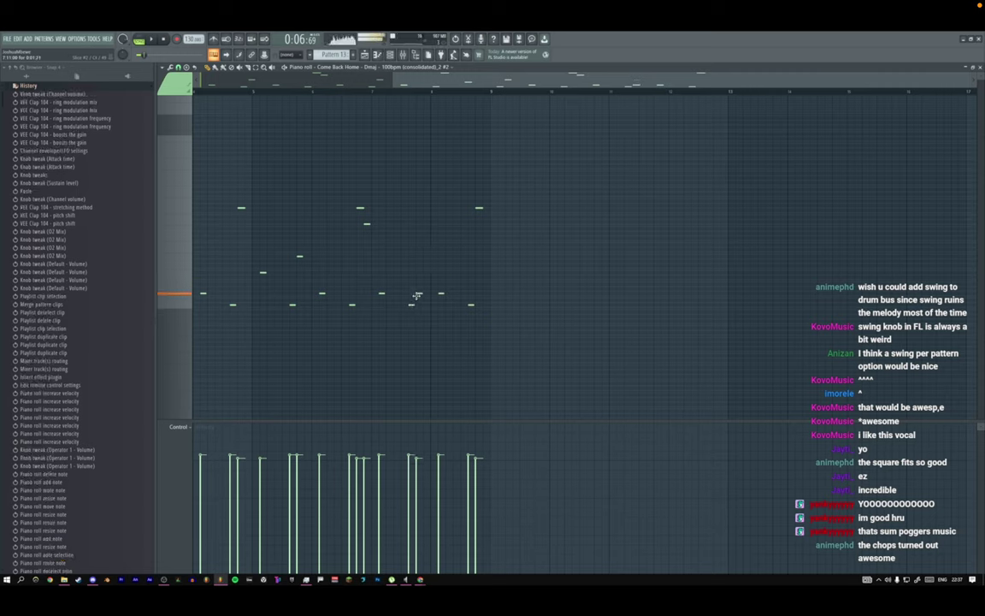
pyautogui.press('space')
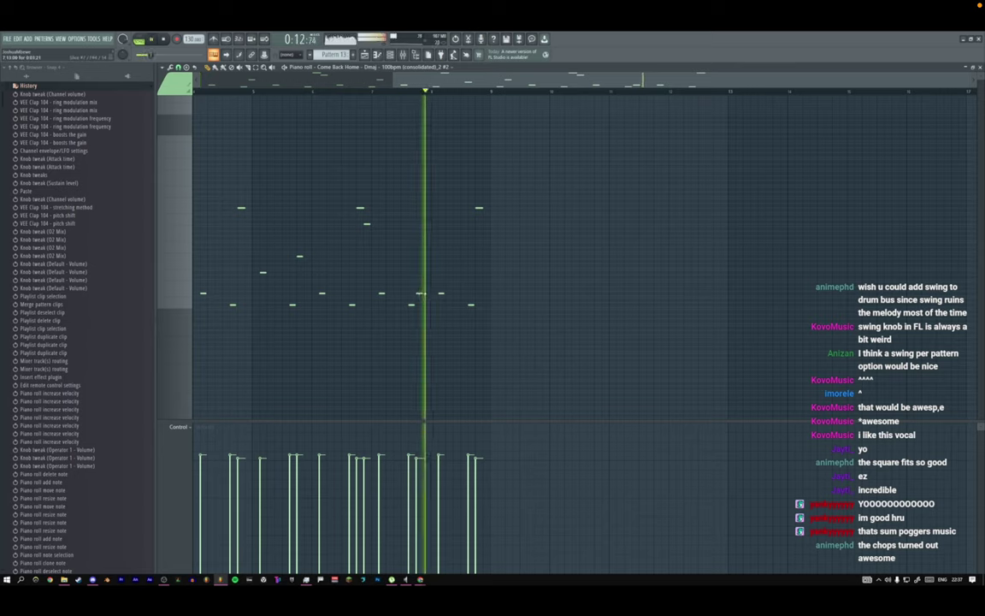
pyautogui.moveTo(423, 293); pyautogui.dragTo(430, 293)
pyautogui.press('space')
pyautogui.press('space')
# Replace the short low note early in bar 8 with a longer, higher chop note.
pyautogui.rightClick(442, 295)
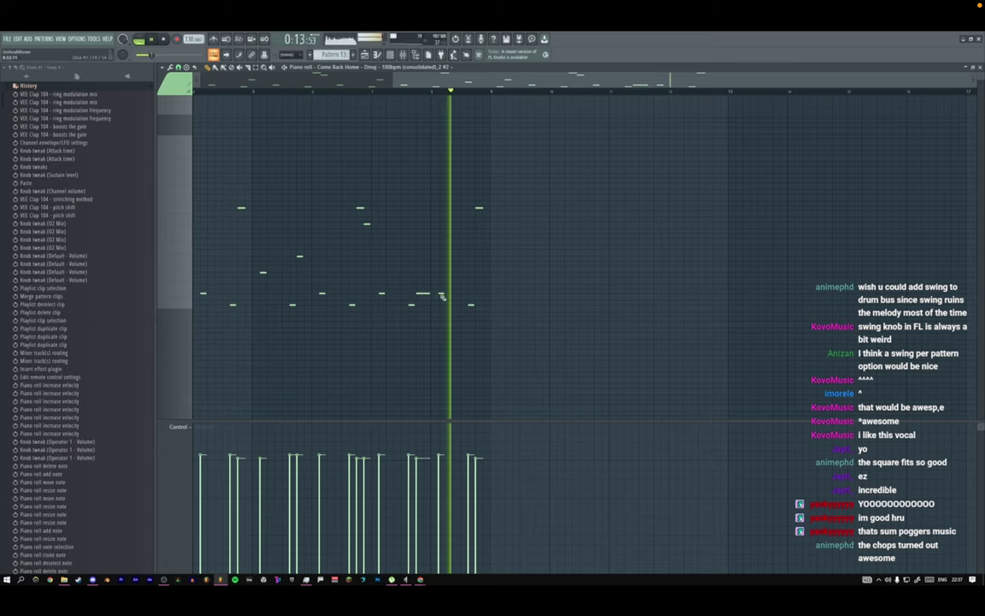
pyautogui.press('space')
pyautogui.press('space')
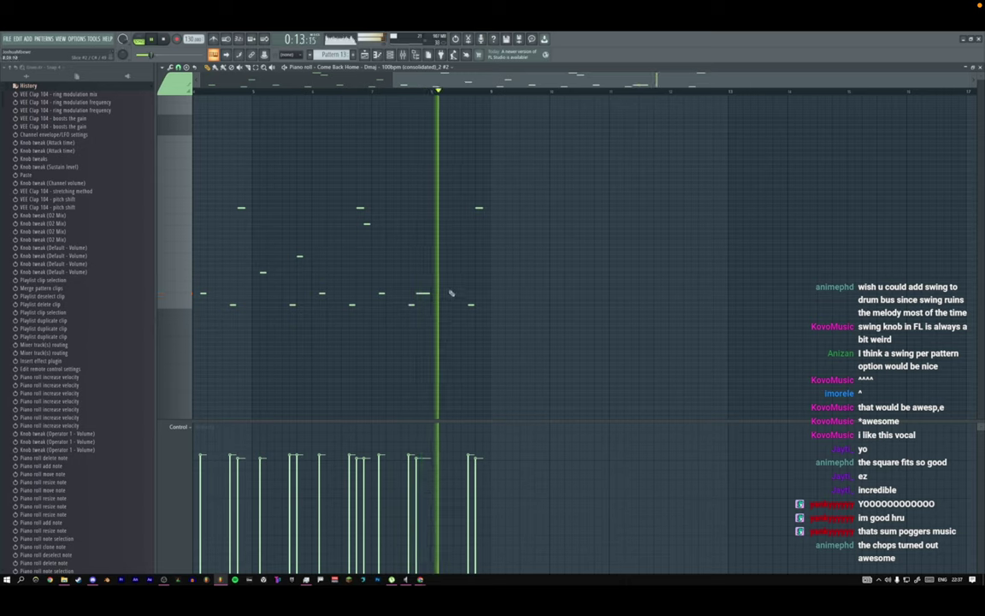
pyautogui.press('space')
pyautogui.click(448, 261)
pyautogui.moveTo(452, 261); pyautogui.dragTo(460, 262)
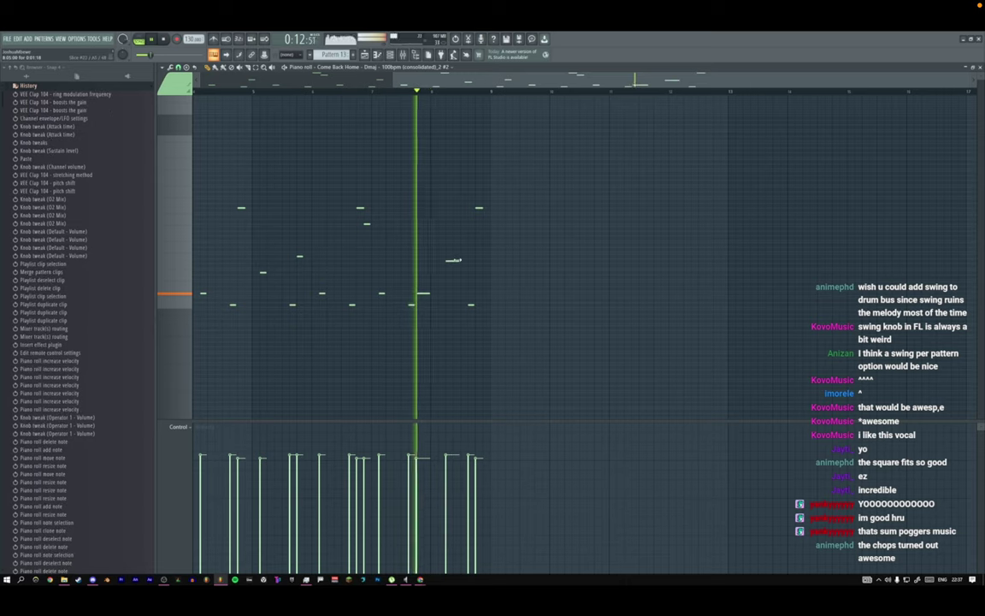
# Delete the two short chop notes late in bar 8 and add one longer mid-pitched note there.
pyautogui.rightClick(480, 208)
pyautogui.rightClick(471, 305)
pyautogui.press('space')
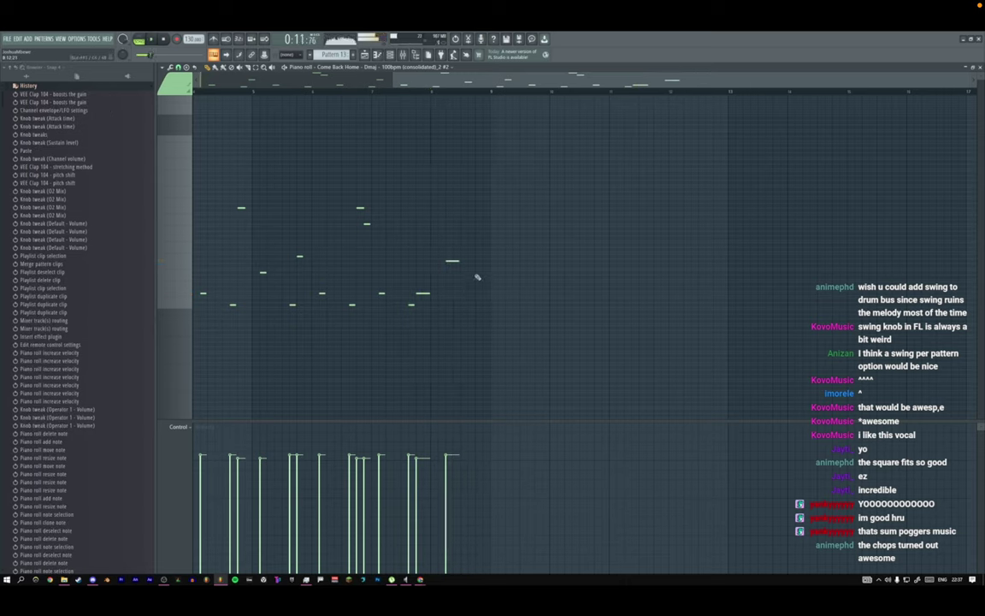
pyautogui.click(477, 267)
pyautogui.press('space')
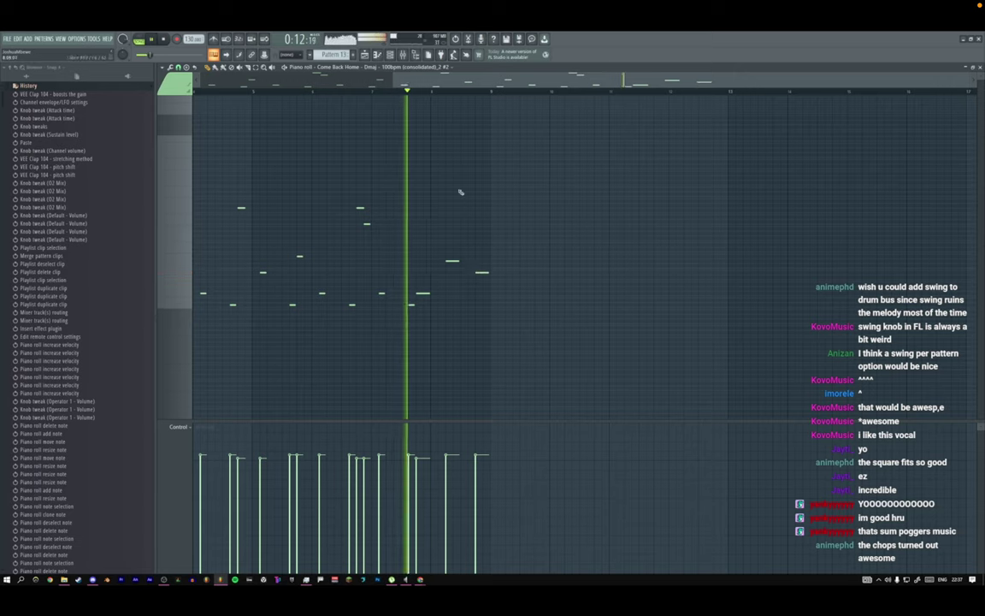
# Review the revised vocal chops in the playing arrangement and check the options of Track 16.
pyautogui.moveTo(393, 80); pyautogui.dragTo(176, 85)
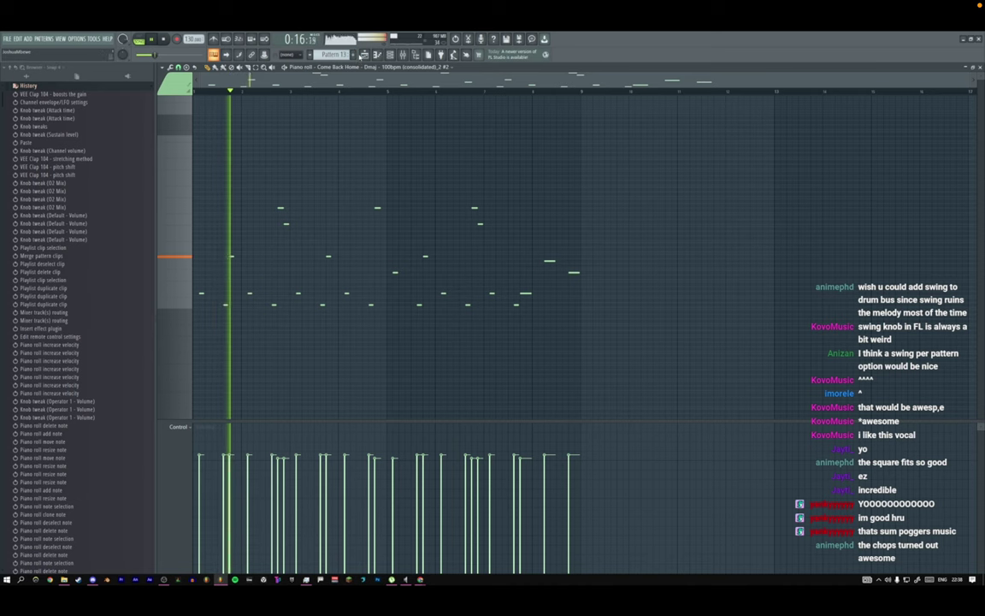
pyautogui.click(365, 55)
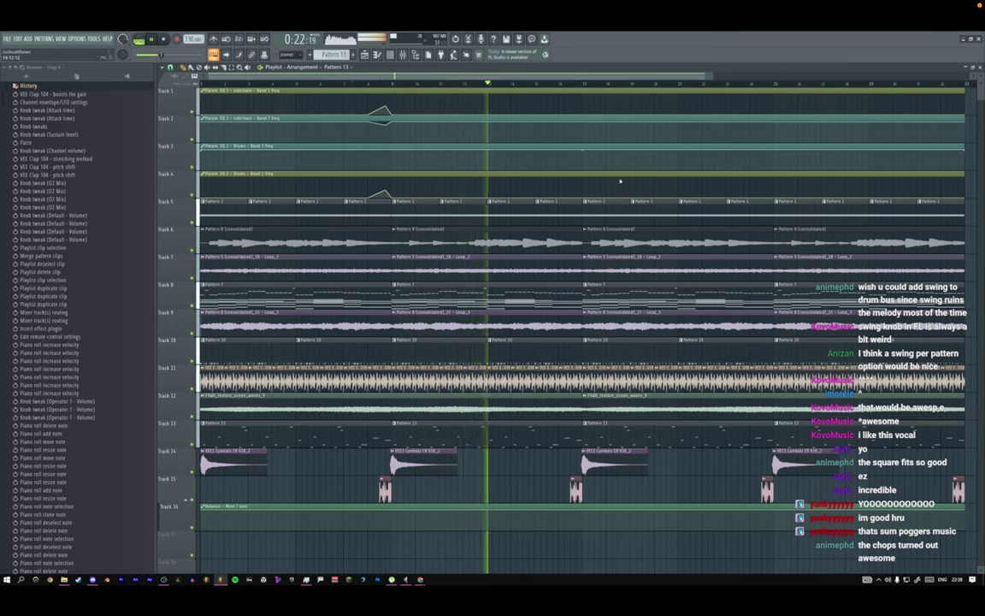
pyautogui.rightClick(173, 526)
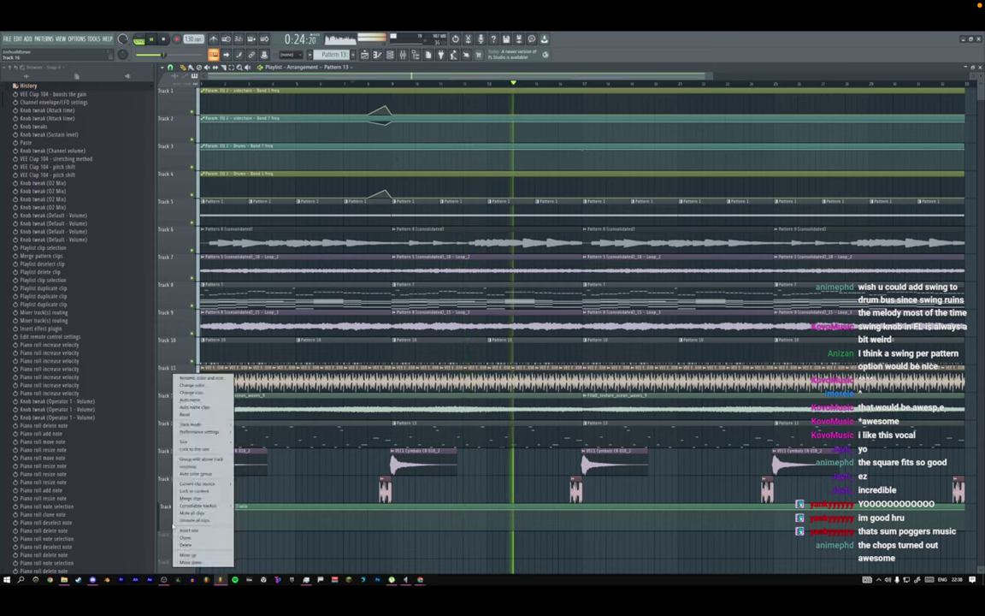
pyautogui.click(195, 480)
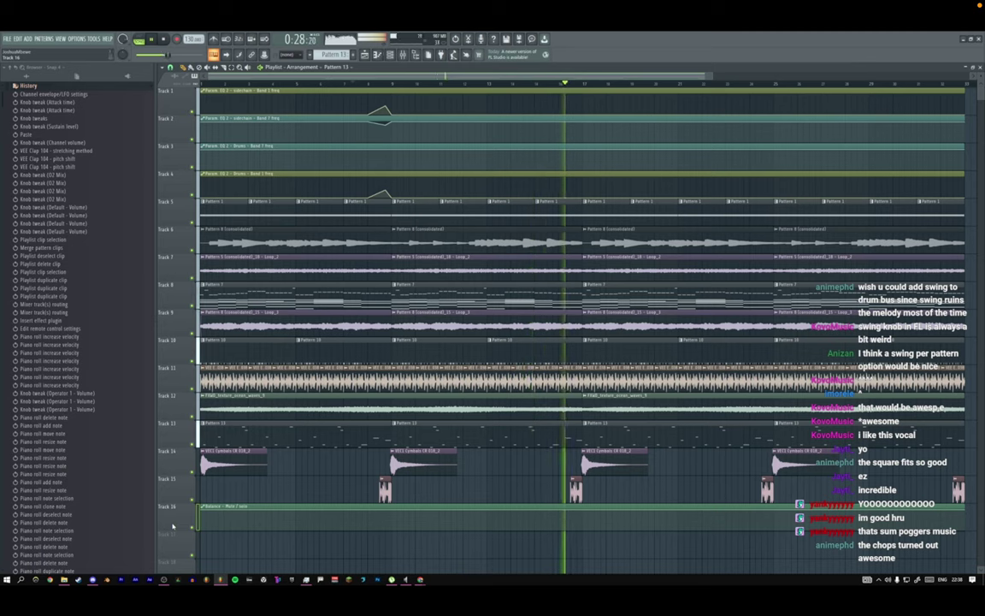
# Replay Pattern 13 from around bar 15 of the arrangement and raise the long chop note late in bar 7.
pyautogui.click(548, 85)
pyautogui.doubleClick(563, 432)
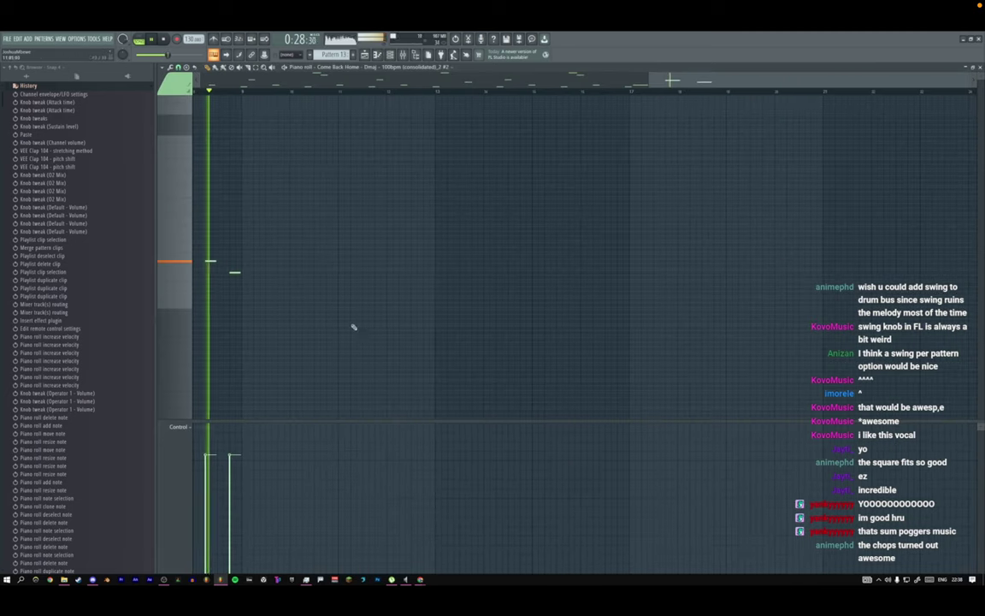
pyautogui.press('space')
pyautogui.moveTo(353, 327); pyautogui.dragTo(621, 342)
pyautogui.moveTo(450, 292); pyautogui.dragTo(452, 290)
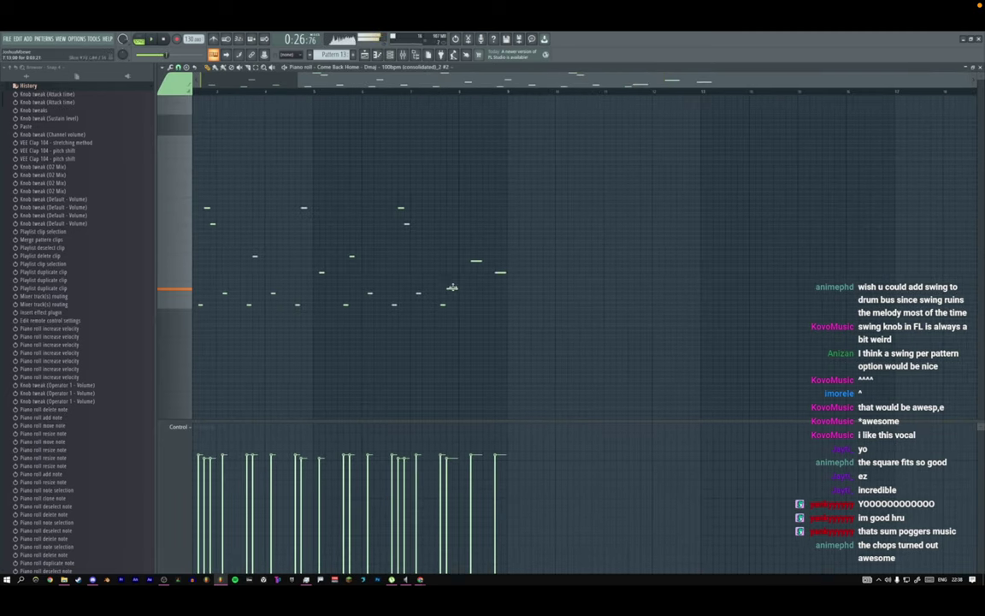
pyautogui.press('space')
pyautogui.press('space')
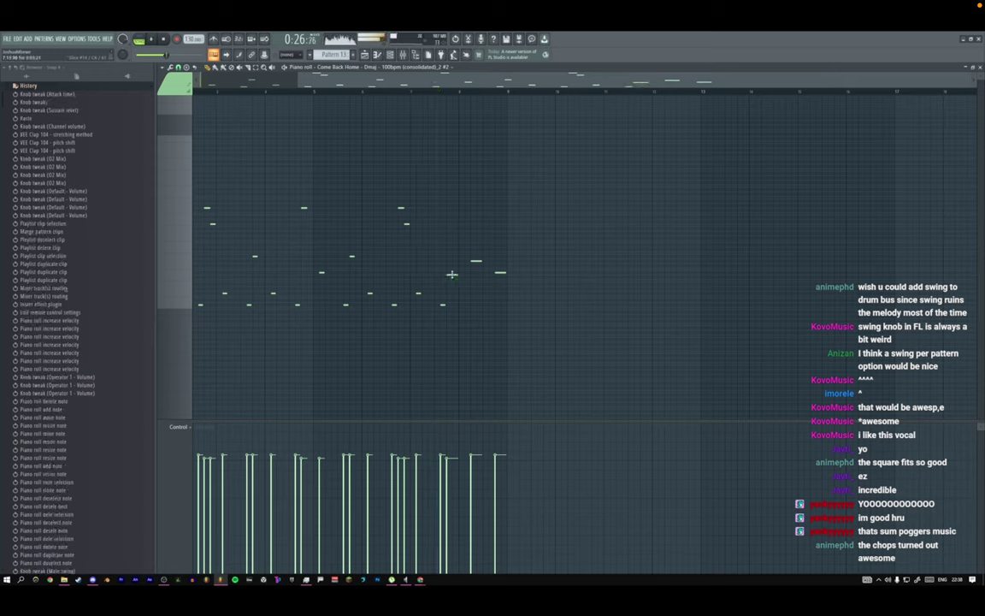
pyautogui.moveTo(452, 275); pyautogui.dragTo(452, 265)
pyautogui.press('space')
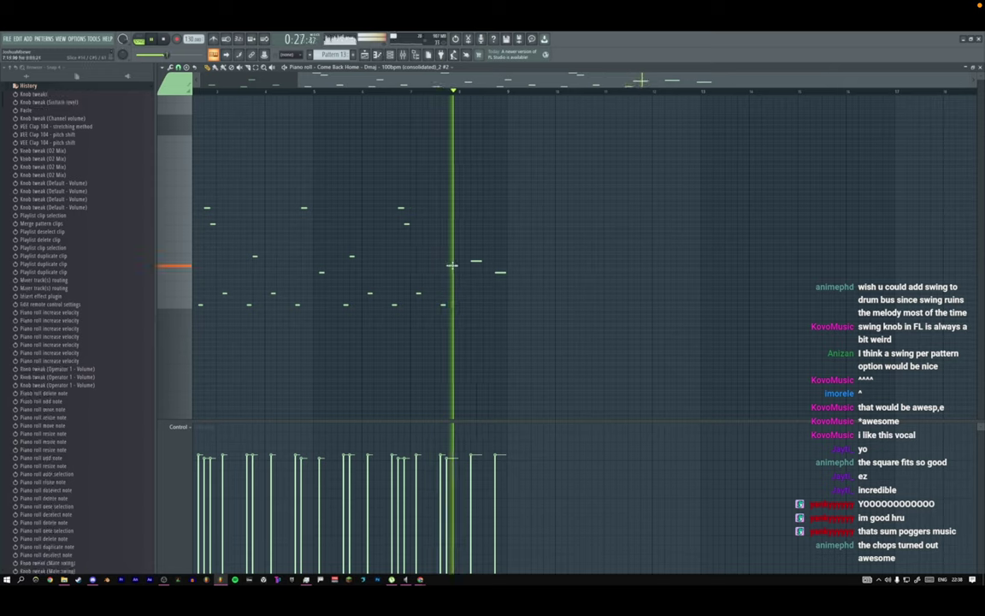
# Delete the final chop note late in bar 8 and move the preceding long note later into its place.
pyautogui.rightClick(500, 272)
pyautogui.press('space')
pyautogui.press('space')
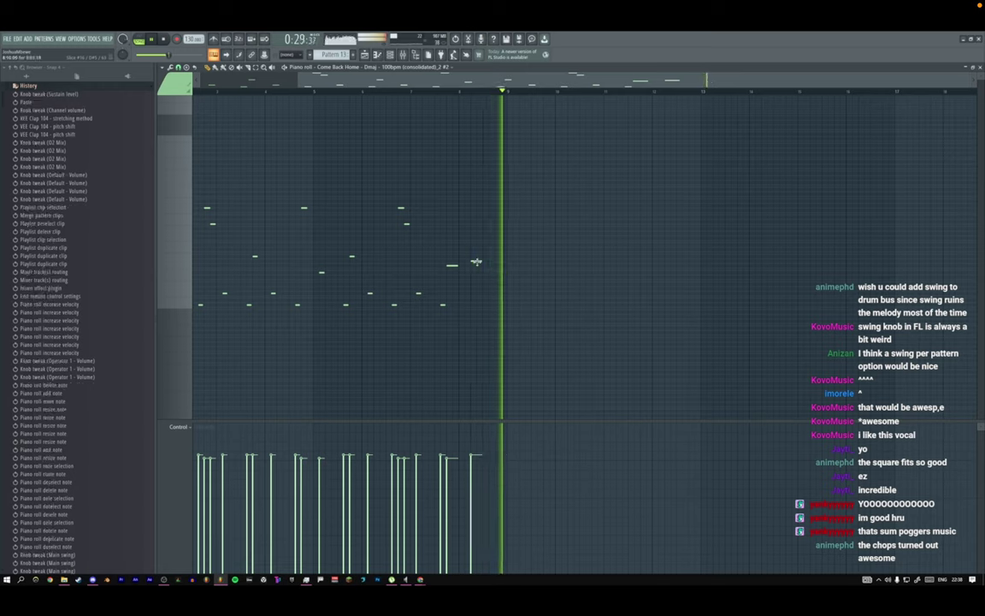
pyautogui.press('space')
pyautogui.moveTo(477, 261); pyautogui.dragTo(488, 261)
pyautogui.press('space')
pyautogui.click(487, 261)
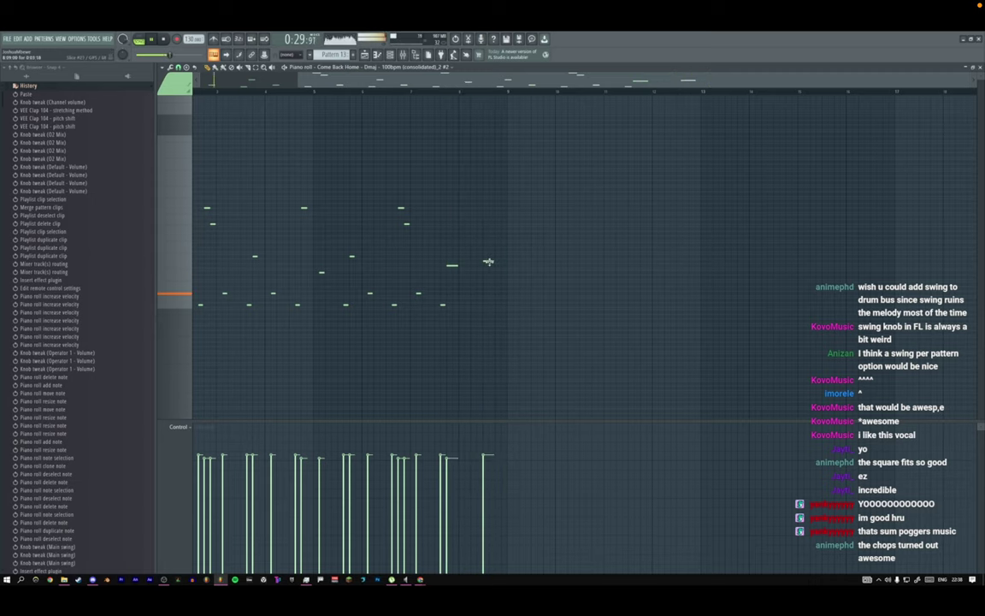
pyautogui.moveTo(488, 262); pyautogui.dragTo(495, 260)
pyautogui.press('space')
pyautogui.press('space')
# Glance at the stream chat in OBS, return to FL Studio and review the whole arrangement in the playlist during playback.
pyautogui.hotkey('alt', 'Tab')
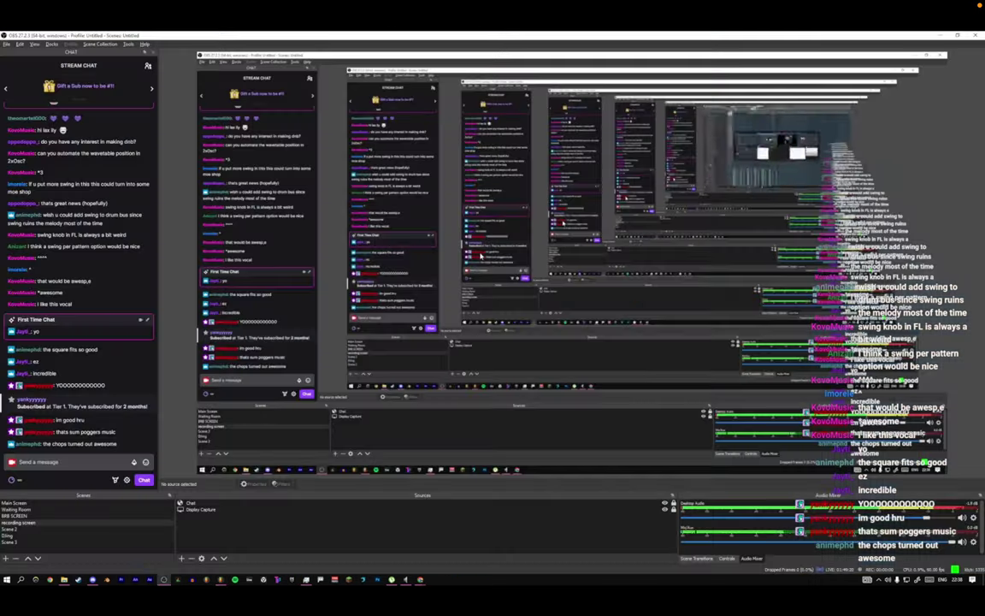
pyautogui.hotkey('alt', 'Tab')
pyautogui.press('space')
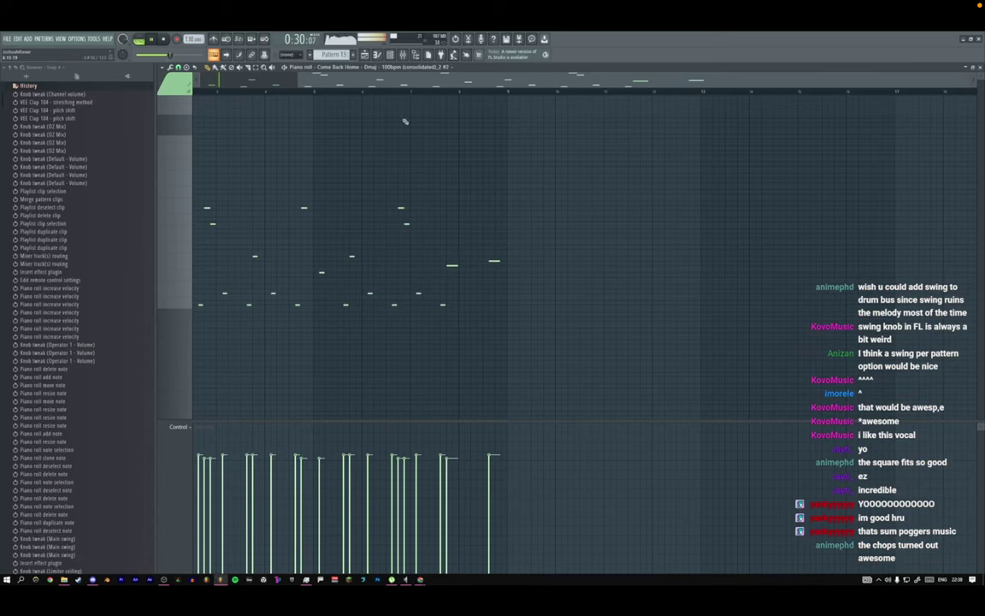
pyautogui.click(365, 54)
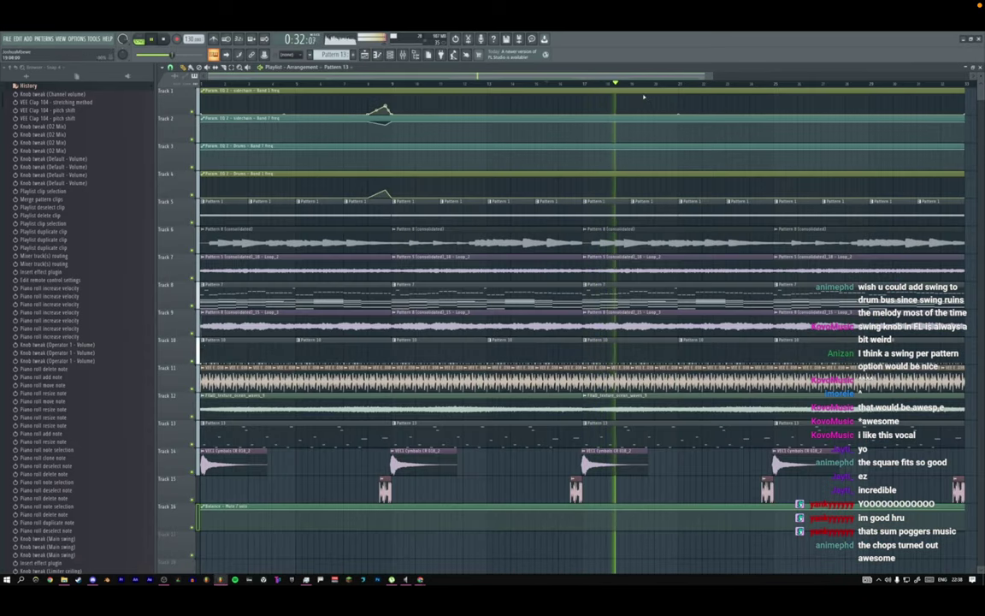
pyautogui.moveTo(711, 77); pyautogui.dragTo(813, 78)
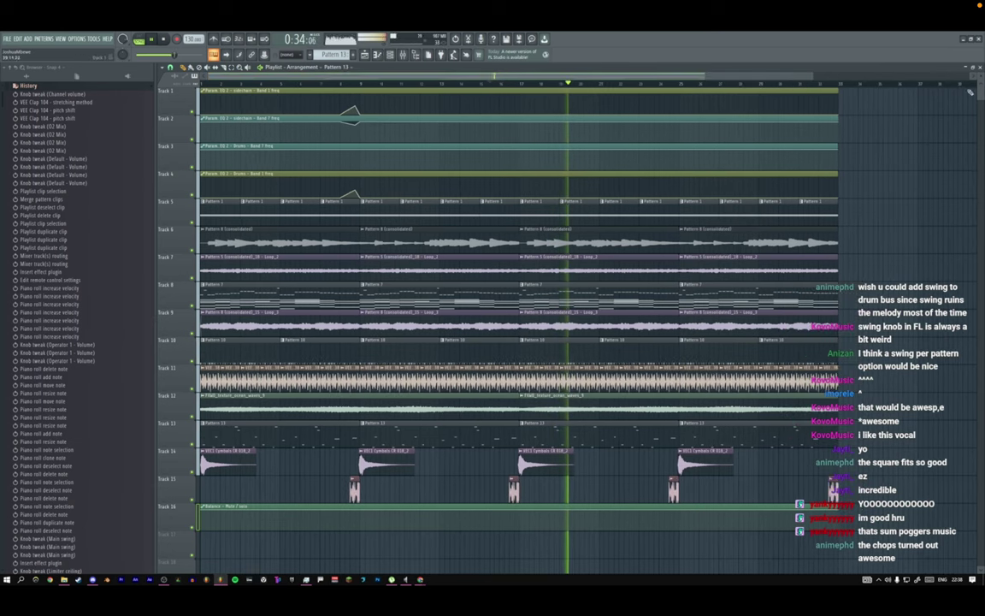
pyautogui.scroll(-3, 491, 243)
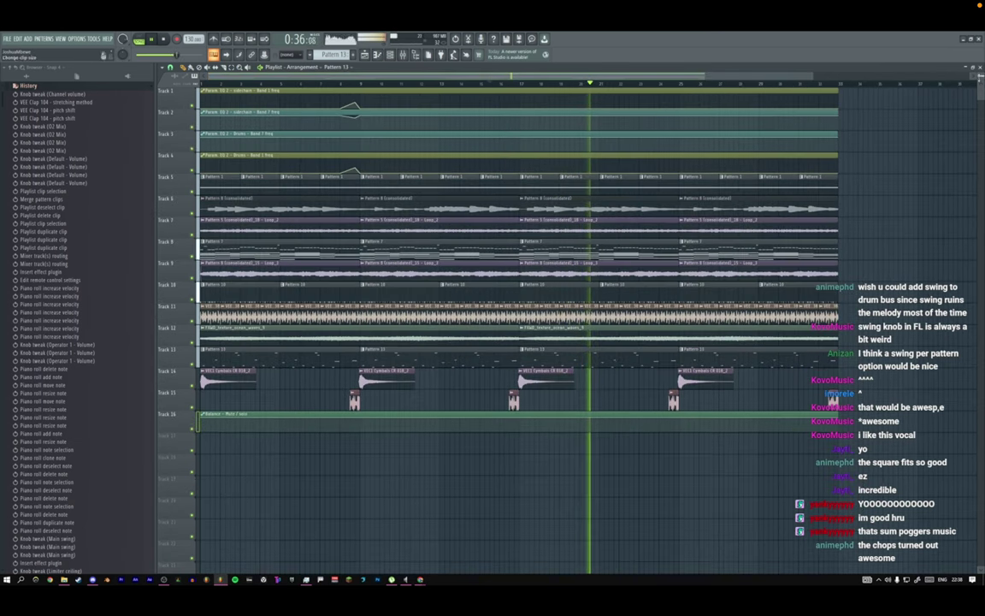
# Add Fruity Love Philter in slot 5 of the sidechain mixer track.
pyautogui.click(404, 55)
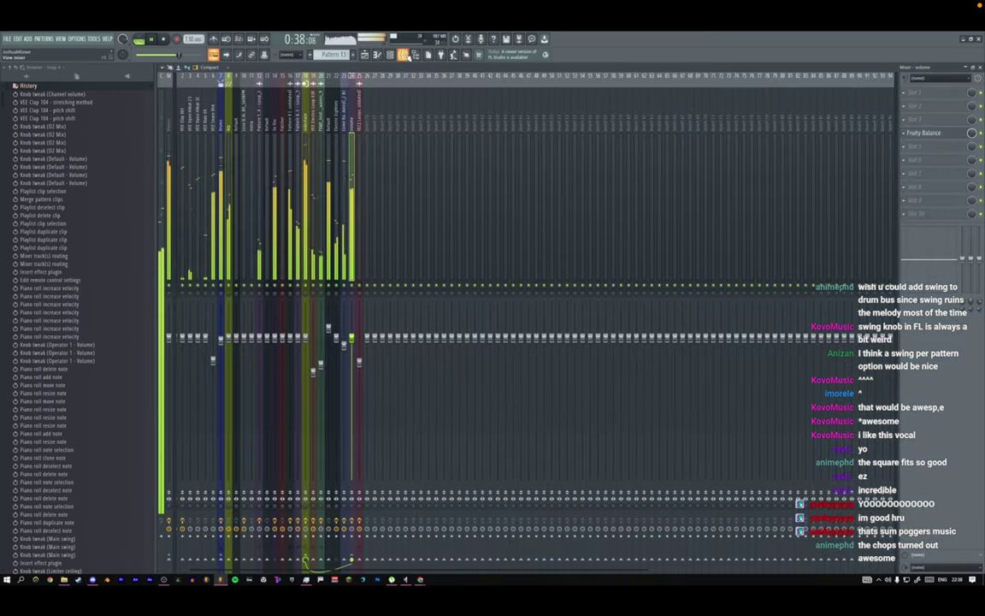
pyautogui.click(310, 126)
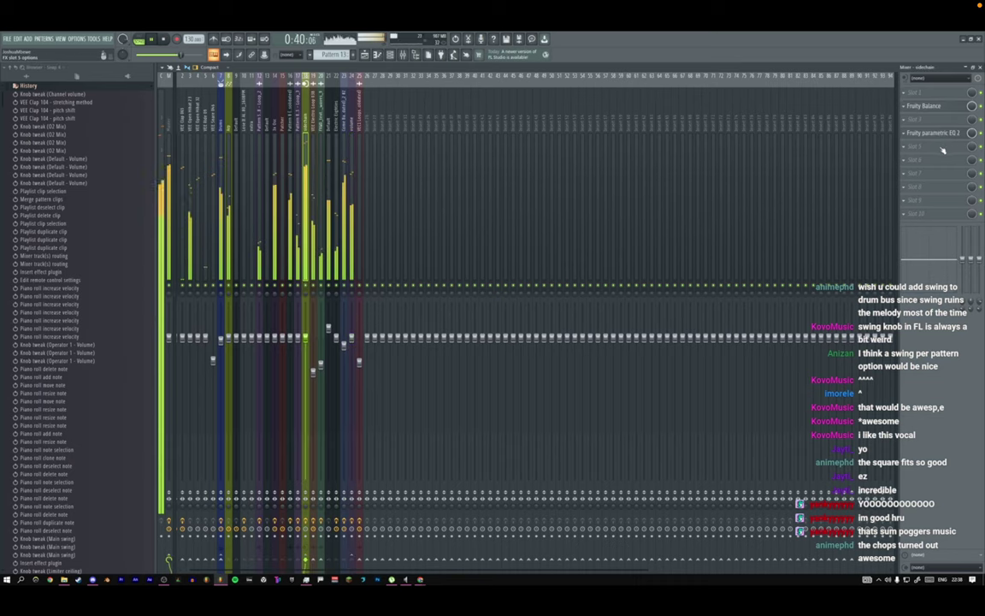
pyautogui.click(915, 150)
pyautogui.click(742, 542)
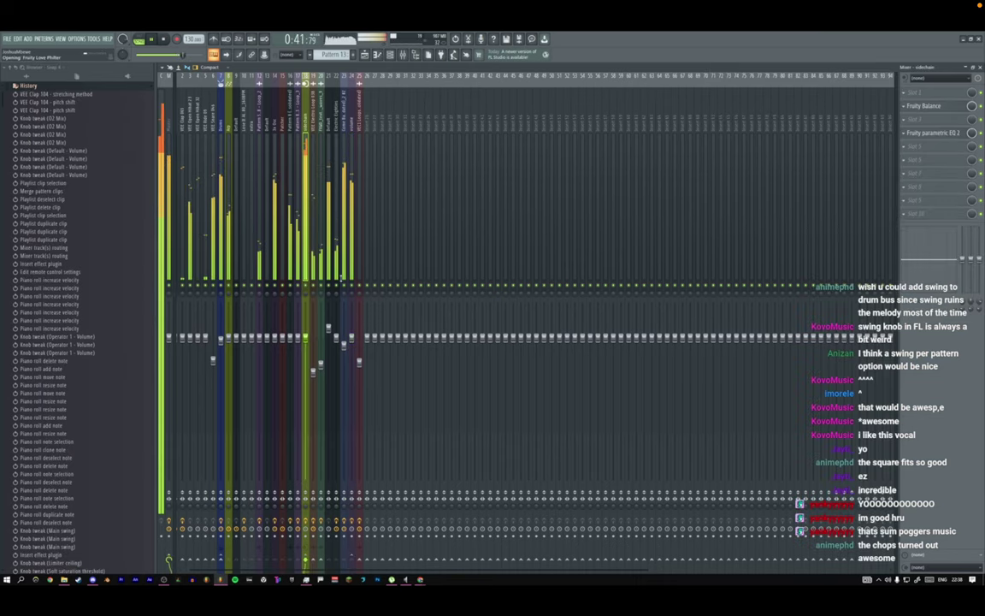
# Try a rising volume envelope curve in Fruity Love Philter on the sidechain track and remove the effect.
pyautogui.moveTo(206, 109); pyautogui.dragTo(463, 125)
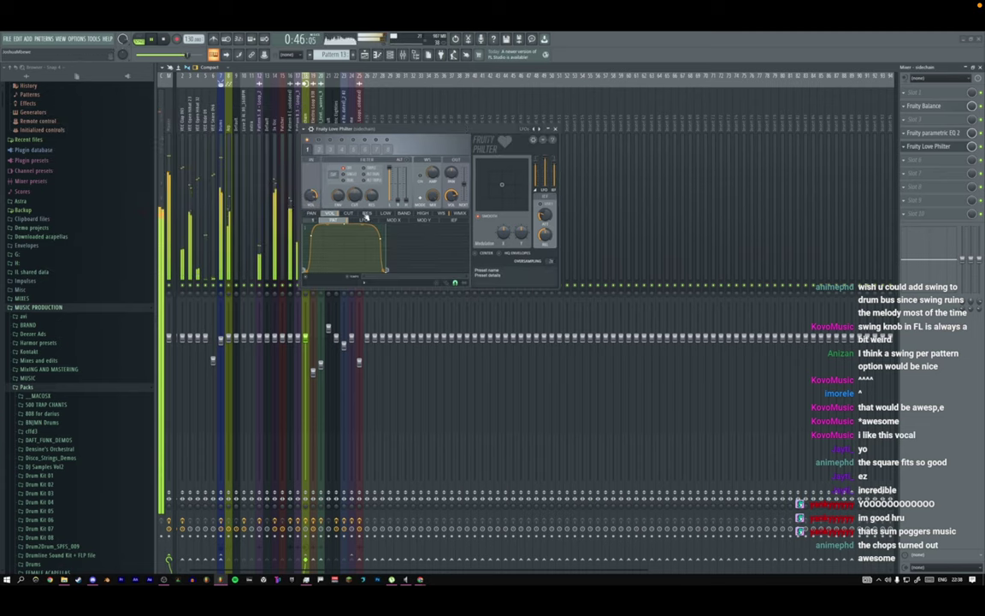
pyautogui.rightClick(310, 235)
pyautogui.click(324, 246)
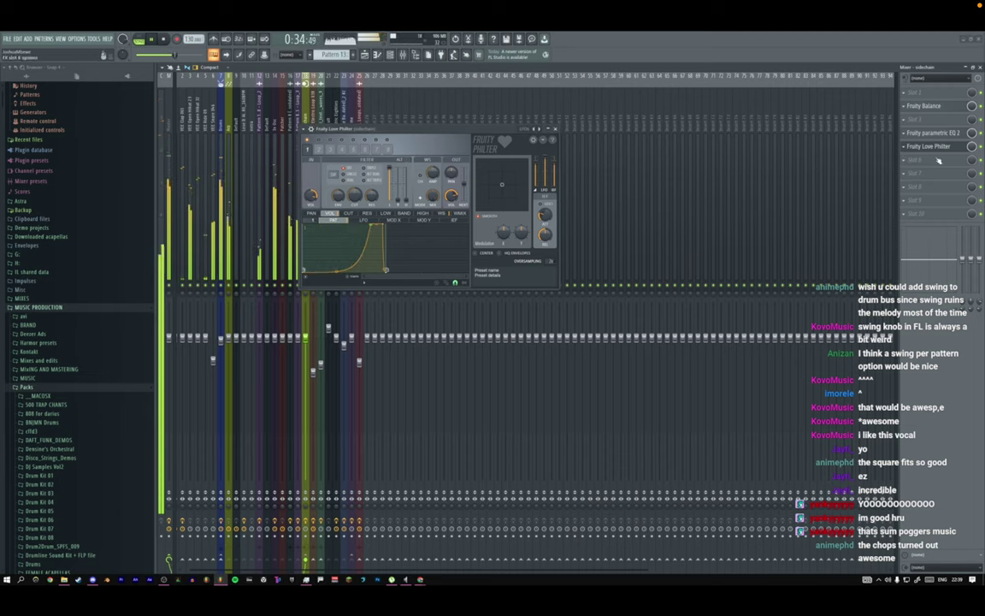
pyautogui.click(904, 146)
pyautogui.click(905, 165)
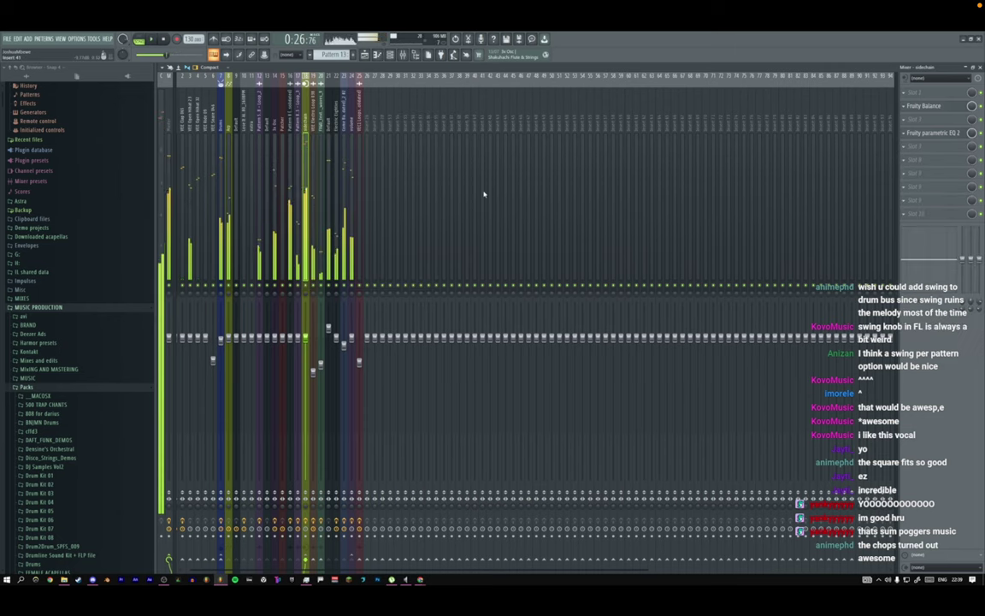
# Solo playlist Track 7 and play it from the start, and switch the solo to Track 6.
pyautogui.click(363, 56)
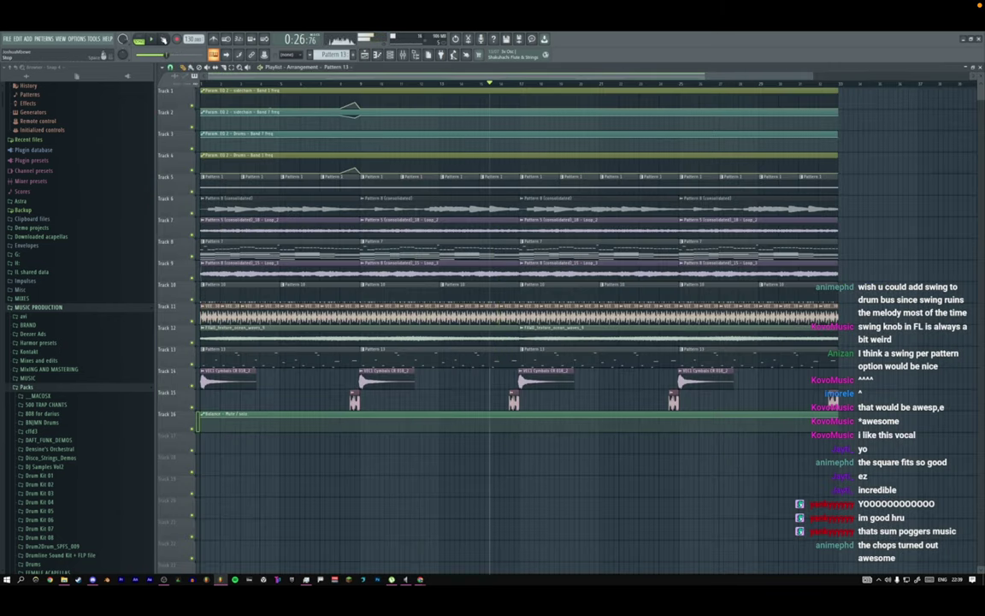
pyautogui.rightClick(194, 235)
pyautogui.press('space')
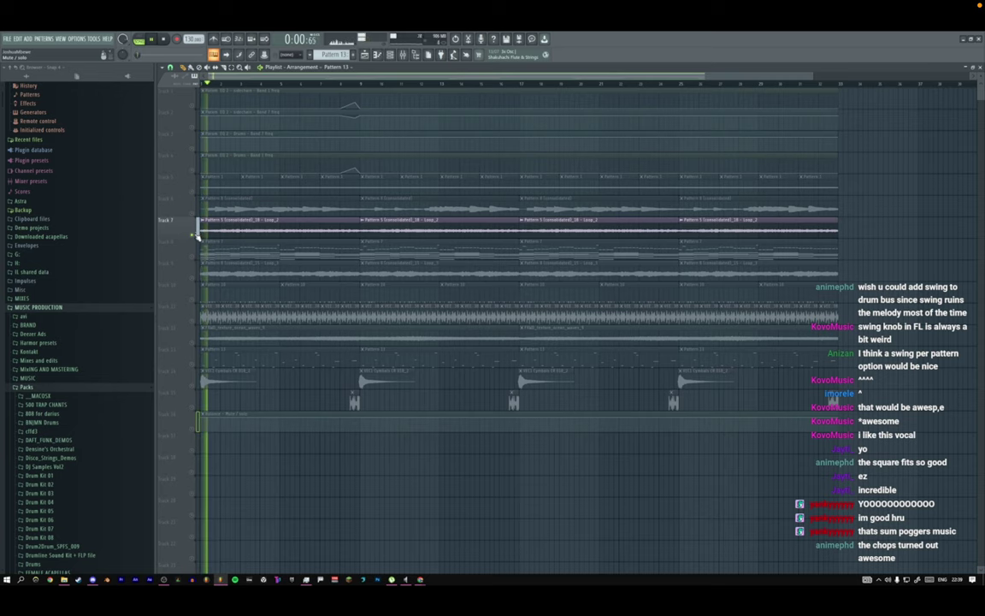
pyautogui.press('space')
pyautogui.rightClick(195, 215)
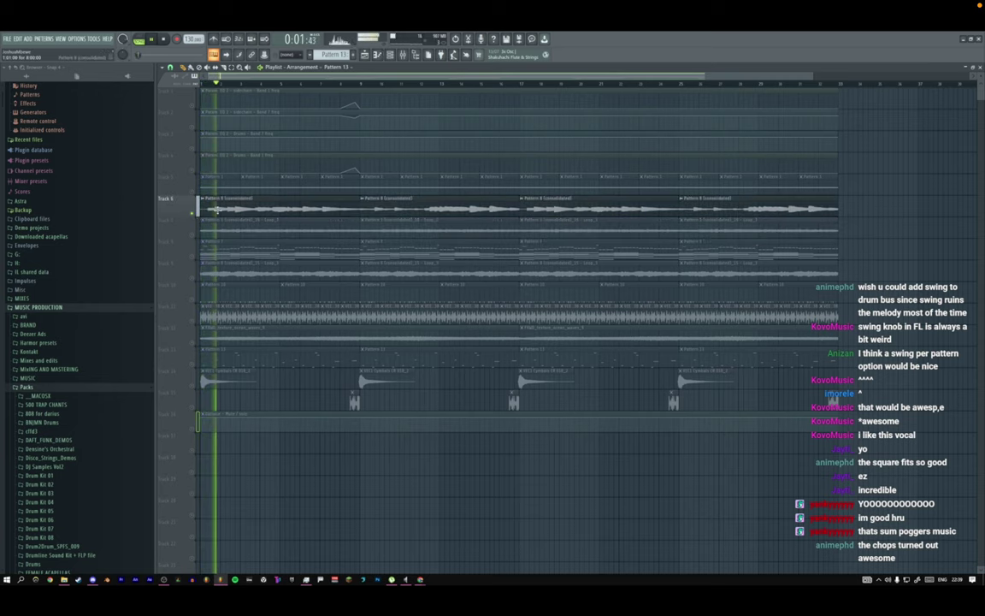
# Add Fruity Parametric EQ 2 in slot 3 of the Pattern 8 (consolidated) mixer track and cut its lows with a high-pass first band.
pyautogui.doubleClick(228, 198)
pyautogui.press('F9')
pyautogui.click(918, 120)
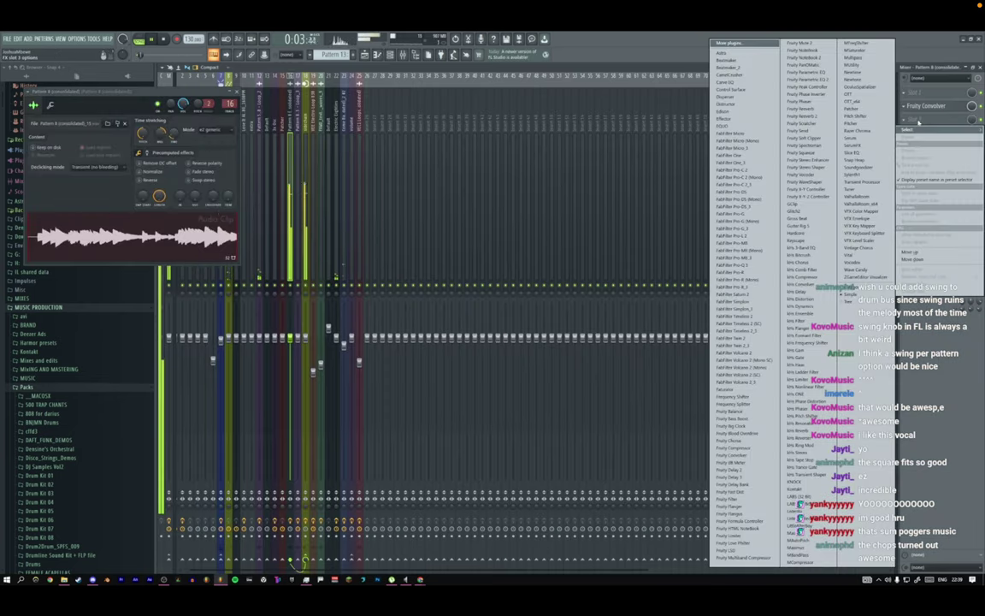
pyautogui.click(807, 80)
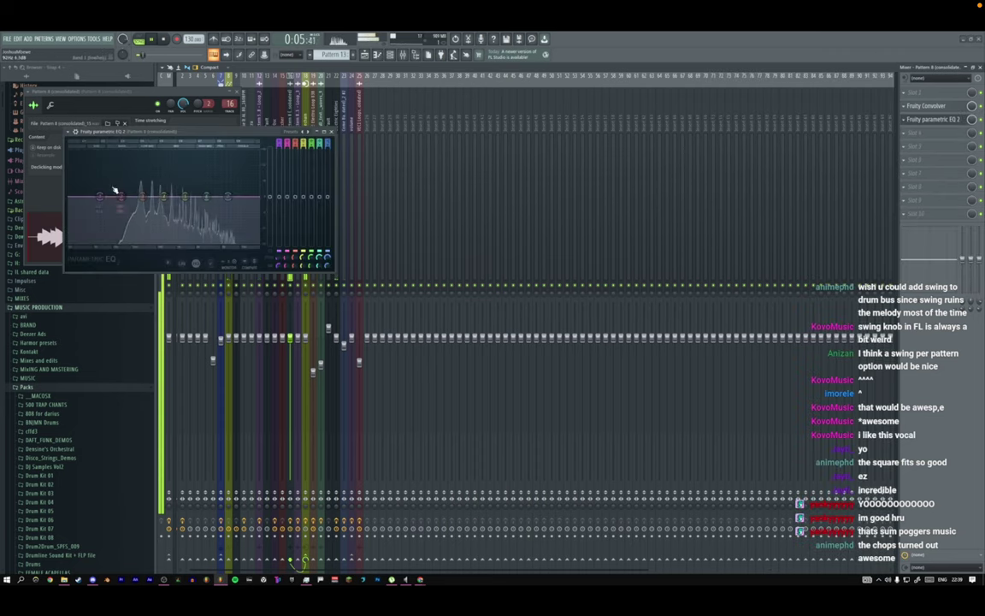
pyautogui.click(139, 239)
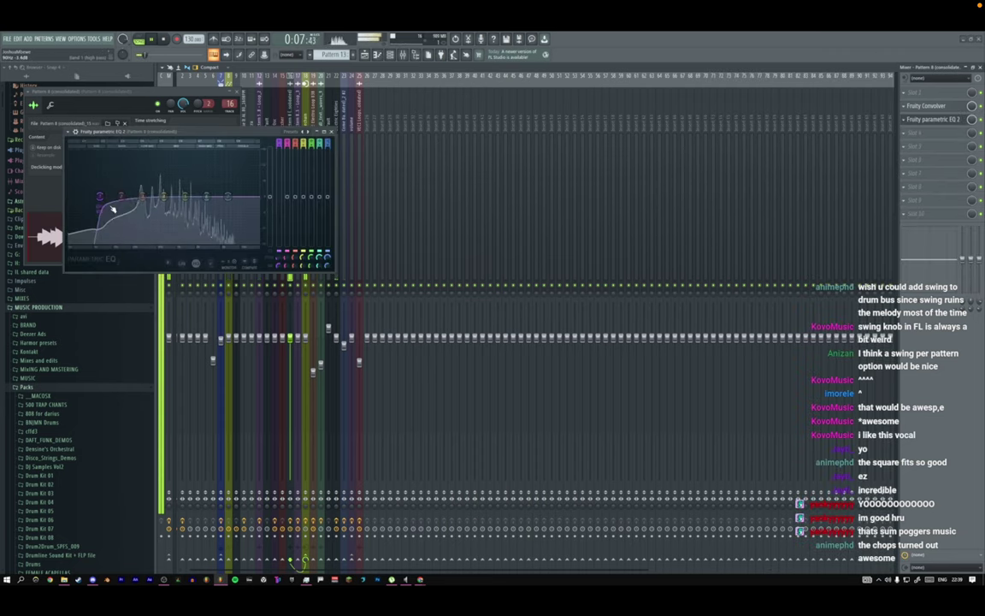
# Add Distructor in slot 4 of the Pattern 8 (consolidated) mixer track and close the open plugin and sample windows.
pyautogui.click(919, 134)
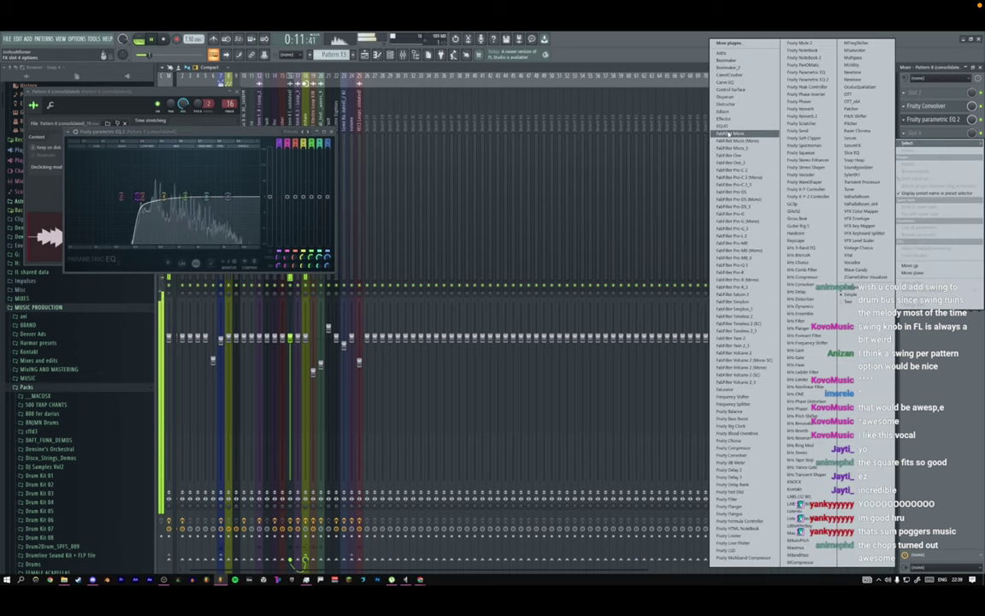
pyautogui.click(727, 104)
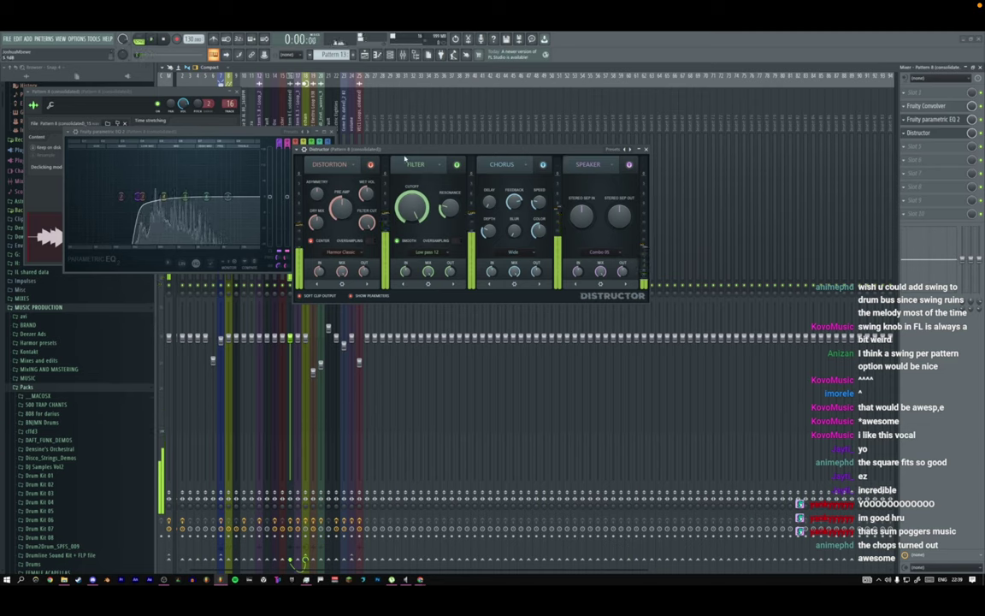
pyautogui.click(332, 133)
pyautogui.click(240, 94)
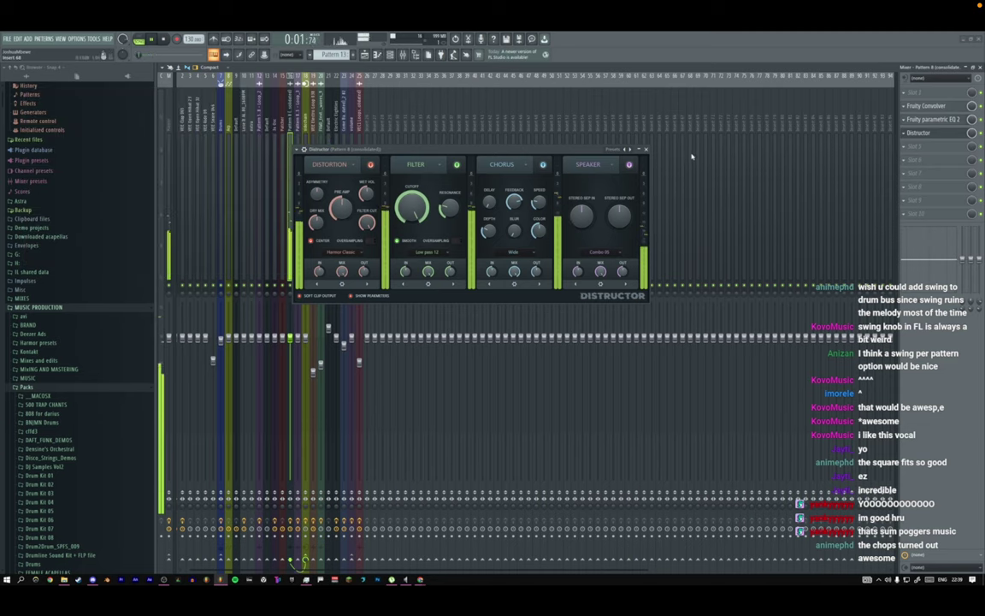
pyautogui.click(647, 151)
# Try OTT in slot 6 of the Pattern 8 (consolidated) mixer track and remove it.
pyautogui.click(928, 147)
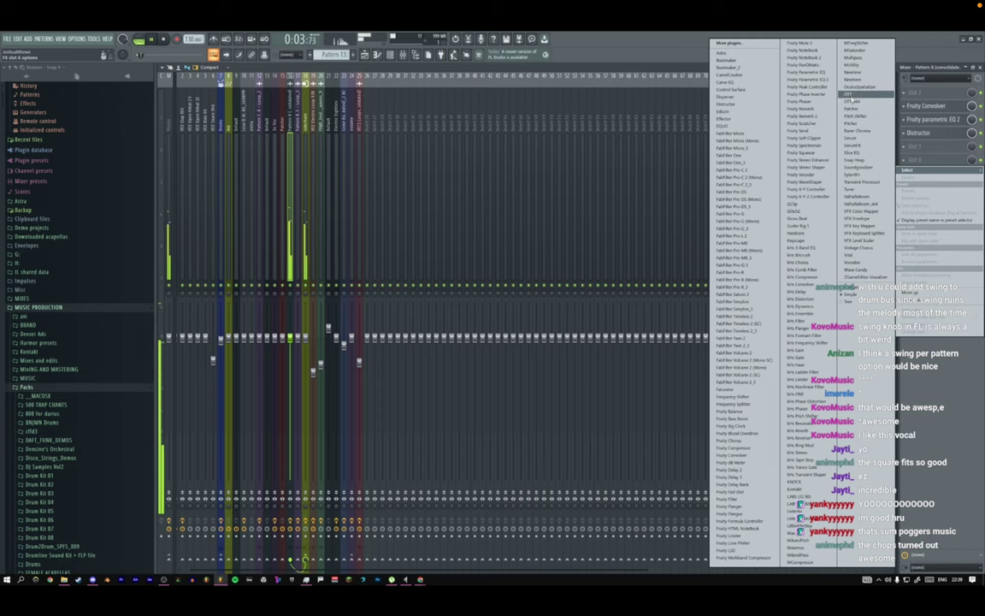
pyautogui.click(851, 95)
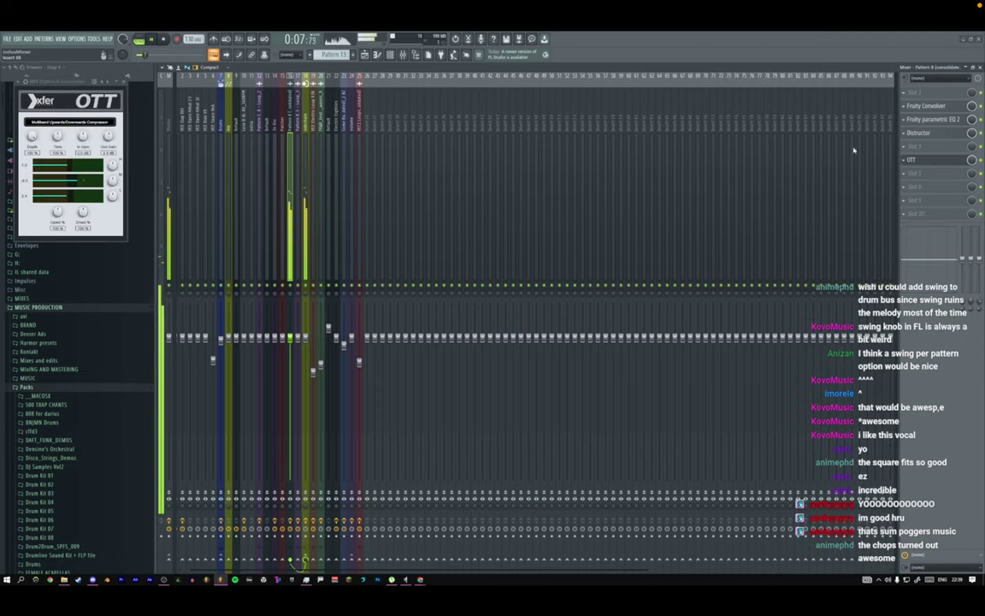
pyautogui.click(904, 160)
pyautogui.click(905, 172)
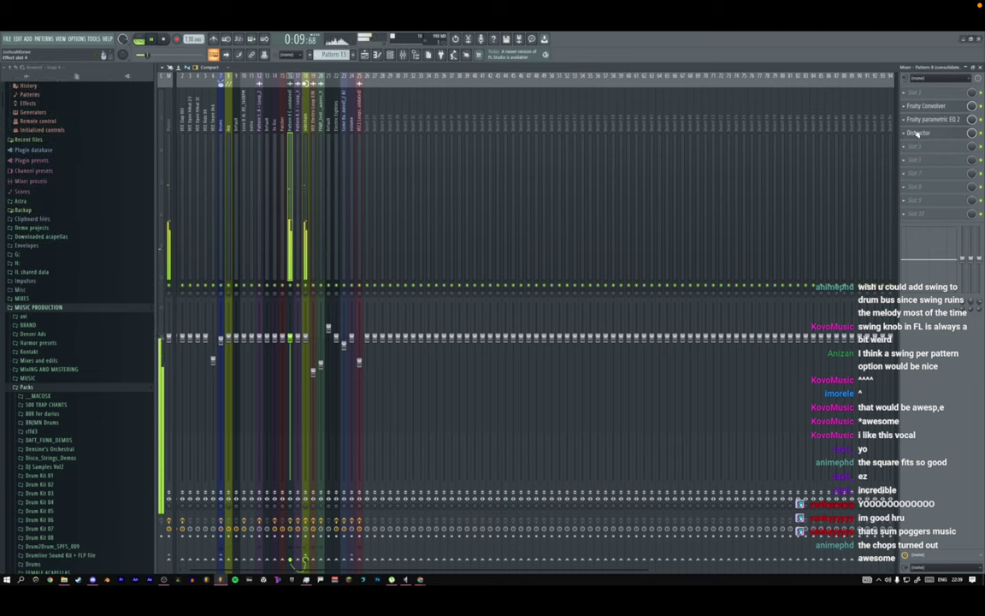
# Audition Distructor's presets and keep the one combining Wide chorus, Blood overdrive distortion, High pass 6 and Low pass 6 filters.
pyautogui.click(918, 134)
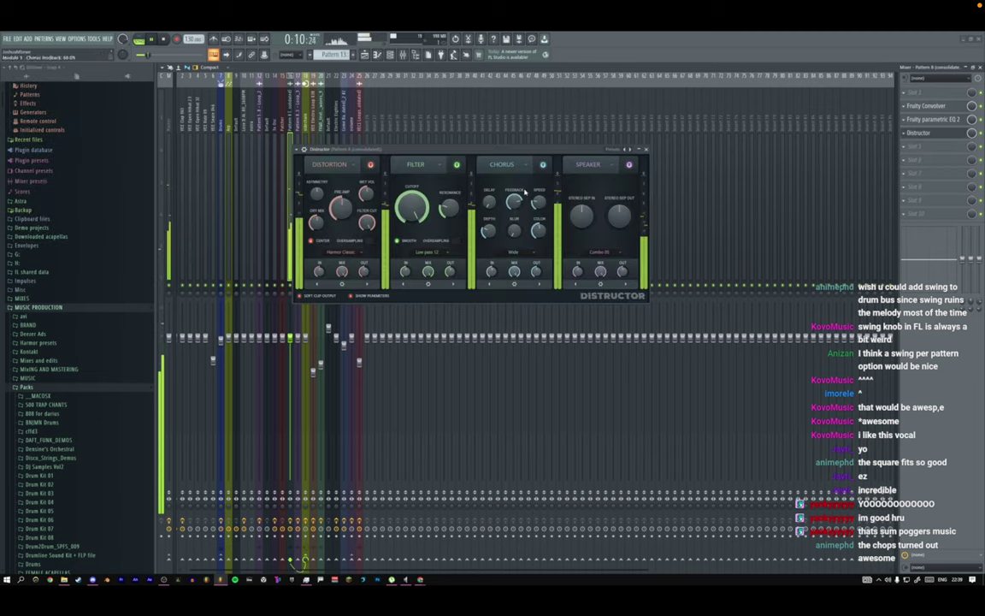
pyautogui.click(629, 149)
pyautogui.click(630, 149)
pyautogui.click(629, 150)
pyautogui.click(629, 150)
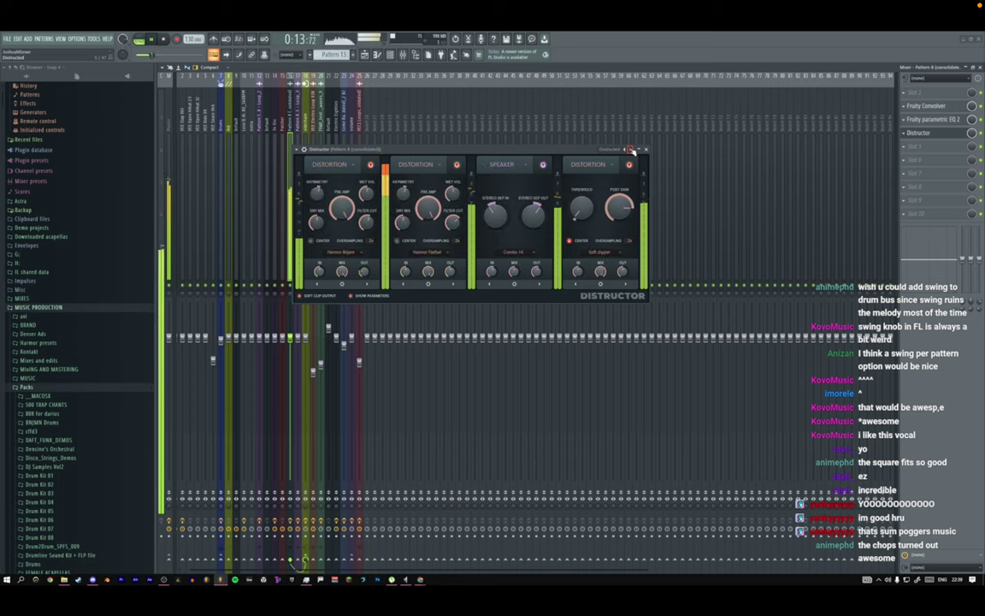
pyautogui.click(630, 150)
pyautogui.click(626, 150)
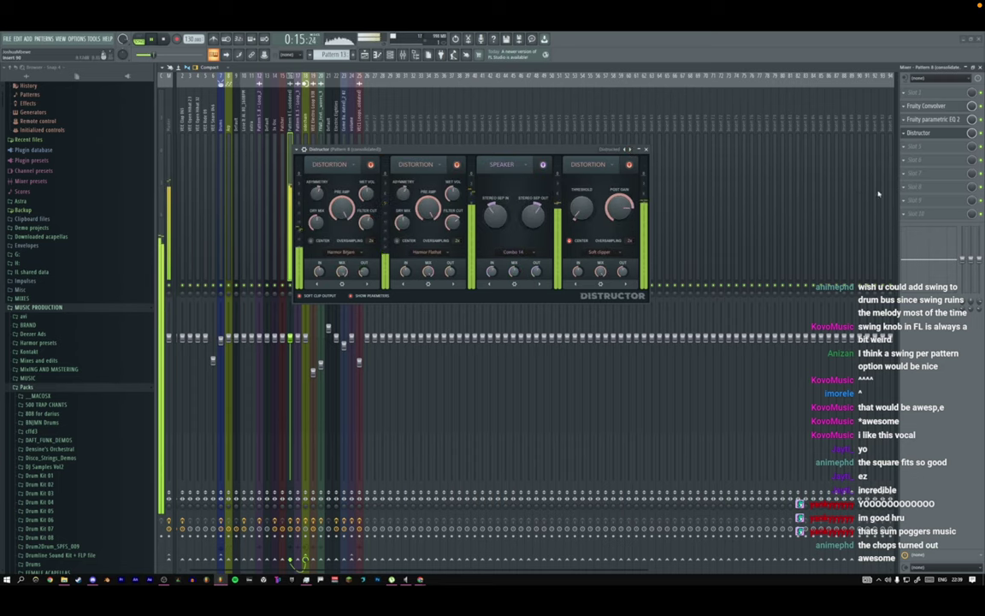
pyautogui.click(631, 150)
pyautogui.click(630, 150)
pyautogui.click(630, 150)
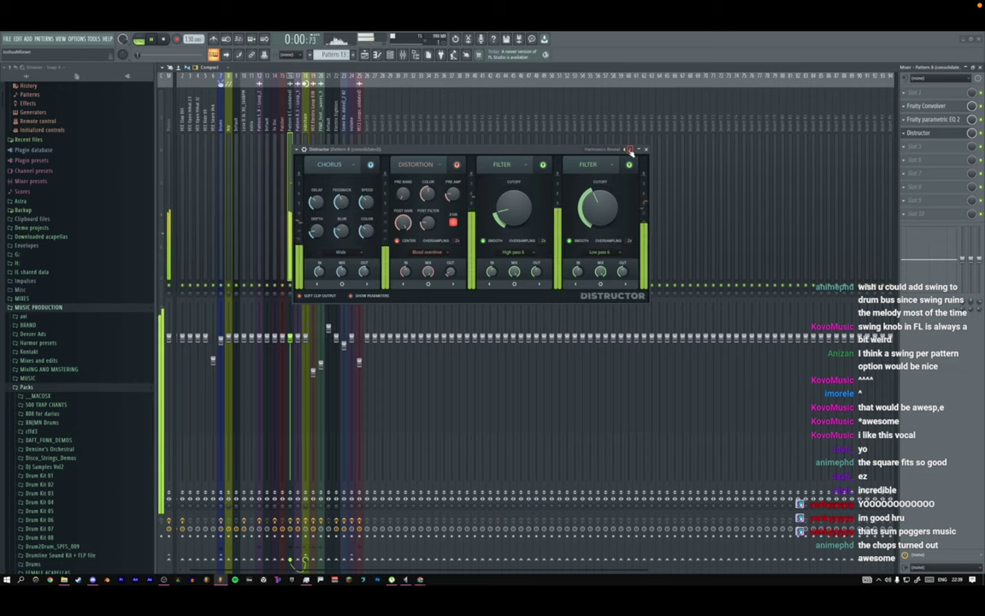
pyautogui.click(646, 150)
# Add a second Fruity Parametric EQ 2 below Distructor with a steep low cut and a boosted high end.
pyautogui.click(904, 173)
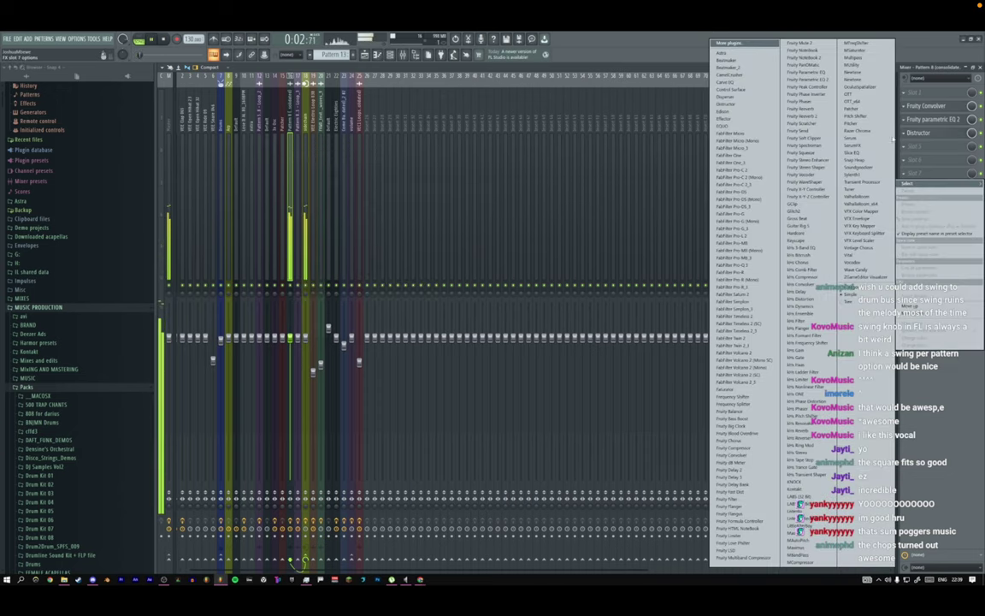
pyautogui.click(805, 80)
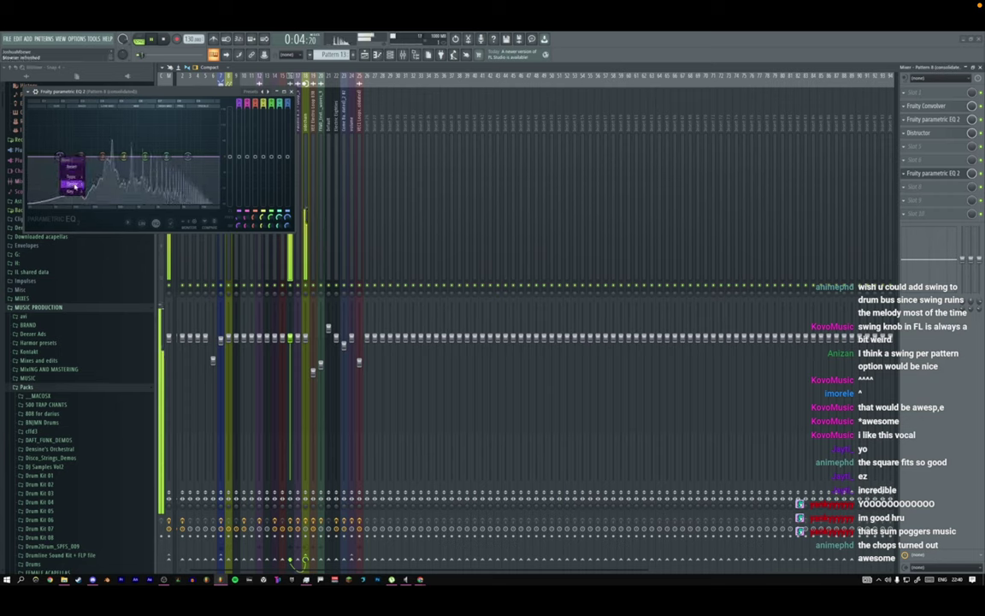
pyautogui.rightClick(63, 160)
pyautogui.moveTo(72, 176)
pyautogui.click(99, 199)
pyautogui.moveTo(60, 156); pyautogui.dragTo(129, 159)
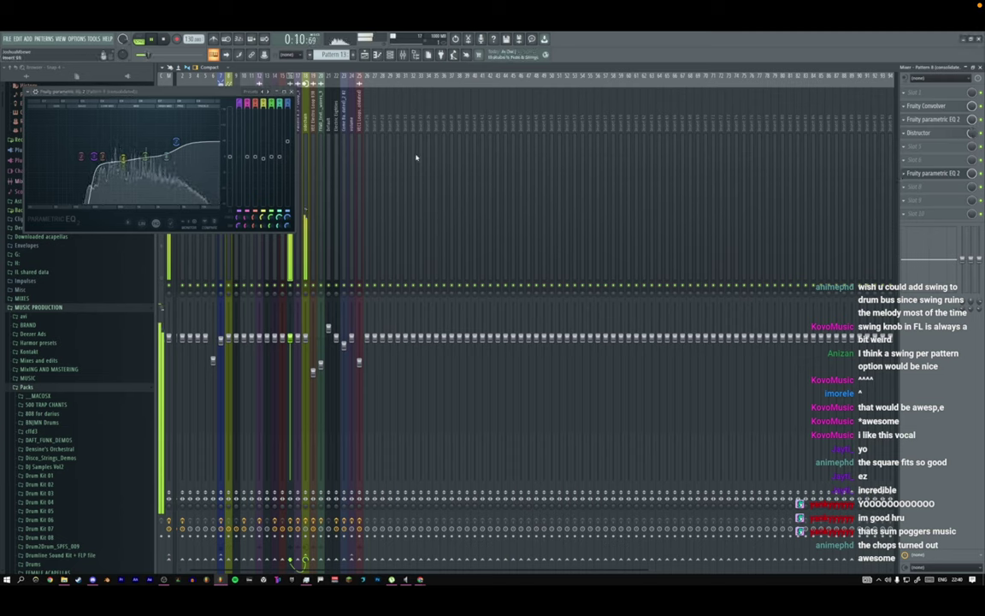
pyautogui.click(293, 93)
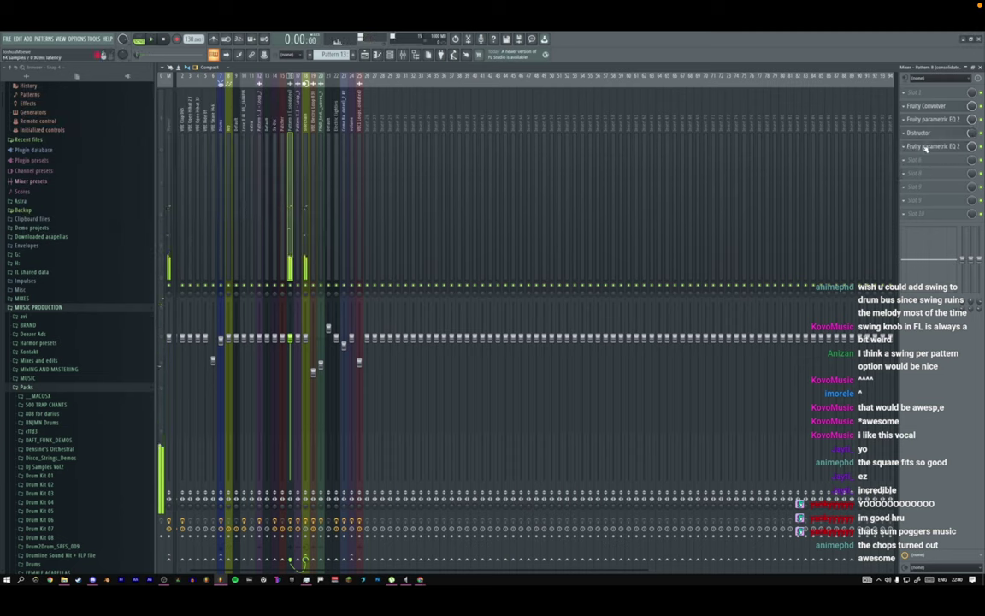
# Add Fruity Limiter in slot 6 of the Pattern 8 (consolidated) track and set up compression with a lowered threshold and adjusted gain.
pyautogui.click(914, 169)
pyautogui.click(735, 543)
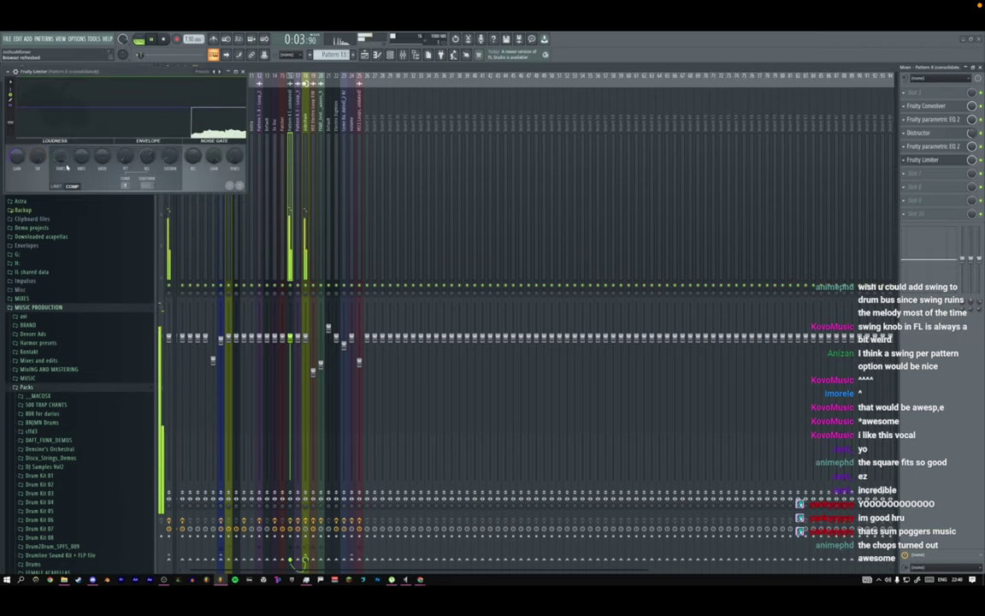
pyautogui.moveTo(61, 155); pyautogui.dragTo(79, 169)
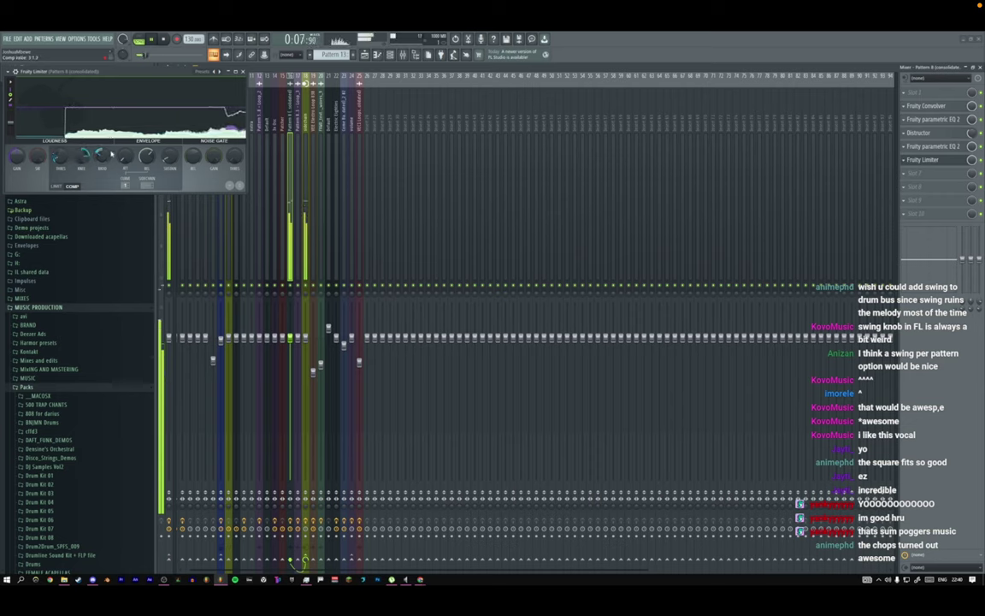
pyautogui.moveTo(17, 158); pyautogui.dragTo(18, 149)
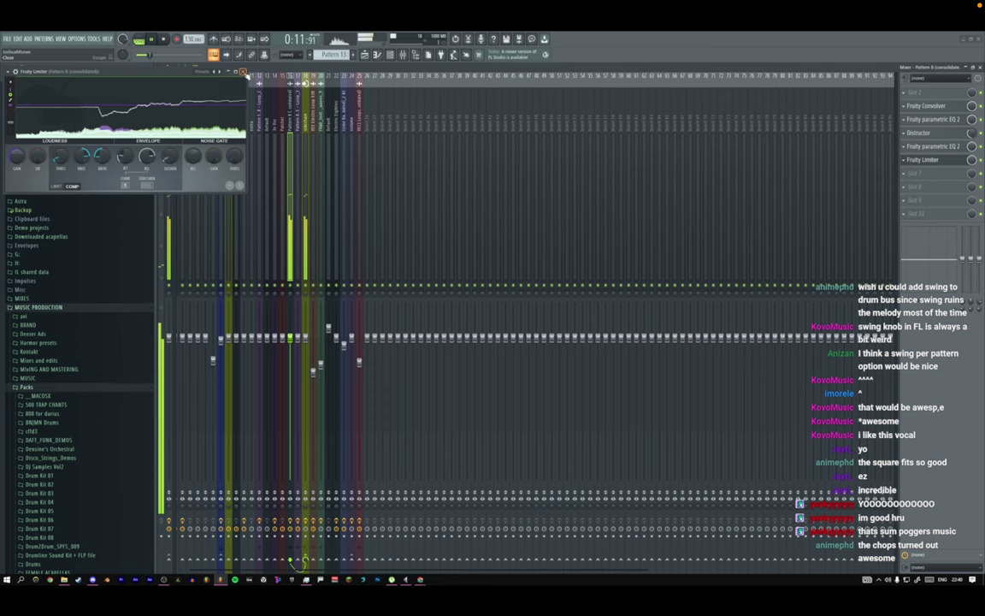
# Unsolo Track 6 in the playlist and replay the full arrangement from the start.
pyautogui.click(367, 54)
pyautogui.rightClick(192, 213)
pyautogui.press('space')
pyautogui.press('space')
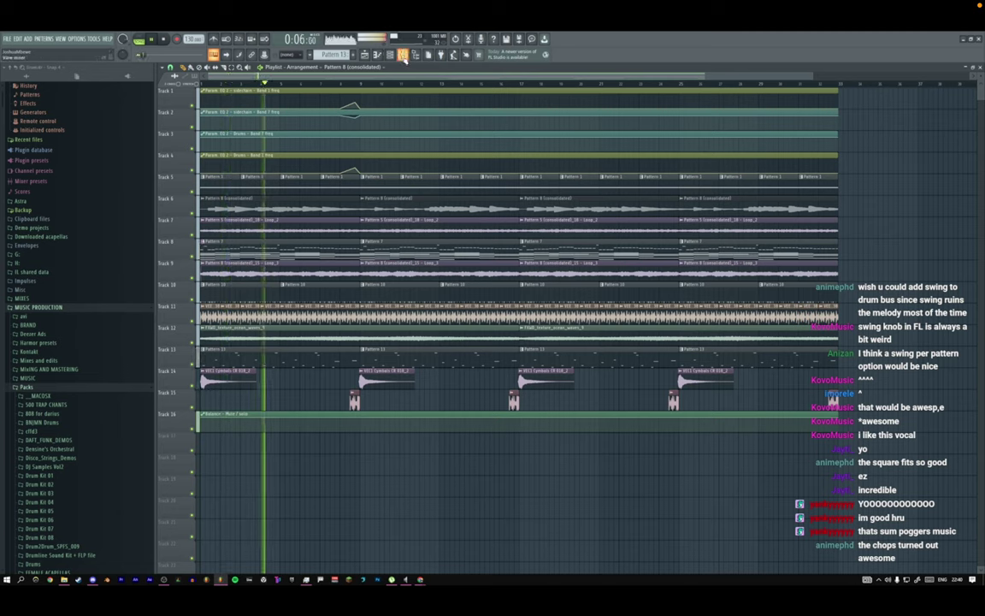
# Open Pattern 7, clone the Toxic Biohazard channel and replace the clone's instrument with Harmor.
pyautogui.doubleClick(318, 252)
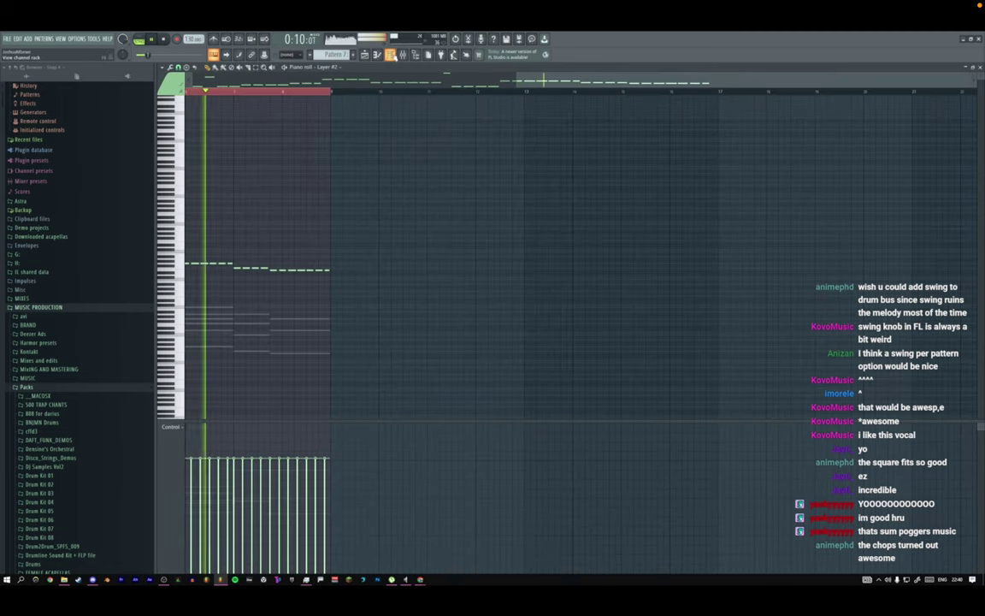
pyautogui.click(391, 55)
pyautogui.rightClick(287, 262)
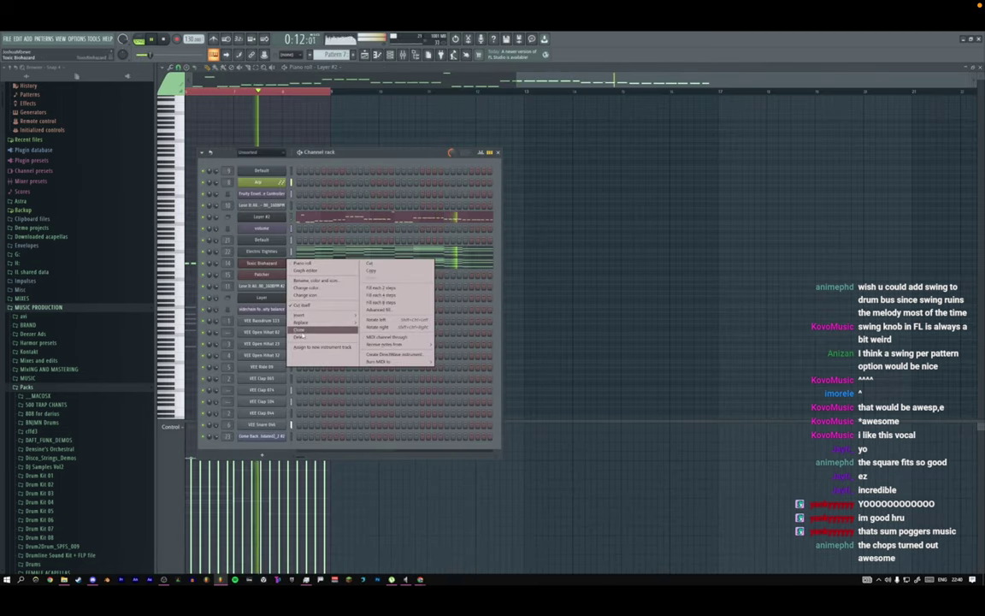
pyautogui.click(299, 330)
pyautogui.rightClick(287, 274)
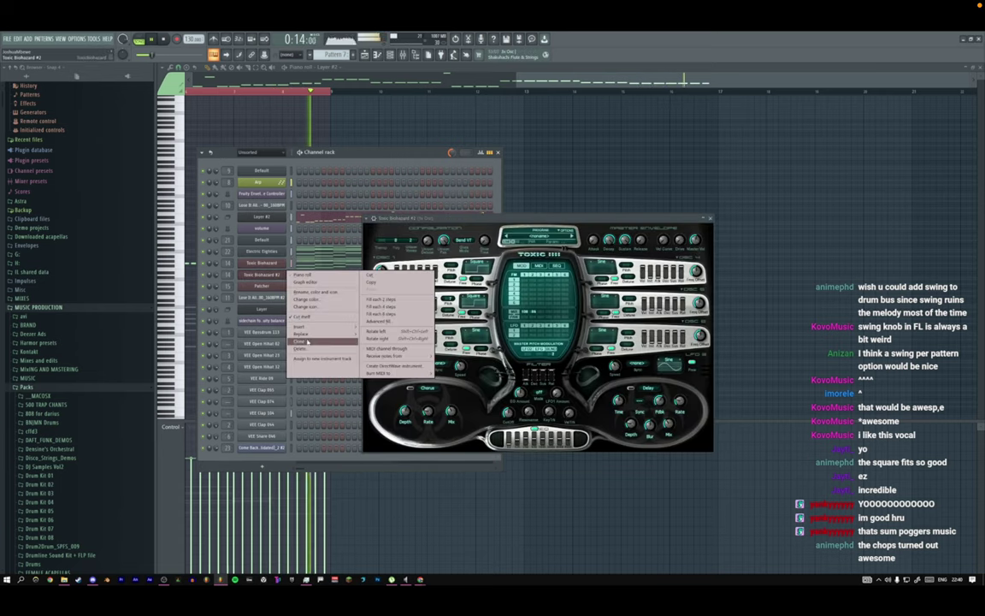
pyautogui.moveTo(306, 334)
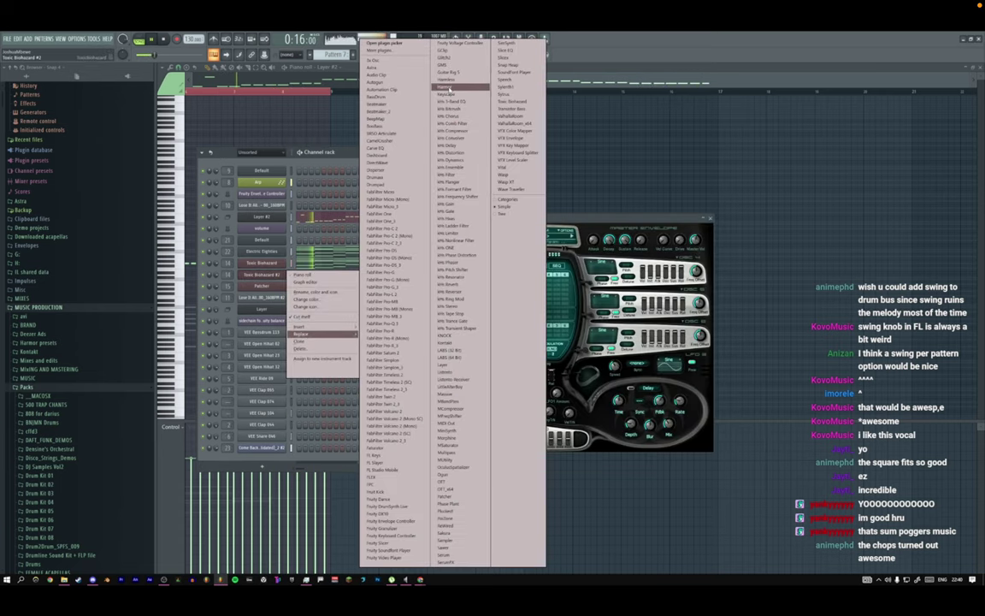
pyautogui.click(448, 86)
# Load the Default preset in the new Harmor channel and open its channel settings.
pyautogui.click(716, 219)
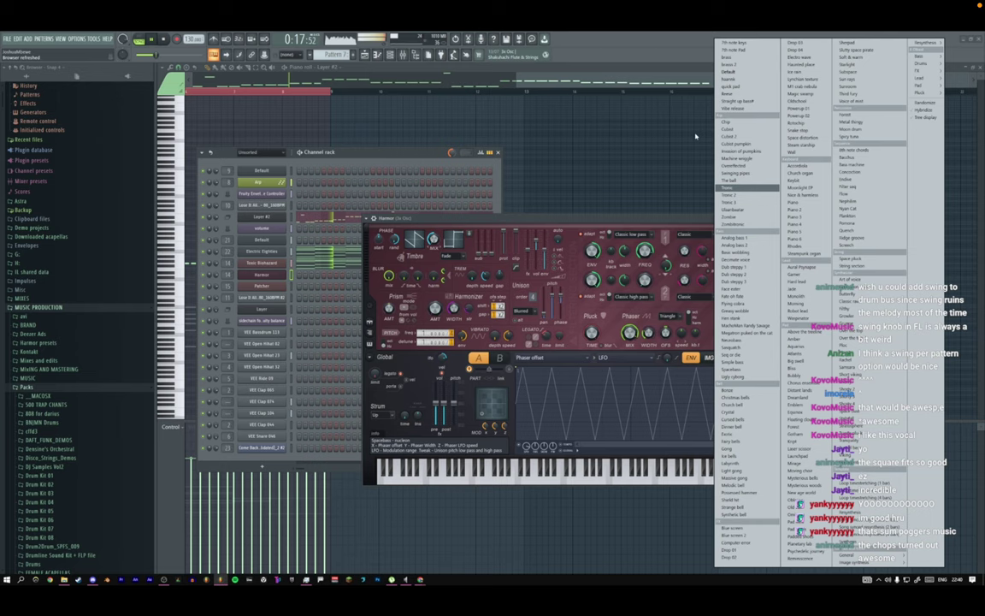
pyautogui.click(730, 78)
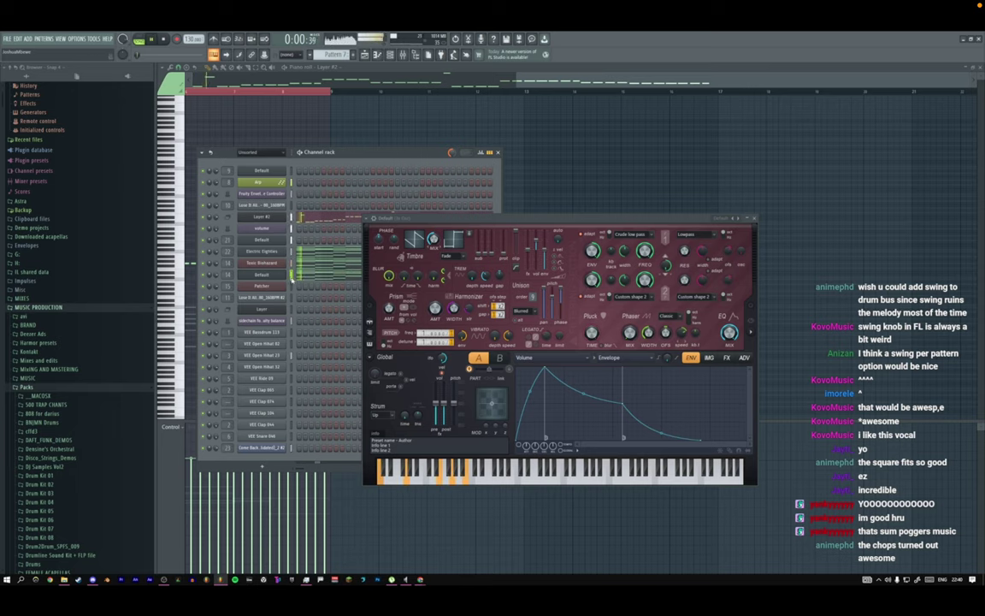
pyautogui.click(754, 219)
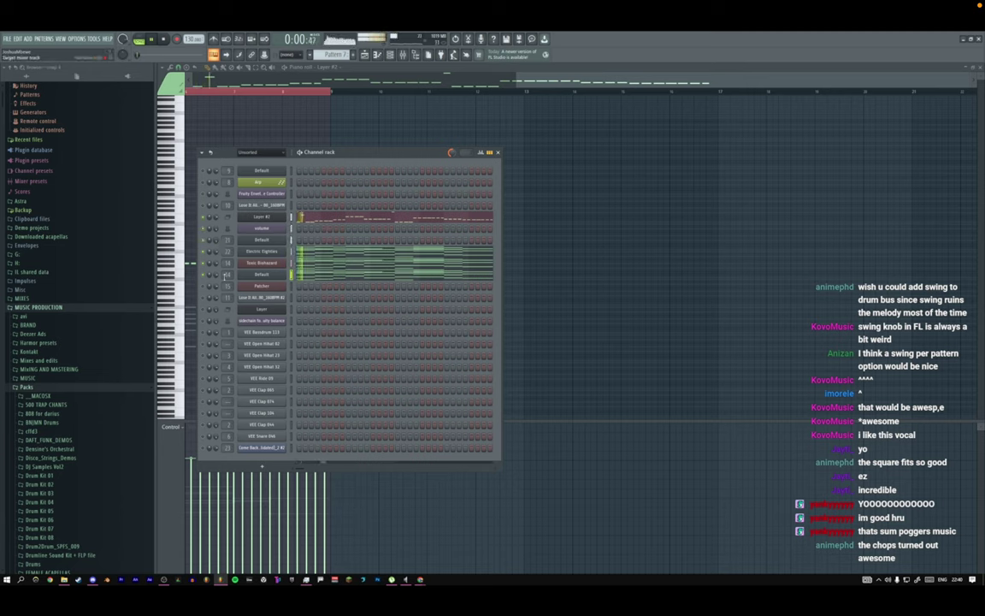
pyautogui.click(262, 273)
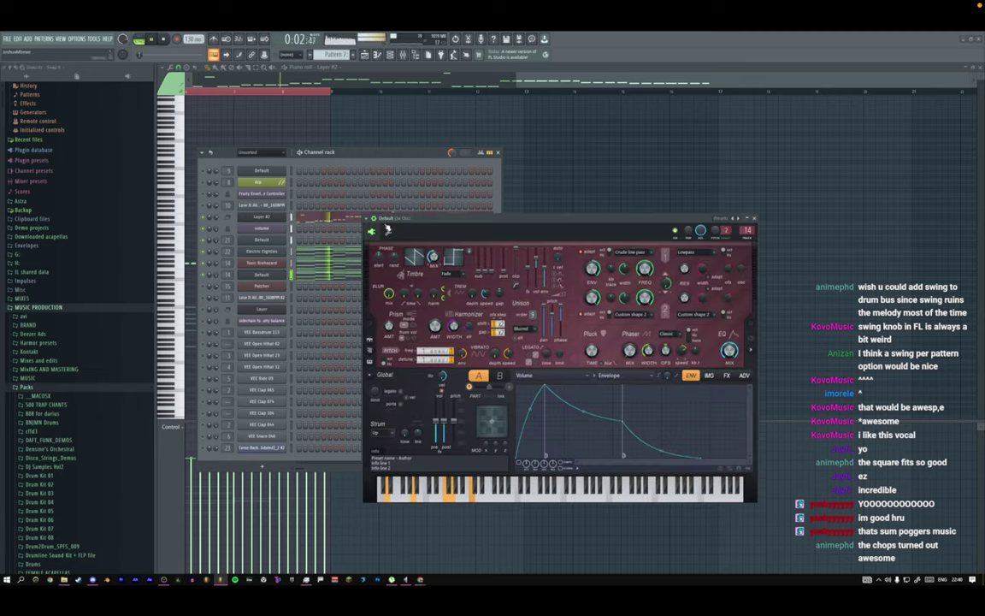
# Set the phaser type of the new Harmor channel to Deeper and close the plugin window.
pyautogui.click(389, 232)
pyautogui.click(373, 232)
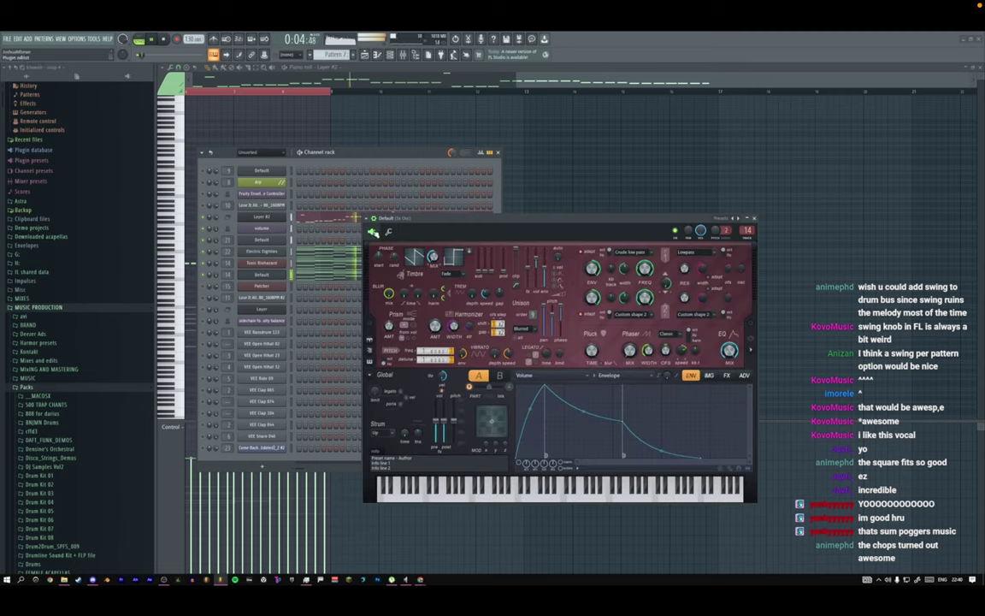
pyautogui.click(390, 233)
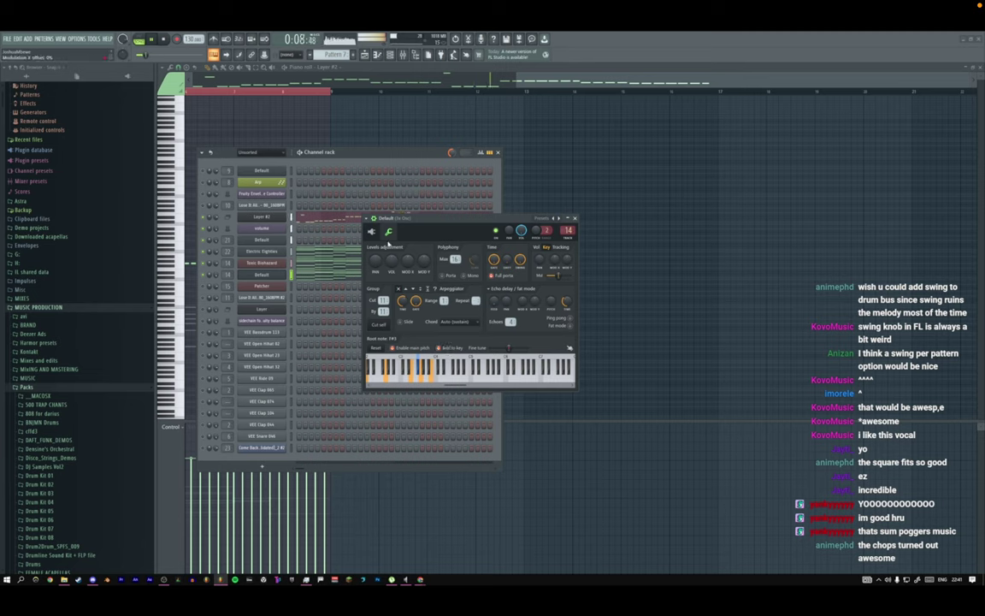
pyautogui.click(373, 232)
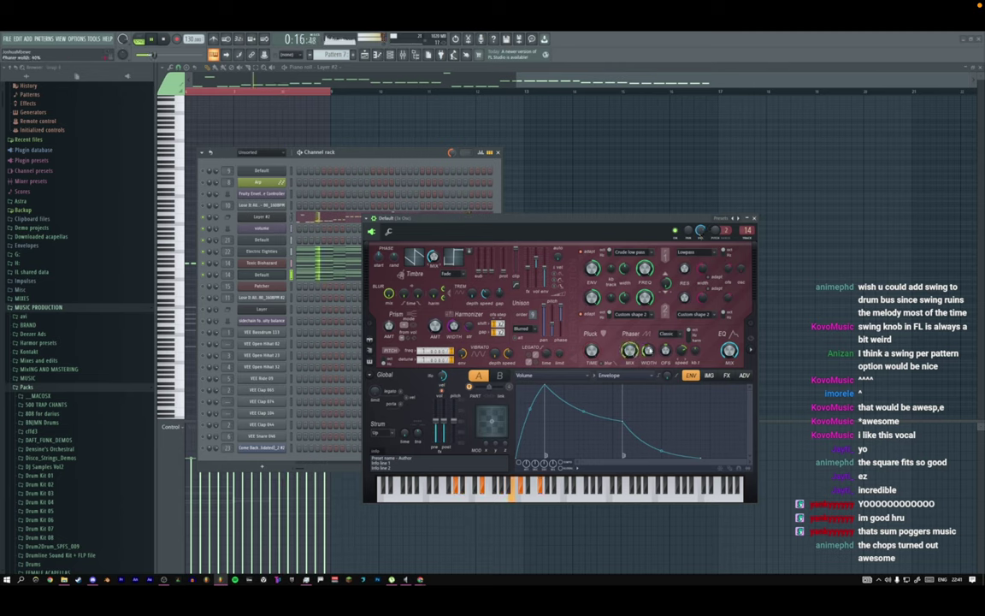
pyautogui.click(666, 333)
pyautogui.click(675, 362)
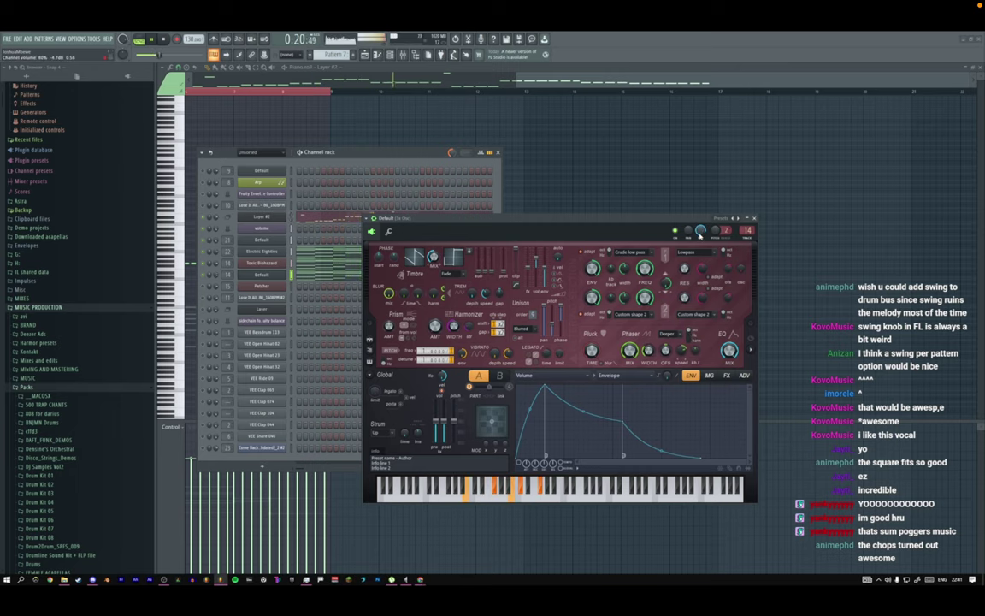
pyautogui.click(753, 219)
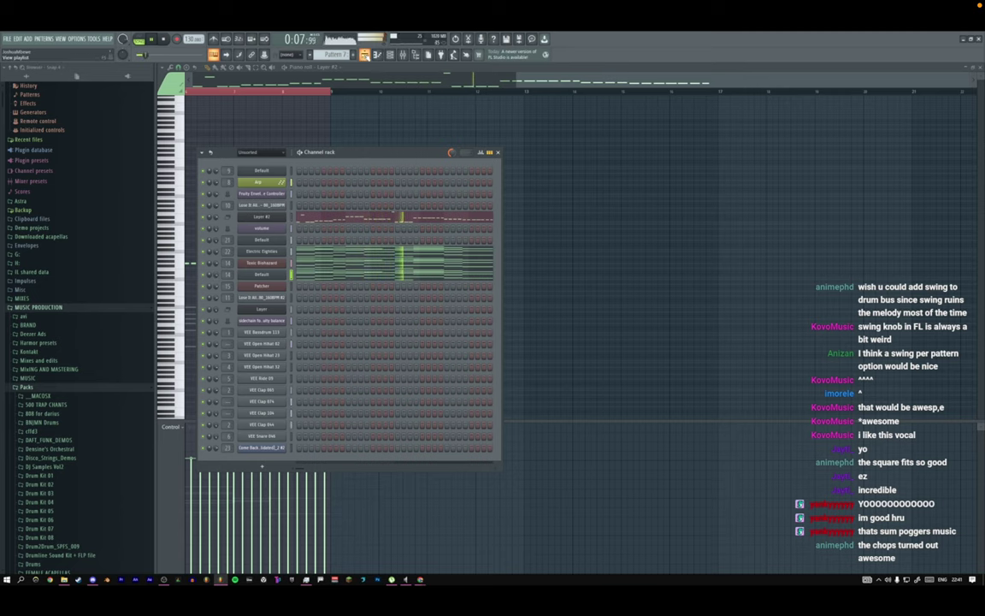
# Return to the playlist and save the project as "virtual riot type house idk".
pyautogui.click(366, 56)
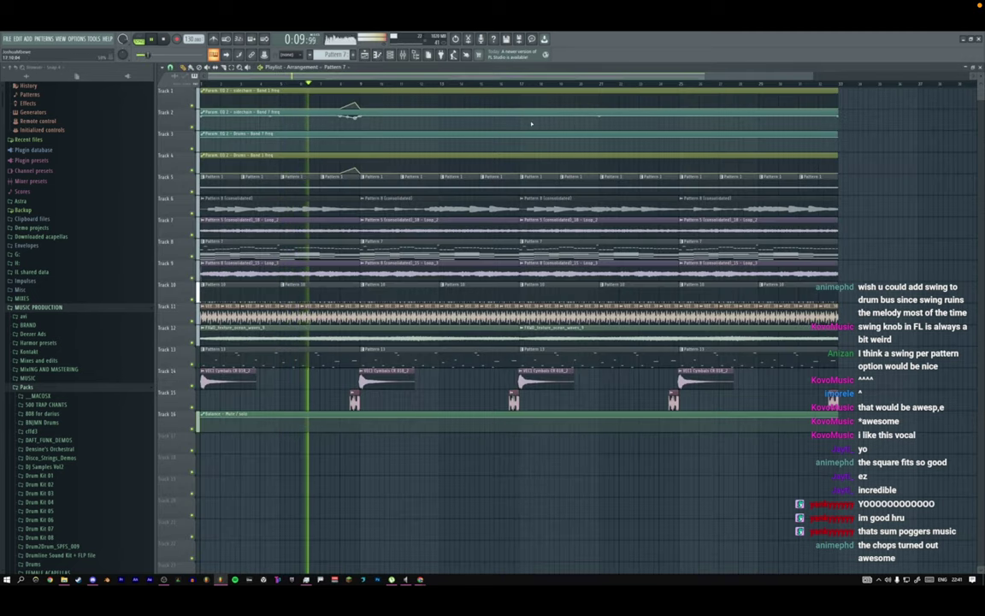
pyautogui.hotkey('ctrl', 's')
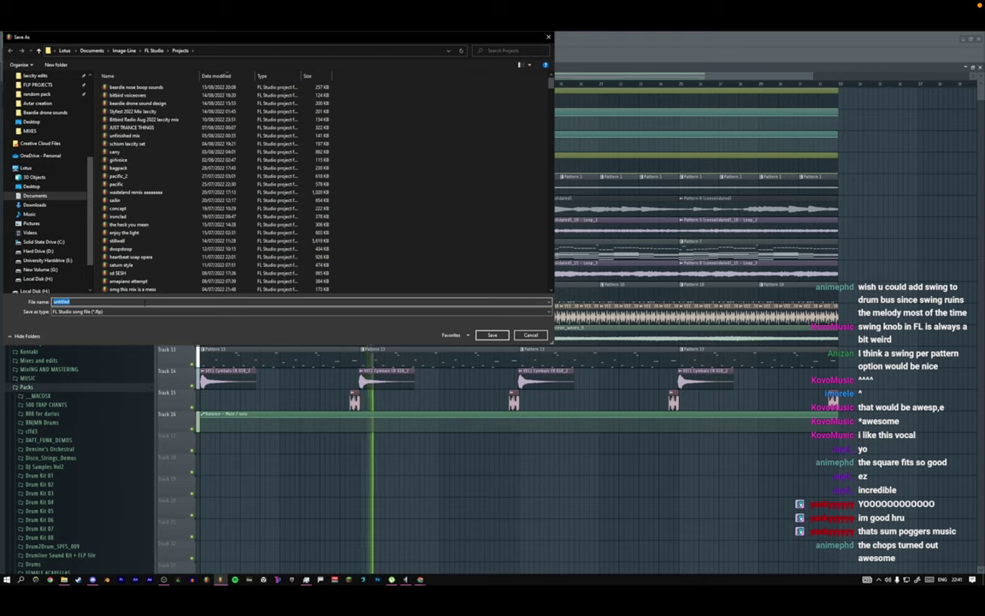
pyautogui.write('house')
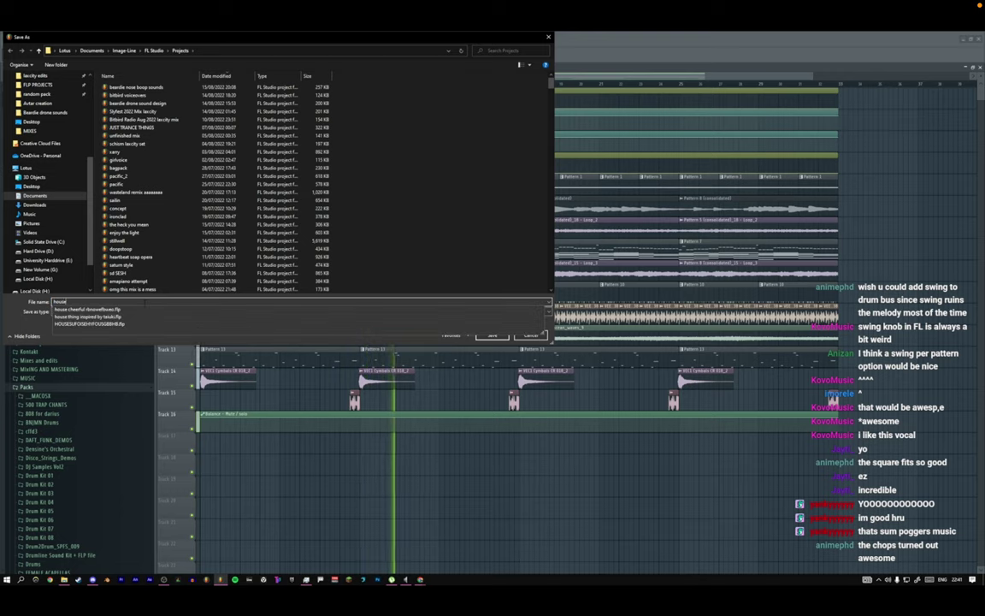
pyautogui.press('BackSpace')
pyautogui.press('BackSpace')
pyautogui.press('BackSpace')
pyautogui.press('BackSpace')
pyautogui.press('BackSpace')
pyautogui.write('vi')
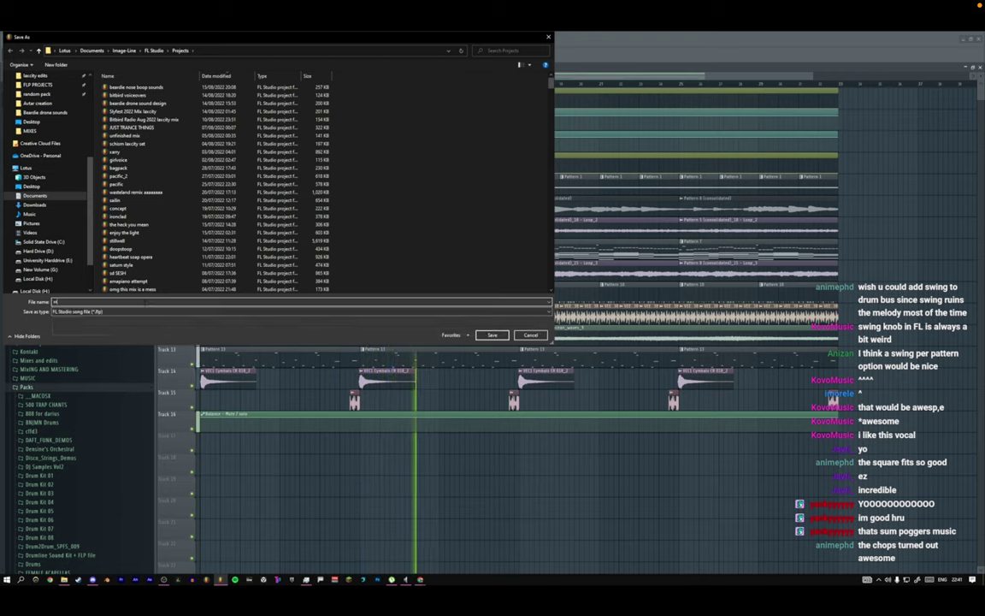
pyautogui.write('rtual riot ty')
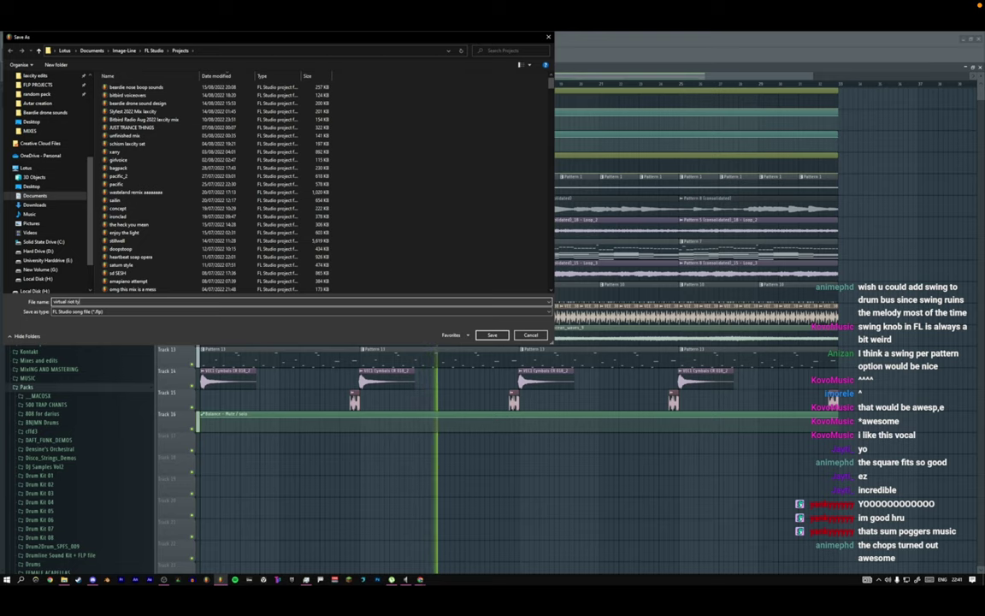
pyautogui.write('pe house id')
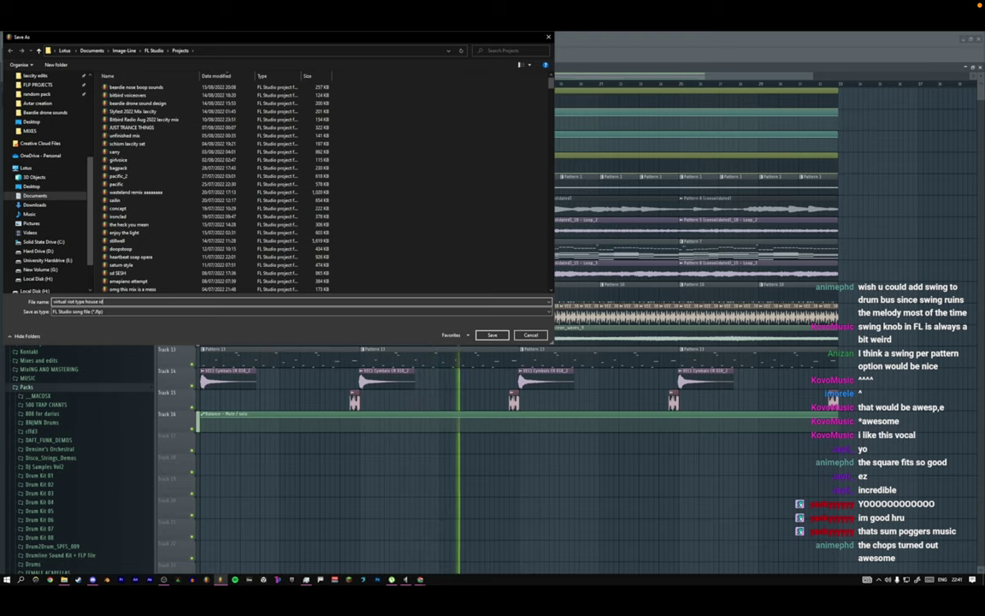
pyautogui.write('k')
pyautogui.press('Return')
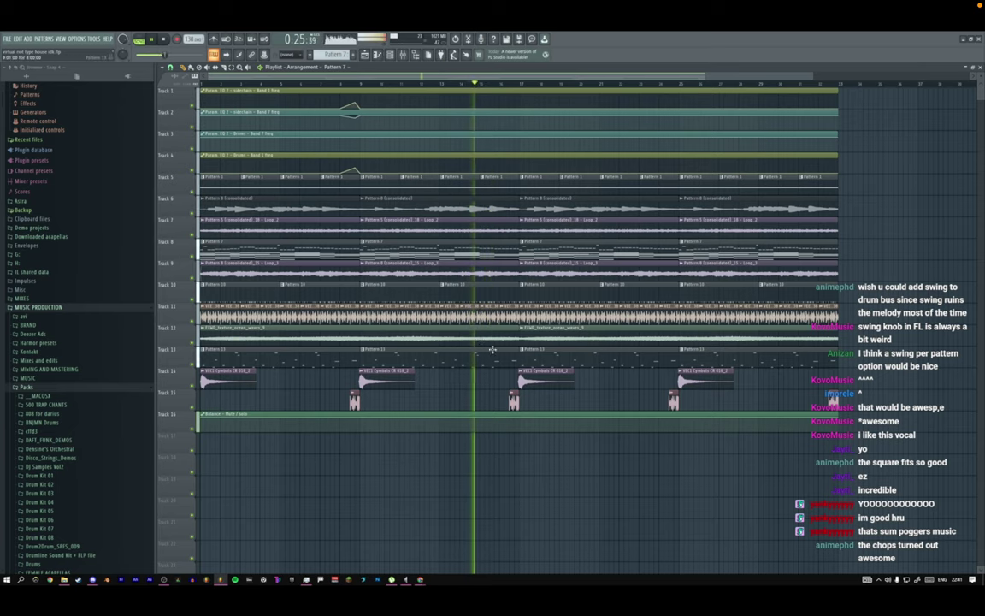
# Insert an empty playlist track above the Pattern 10 track and place a Pattern 14 clip on it at bar 15.
pyautogui.rightClick(180, 284)
pyautogui.click(180, 295)
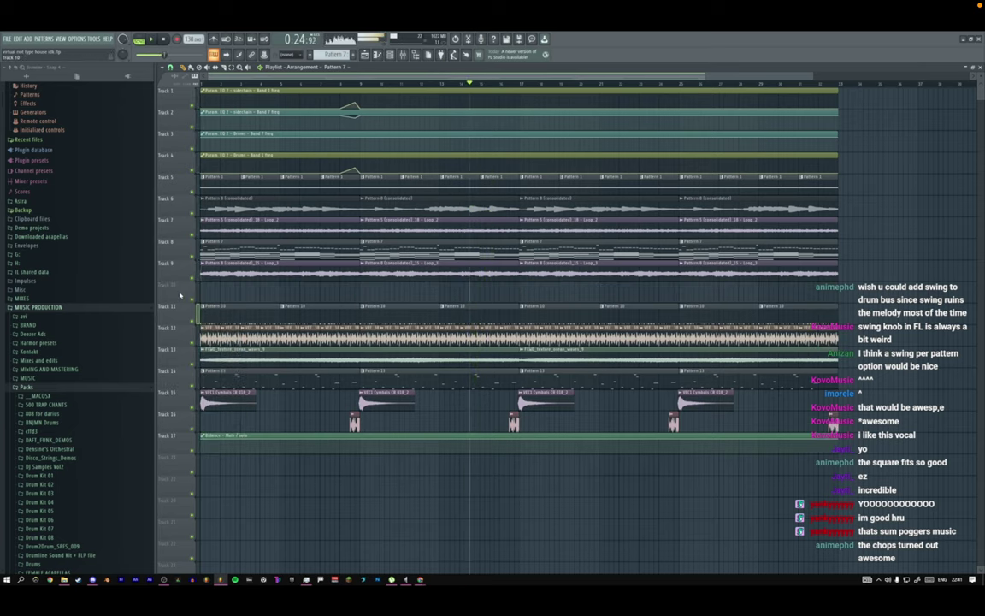
pyautogui.press('space')
pyautogui.click(489, 293)
pyautogui.press('space')
pyautogui.press('space')
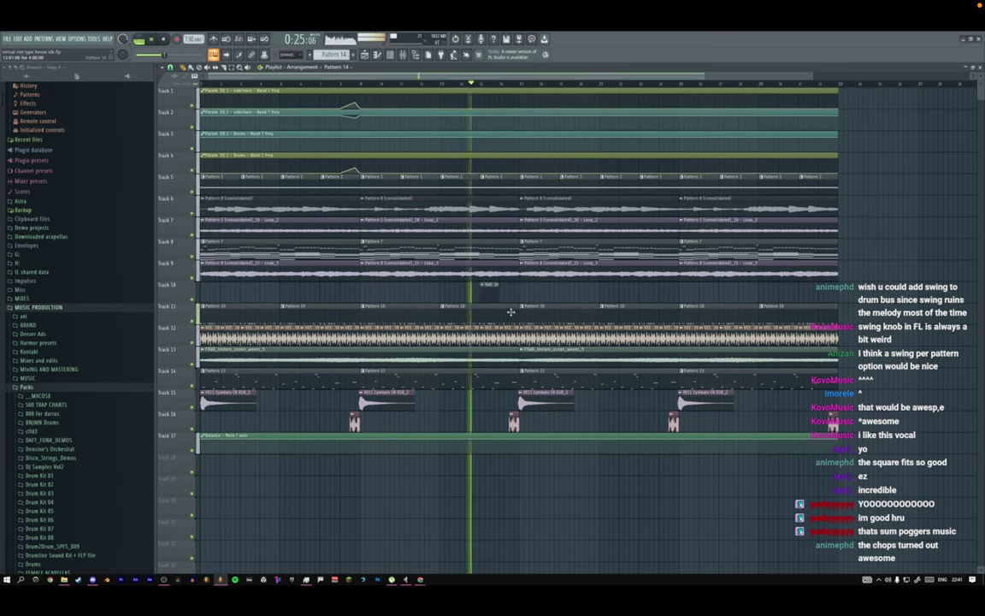
# Fill every fourth step of the Layer channel in Pattern 14.
pyautogui.press('F6')
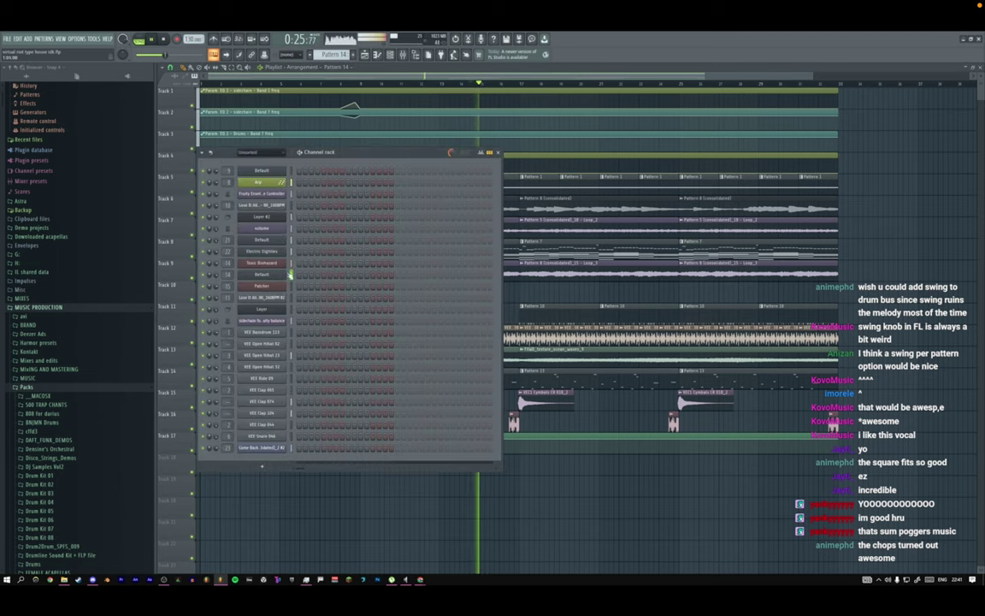
pyautogui.rightClick(287, 306)
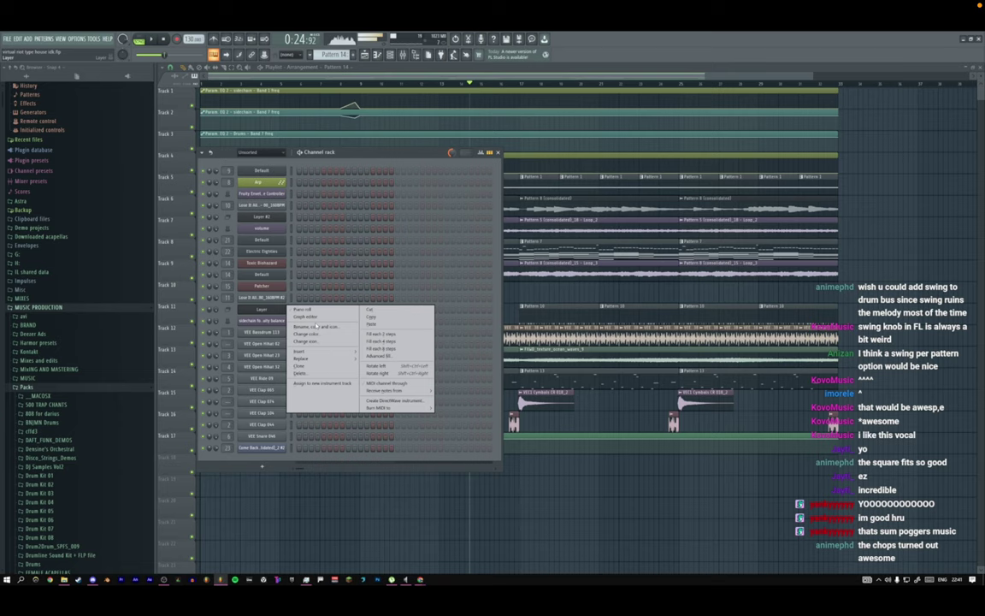
pyautogui.click(392, 341)
# Duplicate the Pattern 14 clip to bar 16, trim the copy to half a bar and remove the Pattern 10 clips from bar 15 onward.
pyautogui.moveTo(532, 301); pyautogui.dragTo(488, 300)
pyautogui.hotkey('ctrl', 'b')
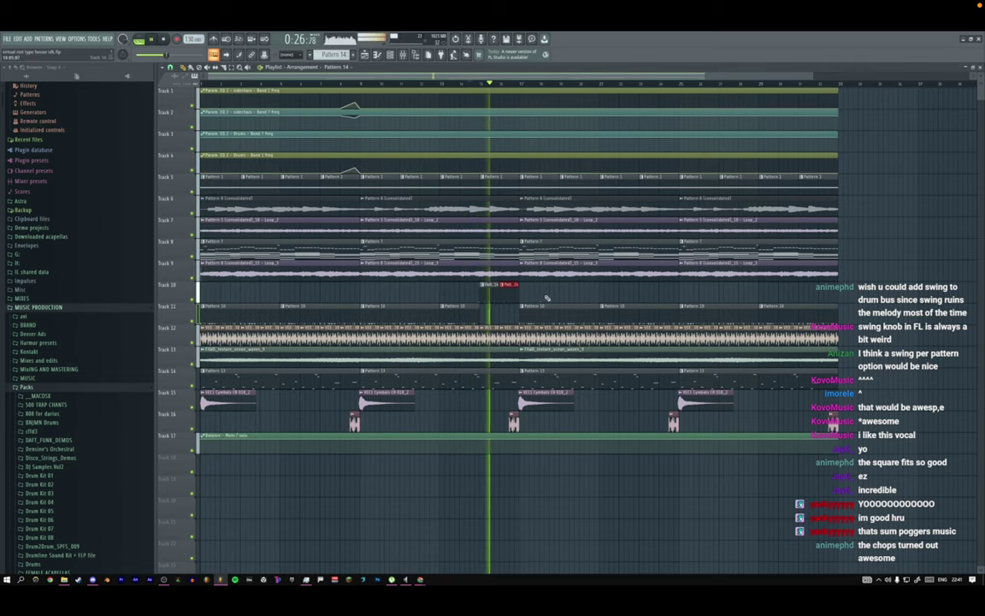
pyautogui.moveTo(572, 291); pyautogui.dragTo(223, 313)
pyautogui.keyDown('ctrl'); pyautogui.click(522, 306); pyautogui.keyUp('ctrl')
pyautogui.press('space')
pyautogui.press('space')
pyautogui.moveTo(519, 299); pyautogui.dragTo(514, 297)
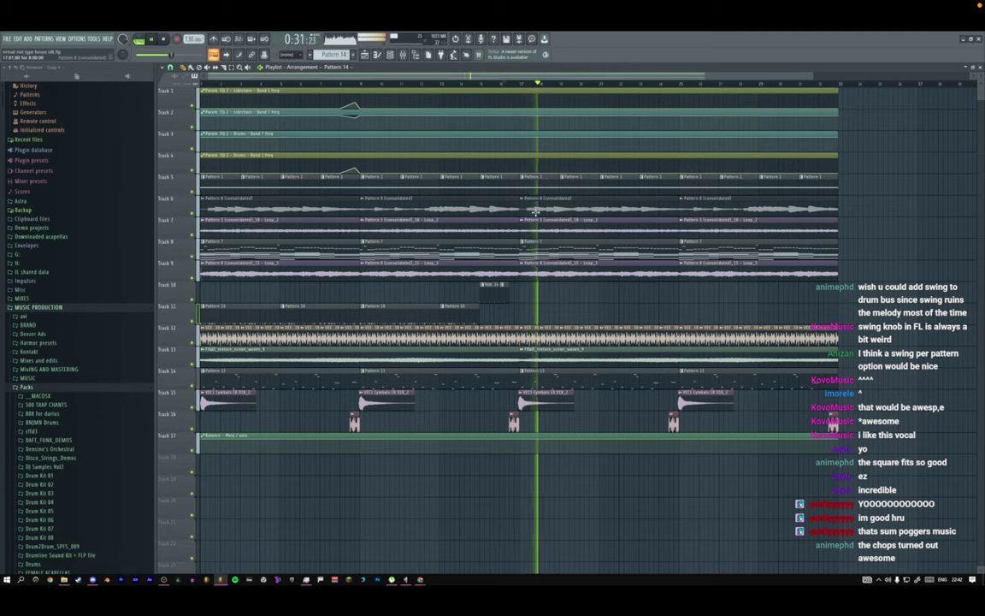
# Add points to the EQ 2 sidechain Band 1 freq automation to form a rise and fall from bar 17 to bar 19.
pyautogui.click(515, 84)
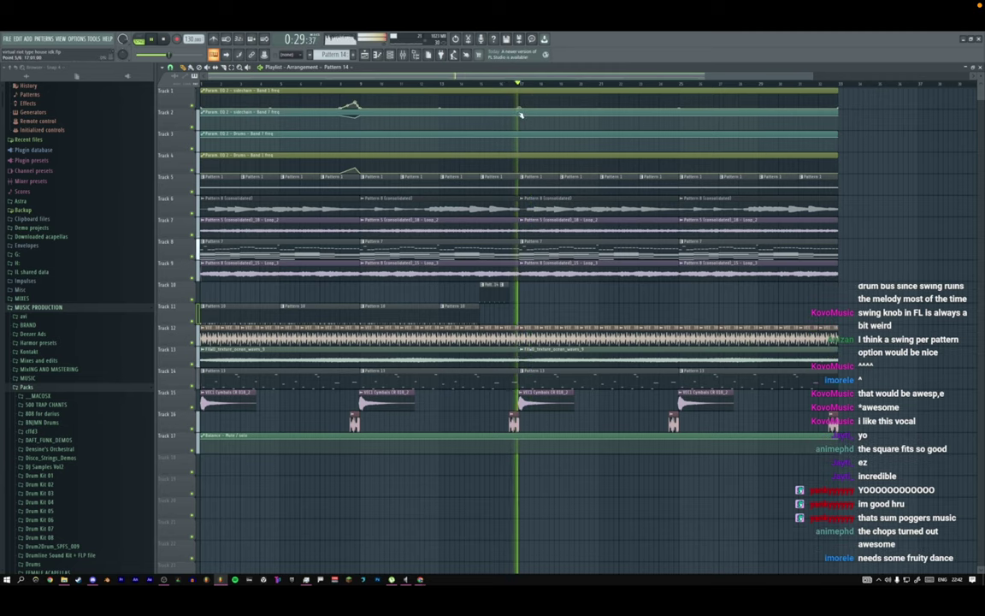
pyautogui.rightClick(541, 101)
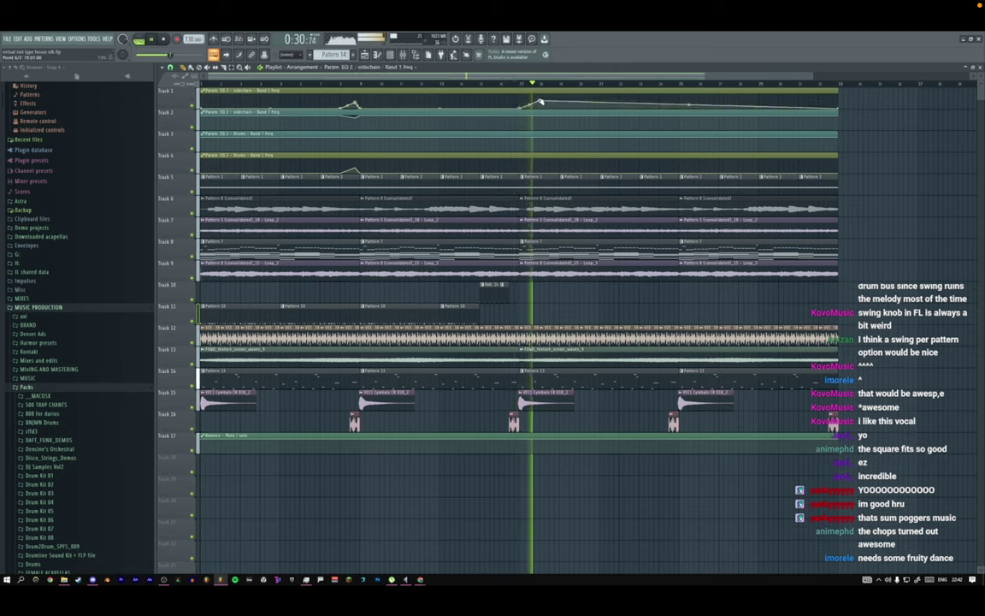
pyautogui.rightClick(557, 103)
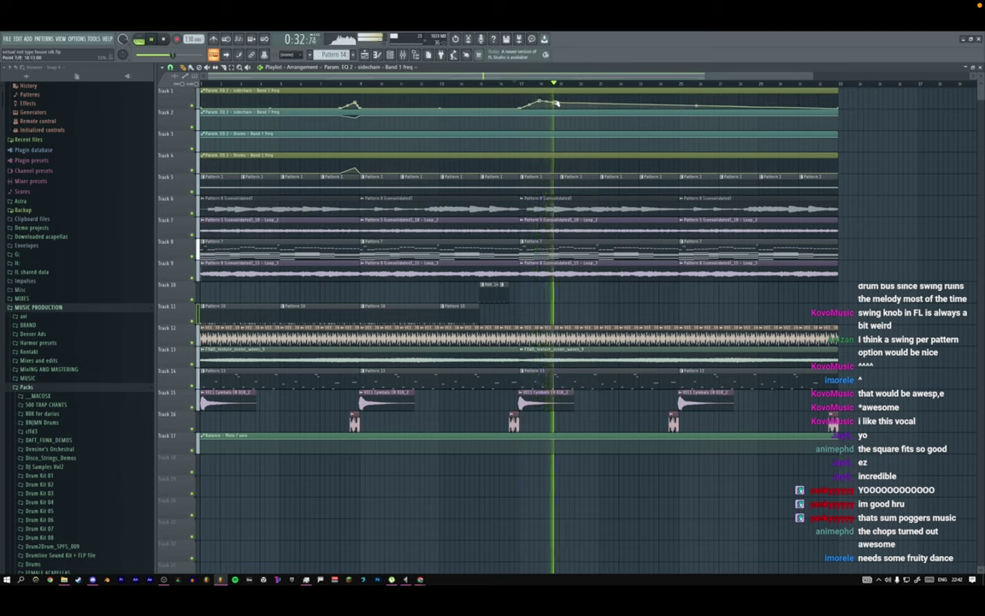
pyautogui.moveTo(557, 102); pyautogui.dragTo(561, 112)
# Duplicate the first 16 bars of the Pattern 14 and Pattern 10 tracks so they repeat from bar 17.
pyautogui.click(512, 84)
pyautogui.moveTo(510, 290); pyautogui.dragTo(215, 316)
pyautogui.hotkey('ctrl', 'b')
pyautogui.keyDown('ctrl'); pyautogui.click(551, 301); pyautogui.keyUp('ctrl')
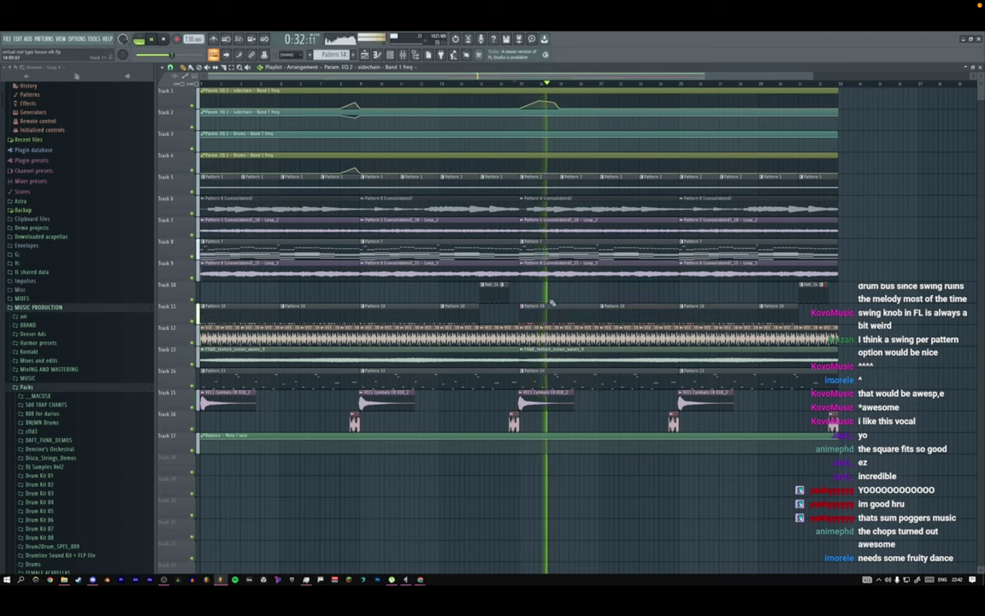
# Trim the start of the Pattern 10 clip at bar 17 to bar 19 and dip the sidechain Band 7 freq automation over bars 17 to 19.
pyautogui.moveTo(521, 314); pyautogui.dragTo(559, 312)
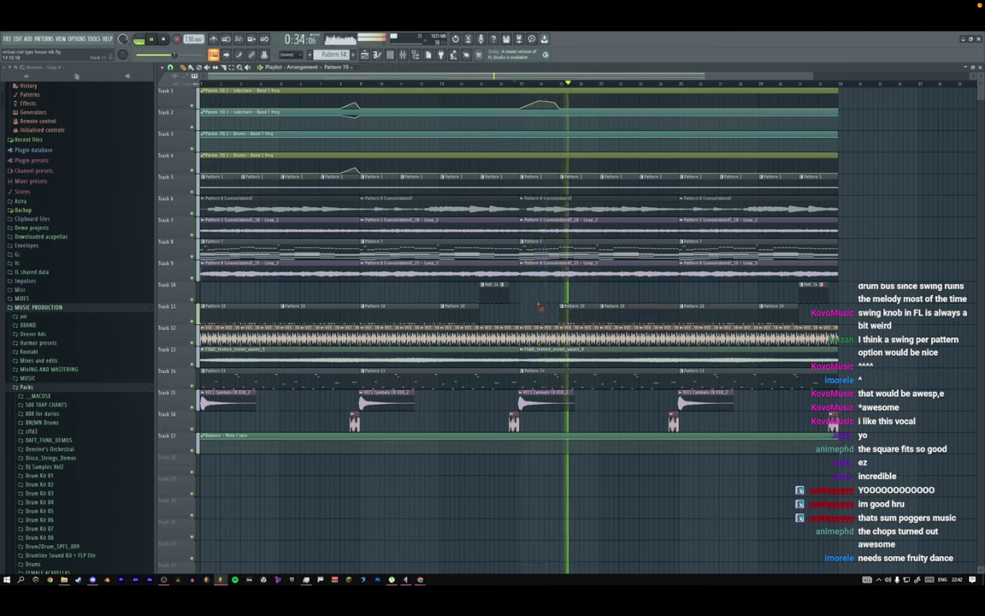
pyautogui.click(519, 112)
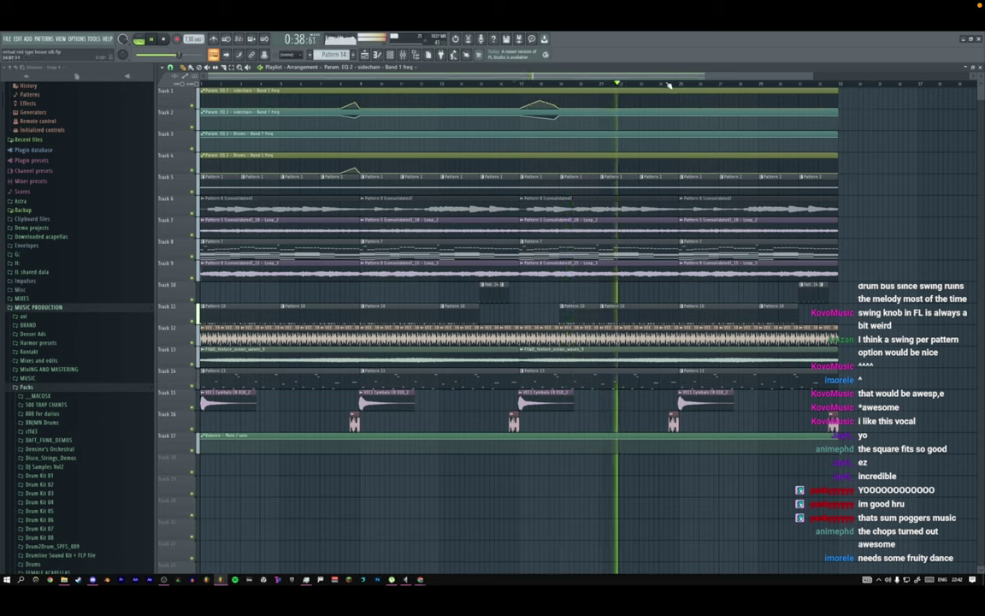
# Add Fruity Dance, lower its Blend to minimum, set the dance move to Waving and close its window.
pyautogui.click(27, 39)
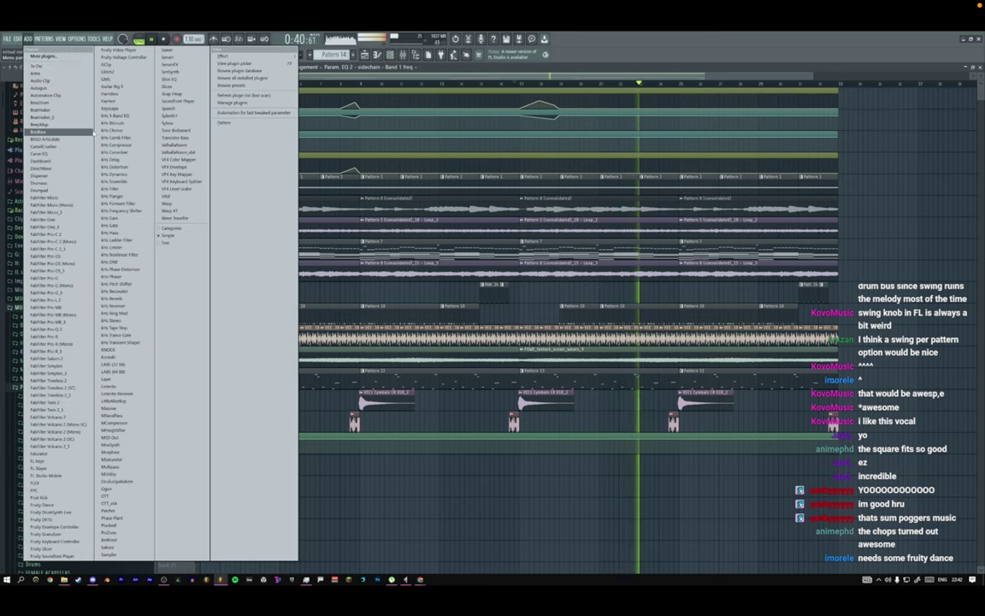
pyautogui.click(51, 504)
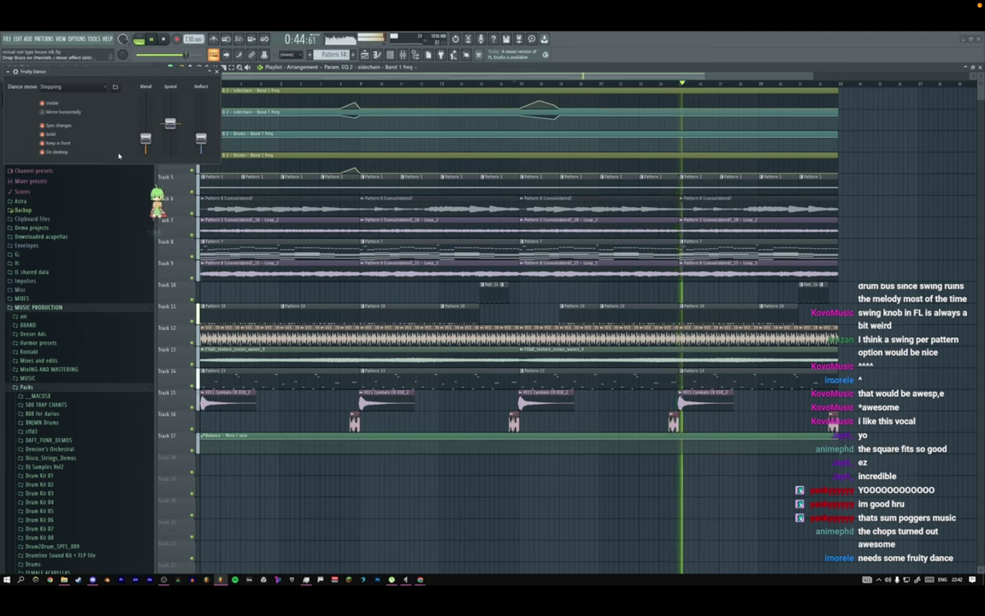
pyautogui.moveTo(145, 139); pyautogui.dragTo(146, 153)
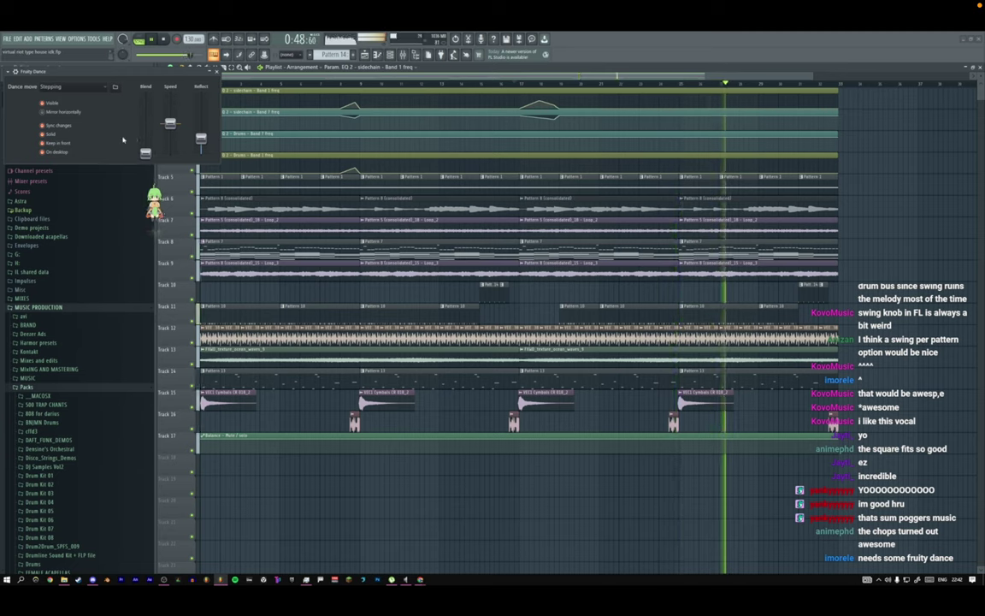
pyautogui.click(62, 86)
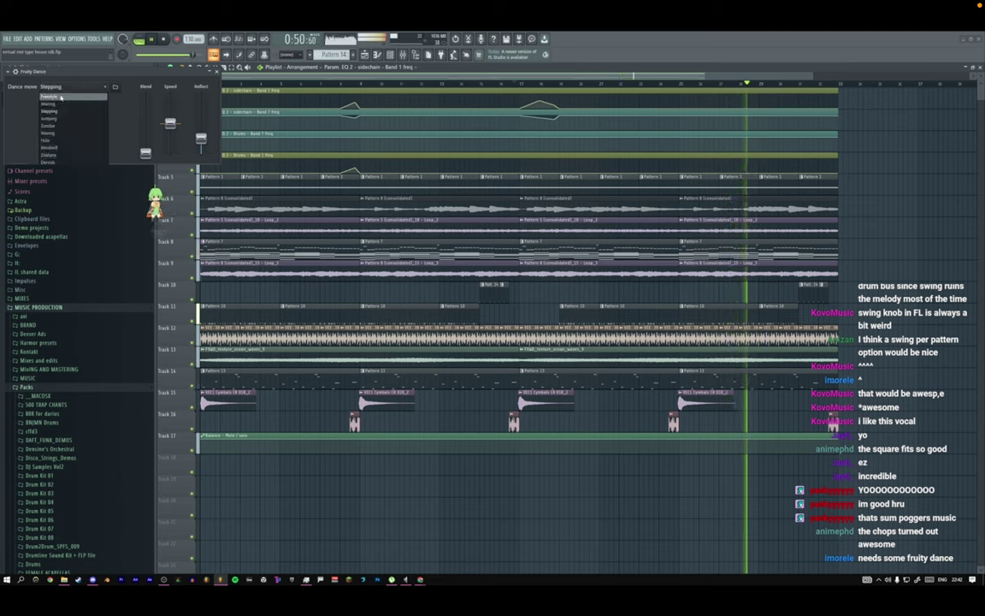
pyautogui.click(53, 133)
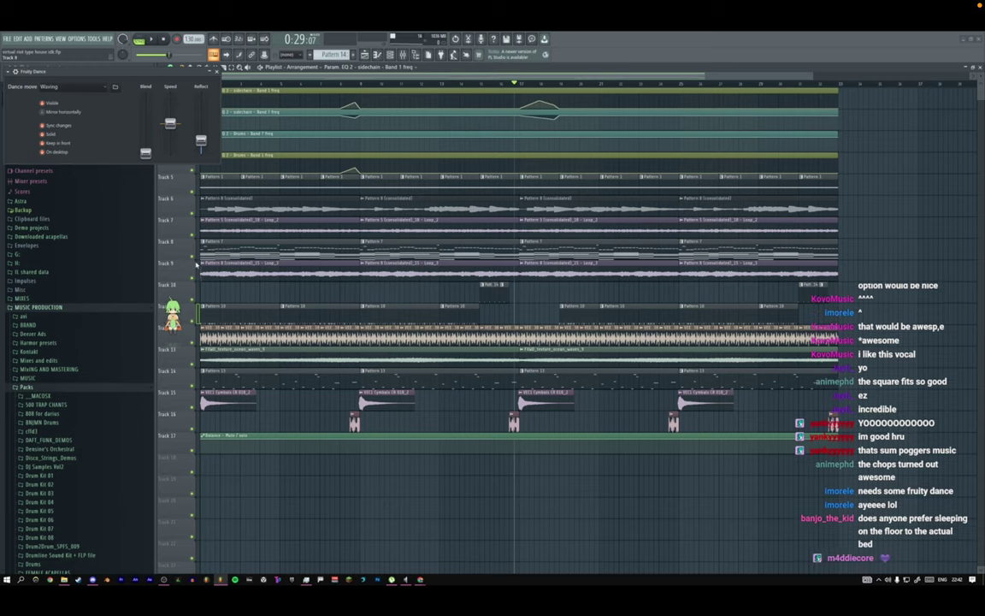
pyautogui.click(217, 71)
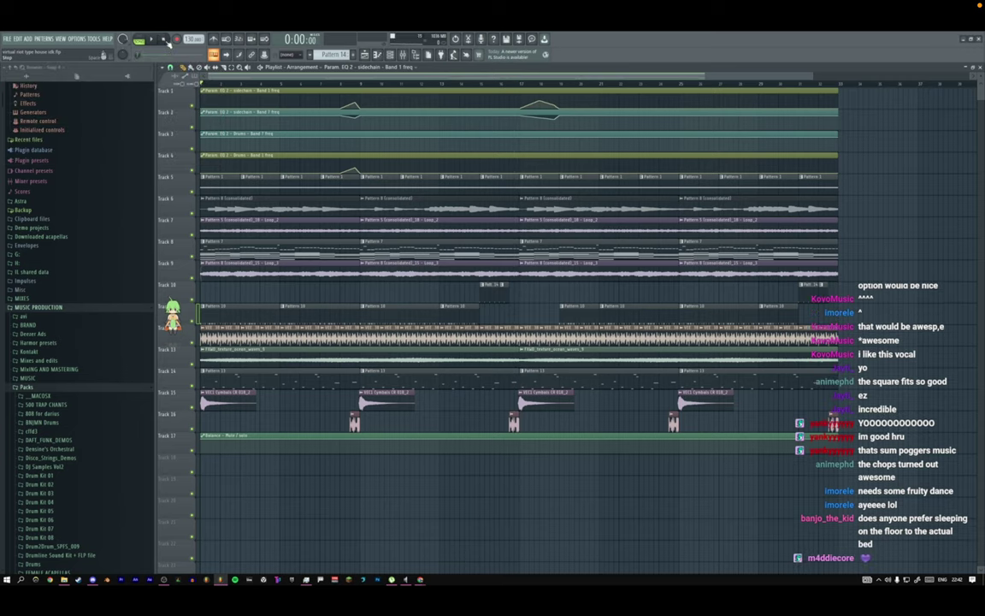
# Insert a Harmless channel above Fruity Dance in the channel rack and show the plugin's credits.
pyautogui.press('space')
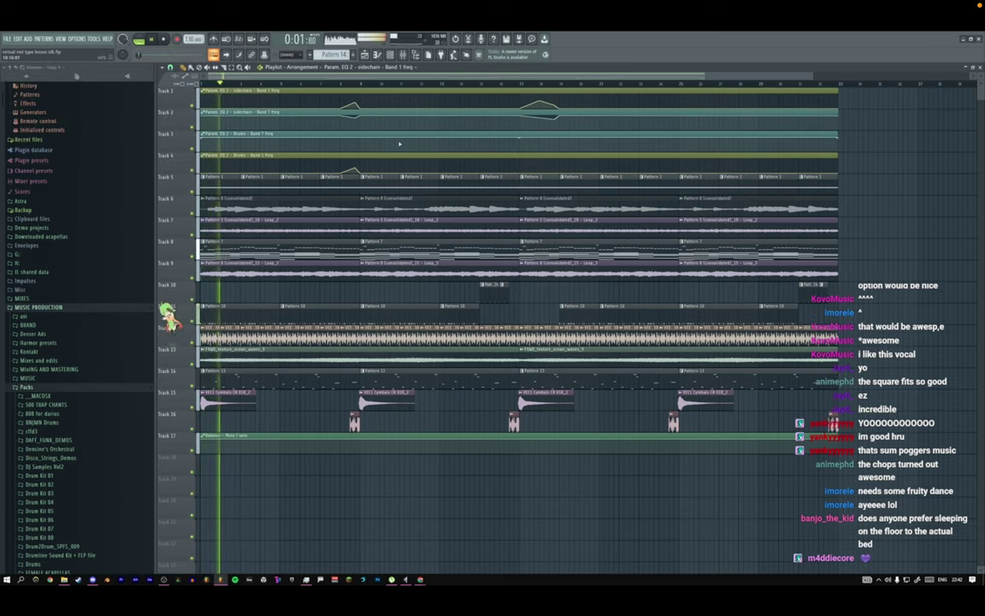
pyautogui.press('F5')
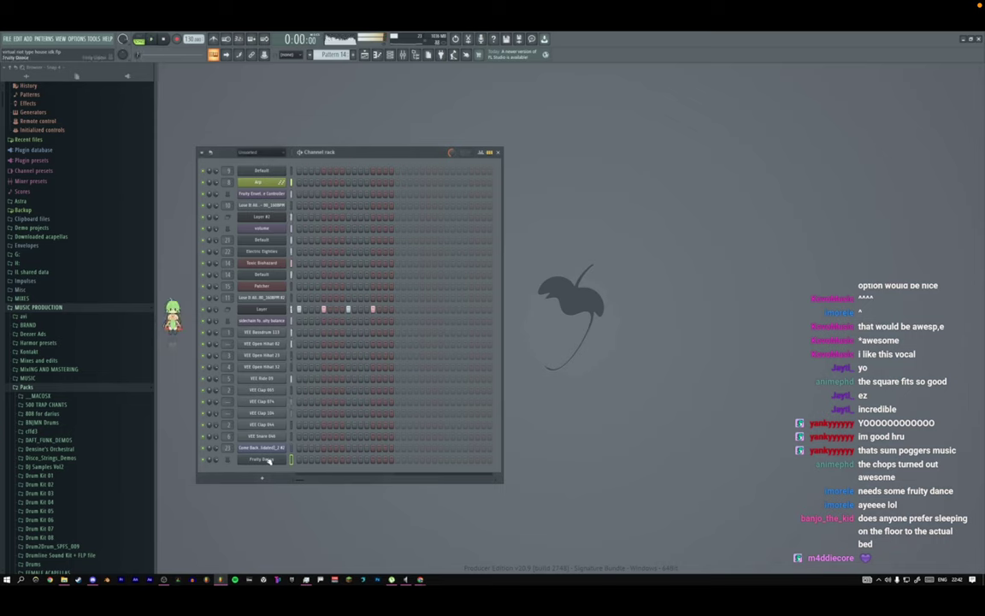
pyautogui.rightClick(269, 462)
pyautogui.moveTo(312, 514)
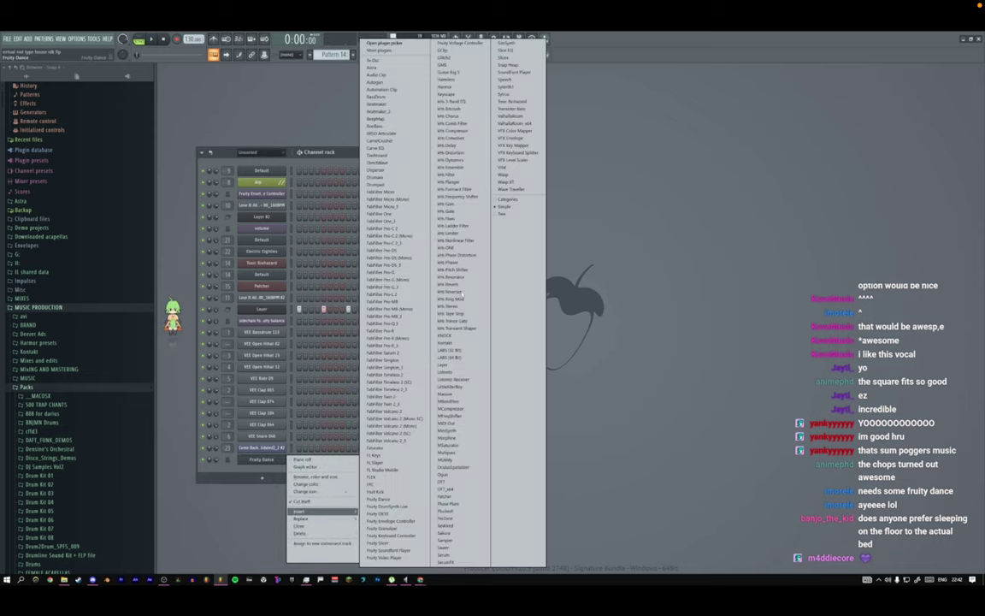
pyautogui.click(447, 81)
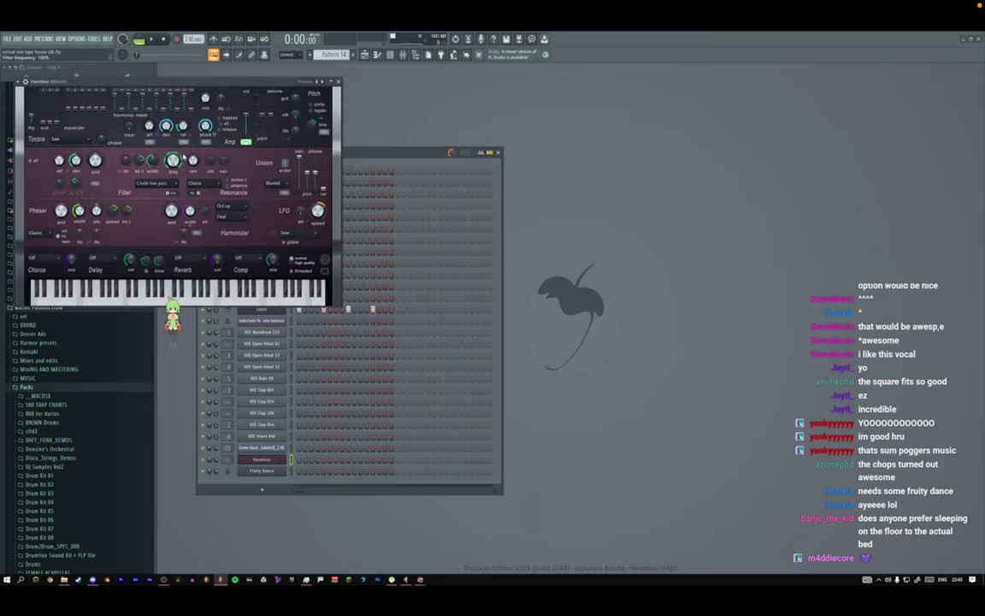
pyautogui.click(325, 260)
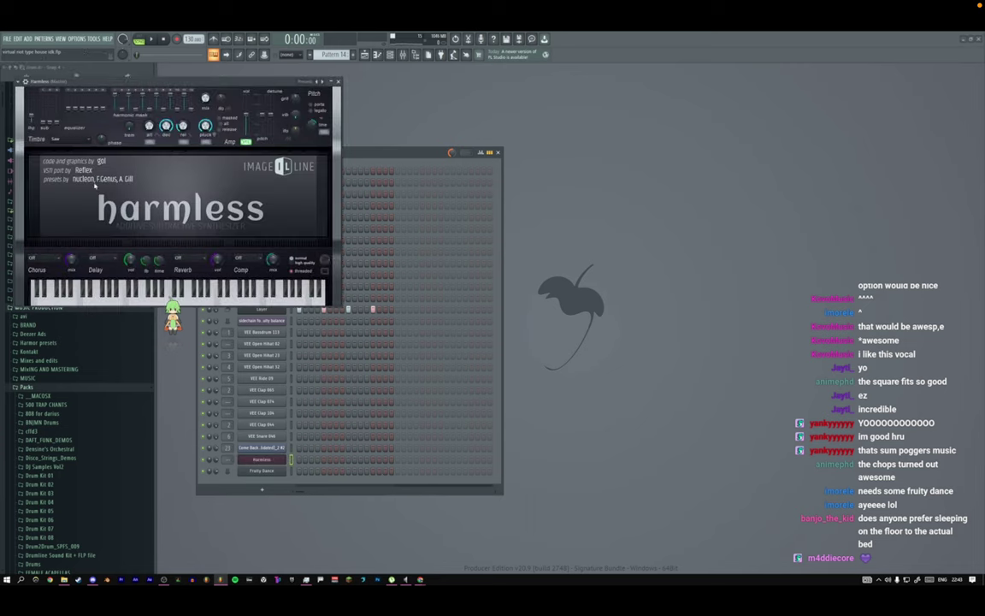
# Close Harmless, replace its channel with Harmor and show the Harmor credits before returning to the synth controls.
pyautogui.click(248, 203)
pyautogui.click(338, 81)
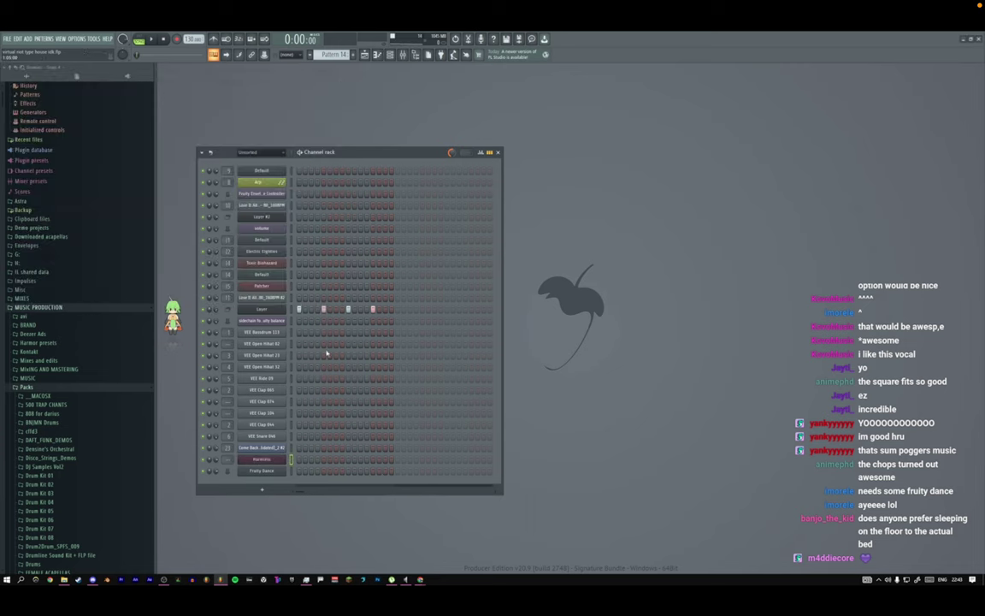
pyautogui.rightClick(284, 459)
pyautogui.moveTo(325, 520)
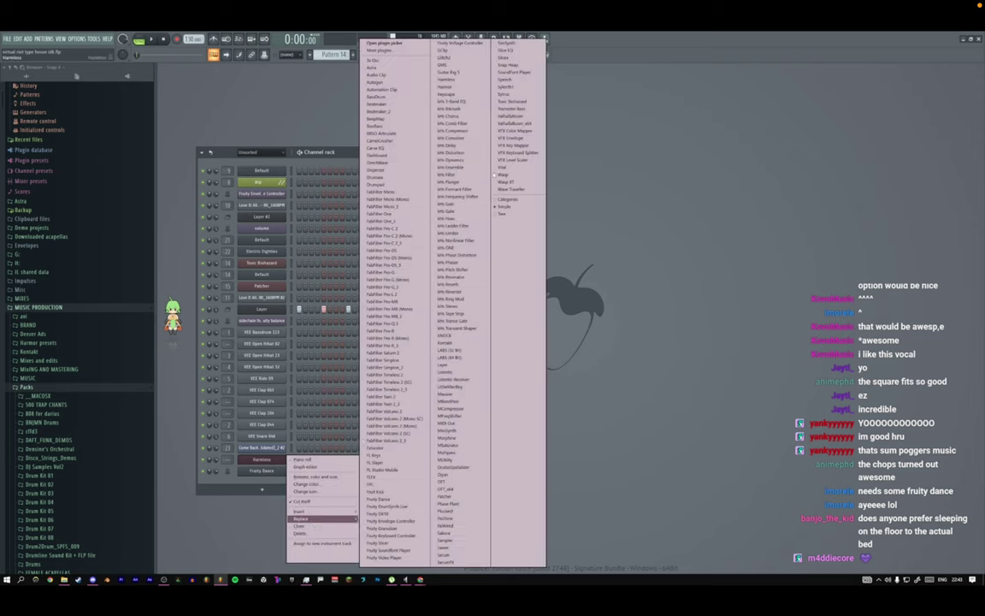
pyautogui.click(446, 88)
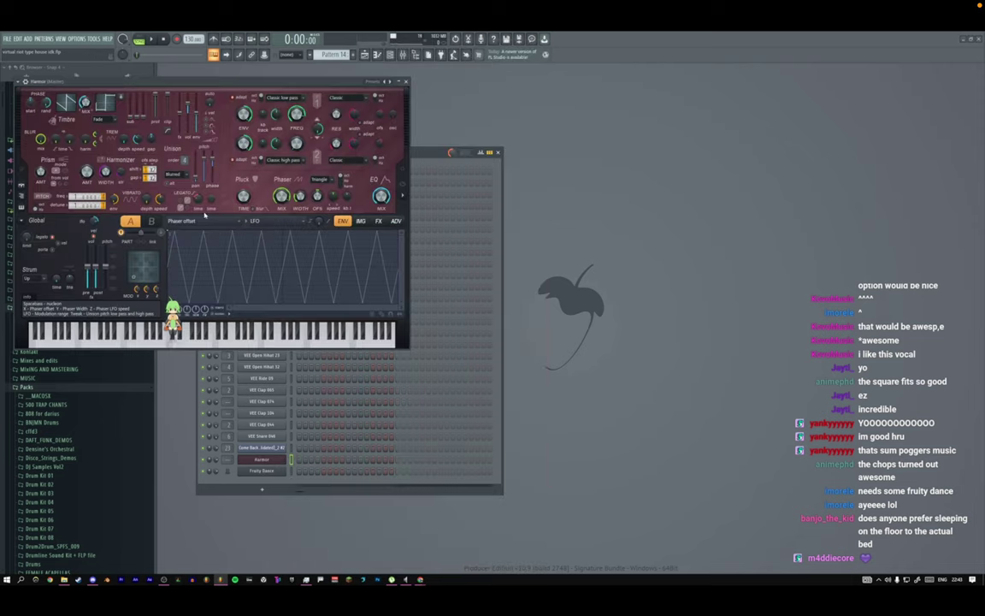
pyautogui.click(22, 186)
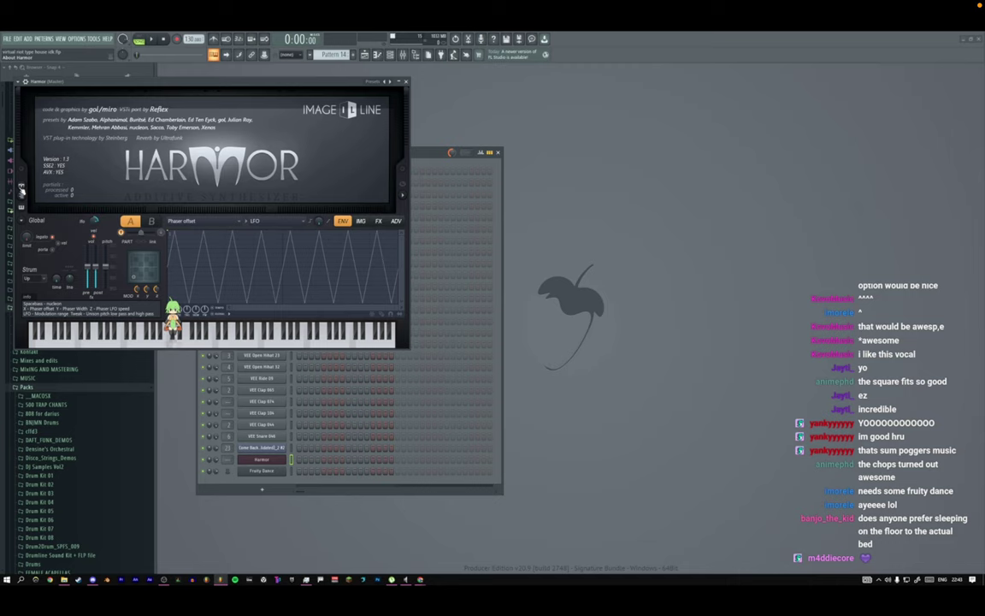
pyautogui.click(22, 187)
pyautogui.click(22, 187)
pyautogui.click(21, 188)
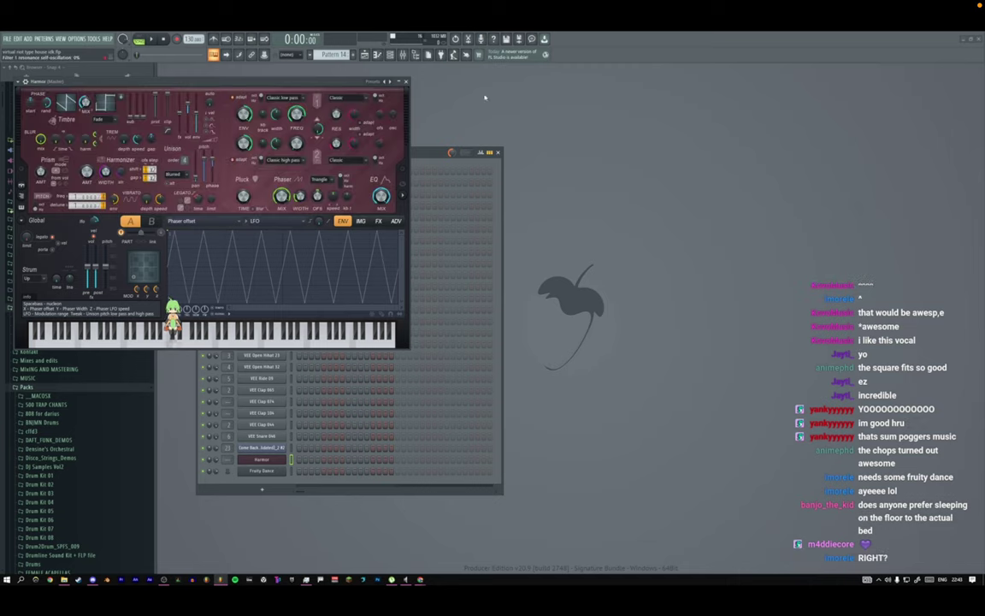
# Close Harmor and delete its channel above Fruity Dance from the channel rack.
pyautogui.click(406, 82)
pyautogui.rightClick(282, 459)
pyautogui.click(323, 528)
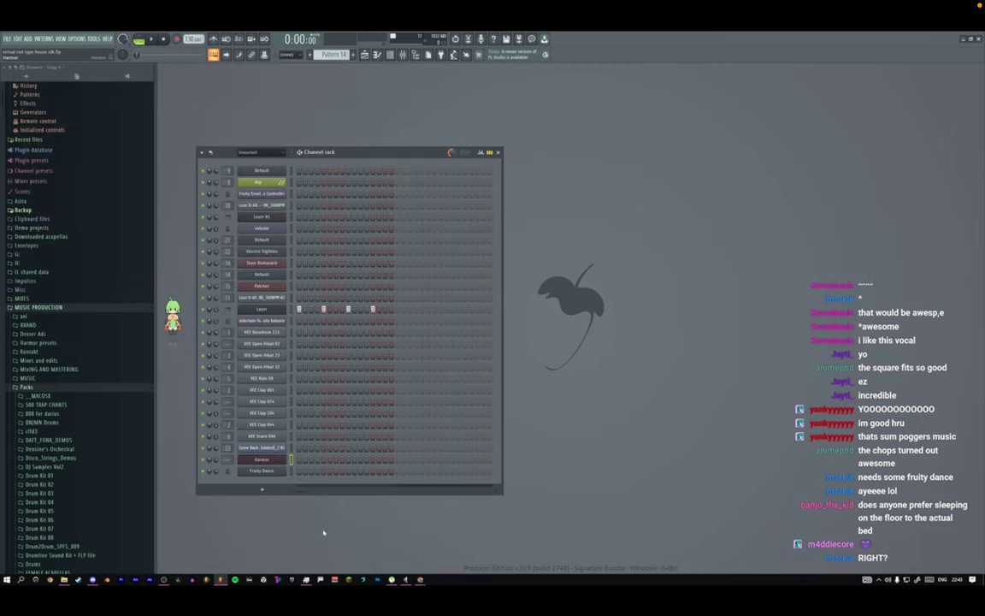
pyautogui.click(518, 331)
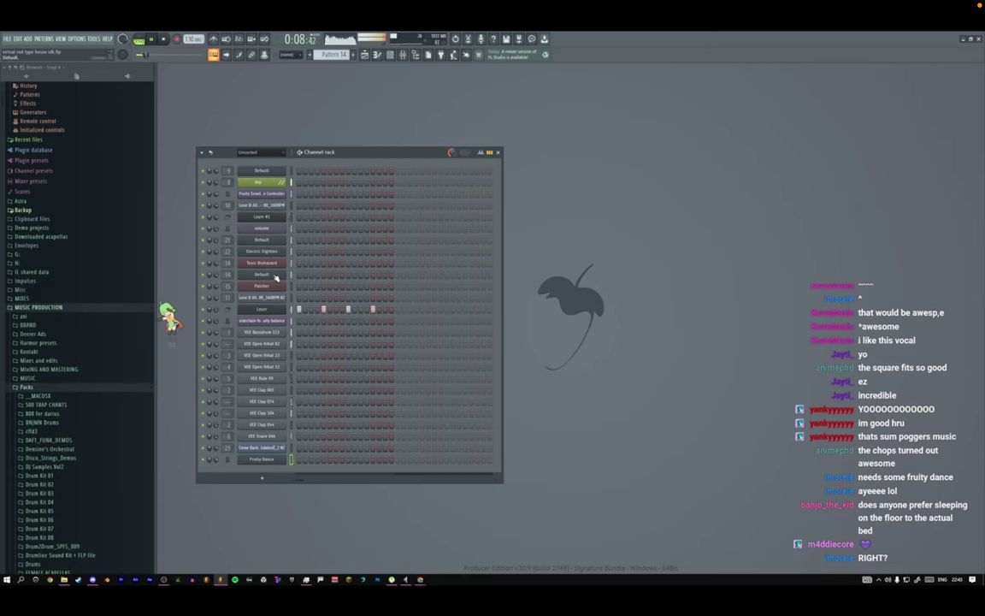
# Open Pattern 7 from the playlist and show the Default Harmor synth routed to mixer track 14.
pyautogui.click(367, 57)
pyautogui.doubleClick(296, 233)
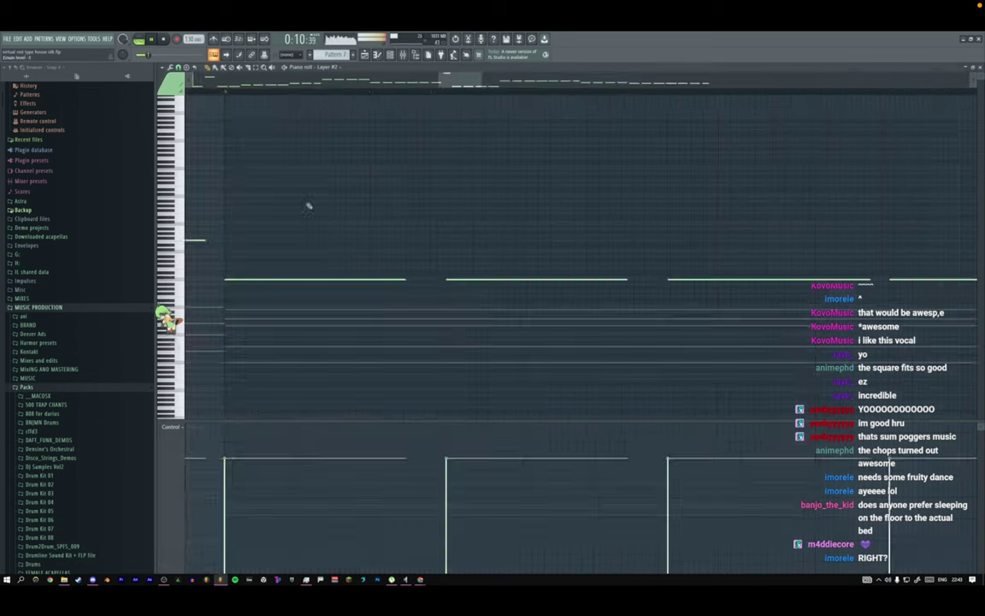
pyautogui.click(390, 56)
pyautogui.click(271, 275)
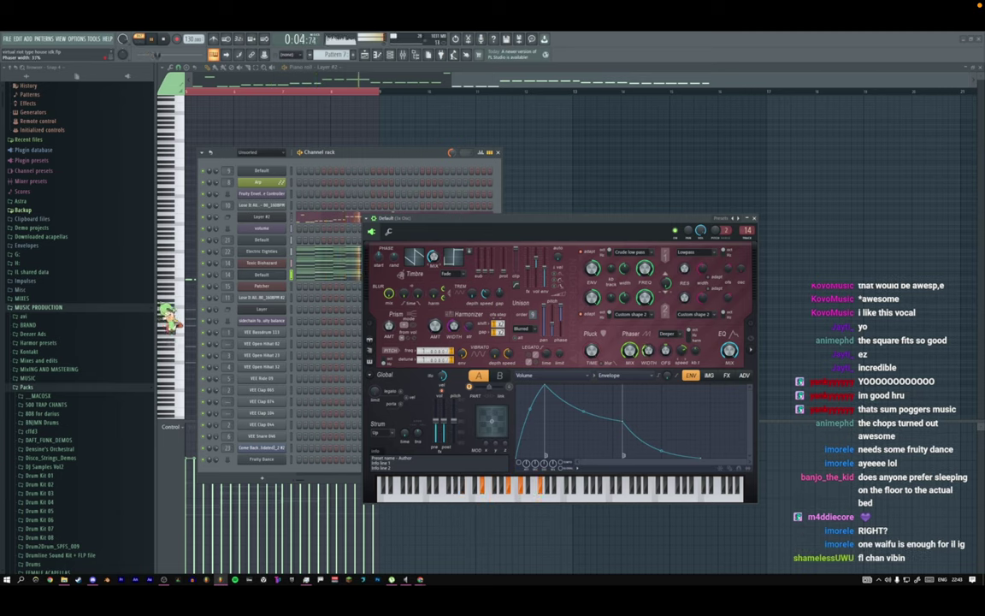
# Enable the synth's phaser width envelope and make all of it loop.
pyautogui.rightClick(648, 350)
pyautogui.click(664, 377)
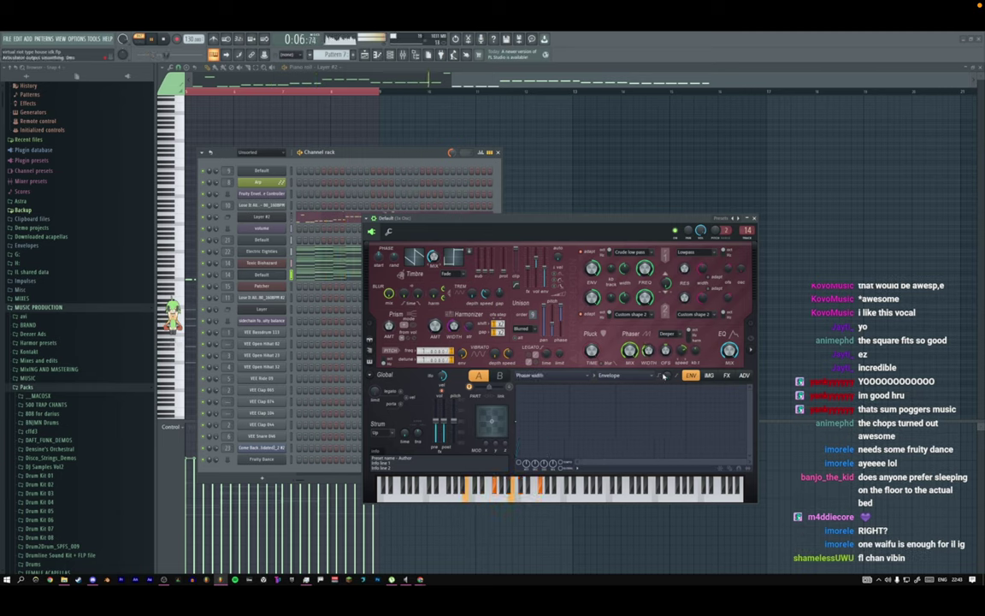
pyautogui.click(521, 464)
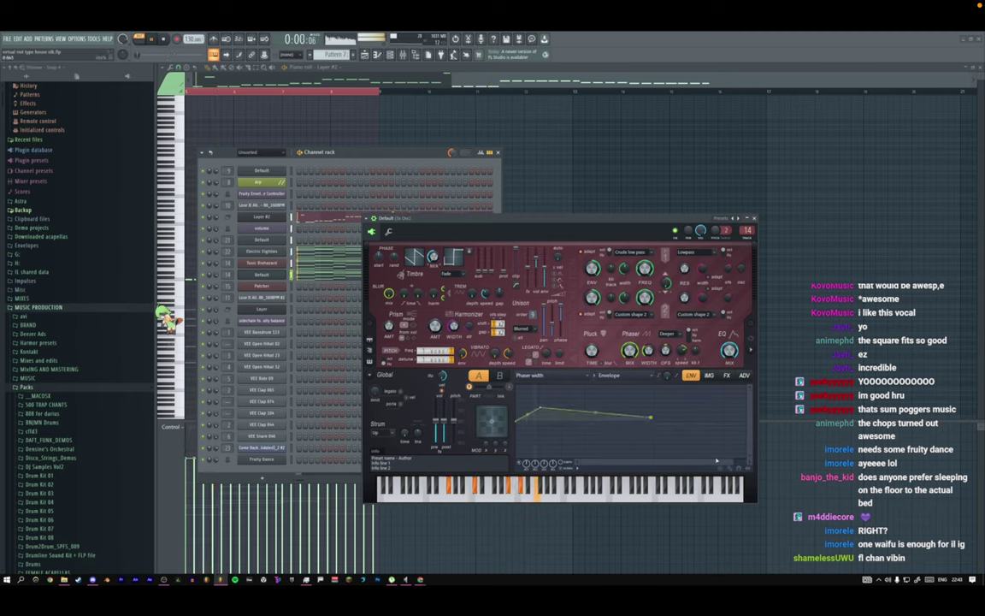
pyautogui.moveTo(734, 461); pyautogui.dragTo(745, 461)
pyautogui.click(579, 468)
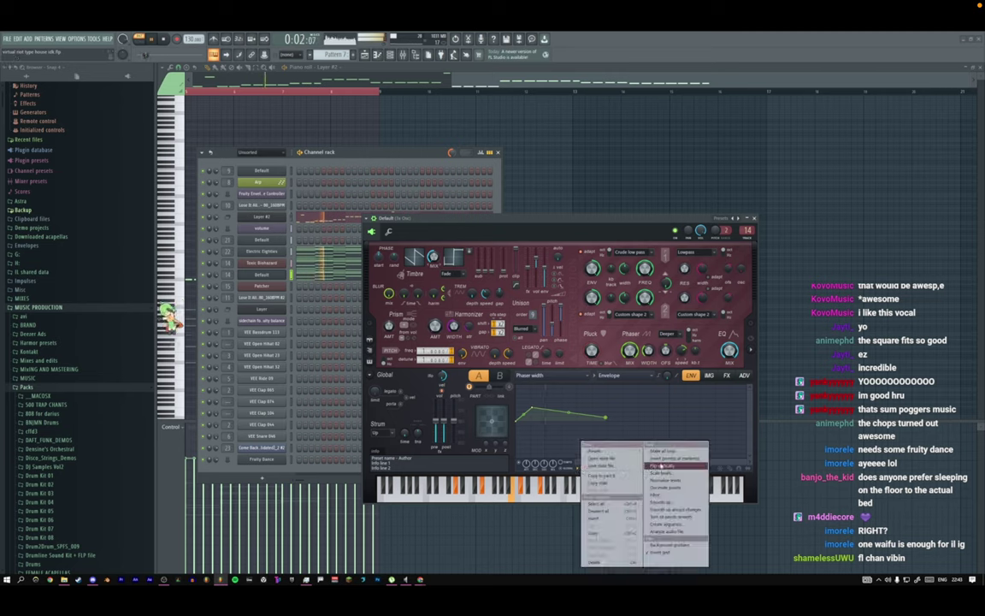
pyautogui.click(654, 452)
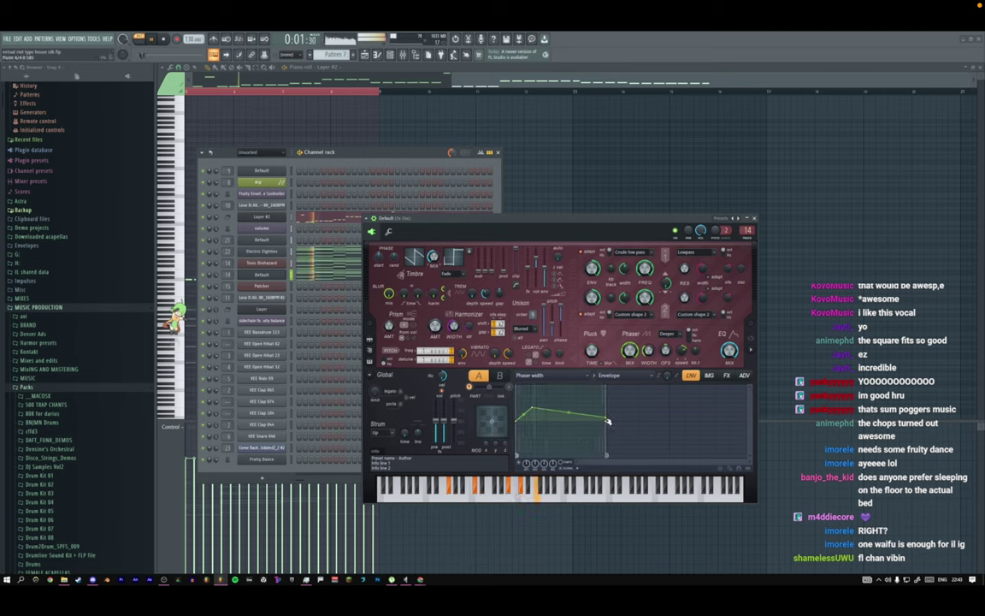
# Extend the phaser width loop and reshape its curve with added points into one broad hump, with the last point on Hold.
pyautogui.moveTo(608, 421); pyautogui.dragTo(673, 426)
pyautogui.rightClick(624, 427)
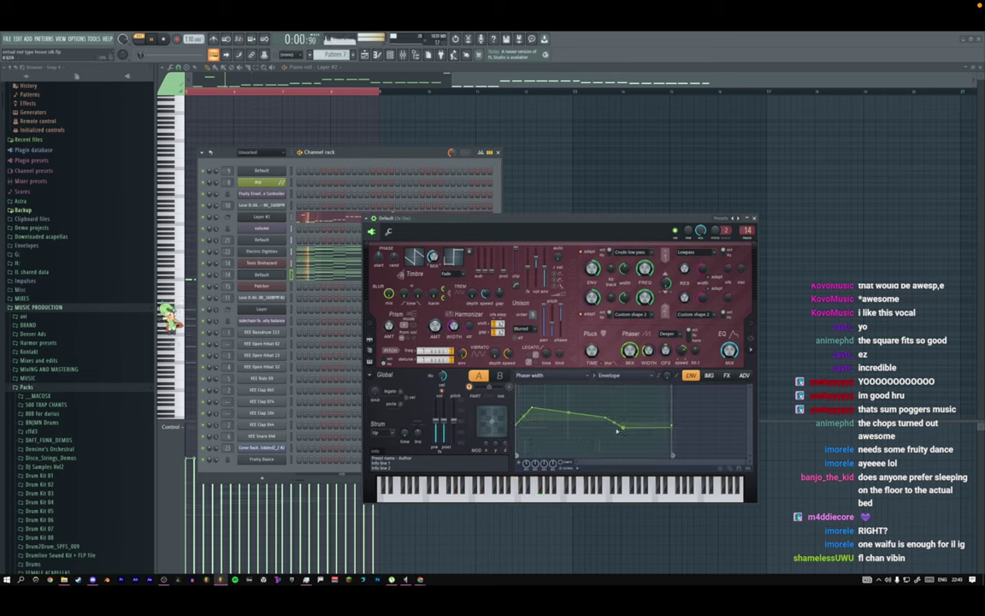
pyautogui.rightClick(649, 412)
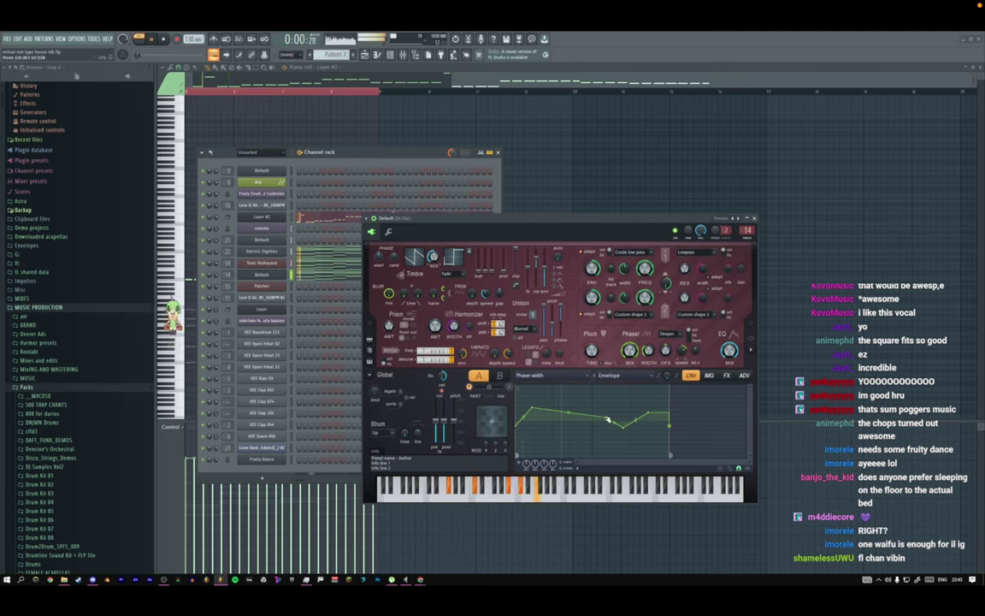
pyautogui.moveTo(607, 418); pyautogui.dragTo(554, 412)
pyautogui.moveTo(532, 408); pyautogui.dragTo(534, 421)
pyautogui.moveTo(625, 426); pyautogui.dragTo(597, 410)
pyautogui.press('space')
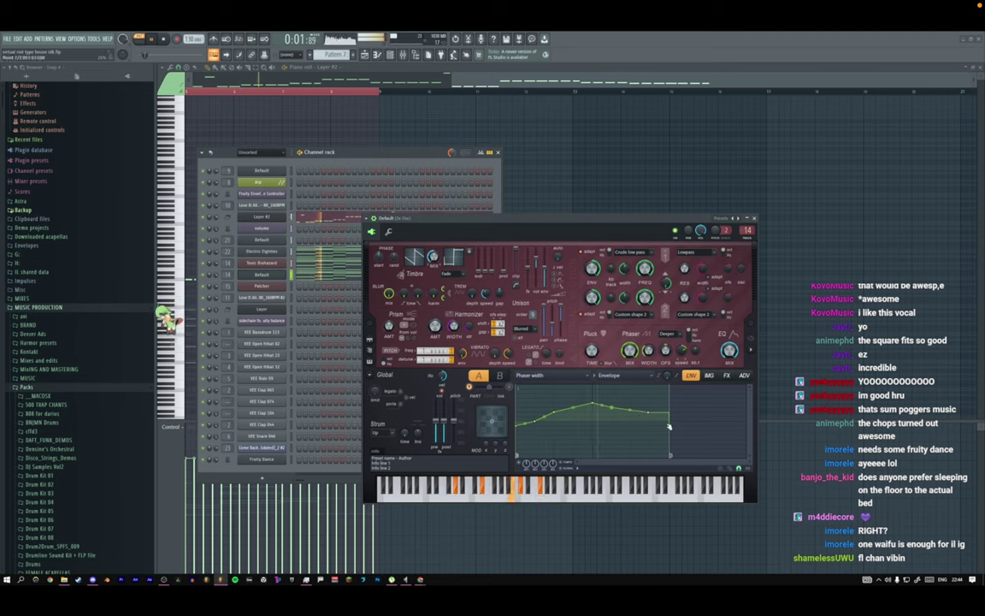
pyautogui.rightClick(669, 425)
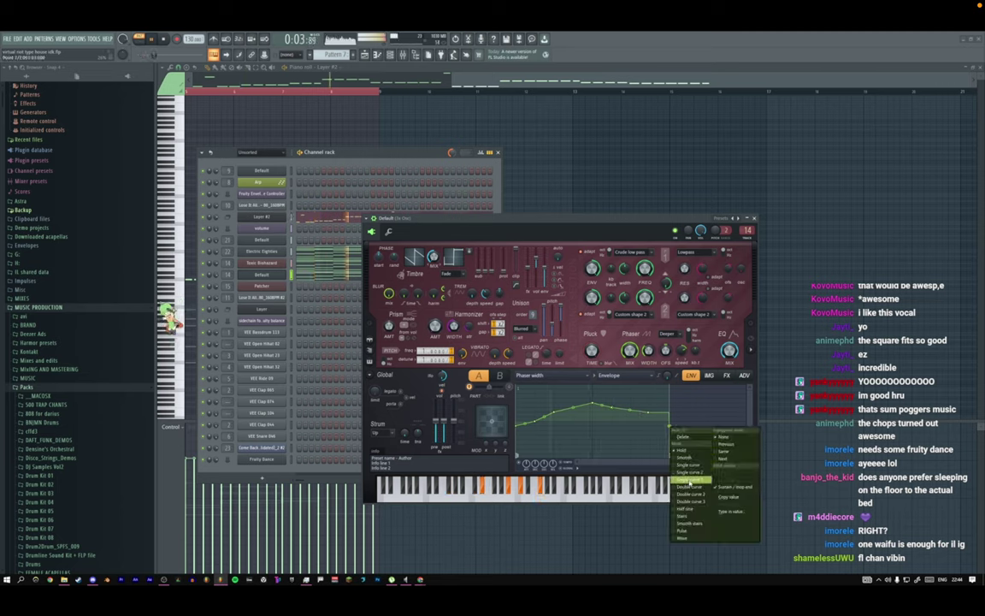
pyautogui.click(685, 450)
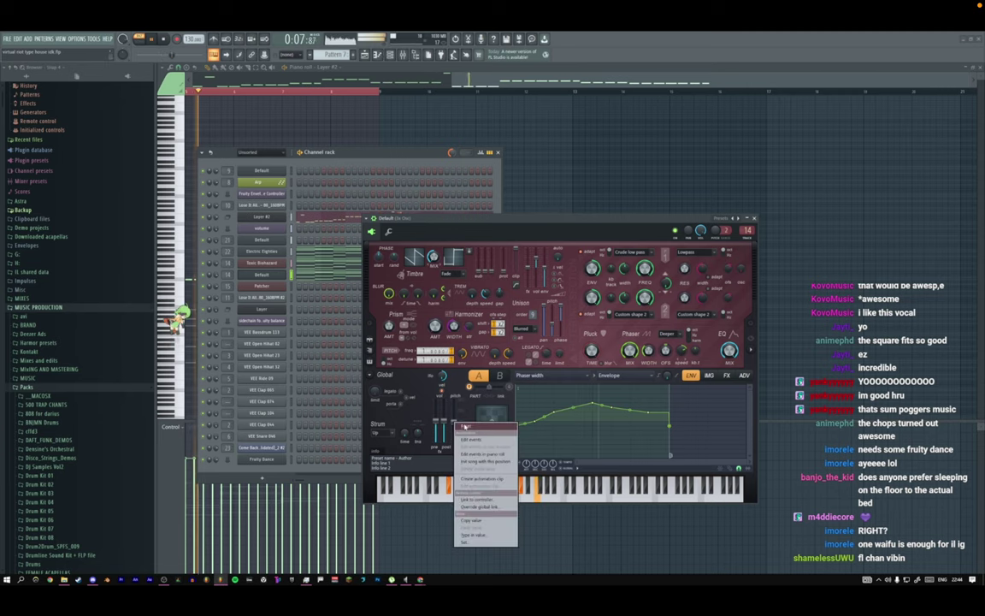
# Create a flat, fully looping pitch envelope for the synth and shorten its loop.
pyautogui.click(530, 375)
pyautogui.click(530, 516)
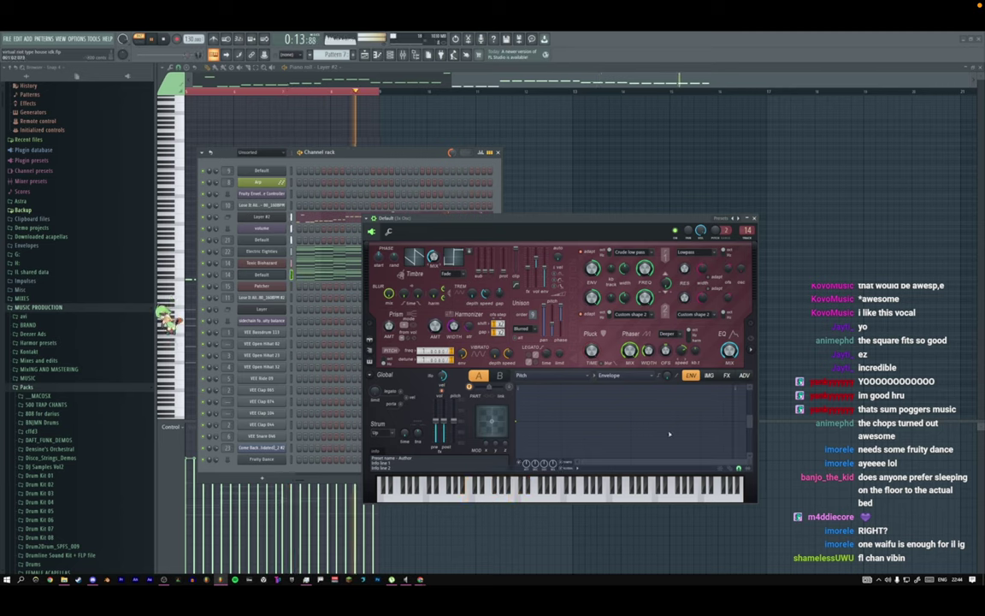
pyautogui.rightClick(732, 420)
pyautogui.click(576, 467)
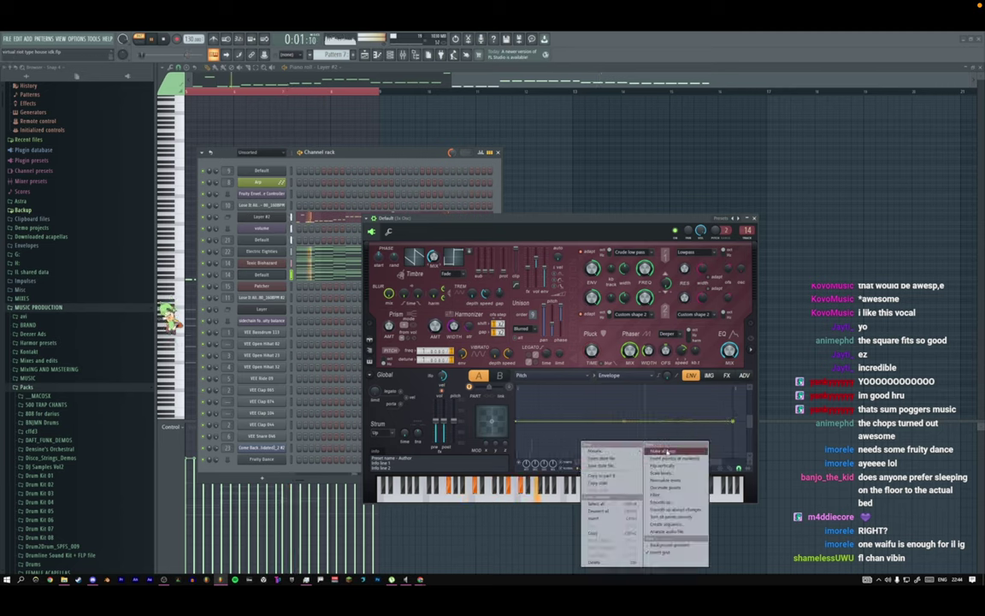
pyautogui.click(665, 453)
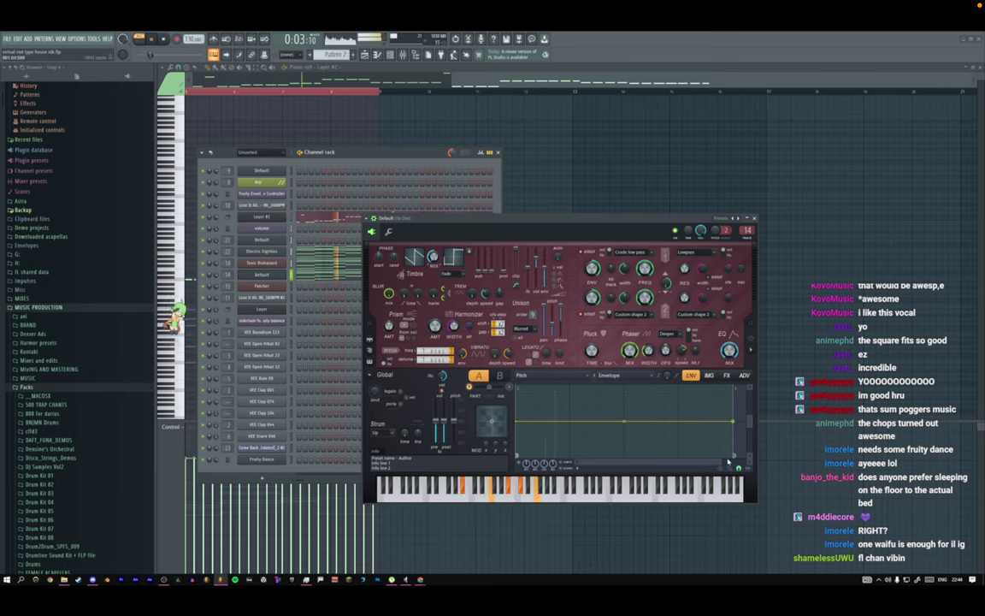
pyautogui.moveTo(731, 422); pyautogui.dragTo(676, 425)
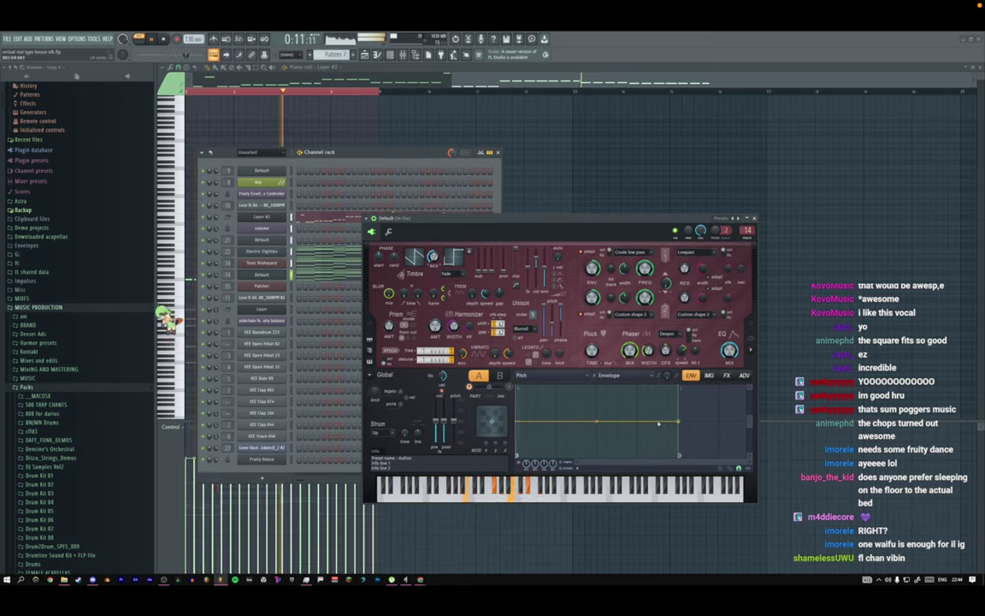
# Add a point near the end of the pitch envelope and pull the end to the minimum in a curved drop.
pyautogui.press('space')
pyautogui.rightClick(659, 421)
pyautogui.moveTo(678, 421); pyautogui.dragTo(680, 471)
pyautogui.moveTo(748, 423); pyautogui.dragTo(749, 398)
pyautogui.press('space')
pyautogui.rightClick(538, 430)
pyautogui.moveTo(536, 429); pyautogui.dragTo(519, 423)
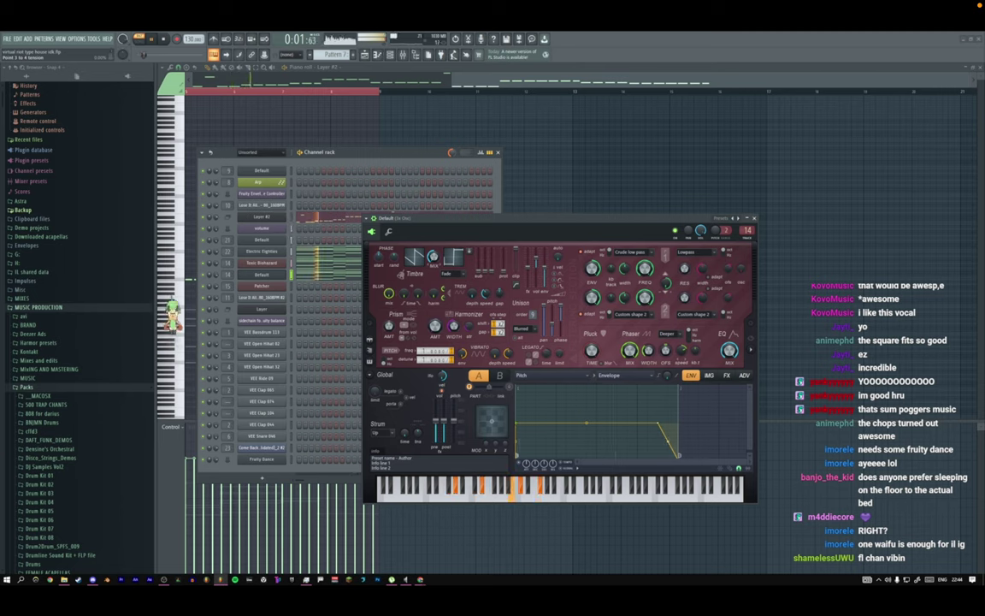
pyautogui.moveTo(668, 441); pyautogui.dragTo(617, 424)
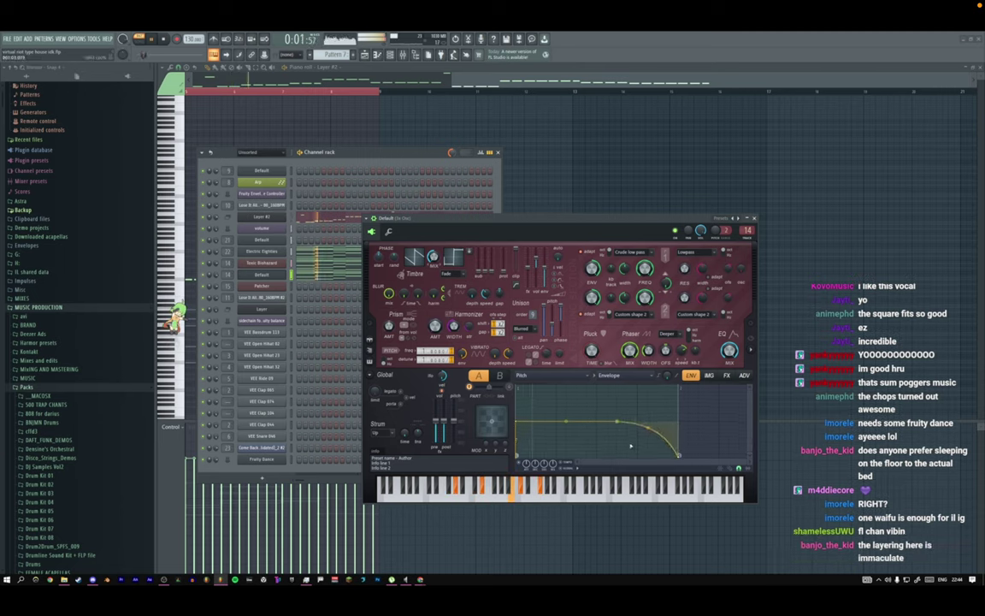
# Turn the pitch drop into a short dip by adding a bottom point and returning the loop end to centre.
pyautogui.rightClick(638, 458)
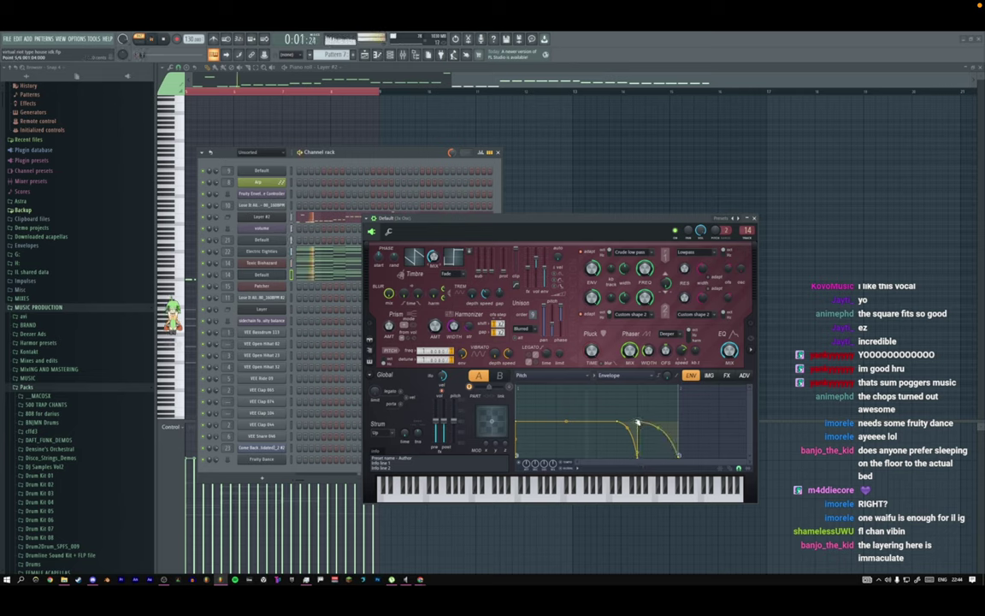
pyautogui.moveTo(679, 456); pyautogui.dragTo(681, 421)
pyautogui.press('space')
pyautogui.press('space')
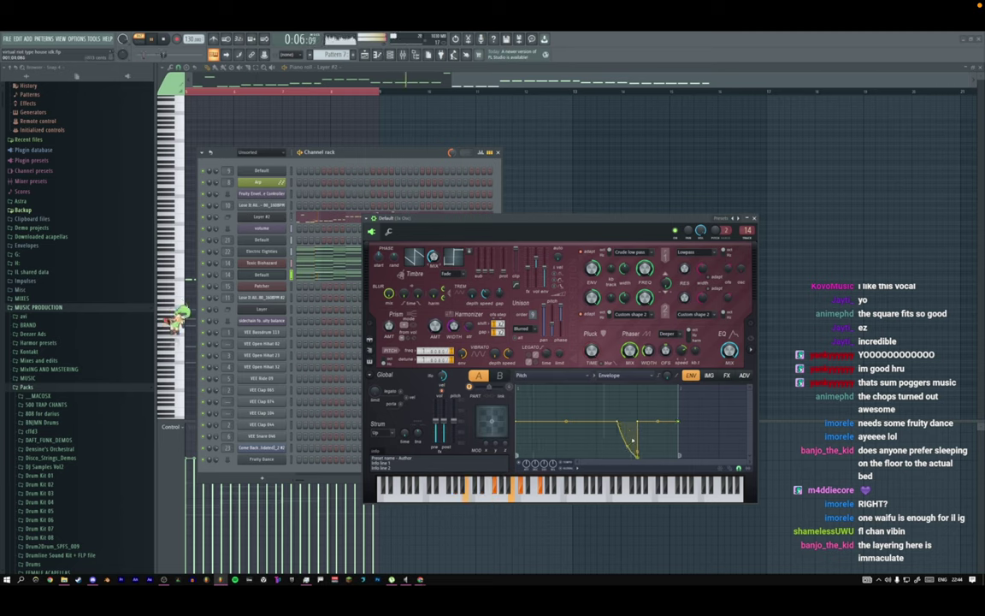
# Lower the middle of the phaser width envelope, then delete its last point and set the new end point to Smooth.
pyautogui.rightClick(649, 352)
pyautogui.click(663, 375)
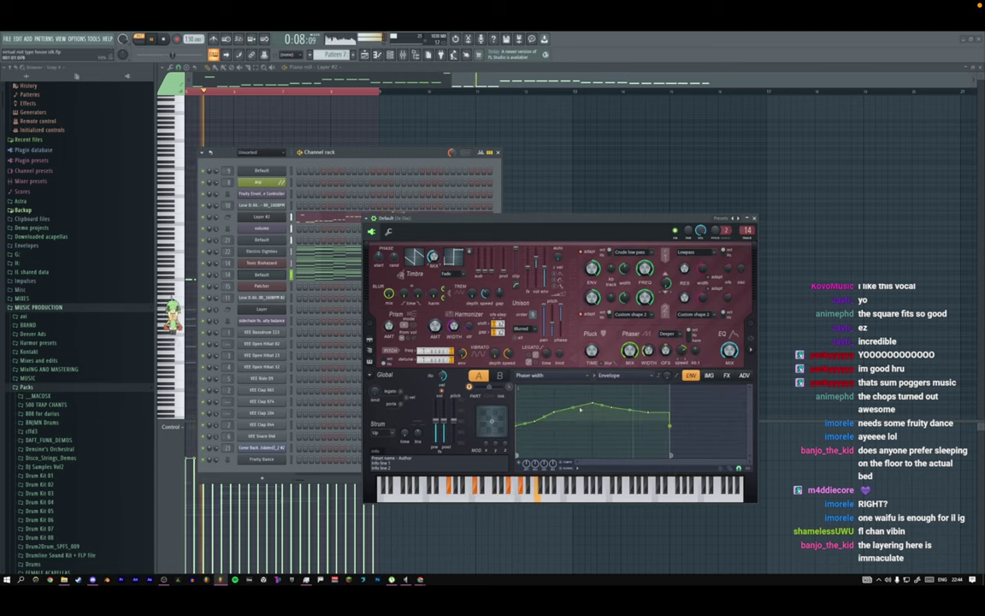
pyautogui.moveTo(590, 405); pyautogui.dragTo(614, 420)
pyautogui.rightClick(670, 425)
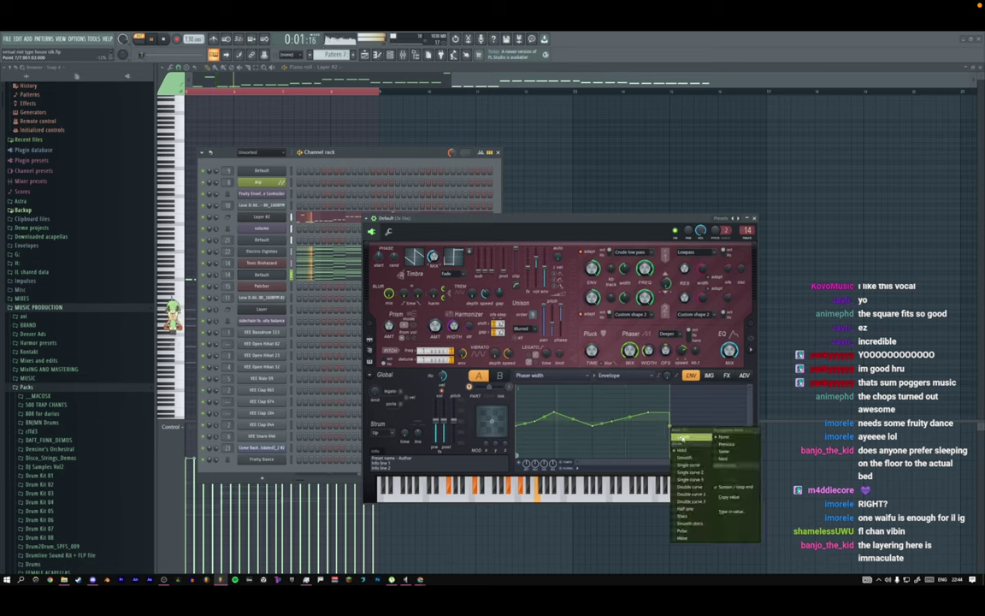
pyautogui.click(682, 437)
pyautogui.rightClick(650, 414)
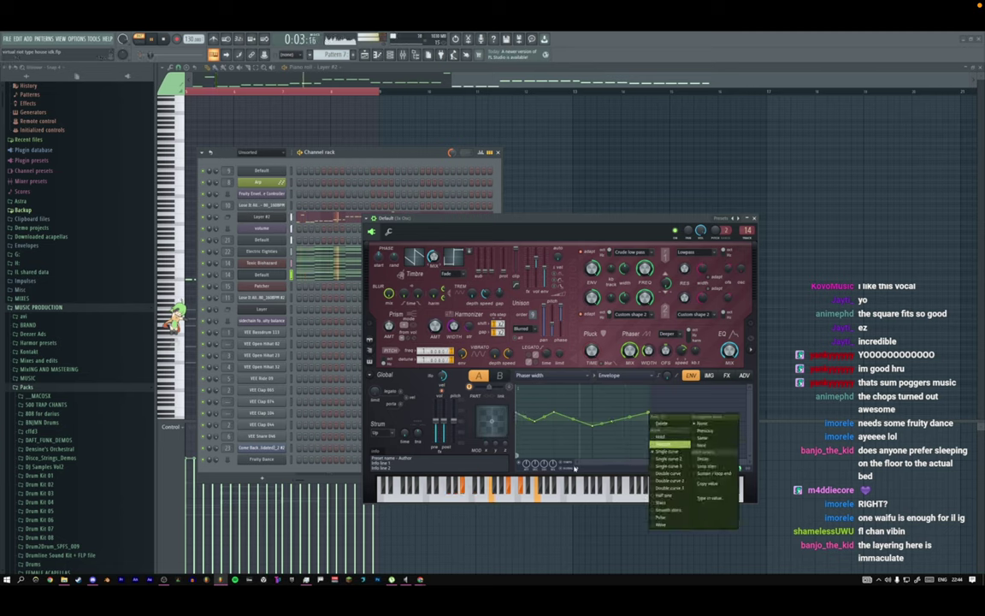
pyautogui.click(672, 445)
# Smooth the abrupt changes in the phaser width envelope and move its end point slightly further out and lower.
pyautogui.click(577, 467)
pyautogui.click(667, 510)
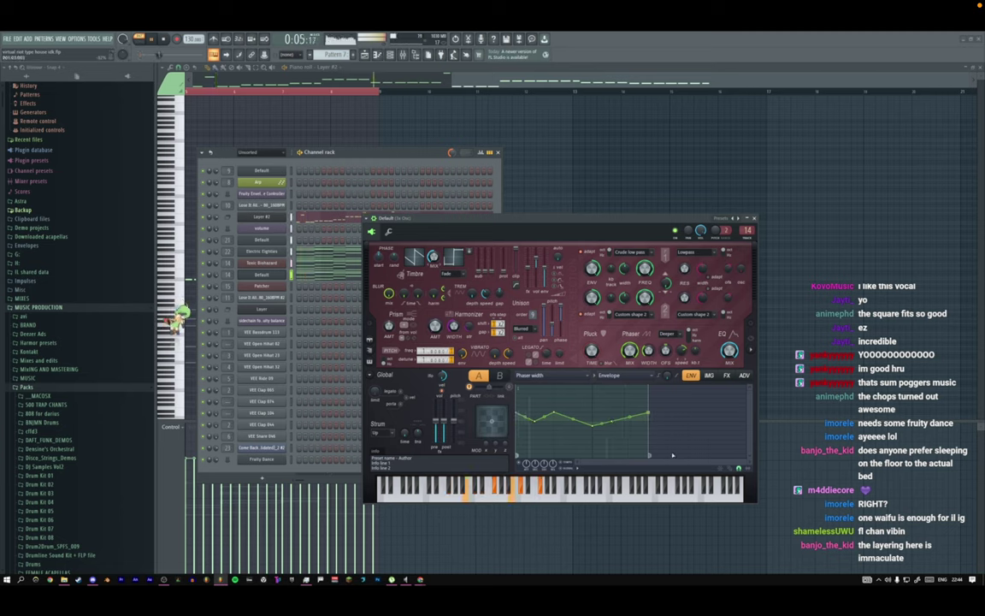
pyautogui.moveTo(649, 414); pyautogui.dragTo(668, 418)
pyautogui.press('space')
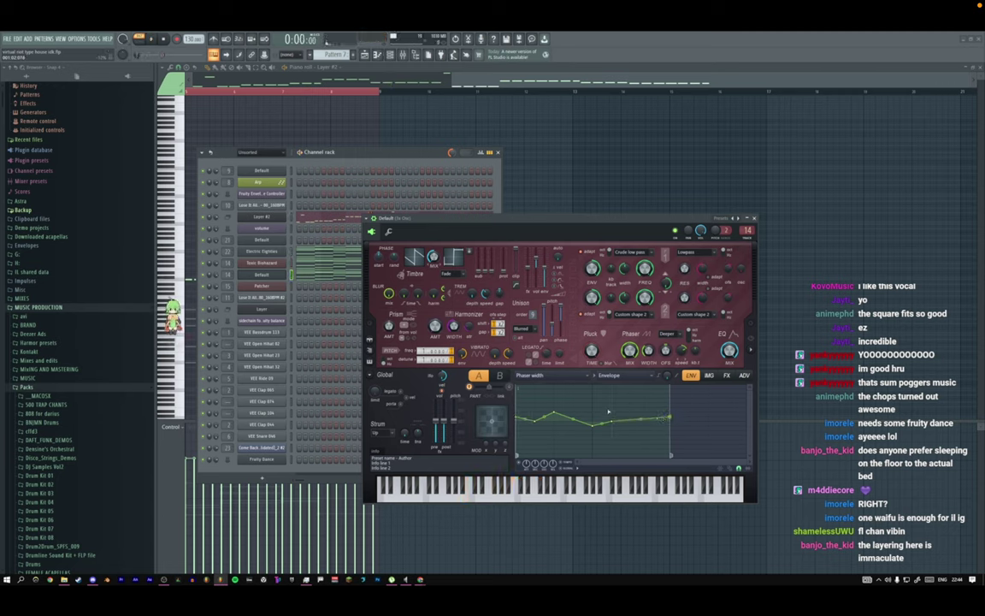
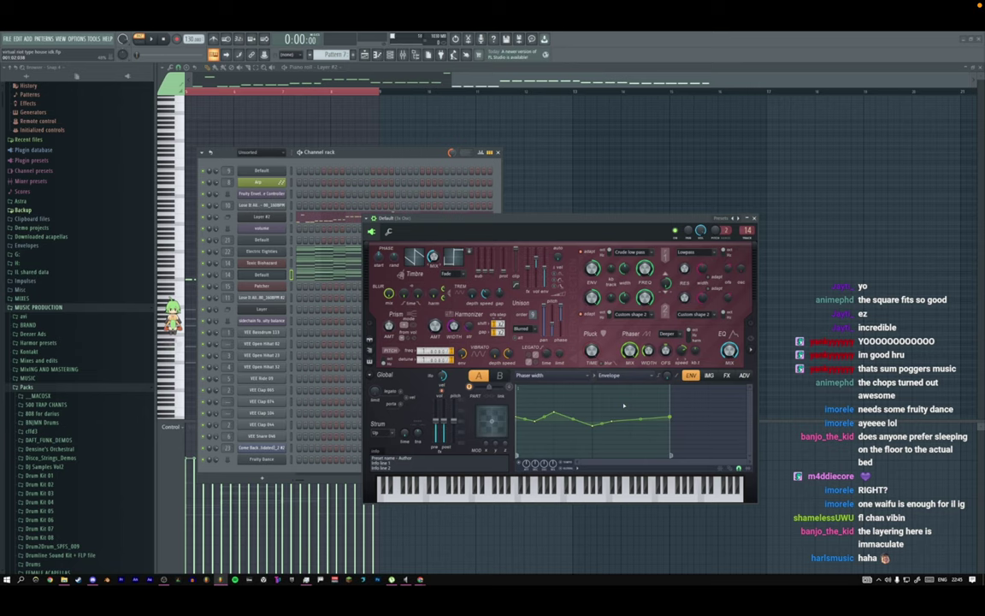
# Reshape the phaser width envelope into two gentle peaks with a lower end point and play the pattern briefly.
pyautogui.moveTo(596, 425); pyautogui.dragTo(588, 417)
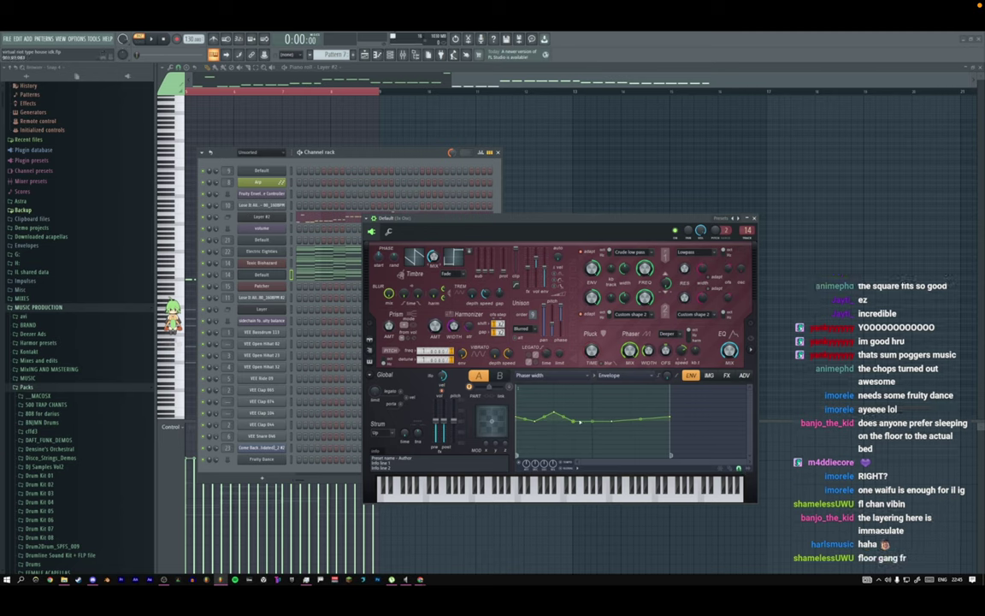
pyautogui.moveTo(574, 420); pyautogui.dragTo(671, 422)
pyautogui.press('space')
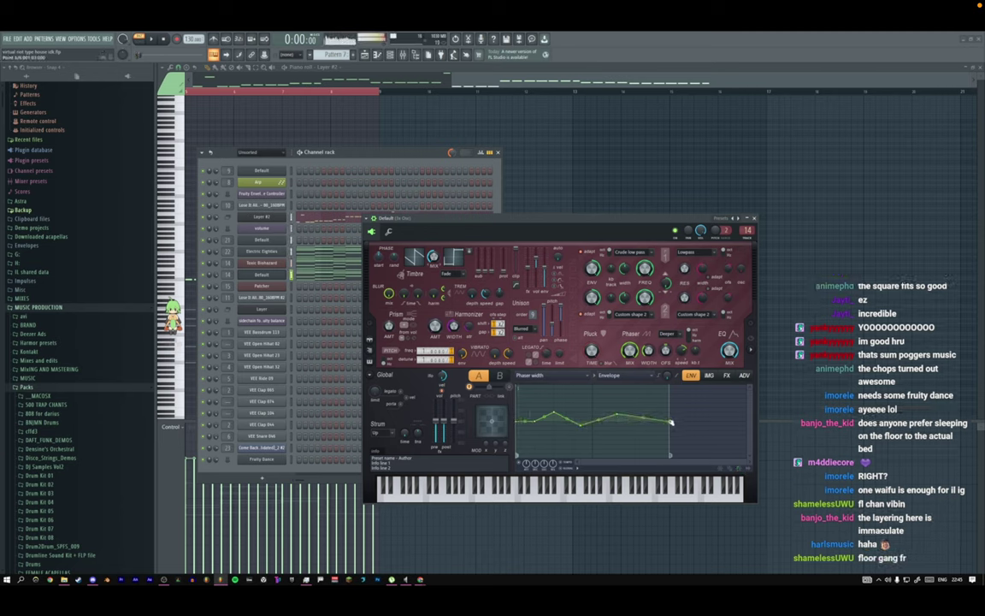
pyautogui.press('space')
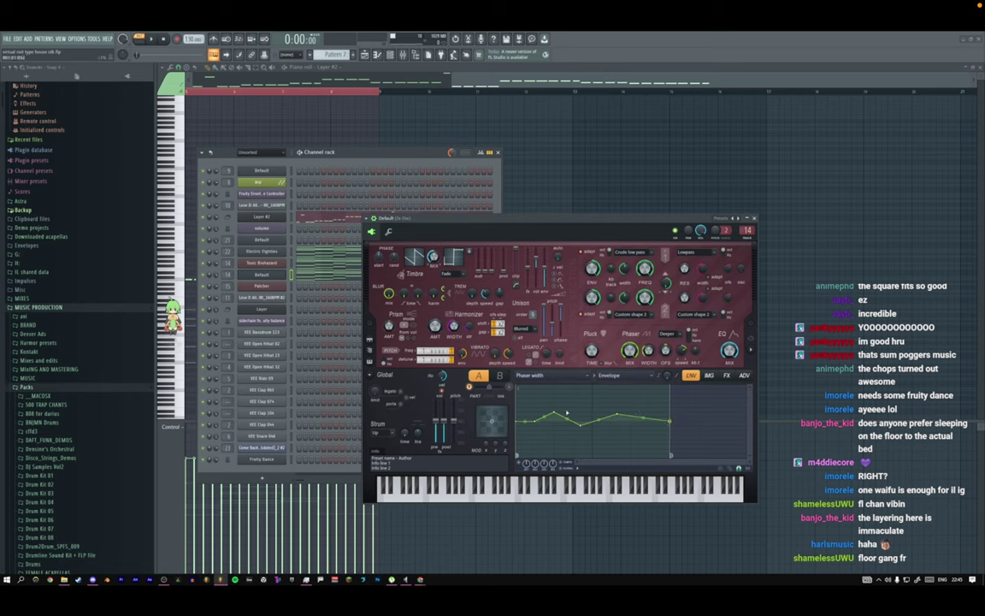
# Flatten the phaser width envelope into shallow waves by moving its points closer to the centre line, and play the pattern.
pyautogui.moveTo(580, 426); pyautogui.dragTo(555, 417)
pyautogui.moveTo(616, 414); pyautogui.dragTo(634, 422)
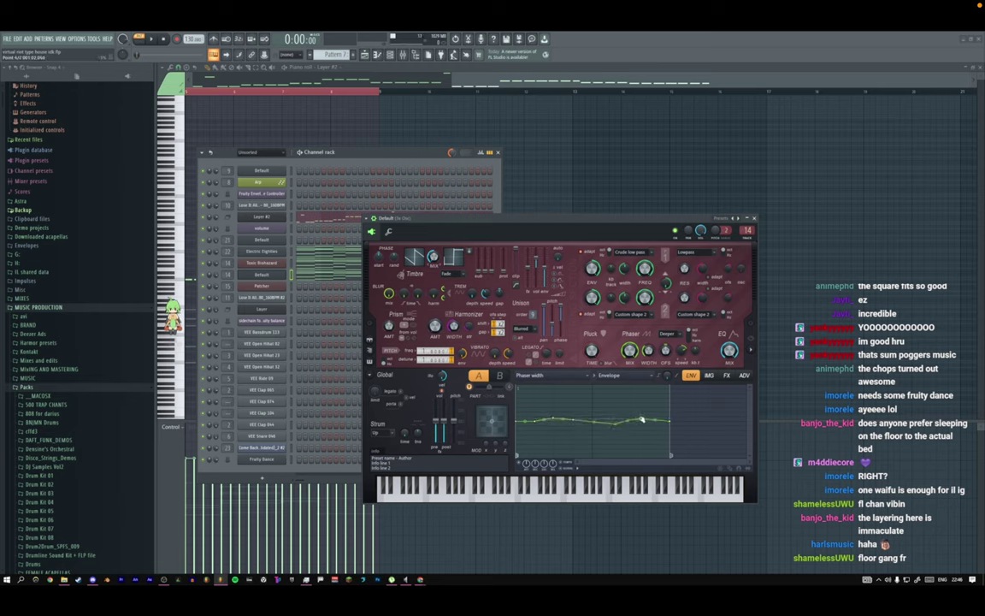
pyautogui.press('space')
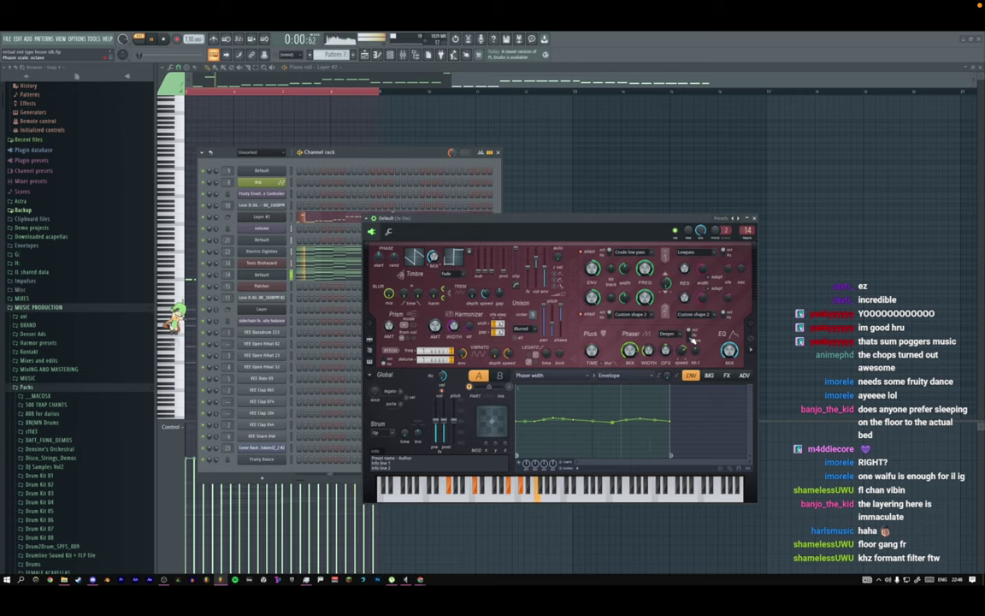
# Close the synth, play the full arrangement in song mode, and review the channel steps of Pattern 10.
pyautogui.click(754, 219)
pyautogui.click(365, 55)
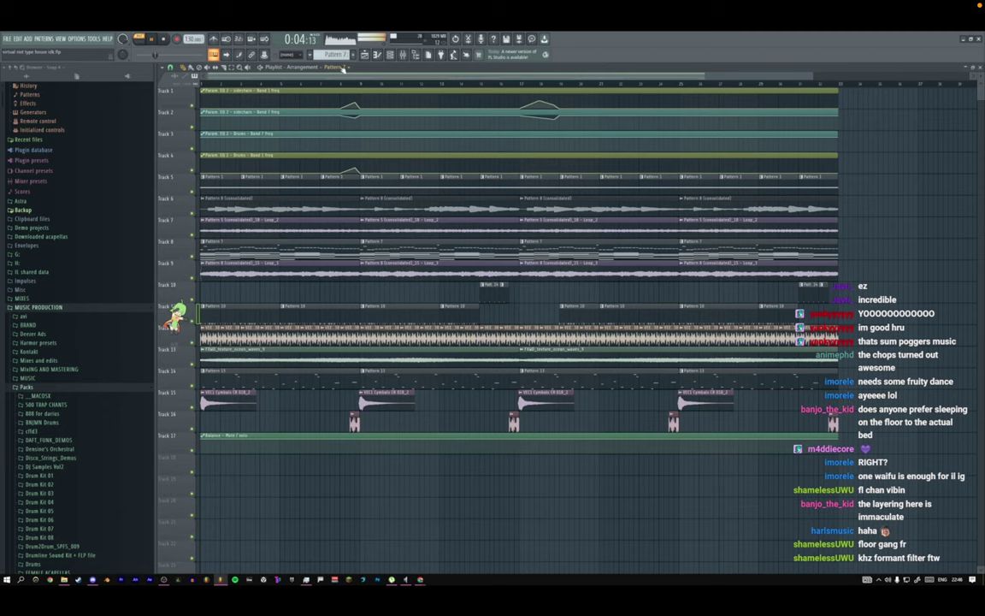
pyautogui.click(140, 40)
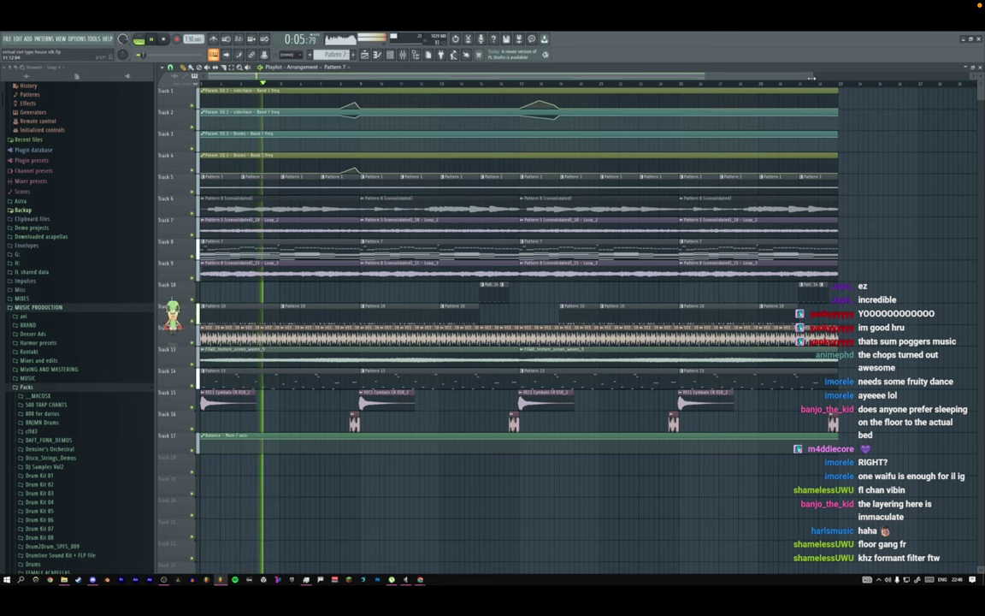
pyautogui.moveTo(811, 78); pyautogui.dragTo(660, 75)
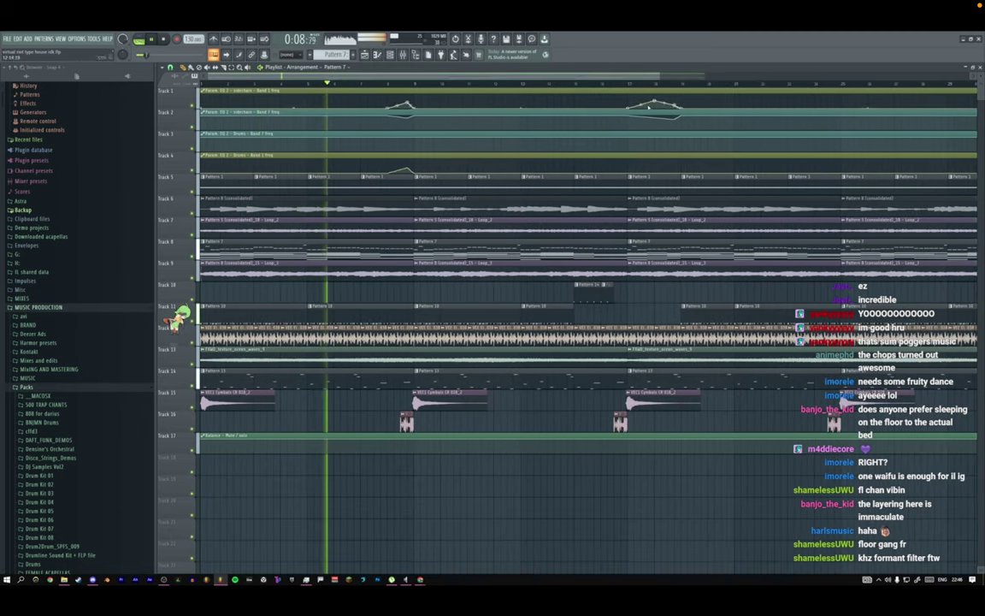
pyautogui.doubleClick(259, 321)
pyautogui.click(378, 54)
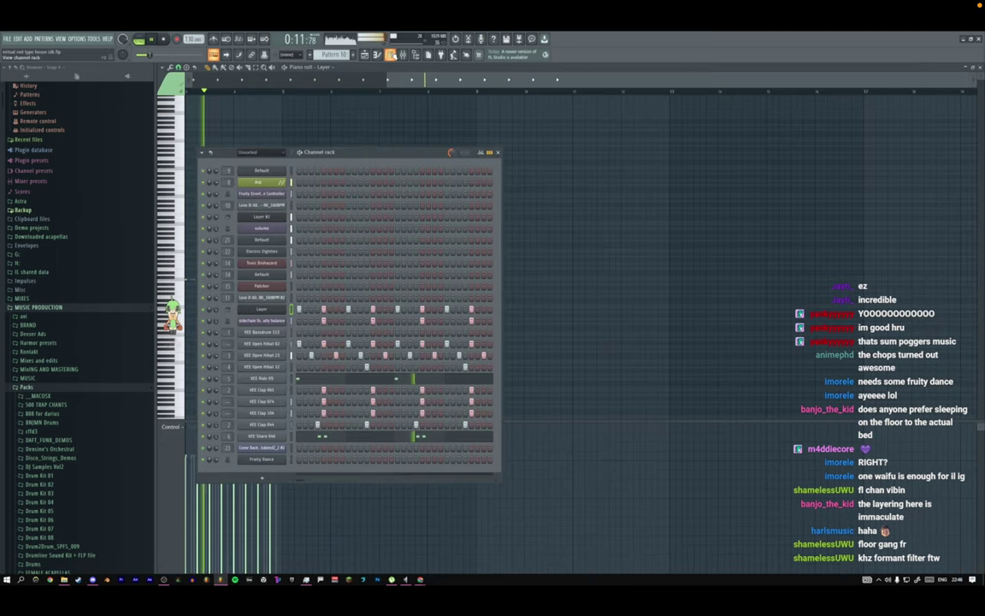
pyautogui.click(365, 55)
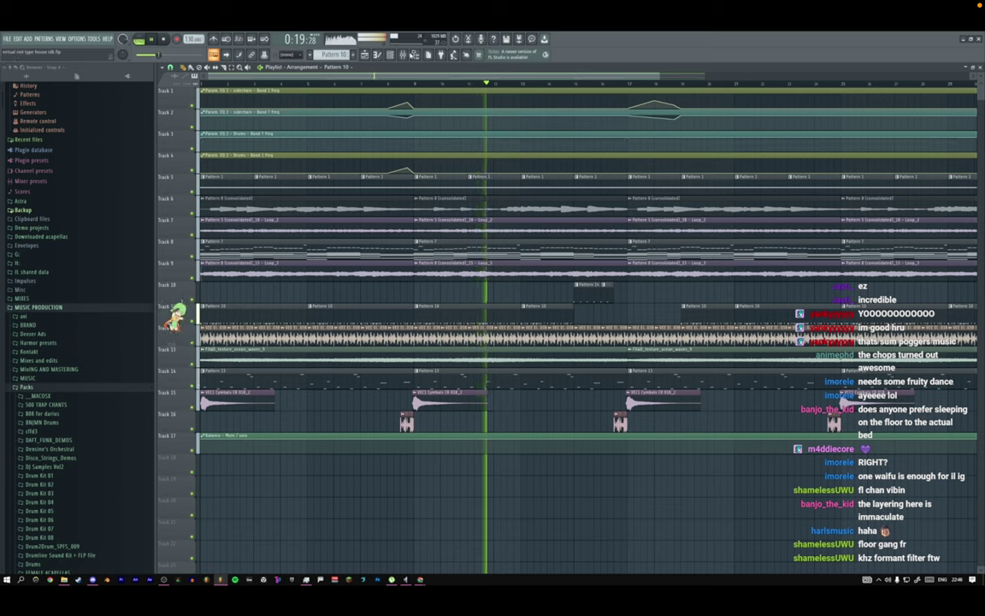
pyautogui.press('F6')
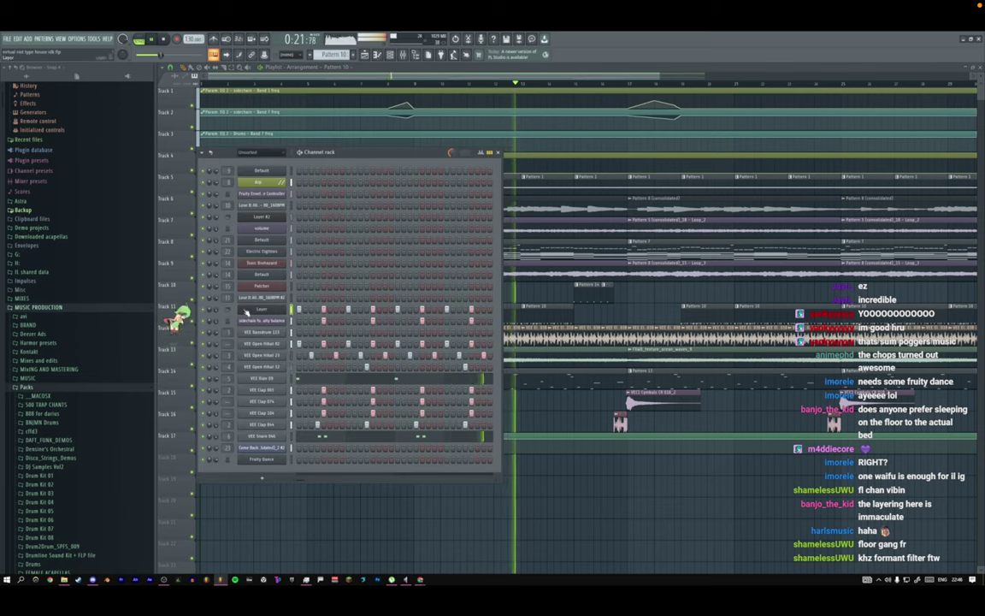
# Try adding kHs Formant Filter after the parametric EQ on the Default synth layer's mixer track 14.
pyautogui.press('space')
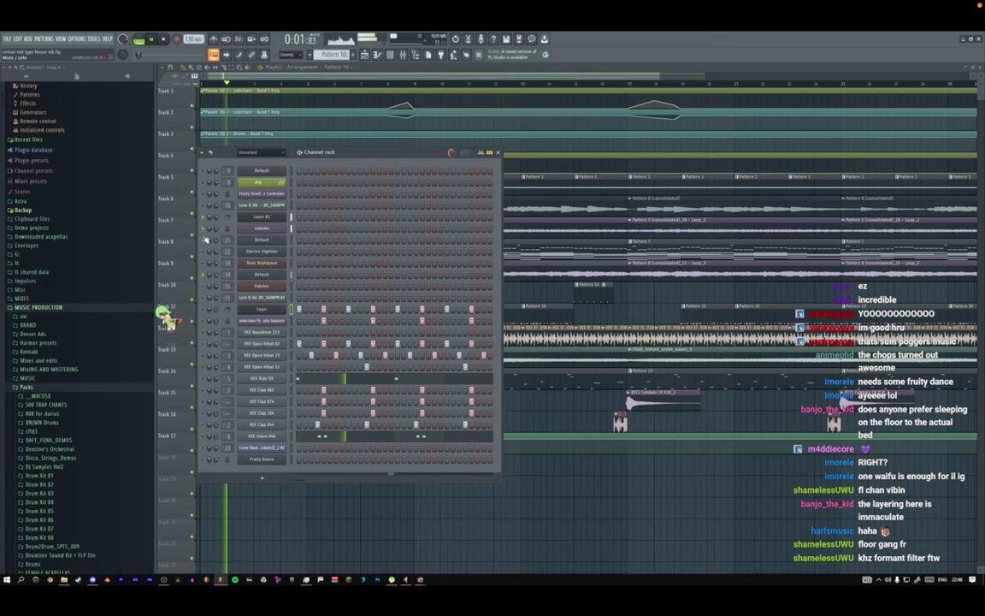
pyautogui.click(264, 275)
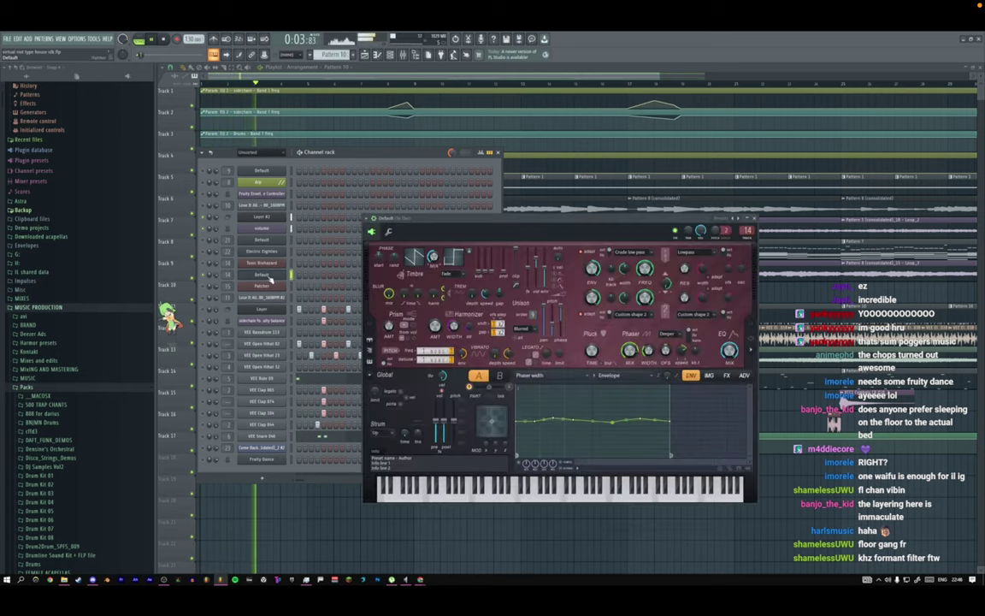
pyautogui.press('F9')
pyautogui.click(753, 219)
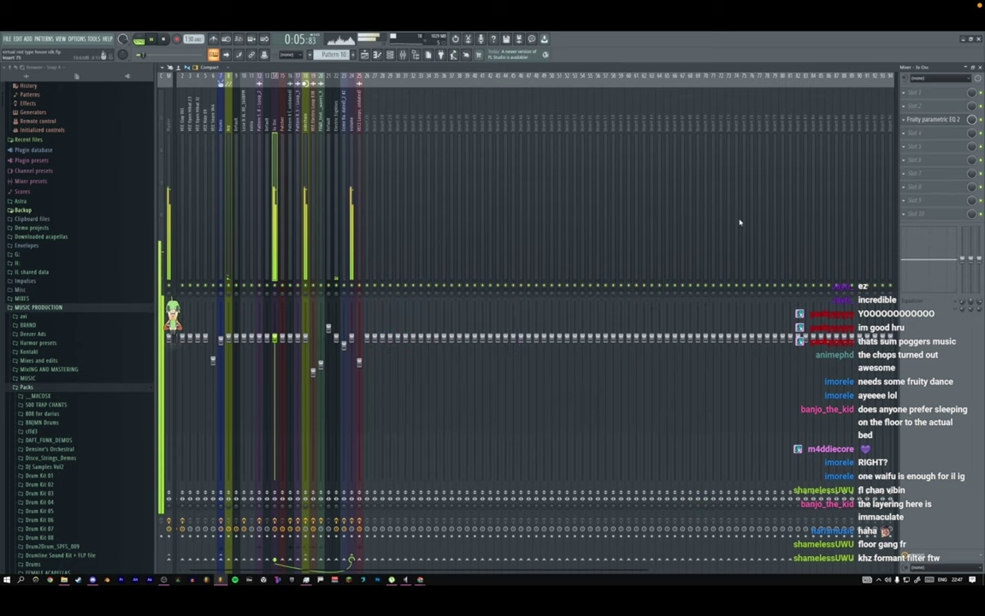
pyautogui.click(935, 139)
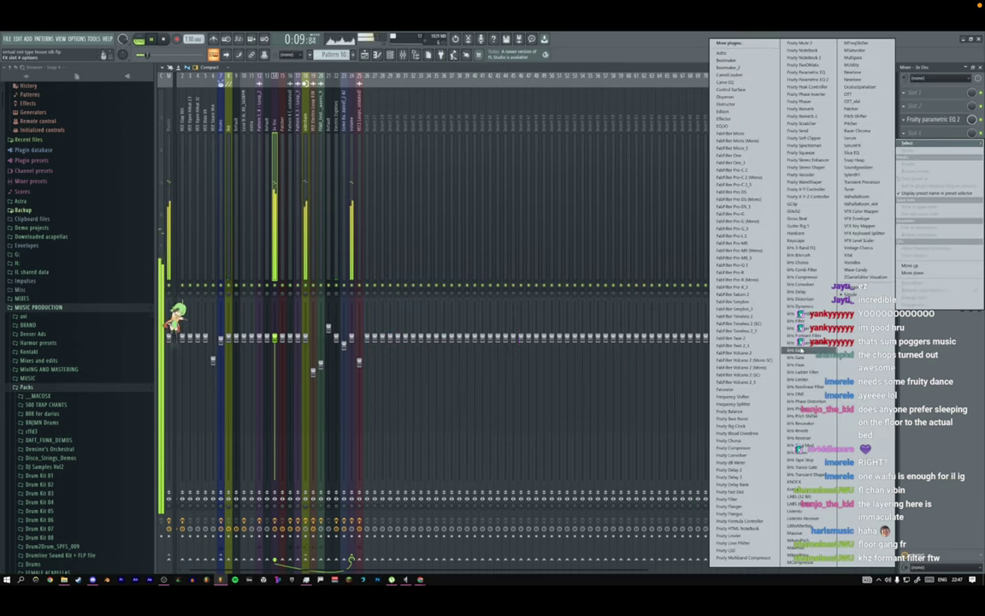
pyautogui.click(800, 338)
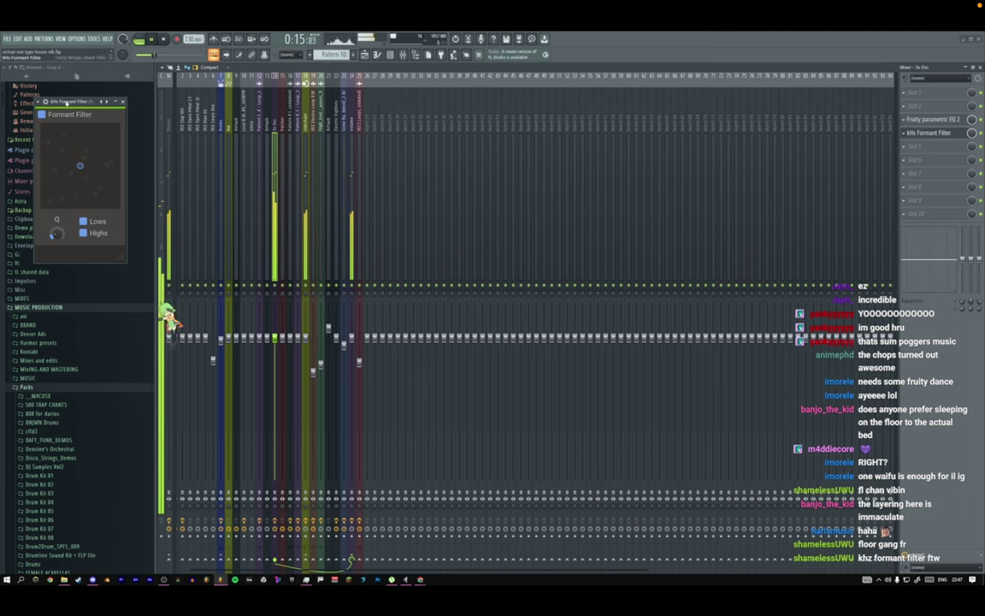
# Audition different vowel positions in the Formant Filter, first on the synth layer and then with the full mix.
pyautogui.moveTo(67, 102); pyautogui.dragTo(443, 194)
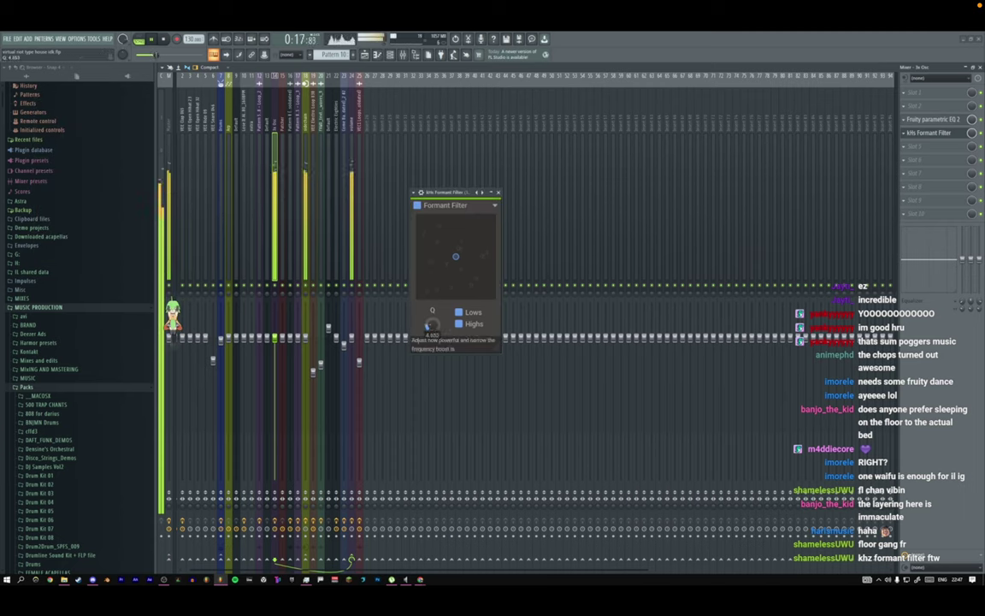
pyautogui.moveTo(475, 284); pyautogui.dragTo(490, 231)
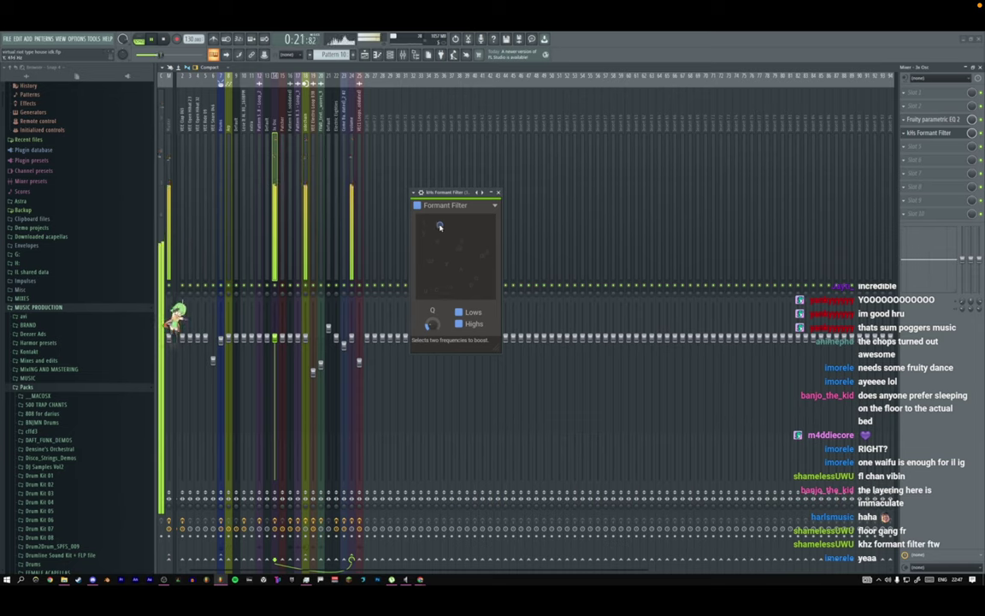
pyautogui.moveTo(409, 293); pyautogui.dragTo(459, 229)
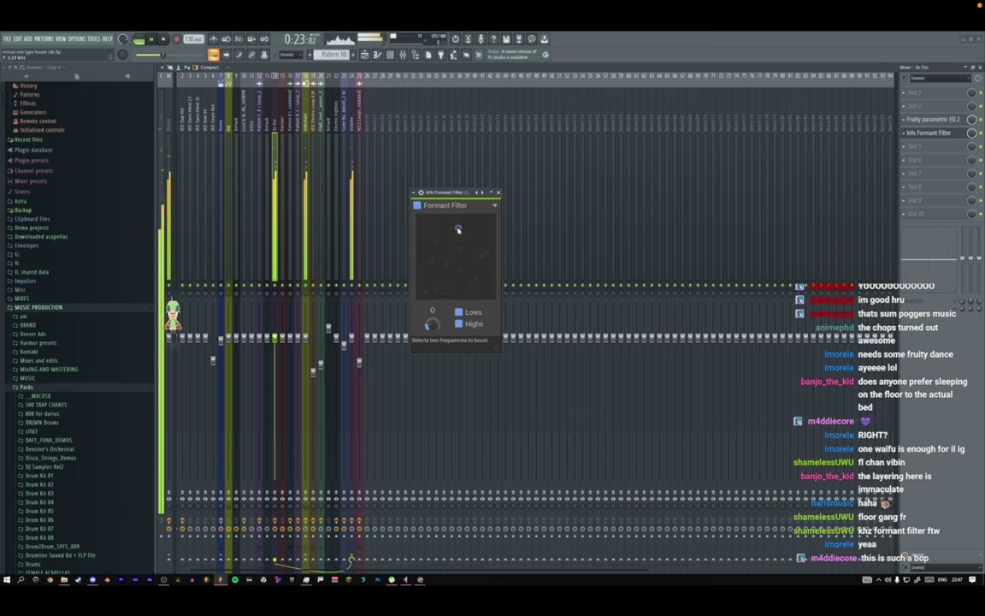
pyautogui.click(365, 55)
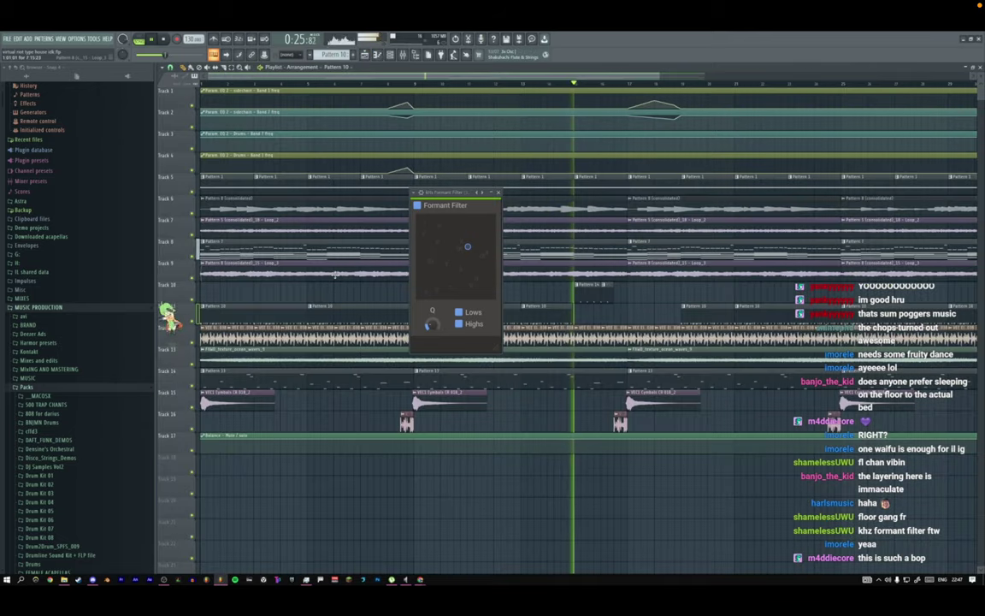
pyautogui.click(366, 55)
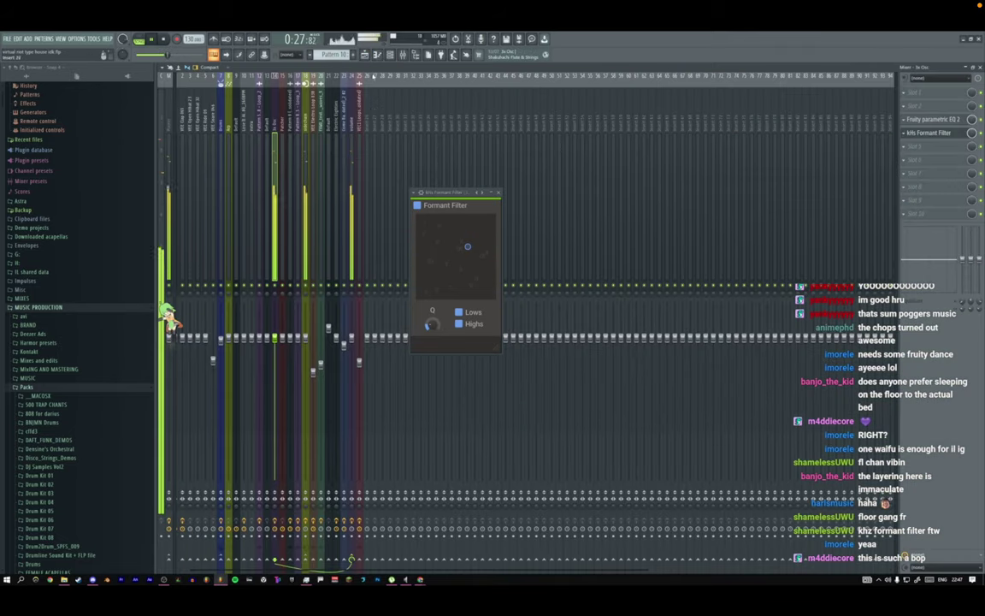
pyautogui.press('F6')
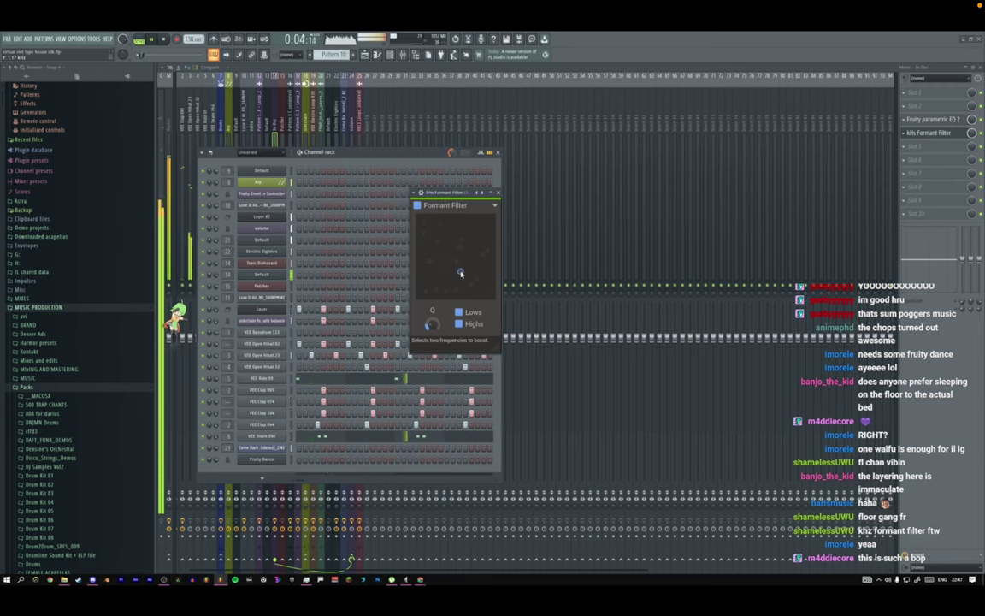
# Close the Formant Filter and remove it from the synth layer's effect chain.
pyautogui.click(499, 193)
pyautogui.press('F6')
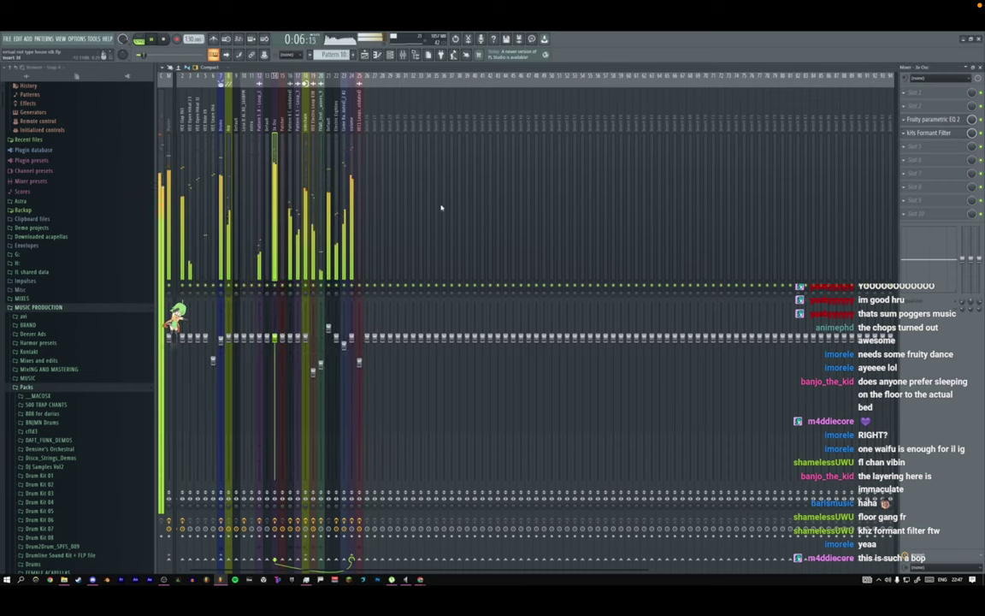
pyautogui.click(904, 134)
pyautogui.click(909, 153)
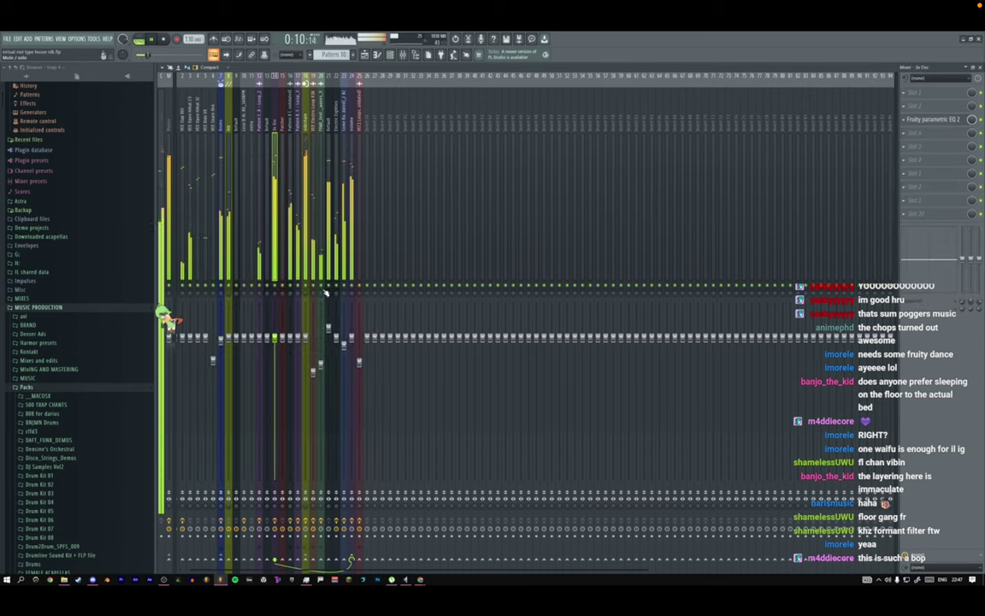
# Insert an empty playlist track above the Pattern 10 row and place a new pattern on it at bar 15, below Pattern 14.
pyautogui.click(363, 55)
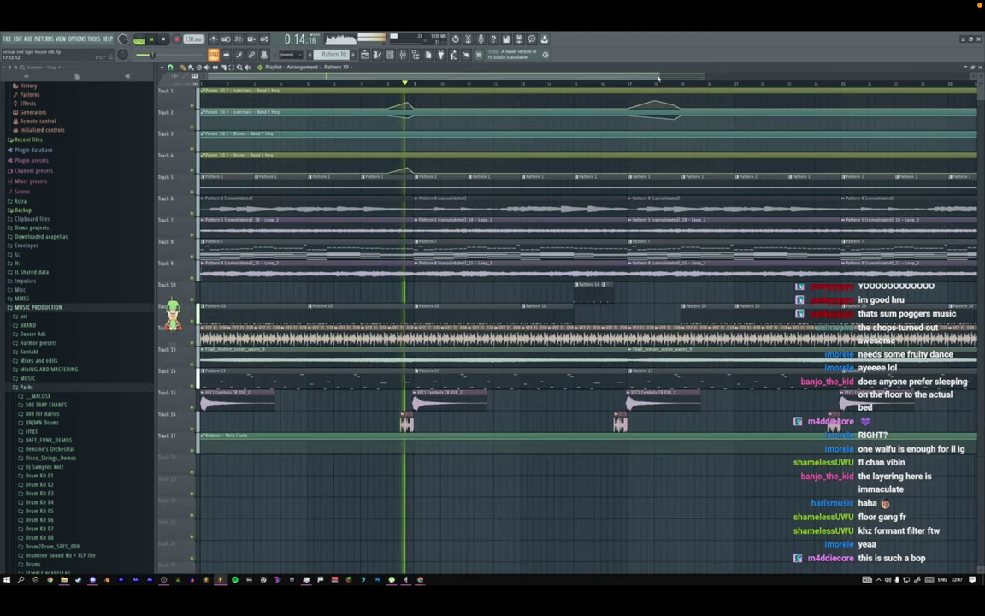
pyautogui.moveTo(659, 78); pyautogui.dragTo(798, 96)
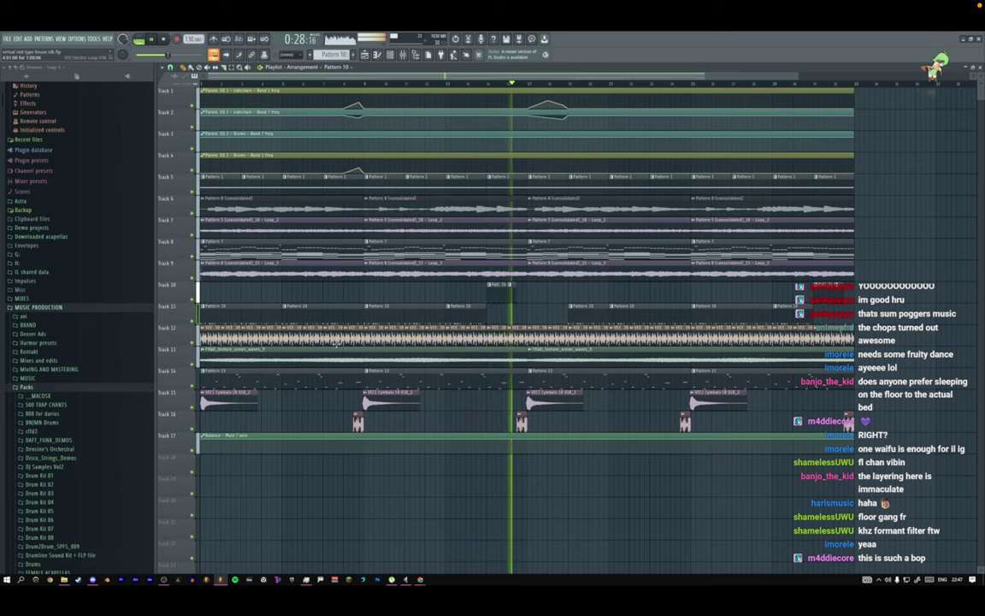
pyautogui.rightClick(172, 303)
pyautogui.press('i')
pyautogui.press('F4')
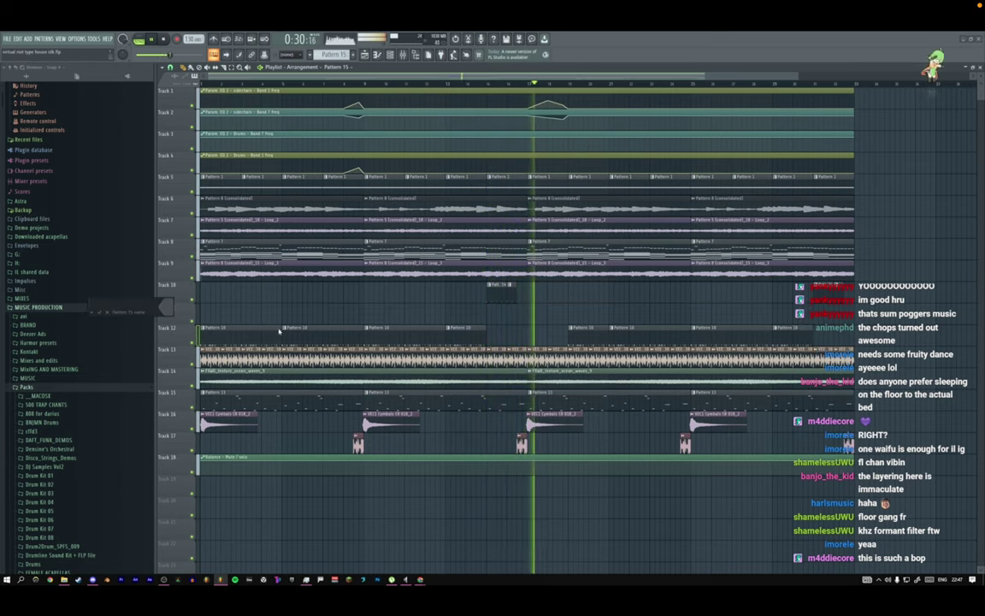
pyautogui.click(503, 309)
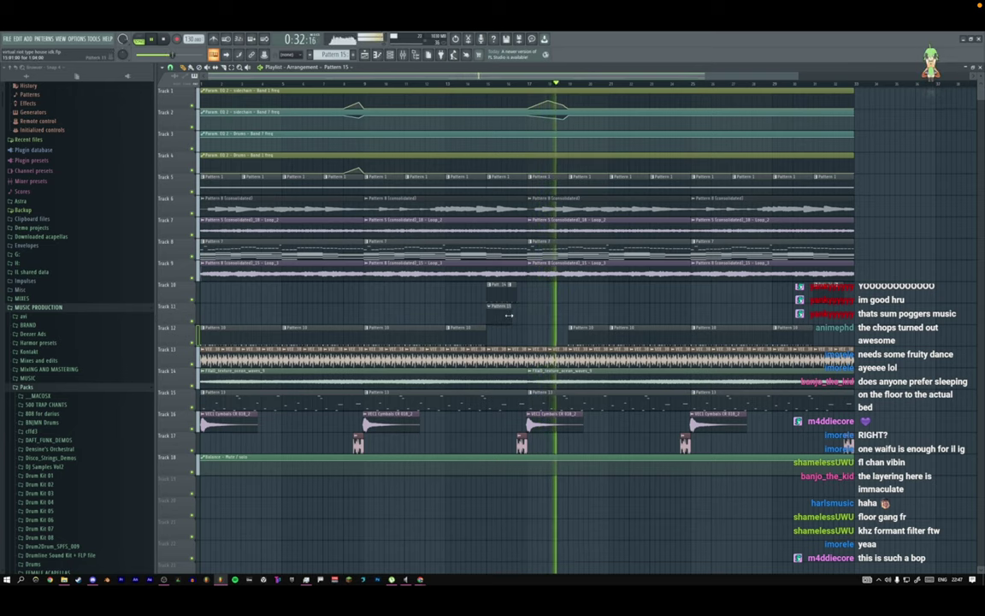
pyautogui.keyDown('ctrl'); pyautogui.rightClick(511, 315); pyautogui.keyUp('ctrl')
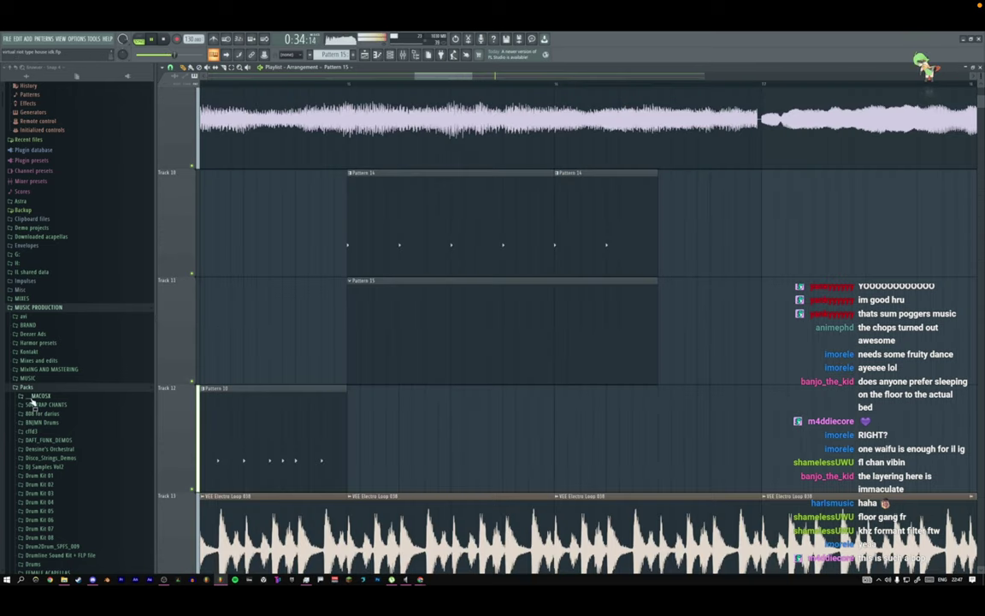
# Find VDUB2 Clap 006 in the VDUB2 Claps sample folder and add it as a new channel.
pyautogui.scroll(-3, 37, 389)
pyautogui.click(37, 335)
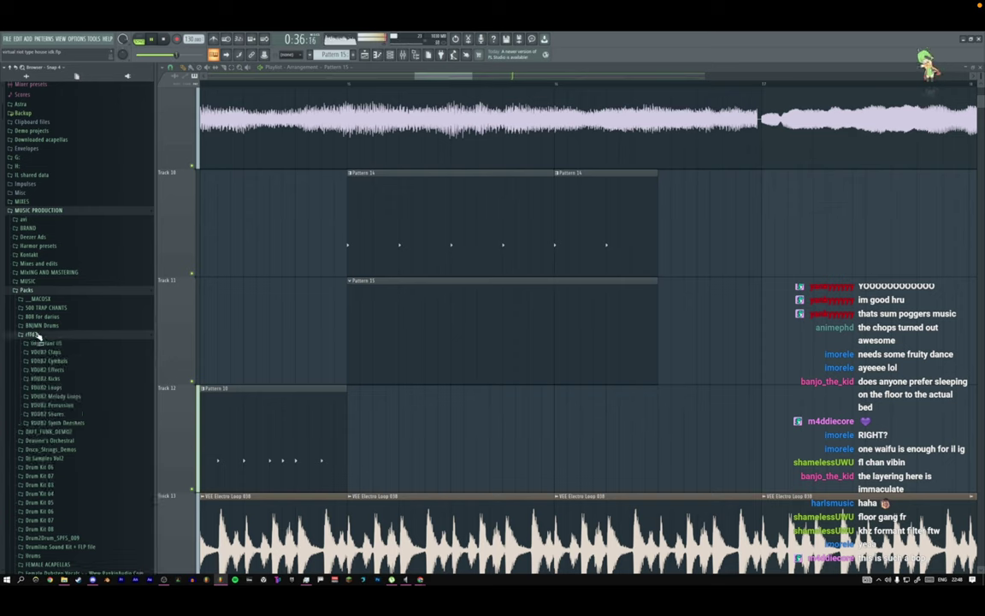
pyautogui.click(54, 353)
pyautogui.press('space')
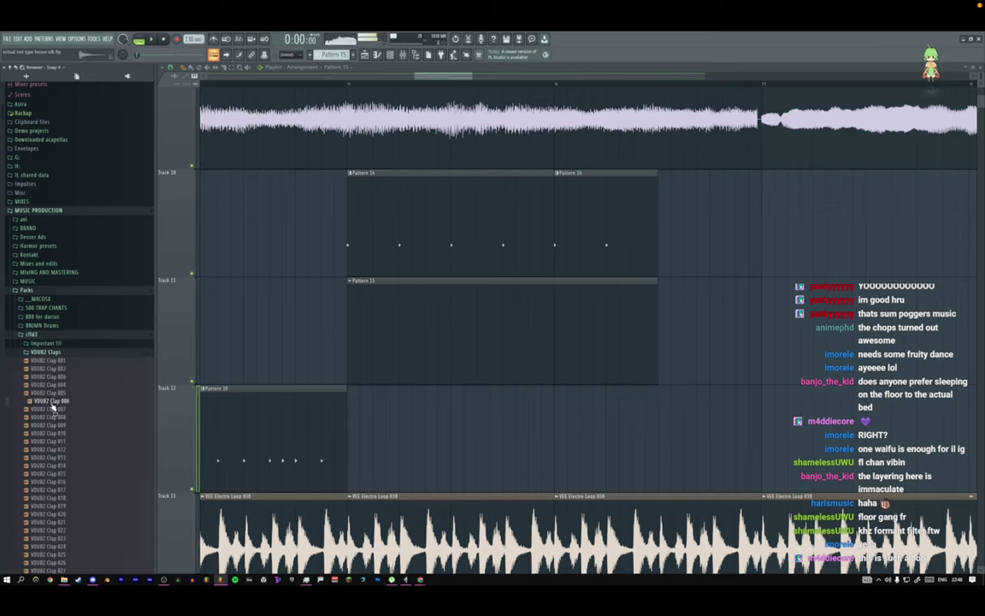
pyautogui.press('F6')
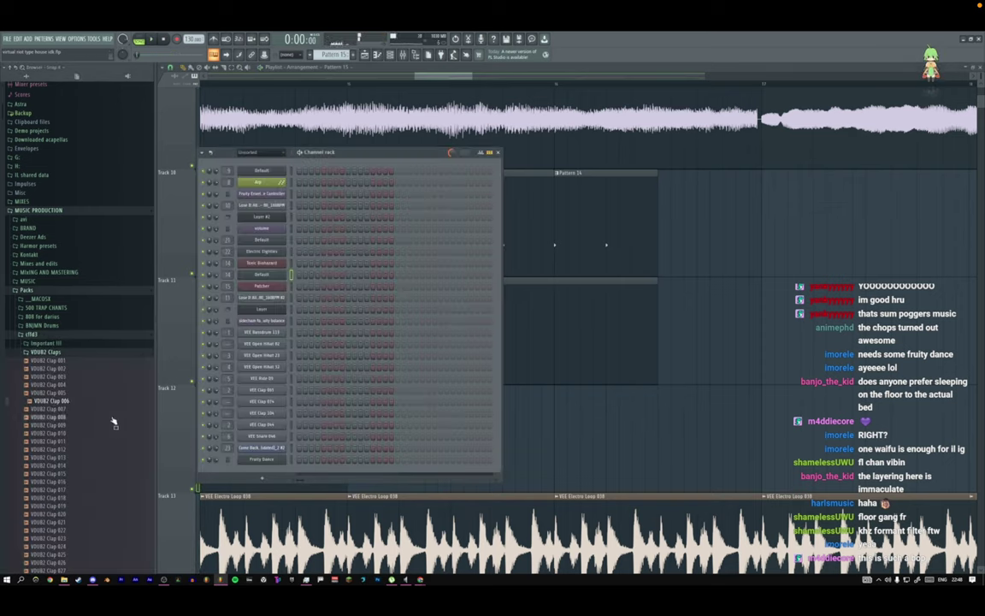
pyautogui.moveTo(263, 476); pyautogui.dragTo(263, 473)
pyautogui.click(262, 470)
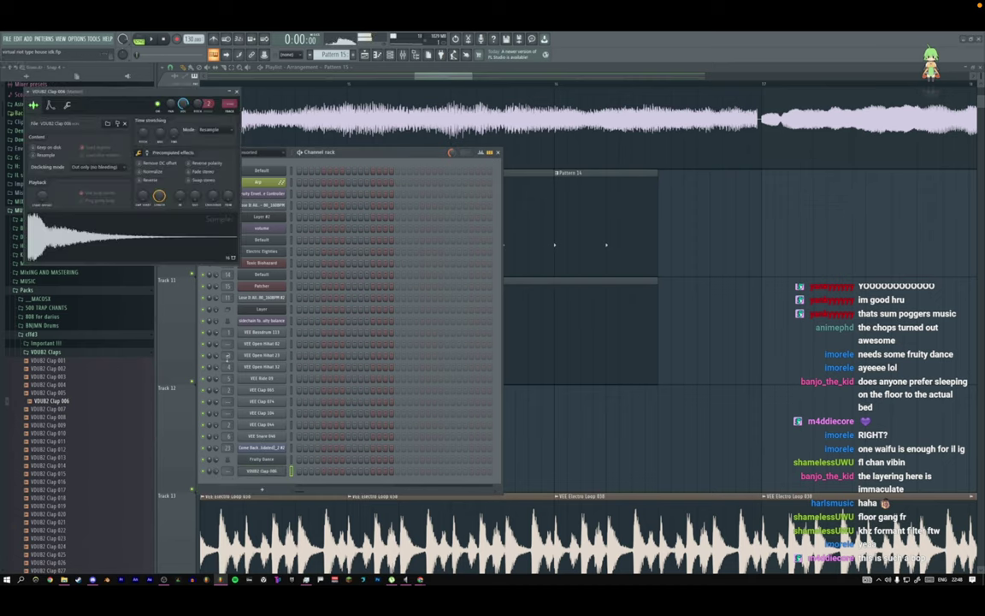
# Fill the new clap channel on every fourth step and repeat its pattern clip into bar 16 to match Pattern 14.
pyautogui.rightClick(262, 471)
pyautogui.click(380, 488)
pyautogui.press('F6')
pyautogui.press('space')
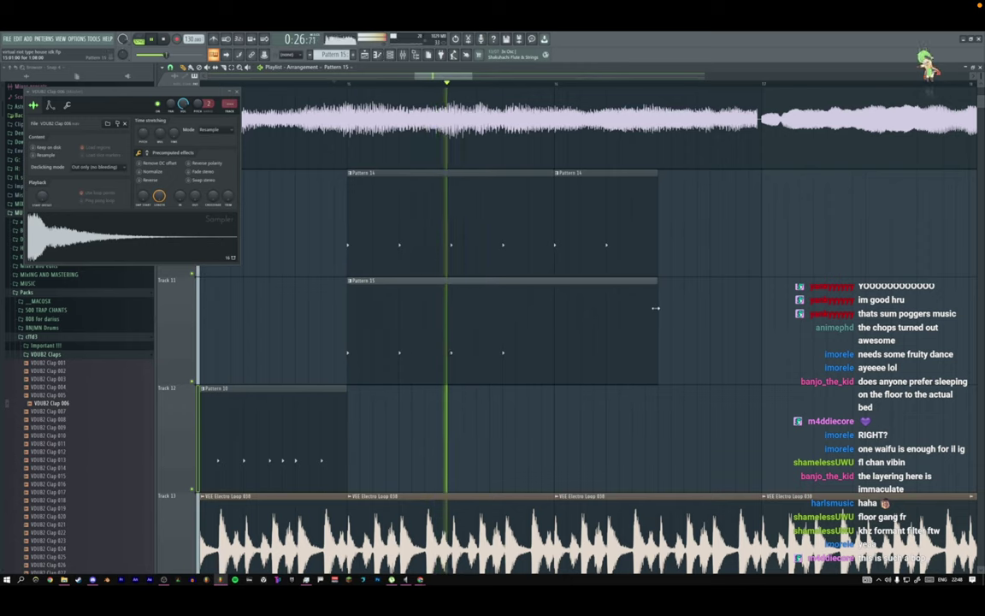
pyautogui.moveTo(654, 325)
pyautogui.mouseDown()
pyautogui.moveTo(544, 320)
pyautogui.moveTo(743, 312)
pyautogui.moveTo(759, 302)
pyautogui.moveTo(651, 315)
pyautogui.mouseUp()
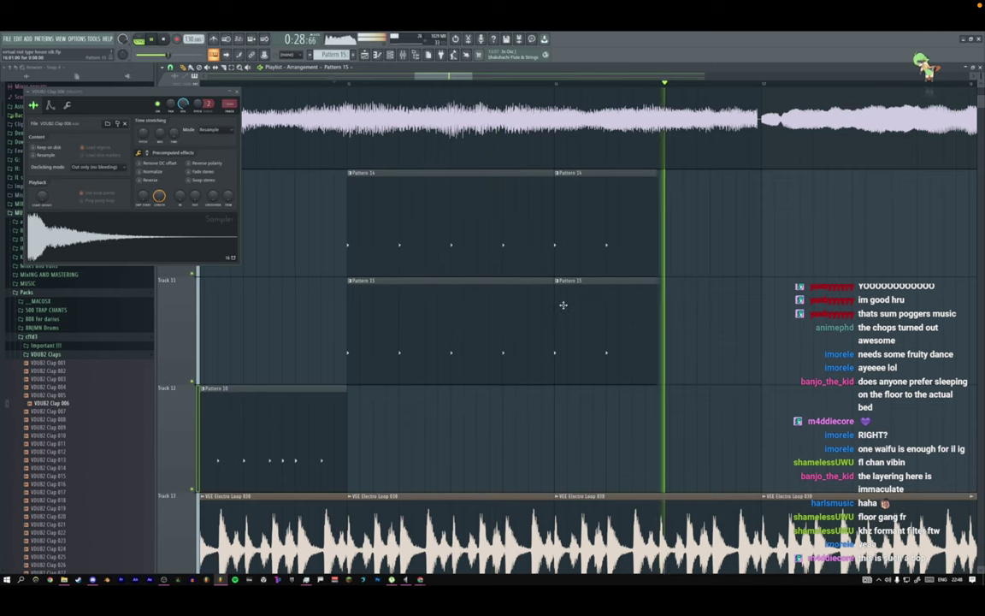
# Close the clap sampler and reopen the channel rack with playback stopped.
pyautogui.click(392, 57)
pyautogui.click(236, 92)
pyautogui.press('space')
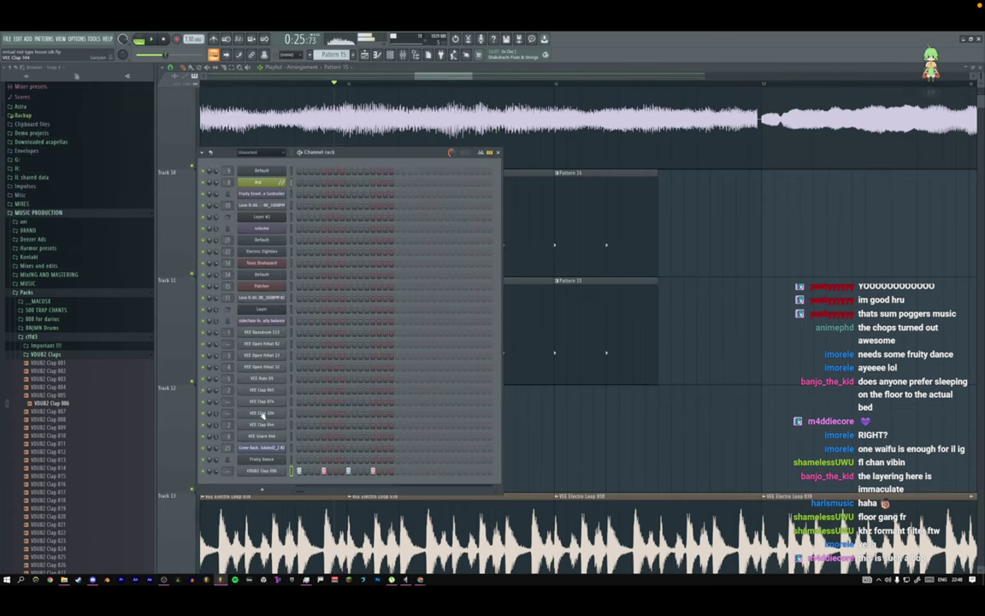
# Program off-beat VEE Ride 09 hits in Pattern 15 on every fourth step, beginning with the third.
pyautogui.click(265, 379)
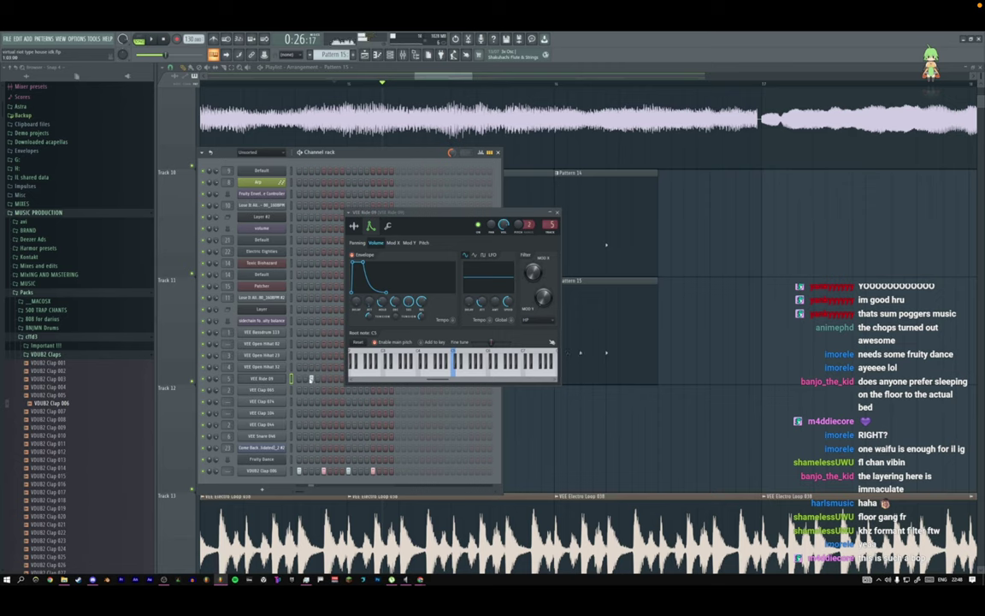
pyautogui.press('space')
pyautogui.click(337, 379)
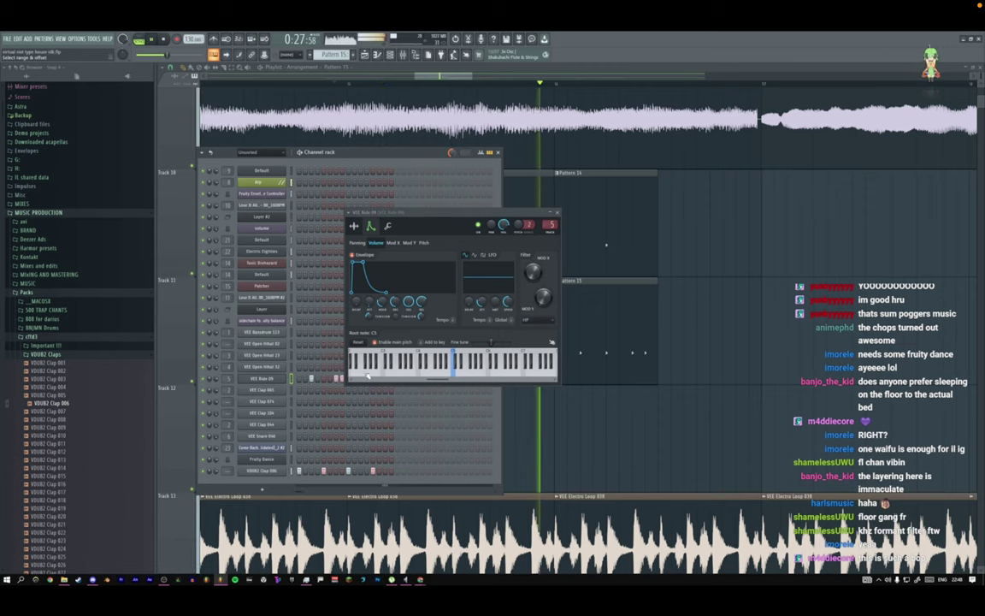
pyautogui.click(558, 212)
pyautogui.rightClick(343, 379)
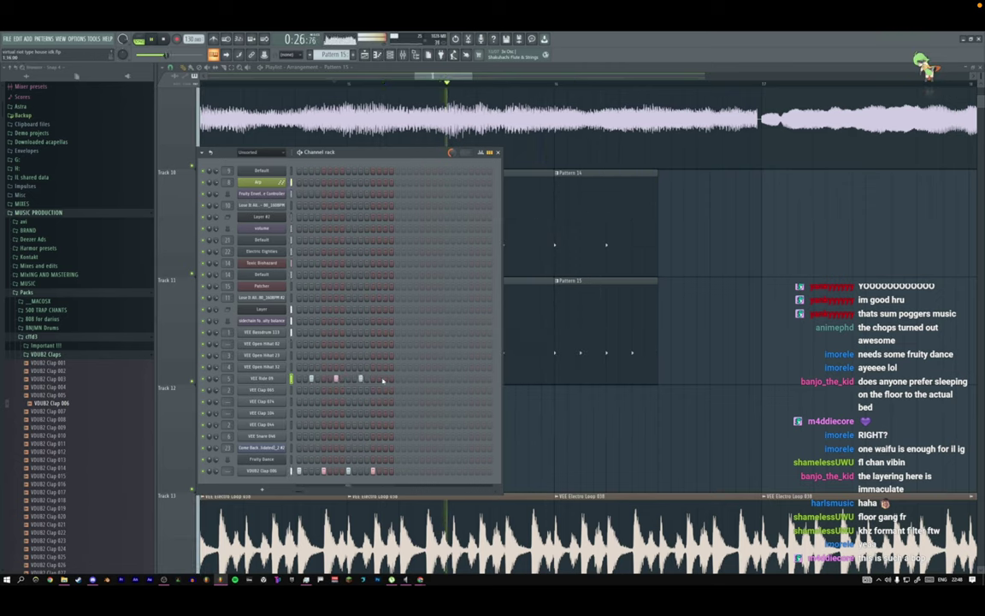
# Turn the VEE Ride 09 steps into four longer C5 notes in the piano roll and return to the playlist.
pyautogui.rightClick(285, 378)
pyautogui.click(309, 386)
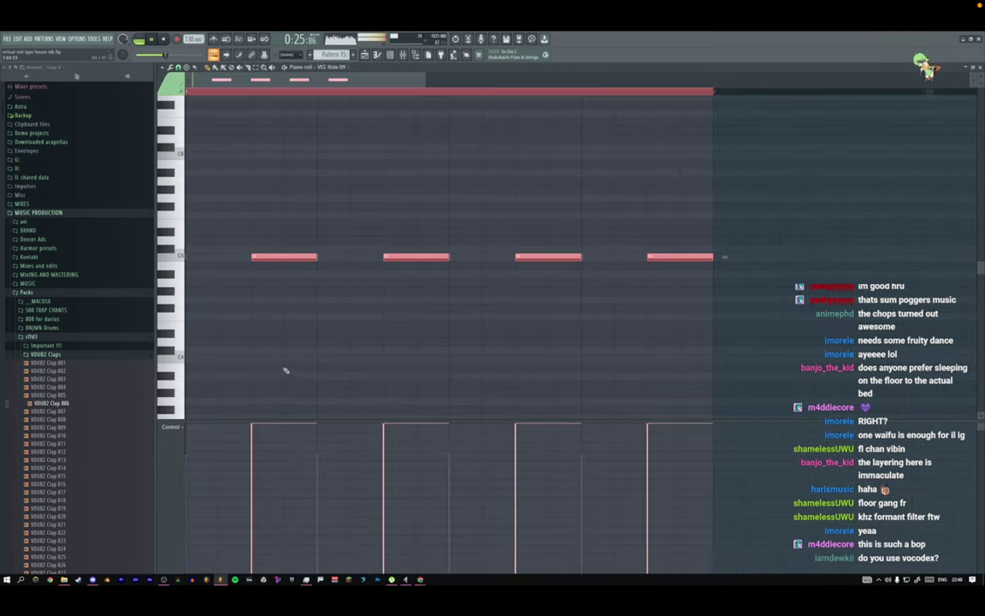
pyautogui.click(365, 55)
pyautogui.press('space')
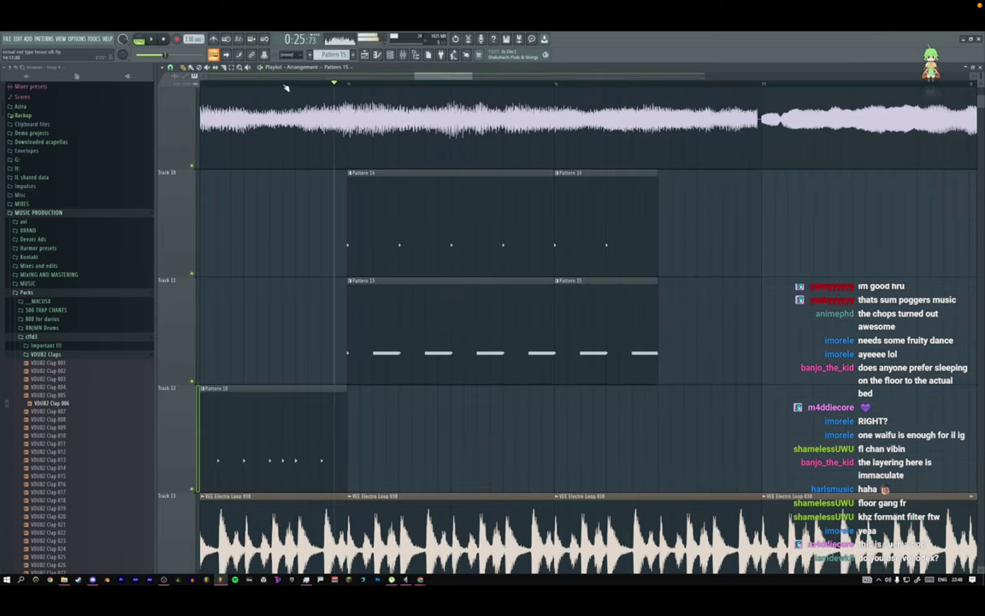
# Shorten the Pattern 10 clip on Track 12 to end one beat before bar 15 and play the section back.
pyautogui.click(274, 85)
pyautogui.press('space')
pyautogui.press('space')
pyautogui.press('space')
pyautogui.moveTo(345, 427); pyautogui.dragTo(292, 430)
pyautogui.press('space')
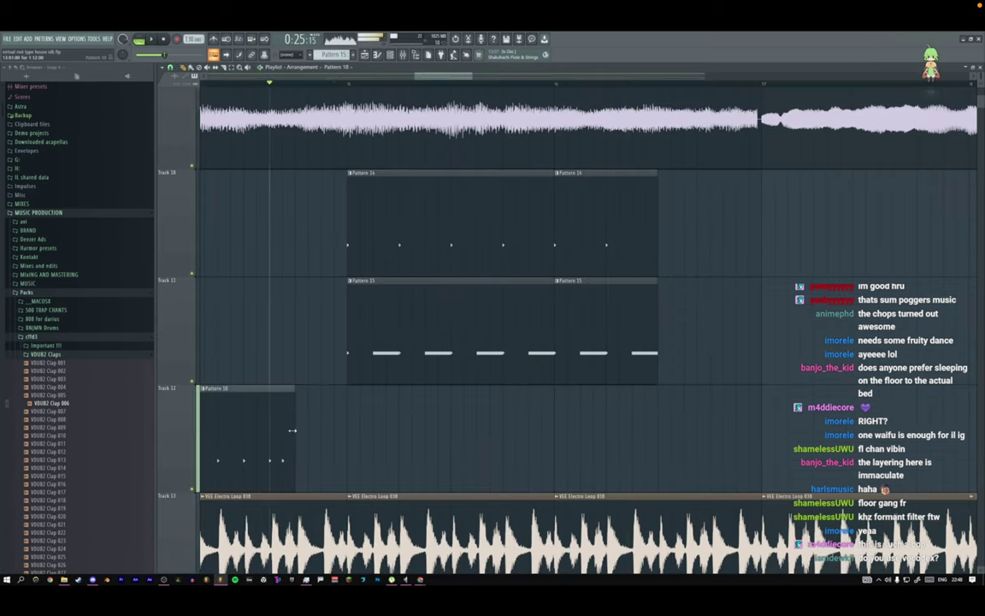
pyautogui.press('space')
pyautogui.press('space')
pyautogui.press('space')
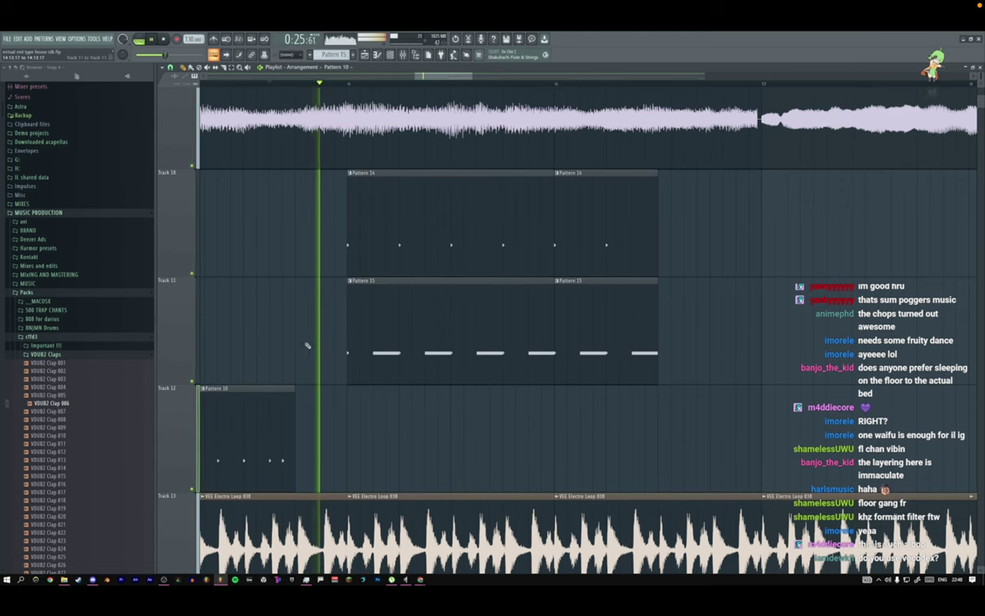
# Play the song from the start and load Glitch2 into slot 6 of the sidechain mixer track.
pyautogui.keyDown('ctrl'); pyautogui.rightClick(308, 346); pyautogui.keyUp('ctrl')
pyautogui.press('space')
pyautogui.click(203, 84)
pyautogui.press('space')
pyautogui.click(404, 56)
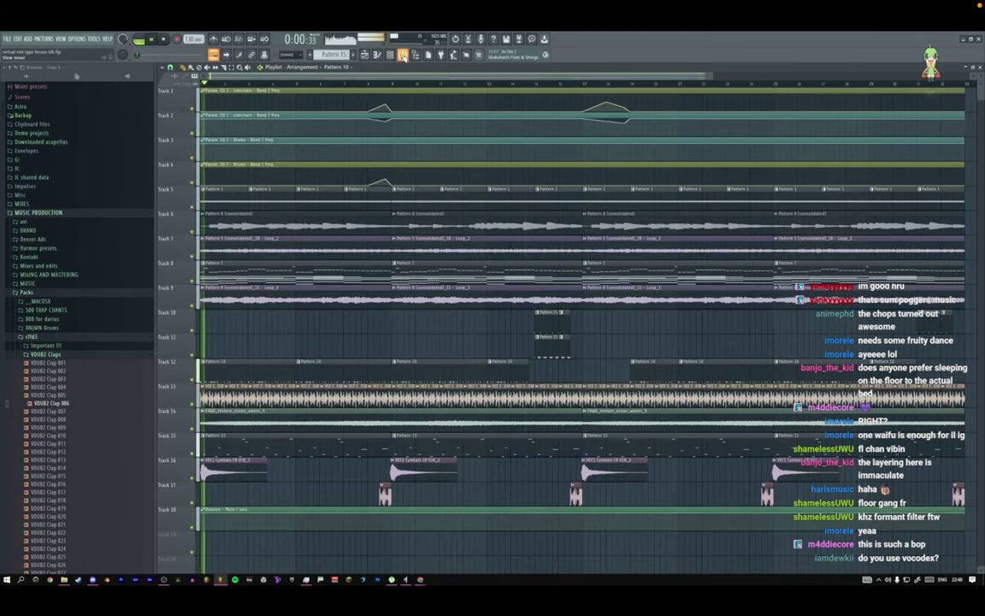
pyautogui.click(305, 129)
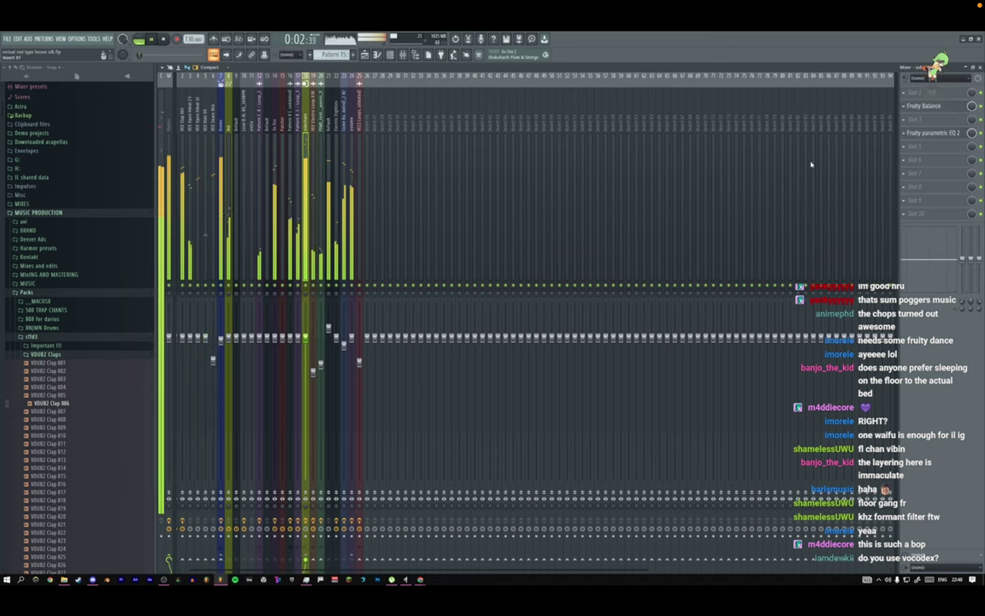
pyautogui.click(904, 160)
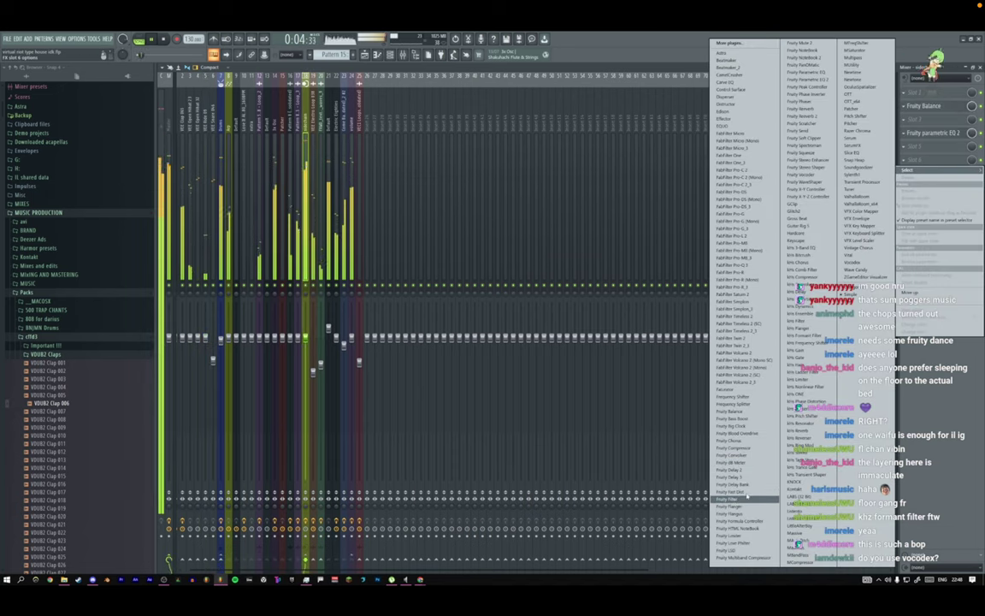
pyautogui.click(803, 213)
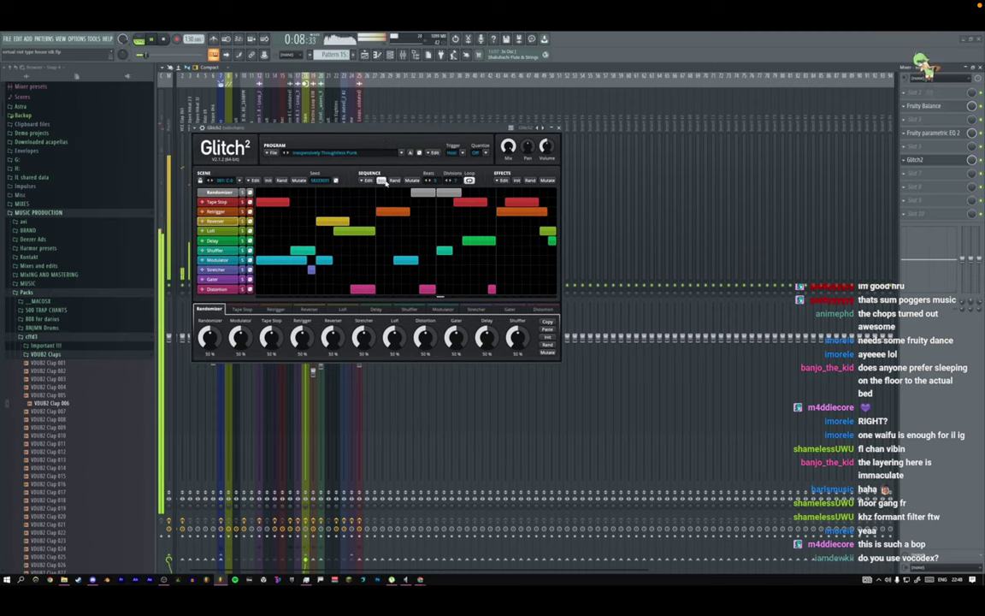
# Clear the Glitch2 sequence, place a Tape Stop block over its last beat, and set Slow Down to 2 beats.
pyautogui.click(382, 181)
pyautogui.click(218, 202)
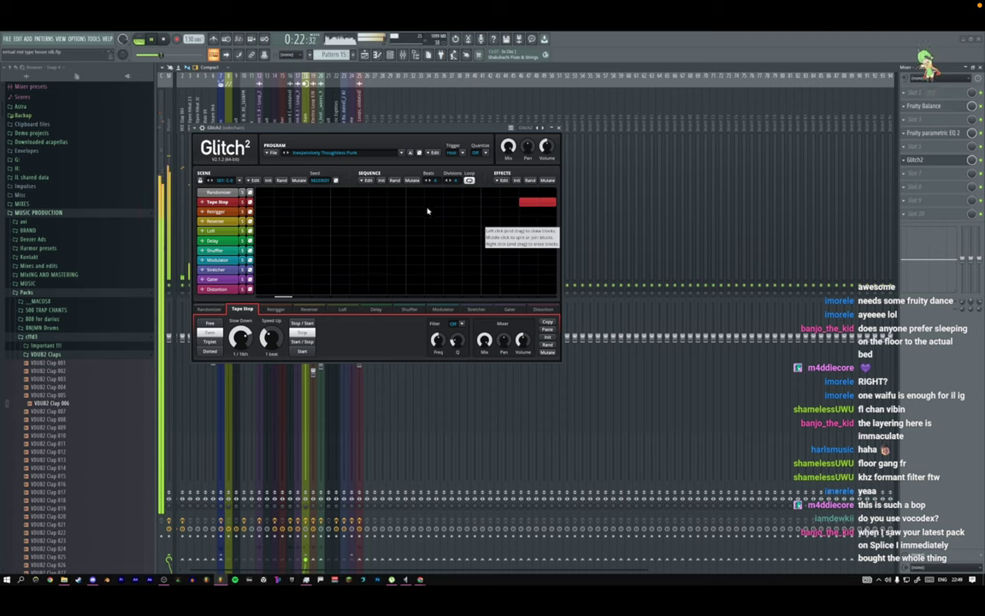
pyautogui.moveTo(245, 330); pyautogui.dragTo(248, 336)
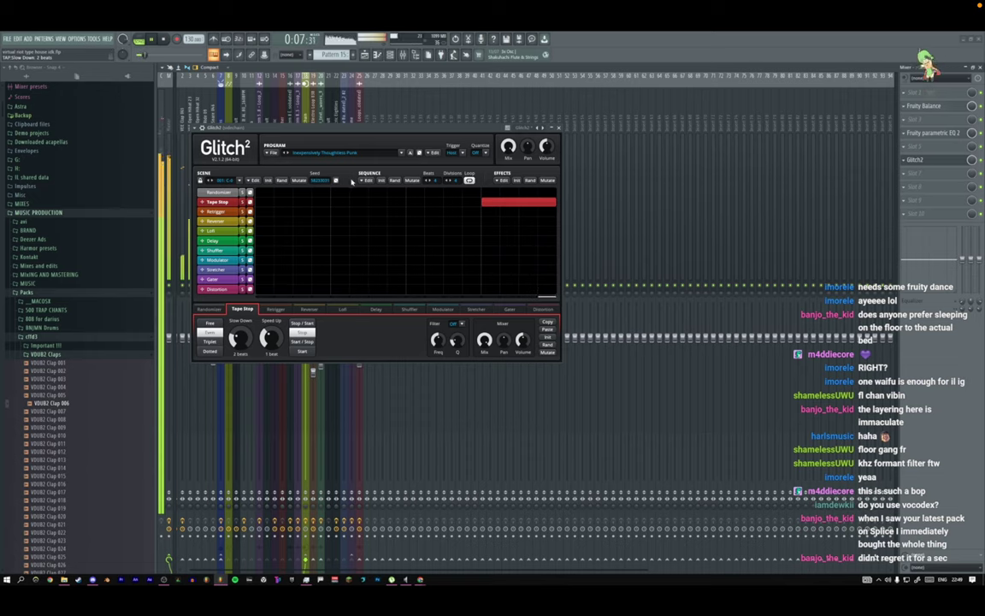
# Insert a MIDI Out channel above VDUB2 Clap 006 in the channel rack.
pyautogui.press('F9')
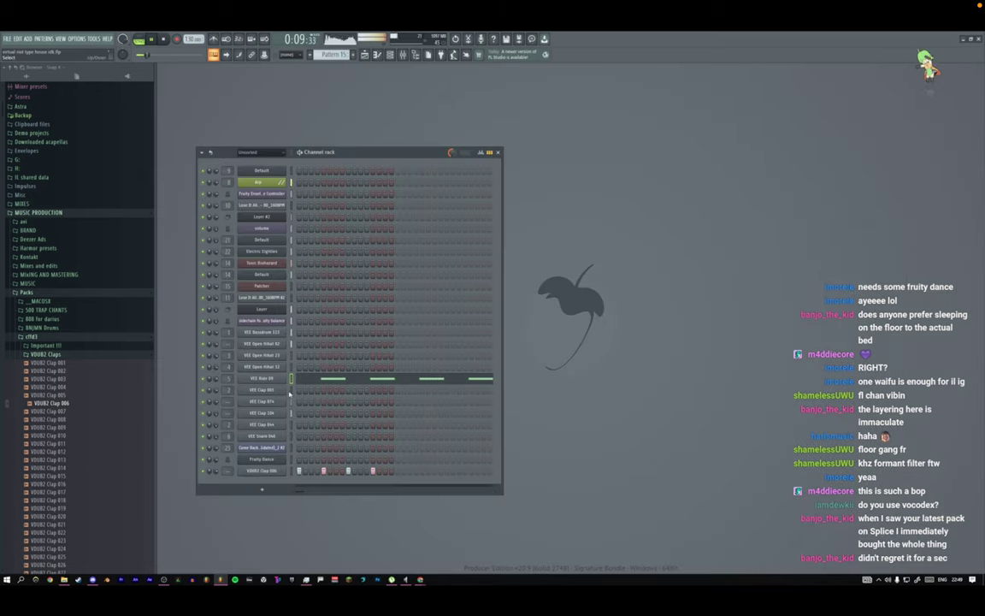
pyautogui.rightClick(274, 476)
pyautogui.moveTo(301, 524)
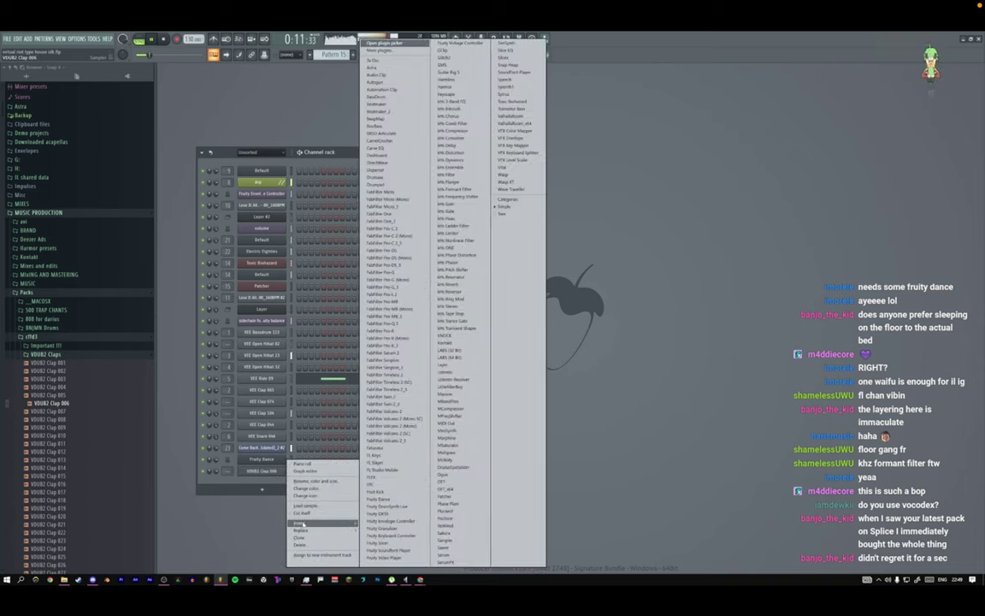
pyautogui.click(444, 424)
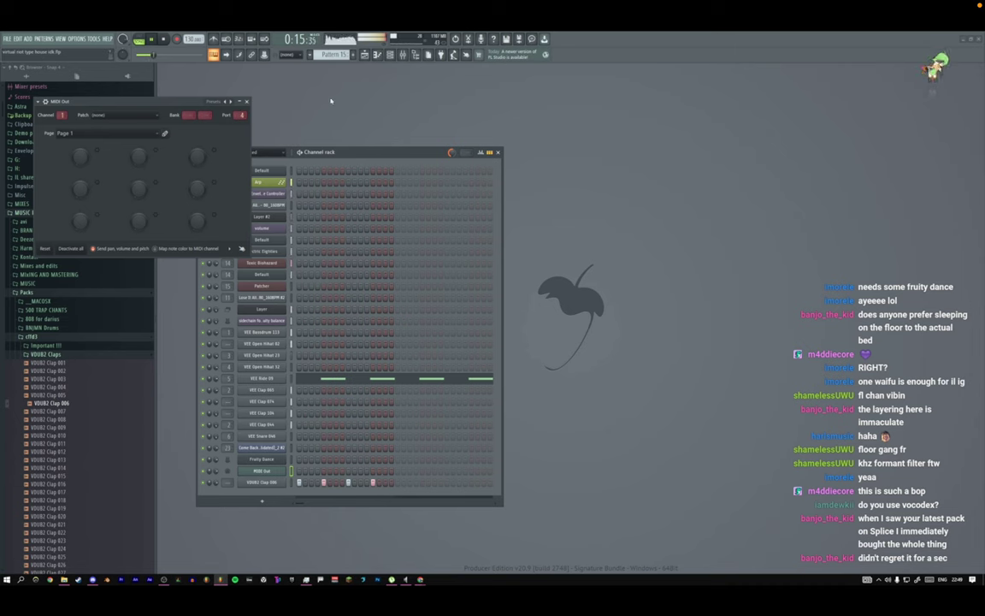
# Set Glitch2's MIDI input port to 4 to match the MIDI Out channel, and arrange both plugin windows side by side.
pyautogui.click(401, 54)
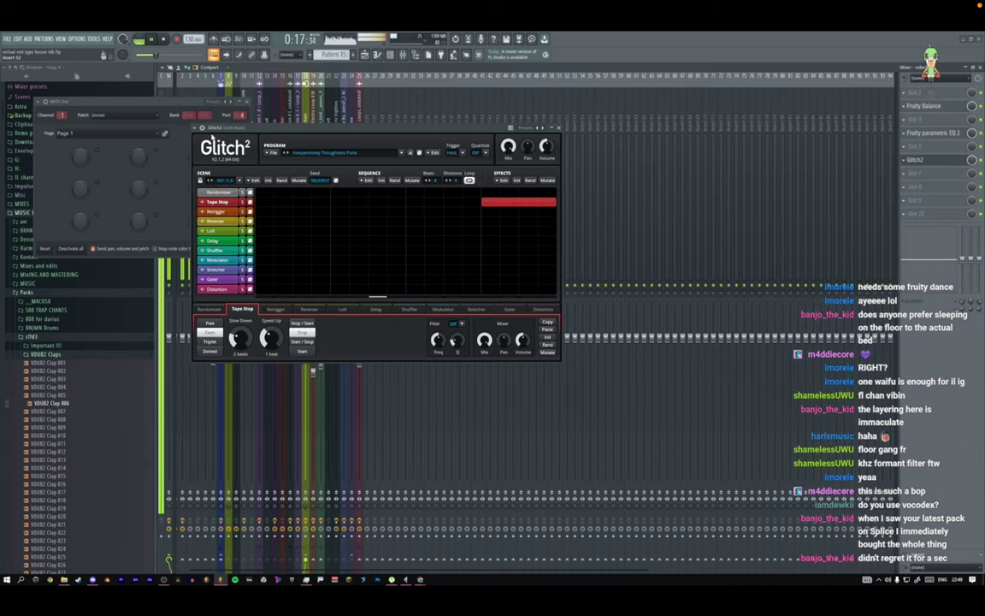
pyautogui.click(203, 128)
pyautogui.click(216, 141)
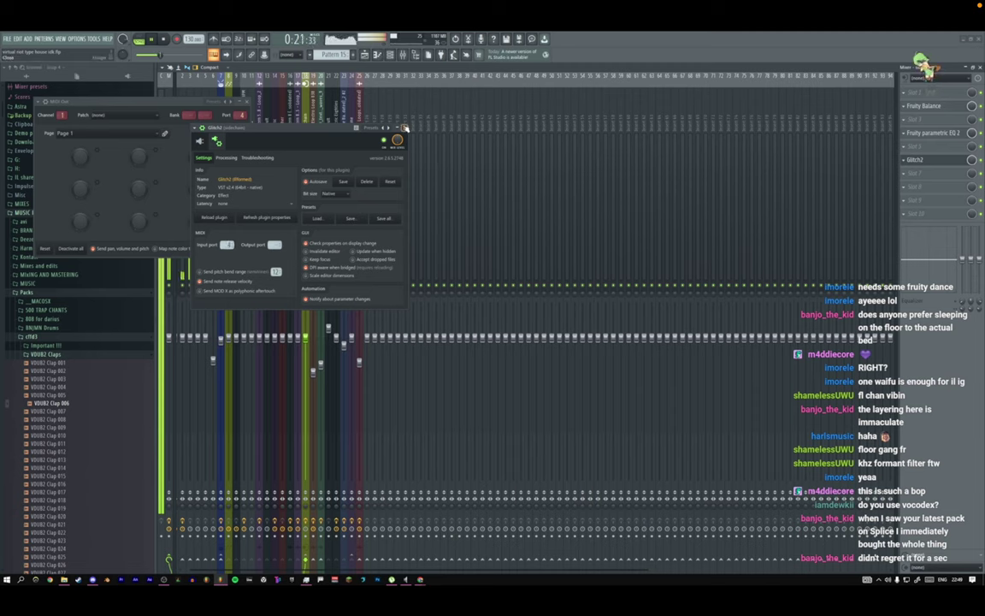
pyautogui.click(217, 142)
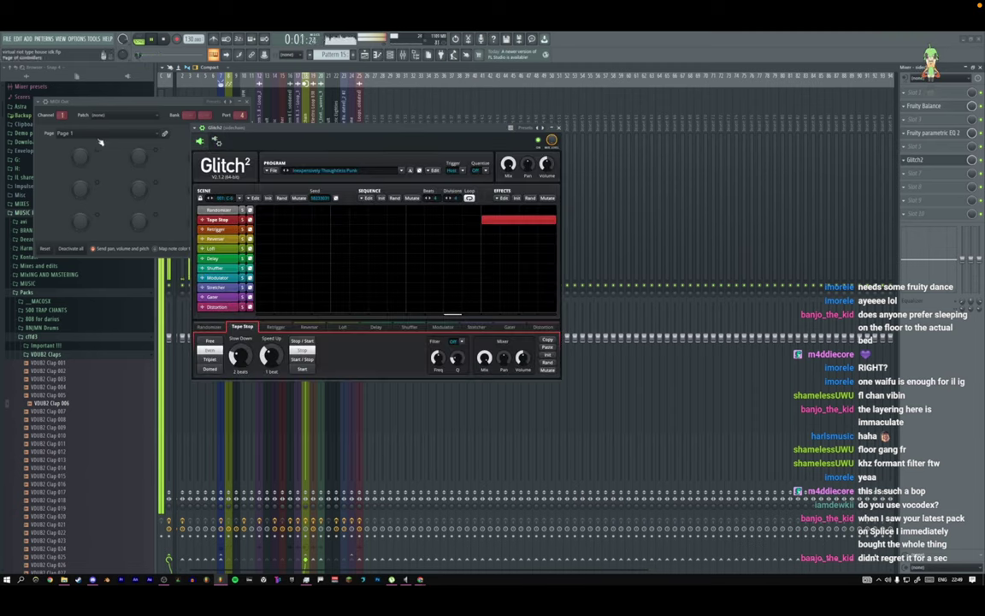
pyautogui.click(123, 96)
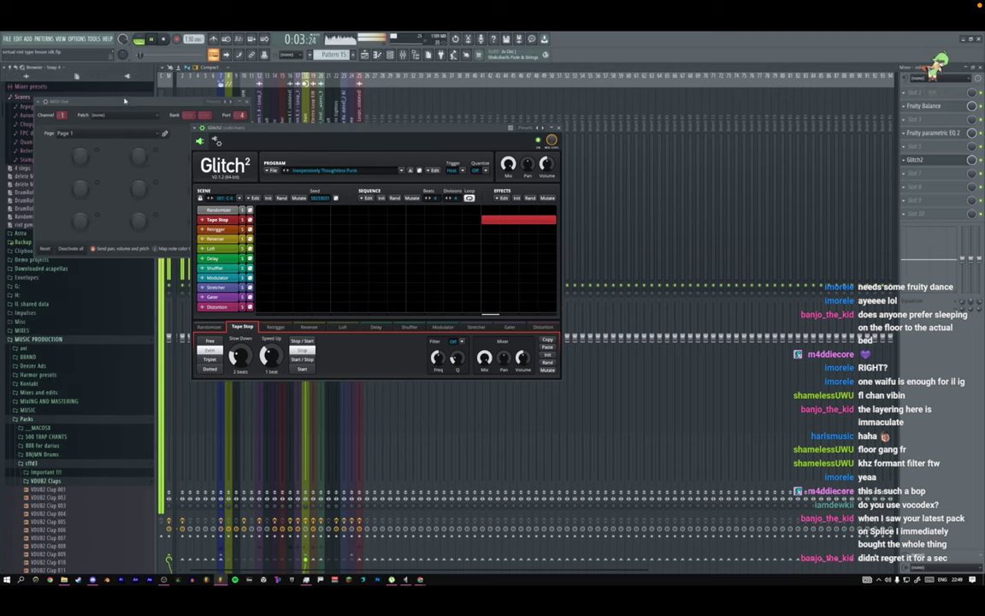
pyautogui.click(121, 104)
pyautogui.moveTo(275, 129); pyautogui.dragTo(343, 134)
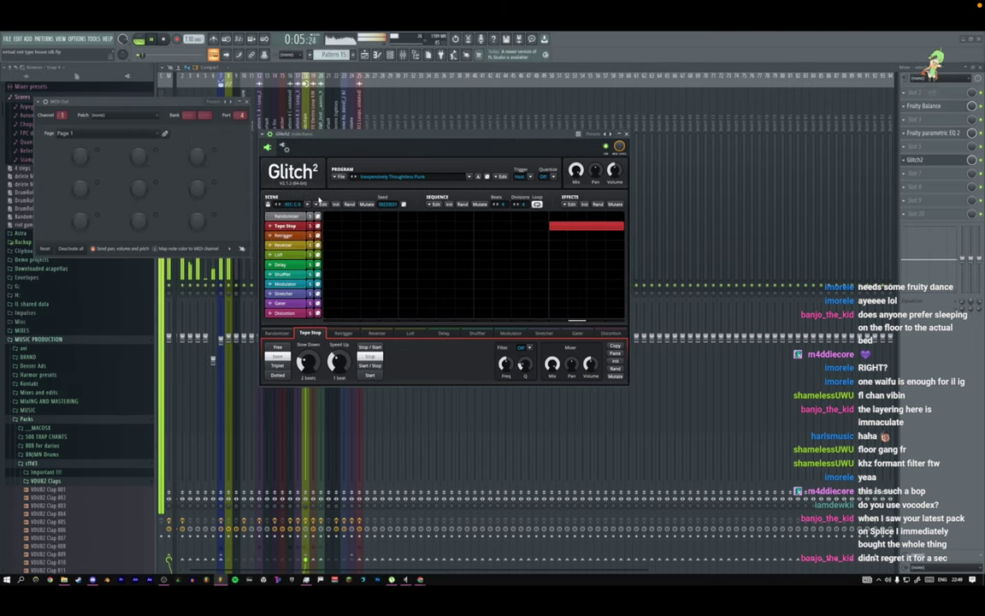
# Open the MIDI Out channel's piano roll in Pattern 15 and place a C0 note at the start.
pyautogui.press('F12')
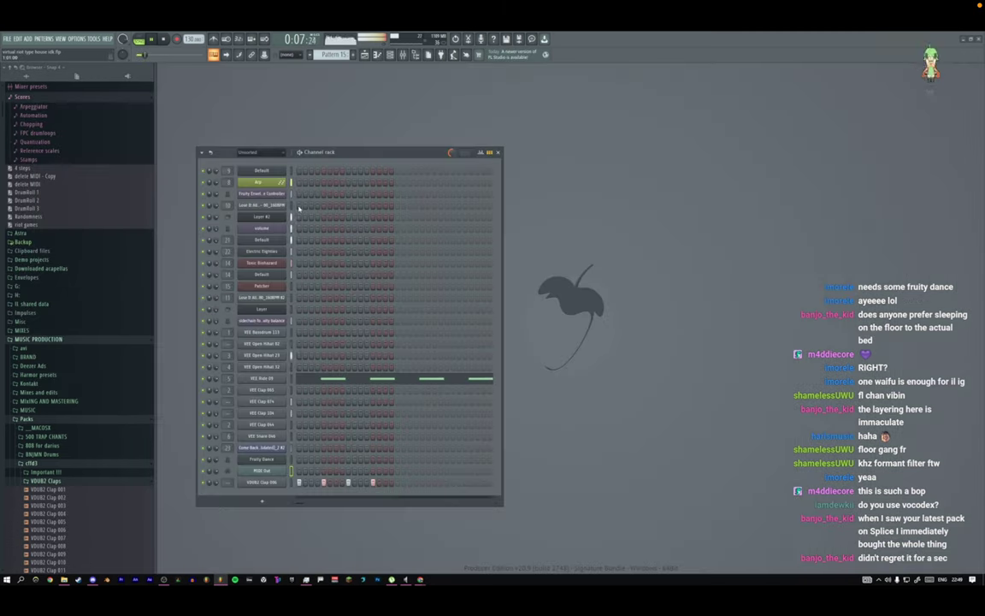
pyautogui.rightClick(275, 474)
pyautogui.click(300, 466)
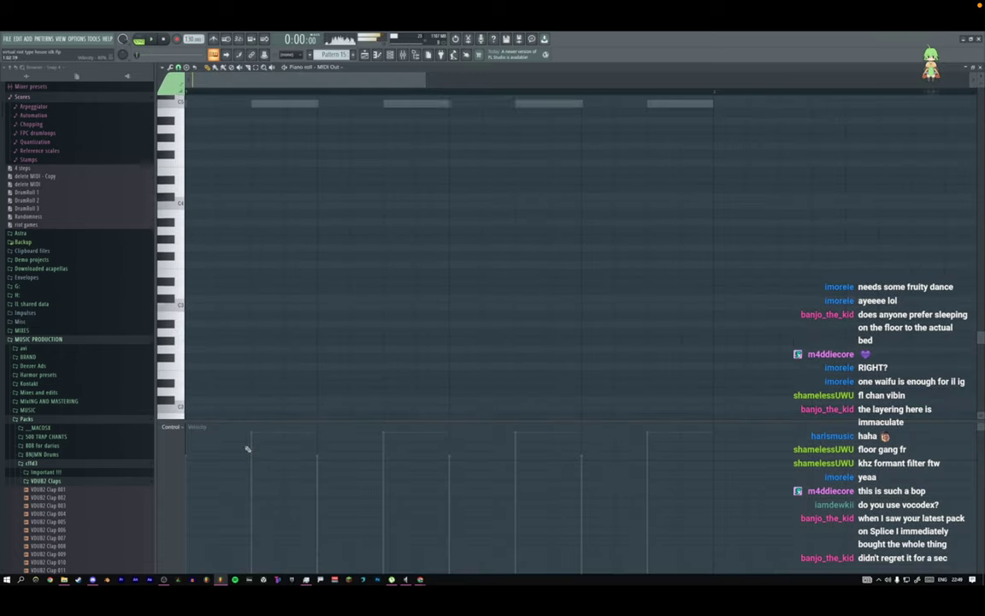
pyautogui.scroll(-5, 252, 382)
pyautogui.press('space')
pyautogui.scroll(-2, 270, 384)
pyautogui.click(187, 414)
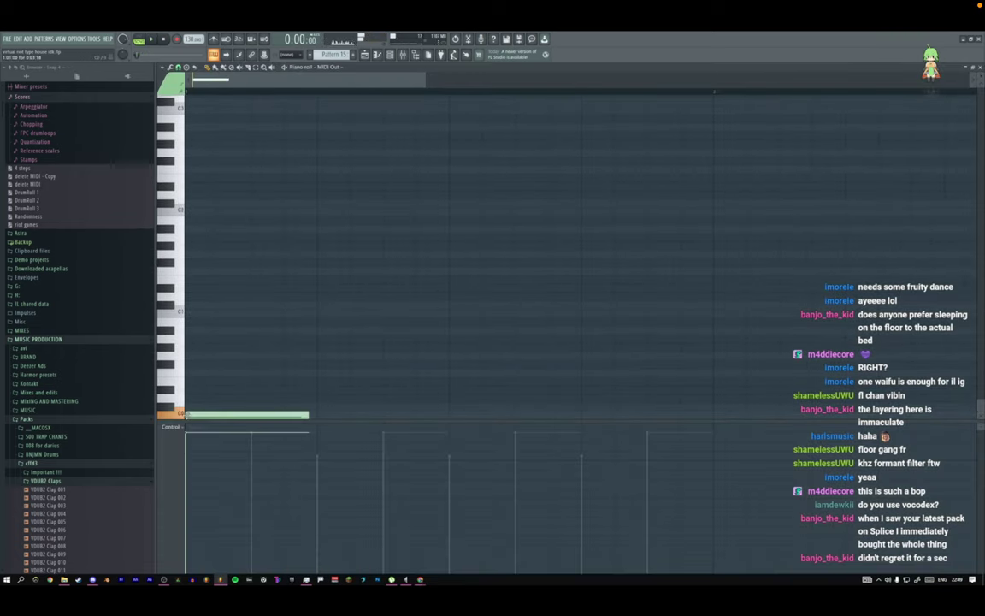
# Create new Pattern 16, insert an empty track above Track 1, and place the pattern at the start of that track.
pyautogui.click(365, 56)
pyautogui.press('space')
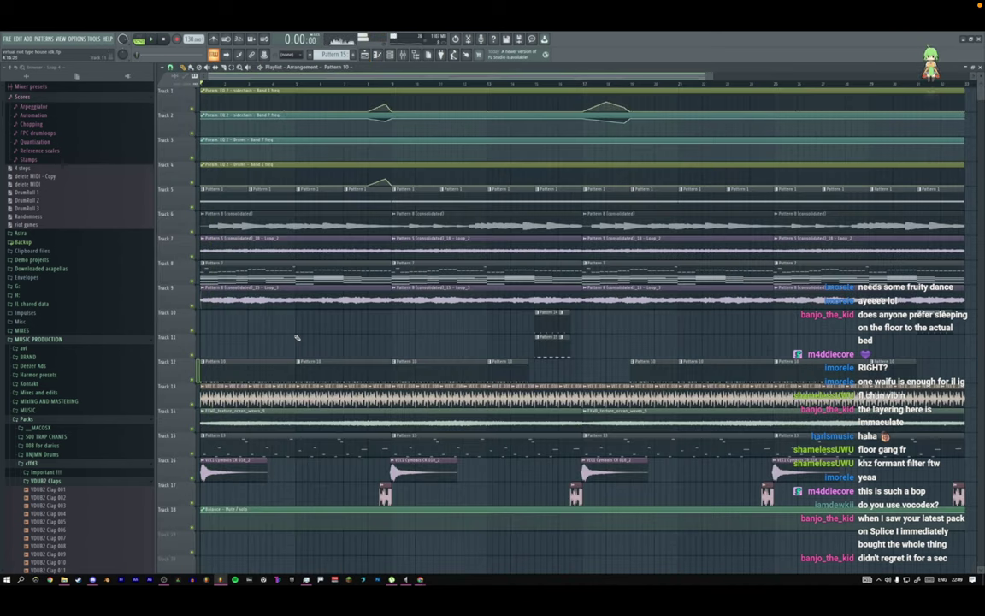
pyautogui.press('F4')
pyautogui.press('Return')
pyautogui.rightClick(178, 102)
pyautogui.press('i')
pyautogui.press('space')
pyautogui.click(207, 102)
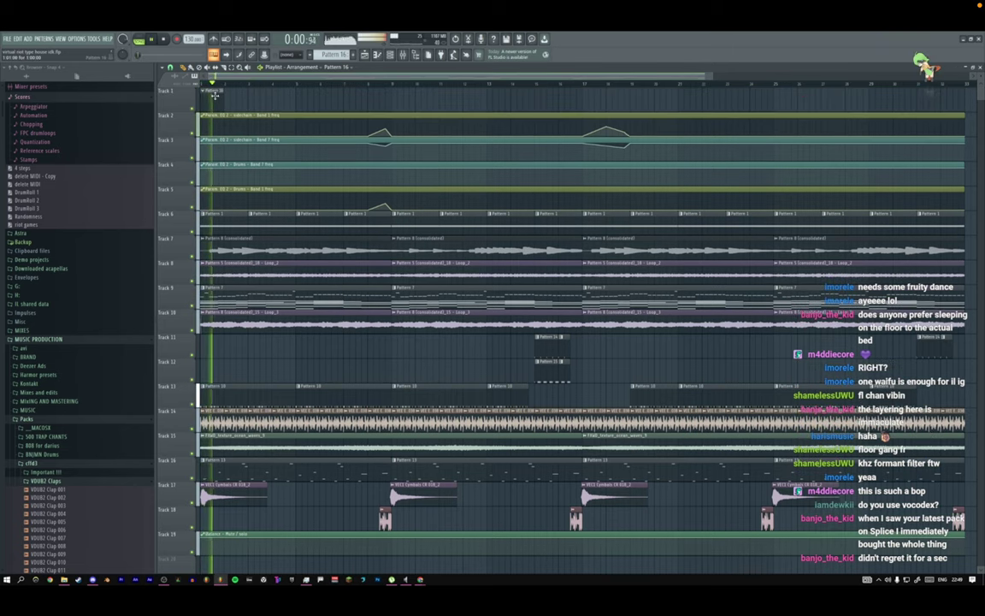
# Place a C#0 note at the start of the MIDI Out piano roll in Pattern 16.
pyautogui.press('F6')
pyautogui.press('space')
pyautogui.rightClick(274, 473)
pyautogui.press('Escape')
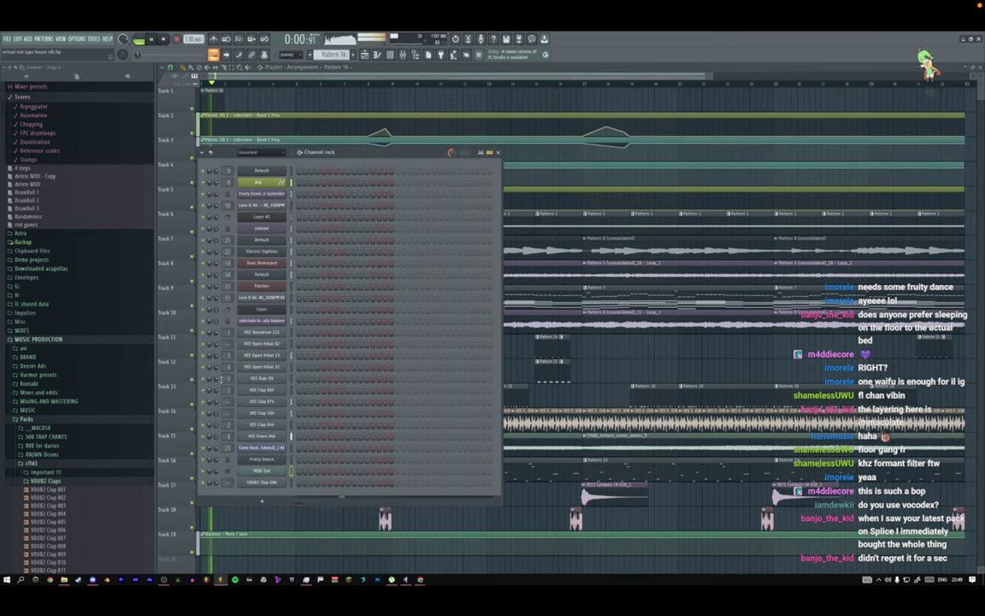
pyautogui.rightClick(271, 470)
pyautogui.press('c')
pyautogui.click(218, 406)
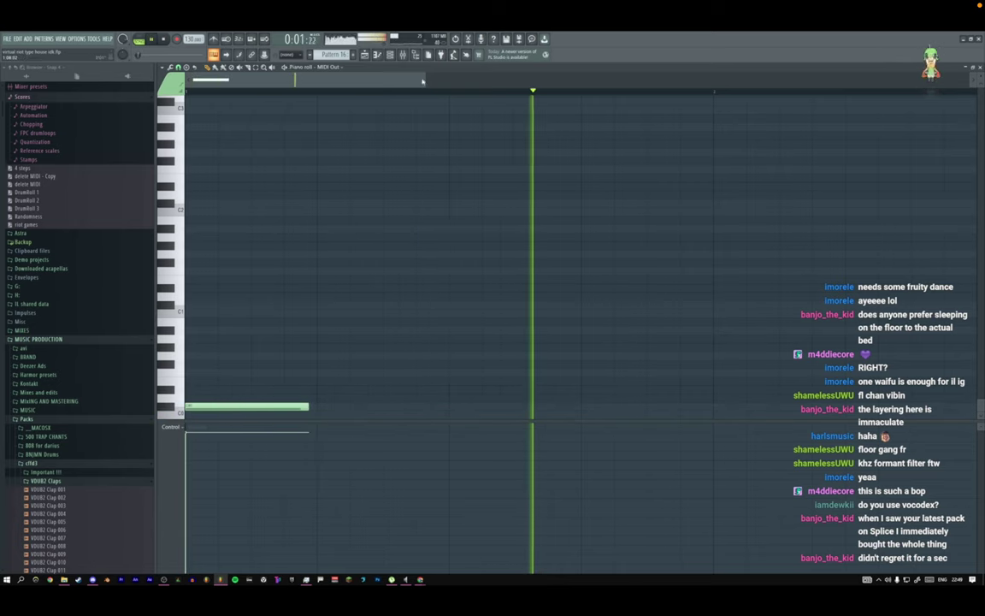
pyautogui.scroll(-3, 395, 83)
# Extend the Pattern 16 clip on Track 1 to bar 9 and add a MIDI Out C0 note at bar 6.
pyautogui.click(368, 55)
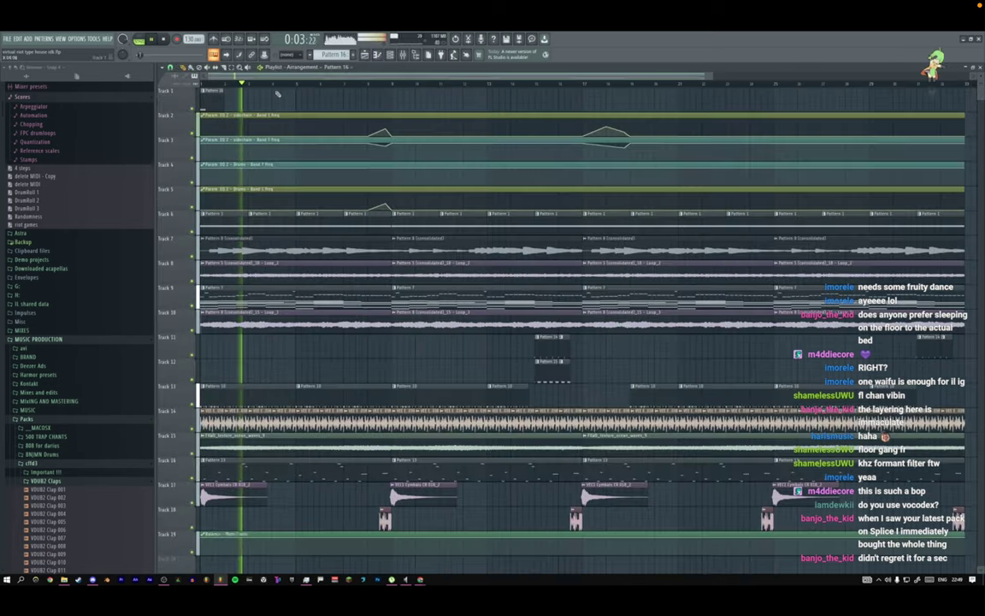
pyautogui.moveTo(226, 102); pyautogui.dragTo(389, 100)
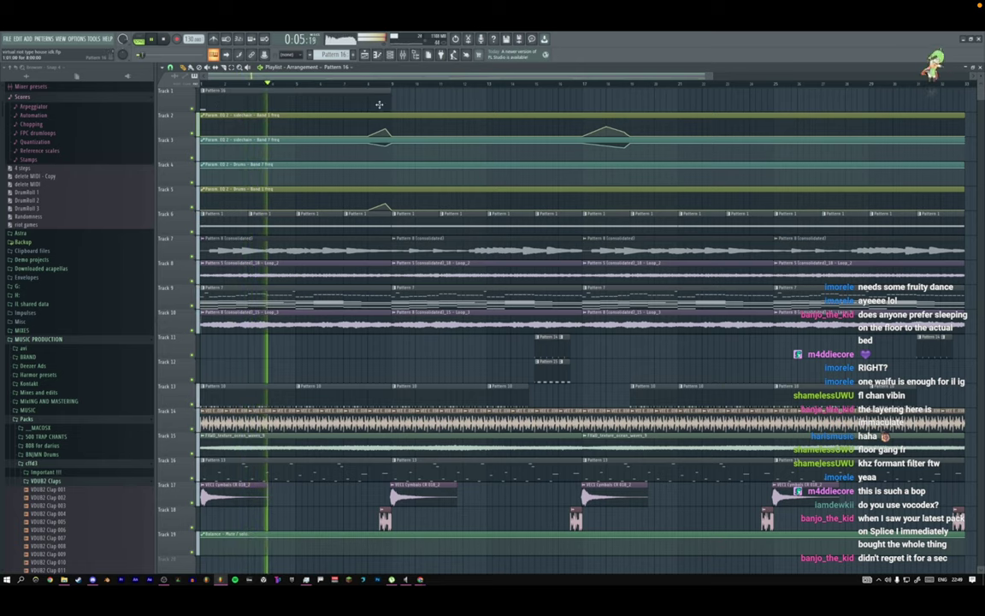
pyautogui.doubleClick(376, 103)
pyautogui.scroll(-3, 374, 101)
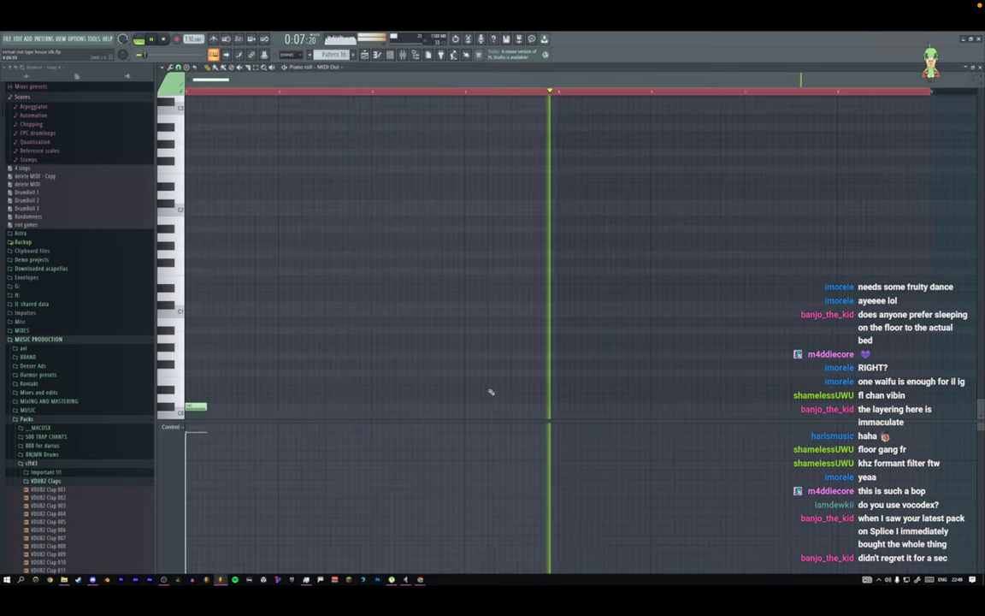
pyautogui.hscroll(3, 389, 301)
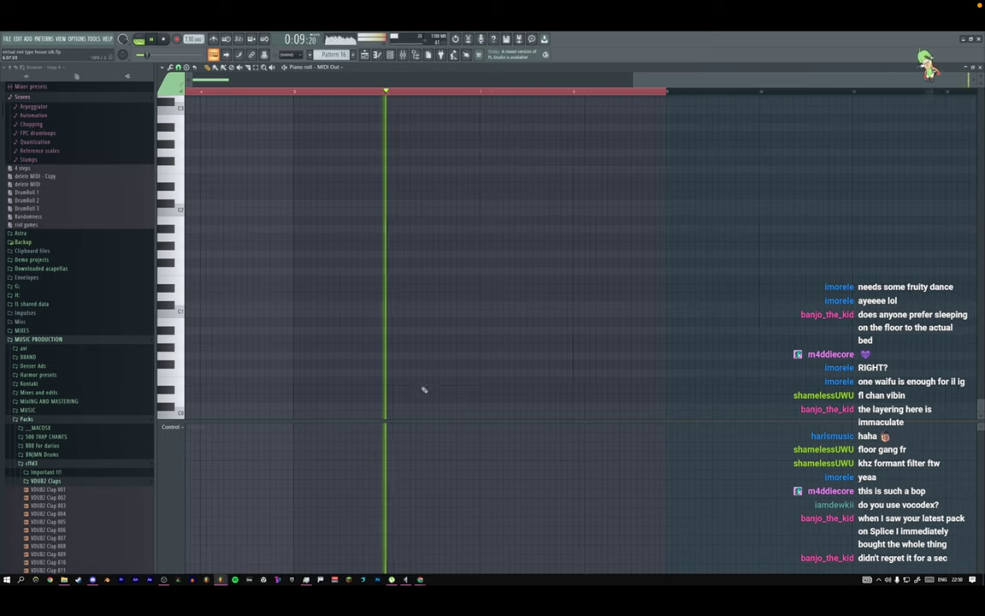
pyautogui.click(393, 414)
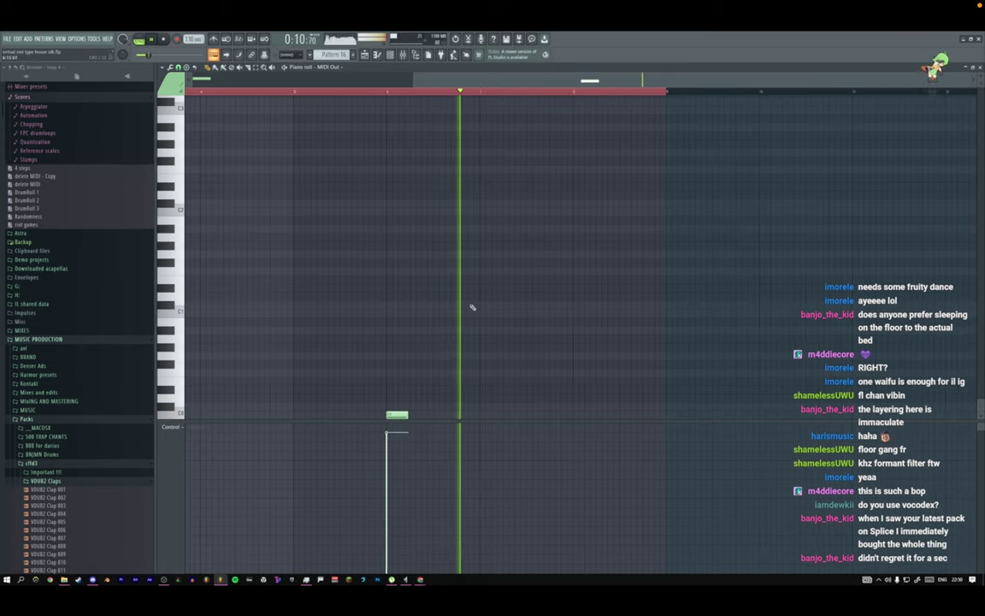
# Reopen Glitch2 on the sidechain mixer track and set the Tape Stop Slow Down to 1 beat.
pyautogui.press('F9')
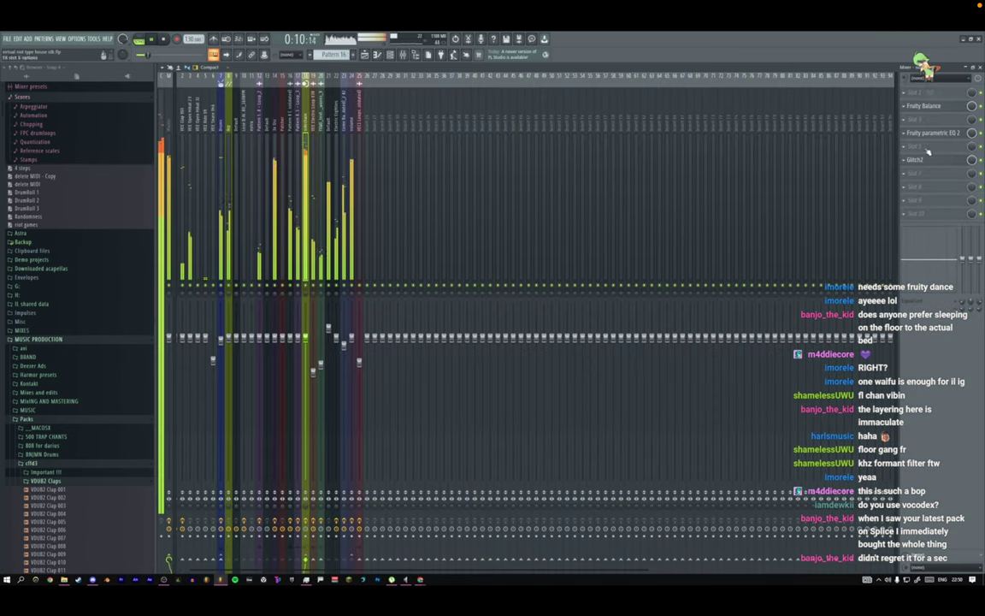
pyautogui.click(924, 160)
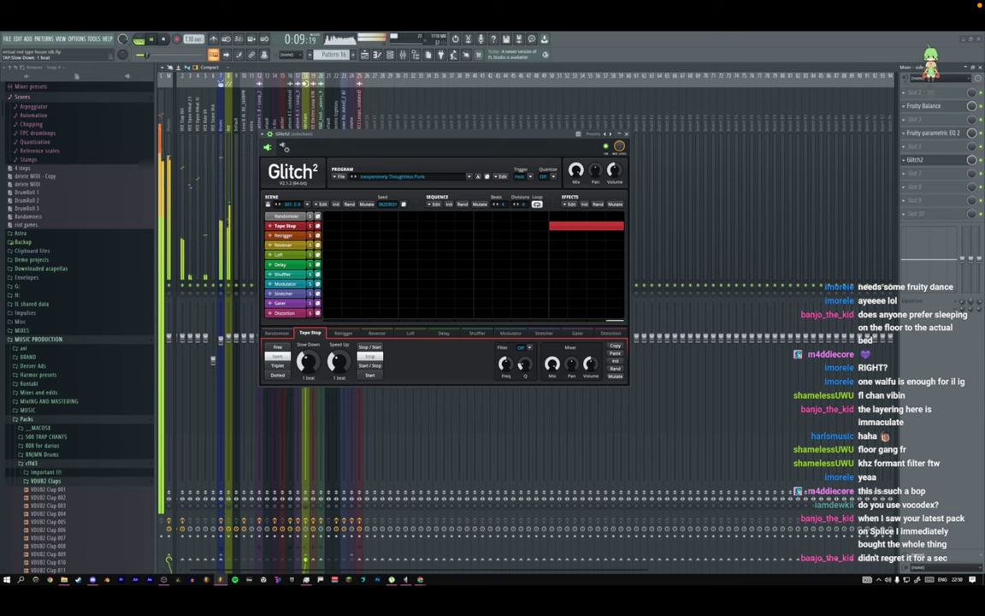
# Slice the opening trigger note off the Pattern 16 clip on Track 1 and place a copy of that slice at bar 9.
pyautogui.click(365, 55)
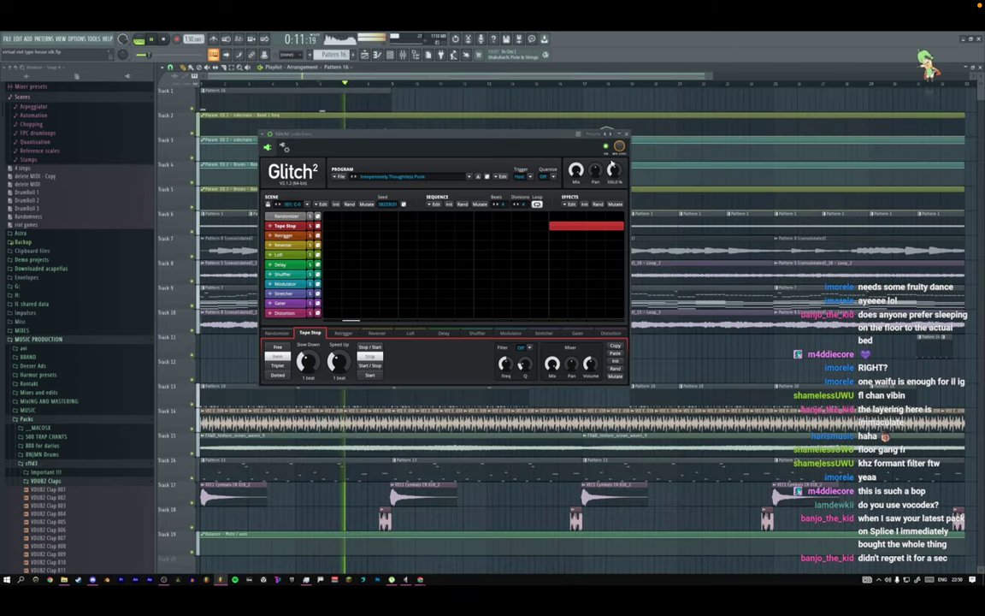
pyautogui.click(365, 55)
pyautogui.click(376, 56)
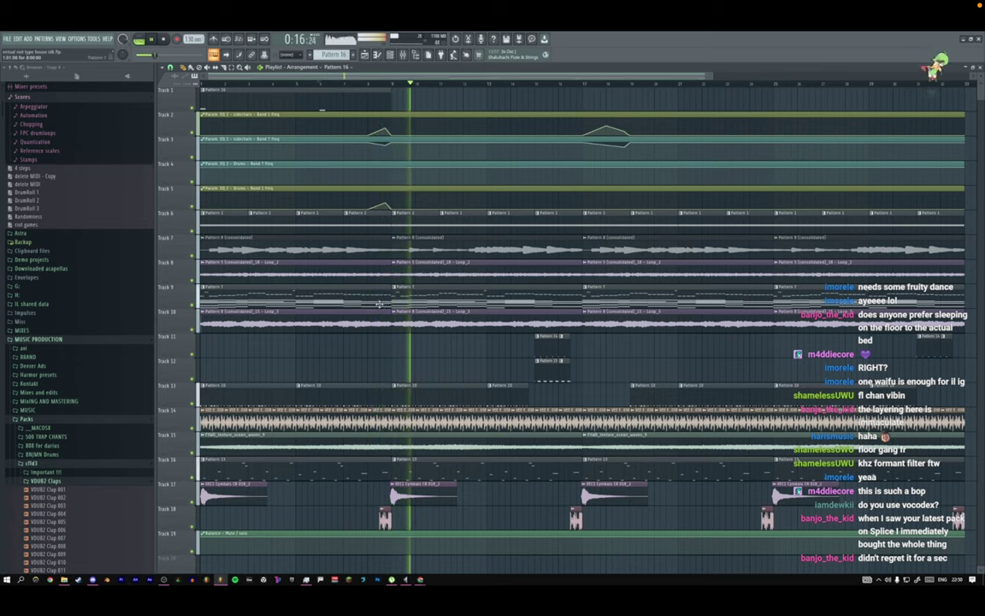
pyautogui.rightClick(398, 105)
pyautogui.click(411, 184)
pyautogui.click(207, 105)
pyautogui.rightClick(216, 102)
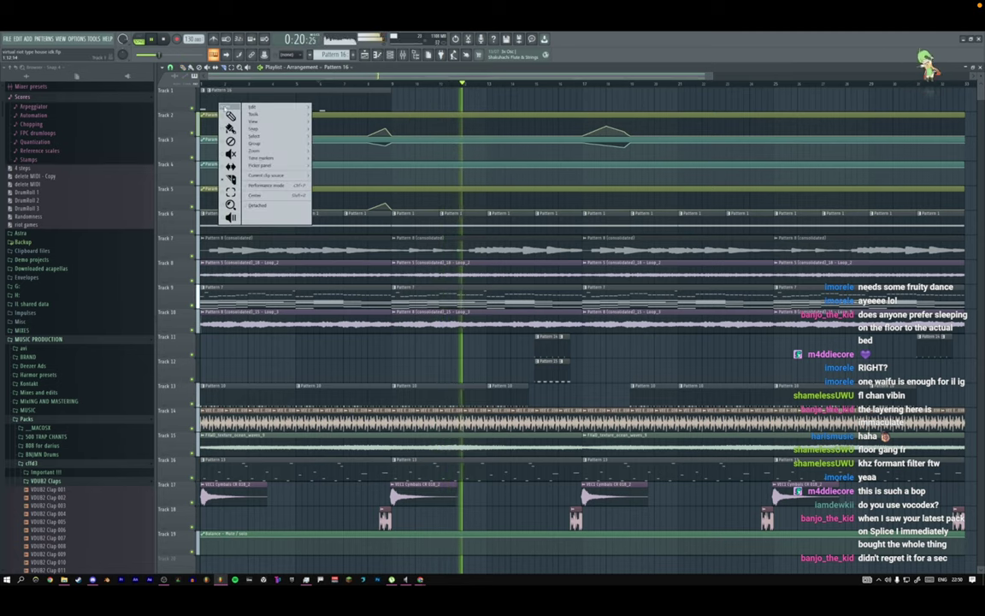
pyautogui.click(233, 108)
pyautogui.click(203, 107)
pyautogui.click(394, 107)
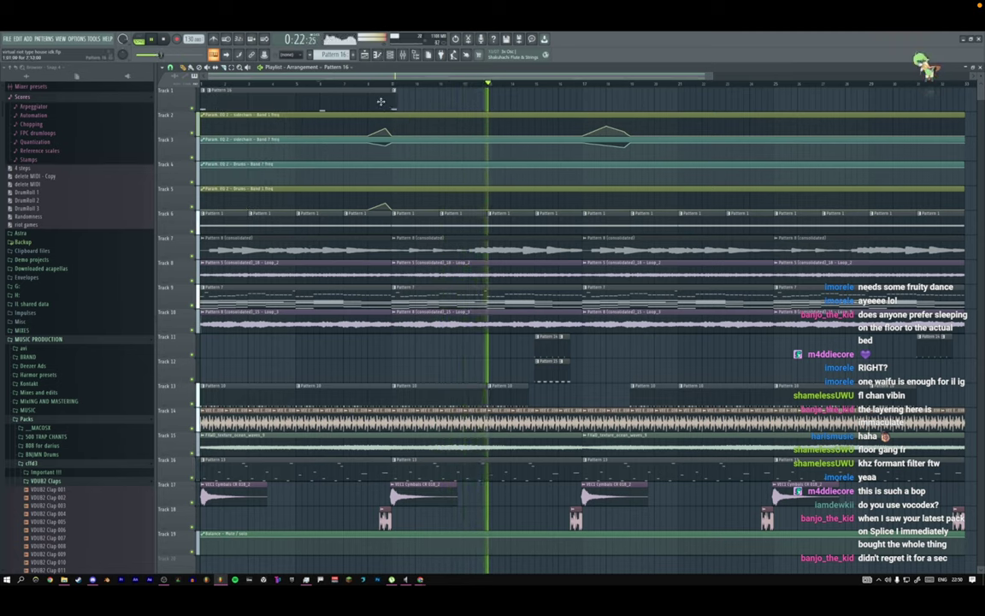
# Place the Pattern 16 slice holding the second trigger note at bar 14 on Track 1 and play back from there.
pyautogui.rightClick(326, 104)
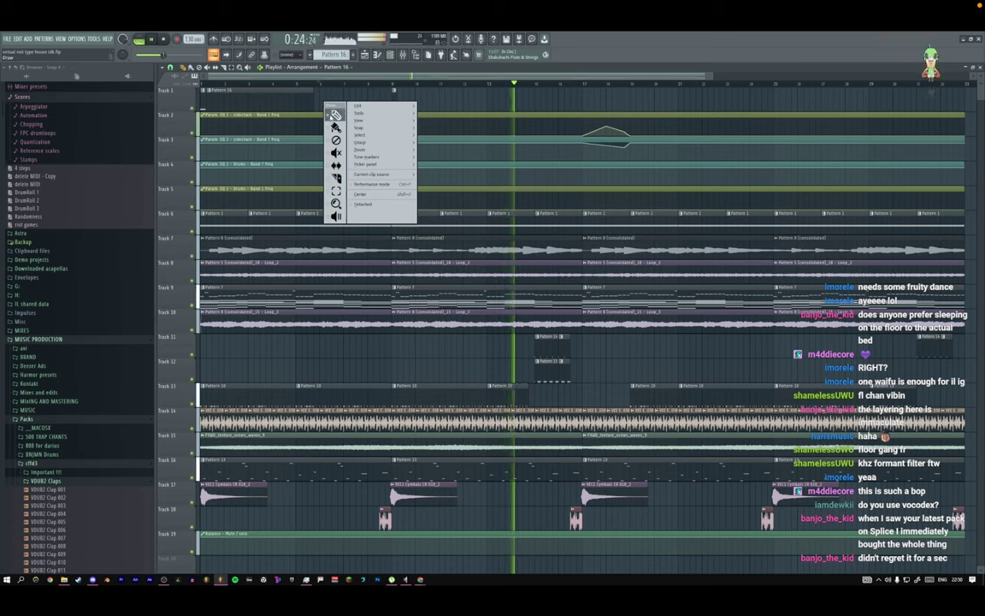
pyautogui.click(338, 113)
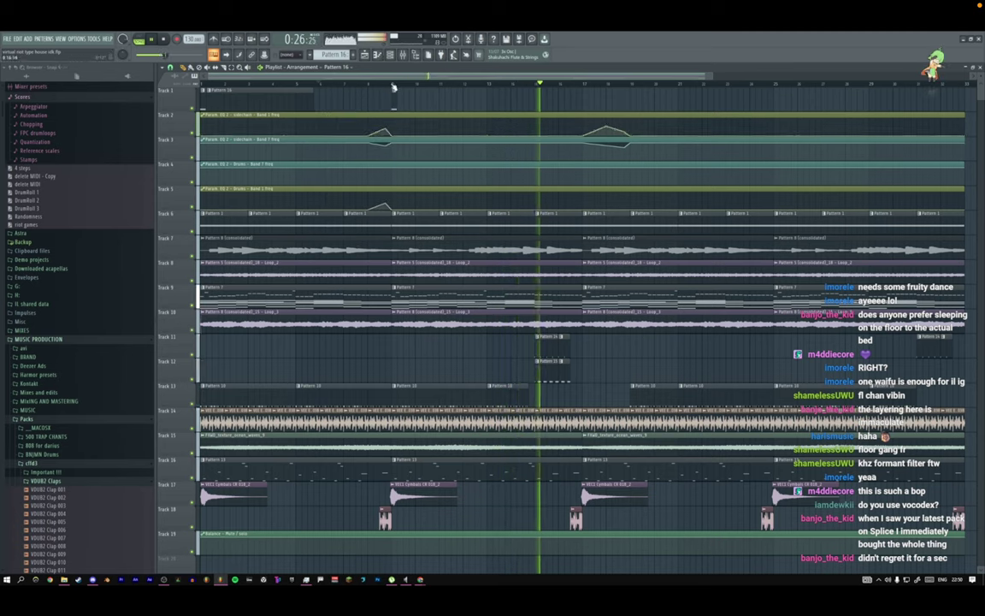
pyautogui.click(313, 83)
pyautogui.moveTo(310, 99); pyautogui.dragTo(502, 96)
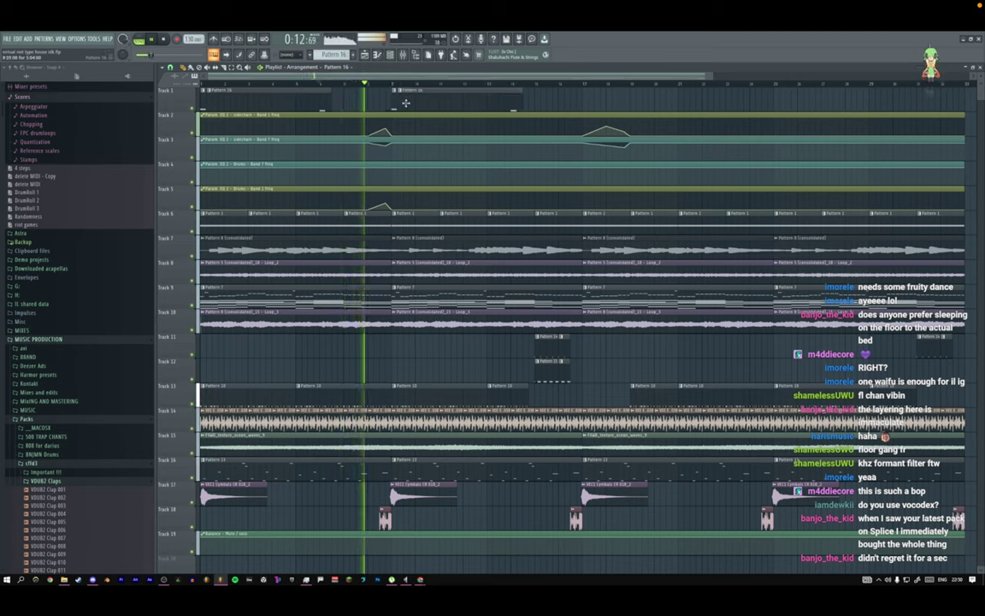
pyautogui.press('space')
pyautogui.press('space')
pyautogui.moveTo(401, 96); pyautogui.dragTo(514, 97)
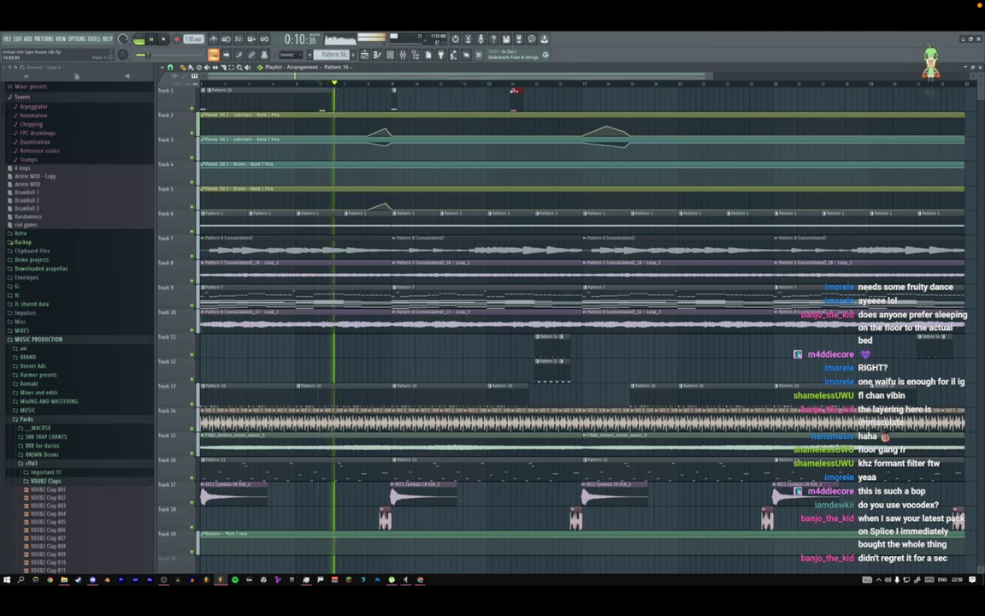
pyautogui.click(511, 83)
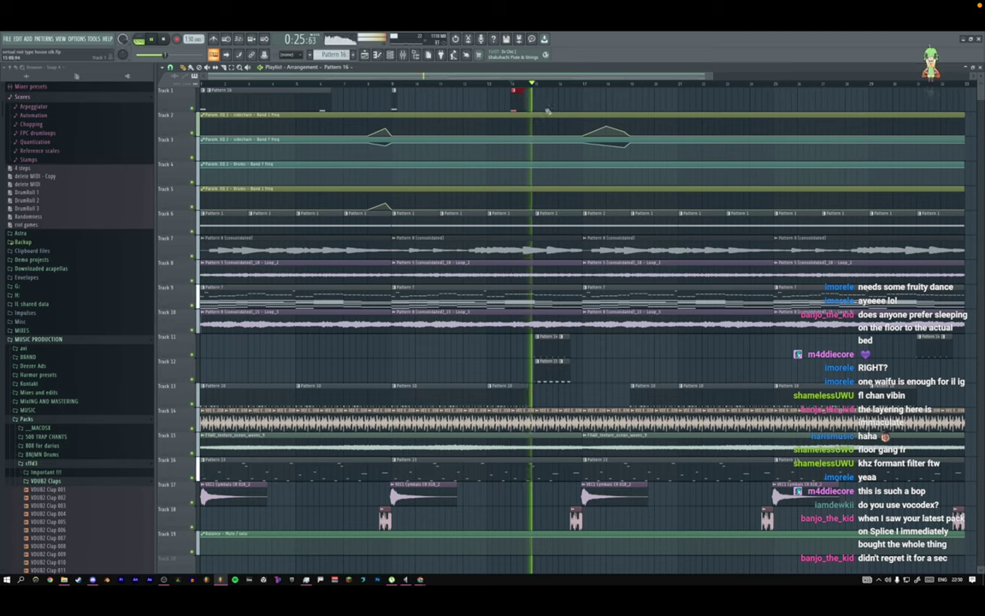
pyautogui.press('space')
pyautogui.press('space')
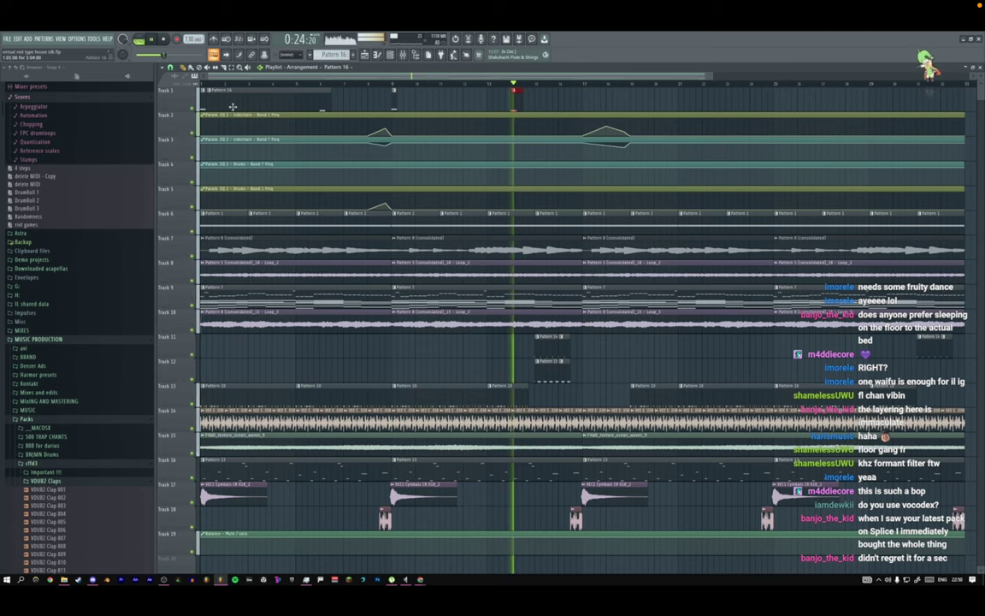
pyautogui.moveTo(233, 105); pyautogui.dragTo(563, 99)
pyautogui.rightClick(564, 103)
pyautogui.press('space')
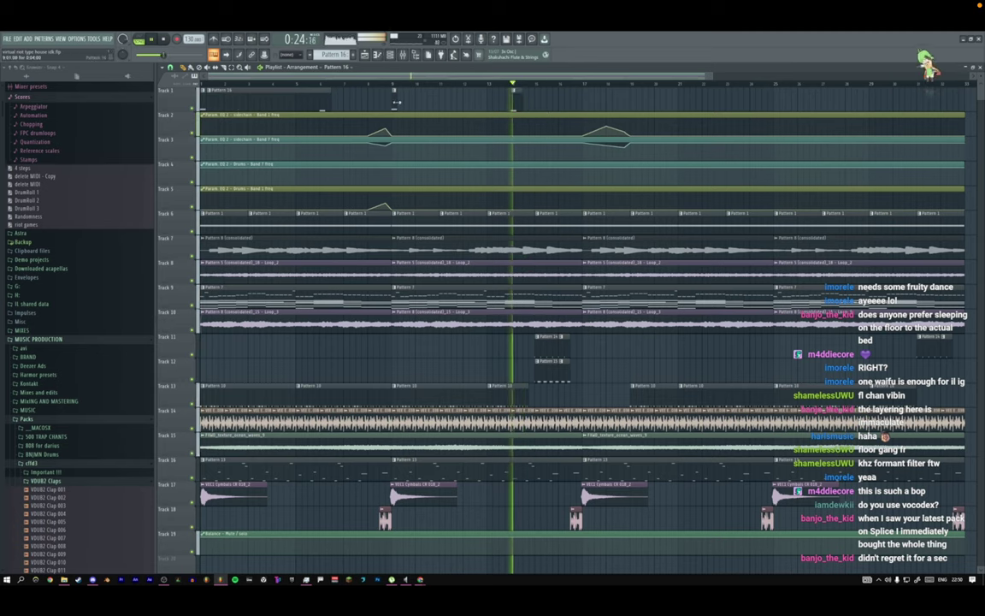
pyautogui.moveTo(278, 108); pyautogui.dragTo(606, 91)
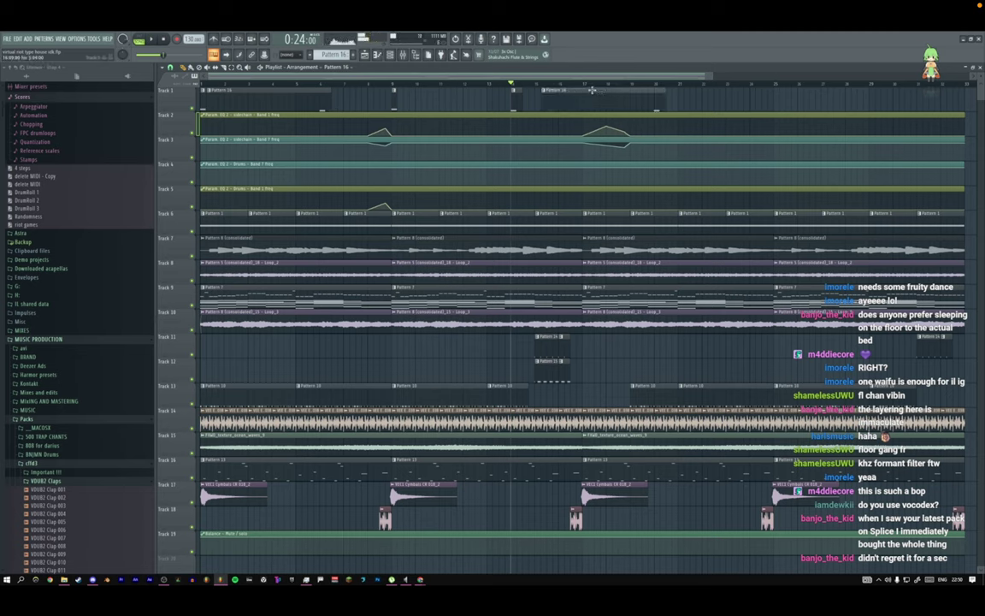
pyautogui.hotkey('ctrl', 'z')
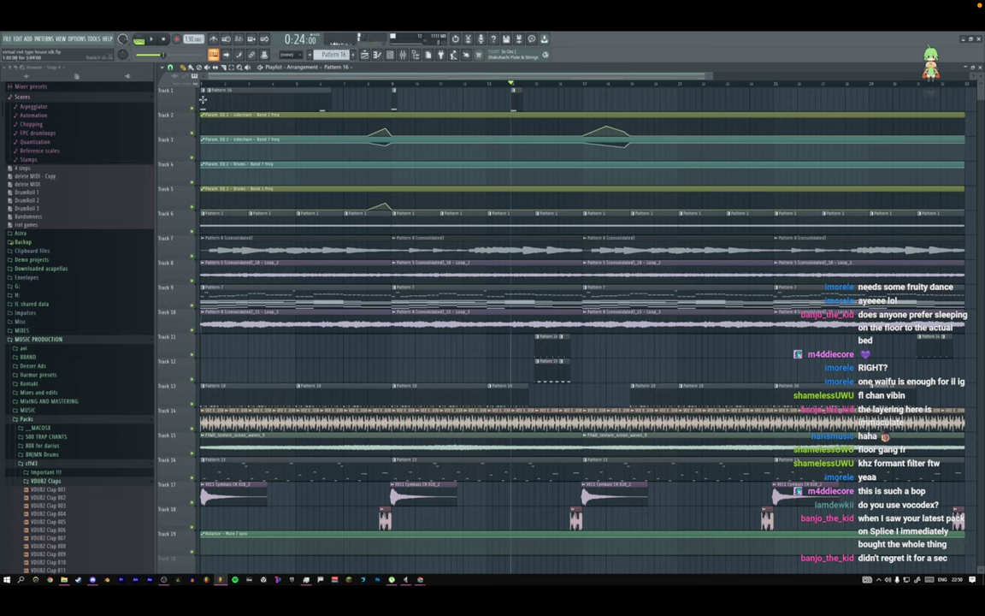
# Merge the Track 1 trigger clips, including one at bar 15, into Pattern 17 and duplicate the merged clip from bar 17.
pyautogui.press('space')
pyautogui.moveTo(573, 100); pyautogui.dragTo(218, 104)
pyautogui.hotkey('ctrl', 'g')
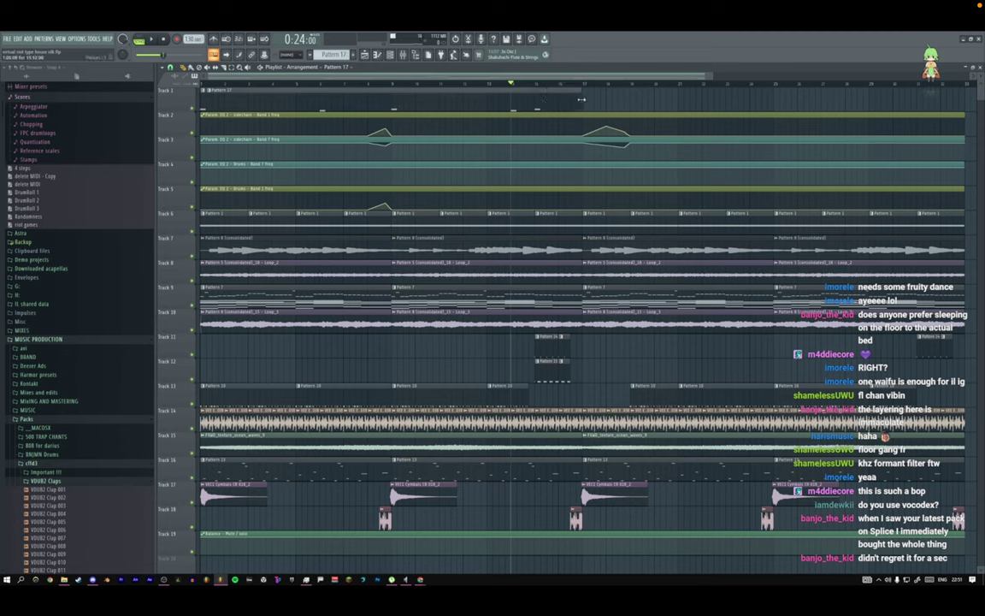
pyautogui.hotkey('ctrl', 'b')
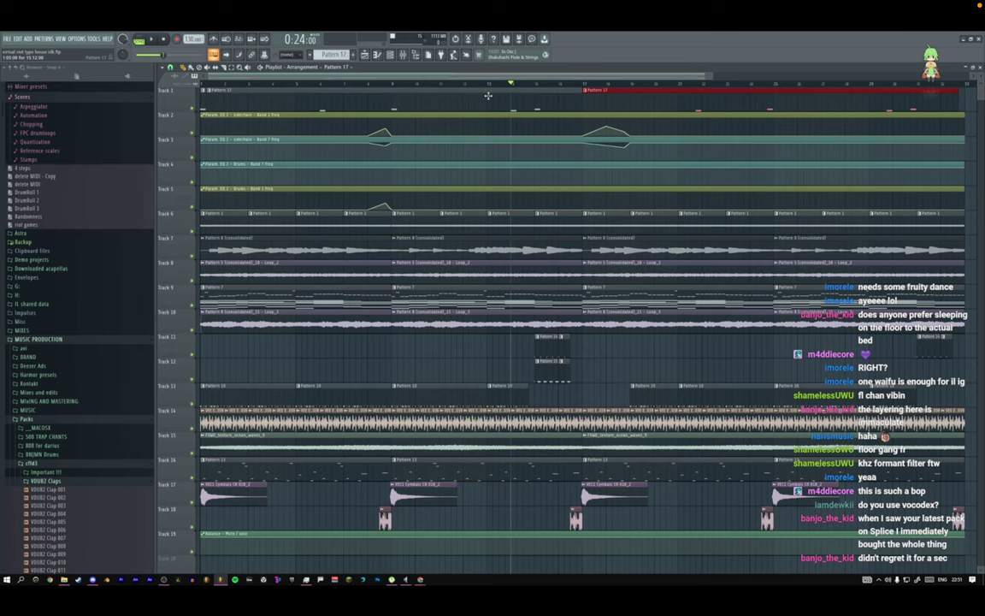
pyautogui.press('space')
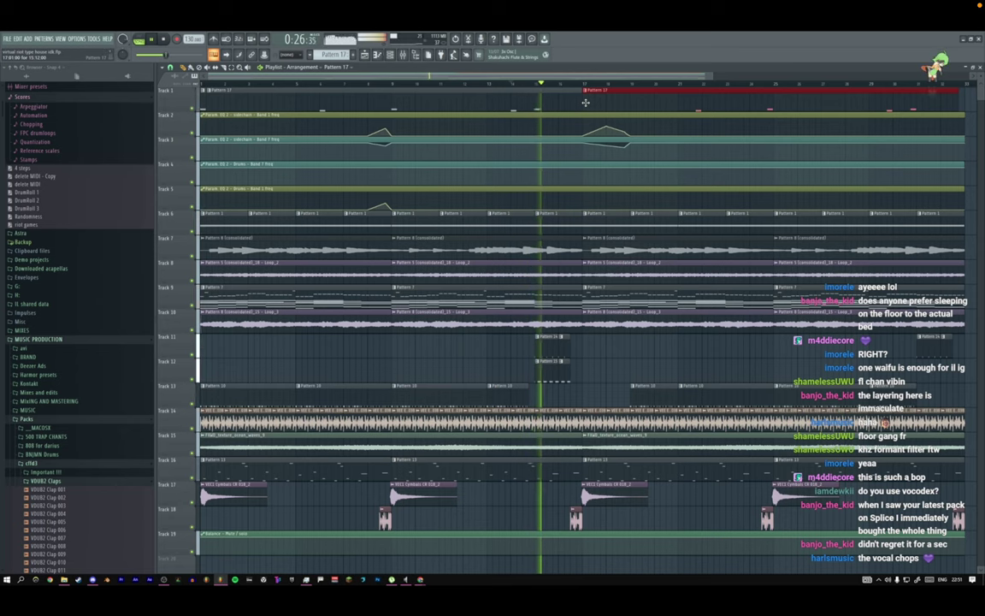
# Check the Glitch2 scene and Tape Stop settings on the sidechain mixer track during playback, and return to the playlist.
pyautogui.press('F9')
pyautogui.click(924, 161)
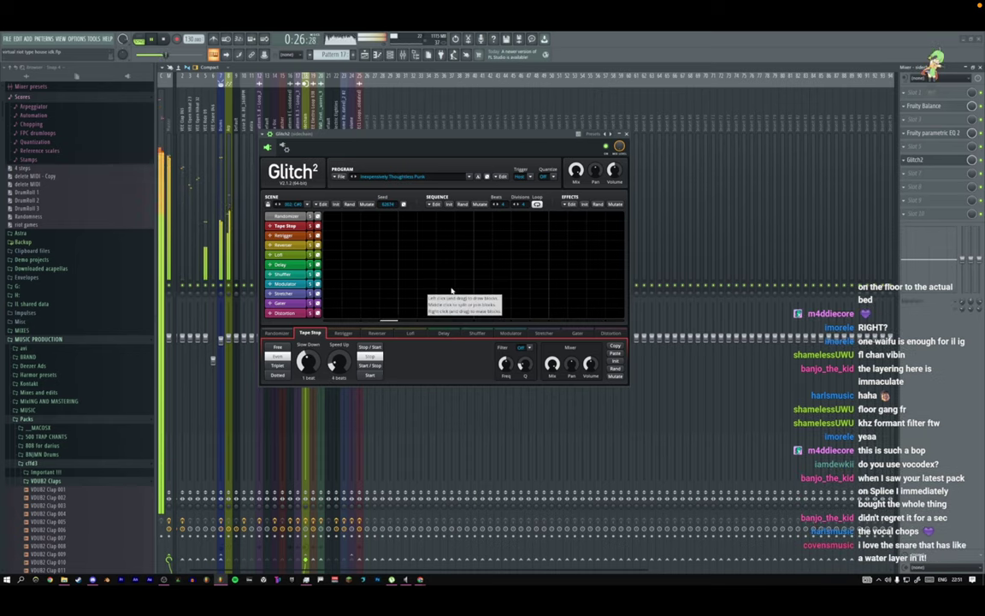
pyautogui.click(626, 135)
pyautogui.press('F5')
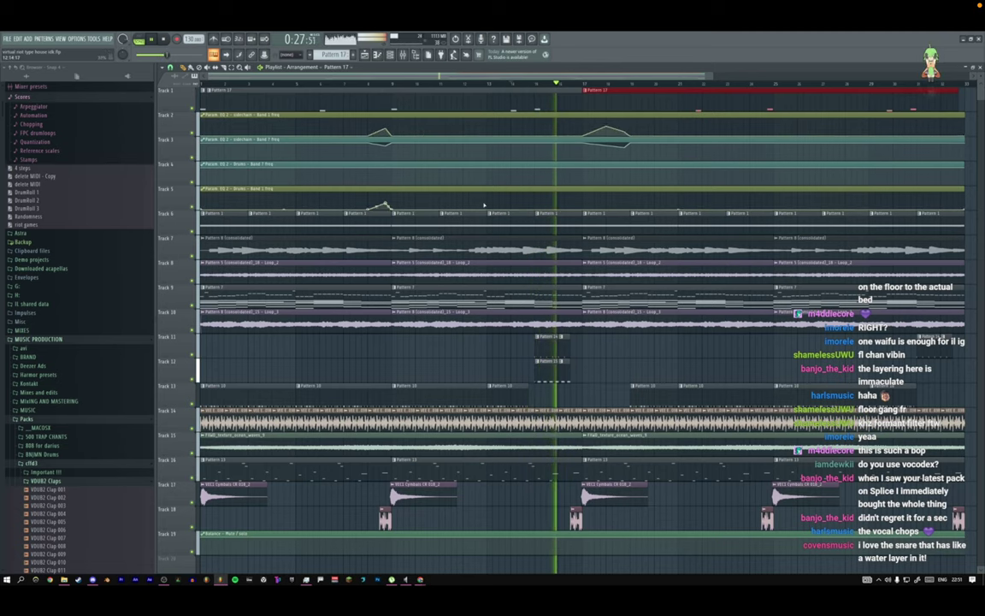
# Insert an empty track below Track 12 and merge the Pattern 14 and 15 clips at bar 15 into one two-bar Track 11 clip.
pyautogui.rightClick(174, 376)
pyautogui.click(189, 530)
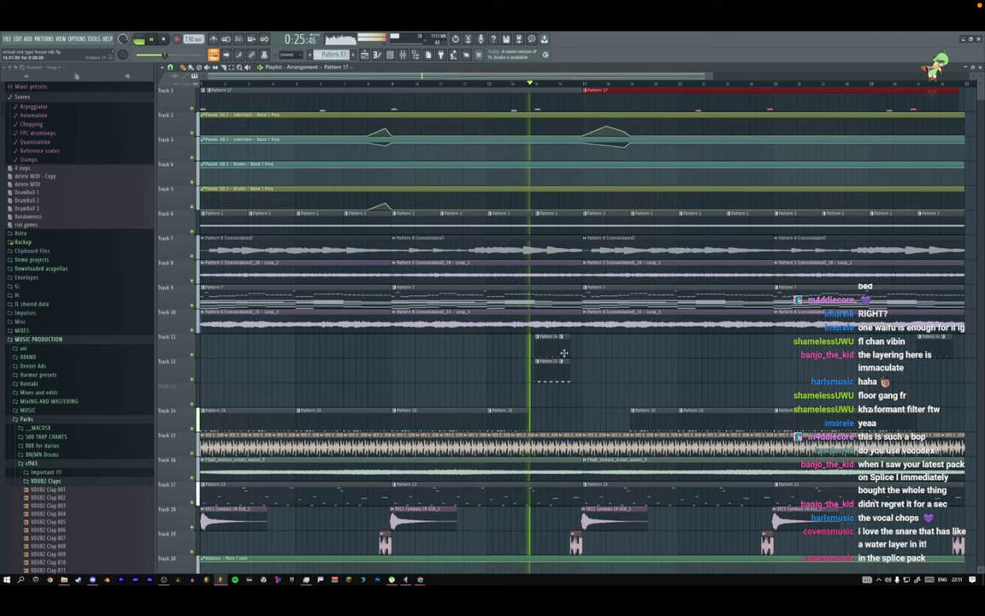
pyautogui.moveTo(538, 342); pyautogui.dragTo(577, 372)
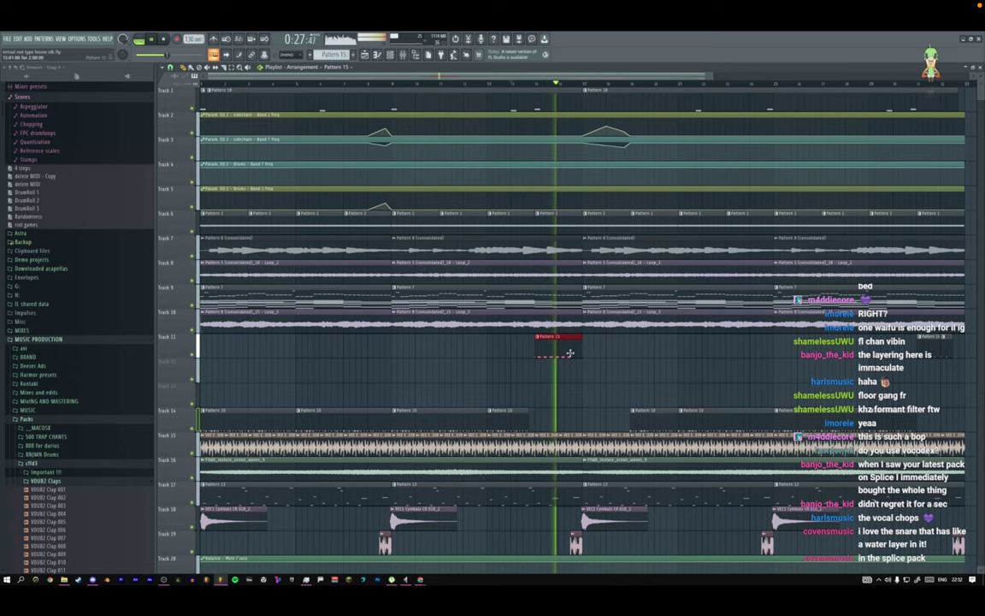
# Extend the Layer part of Pattern 15 with extra closely spaced C5 notes through the second bar.
pyautogui.doubleClick(563, 359)
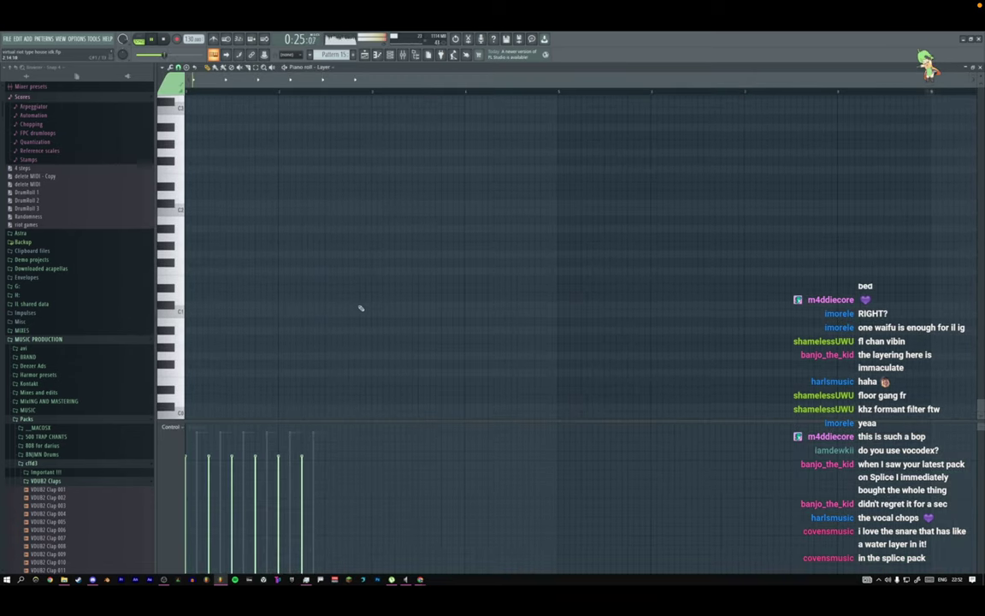
pyautogui.scroll(10, 355, 321)
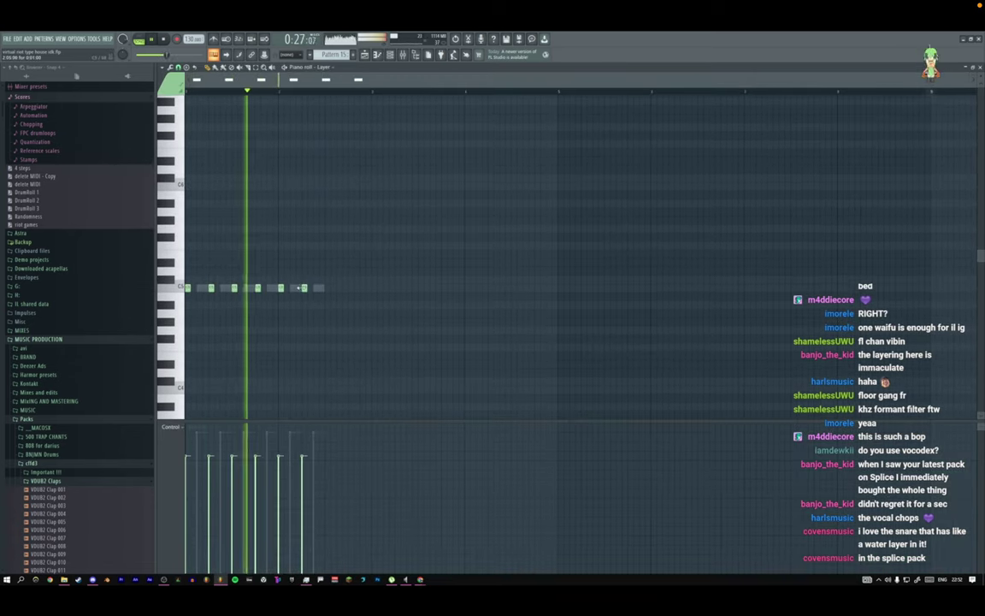
pyautogui.click(316, 289)
pyautogui.click(327, 288)
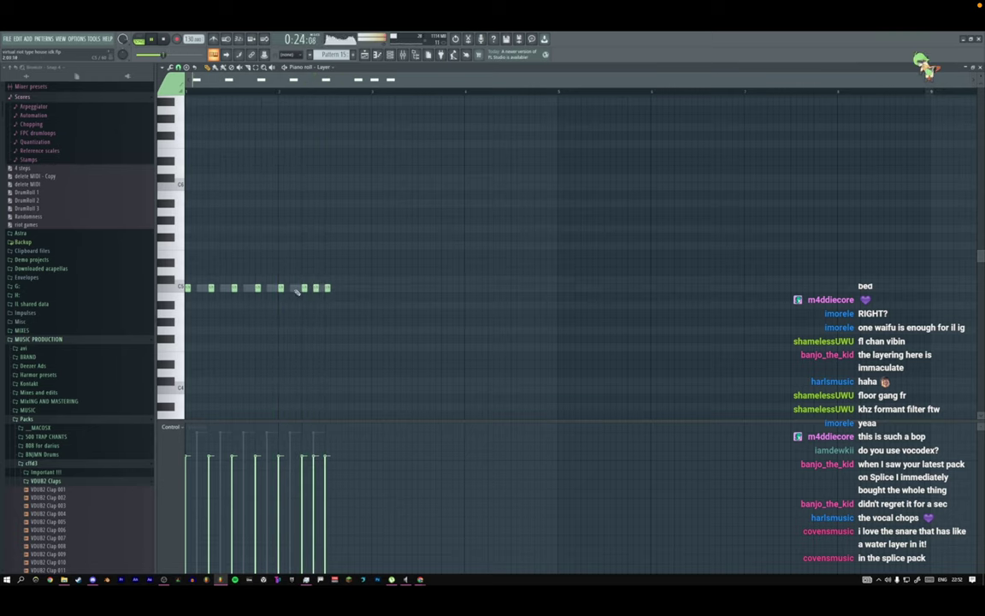
pyautogui.moveTo(283, 291)
pyautogui.mouseDown()
pyautogui.moveTo(366, 289)
pyautogui.moveTo(328, 283)
pyautogui.moveTo(376, 293)
pyautogui.mouseUp()
pyautogui.rightClick(373, 288)
pyautogui.rightClick(386, 288)
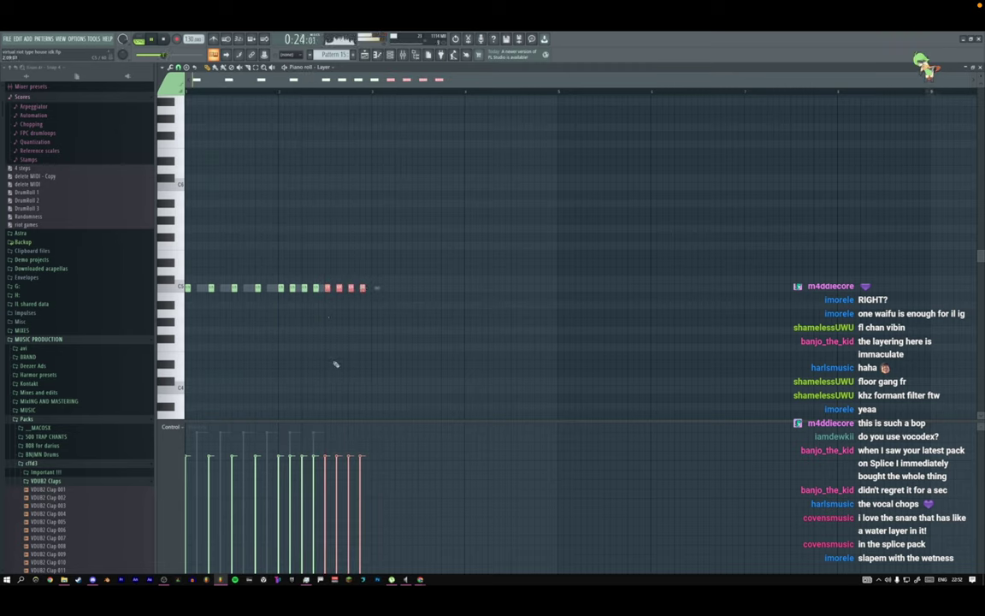
# Delete the last three C5 notes from the Layer roll in Pattern 15, ending it at the middle of bar 2.
pyautogui.click(309, 90)
pyautogui.click(307, 90)
pyautogui.rightClick(339, 288)
pyautogui.rightClick(352, 288)
pyautogui.rightClick(362, 288)
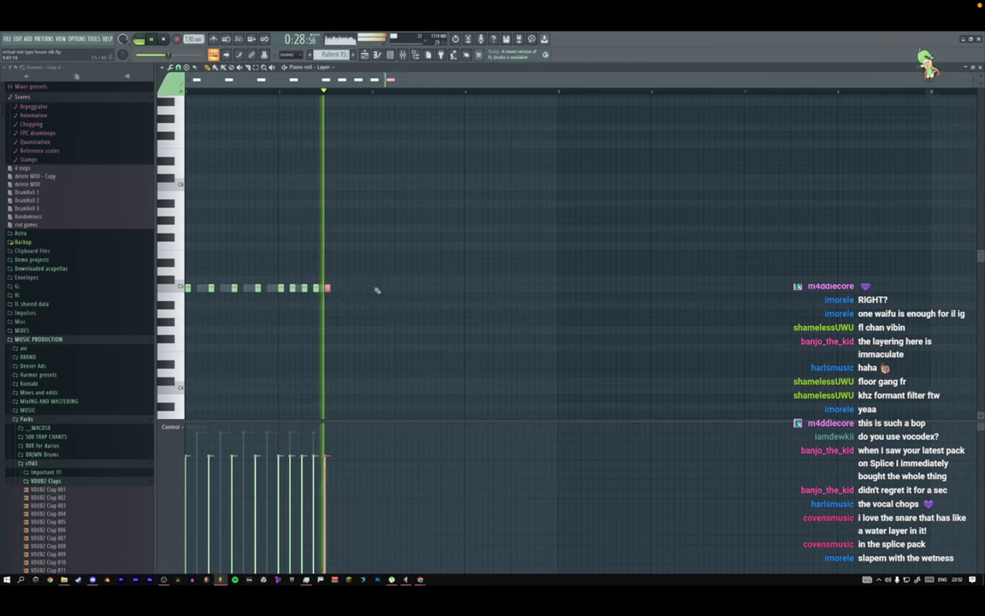
pyautogui.click(368, 221)
pyautogui.click(316, 90)
# Shape a gentle rise in the Track 5 Drums EQ Band 1 freq automation, starting at bar 15 and peaking midway through bar 16.
pyautogui.press('F5')
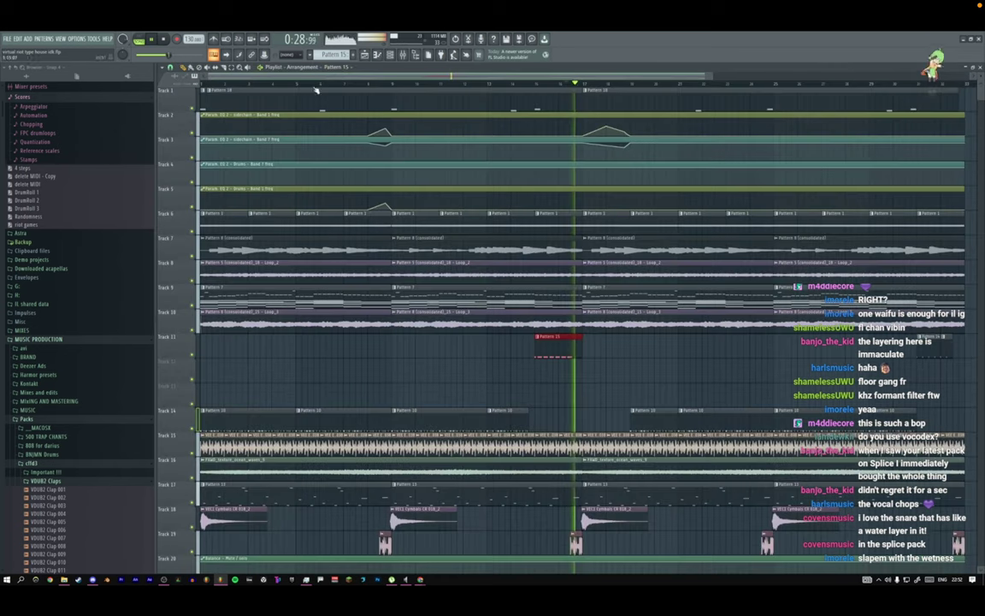
pyautogui.click(564, 84)
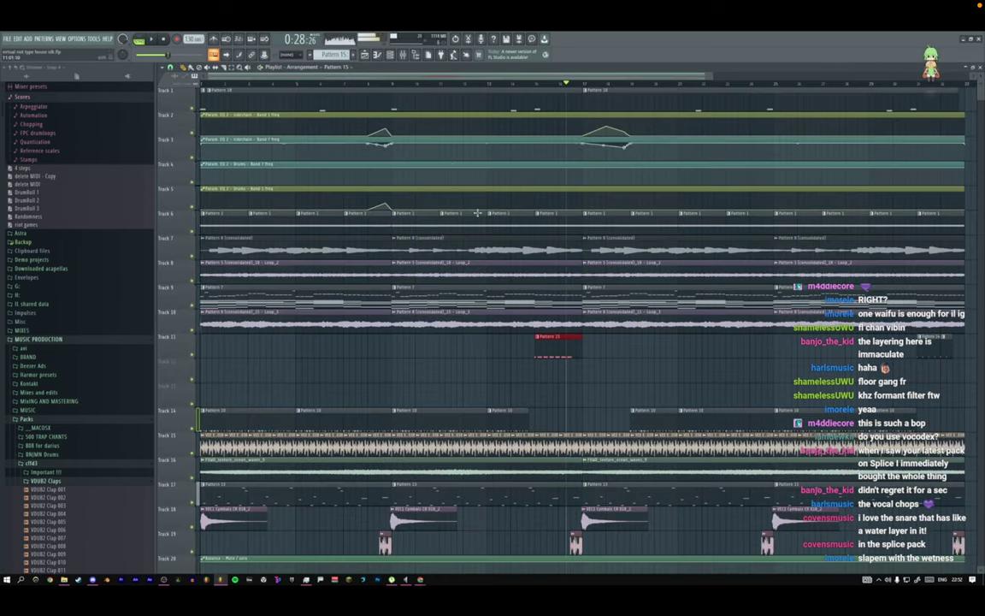
pyautogui.click(524, 85)
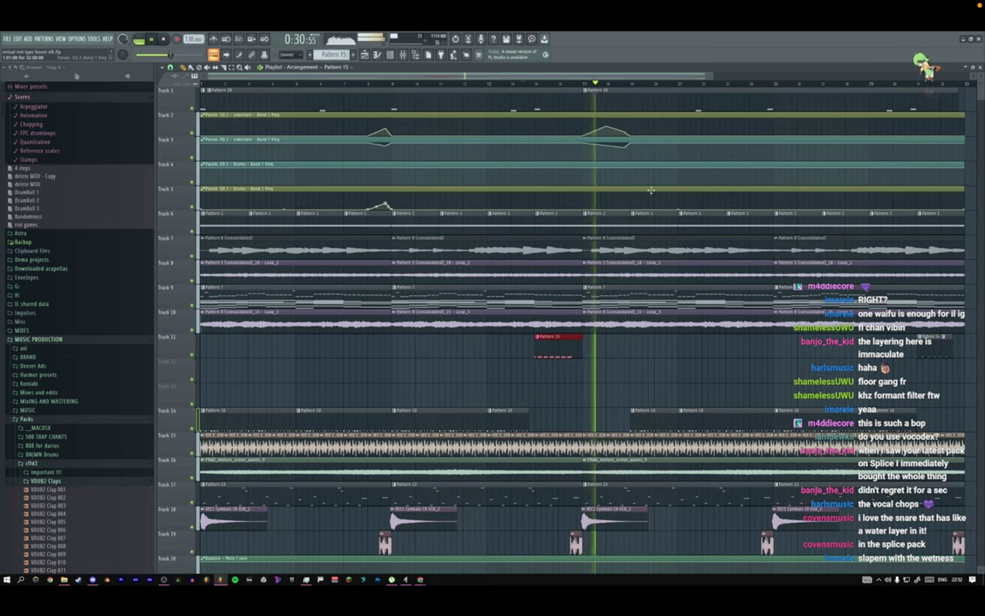
pyautogui.press('space')
pyautogui.press('space')
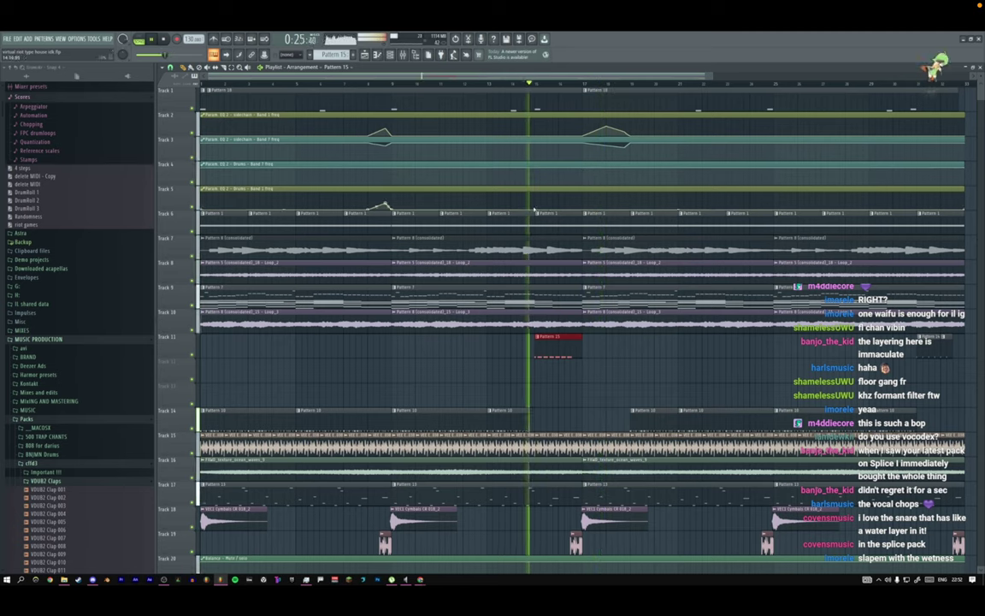
pyautogui.rightClick(536, 208)
pyautogui.rightClick(564, 207)
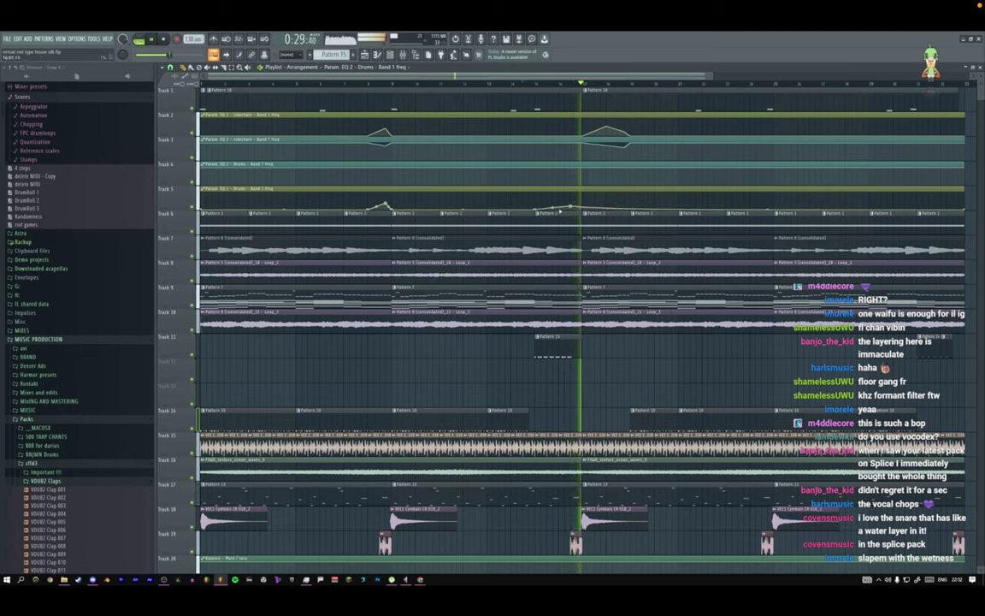
pyautogui.press('space')
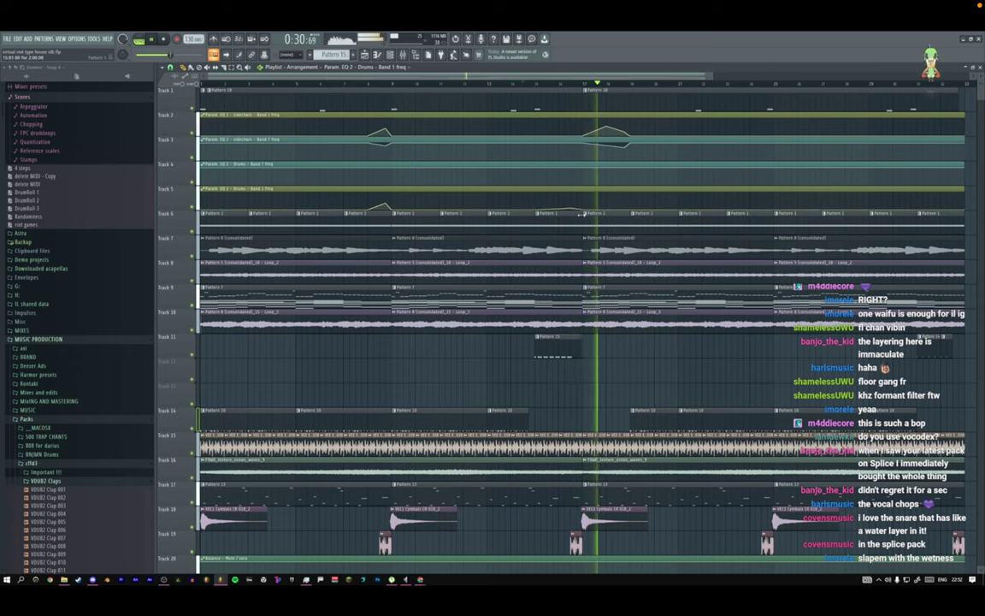
# Play the arrangement from the start and inspect the Pattern 7 notes and channel rack.
pyautogui.press('space')
pyautogui.click(202, 83)
pyautogui.press('space')
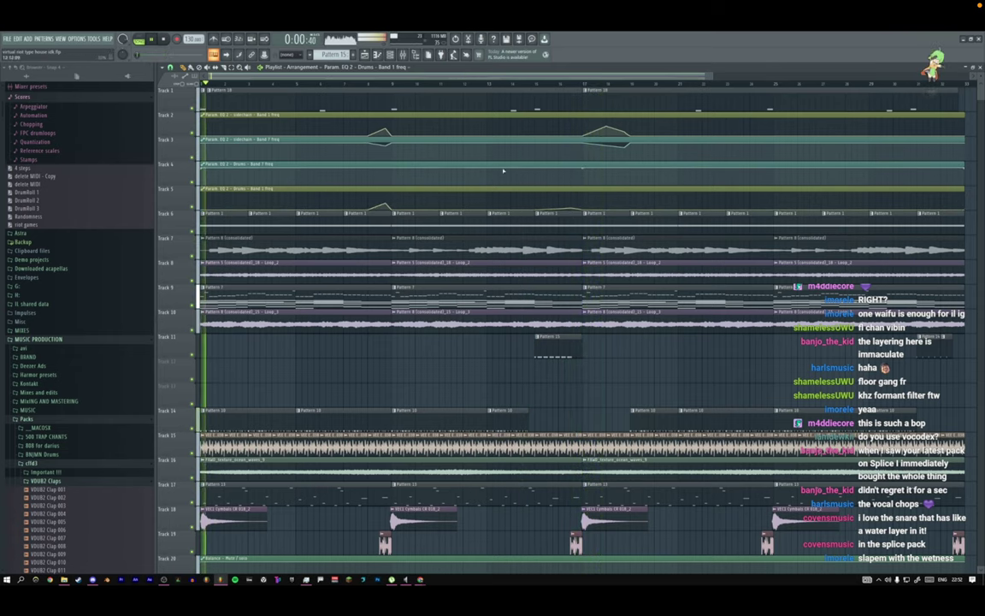
pyautogui.scroll(-3, 334, 240)
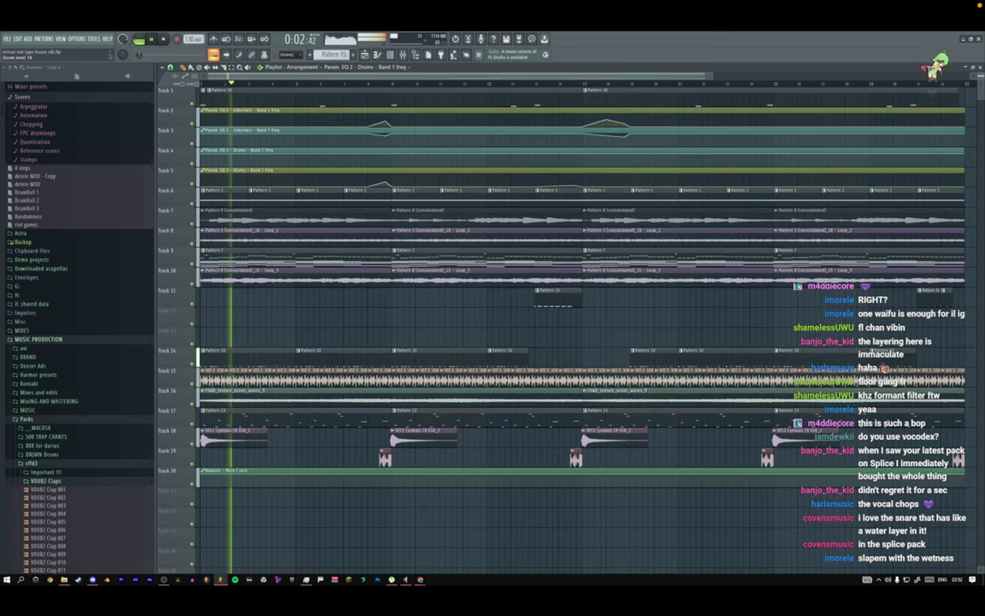
pyautogui.doubleClick(323, 257)
pyautogui.click(390, 55)
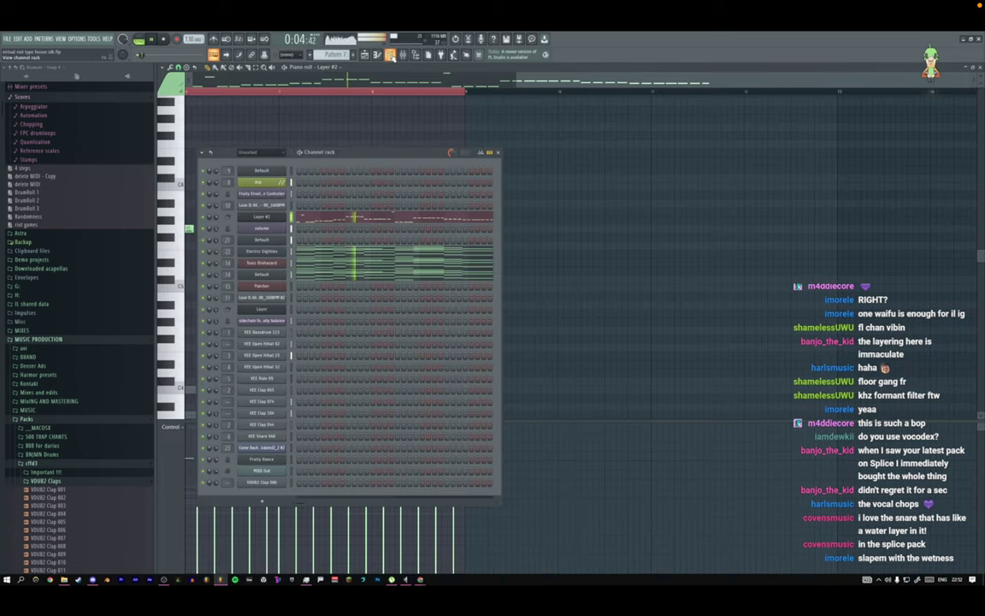
pyautogui.click(365, 55)
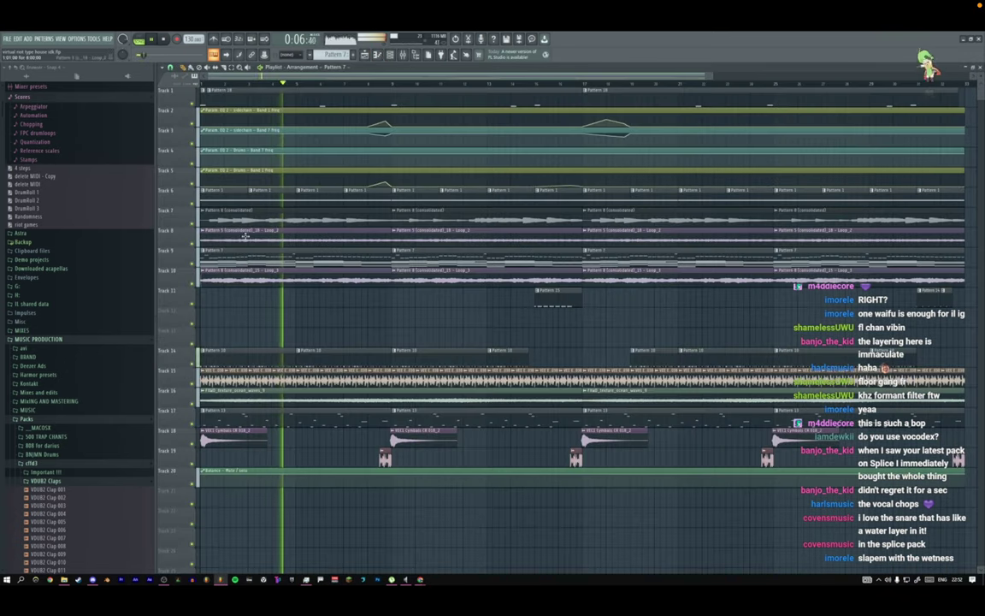
# Solo Track 6, play it from the start and open its Pattern 1 in the channel rack.
pyautogui.press('space')
pyautogui.rightClick(194, 206)
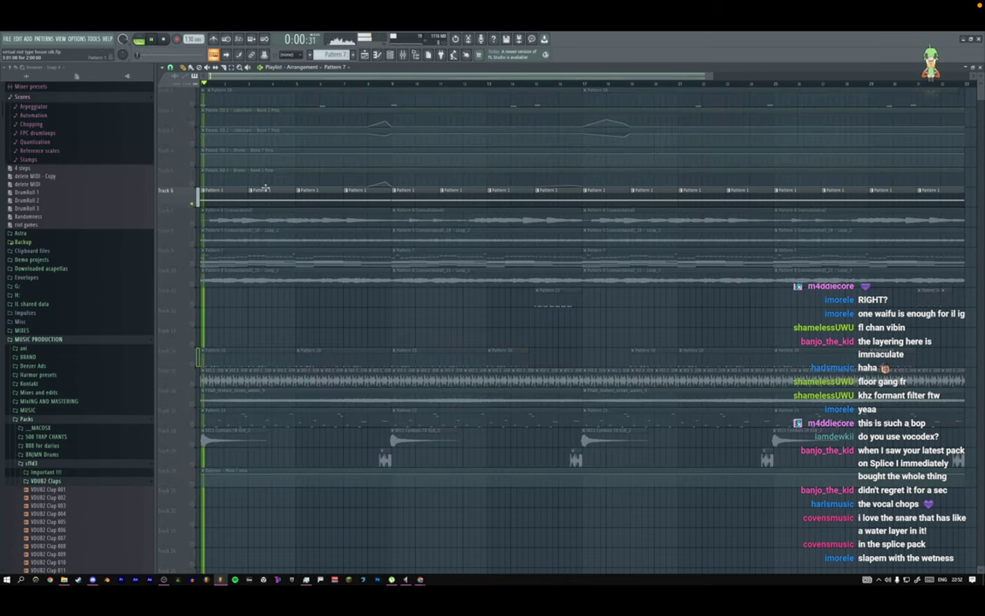
pyautogui.press('F9')
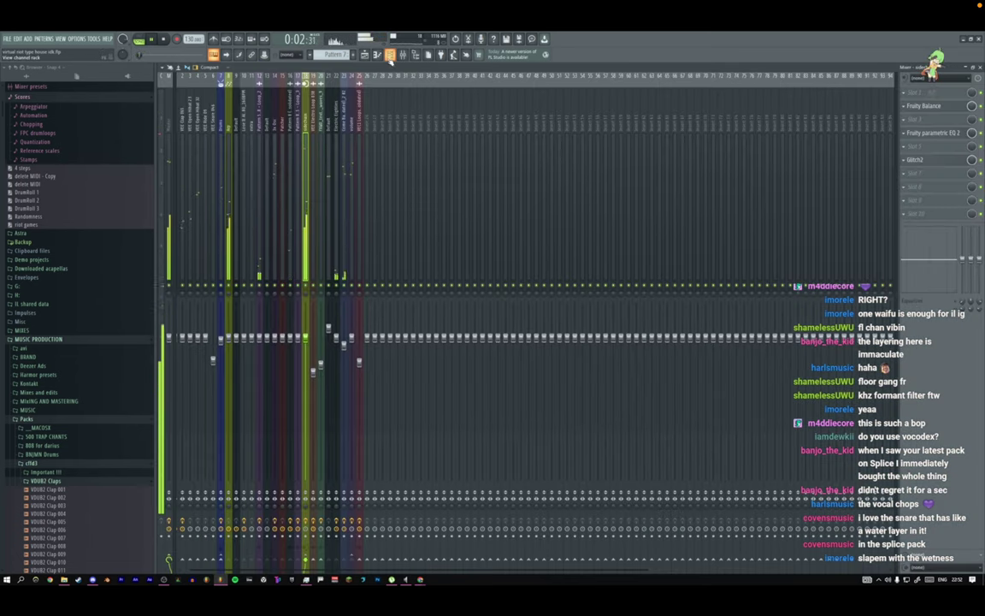
pyautogui.click(390, 54)
pyautogui.click(365, 55)
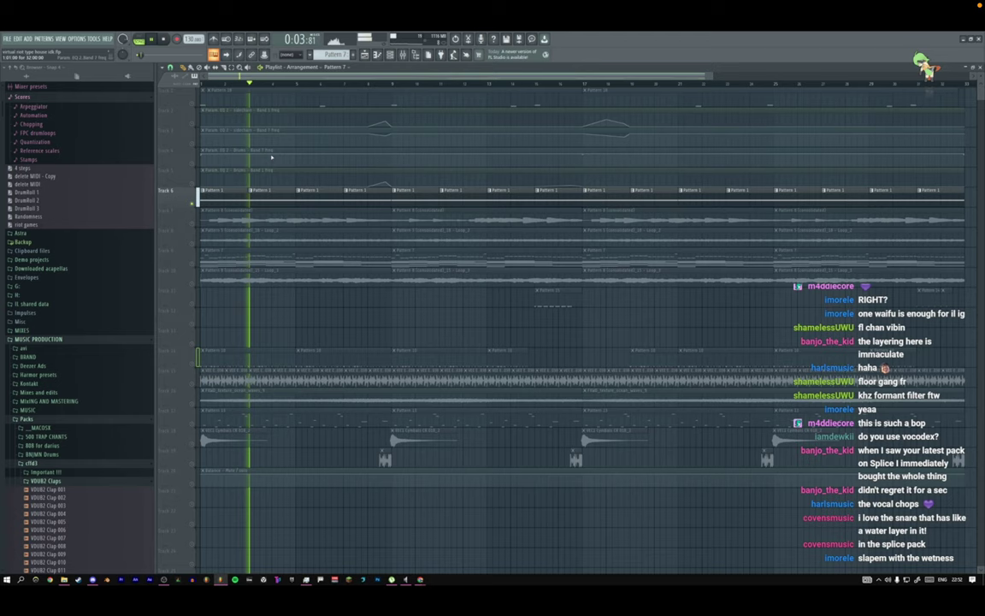
pyautogui.doubleClick(233, 197)
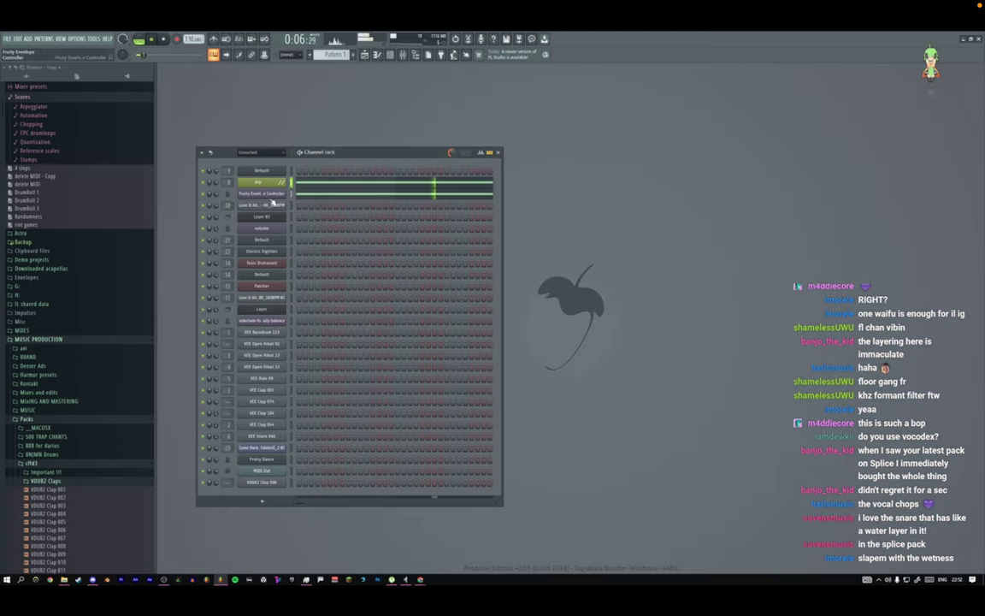
# Examine the Toxic Biohazard synth inside the Arp channel's Patcher, leaving both windows closed when done.
pyautogui.click(268, 192)
pyautogui.doubleClick(308, 344)
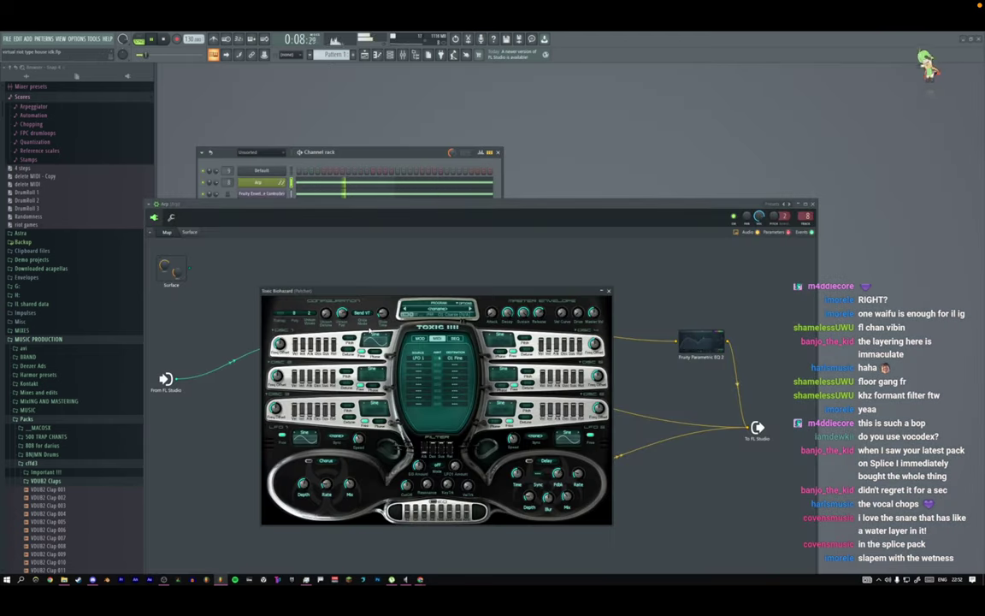
pyautogui.click(380, 338)
pyautogui.click(405, 393)
pyautogui.click(608, 291)
pyautogui.click(813, 204)
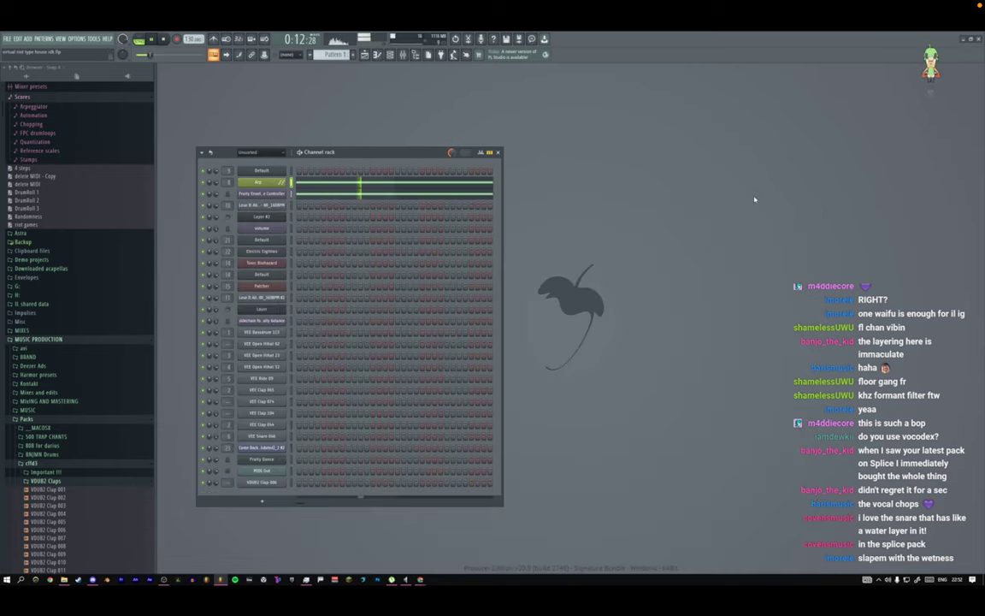
# Unsolo Track 6 and raise the Arp mixer track's volume to about 113%.
pyautogui.click(371, 55)
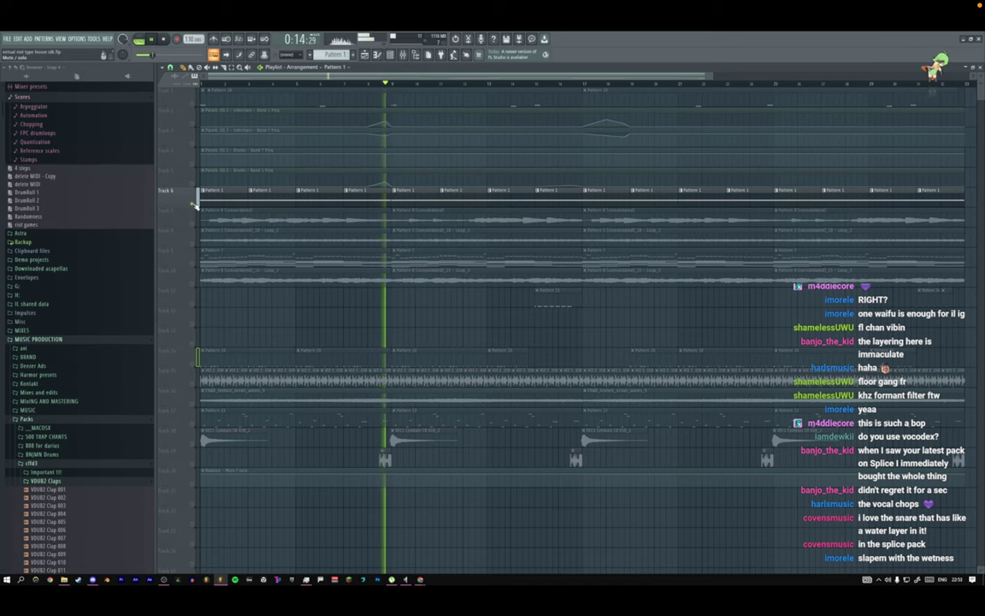
pyautogui.press('F6')
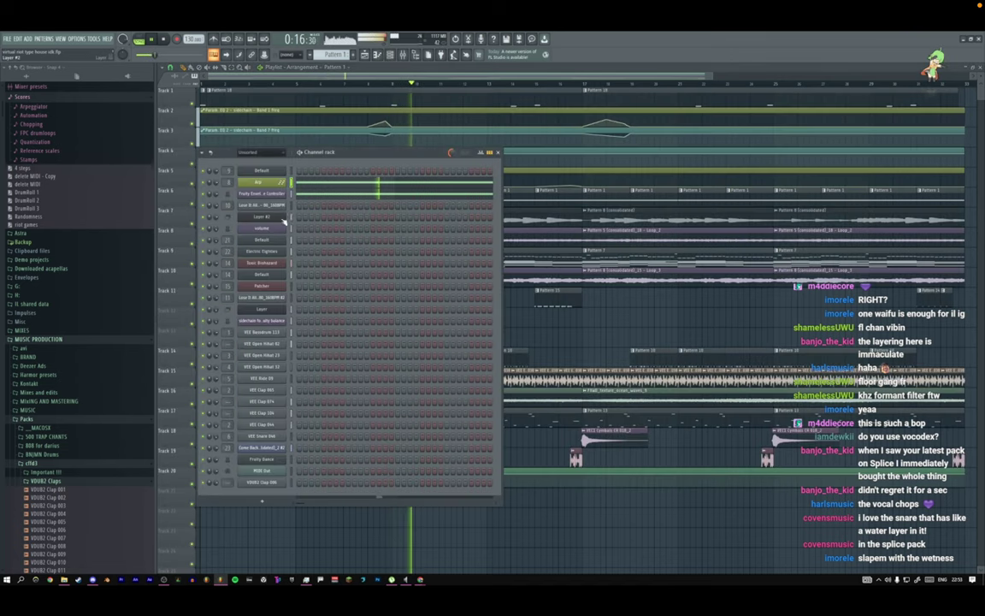
pyautogui.click(266, 185)
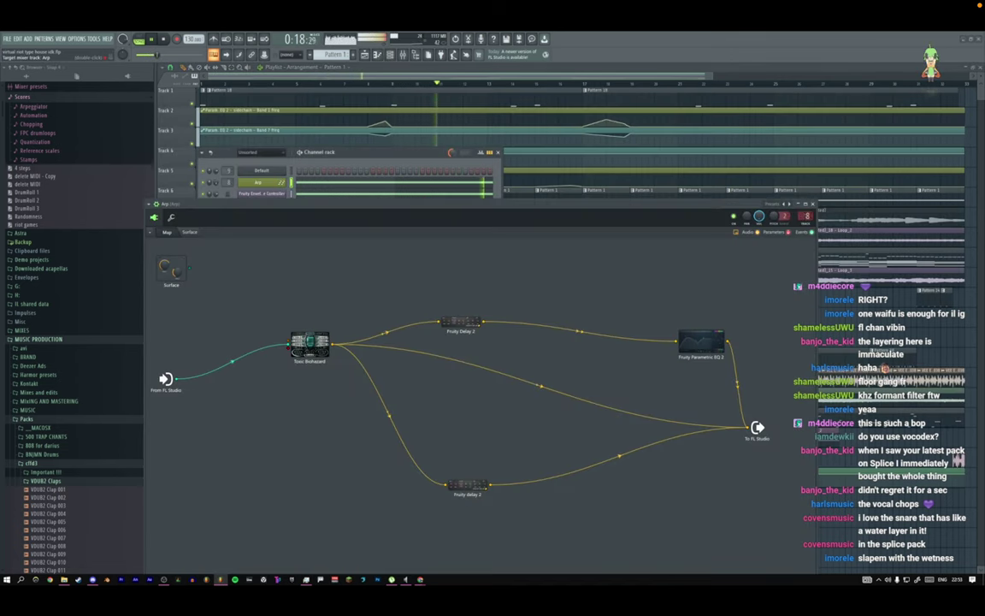
pyautogui.press('F9')
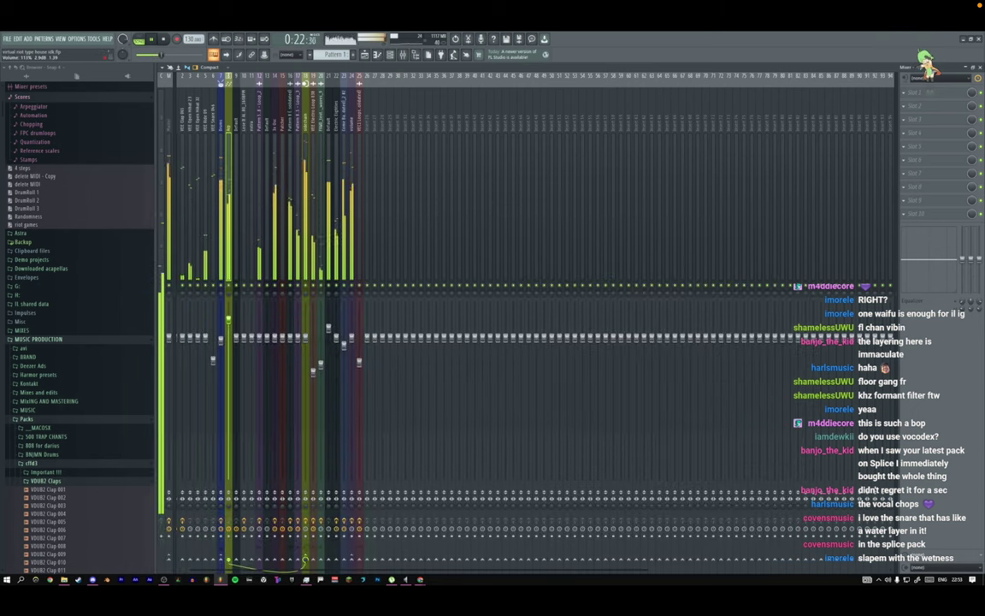
# Add Fruity Parametric EQ 2 to the Arp mixer track and set band 1 to a high pass at about 205 Hz.
pyautogui.click(918, 148)
pyautogui.click(728, 74)
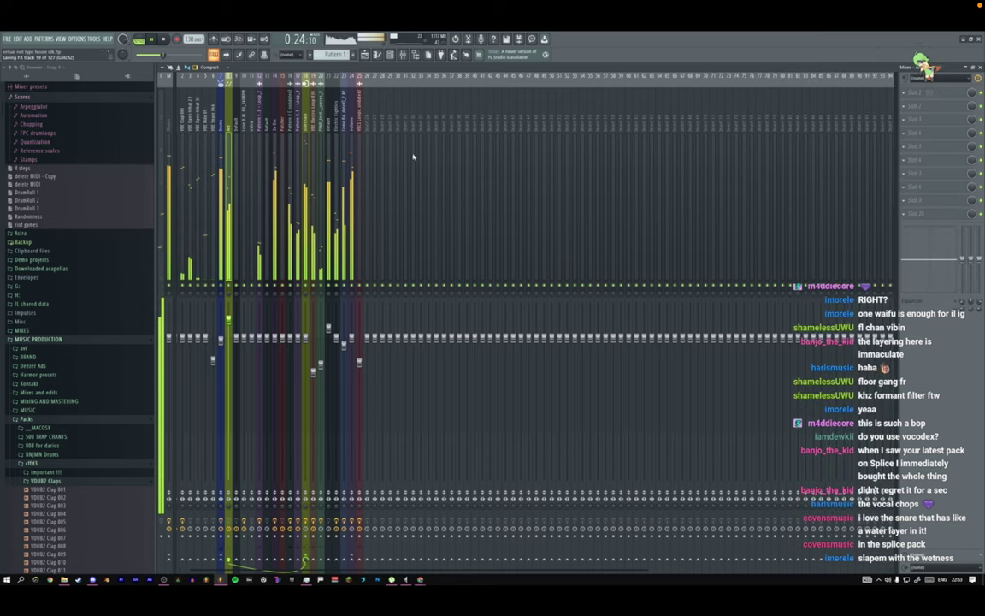
pyautogui.click(108, 215)
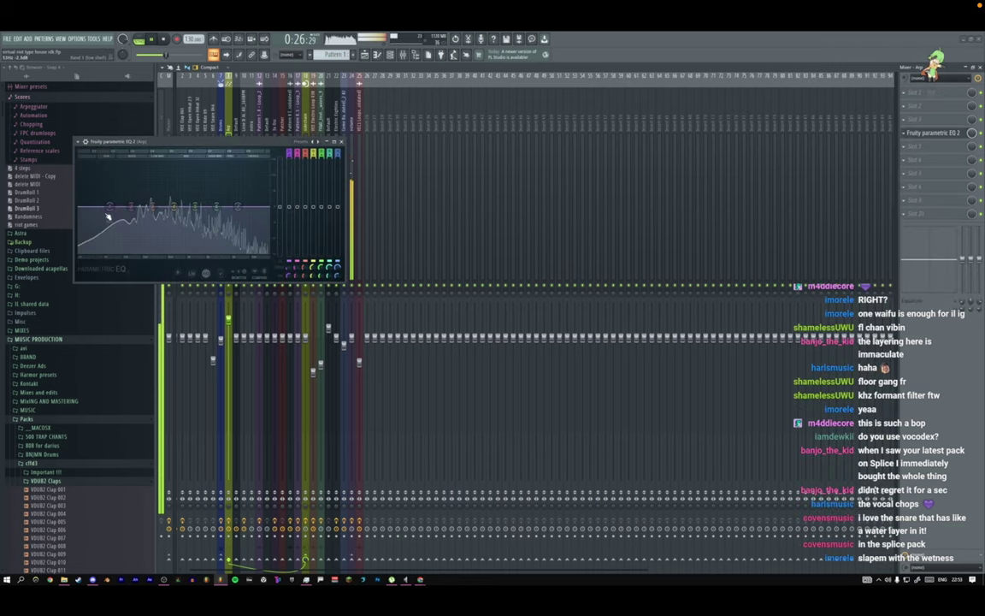
pyautogui.rightClick(109, 207)
pyautogui.moveTo(127, 229)
pyautogui.click(149, 247)
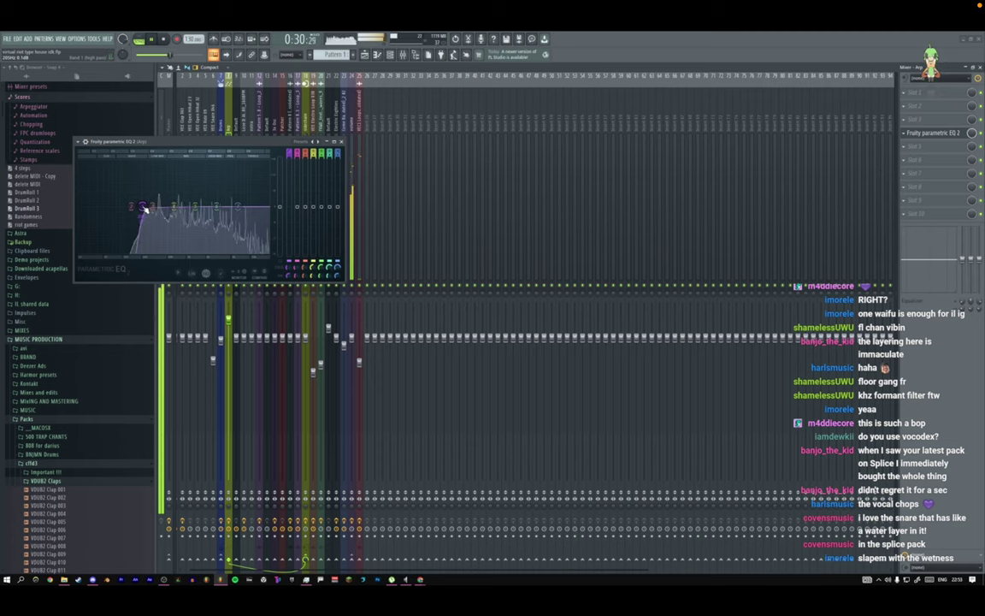
# Replace the second Pattern 18 clip on Track 1 with a full-length copy of the first, starting at bar 17.
pyautogui.press('F9')
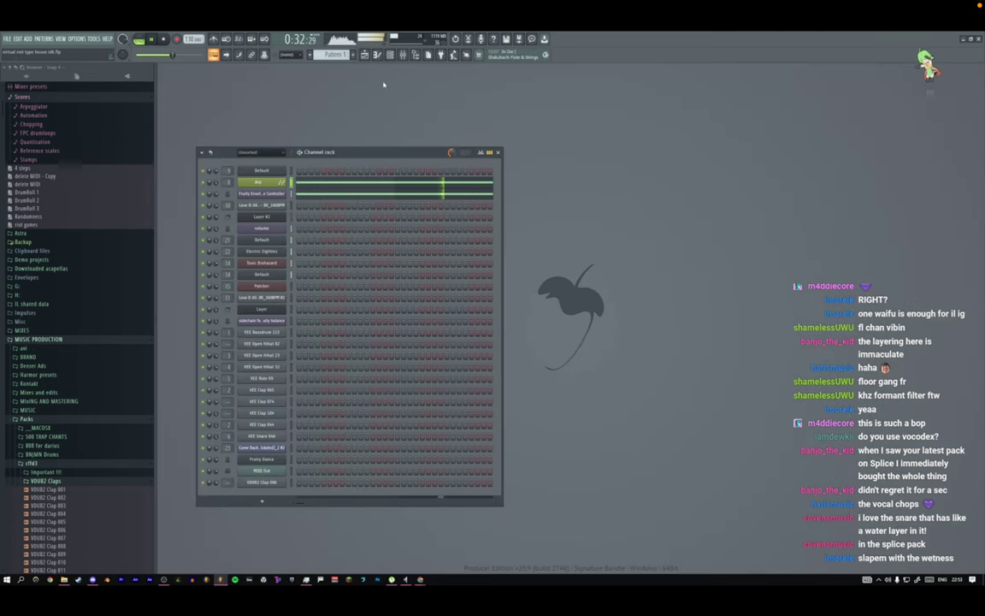
pyautogui.click(367, 54)
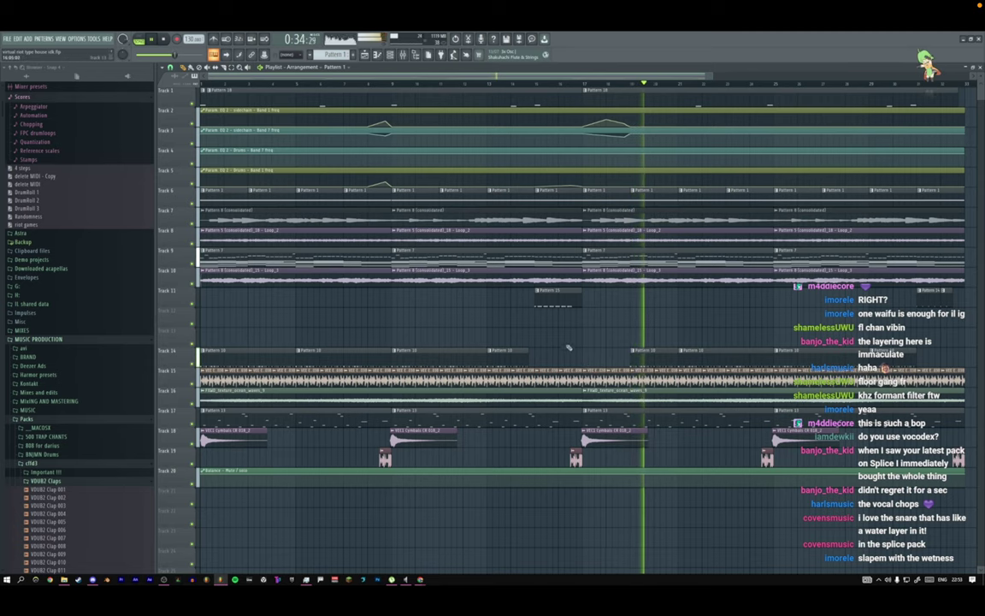
pyautogui.moveTo(710, 76); pyautogui.dragTo(860, 94)
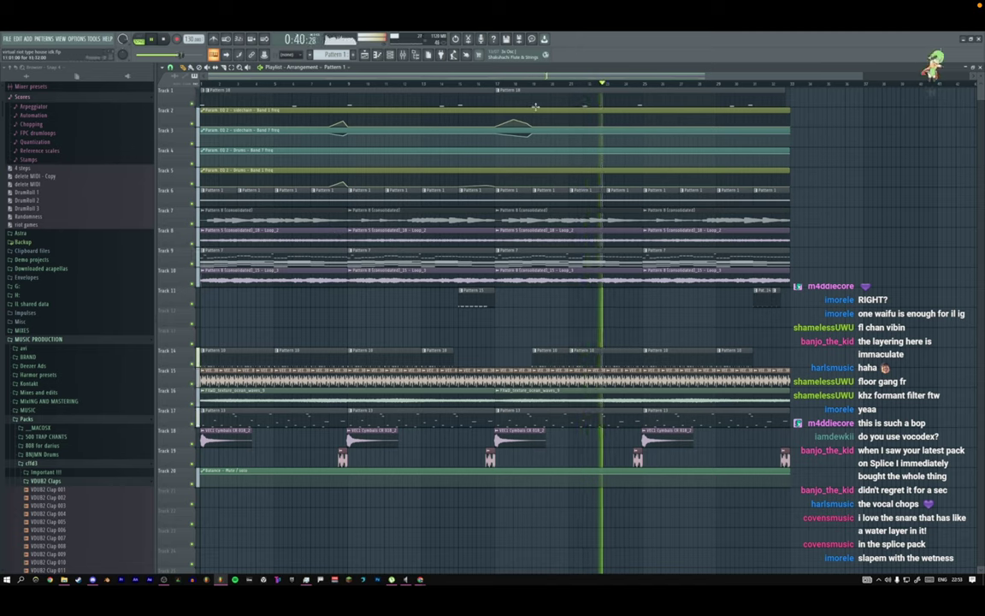
pyautogui.press('space')
pyautogui.rightClick(502, 100)
pyautogui.press('space')
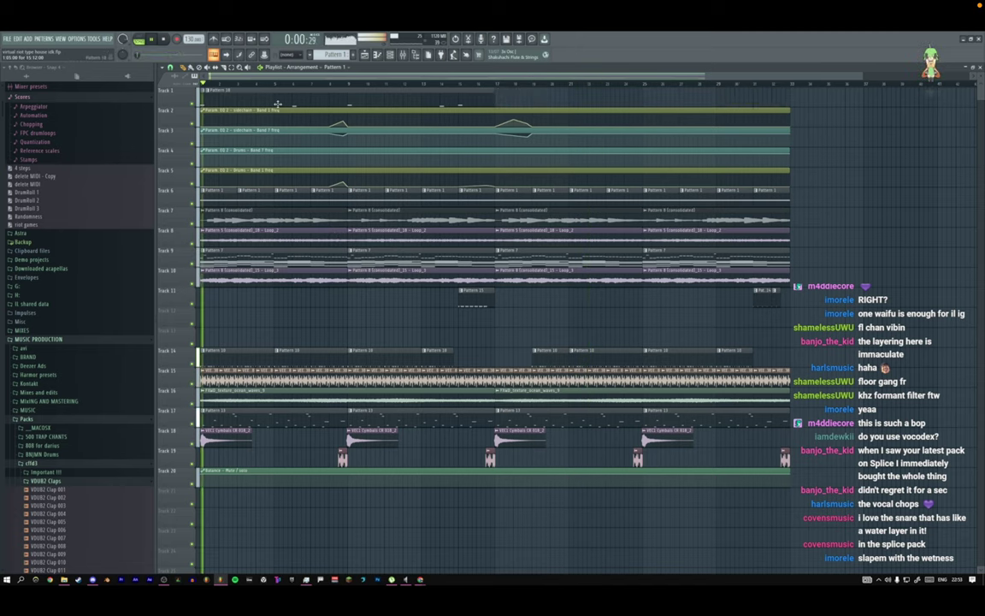
pyautogui.moveTo(271, 102); pyautogui.dragTo(627, 95)
pyautogui.rightClick(593, 96)
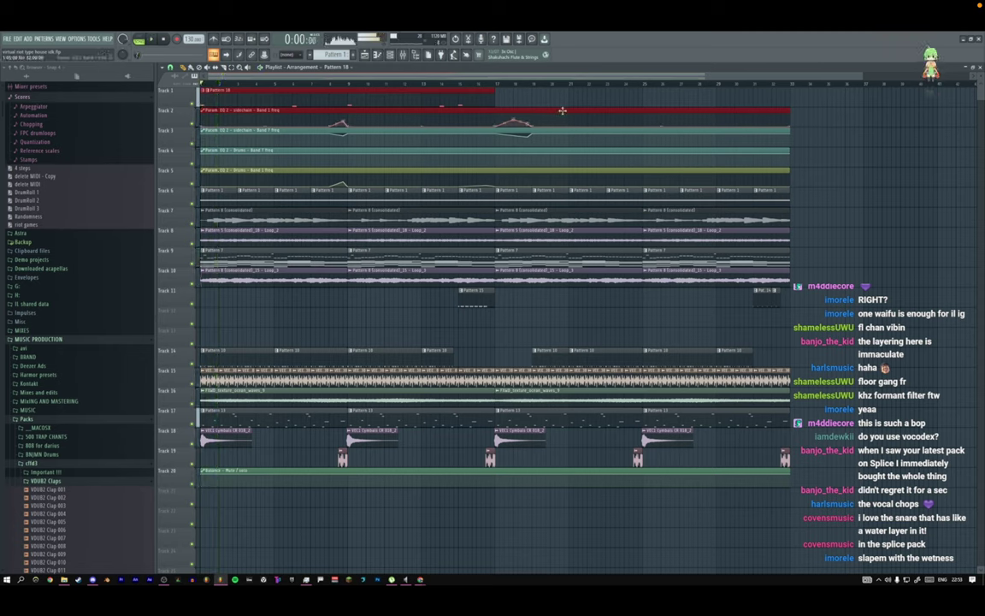
pyautogui.moveTo(233, 101); pyautogui.dragTo(531, 103)
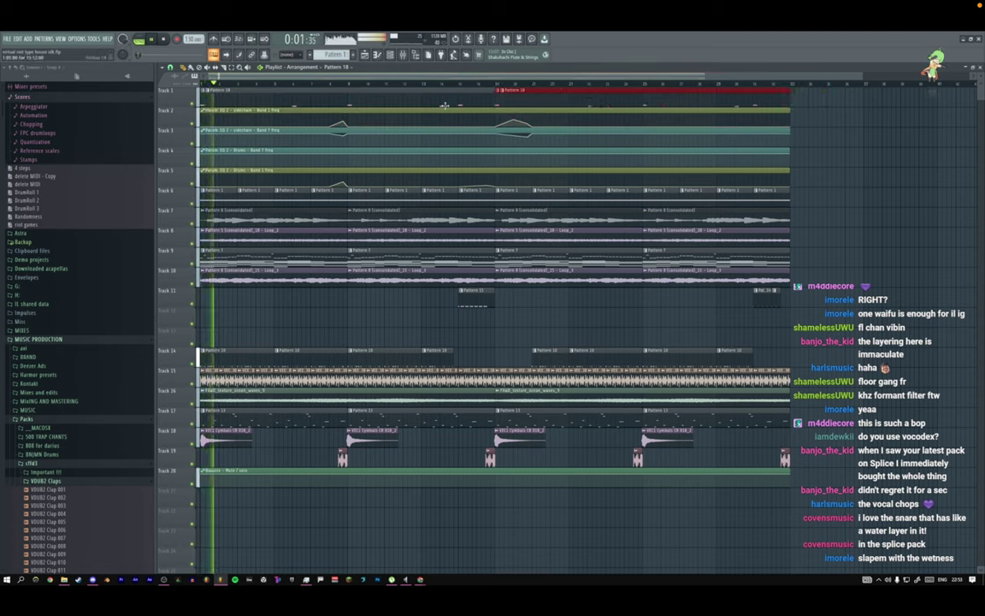
# Play the arrangement from bar 6 and examine the MIDI Out notes of Pattern 18.
pyautogui.click(293, 84)
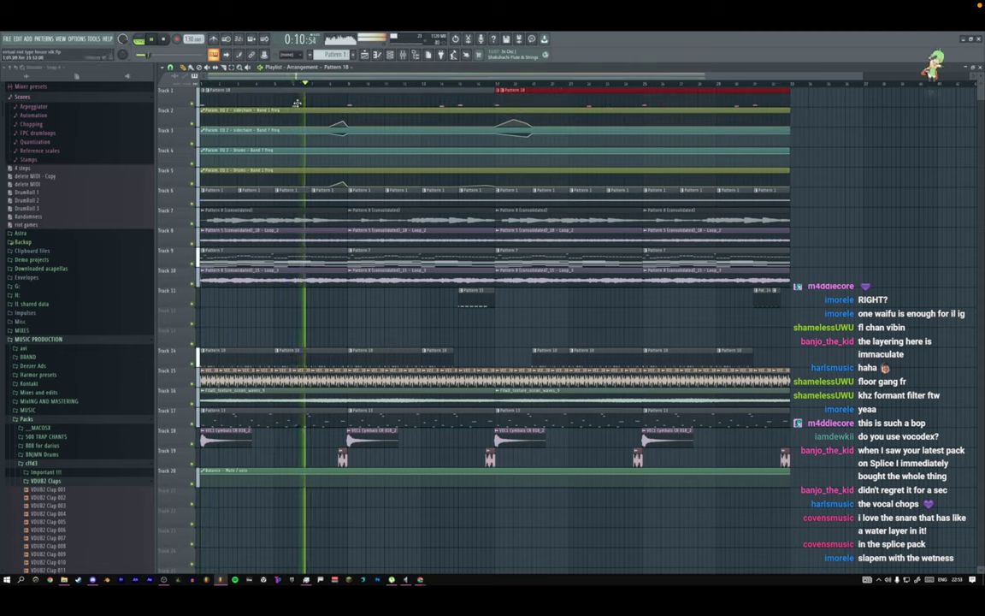
pyautogui.doubleClick(298, 100)
pyautogui.press('space')
pyautogui.press('space')
pyautogui.scroll(-2, 322, 187)
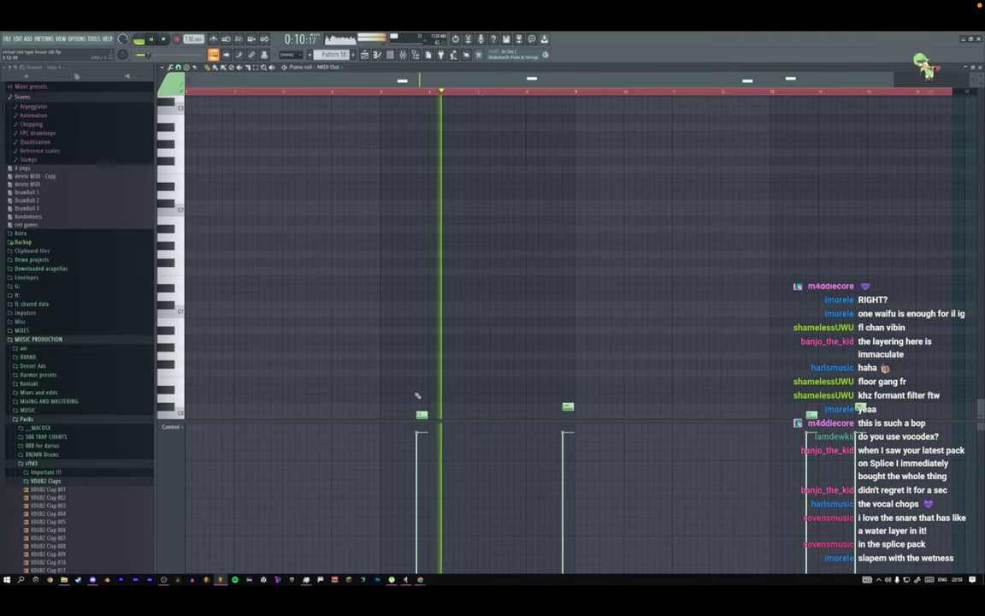
pyautogui.press('F5')
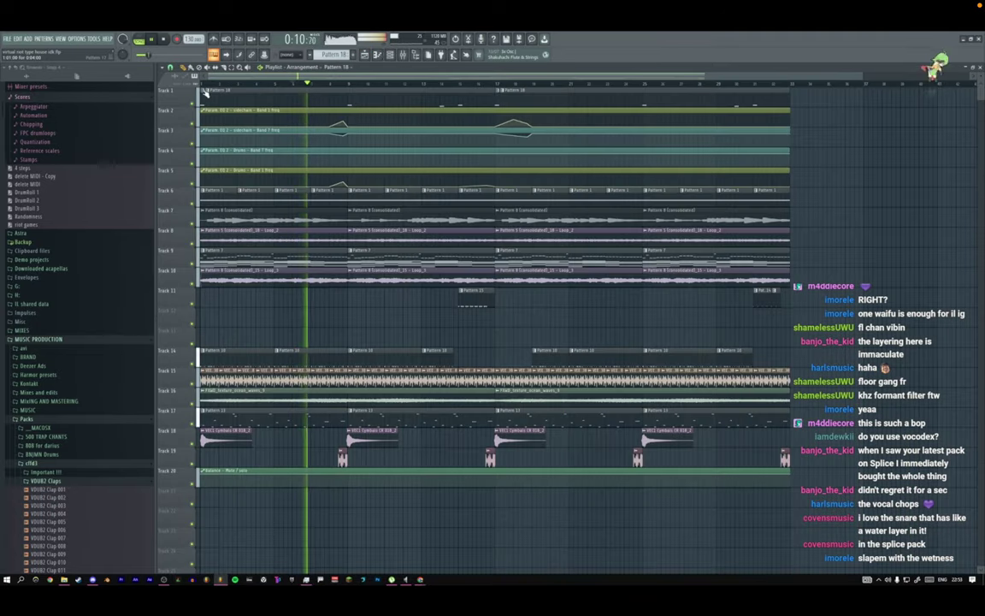
# Name the tape stop pattern on Track 1 TAPESTOPS.
pyautogui.click(205, 91)
pyautogui.click(206, 93)
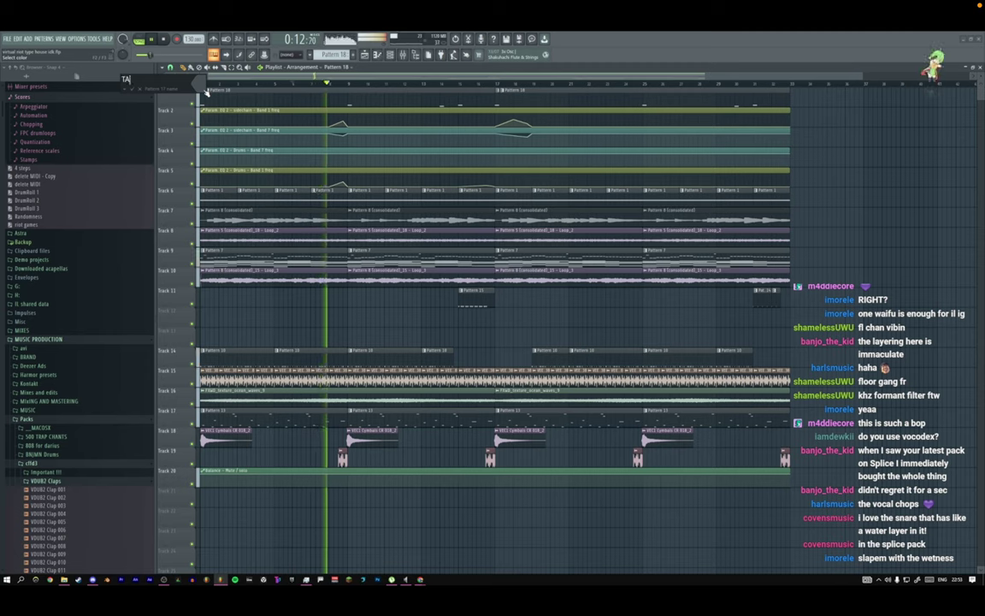
pyautogui.write('TAPES')
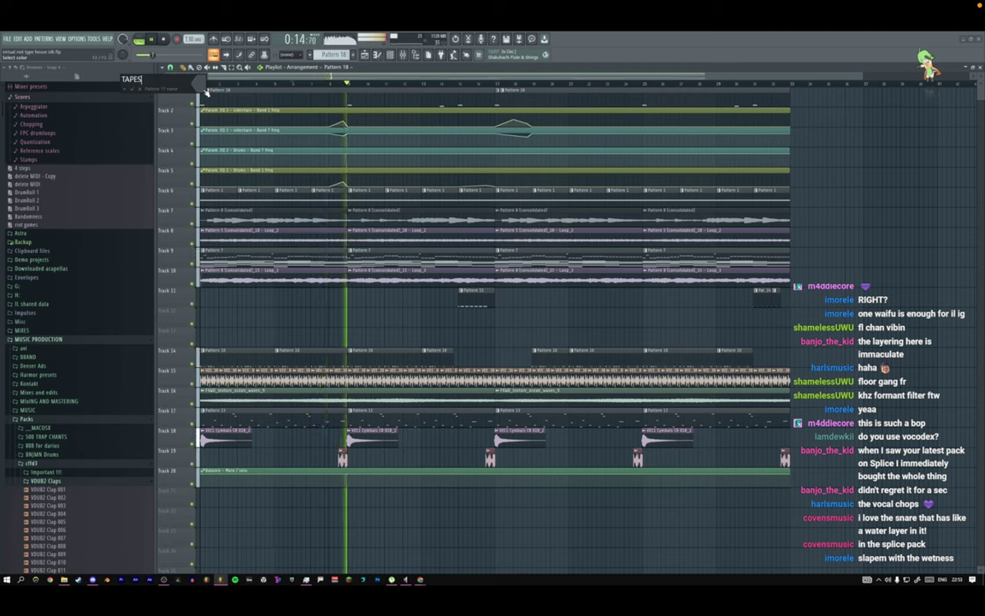
pyautogui.write('TOPS')
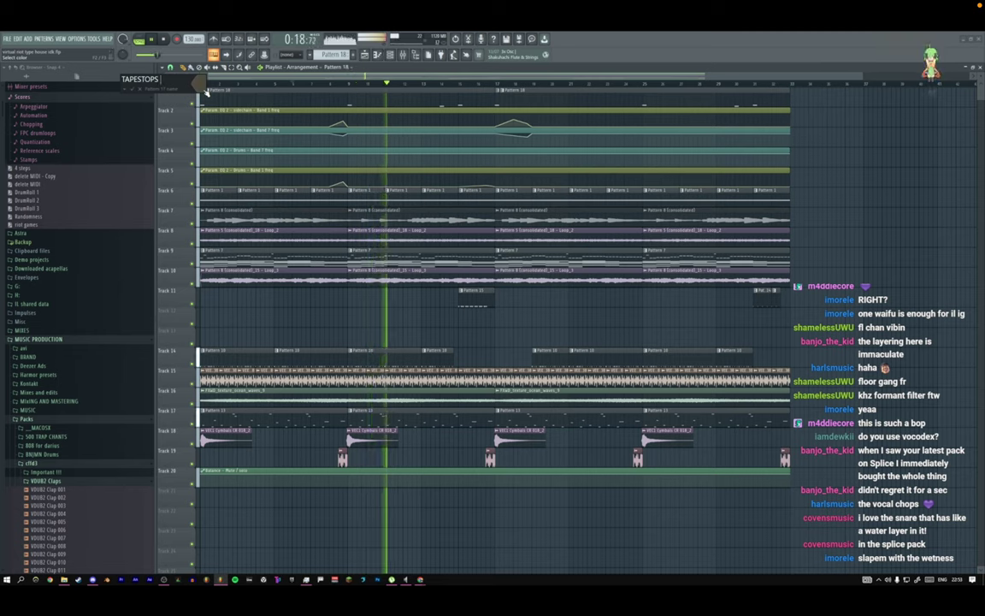
pyautogui.press('Return')
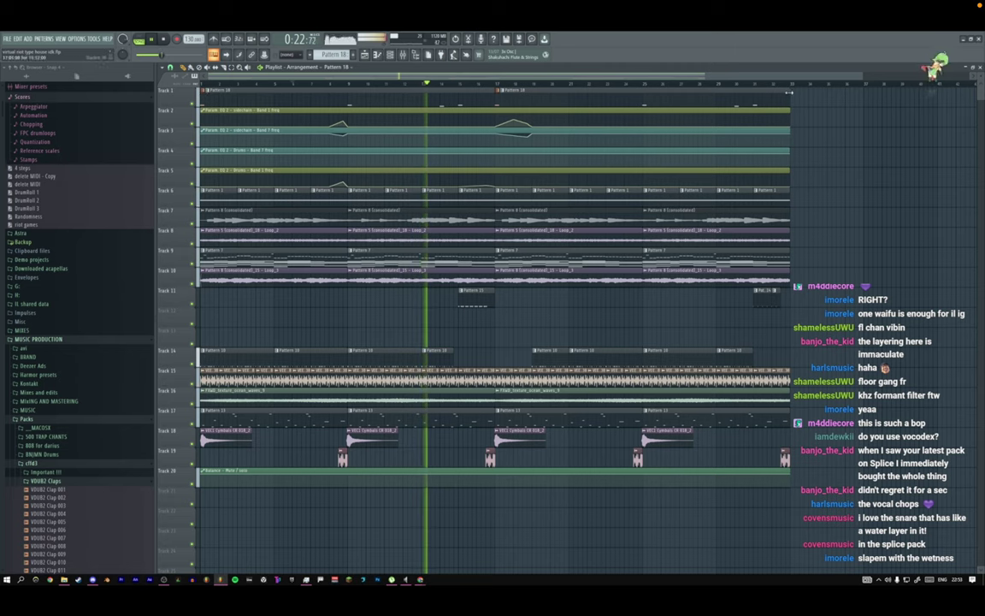
# Merge the two tape stop clips on Track 1 and extend the merged clip to the end of bar 32.
pyautogui.moveTo(796, 89); pyautogui.dragTo(200, 104)
pyautogui.hotkey('ctrl', 'g')
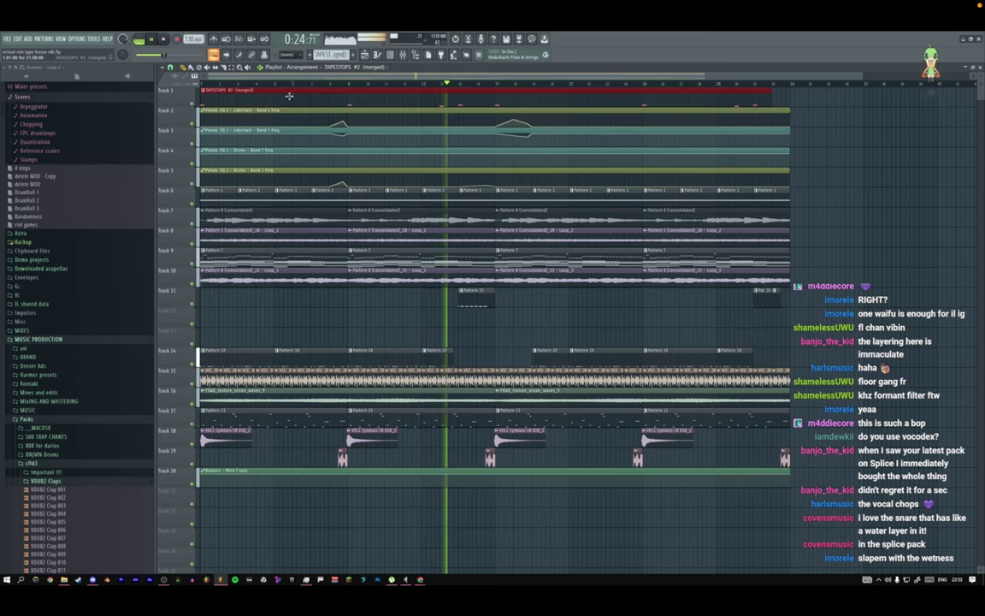
pyautogui.moveTo(773, 99); pyautogui.dragTo(789, 98)
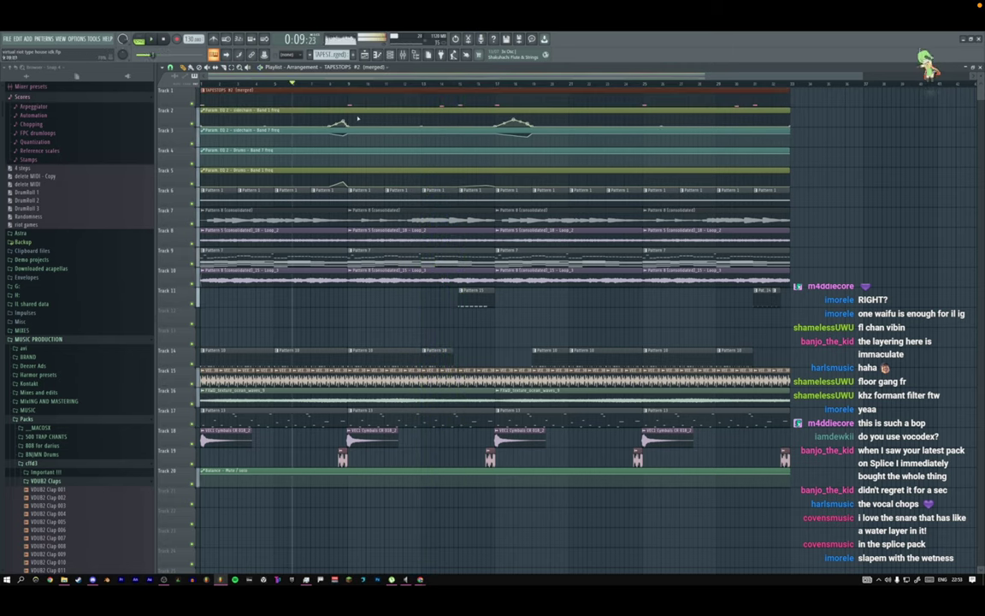
# Change the merged TAPESTOPS pattern's colour to magenta.
pyautogui.click(203, 91)
pyautogui.press('r')
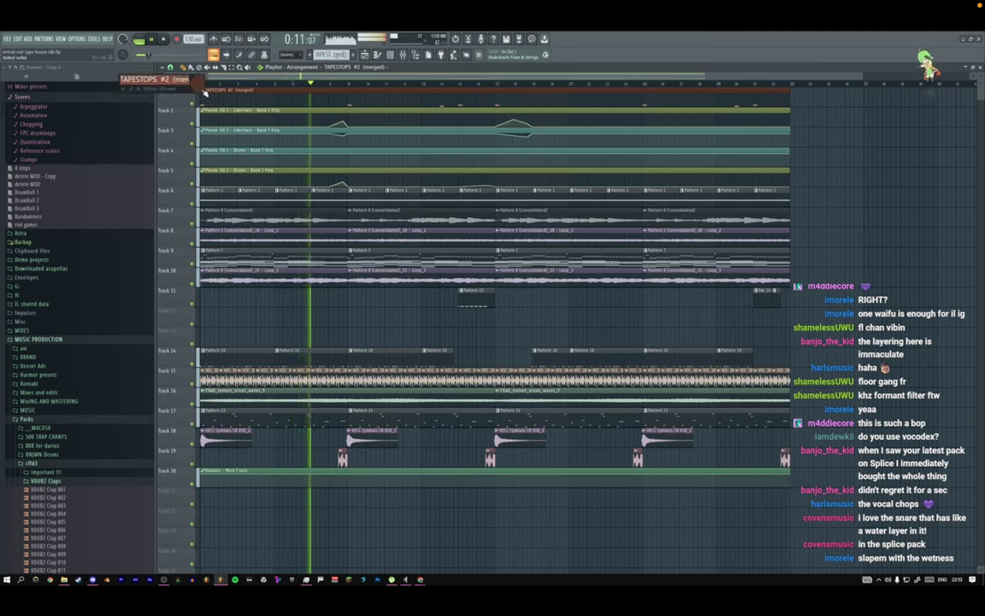
pyautogui.press('F2')
pyautogui.press('F2')
pyautogui.press('F2')
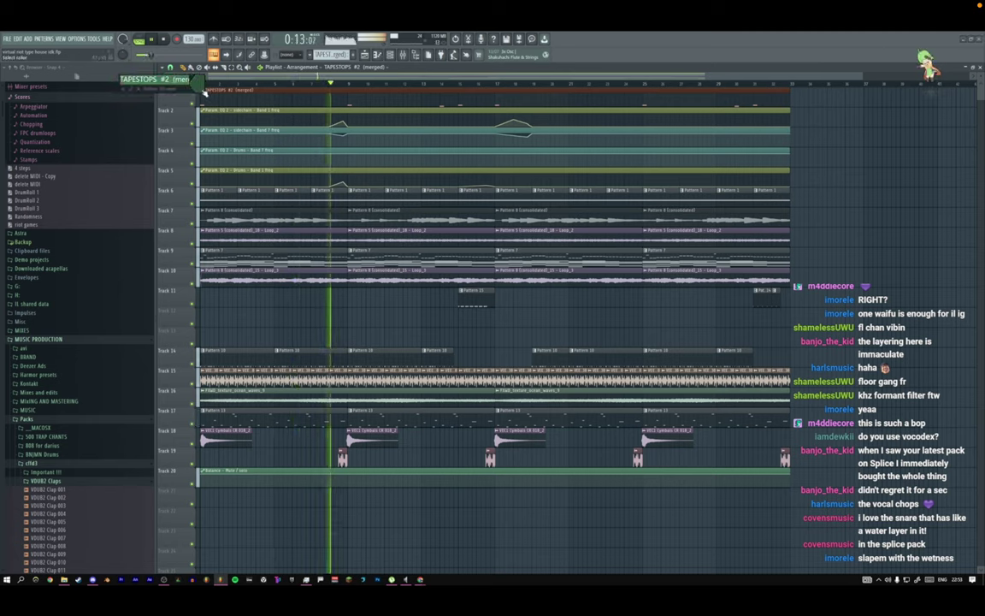
pyautogui.press('Return')
# Auto-name Tracks 1 to 5 so they take the names and colours of their clips.
pyautogui.rightClick(183, 92)
pyautogui.click(187, 116)
pyautogui.rightClick(178, 106)
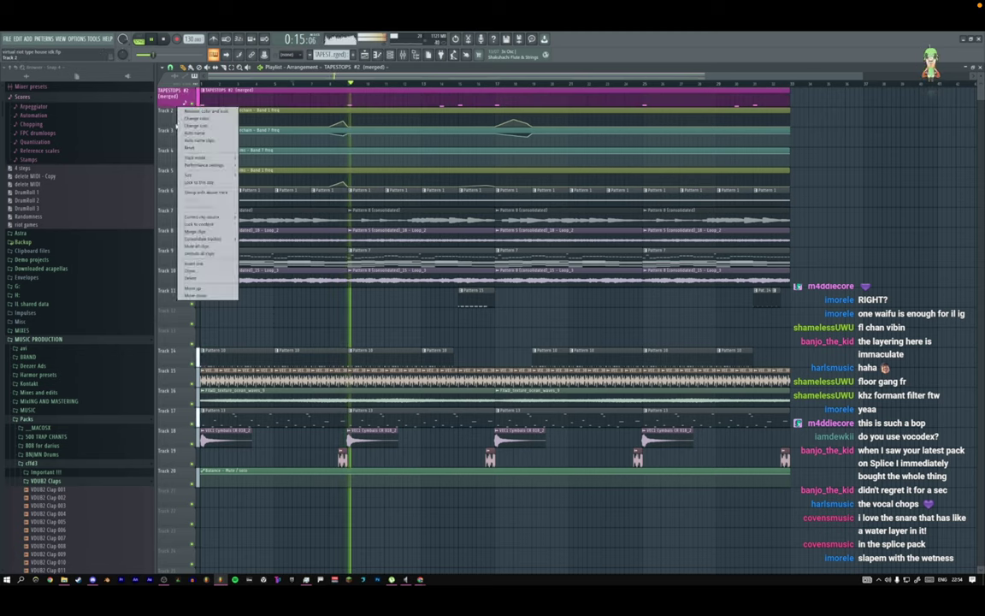
pyautogui.click(183, 132)
pyautogui.rightClick(178, 127)
pyautogui.click(183, 153)
pyautogui.rightClick(177, 148)
pyautogui.click(182, 175)
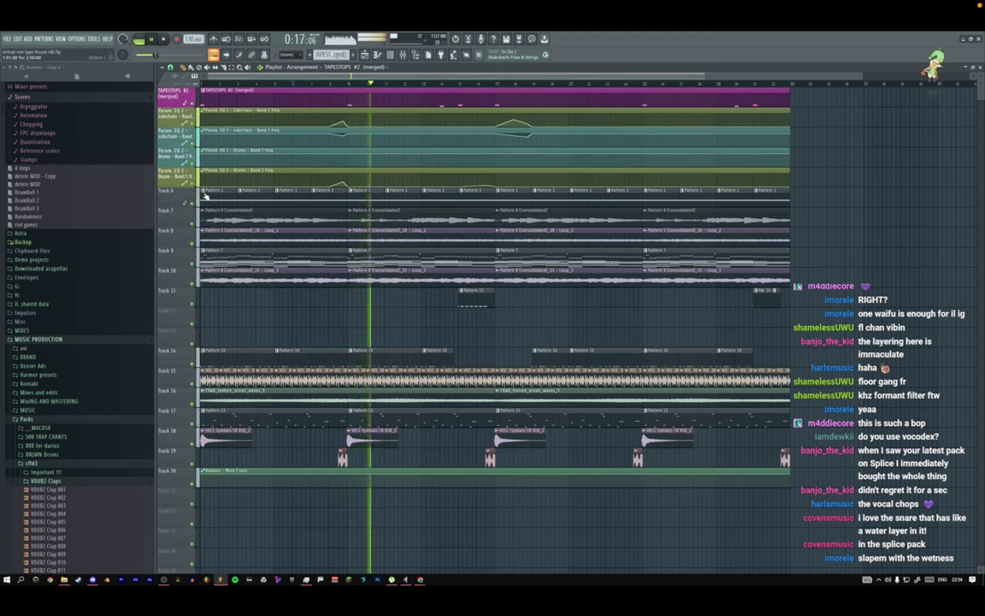
# Rename Pattern 1 on Track 6 as Arp using the suggested name, and auto-name the track to match.
pyautogui.click(205, 192)
pyautogui.click(211, 203)
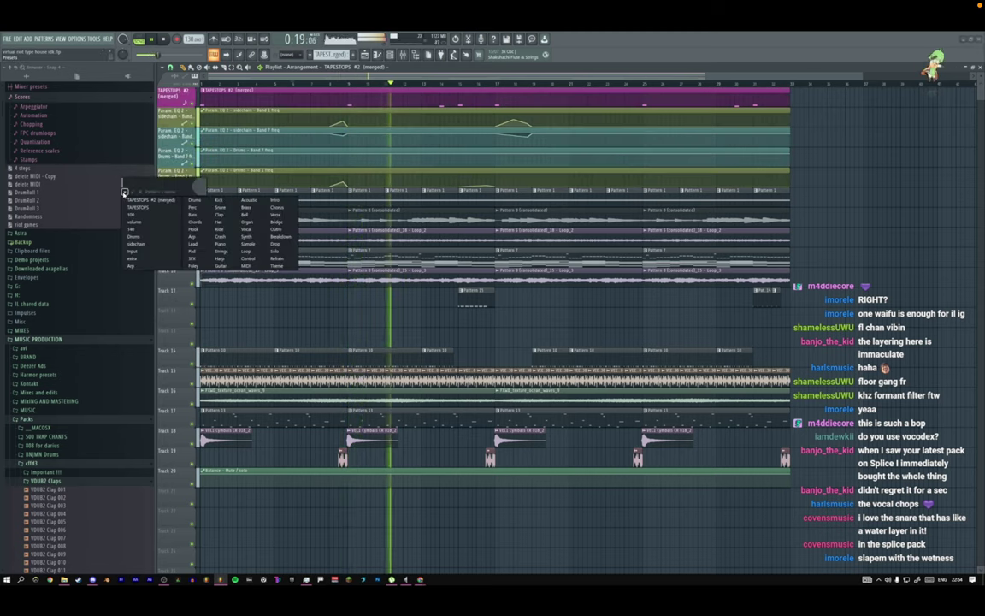
pyautogui.click(136, 265)
pyautogui.rightClick(174, 189)
pyautogui.click(178, 214)
# Rename the Pattern 8 (consolidated) clips on Track 7 as LEAD, and auto-name Tracks 7 and 8 after their clips.
pyautogui.click(203, 212)
pyautogui.click(214, 224)
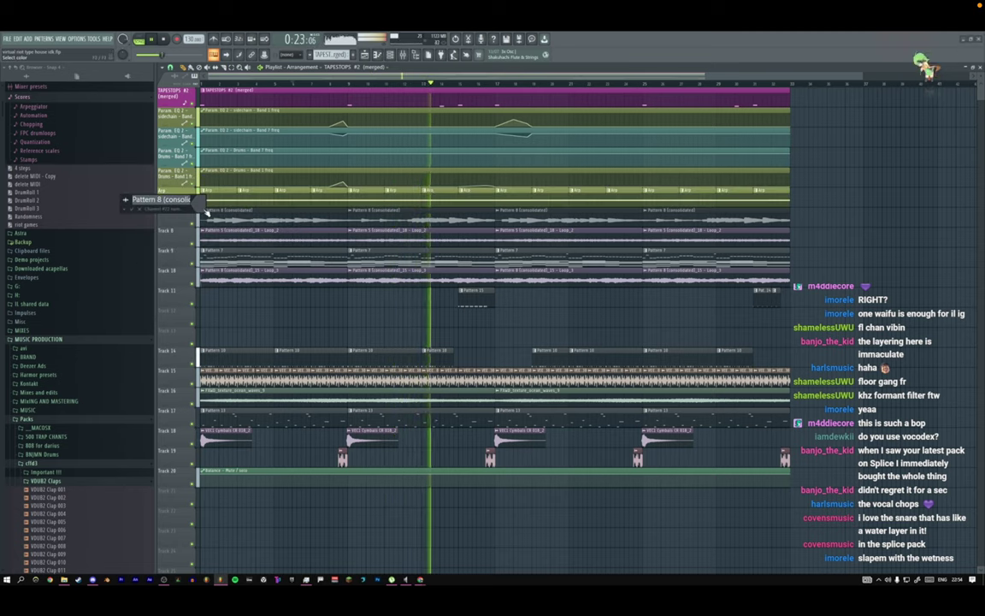
pyautogui.write('LEAD')
pyautogui.press('Return')
pyautogui.rightClick(181, 210)
pyautogui.click(185, 236)
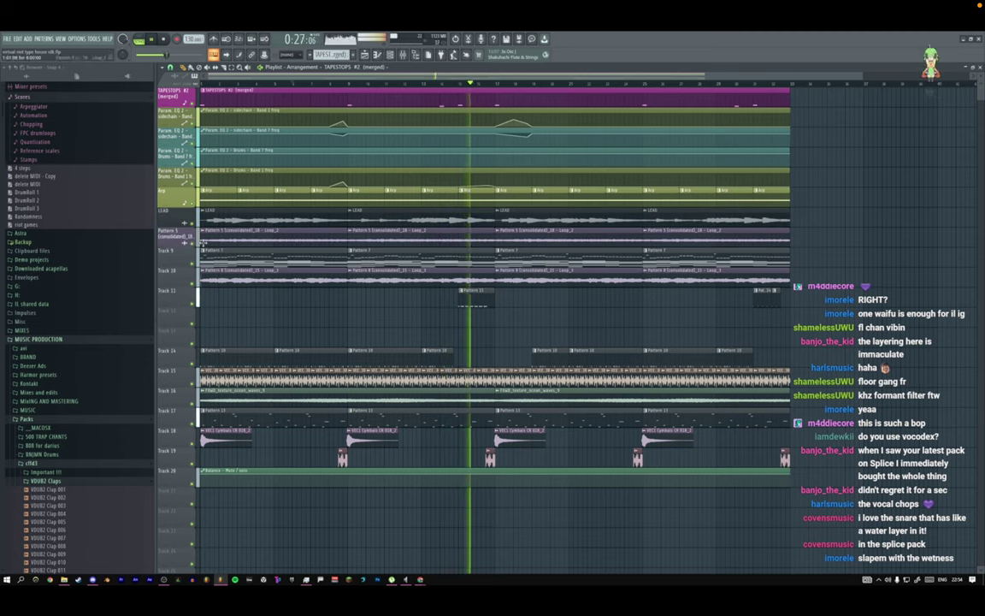
# Rename the Pattern 5 (consolidated) clips on Track 8 as ATMOS, and auto-name the track to match.
pyautogui.click(204, 229)
pyautogui.write('ATMO')
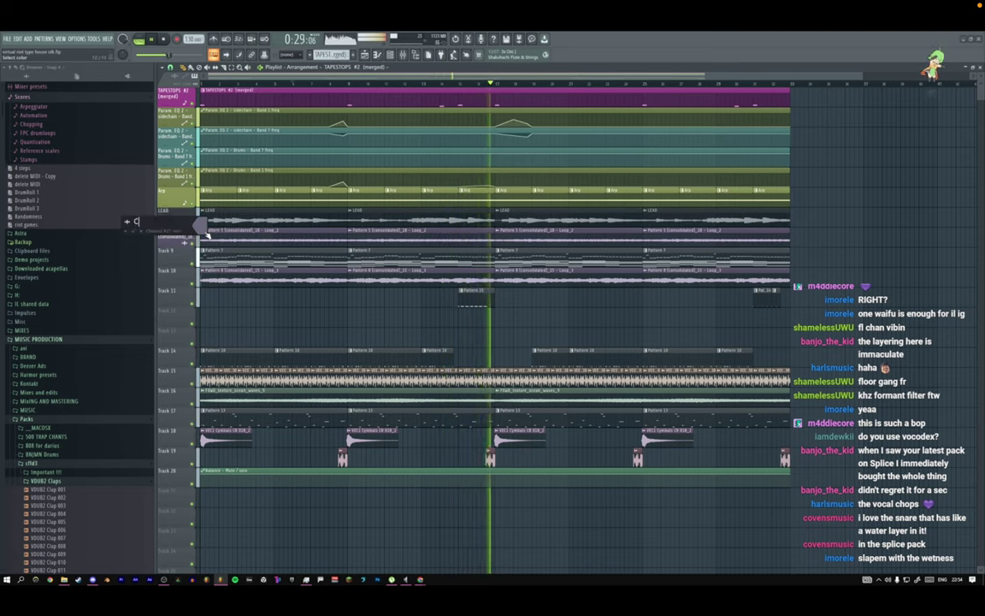
pyautogui.write('S')
pyautogui.press('Return')
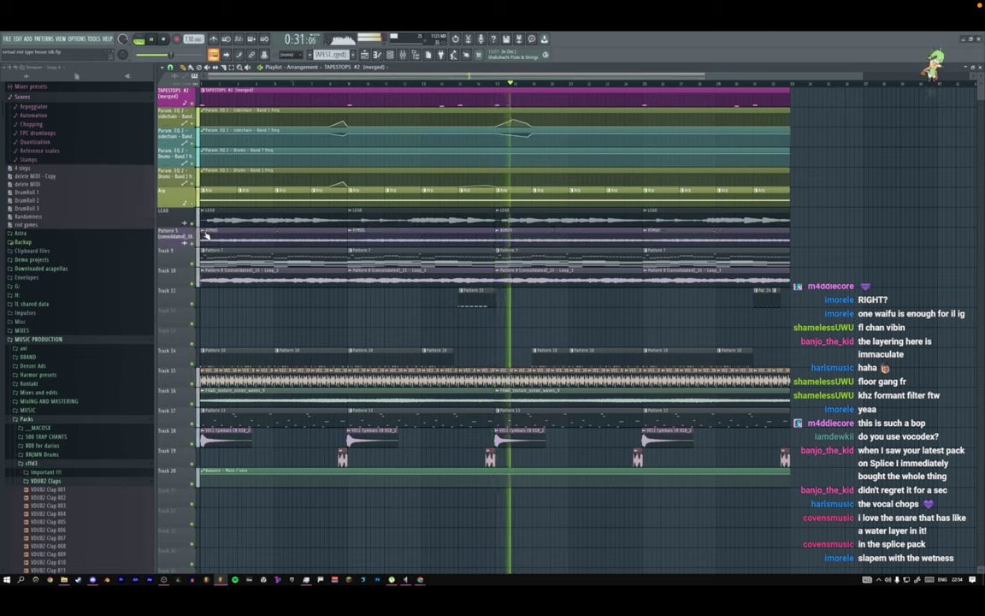
pyautogui.rightClick(177, 230)
pyautogui.click(184, 255)
# Rename Pattern 7 on Track 9 as CHORDS with a green colour, and auto-name the track to match.
pyautogui.middleClick(206, 252)
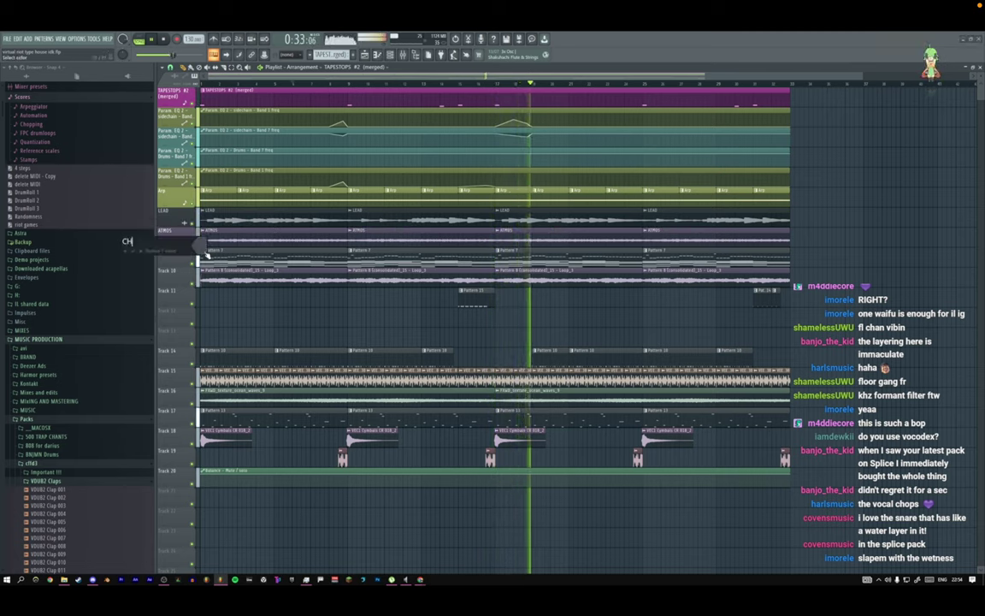
pyautogui.write('CHORDS')
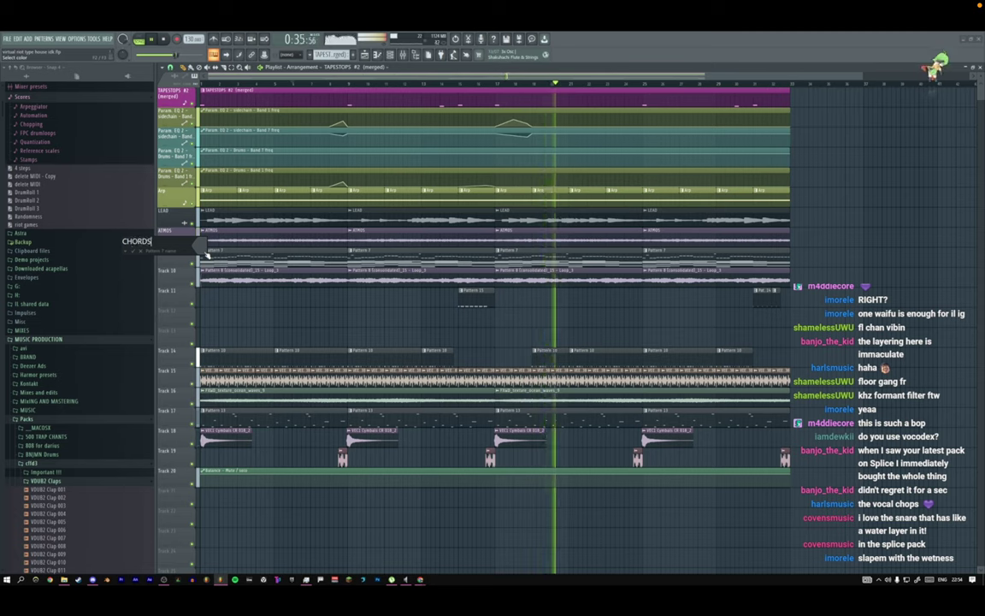
pyautogui.press('Return')
pyautogui.click(204, 252)
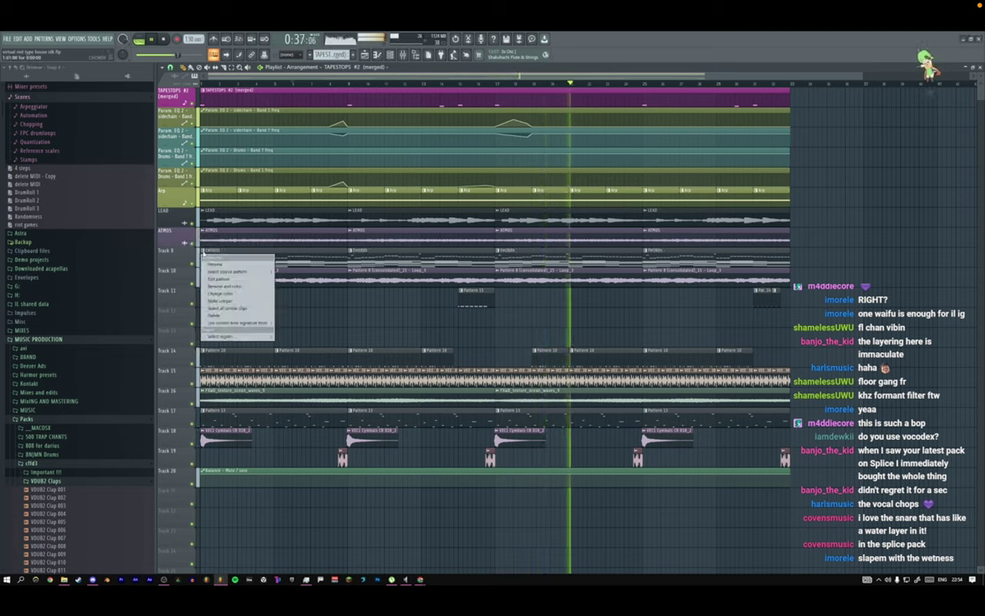
pyautogui.click(206, 256)
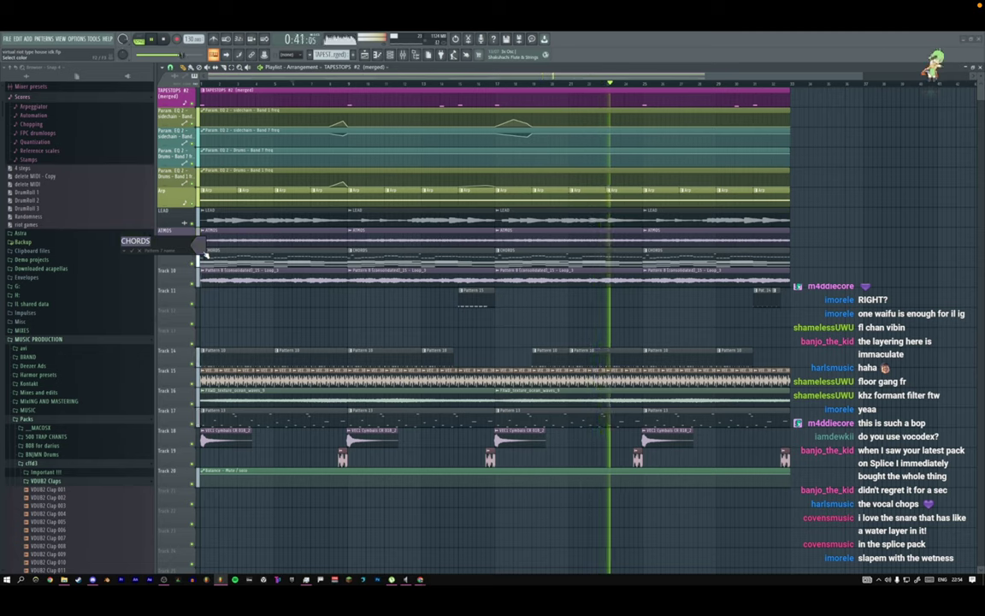
pyautogui.press('Return')
pyautogui.rightClick(189, 250)
pyautogui.click(206, 273)
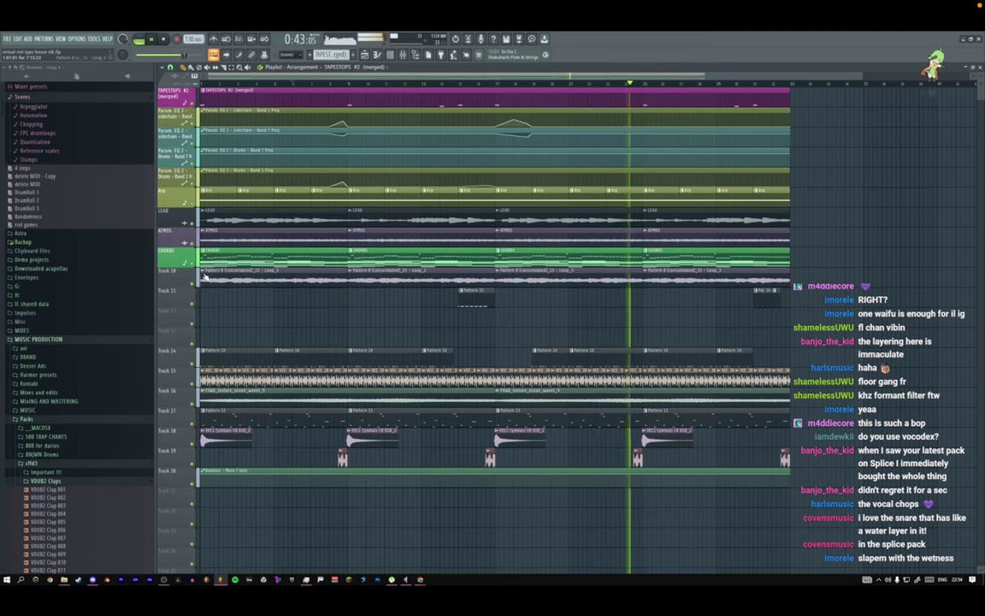
# Rename the Pattern 8 (consolidated) clips on Track 10 as ATMOS 2, and auto-name the track to match.
pyautogui.click(204, 273)
pyautogui.write('r')
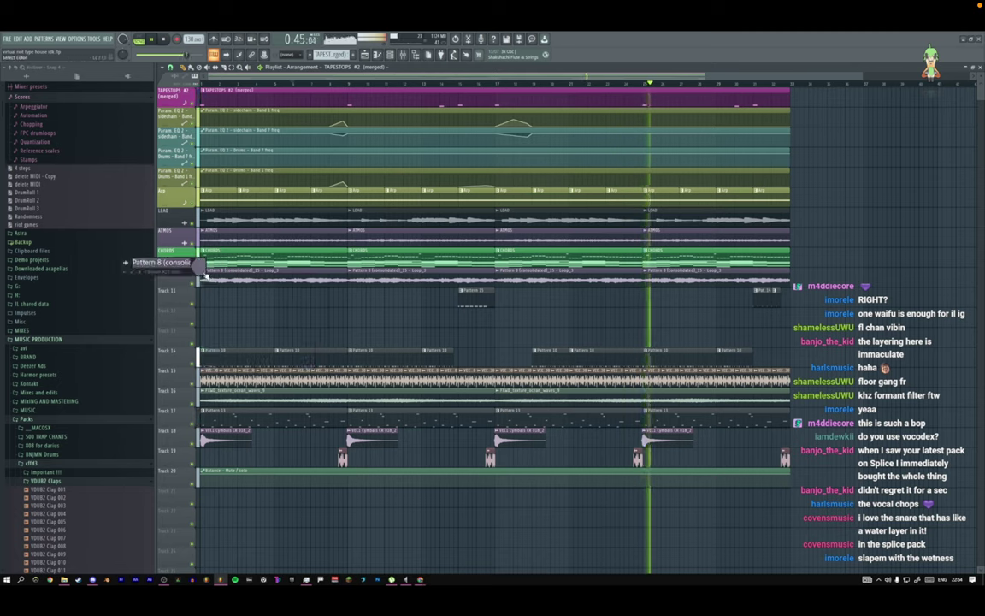
pyautogui.write('ATMOS')
pyautogui.click(204, 274)
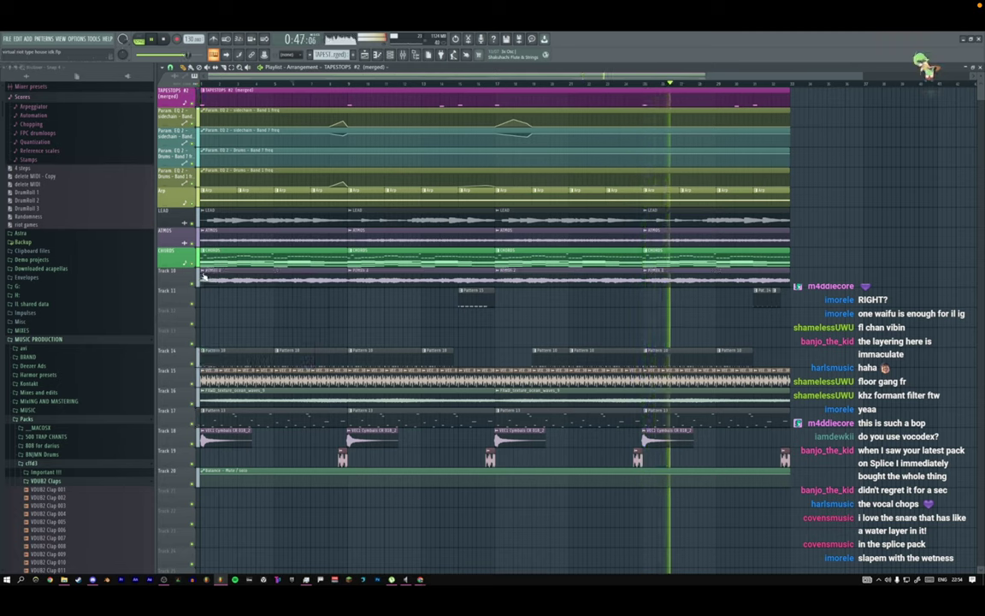
pyautogui.rightClick(182, 271)
pyautogui.click(199, 295)
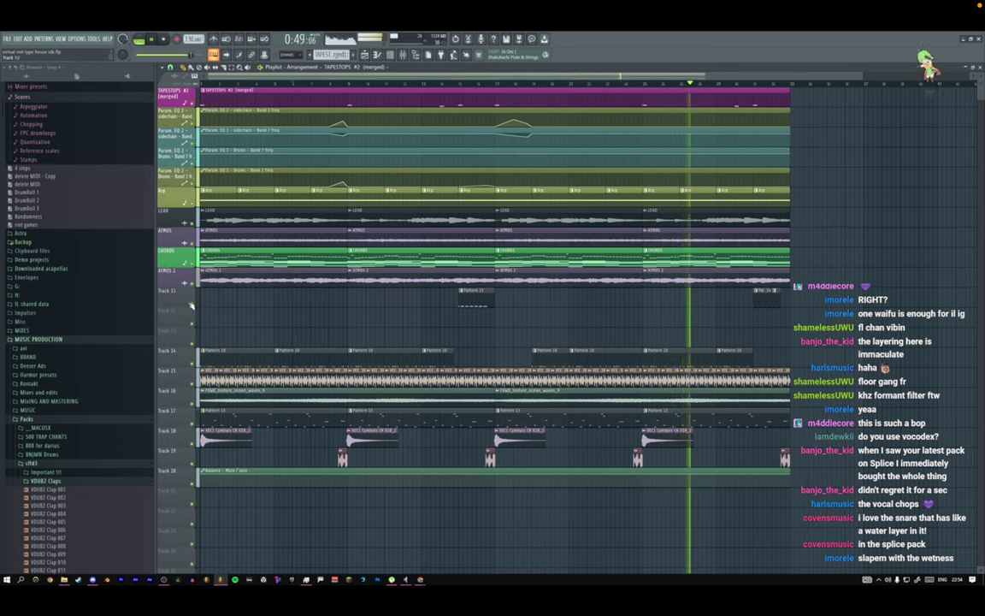
# Rename the pattern on Track 11 that starts near bar 15 as 4 FLOOR.
pyautogui.click(463, 292)
pyautogui.write('r')
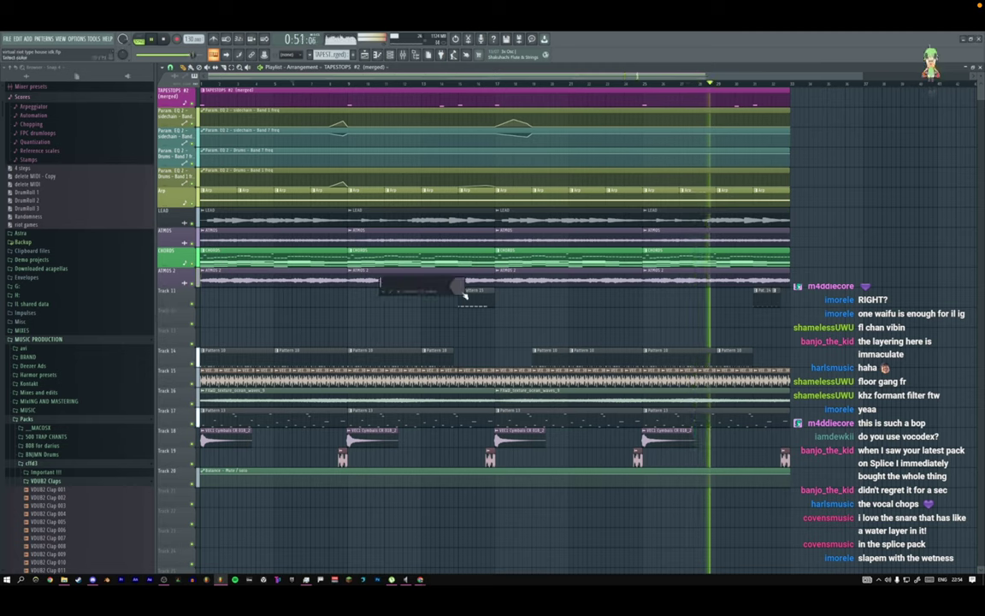
pyautogui.write('43')
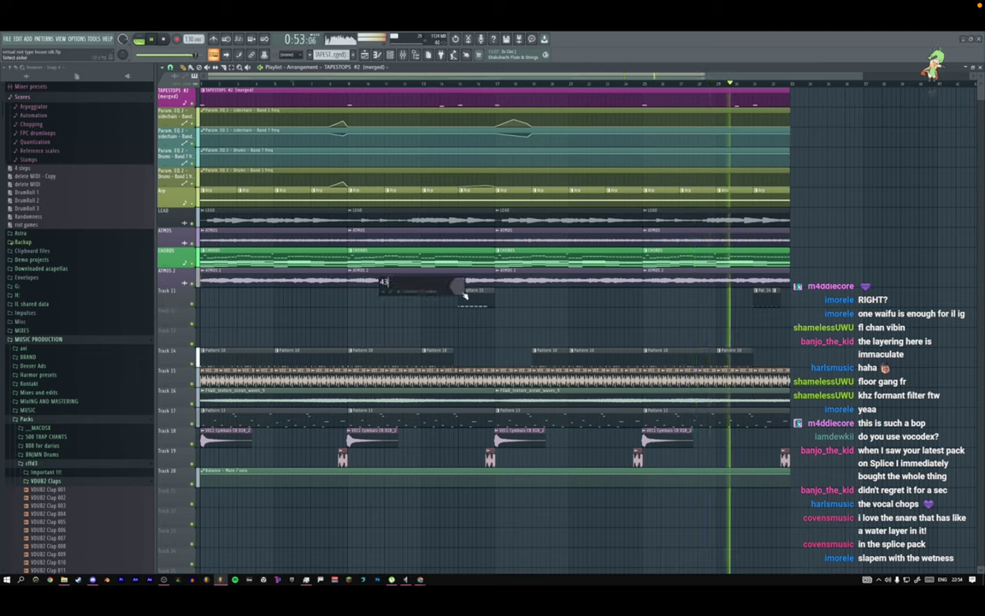
pyautogui.press('BackSpace')
pyautogui.write('FLOOR')
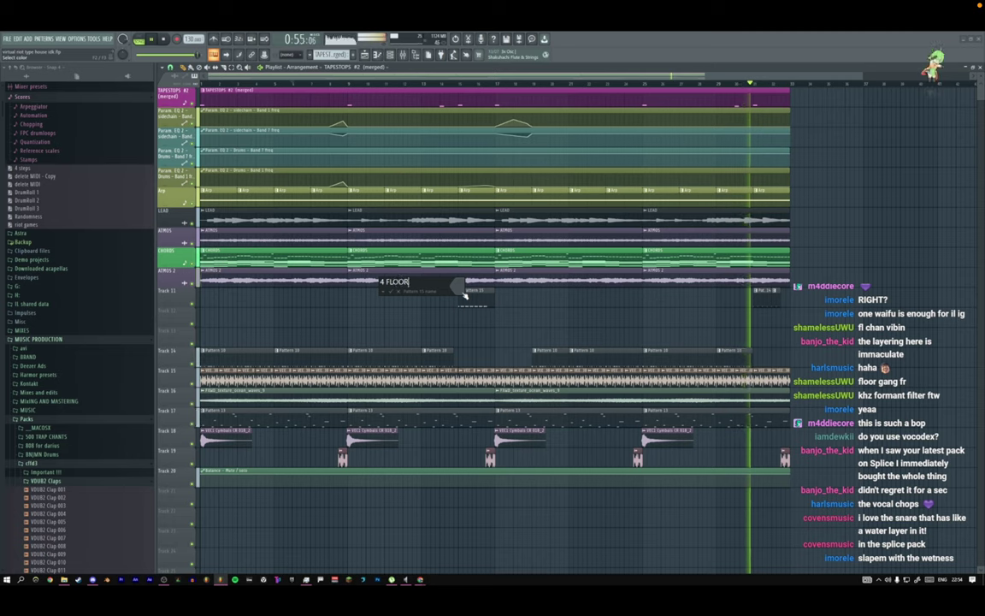
pyautogui.press('Return')
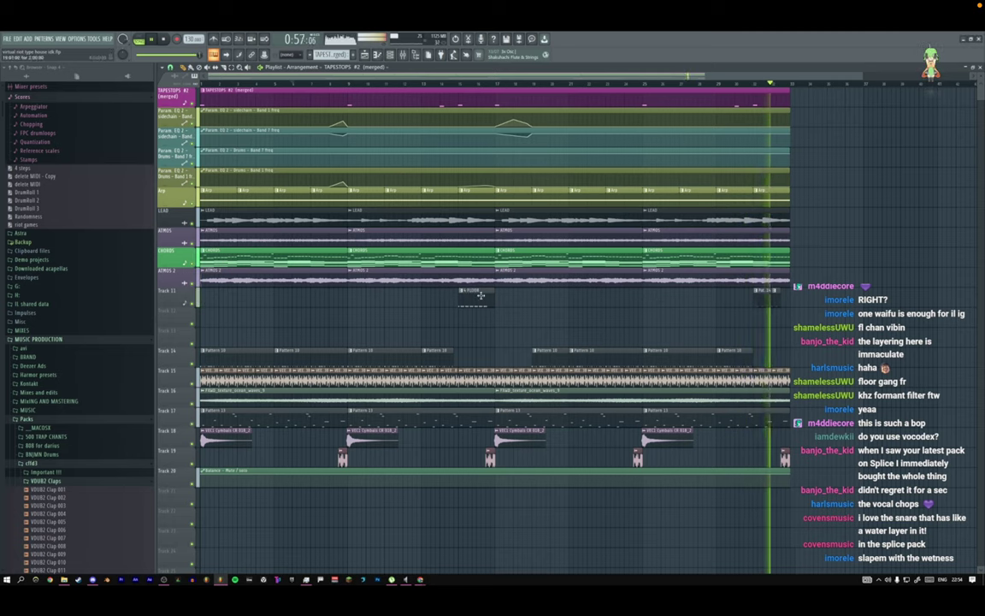
# Replace the clips at bar 31 on Track 11 with a copy of the 4 FLOOR clip.
pyautogui.rightClick(775, 297)
pyautogui.rightClick(761, 297)
pyautogui.moveTo(473, 294); pyautogui.dragTo(767, 303)
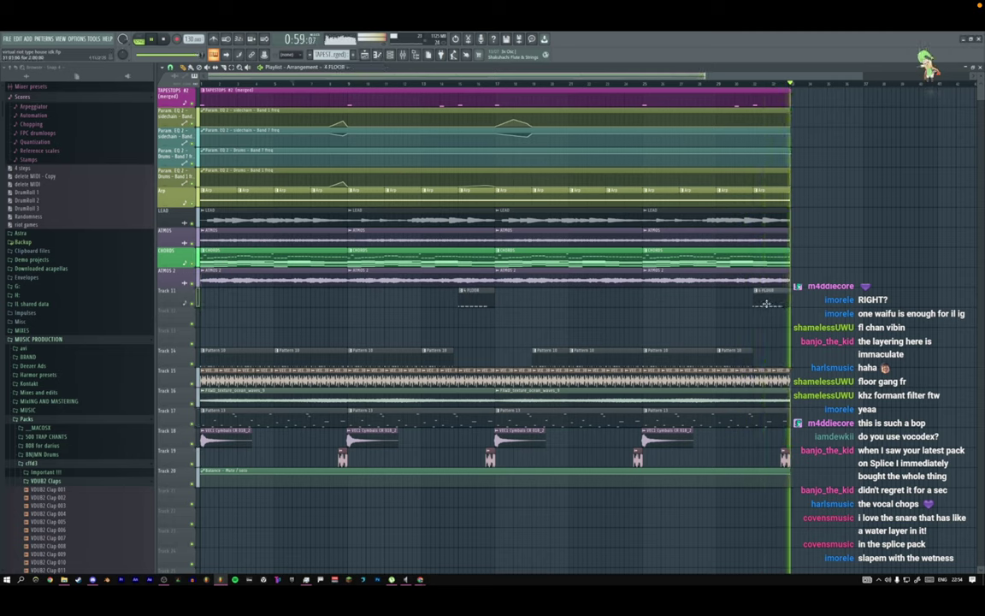
# Rename the pattern on Track 14 as Drums using the suggested name and blue colour, and auto-name the track to match.
pyautogui.click(290, 84)
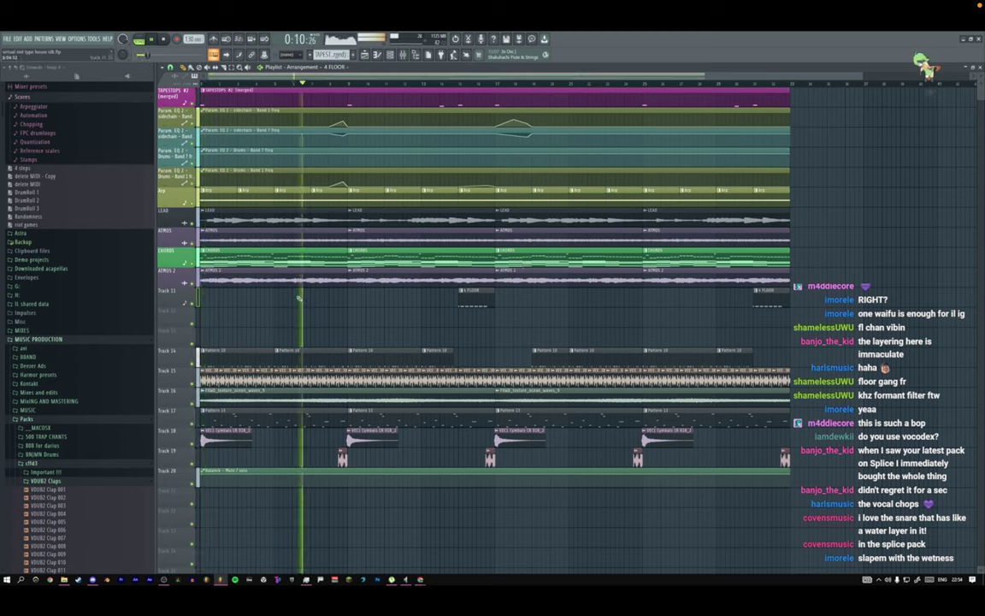
pyautogui.press('space')
pyautogui.press('space')
pyautogui.press('space')
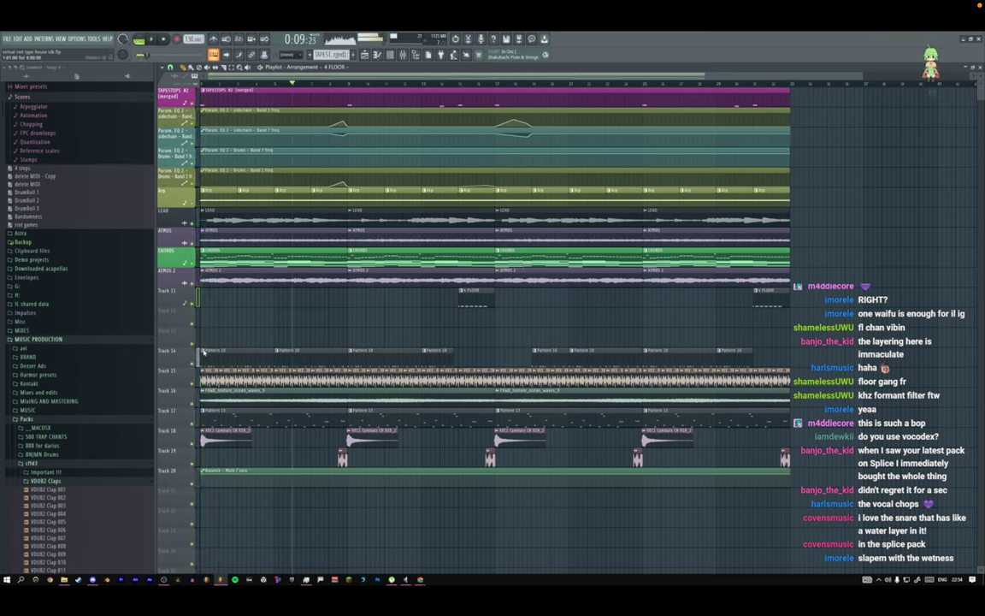
pyautogui.click(128, 350)
pyautogui.click(192, 360)
pyautogui.moveTo(202, 351); pyautogui.dragTo(181, 354)
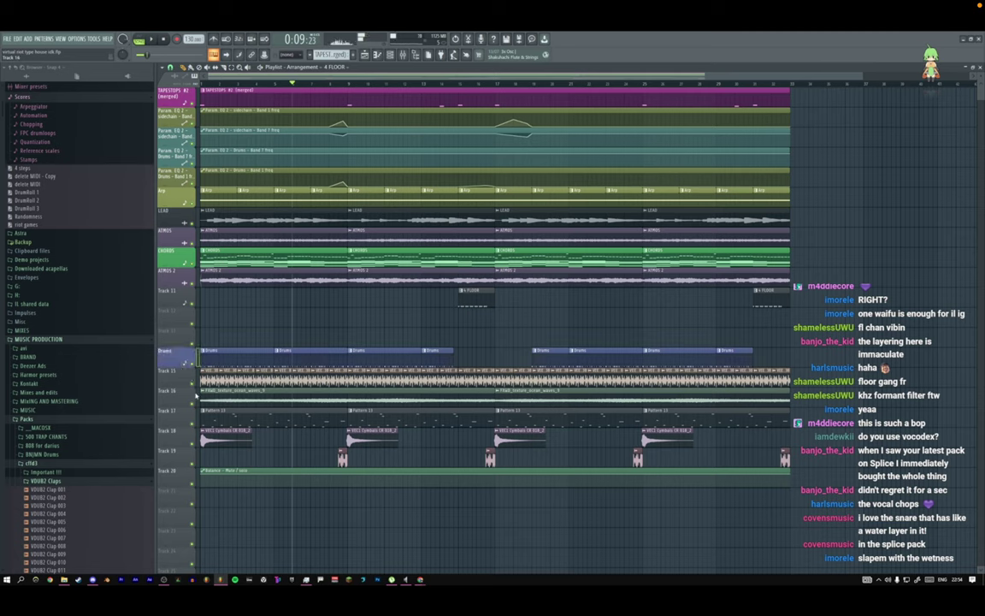
# Auto-name Tracks 15 and 16 after the electro loop and ocean waves clips they hold.
pyautogui.press('space')
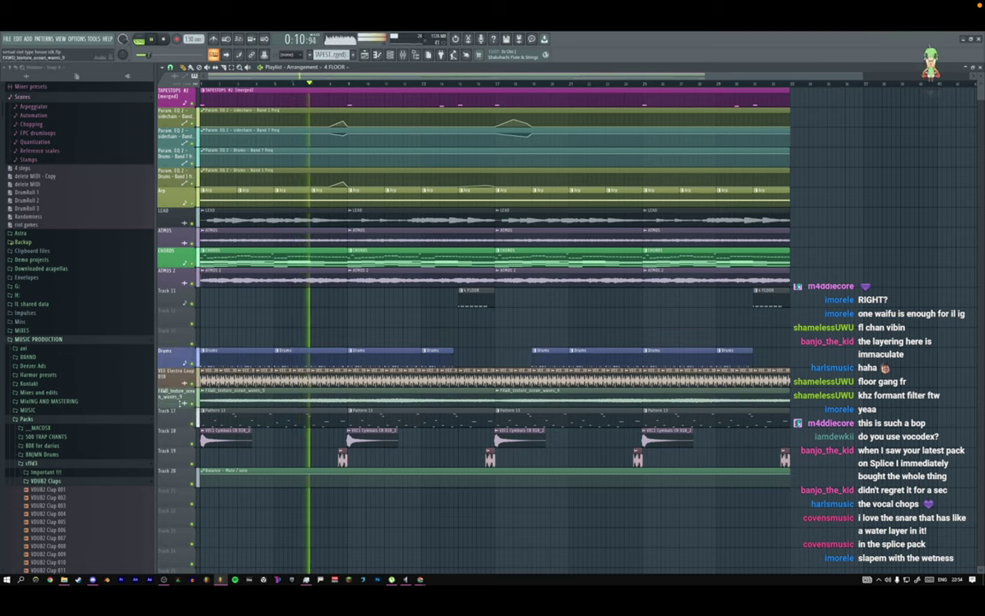
pyautogui.rightClick(187, 374)
pyautogui.rightClick(168, 419)
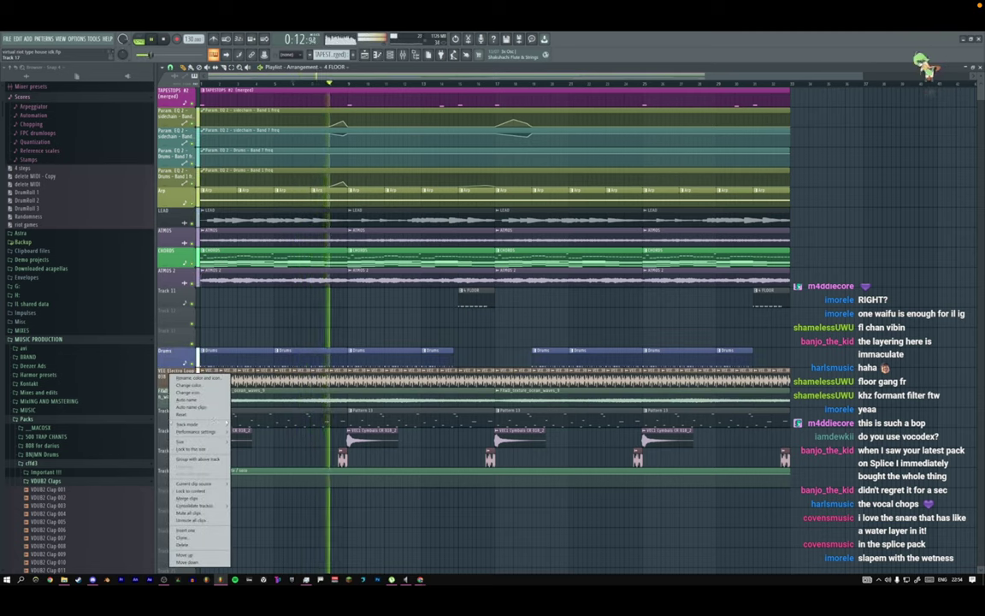
pyautogui.click(239, 415)
# Rename Pattern 13 on Track 17 as Vocal using the preset name.
pyautogui.click(203, 410)
pyautogui.click(224, 434)
pyautogui.click(124, 411)
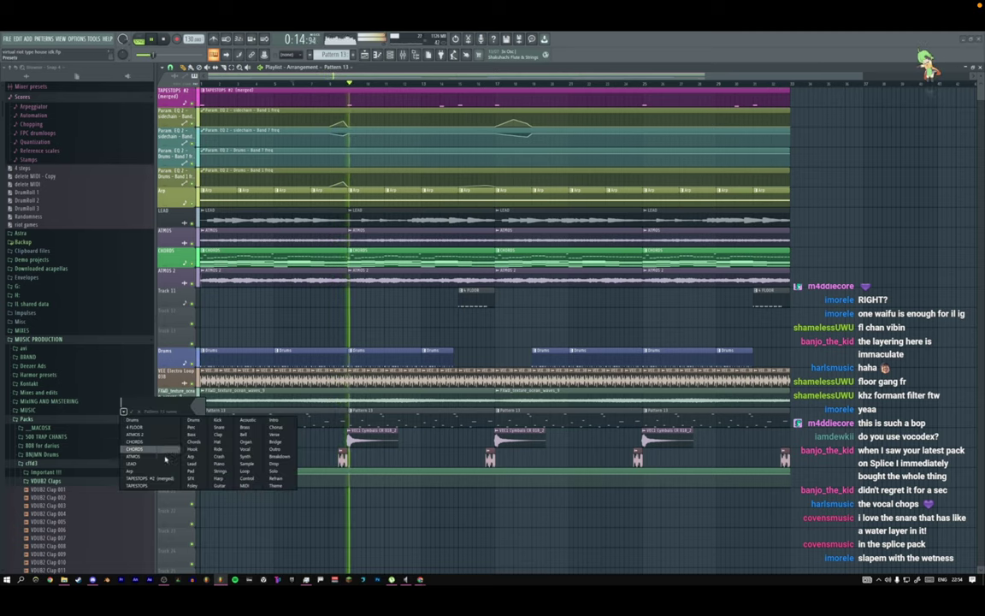
pyautogui.click(245, 448)
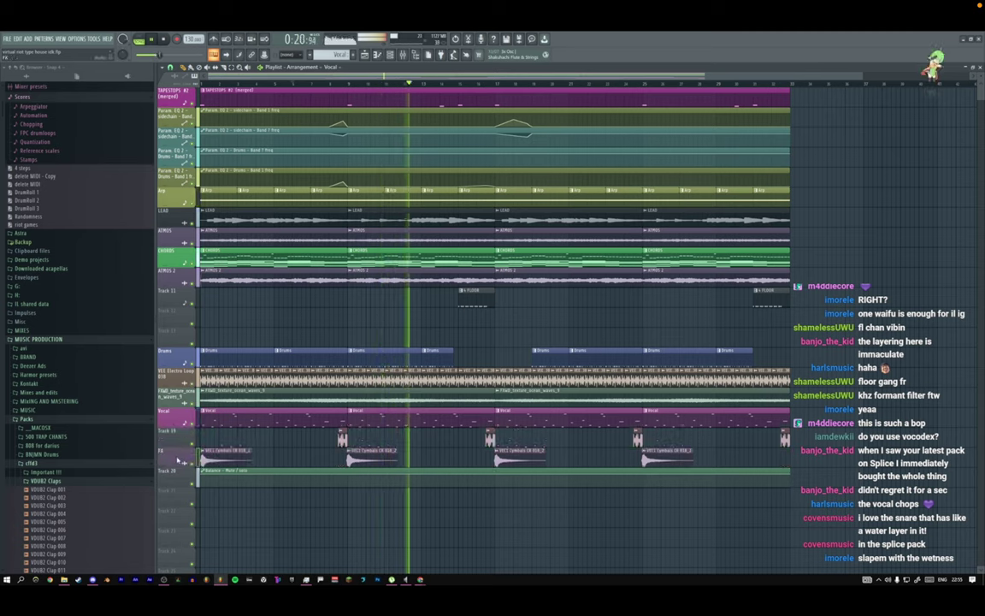
# Name Track 19 FILLS.
pyautogui.middleClick(174, 454)
pyautogui.write('FILLS')
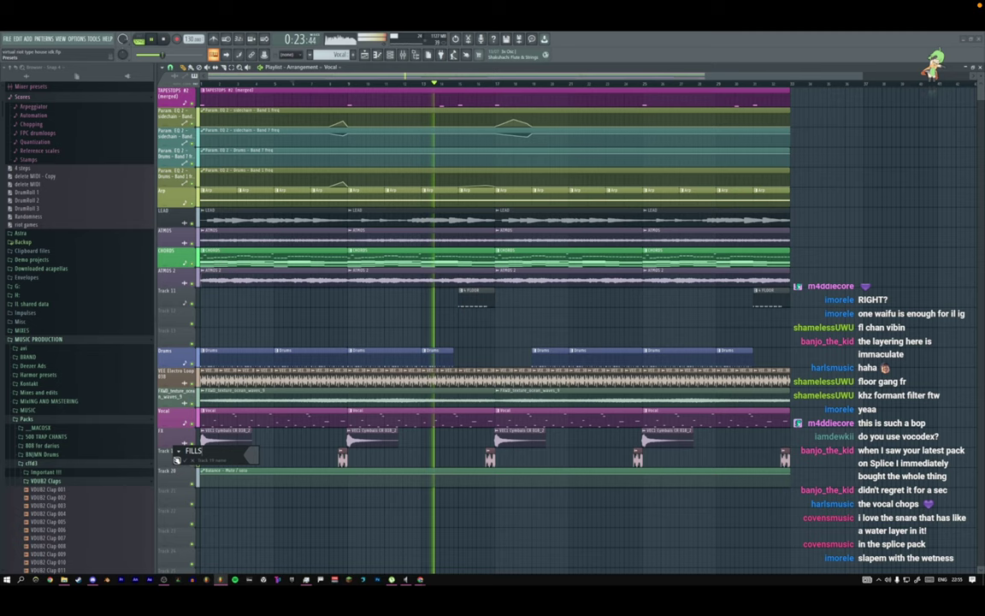
pyautogui.press('Return')
# Give the FILLS track a teal colour and auto-name its clips so they match the track.
pyautogui.rightClick(175, 459)
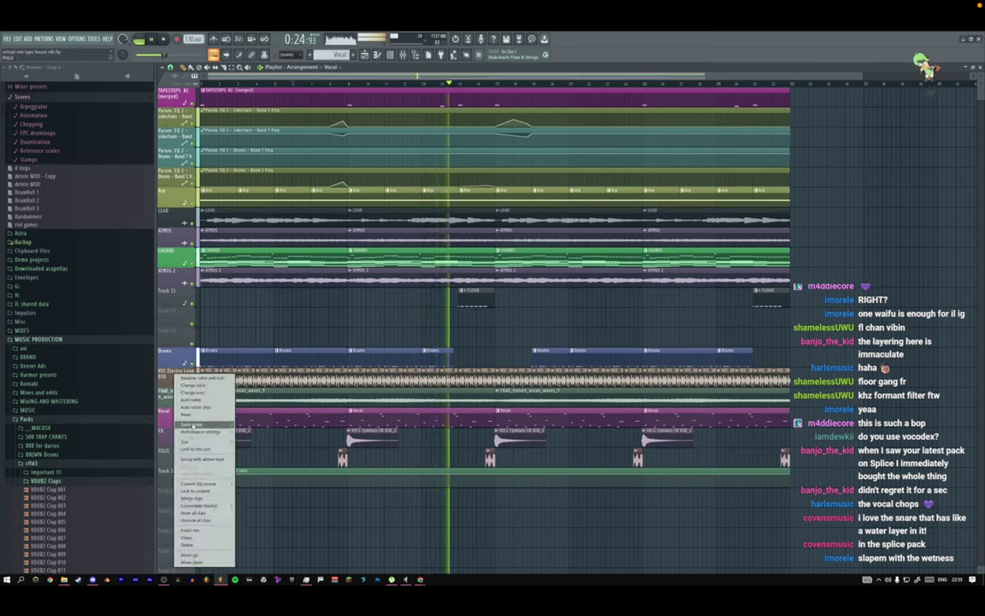
pyautogui.click(196, 413)
pyautogui.press('space')
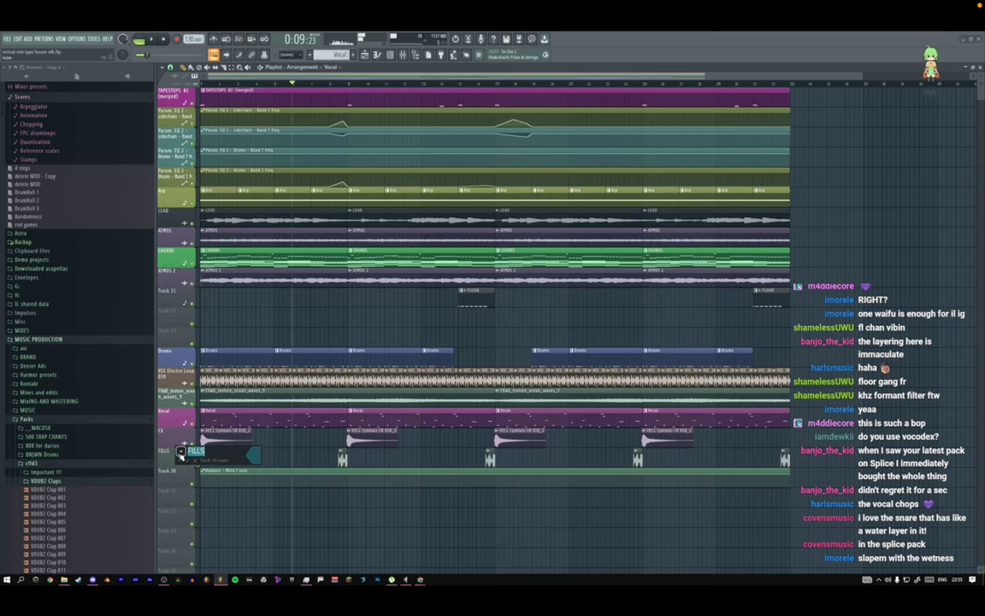
pyautogui.press('Return')
pyautogui.press('space')
pyautogui.rightClick(179, 455)
pyautogui.click(195, 408)
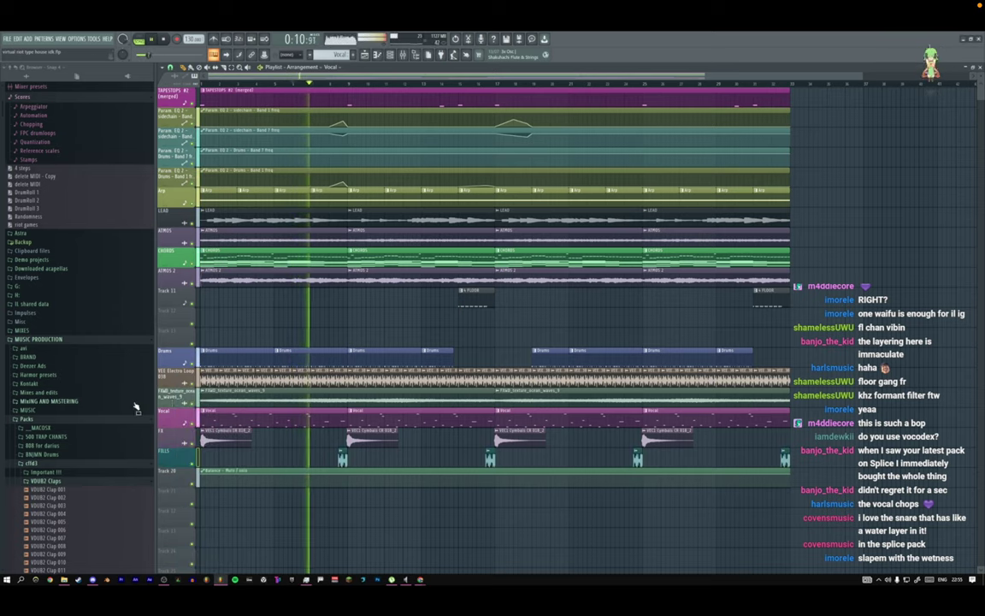
pyautogui.press('space')
# Auto-name Track 20 after its Balance - Mute / solo automation clip, and move the track up above the TAPESTOPS track.
pyautogui.moveTo(299, 451); pyautogui.dragTo(397, 466)
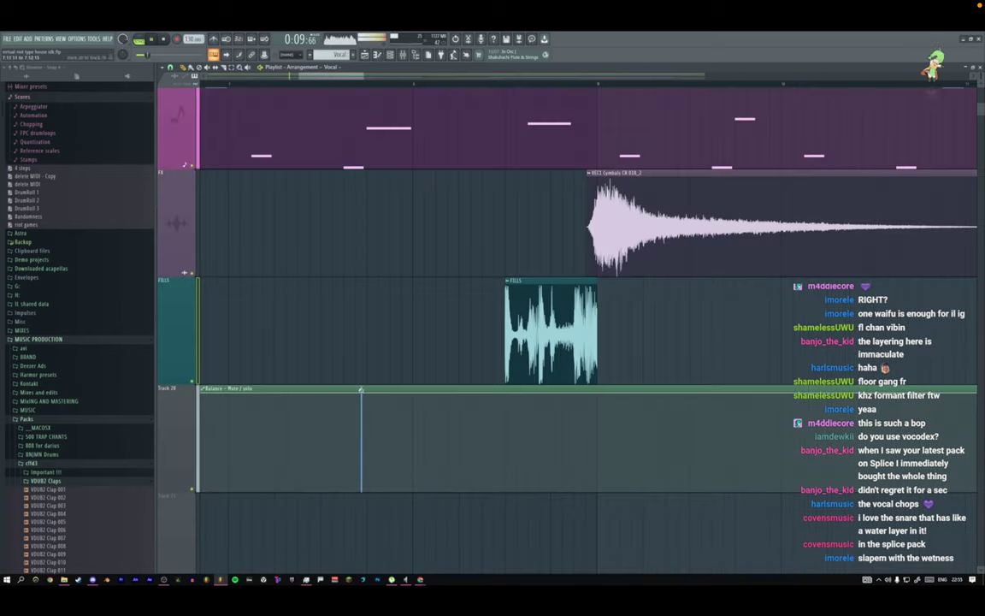
pyautogui.keyDown('ctrl'); pyautogui.rightClick(361, 389); pyautogui.keyUp('ctrl')
pyautogui.keyDown('ctrl'); pyautogui.rightClick(250, 346); pyautogui.keyUp('ctrl')
pyautogui.middleClick(187, 519)
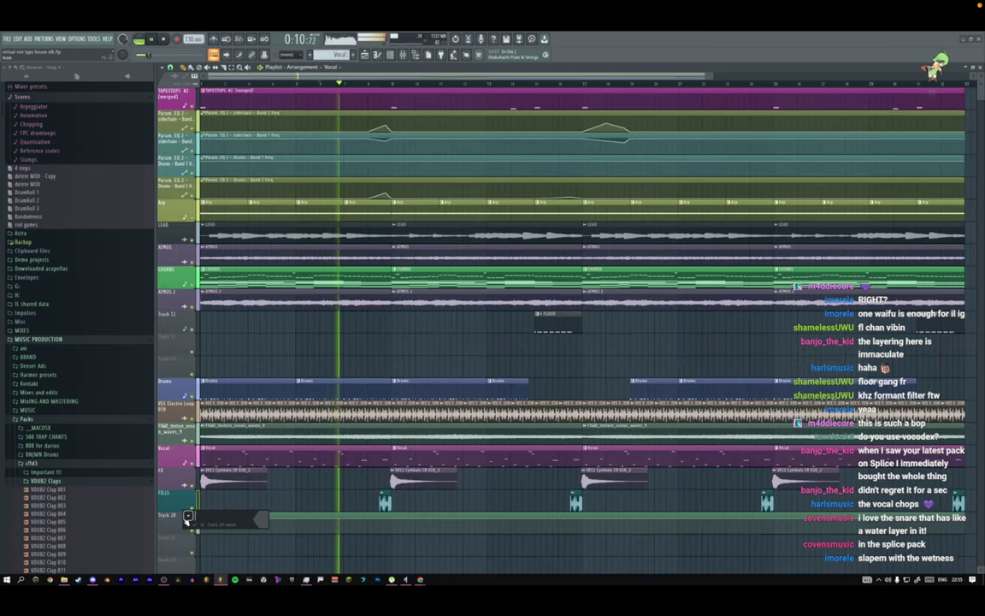
pyautogui.press('Escape')
pyautogui.rightClick(175, 523)
pyautogui.click(195, 404)
pyautogui.keyDown('shift'); pyautogui.scroll(5, 180, 524); pyautogui.keyUp('shift')
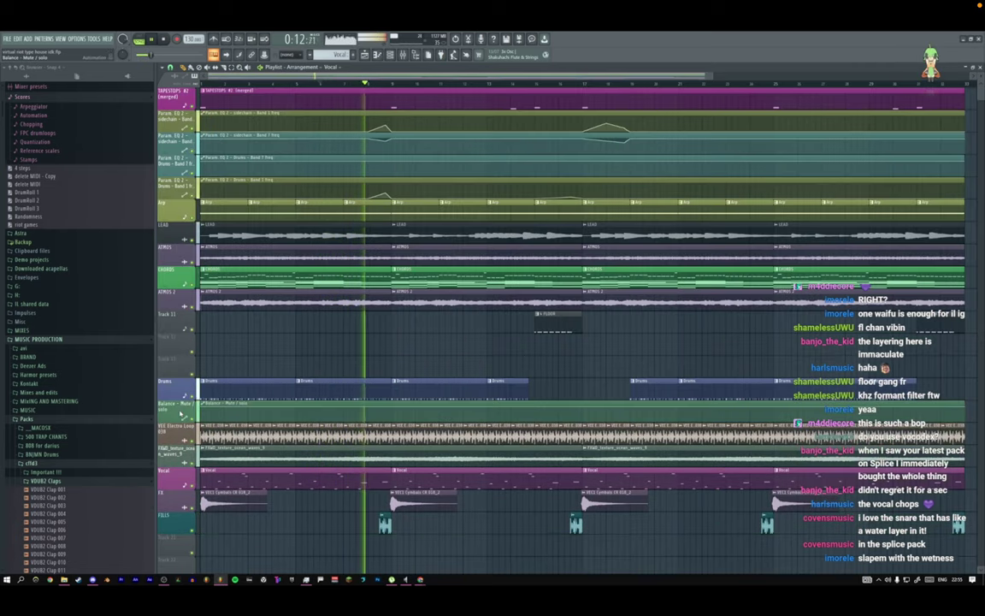
pyautogui.keyDown('shift'); pyautogui.scroll(13, 180, 414); pyautogui.keyUp('shift')
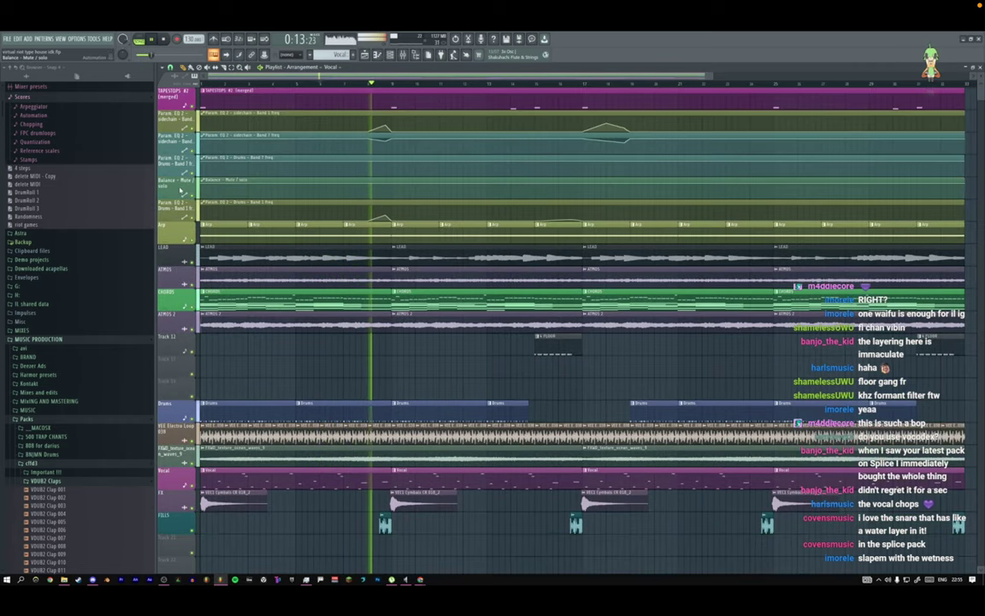
# Insert three empty tracks between the Arp and LEAD tracks.
pyautogui.rightClick(175, 253)
pyautogui.press('i')
pyautogui.rightClick(175, 253)
pyautogui.press('i')
pyautogui.rightClick(175, 253)
pyautogui.press('i')
pyautogui.keyDown('alt'); pyautogui.scroll(-1, 360, 250); pyautogui.keyUp('alt')
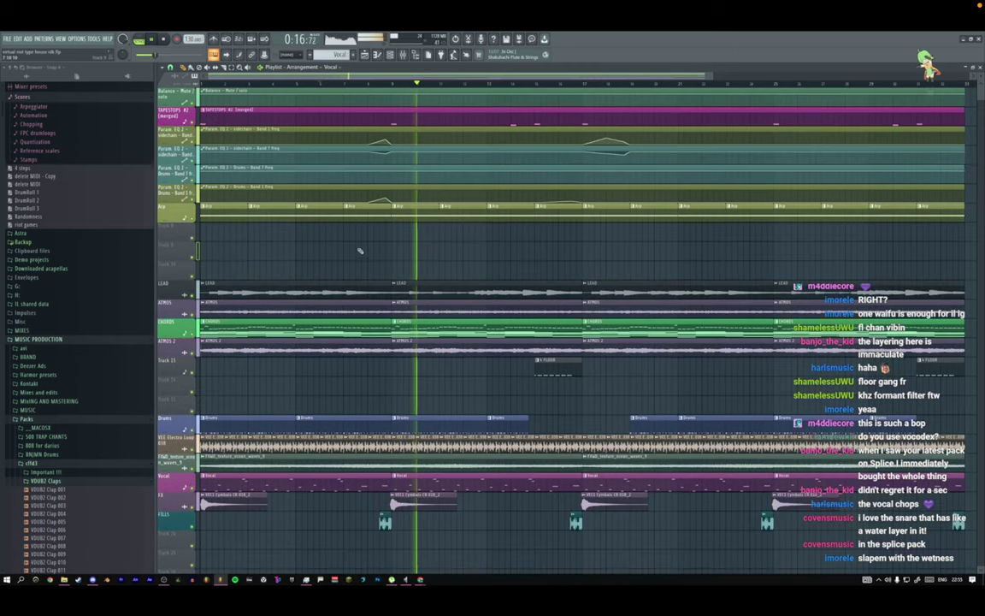
# Open the CHORDS pattern from the playlist and show its channels in the channel rack.
pyautogui.press('space')
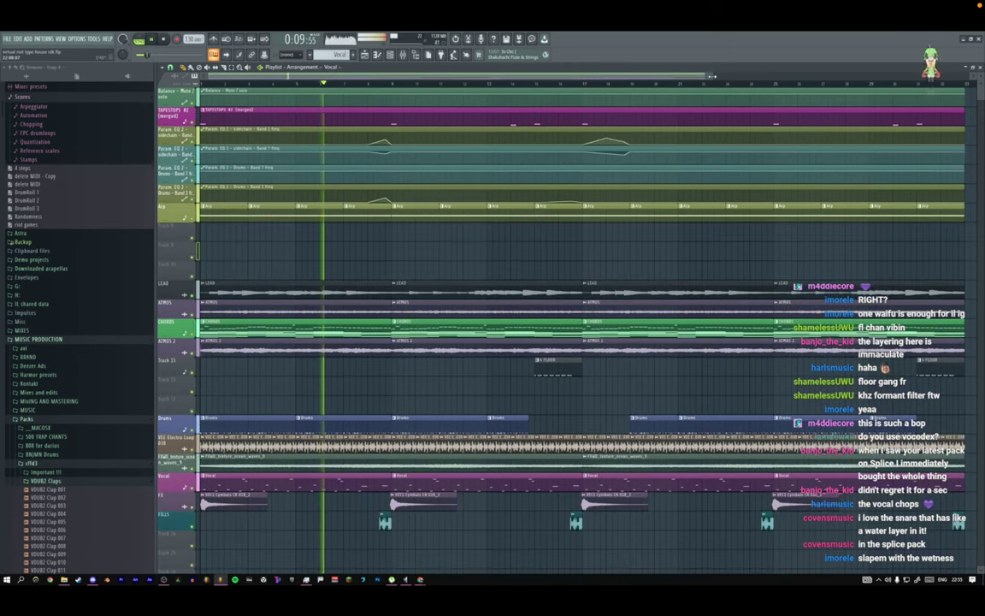
pyautogui.scroll(-1, 710, 89)
pyautogui.press('space')
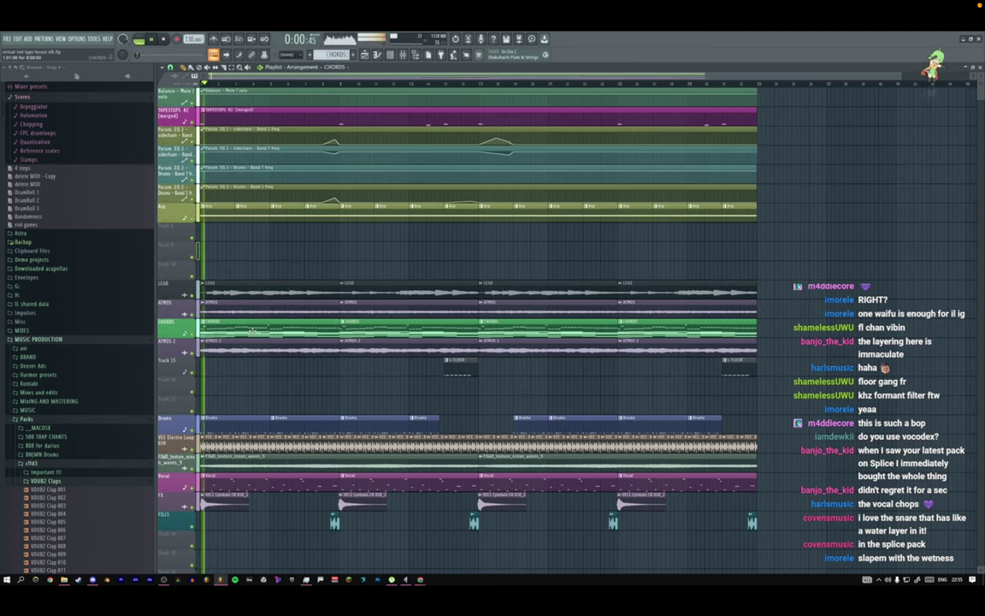
pyautogui.doubleClick(258, 322)
pyautogui.click(390, 55)
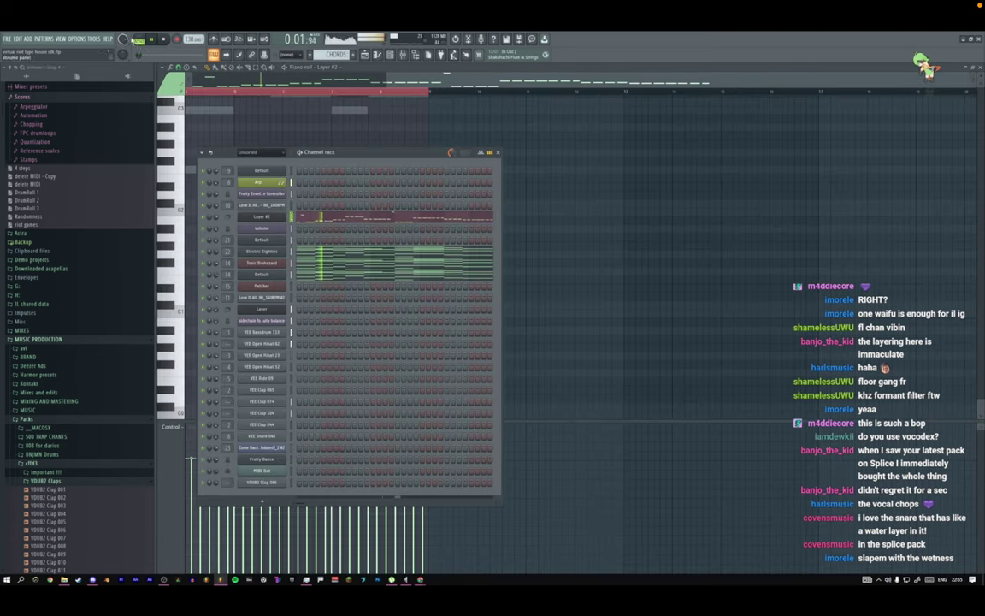
# Insert the OTT compressor in the third effect slot of the Electric Eighties mixer track and adjust its low-band gain.
pyautogui.click(262, 253)
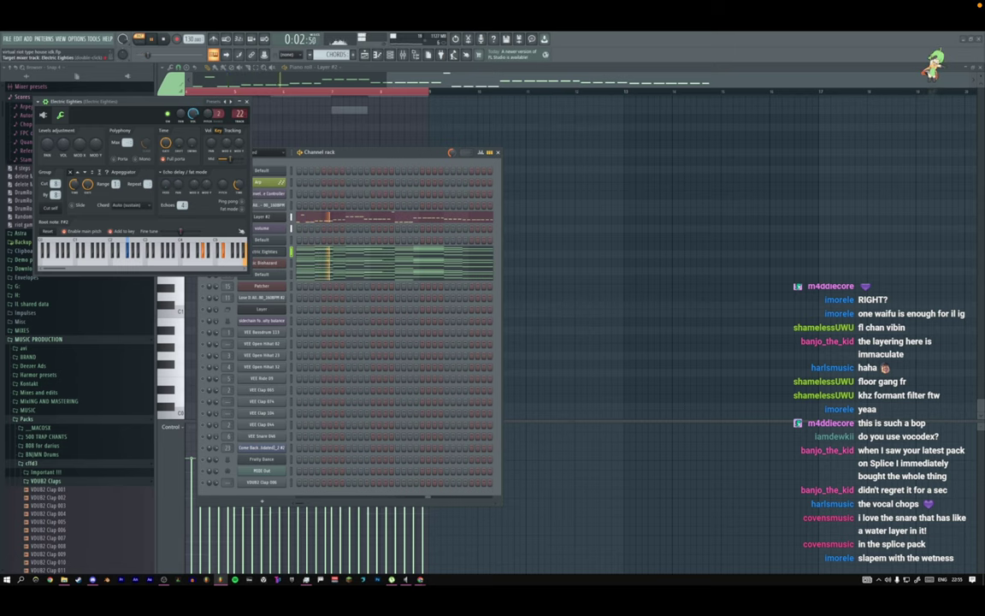
pyautogui.doubleClick(240, 114)
pyautogui.click(904, 120)
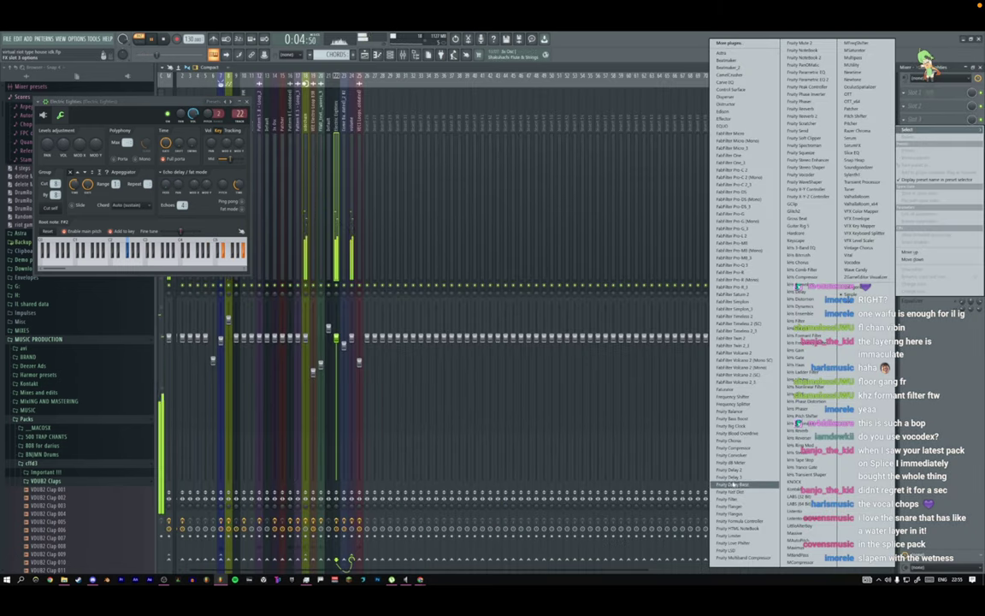
pyautogui.click(851, 101)
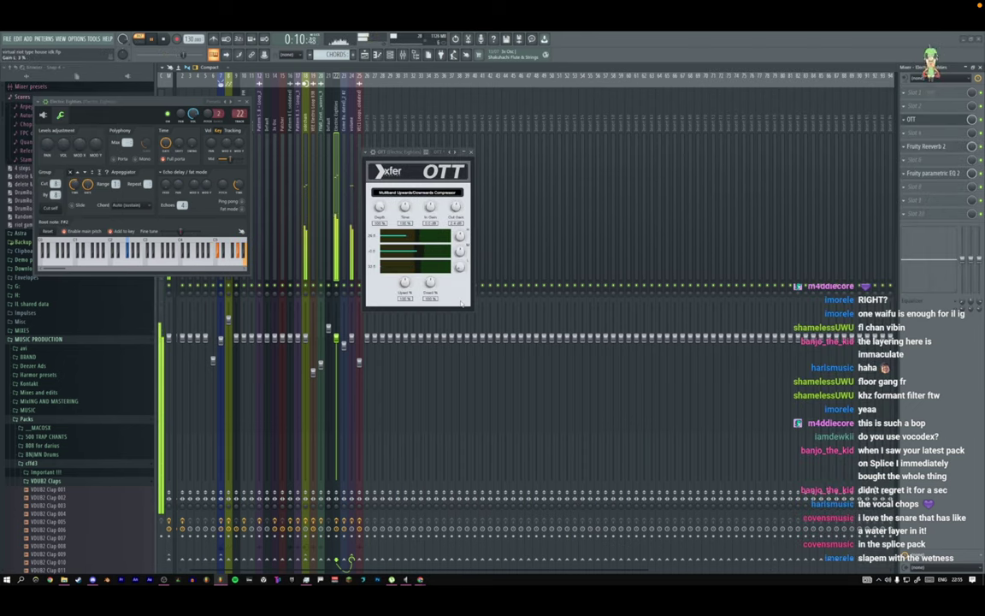
pyautogui.click(467, 151)
pyautogui.click(248, 103)
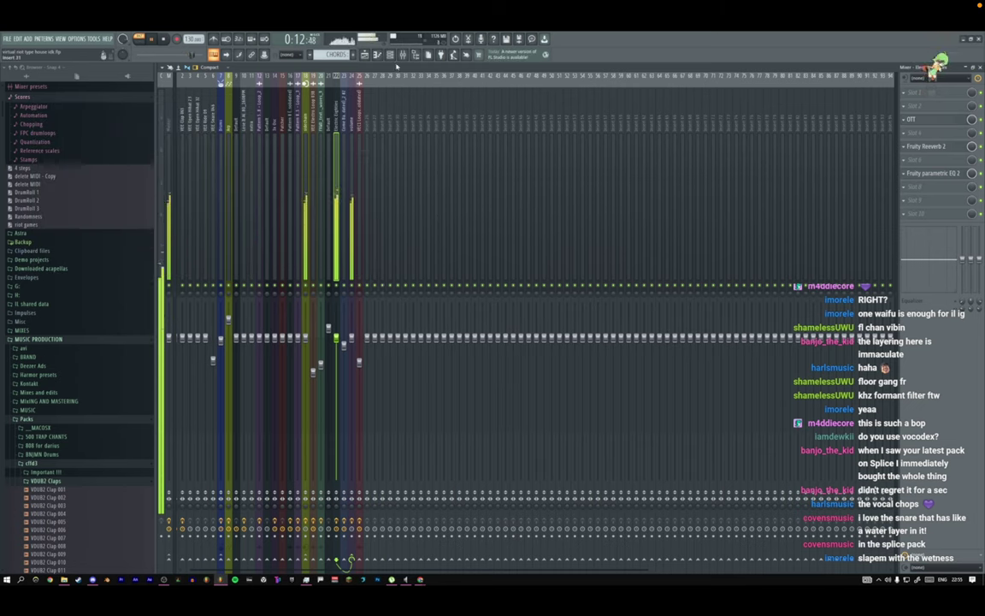
# Examine the Fruity Envelope Controller and the Toxic Biohazard synth together with its parametric EQ.
pyautogui.click(391, 56)
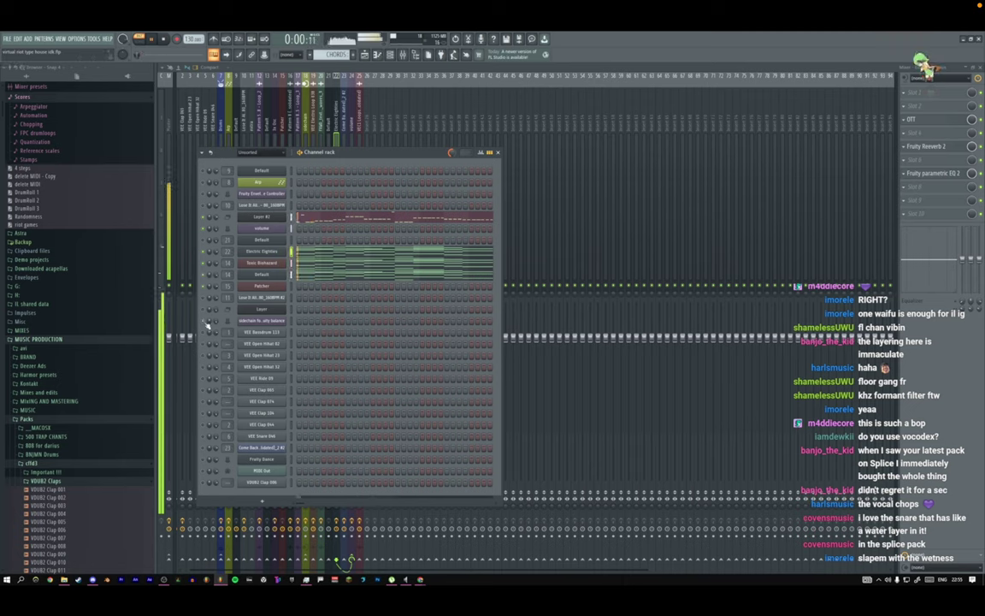
pyautogui.click(250, 321)
pyautogui.click(335, 123)
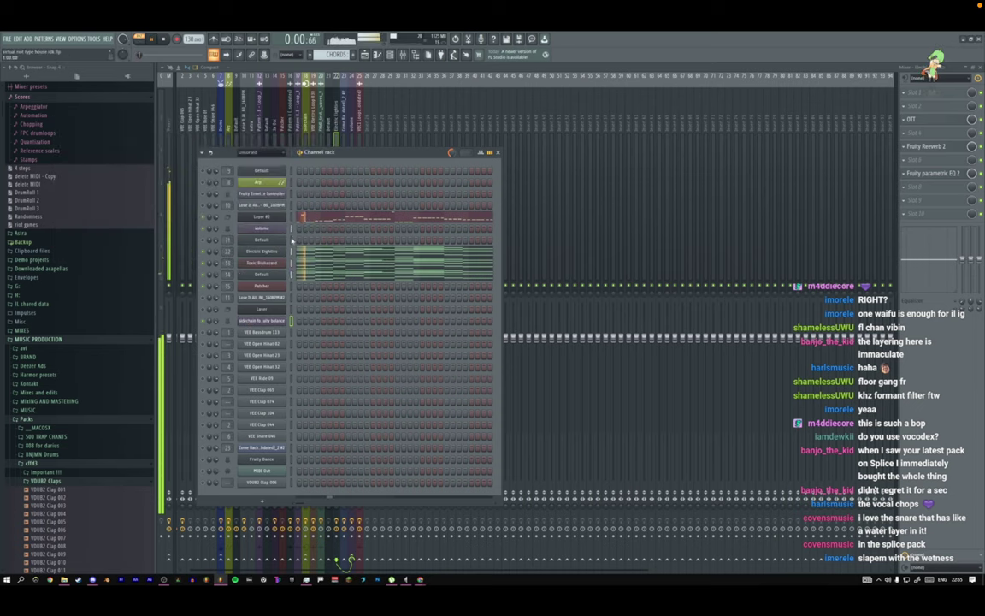
pyautogui.click(250, 195)
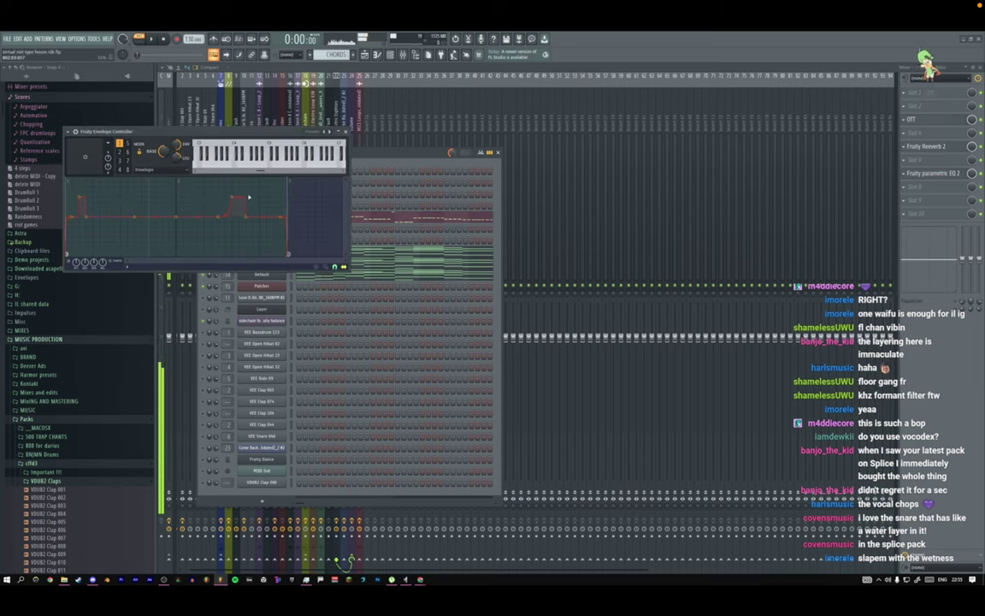
pyautogui.click(347, 133)
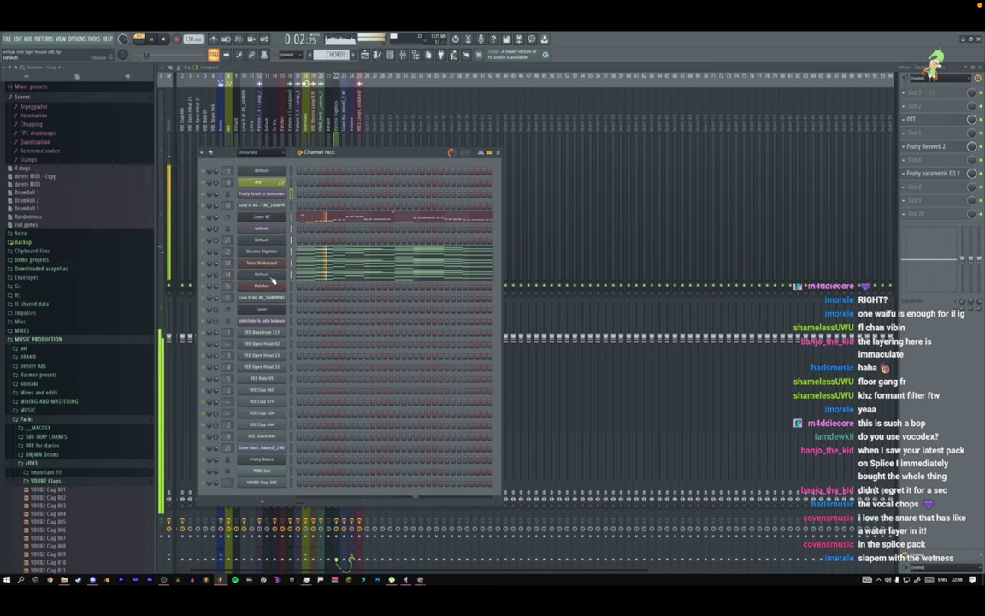
pyautogui.click(267, 265)
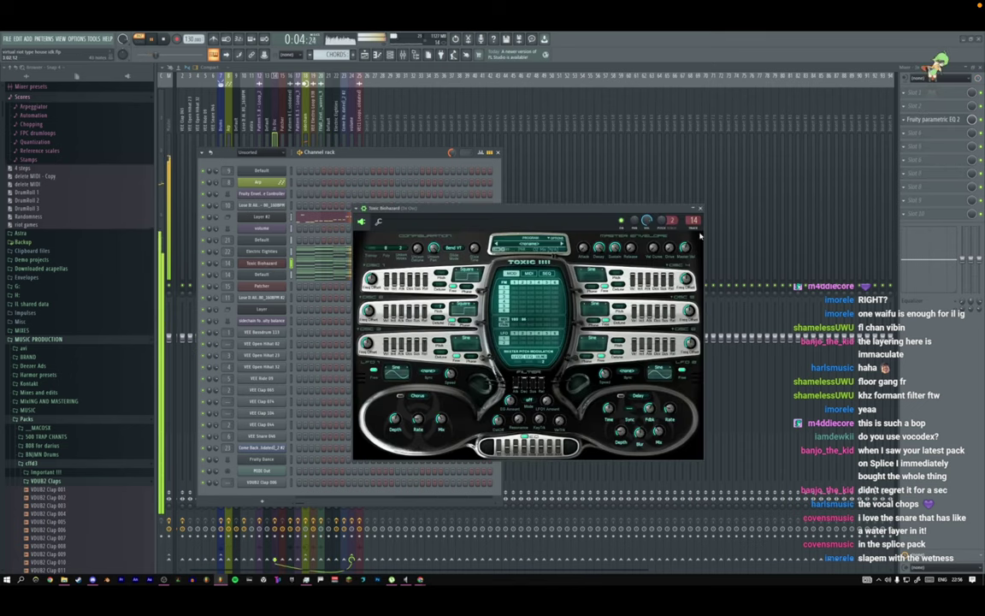
pyautogui.click(930, 119)
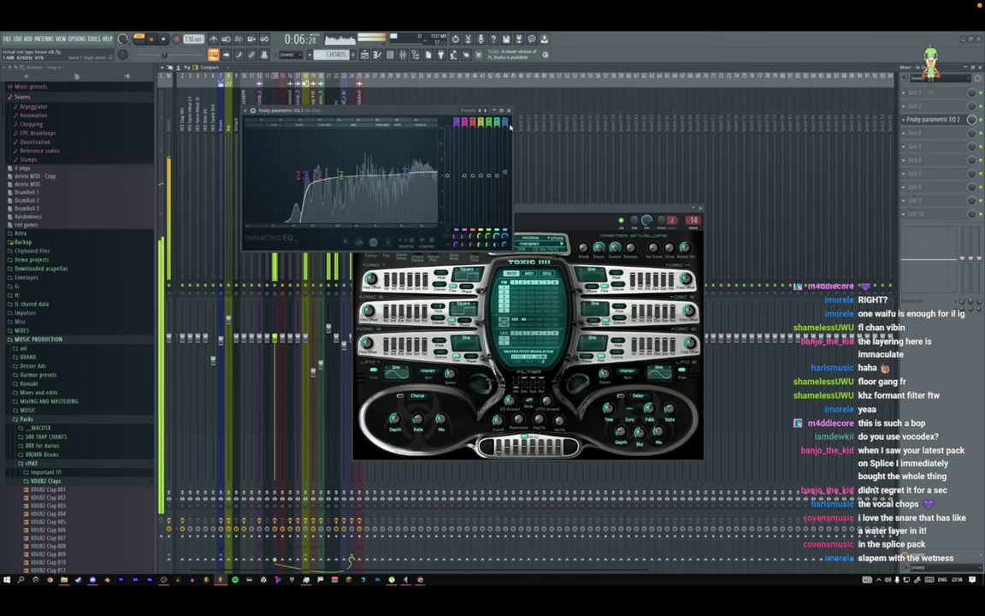
pyautogui.click(509, 111)
pyautogui.click(700, 210)
pyautogui.click(390, 56)
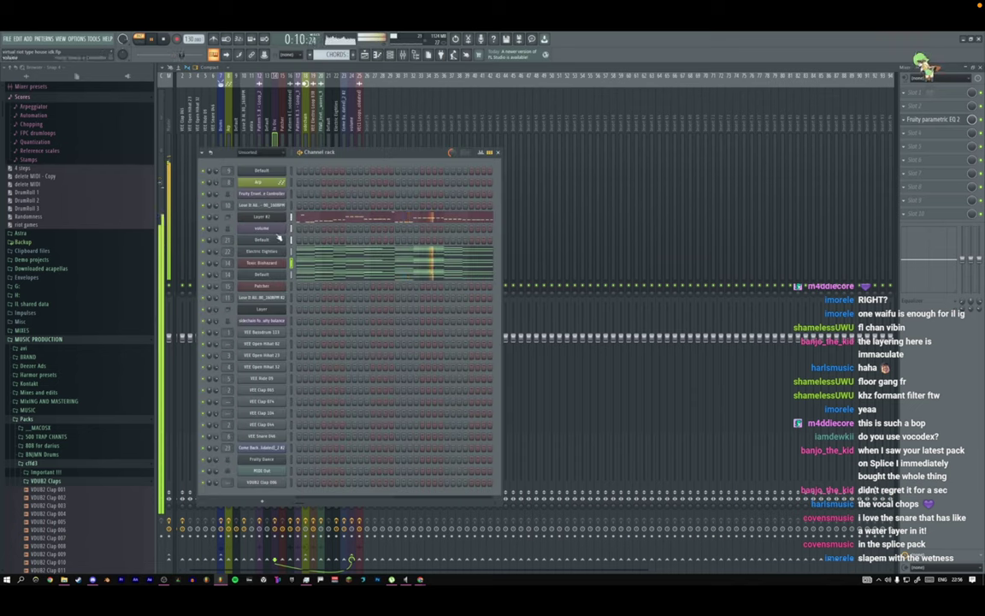
# Insert a Harmor channel above the existing Default channel and load Harmor's Default preset.
pyautogui.rightClick(278, 245)
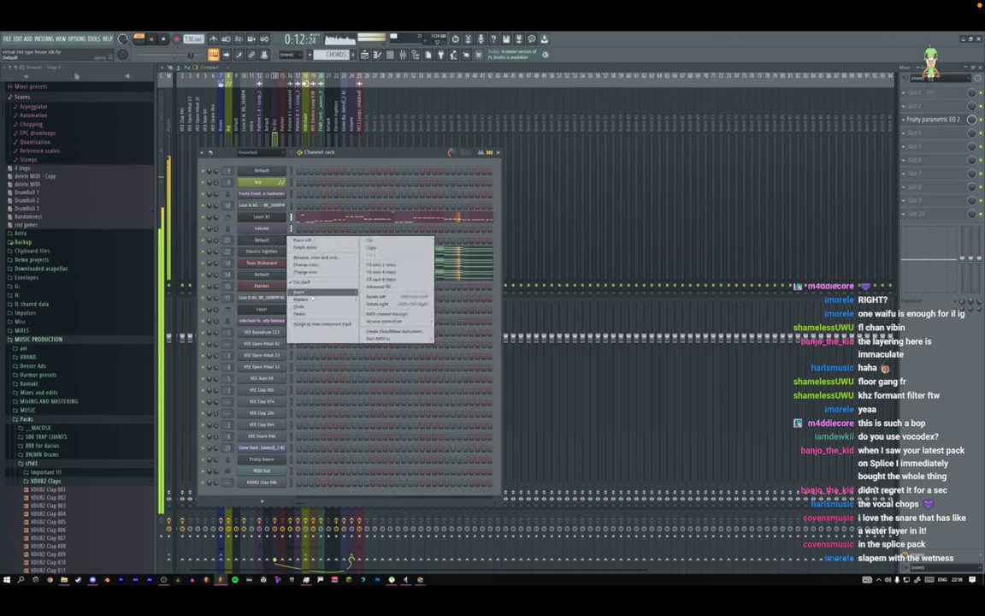
pyautogui.moveTo(331, 293)
pyautogui.click(448, 86)
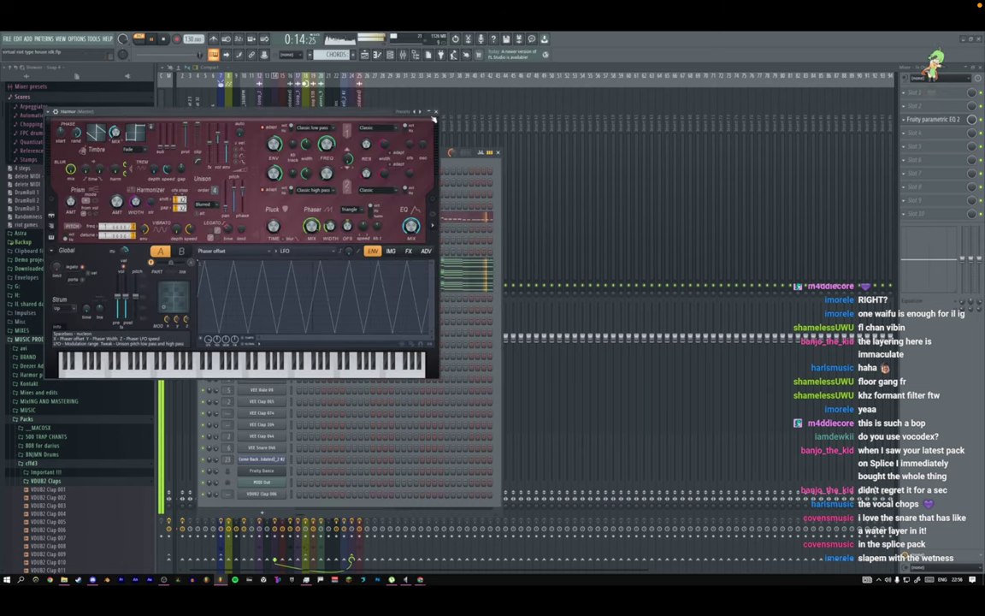
pyautogui.click(402, 112)
pyautogui.click(422, 72)
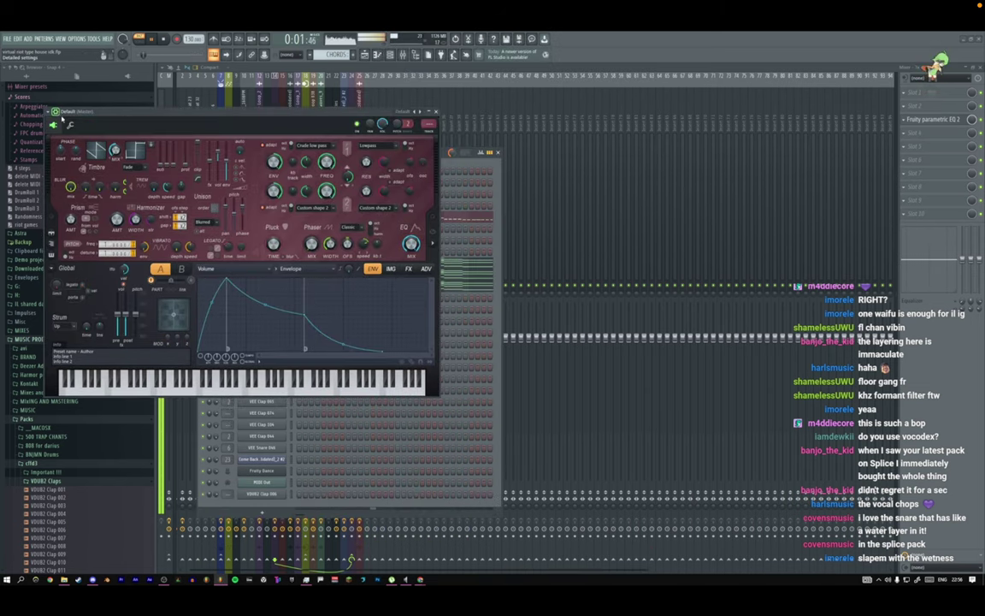
# Set the new Harmor channel's root note to G4.
pyautogui.click(81, 126)
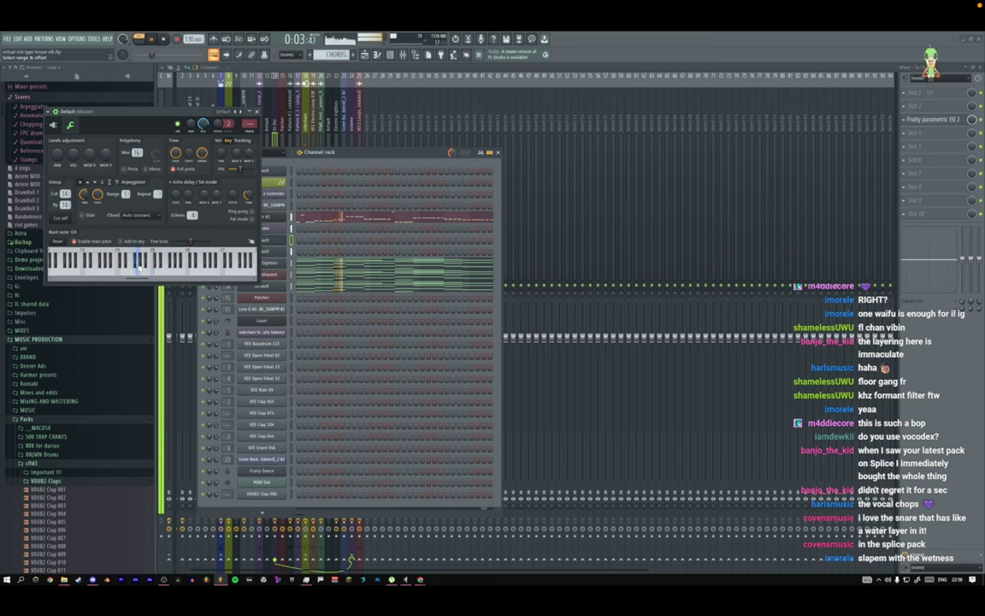
pyautogui.click(53, 124)
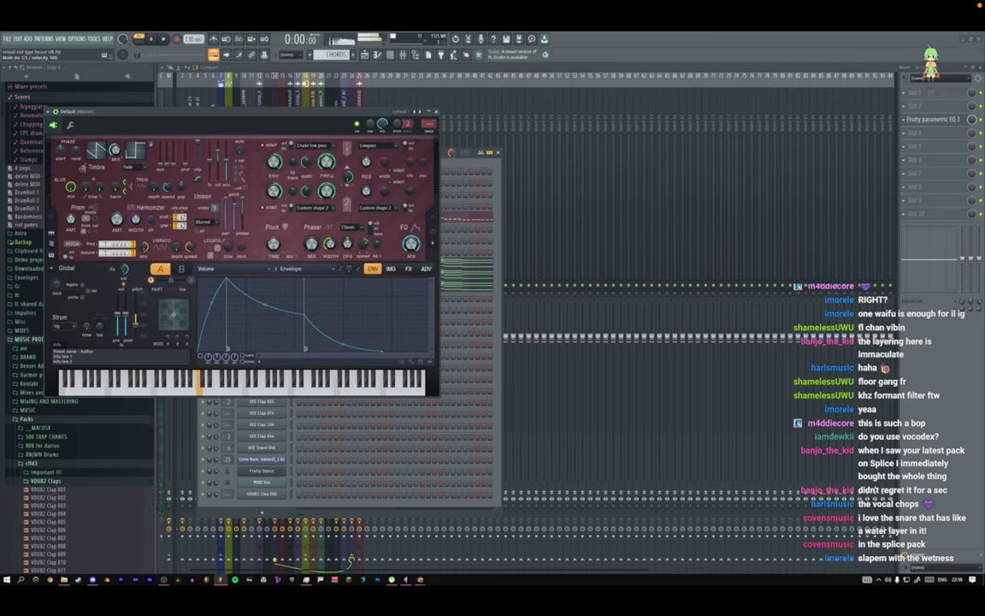
pyautogui.click(436, 112)
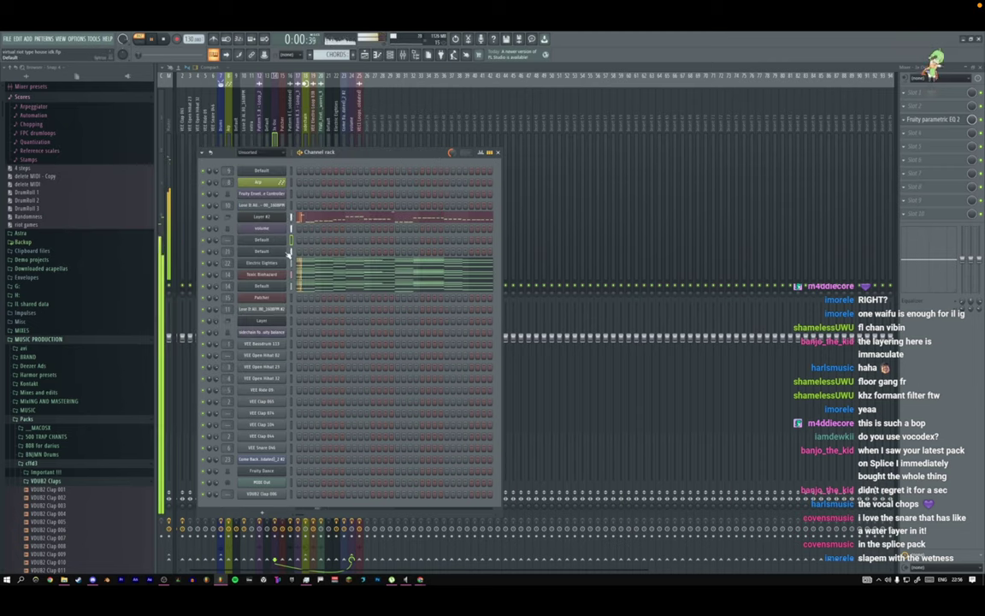
# Set the selected channels, including the new Harmor channel, as children of Layer #2 and solo the new channel.
pyautogui.click(282, 219)
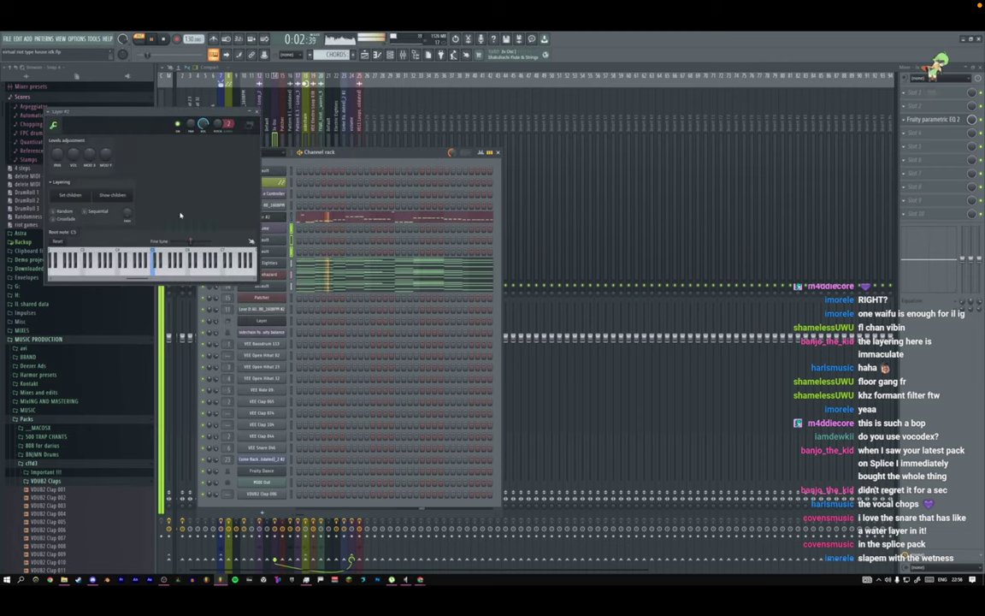
pyautogui.click(256, 112)
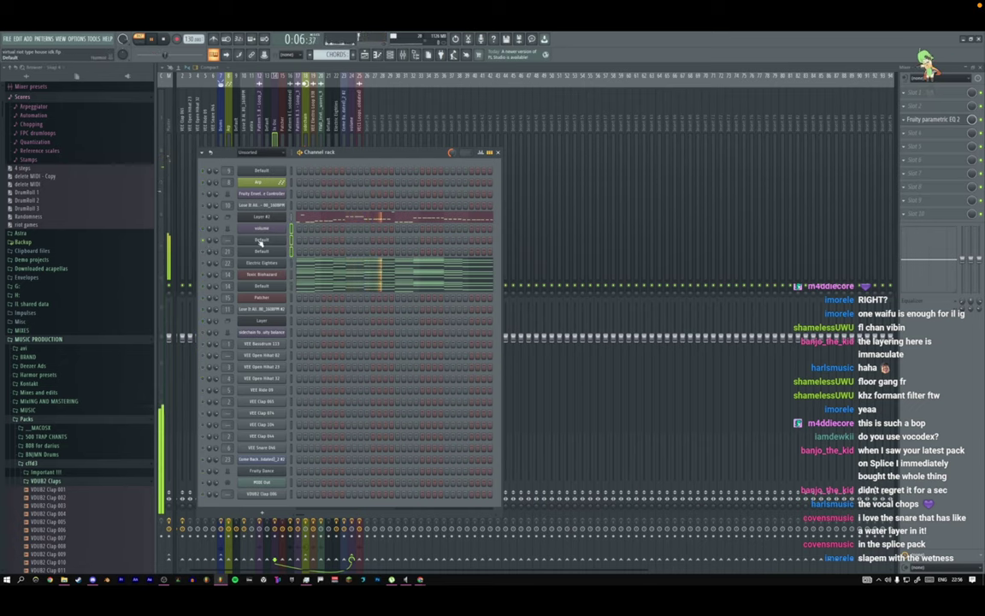
pyautogui.click(261, 242)
pyautogui.click(436, 112)
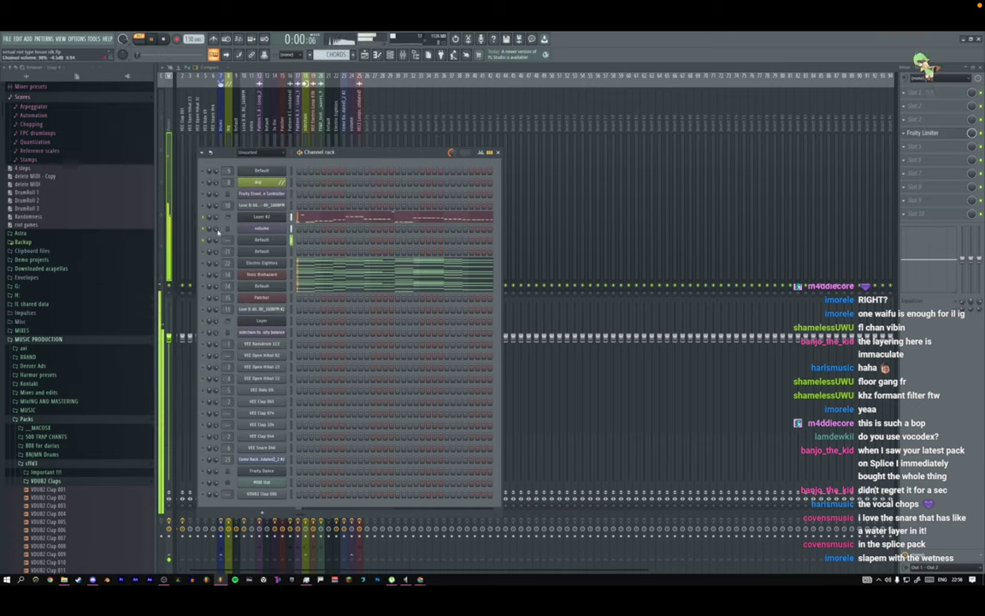
# Shape the new Harmor channel's Global EQ envelope so that the low frequencies are cut and the curve rises toward the highs.
pyautogui.click(263, 242)
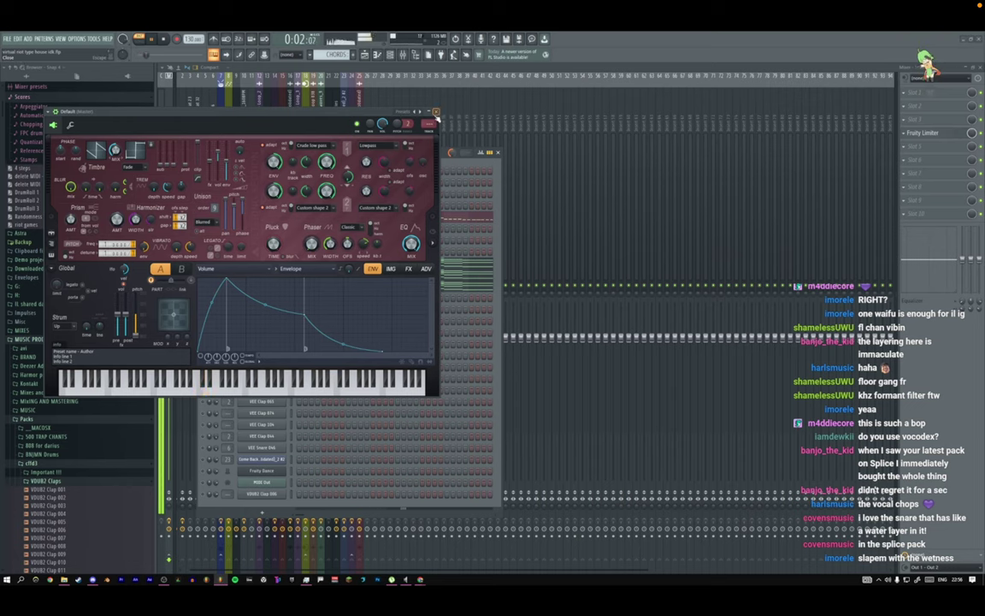
pyautogui.click(436, 112)
pyautogui.click(273, 248)
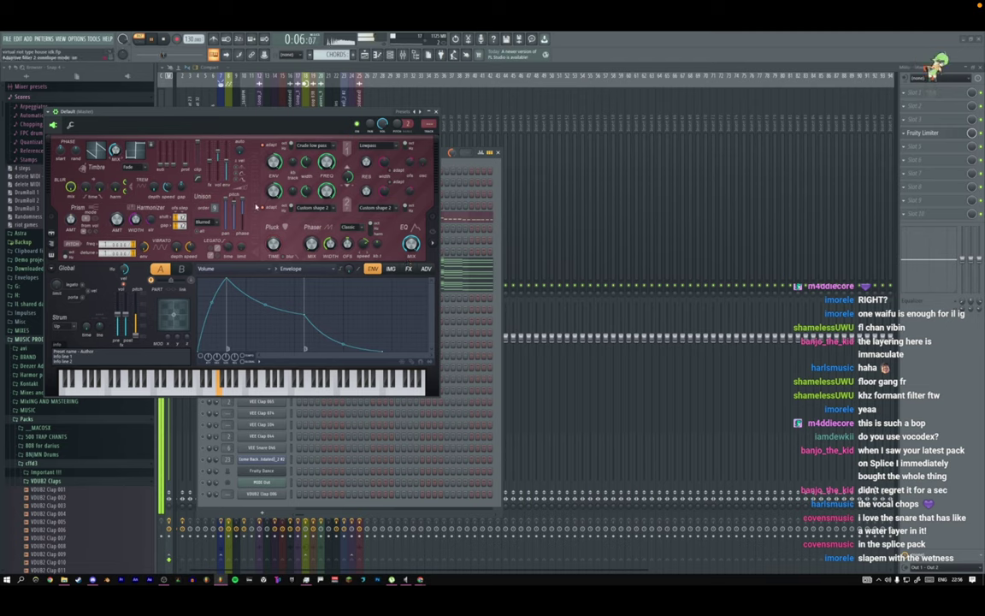
pyautogui.click(409, 269)
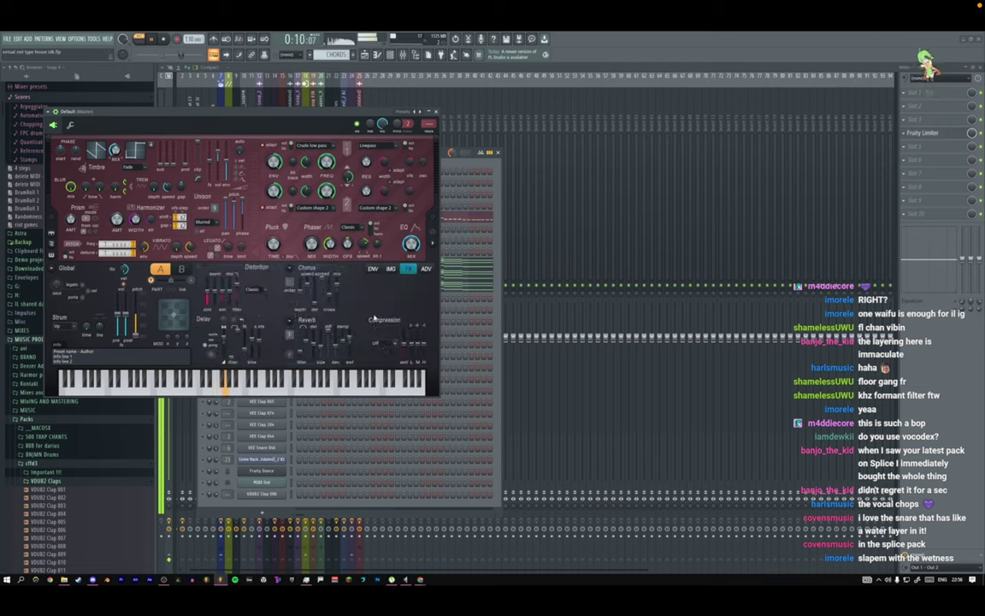
pyautogui.click(414, 228)
pyautogui.moveTo(198, 323); pyautogui.dragTo(198, 352)
pyautogui.rightClick(221, 352)
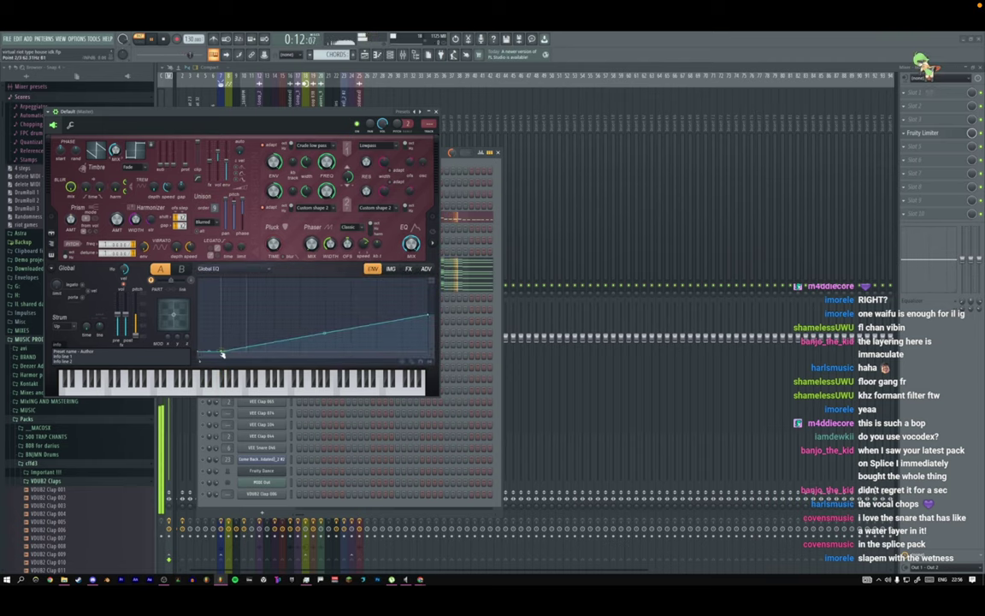
pyautogui.rightClick(222, 314)
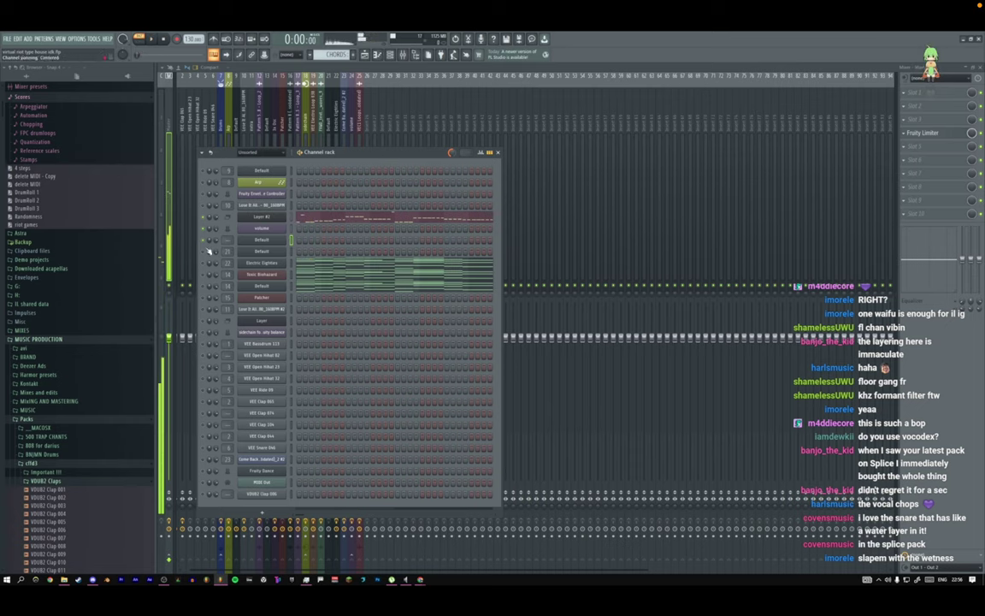
# Route the new Harmor channel to mixer track 26 and send that track to the sidechain track.
pyautogui.press('space')
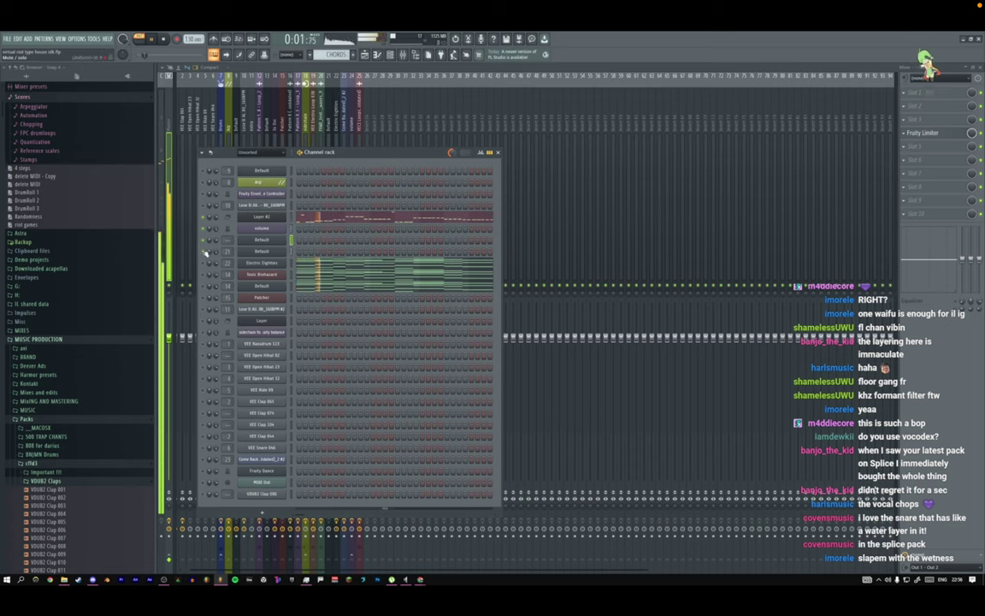
pyautogui.click(499, 152)
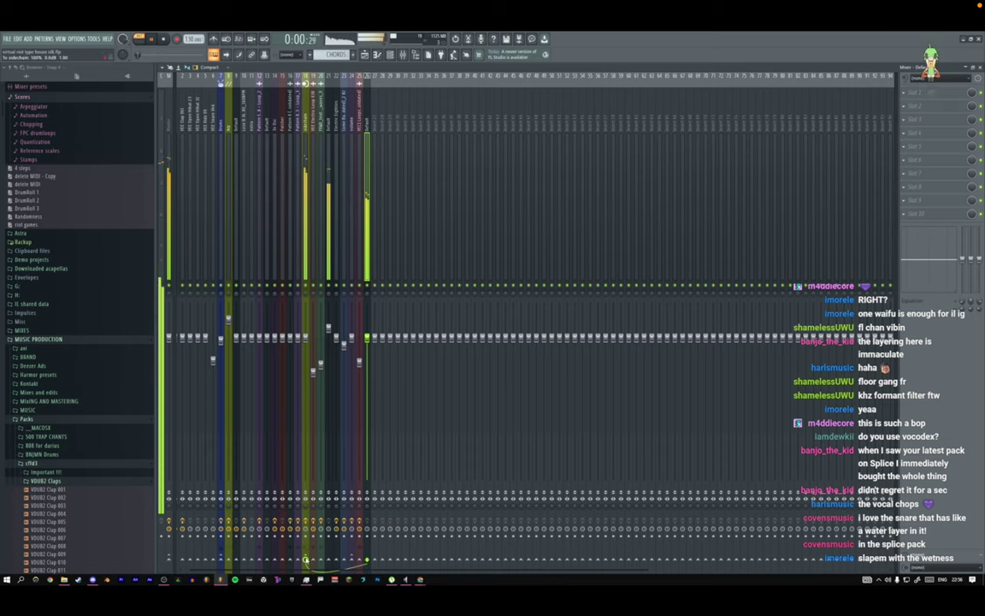
pyautogui.press('F9')
# Return to the playlist to listen through the arrangement and collapse the Packs folder in the browser.
pyautogui.press('F11')
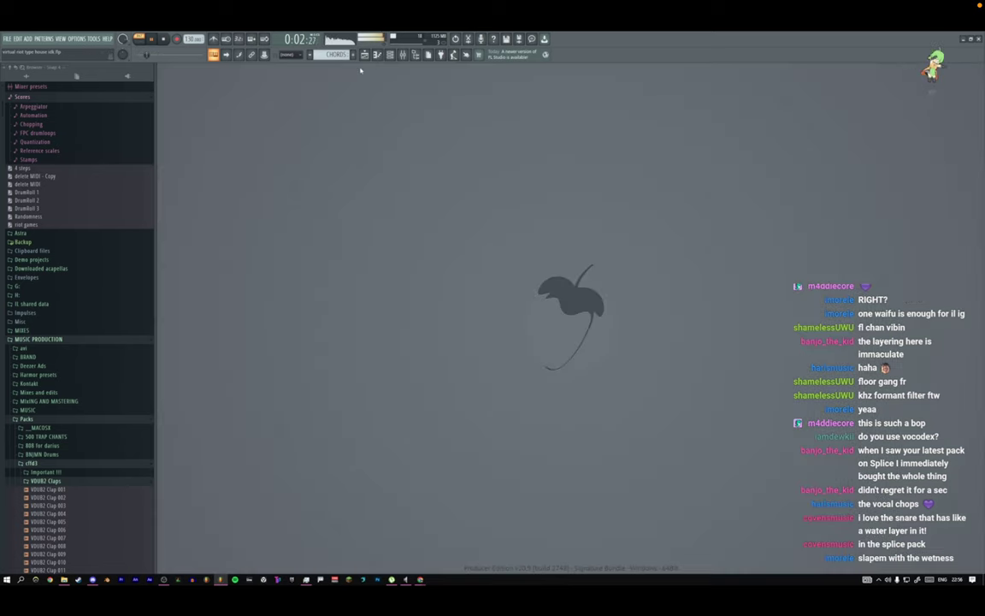
pyautogui.press('F6')
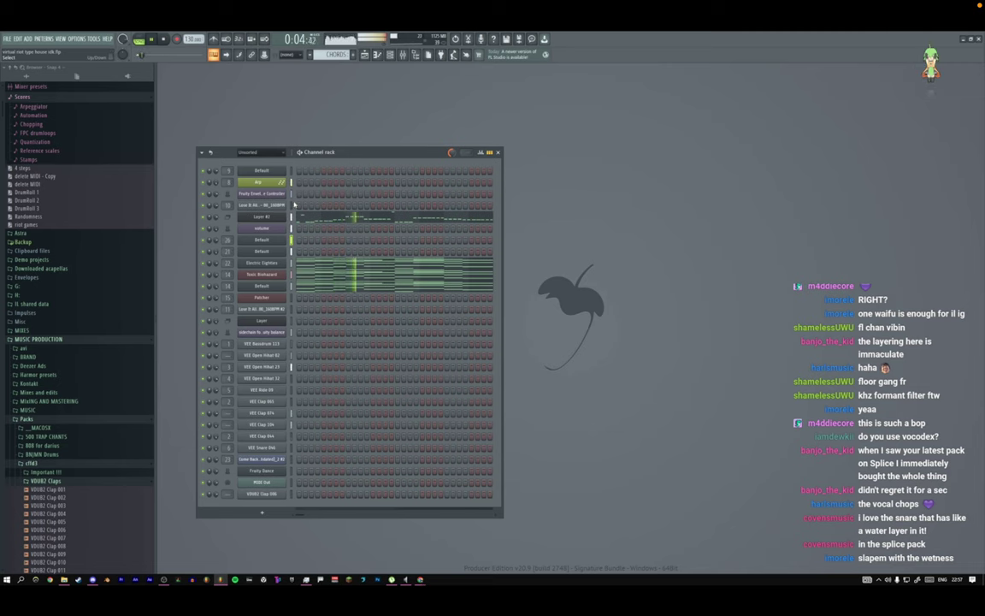
pyautogui.press('F5')
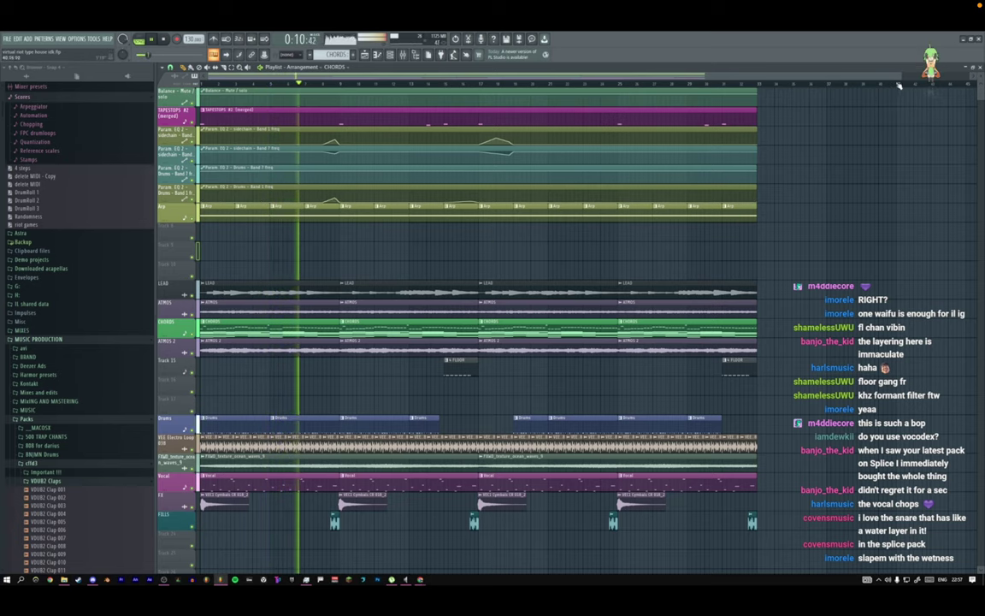
pyautogui.moveTo(901, 77); pyautogui.dragTo(928, 77)
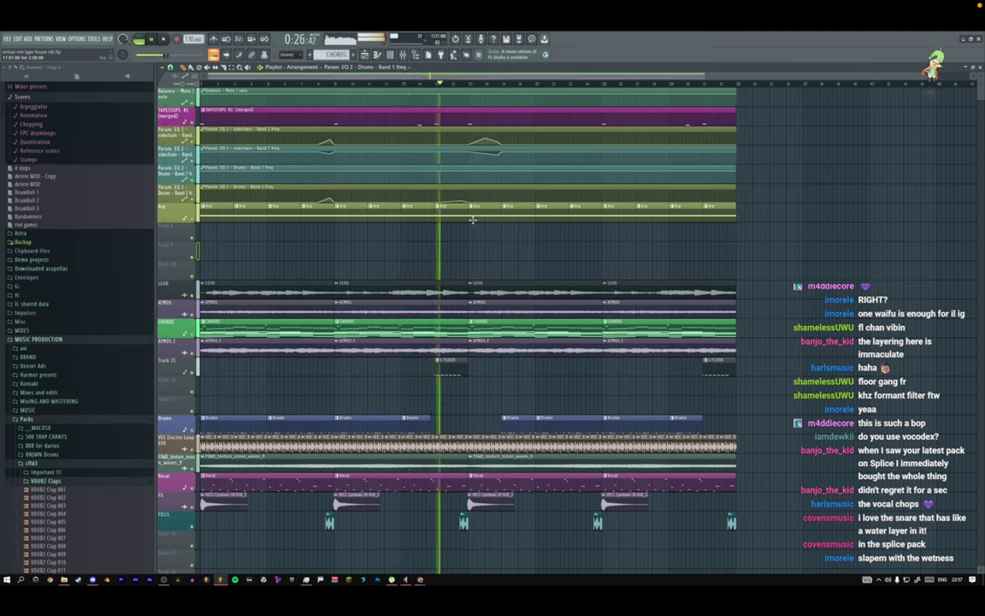
pyautogui.click(41, 416)
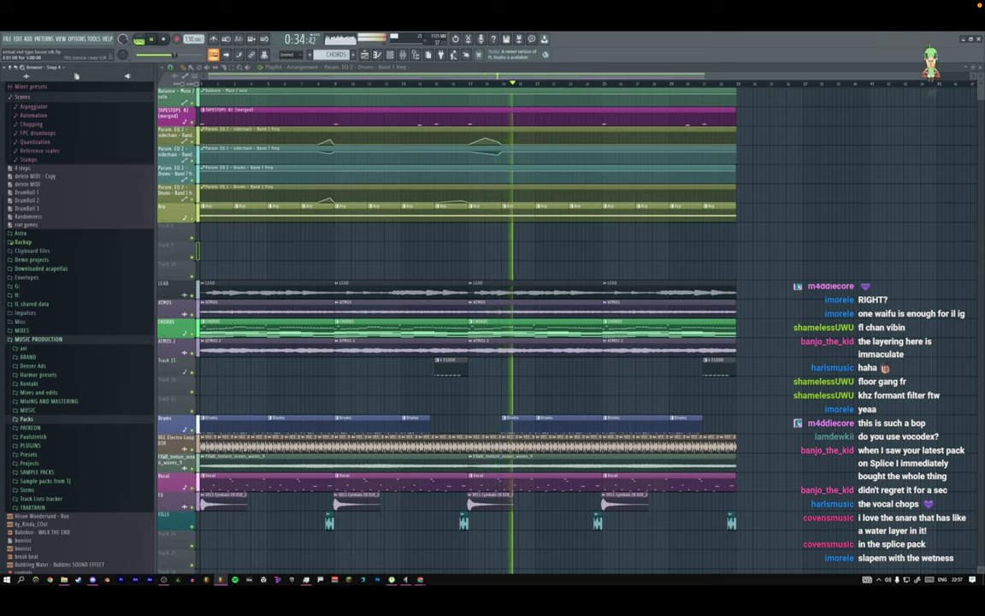
# Expand the Packs folder in the browser and collapse its cffd3 and VEE Claps subfolders.
pyautogui.click(40, 420)
pyautogui.scroll(-5, 43, 425)
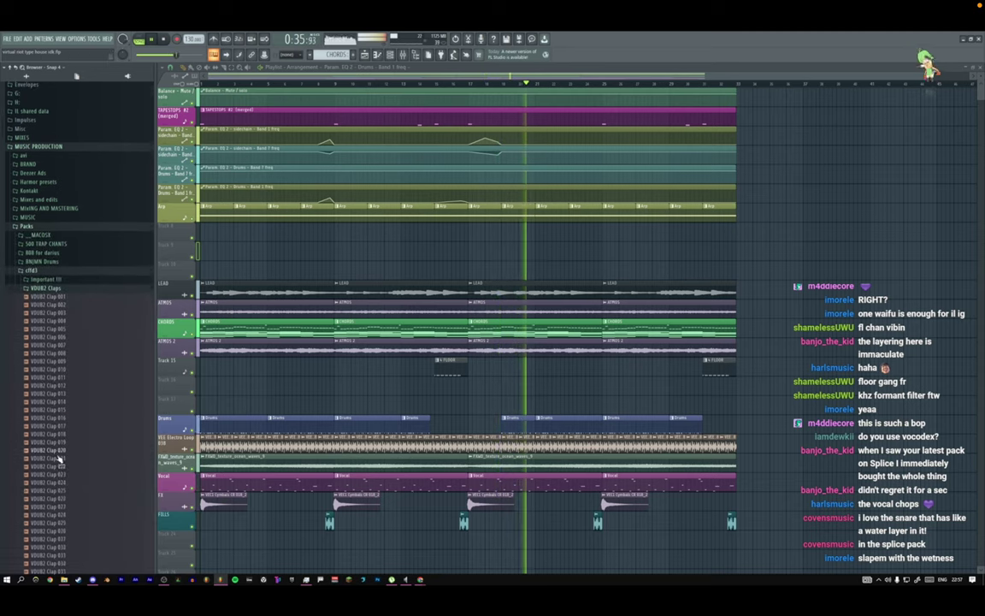
pyautogui.click(51, 271)
pyautogui.scroll(-2, 86, 424)
pyautogui.scroll(-8, 86, 425)
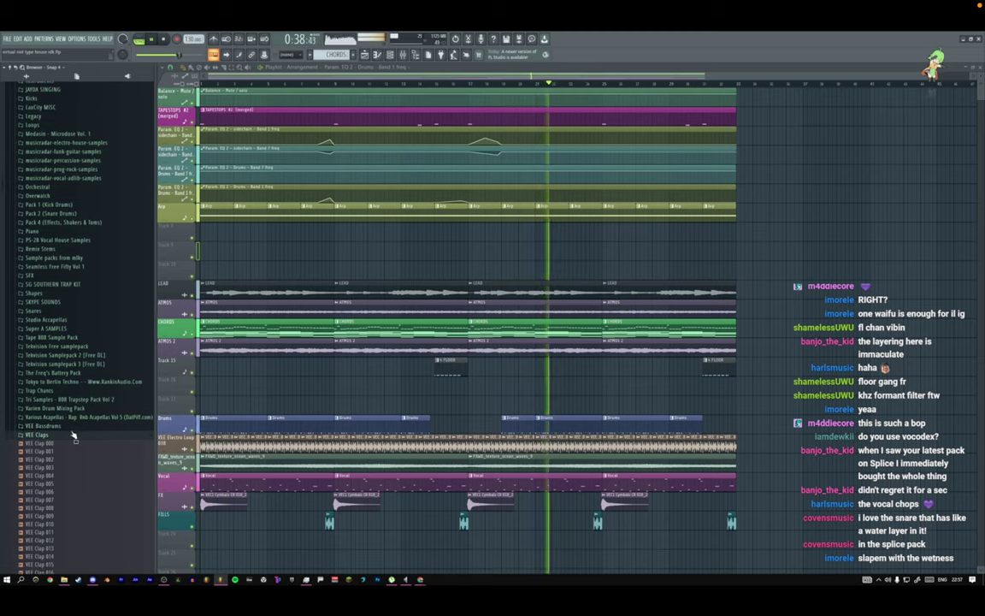
pyautogui.click(73, 434)
pyautogui.scroll(-2, 73, 435)
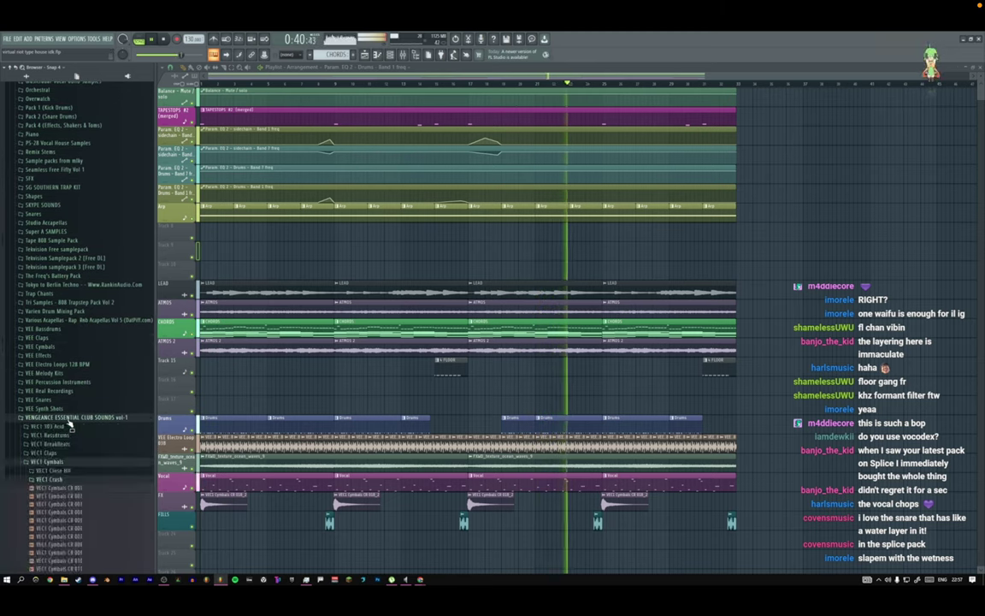
# Collapse VEC1 Cymbals, open the VEC1 FX folder in VENGEANCE ESSENTIAL CLUB SOUNDS vol-1 and audition its samples.
pyautogui.click(62, 466)
pyautogui.scroll(-1, 65, 461)
pyautogui.scroll(-2, 65, 460)
pyautogui.click(60, 382)
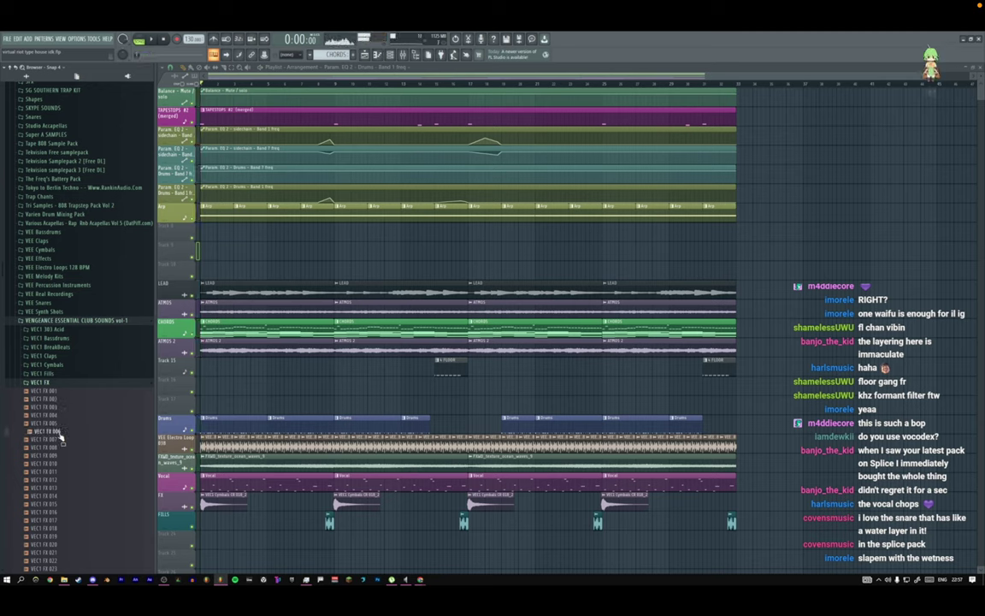
pyautogui.click(60, 447)
pyautogui.scroll(-3, 60, 445)
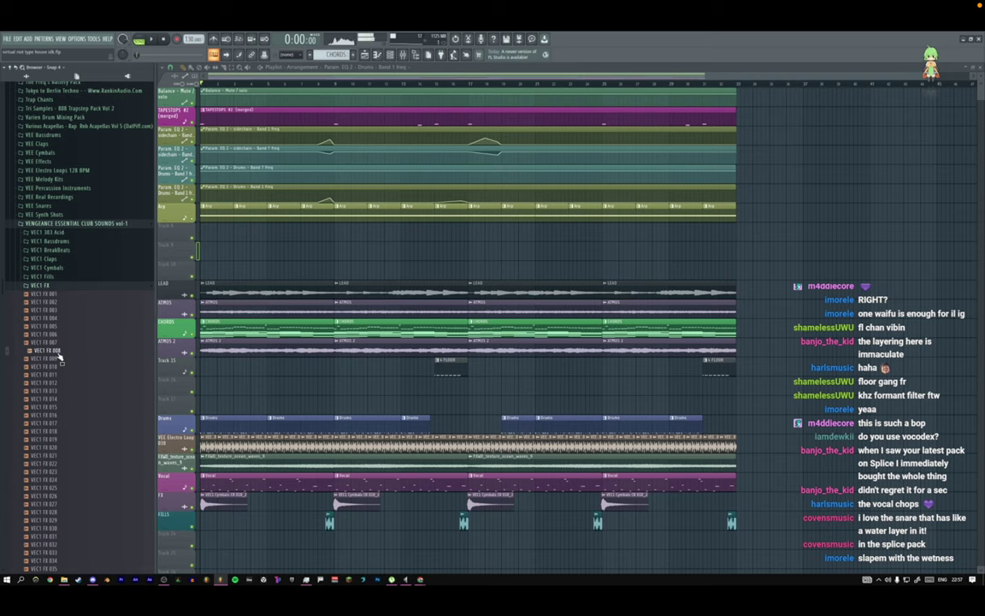
# Place the VEC1 FX 008 sample on Track 16 around bar 17 and play the arrangement from there.
pyautogui.moveTo(519, 402); pyautogui.dragTo(470, 384)
pyautogui.click(470, 86)
pyautogui.press('space')
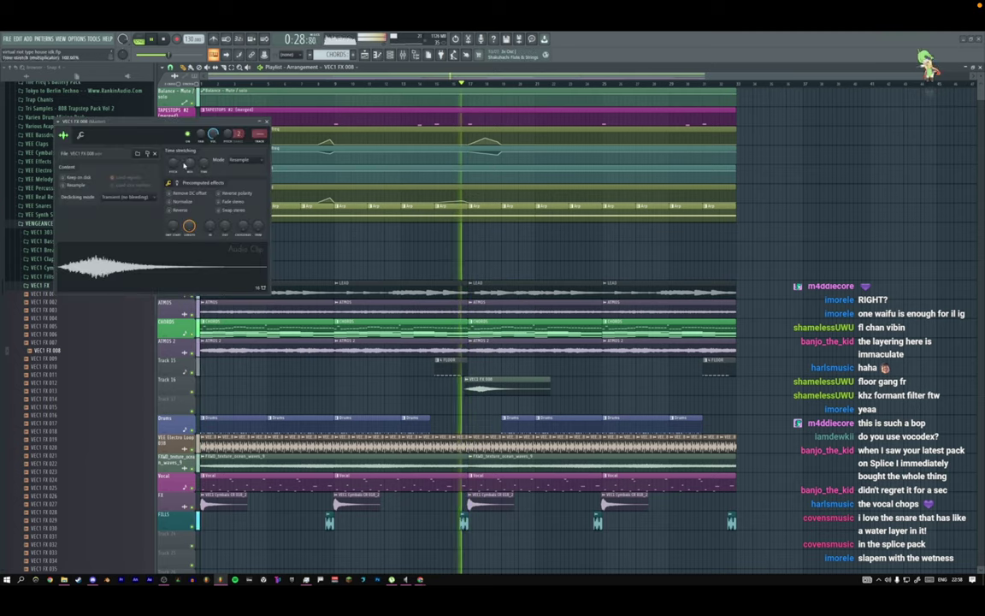
# Shorten the VEC1 FX 008 clip with time stretching in e2 transient mode and move it to about bar 18.
pyautogui.moveTo(188, 162); pyautogui.dragTo(188, 178)
pyautogui.click(242, 161)
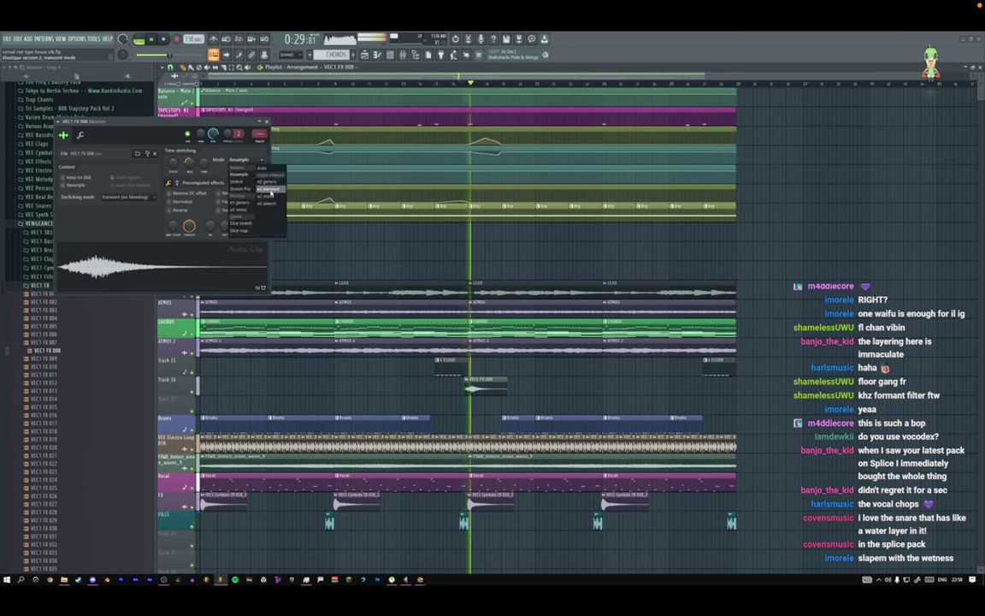
pyautogui.click(270, 189)
pyautogui.moveTo(475, 386); pyautogui.dragTo(501, 385)
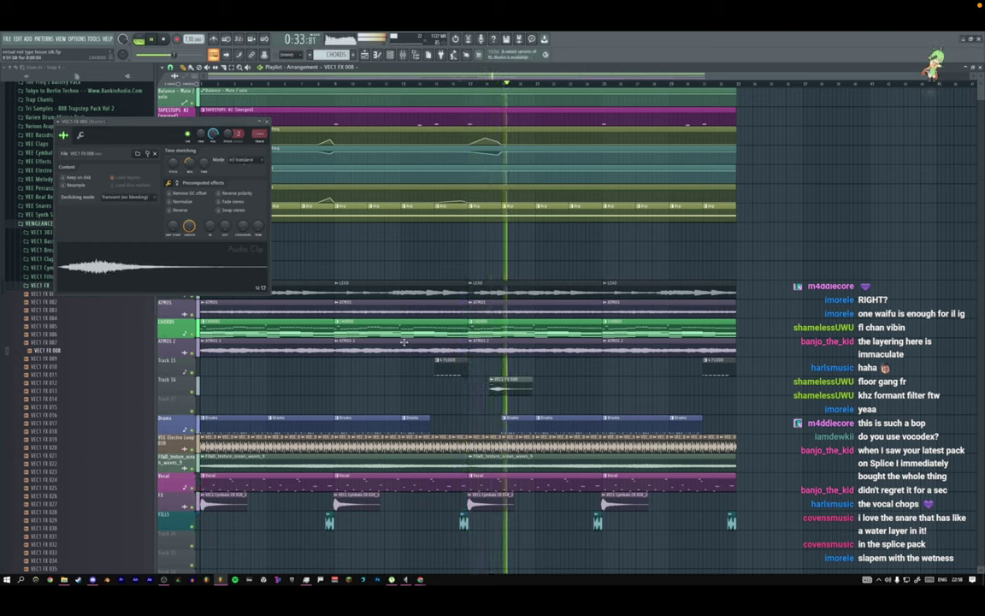
pyautogui.click(270, 122)
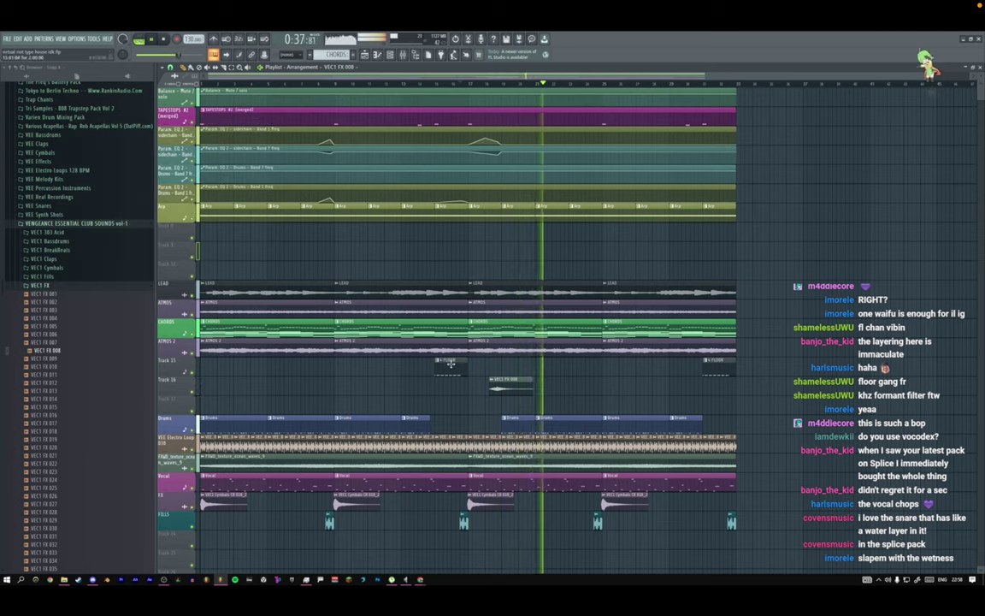
# Show all channels in the channel rack and adjust the pogo effect of the VEE Bassdrum 113 sampler.
pyautogui.click(391, 55)
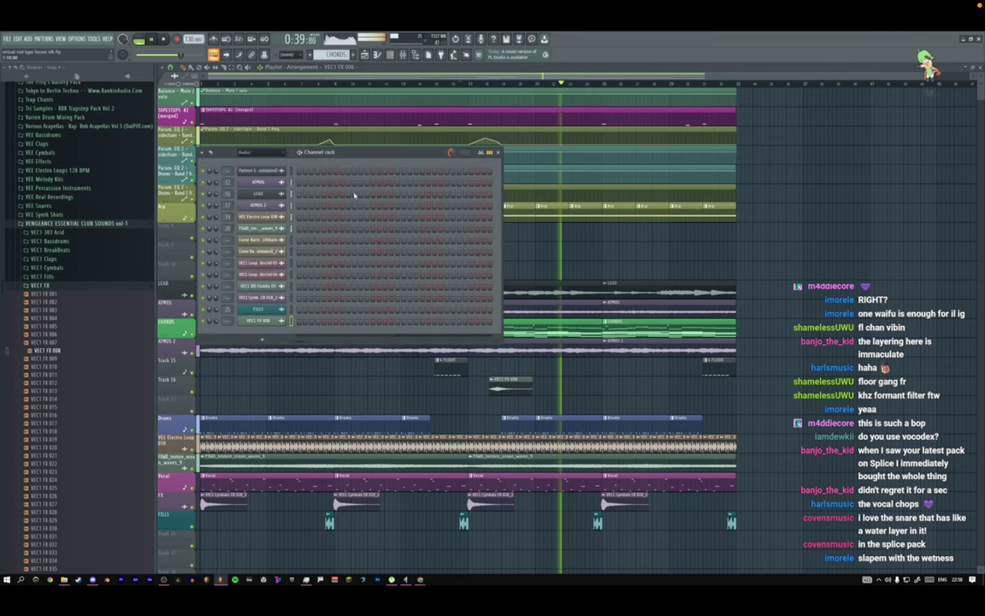
pyautogui.click(248, 152)
pyautogui.click(244, 161)
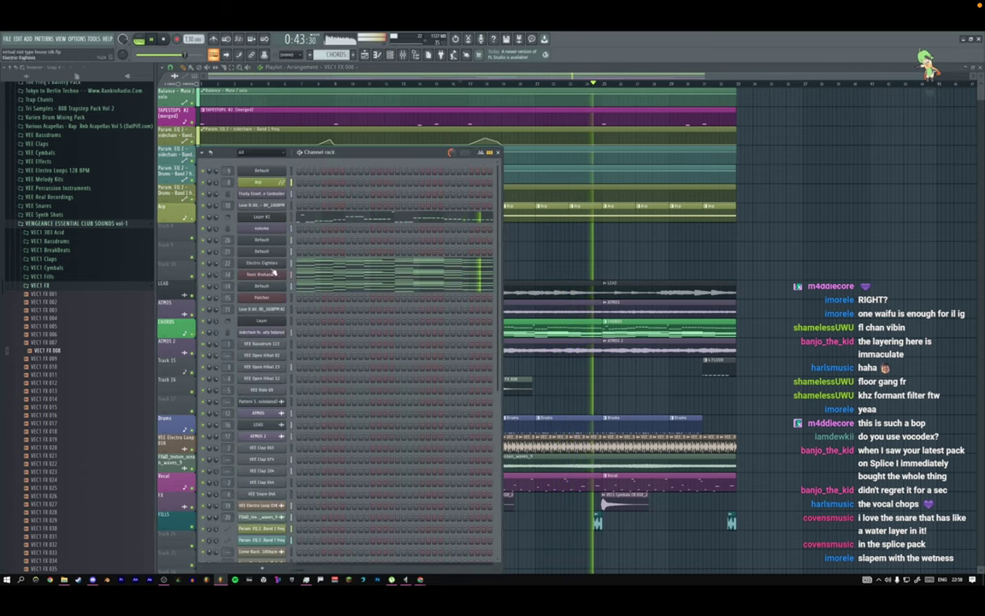
pyautogui.click(262, 343)
pyautogui.click(309, 318)
pyautogui.moveTo(389, 359); pyautogui.dragTo(389, 378)
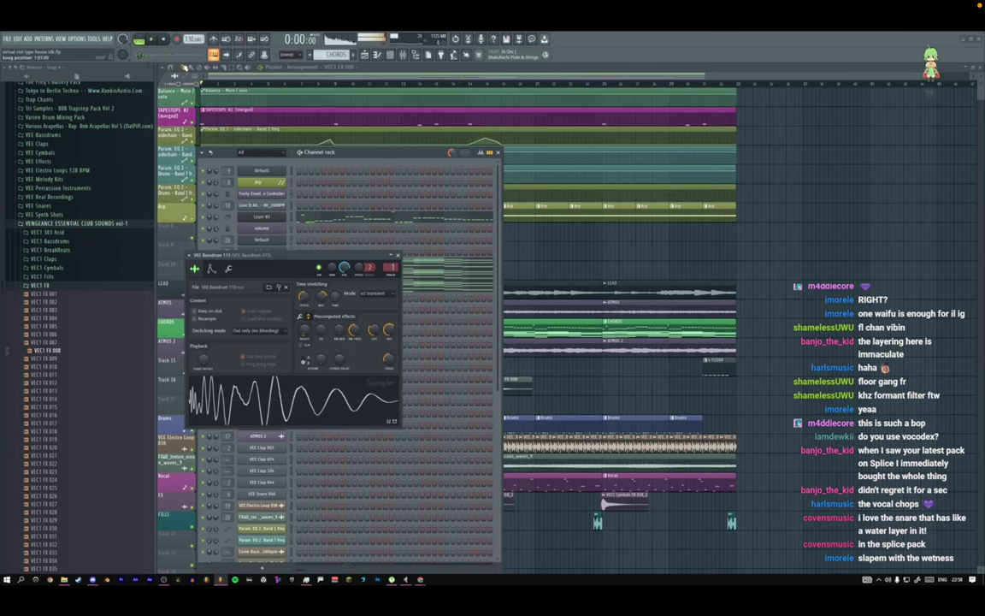
pyautogui.moveTo(392, 358); pyautogui.dragTo(395, 357)
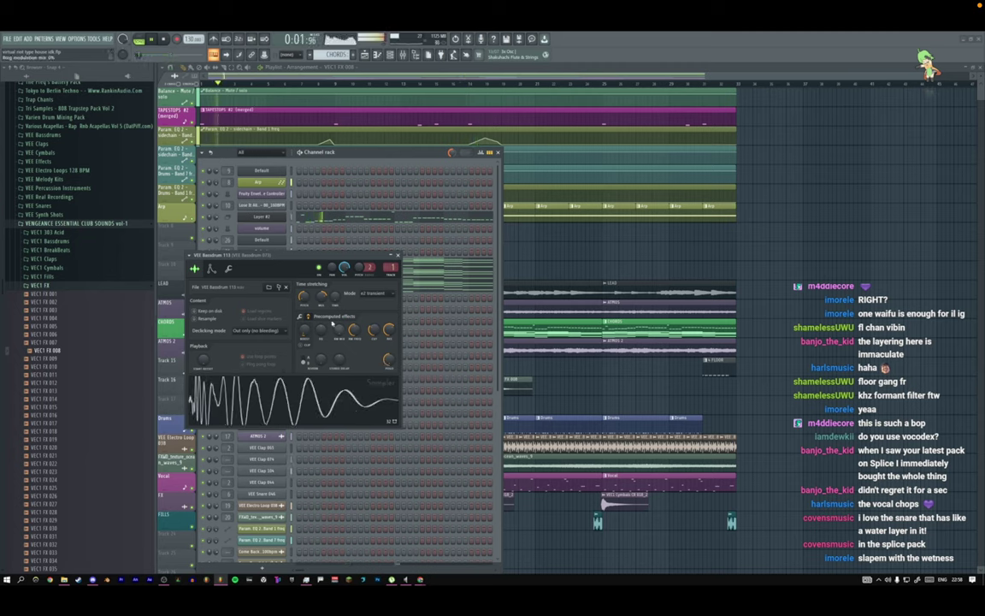
# Fine-tune the VEE Bassdrum 113 sample's time-stretch multiplier and pitch shift while the track plays.
pyautogui.scroll(-1, 323, 300)
pyautogui.scroll(-1, 323, 300)
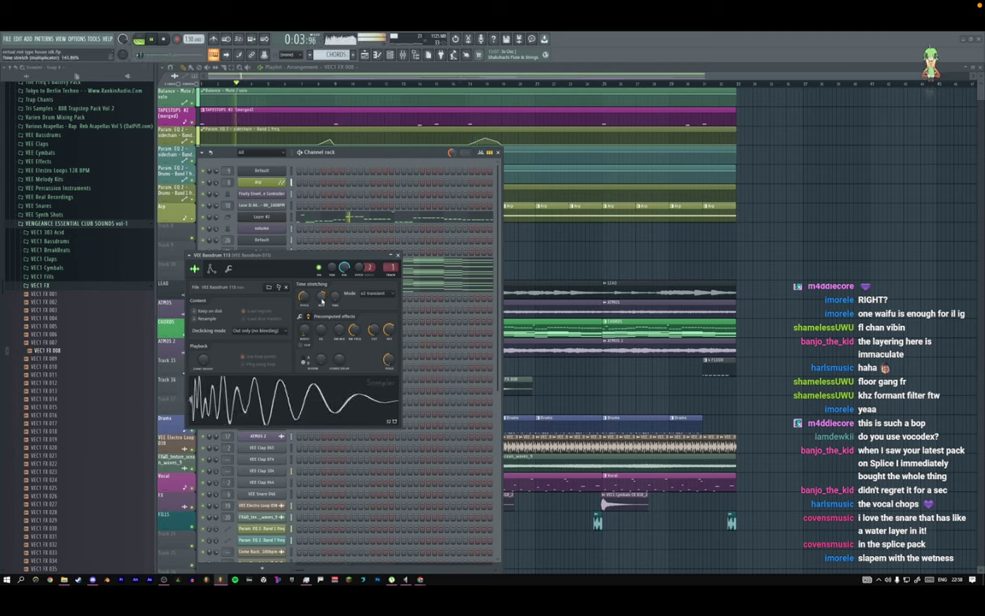
pyautogui.scroll(-2, 322, 300)
pyautogui.scroll(-1, 323, 300)
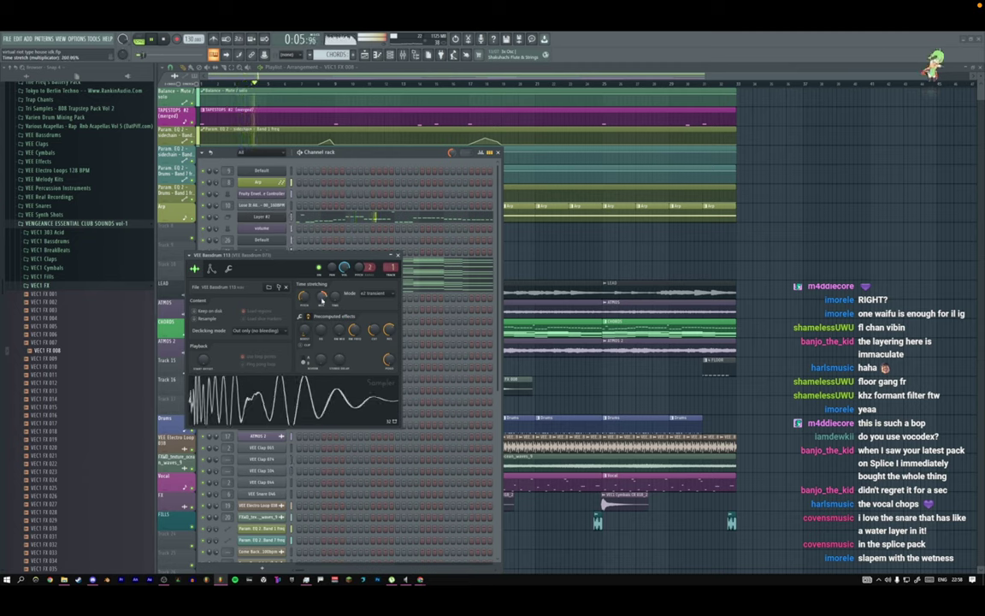
pyautogui.scroll(-2, 323, 300)
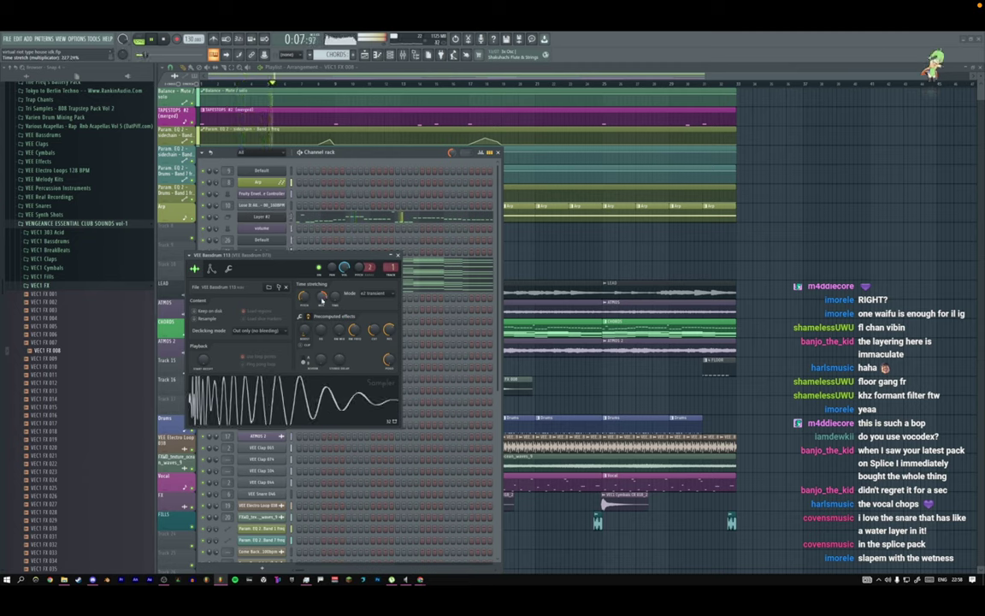
pyautogui.scroll(-2, 322, 300)
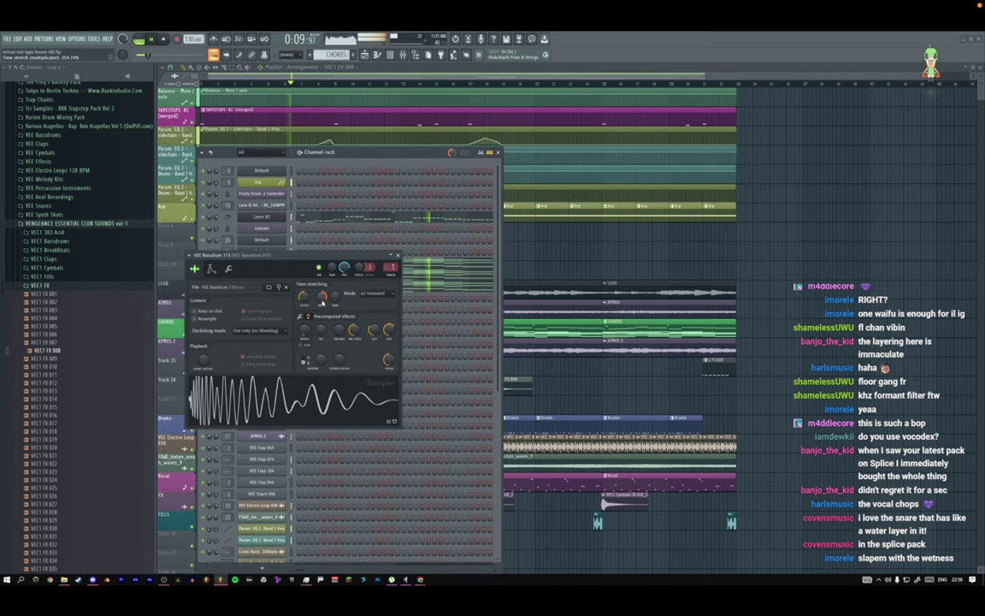
pyautogui.scroll(1, 322, 299)
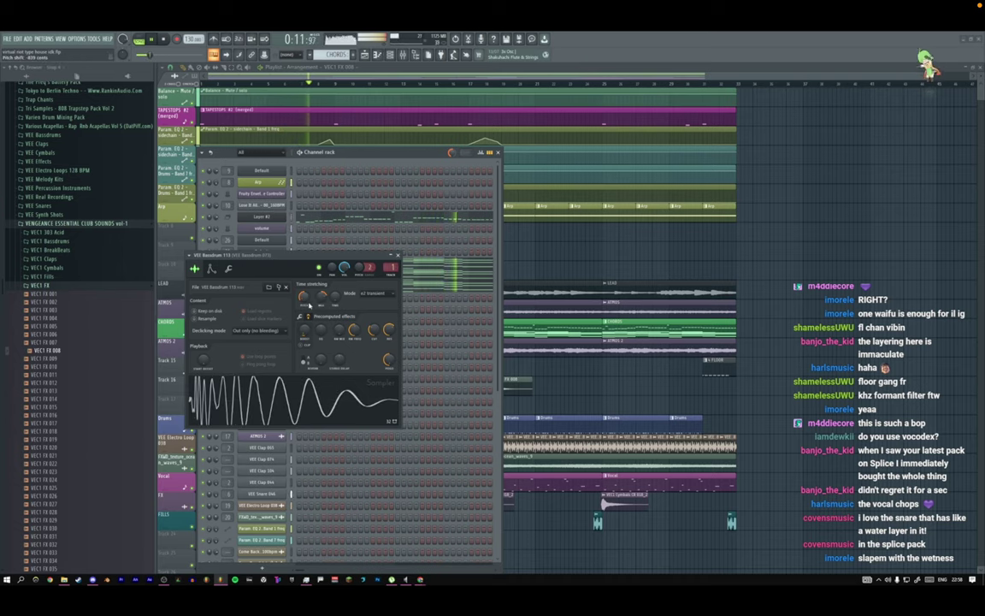
pyautogui.scroll(-1, 303, 301)
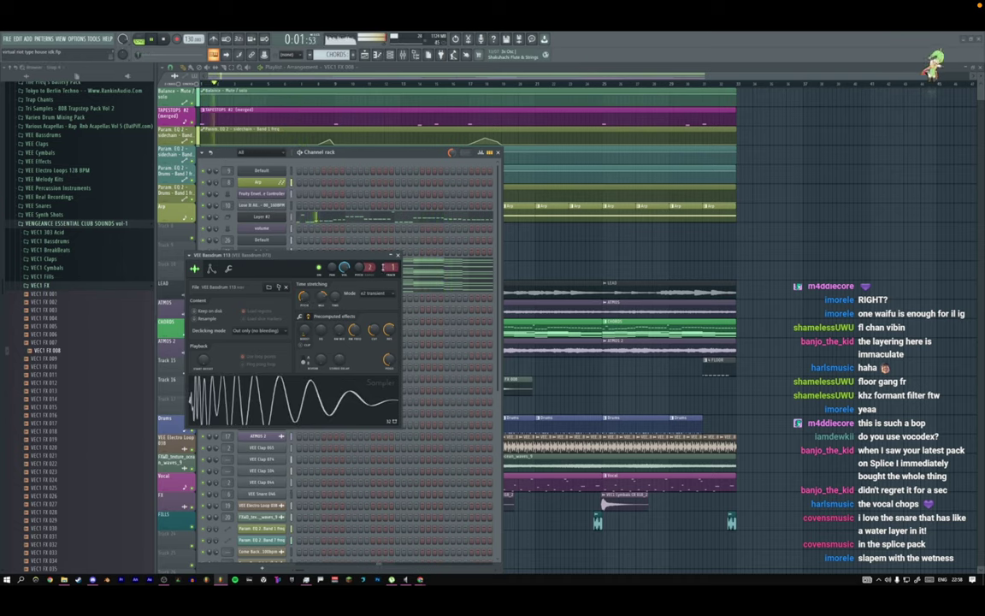
# Move the low-cut band higher in Fruity parametric EQ 2 on the bass drum's mixer track, then close the EQ and sampler.
pyautogui.doubleClick(392, 266)
pyautogui.click(916, 122)
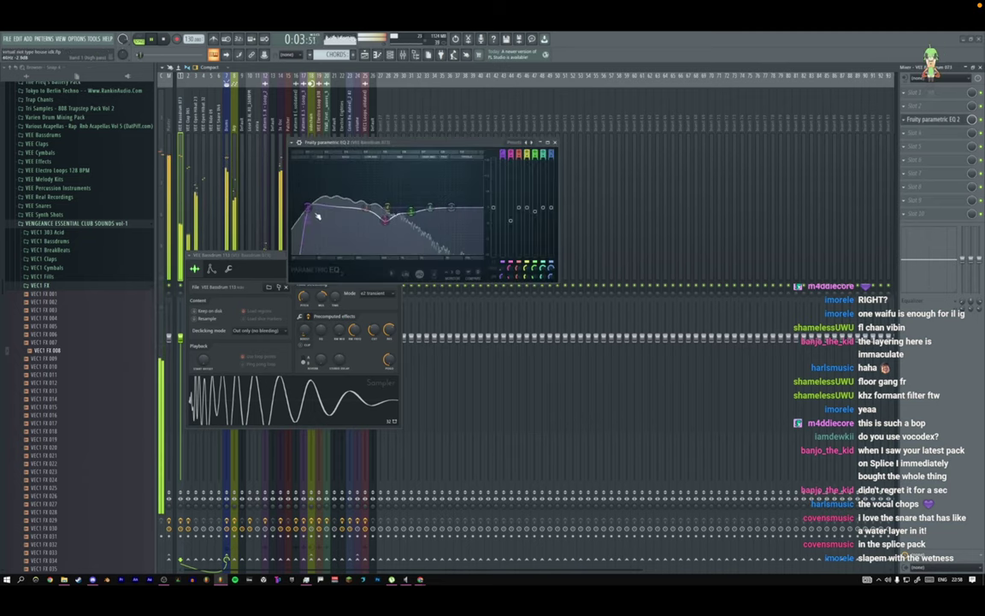
pyautogui.moveTo(317, 216); pyautogui.dragTo(321, 206)
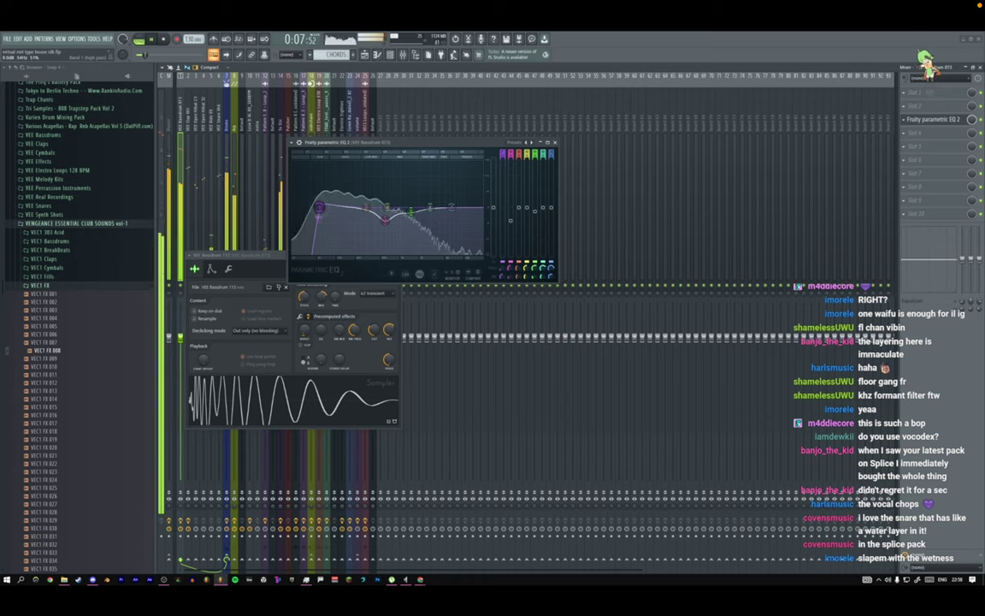
pyautogui.click(555, 143)
pyautogui.click(397, 256)
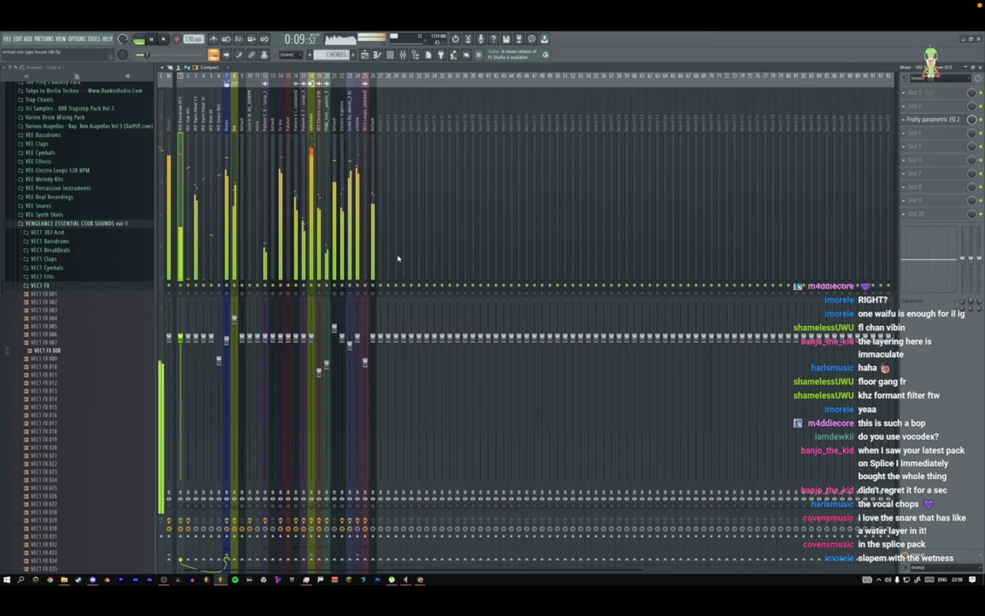
# Return to the playlist, move every clip so the arrangement starts at bar 33, and deselect the clips.
pyautogui.press('F9')
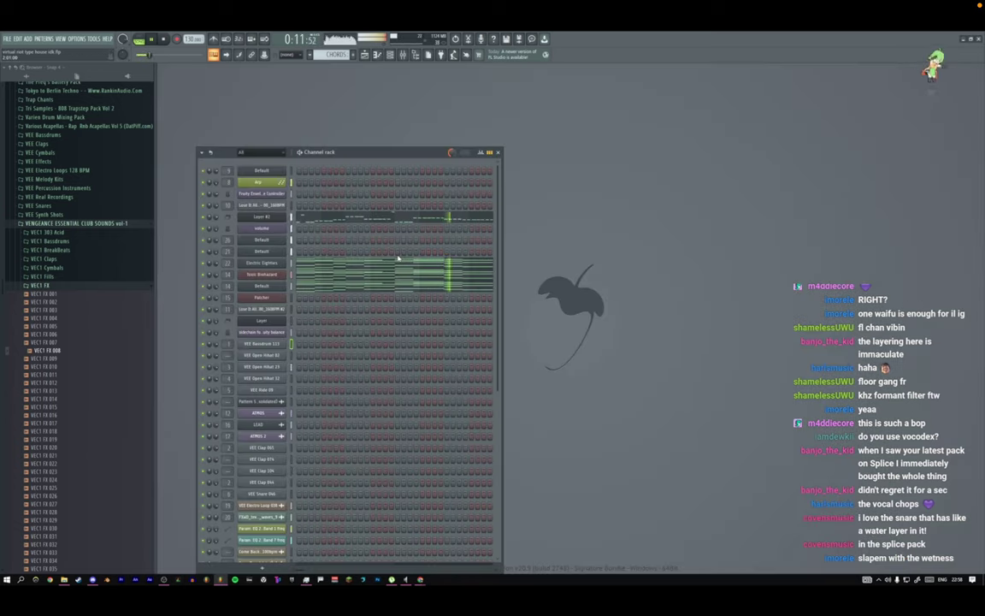
pyautogui.click(377, 55)
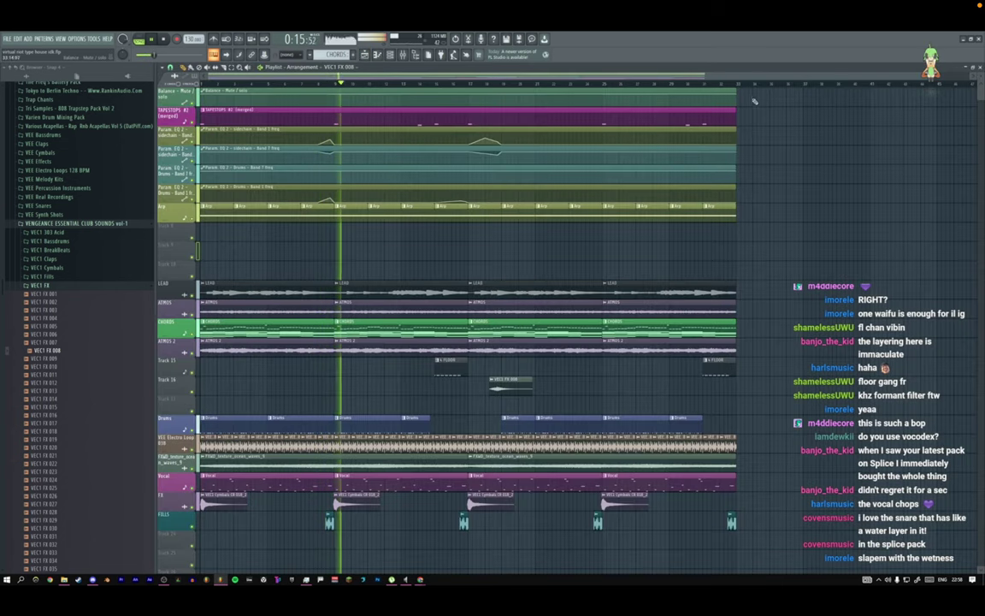
pyautogui.hotkey('ctrl', 'a')
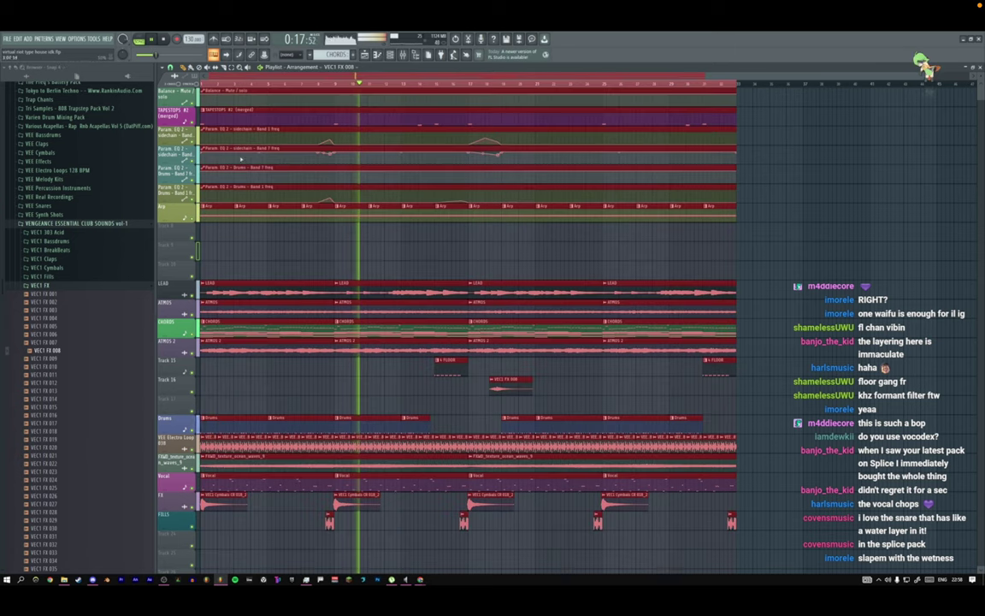
pyautogui.moveTo(236, 128); pyautogui.dragTo(773, 128)
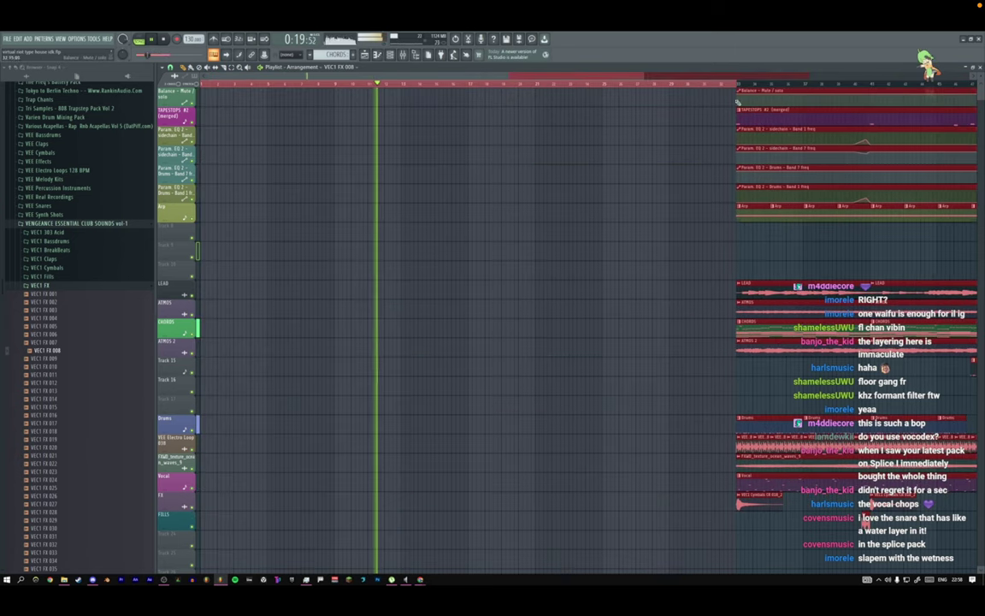
pyautogui.moveTo(645, 77); pyautogui.dragTo(964, 77)
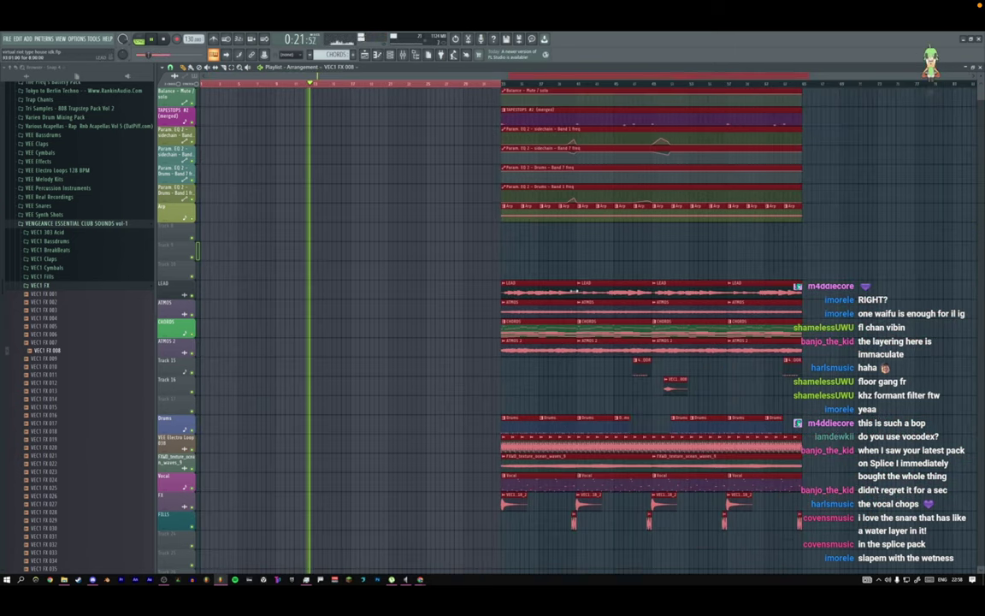
pyautogui.press('space')
pyautogui.press('space')
pyautogui.rightClick(529, 85)
pyautogui.press('space')
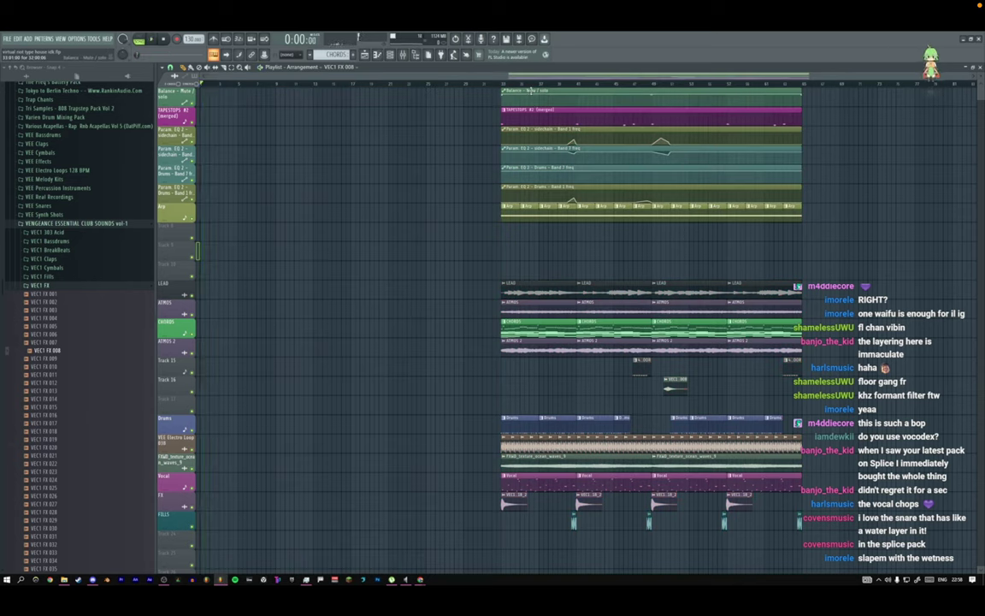
# Move the Balance - Mute / solo automation clip to bar 1 and extend it to the arrangement's end.
pyautogui.moveTo(529, 89); pyautogui.dragTo(272, 106)
pyautogui.moveTo(502, 94); pyautogui.dragTo(790, 87)
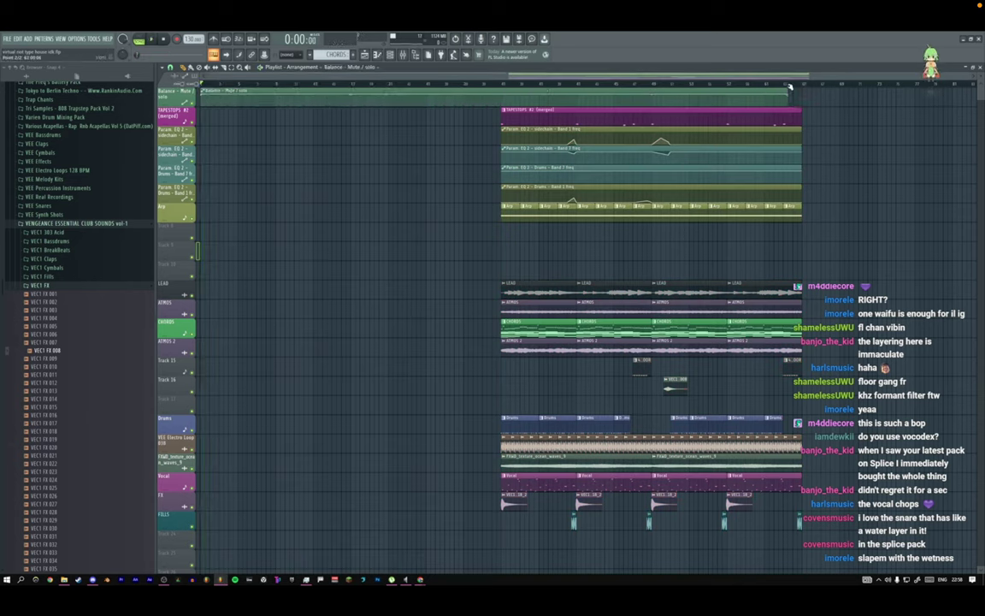
# Copy the CHORDS and Vocal clips into the empty bars 1 to 32 of their tracks.
pyautogui.moveTo(509, 322); pyautogui.dragTo(779, 329)
pyautogui.hotkey('ctrl', 'c')
pyautogui.hotkey('ctrl', 'v')
pyautogui.press('space')
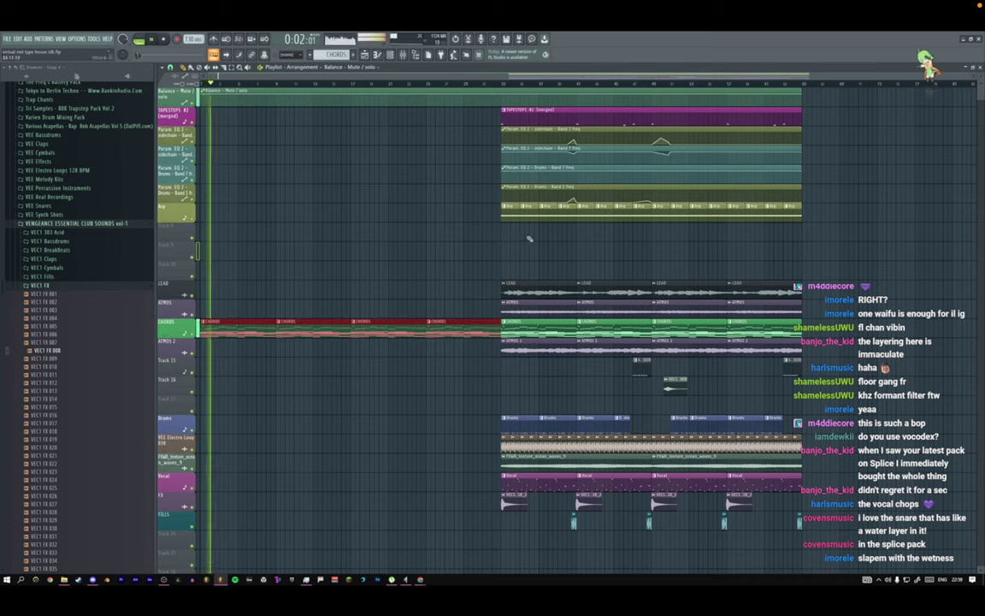
pyautogui.moveTo(510, 484); pyautogui.dragTo(372, 482)
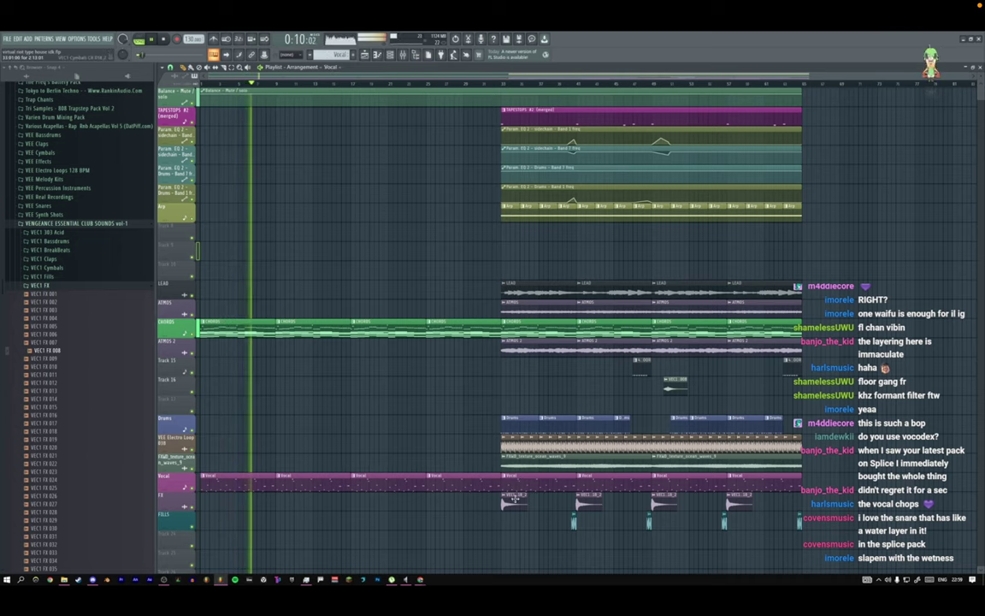
# Solo mixer track 23 and add Fruity Reeverb 2 between its Fruity delay 2 and Fruity Limiter.
pyautogui.press('F9')
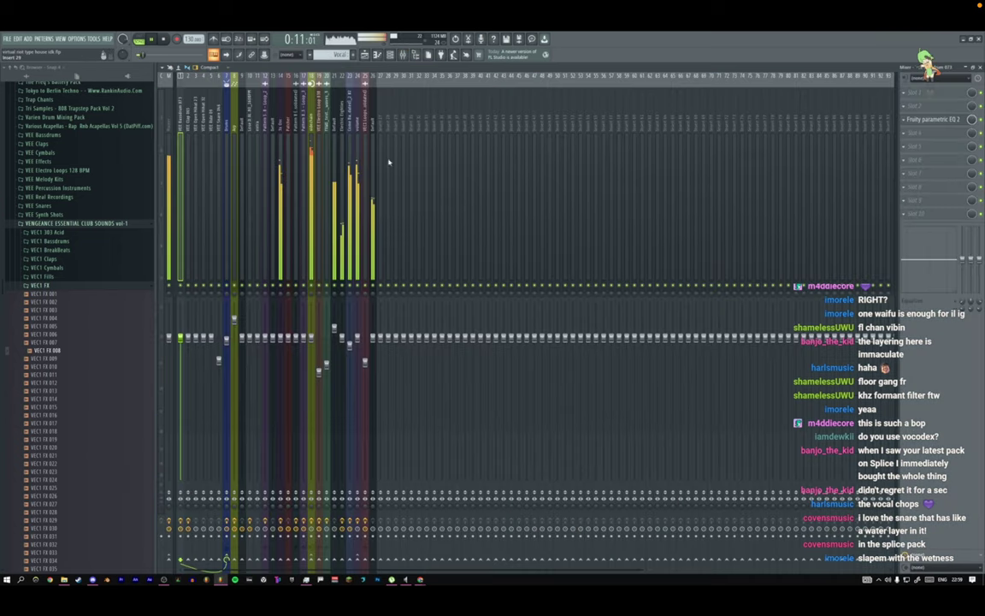
pyautogui.rightClick(350, 287)
pyautogui.click(351, 117)
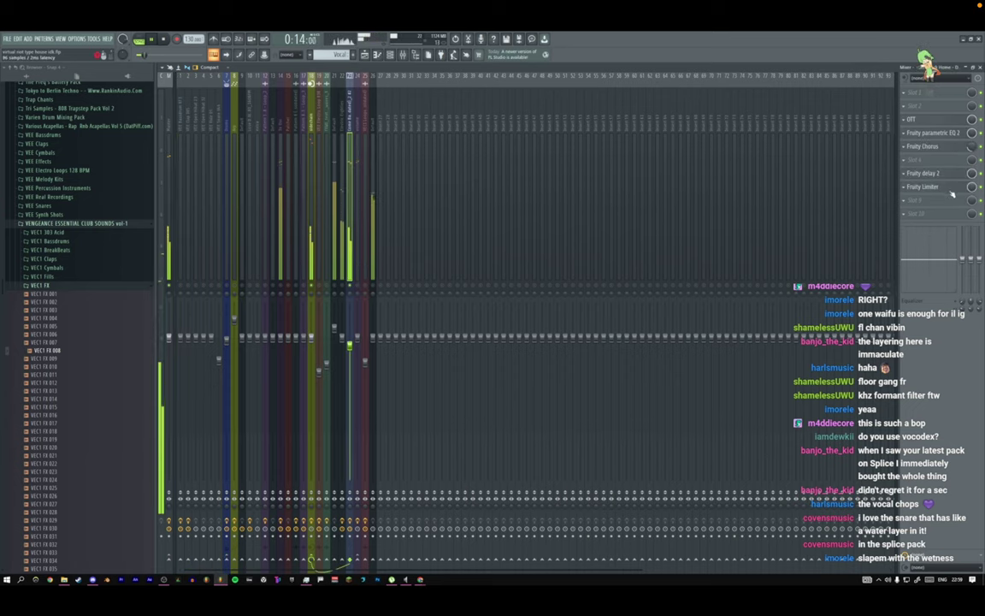
pyautogui.click(918, 175)
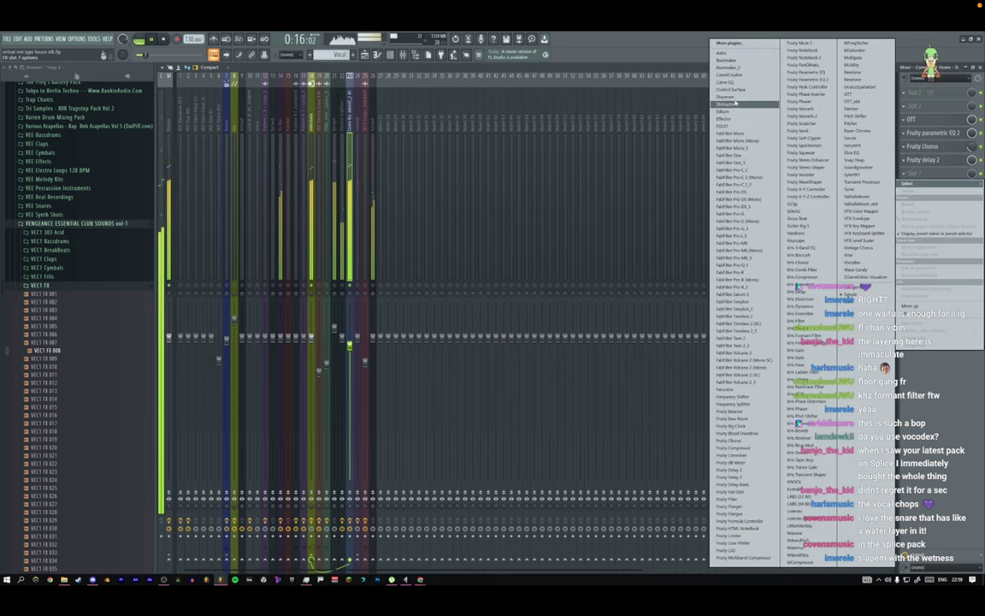
pyautogui.click(800, 116)
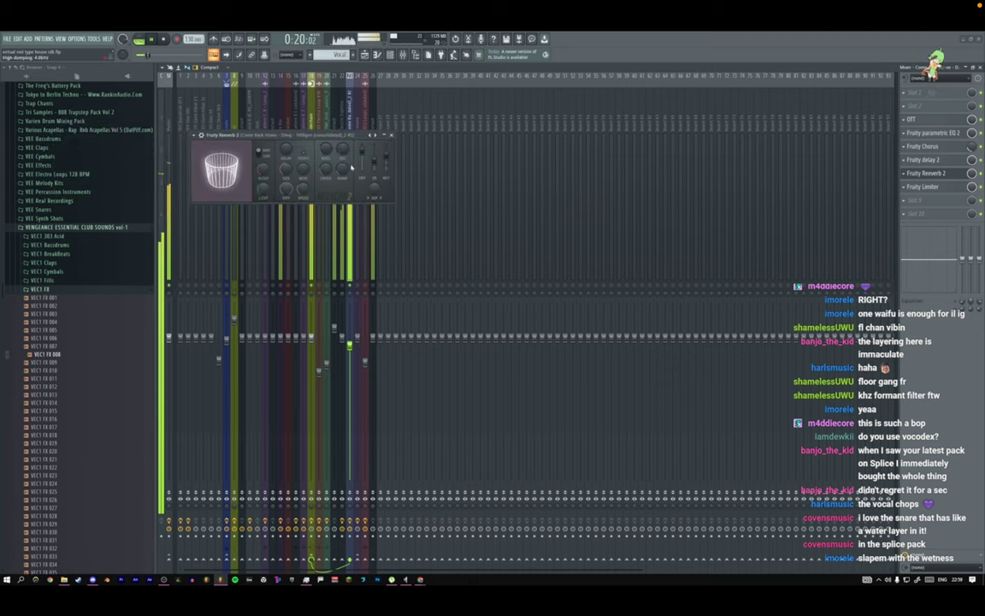
# Try kHs Formant Filter in the slot between OTT and Fruity parametric EQ 2, and take it out again.
pyautogui.click(391, 135)
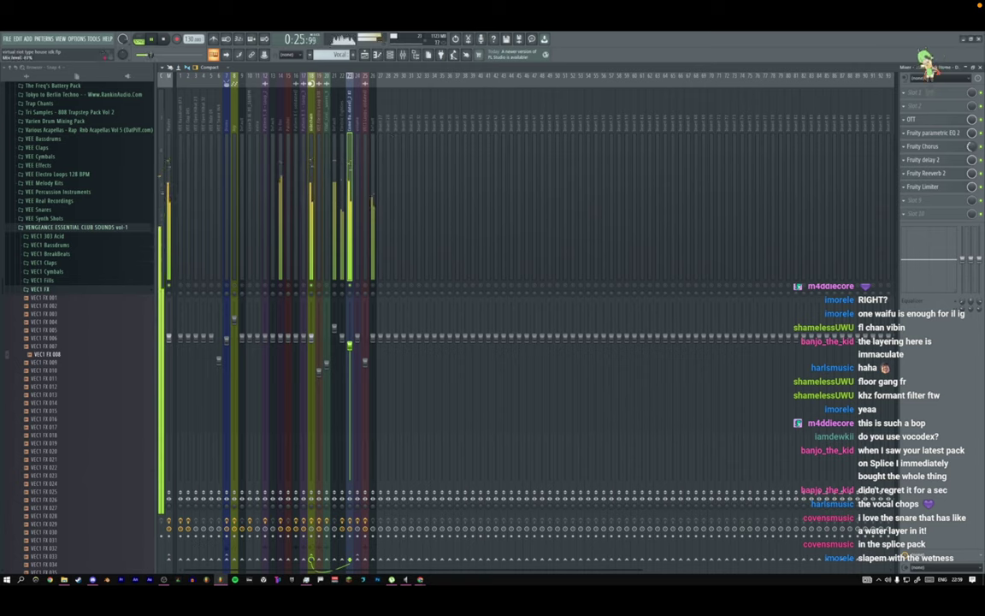
pyautogui.click(910, 123)
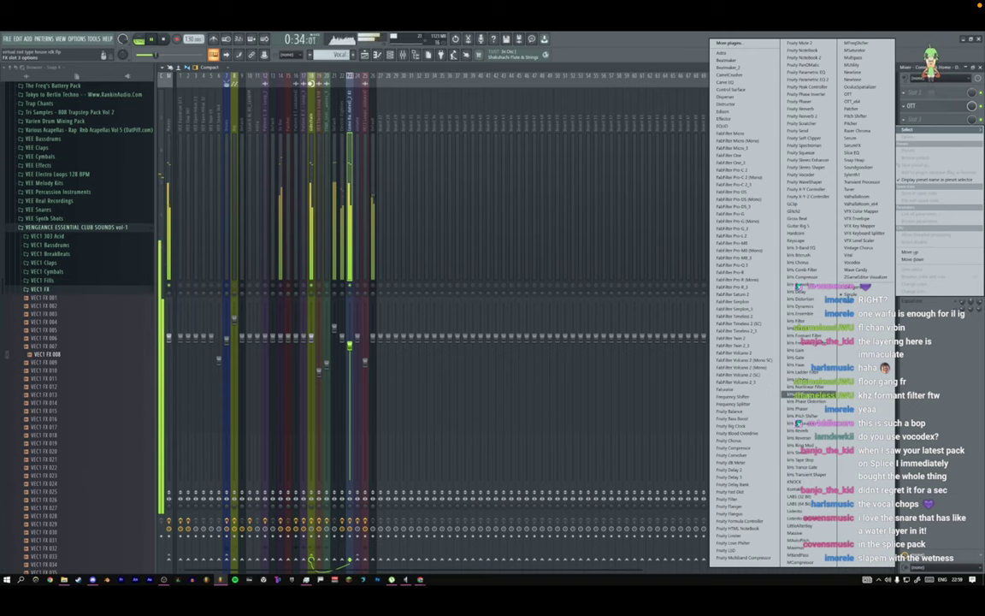
pyautogui.click(804, 336)
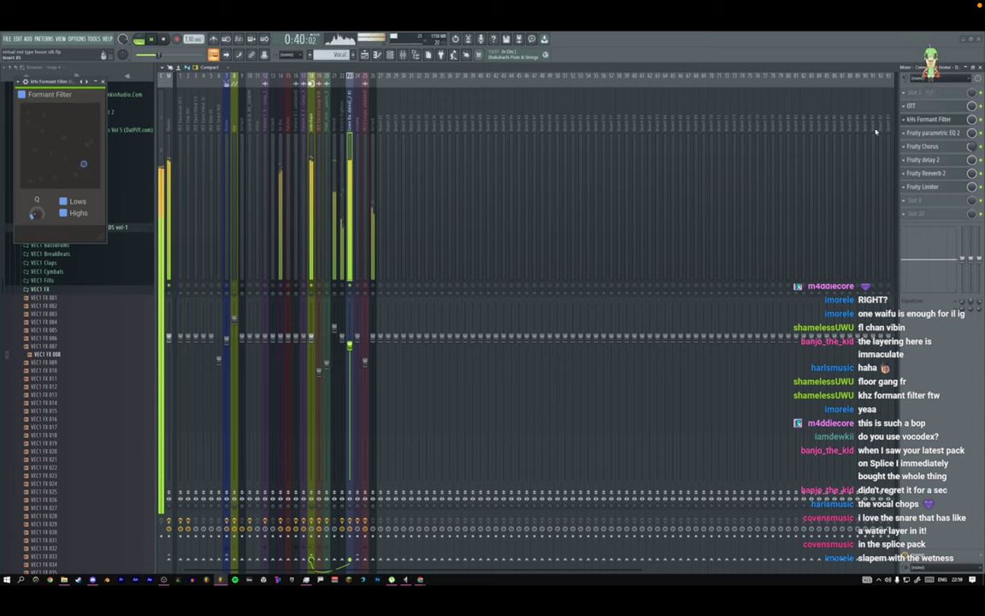
pyautogui.click(905, 121)
pyautogui.click(908, 137)
pyautogui.press('space')
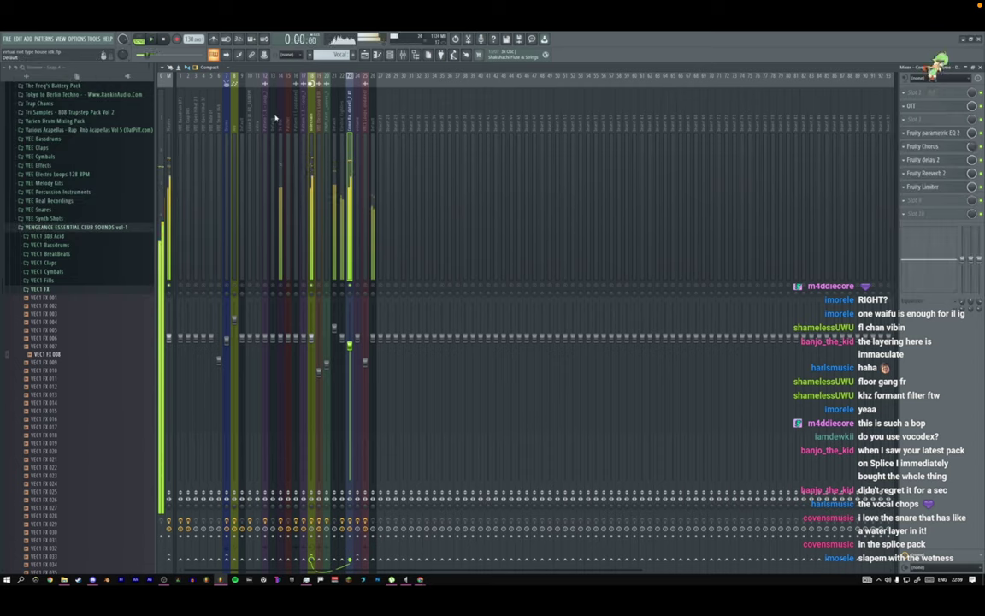
# Unsolo the mixer track, return to the playlist, and play the arrangement from bar 33.
pyautogui.rightClick(352, 285)
pyautogui.click(364, 56)
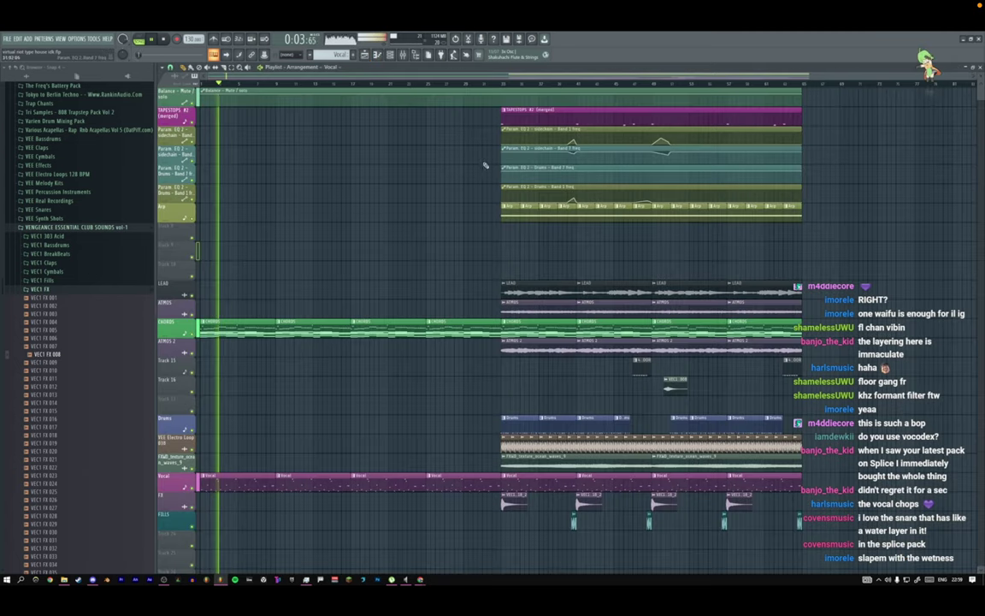
pyautogui.click(503, 83)
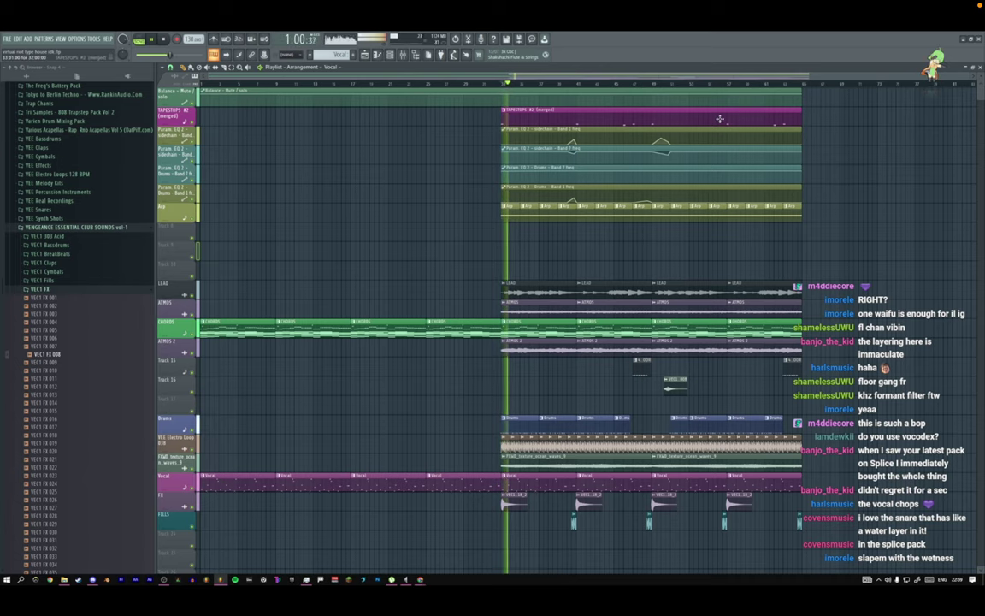
# Examine the CHORDS pattern's notes in the piano roll and its channels in the channel rack.
pyautogui.click(378, 55)
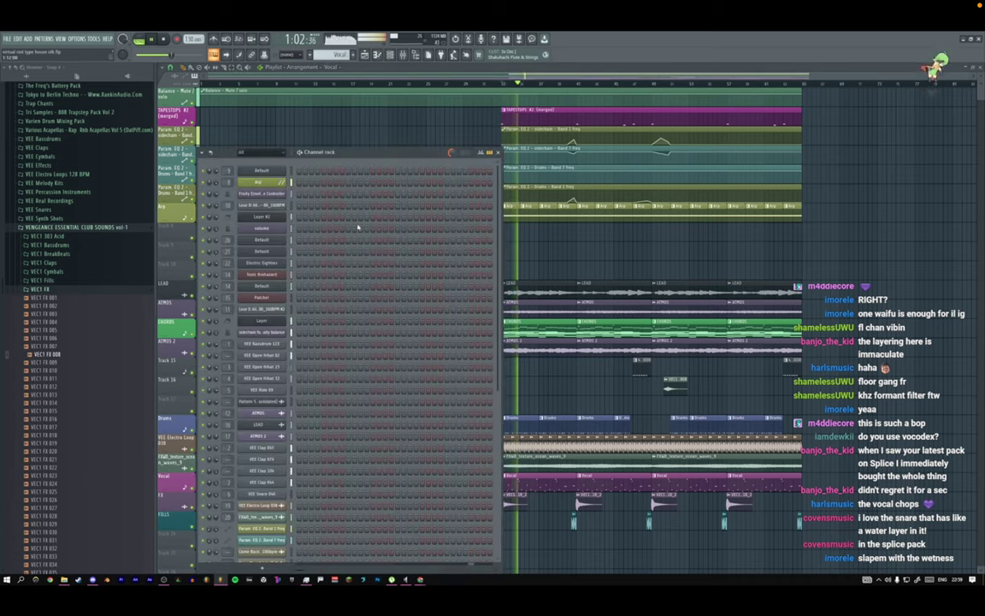
pyautogui.doubleClick(600, 334)
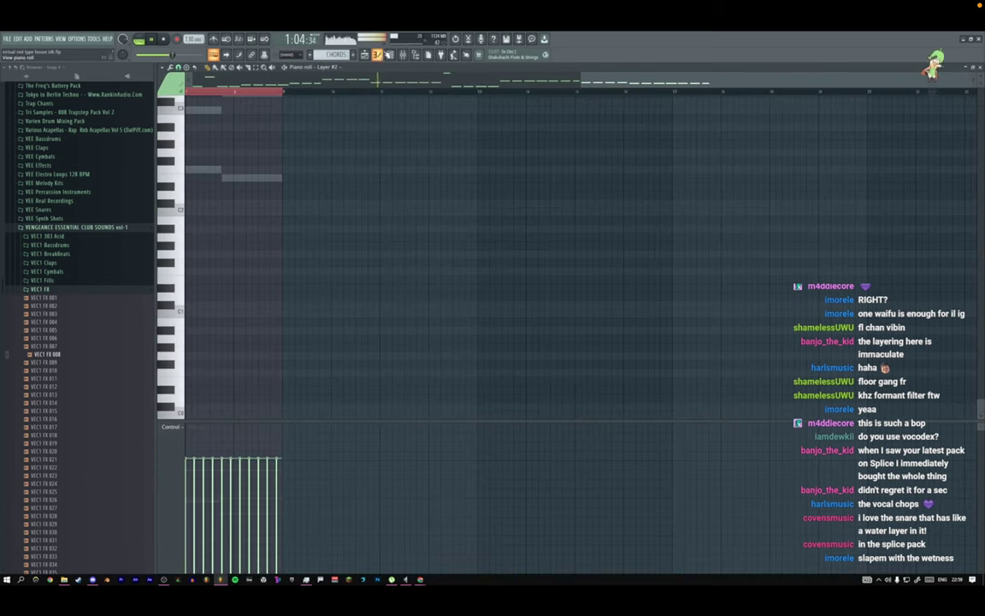
pyautogui.click(377, 54)
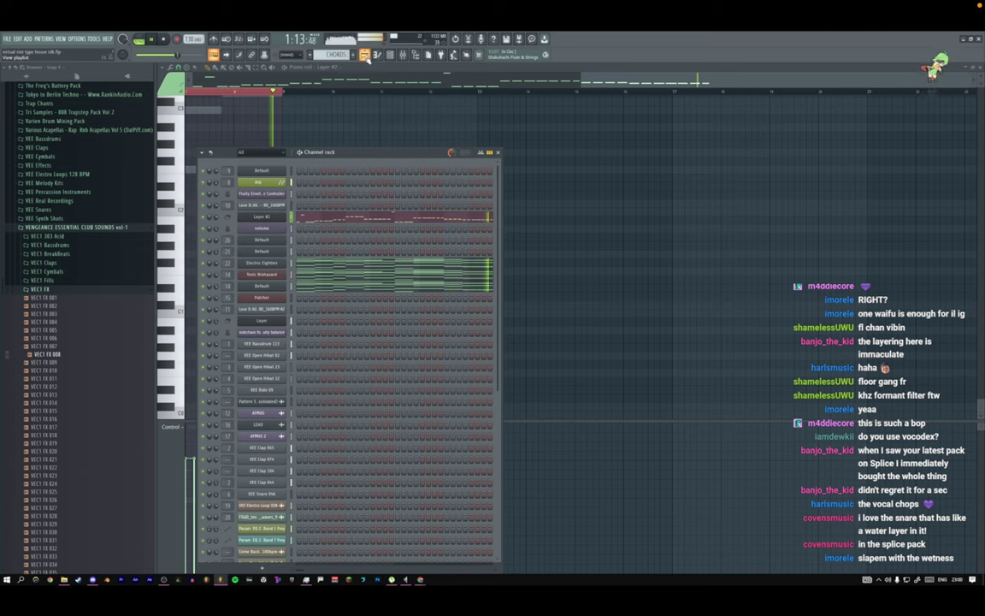
pyautogui.press('F5')
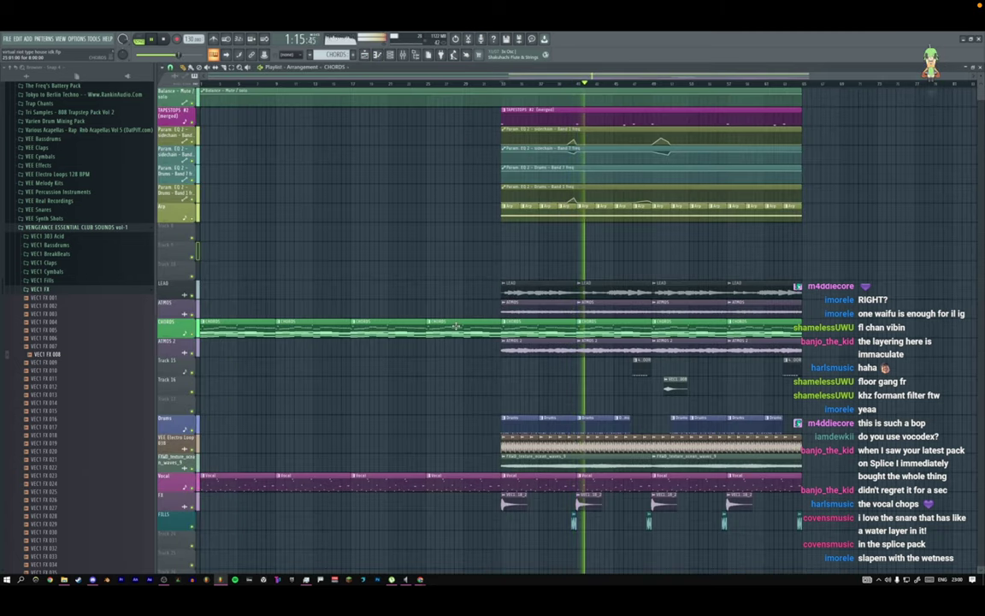
# Create Pattern 20, place it at bar 1 of Track 15, and copy the chord notes from the CHORDS pattern.
pyautogui.press('F4')
pyautogui.press('Return')
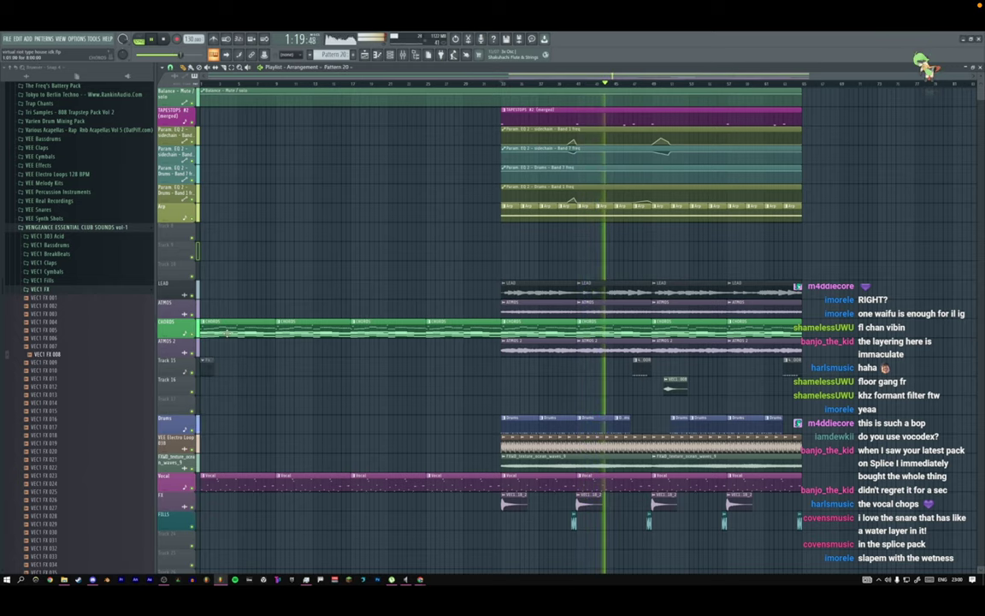
pyautogui.doubleClick(242, 332)
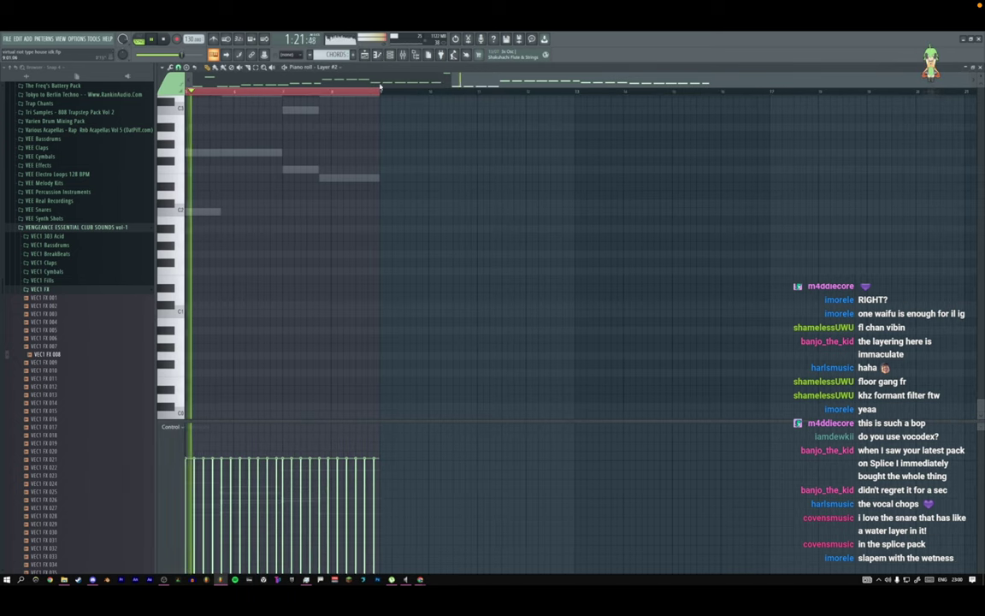
pyautogui.press('F6')
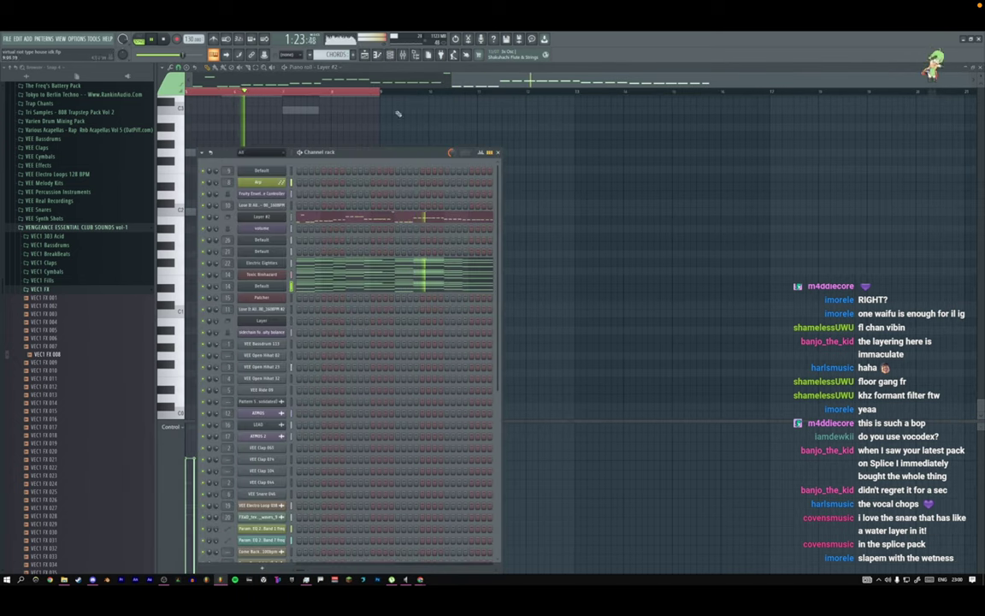
# Delete the CHORDS clips from bars 1 to 32 and move the Pattern 20 clip to bar 1 of the CHORDS track.
pyautogui.press('F5')
pyautogui.rightClick(281, 335)
pyautogui.rightClick(367, 335)
pyautogui.rightClick(439, 334)
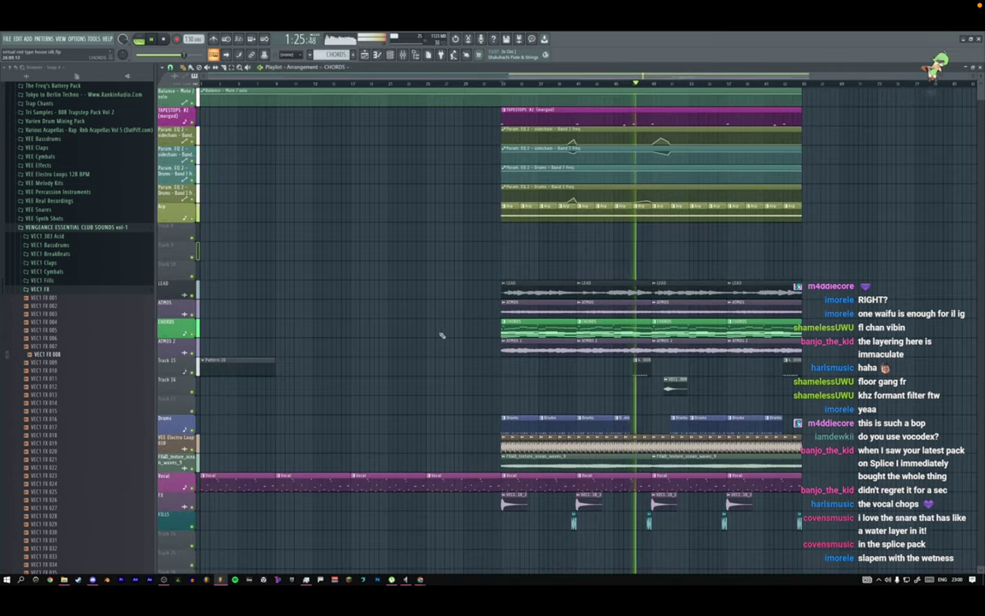
pyautogui.moveTo(232, 365); pyautogui.dragTo(231, 327)
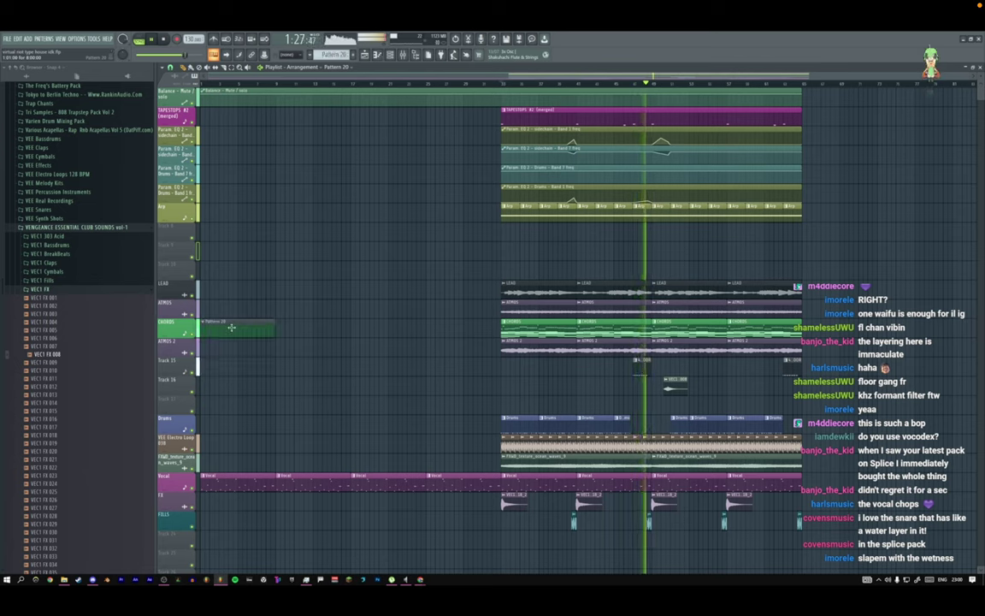
# Add a Sylenth1 channel to Pattern 20, paste the chord notes into it, and open the synth.
pyautogui.press('F6')
pyautogui.rightClick(292, 528)
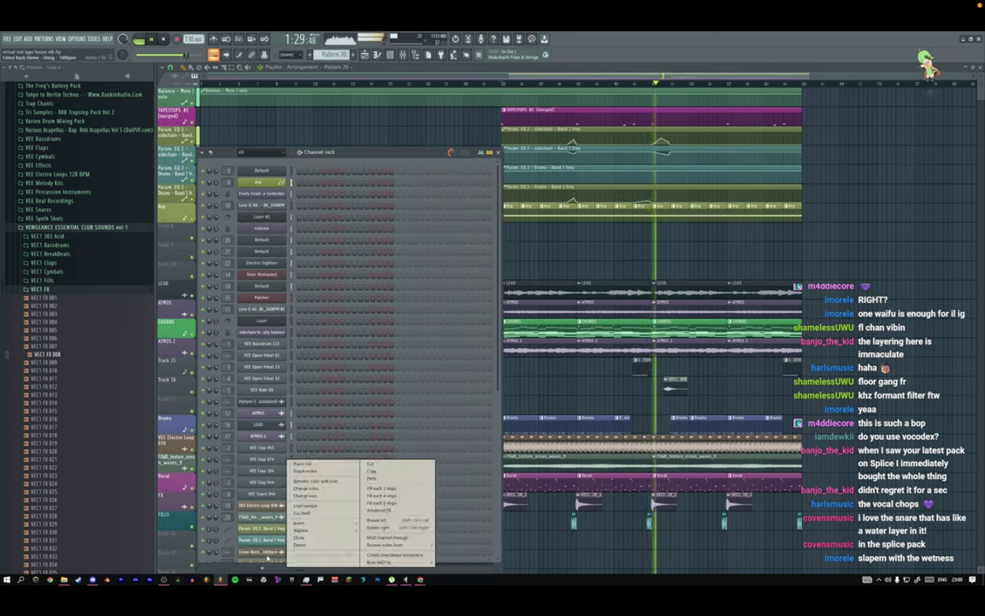
pyautogui.moveTo(301, 523)
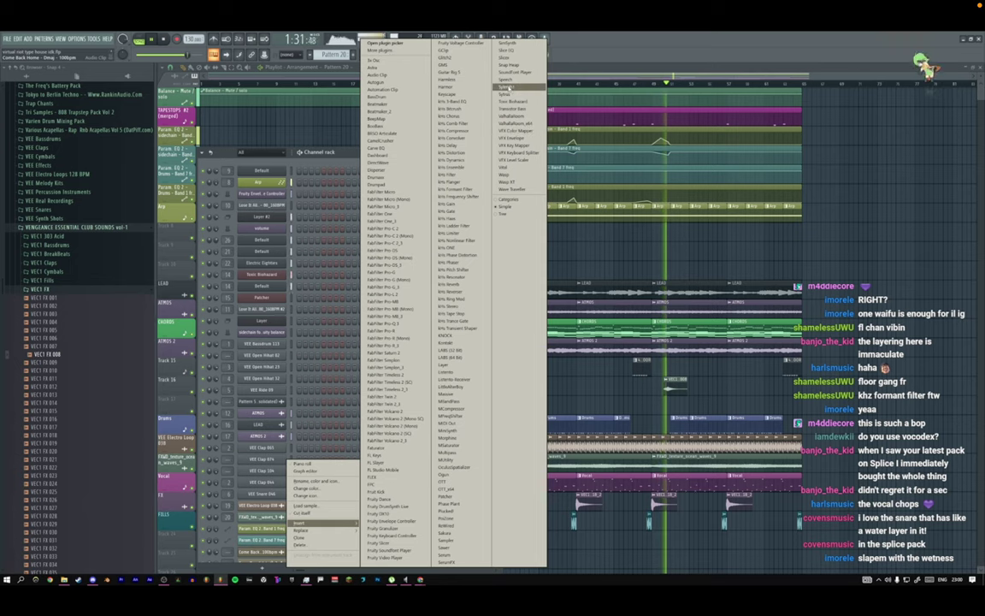
pyautogui.click(505, 130)
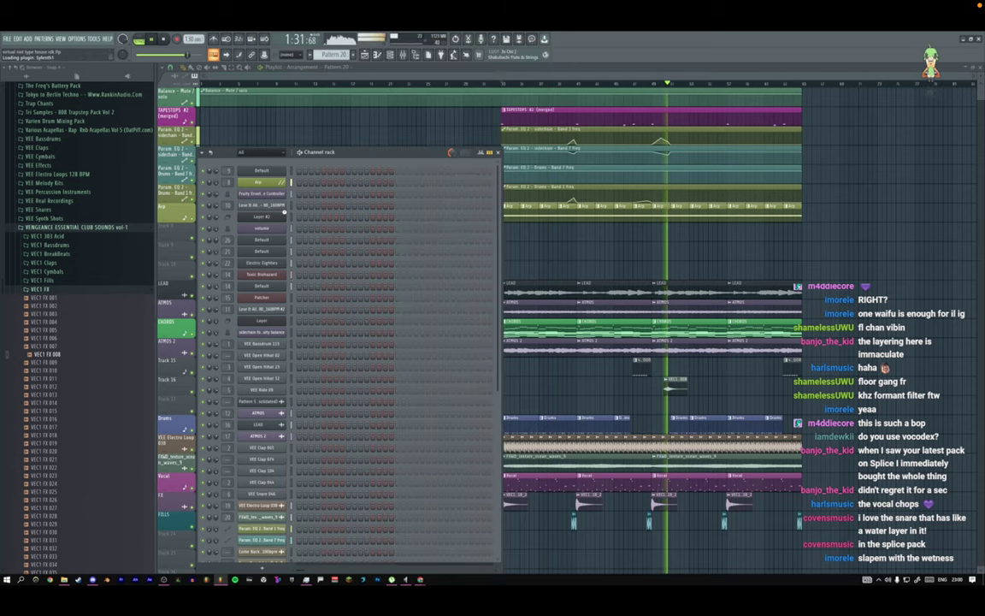
pyautogui.press('F12')
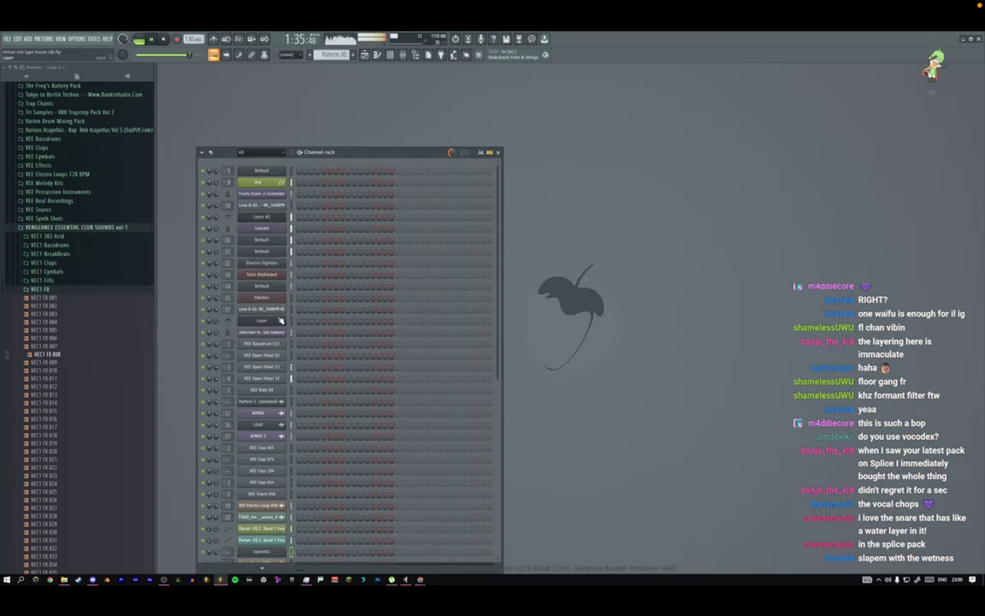
pyautogui.scroll(-4, 281, 320)
pyautogui.click(262, 459)
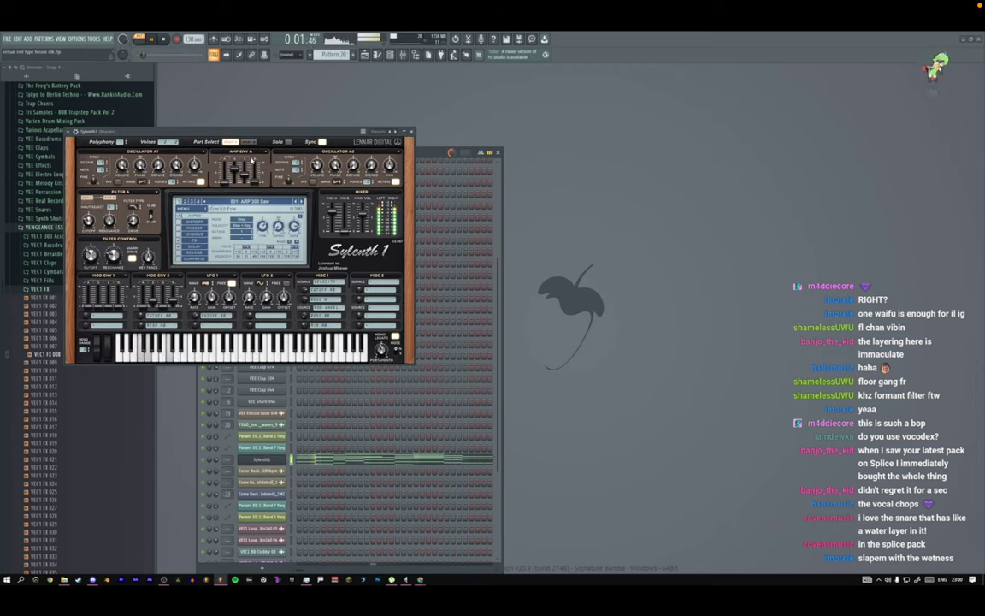
# Reset Sylenth1 to its Init preset and adjust the amp envelope A.
pyautogui.click(79, 132)
pyautogui.click(106, 145)
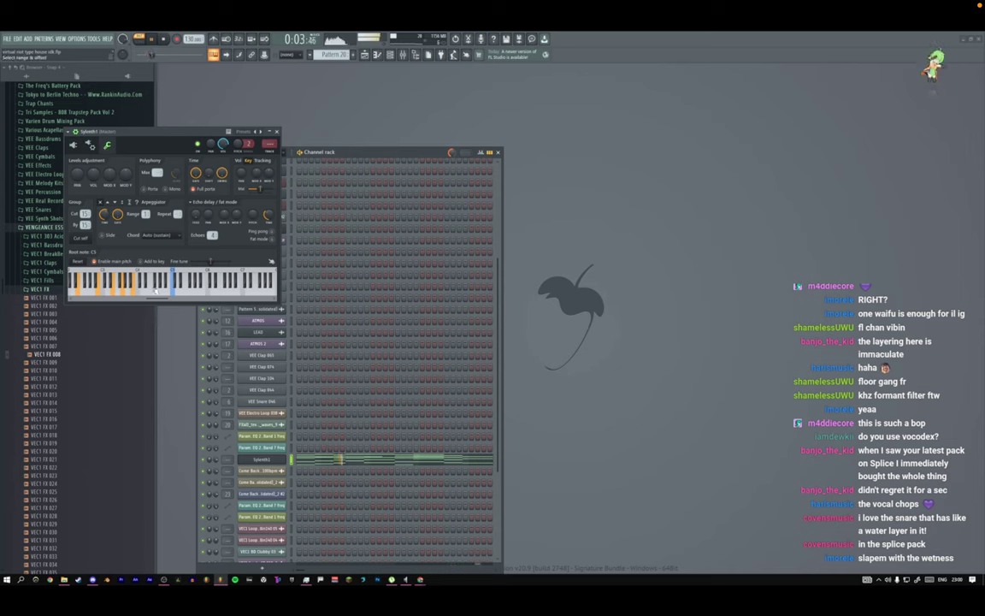
pyautogui.click(74, 146)
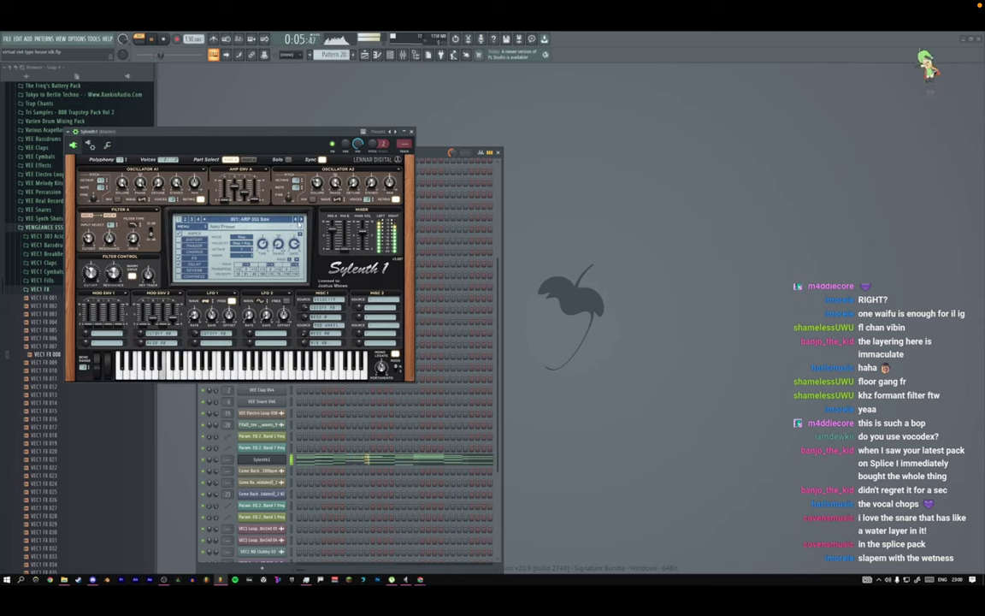
pyautogui.click(187, 226)
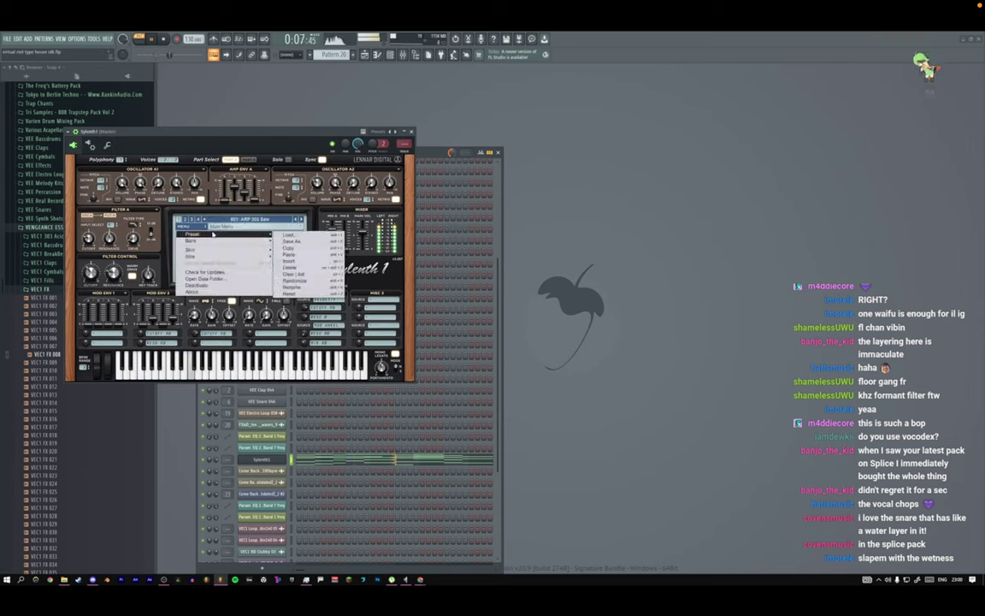
pyautogui.click(295, 253)
pyautogui.moveTo(247, 181); pyautogui.dragTo(245, 205)
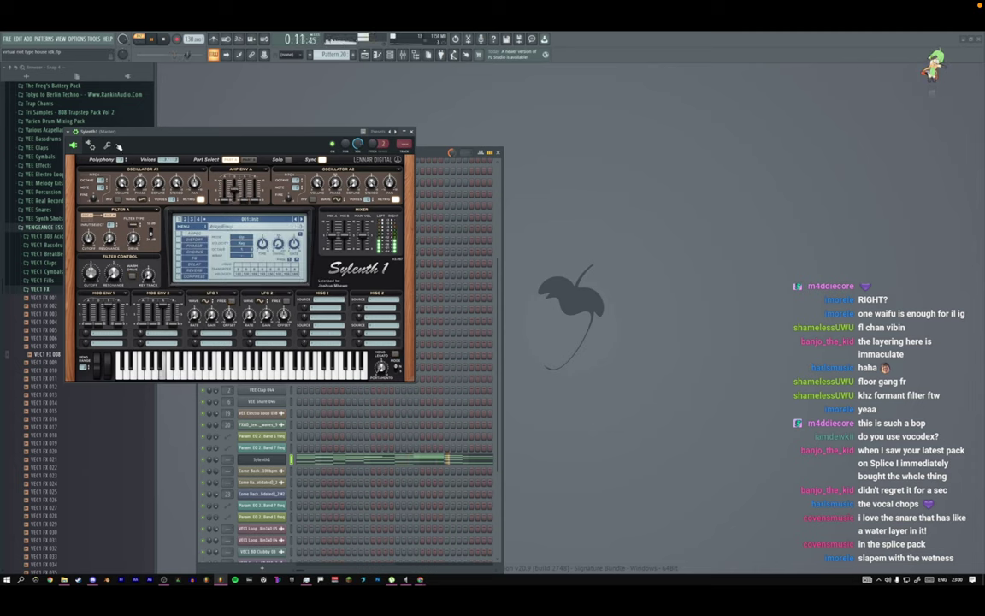
# Enable the Sylenth1 channel's upward arpeggiator, set its time, and set its chord to (none).
pyautogui.click(107, 144)
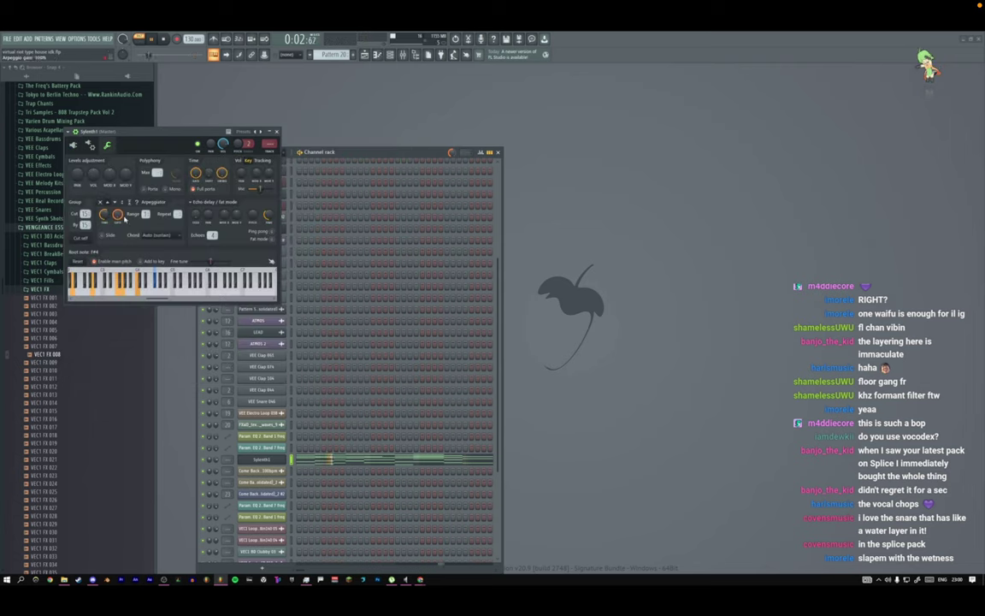
pyautogui.rightClick(105, 218)
pyautogui.moveTo(136, 229)
pyautogui.click(185, 260)
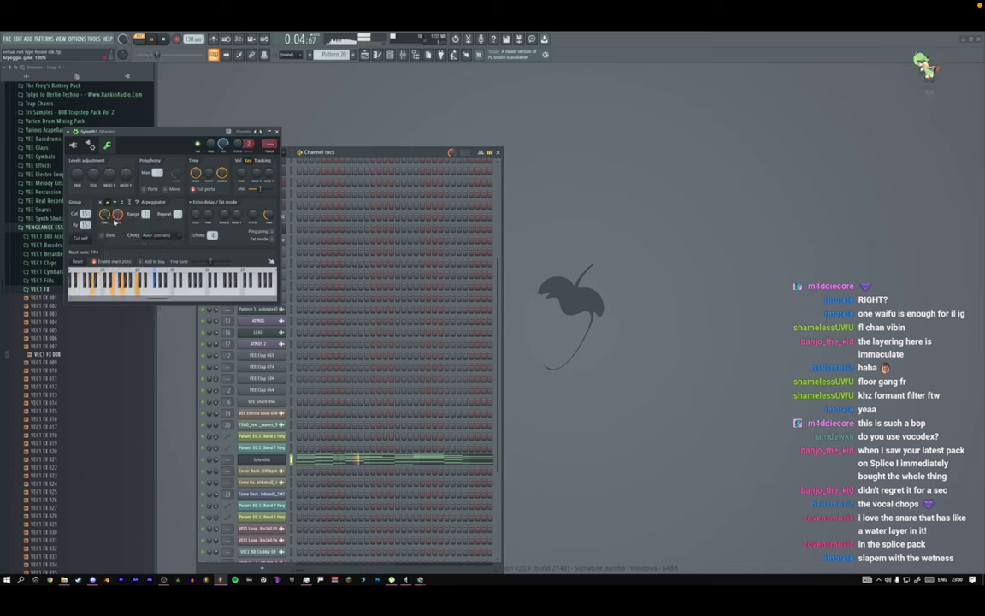
pyautogui.click(149, 236)
pyautogui.click(149, 78)
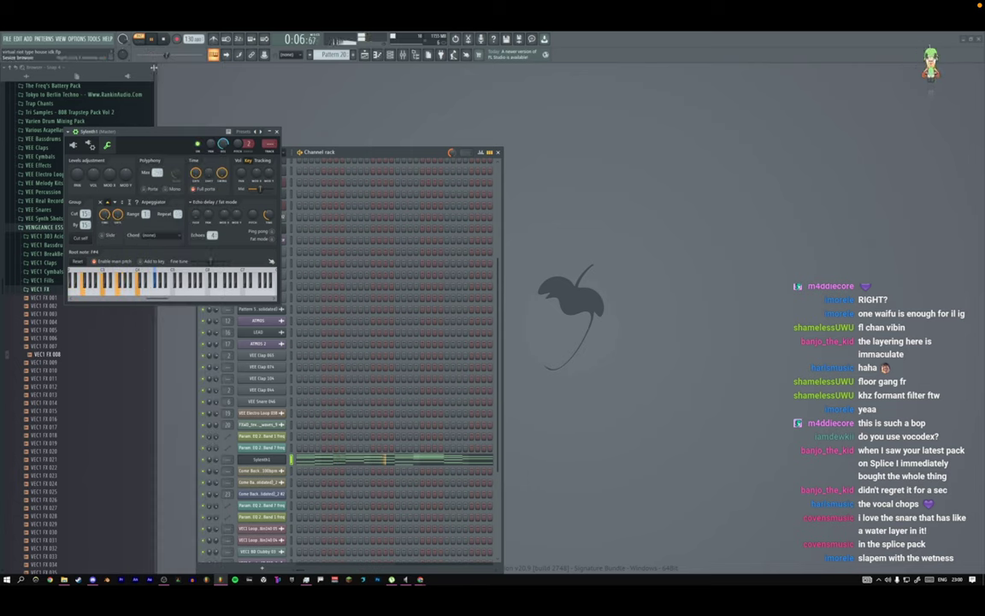
# Assign Sylenth1's Mod Env 2 to Cutoff AB, adjust the filter cutoff, and set oscillator A2 to a saw wave.
pyautogui.click(74, 145)
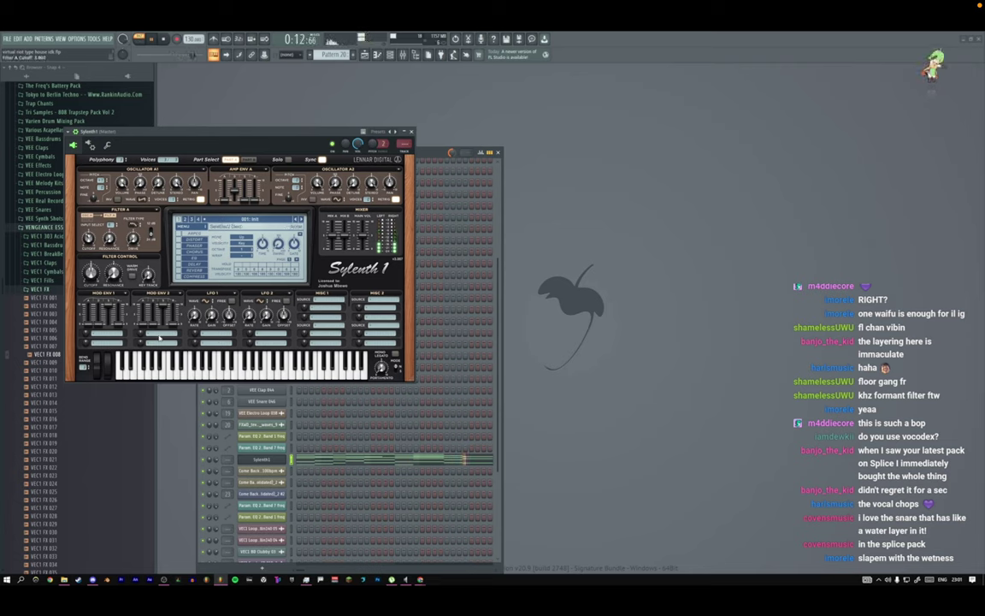
pyautogui.click(160, 338)
pyautogui.click(202, 326)
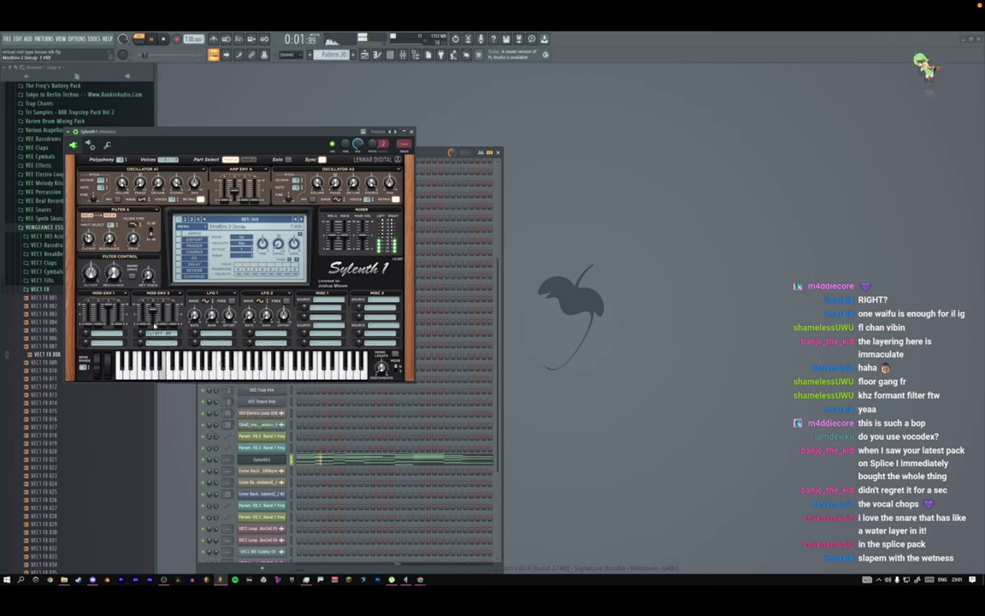
pyautogui.moveTo(139, 304); pyautogui.dragTo(141, 298)
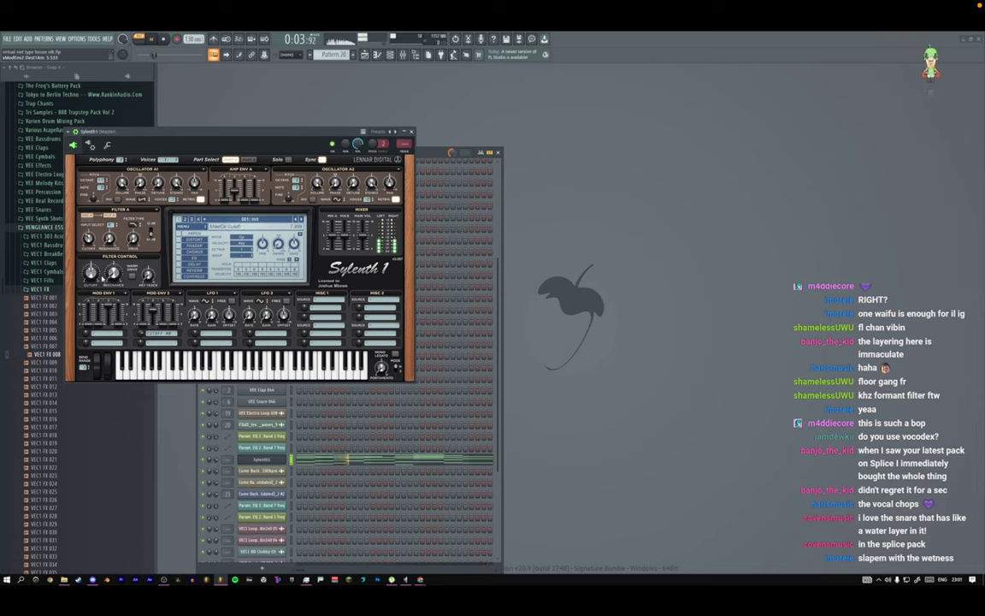
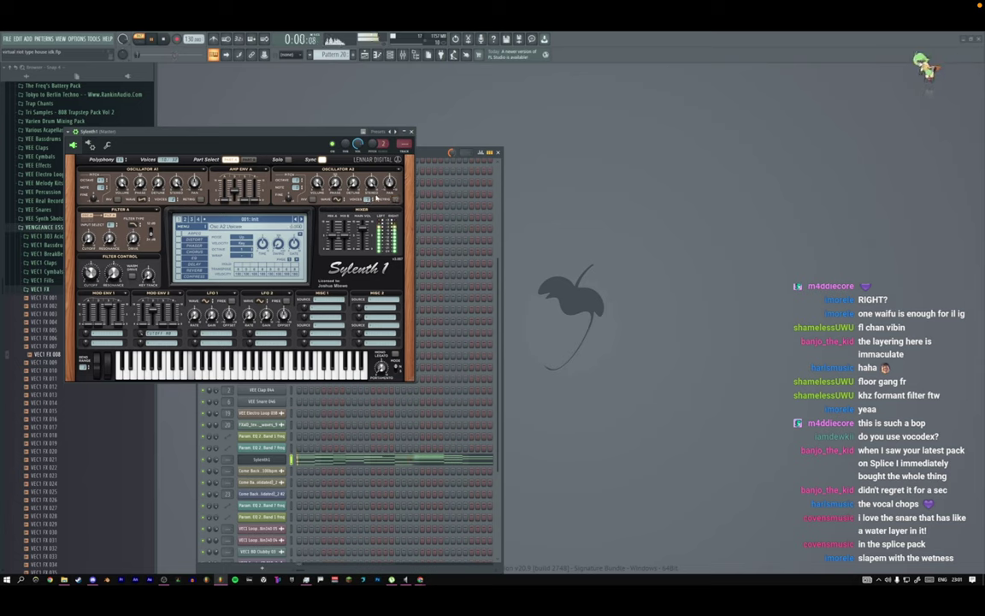
pyautogui.click(337, 200)
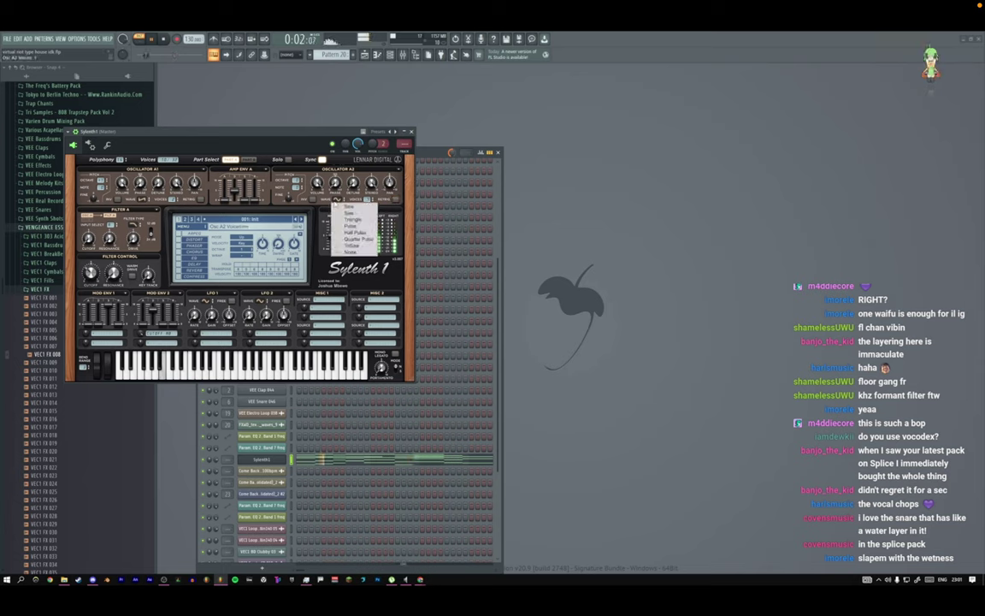
pyautogui.click(344, 212)
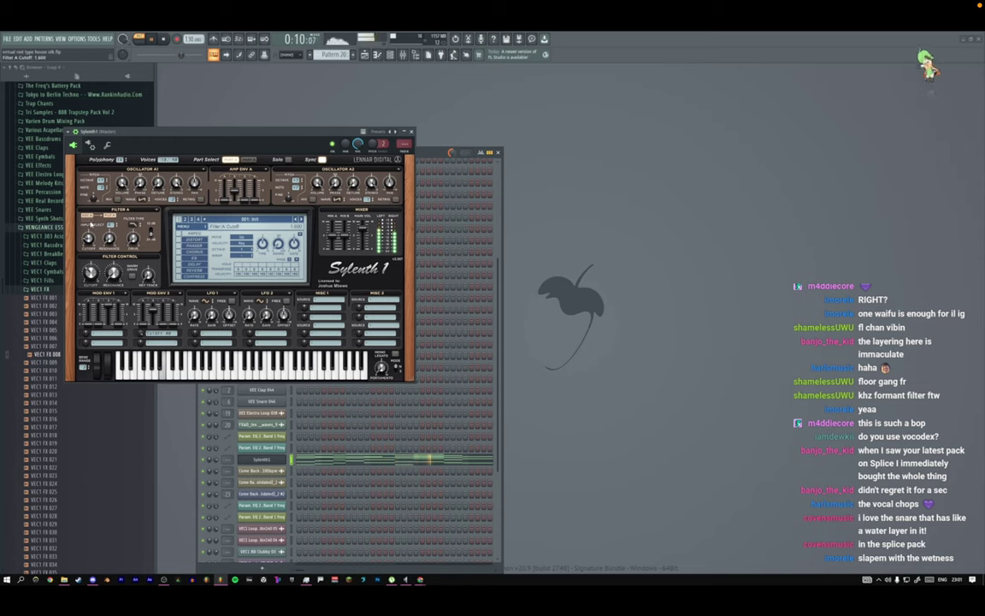
# Close Sylenth1, return to the playlist, and play the arrangement from the start in song mode.
pyautogui.click(412, 130)
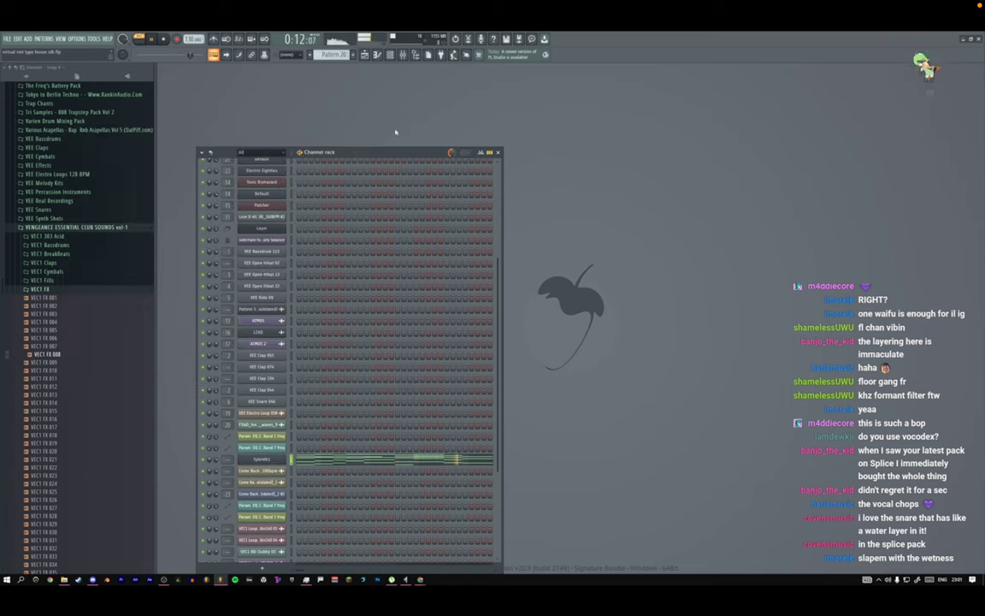
pyautogui.press('F5')
pyautogui.click(136, 37)
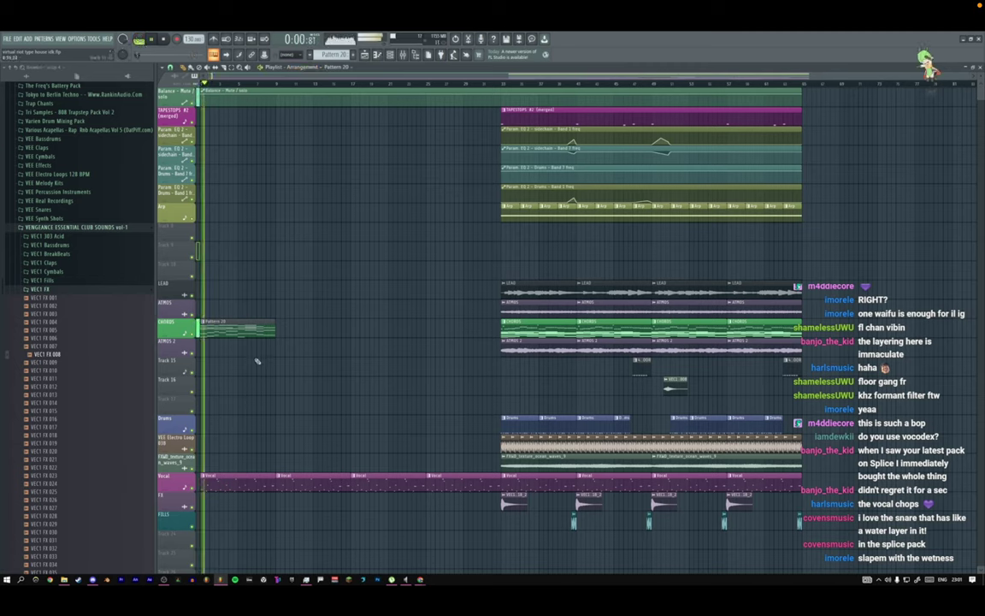
# Duplicate the Pattern 20 clip three times on the CHORDS track so it fills the intro up to the main section.
pyautogui.keyDown('ctrl'); pyautogui.click(244, 332); pyautogui.keyUp('ctrl')
pyautogui.hotkey('ctrl', 'b')
pyautogui.hotkey('ctrl', 'b')
pyautogui.hotkey('ctrl', 'b')
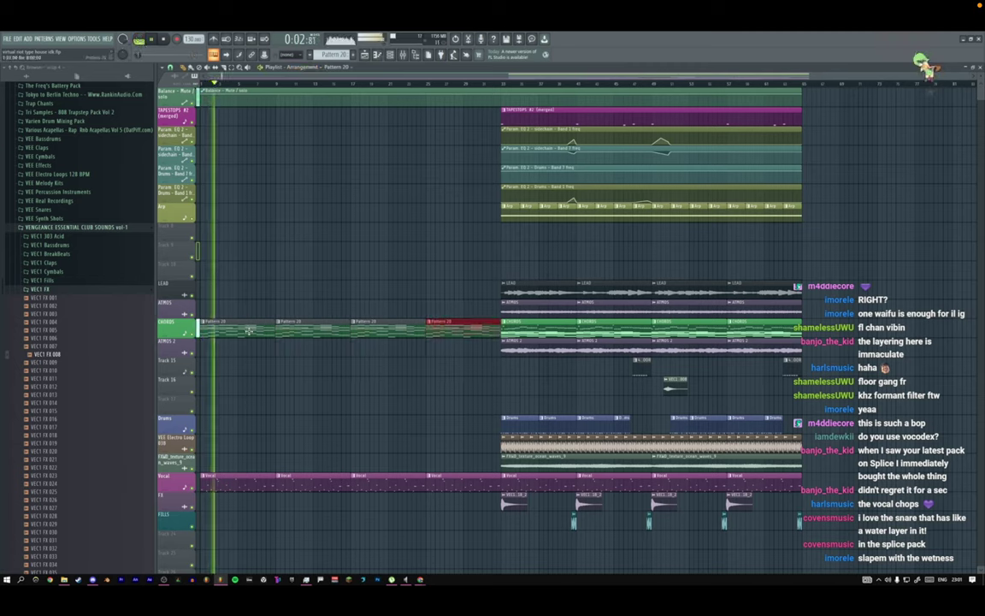
# Lower the filter control cutoff in Sylenth1 and close the synth.
pyautogui.click(391, 55)
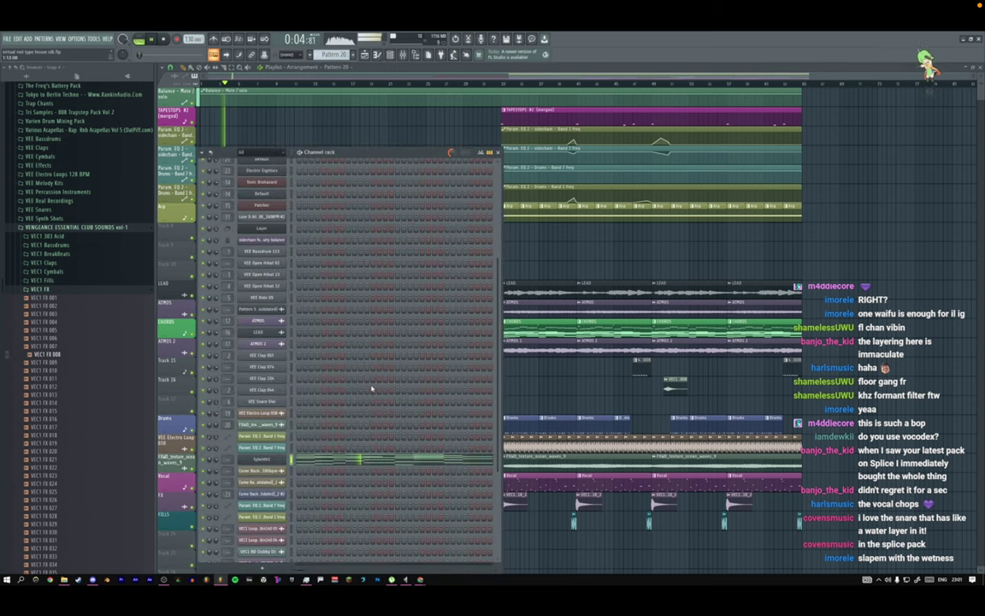
pyautogui.click(271, 460)
pyautogui.moveTo(90, 274); pyautogui.dragTo(89, 284)
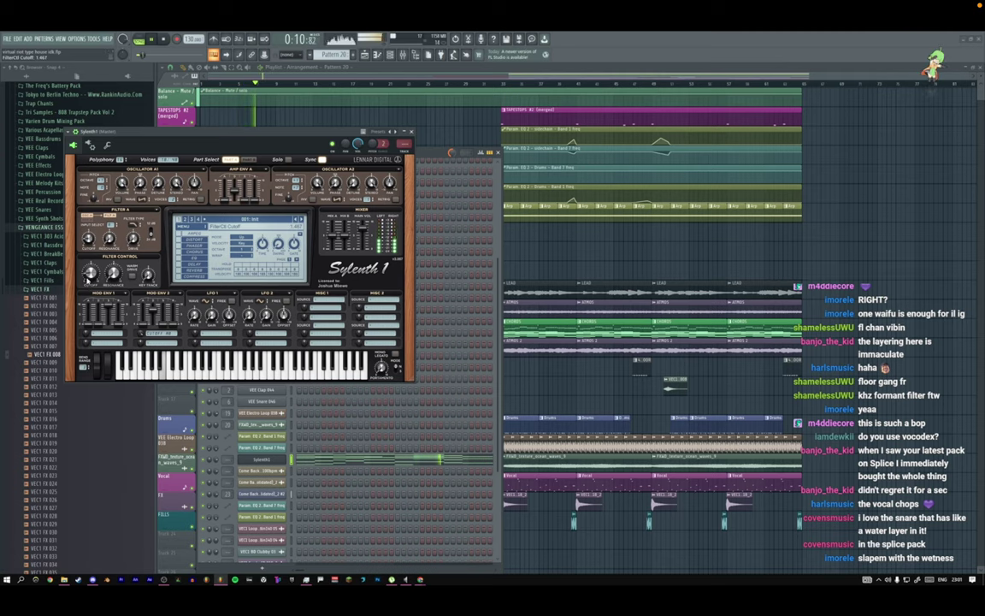
pyautogui.click(412, 133)
# Add Fruity Love Philter to slot 9 of the vocal's mixer track and close its window.
pyautogui.press('F9')
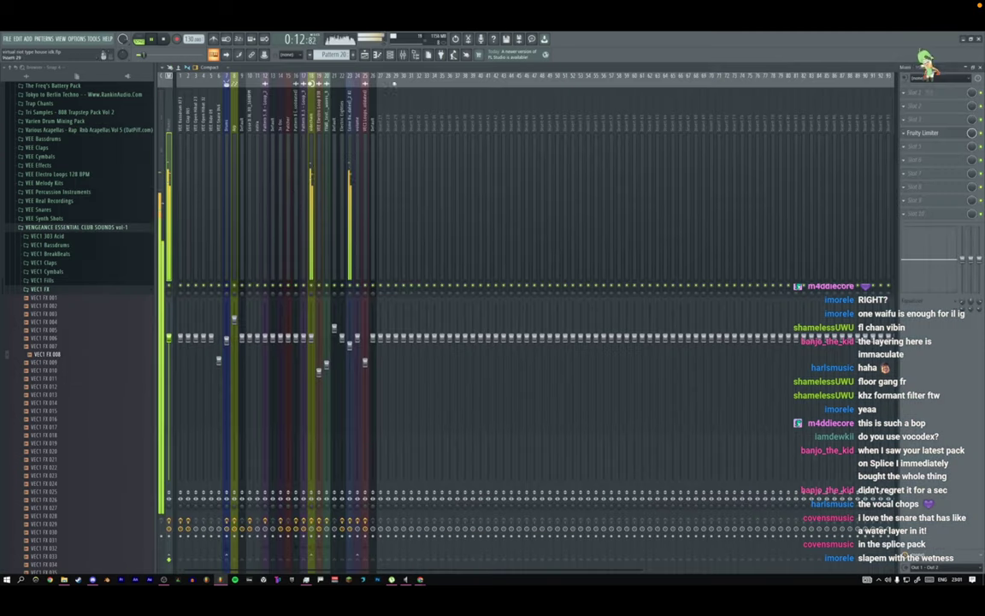
pyautogui.click(350, 125)
pyautogui.click(904, 200)
pyautogui.moveTo(908, 210)
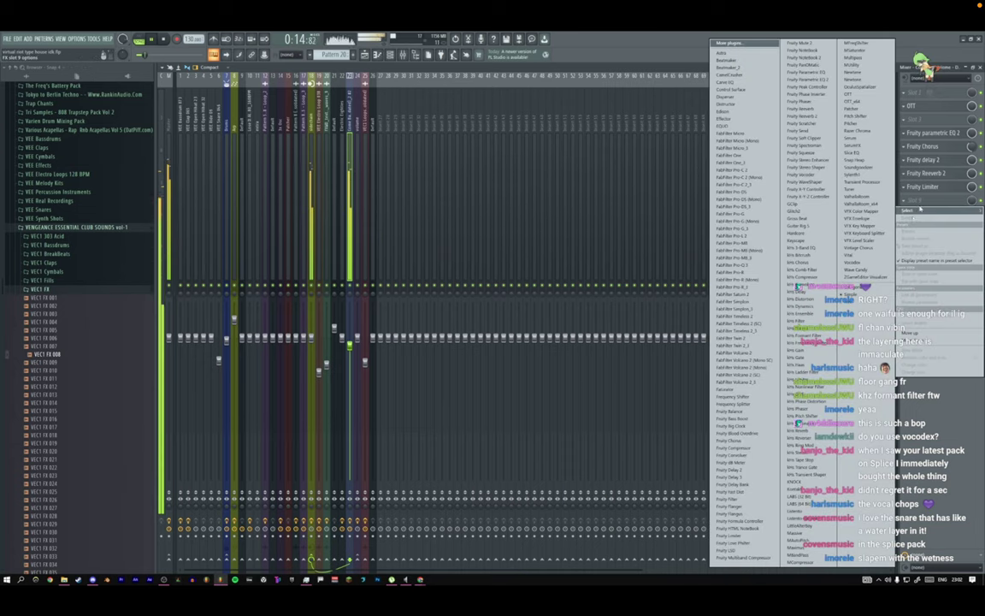
pyautogui.click(732, 542)
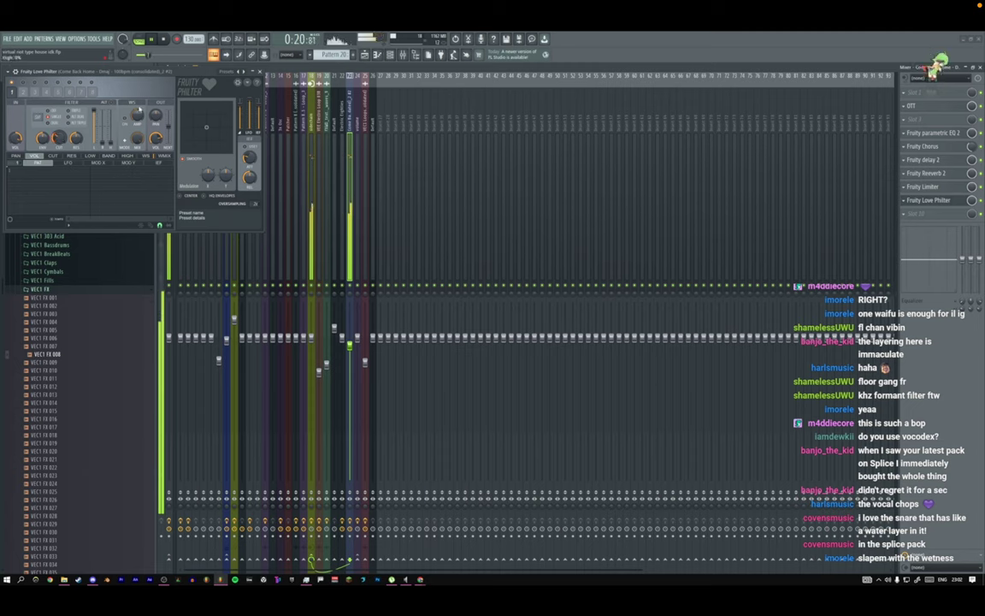
pyautogui.click(261, 71)
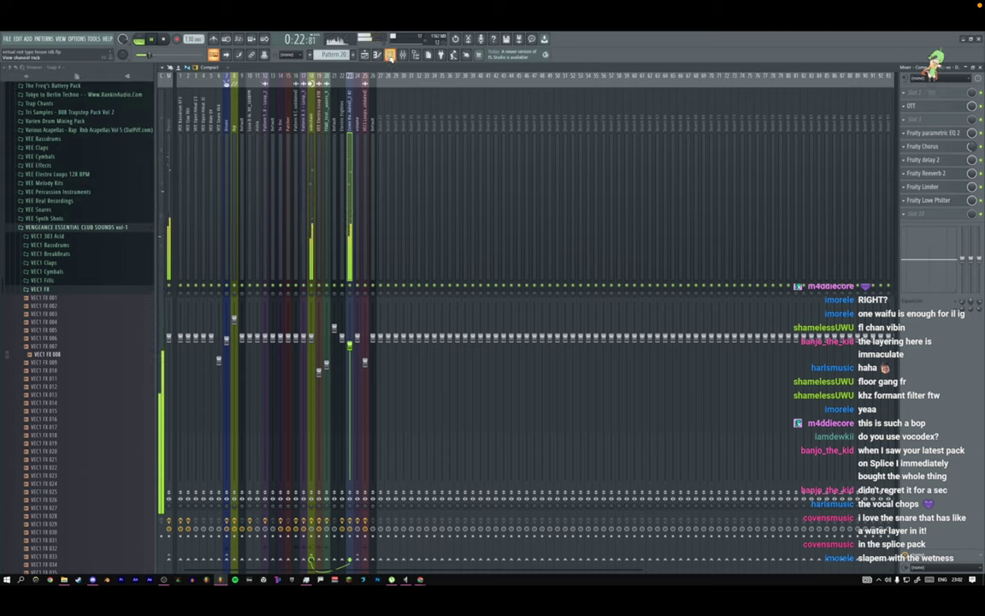
# Reopen Sylenth1, reposition its window, and readjust the filter control cutoff during playback.
pyautogui.press('F6')
pyautogui.click(274, 460)
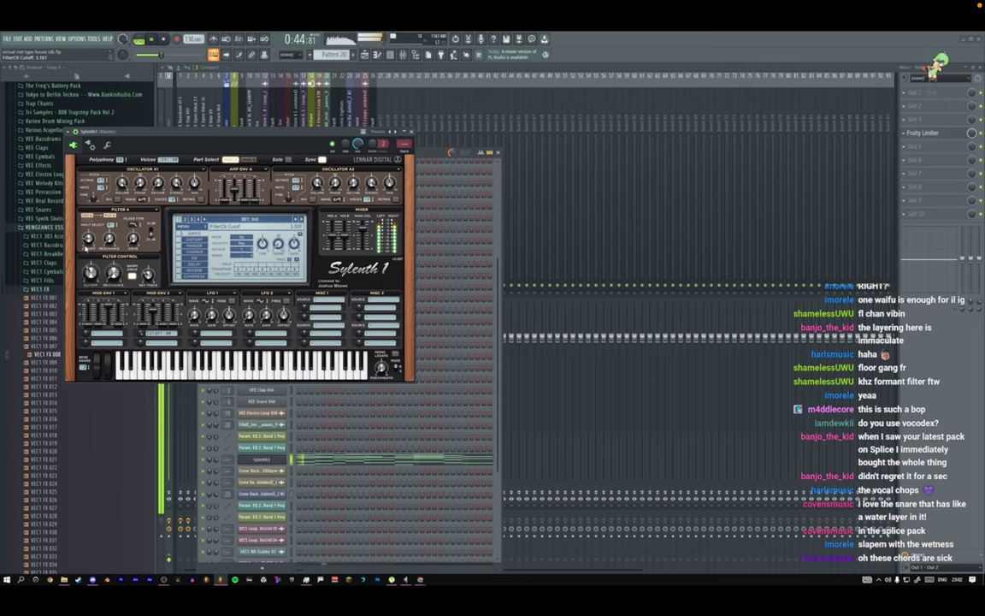
pyautogui.moveTo(86, 240); pyautogui.dragTo(84, 253)
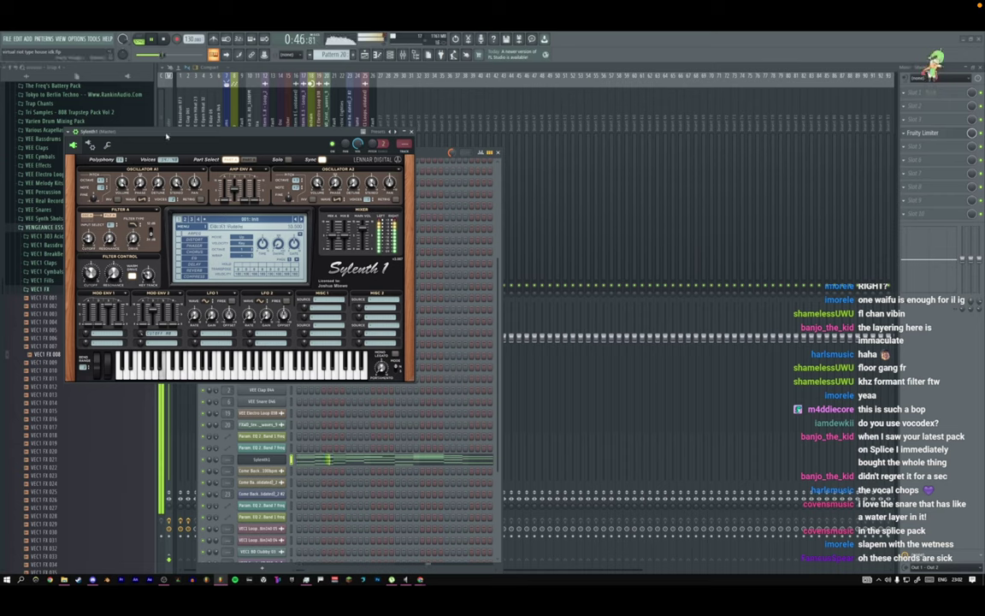
pyautogui.click(75, 132)
pyautogui.moveTo(145, 132); pyautogui.dragTo(162, 164)
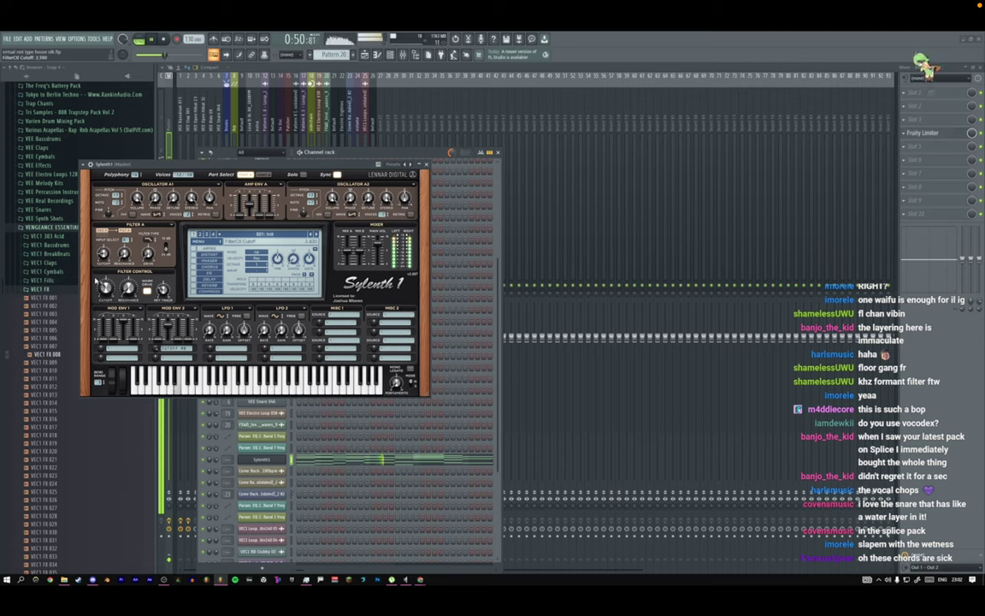
pyautogui.moveTo(92, 288)
pyautogui.mouseDown()
pyautogui.moveTo(90, 310)
pyautogui.moveTo(97, 285)
pyautogui.mouseUp()
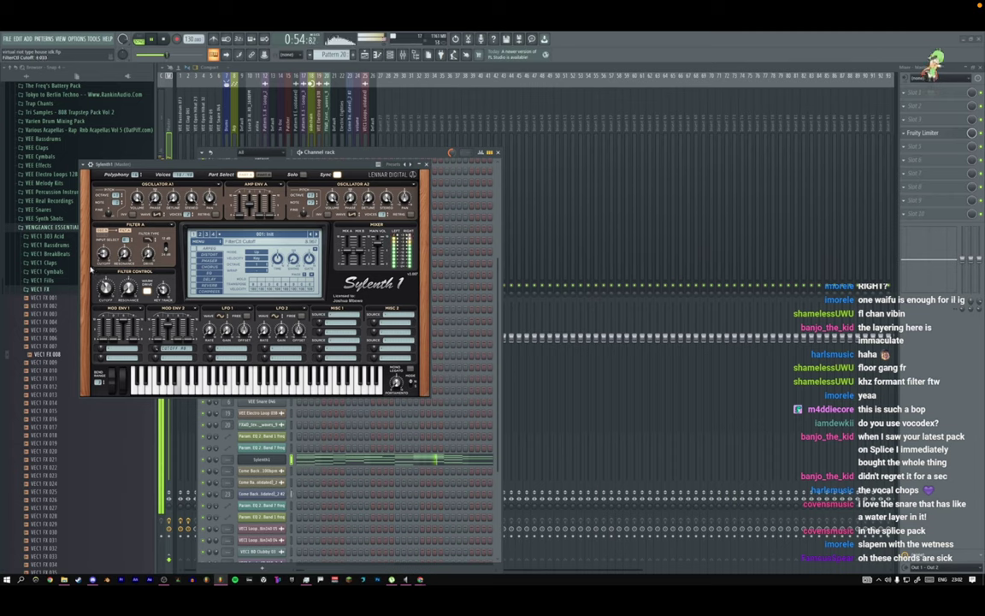
pyautogui.moveTo(99, 306); pyautogui.dragTo(105, 313)
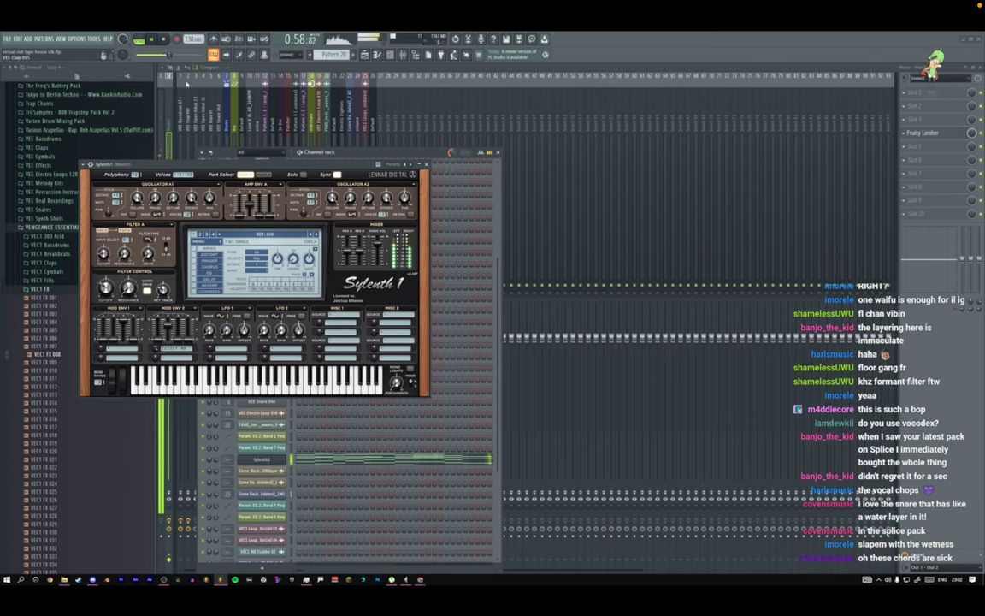
# Create automation clips for the last tweaked Sylenth1 filter parameters, FilterCtl Cutoff and FilterCtl KeyTrk, and close the synth.
pyautogui.rightClick(265, 55)
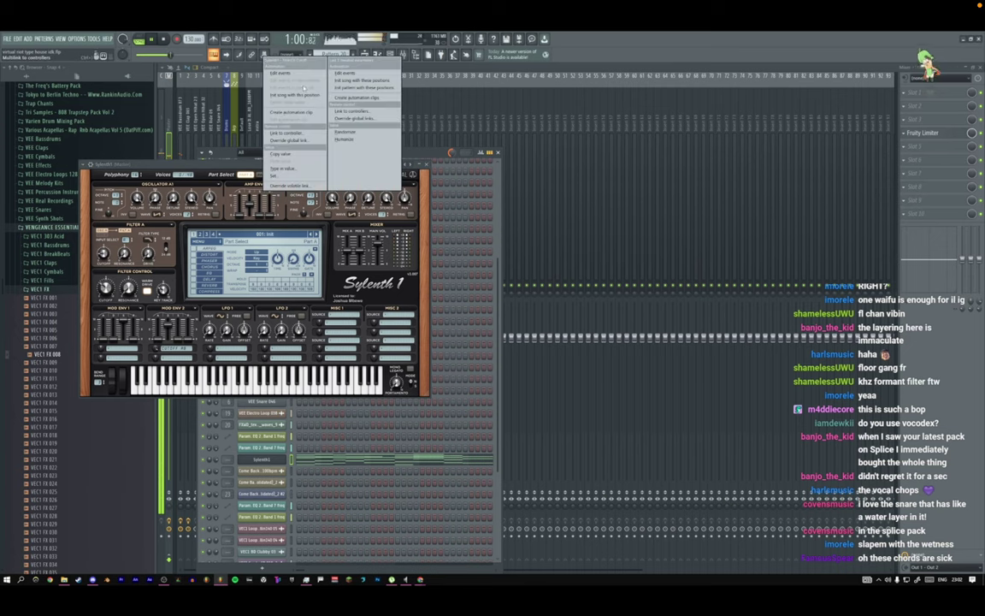
pyautogui.click(355, 98)
pyautogui.click(368, 55)
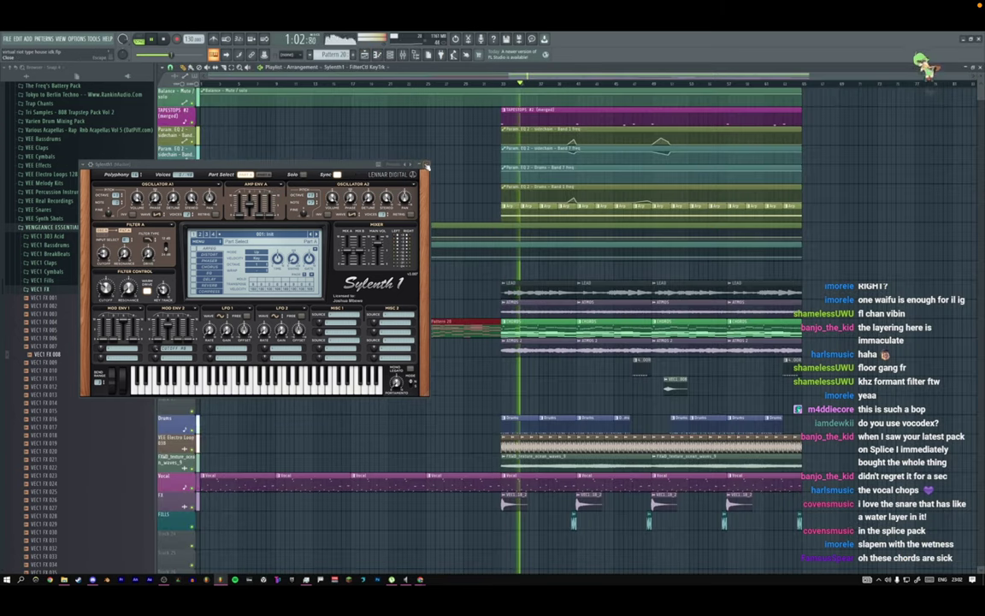
pyautogui.click(425, 166)
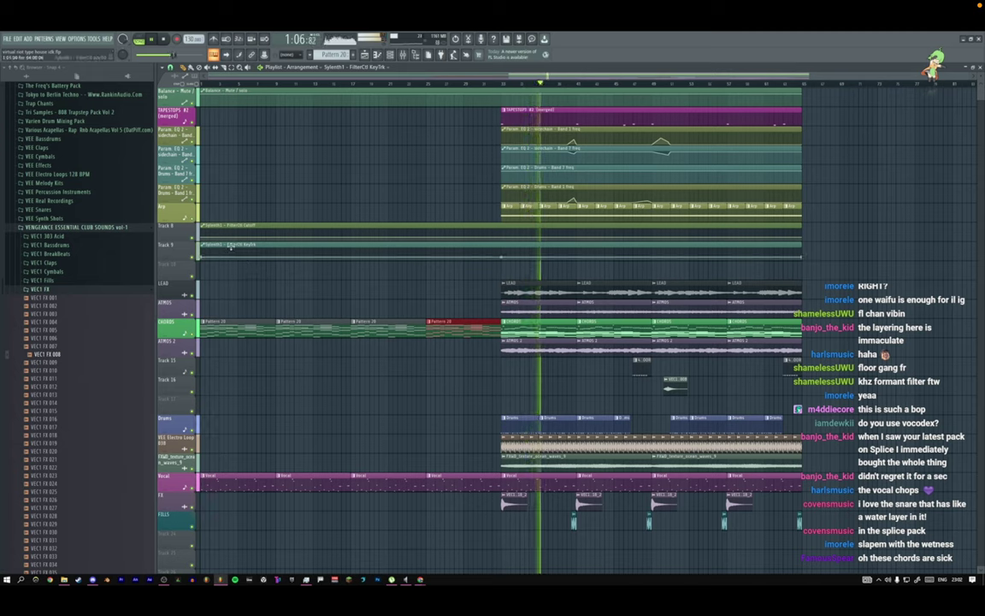
# Delete the Sylenth1 FilterCtl KeyTrk automation channel and close the channel rack.
pyautogui.press('F6')
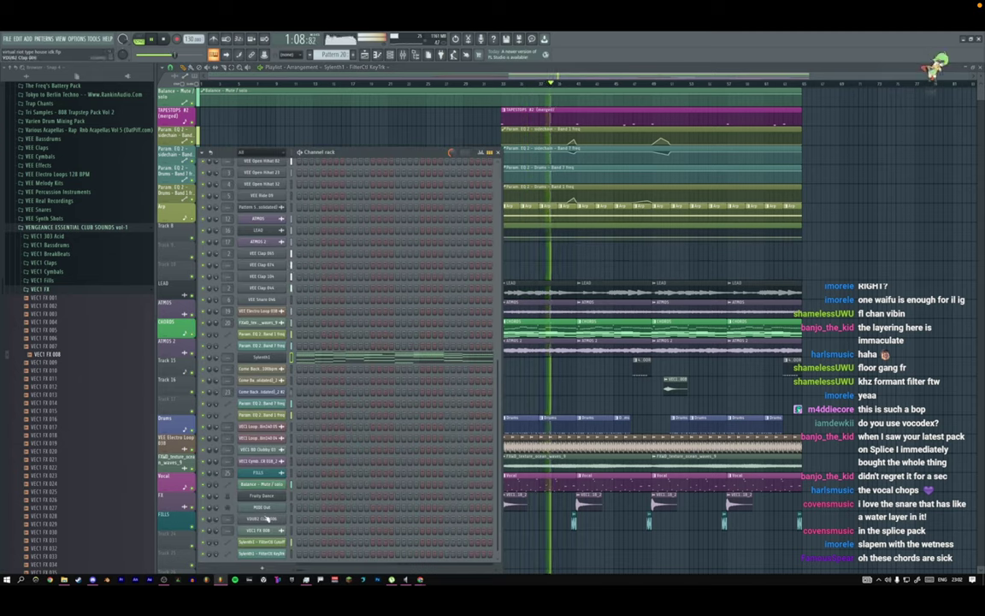
pyautogui.rightClick(282, 554)
pyautogui.click(313, 548)
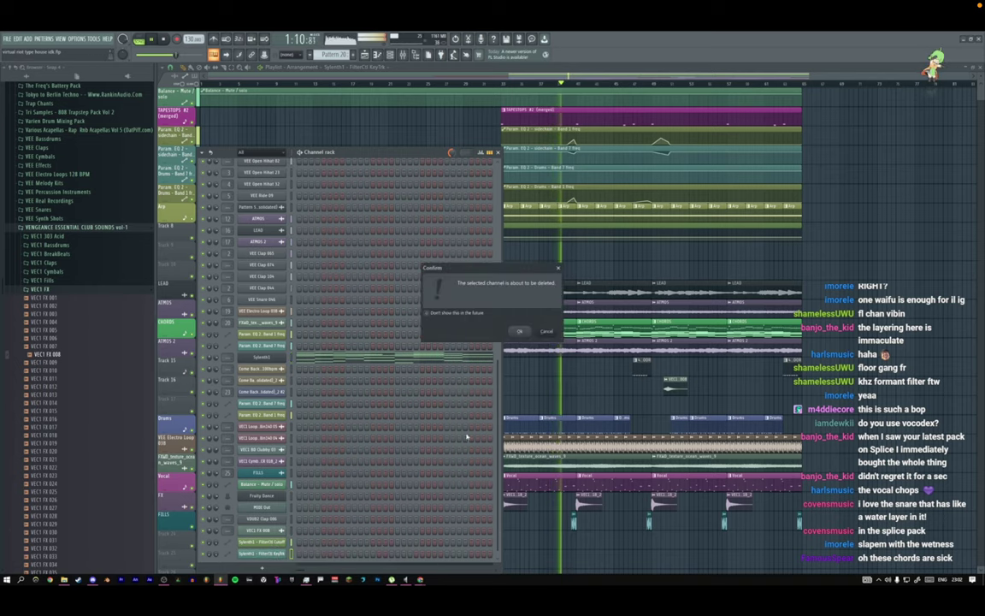
pyautogui.click(519, 331)
pyautogui.press('F6')
# Restart playback and lower the start of the FilterCtl Cutoff automation on Track 8 so the filter opens gradually.
pyautogui.press('space')
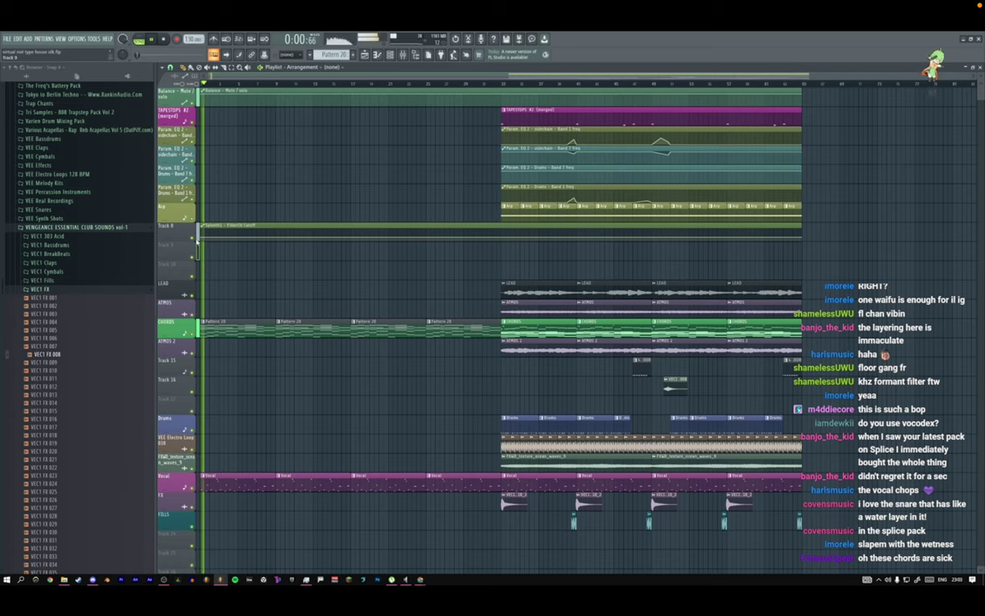
pyautogui.moveTo(197, 242); pyautogui.dragTo(202, 249)
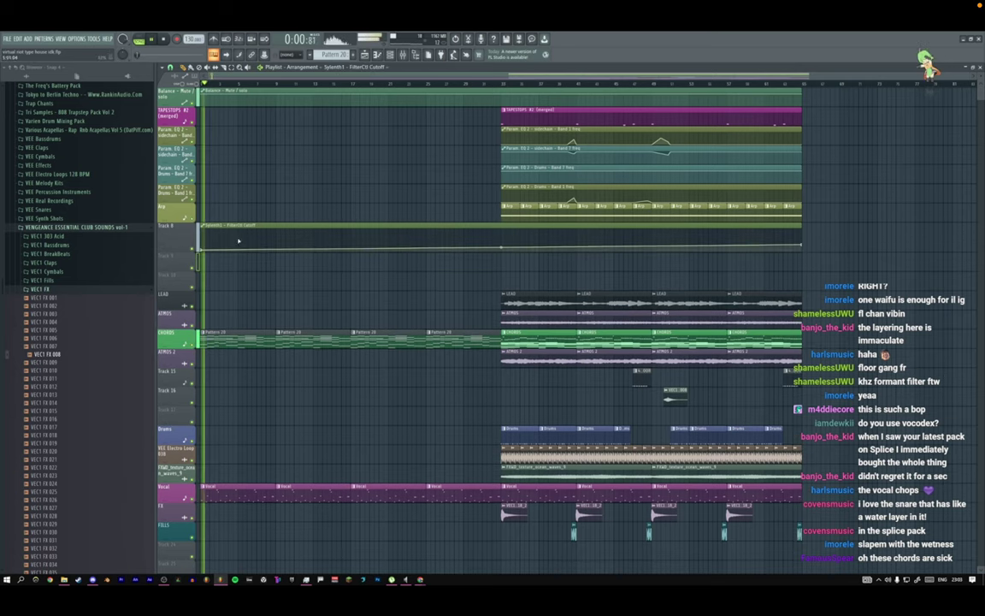
# Open Sylenth1, adjust the decay of amp envelope A, and close the synth.
pyautogui.click(390, 54)
pyautogui.click(266, 363)
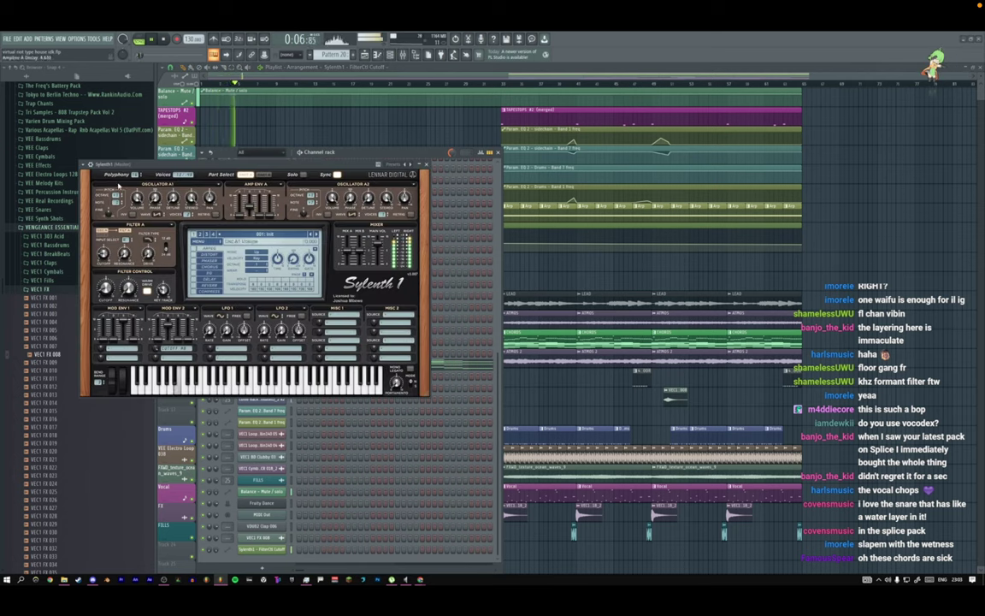
pyautogui.click(426, 164)
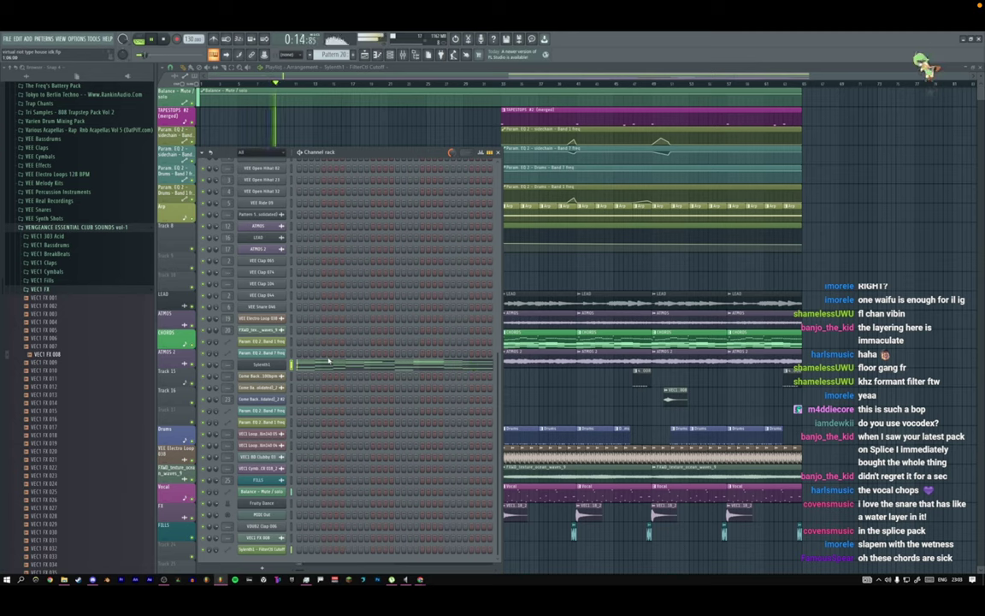
# Replay the arrangement from the start and return to the playlist to review the intro.
pyautogui.press('space')
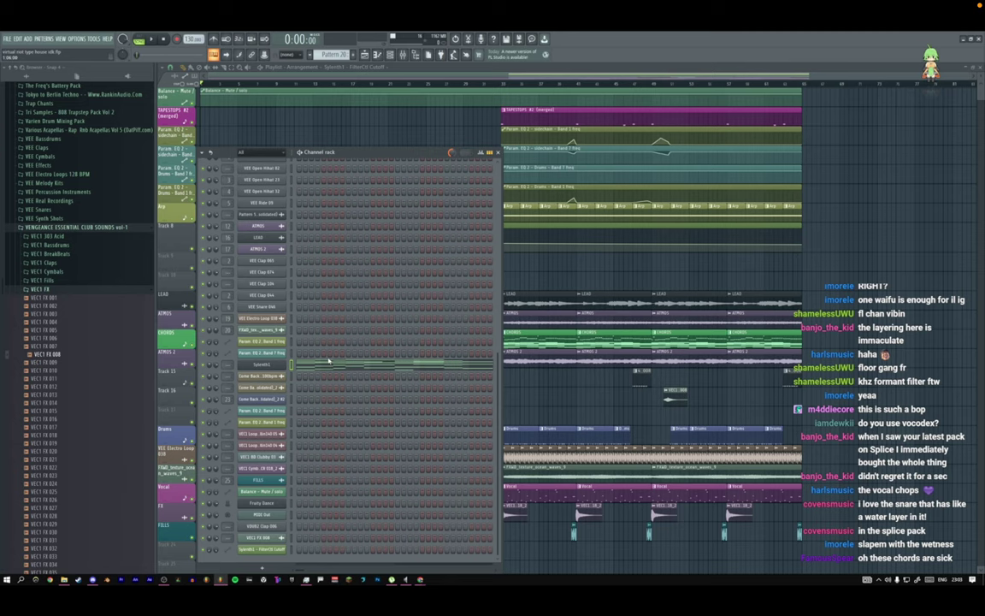
pyautogui.press('space')
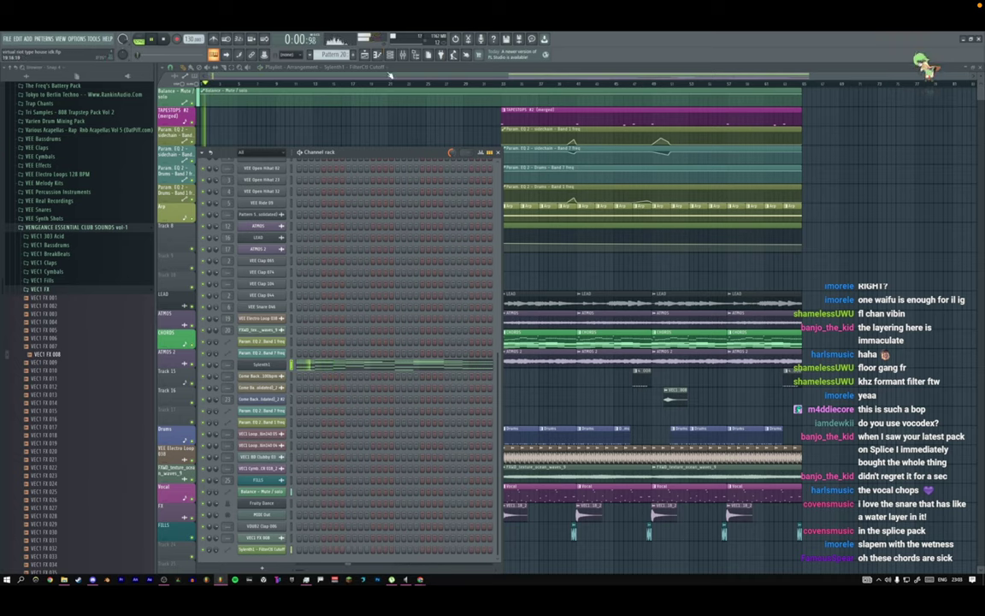
pyautogui.click(364, 54)
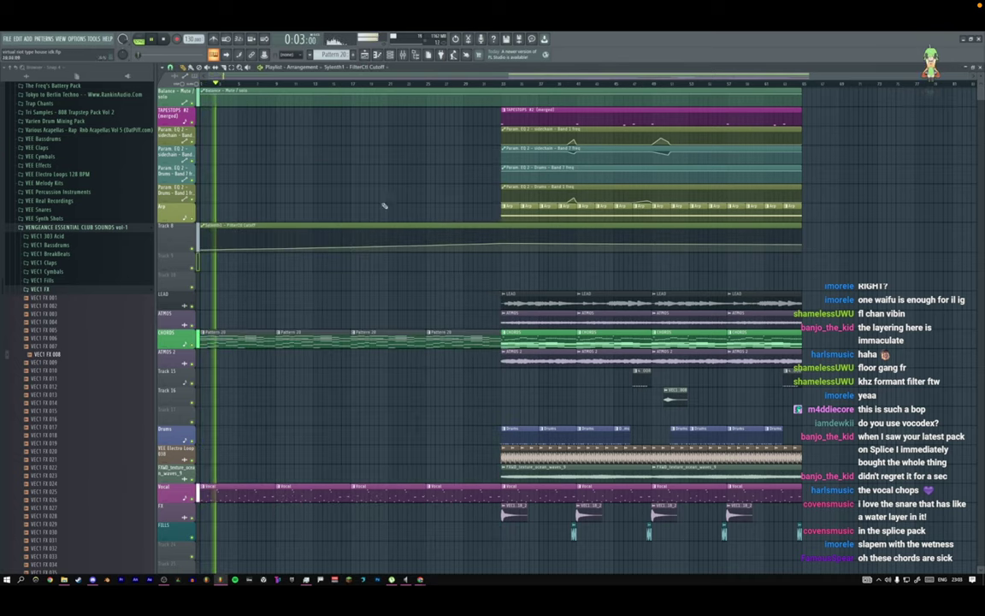
# Reopen Sylenth1, create an automation clip for its AmpEnv A Decay, and close the synth and channel rack.
pyautogui.click(390, 54)
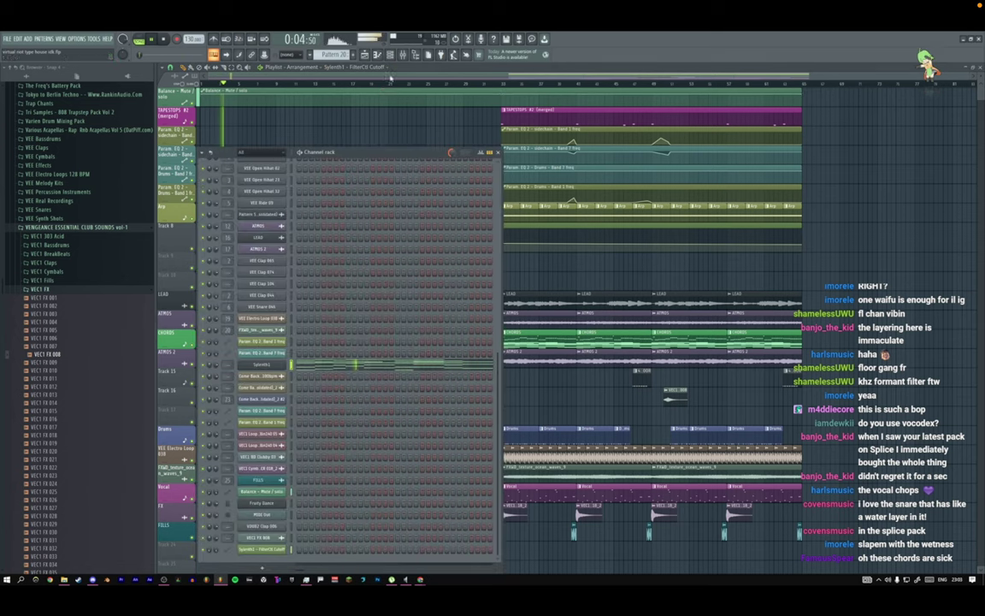
pyautogui.click(279, 362)
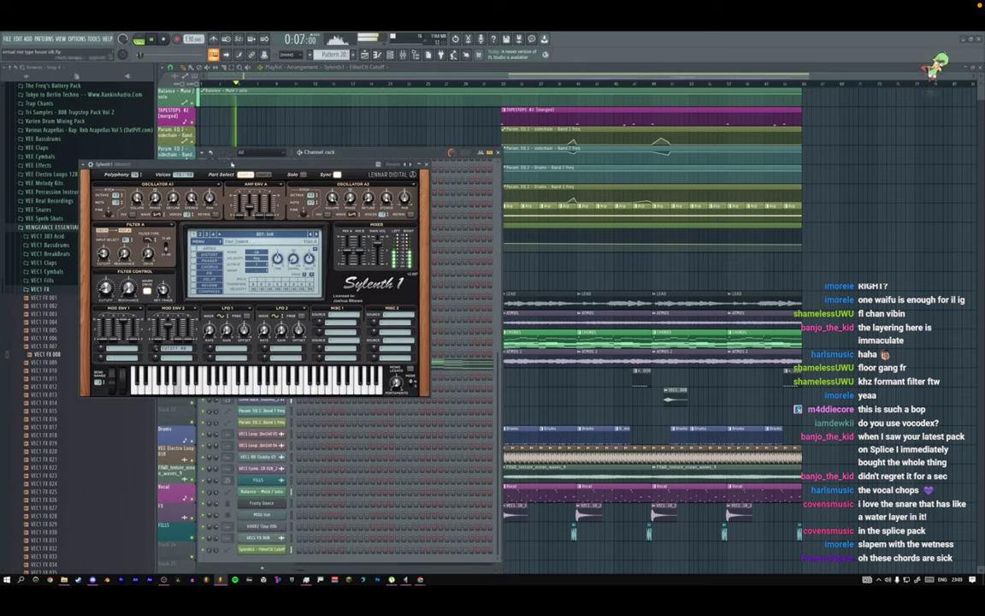
pyautogui.click(95, 40)
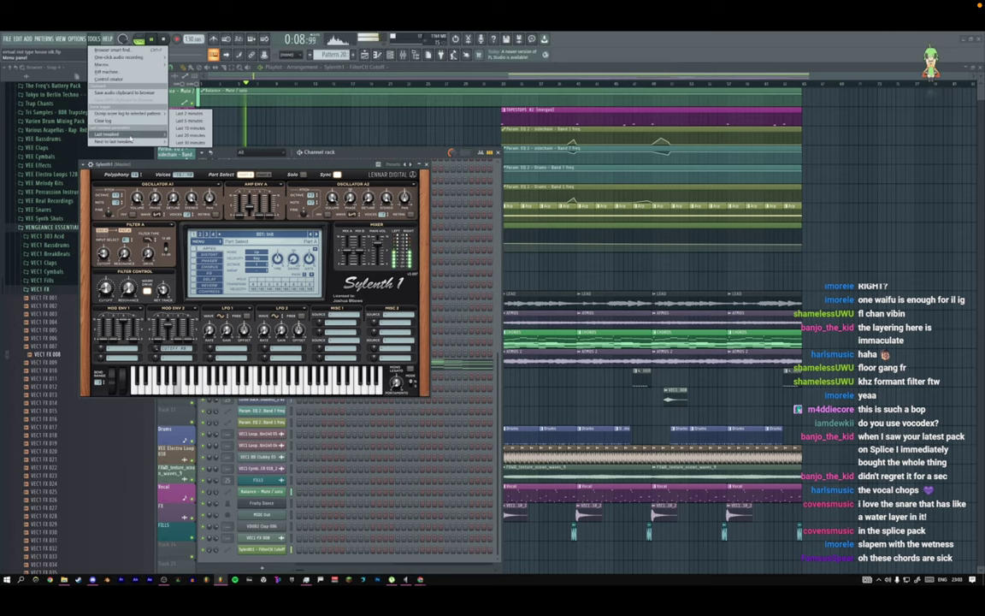
pyautogui.moveTo(158, 135)
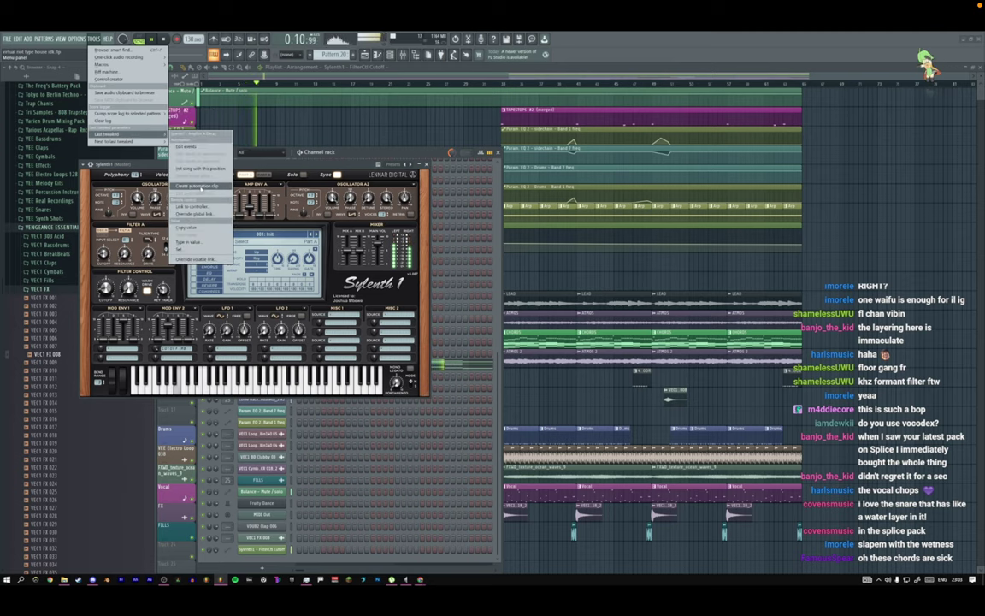
pyautogui.click(196, 186)
pyautogui.click(427, 164)
pyautogui.click(498, 153)
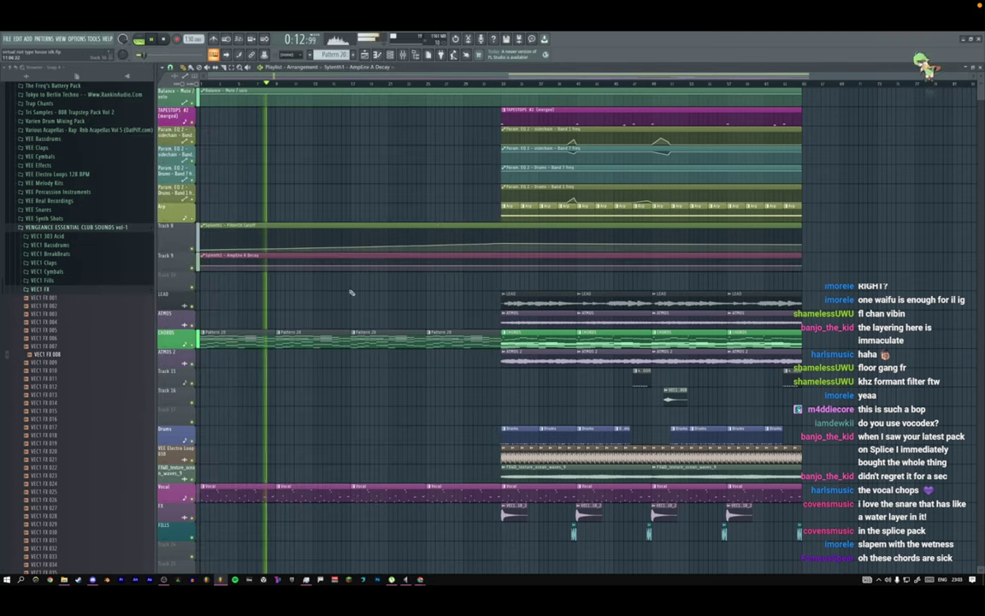
# Add points to the AmpEnv A Decay and FilterCtl Cutoff automation clips to shape their rise during the intro.
pyautogui.rightClick(313, 264)
pyautogui.rightClick(276, 266)
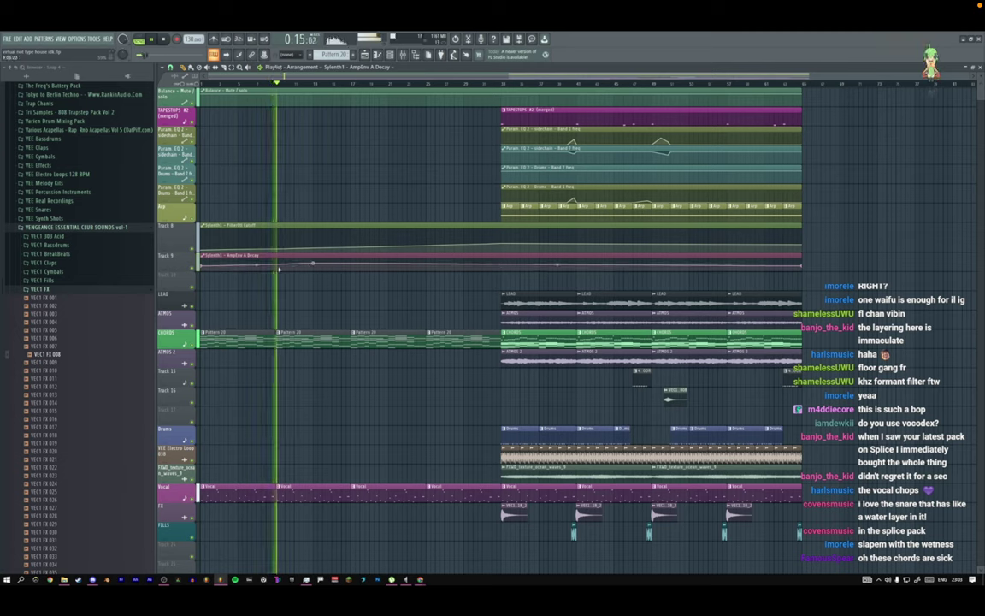
pyautogui.rightClick(277, 249)
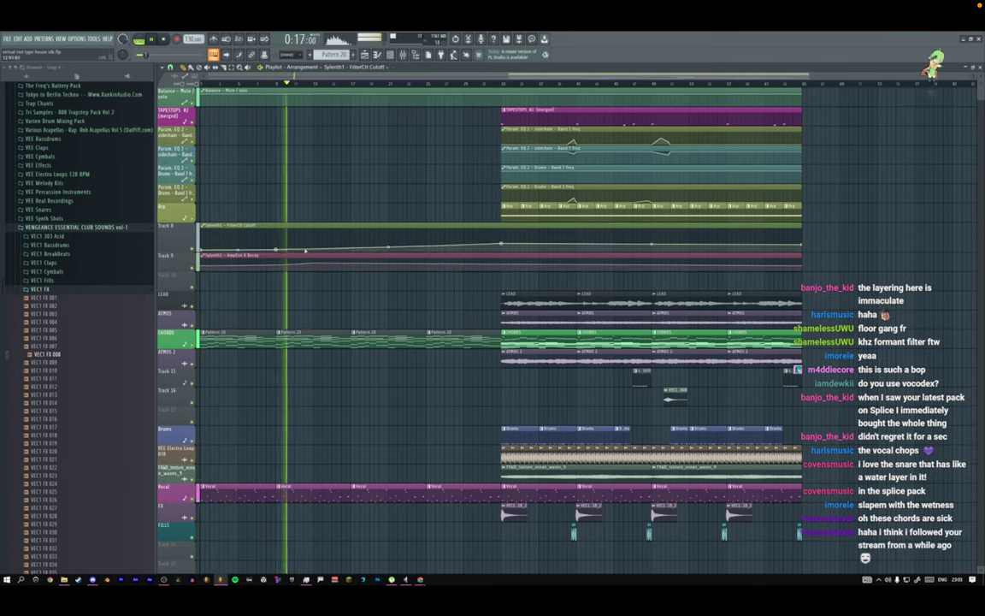
pyautogui.rightClick(313, 245)
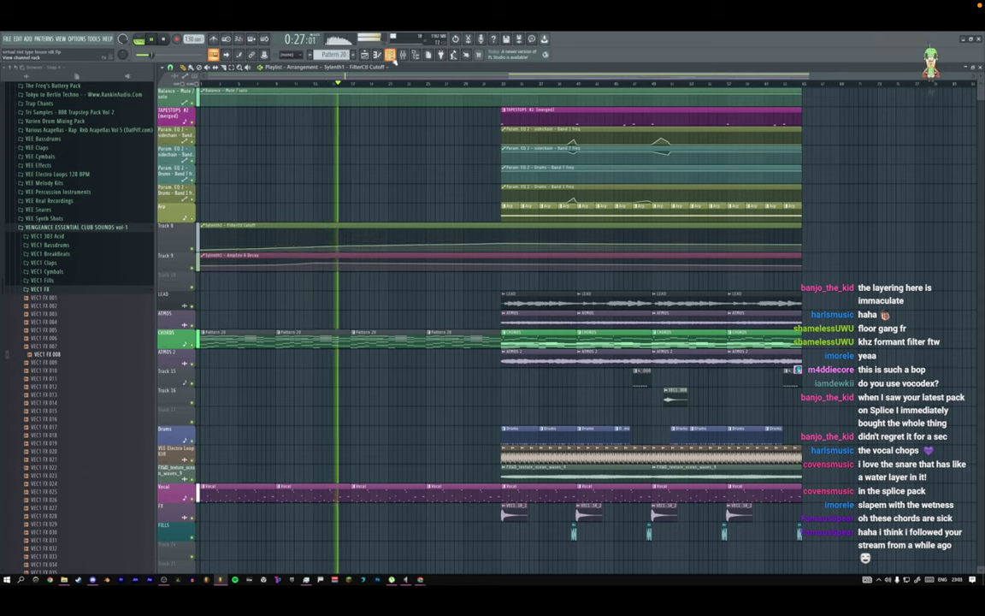
# Route Sylenth1 to mixer track 27 and load Fruity Parametric EQ 2 into the track's slot 4.
pyautogui.press('F6')
pyautogui.click(263, 357)
pyautogui.click(89, 165)
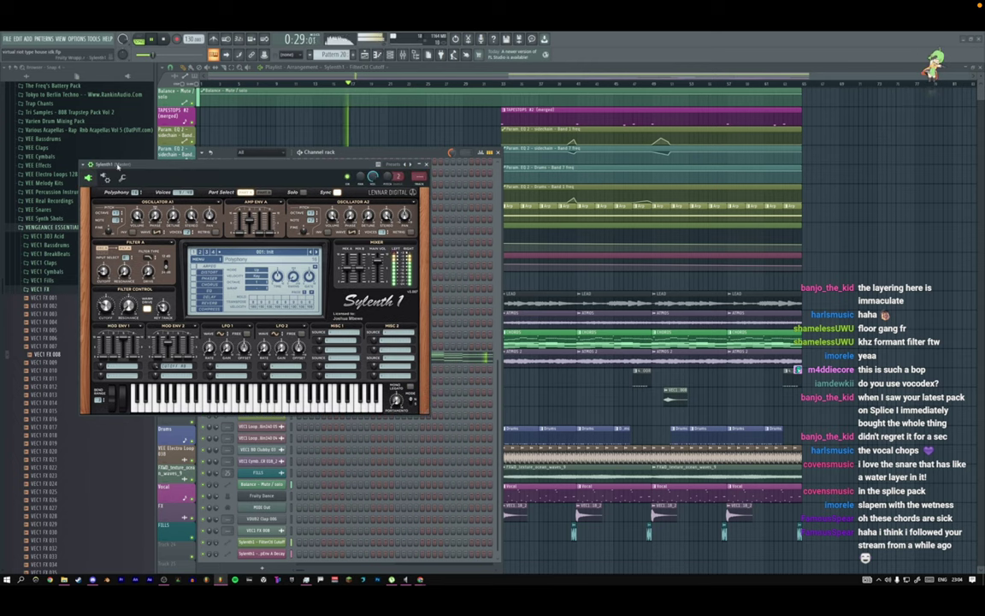
pyautogui.click(421, 185)
pyautogui.click(943, 126)
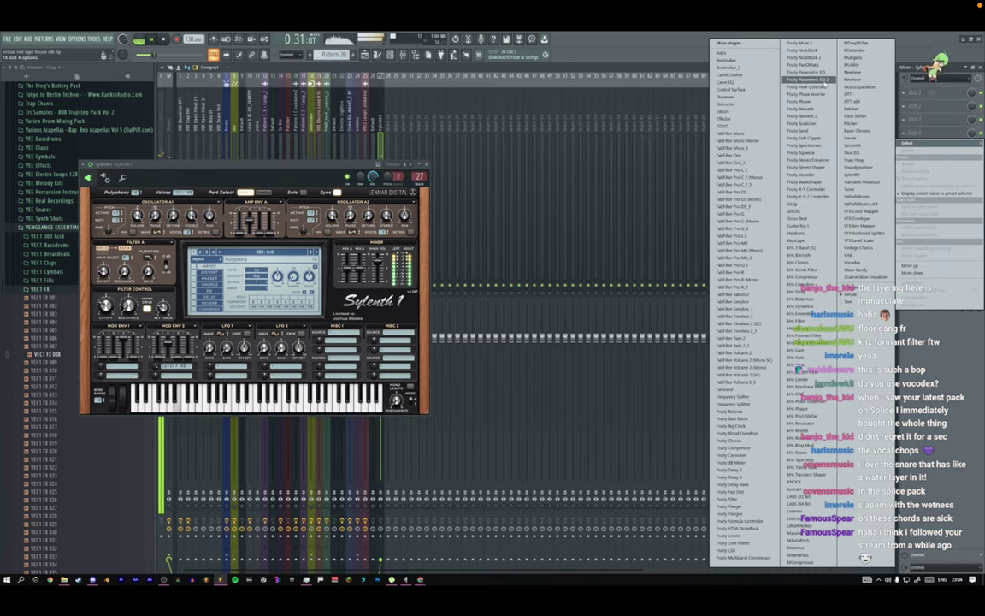
pyautogui.click(812, 81)
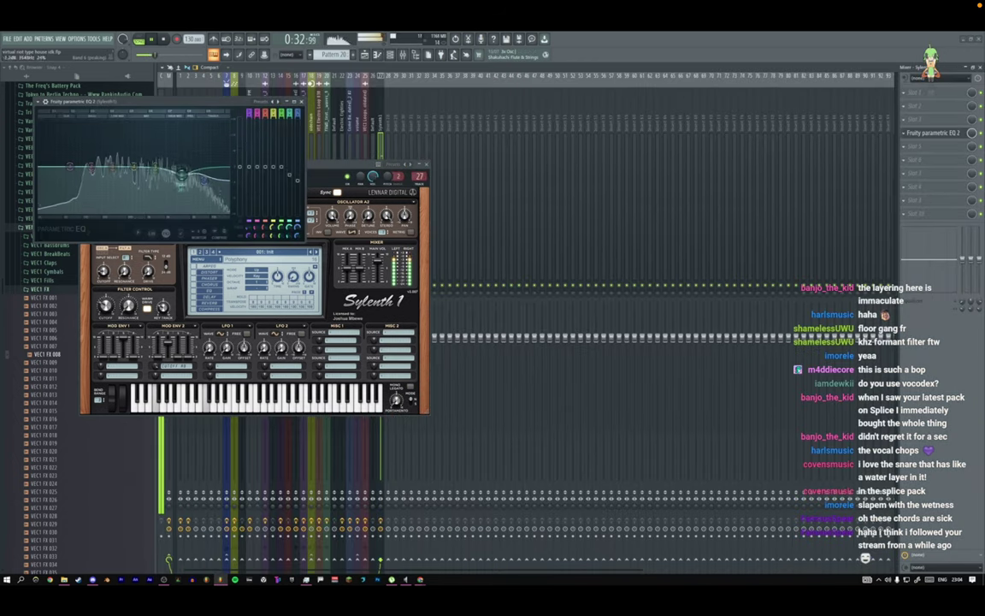
# Fine-tune the two high-frequency bands in the Sylenth1 track's Fruity Parametric EQ 2 and load Fruity Limiter into slot 6.
pyautogui.moveTo(181, 175); pyautogui.dragTo(183, 177)
pyautogui.moveTo(204, 180); pyautogui.dragTo(208, 177)
pyautogui.click(927, 160)
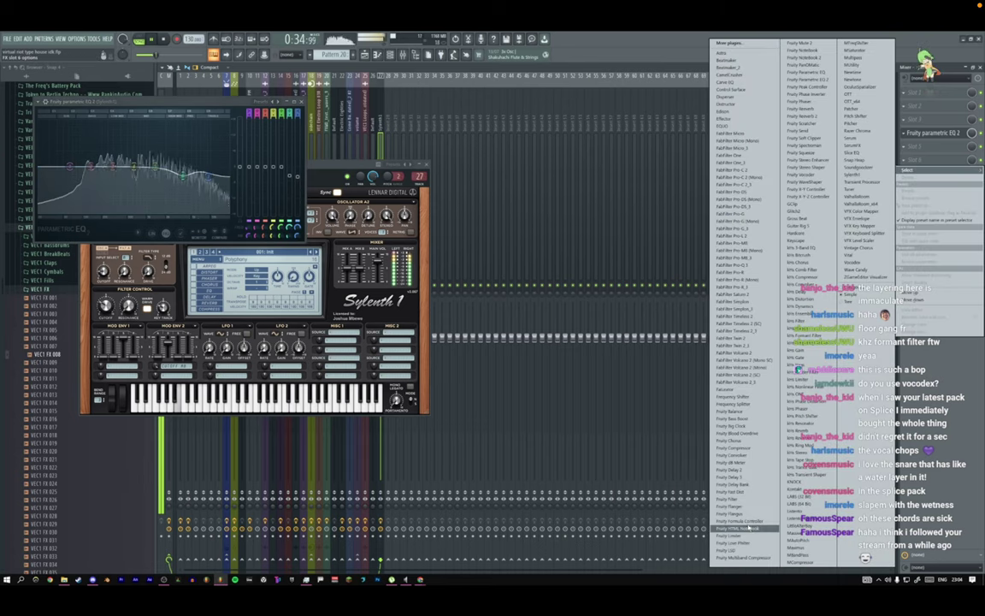
pyautogui.click(737, 538)
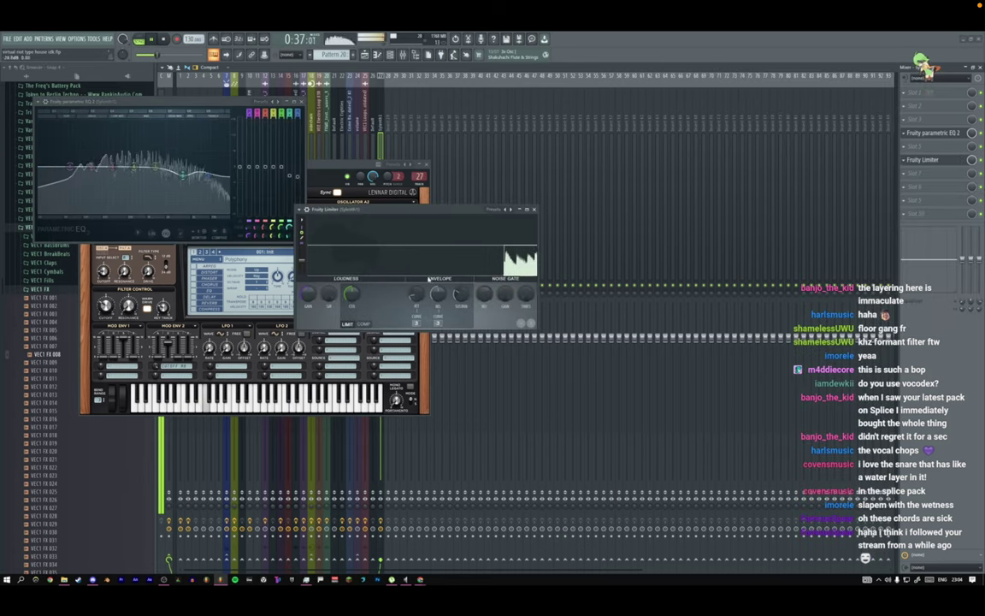
# Switch Fruity Limiter to compressor mode, adjust its threshold, gain and release, and close its window.
pyautogui.click(365, 325)
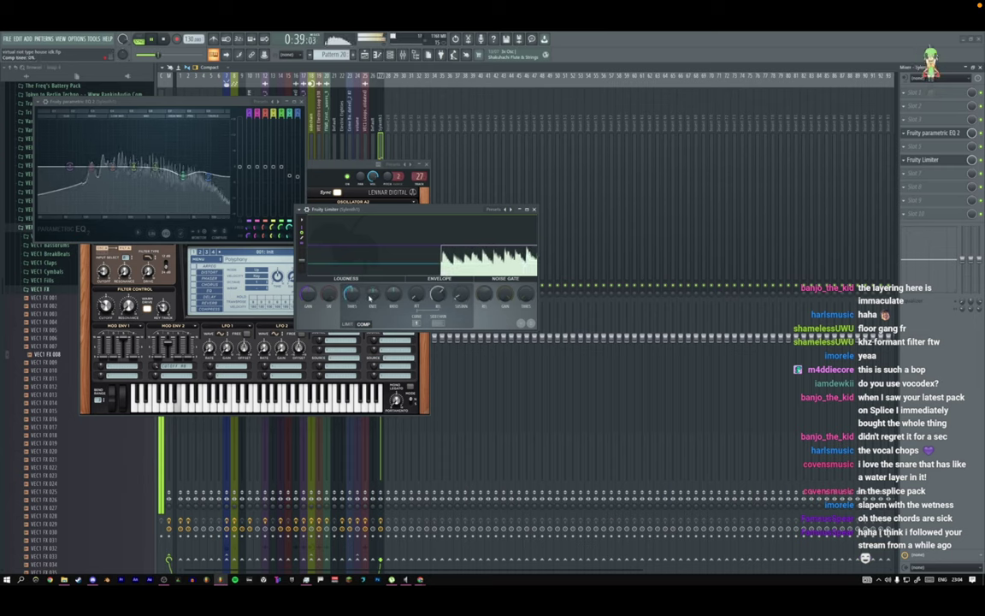
pyautogui.moveTo(352, 294); pyautogui.dragTo(393, 280)
pyautogui.moveTo(309, 295); pyautogui.dragTo(308, 284)
pyautogui.moveTo(437, 294); pyautogui.dragTo(393, 289)
pyautogui.click(534, 208)
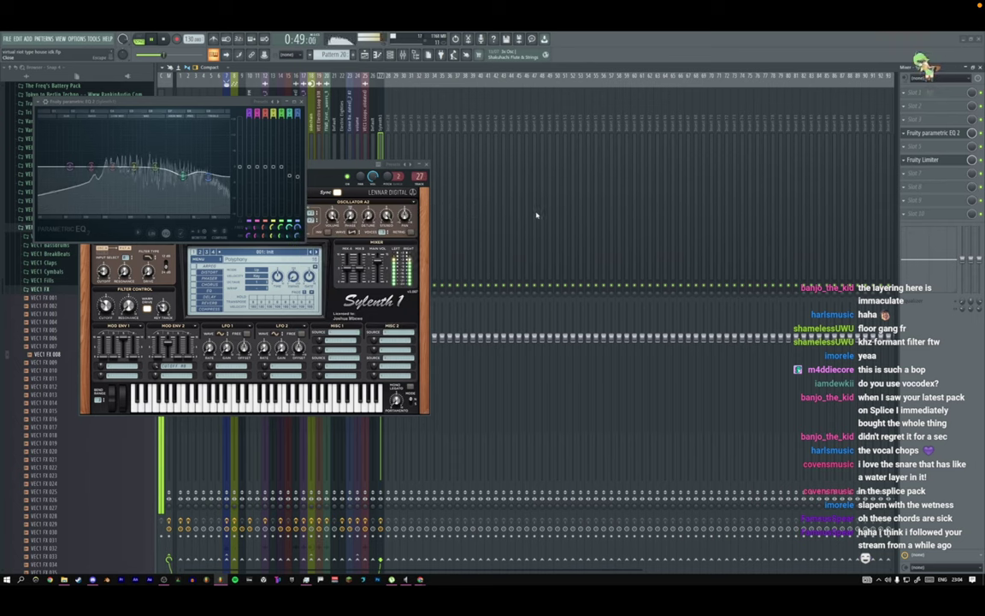
# Close the EQ and Sylenth1 windows, return to the playlist and restart playback from the beginning.
pyautogui.click(299, 101)
pyautogui.click(425, 165)
pyautogui.press('F5')
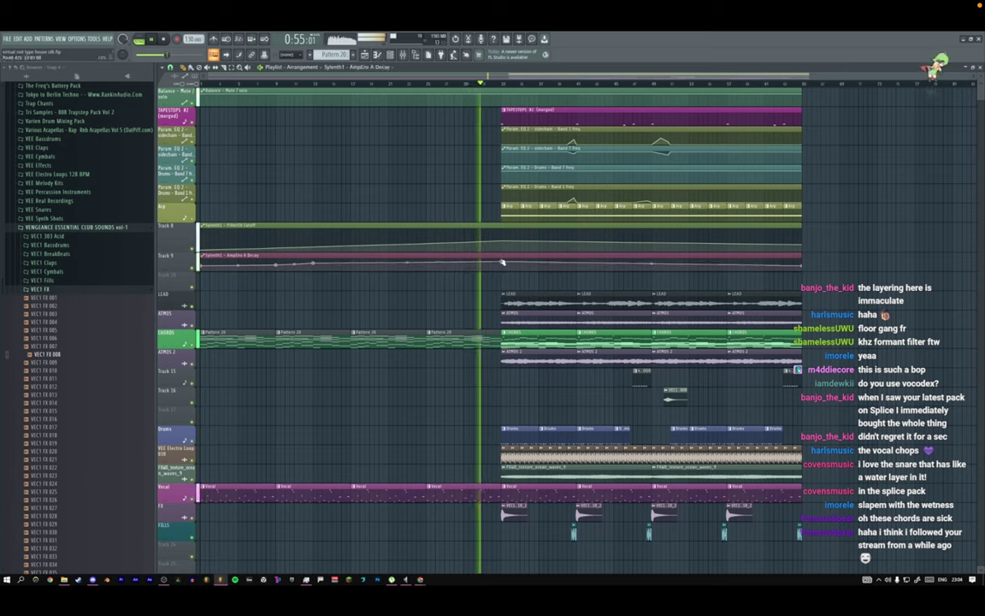
pyautogui.press('space')
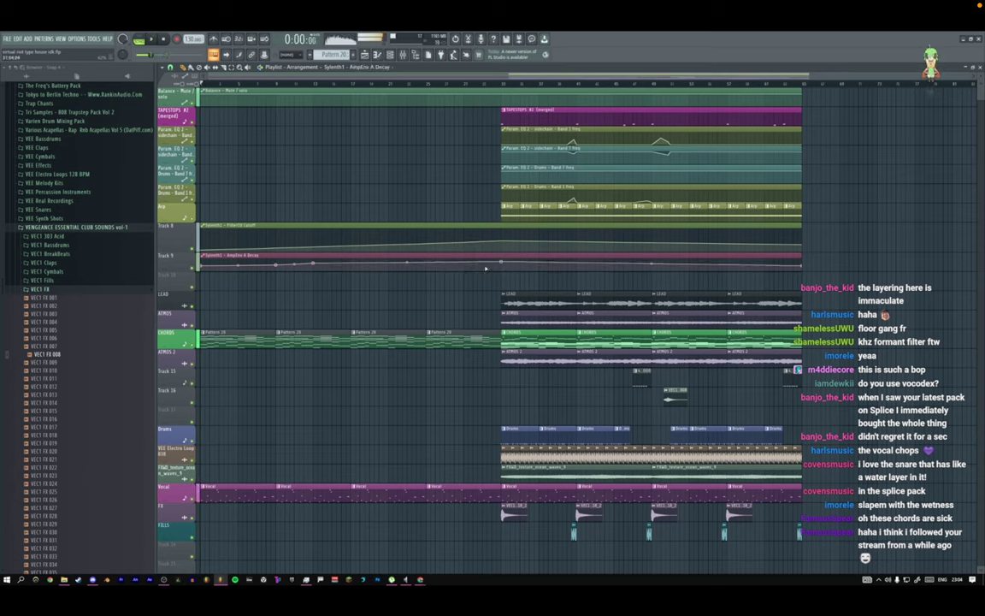
pyautogui.press('space')
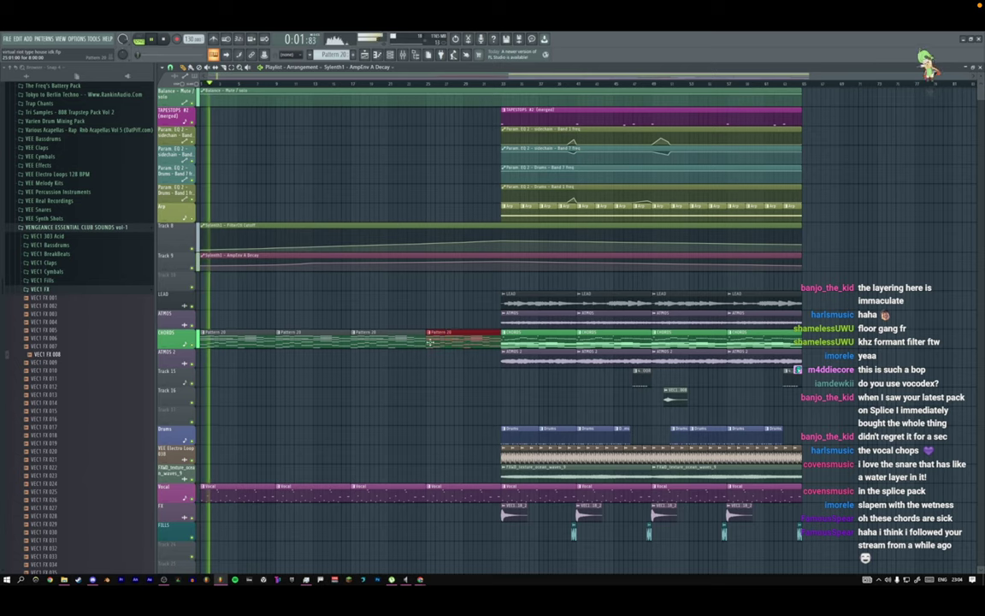
# Make the fourth Pattern 20 clip of the intro unique and open its Sylenth1 notes in the piano roll.
pyautogui.rightClick(439, 337)
pyautogui.click(443, 360)
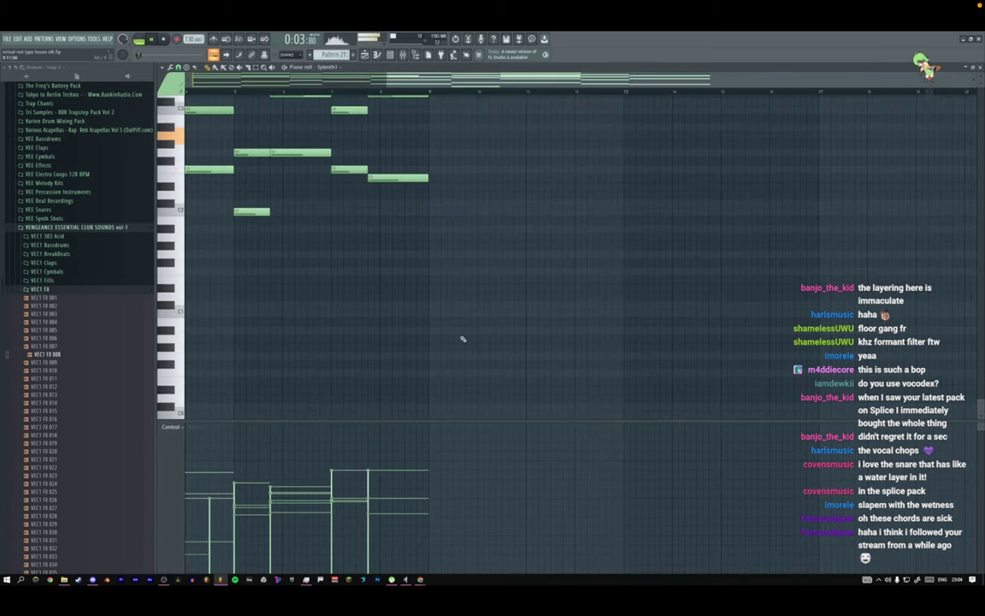
pyautogui.click(378, 55)
pyautogui.doubleClick(481, 340)
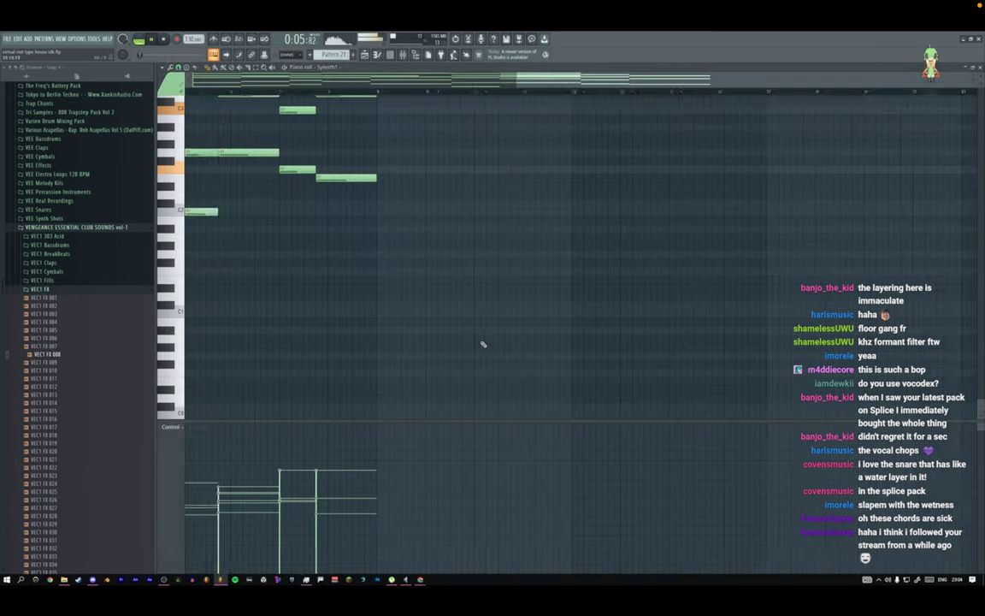
# Delete Pattern 21's final chord, extend the preceding chord to the pattern's end, and return to the playlist.
pyautogui.keyDown('ctrl'); pyautogui.rightClick(376, 211); pyautogui.keyUp('ctrl')
pyautogui.keyDown('ctrl'); pyautogui.rightClick(546, 230); pyautogui.keyUp('ctrl')
pyautogui.moveTo(689, 201); pyautogui.dragTo(342, 209)
pyautogui.click(362, 92)
pyautogui.click(397, 92)
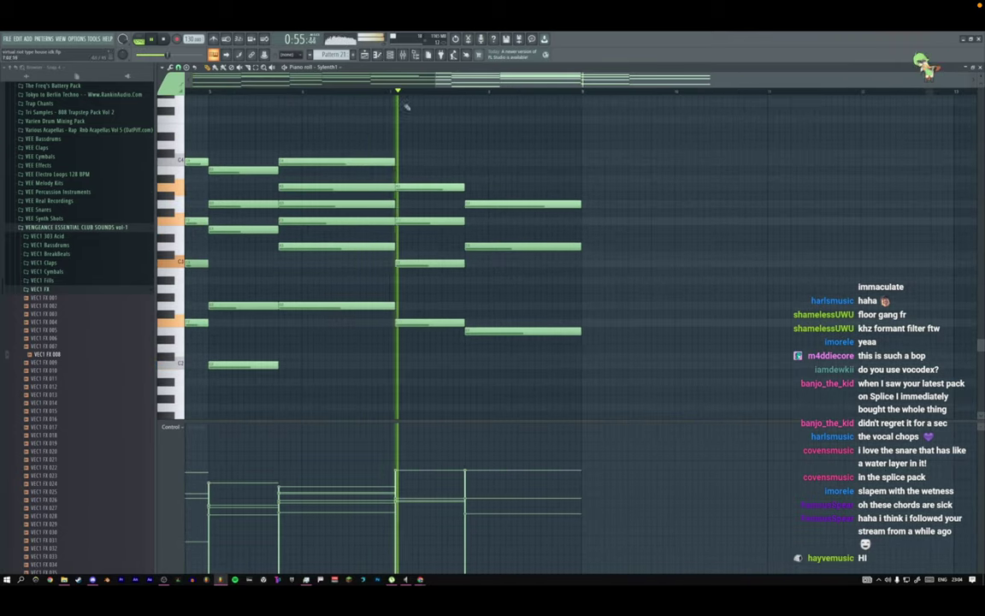
pyautogui.rightClick(500, 203)
pyautogui.press('space')
pyautogui.press('space')
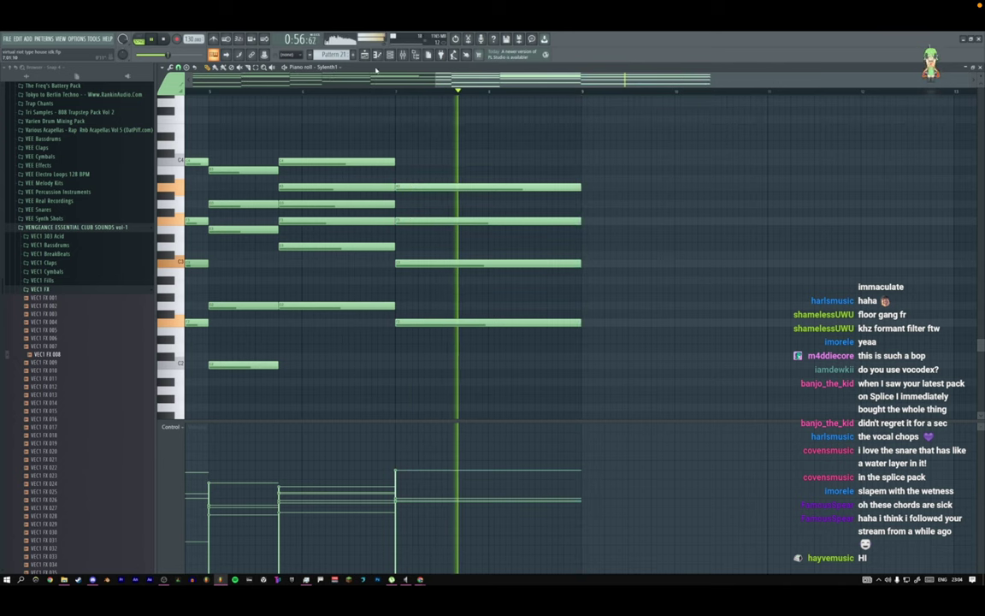
pyautogui.press('F5')
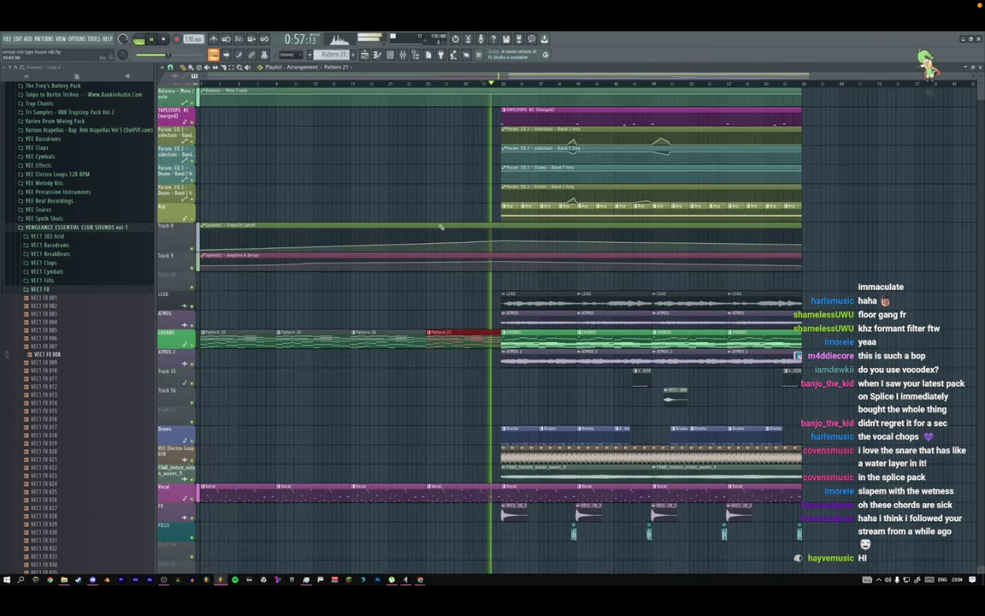
# Make the AmpEnv A Decay and FilterCtl Cutoff automation drop sharply at bar 33, and place a fill clip just before it.
pyautogui.rightClick(494, 262)
pyautogui.moveTo(501, 261); pyautogui.dragTo(502, 270)
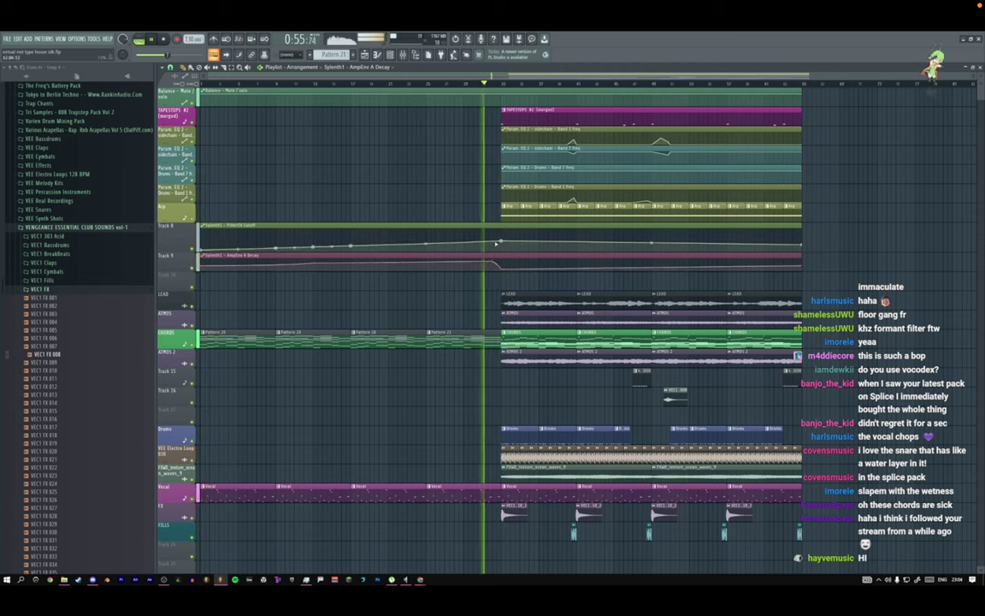
pyautogui.rightClick(492, 240)
pyautogui.moveTo(502, 241); pyautogui.dragTo(502, 249)
pyautogui.scroll(-2, 561, 500)
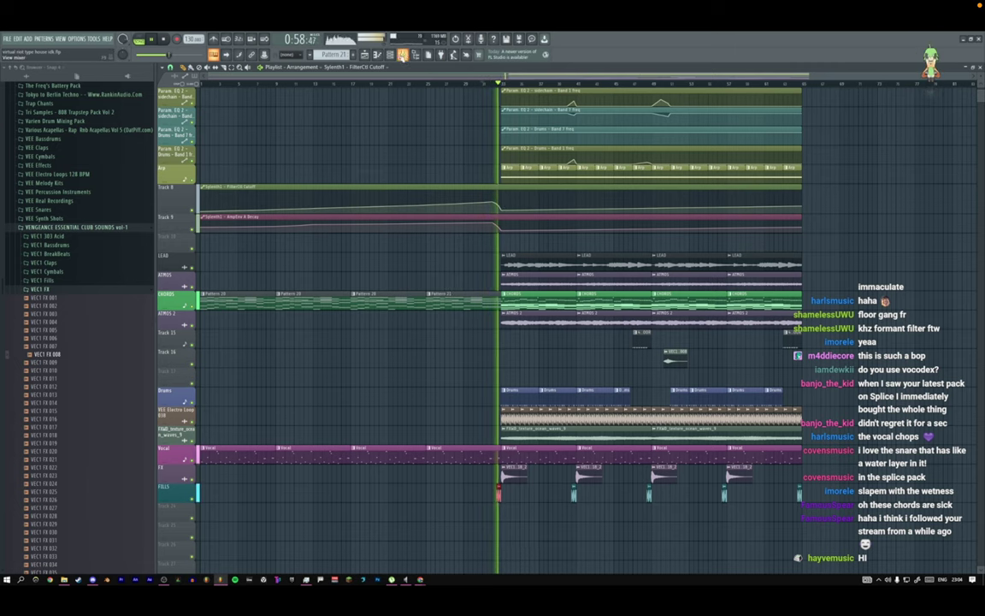
# Open Fruity Love Philter on vocal mixer track 23 and create an automation clip for its Filter 1 cutoff frequency.
pyautogui.press('F9')
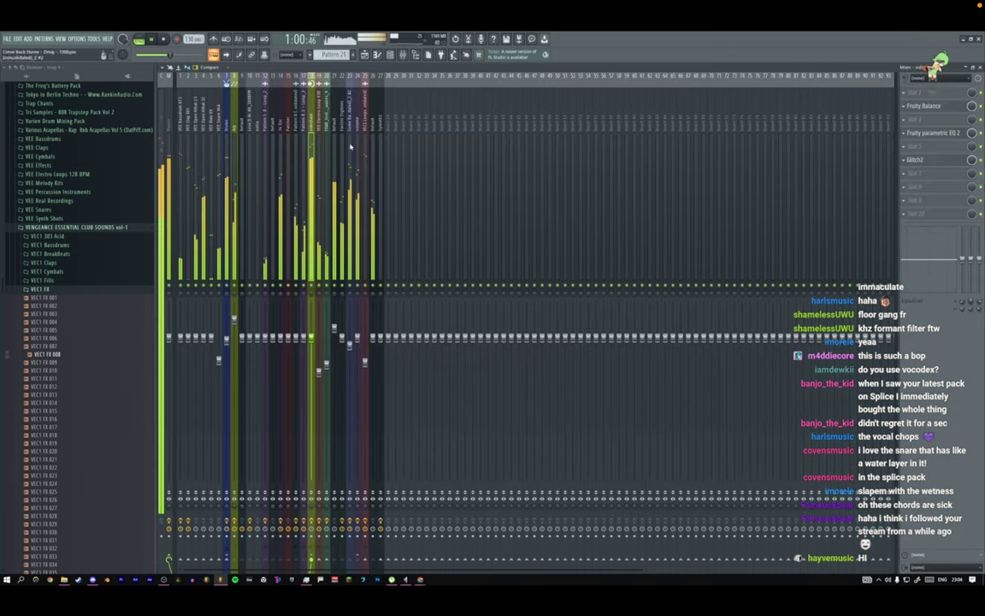
pyautogui.click(349, 125)
pyautogui.click(926, 202)
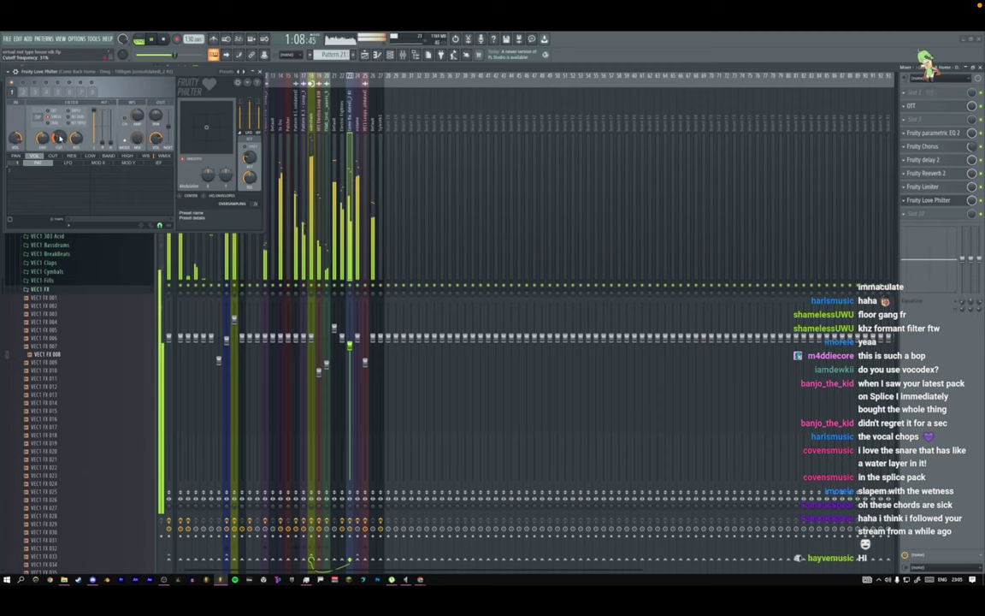
pyautogui.press('F12')
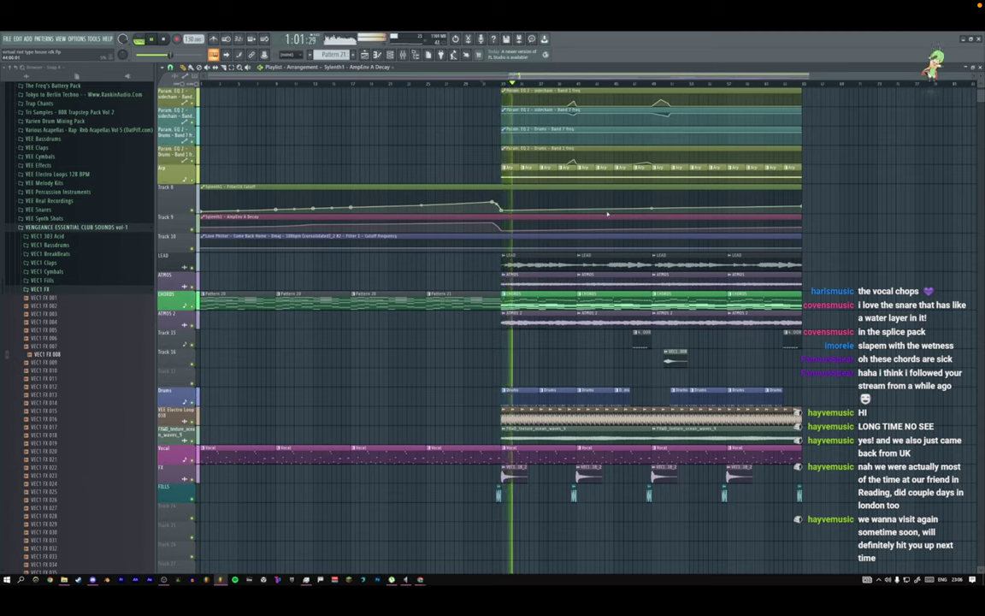
# Collapse the VEC1 FX and VENGEANCE ESSENTIAL CLUB SOUNDS vol-1 folders in the browser and stop playback.
pyautogui.click(113, 289)
pyautogui.click(90, 229)
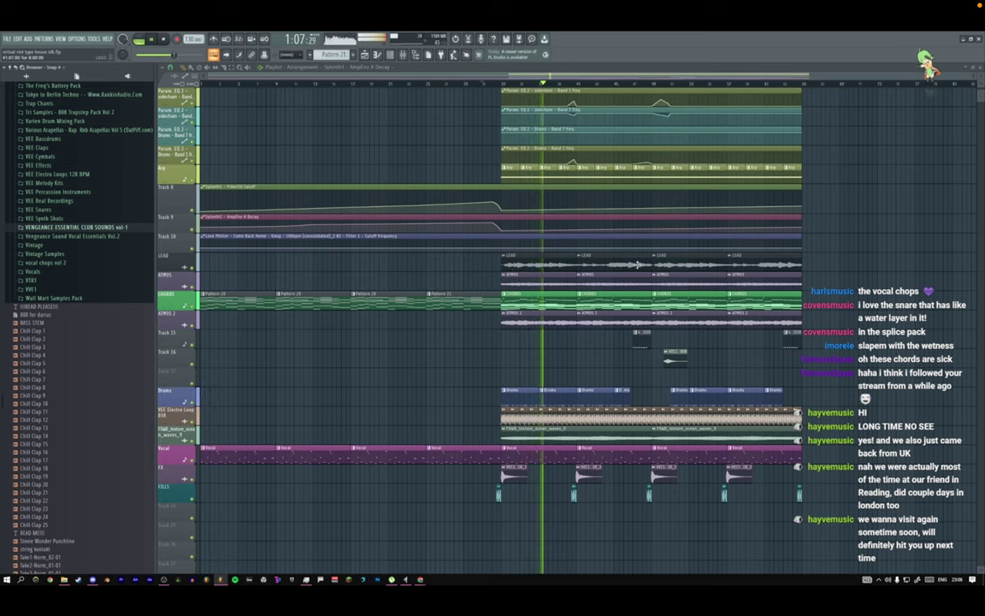
pyautogui.moveTo(791, 77); pyautogui.dragTo(769, 77)
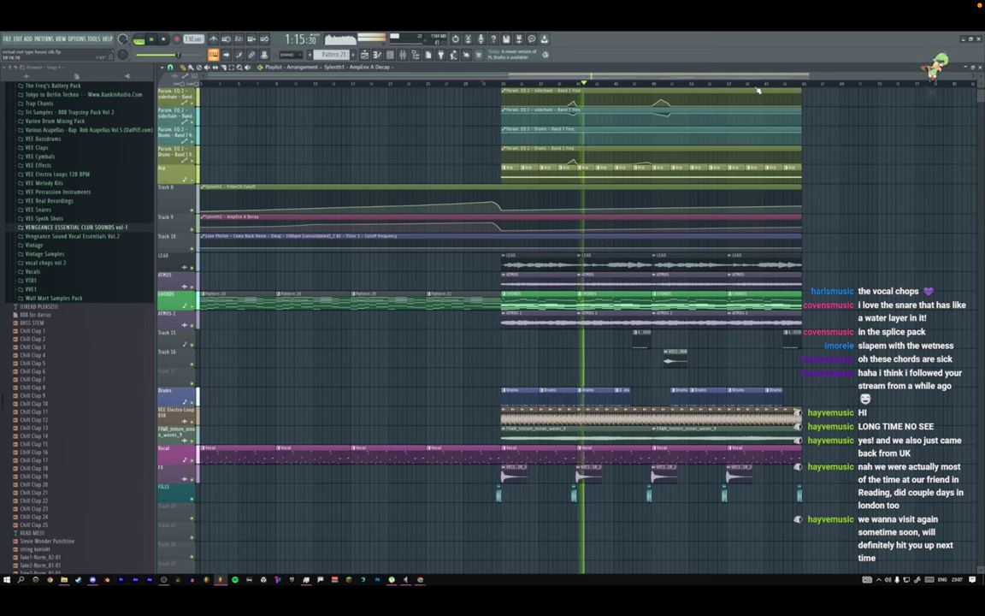
pyautogui.press('space')
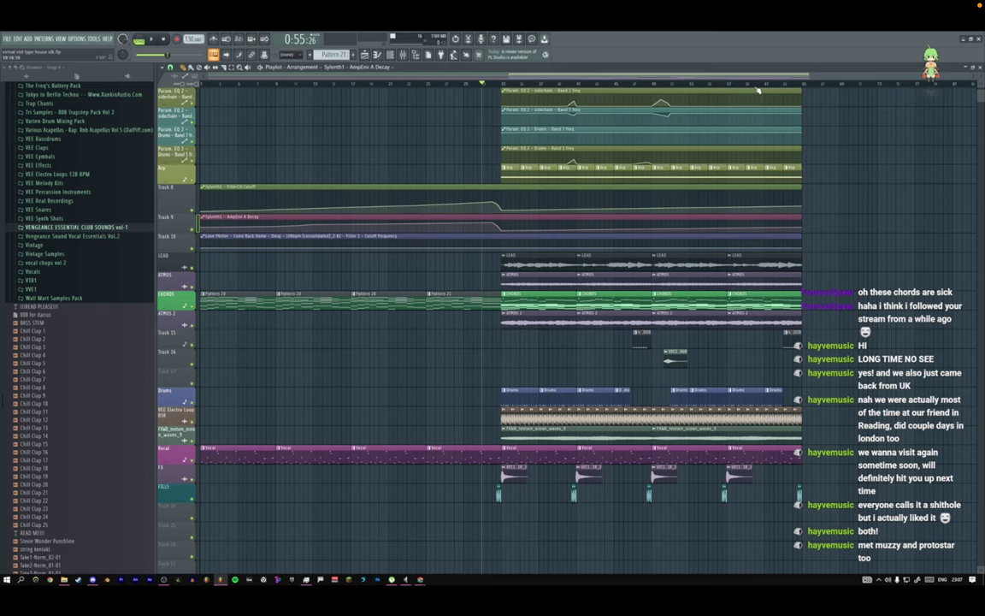
# Select the four intro pattern clips on the CHORDS track and move them down to Track 15.
pyautogui.moveTo(451, 291); pyautogui.dragTo(207, 307)
pyautogui.hotkey('shift', 'Down')
pyautogui.hotkey('shift', 'Down')
pyautogui.hotkey('shift', 'Down')
pyautogui.hotkey('shift', 'Up')
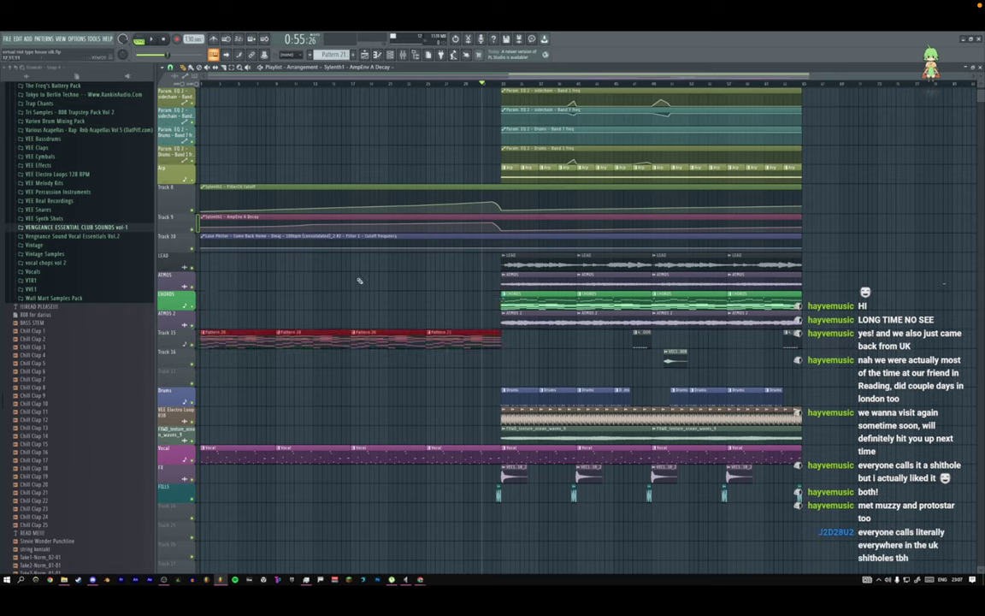
pyautogui.hotkey('shift', 'Up')
pyautogui.hotkey('shift', 'Down')
# Insert an extra playlist track at Track 15 and keep the four intro pattern clips alone on it.
pyautogui.rightClick(165, 345)
pyautogui.press('i')
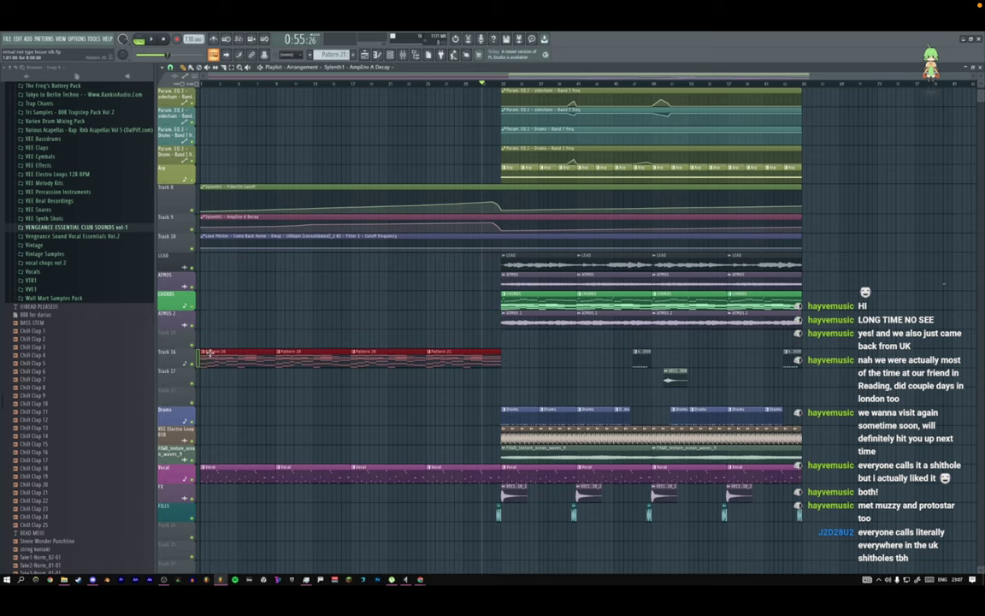
pyautogui.hotkey('ctrl', 'z')
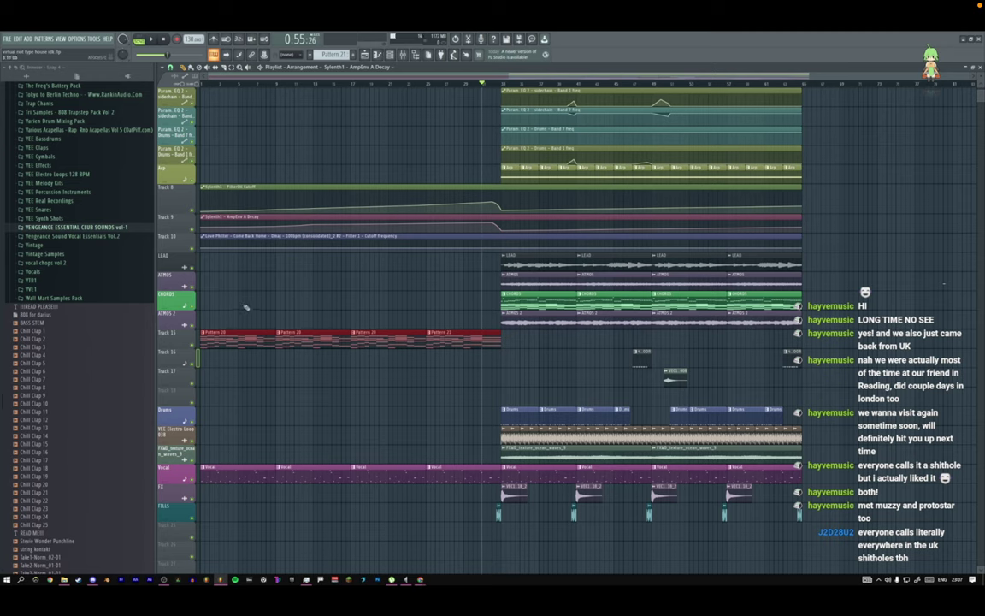
# Reorder the playlist so the intro pattern track sits on Track 14 with its three automation tracks directly beneath it.
pyautogui.moveTo(185, 236); pyautogui.dragTo(178, 342)
pyautogui.moveTo(179, 218); pyautogui.dragTo(174, 316)
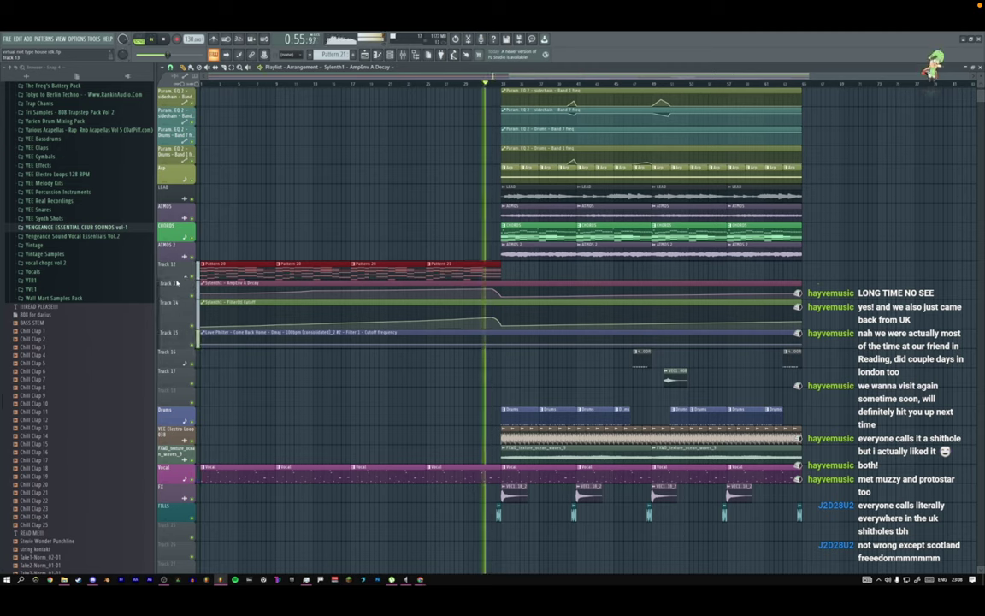
pyautogui.moveTo(177, 276); pyautogui.dragTo(176, 312)
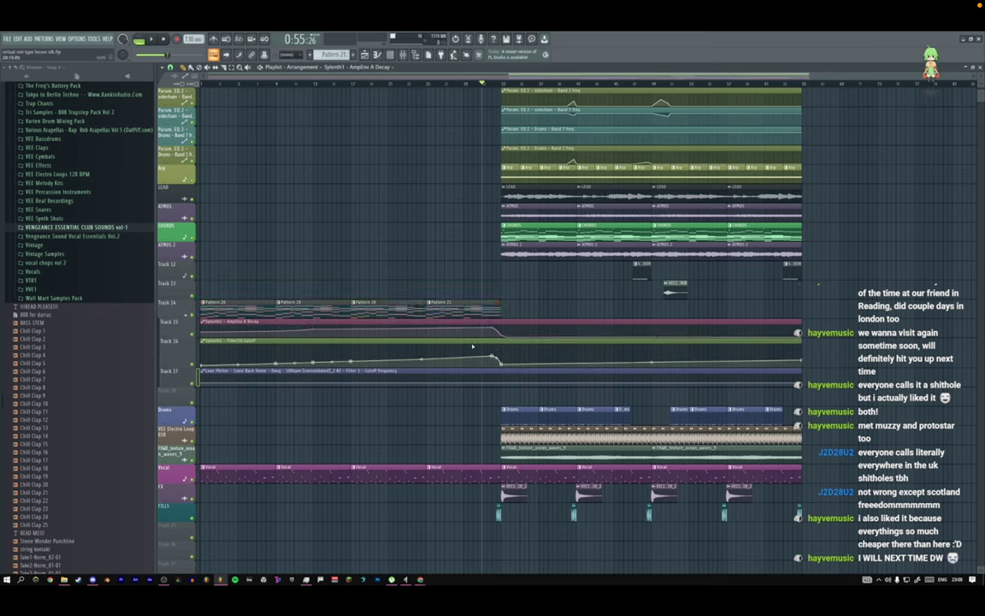
# Rework the Sylenth1 AmpEnv A Decay and FilterCtl Cutoff automation so both curves fall to the minimum after bar 33.
pyautogui.moveTo(495, 344); pyautogui.dragTo(552, 365)
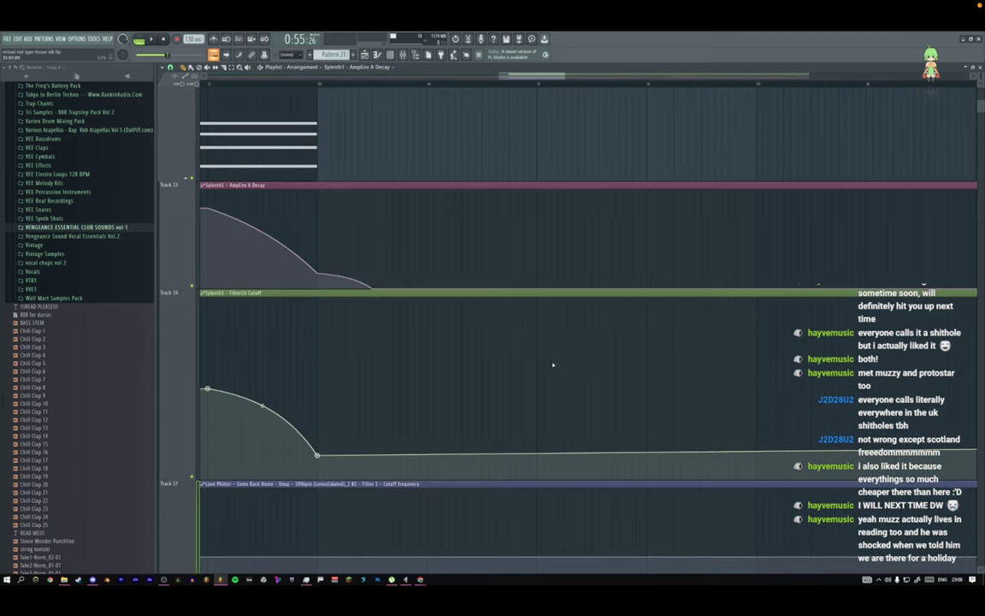
pyautogui.keyDown('ctrl'); pyautogui.rightClick(349, 280); pyautogui.keyUp('ctrl')
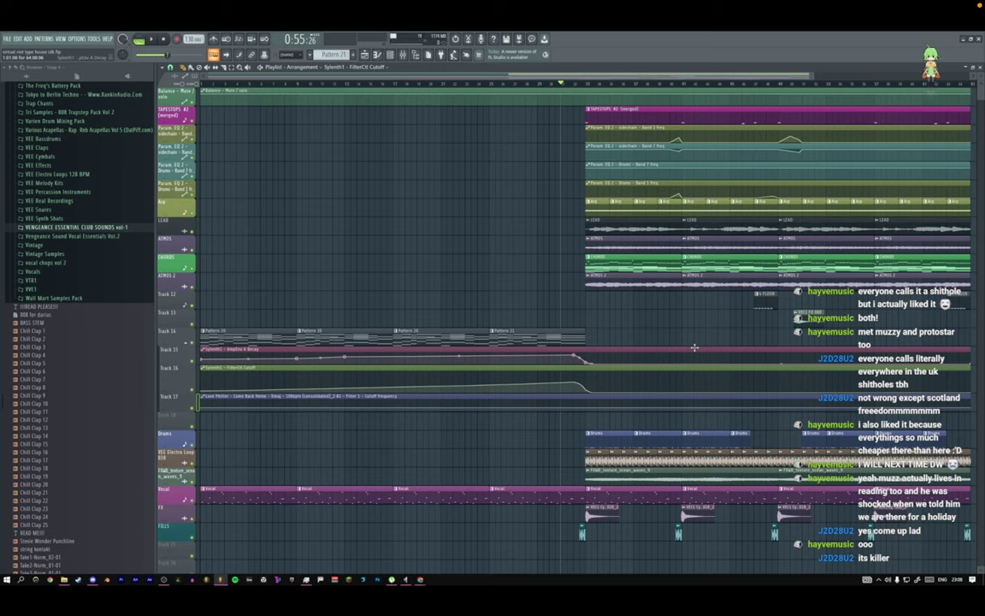
# Name and colour the three automation tracks after their clips, and make the AmpEnv A Decay track taller.
pyautogui.keyDown('shift'); pyautogui.middleClick(178, 358); pyautogui.keyUp('shift')
pyautogui.keyDown('shift'); pyautogui.middleClick(178, 384); pyautogui.keyUp('shift')
pyautogui.rightClick(178, 409)
pyautogui.click(195, 400)
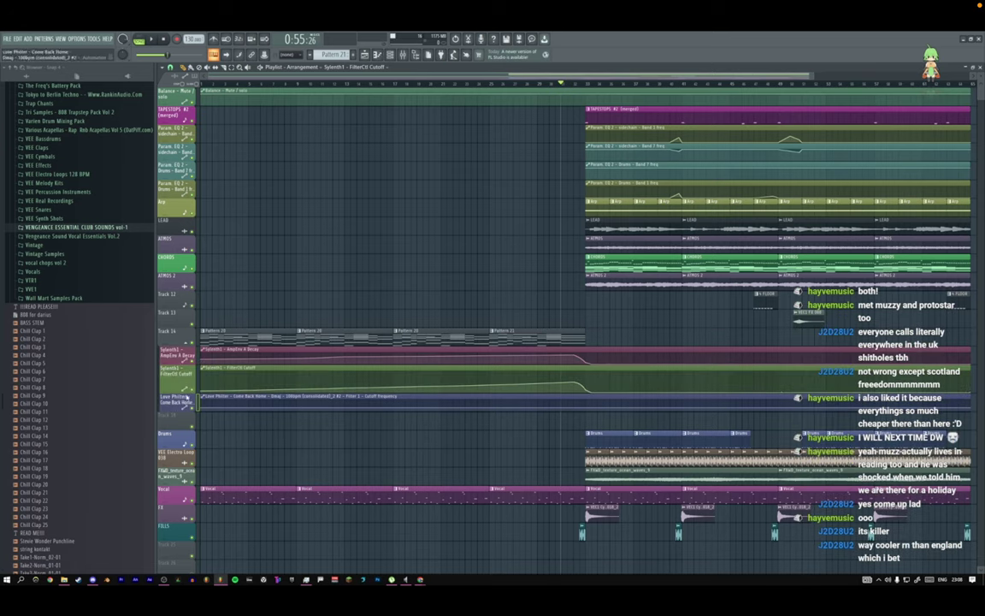
pyautogui.moveTo(174, 364); pyautogui.dragTo(174, 371)
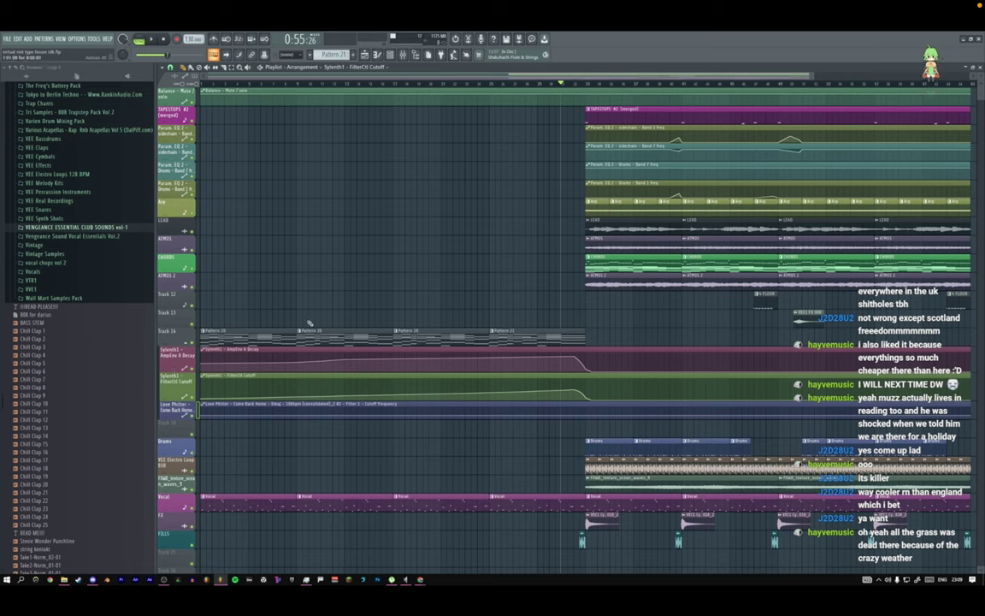
# Try to open the pacific_2 project by searching the Projects folder for PACIFIC, and cancel the problem report.
pyautogui.click(9, 40)
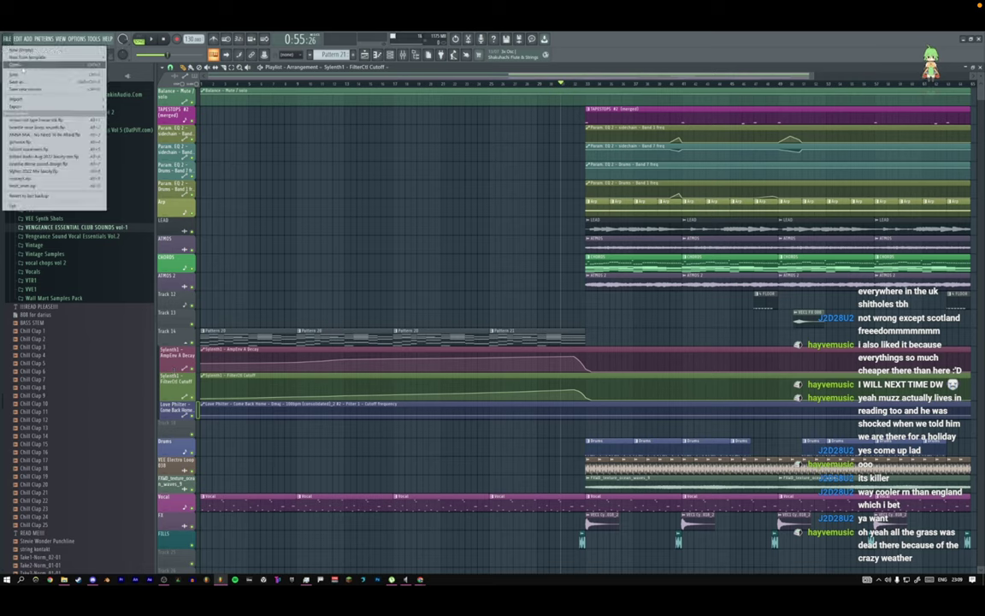
pyautogui.click(26, 59)
pyautogui.click(493, 328)
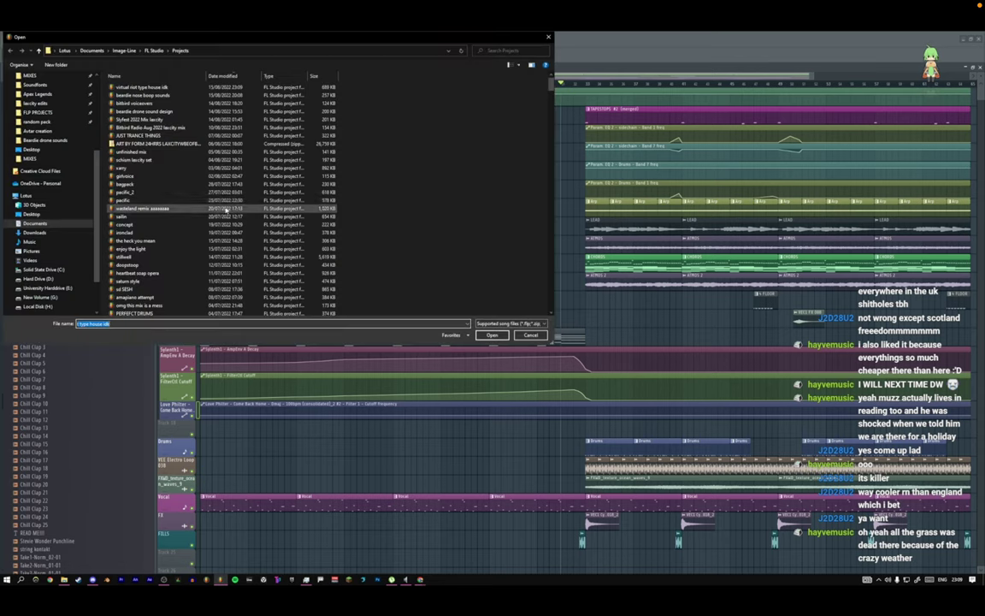
pyautogui.click(502, 51)
pyautogui.write('PACIF')
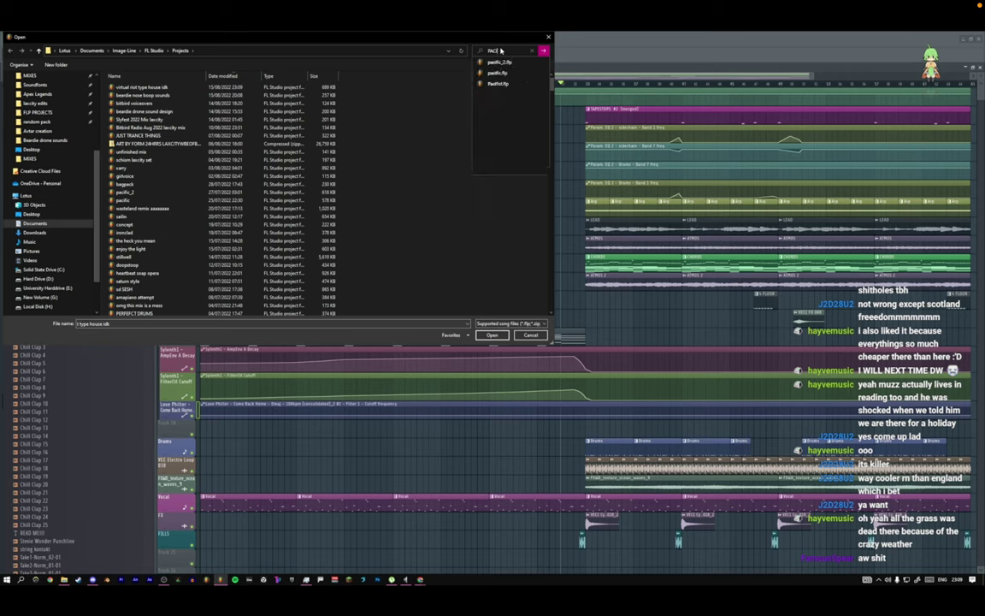
pyautogui.write('IC')
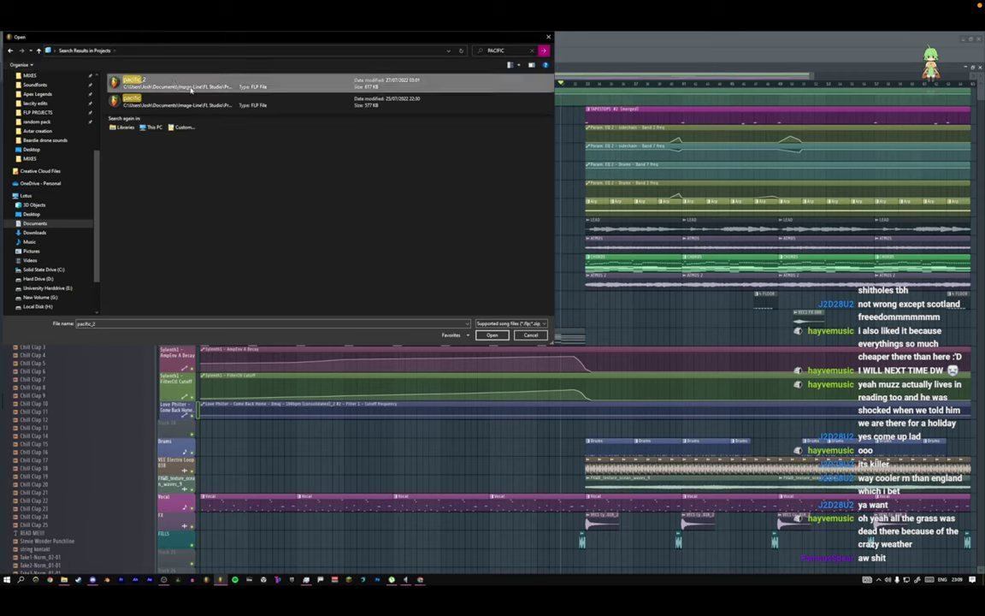
pyautogui.doubleClick(174, 83)
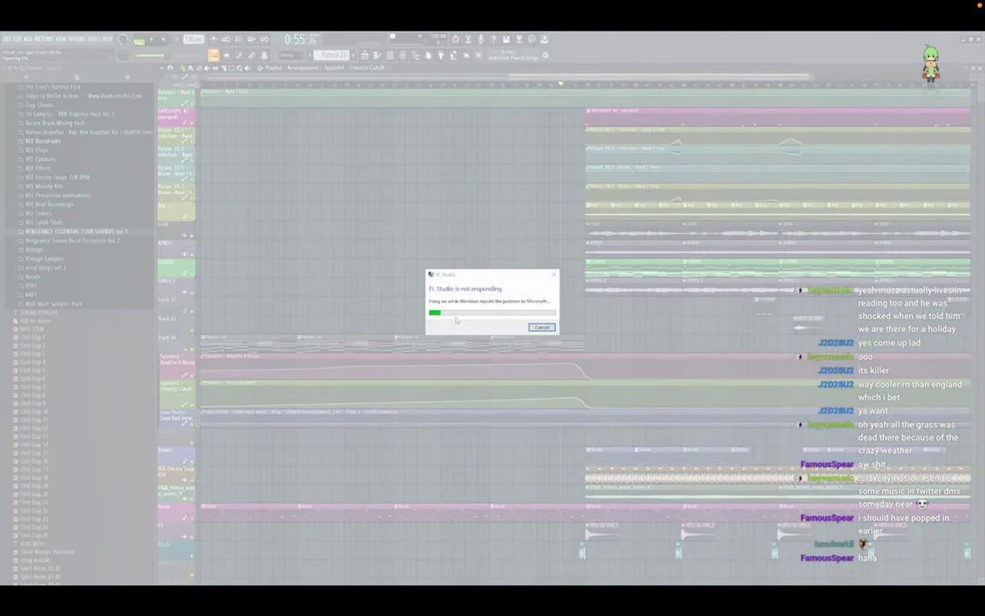
pyautogui.click(542, 326)
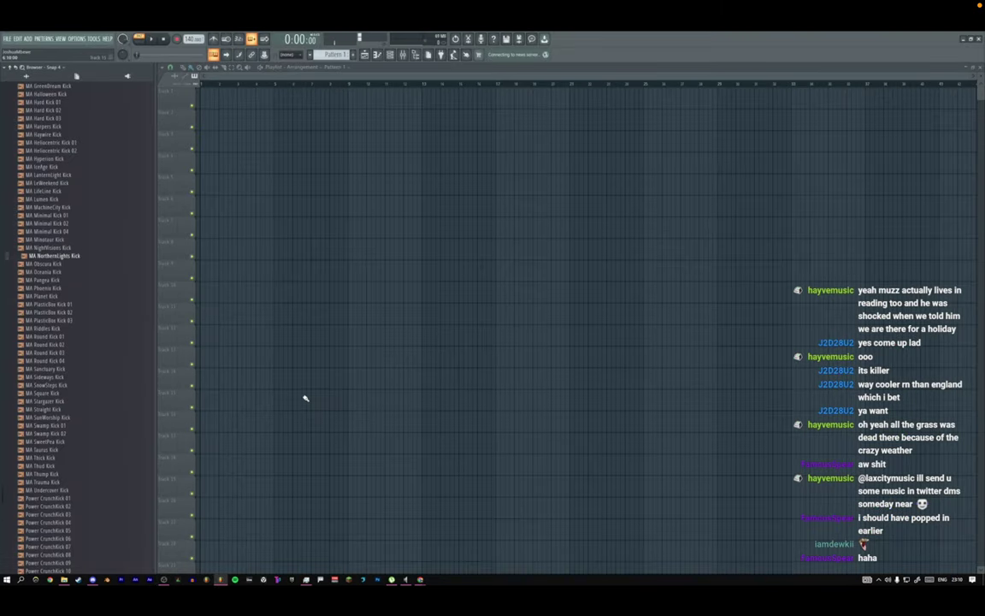
# Search the Projects folder for PACIF and open the pacific_2 project.
pyautogui.click(6, 39)
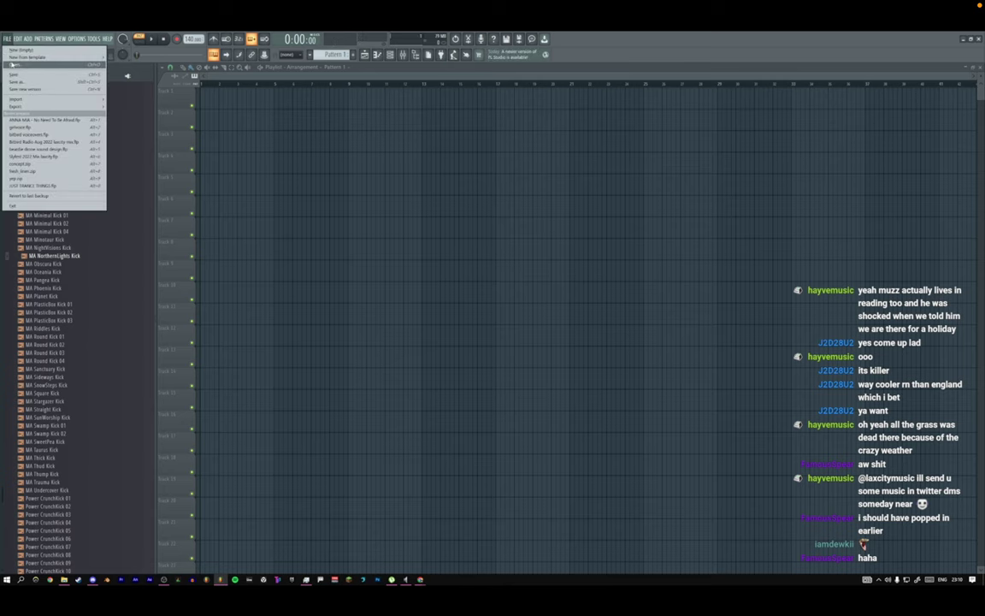
pyautogui.click(19, 58)
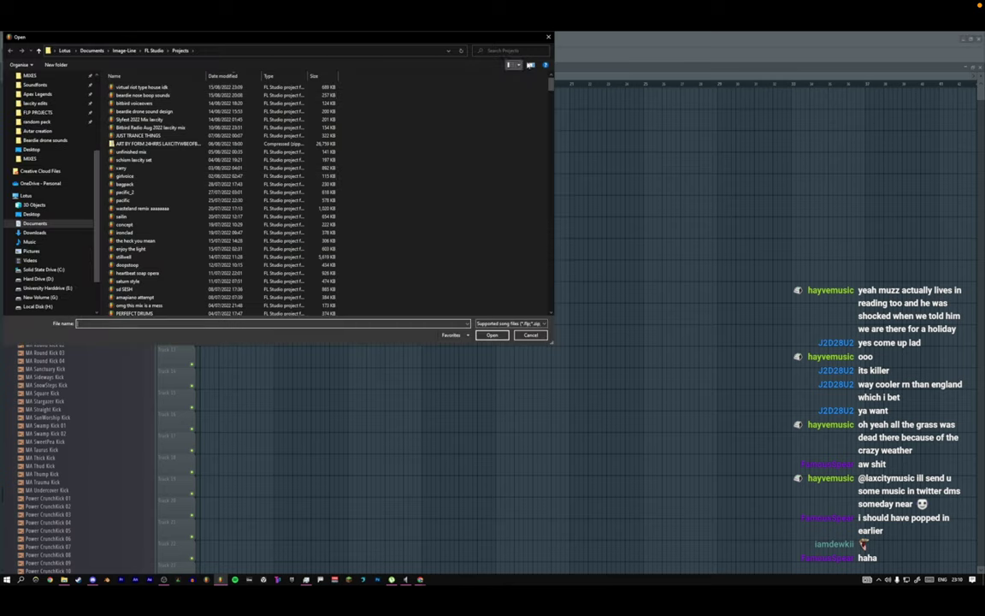
pyautogui.click(504, 52)
pyautogui.write('C')
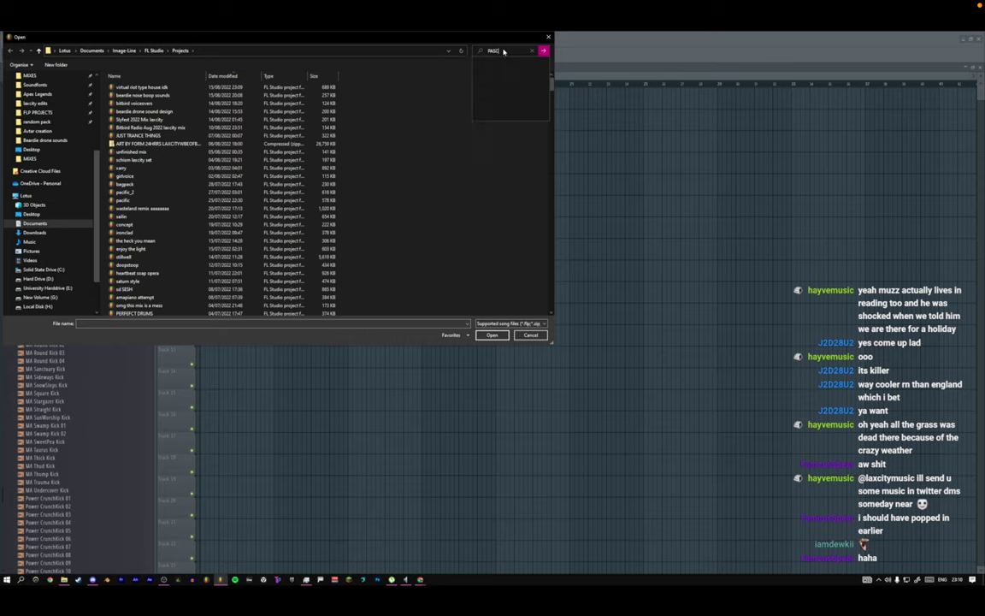
pyautogui.press('BackSpace')
pyautogui.press('BackSpace')
pyautogui.write('CIF')
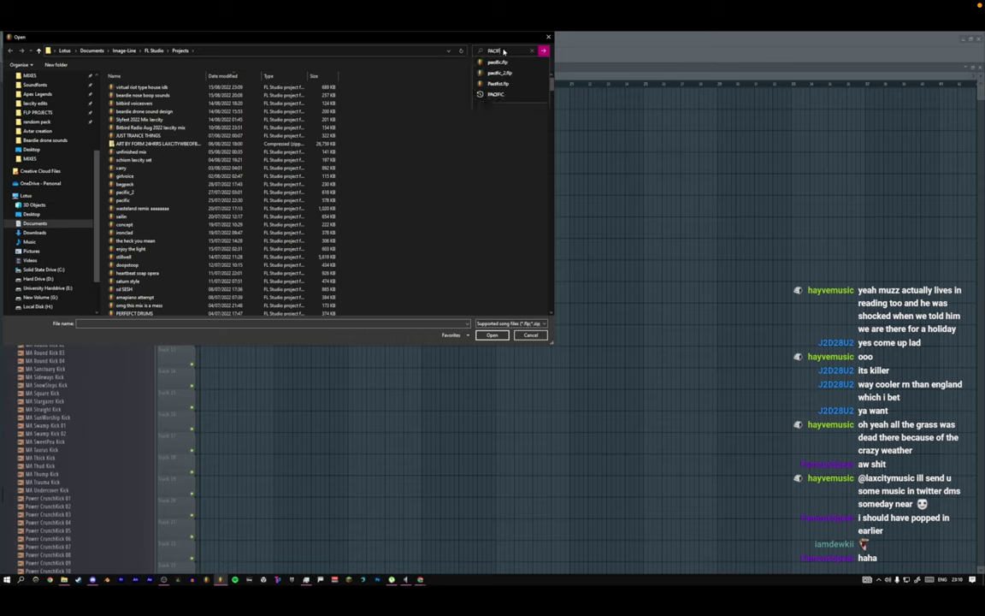
pyautogui.click(502, 72)
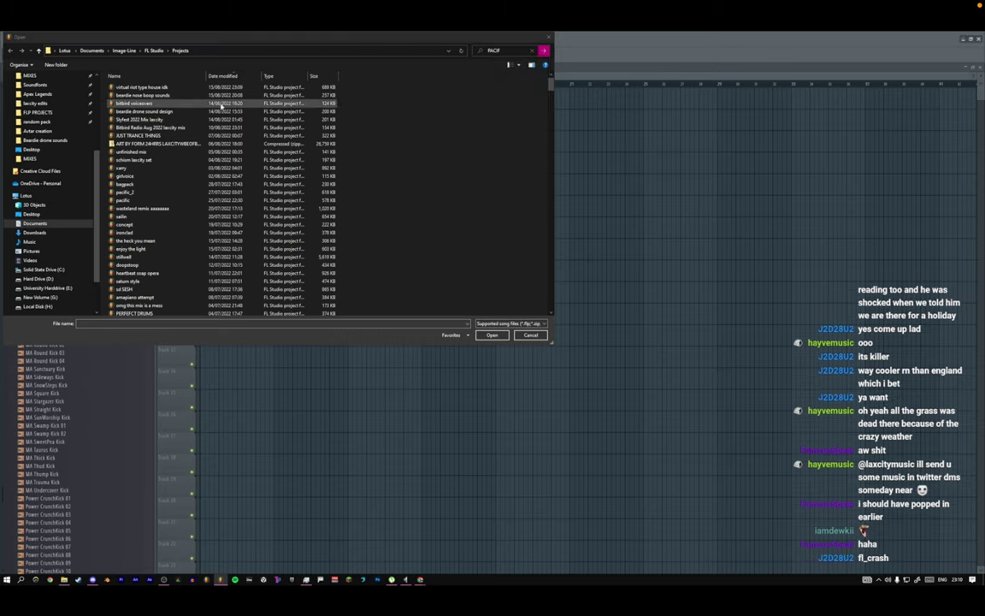
pyautogui.moveTo(399, 41); pyautogui.dragTo(407, 57)
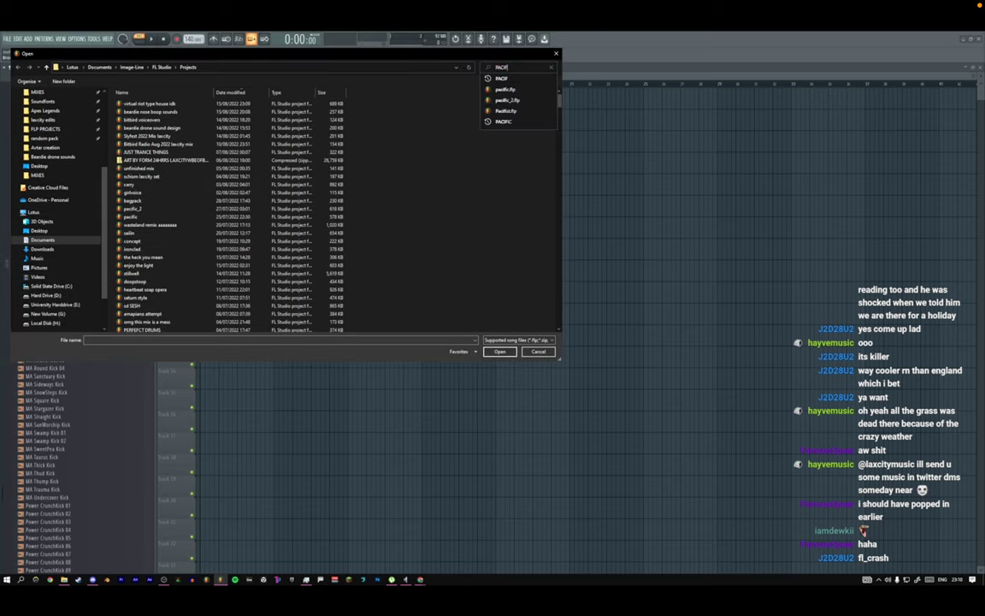
pyautogui.press('Return')
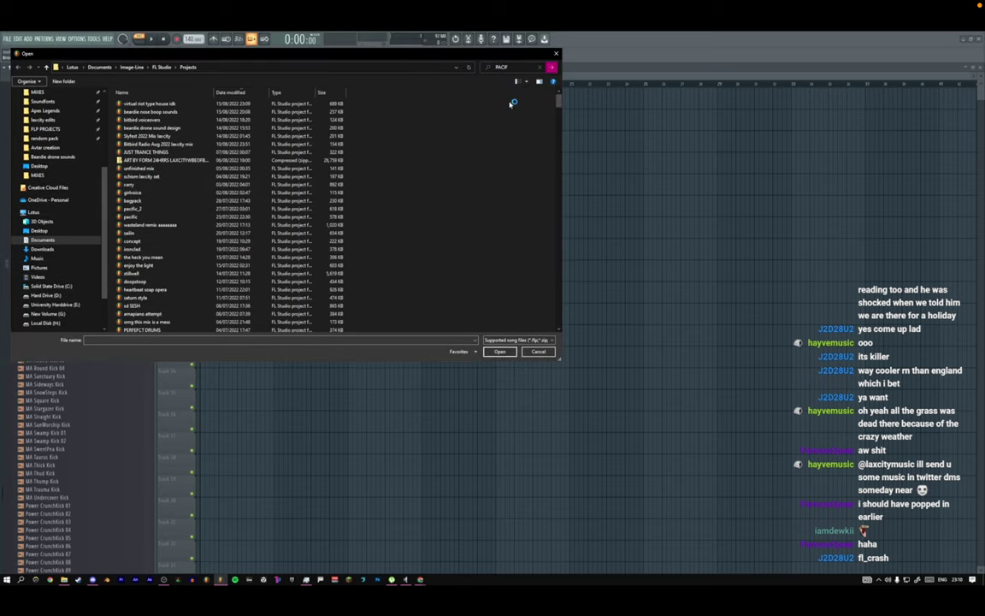
pyautogui.click(203, 107)
pyautogui.doubleClick(148, 210)
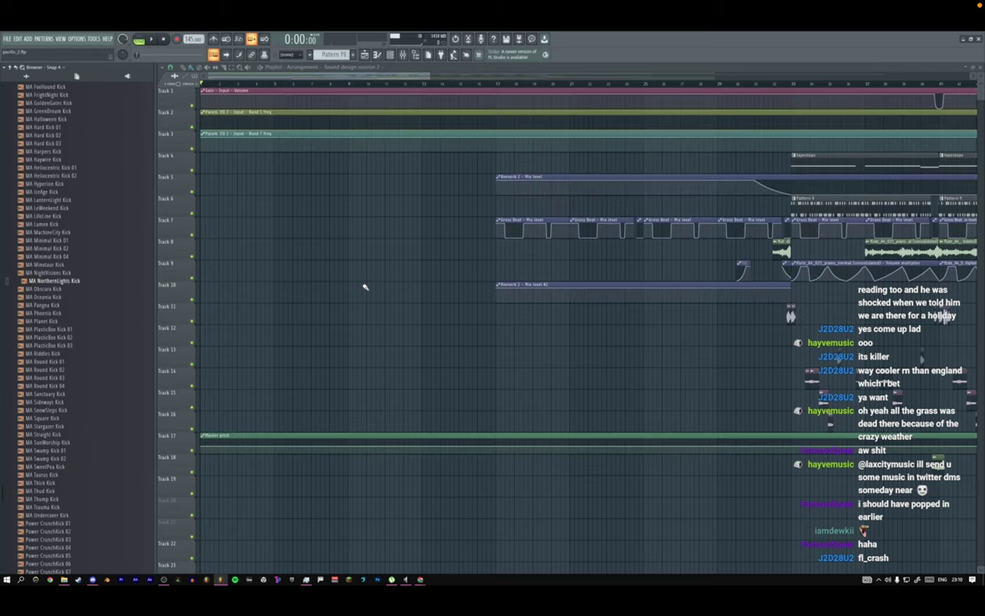
# Reselect the audio device in the audio settings and show its ASIO panel, finishing with the settings closed.
pyautogui.moveTo(430, 77); pyautogui.dragTo(613, 100)
pyautogui.moveTo(981, 86)
pyautogui.mouseDown()
pyautogui.moveTo(981, 104)
pyautogui.moveTo(981, 91)
pyautogui.mouseUp()
pyautogui.scroll(-10, 521, 270)
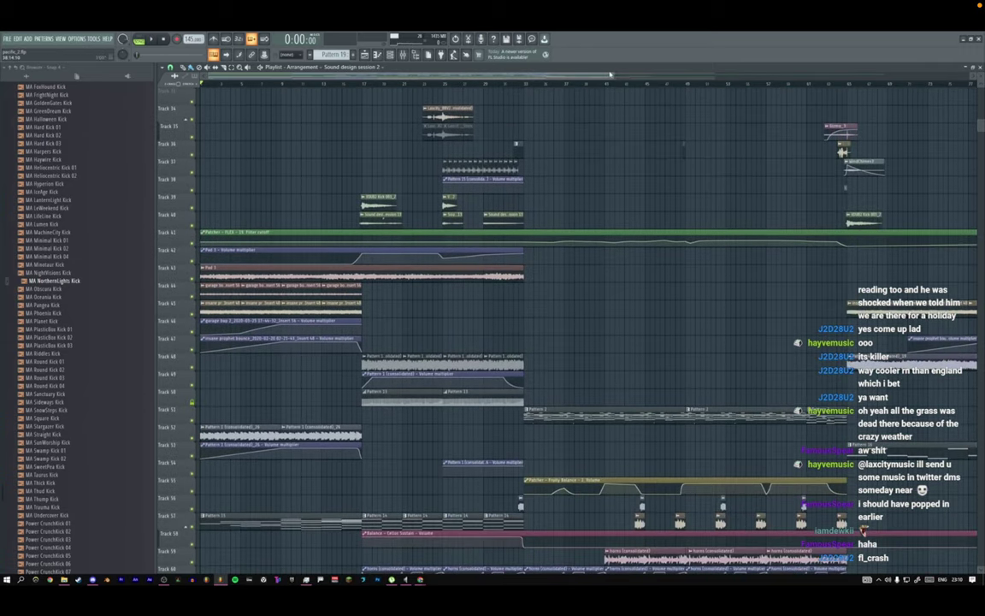
pyautogui.moveTo(610, 75); pyautogui.dragTo(329, 77)
pyautogui.click(87, 40)
pyautogui.click(81, 56)
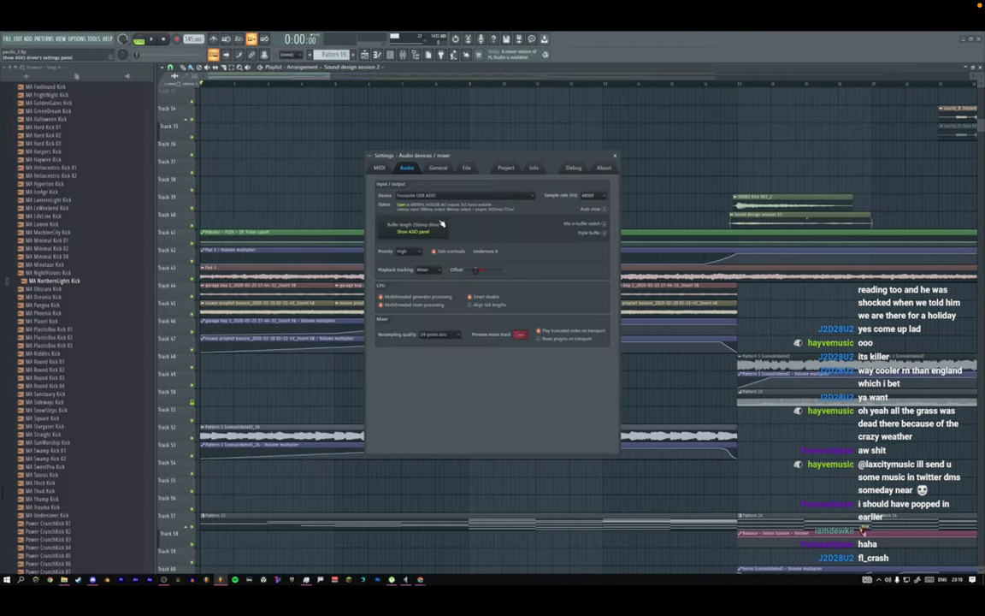
pyautogui.click(399, 199)
pyautogui.click(415, 282)
pyautogui.click(400, 232)
pyautogui.click(529, 236)
pyautogui.click(614, 157)
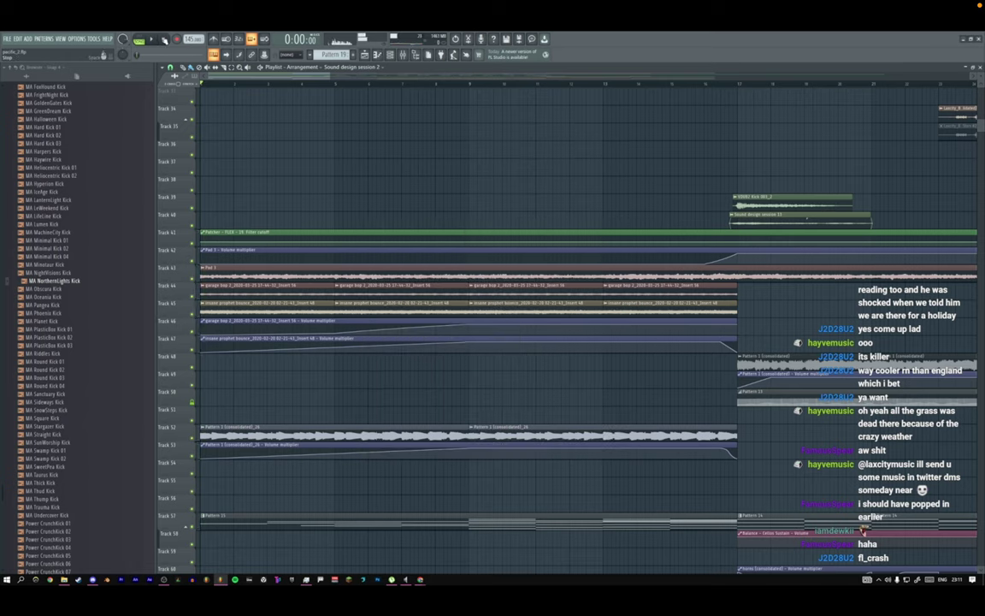
# Play the pacific_2 arrangement from the start through to the end of its clips, with all used tracks in view, and stop playback.
pyautogui.hotkey('alt', 'Tab')
pyautogui.hotkey('alt', 'Tab')
pyautogui.click(153, 40)
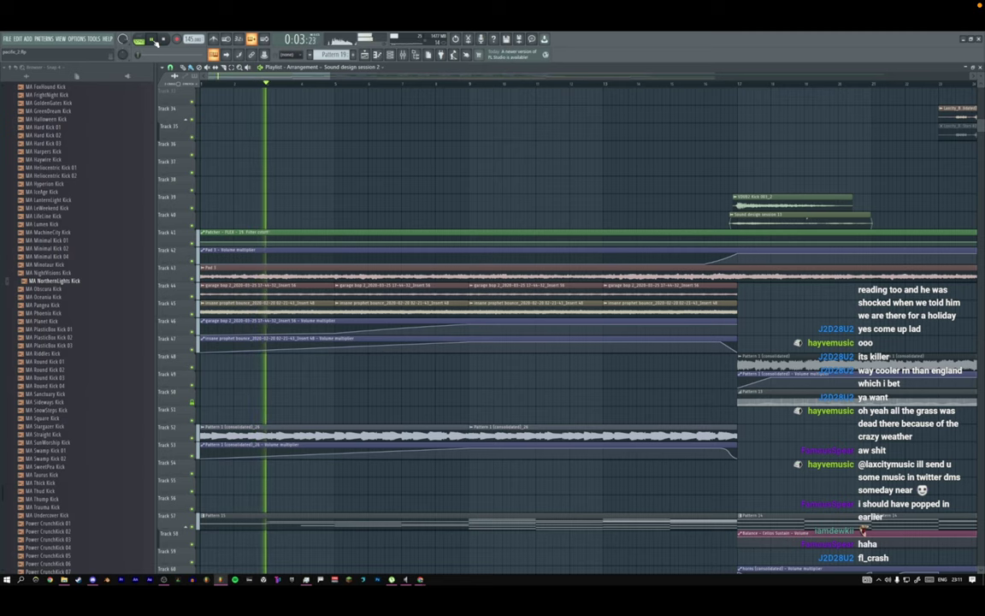
pyautogui.scroll(-3, 598, 86)
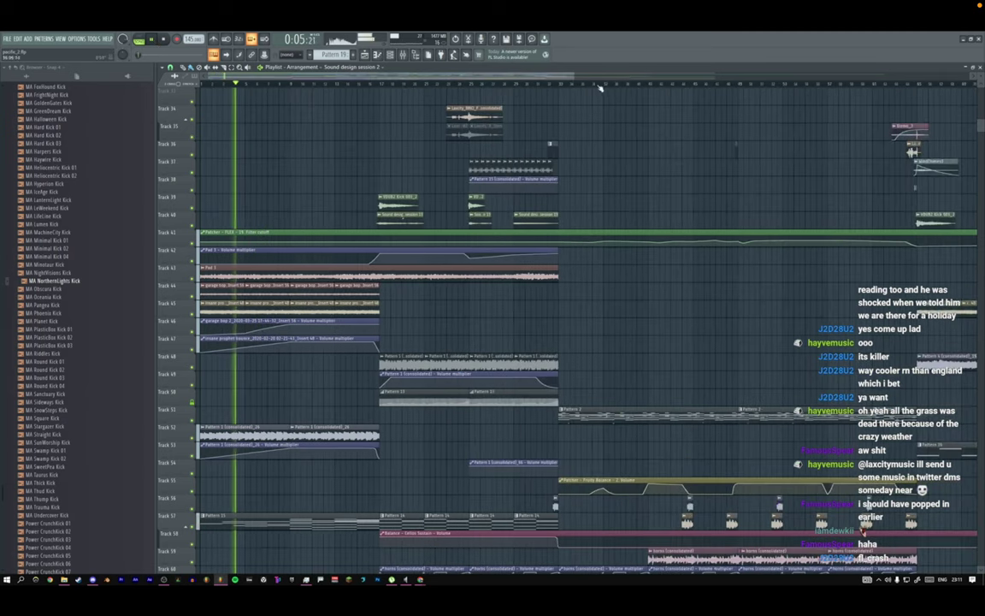
pyautogui.scroll(-1, 500, 130)
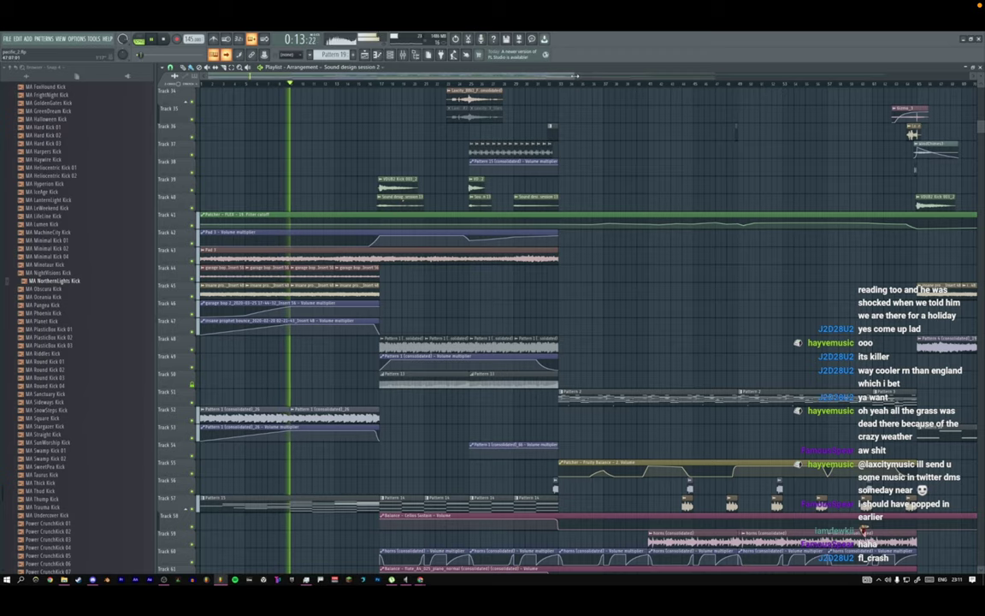
pyautogui.moveTo(573, 77); pyautogui.dragTo(327, 83)
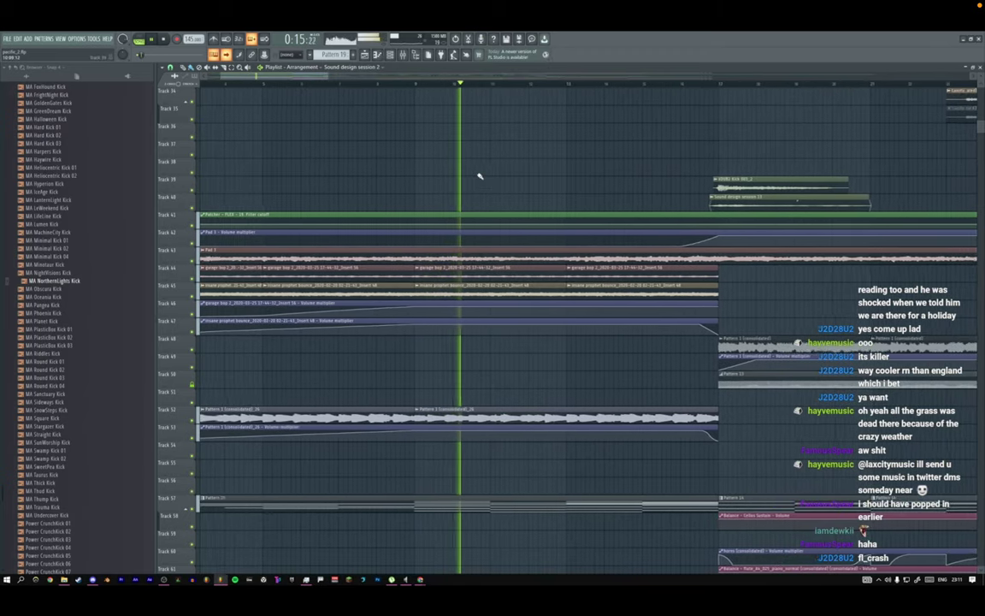
pyautogui.scroll(2, 737, 139)
pyautogui.moveTo(980, 77); pyautogui.dragTo(981, 94)
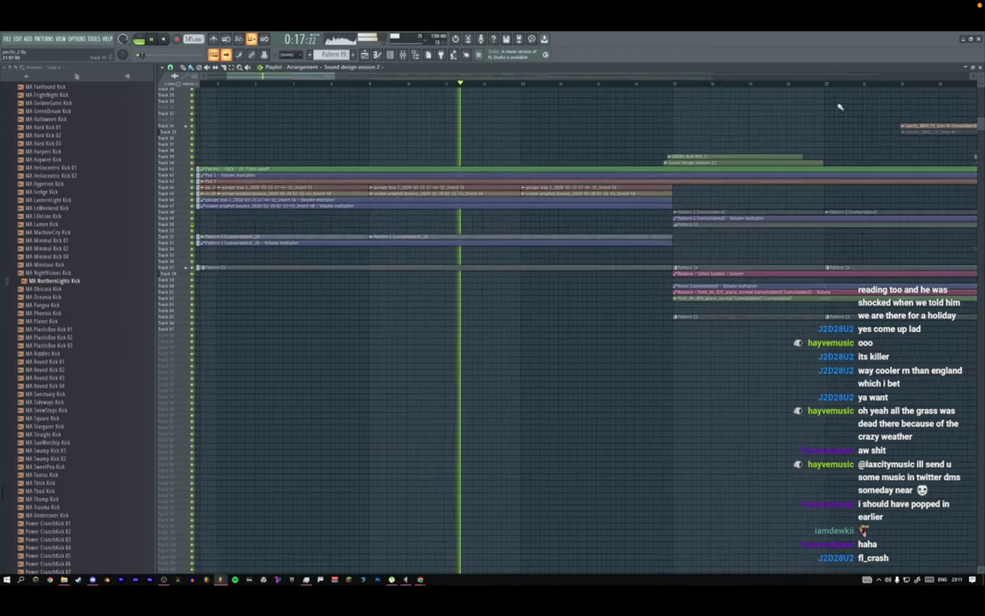
pyautogui.scroll(5, 821, 115)
pyautogui.scroll(6, 813, 120)
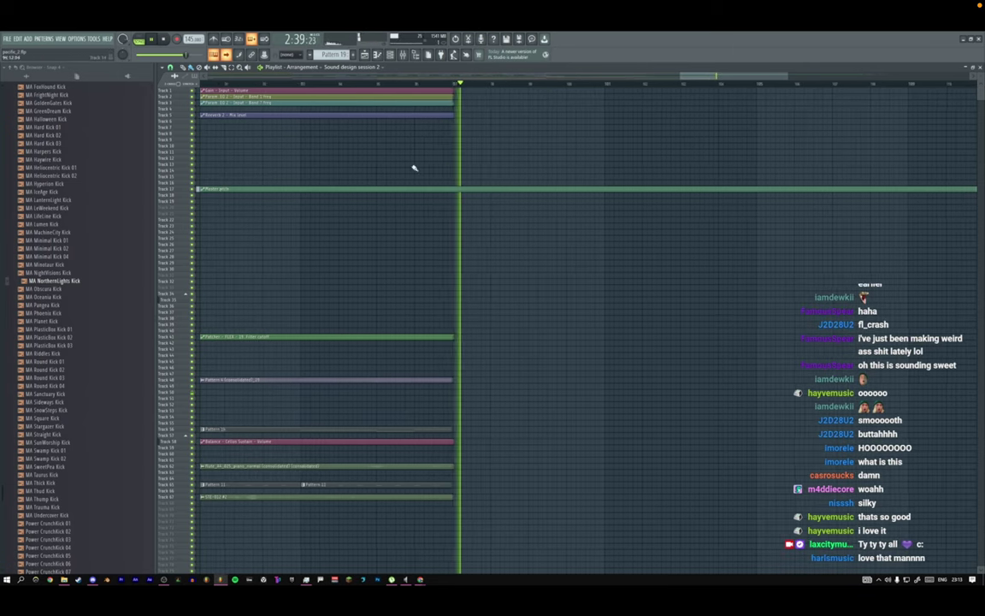
pyautogui.press('space')
# Fit the whole arrangement in the playlist and examine the project's full channel list with the channel filter set to All.
pyautogui.keyDown('ctrl'); pyautogui.rightClick(369, 150); pyautogui.keyUp('ctrl')
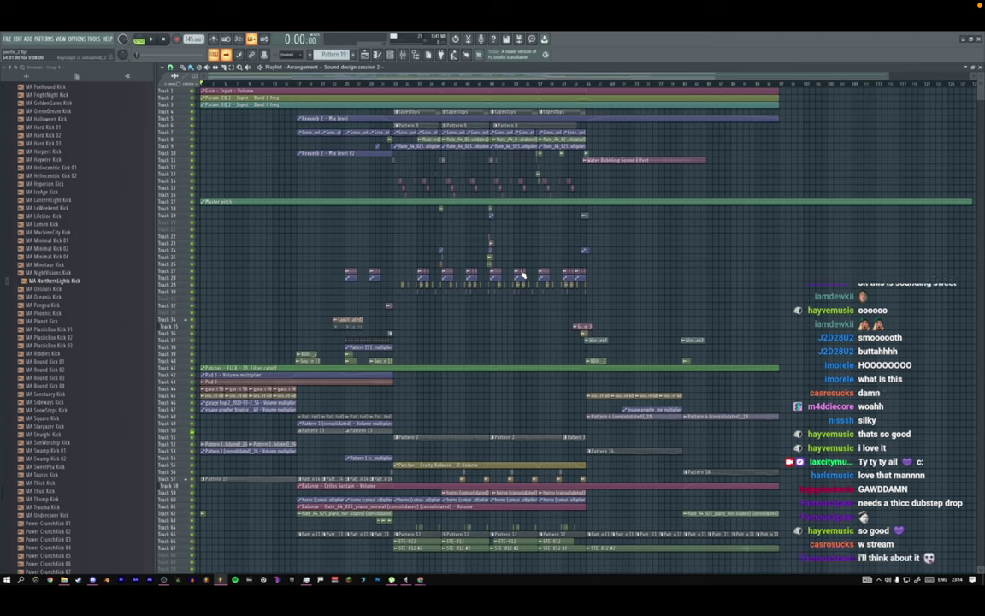
pyautogui.press('F6')
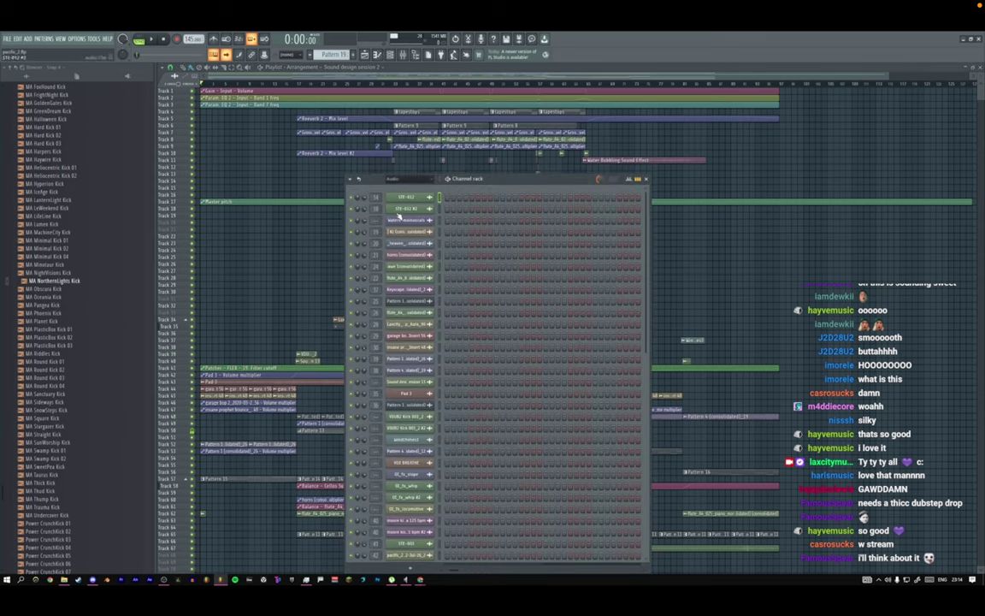
pyautogui.click(408, 180)
pyautogui.click(409, 191)
pyautogui.scroll(-3, 433, 262)
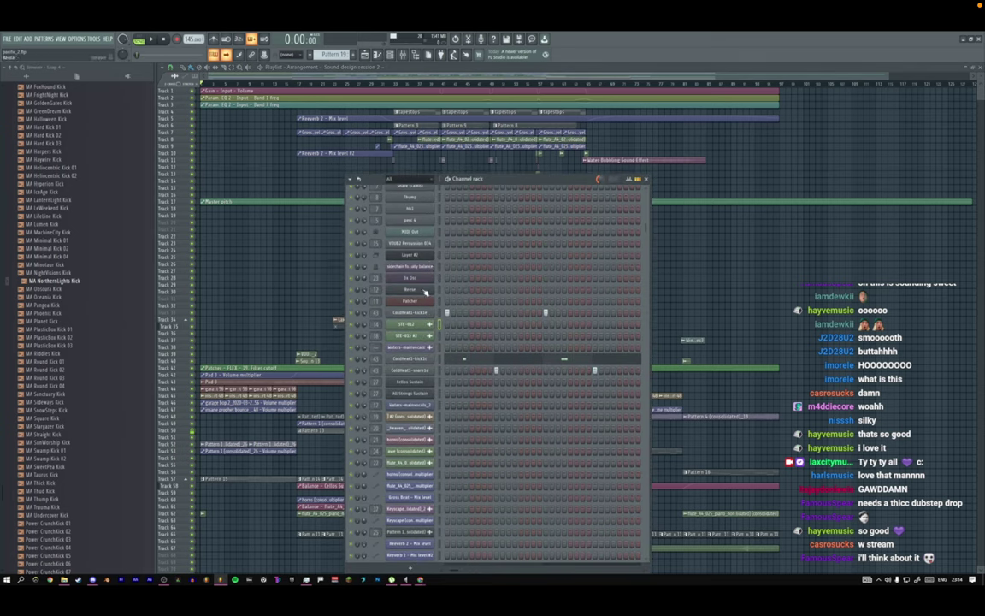
pyautogui.scroll(-4, 425, 292)
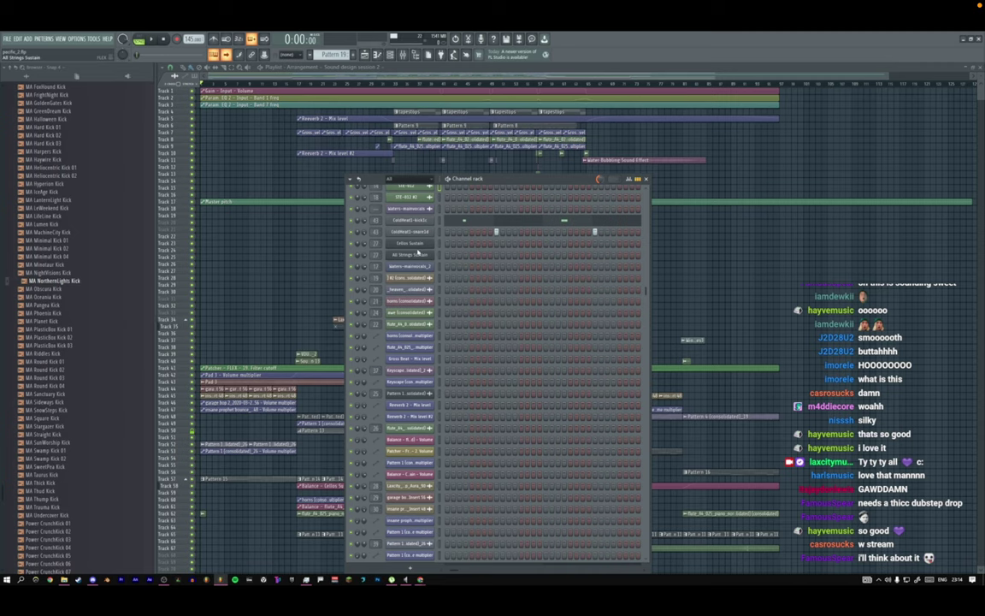
pyautogui.scroll(-9, 419, 283)
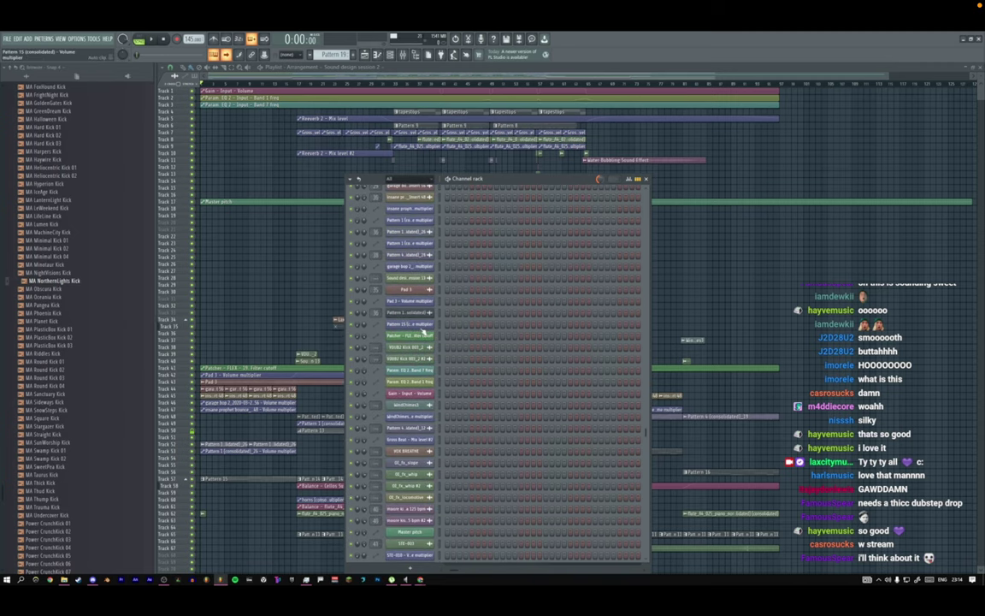
pyautogui.scroll(7, 424, 332)
# Examine the effect chains of the mixer tracks from kick 2 and Drums through to the Pattern 1 (consolidated) track.
pyautogui.click(365, 55)
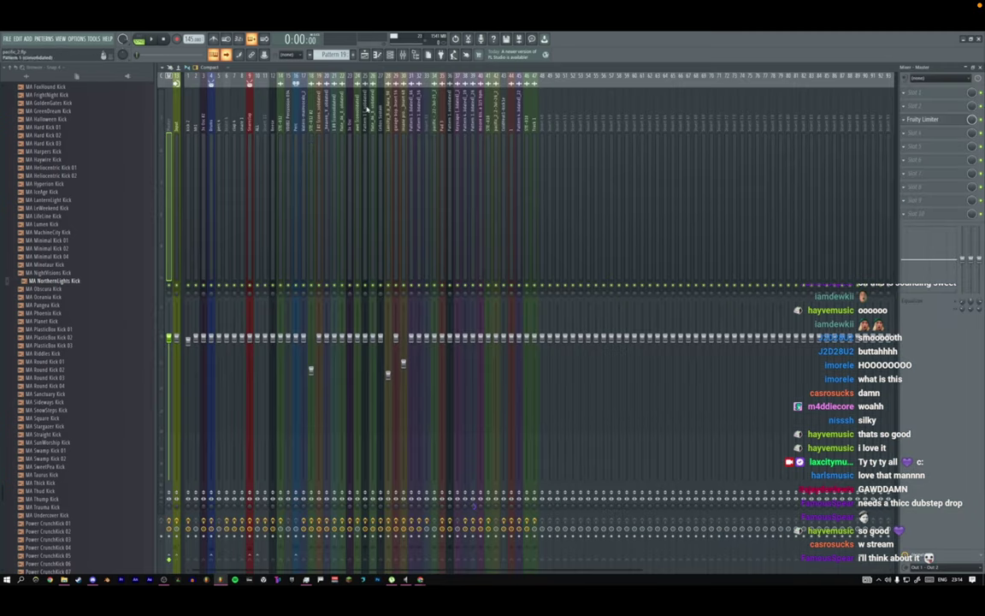
pyautogui.click(195, 133)
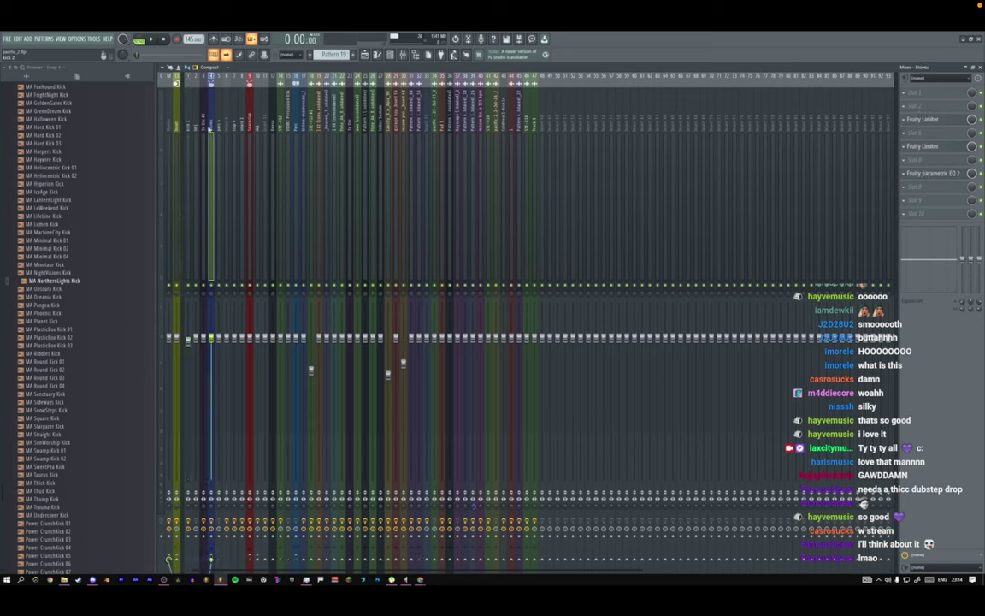
pyautogui.click(188, 128)
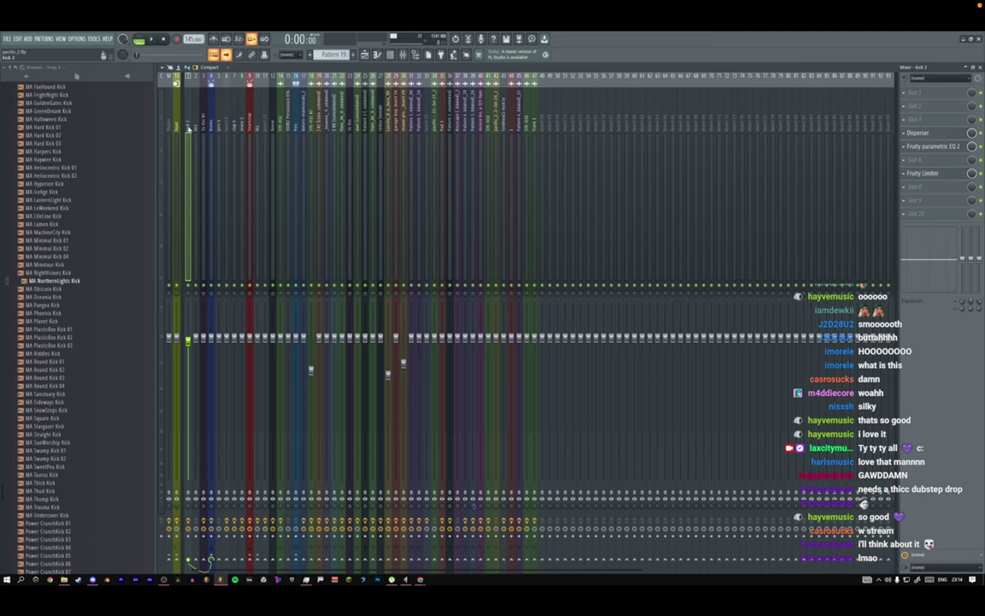
pyautogui.moveTo(189, 130); pyautogui.dragTo(333, 90)
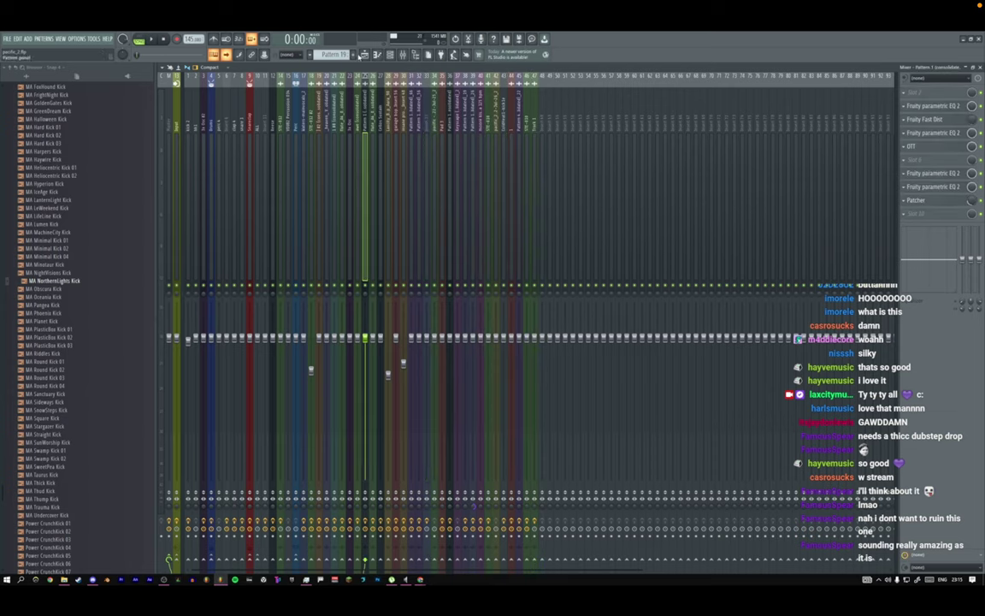
pyautogui.click(366, 54)
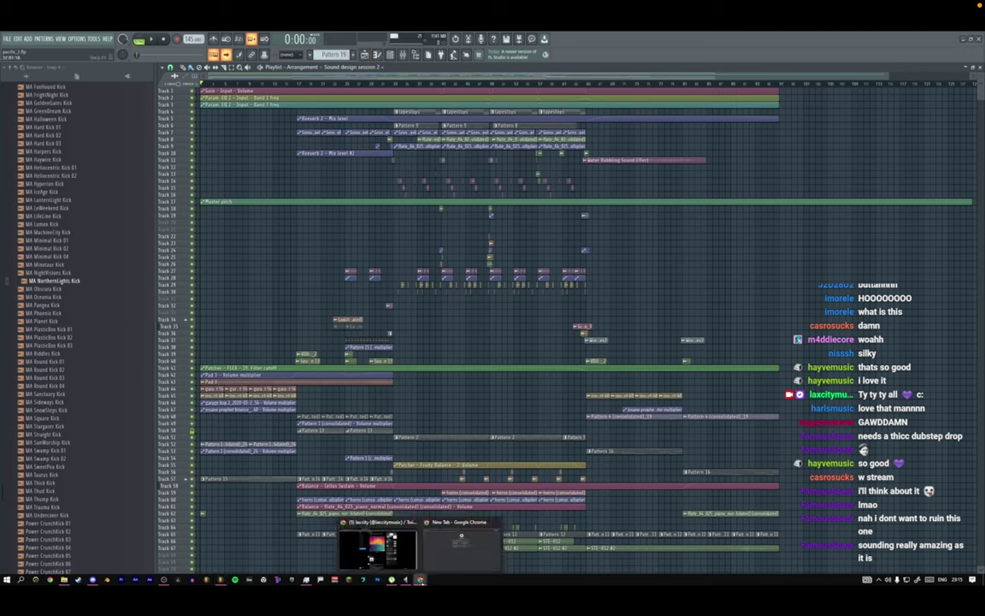
# Switch to Google Chrome and close the open Netflix and YouTube tabs, leaving a single new tab.
pyautogui.click(382, 558)
pyautogui.middleClick(308, 39)
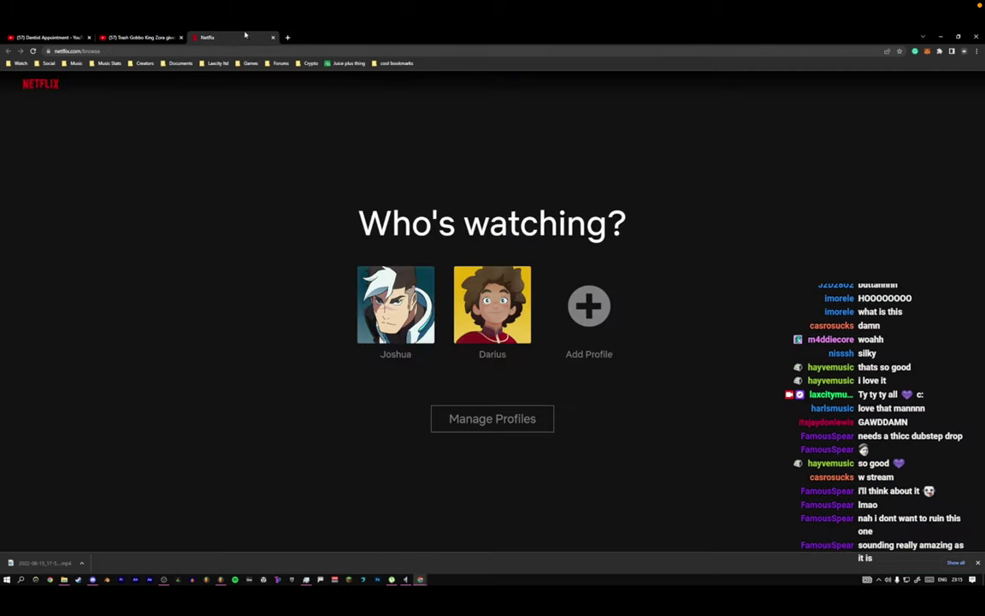
pyautogui.middleClick(246, 35)
pyautogui.middleClick(129, 33)
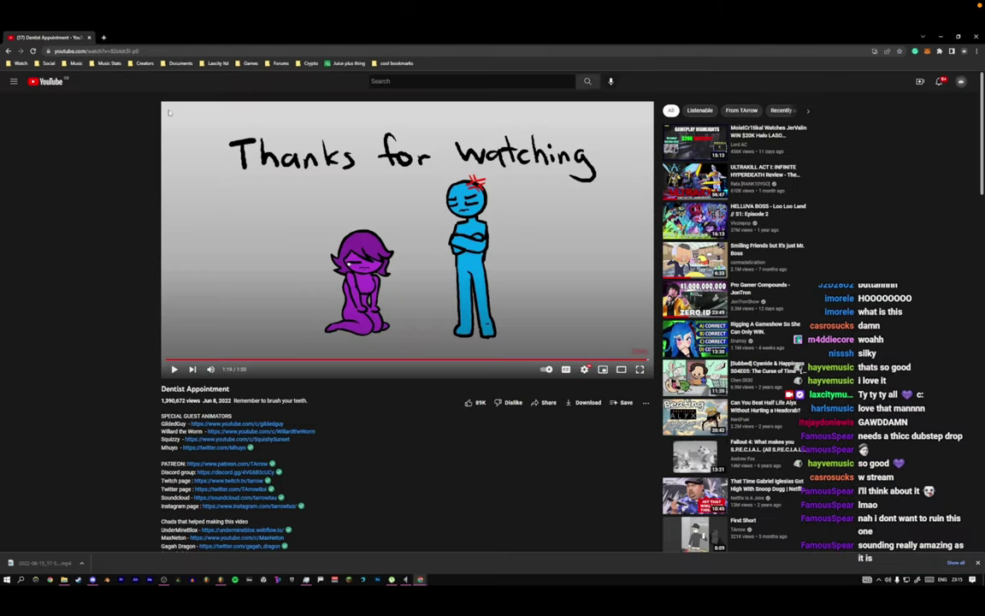
pyautogui.click(95, 36)
pyautogui.middleClick(50, 39)
# Open Twitch's Music category from the category directory, dismiss the mini player, and look through the live channels.
pyautogui.click(17, 62)
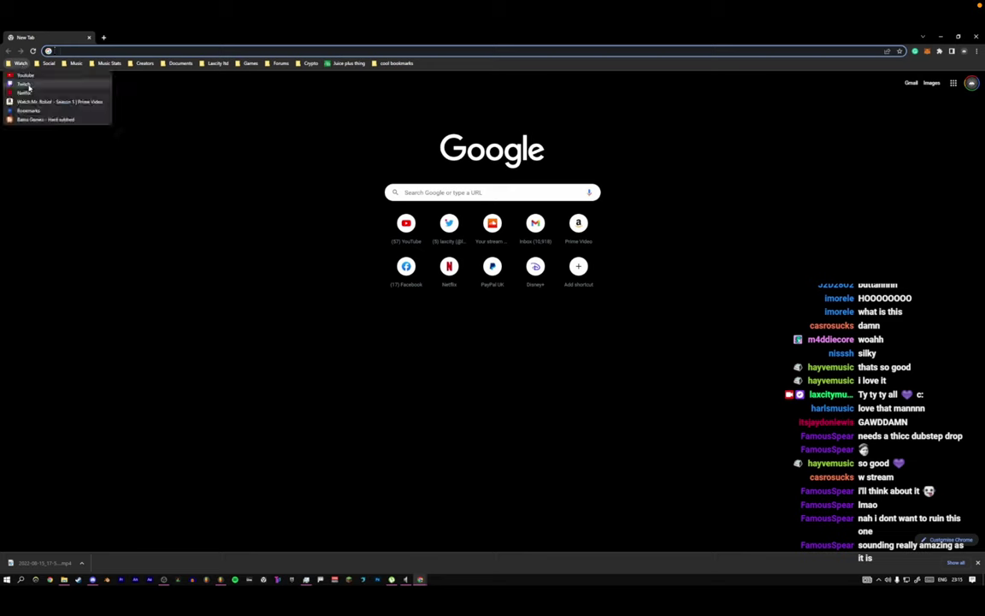
pyautogui.click(27, 80)
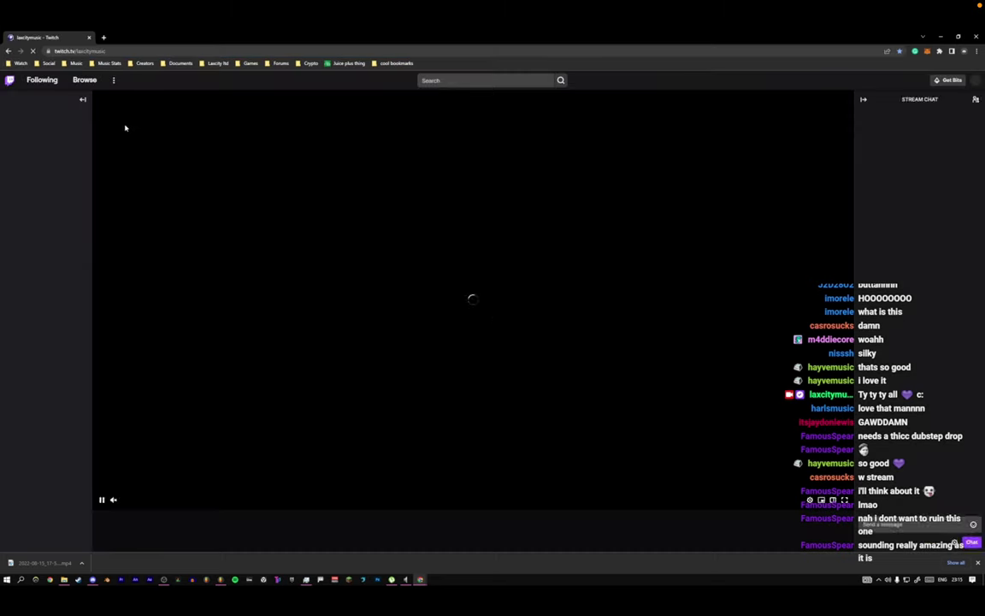
pyautogui.click(86, 80)
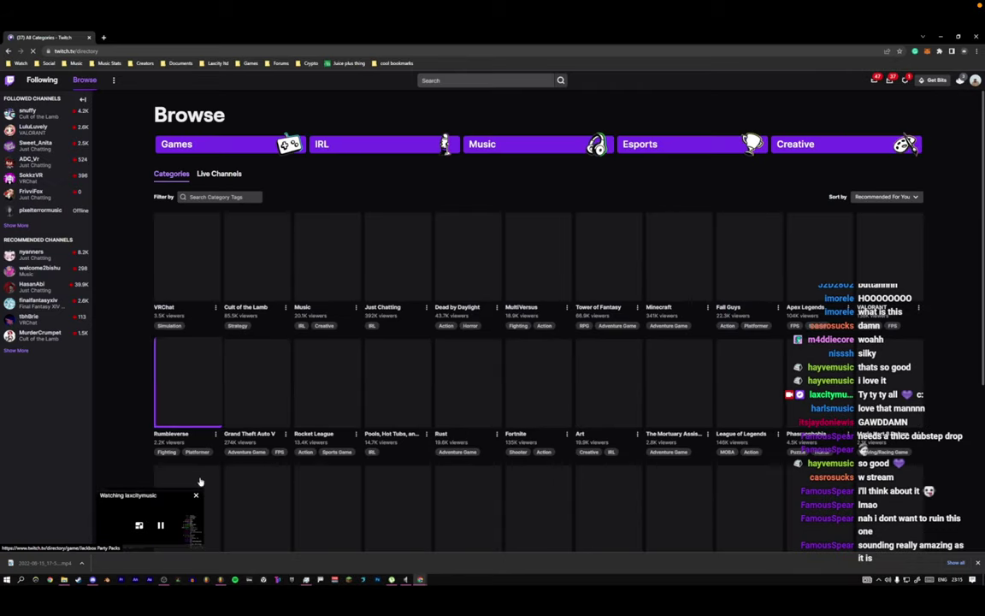
pyautogui.click(196, 495)
pyautogui.click(338, 265)
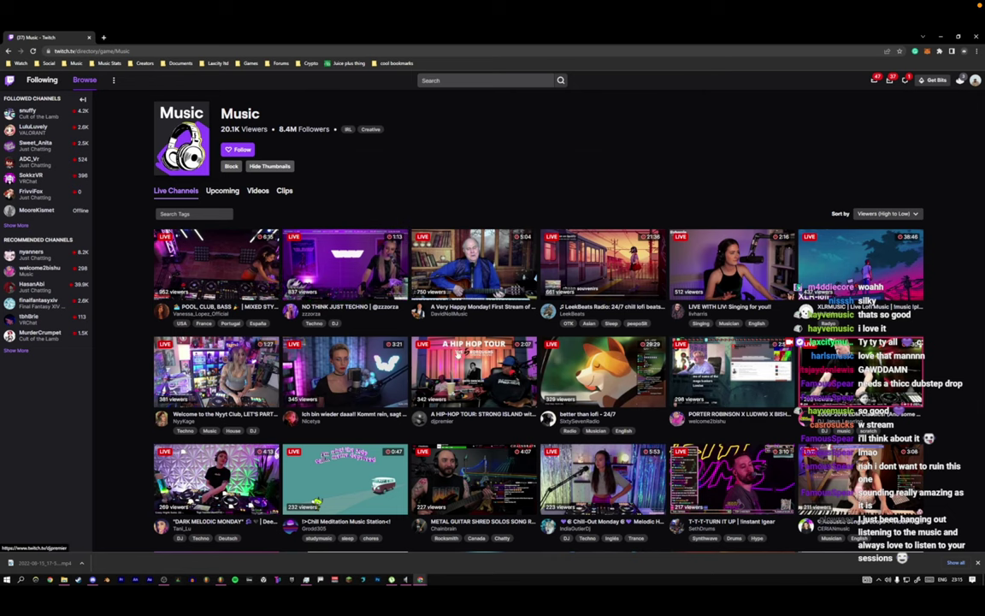
pyautogui.scroll(-5, 479, 358)
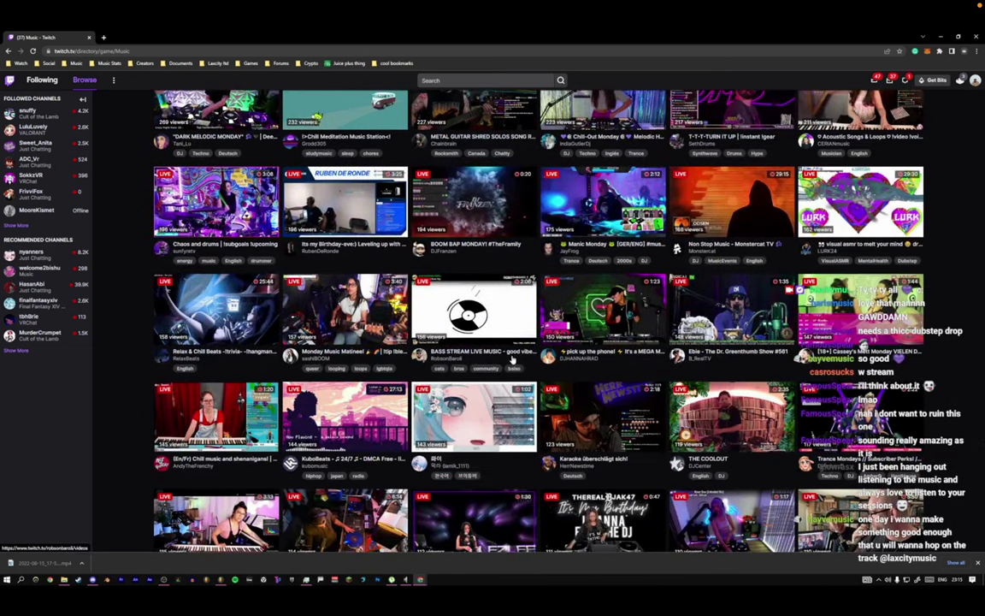
pyautogui.scroll(-2, 489, 358)
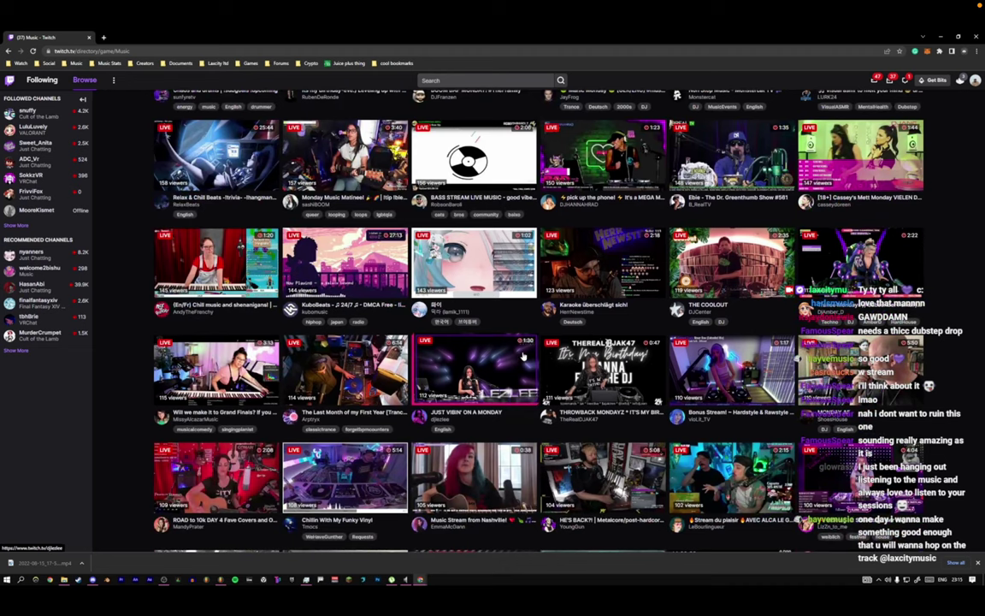
# Look further through the live Music channels and open N3ku's "Bikini Pasta Type Beat" stream.
pyautogui.scroll(-2, 517, 356)
pyautogui.scroll(-2, 524, 355)
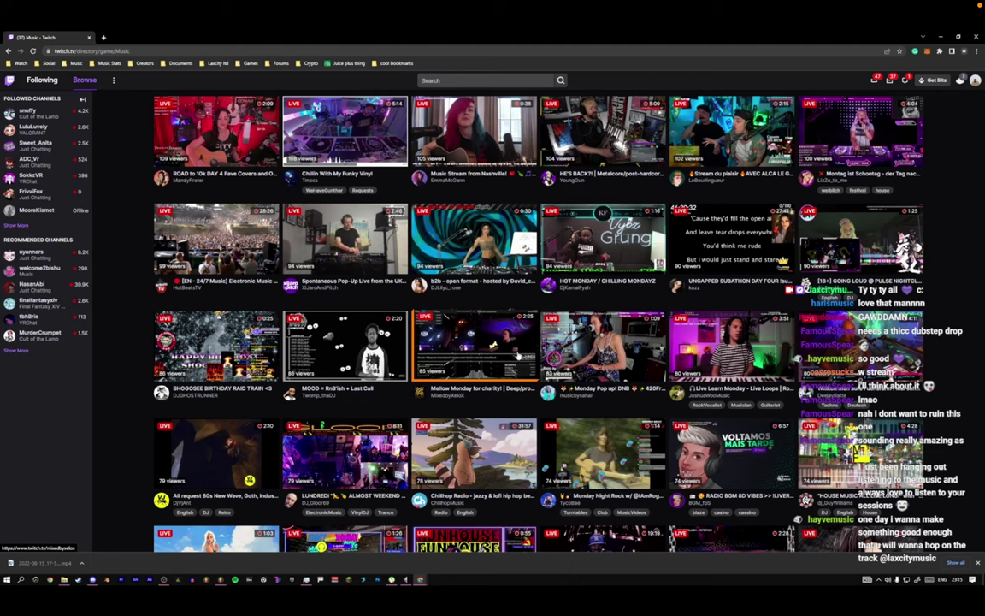
pyautogui.scroll(-4, 513, 355)
pyautogui.scroll(-3, 498, 365)
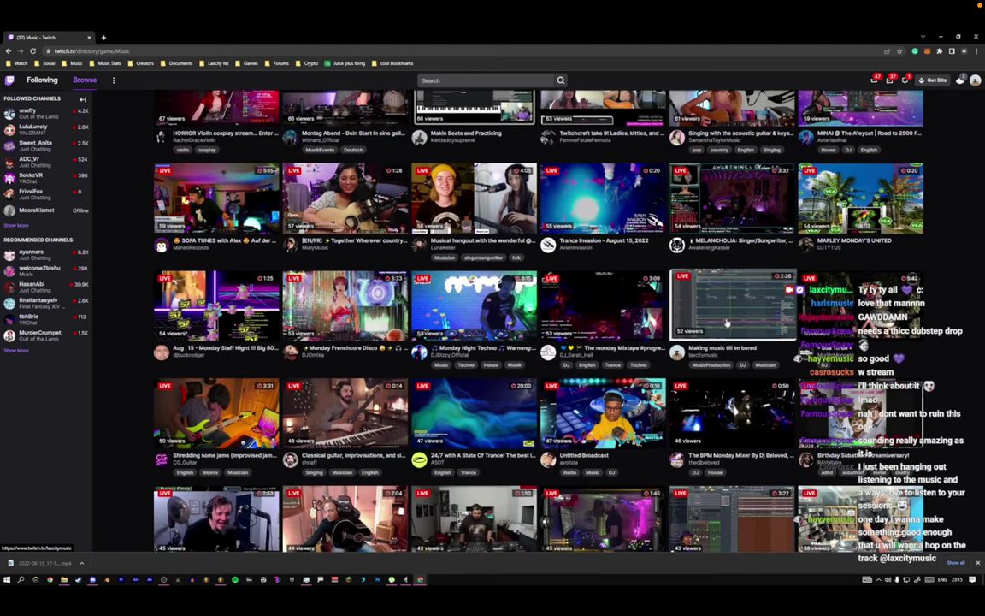
pyautogui.scroll(-1, 342, 368)
pyautogui.scroll(-2, 342, 367)
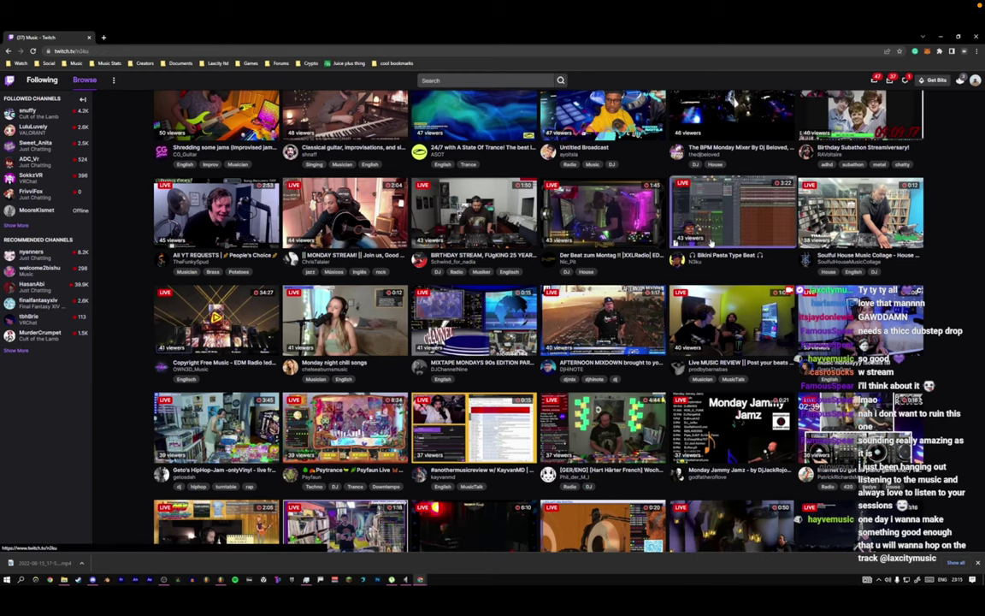
pyautogui.click(718, 254)
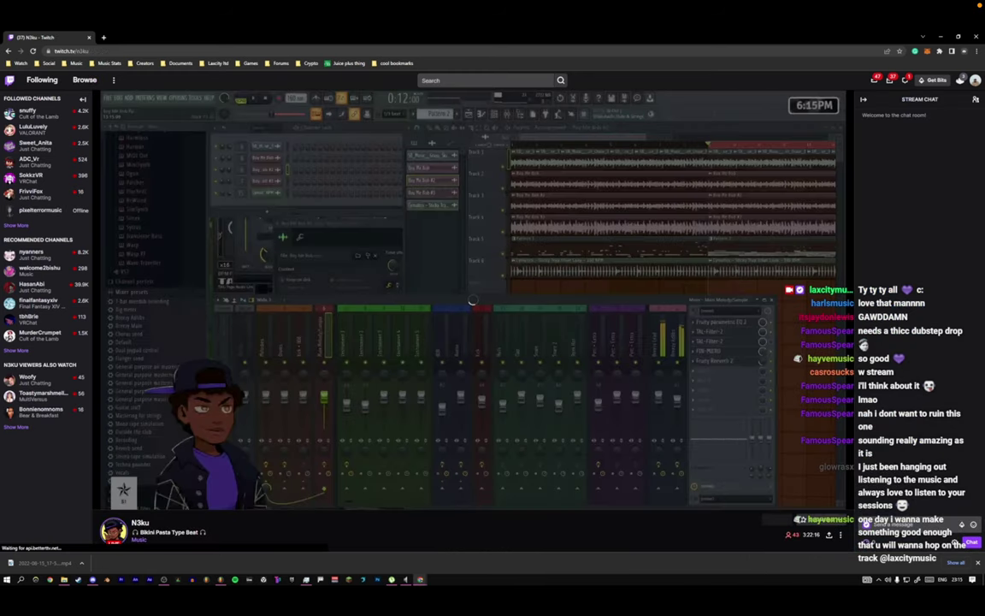
# Switch to OBS and start a new message in the docked stream chat.
pyautogui.hotkey('alt', 'Tab')
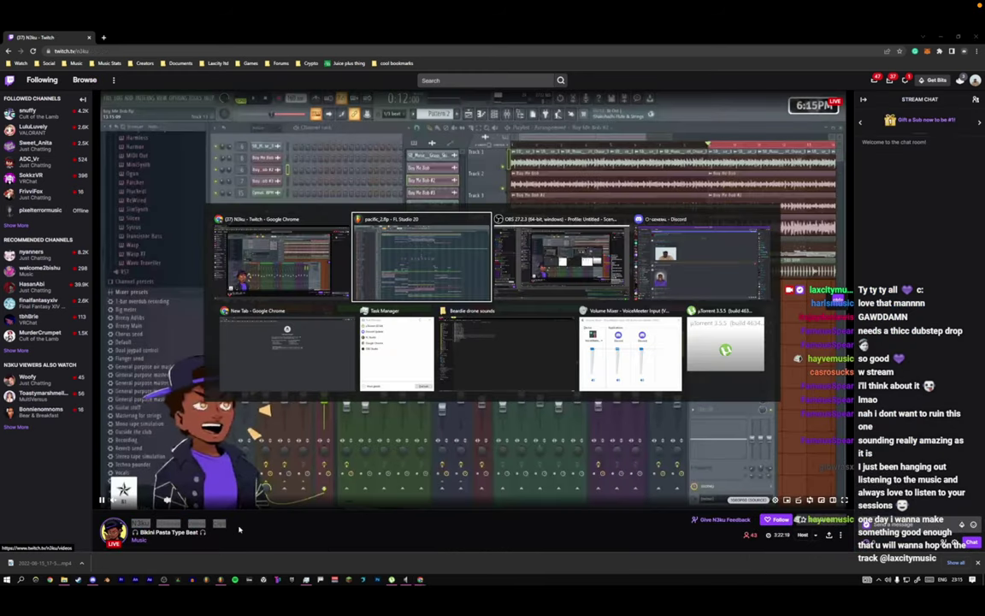
pyautogui.hotkey('alt', 'Tab')
pyautogui.click(77, 463)
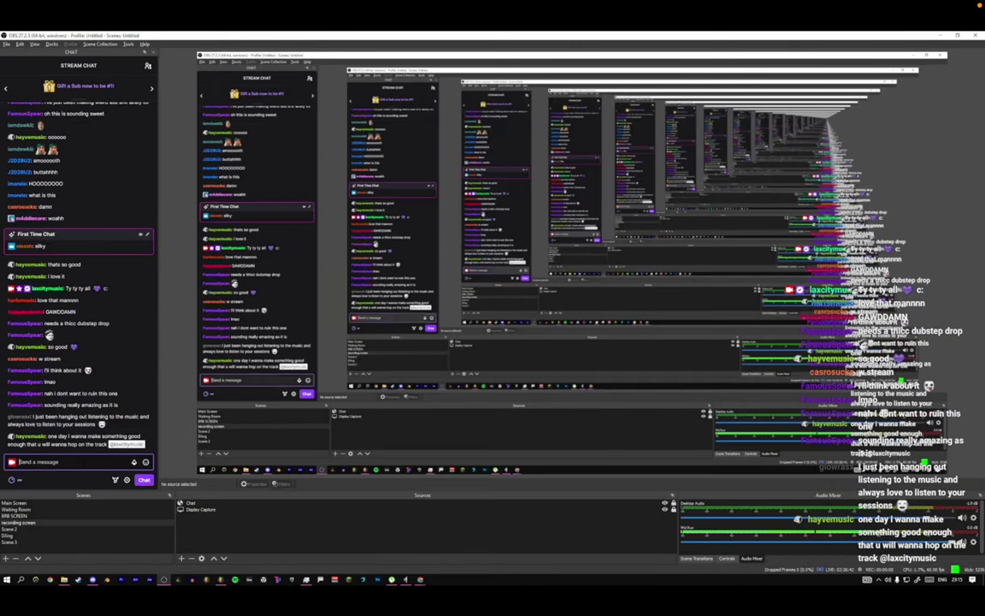
pyautogui.write('/RAID')
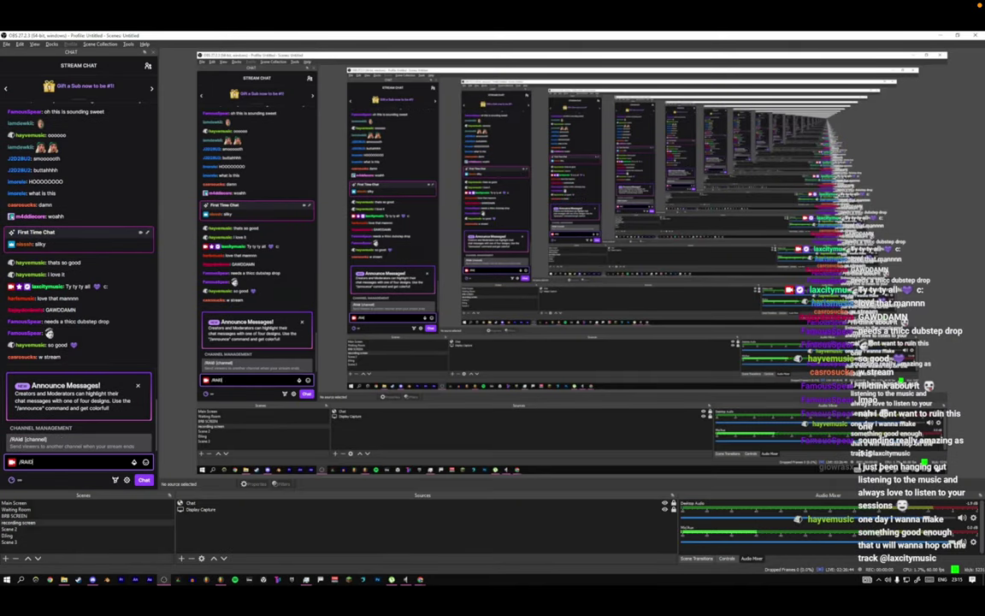
pyautogui.press('BackSpace')
pyautogui.press('BackSpace')
pyautogui.press('BackSpace')
pyautogui.press('BackSpace')
pyautogui.press('BackSpace')
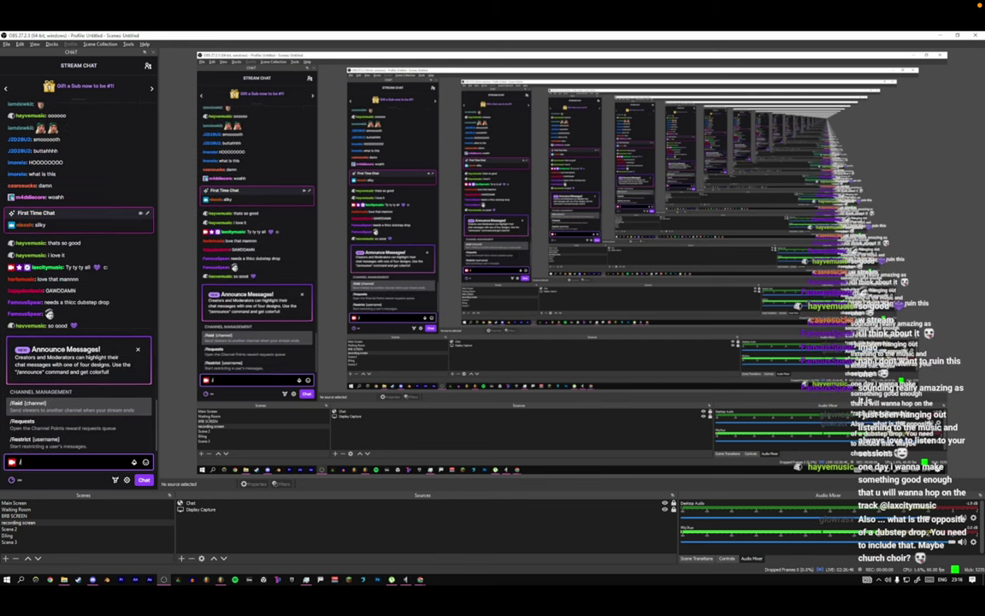
pyautogui.write('raid N3ku')
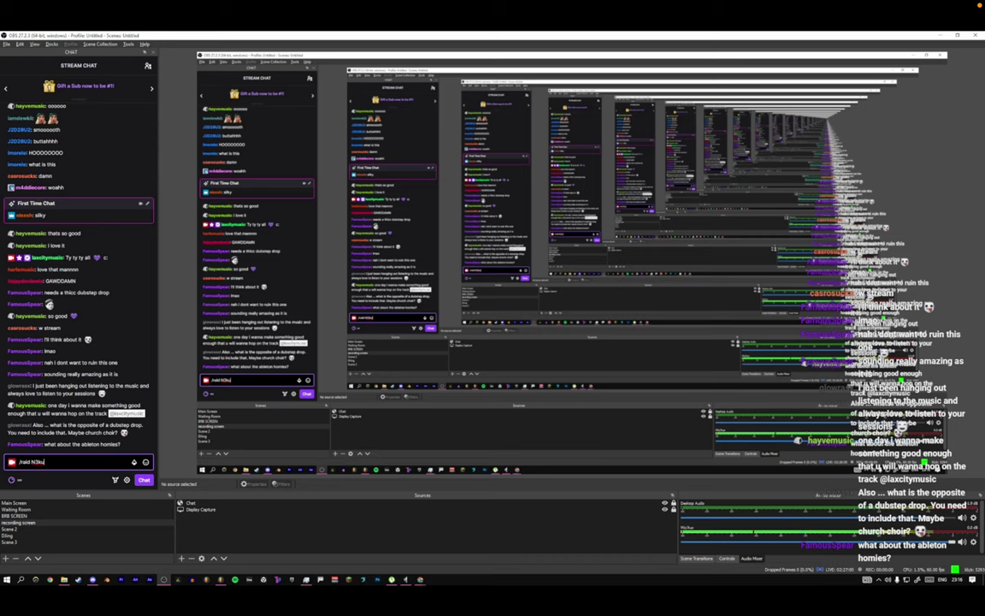
pyautogui.tripleClick(42, 462)
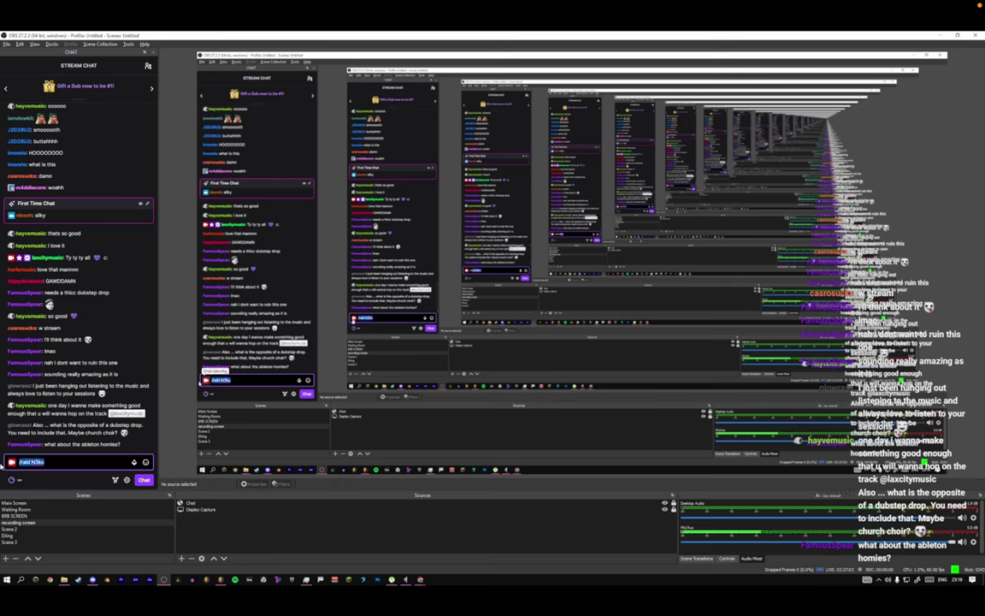
pyautogui.press('BackSpace')
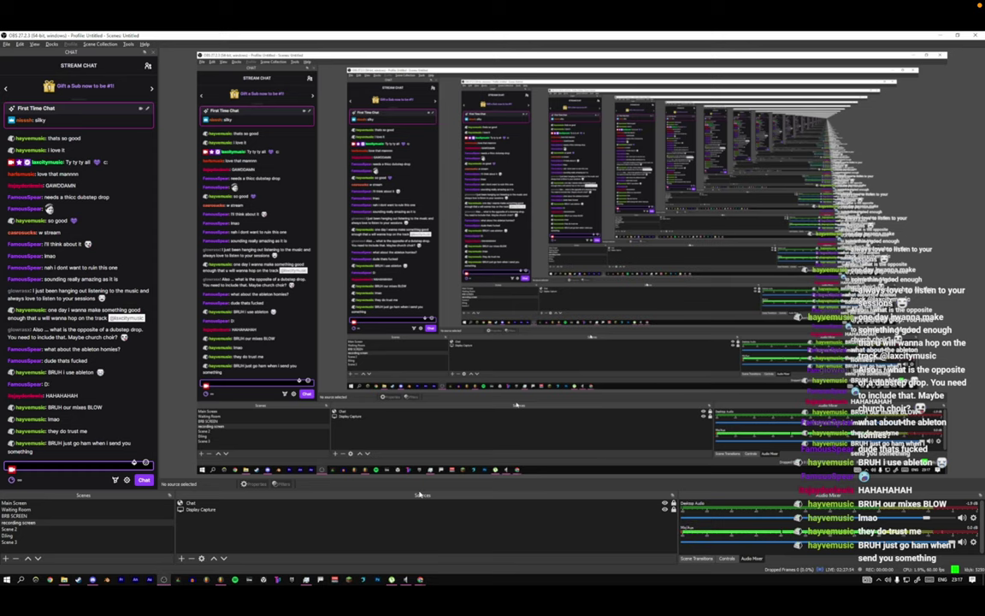
# Send the command /raid N3ku in the stream chat and launch the raid when its countdown ends.
pyautogui.write('/raid N3ku')
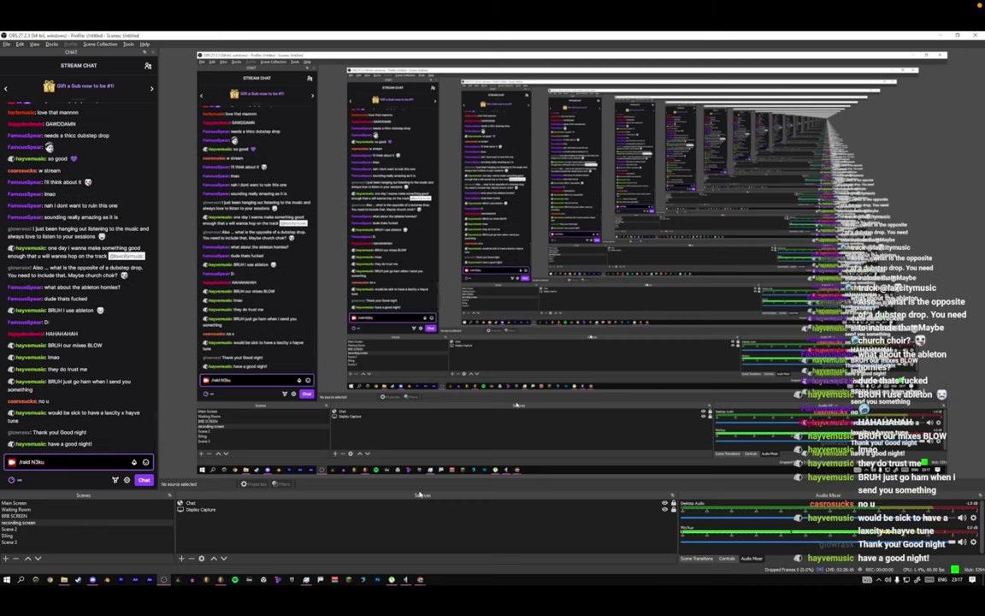
pyautogui.press('Return')
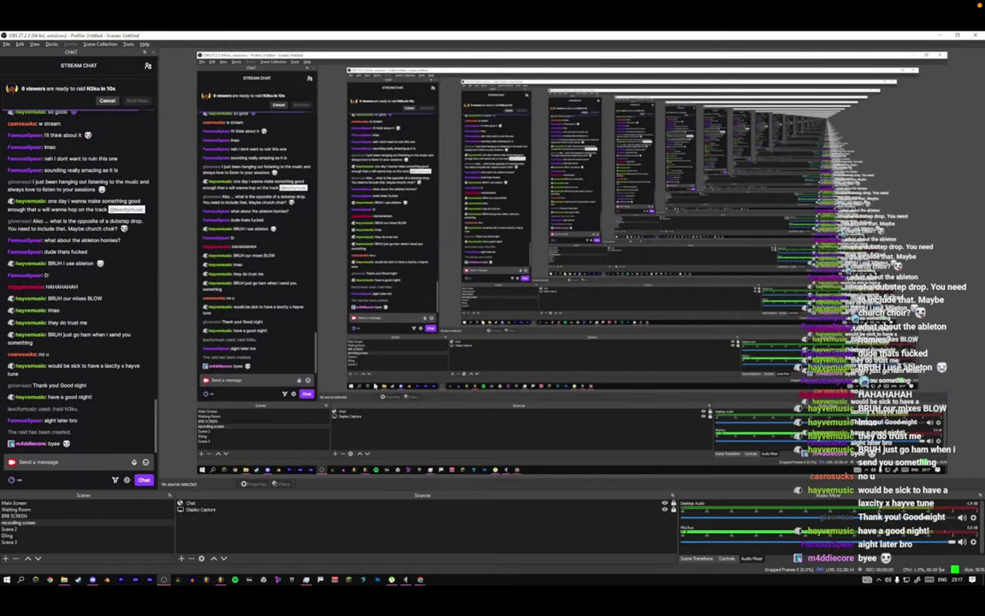
pyautogui.hotkey('alt', 'Tab')
pyautogui.hotkey('alt', 'Tab')
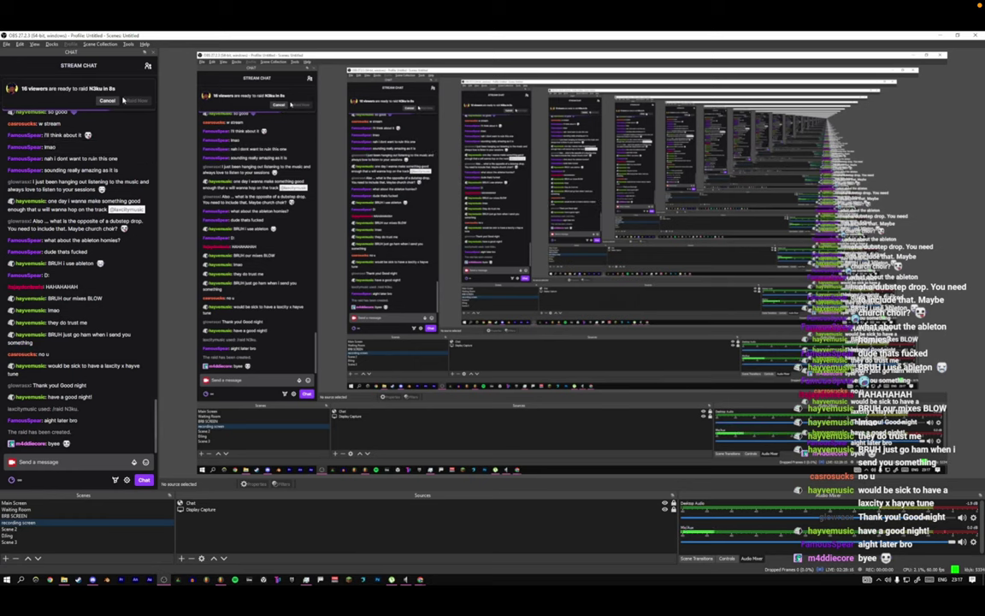
pyautogui.hotkey('alt', 'Tab')
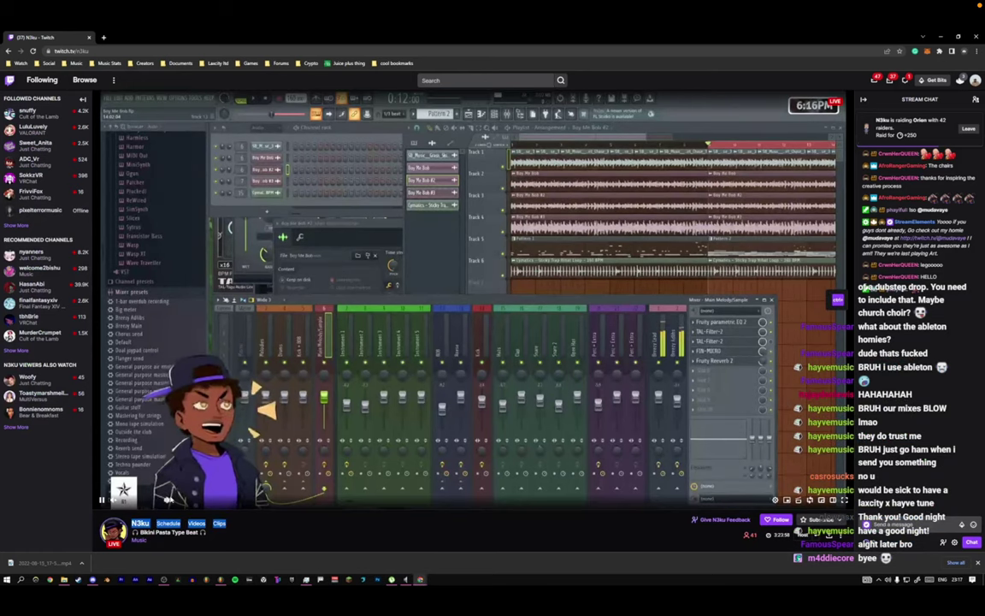
pyautogui.hotkey('alt', 'Tab')
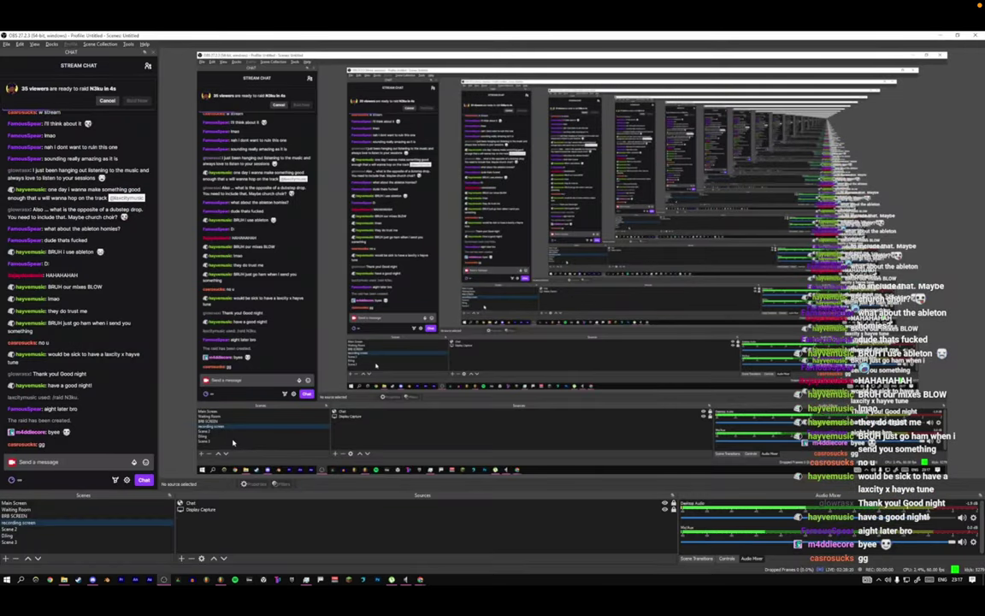
pyautogui.hotkey('alt', 'Tab')
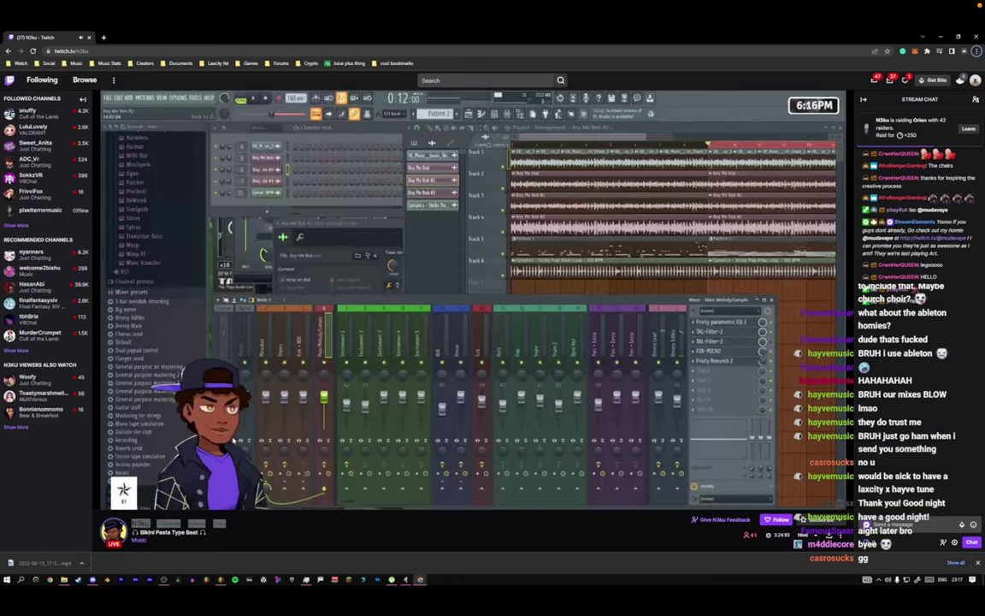
pyautogui.hotkey('alt', 'Tab')
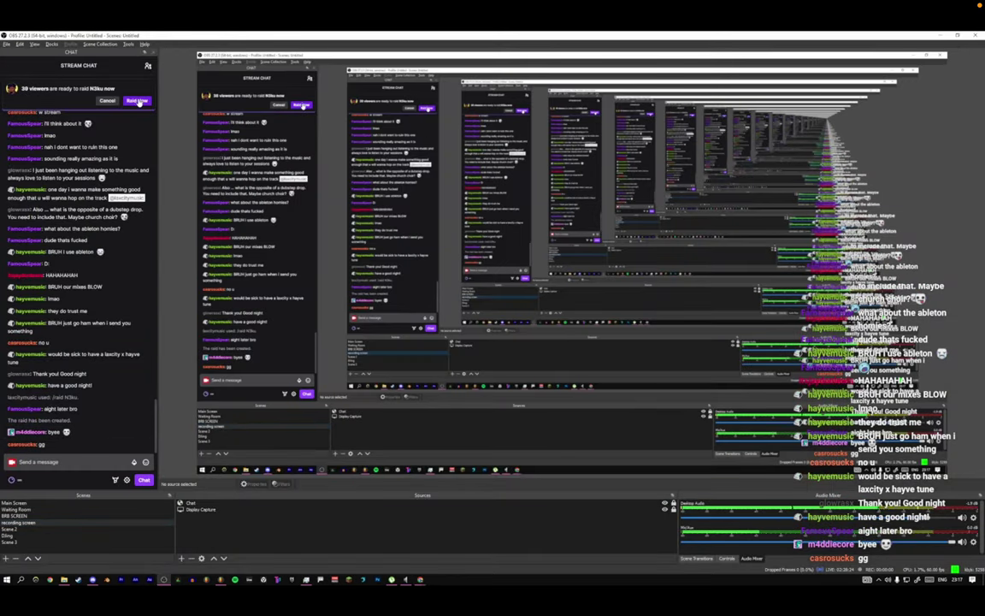
pyautogui.click(137, 102)
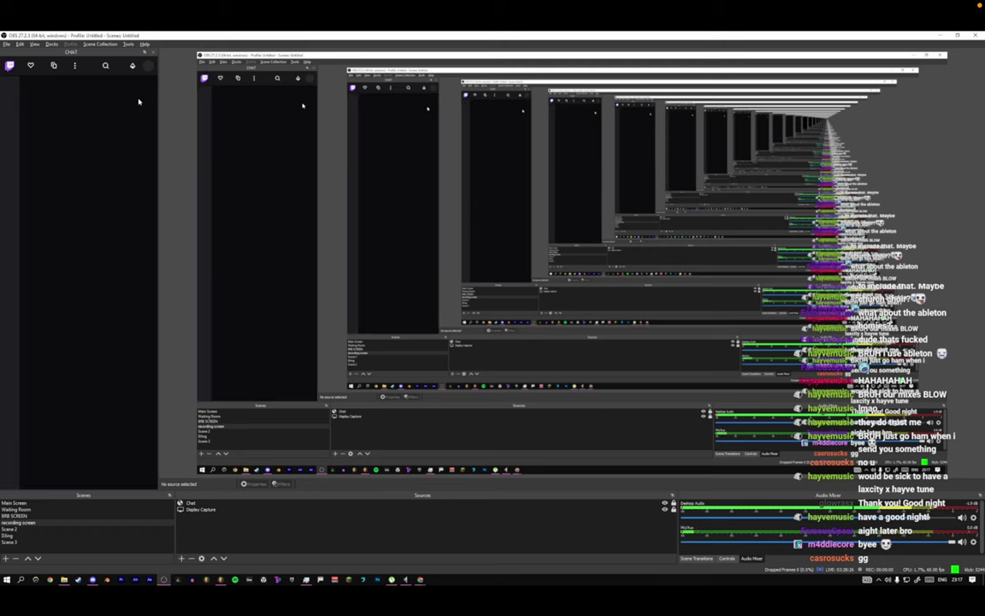
# Switch to the N3ku stream in Chrome and introduce yourself in its chat with the message "LOOOL".
pyautogui.hotkey('alt', 'Tab')
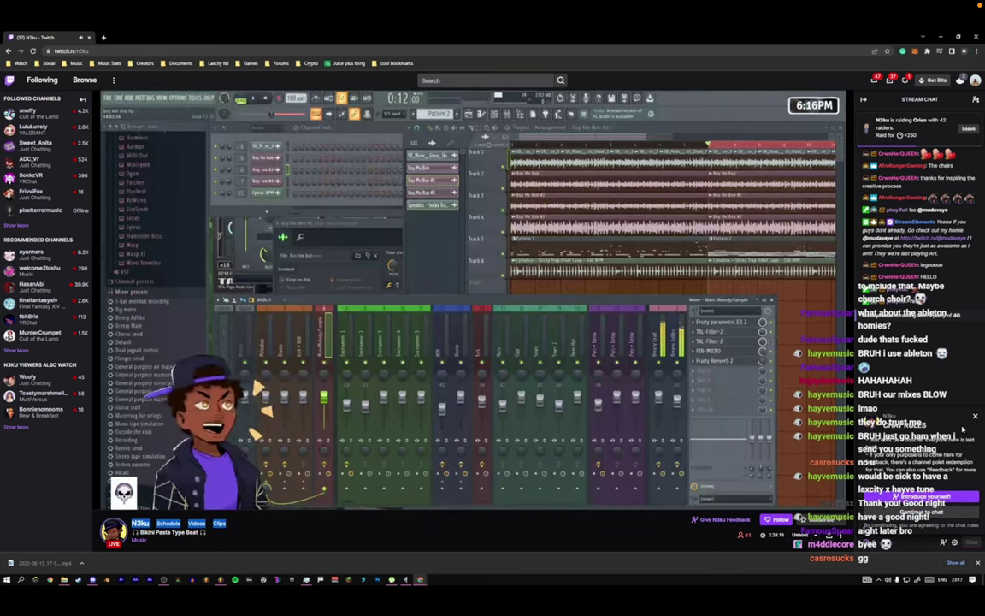
pyautogui.click(975, 416)
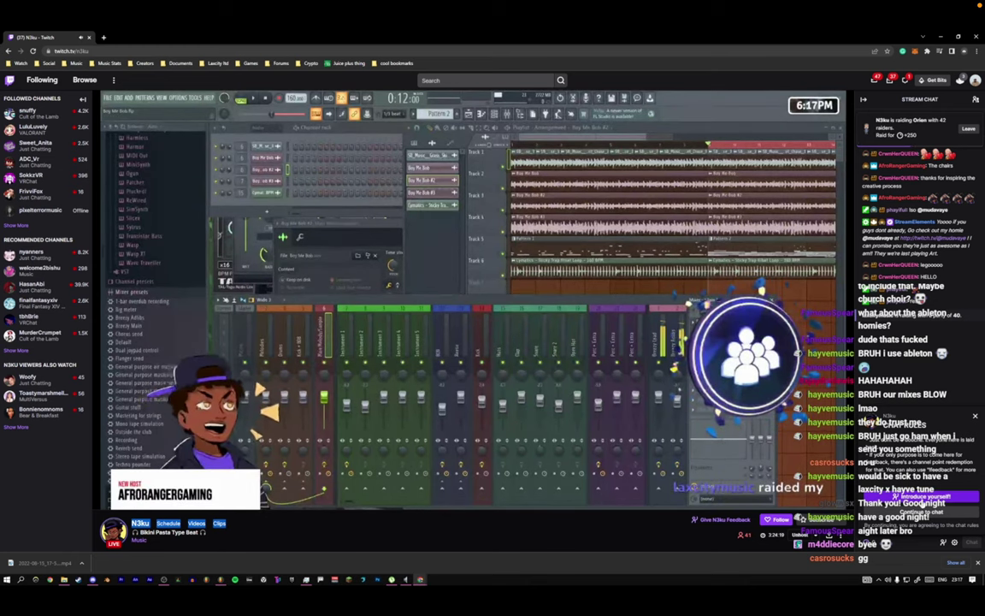
pyautogui.click(920, 498)
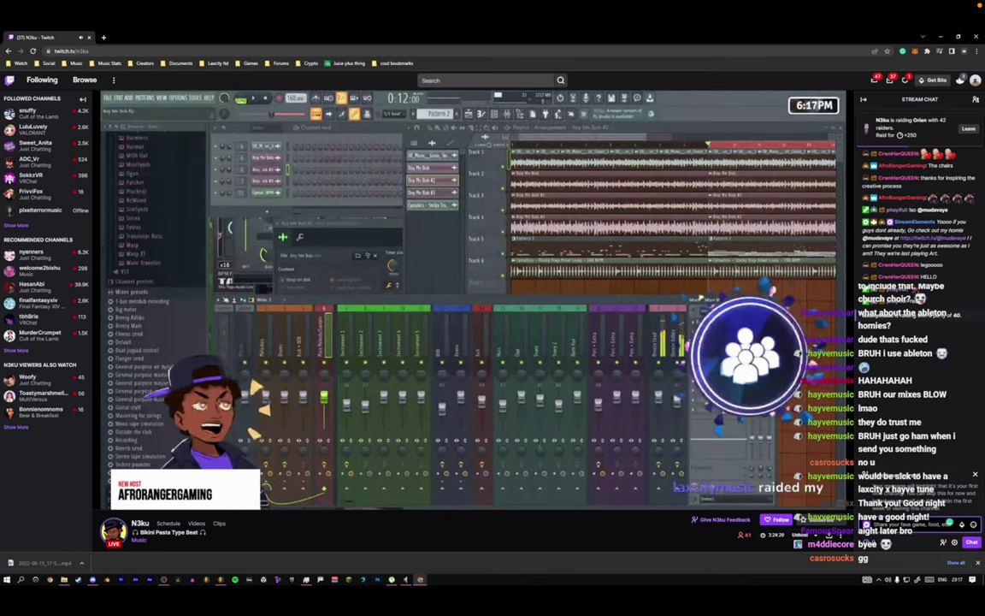
pyautogui.write('LOOOL')
pyautogui.press('Return')
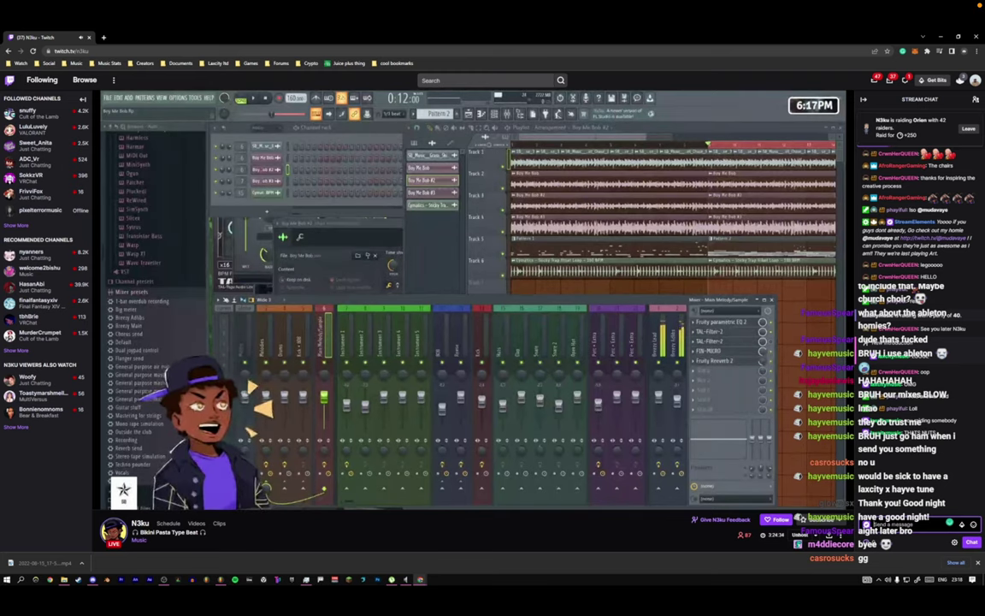
# Switch to OBS and exit the program to end the active stream.
pyautogui.hotkey('alt', 'Tab')
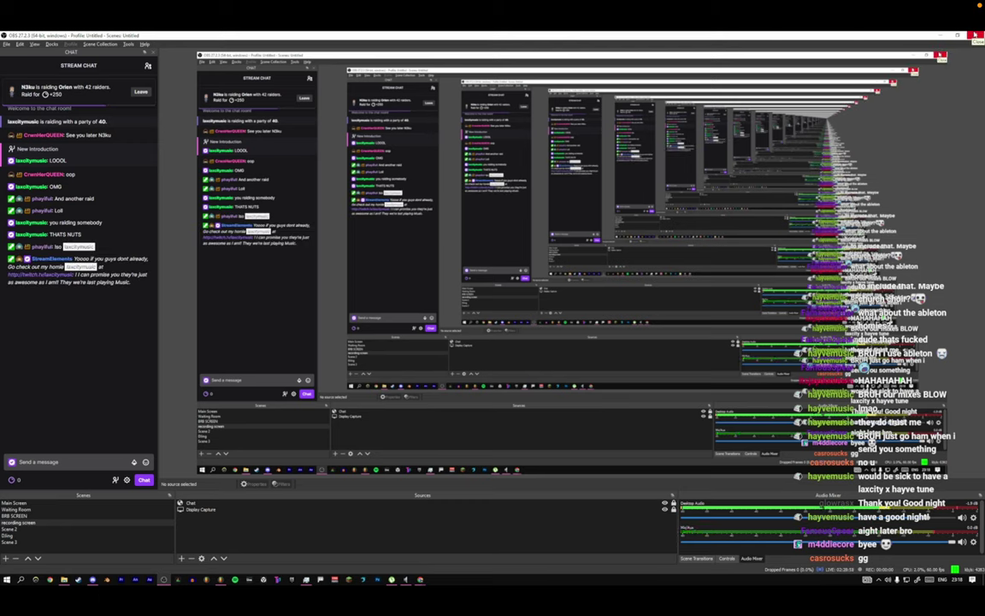
pyautogui.click(973, 35)
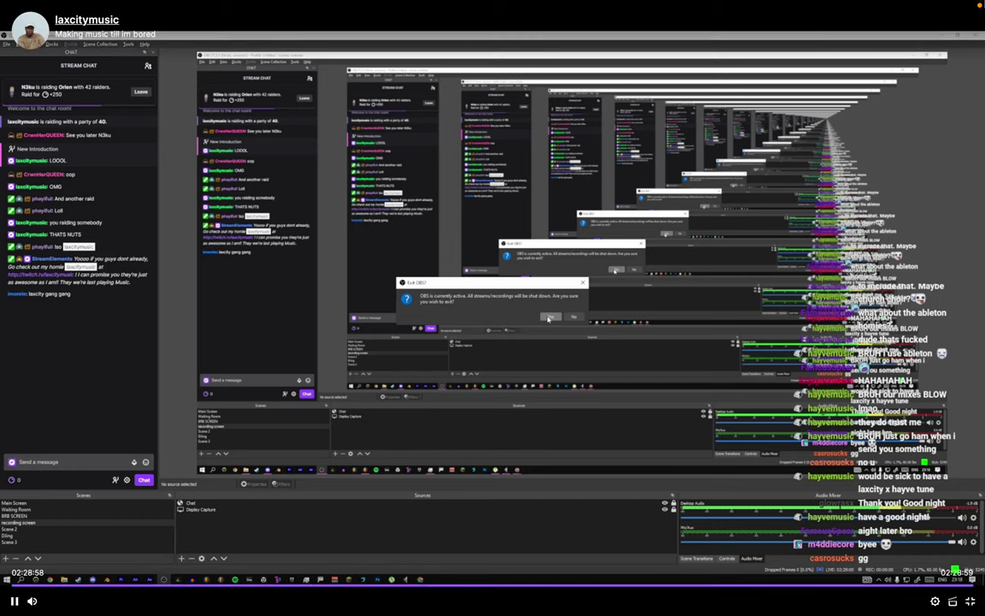
pyautogui.moveTo(938, 4)
pyautogui.click(978, 7)
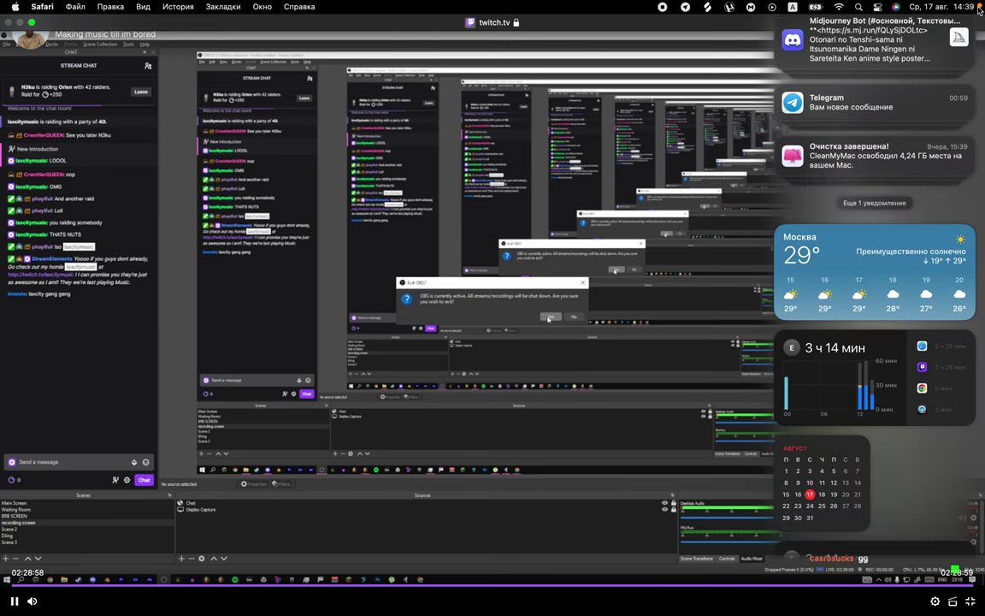